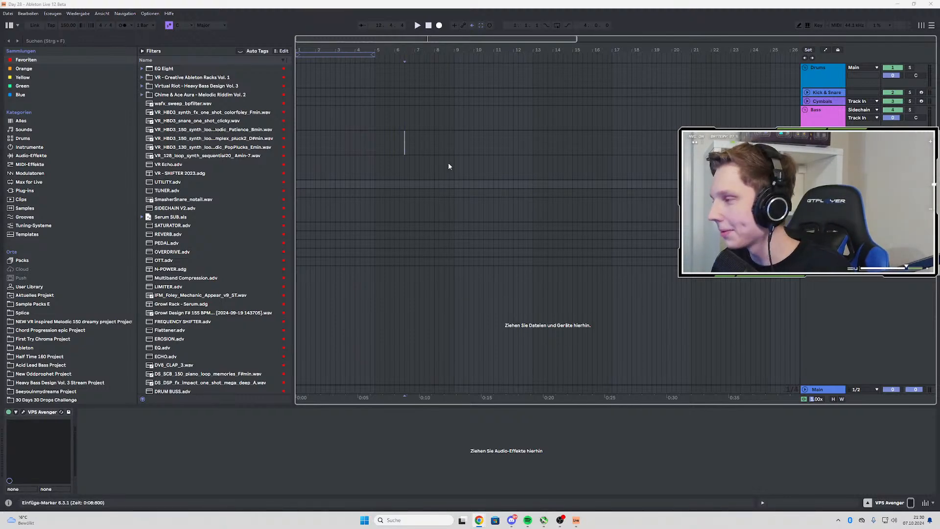
Search for "wave" in the user library and open the Wavetable Synth folder inside Virtual Riot Racks 2024
scroll(419, 182, "down", 2)
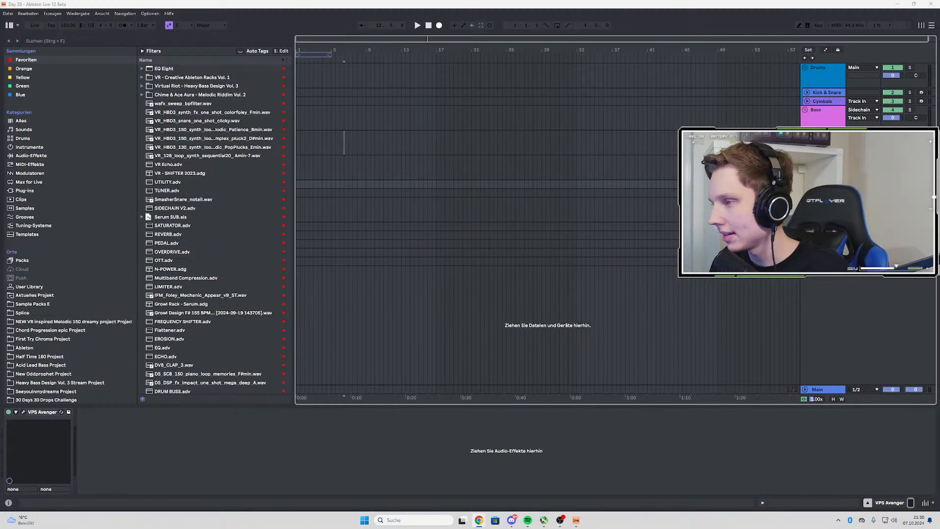
left_click(822, 134)
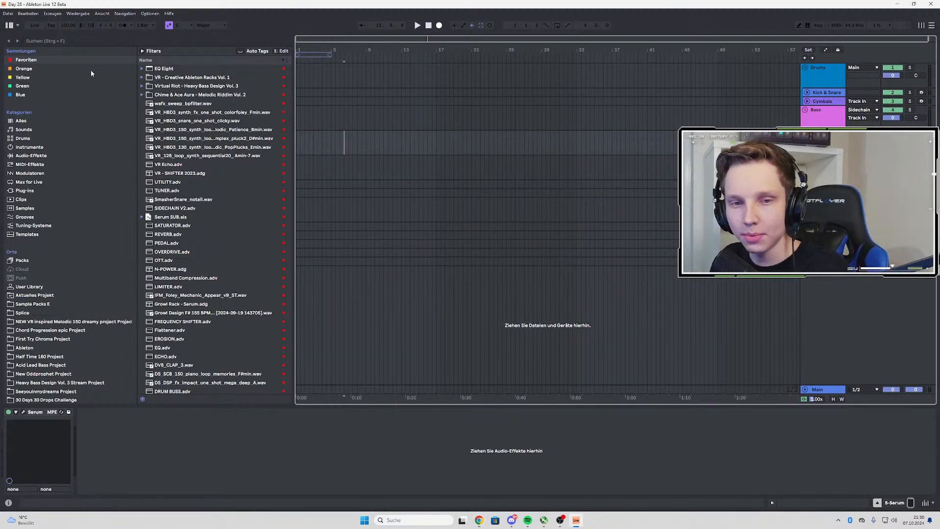
left_click(54, 41)
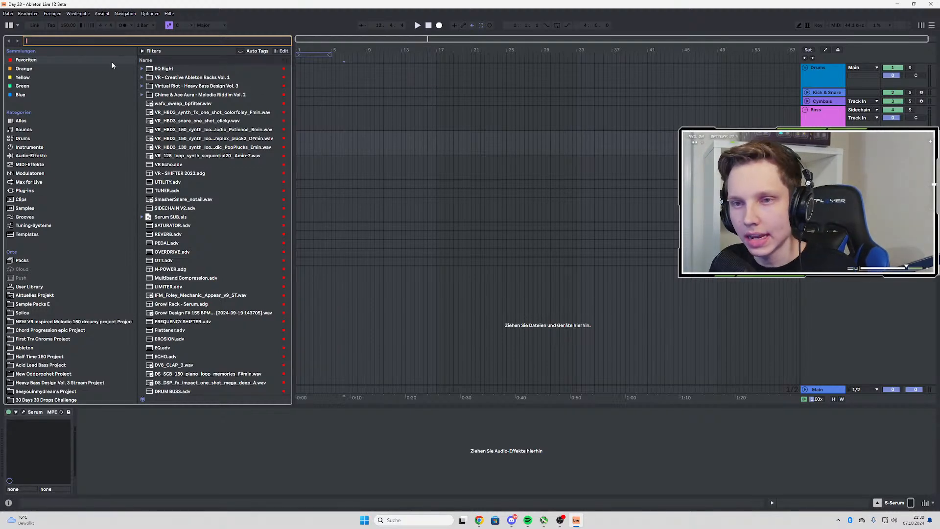
type("wave")
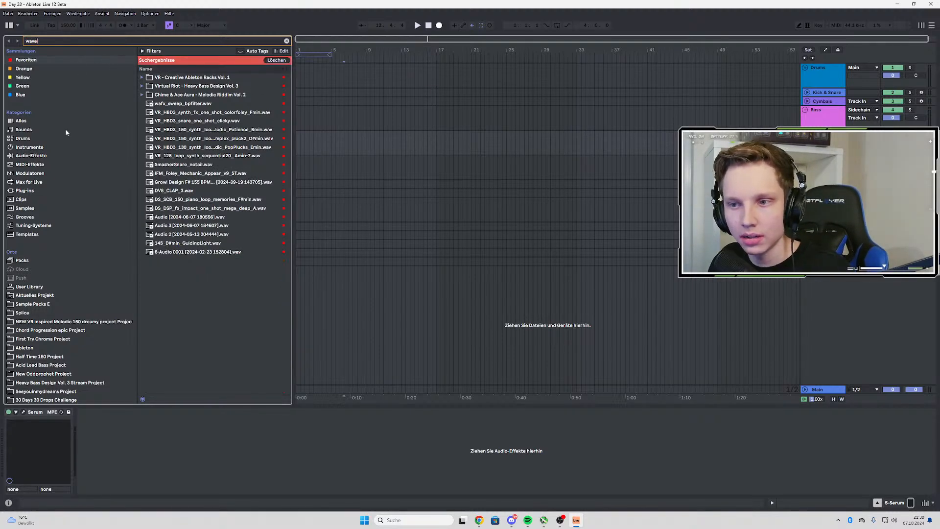
left_click(33, 288)
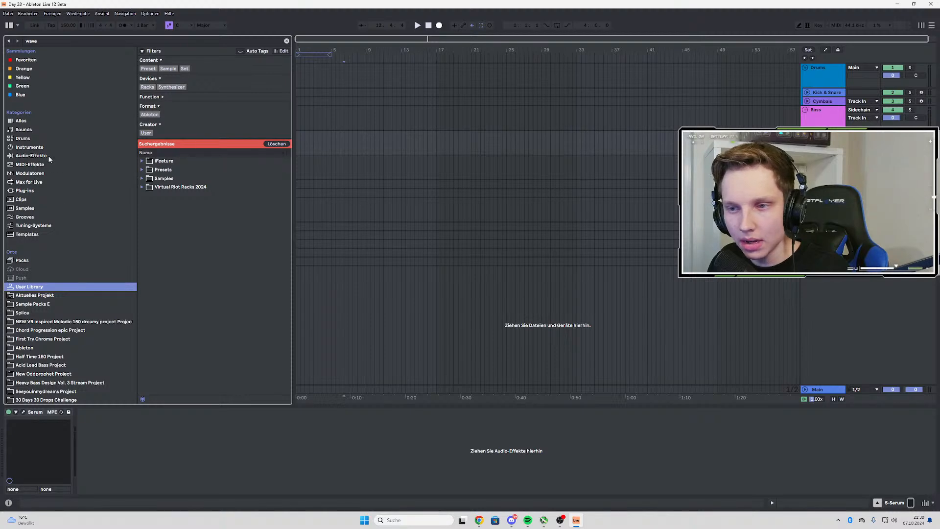
left_click(29, 147)
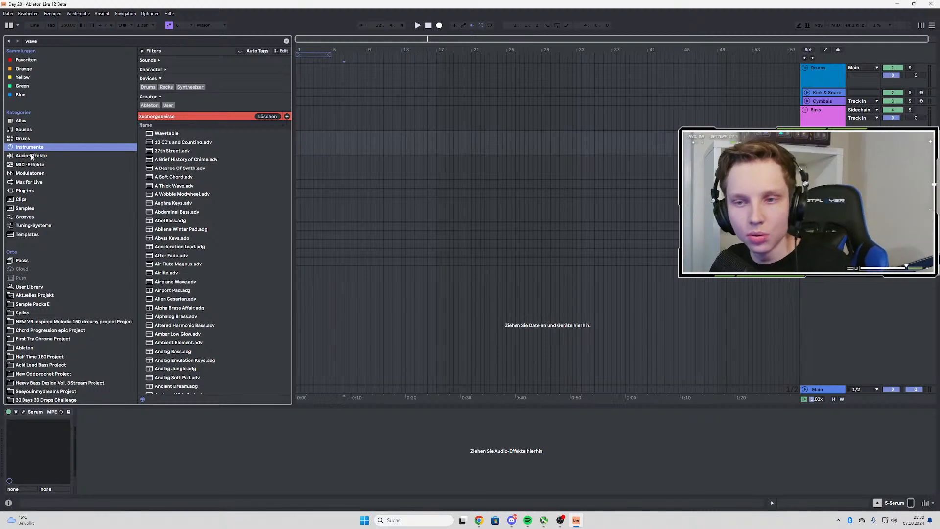
left_click(37, 285)
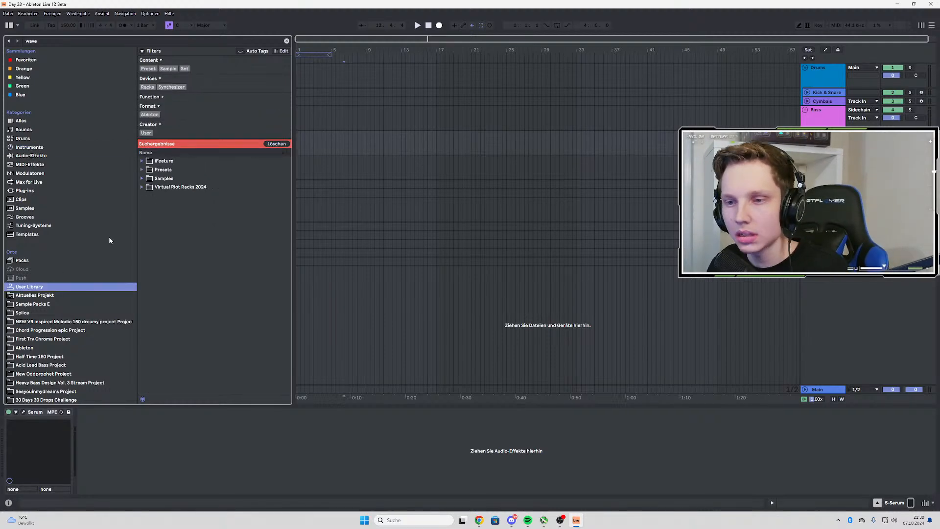
left_click(143, 187)
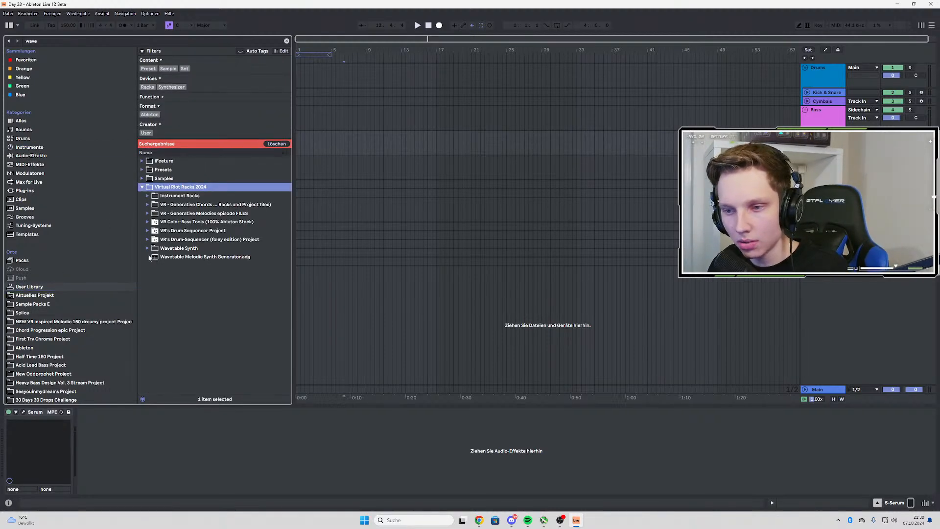
left_click(148, 247)
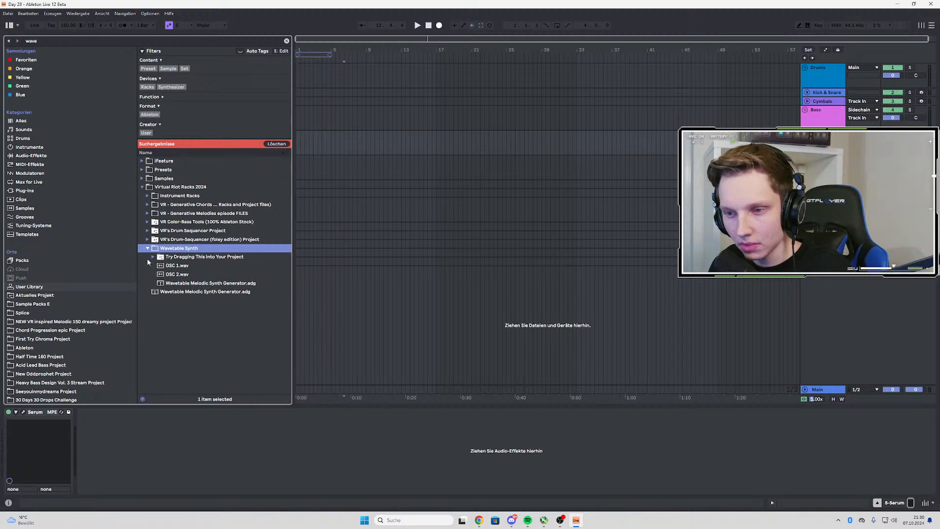
Expand the Try Dragging This Into Your Project folder and load its .als set into the current arrangement
left_click(184, 257)
left_click(153, 257)
double_click(183, 274)
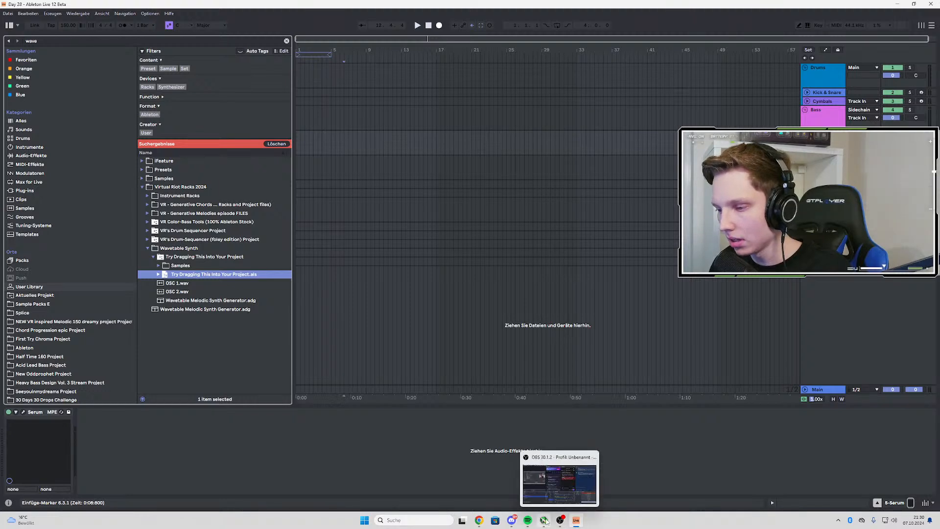
left_click(544, 520)
left_click(890, 118)
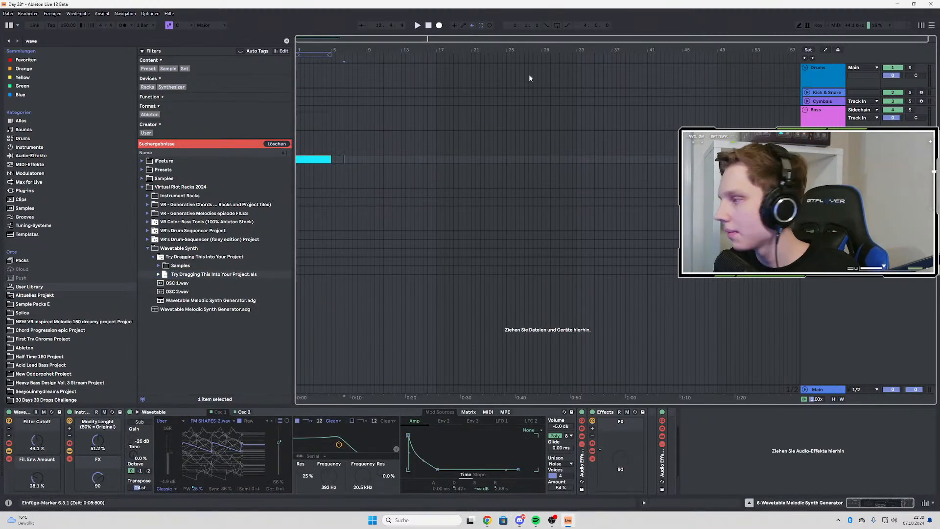
Open the imported four-bar MIDI clip and delete it from the Wavetable Melodic Synth Generator track
double_click(307, 158)
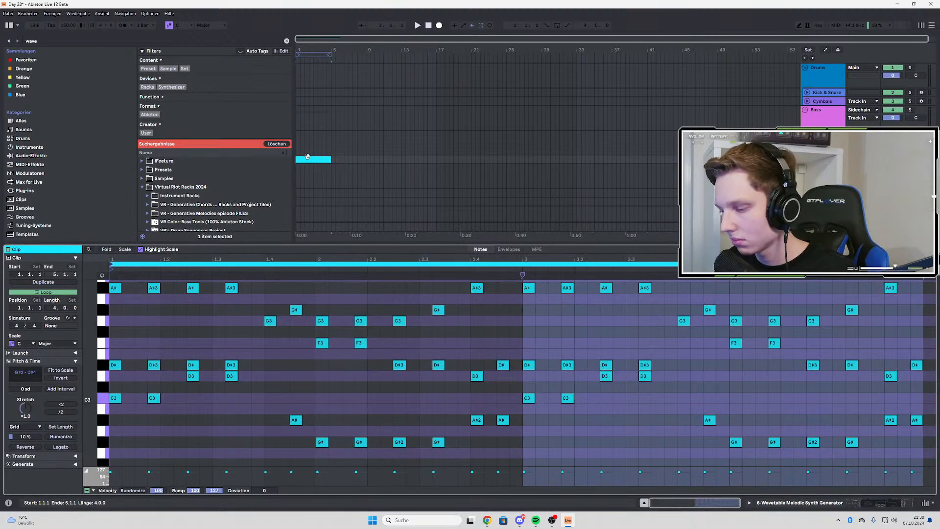
key("Delete")
left_click(371, 159)
left_click(312, 159)
key("Delete")
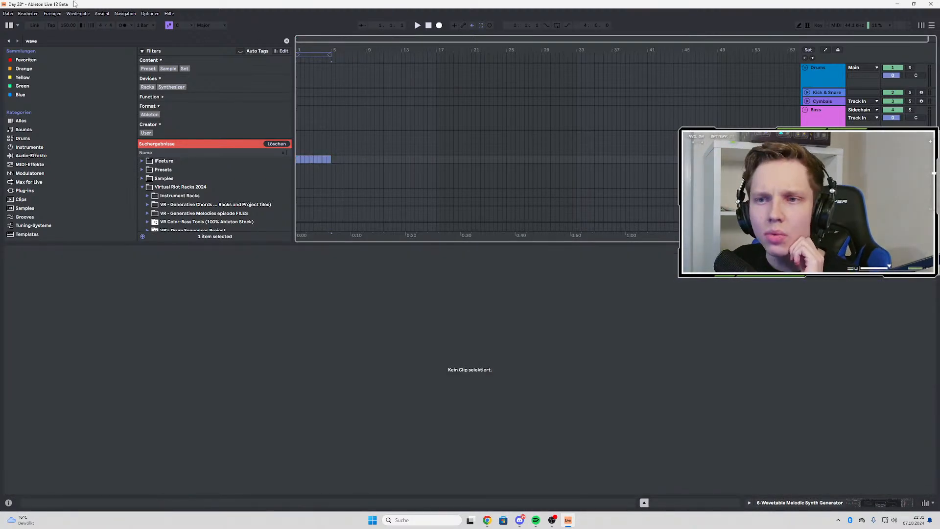
Set the project tempo to 145 BPM and colour the Wavetable Melodic Synth Generator track pink
left_click(72, 26)
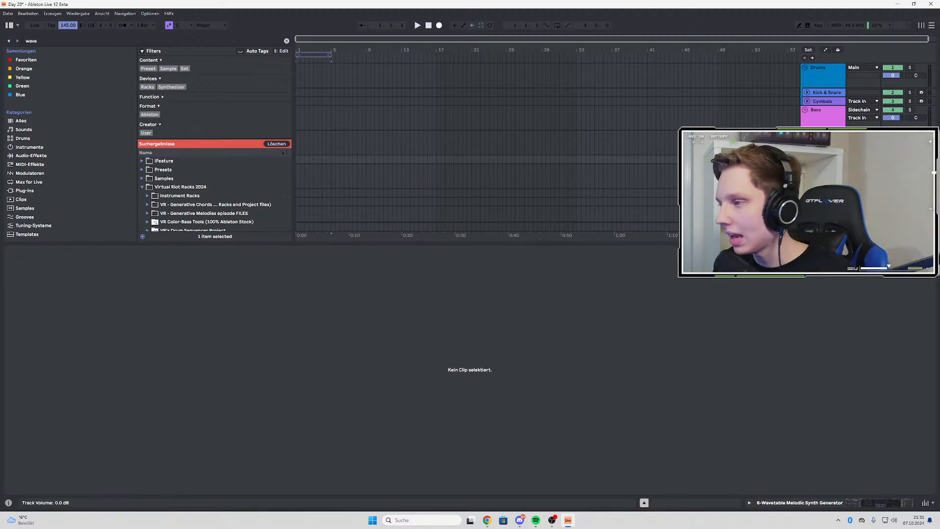
left_click(825, 159)
right_click(825, 159)
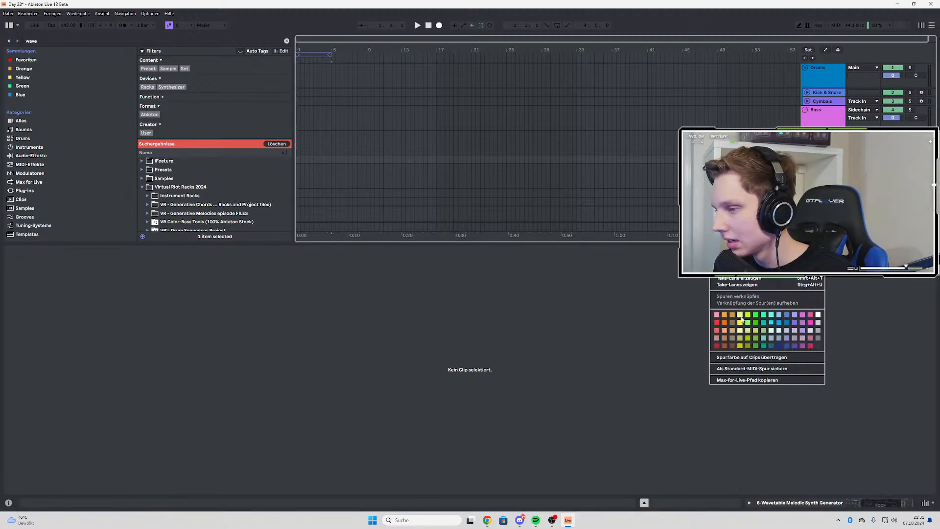
left_click(804, 314)
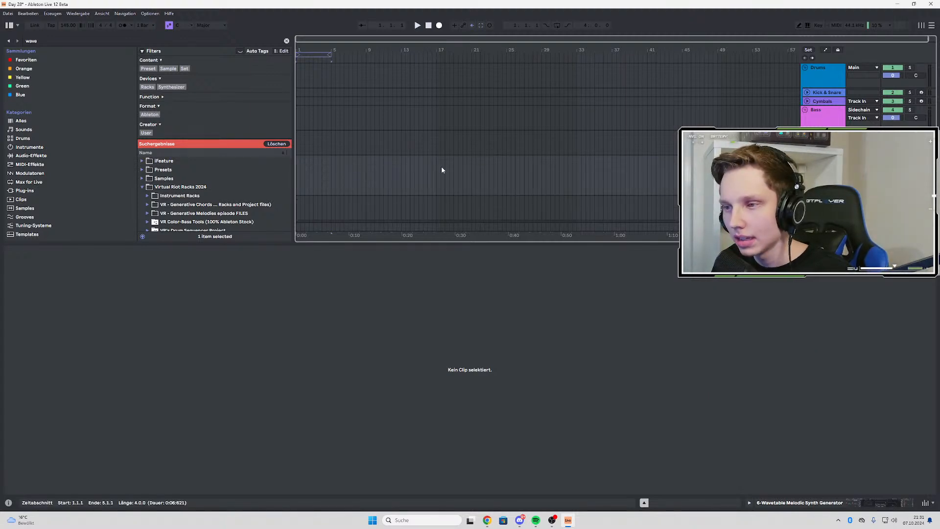
Insert an empty eight-bar MIDI clip on the synth track from bar 9 to bar 17
left_click_drag(437, 166, 517, 167)
key("shift+Left")
key("shift+Left")
key("shift+Left")
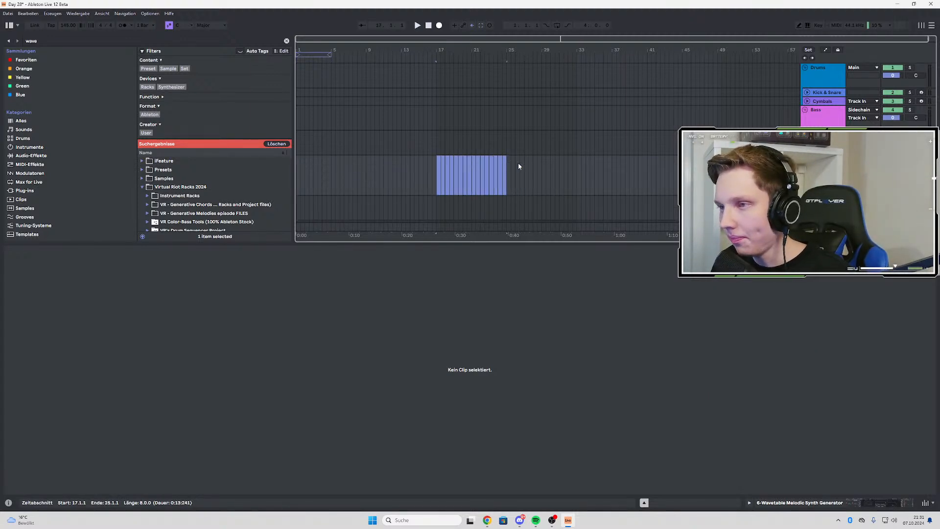
key("shift+Tab")
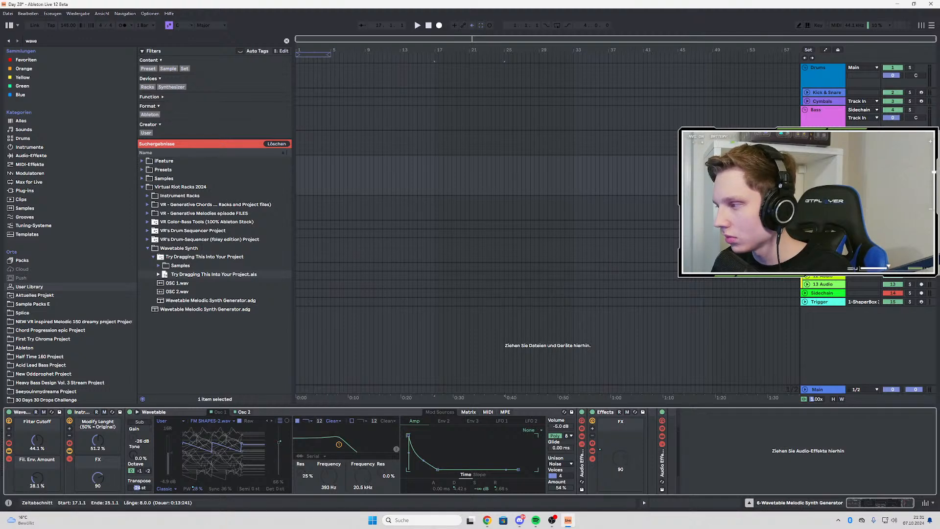
left_click_drag(366, 178, 435, 176)
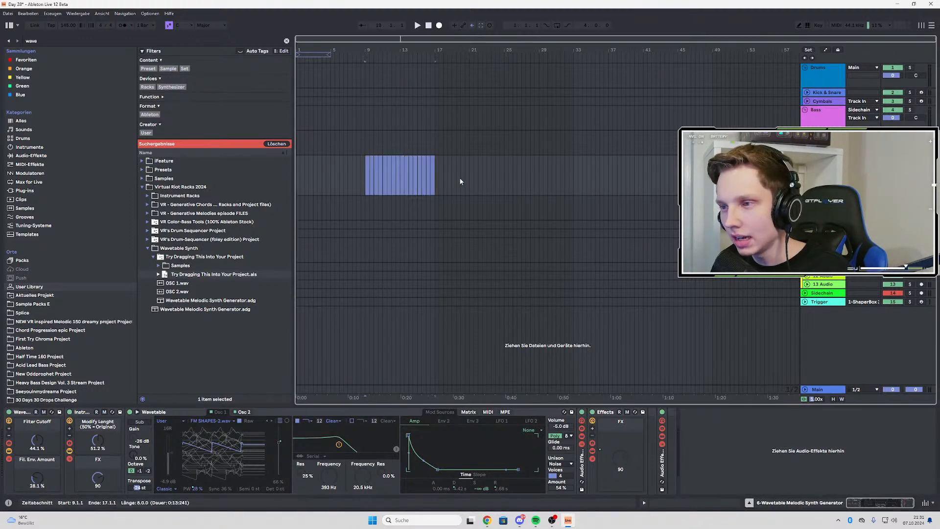
right_click(384, 174)
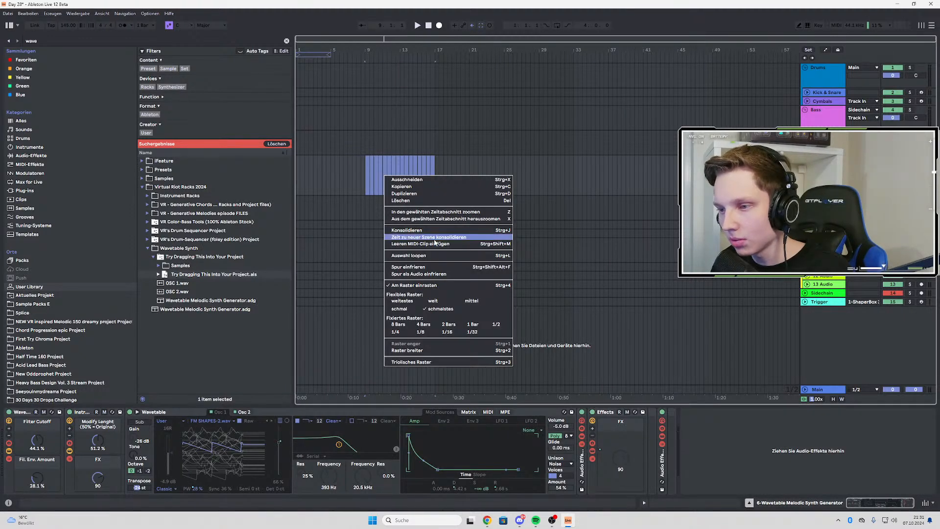
left_click(416, 240)
left_click(283, 280)
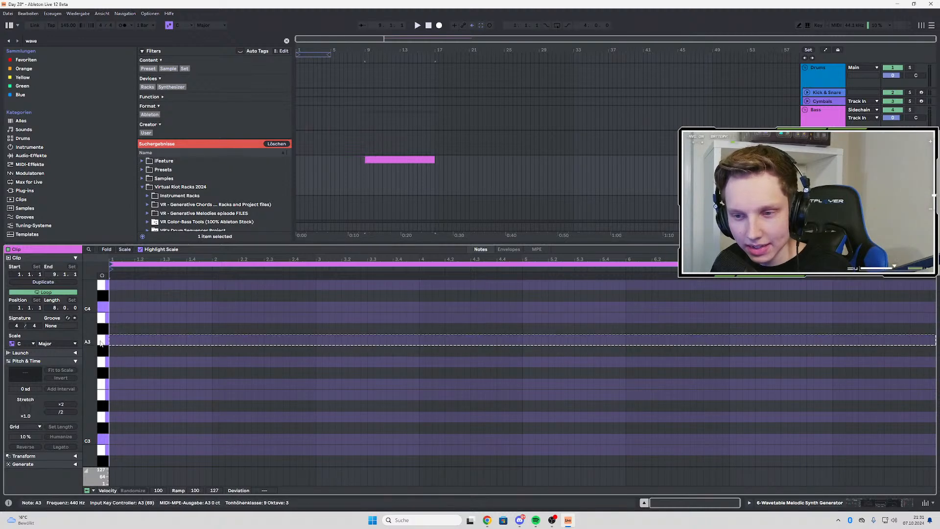
Draw a B3 note at the start of the clip and stretch it to one bar
left_click(104, 317)
left_click_drag(94, 317, 94, 320)
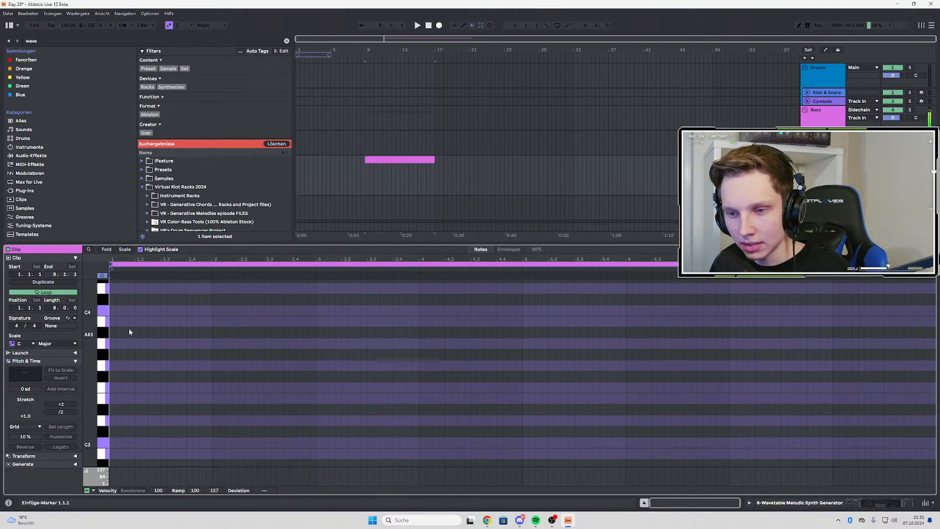
double_click(112, 321)
left_click_drag(119, 321, 211, 321)
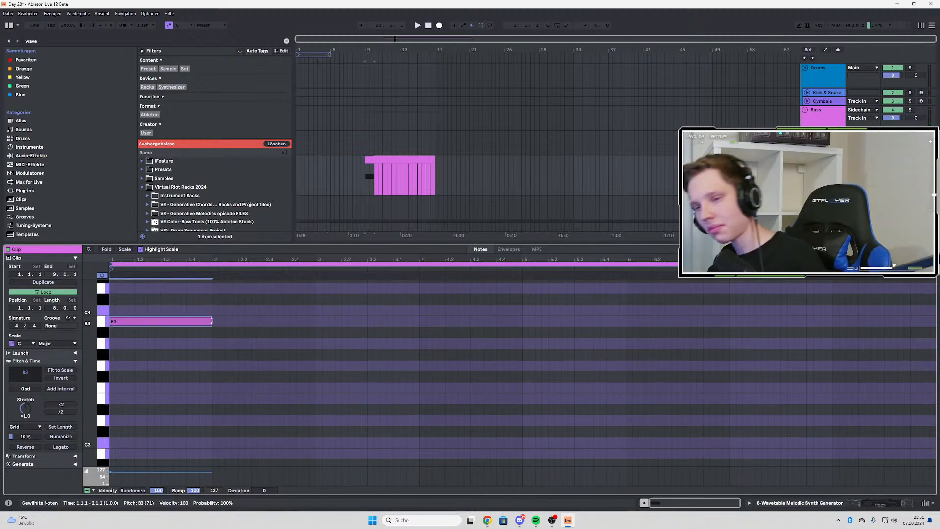
Copy the one-bar B3 note down to G3 and E3 to form a chord, and play it back
key("space")
left_click_drag(161, 321, 160, 371)
left_click_drag(160, 367, 147, 403)
key("space")
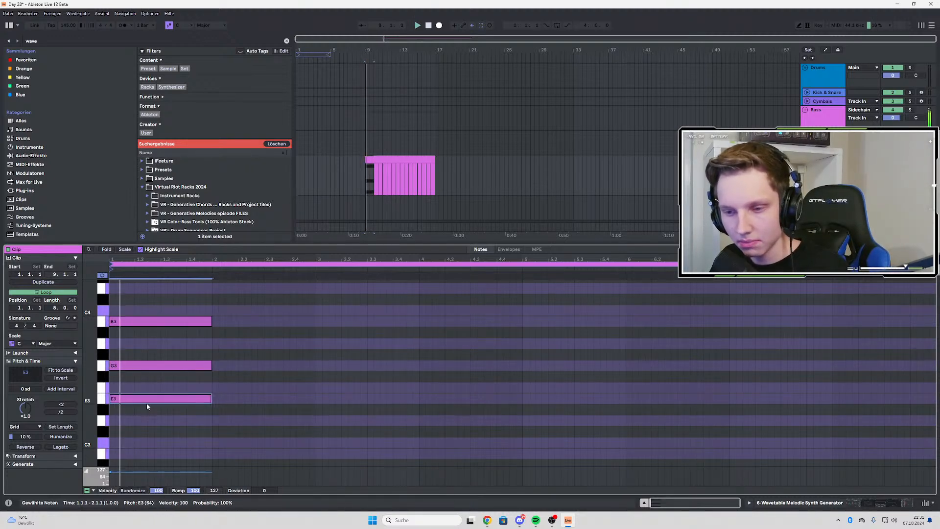
key("space")
Map the Randomize Macros controls of both the outer Wavetable rack and the inner instrument rack to the ü key
key("shift+Tab")
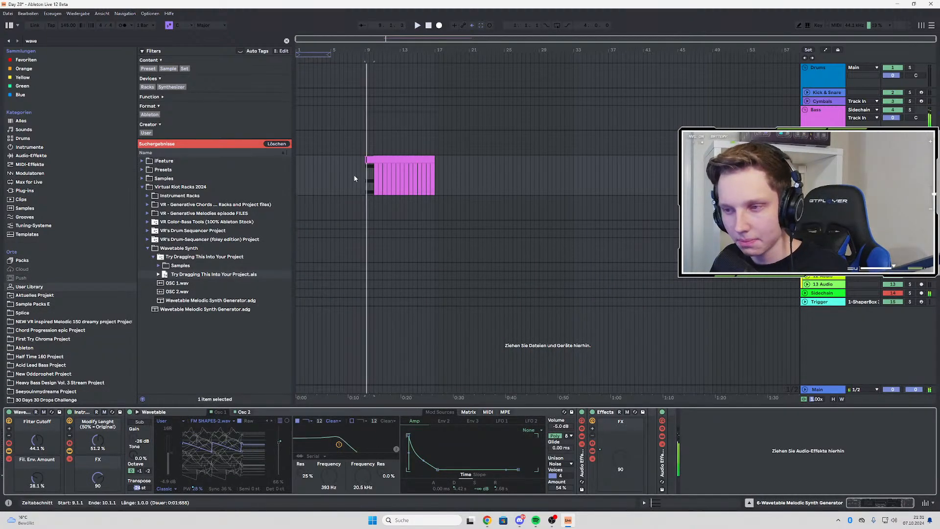
key("ctrl+k")
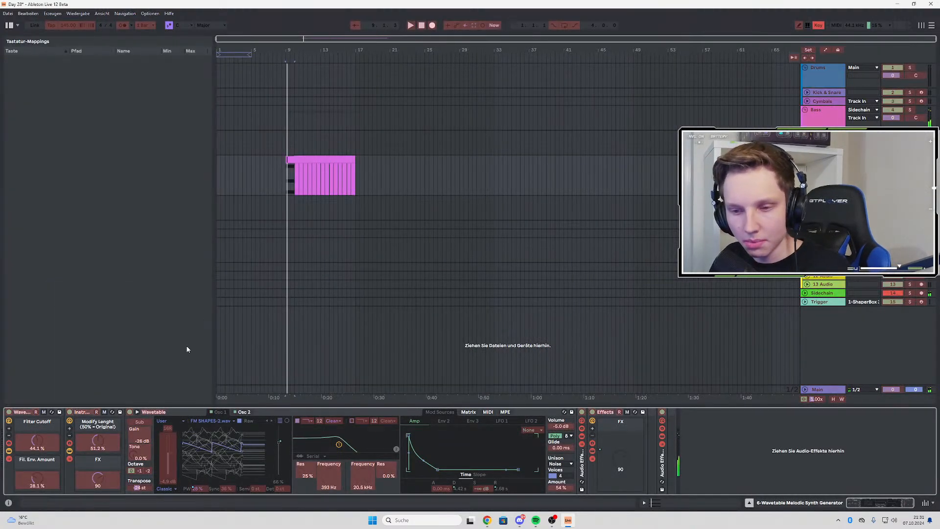
left_click(36, 414)
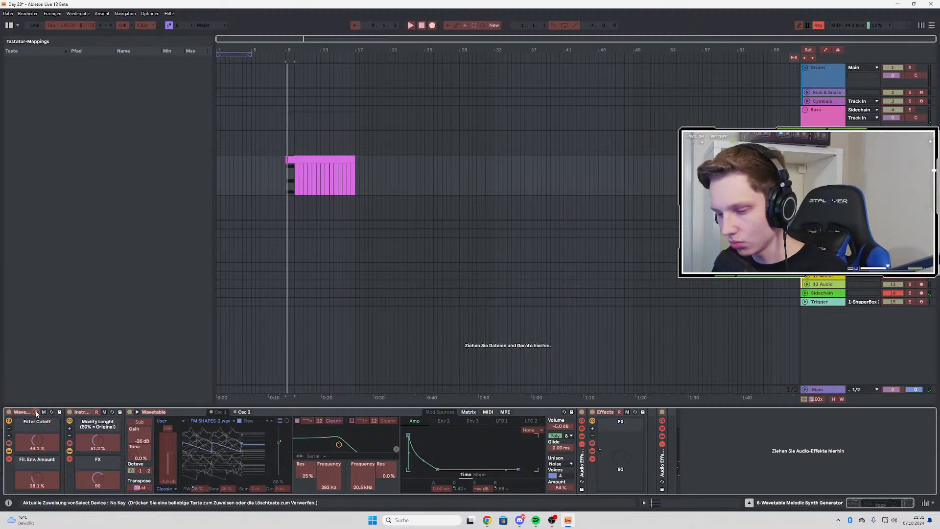
key("0")
left_click(96, 413)
key("0")
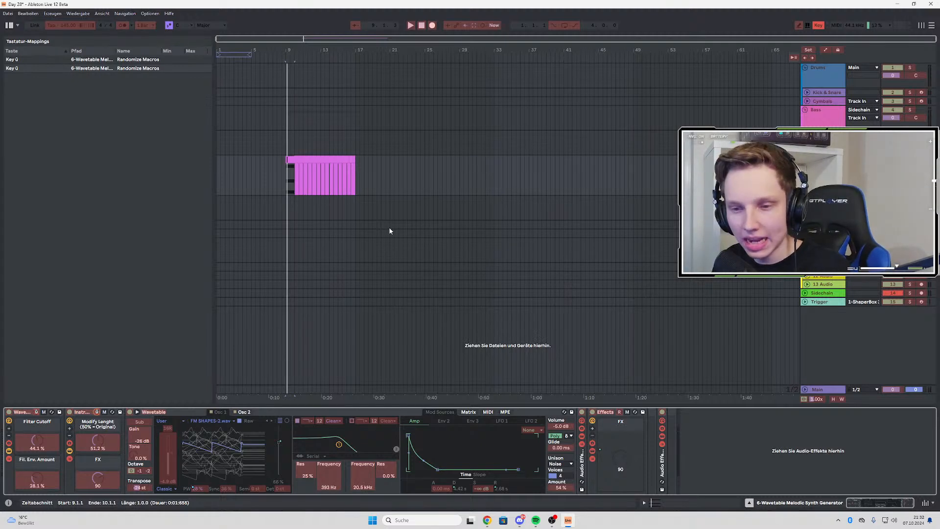
key("ctrl+k")
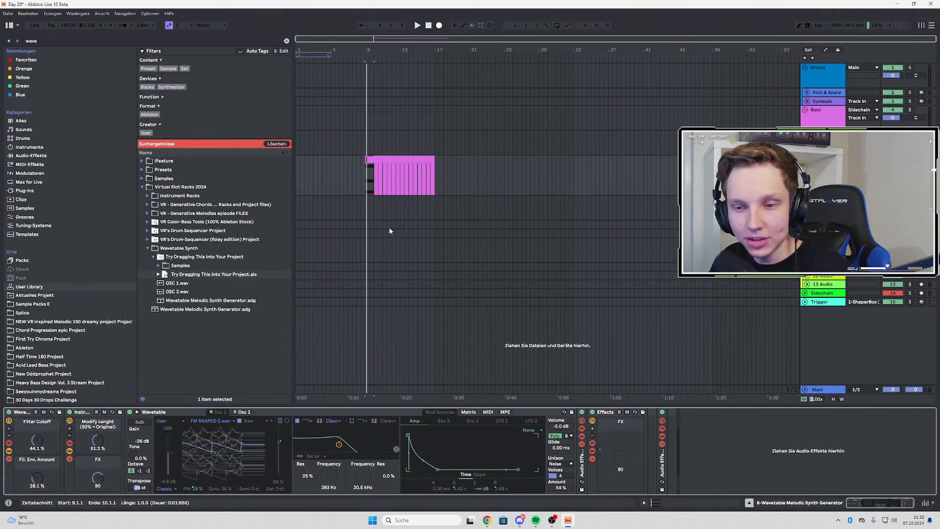
Select the E3, G3 and B3 notes in the synth clip and lengthen them to four bars
scroll(364, 181, "up", 3)
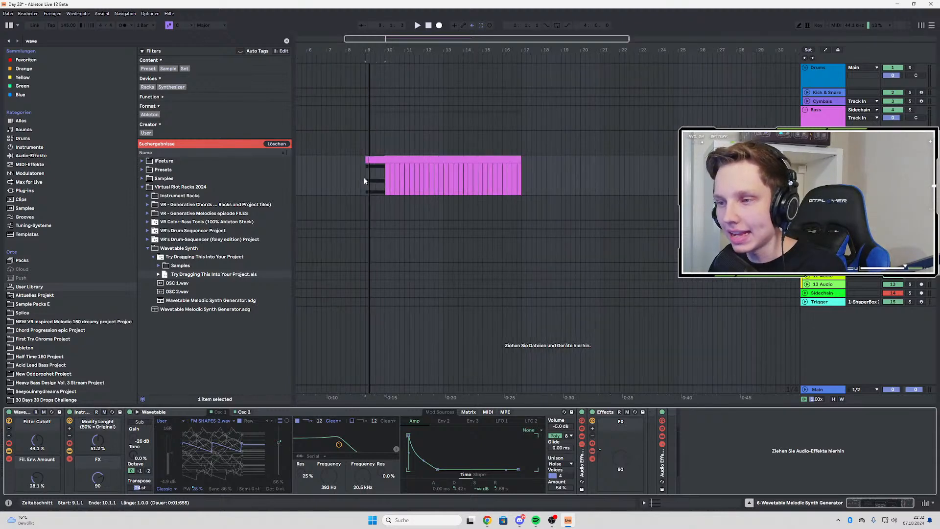
left_click(368, 174)
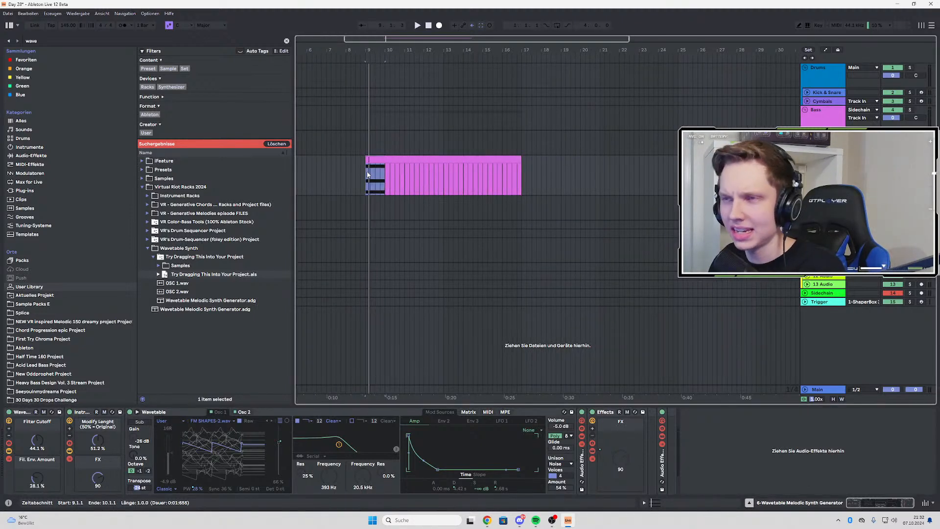
left_click(387, 158)
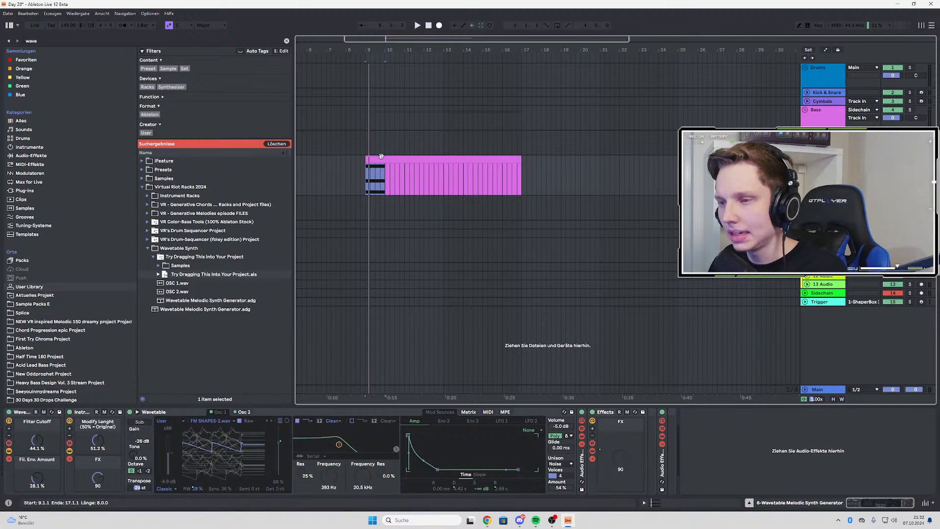
double_click(387, 158)
left_click_drag(192, 311, 204, 437)
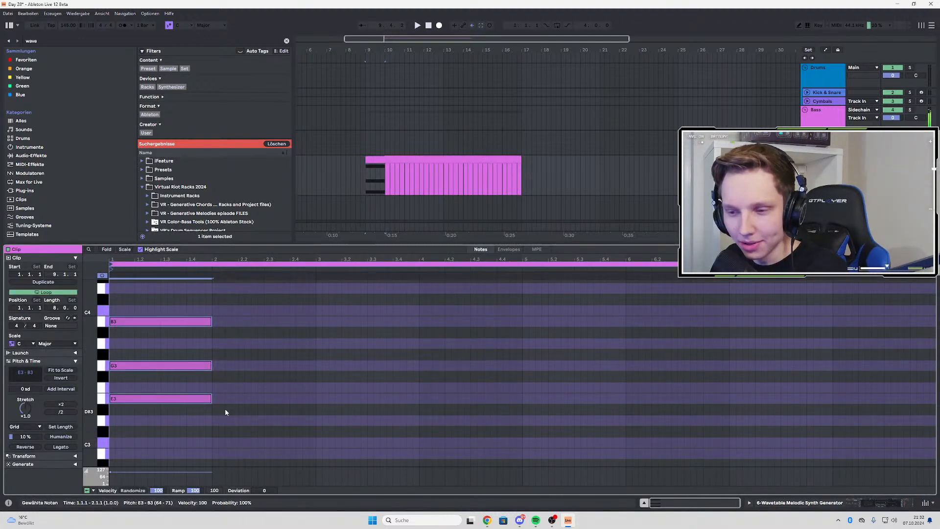
left_click_drag(211, 395, 523, 377)
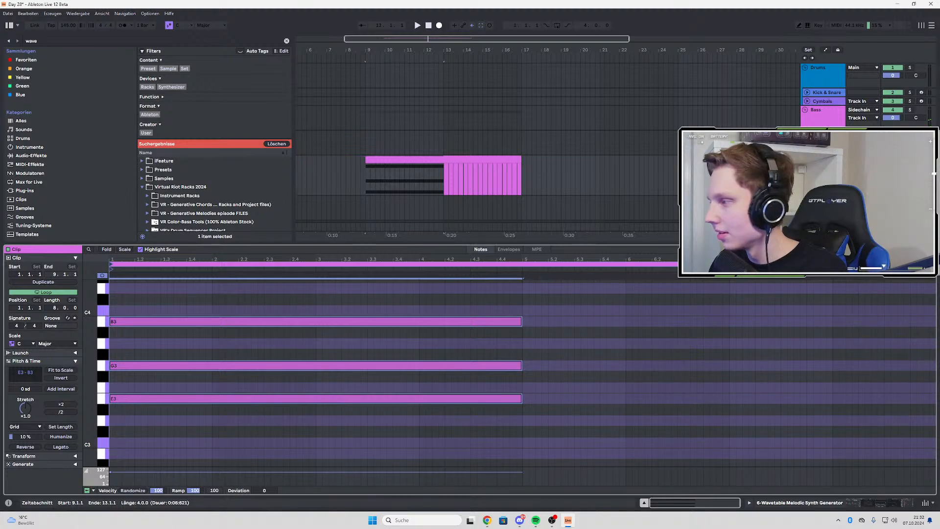
double_click(414, 161)
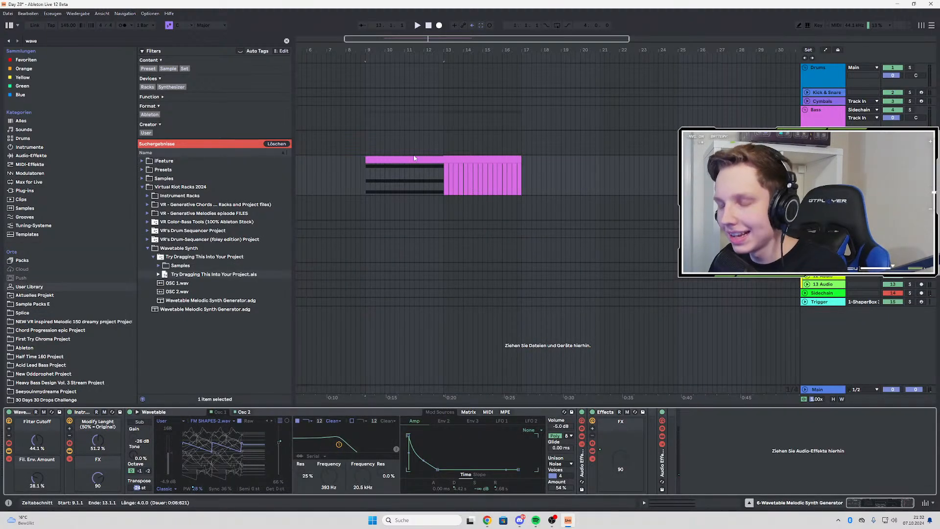
Play back the chord clip while randomizing the macros of the Wavetable synth rack
left_click(413, 162)
double_click(413, 162)
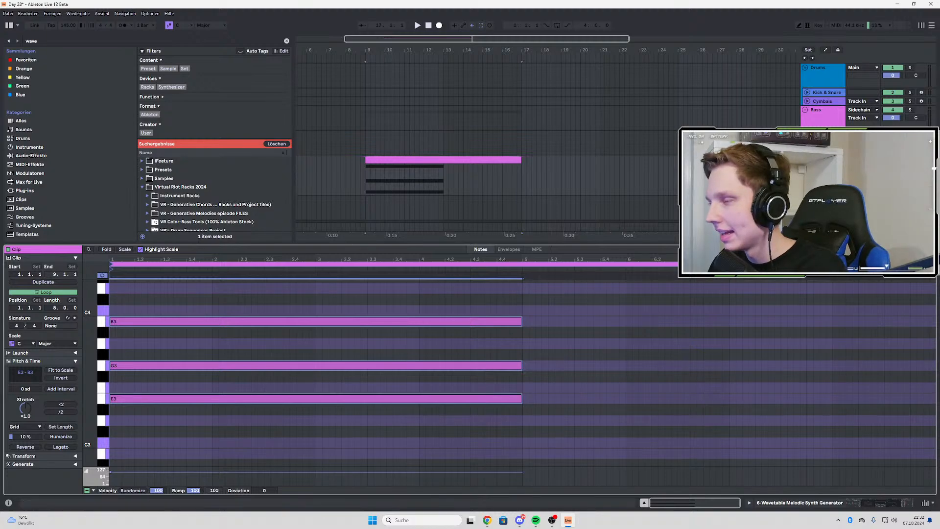
key("shift+Tab")
double_click(442, 160)
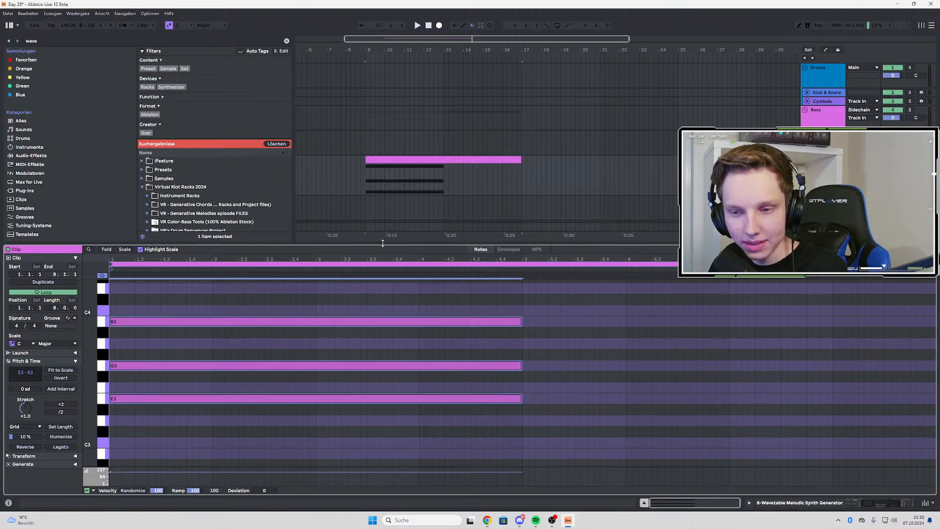
key("space")
key("shift+Tab")
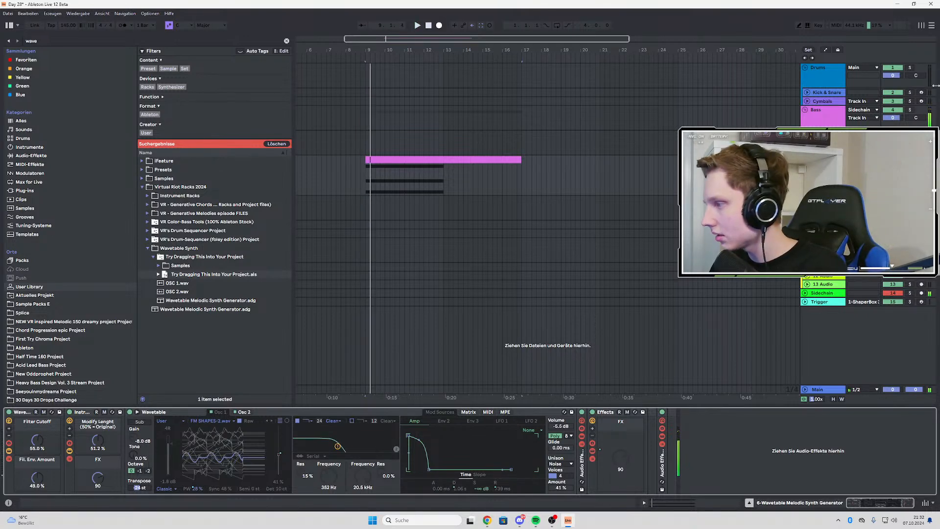
Duplicate the Wavetable synth track together with its chord clip
left_click(828, 160)
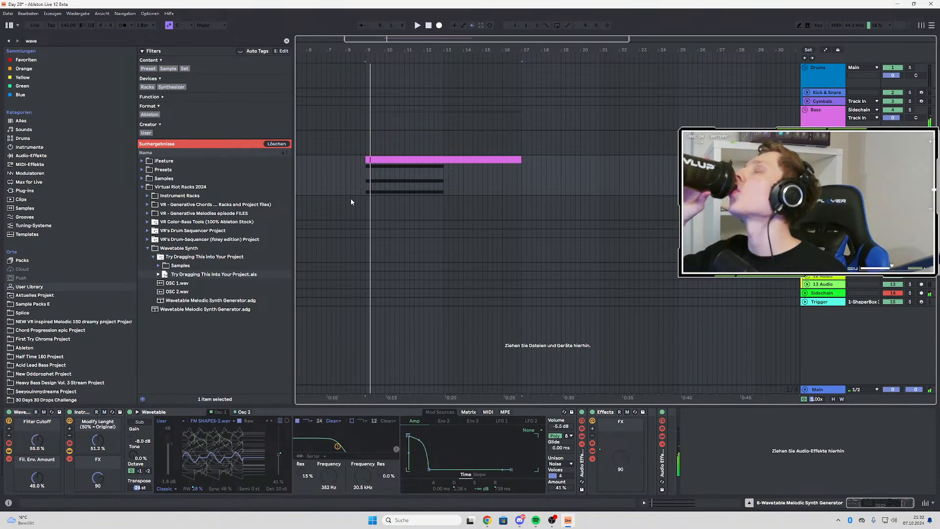
key("ctrl+d")
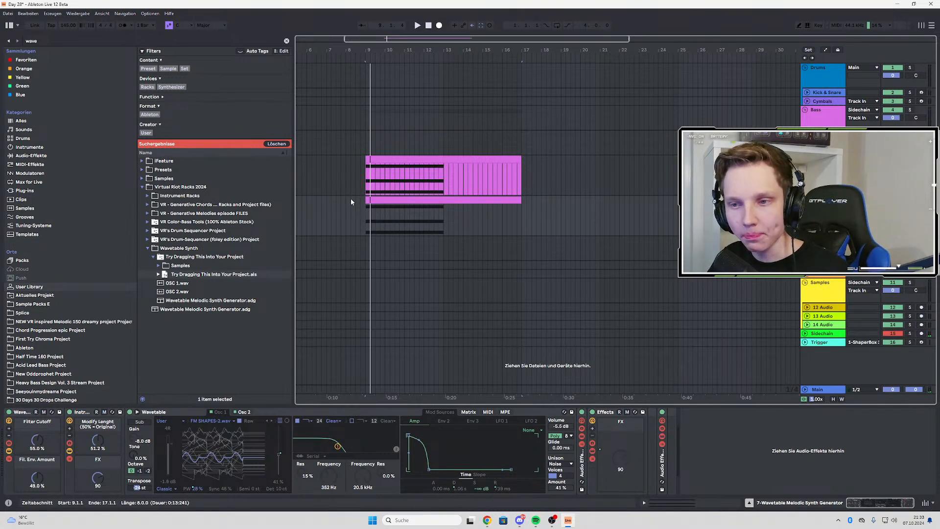
left_click(394, 199)
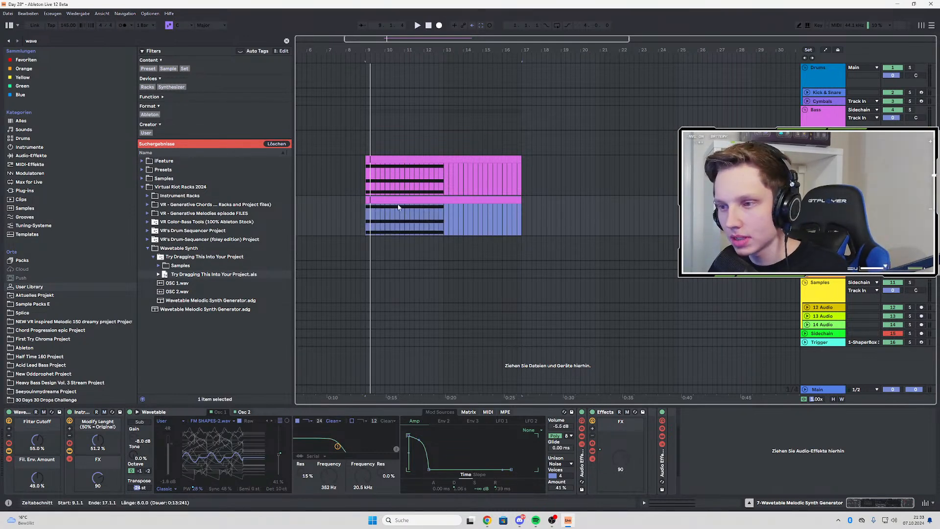
key("Delete")
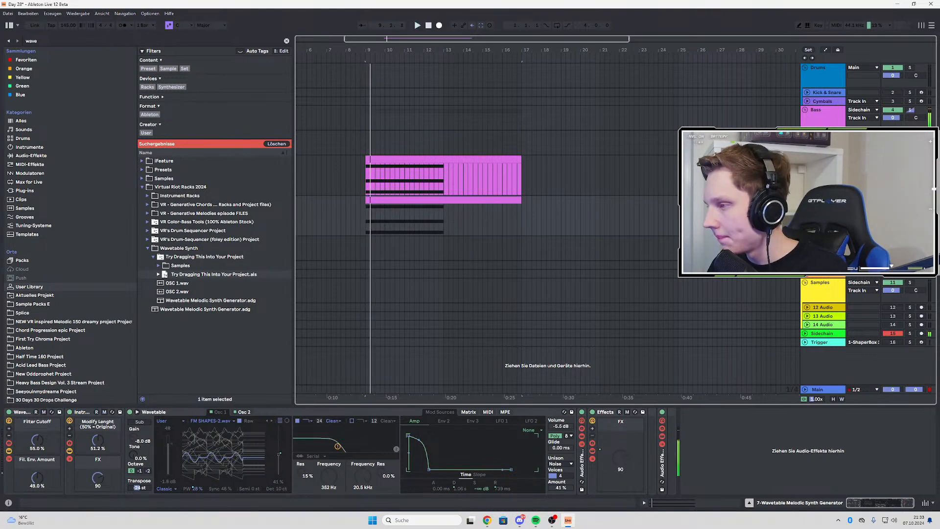
Solo the duplicated synth track and play its chord from bar 9 while randomizing its macros
left_click(823, 159)
left_click_drag(822, 159, 823, 235)
key("space")
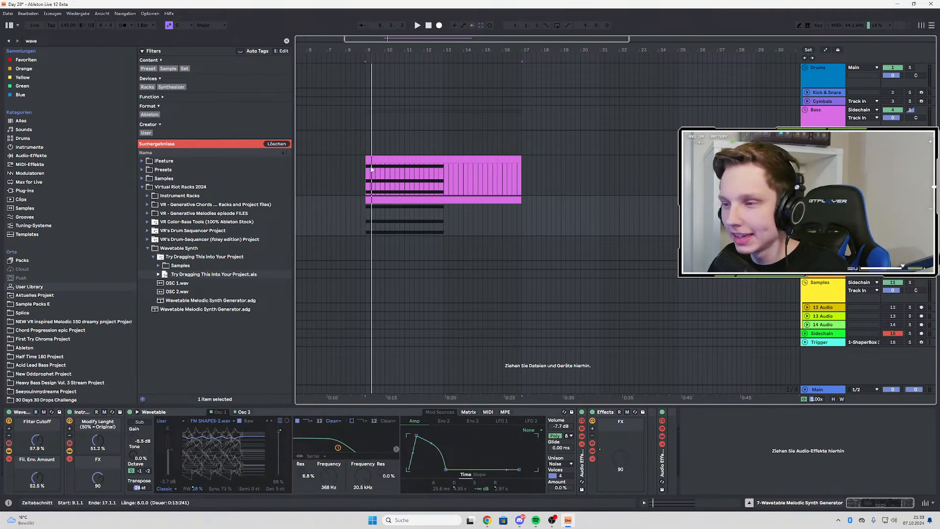
scroll(384, 174, "up", 3, "ctrl")
scroll(386, 204, "down", 3, "ctrl")
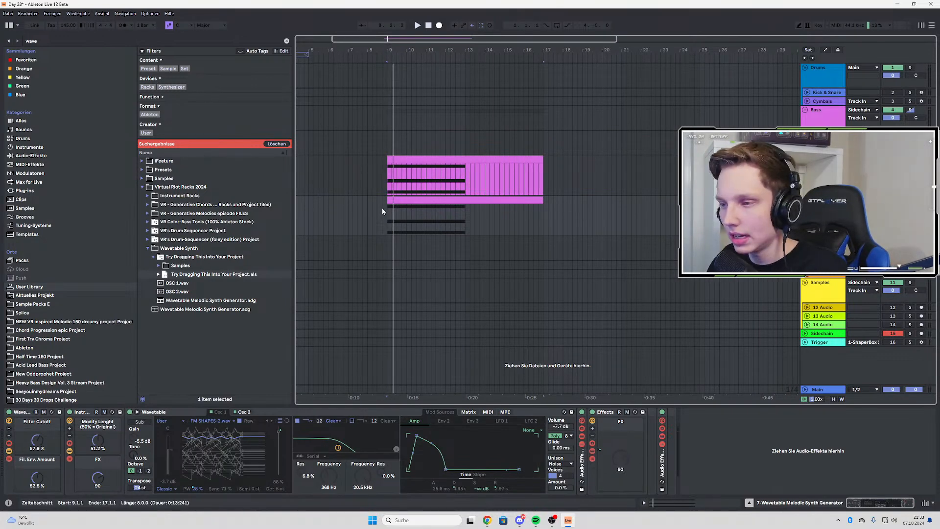
scroll(383, 211, "up", 3, "ctrl")
left_click(404, 214)
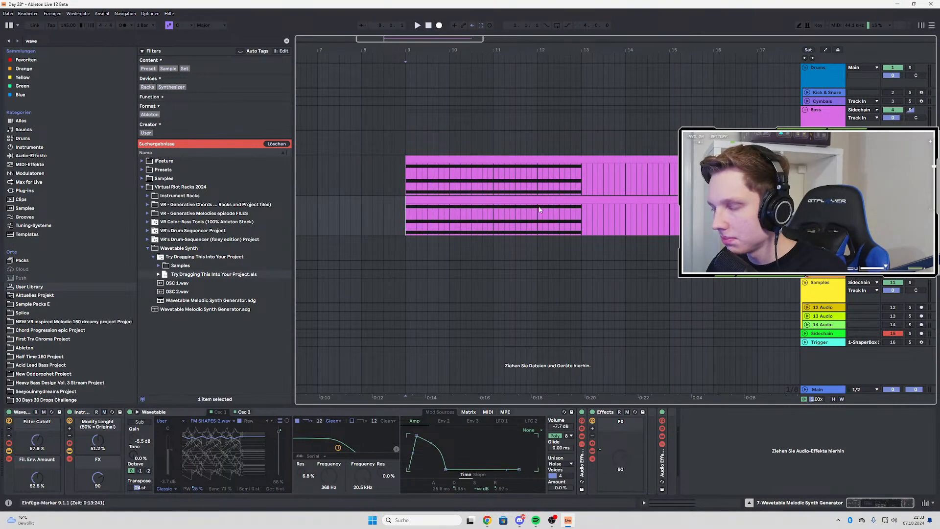
key("space")
key("space")
Shorten the duplicated clip to four bars and play it while randomizing the rack's macros again
left_click_drag(757, 202, 574, 213)
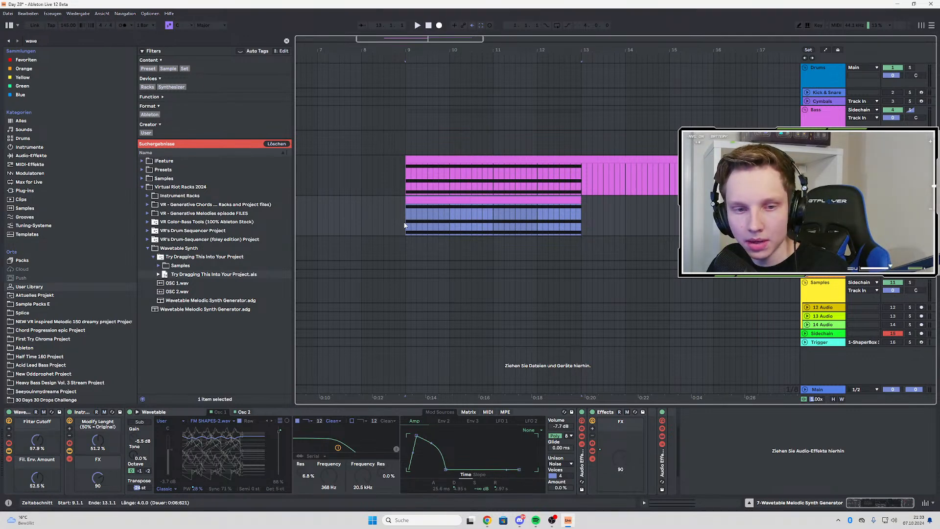
key("space")
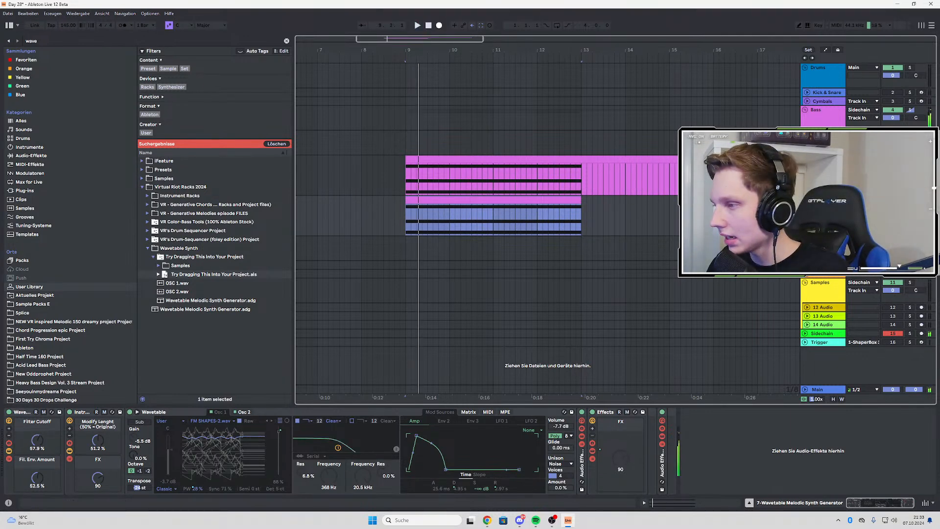
key("Delete")
key("space")
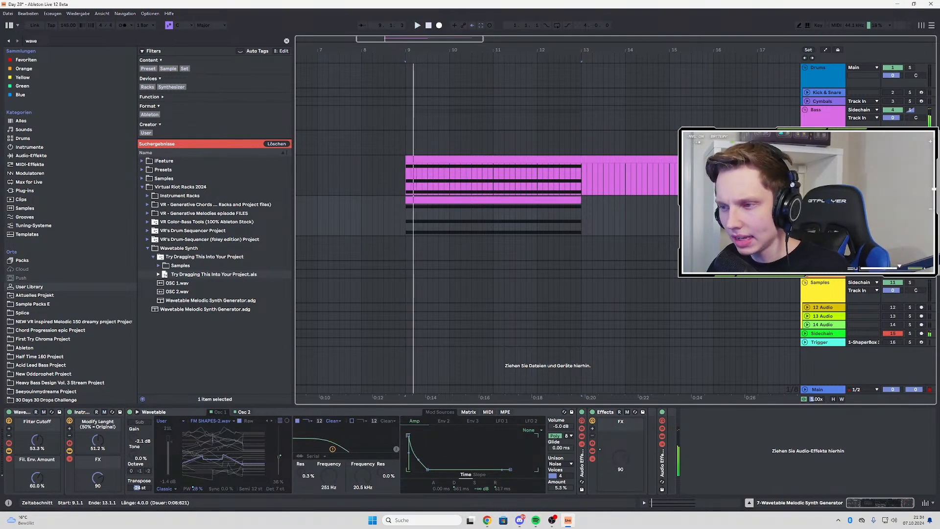
Clear the chord notes from the duplicated clip and draw a one-bar A#2 note at its start
double_click(458, 188)
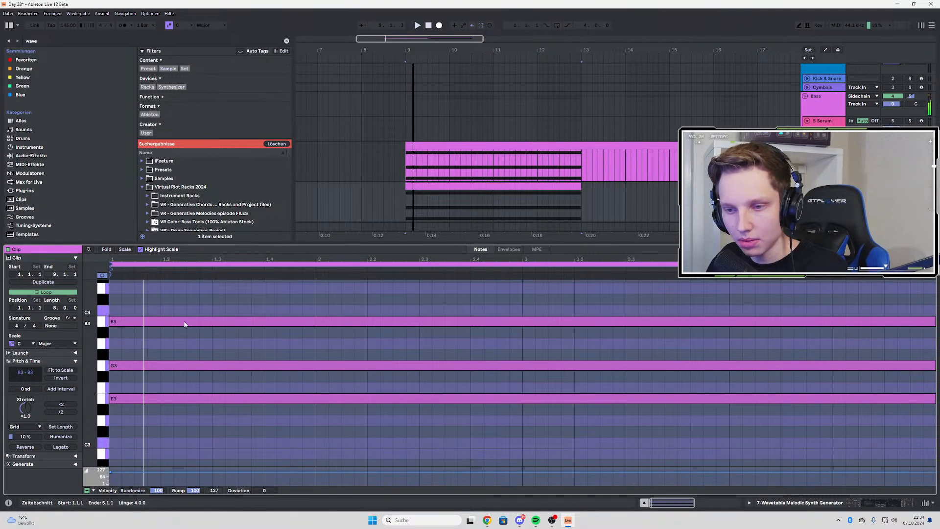
key("Delete")
scroll(196, 406, "down", 3)
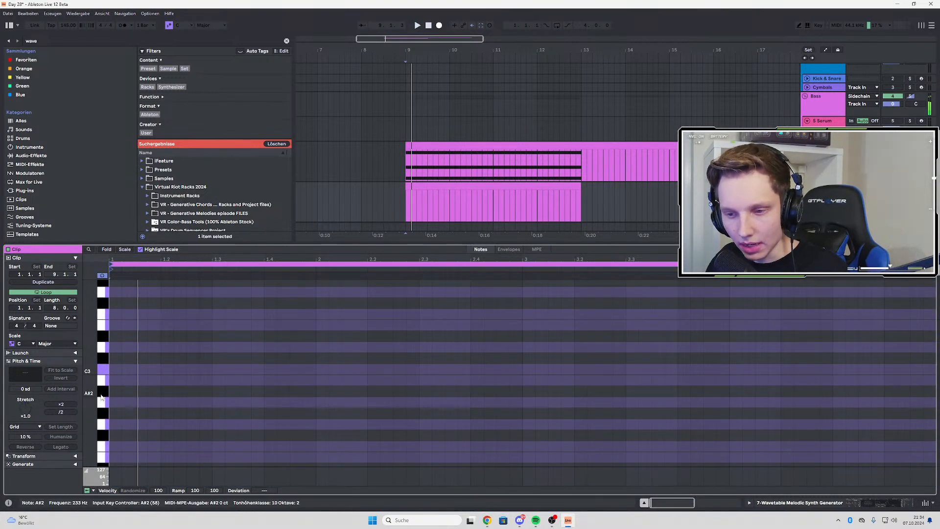
mouse_move(113, 391)
left_mouse_down()
mouse_move(468, 392)
mouse_move(307, 396)
left_mouse_up()
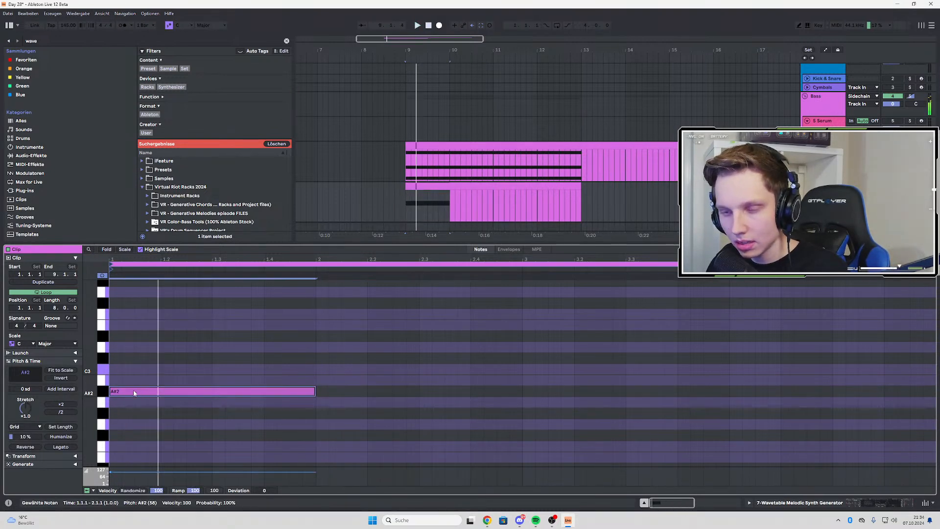
Copy the A#2 note up to E3 and G#3, raise the original to C#3, and play the chord
left_click_drag(133, 392, 137, 307)
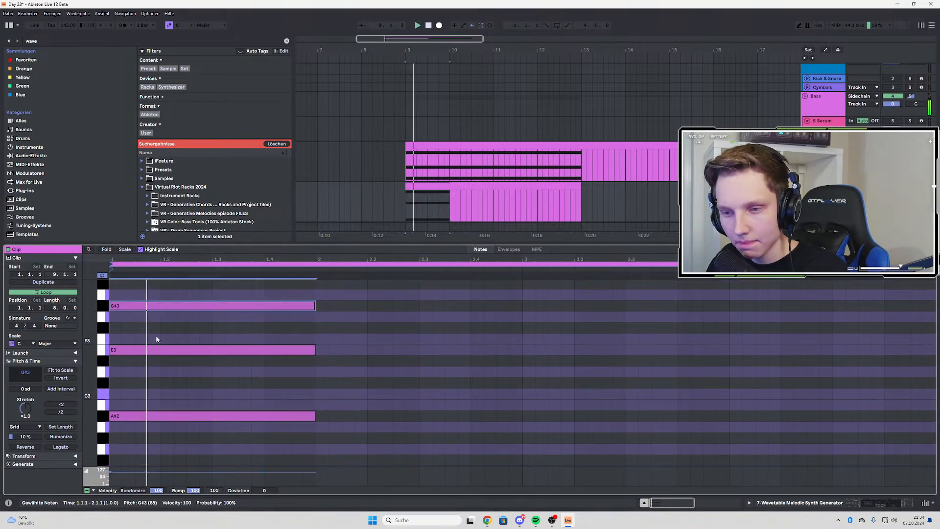
scroll(157, 339, "up", 2)
left_click_drag(141, 446, 145, 410)
key("space")
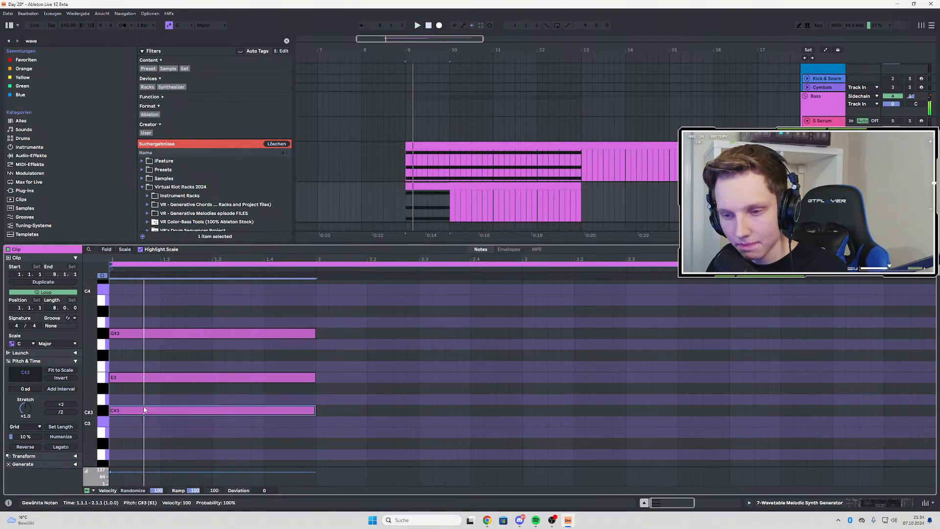
key("space")
Copy the first chord into the second bar and reshape the copy to A#2, C#3 and F#3
mouse_move(159, 379)
left_mouse_down()
mouse_move(161, 365)
mouse_move(164, 380)
left_mouse_up()
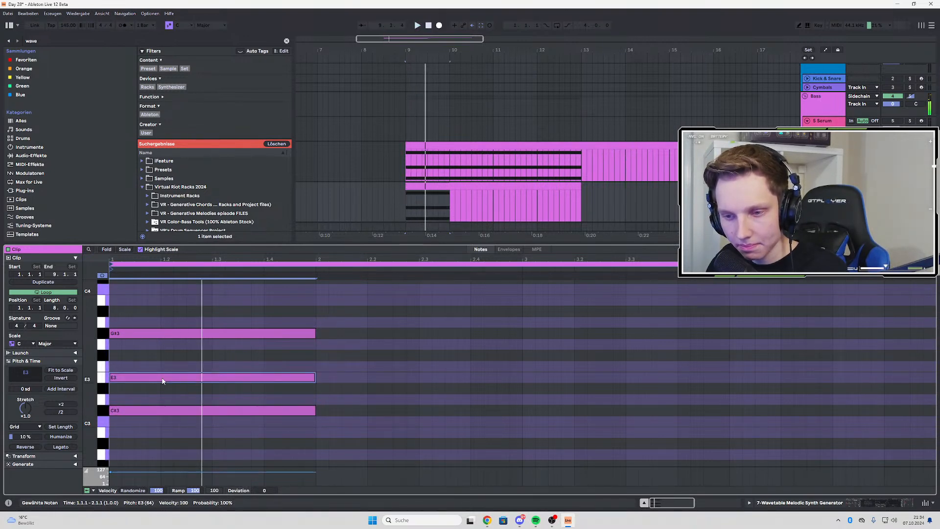
scroll(242, 336, "down", 4)
scroll(289, 317, "up", 3)
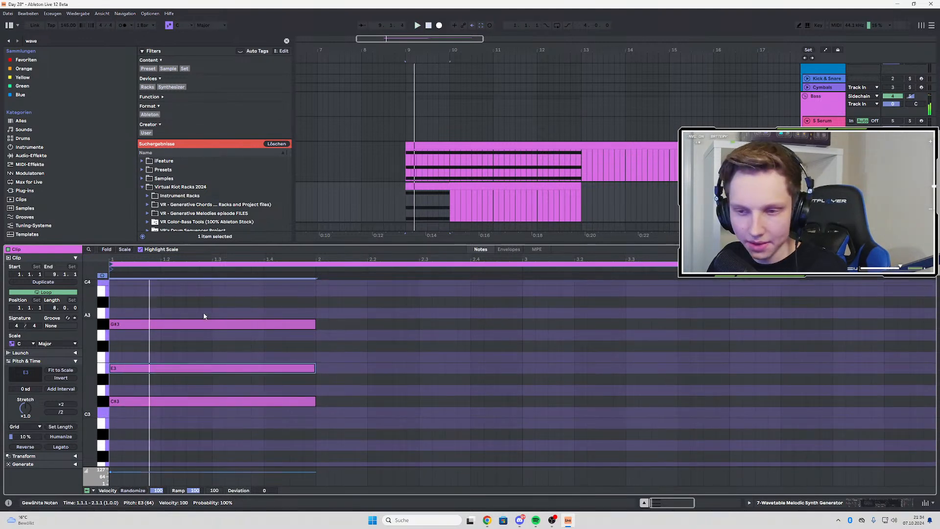
left_click_drag(204, 316, 196, 428)
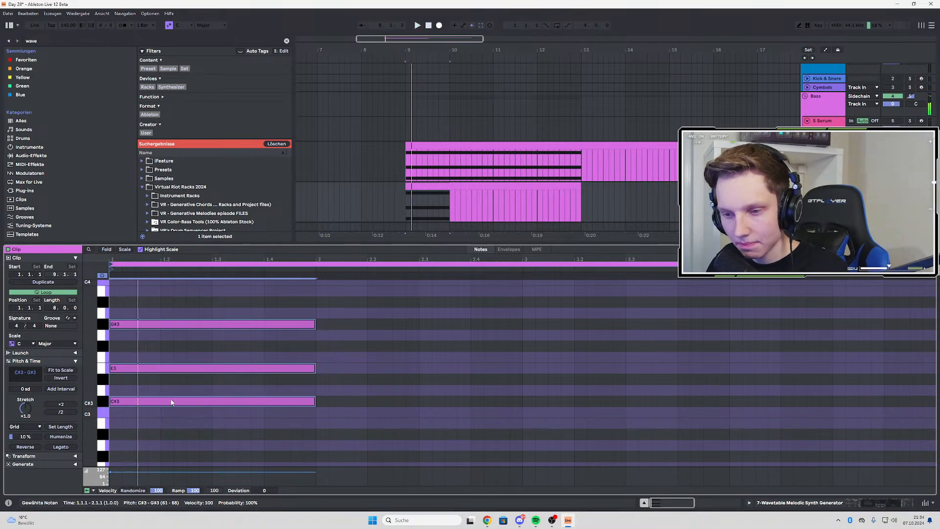
left_click_drag(171, 402, 387, 433)
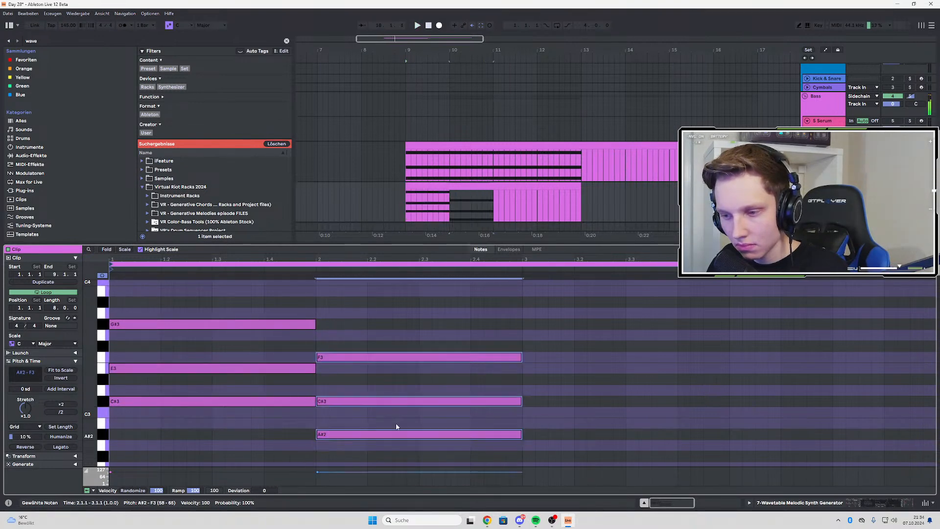
left_click_drag(414, 402, 390, 354)
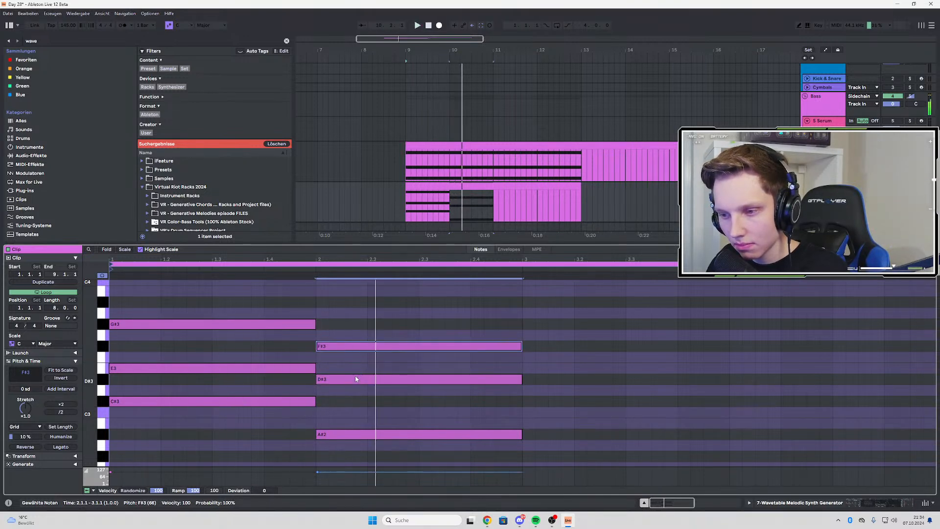
left_click(331, 388)
left_click_drag(330, 383, 330, 406)
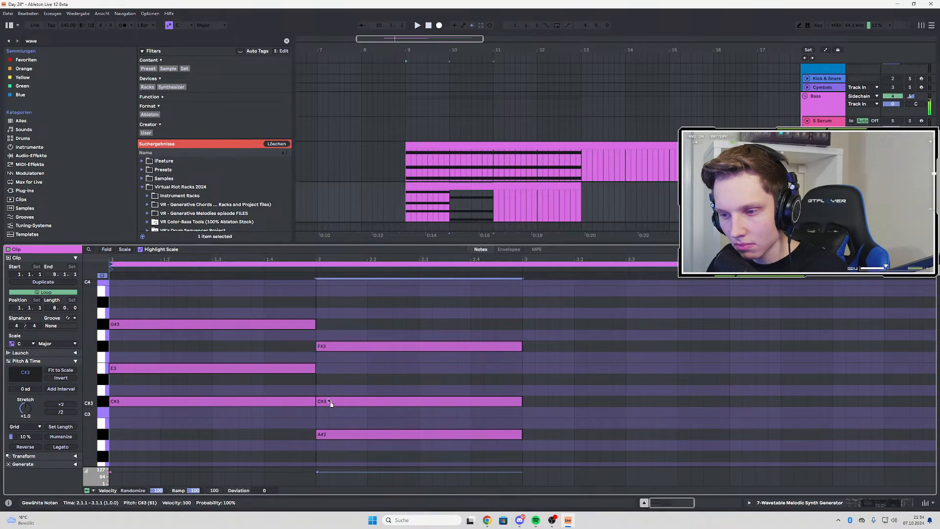
Play the second-bar chord, delete its three notes, and replay the first chord from bar 9
left_click(452, 210)
key("space")
key("space")
scroll(367, 304, "down", 1)
key("space")
left_click_drag(368, 301, 371, 415)
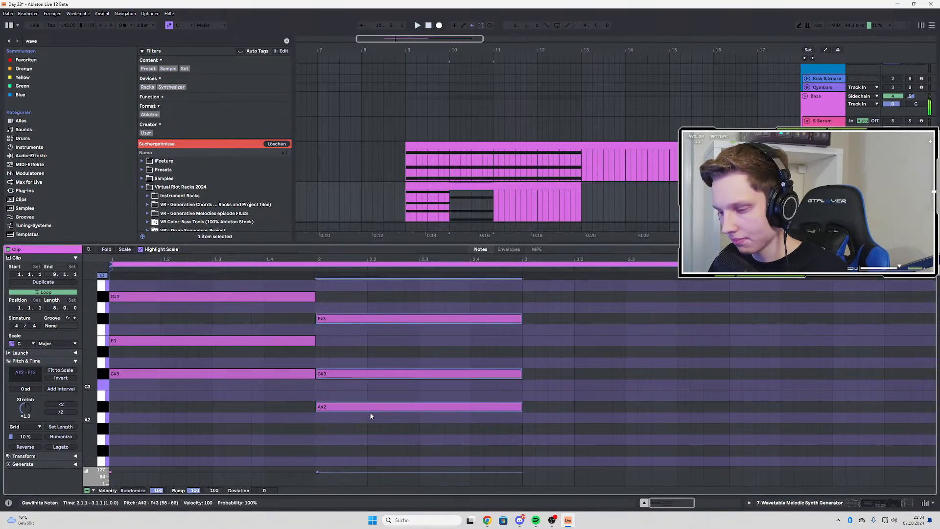
key("Delete")
key("space")
left_click(407, 205)
key("space")
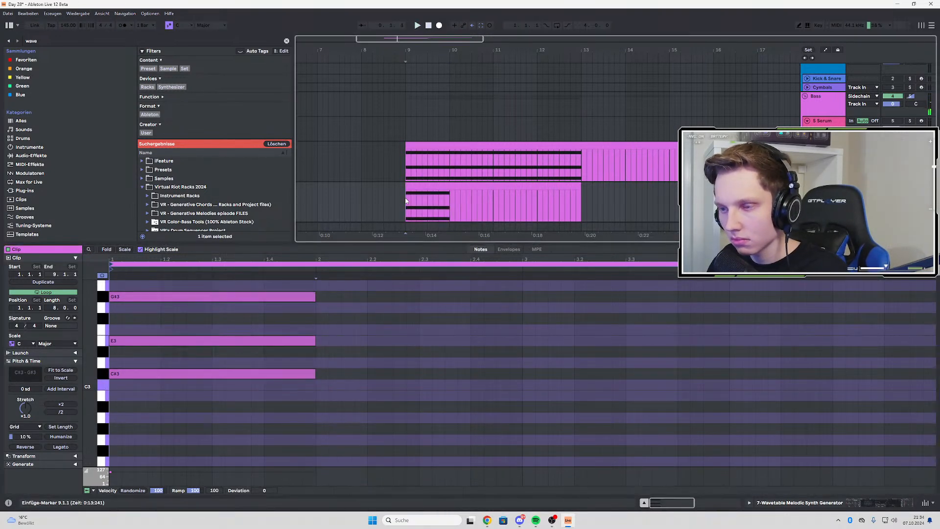
key("space")
Transpose the first-bar chord down an octave to C#2, E2 and G#2, and play it back
key("space")
key("space")
scroll(216, 323, "up", 1)
left_click_drag(210, 295, 212, 419)
key("space")
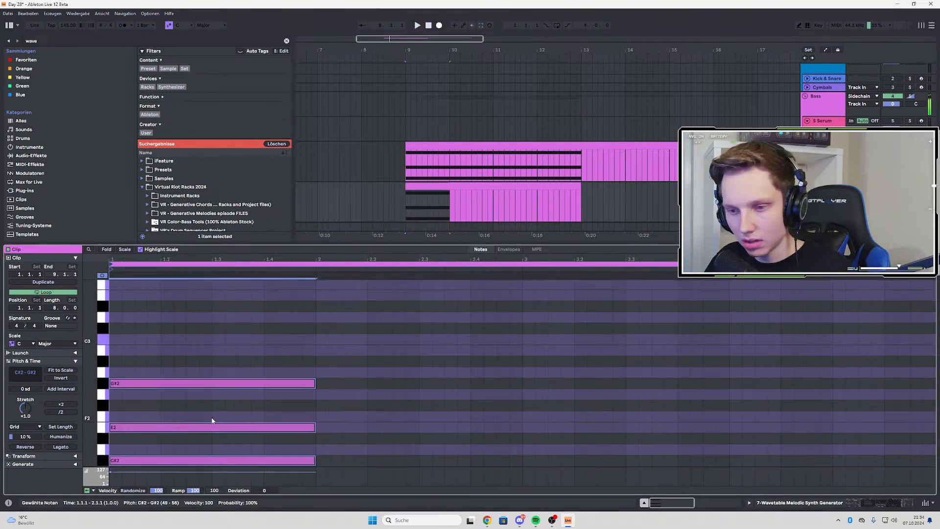
key("space")
key("shift+Down")
left_click(172, 401)
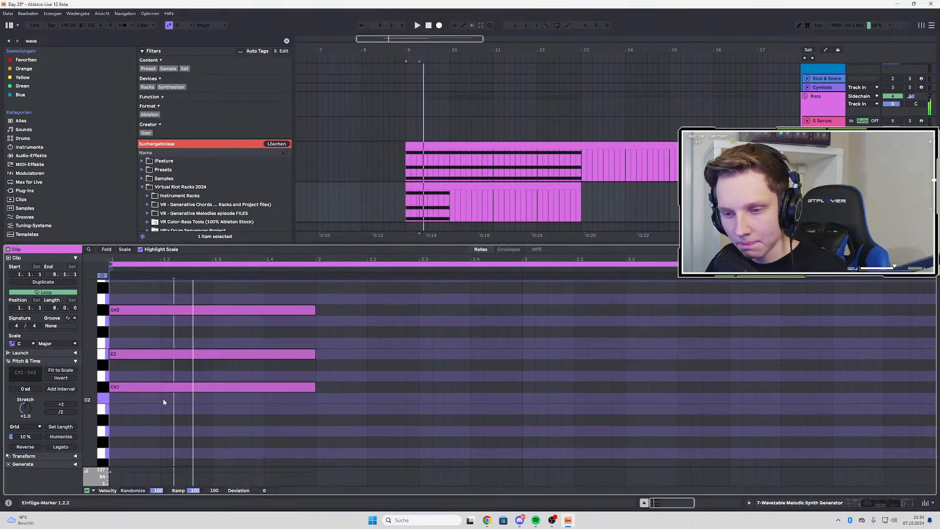
key("space")
key("space")
key("space")
key("space")
Copy the one-bar C#2 note to B1 in bar 2, A1 in bar 3 and E2 in bar 4
key("space")
key("space")
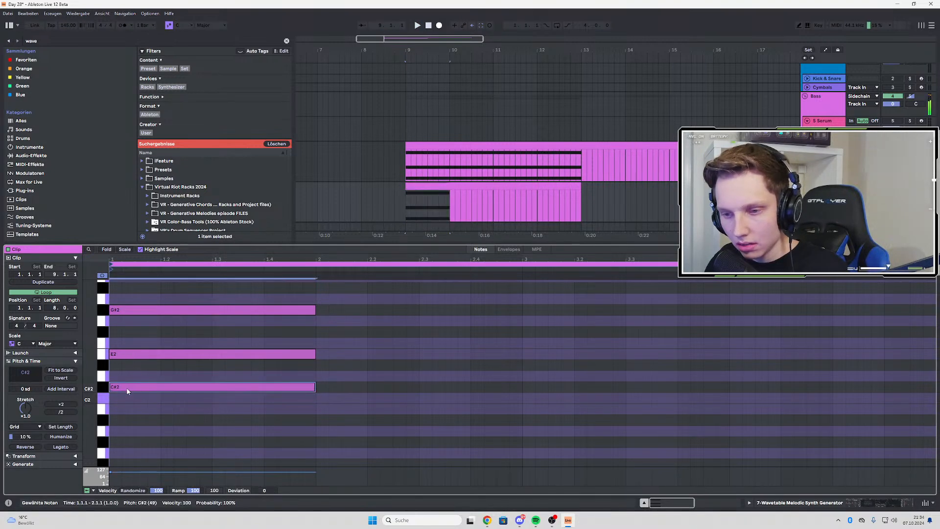
left_click_drag(126, 388, 794, 365)
key("space")
key("space")
key("space")
key("space")
key("space")
key("space")
key("space")
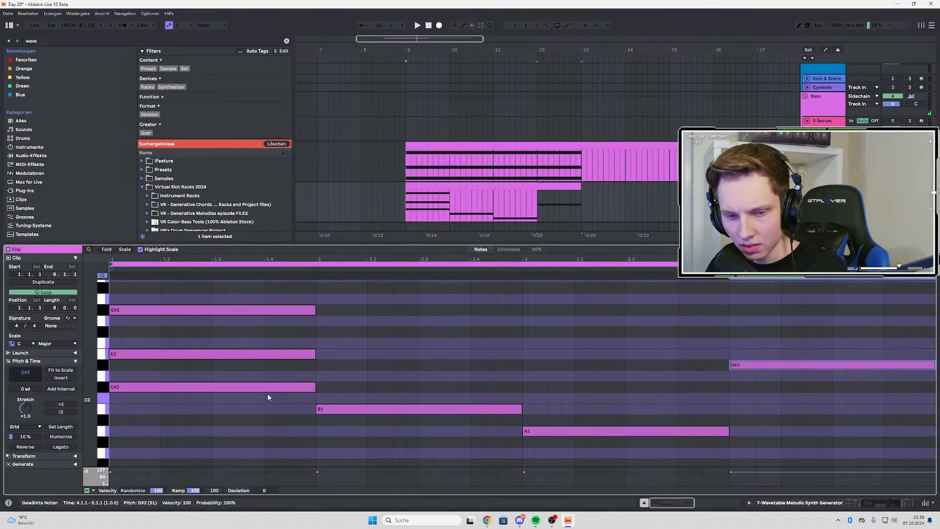
key("space")
left_click_drag(751, 368, 751, 359)
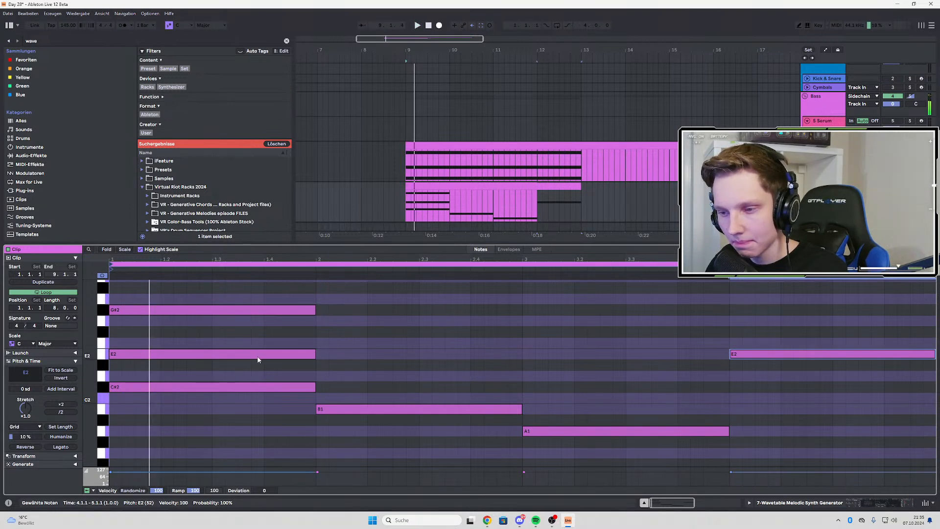
Copy the E2 note to build F#2 and B2 in bar 2 and G#2 and C#3 in bar 3
left_click_drag(258, 356, 457, 335)
left_click_drag(364, 335, 349, 286)
scroll(431, 348, "up", 3)
left_click_drag(373, 323, 581, 301)
scroll(645, 346, "down", 4)
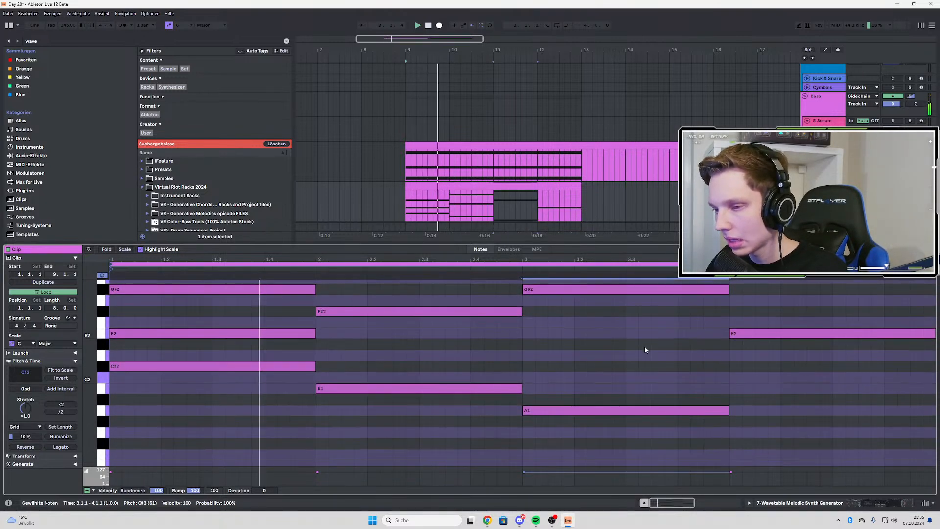
scroll(636, 348, "up", 5)
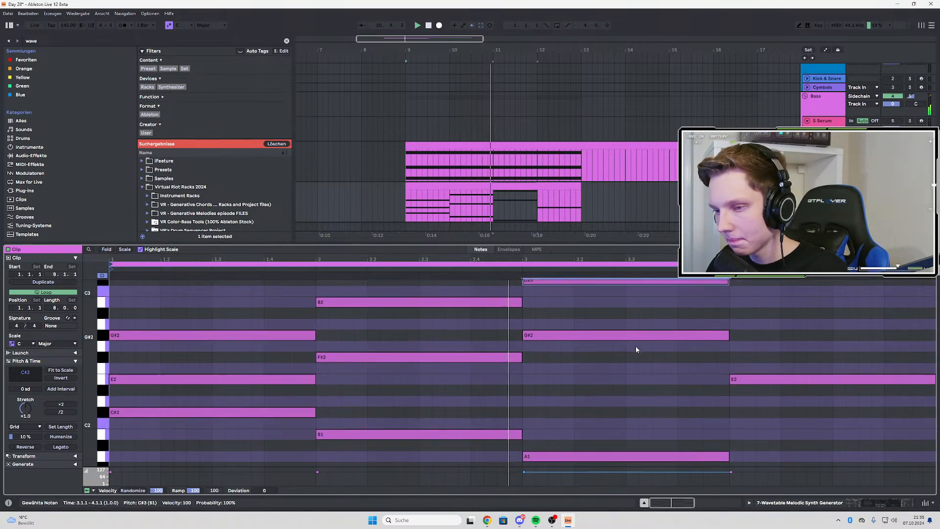
scroll(563, 344, "down", 4)
scroll(543, 335, "up", 5)
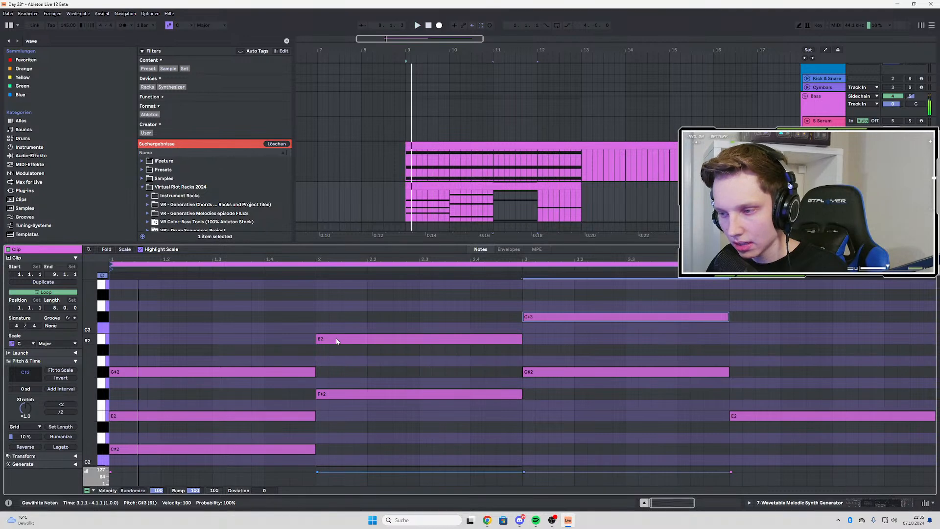
Lower the B2 note in bar 2 to G#2 and play the progression
left_click_drag(338, 338, 351, 374)
key("space")
scroll(351, 375, "down", 5)
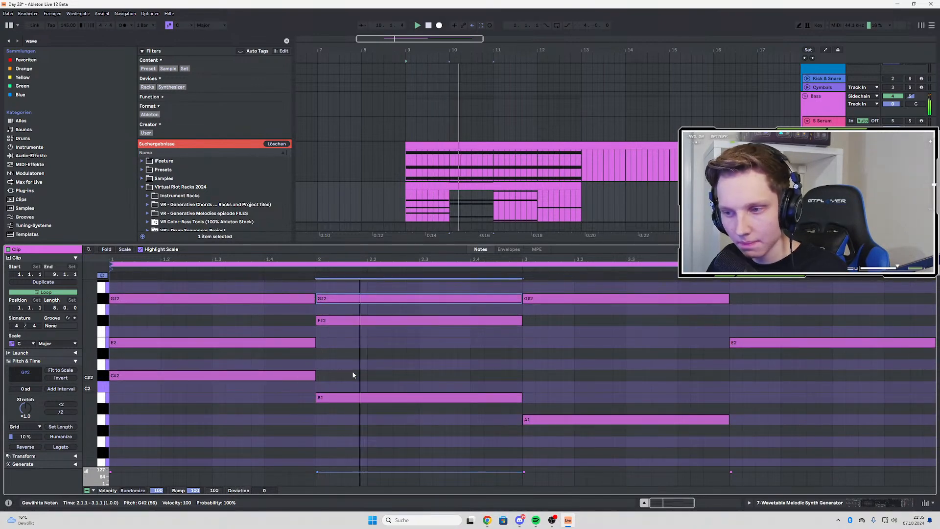
Add a one-bar B2 note to the bar 2 chord and E2 to the bar 3 chord, and play the progression
scroll(352, 374, "up", 4)
scroll(494, 363, "up", 2)
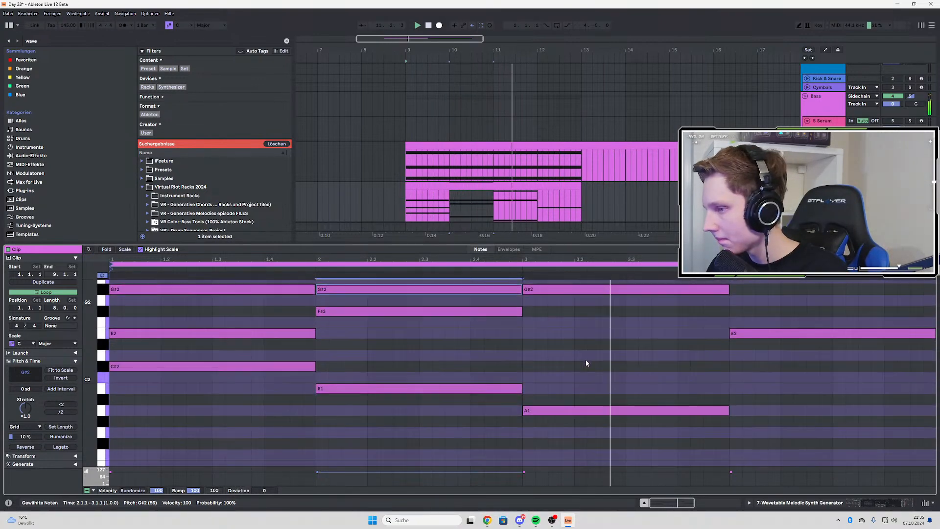
scroll(752, 412, "down", 5)
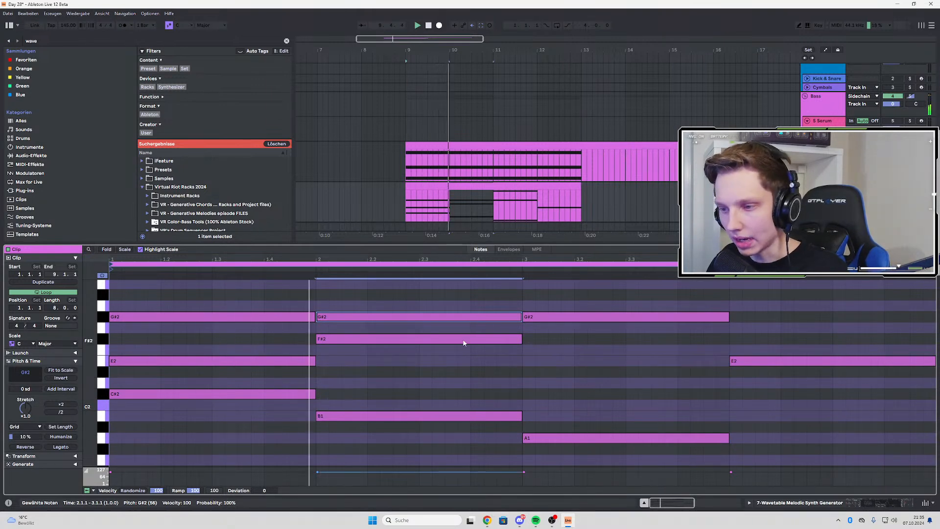
scroll(464, 342, "up", 1)
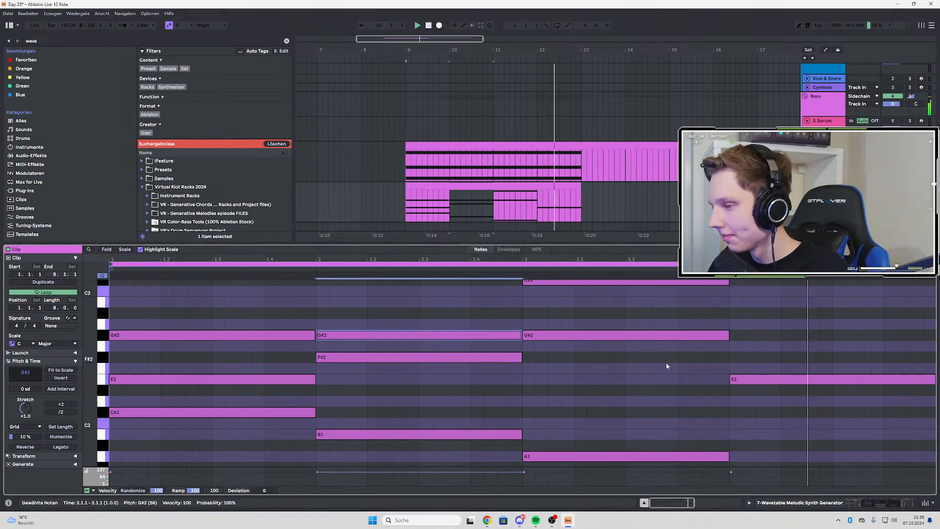
scroll(666, 362, "up", 1)
scroll(748, 358, "up", 1)
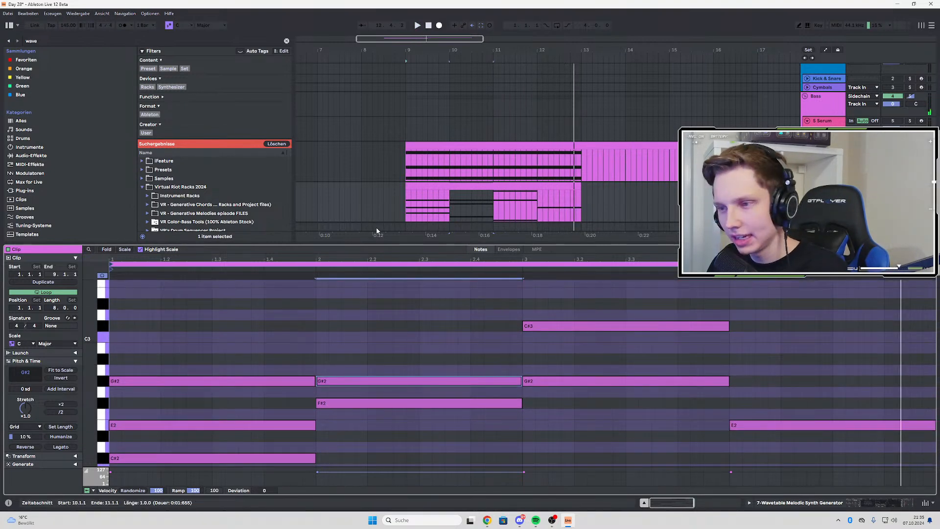
scroll(366, 318, "down", 3)
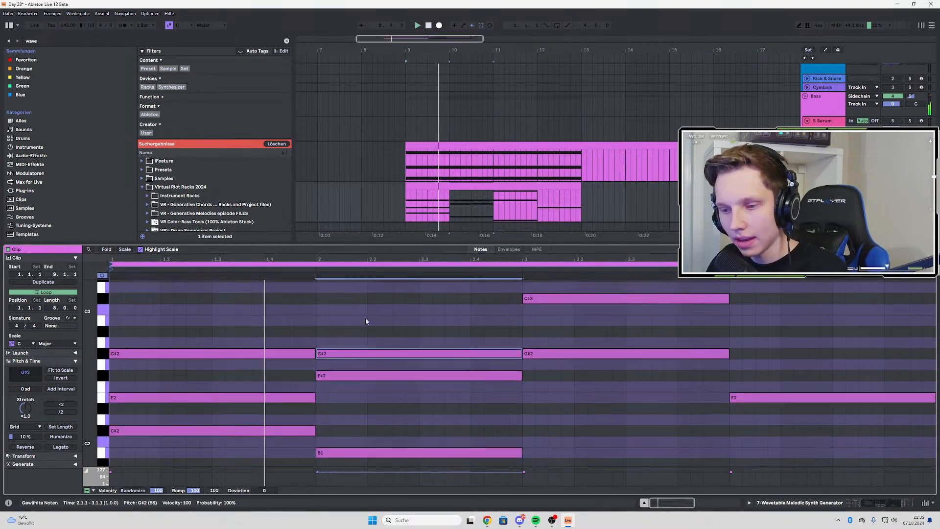
scroll(357, 361, "up", 3)
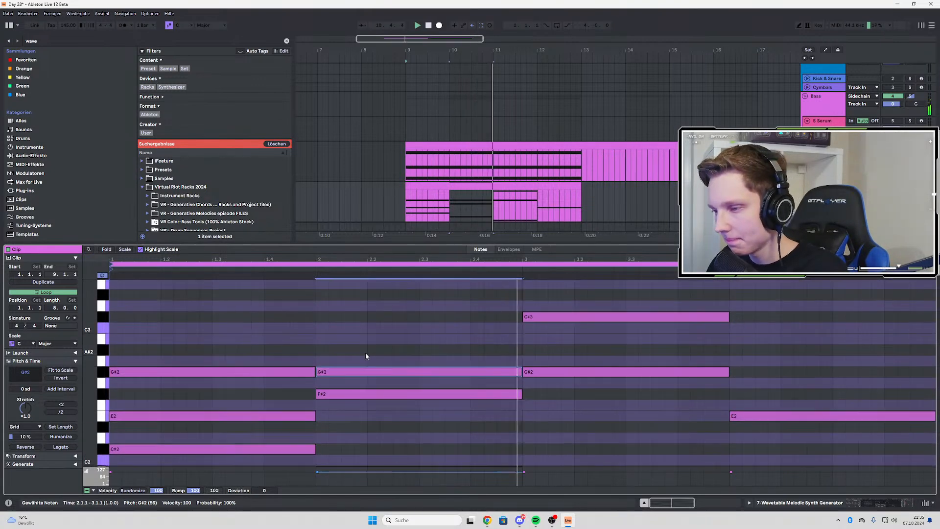
left_click_drag(337, 368, 550, 416)
key("space")
scroll(581, 379, "down", 2)
scroll(474, 369, "up", 2)
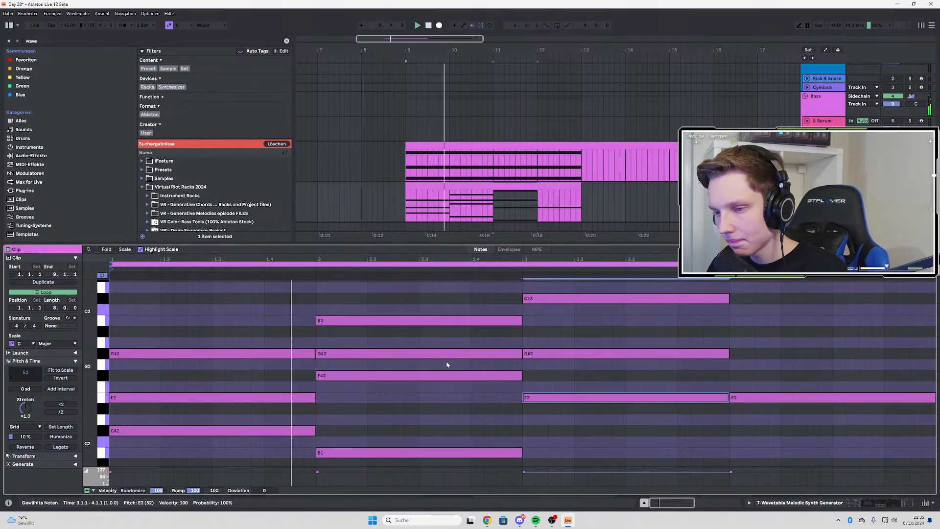
Shorten the bar 4 E2 note to end at 4.4.1, and add F#2 at 4.4.1 and G#2 at 4.4.3
scroll(408, 362, "down", 2)
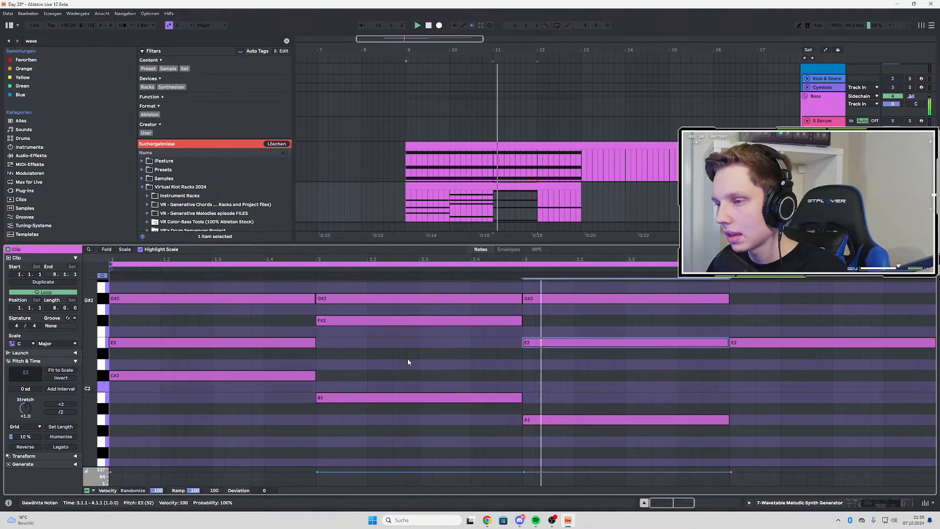
scroll(733, 342, "up", 1)
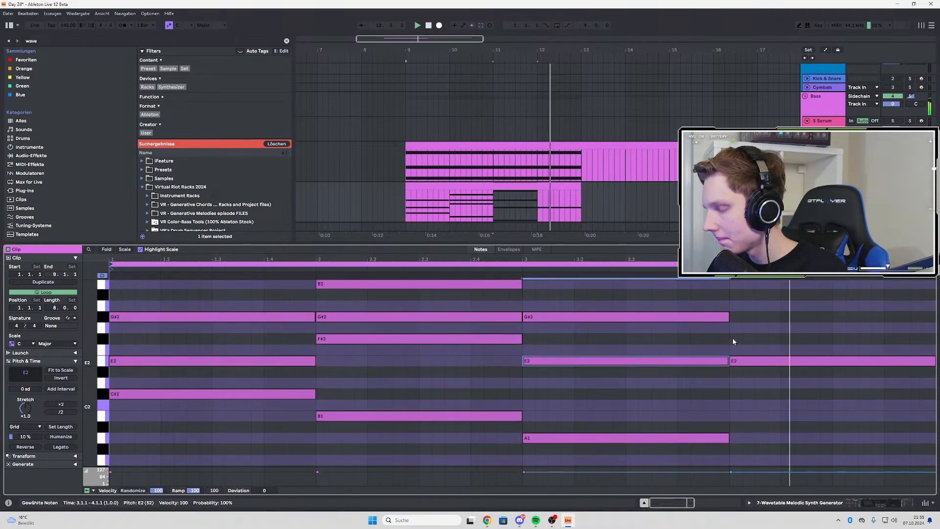
scroll(732, 342, "up", 1)
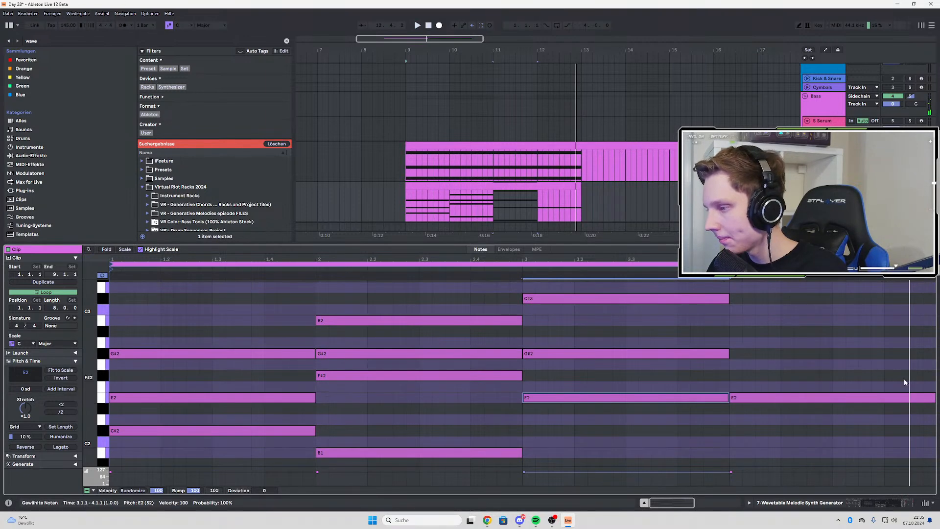
left_click_drag(933, 398, 895, 398)
double_click(896, 365)
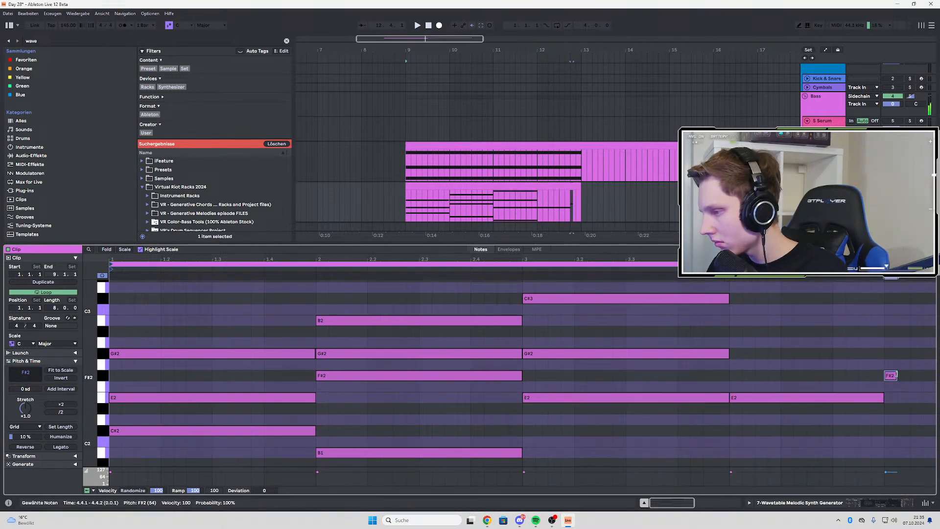
double_click(919, 344)
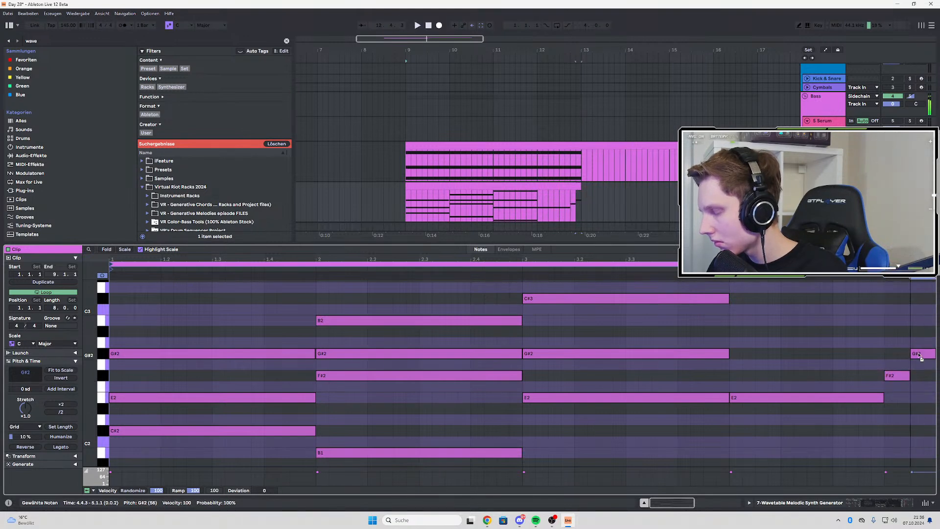
key("space")
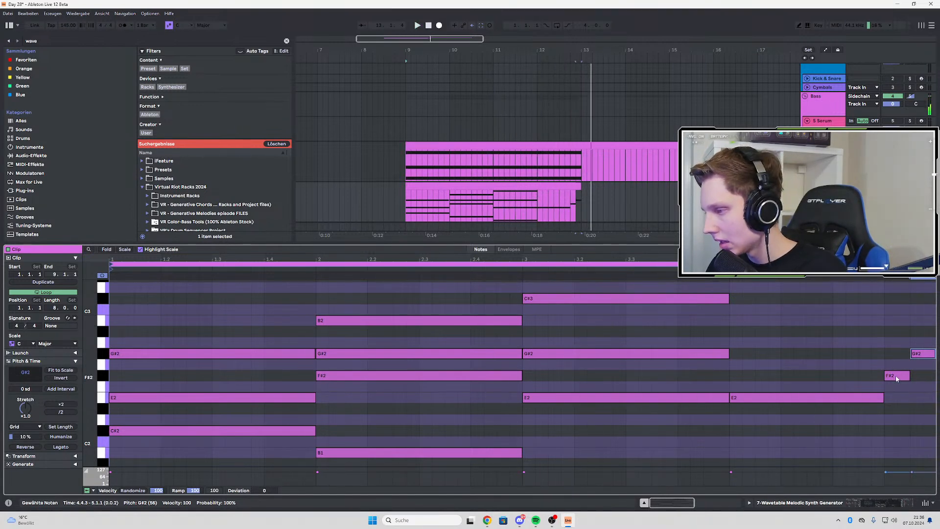
Shift the short F#2 and G#2 in bar 4 slightly later and trim F#2 to G#2's start and G#2 to 5.1.1
left_click_drag(896, 377, 909, 374)
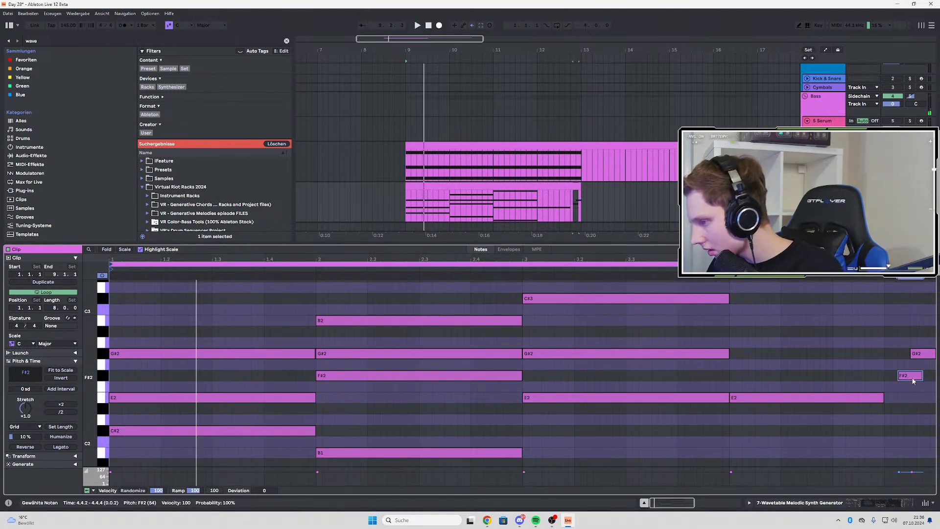
scroll(926, 391, "up", 5)
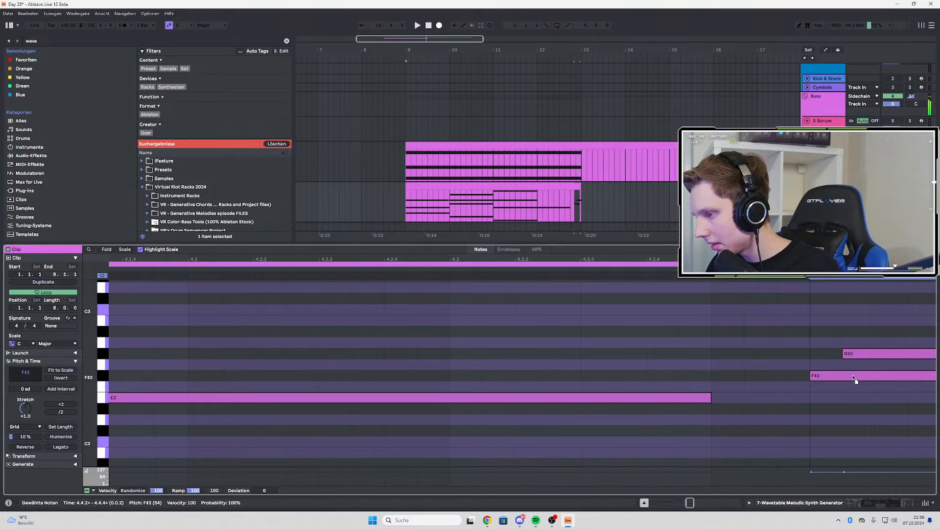
scroll(685, 377, "down", 5)
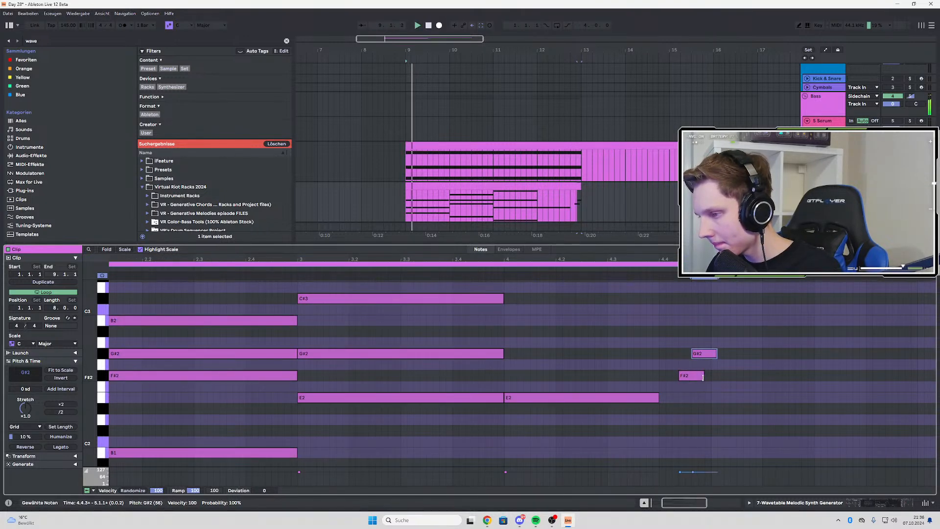
left_click_drag(704, 377, 693, 377)
scroll(695, 377, "up", 4)
scroll(686, 376, "down", 2)
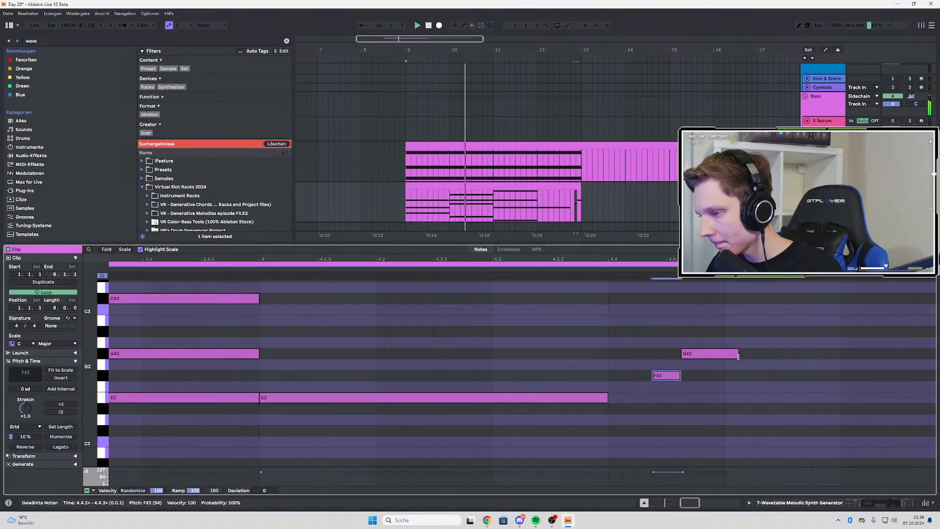
left_click_drag(738, 357, 724, 356)
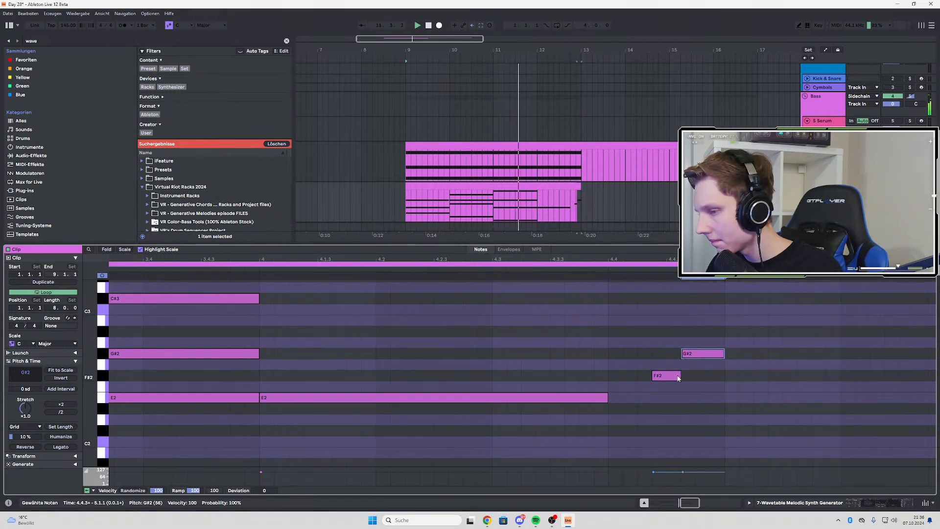
scroll(676, 378, "down", 3)
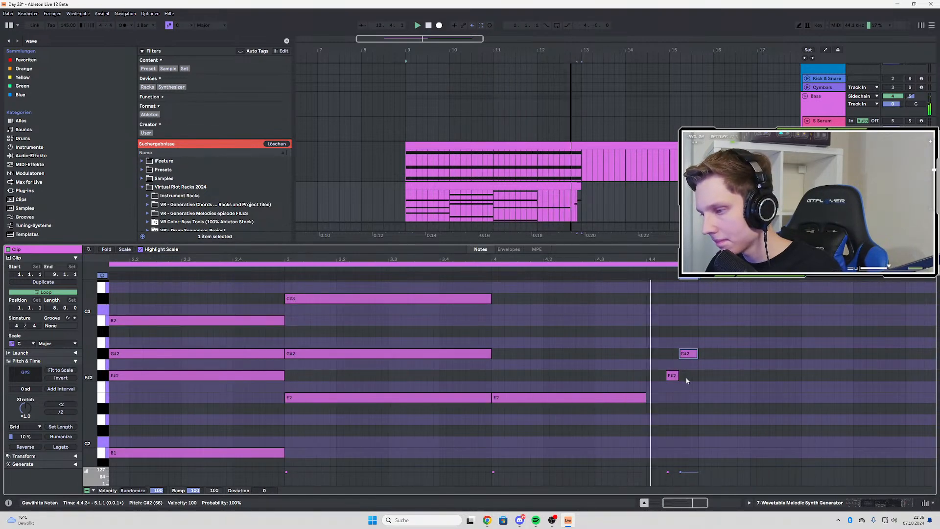
Retime the short bar 4 notes so F#2 ends and G#2 starts at 4.4.3, and play from bars 12 and 9
left_click_drag(671, 380, 677, 376)
scroll(568, 208, "up", 3)
left_click(500, 204)
key("space")
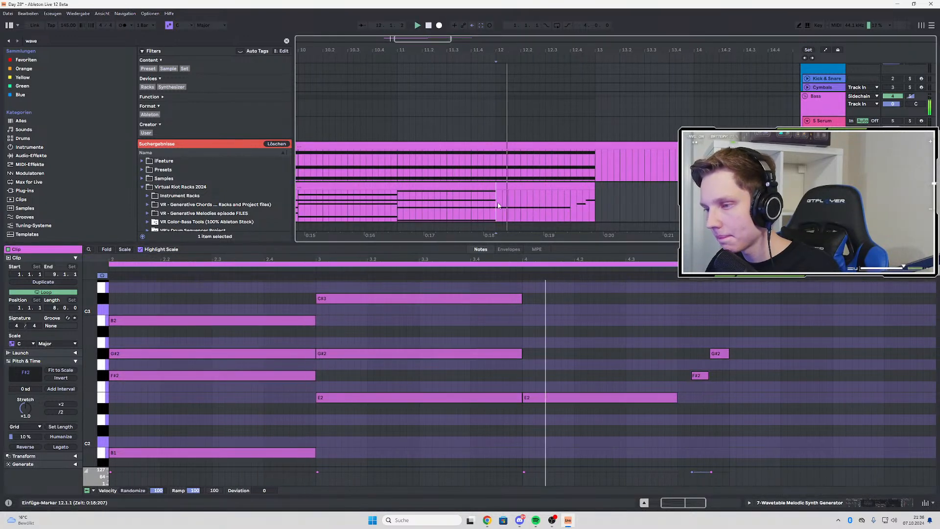
left_click(691, 375)
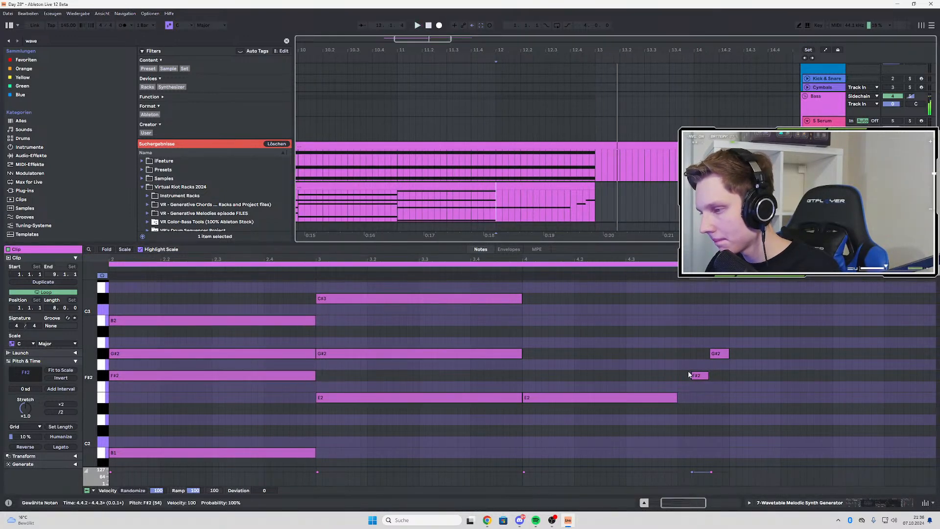
left_click_drag(689, 375, 705, 353)
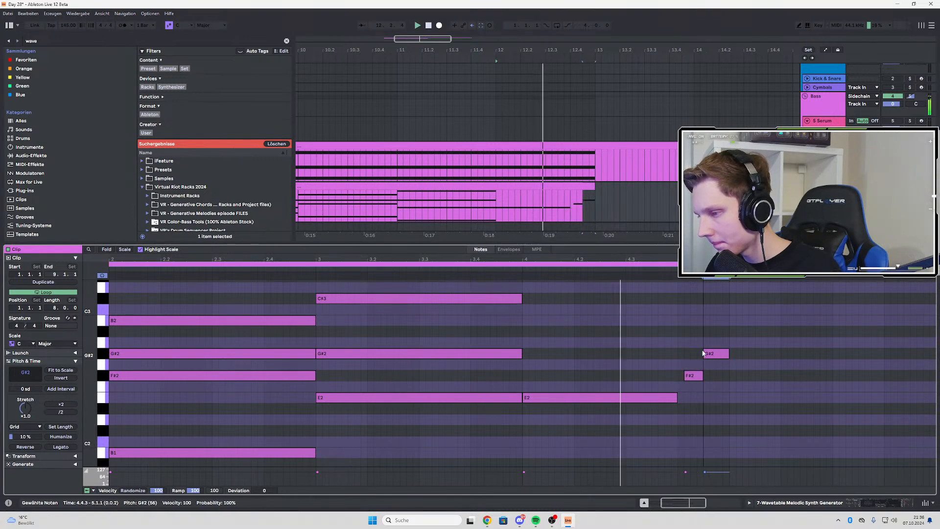
key("space")
key("space")
scroll(493, 200, "down", 3)
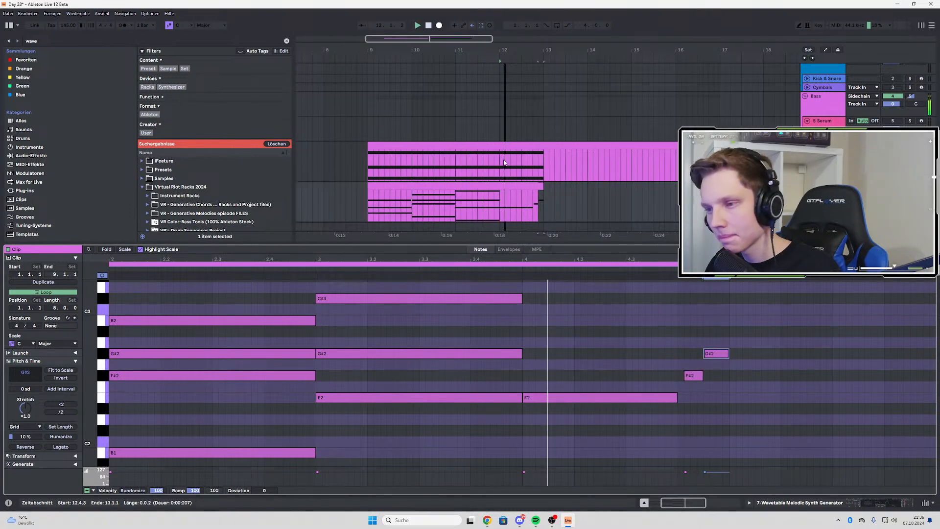
left_click(371, 201)
key("space")
key("space")
Copy the bar 4 E2 note up to F#2 and B2, and play the progression
scroll(588, 342, "down", 2)
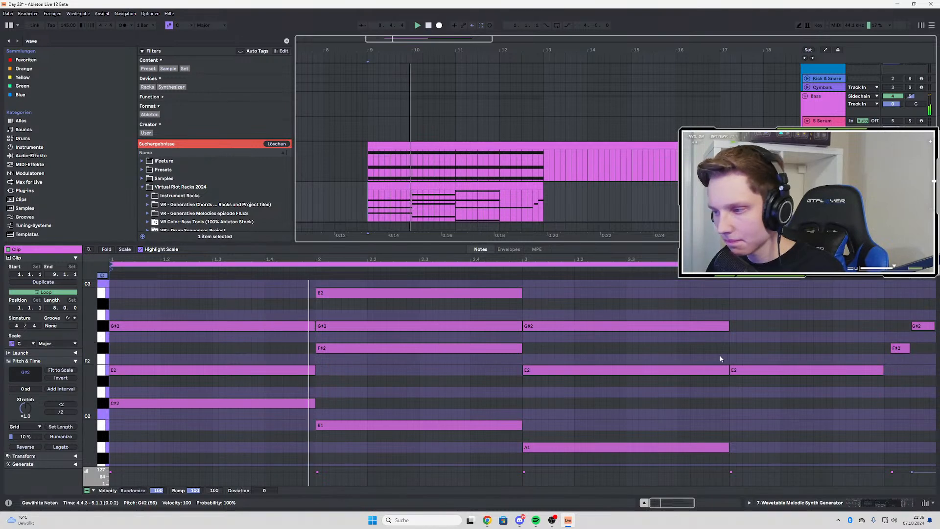
left_click_drag(749, 369, 749, 326, "ctrl")
scroll(747, 364, "up", 3)
left_click_drag(745, 365, 741, 346, "ctrl")
key("space")
scroll(745, 323, "down", 3)
key("space")
key("space")
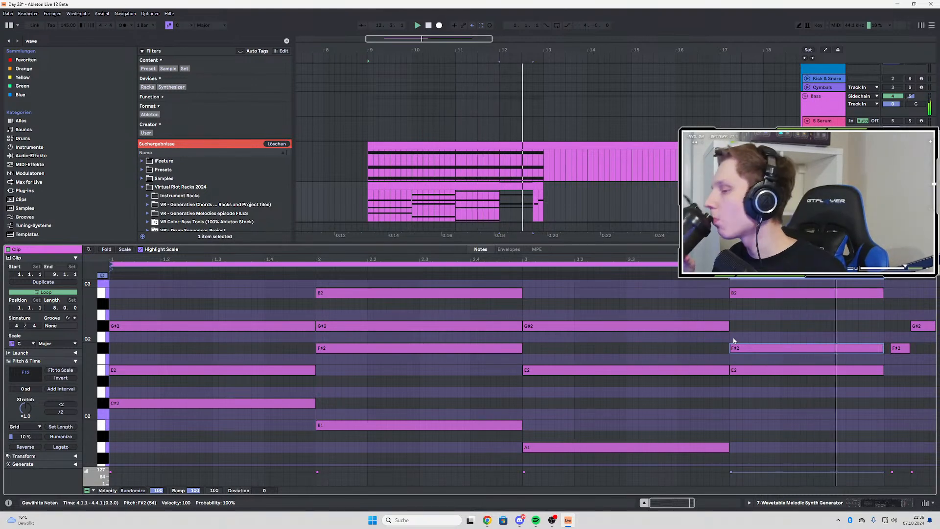
Transpose the long B2 and F#2 notes in bar 4 down an octave to B1 and F#1
scroll(764, 353, "up", 1)
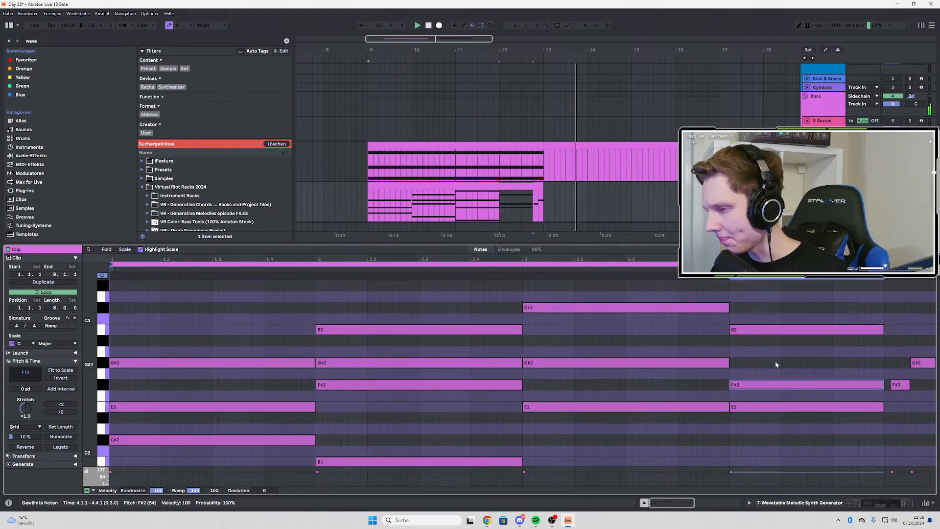
left_click(762, 330)
left_click(757, 384, "shift")
key("space")
scroll(753, 374, "down", 1)
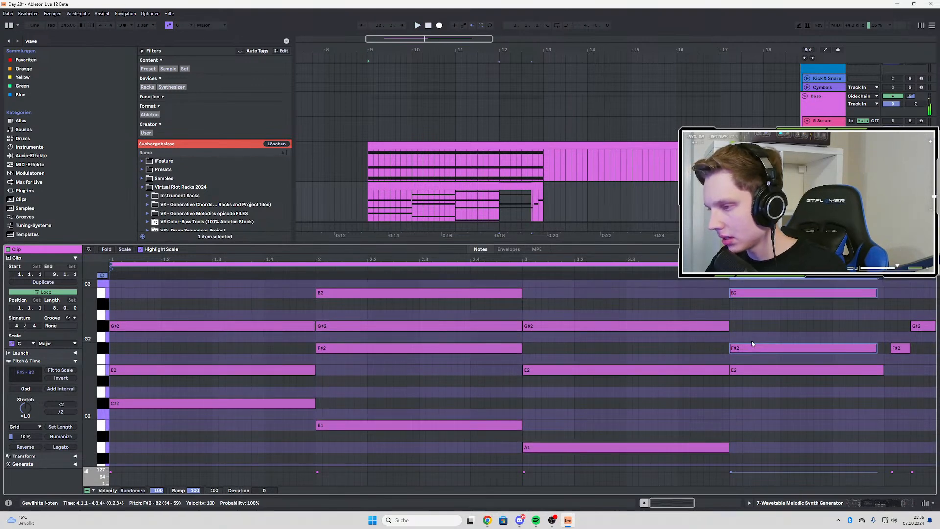
key("space")
key("shift+Down")
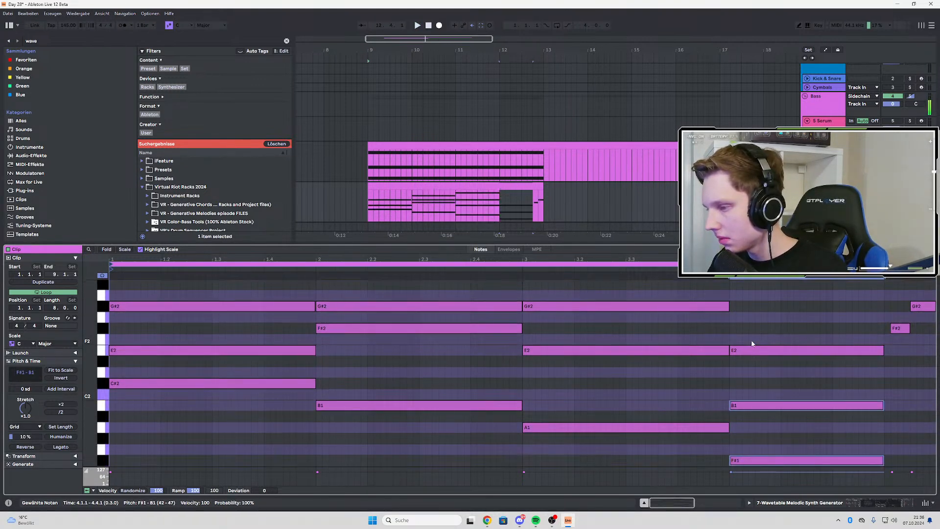
Try the bar 4 F#1 note at E1 and A1 during playback, and delete it
scroll(754, 348, "down", 2)
left_click(745, 416)
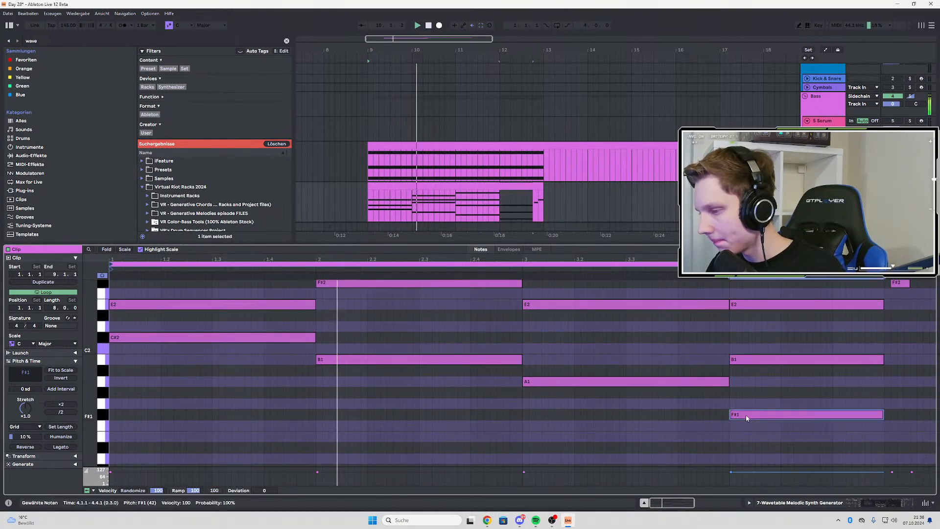
left_click_drag(746, 416, 748, 438)
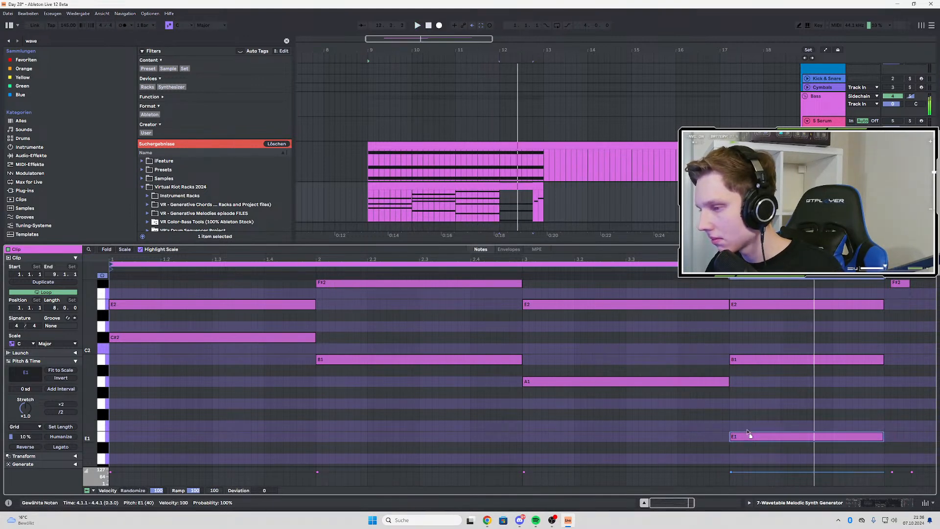
left_click_drag(749, 438, 749, 385)
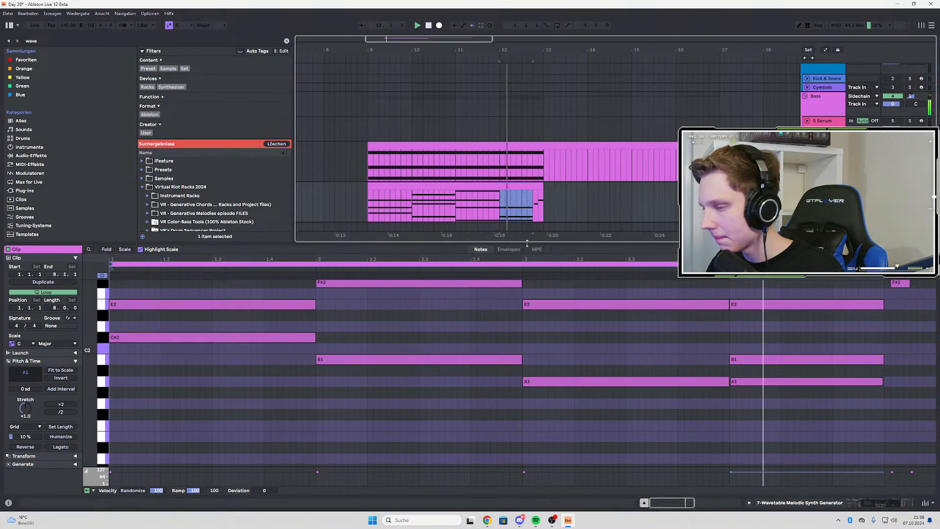
double_click(742, 380)
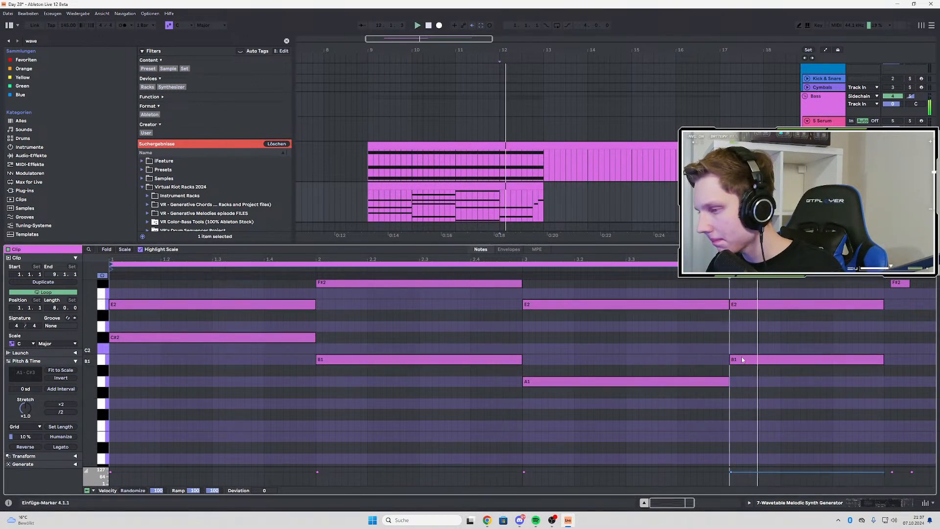
Copy the bar 4 E2 note down to E1 and raise B1 to C#2
left_click(742, 305)
left_click_drag(743, 303, 749, 437)
left_click_drag(746, 360, 749, 338)
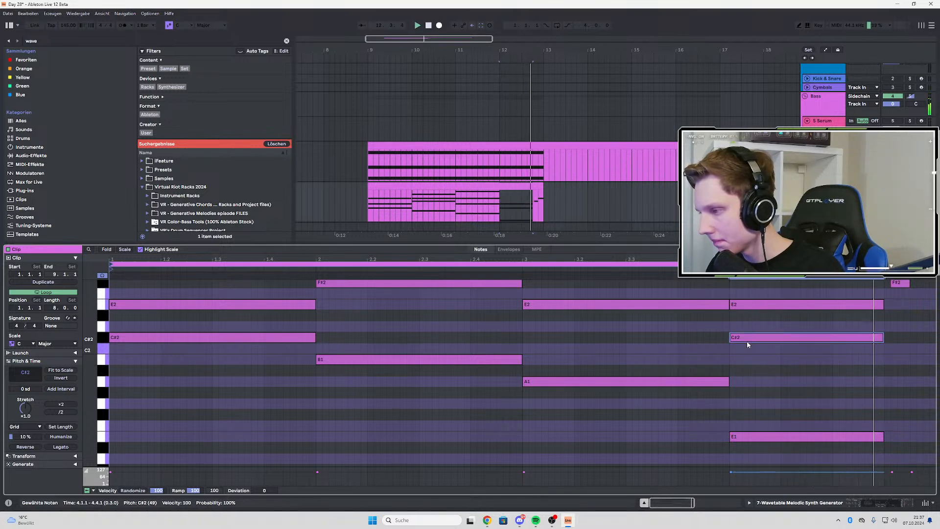
Duplicate the four-bar chord clip so the copy follows it from bar 13 in the arrangement
left_click(446, 185)
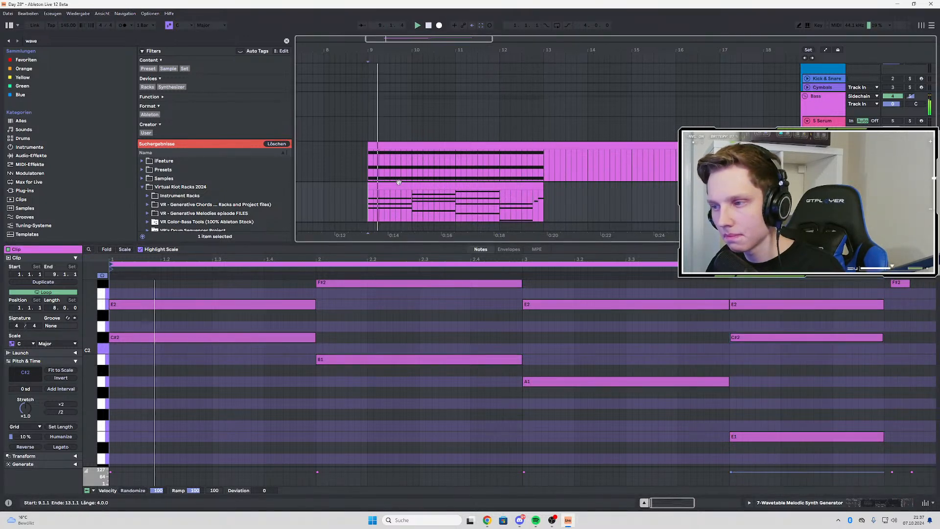
key("ctrl+d")
scroll(300, 330, "up", 4)
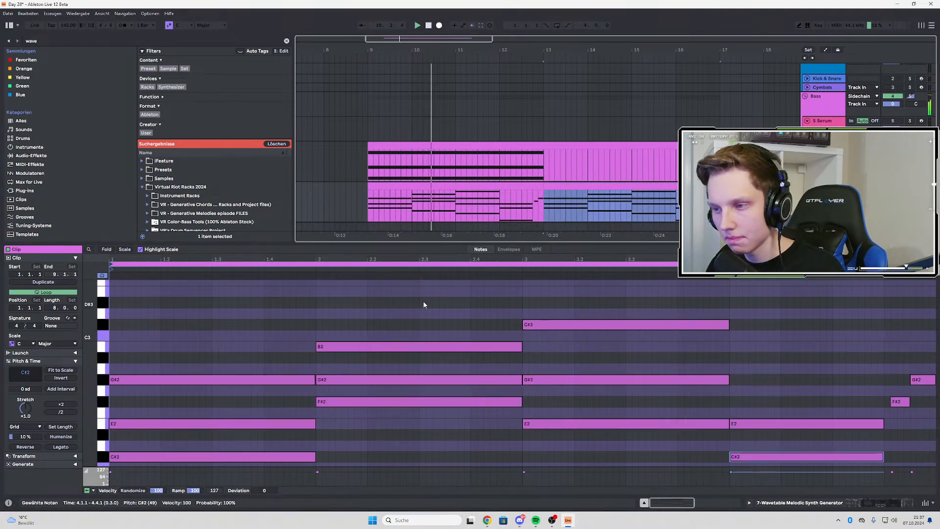
Copy the bar 4 C#2 note up to G#2, keeping the original in place
scroll(384, 328, "down", 3, "ctrl")
scroll(346, 335, "down", 3)
scroll(356, 315, "up", 3)
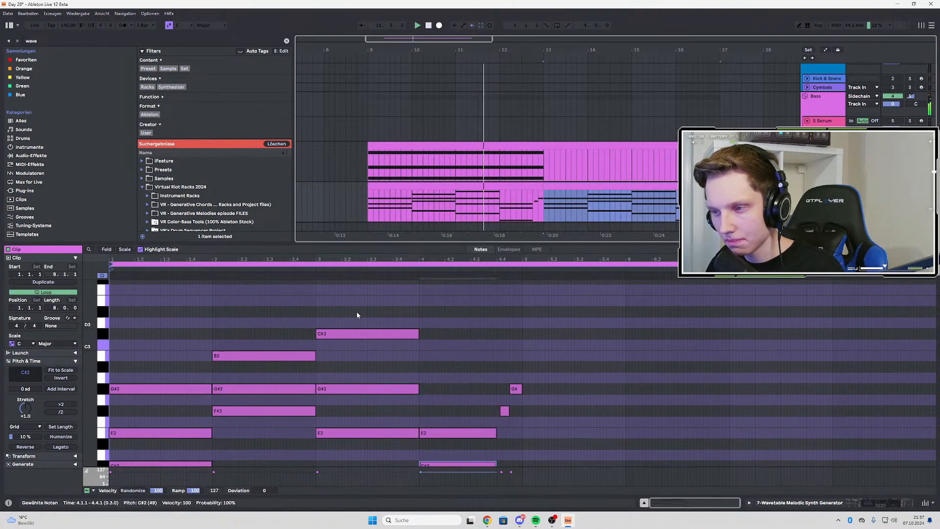
left_click(488, 199)
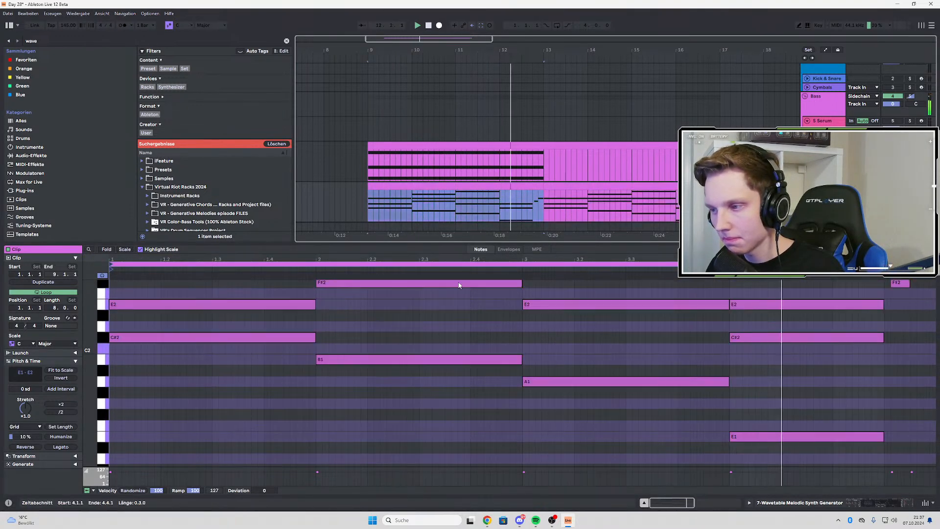
left_click(750, 342)
scroll(742, 354, "up", 2)
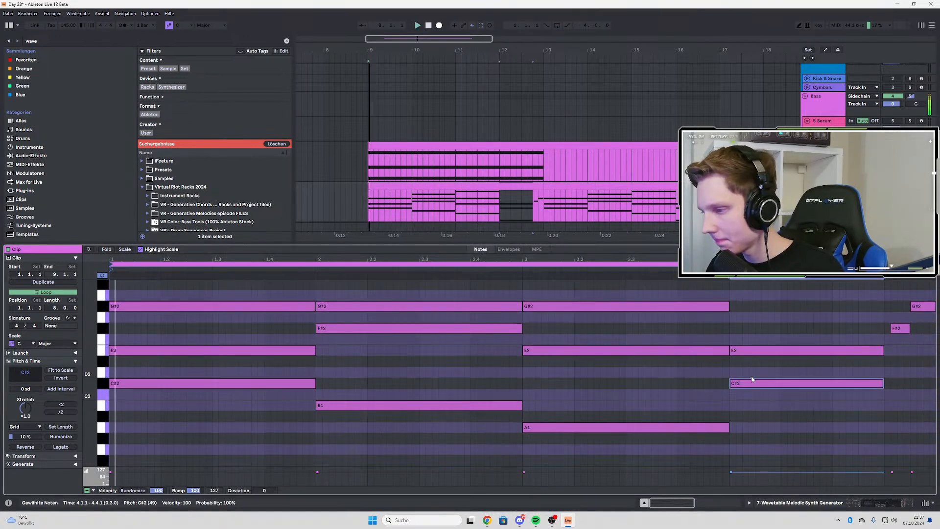
scroll(807, 372, "up", 3)
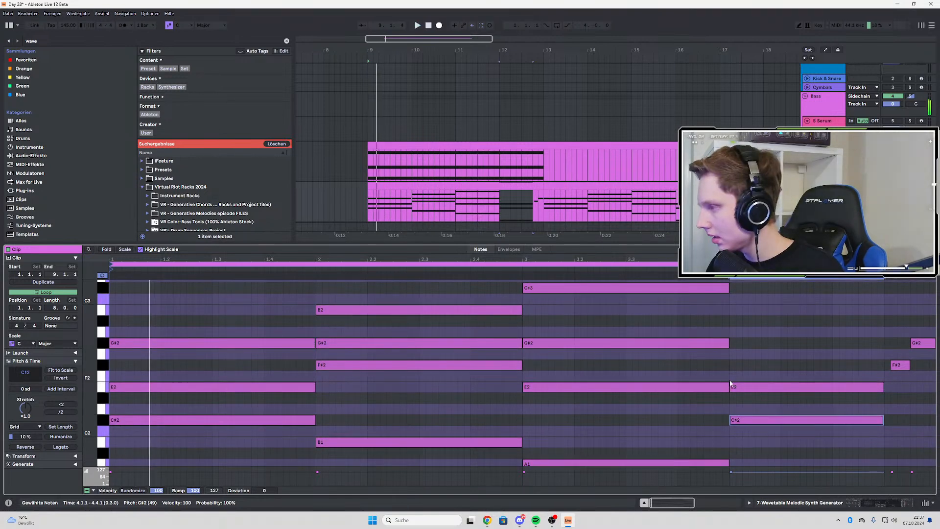
left_click_drag(752, 418, 751, 347)
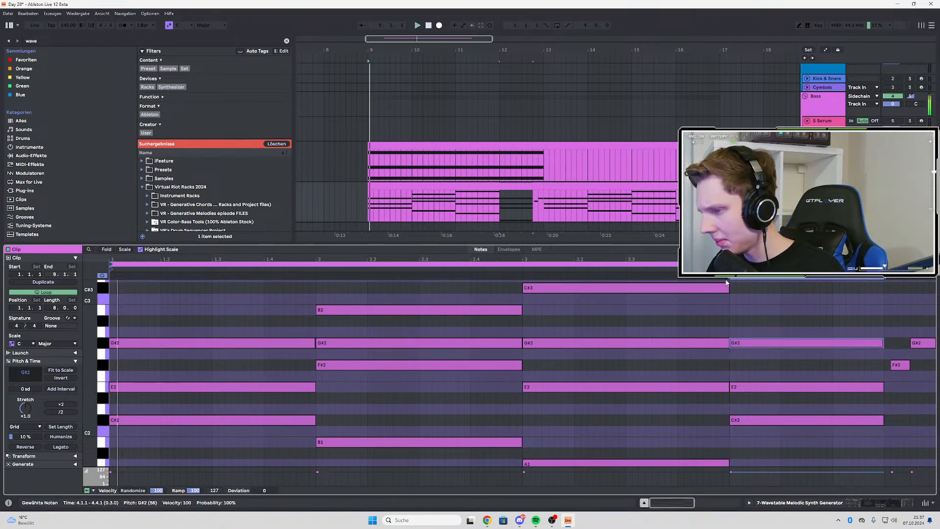
Lower the long G#2 note in bar 4 to F#2 and play back the chord
left_click(501, 200)
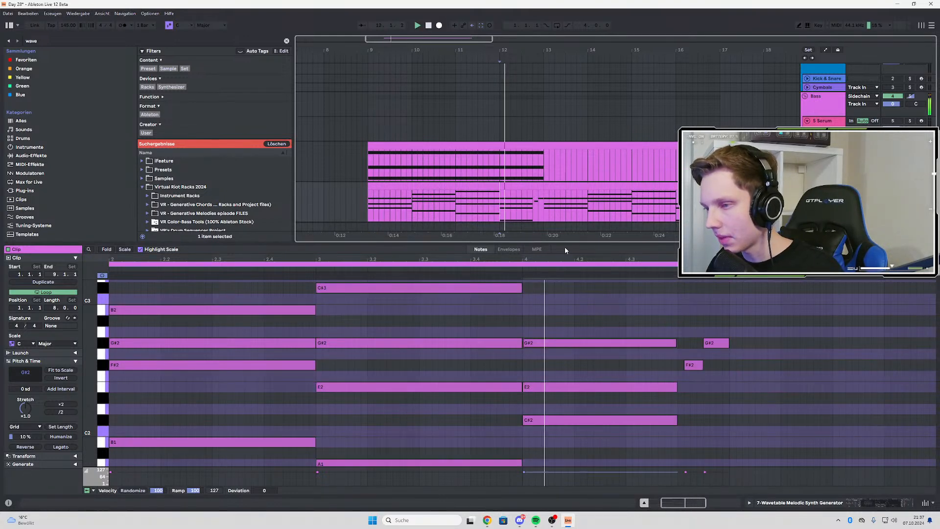
key("space")
left_click(387, 185)
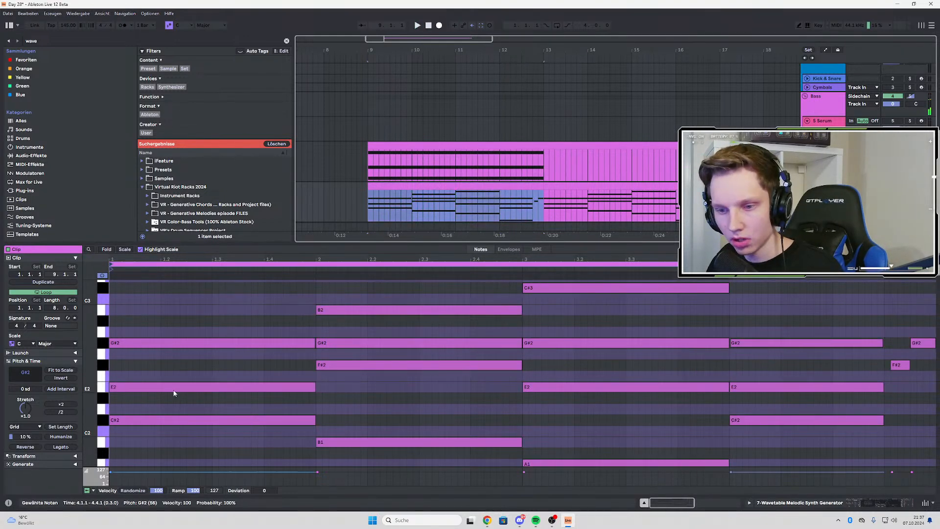
scroll(743, 353, "down", 1)
left_click_drag(745, 324, 745, 349)
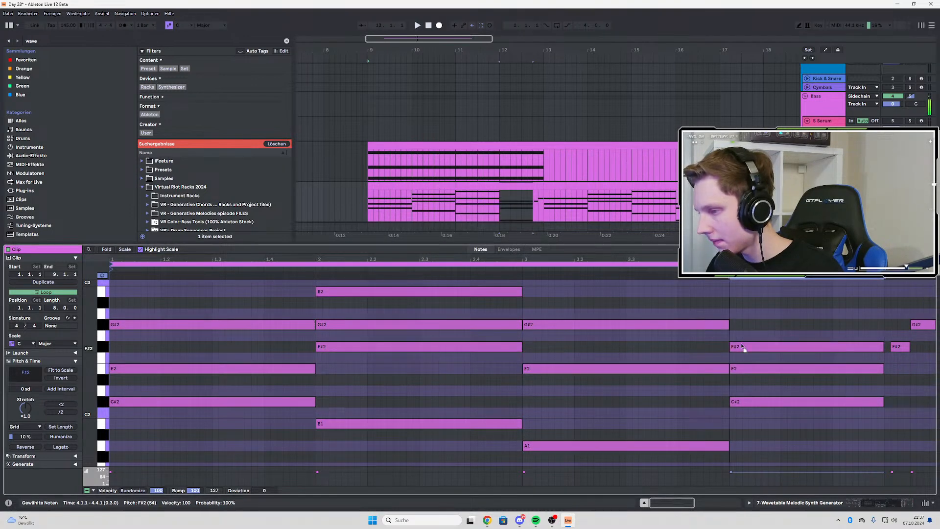
key("space")
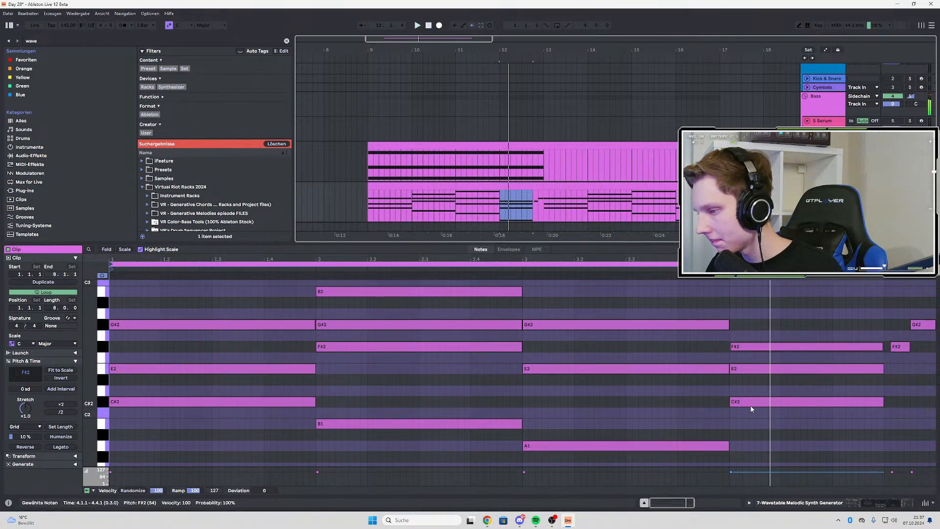
Raise the bar 4 E1 note to E3 while auditioning pitches along the way
left_click(767, 400)
scroll(762, 407, "down", 3)
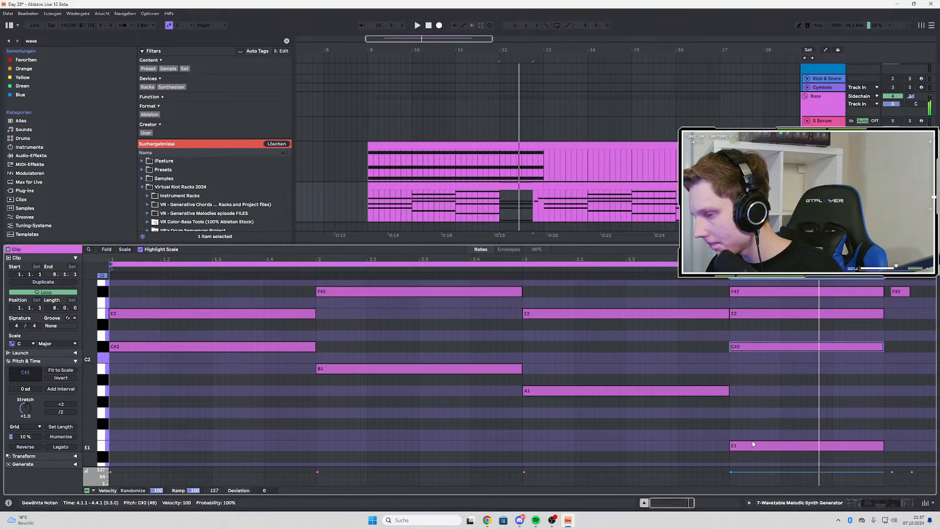
left_click_drag(753, 444, 757, 350)
scroll(750, 376, "up", 1)
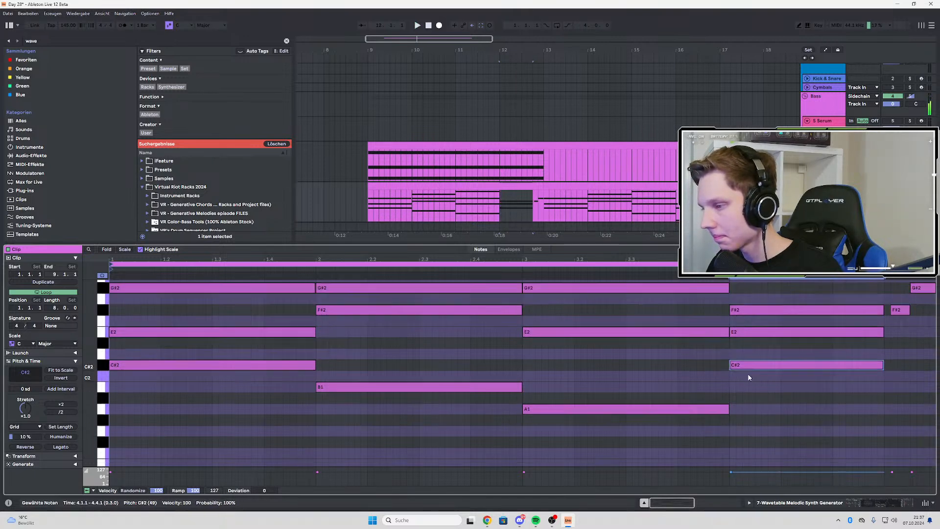
scroll(748, 378, "up", 3)
key("space")
key("space")
left_click_drag(746, 412, 746, 291)
scroll(747, 324, "up", 3)
key("space")
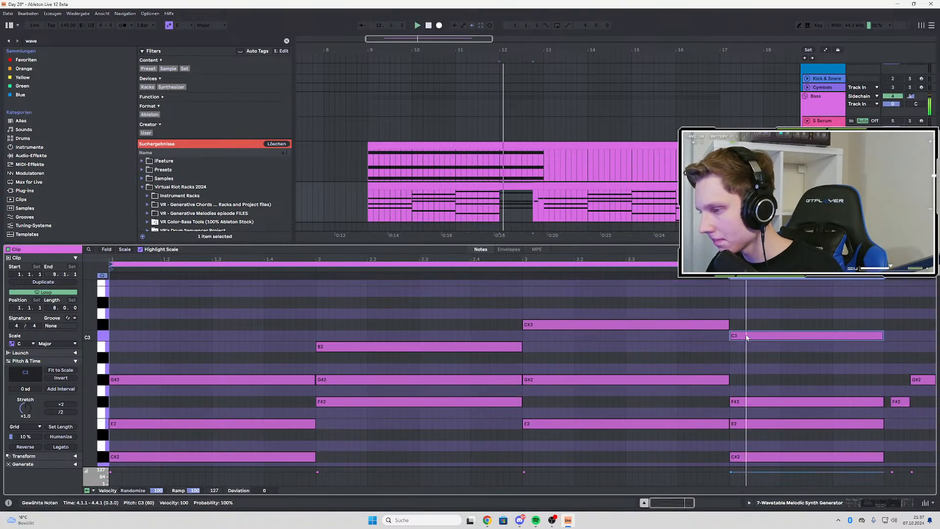
left_click_drag(747, 337, 747, 293)
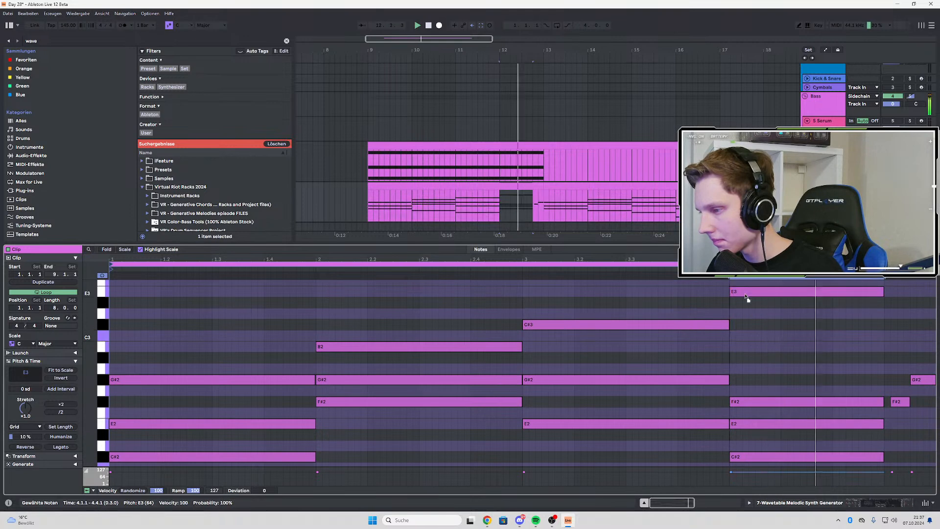
Move the bar 4 C#2 and E3 notes down seven semitones to F#1 and A2, and play back the progression
left_click(362, 195)
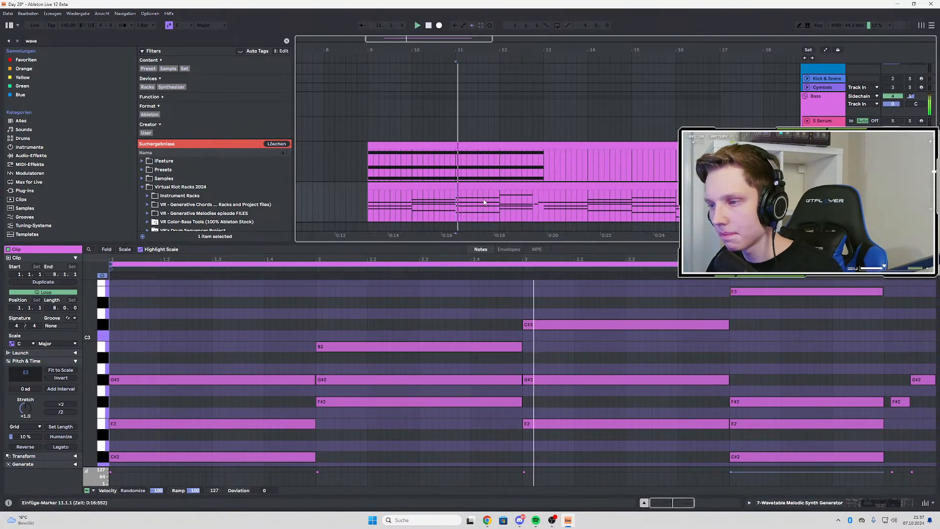
left_click(501, 200)
scroll(604, 339, "down", 5)
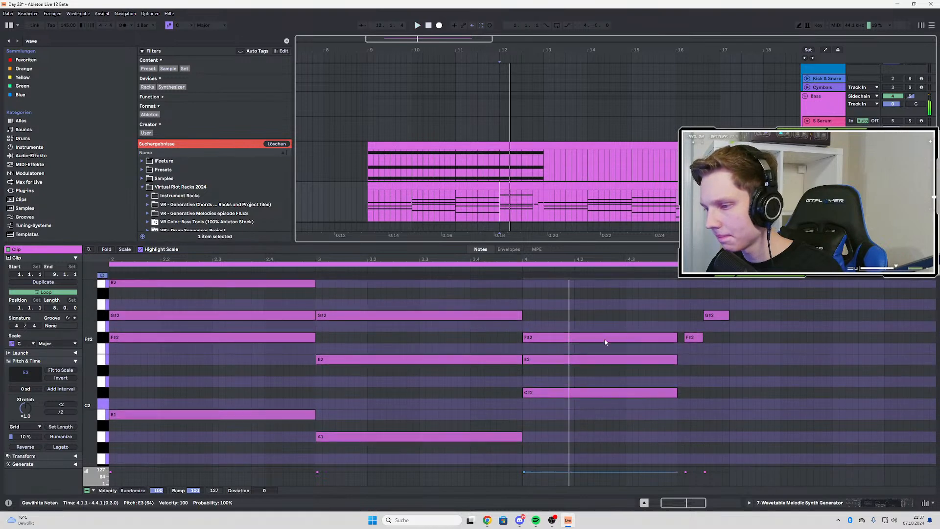
scroll(590, 357, "down", 2)
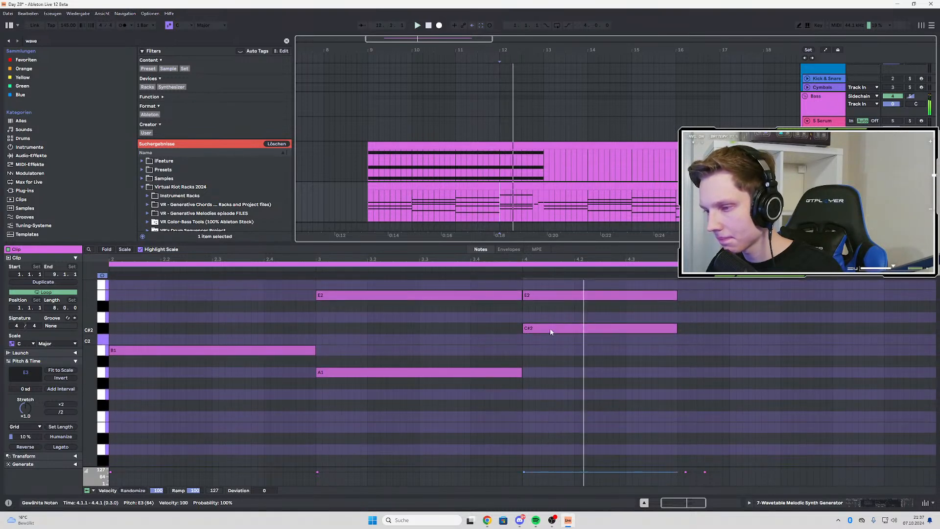
left_click_drag(550, 327, 553, 404)
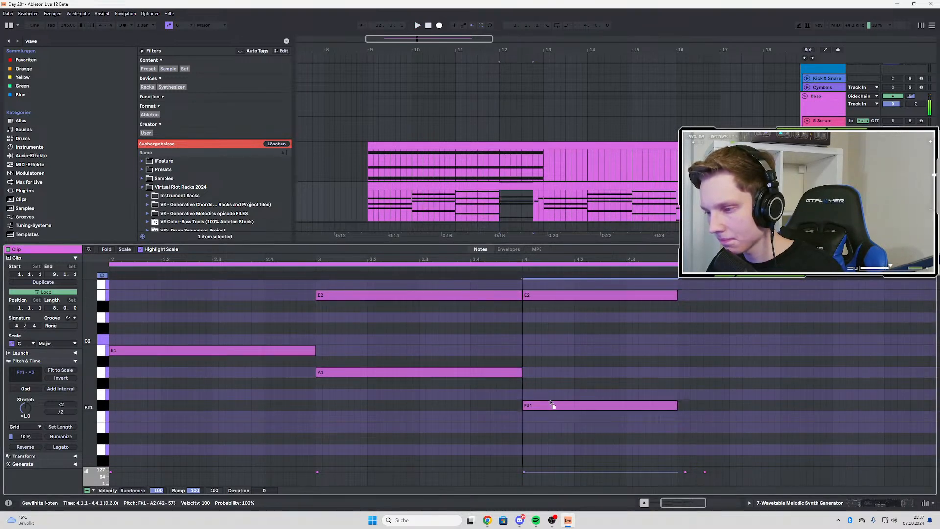
left_click(410, 199)
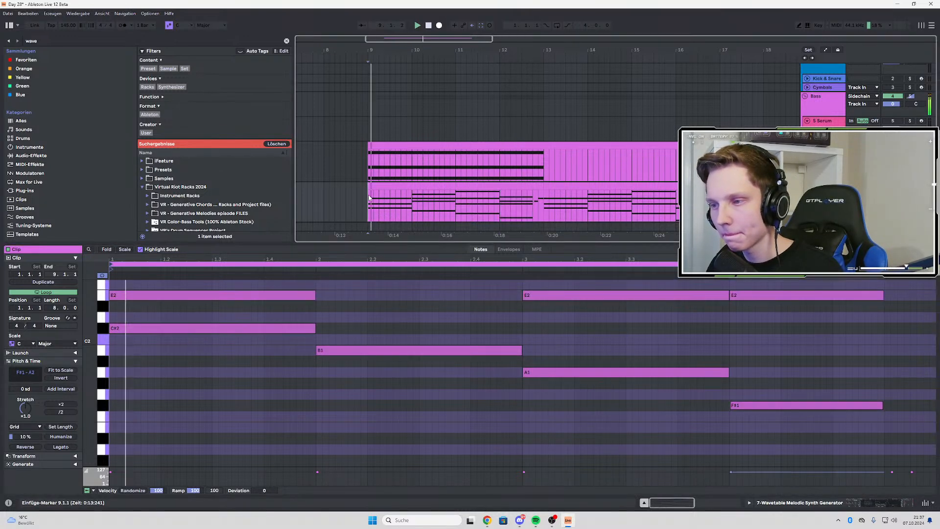
left_click(452, 200)
left_click(502, 207)
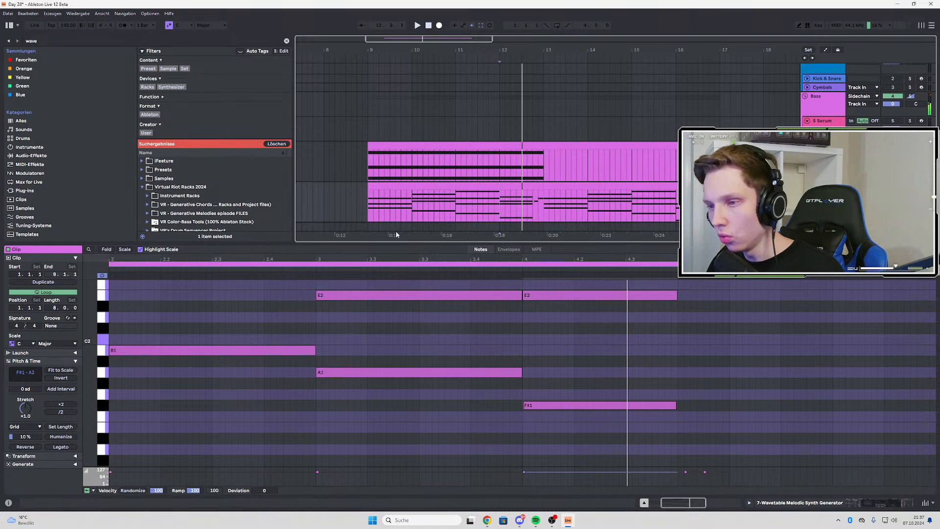
left_click(366, 206)
left_click(453, 197)
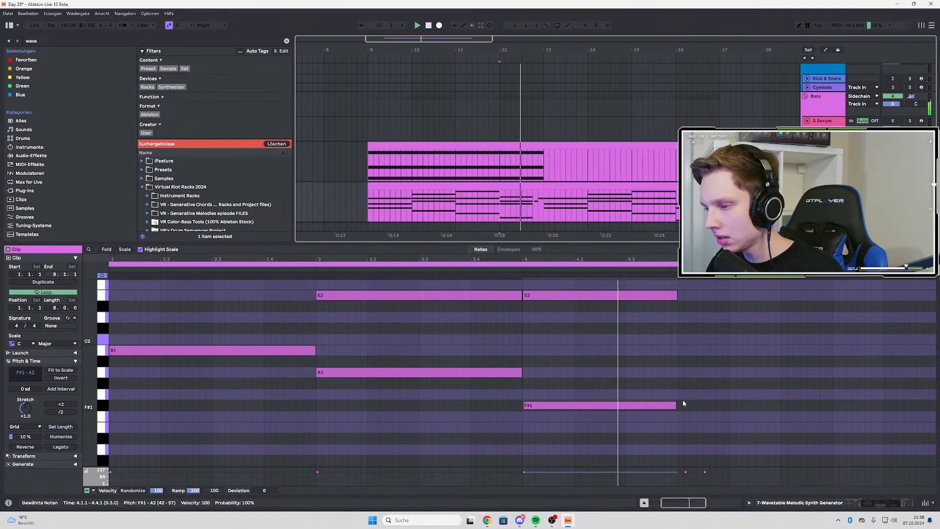
Shorten the bar 4 F#1 and A2 notes so they end at beat 3
left_click(640, 405)
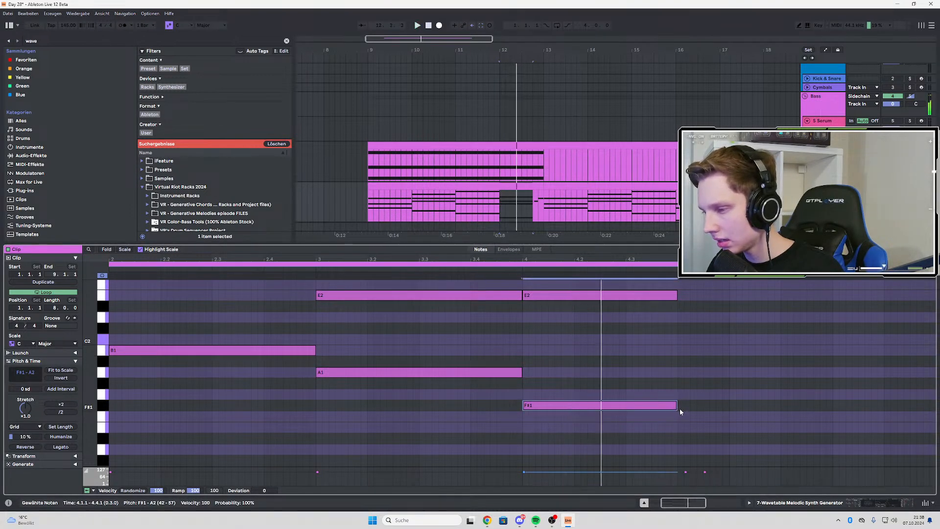
left_click_drag(676, 406, 625, 405)
key("space")
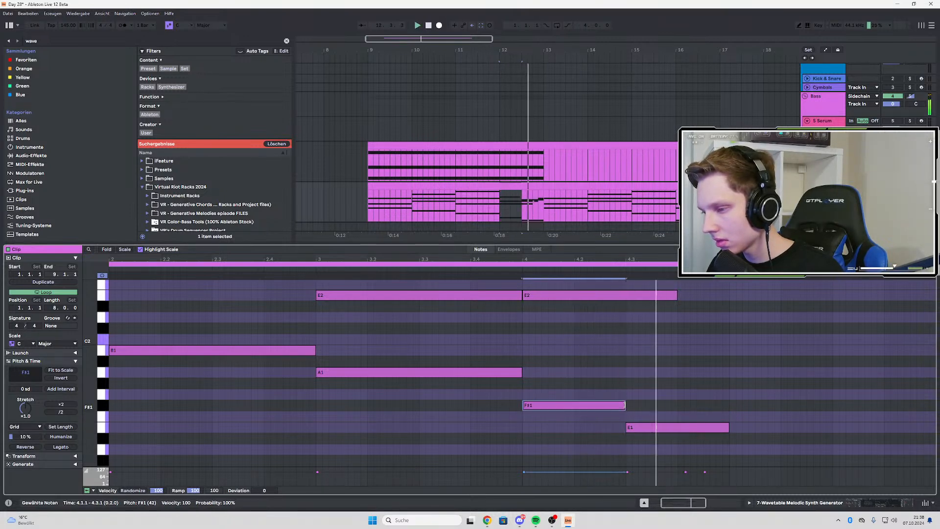
Try E1 and G2 in the second half of bar 4 and undo that pitch change
double_click(648, 427)
scroll(635, 375, "up", 3)
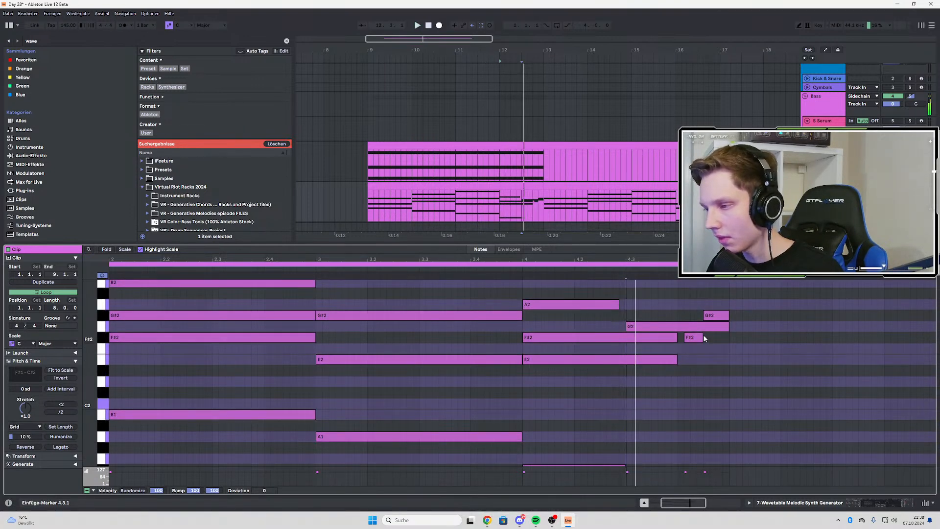
scroll(704, 338, "down", 3)
key("ctrl+z")
key("ctrl+z")
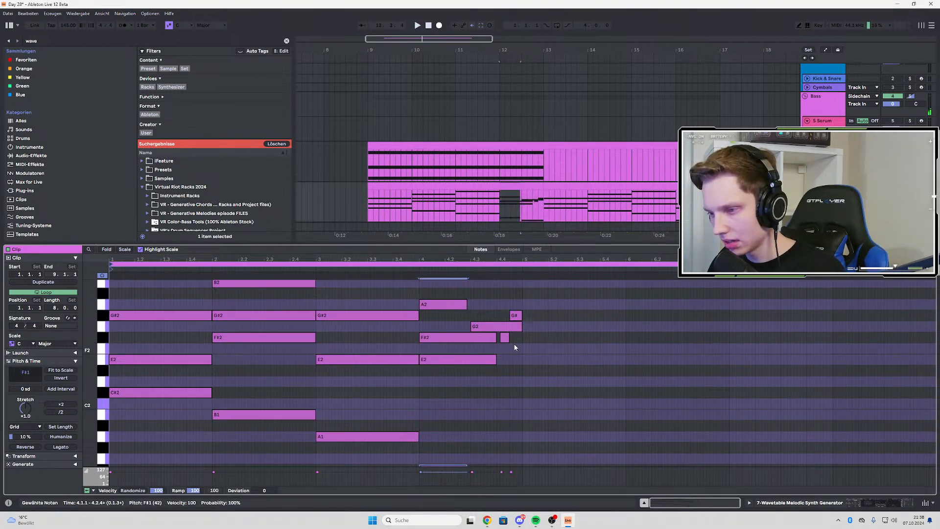
scroll(491, 352, "down", 2)
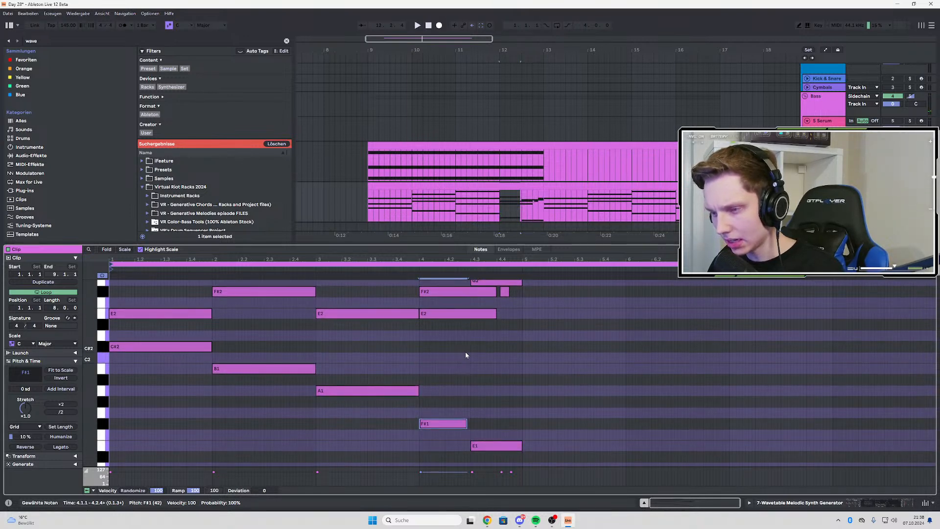
key("ctrl+z")
Extend the F#1 note to fill all of bar 4, replacing its repeated half-bar copy
key("space")
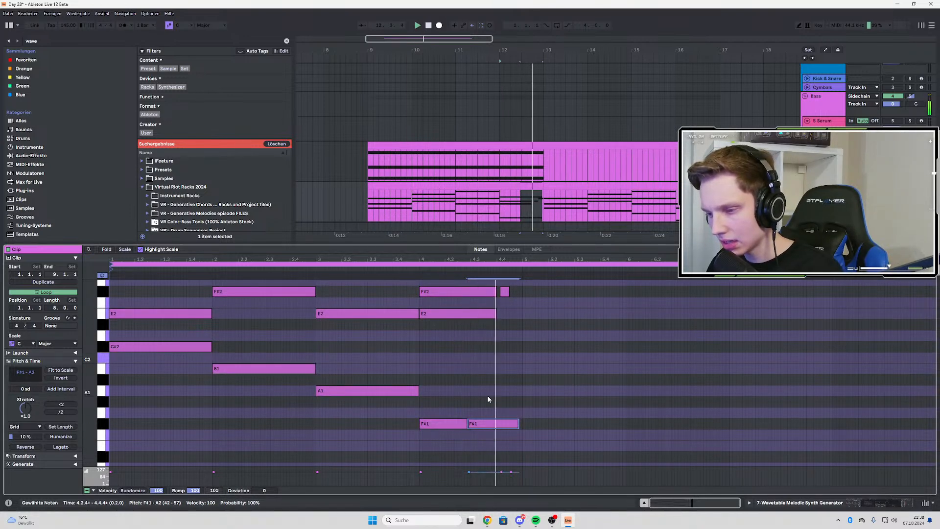
left_click_drag(466, 423, 524, 426)
key("space")
key("space")
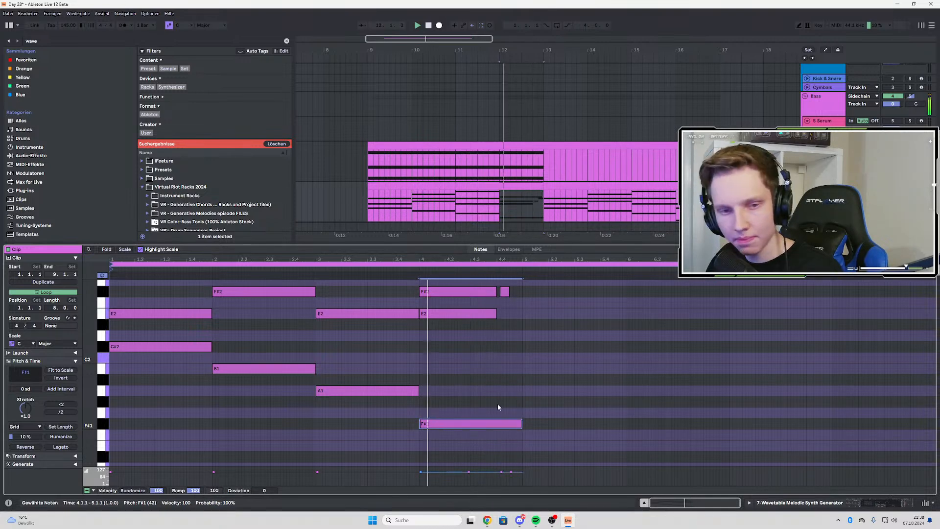
Play back the progression from bars 10 and 12 of the arrangement to check the long F#1 bass note
left_click(456, 201)
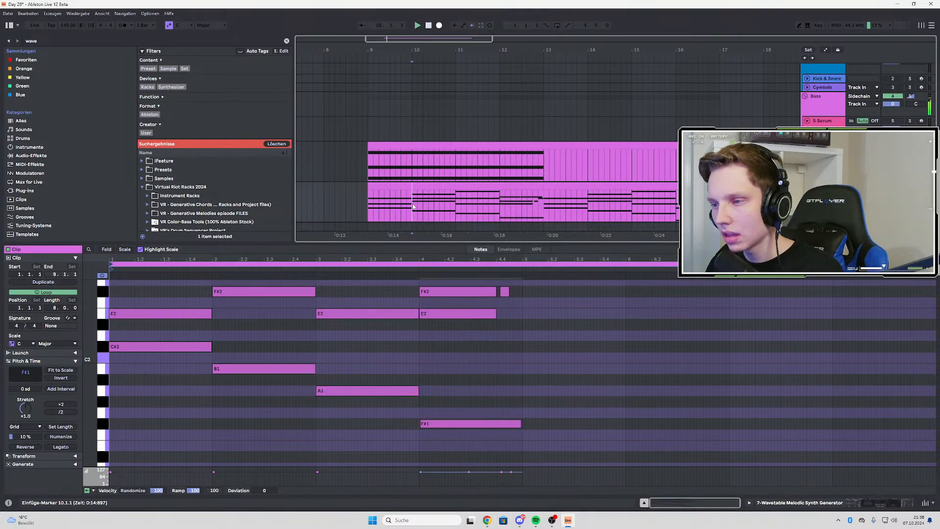
key("space")
key("space")
left_click(500, 200)
key("space")
key("space")
key("space")
key("space")
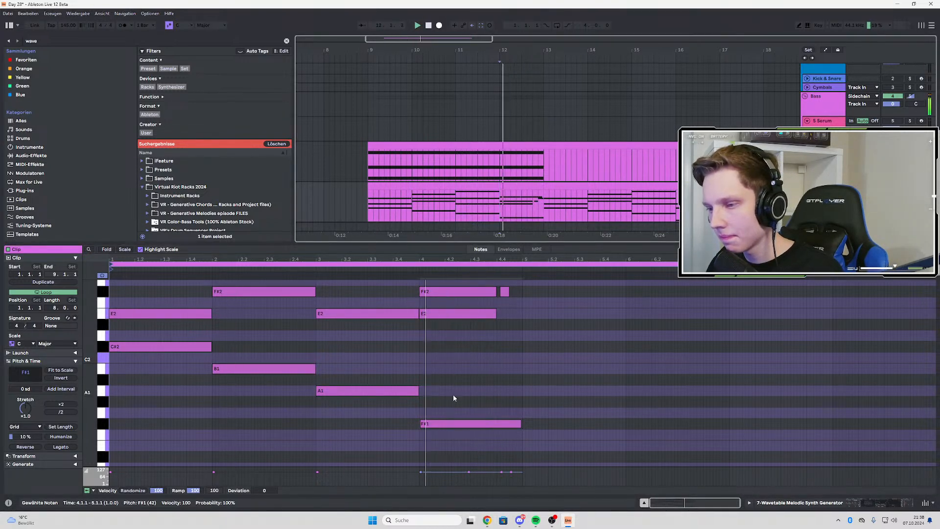
scroll(460, 412, "down", 1)
key("space")
left_click(456, 416)
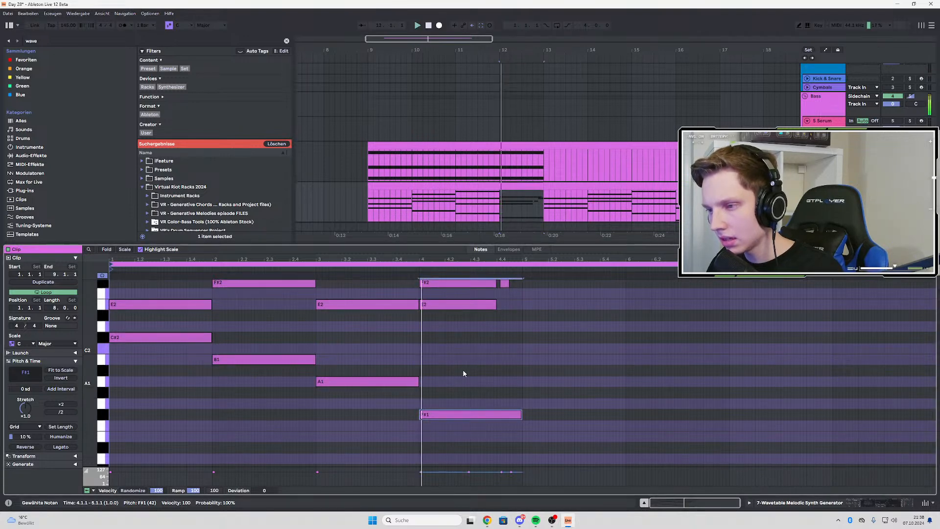
Extend the first bar 4 A2 note to beat 3 and fill the rest of the bar with a copy lowered to G#2
scroll(505, 287, "up", 2)
left_click(437, 298)
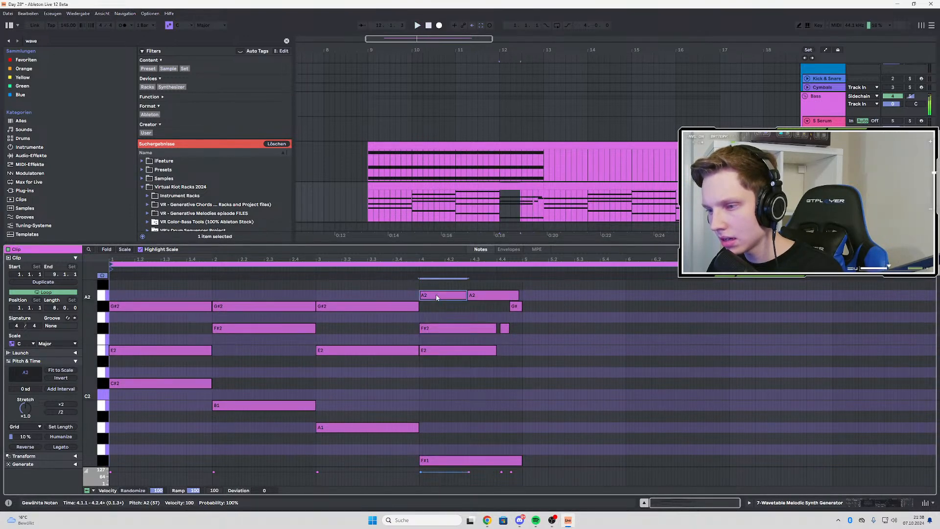
scroll(490, 307, "up", 2)
key("space")
key("space")
scroll(488, 337, "up", 3)
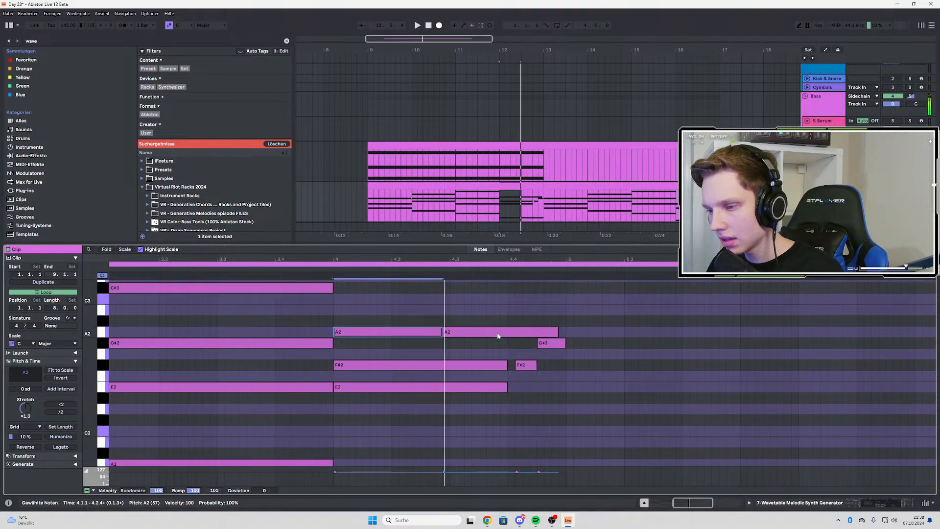
left_click(498, 334)
key("space")
left_click_drag(442, 329, 453, 330)
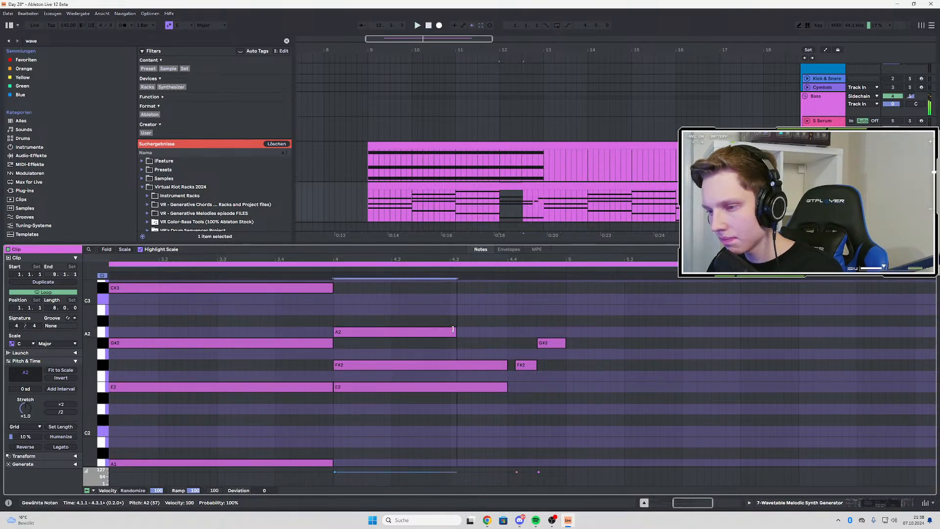
key("ctrl+d")
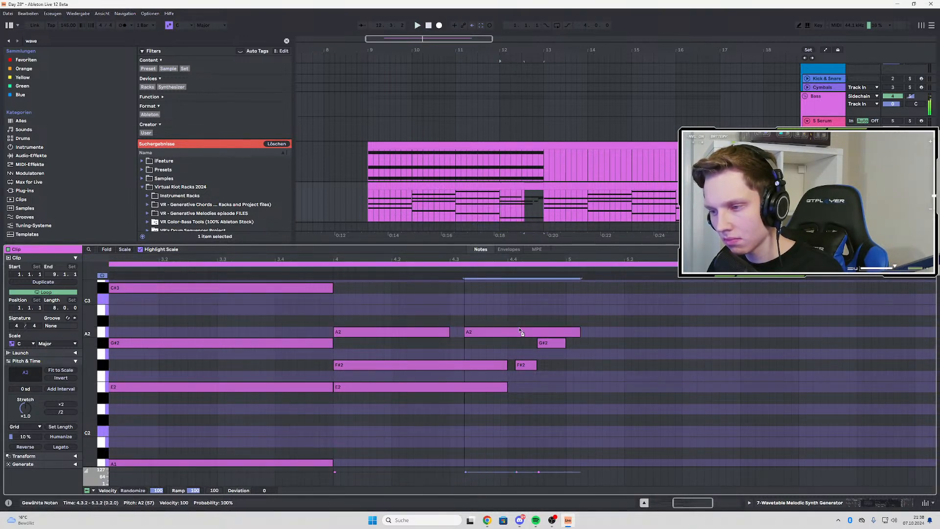
key("Down")
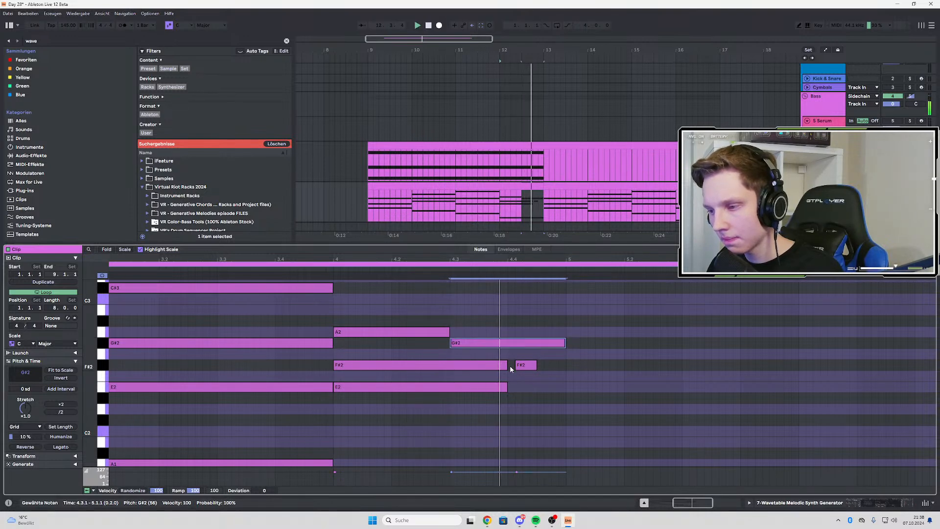
Shorten the F#2 and E2 notes at the start of bar 4 so that both end at beat 3
left_click_drag(508, 365, 451, 366)
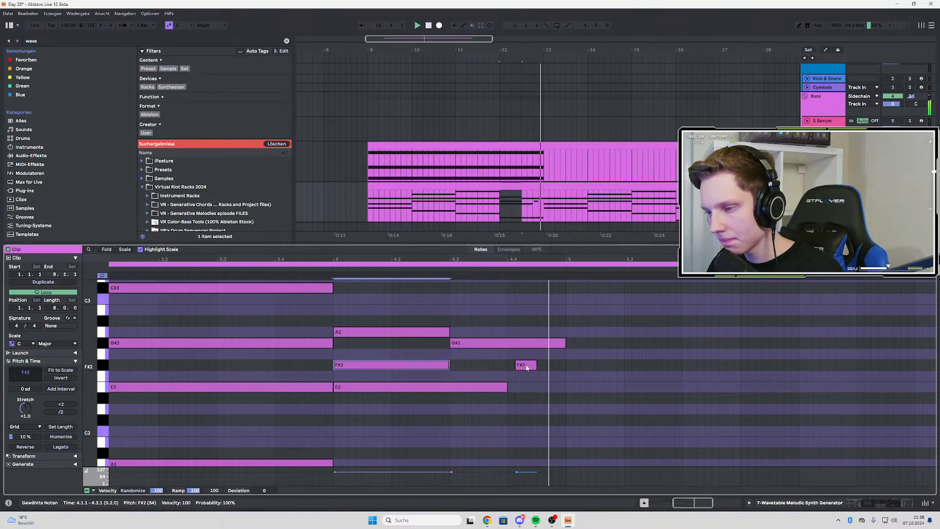
left_click_drag(508, 387, 451, 387)
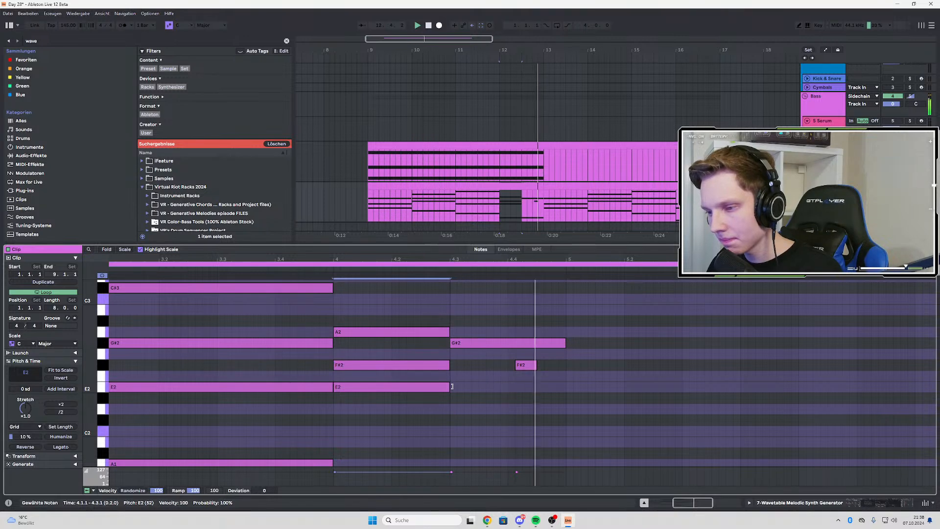
scroll(536, 368, "down", 3, "ctrl")
scroll(490, 372, "down", 2)
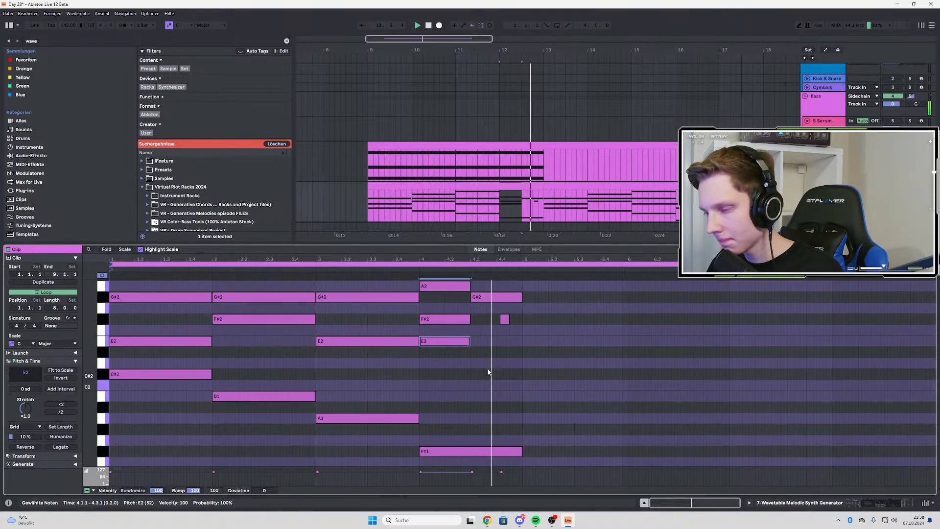
Play back the chord progression from bar 12 of the arrangement to check the shortened notes
left_click(527, 185)
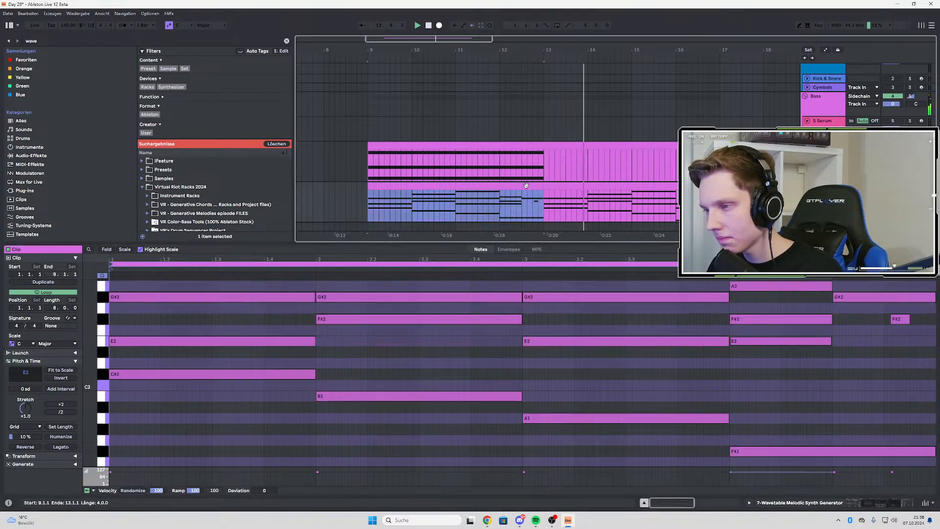
left_click(503, 199)
key("space")
key("space")
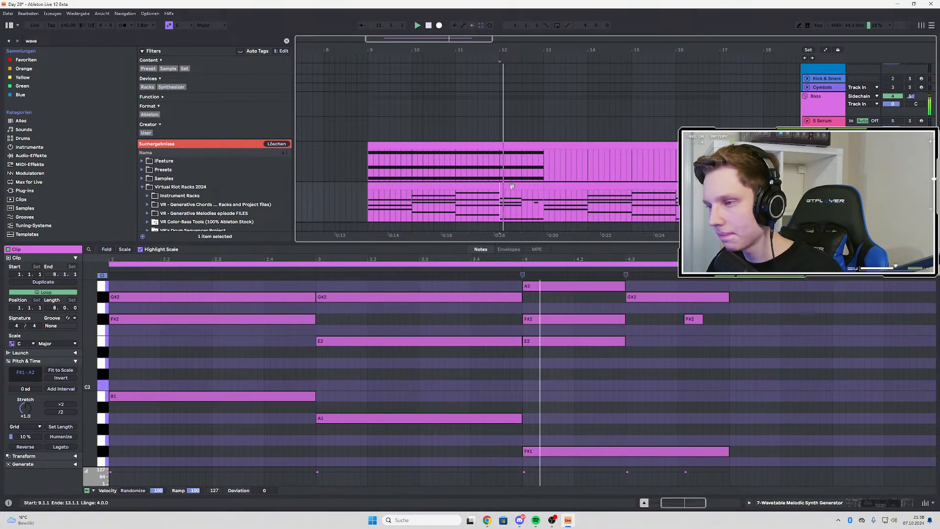
Copy the half-bar E2 note of bar 4 to beat 3 so it fills the second half of the bar
scroll(657, 360, "up", 2)
scroll(656, 359, "down", 1)
scroll(651, 350, "down", 1)
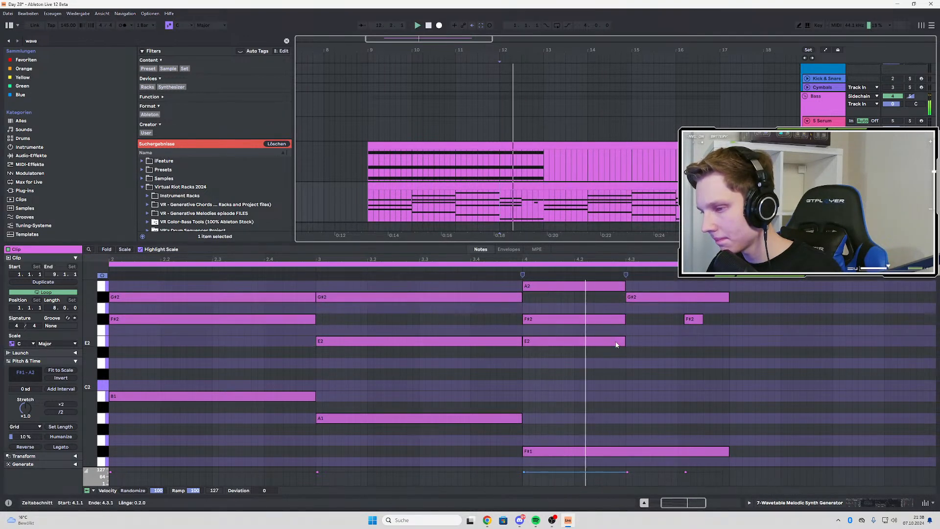
left_click_drag(578, 344, 673, 344)
scroll(634, 356, "down", 3)
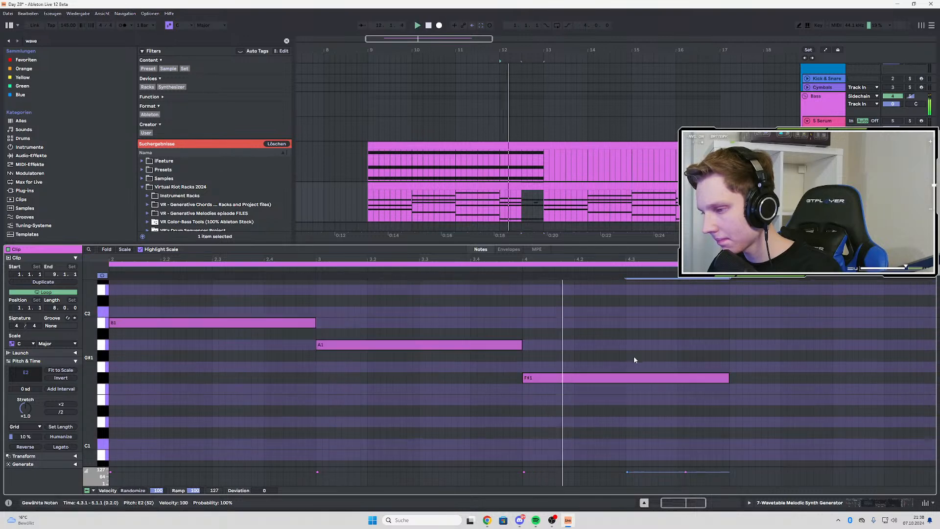
scroll(651, 354, "up", 3)
scroll(652, 355, "up", 3)
scroll(678, 363, "down", 4)
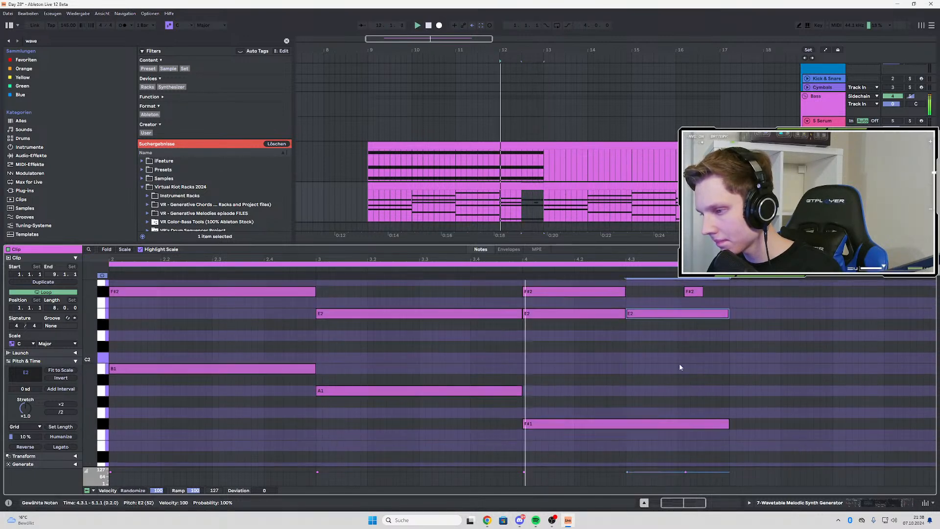
scroll(648, 372, "up", 3)
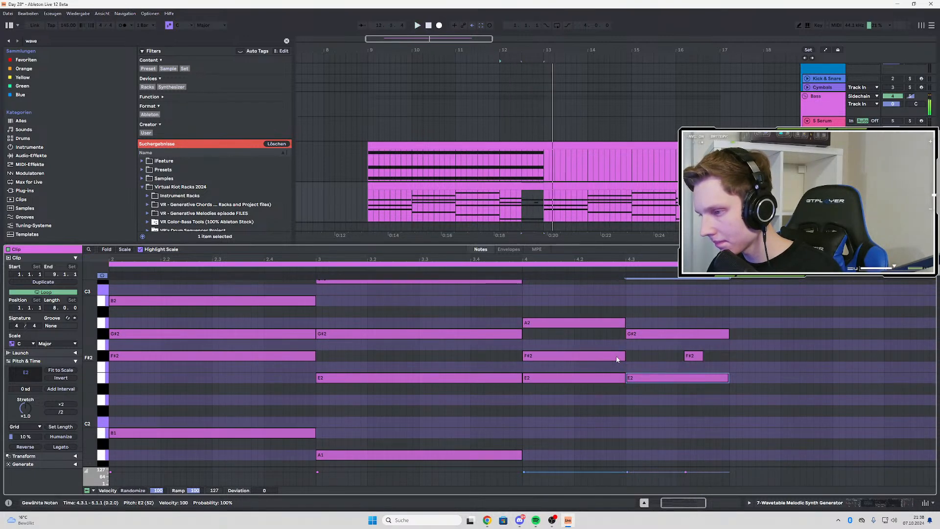
Move the short F#2 note in bar 4 to start on beat 4 and replay the progression up to that chord
mouse_move(688, 357)
left_mouse_down()
mouse_move(700, 357)
mouse_move(687, 361)
left_mouse_up()
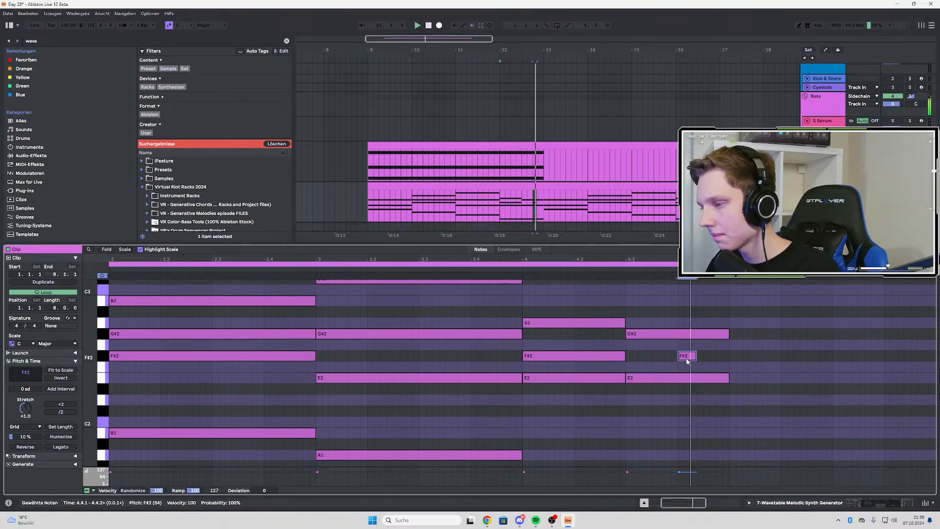
left_click(501, 200)
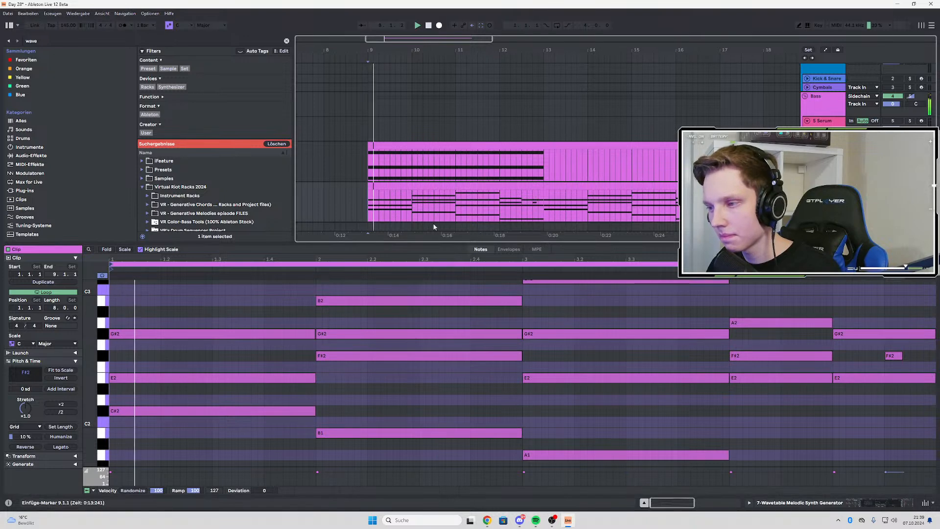
scroll(698, 363, "down", 3)
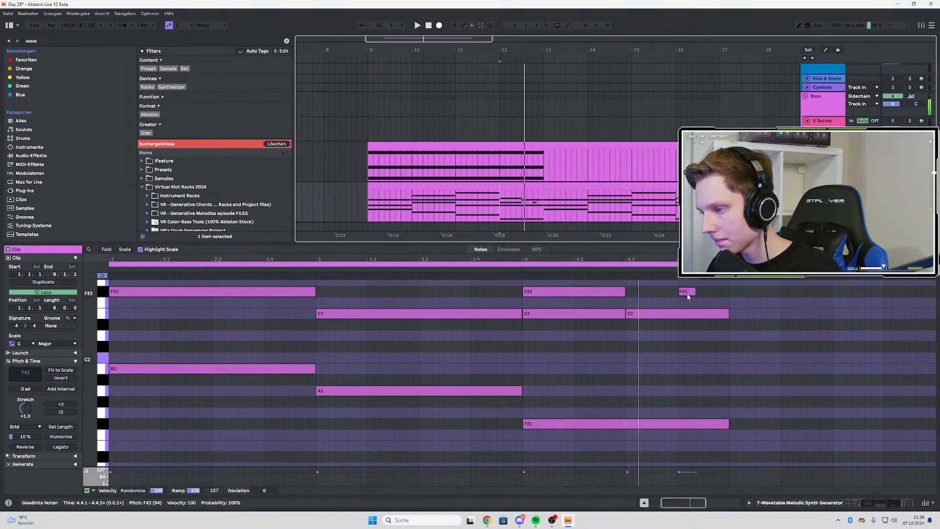
Add an F#1 note on beat 4 of bar 4 and extend it and the F#2 above it to the bar's end
left_click(686, 293)
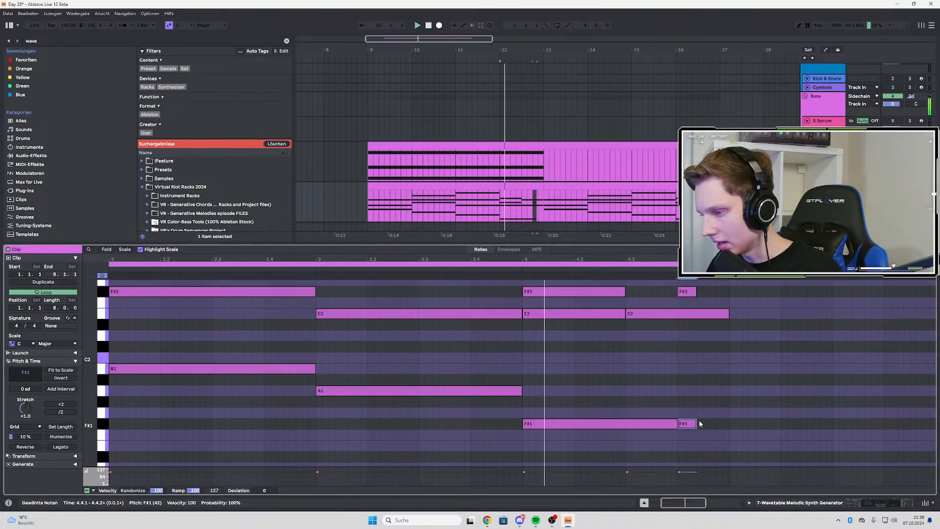
left_click_drag(695, 423, 729, 424)
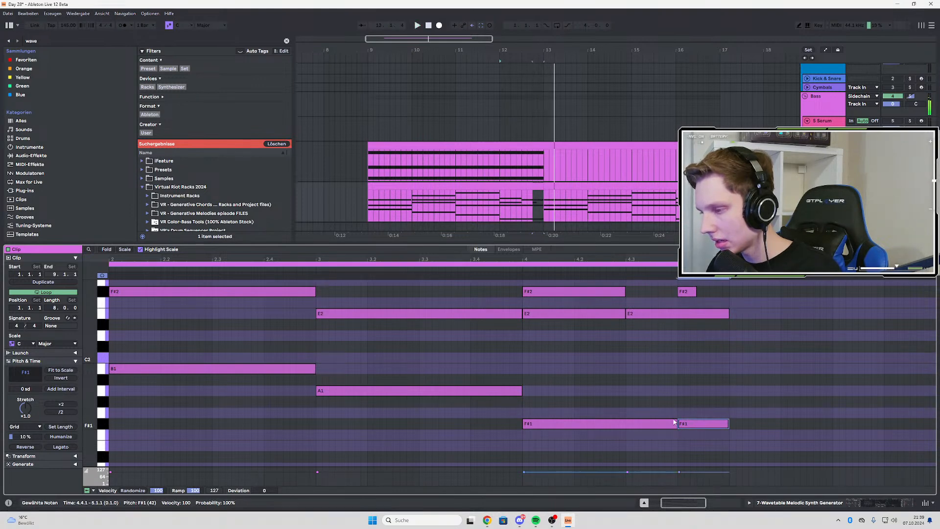
scroll(686, 372, "up", 2)
left_click_drag(695, 337, 725, 337)
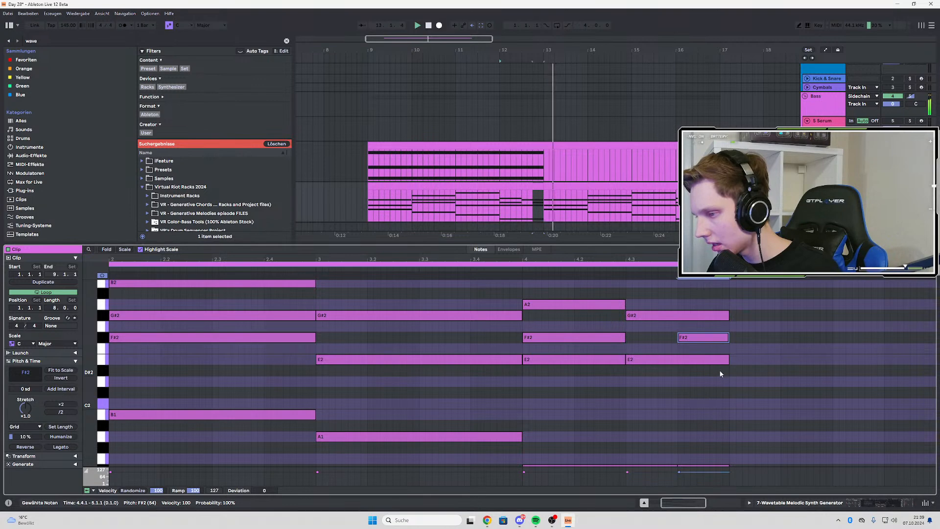
Try a beat 4 copy of F#1 at B1, B2 and G#2, and replace it by extending the beat 3 G#2 note nearly to the bar's end
scroll(719, 374, "down", 3)
left_click_drag(692, 406, 690, 353)
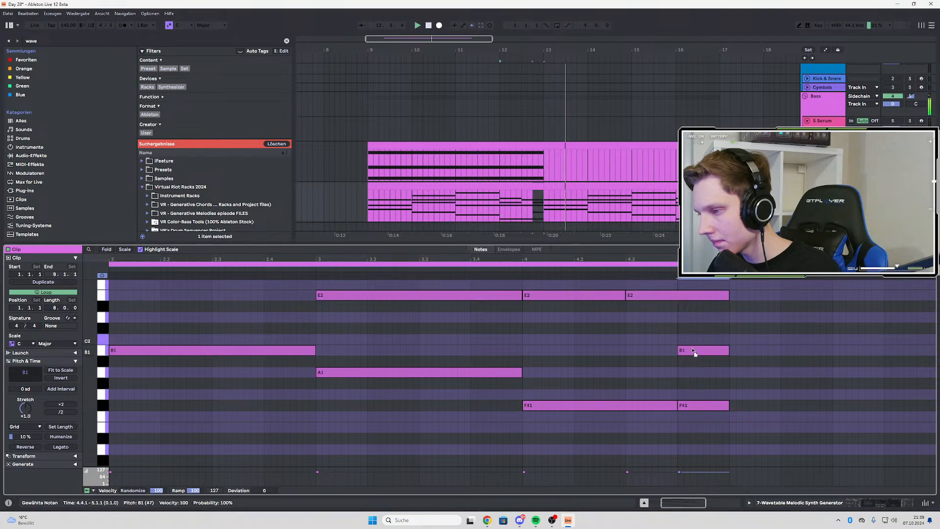
key("shift+Up")
scroll(701, 351, "up", 3)
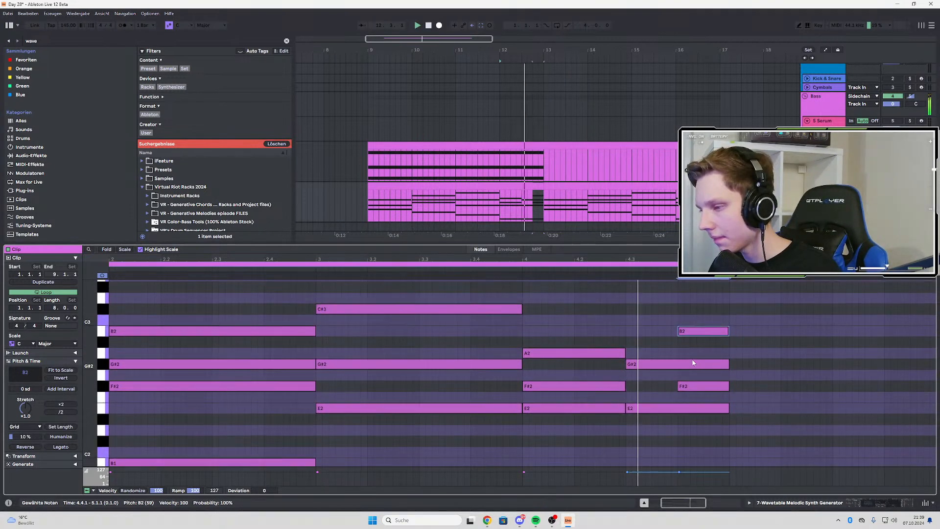
left_click_drag(699, 331, 700, 353)
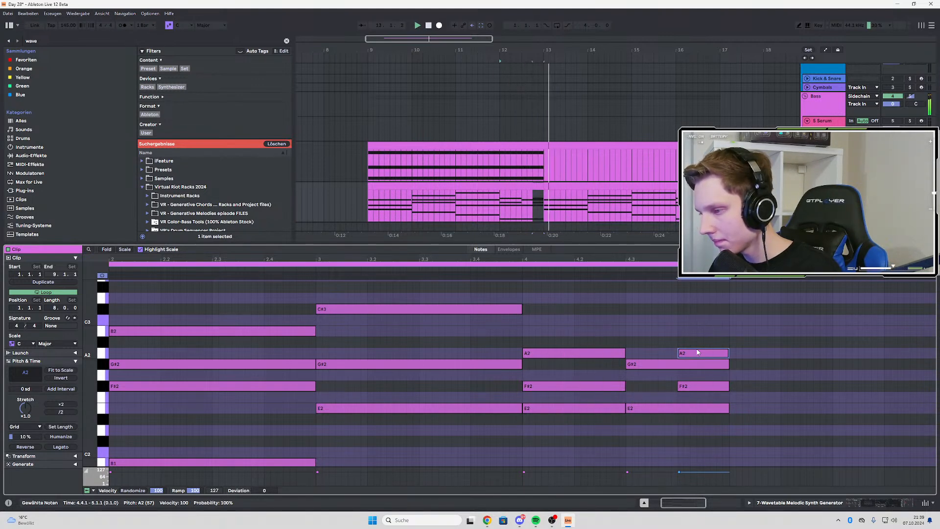
left_click(675, 366)
left_click_drag(676, 364, 719, 364)
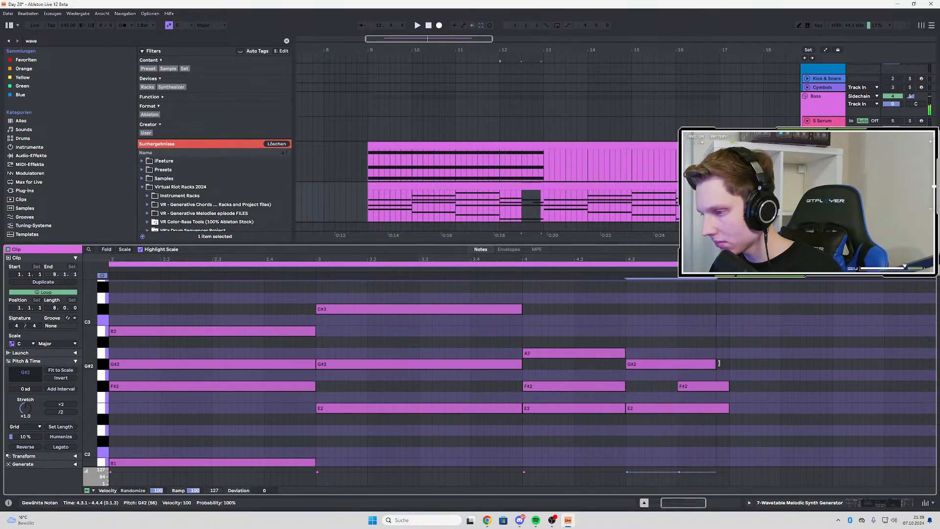
Play back the progression from several points between bars 9 and 12 to check the reworked bar 4 chords
left_click(368, 201)
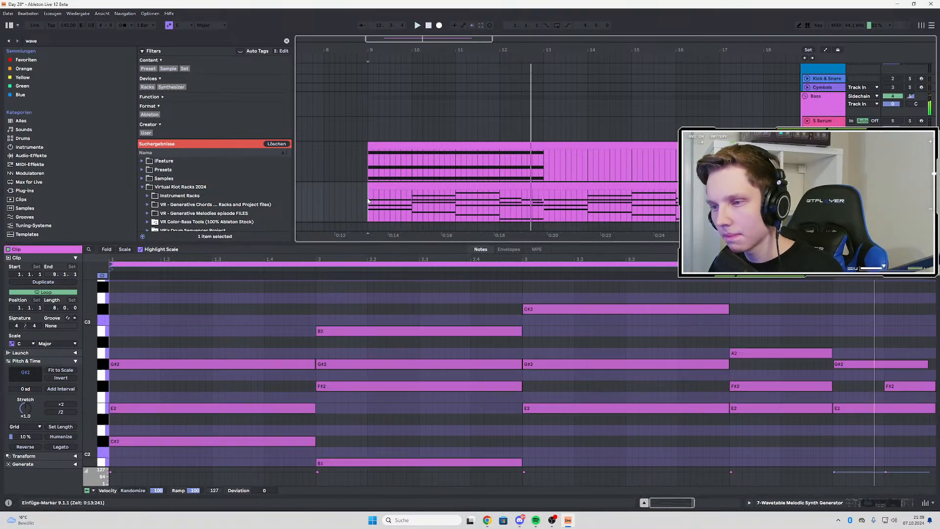
left_click(428, 199)
key("space")
key("space")
left_click(459, 199)
key("space")
key("space")
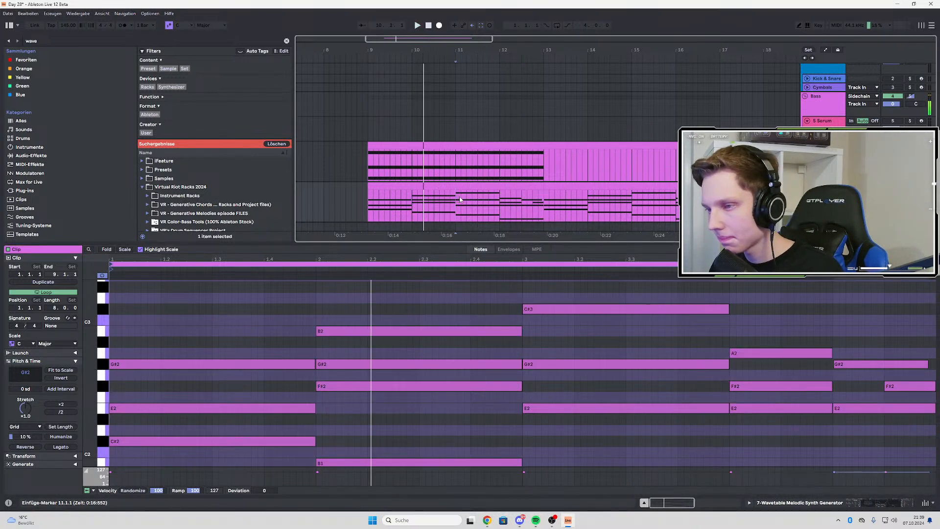
left_click(507, 202)
key("space")
key("space")
left_click(521, 202)
key("space")
key("space")
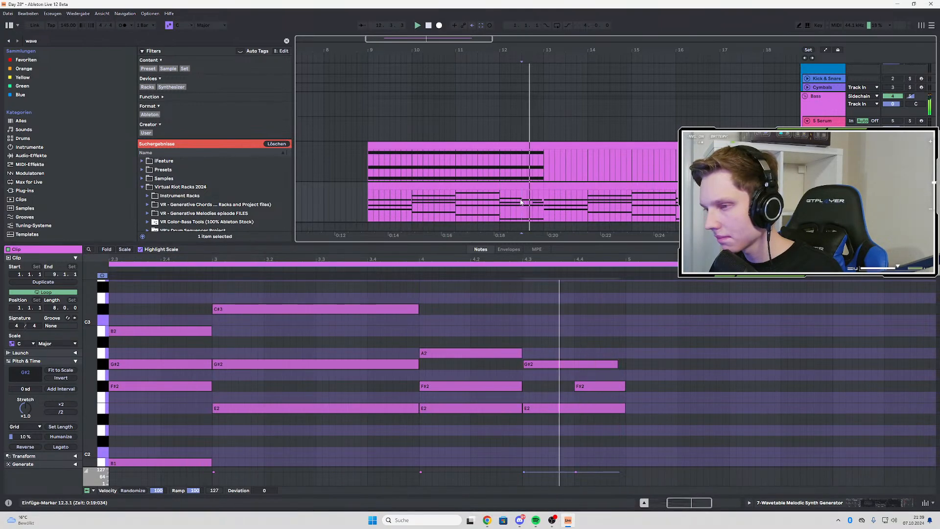
left_click(414, 204)
key("space")
key("space")
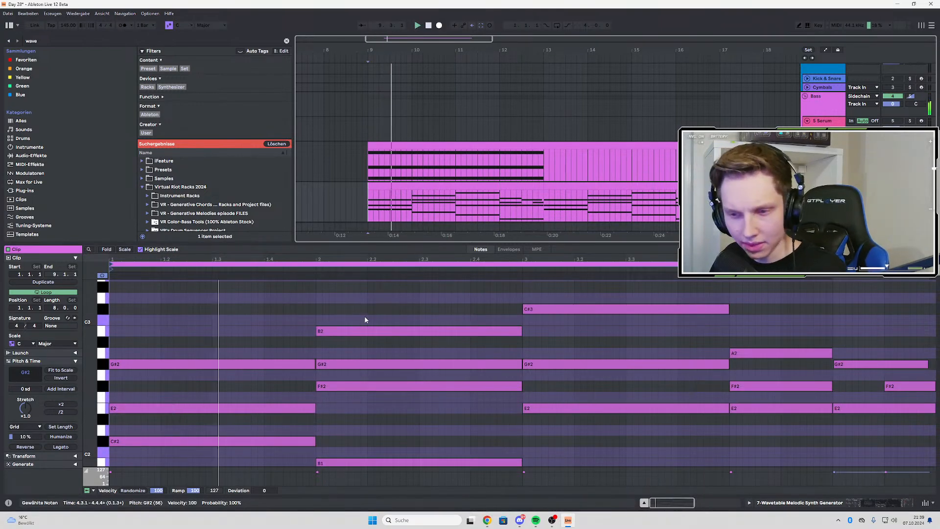
Add a full-bar C#3 note to the bar 1 chord and a full-bar A2 note to the bar 3 chord
left_click_drag(430, 243, 443, 123)
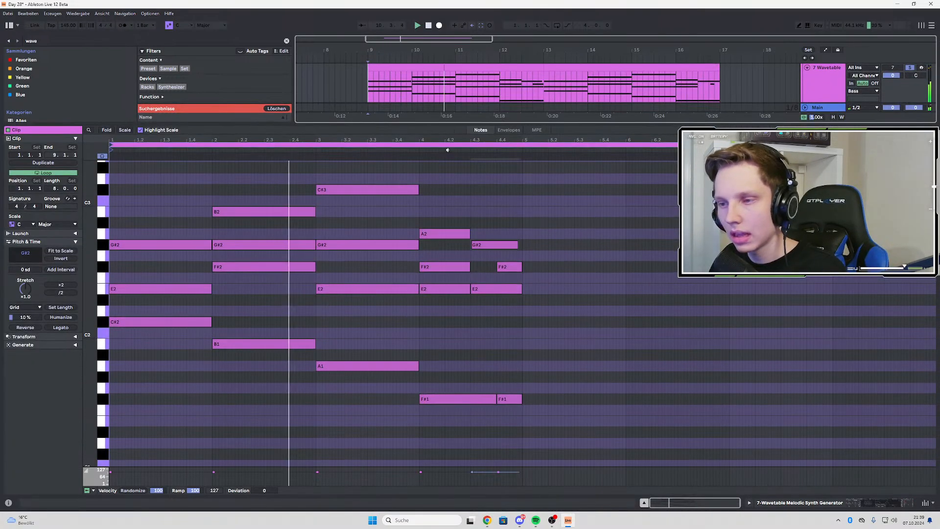
scroll(270, 259, "up", 2)
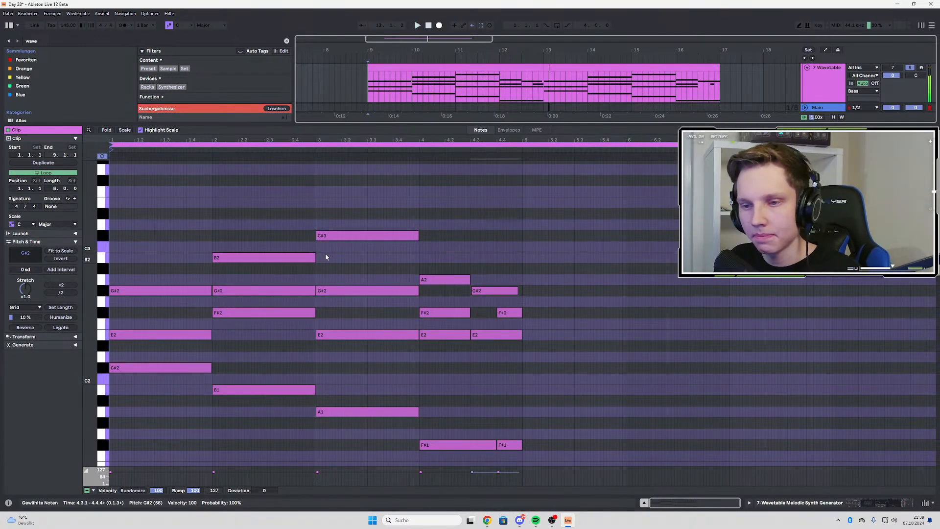
scroll(137, 342, "up", 2)
key("space")
left_click_drag(133, 329, 130, 272)
key("space")
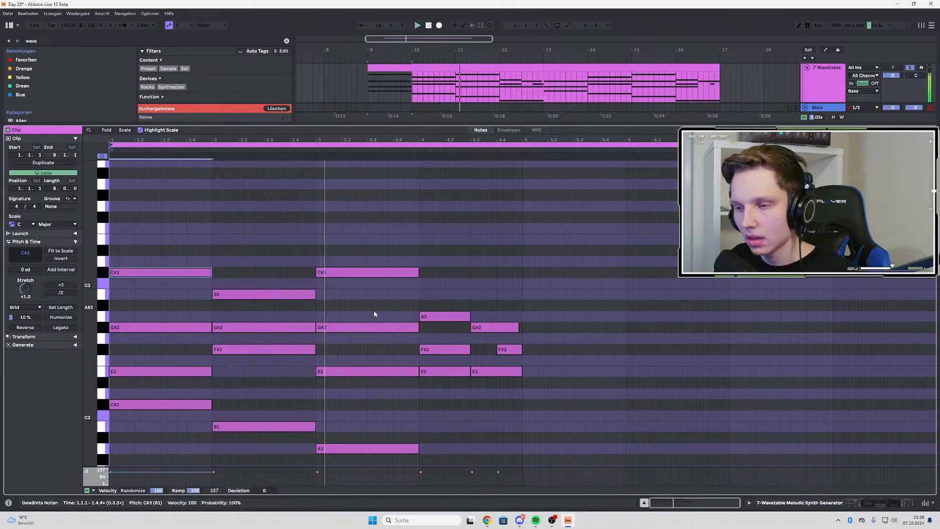
left_click_drag(340, 270, 345, 317)
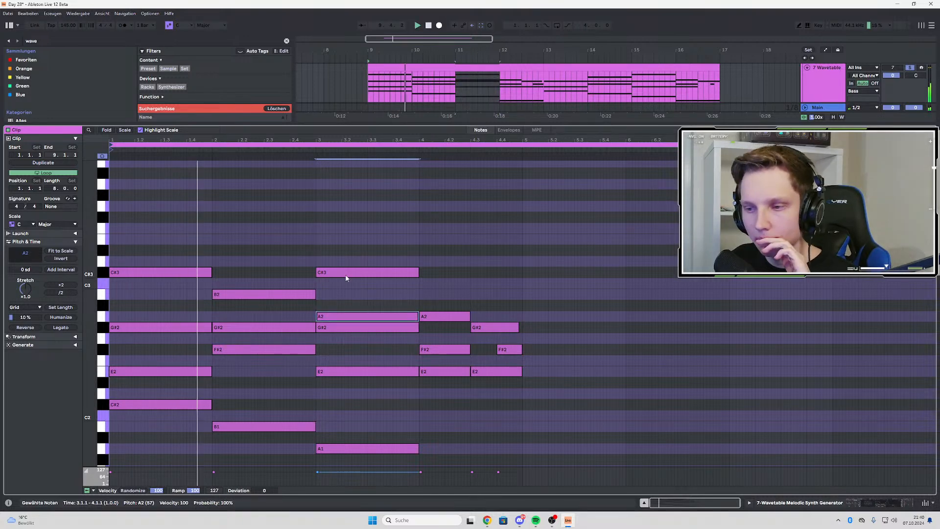
scroll(346, 279, "down", 3)
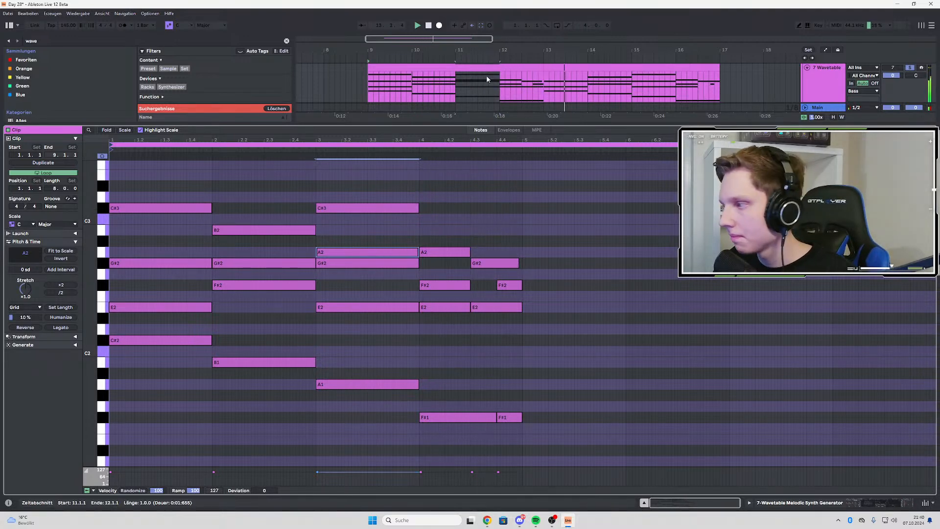
Duplicate the updated four-bar chord clip into bars 13 to 17 and show the Wavetable track's devices
left_click(526, 67)
left_click(566, 67)
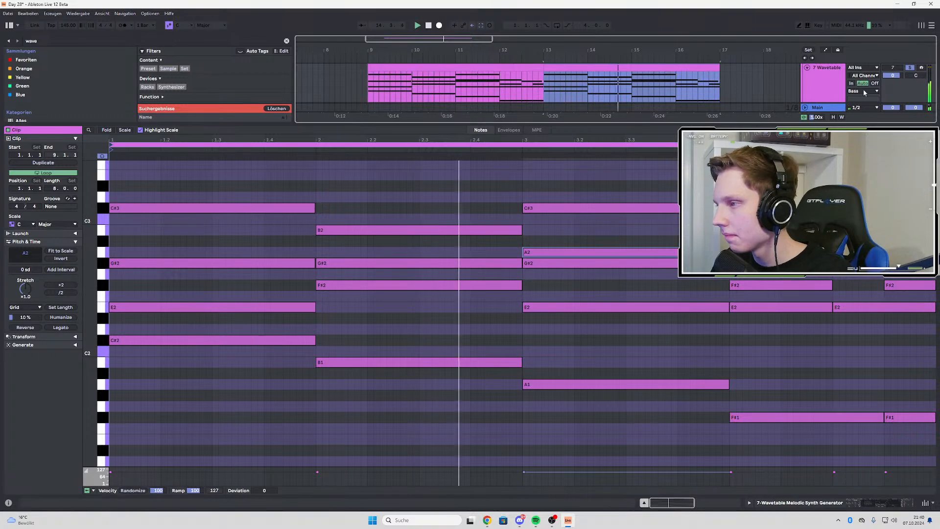
double_click(830, 81)
Play back the progression from bars 9, 11 and 12 to check the added C#3 and A2 notes
left_click(369, 214)
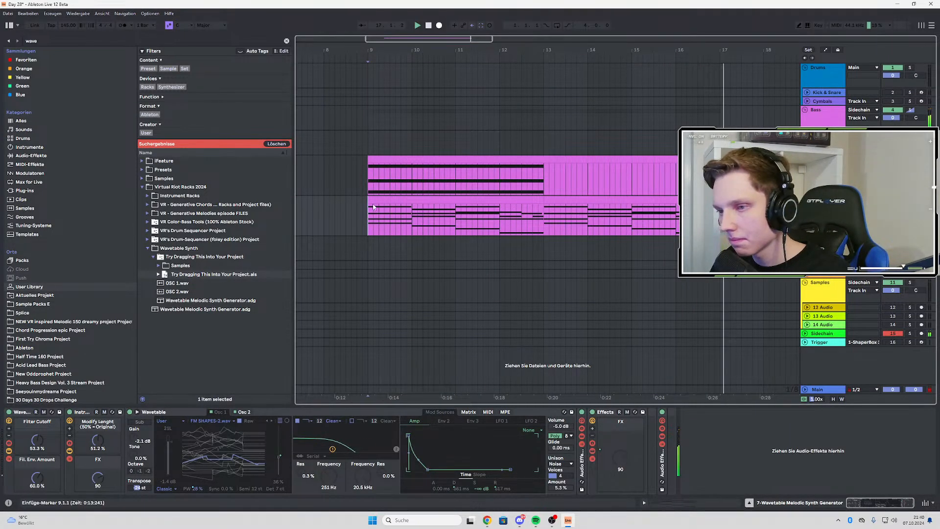
key("space")
key("space")
key("space")
key("space")
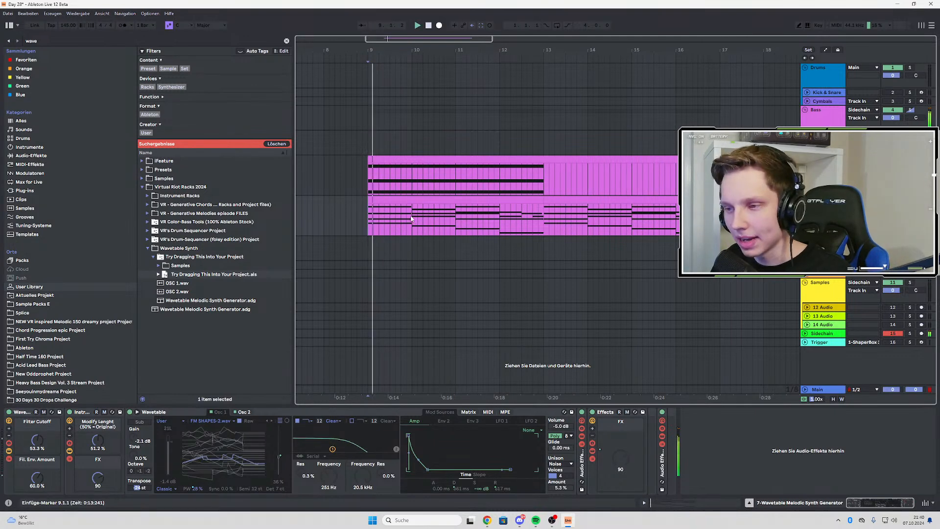
key("space")
left_click(457, 214)
key("space")
key("space")
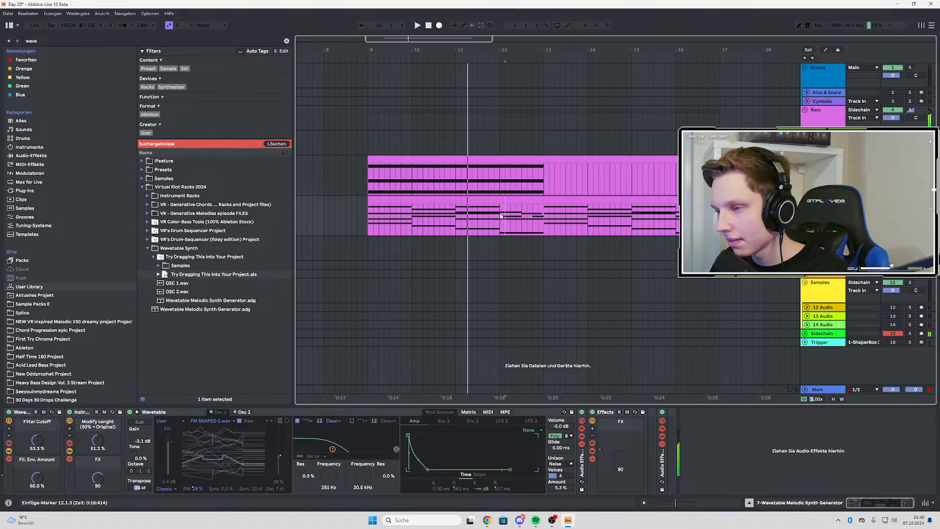
left_click(501, 216)
key("space")
key("space")
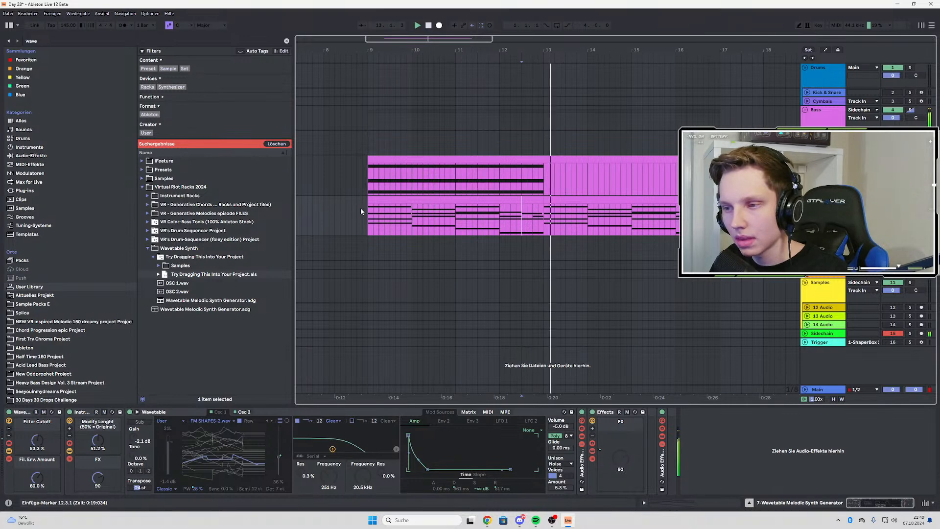
left_click(367, 212)
key("space")
key("space")
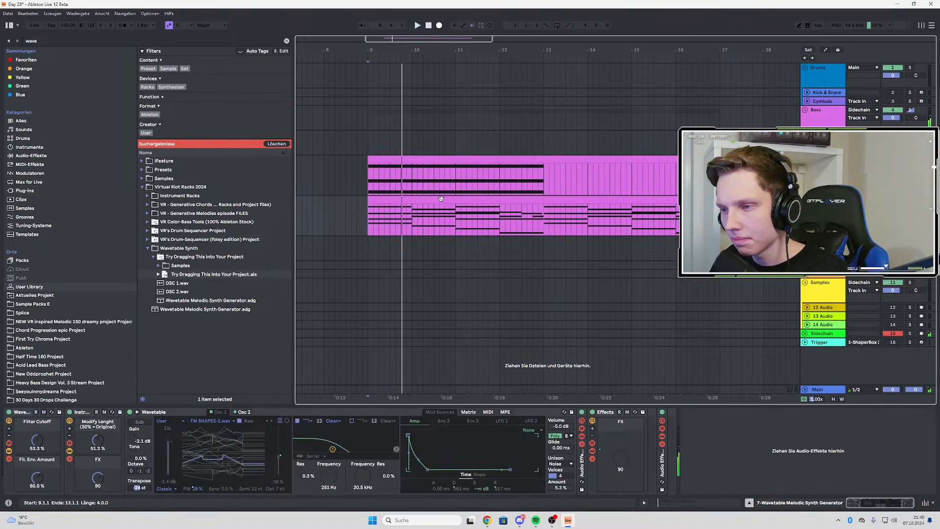
Open the first four-bar Wavetable chord clip and duplicate it into bars 13 to 17
double_click(513, 211)
left_click(539, 68)
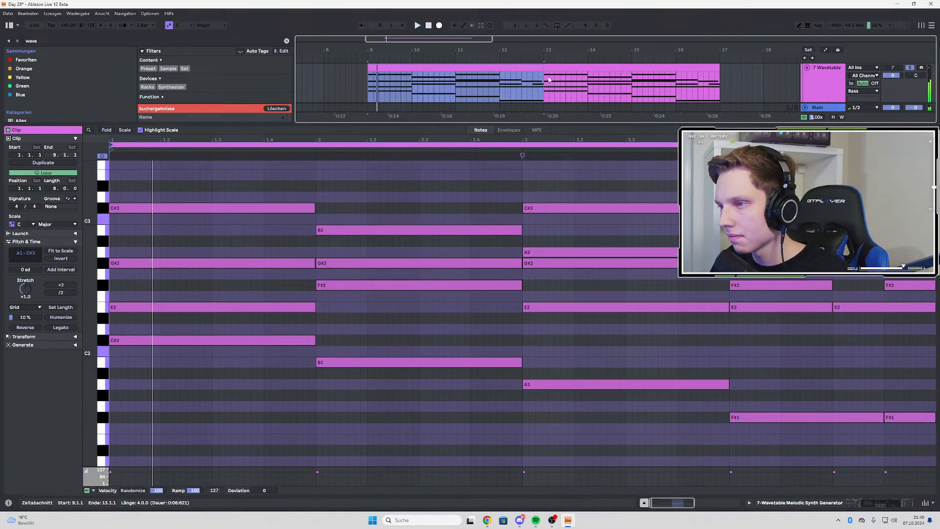
key("ctrl+d")
key("space")
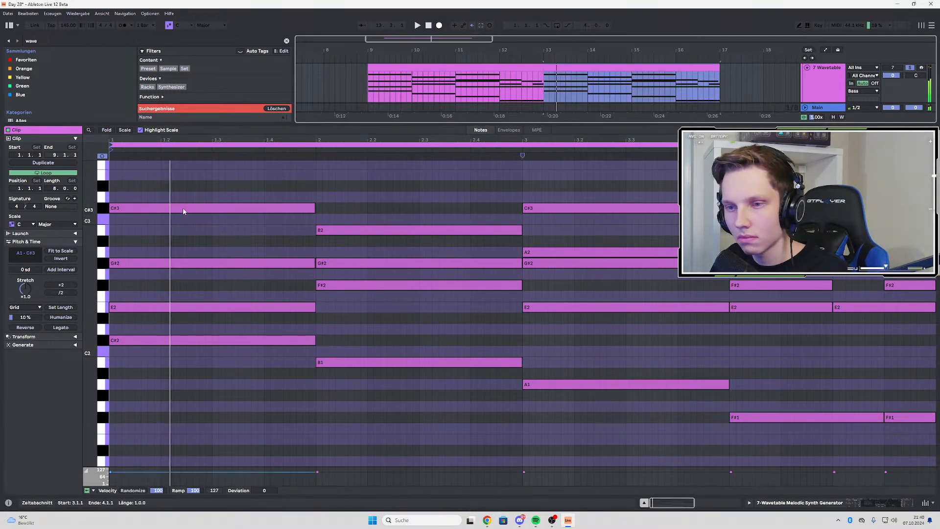
Play back the chord progression from bar 9 with the clip's notes open
double_click(184, 208)
key("space")
key("space")
left_click(368, 87)
key("space")
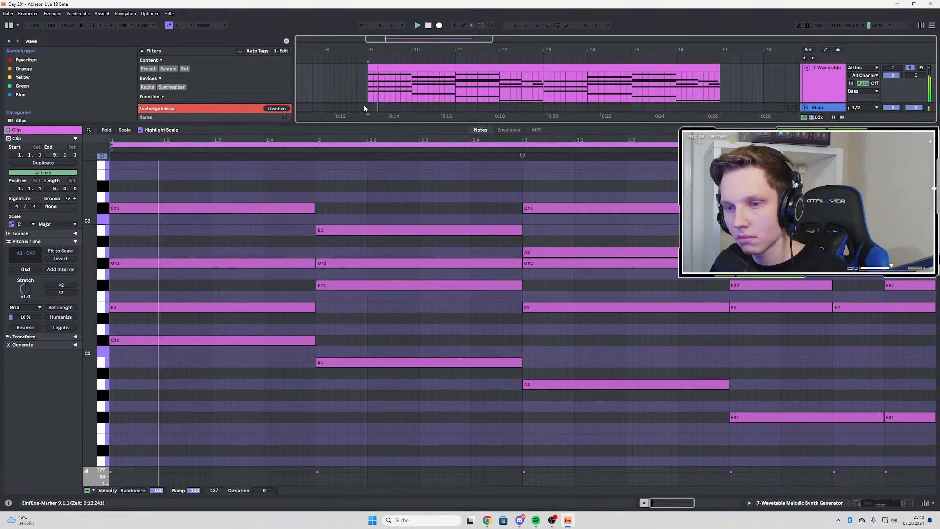
Select the four notes of the bar 1 chord and apply Legato to even out their lengths
scroll(301, 225, "up", 3)
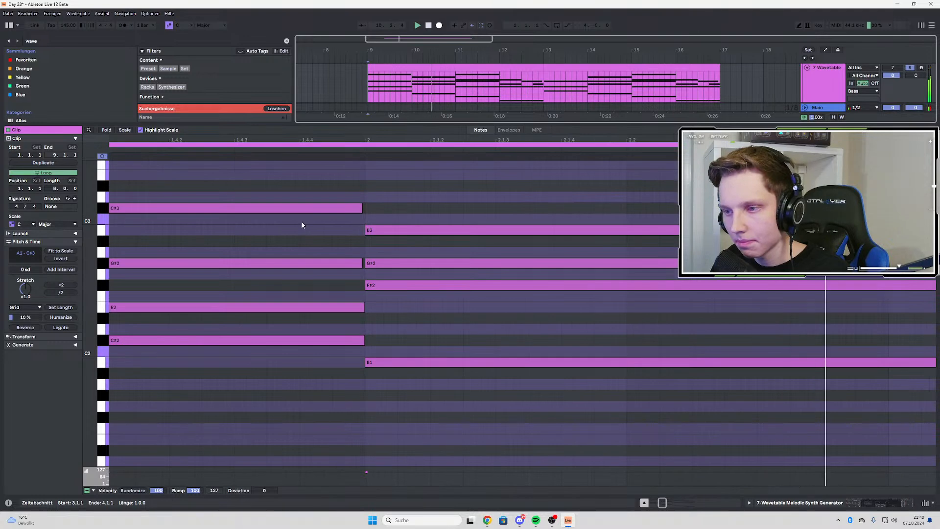
scroll(302, 225, "down", 3)
scroll(162, 262, "down", 2)
left_click_drag(123, 264, 122, 264)
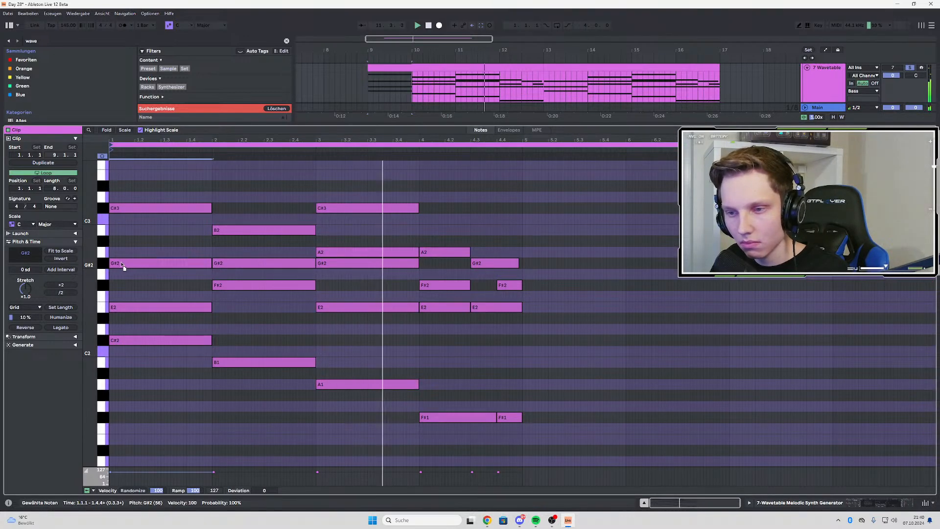
left_click_drag(125, 211, 121, 210)
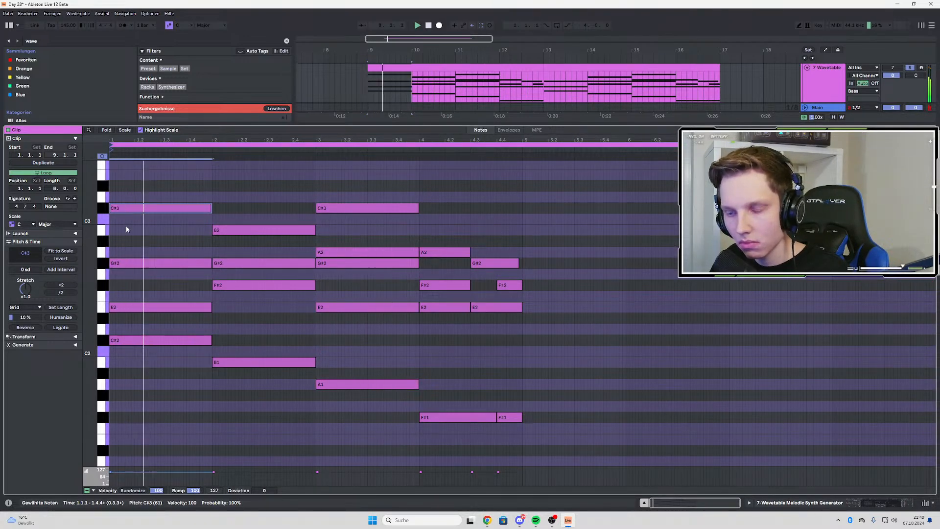
scroll(125, 225, "up", 3)
scroll(260, 250, "up", 2)
scroll(303, 248, "left", 3)
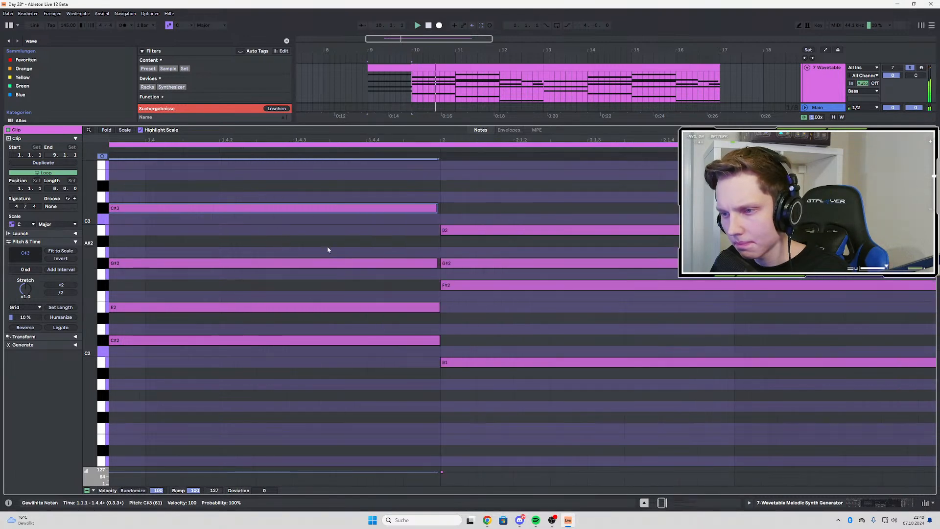
scroll(269, 216, "down", 3)
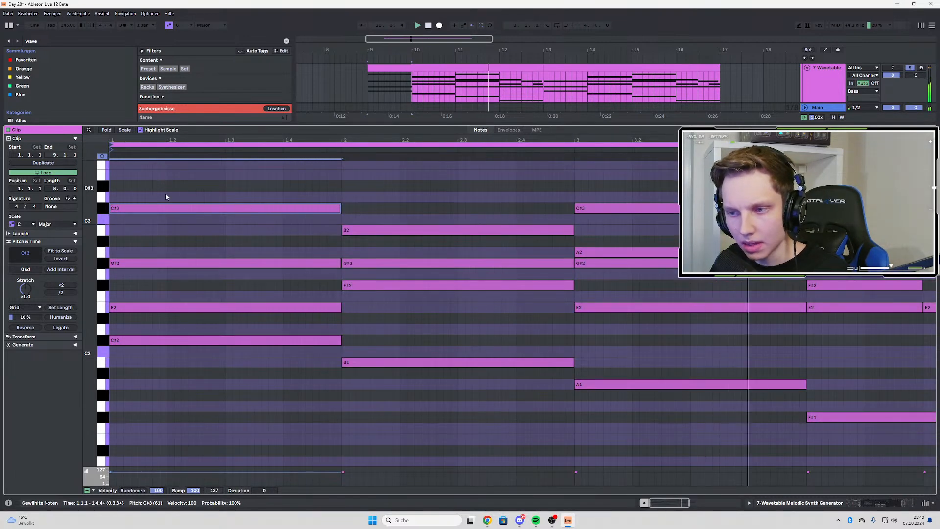
left_click_drag(213, 194, 115, 346)
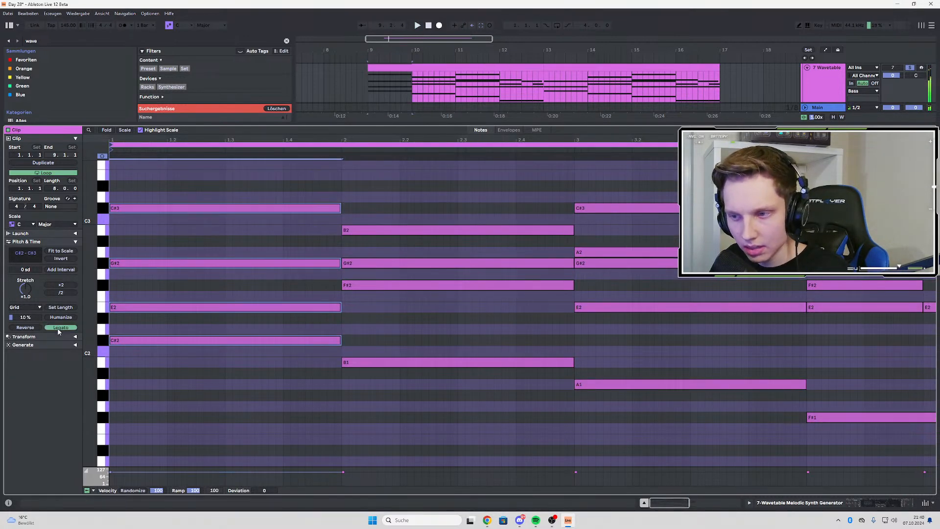
Check the note ends across the chords and duplicate the corrected four-bar clip into bars 13 to 17
left_click(449, 209)
scroll(357, 243, "up", 3)
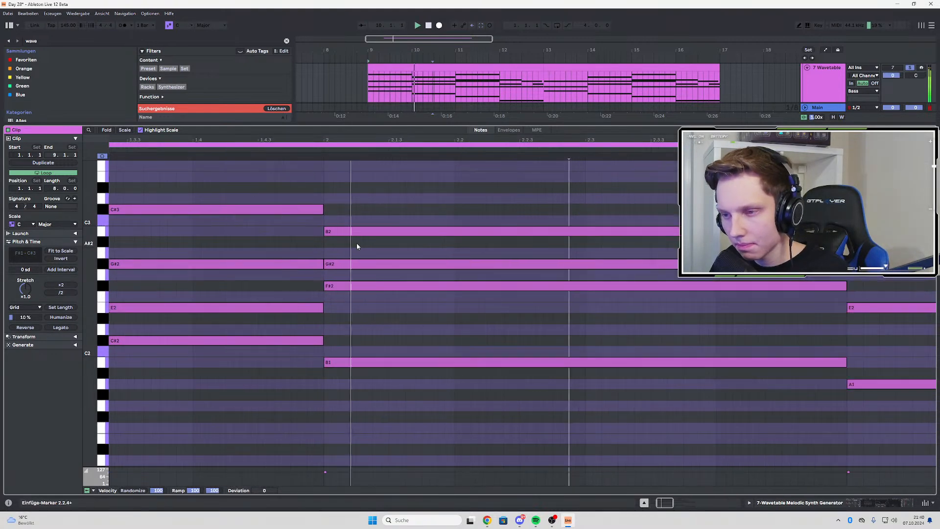
scroll(356, 243, "right", 10)
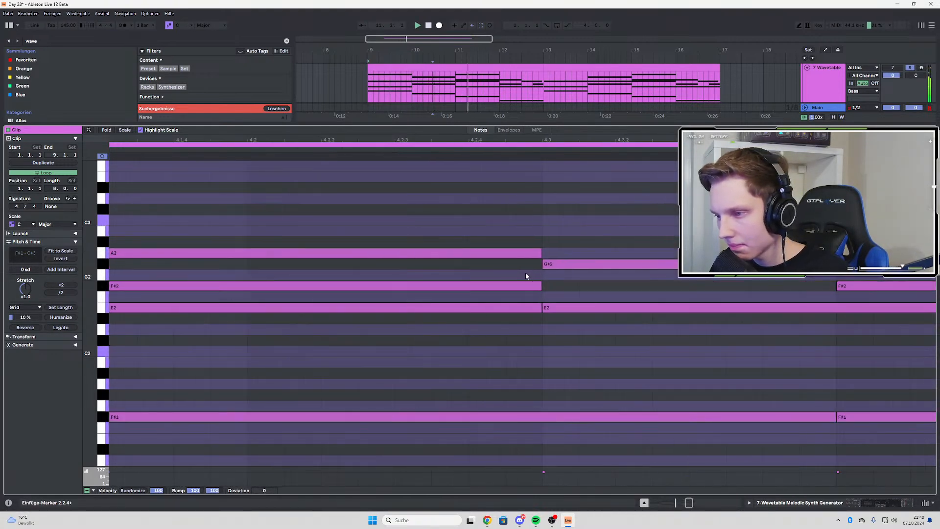
scroll(525, 273, "down", 8)
scroll(517, 94, "up", 1)
left_click(514, 86)
key("ctrl+d")
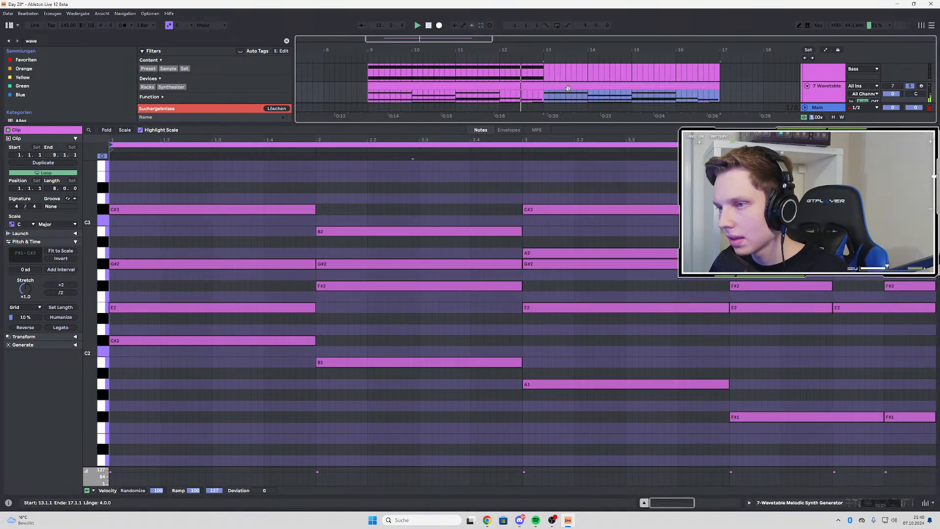
Show the Wavetable track's devices again and set the project tempo to 155 BPM
double_click(573, 86)
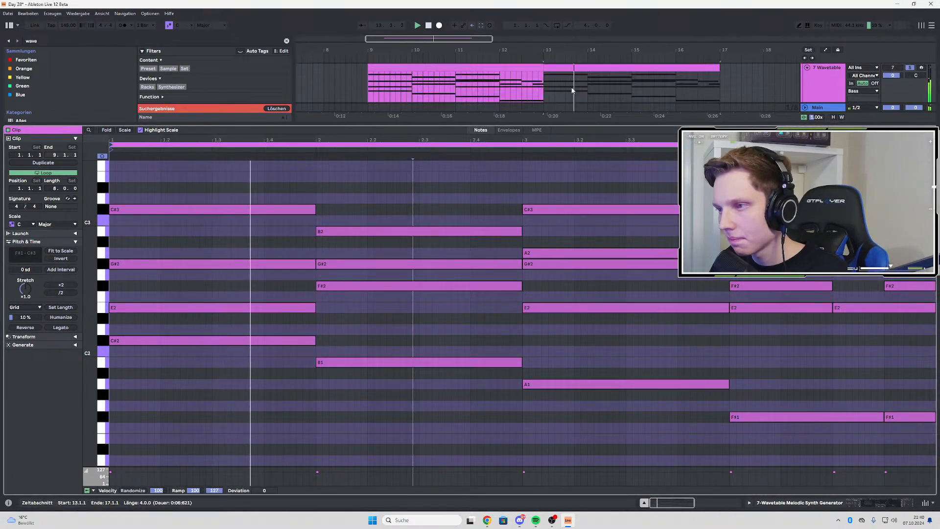
left_click(835, 87)
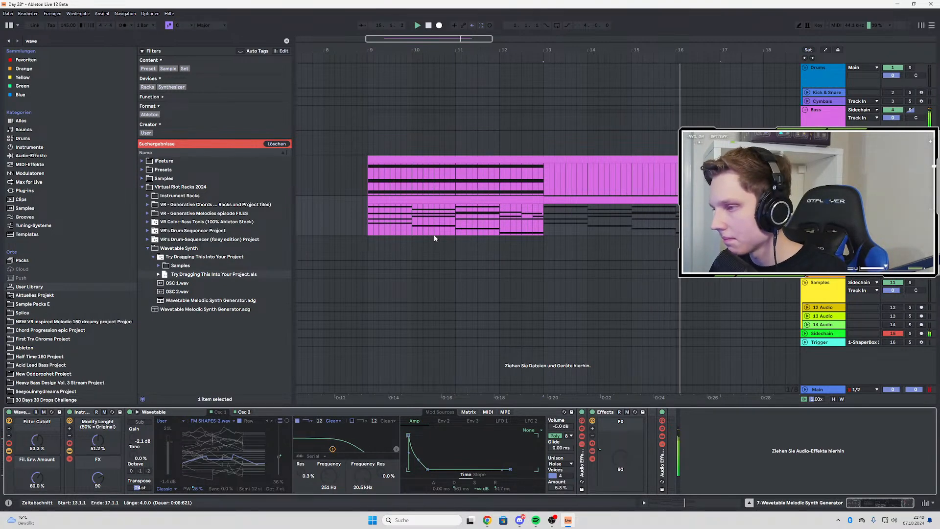
left_click(68, 24)
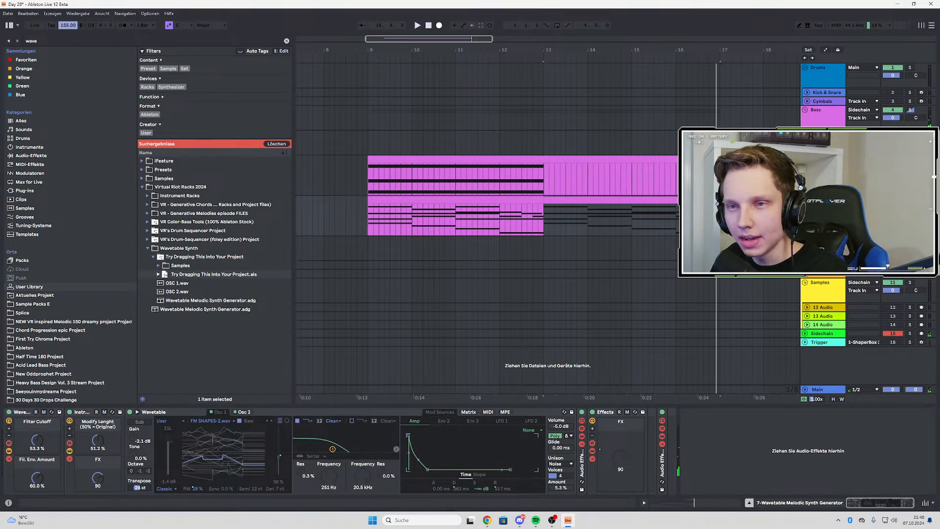
Play back the eight-bar progression from bar 9 at the new tempo
left_click(366, 225)
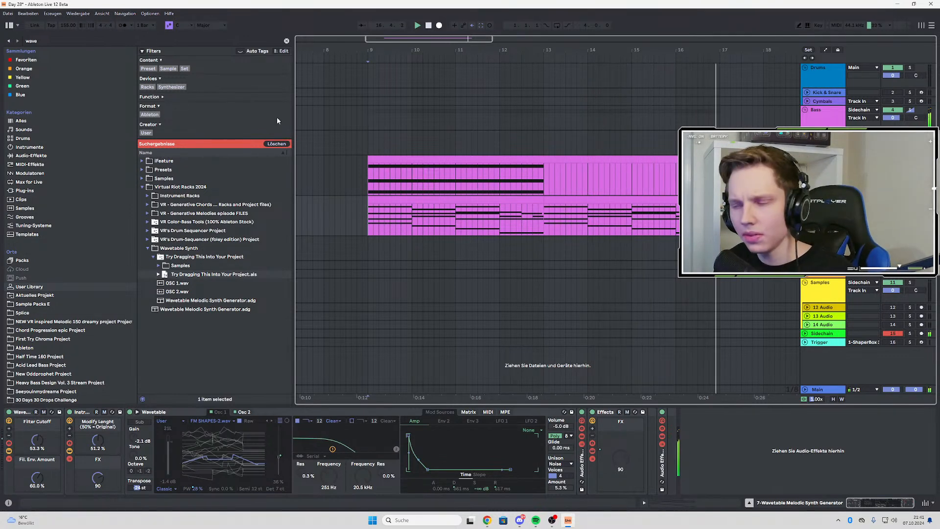
key("space")
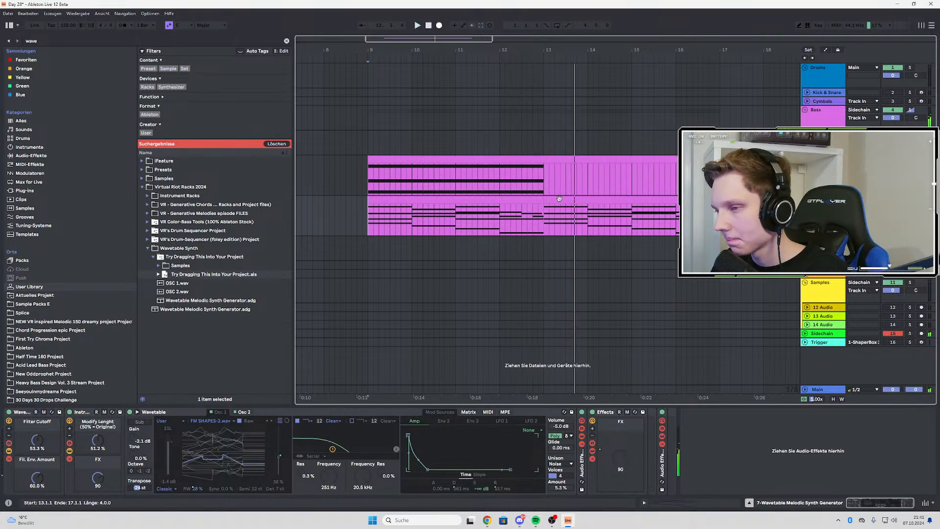
key("space")
key("space")
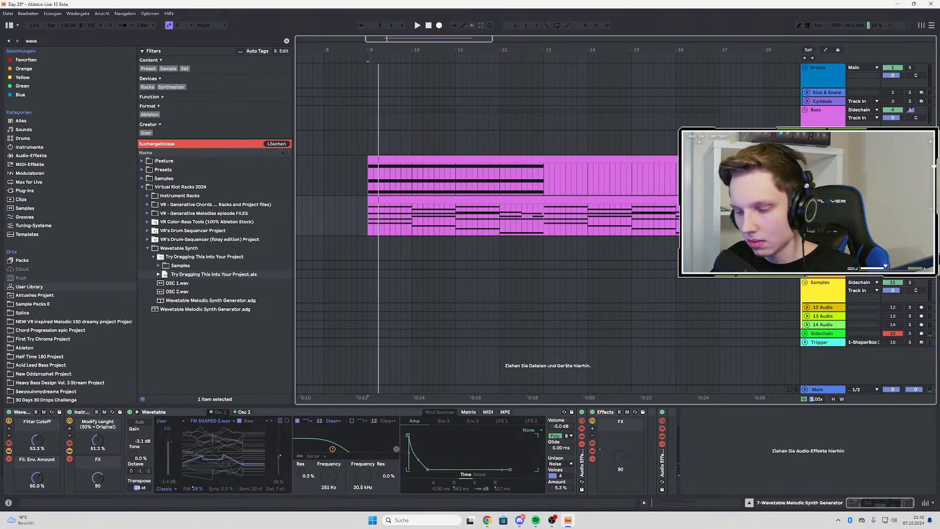
Insert an audio track below the Wavetable track and search the instruments category for "intro"
key("ctrl+t")
key("ctrl+f")
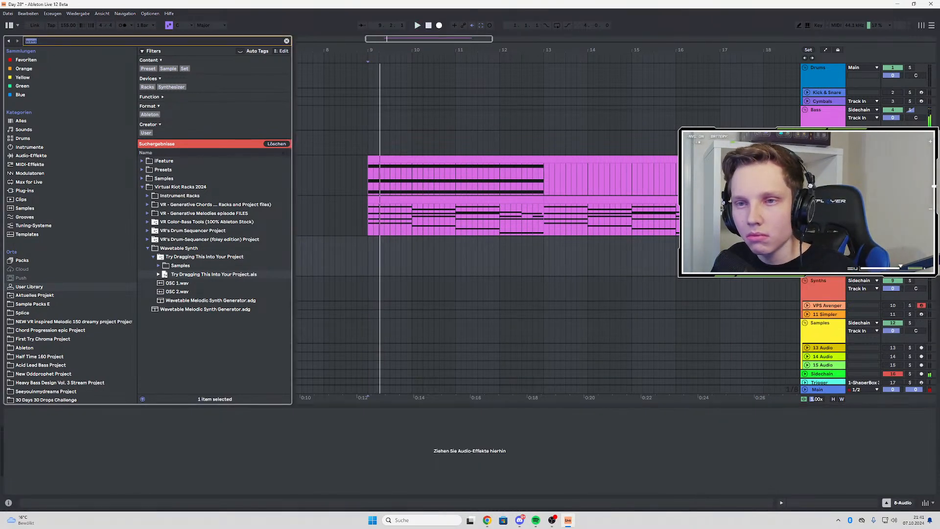
type("intro")
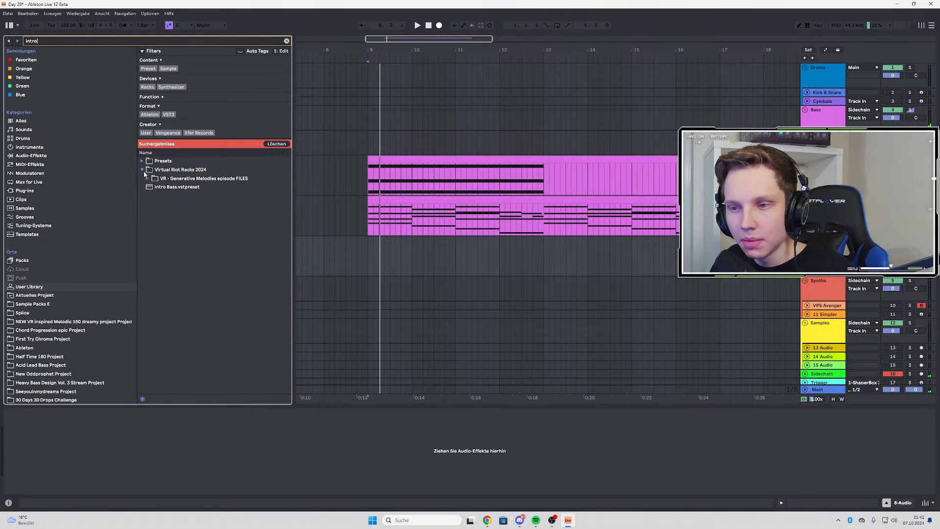
left_click(37, 155)
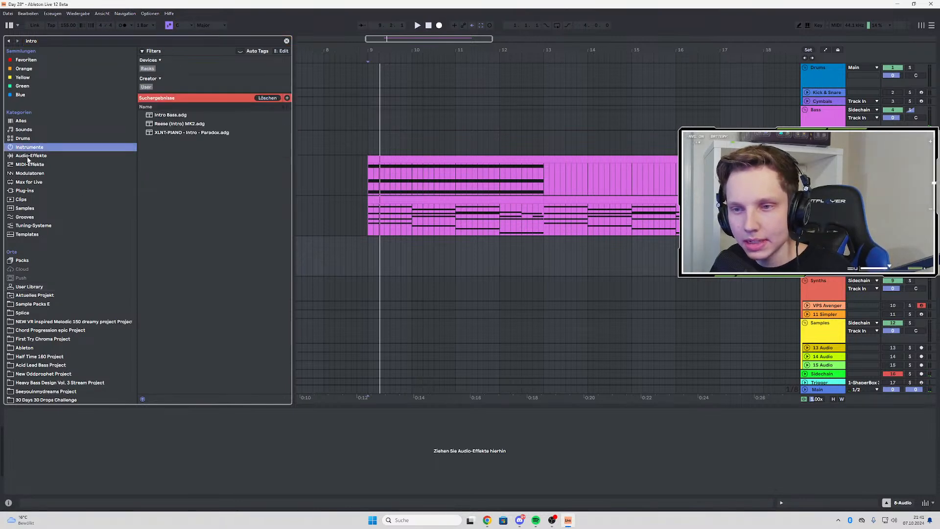
left_click(28, 148)
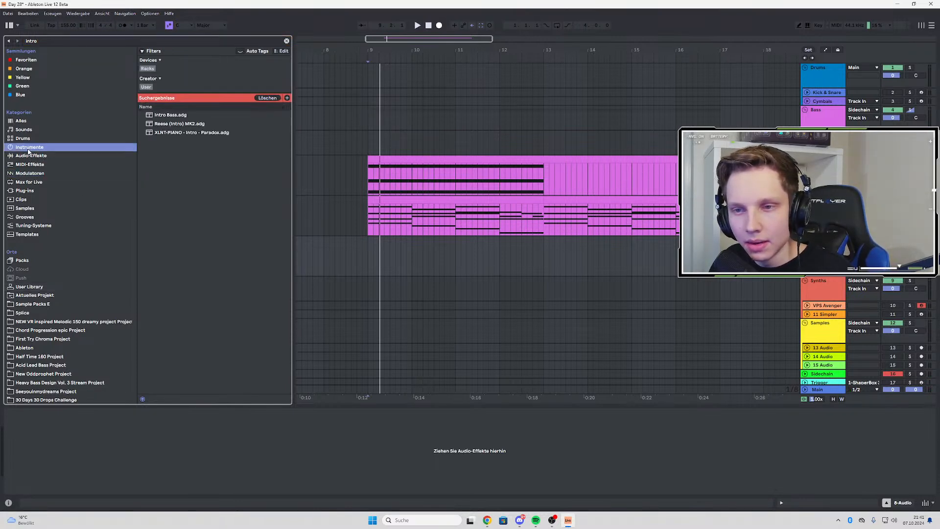
Add a MIDI track below the Wavetable track, load Intro Bass.adg onto it and close its plug-in windows
double_click(166, 116)
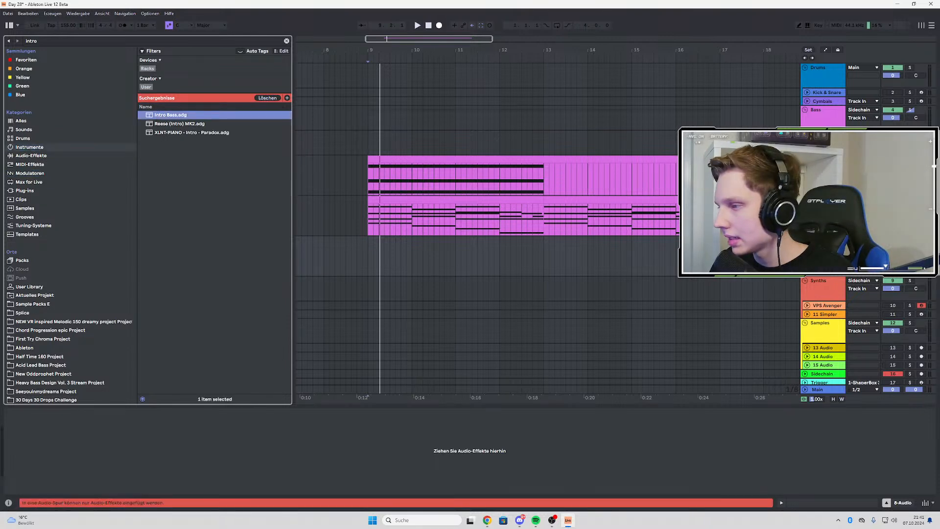
left_click(824, 200)
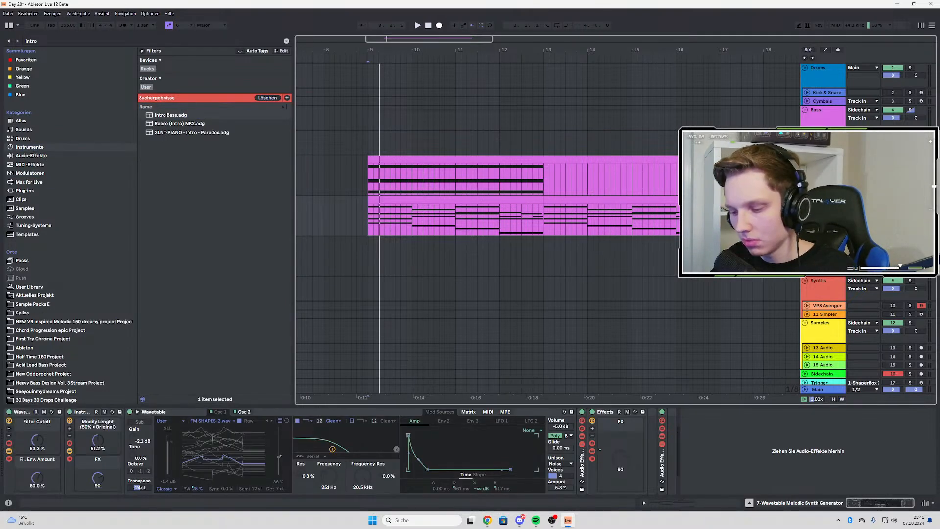
key("ctrl+shift+t")
left_click(175, 117)
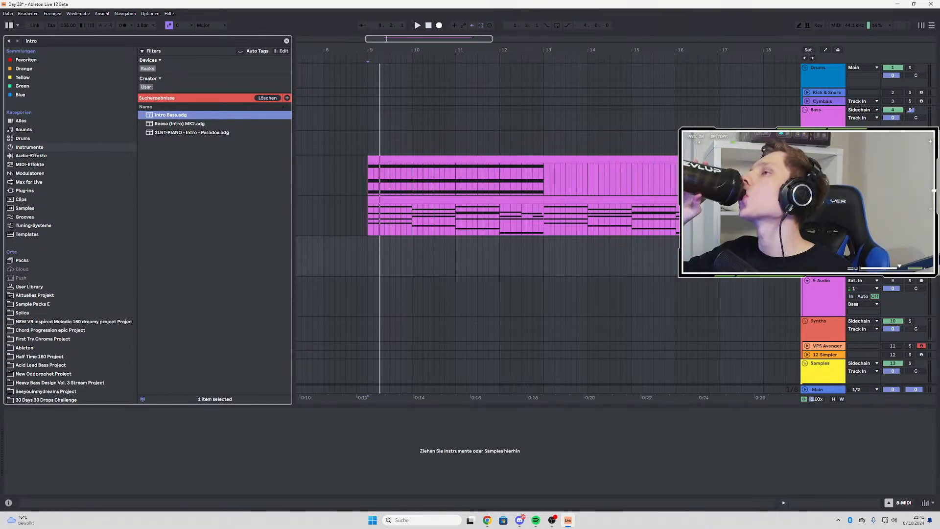
key("Return")
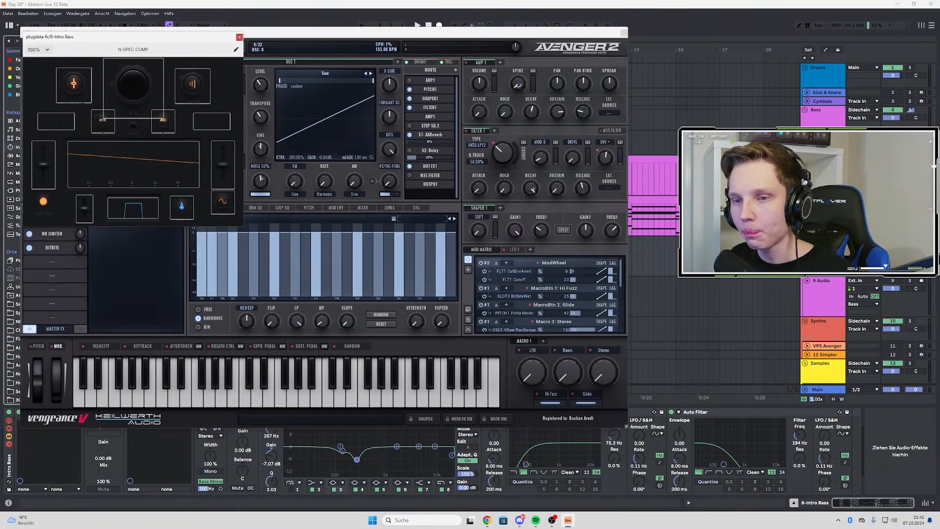
left_click(623, 33)
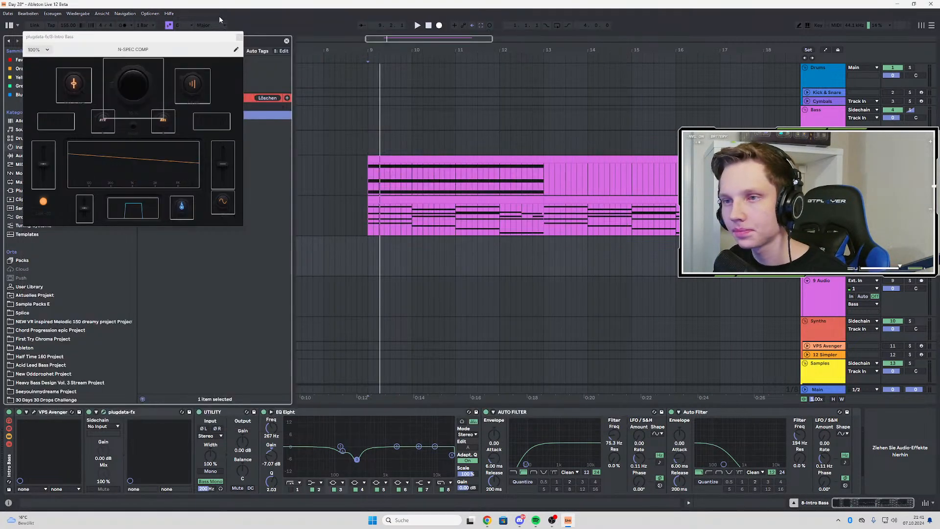
left_click(239, 38)
Play back the progression from bar 9 and look over the notes of the Wavetable chord clip
key("space")
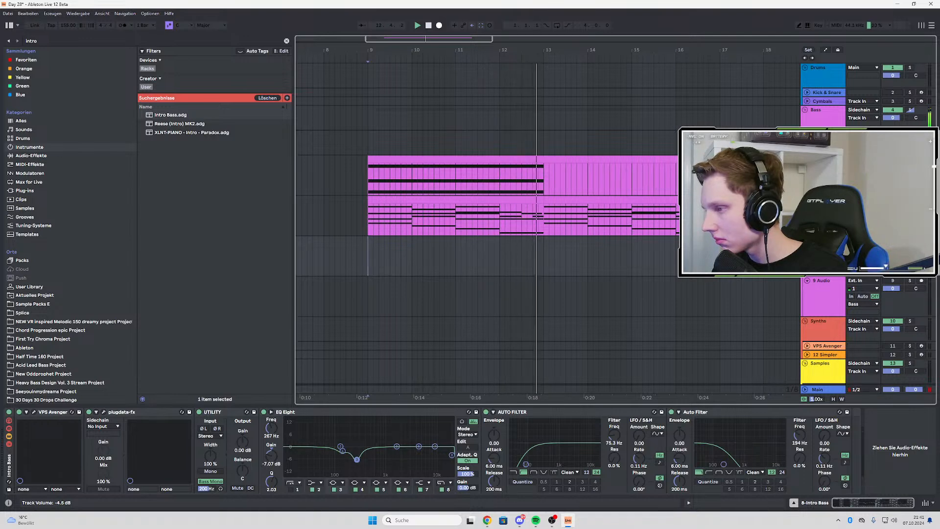
key("space")
key("space")
double_click(420, 200)
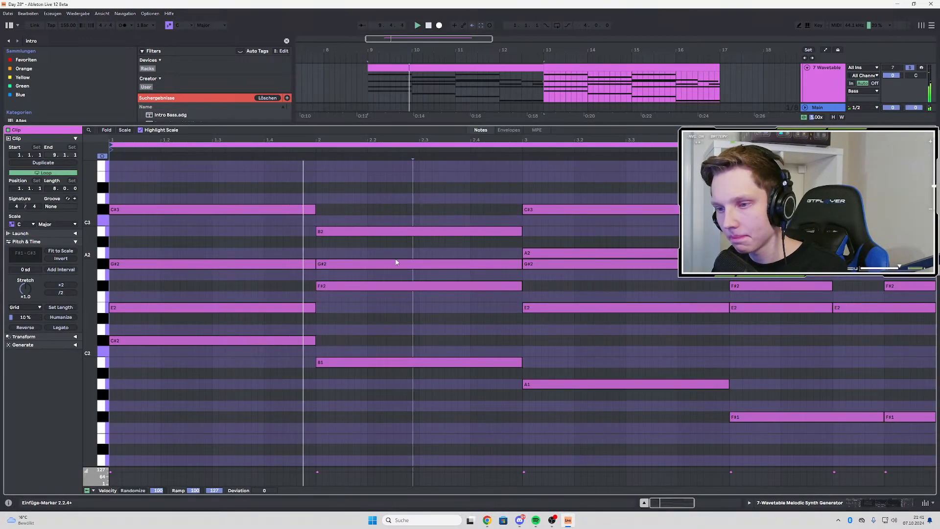
left_click(825, 83)
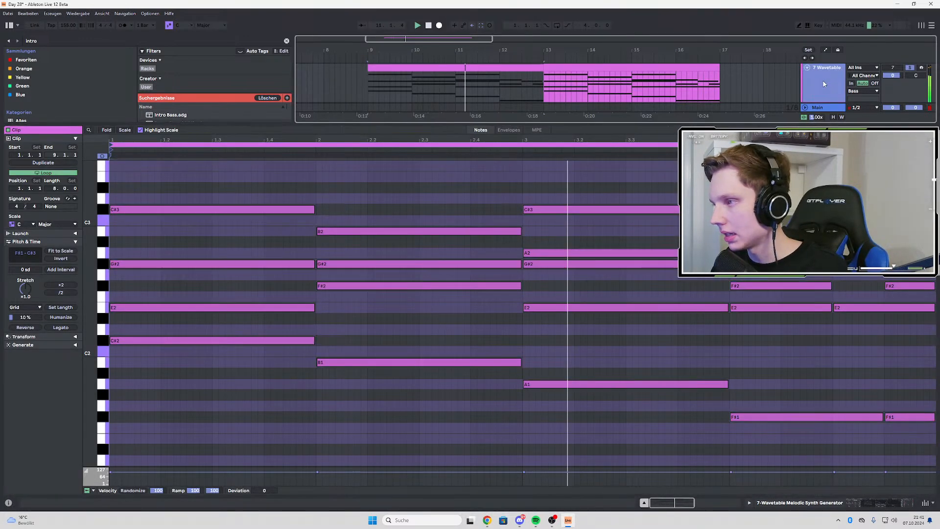
double_click(824, 84)
key("space")
Copy the first four-bar Wavetable chord clip to bar 9 of the Intro Bass track
left_click(416, 200)
key("ctrl+c")
left_click(366, 252)
key("ctrl+v")
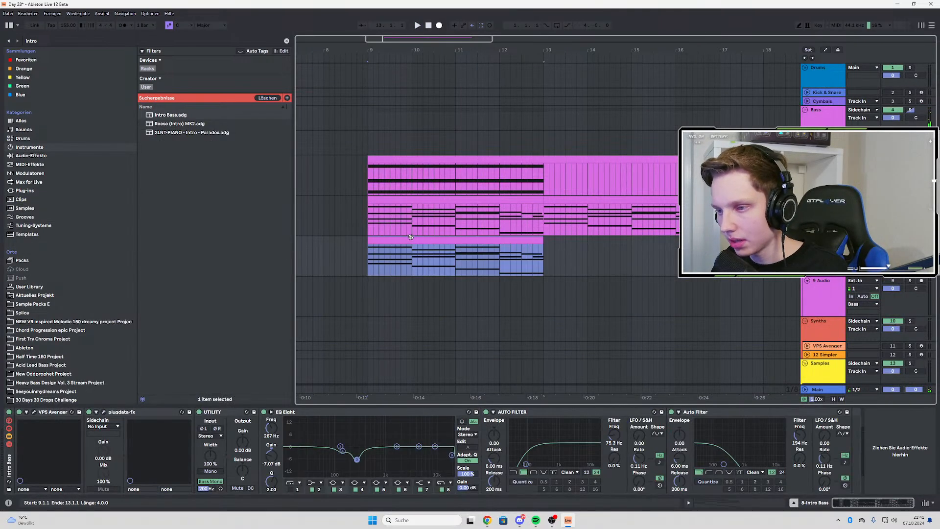
double_click(411, 238)
double_click(842, 90)
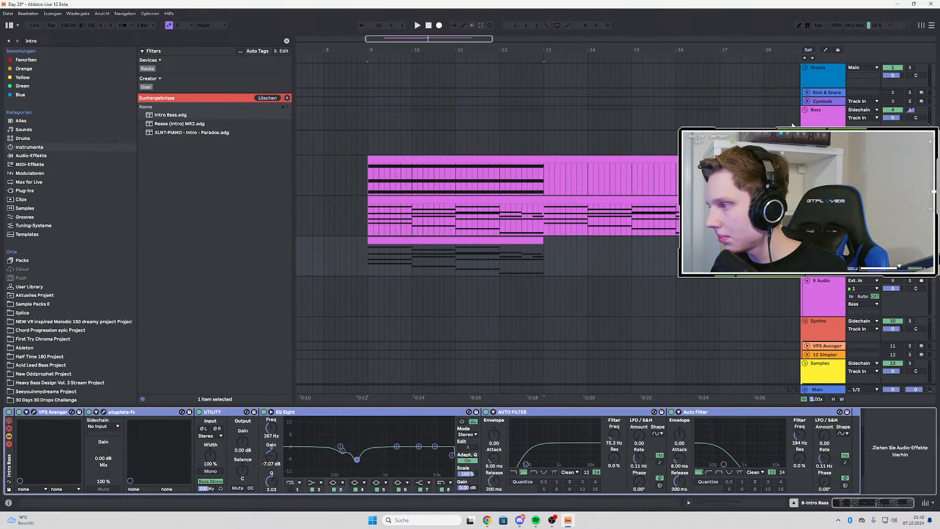
left_click(550, 238)
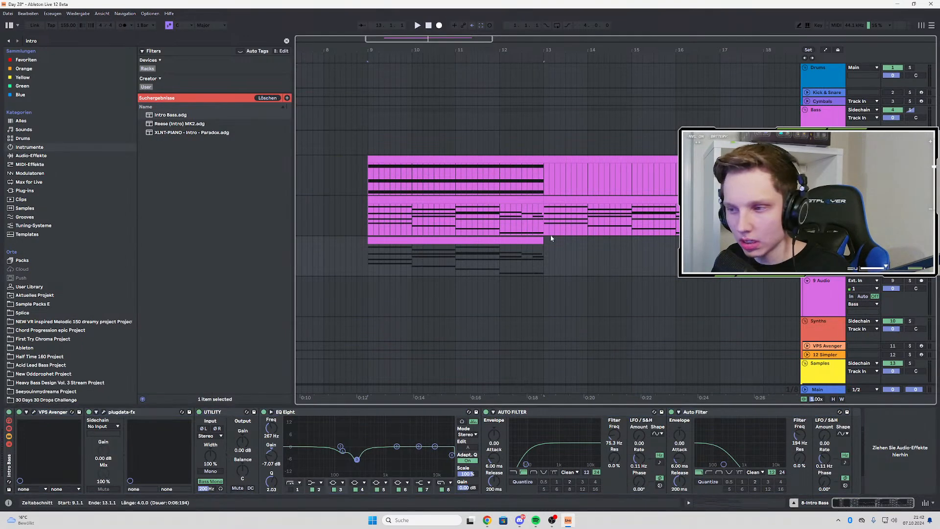
Delete the upper chord notes from the Intro Bass clip, keeping only the lowest C#2, B1, A1 and F#1 notes
double_click(464, 248)
scroll(404, 302, "up", 2)
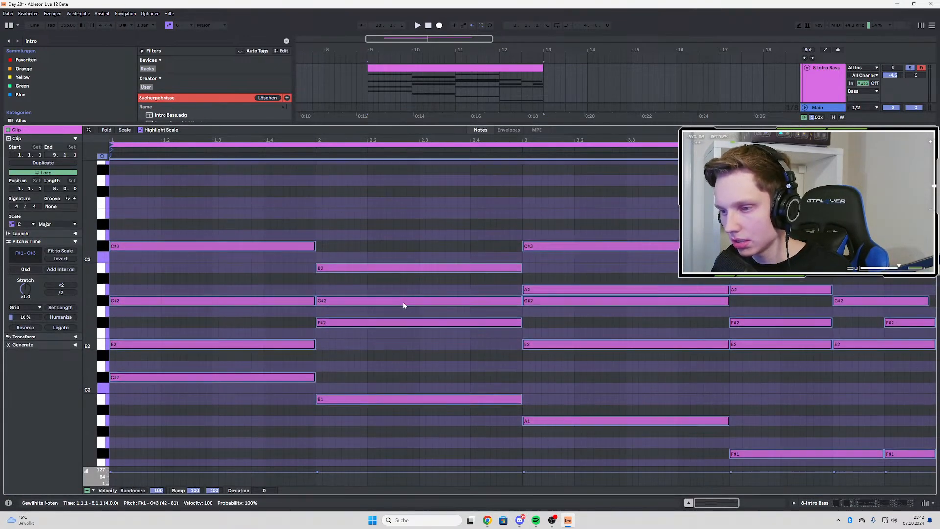
left_click_drag(180, 201, 300, 317)
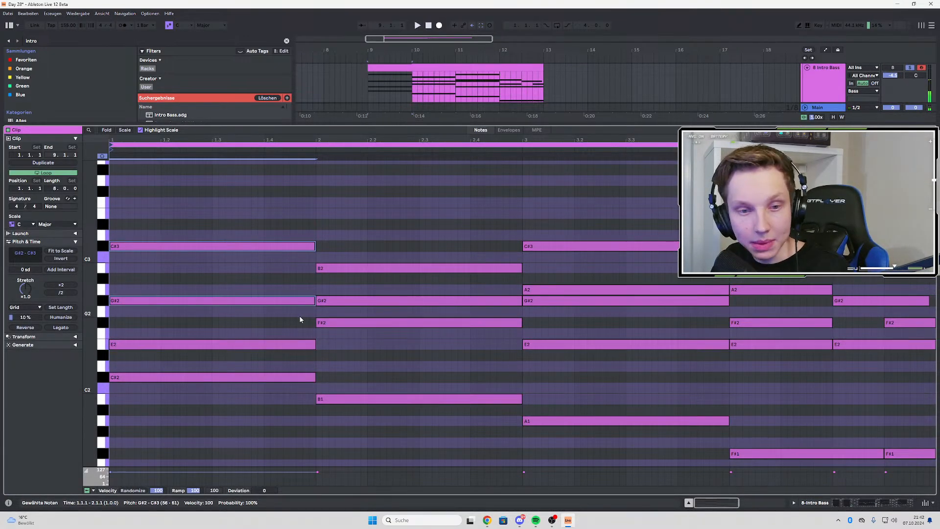
left_click_drag(236, 220, 783, 360)
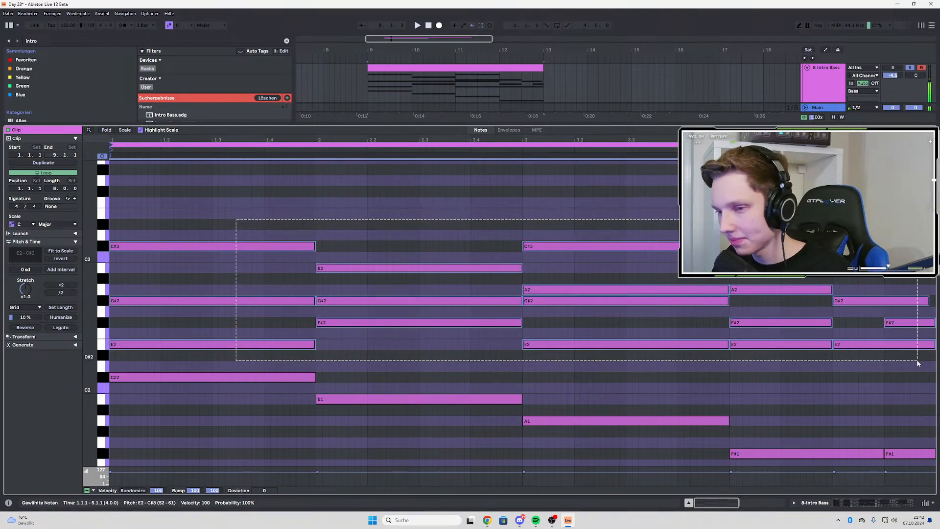
key("Delete")
scroll(654, 310, "down", 4)
Play back the Intro Bass line in the clip and from bar 9 of the arrangement
key("space")
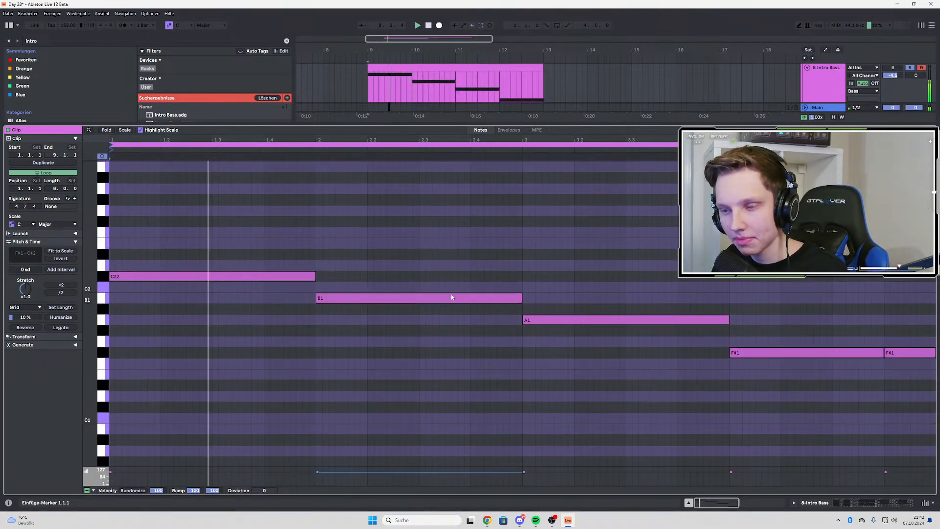
key("space")
key("space")
left_click(366, 89)
key("shift+Tab")
key("space")
key("space")
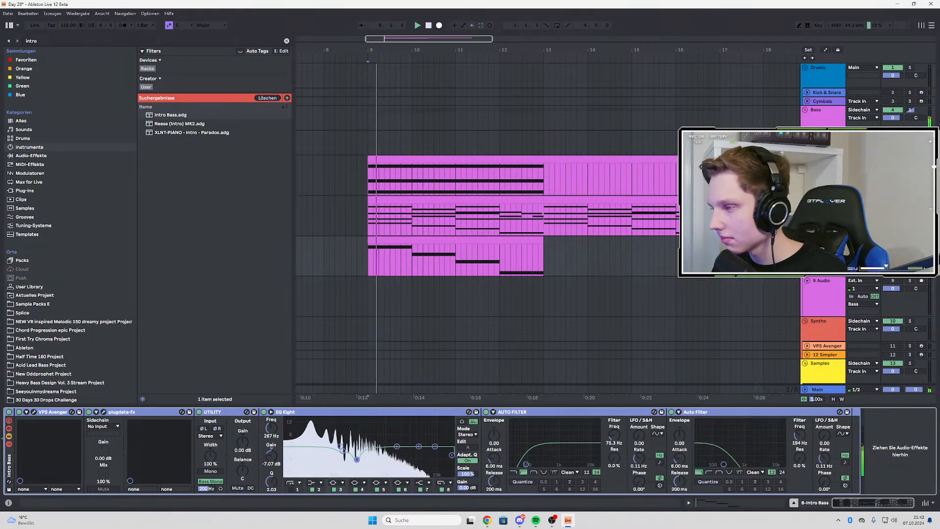
left_click(366, 264)
key("space")
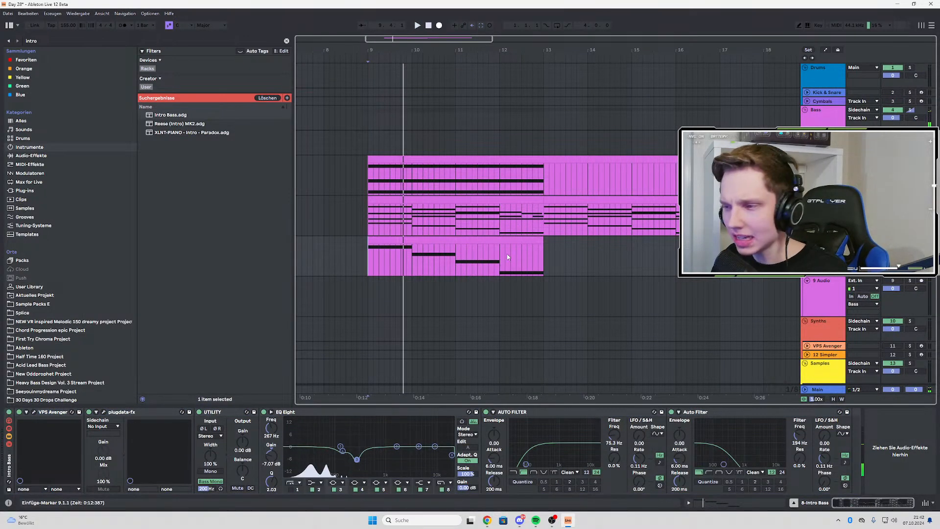
scroll(439, 262, "down", 3)
scroll(380, 263, "up", 3)
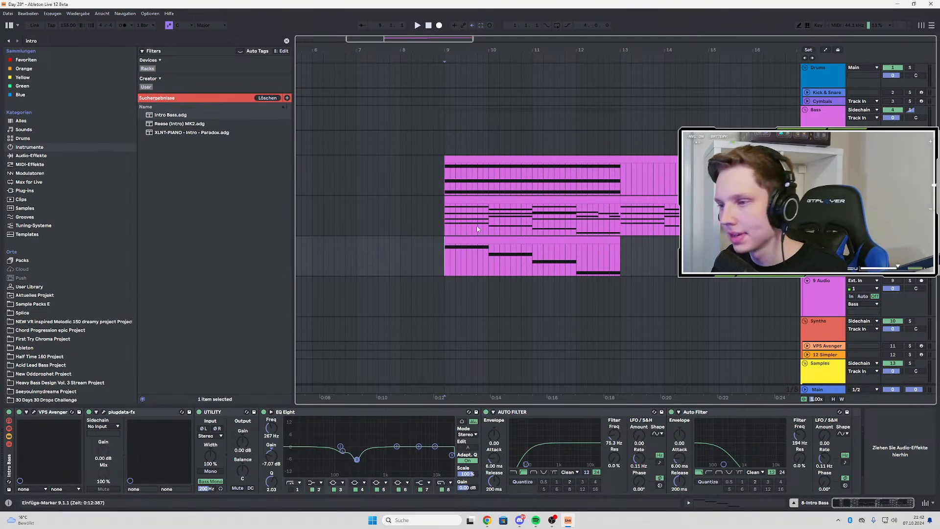
Check the Wavetable and Intro Bass device chains and play back from bar 9, then from bar 12
key("Up")
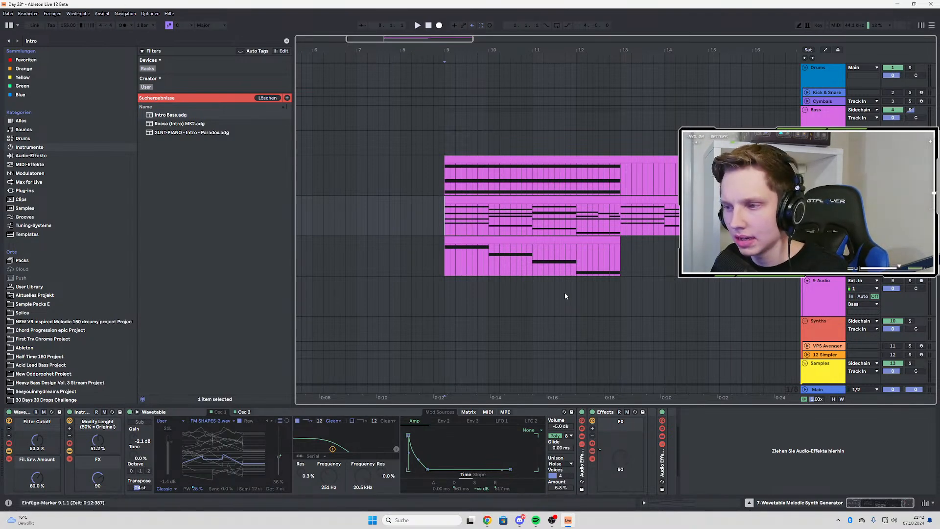
left_click(444, 259)
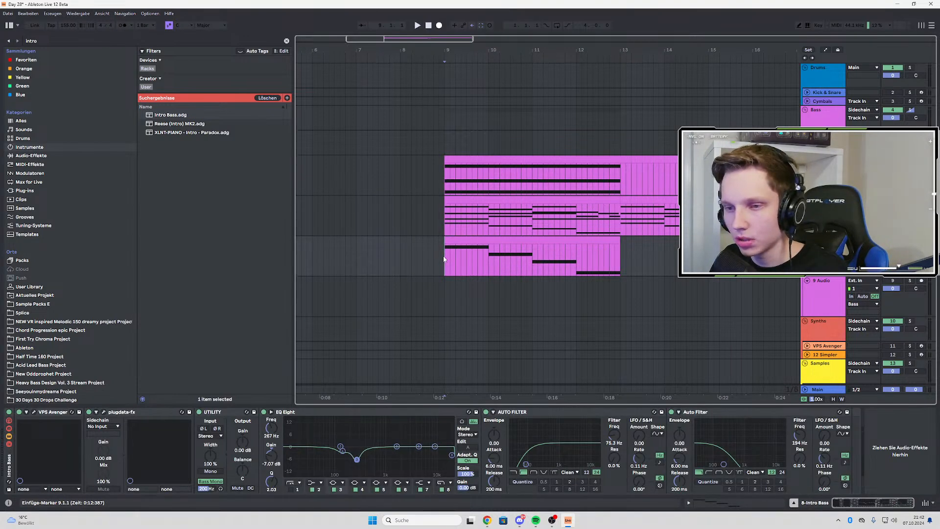
left_click(444, 217)
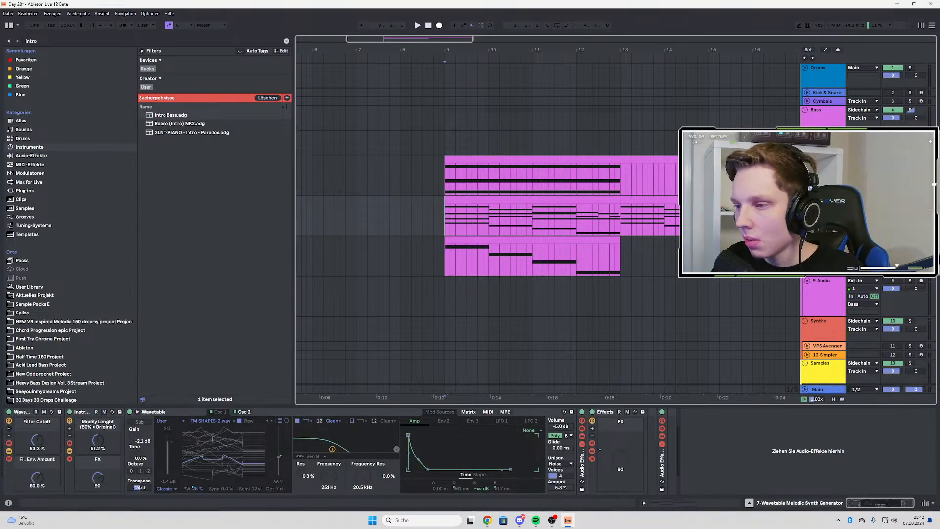
key("space")
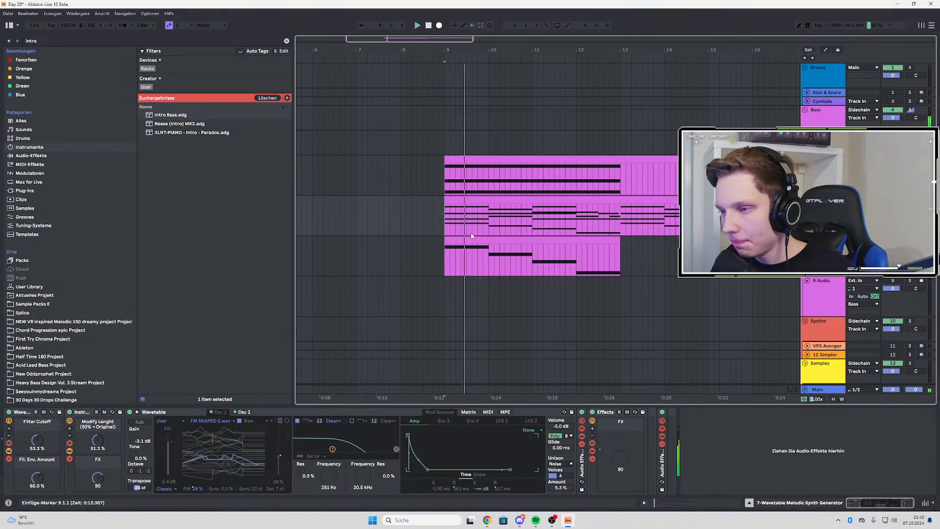
left_click(487, 254)
left_click(576, 268)
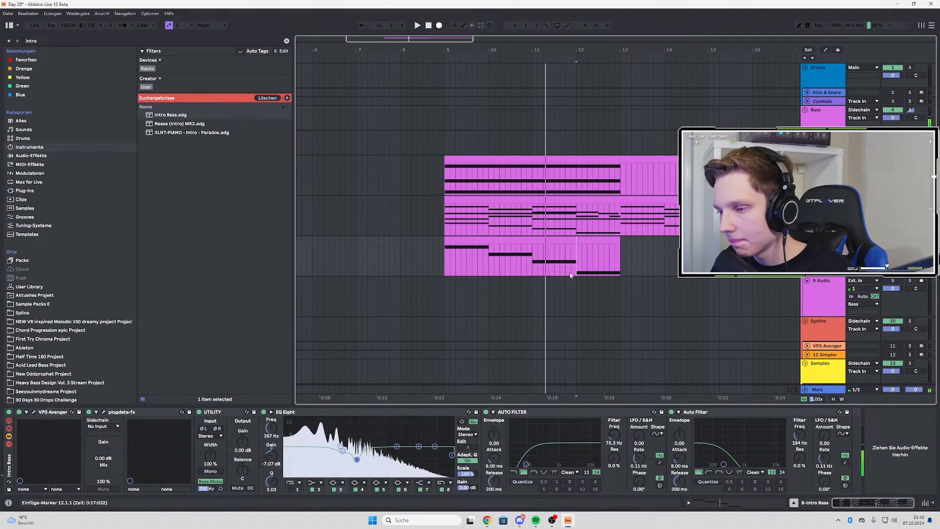
left_click(544, 239)
key("space")
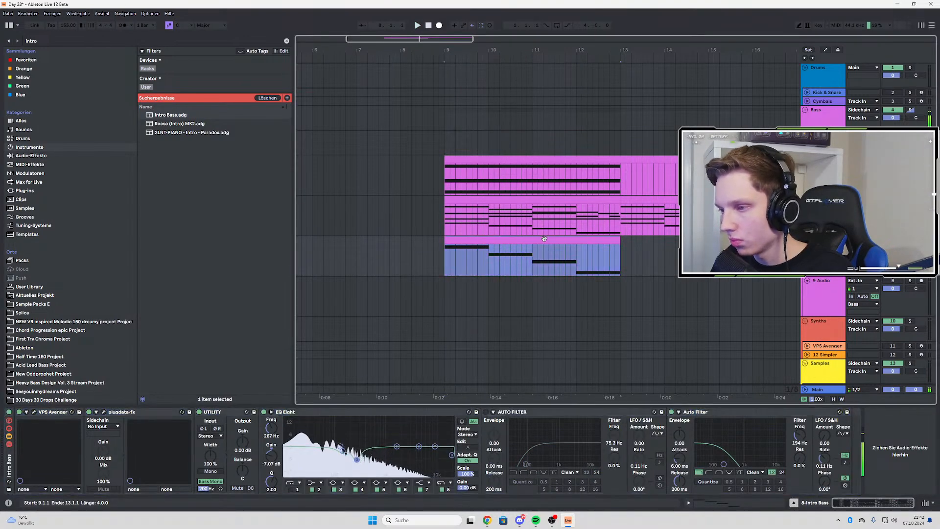
Transpose the two F#1 notes in the fourth bar of the Intro Bass clip up one octave and listen
double_click(544, 239)
left_click(754, 355)
key("shift+Up")
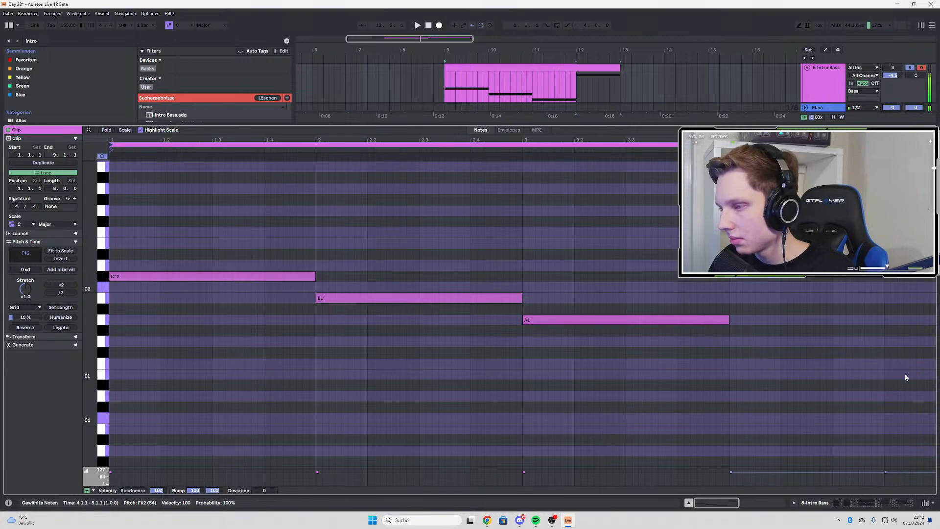
key("space")
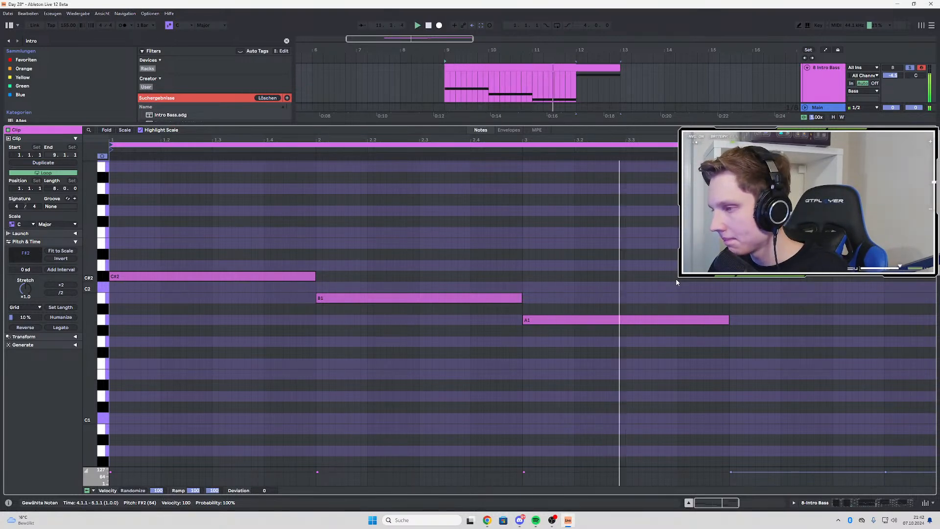
Transpose the C#2, B1 and A1 notes of the Intro Bass clip up one octave
scroll(359, 297, "up", 3)
left_click_drag(185, 271, 676, 407)
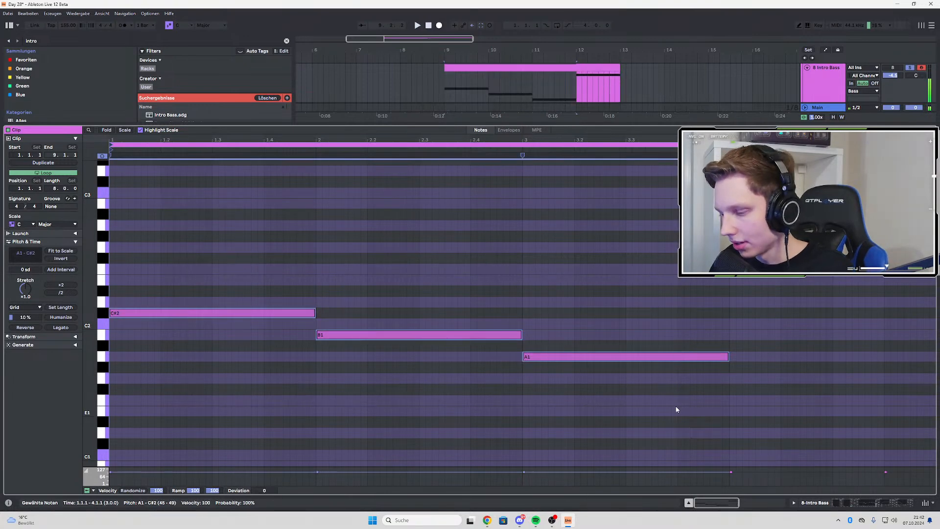
key("shift+Up")
scroll(402, 377, "up", 3)
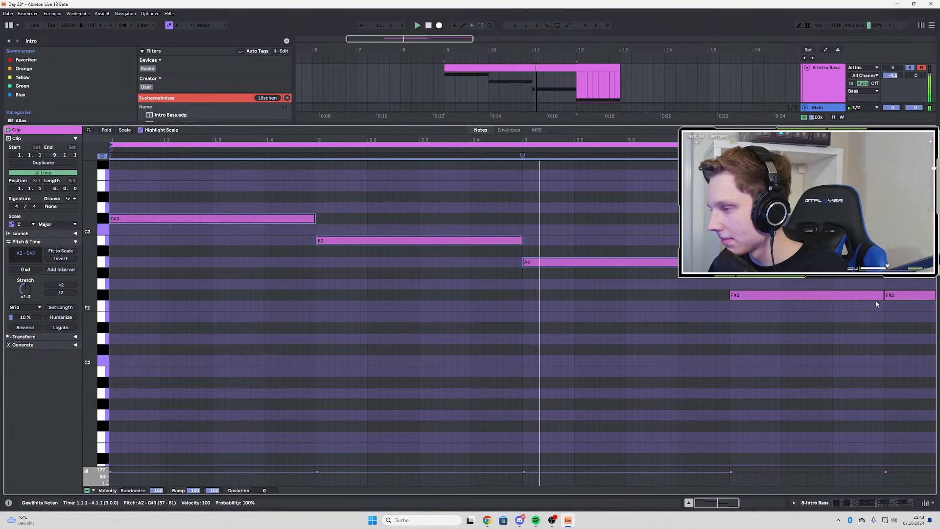
Replace the two F#2 notes in the fourth bar with a single F#2 filling the whole bar
left_click(896, 294)
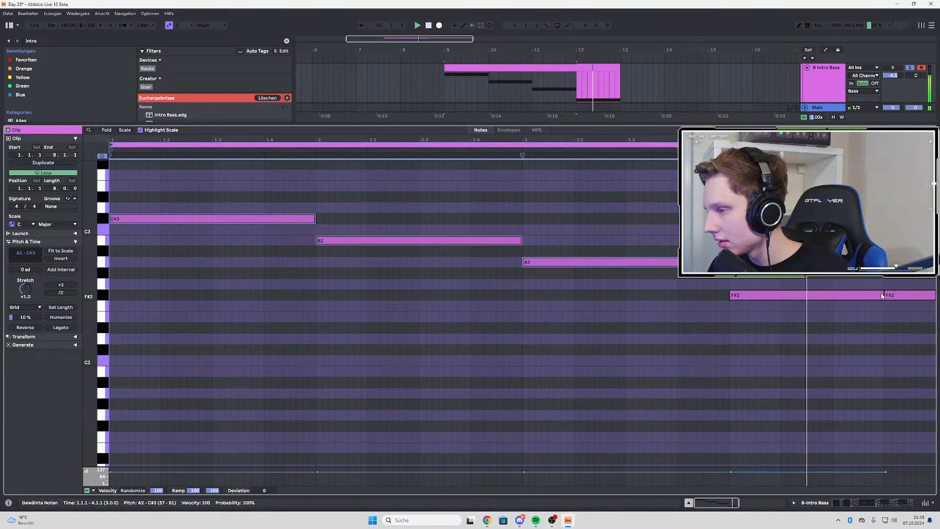
left_click_drag(913, 289, 936, 295)
key("space")
Lengthen all Intro Bass notes slightly so that each one overlaps the start of the following note
key("space")
left_click(277, 195)
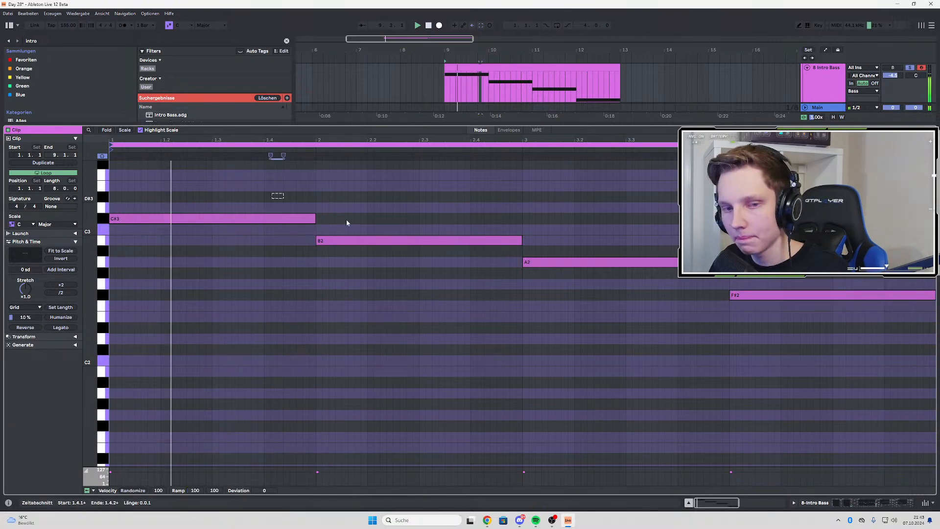
key("ctrl+a")
key("space")
key("space")
left_click_drag(314, 219, 322, 219)
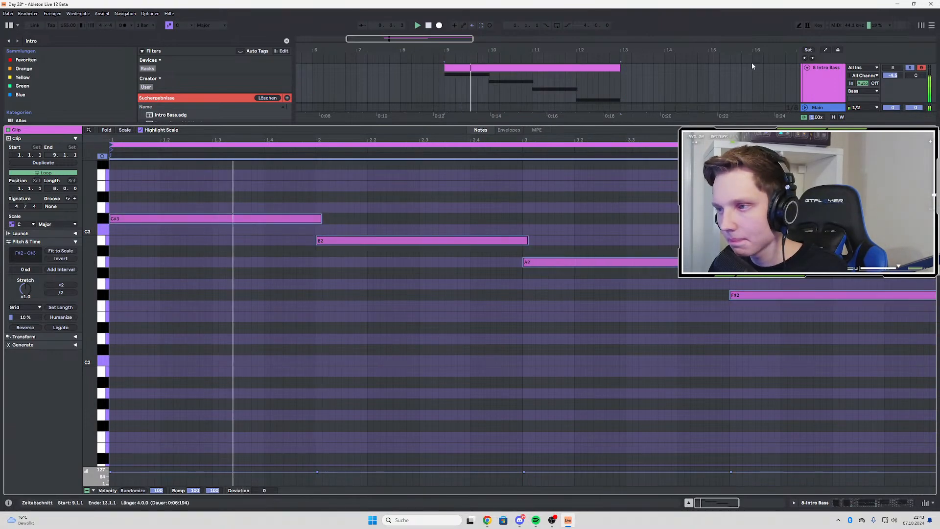
Turn off the 194 Hz Auto Filter on the Intro Bass track and unsolo the track
double_click(824, 90)
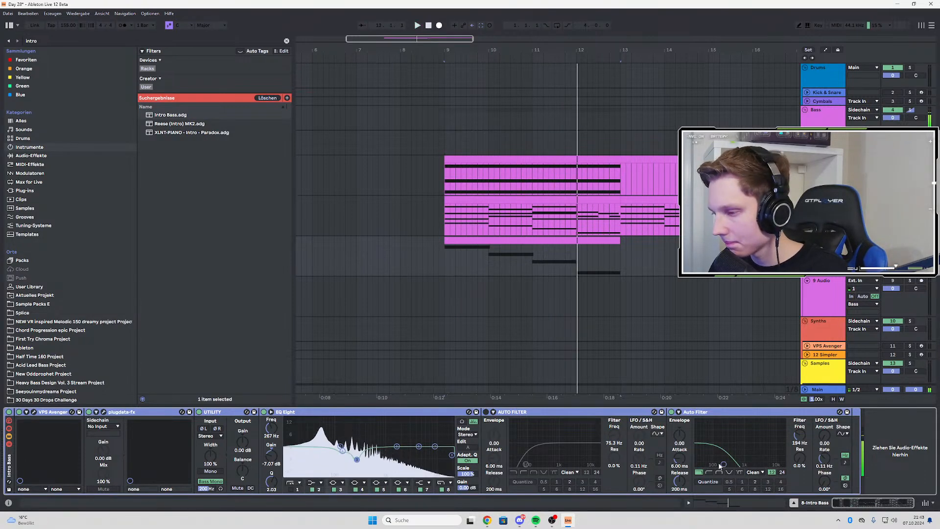
key("space")
key("space")
left_click(672, 412)
left_click(911, 241)
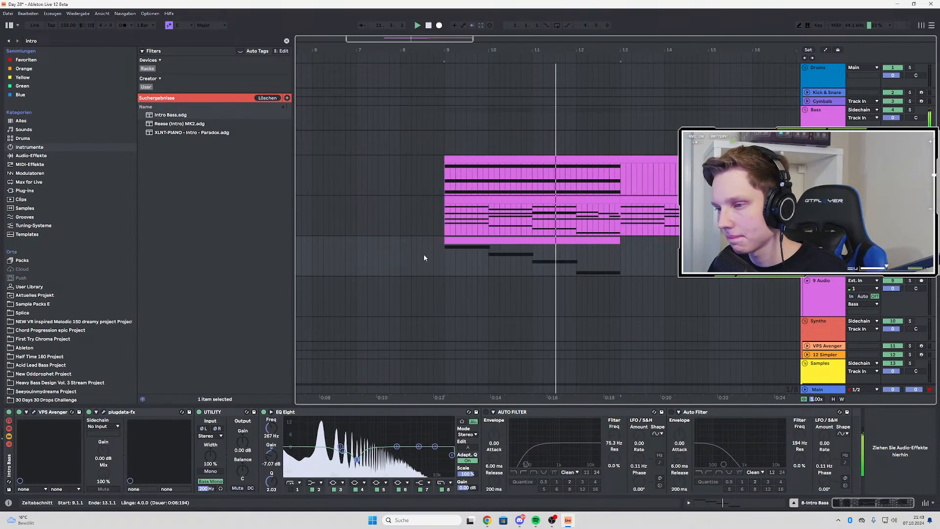
Play back the chord layers together with the Intro Bass line
key("space")
key("space")
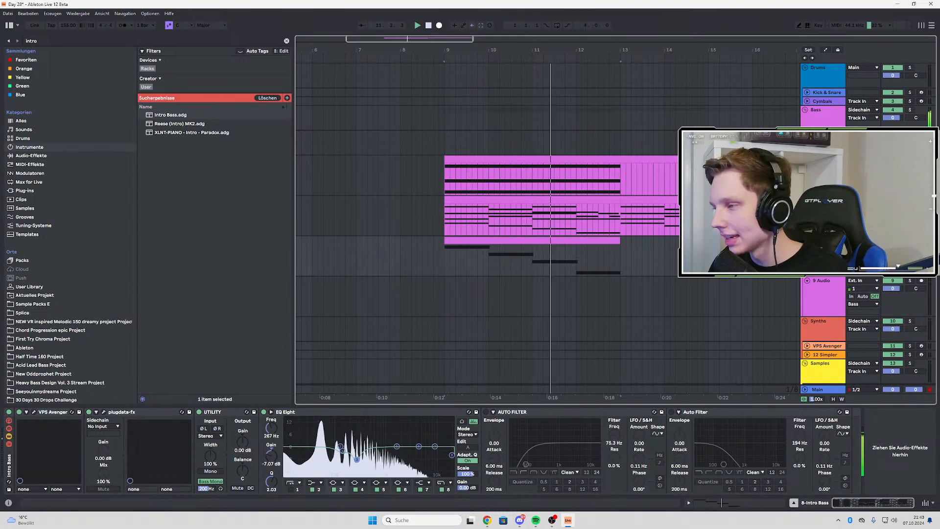
key("space")
Listen to the Wavetable chords from bar 9 and duplicate the Wavetable Melodic Synth Generator track with its chord clips
left_click(468, 201)
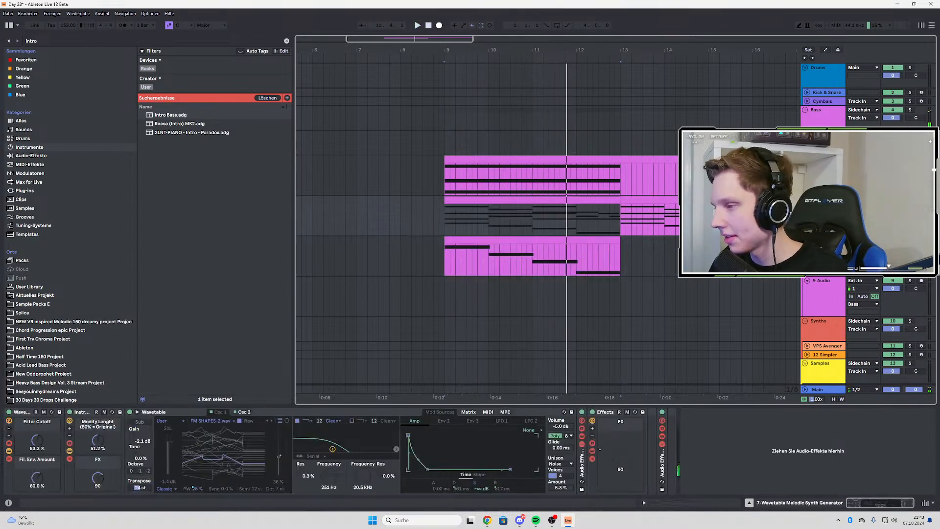
key("space")
key("space")
key("space")
key("space")
key("s")
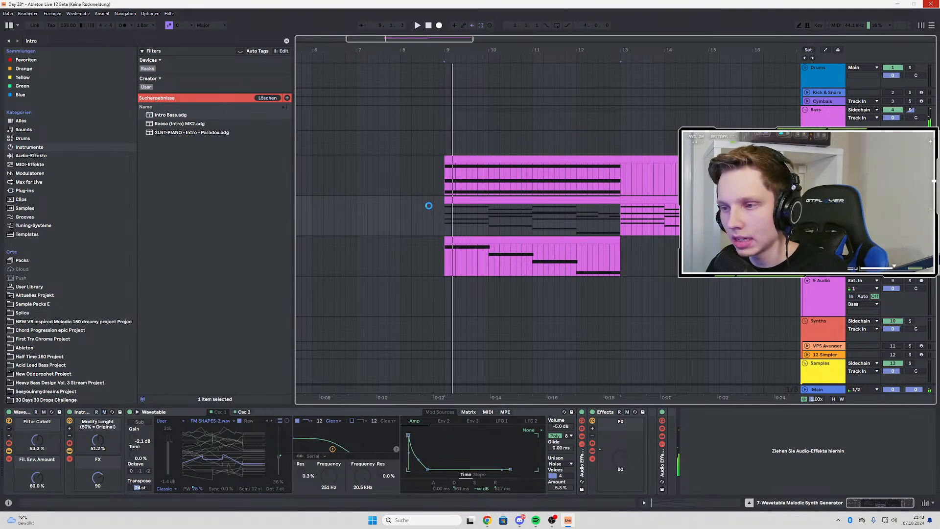
left_click(442, 264)
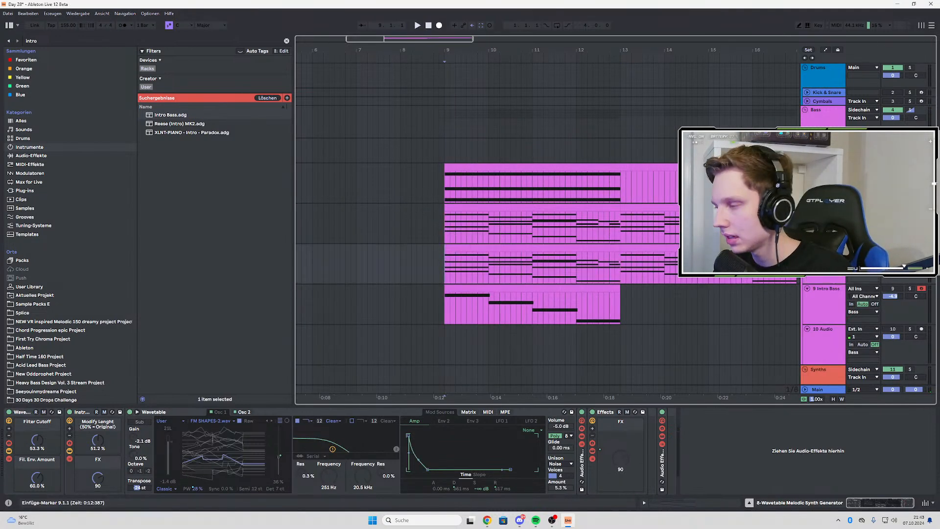
Randomize the duplicated Wavetable Melodic Synth Generator's sound several times and audition each variation from bar 9
left_click_drag(826, 248, 825, 204)
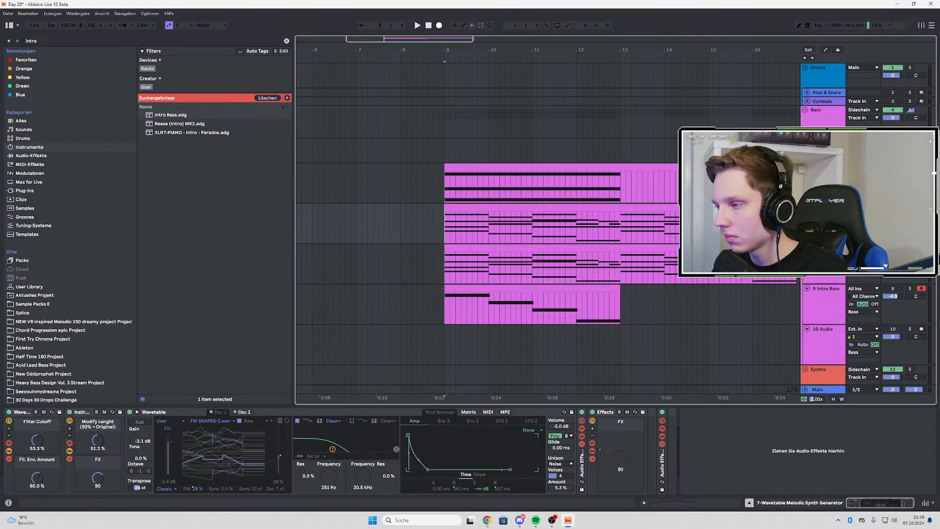
key("ctrl+z")
key("space")
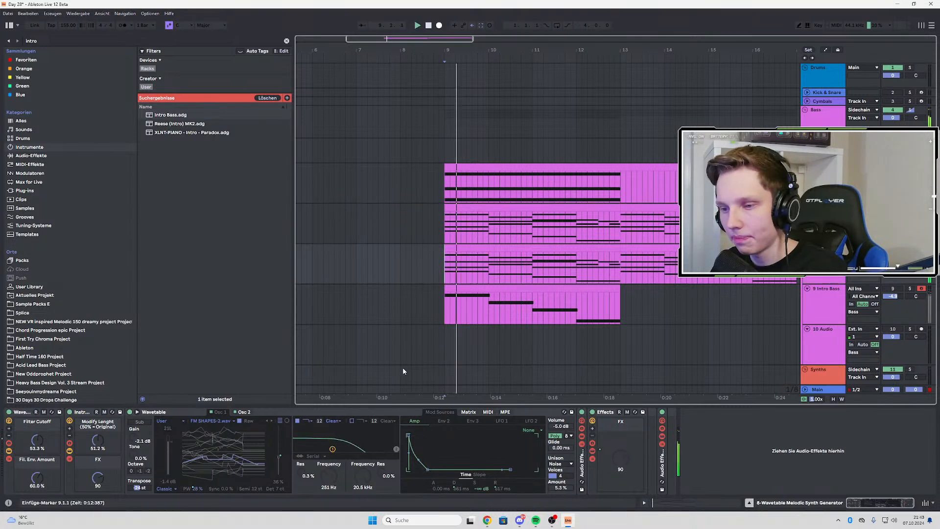
key("space")
key("ctrl+z")
key("space")
key("space")
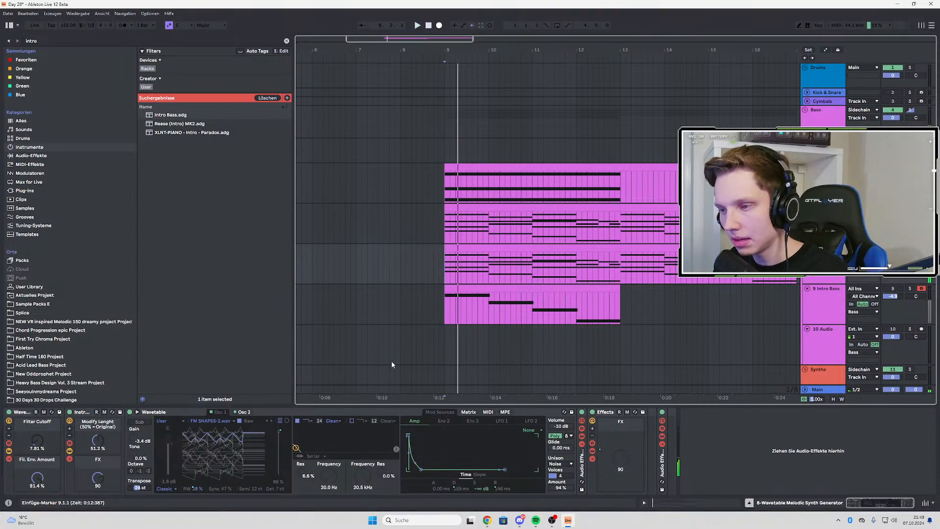
key("ctrl+z")
key("space")
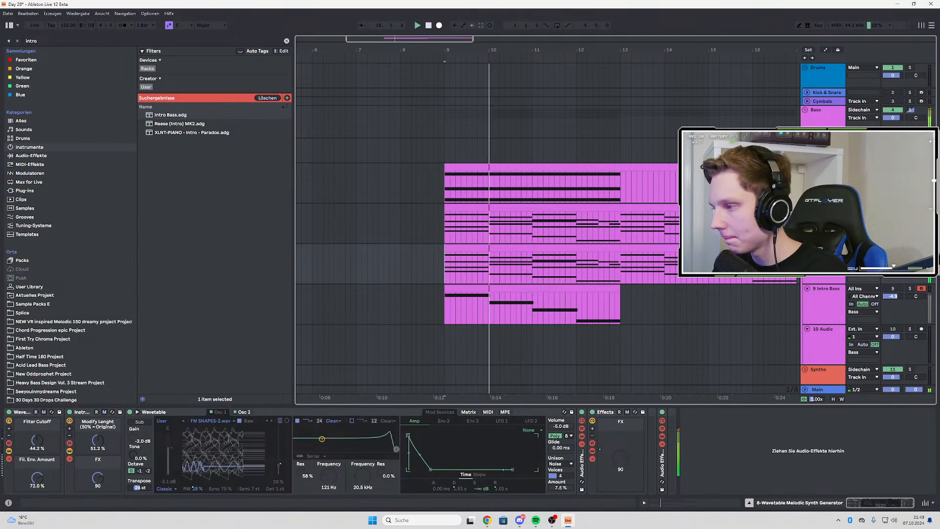
key("space")
key("space")
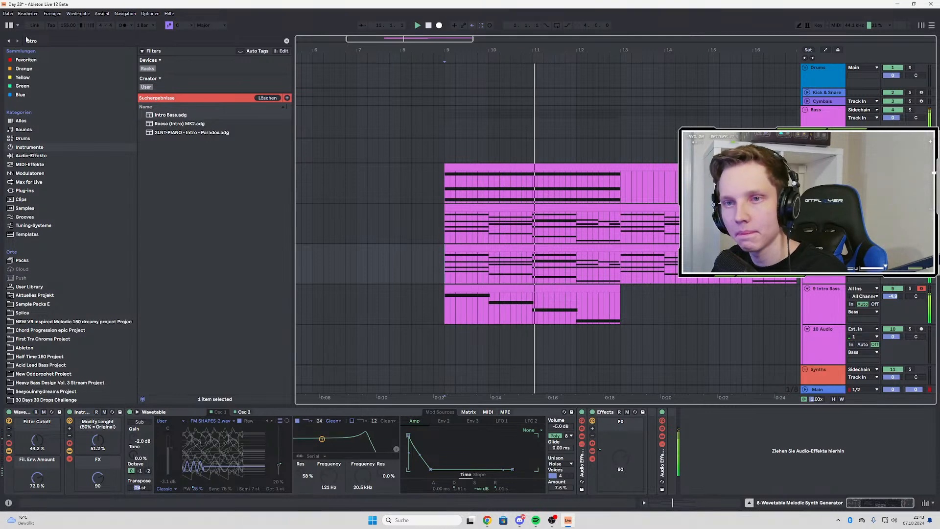
Search the browser for "eq" and add EQ Eight to the end of the duplicated Wavetable track's device chain
key("ctrl+f")
type("eq")
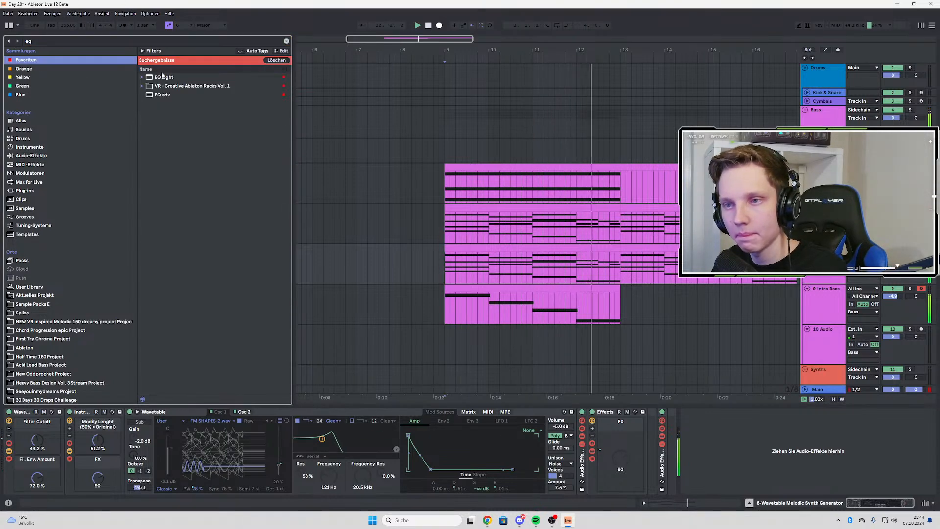
key("Down")
key("Return")
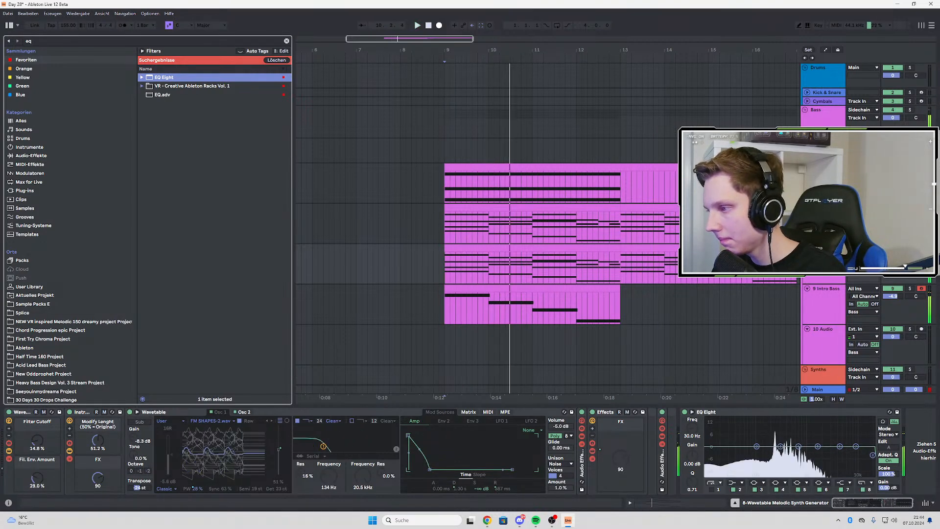
Generate further random sounds for the duplicated Wavetable track with EQ Eight in place, auditioning each from bar 9
key("s")
key("space")
key("space")
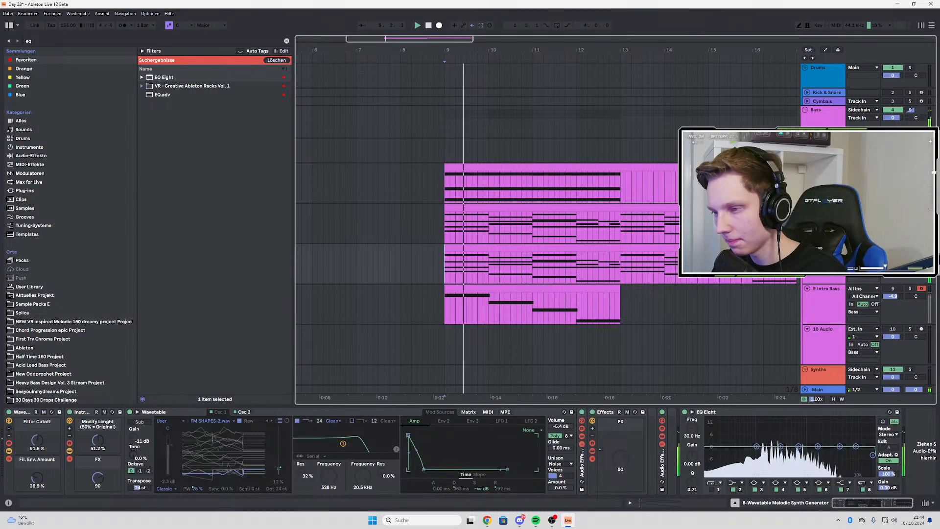
key("s")
key("space")
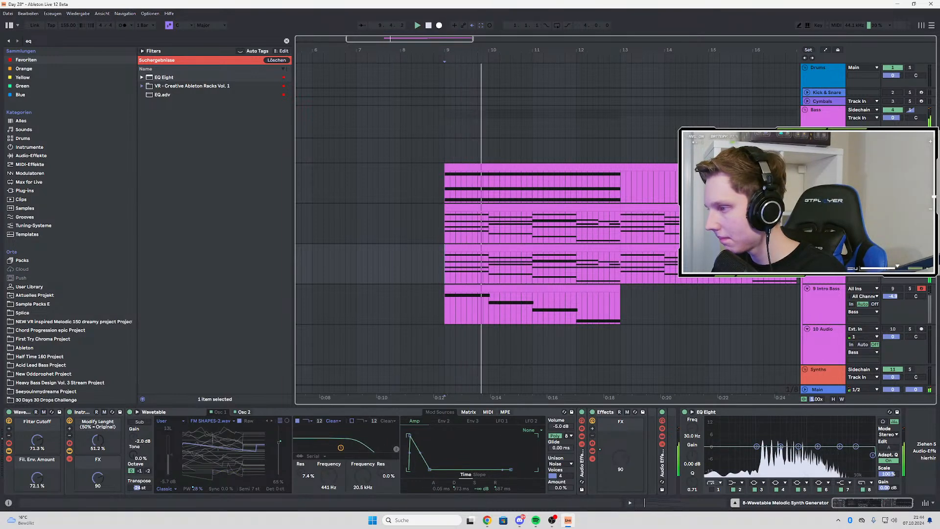
key("space")
key("space")
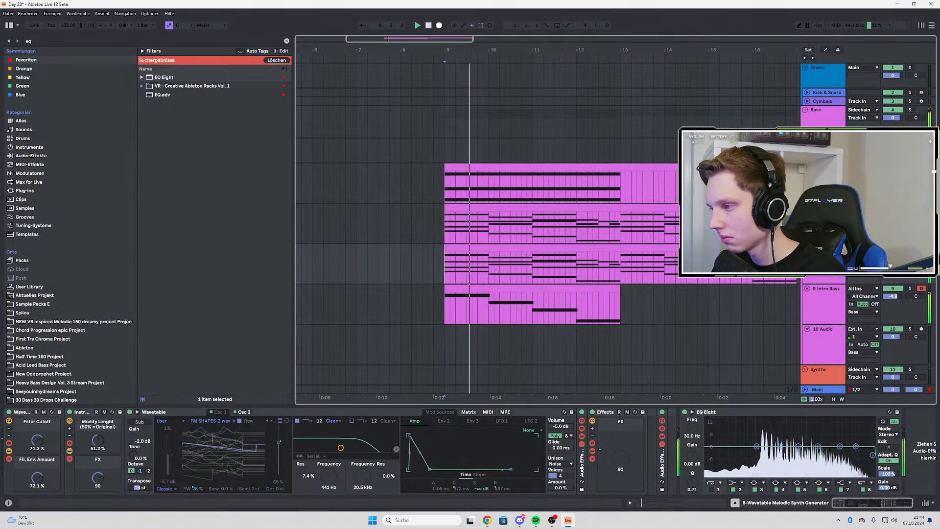
Set the duplicated Wavetable rack's Modify Lenght to 88.2 % and its Filter Cutoff to 47.2 % during playback
left_click_drag(99, 441, 100, 392)
key("space")
key("space")
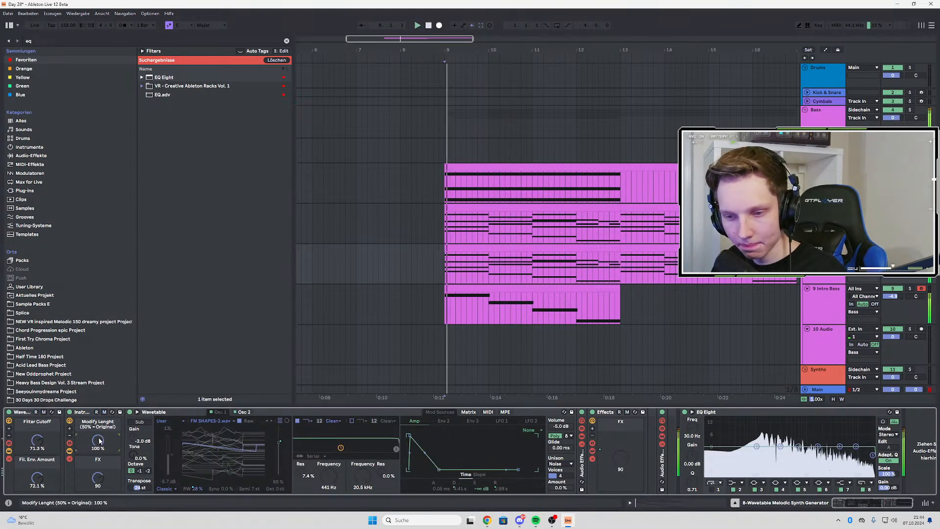
left_click_drag(100, 440, 99, 452)
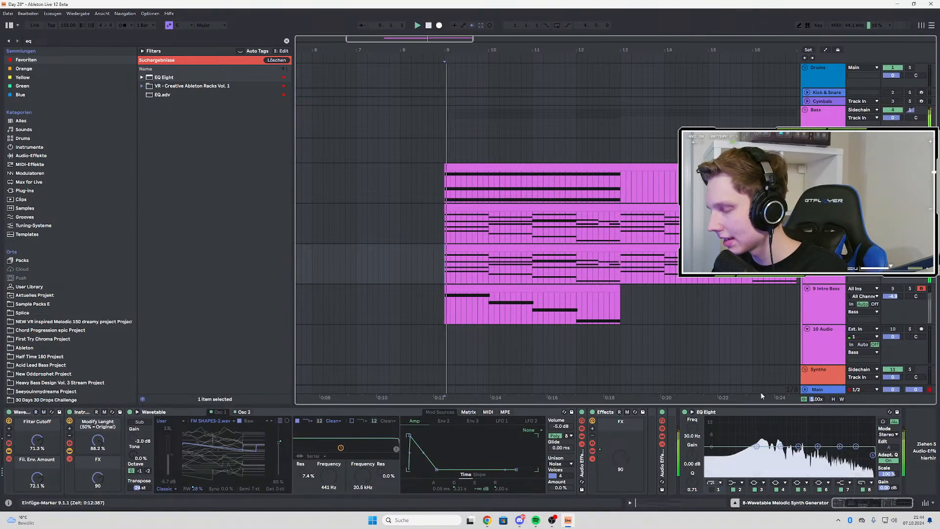
left_click_drag(37, 440, 38, 478)
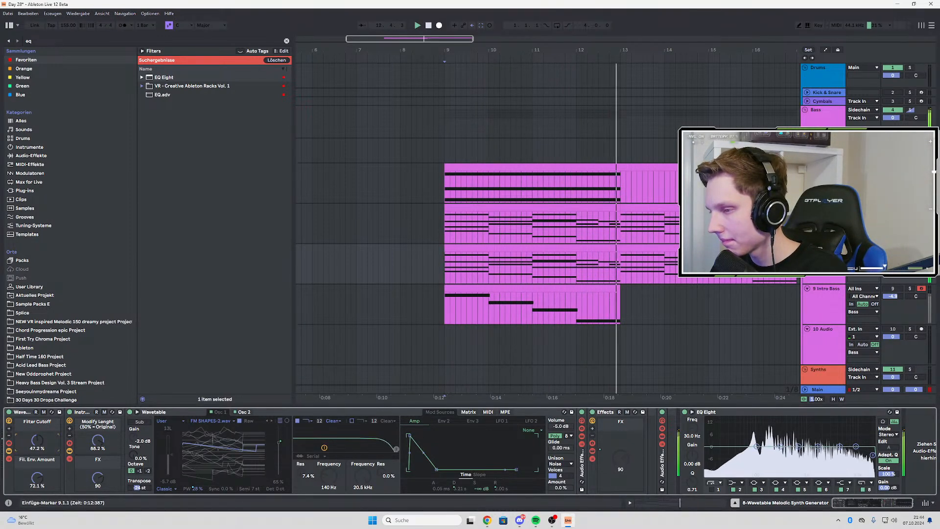
Examine the second Wavetable layer's chord notes and clip, and compare its devices with those of the first Wavetable layer
double_click(607, 247)
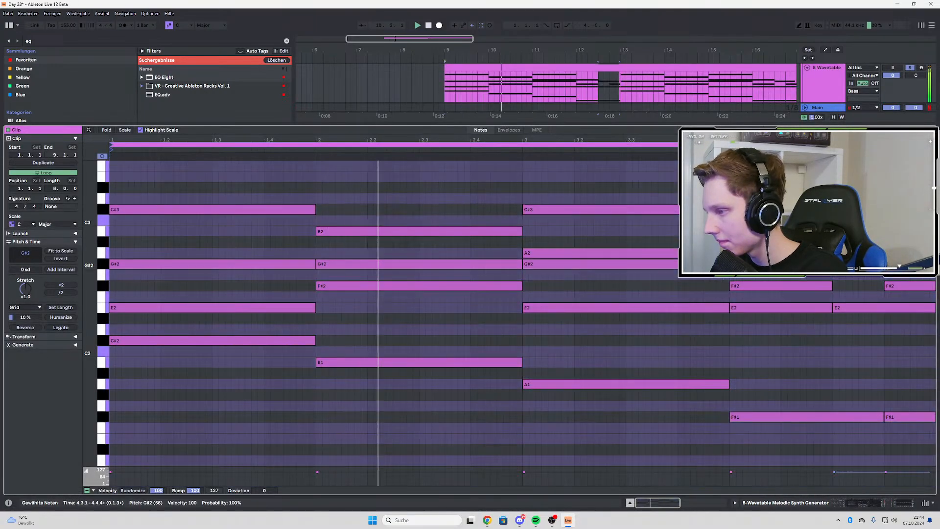
double_click(830, 93)
left_click(613, 227)
scroll(523, 241, "down", 2)
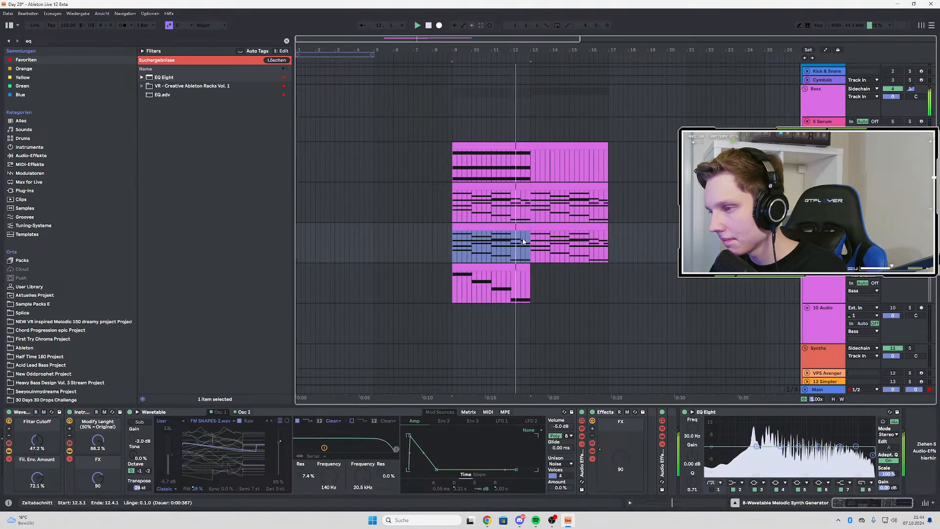
scroll(523, 242, "up", 2)
key("ctrl+d")
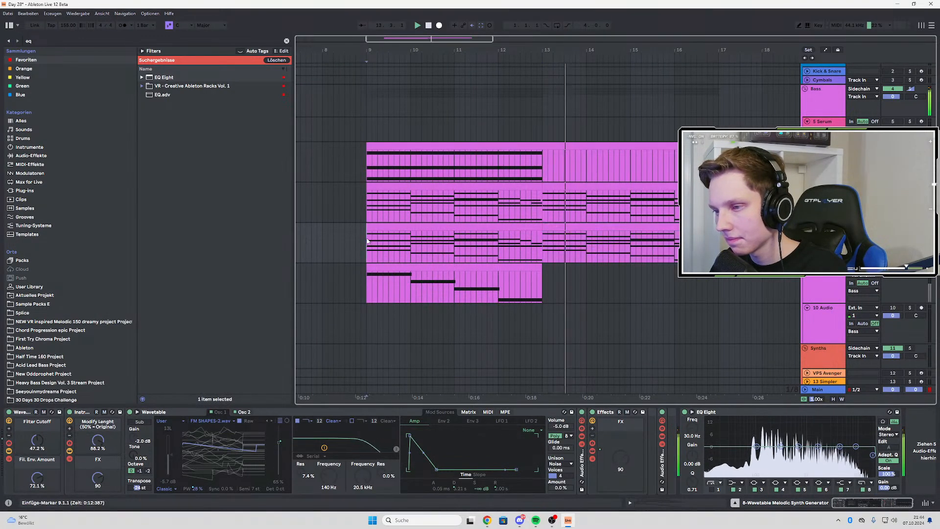
left_click(523, 241, "shift")
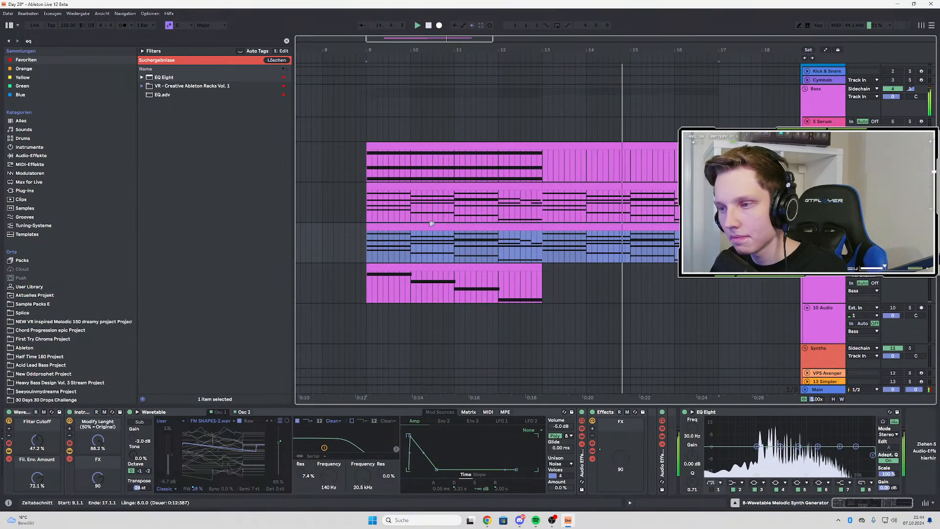
key("Up")
left_click(261, 247)
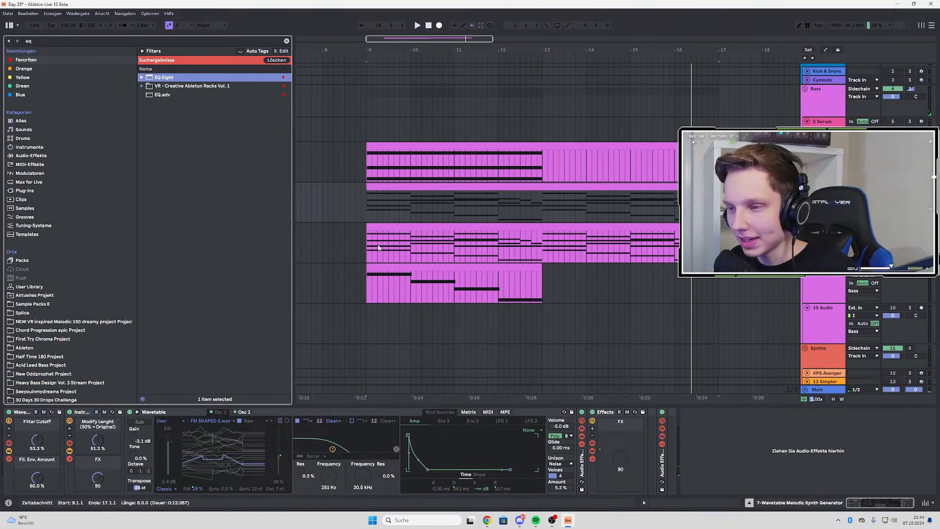
left_click(379, 248)
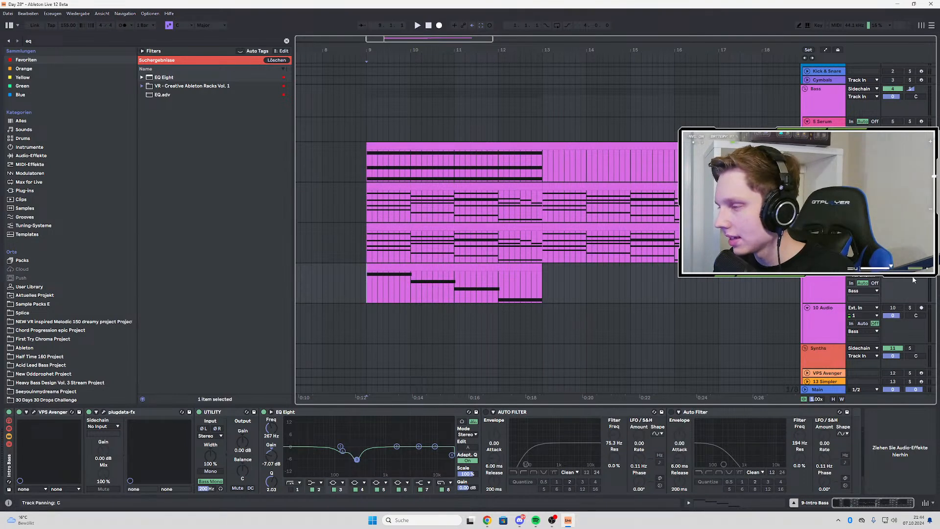
Play the layers from bar 9 and duplicate the four-bar Intro Bass clip to bars 13 to 17
key("space")
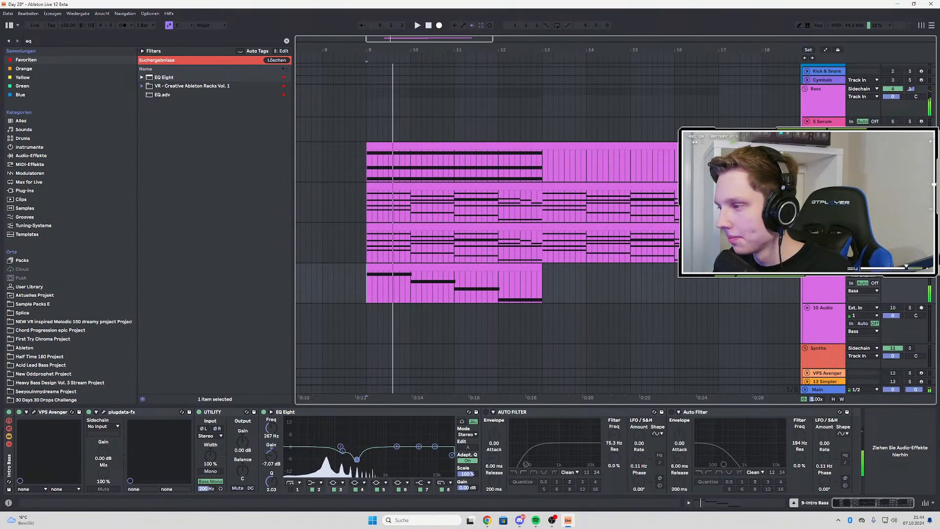
key("space")
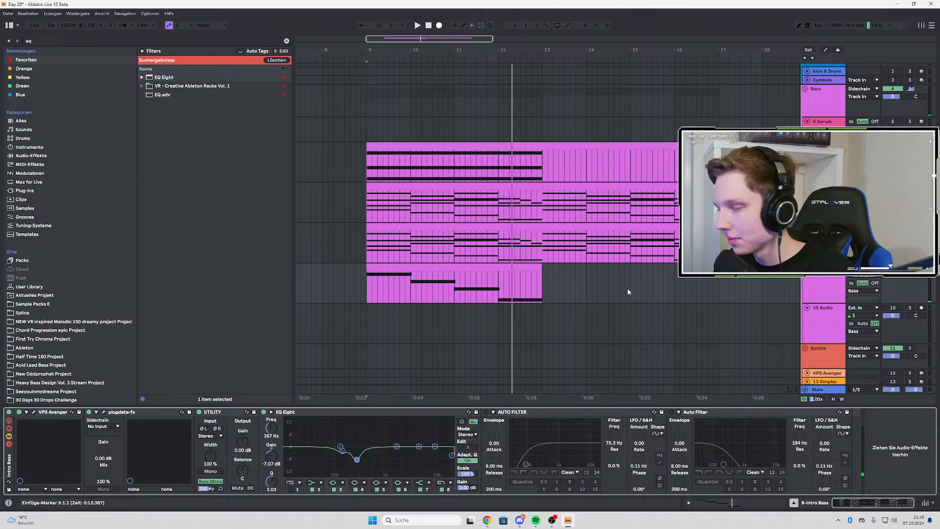
key("space")
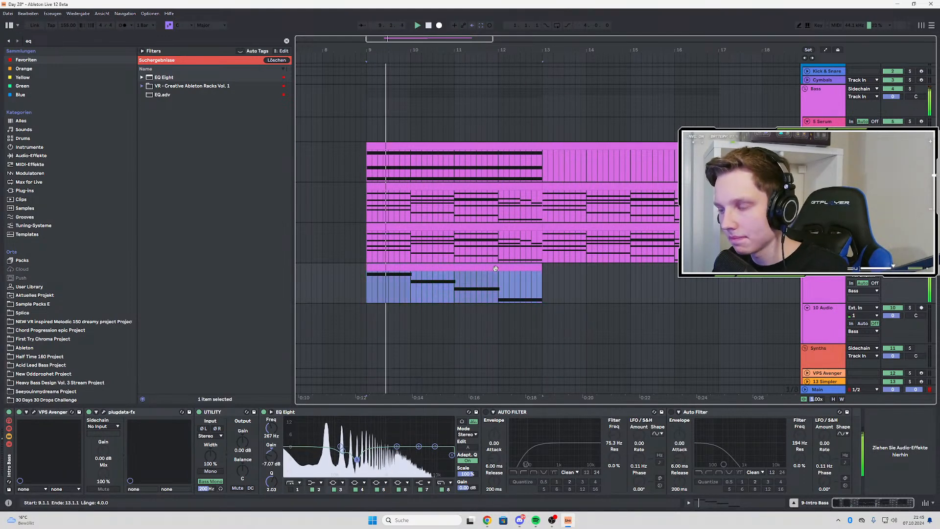
key("ctrl+d")
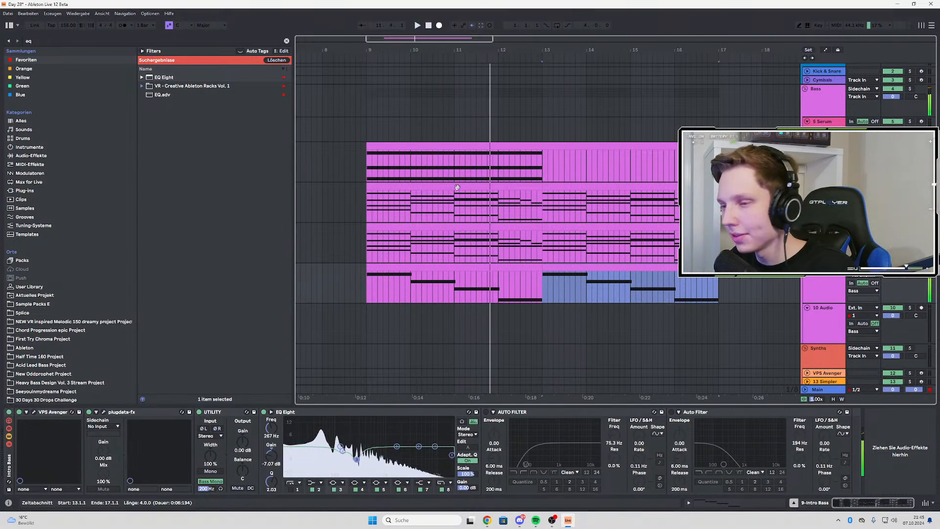
Check the notes in the second Wavetable layer's chord clip while playing it back
left_click(397, 226)
double_click(398, 225)
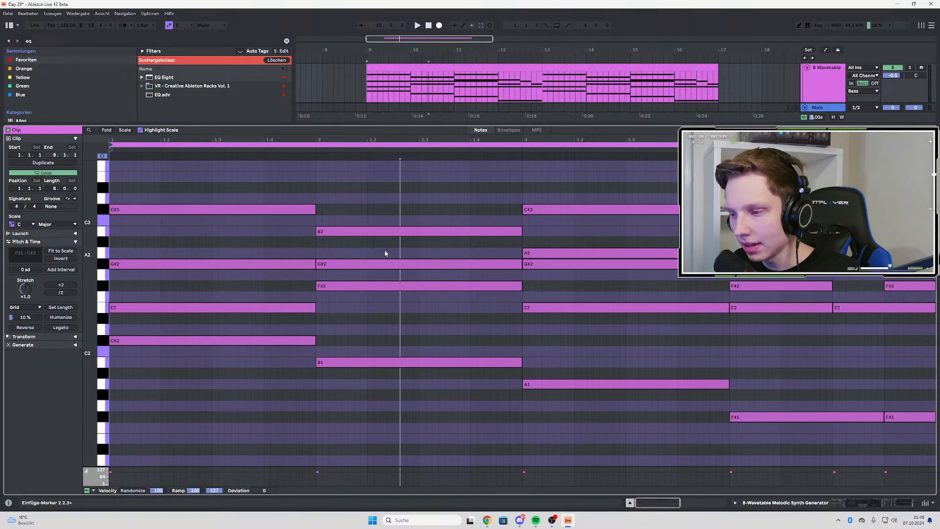
key("space")
left_click(827, 84)
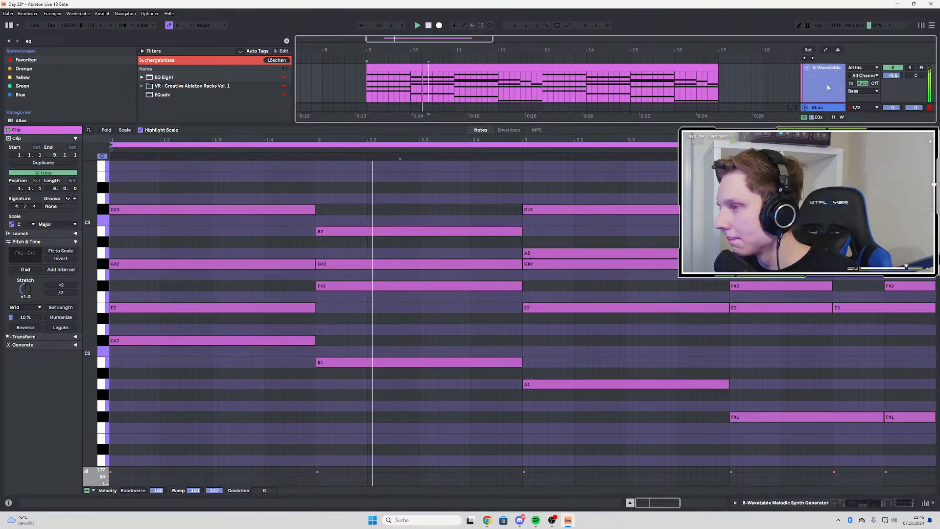
double_click(827, 85)
key("space")
Unfold the VPS Avenger track and insert an empty MIDI clip from bar 9 to bar 13
scroll(823, 311, "down", 3)
left_click(807, 318)
left_click(820, 321)
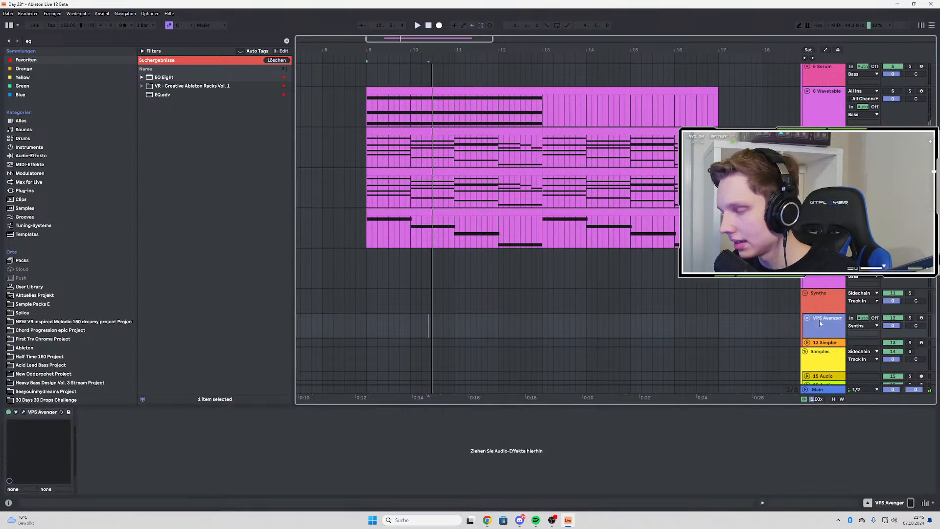
left_click_drag(367, 321, 432, 323)
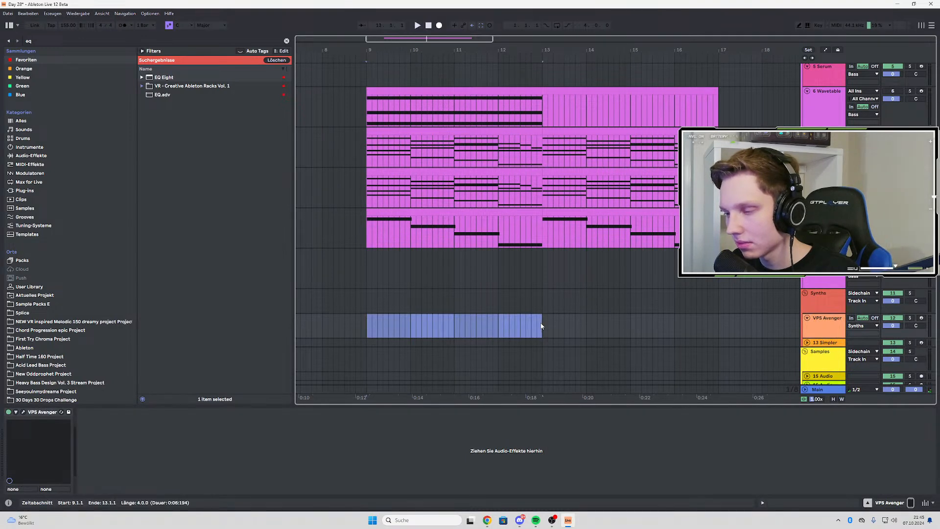
right_click(542, 327)
left_click(560, 202)
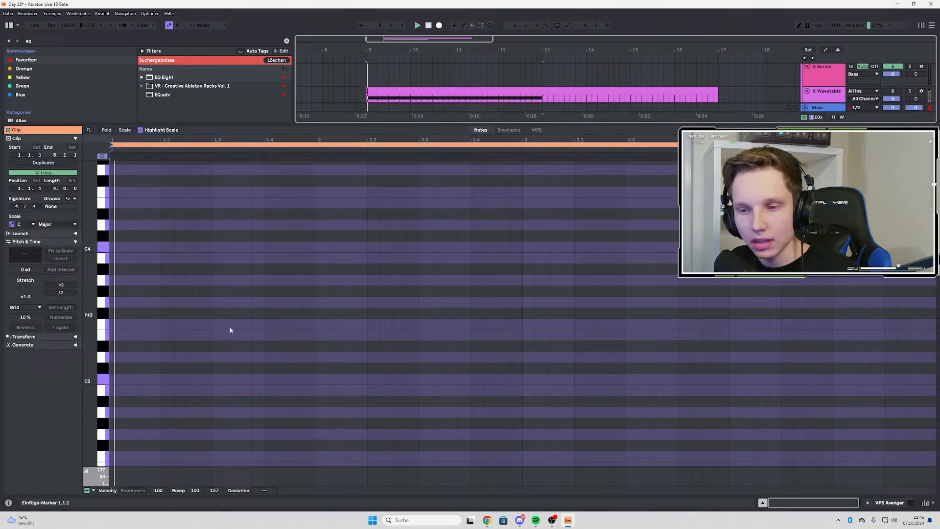
Add a C#3 note spanning all four bars of the VPS Avenger clip and return to the arrangement tracks
double_click(113, 368)
key("space")
left_click_drag(120, 368, 935, 369)
double_click(821, 77)
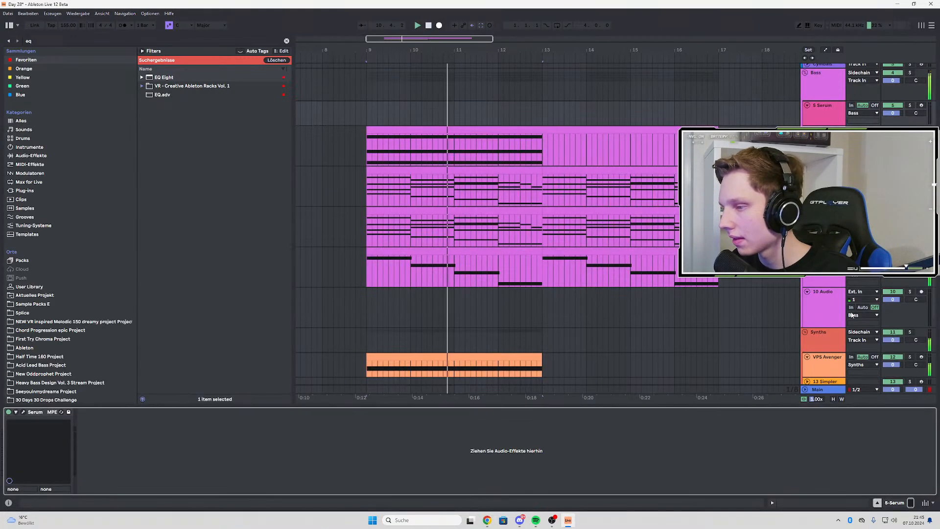
Try the VPS Avenger track's volume at 6.0 dB while the sustained note plays with the other layers
left_click(898, 368)
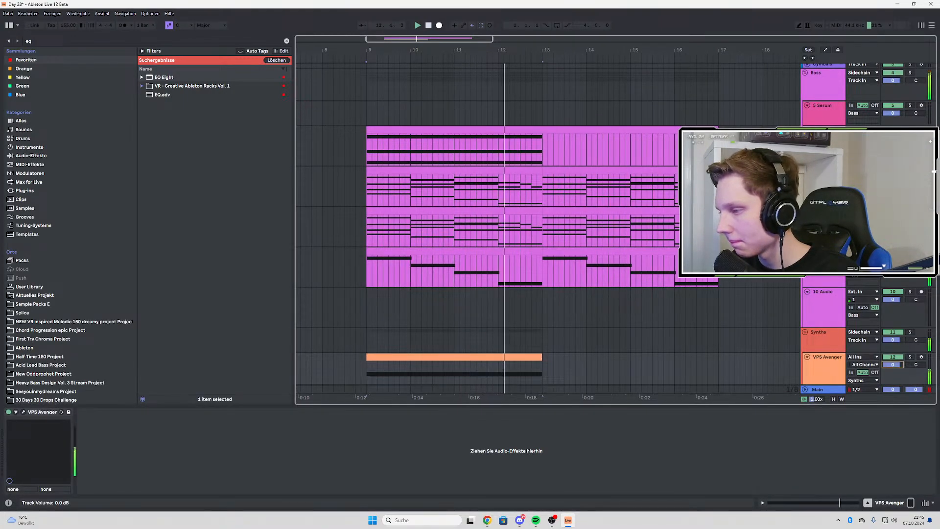
scroll(685, 350, "down", 2)
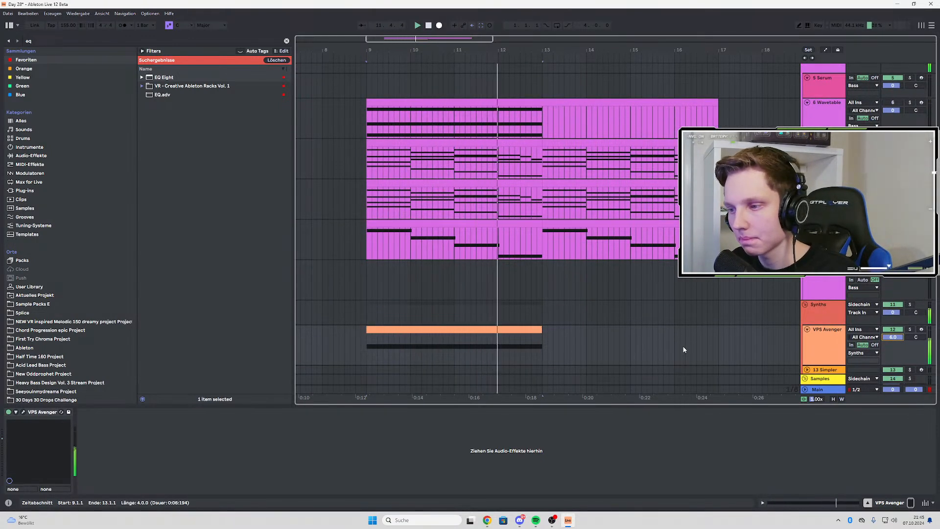
left_click(425, 331)
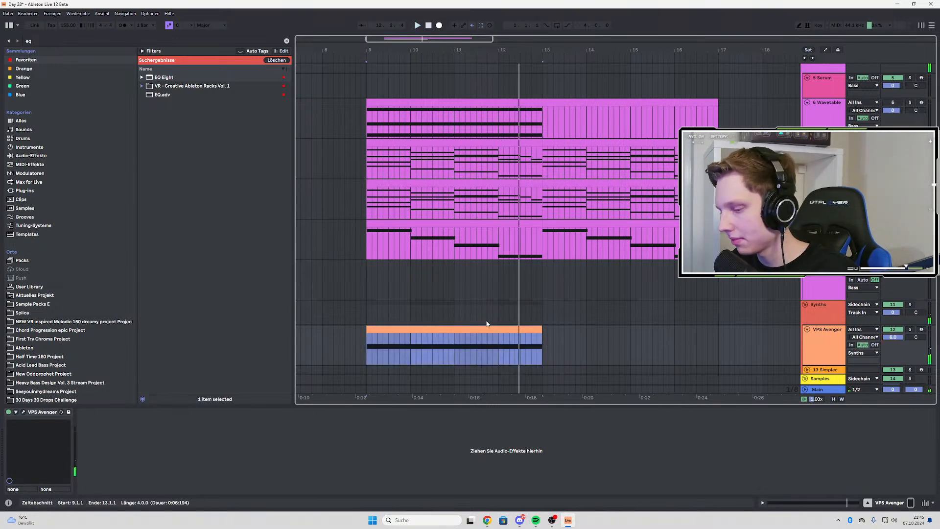
Return the VPS Avenger track's volume to 0 dB and compare the playback with that track switched off
left_click(836, 350)
left_click(887, 338)
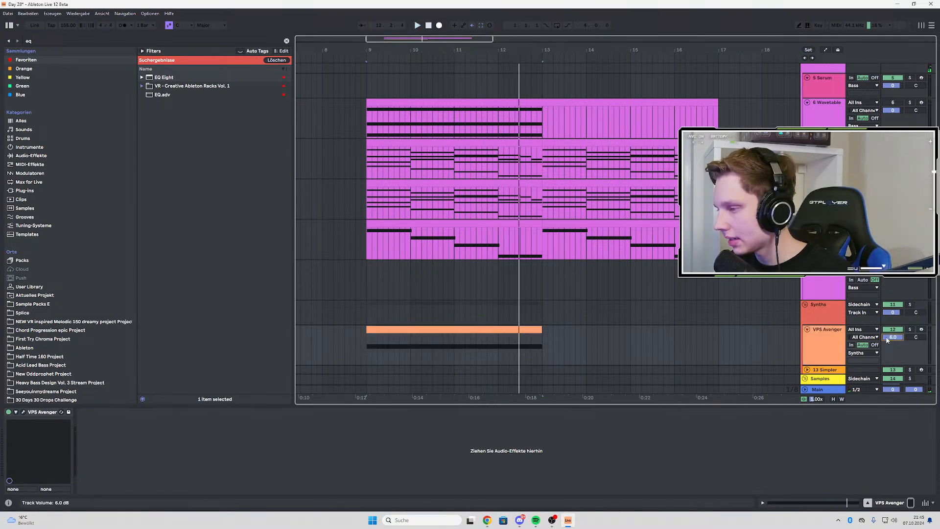
key("space")
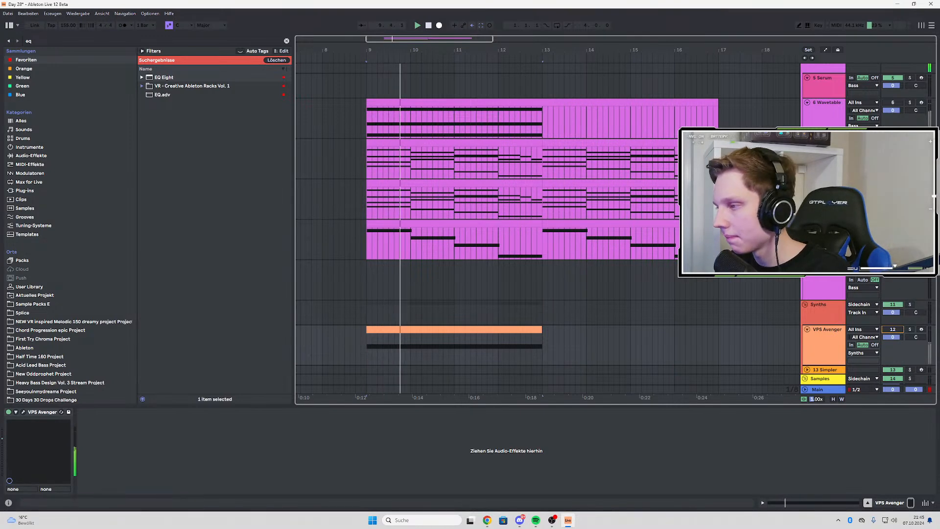
scroll(551, 232, "down", 4)
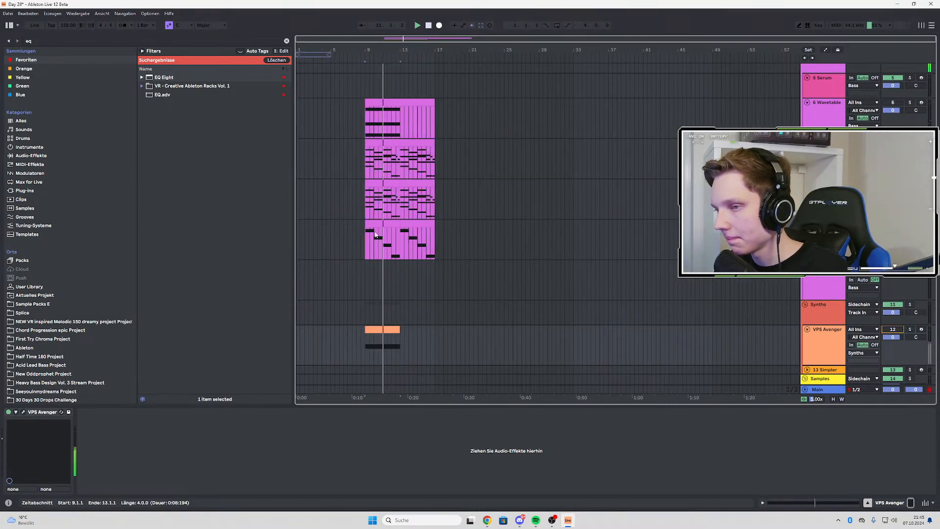
scroll(380, 236, "up", 2)
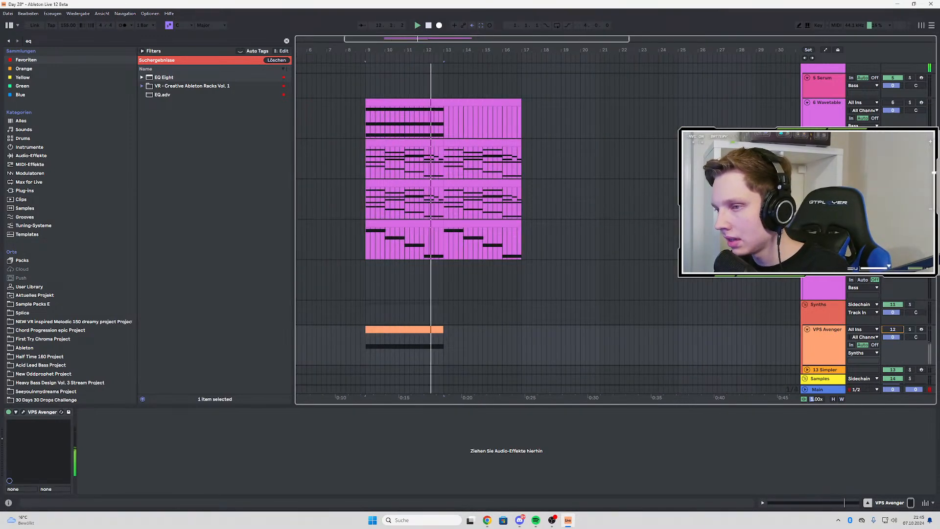
key("space")
Set the second Wavetable layer's Fil. Env. Amount to 0 % and automate its rise from bar 9 to 40.2 % at bar 17
left_click(362, 202)
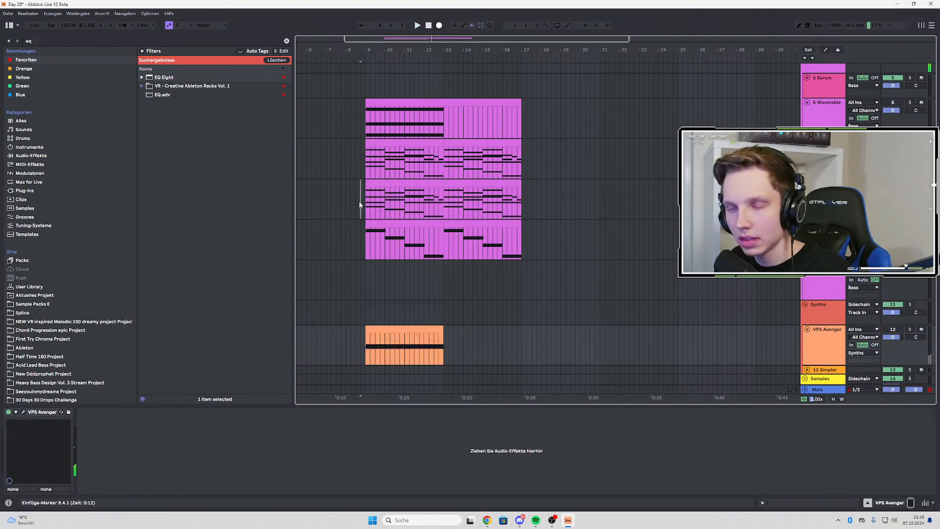
left_click(364, 202)
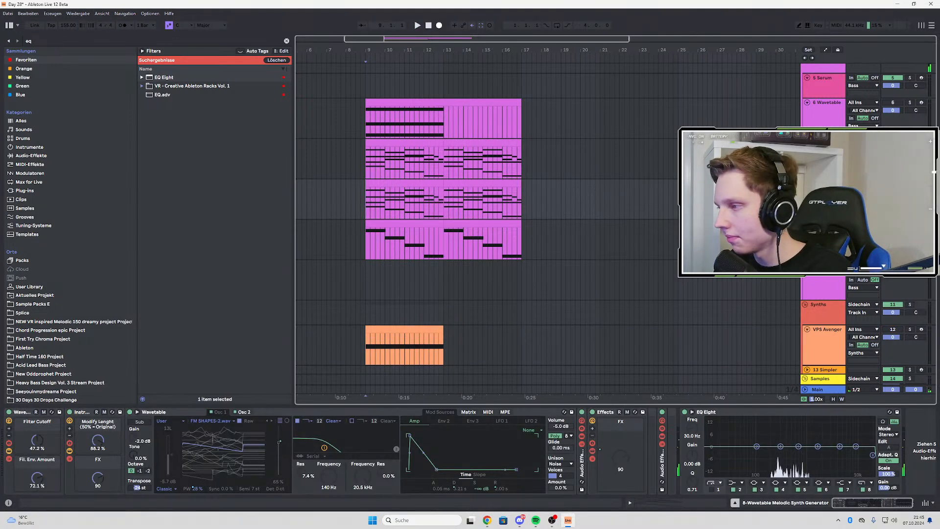
key("space")
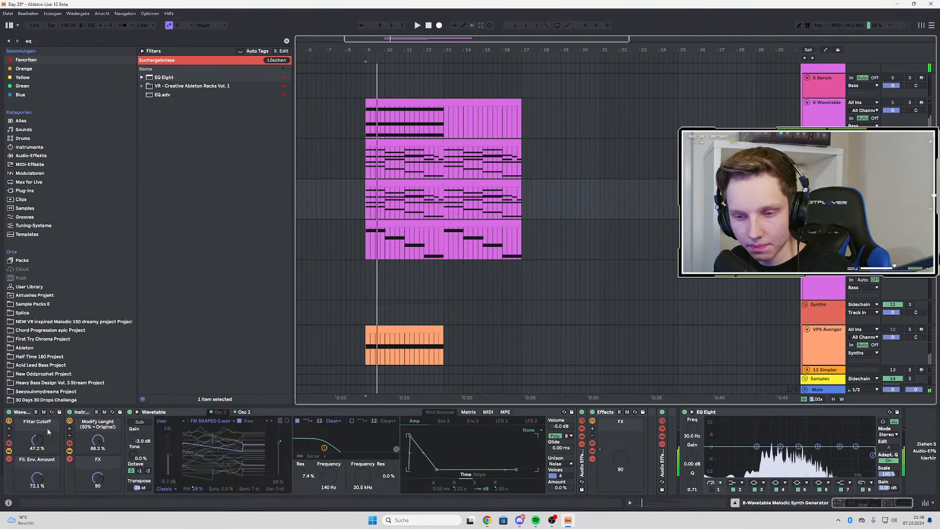
left_click_drag(37, 478, 39, 481)
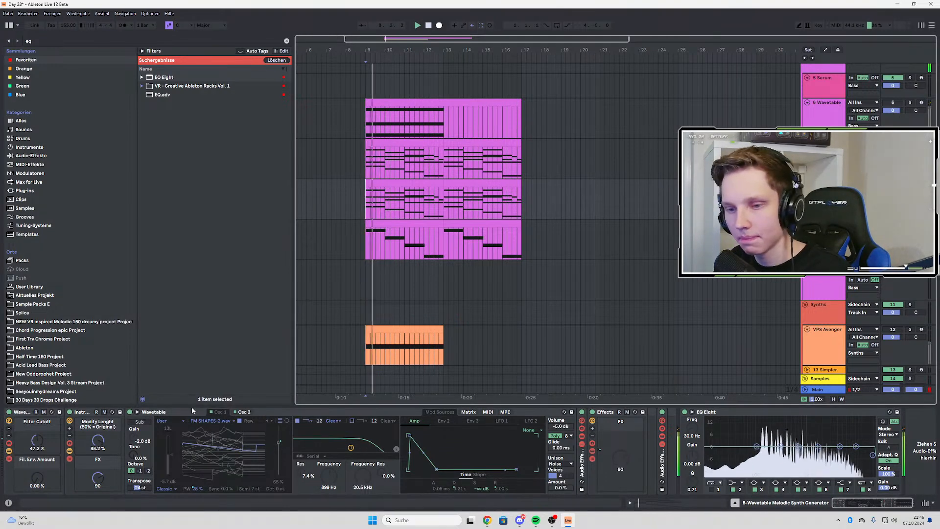
key("a")
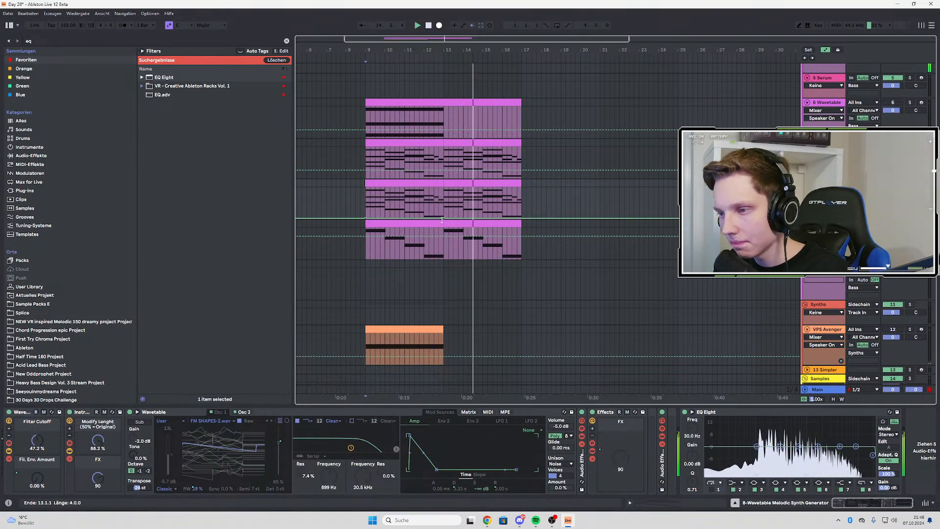
left_click_drag(516, 218, 522, 208)
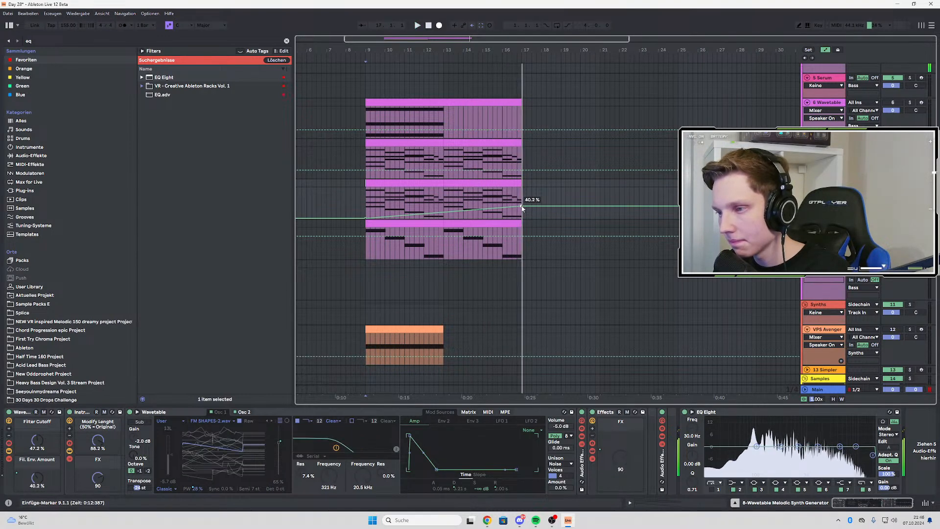
Duplicate the automated Wavetable layer's four-bar clip twice so the layer reaches bar 25, and play the extension from bar 9
key("a")
key("ctrl+d")
key("ctrl+d")
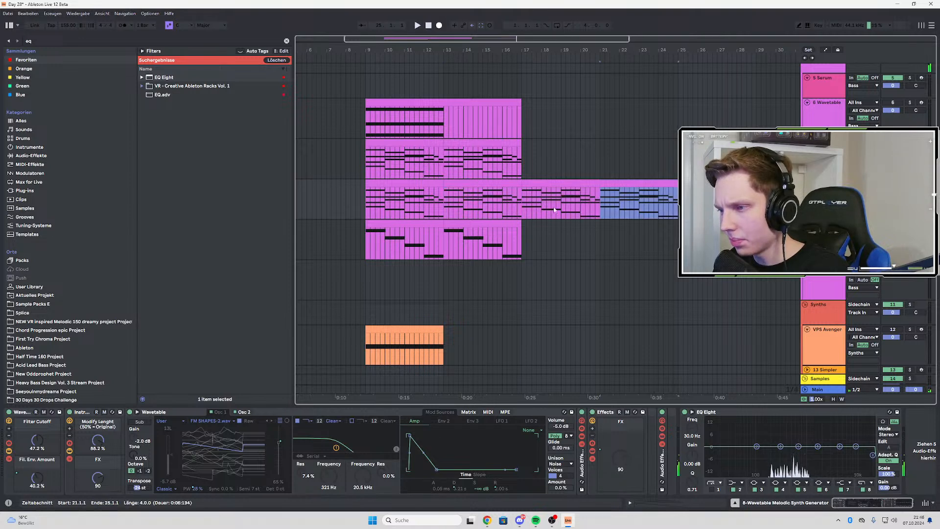
key("a")
left_click(601, 216)
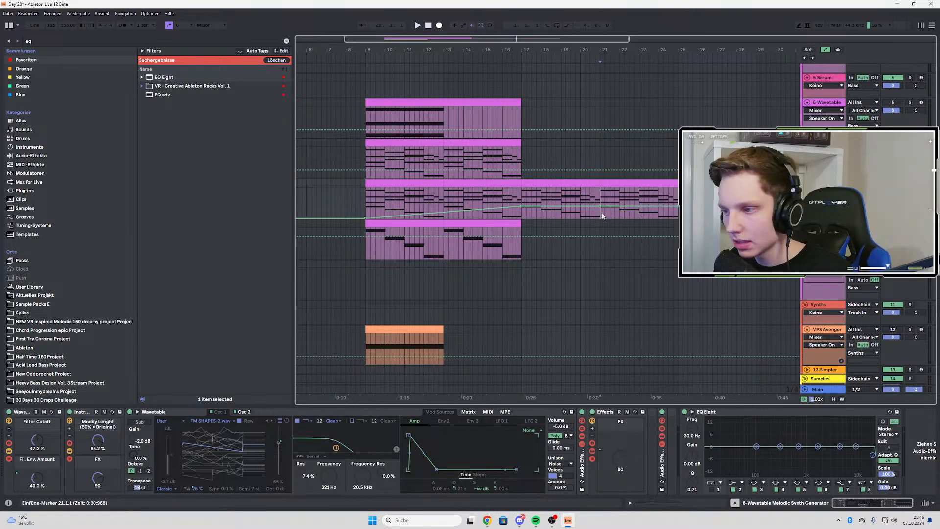
key("space")
left_click(367, 204)
key("space")
key("space")
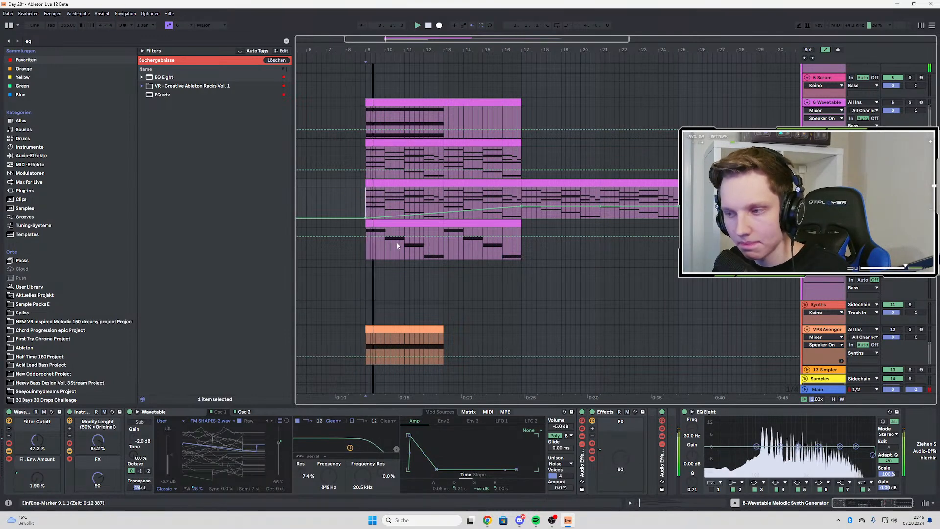
Duplicate the Intro Bass clip twice up to bar 25 and consolidate bars 9 to 25 into one 16-bar clip
key("a")
left_click(480, 223)
key("ctrl+d")
key("ctrl+d")
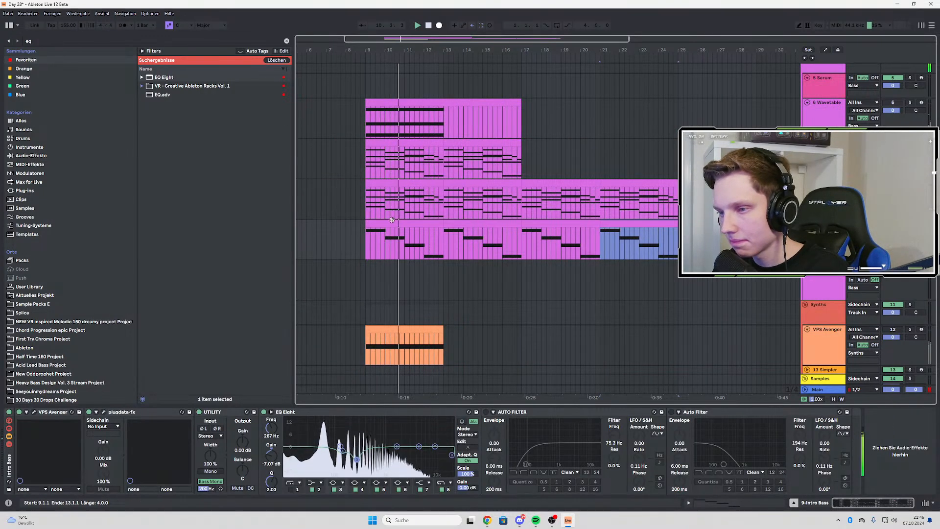
left_click(408, 223)
left_click(647, 224, "shift")
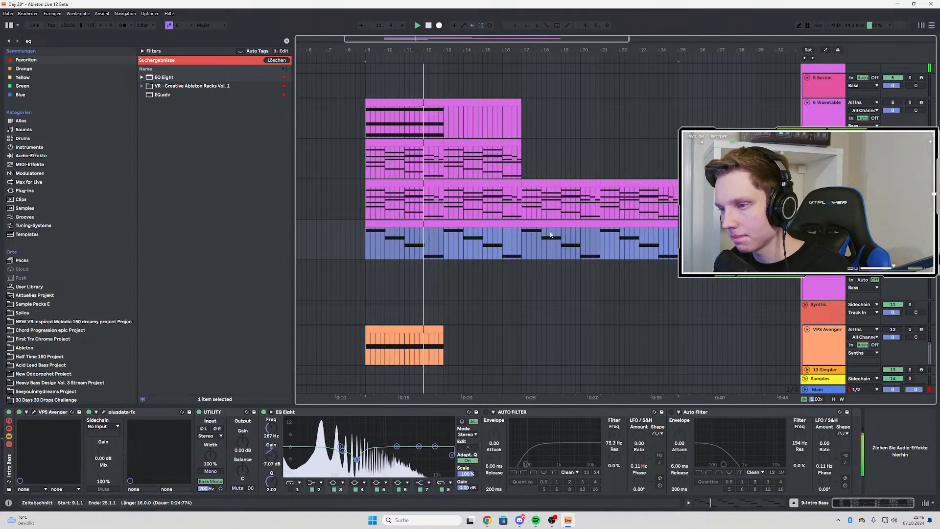
Lengthen all F#2 notes in the Intro Bass clip slightly past the following bar line and return to the arrangement tracks
double_click(494, 224)
left_click(437, 273)
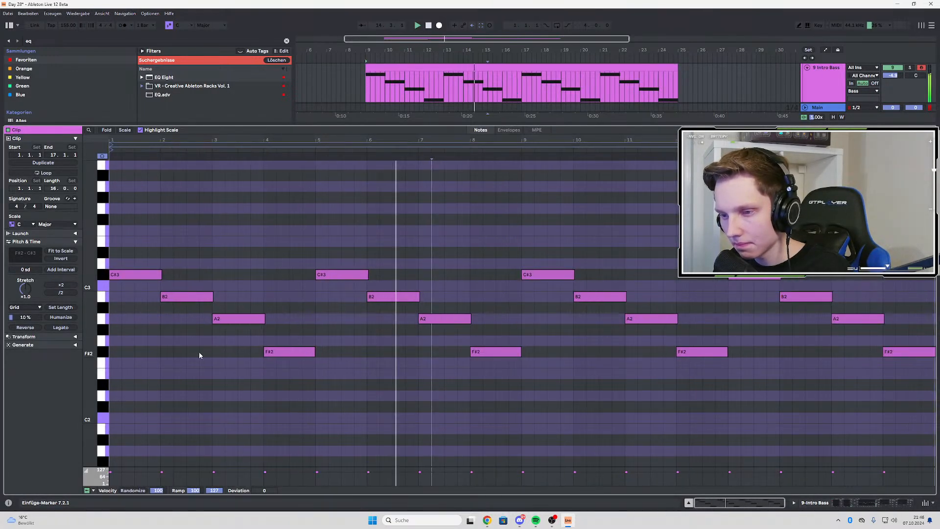
left_click_drag(199, 352, 923, 364)
scroll(294, 358, "up", 5)
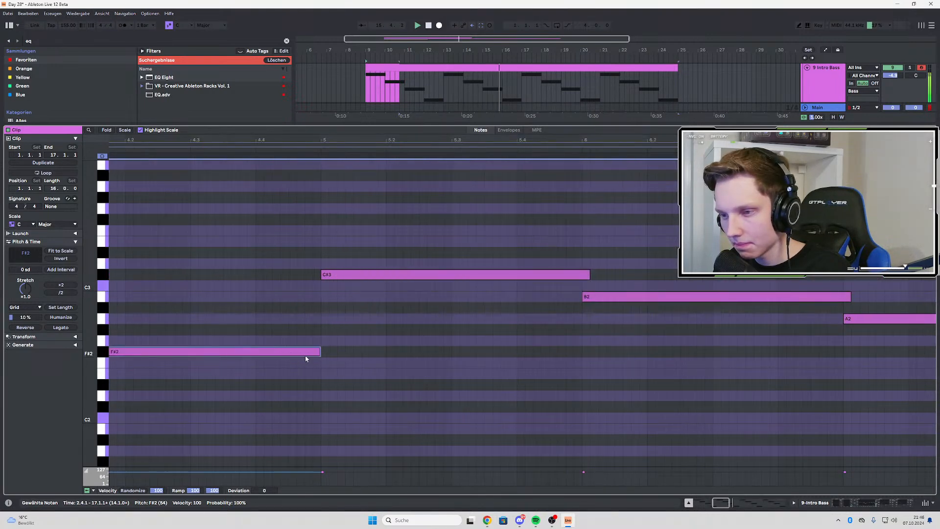
left_click_drag(320, 352, 336, 354)
scroll(338, 353, "down", 4)
scroll(328, 353, "up", 2)
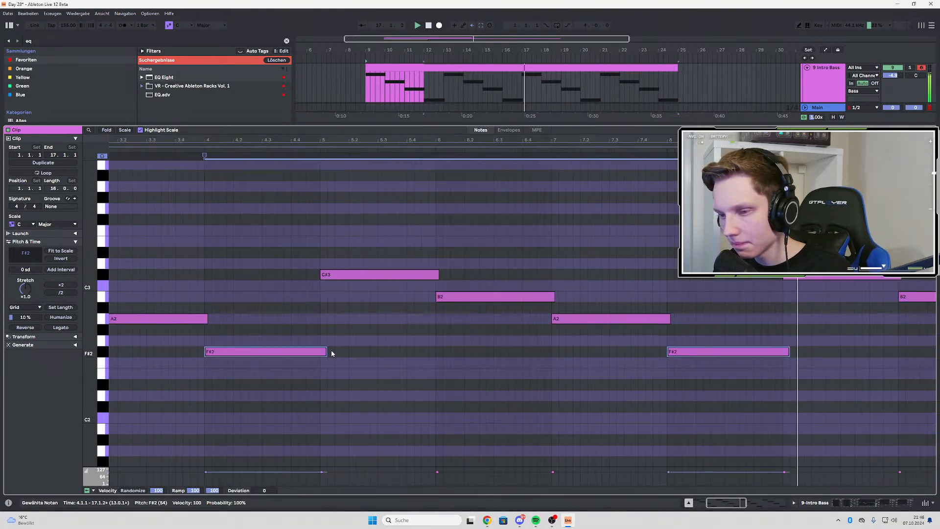
scroll(324, 350, "up", 5)
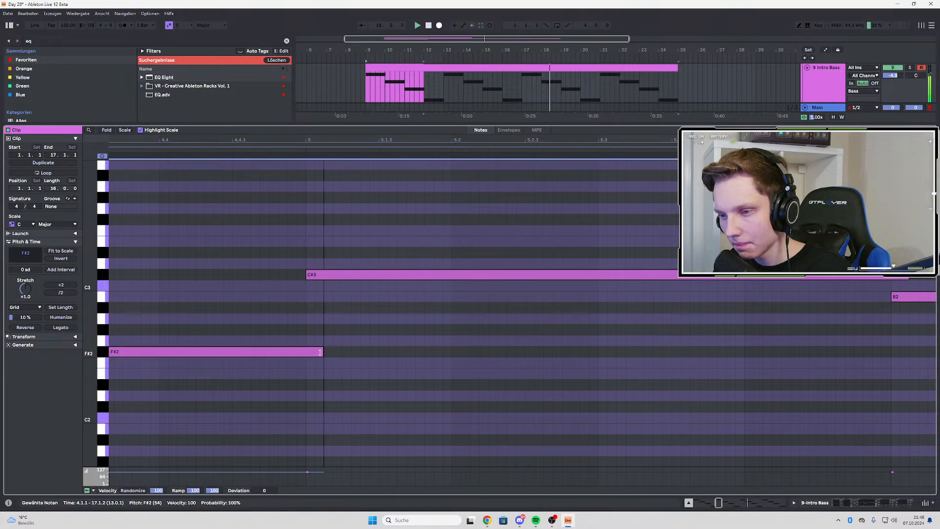
scroll(321, 356, "down", 3)
double_click(827, 91)
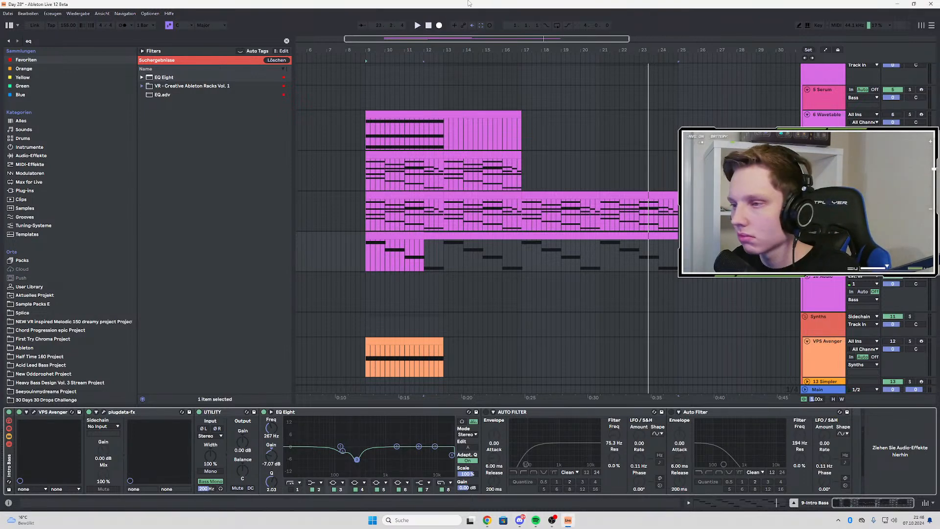
Switch on the Intro Bass's second Auto Filter and automate its frequency from 312 Hz at bar 9, through 3.05 kHz at bar 17, rising further to bar 25
key("space")
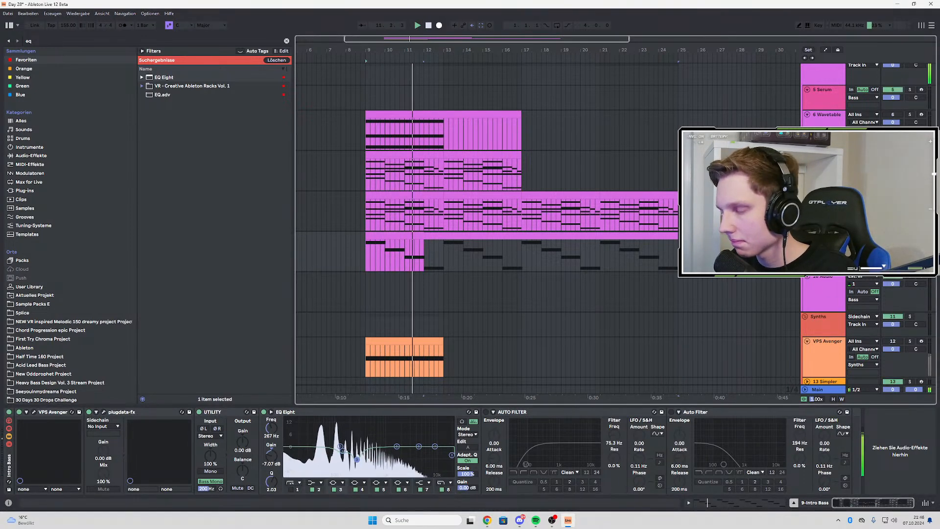
left_click(671, 412)
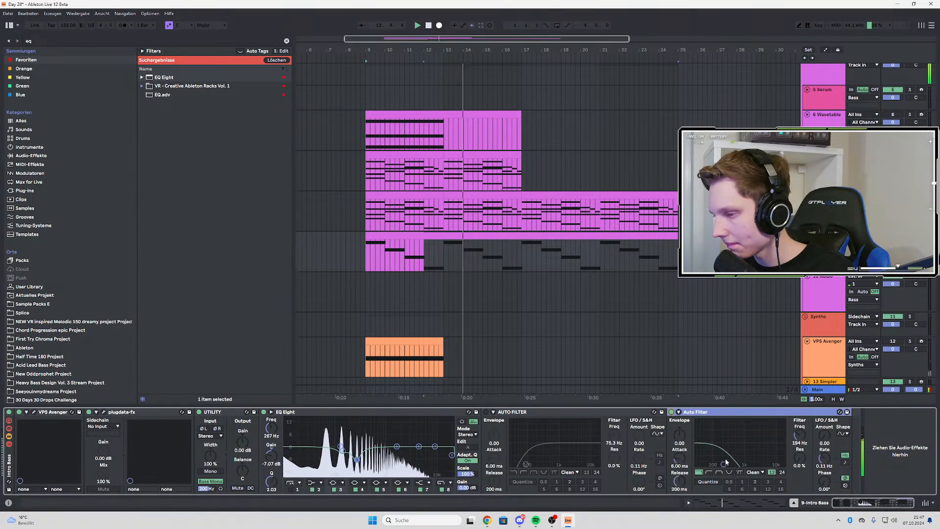
key("a")
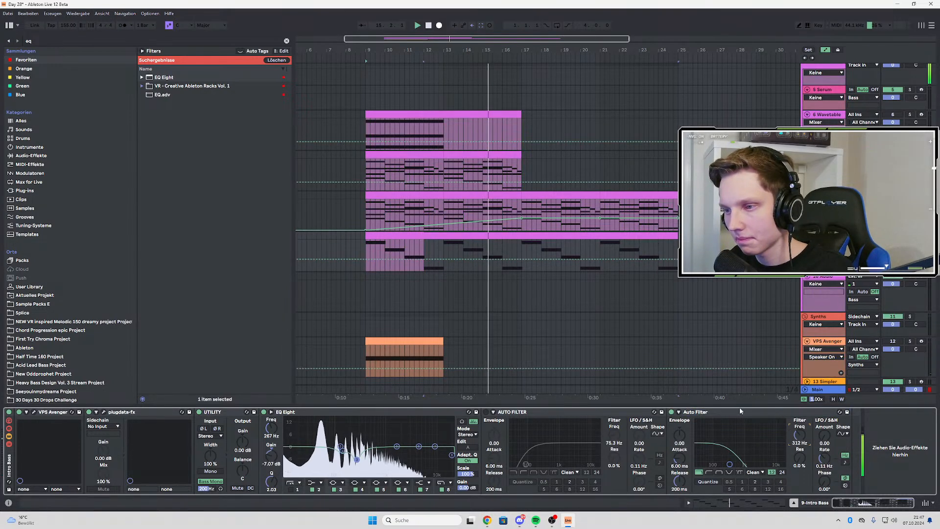
left_click(366, 259)
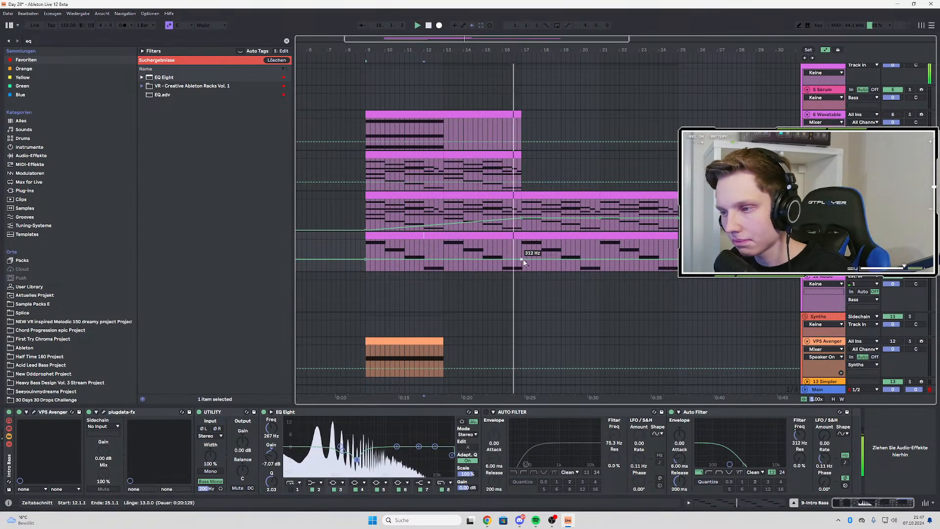
left_click_drag(522, 261, 523, 250)
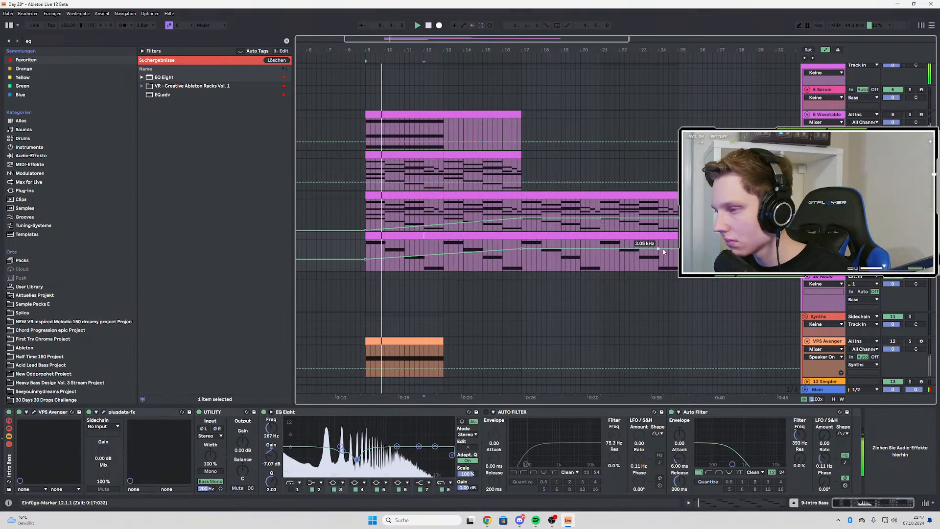
left_click_drag(678, 249, 678, 241)
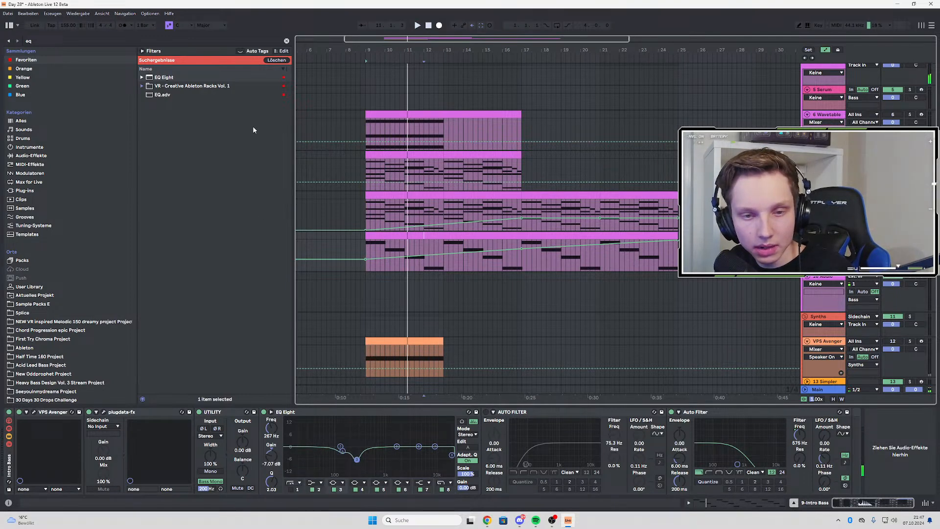
Play the layers repeatedly from bar 9 to check the Intro Bass's filter rise
left_click(367, 248)
key("space")
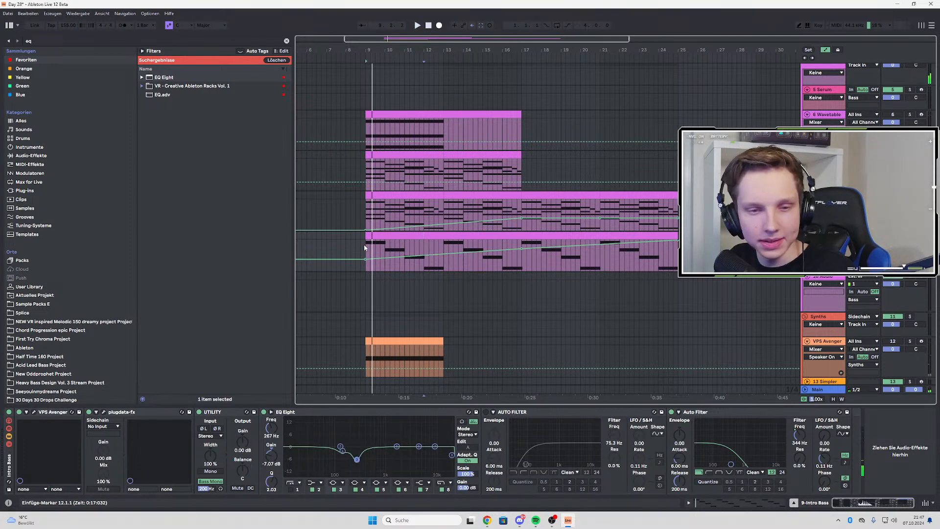
key("space")
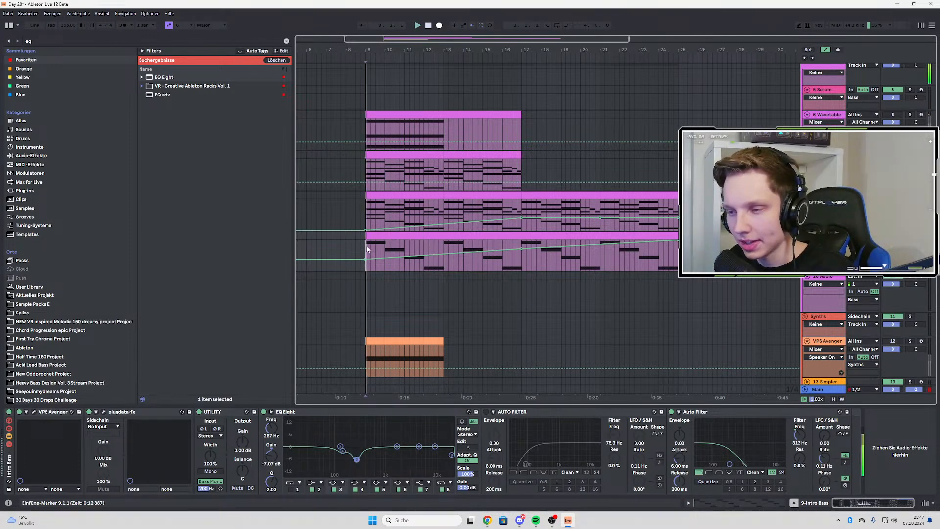
key("space")
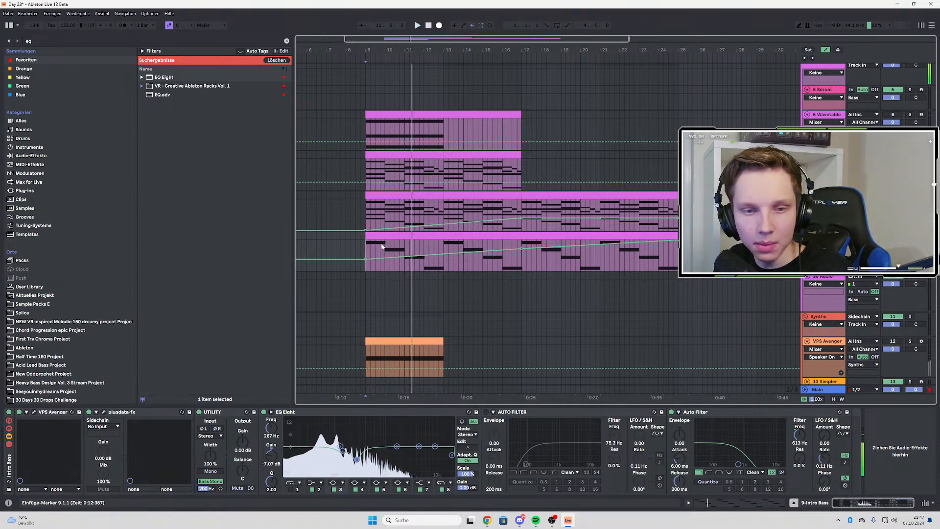
key("space")
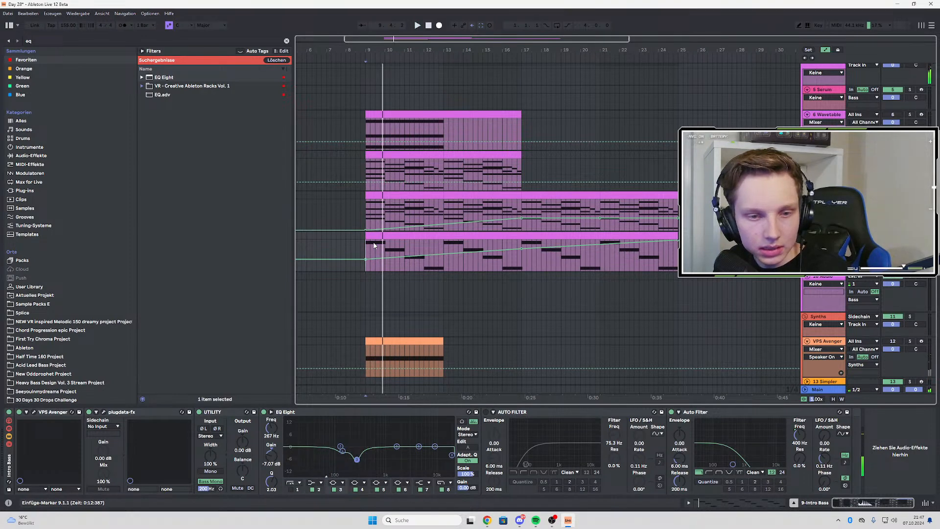
key("space")
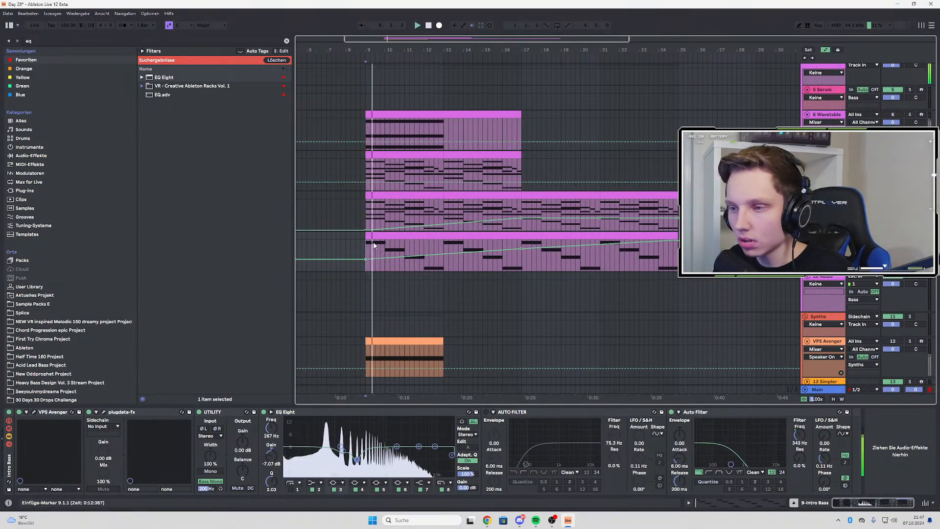
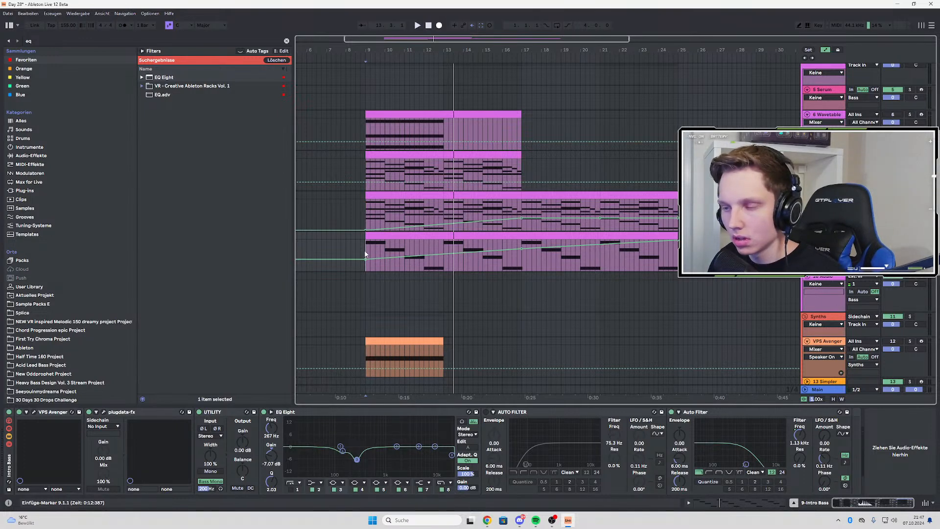
left_click(365, 170)
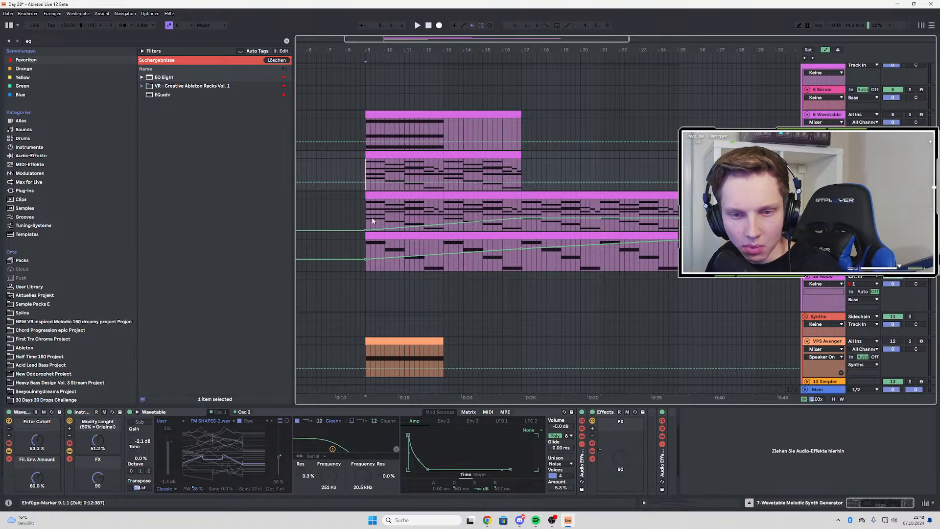
left_click(366, 252)
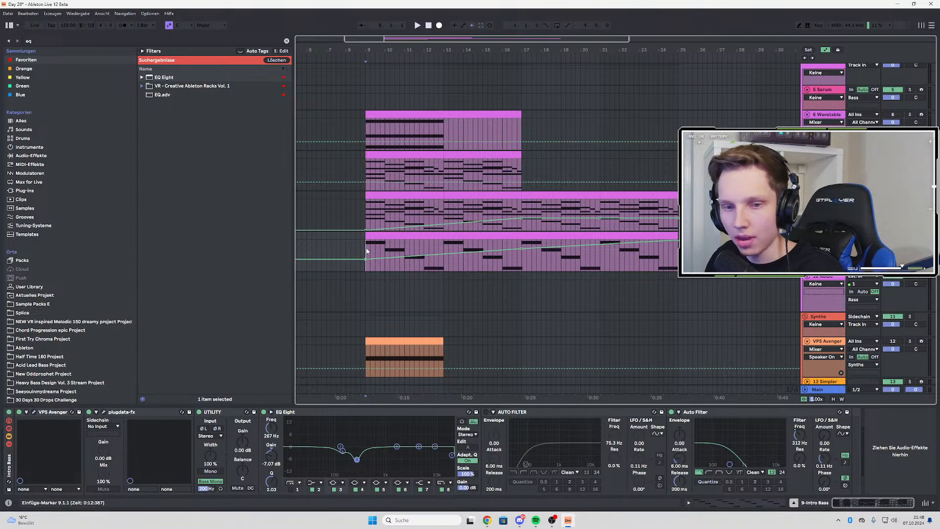
scroll(367, 252, "up", 4)
scroll(366, 252, "down", 4)
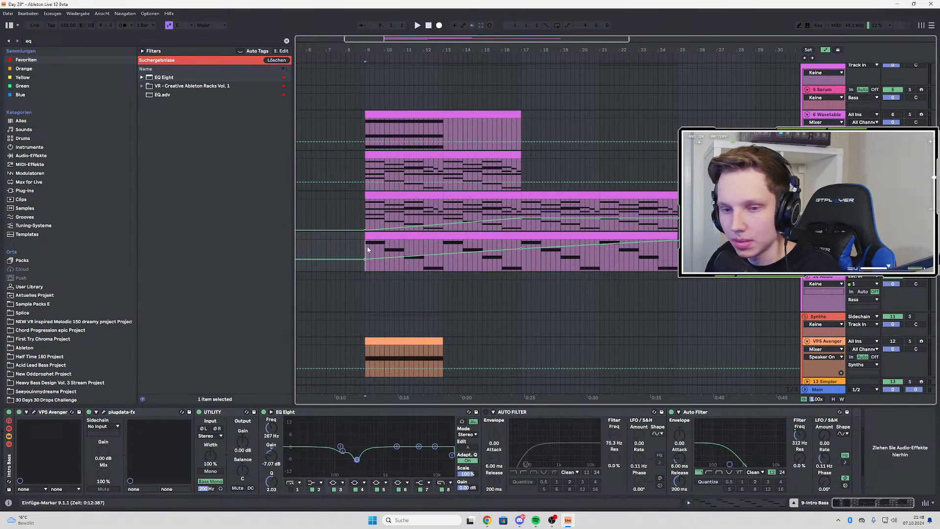
key("plus")
key("plus")
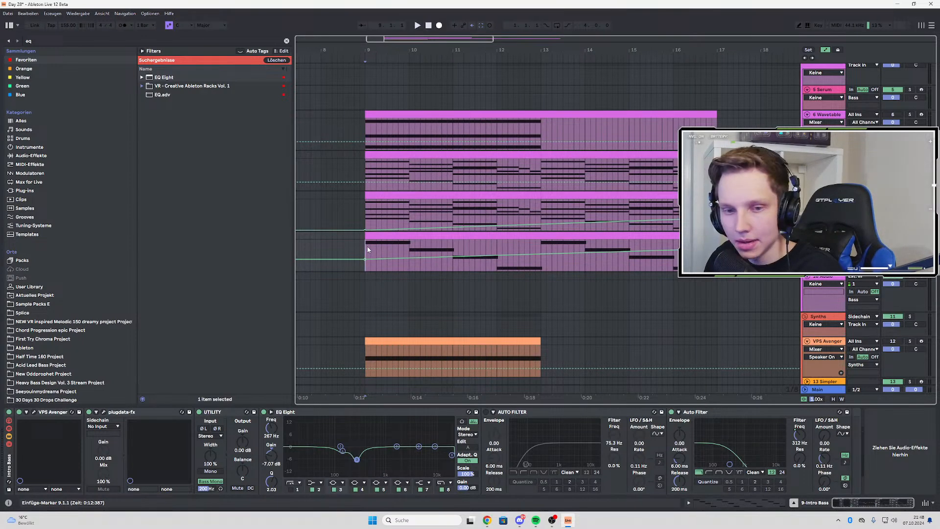
key("minus")
key("minus")
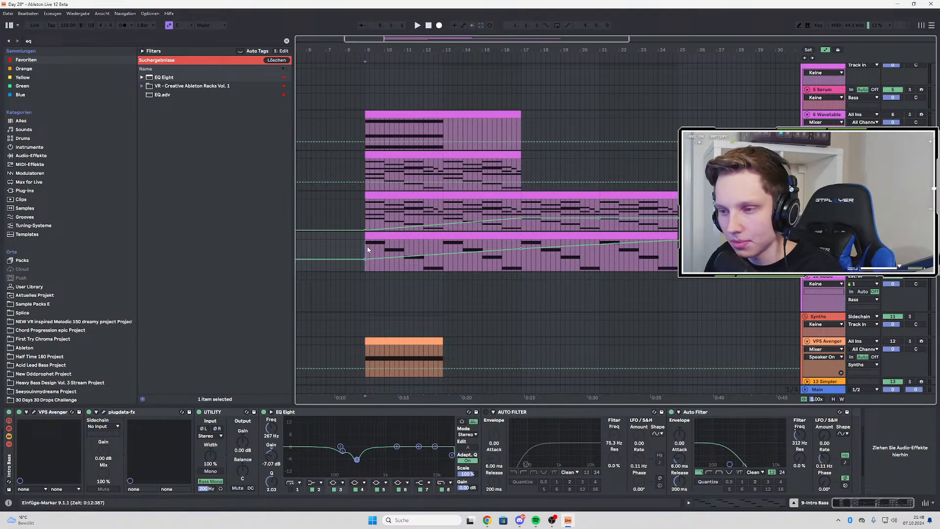
key("plus")
key("plus")
key("minus")
key("minus")
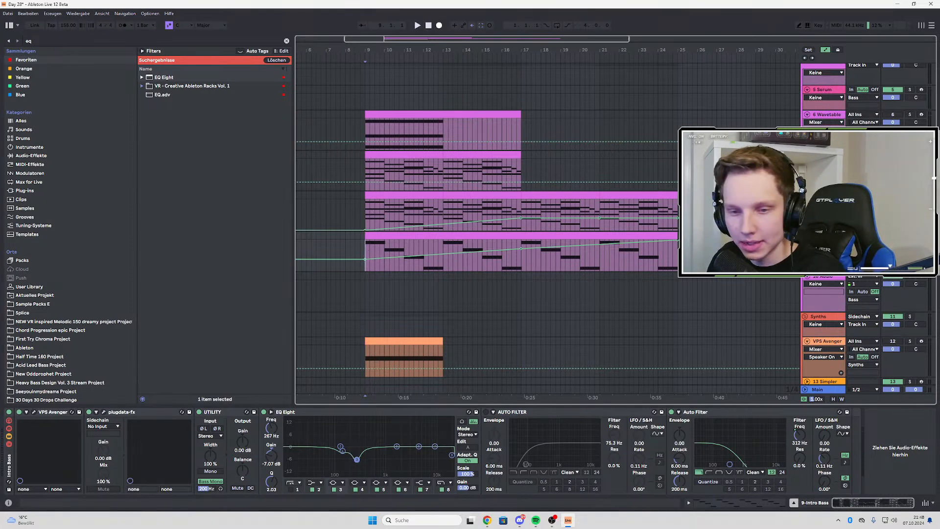
Play the layered intro from bar 9 to check the balance between the tracks
key("space")
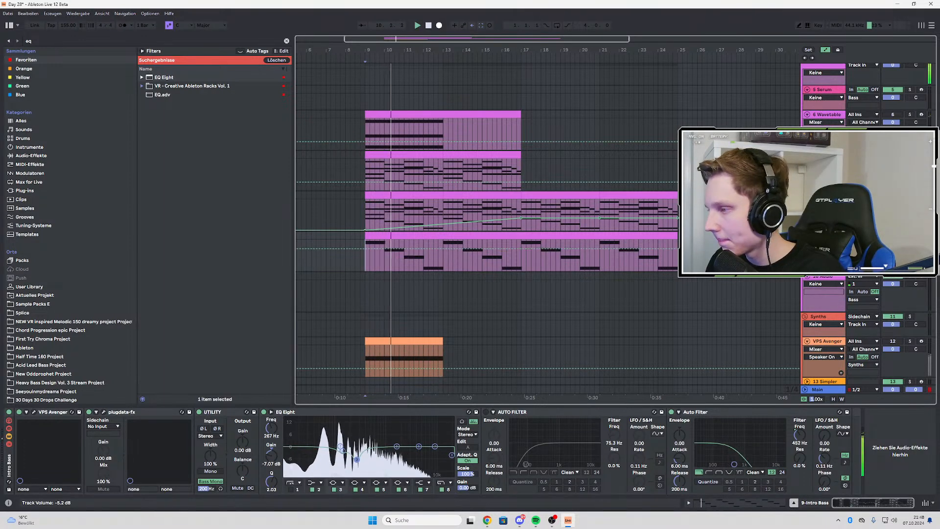
key("space")
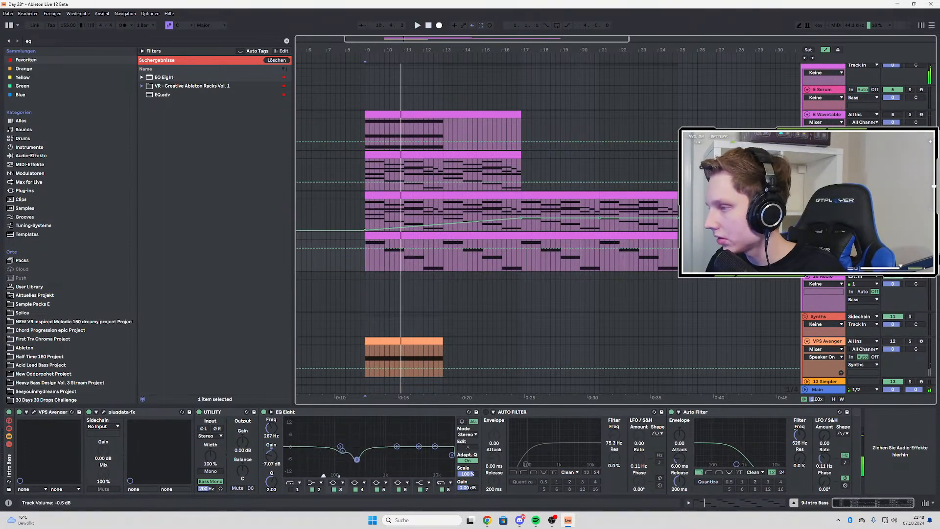
key("space")
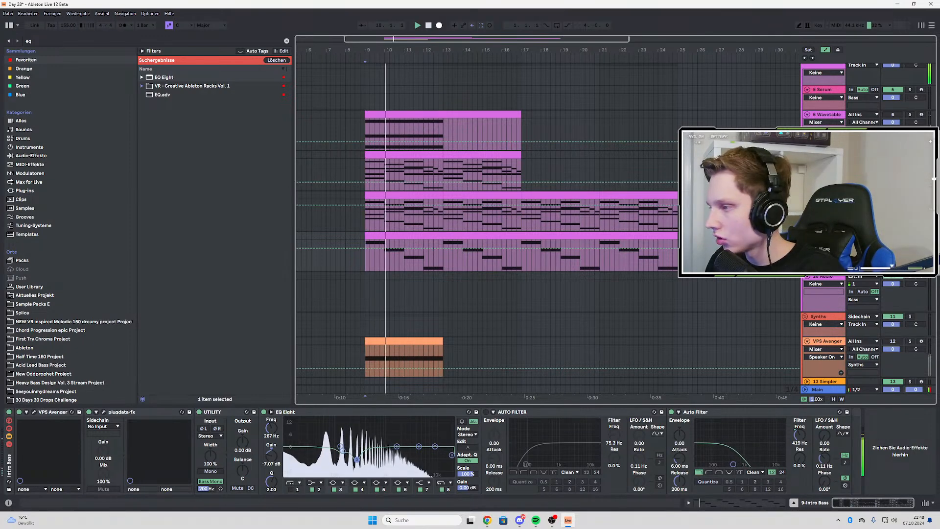
Hide the arrangement automation, search the browser for "limit" and add the LIMITER preset to the 8 Wavetable track
key("a")
left_click(29, 41)
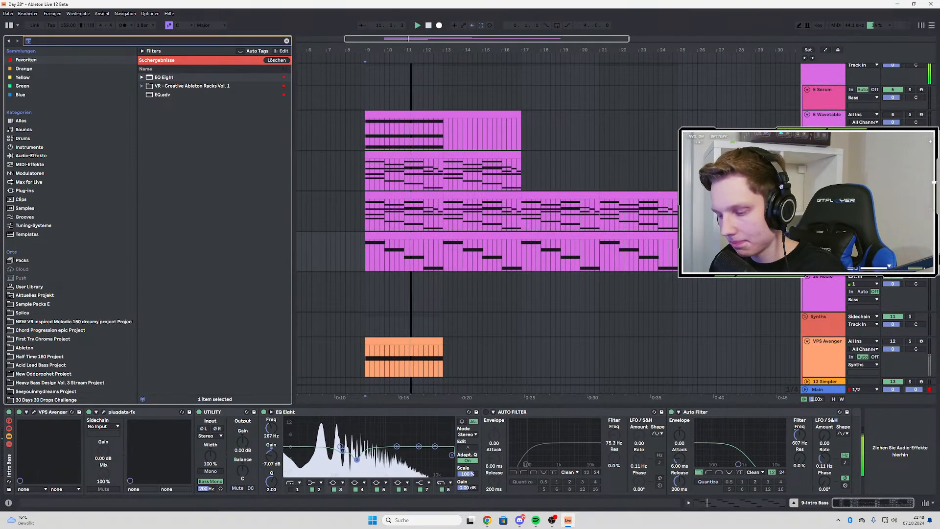
type("limit")
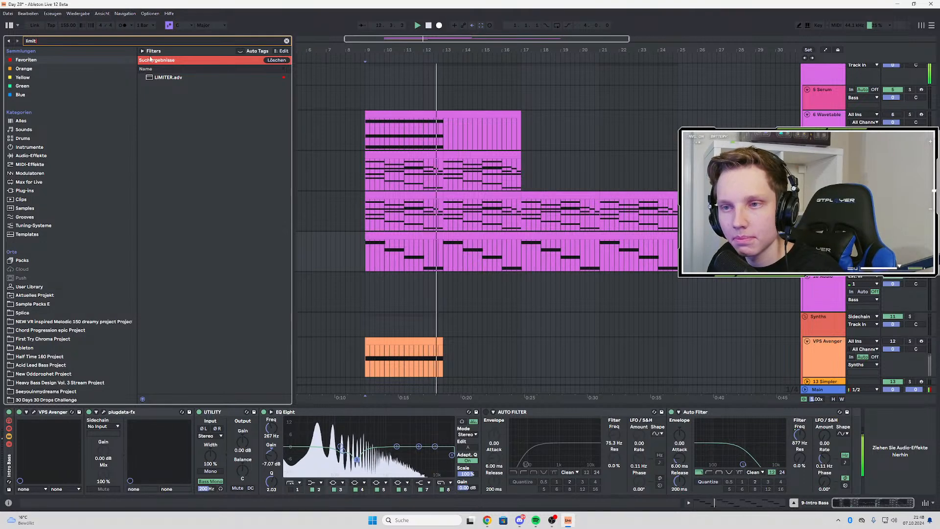
key("Down")
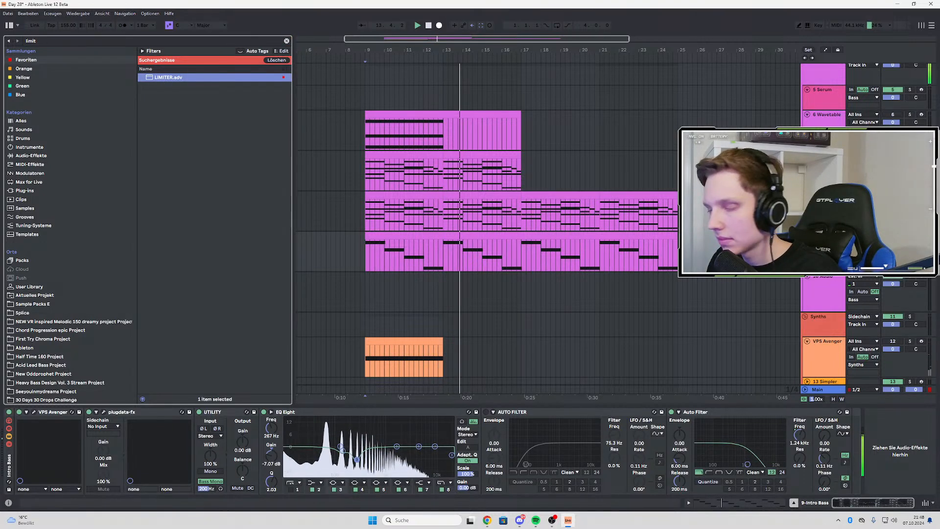
left_click(557, 180)
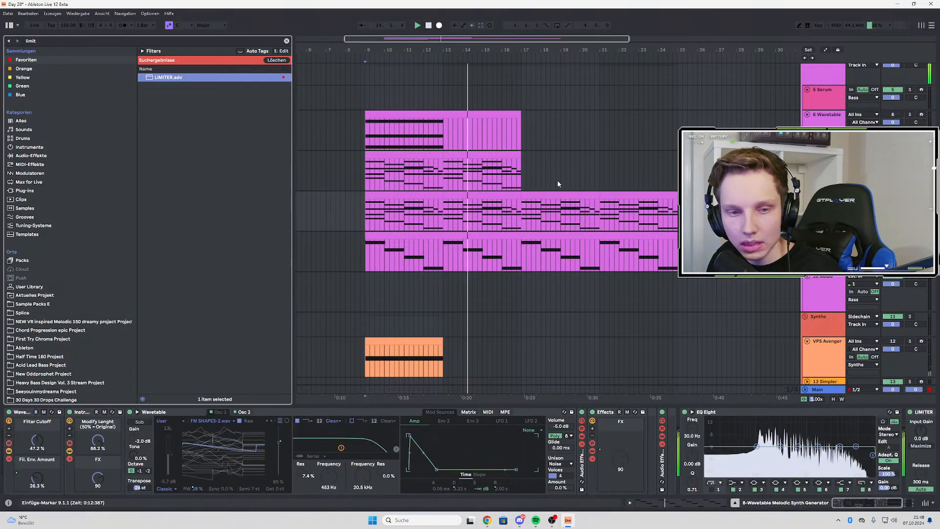
Enable band 1 of the 8 Wavetable's EQ Eight as a gentle low cut at 82.5 Hz with a Q of 0.41
left_click(712, 490)
left_click_drag(729, 447, 751, 458)
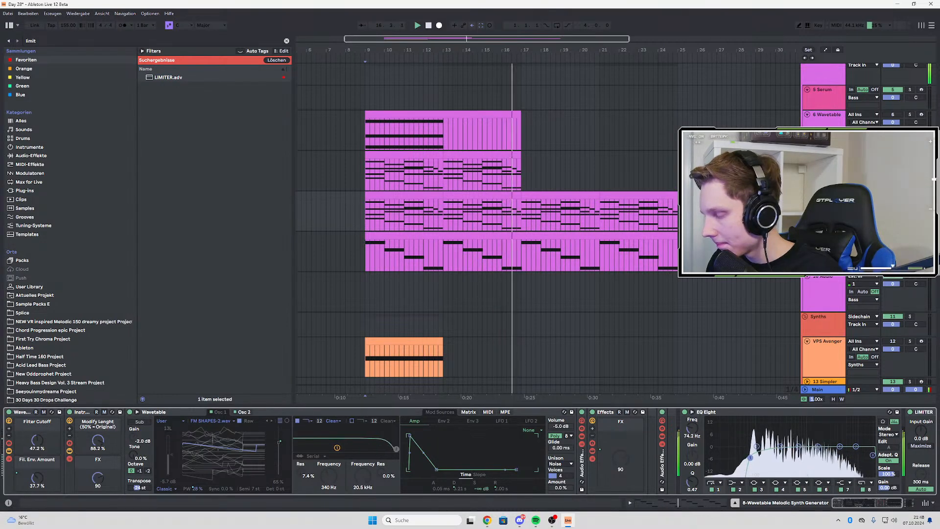
scroll(750, 458, "down", 3)
left_click_drag(601, 458, 603, 459)
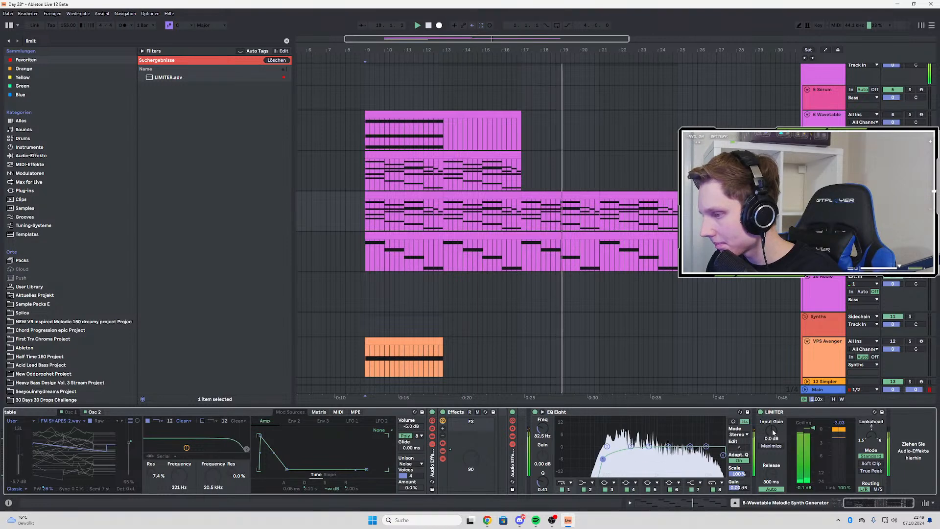
Turn off the limiter's automatic release, set its release to 0.01 ms and switch its mode to Soft Clip
left_click(771, 489)
left_click_drag(771, 475, 771, 519)
left_click(872, 464)
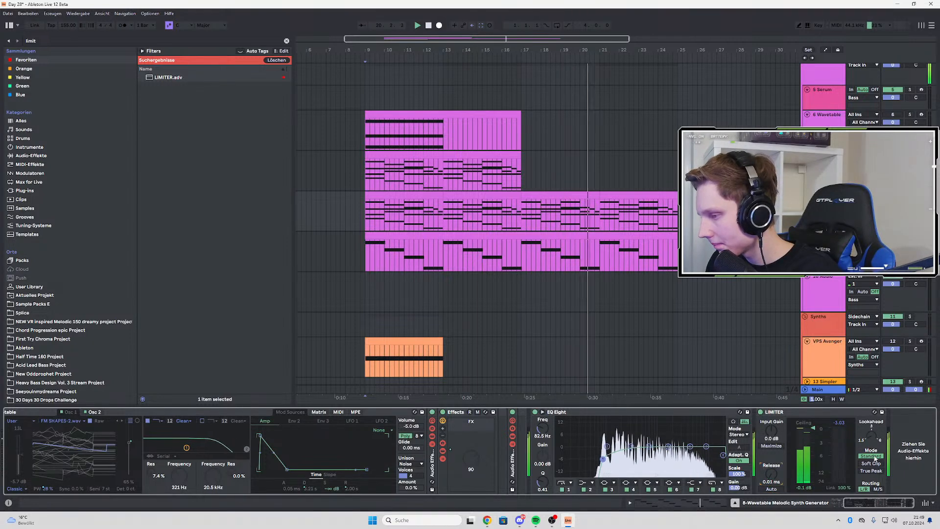
key("space")
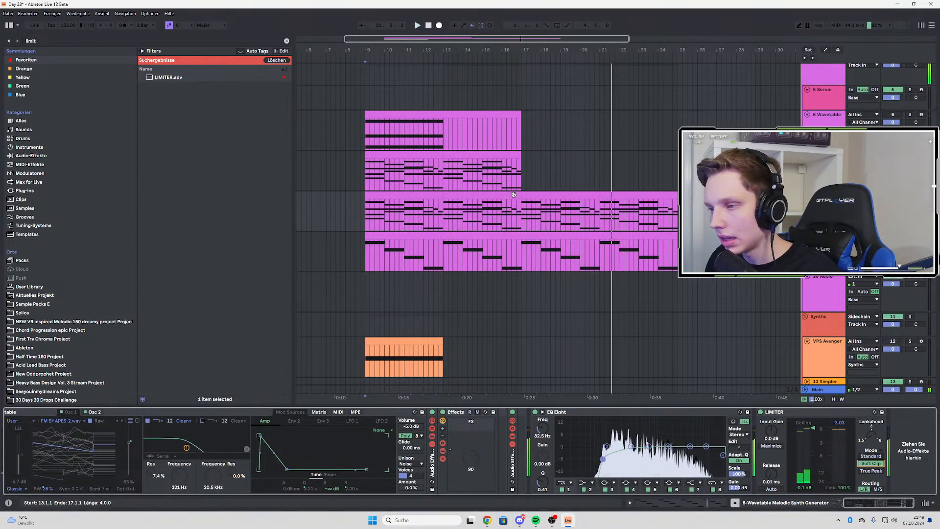
Solo the 8 Wavetable track, play it from bar 17 and open the chord clip starting there for note editing
left_click(522, 209)
left_click(910, 195)
key("space")
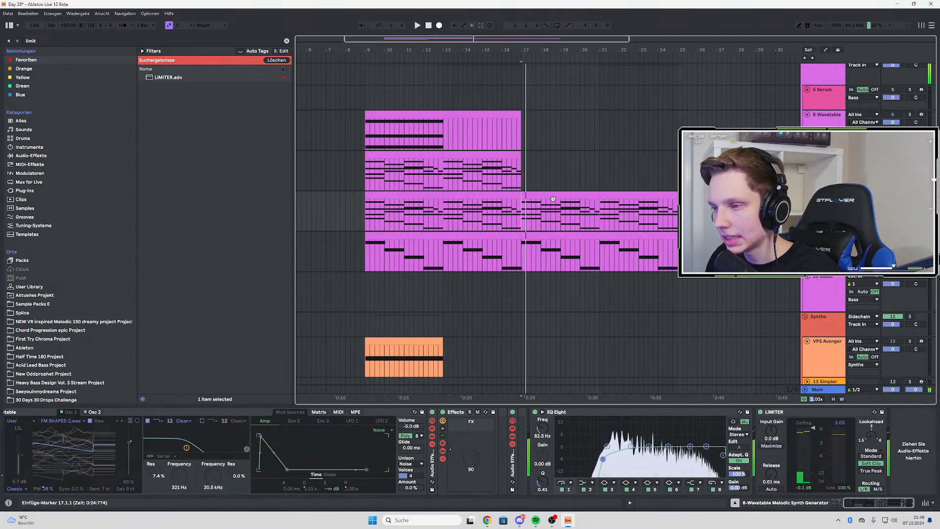
double_click(550, 195)
scroll(245, 278, "up", 1)
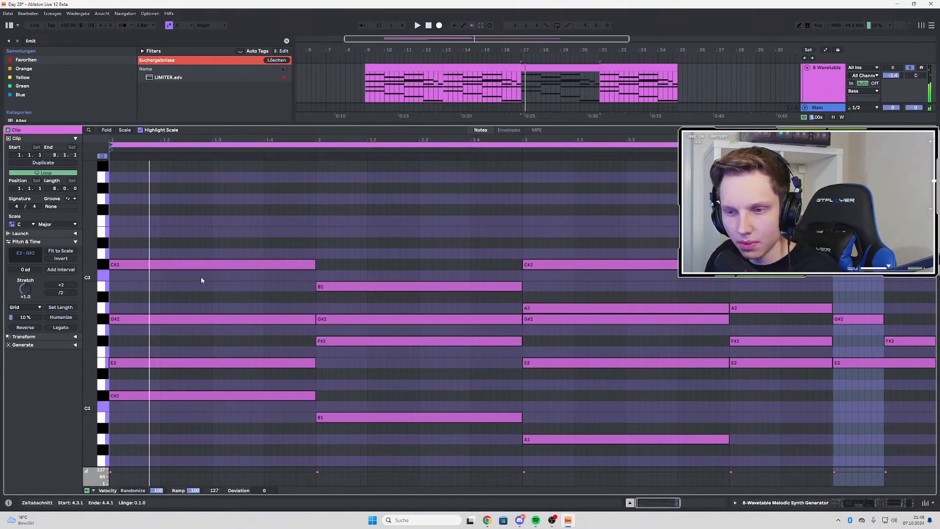
Add one-bar top notes F#3, E3 and G#3 to bars 1, 2 and 3 of the chord clip, auditioning each one
left_click_drag(198, 267, 402, 231, "ctrl")
key("space")
key("space")
key("space")
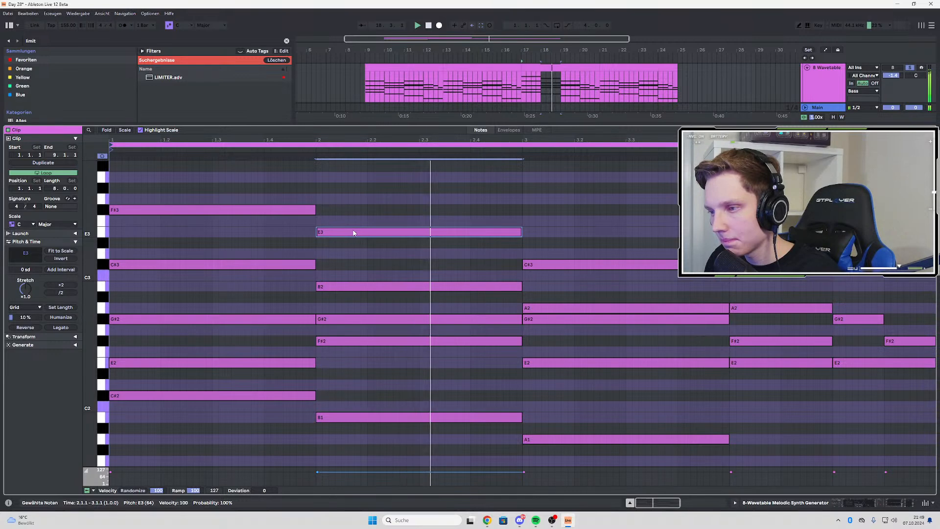
scroll(465, 244, "up", 3)
key("space")
left_click_drag(401, 269, 610, 233, "ctrl")
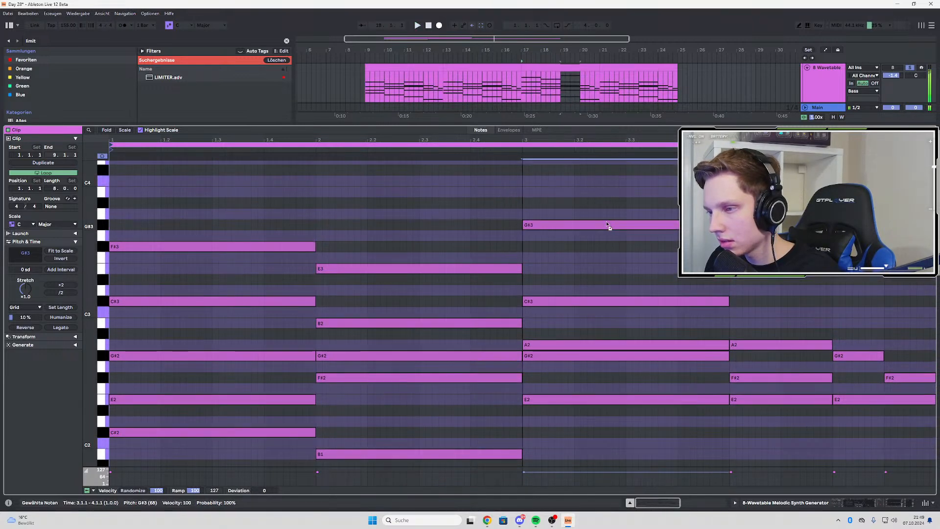
key("space")
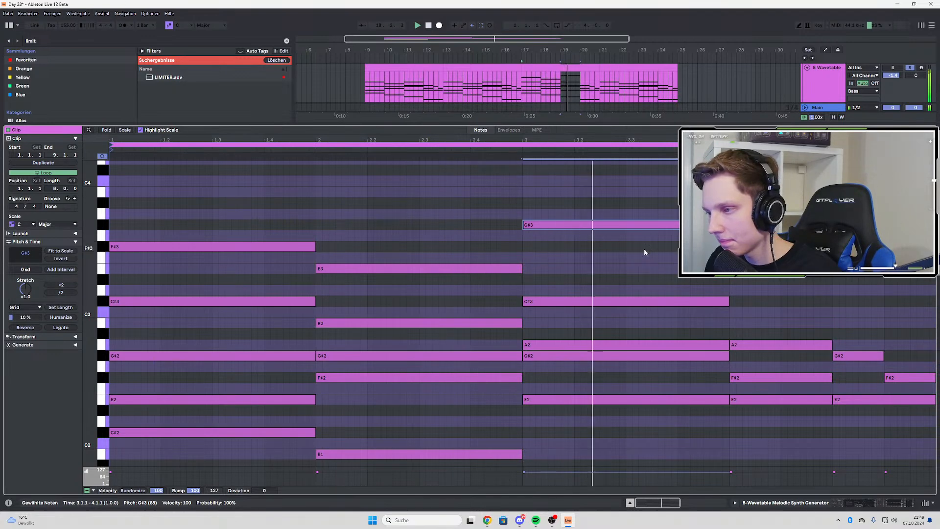
Add shorter top notes to bar 4 of the chord clip: F#3 over the first two beats, stepping down to D#3 on beat 4
left_click_drag(538, 220, 686, 250)
left_click_drag(583, 226, 790, 247, "ctrl")
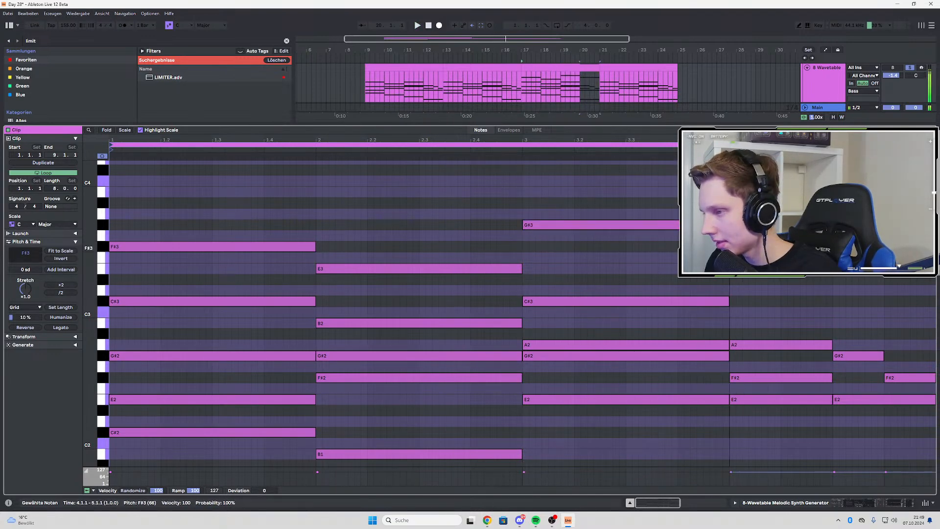
key("space")
left_click_drag(934, 246, 834, 247)
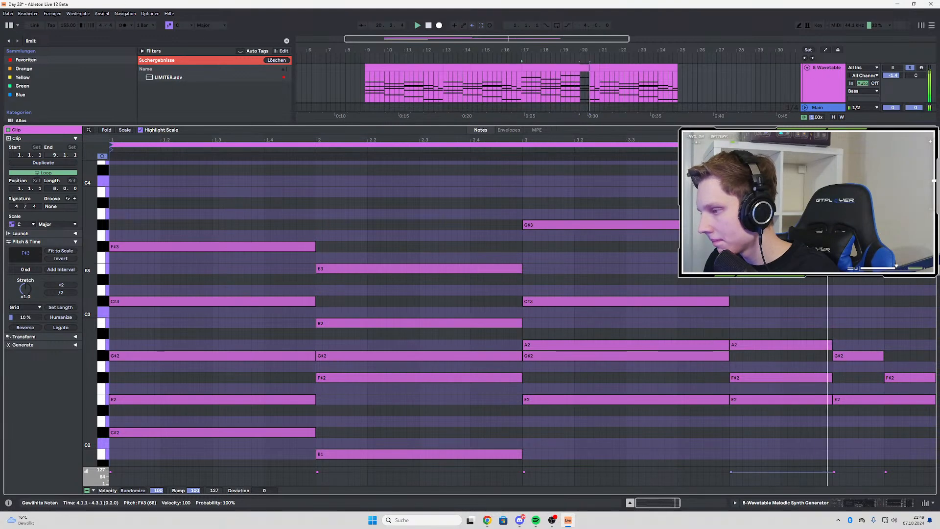
key("space")
left_click(834, 268)
left_click_drag(844, 356, 895, 287)
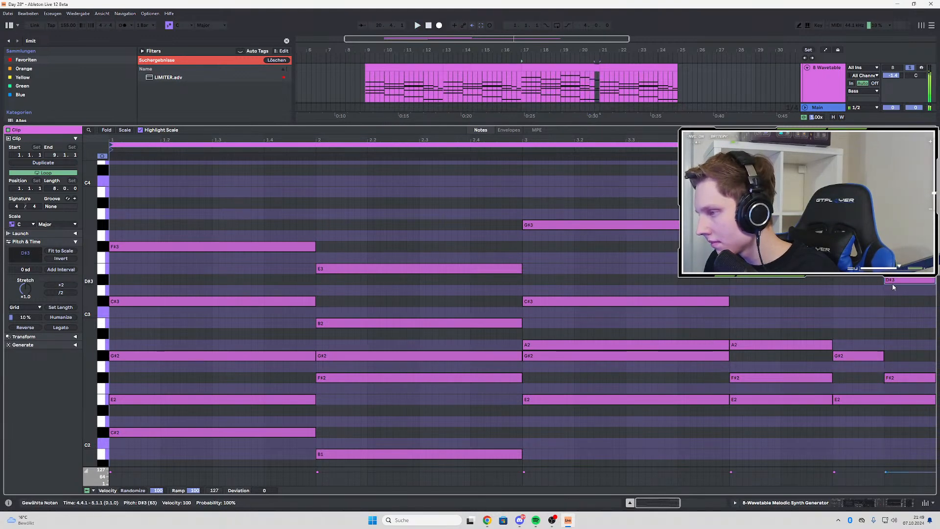
key("space")
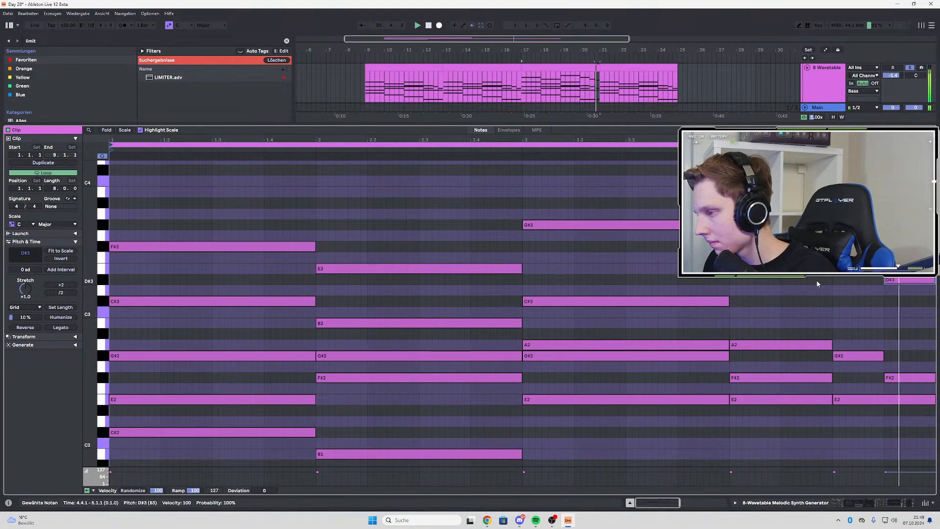
key("space")
Return to the arrangement and duplicate the 8 Wavetable's edited clip from bars 17–21 to bars 21–25
double_click(825, 77)
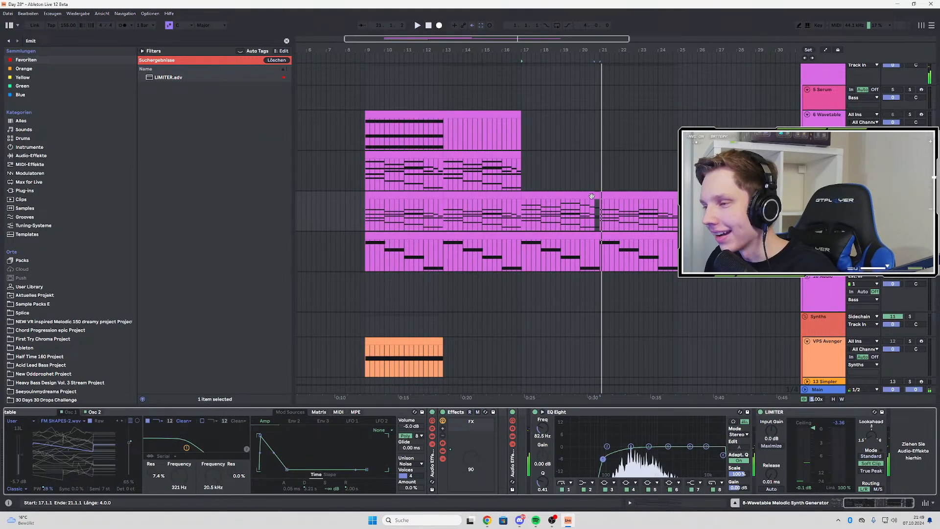
left_click(591, 196)
key("ctrl+d")
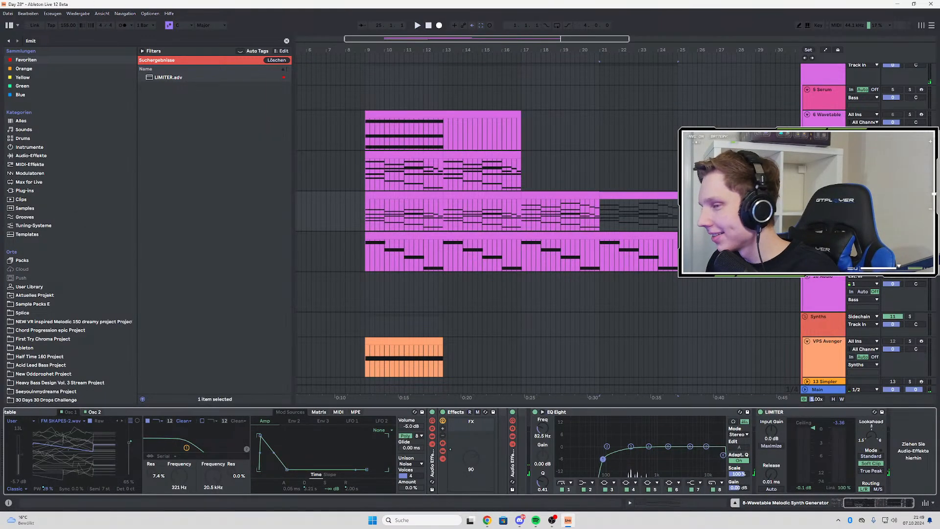
Play the intro repeatedly from around bar 9 to check the layered chords and bass
left_click(365, 214)
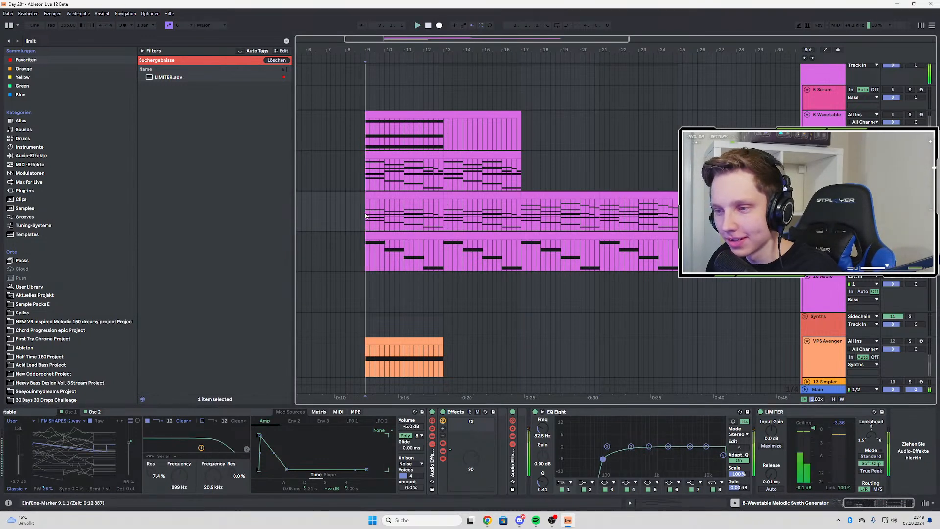
key("space")
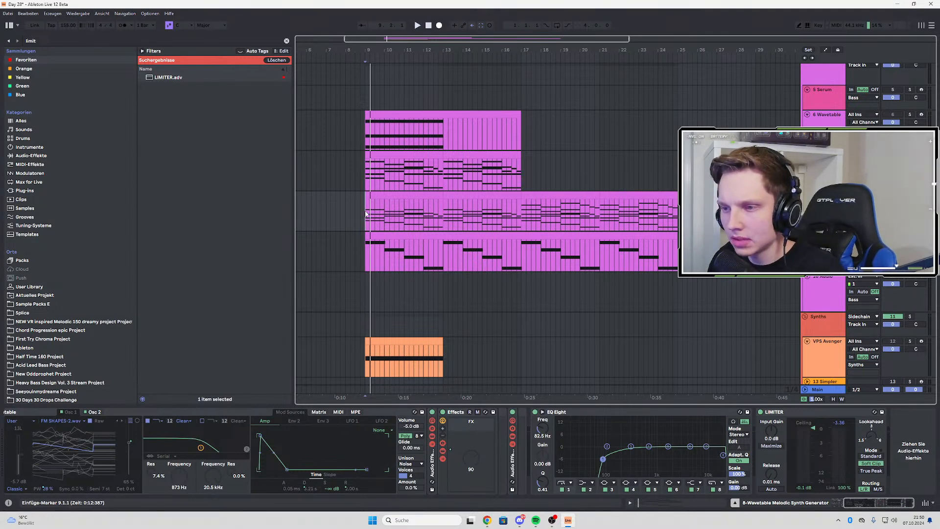
key("space")
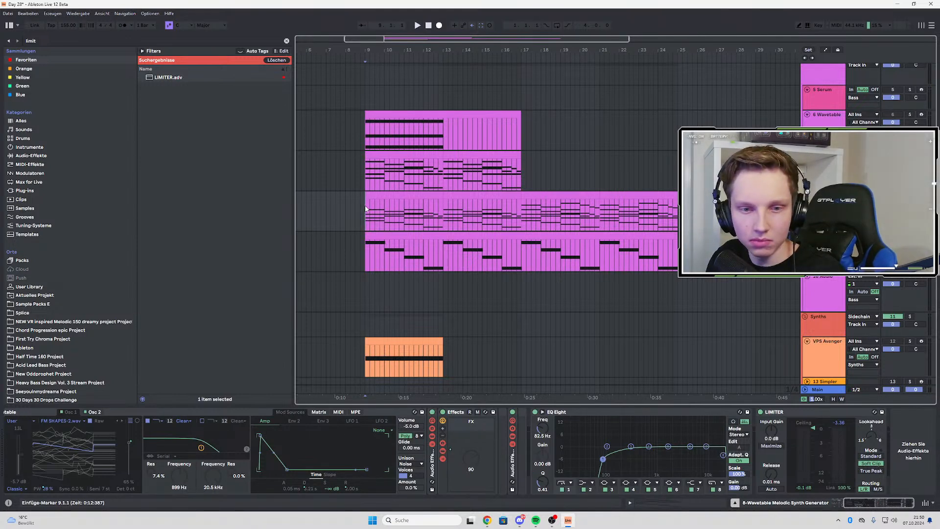
key("space")
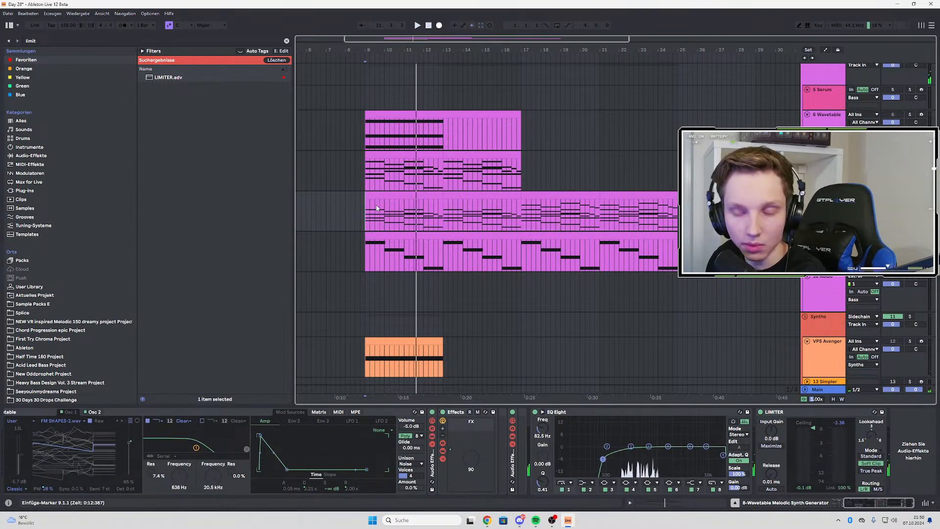
key("space")
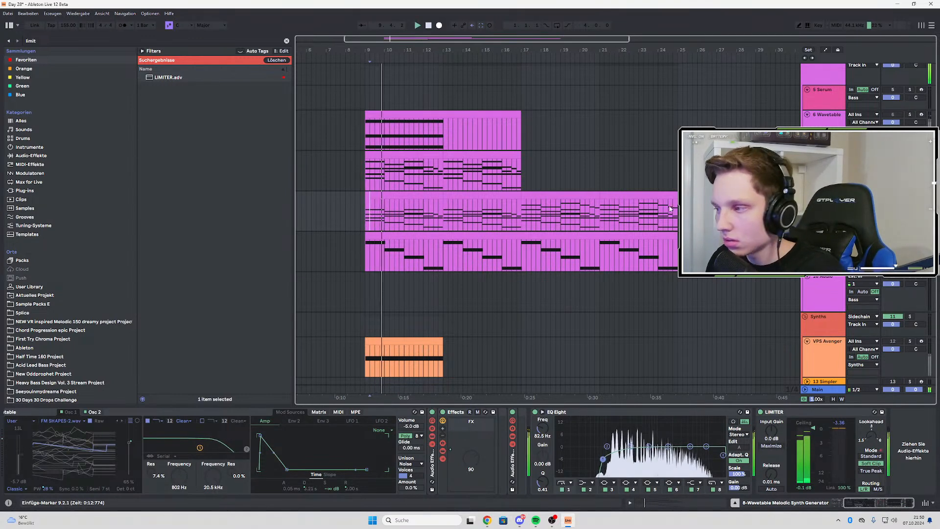
Search the browser for "pitch" and play the intro from bar 9
key("ctrl+f")
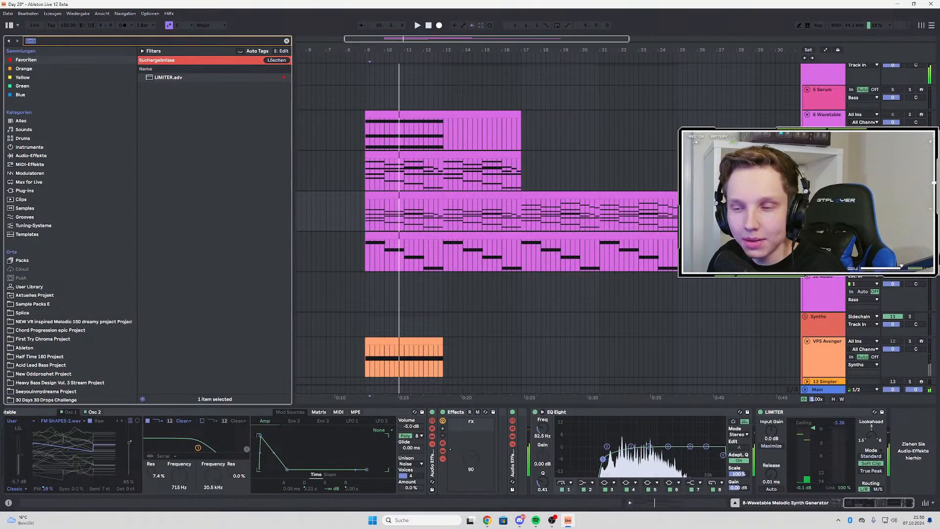
type("pitch")
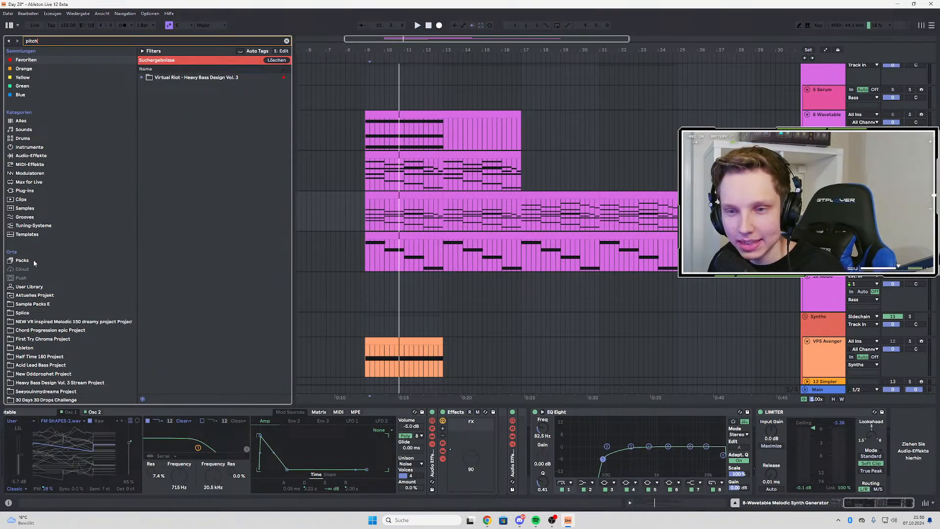
left_click(365, 208)
key("space")
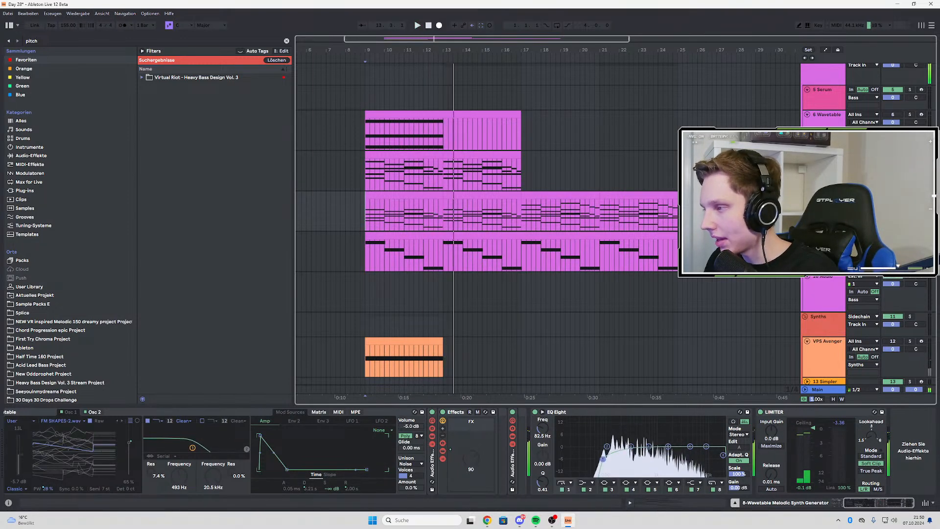
key("space")
Automate Modify Lenght on 8 Wavetable to rise from bar 9 to 88.2% at bar 17, with a lowered breakpoint at bar 13
scroll(420, 461, "left", 3)
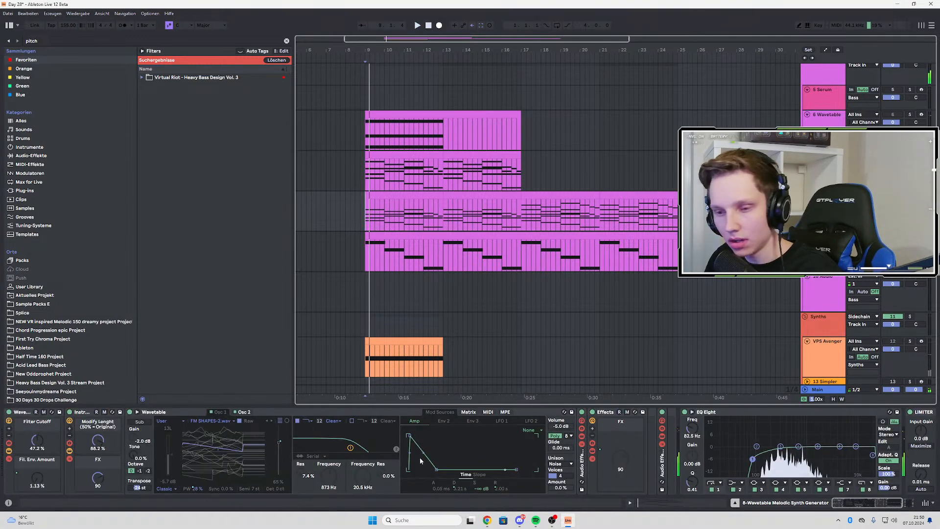
key("a")
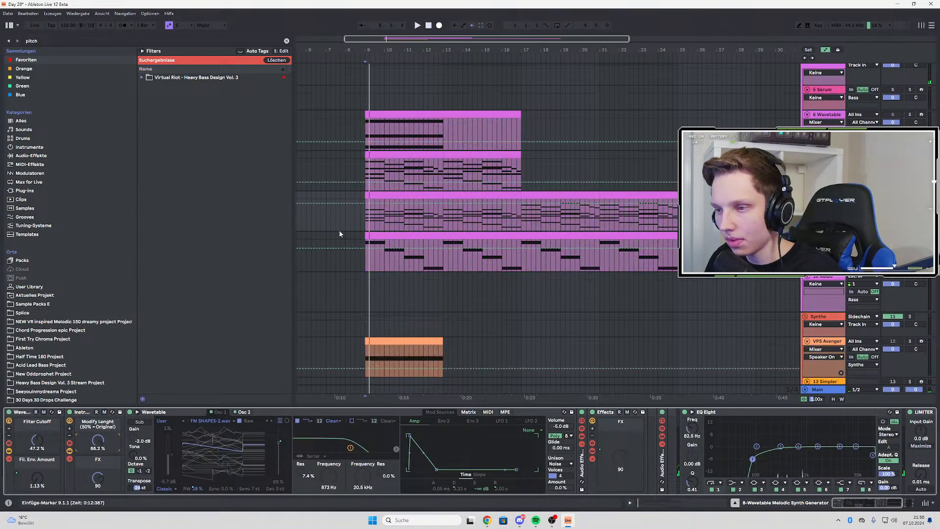
left_click(528, 204)
left_click_drag(366, 206, 367, 222)
key("space")
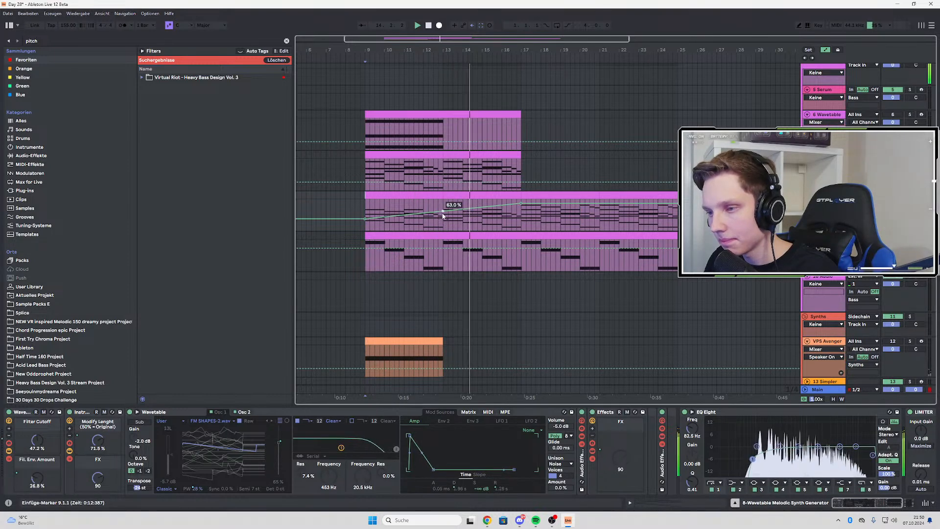
left_click_drag(443, 214, 444, 218)
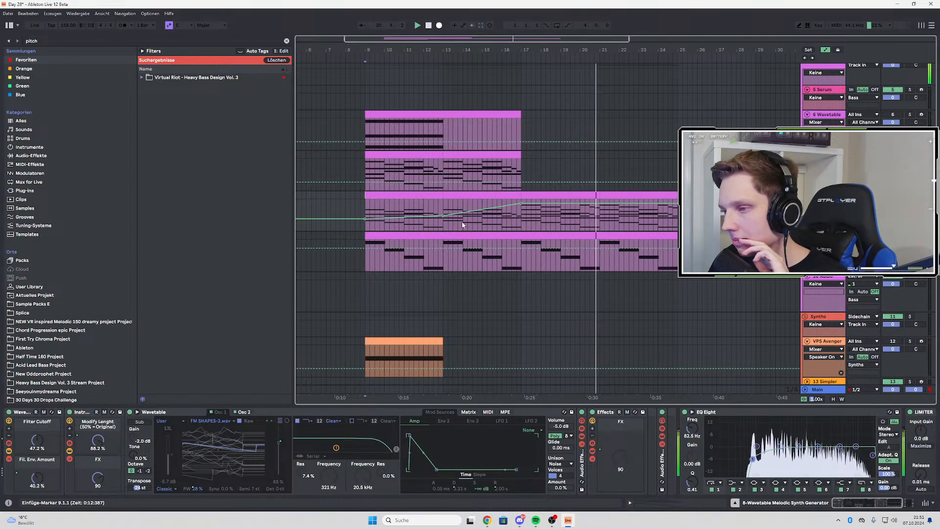
Open the 8 Wavetable clip at bar 21 and raise the top notes of its bars 1, 2 and 3 to G#3, F#3 and A3
left_click(601, 220)
double_click(601, 221)
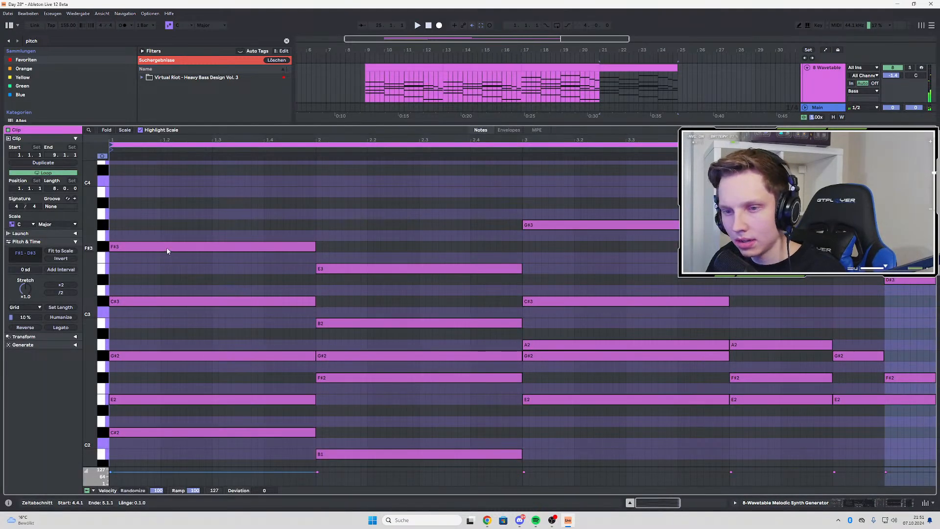
left_click_drag(166, 247, 157, 231)
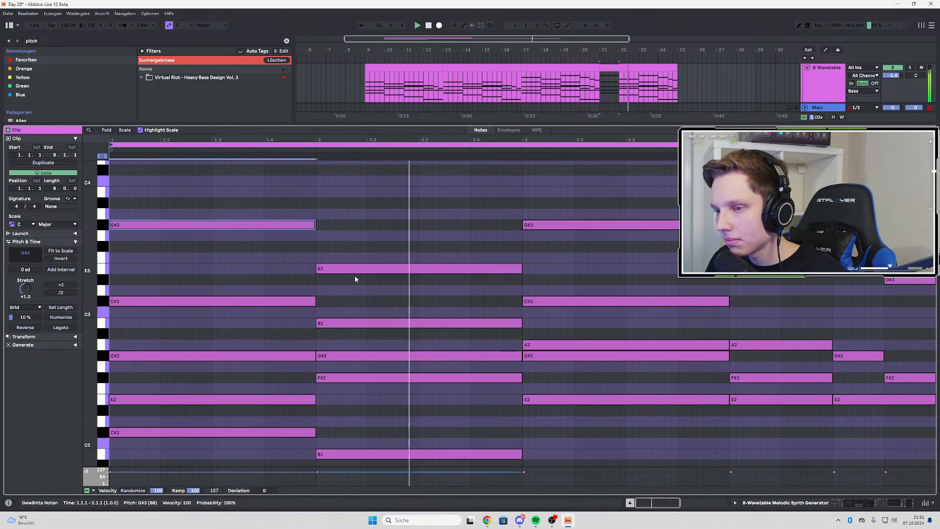
left_click_drag(354, 269, 352, 247)
mouse_move(585, 226)
left_mouse_down()
mouse_move(580, 210)
mouse_move(574, 217)
left_mouse_up()
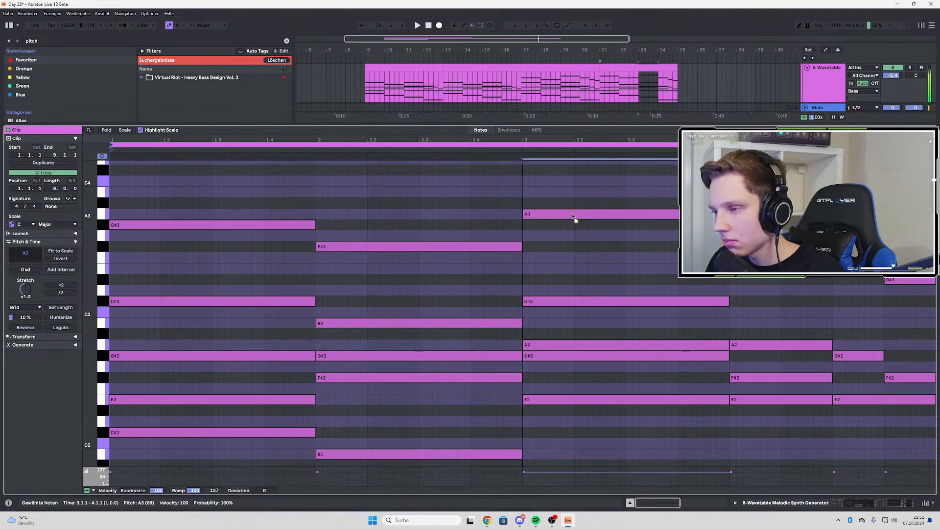
Raise the top notes in bar 4 of the clip: G#3 over the first two beats and E3 on beat 4
left_click_drag(773, 247, 773, 236)
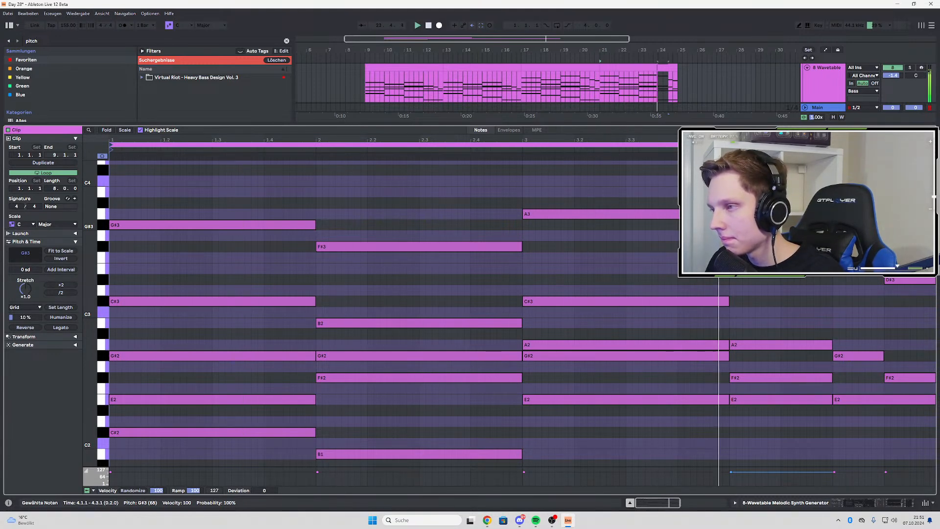
left_click(863, 277)
key("space")
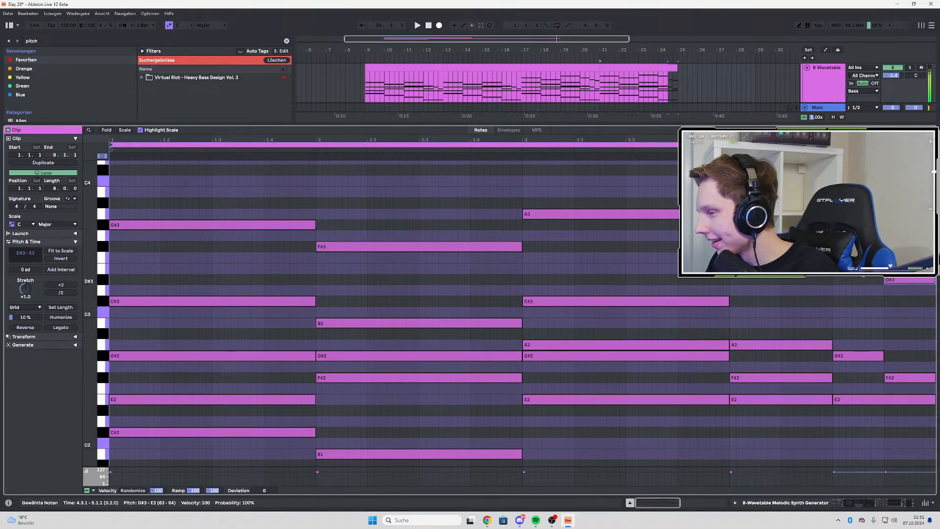
left_click_drag(867, 280, 897, 259)
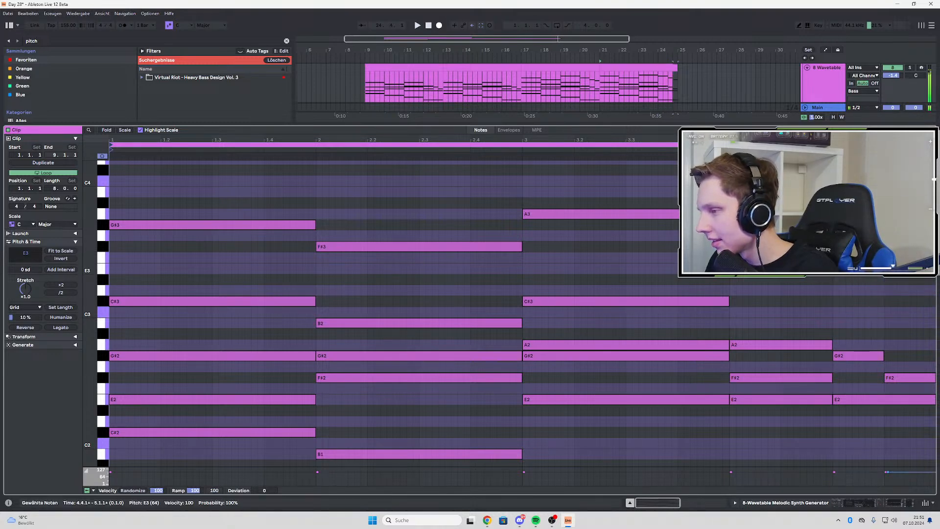
Play the raised melody from around bar 22, return to the full arrangement and listen again from bar 9
left_click(638, 88)
key("space")
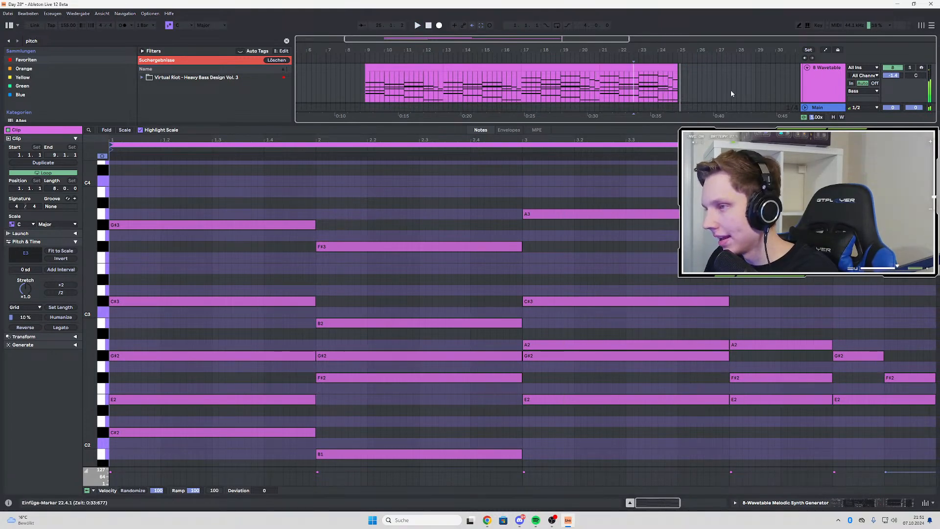
double_click(819, 85)
key("space")
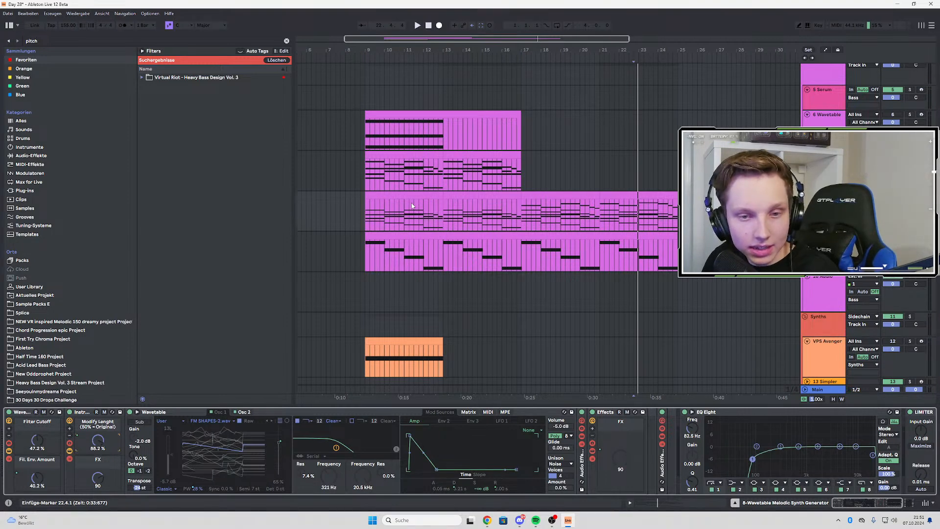
left_click(365, 171)
key("space")
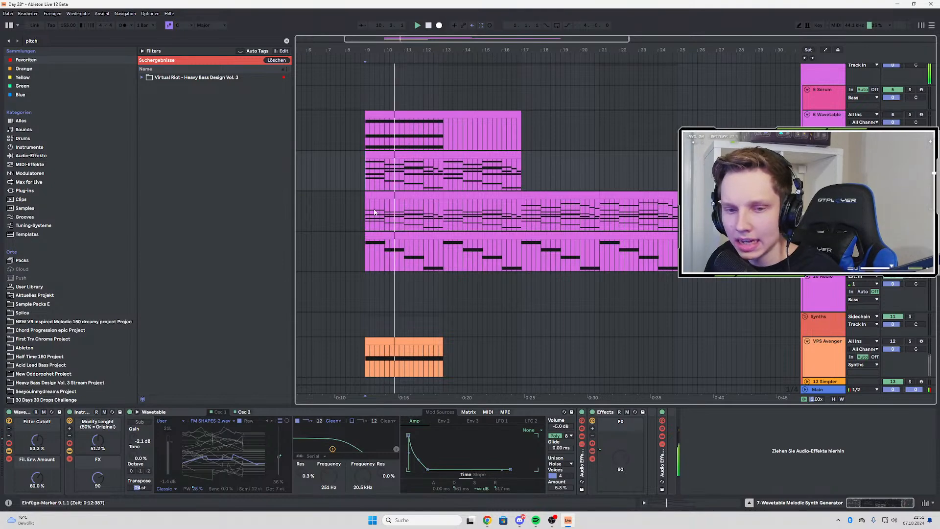
double_click(507, 4)
double_click(508, 9)
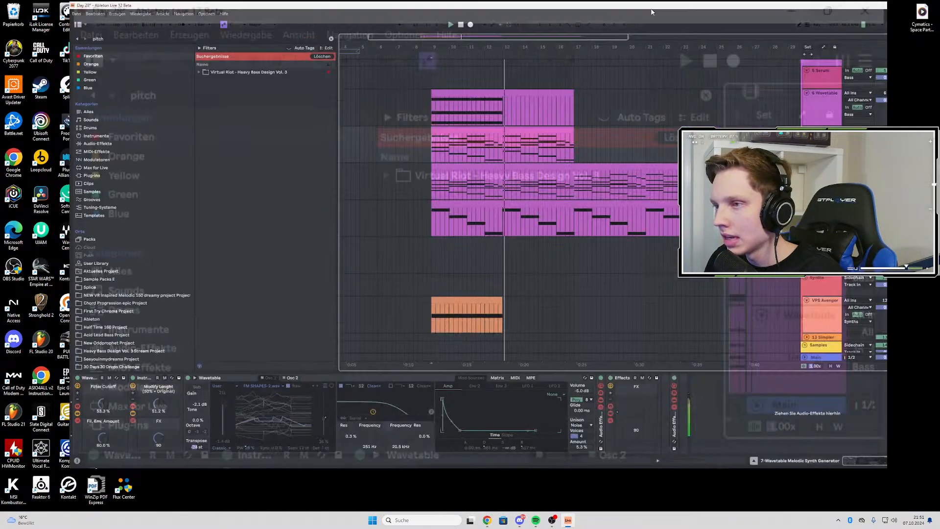
Play the arrangement from bar 9 past bar 17 to check how the chord layers build into the melody variation
left_click(392, 161)
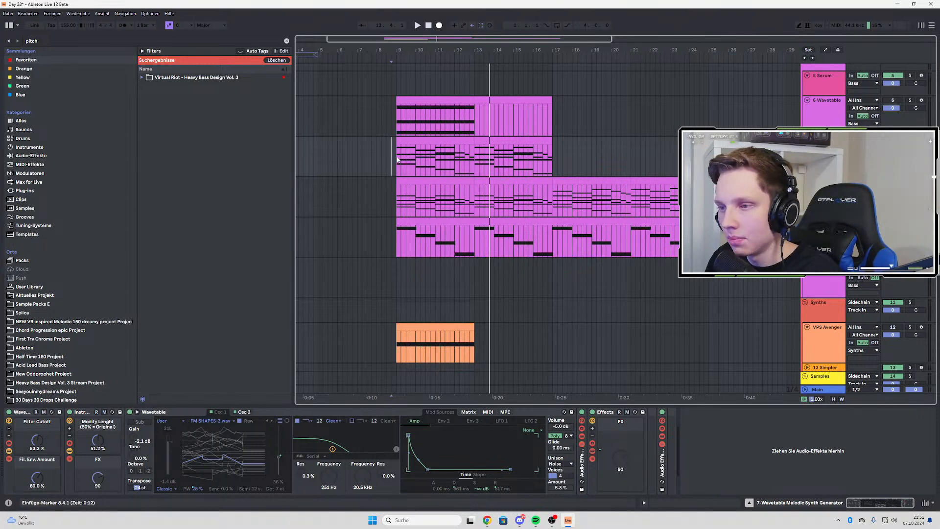
scroll(407, 158, "up", 2)
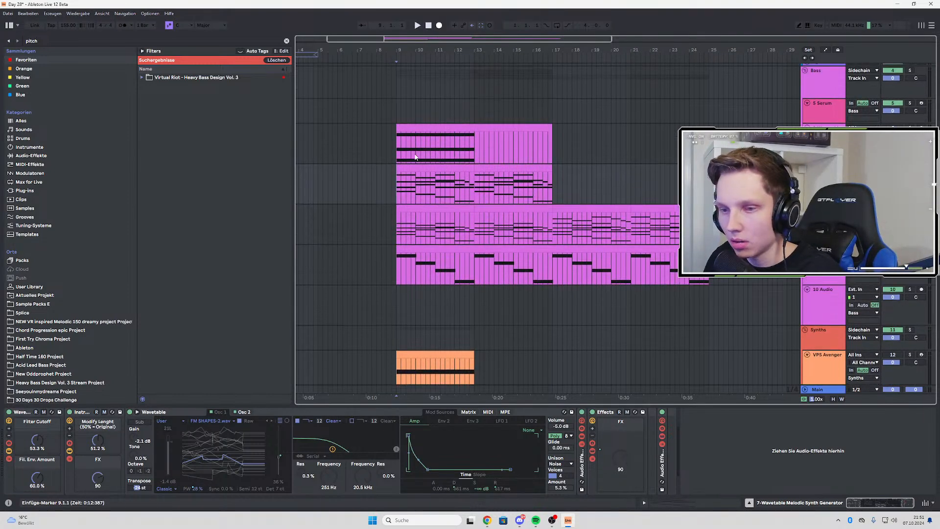
scroll(387, 181, "up", 3)
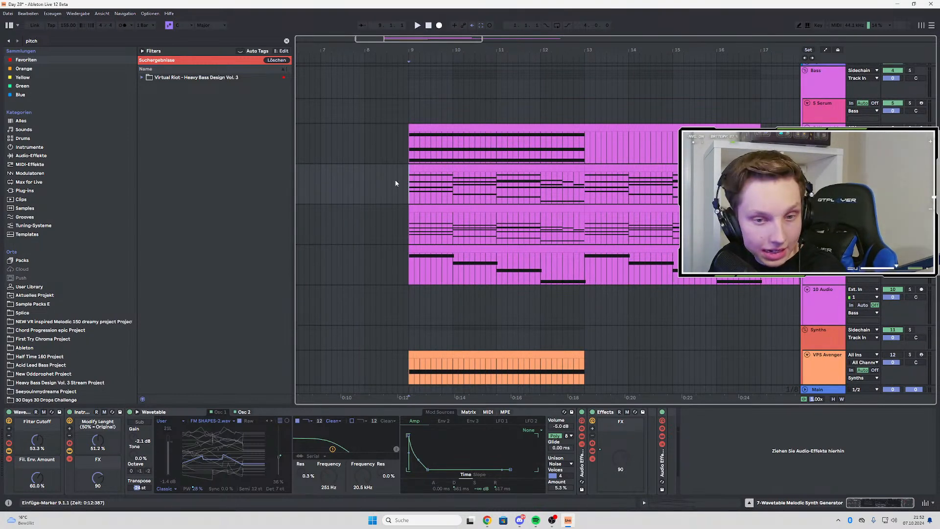
key("space")
key("space")
key("space")
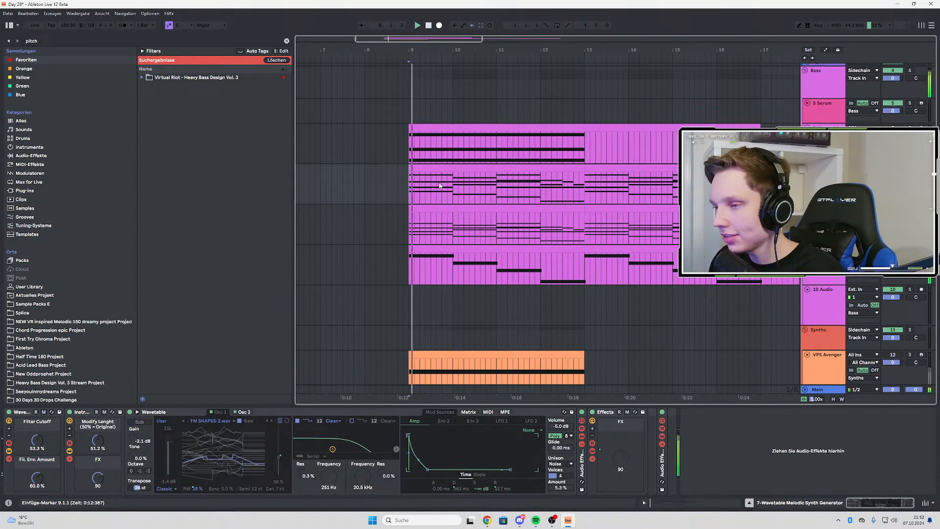
scroll(419, 193, "down", 3)
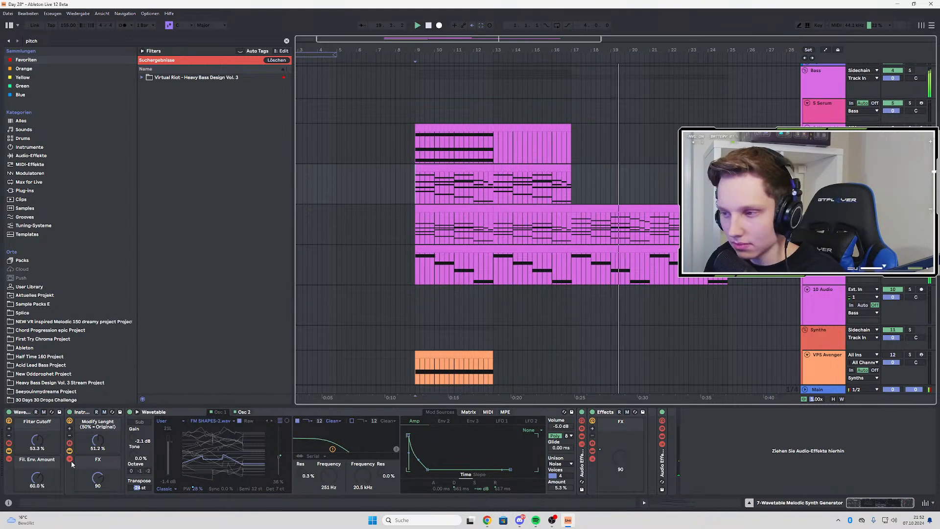
Show the Fil. Env. Amount automation on 8 Wavetable and lower its bar 17 breakpoint to 33.5%
left_click(826, 215)
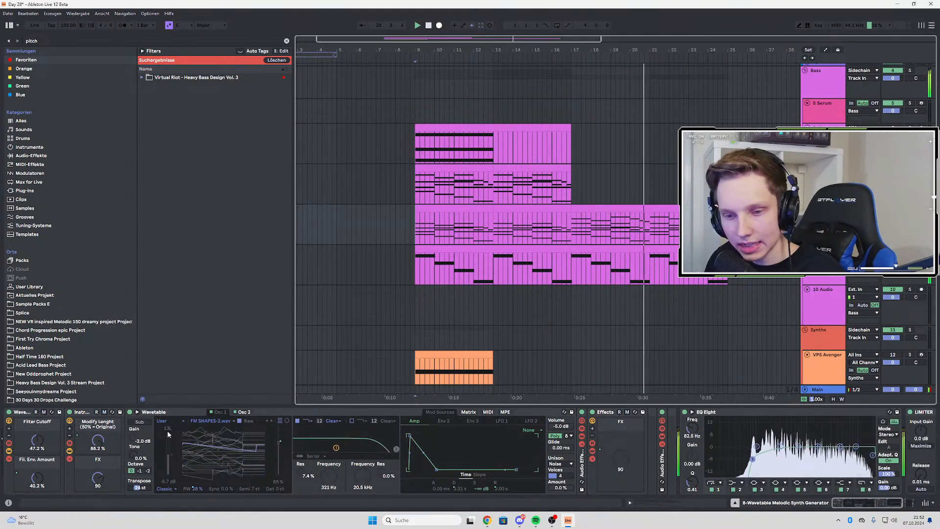
right_click(22, 479)
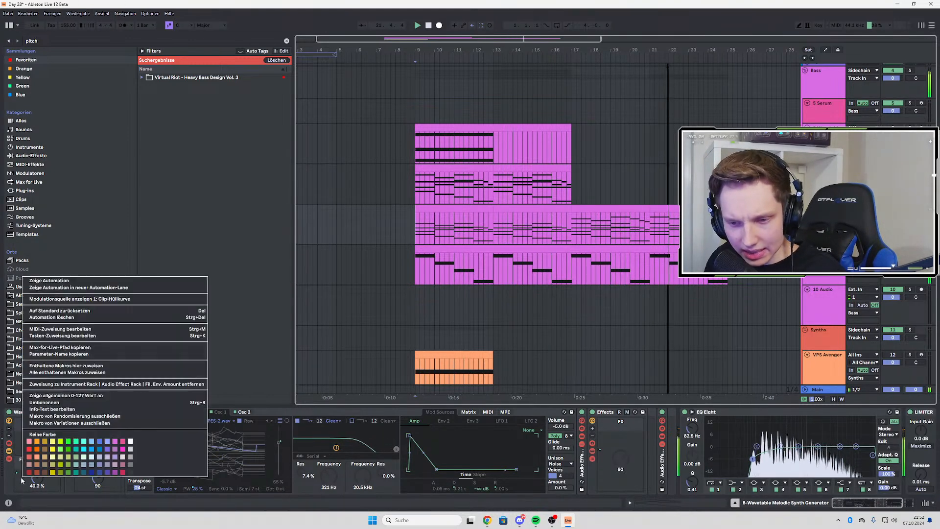
left_click(67, 281)
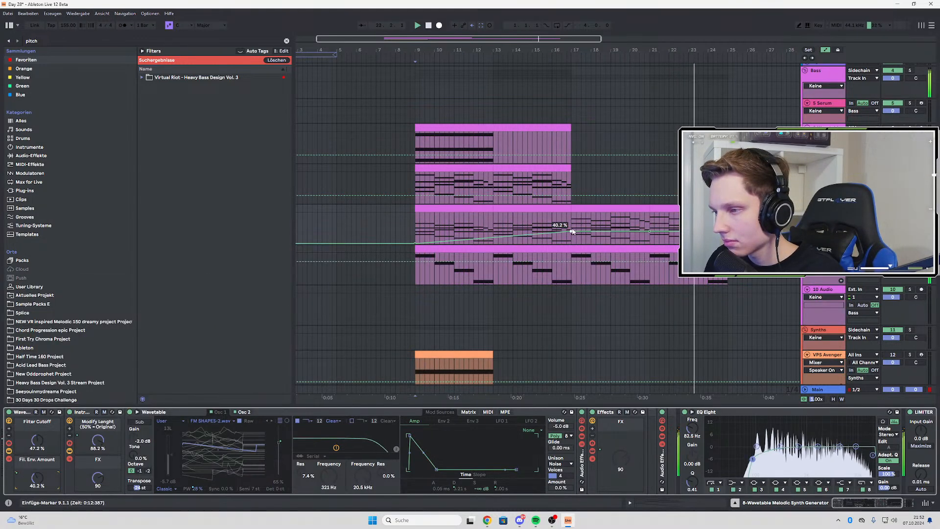
left_click_drag(573, 232, 571, 234)
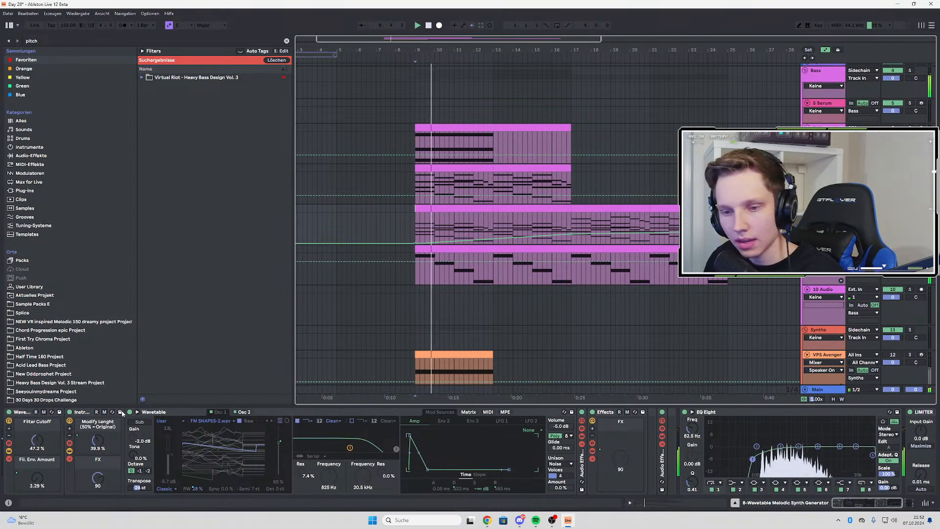
Automate Filter Cutoff on 8 Wavetable with a lower breakpoint at bar 9 and a breakpoint at 42.1% at bar 17
left_click(37, 440)
left_click(572, 229)
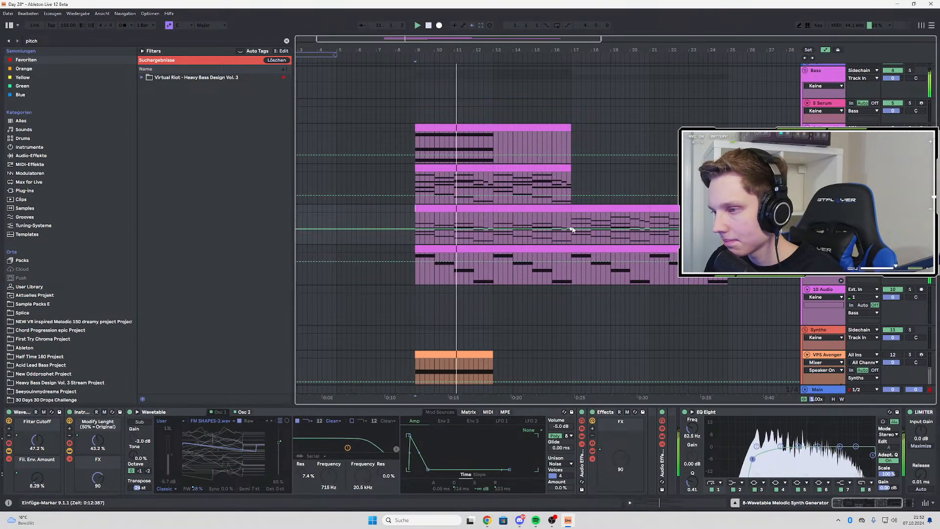
left_click_drag(416, 230, 417, 233)
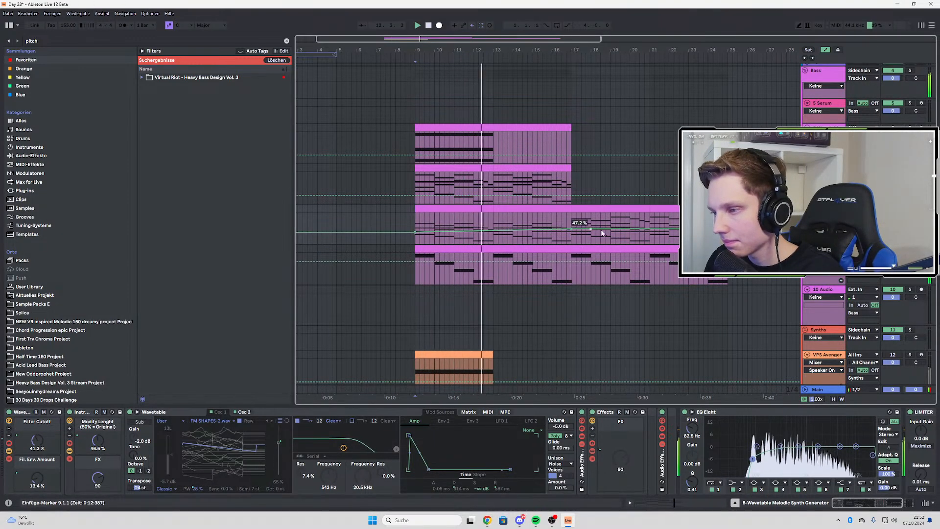
left_click_drag(571, 229, 571, 232)
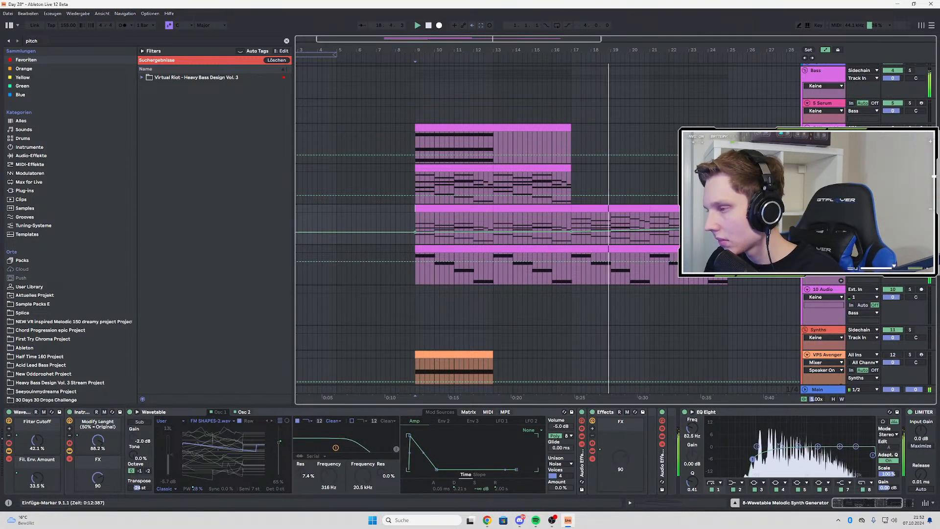
Play the Intro Bass on its own from bar 9, open its VPS Avenger window and move it aside
left_click(596, 274)
left_click(523, 269)
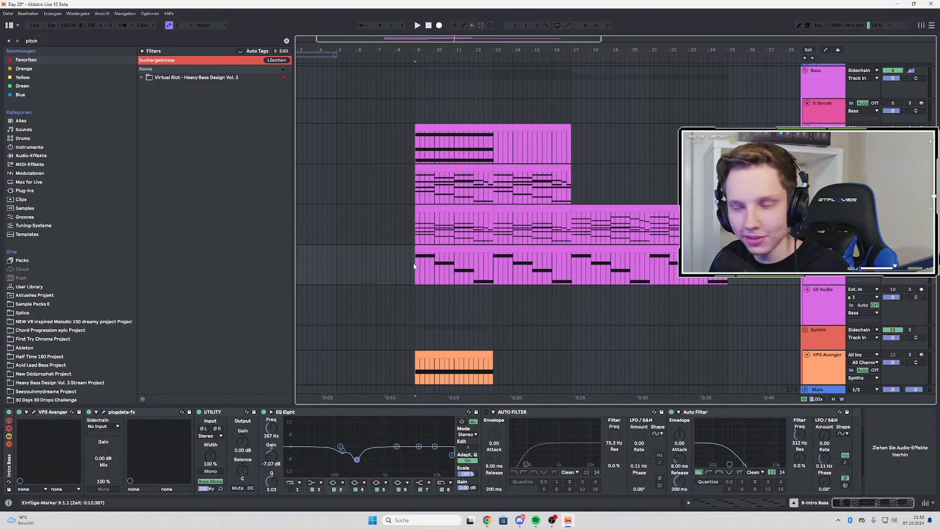
key("space")
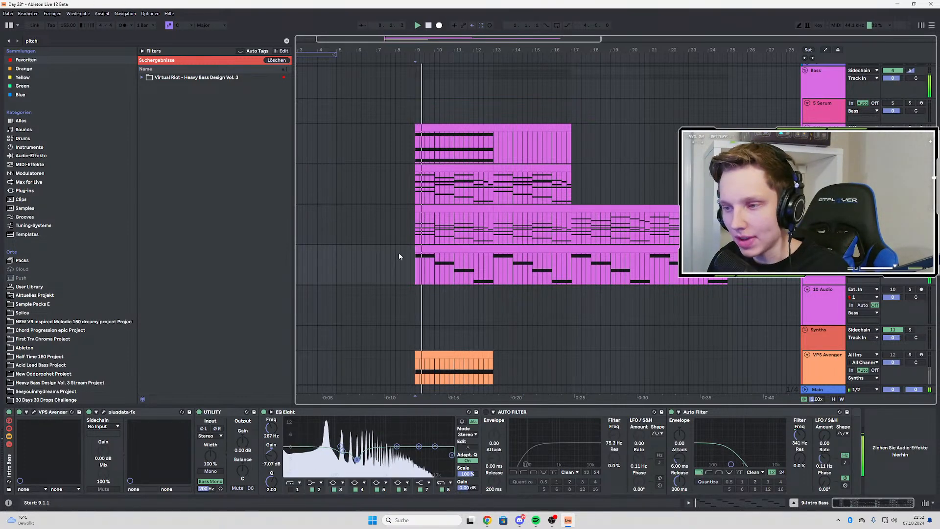
left_click(34, 413)
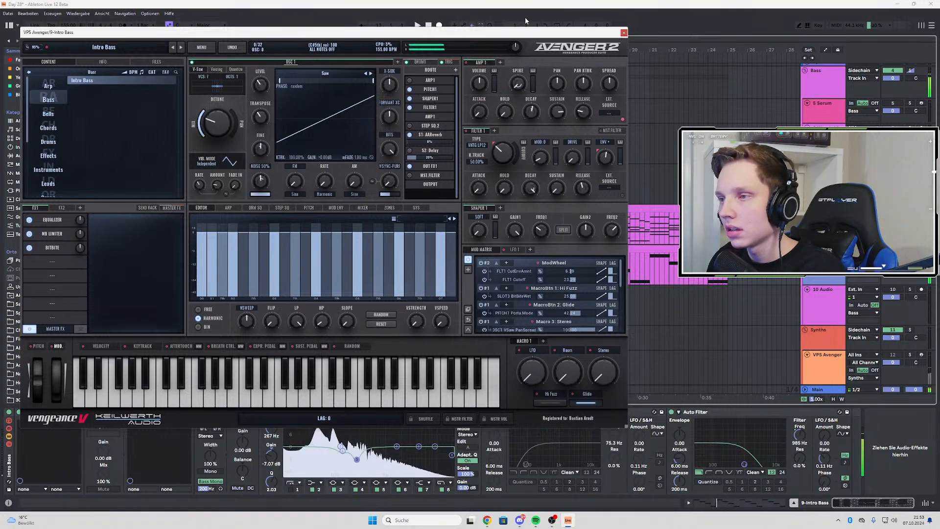
left_click_drag(440, 39, 939, 39)
Step the on/off automation on the Intro Bass track from off to on at bar 17 and listen across the change
key("a")
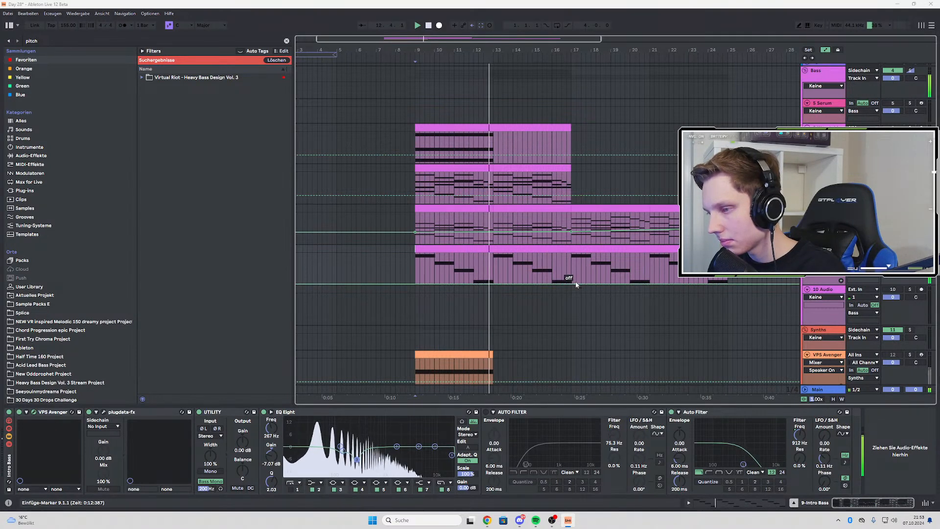
mouse_move(571, 253)
left_mouse_down()
mouse_move(584, 286)
mouse_move(571, 254)
left_mouse_up()
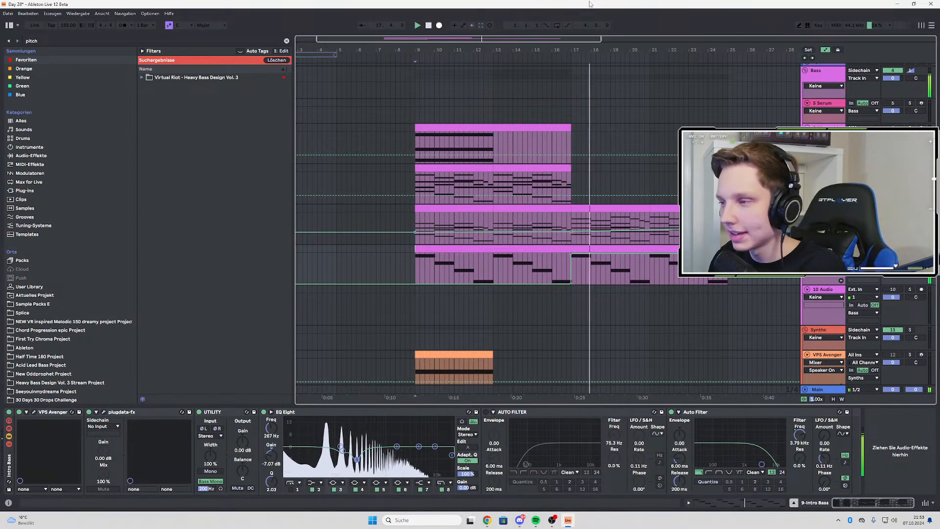
scroll(586, 273, "up", 4)
scroll(547, 280, "down", 4)
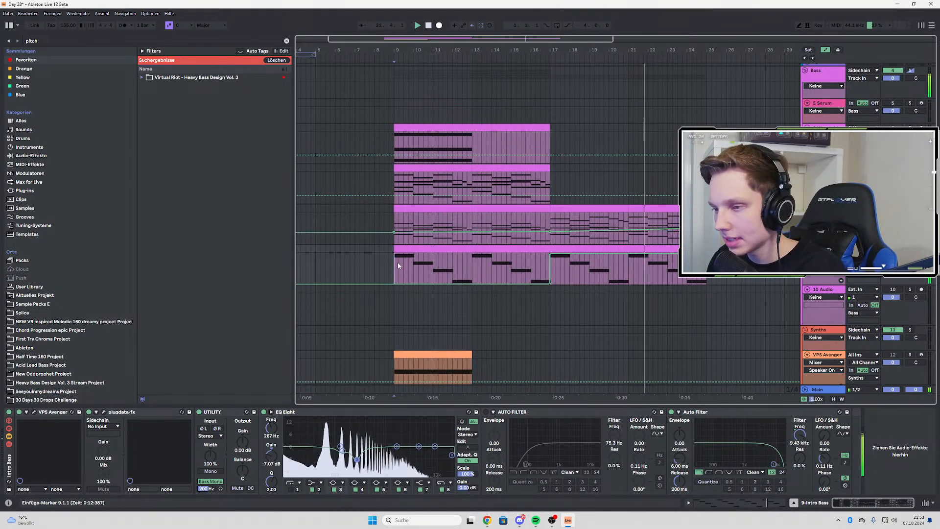
Replay the Intro Bass section, hide the automation lanes and place the playback start at bar 17
key("space")
key("space")
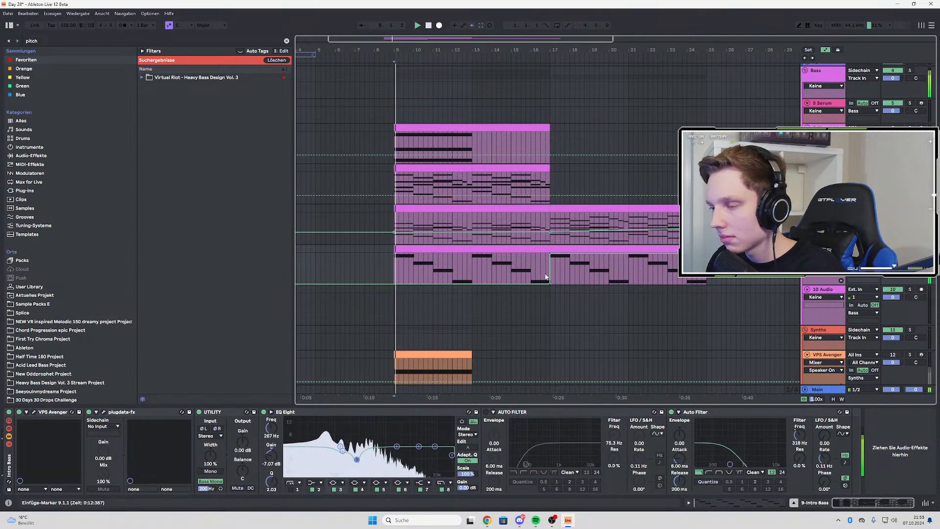
key("a")
left_click(551, 269)
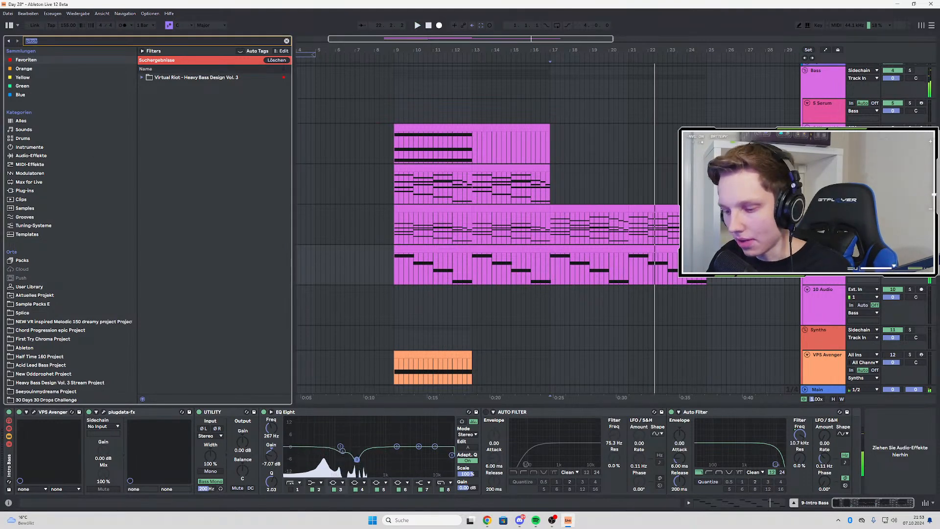
Search the browser for "sooth" and load soothe2_x64 onto the 8-Wavetable Melodic Synth Generator track
key("ctrl+f")
type("sooth")
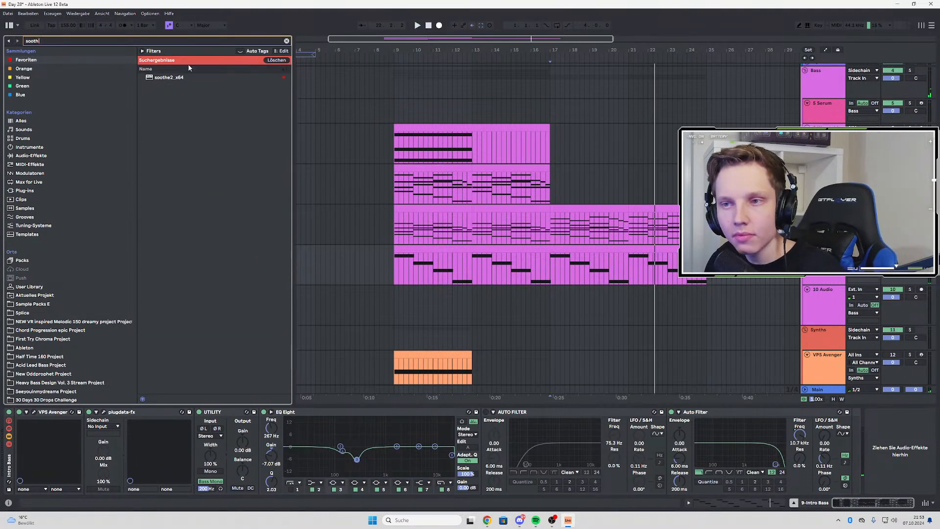
left_click(165, 78)
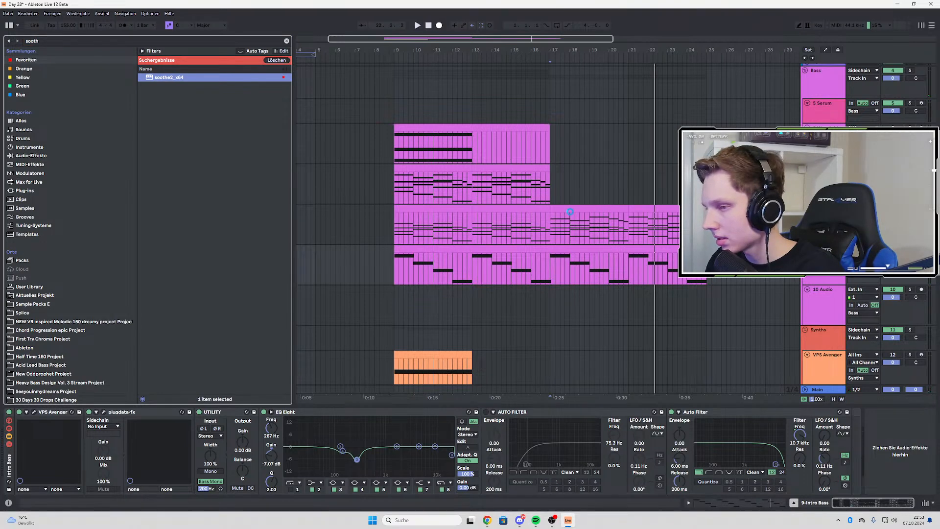
While playing from bar 17, raise soothe2's mid and high bands, with band 2 at about 1.8 kHz and 4.3 dB
key("space")
left_click_drag(329, 143, 290, 102)
left_click_drag(264, 142, 250, 118)
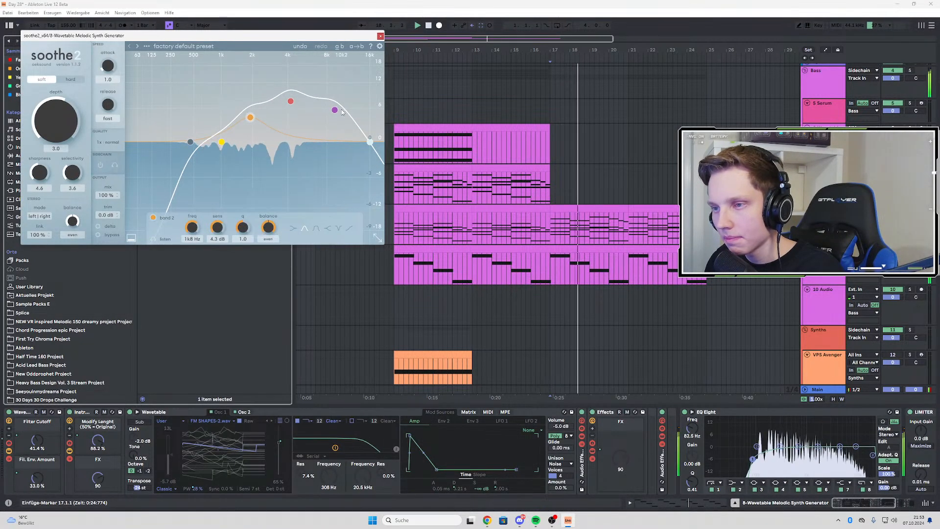
left_click_drag(335, 110, 334, 106)
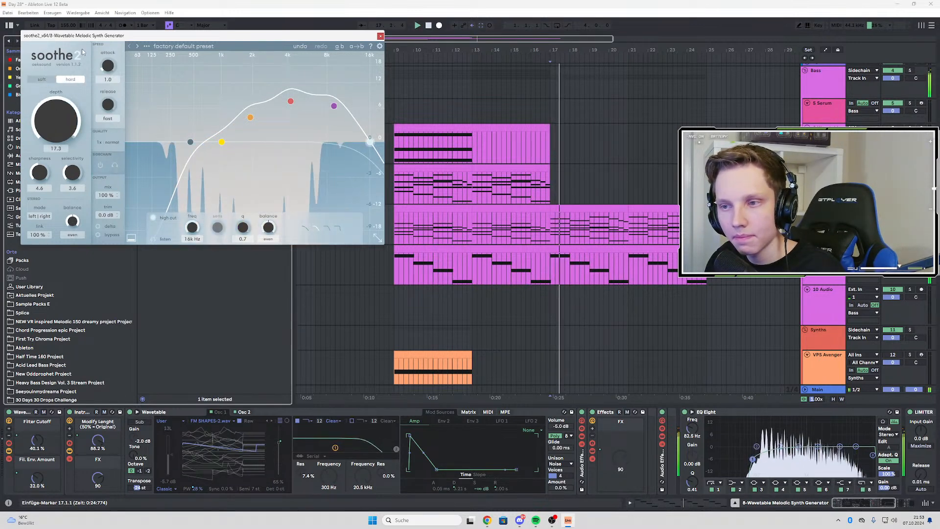
Try soothe2 in hard mode with a depth of 5.9, replay from bar 17 and return to soft mode
left_click_drag(82, 52, 73, 104)
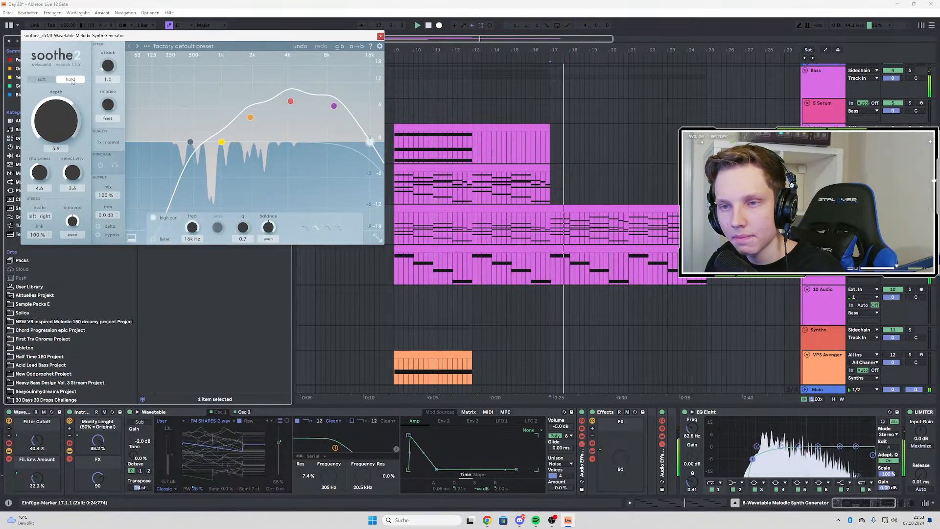
key("space")
key("space")
key("space")
key("space")
left_click(43, 79)
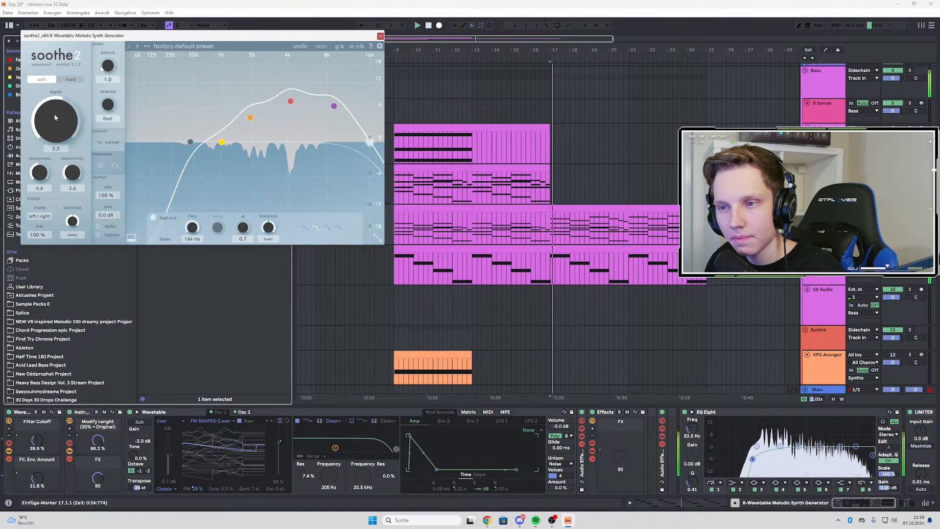
Set soothe2's depth to 8.4 while repeatedly replaying the chords from bar 17
left_click_drag(70, 90, 70, 97)
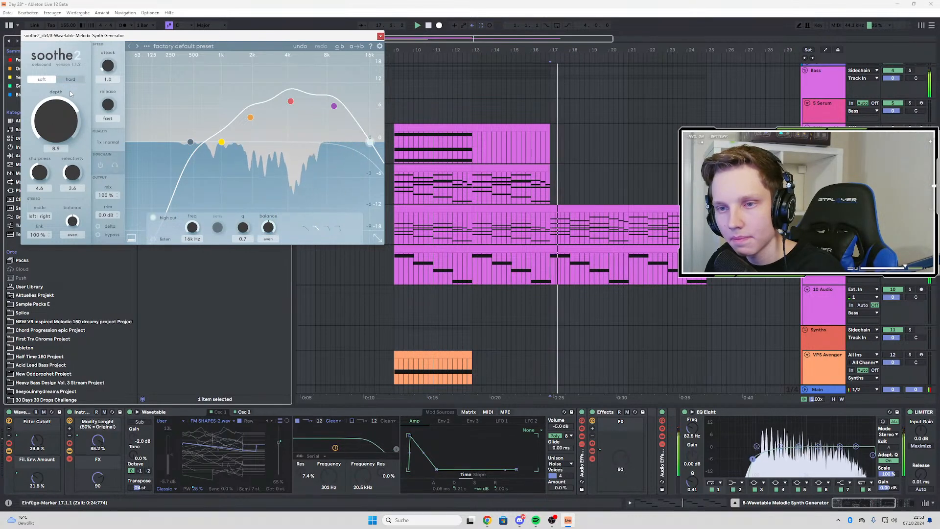
key("space")
key("space")
key("space")
key("space")
Move soothe2's low cut to 79 Hz and band 2 to about 1.3 kHz at 8.4 dB, listen, and close the plugin window
left_click_drag(221, 142, 142, 142)
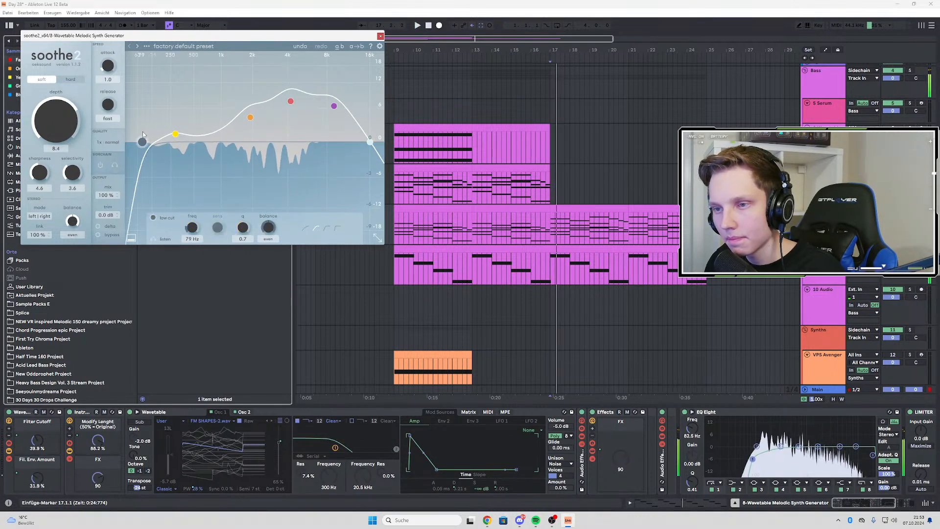
left_click_drag(250, 117, 233, 97)
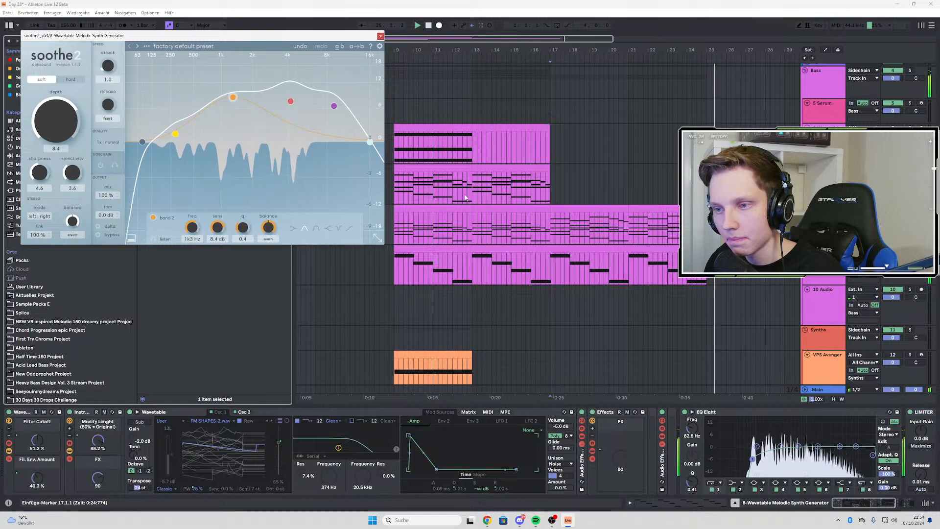
scroll(583, 203, "down", 3)
left_click(380, 35)
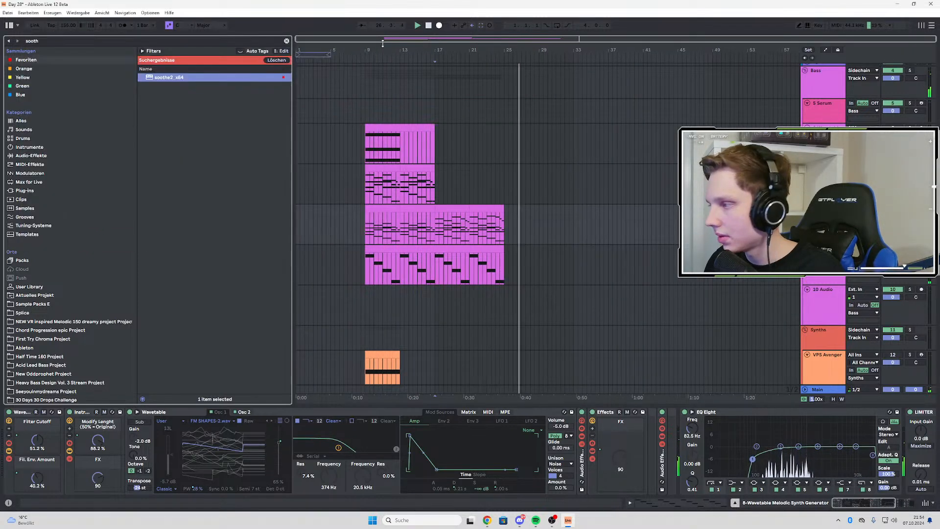
Play the arrangement from bar 9 and listen to the build and the transition into bar 17
key("space")
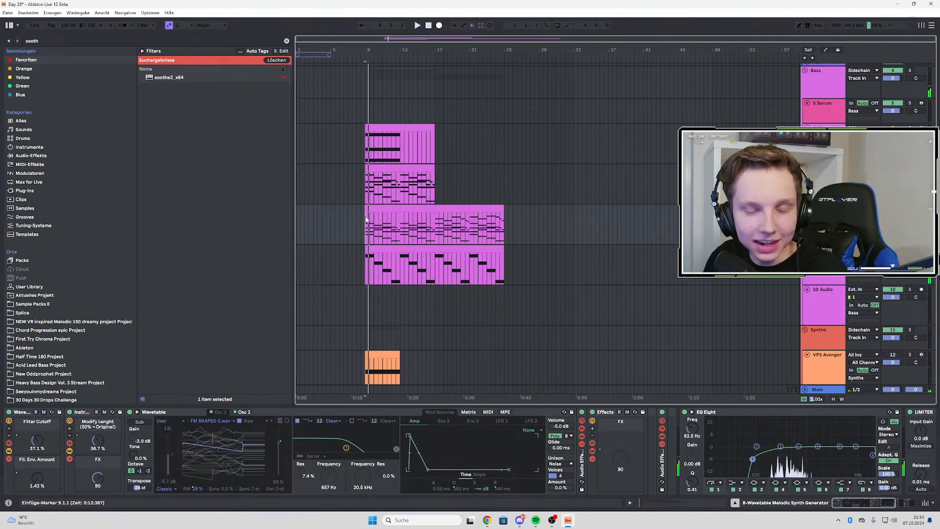
key("space")
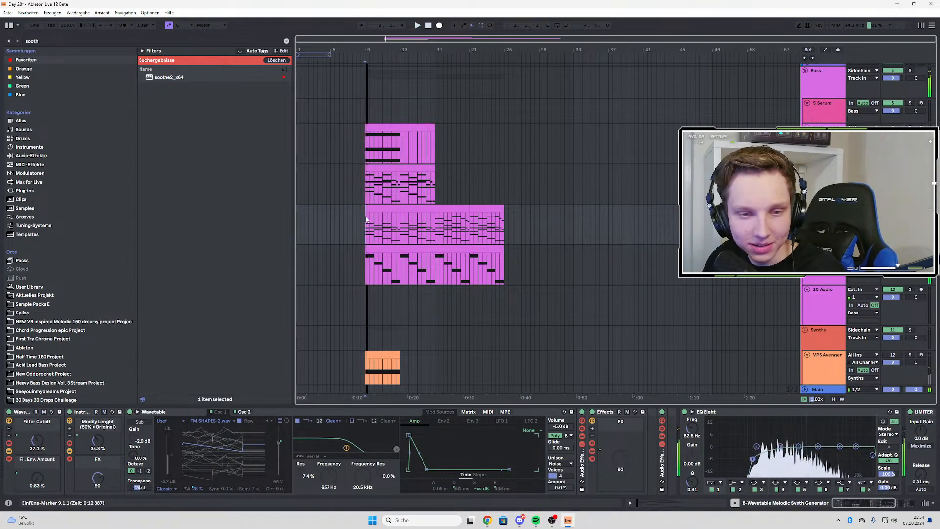
scroll(366, 219, "up", 3)
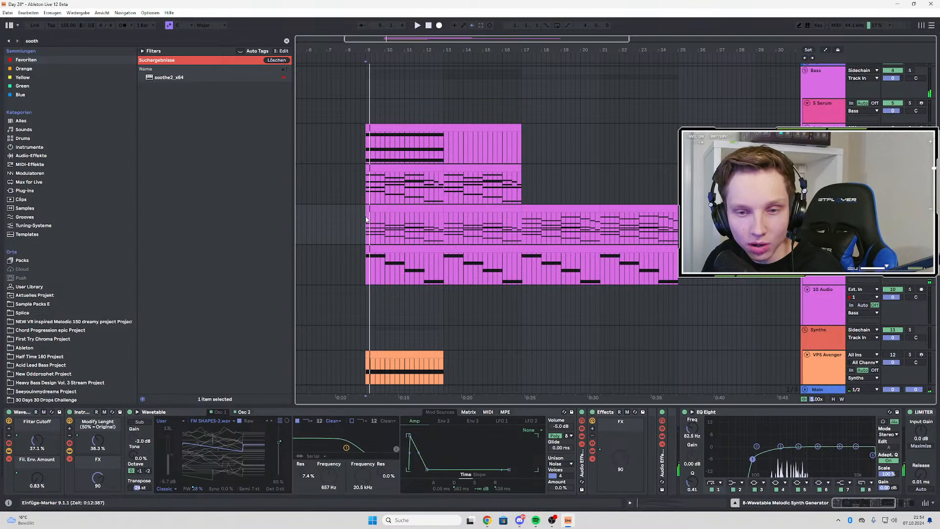
scroll(366, 219, "down", 3)
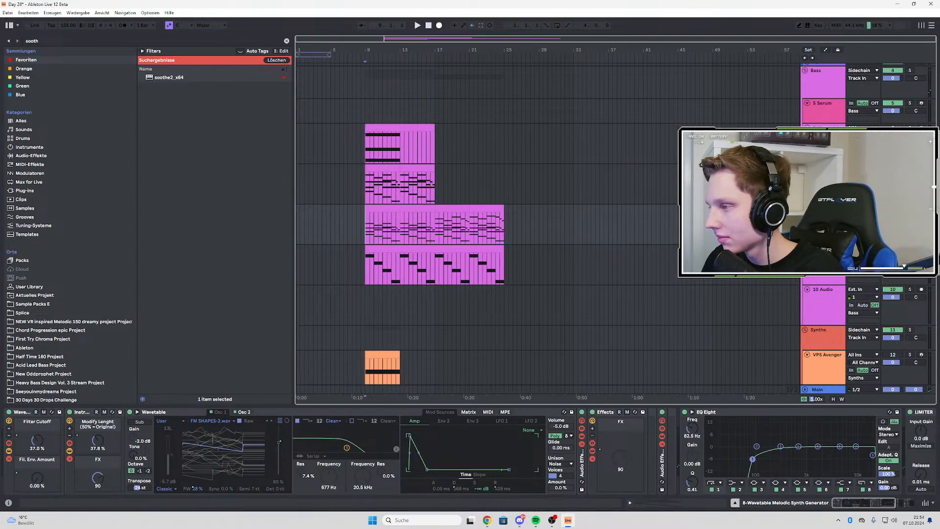
scroll(360, 230, "up", 3)
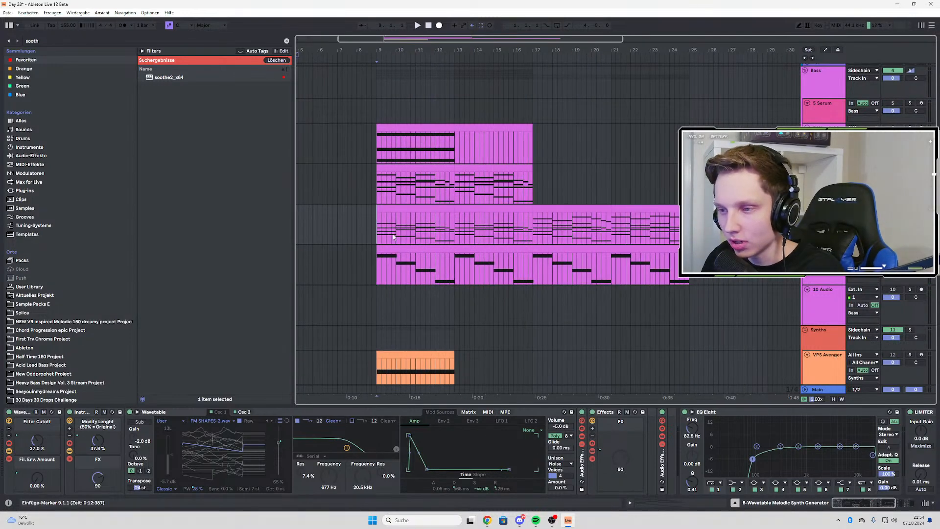
scroll(377, 226, "down", 3)
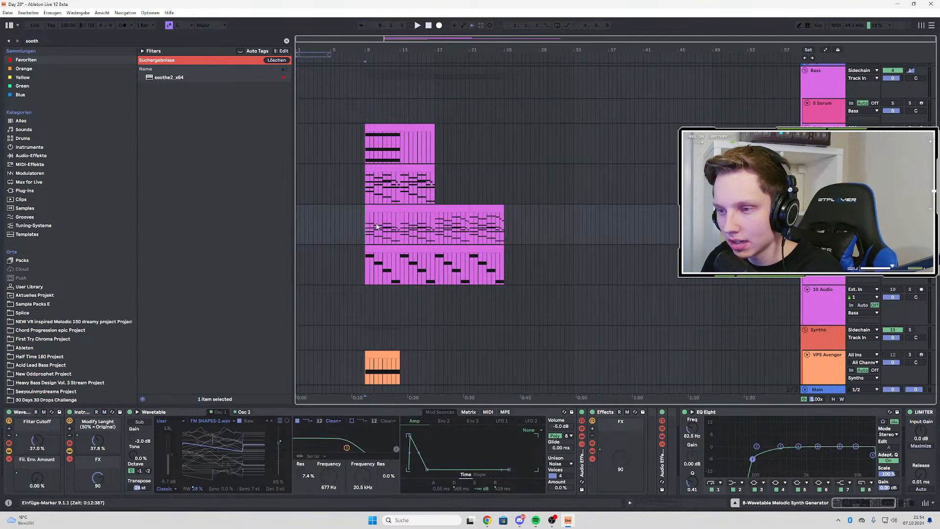
key("space")
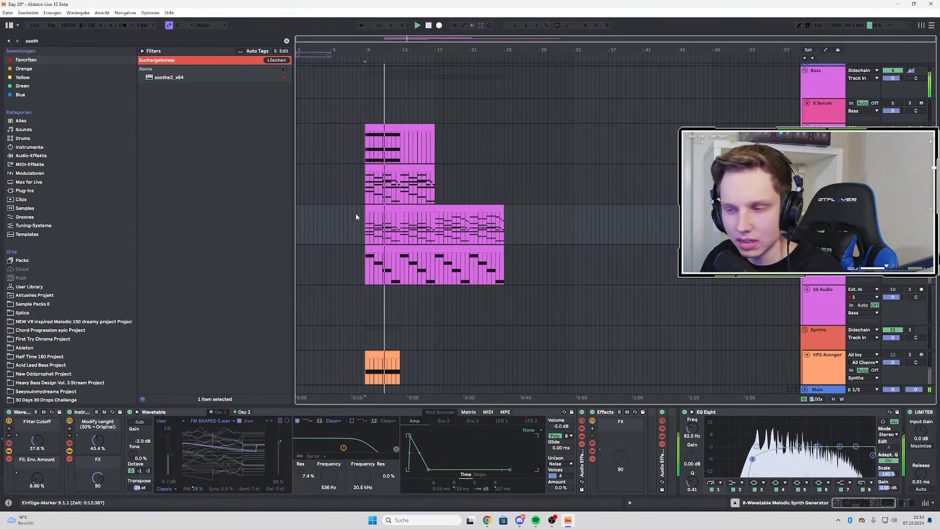
scroll(362, 221, "up", 3)
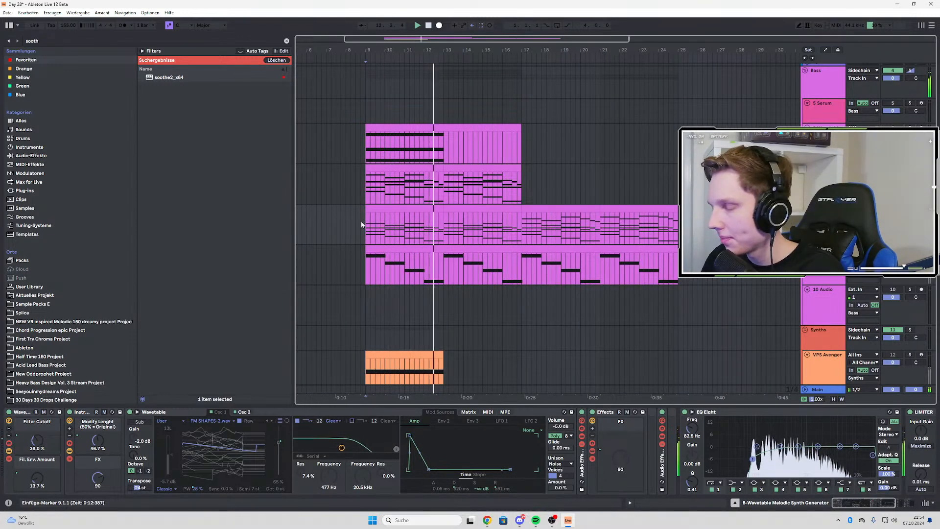
key("space")
key("space")
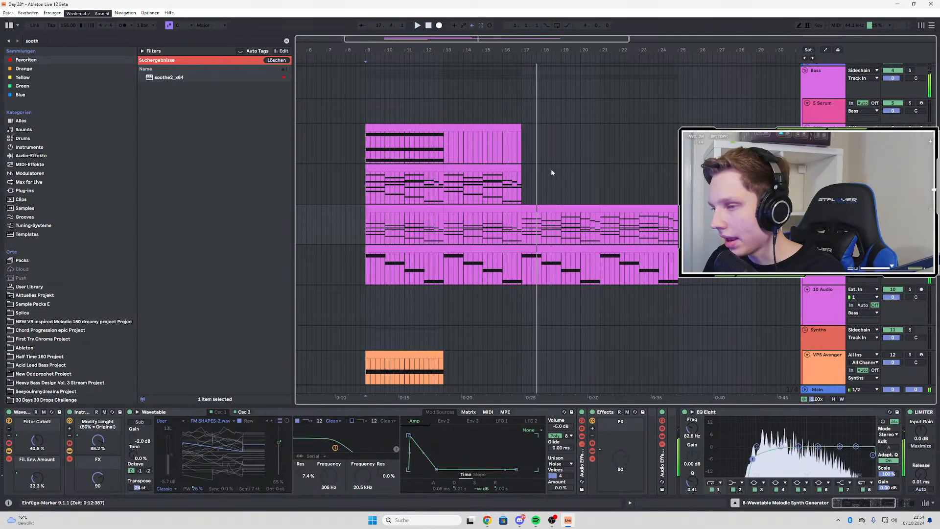
key("space")
key("space")
Insert a new MIDI track below Intro Bass and load the Serum instrument onto it
left_click(823, 249)
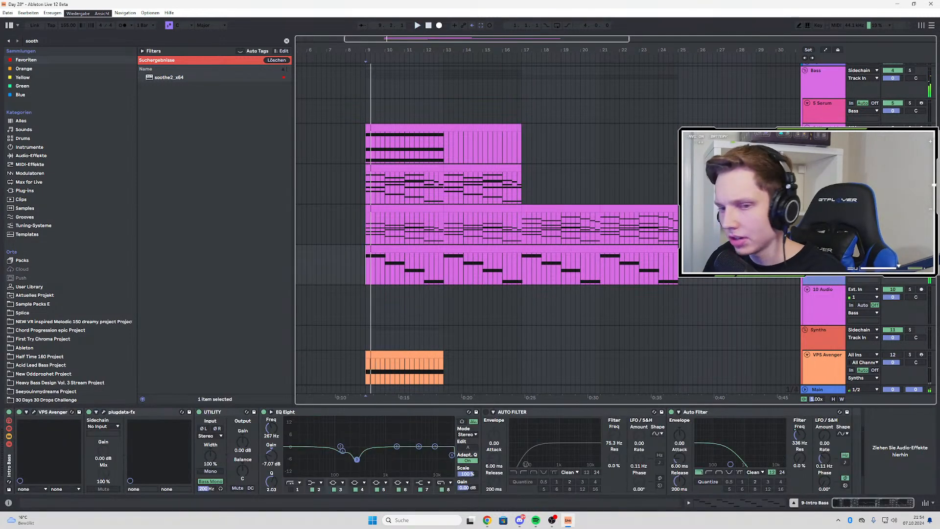
key("ctrl+shift+t")
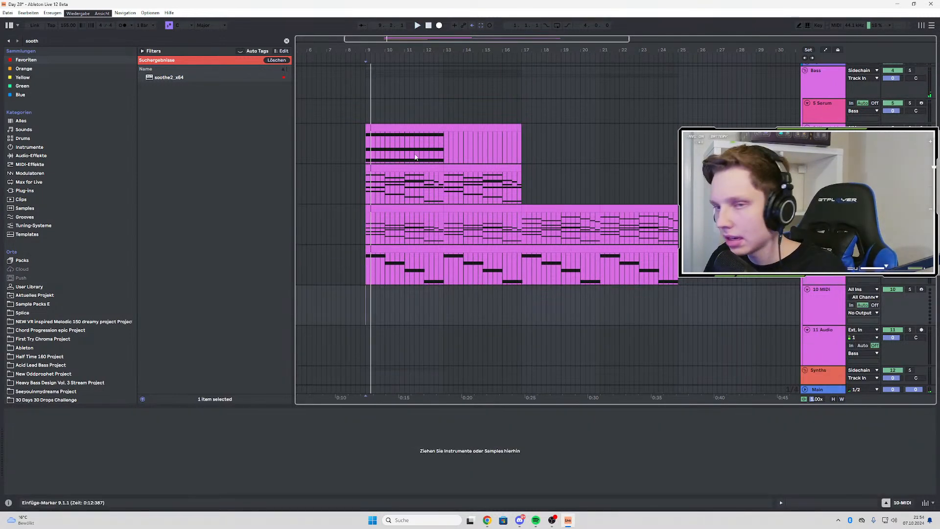
key("ctrl+f")
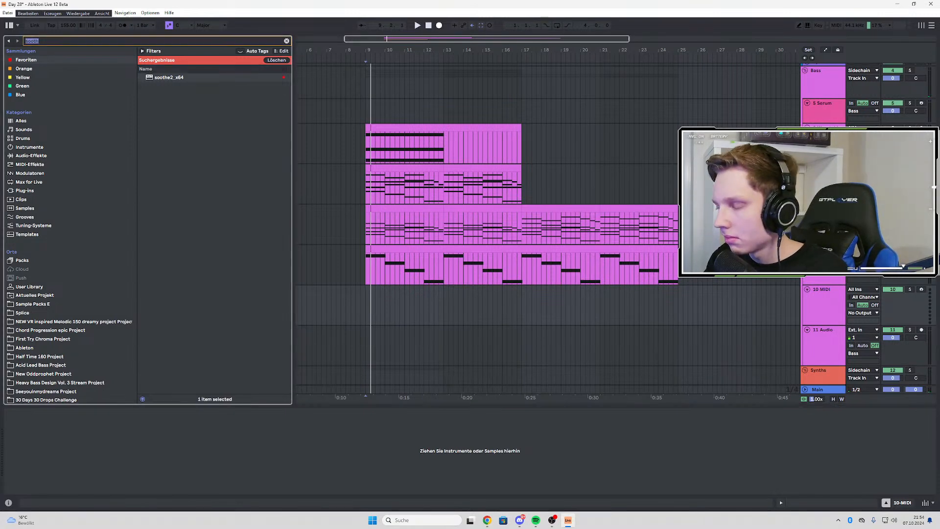
key("BackSpace")
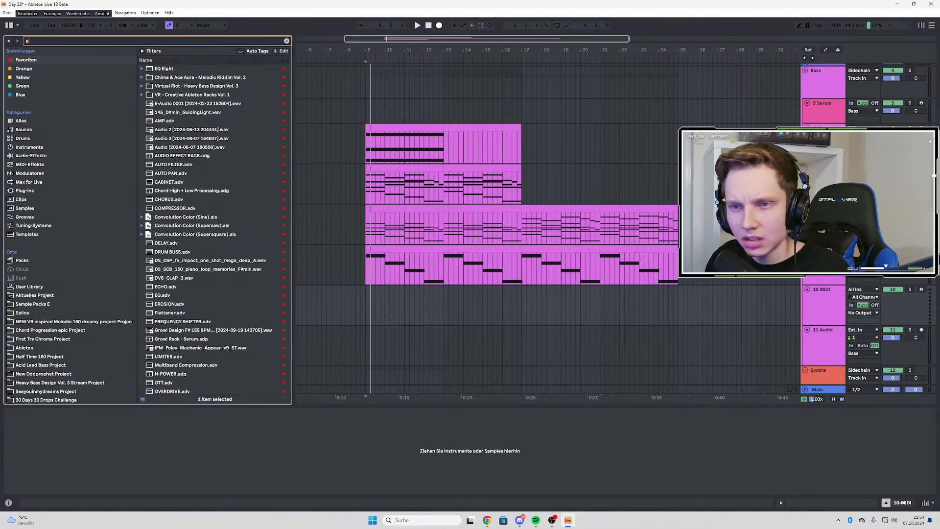
type("serum")
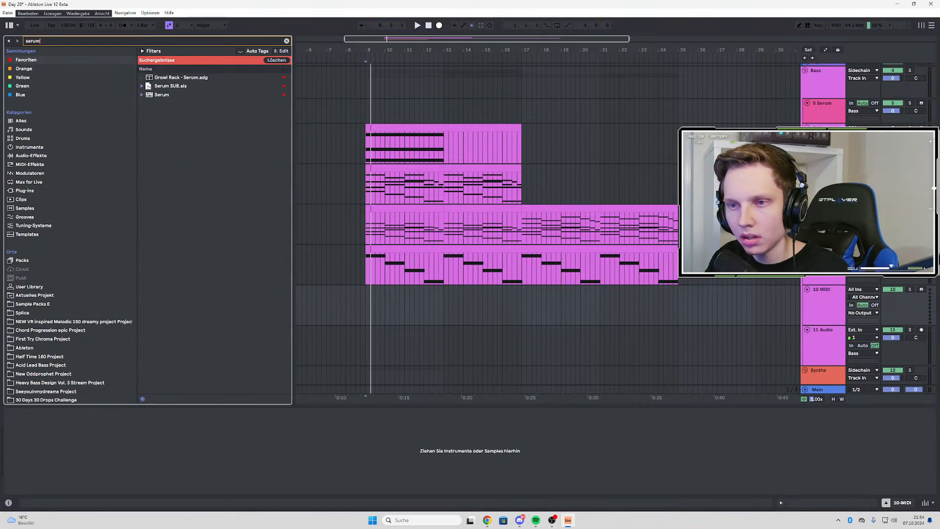
left_click(146, 96)
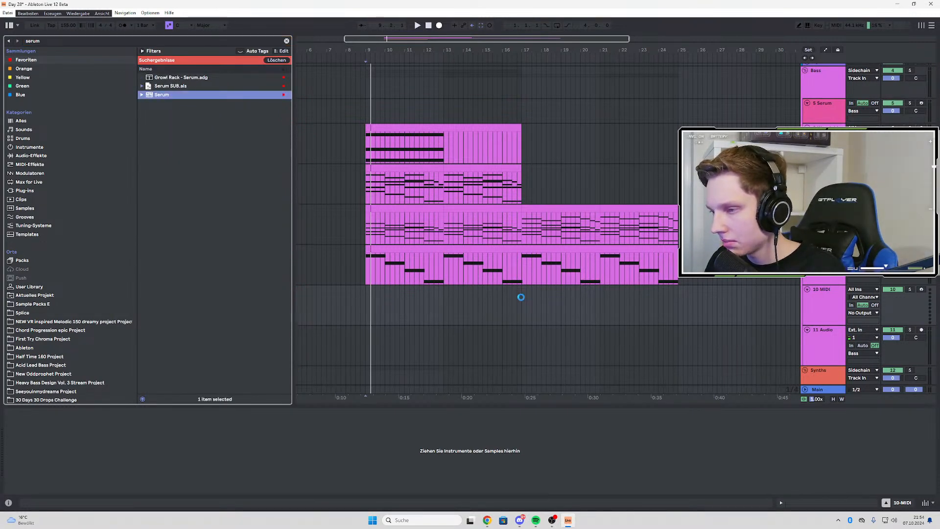
Copy the 8 Wavetable chords from bar 17 to bar 25 onto the Serum track at the same position
left_click(520, 305)
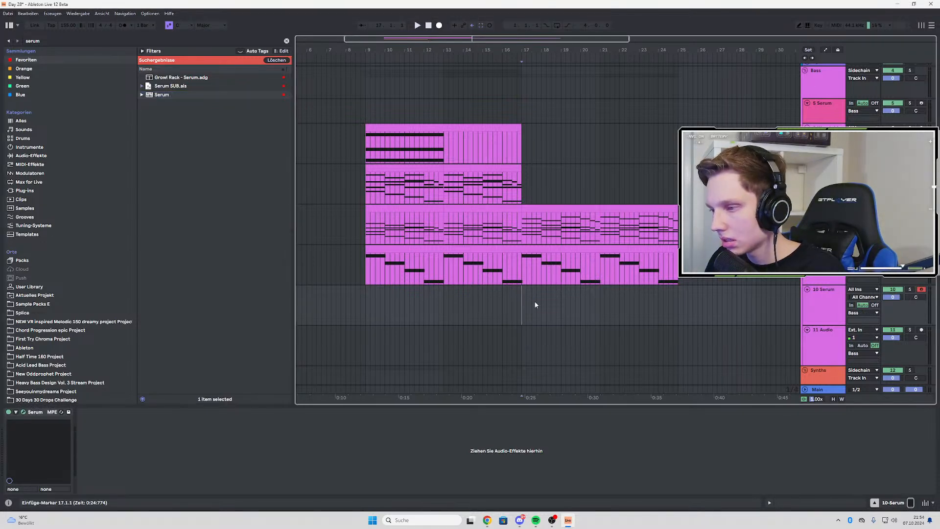
left_click_drag(535, 305, 679, 296)
left_click(575, 205)
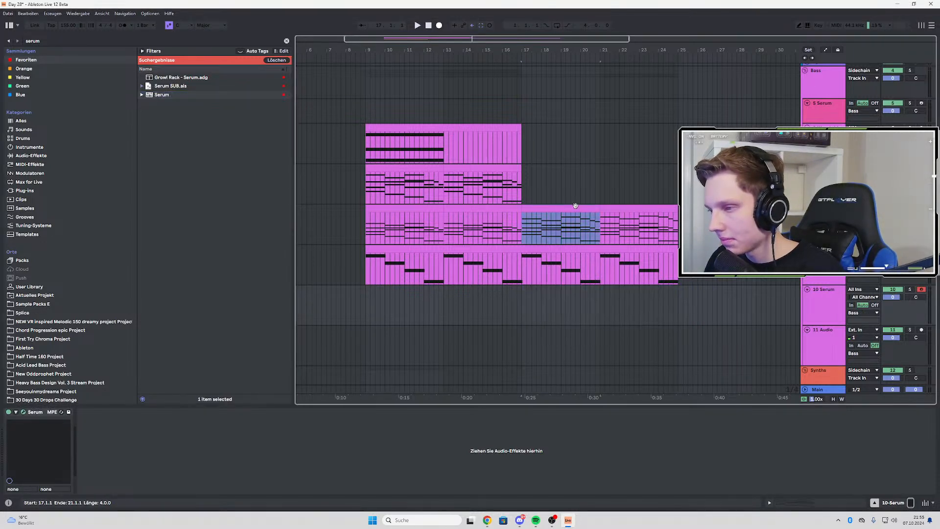
left_click_drag(576, 206, 583, 306)
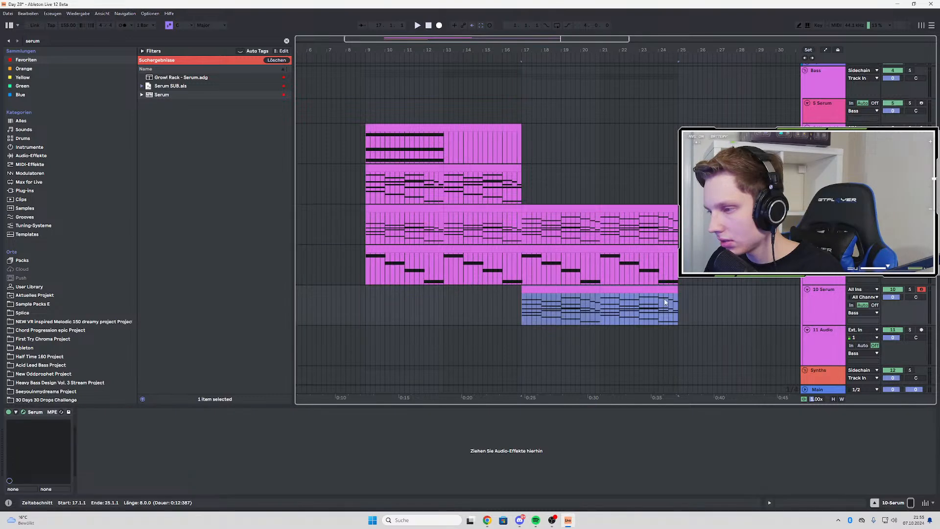
Solo the 10 Serum track and play its copied chords repeatedly from bar 17
left_click(909, 290)
key("space")
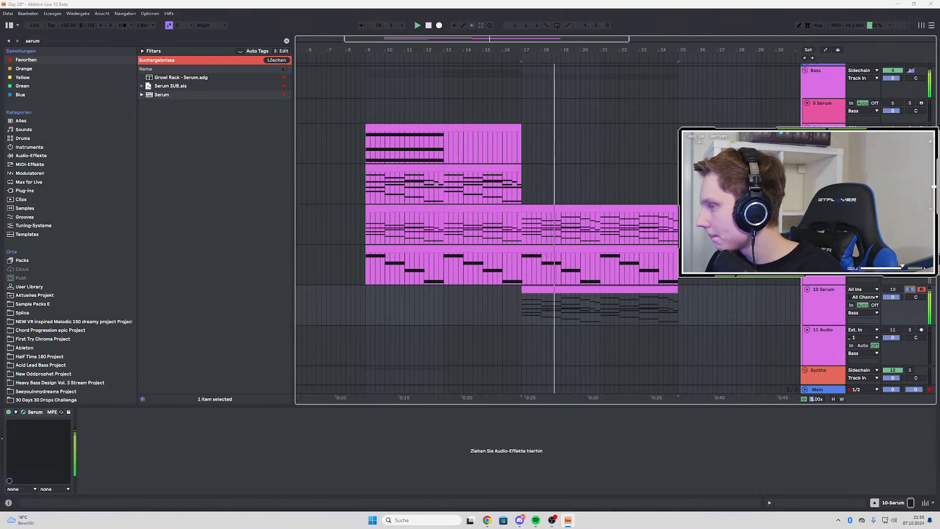
key("space")
key("space")
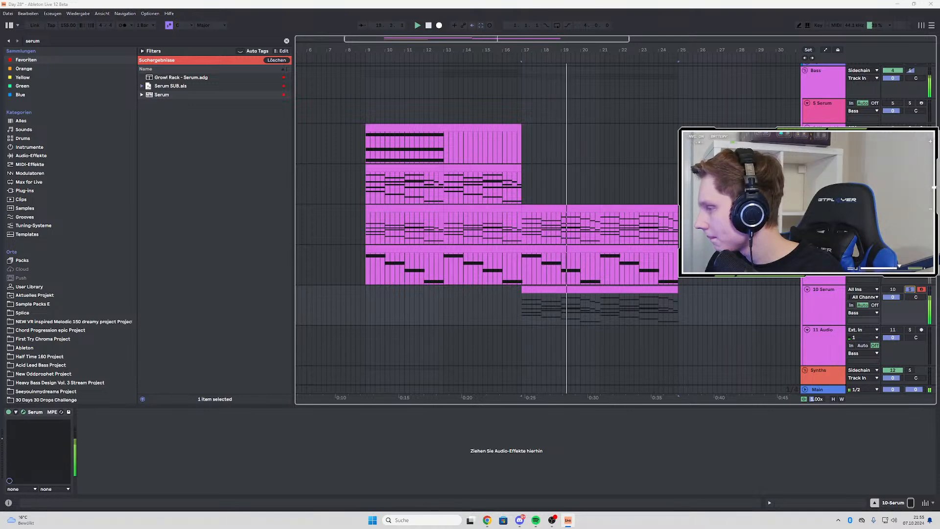
key("space")
key("space")
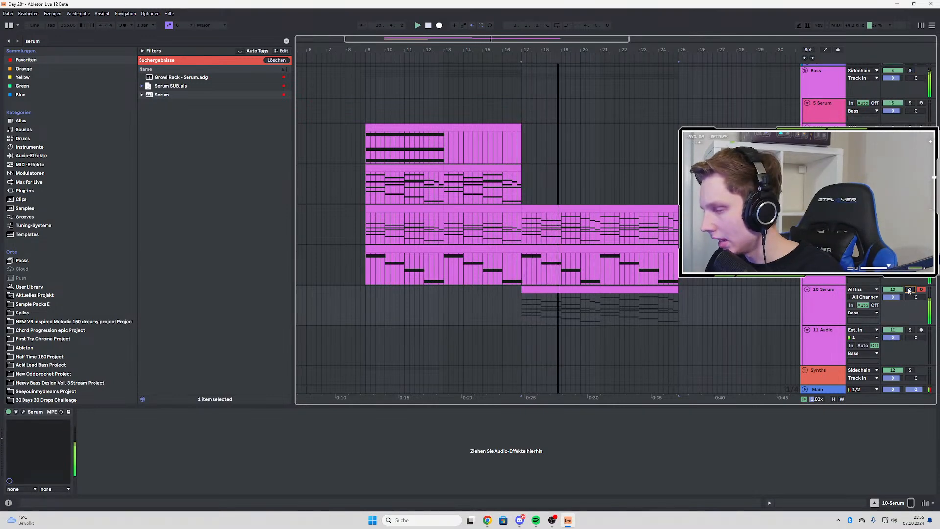
Search the browser for "eq" and load EQ Eight after Serum on the 10 Serum track
key("ctrl+f")
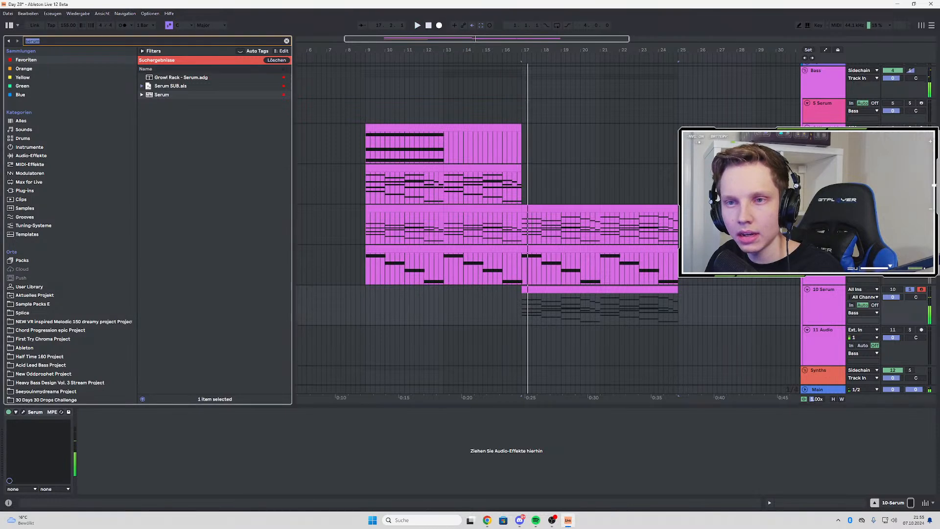
left_click(157, 78)
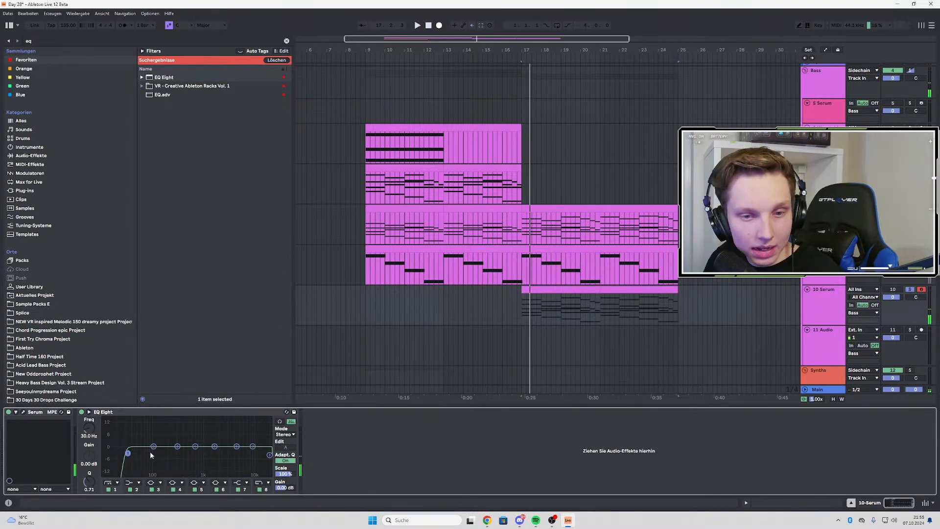
Set the low cut of EQ Eight on 10 Serum to 190 Hz with a Q of 0.56 while auditioning the soloed chords
key("space")
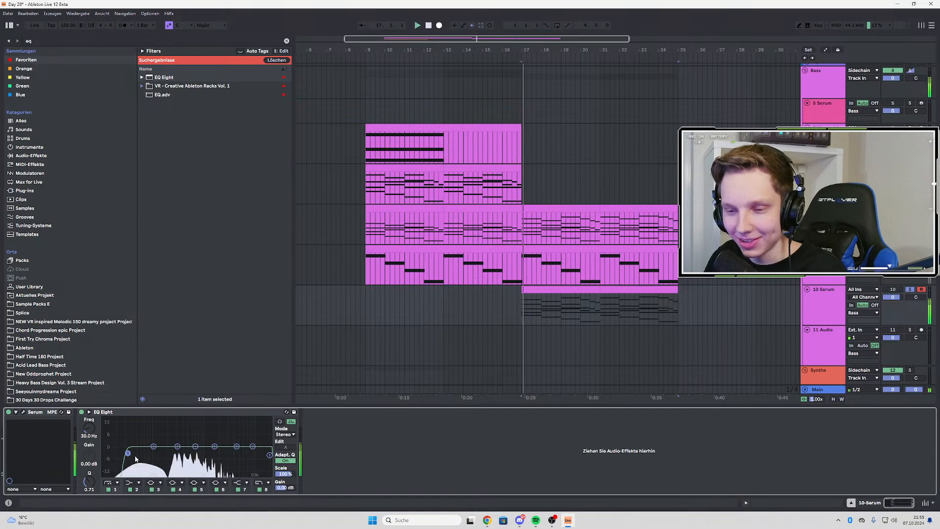
key("space")
left_click_drag(127, 454, 166, 454)
key("space")
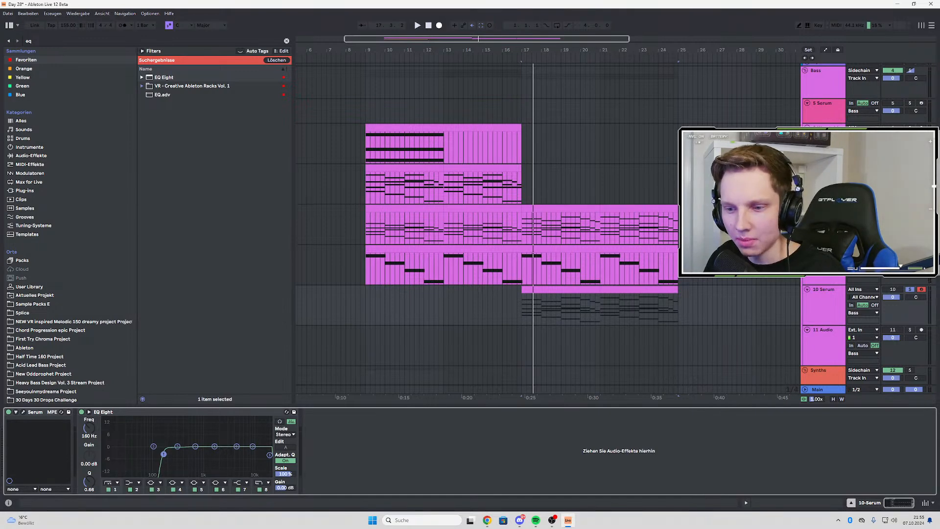
key("space")
mouse_move(166, 458)
left_mouse_down()
mouse_move(176, 453)
mouse_move(168, 456)
left_mouse_up()
key("space")
key("space")
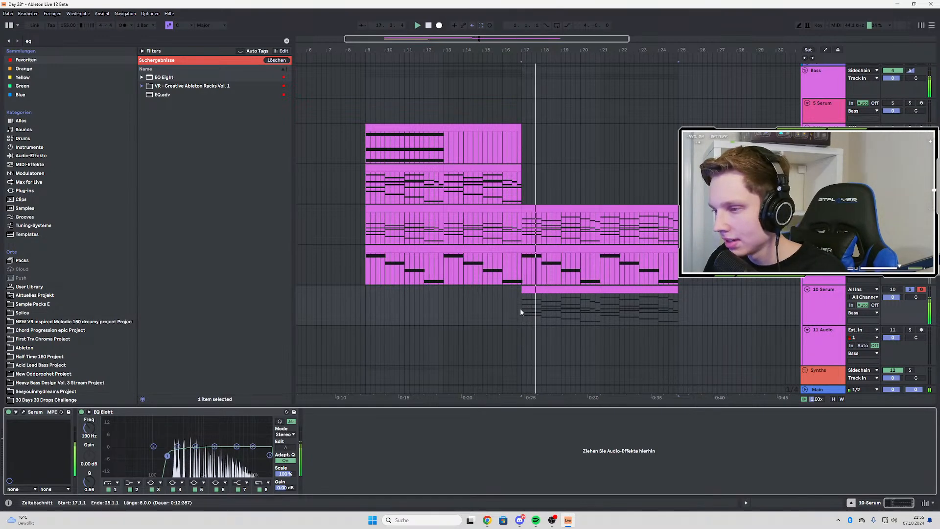
Play the 10 Serum chords repeatedly from bar 17, comparing them soloed and in the full mix
left_click(521, 310)
key("space")
key("space")
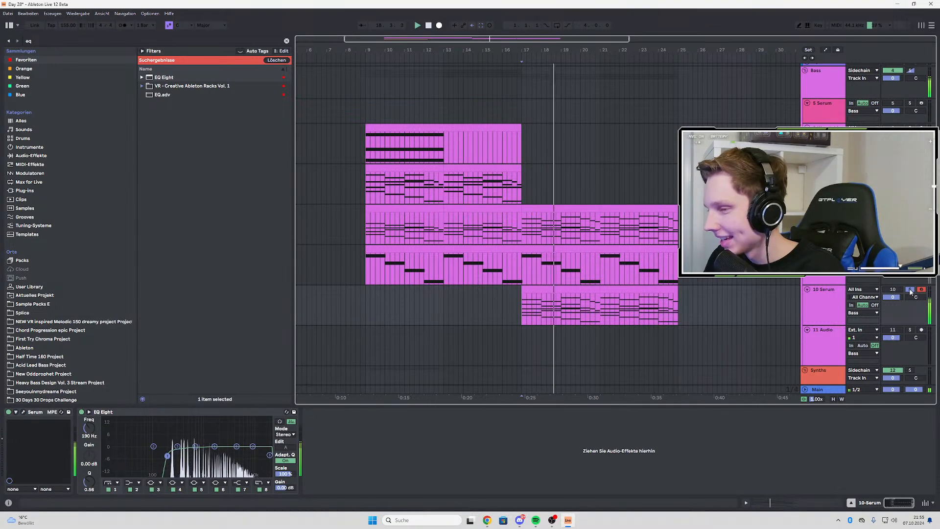
key("space")
key("space")
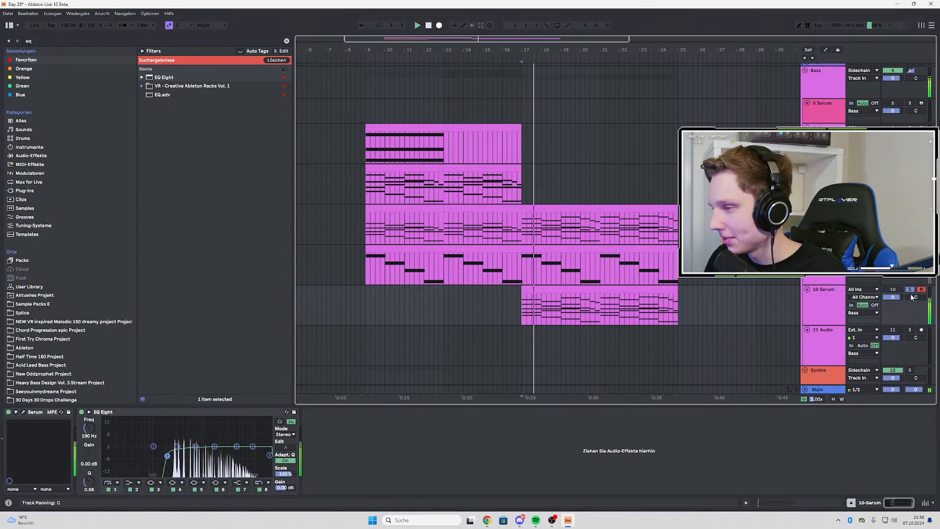
key("space")
key("space")
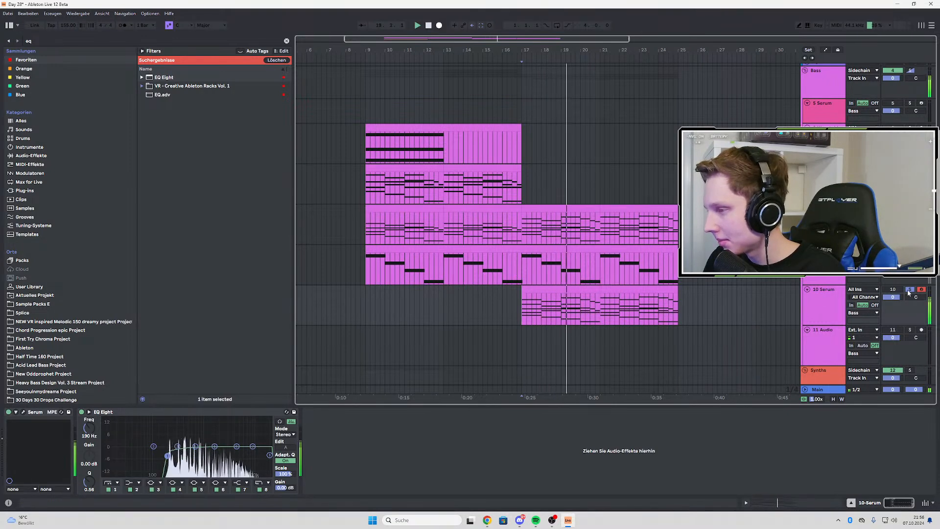
left_click(908, 291)
key("space")
key("space")
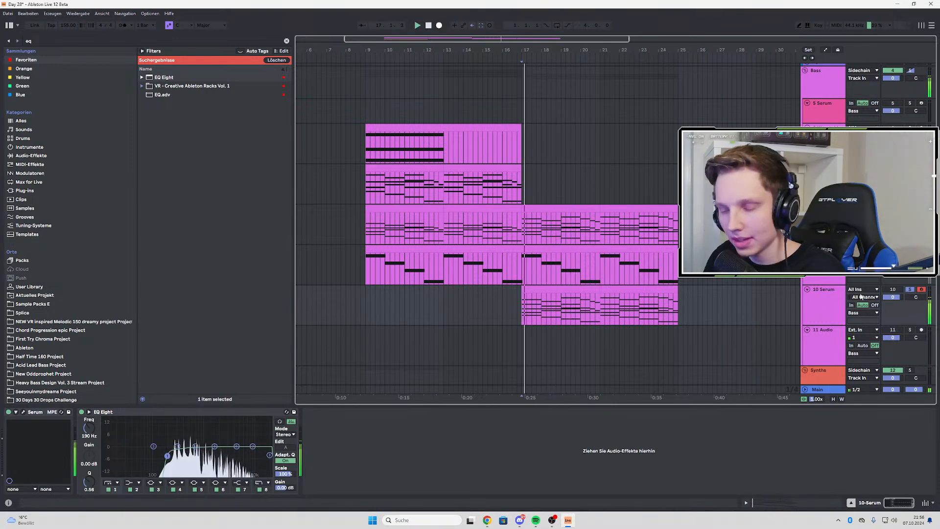
left_click(908, 291)
key("space")
key("space")
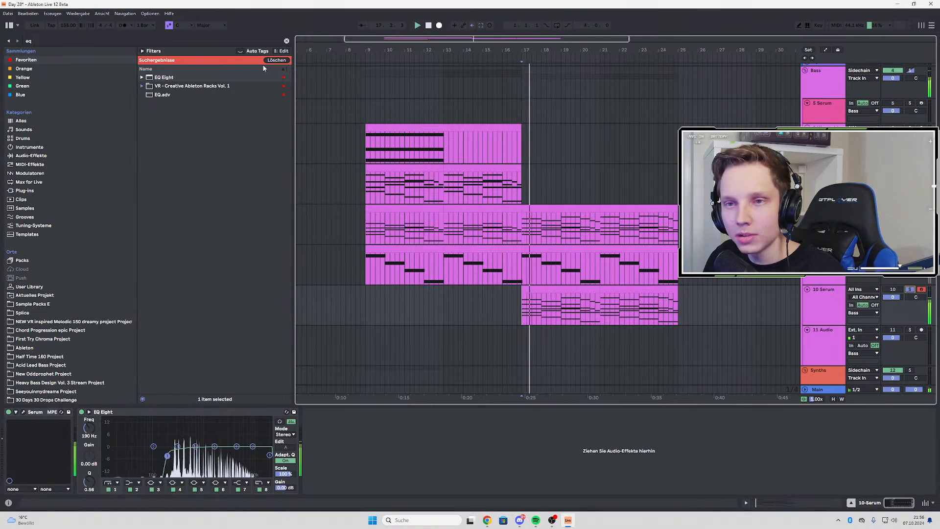
key("space")
Search the User Library for "comp" and load N-SPEC COMP LITE after EQ Eight on the 10 Serum track
key("ctrl+f")
left_click(527, 320)
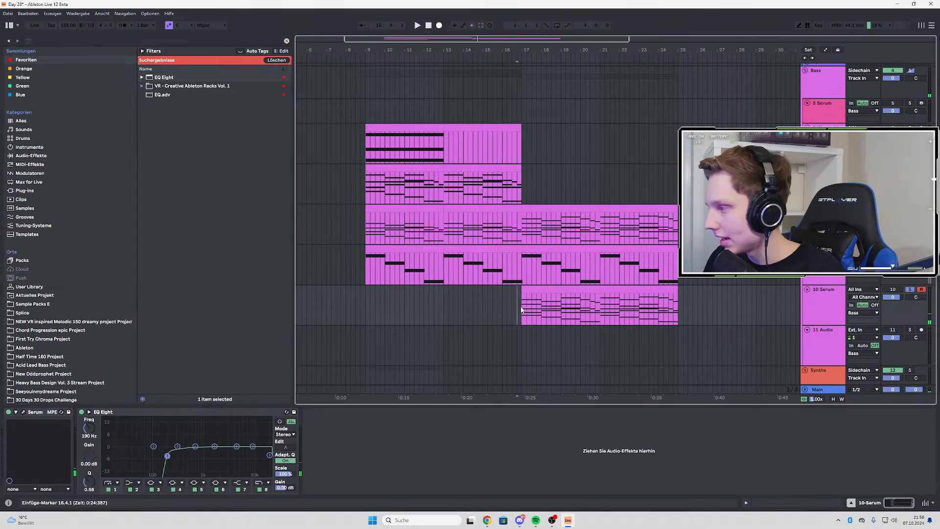
left_click(910, 290)
key("space")
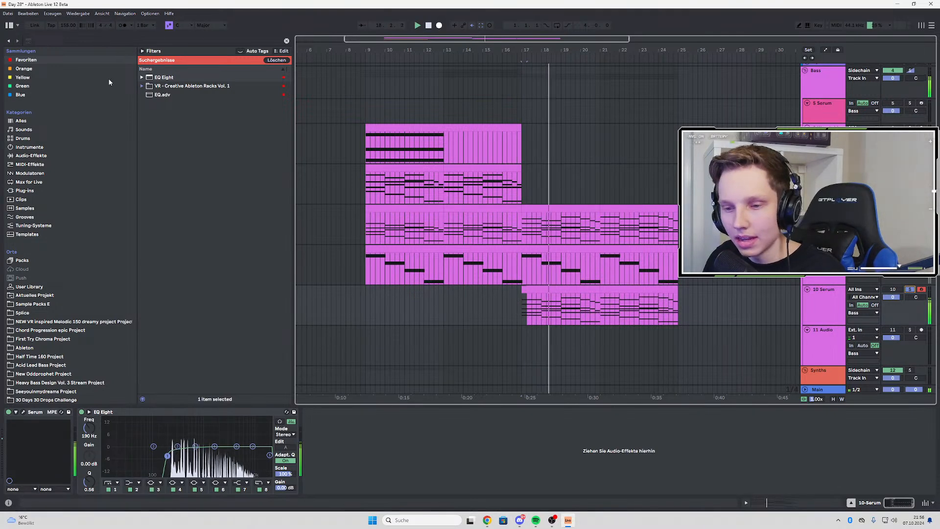
left_click(40, 39)
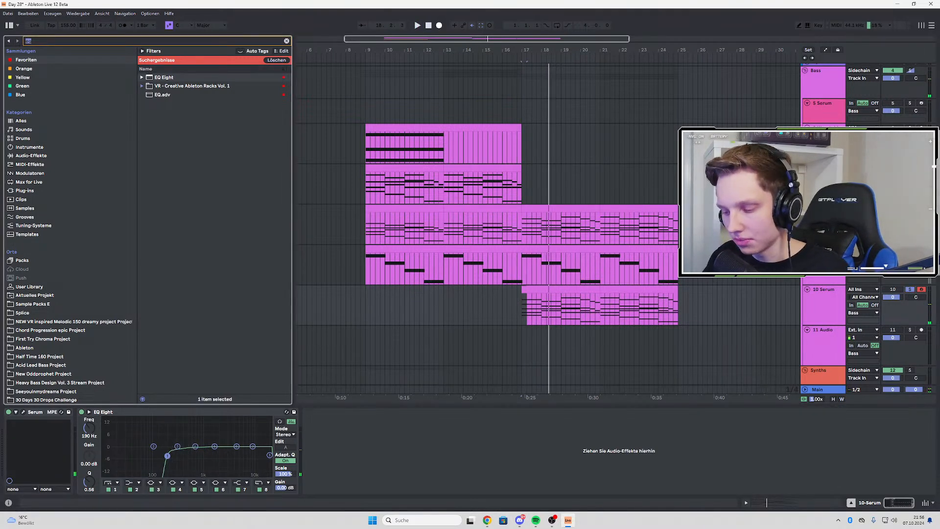
type("comp")
left_click(21, 287)
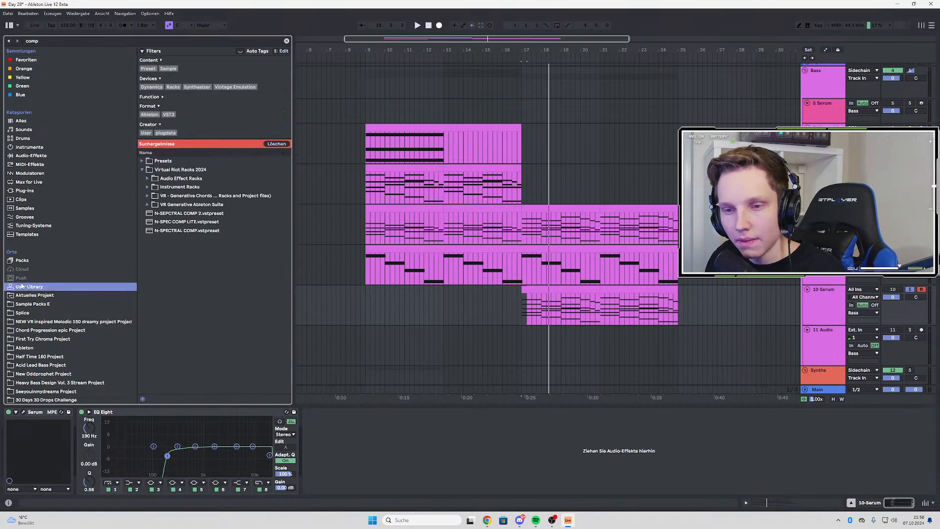
double_click(194, 223)
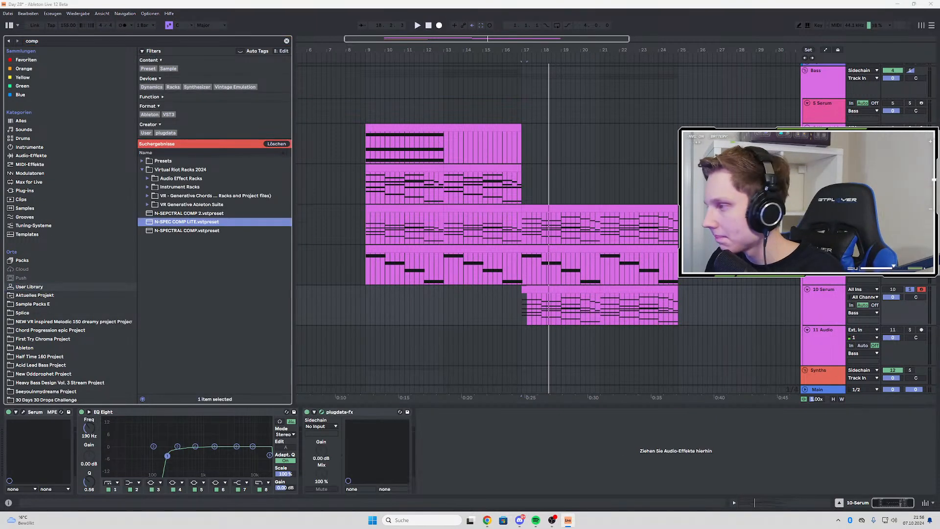
Raise the lower orange slider of N-SPEC COMP LITE while replaying the soloed chords from bar 17, and close the plug-in window
key("space")
left_click(503, 289)
key("space")
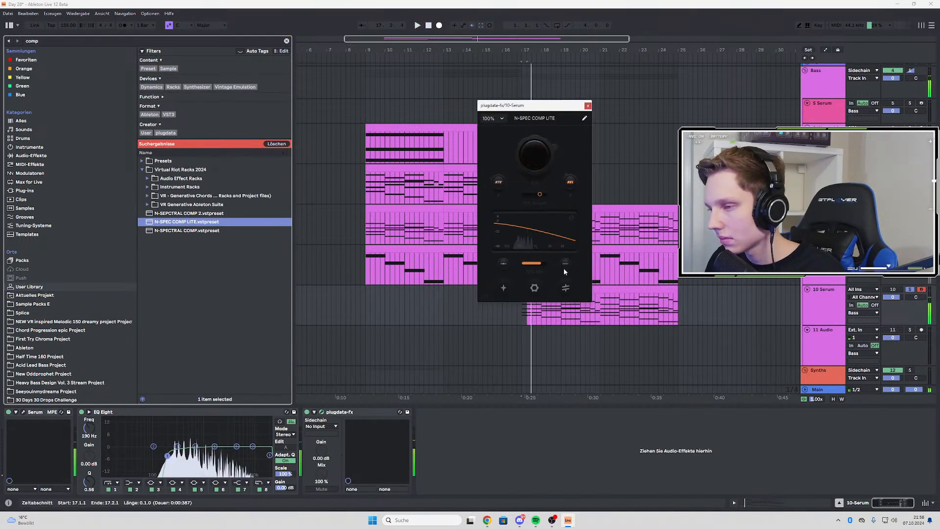
key("space")
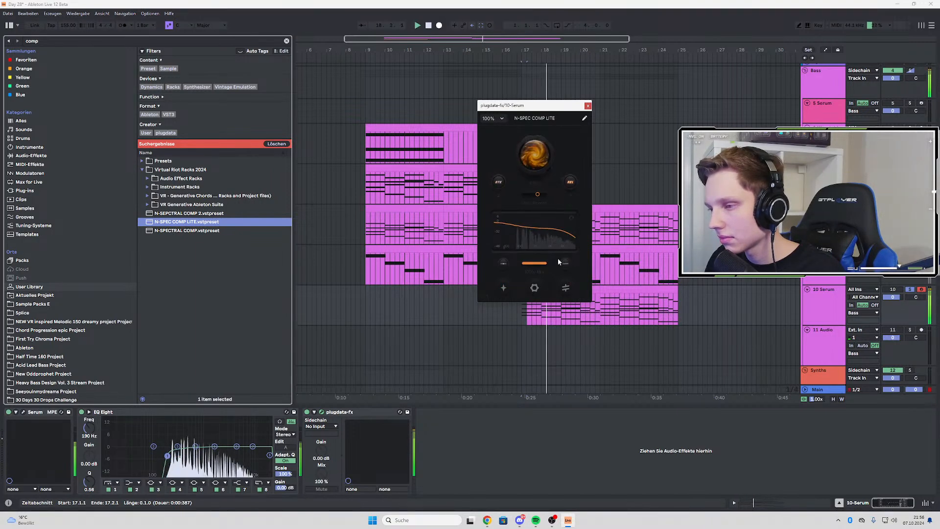
key("space")
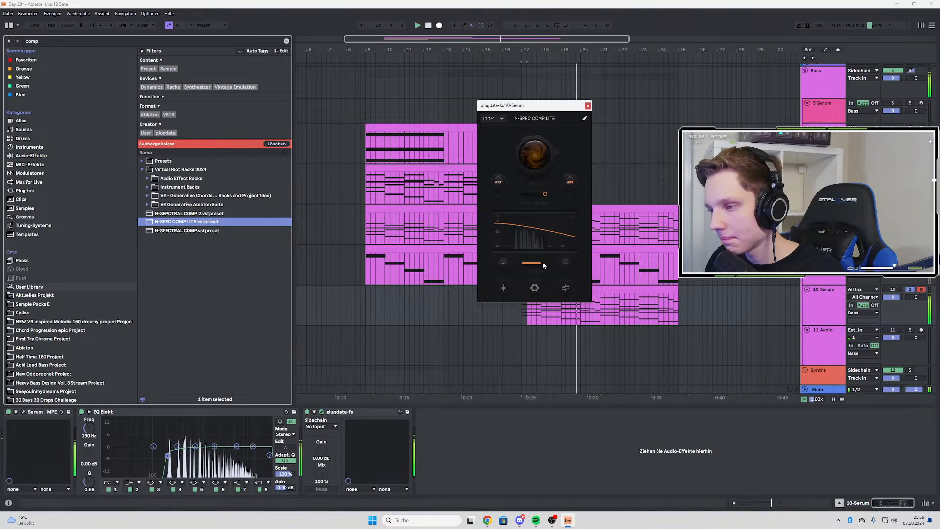
left_click_drag(543, 263, 581, 257)
key("space")
key("space")
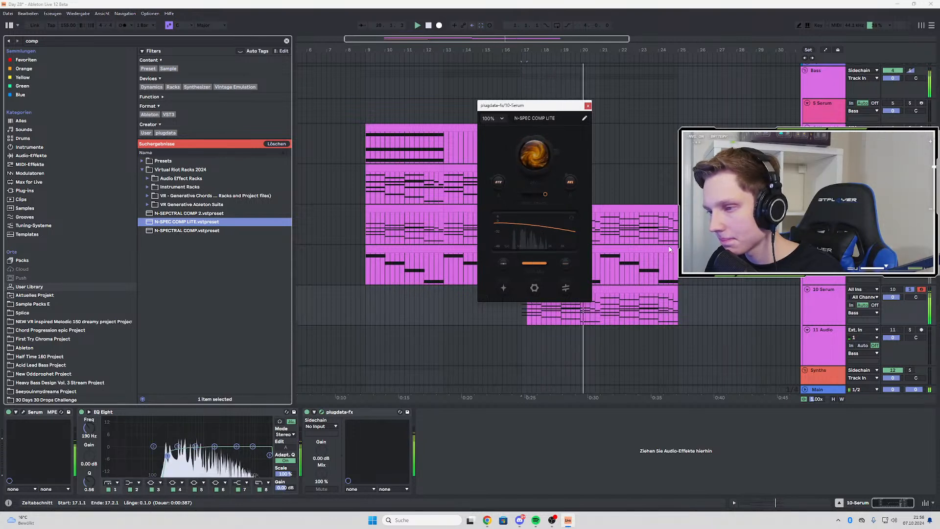
key("space")
key("space")
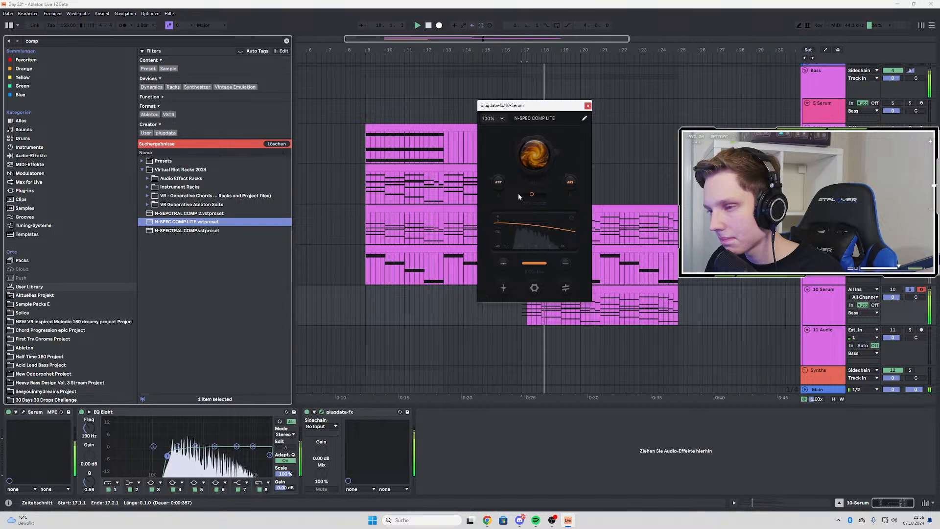
left_click(587, 107)
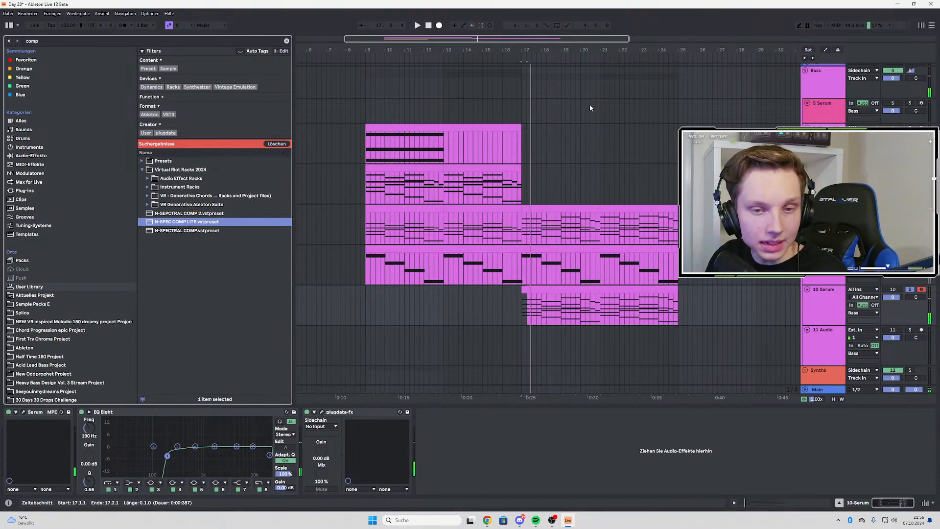
Play from bar 17 and lower the 10 Serum track volume to -1.3 dB
key("space")
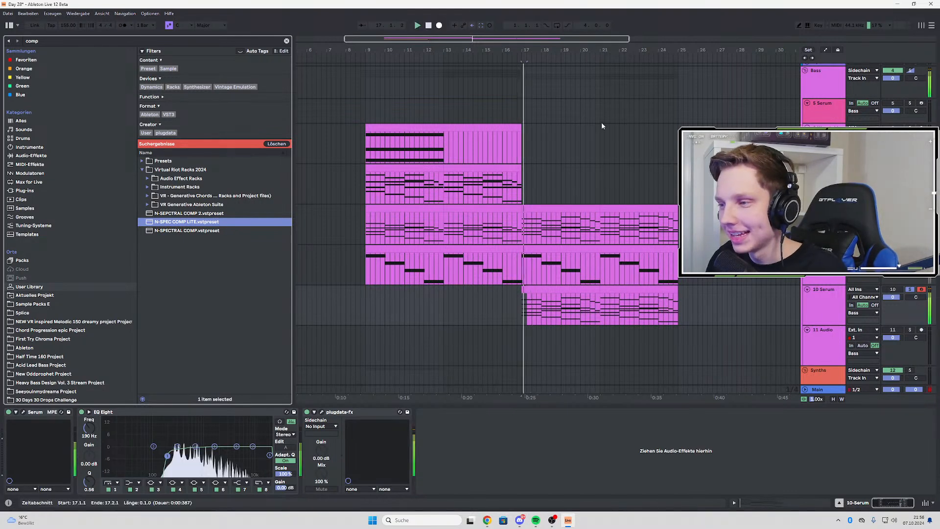
left_click(521, 299)
key("space")
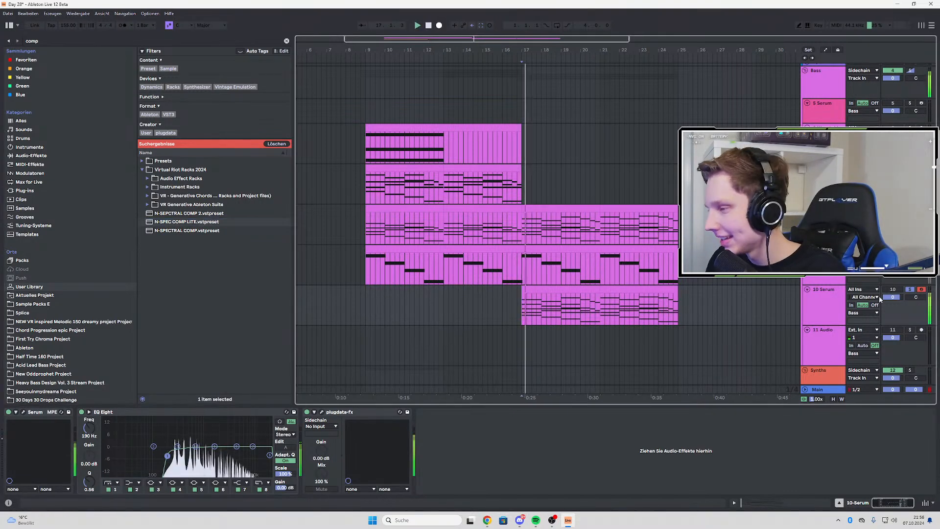
left_click_drag(891, 299, 893, 300)
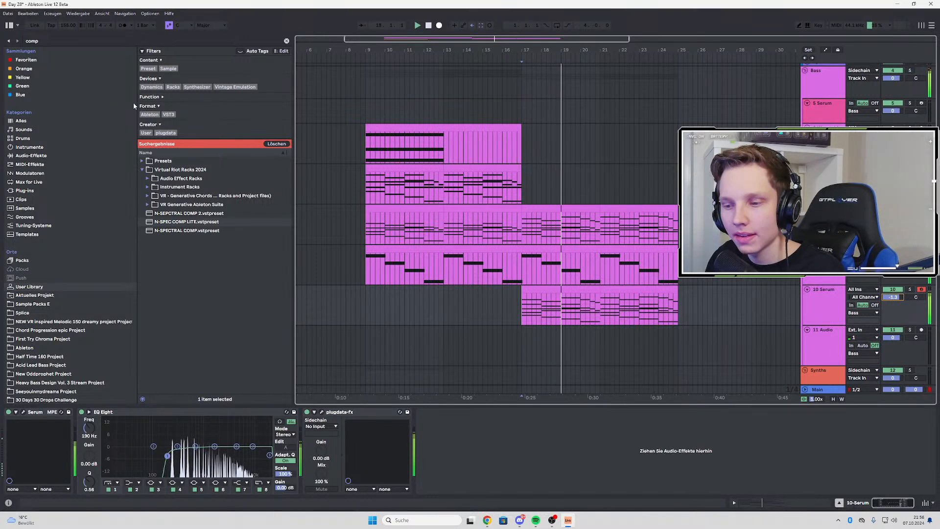
Load a second EQ Eight after plugdata-fx, set band 7 to -1.36 dB at 4.26 kHz, and replay the track soloed
left_click(68, 39)
type("eq")
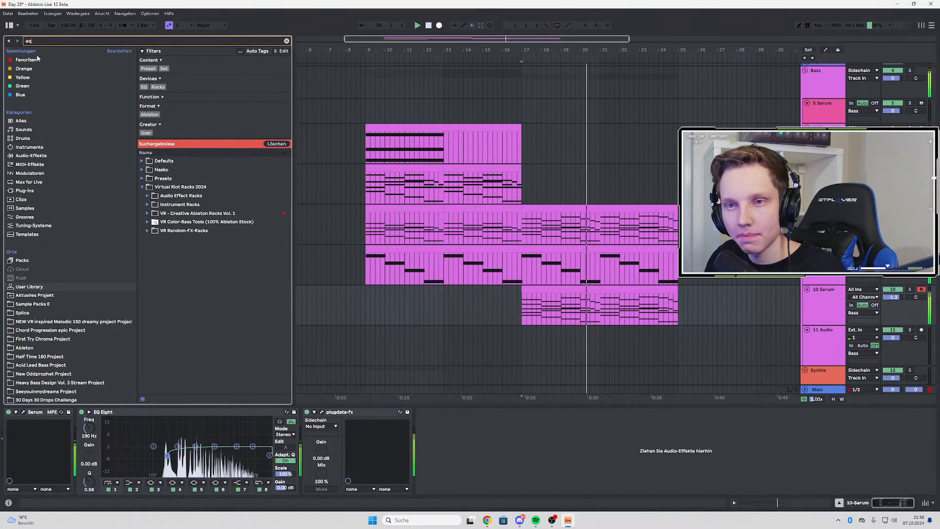
left_click_drag(164, 77, 474, 470)
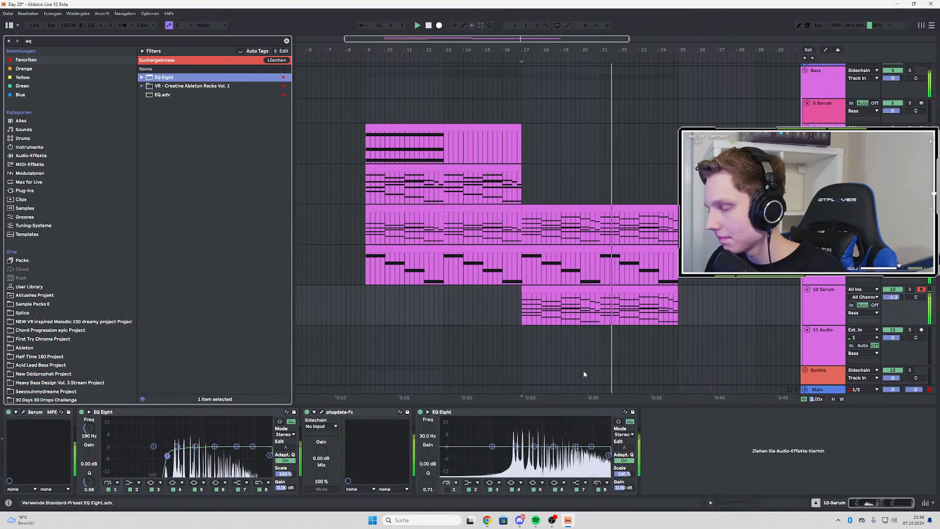
left_click_drag(575, 447, 573, 450)
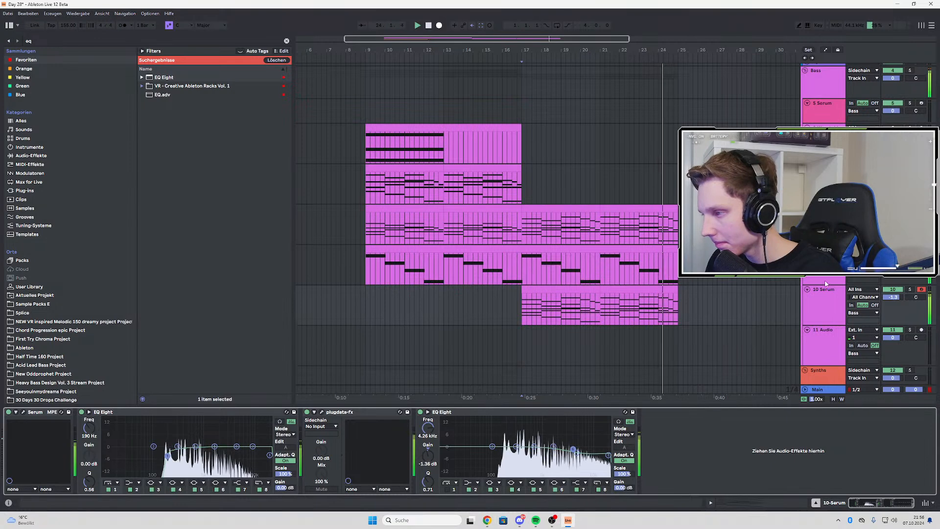
left_click(910, 290)
key("space")
key("space")
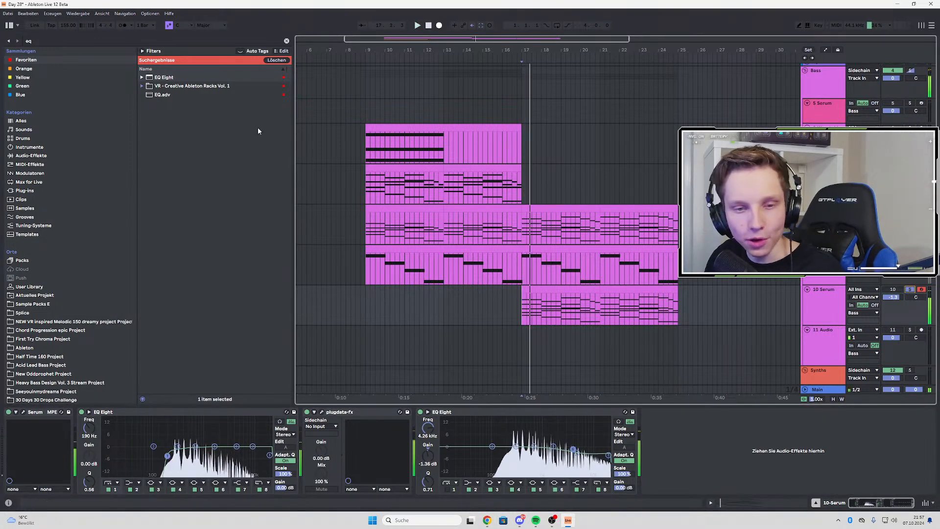
Search the User Library for "nexu", load VR - NEXUS STYLE DELAY & REVERB at the end of the 10 Serum chain, and audition it
key("ctrl+f")
key("BackSpace")
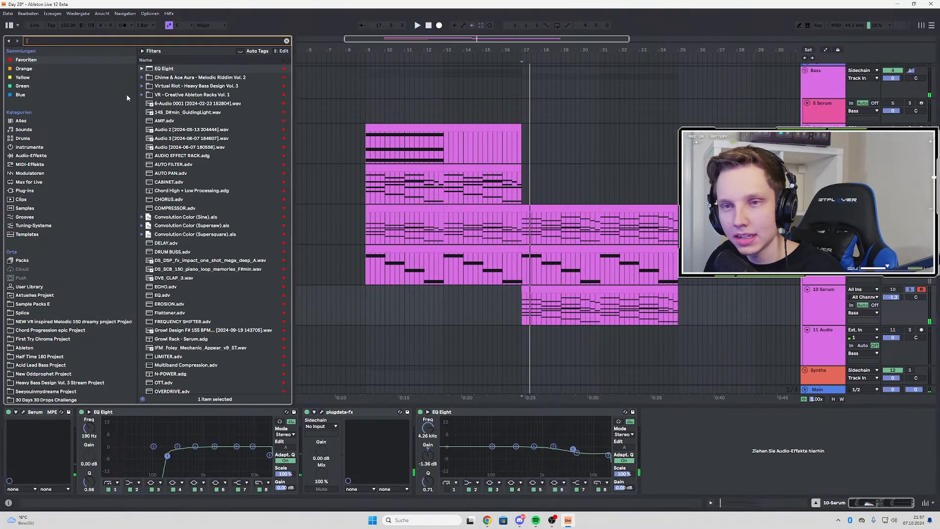
type("nexu")
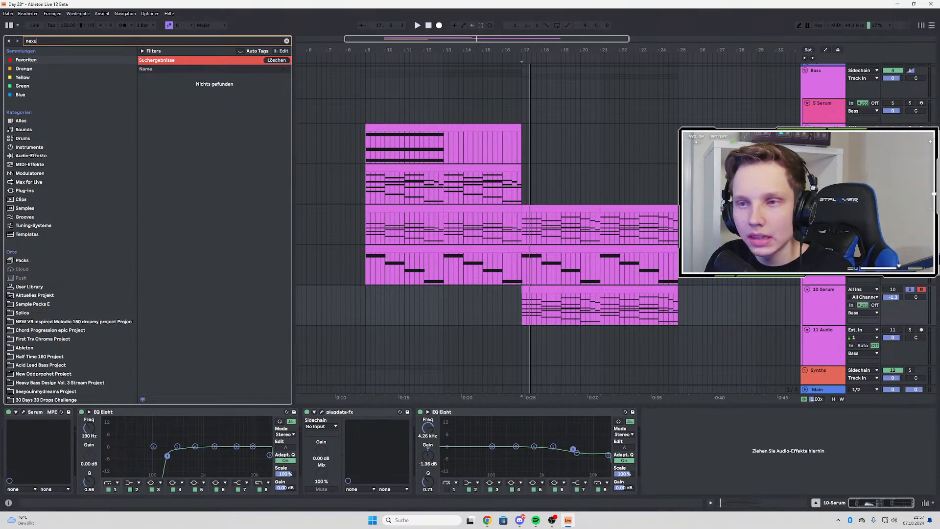
left_click(23, 286)
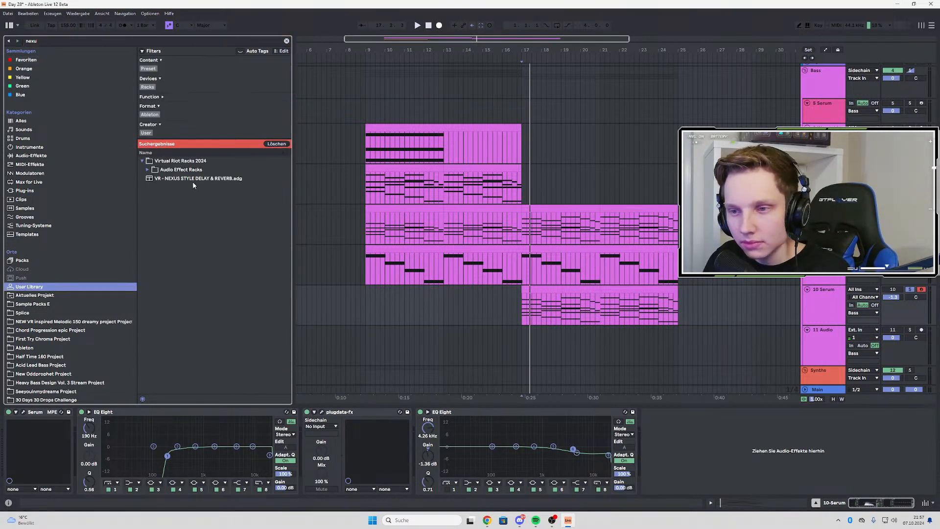
double_click(194, 180)
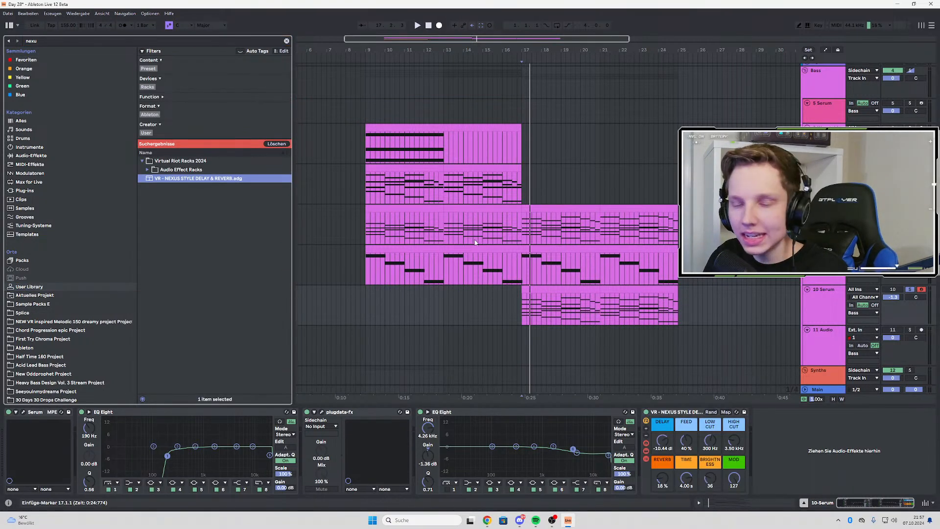
key("space")
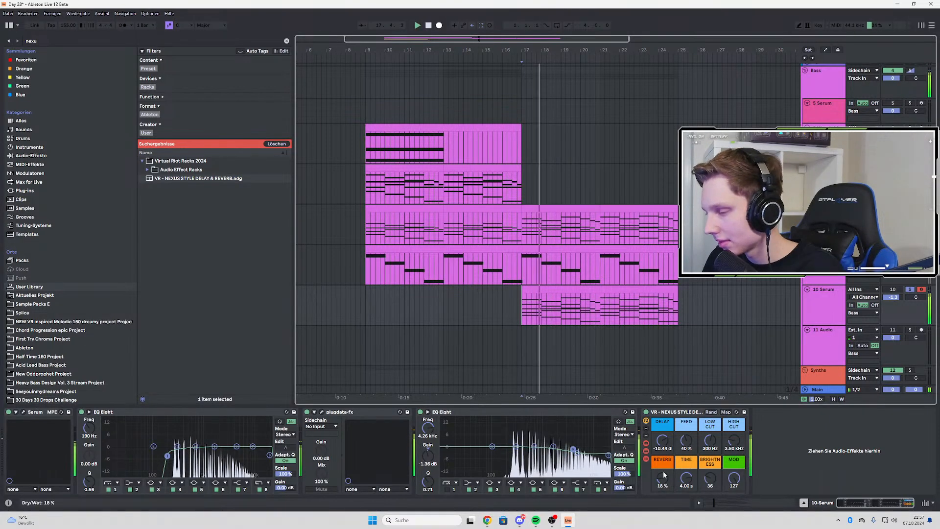
key("space")
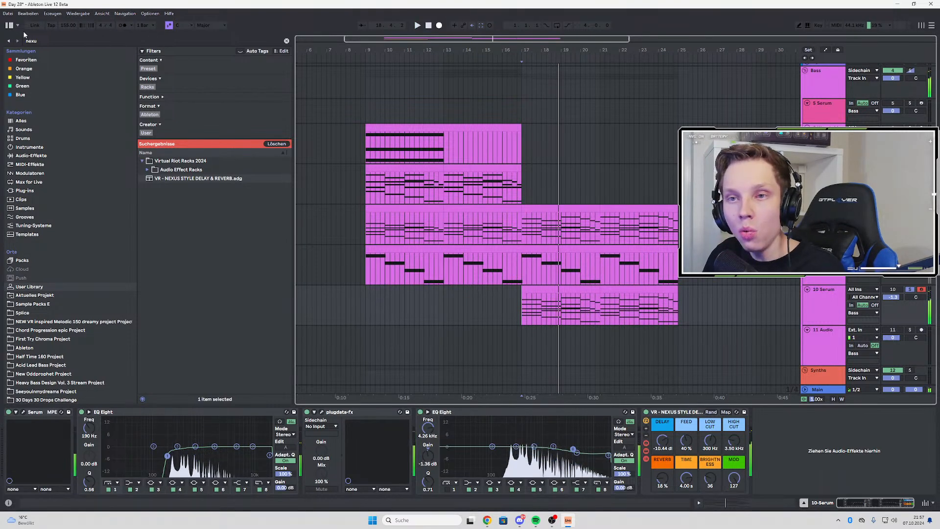
Search the User Library for "lof" and look inside the VR - Generative Chords folder for a lo-fi rack
key("ctrl+f")
key("BackSpace")
type("l")
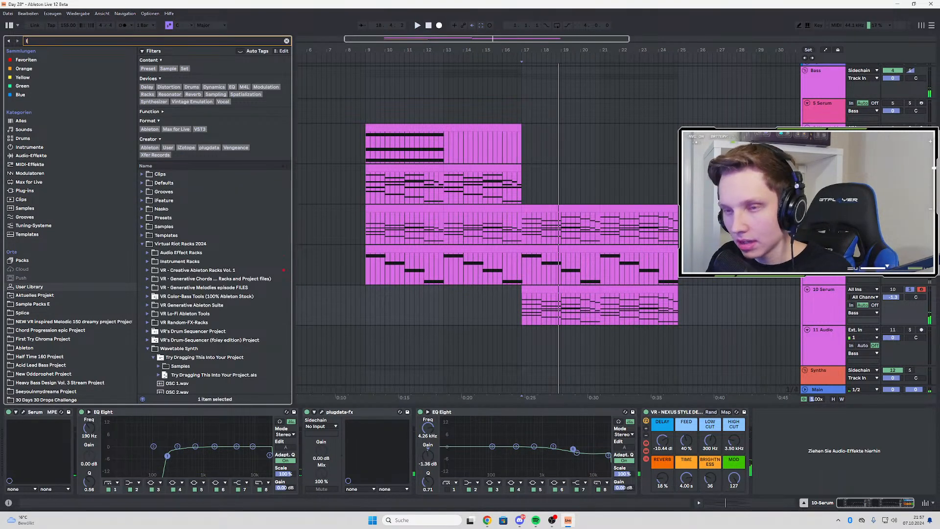
type("ofi")
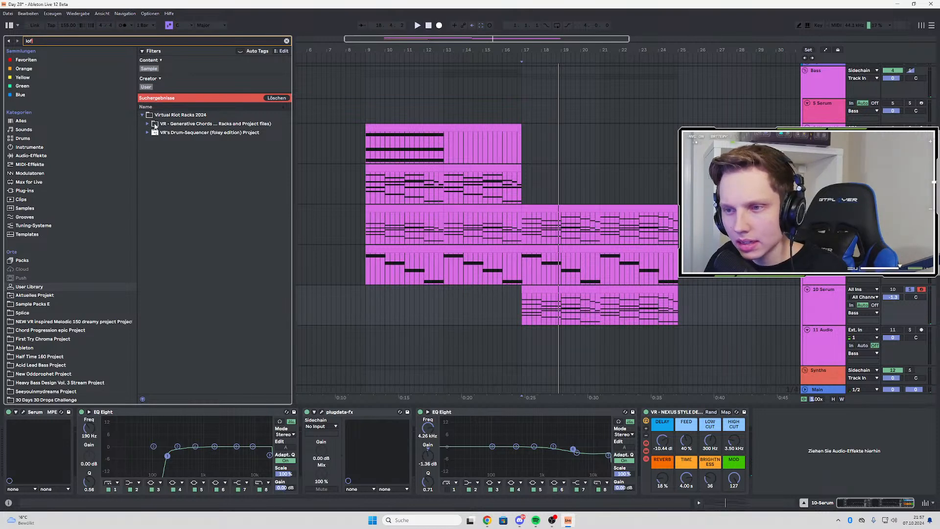
left_click(148, 124)
left_click(150, 118)
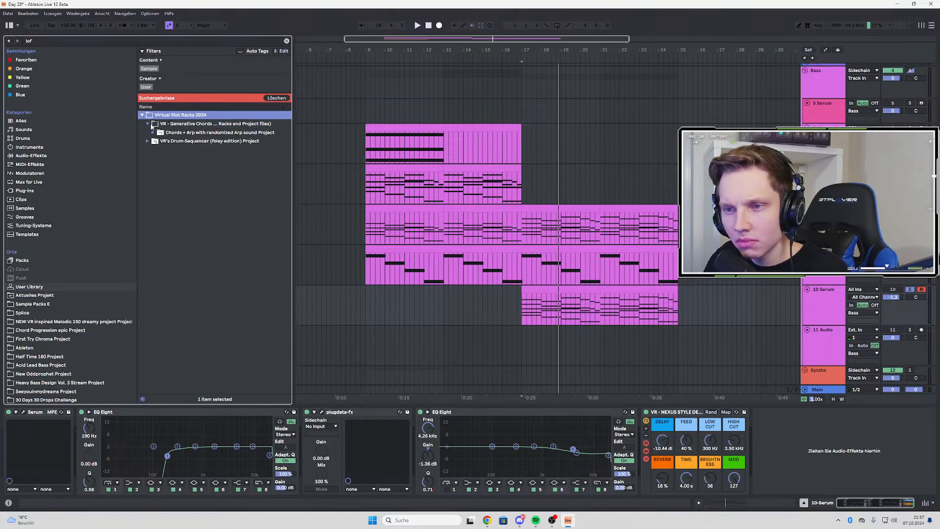
left_click(148, 124)
Search for "neo", expand the VR Lo-Fi Ableton Tools folder, and clear the search to list all its racks
left_click(65, 42)
key("BackSpace")
type("neo")
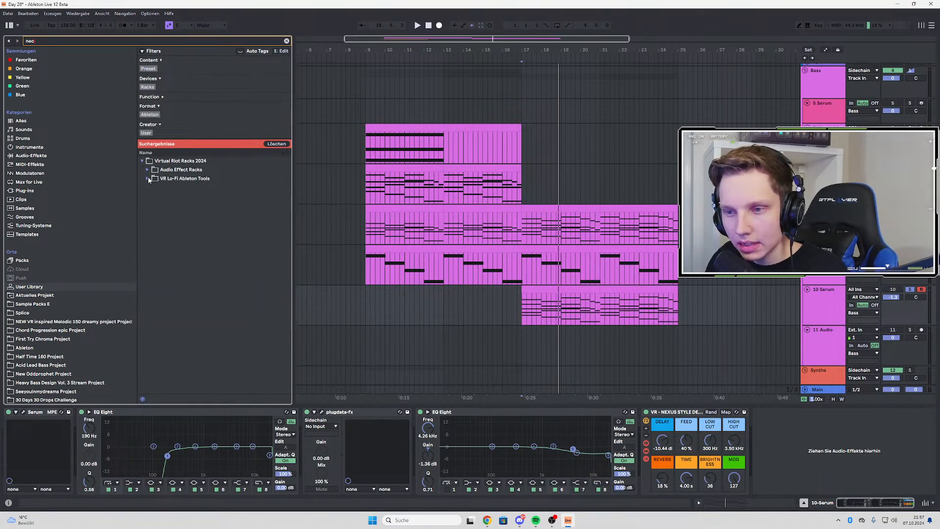
left_click(148, 178)
left_click(287, 41)
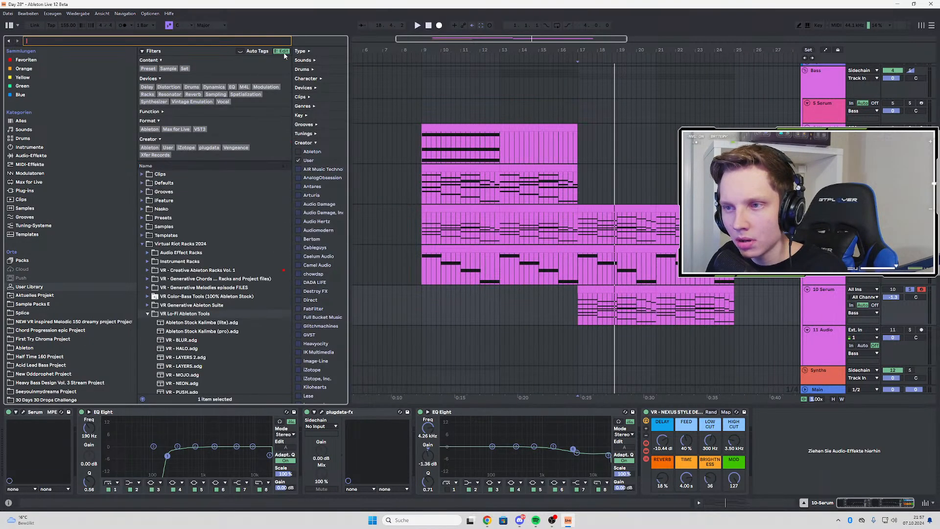
scroll(225, 240, "down", 2)
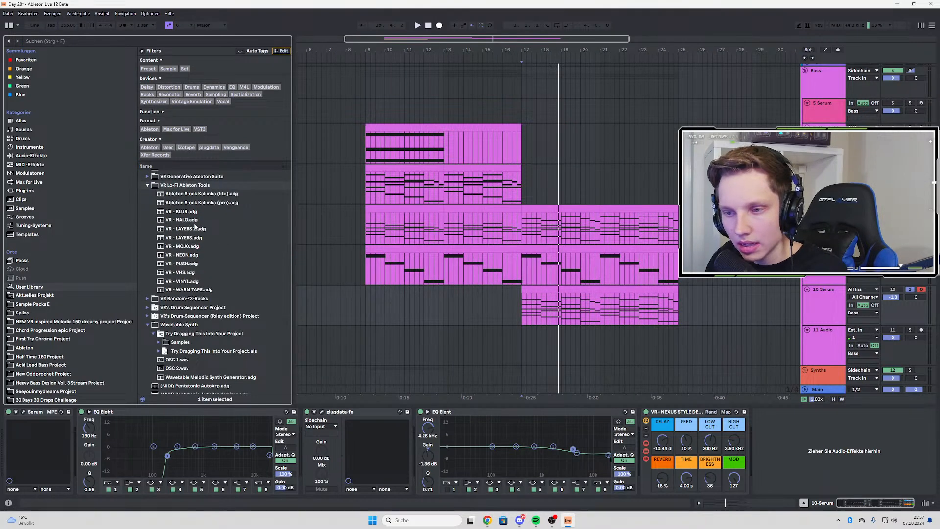
Load VR - HALO before plugdata-fx in the 10 Serum chain and raise its HALO amount to 127 during playback
left_click_drag(636, 388, 317, 431)
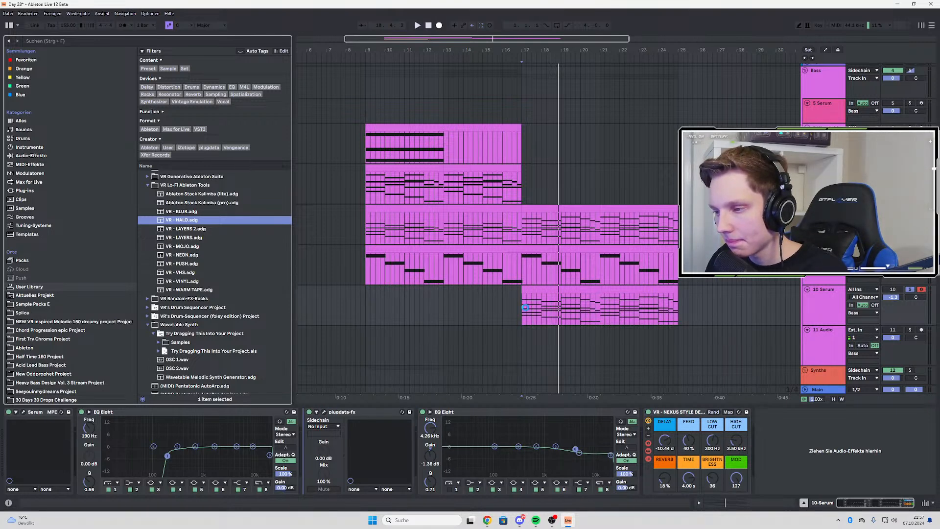
left_click_drag(525, 308, 316, 431)
key("space")
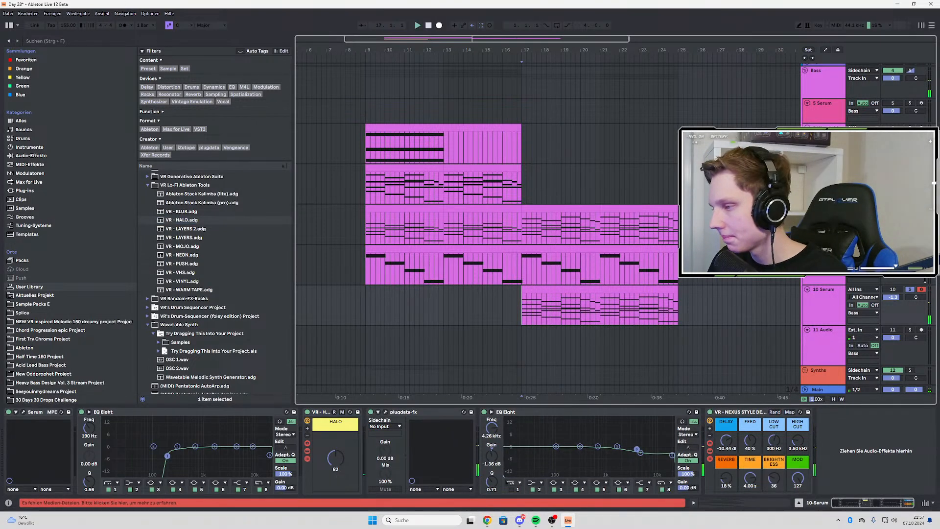
left_click_drag(332, 464, 332, 431)
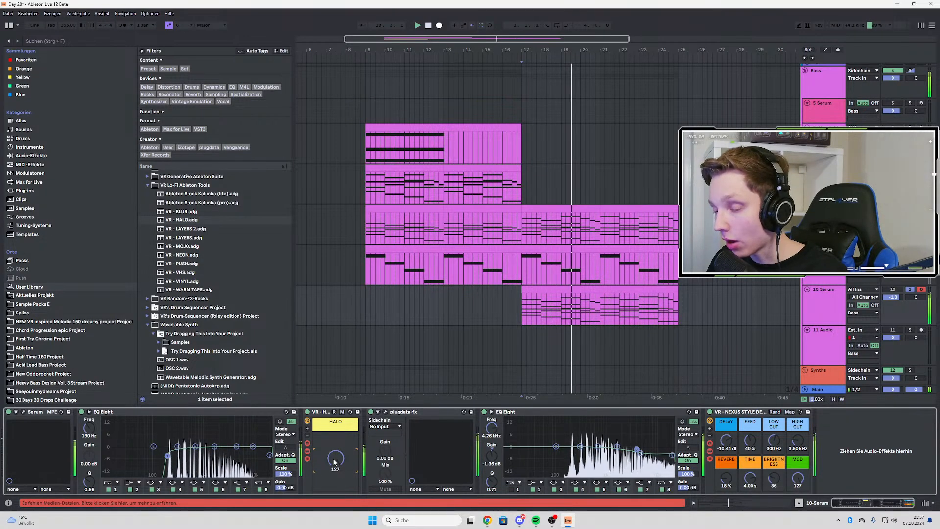
Turn off the 10 Serum solo and replay the chord layer within the full mix
left_click(910, 290)
left_click(912, 290)
key("space")
key("space")
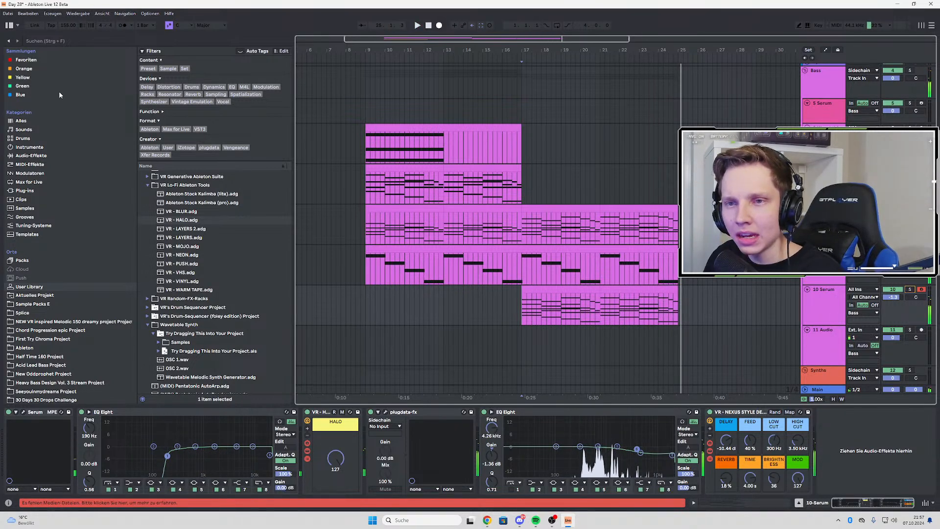
Search for "arp" among the MIDI effects and load Arpeggiator onto the 8-Wavetable Melodic Synth Generator track
left_click(36, 42)
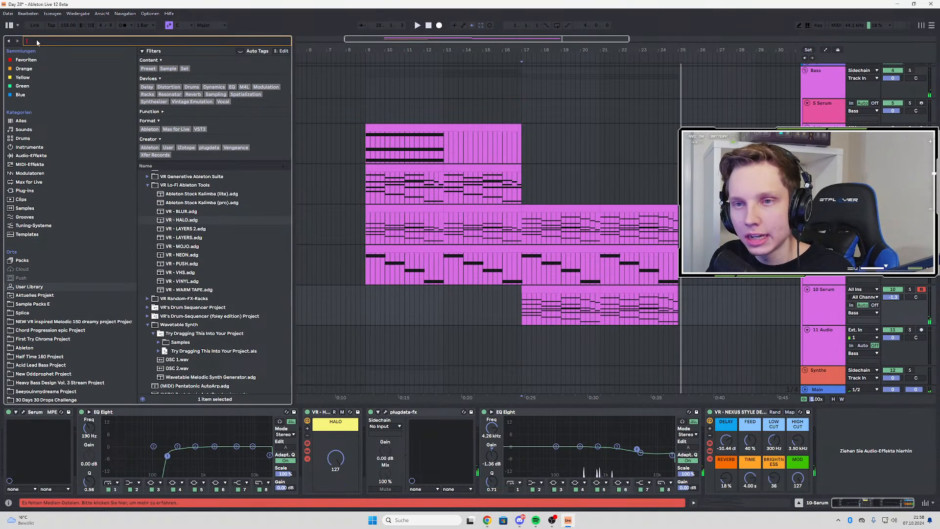
type("arp")
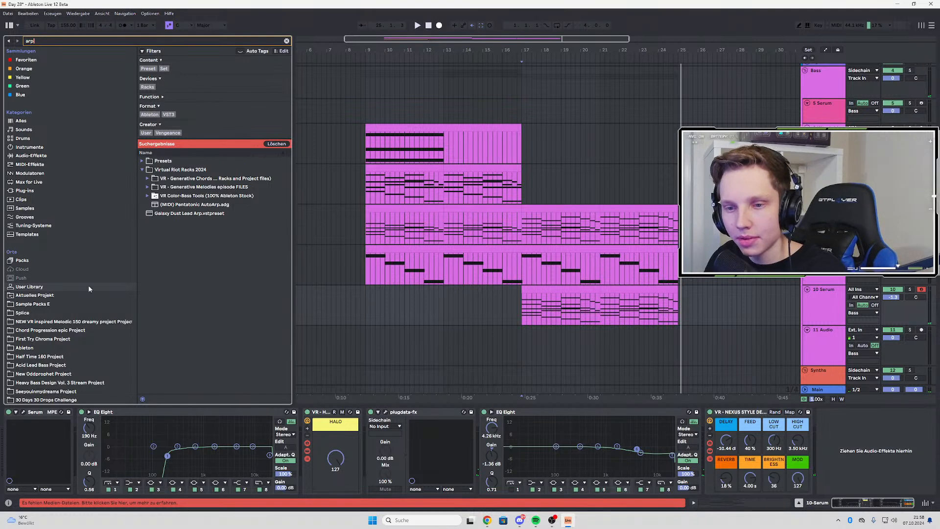
left_click(27, 155)
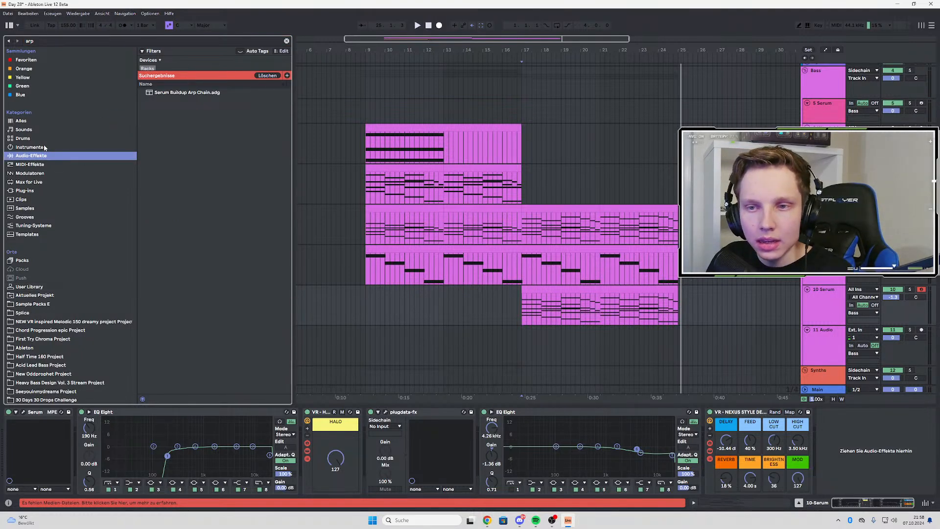
left_click(30, 165)
left_click(163, 115)
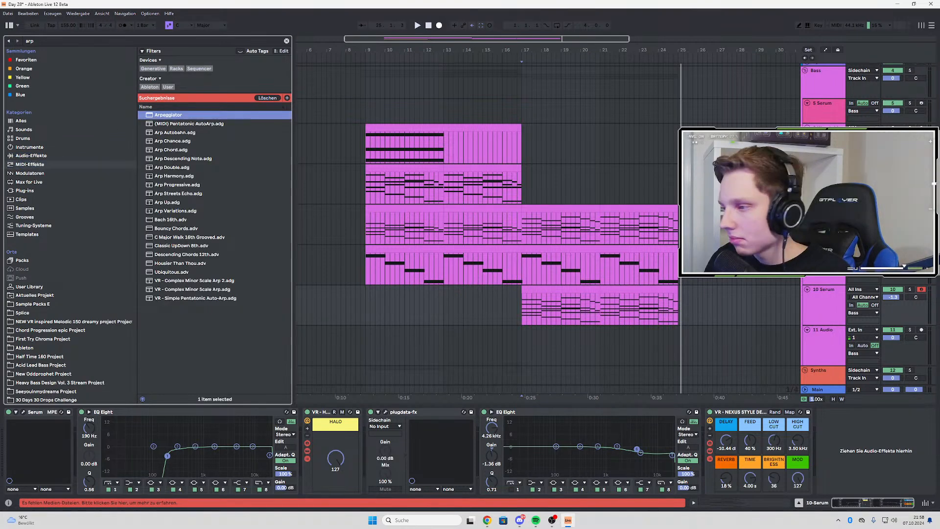
left_click_drag(168, 115, 824, 220)
Play the arpeggiated 8-Wavetable Melodic Synth Generator track from bar 17, comparing it soloed and in the mix
left_click(910, 209)
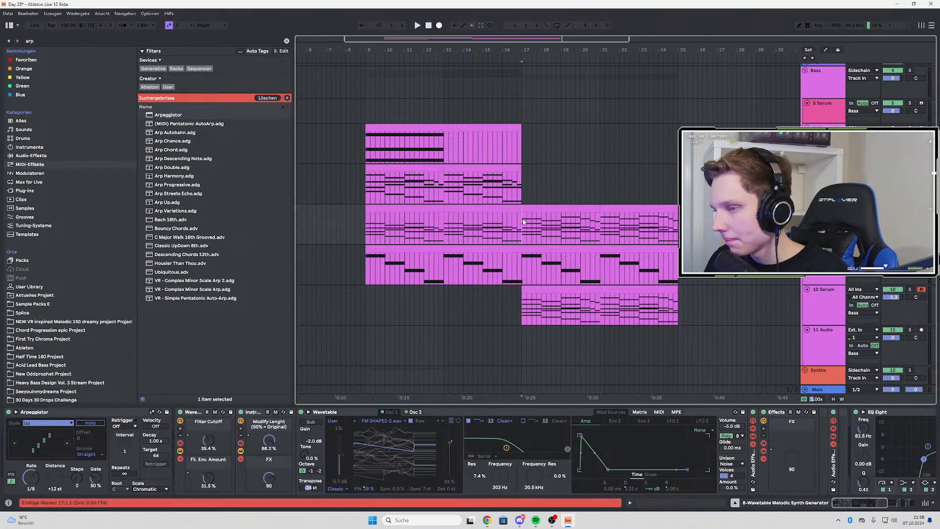
key("space")
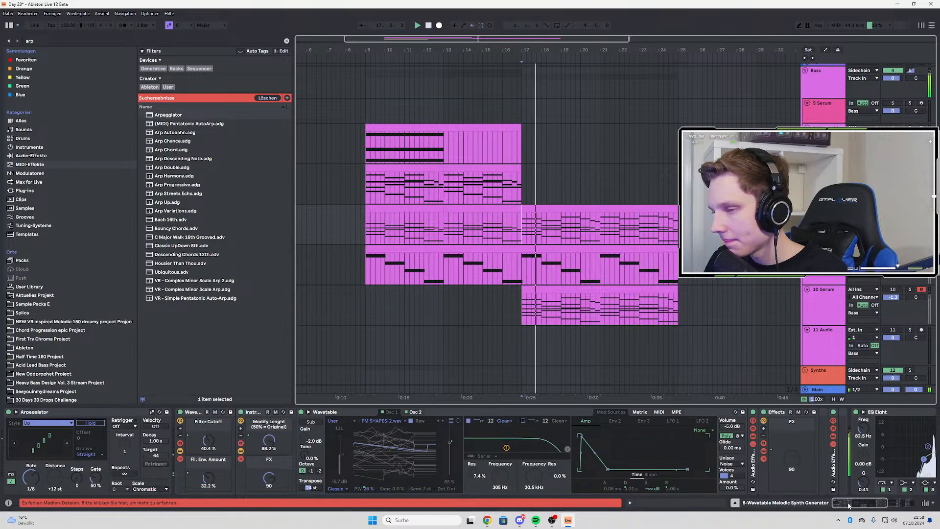
mouse_move(859, 504)
left_mouse_down()
mouse_move(884, 508)
mouse_move(856, 507)
left_mouse_up()
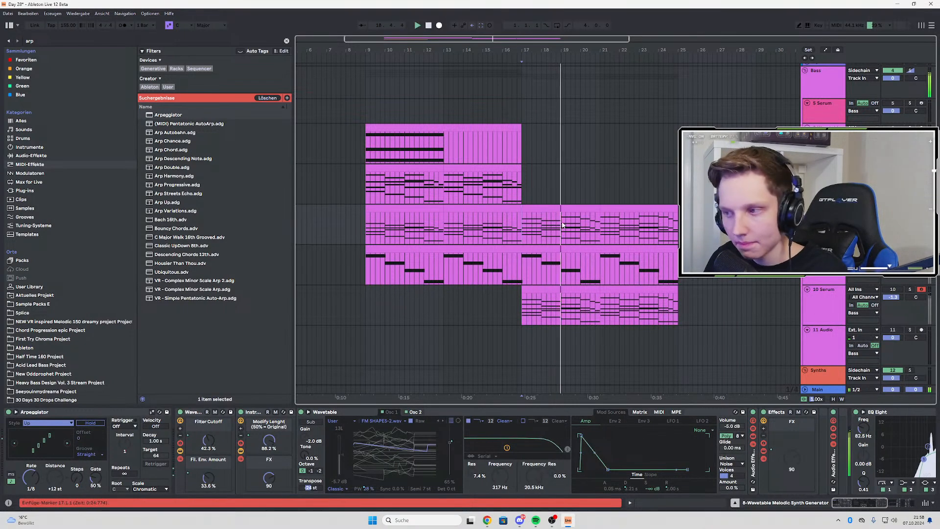
key("space")
key("space")
left_click(909, 208)
key("space")
key("space")
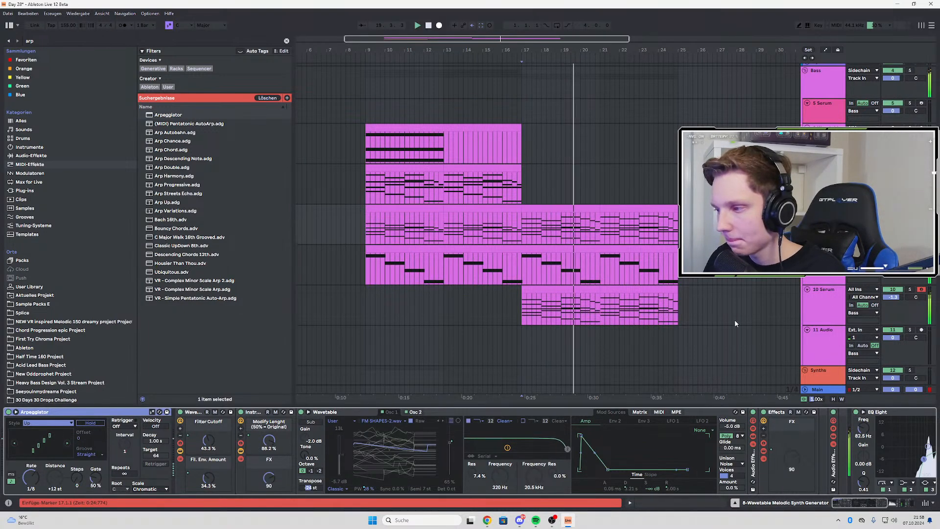
Copy the Arpeggiator from the 8-Wavetable Melodic Synth Generator track to the start of the 10 Serum chain
left_click(830, 304)
left_click(828, 220)
left_click(98, 412)
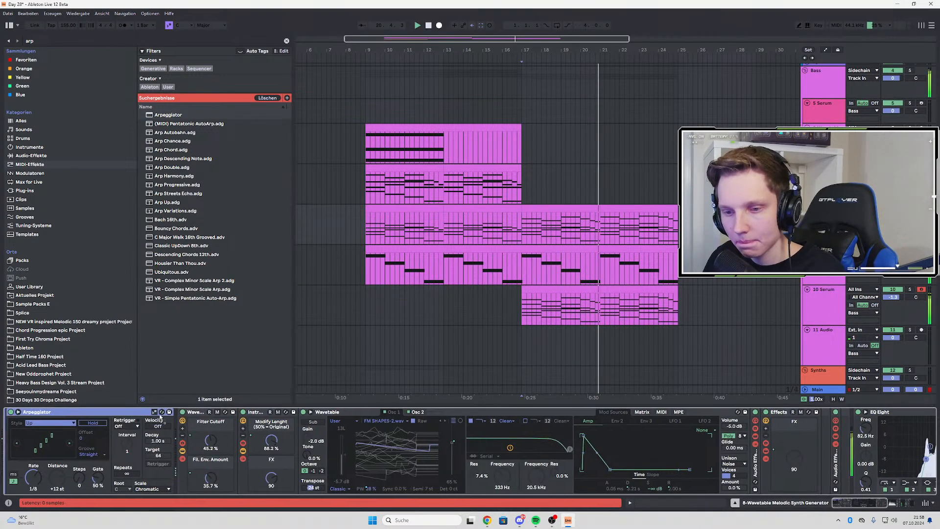
left_click(834, 302)
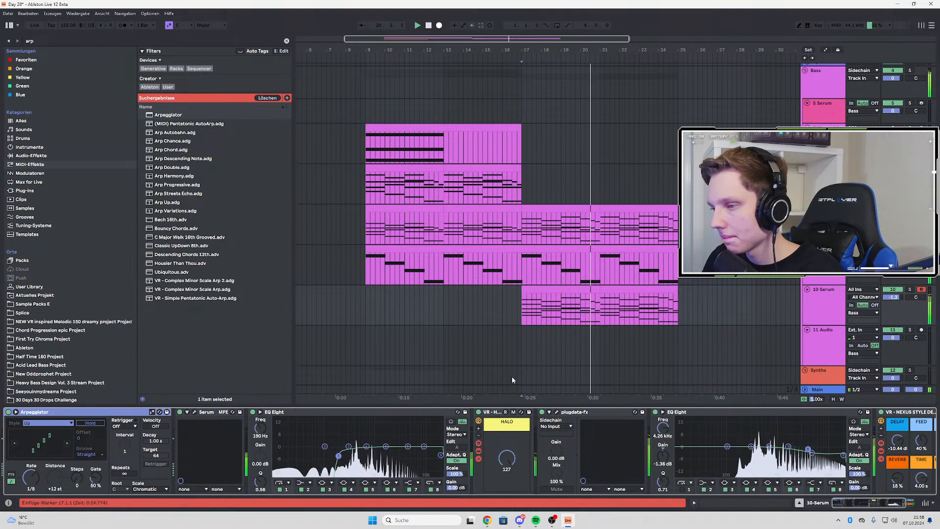
Try the Converge and Con & Diverge styles in the 10 Serum Arpeggiator during playback
key("w")
scroll(391, 308, "up", 3, "ctrl")
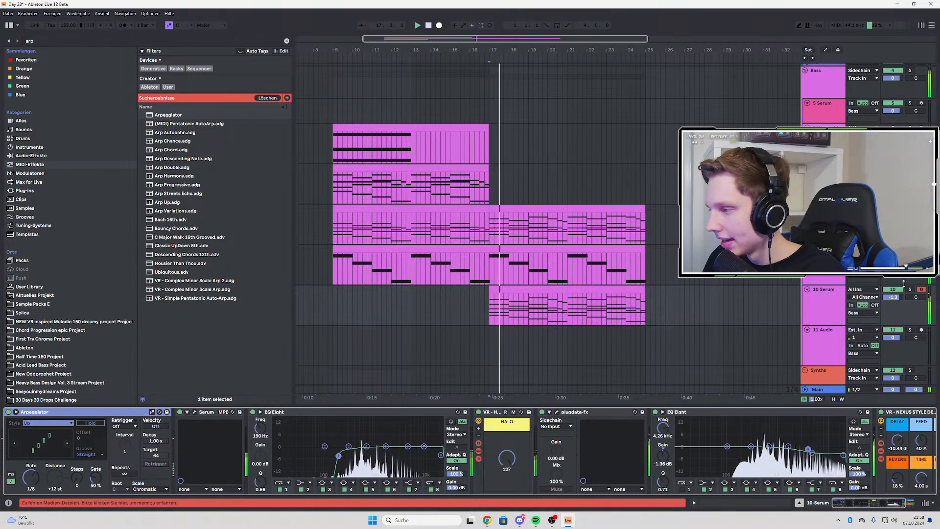
left_click(48, 423)
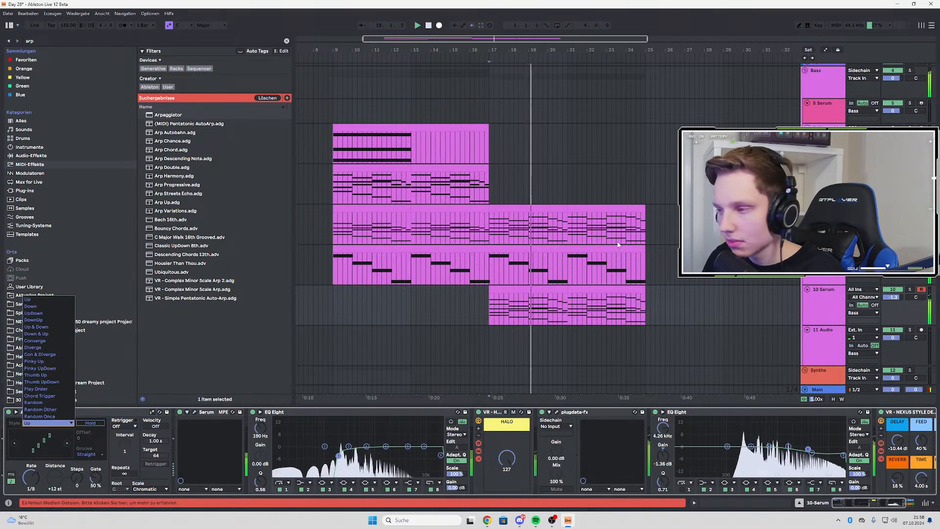
left_click(46, 341)
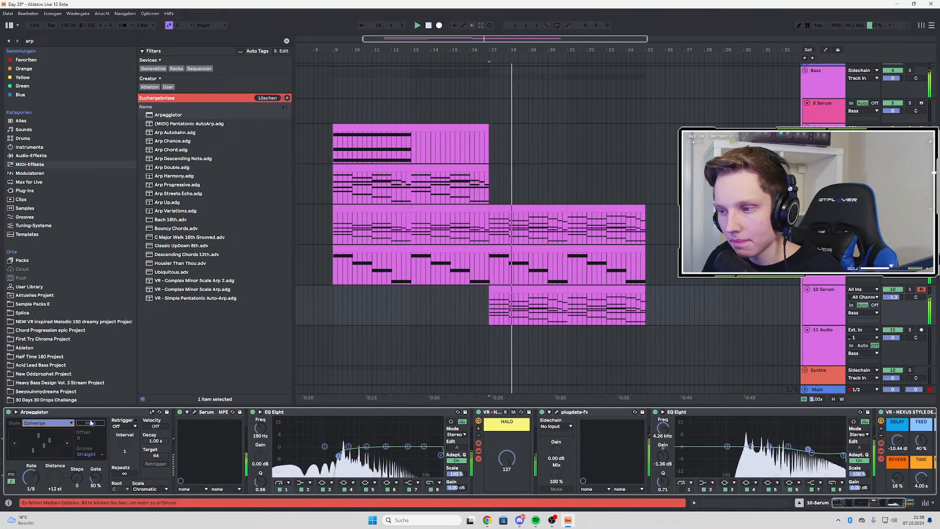
left_click(33, 424)
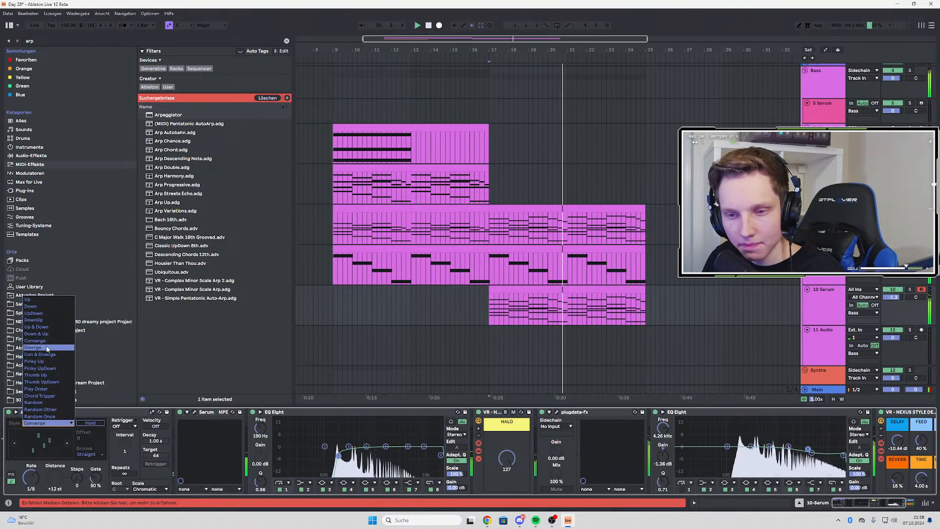
left_click(41, 354)
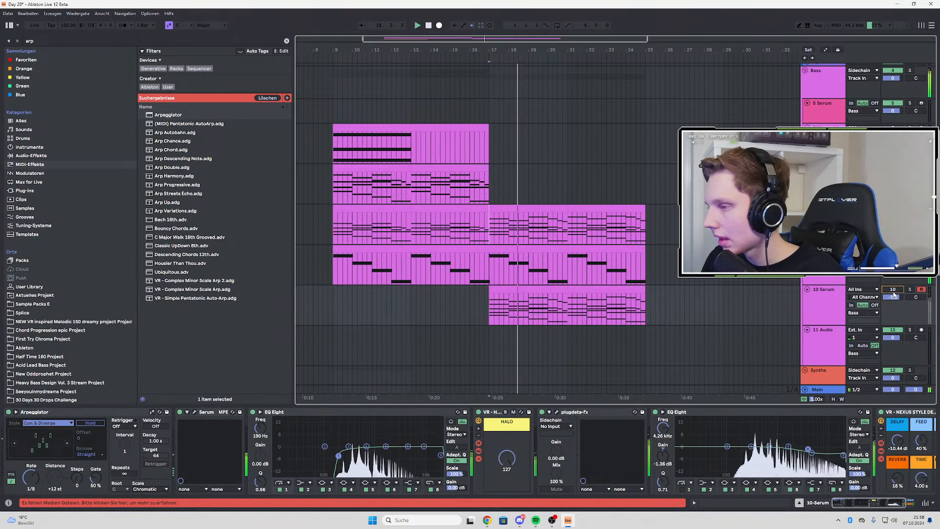
Solo the 8-Wavetable Melodic Synth Generator track and try the Random Other and Random styles in its Arpeggiator
left_click(910, 168)
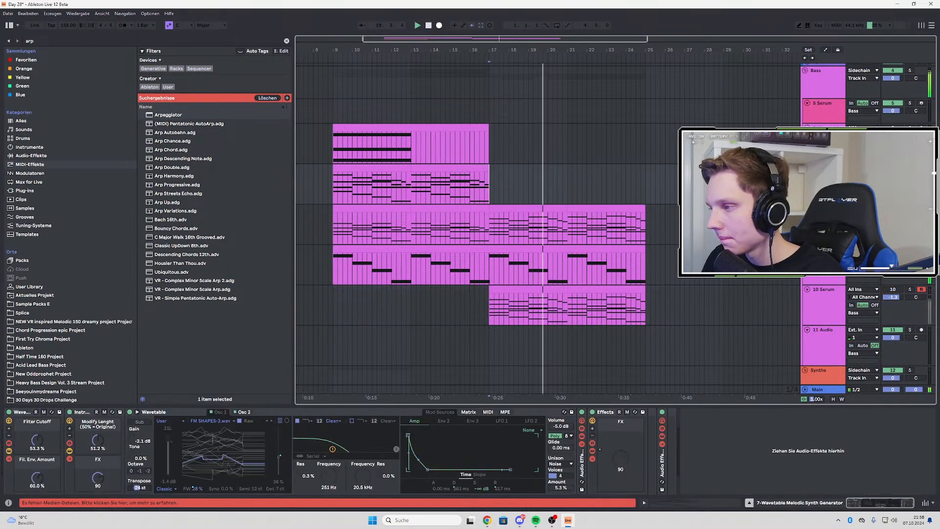
left_click(909, 208)
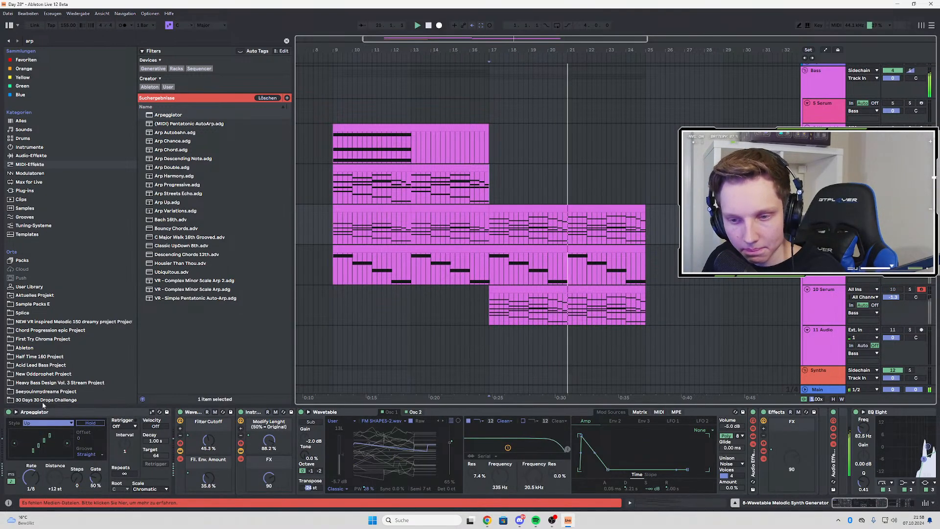
left_click(48, 423)
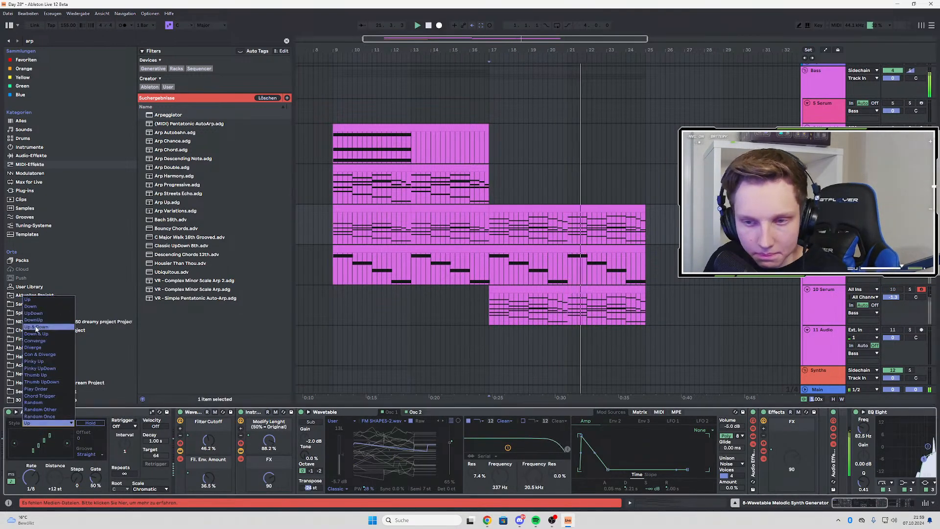
left_click(40, 409)
left_click(46, 424)
left_click(33, 402)
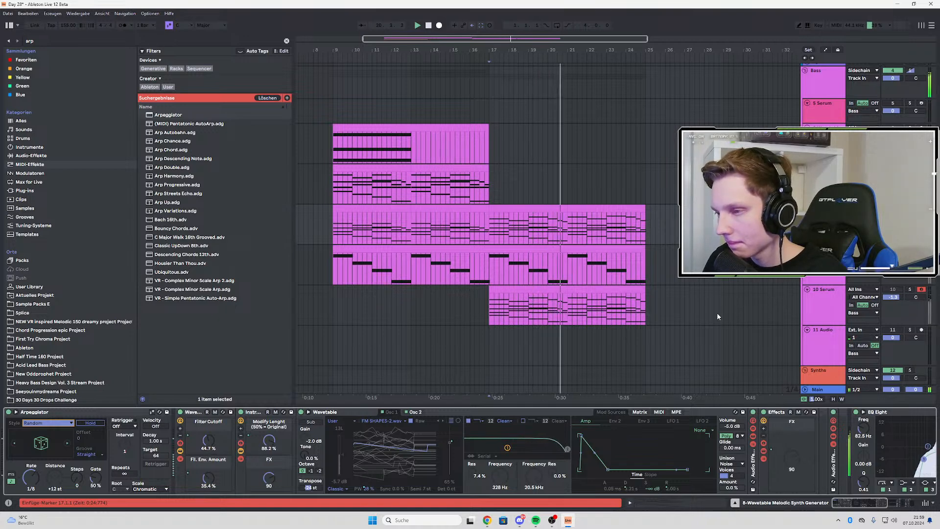
Set the Arpeggiator style back to Up on the 8-Wavetable track and on 10 Serum, replaying from bar 17 after each
left_click(64, 423)
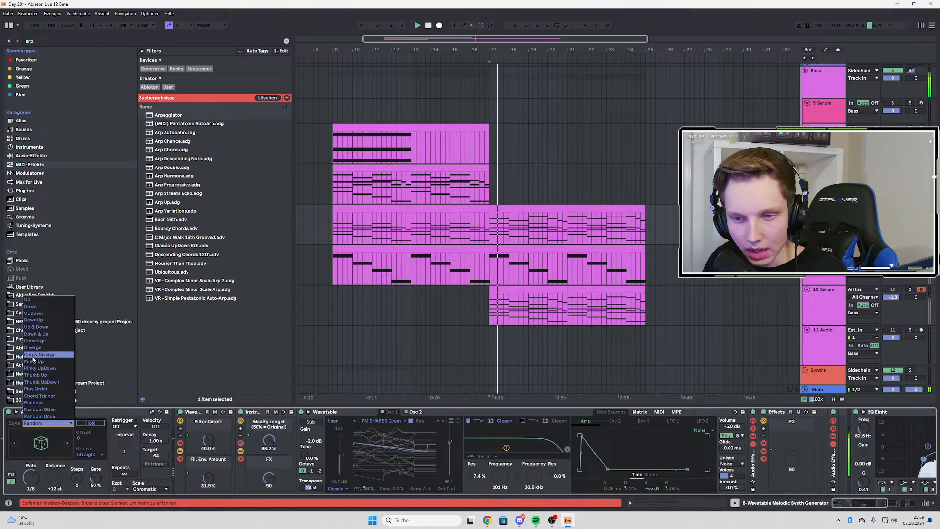
left_click(40, 300)
key("space")
key("space")
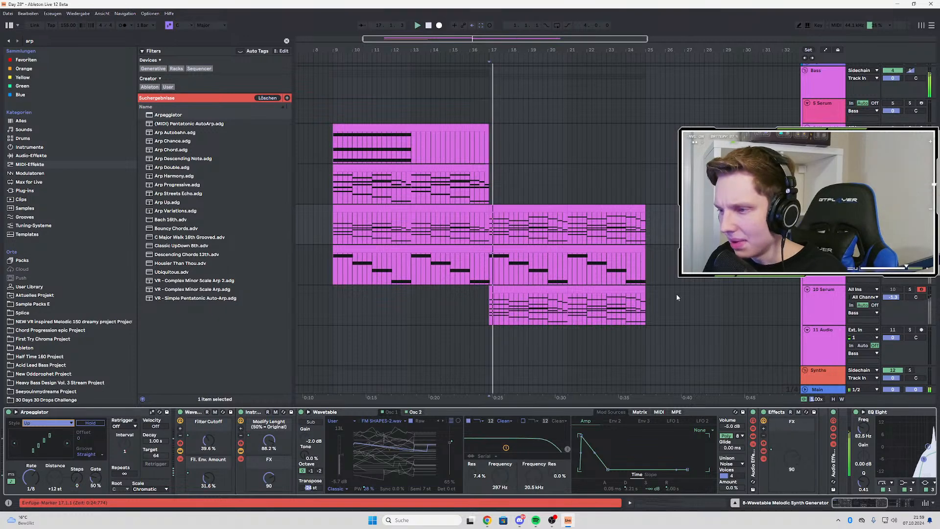
left_click(830, 294)
left_click(49, 422)
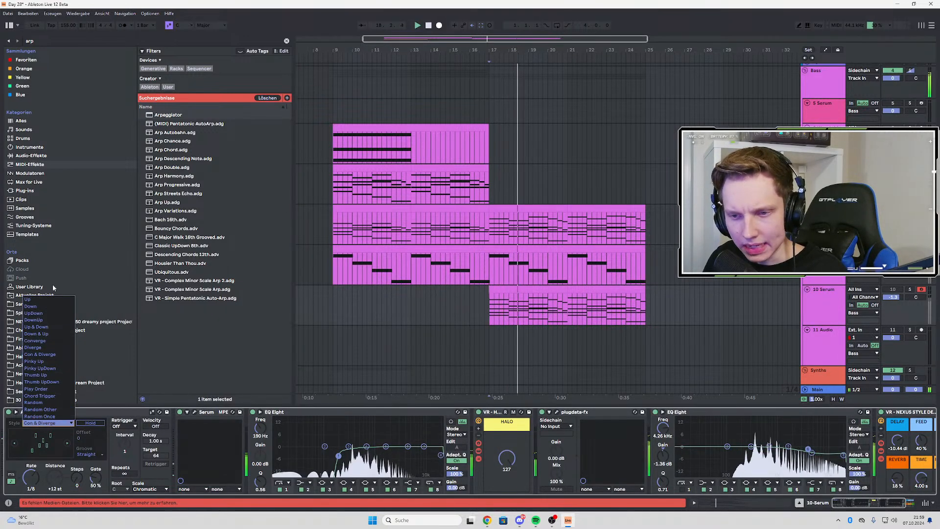
left_click(39, 293)
key("space")
key("space")
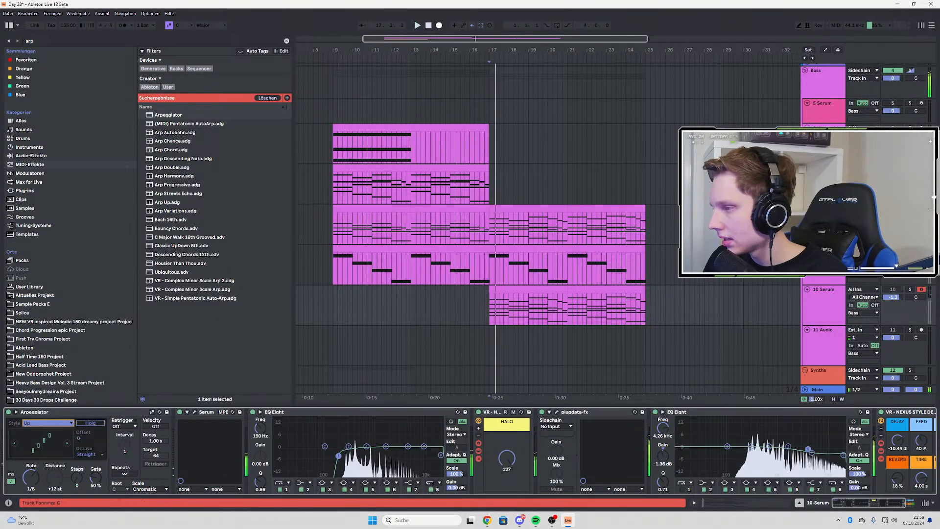
Turn off the 8-Wavetable track's solo, replay the mix from bar 17, and show the end of the 10 Serum device chain
key("space")
left_click(910, 209)
key("space")
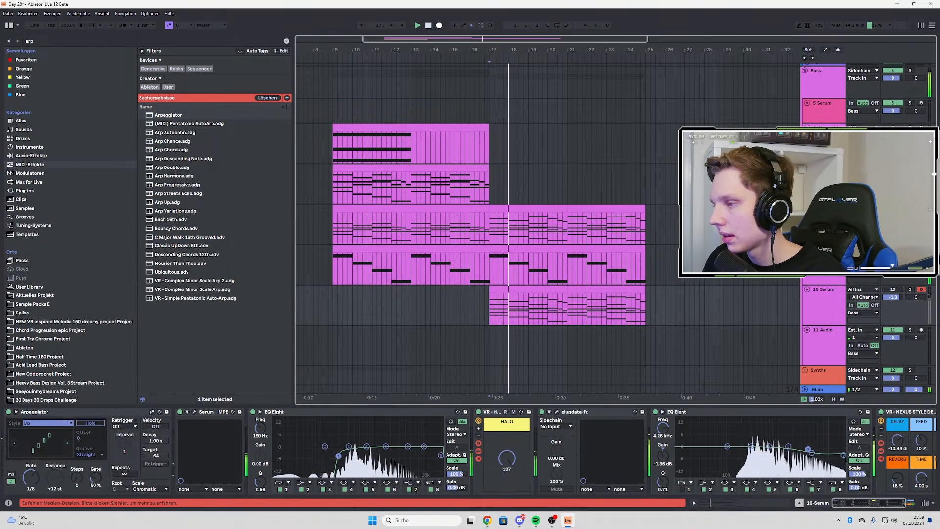
left_click(824, 264)
left_click(822, 303)
scroll(813, 449, "down", 3)
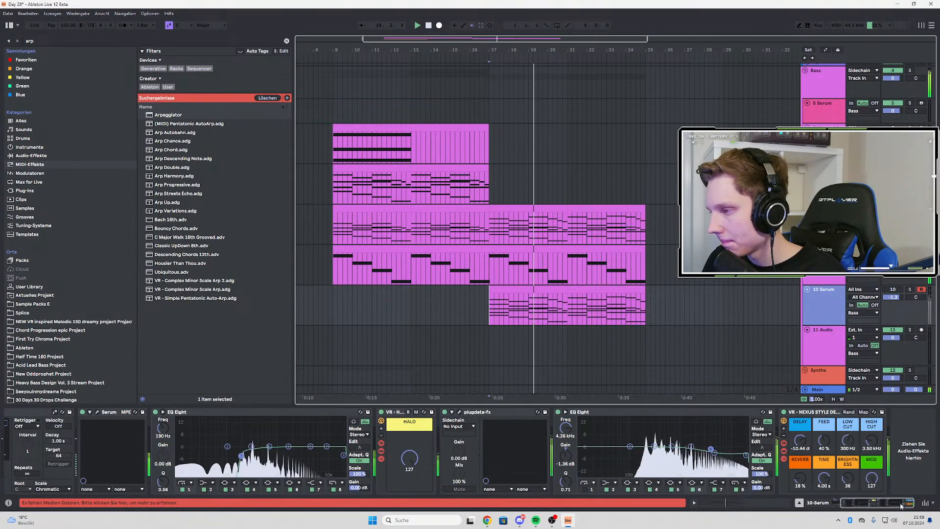
Solo the 8-Wavetable Melodic Synth Generator track and add an EQ Eight at the end of its chain, after soothe2
left_click(909, 209)
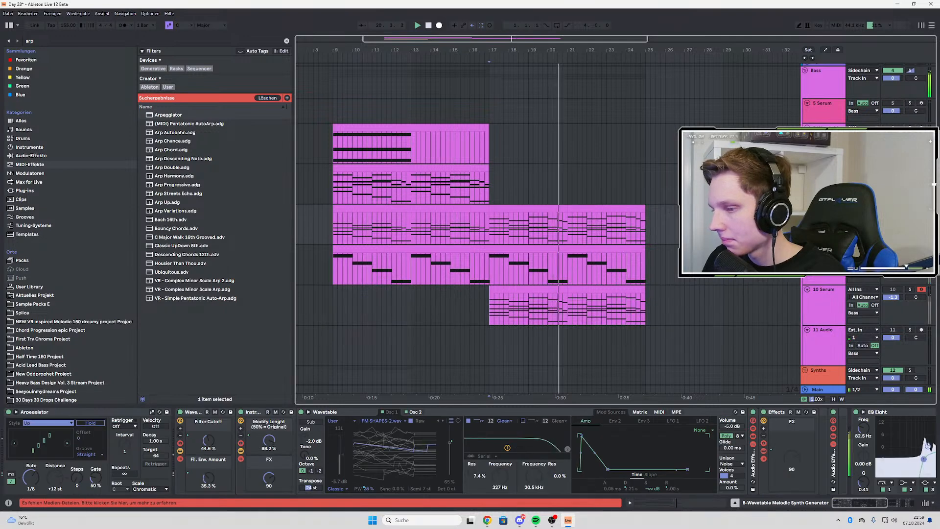
key("space")
key("space")
key("ctrl+f")
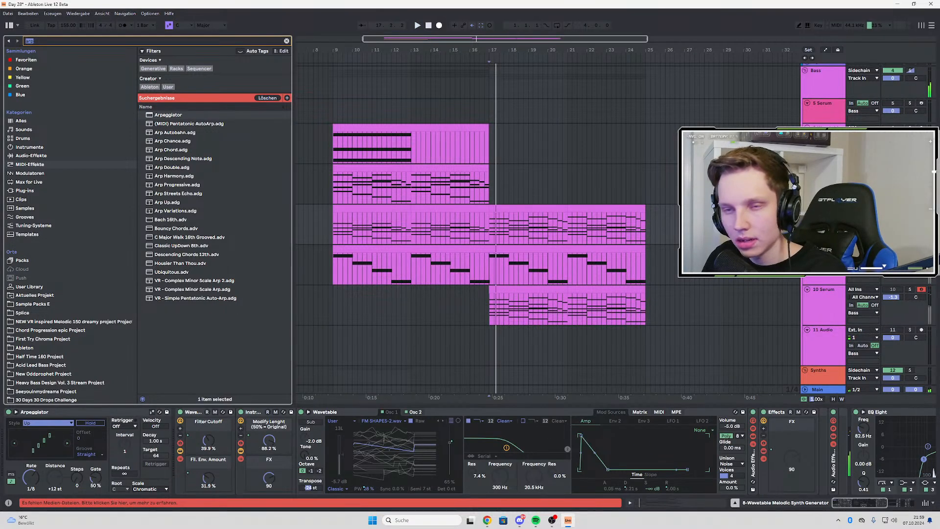
type("eq")
left_click(166, 79)
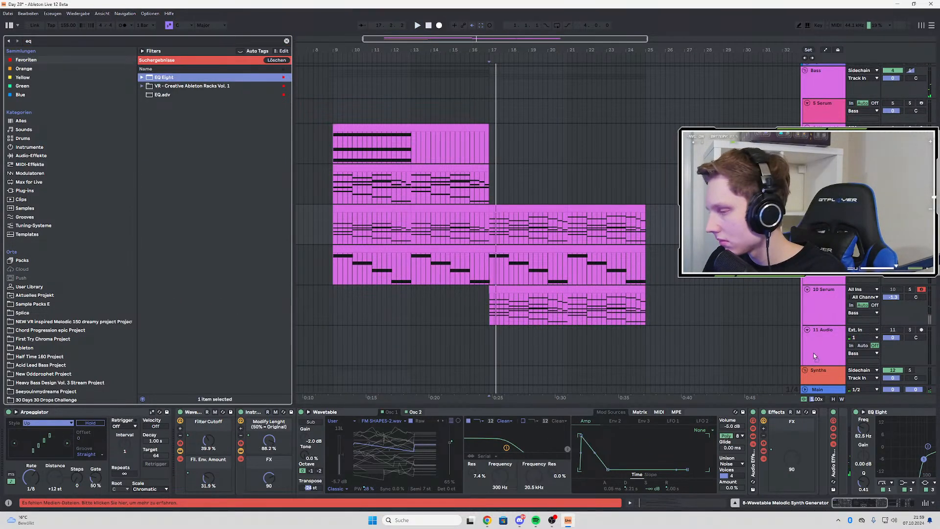
scroll(914, 471, "down", 5)
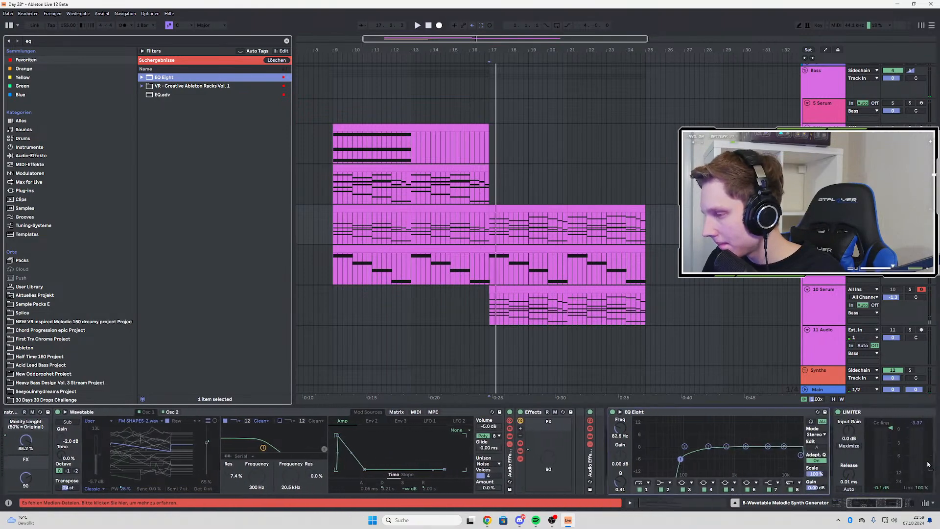
scroll(928, 465, "down", 2)
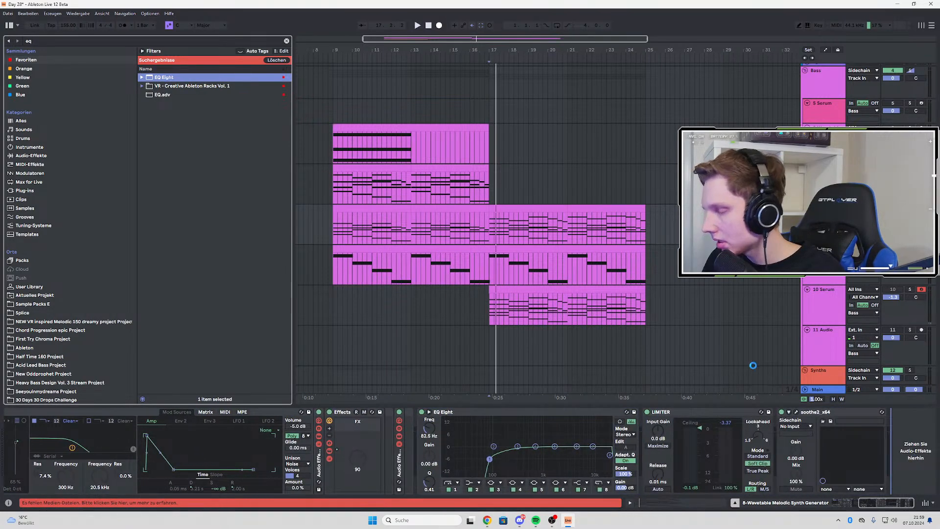
key("space")
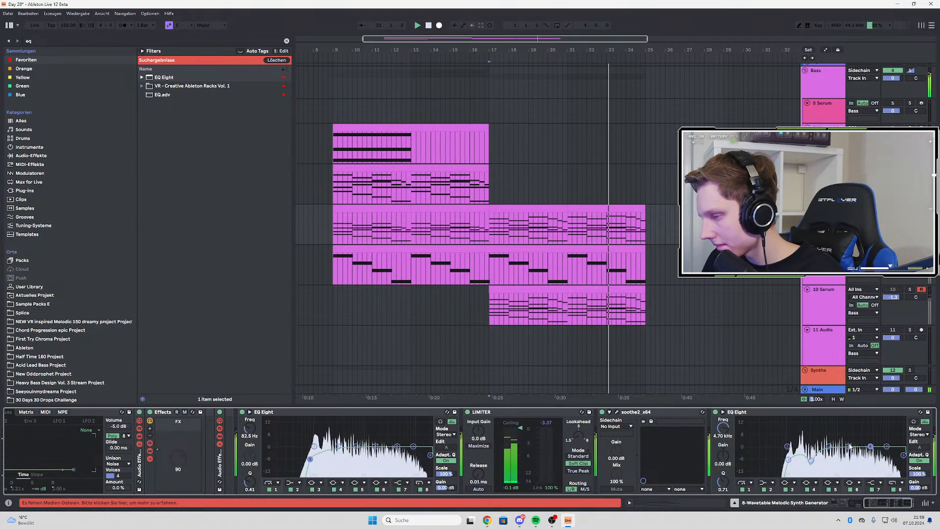
Shape the new EQ Eight on 8-Wavetable during playback, ending with a 3.35 dB cut at 138 Hz
left_click_drag(719, 480, 719, 461)
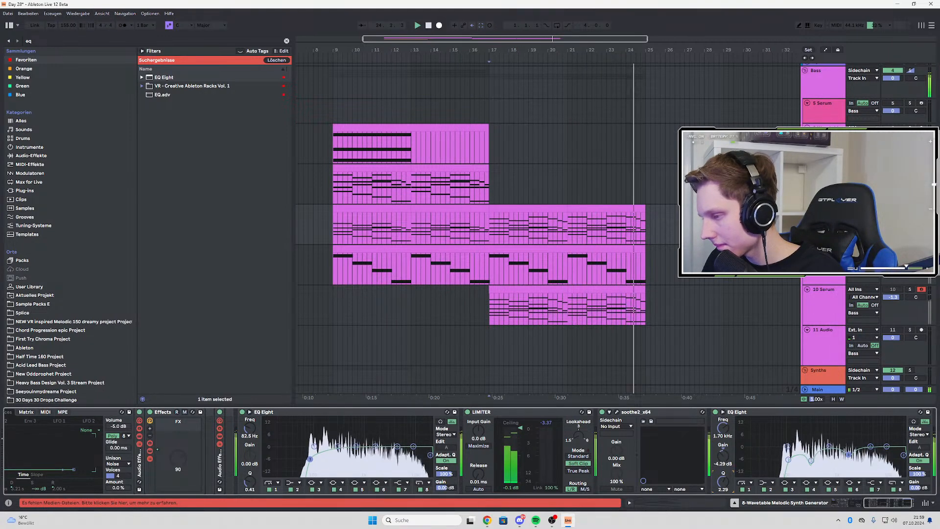
left_click(787, 449)
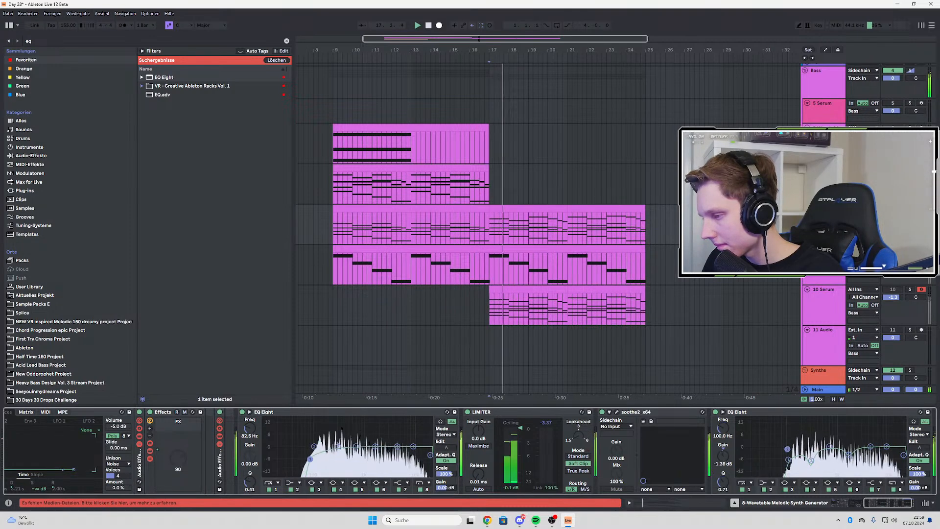
left_click_drag(793, 452, 794, 452)
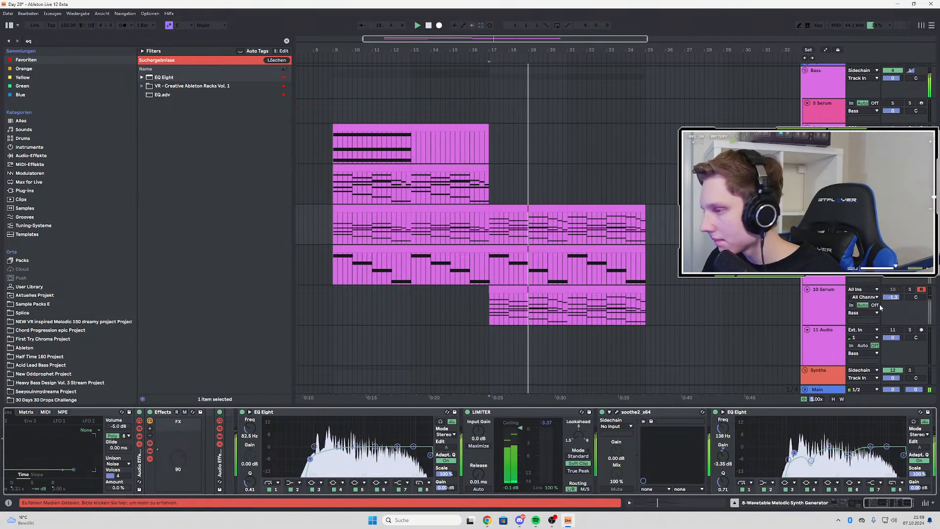
Solo the 9-Intro Bass track and cut its EQ Eight by 5.58 dB at 1.44 kHz
left_click(910, 249)
key("space")
key("space")
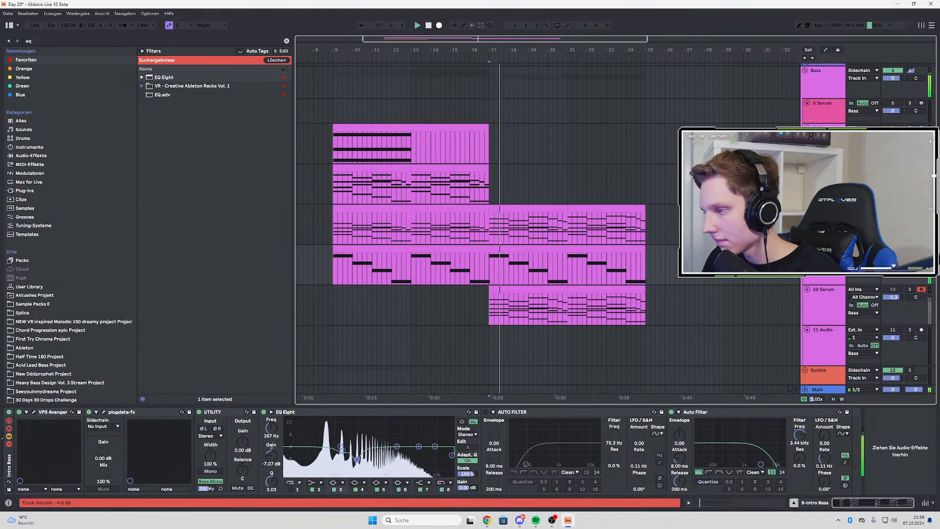
left_click(397, 447)
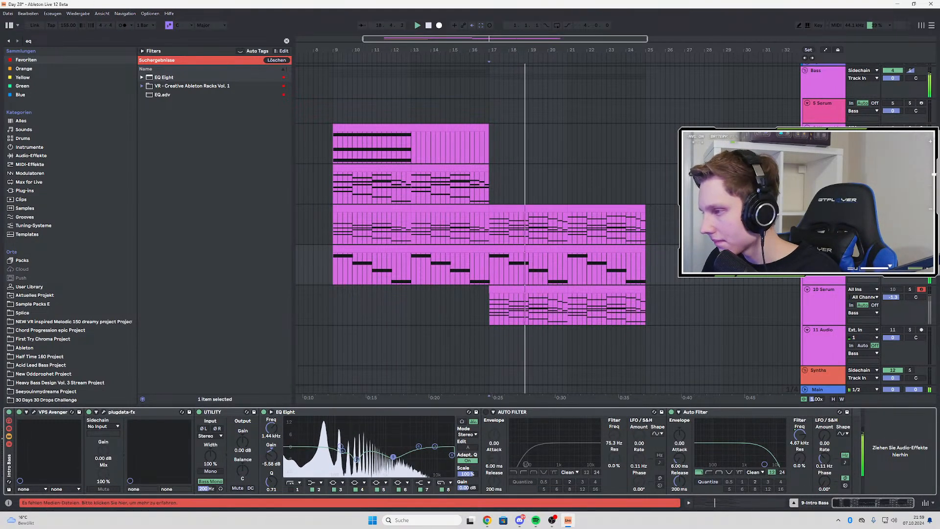
Audition the 10 Serum track in solo and then within the full mix
left_click(911, 290)
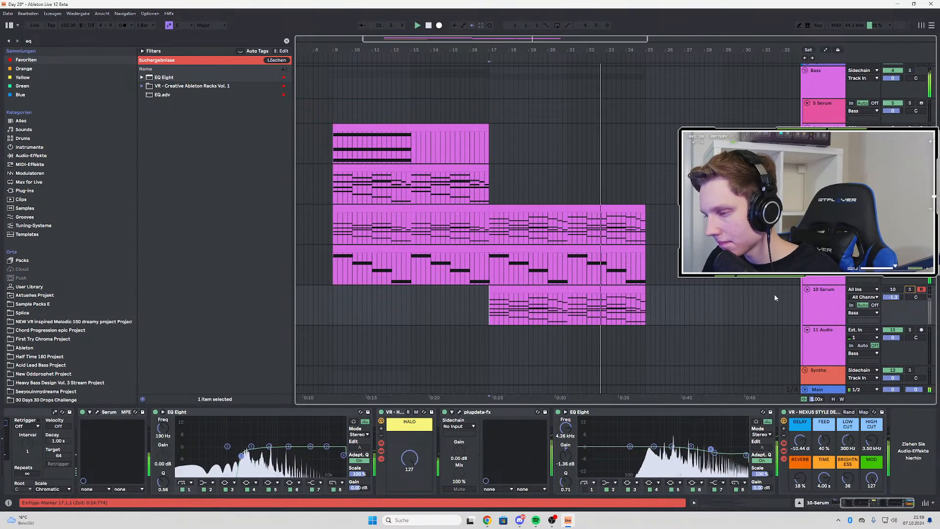
left_click(892, 297)
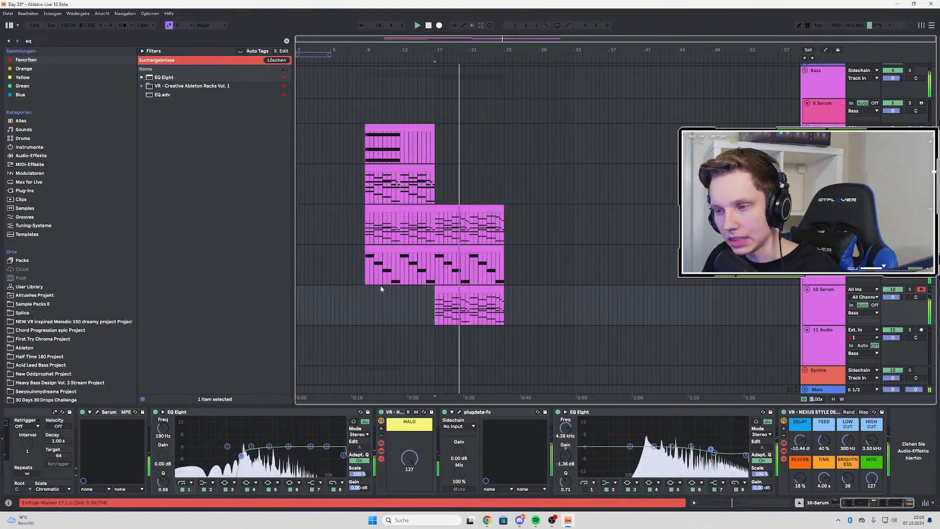
Copy the 8-Wavetable chord clip from bars 9 to 13 onto the 10 Serum track at bar 9, replaying from there
key("plus")
key("plus")
left_click(419, 211)
left_click_drag(418, 211, 416, 293)
key("space")
key("space")
left_click_drag(500, 209, 505, 283)
key("ctrl+z")
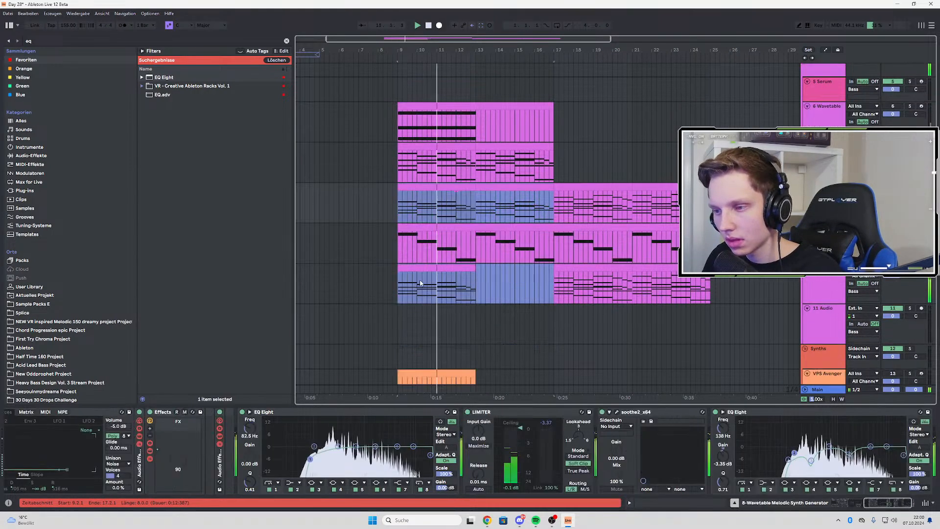
key("space")
key("space")
Paste a copy of the four-bar chord clip onto 10 Serum at bar 13, filling the gap up to bar 17
left_click(416, 267)
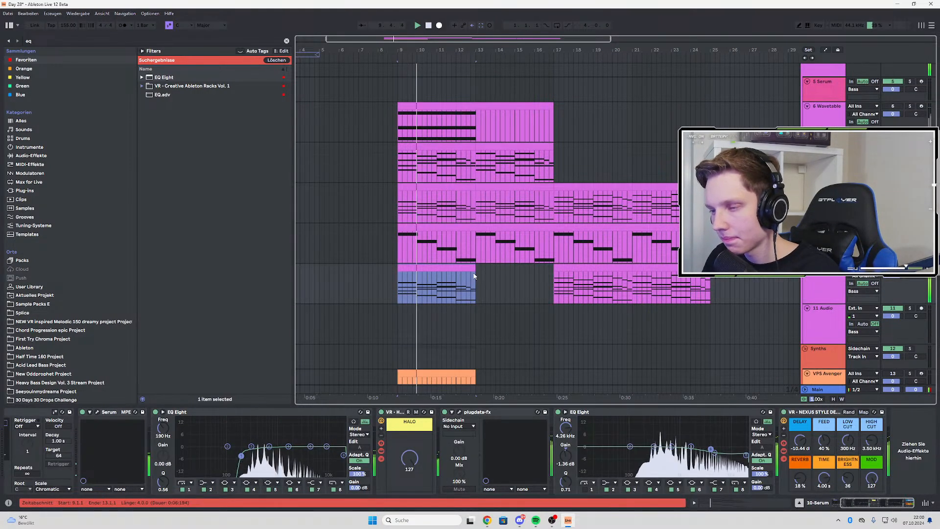
left_click(505, 213)
key("ctrl+c")
left_click(477, 288)
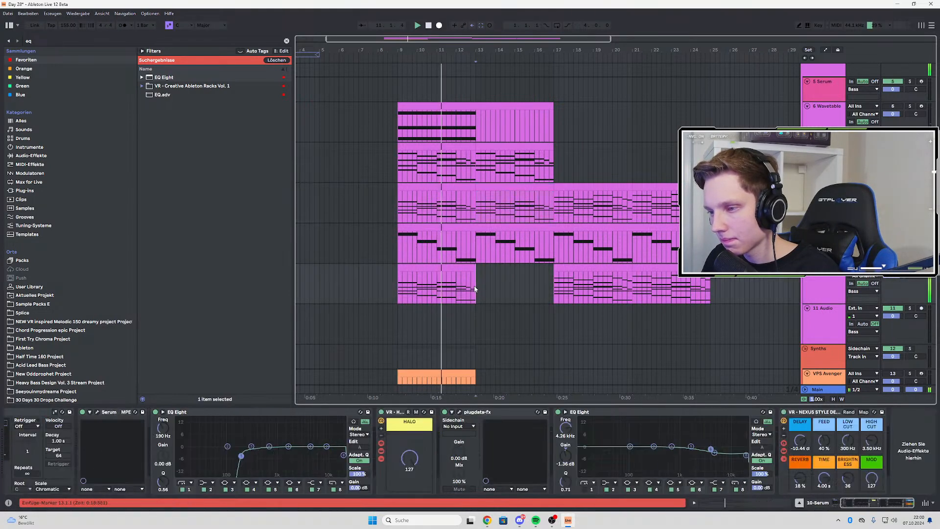
key("ctrl+v")
Automate the 10 Serum Arpeggiator's Device On parameter to stay off until bar 17 and switch on from there
left_click_drag(861, 503, 836, 502)
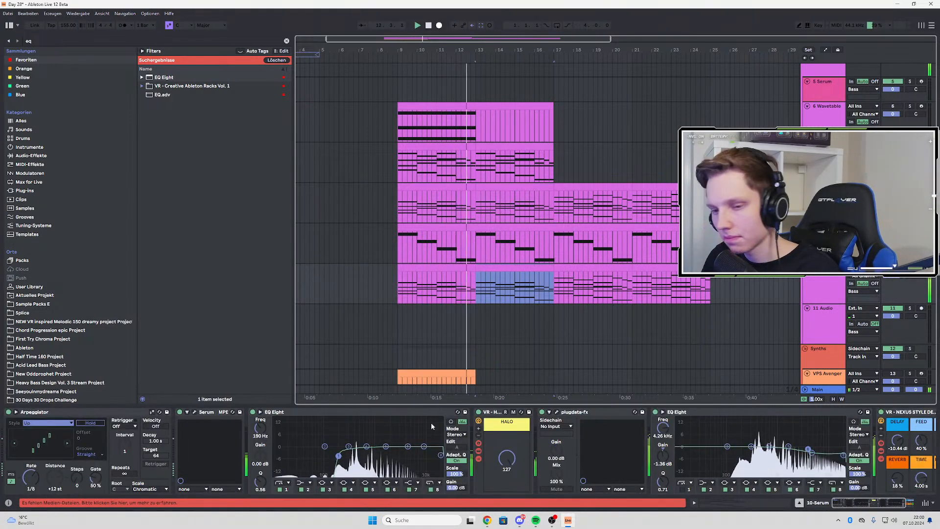
key("space")
key("a")
left_click(9, 412)
left_click(9, 412)
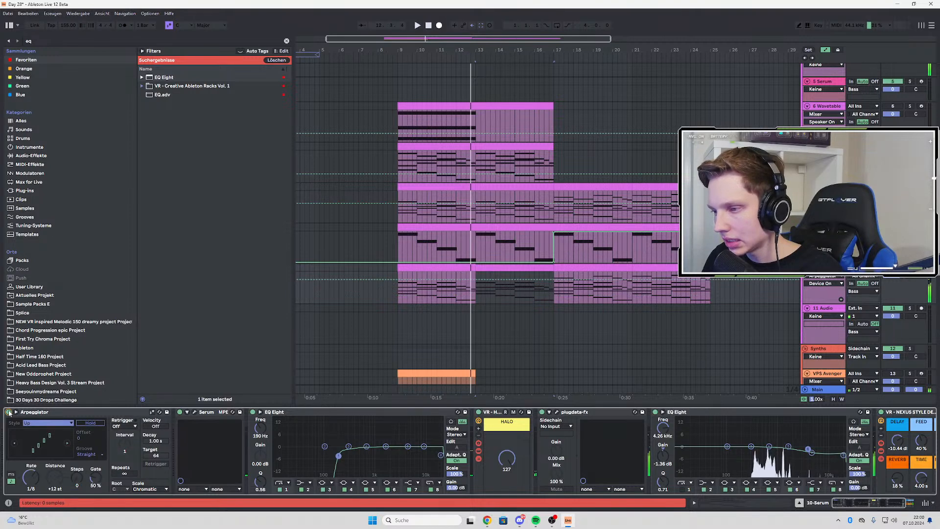
left_click_drag(551, 283, 555, 299)
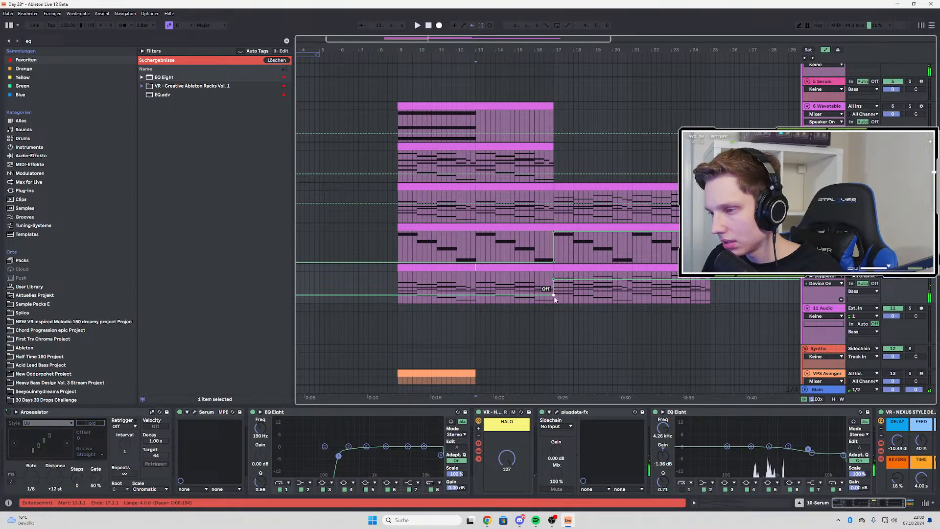
key("a")
Automate the 8-Wavetable Arpeggiator to stay off until bar 17 and on from there, and replay from bar 9
left_click(826, 187)
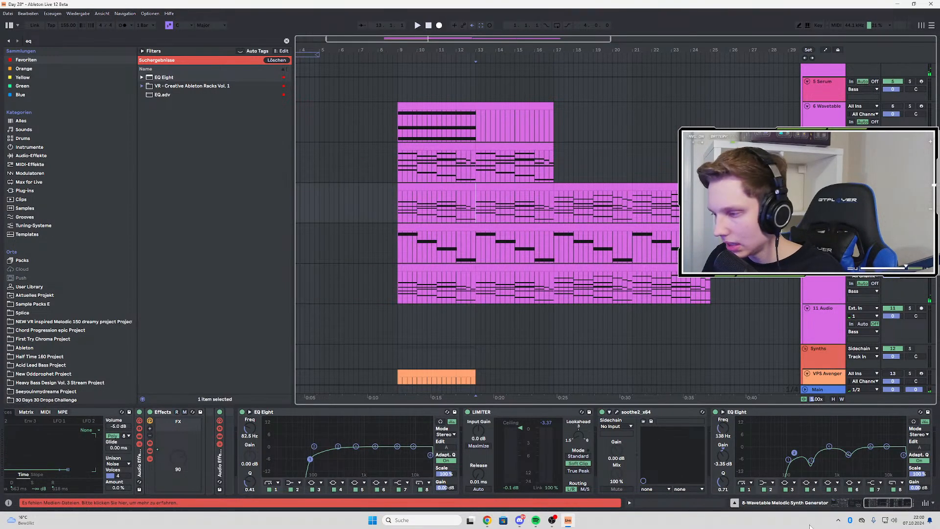
left_click_drag(881, 504, 839, 504)
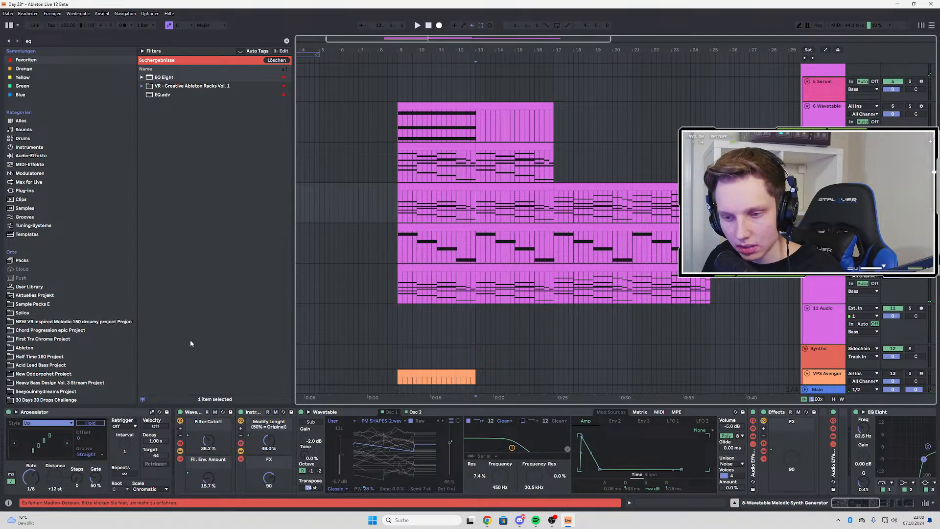
key("a")
left_click(9, 412)
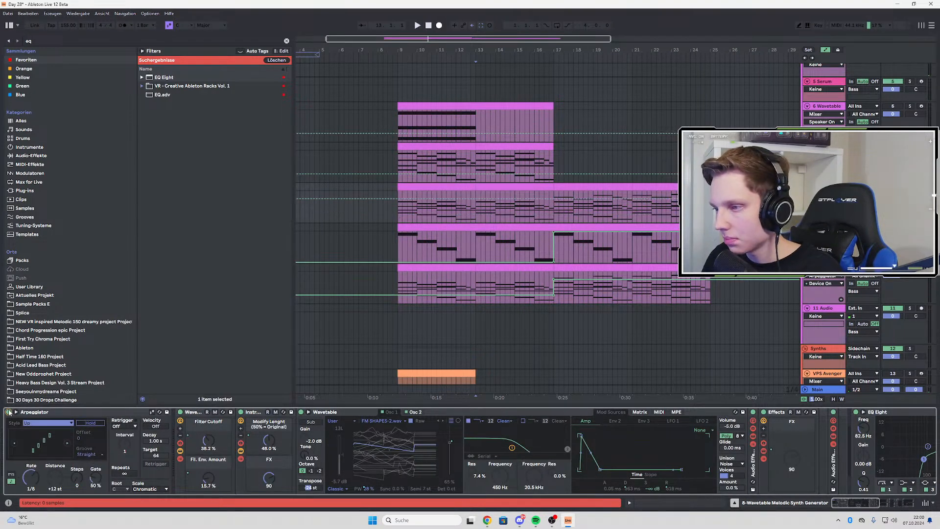
left_click_drag(552, 215, 553, 202)
key("space")
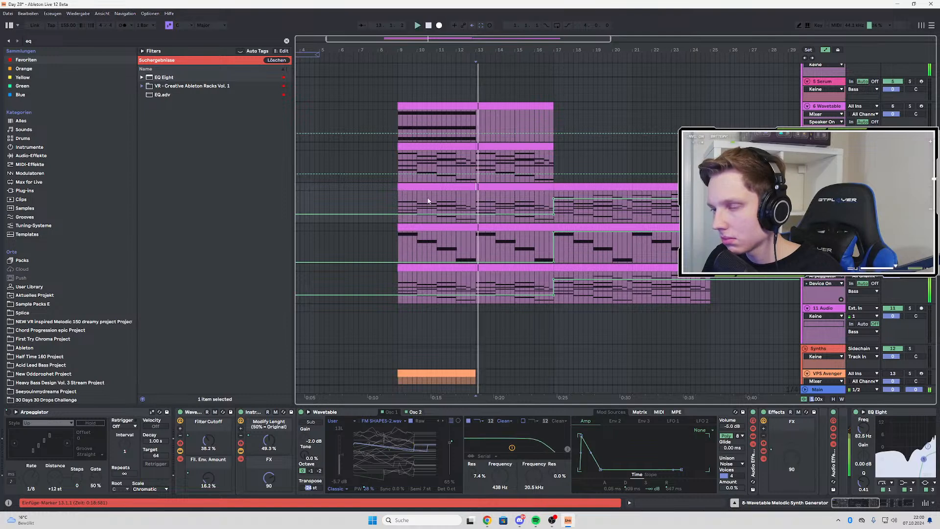
left_click(400, 202)
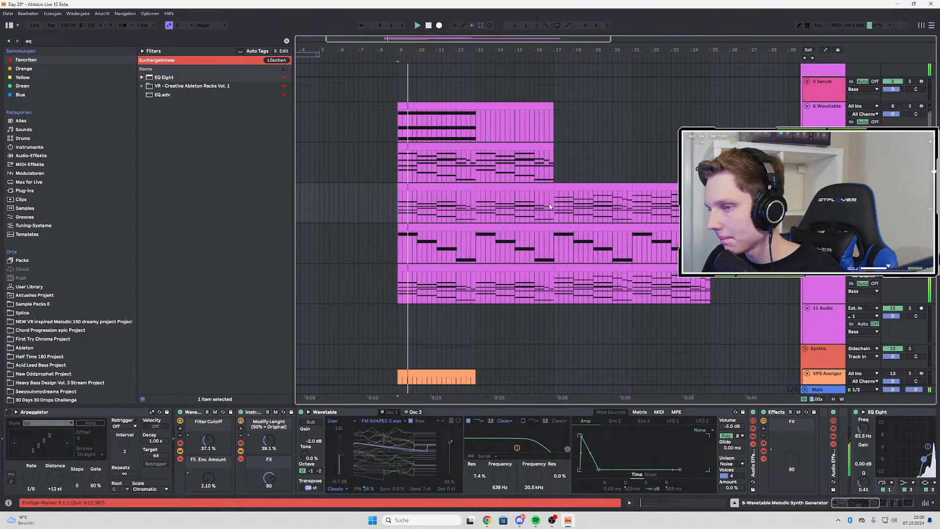
key("a")
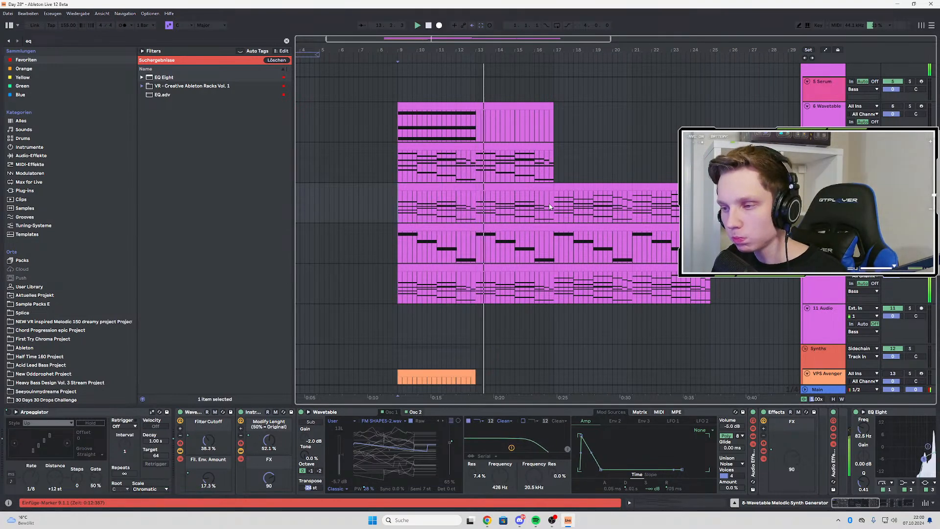
Delete the 10 Serum clip at bars 9 to 13 and listen to the transition from bar 13
left_click(449, 273)
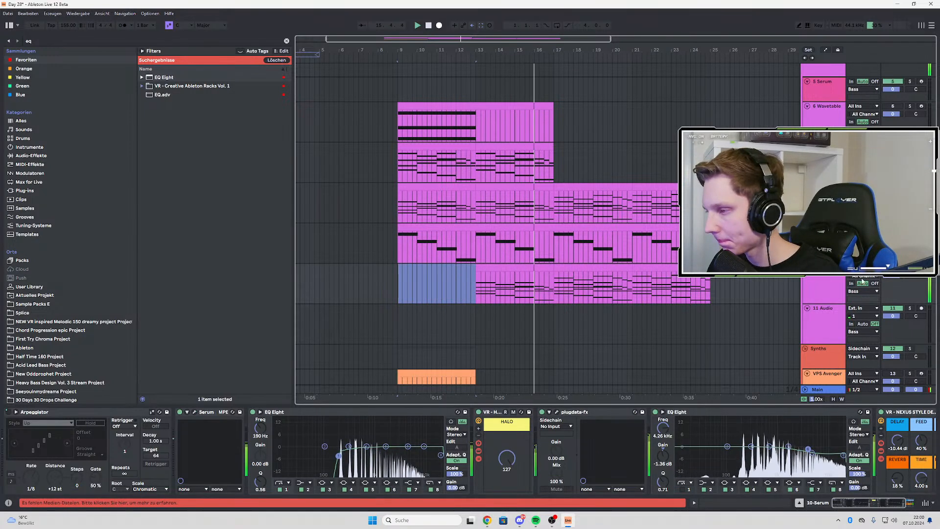
key("Delete")
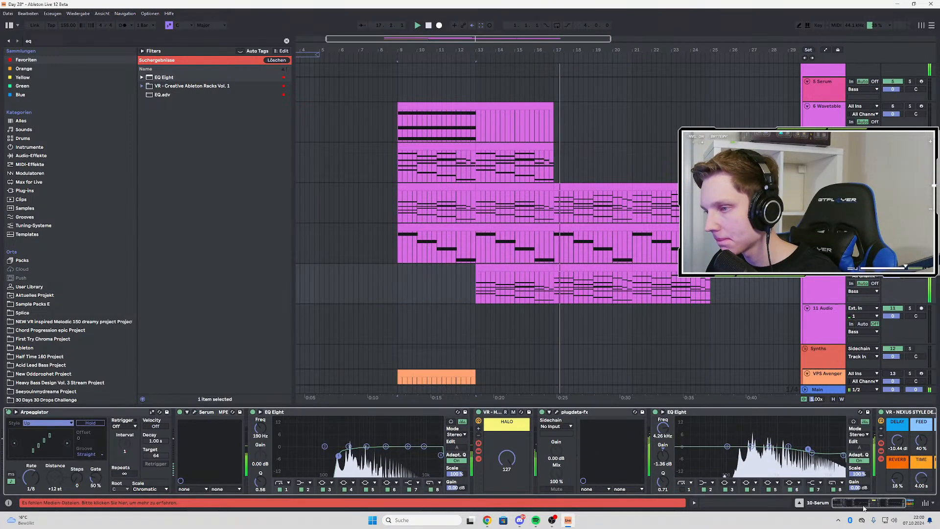
left_click_drag(864, 508, 872, 509)
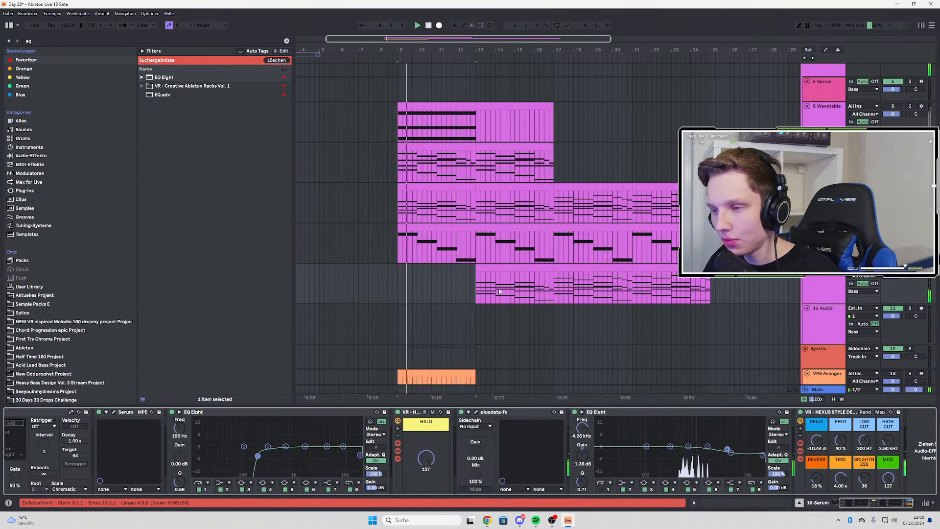
left_click(477, 279)
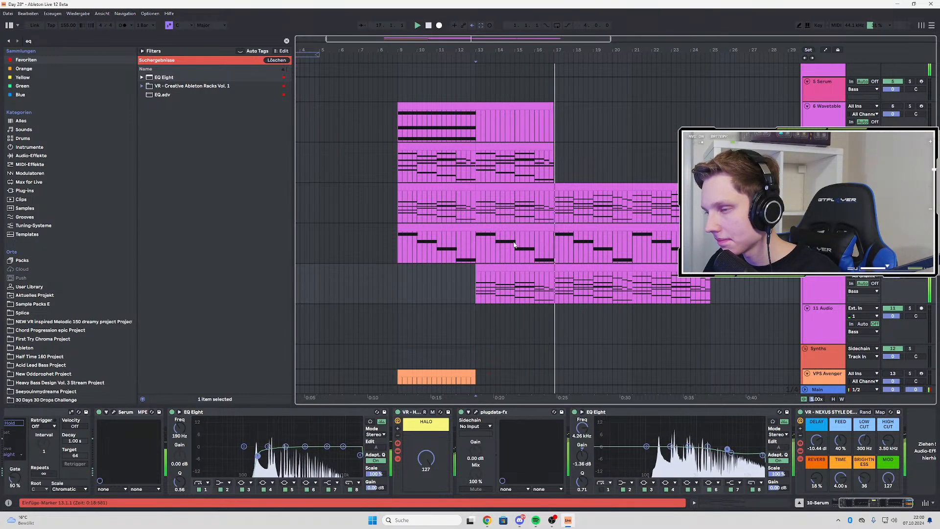
Replay from bar 9, deactivate the 10 Serum clip at bars 13 to 17, and listen from bar 13
left_click(398, 209)
key("space")
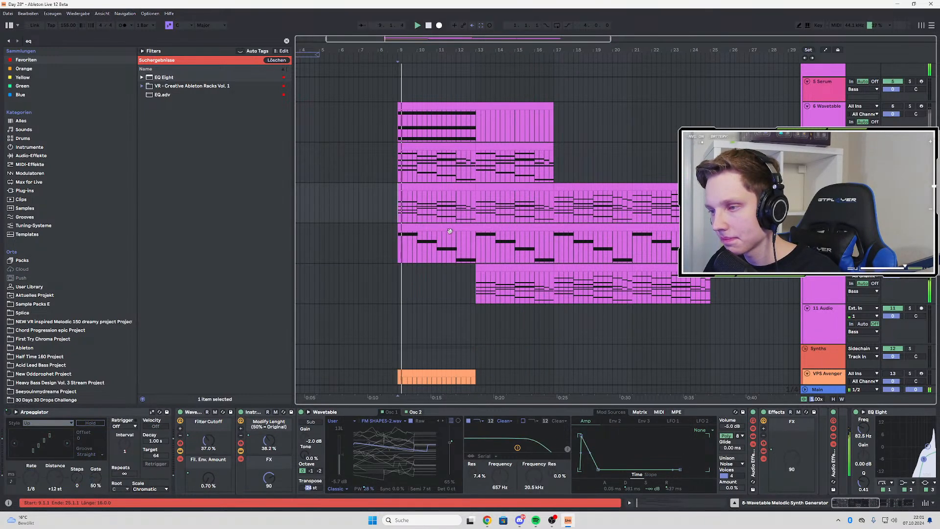
left_click(500, 273)
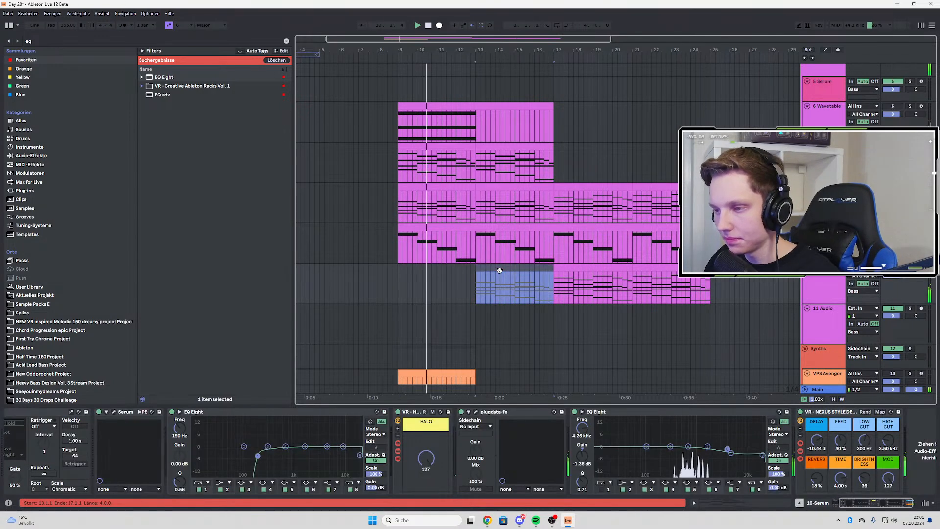
left_click(475, 251)
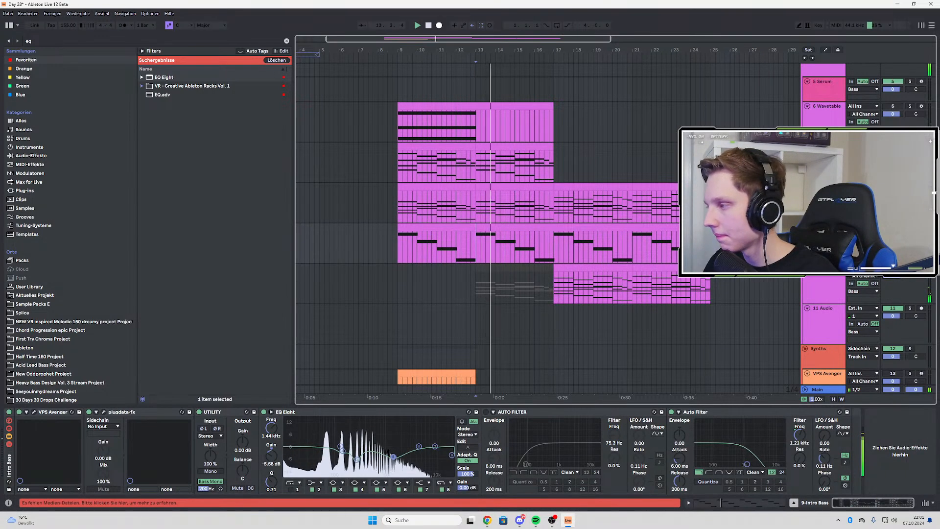
Turn off the Arpeggiator on 8-Wavetable, set playback to bar 17, and select the 10 Serum track there
key("Up")
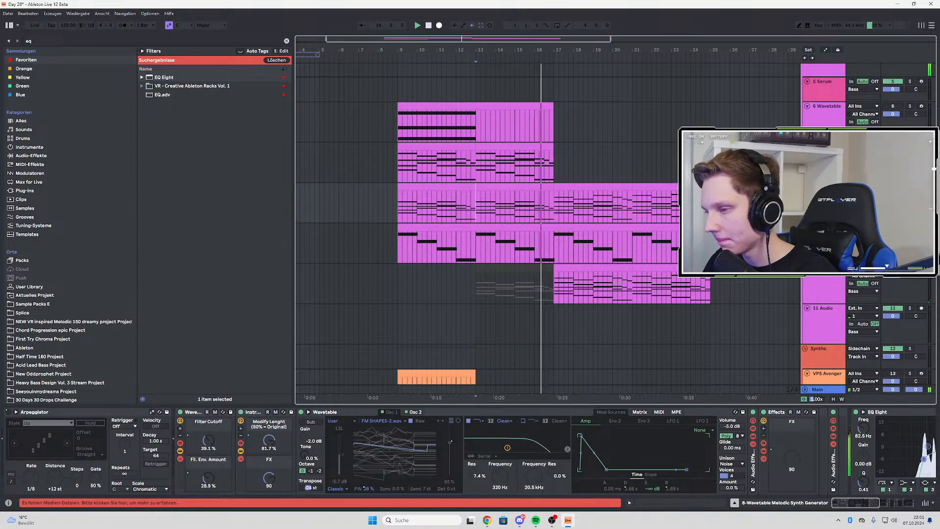
left_click(10, 412)
left_click(555, 203)
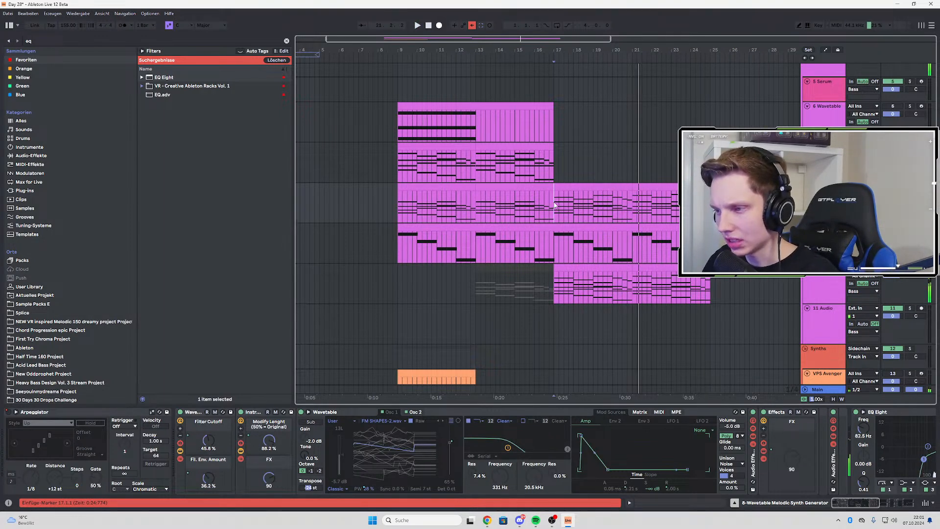
left_click(556, 284)
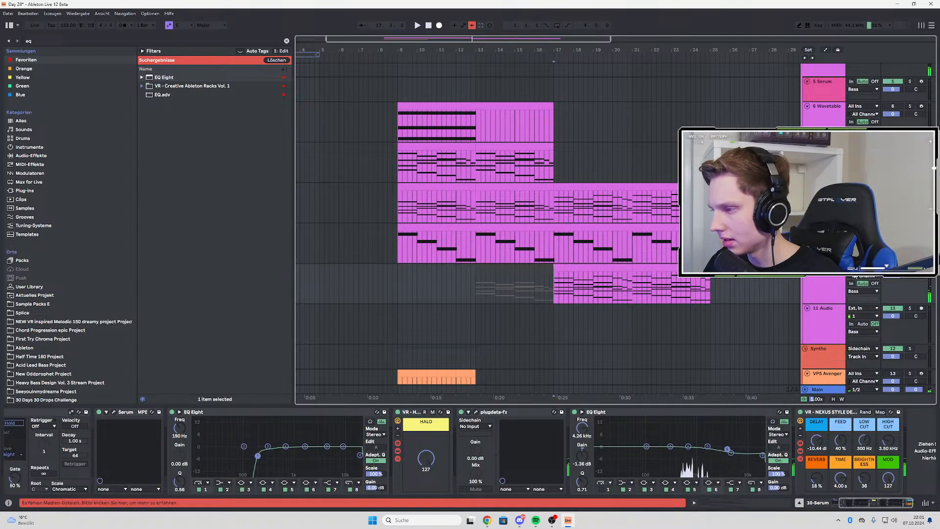
Audition the 10 Serum track from bar 17, comparing it with its NEXUS-style effect rack bypassed and active
key("space")
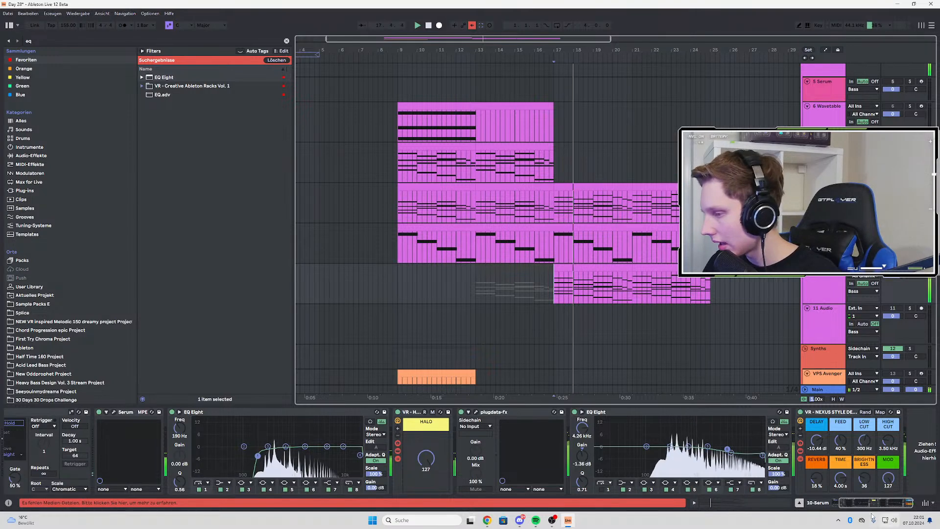
left_click(801, 413)
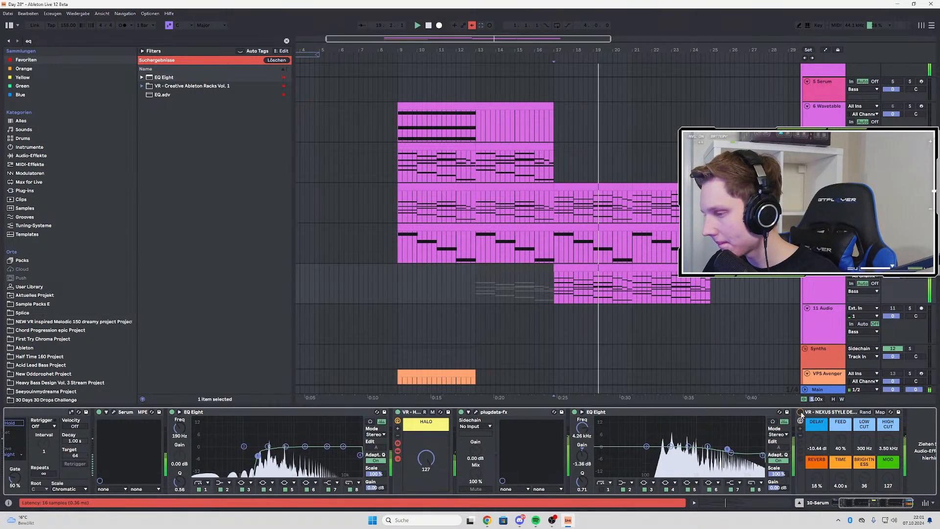
left_click(801, 413)
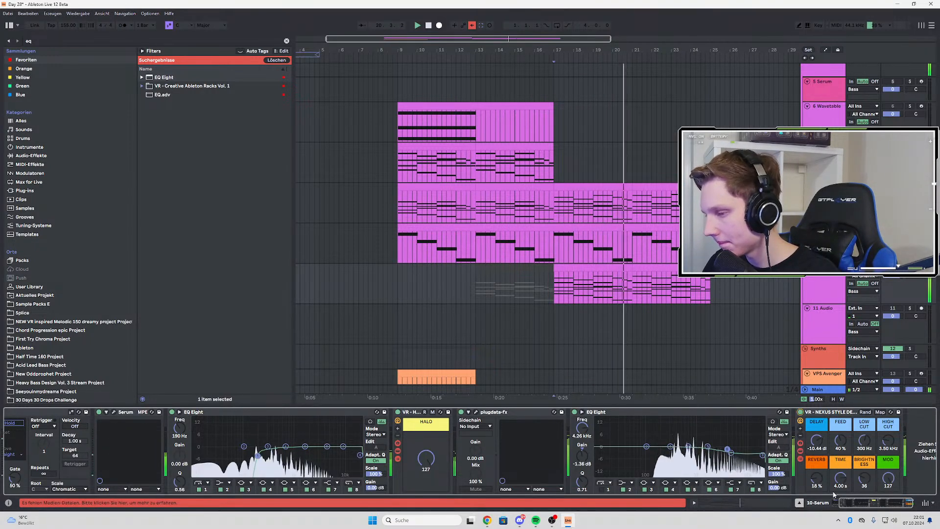
left_click(908, 505)
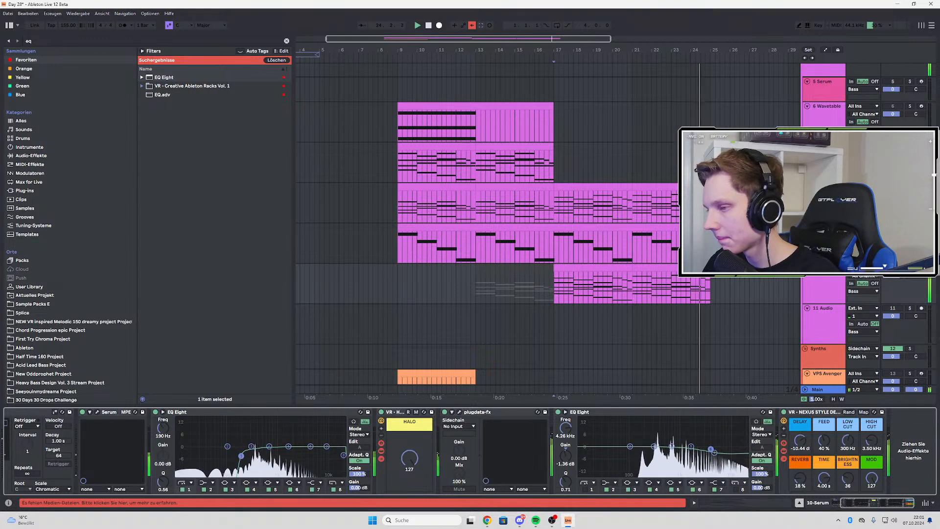
left_click(909, 268)
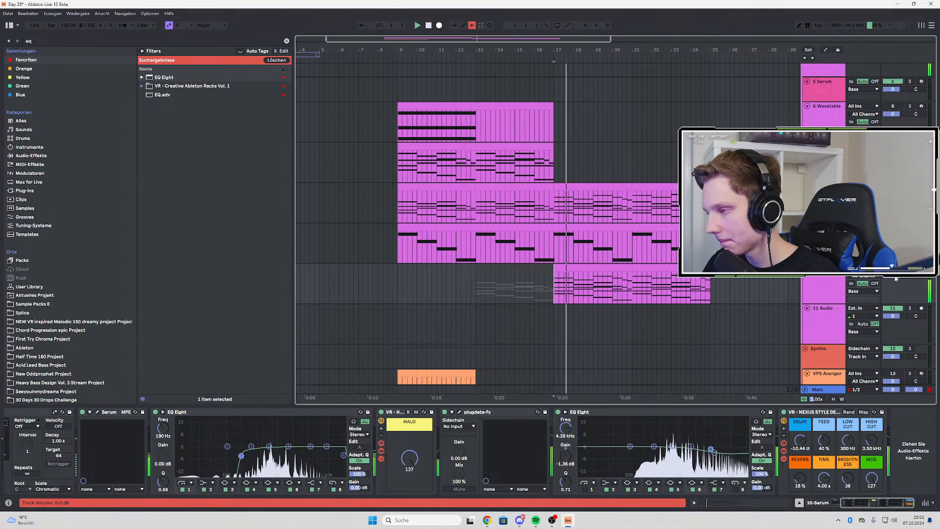
Find the soothe2 plug-in and add it at the end of the 8-Wavetable device chain
left_click(58, 42)
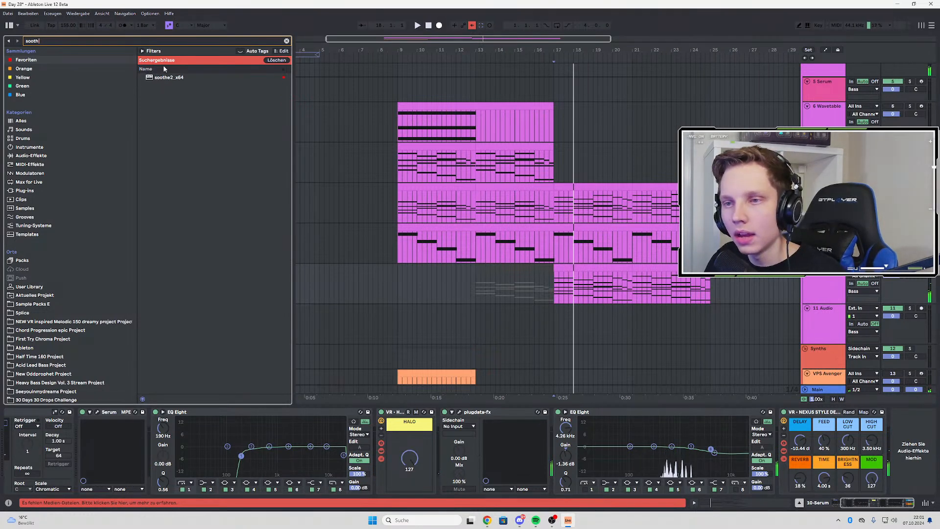
left_click(162, 78)
left_click_drag(161, 77, 367, 207)
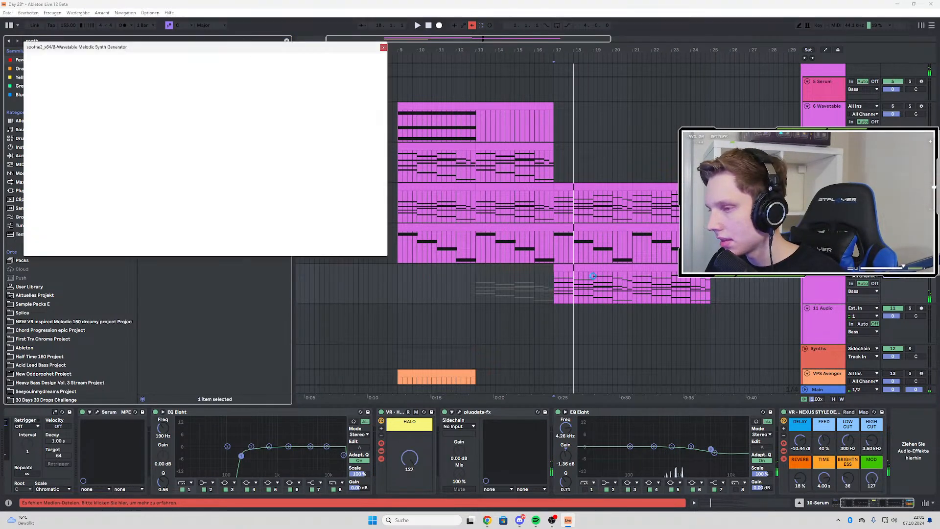
left_click(828, 187)
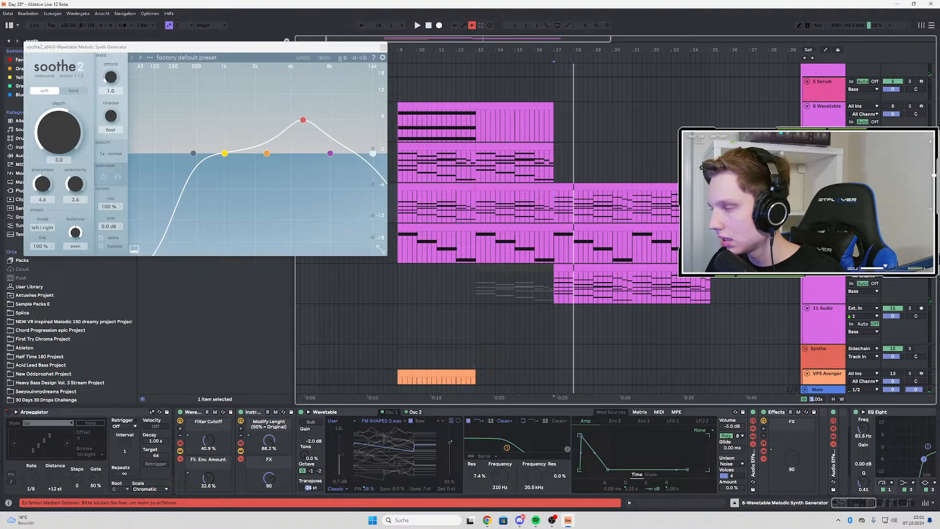
left_click_drag(846, 503, 887, 503)
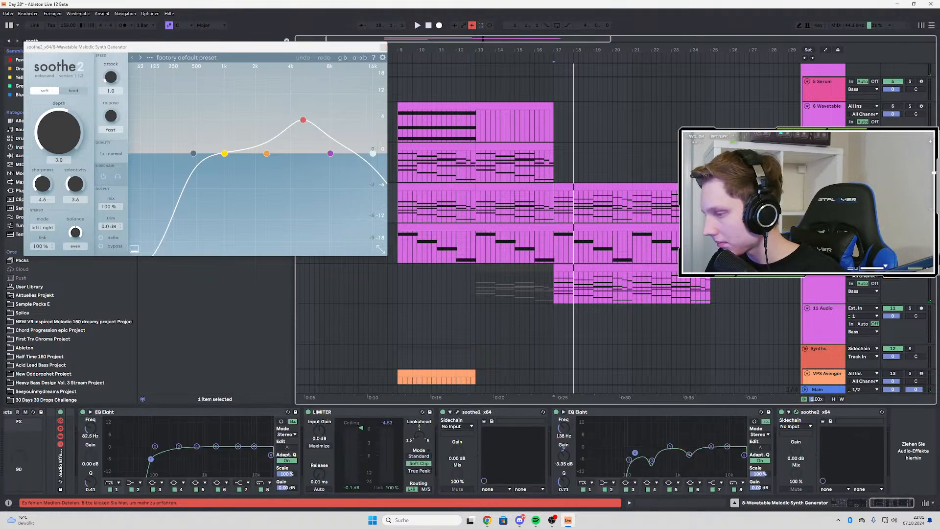
Set the new soothe2's sidechain source to 10-Serum and enable the sidechain inside the plug-in
left_click(790, 427)
left_click(809, 315)
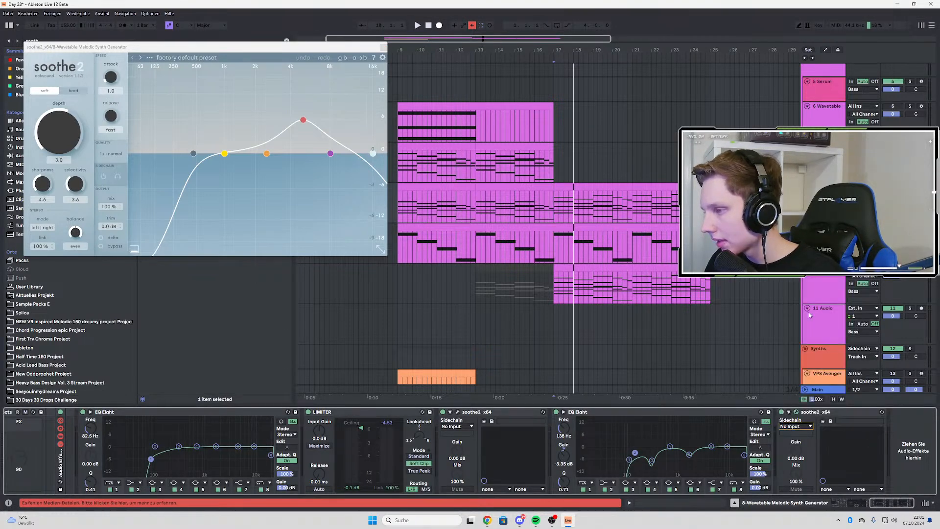
left_click(796, 427)
left_click(789, 343)
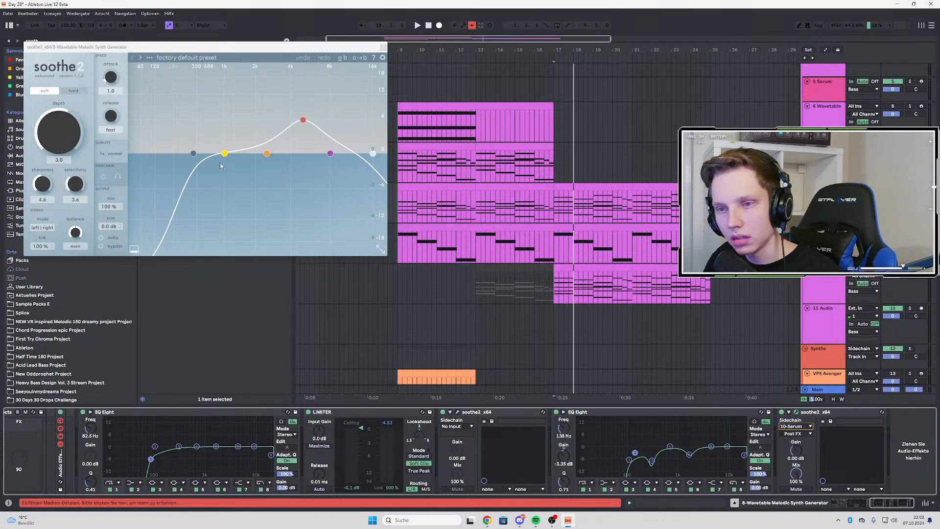
left_click(103, 177)
Set soothe2's band 2 to 414 Hz, 7.2 dB and Q 0.1, checking the 10 Serum EQ spectrum during playback
key("space")
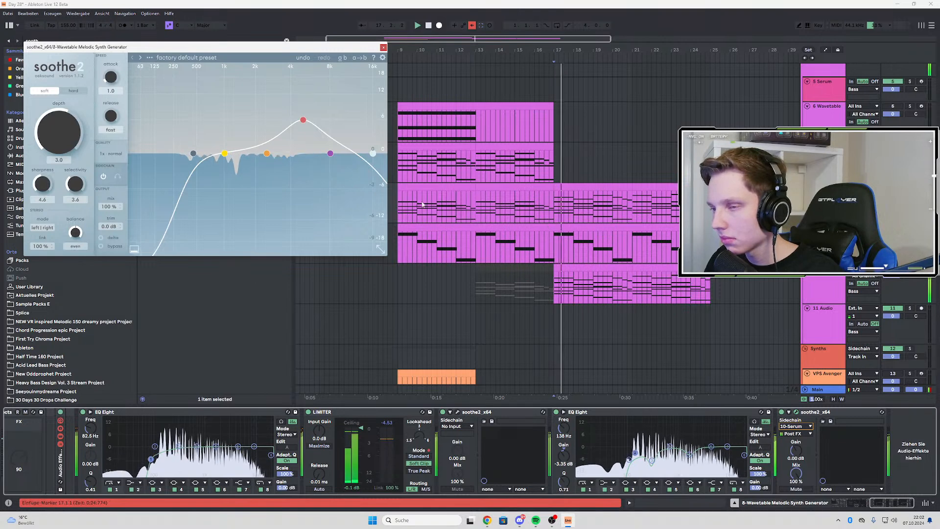
left_click_drag(266, 153, 253, 141)
scroll(254, 140, "down", 5)
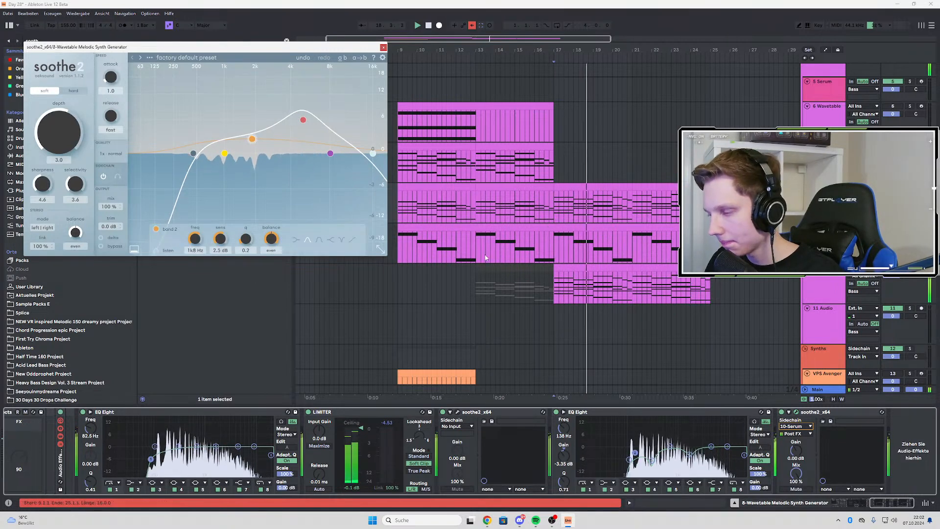
left_click(817, 284)
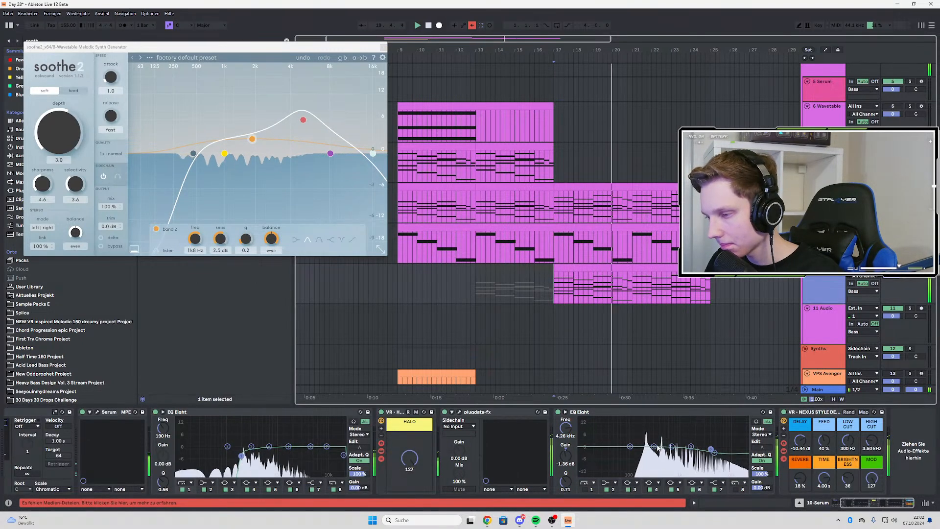
left_click(654, 447)
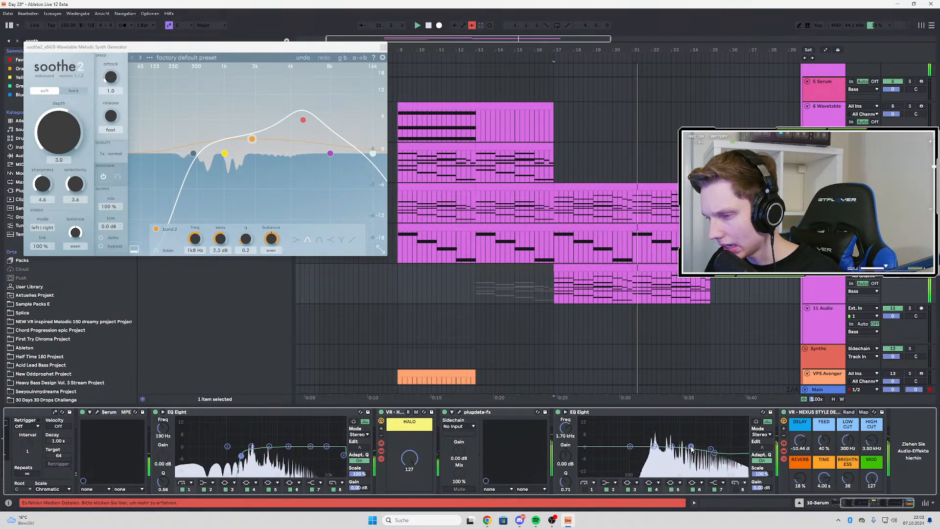
left_click(691, 447)
left_click(822, 195)
key("space")
key("space")
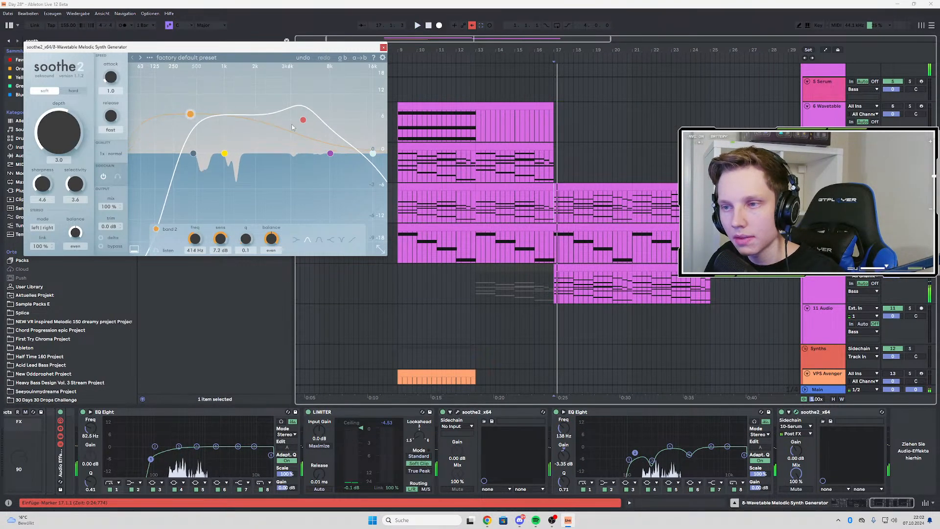
Set soothe2's band 3 to 1k6 Hz at 7.4 dB, raise the purple band, and lower the high cut during playback
left_click_drag(290, 116, 231, 101)
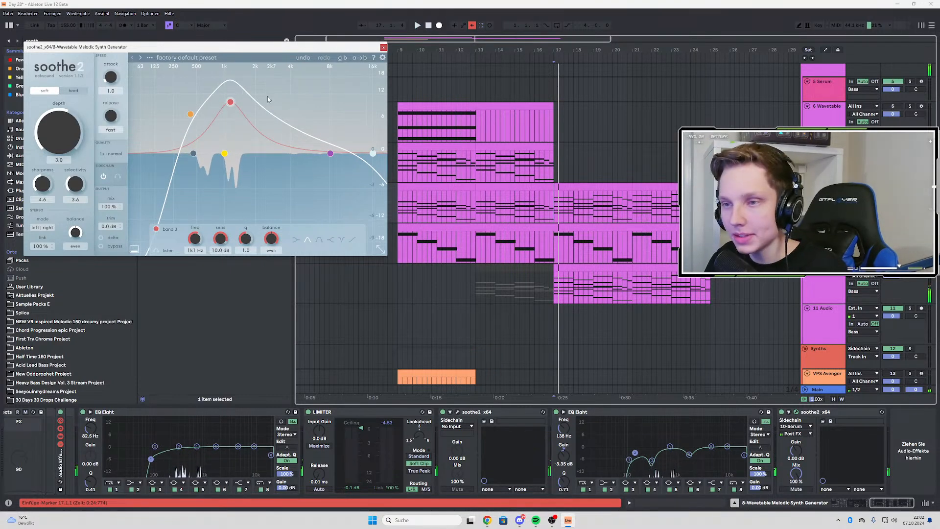
left_click_drag(331, 153, 289, 138)
left_click_drag(373, 153, 293, 154)
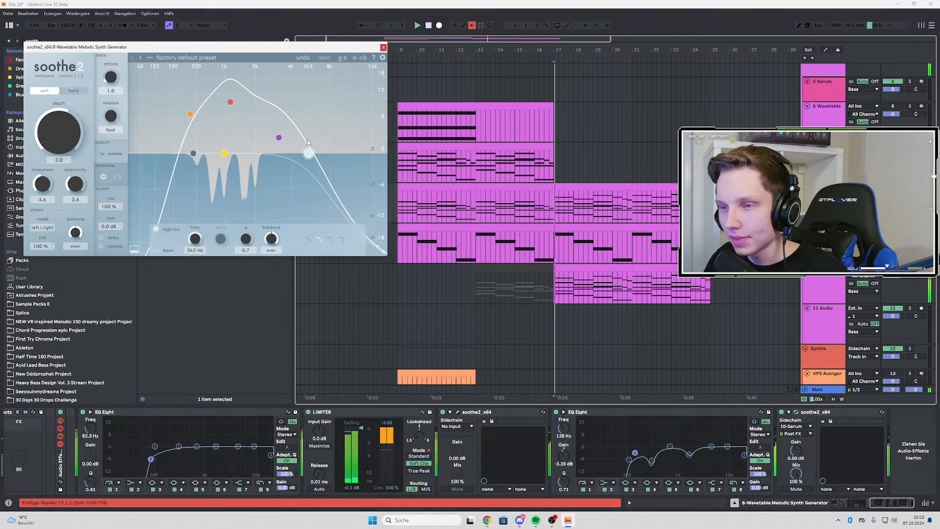
left_click_drag(279, 138, 246, 113)
scroll(280, 122, "down", 3)
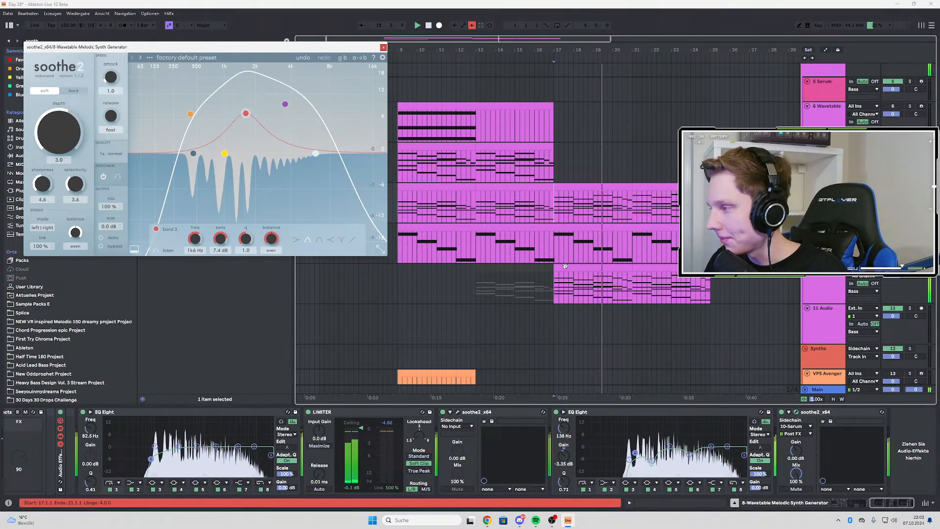
Replay the 10 Serum part from bar 17 and close the soothe2 window
left_click(493, 230)
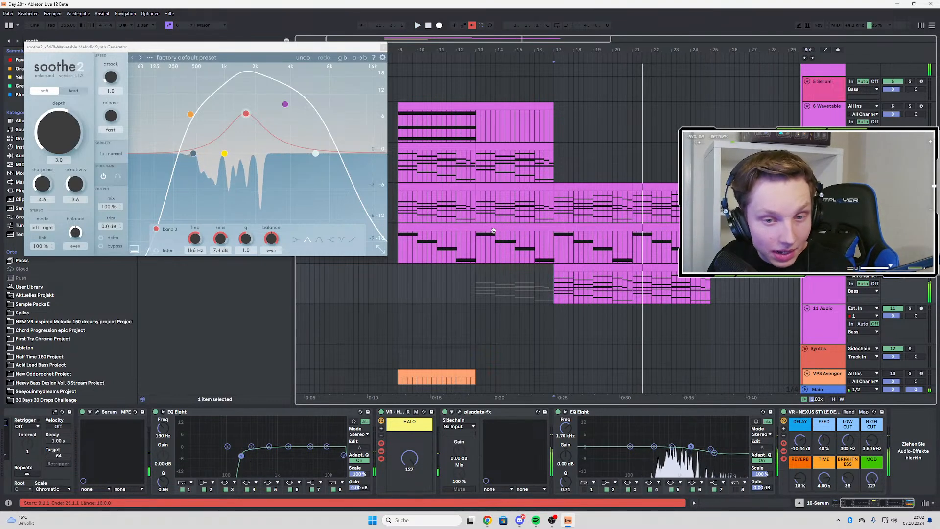
key("space")
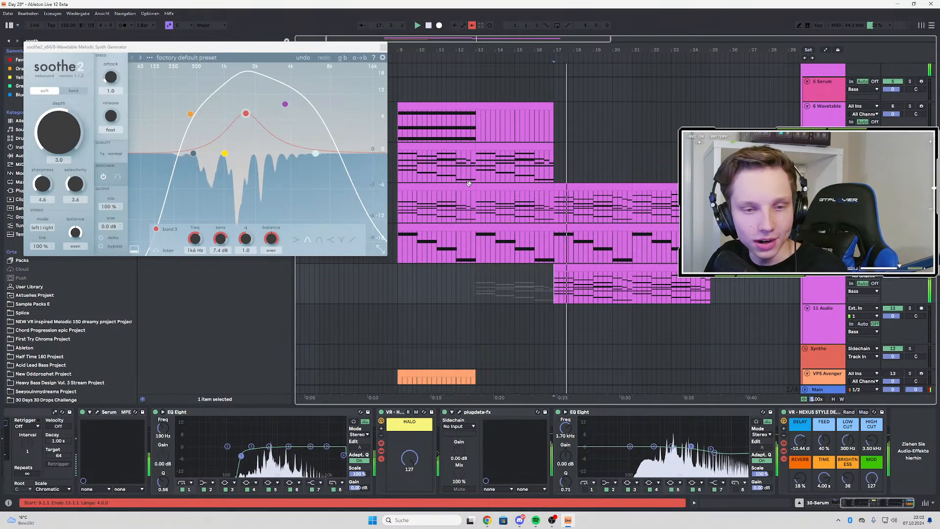
left_click(383, 47)
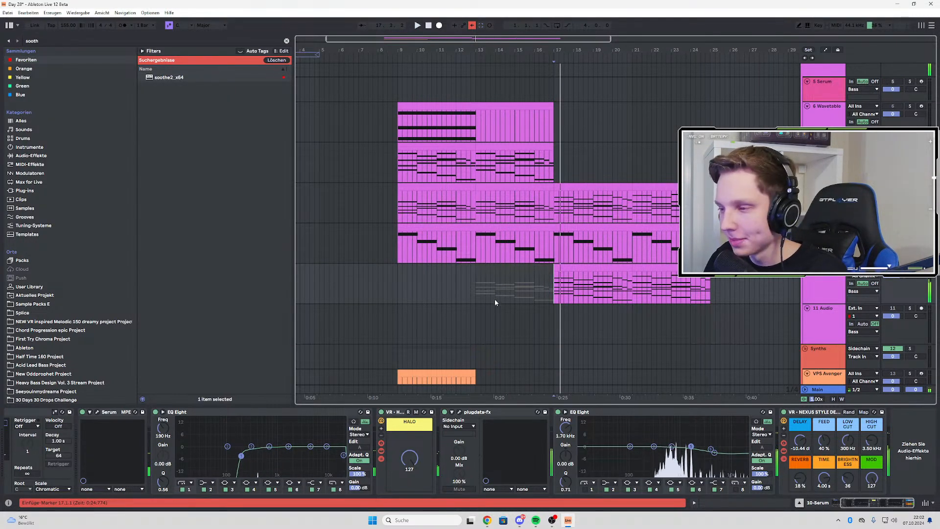
key("space")
Audition 9-Intro Bass and 8-Wavetable in turn from bar 17, and listen to all layers together
left_click(910, 227)
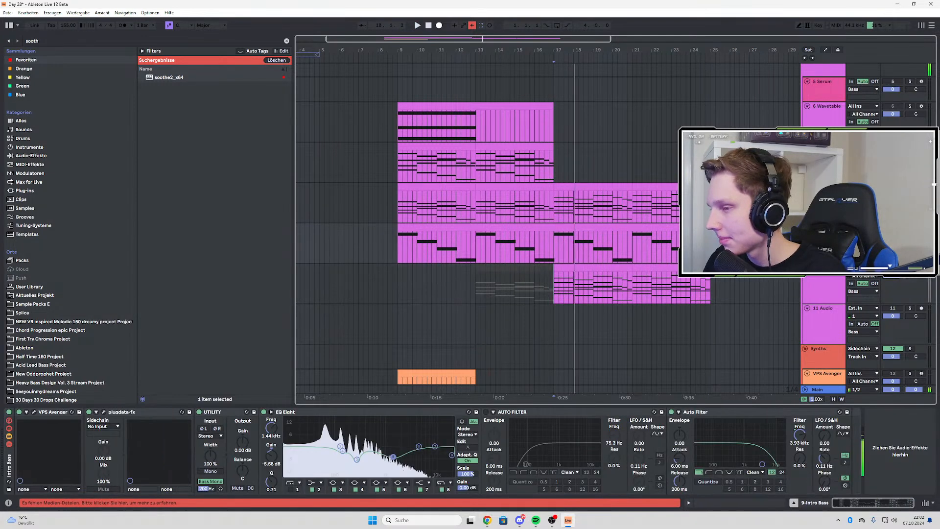
key("space")
key("space")
left_click(893, 187)
key("space")
key("space")
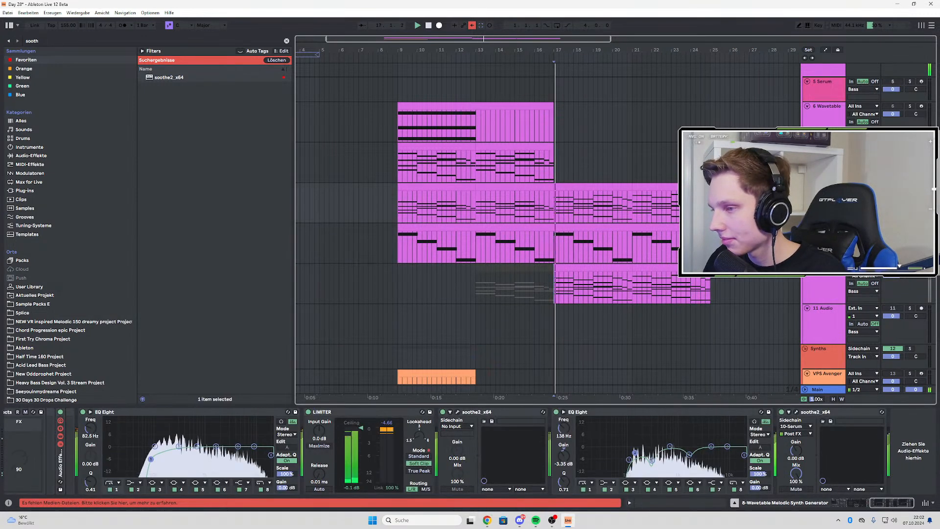
key("space")
key("space")
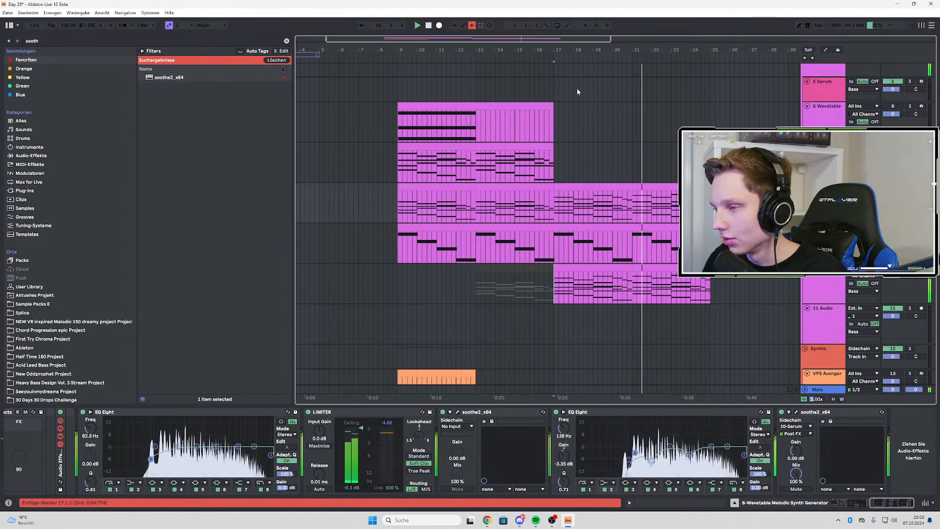
Replay 10 Serum from bar 17, then move the start position to bar 9 on 9-Intro Bass and keep listening
left_click(635, 236)
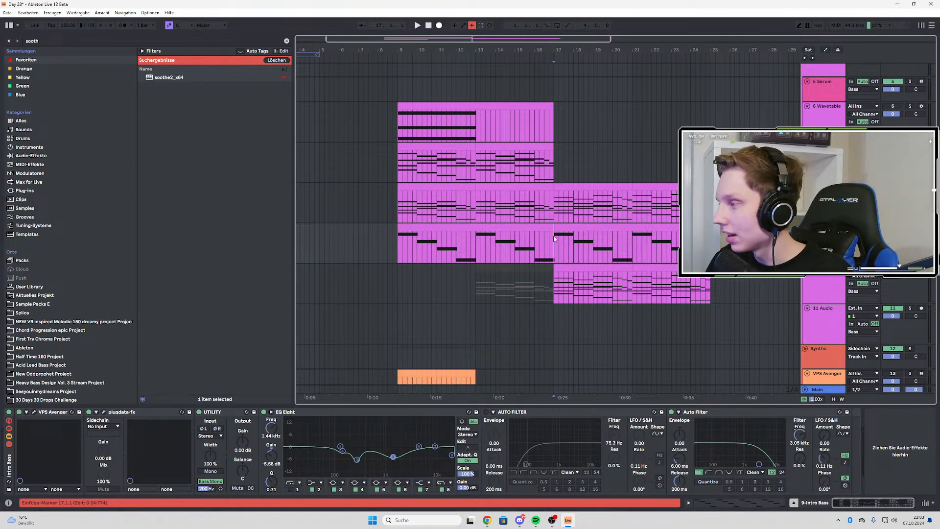
left_click(551, 296)
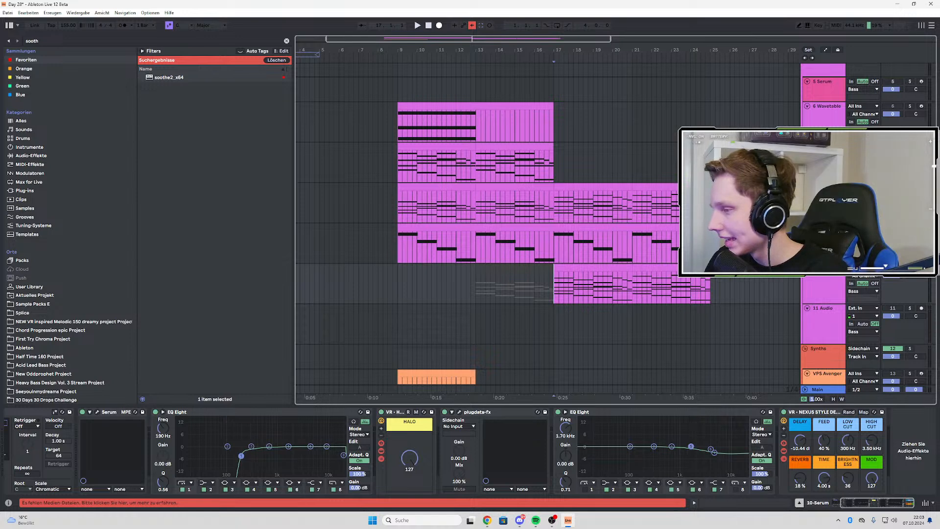
key("space")
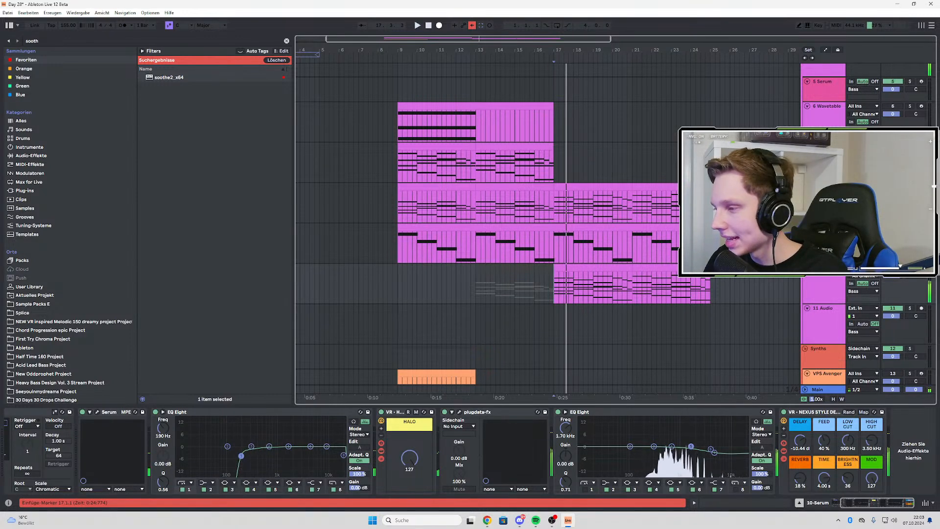
key("space")
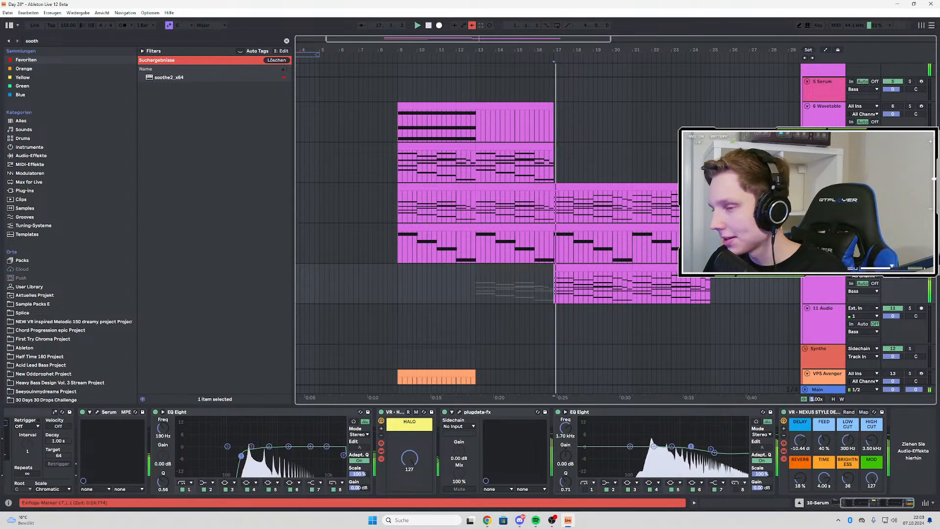
left_click(394, 240)
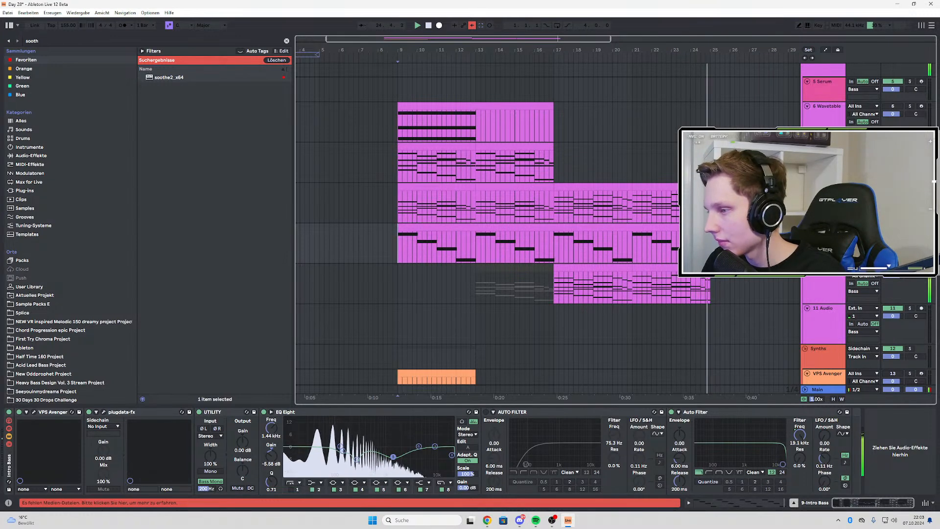
left_click(39, 42)
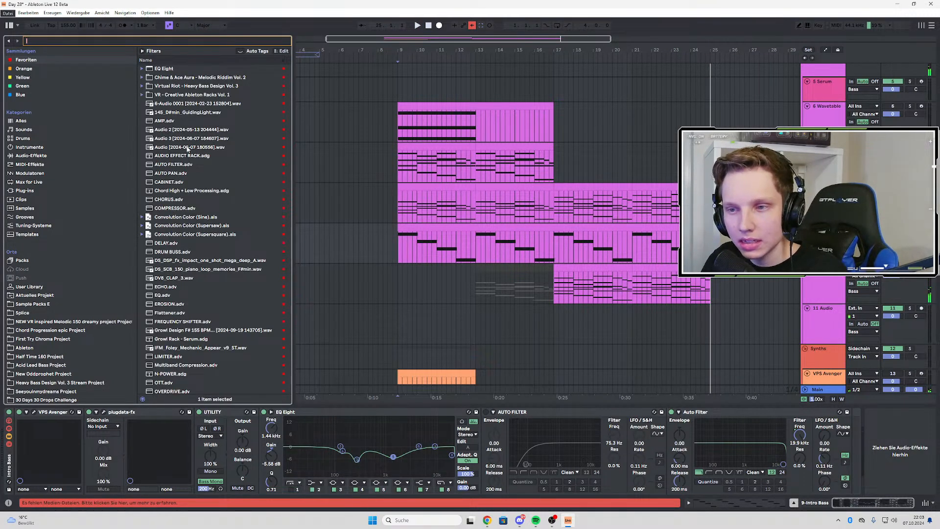
left_click(184, 139)
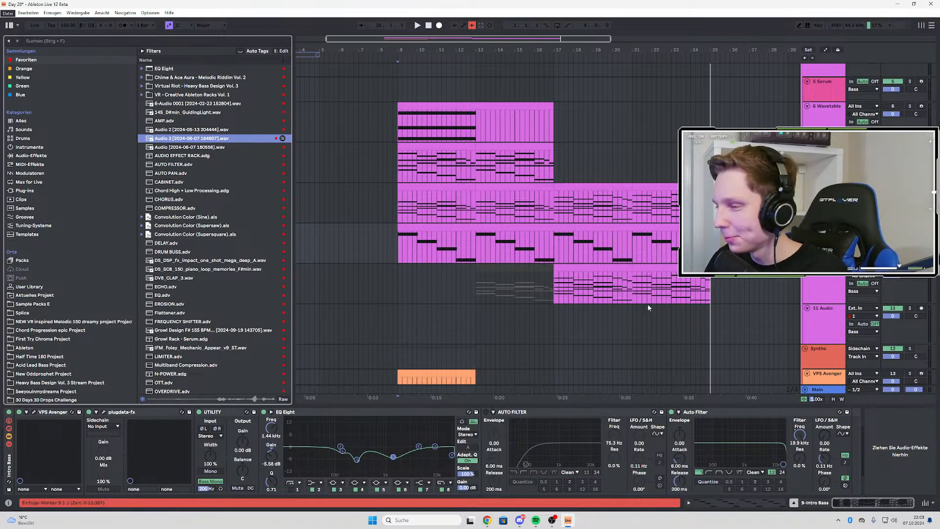
left_click(552, 284)
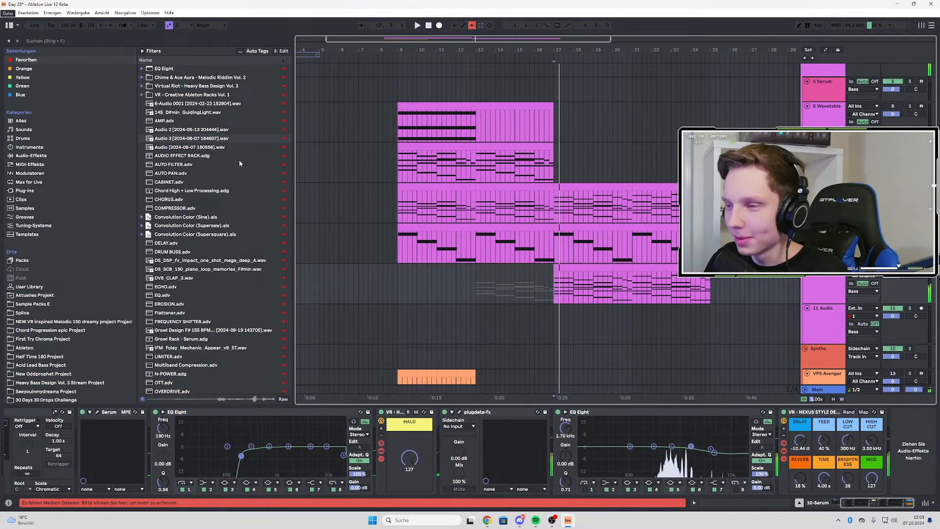
key("space")
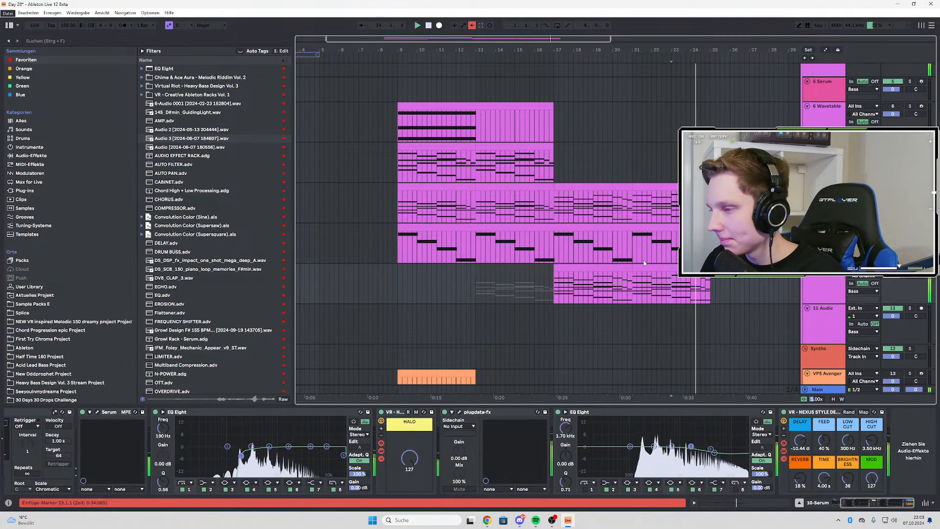
key("space")
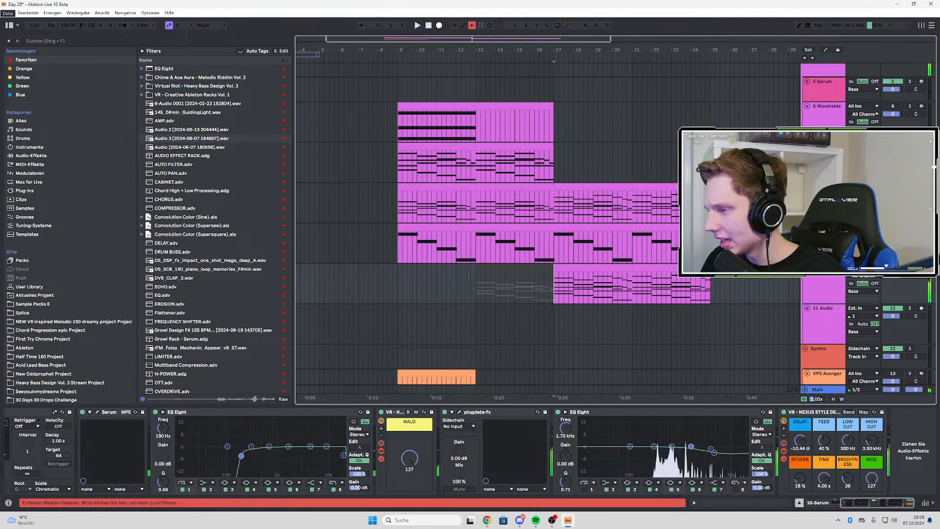
Wrap the VR - HALO rack on 10 Serum in an Audio Effect Rack and add an empty parallel chain
key("space")
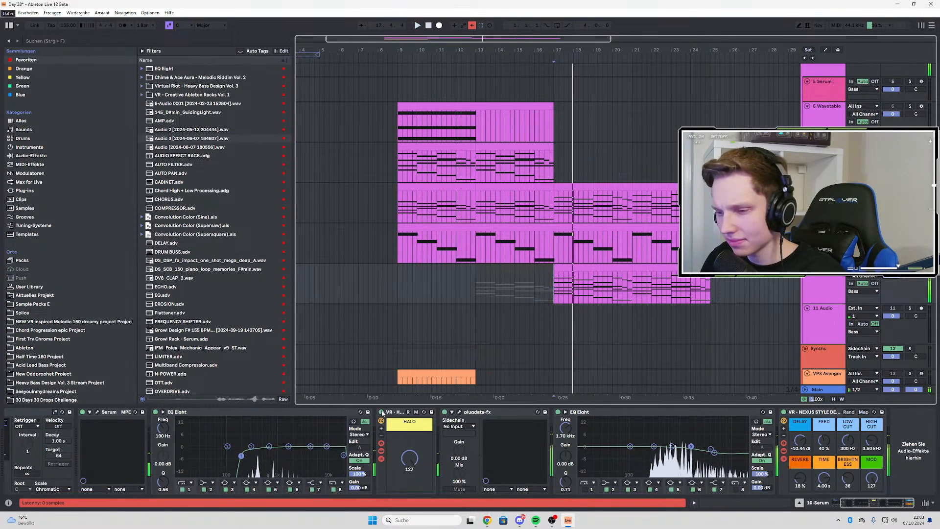
left_click(383, 413)
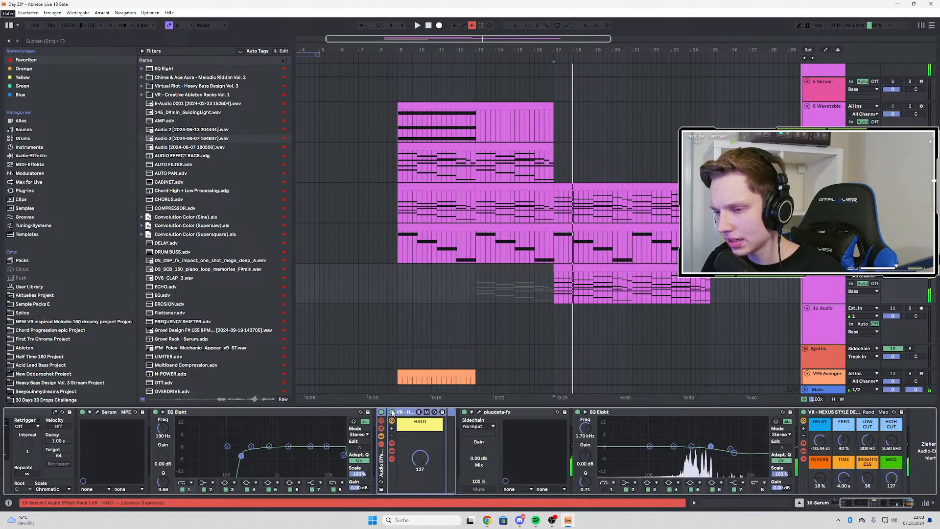
left_click(381, 444)
right_click(416, 454)
left_click(427, 460)
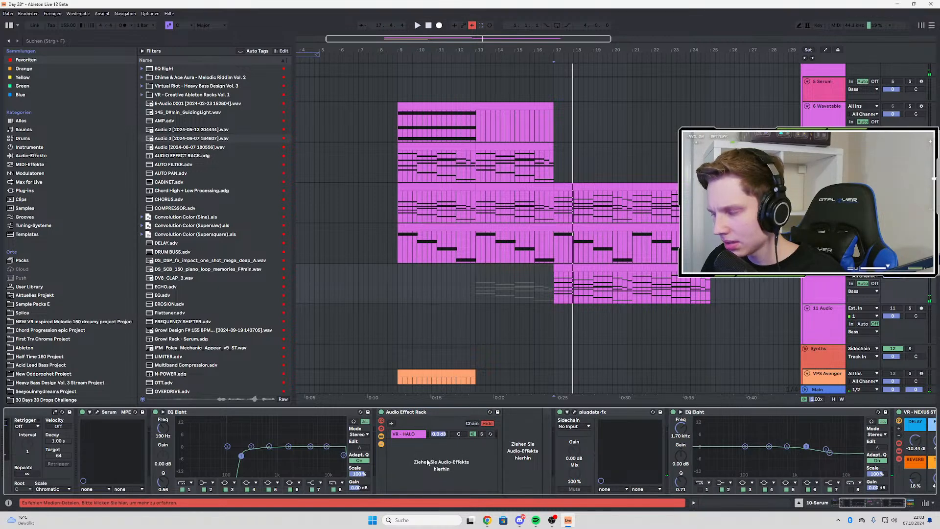
Compare the VR - HALO chain with the empty chain by soloing each during playback from bar 17, alone and with all layers
key("space")
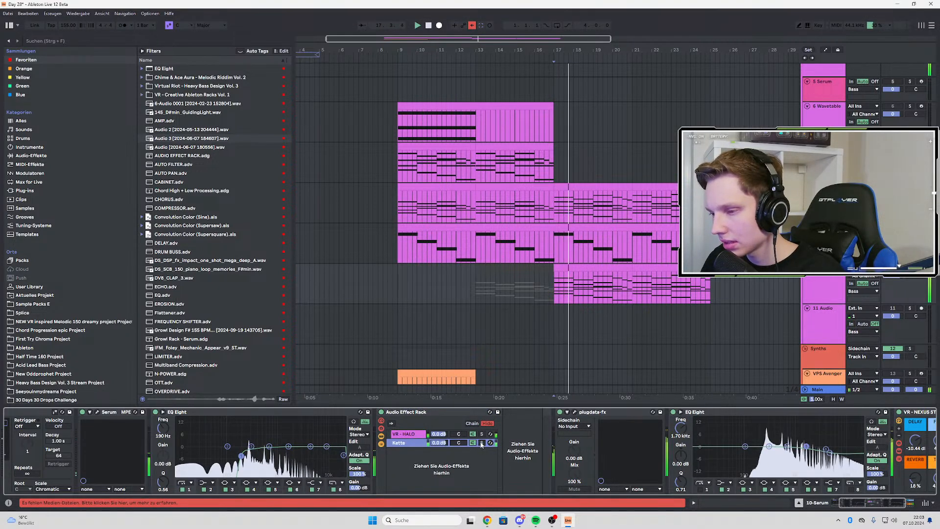
left_click(481, 434)
key("space")
key("space")
left_click(482, 443)
key("space")
key("space")
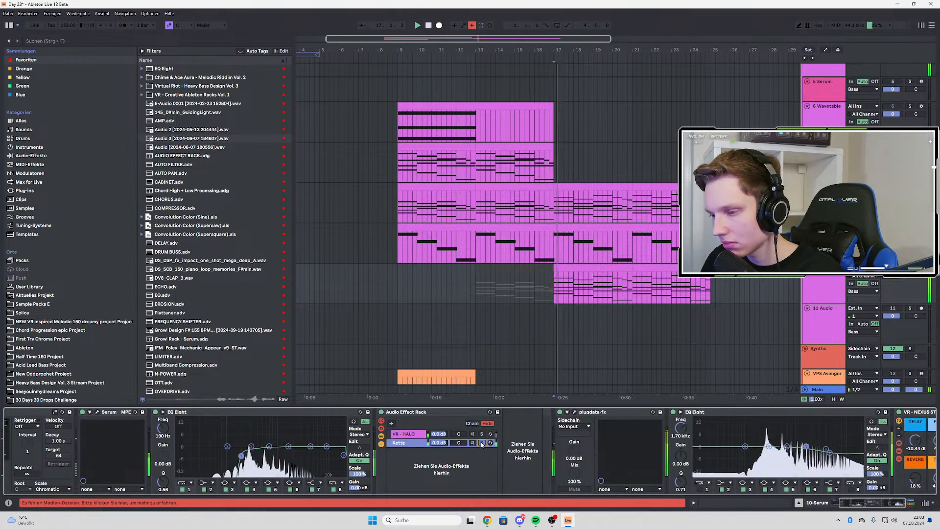
key("space")
left_click(910, 267)
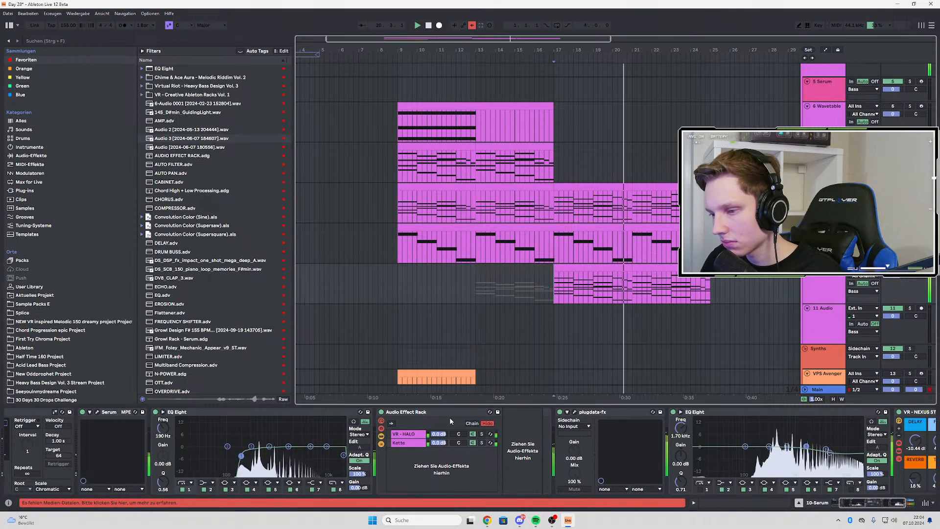
left_click(482, 434)
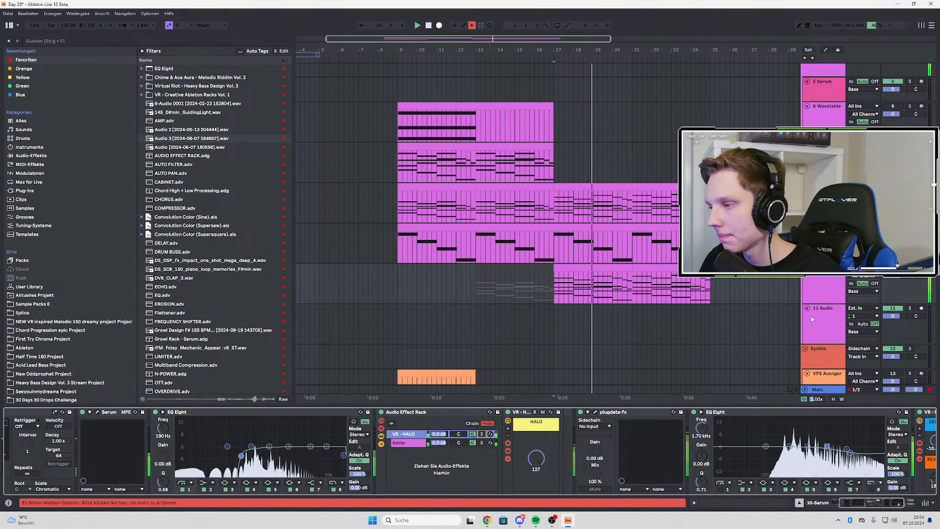
Adjust the track volume of 8-Wavetable and play the arrangement again with 10 Serum selected
left_click(892, 194)
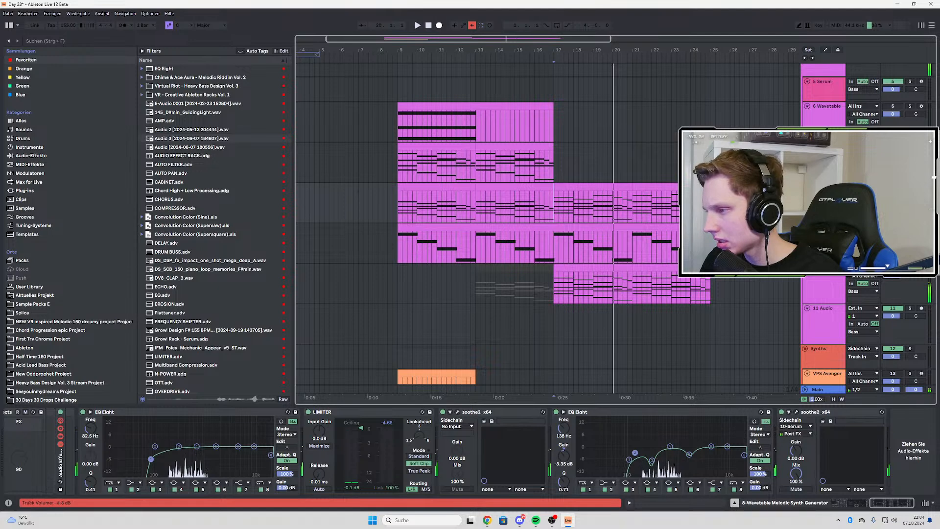
left_click(681, 280)
key("space")
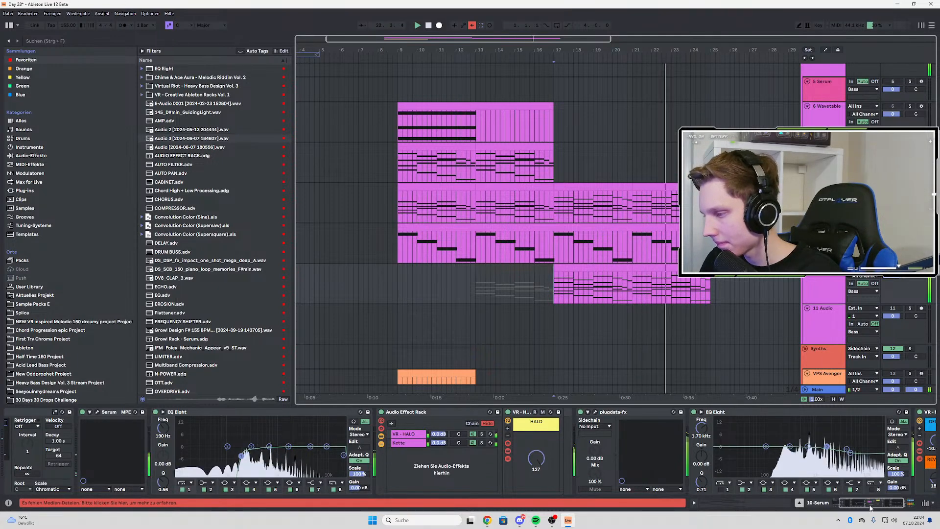
In 10 Serum's NEXUS style delay rack, set High Cut to 4.34 kHz and reverb Time to 1.27 s while replaying
scroll(875, 446, "down", 3)
left_click_drag(873, 441, 874, 438)
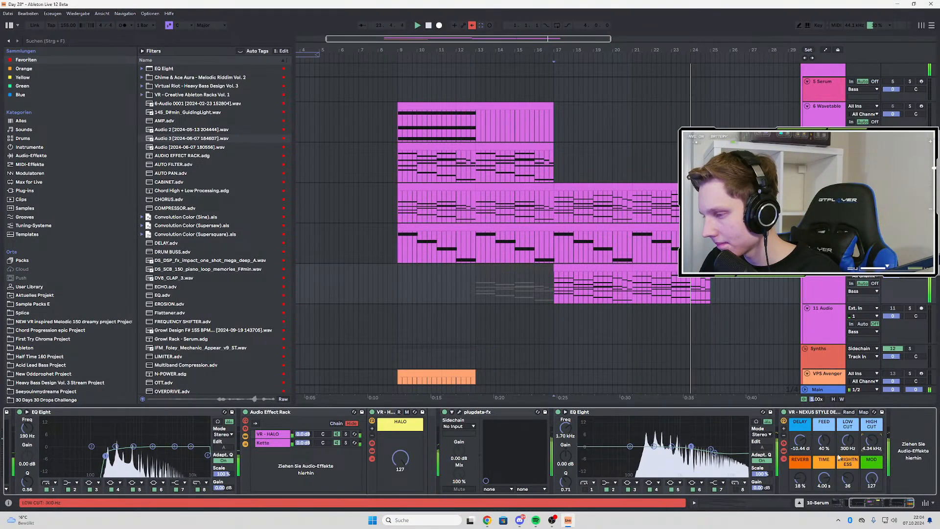
key("space")
key("space")
left_click_drag(824, 478, 824, 496)
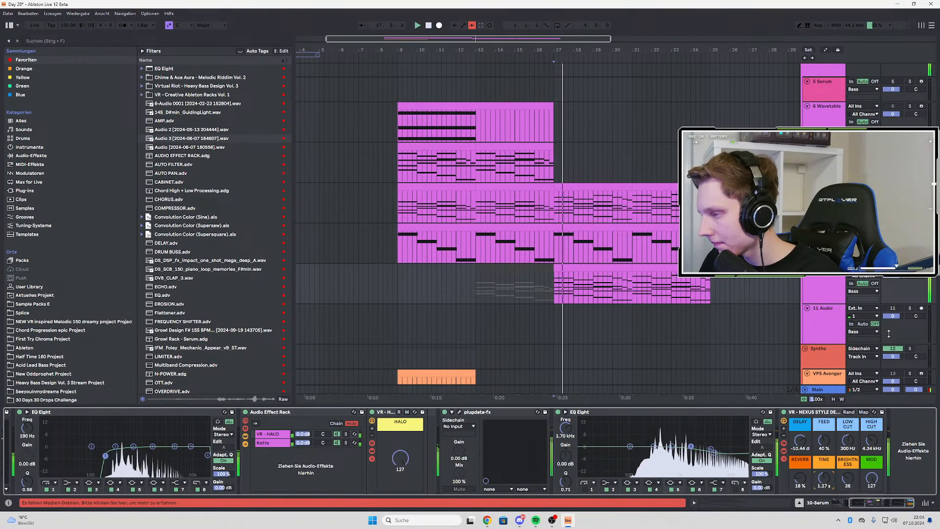
Turn off solo on 10 Serum, listen to all layers together, and look over the 8-Wavetable effects and remaining tracks
left_click(910, 268)
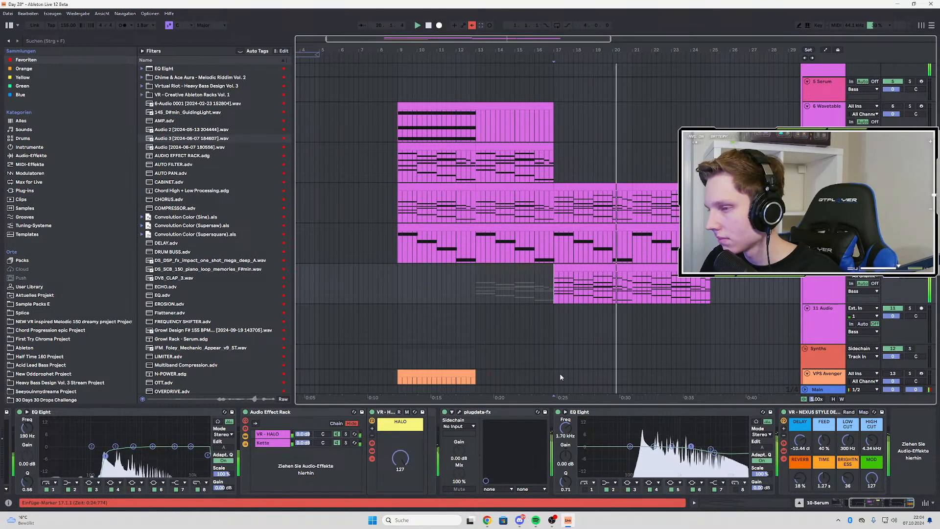
scroll(675, 324, "up", 3)
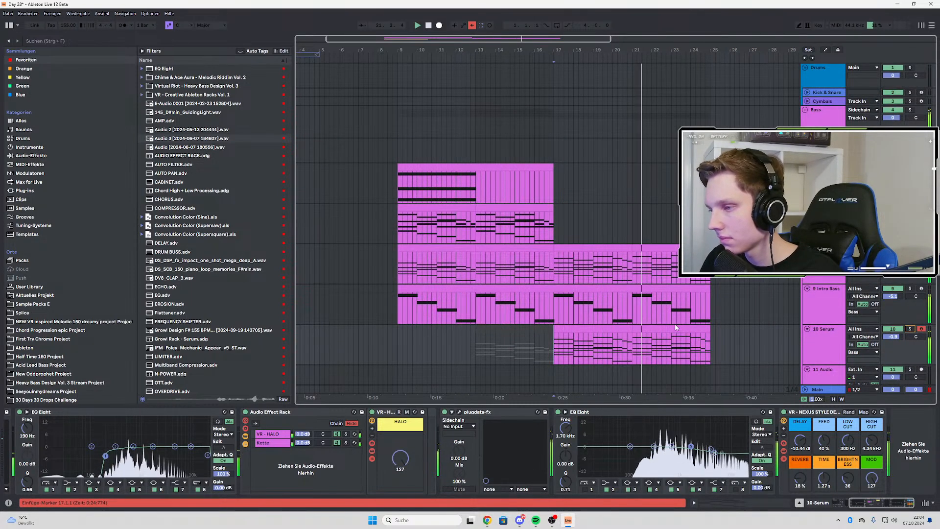
left_click(826, 248)
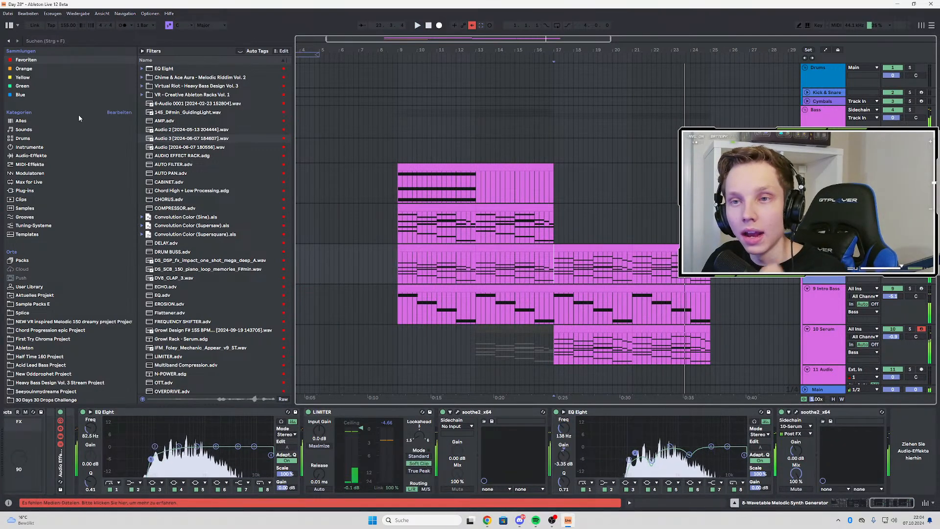
scroll(568, 273, "down", 9)
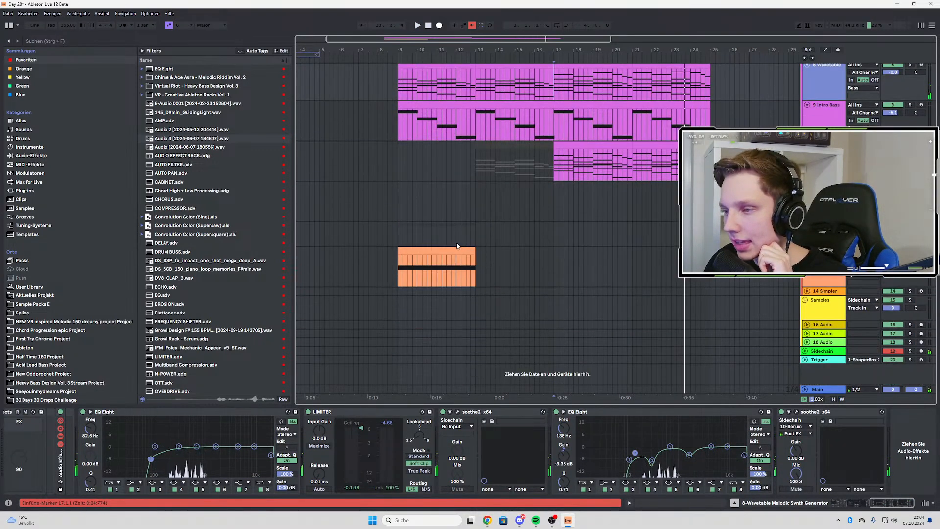
scroll(472, 242, "up", 6)
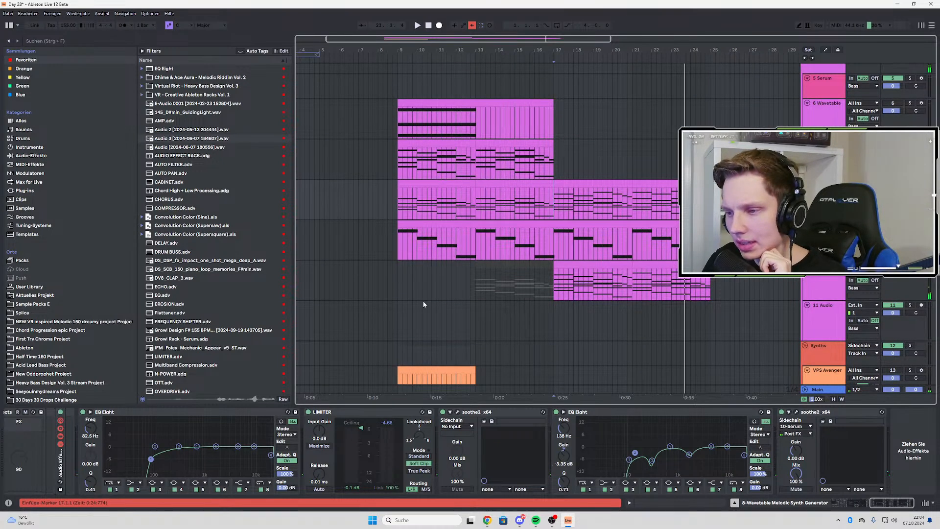
Search the browser for c#min and preview the Bioluminescence C#min pad loop from Virtual Riot - Heavy Bass Design Vol. 3
left_click(396, 306)
left_click(41, 43)
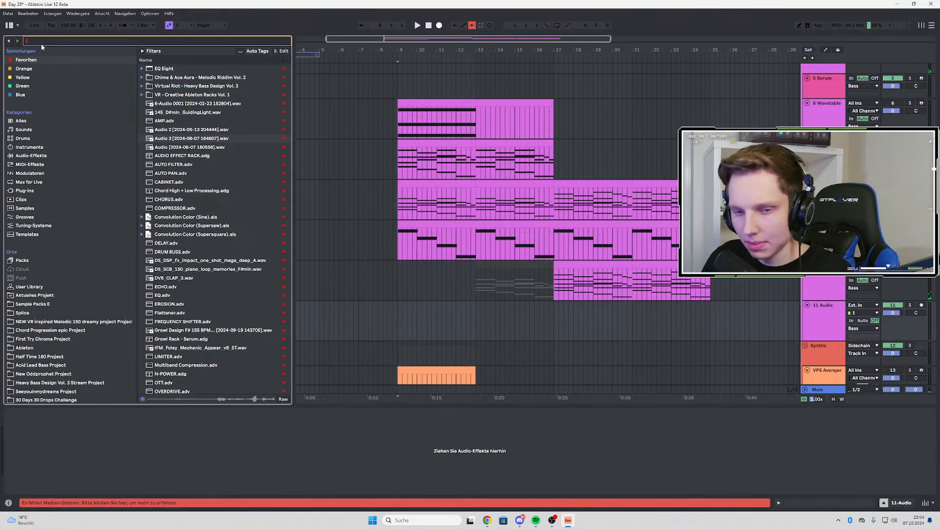
type("c#min")
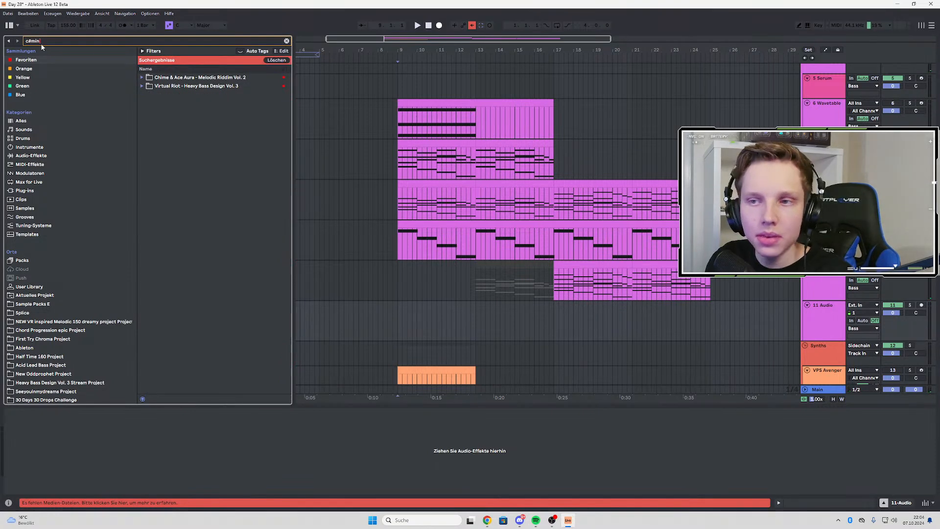
left_click(143, 87)
left_click(147, 94)
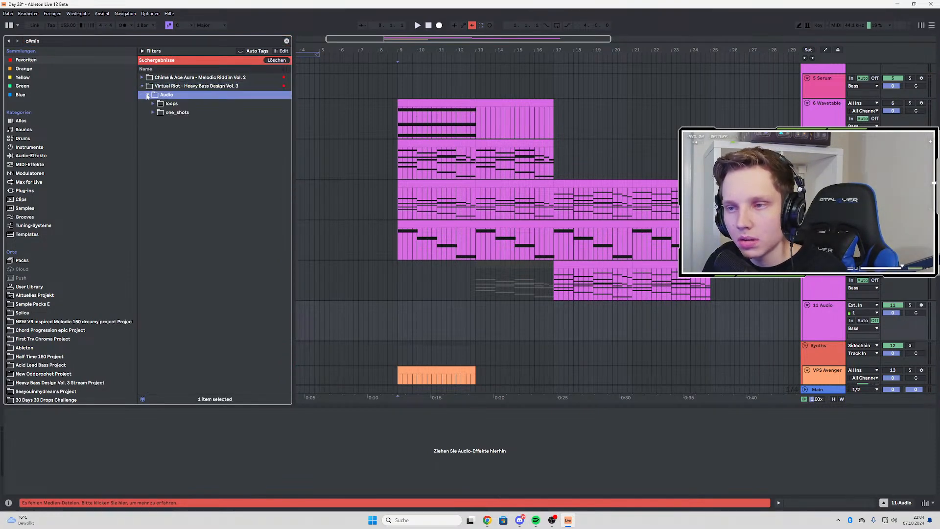
left_click(152, 103)
left_click(158, 112)
left_click(169, 121)
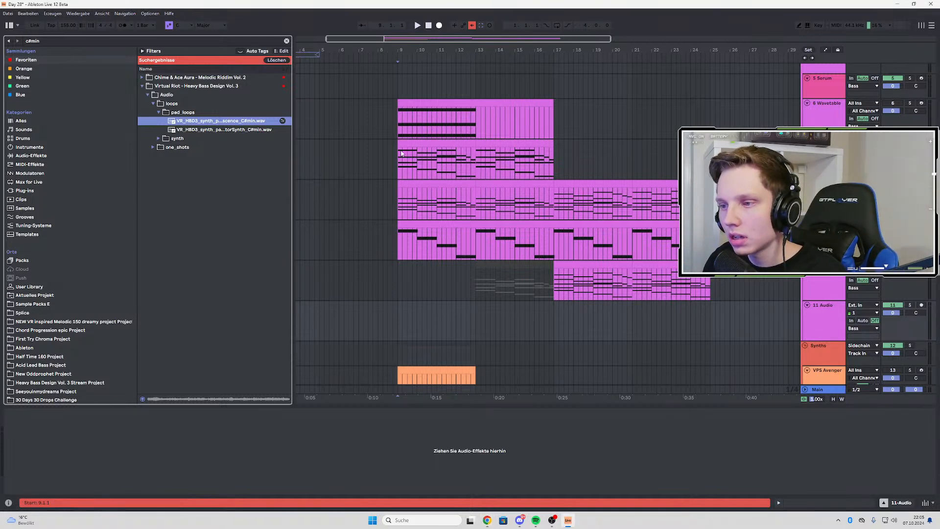
Play the arrangement from bar 9 and preview both C#min pad loops for comparison
left_click(398, 248)
key("space")
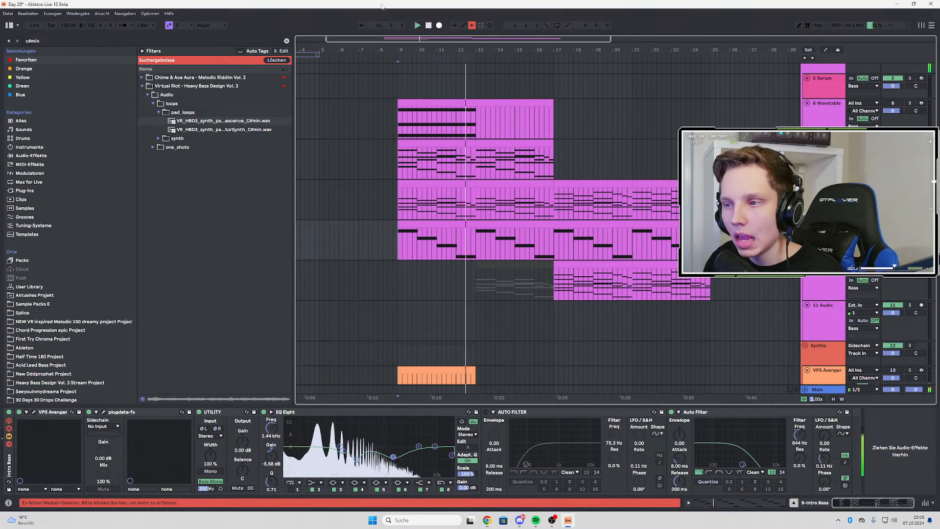
key("space")
left_click(219, 121)
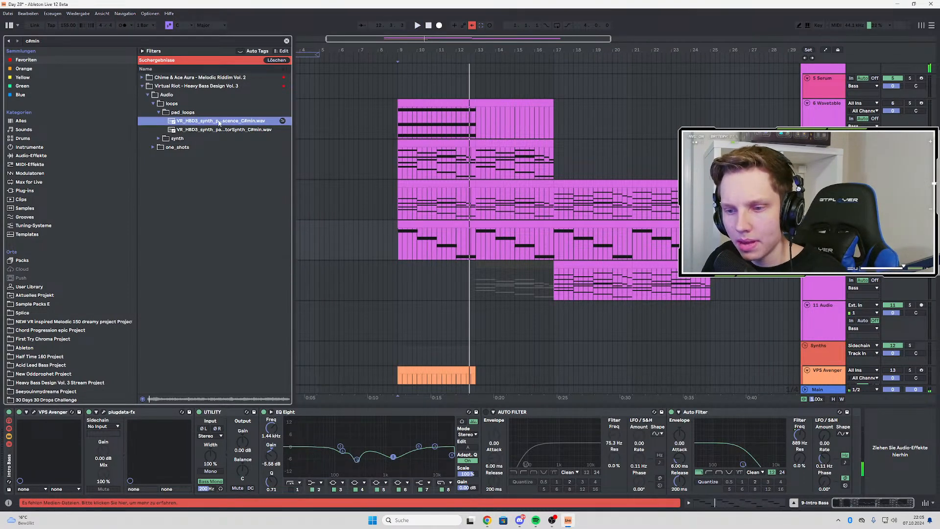
left_click(240, 130)
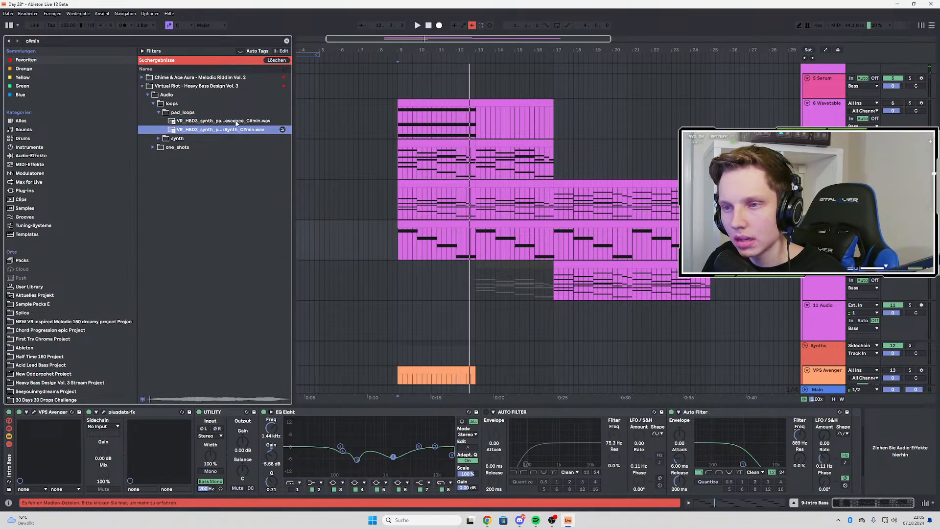
Place the Bioluminescence C#min pad loop at bar 9 on a new audio track below VPS Avenger and play it with the chords
scroll(557, 277, "down", 5)
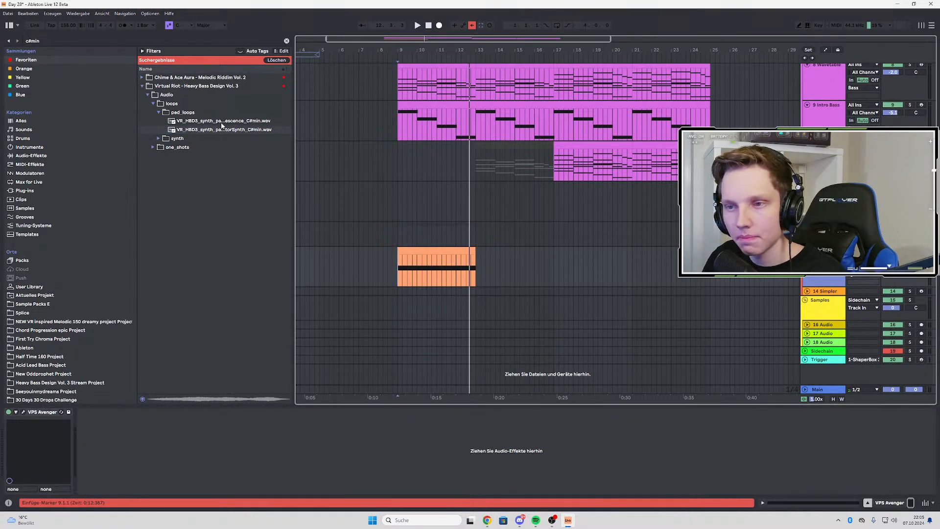
left_click_drag(222, 123, 396, 318)
key("space")
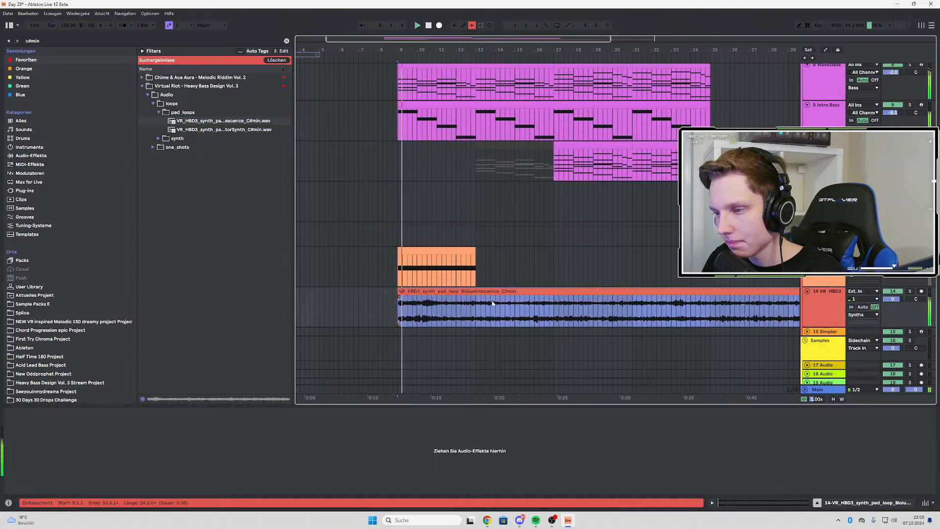
scroll(457, 289, "down", 3)
left_click_drag(576, 293, 610, 298)
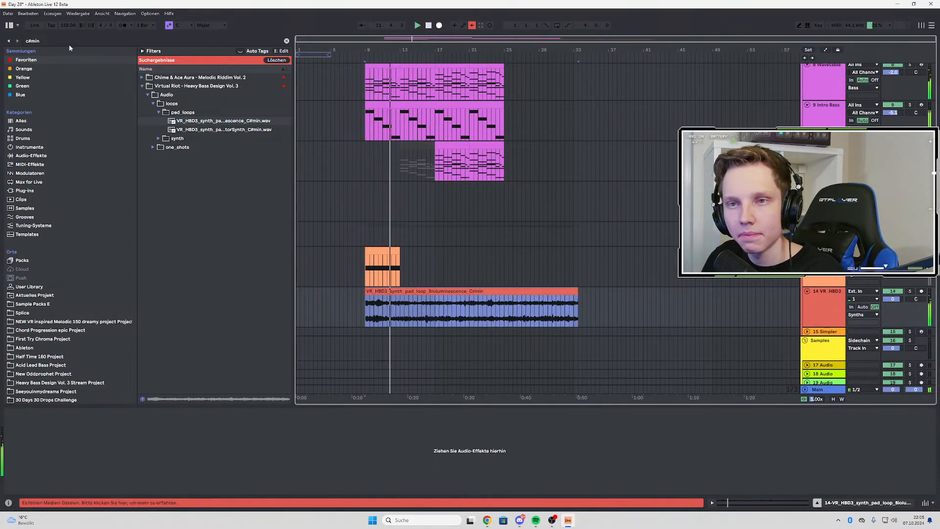
Search the browser for auto and load AUTO PAN.adv onto the Bioluminescence pad track
key("ctrl+f")
key("BackSpace")
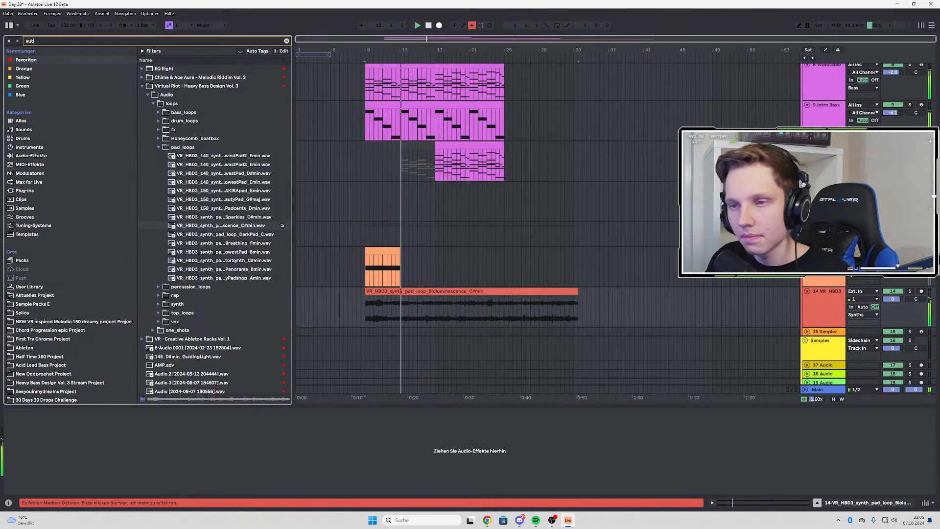
type("auto")
left_click(169, 94)
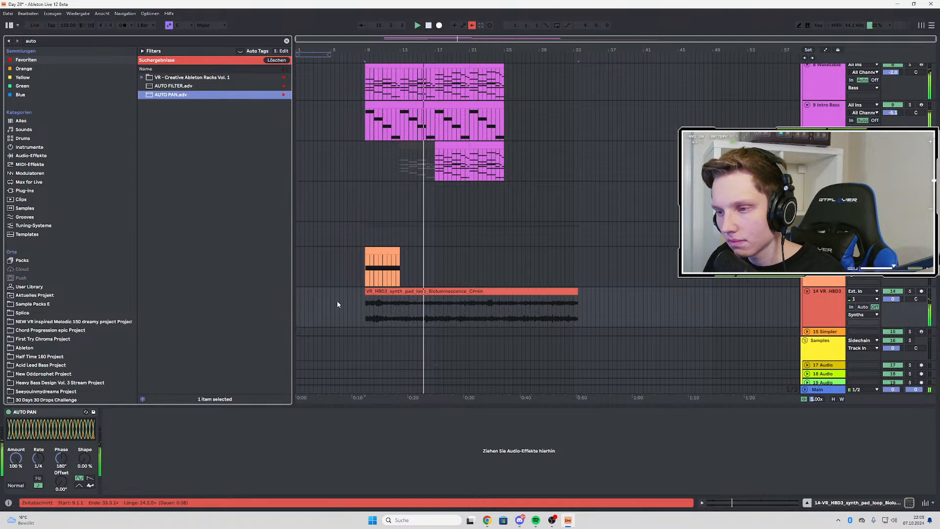
Replay 8-Wavetable from bar 9 and inspect its device chain back to the Filter Cutoff and FX macros
scroll(337, 304, "up", 3)
scroll(382, 289, "up", 3)
left_click(380, 177)
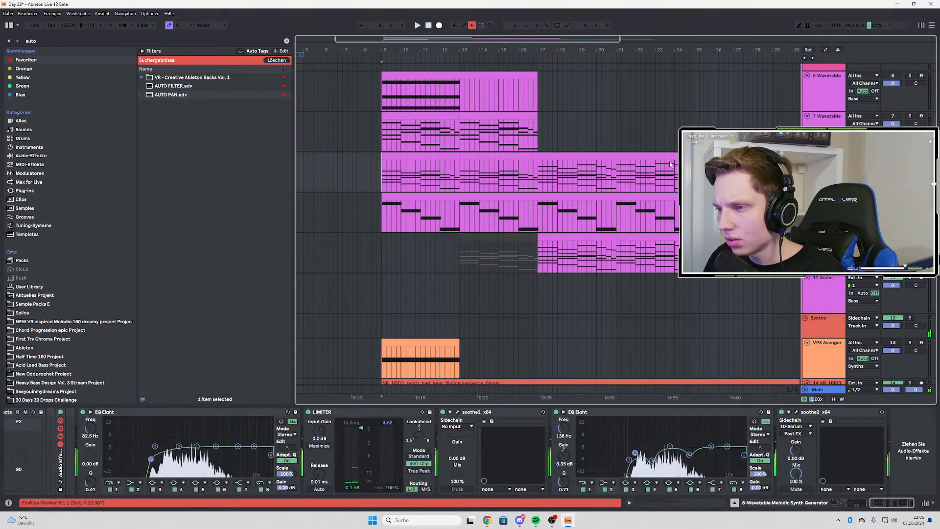
key("space")
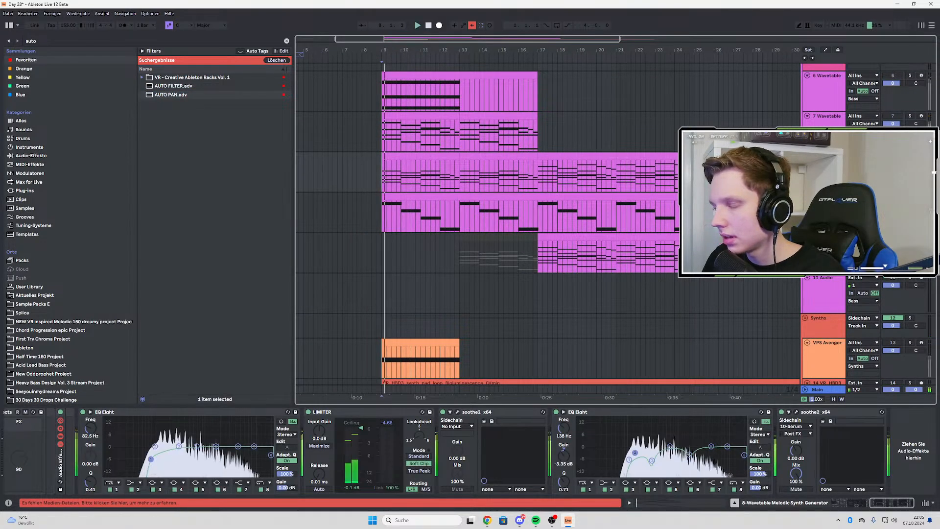
scroll(815, 469, "up", 10)
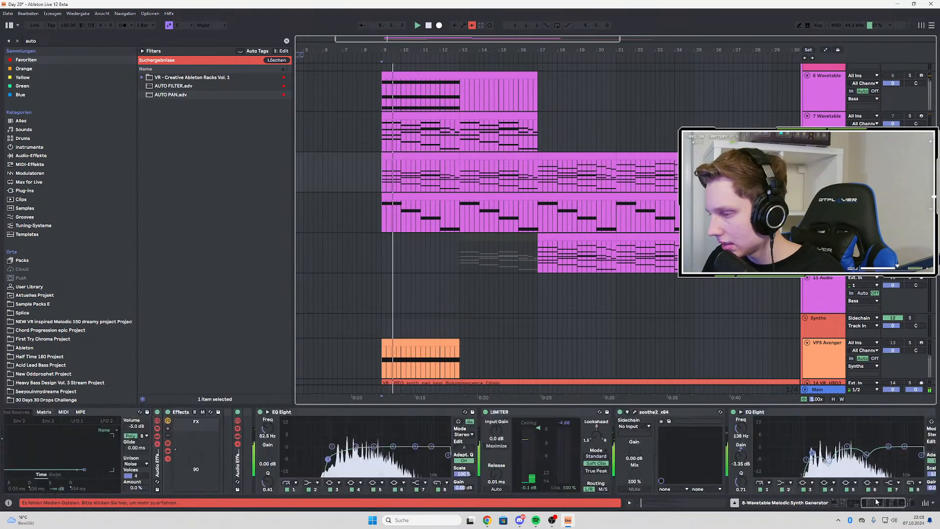
key("space")
key("space")
key("space")
key("space")
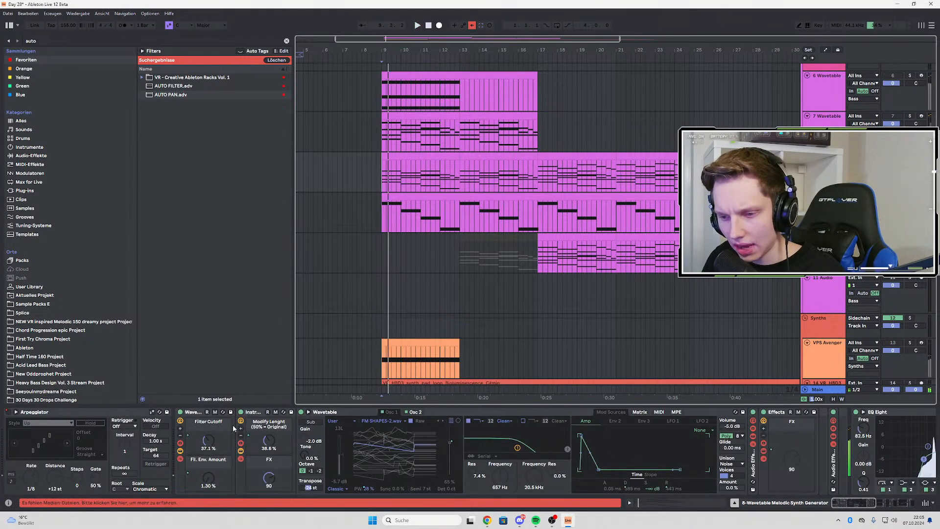
Show the Filter Cutoff automation on 8-Wavetable and lower its value at bar 9 so the filter opens towards bar 17
right_click(199, 436)
left_click(225, 238)
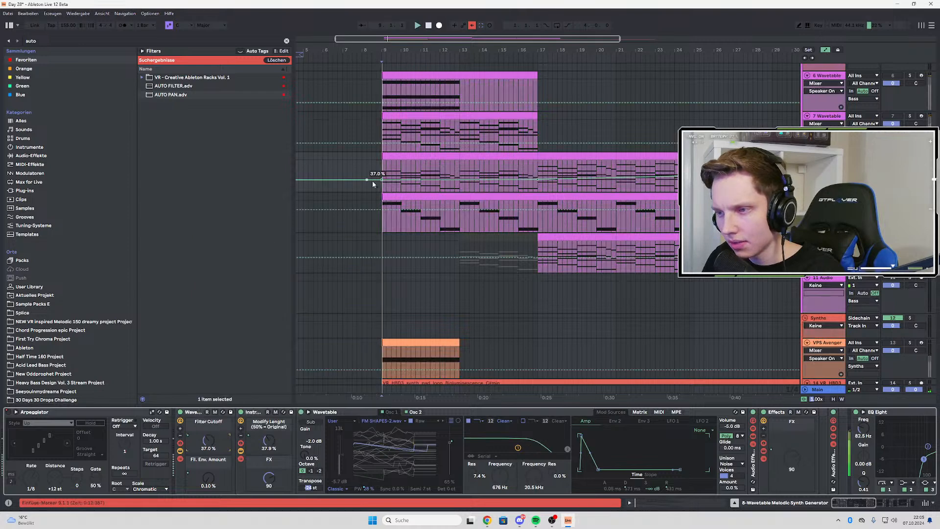
left_click_drag(381, 180, 382, 188)
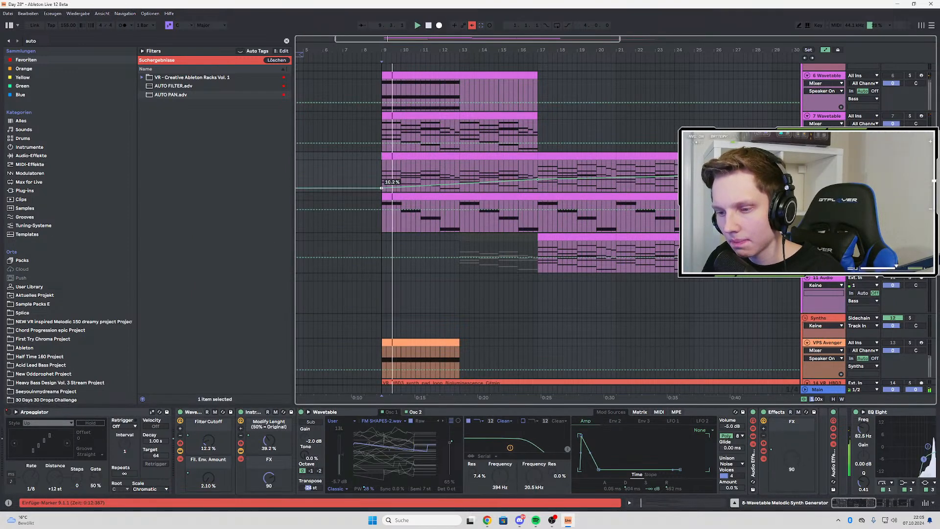
Automate 8-Wavetable's FX macro with a point at bar 17 and a value of 127 at bar 9, ramping down between them
left_click(269, 479)
left_click(538, 174)
left_click_drag(383, 171, 383, 162)
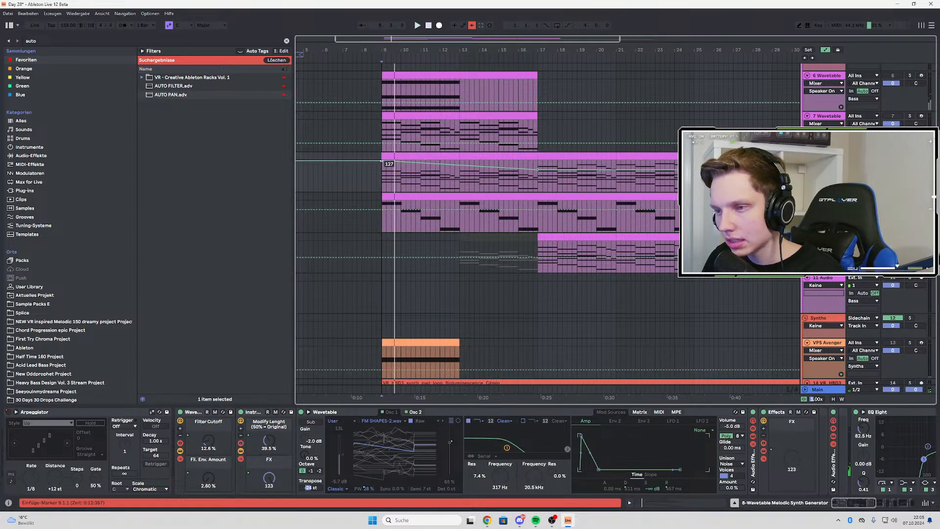
Play 8-Wavetable from bar 9 and show the automation of its Modify Lenght macro
key("space")
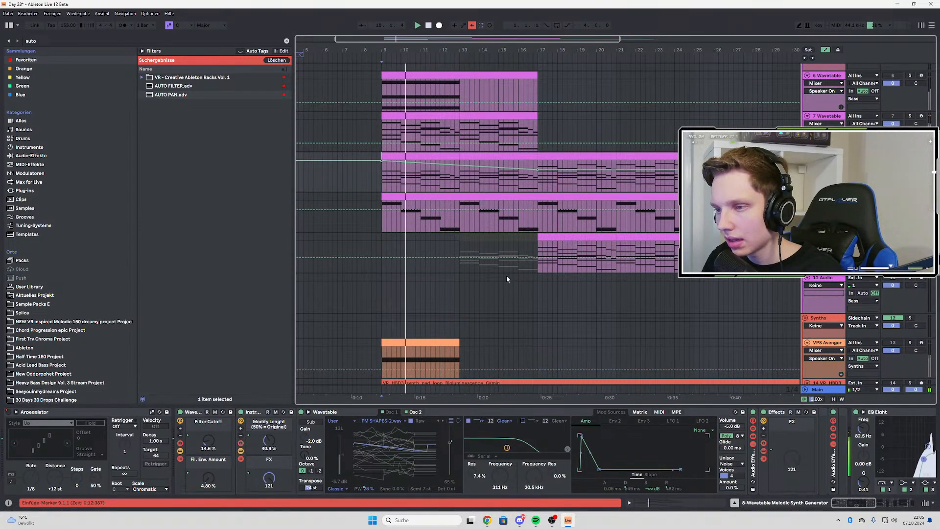
right_click(263, 438)
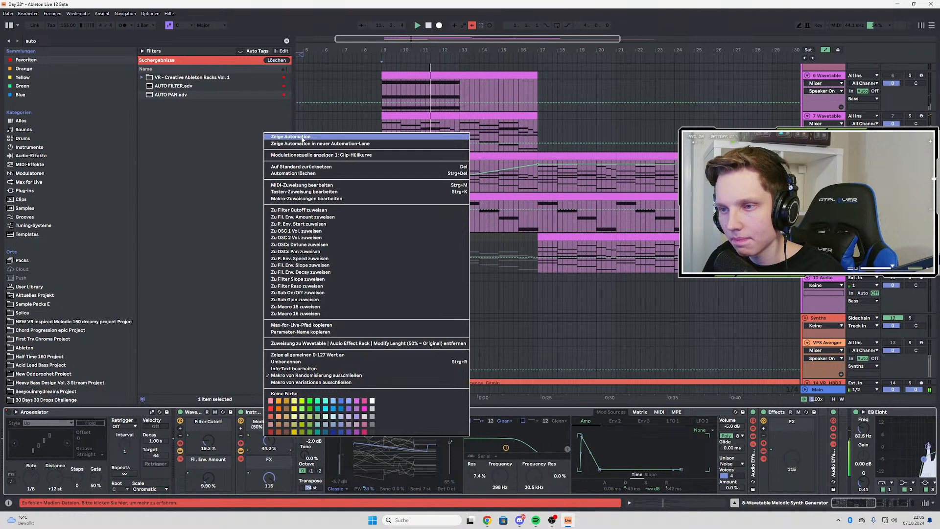
left_click(284, 139)
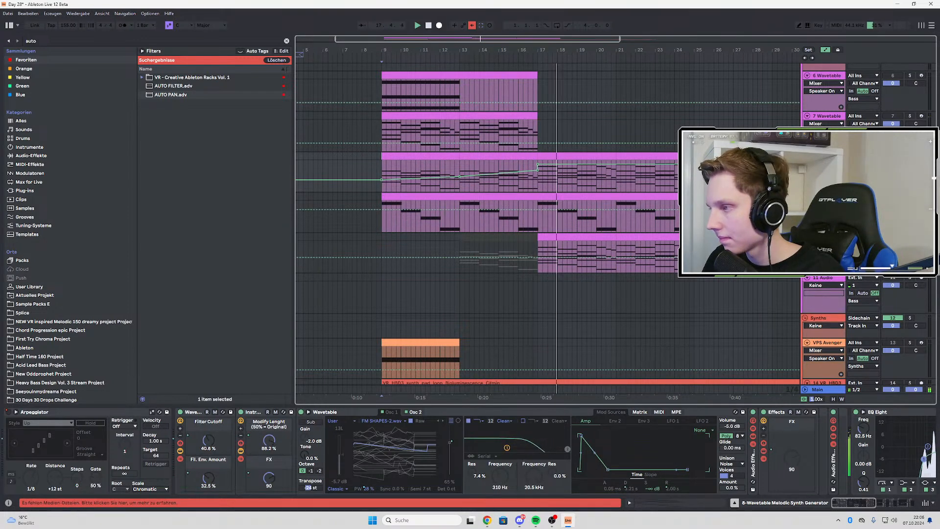
Select the 10-Serum track at bar 17 and open the Serum plug-in at the start of its device chain
left_click(524, 256)
left_click(543, 254)
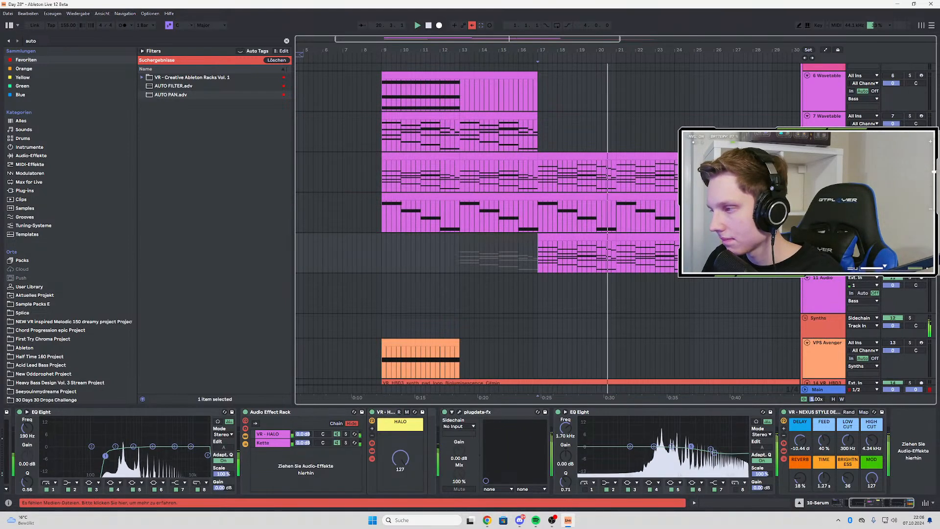
key("space")
left_click_drag(858, 503, 816, 500)
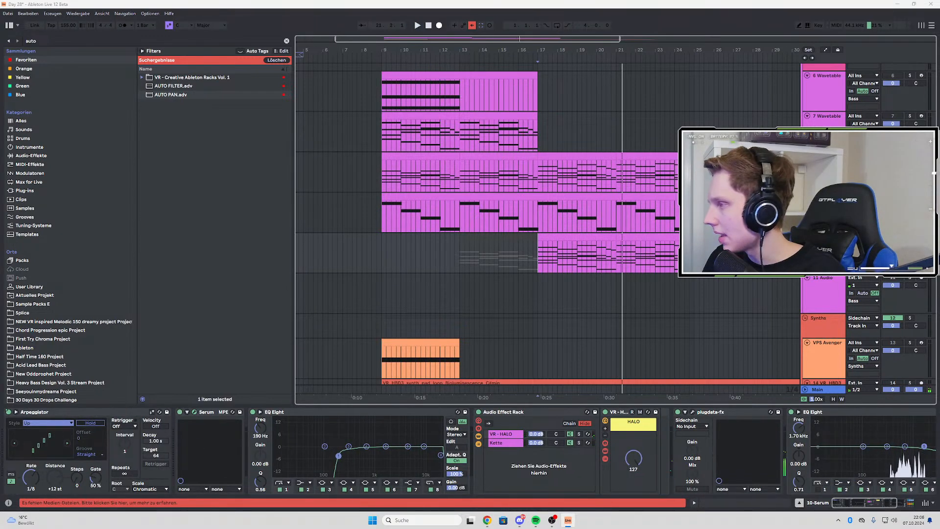
left_click_drag(939, 38, 304, 67)
key("space")
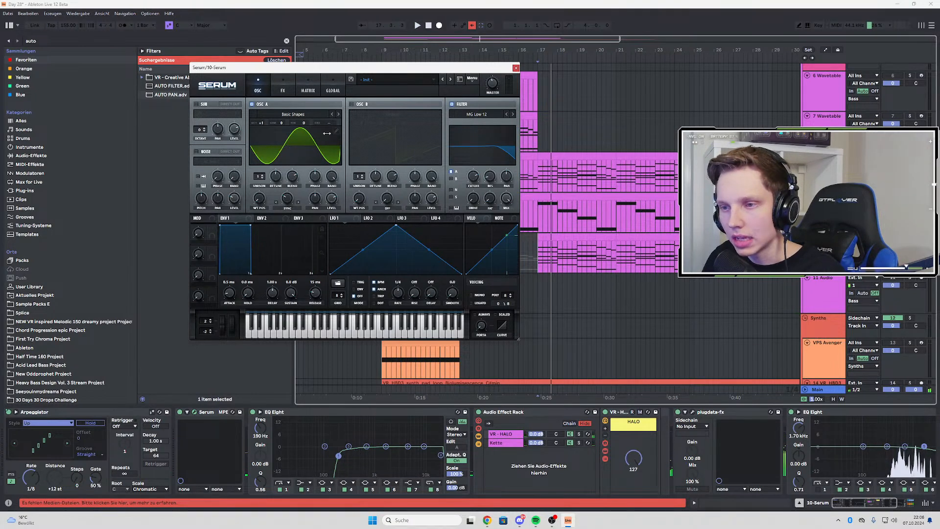
Enable oscillator B in Serum and set its octave to -1 while the section from bar 17 plays
left_click(352, 104)
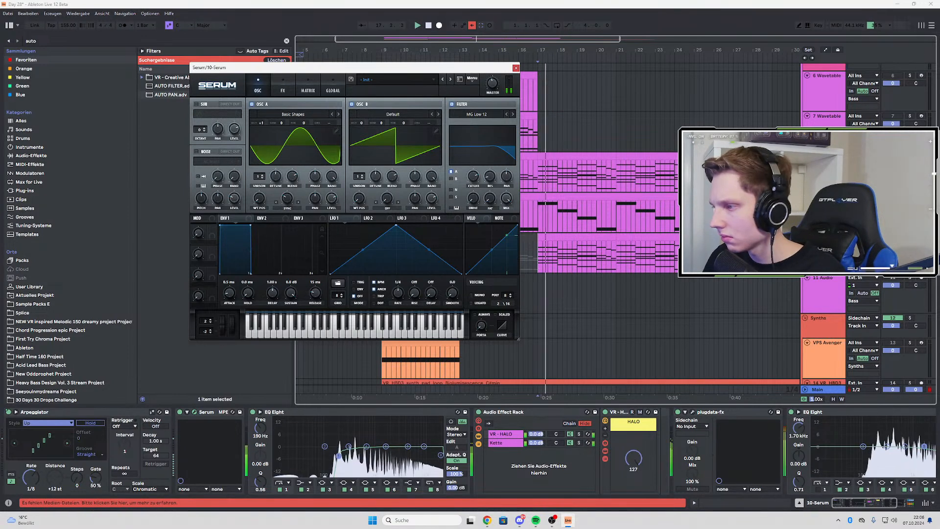
left_click(528, 199)
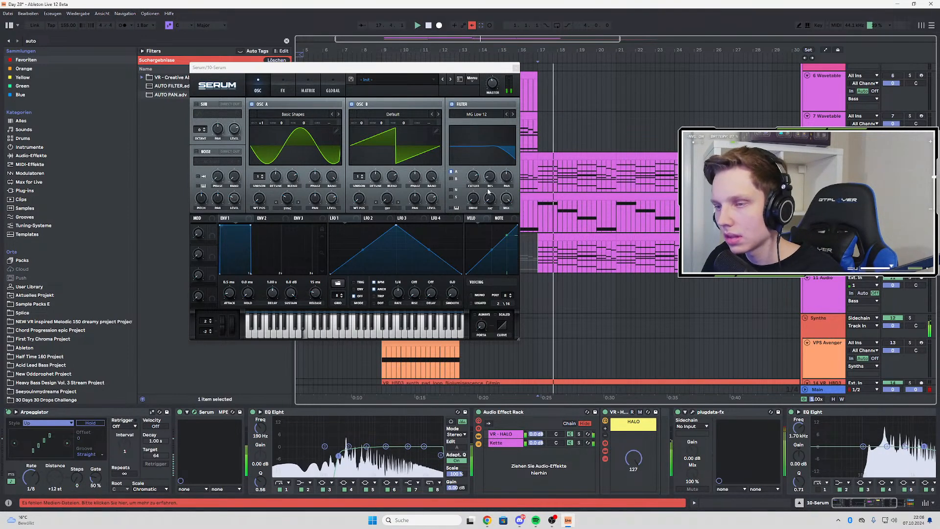
left_click(431, 207)
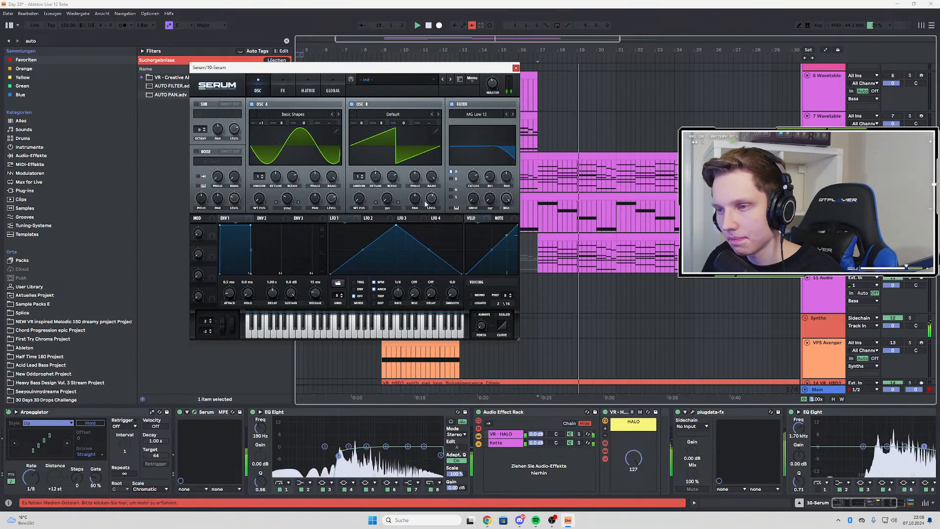
left_click_drag(362, 123, 364, 117)
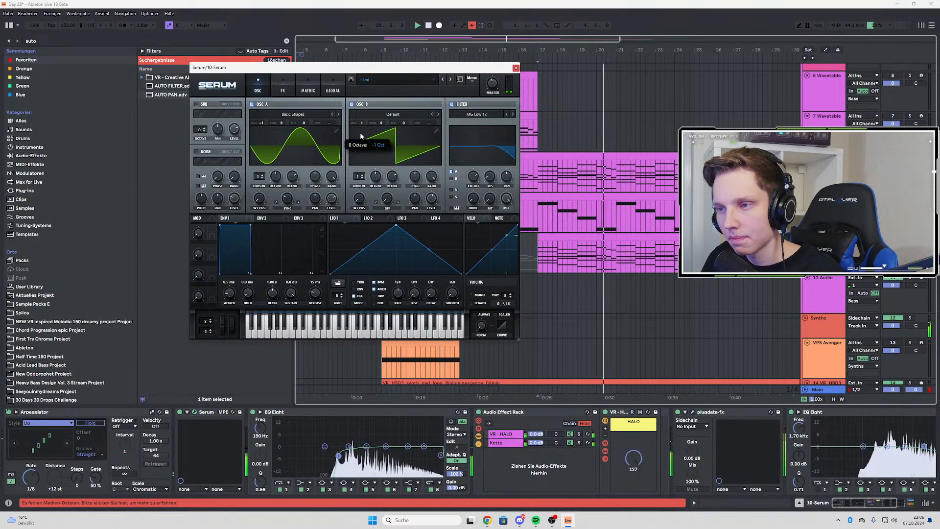
Load the Analog wavetable Basic Shapes into oscillator B and move its wavetable position to the square wave
left_click(361, 117)
mouse_move(399, 124)
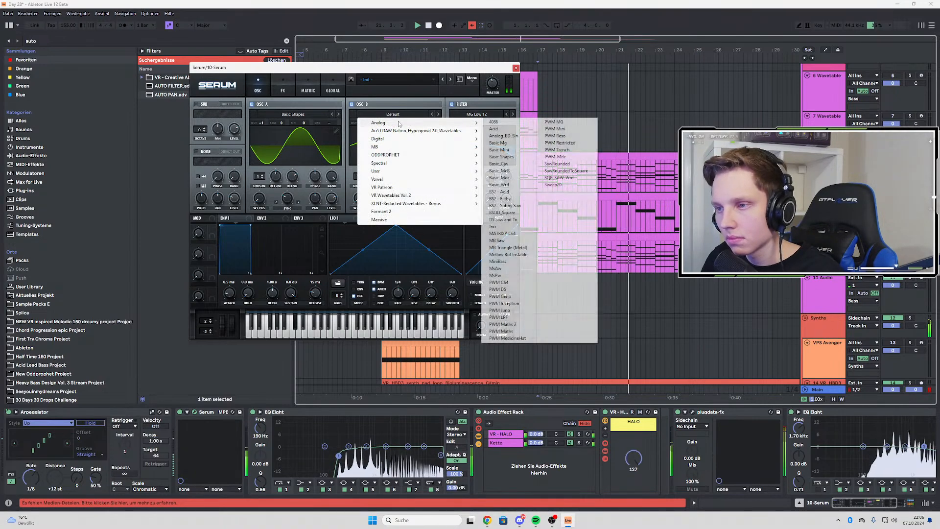
left_click(501, 156)
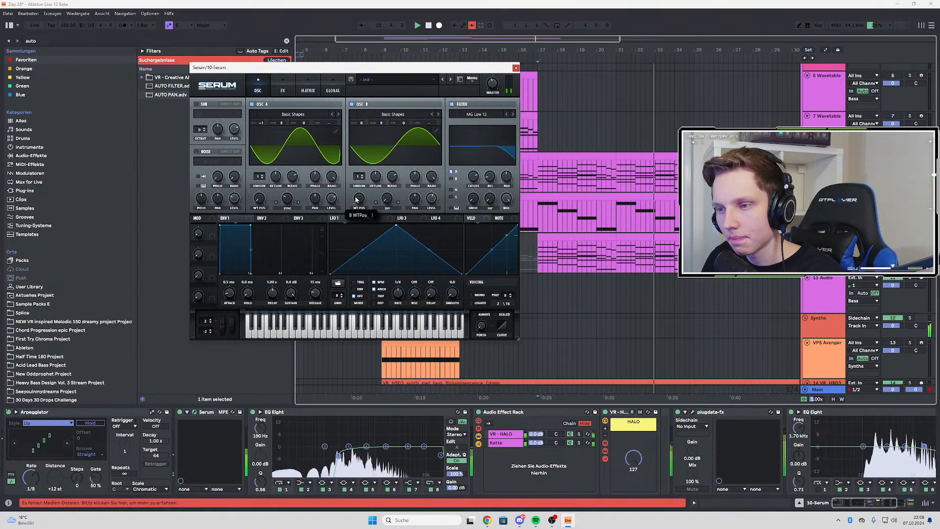
left_click_drag(356, 199, 363, 165)
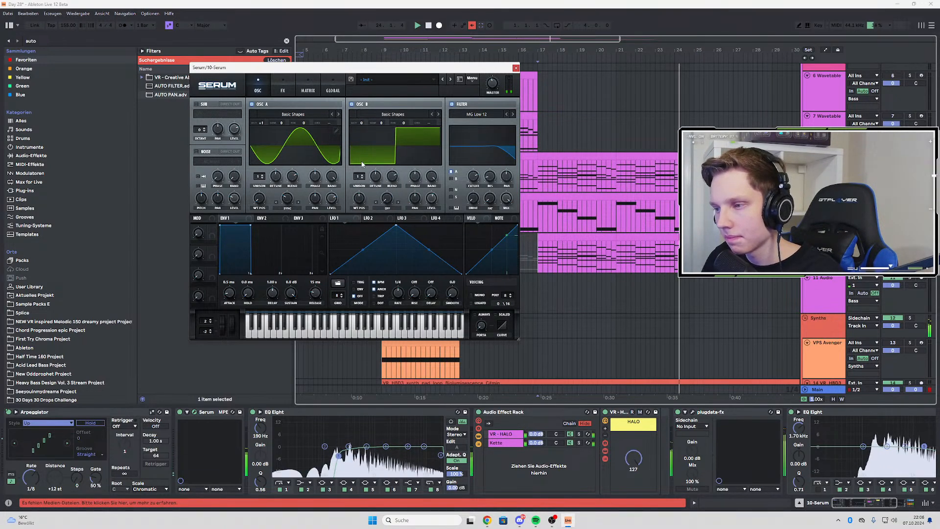
Set oscillator B's warp mode to Sync (No Window) and raise the warp amount while replaying from bar 17
key("space")
key("space")
left_click(388, 208)
left_click(396, 224)
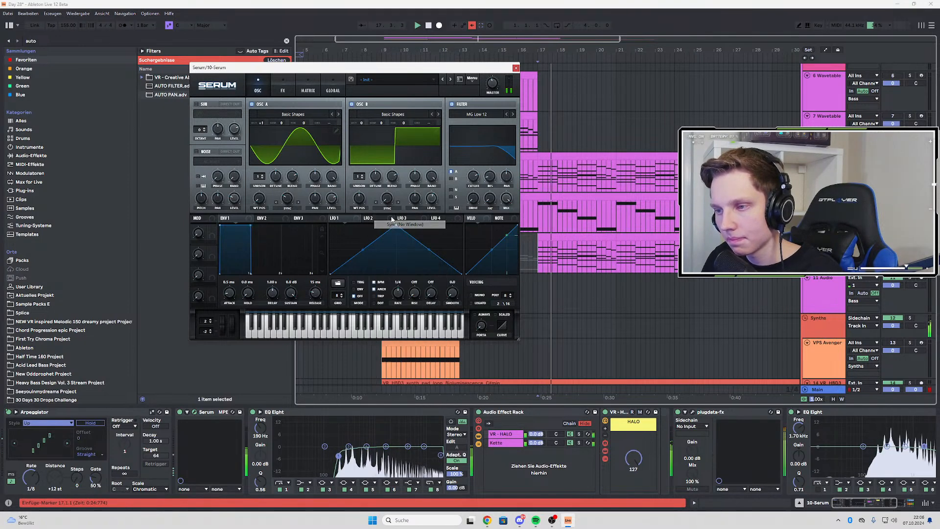
left_click_drag(388, 198, 390, 171)
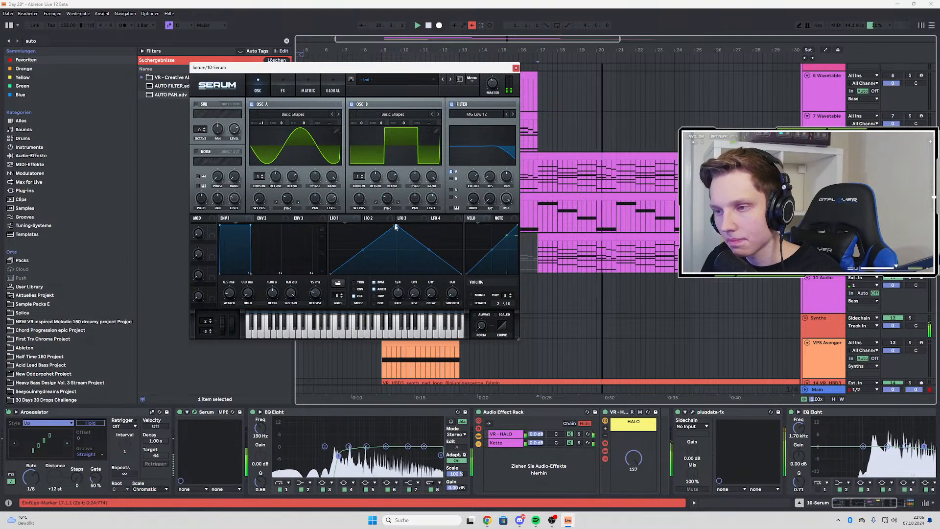
Assign LFO 1 to the sync warp of oscillators A and B and replay the part from bar 17
key("space")
left_click_drag(347, 216, 284, 200)
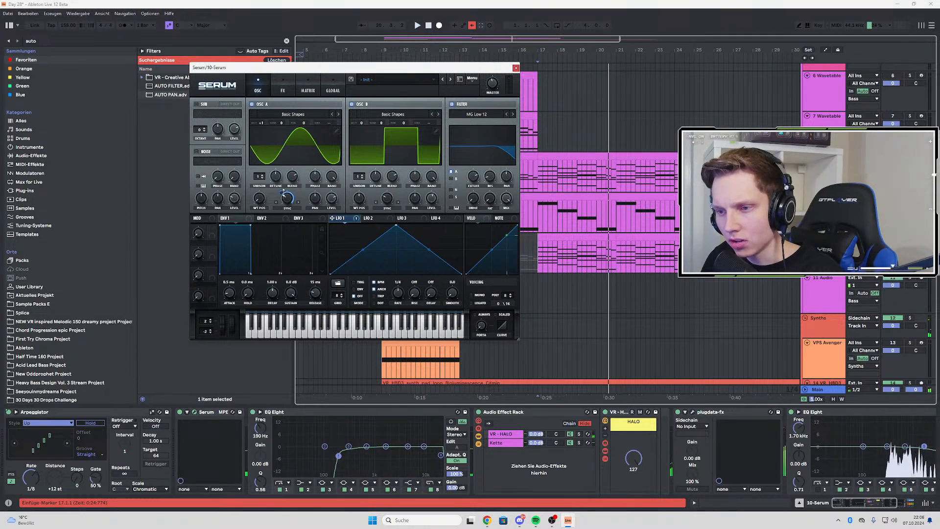
key("space")
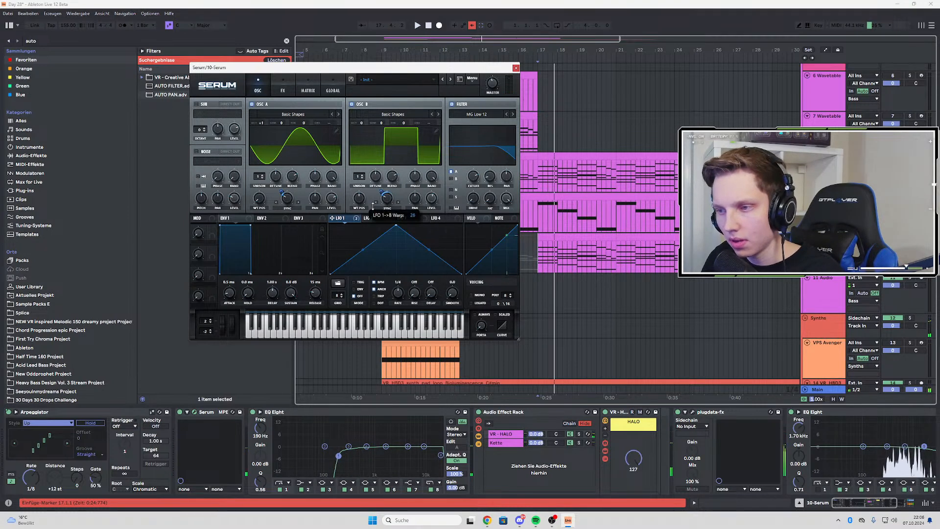
key("space")
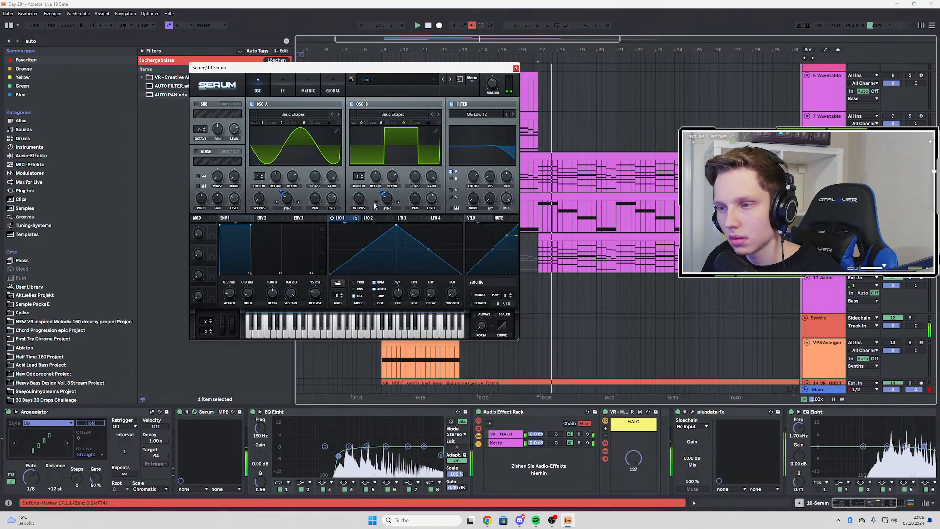
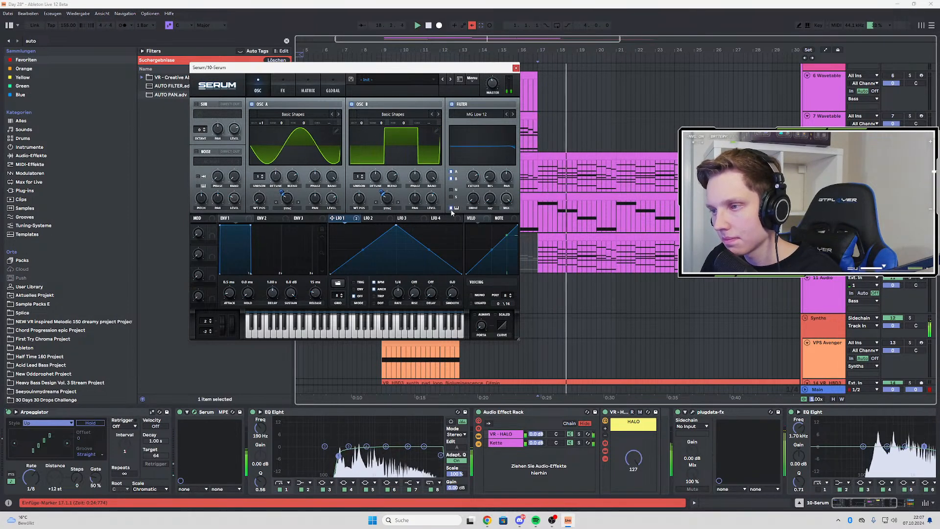
Add a multiband Compressor in Serum's effects, adjust its ratio and threshold, and replay the part from bar 17
left_click(282, 90)
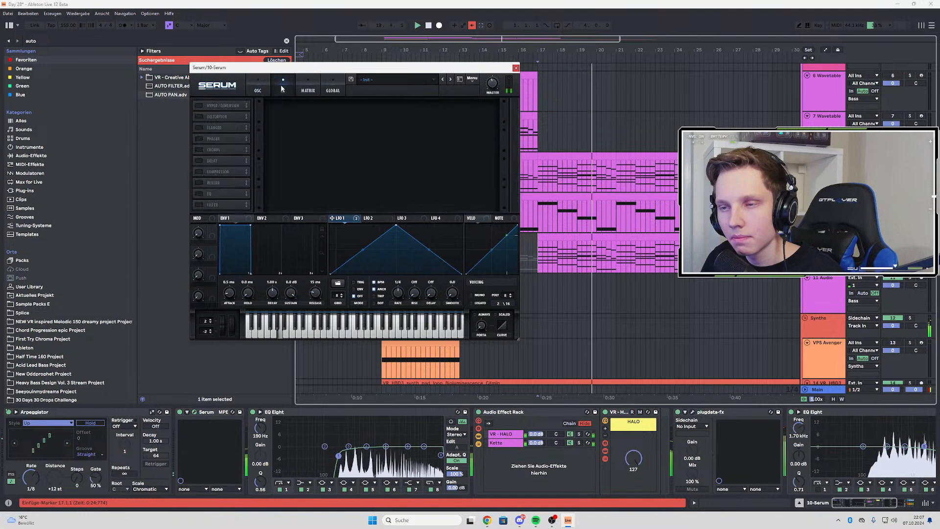
left_click(211, 171)
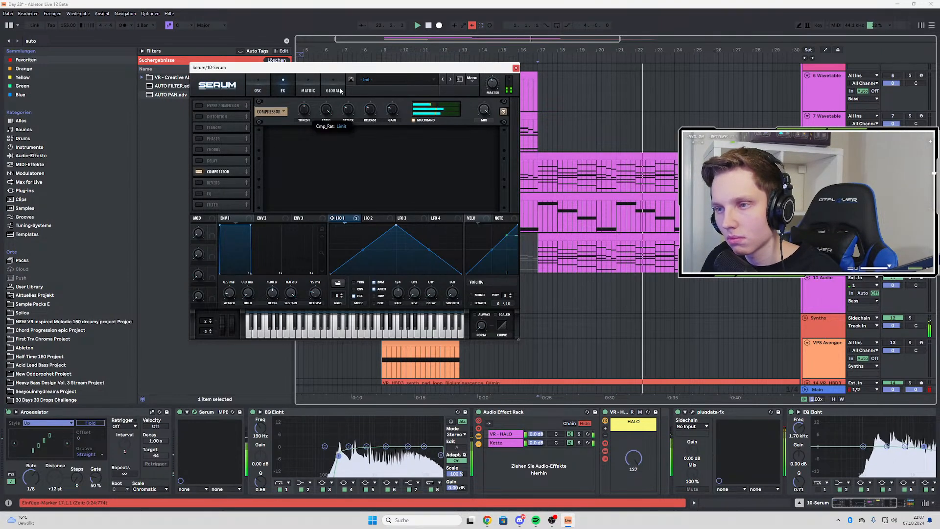
left_click_drag(326, 110, 323, 126)
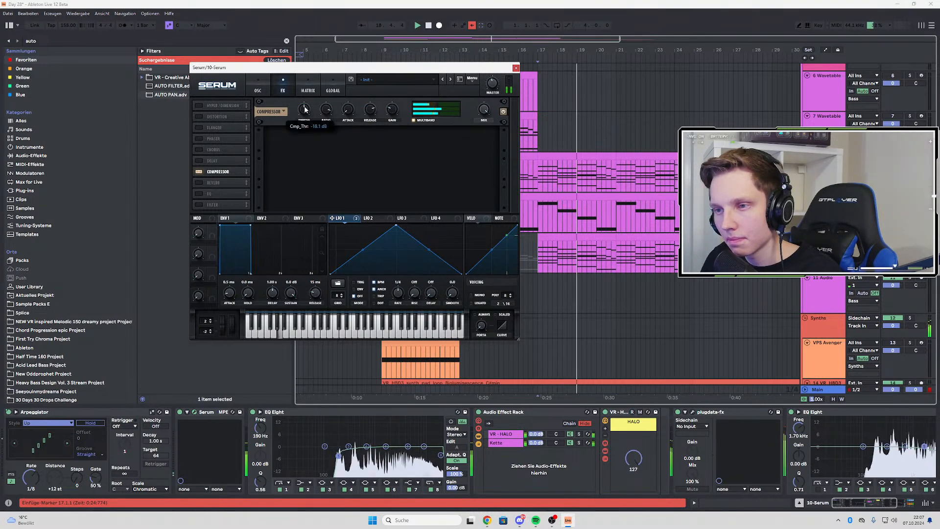
left_click_drag(310, 93, 309, 115)
key("space")
key("space")
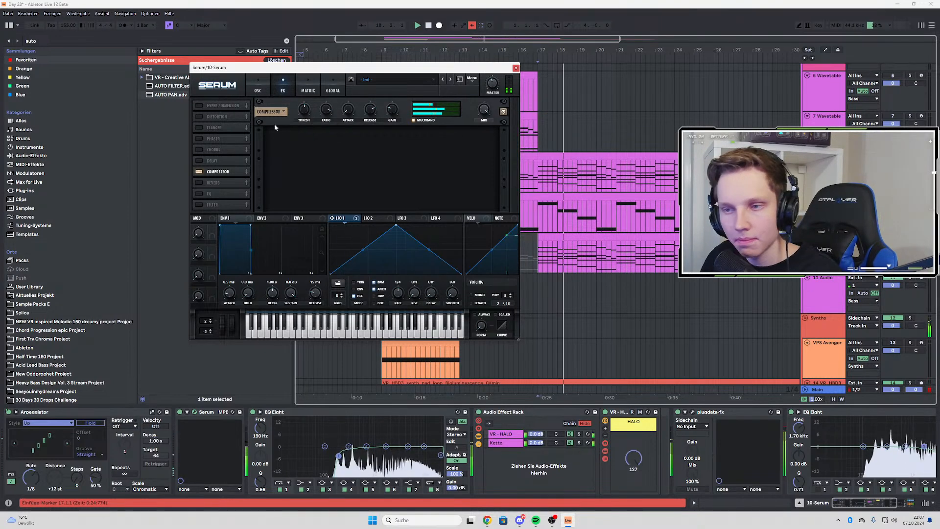
Add Distortion before the Compressor, try the Downsample mode, then use Zero-Square with the drive at about 75%
left_click(198, 116)
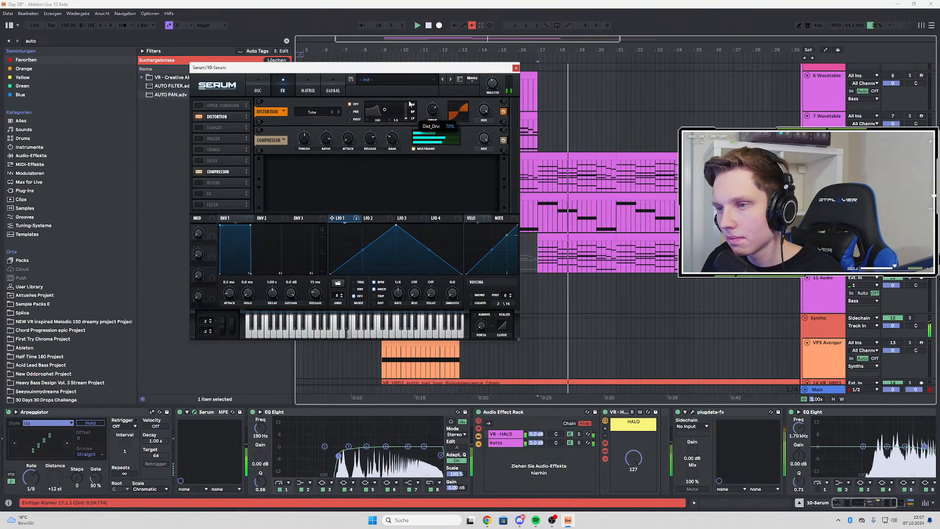
left_click(318, 113)
left_click(321, 185)
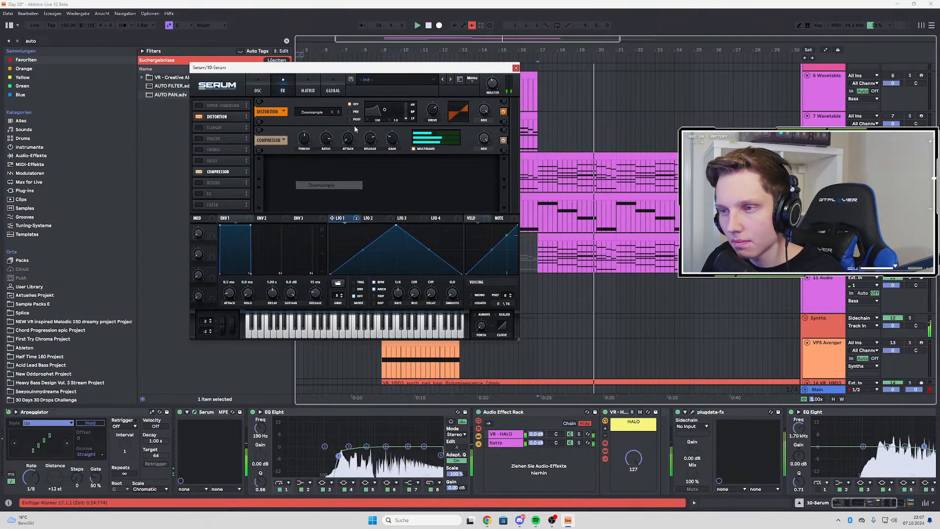
mouse_move(432, 109)
left_mouse_down()
mouse_move(439, 97)
mouse_move(421, 121)
left_mouse_up()
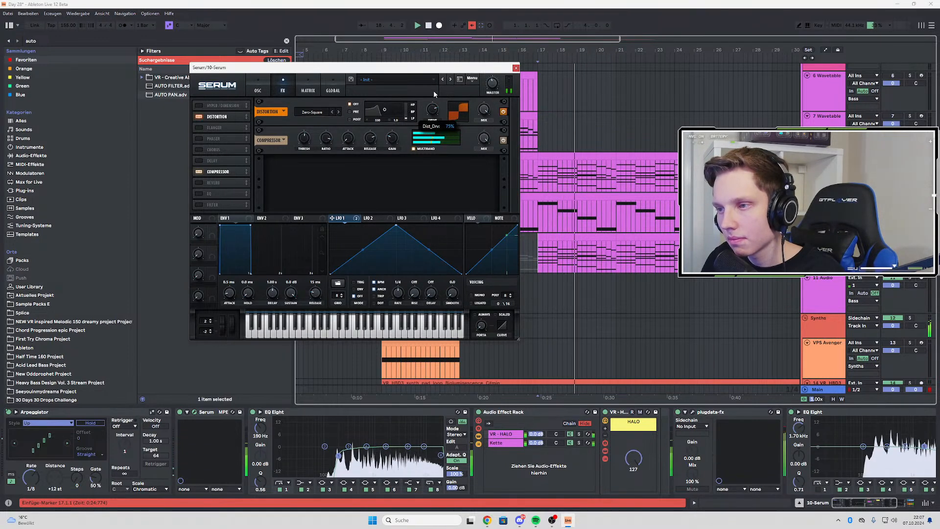
Add a Chorus, place it after the Compressor in the effects order and adjust its mix
left_click(200, 150)
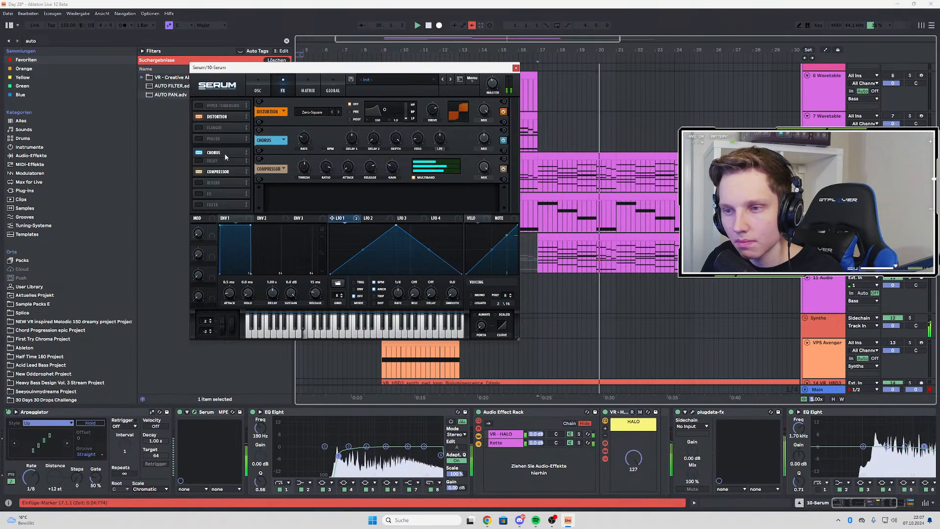
left_click_drag(225, 155, 228, 172)
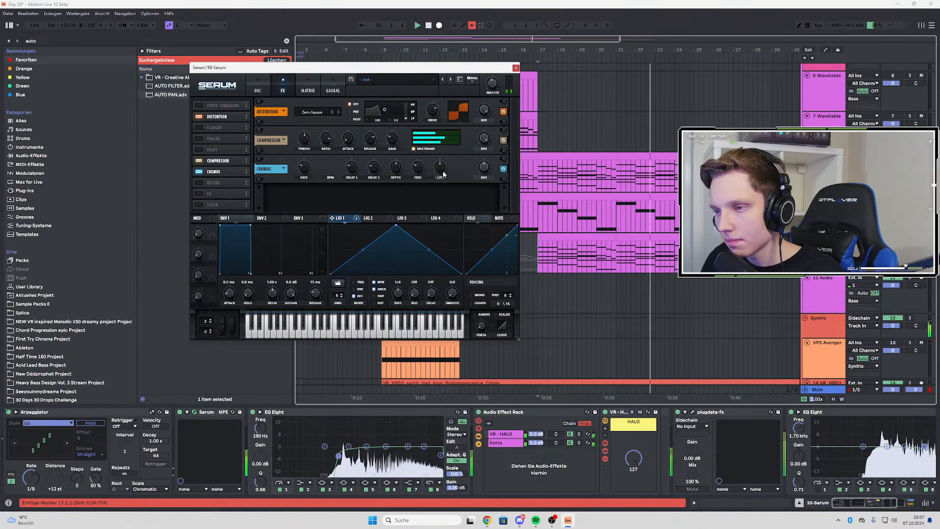
left_click_drag(481, 177, 483, 148)
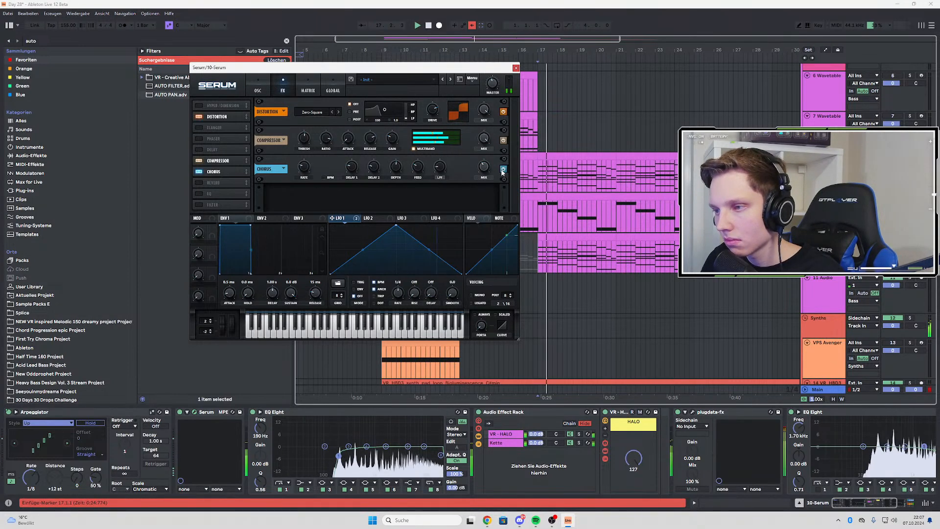
Add Hyper/Dimension at the start of the effects chain, adjust the Dimension mix and replay from bar 17
left_click(199, 105)
left_click_drag(227, 108, 231, 116)
left_click_drag(455, 112, 483, 106)
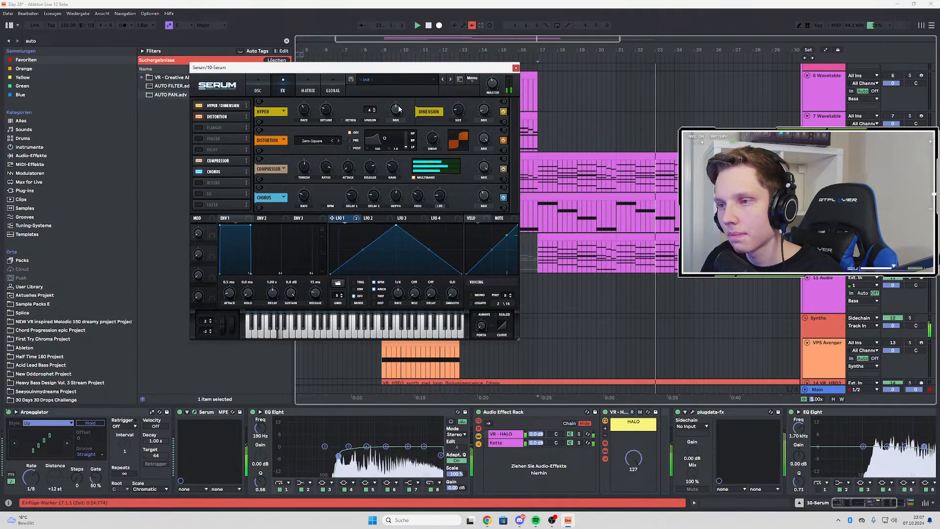
mouse_move(398, 114)
key("space")
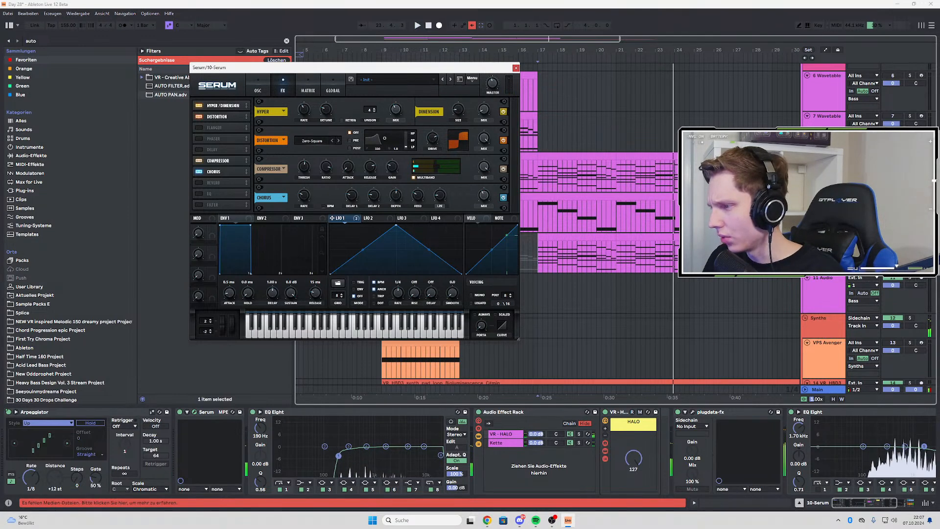
key("space")
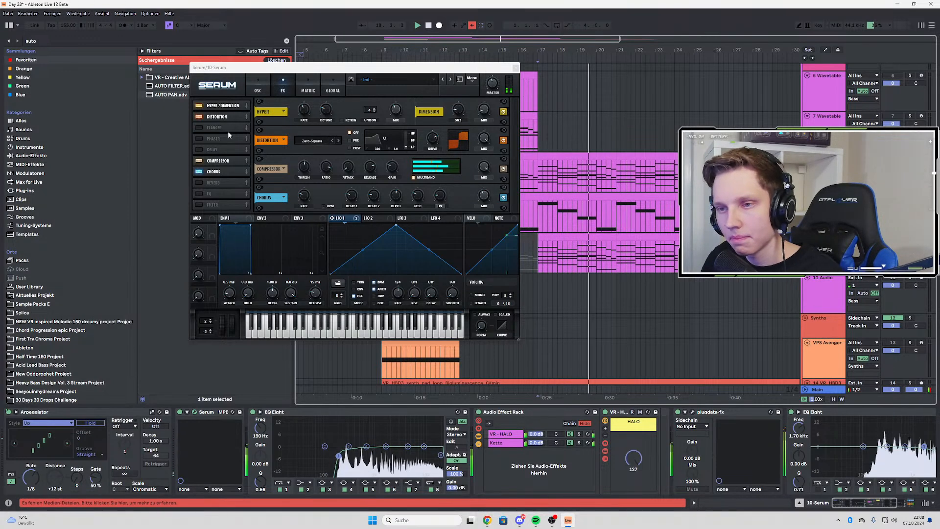
Load the Analog noise sample ARP pink into Serum's noise oscillator
left_click(250, 92)
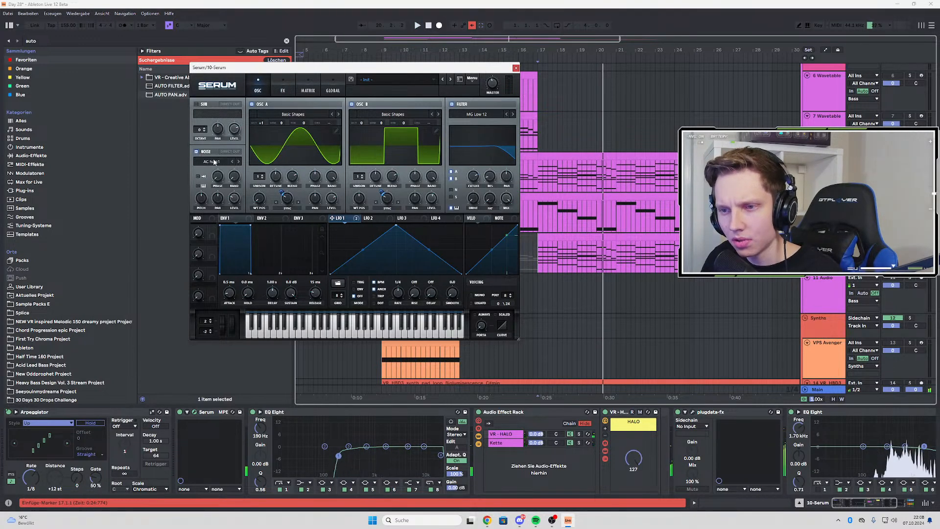
left_click(214, 162)
mouse_move(231, 173)
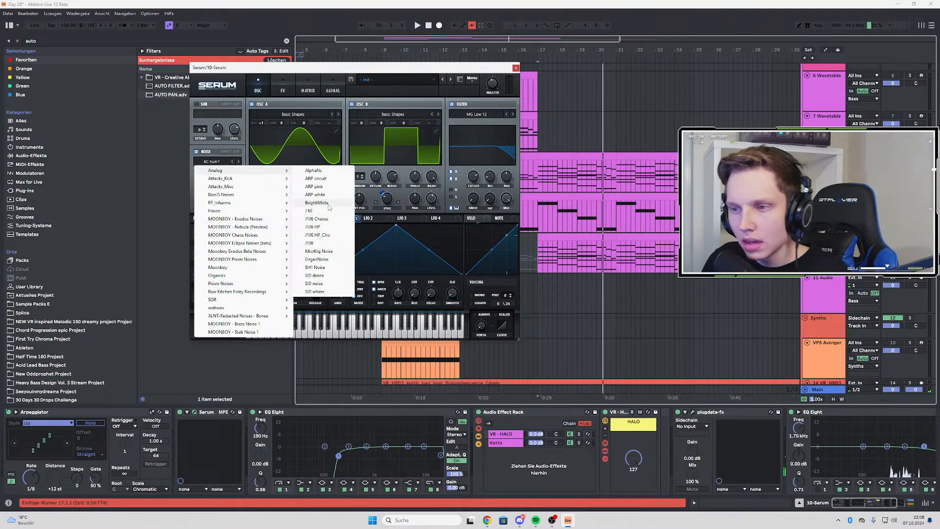
left_click(314, 187)
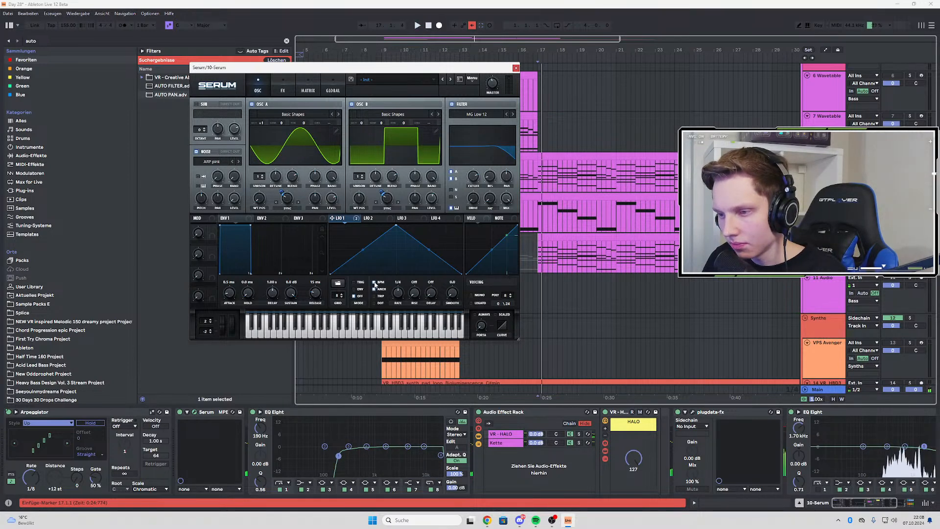
Turn off BPM sync for LFO 1 and set its rate to 0.7 Hz while the part plays
left_click(375, 283)
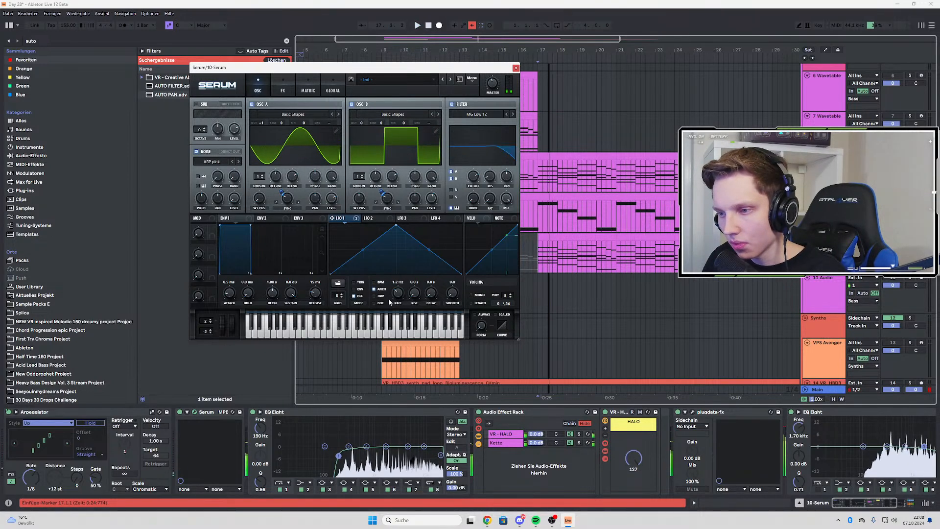
key("space")
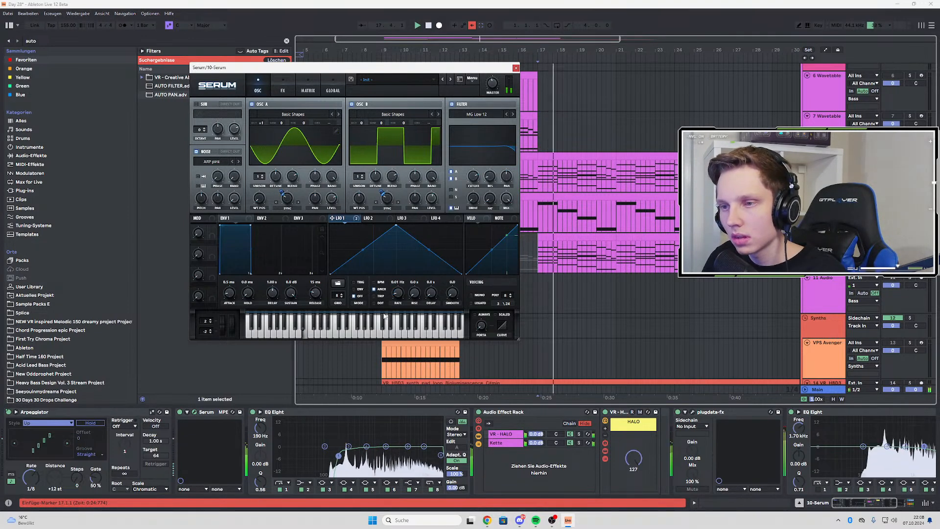
left_click_drag(398, 294, 424, 285)
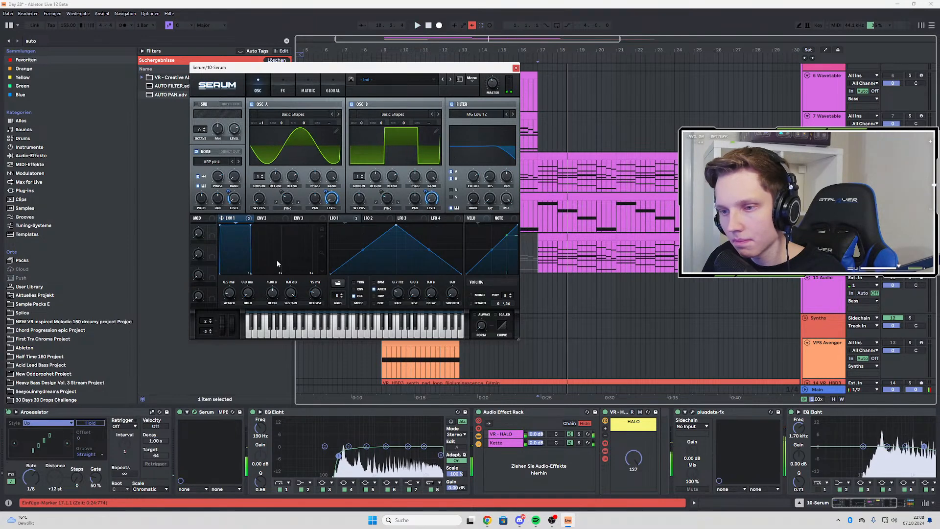
Shape envelope 1 as a pluck with a decay of about 735 ms and sustain fully down, replaying from bar 17
left_click_drag(272, 304, 248, 297)
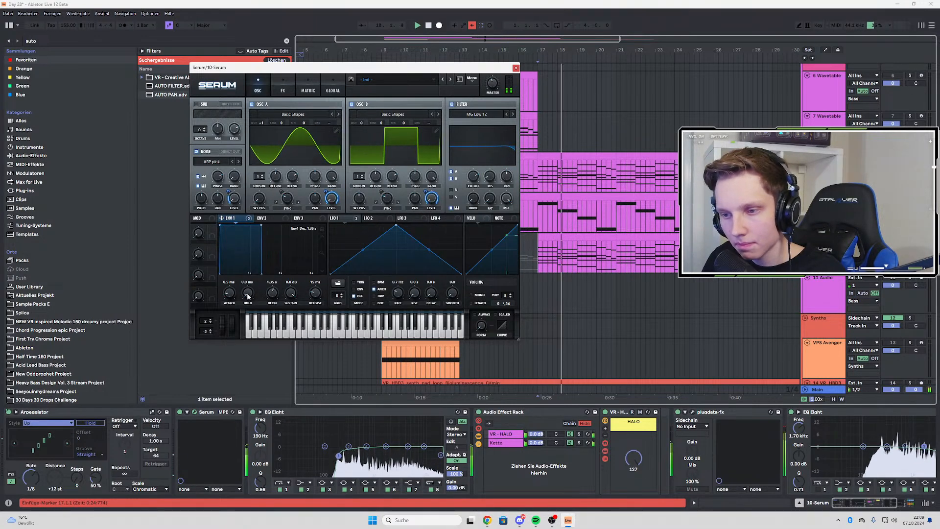
left_click_drag(289, 327, 286, 343)
left_click_drag(273, 293, 234, 296)
key("space")
key("space")
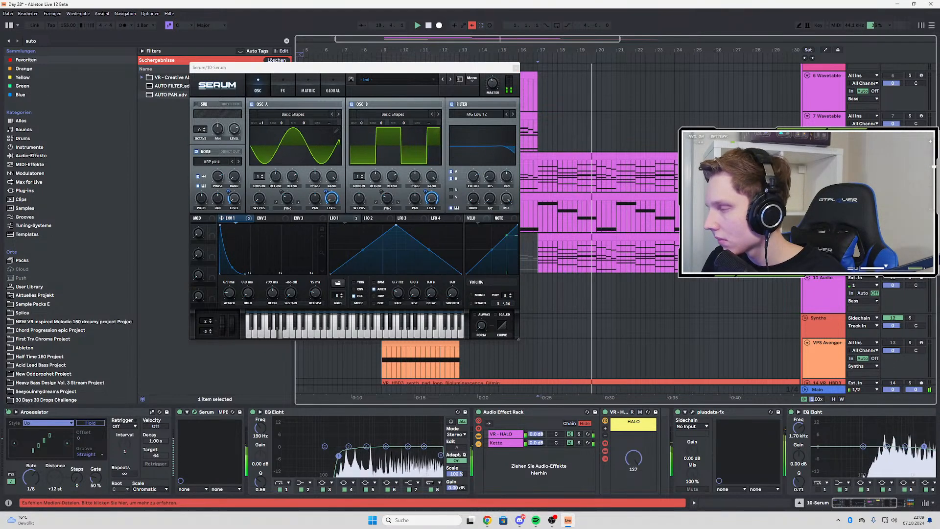
key("space")
key("space")
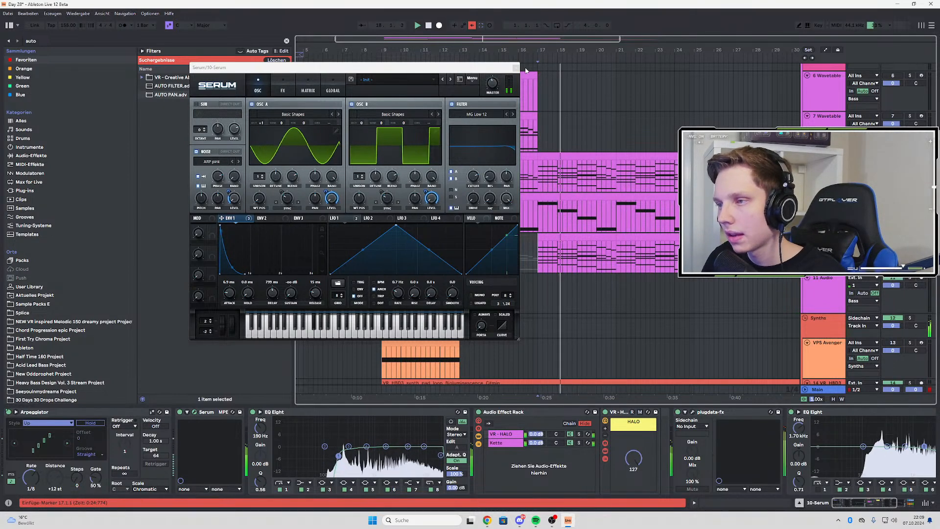
Add a Flanger after the Distortion, and try a Phaser behind it before switching the Phaser off again
left_click(282, 87)
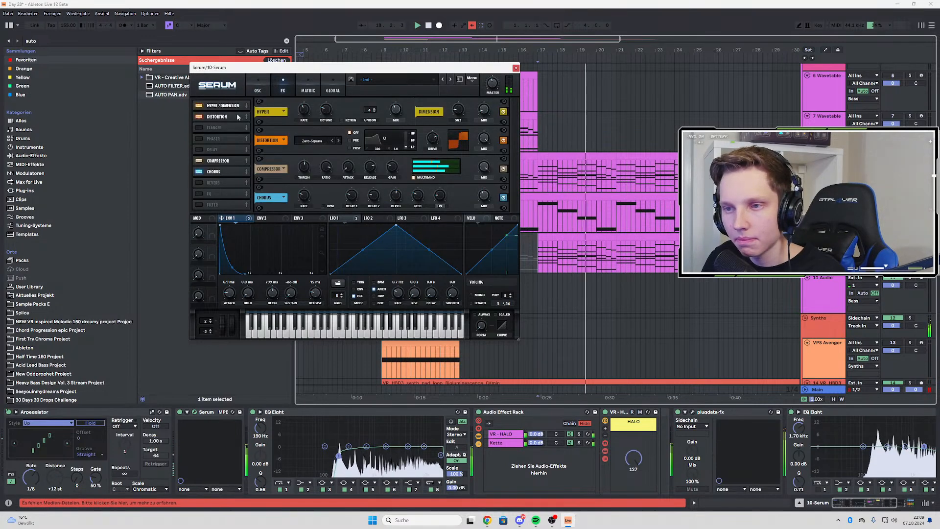
left_click(200, 127)
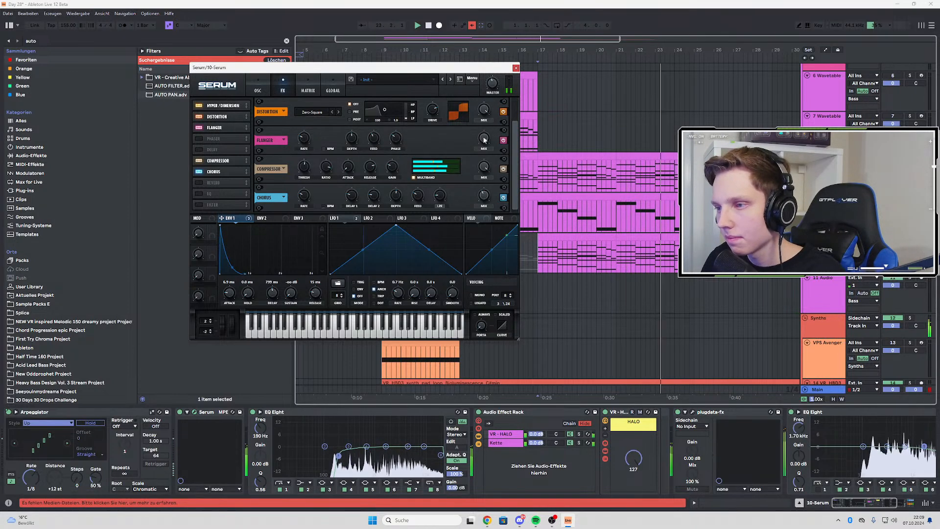
left_click(199, 138)
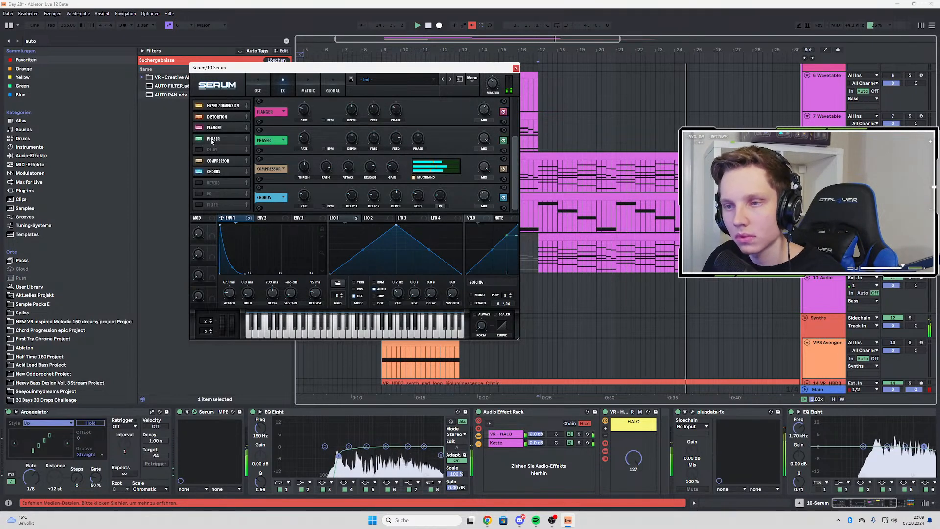
left_click(199, 138)
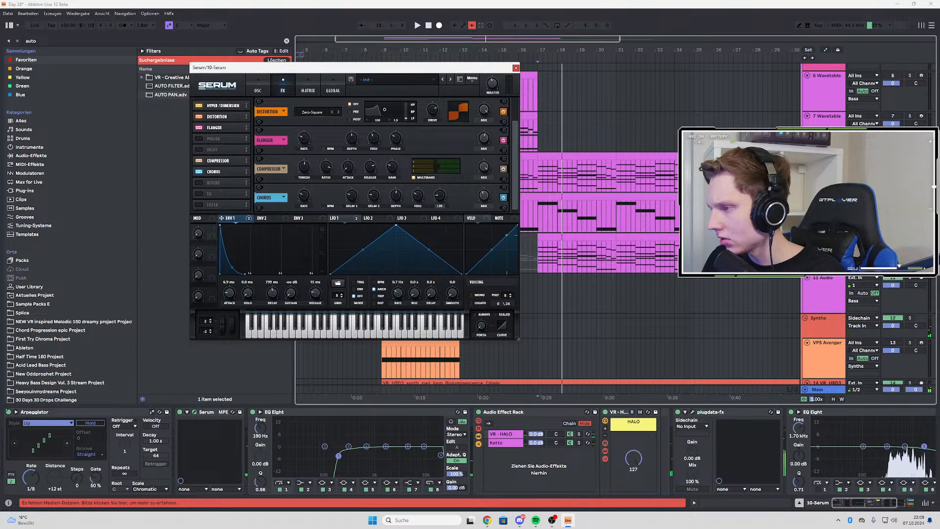
Compare the sound with and without the Flanger, keep it on and set its phase to 360 degrees while replaying
left_click(199, 128)
left_click(199, 127)
key("space")
key("space")
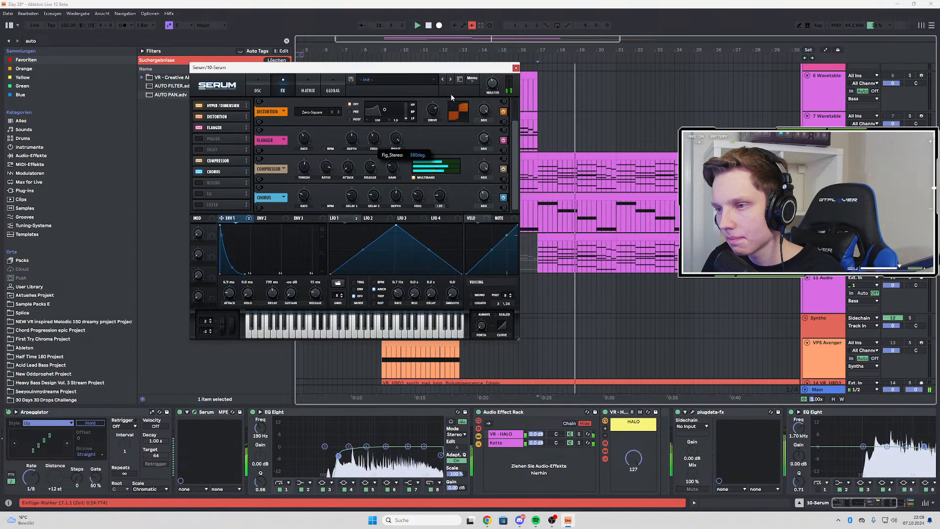
key("space")
key("space")
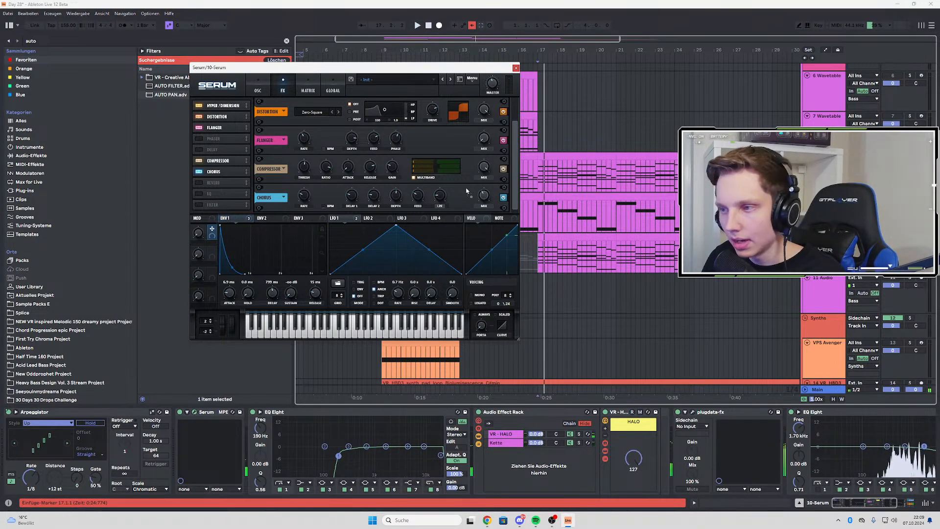
Map Macro 1 to LFO 1's rate, adjust the modulation amount and turn the macro during playback
left_click(263, 87)
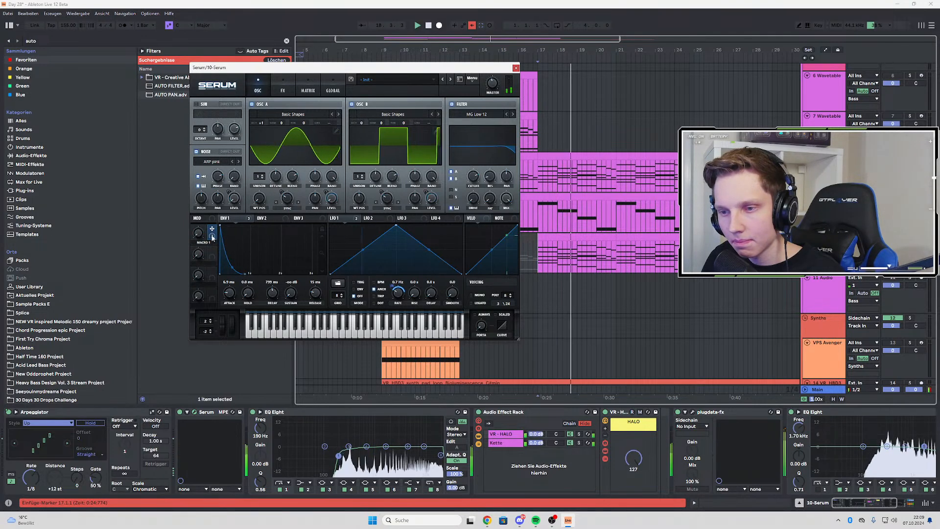
left_click_drag(392, 286, 393, 296)
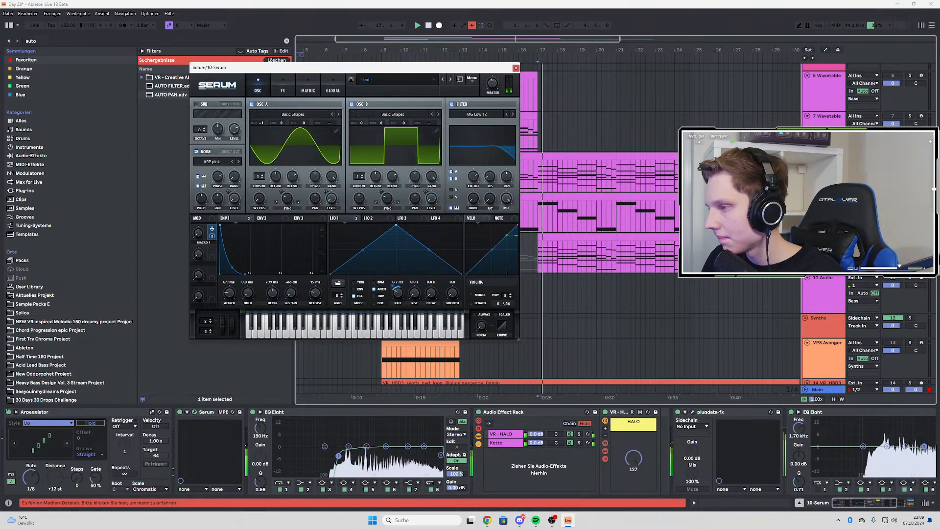
left_click_drag(199, 233, 199, 219)
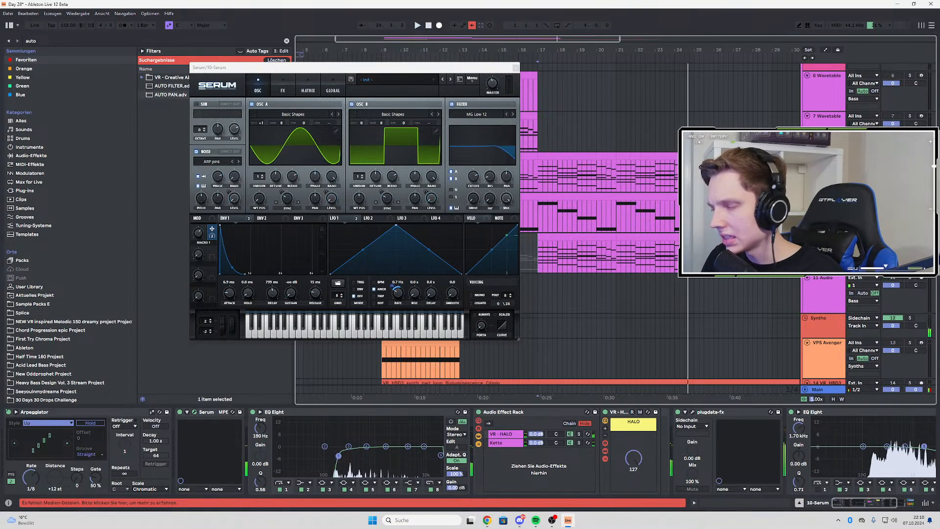
Search the User Library for "spec" and insert N-SPEC GATE directly after the existing plugdata effect on the 10-Serum track
left_click(513, 67)
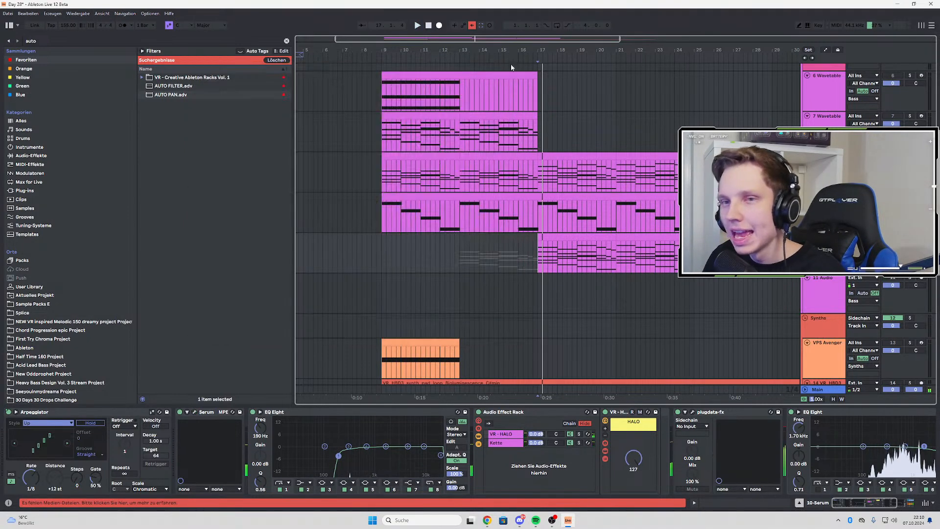
key("ctrl+f")
type("spec")
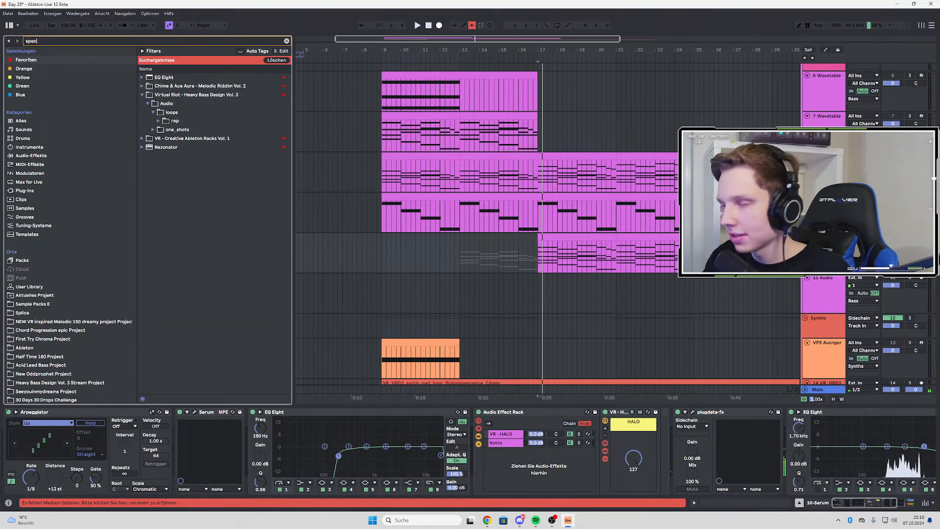
left_click(26, 289)
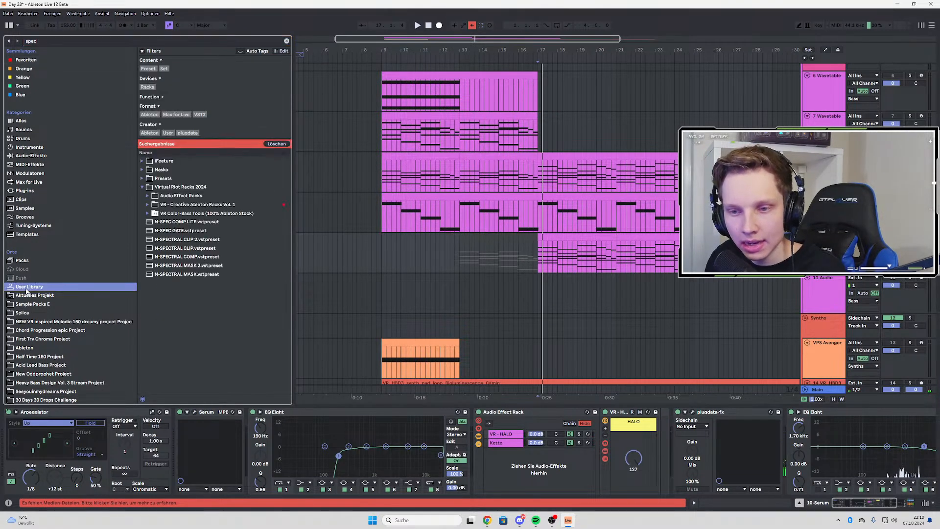
left_click(179, 231)
left_click(880, 507)
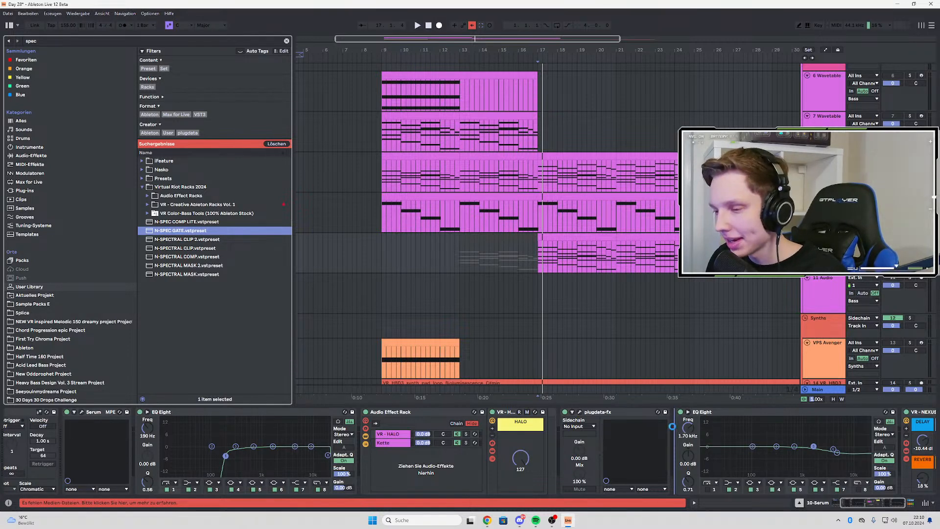
left_click_drag(672, 426, 672, 426)
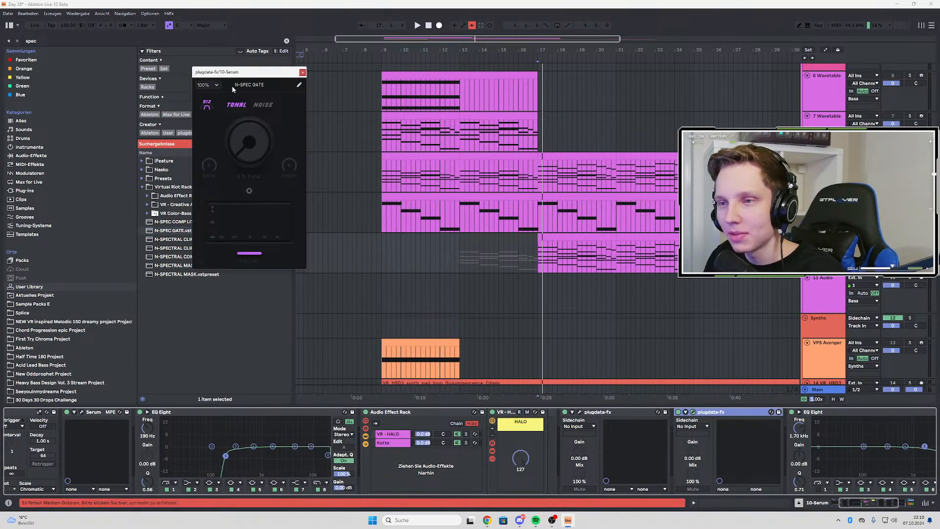
Raise the N-SPEC GATE's tonal gate amount while replaying the Serum arp from bar 17
left_click_drag(254, 73, 313, 146)
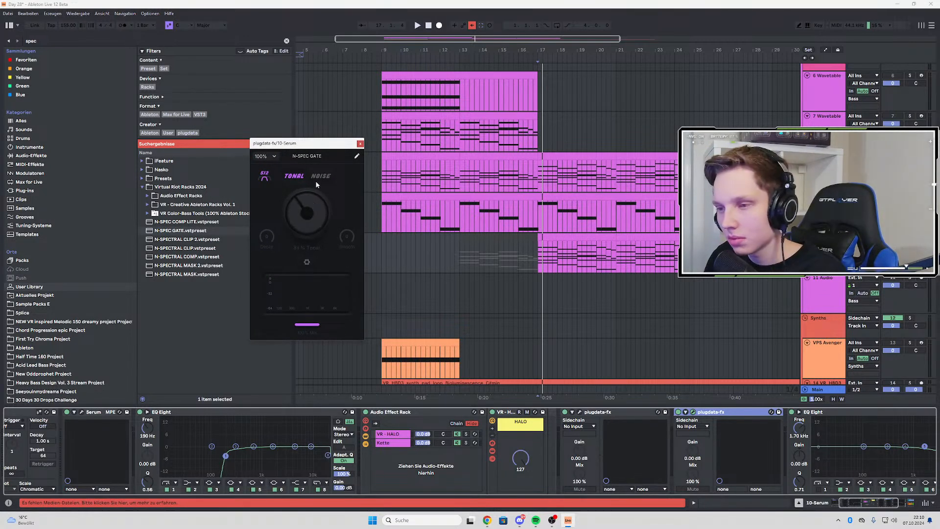
mouse_move(310, 214)
left_mouse_down()
mouse_move(311, 225)
mouse_move(311, 216)
left_mouse_up()
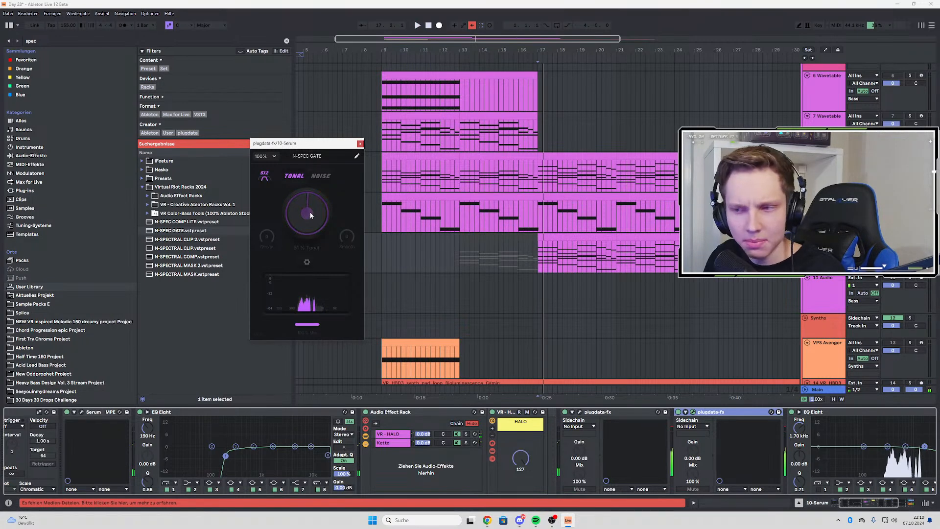
key("space")
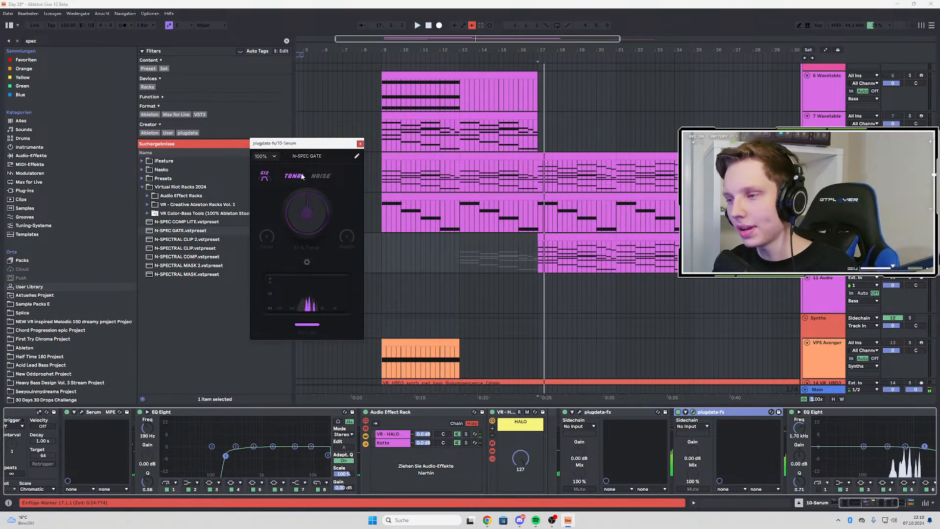
mouse_move(317, 144)
left_mouse_down()
mouse_move(325, 126)
mouse_move(311, 145)
left_mouse_up()
key("space")
Readjust the gate amount and set N-SPEC GATE's size option to 1024, restarting playback from bar 17 to hear it
key("space")
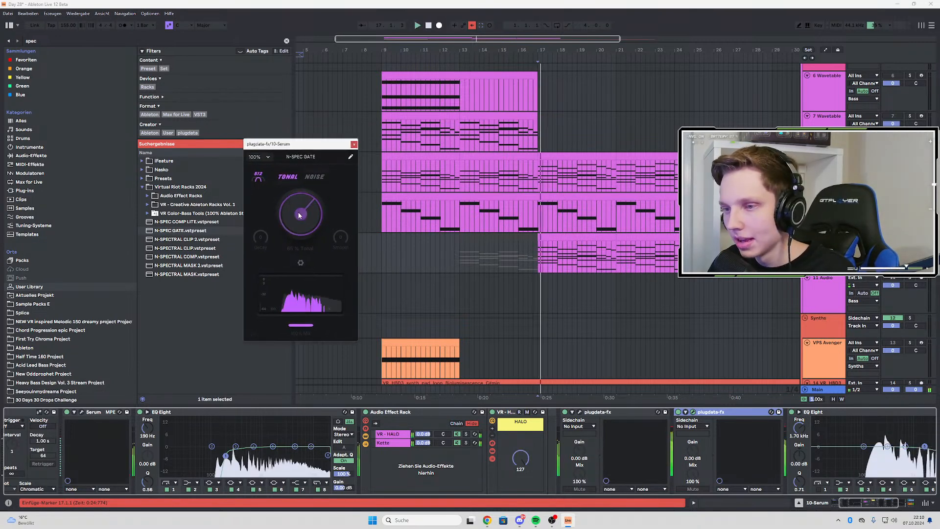
left_click_drag(299, 211, 302, 220)
key("space")
key("space")
left_click(261, 180)
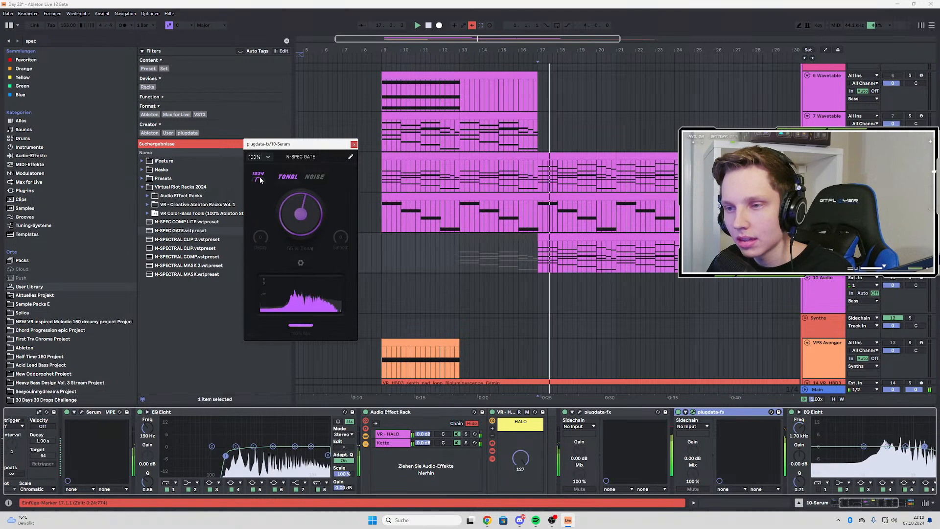
left_click(259, 181)
key("space")
key("space")
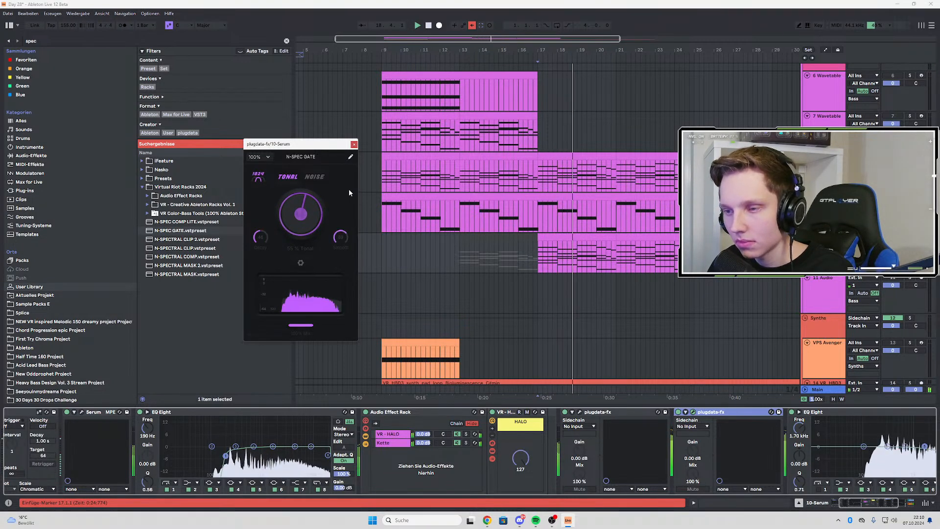
Fine-tune the gate to about 60 % in tonal mode during repeated playback from bar 17
left_click_drag(299, 192, 293, 249)
left_click(284, 178)
key("space")
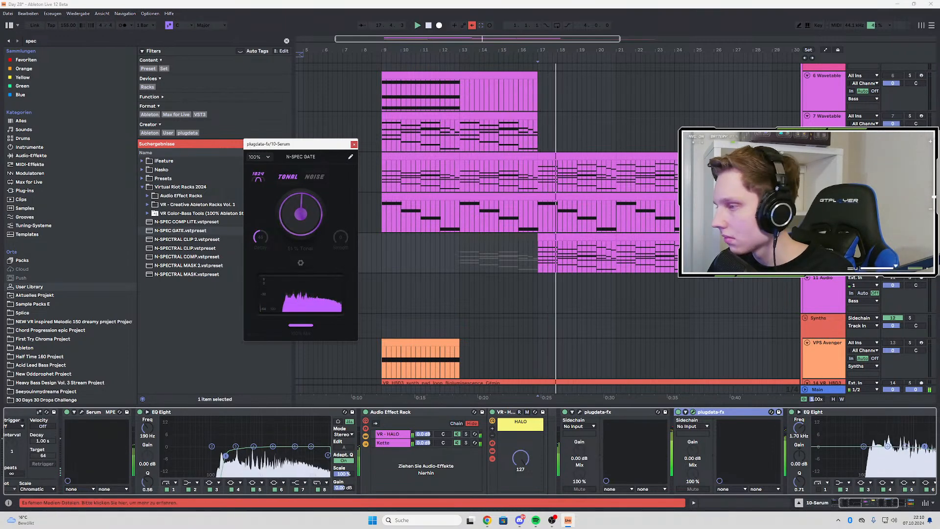
key("space")
key("space")
left_click_drag(311, 207, 311, 199)
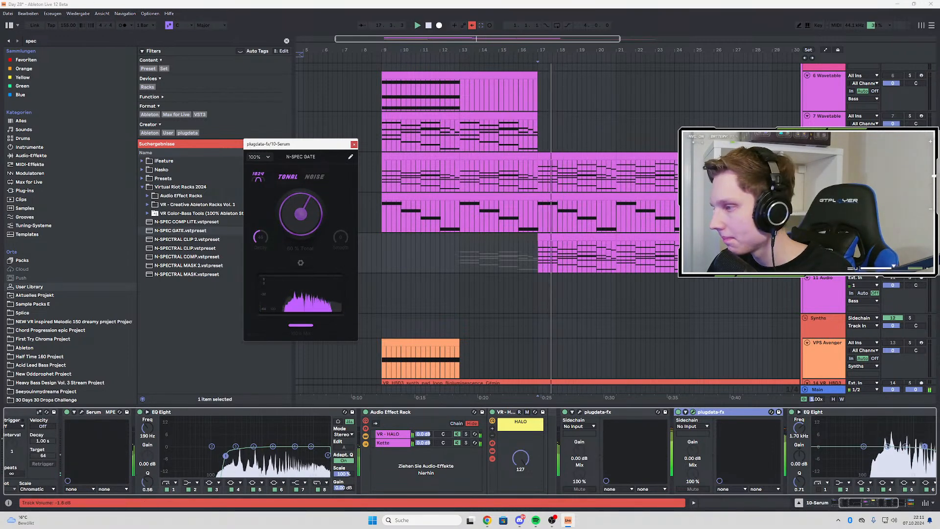
Play the gated Serum arp together with the other tracks from bar 17 to judge it in context
left_click(910, 237)
key("space")
key("space")
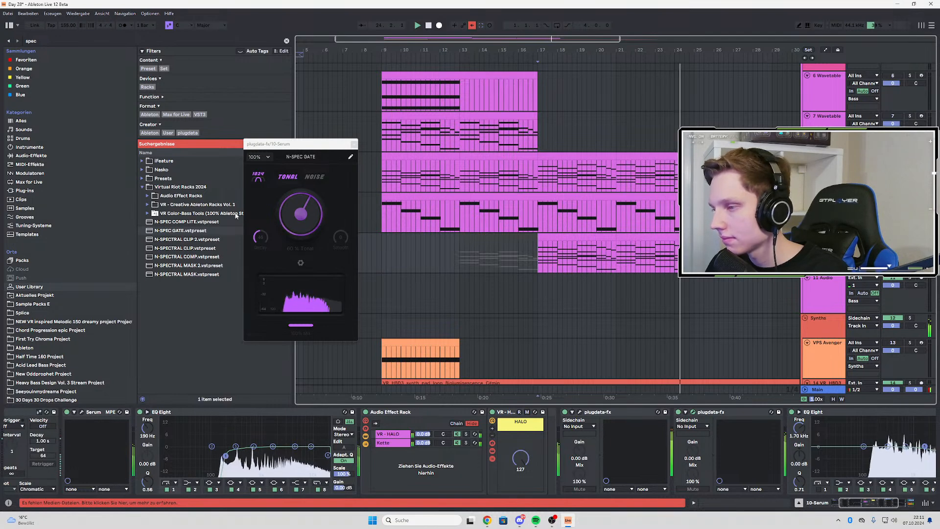
key("space")
key("space")
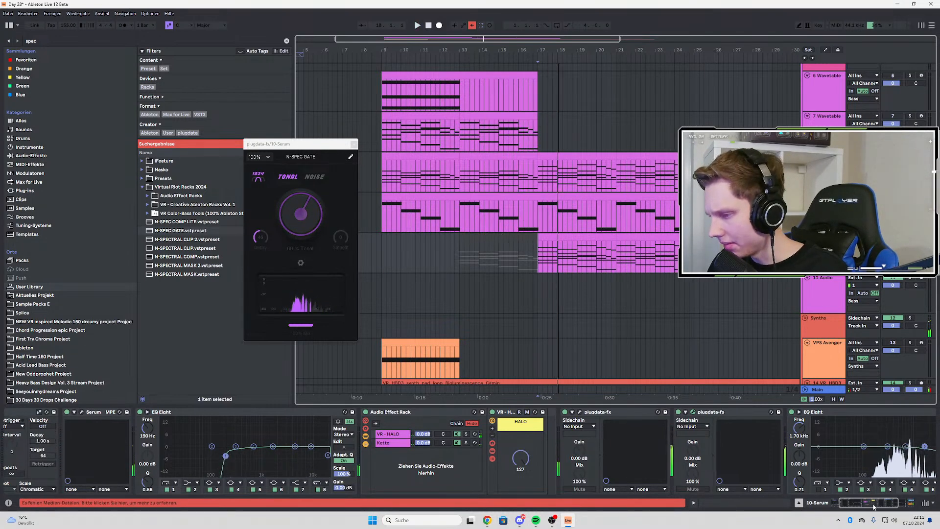
Group N-SPEC GATE into its own Audio Effect Rack and add its gate parameter to the plug-in's configurable parameters
left_click_drag(874, 507, 882, 506)
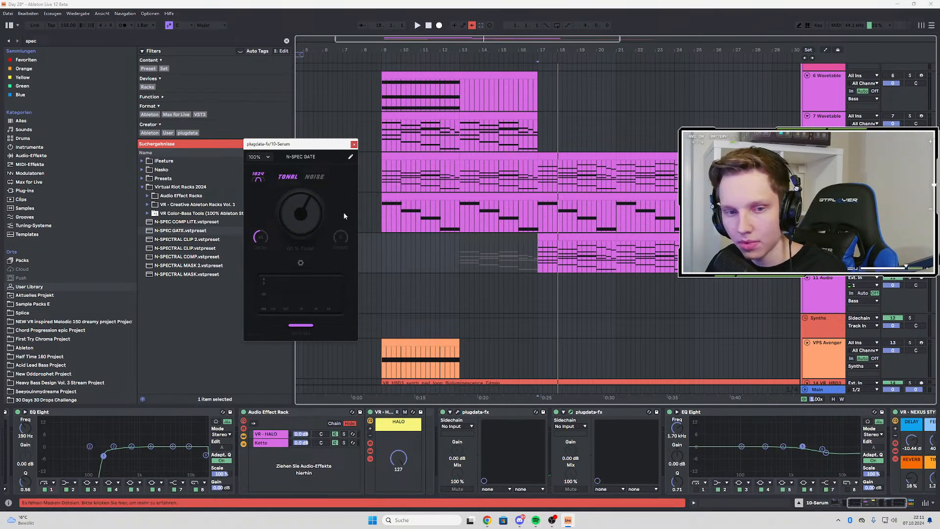
left_click(600, 415)
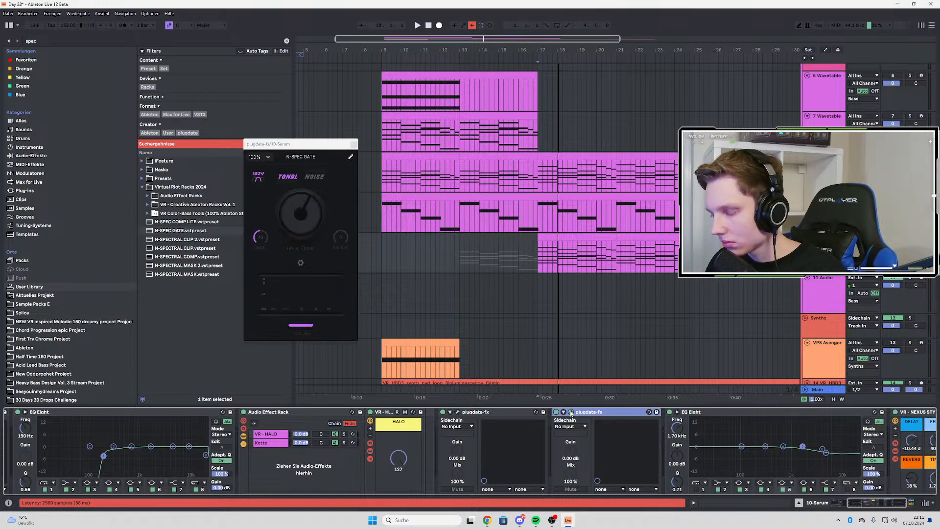
key("ctrl+g")
left_click(574, 412)
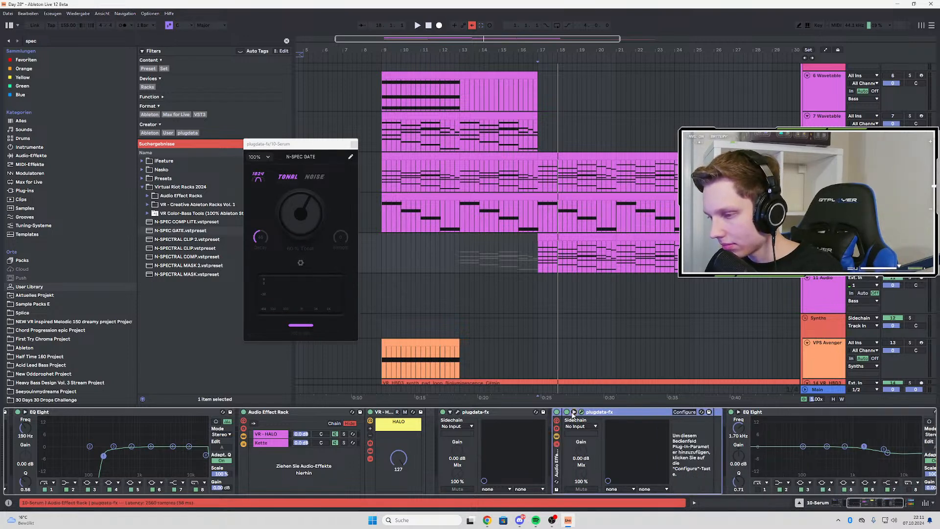
left_click(686, 413)
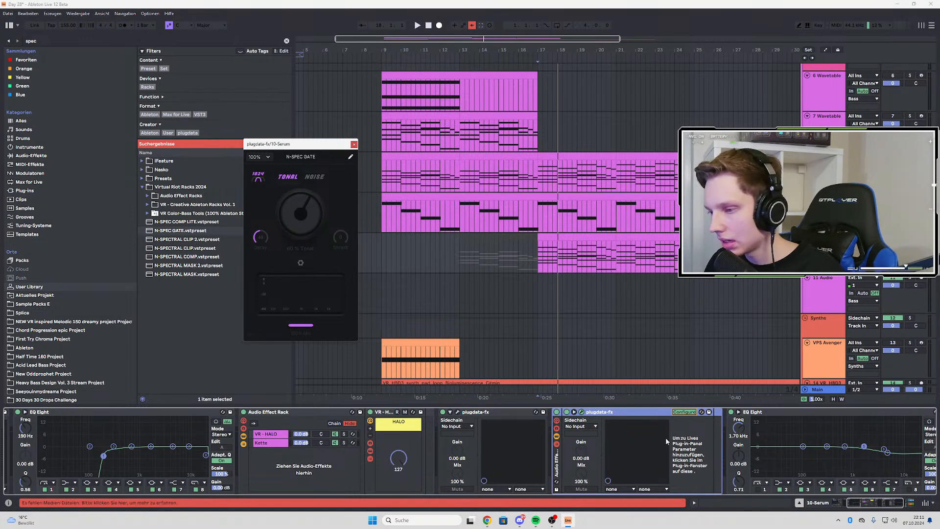
left_click(303, 219)
Map the gate parameter to the rack's Macro 1 and reduce the rack to that single macro
right_click(696, 429)
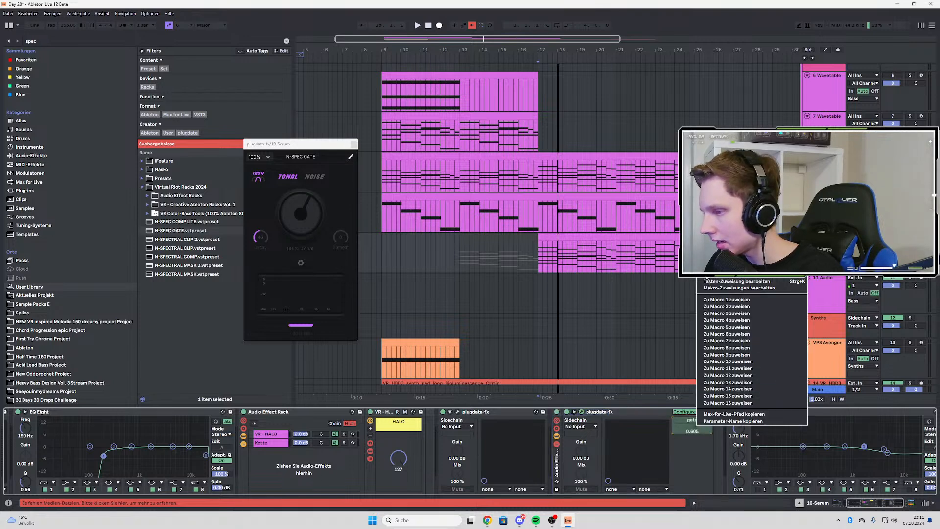
left_click(713, 306)
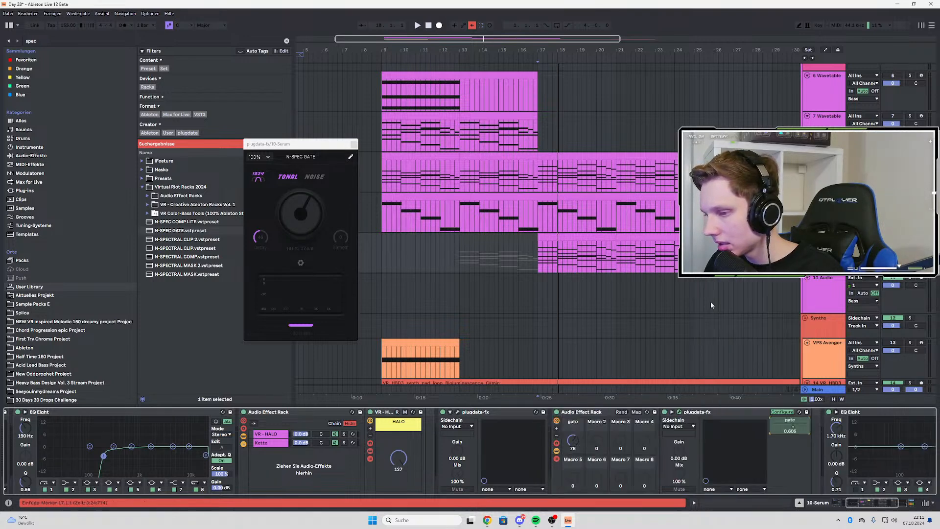
left_click(555, 437)
left_click(556, 437)
key("space")
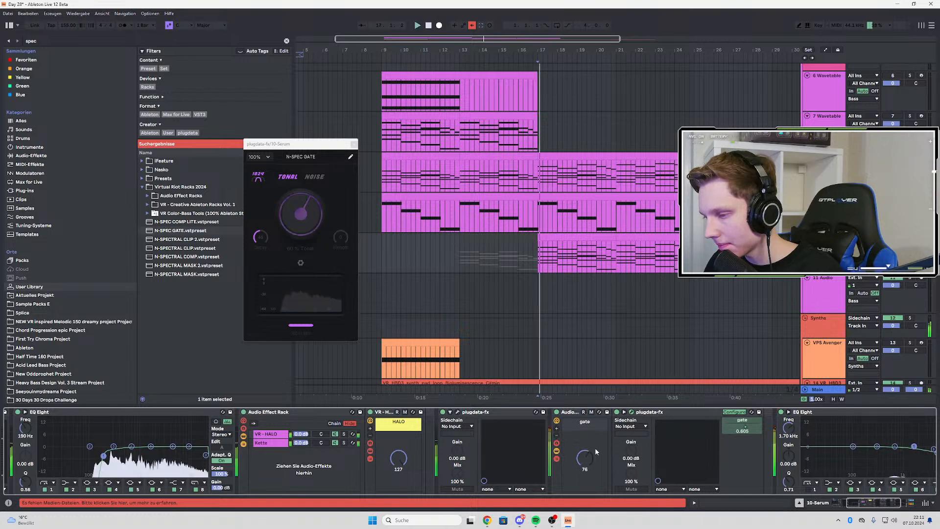
Automate the gate macro downward toward bar 25 and duplicate bars 21 to 25 of the Serum clip to bar 25
left_click(589, 457)
key("a")
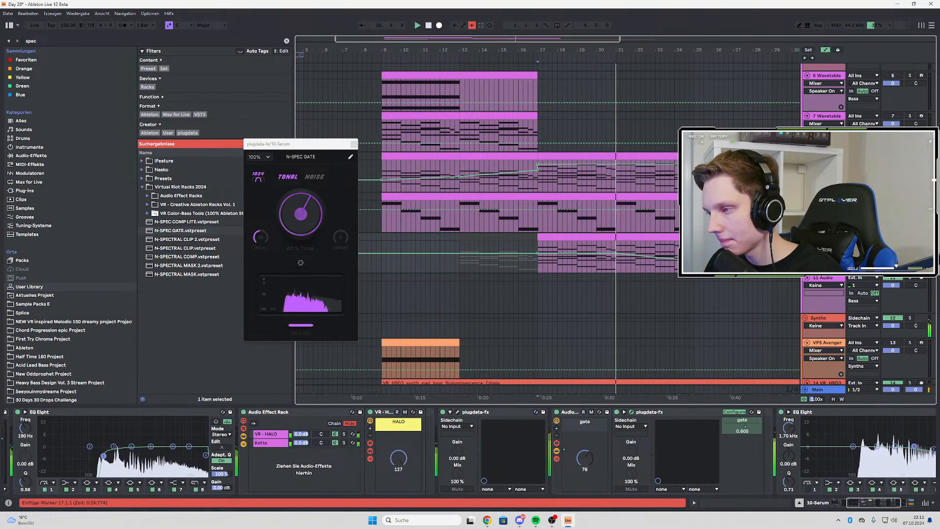
left_click(648, 250)
key("ctrl+d")
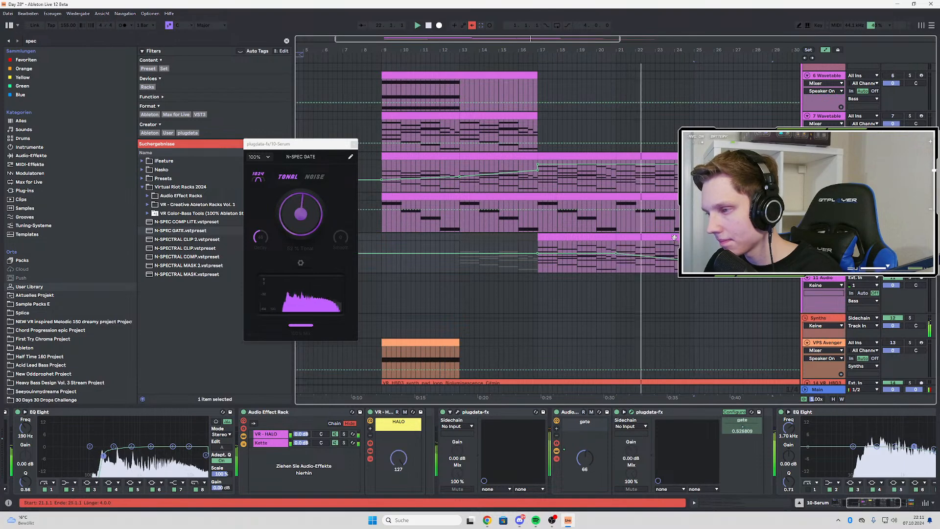
key("minus")
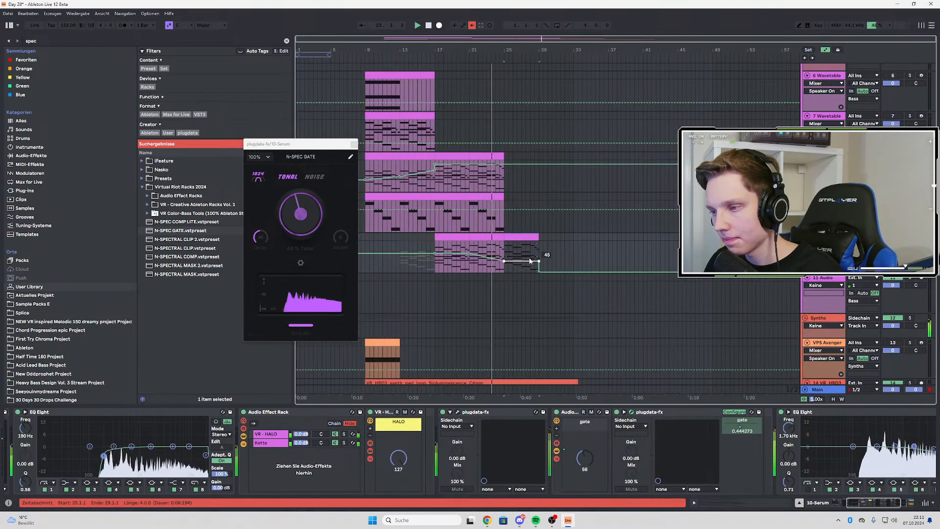
Pull the gate macro's automation down to 0 at bar 25 so the duplicated section is ungated
left_click_drag(504, 255, 504, 273)
scroll(485, 256, "up", 2)
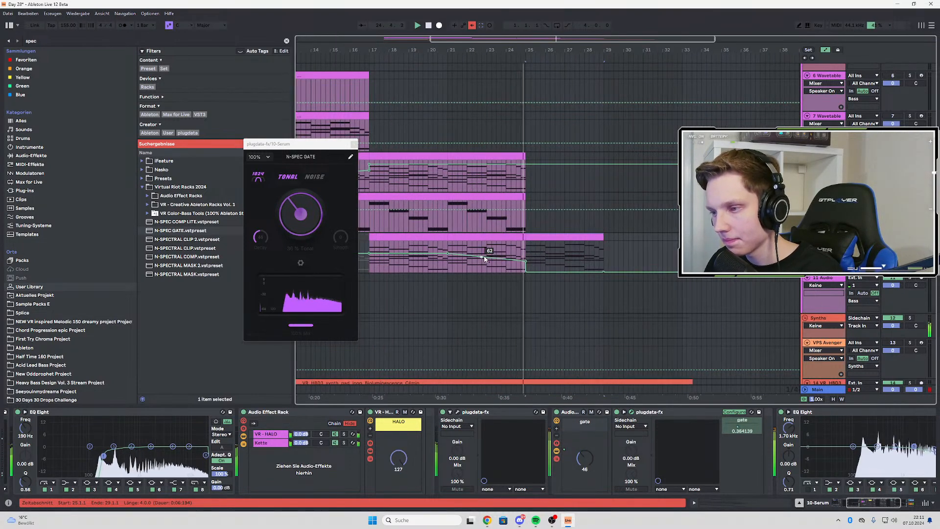
scroll(547, 260, "down", 2)
Hide the automation, close the N-SPEC GATE window and replay the arp from bar 25
left_click(435, 248)
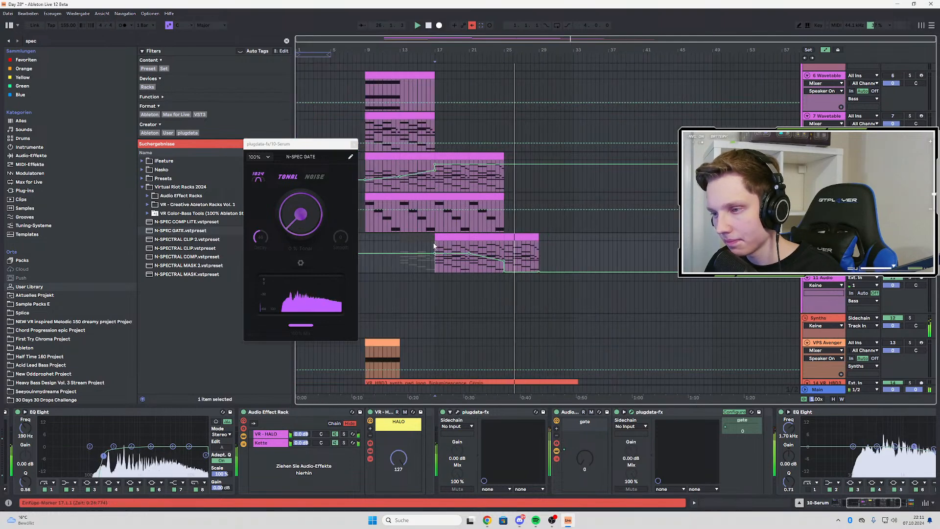
key("space")
key("a")
scroll(495, 254, "up", 3)
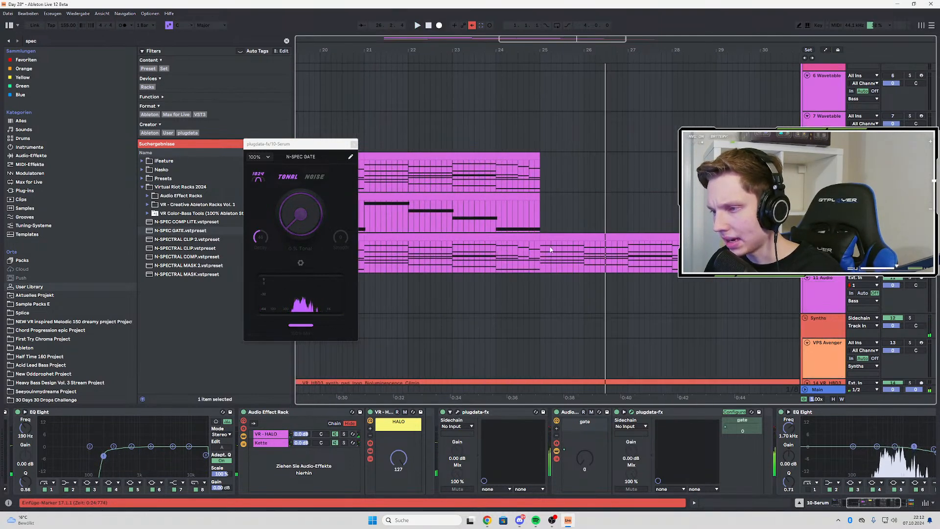
scroll(550, 250, "down", 3)
left_click(354, 145)
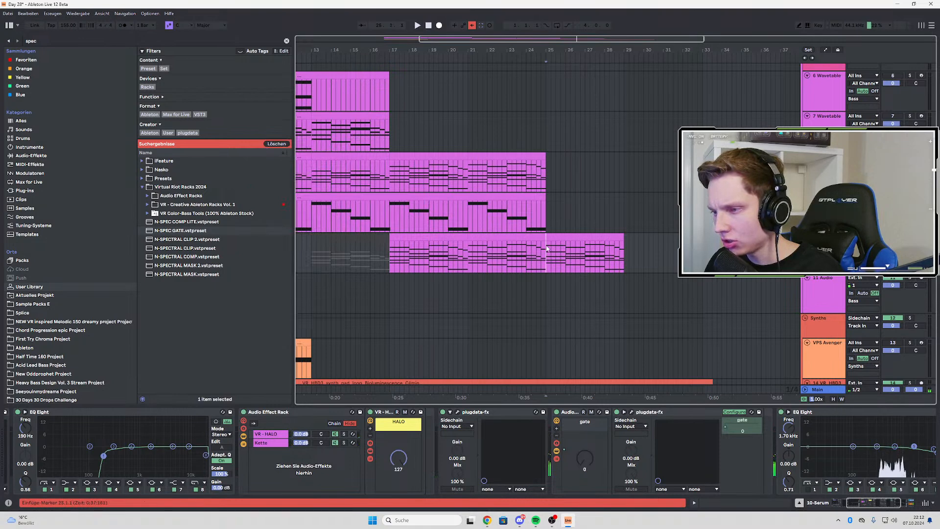
scroll(516, 241, "down", 3)
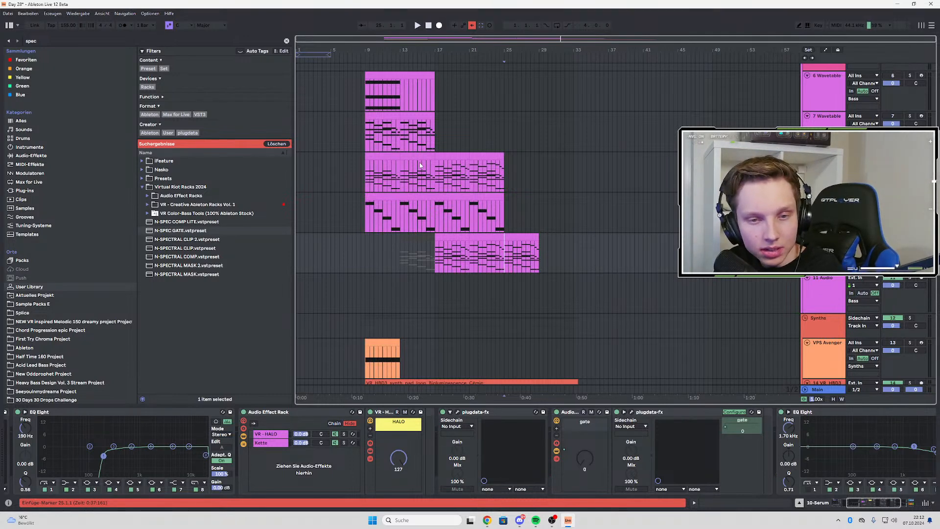
key("space")
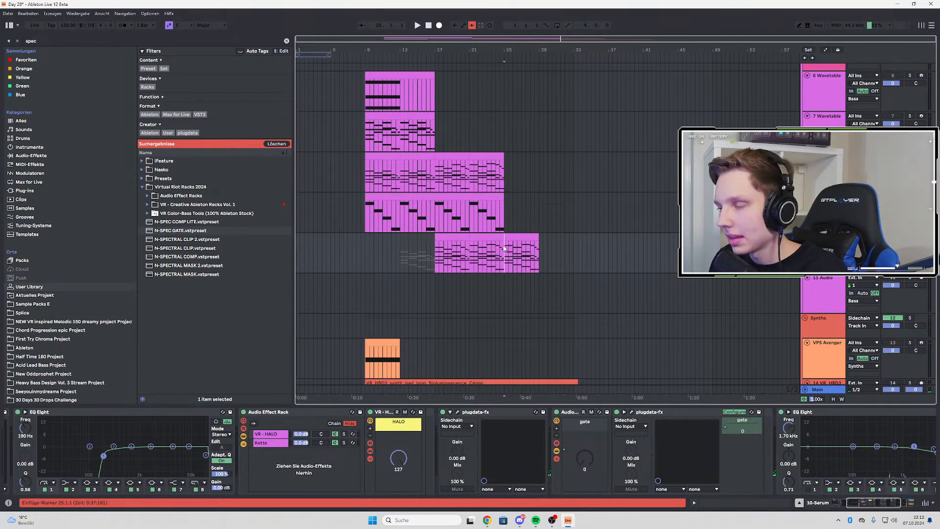
key("space")
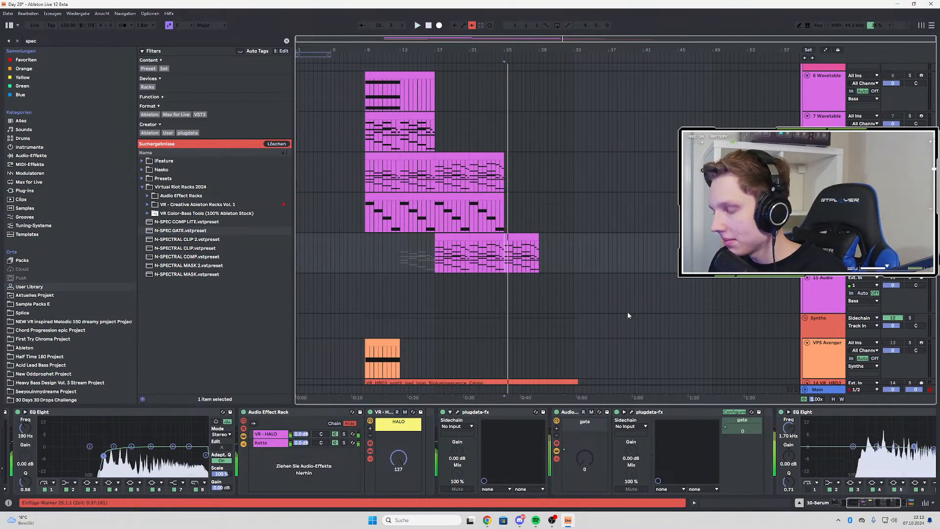
Expose Serum's Macro 1 and automate it to hold 63% up to bar 25 and drop to 0% there
left_click_drag(872, 500, 838, 502)
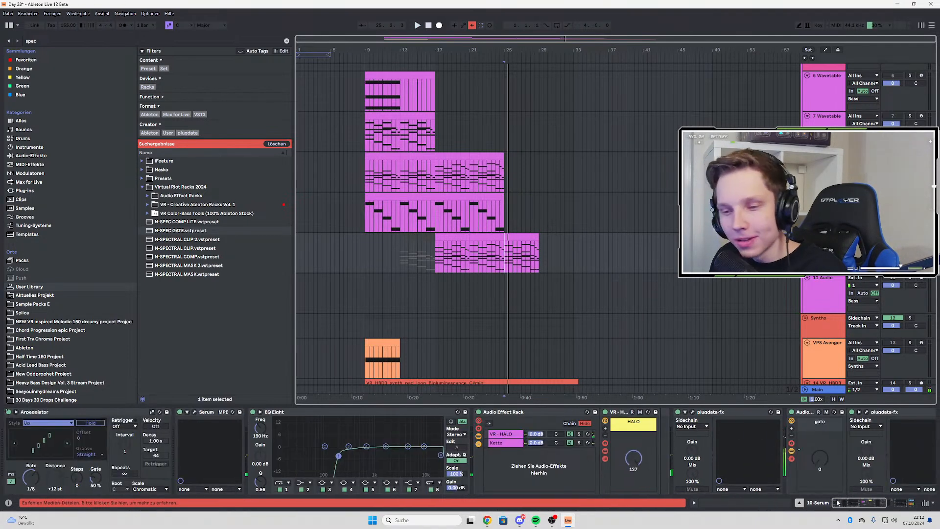
left_click(194, 413)
left_click_drag(294, 67, 155, 34)
key("a")
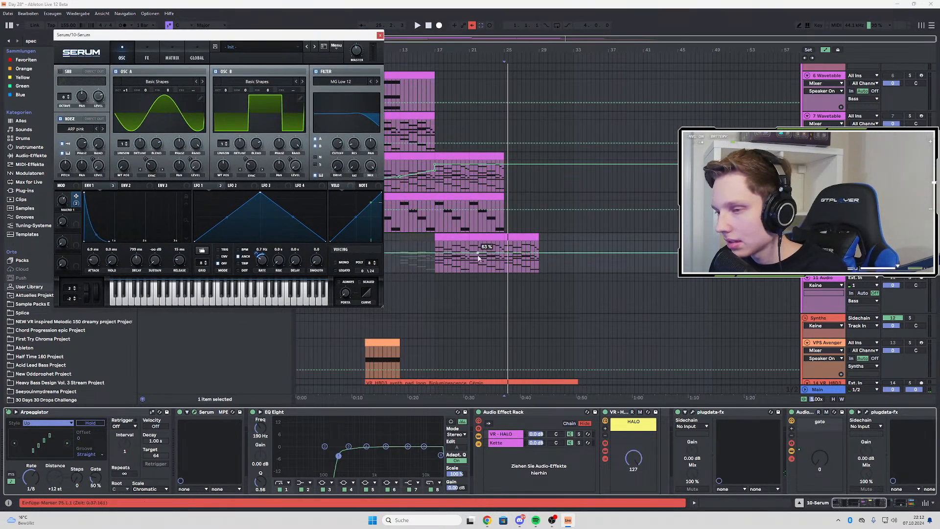
left_click(505, 259)
key("space")
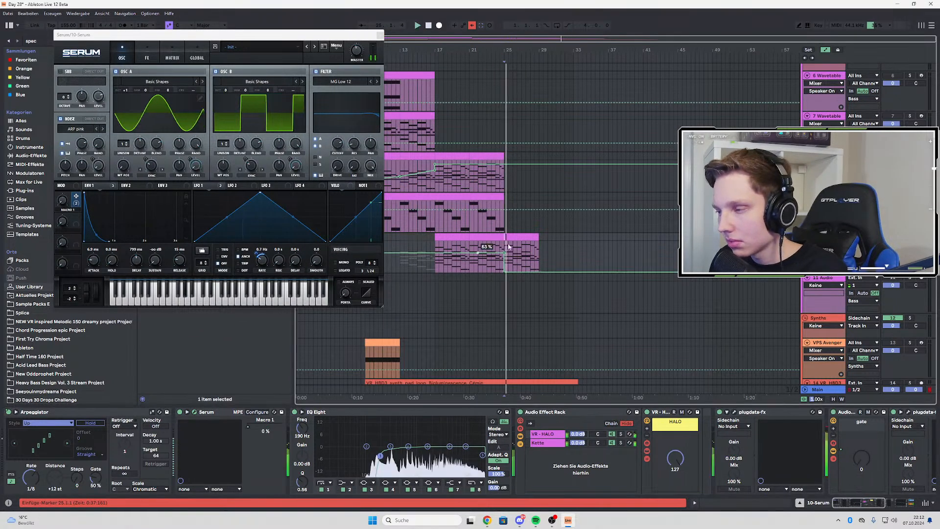
key("space")
key("space")
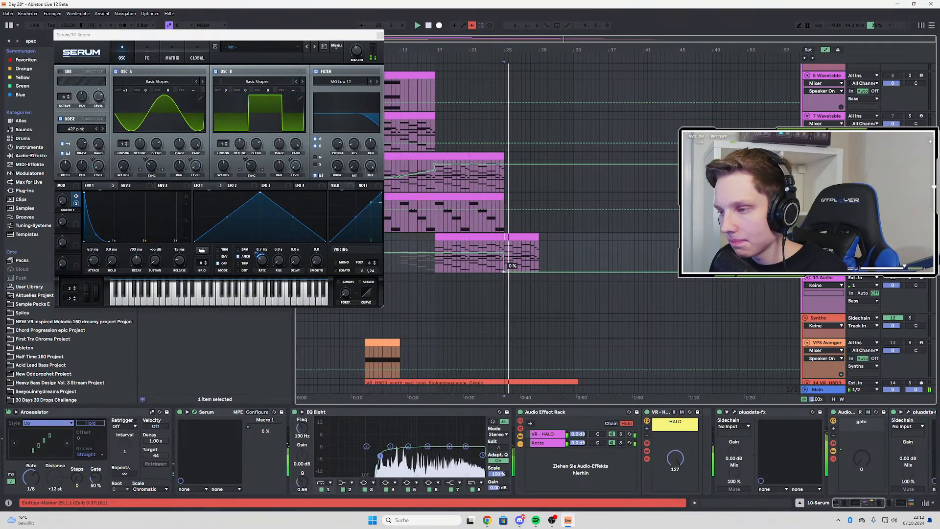
mouse_move(505, 272)
left_mouse_down()
mouse_move(505, 242)
mouse_move(504, 273)
left_mouse_up()
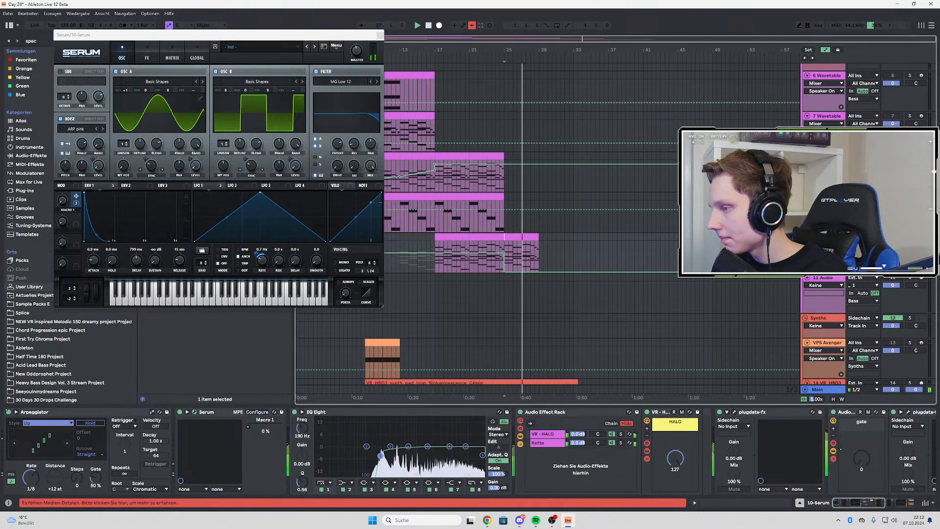
Reshape the Macro 1 automation into a ramp from 63% at bar 21 to 0% at bar 25, auditioning from bar 17
key("space")
key("space")
left_click(435, 245)
key("space")
key("space")
left_click(470, 253)
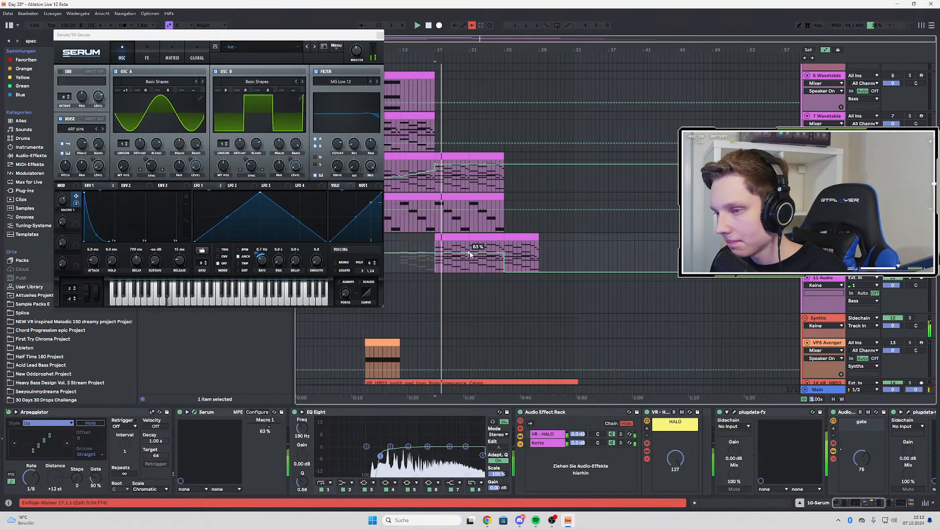
left_click(505, 253)
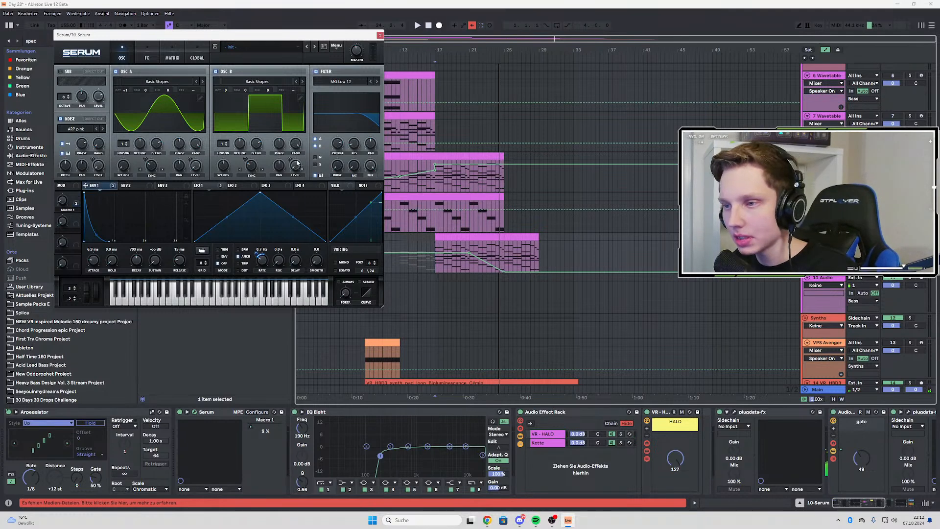
Modulate Serum's noise and oscillator levels and filter cutoff with Envelope 1, setting the base cutoff to about 2223 Hz and adjusting the resonance
key("space")
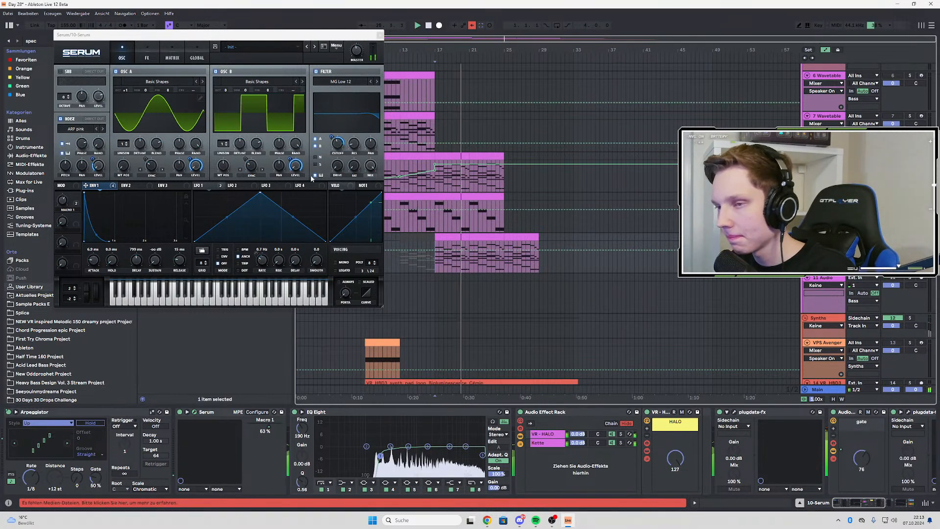
mouse_move(342, 147)
left_mouse_down()
mouse_move(341, 95)
mouse_move(321, 143)
mouse_move(320, 176)
mouse_move(331, 136)
left_mouse_up()
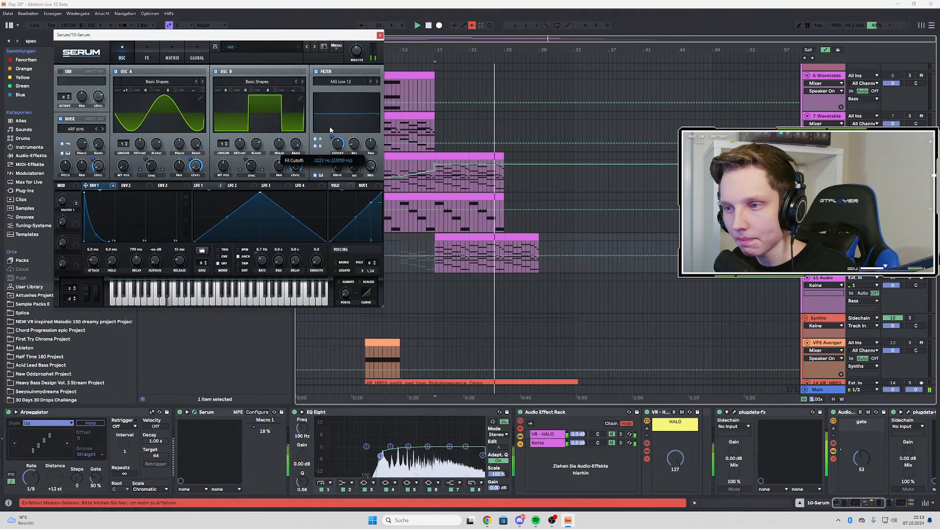
mouse_move(355, 143)
left_mouse_down()
mouse_move(372, 92)
mouse_move(360, 136)
left_mouse_up()
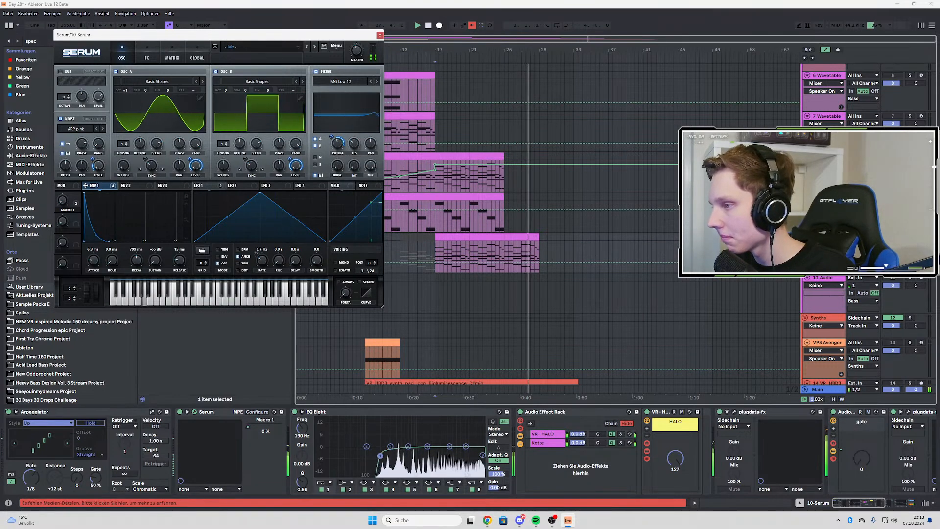
Unsolo the Serum track and replay from bar 17 with the Serum window closed and automation hidden
left_click(910, 237)
left_click(434, 251)
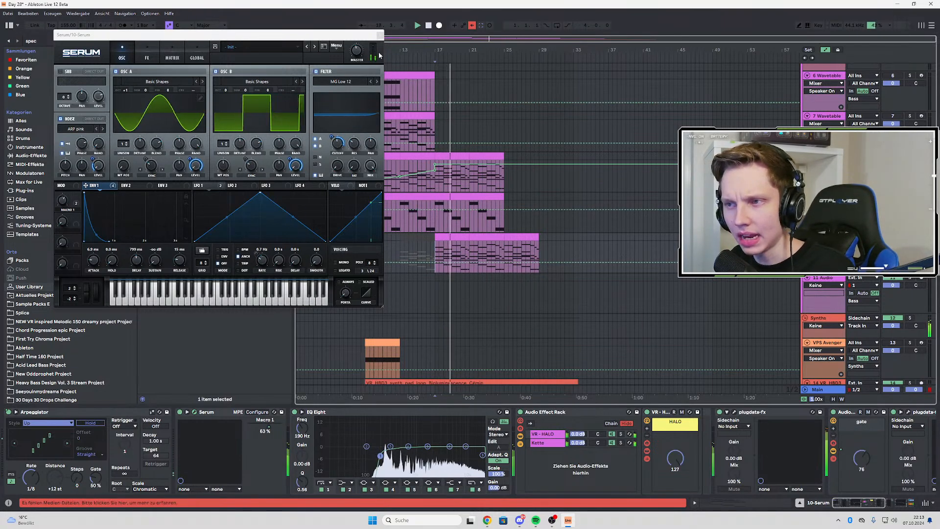
left_click(380, 35)
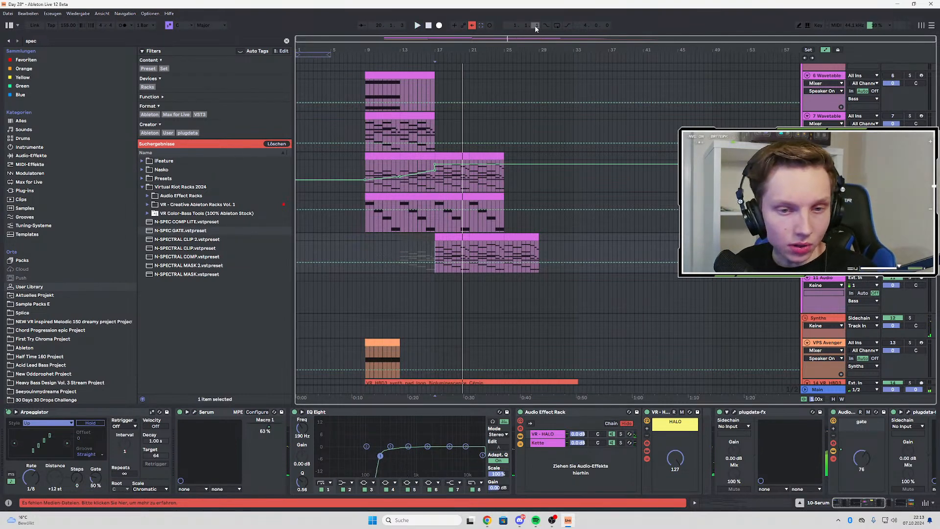
left_click(436, 255)
key("a")
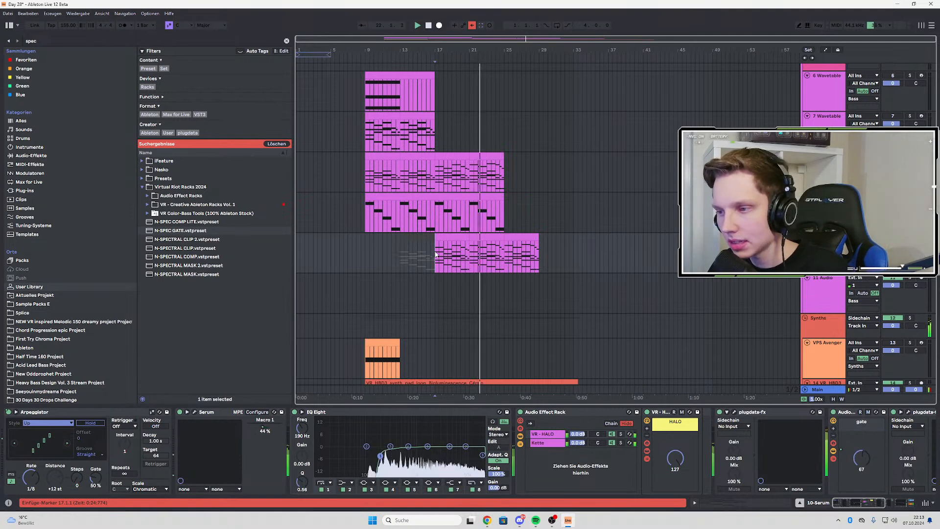
Shorten the Bioluminescence pad loop clip so that it ends at bar 29
scroll(399, 212, "down", 4)
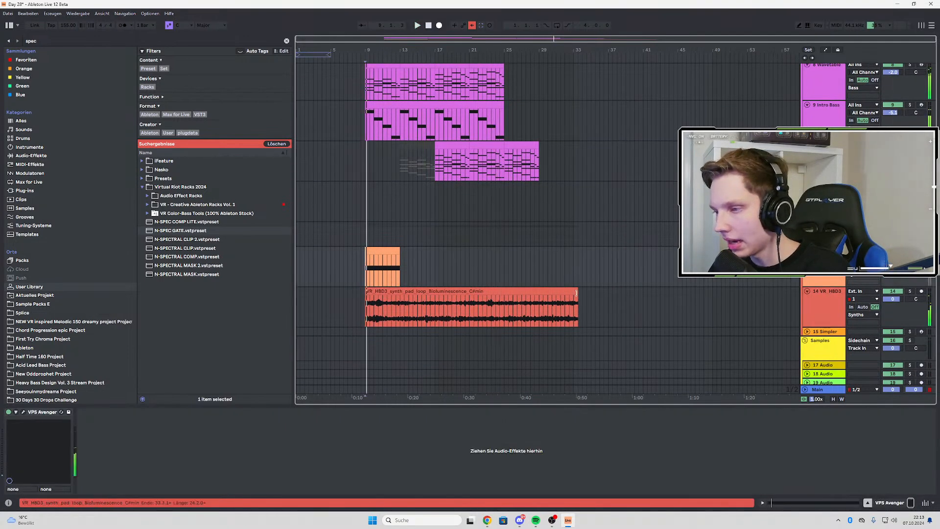
left_click_drag(577, 291, 541, 291)
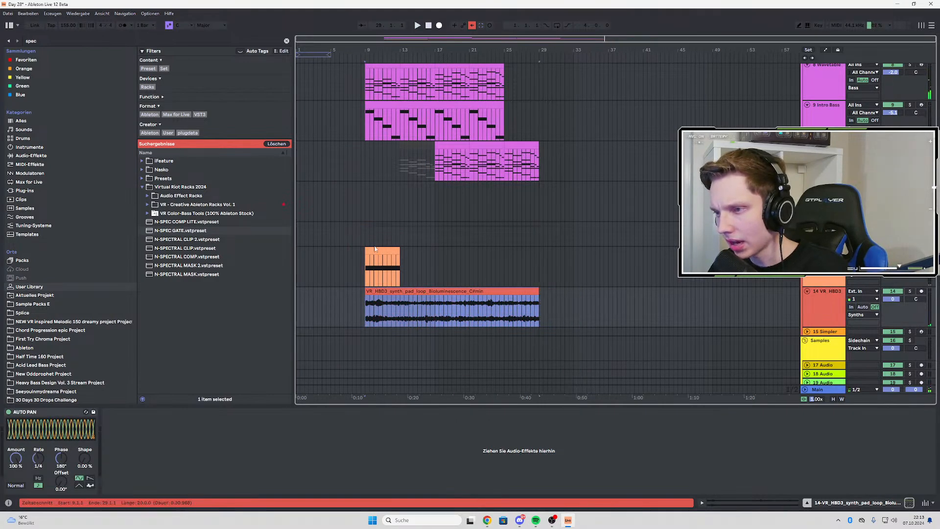
scroll(372, 210, "up", 3)
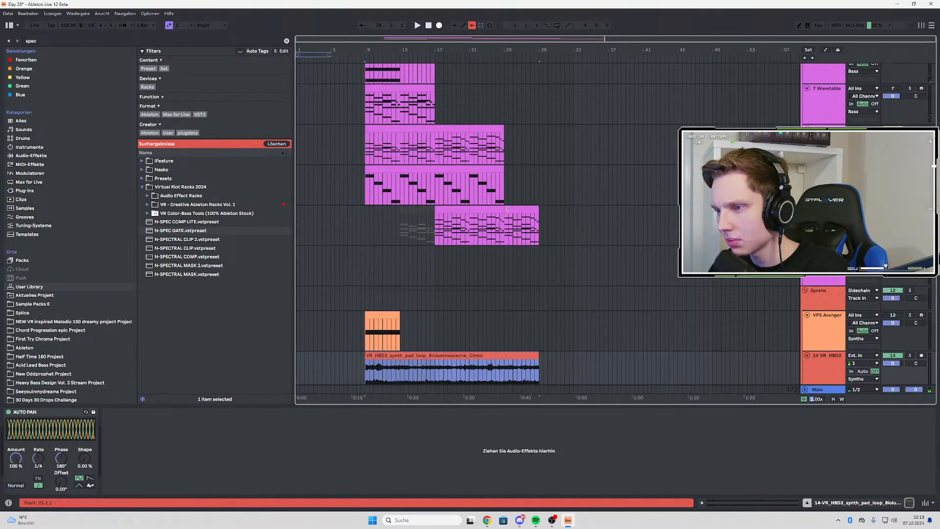
Duplicate bars 25 to 29 of the Serum arp clip to bar 29
scroll(441, 196, "down", 3)
left_click(505, 167)
scroll(391, 144, "up", 5)
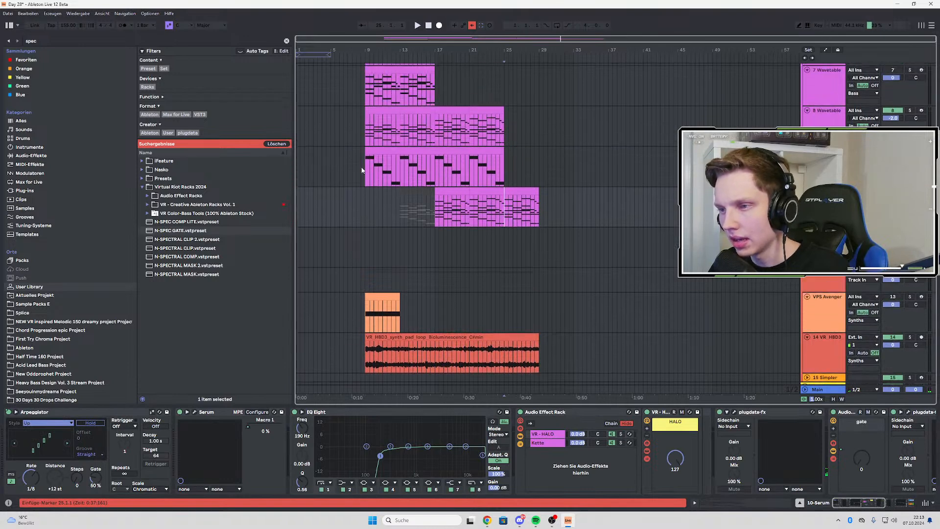
key("ctrl+d")
scroll(520, 257, "down", 2)
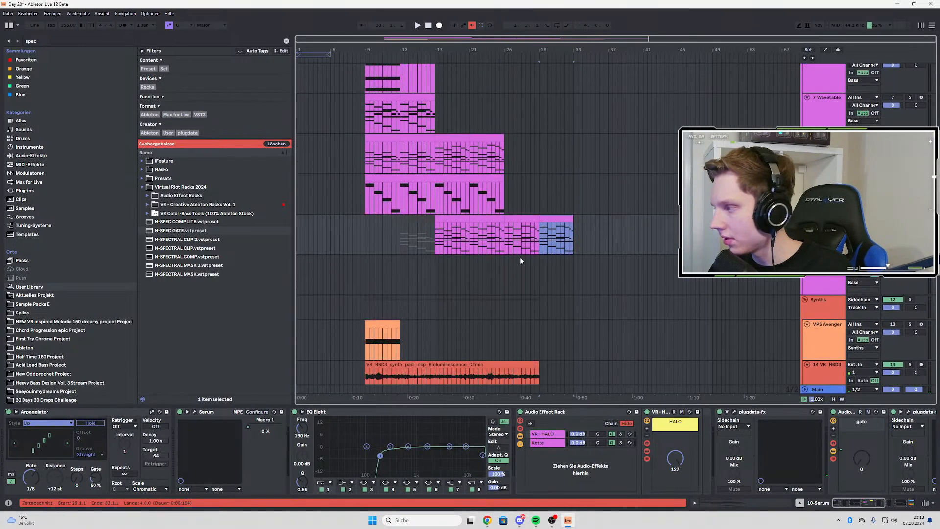
Play the arrangement from bar 25 and again from bar 9
left_click(503, 220)
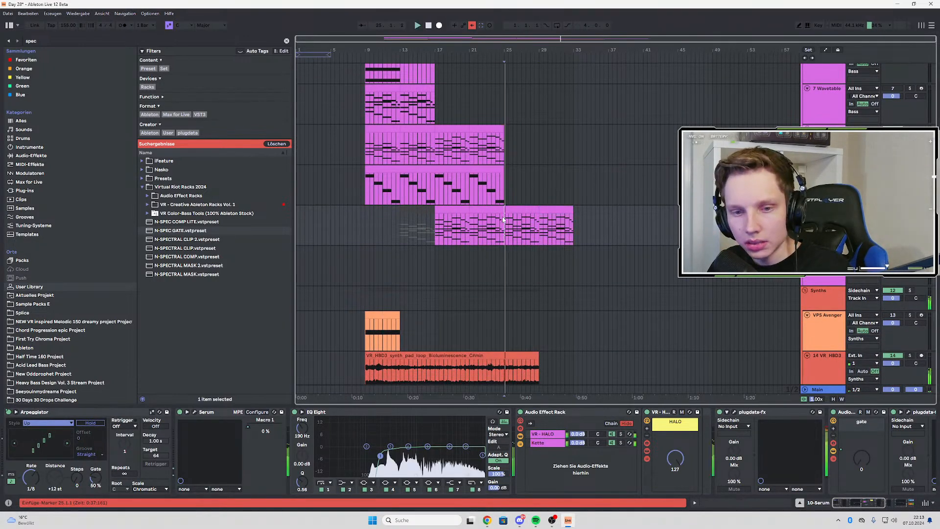
left_click(358, 224)
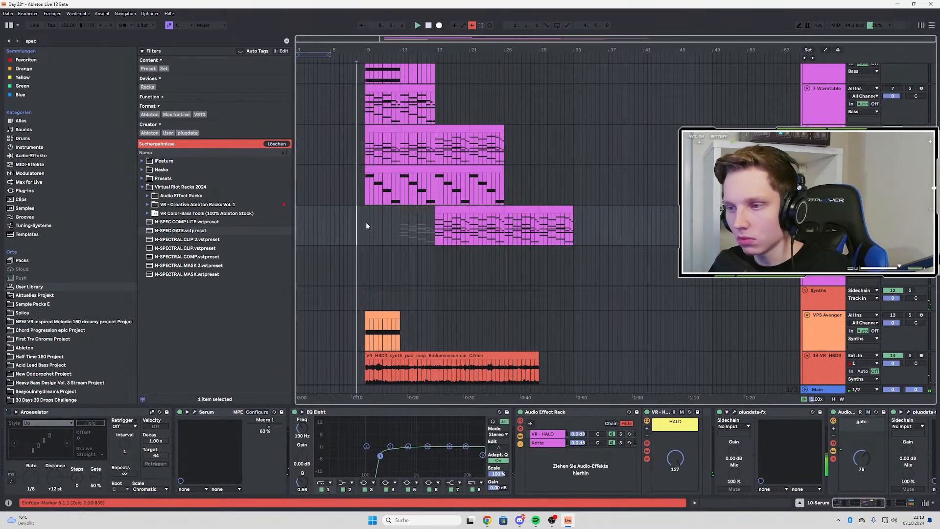
left_click(365, 219)
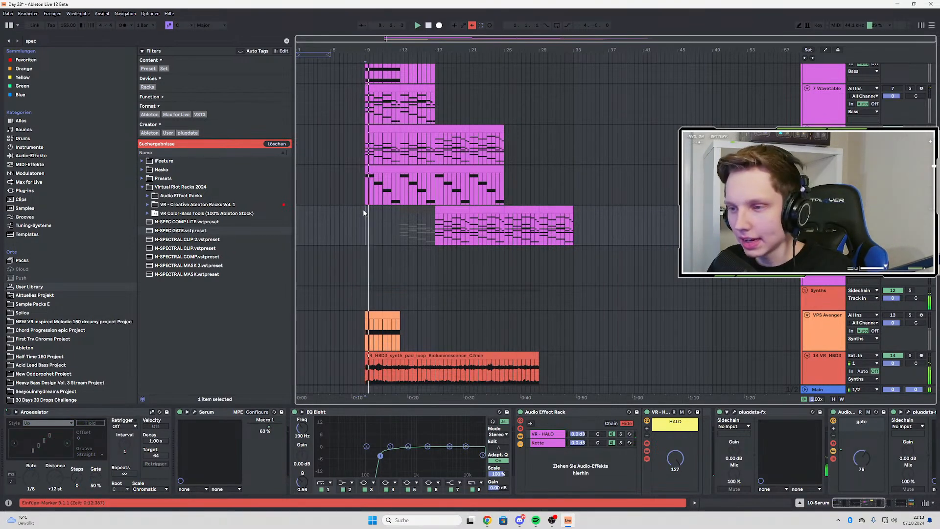
Solo the Bioluminescence pad loop track and restart playback from bar 9 to hear it alone
scroll(367, 219, "down", 3)
left_click(909, 273)
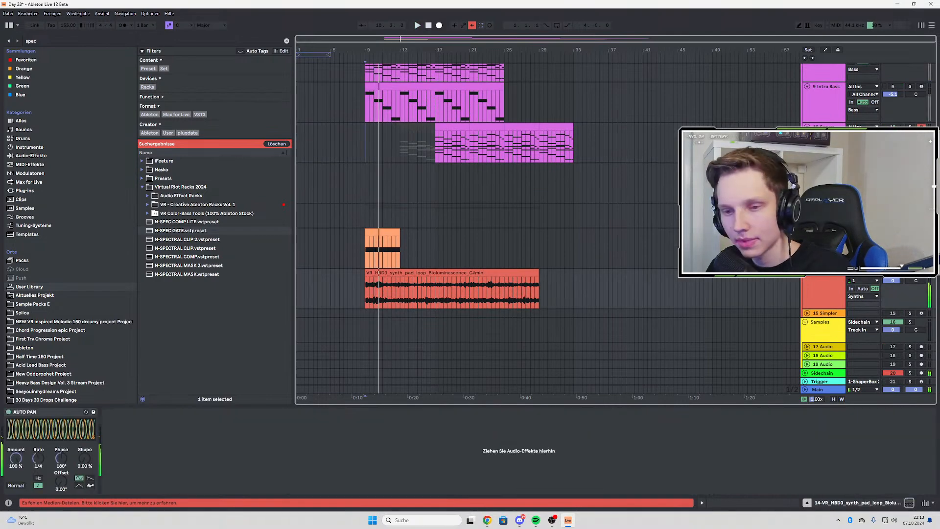
key("space")
key("space")
Search the browser for "shap" and add ShaperBox 3 from the favourites to the pad loop track
left_click(64, 41)
type("sh")
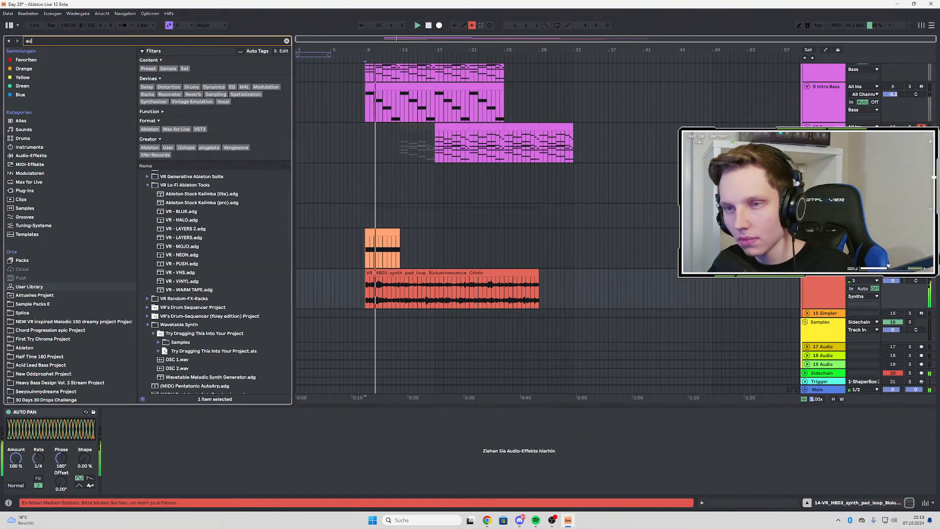
type("ap")
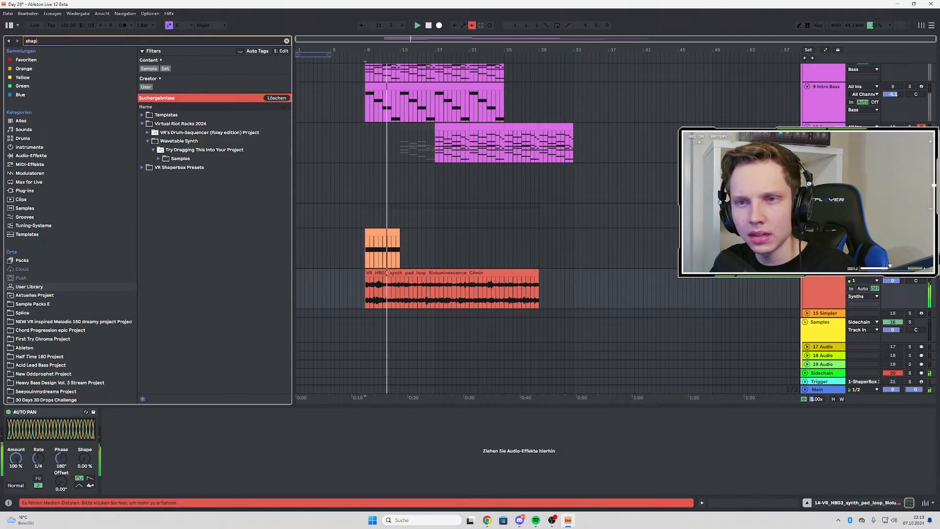
left_click(142, 168)
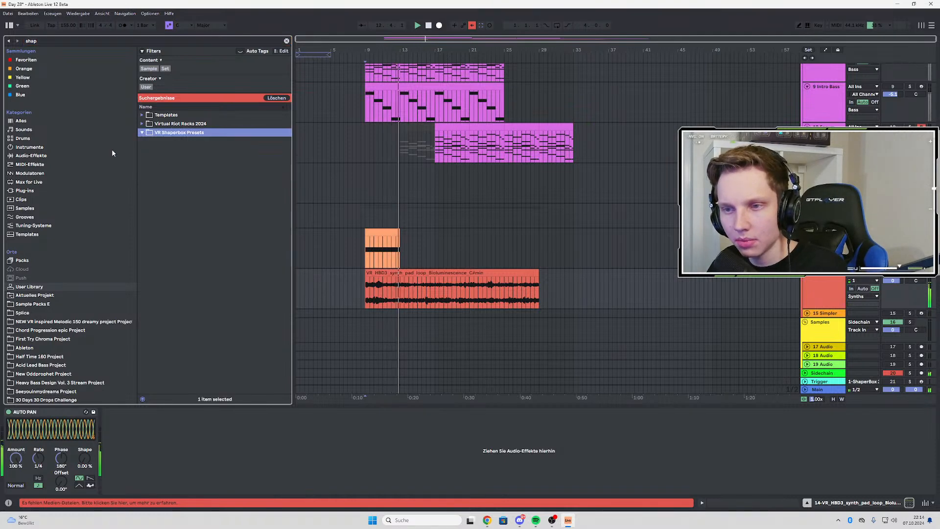
left_click(24, 60)
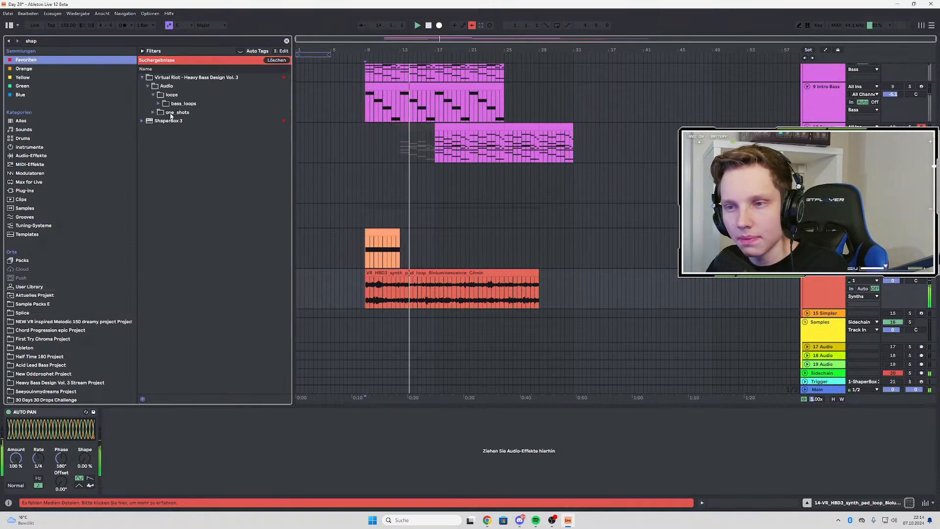
left_click(167, 121)
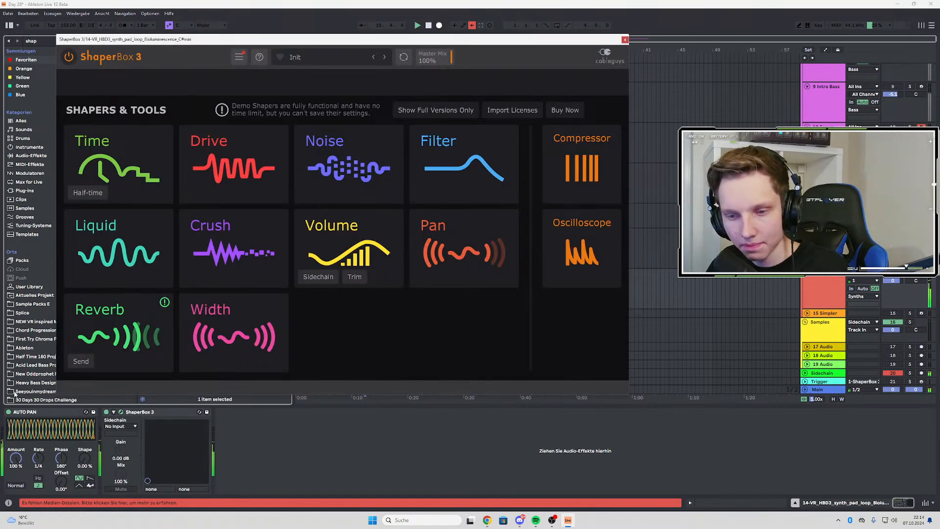
Bypass the Auto Pan and load the user preset Loop Waterizer in ShaperBox 3, closing its window with the pad track unsoloed
left_click(7, 413)
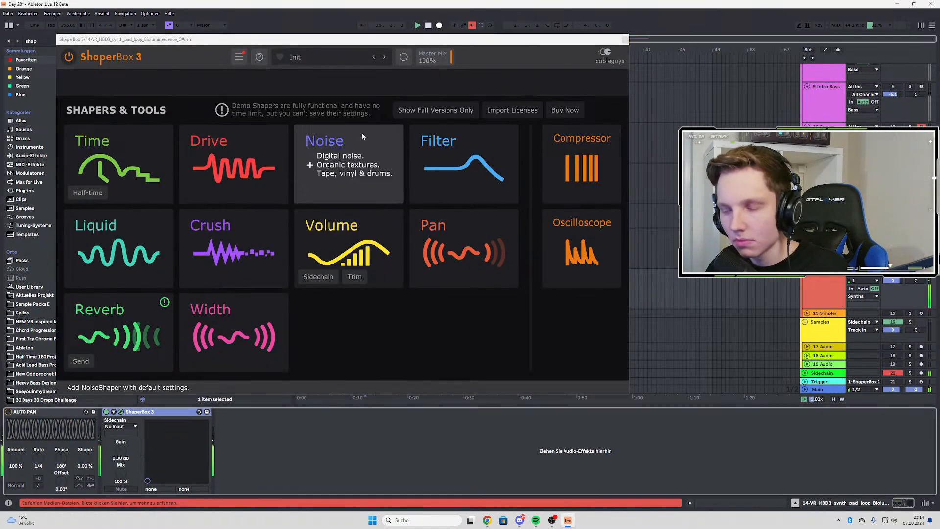
left_click(299, 57)
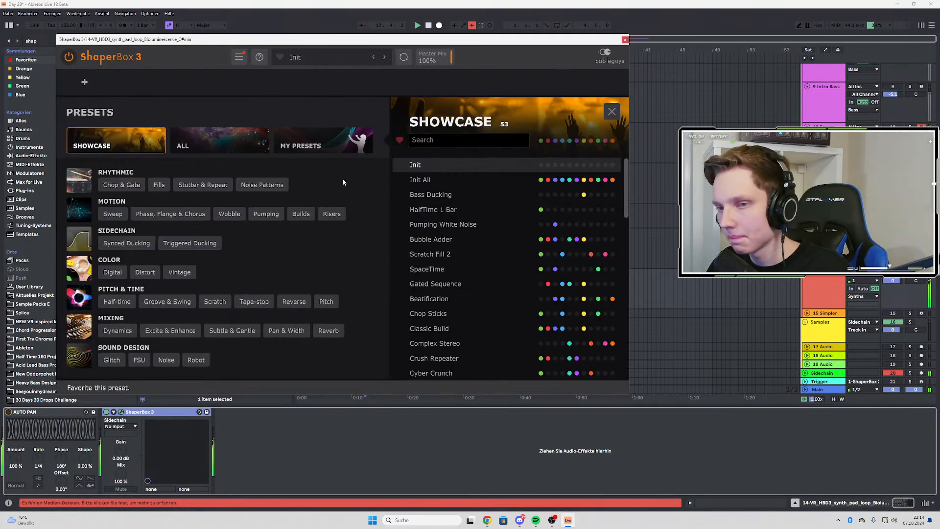
left_click(316, 141)
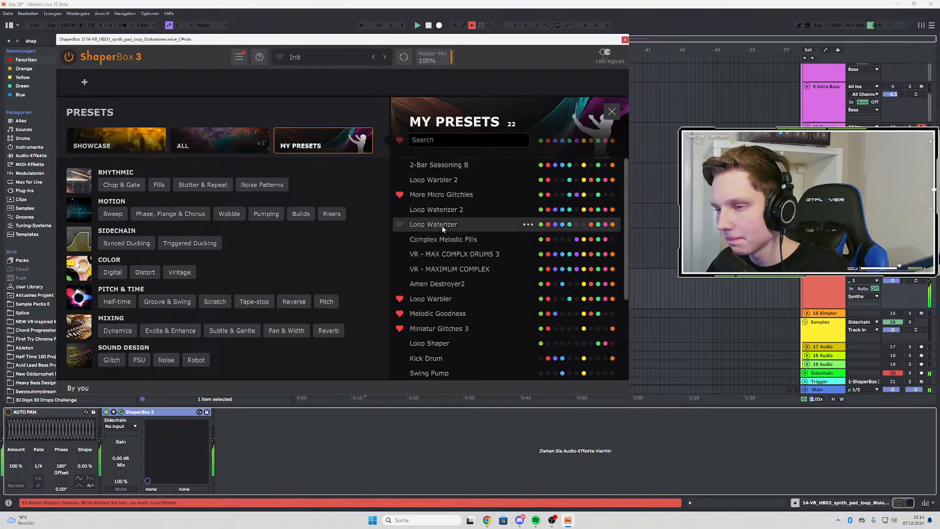
left_click(442, 225)
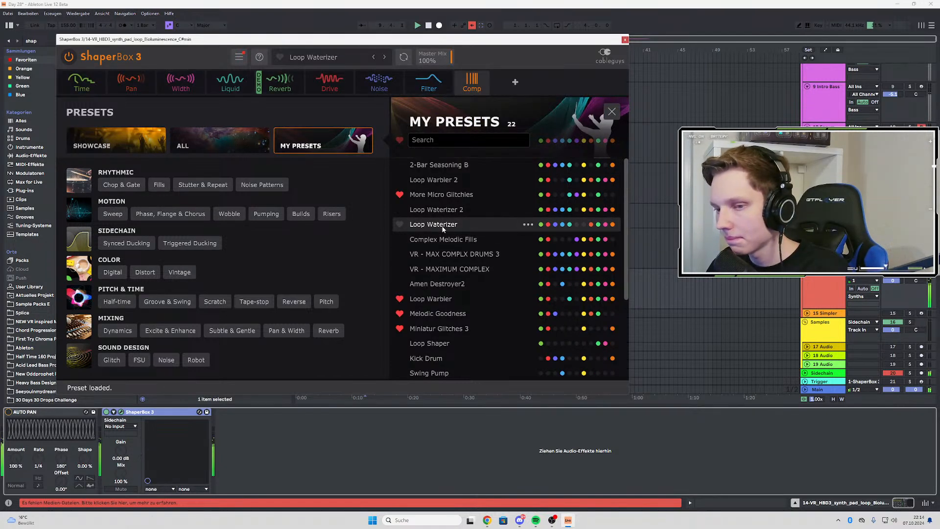
left_click(910, 273)
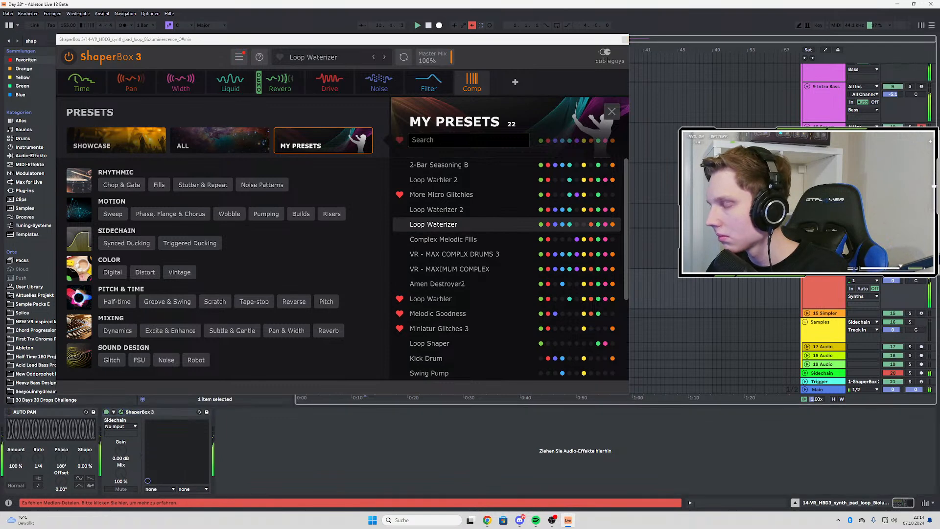
left_click(625, 39)
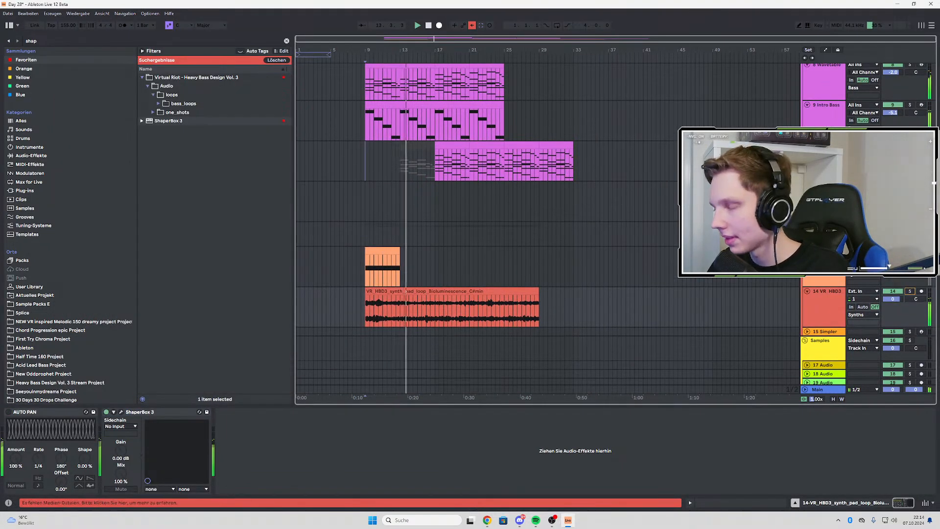
Search the browser for "auto" and add the AUTO FILTER preset after ShaperBox 3 on the pad loop track
left_click(51, 41)
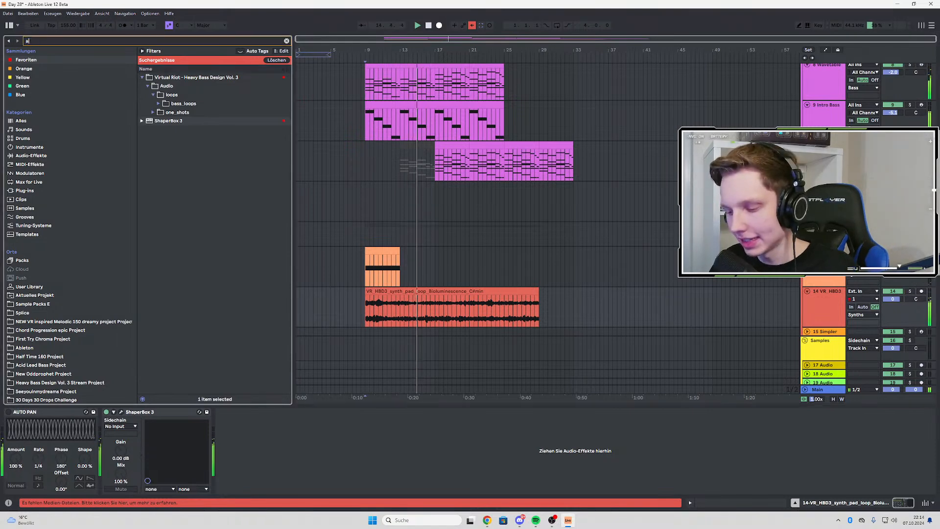
type("auto")
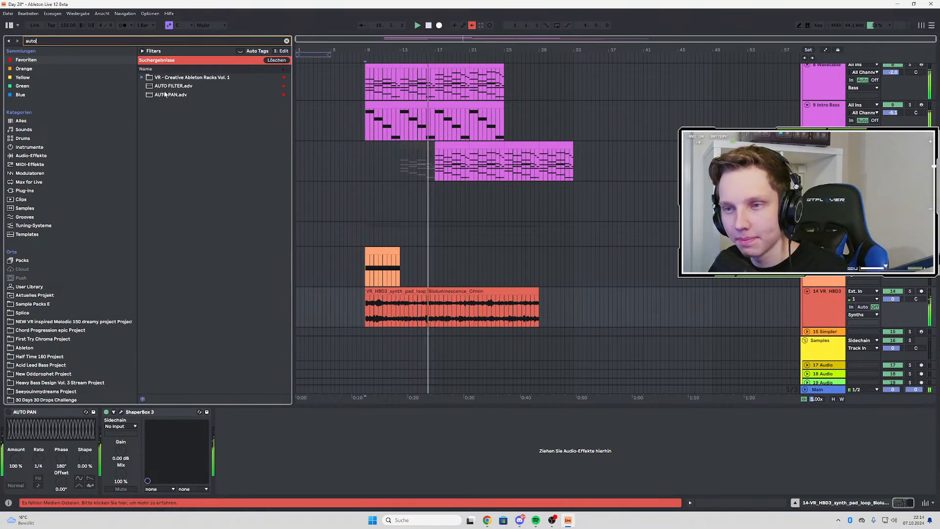
left_click(166, 94)
left_click(173, 87)
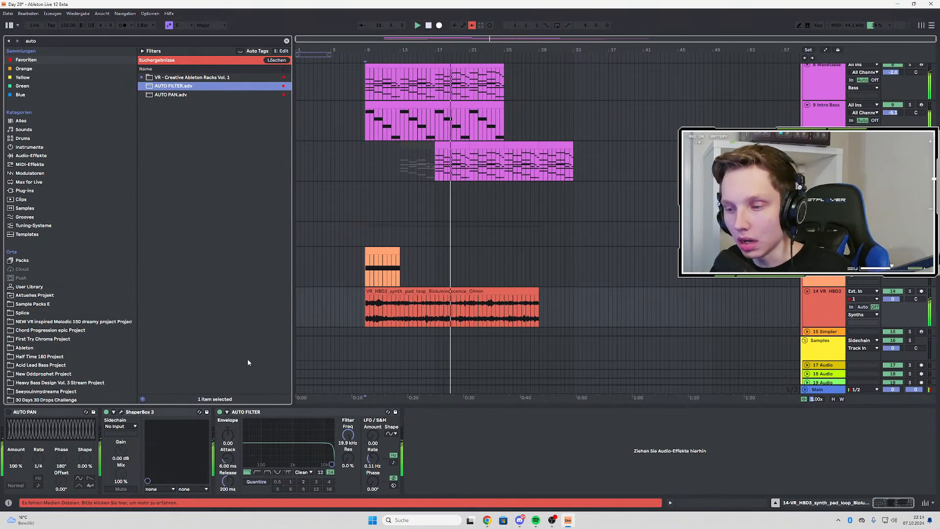
Set the pad's Auto Filter to a 12 dB low-pass with 2.18 kHz cutoff and 0 % resonance
left_click_drag(331, 465, 308, 464)
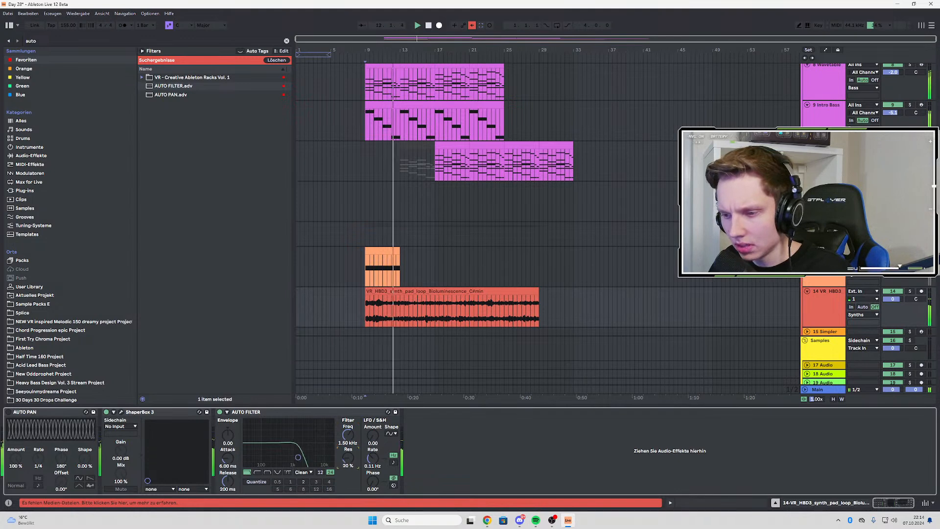
left_click(331, 472)
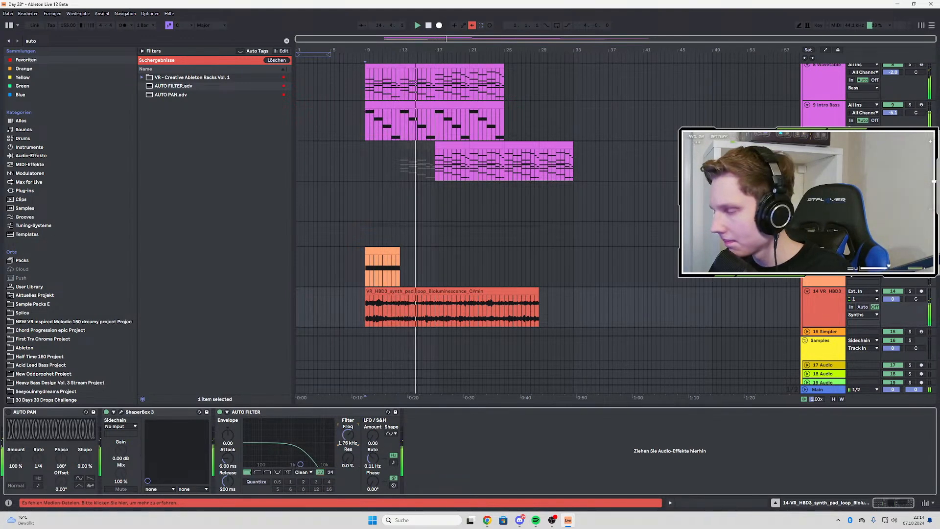
left_click_drag(348, 434, 348, 432)
Automate the pad's filter frequency from 2.18 kHz at bar 9 to 5.31 kHz at bar 17 and 19.9 kHz at bar 25
key("a")
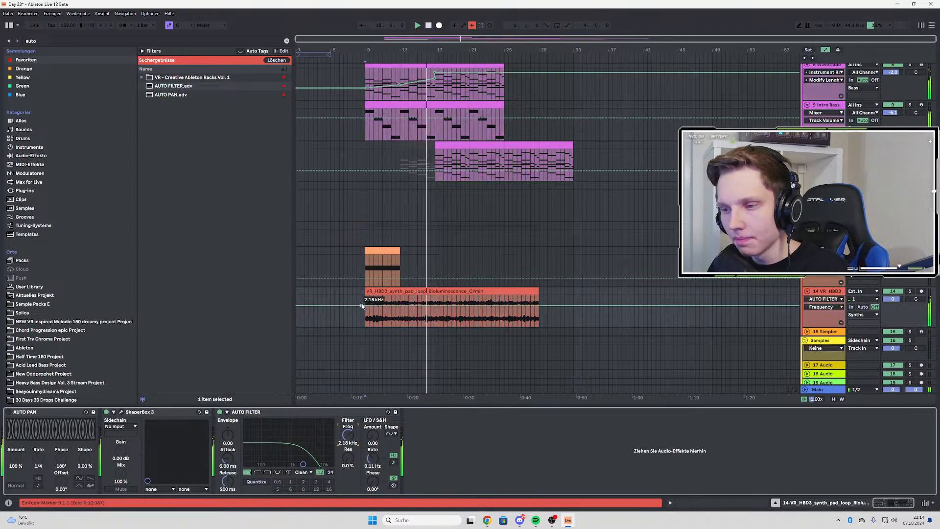
scroll(435, 311, "up", 2)
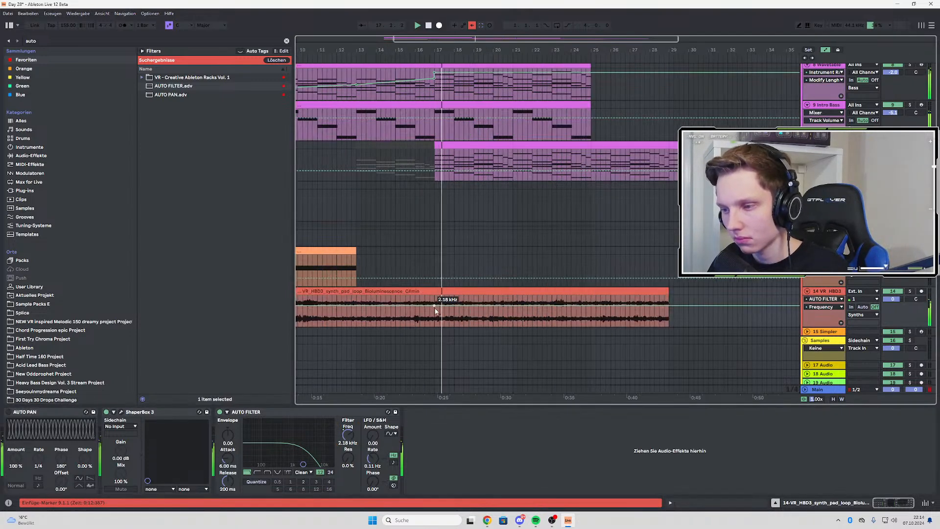
left_click_drag(435, 310, 434, 302)
key("ctrl+z")
scroll(436, 308, "down", 2)
scroll(436, 309, "up", 2)
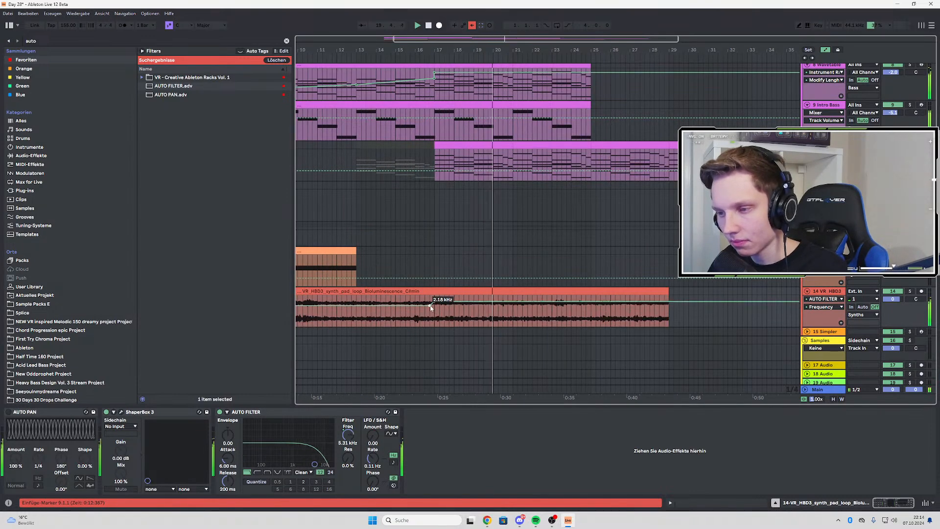
scroll(431, 309, "down", 2)
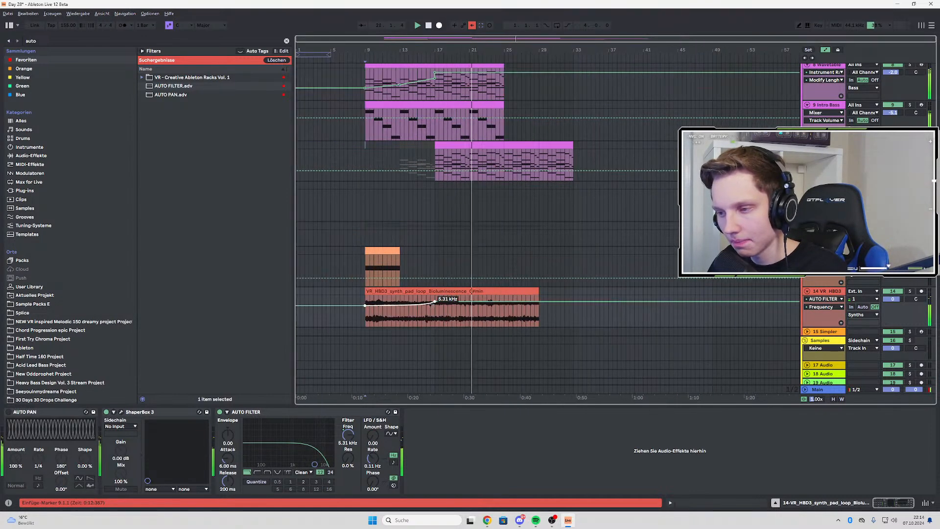
left_click_drag(504, 302, 504, 289)
key("a")
Shorten the Bioluminescence pad loop clip to end at bar 25 and replay the arrangement from bar 9
scroll(454, 289, "up", 2)
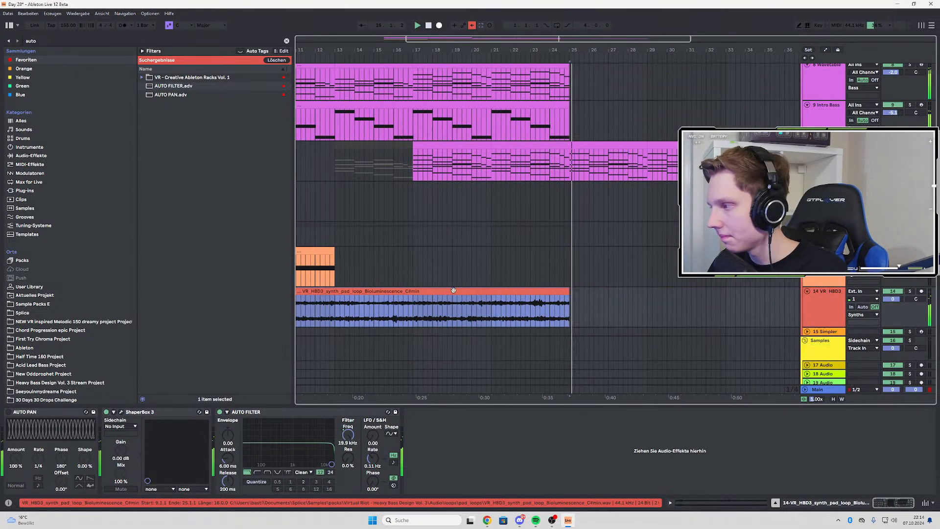
scroll(558, 296, "down", 3)
scroll(514, 297, "up", 4)
key("space")
key("space")
scroll(563, 302, "down", 4)
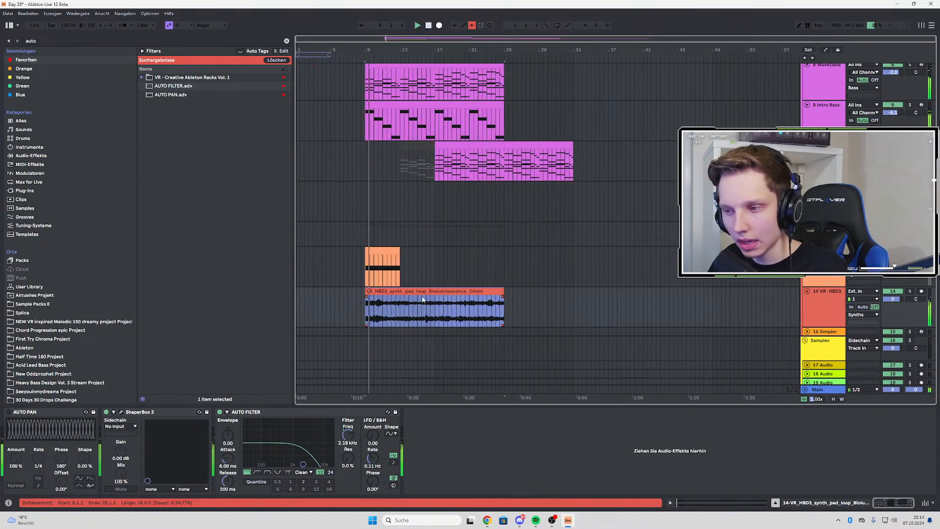
scroll(422, 304, "up", 1)
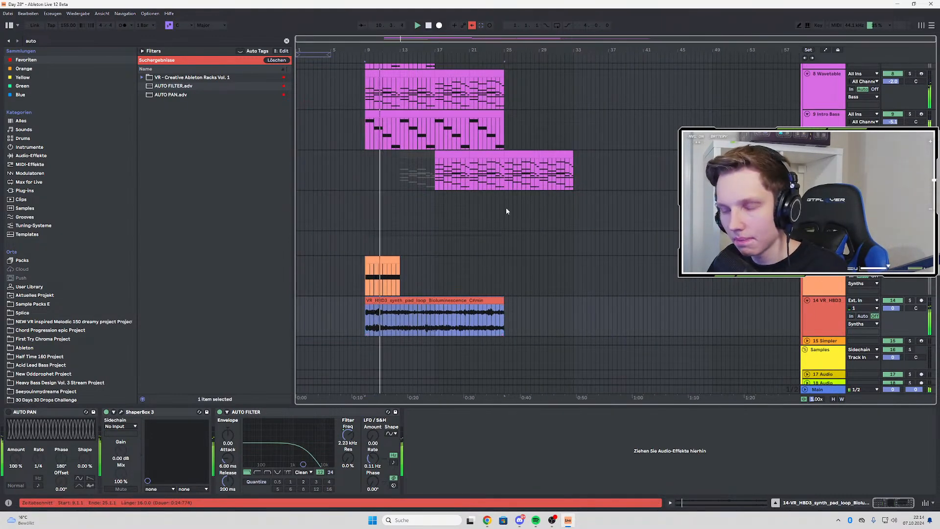
Search the browser for "eq", add EQ Eight after the pad's Auto Filter and set its first band to 66.7 Hz
left_click(66, 37)
type("eq")
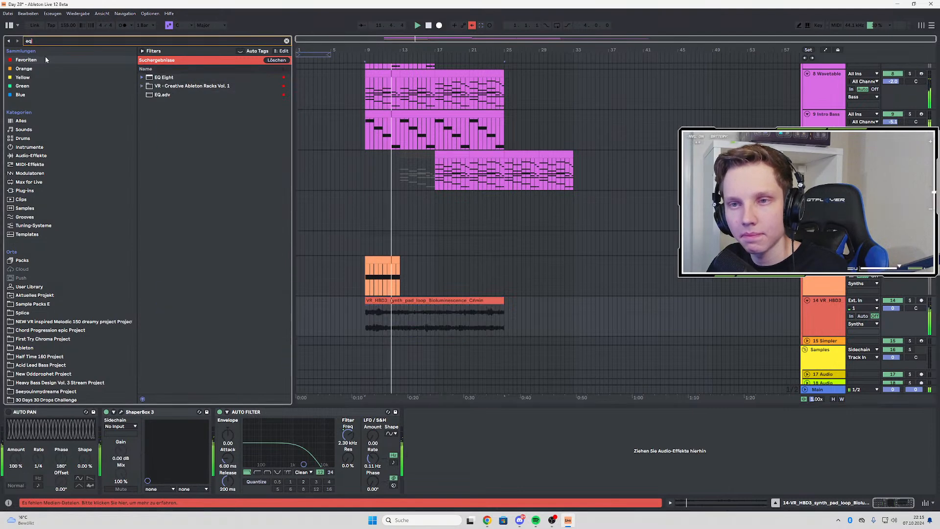
left_click(166, 77)
left_click_drag(166, 77, 472, 455)
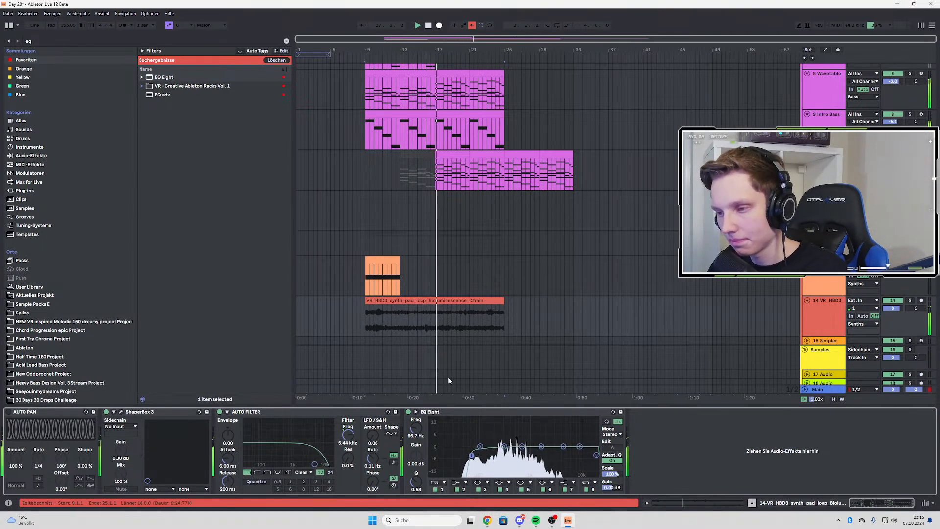
Play the arrangement from bar 17 to listen to the Wavetable and Intro Bass layers
scroll(451, 272, "up", 2)
scroll(451, 271, "up", 8)
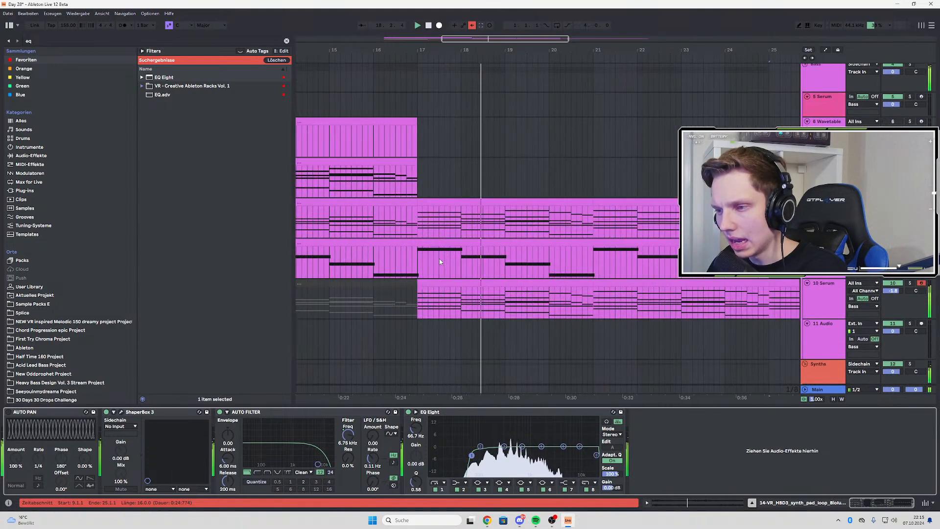
key("space")
left_click(419, 235)
scroll(430, 264, "down", 5)
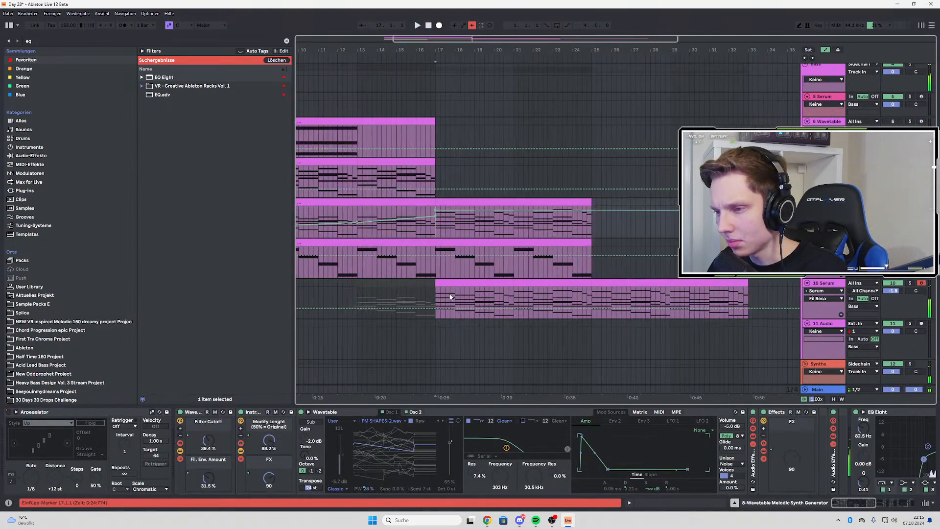
scroll(451, 297, "down", 4)
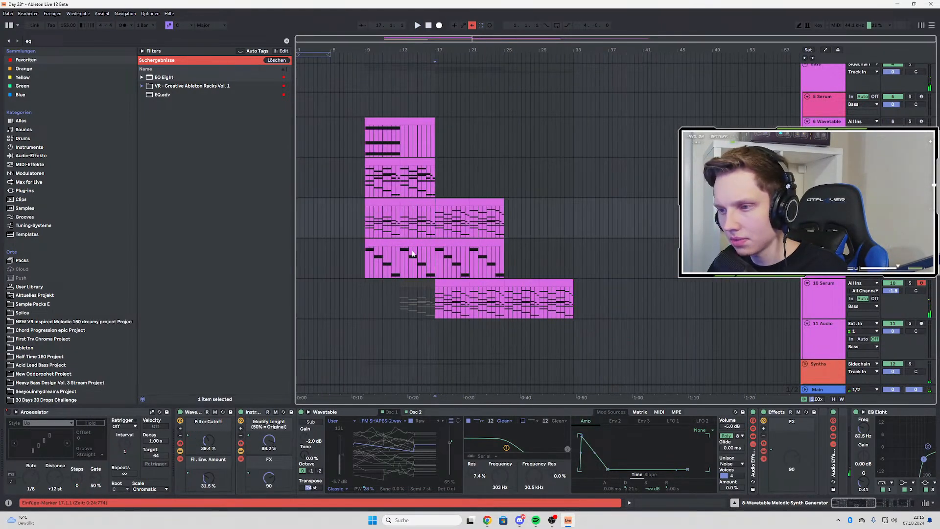
scroll(413, 254, "up", 4)
scroll(452, 219, "down", 4)
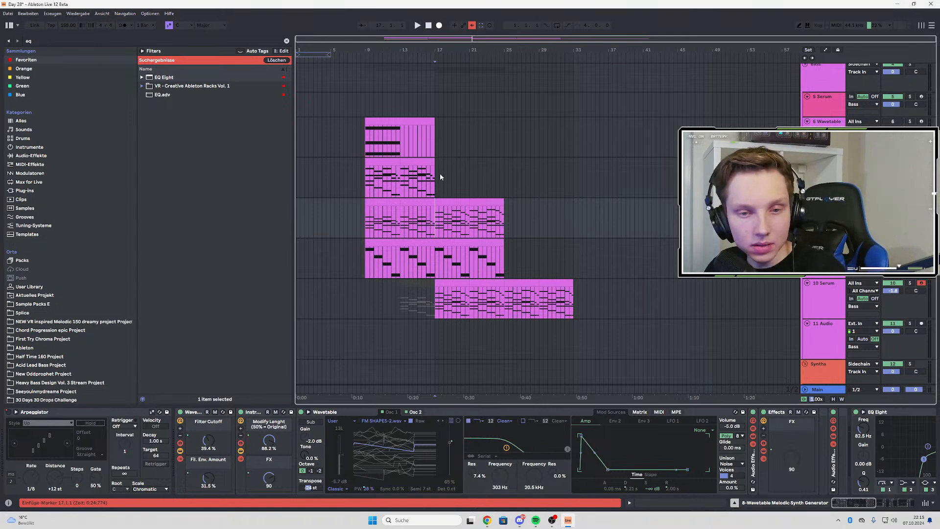
key("space")
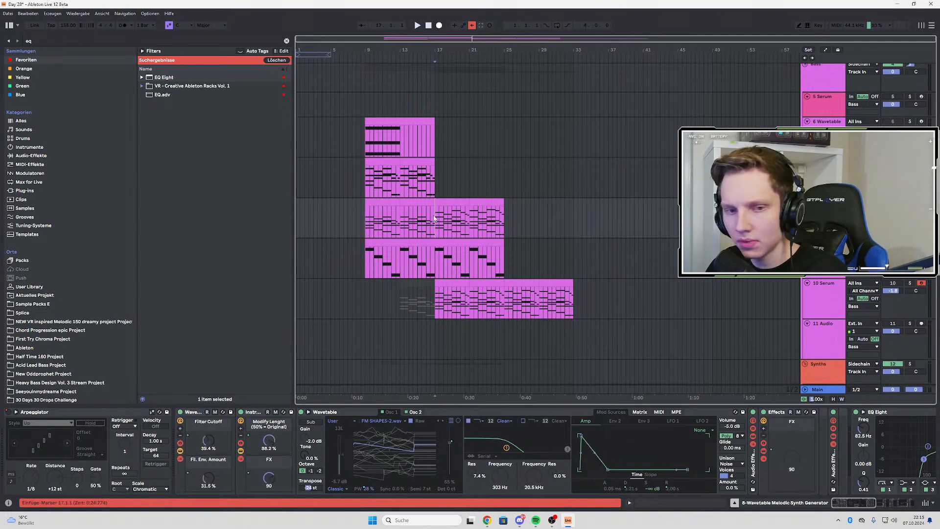
key("space")
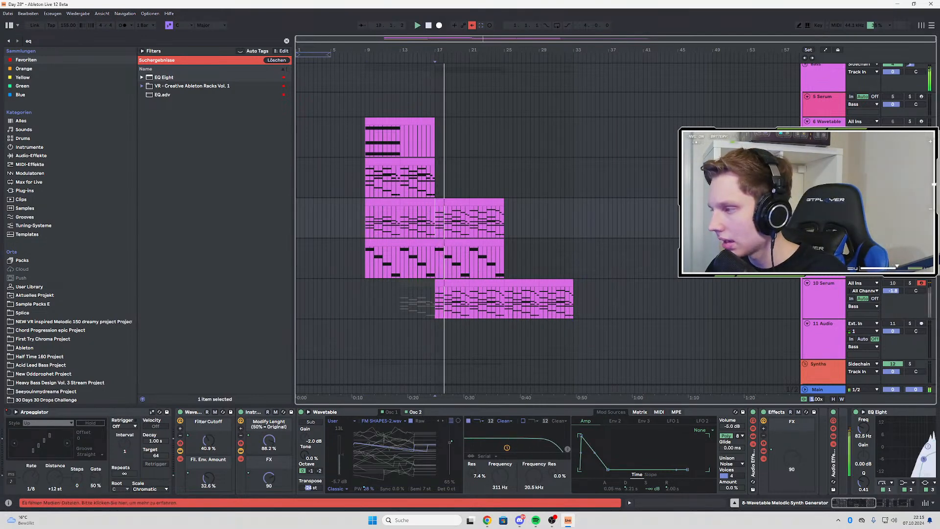
key("Down")
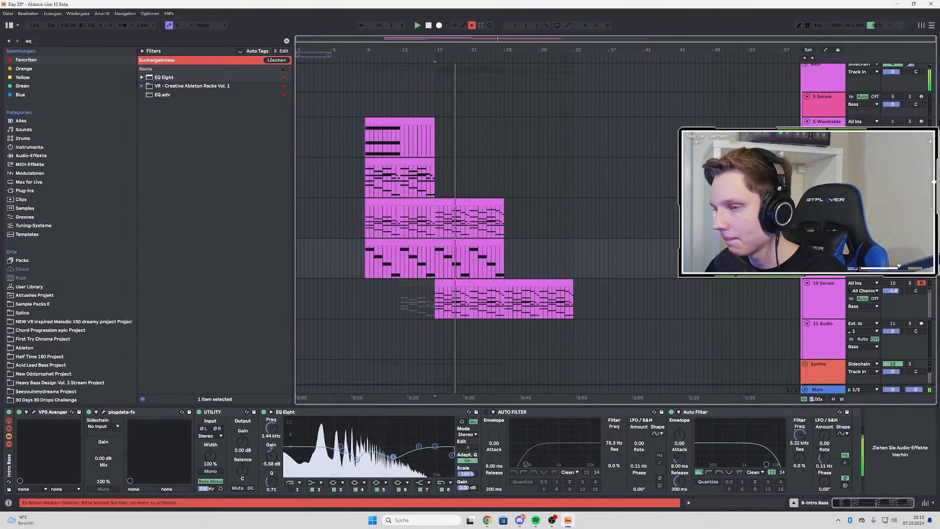
Solo the 10 Serum track and open its Serum instrument on the effects page
left_click(908, 288)
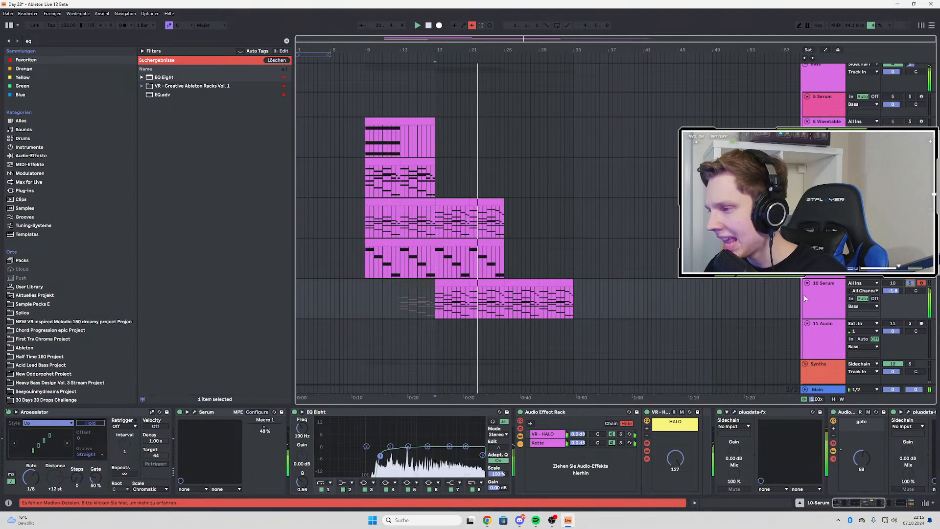
left_click(195, 412)
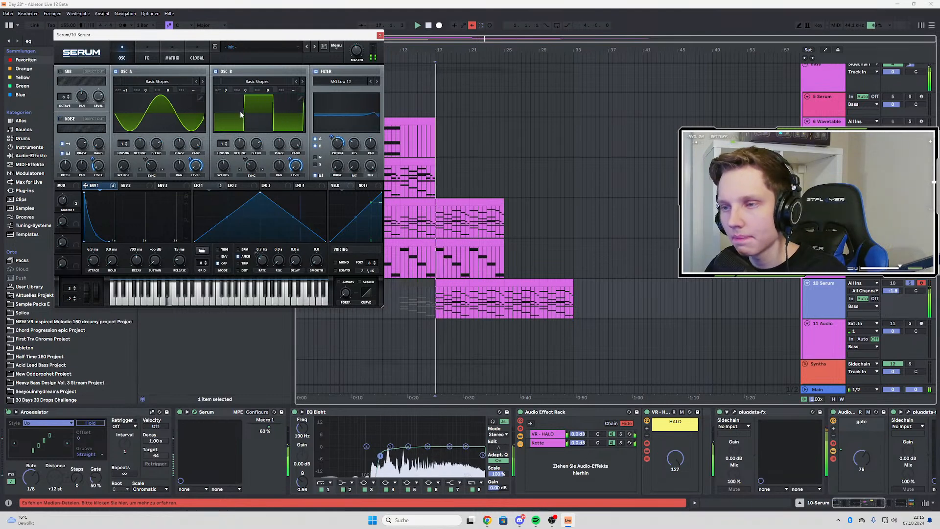
left_click(147, 57)
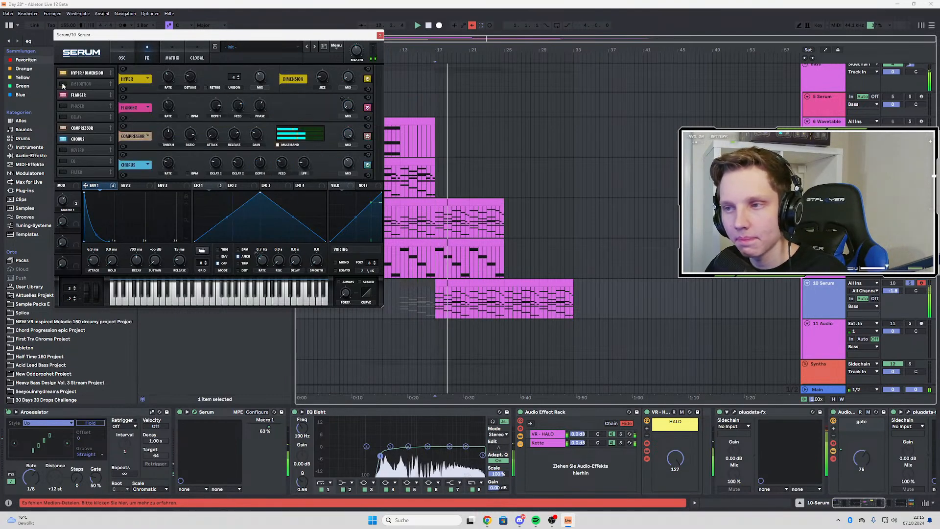
Enable Serum's Distortion as Zero-Square, modulate its Mix from Macro 1 at a reduced depth and test Macro 1 at 0 %
left_click(63, 84)
scroll(334, 98, "down", 1)
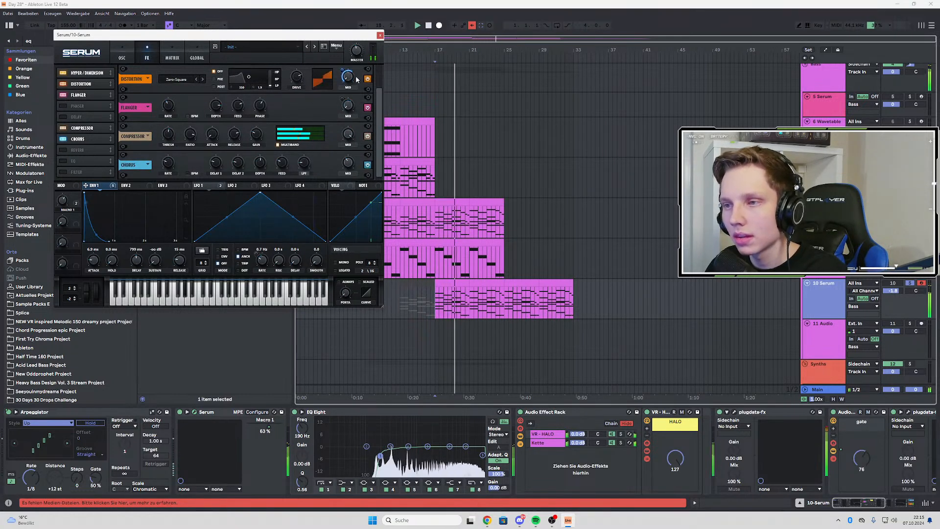
left_click_drag(348, 76, 357, 49)
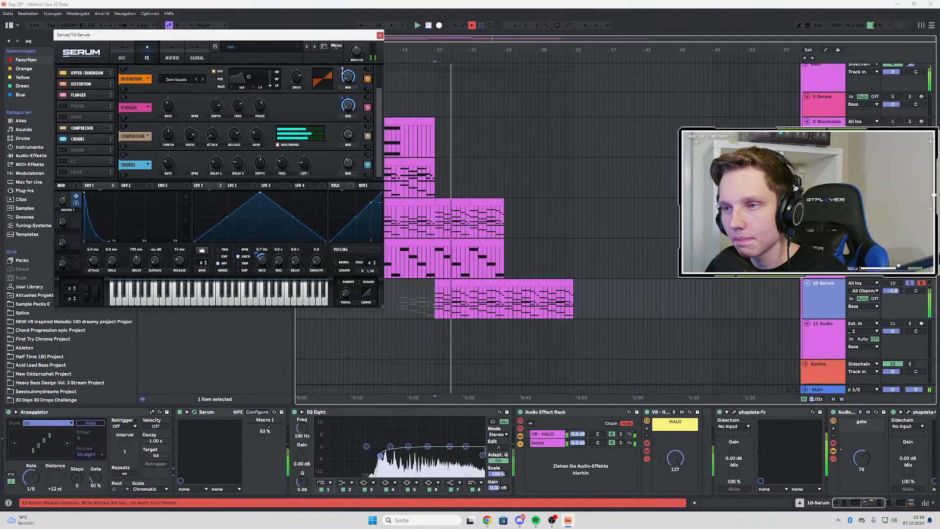
left_click_drag(342, 70, 337, 78)
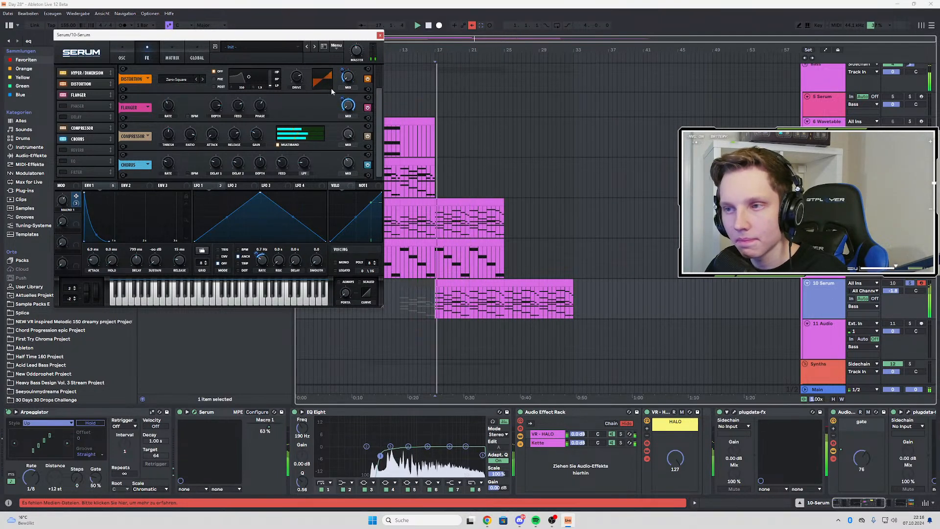
left_click_drag(64, 203, 33, 322)
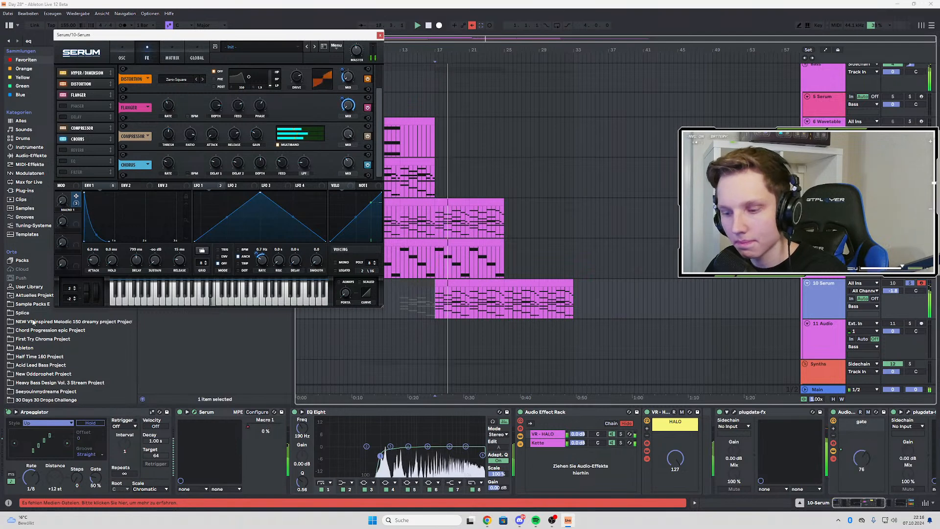
Replay the Serum arp from bar 17, unsolo its track and close the Serum window
key("space")
key("space")
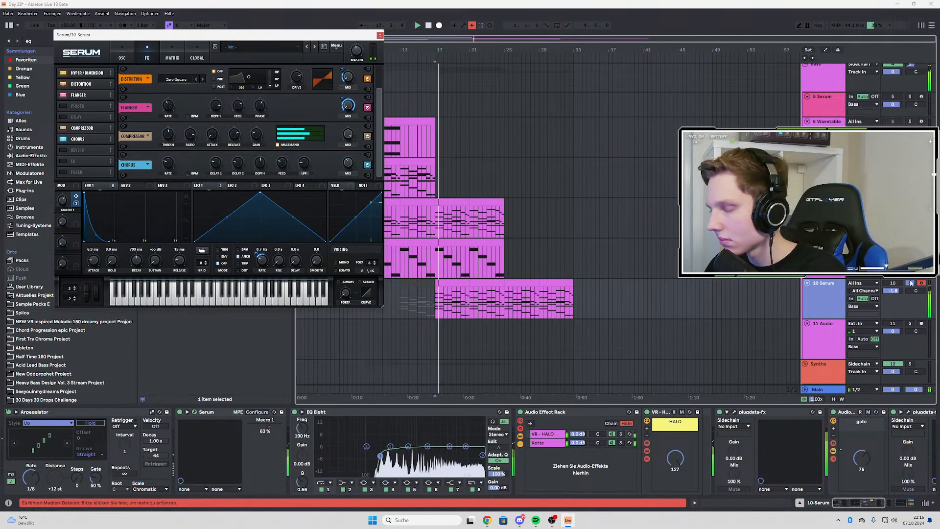
right_click(267, 427)
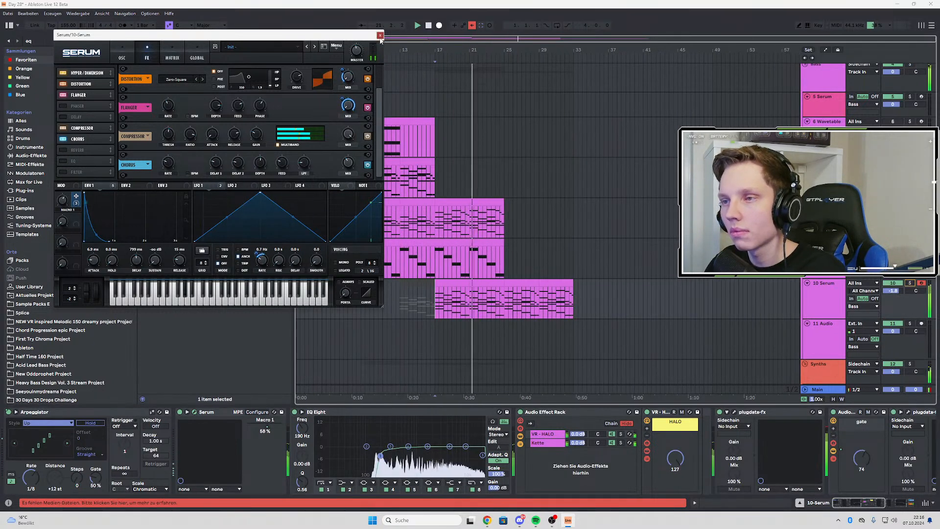
left_click(380, 35)
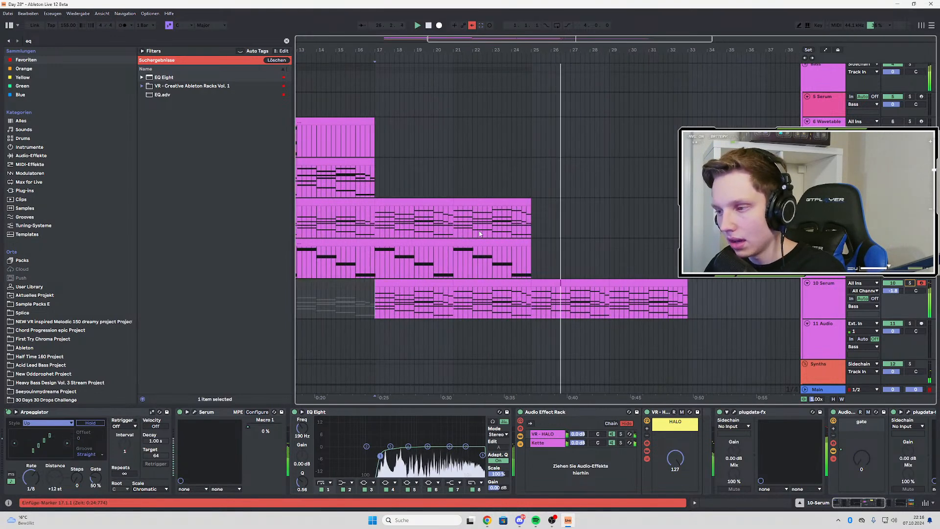
Play from bar 25, compare the arp with the VR - HALO chain off and on, and lower the HALO macro to 0
key("space")
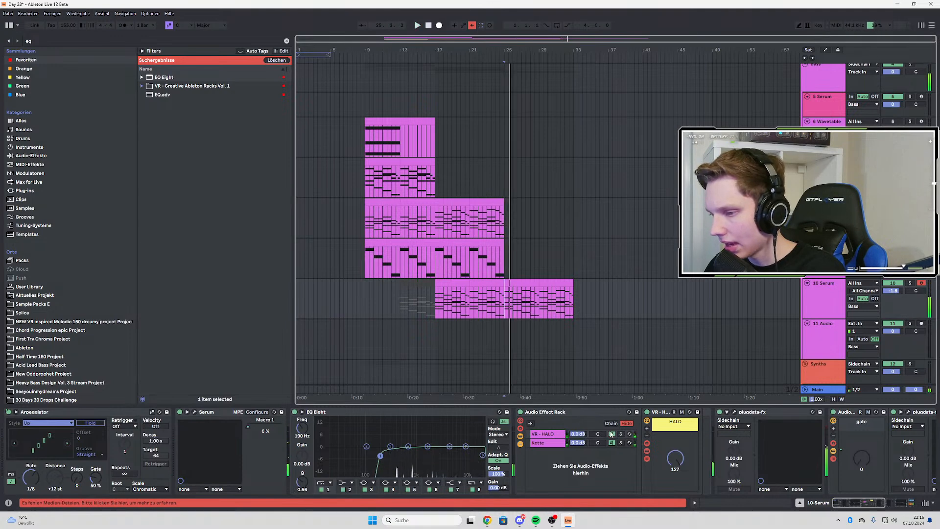
key("space")
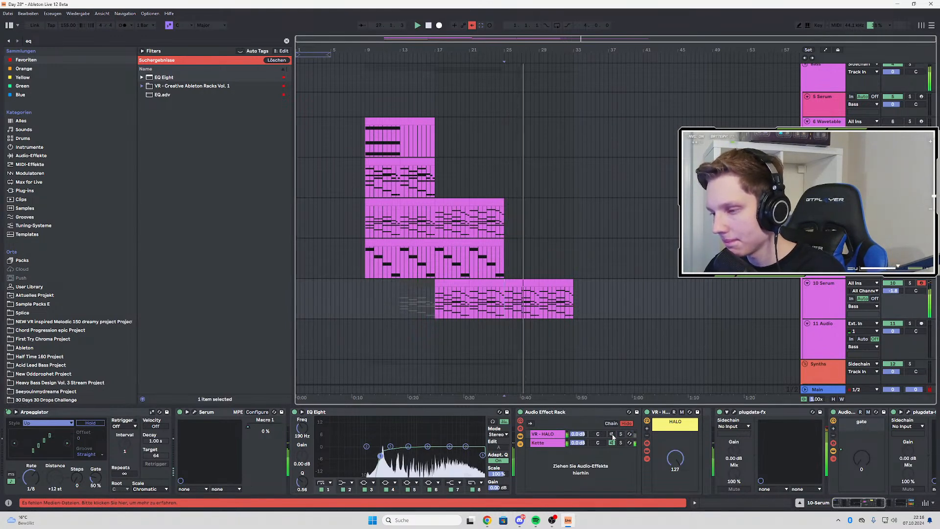
left_click(612, 434)
left_click_drag(675, 459, 676, 472)
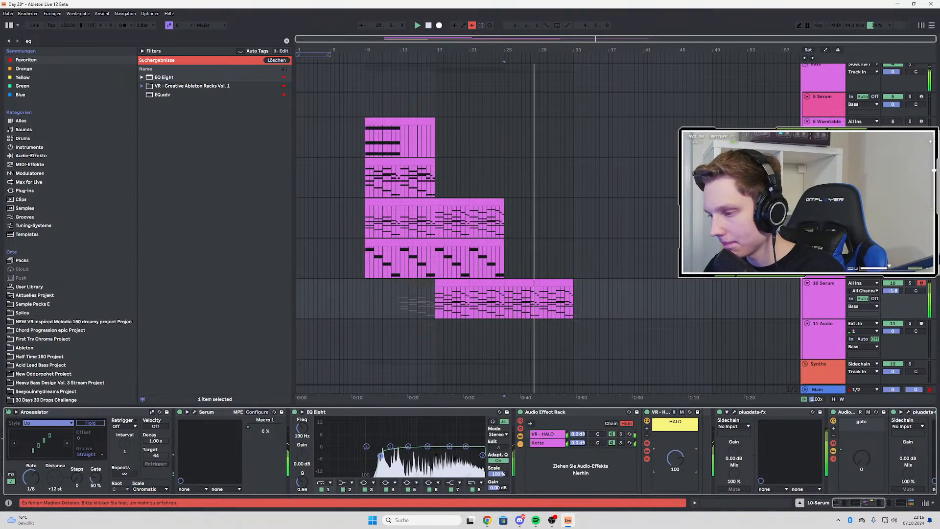
key("space")
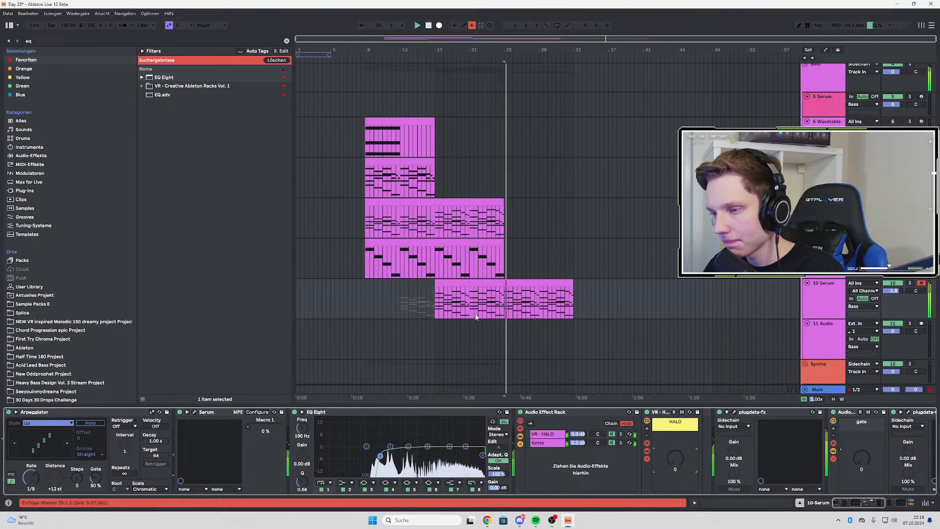
Automate the 10 Serum track's HALO macro from 0 at bar 17 to 127 at bar 21, holding until bar 25 and returning to 0 by bar 29
left_click(439, 299)
key("space")
key("space")
key("a")
key("space")
key("space")
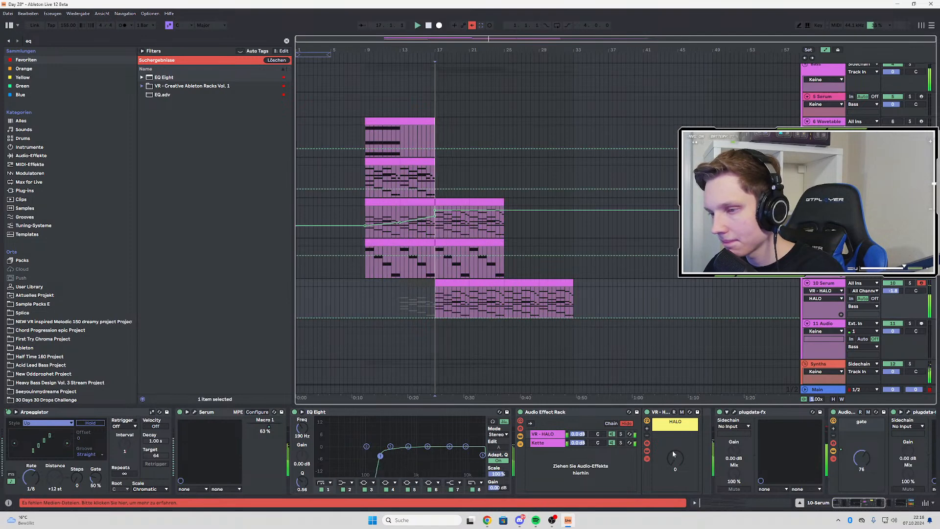
left_click(672, 450)
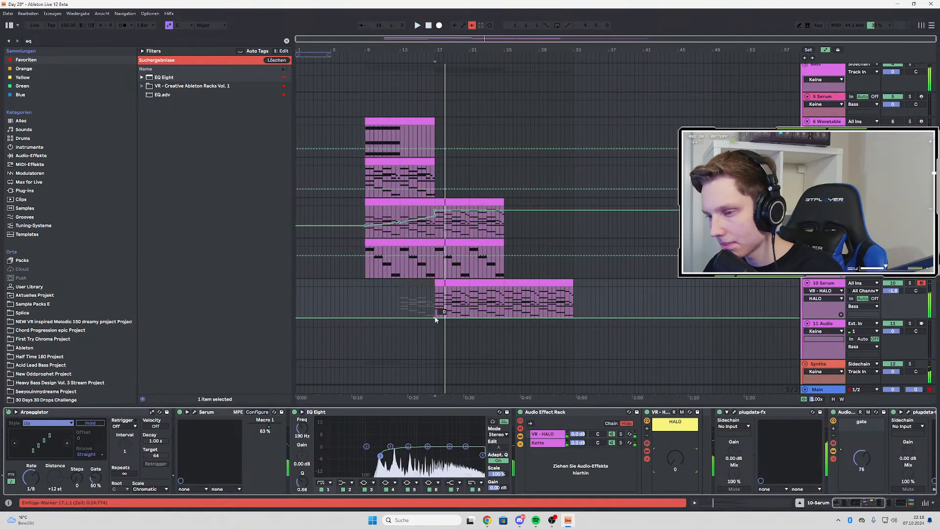
left_click_drag(469, 317, 469, 288)
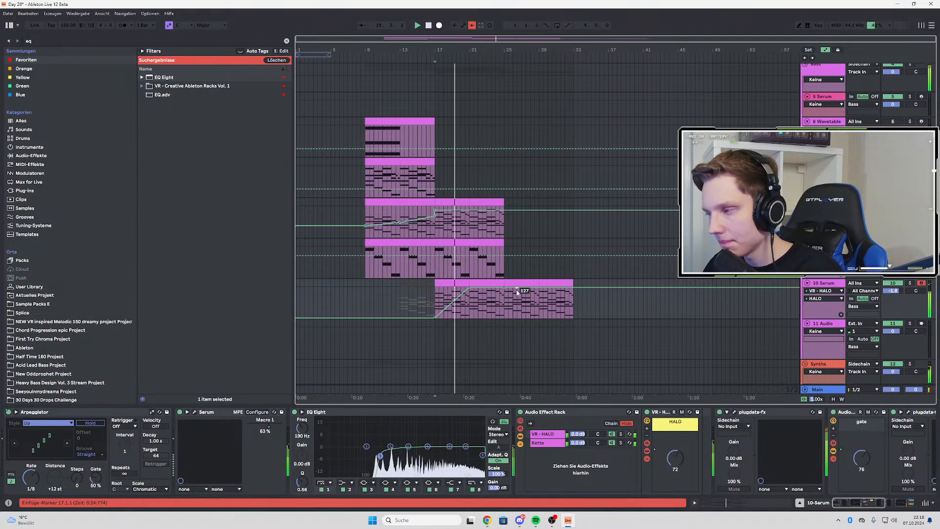
left_click_drag(555, 312, 539, 317)
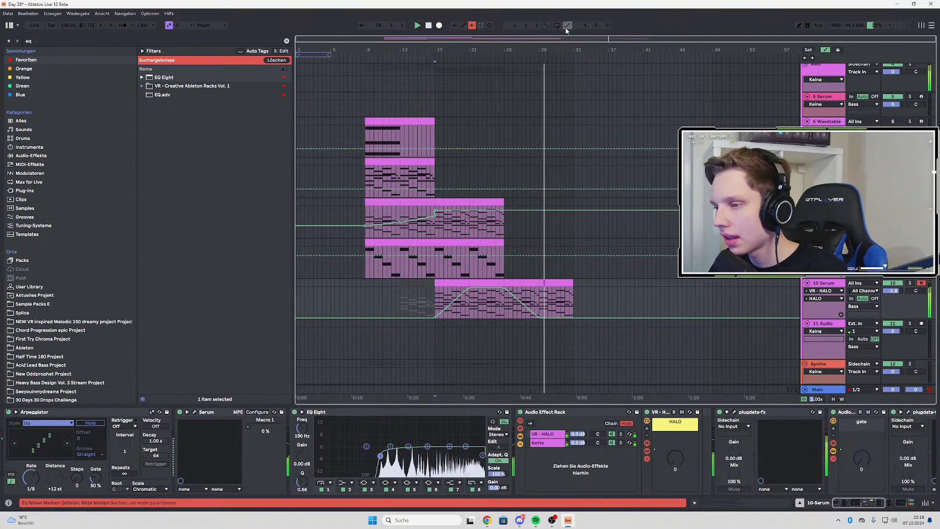
left_click(508, 316)
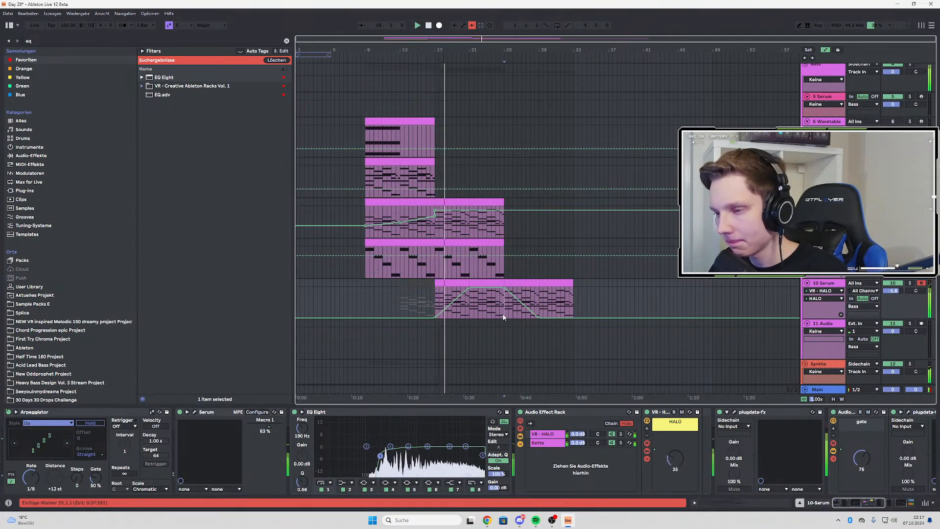
key("a")
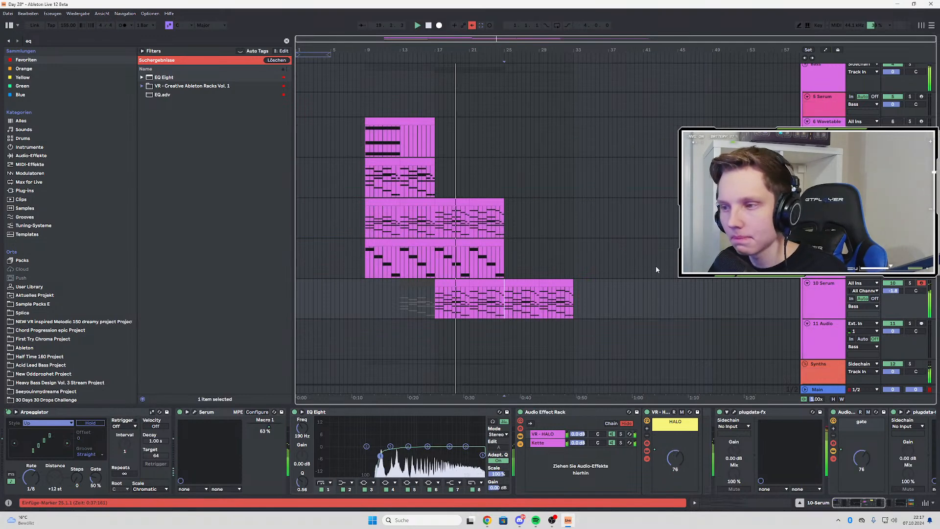
Unfold the Cymbals track in the Drums group and insert a new audio track directly below it
scroll(656, 266, "up", 3)
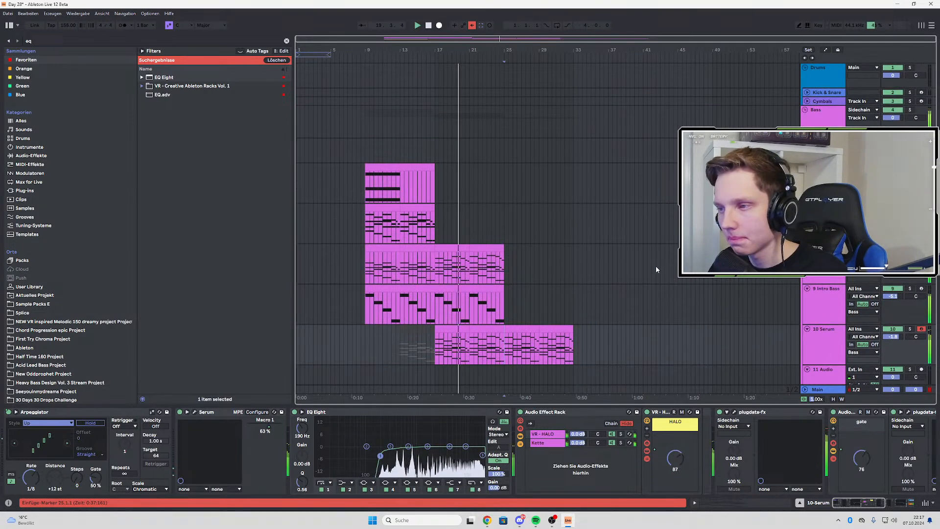
left_click(807, 101)
left_click(821, 104)
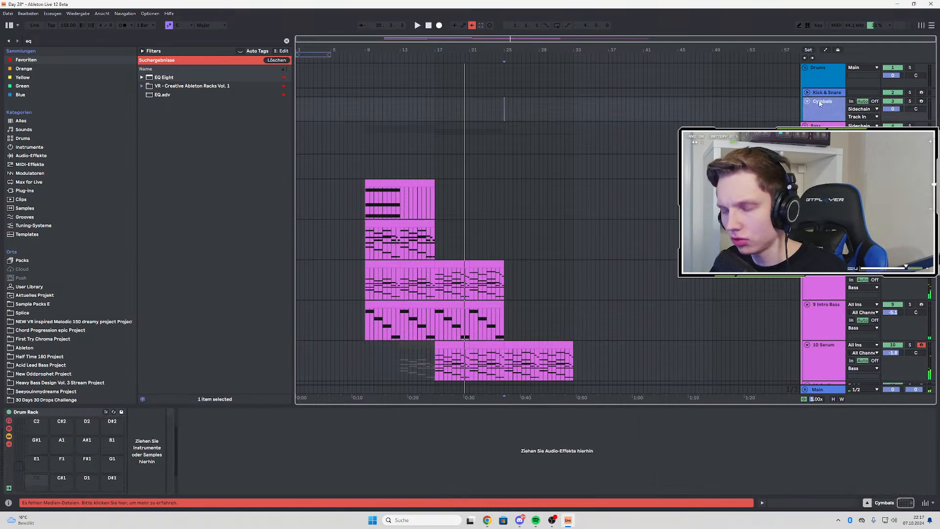
key("ctrl+t")
Search the Sample Packs E folder for "snare"
left_click(129, 41)
key("BackSpace")
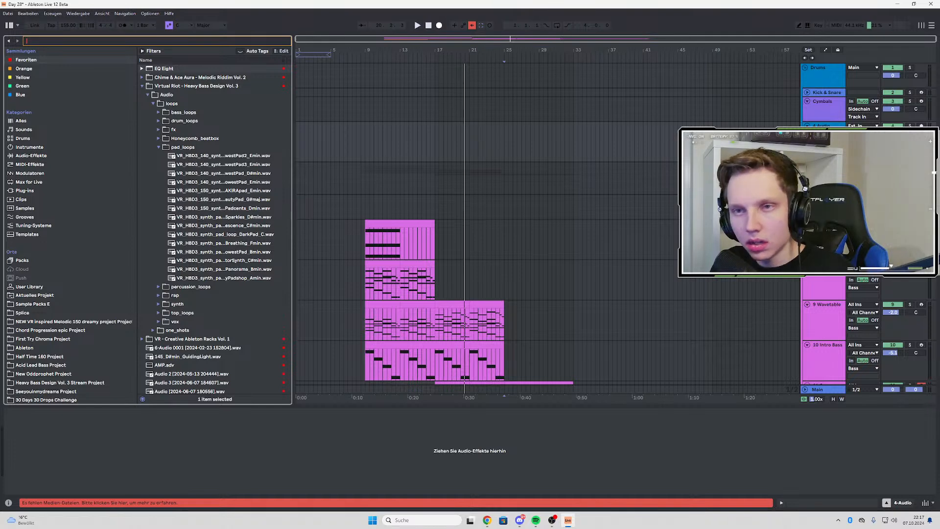
type("snare")
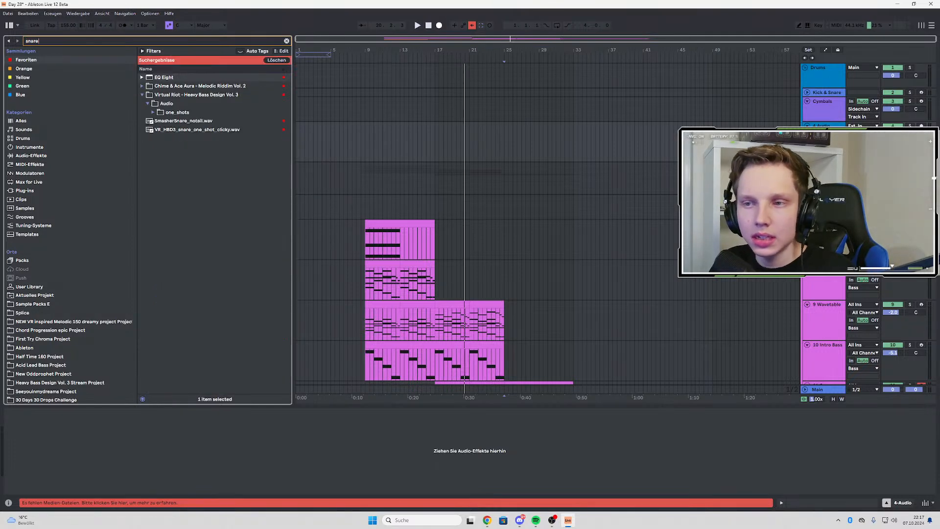
left_click(43, 304)
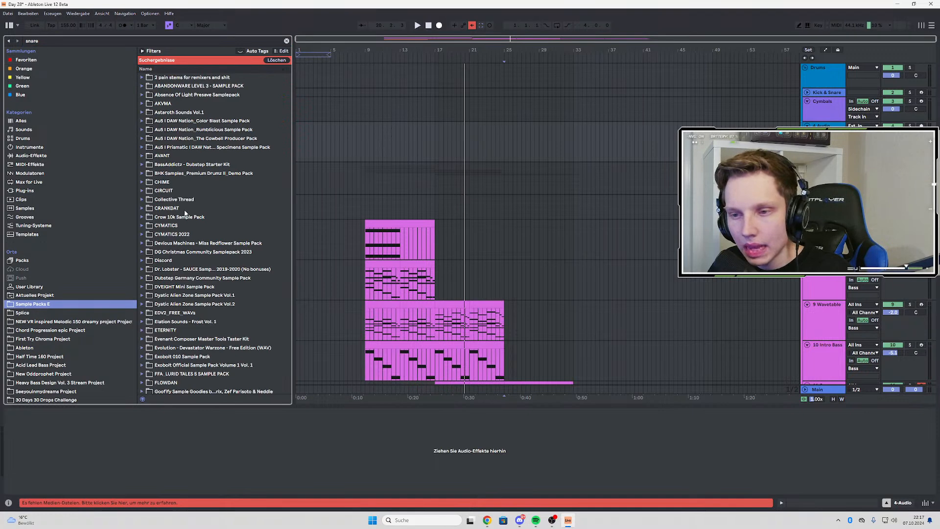
scroll(185, 213, "down", 3)
scroll(179, 234, "down", 3)
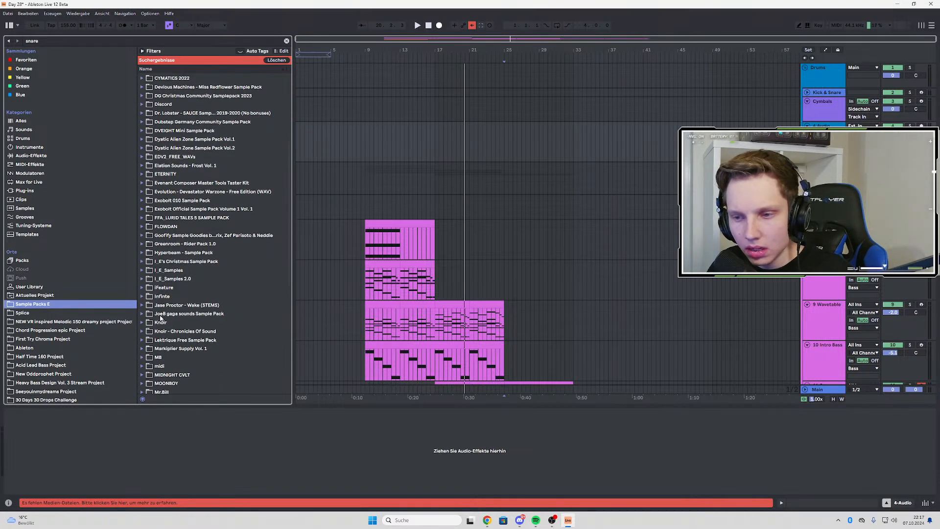
Open the Snare folder inside the Drum Oneshots samples of the Knoir - Chronicles Of Sound pack
left_click(142, 322)
scroll(162, 320, "down", 4)
left_click(142, 318)
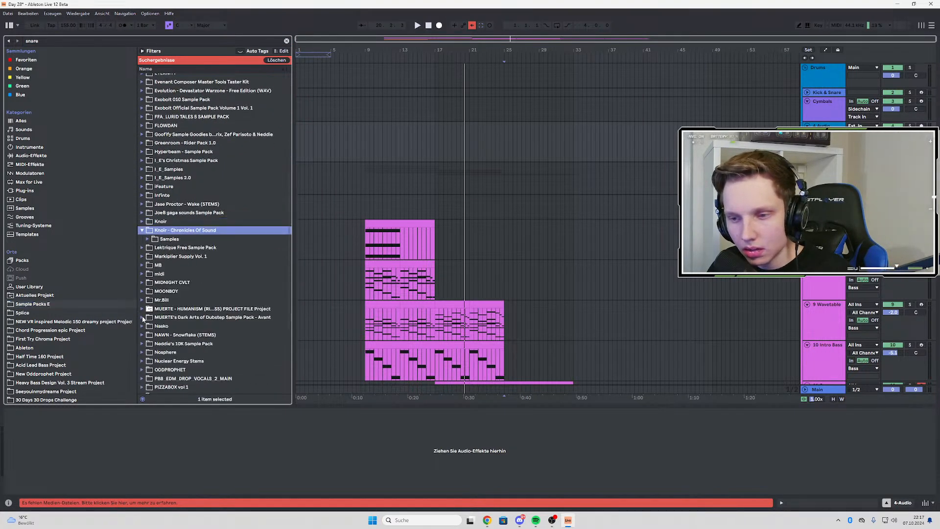
left_click(149, 240)
left_click(152, 248)
left_click(156, 257)
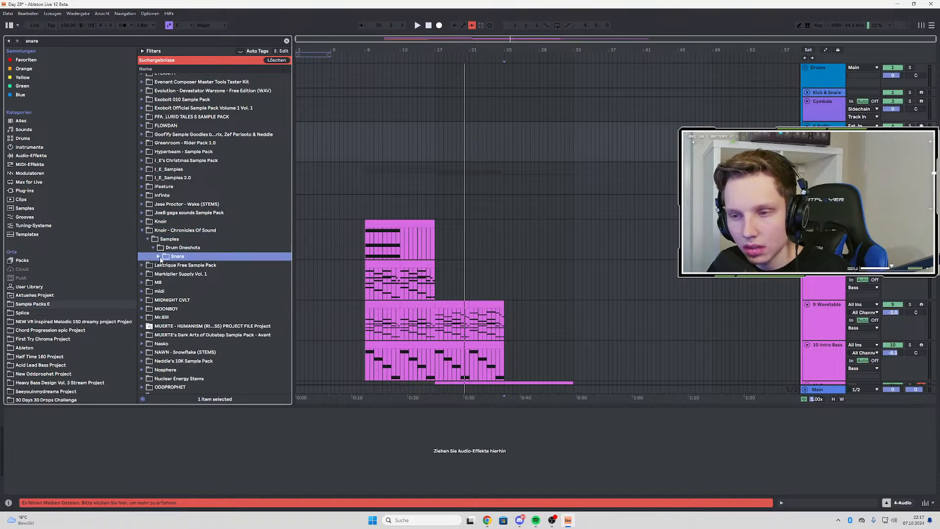
left_click(159, 257)
Audition the Halcyon_KNOIR snare one-shots one after another, from awfulreso through gate
left_click(165, 267)
left_click(233, 277)
left_click(233, 293)
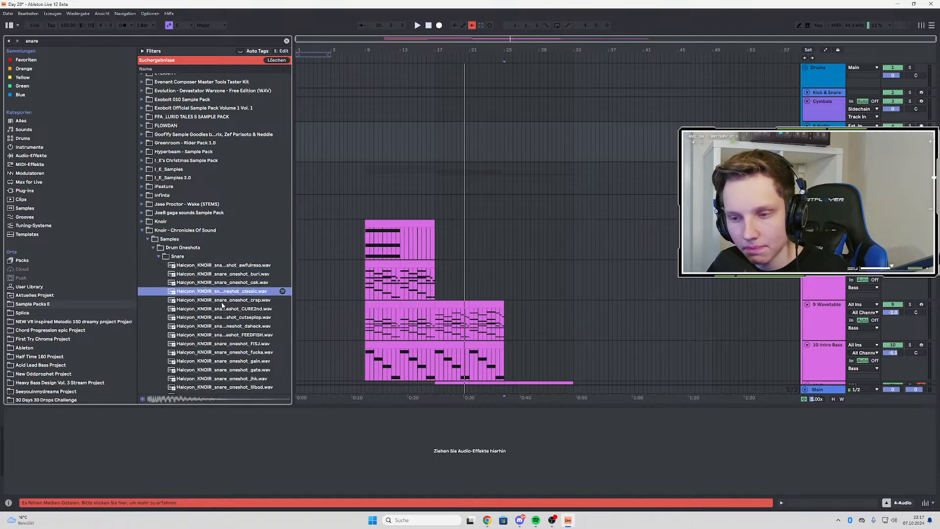
left_click(239, 300)
left_click(217, 310)
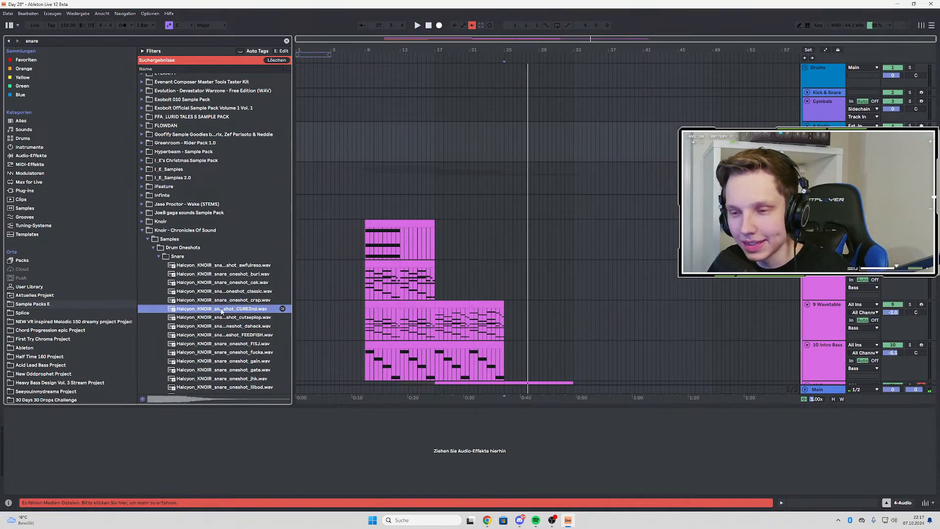
left_click(224, 319)
left_click(225, 326)
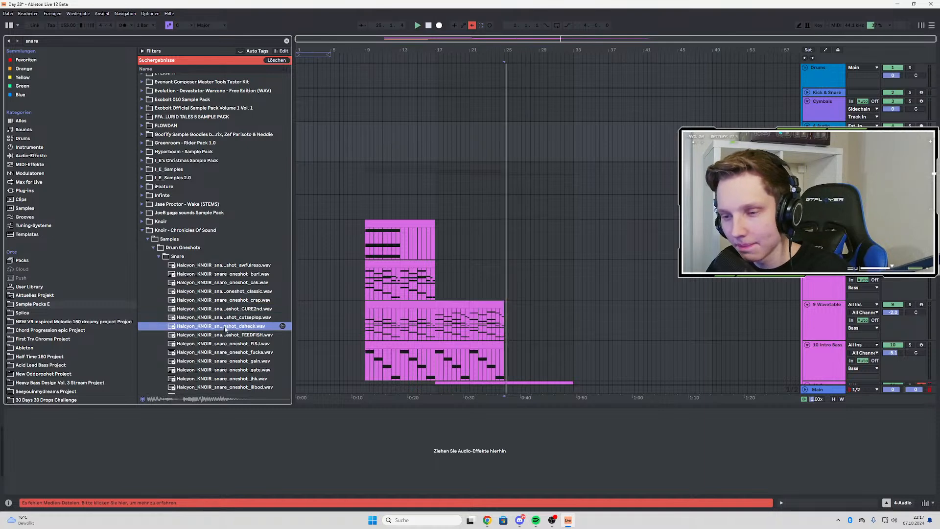
left_click(226, 335)
scroll(227, 323, "down", 2)
left_click(229, 299)
scroll(229, 302, "down", 1)
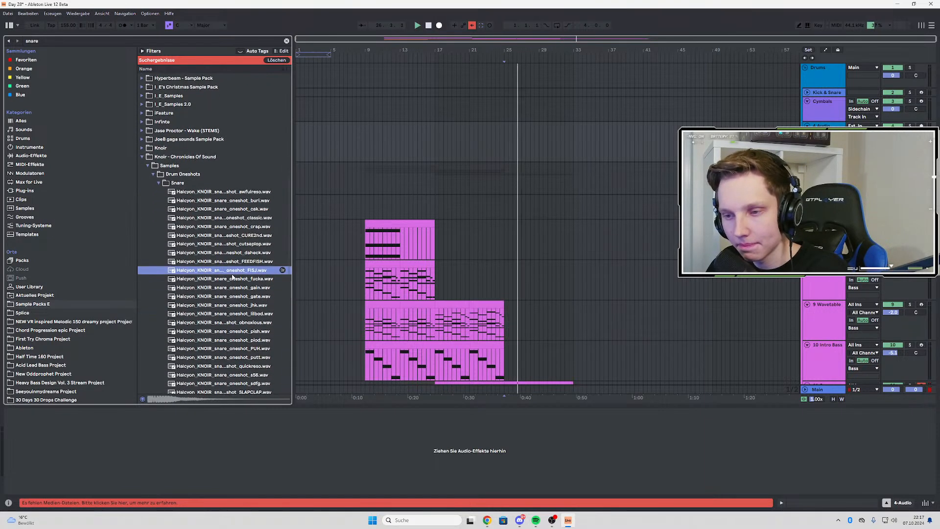
left_click(229, 280)
left_click(226, 296)
left_click(225, 290)
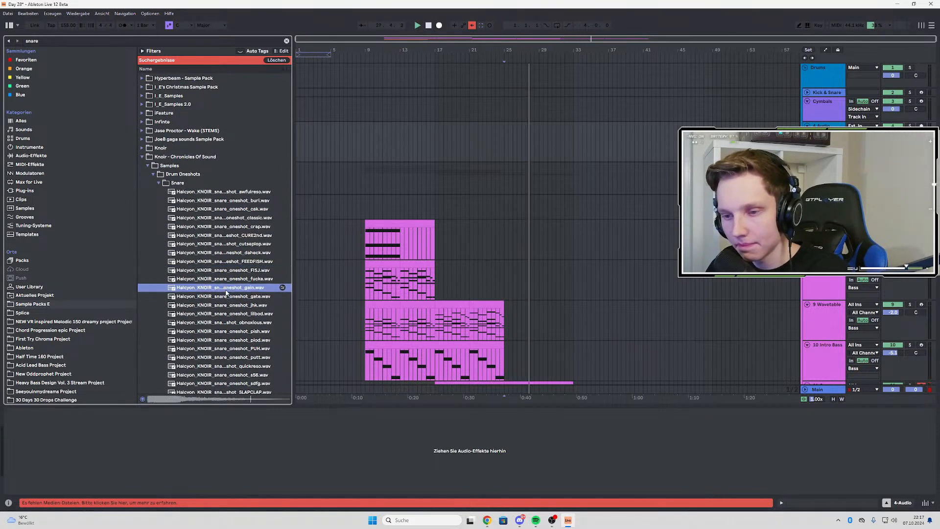
left_click(226, 298)
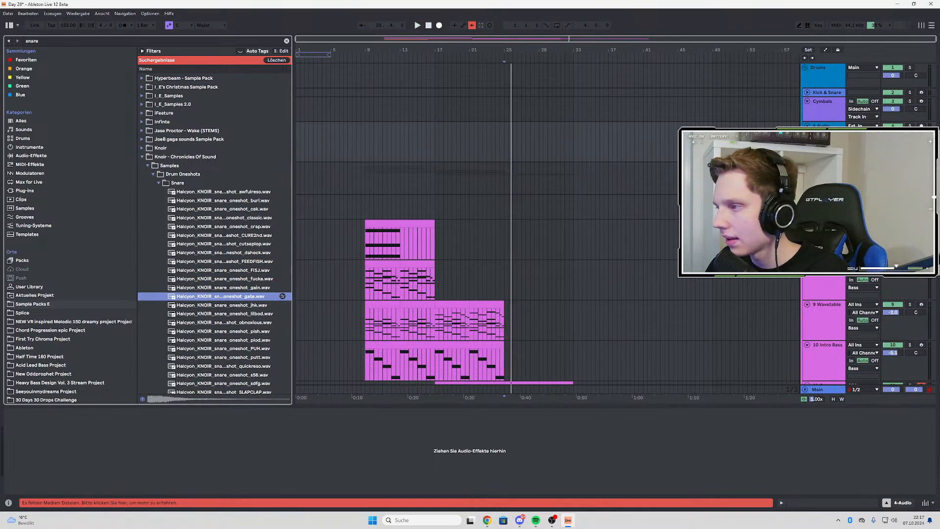
Play from bar 17 and place the Halcyon_KNOIR snare oneshot gain sample on the new audio track at 19.3.1
key("space")
key("space")
key("space")
left_click(433, 137)
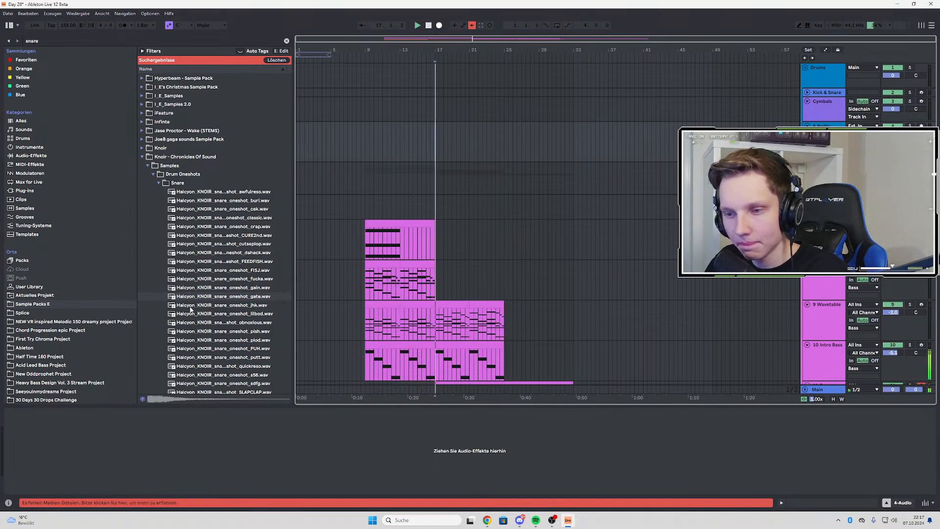
left_click_drag(213, 289, 477, 126)
scroll(453, 149, "up", 5)
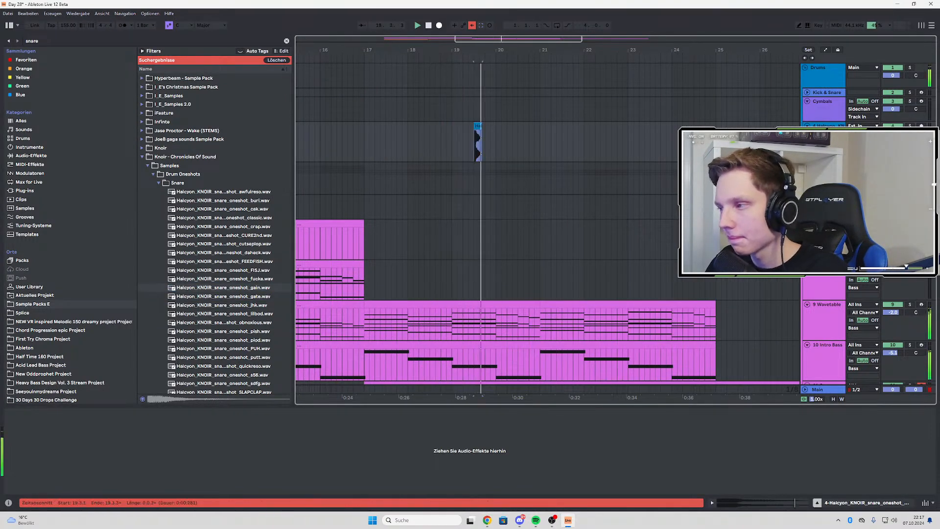
key("space")
key("space")
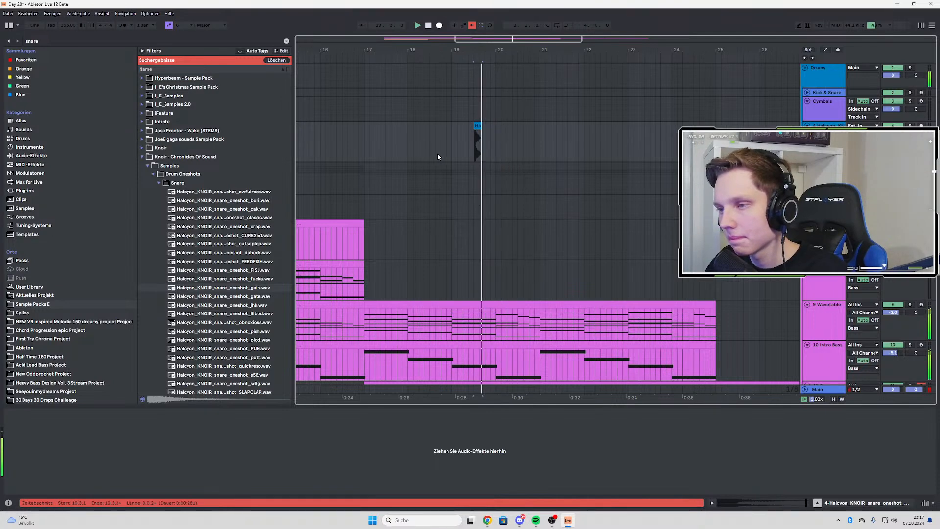
Select the bar 19 section containing the snare clip and duplicate it into bar 20
scroll(437, 153, "down", 4)
left_click_drag(404, 130, 526, 128)
scroll(435, 132, "up", 3)
left_click(437, 132)
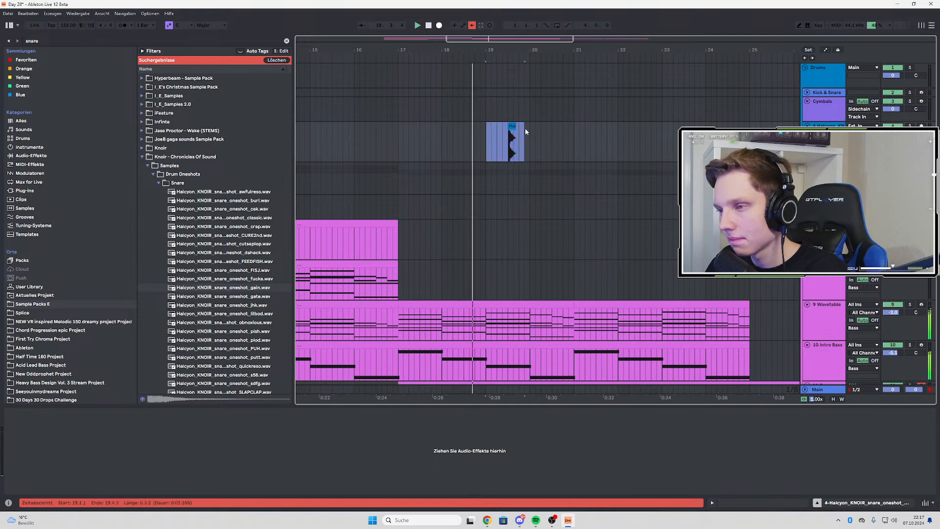
key("ctrl+d")
scroll(485, 140, "down", 3)
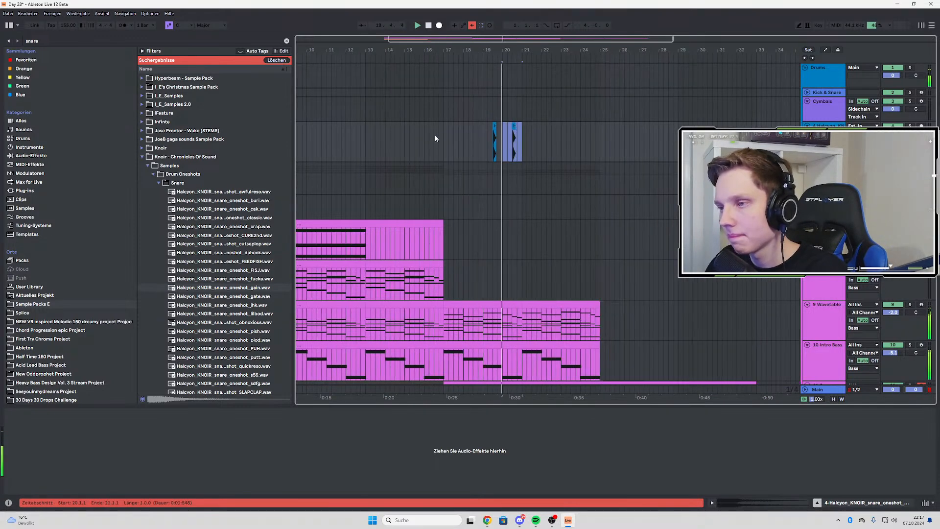
Copy the two-bar snare pattern into bars 21 to 24 so each bar has a hit, and replay from bar 17
left_click_drag(442, 140, 600, 137)
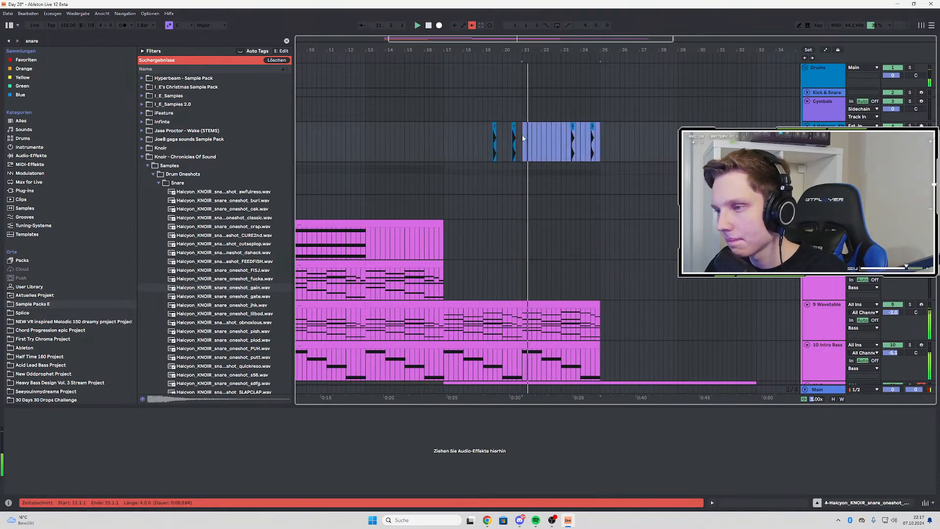
key("ctrl+d")
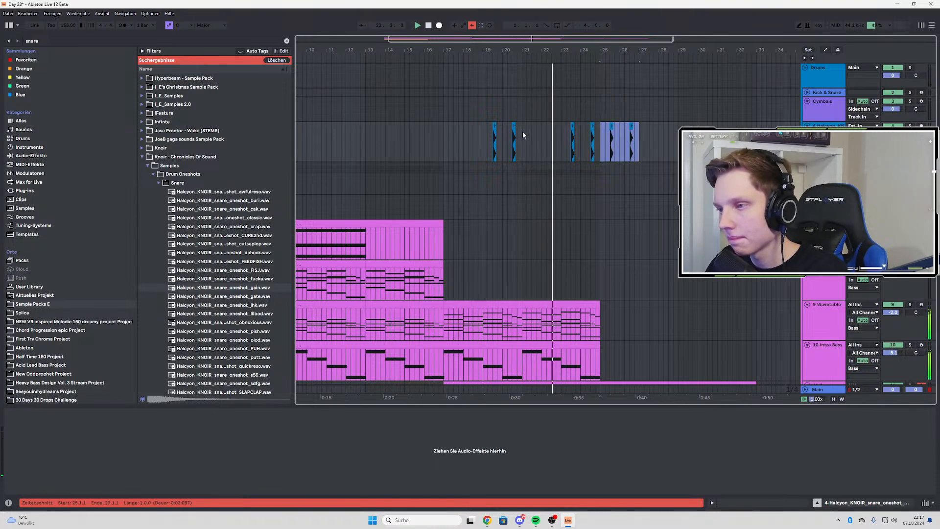
left_click_drag(612, 133, 533, 135)
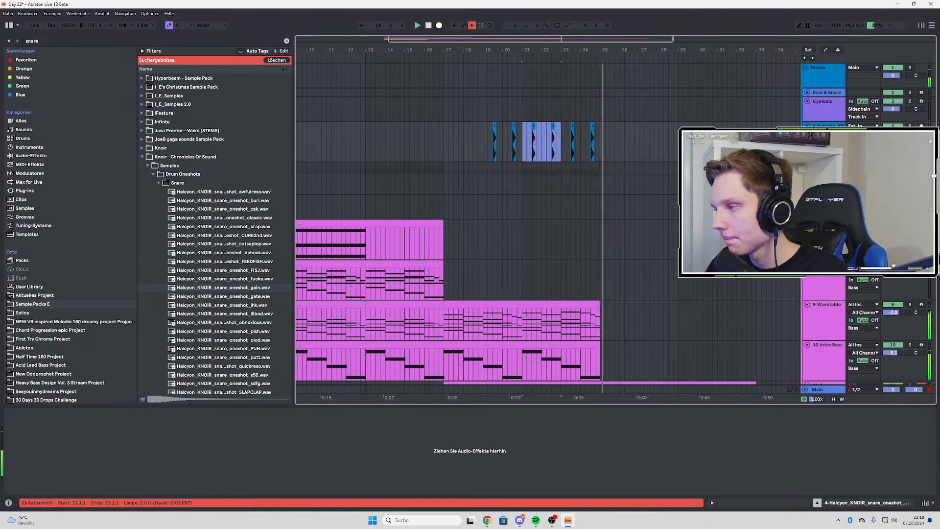
key("space")
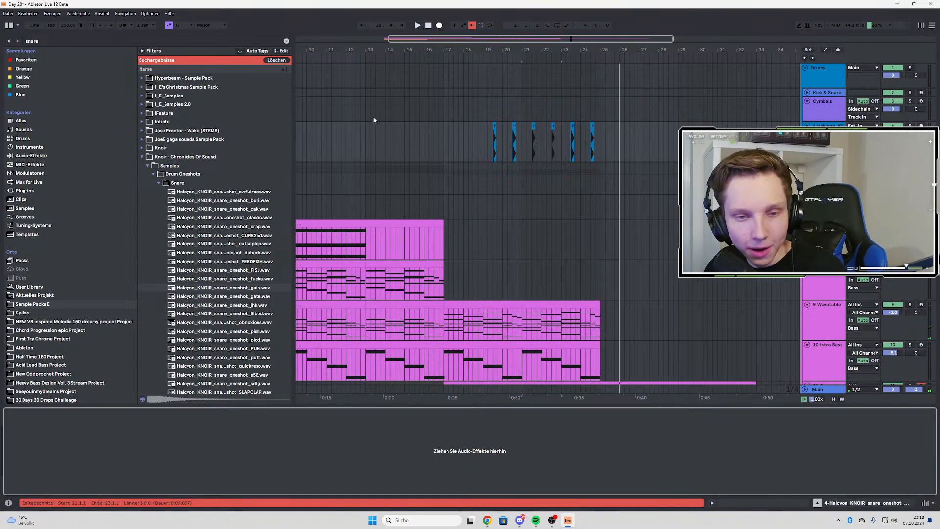
left_click(445, 126)
key("space")
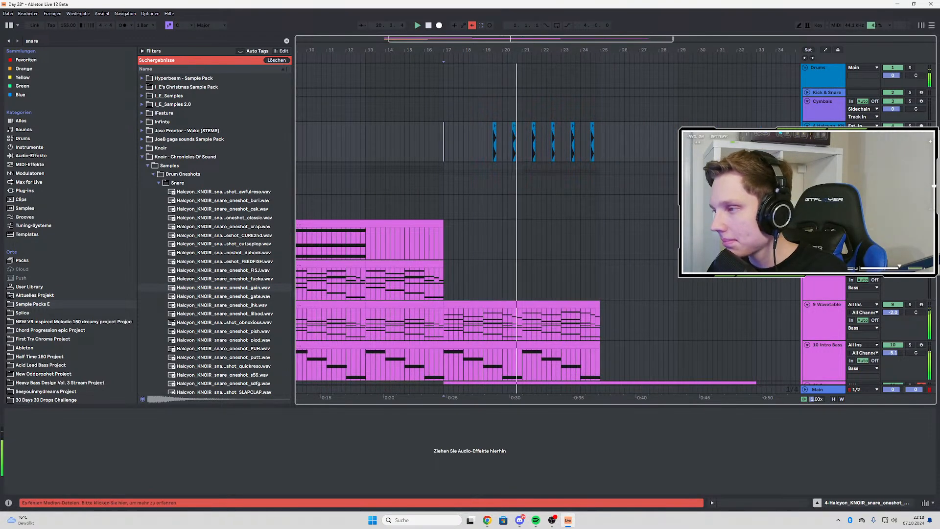
Search the favourites for "pinch" and load the VR - Pinch EQ rack onto the snare track
left_click(31, 41)
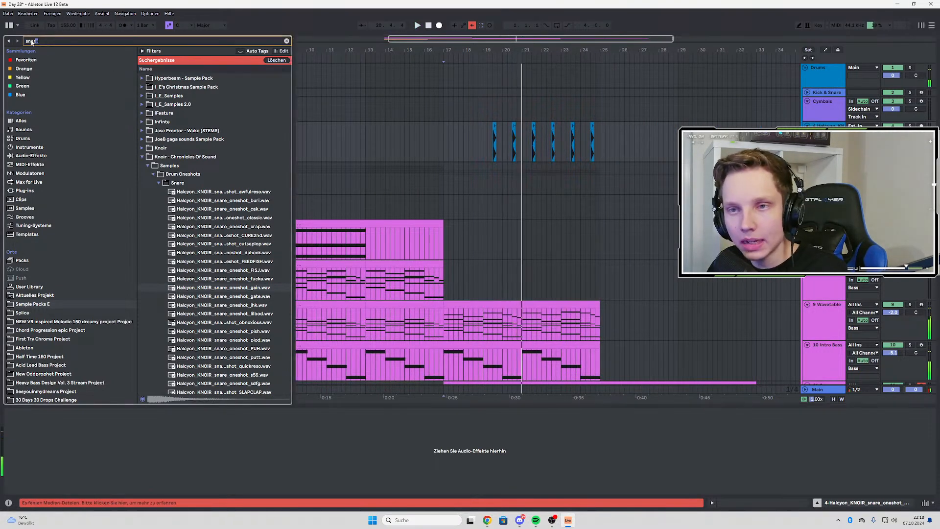
type("pi")
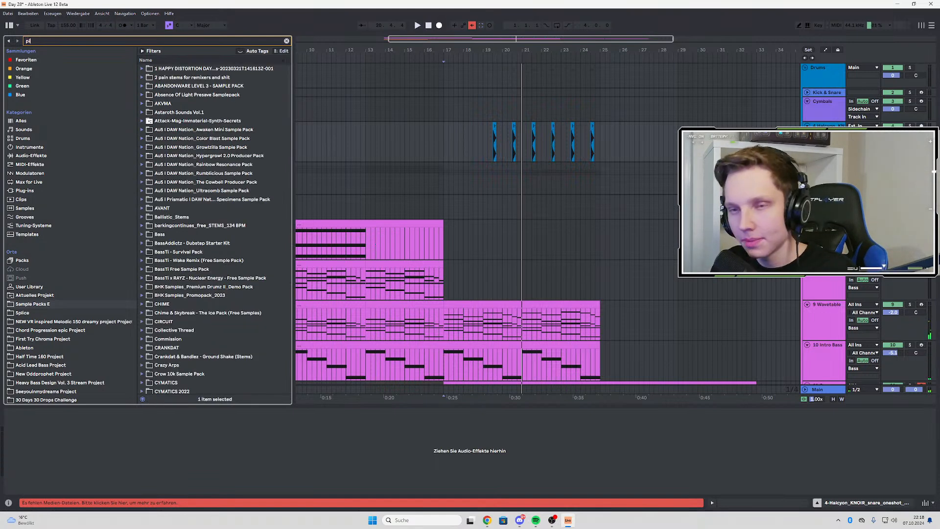
type("nch")
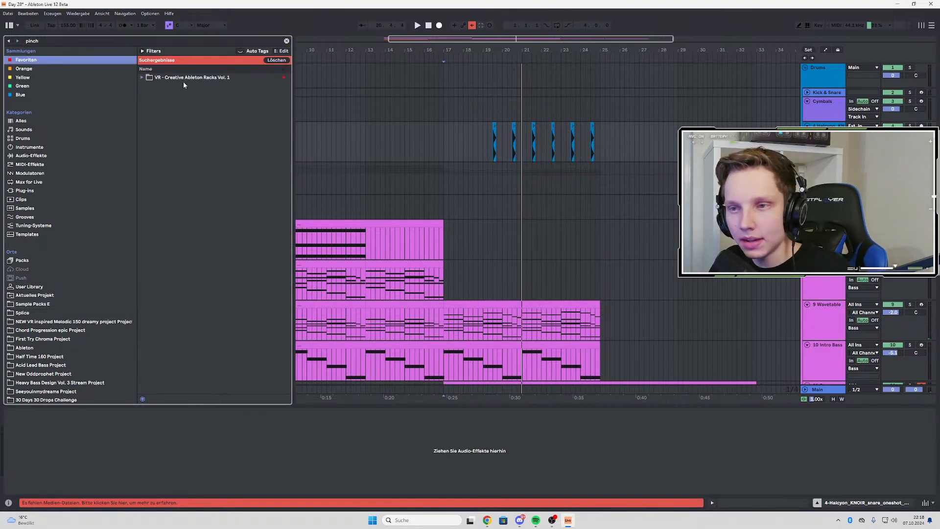
left_click(143, 77)
left_click(152, 86)
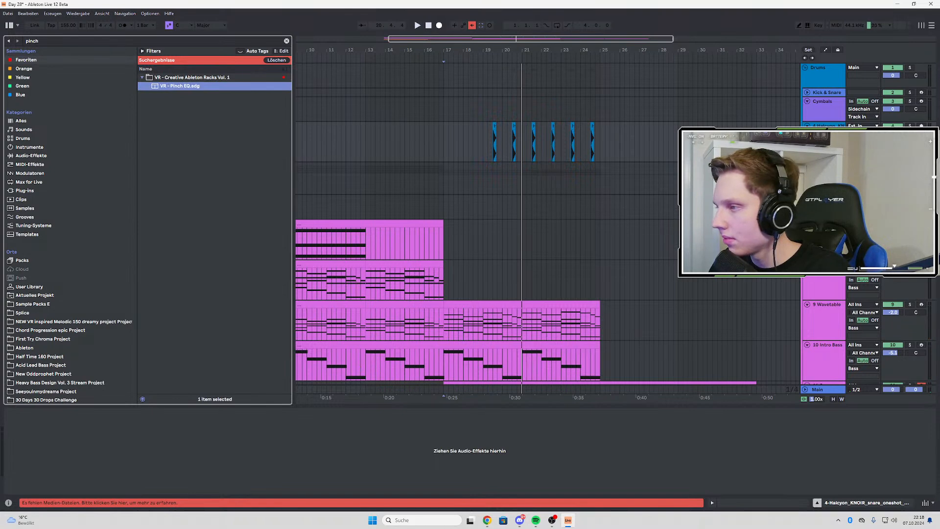
key("Return")
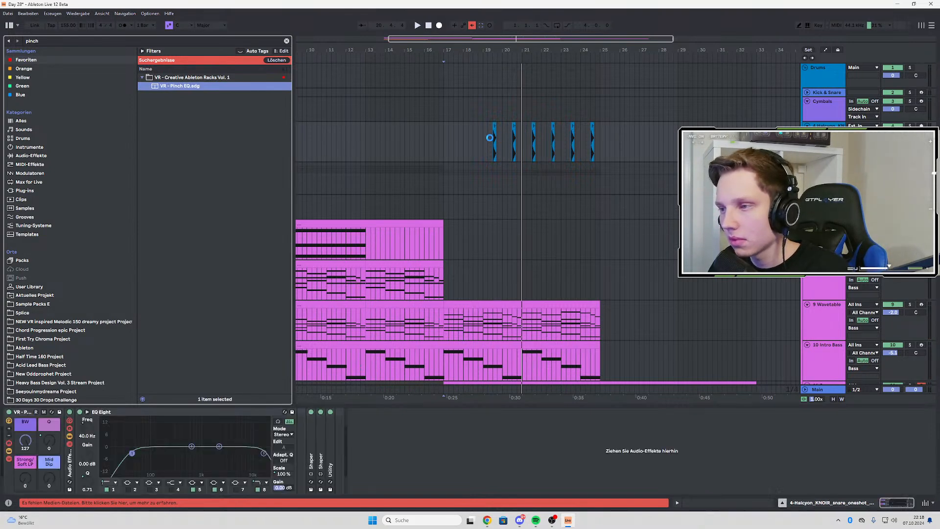
Play the snare pattern from 19.3.1 and lower the BW macro of the VR - Pinch EQ rack to 45
key("space")
left_click(492, 142)
key("space")
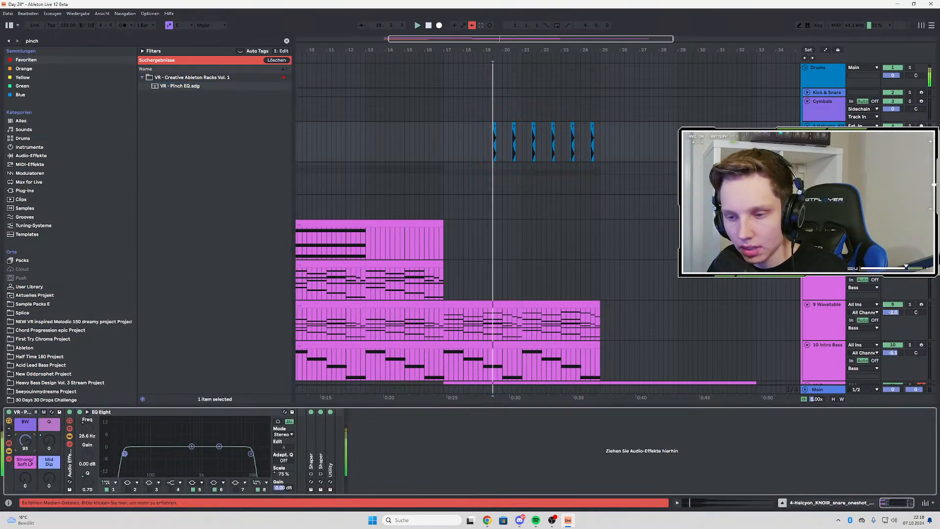
key("space")
key("space")
left_click_drag(25, 441, 25, 457)
key("space")
key("space")
key("space")
key("space")
Automate the snare rack's BW macro to rise from 45 at bar 17 to about 66 at bar 25
key("a")
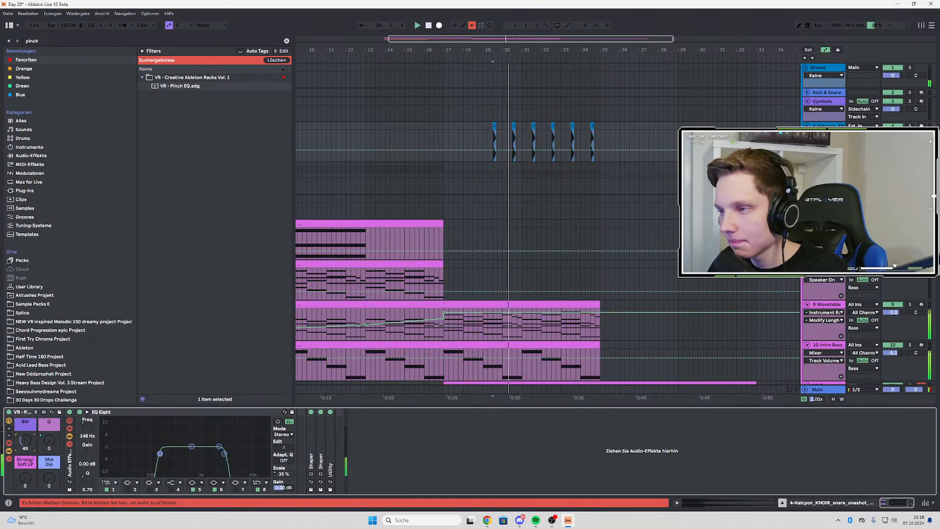
left_click(444, 149)
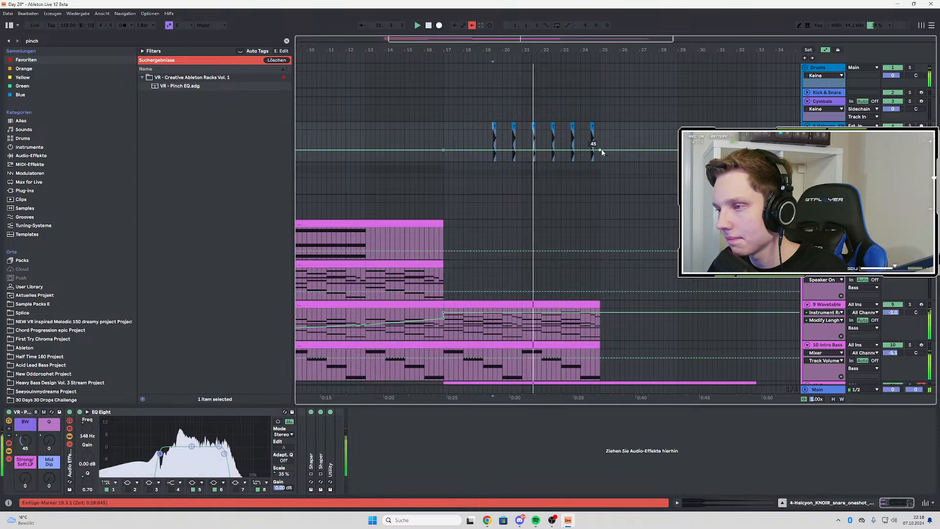
left_click_drag(601, 149, 602, 145)
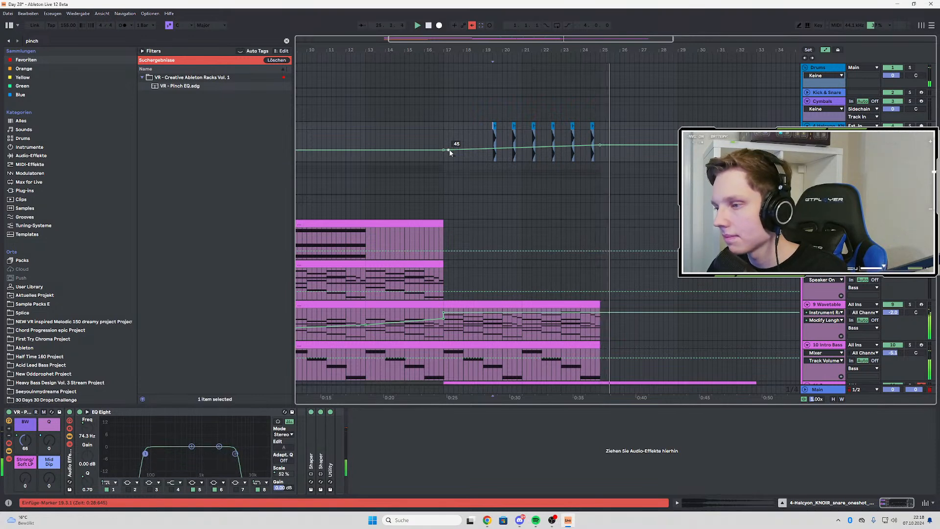
left_click(592, 174)
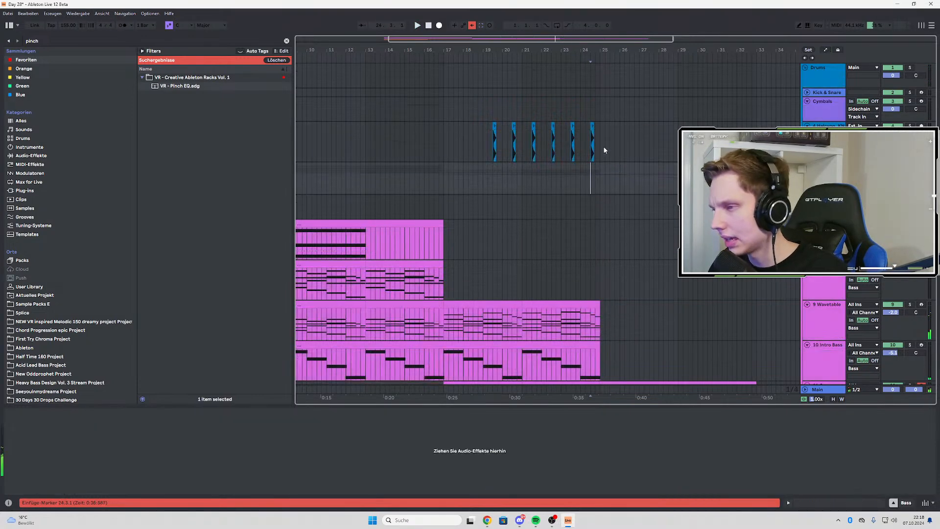
scroll(430, 170, "down", 3)
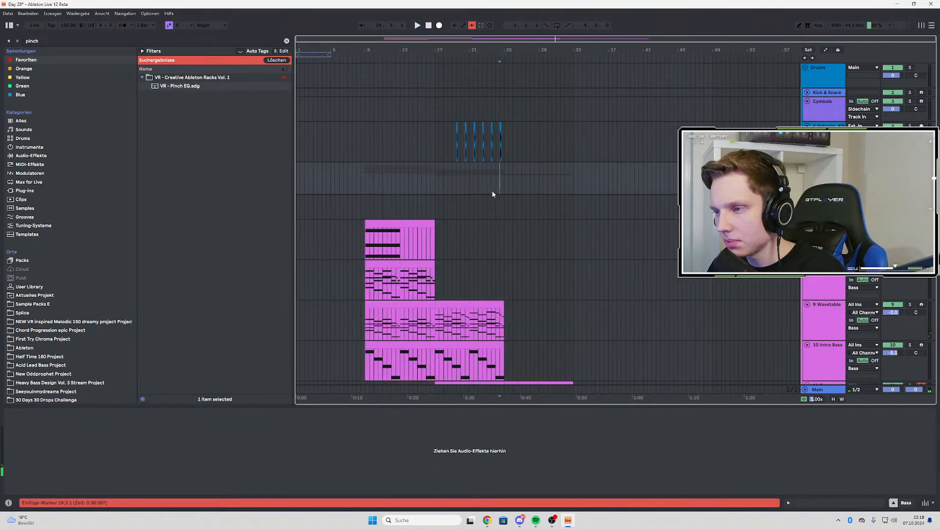
scroll(569, 195, "down", 3)
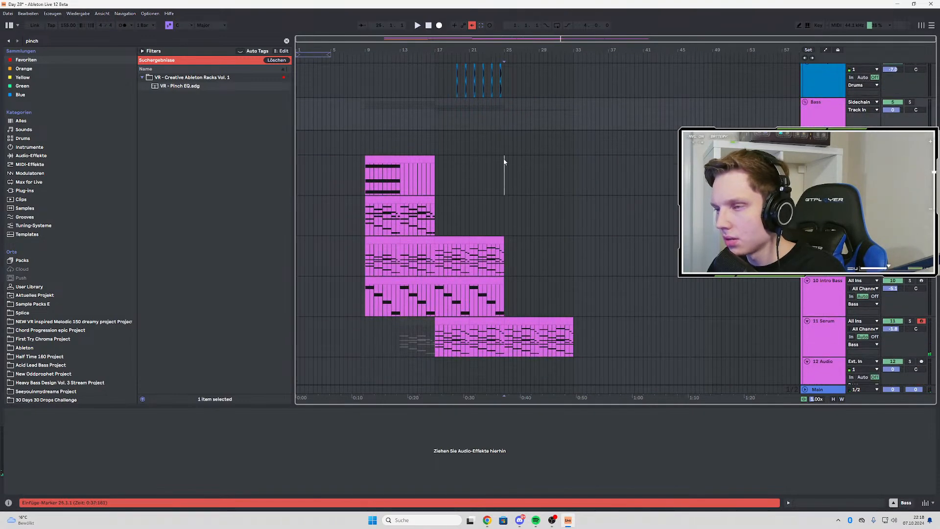
left_click_drag(500, 118, 561, 248)
scroll(607, 137, "up", 3)
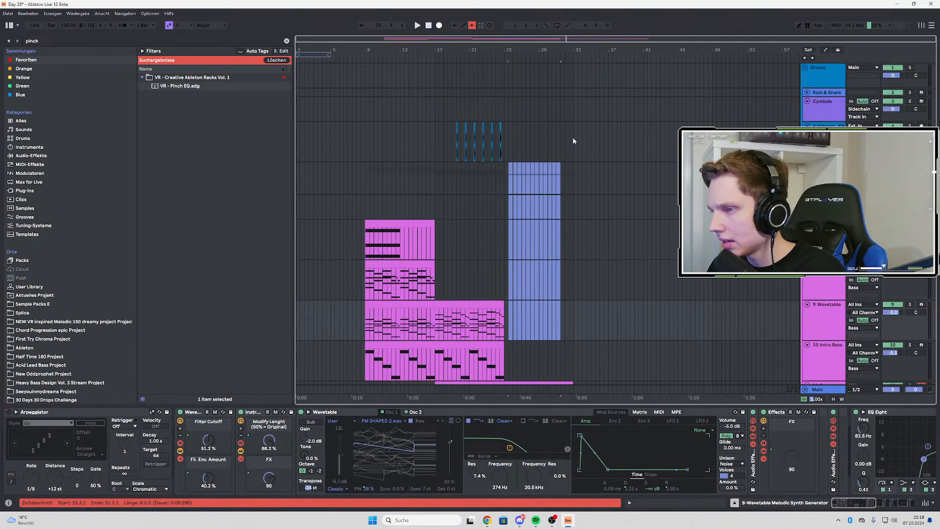
left_click_drag(575, 137, 636, 269)
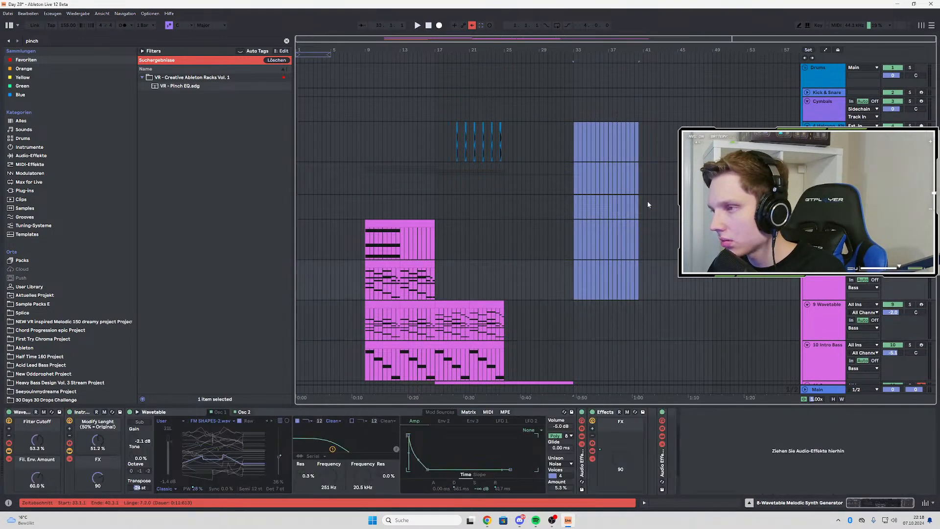
left_click(645, 131)
scroll(645, 131, "down", 5)
scroll(567, 138, "up", 8)
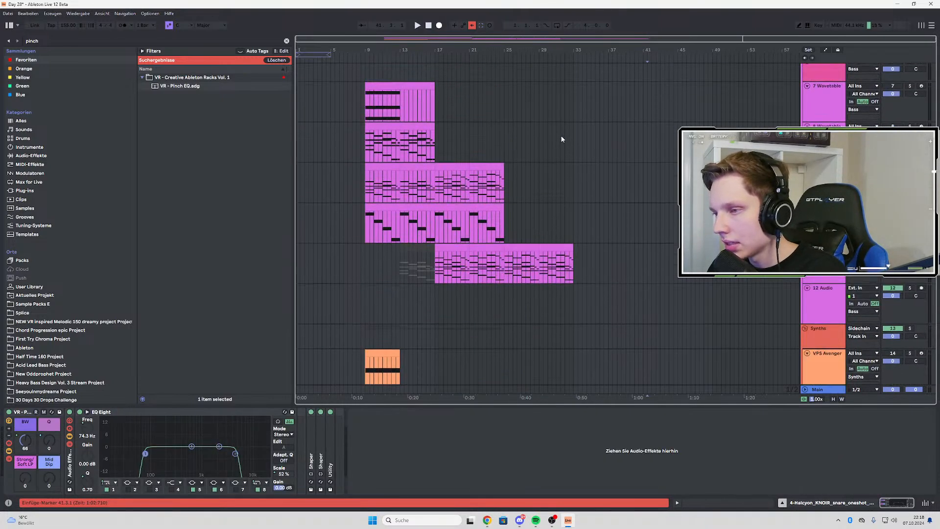
Play the snare pattern from its first hit at 19.3.1 to hear the automated BW filtering
left_click(456, 146)
key("space")
scroll(456, 145, "up", 3)
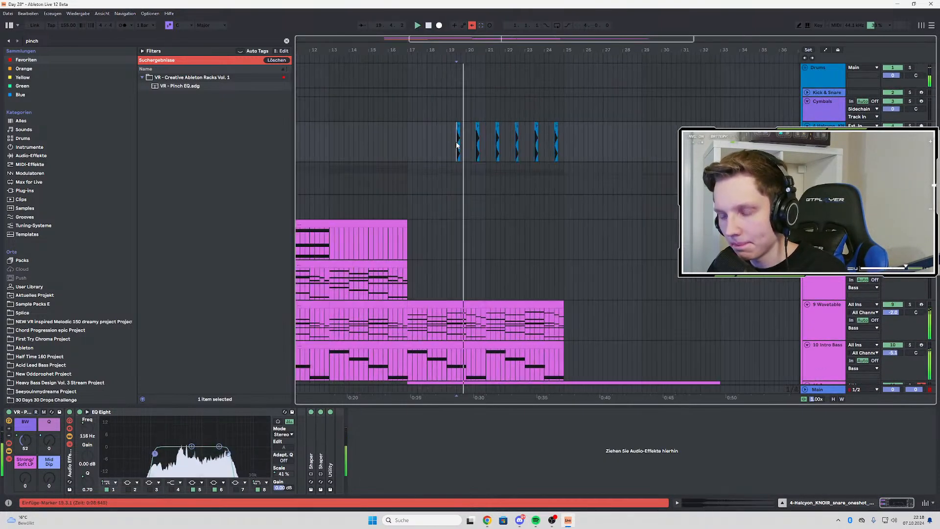
scroll(456, 146, "up", 2)
scroll(456, 146, "down", 2)
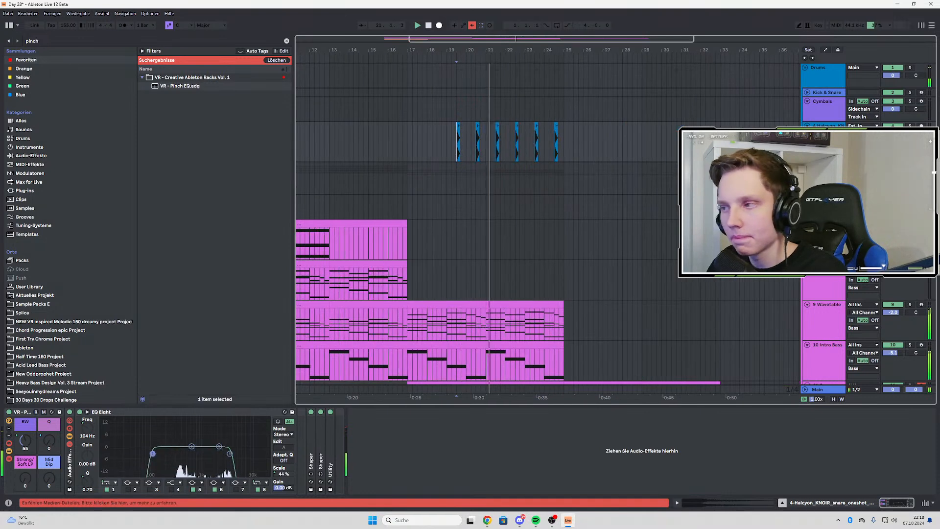
Add an audio track below the snare and search Sample Packs E for "hat", opening the Knoir - Chronicles Of Sound hats folder
key("ctrl+t")
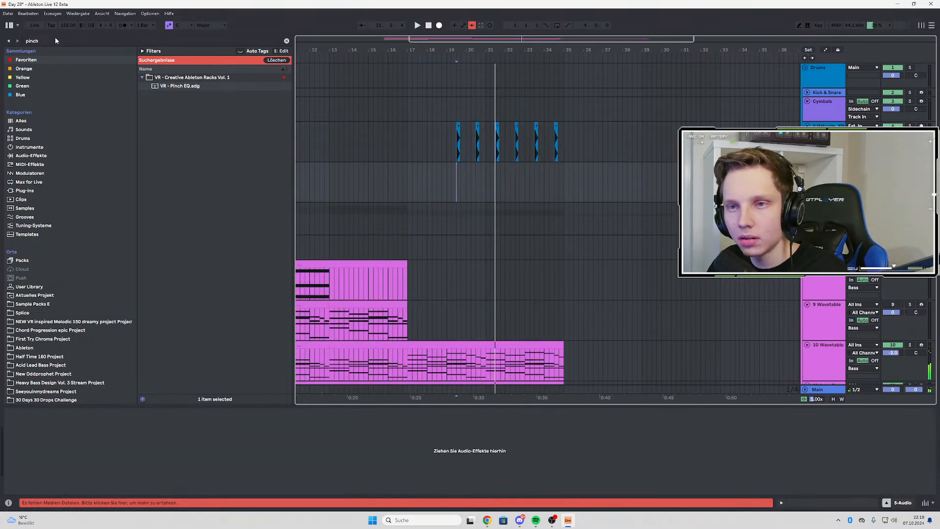
left_click(55, 40)
key("BackSpace")
type("hat")
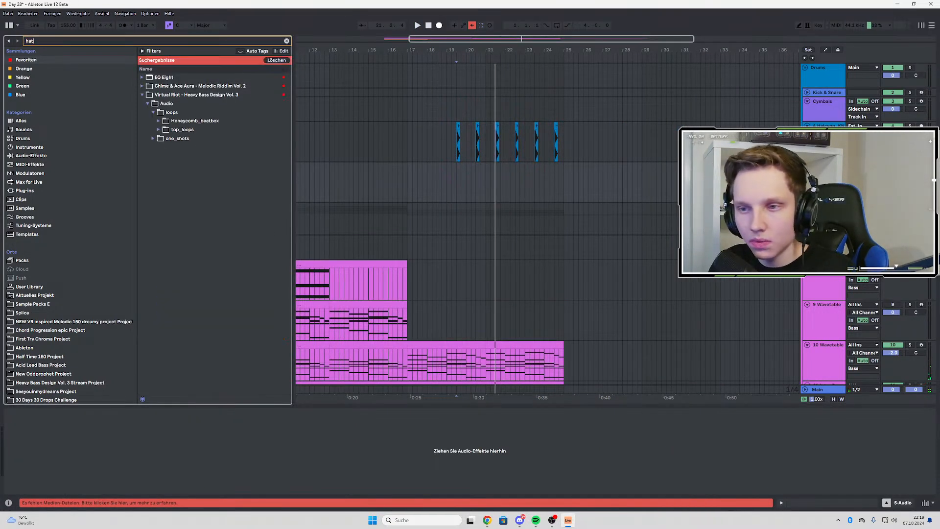
left_click(30, 304)
left_click(159, 266)
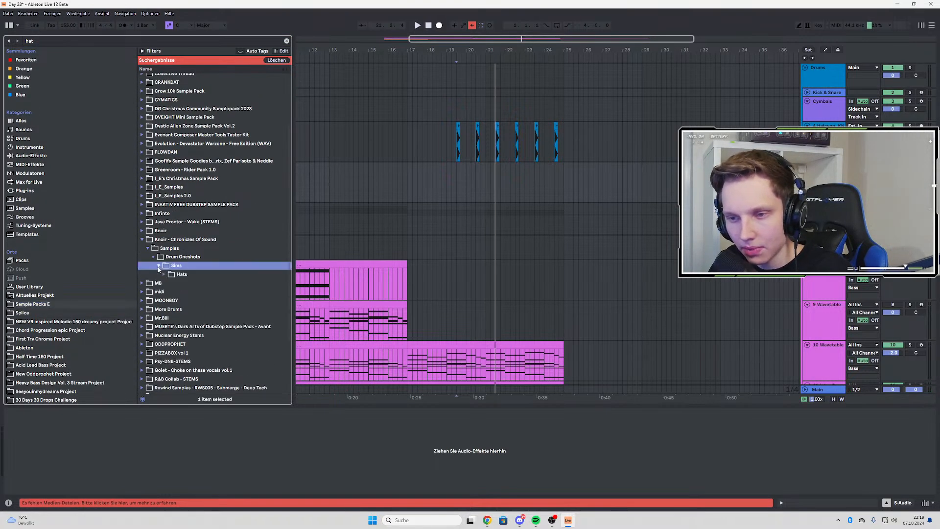
left_click(164, 275)
Audition the Halcyon_KNOIR hat oneshots, including tikdel and noiselong, and play the arrangement from 19.3.1
left_click(181, 292)
left_click(180, 301)
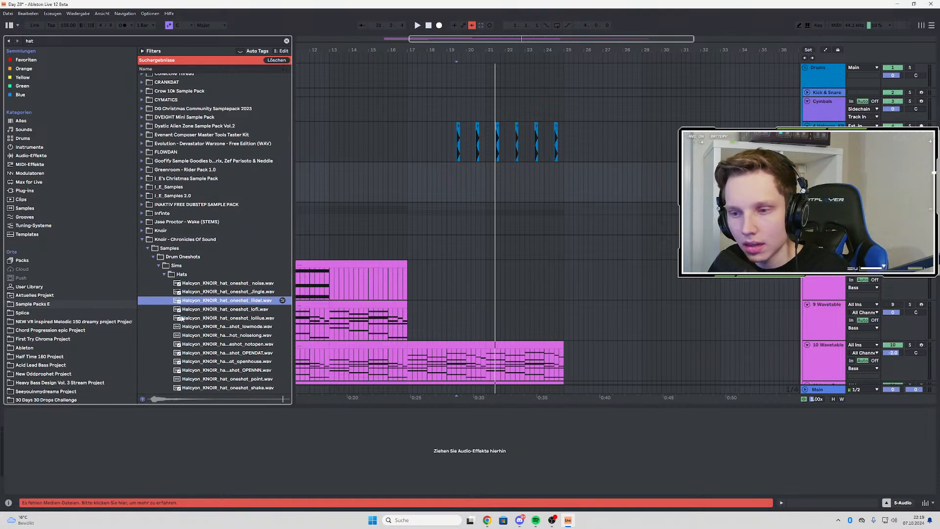
key("Down")
key("Down")
key("Down")
key("Down")
scroll(222, 308, "down", 2)
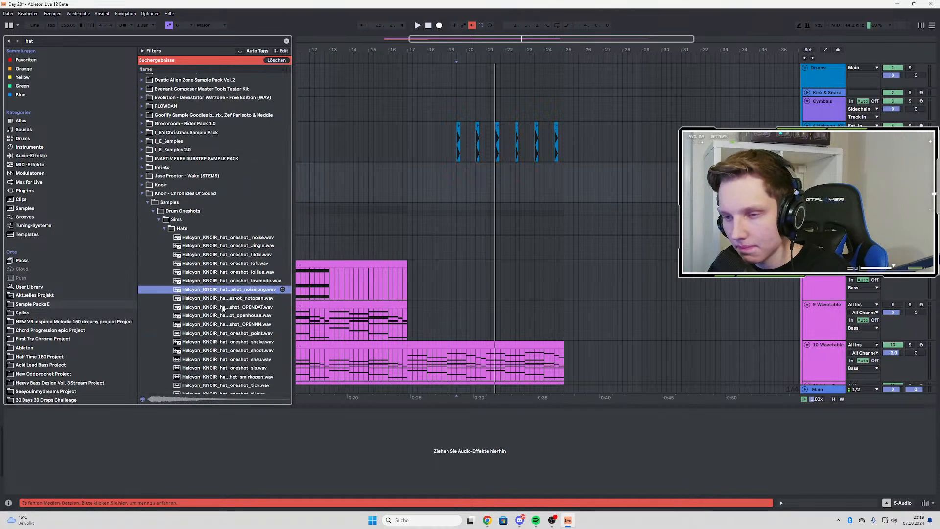
left_click(222, 307)
left_click(228, 290)
key("space")
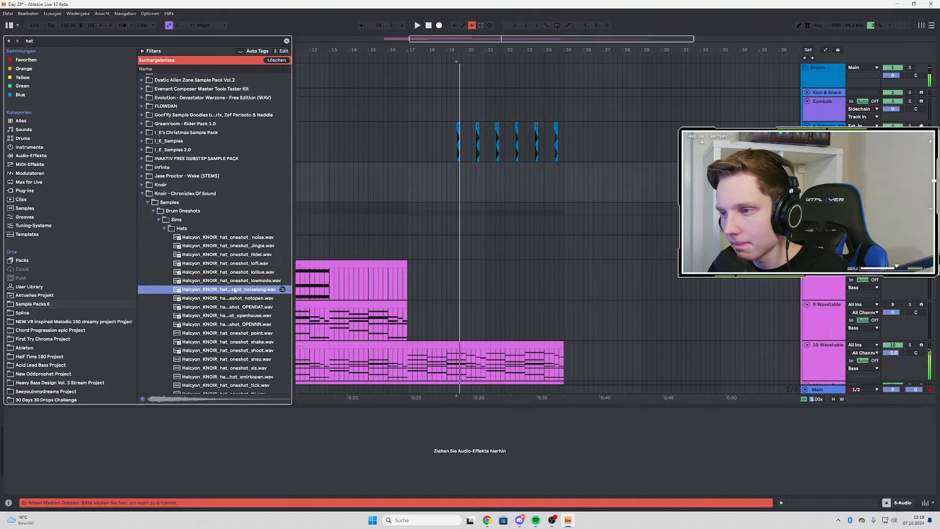
Place the Halcyon_KNOIR hat oneshot noiselong sample on the new audio track at 20.1.1 and play it with the snares
left_click(468, 166)
left_click_drag(467, 170, 468, 169)
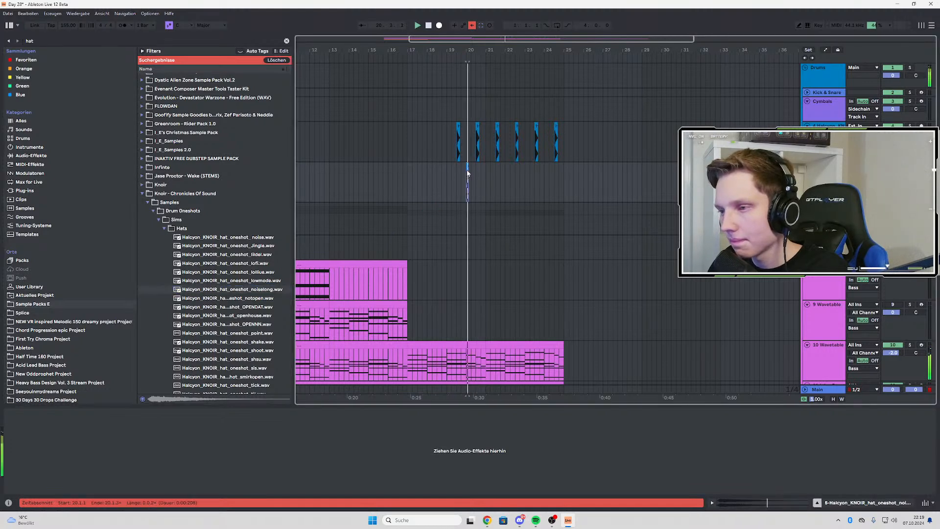
scroll(468, 169, "up", 4)
left_click(440, 173)
key("space")
key("space")
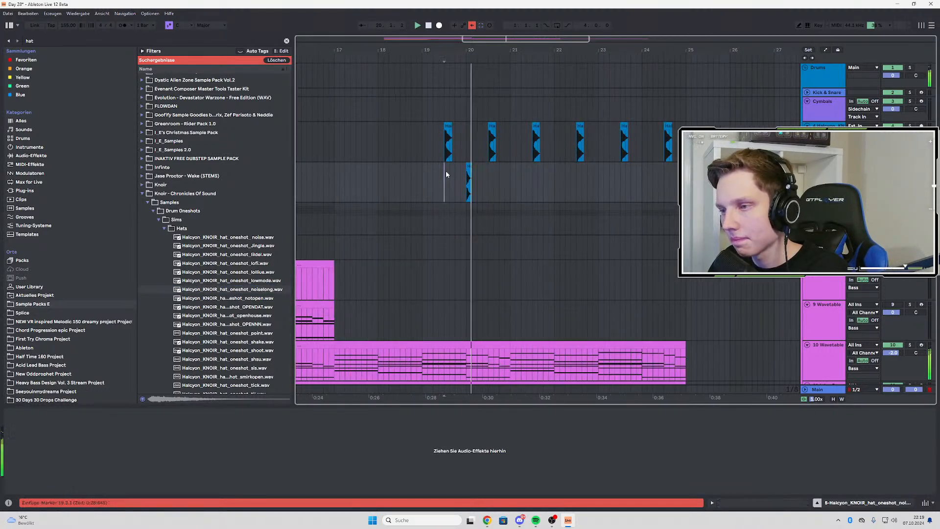
Play from bar 19, select the two hat-track bars from 19.1.1 to 21.1.1 and duplicate them twice up to bar 25
left_click(422, 170)
key("space")
key("space")
left_click_drag(422, 170, 516, 172)
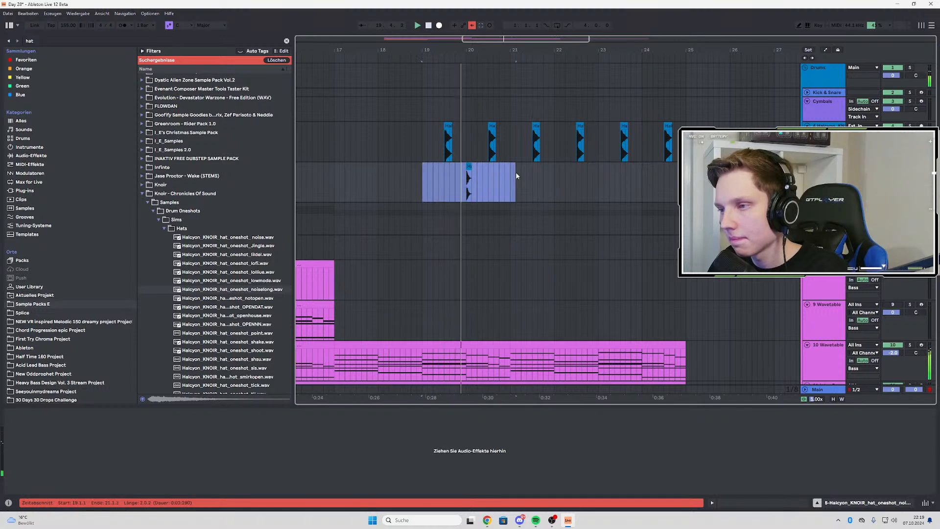
key("ctrl+d")
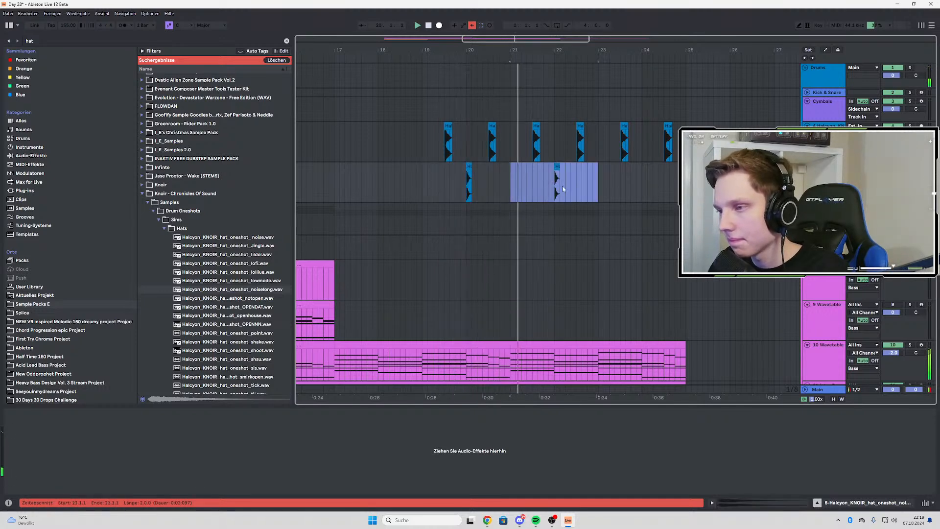
key("ctrl+d")
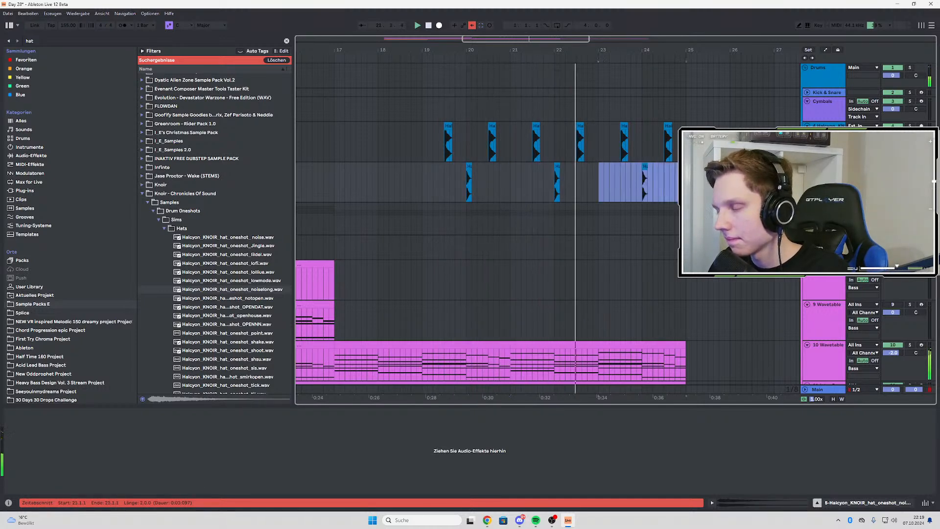
Group the snare and hat audio tracks together
left_click(826, 139)
left_click(826, 172, "shift")
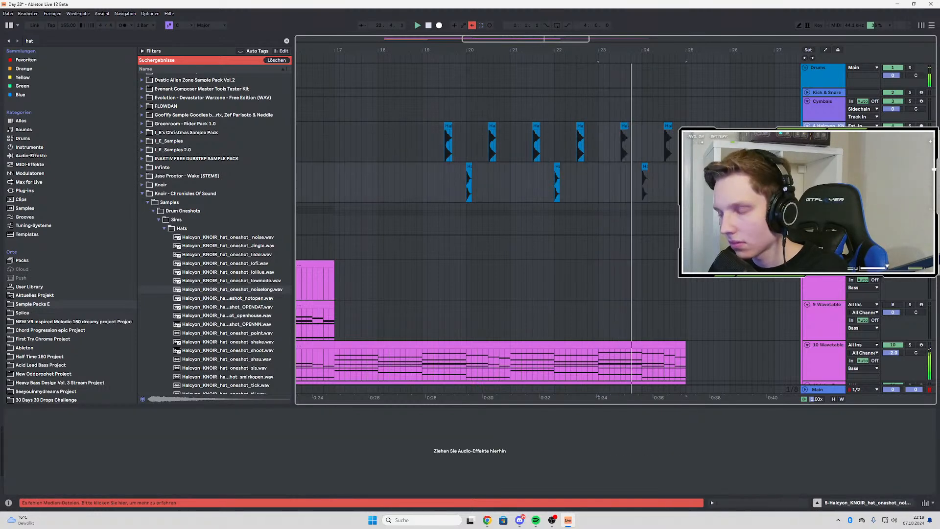
key("ctrl+g")
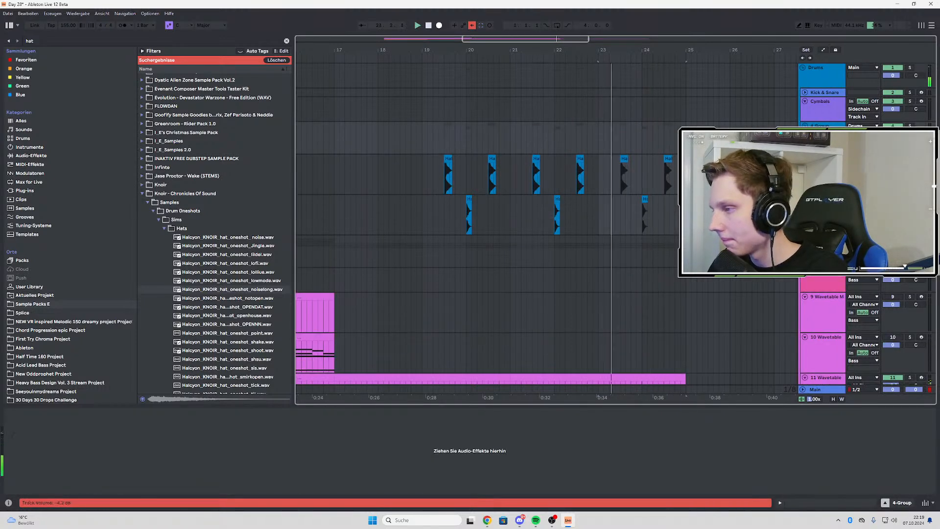
Open the snare track's device chain, select its VR - Pinch EQ rack and resume playback
key("Down")
key("Up")
key("space")
key("Down")
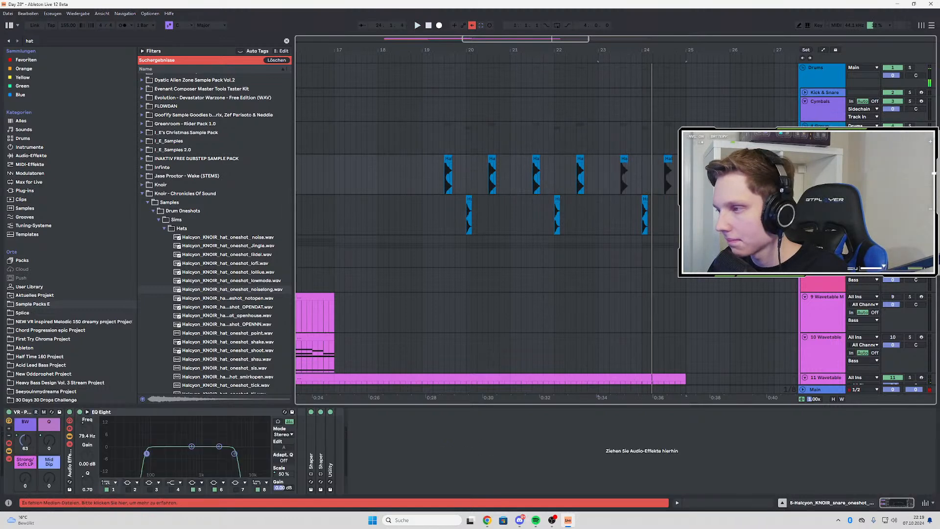
left_click(16, 415)
key("space")
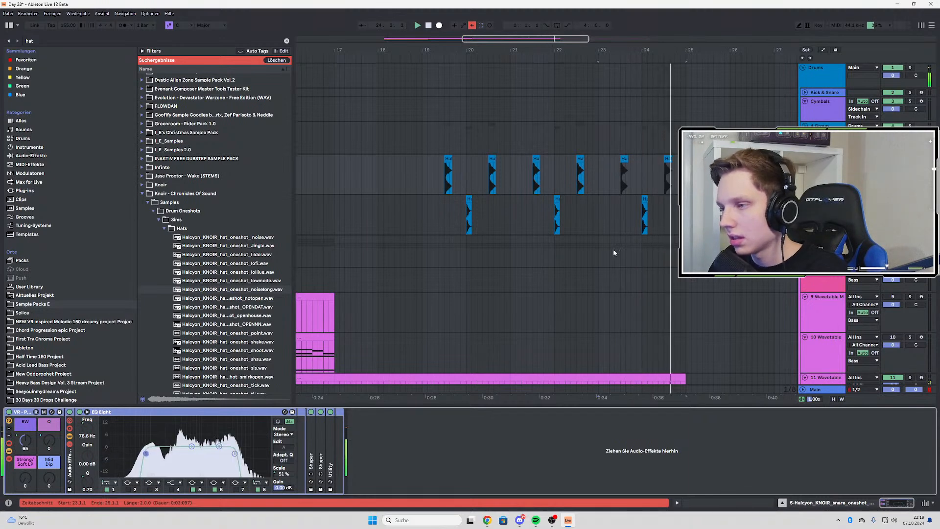
Search the favourites for "eq" and load EQ Eight onto the hat track
key("space")
left_click(824, 200)
left_click(46, 42)
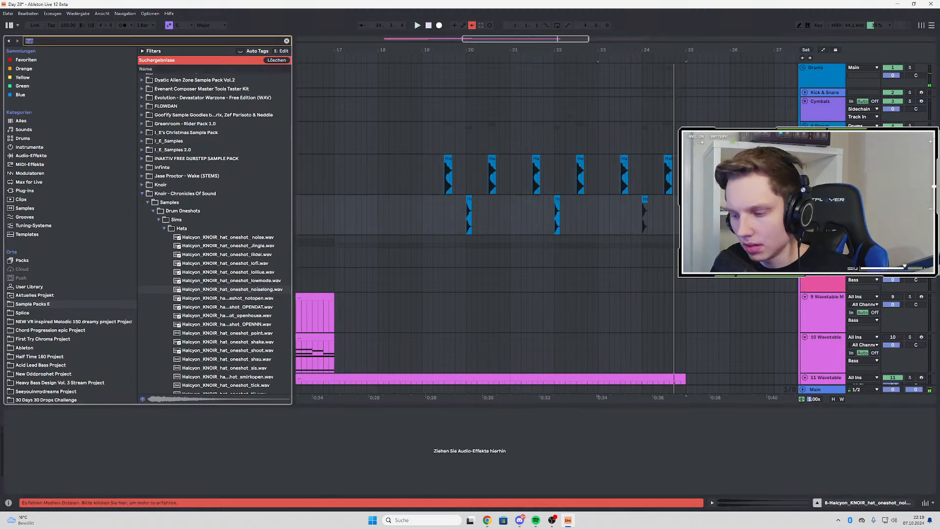
key("BackSpace")
type("eq")
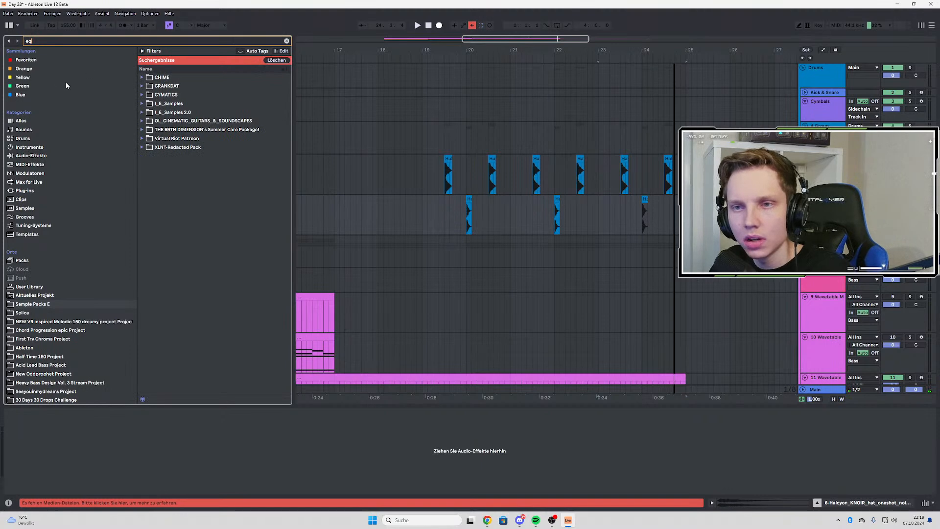
left_click(175, 77)
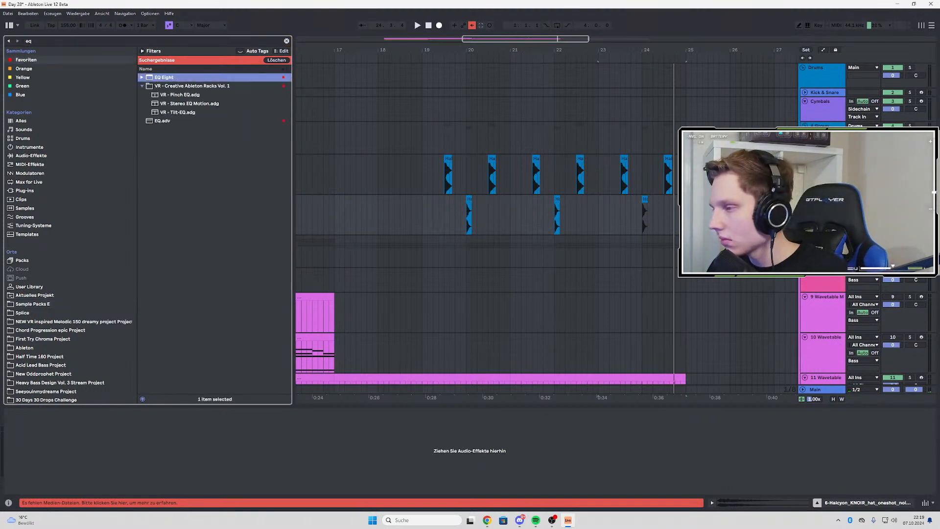
Lower the hat EQ's band 8 high cut to 9.38 kHz and automate its frequency to rise from bar 19 to 22.0 kHz
left_click(467, 211)
key("space")
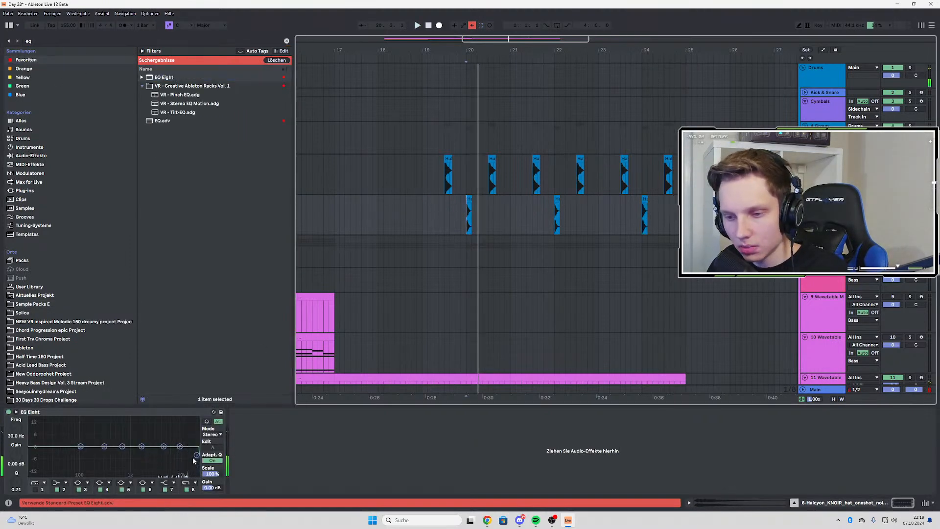
left_click_drag(197, 454, 179, 467)
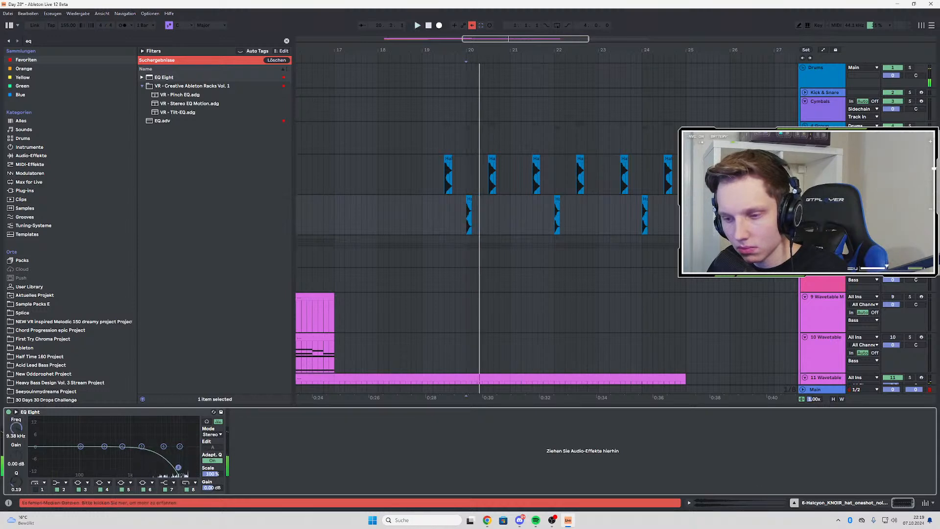
key("a")
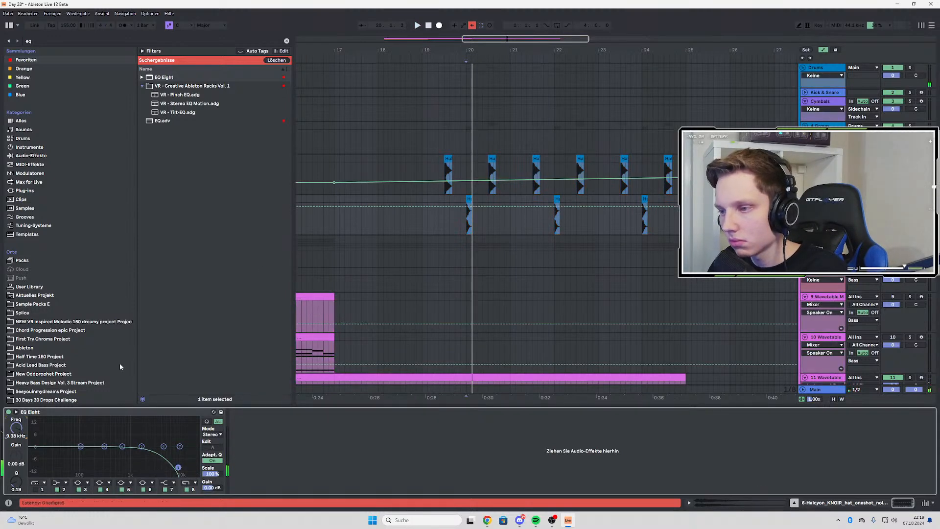
left_click(422, 207)
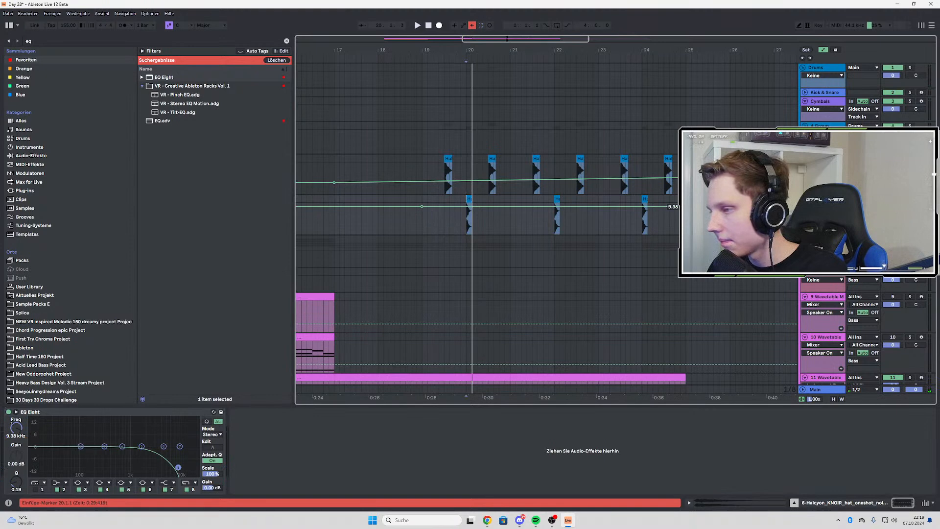
left_click(424, 224)
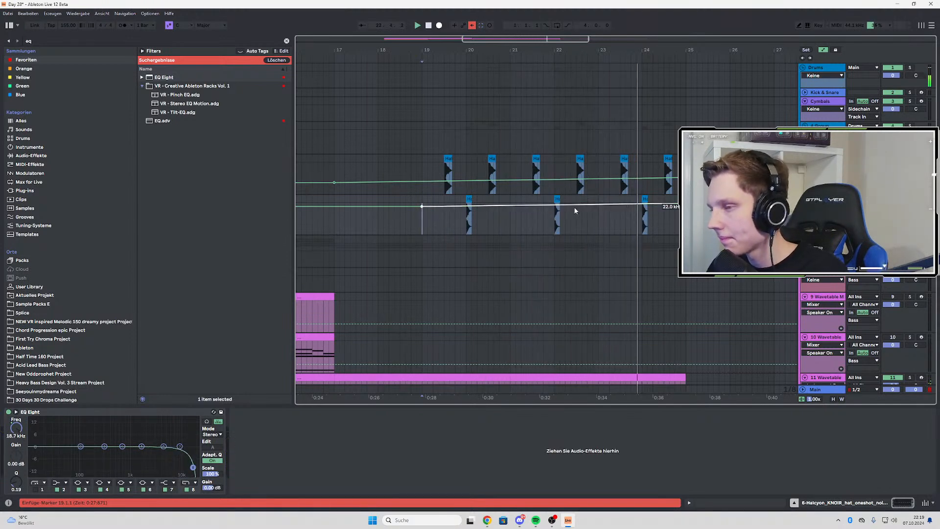
Hide the automation, solo the hat track and play it from just before its first hit near bar 20
key("space")
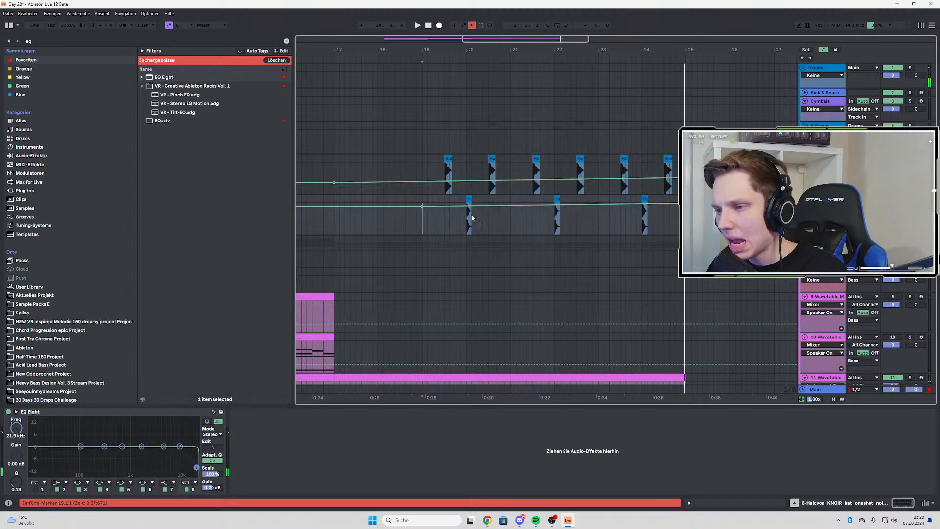
key("a")
left_click(461, 218)
key("s")
key("space")
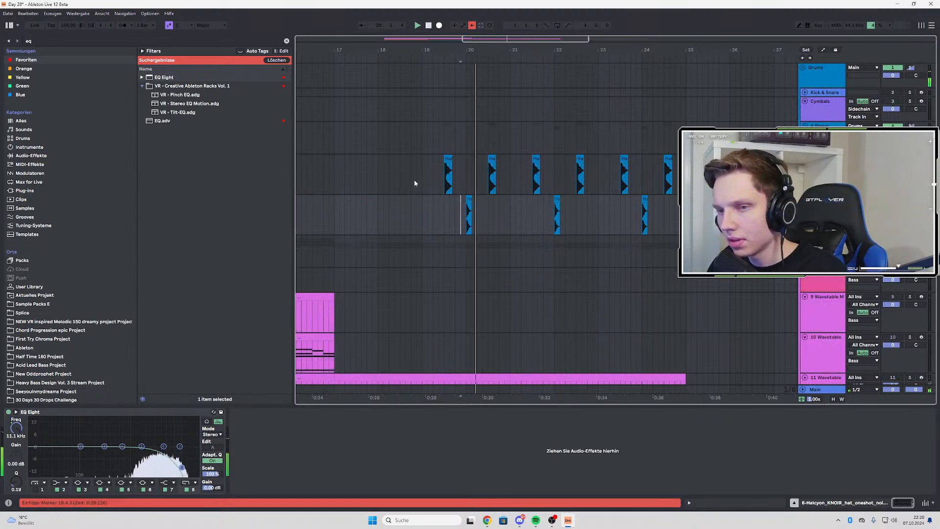
key("space")
key("space")
Search the browser favourites for "reverb"
left_click(27, 40)
key("BackSpace")
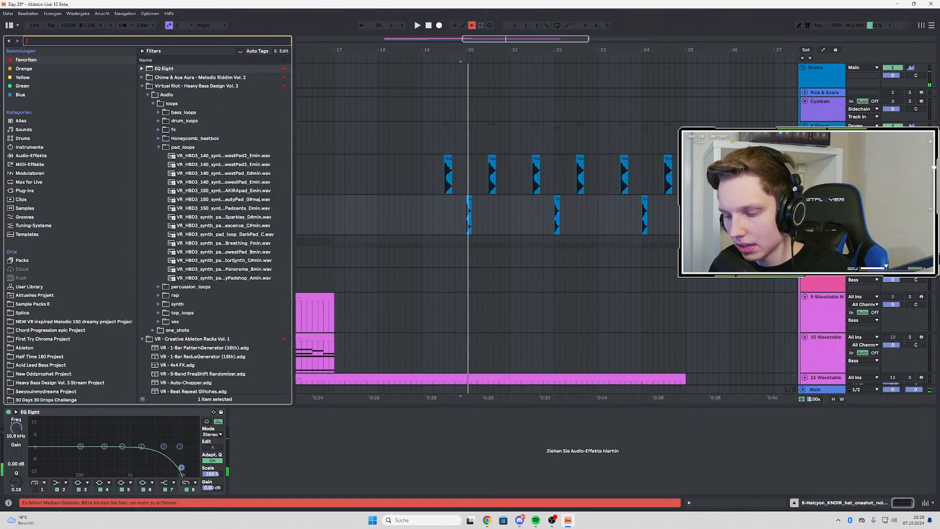
type("reverb")
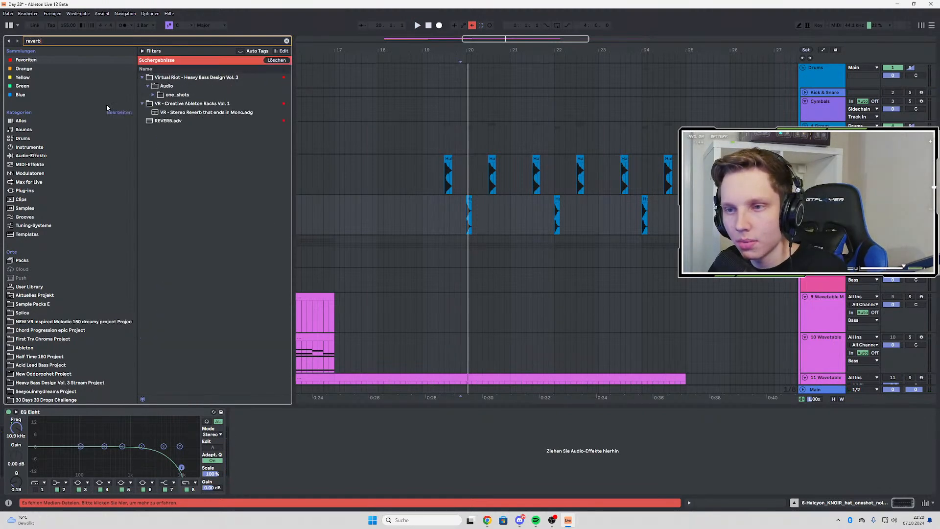
left_click(27, 288)
left_click(42, 60)
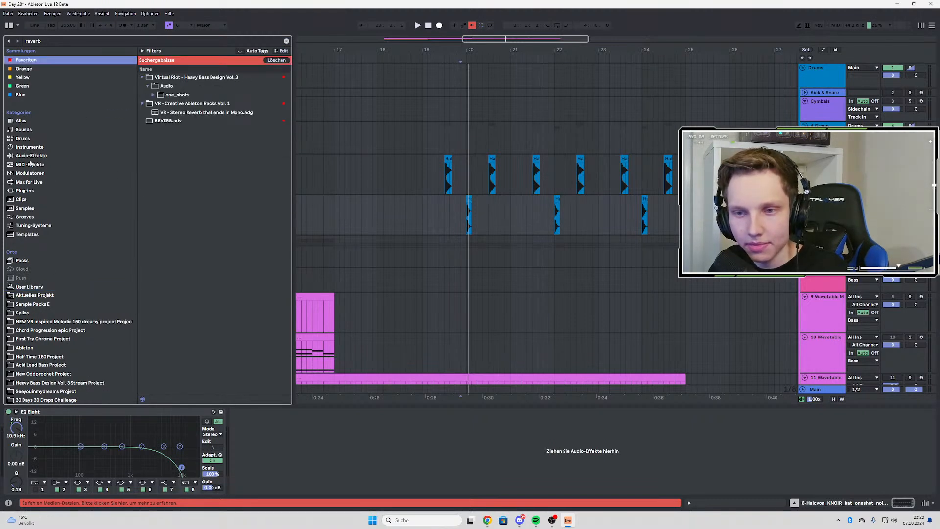
left_click(32, 190)
left_click(58, 61)
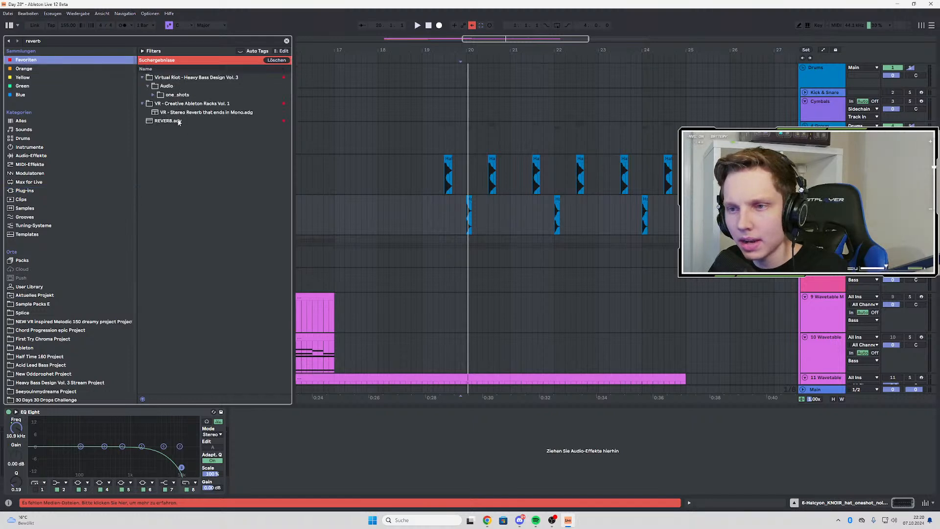
Search the favourites for "val" and load ValhallaRoom_x64 onto the hat track
key("ctrl+f")
type("val")
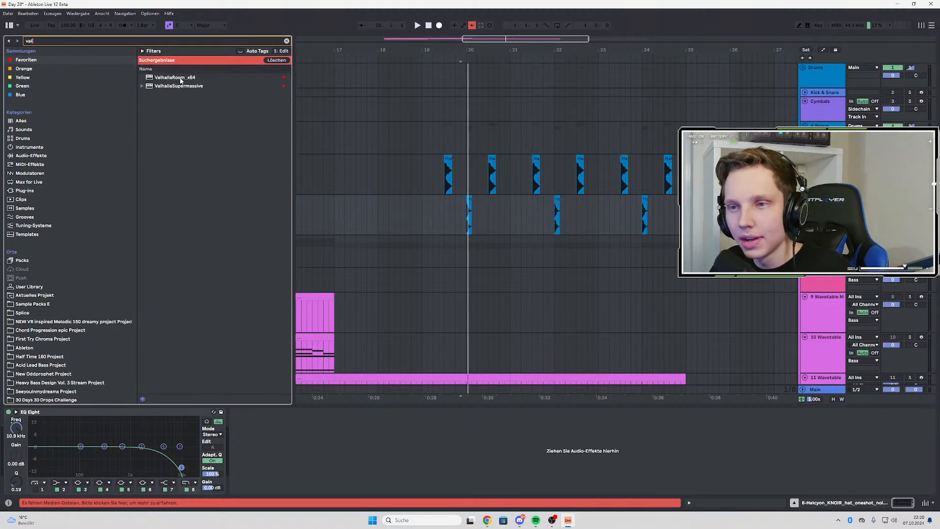
left_click(181, 79)
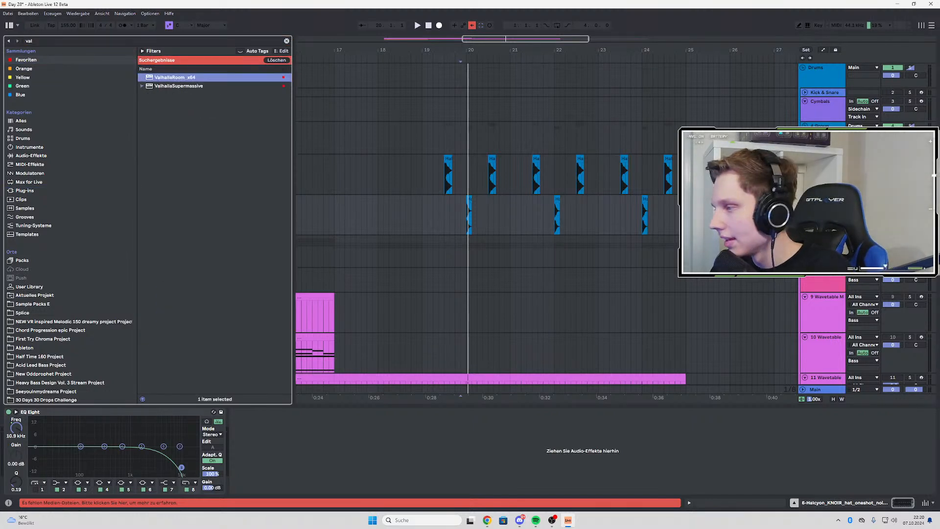
Set the hat reverb's mix to 47.9 %, predelay to 0.2 ms, decay to 1.63 s and reverb mode to Bright Room during playback
key("space")
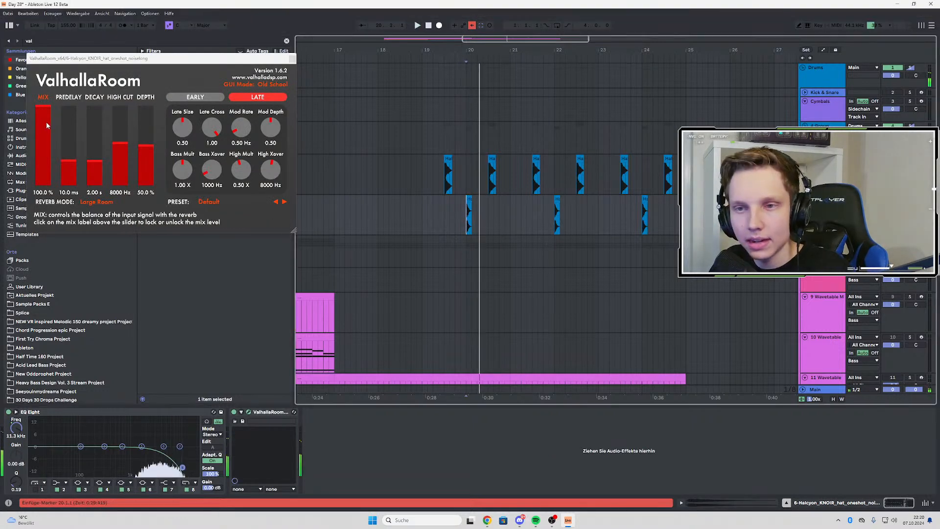
left_click_drag(66, 157, 67, 178)
left_click_drag(94, 161, 94, 162)
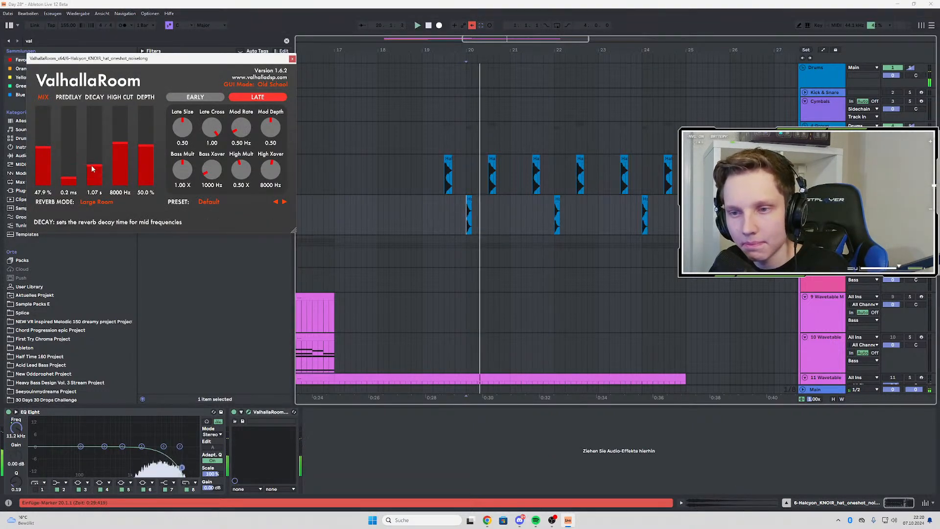
left_click(96, 202)
left_click(102, 227)
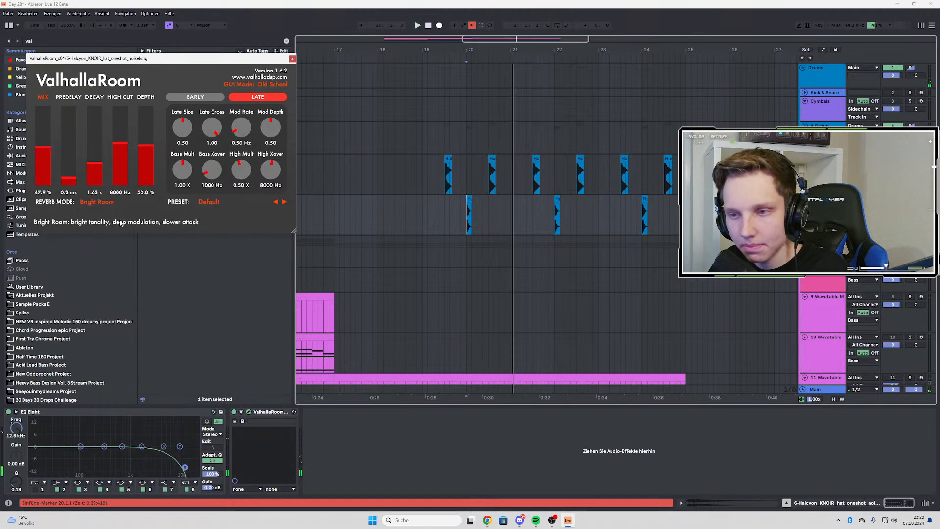
Unsolo the hat track, play it with the other tracks and close the ValhallaRoom window
left_click(910, 199)
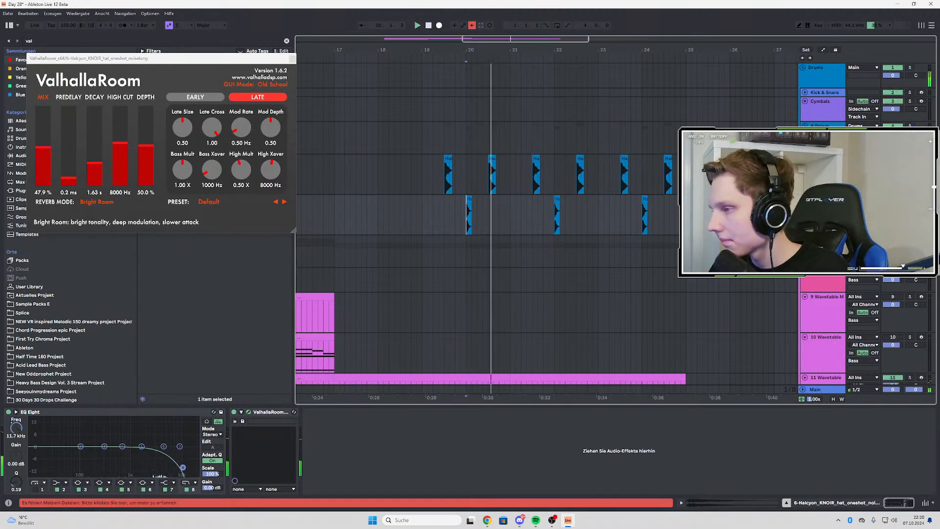
key("space")
key("space")
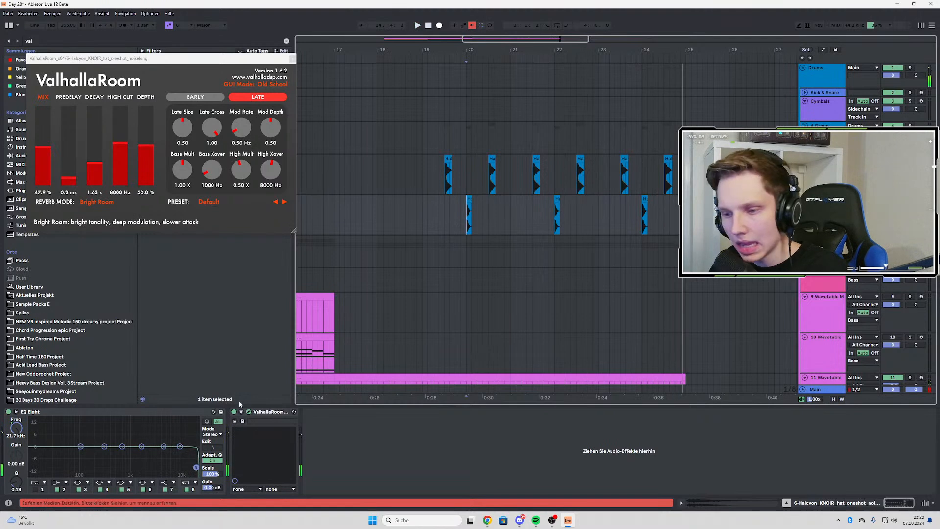
left_click(258, 412)
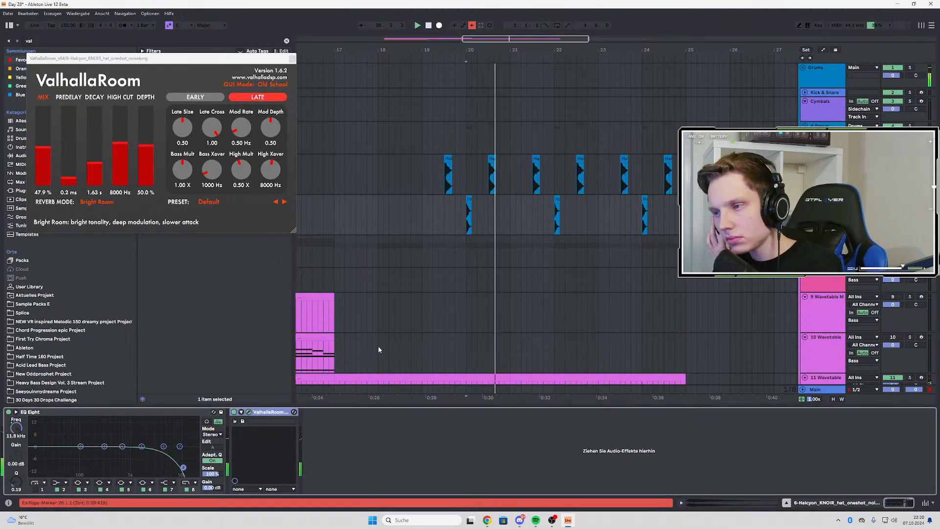
left_click(292, 58)
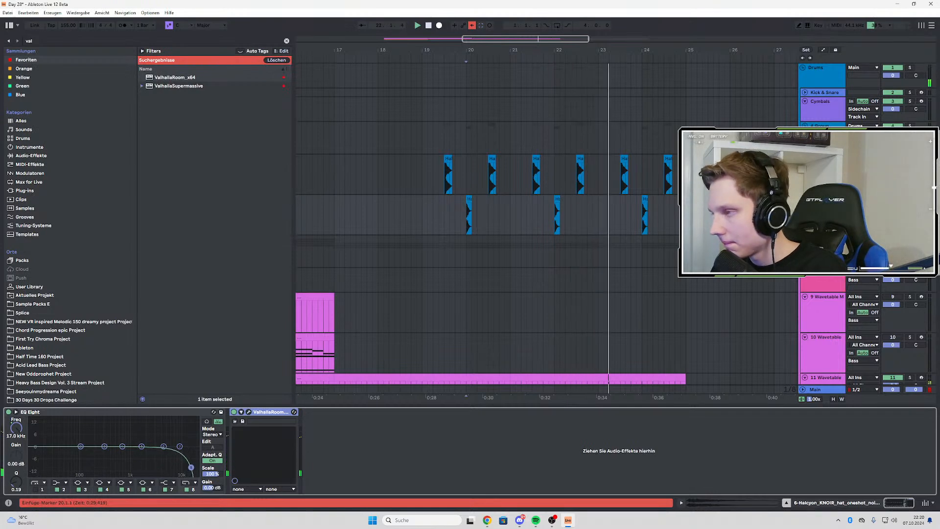
Place the insert marker at bar 25 on the Bass group and search the instruments for "perfe"
scroll(604, 168, "down", 3)
scroll(604, 166, "down", 3)
scroll(617, 161, "down", 2)
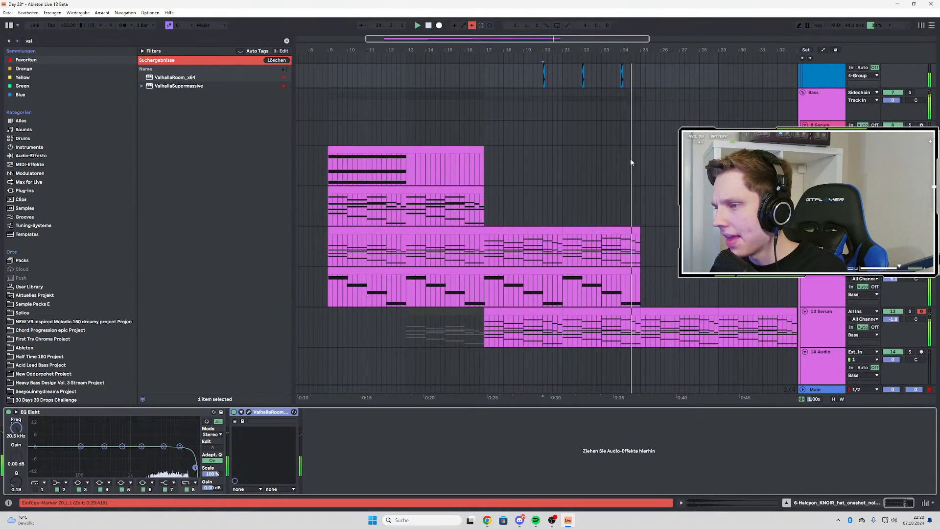
left_click(642, 94)
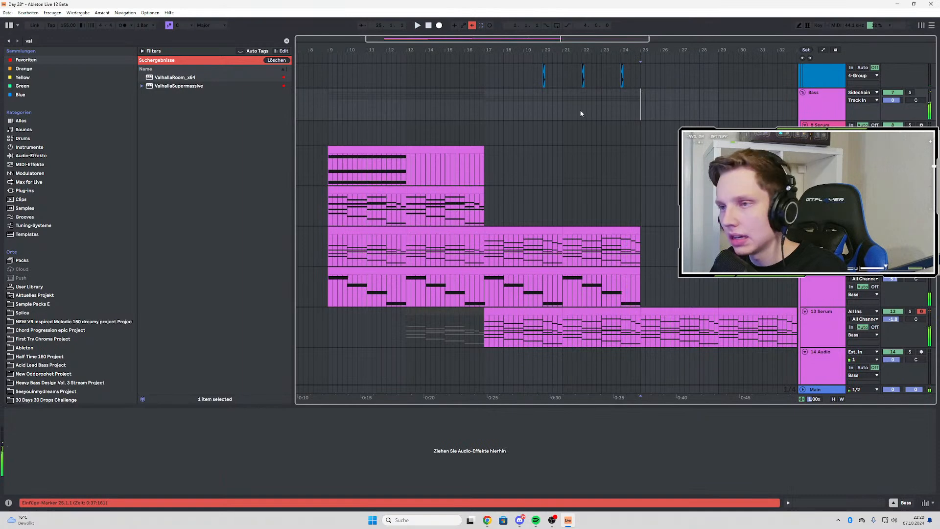
scroll(587, 196, "down", 2)
left_click(43, 41)
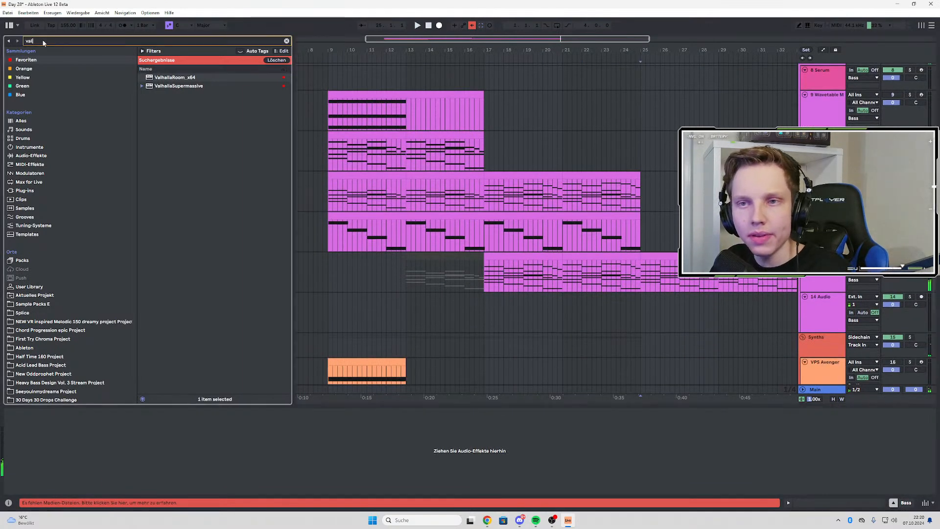
type("petr")
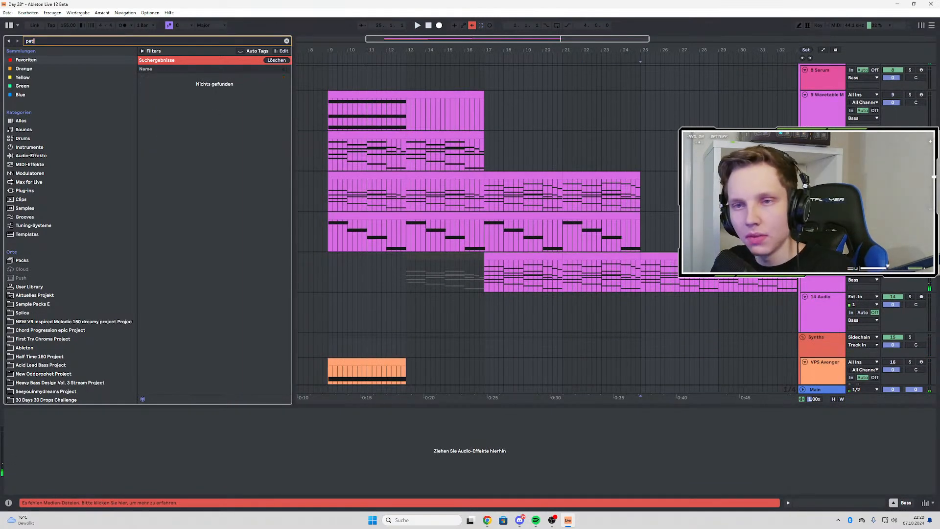
key("BackSpace")
type("rfe")
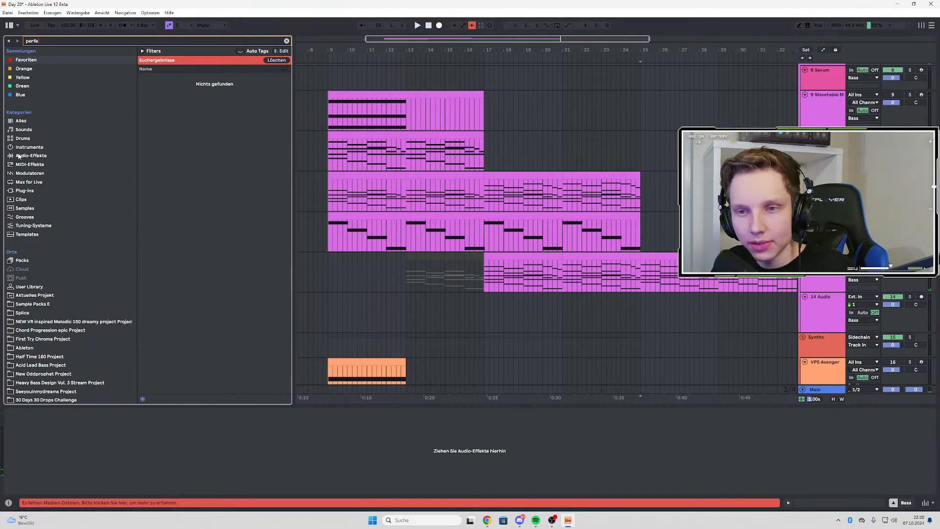
left_click(21, 147)
Insert a new audio track below the Serum arp track and try to load Perfect Sub.adg onto it
scroll(659, 166, "up", 5)
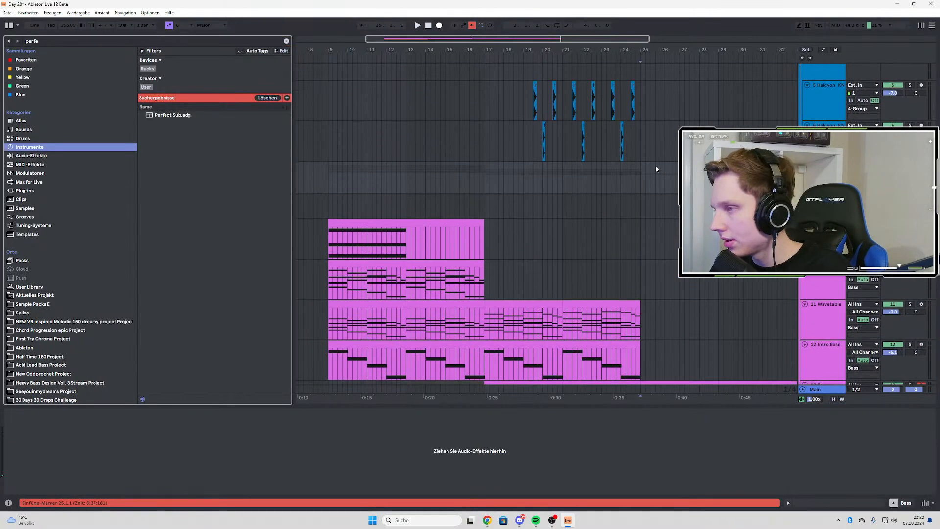
scroll(548, 228, "down", 6)
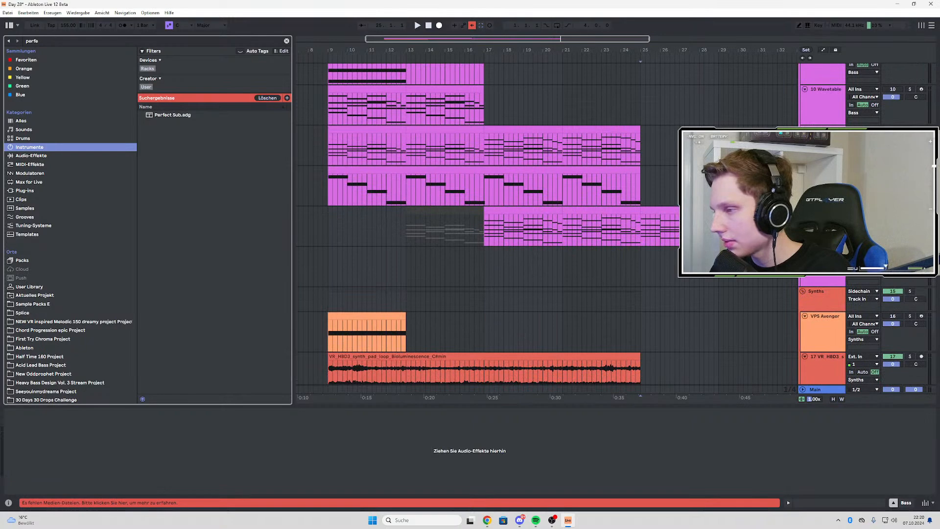
left_click(640, 229)
key("ctrl+t")
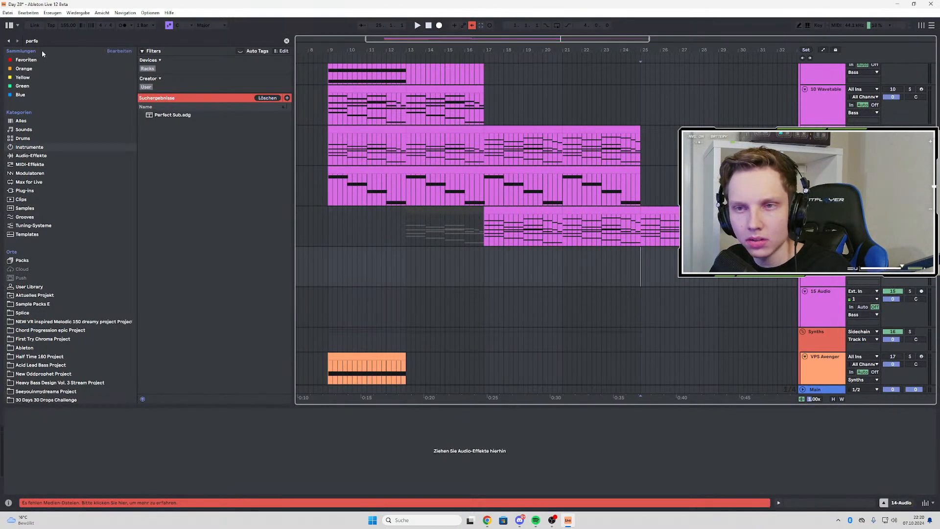
left_click(152, 116)
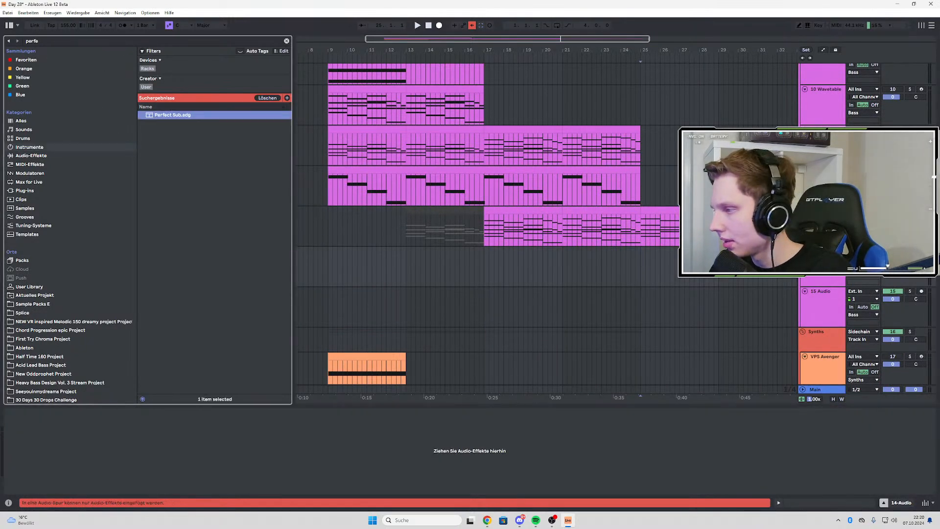
Insert a MIDI track below the Serum arp track, load Perfect Sub.adg onto it and close its plug-in windows
left_click(823, 211)
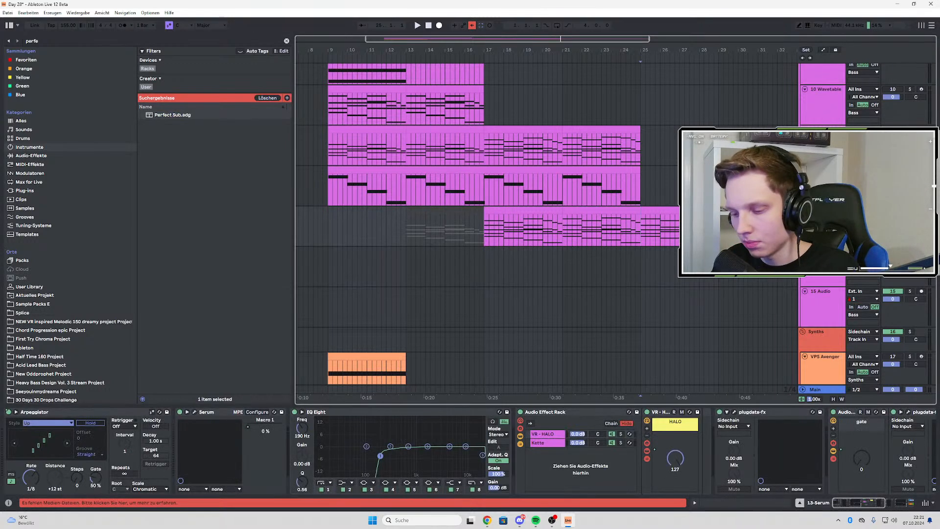
key("ctrl+shift+t")
left_click(167, 117)
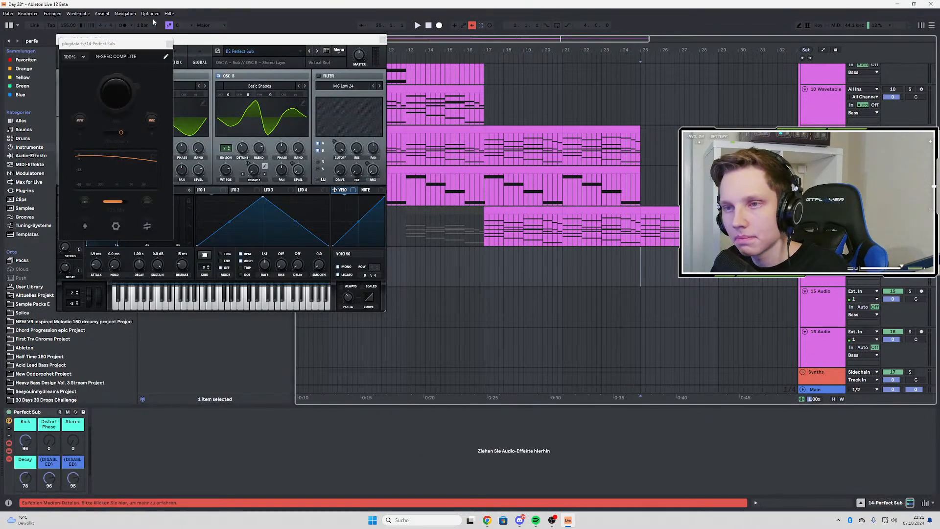
left_click(169, 44)
left_click(383, 40)
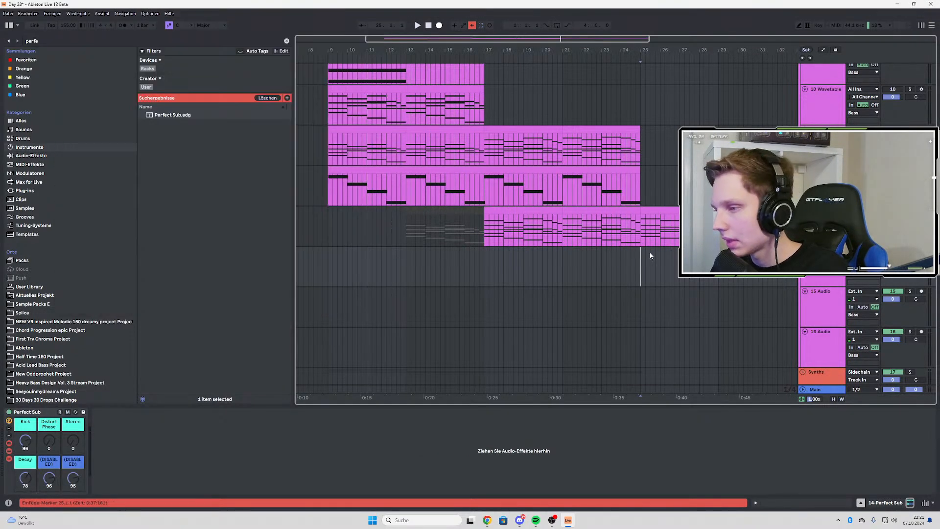
Insert an empty MIDI clip from bar 25 to bar 29 on the Perfect Sub track
left_click_drag(646, 253, 686, 264)
right_click(690, 266)
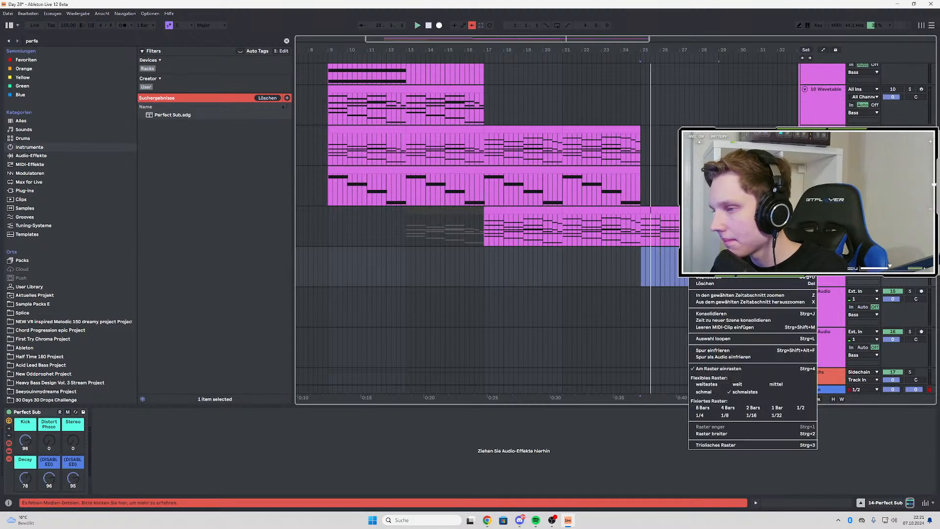
left_click(725, 328)
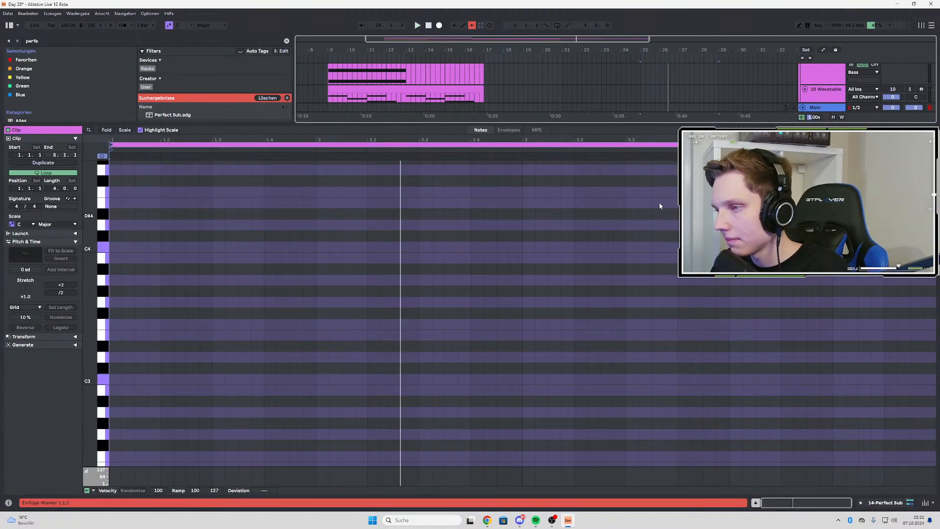
double_click(825, 95)
Copy the 16-bar Intro Bass clip to the Perfect Sub track at bar 25
scroll(656, 206, "up", 1)
left_click(625, 216)
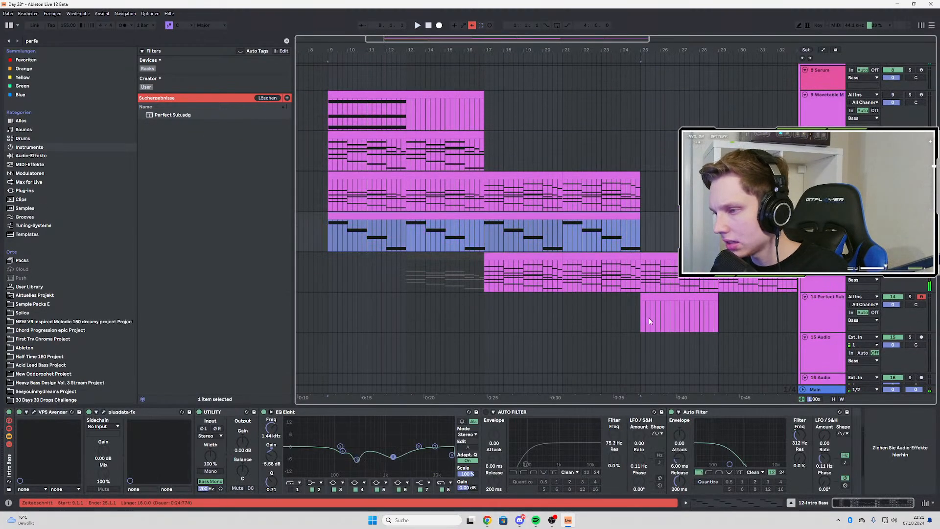
left_click(643, 312)
key("ctrl+v")
scroll(643, 312, "down", 3)
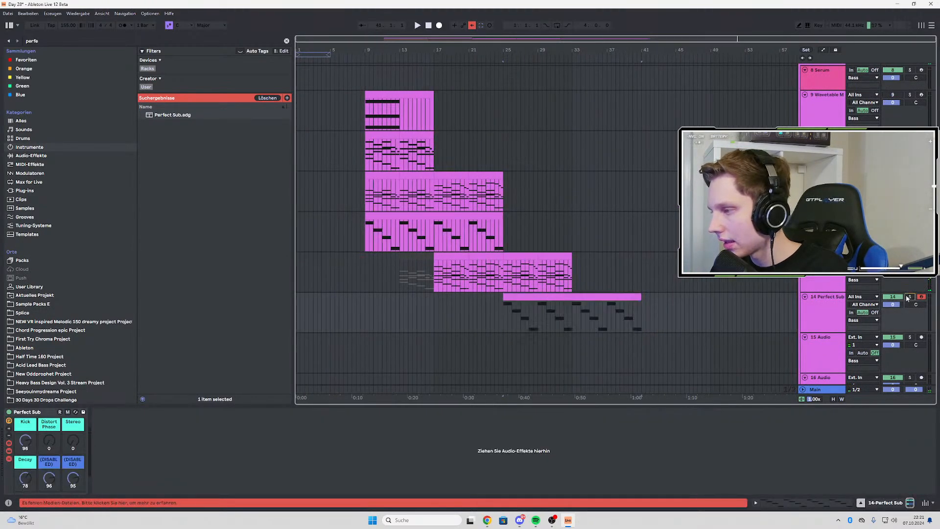
Shorten the Perfect Sub clip's notes slightly and transpose them all down two octaves
double_click(530, 301)
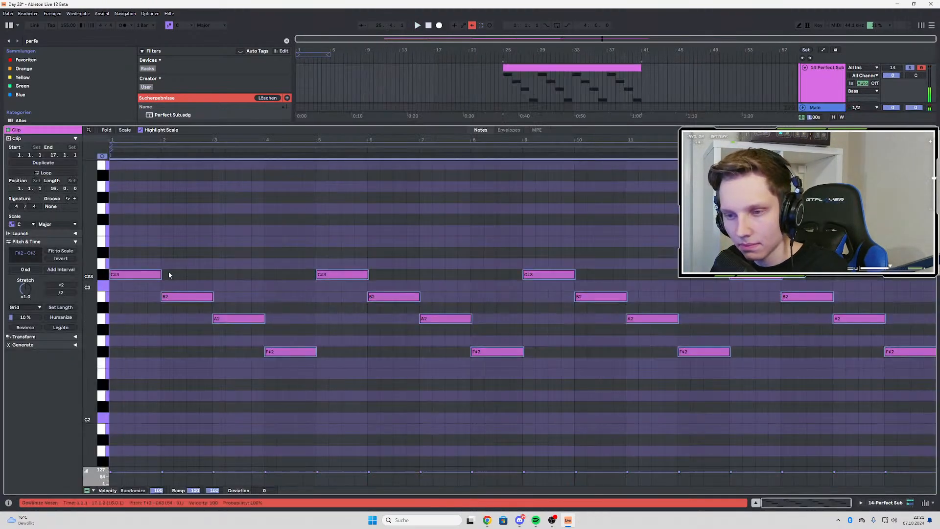
scroll(168, 275, "up", 3)
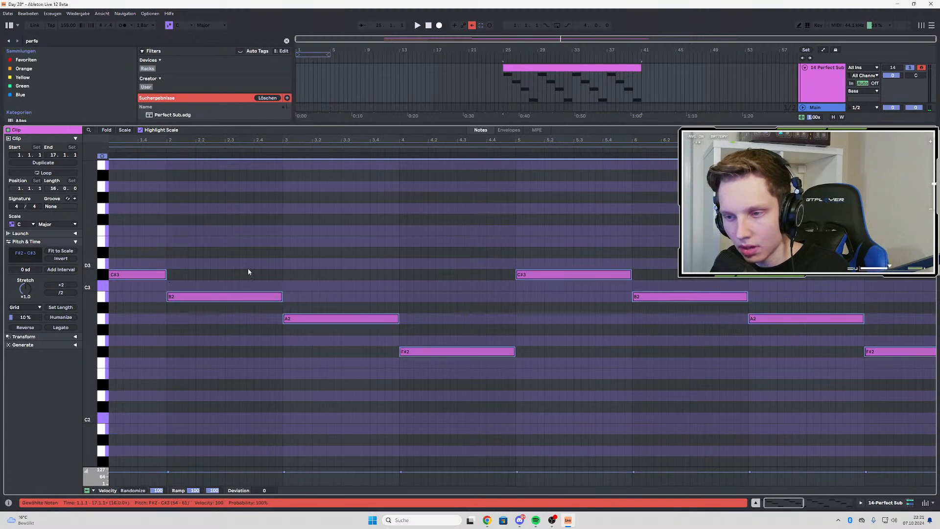
scroll(247, 268, "down", 3)
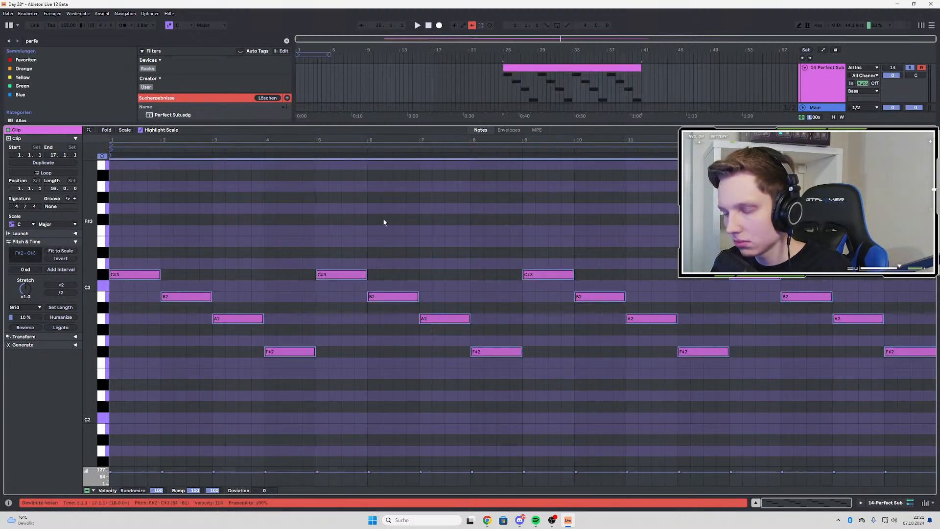
key("shift+Down")
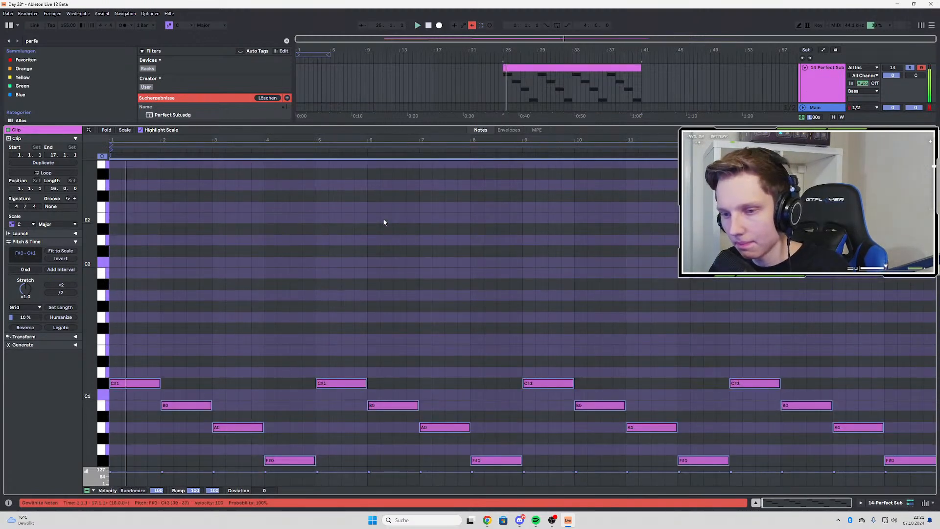
Play the transposed Perfect Sub notes from bar 25 to judge how they sound
scroll(384, 222, "down", 4)
key("space")
key("space")
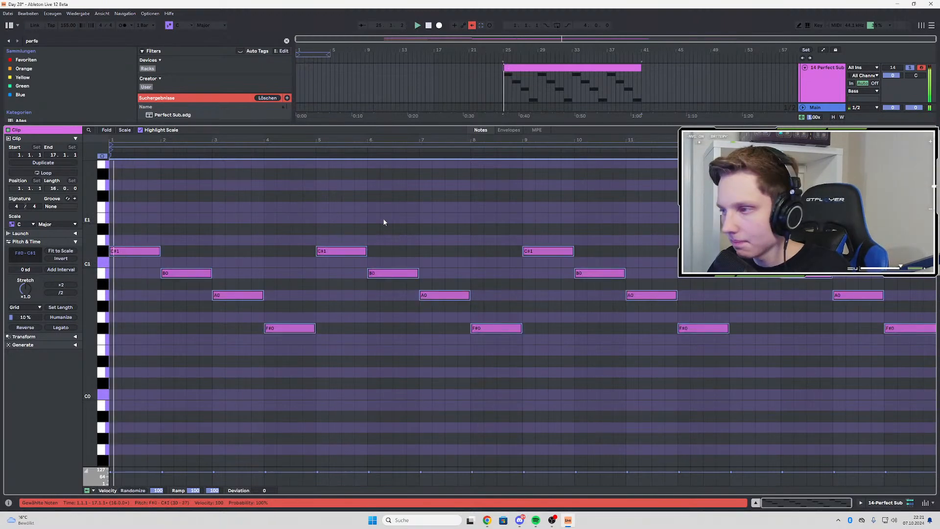
key("space")
In the Perfect Sub rack, raise the Distort Phase macro to 127 and lower the Kick macro to about 16
key("space")
double_click(817, 92)
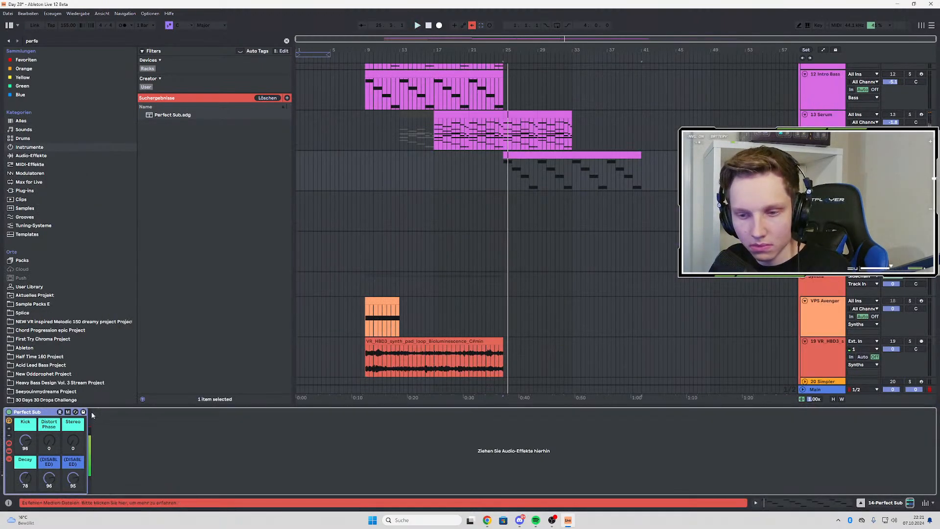
left_click_drag(49, 440, 48, 377)
key("space")
key("space")
left_click_drag(25, 440, 25, 480)
Set the rack's Distort Phase macro to 80 and its Stereo macro to 127, auditioning the sub from bar 25
key("space")
key("space")
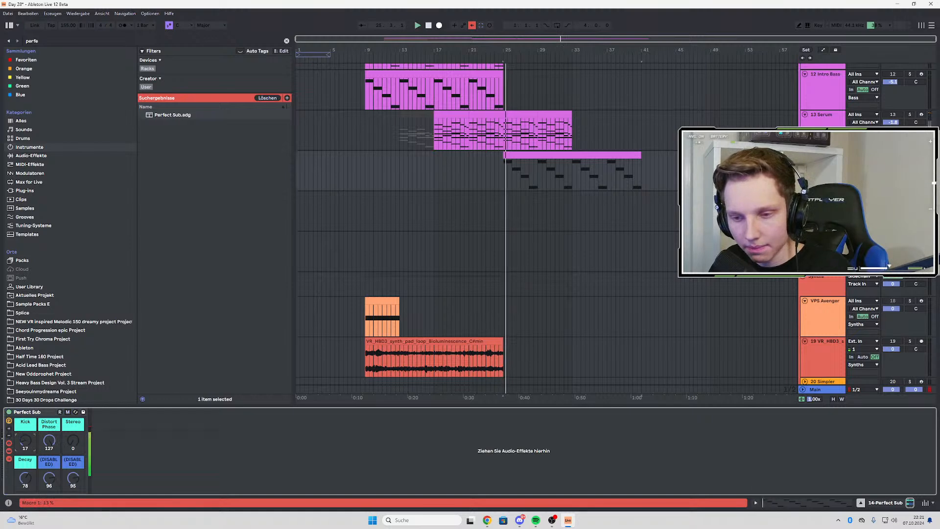
key("space")
key("space")
left_click_drag(48, 438, 73, 376)
key("space")
key("space")
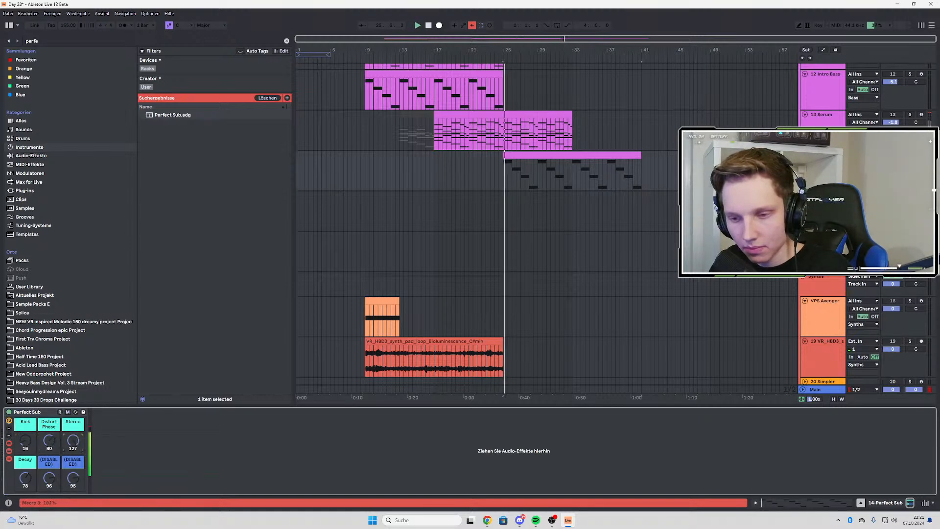
key("space")
key("space")
key("space")
key("space")
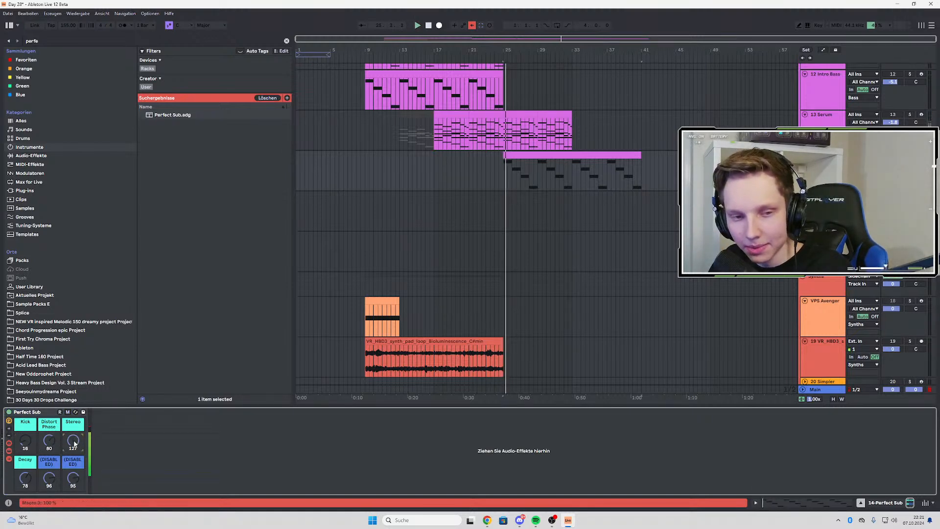
key("space")
key("space")
Show the devices inside the Perfect Sub rack and open the plugdata-fx compressor window, moving it over the arrangement
scroll(517, 223, "up", 3)
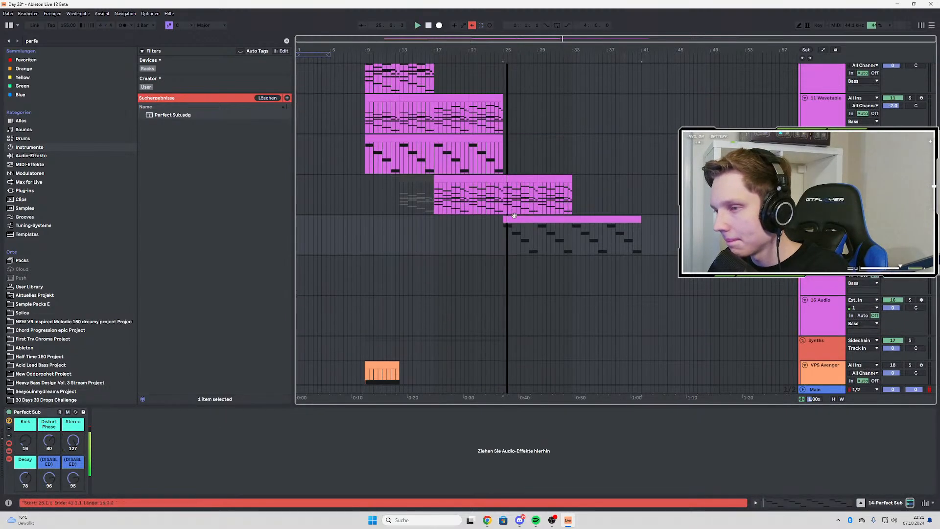
double_click(518, 221)
double_click(828, 74)
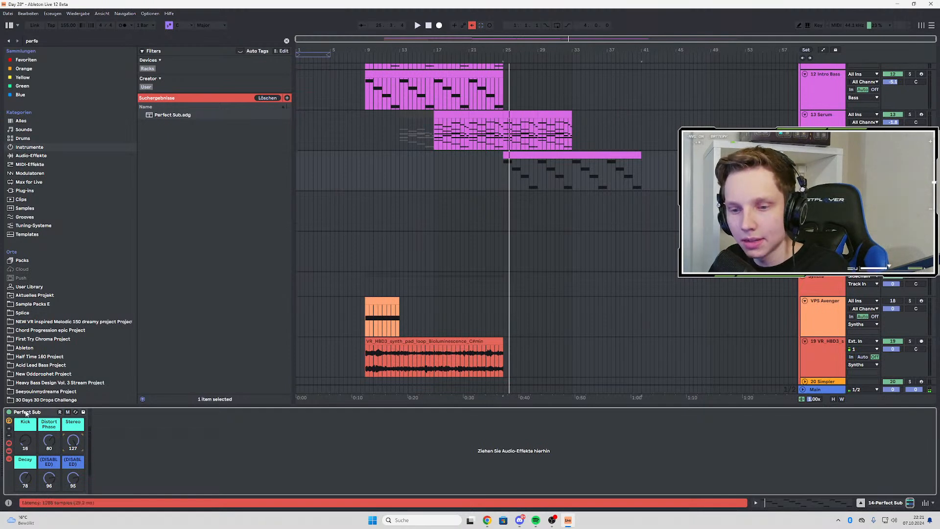
left_click(10, 460)
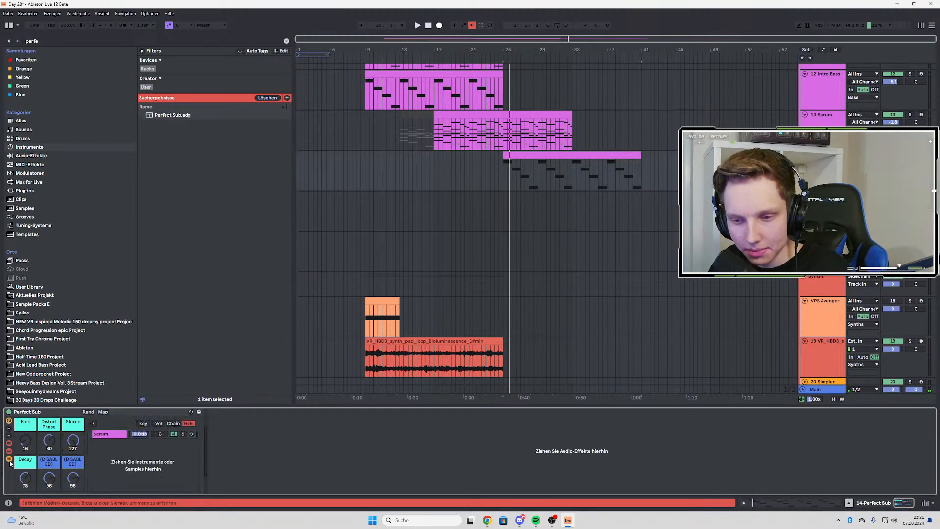
left_click(8, 451)
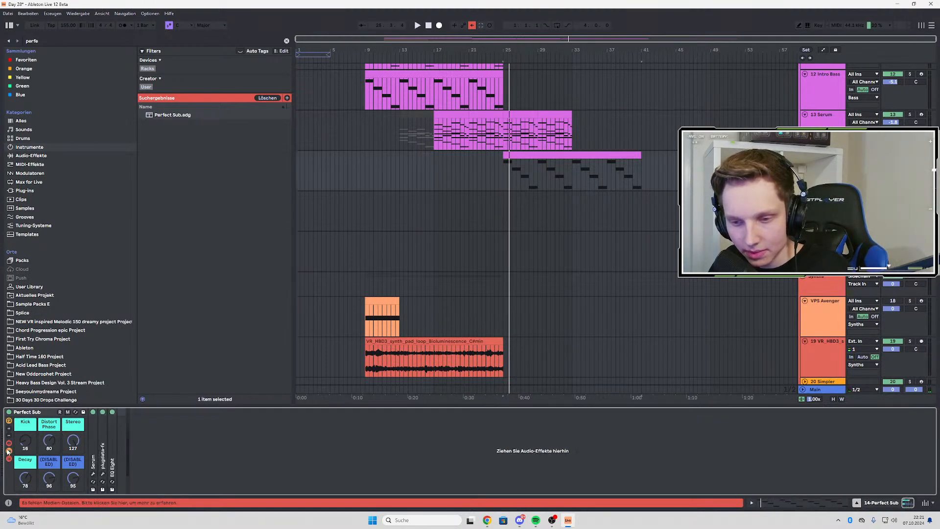
double_click(101, 454)
left_click(118, 411)
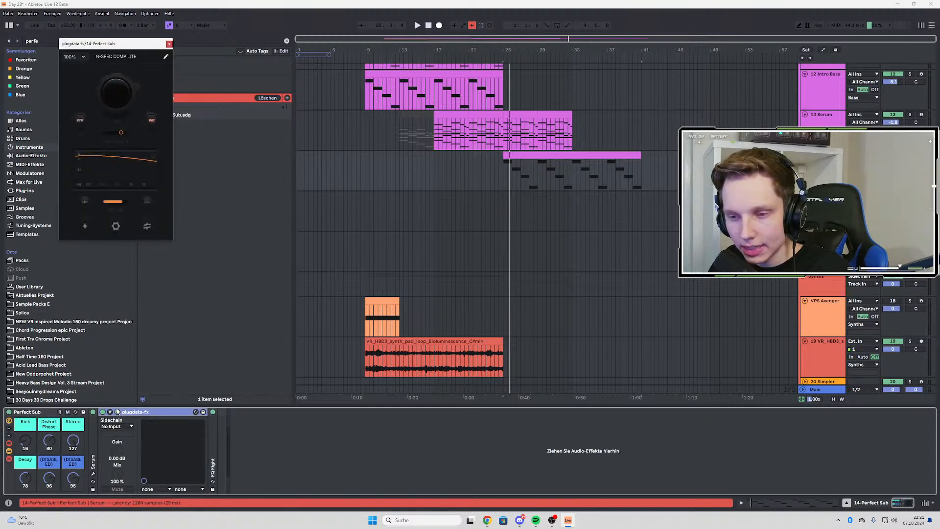
left_click_drag(134, 45, 412, 78)
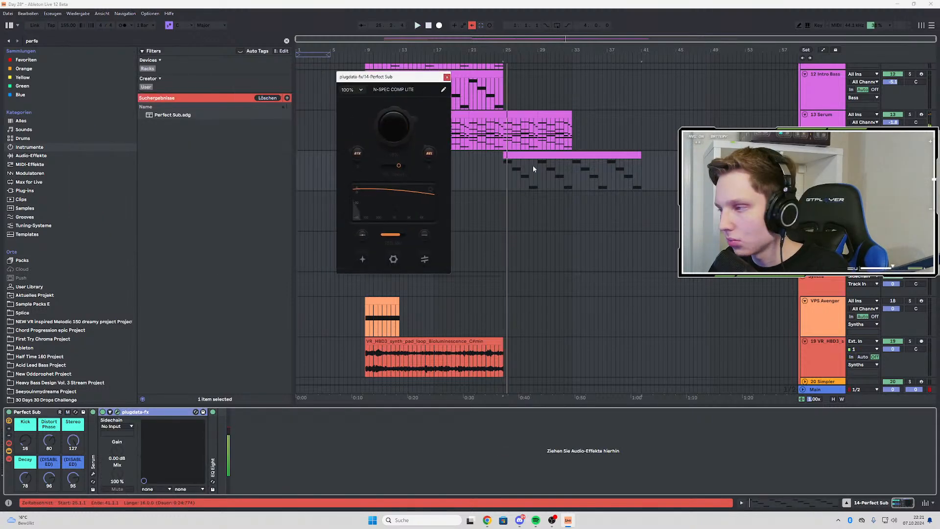
Play the Perfect Sub part while watching the compressor window, and return to the track's device chain
key("space")
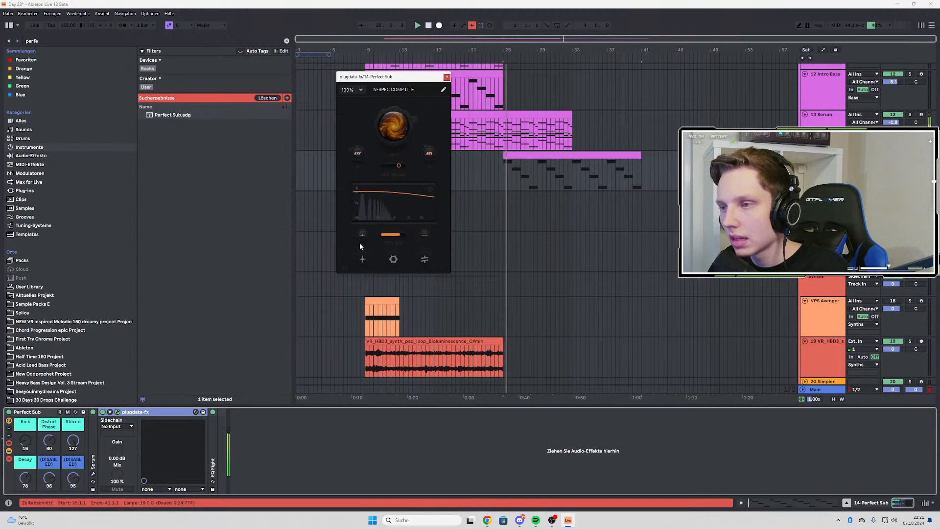
left_click(549, 130)
double_click(576, 176)
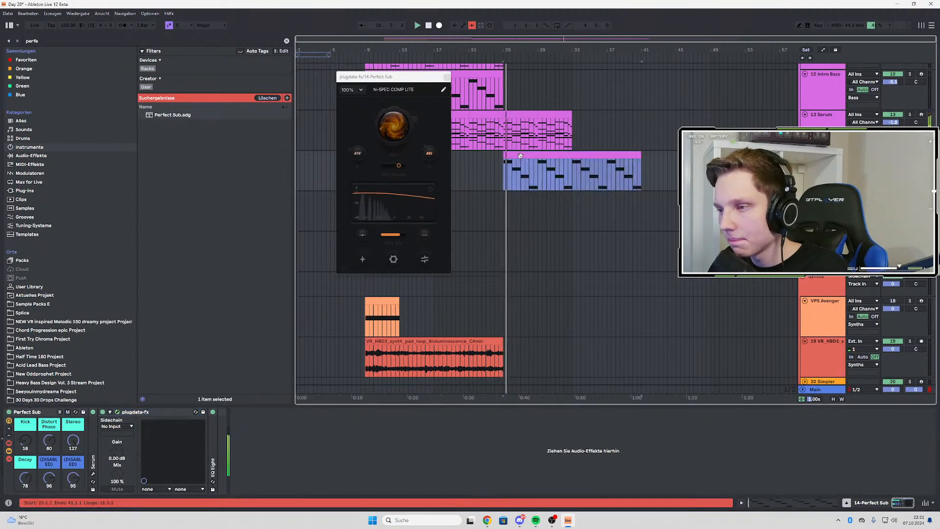
double_click(822, 90)
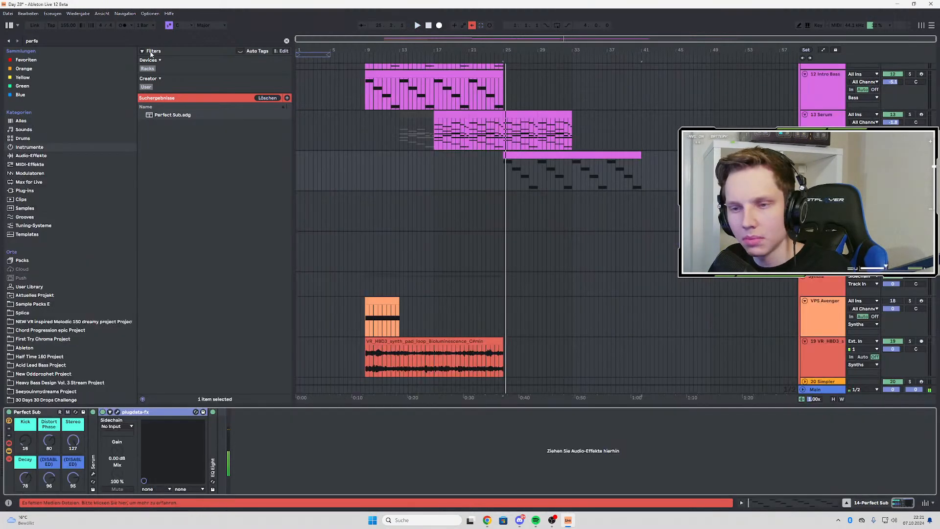
Search the favourites for "eq" and add EQ Eight after the Perfect Sub rack
key("ctrl+f")
left_click(36, 60)
left_click(196, 78)
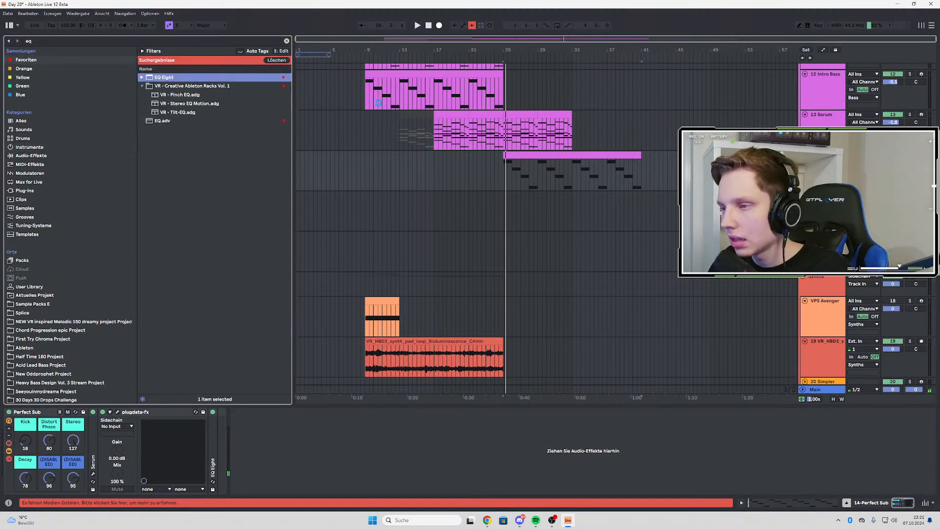
left_click(331, 447)
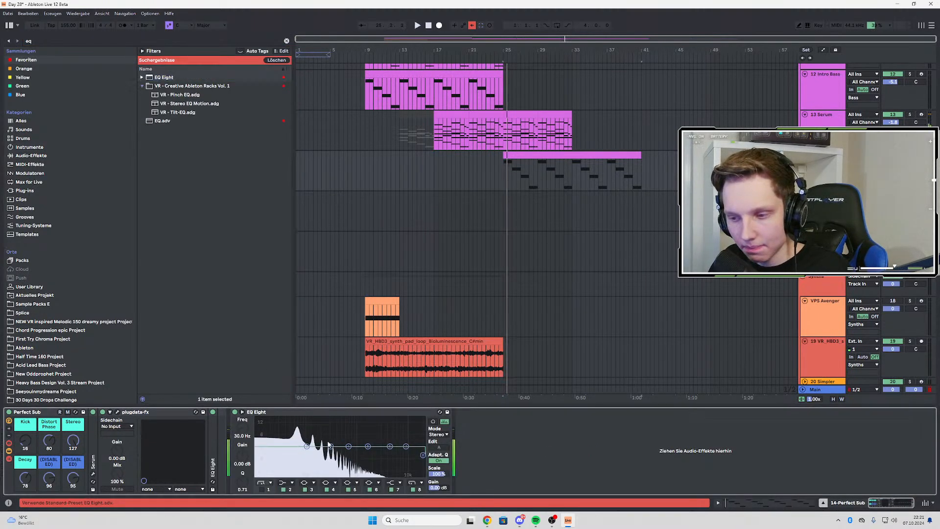
Cut the sub by 6.67 dB at 300 Hz with a Q of 1.94 in EQ Eight while auditioning it
left_click_drag(243, 455, 243, 461)
key("space")
key("space")
left_click_drag(330, 449, 331, 459)
key("space")
key("space")
key("space")
key("space")
key("space")
key("space")
key("space")
key("space")
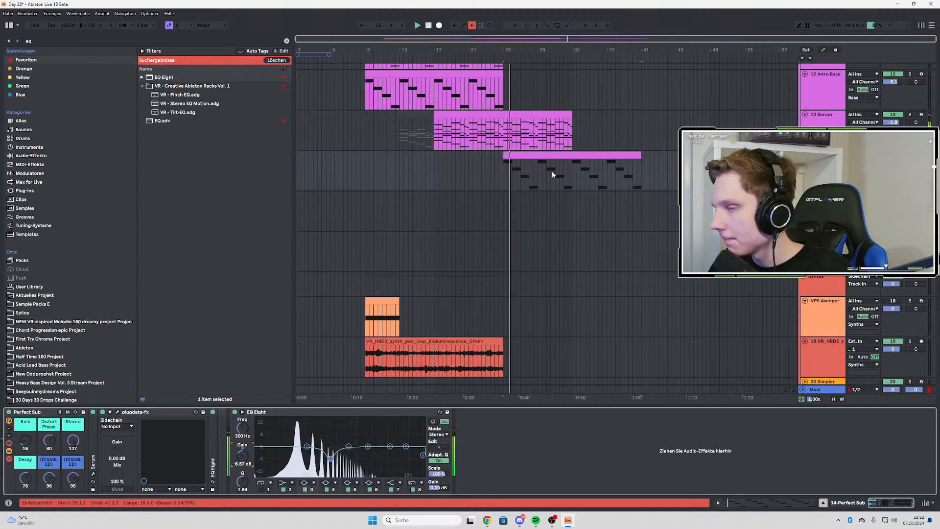
Shorten all notes of the Perfect Sub clip to one beat and duplicate them half a bar later
left_click(535, 156)
double_click(536, 156)
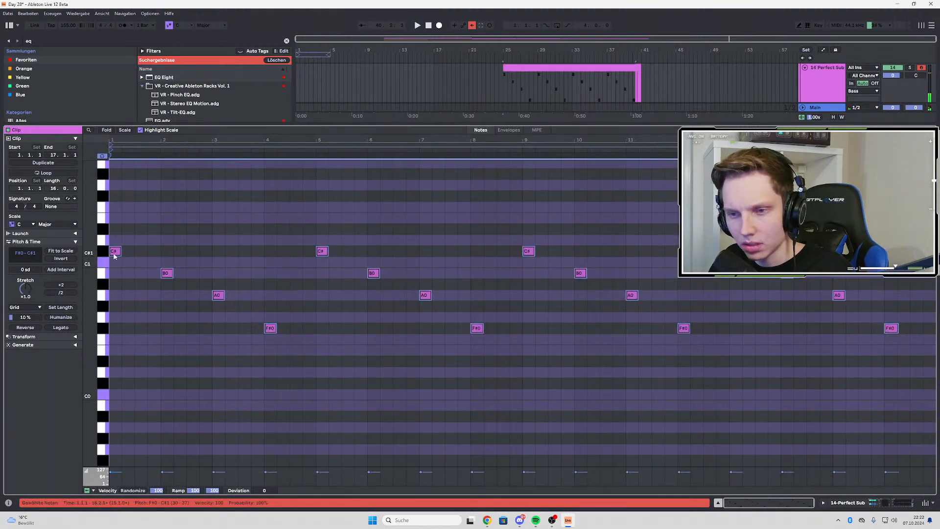
left_click_drag(114, 255, 128, 254)
scroll(121, 252, "up", 3)
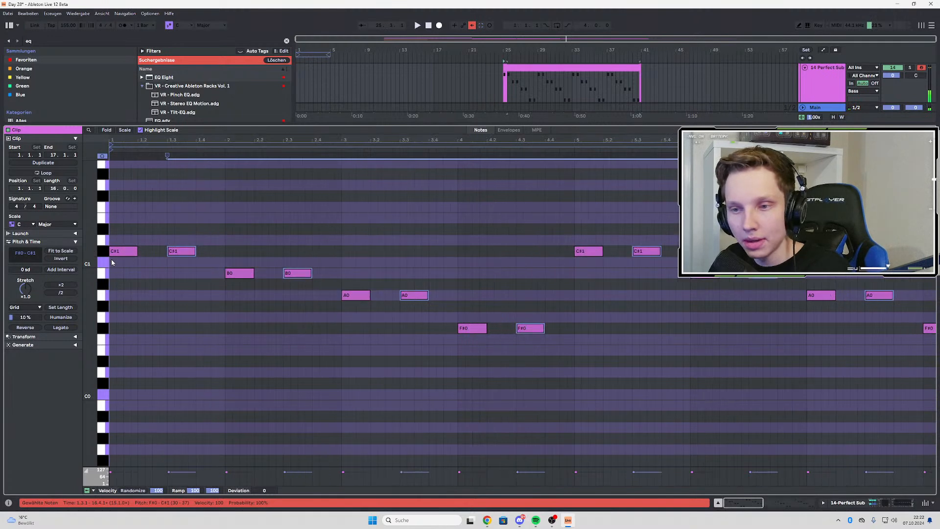
Move the duplicated sub notes half a beat earlier and add another copy directly after them in every bar
key("space")
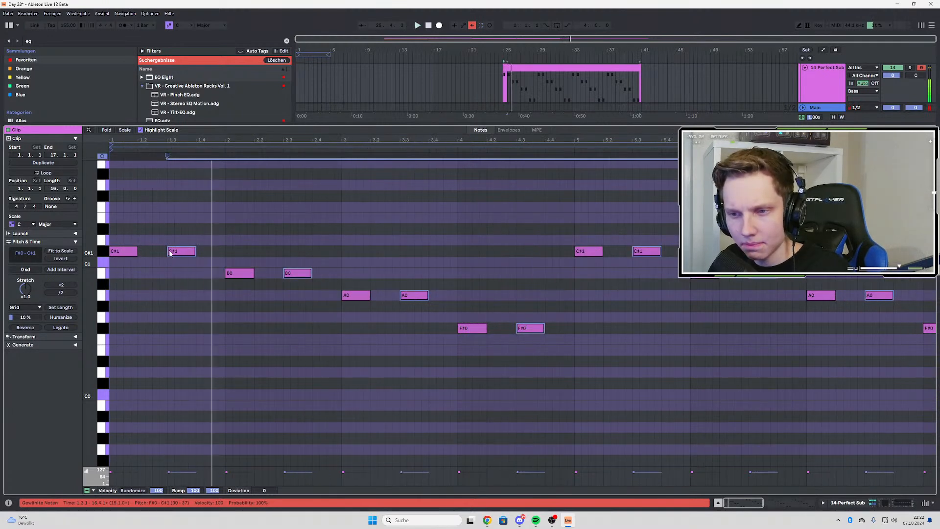
left_click_drag(170, 253, 195, 252)
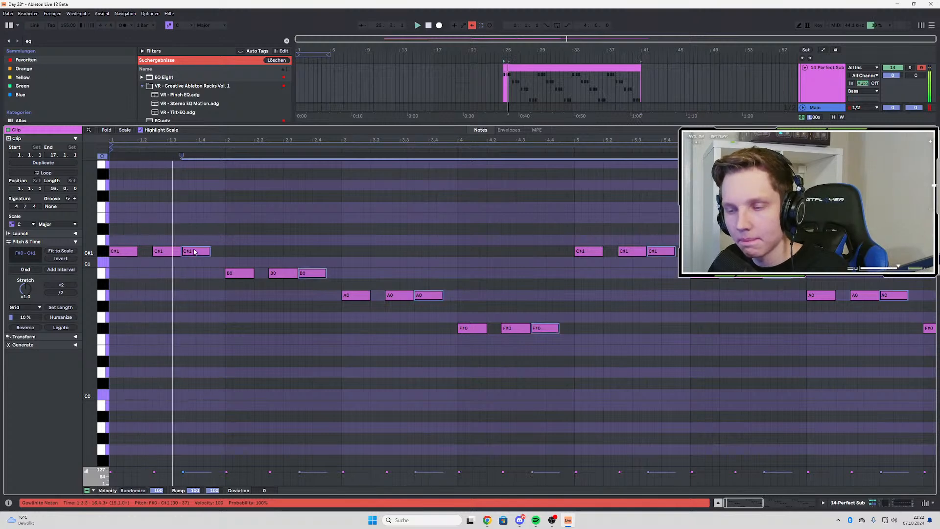
key("space")
key("space")
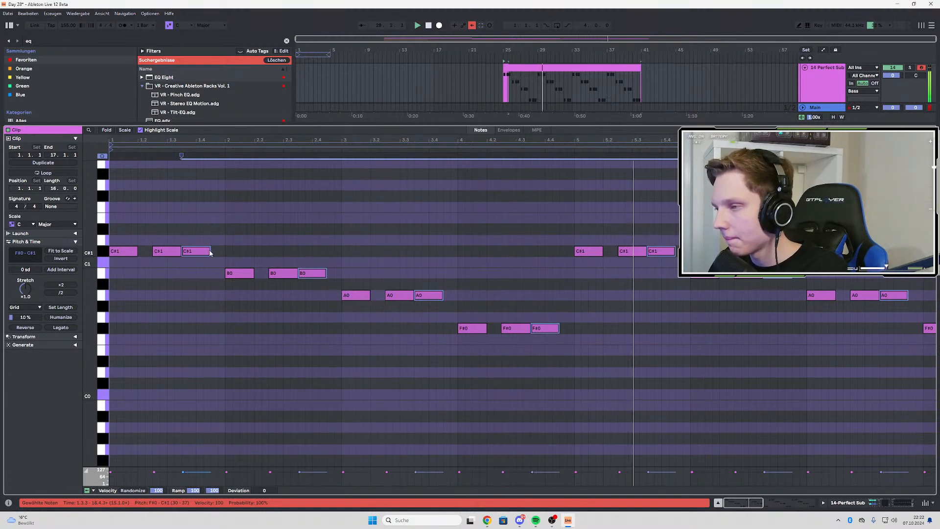
Return to the arrangement and play the new Perfect Sub rhythm together with the other tracks
double_click(825, 82)
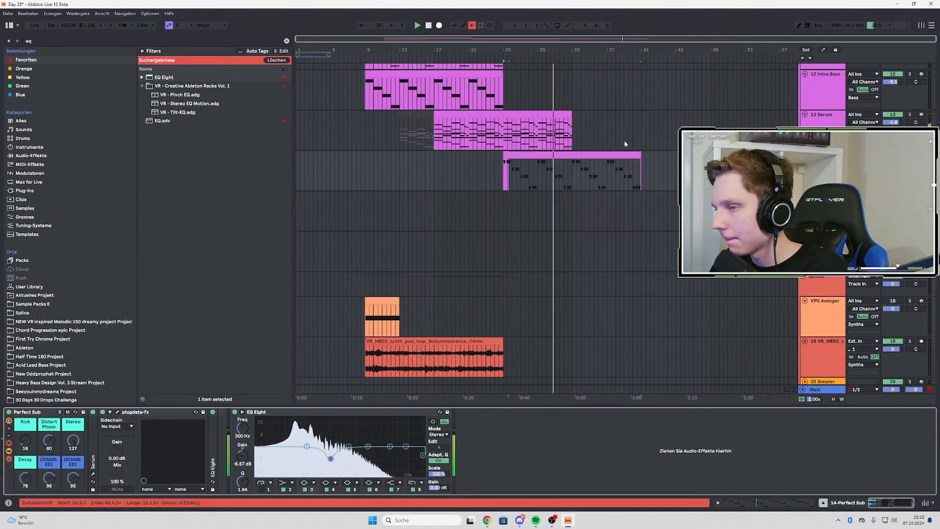
scroll(562, 169, "up", 3)
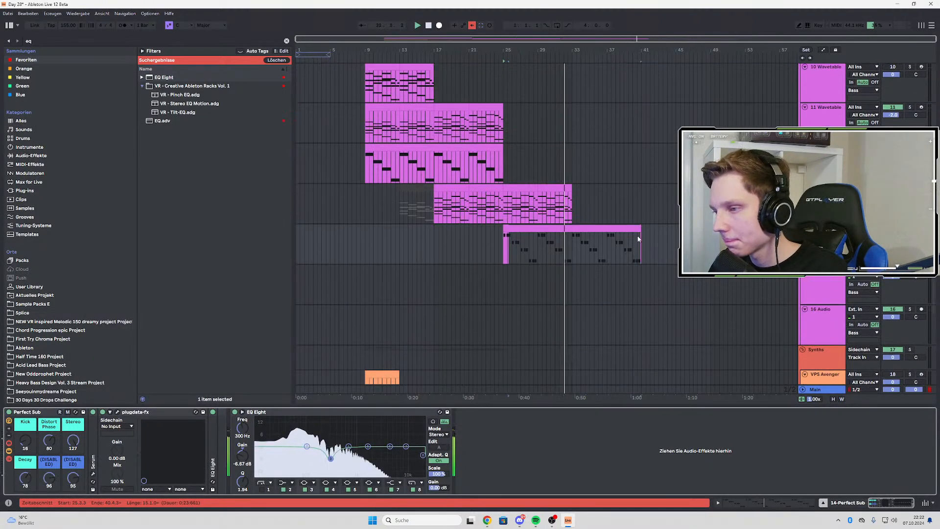
left_click(548, 244)
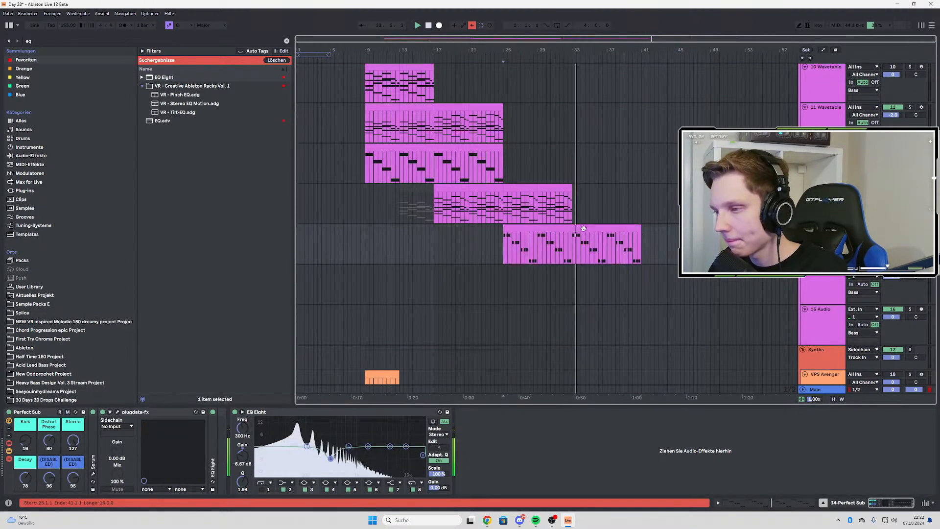
key("space")
key("space")
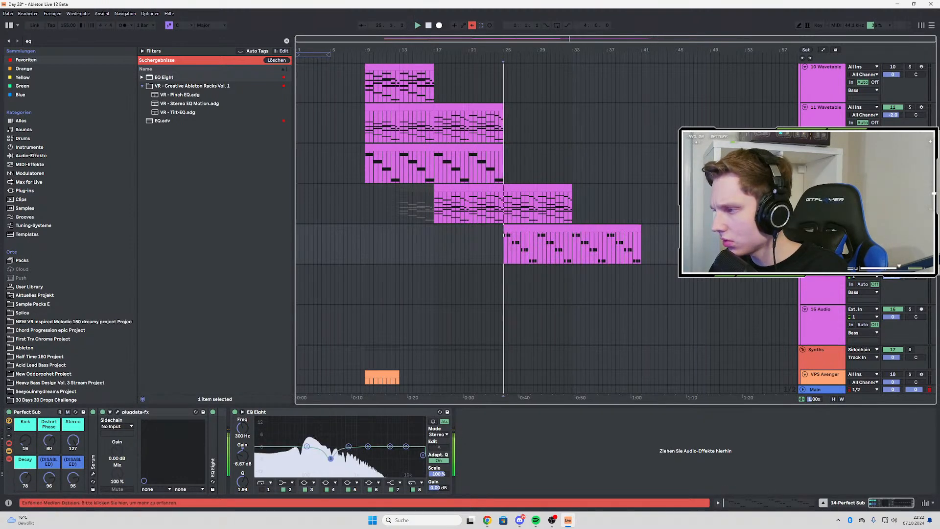
Solo the Perfect Sub track and set its Distort Phase macro to 127, auditioning from bar 25
key("s")
key("space")
key("space")
left_click(49, 440)
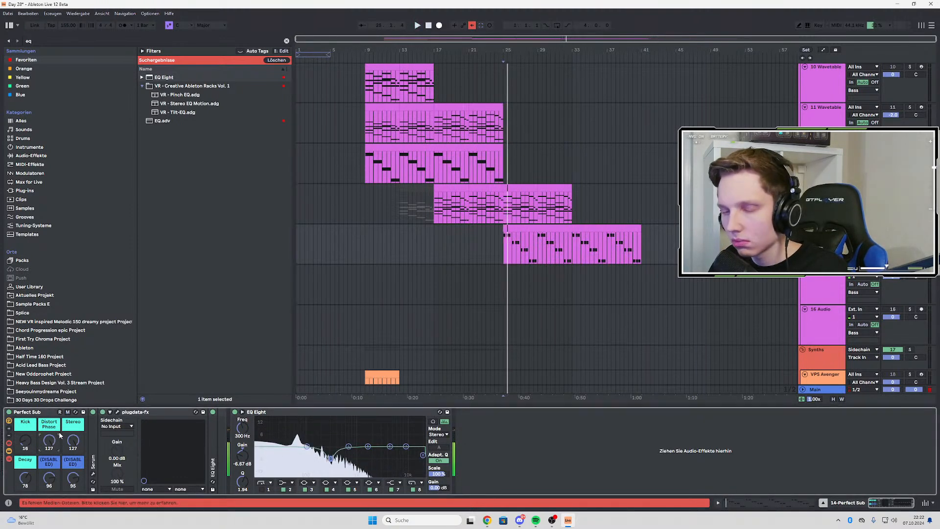
key("space")
key("space")
key("space")
key("space")
left_click_drag(47, 441, 47, 483)
key("space")
key("space")
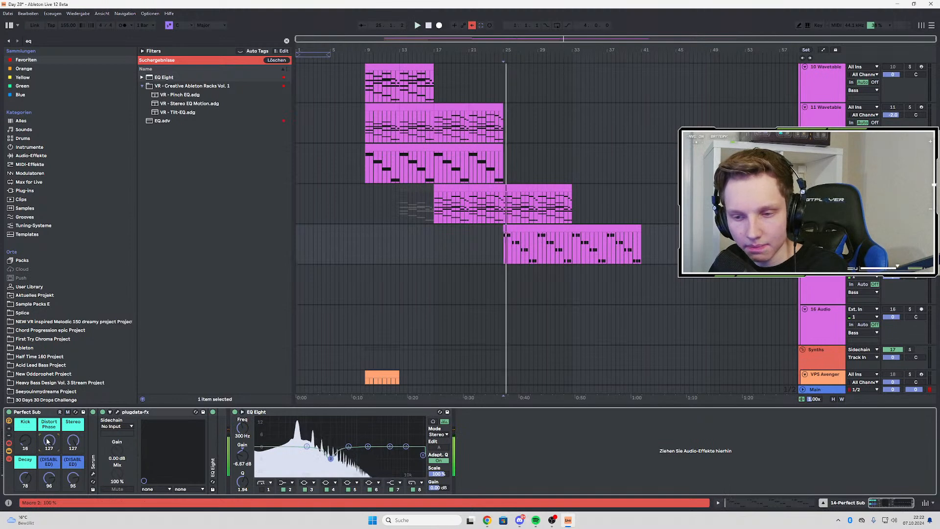
Automate the Perfect Sub Stereo macro to ramp from 127 at bar 33 down to 0 around bar 40
left_click(70, 441)
key("a")
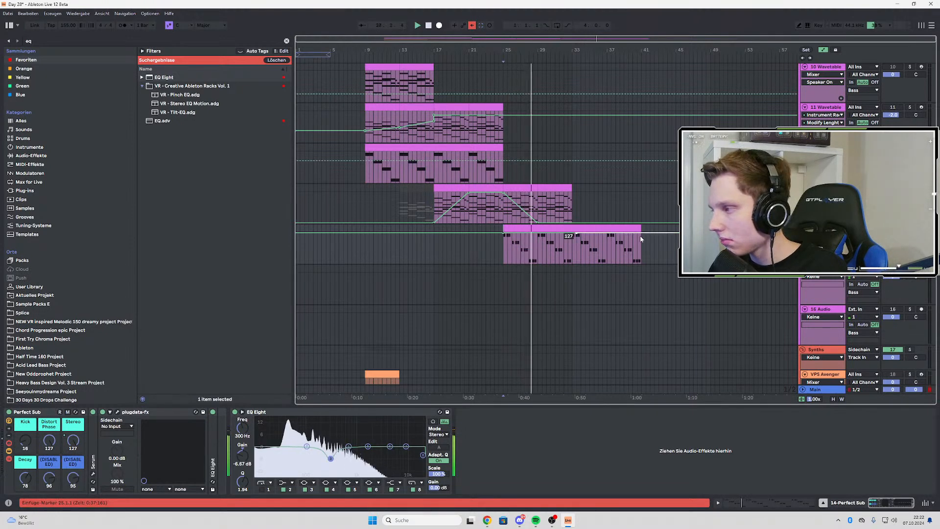
left_click_drag(639, 235, 636, 262)
scroll(573, 248, "up", 3)
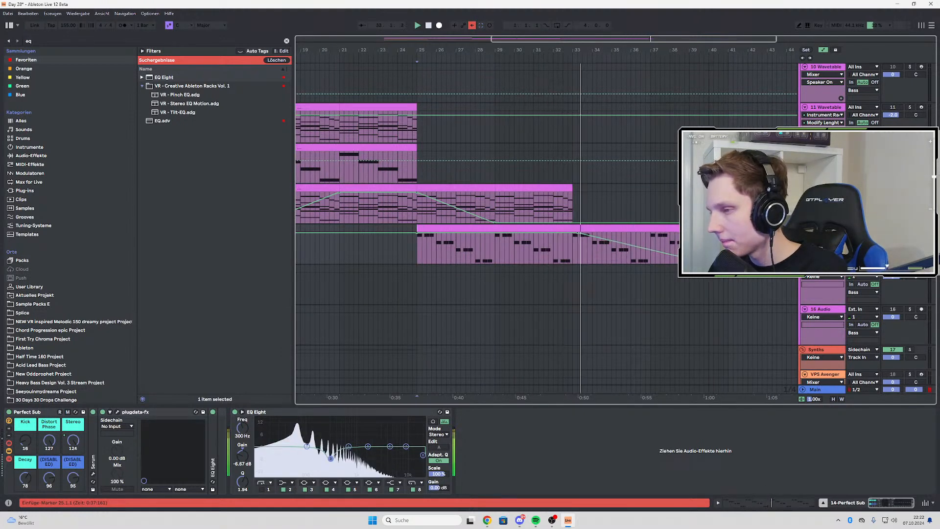
left_click(588, 252)
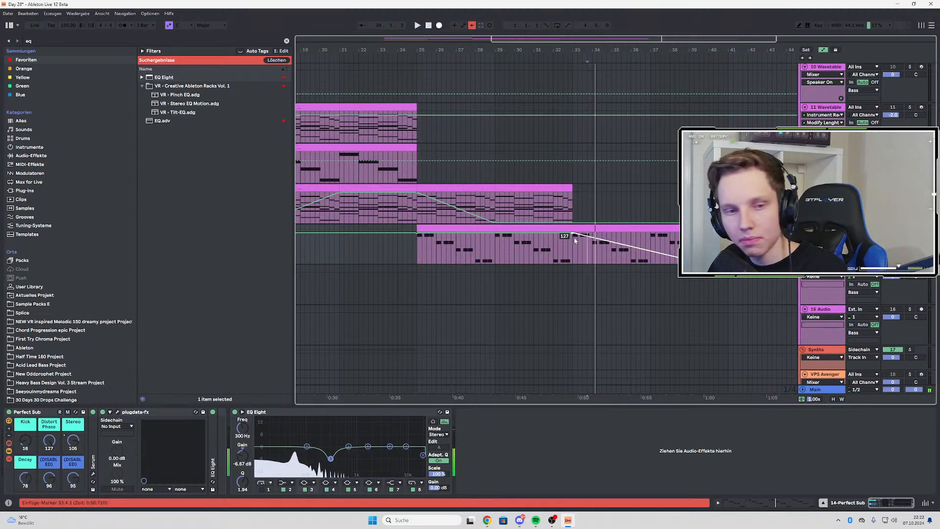
key("space")
Play the whole intro from just before bar 9 with automation hidden, reviewing the bass group tracks
scroll(581, 270, "down", 3)
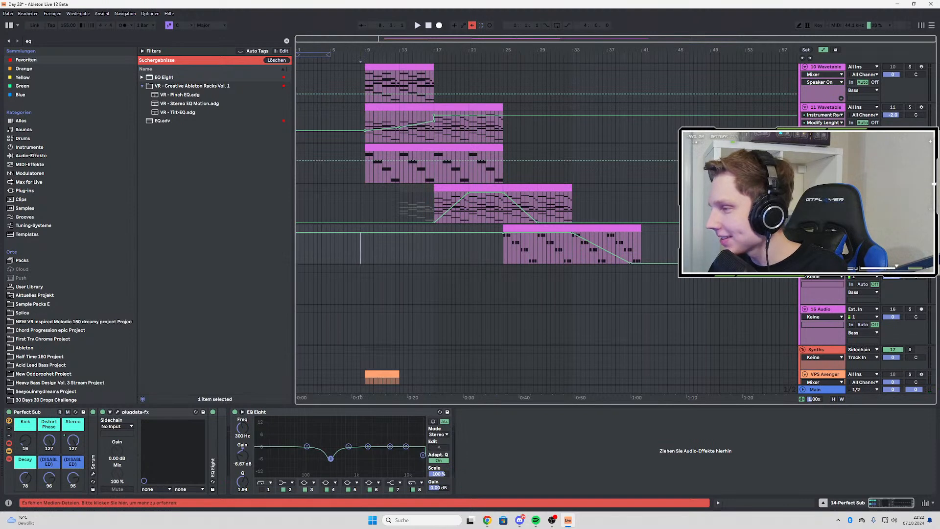
key("space")
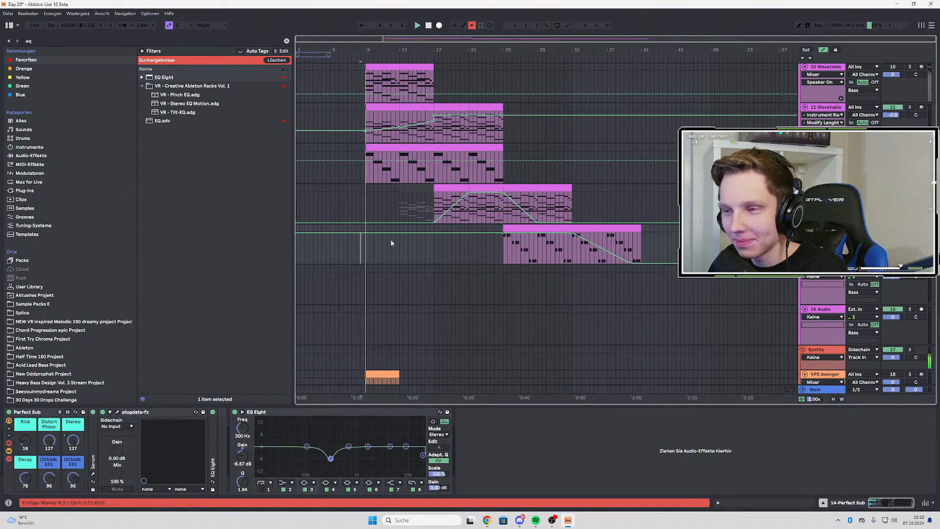
key("a")
scroll(395, 239, "up", 3)
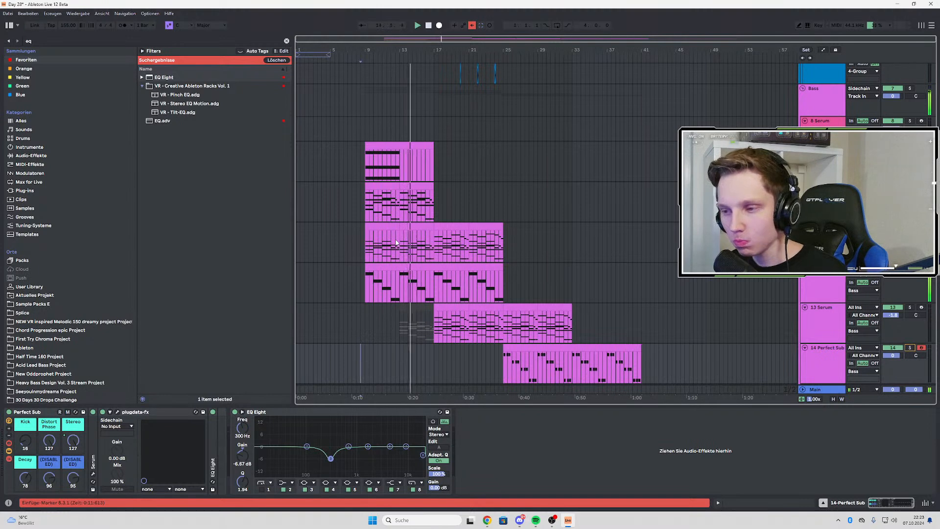
scroll(478, 209, "down", 5)
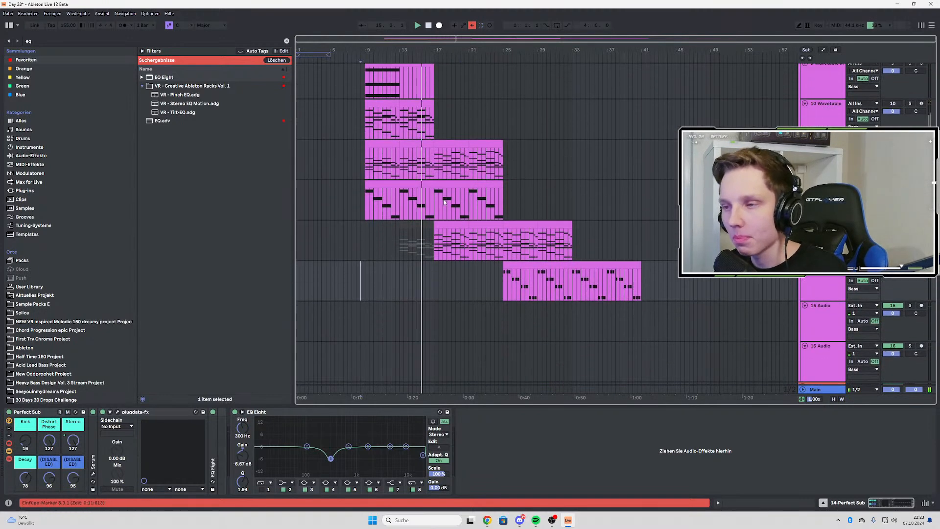
Play the intro on through bars 17 to 25, reviewing the drum, bass and synth tracks
scroll(460, 226, "up", 3)
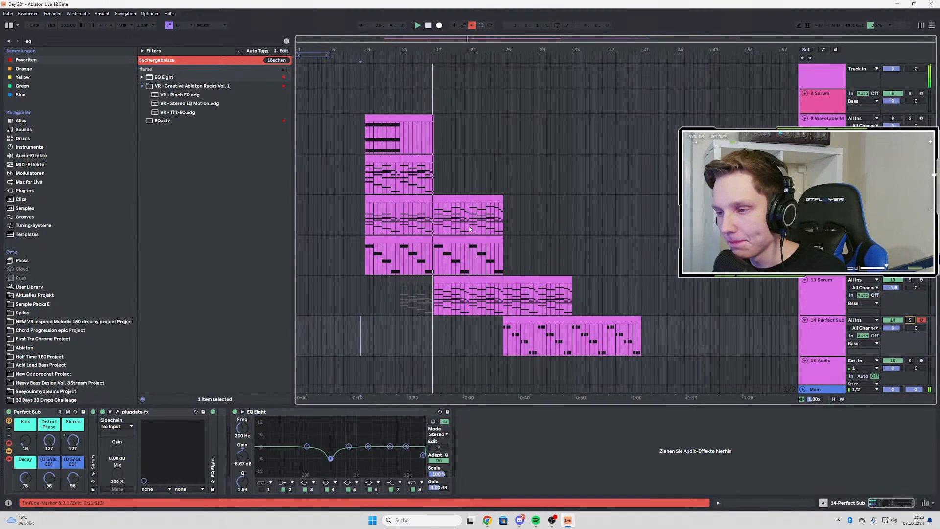
scroll(442, 278, "up", 3, "ctrl")
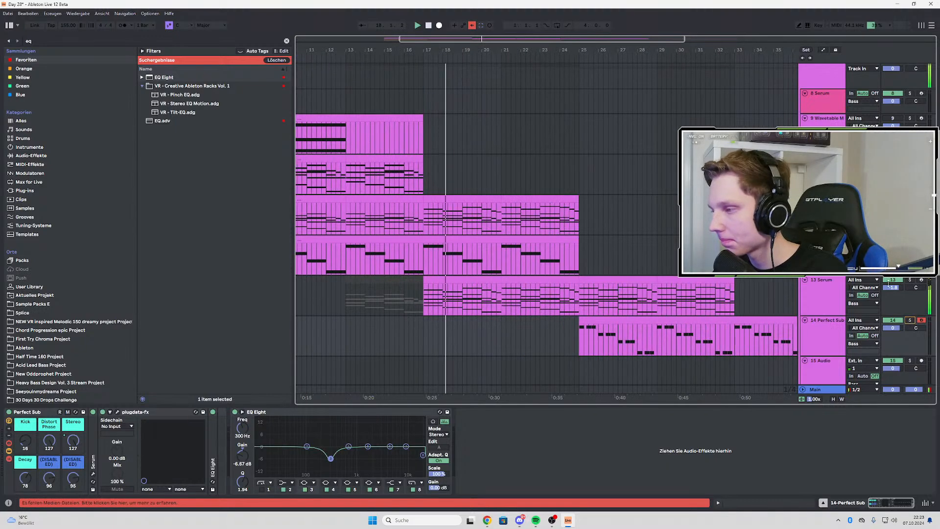
scroll(525, 239, "down", 15)
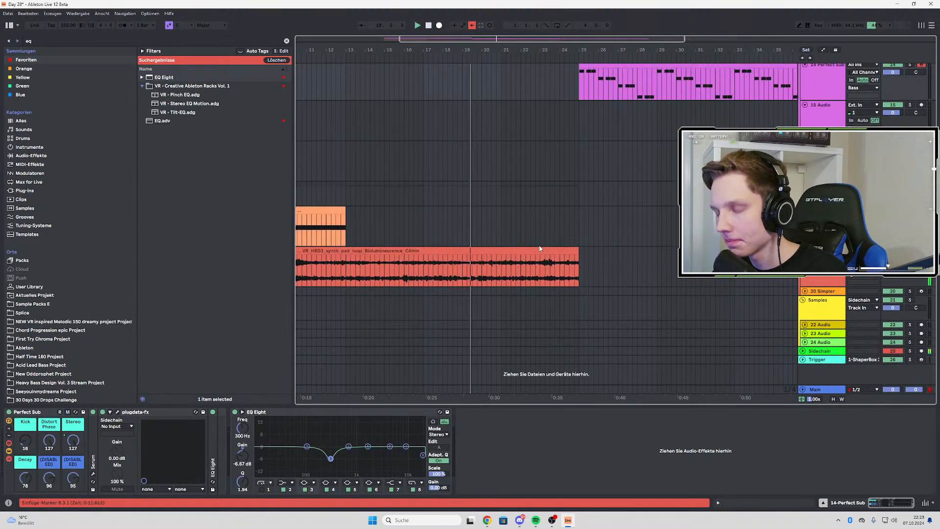
scroll(533, 207, "up", 20)
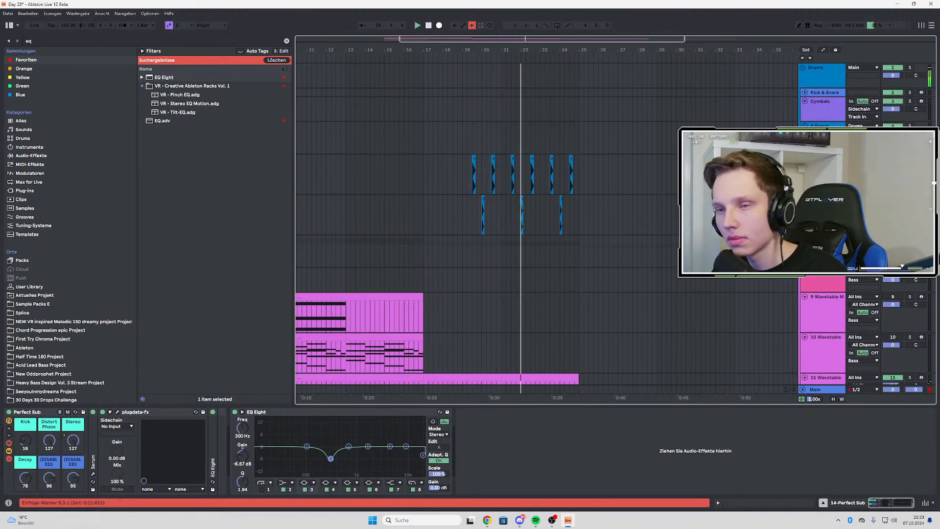
scroll(538, 195, "down", 15)
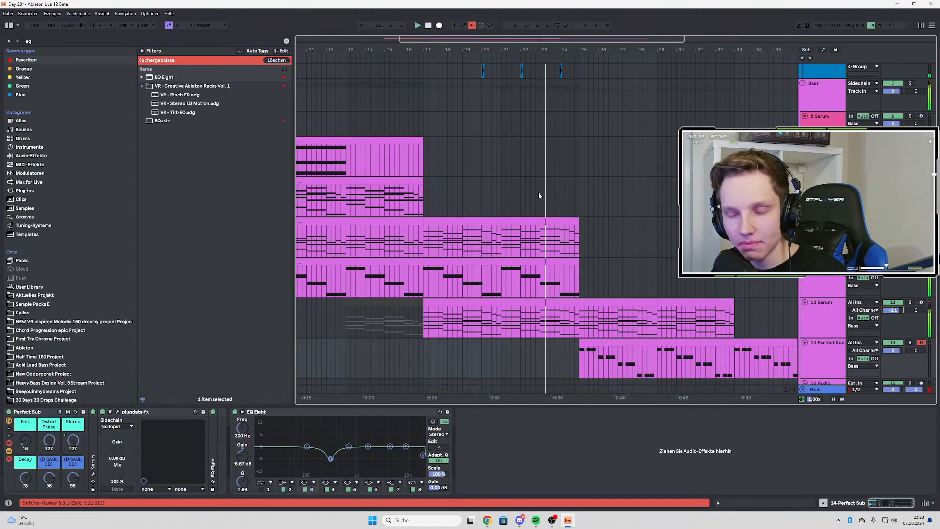
scroll(602, 201, "down", 5)
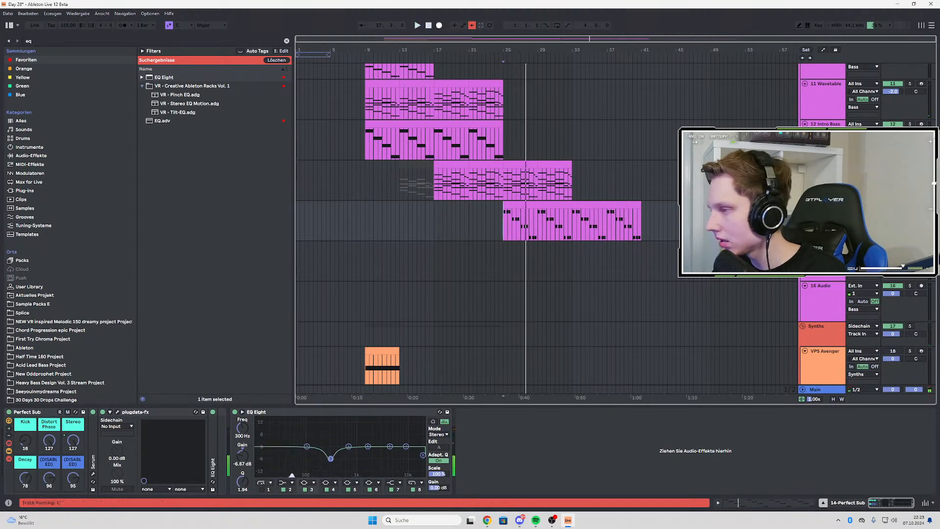
Replay from just before bar 25 and inspect the plugdata-fx plugin on the Perfect Sub track
key("space")
left_click(118, 413)
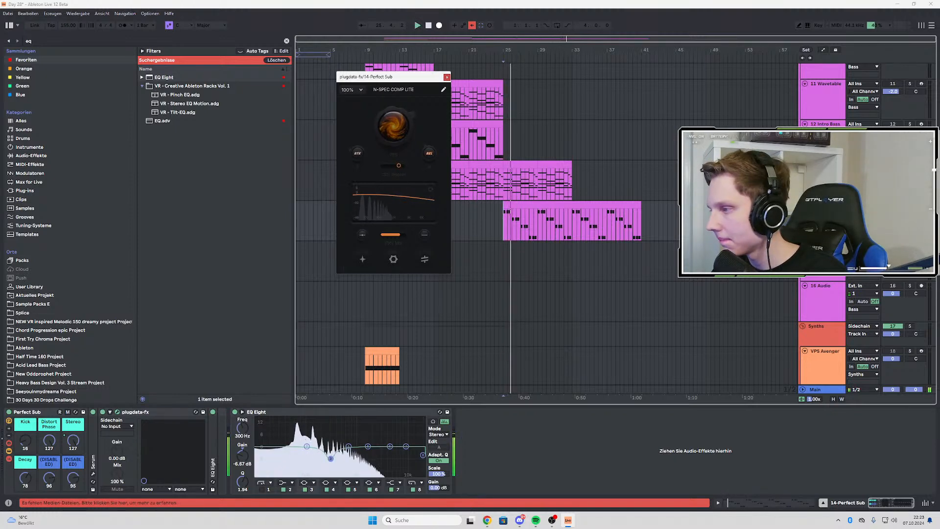
scroll(498, 218, "up", 3)
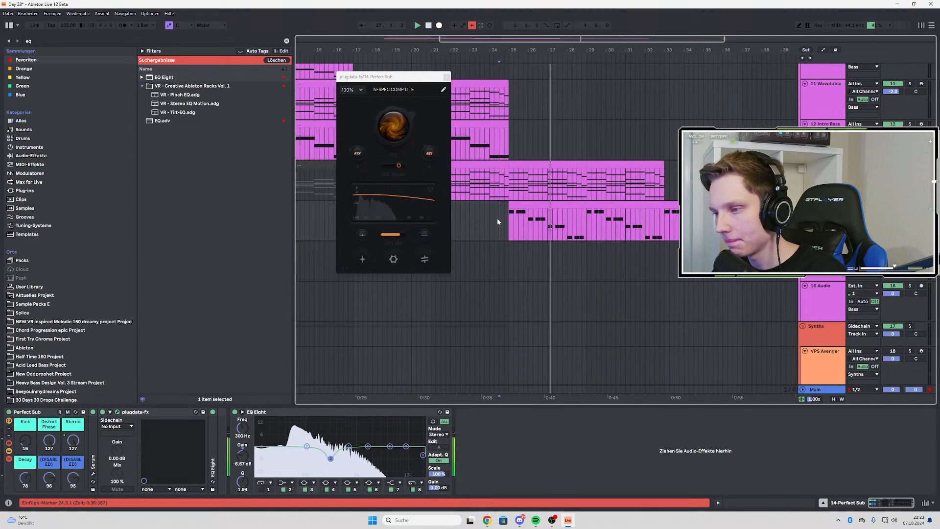
left_click(446, 77)
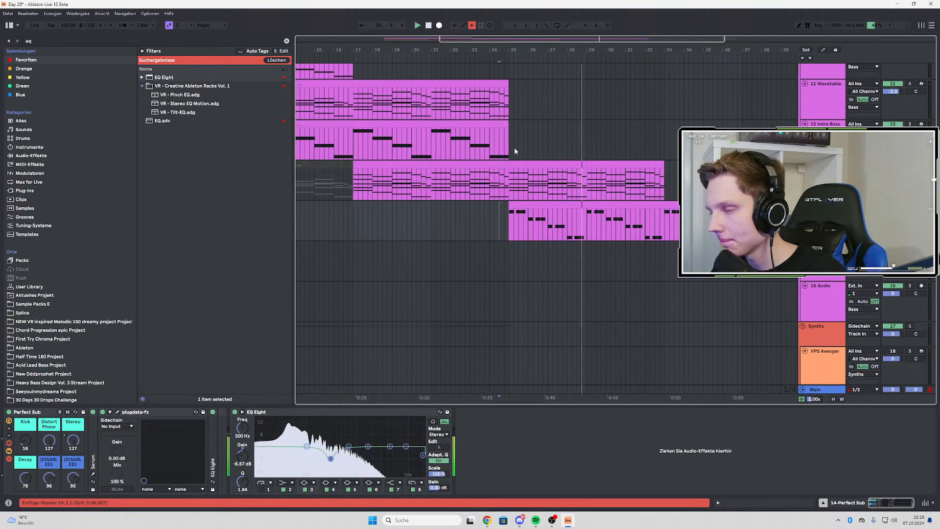
Open the Perfect Sub clip's notes for editing and play from the start of its fifth bar
left_click(607, 205)
double_click(607, 205)
left_click_drag(371, 260, 432, 275)
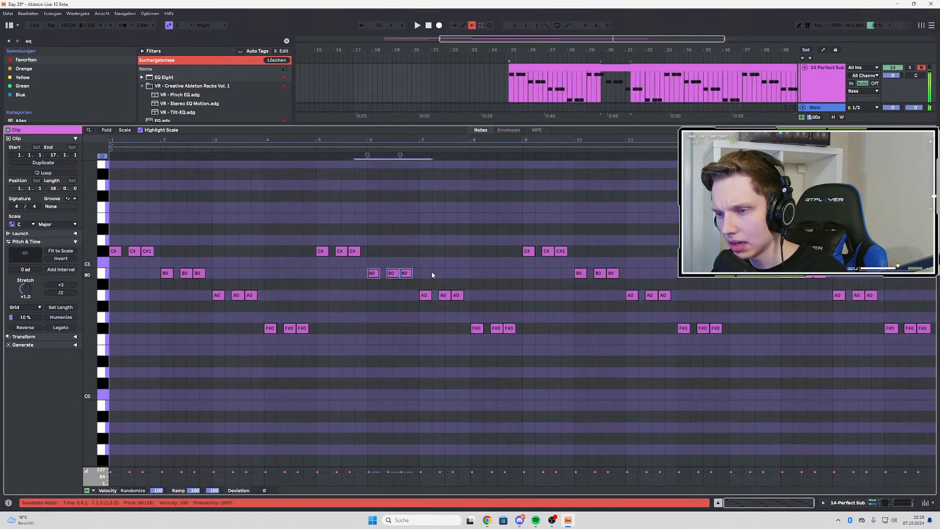
left_click(587, 107)
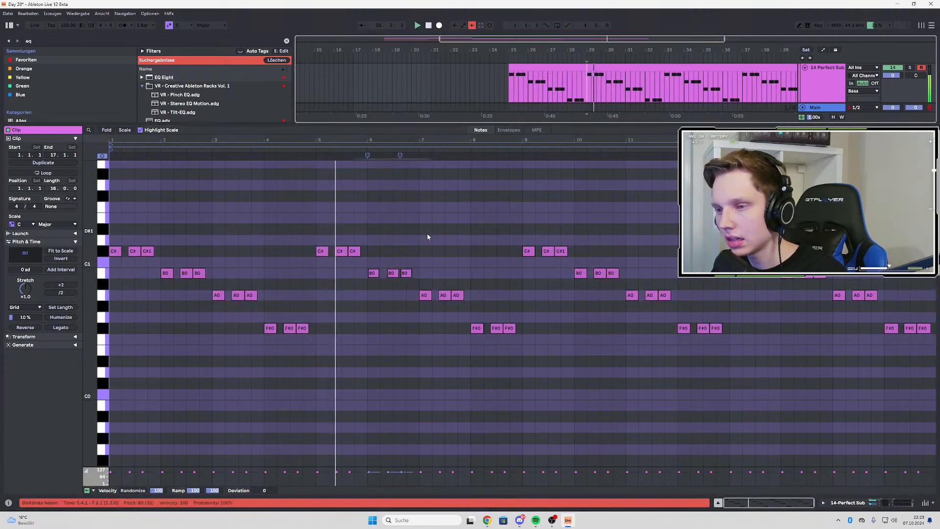
Try the three B0 notes in the clip's bar 6 at D#1, D#0 and D1, and return them to B0
left_click_drag(373, 273, 375, 240)
key("Up")
key("space")
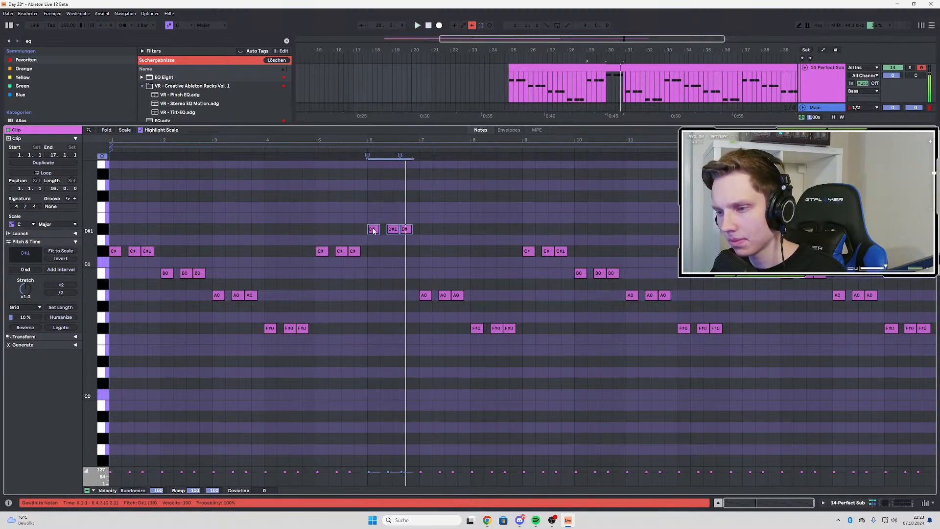
key("shift+Down")
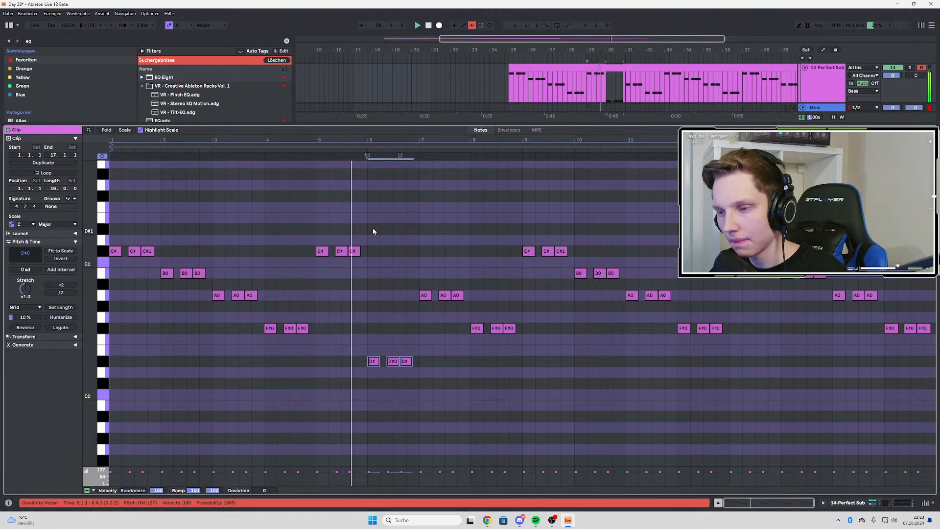
key("shift+Up")
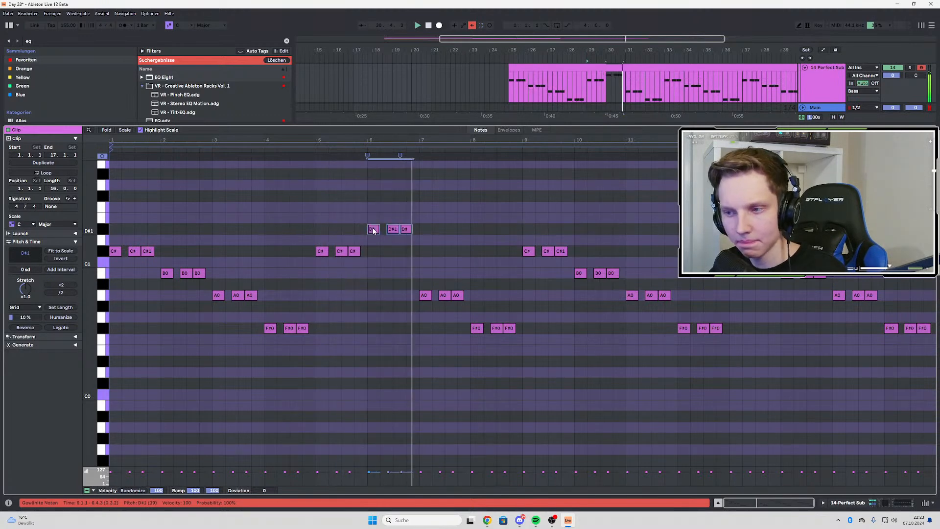
key("Down")
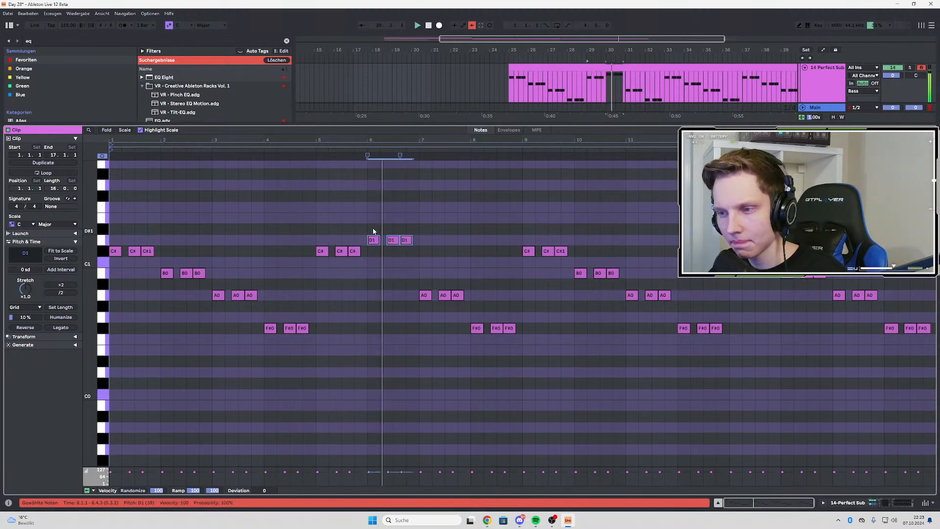
key("Up")
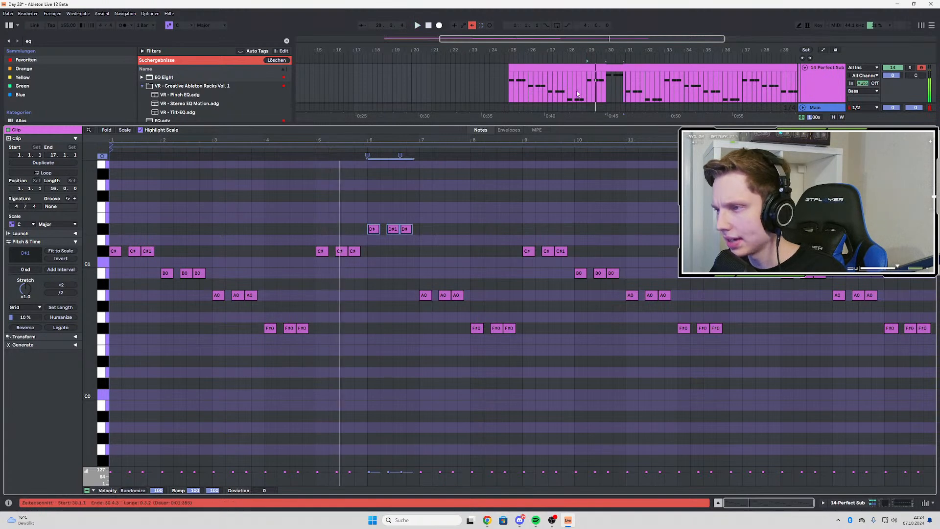
key("Down")
key("Down")
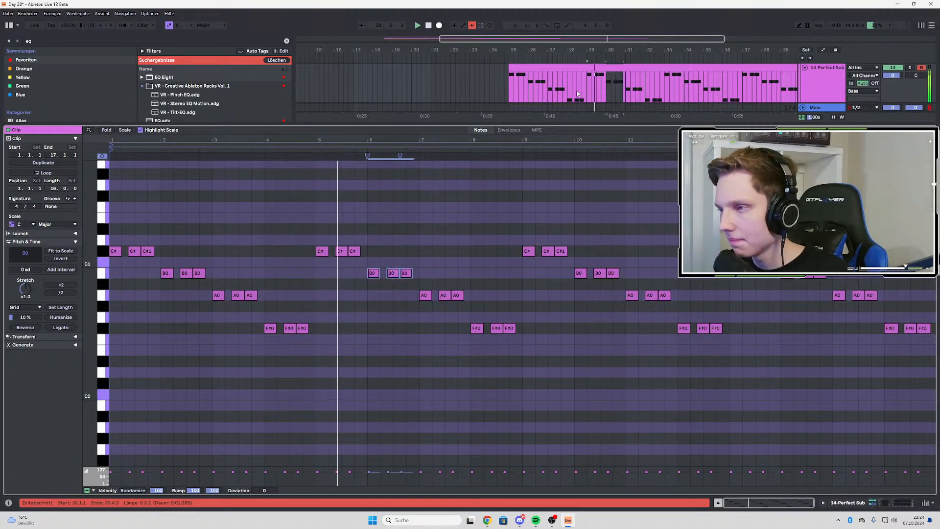
Raise only the middle of the three B0 notes in the clip's bar 6 to D#1
left_click(484, 222)
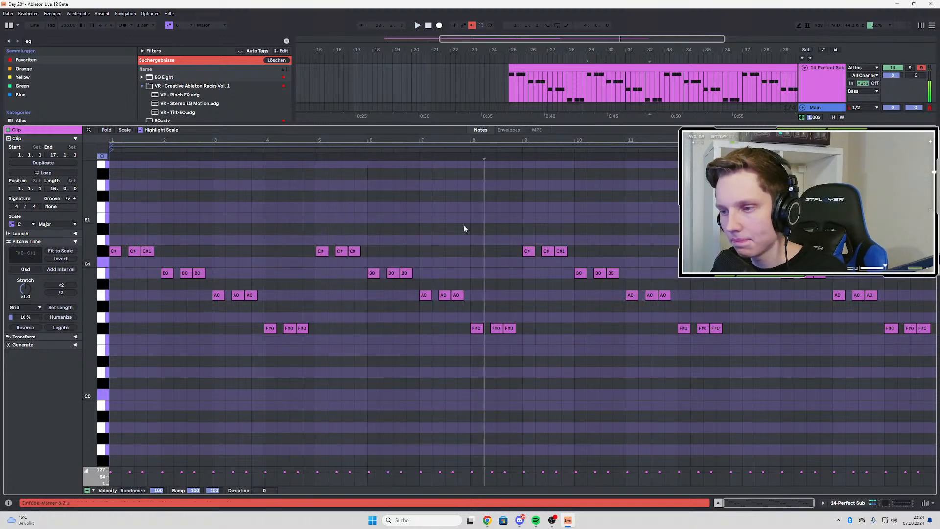
key("Up")
key("Up")
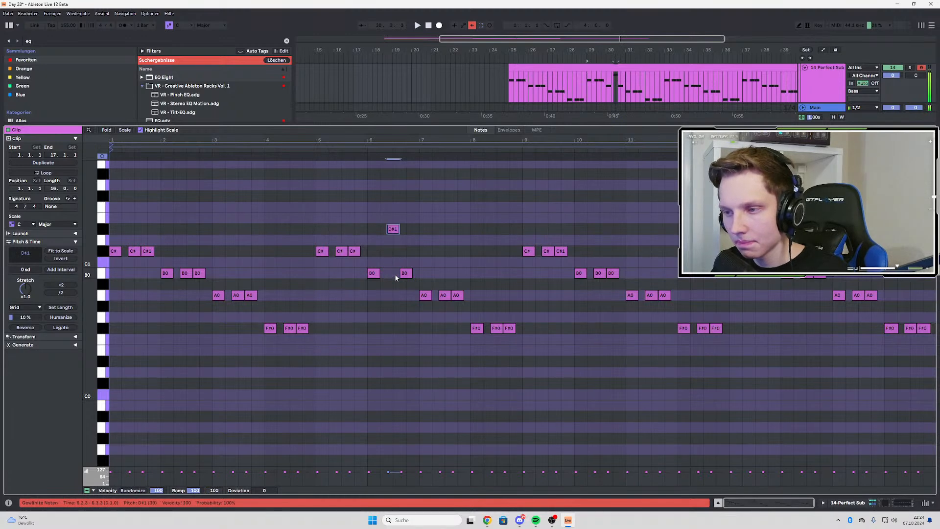
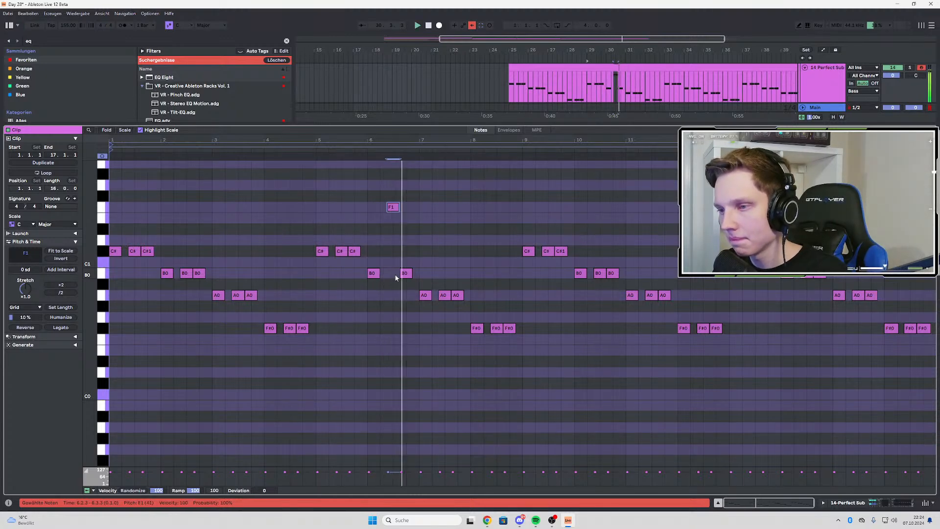
Raise the middle bass notes of bars 6 and 7 to B1 and A1
key("Up")
key("Up")
key("Up")
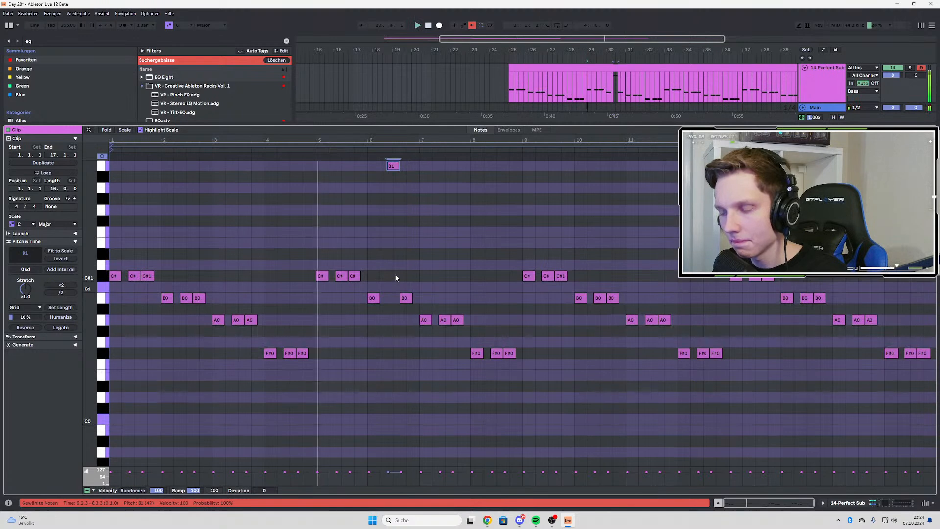
scroll(396, 278, "up", 3)
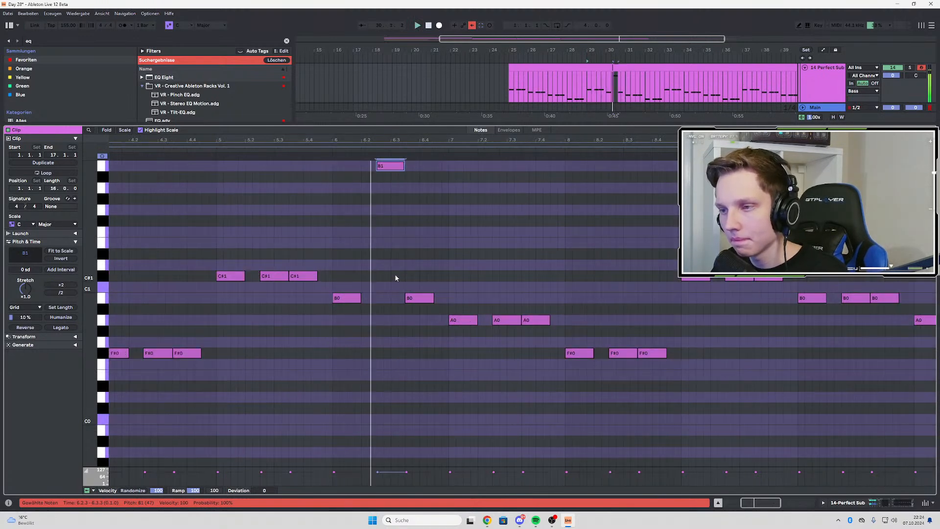
left_click(510, 320)
key("shift+Up")
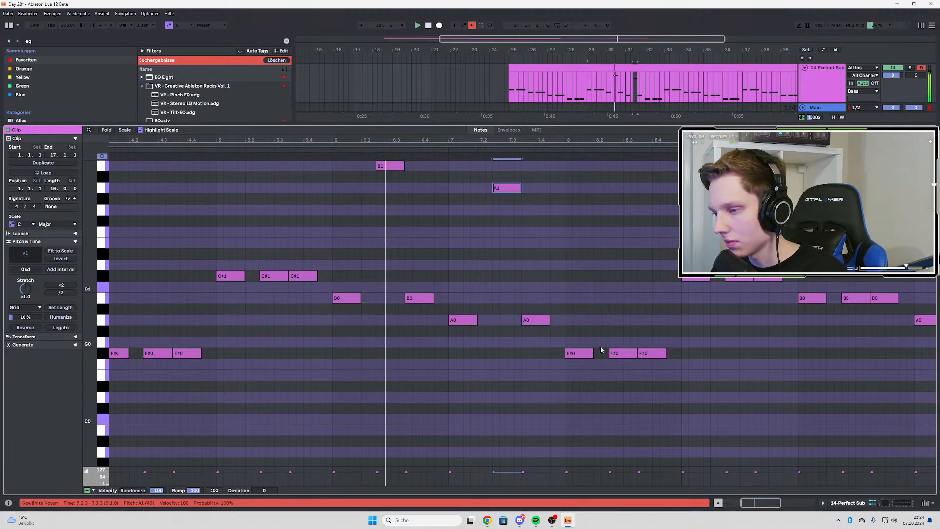
Lengthen the B1 note in bar 6 and the A1 note in bar 7 by about a sixteenth each
left_click_drag(404, 166, 410, 166)
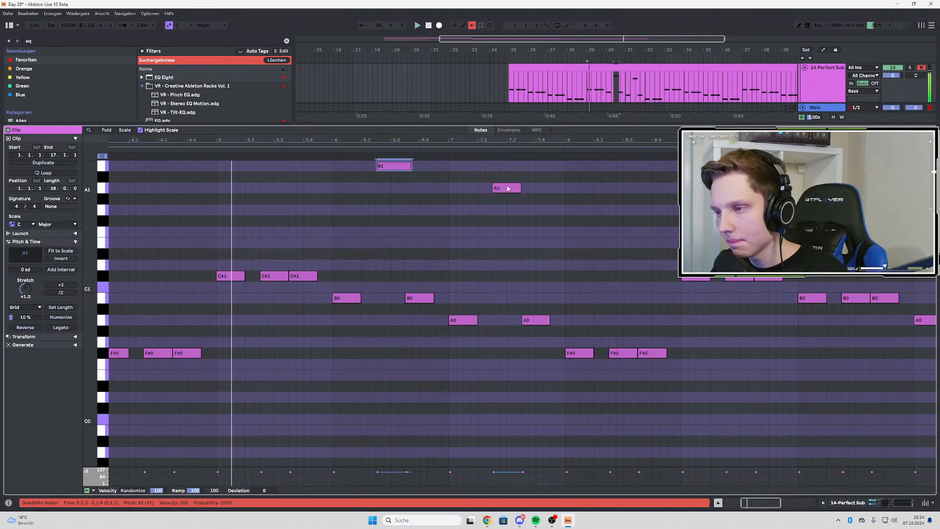
left_click_drag(520, 188, 526, 188)
scroll(449, 216, "up", 1)
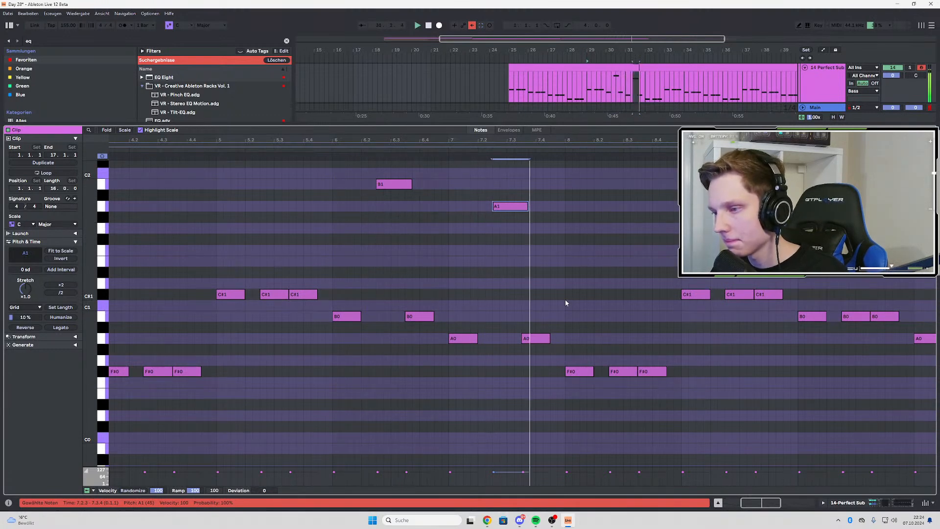
Raise the middle F#0 note of bar 8 an octave to F#1 and lengthen it to match the B1 and A1 notes
left_click(623, 374)
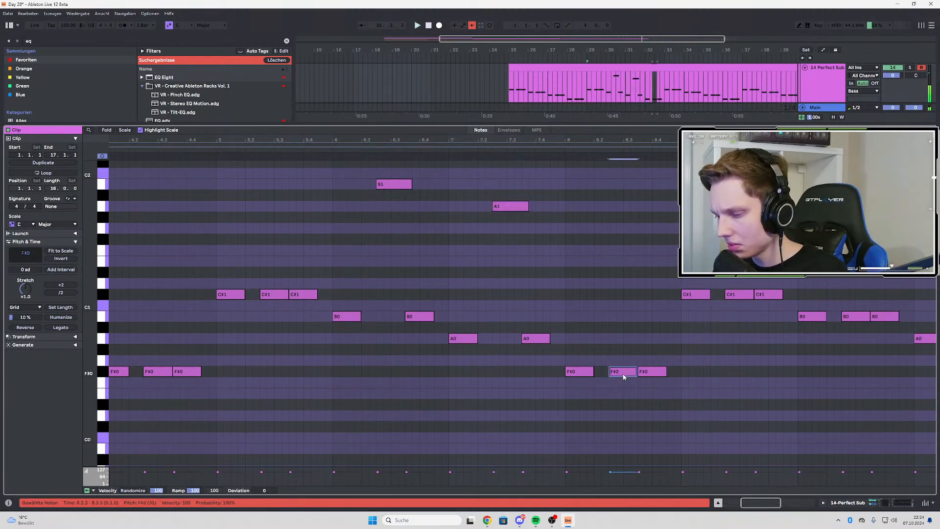
left_click(732, 297)
key("space")
scroll(338, 298, "down", 3)
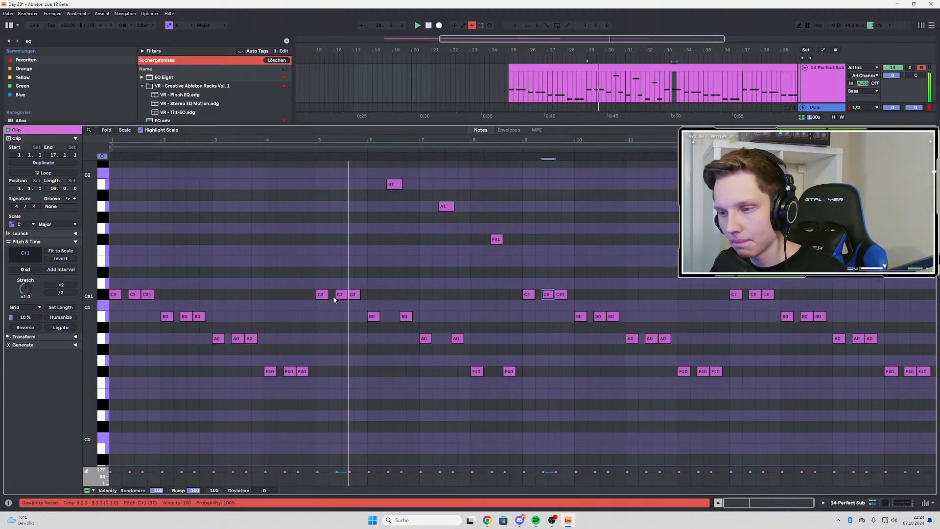
left_click(338, 295)
scroll(334, 300, "up", 3)
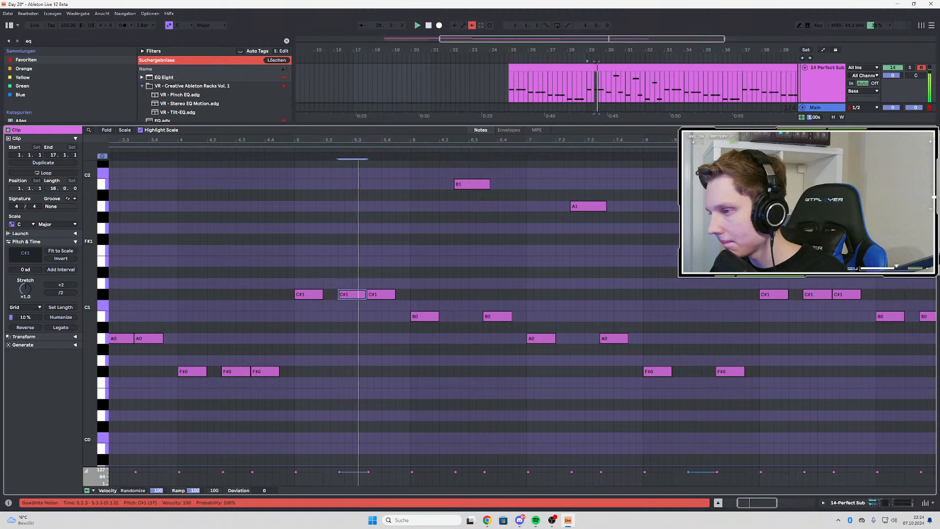
left_click(701, 239)
scroll(550, 267, "down", 3)
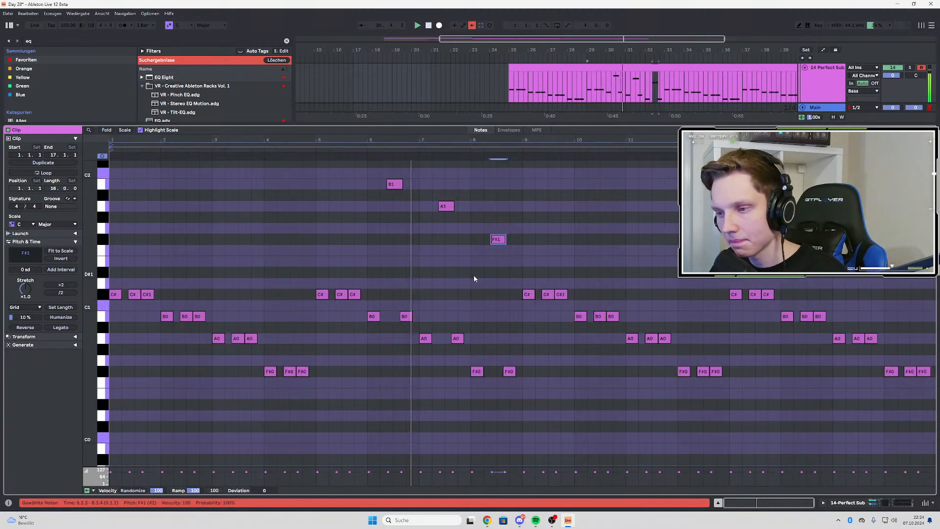
Lower the velocity of the raised B1, A1 and F#1 notes to 45
scroll(408, 277, "up", 3)
left_click_drag(360, 181, 619, 288)
key("space")
key("space")
left_click_drag(362, 472, 362, 479)
key("space")
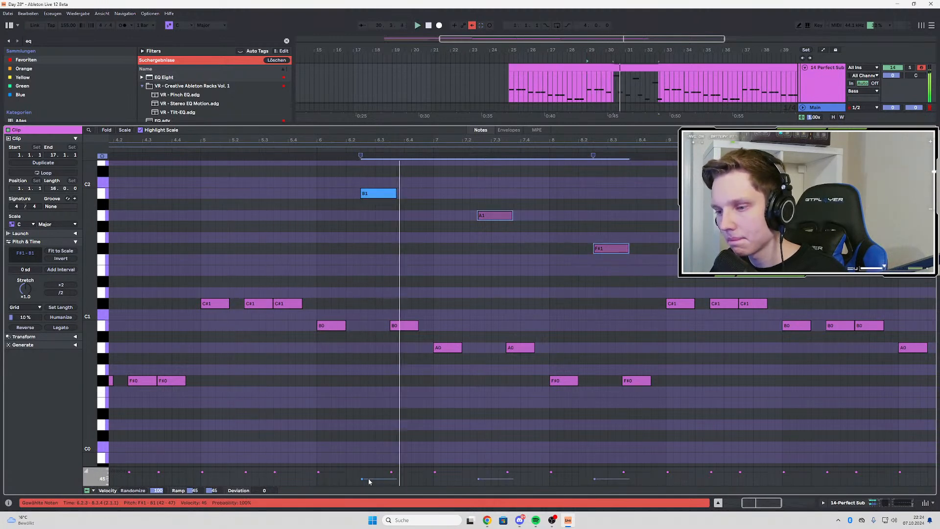
left_click_drag(368, 481, 369, 487)
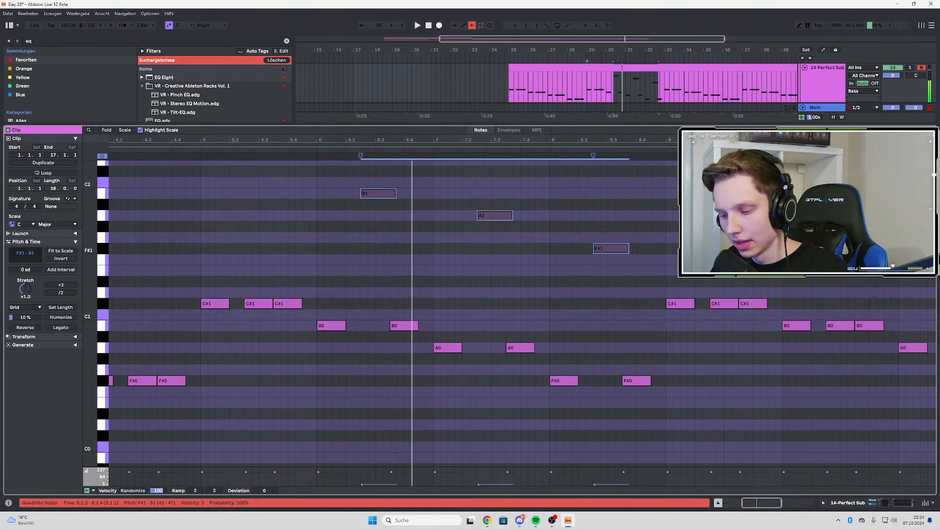
key("ctrl+z")
Open Serum from the Perfect Sub track's devices and bring up the empty rows of its modulation matrix
double_click(834, 90)
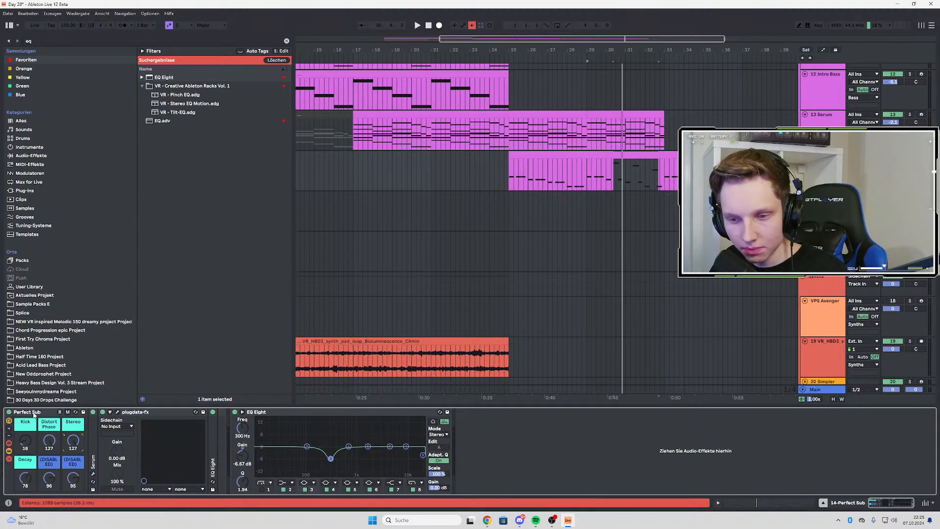
double_click(93, 461)
left_click(108, 412)
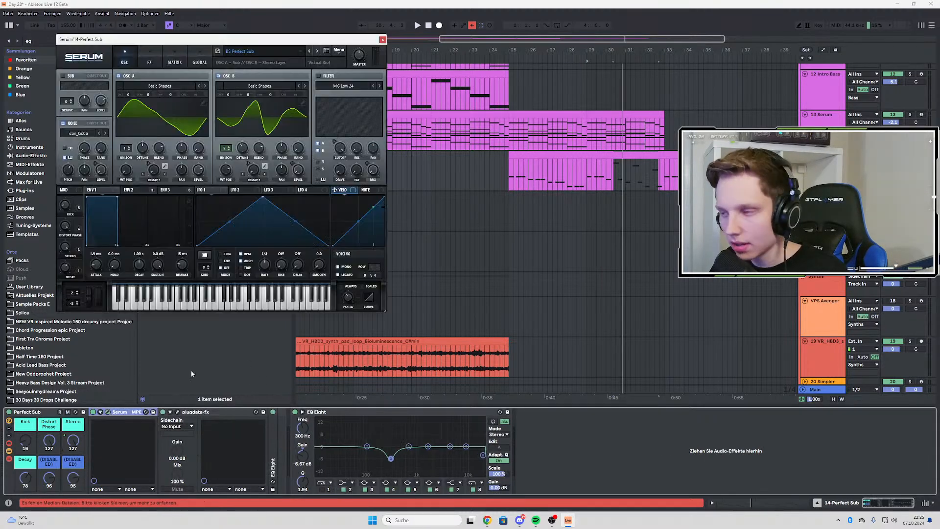
key("space")
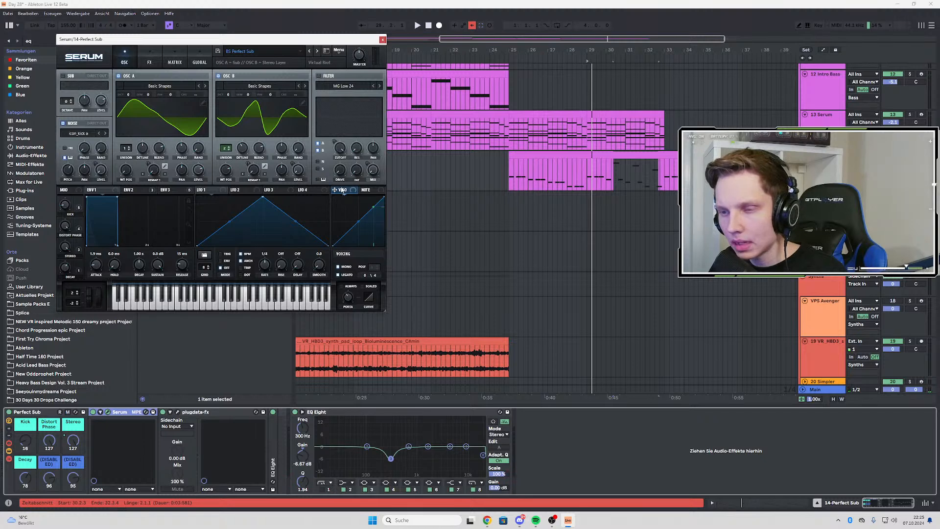
left_click(174, 56)
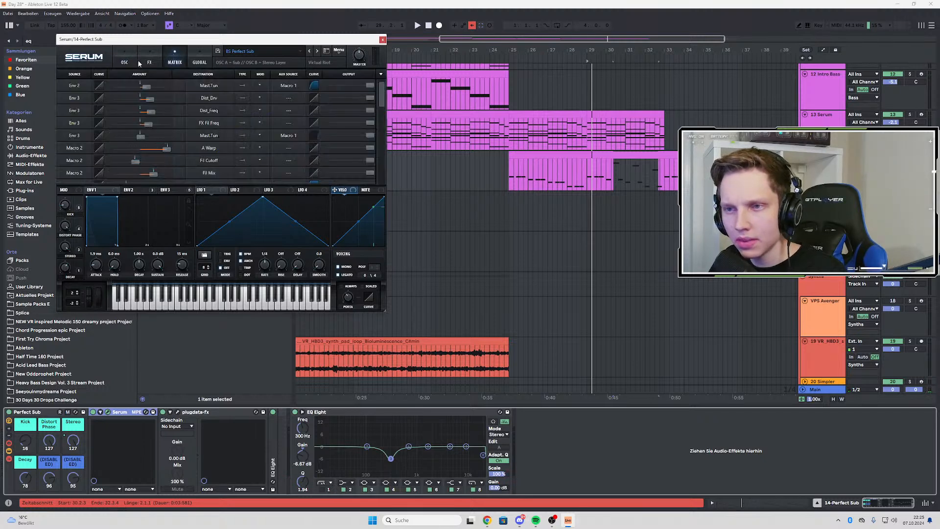
scroll(76, 142, "down", 5)
scroll(78, 142, "down", 3)
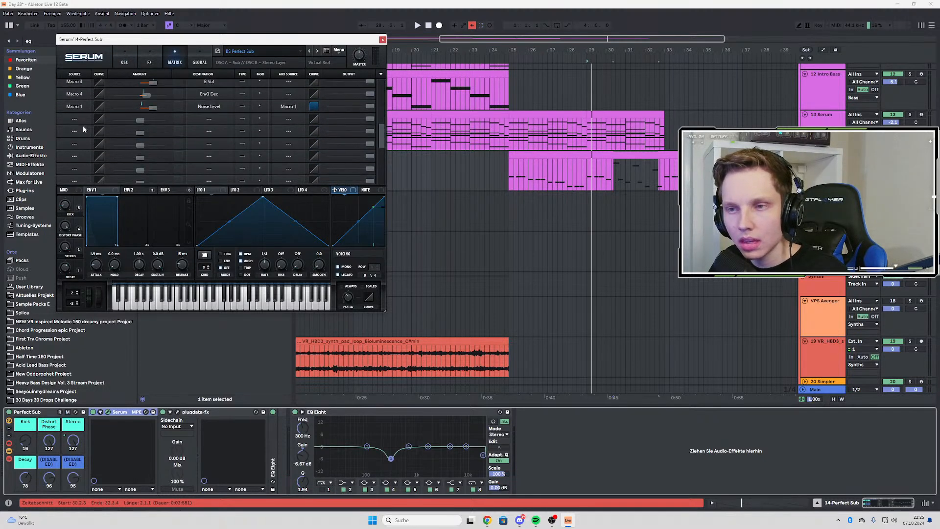
Try routing Velo to the global Amp. in the first empty matrix row with the amount at maximum
left_click(80, 131)
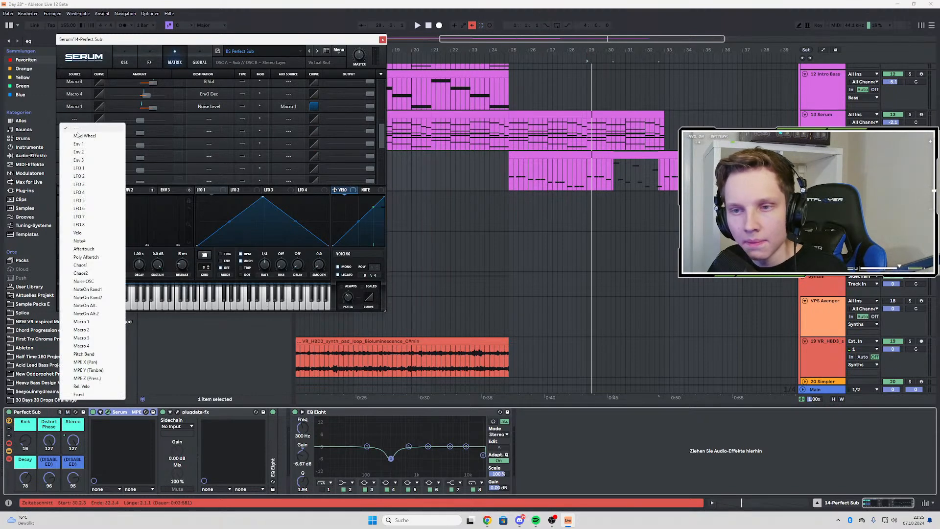
left_click(77, 233)
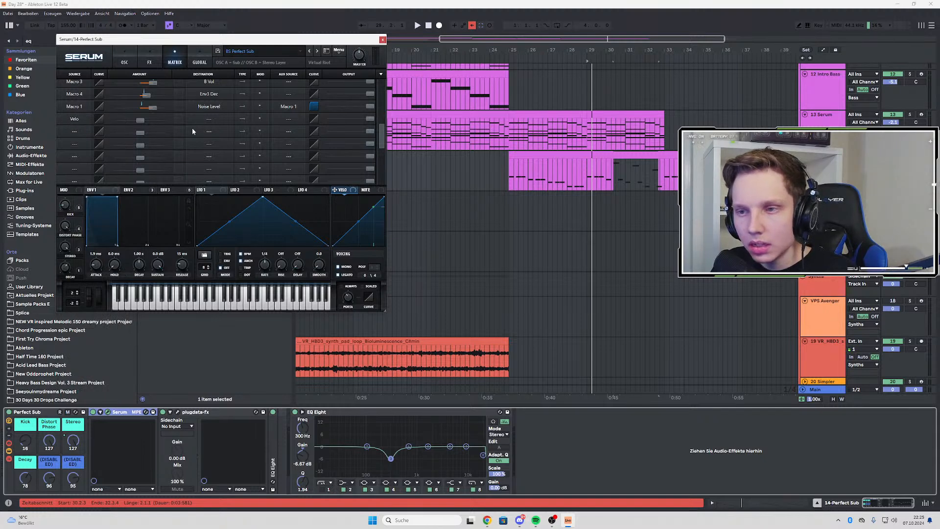
left_click(212, 120)
mouse_move(219, 185)
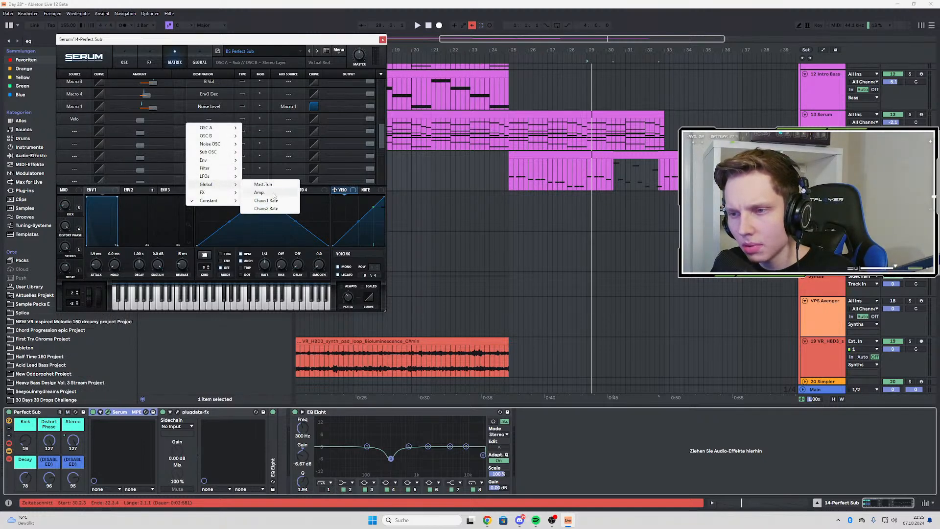
left_click(273, 195)
left_click_drag(140, 119, 166, 118)
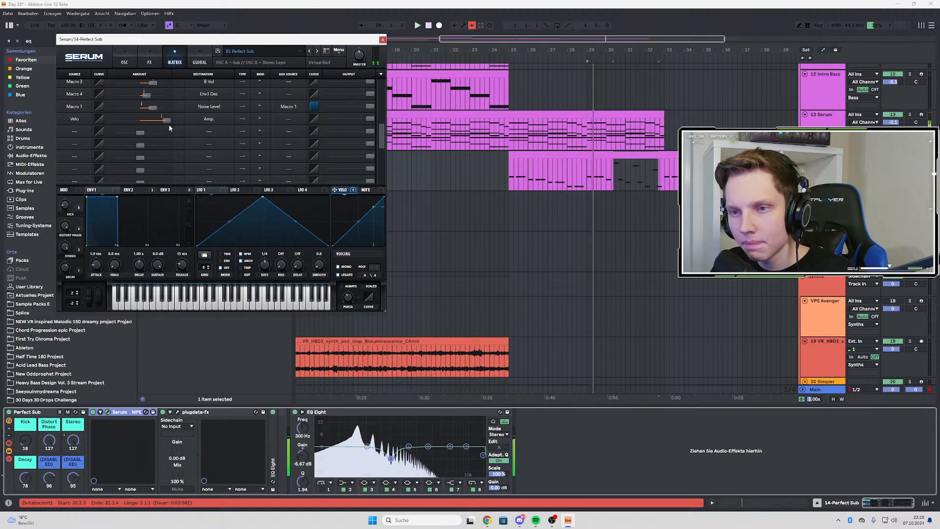
Close the Serum window and try a minimal velocity on the first C#1 note of the Perfect Sub clip
double_click(631, 169)
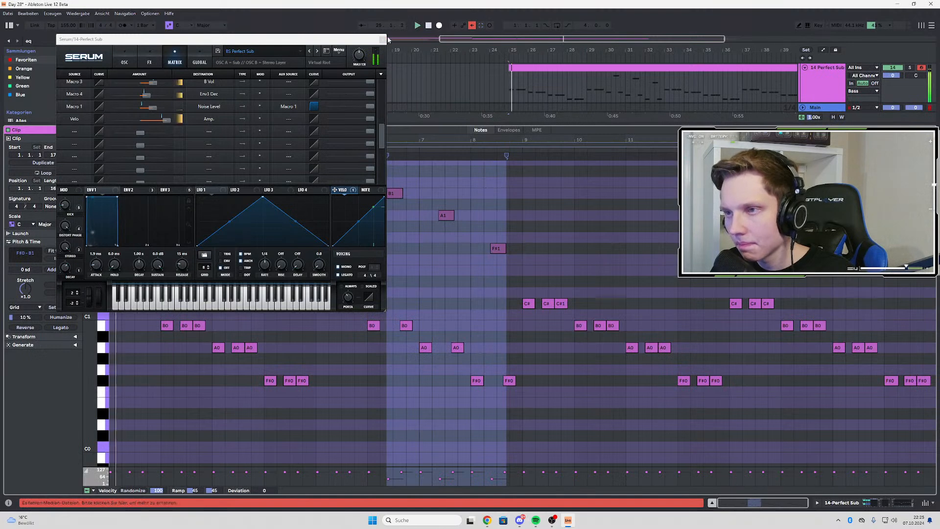
left_click(383, 40)
left_click_drag(115, 472, 116, 486)
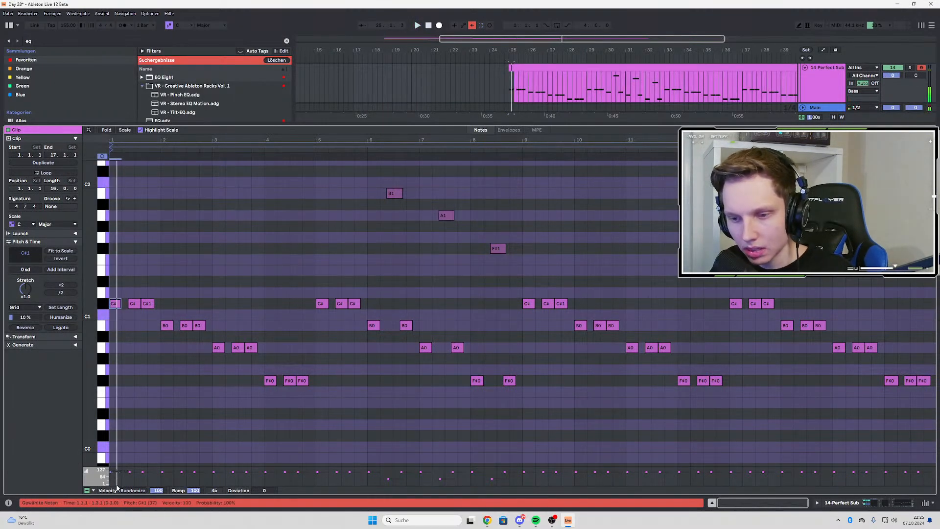
Clear the source and destination of Serum's Velo to Amp. matrix row, reset its amount to 0 and close the plugin window
double_click(818, 86)
left_click(108, 412)
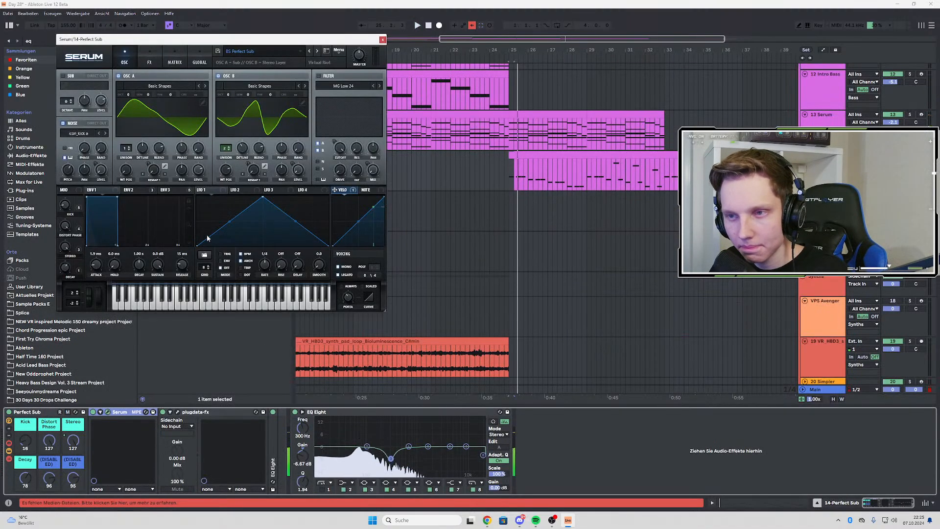
left_click(175, 63)
scroll(90, 130, "down", 3)
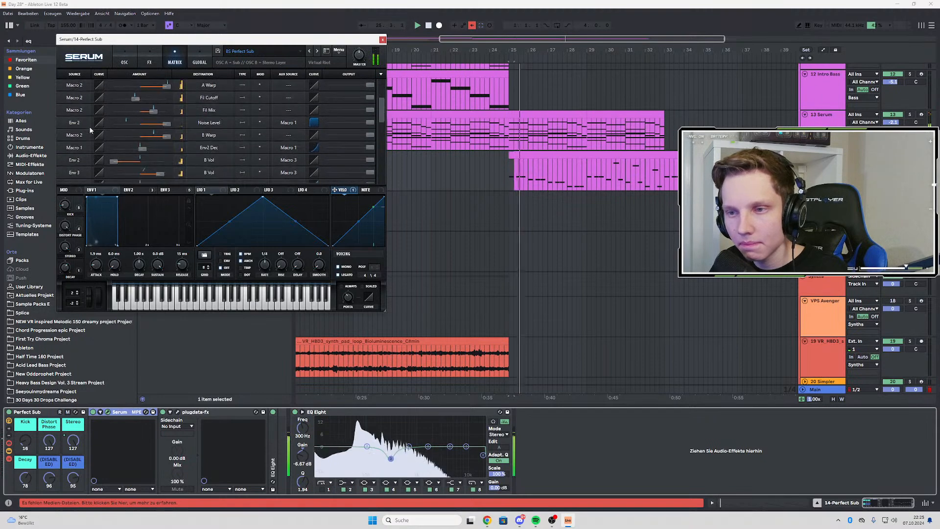
scroll(92, 134, "down", 5)
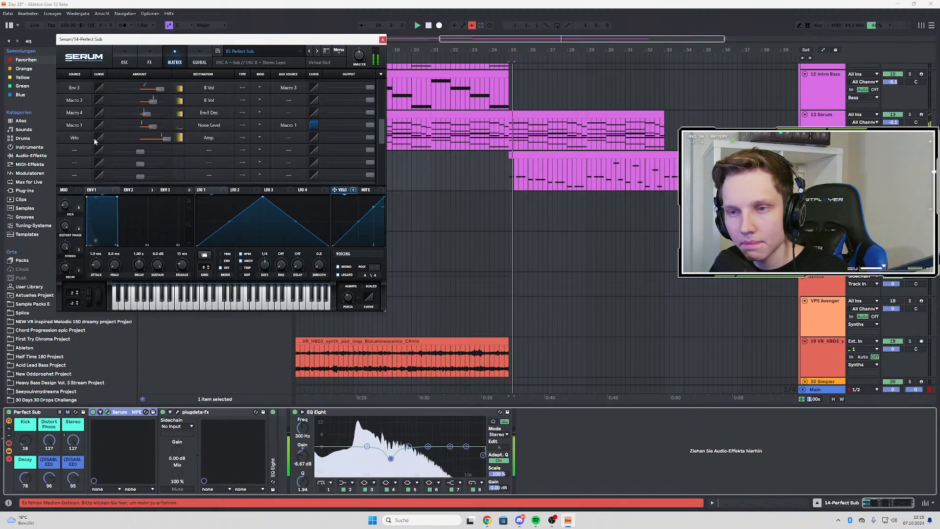
left_click(83, 138)
left_click(73, 147)
left_click(209, 138)
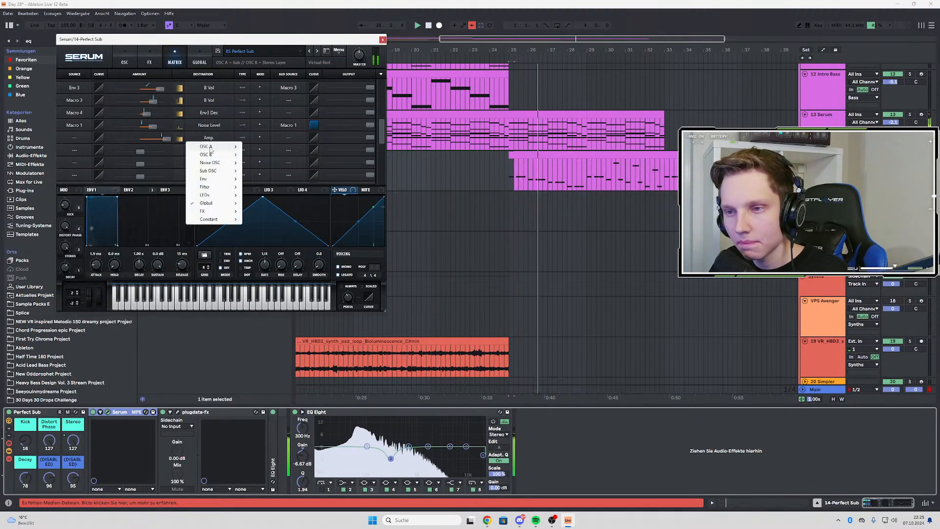
mouse_move(230, 219)
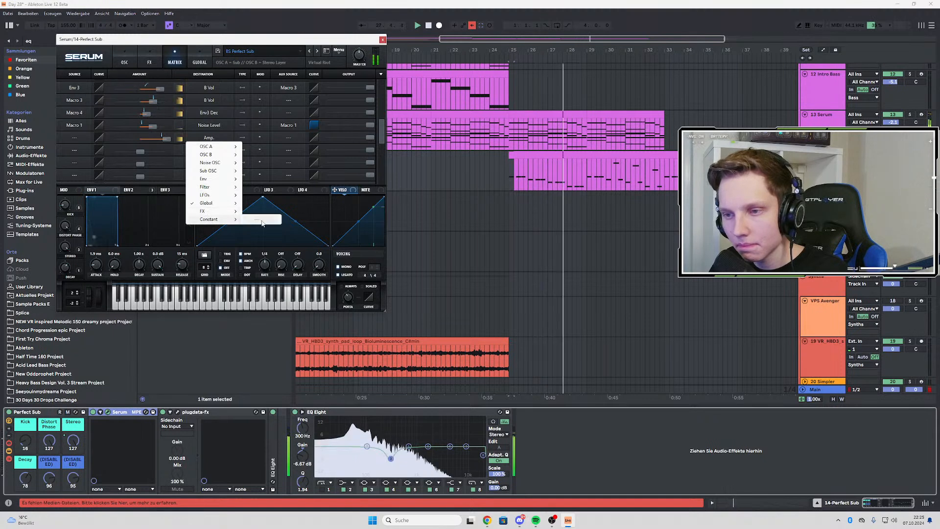
left_click(262, 224)
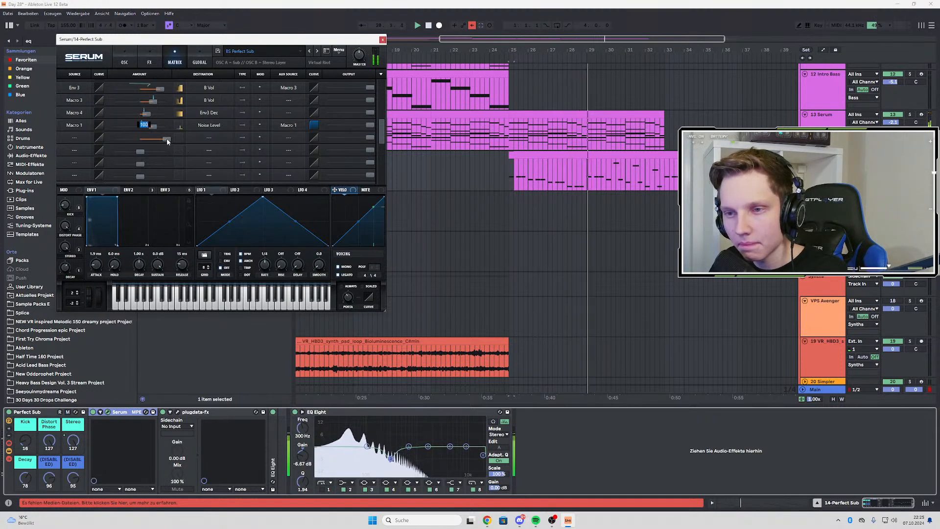
left_click_drag(167, 139, 141, 139)
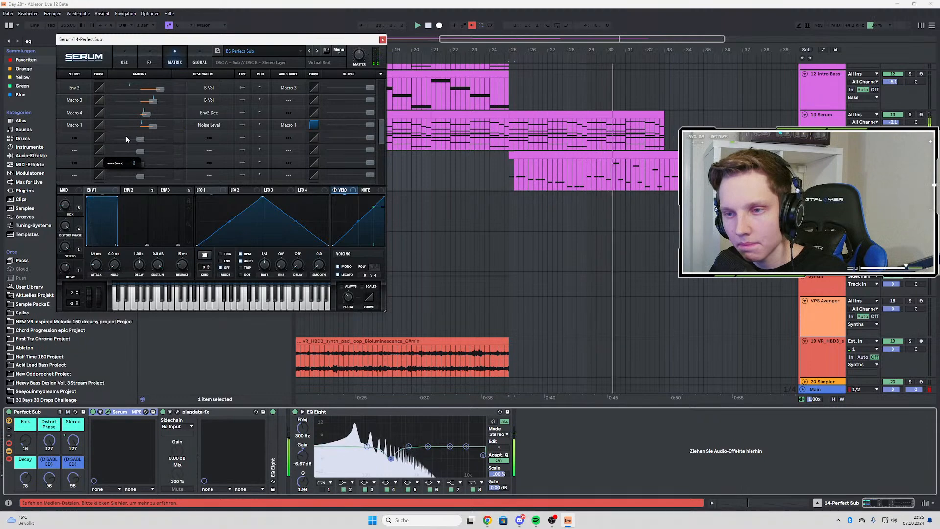
left_click(383, 39)
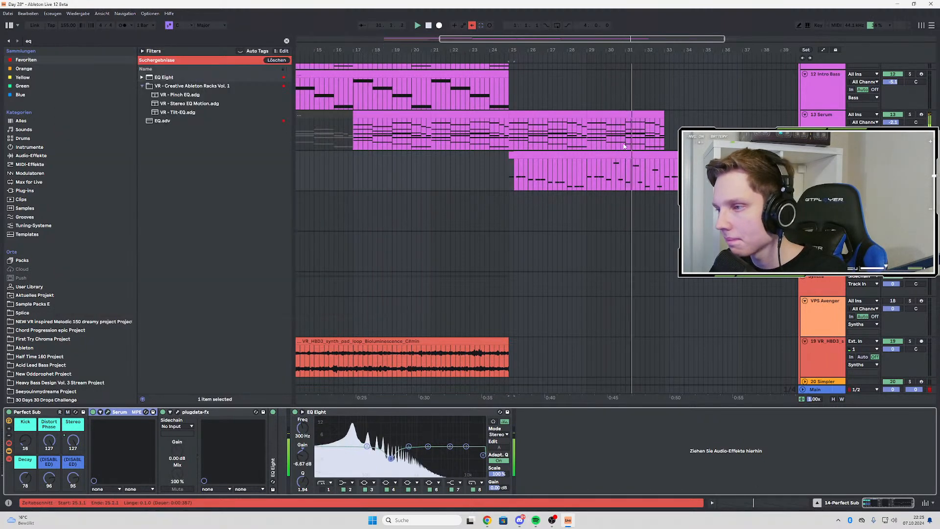
Reopen the Perfect Sub clip, select the B1, A1 and F#1 notes and listen to the bass line
left_click(590, 166)
double_click(590, 166)
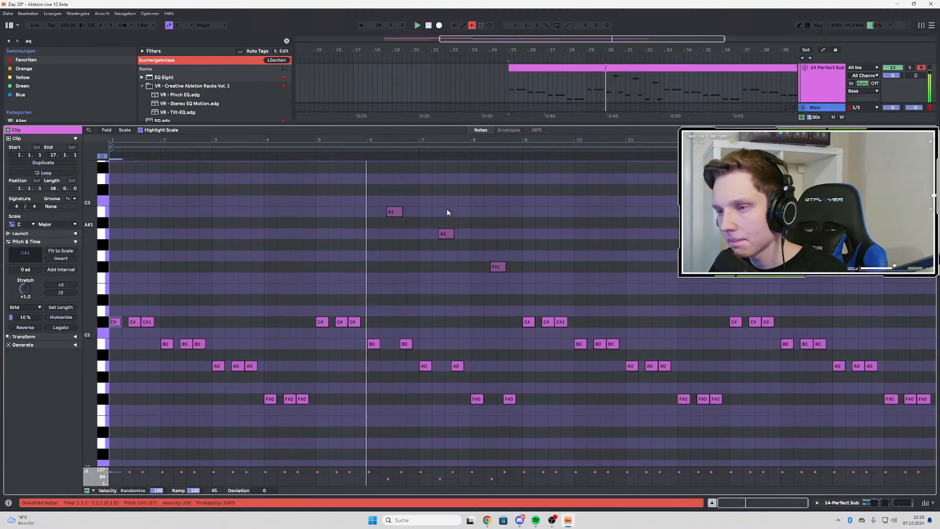
left_click_drag(394, 169, 514, 277)
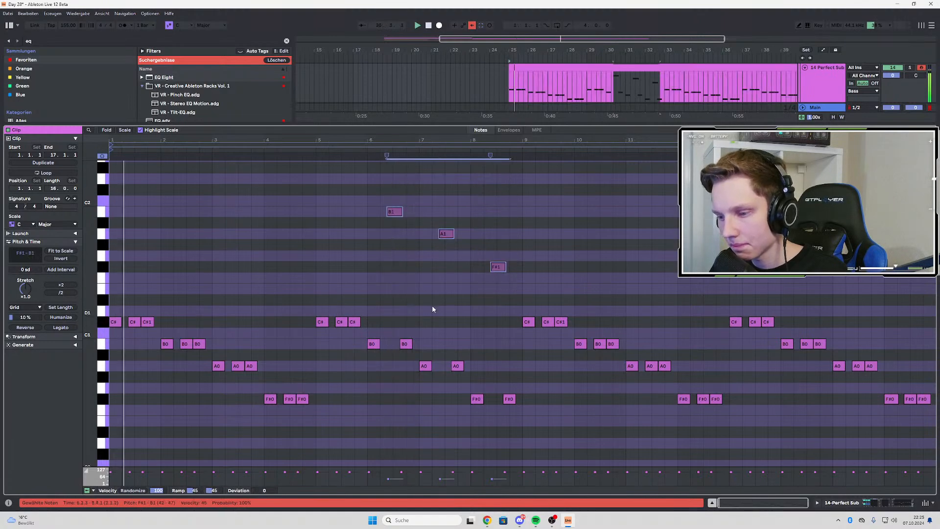
left_click_drag(388, 479, 387, 479)
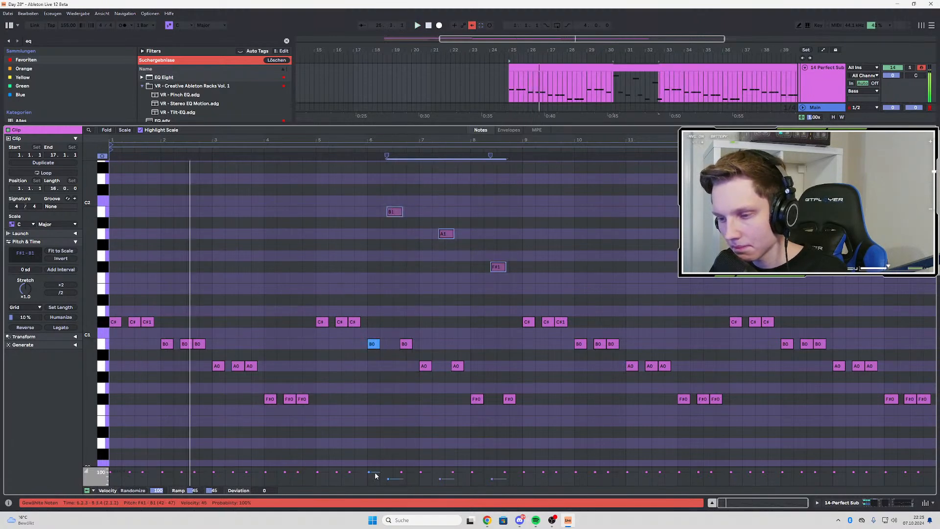
key("space")
key("space")
Show the Perfect Sub track's device chain and the whole arrangement
double_click(815, 96)
scroll(561, 289, "up", 2)
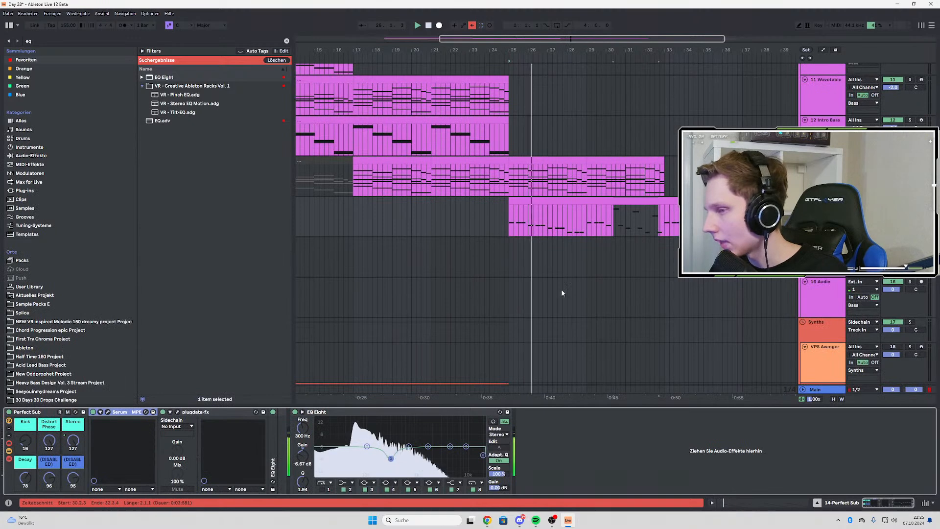
scroll(561, 289, "down", 3)
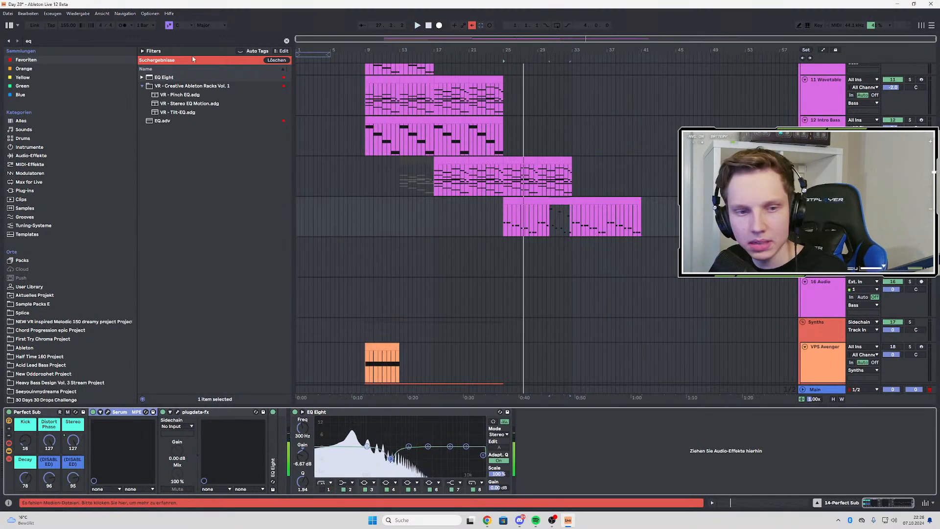
Search the browser for "filter" and "auto", and add AUTO FILTER.adv after EQ Eight in the Perfect Sub device chain
key("ctrl+f")
type("f")
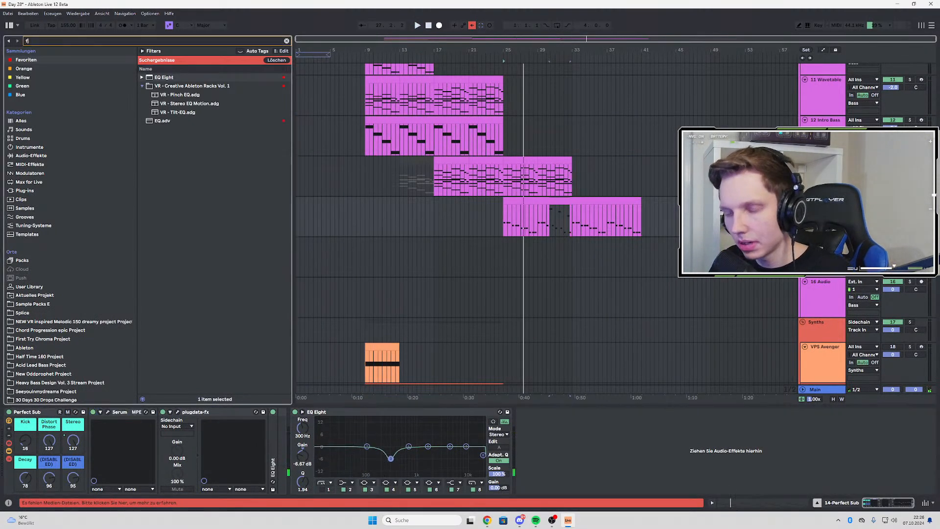
type("ilter")
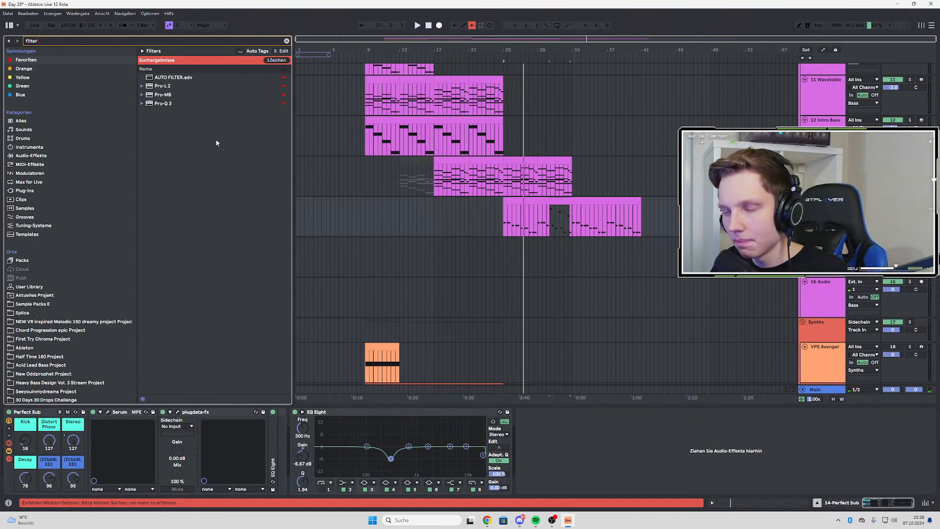
left_click(37, 69)
left_click(44, 60)
left_click(63, 41)
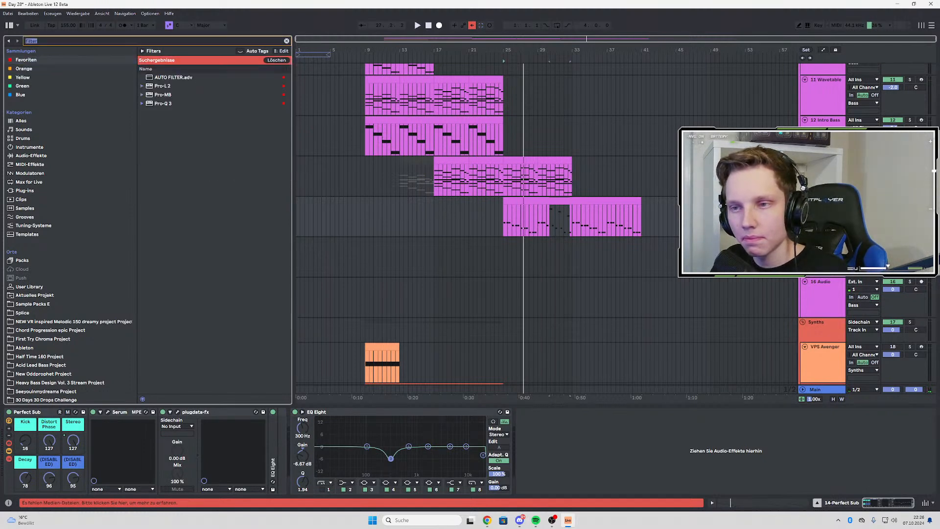
type("auto")
left_click(186, 96)
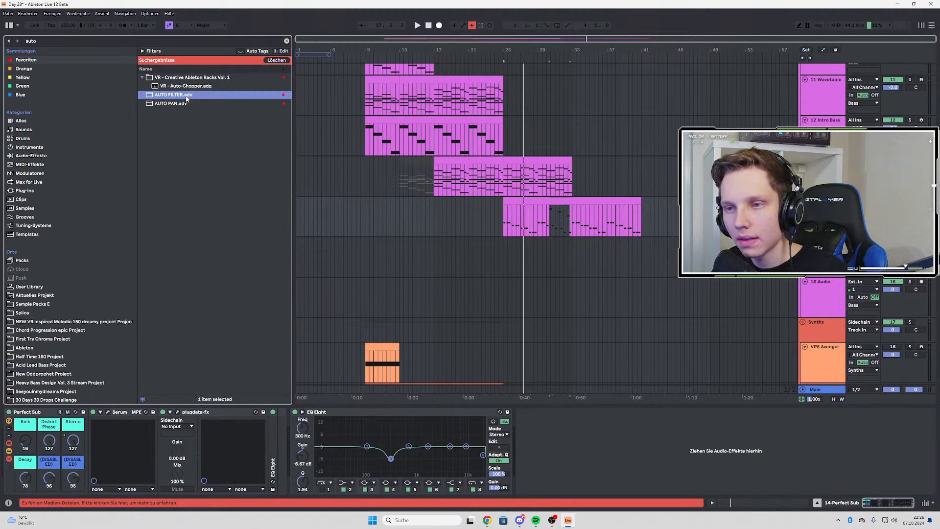
left_click_drag(453, 158, 588, 464)
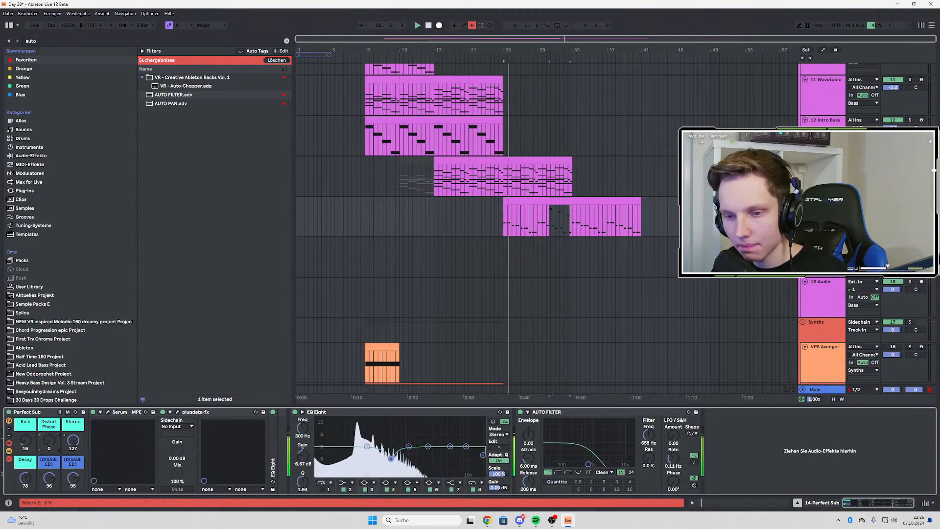
Show the automation of the Distort Phase macro on the Perfect Sub track around bar 30
scroll(573, 215, "up", 3)
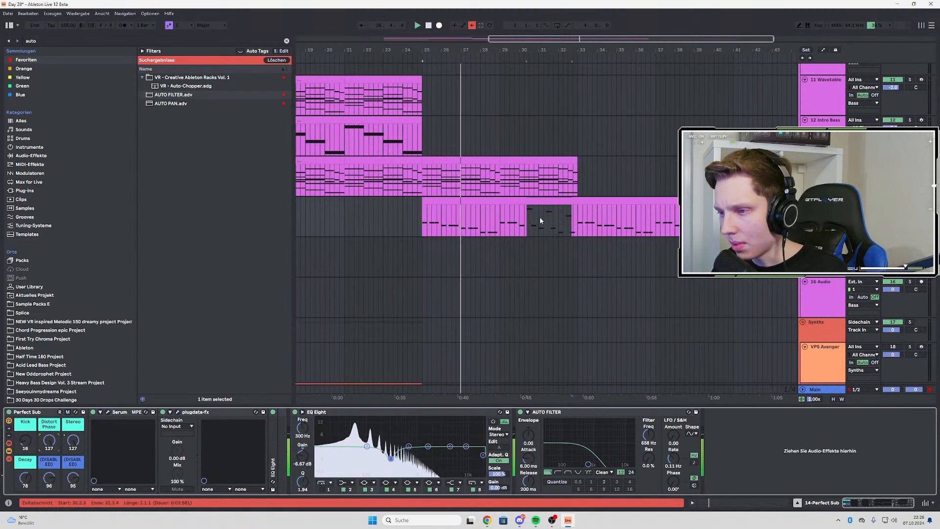
left_click(540, 216)
key("a")
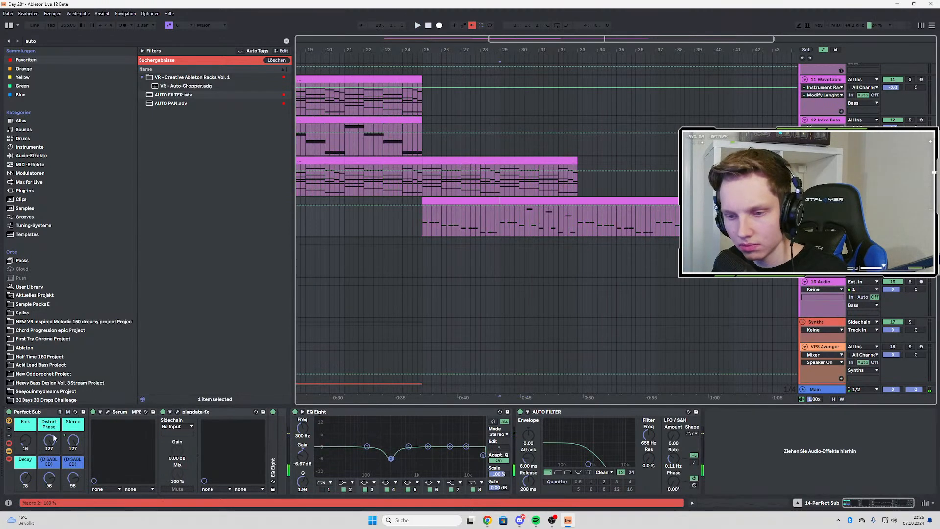
left_click(48, 442)
key("space")
scroll(529, 244, "up", 3)
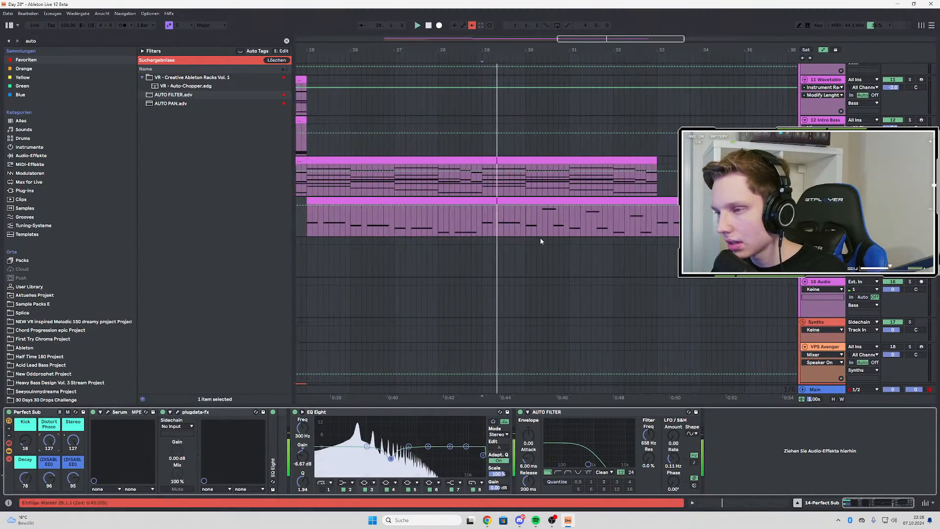
Draw a Distort Phase automation dip from 127 at bar 30 down to 0 around the first high note, with a curved descent
left_click(526, 205)
key("space")
key("space")
left_click_drag(570, 205, 542, 214)
key("space")
key("space")
key("space")
key("space")
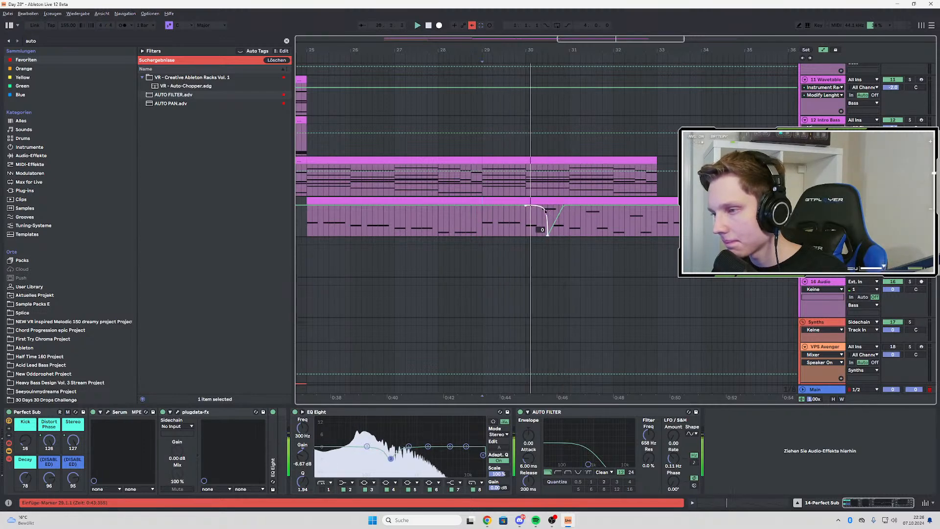
Refine the curve of the dip's descent after bar 30 and listen to the passage
key("super")
left_click(539, 219)
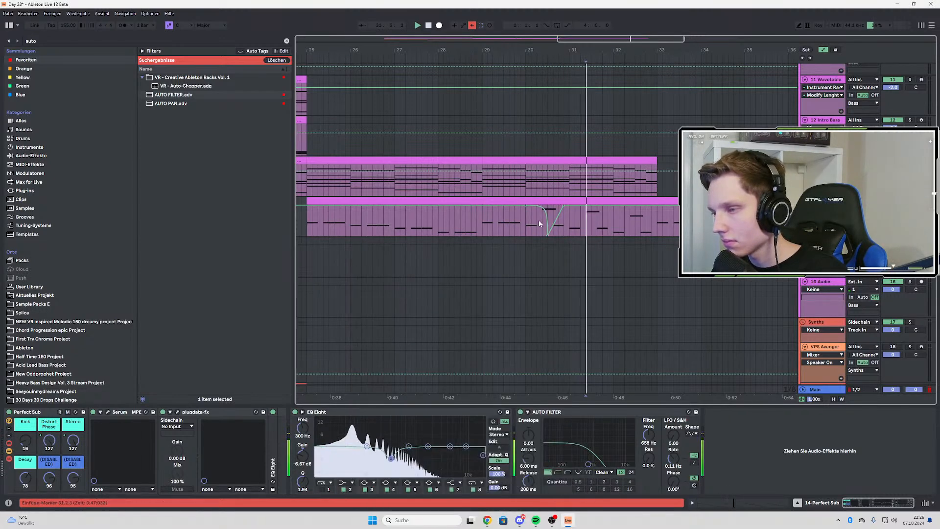
key("space")
key("space")
key("space")
key("space")
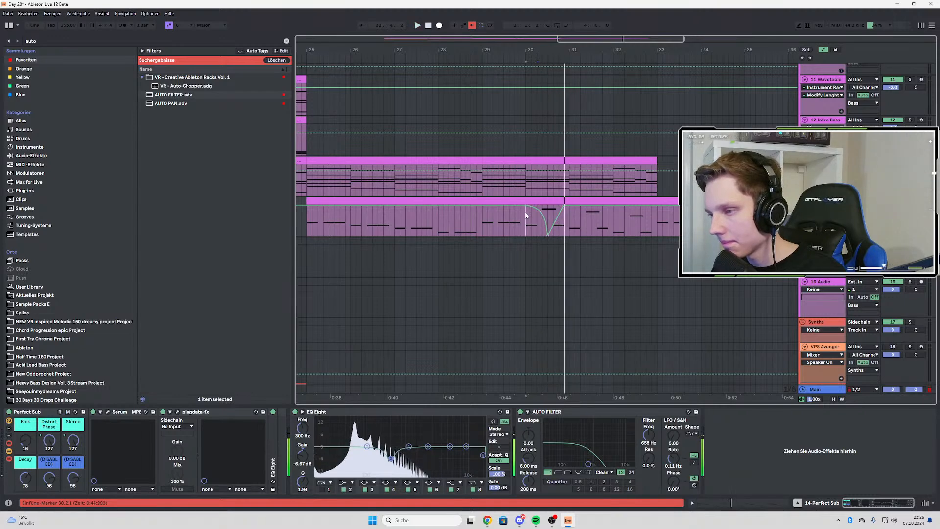
Hold the automation at 0 through the high note in bar 30 and ramp it back to 127 over the following low note
scroll(543, 235, "up", 3)
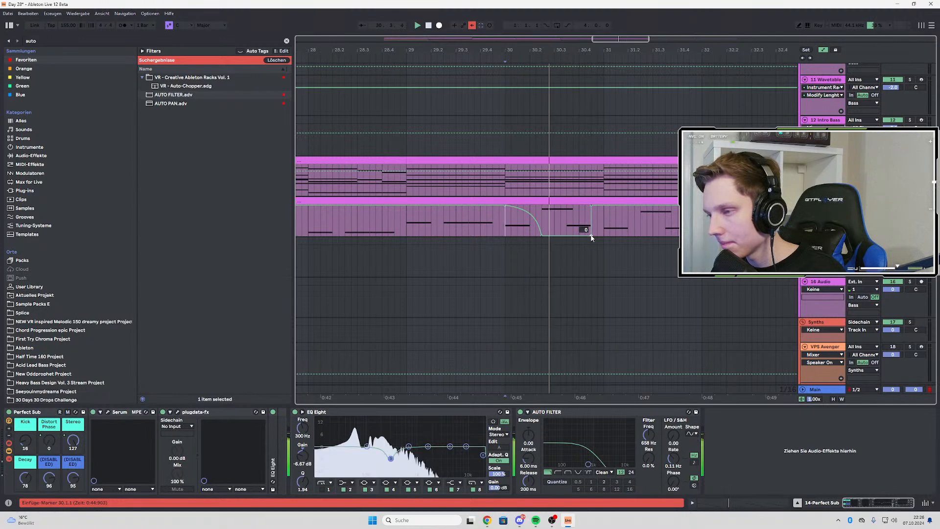
left_click_drag(591, 235, 566, 236)
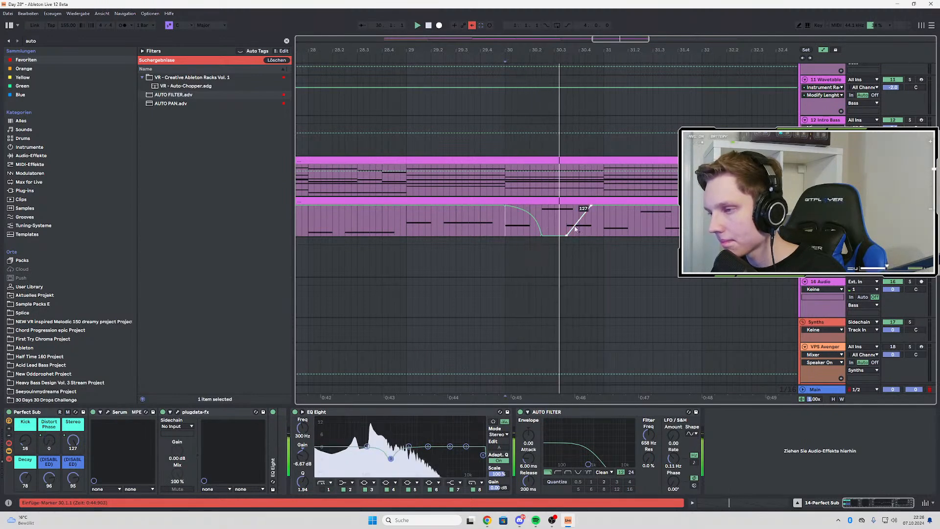
scroll(512, 227, "down", 2)
key("space")
key("space")
Duplicate the bar 30 automation dip into bars 31 and 32, and hide the automation view
left_click_drag(509, 226, 547, 231)
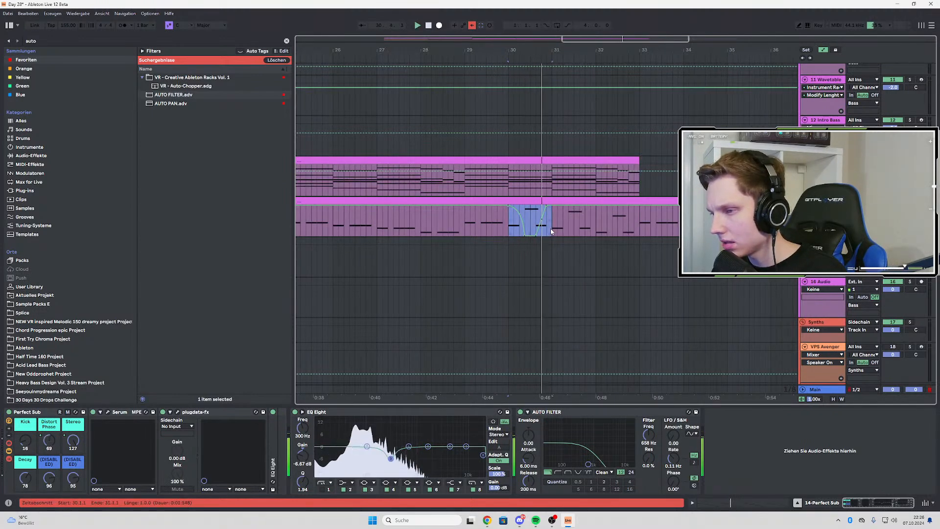
key("ctrl+d")
key("ctrl+d")
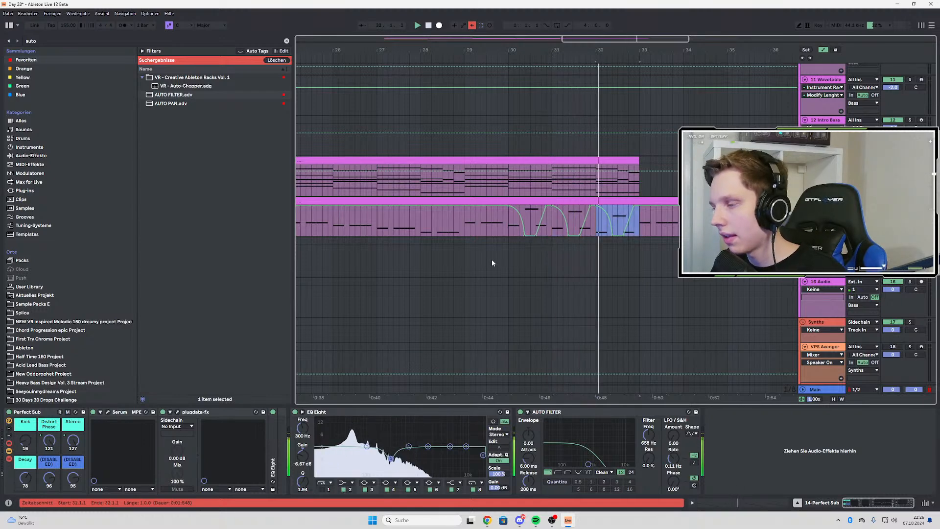
scroll(491, 259, "down", 3)
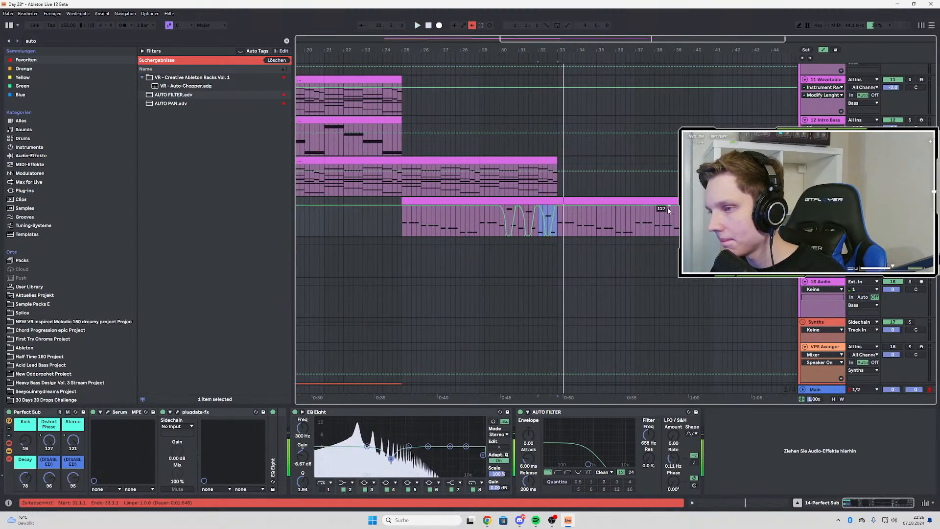
key("a")
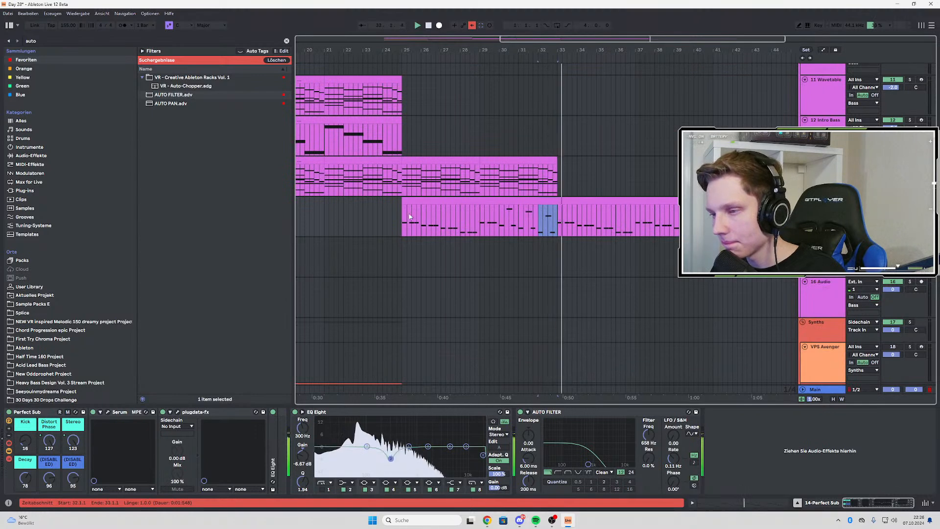
Open the Perfect Sub clip and delete all notes from bar 9 to the end
double_click(416, 219)
left_click(543, 250)
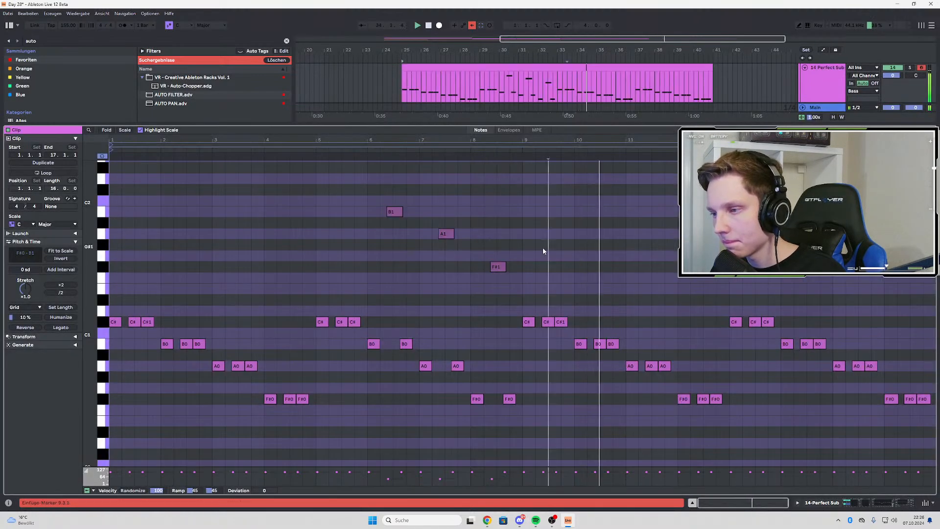
mouse_move(502, 214)
left_mouse_down()
mouse_move(489, 443)
mouse_move(452, 455)
left_mouse_up()
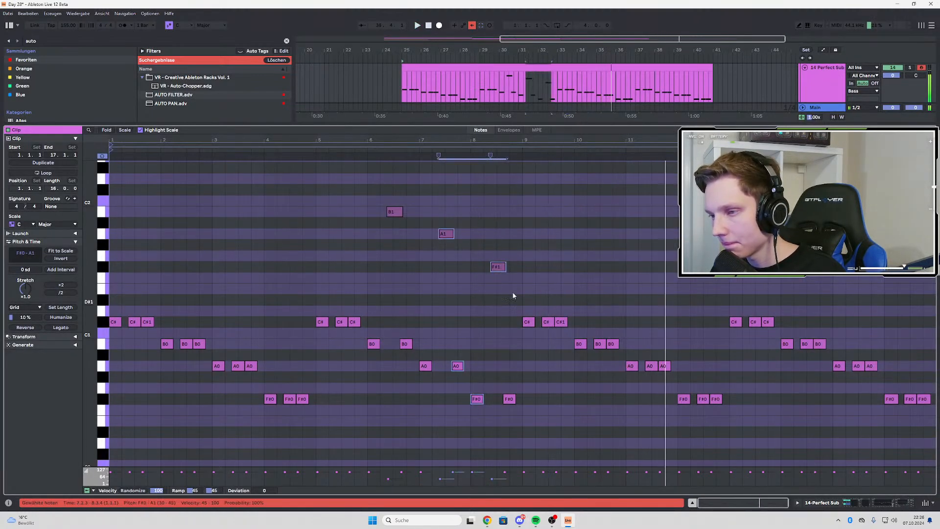
key("space")
key("space")
left_click(514, 205)
left_click_drag(514, 206, 106, 470)
left_click_drag(526, 261, 846, 434)
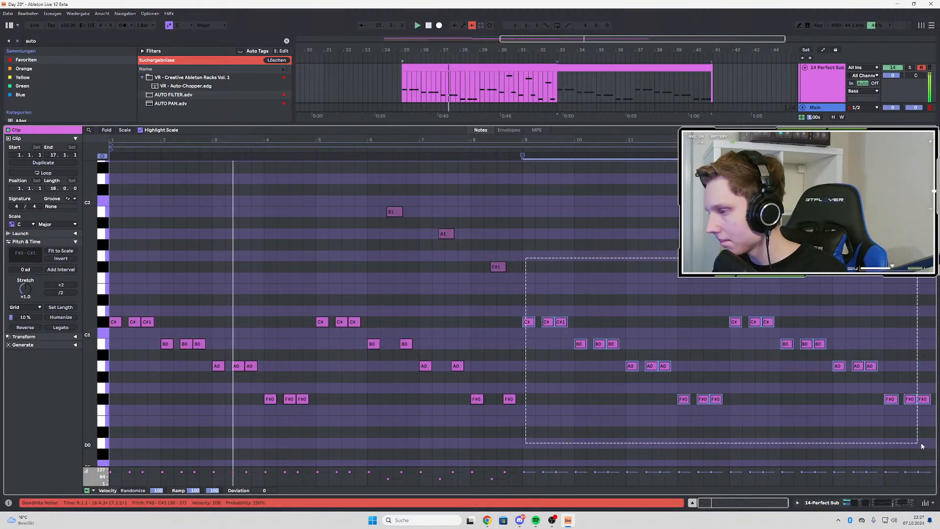
key("Delete")
Duplicate the notes of the Perfect Sub clip's first eight bars into the second eight bars
left_click_drag(517, 222, 343, 468)
left_click_drag(526, 170, 114, 448)
key("ctrl+d")
Return to the arrangement with the device chain shown and listen to the Serum and Perfect Sub part from bar 25
double_click(827, 87)
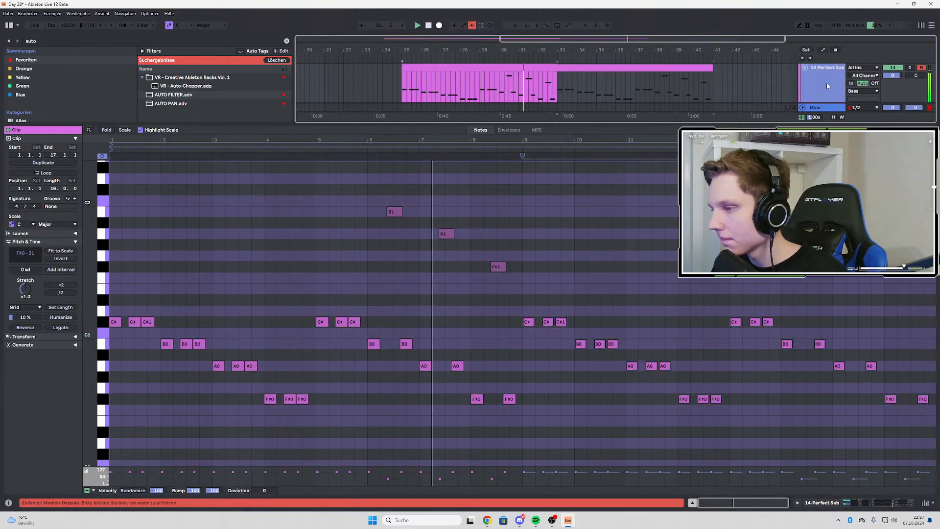
left_click(688, 228)
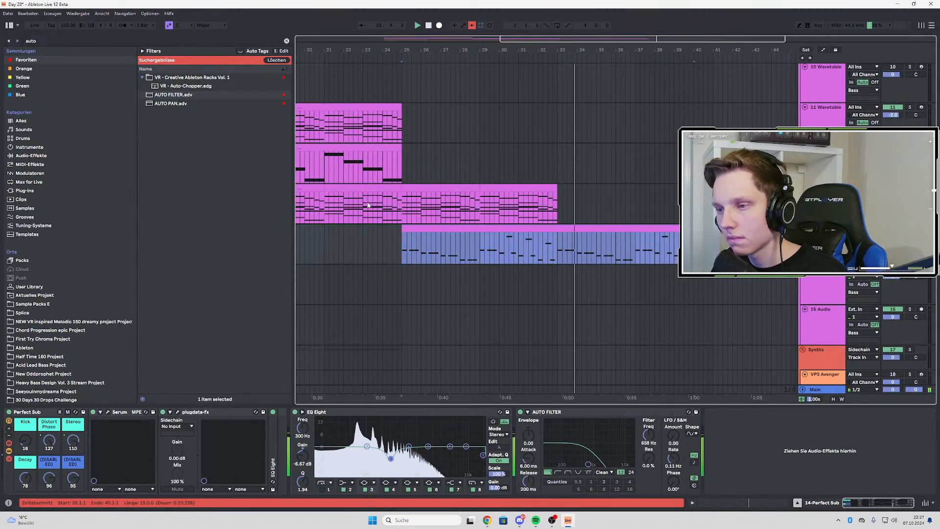
left_click(402, 207)
scroll(403, 207, "up", 2)
scroll(453, 215, "up", 8)
scroll(467, 217, "left", 5)
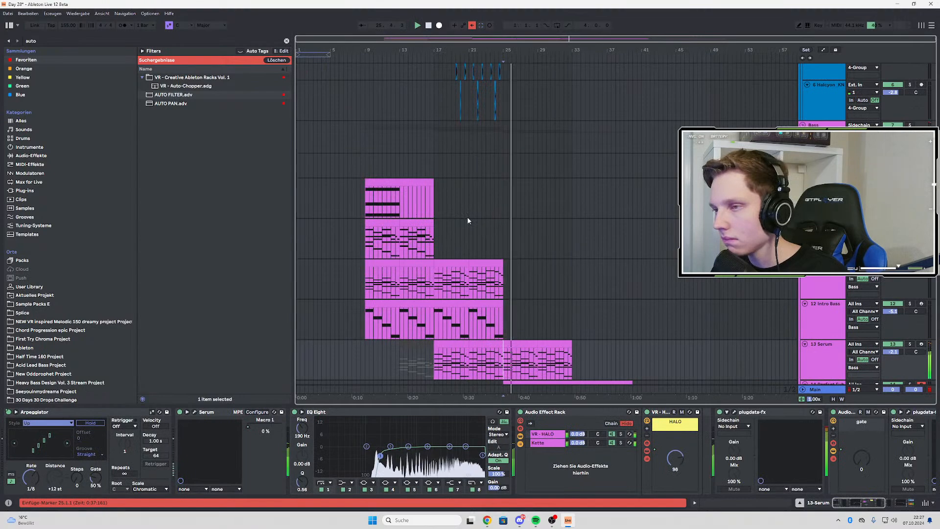
scroll(426, 181, "down", 6)
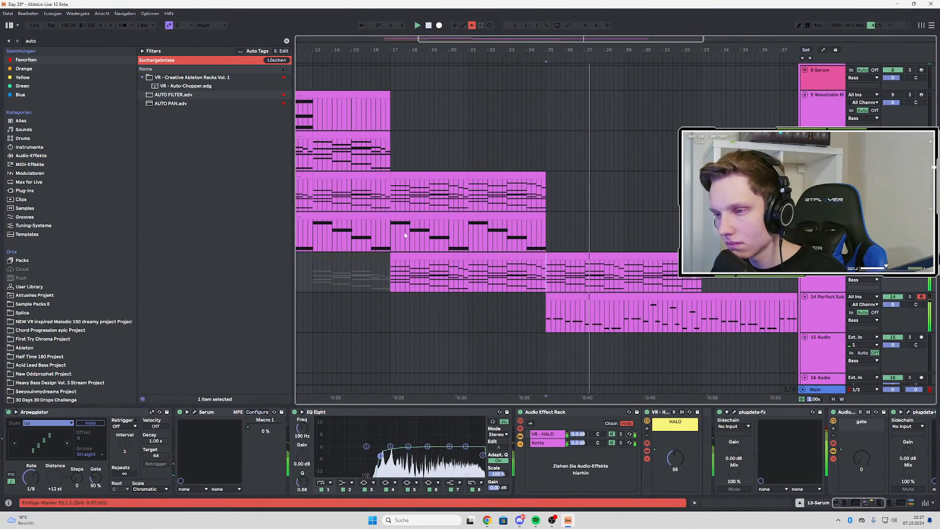
Listen to the Intro Bass section from bar 17 and compare it with the Serum track's passage from bar 29
left_click(396, 198)
left_click(389, 238)
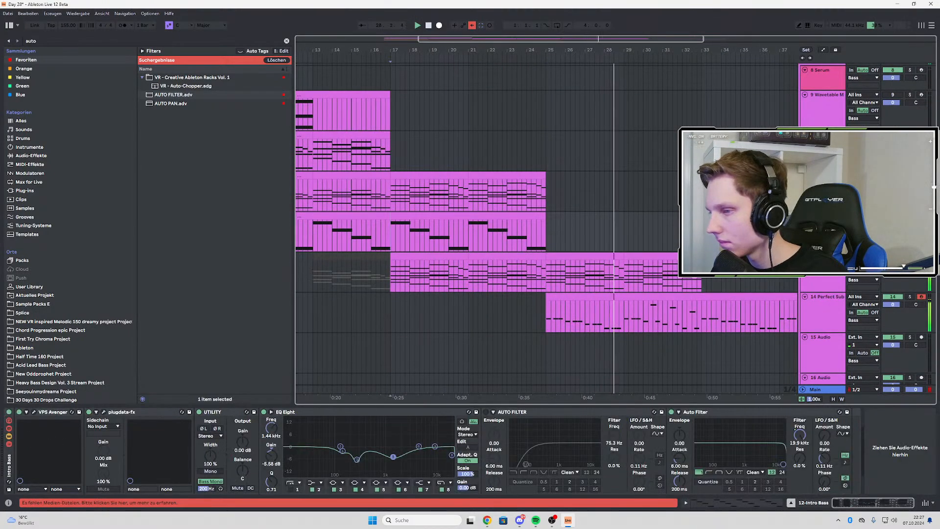
key("space")
key("space")
key("space")
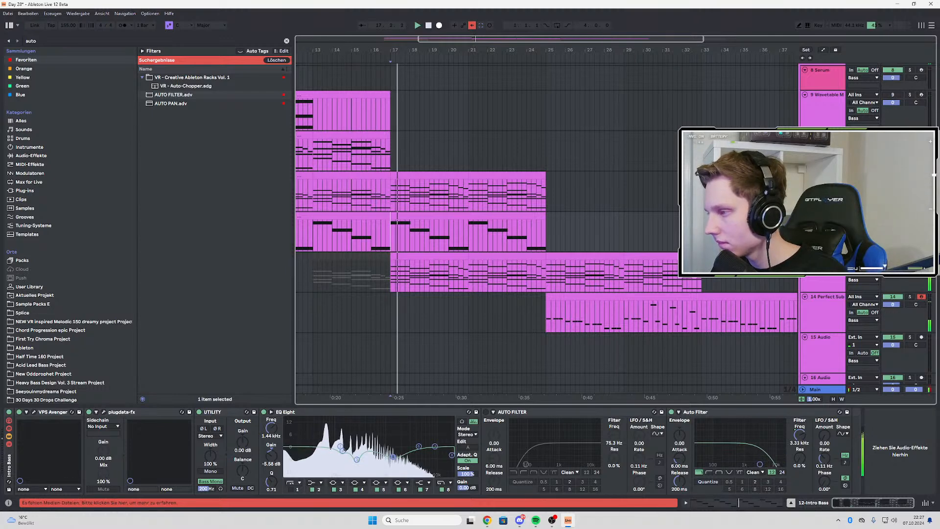
left_click(824, 264)
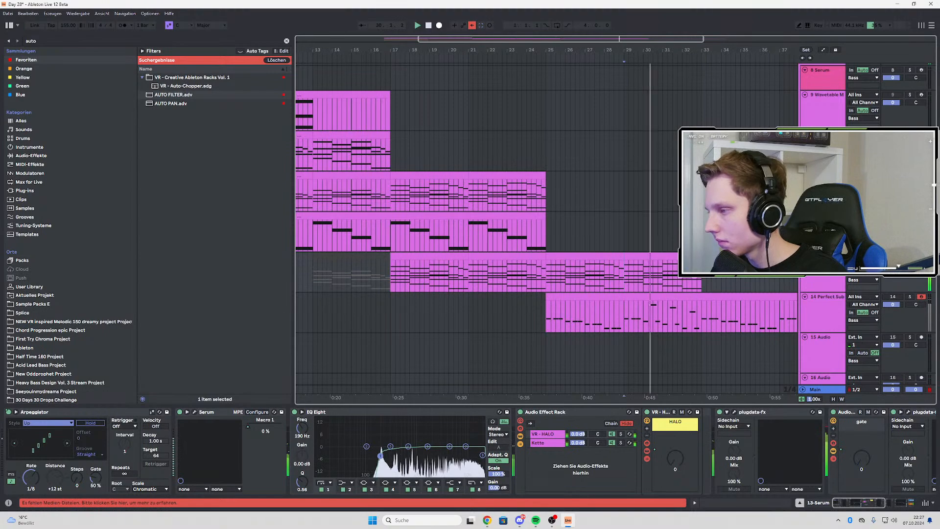
key("space")
Duplicate the Bioluminescence synth pad loop clip so it continues from bar 25, and listen to it from there
scroll(533, 232, "up", 2)
scroll(546, 229, "down", 4)
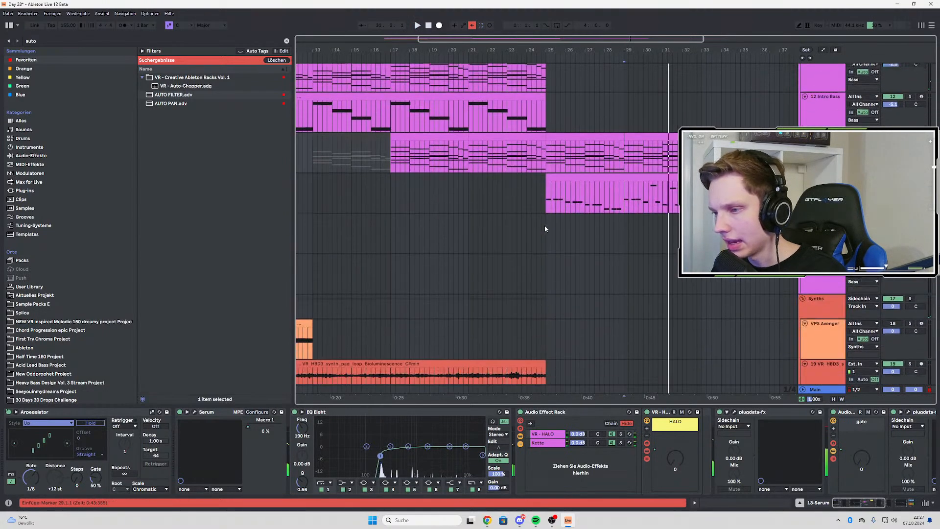
scroll(546, 228, "down", 3)
scroll(473, 255, "down", 3)
left_click(477, 257)
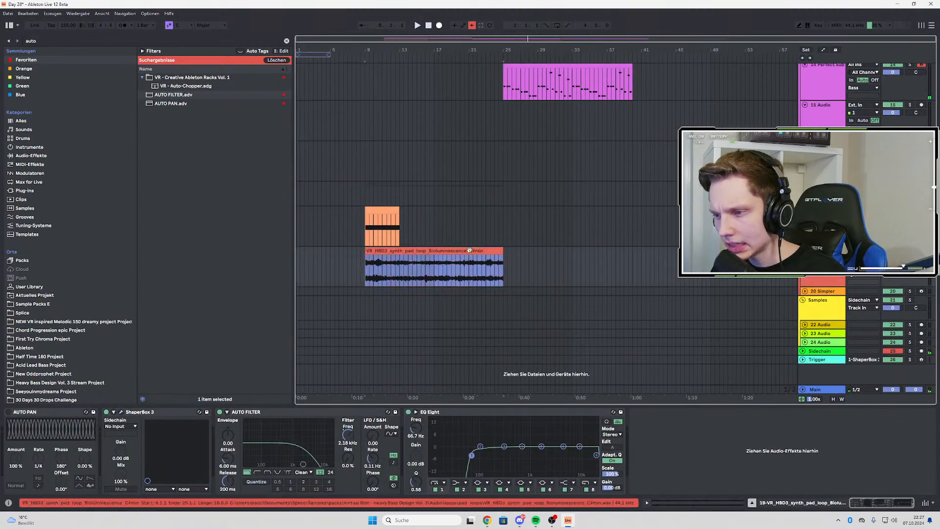
key("ctrl+d")
left_click(500, 265)
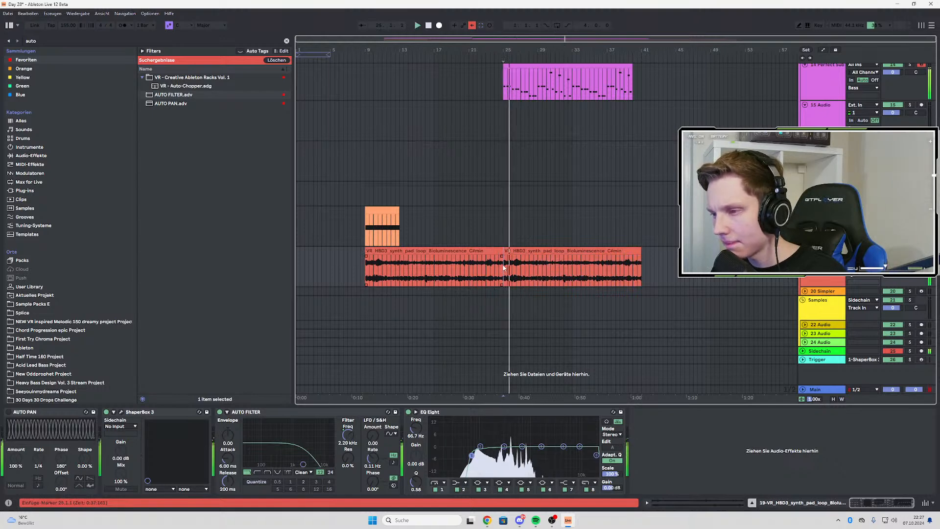
scroll(563, 260, "up", 2)
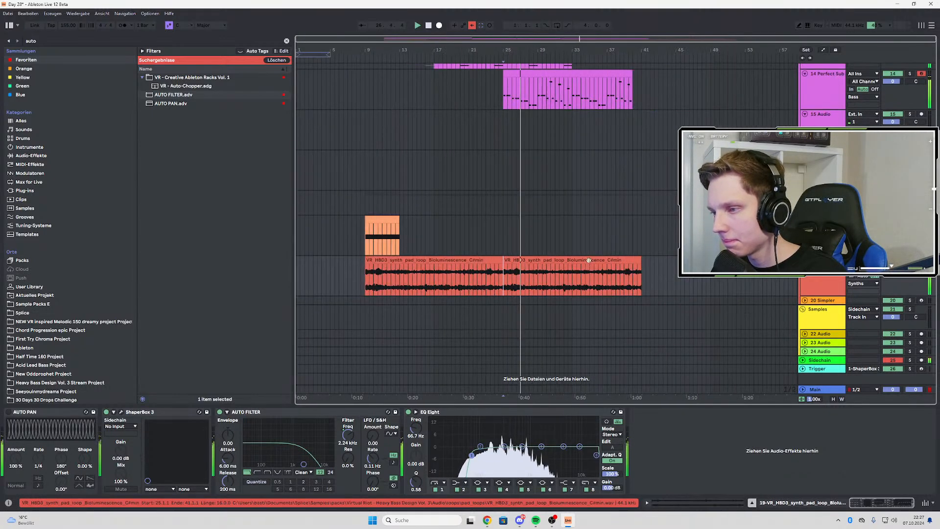
key("space")
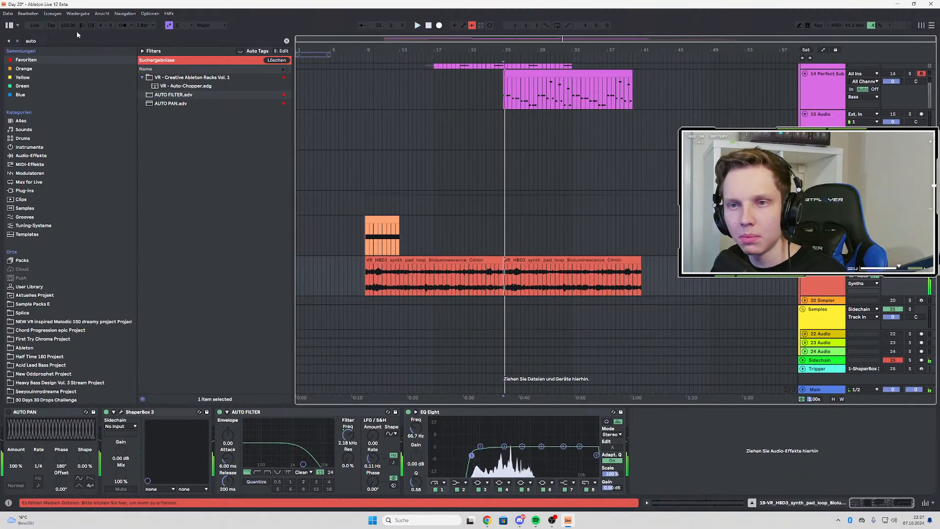
Search the plug-ins for "efx" and insert Efx REFRACT between ShaperBox 3 and AUTO FILTER on the pad loop track
key("ctrl+f")
type("efx")
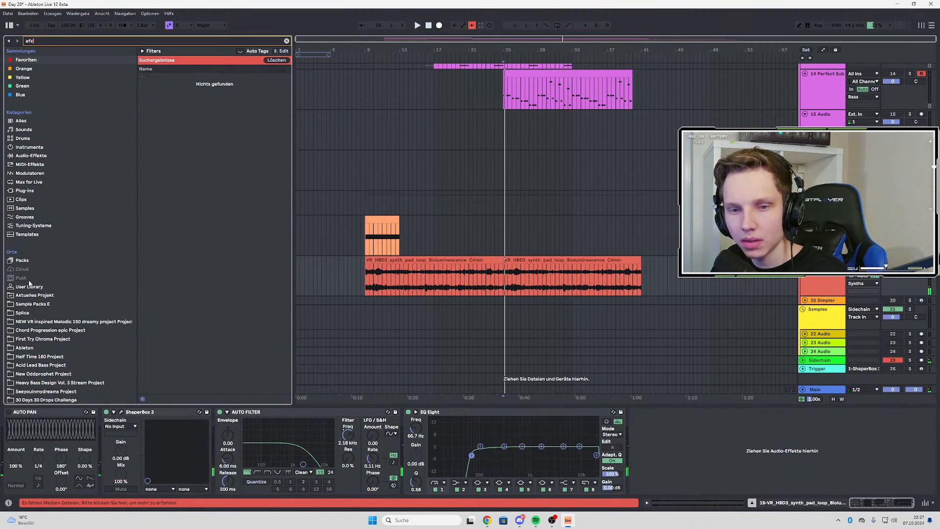
left_click(28, 192)
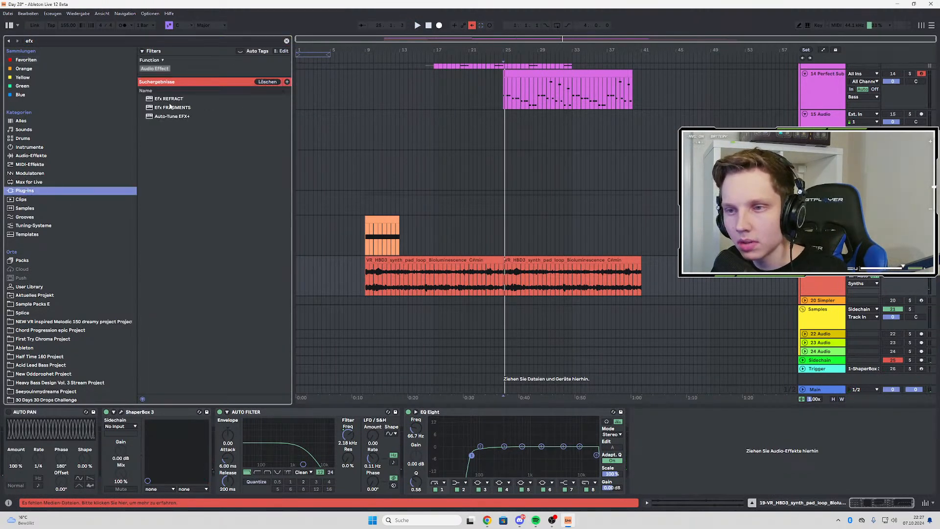
left_click_drag(169, 101, 220, 431)
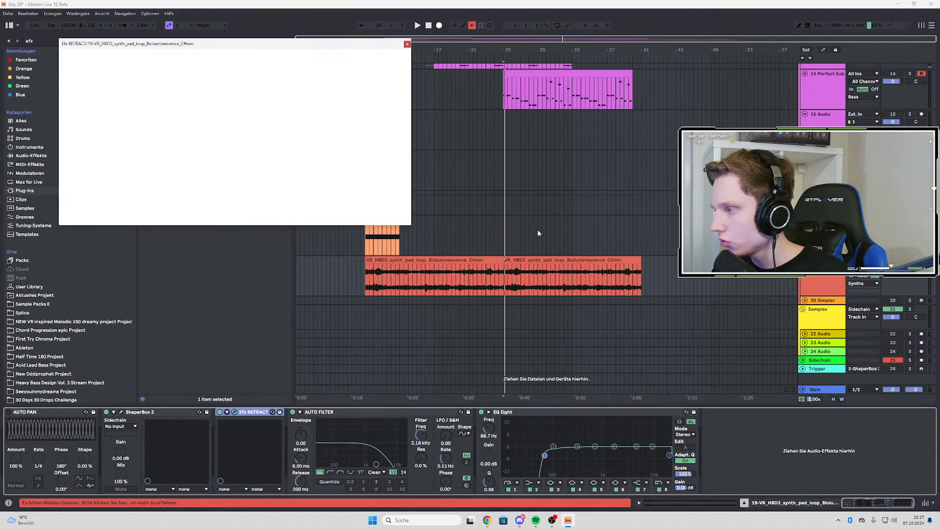
Replace Efx REFRACT on the pad loop track with Efx FRAGMENTS, placed between ShaperBox 3 and AUTO FILTER
left_click_drag(209, 49, 224, 60)
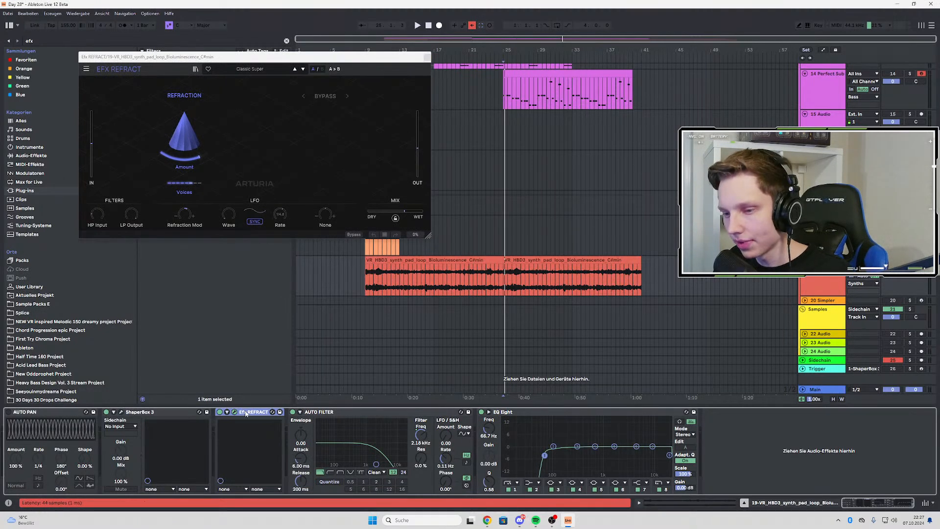
key("Delete")
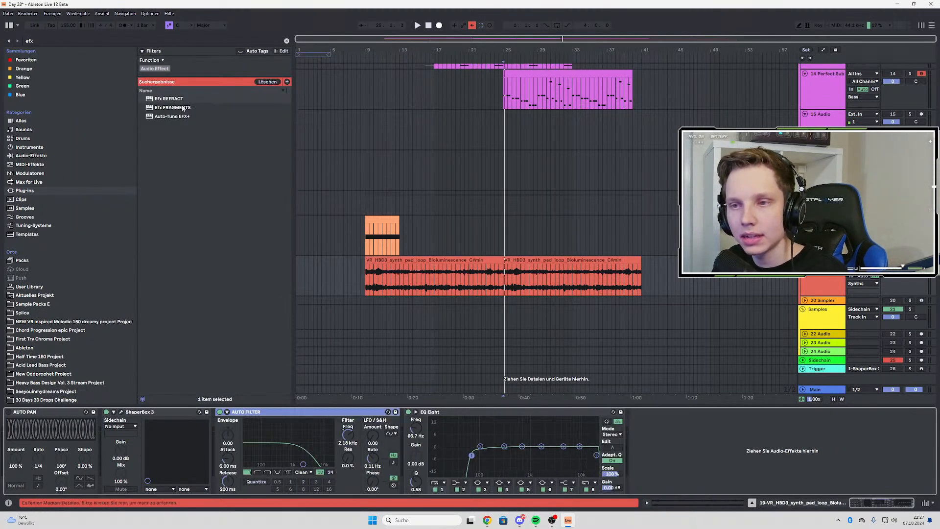
left_click(184, 107)
left_click_drag(241, 367, 217, 427)
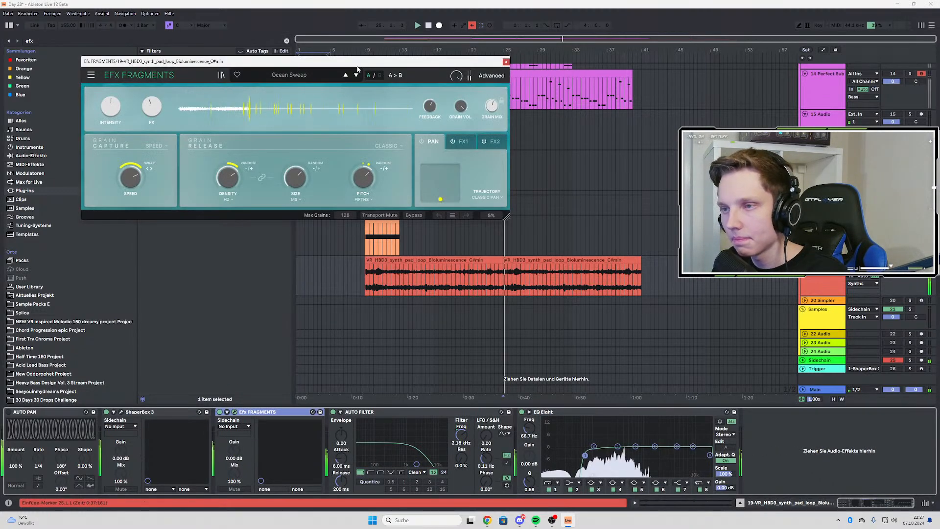
Load the Grain Clave preset in Efx FRAGMENTS and raise its FX and Intensity macros while listening from bar 25
left_click(263, 100)
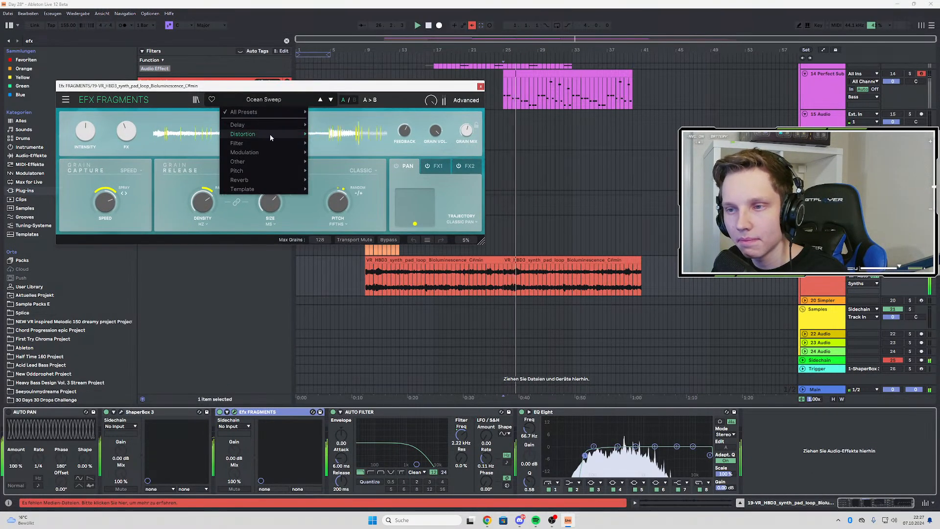
mouse_move(257, 149)
left_click(355, 251)
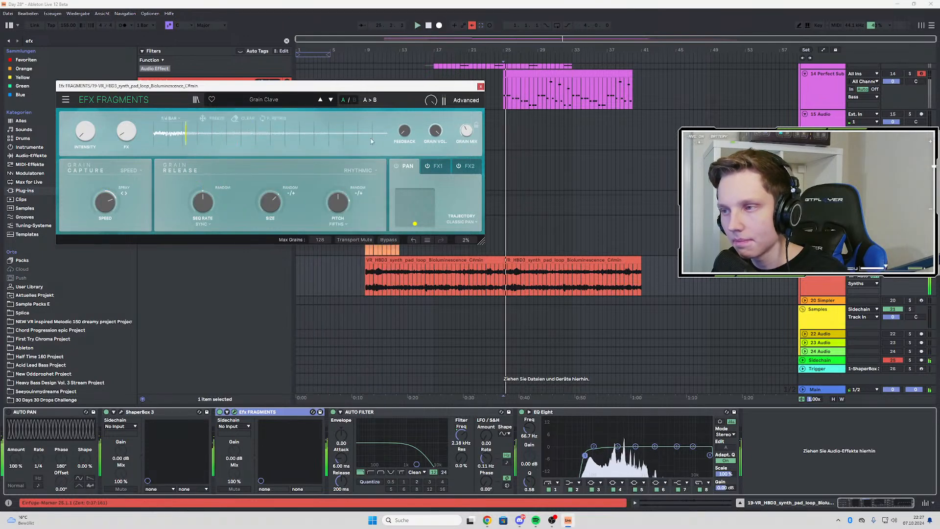
left_click(219, 412)
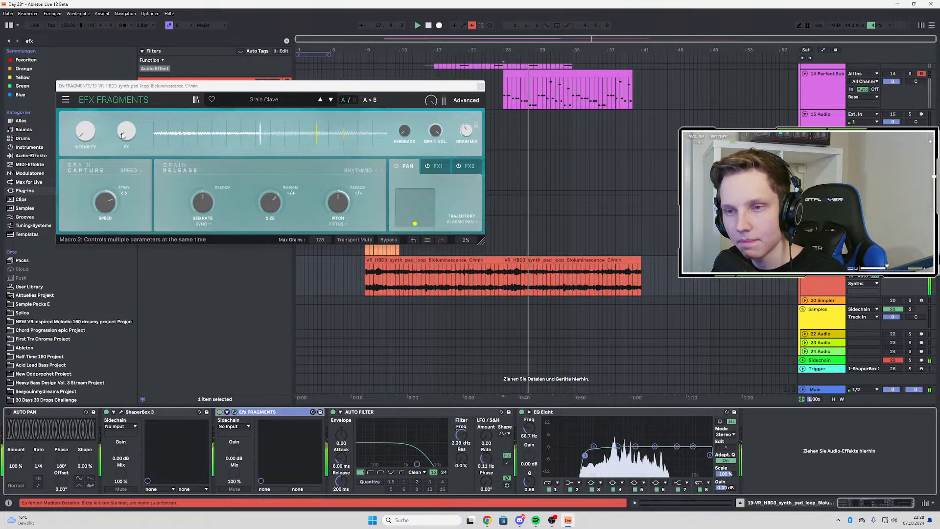
left_click_drag(126, 131, 127, 78)
left_click_drag(86, 131, 85, 86)
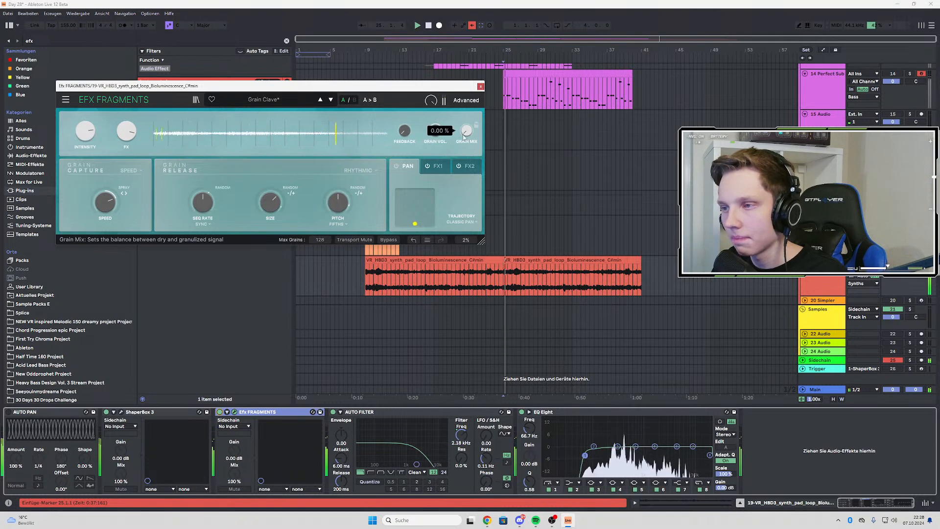
Automate the Grain Mix of Efx FRAGMENTS on the pad loop to ramp up from 0 % just before bar 25, and listen to the transition
key("a")
key("plus")
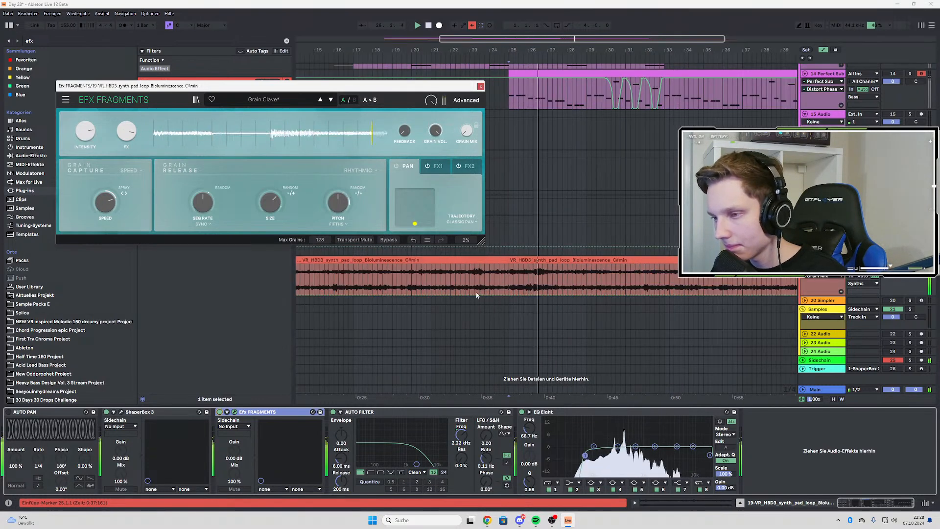
left_click_drag(487, 294, 505, 280)
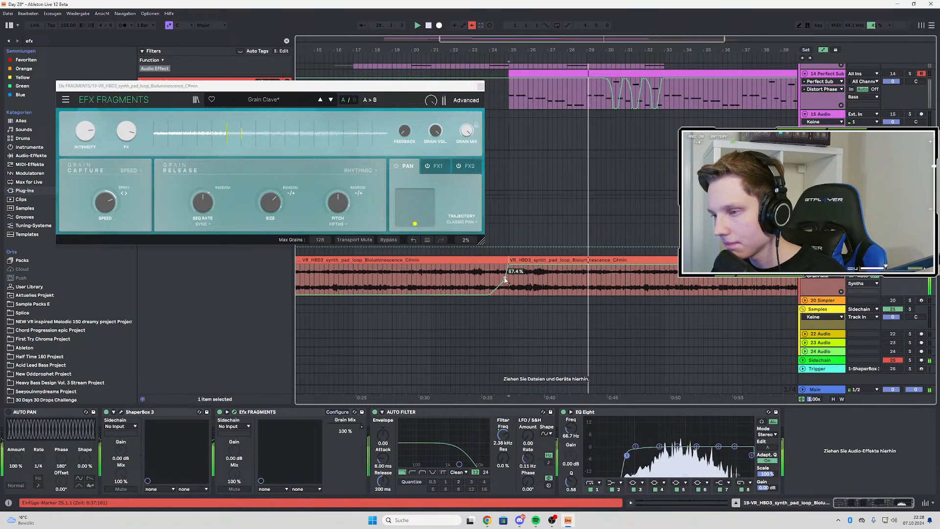
left_click(475, 282)
key("space")
key("space")
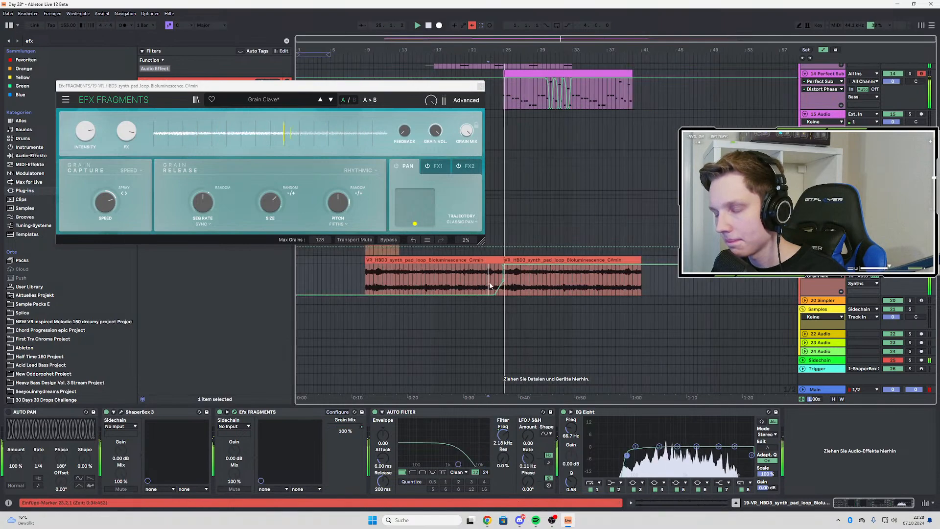
Try applying Legato to all notes of the Perfect Sub clip, listen to it, and undo the change
scroll(494, 286, "up", 3)
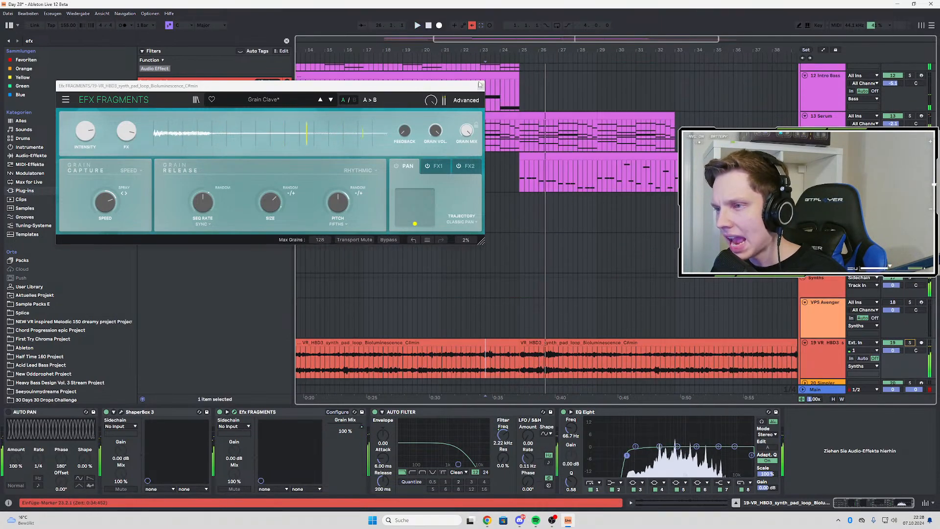
left_click(481, 87)
double_click(552, 151)
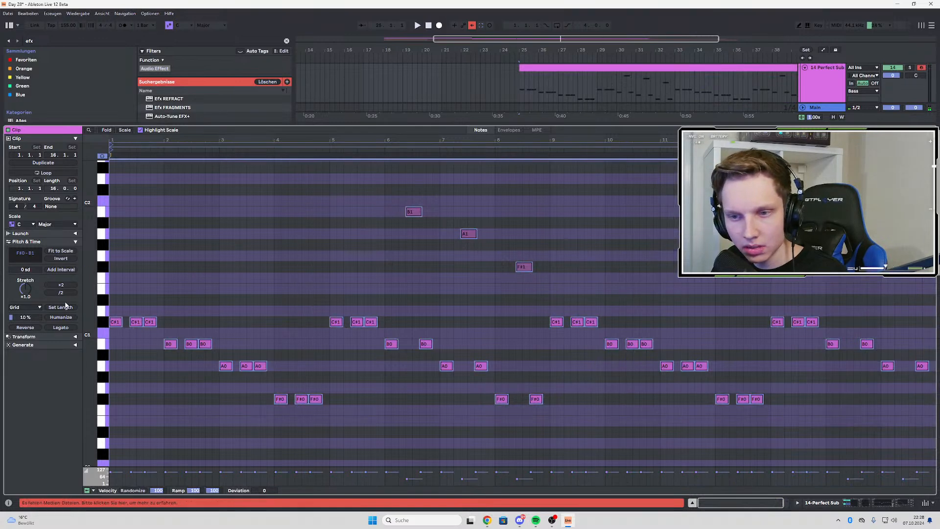
left_click(57, 330)
key("space")
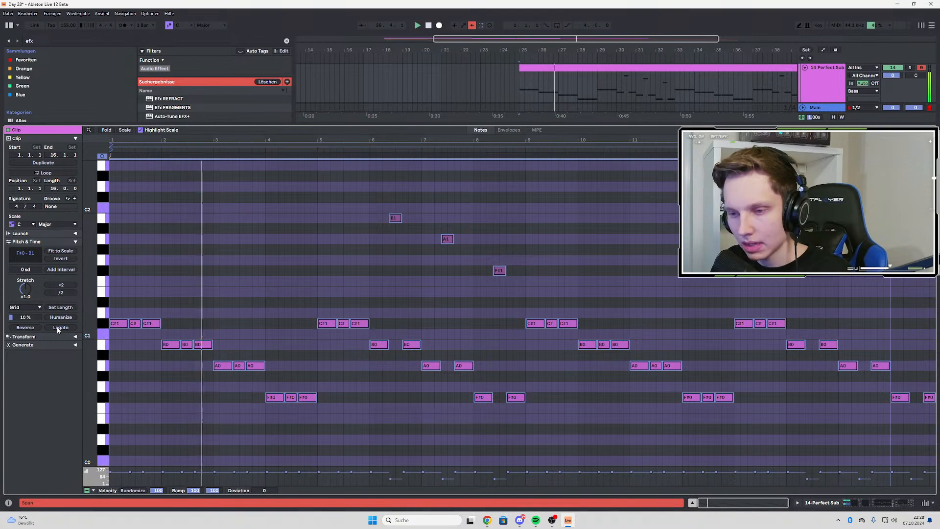
key("ctrl+z")
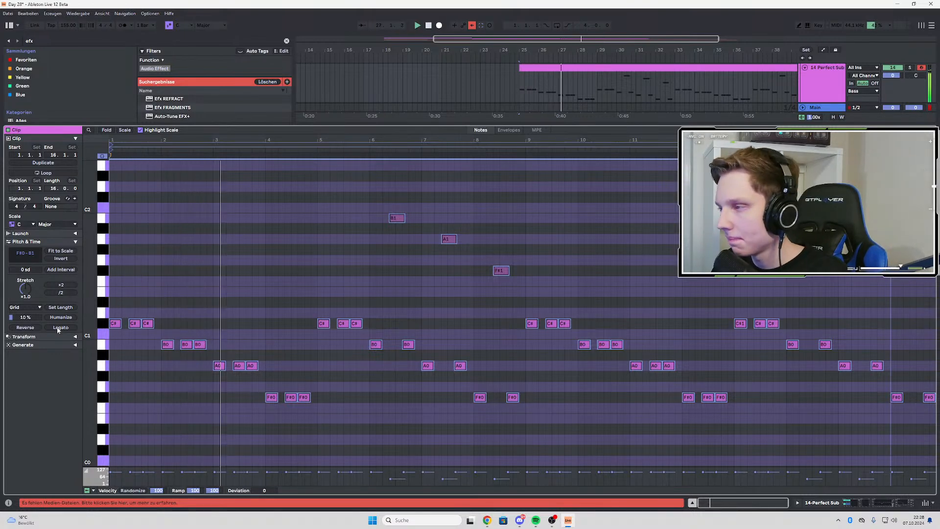
Return to the arrangement, search the browser for "limi", and add LIMITER.adv after EQ Eight on the pad loop track
double_click(823, 84)
scroll(540, 336, "down", 2)
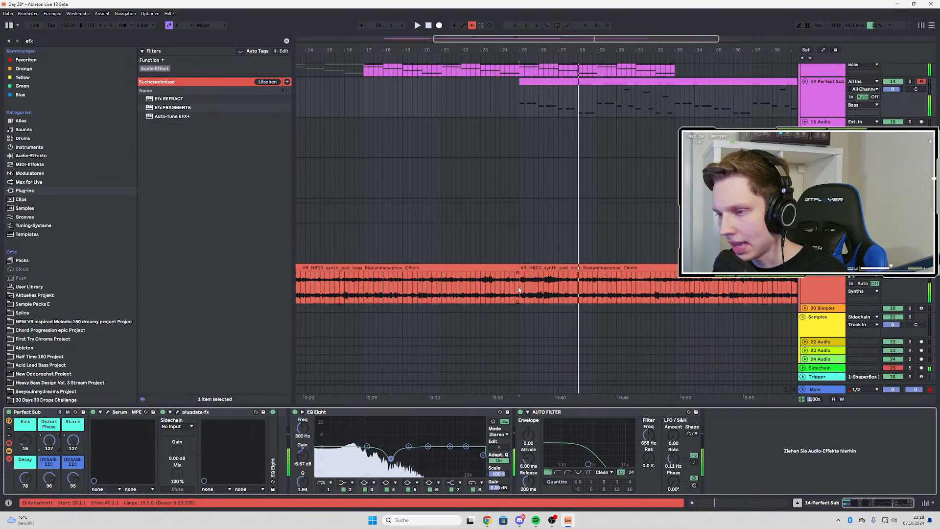
key("space")
left_click(855, 279)
key("space")
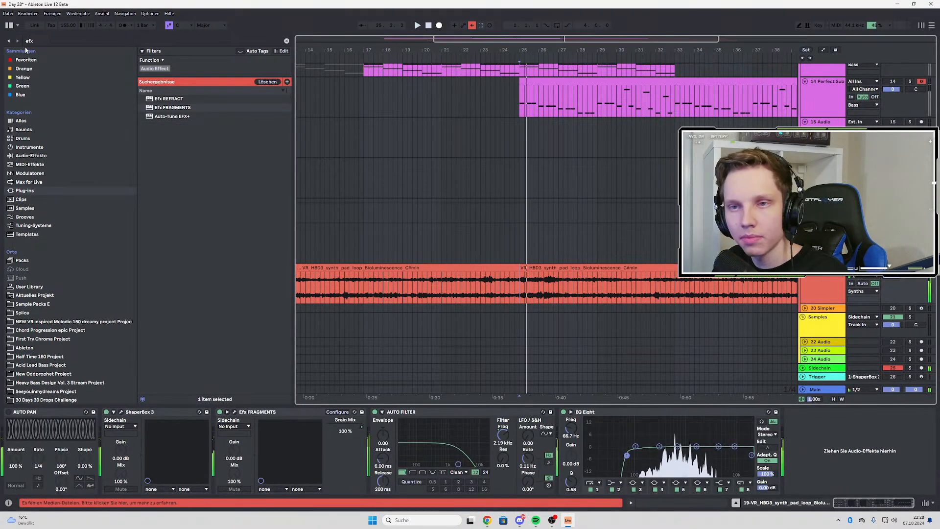
key("ctrl+f")
type("limi")
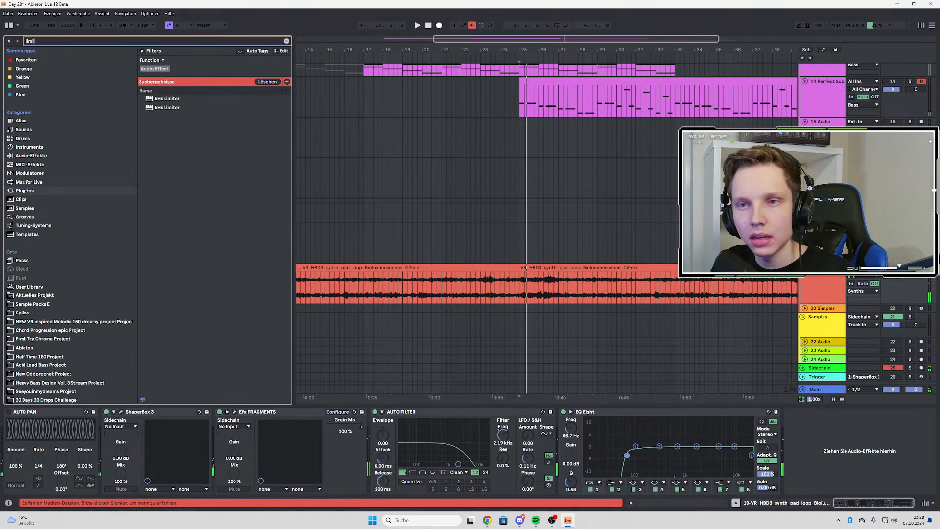
left_click(160, 104)
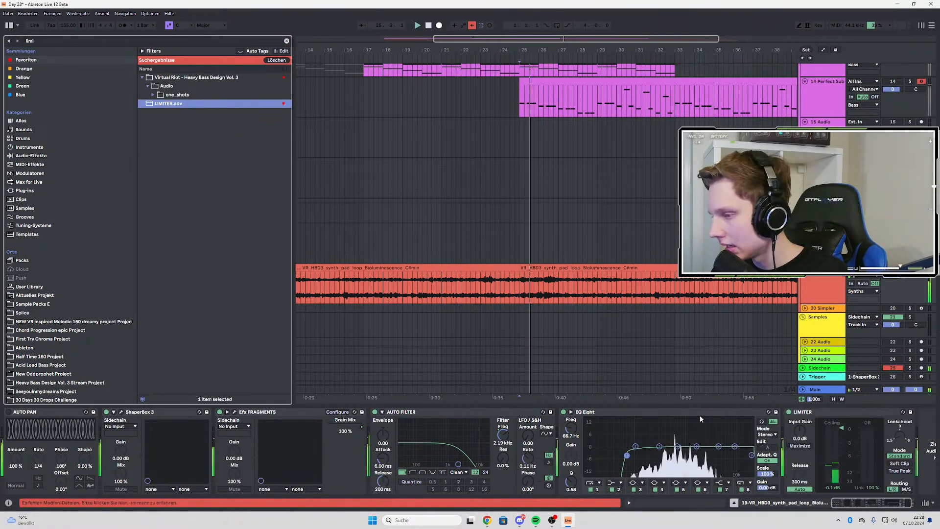
Set the pad loop's Limiter to a ceiling of -6.2 dB, Soft Clip mode and 0.01 ms release, and listen to the transition
left_click(501, 282)
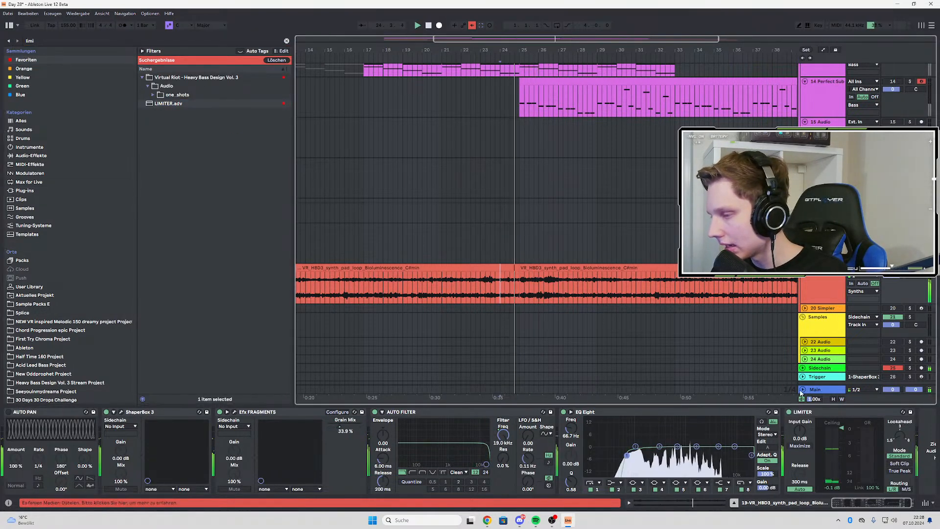
left_click(339, 293)
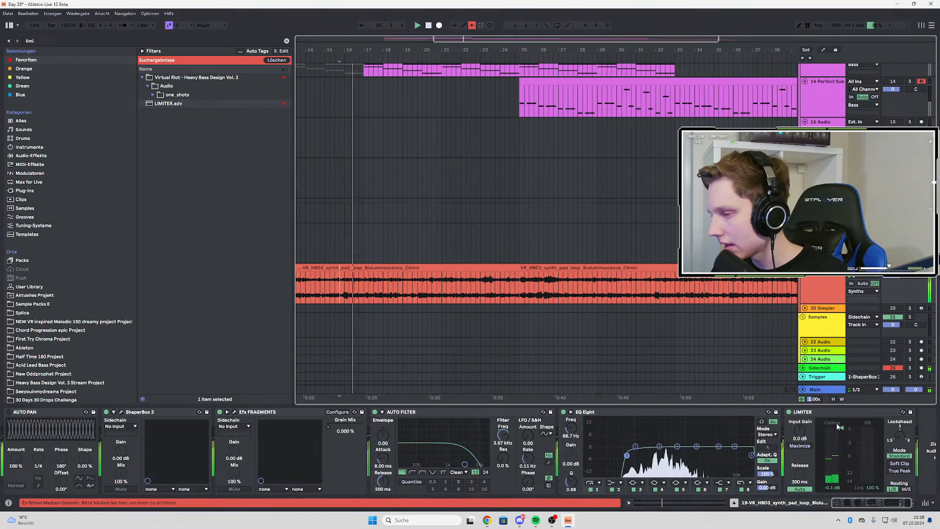
left_click_drag(842, 430, 800, 507)
left_click(799, 488)
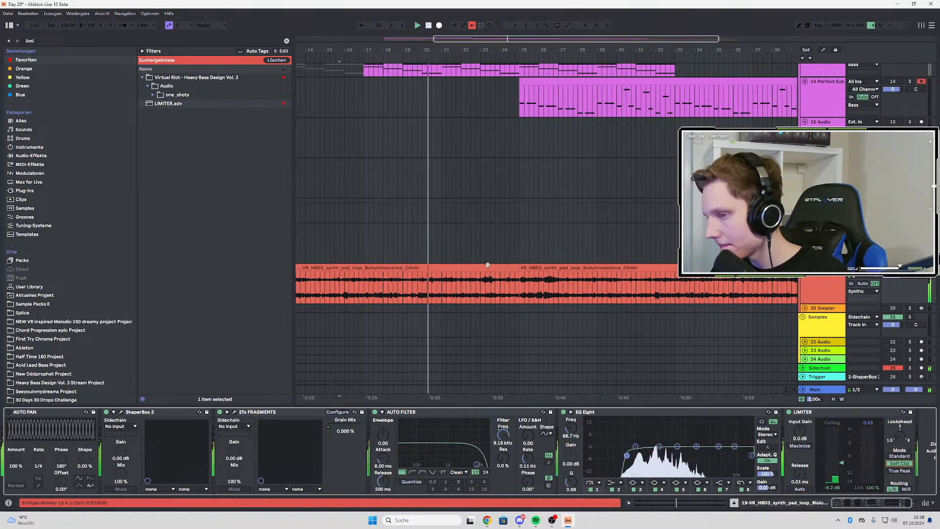
left_click(500, 289)
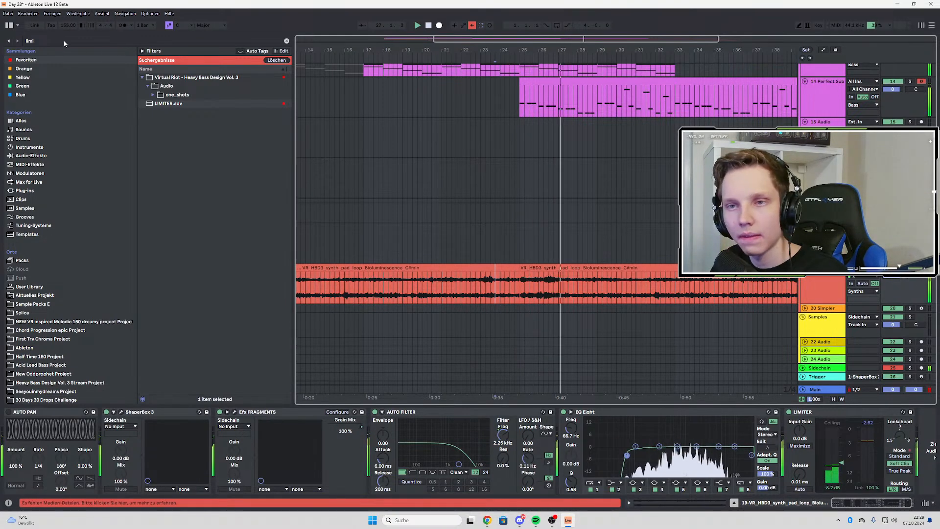
Search the browser for "soothe" and add soothe2_x64 after the Limiter on the pad loop track
key("ctrl+f")
type("soothe")
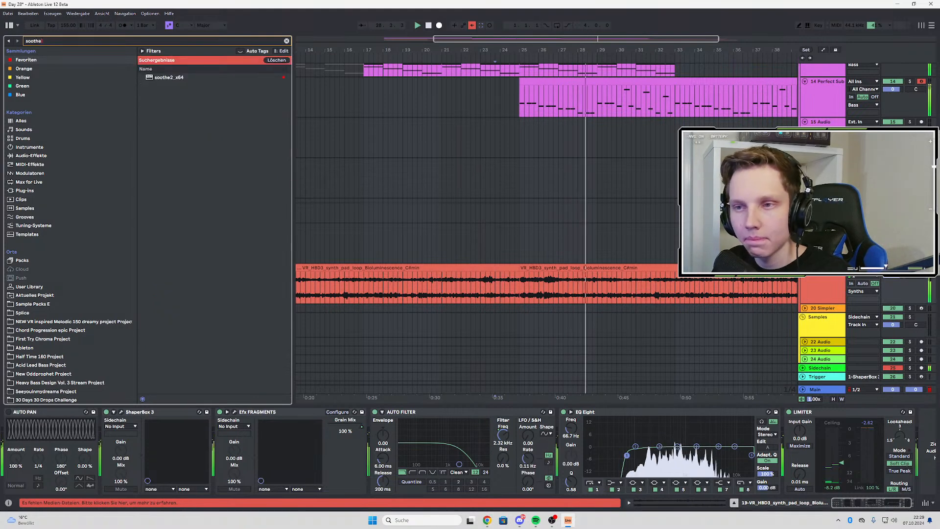
double_click(165, 79)
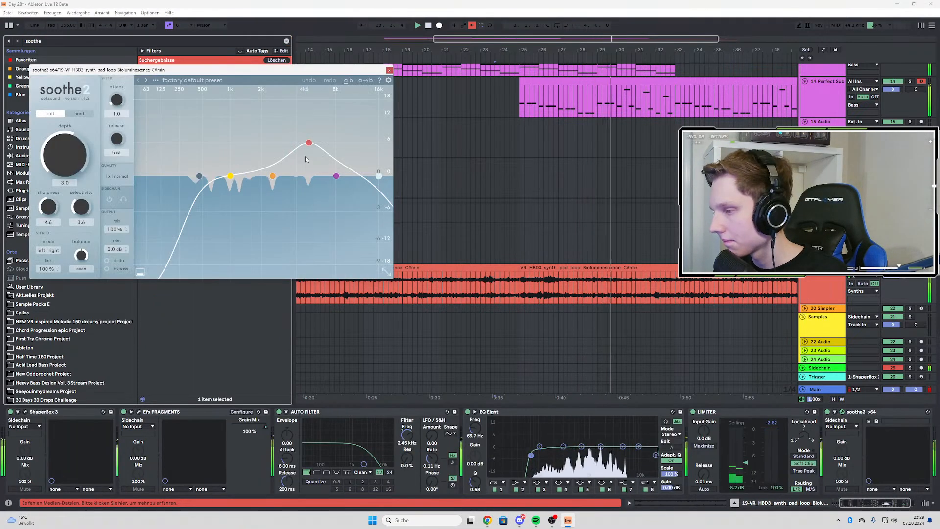
Reshape the soothe2 curve with its orange, red and purple bands raised across the mids and highs, band 2 at about 3.6 dB sens
left_click_drag(336, 176, 239, 137)
left_click_drag(309, 143, 291, 150)
left_click_drag(239, 137, 250, 155)
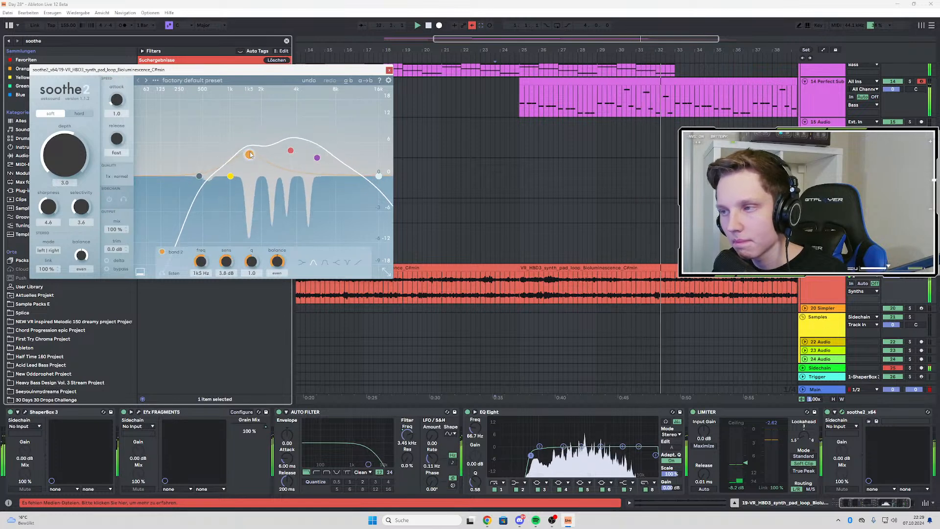
scroll(569, 116, "up", 3)
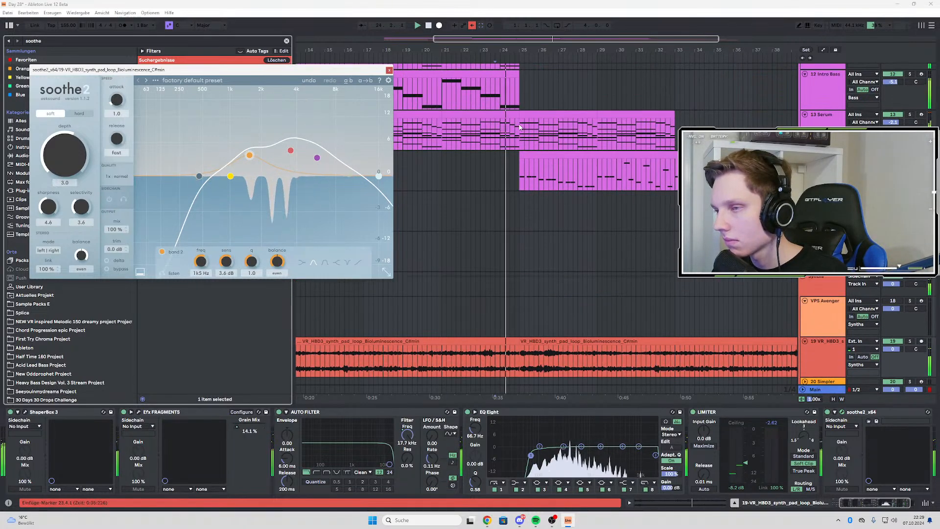
scroll(493, 140, "down", 3)
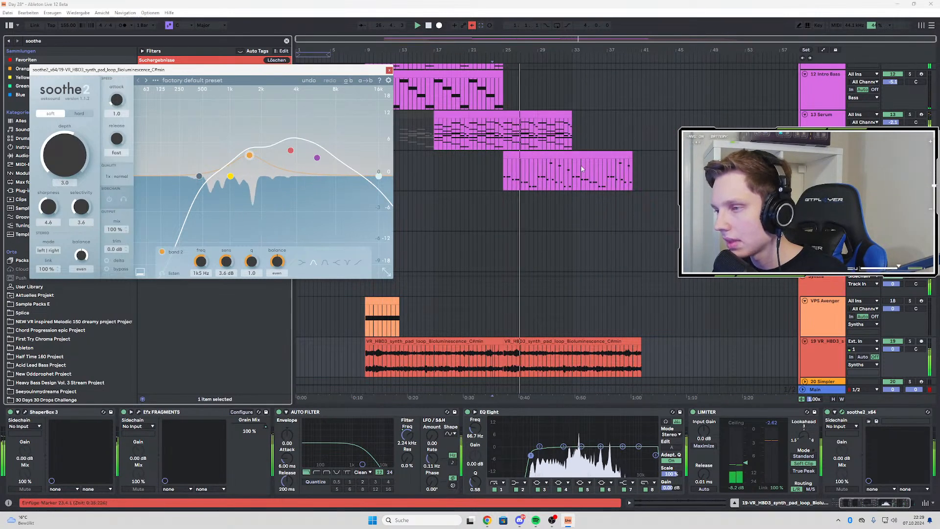
Try splitting the Perfect Sub clip at bar 33 and applying Legato to the notes of the second part, and listen to it
key("space")
left_click(522, 170)
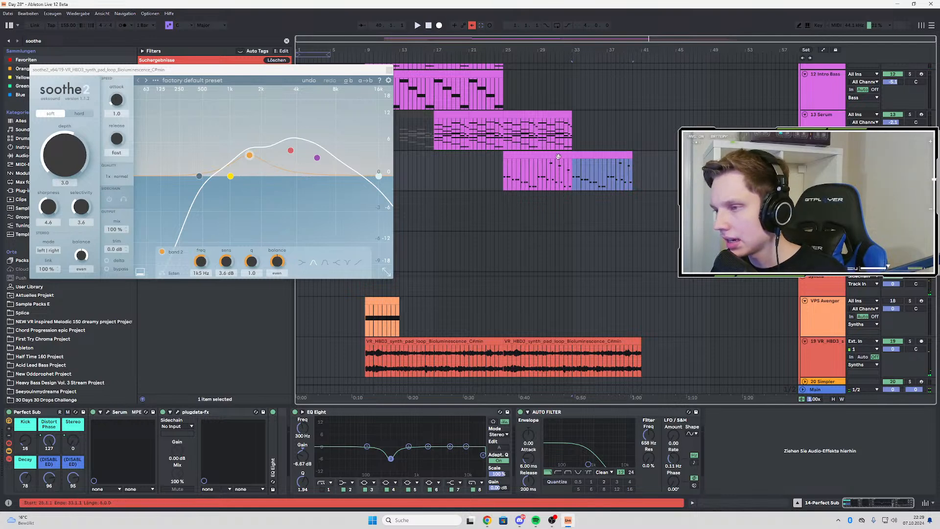
double_click(558, 156)
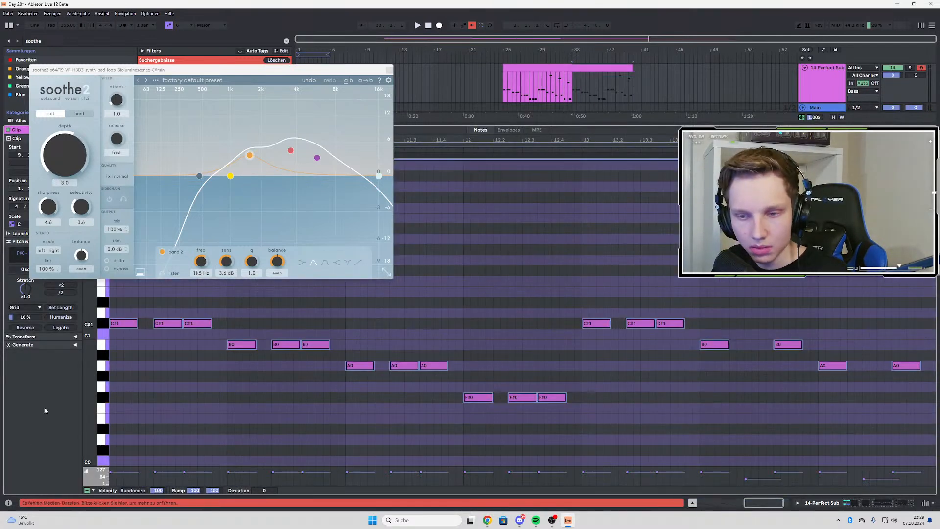
left_click(390, 72)
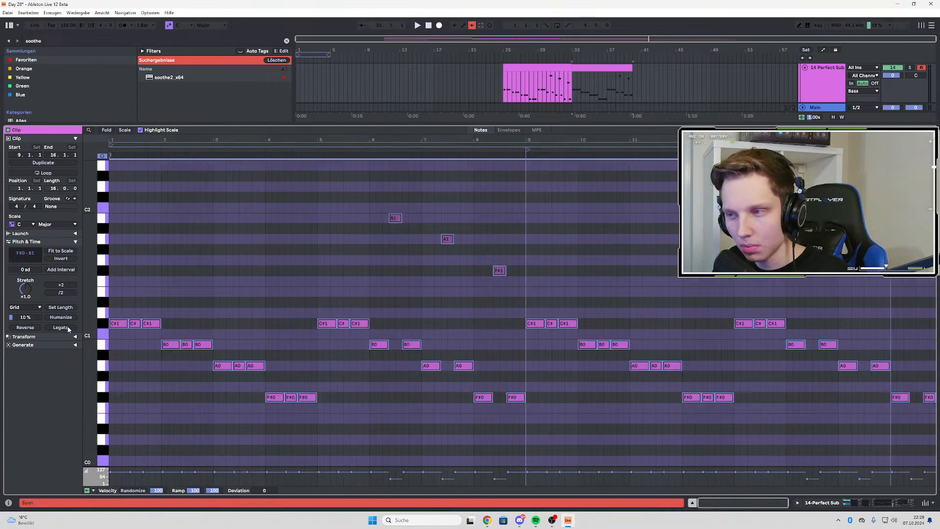
left_click(832, 83)
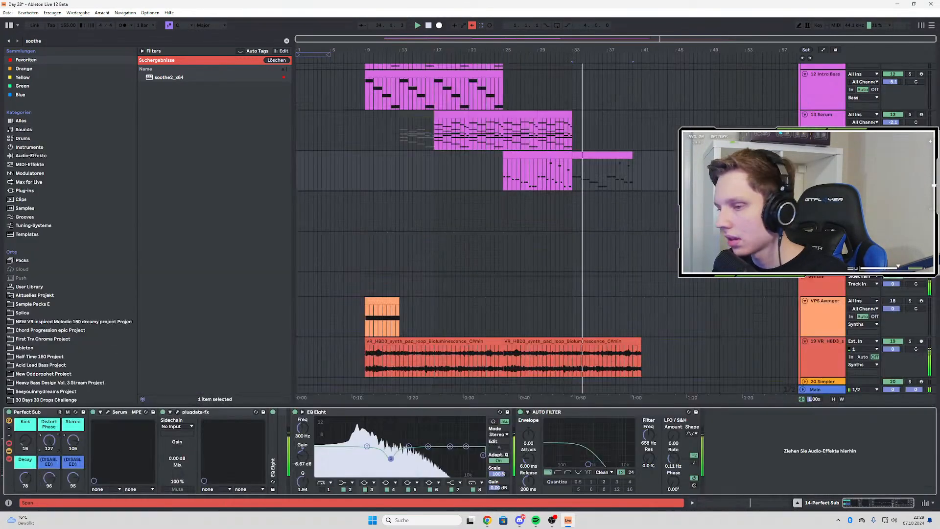
key("space")
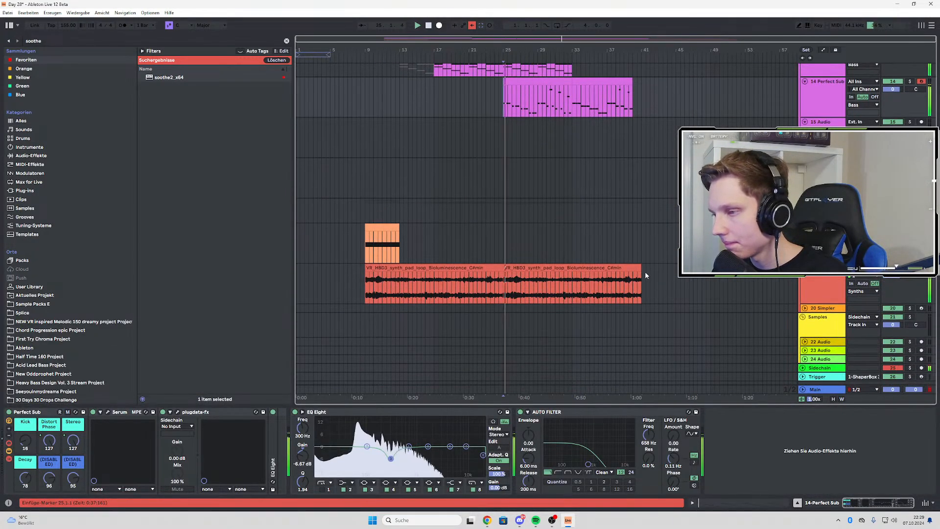
left_click(818, 282)
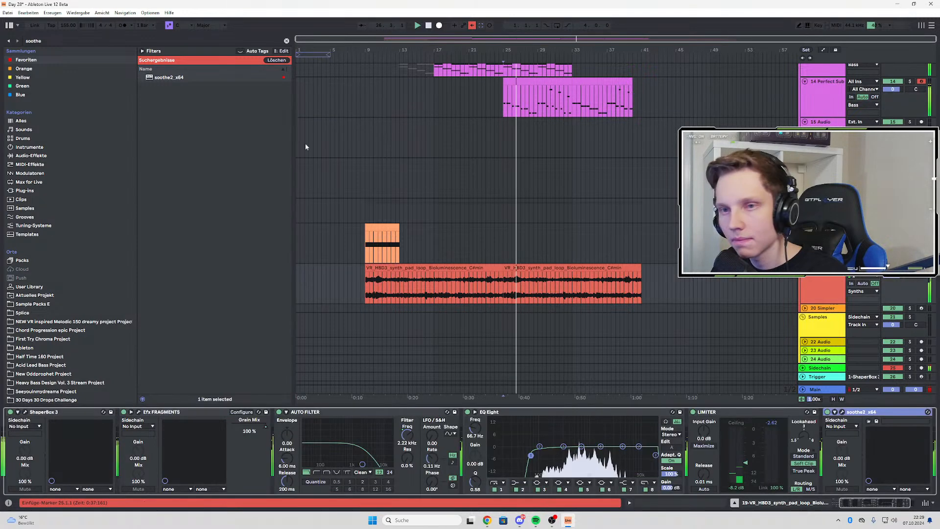
left_click(54, 42)
type("wasj")
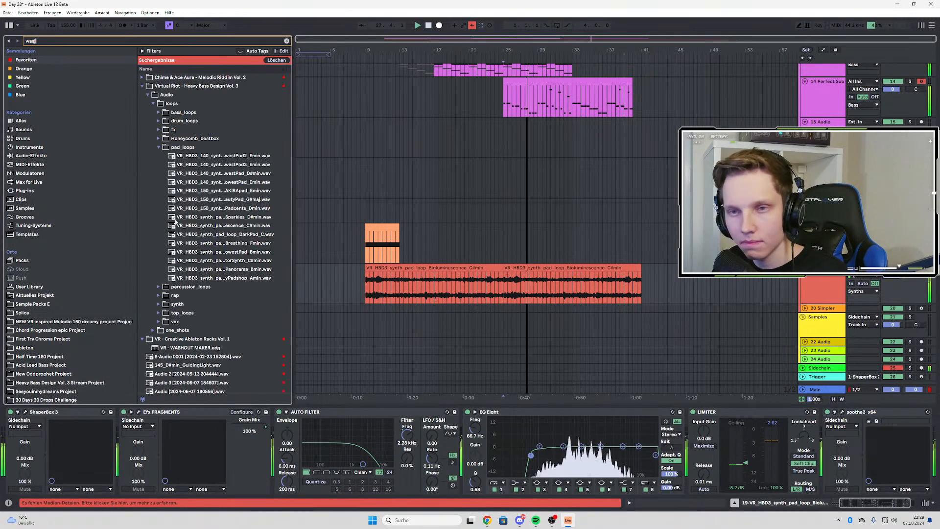
key("BackSpace")
key("BackSpace")
key("BackSpace")
key("BackSpace")
type("nexu")
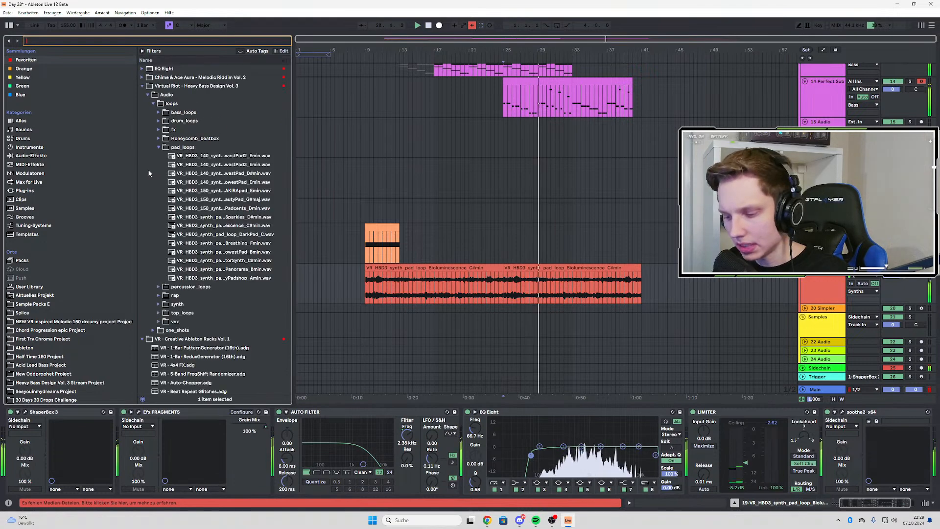
key("BackSpace")
key("BackSpace")
key("BackSpace")
key("BackSpace")
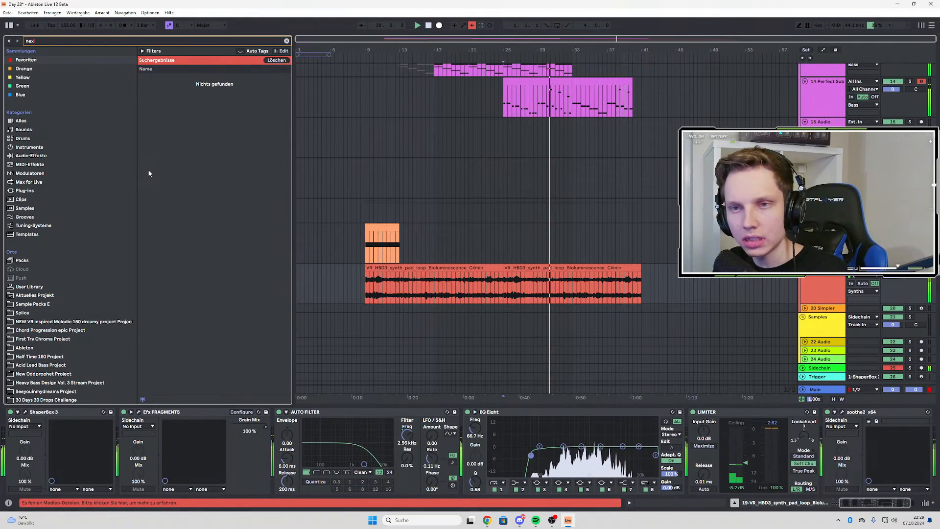
Search the browser for "vr" and add VR Echo.adv after soothe2 on the pad loop track
type("vr")
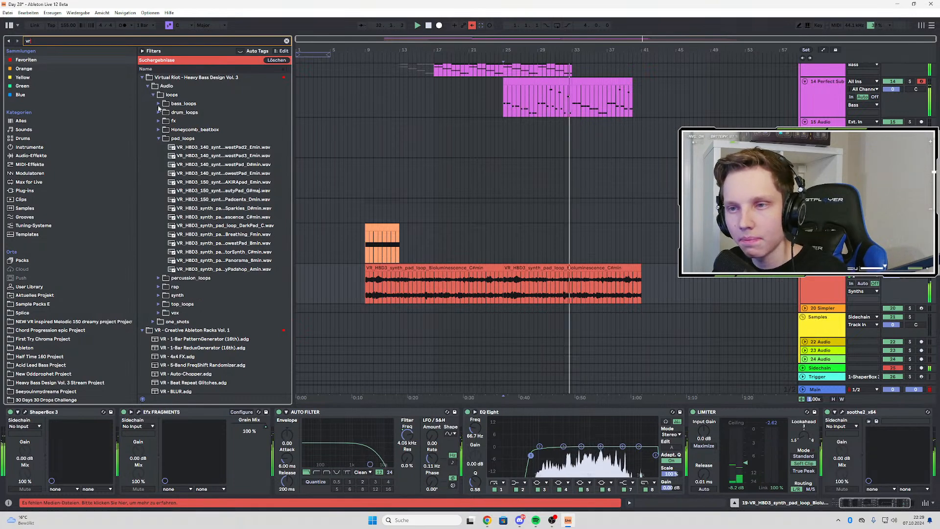
left_click(142, 78)
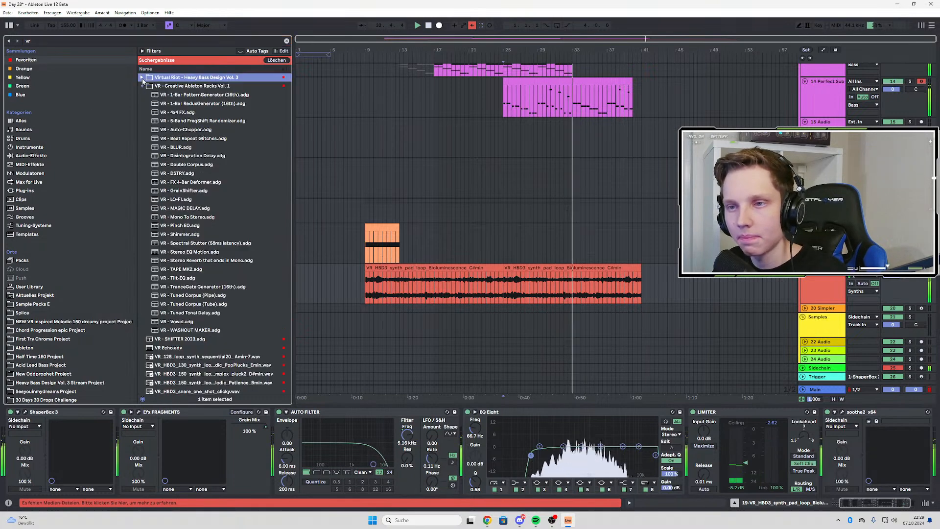
scroll(205, 167, "down", 2)
key("space")
key("space")
left_click(170, 337)
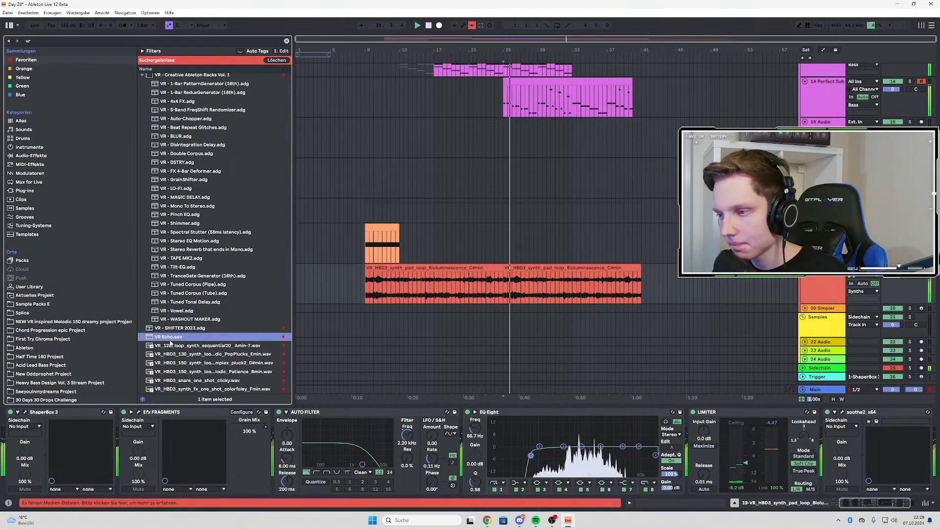
left_click_drag(171, 337, 557, 297)
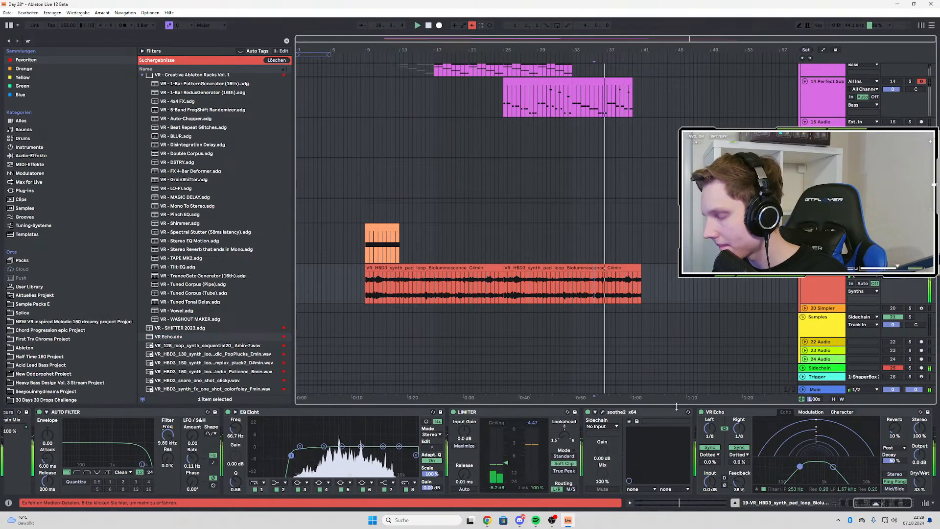
Search the browser for "dis", add Disperser between EQ Eight and the Limiter on the pad loop track, and close its plug-in window
key("ctrl+f")
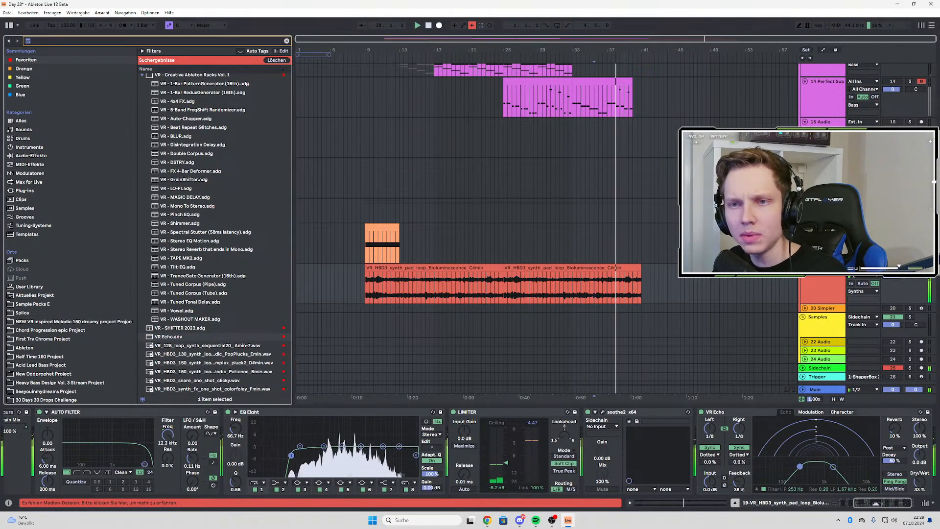
type("dis")
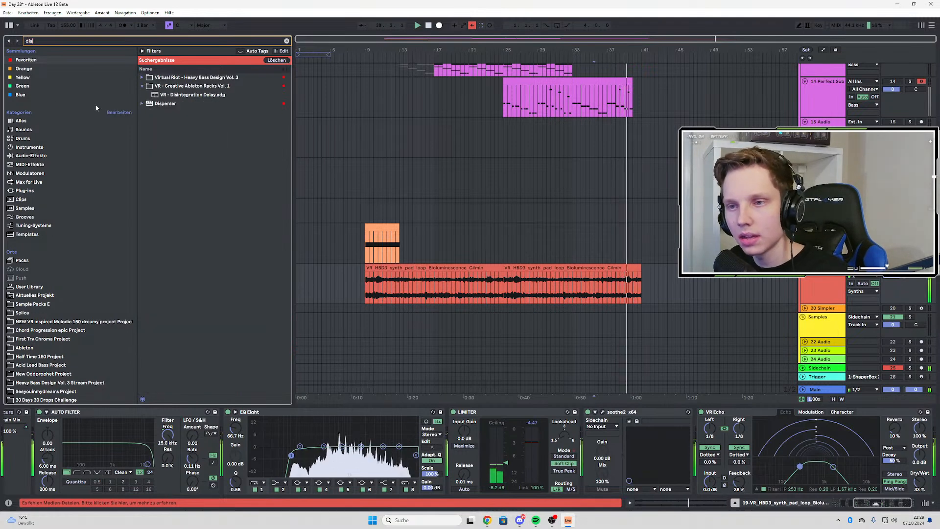
left_click(160, 104)
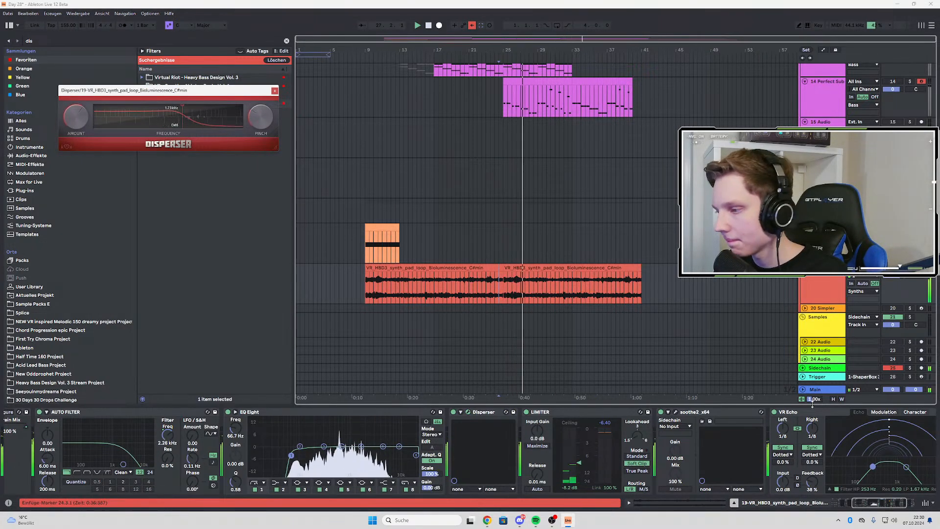
left_click(891, 504)
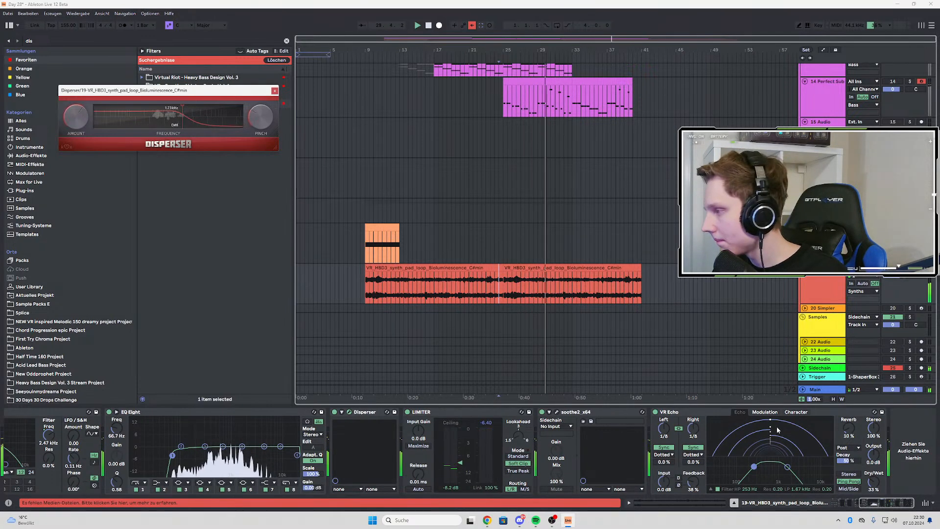
left_click(275, 91)
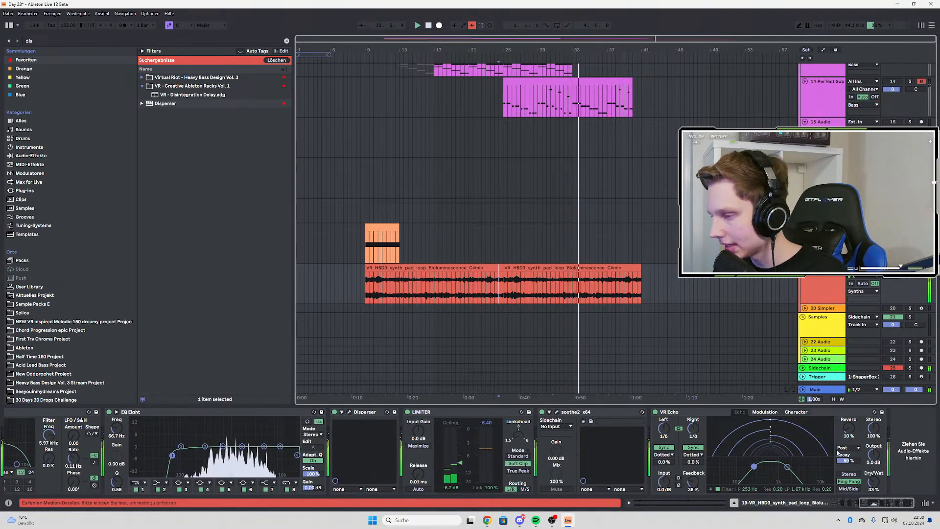
Set the VR Echo's Dry/Wet to 34% and check the automation on the pad loop and Perfect Sub tracks
key("a")
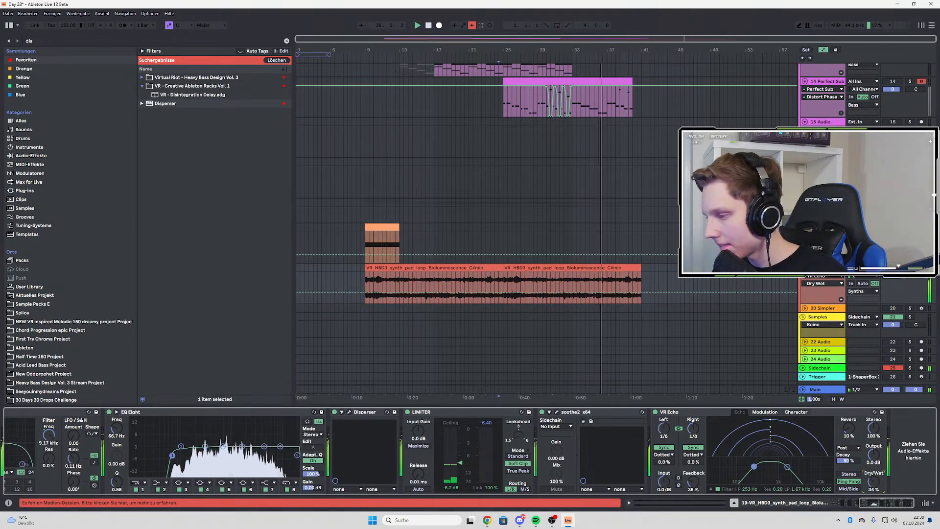
key("a")
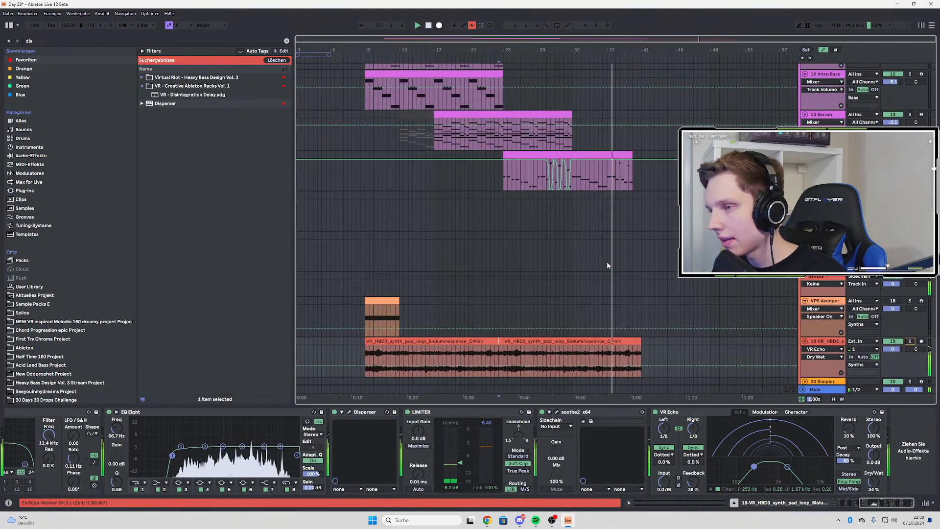
left_click(572, 167)
scroll(582, 221, "down", 3)
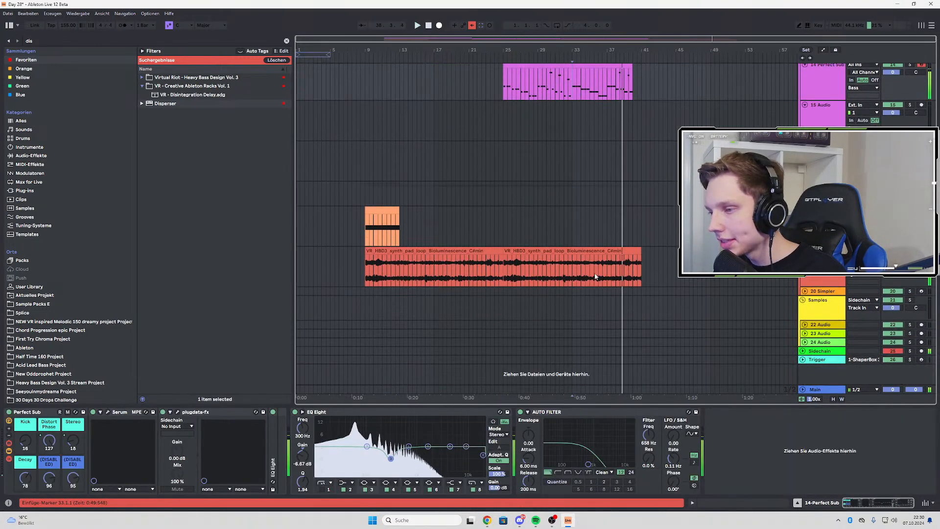
Listen to the section from bar 25 and compare how the Serum, Perfect Sub and pad loop parts play together
left_click(505, 266)
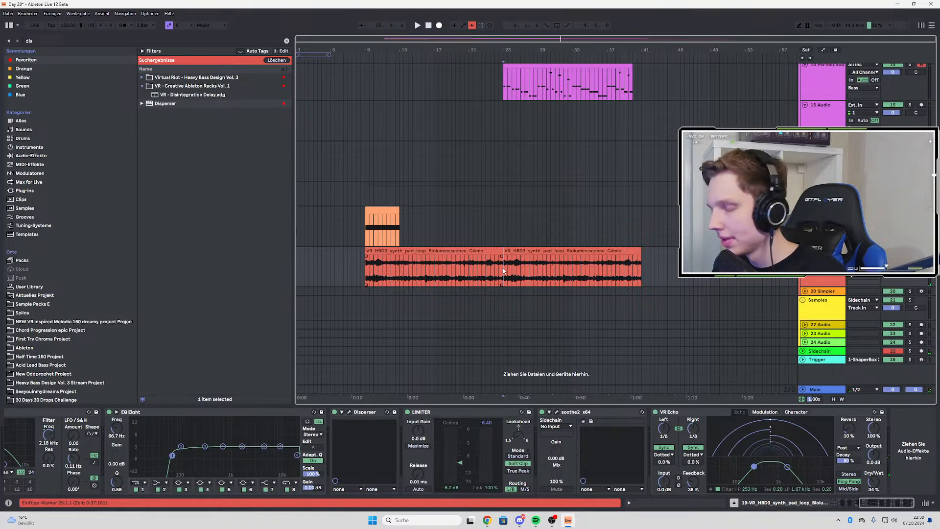
scroll(507, 271, "up", 3)
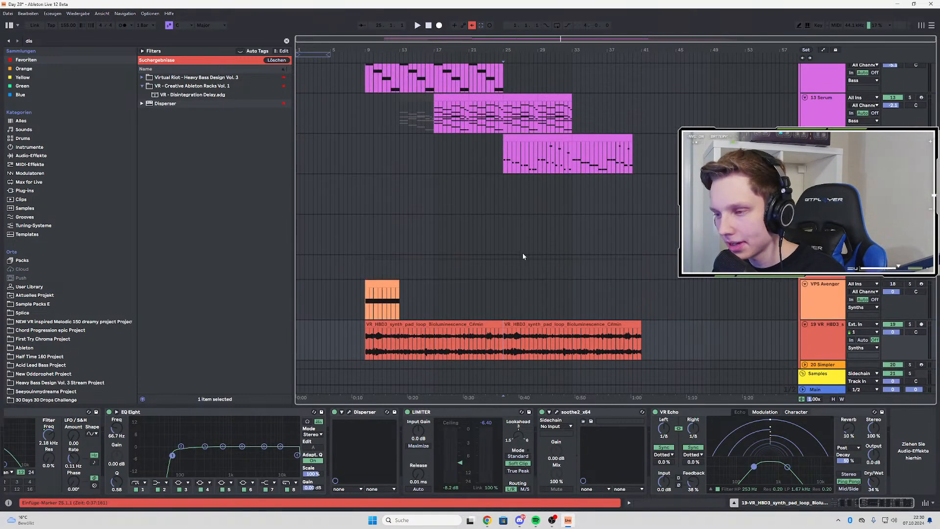
scroll(522, 253, "up", 3, "ctrl")
scroll(523, 253, "down", 3, "ctrl")
scroll(574, 244, "up", 3)
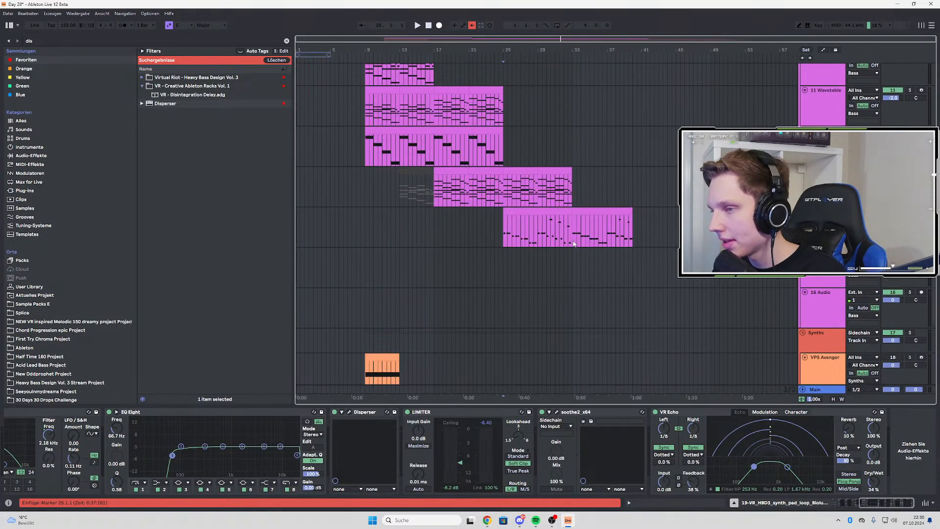
left_click(505, 225)
key("space")
scroll(580, 227, "down", 2)
scroll(580, 226, "up", 1)
left_click(574, 195)
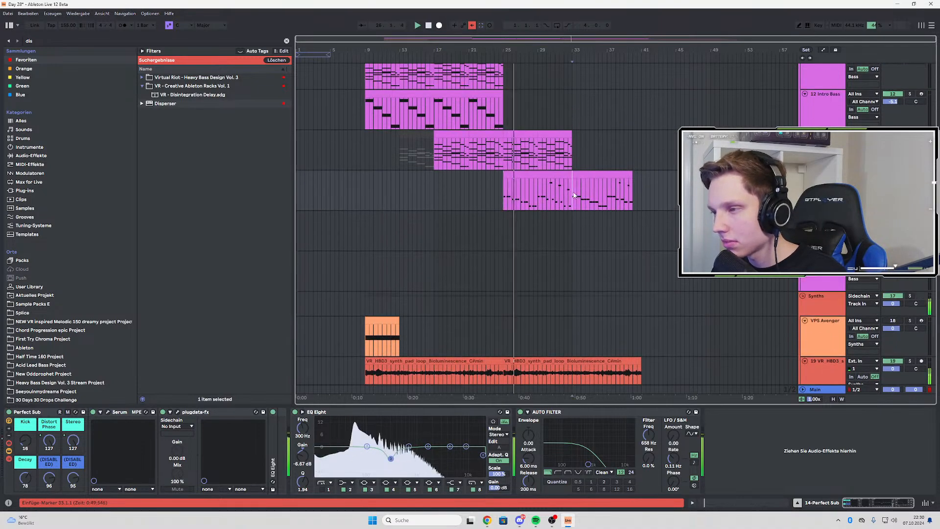
scroll(577, 197, "down", 2)
scroll(573, 205, "up", 3)
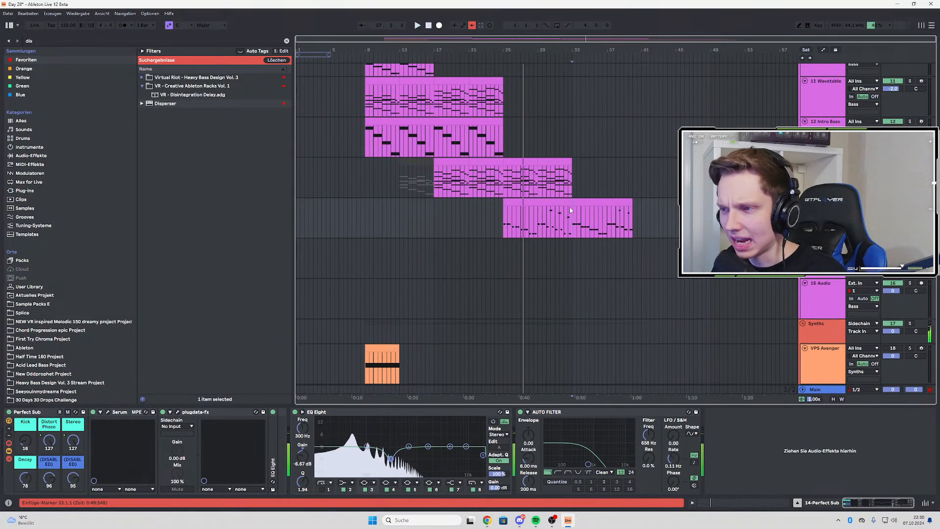
scroll(539, 201, "up", 3, "ctrl")
left_click(491, 173)
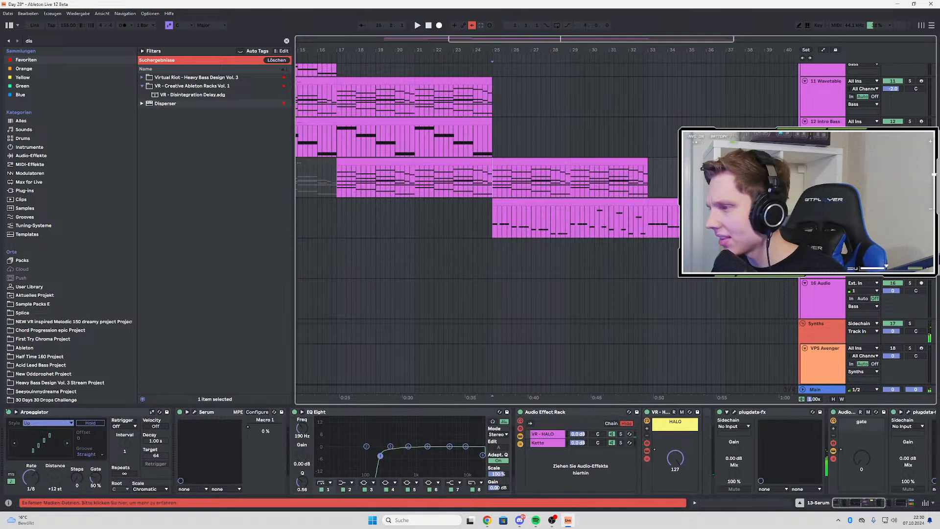
key("space")
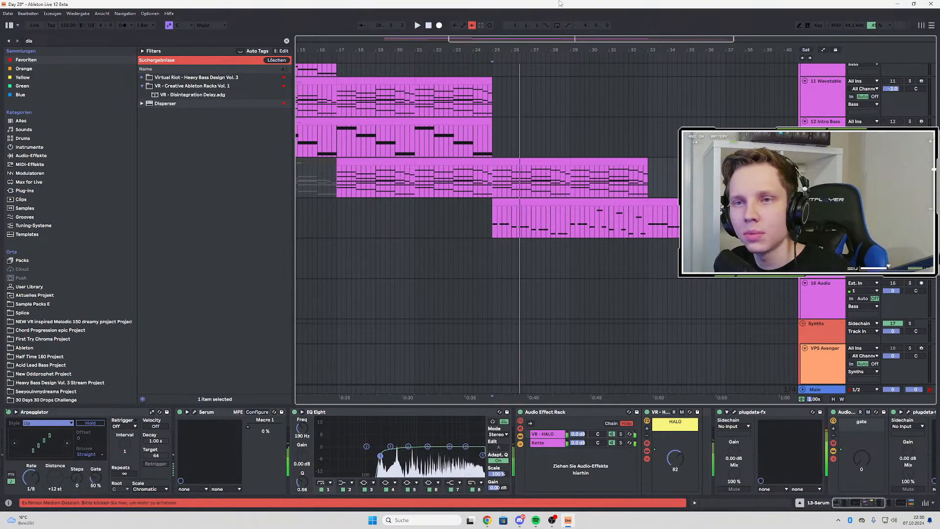
key("space")
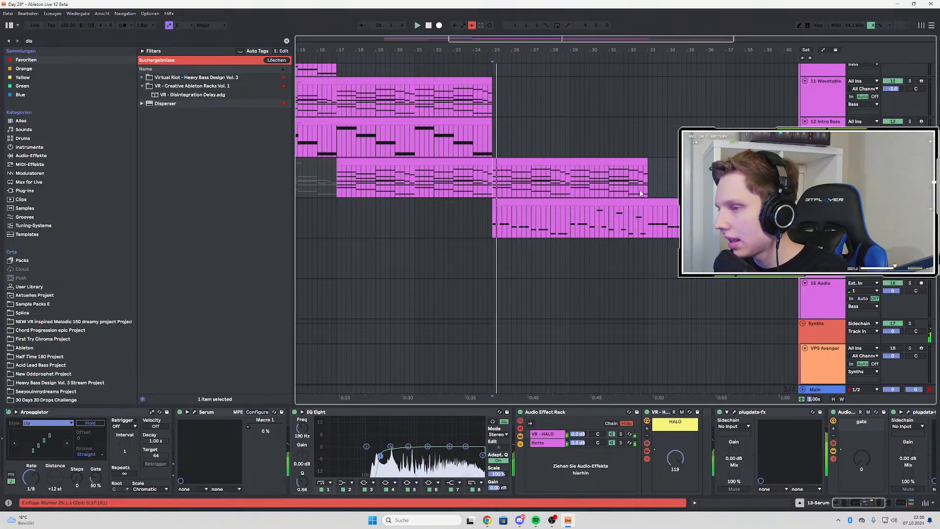
scroll(543, 208, "down", 2)
scroll(543, 208, "down", 3)
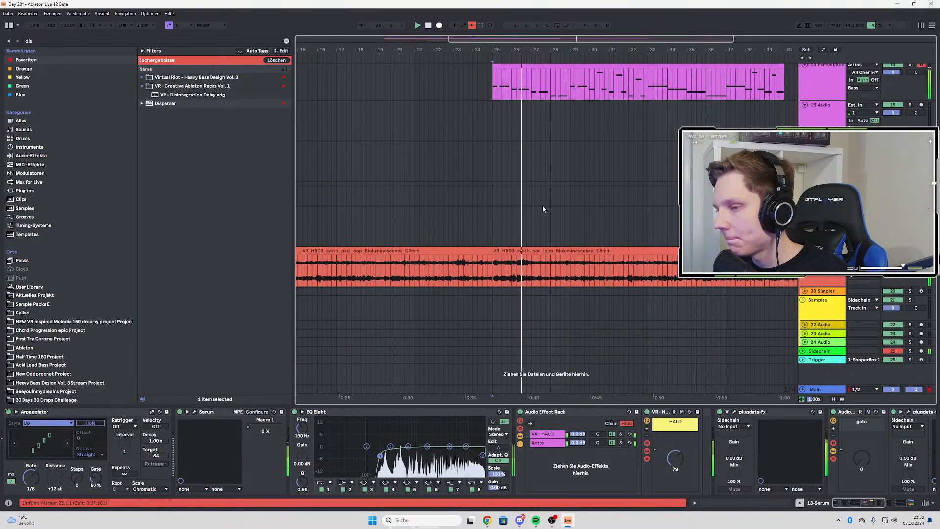
scroll(543, 208, "down", 3)
key("space")
Lower the Serum track volume to -2.7 and the Perfect Sub track volume to -1.0 while playing from bar 25
scroll(544, 209, "up", 3)
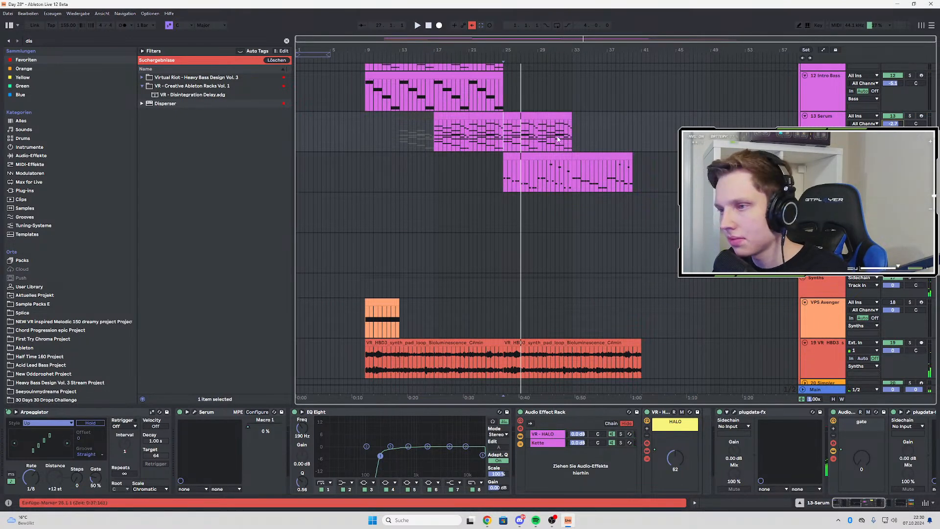
key("space")
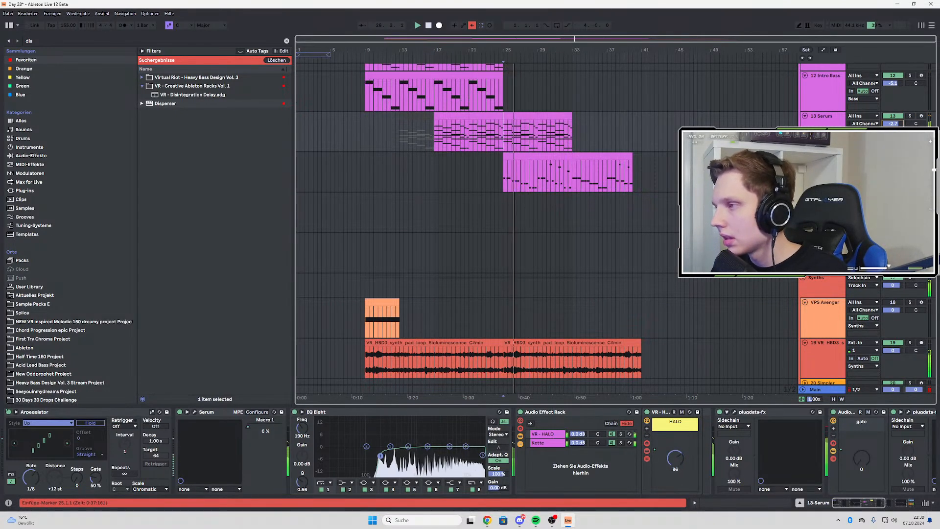
scroll(672, 162, "up", 3)
scroll(657, 164, "down", 3)
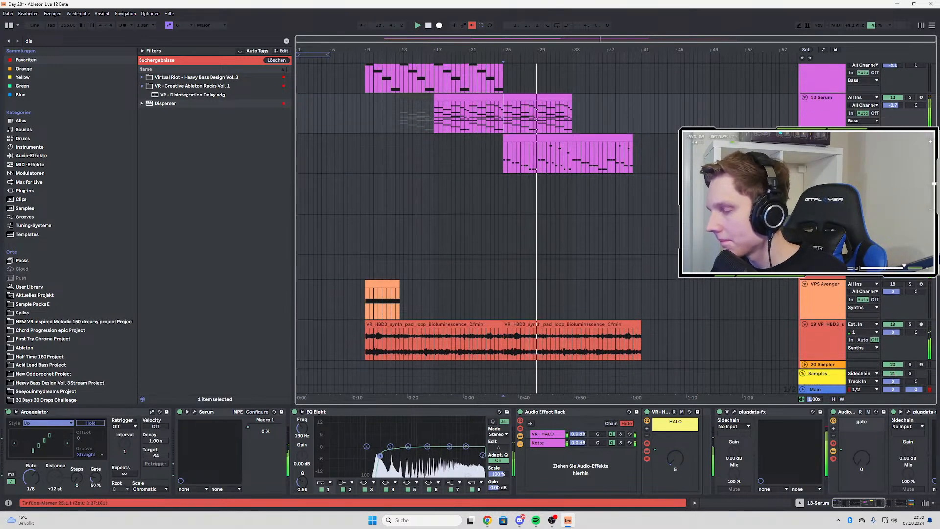
scroll(656, 165, "down", 3)
scroll(638, 252, "up", 3)
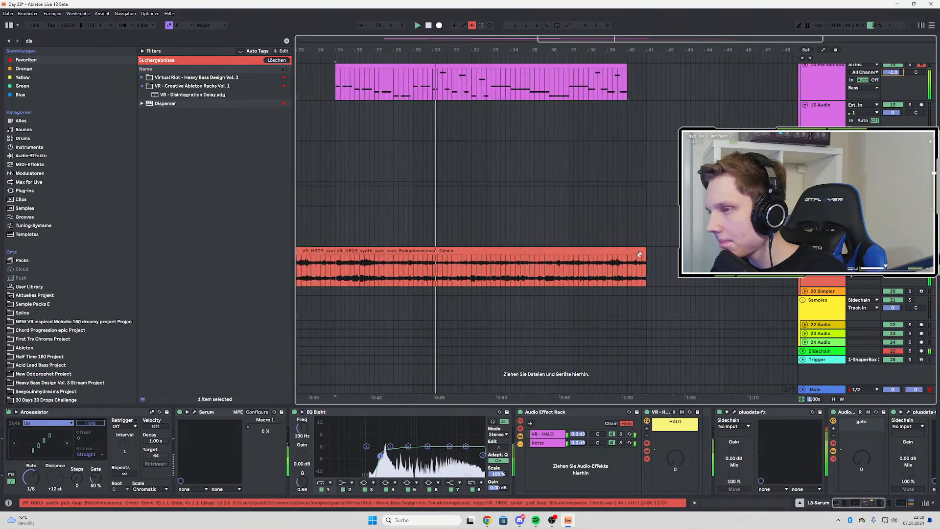
Shorten the second pad loop clip so it ends at bar 40, flush with the Perfect Sub clip
left_click_drag(646, 252, 628, 251)
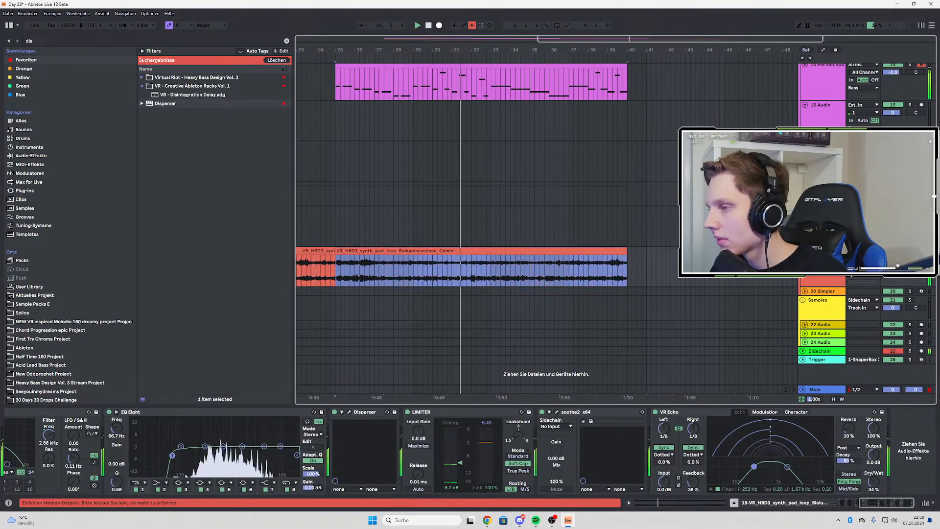
left_click(353, 250)
scroll(445, 183, "up", 2)
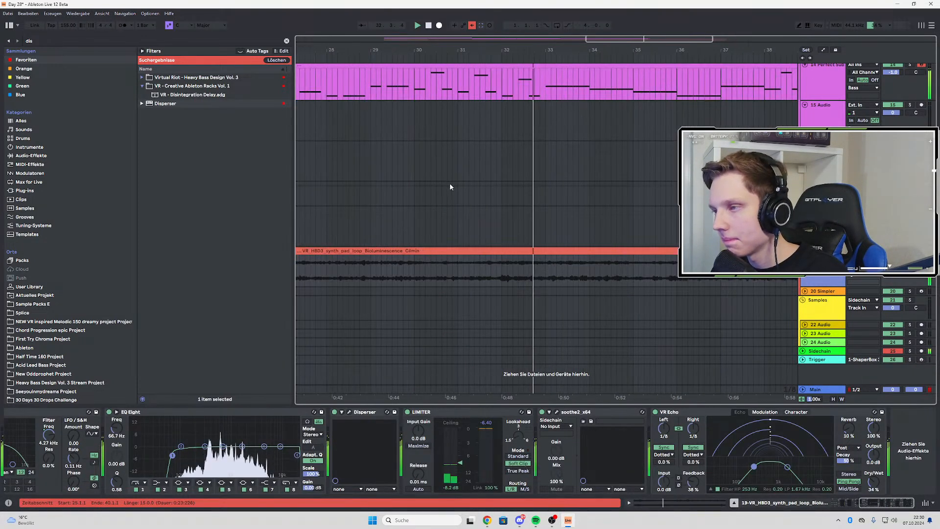
Select the high B1 and A1 notes in clip bars 14 and 15 of Perfect Sub, examine them, and return to the full arrangement
scroll(468, 184, "down", 2)
scroll(594, 141, "up", 2)
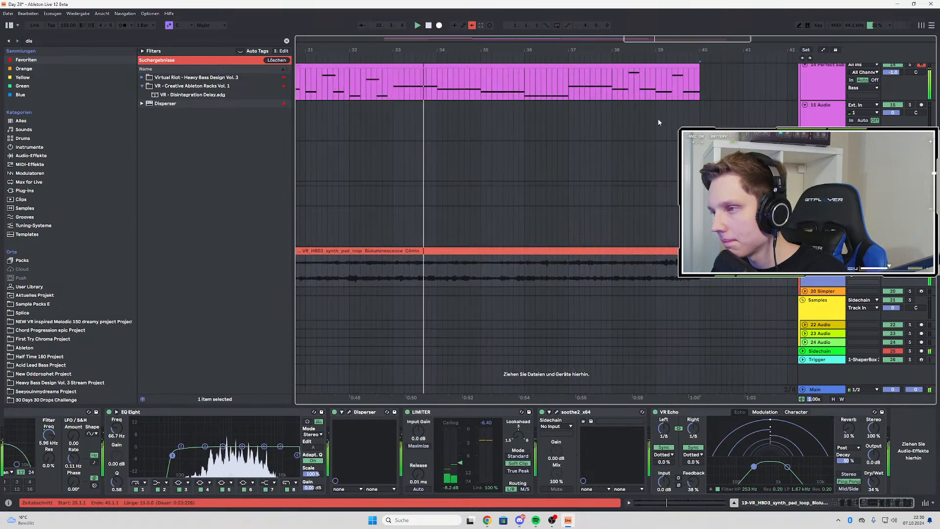
double_click(655, 75)
left_click_drag(732, 201, 898, 278)
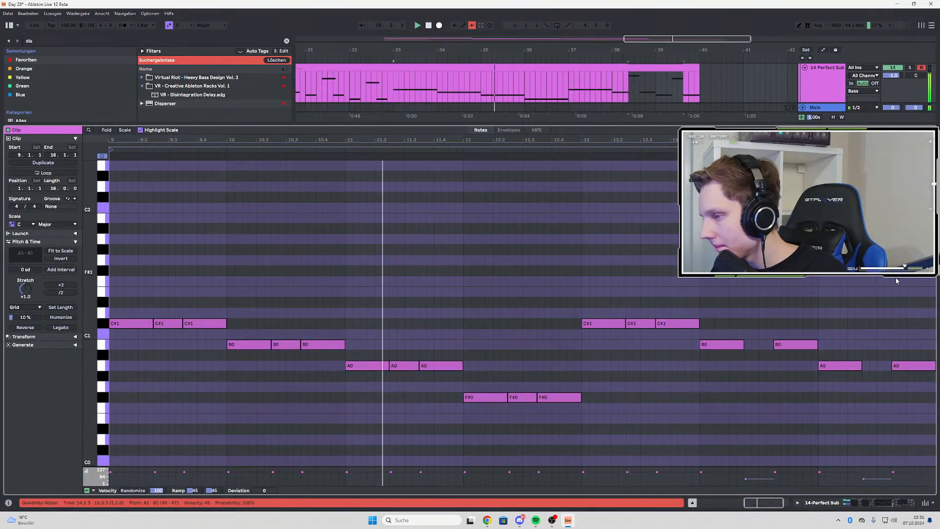
scroll(779, 235, "up", 3)
scroll(774, 235, "up", 3)
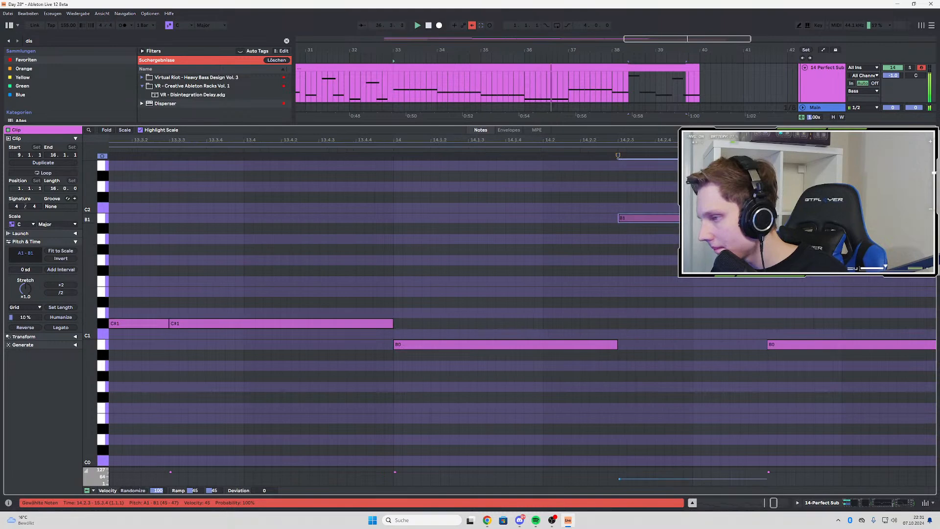
double_click(830, 81)
key("w")
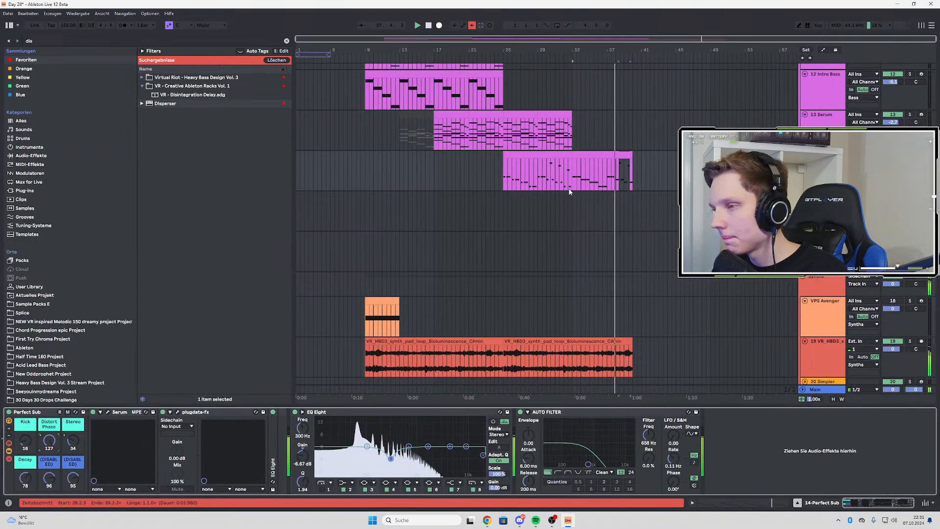
Select bars 37 to 40 of the Perfect Sub clip and examine that closing bass phrase within the arrangement
scroll(619, 200, "down", 2)
scroll(620, 202, "up", 3)
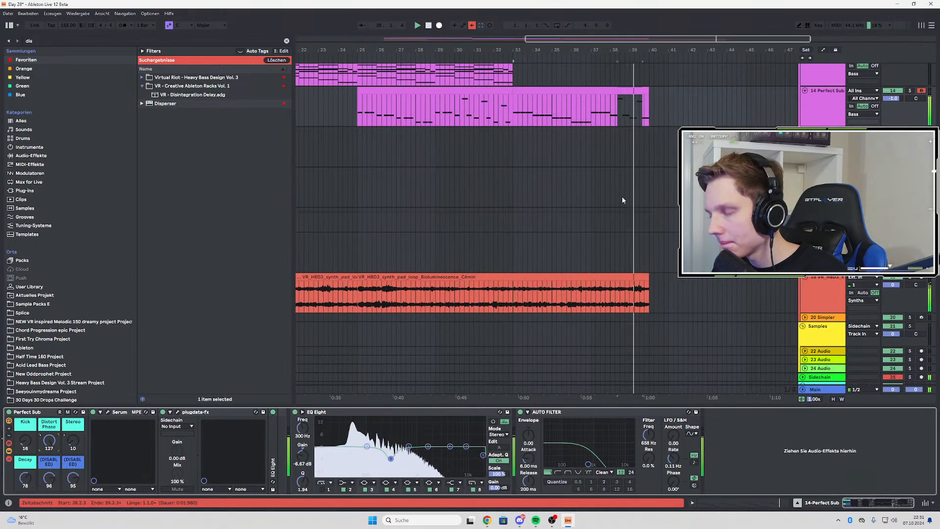
left_click(591, 104)
key("space")
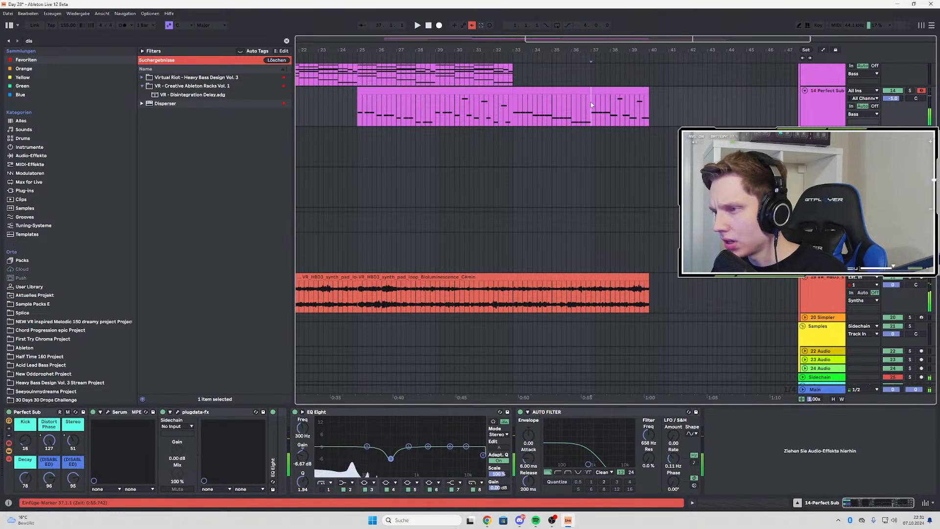
left_click_drag(590, 100, 649, 106)
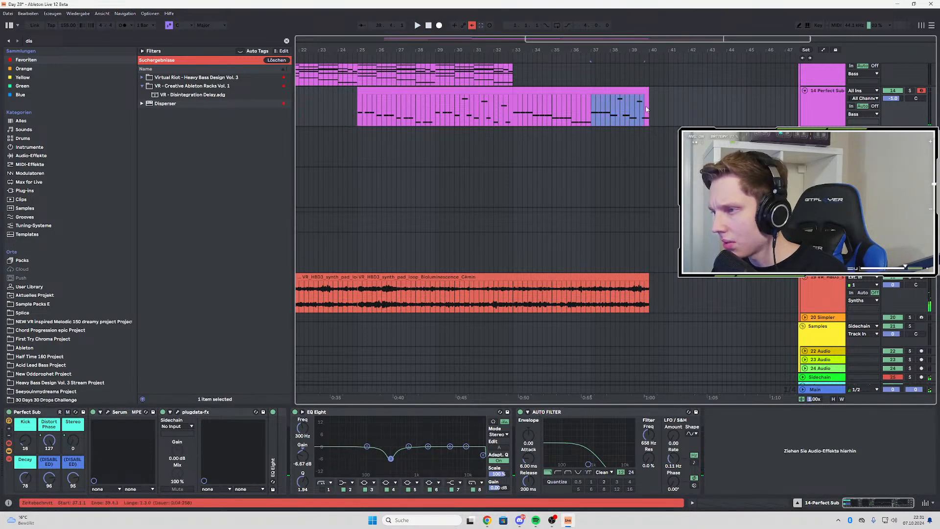
scroll(598, 104, "up", 1)
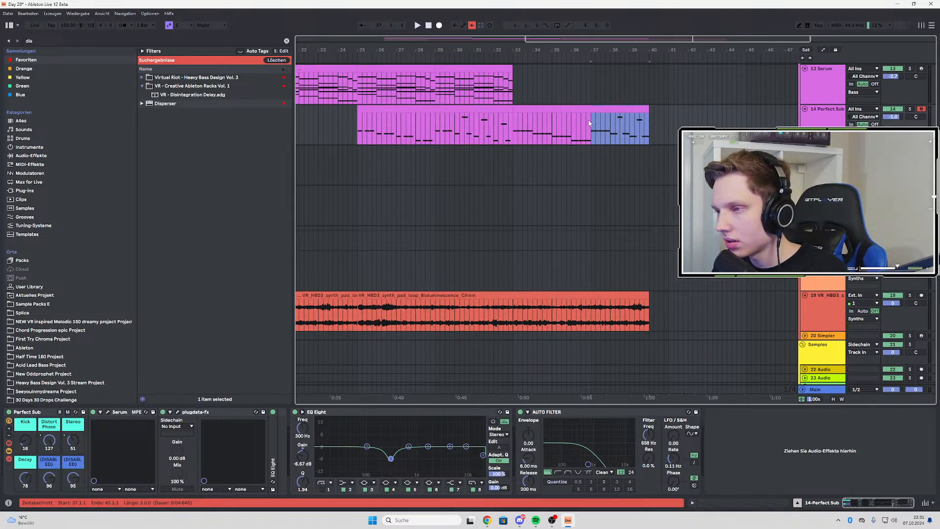
key("minus")
key("minus")
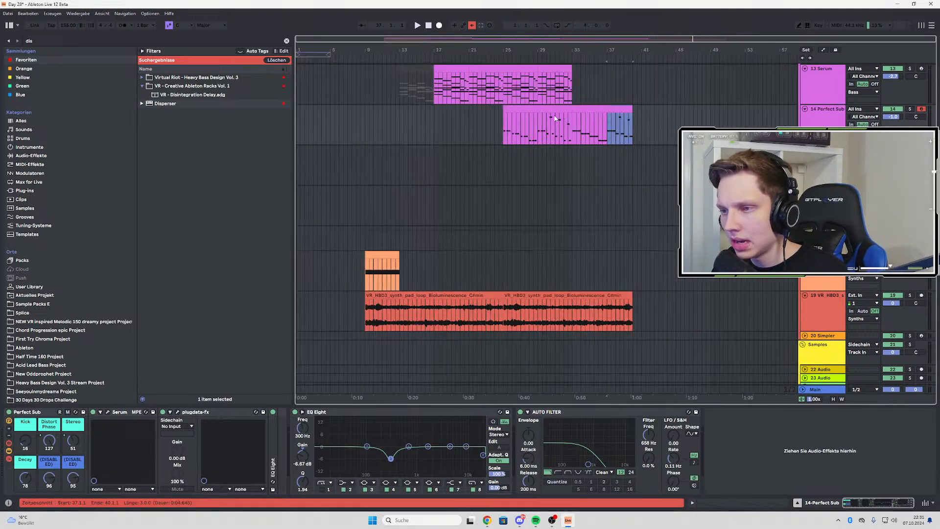
Open the notes of the Perfect Sub clip at bar 25 and audition single pitches between G0 and C#1
double_click(515, 110)
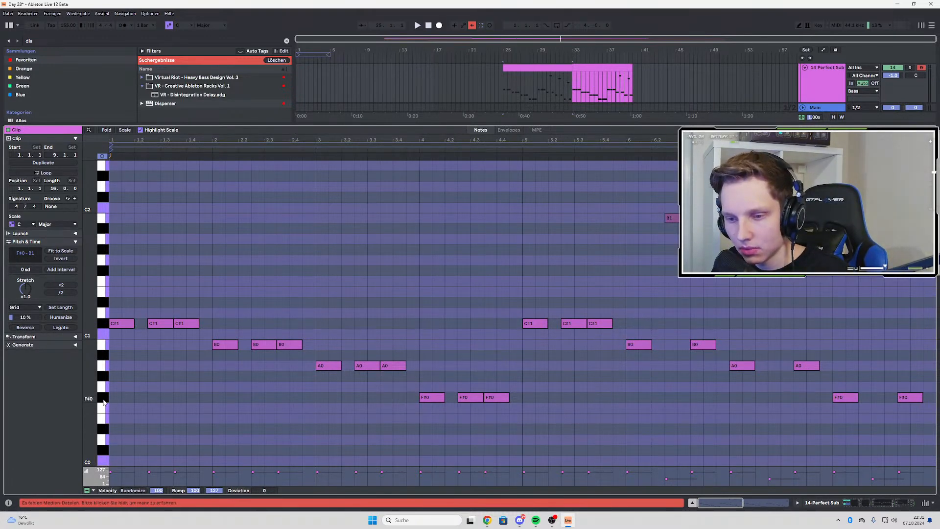
left_click(104, 335)
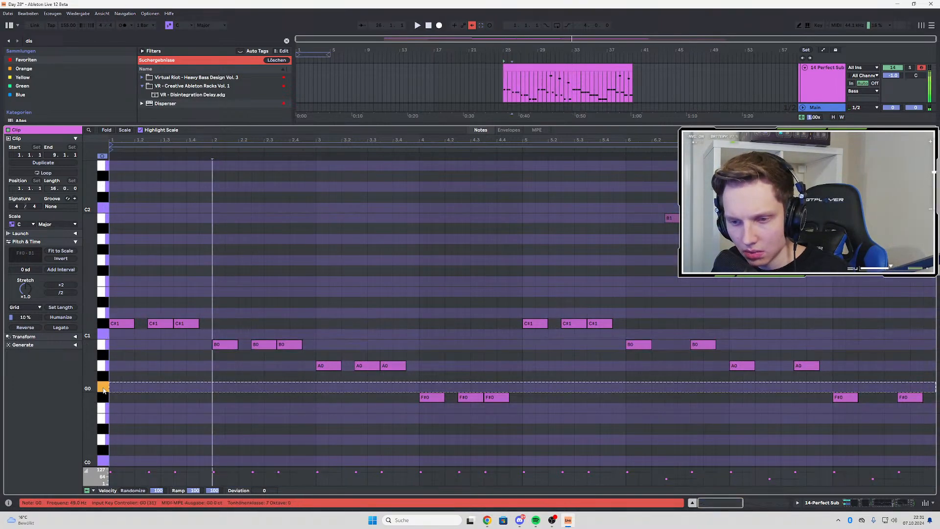
left_click(104, 366)
left_click(103, 386)
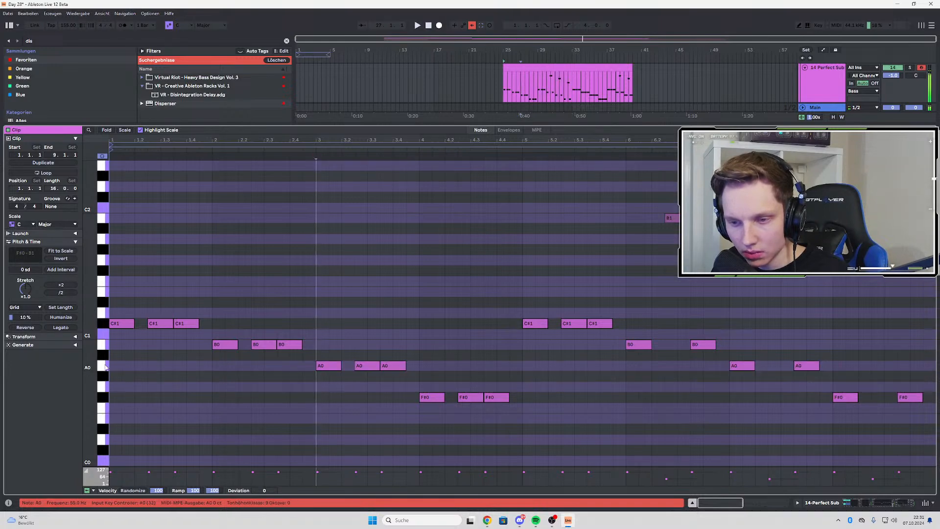
left_click(103, 323)
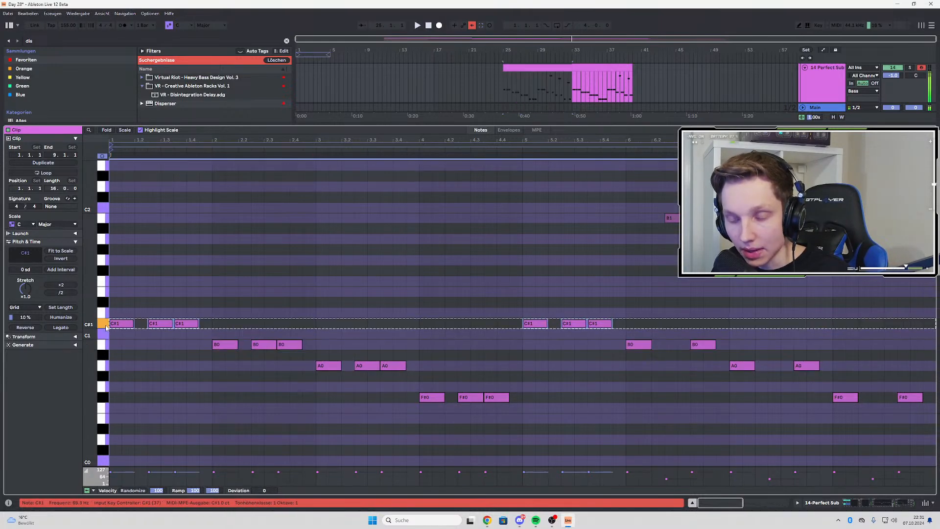
Examine the notes of the second Perfect Sub clip from bar 33 and return to the full arrangement
left_click(812, 103)
scroll(609, 224, "up", 2)
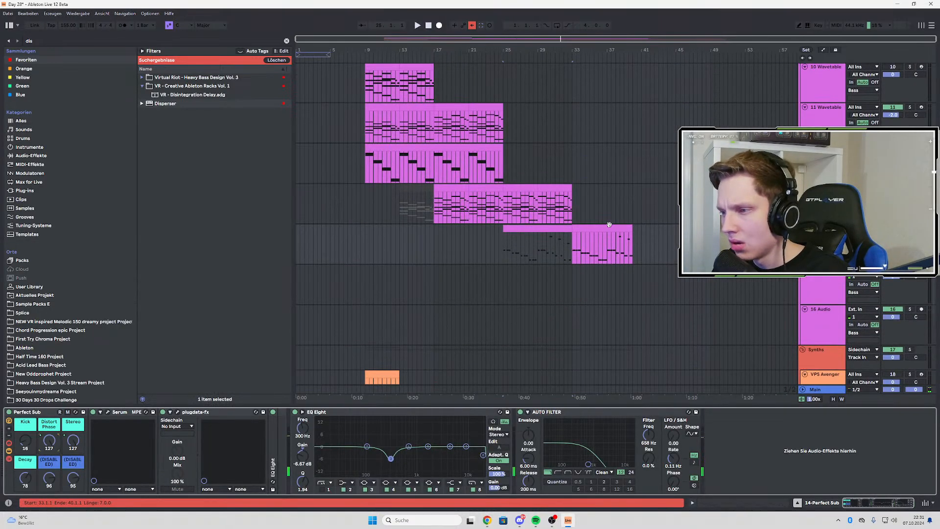
double_click(599, 230)
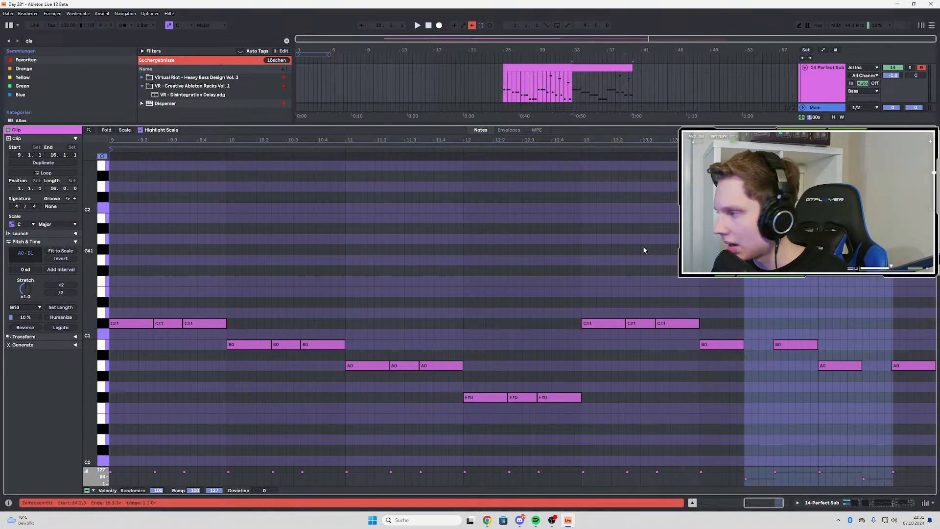
double_click(829, 89)
scroll(491, 161, "up", 1)
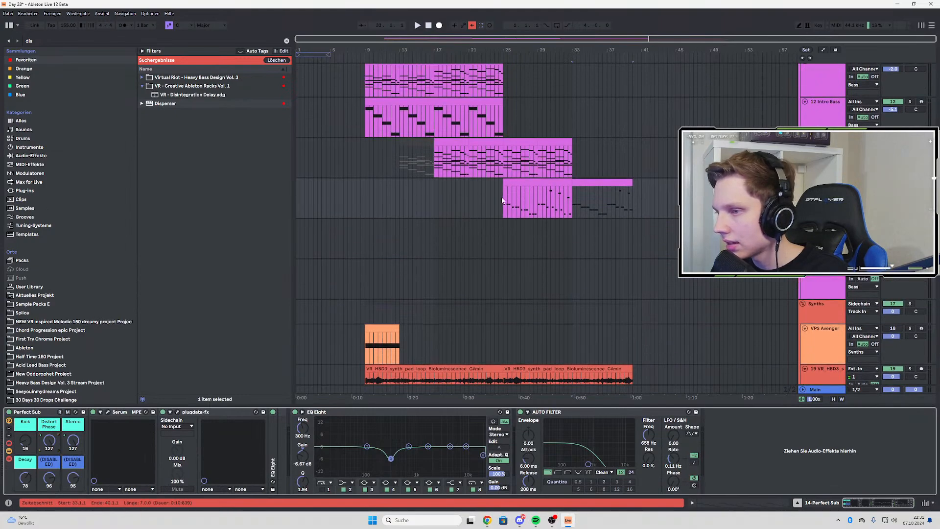
Search the User Library for "wash" and add the VR - Wash Out - Octave GrainPitch rack to the synth pad loop track
left_click(502, 200)
key("space")
scroll(620, 256, "down", 4)
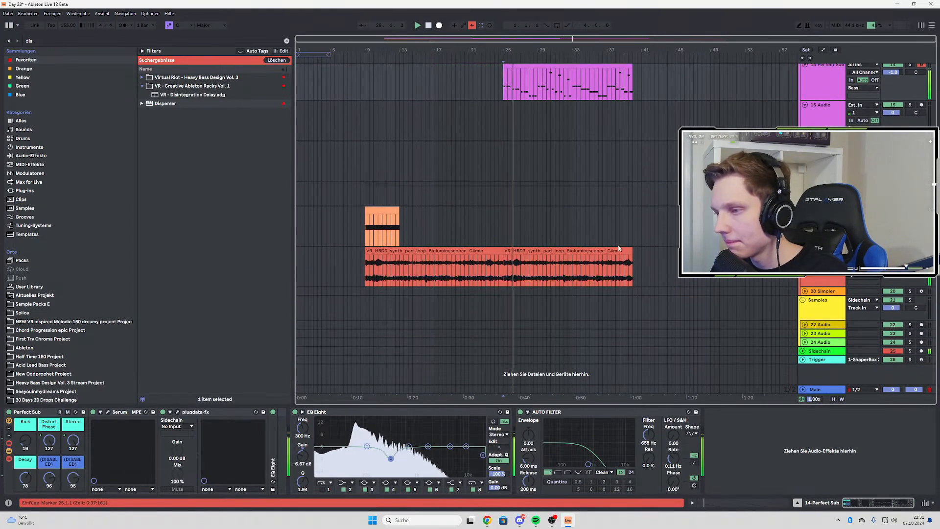
left_click(40, 43)
type("wash")
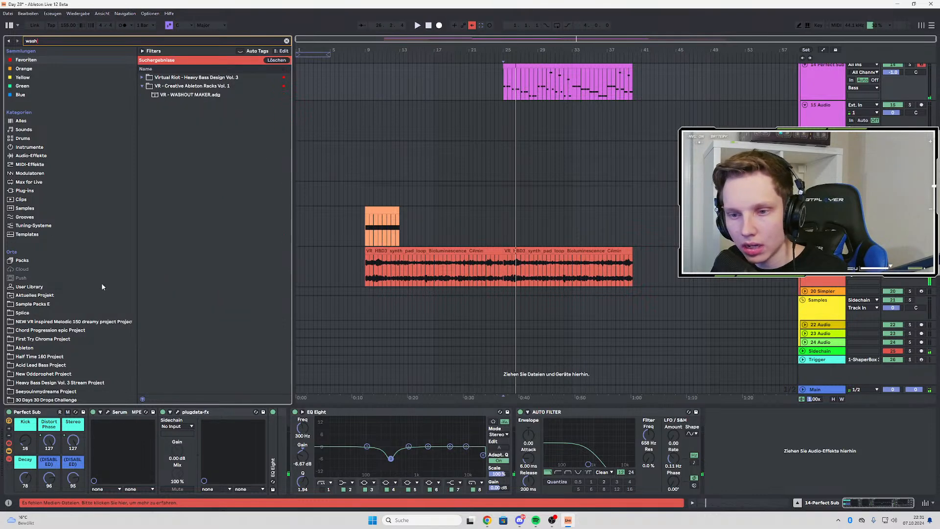
left_click(52, 288)
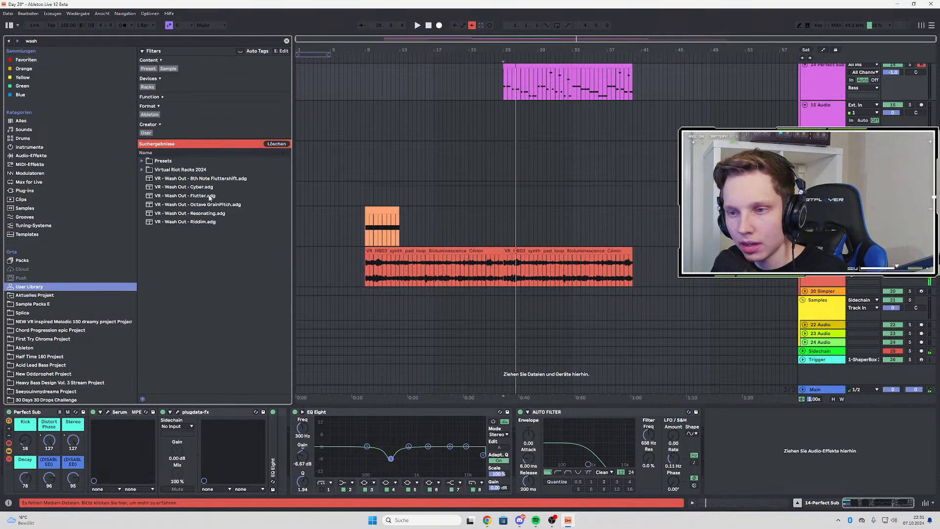
left_click(197, 213)
left_click_drag(196, 205, 820, 257)
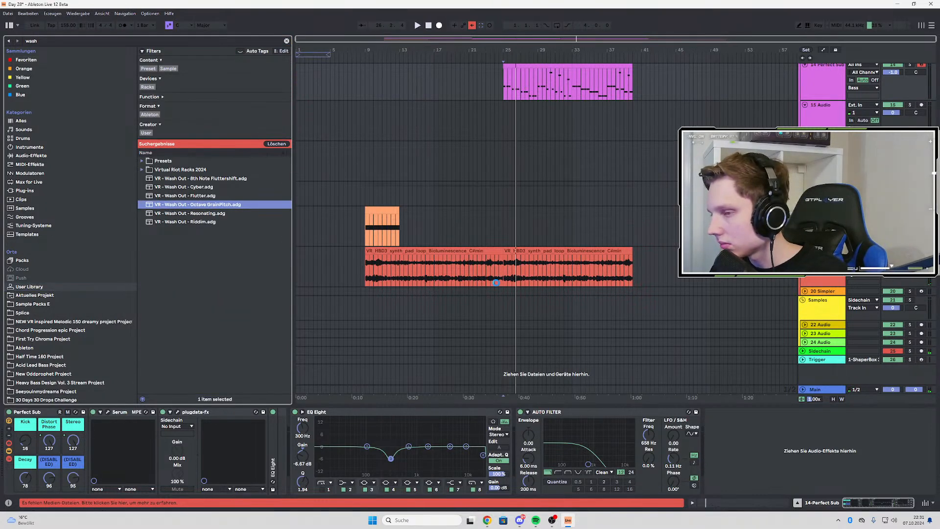
left_click_drag(565, 271, 562, 274)
Play the pad loop from bar 33 to audition the Wash Out rack and check the track's automation lane
left_click(572, 271)
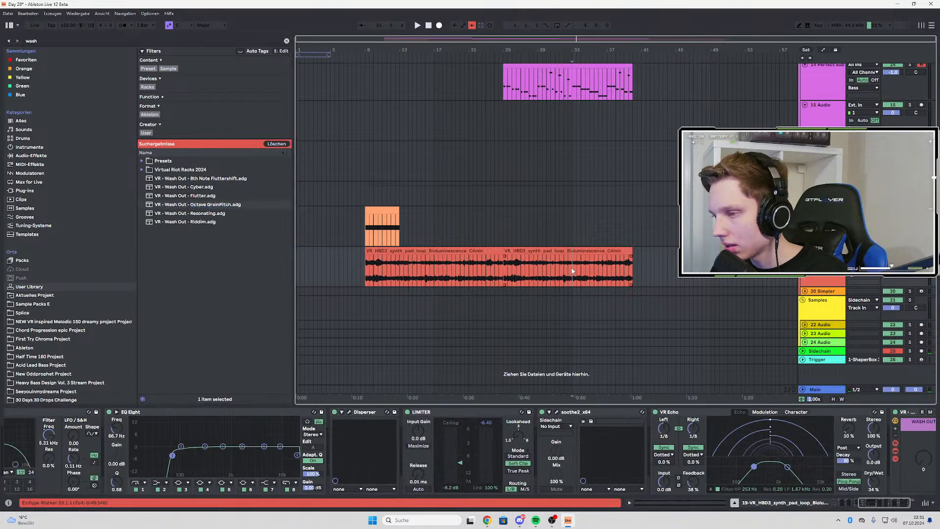
scroll(906, 487, "down", 2)
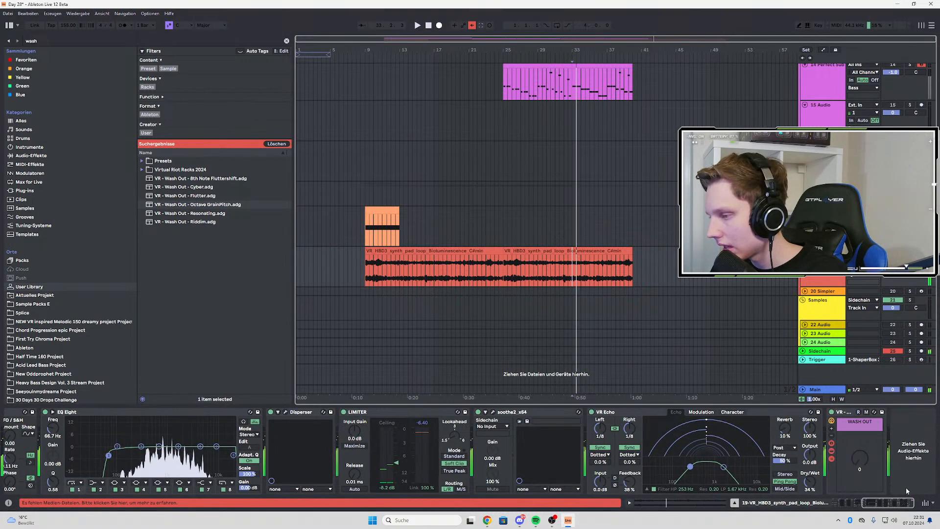
key("a")
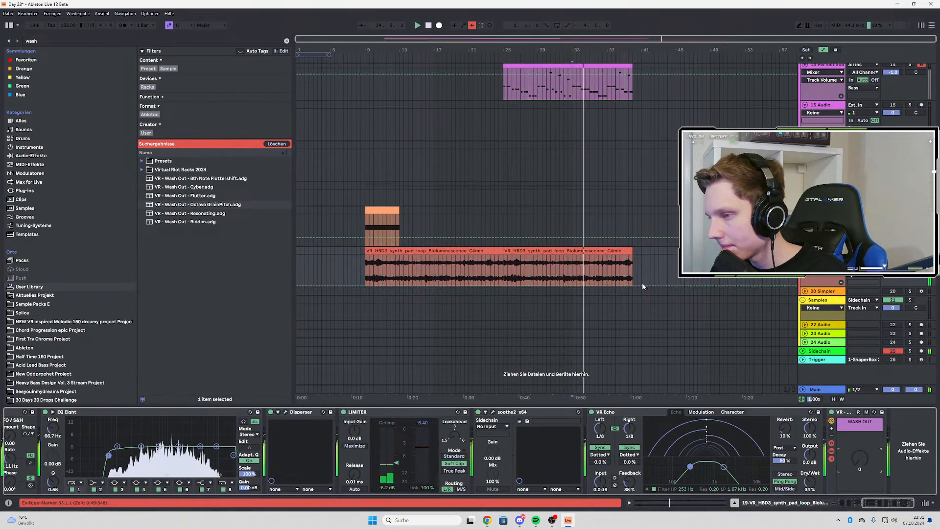
mouse_move(634, 286)
left_mouse_down()
mouse_move(634, 258)
mouse_move(681, 299)
left_mouse_up()
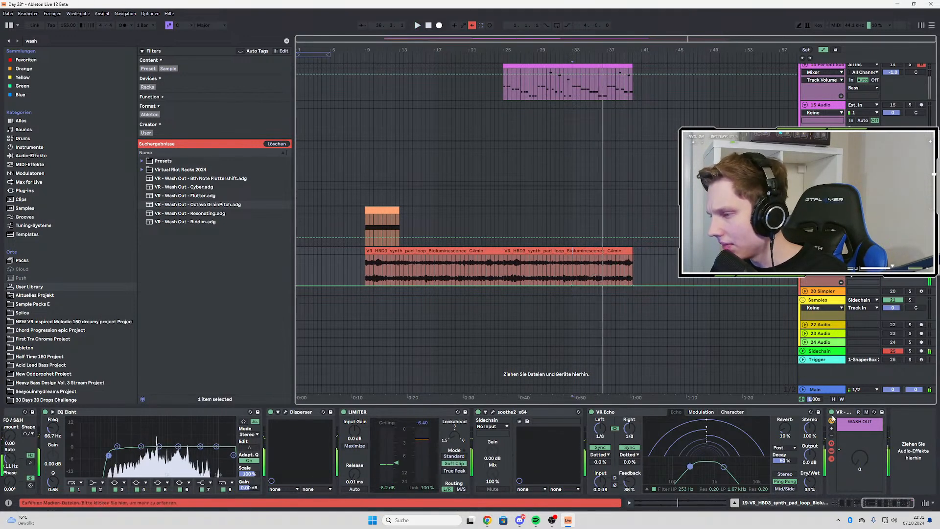
key("a")
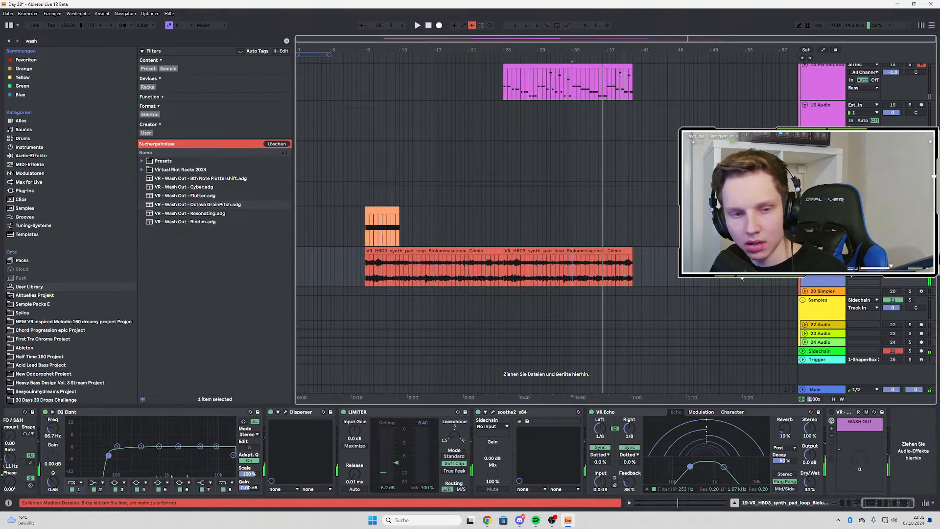
Insert a new audio track below the synth pad loop and audition the loop around bar 25
key("ctrl+t")
left_click(366, 273)
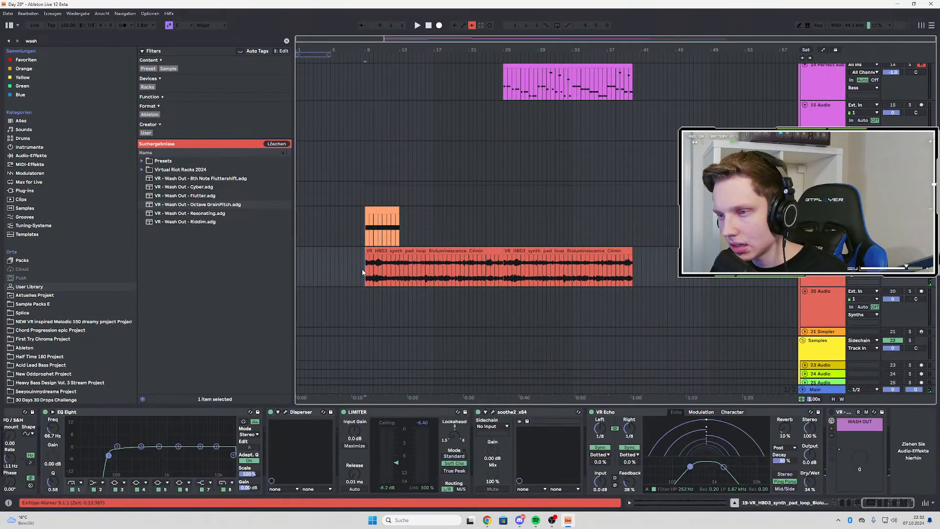
left_click(500, 271)
key("space")
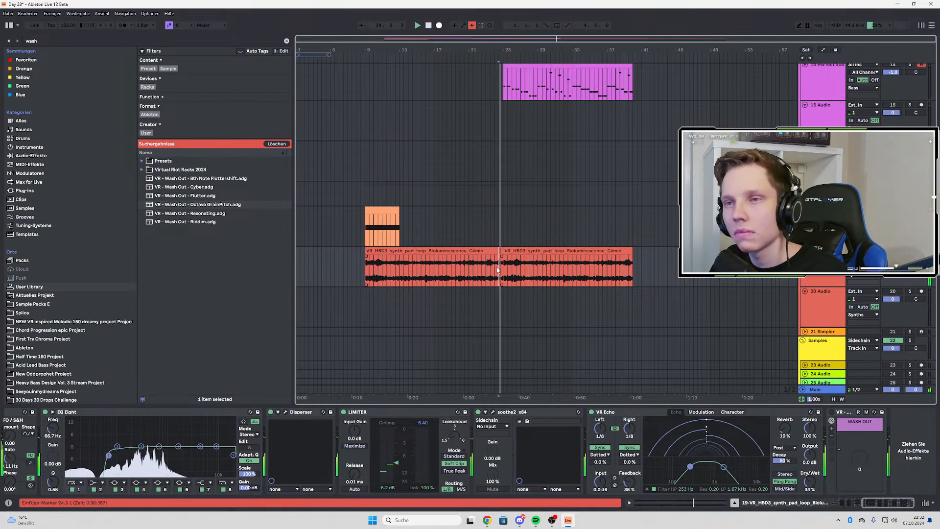
scroll(529, 272, "up", 3)
left_click(475, 270)
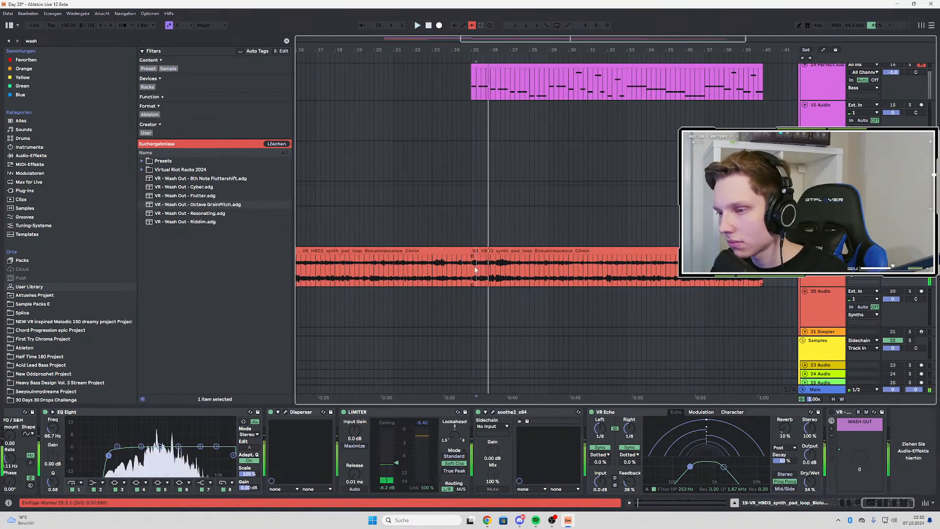
Set audio track 20's input to Resampling, arm it, and record the pad loop from bar 25 for about 17 bars
left_click(863, 291)
left_click(861, 315)
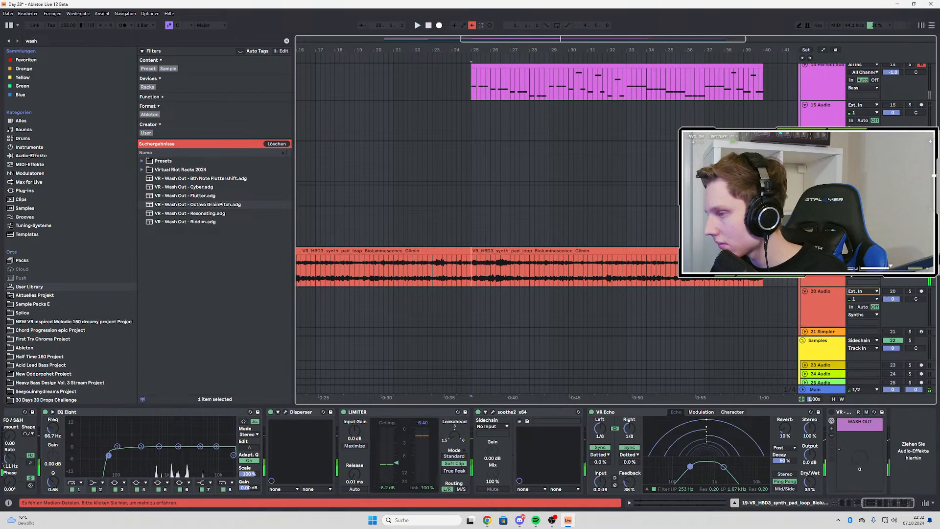
left_click(922, 291)
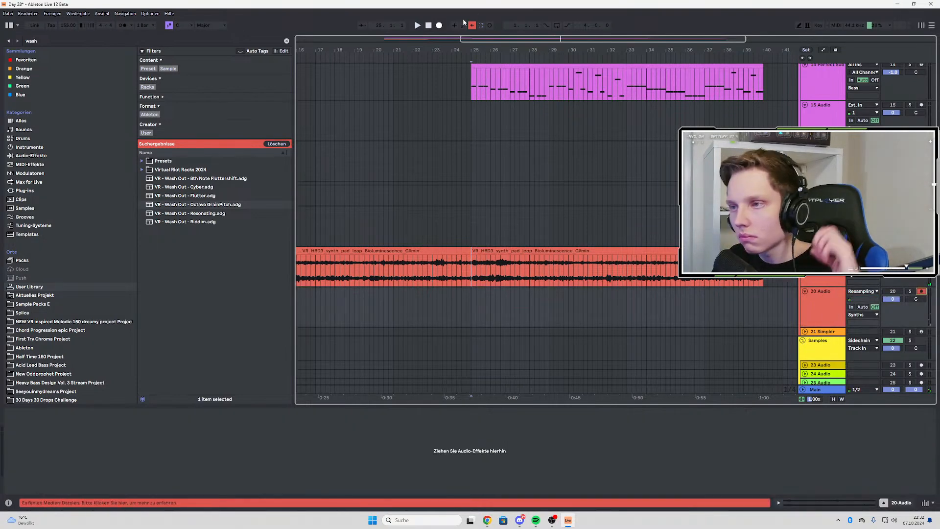
left_click(439, 25)
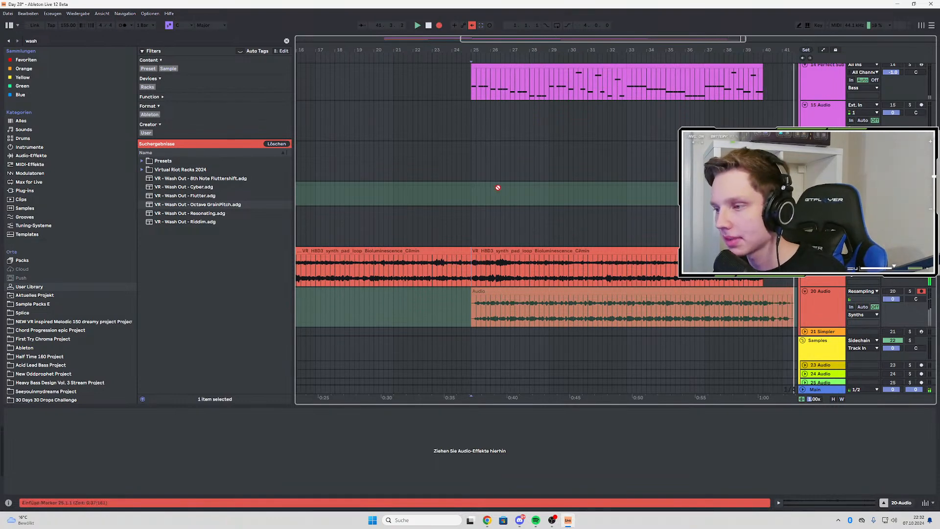
scroll(498, 187, "down", 4)
left_click(438, 26)
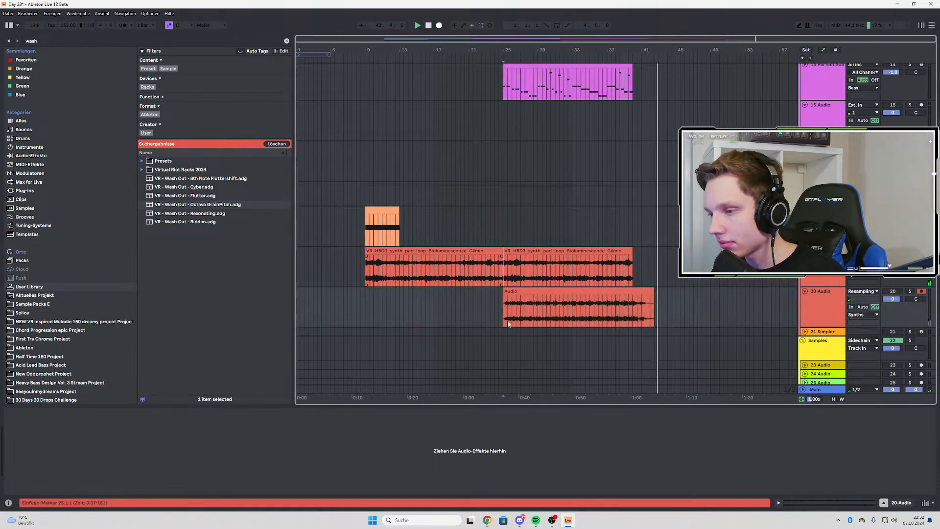
Play back the resampled recording on track 20, and move the clip so it starts at bar 49
key("space")
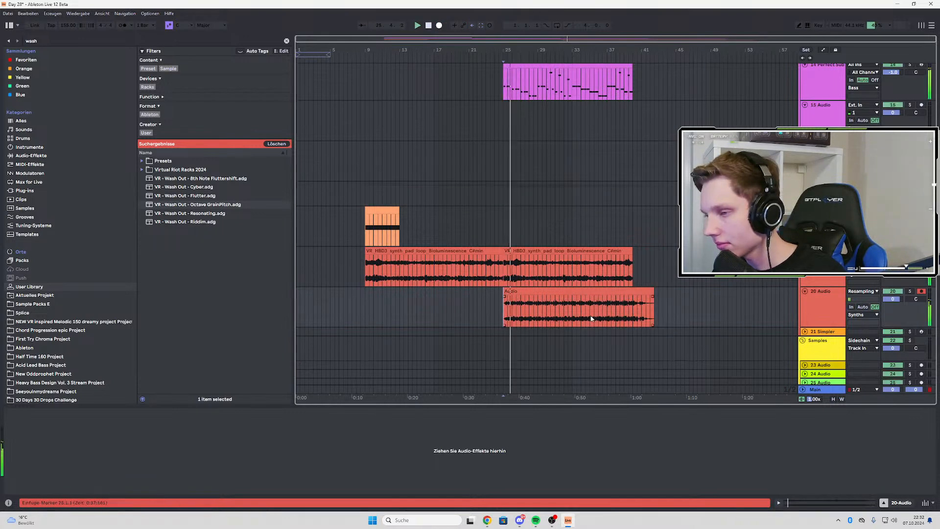
left_click(513, 290)
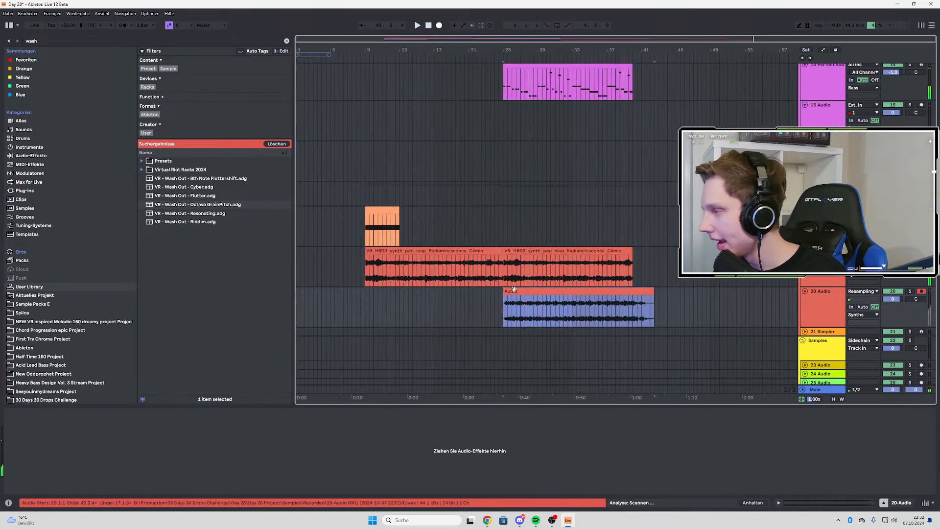
left_click_drag(506, 293, 678, 293)
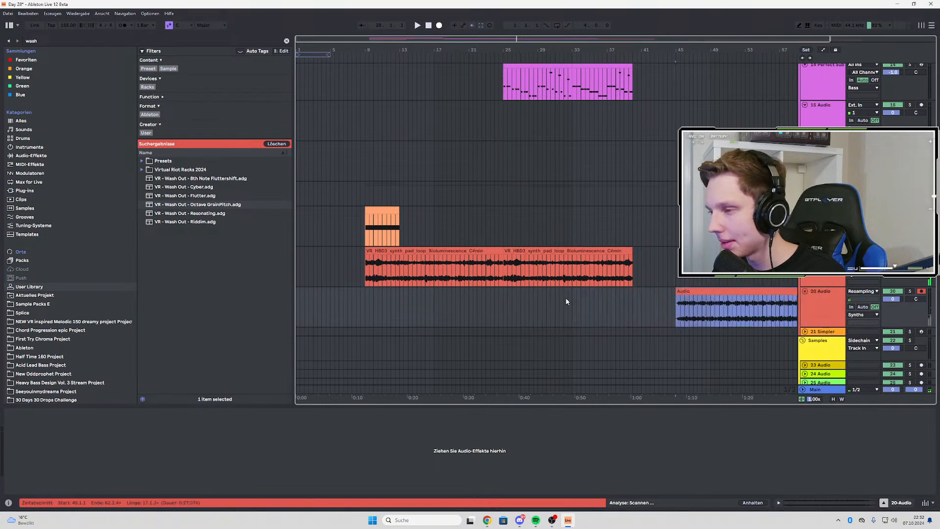
scroll(622, 291, "down", 1)
left_click_drag(622, 290, 652, 292)
scroll(652, 292, "up", 3)
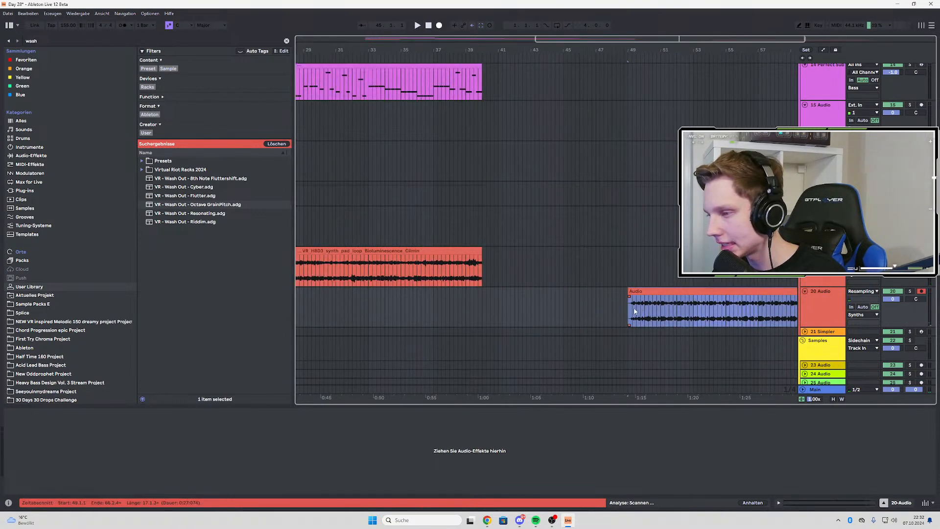
Solo audio track 20 and listen to the start of the resampled clip around bars 49 and 50
left_click(633, 310)
key("space")
left_click(910, 291)
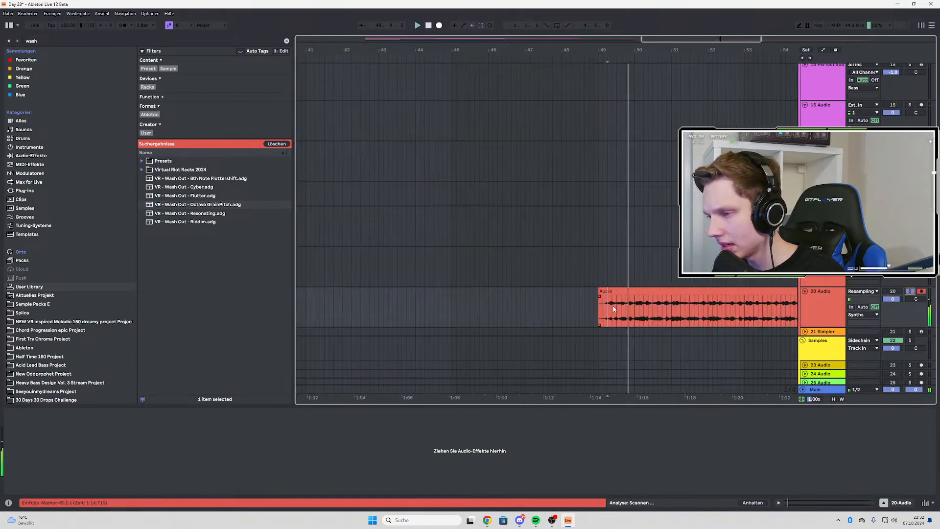
scroll(633, 310, "up", 4)
key("space")
key("space")
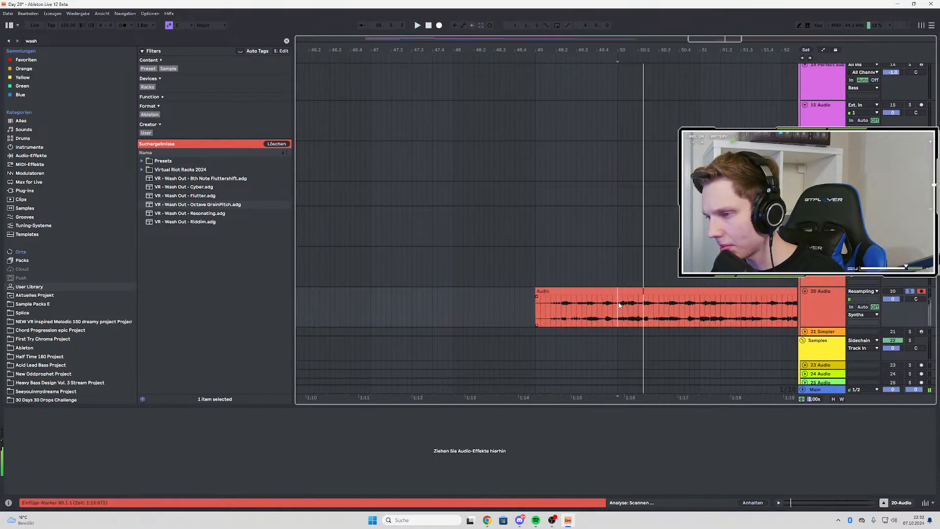
Select a one-beat slice of the resampled clip at bar 50 and duplicate it repeatedly across that bar
left_click_drag(619, 306, 637, 310)
key("ctrl+d")
key("ctrl+d")
key("ctrl+d")
key("ctrl+d")
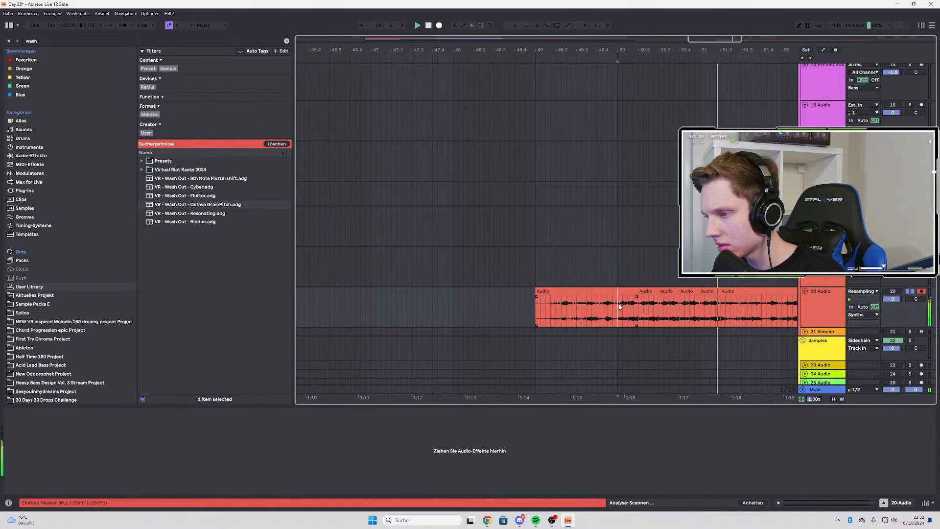
Play the chopped resampled clip on track 20 repeatedly from bar 50 to check the repeated slices
key("space")
key("space")
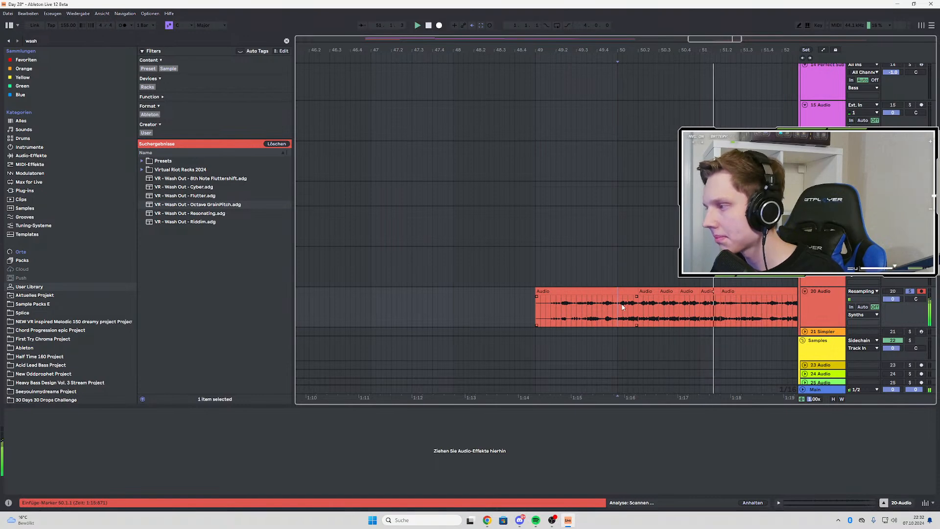
key("space")
key("space")
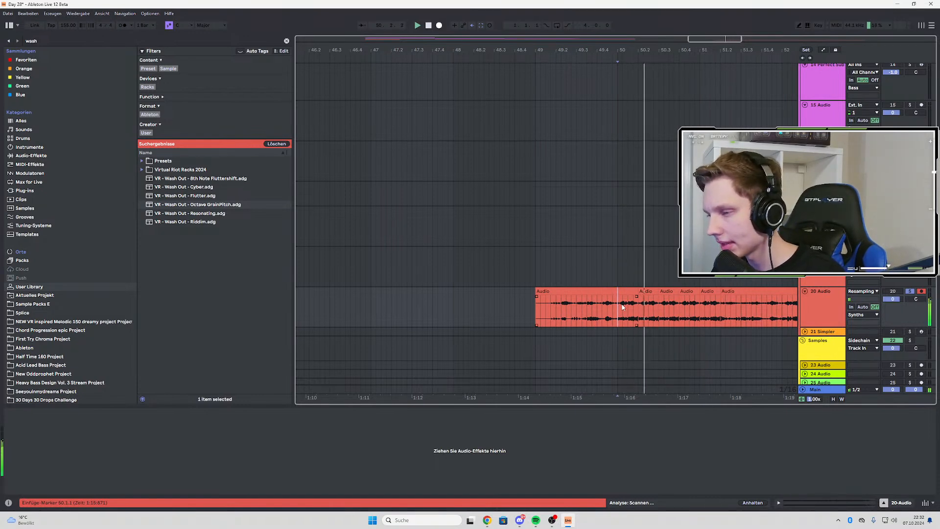
key("space")
key("space")
scroll(622, 308, "down", 5)
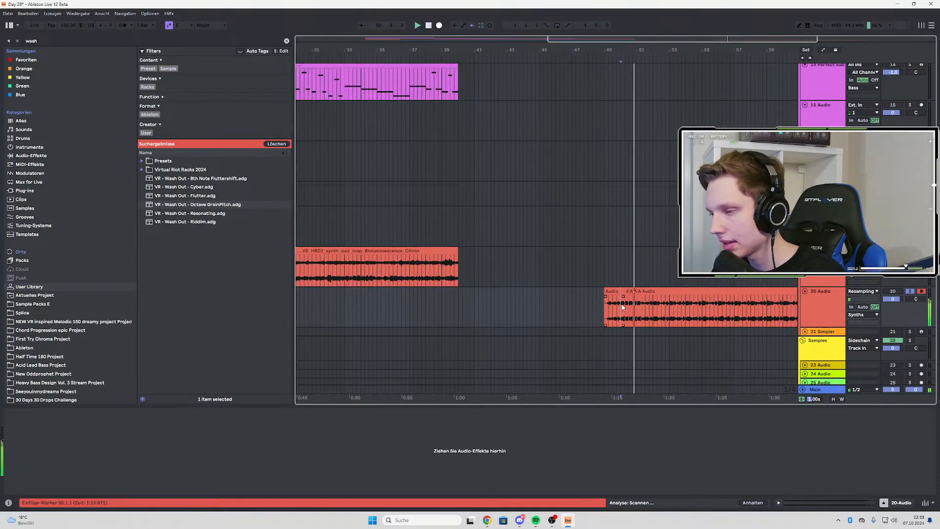
key("space")
key("space")
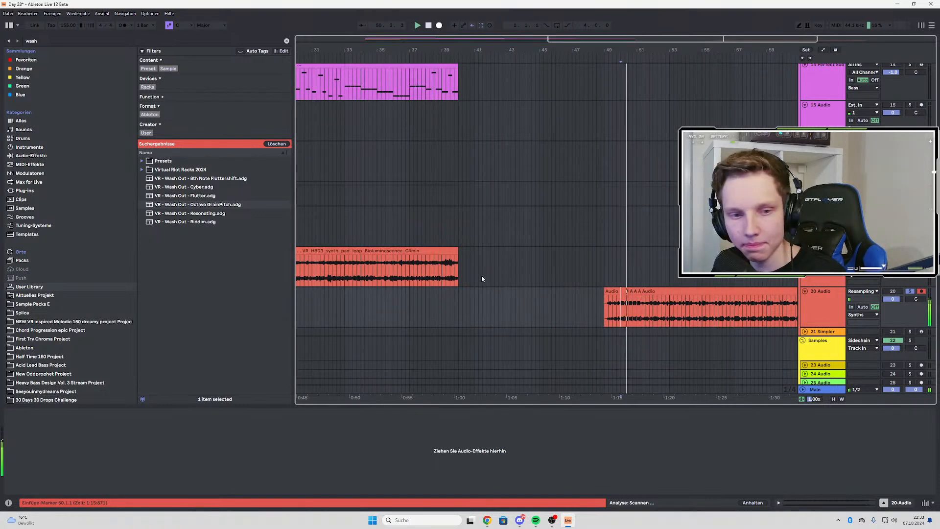
Play the synth pad loop from bar 25 and turn off the solo on audio track 20
scroll(481, 278, "down", 4)
scroll(424, 259, "up", 4)
left_click(465, 267)
key("space")
key("space")
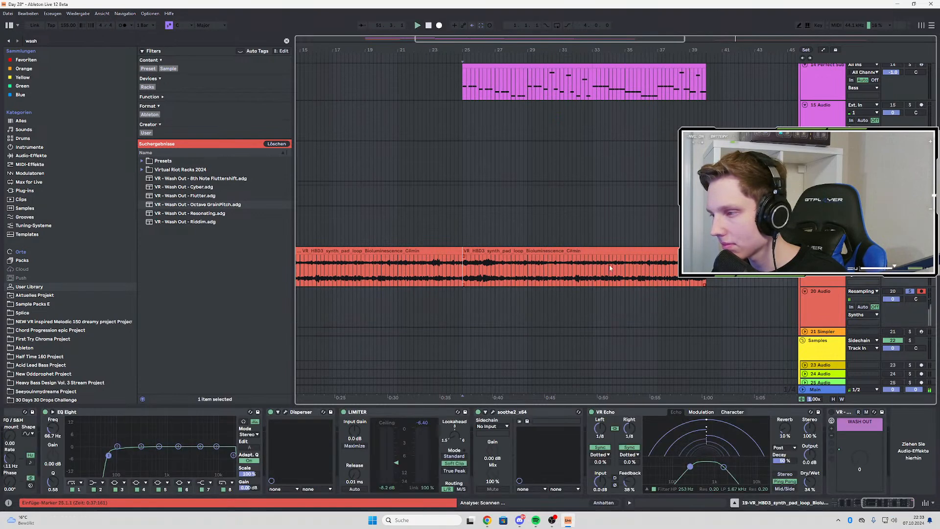
key("s")
key("space")
key("space")
key("s")
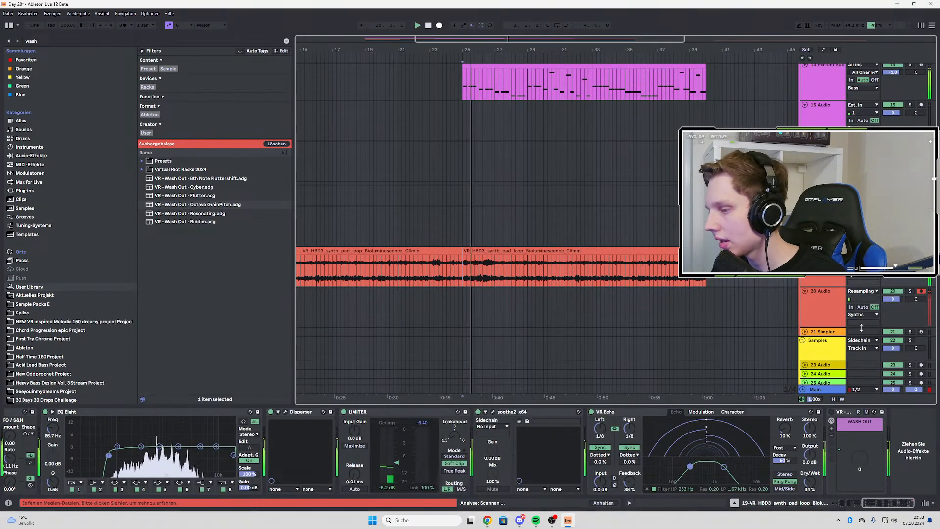
Show the WASH OUT macro's automation on the synth pad loop track and ramp it up from 0 at bar 33 to the clip's end
right_click(854, 453)
left_click(616, 243)
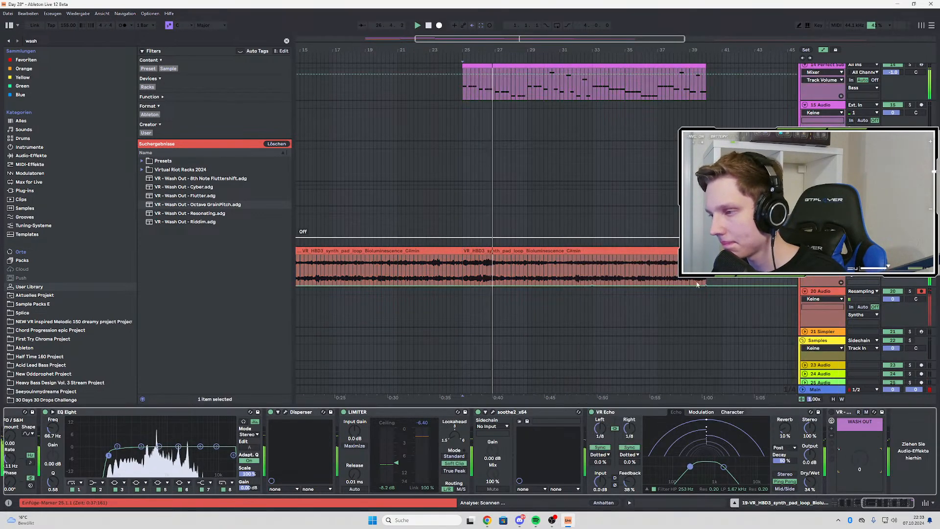
right_click(847, 449)
left_click(659, 244)
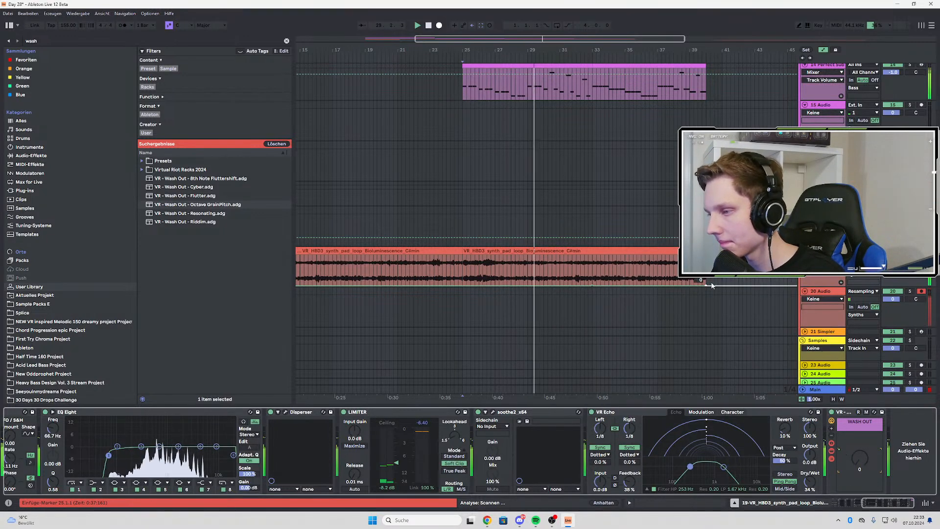
left_click_drag(706, 285, 706, 254)
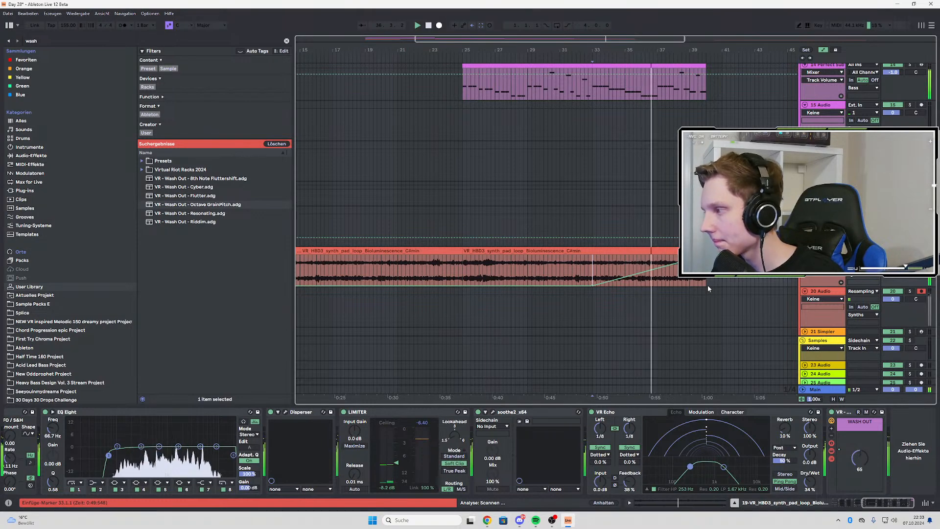
scroll(644, 199, "up", 3)
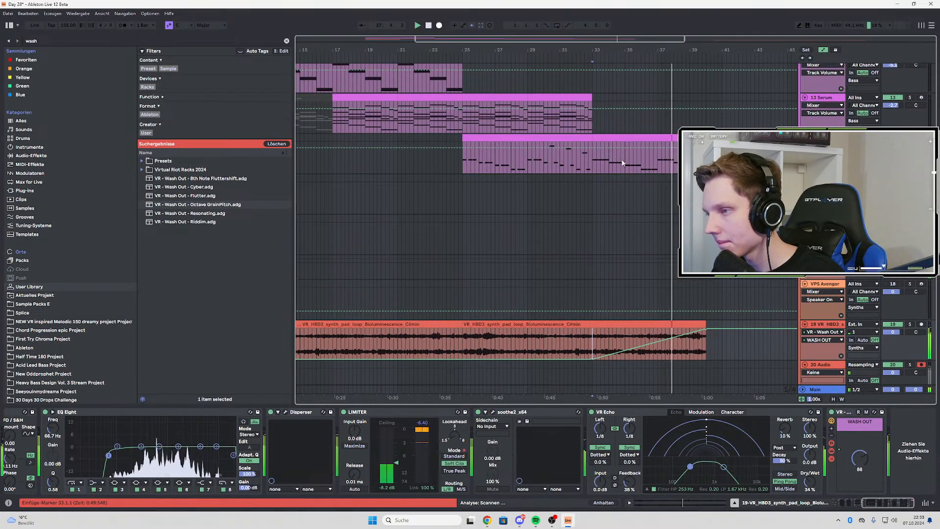
key("a")
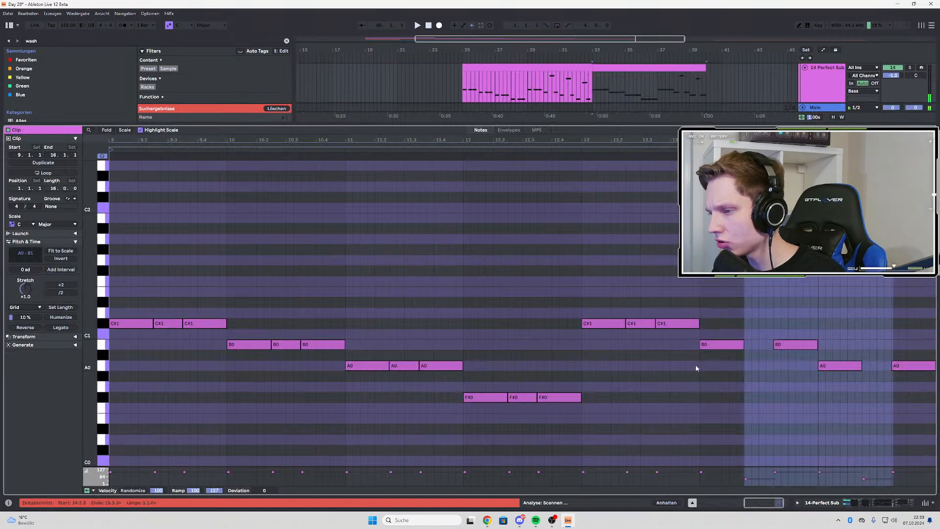
In the second Perfect Sub clip, lower bar 13's three C#1 notes to F#0 and duplicate them across the next two bars
left_click_drag(600, 290, 665, 361)
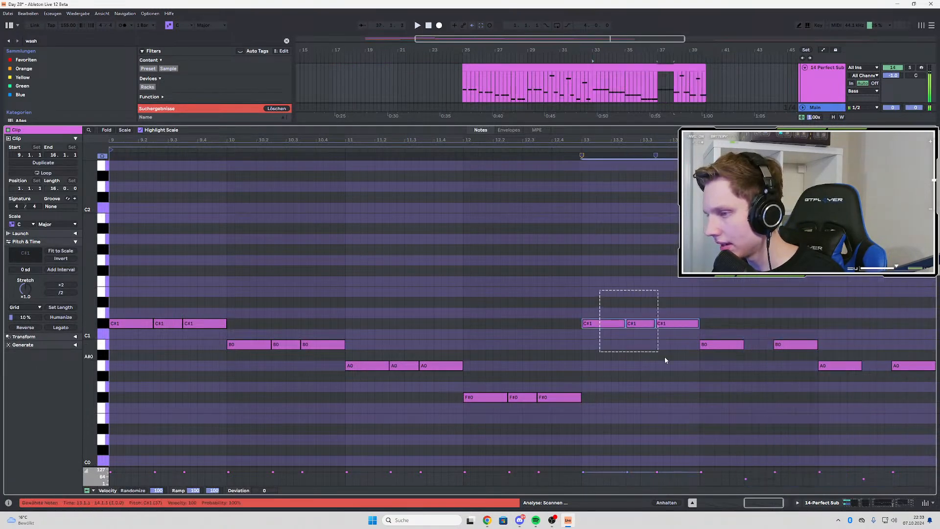
left_click_drag(602, 323, 605, 405)
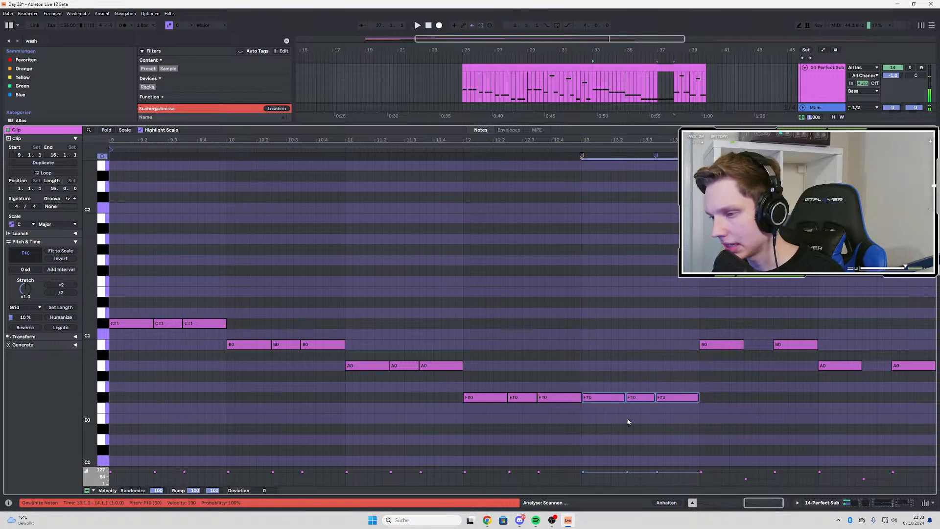
key("ctrl+d")
key("ctrl+d")
Raise the F#0 note at 14.2.3 by an octave and delete the leftover B0 and A0 notes in bars 14 and 15
left_click(750, 398)
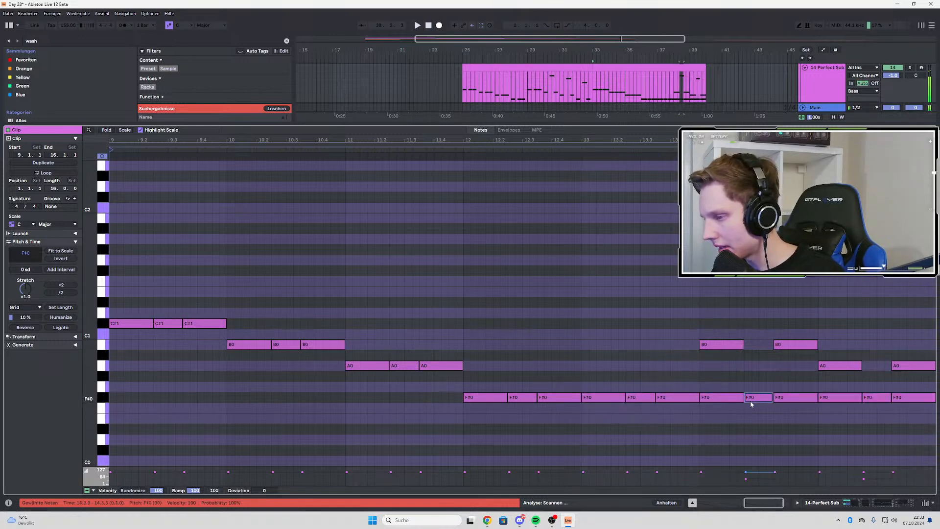
key("shift+Up")
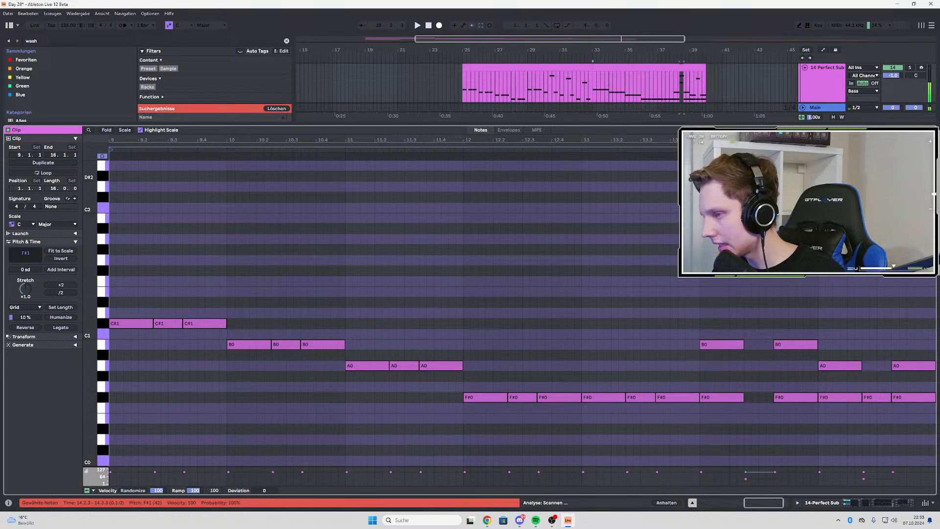
left_click_drag(704, 267, 726, 382)
key("Delete")
left_click(744, 321)
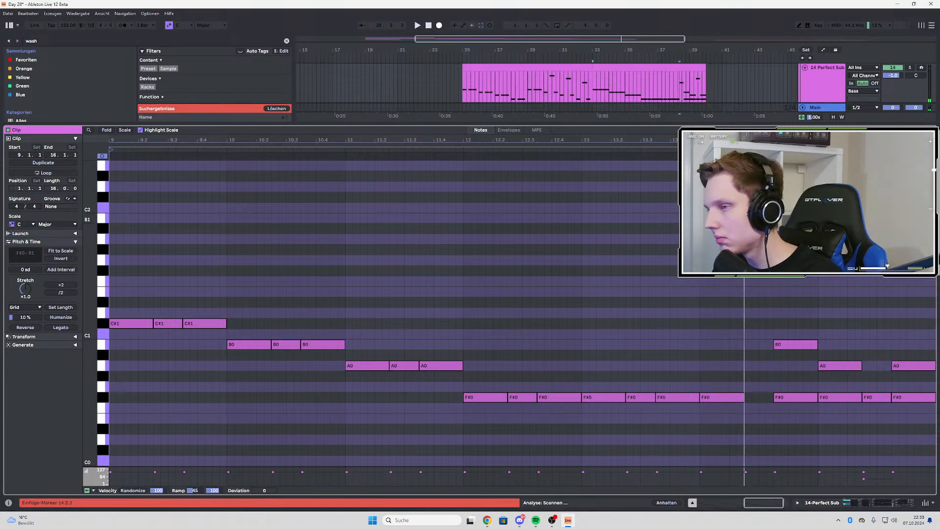
mouse_move(871, 225)
left_mouse_down()
mouse_move(874, 346)
mouse_move(841, 383)
mouse_move(810, 386)
left_mouse_up()
key("Delete")
left_click_drag(917, 338, 909, 390)
key("Delete")
Play back the edited Perfect Sub bass line from bar 33 and check its closing F# passage
key("space")
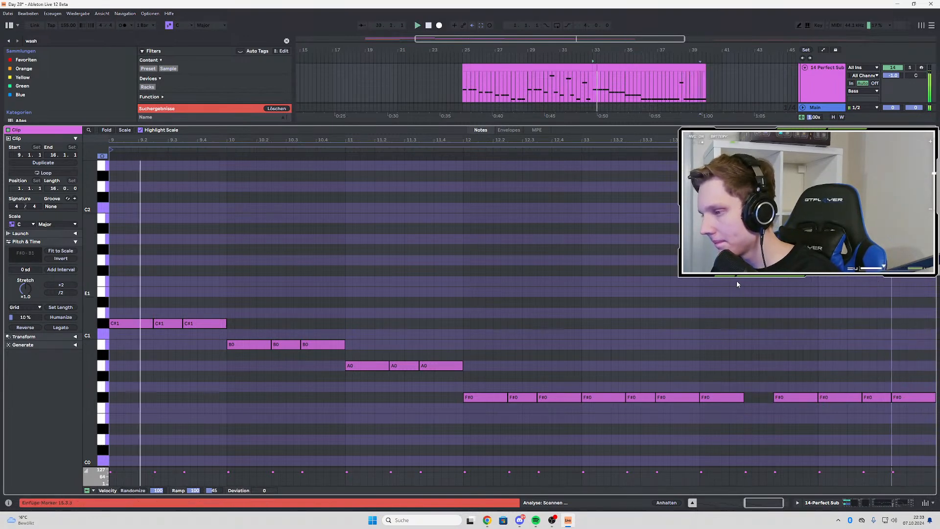
scroll(786, 349, "up", 2)
left_click(740, 271)
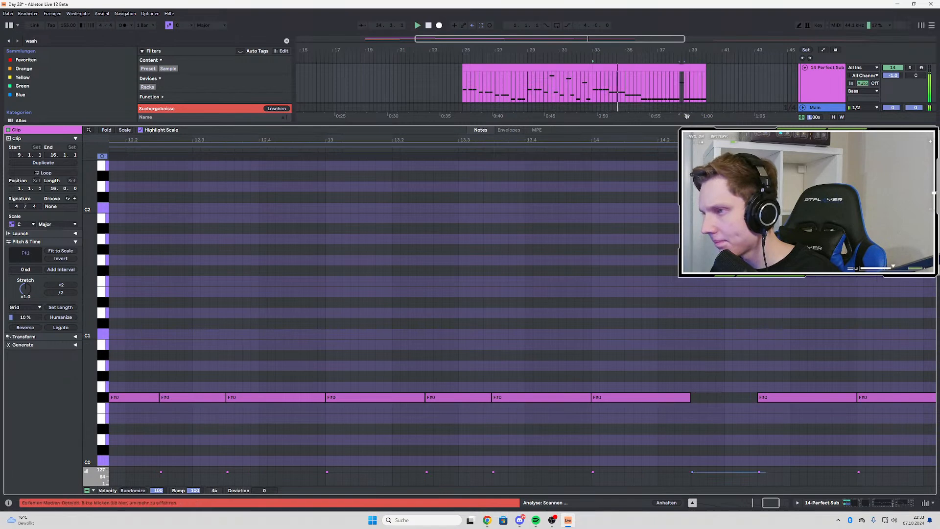
left_click(642, 104)
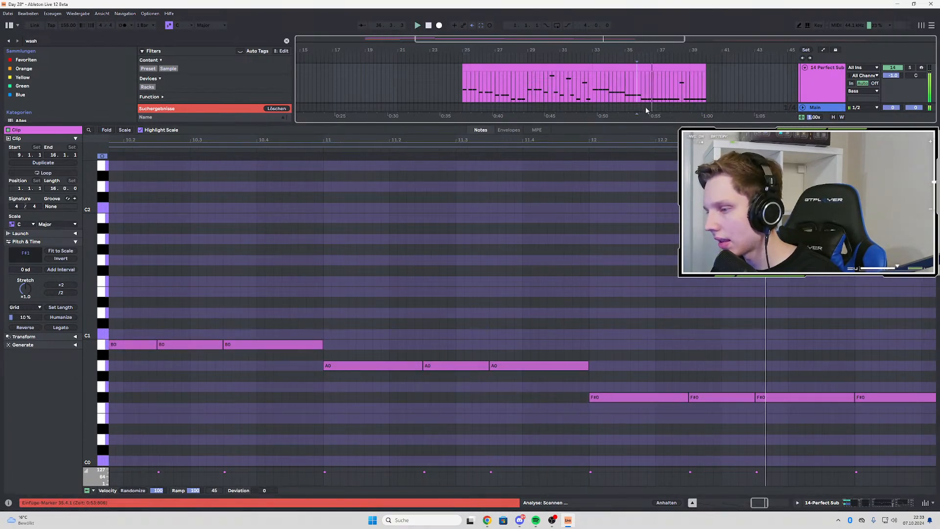
scroll(661, 91, "down", 3)
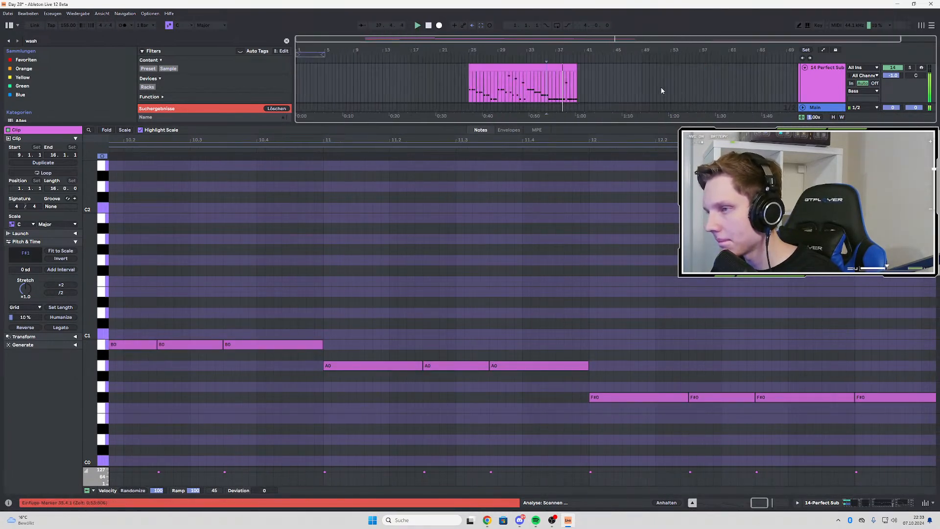
scroll(571, 83, "up", 3)
key("space")
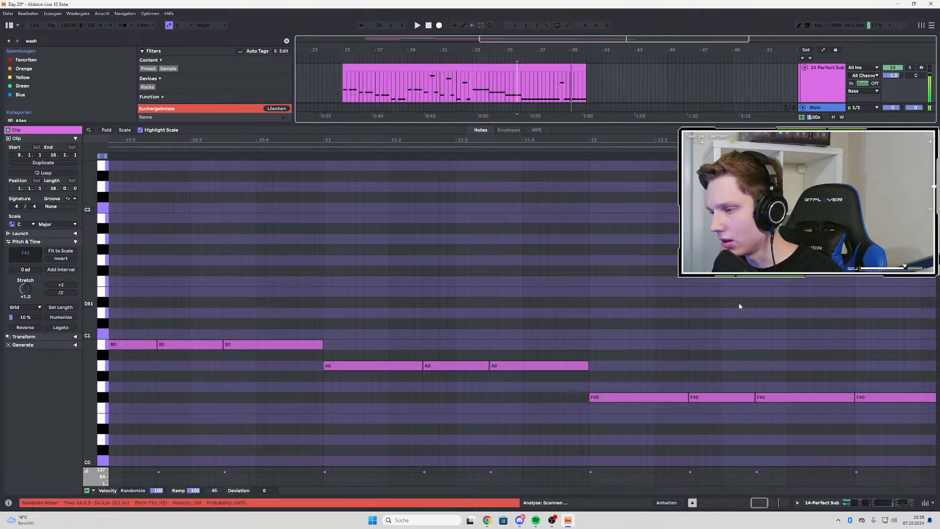
Lower the F#1 note at 14.2.3 of the Perfect Sub clip to F#0
scroll(737, 300, "down", 5)
left_click(818, 261)
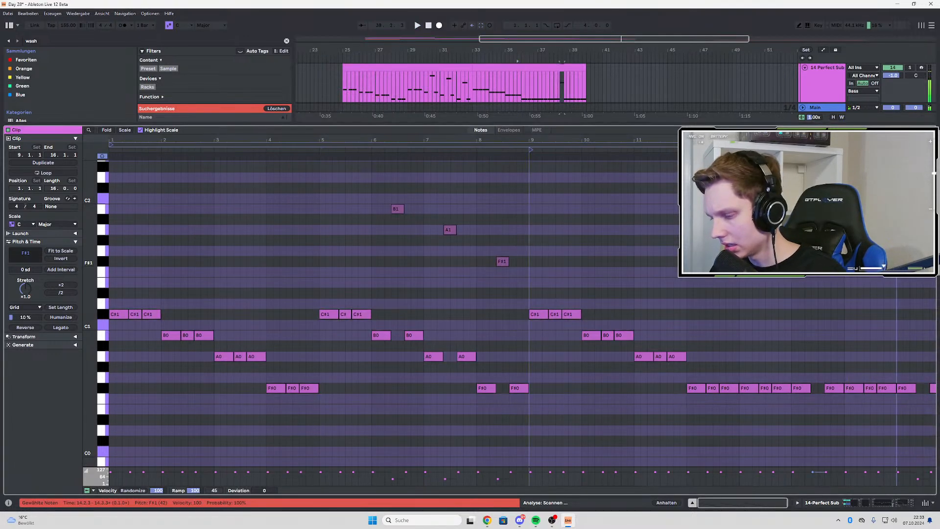
scroll(810, 407, "up", 3)
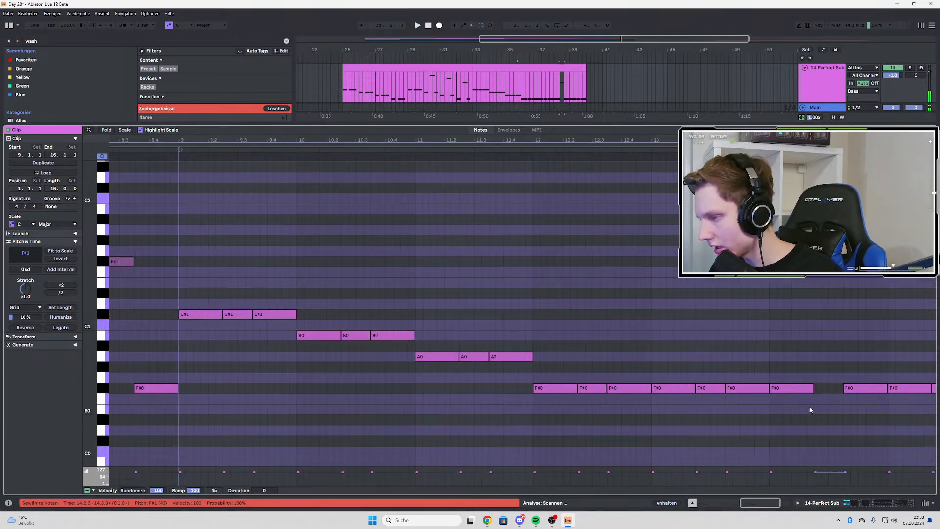
left_click_drag(668, 380, 887, 394)
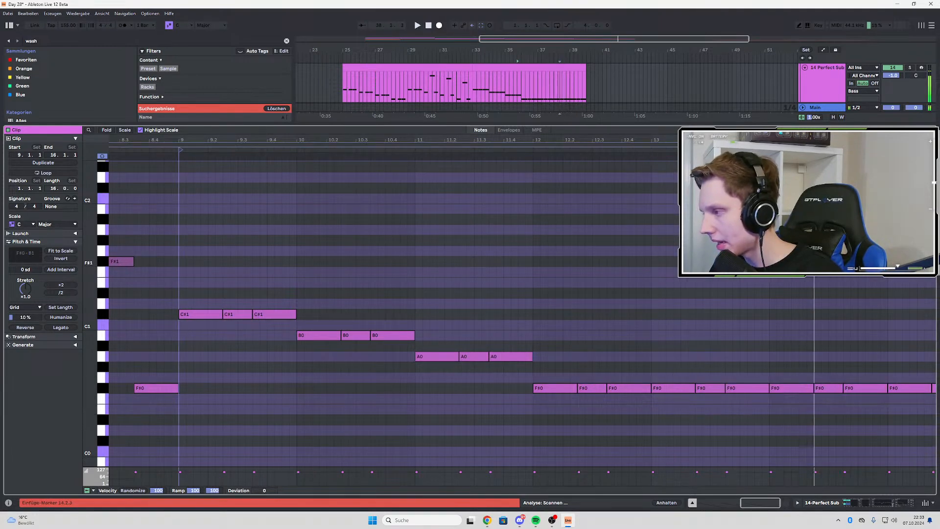
Return to the full arrangement and play it from about bar 9 while reviewing the bass and synth tracks
left_click(831, 89)
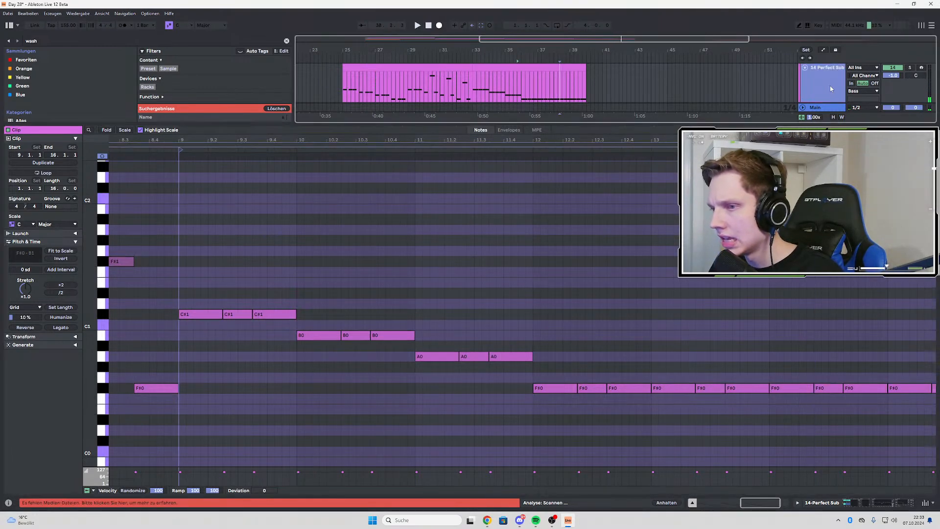
key("shift+Tab")
scroll(655, 144, "down", 4)
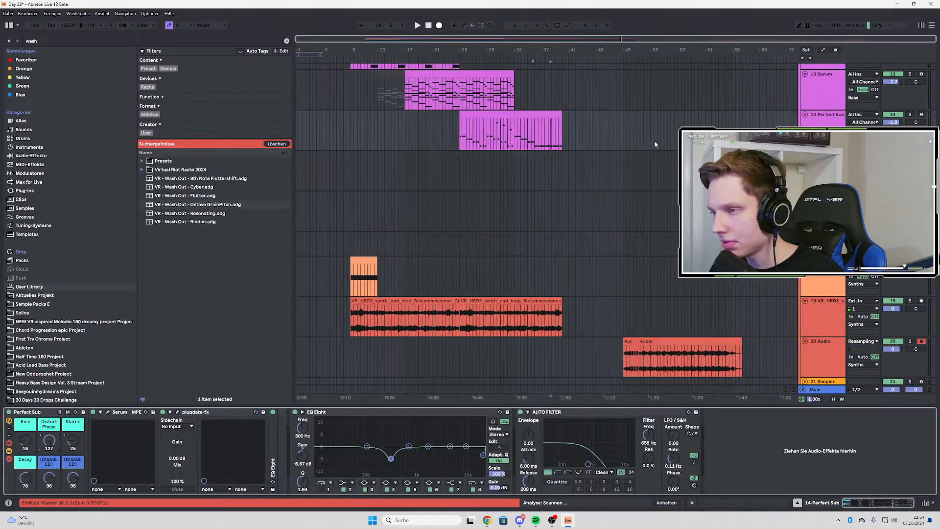
scroll(564, 165, "up", 1)
left_click(357, 138)
key("space")
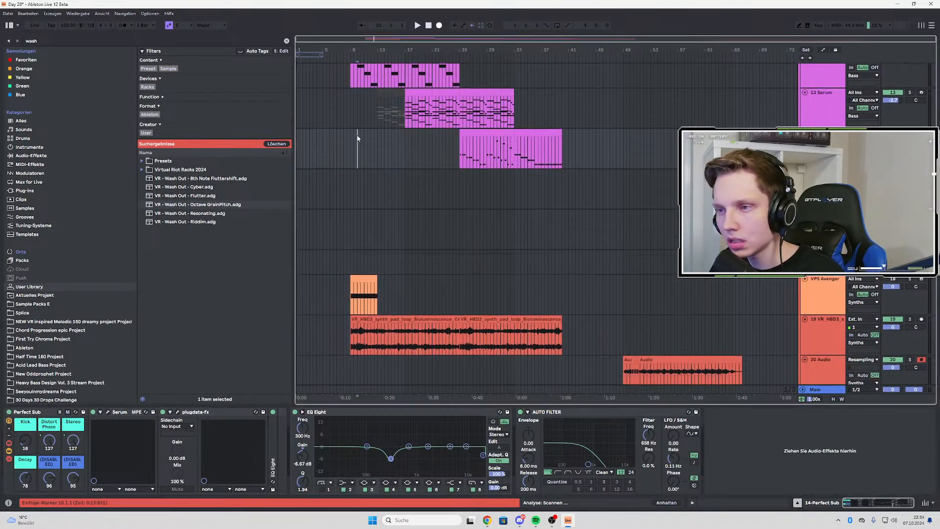
scroll(355, 143, "up", 2)
scroll(411, 169, "down", 3)
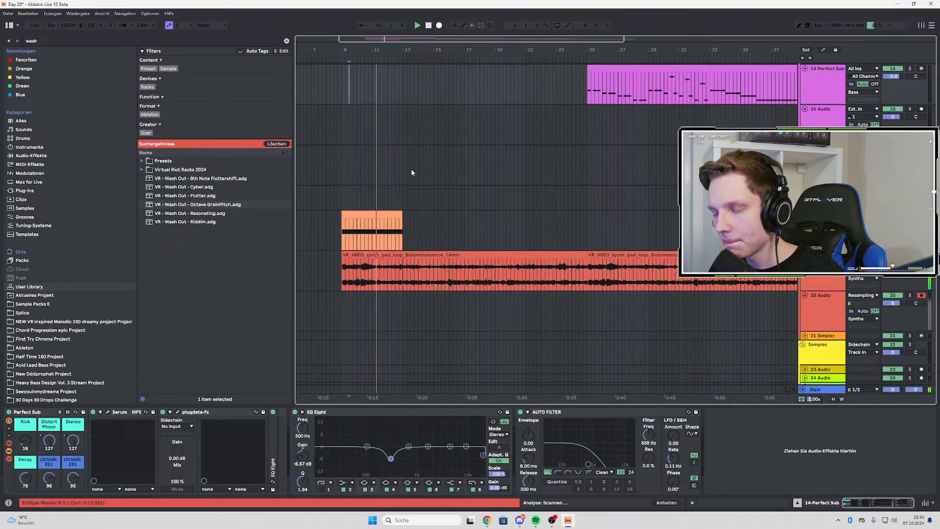
scroll(530, 184, "up", 5)
scroll(529, 185, "up", 3)
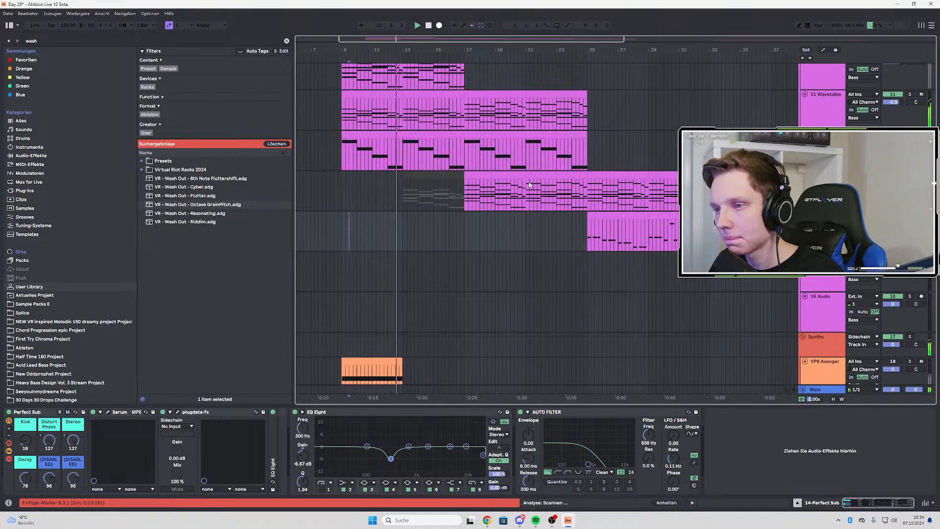
scroll(529, 185, "up", 4)
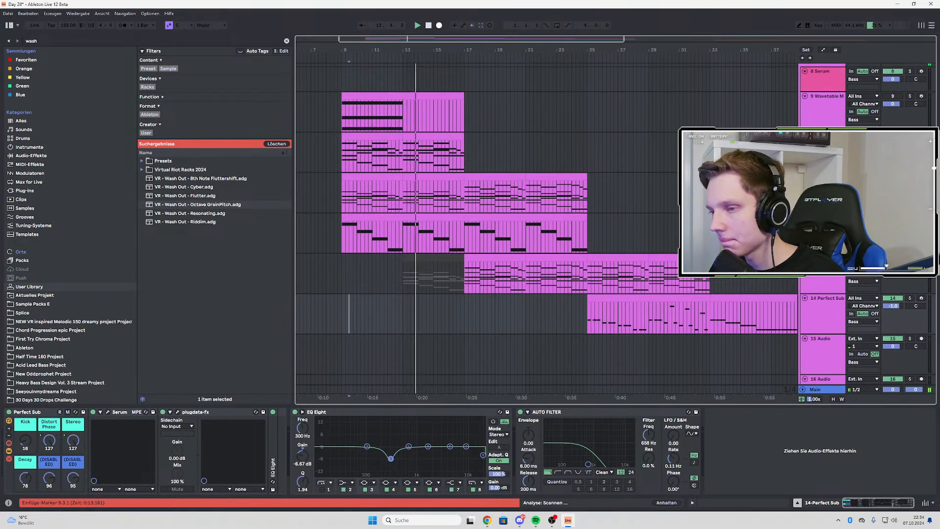
Solo the Wavetable melodic synth on track 11 and listen to it from bar 9
left_click(910, 177)
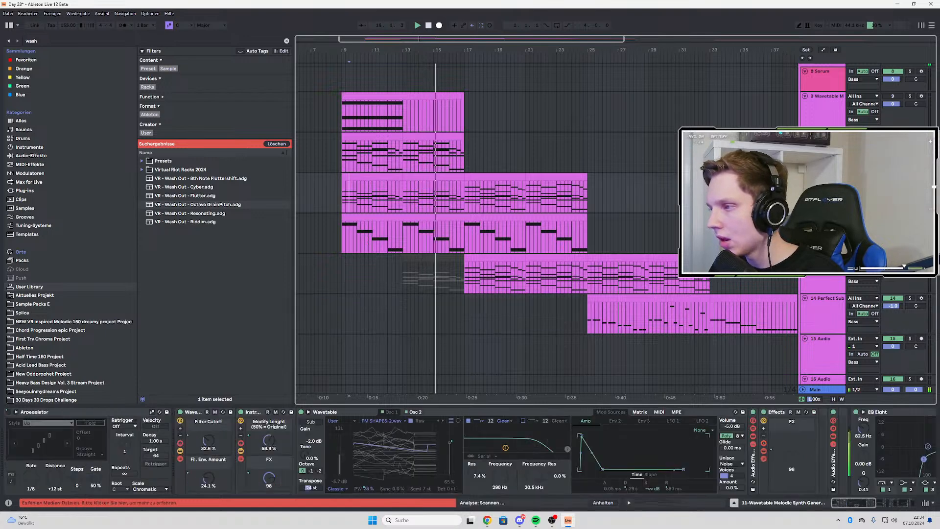
key("space")
key("space")
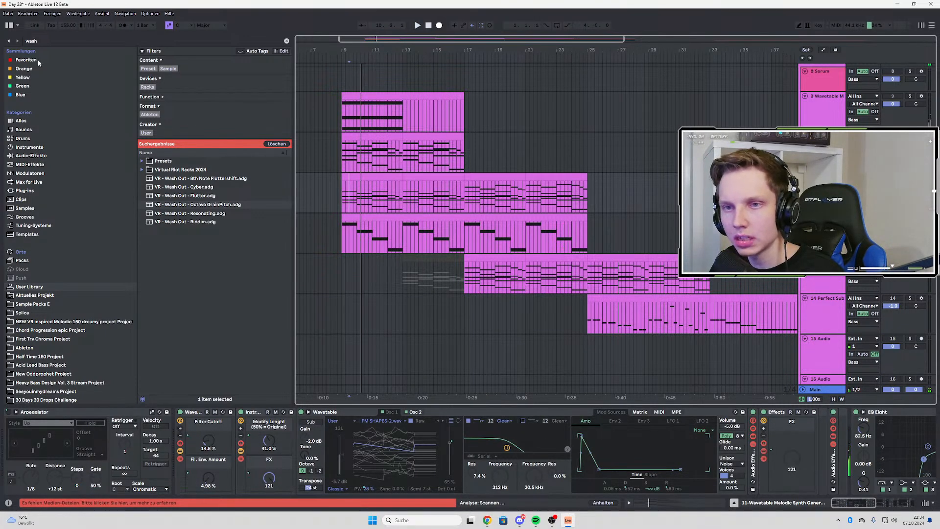
Search the User Library and the Sample Packs E folder for "efx"
key("ctrl+f")
type("efx")
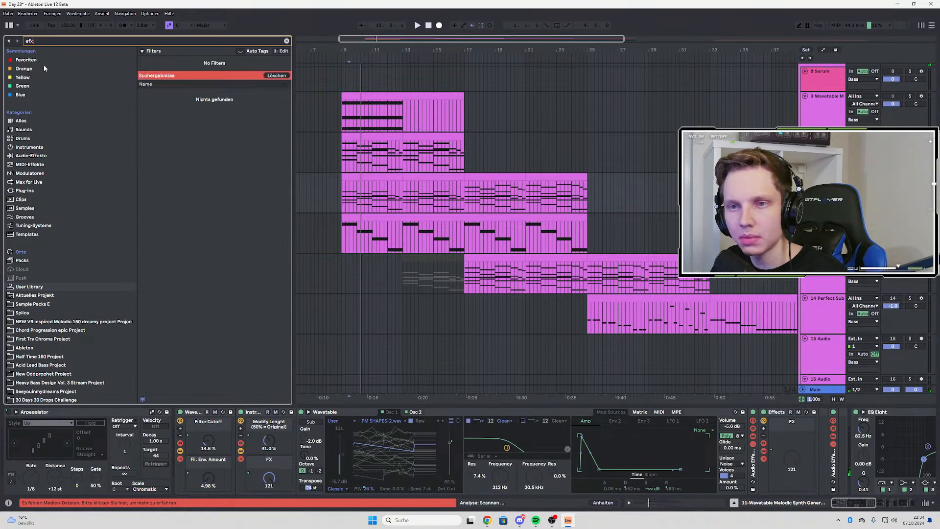
left_click(38, 287)
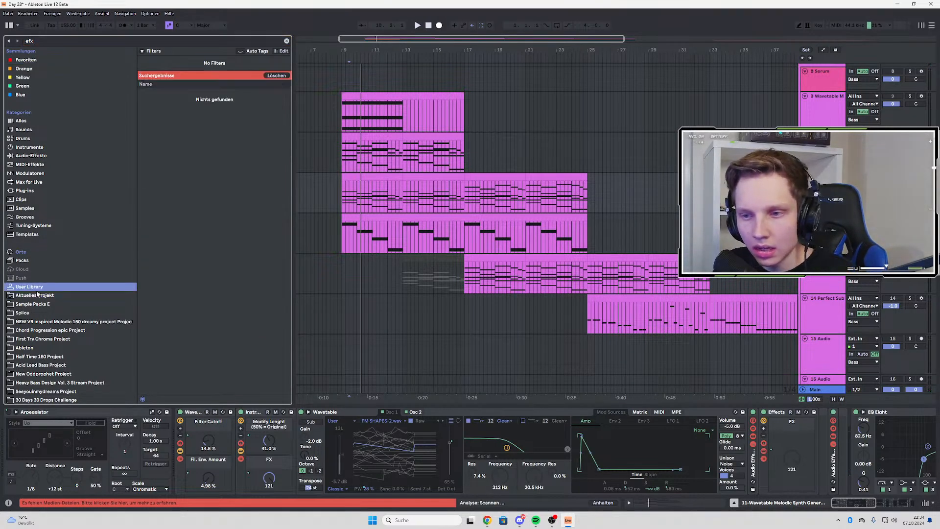
left_click(51, 306)
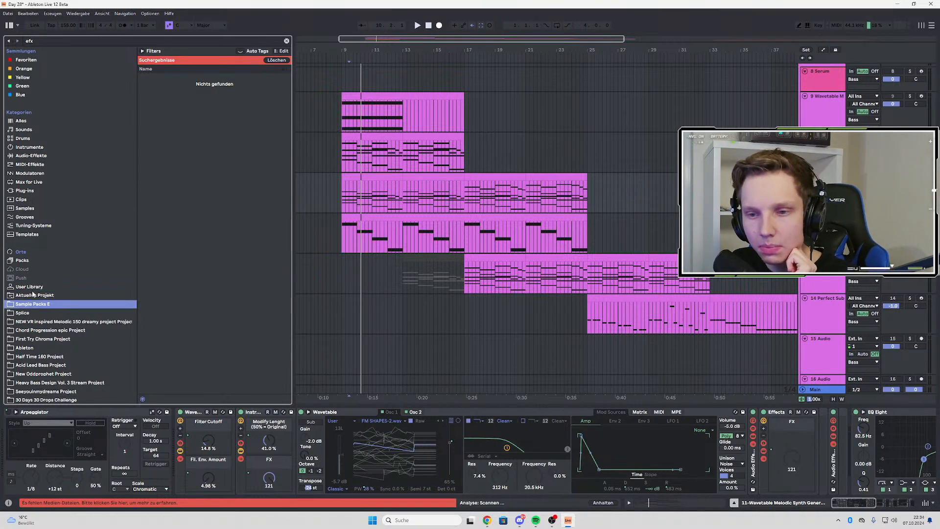
Find the Efx FRAGMENTS plug-in and insert it on the Wavetable Melodic Synth track ahead of the EQ Eight
left_click(35, 191)
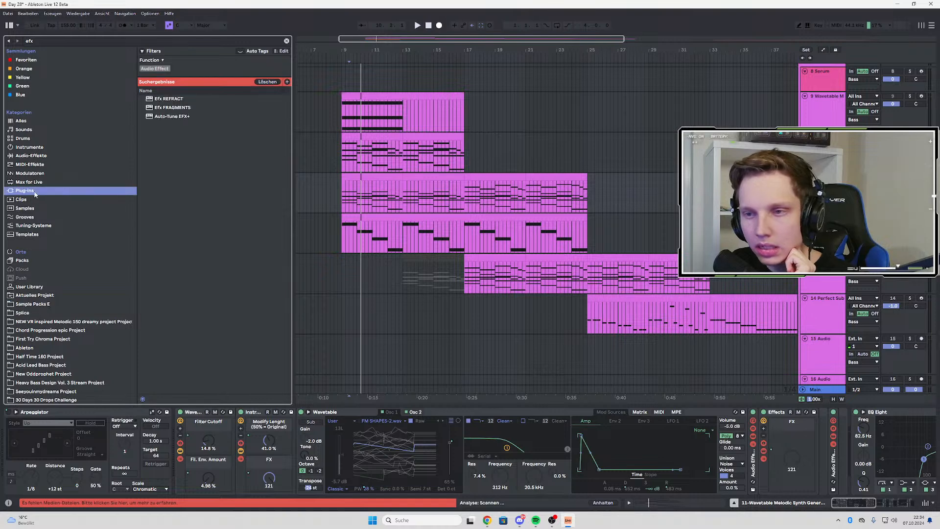
left_click(169, 109)
mouse_move(755, 366)
left_mouse_down()
mouse_move(847, 445)
mouse_move(866, 439)
left_mouse_up()
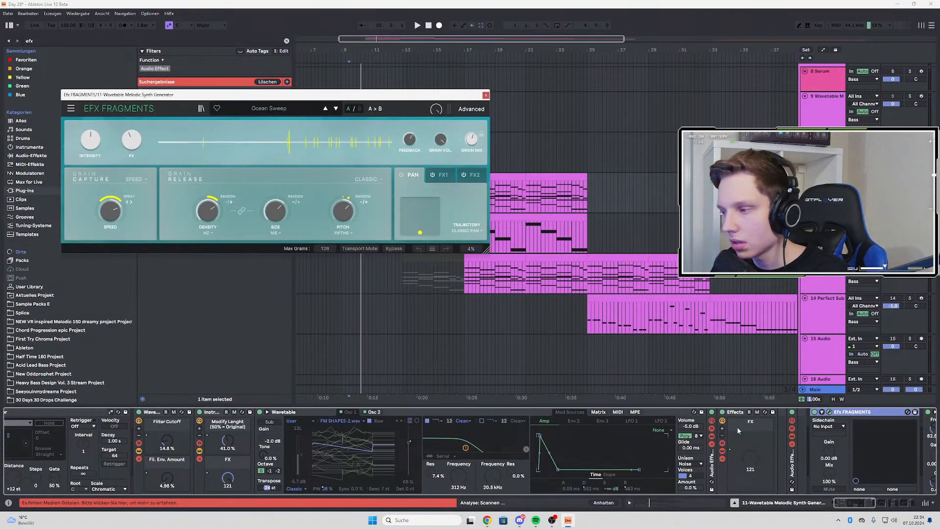
left_click_drag(833, 505, 869, 504)
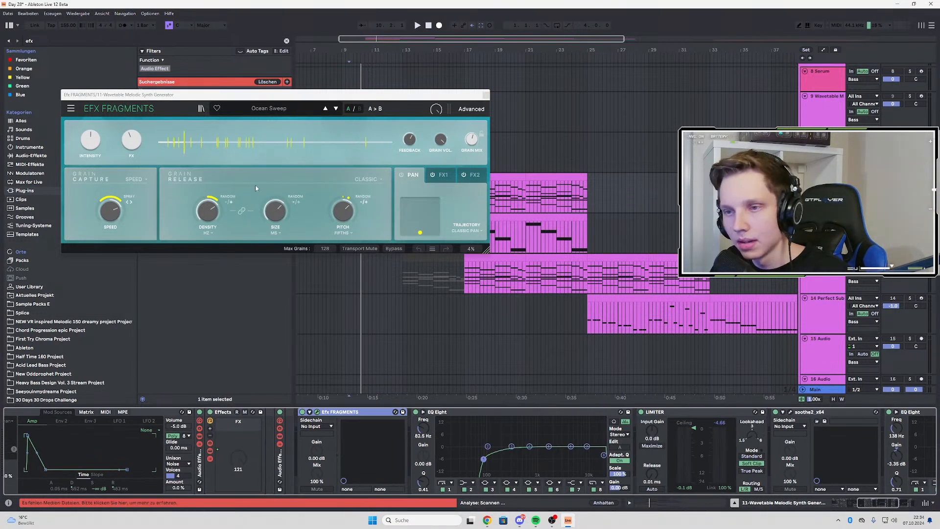
left_click_drag(477, 99, 532, 304)
Listen to the soloed synth through Efx FRAGMENTS from bars 9 and 17 and look through the plug-in's preset categories
scroll(346, 176, "up", 4)
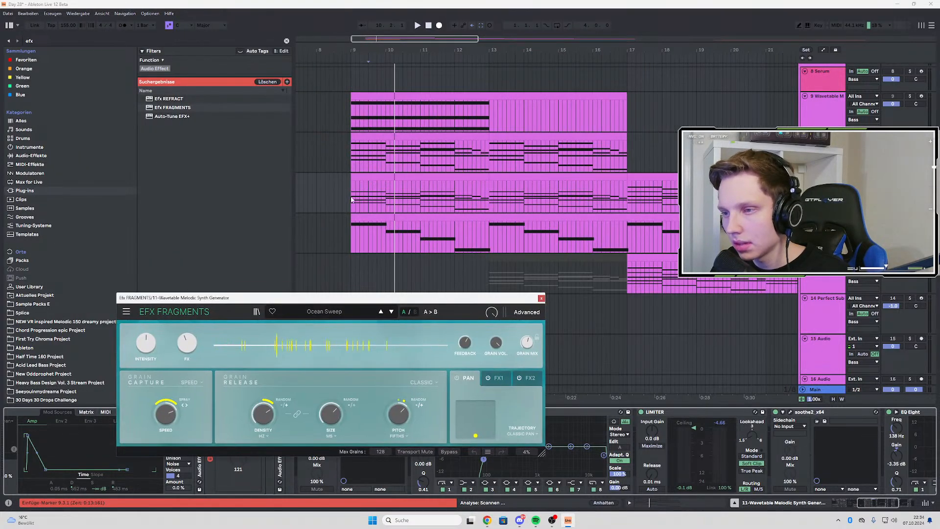
left_click(351, 200)
key("space")
left_click(627, 196)
key("space")
key("space")
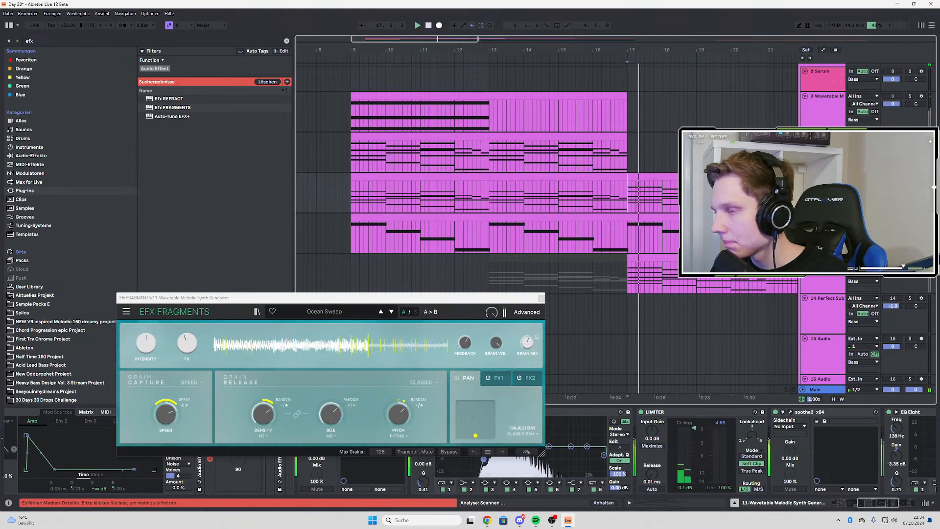
left_click(343, 312)
mouse_move(312, 353)
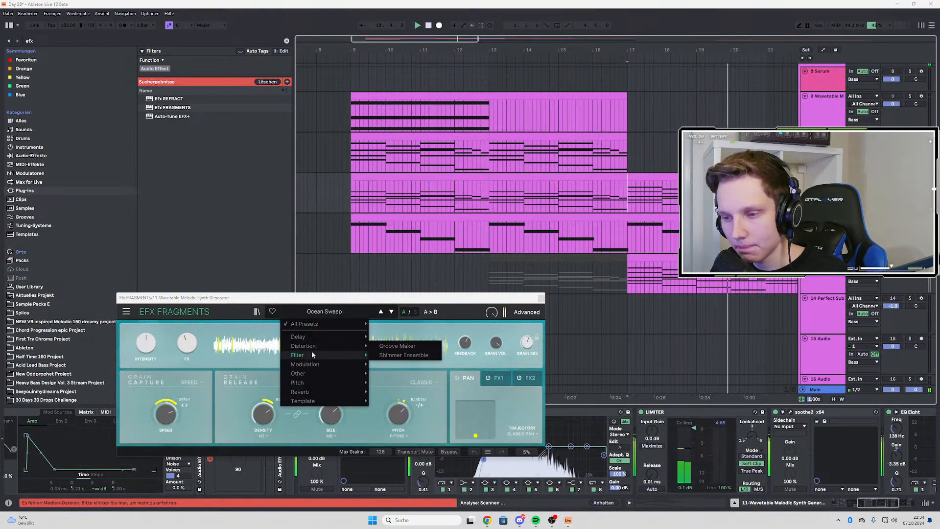
left_click(590, 195)
key("w")
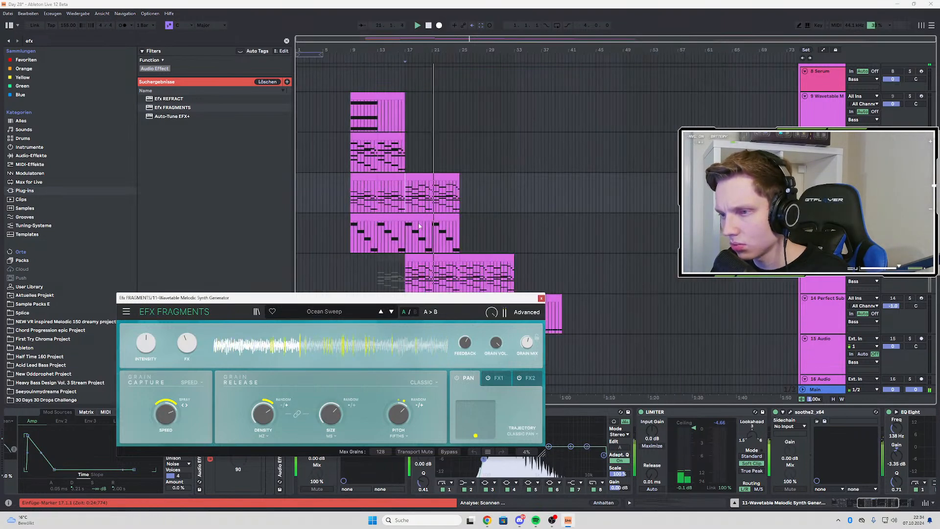
Unsolo the Wavetable Melodic Synth track and play the full mix from bar 9
left_click(351, 194)
key("space")
key("space")
left_click(910, 176)
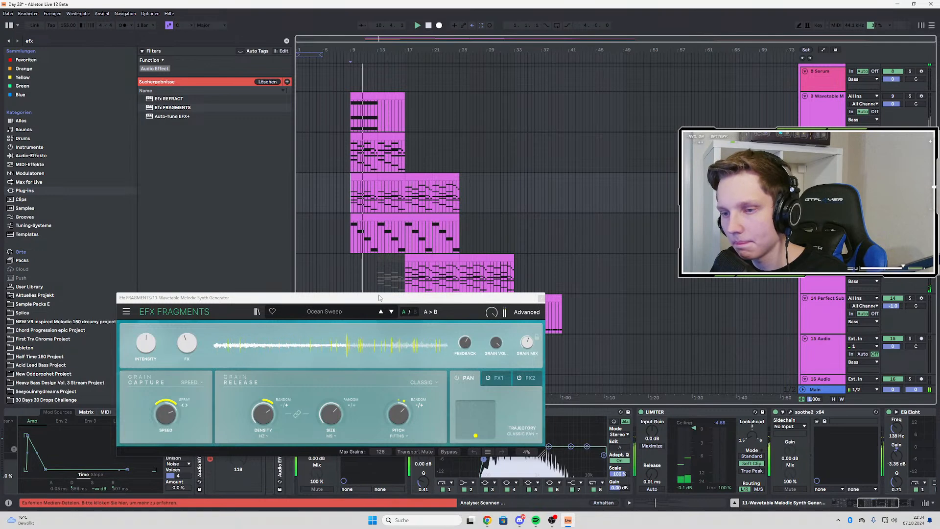
scroll(333, 169, "up", 3)
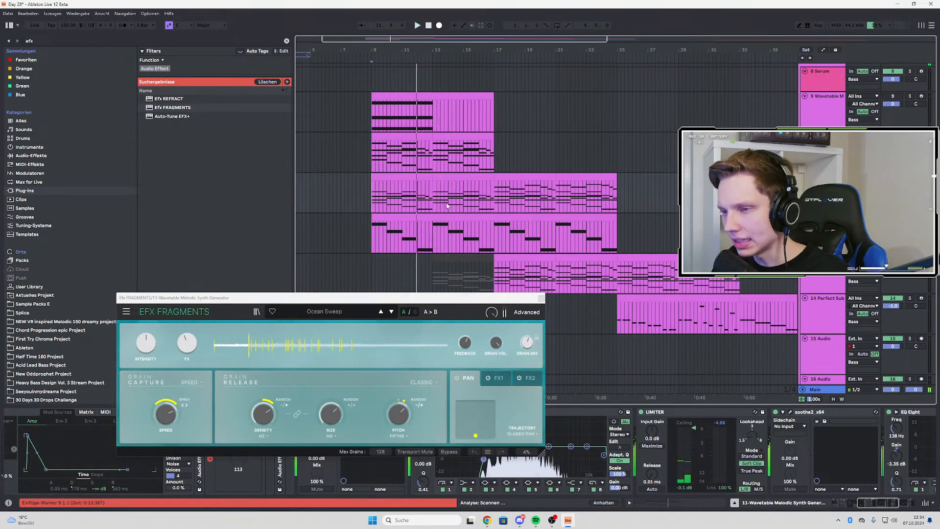
key("space")
key("space")
Automate the Grain Mix of Efx FRAGMENTS to fall gradually from 55.2 % at bar 9, then drop to 0 % at bar 17
key("a")
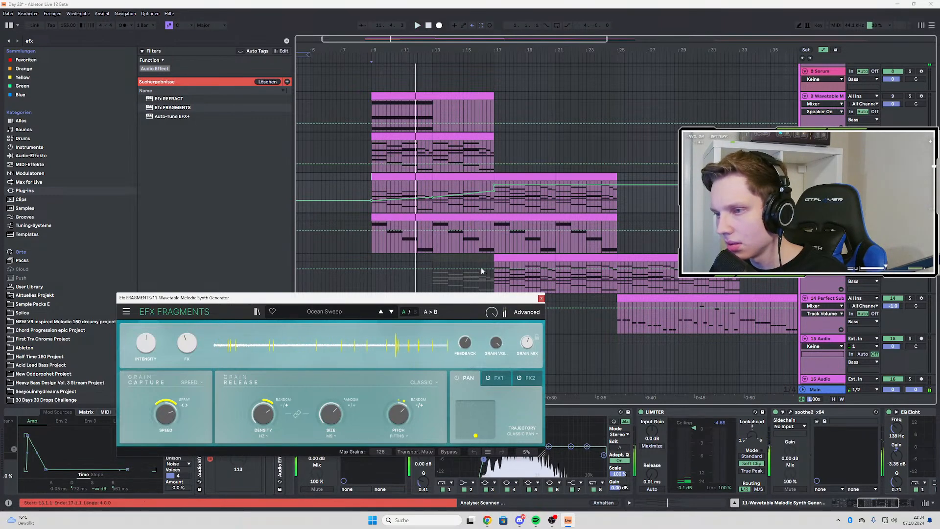
left_click_drag(527, 344, 527, 343)
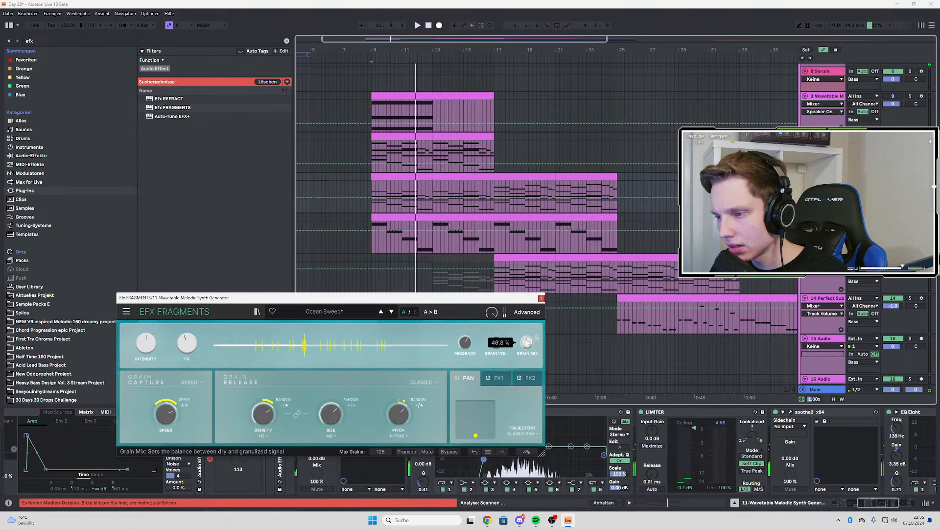
key("space")
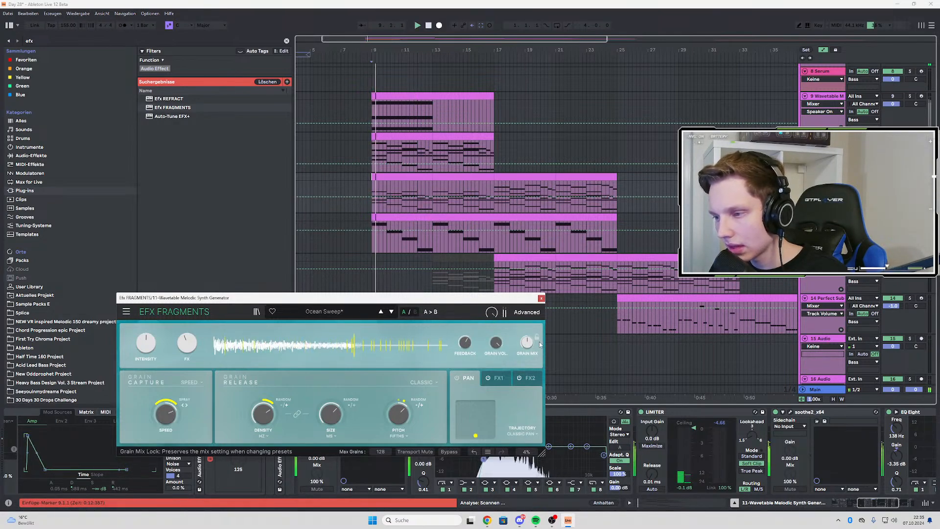
left_click_drag(527, 343, 527, 339)
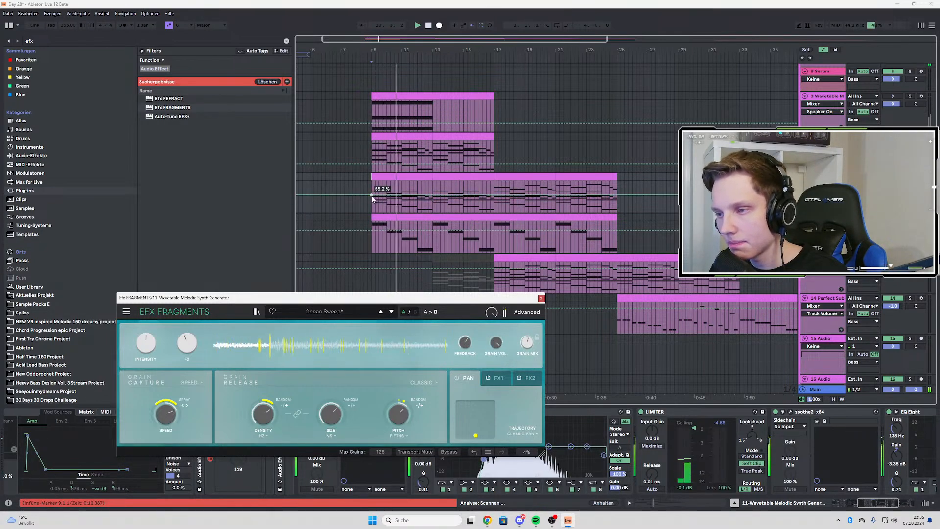
left_click_drag(498, 195, 495, 200)
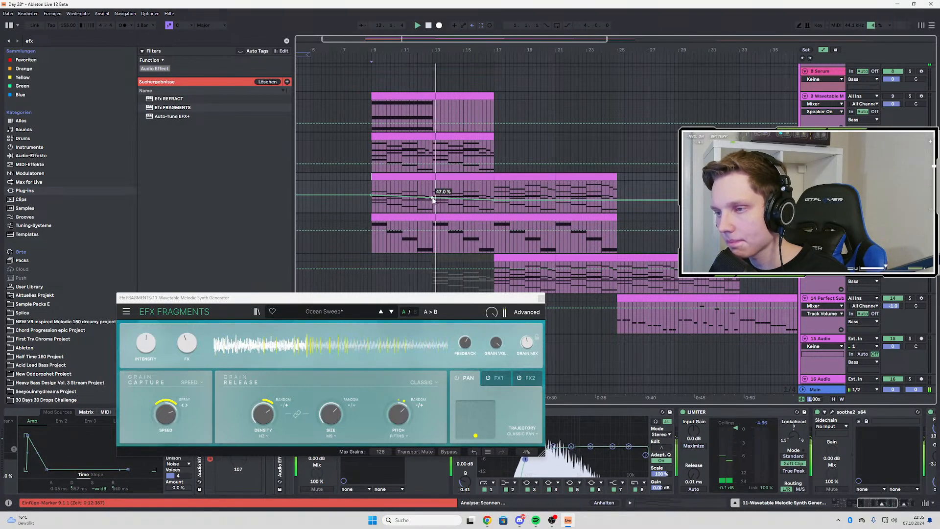
left_click_drag(494, 200, 494, 214)
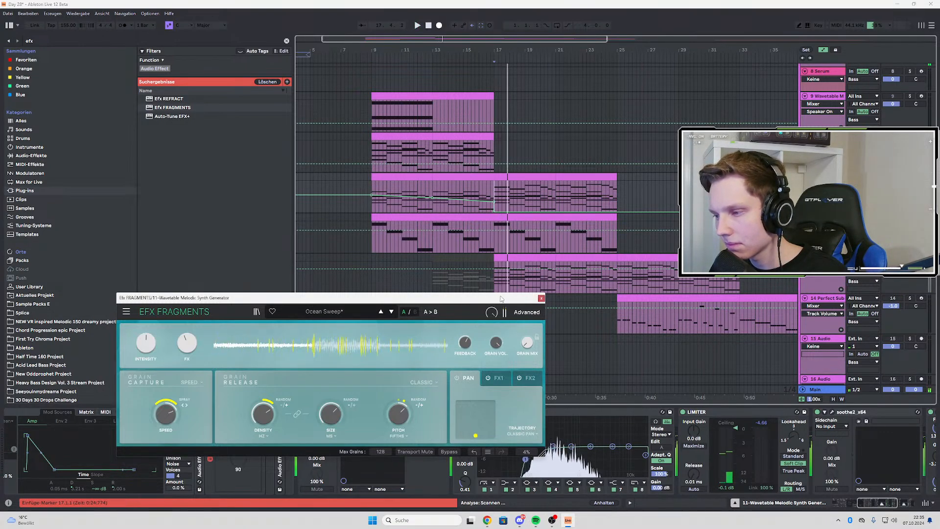
Toggle Efx FRAGMENTS to compare the sound, automate it on until bar 17 and off from there, and play from bar 14
left_click_drag(500, 298, 499, 232)
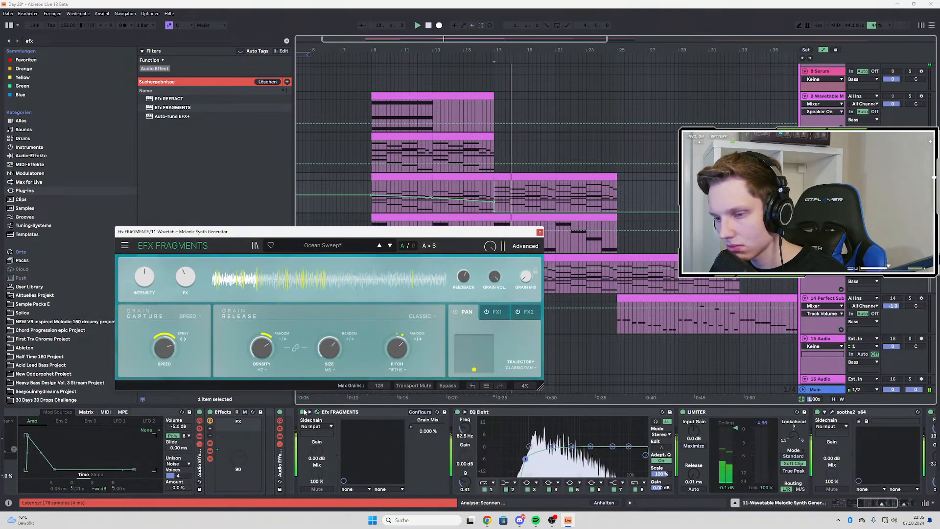
left_click(304, 412)
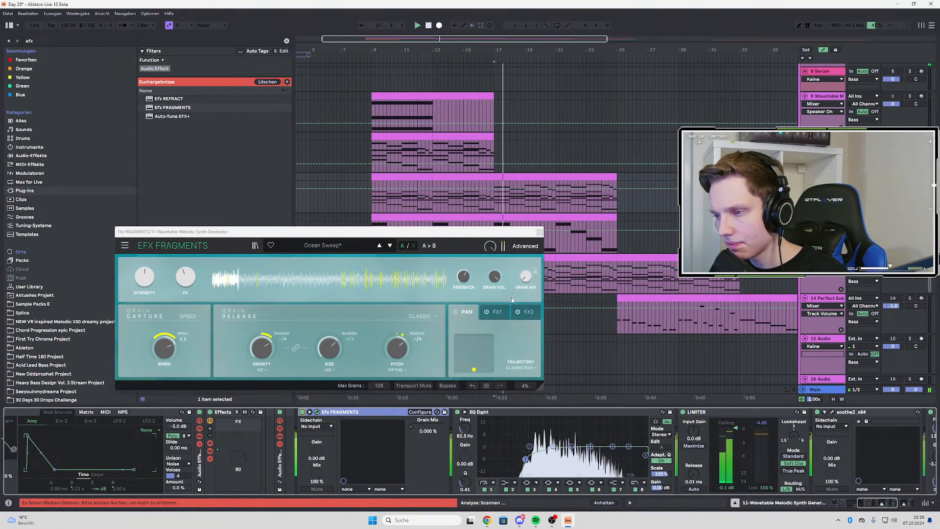
mouse_move(523, 278)
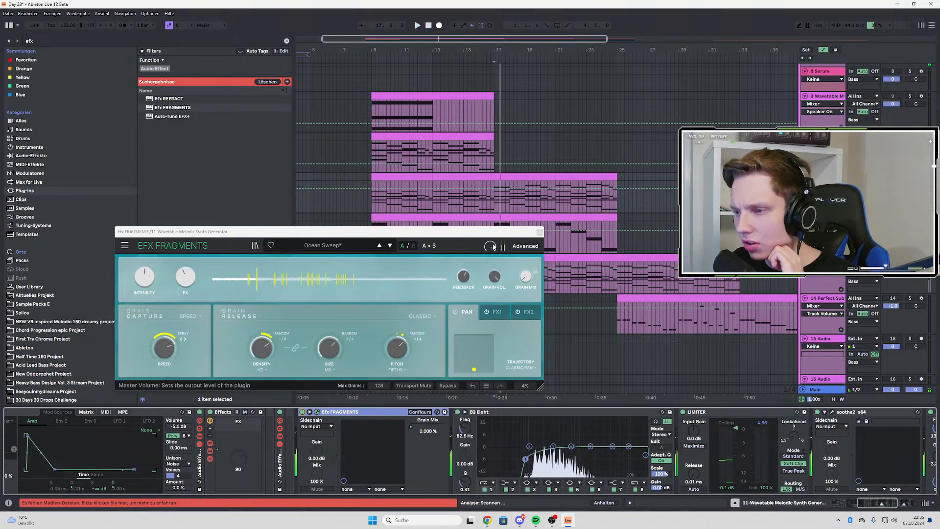
mouse_move(494, 247)
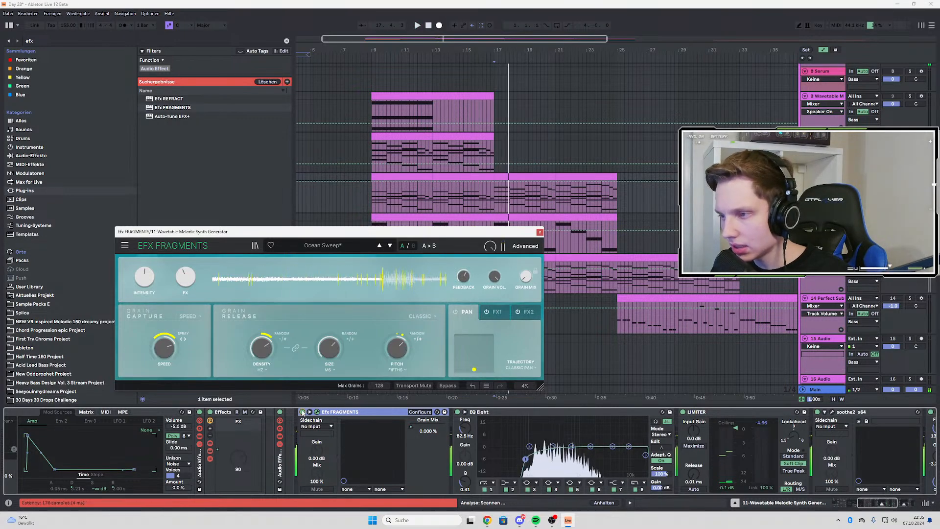
left_click(303, 412)
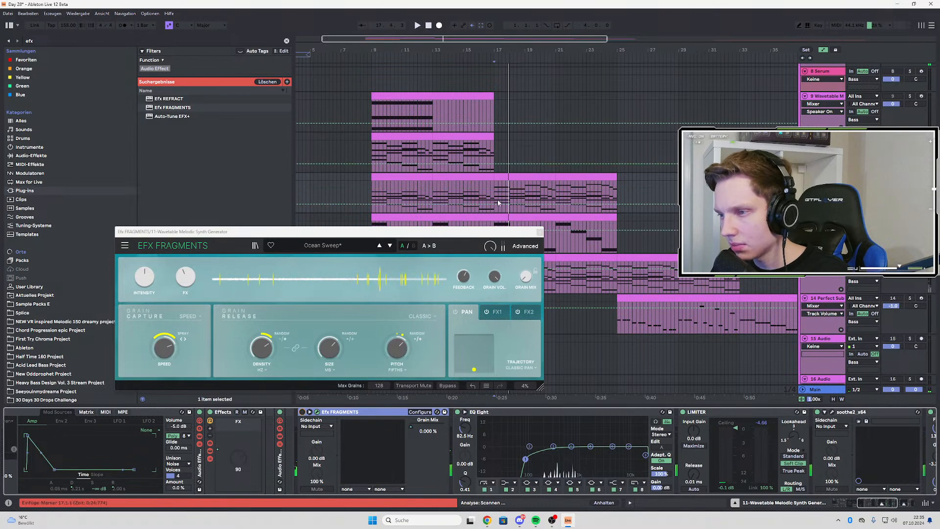
key("space")
left_click(448, 206)
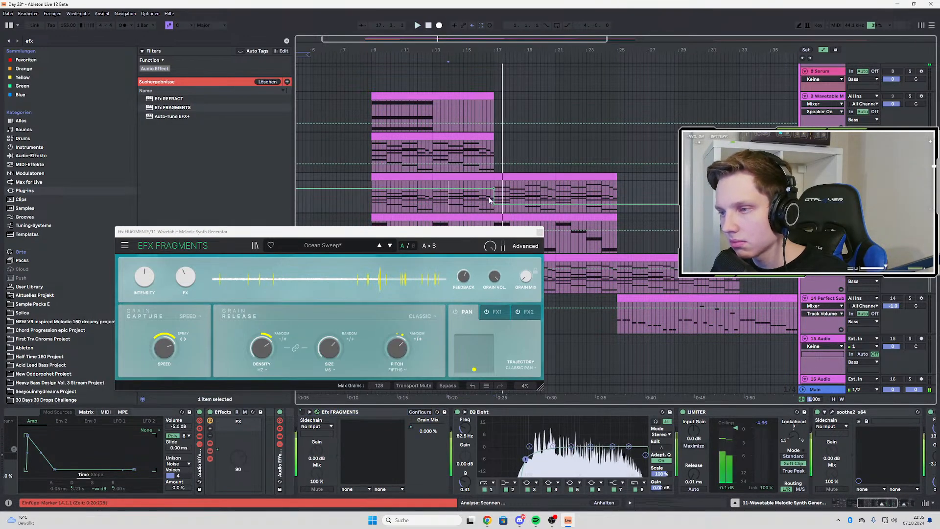
key("space")
key("space")
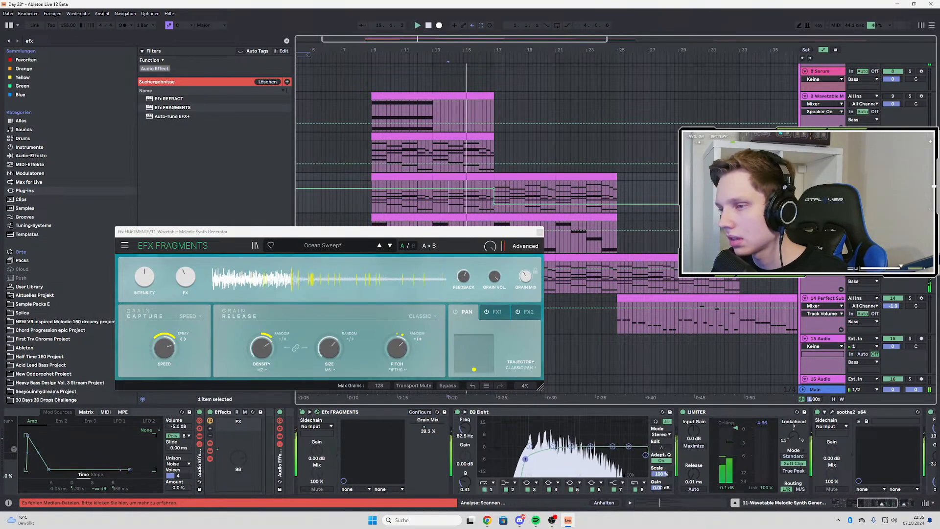
Replay the transition into bar 17 and inspect the on/off automation of the Arpeggiator at the start of the device chain
key("a")
left_click(343, 412)
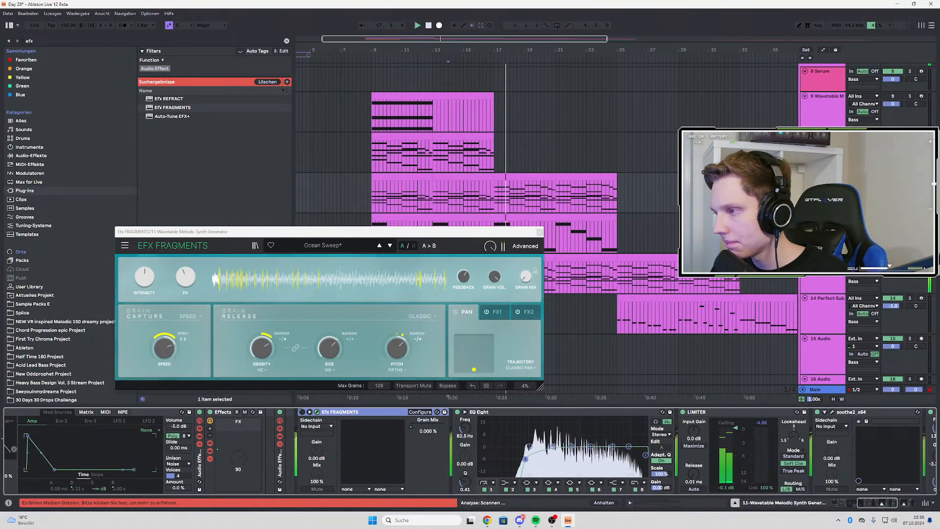
key("space")
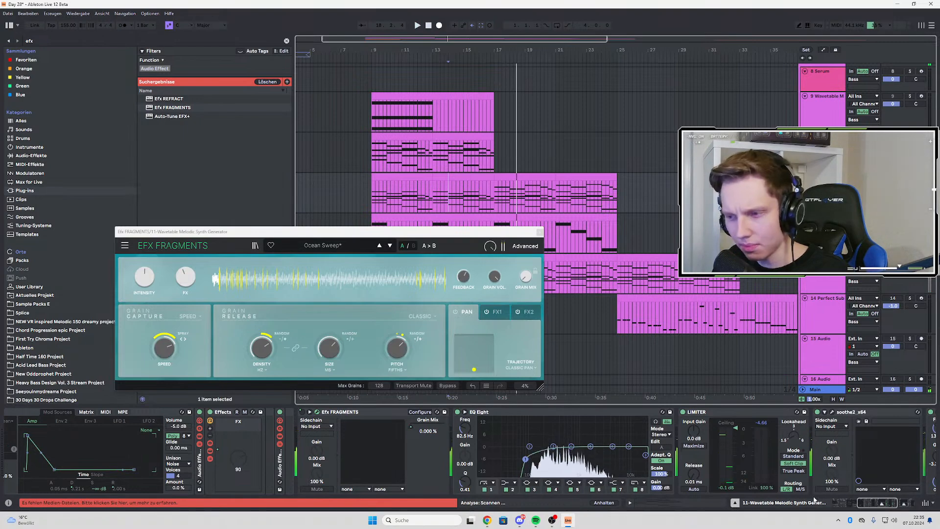
left_click_drag(876, 503, 798, 503)
left_click(9, 412)
key("space")
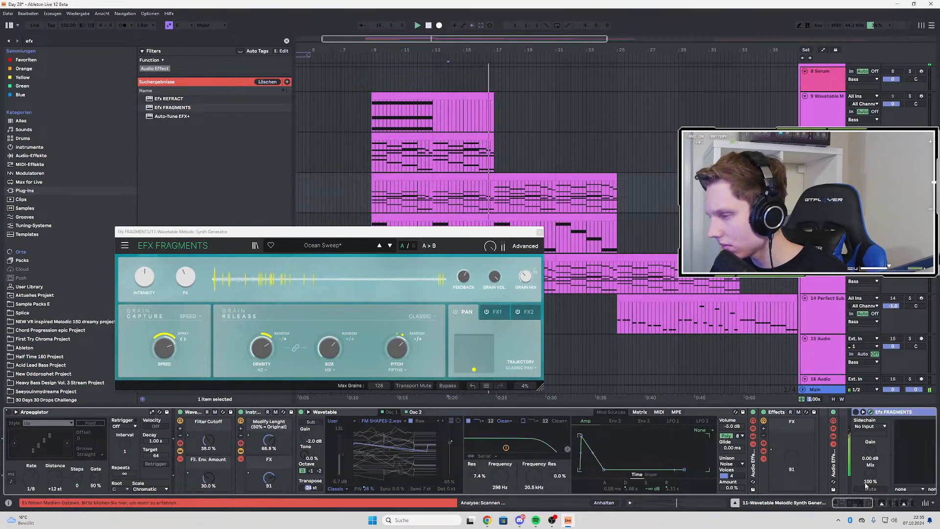
key("space")
key("space")
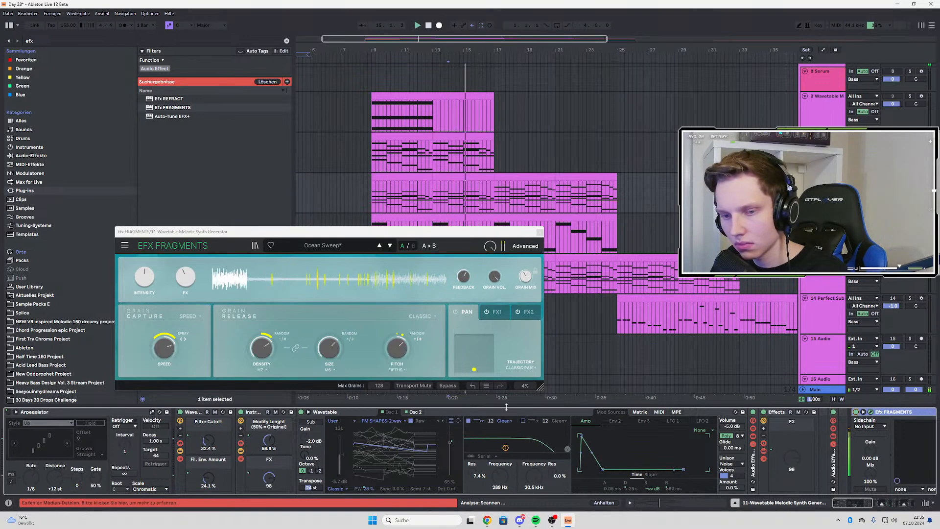
key("a")
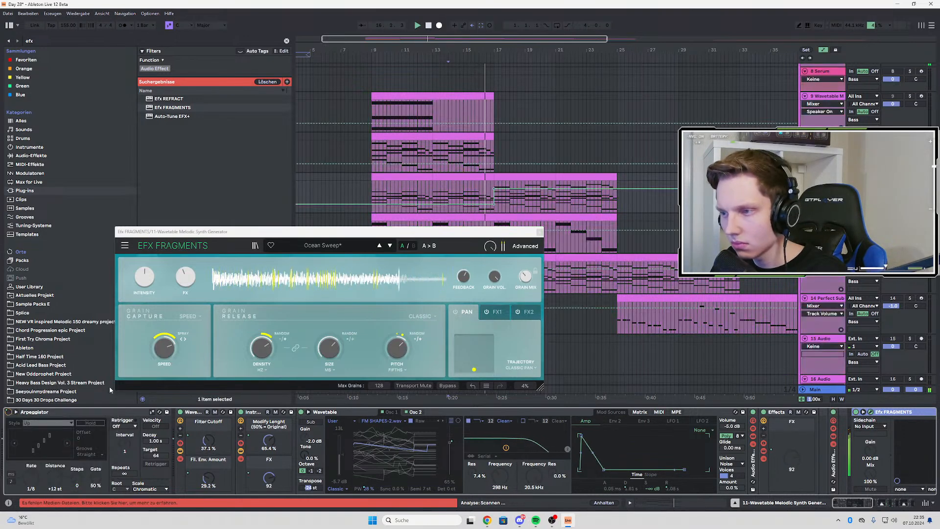
Redraw the device on/off automation of Efx FRAGMENTS so that it is on before bar 17 and off from bar 17
left_click(495, 193)
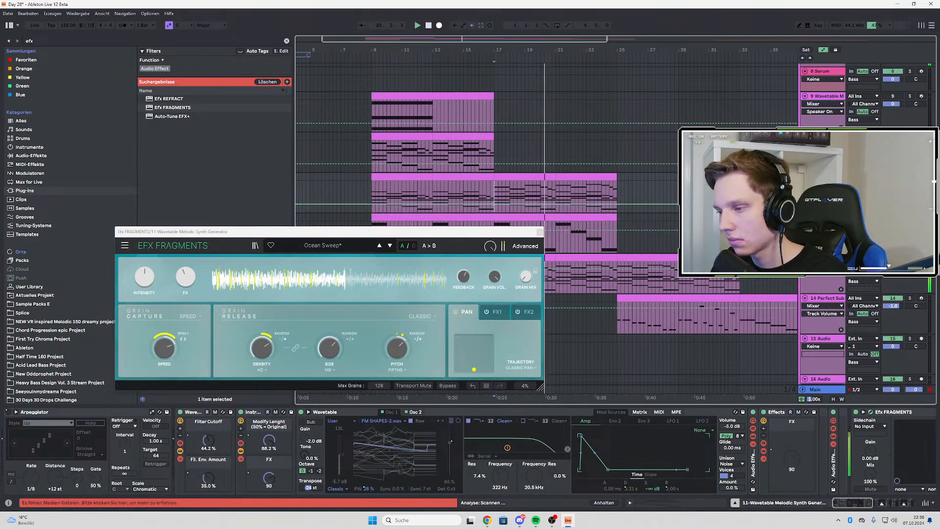
left_click(856, 416)
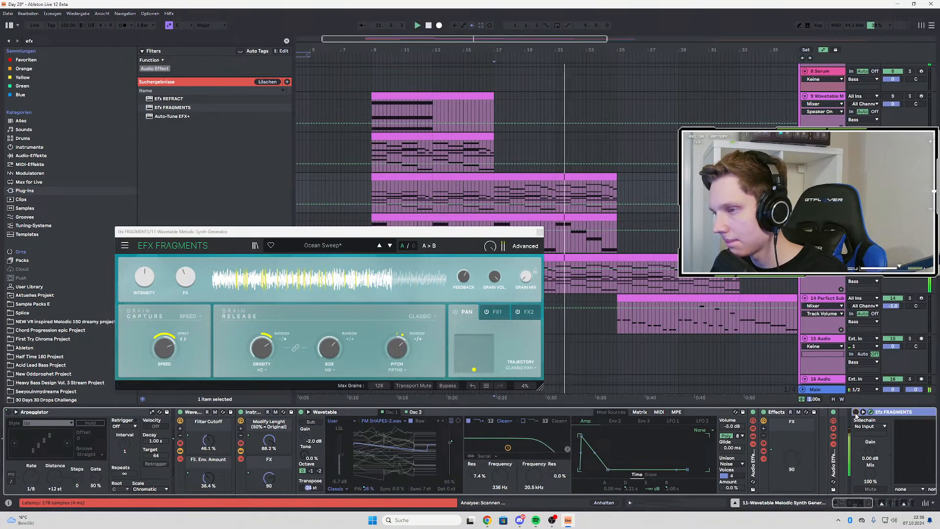
key("a")
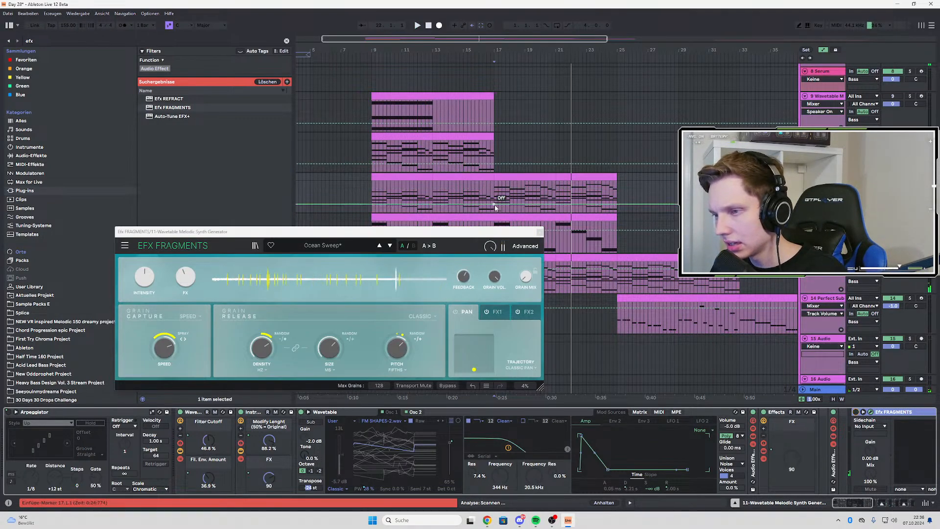
left_click_drag(494, 207, 487, 188)
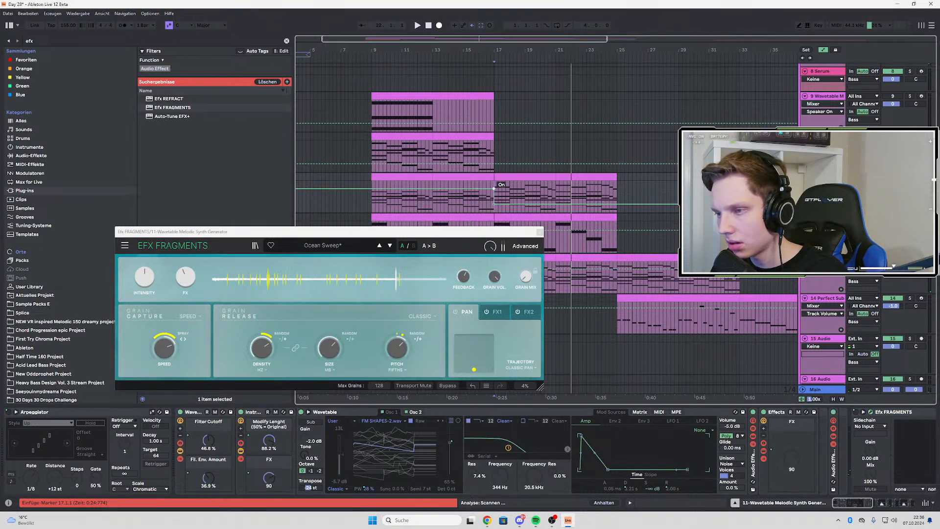
Play from bar 13 while reviewing the Grain Mix automation and the FX macro of Efx FRAGMENTS
left_click(482, 204)
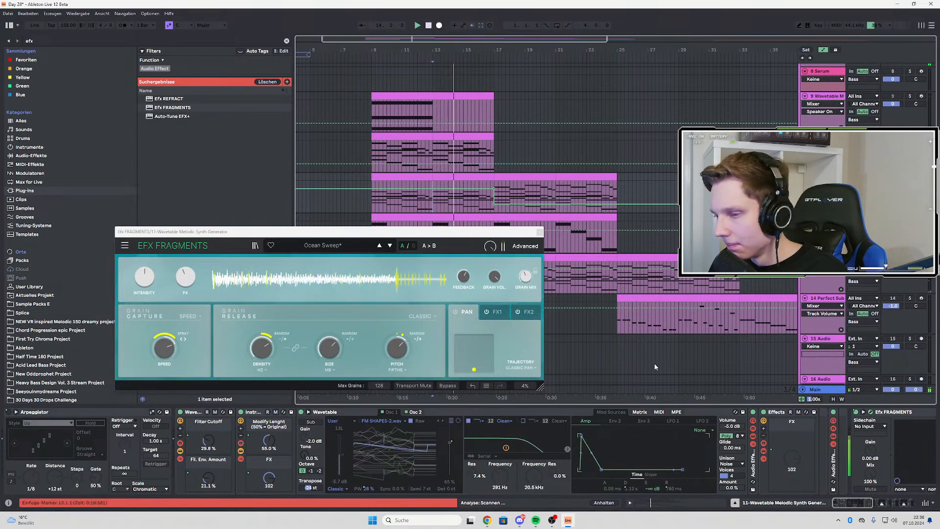
left_click_drag(847, 503, 853, 504)
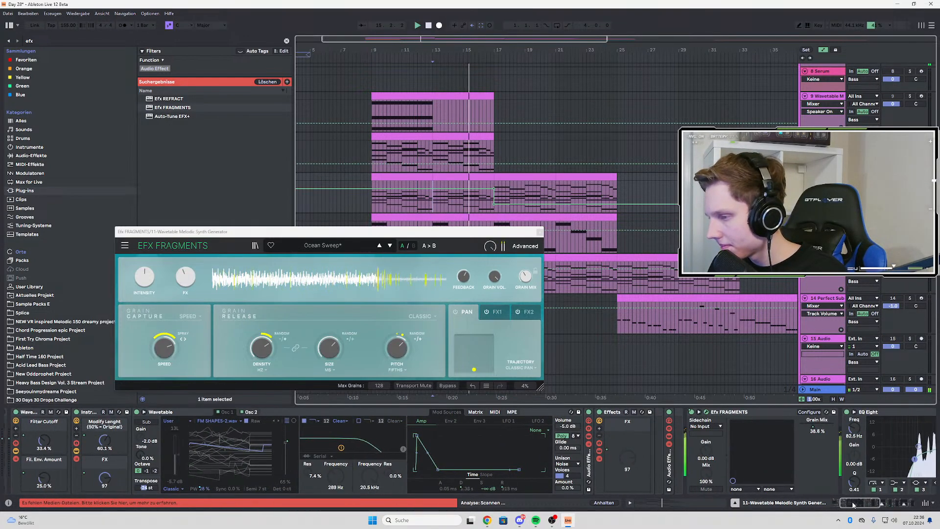
right_click(817, 428)
left_click(828, 434)
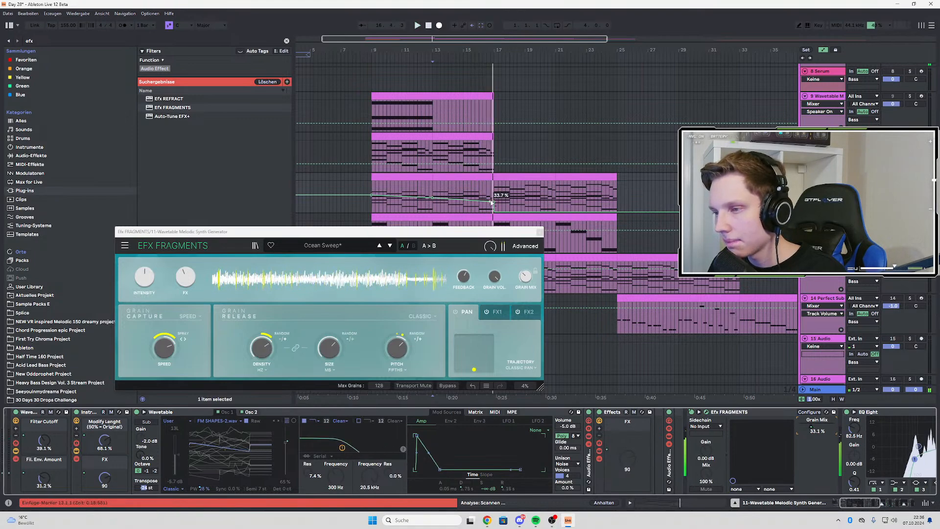
left_click(186, 277)
key("a")
key("a")
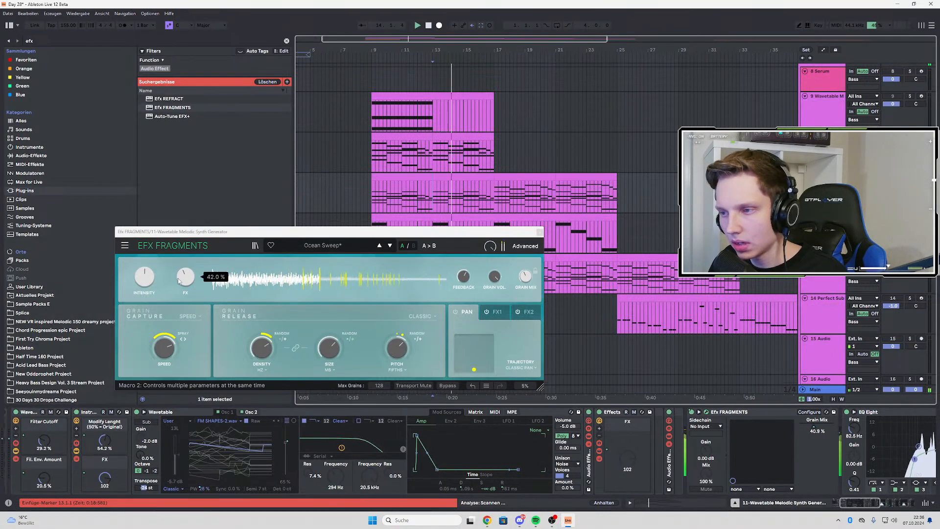
Automate the FX and Intensity macros of Efx FRAGMENTS to ramp down to 0 % between bar 13 and bar 17
left_click(433, 199)
left_click_drag(489, 205, 495, 214)
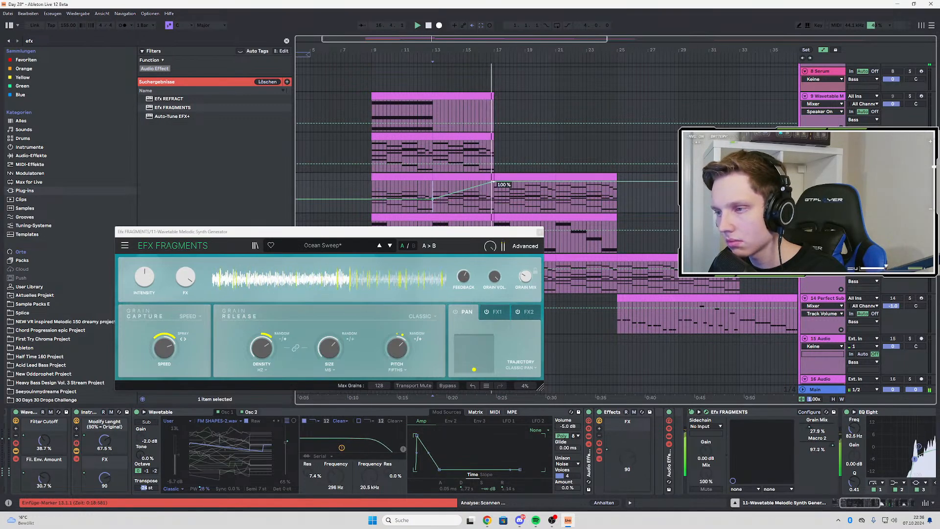
left_click(138, 282)
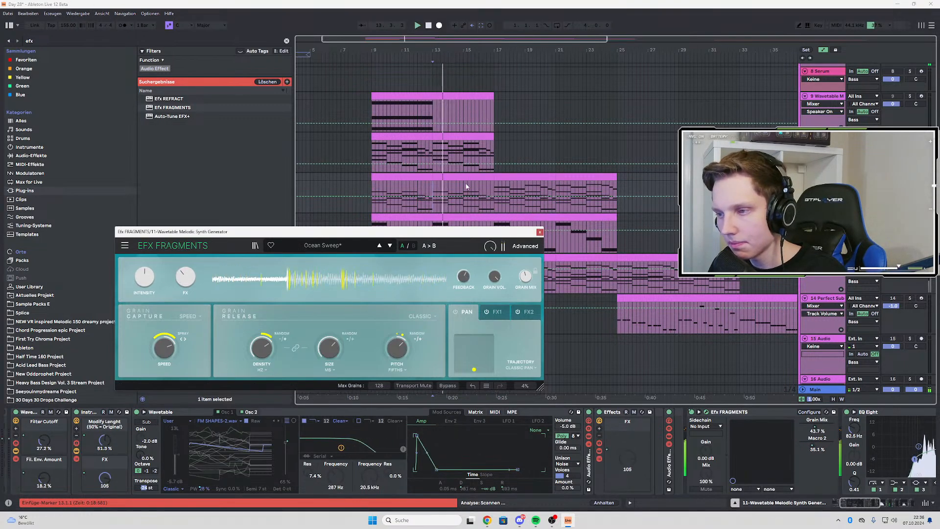
left_click_drag(492, 196, 494, 212)
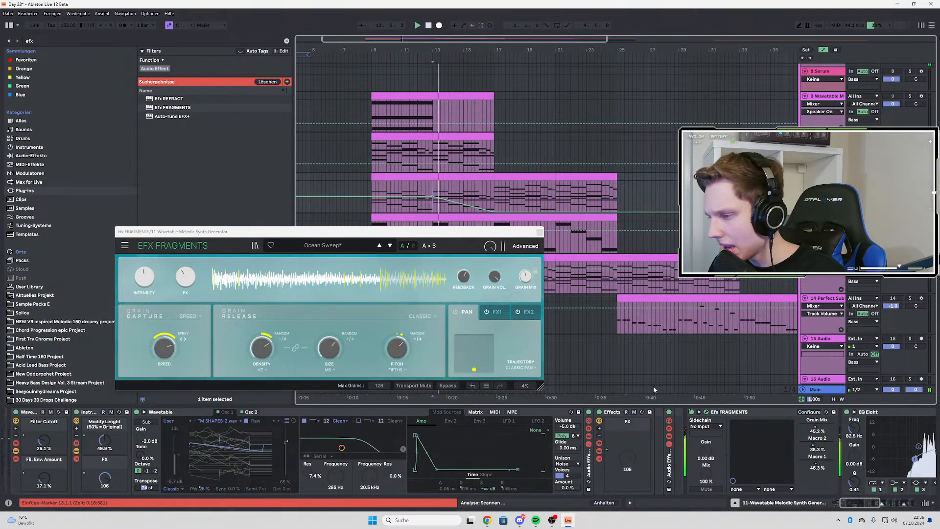
Inspect the Filter Cutoff and Fil. Env. Amount automation of the melodic synth's rack and play from bar 9
left_click(836, 502)
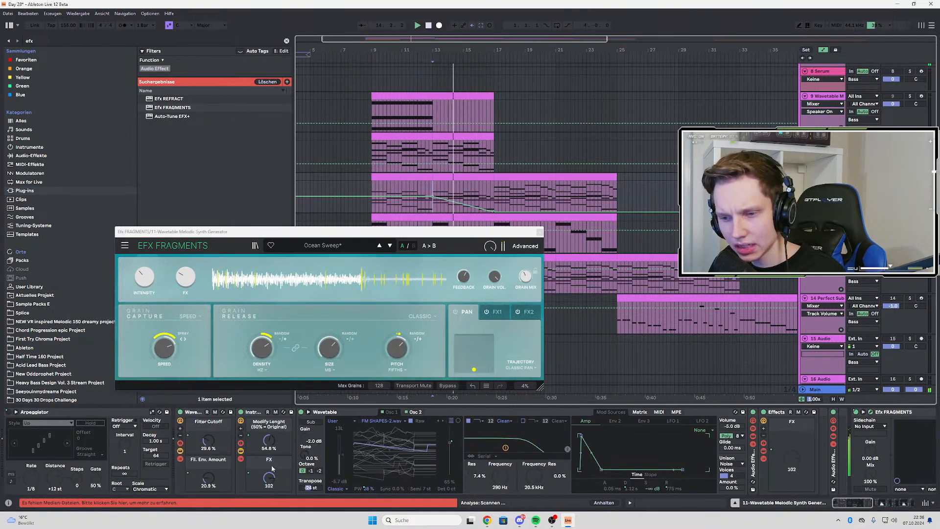
right_click(197, 440)
left_click(232, 239)
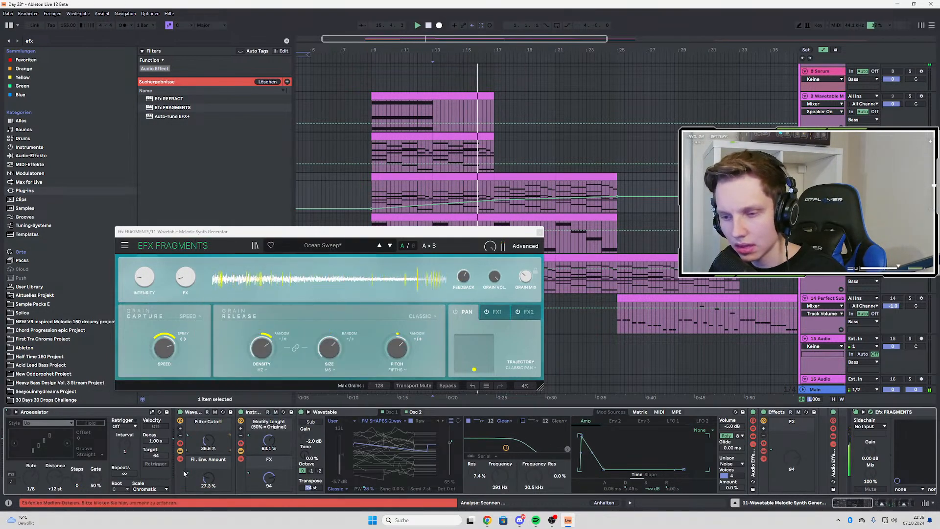
right_click(201, 455)
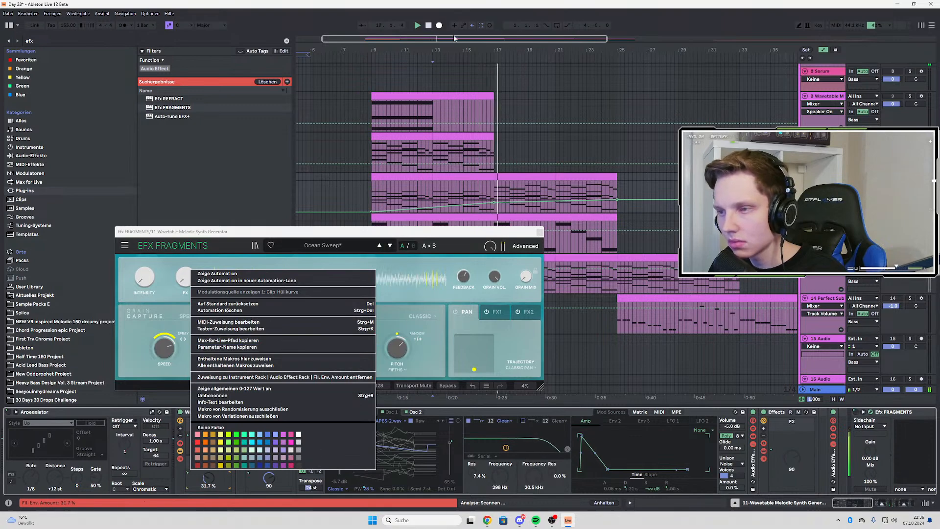
left_click(474, 85)
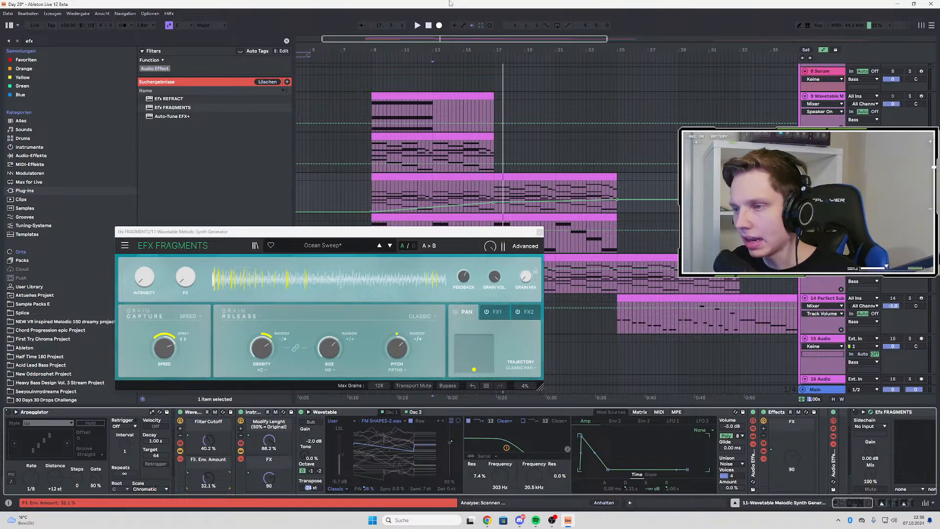
left_click(447, 43)
left_click(374, 195)
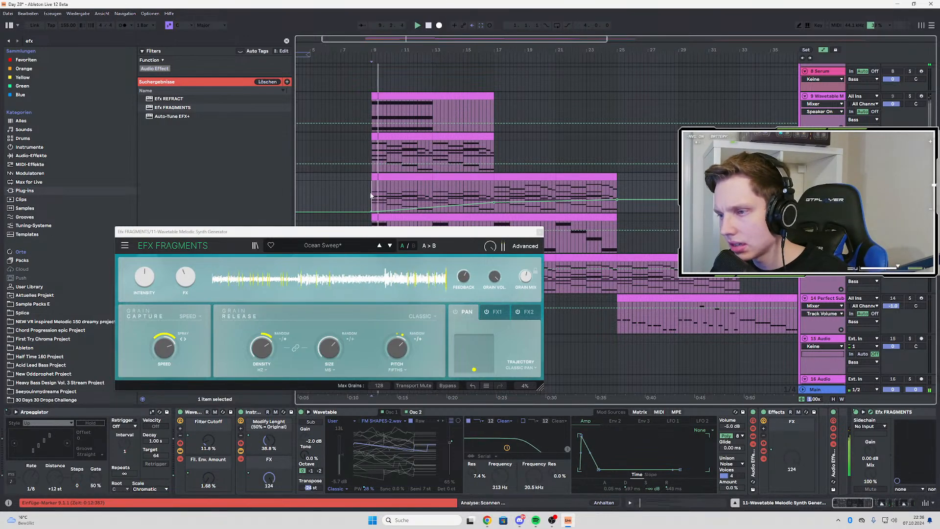
Automate Efx FRAGMENTS to switch off around bar 13 and ramp its Grain Mix down to 0 % between bars 9 and 13
left_click_drag(837, 506, 842, 507)
right_click(754, 412)
left_click(765, 420)
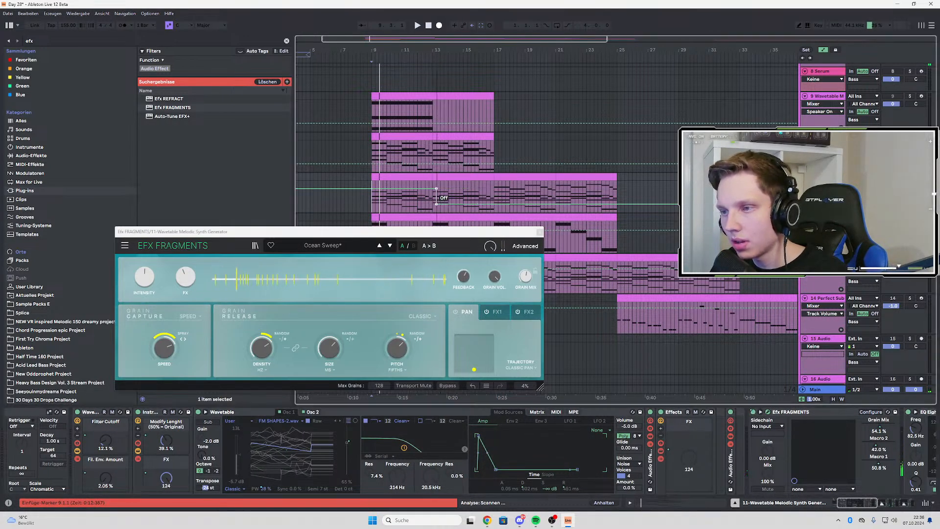
key("space")
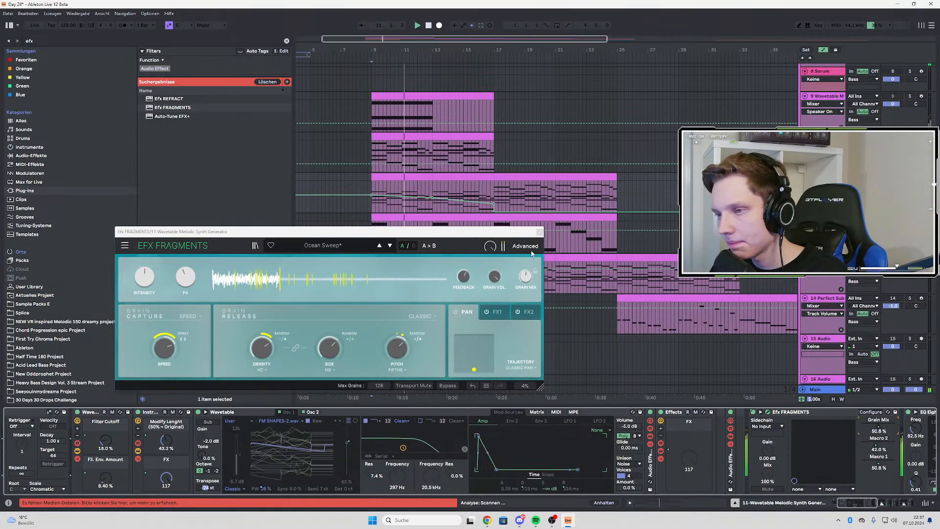
left_click_drag(429, 200, 433, 212)
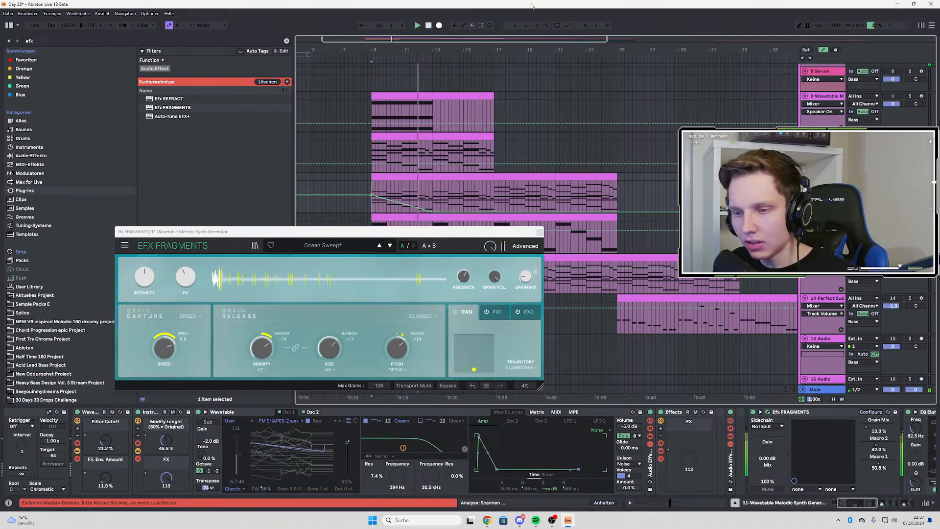
Examine the advanced settings of Efx FRAGMENTS during playback, then close the plug-in window
left_click(532, 250)
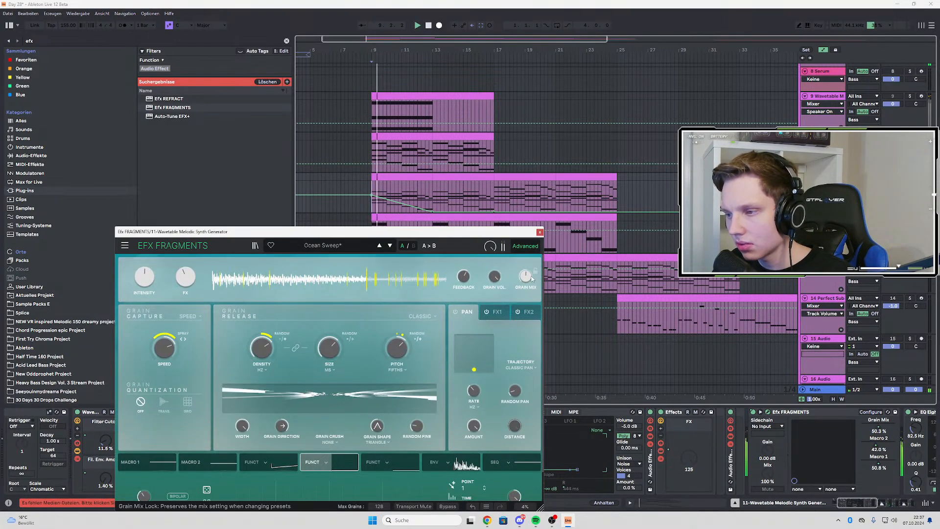
scroll(410, 319, "down", 1)
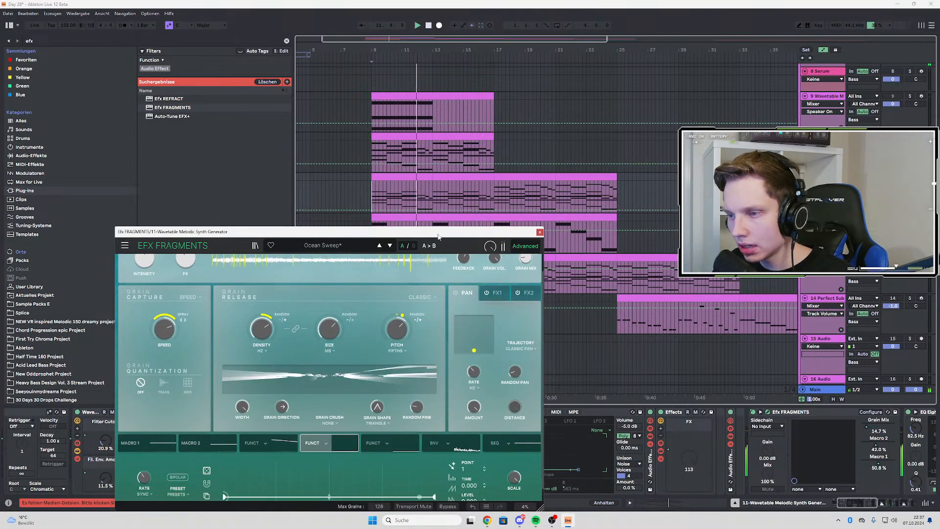
left_click_drag(439, 236, 496, 147)
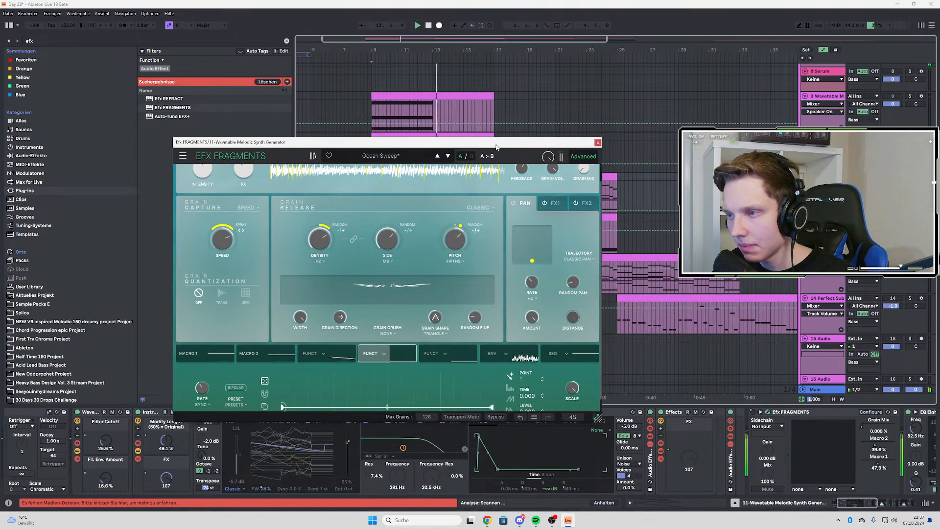
left_click(597, 143)
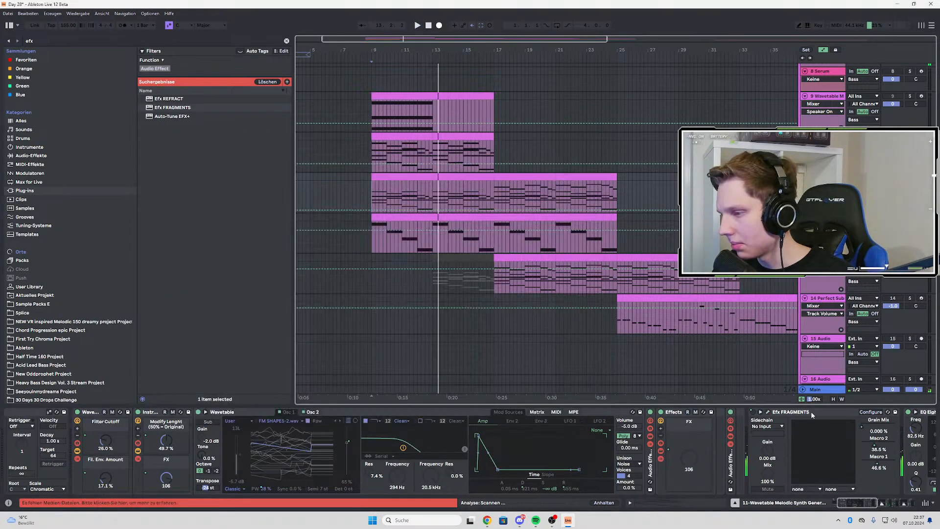
Group Efx FRAGMENTS into an Audio Effect Rack and create a second, empty chain in it
left_click(802, 417)
left_click(817, 415)
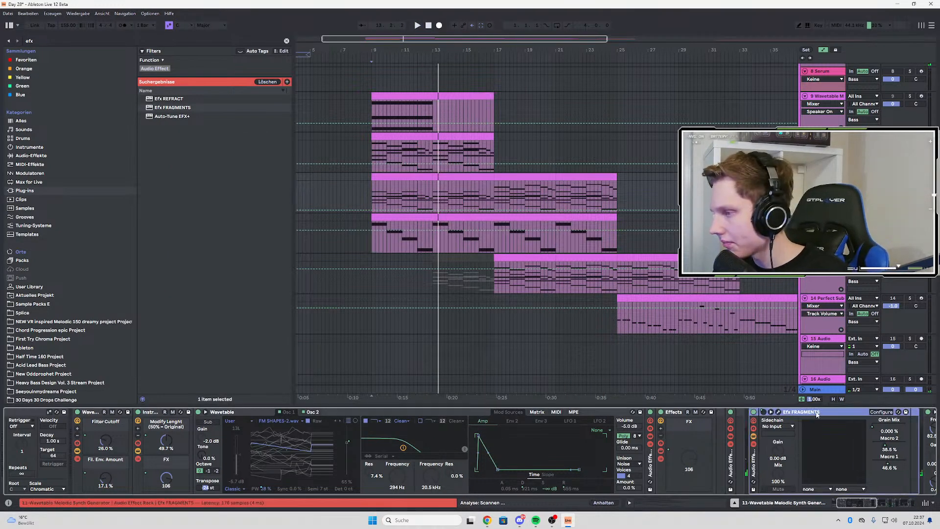
left_click(753, 444)
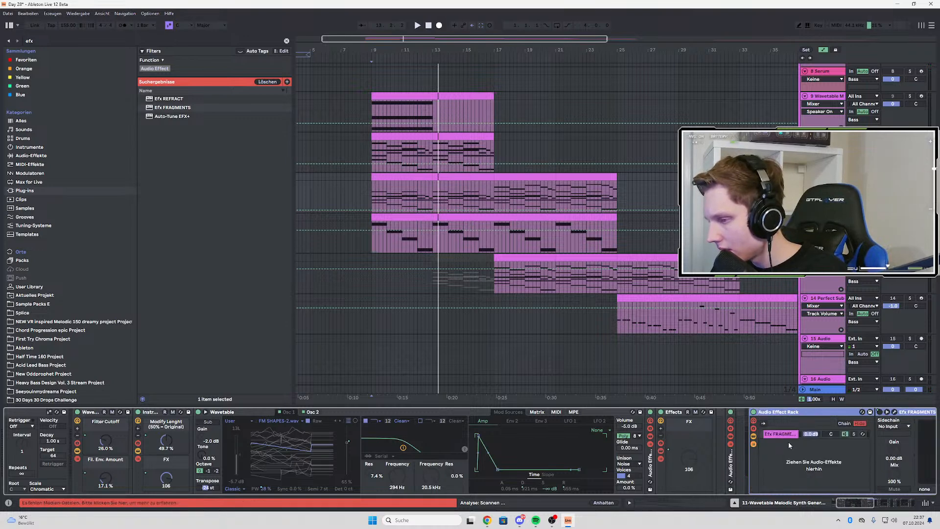
right_click(773, 456)
left_click(783, 463)
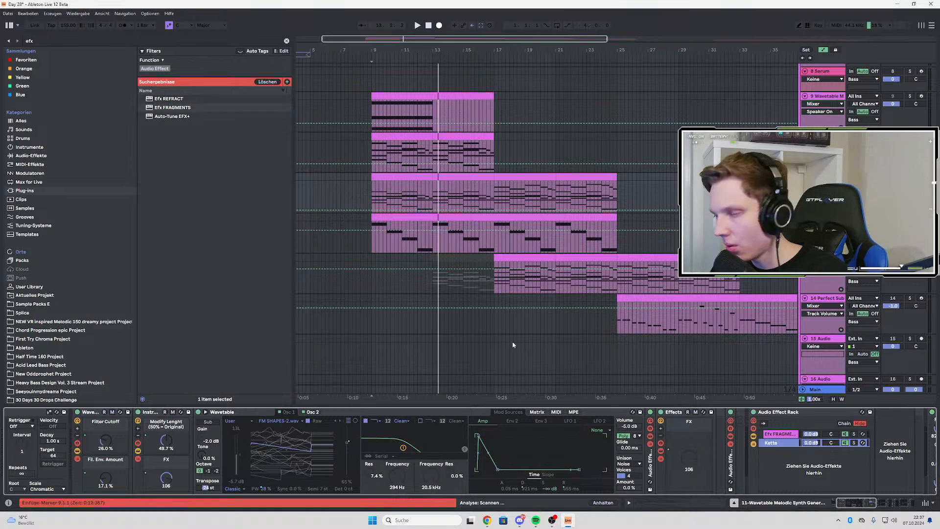
Show the on/off automation of Efx FRAGMENTS in its rack chain and move the switch-off point to bar 17
scroll(352, 248, "left", 2)
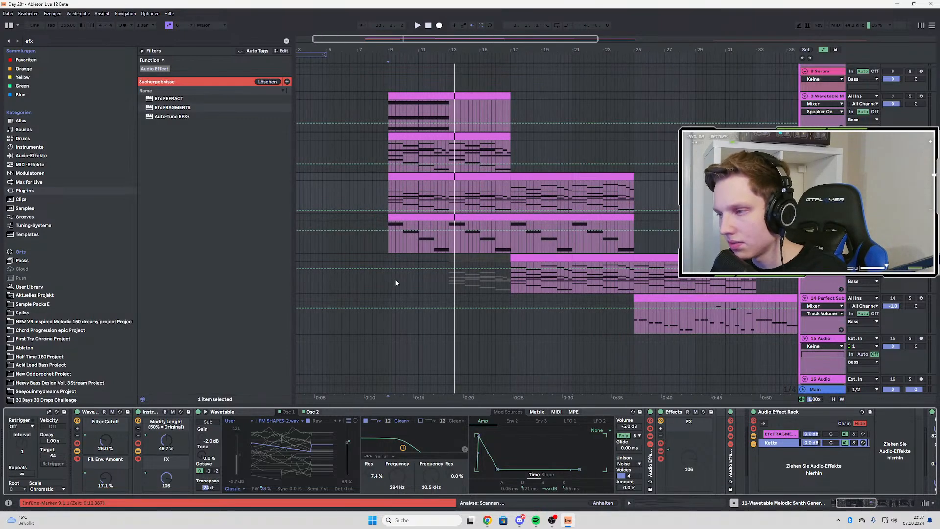
key("a")
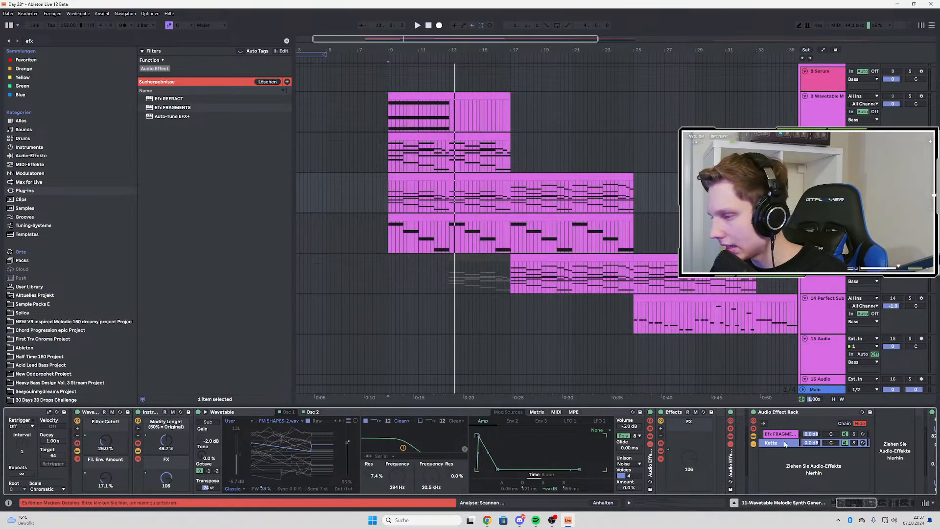
left_click_drag(862, 505, 868, 509)
left_click(636, 434)
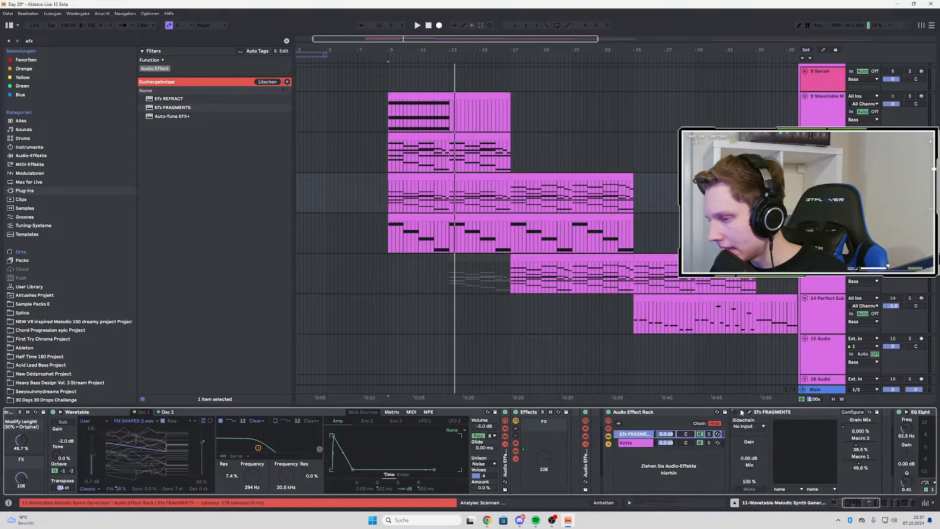
right_click(734, 413)
left_click(764, 241)
key("space")
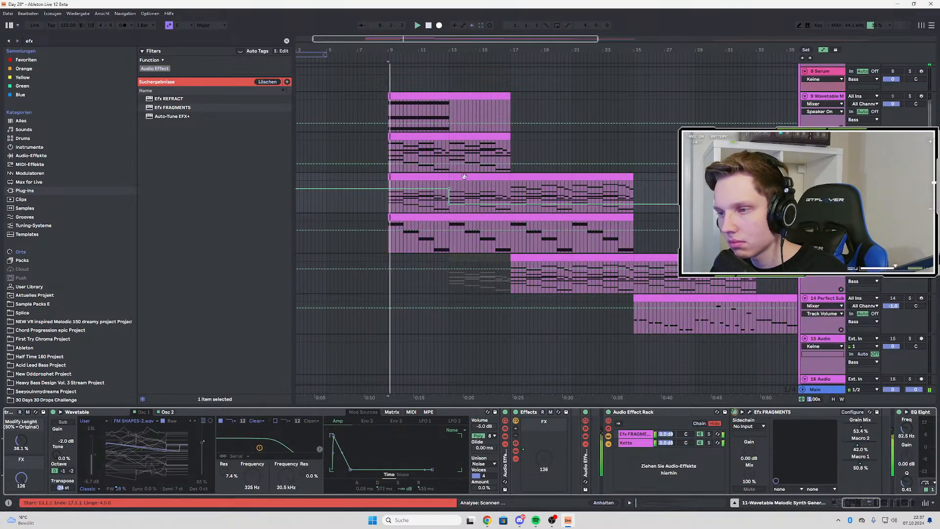
left_click_drag(449, 198, 510, 197)
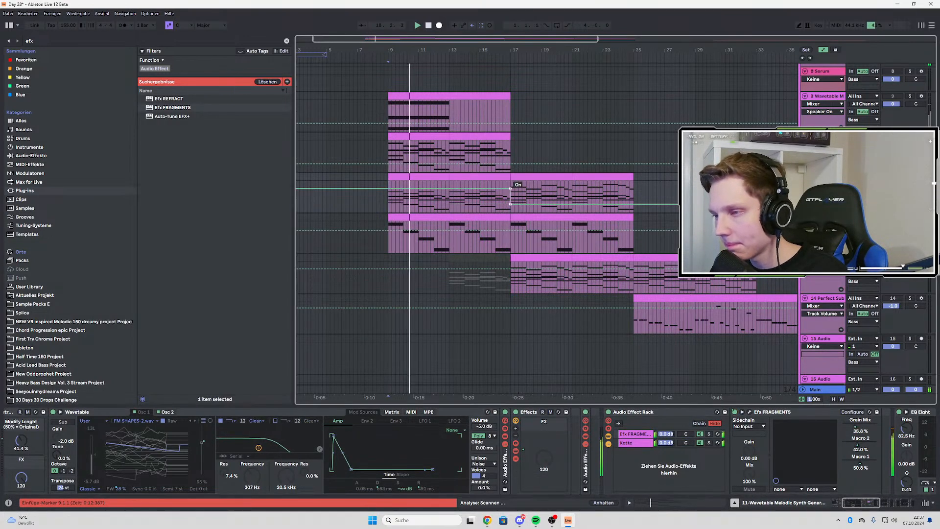
Reshape the Grain Mix automation of Efx FRAGMENTS so that it falls from bar 9 to bar 17, and restart playback at bar 13
right_click(852, 427)
left_click(799, 256)
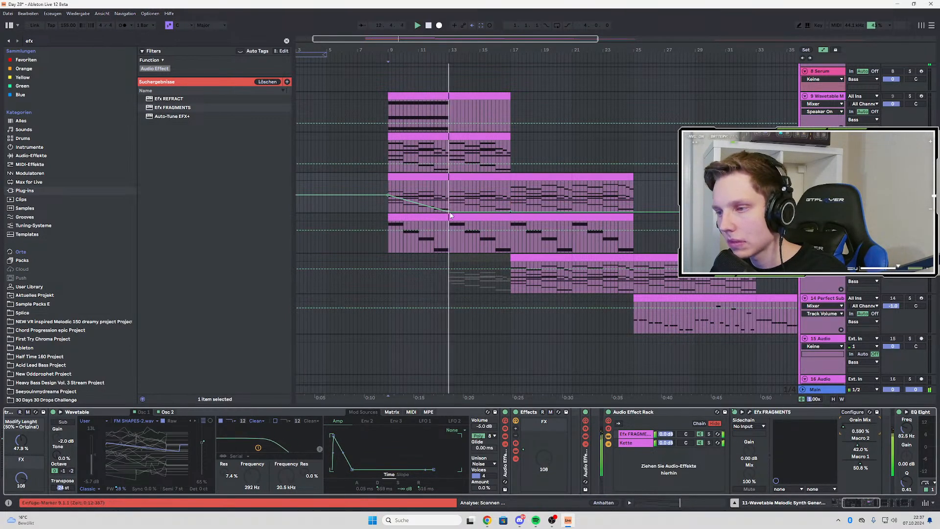
left_click(450, 217)
left_click(449, 212)
Review the Macro 2 and Macro 1 automation of Efx FRAGMENTS while listening from bar 13
right_click(854, 445)
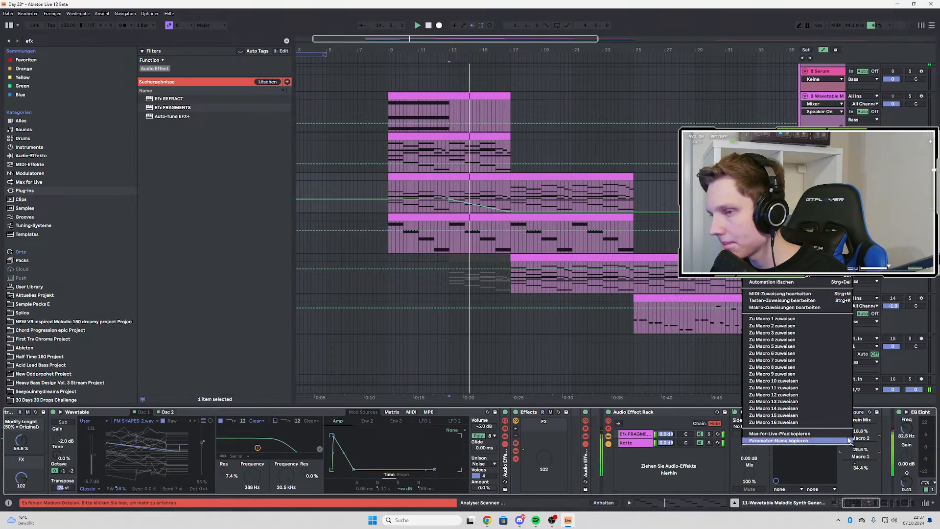
left_click(803, 267)
right_click(850, 465)
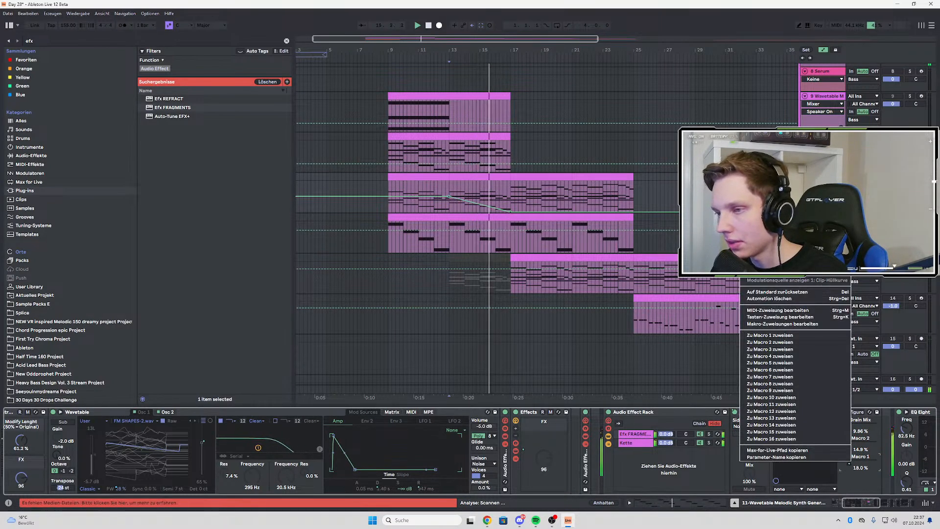
left_click(800, 286)
key("space")
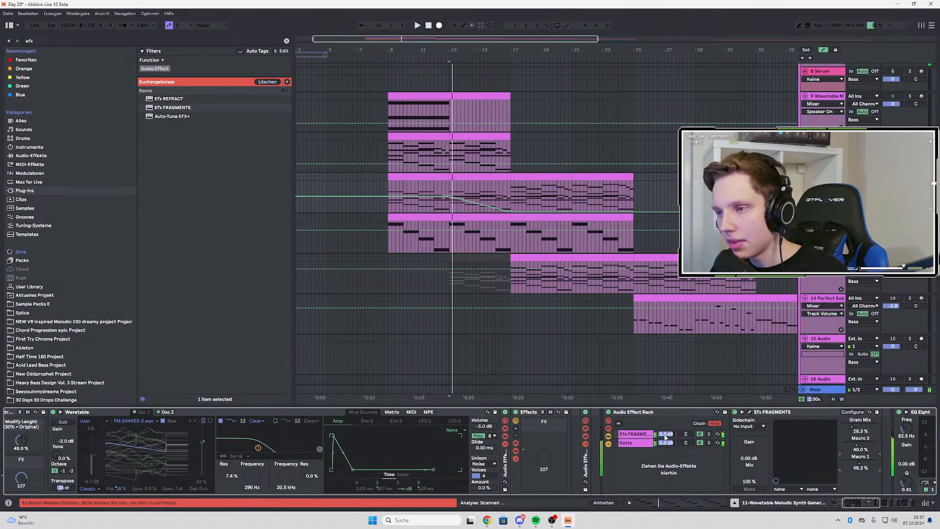
Set the empty chain's volume to -∞ dB and automate the Efx FRAGMENTS chain volume to fade down in a curve between bars 13 and 17
left_click(669, 443)
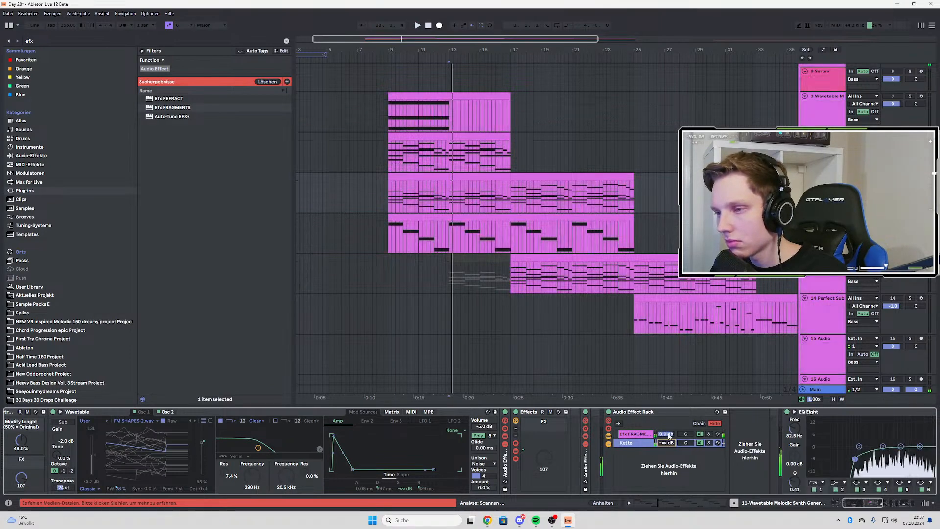
left_click(668, 434)
left_click(442, 185)
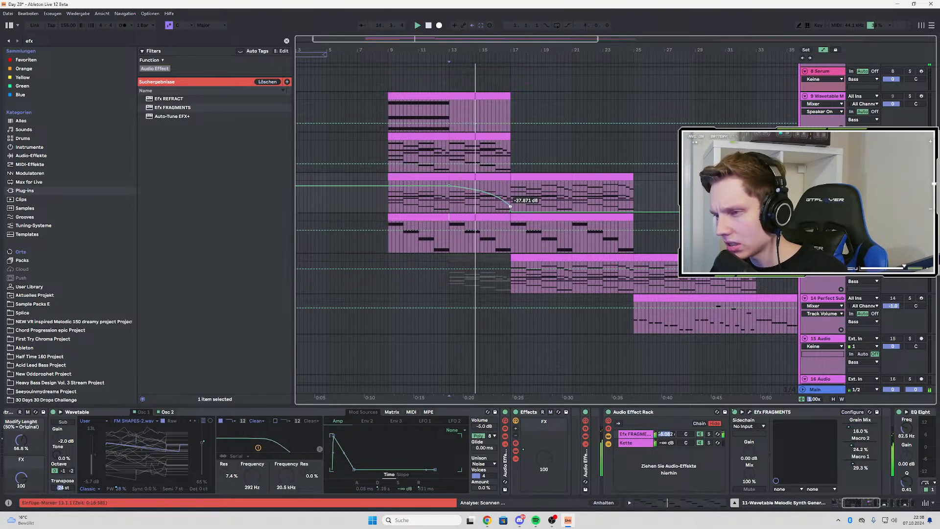
left_click_drag(511, 212, 510, 201)
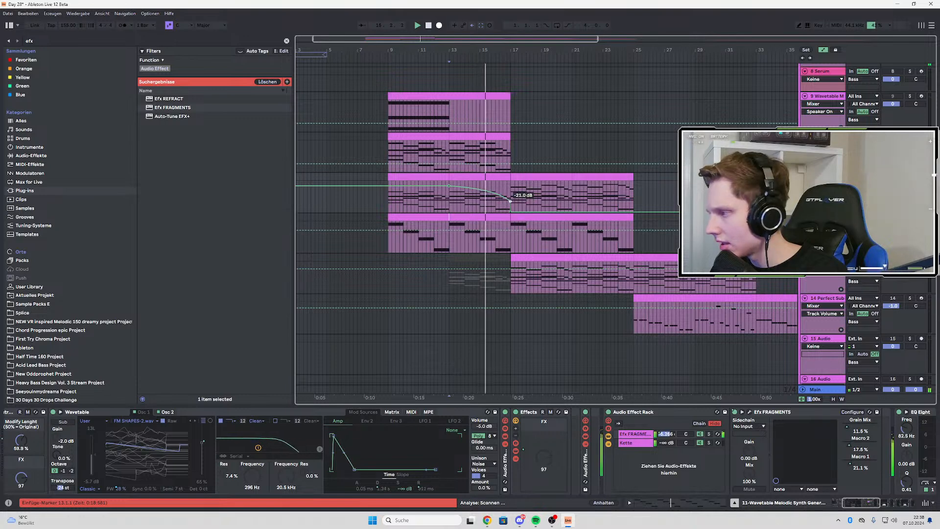
Automate the empty chain's volume to fade up from -∞ dB between bars 13 and 17, and replay the crossfade
left_click(667, 443)
left_click(449, 212)
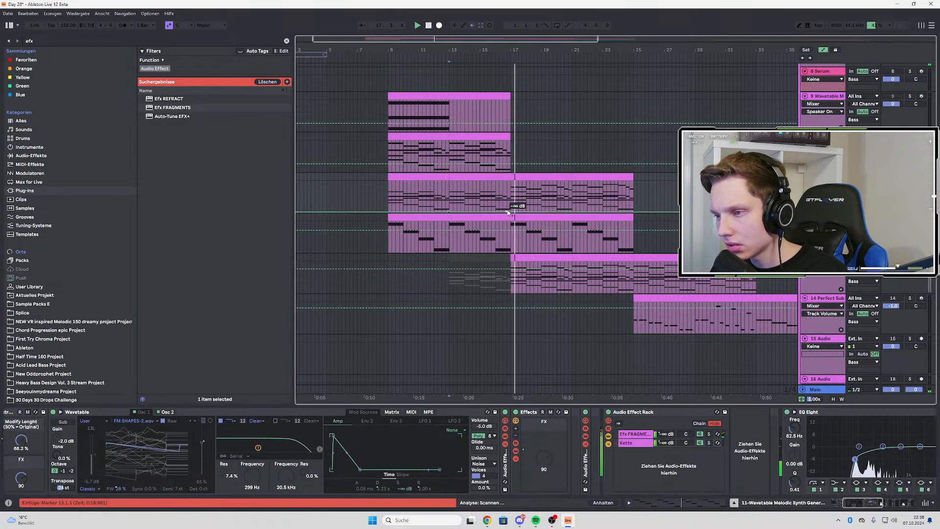
mouse_move(510, 212)
left_mouse_down()
mouse_move(510, 185)
mouse_move(498, 213)
left_mouse_up()
key("space")
key("space")
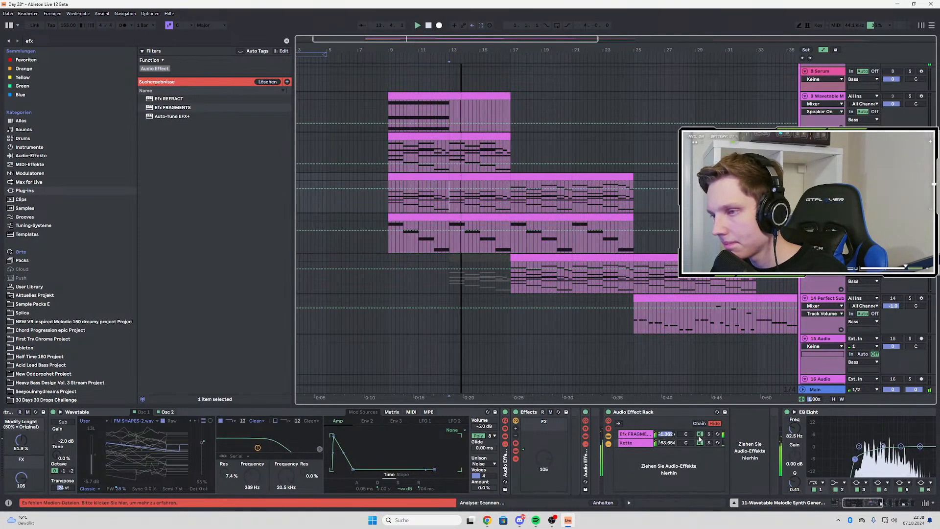
Toggle the rack's chains on and off and replay from bar 13 to compare the dry and Efx FRAGMENTS signals
left_click(699, 440)
left_click(449, 196)
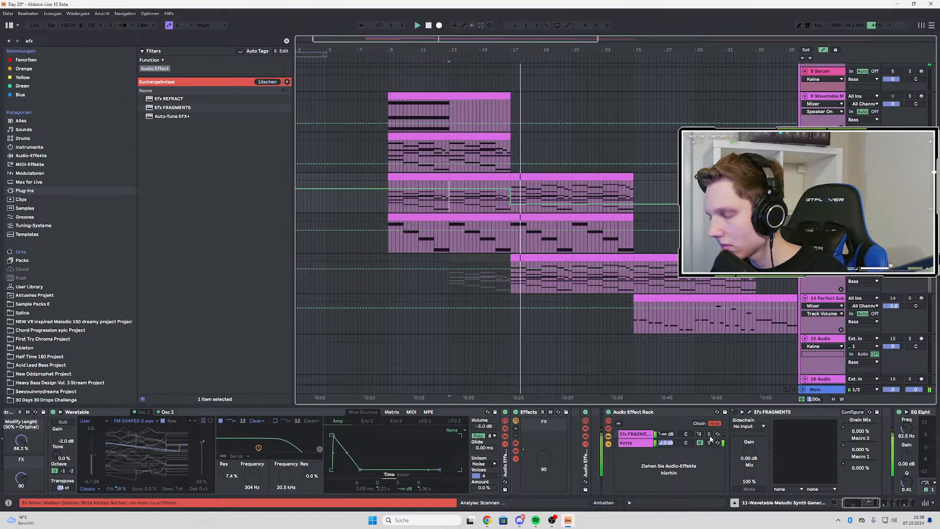
key("space")
key("space")
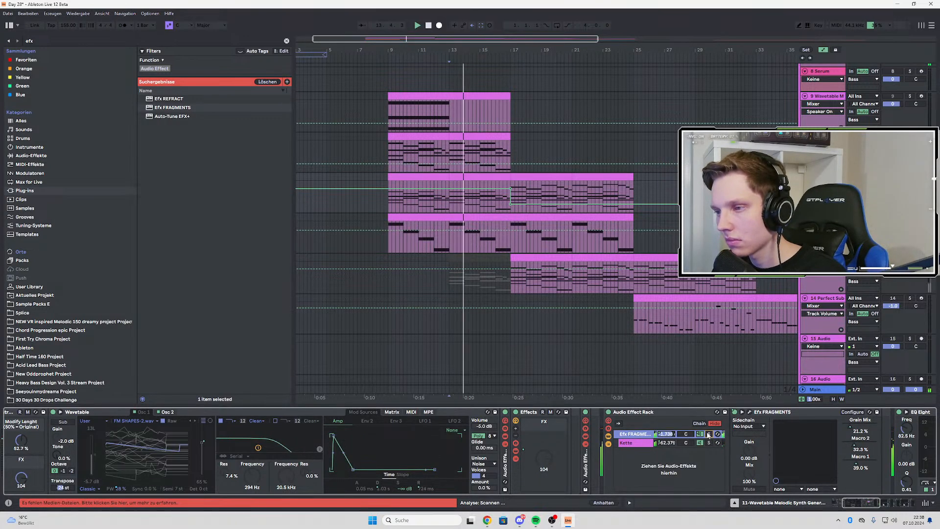
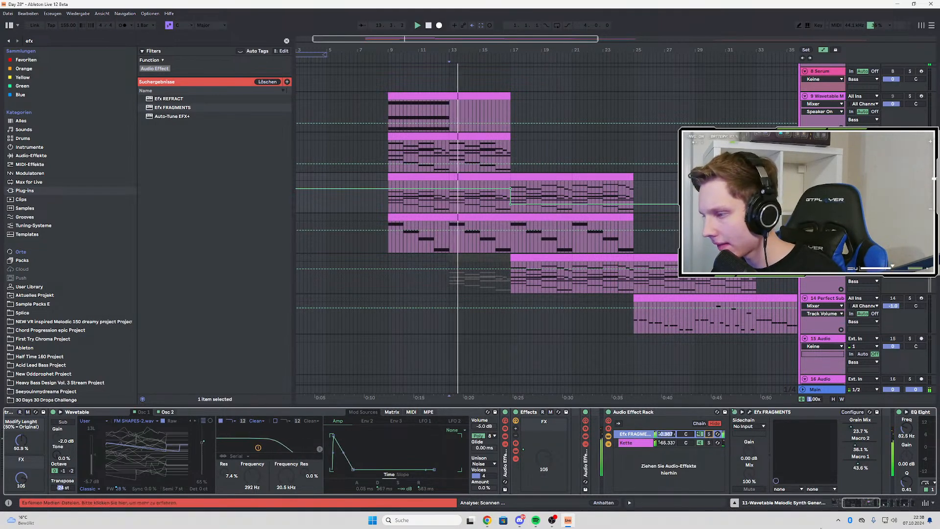
Solo the empty chain, bend its volume automation between bars 13 and 17 to rise earlier, and replay from bar 13
left_click_drag(870, 505, 880, 505)
key("space")
key("space")
left_click(525, 444)
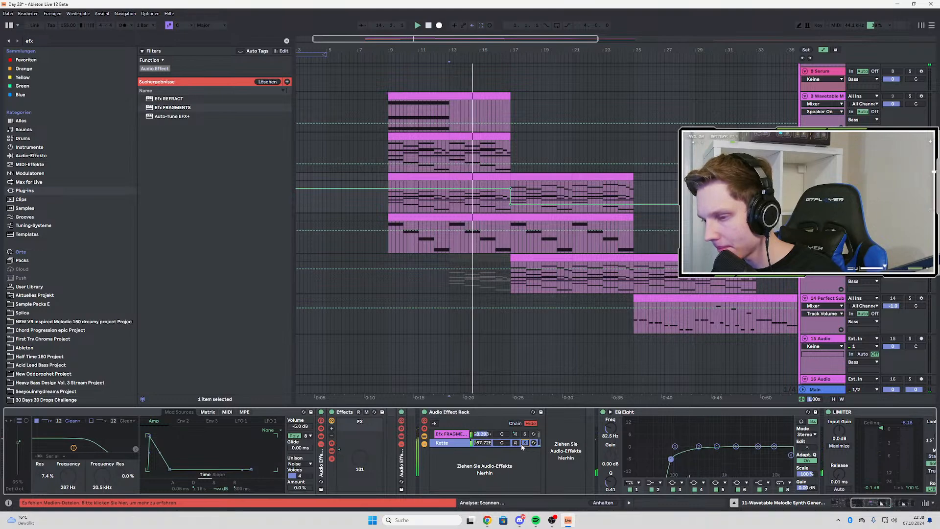
right_click(480, 443)
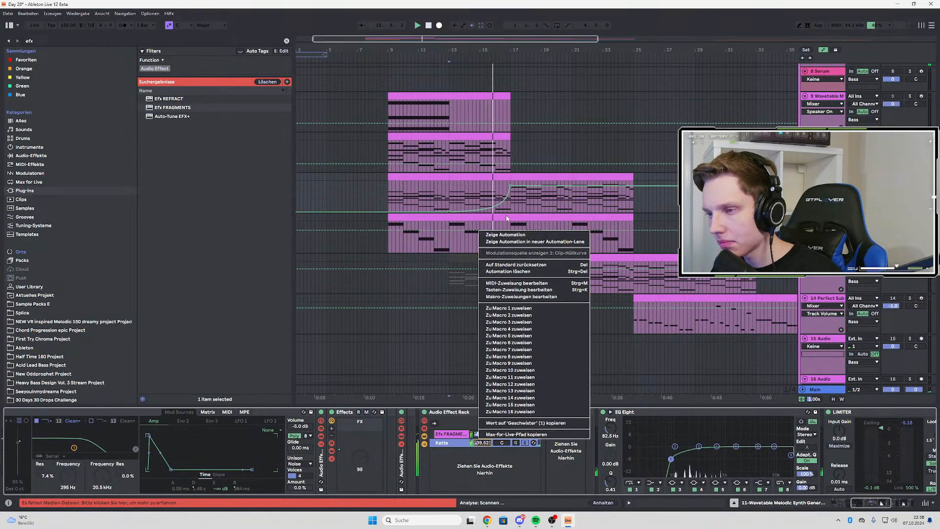
left_click(510, 235)
left_click_drag(506, 198, 506, 189)
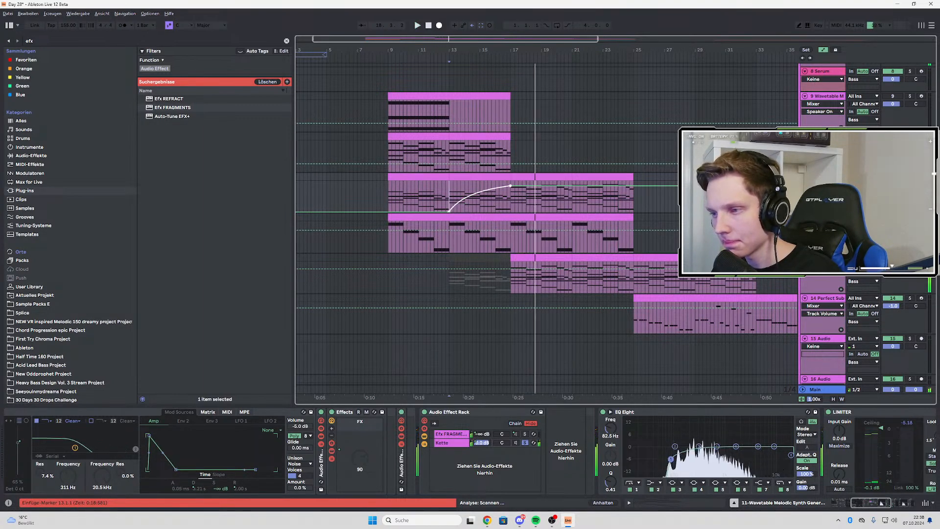
key("space")
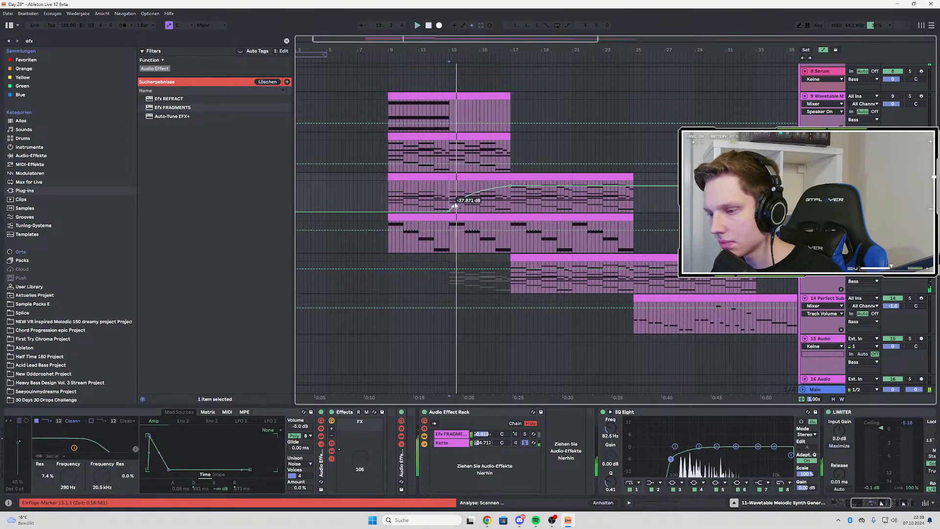
Review the automation of the Efx FRAGMENTS chain volume and the Filter Cutoff, Fil. Env. Amount and FX macros during playback
right_click(483, 435)
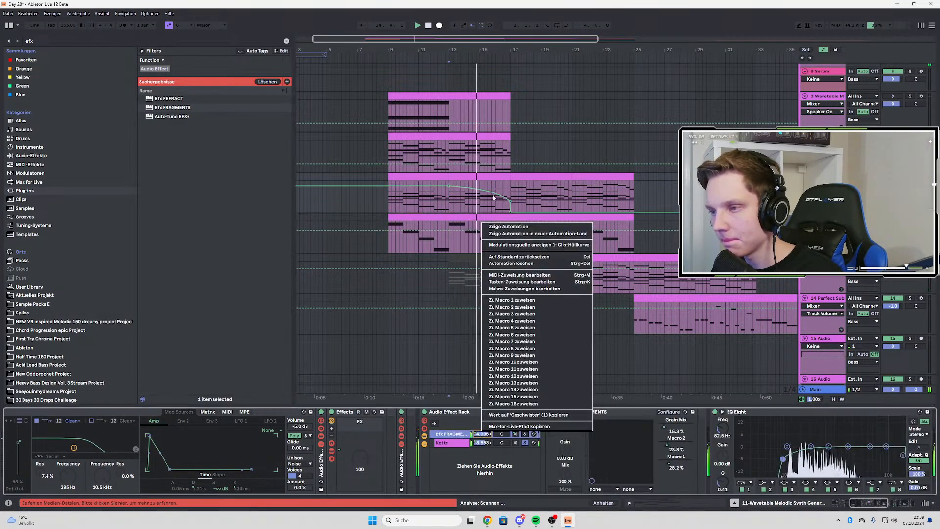
left_click(509, 226)
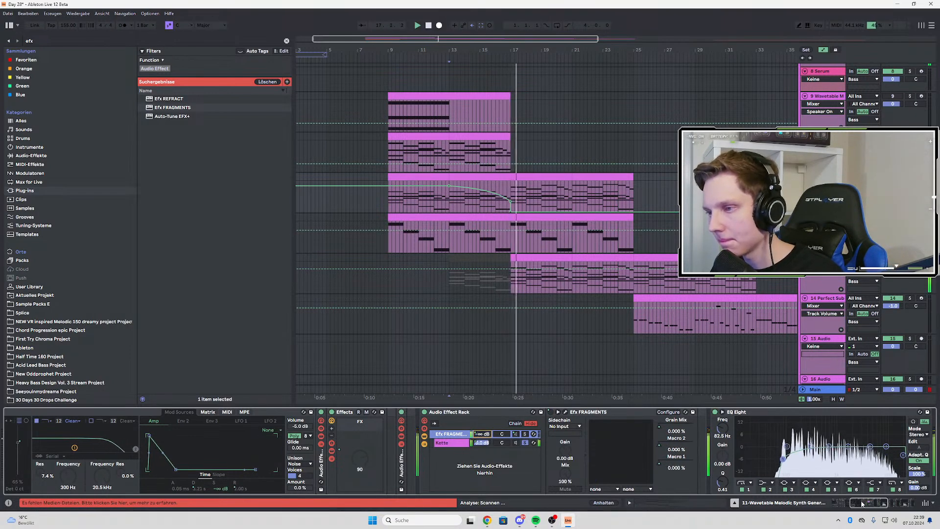
scroll(224, 437, "left", 5)
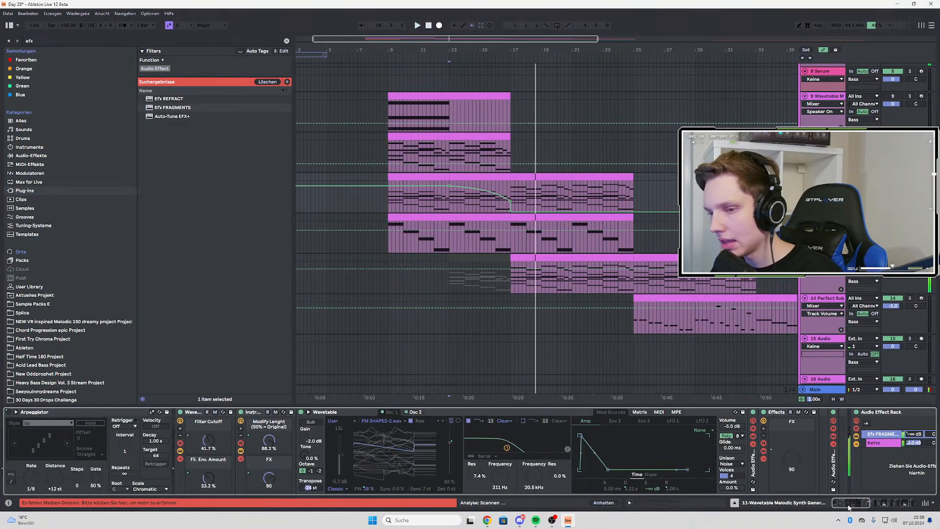
right_click(192, 437)
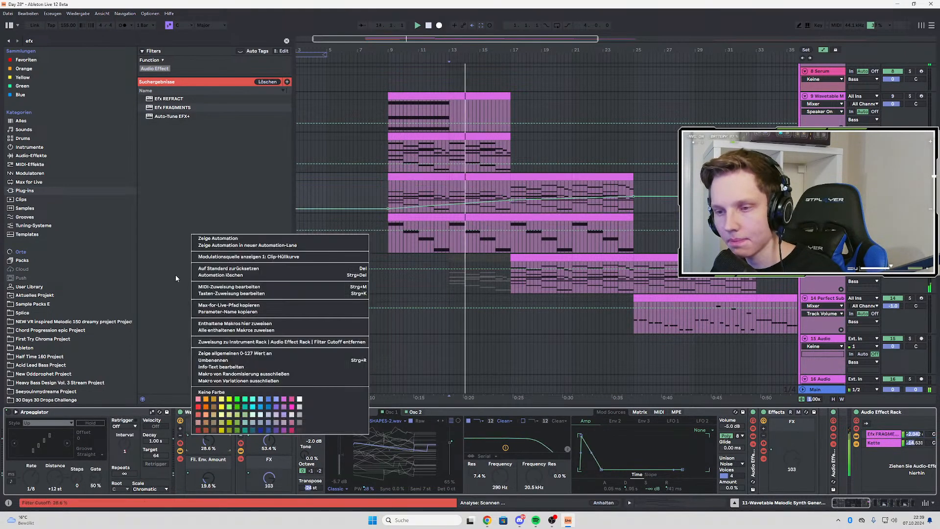
left_click(206, 239)
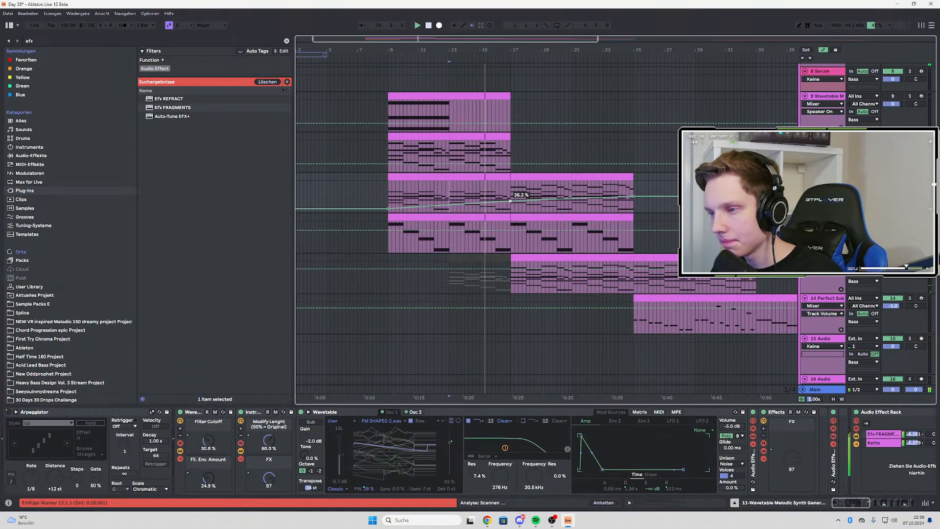
right_click(201, 474)
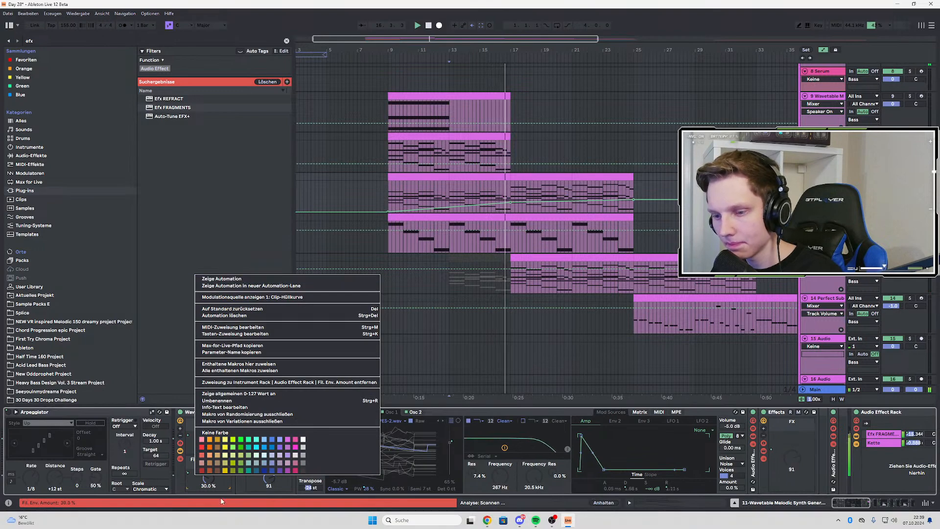
left_click(230, 371)
right_click(269, 477)
left_click(296, 183)
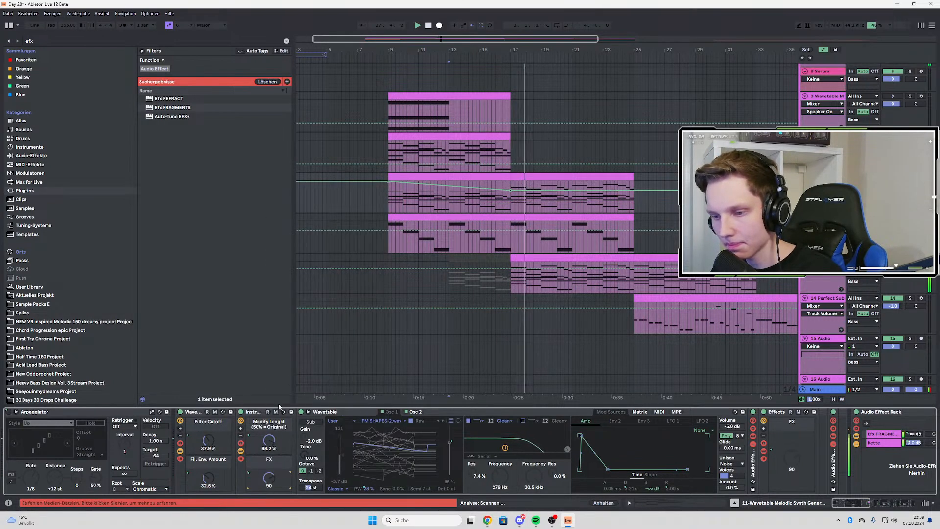
Shape the Modify Lenght macro's automation into an upward curve from bar 13 that reaches 88.2 % at bar 17
right_click(269, 440)
left_click(461, 5)
key("space")
key("space")
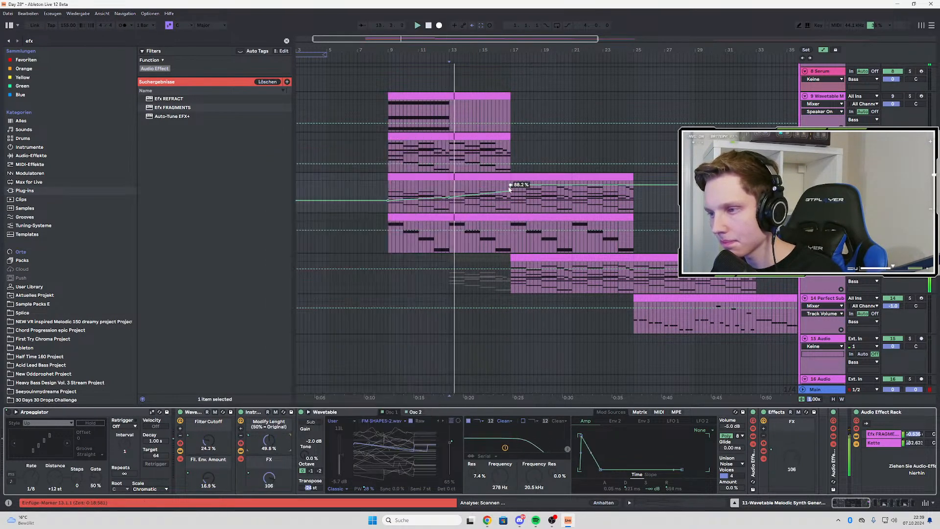
left_click_drag(510, 191, 510, 185)
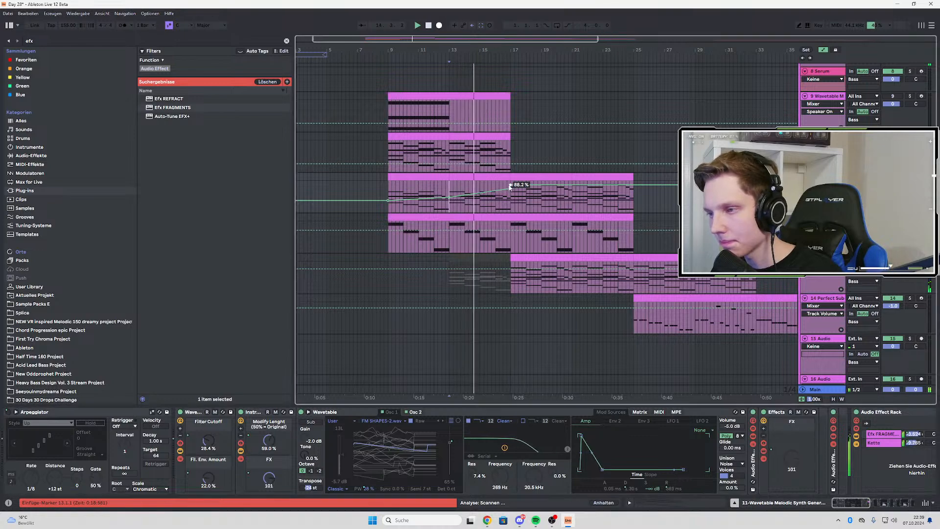
key("super")
left_click(499, 197)
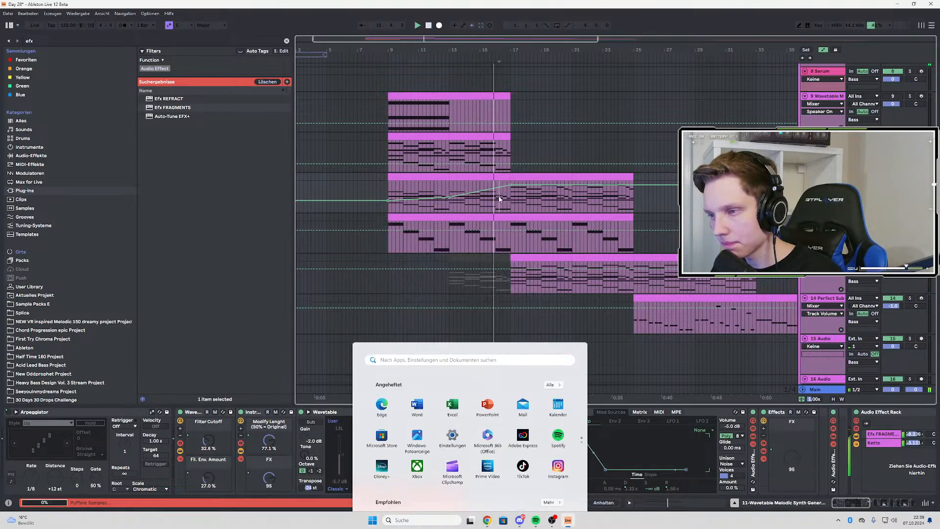
left_click_drag(500, 188, 500, 195, "alt")
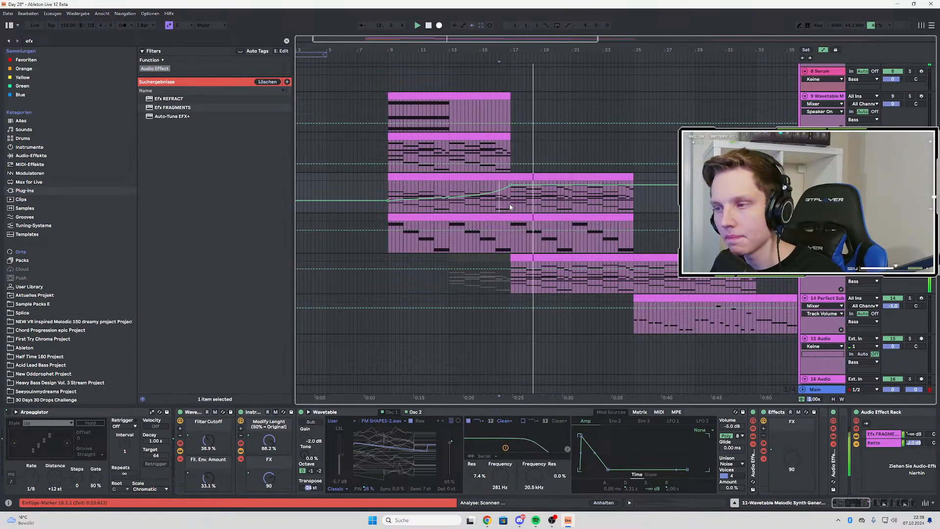
Leave automation mode and insert two new audio tracks below the first audio track in the Samples group
key("a")
scroll(519, 206, "down", 8)
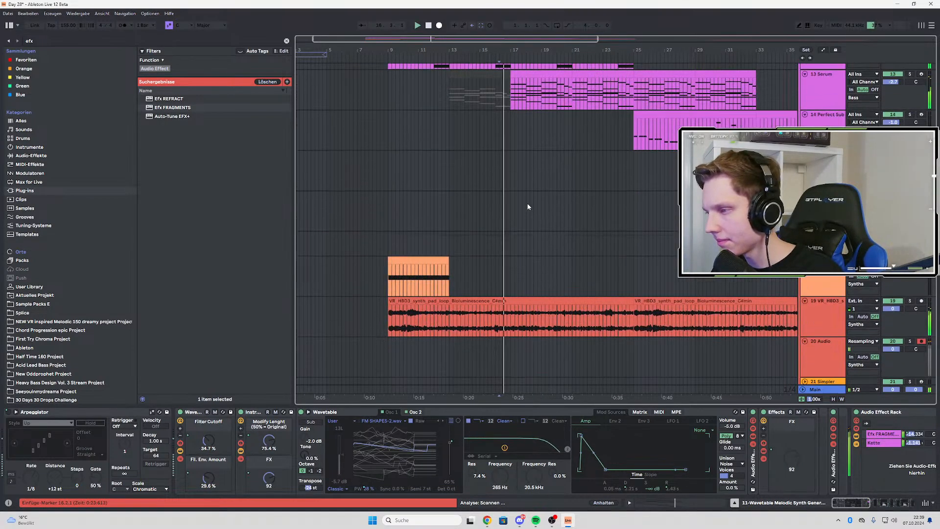
left_click(822, 325)
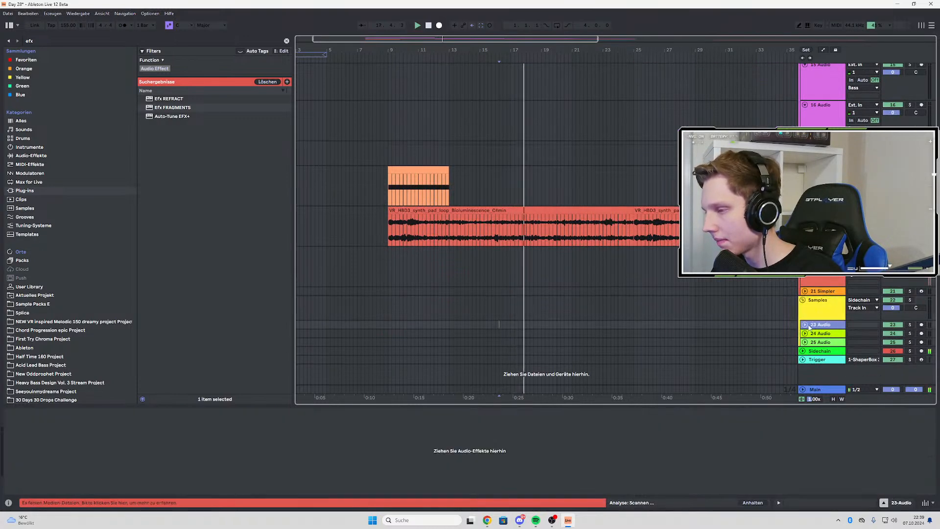
left_click(821, 342)
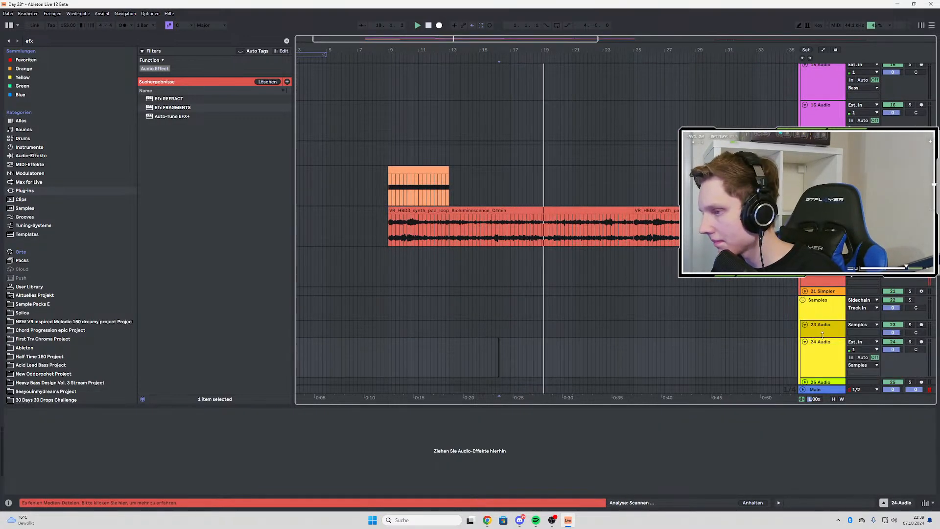
key("ctrl+t")
scroll(566, 317, "down", 2)
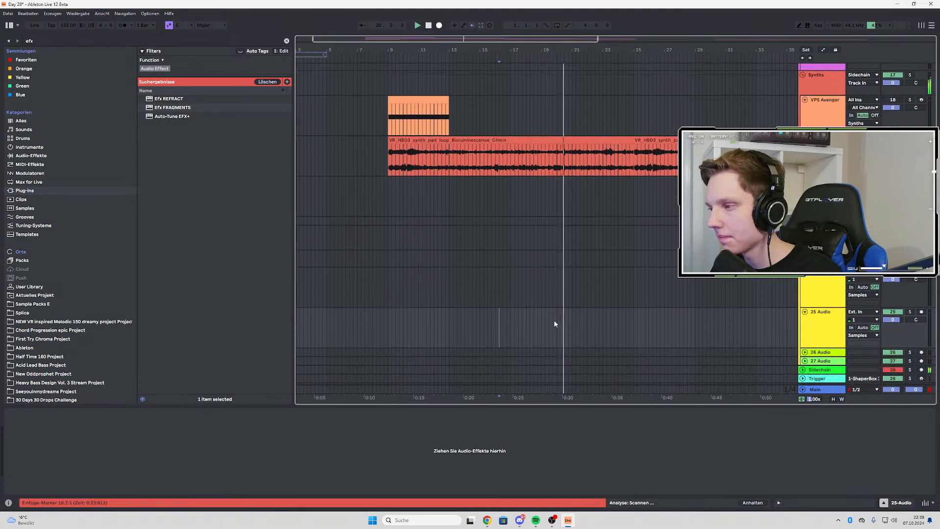
Look through the arrangement's drum, bass, synth and sample tracks while listening to the transition into bar 17
scroll(553, 303, "up", 6)
key("space")
scroll(568, 206, "up", 5)
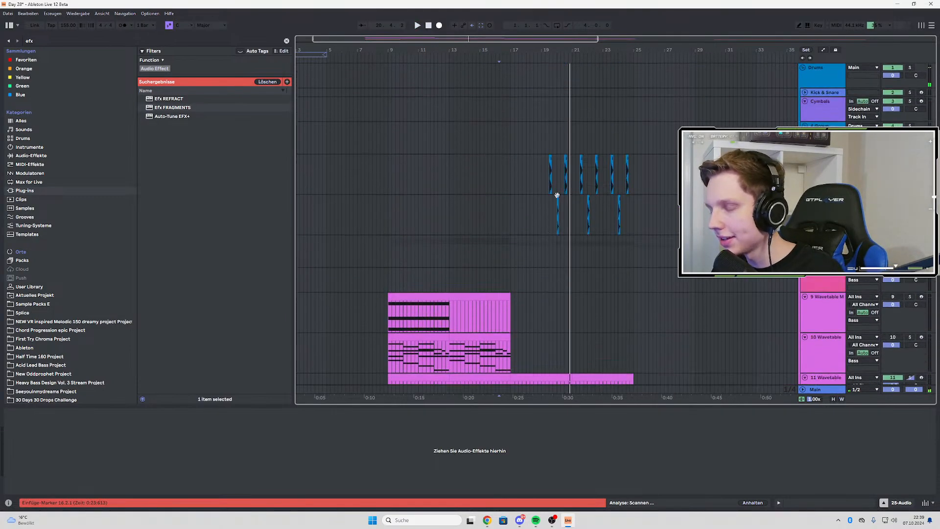
scroll(582, 206, "up", 2)
scroll(551, 201, "down", 2)
scroll(551, 201, "down", 10)
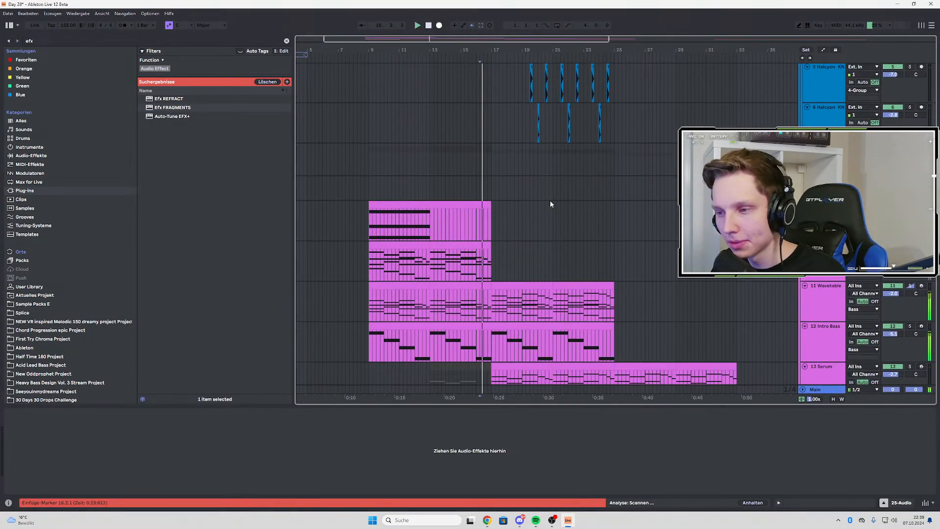
scroll(563, 230, "down", 6)
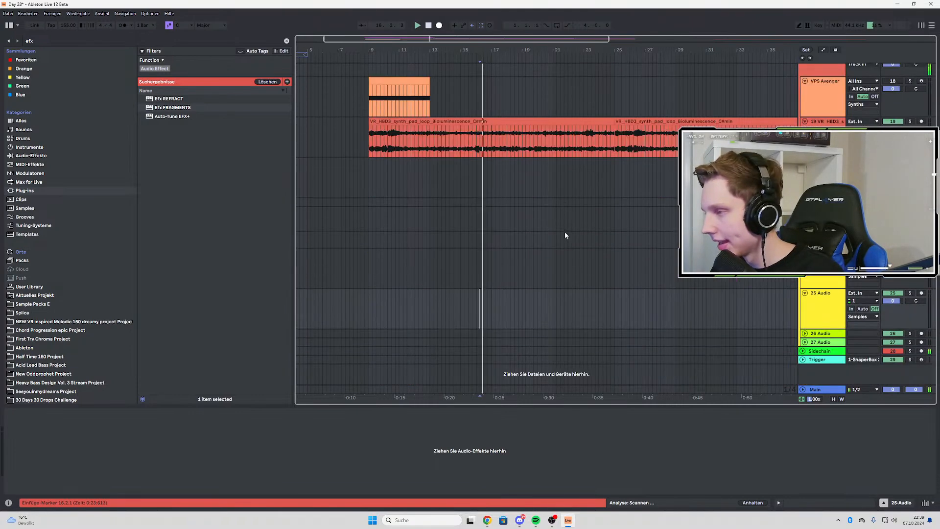
scroll(565, 231, "up", 1)
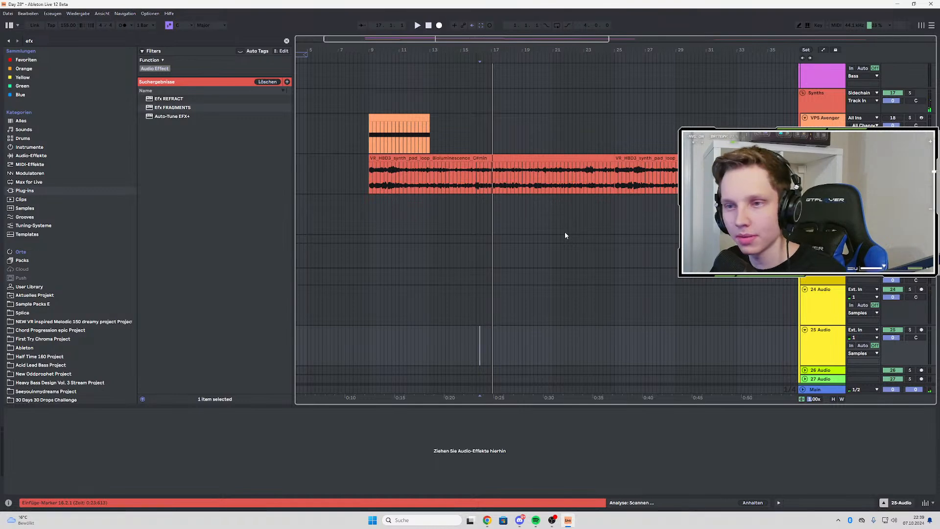
Search the whole browser library for "faller" samples while playing from bar 13
left_click(61, 41)
key("BackSpace")
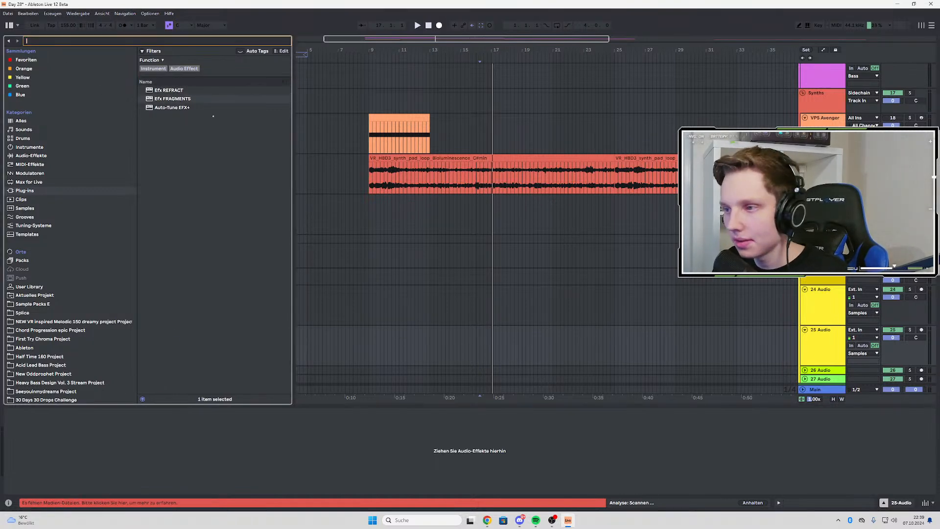
type("faller")
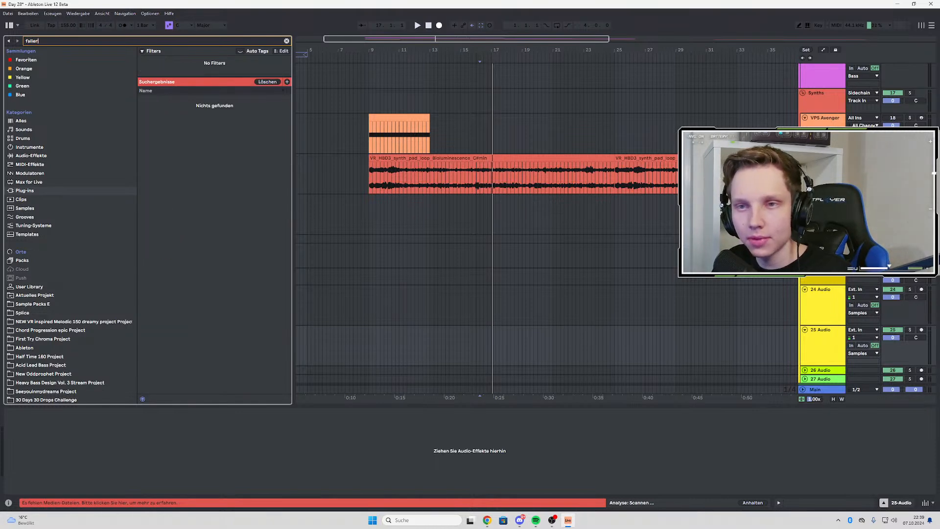
left_click(431, 257)
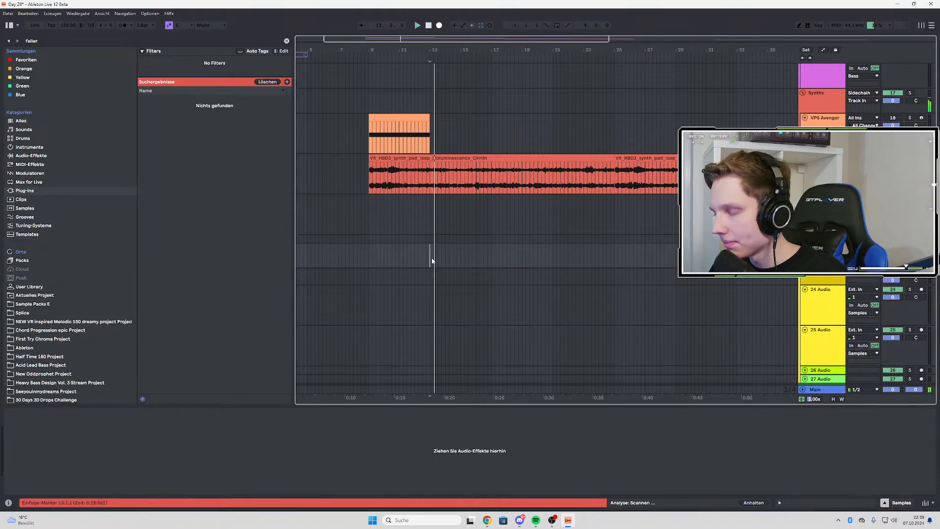
left_click(44, 286)
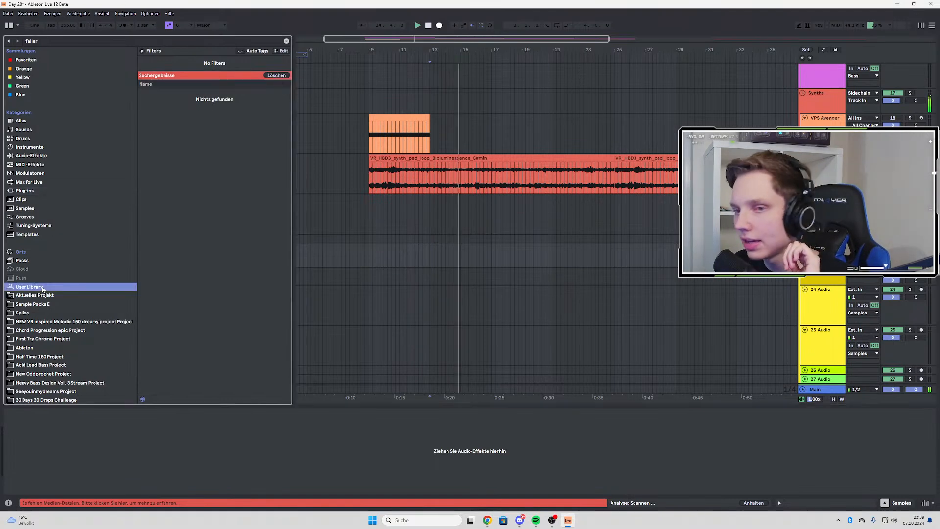
left_click(42, 121)
Audition several 4-bar faller samples and place AKV_ttk_fx_oneshot_faller_4bar_just_noise.wav at bar 17 on audio track 24
left_click(242, 163)
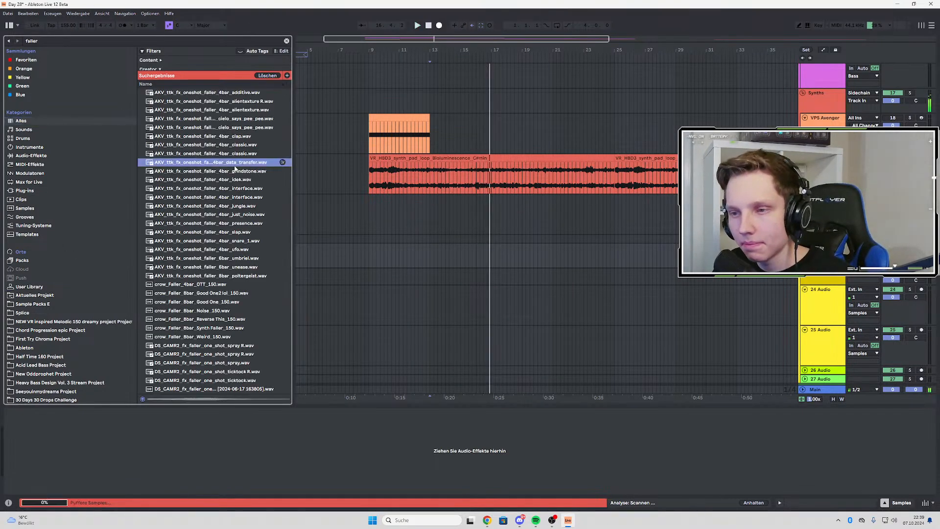
left_click(225, 192)
left_click(235, 171)
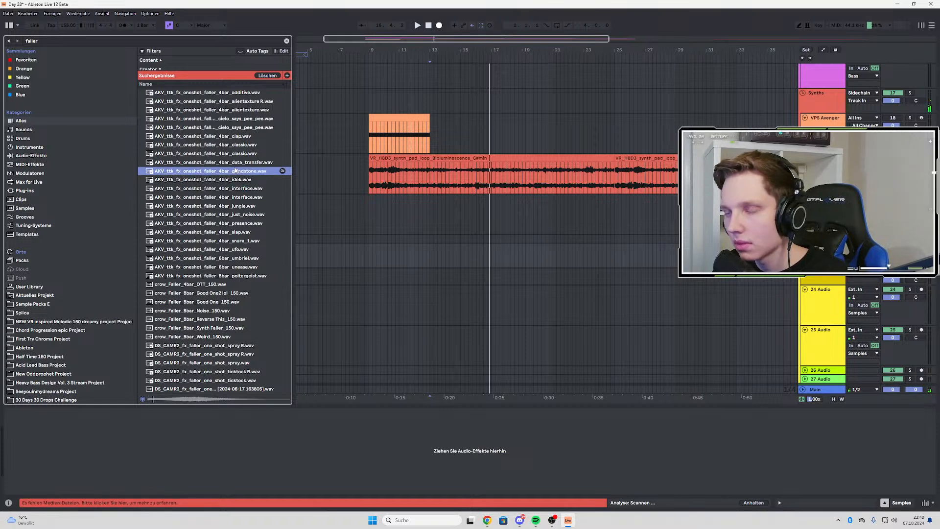
left_click(223, 215)
left_click(226, 224)
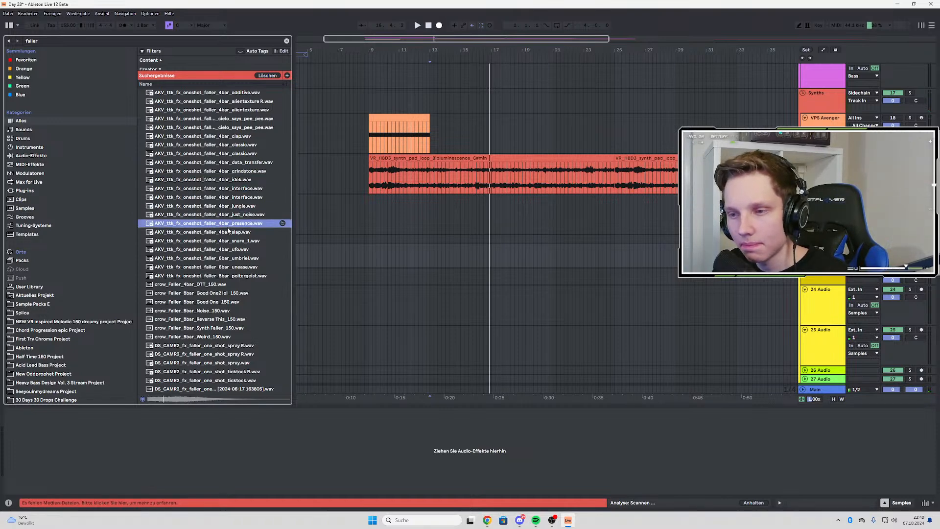
left_click_drag(231, 217, 494, 300)
Warp the faller clip in Complex Pro mode with its BPM set to 140
double_click(496, 290)
left_click(17, 242)
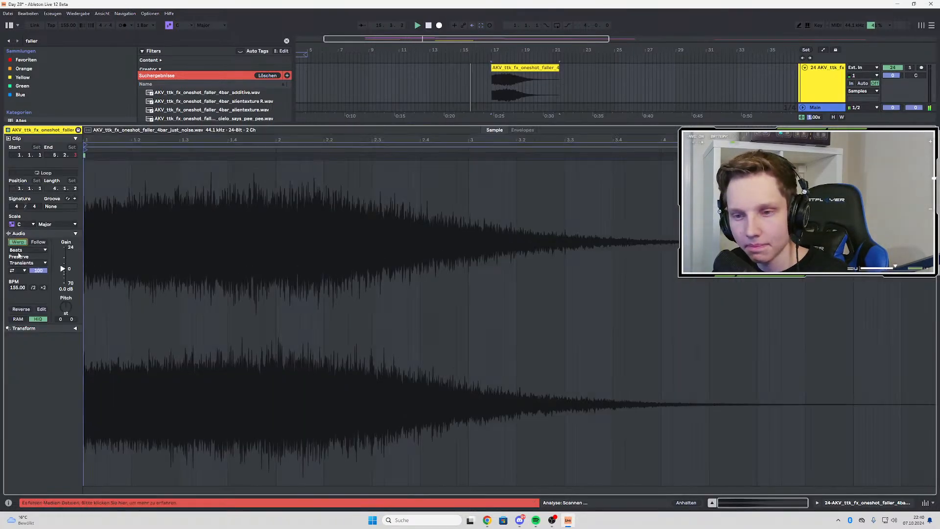
left_click(28, 249)
left_click(27, 294)
left_click_drag(18, 288, 17, 293)
Lower the faller track's volume to -8.5 dB while playing from bar 17
key("space")
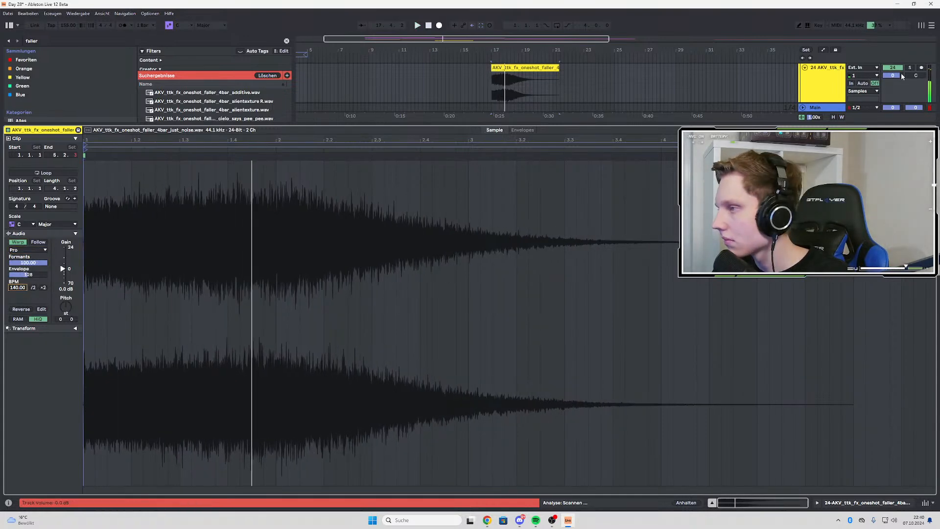
left_click_drag(893, 76, 893, 87)
key("space")
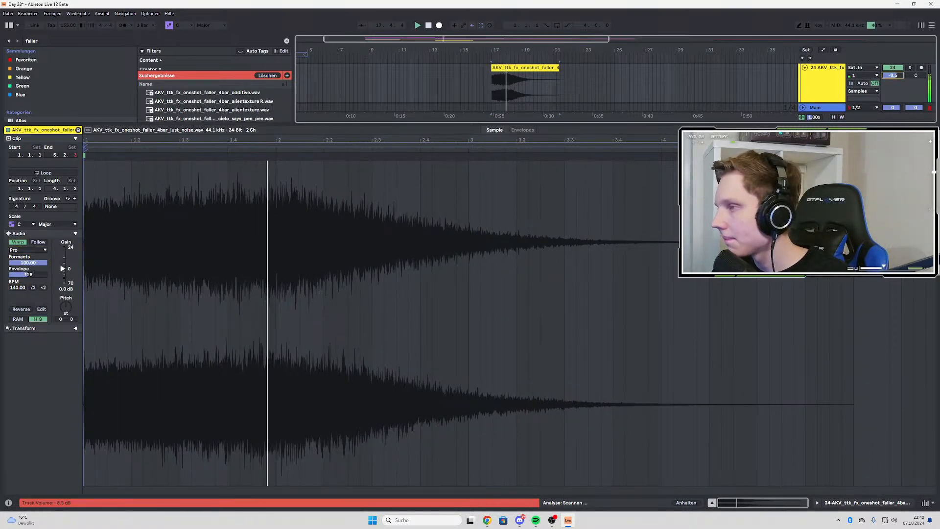
Audition DS_CAMR2_fx_faller_one_shot_spray R.wav from the search results and place it on audio track 25 ahead of bar 17
double_click(827, 81)
scroll(637, 221, "down", 3)
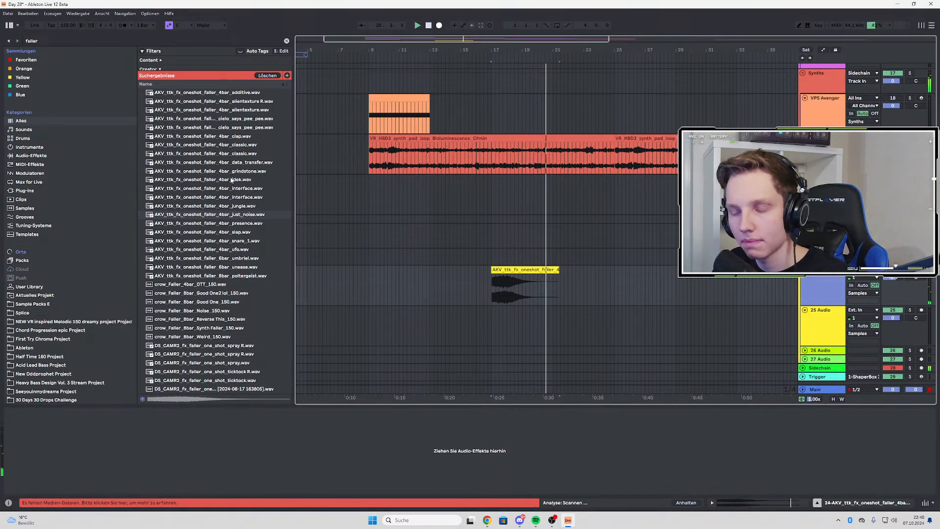
scroll(263, 147, "down", 5)
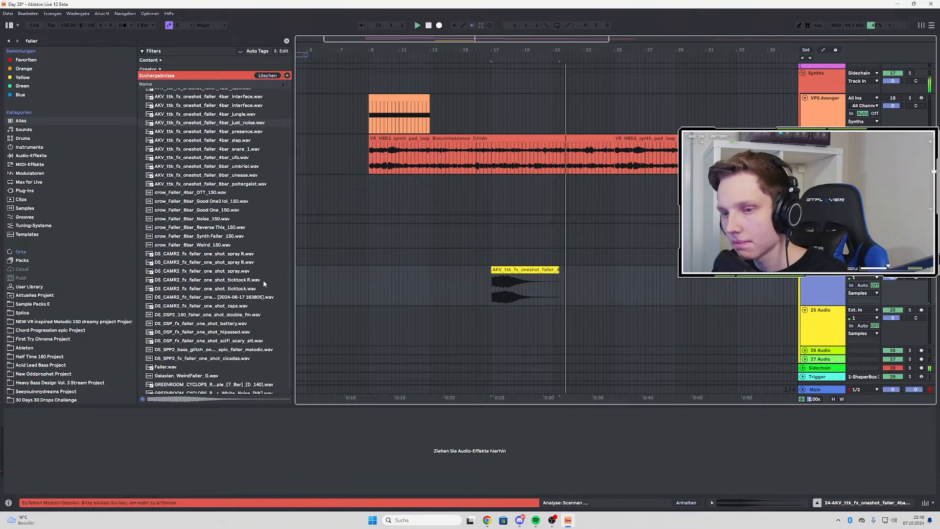
left_click(201, 254)
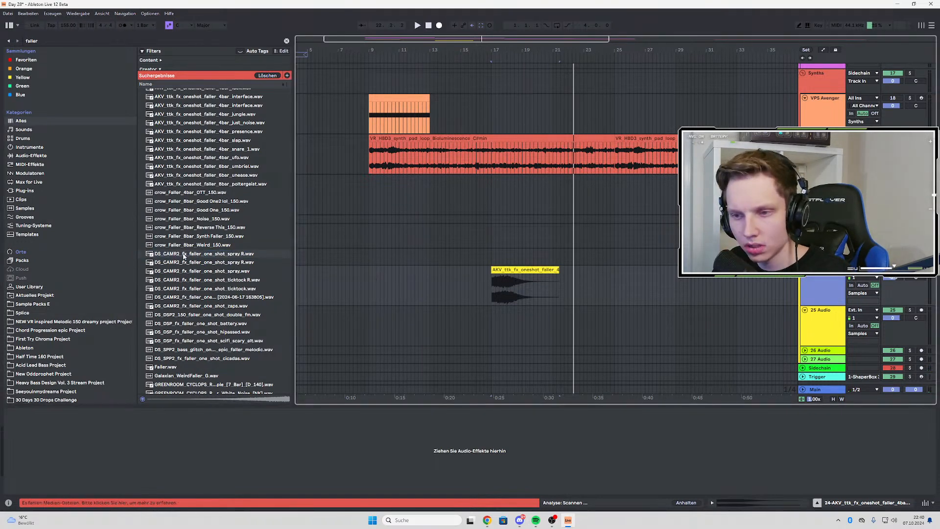
left_click_drag(233, 255, 424, 313)
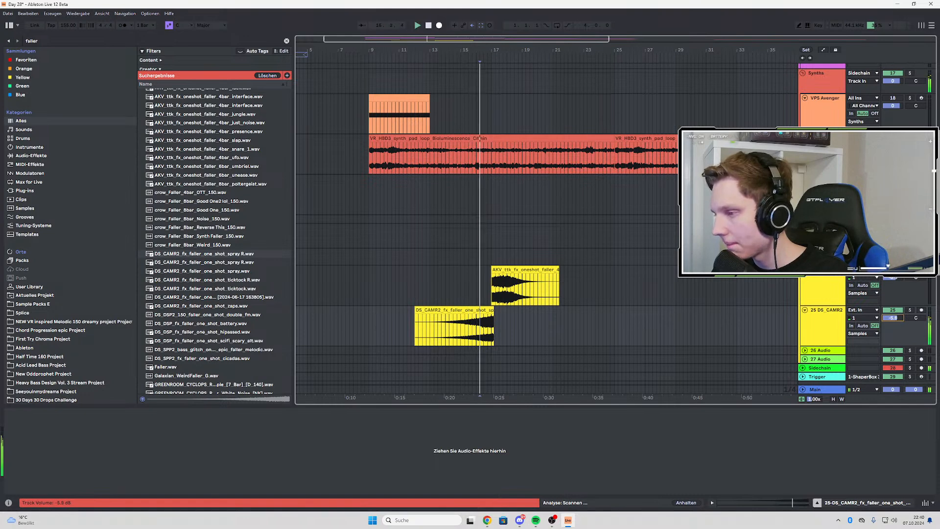
Move the spray R clip so it ends at bar 17, and lower track 25's volume while playing from bar 12
left_click_drag(893, 318, 892, 338)
scroll(504, 314, "up", 2)
left_click_drag(483, 310, 430, 327)
key("space")
key("space")
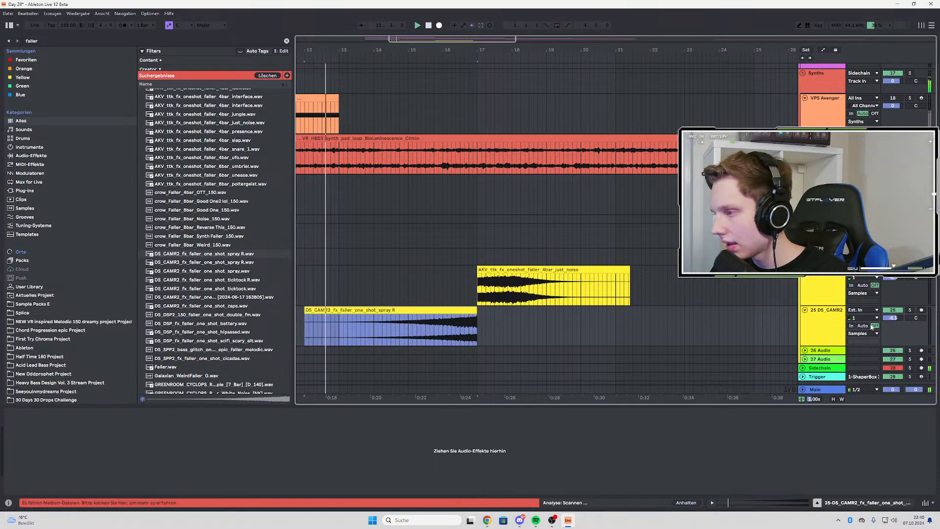
left_click_drag(895, 318, 895, 326)
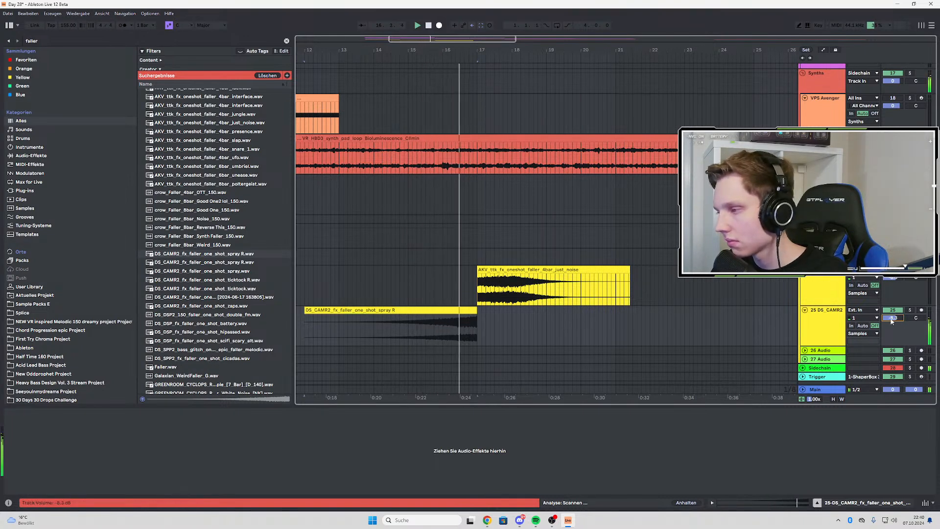
Delete the spray R clip from audio track 25
left_click(445, 316)
key("Delete")
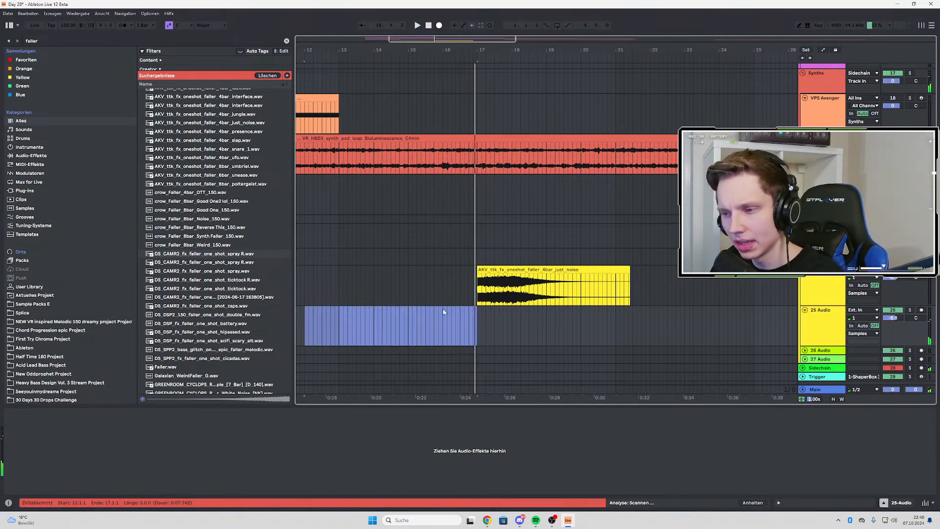
Audition the remaining DS faller one-shots, including ticktock R, zaps, double_fm, battery, hipassed and scifi_scary_alt
left_click(218, 271)
scroll(215, 285, "down", 1)
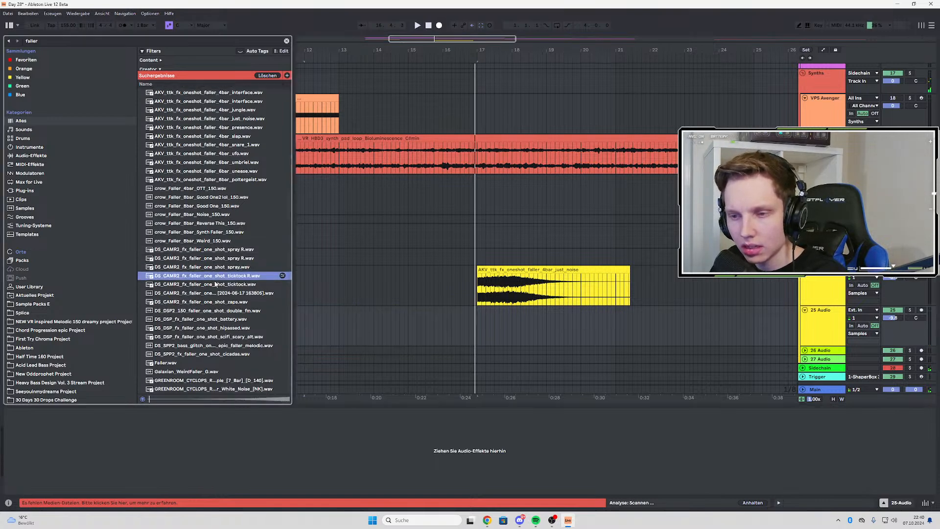
left_click(214, 292)
left_click(187, 304)
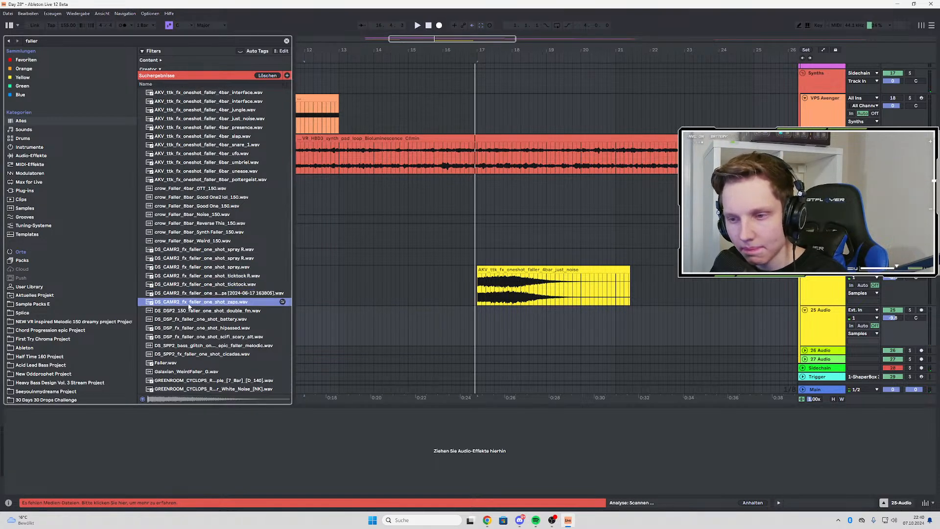
left_click(191, 311)
left_click(184, 320)
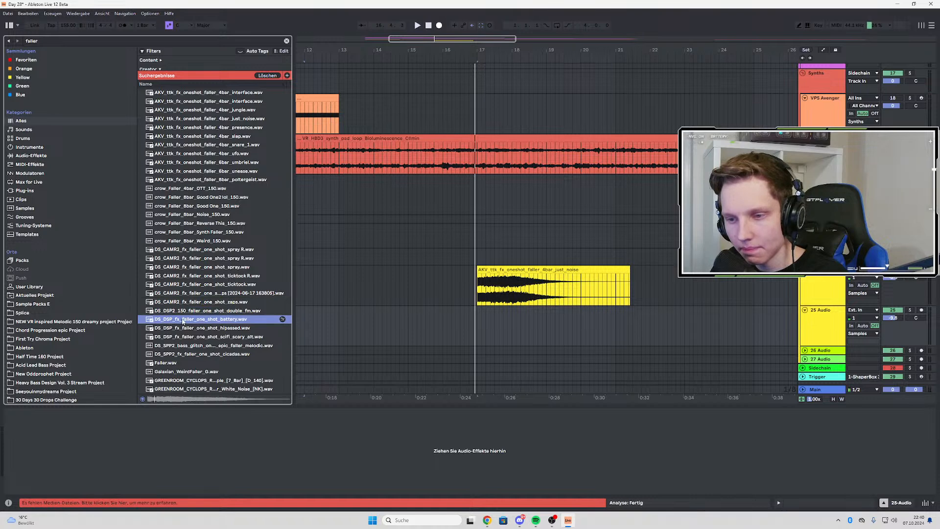
left_click(179, 329)
left_click(171, 337)
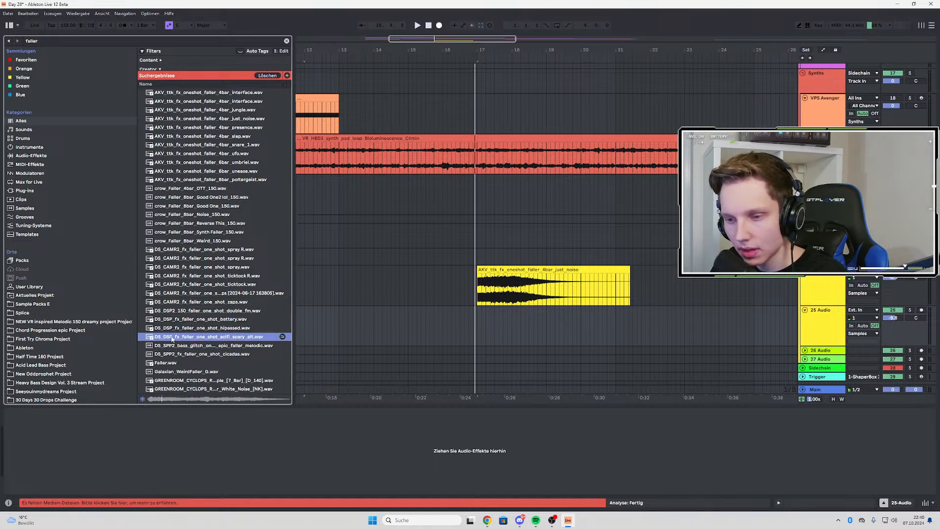
Reveal the scifi_scary_alt faller in its library location, collapse its Disciple pack and browse the other Splice sample packs
right_click(171, 338)
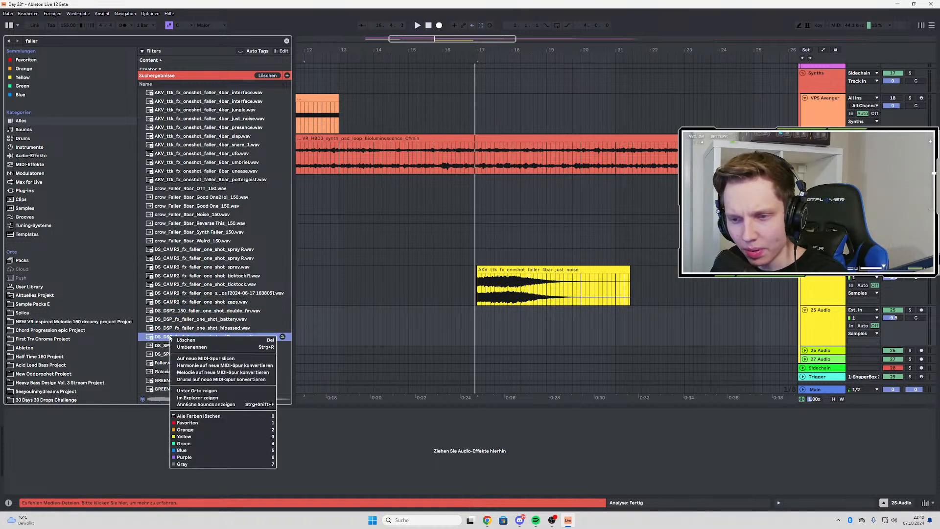
left_click(208, 392)
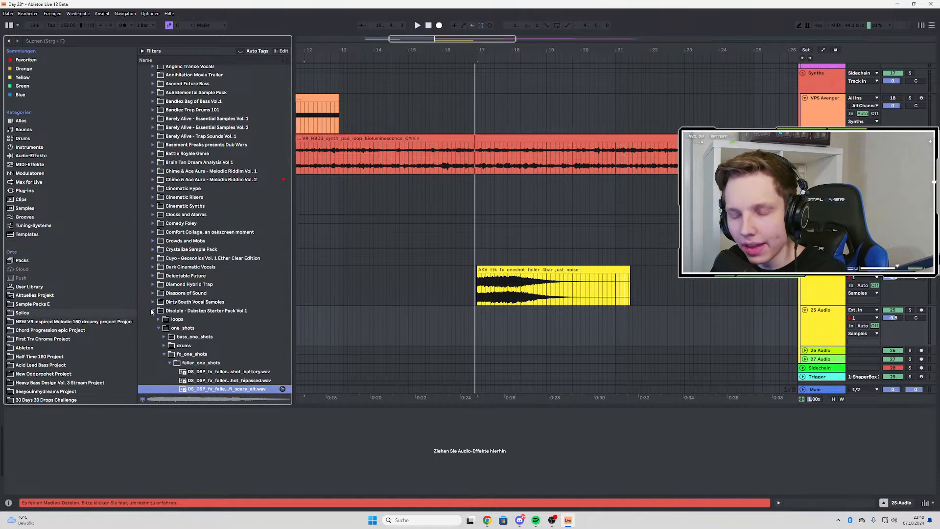
left_click(152, 310)
scroll(196, 247, "down", 10)
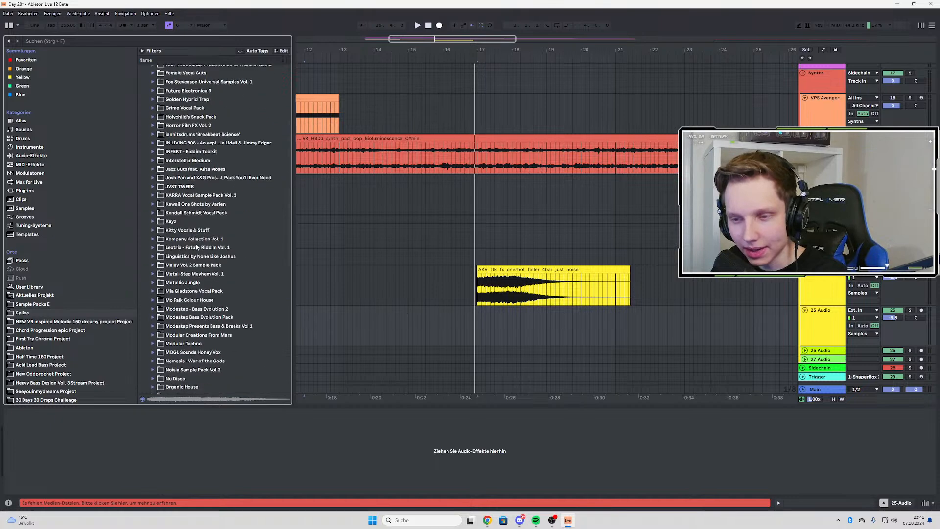
scroll(198, 246, "down", 10)
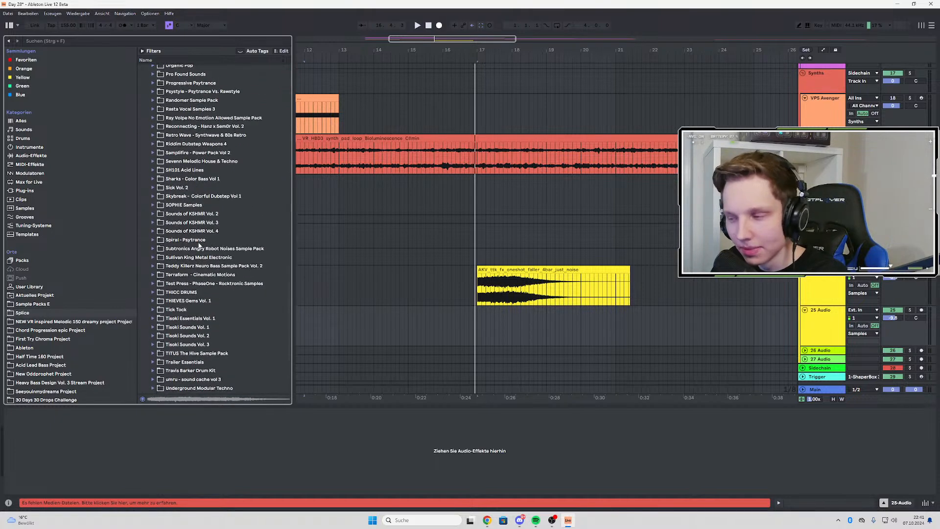
left_click(477, 294)
scroll(220, 318, "down", 4)
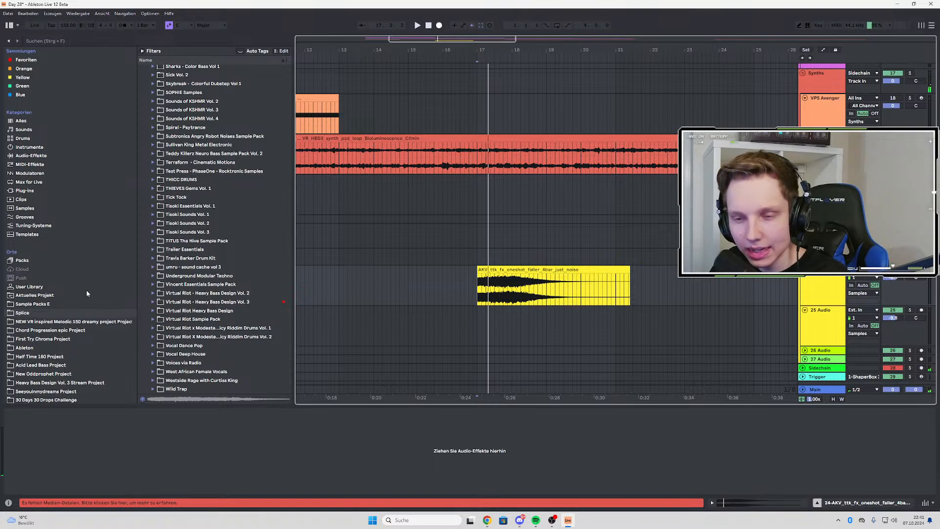
In Sample Packs E, collapse the Knoir - Chronicles Of Sound drum folders and open the pack's Misc FX folder
left_click(23, 304)
scroll(175, 248, "up", 10)
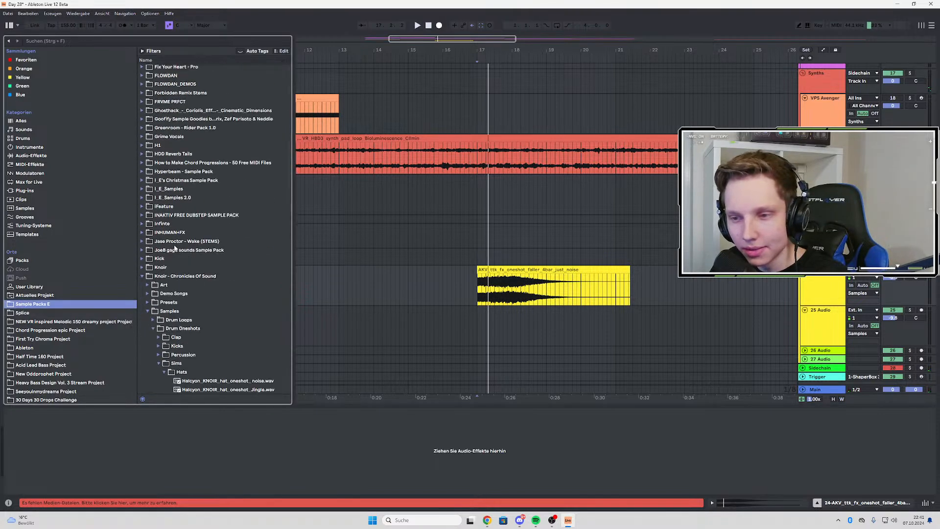
scroll(166, 307, "down", 3)
left_click(159, 299)
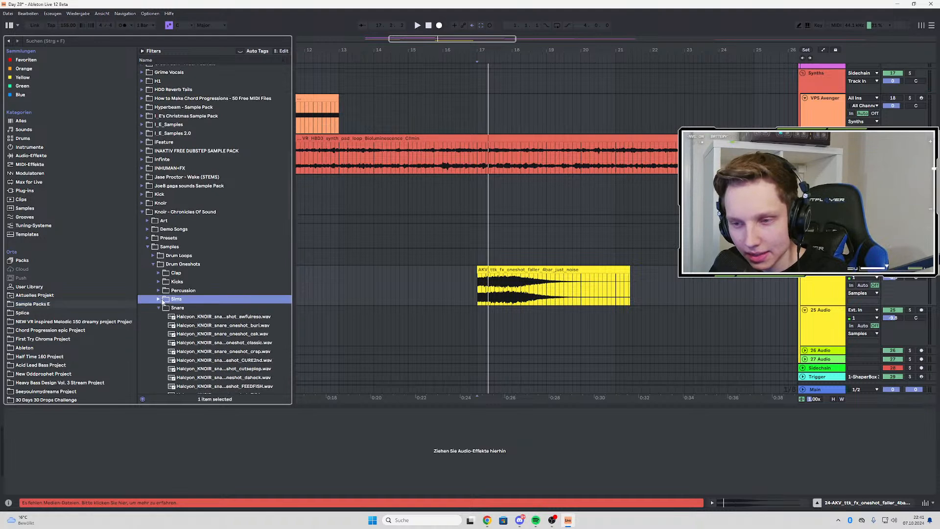
scroll(161, 298, "down", 3)
left_click(160, 252)
left_click(155, 263)
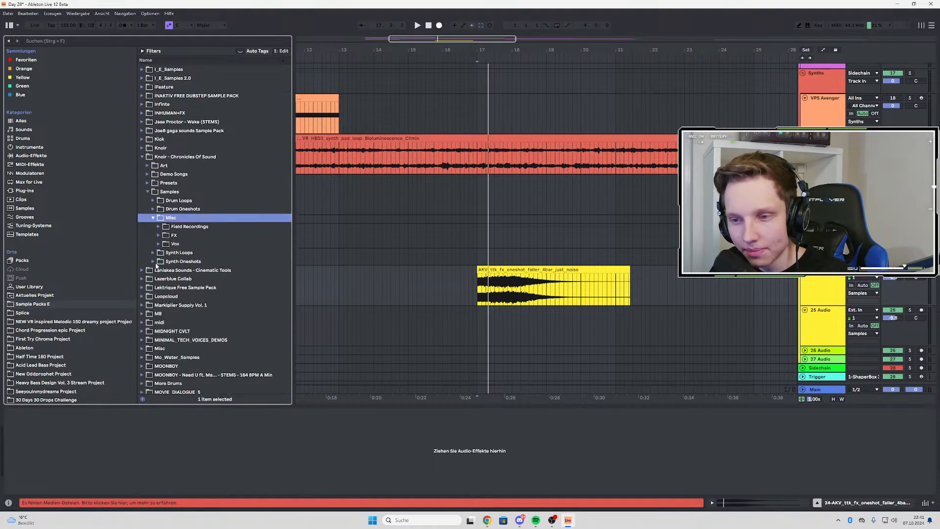
left_click(157, 236)
scroll(191, 288, "down", 6)
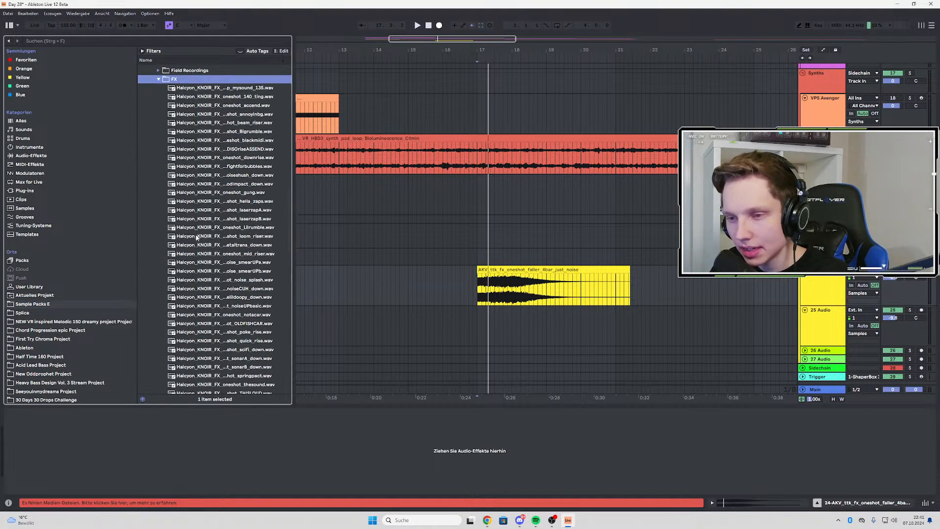
Audition the Halcyon_KNOIR_FX one-shots through springpect, thesound, vinyl_throat and vinyl_zombie, returning to vinyl_throat
left_click(201, 227)
left_click(200, 262)
left_click(212, 295)
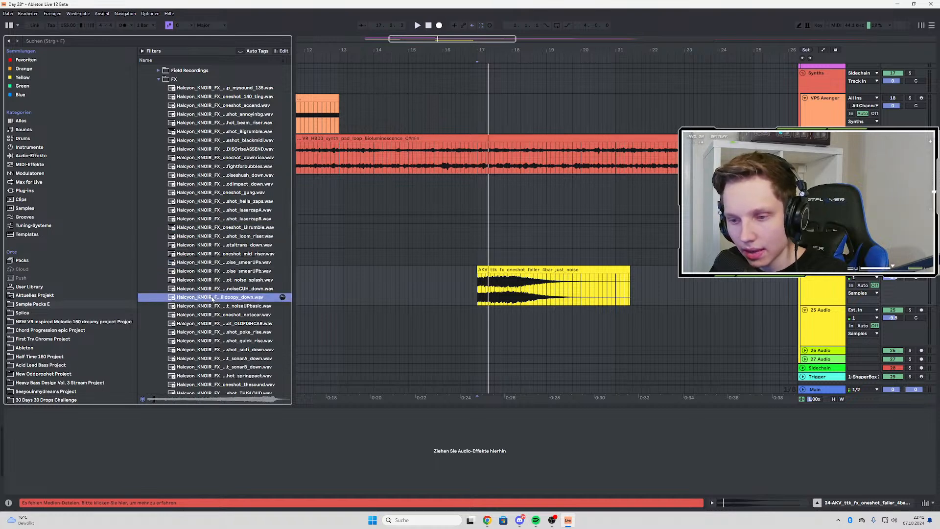
scroll(211, 289, "down", 3)
left_click(208, 277)
left_click(209, 302)
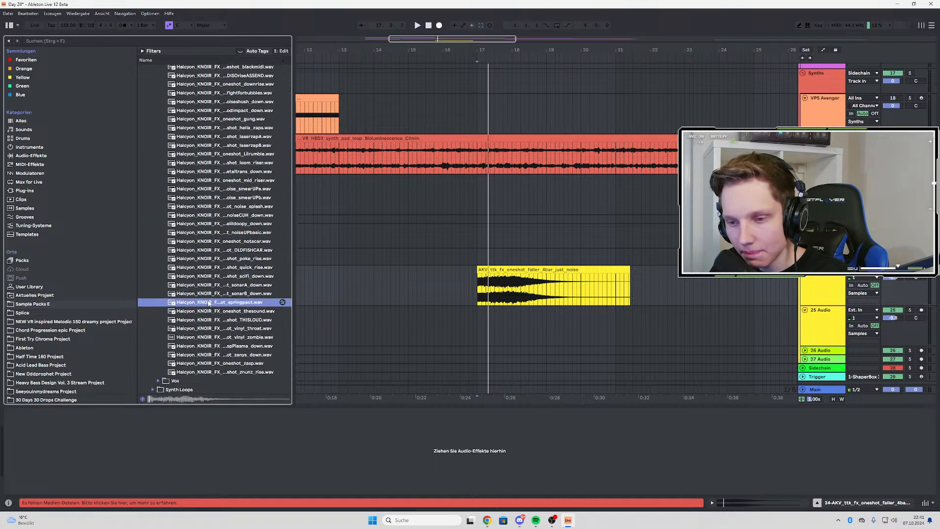
left_click(206, 311)
left_click(217, 329)
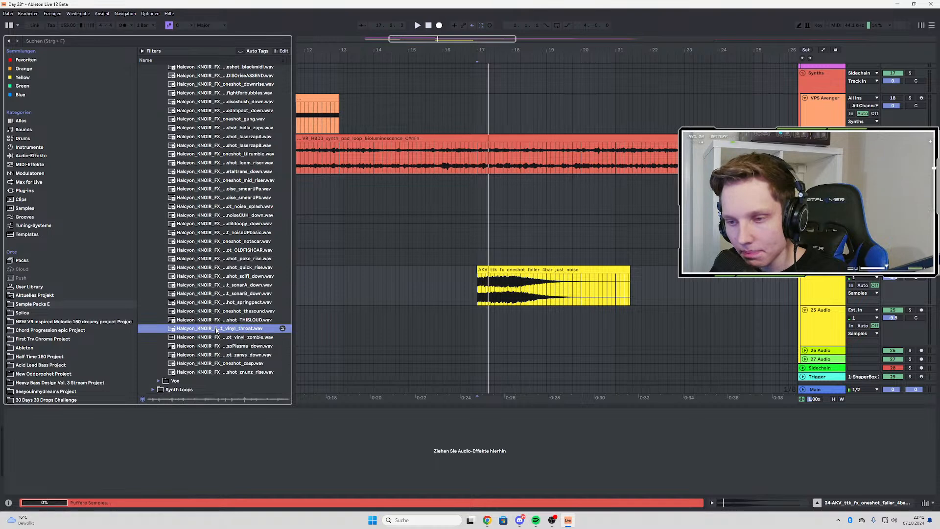
left_click(244, 338)
key("Up")
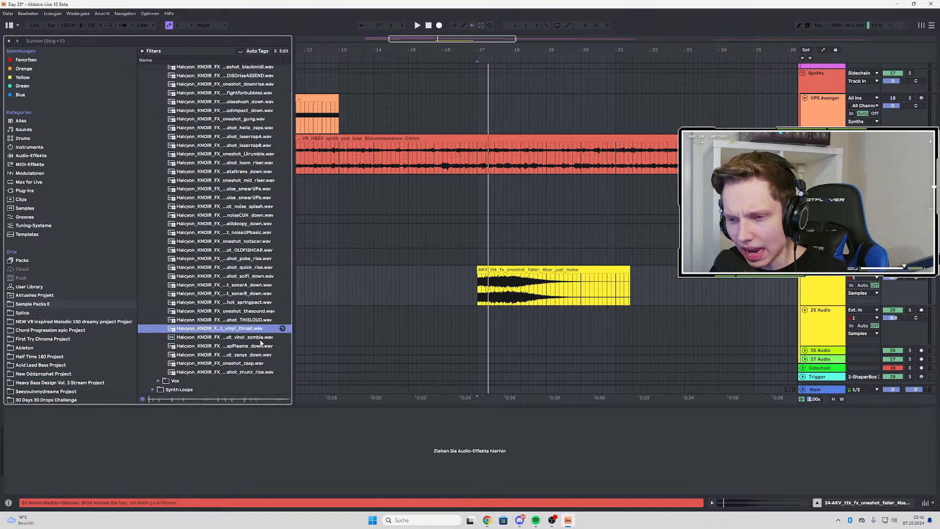
Place Halcyon_KNOIR_FX_oneshot_vinyl_throat.wav on audio track 25 at bar 9 and listen to it with the arrangement
scroll(545, 336, "down", 3)
left_click(393, 318)
key("space")
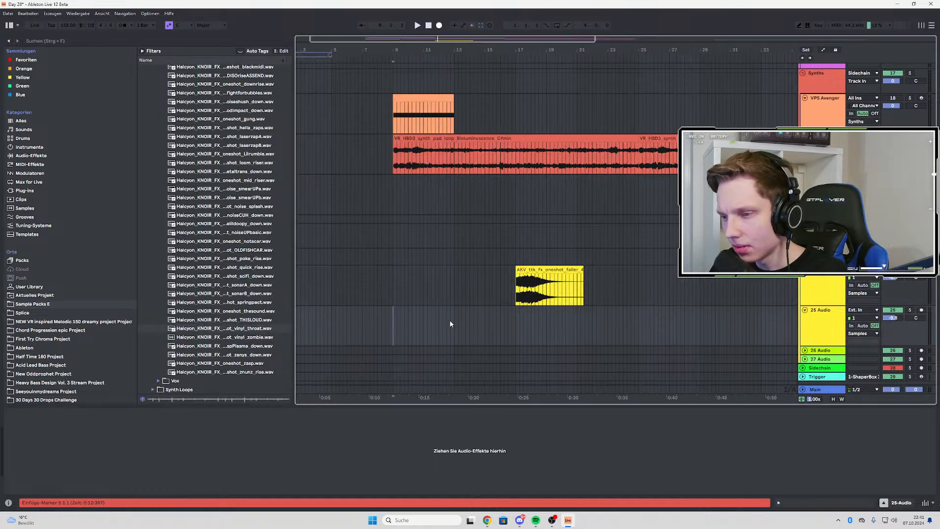
left_click_drag(242, 329, 394, 330)
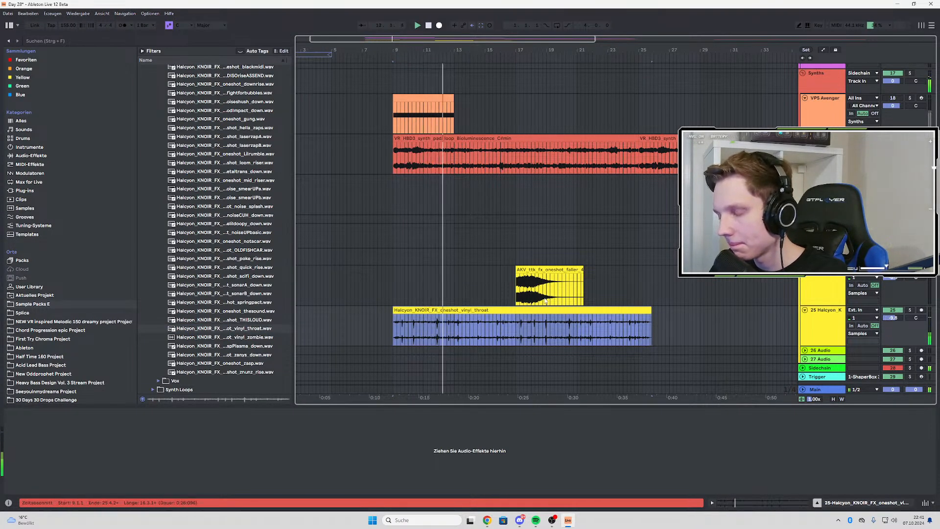
scroll(545, 297, "down", 4)
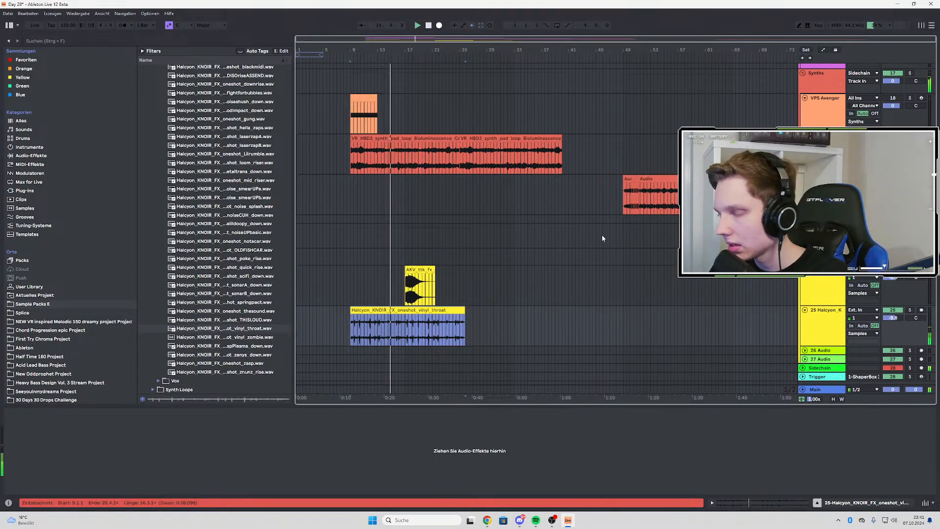
Search the browser for "eq" and add EQ Eight to the vinyl_throat track
left_click(49, 43)
type("eq")
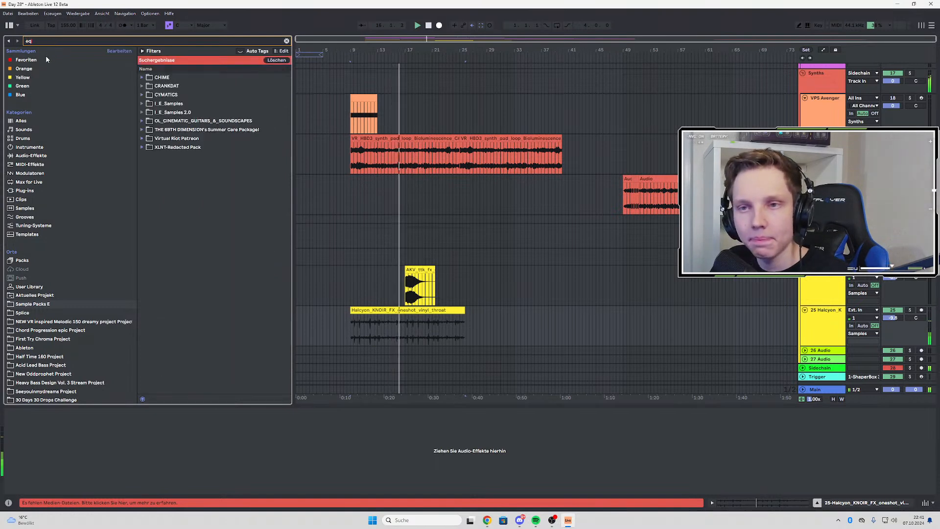
left_click_drag(169, 77, 807, 341)
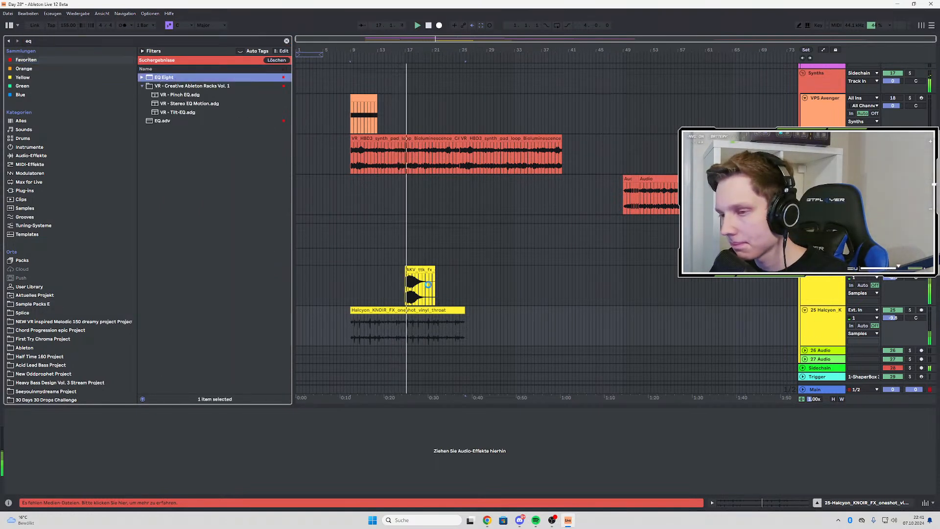
Shorten the vinyl_throat clip so it ends at bar 17 and play from bar 9
left_click_drag(464, 311, 404, 312)
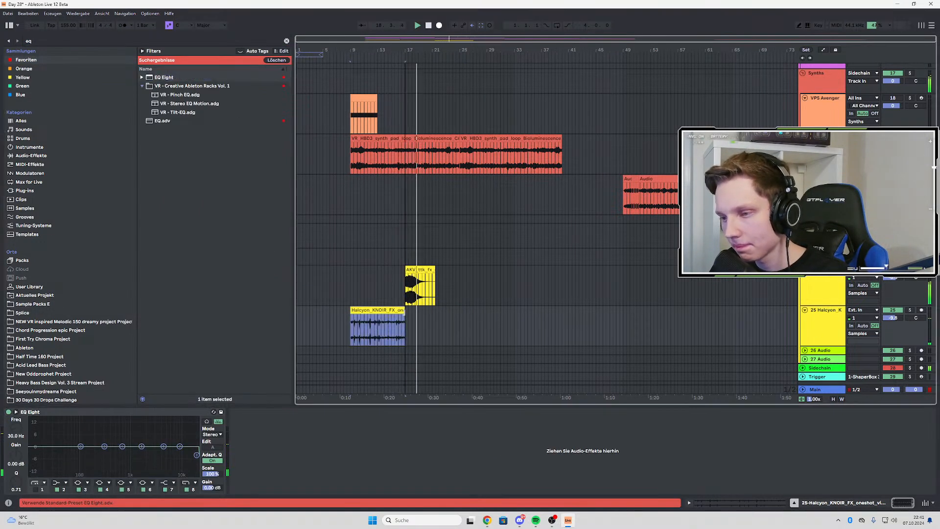
scroll(341, 327, "up", 4)
left_click(365, 329)
key("space")
key("space")
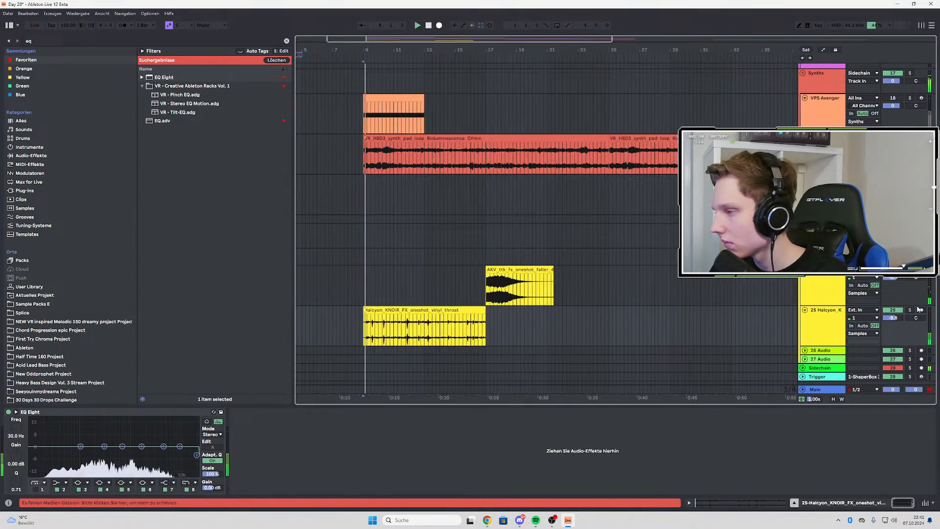
Solo the vinyl_throat track, lower EQ Eight's band 8 high cut with Q 0.15 while playing, and display its automation
left_click(911, 310)
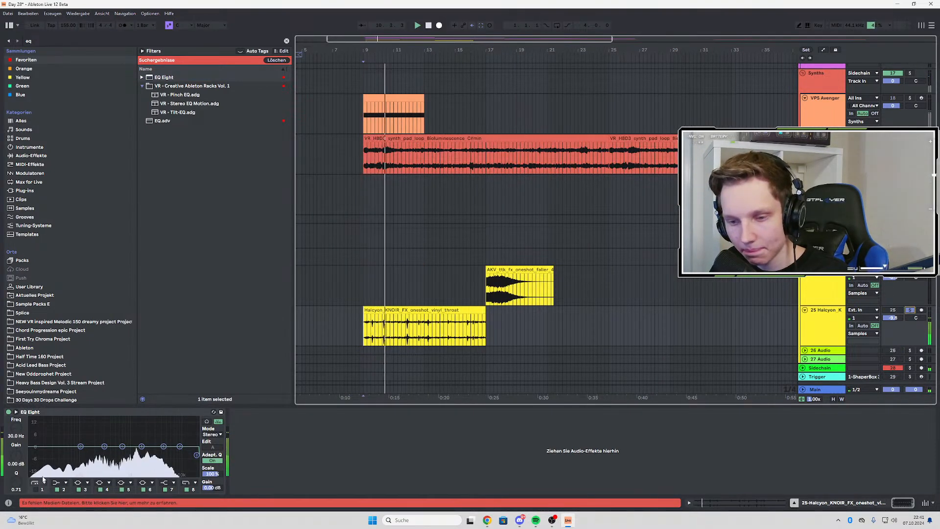
left_click(197, 455)
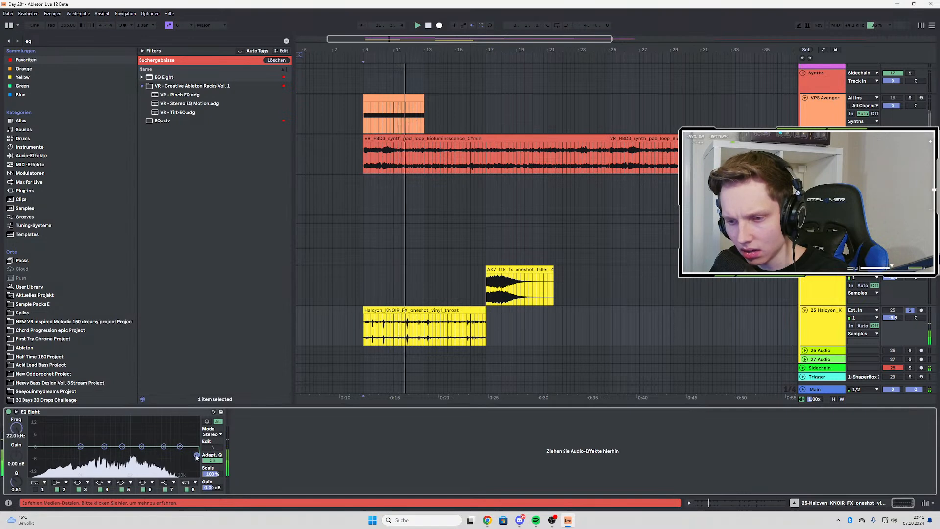
key("a")
key("space")
key("space")
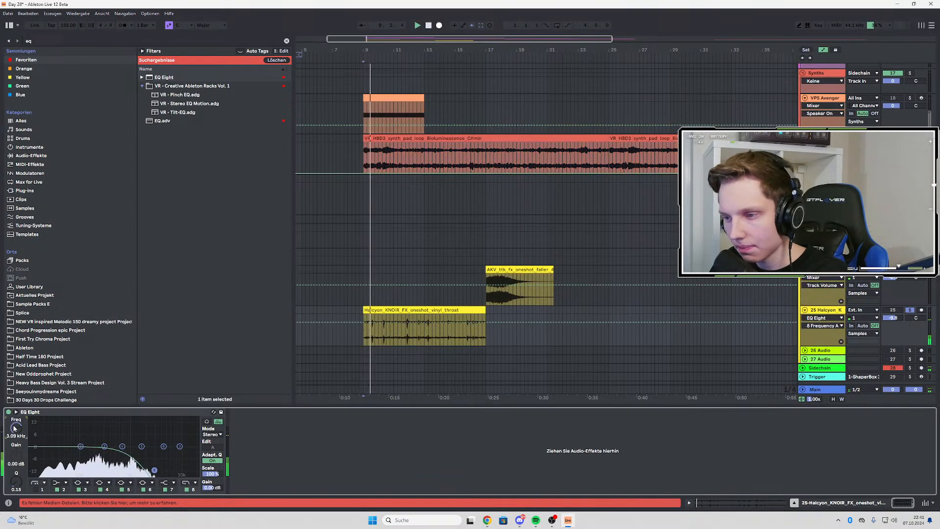
Automate EQ Eight's band 8 frequency to rise from 6.92 kHz at bar 9 to a higher cutoff at bar 17, and unsolo the track
left_click_drag(363, 323, 363, 318)
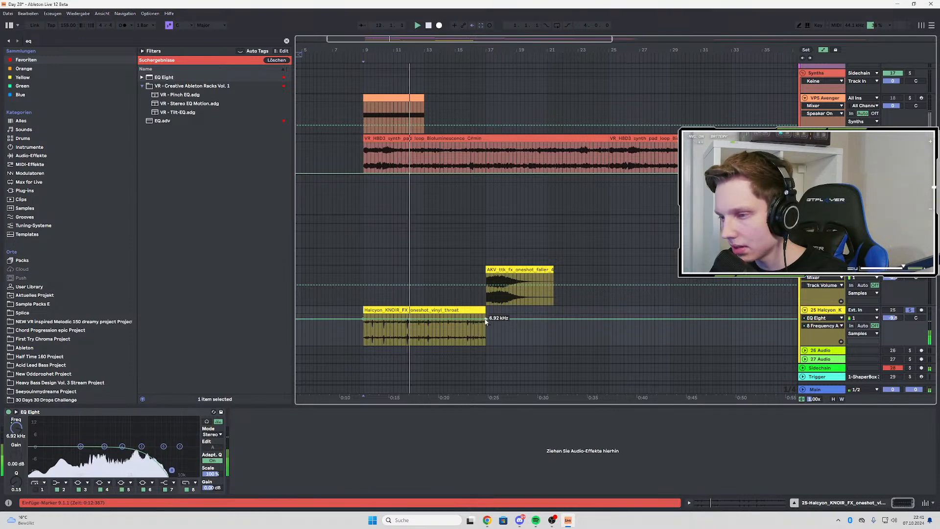
left_click_drag(486, 319, 486, 314)
left_click(910, 309)
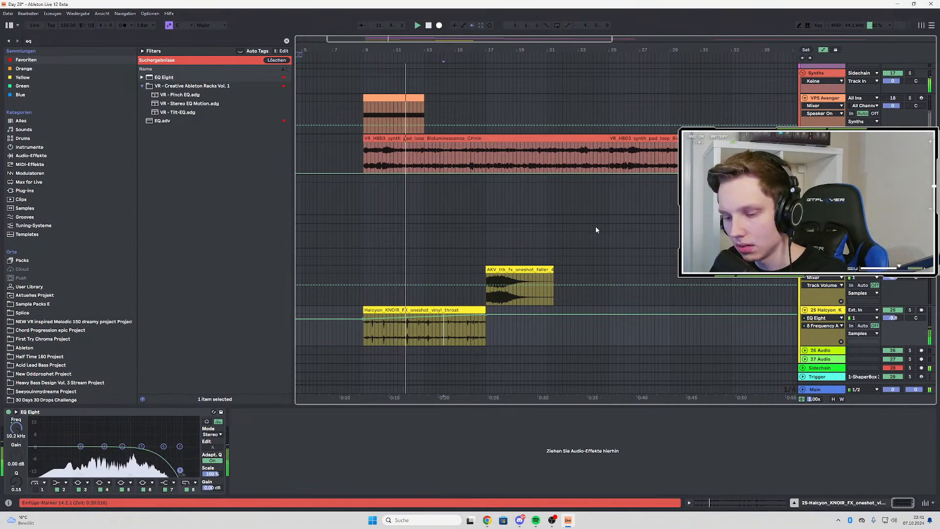
key("a")
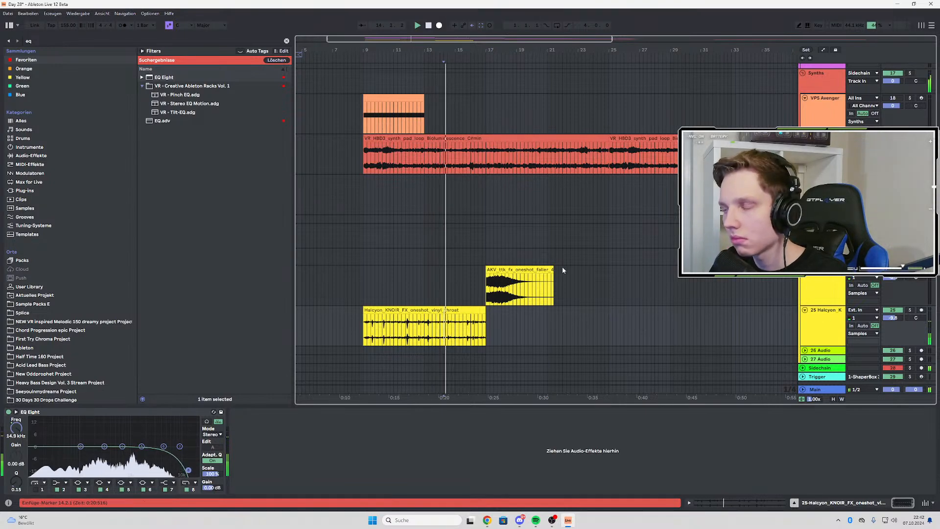
Solo Wavetable track 11, play it from bar 13 and bring its Audio Effect Rack into view
scroll(562, 266, "up", 10)
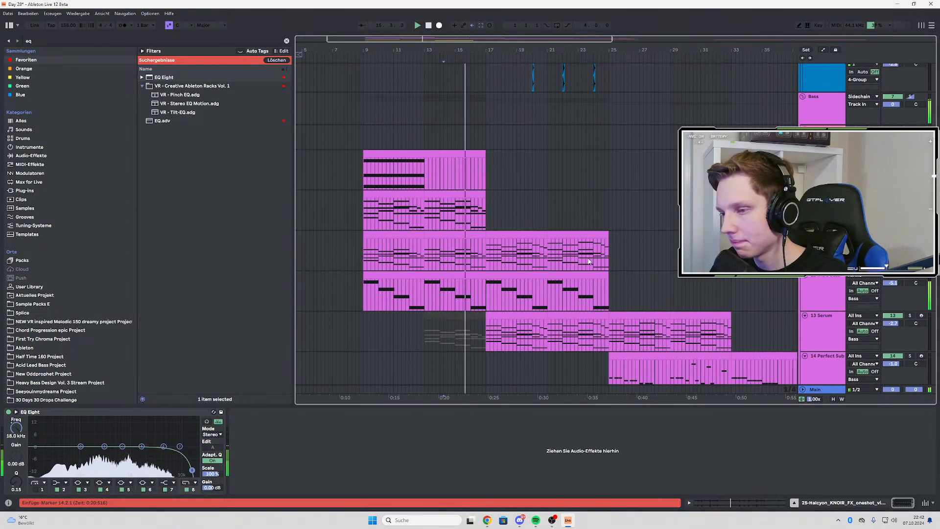
scroll(589, 262, "up", 2)
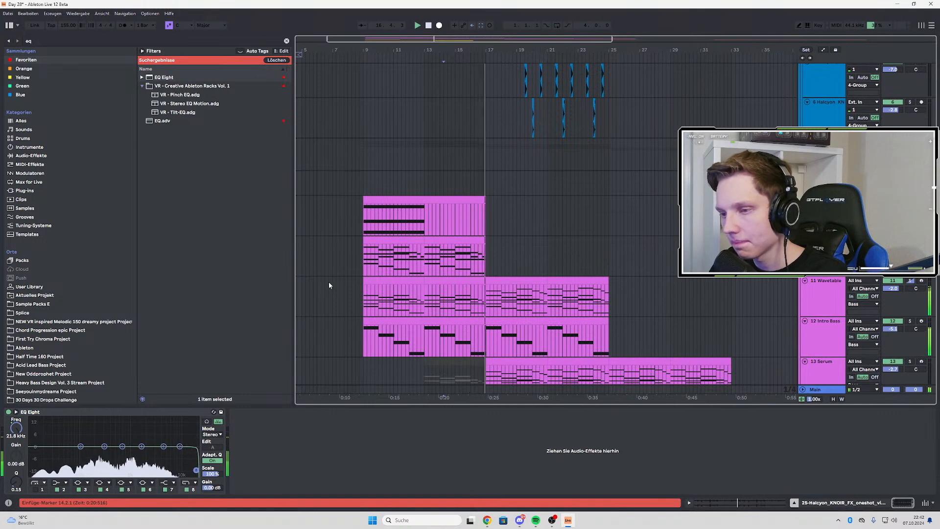
left_click(364, 295)
key("space")
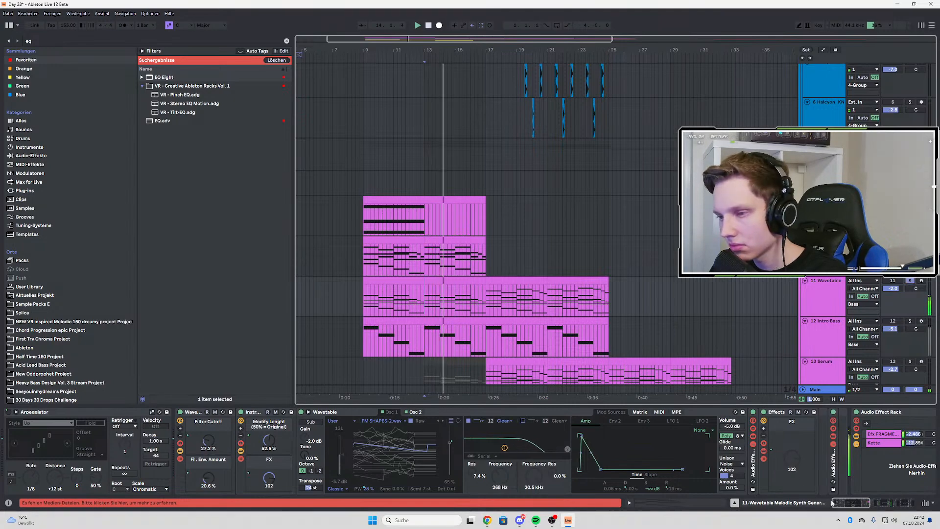
scroll(757, 479, "down", 5)
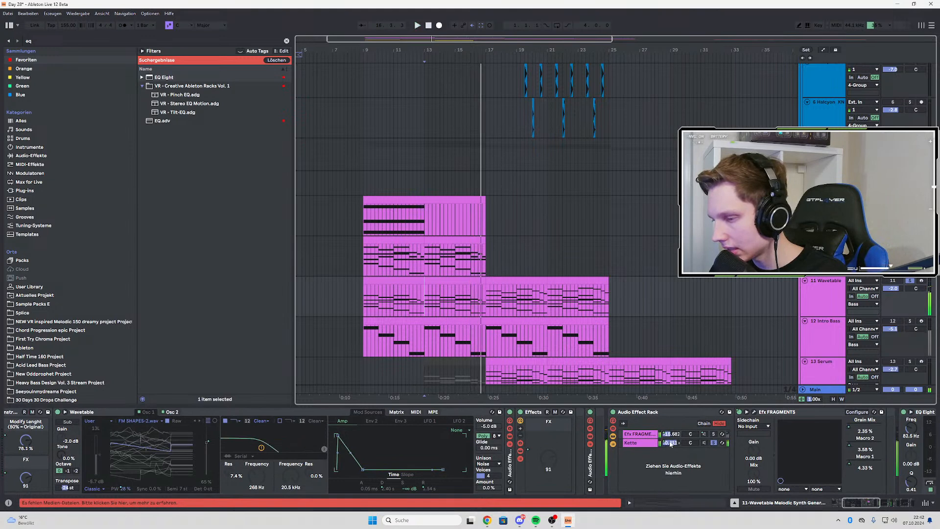
Show the Kette chain's volume automation and bend its fade-in between bars 13 and 17 to rise faster, playing it from bar 13
right_click(671, 443)
left_click(691, 236)
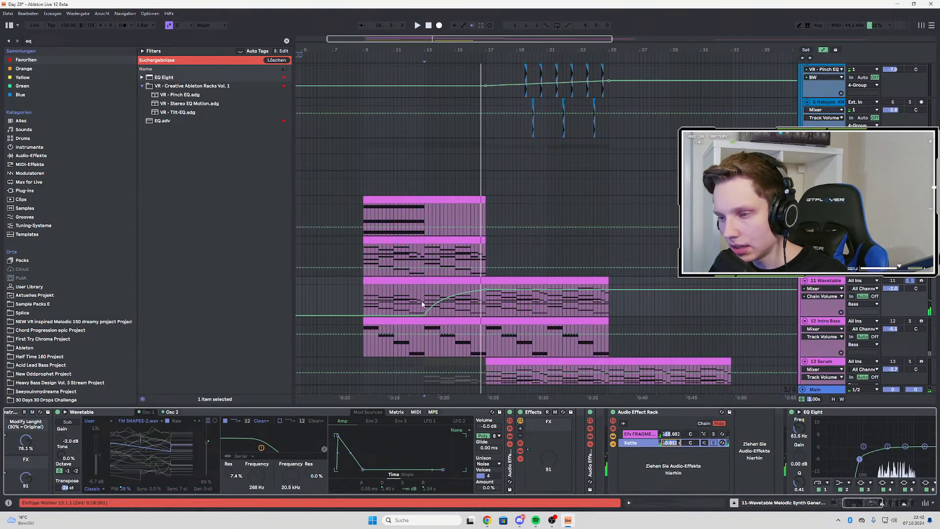
scroll(442, 306, "up", 3)
left_click_drag(442, 307, 442, 304)
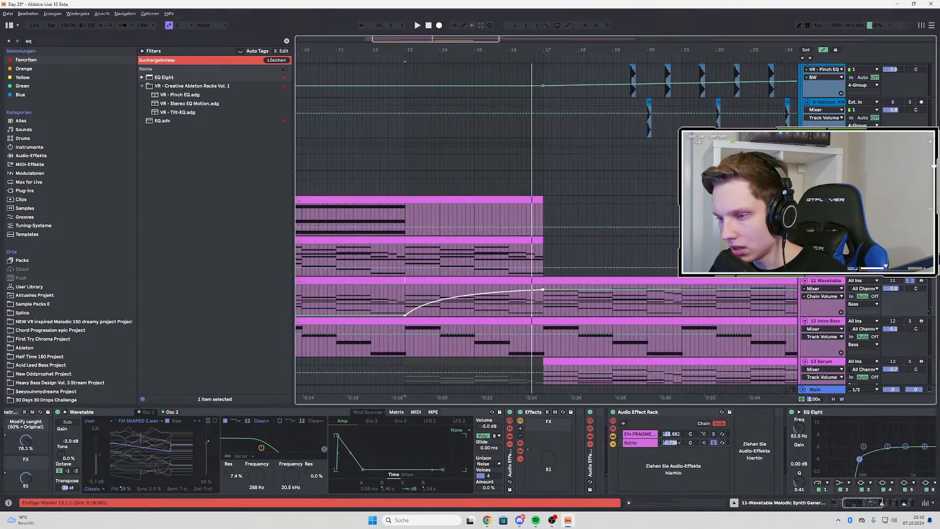
scroll(570, 319, "down", 3)
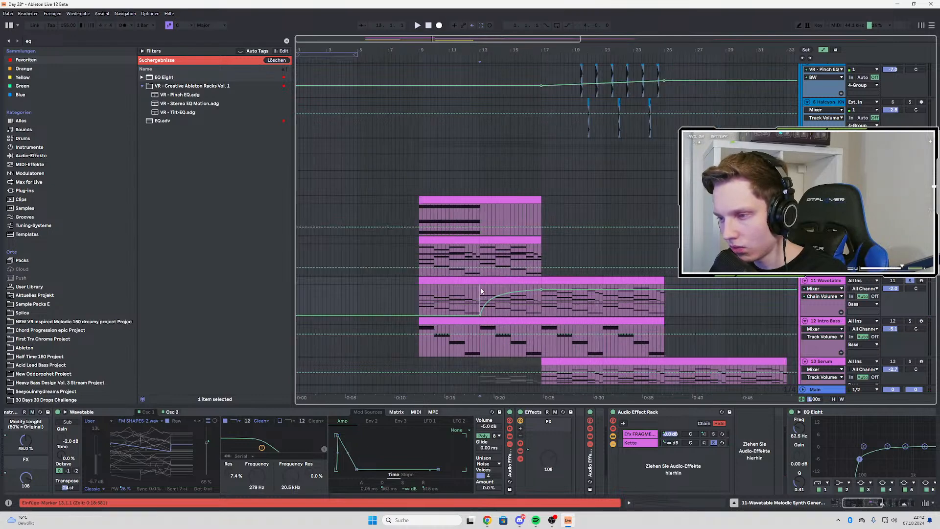
key("space")
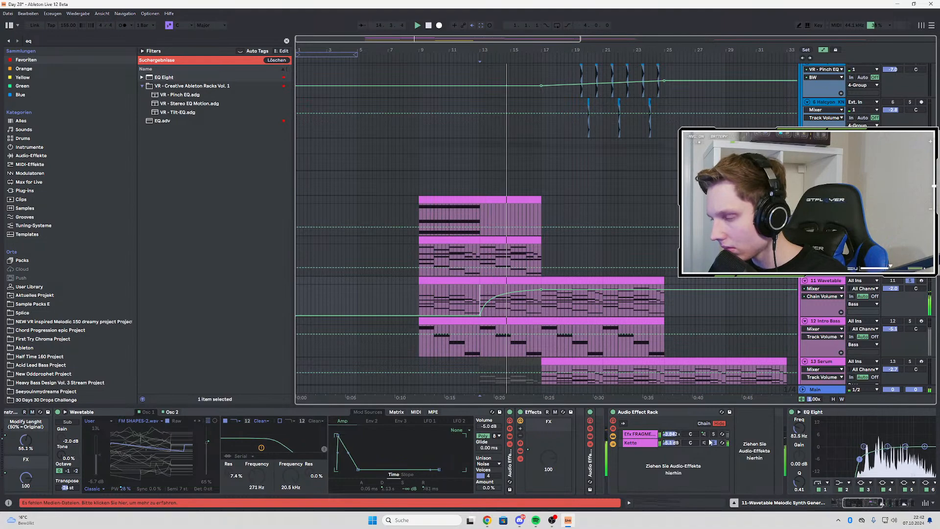
Straighten the Efx FRAGMENTS chain's volume fade-out between bars 13 and 17, unsolo Wavetable track 11 and play from bar 13
right_click(671, 434)
left_click(696, 228)
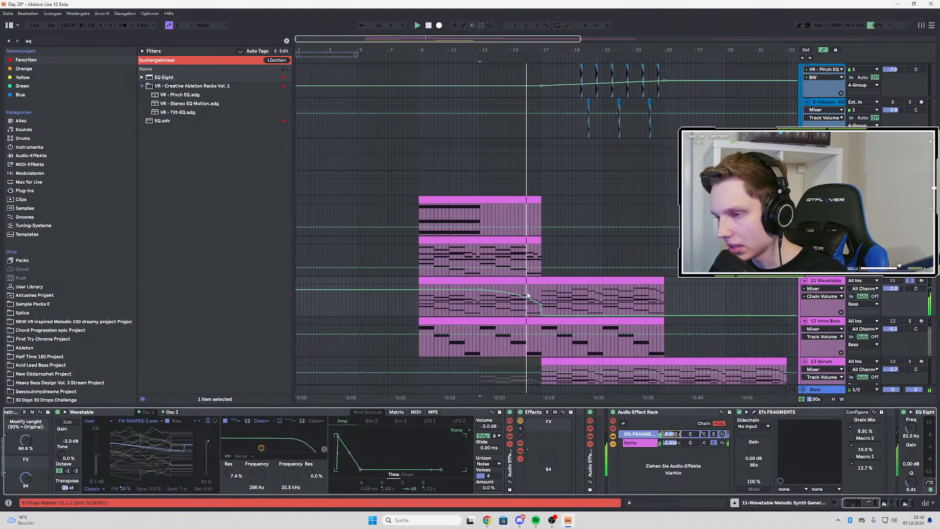
double_click(516, 299, "alt")
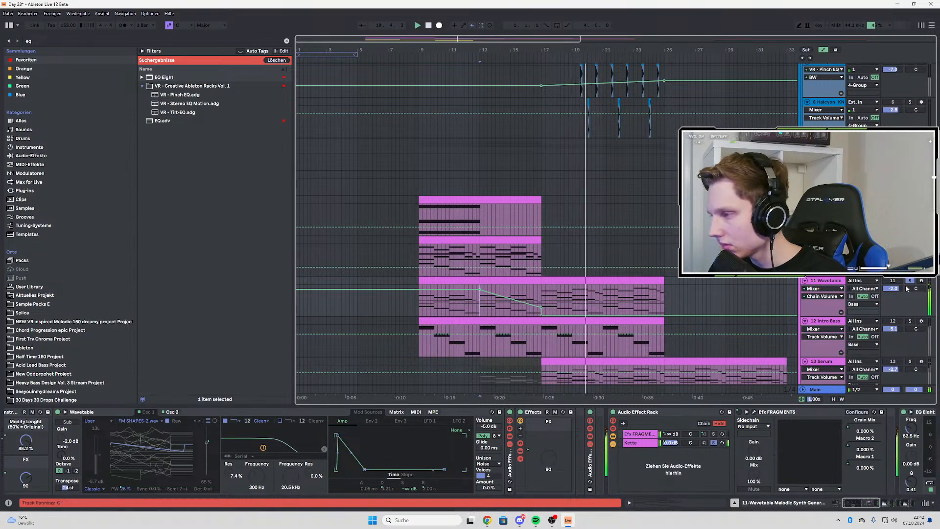
key("space")
key("space")
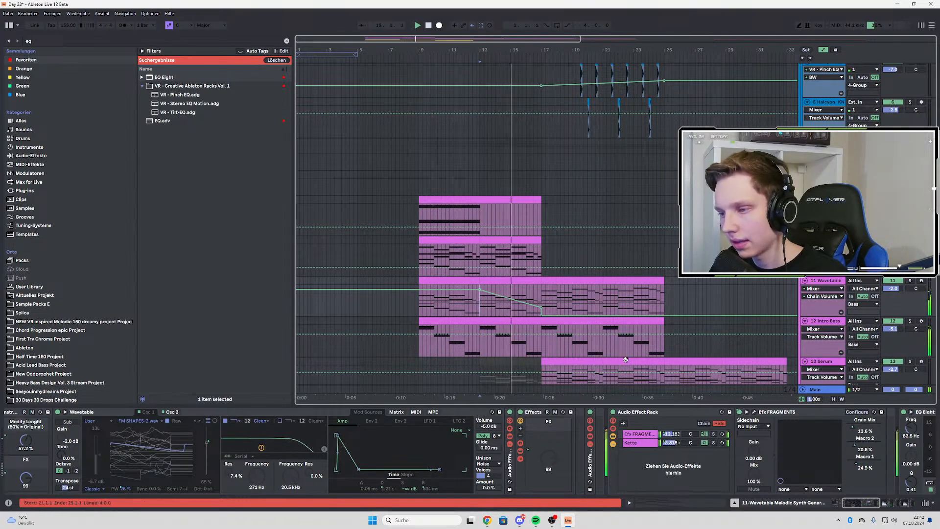
Return to the Kette chain's volume automation, reshape the start of its fade-in at bar 13 and play from there
right_click(669, 444)
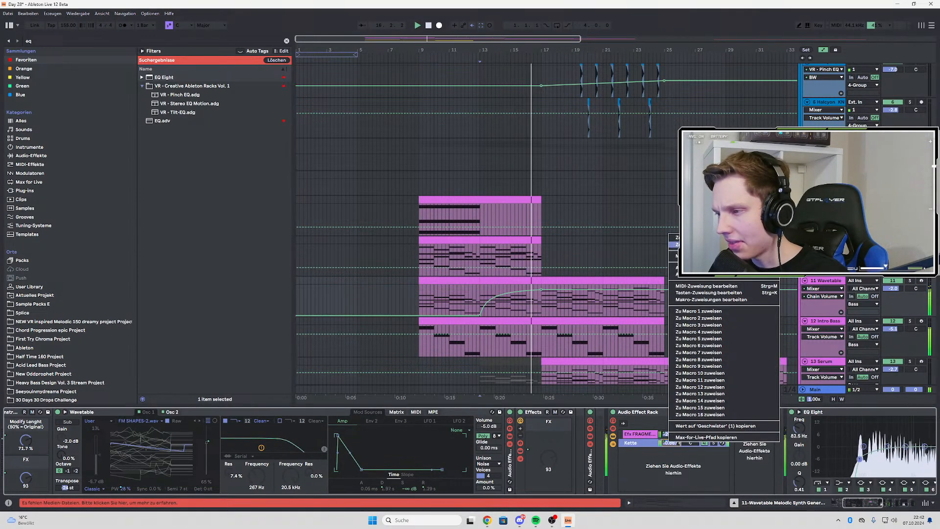
left_click(672, 248)
left_click_drag(496, 298, 492, 296)
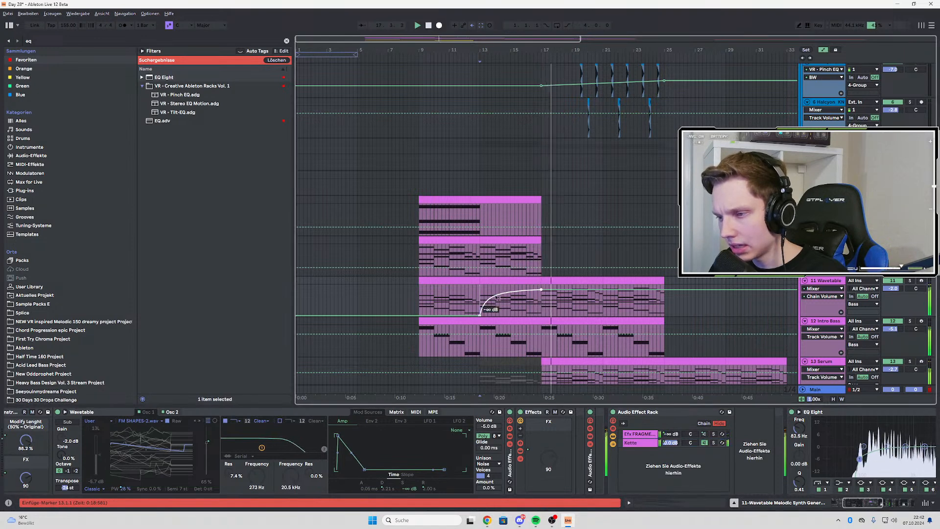
left_click(478, 285)
key("space")
key("space")
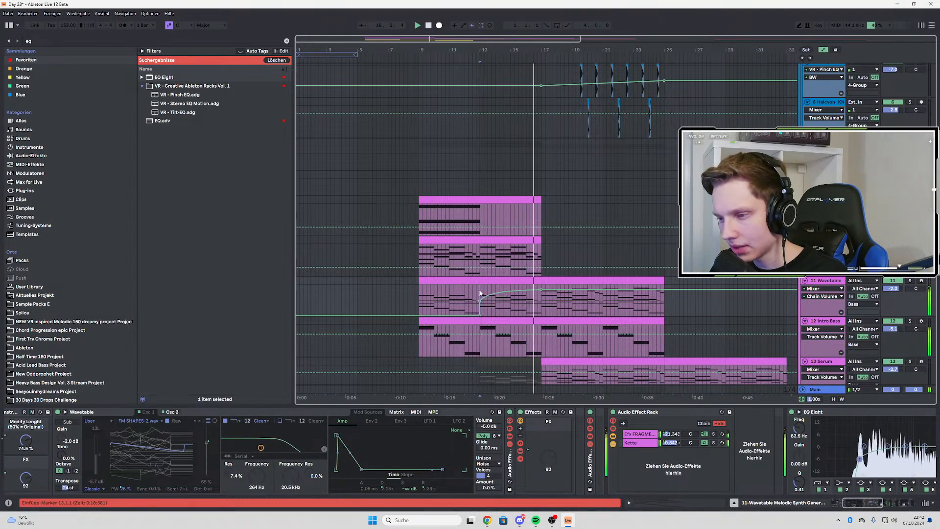
Lower the starting point of the Kette volume fade at bar 13 to −∞ dB and replay the transition from just before bar 13
key("space")
key("space")
left_click(469, 295)
key("space")
key("space")
left_click_drag(480, 301, 481, 316)
key("space")
key("space")
key("space")
key("space")
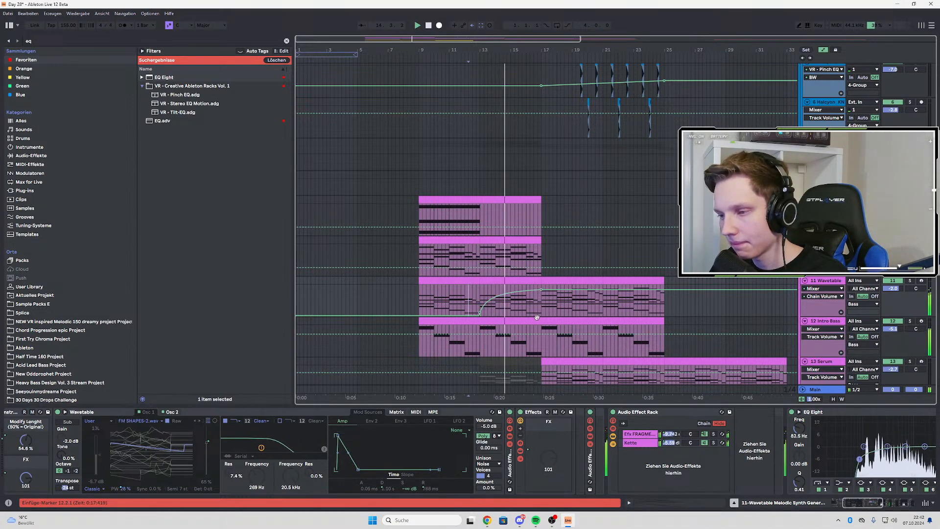
Draw an automation ramp on Intro Bass track 12 rising from 0.00 at bar 15 to 100.00 at bar 17
key("a")
scroll(823, 250, "down", 2)
left_click(824, 253)
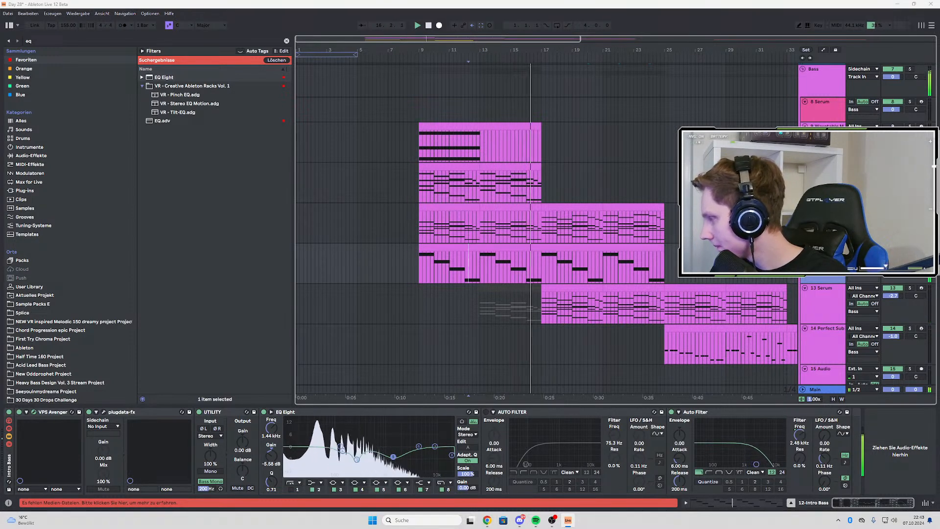
key("a")
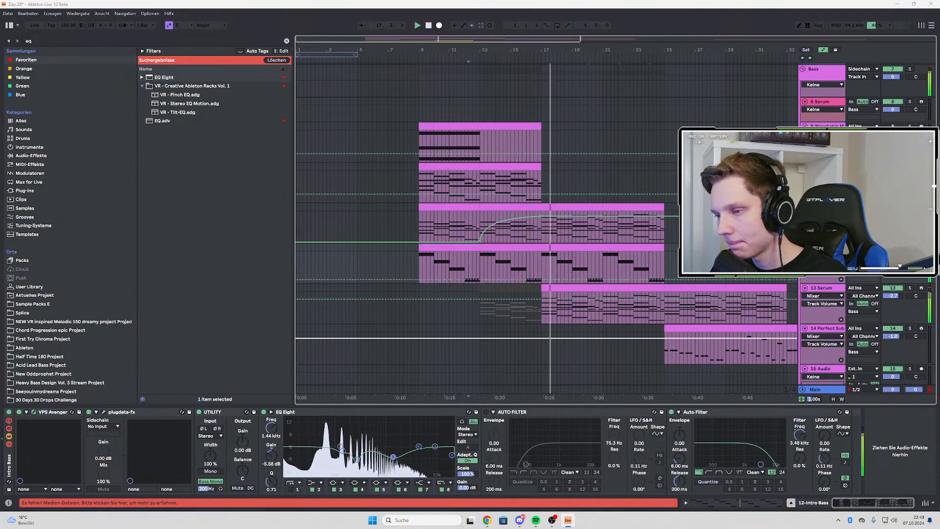
left_click(512, 283)
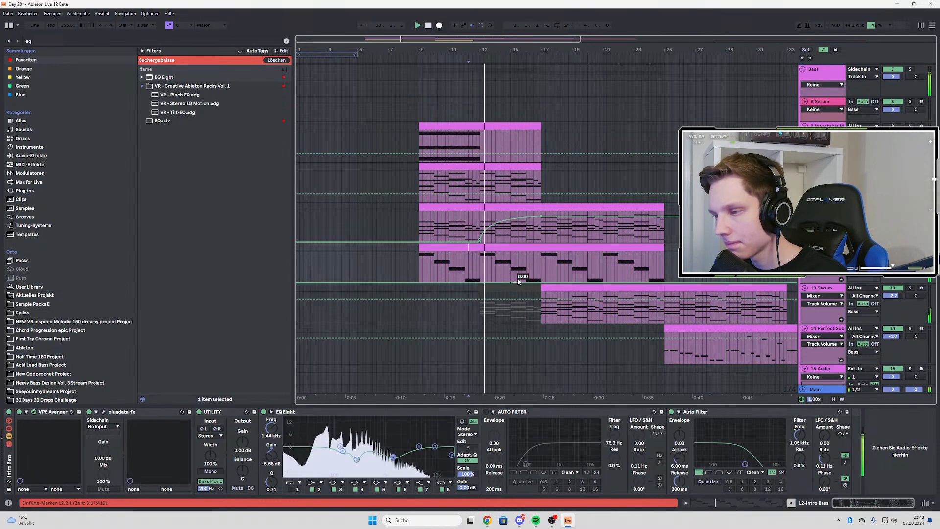
scroll(522, 283, "up", 1)
scroll(520, 282, "down", 1)
scroll(530, 283, "up", 1)
scroll(549, 283, "down", 2)
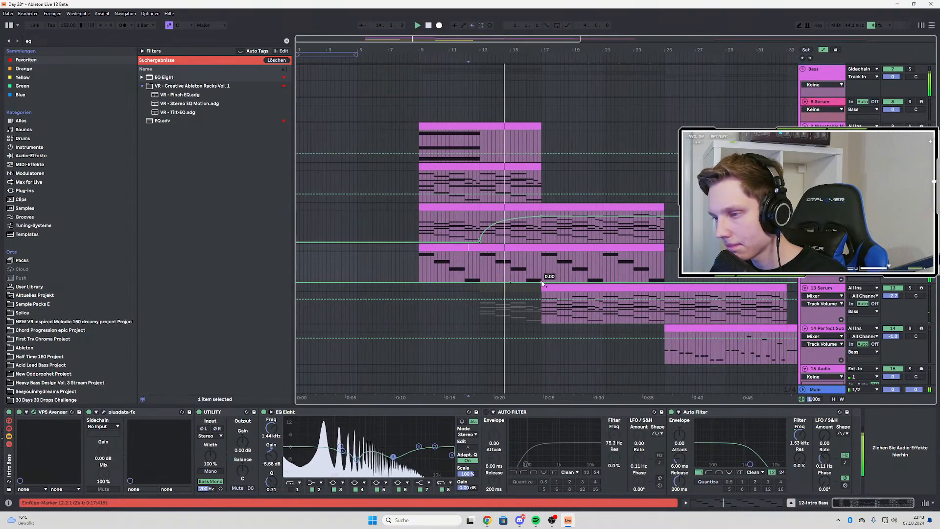
left_click_drag(549, 283, 554, 255)
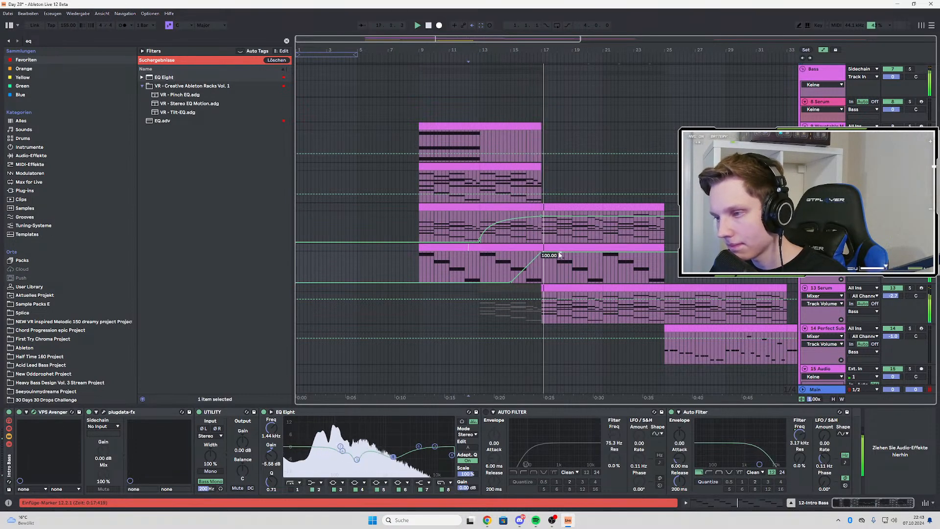
Extend the Intro Bass automation with ramps from 0.00 over bars 17–21 and 21–25, ending at 100.00 and keeping the bar 21 peak lower
left_click_drag(560, 255, 602, 263)
left_click_drag(623, 263, 603, 283)
left_click_drag(665, 282, 667, 253)
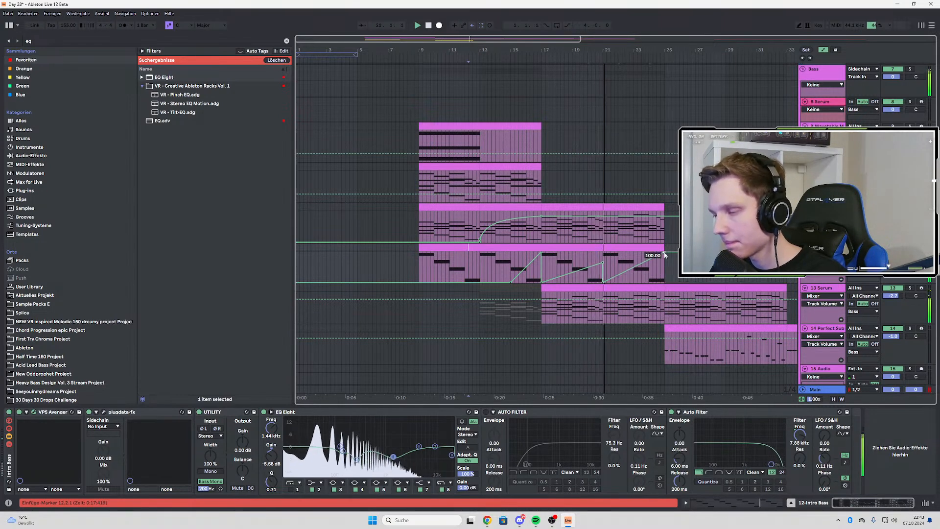
left_click_drag(603, 263, 604, 272)
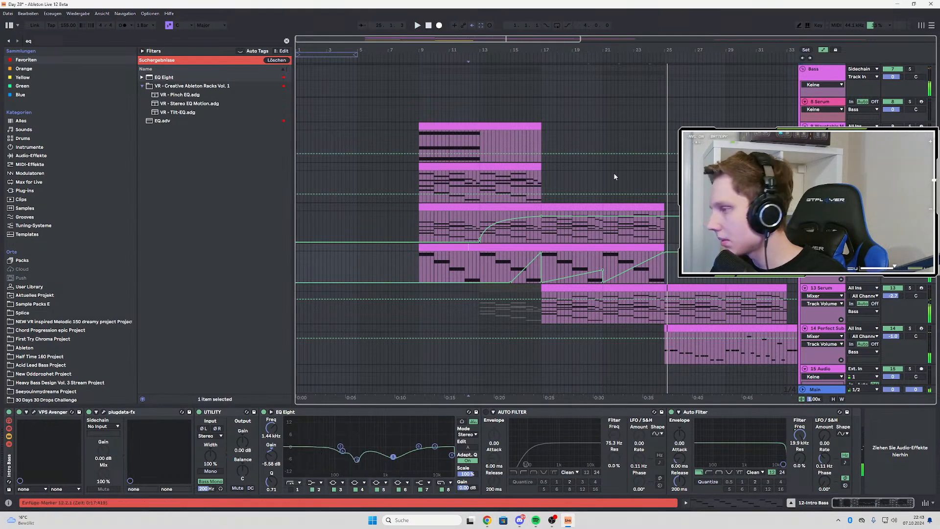
Play the full arrangement from bar 17, hide the automation and review the drum tracks
left_click(542, 178)
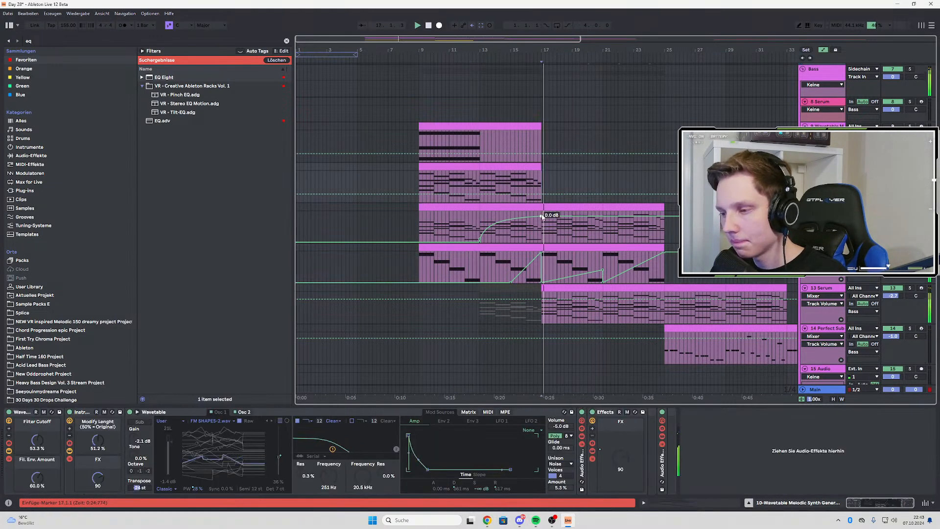
key("a")
scroll(633, 237, "up", 5)
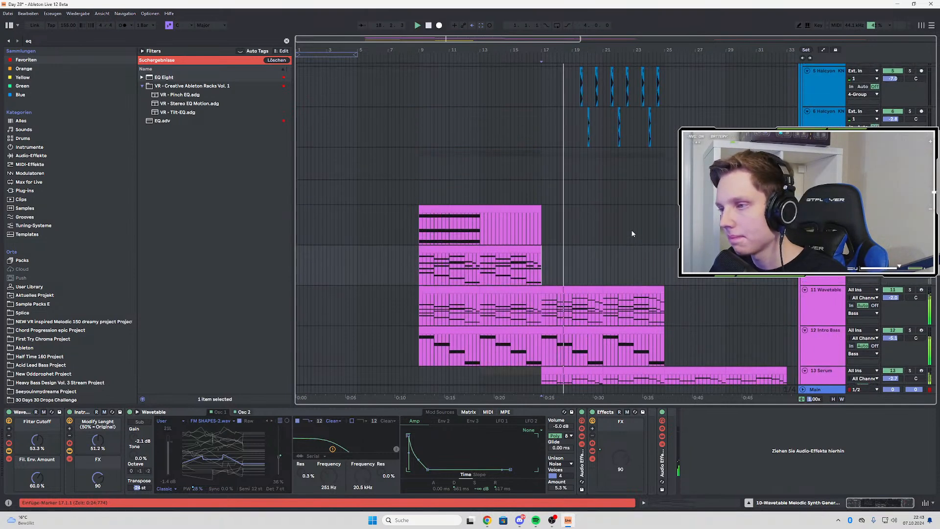
scroll(633, 237, "up", 1)
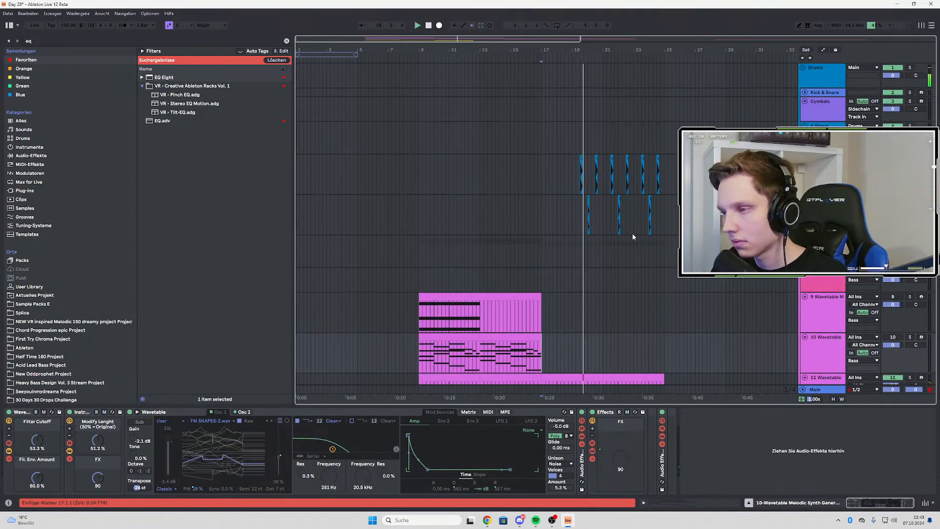
Insert a new audio track below the Halcyon_KNOIR_hat_oneshot track and start a new browser search
left_click(826, 200)
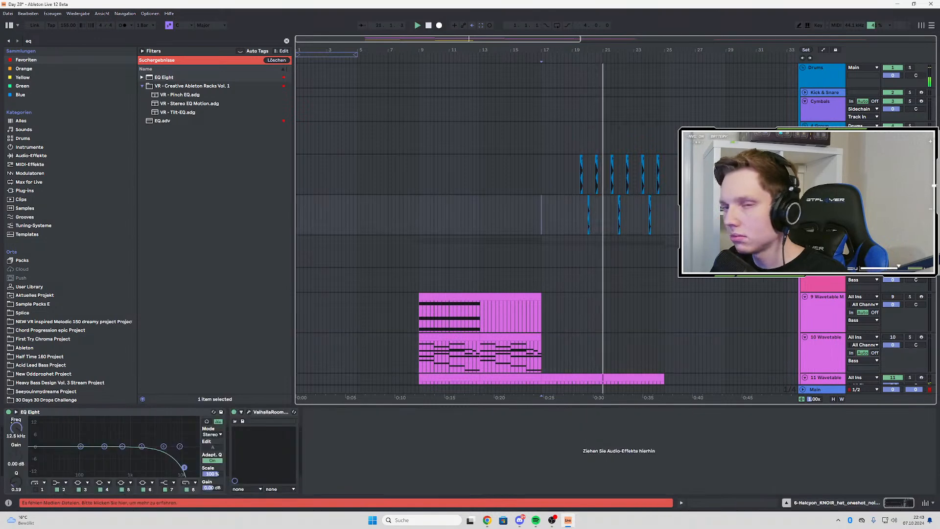
key("ctrl+t")
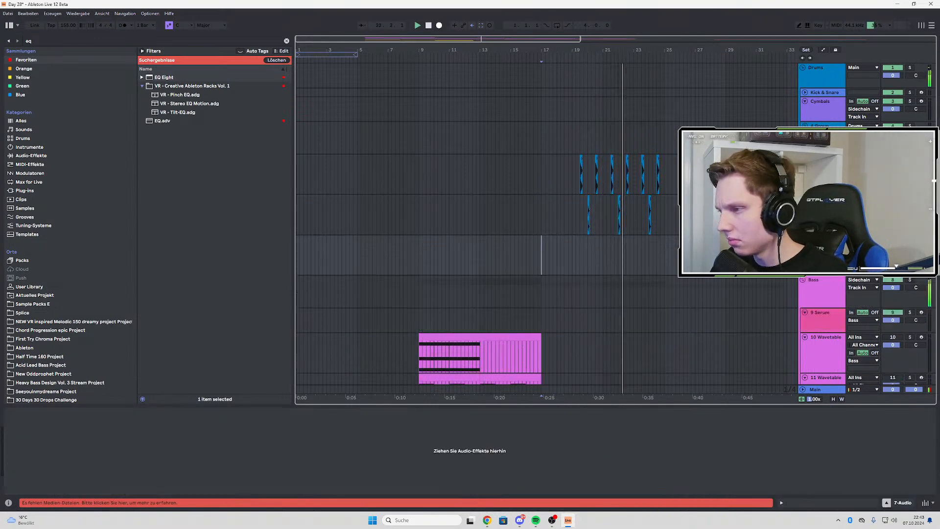
key("ctrl+f")
Reveal the source sample of the lower hat track's clip at bar 20 in the browser
scroll(582, 203, "up", 3, "ctrl")
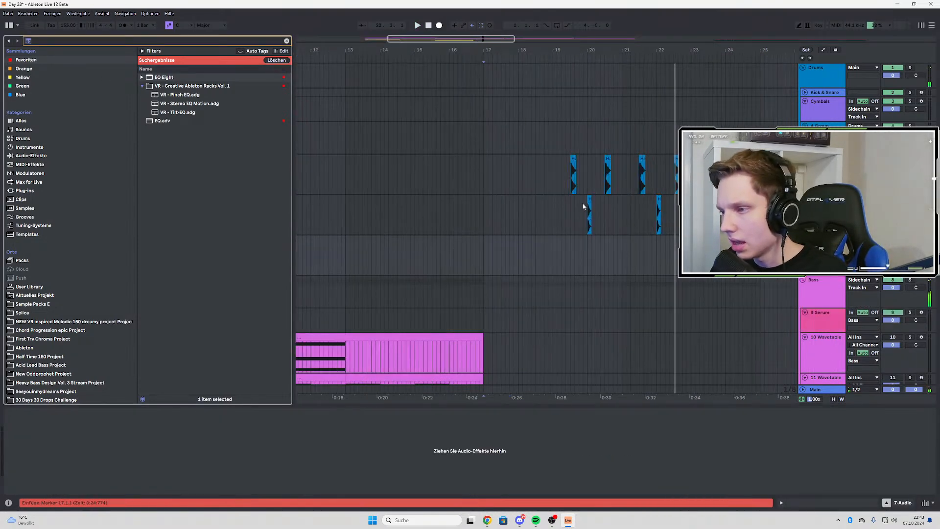
left_click(588, 202)
scroll(589, 210, "up", 2, "ctrl")
right_click(591, 201)
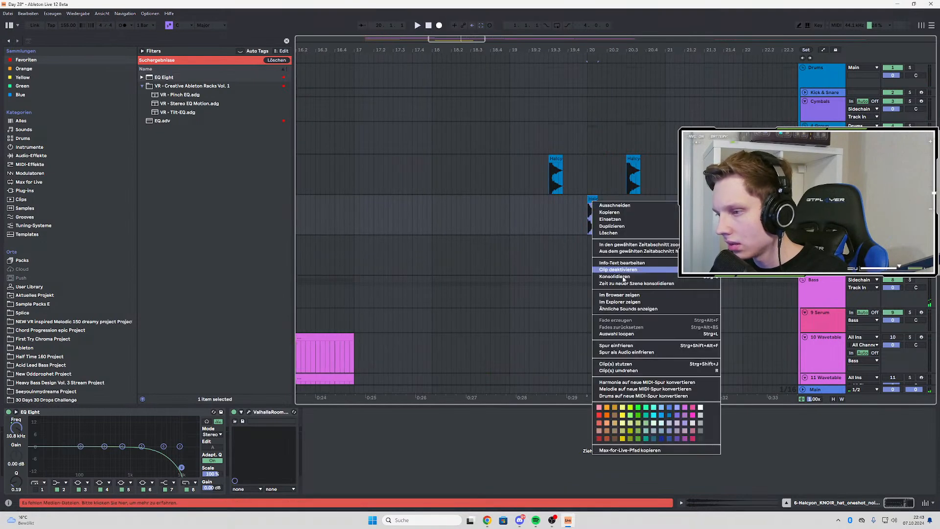
key("Escape")
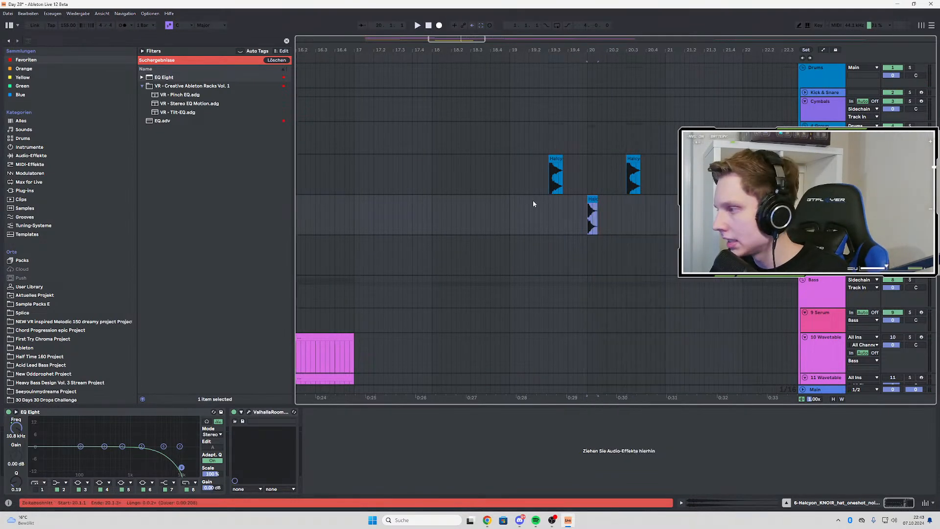
right_click(594, 201)
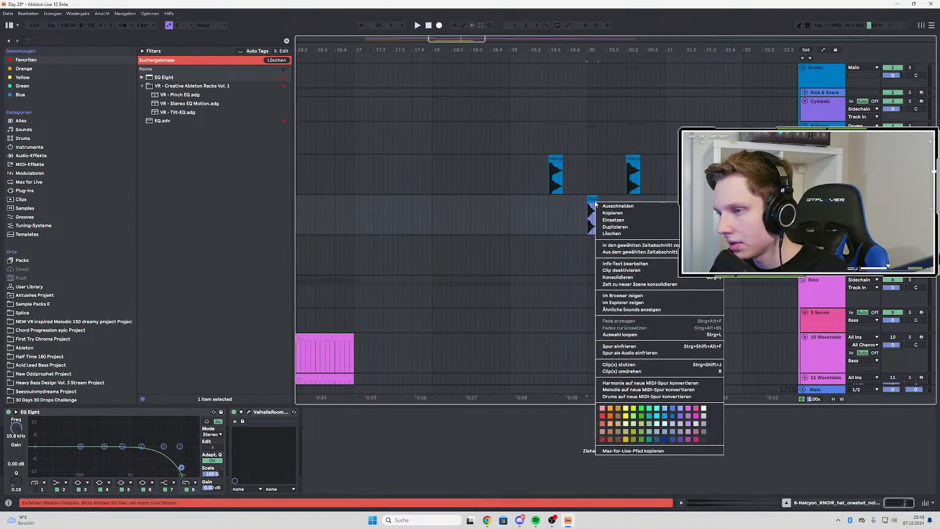
left_click(612, 296)
Audition the Knoir hat one-shots from OPENDAT through shake and smirkopen to the tick and til samples
left_click(215, 326)
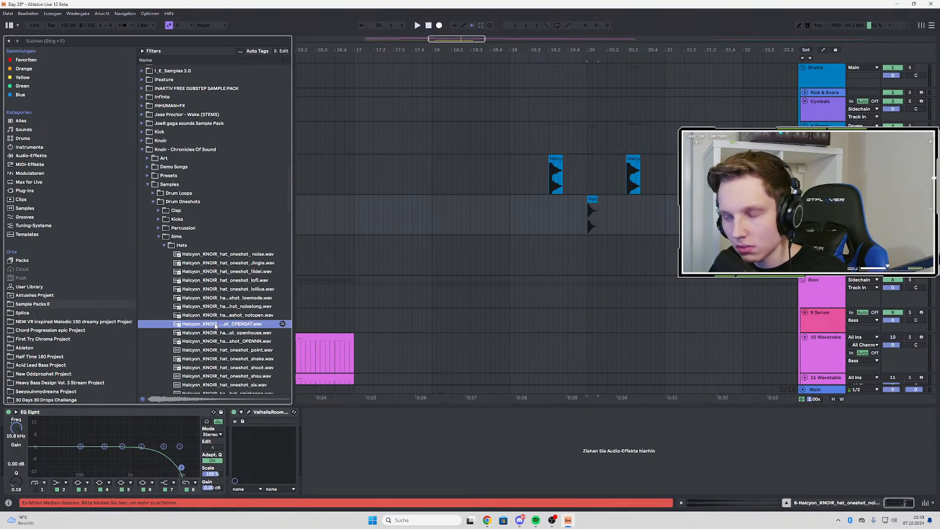
left_click(205, 343)
left_click(229, 360)
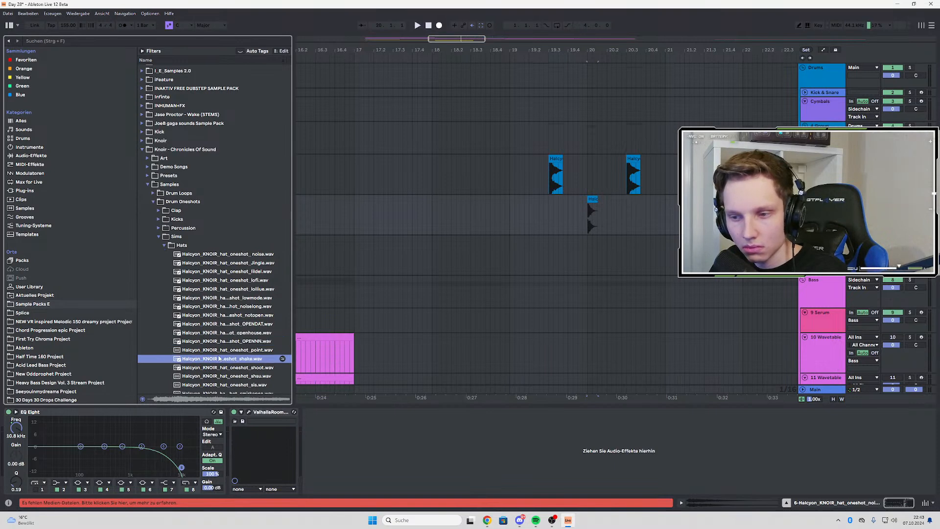
scroll(229, 308, "down", 3)
left_click(227, 287)
left_click(233, 277)
left_click(230, 288)
left_click(224, 311)
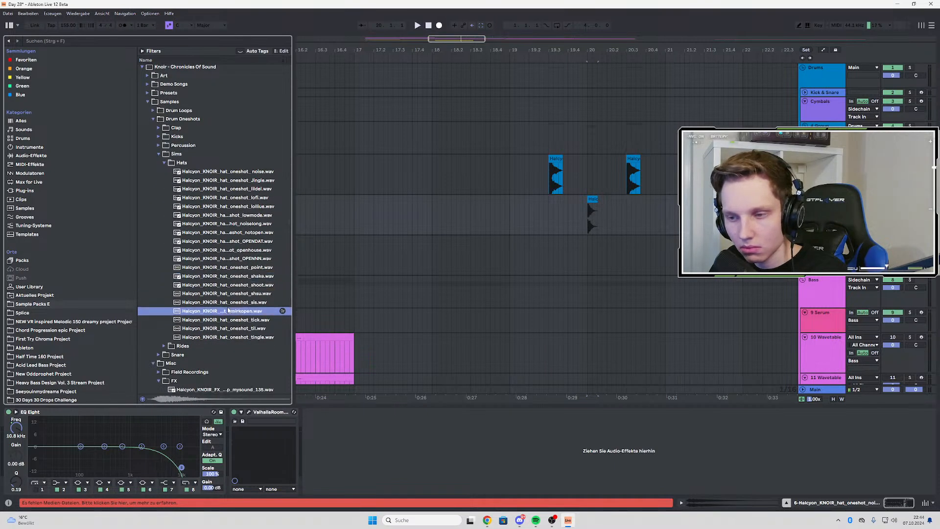
left_click(219, 320)
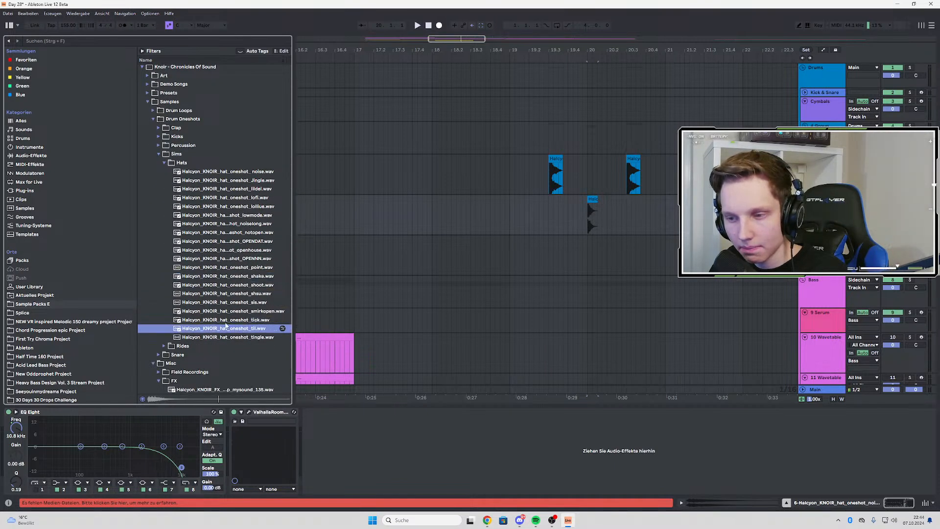
Place Halcyon_KNOIR_hat_oneshot_tick.wav on the new audio track at 19.4.1
left_click_drag(570, 253, 571, 253)
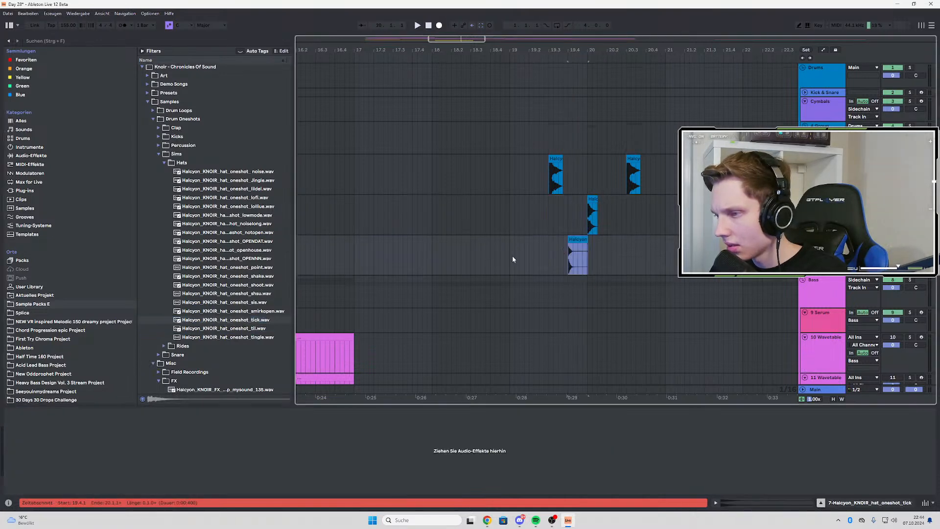
left_click_drag(507, 244, 617, 247)
left_click(593, 242)
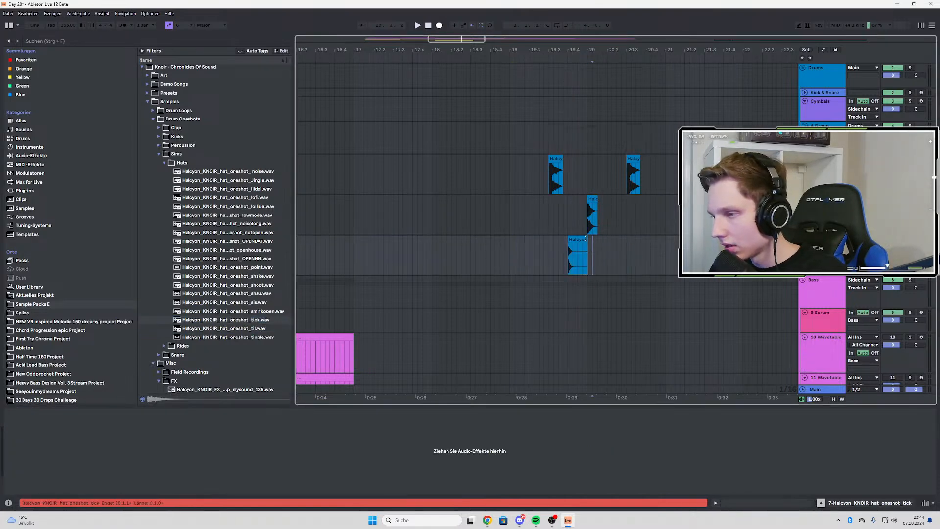
Try repeating the tick clip back to back on every beat while the arrangement plays
left_click(508, 246)
key("space")
key("ctrl+d")
key("ctrl+d")
key("ctrl+d")
key("ctrl+d")
key("ctrl+d")
key("ctrl+d")
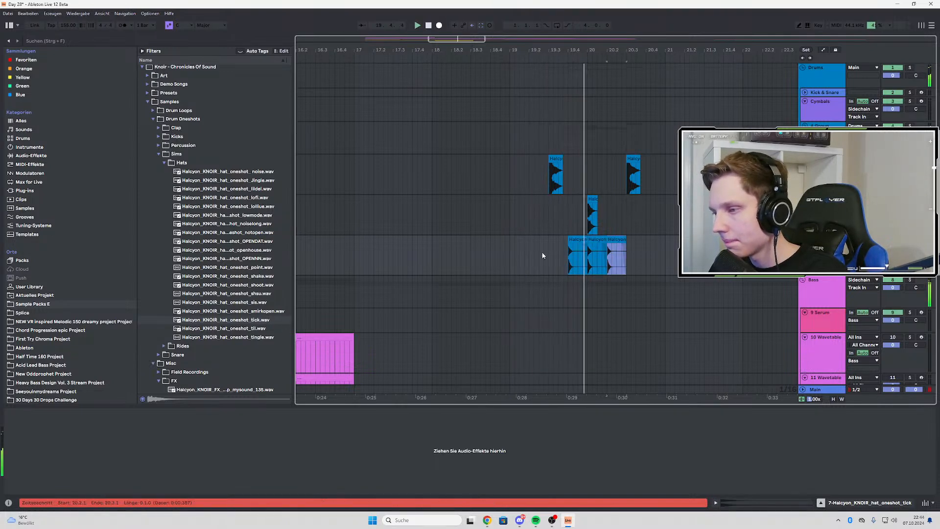
scroll(542, 252, "up", 4)
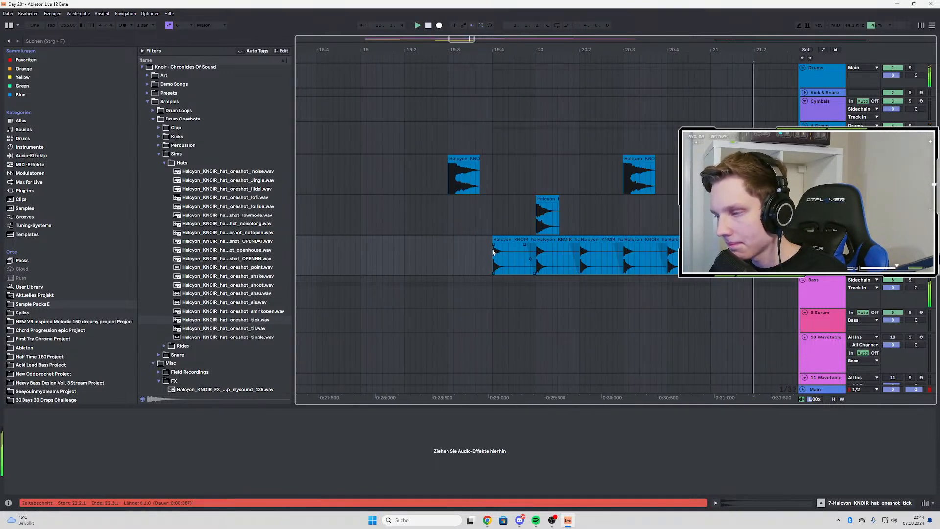
scroll(493, 252, "down", 3)
Shorten the first tick clip at 19.4.1 to a length of 0.0.2 and play it back
left_click_drag(510, 239, 502, 239)
key("space")
key("space")
key("space")
key("space")
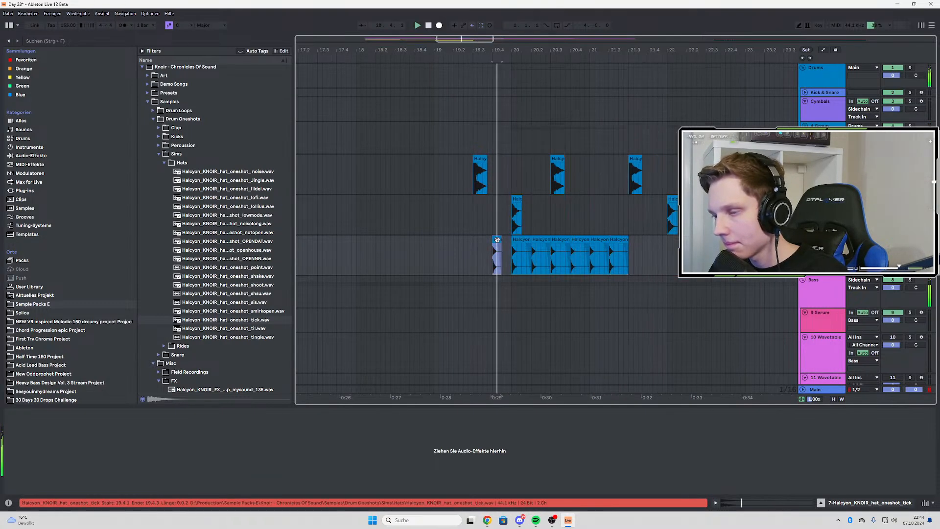
Try filling the track with back-to-back copies of the shortened tick clip, and delete every copy after the first
key("ctrl+d")
key("ctrl+d")
key("ctrl+d")
key("ctrl+d")
key("ctrl+d")
key("ctrl+d")
key("ctrl+d")
key("ctrl+d")
key("ctrl+d")
key("ctrl+d")
key("ctrl+d")
key("ctrl+d")
key("ctrl+d")
key("ctrl+d")
key("ctrl+d")
key("ctrl+d")
key("ctrl+d")
key("ctrl+d")
key("ctrl+d")
key("ctrl+d")
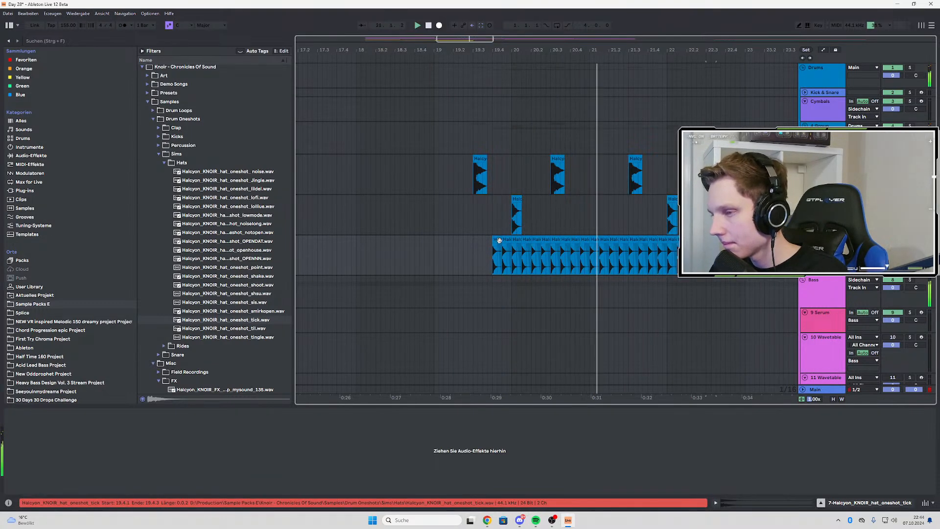
key("Delete")
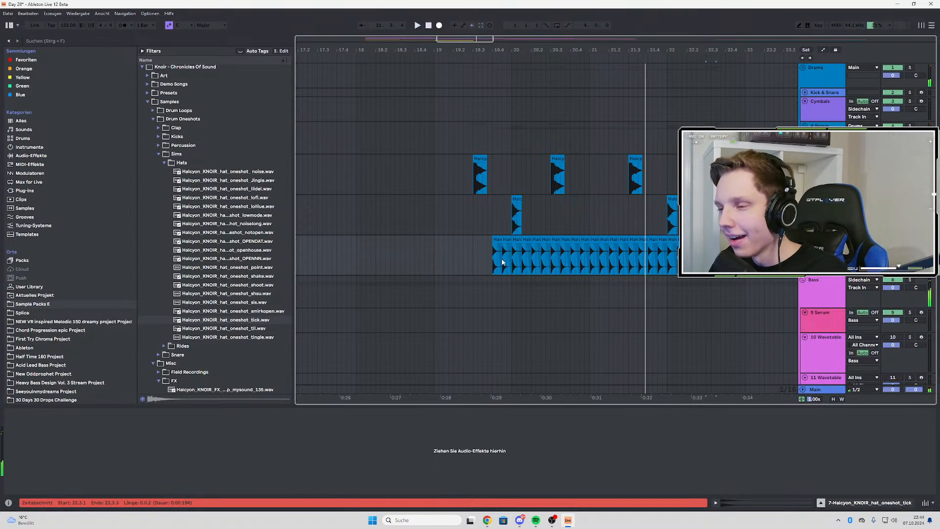
left_click_drag(502, 262, 783, 267)
key("Delete")
Move the remaining tick clip to 20.2.1
left_click(487, 263)
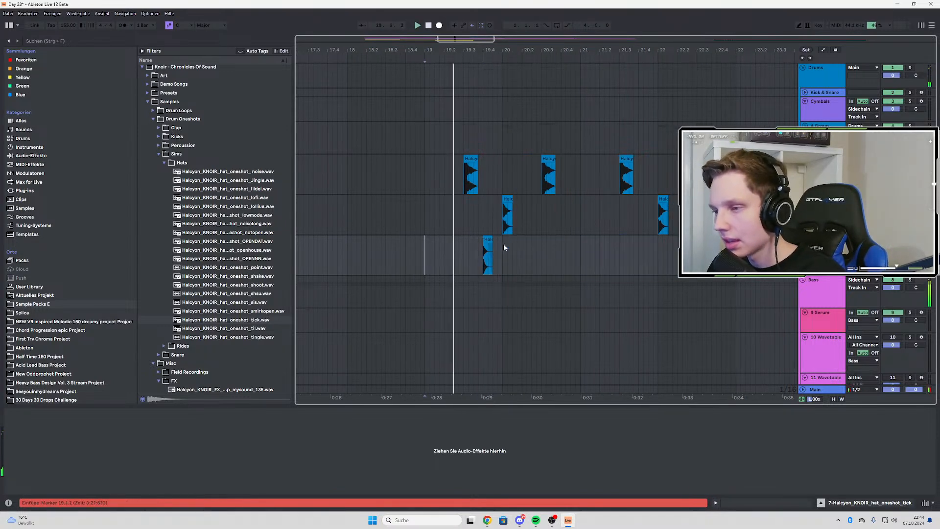
left_click_drag(488, 247, 529, 246)
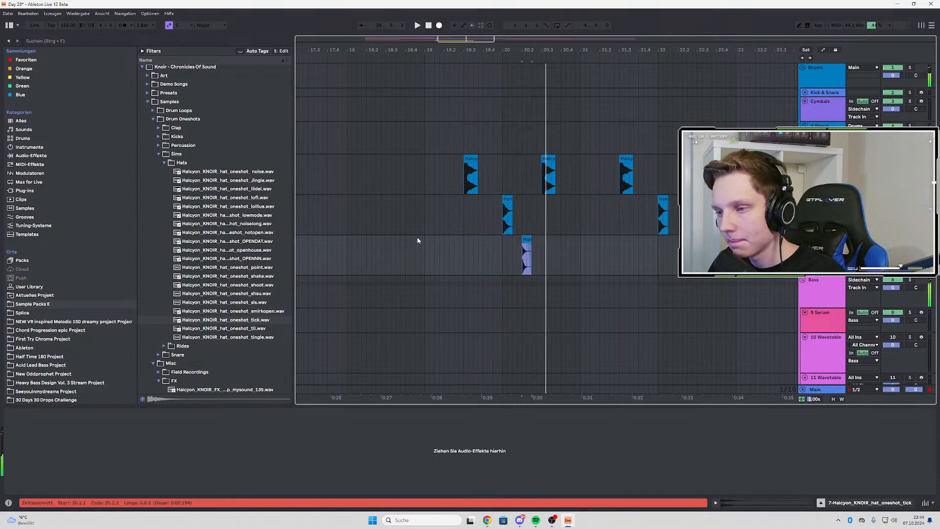
Copy the EQ Eight from the hat noise track onto the tick track and listen to the result
left_click(425, 225)
left_click(184, 412)
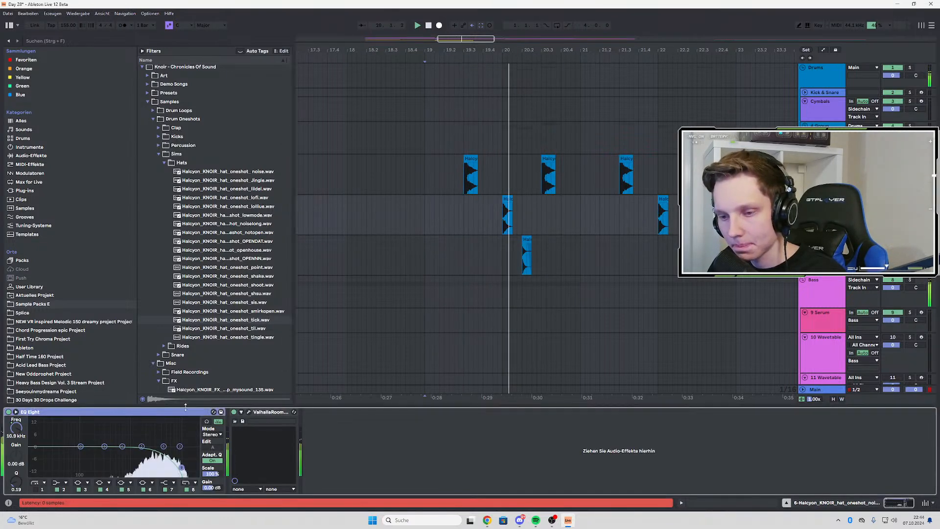
left_click(425, 255)
left_click(423, 434)
key("ctrl+v")
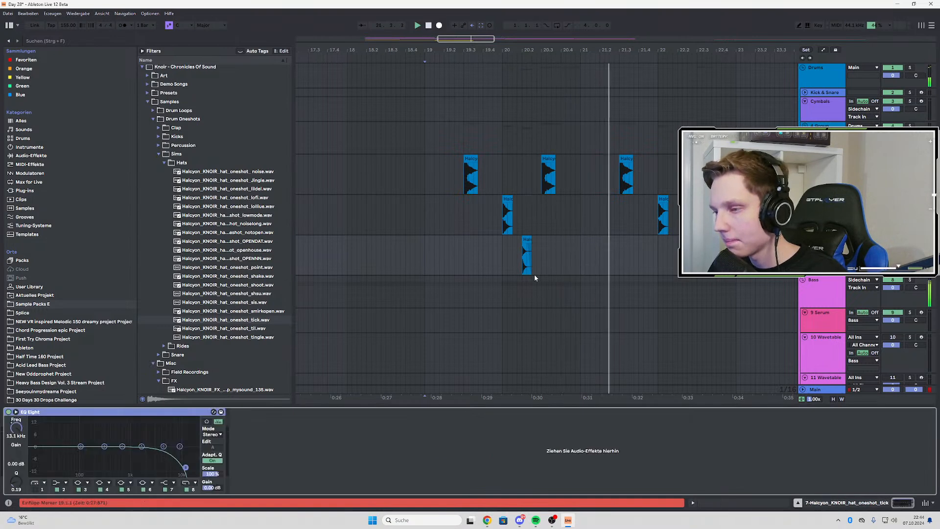
left_click(524, 262)
key("space")
key("space")
key("space")
key("space")
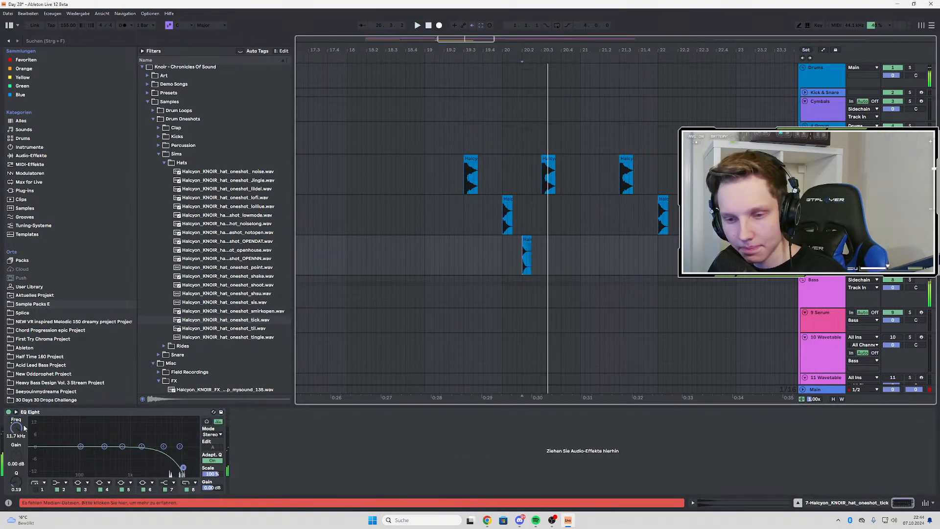
Raise the tick track's EQ Eight frequency automation point at bar 19 to 16.7 kHz, and hide the automation again
right_click(16, 418)
left_click(31, 429)
scroll(453, 334, "down", 3)
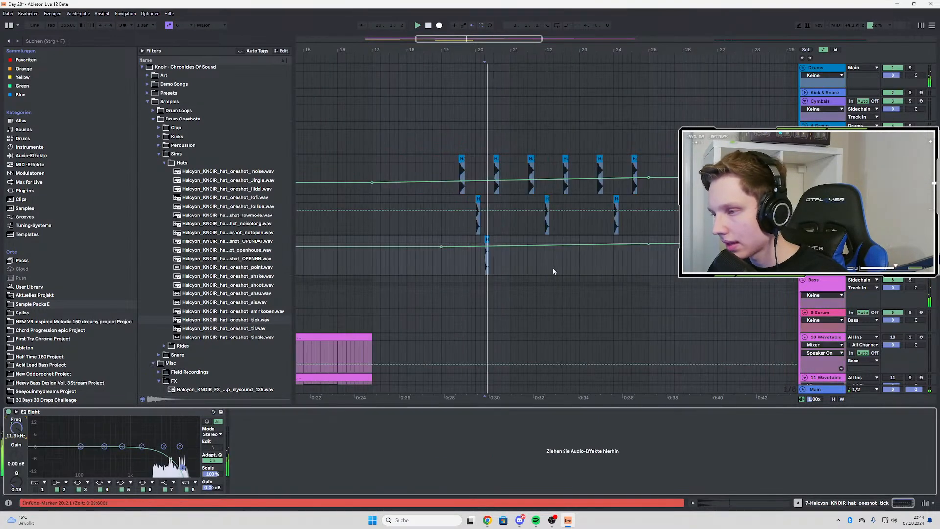
left_click(441, 248)
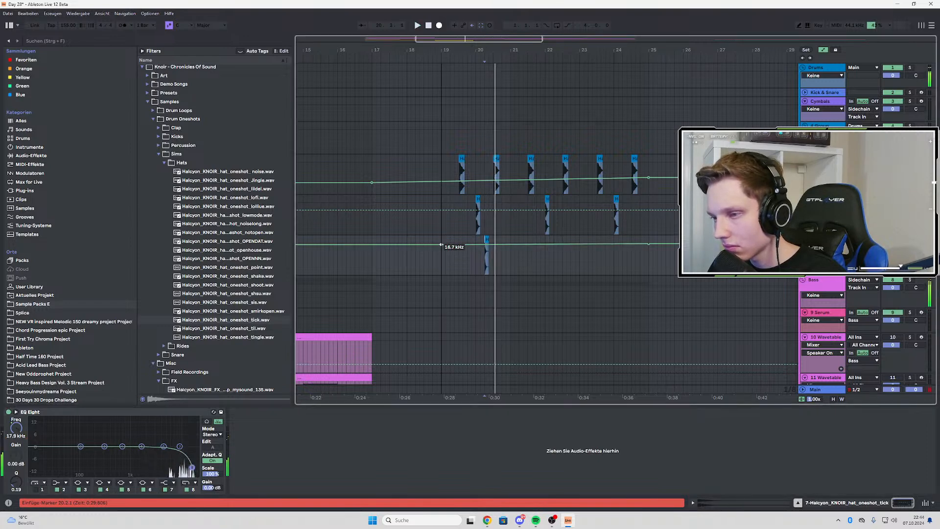
key("a")
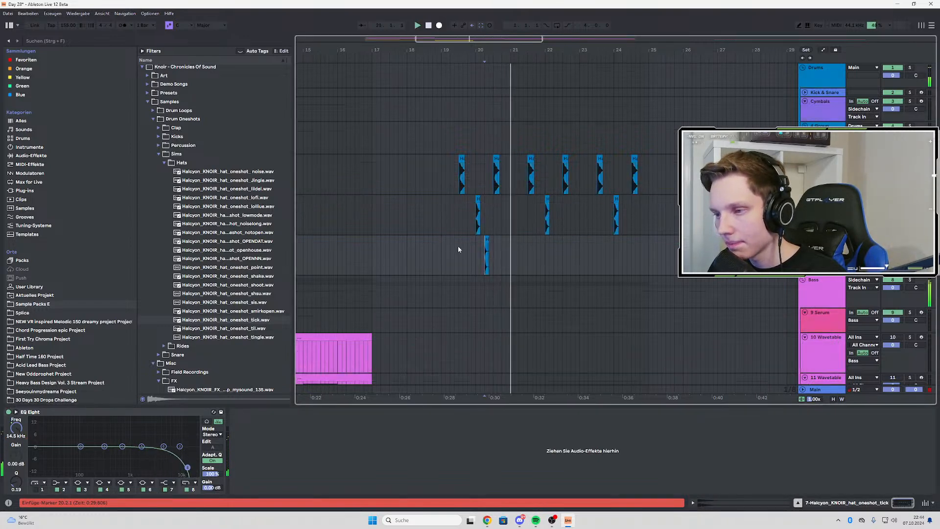
left_click_drag(443, 239, 489, 245)
left_click(514, 257)
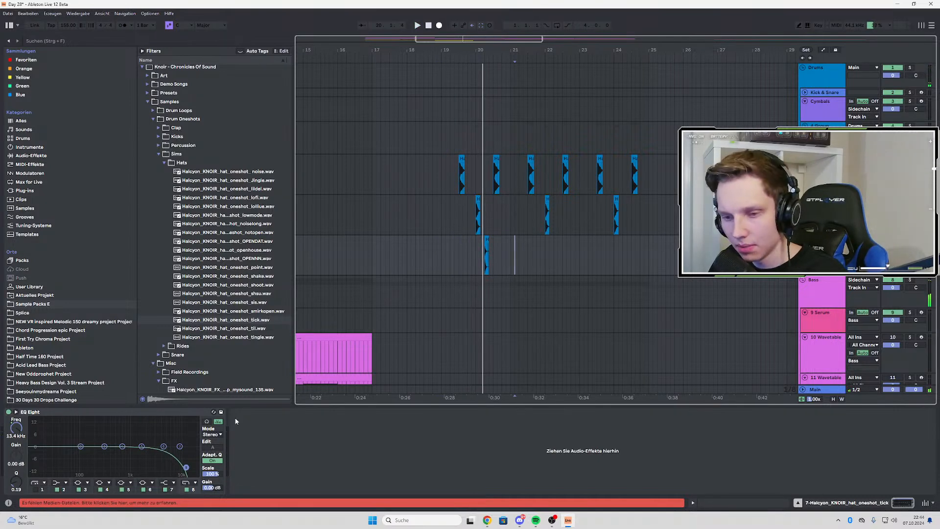
Remove the copied EQ Eight from the tick track
left_click(487, 252)
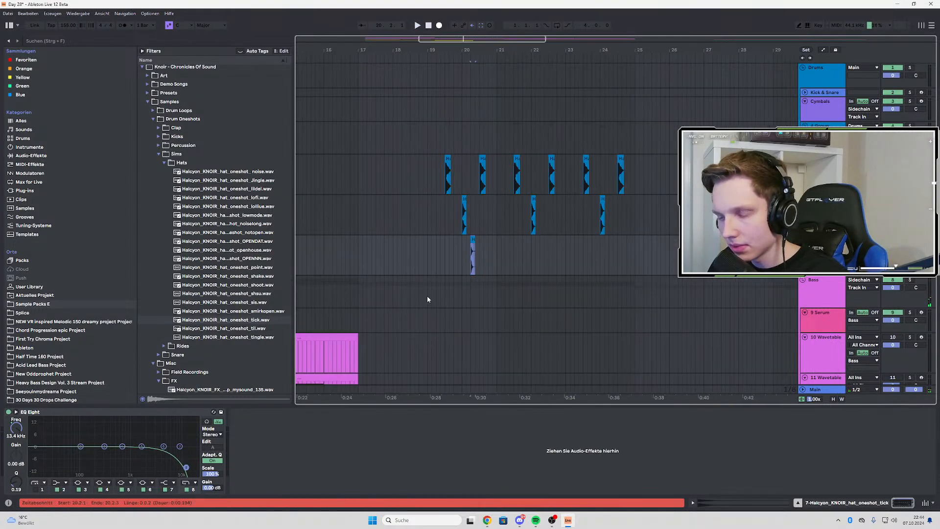
left_click(148, 413)
key("Delete")
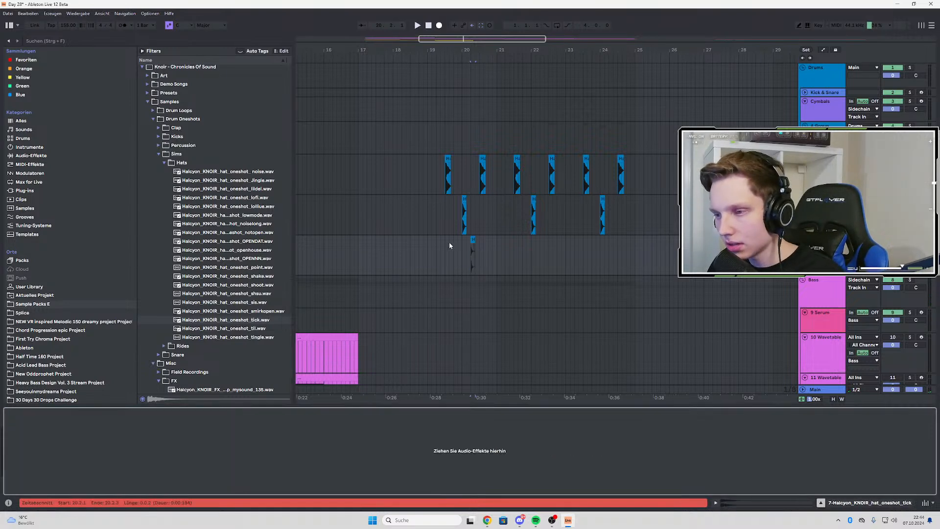
Try duplicating a 1.2.0-long section with the tick clip twice during playback, and delete the copies
left_click(446, 241)
key("space")
left_click(473, 240)
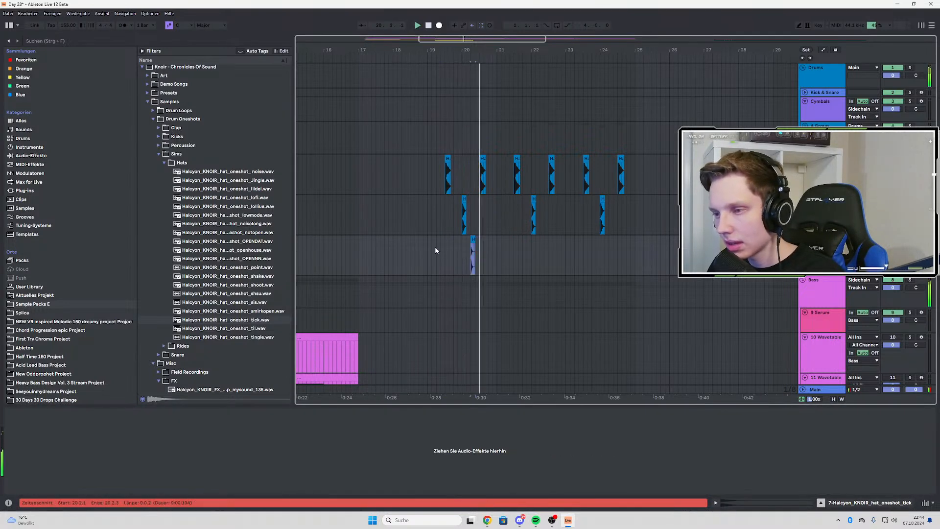
left_click_drag(443, 244, 492, 250)
key("ctrl+d")
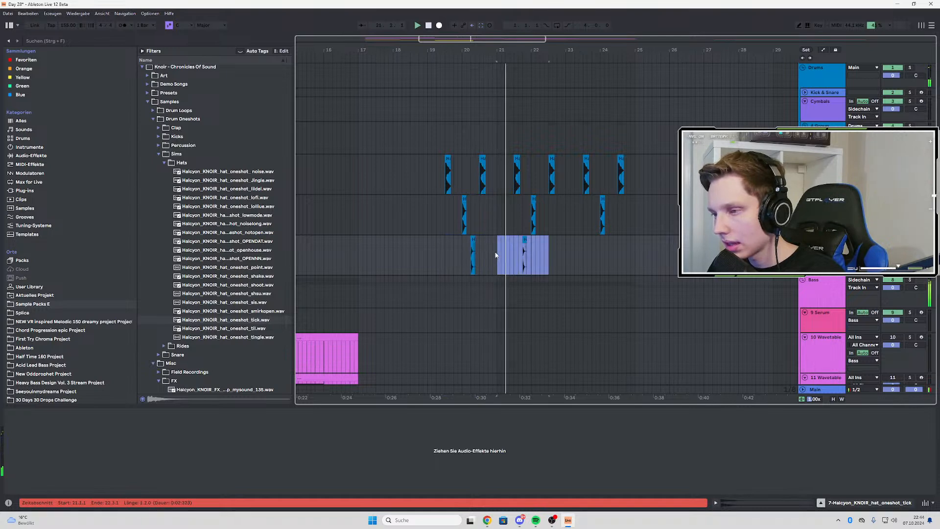
key("ctrl+d")
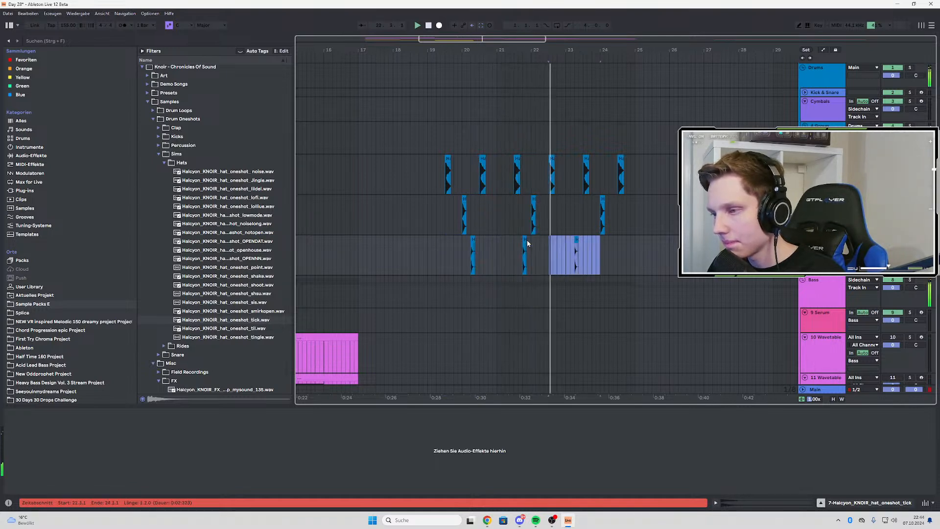
scroll(527, 243, "up", 2)
scroll(528, 243, "down", 2)
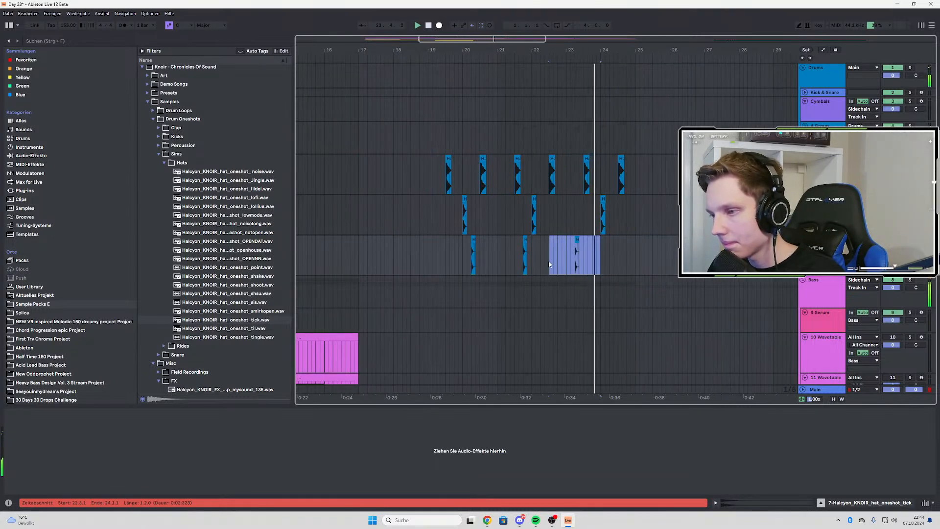
left_click_drag(501, 260, 652, 260)
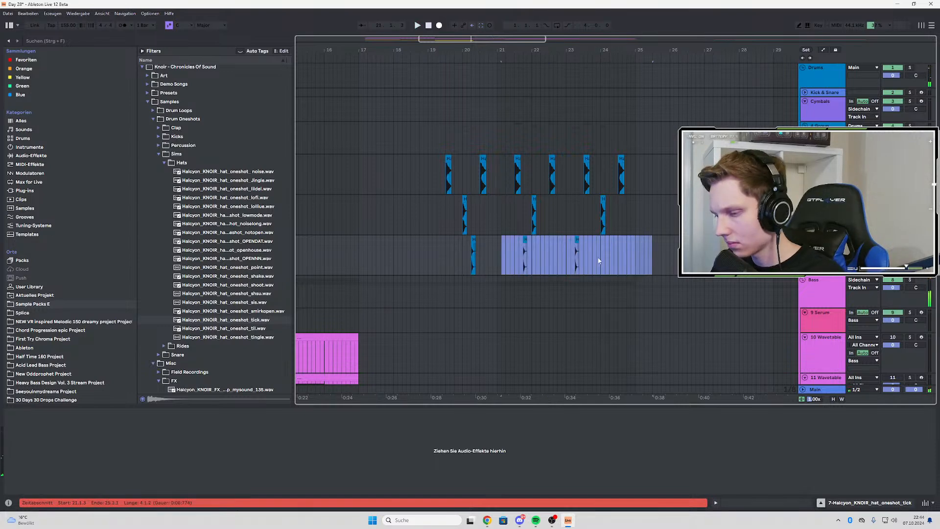
Duplicate the tick track's two-bar section from bar 19 to 21 twice, filling bars 21–23 and 23–25
left_click(447, 251)
key("space")
scroll(447, 252, "up", 2)
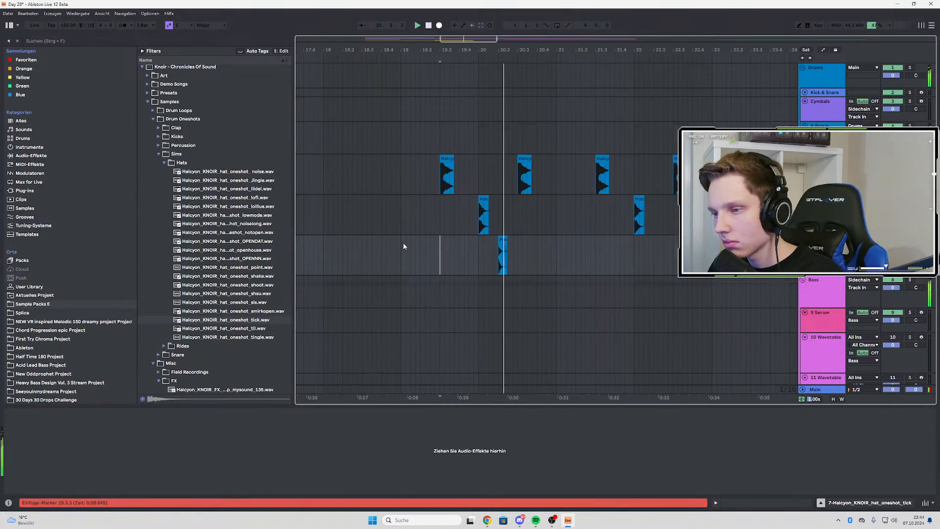
left_click_drag(404, 246, 558, 246)
key("ctrl+d")
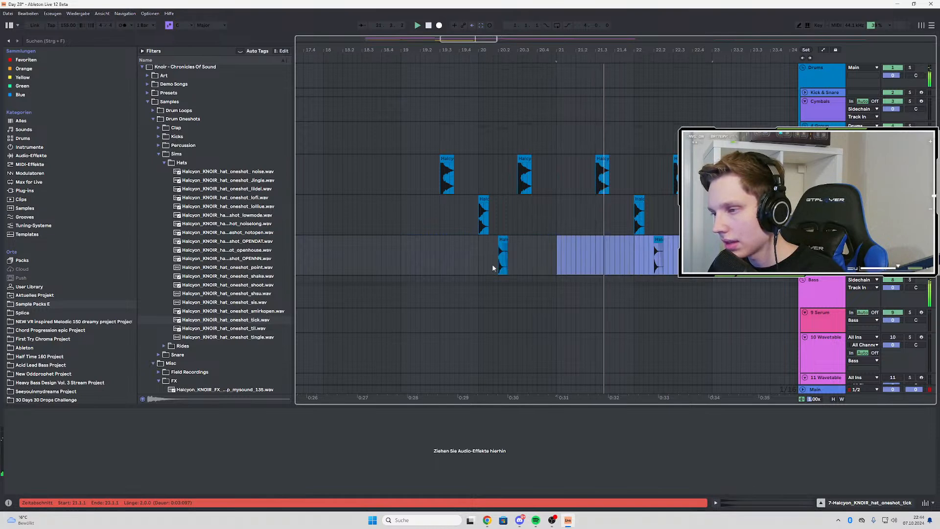
key("ctrl+d")
scroll(493, 264, "down", 2)
scroll(545, 270, "up", 1)
scroll(544, 271, "down", 1)
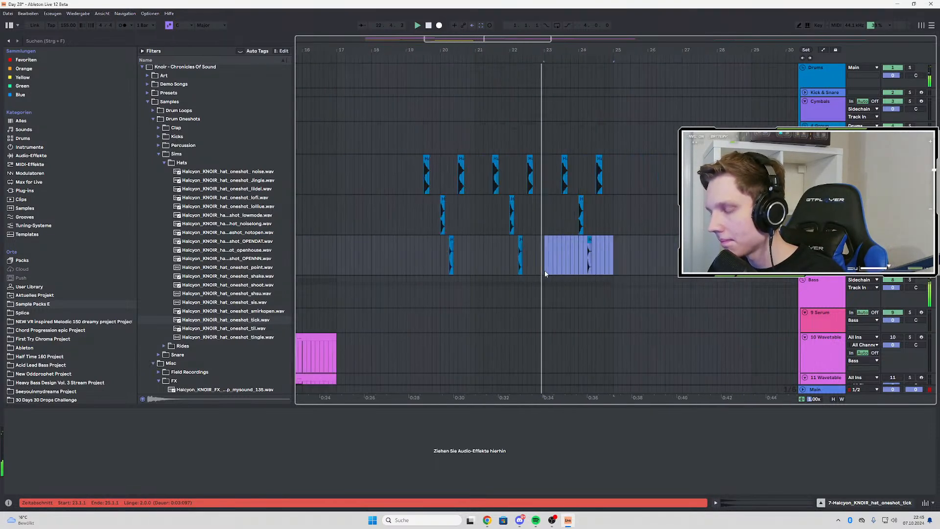
scroll(545, 271, "up", 2)
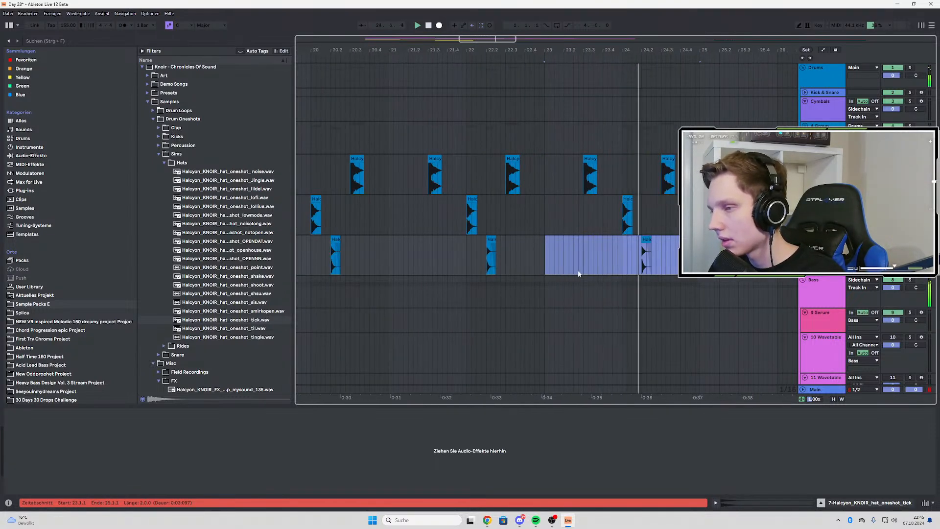
Copy the tick clip from 24.2 to 24.4 on the tick track and play the section back
left_click(645, 240)
key("space")
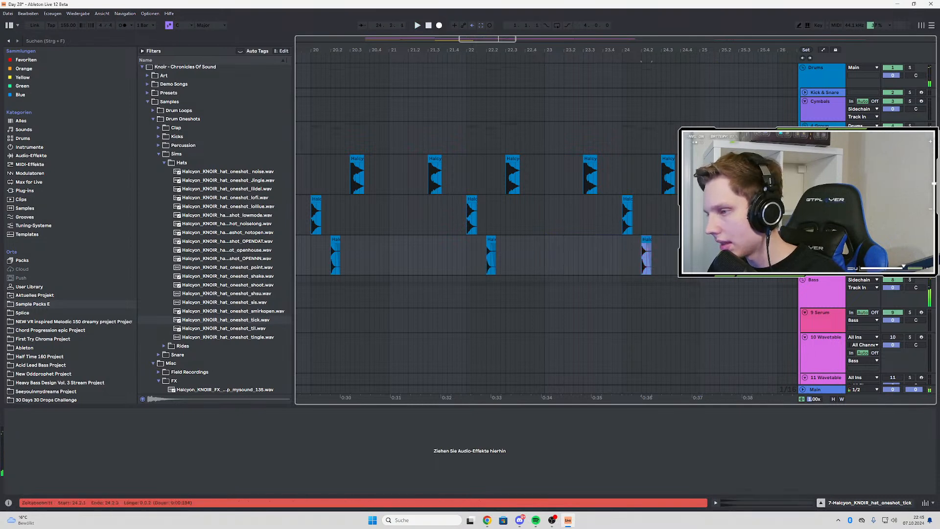
scroll(669, 245, "up", 2)
left_click(668, 245)
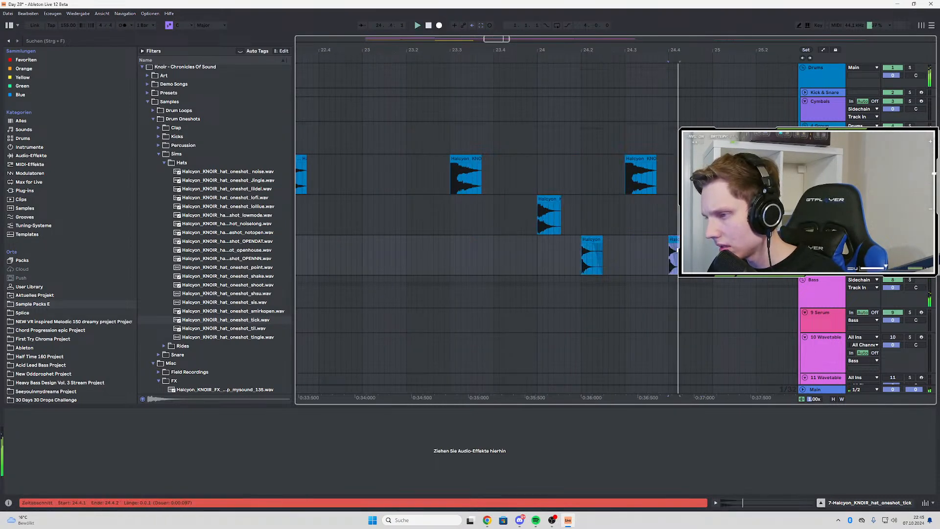
key("space")
key("space")
key("space")
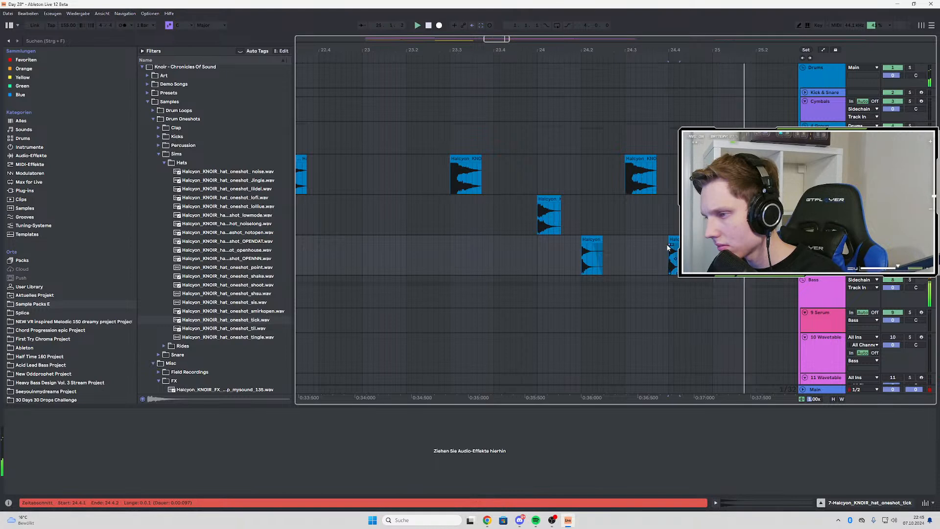
key("Right")
key("space")
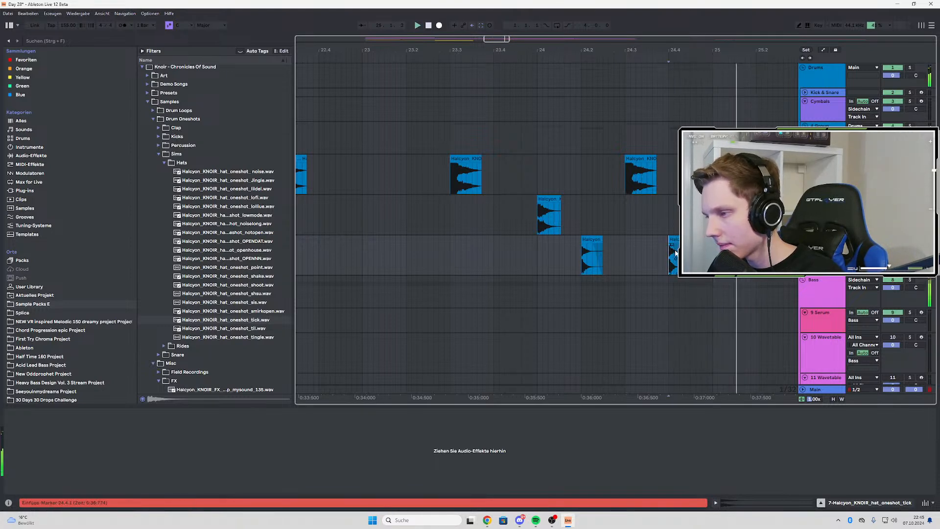
key("space")
Shorten the tick clip at 24.4 to a 1/32 note and duplicate it repeatedly until the roll reaches bar 25
scroll(686, 250, "up", 4)
key("space")
key("space")
left_click_drag(654, 245, 626, 243)
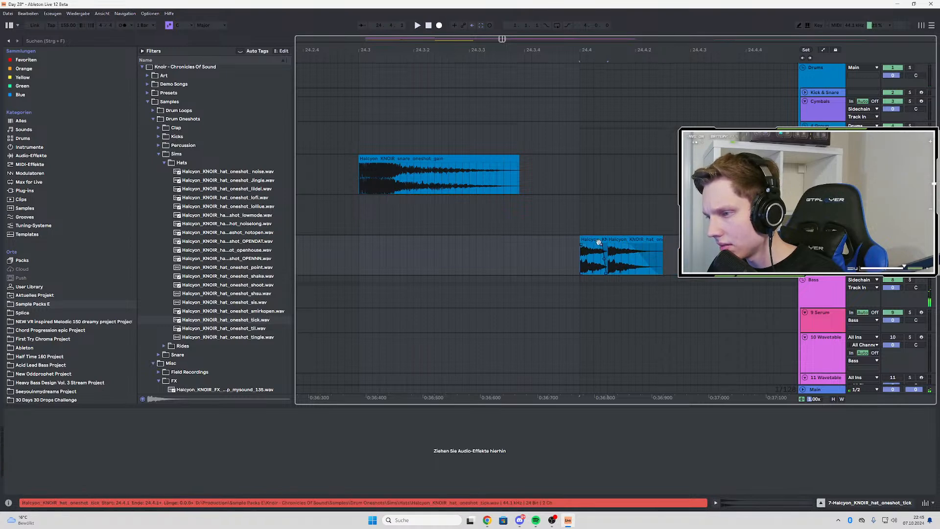
left_click(599, 242)
key("ctrl+d")
key("ctrl+d")
key("ctrl+d")
key("ctrl+d")
key("ctrl+d")
key("ctrl+d")
scroll(580, 254, "down", 4)
key("space")
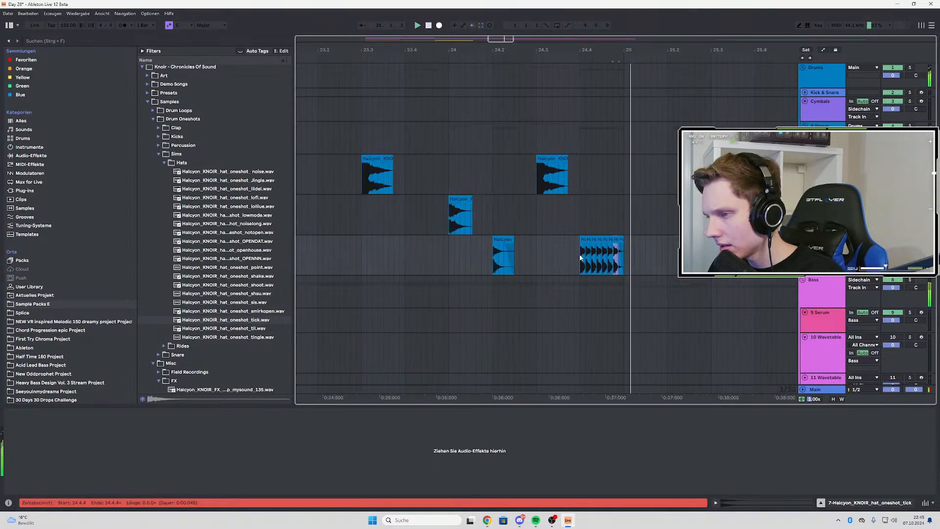
Lengthen the roll's fourth tick clip to a sixteenth and extend the one after it up to bar 25, auditioning from 24.4
left_click(599, 251)
scroll(598, 252, "up", 3)
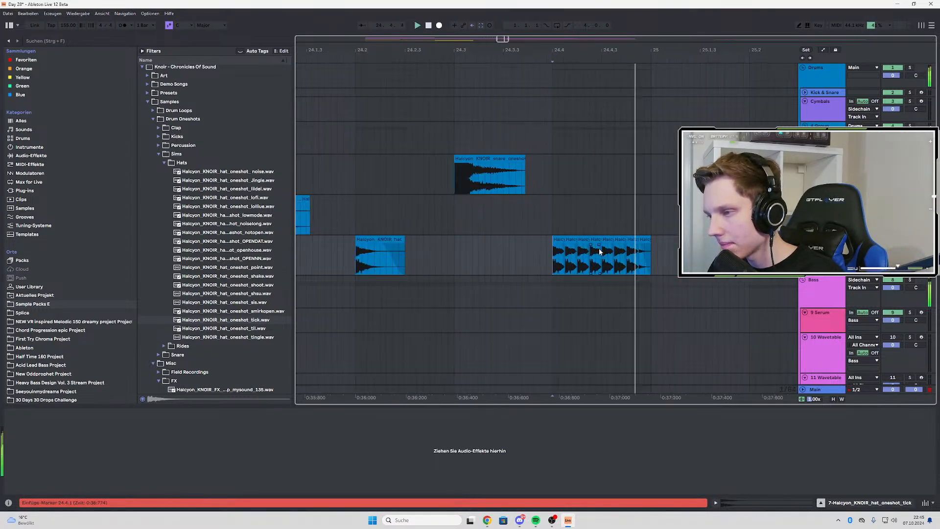
left_click(549, 262)
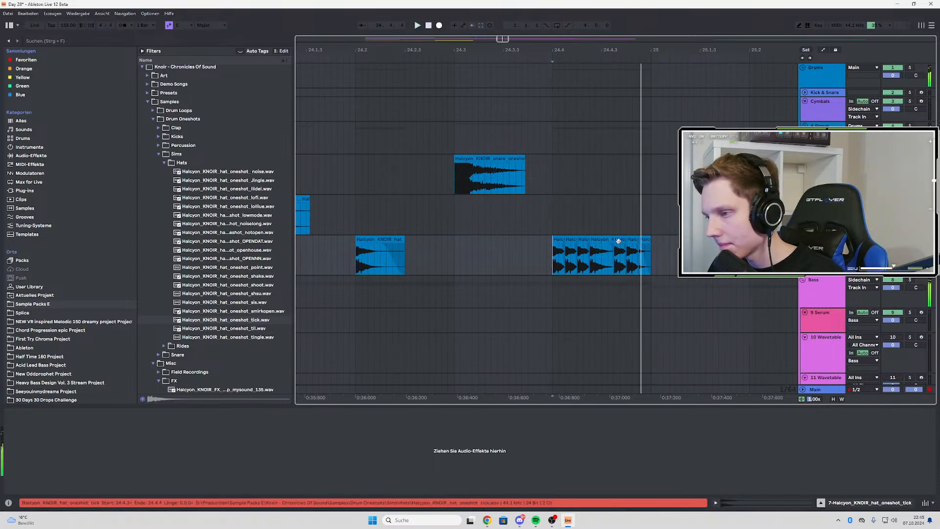
left_click(547, 253)
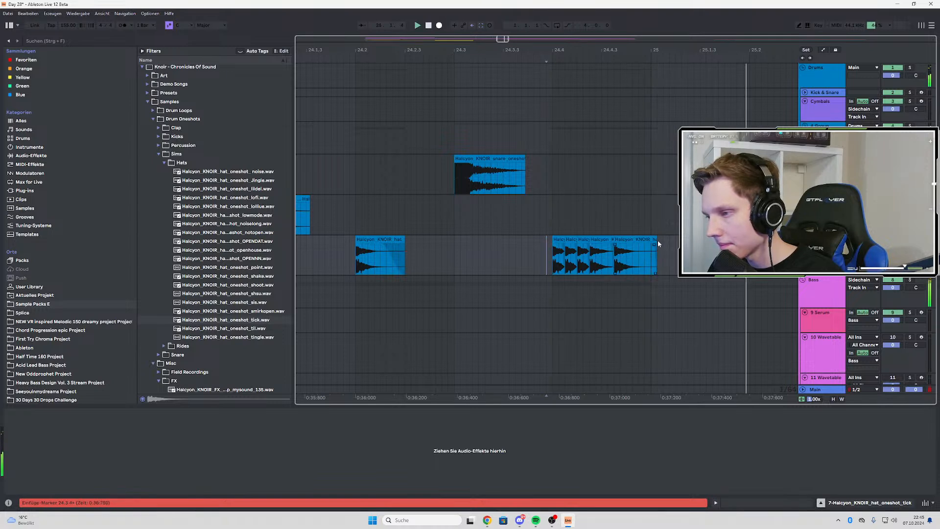
left_click_drag(659, 243, 651, 239)
left_click(557, 256)
key("space")
key("space")
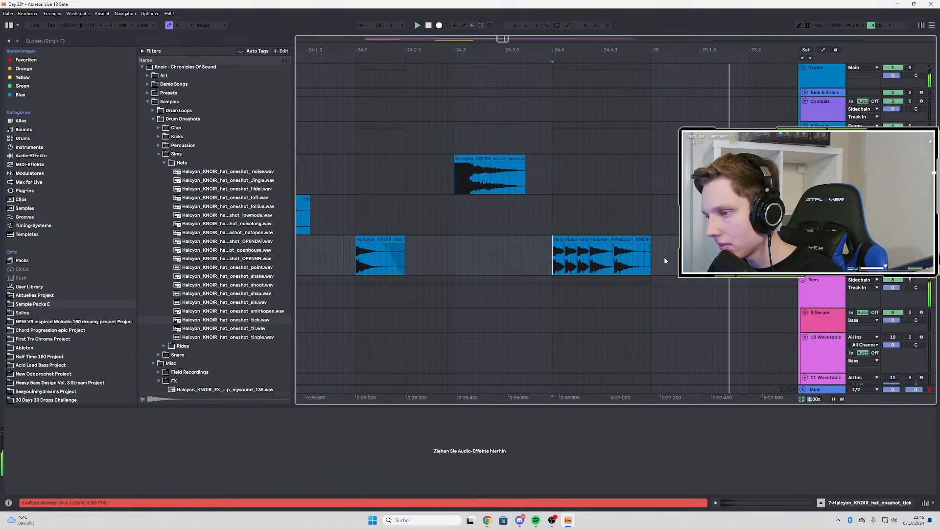
Shift the start of the roll's last tick clip slightly earlier and play the fill from 24.4
scroll(663, 257, "down", 4)
key("space")
key("space")
scroll(651, 259, "up", 4)
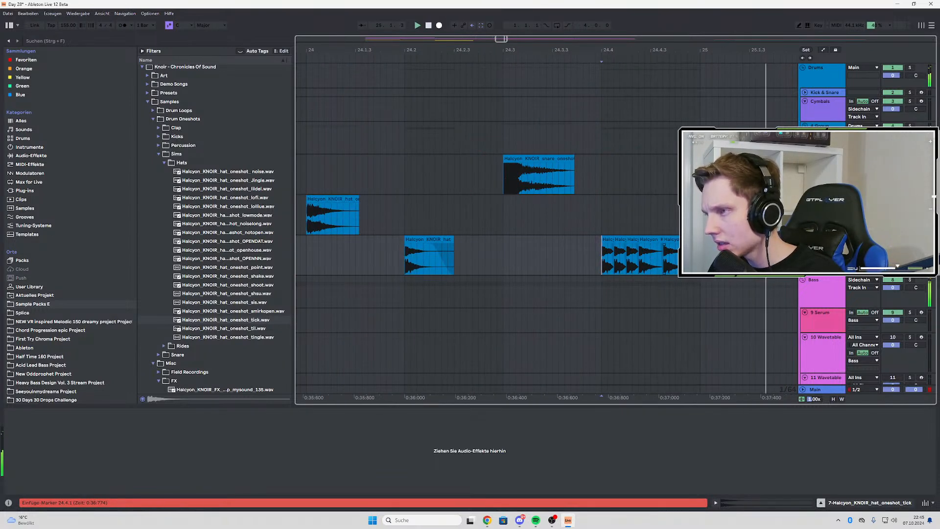
key("space")
key("space")
key("space")
left_click_drag(672, 239, 668, 240)
left_click(601, 263)
key("space")
key("space")
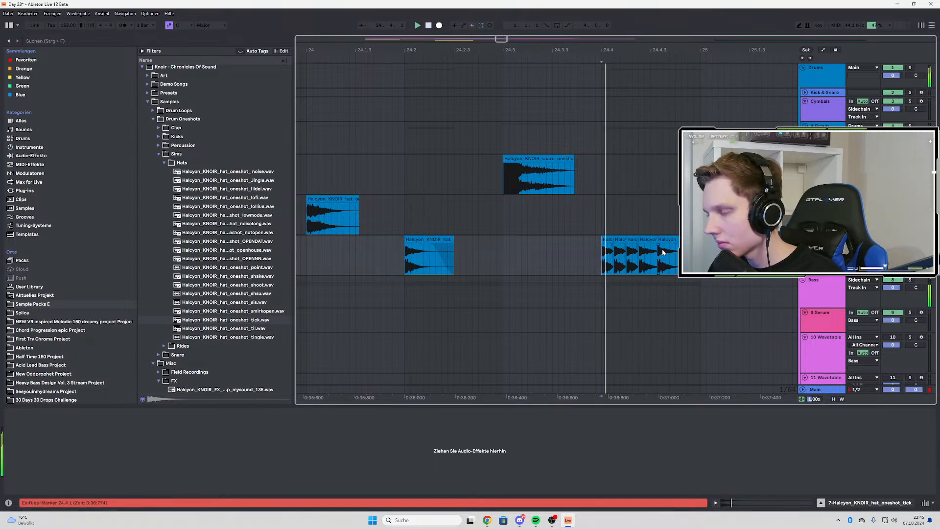
Copy the EQ Eight from the noise hat track onto the tick track
scroll(669, 252, "down", 5)
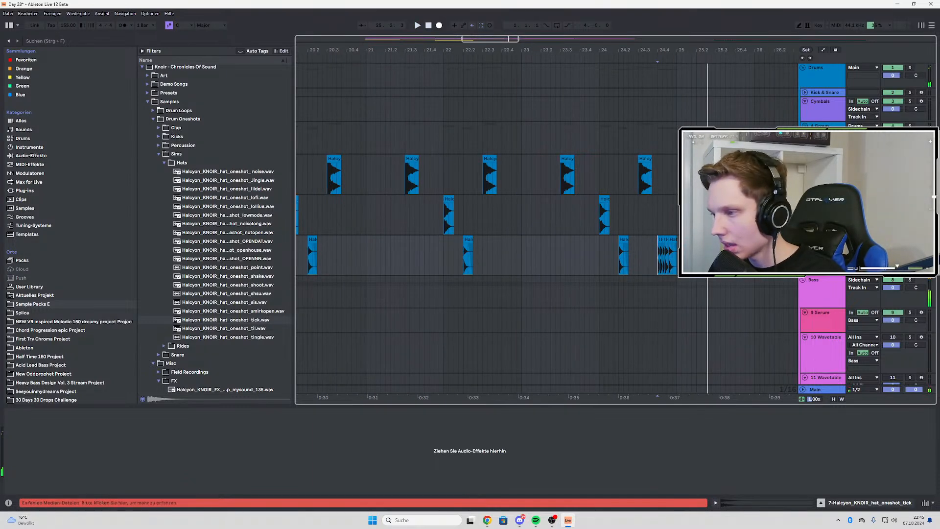
key("Up")
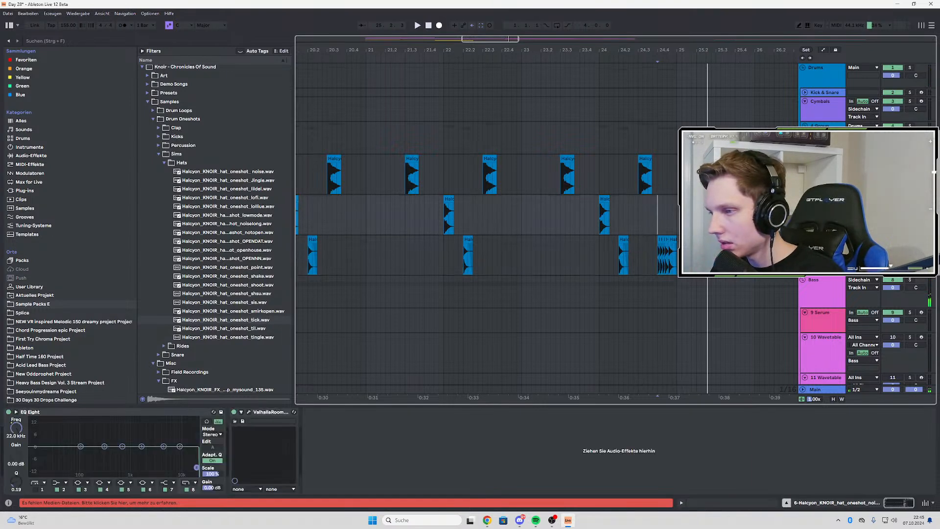
left_click(149, 414)
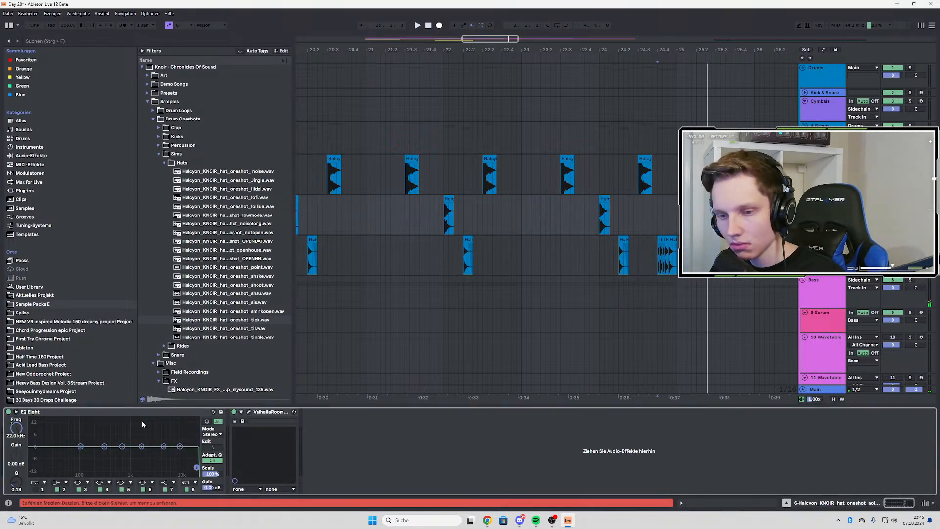
left_click(822, 252)
left_click(289, 440)
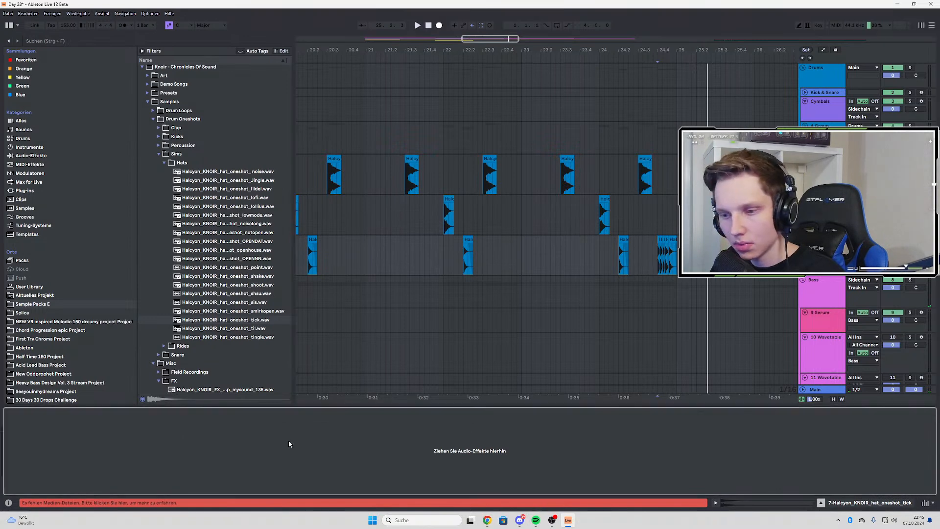
key("ctrl+v")
Raise the tick track's EQ Eight frequency automation point at bar 19 to 13.4 kHz, check it in playback, and hide the automation
scroll(669, 275, "down", 3)
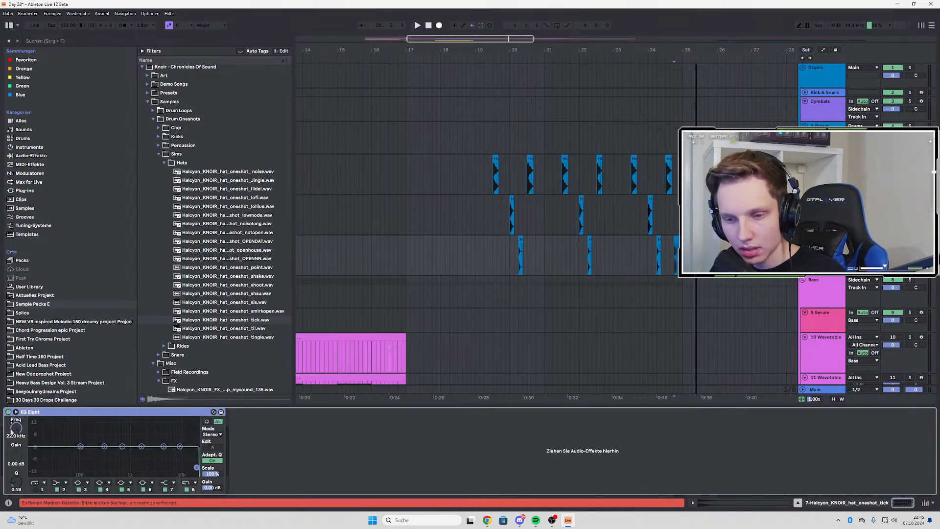
key("a")
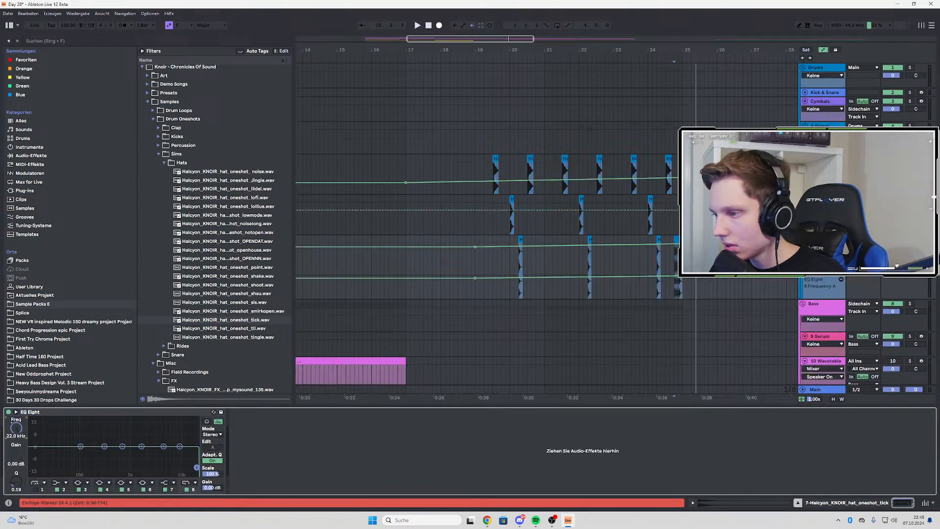
scroll(528, 289, "up", 3)
key("space")
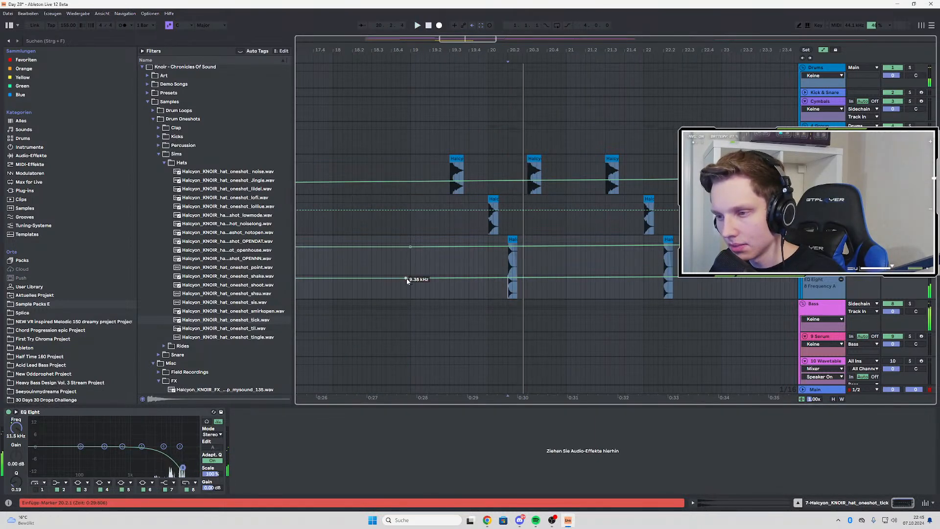
left_click_drag(415, 279, 411, 280)
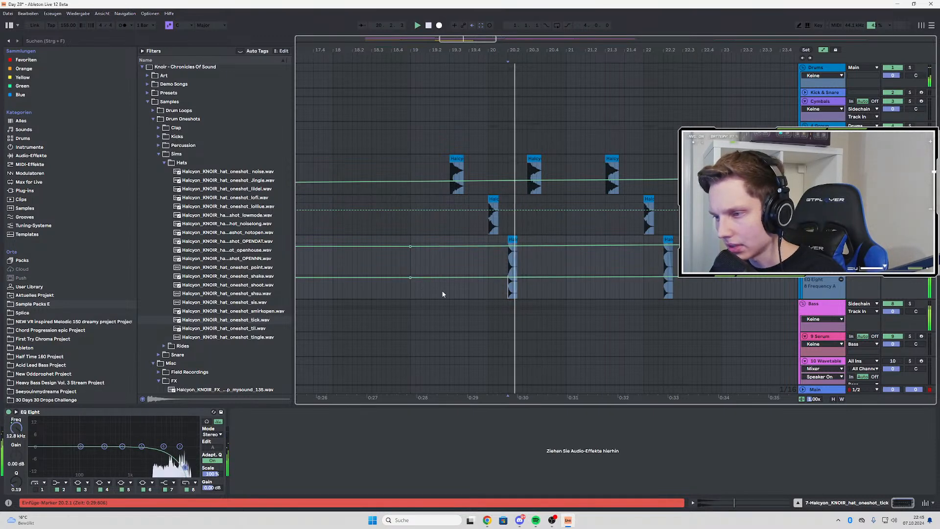
scroll(480, 295, "down", 3)
key("a")
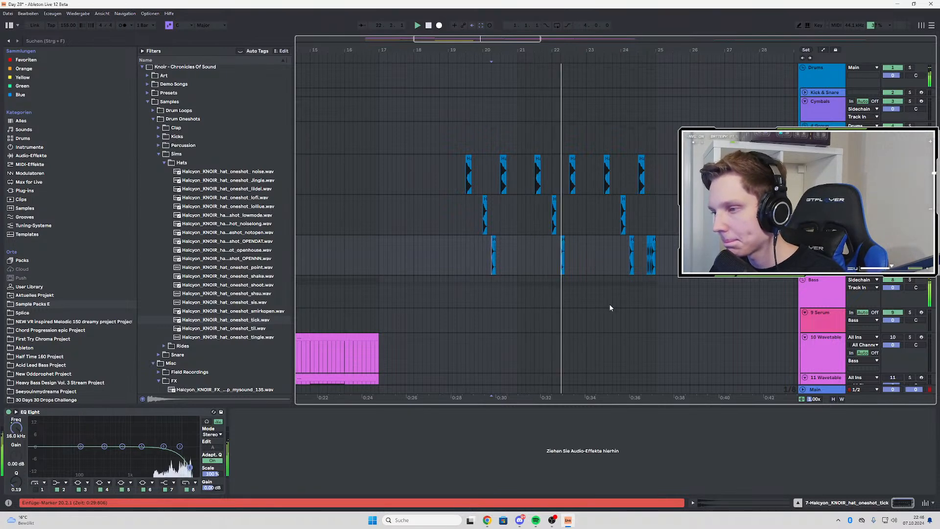
key("a")
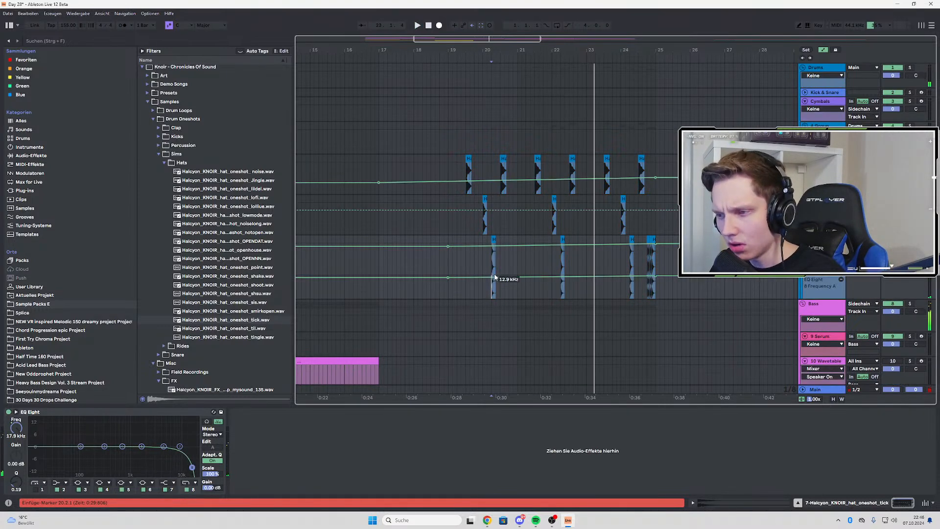
left_click_drag(448, 277, 447, 279)
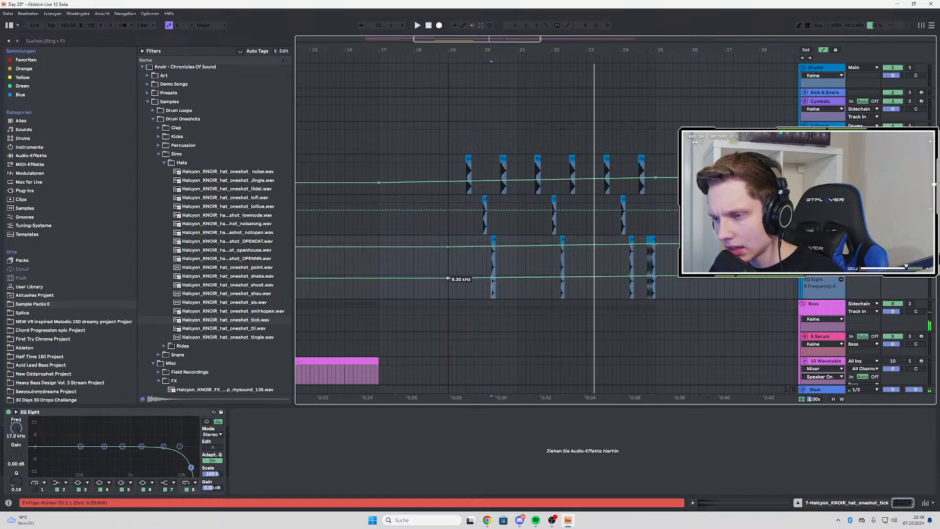
key("space")
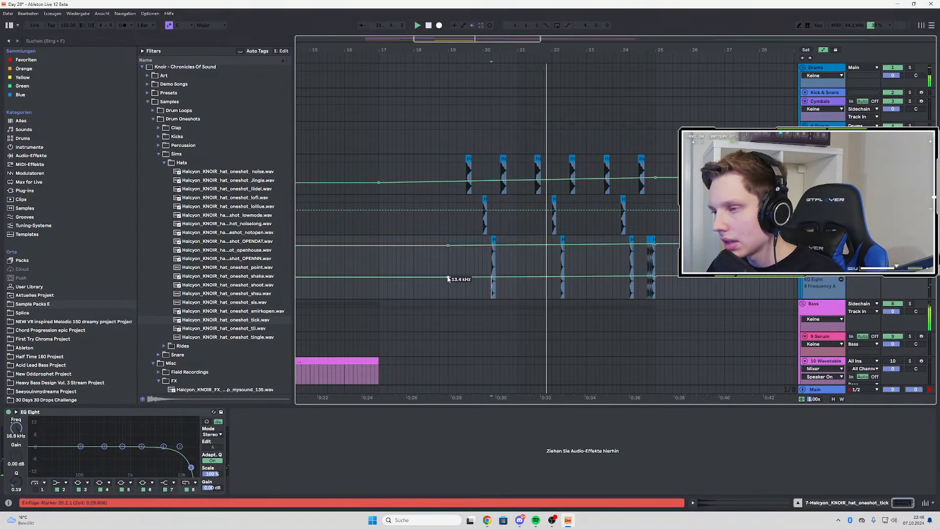
key("a")
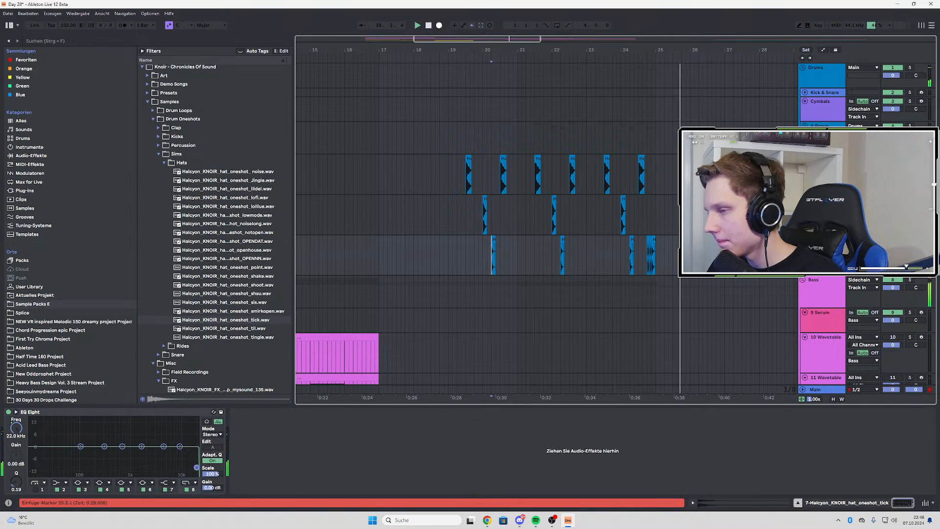
key("space")
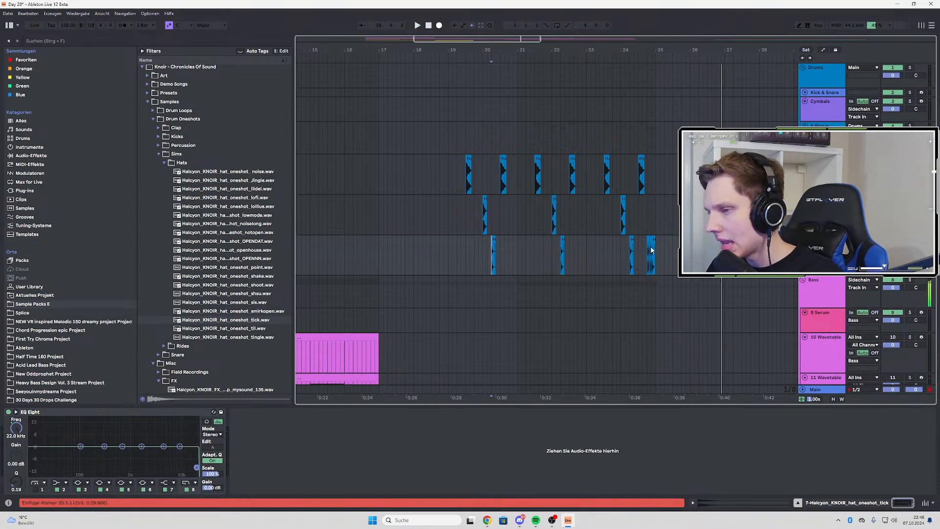
Solo the tick track and play its fill from 24.4
left_click(650, 248)
key("s")
key("space")
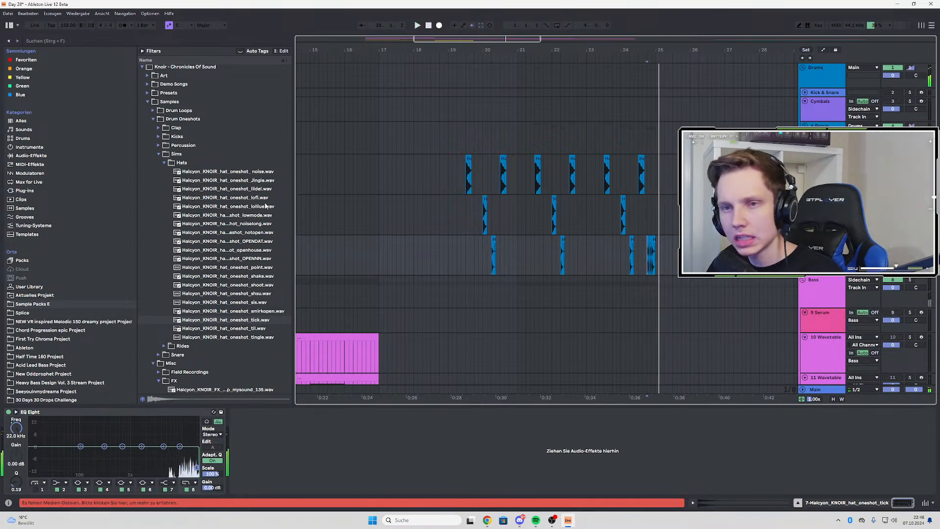
Search the favourites for "stut" and add the VR - Spectral Stutter rack to the tick track after EQ Eight
left_click(48, 44)
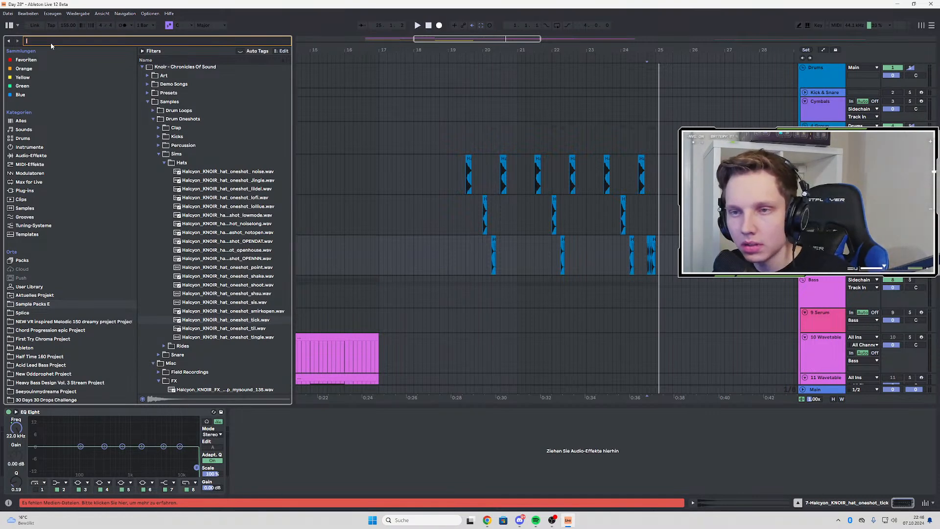
type("tut")
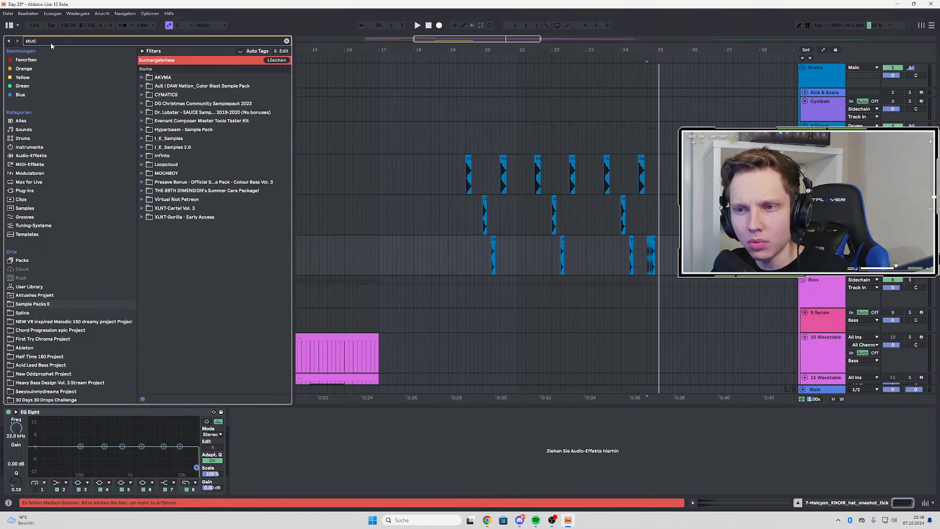
left_click(39, 59)
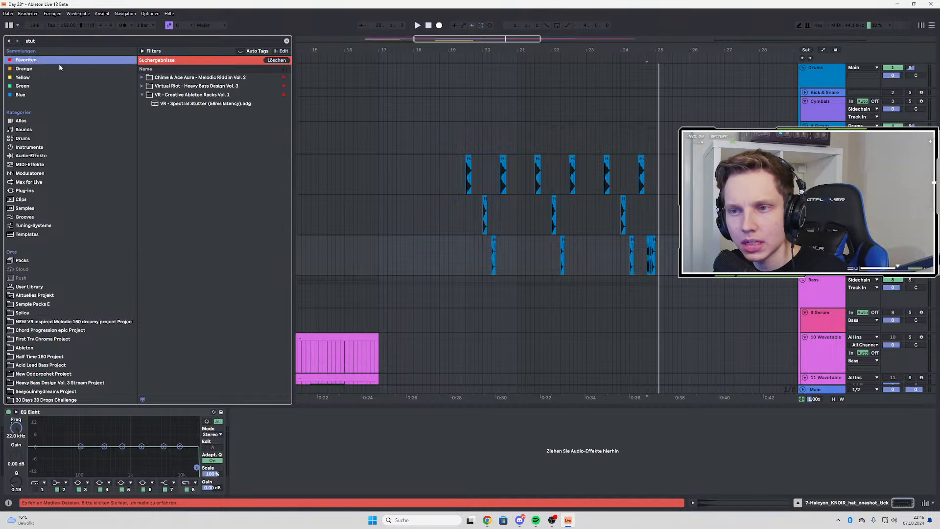
left_click(171, 105)
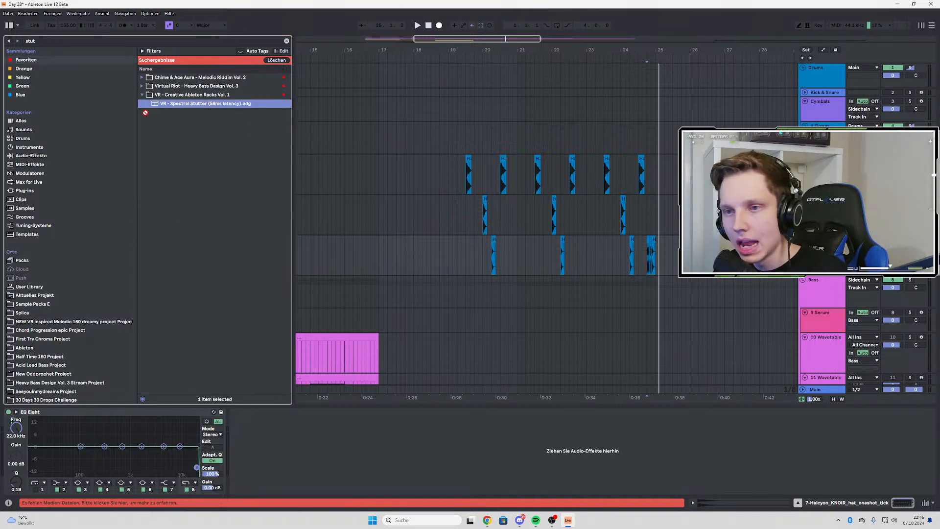
left_click(8, 13)
left_click(29, 96)
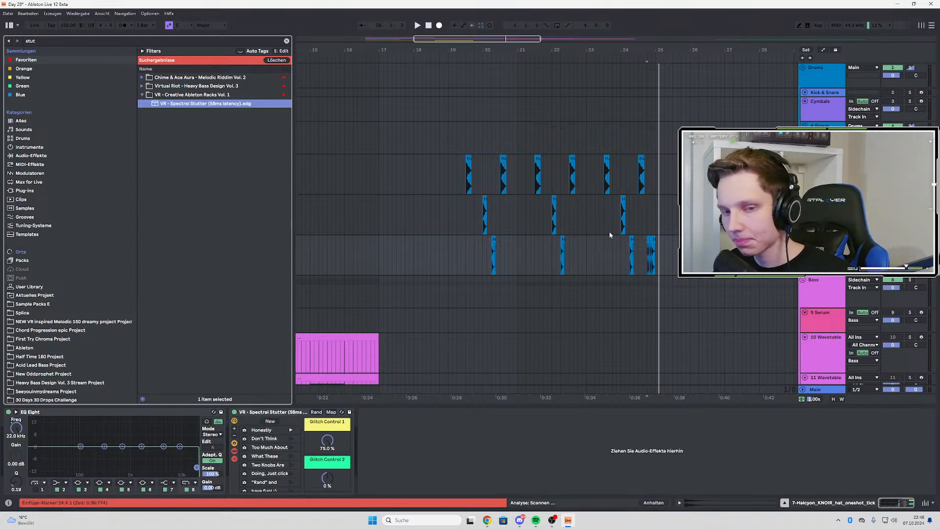
Audition different glitch control settings of the Spectral Stutter rack on the tick fill and remove the rack from the tick track
key("space")
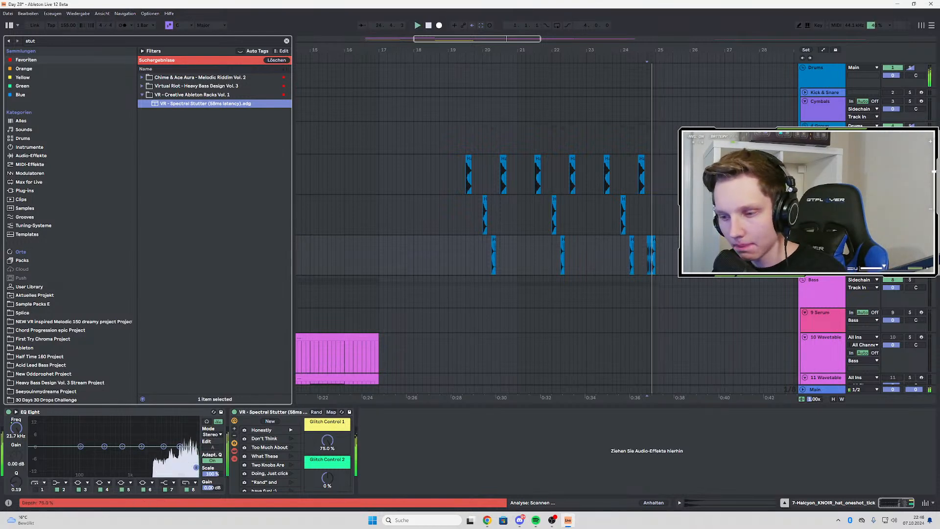
left_click_drag(328, 440, 327, 453)
key("space")
key("space")
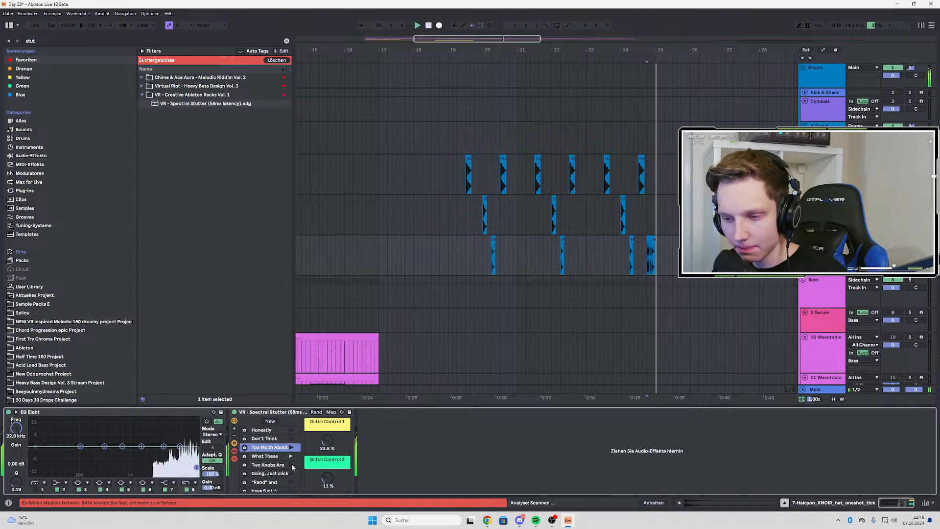
scroll(292, 456, "down", 3)
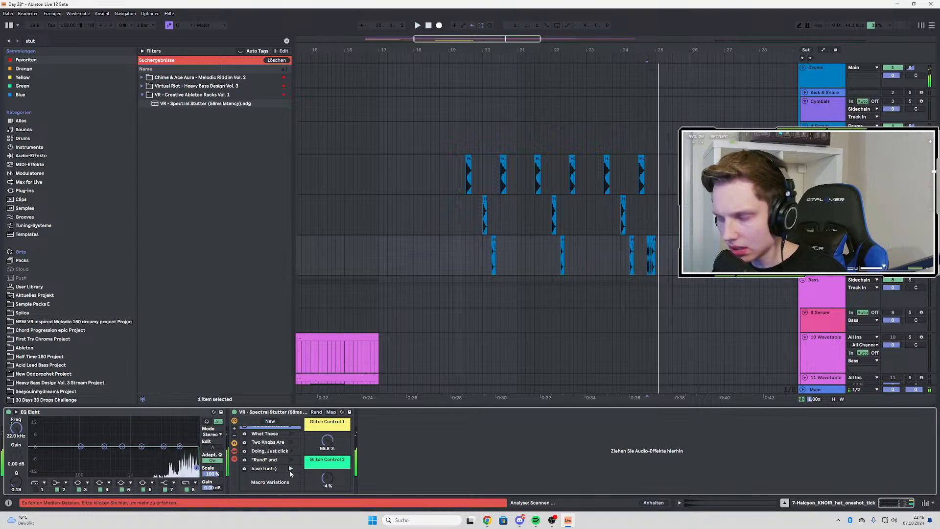
left_click(267, 412)
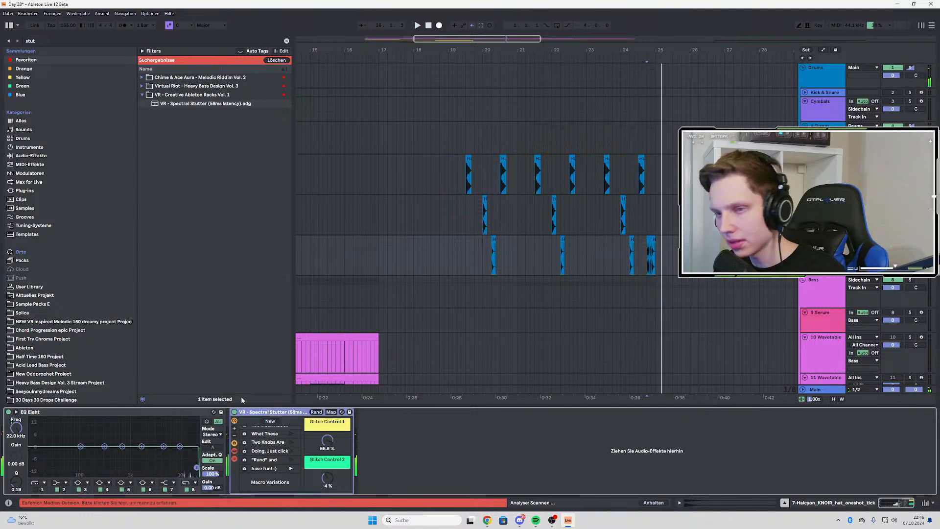
key("Delete")
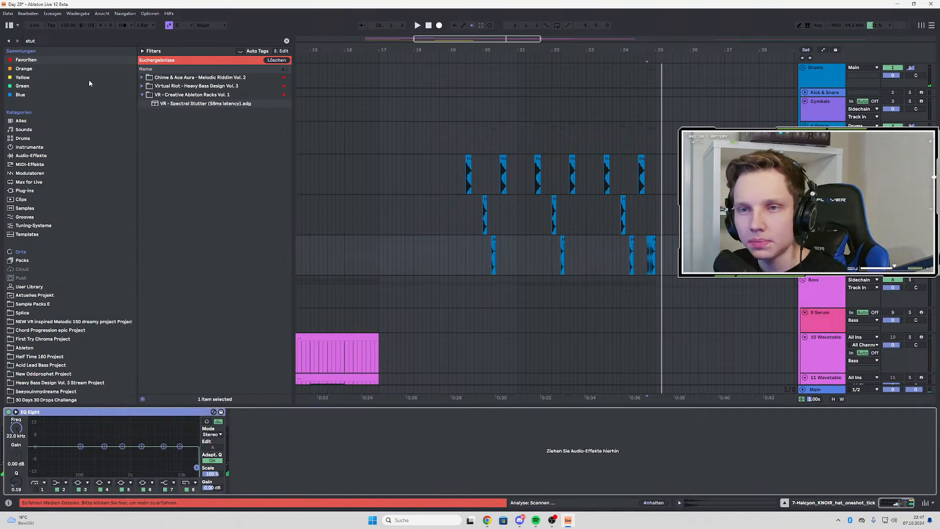
Search the favourites for "rep" and add the VR - Beat Repeat Glitches rack to the tick track after EQ Eight
key("ctrl+f")
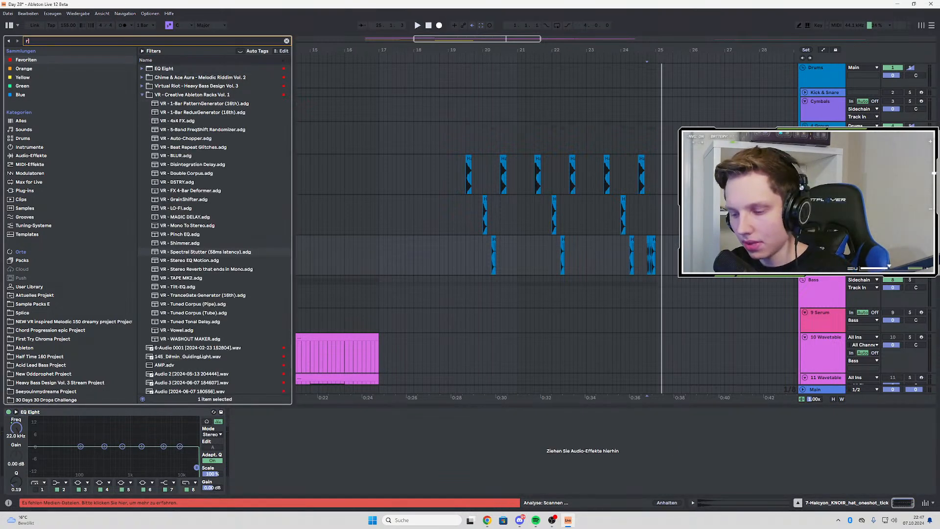
type("rep")
left_click(209, 95)
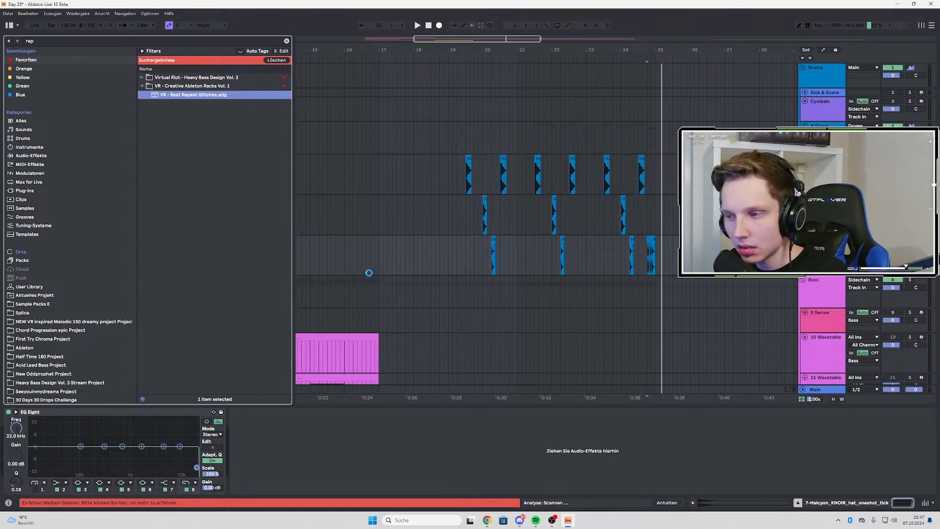
Set the Beat Repeat Glitches rack's Random Speeds to 10 and audition the tick fill from 24.4 several times
scroll(671, 261, "up", 6)
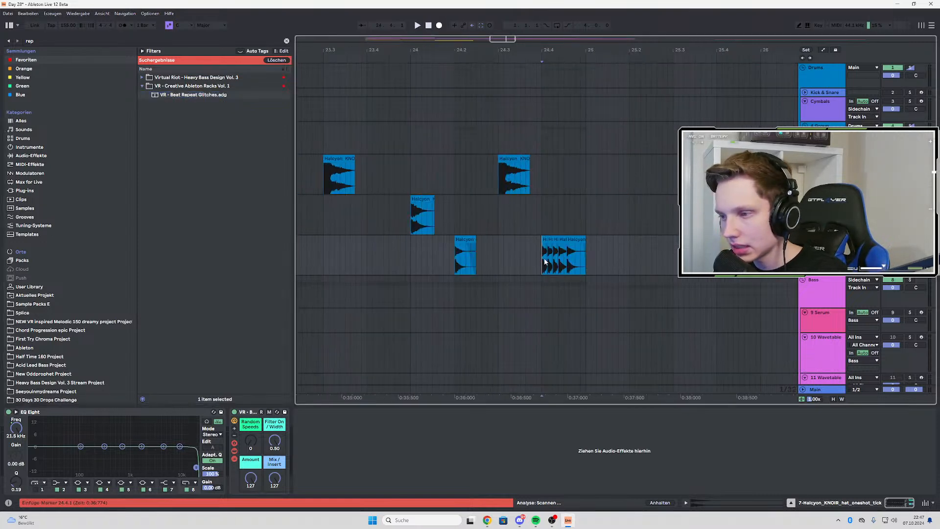
key("space")
key("space")
key("space")
left_click_drag(248, 444, 249, 439)
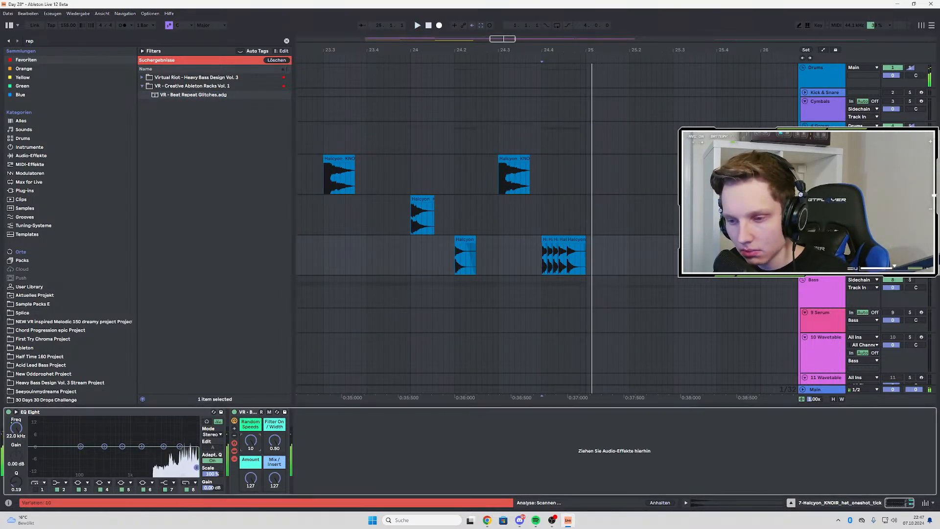
key("space")
key("space")
key("space")
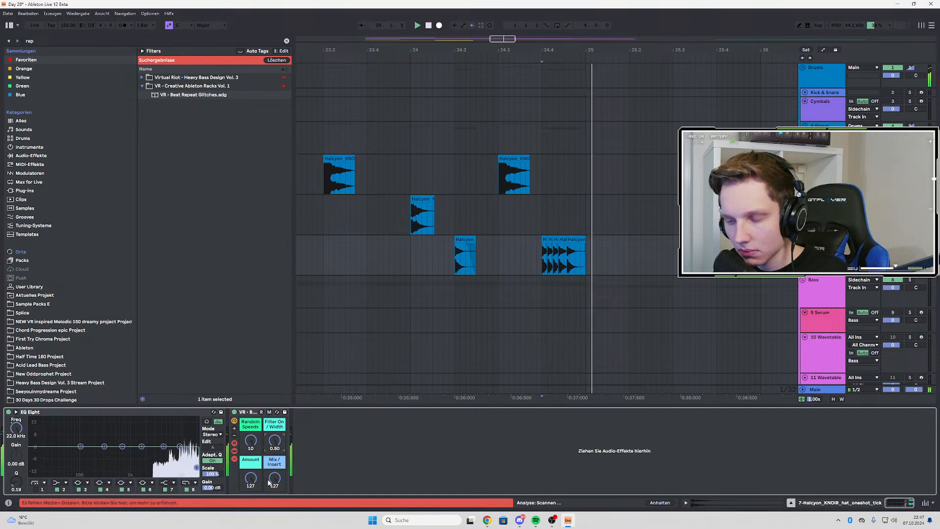
key("space")
key("space")
key("space")
key("space")
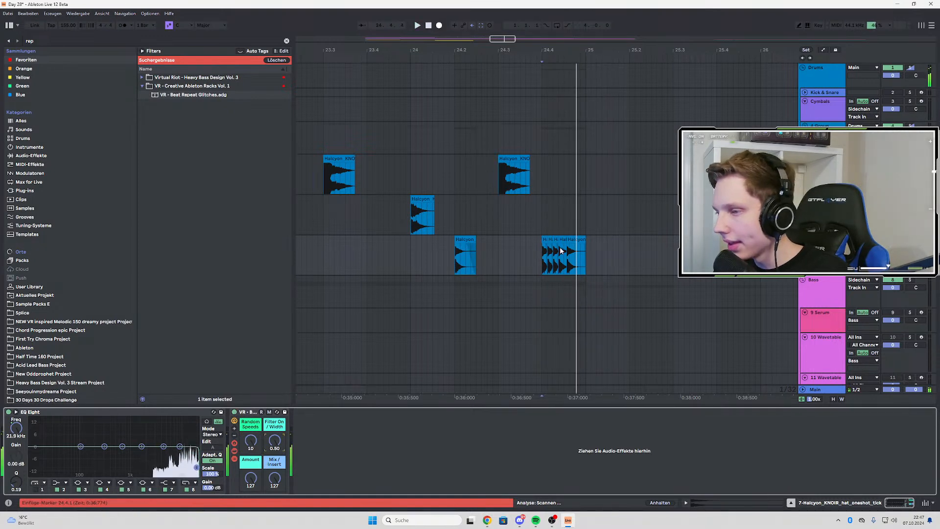
Duplicate the tick fill at 24.4 twice in a row and play the repeats through the glitch rack
left_click(563, 252)
key("minus")
key("ctrl+d")
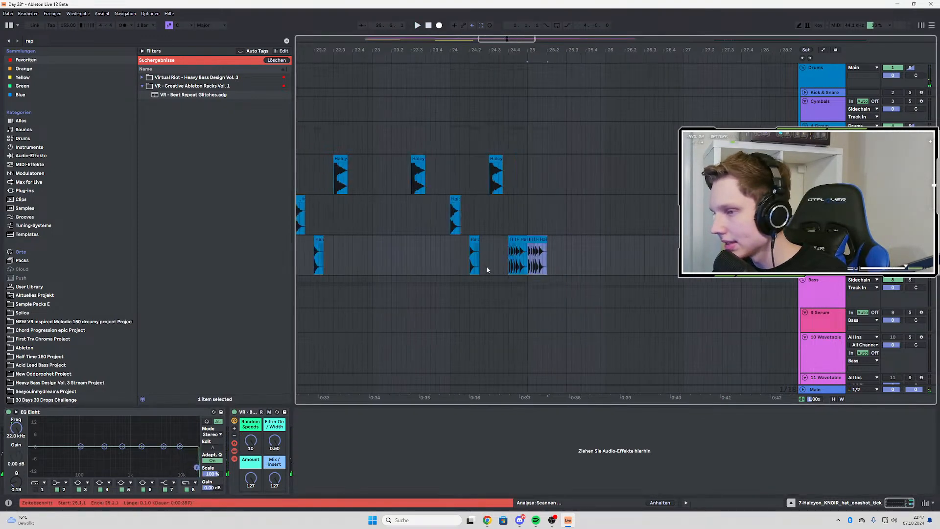
key("ctrl+d")
key("space")
key("plus")
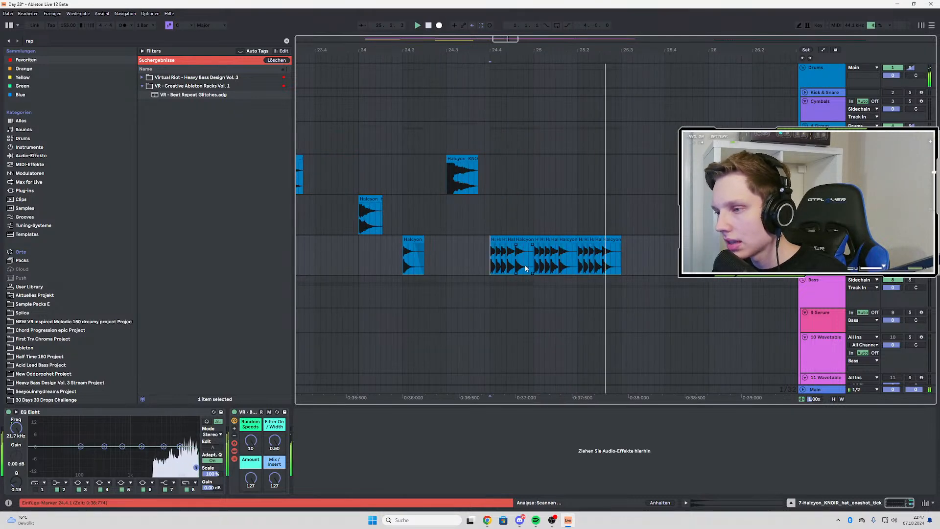
key("space")
key("space")
key("space")
key("space")
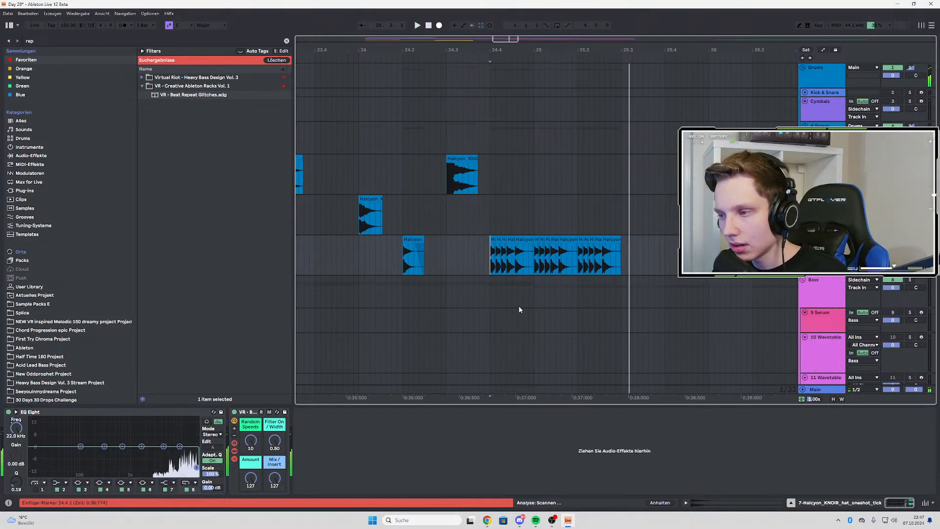
key("space")
Repeat the tick fill back to back from 24.4 to 26.4 and play the glitched result
left_click_drag(492, 255, 533, 261)
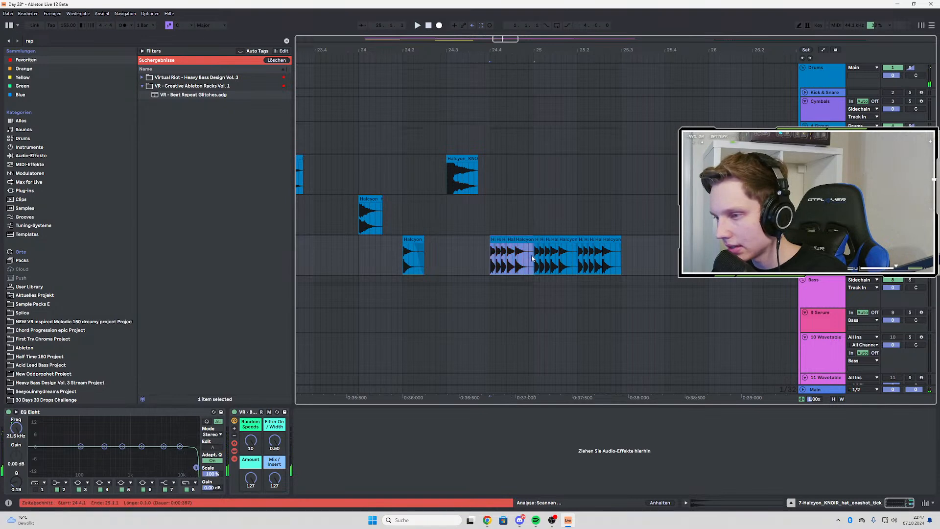
key("ctrl+d")
key("ctrl+d")
key("ctrl+d")
key("ctrl+d")
key("ctrl+d")
scroll(494, 264, "down", 3, "ctrl")
key("ctrl+d")
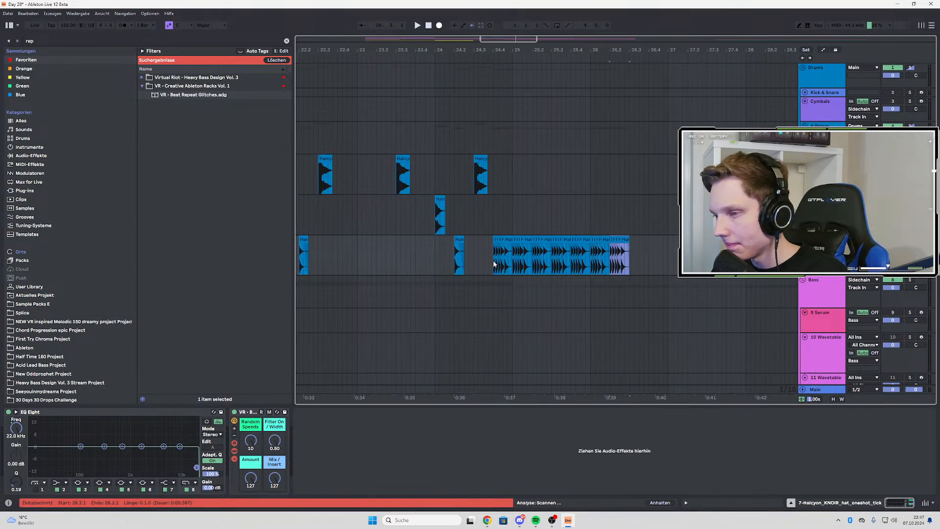
left_click(492, 260)
key("space")
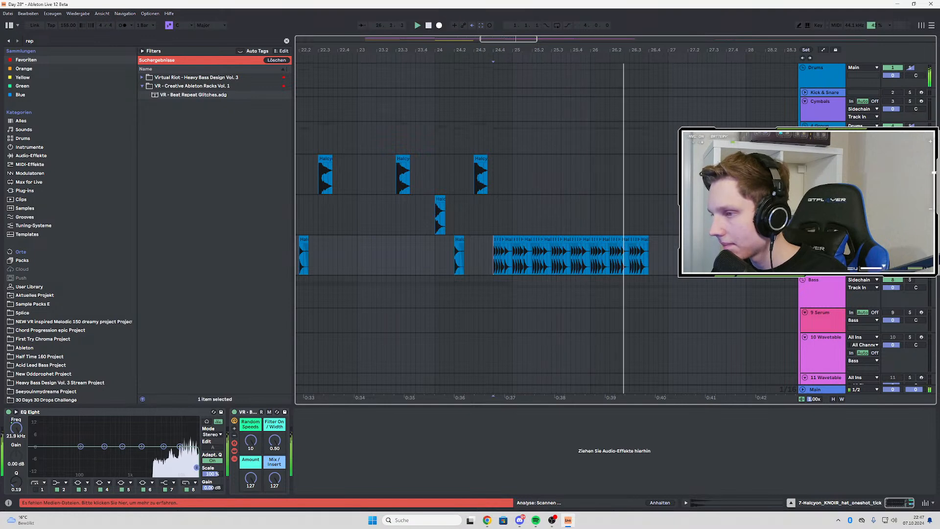
key("space")
key("space")
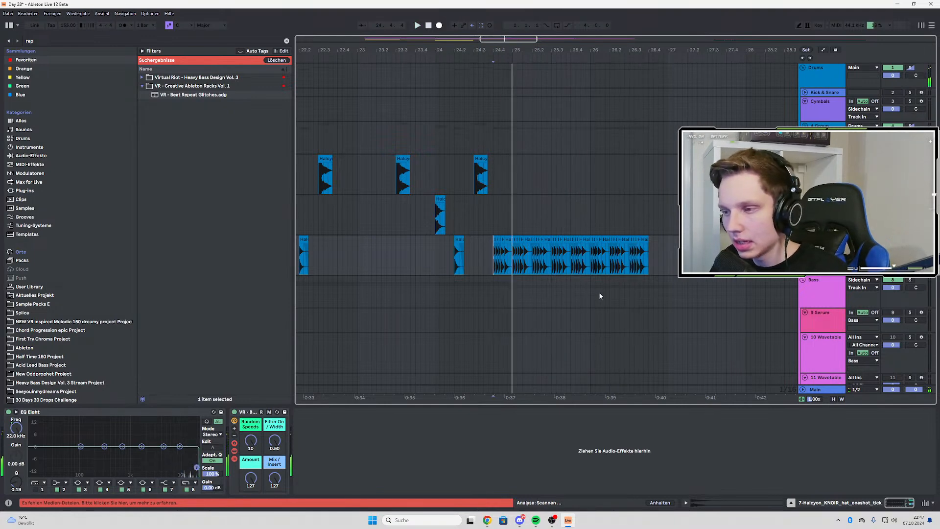
Insert an audio track below the tick track and move it out of its subgroup into the Drums group
key("ctrl+t")
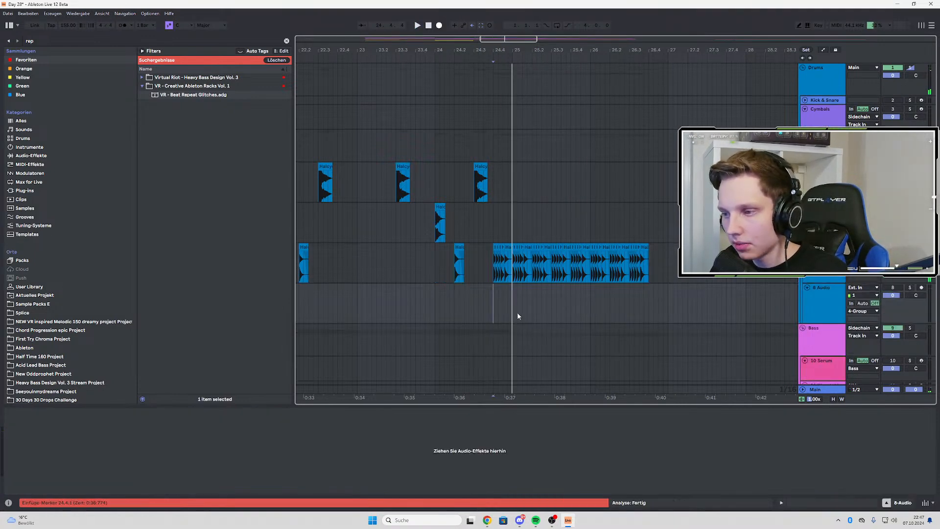
left_click_drag(817, 297, 815, 131)
left_click_drag(815, 174, 816, 129)
left_click(819, 296)
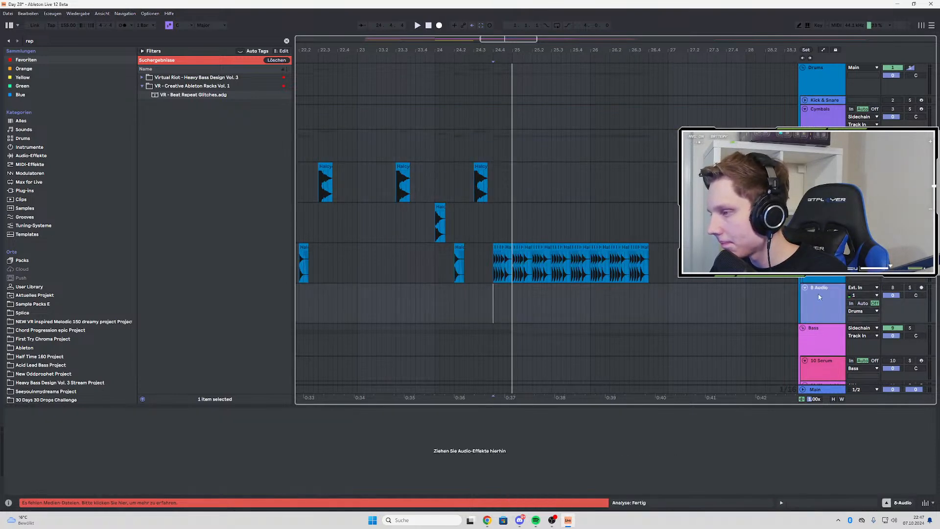
Set the new audio track's input to Resampling and record the glitched tick fills onto it from 24.4
left_click(864, 288)
left_click(850, 67)
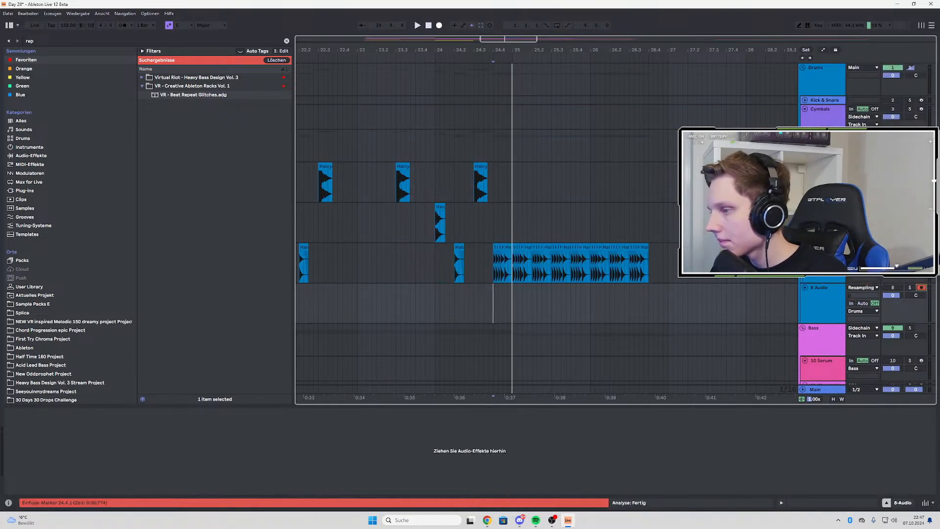
left_click(439, 26)
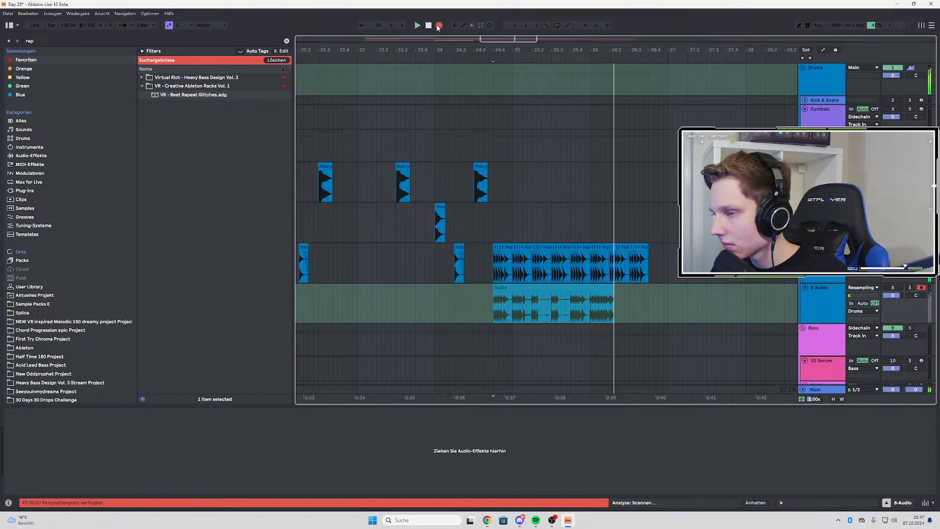
left_click(439, 26)
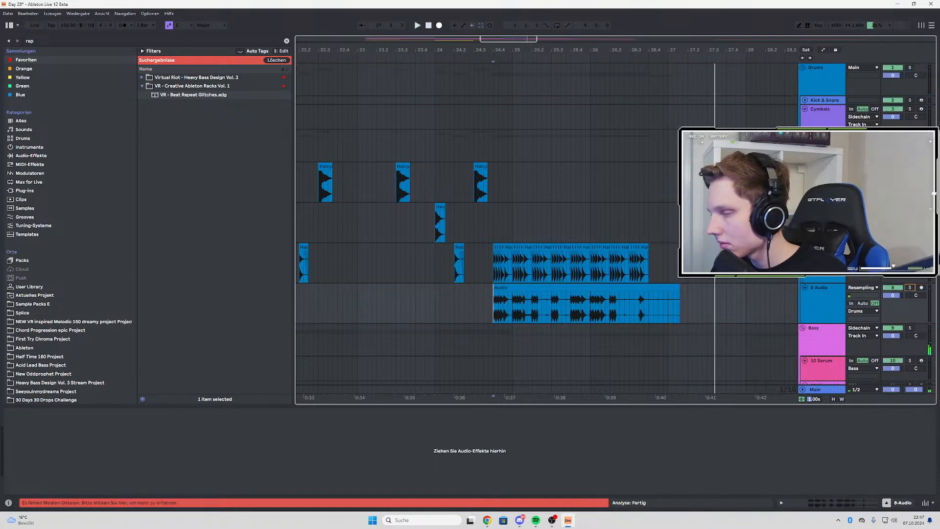
Delete the tick fill copies and the resampled recording after bar 25 and play back the remaining fill
key("space")
left_click_drag(512, 268, 513, 302)
key("Delete")
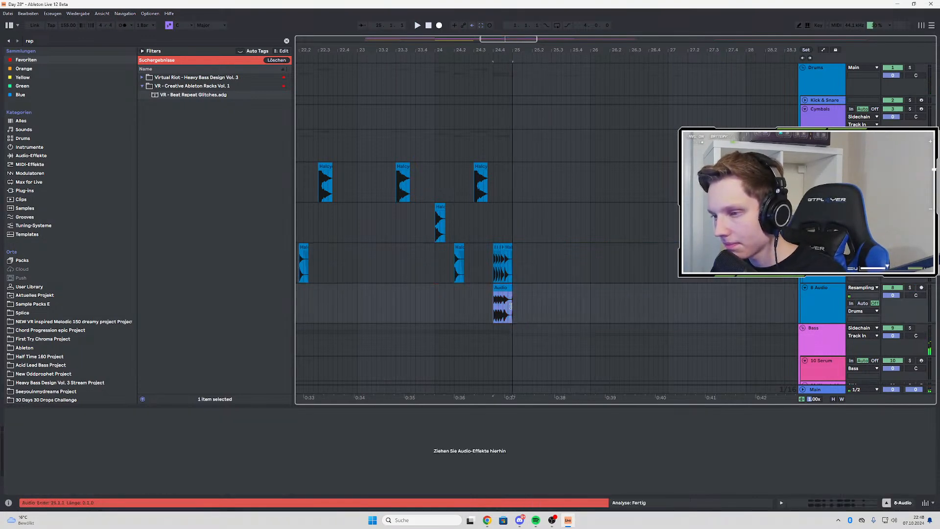
key("space")
Deactivate the original tick fill at 24.4 on the tick track and play the resampled clip
key("space")
left_click_drag(489, 264, 571, 265)
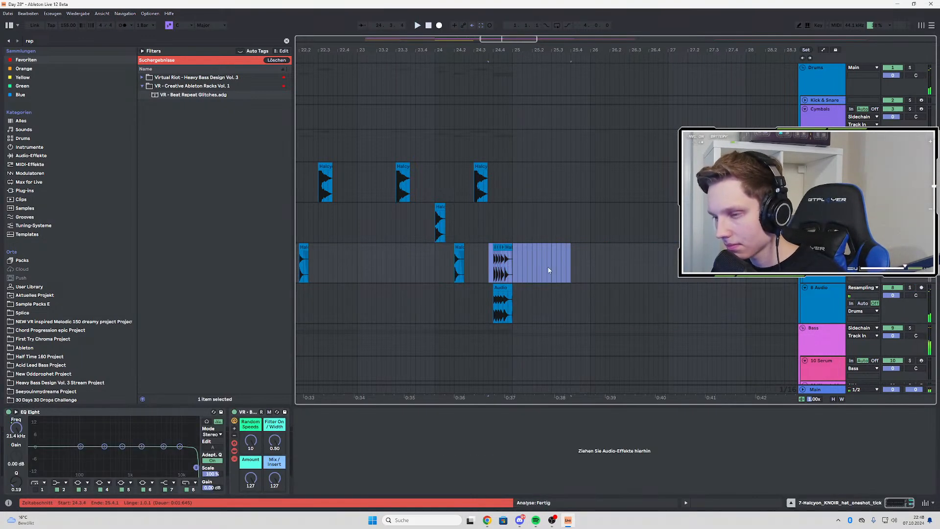
left_click(488, 265)
Shift the resampled clip's content between 24.4 and 25 to another part of the recording and audition it from 24.4
key("space")
scroll(517, 303, "up", 3)
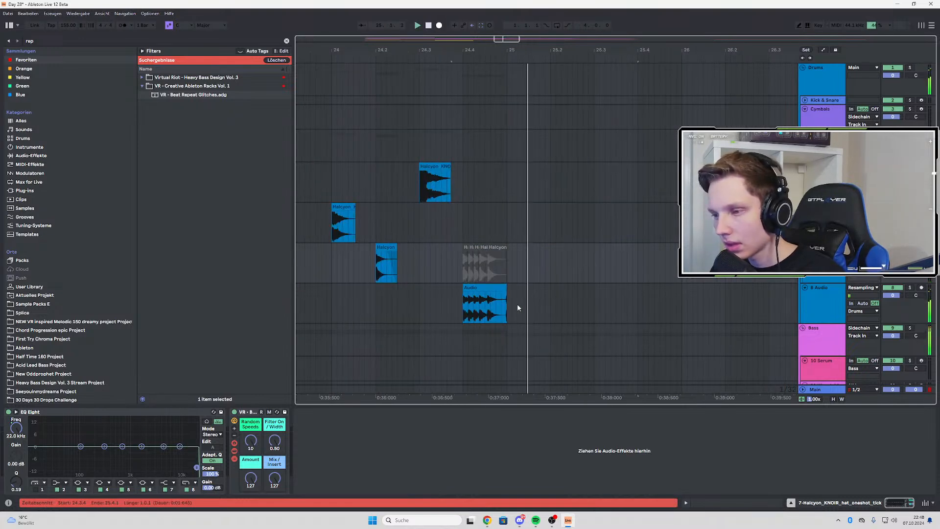
left_click(449, 301)
key("space")
left_click(463, 305)
key("space")
left_click(464, 306)
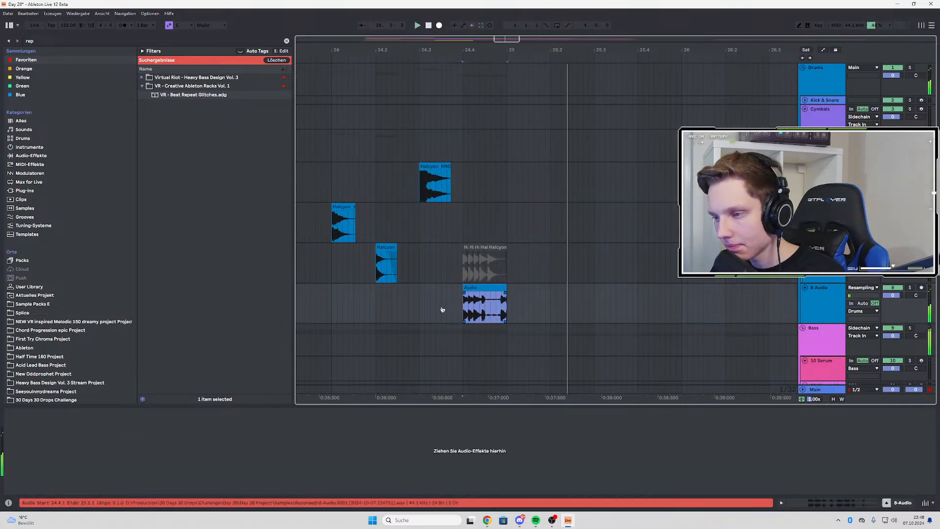
left_click(461, 310)
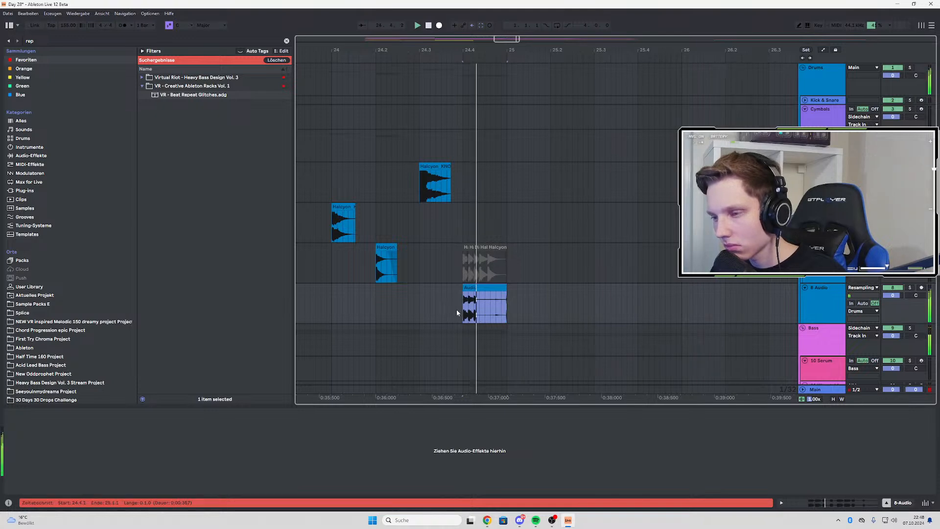
Duplicate the opening chop of the resampled clip directly behind itself and extend the copy to bar 25
left_click_drag(463, 309, 479, 308)
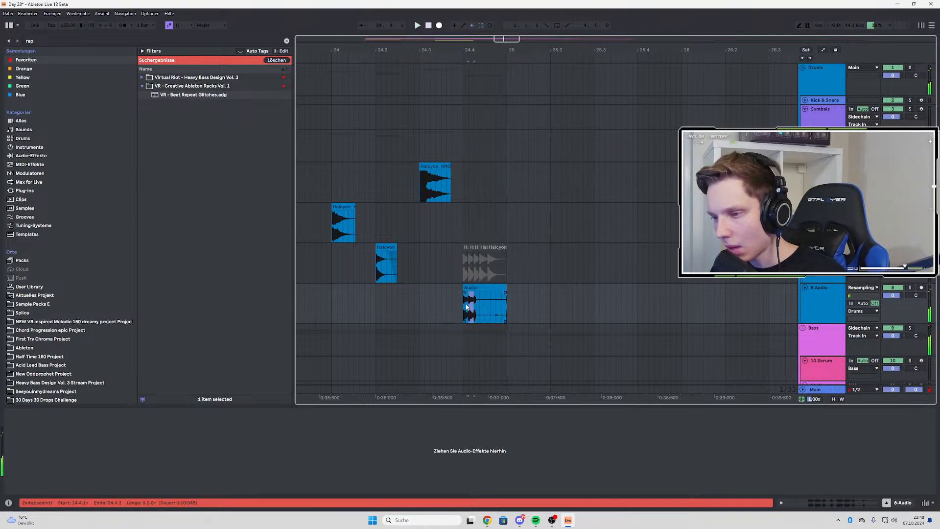
left_click(419, 297)
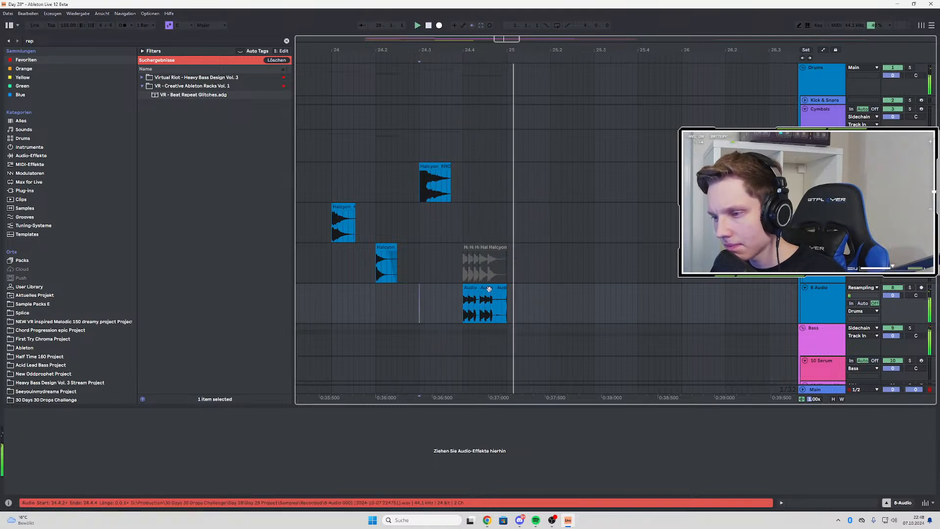
scroll(496, 295, "up", 3)
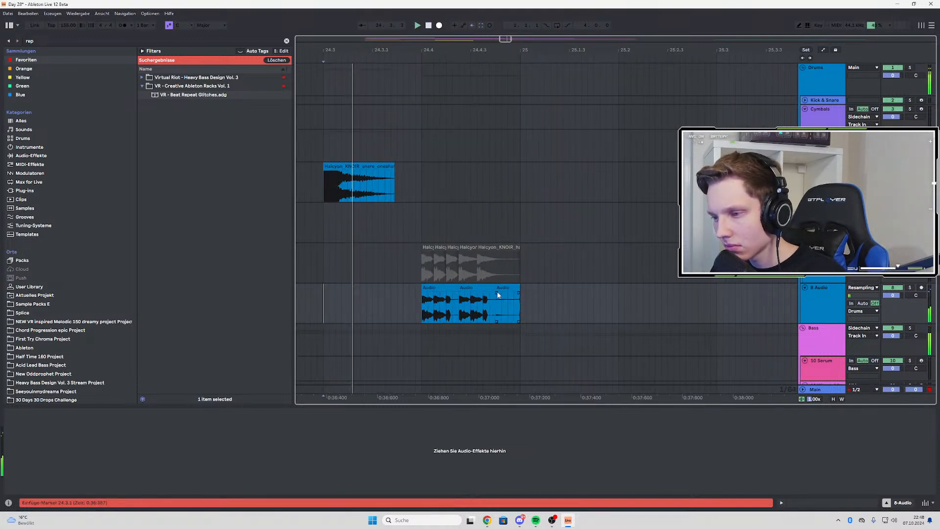
left_click_drag(496, 289, 521, 292)
left_click(421, 312)
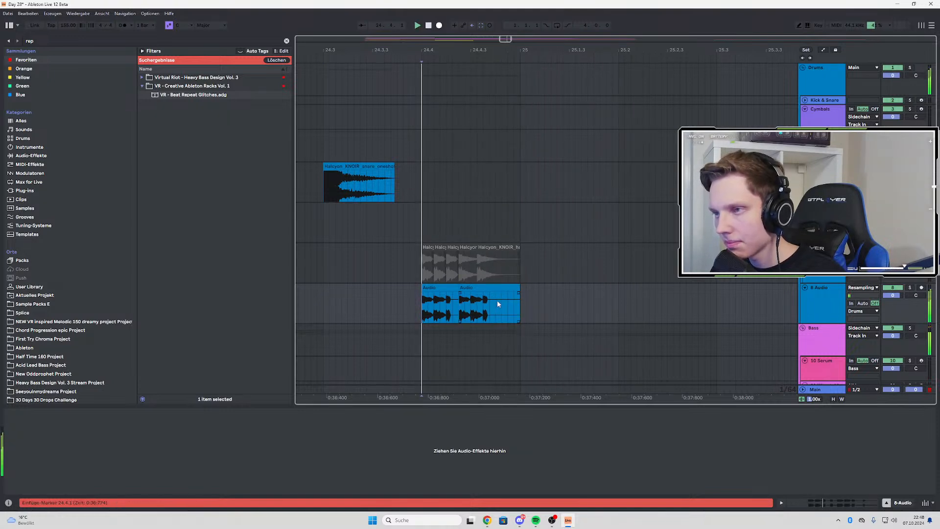
Duplicate the second resampled chop directly behind itself and play the fill from 24.4
left_click_drag(459, 313, 499, 319)
key("ctrl+d")
left_click(422, 311)
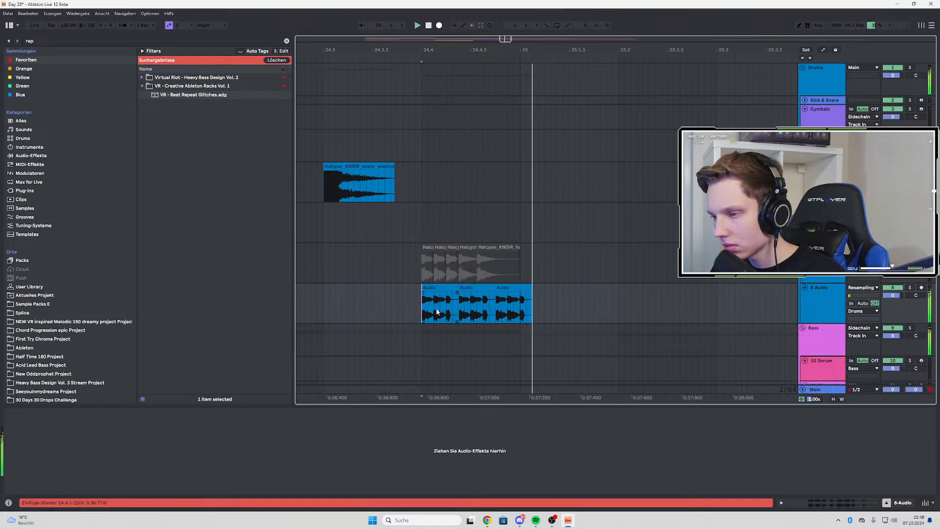
Shorten the third resampled chop so it ends just before bar 25 and replay the fill from just before 24.4
left_click_drag(532, 291, 508, 295)
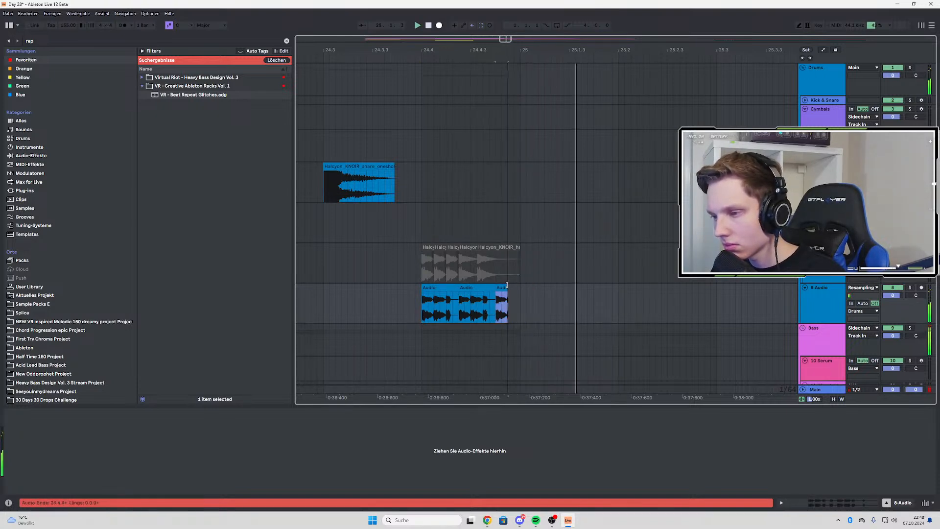
left_click(416, 308)
key("space")
key("space")
key("space")
key("space")
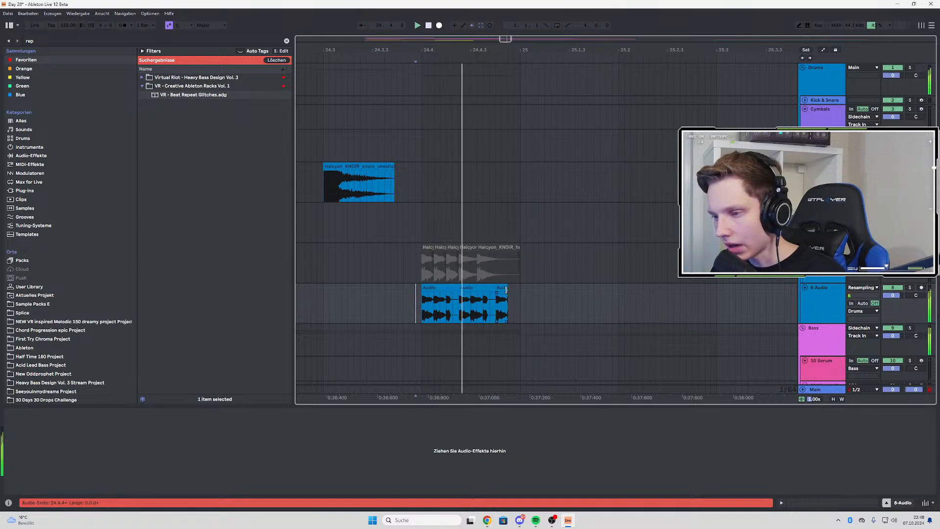
Delete the last resampled chop, extend the chop before it to bar 25, and replay the fill from 24.4
left_click(504, 289)
key("Delete")
left_click_drag(495, 294, 521, 296)
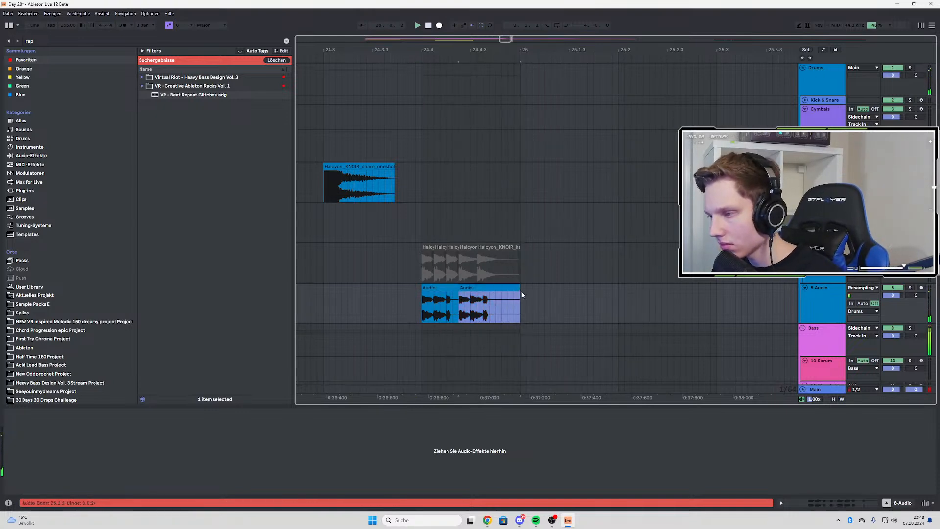
key("space")
key("space")
scroll(520, 295, "down", 5)
left_click(500, 300)
key("space")
key("space")
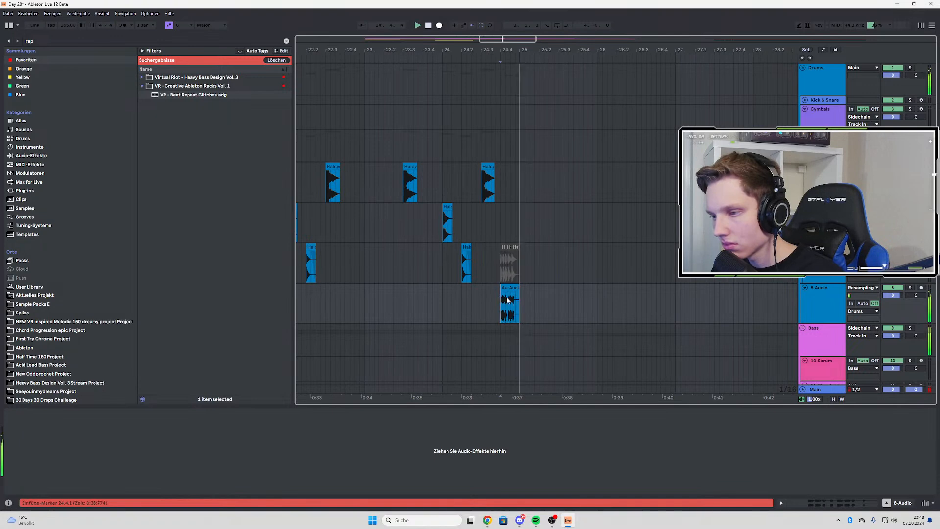
Play the arrangement from the middle of bar 19 past bar 25 and look over the Bass group's tracks
scroll(527, 308, "up", 3)
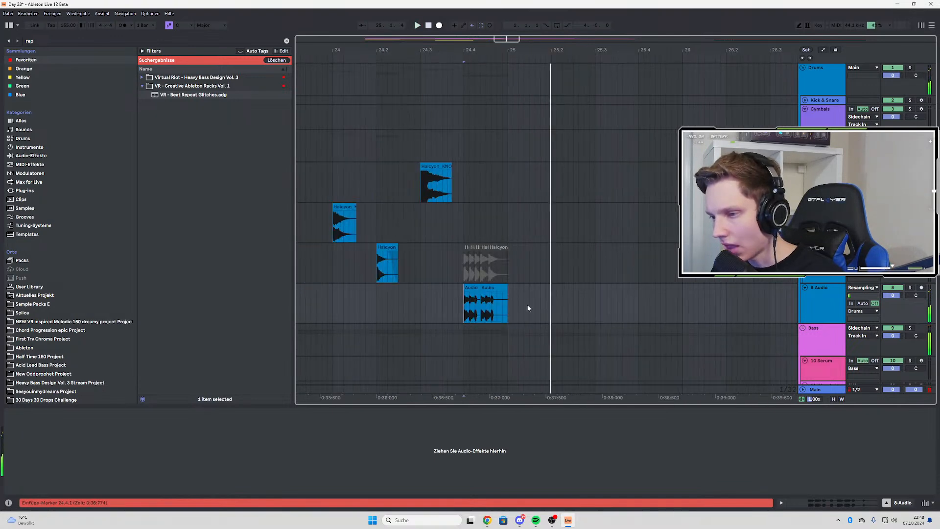
scroll(454, 300, "down", 8)
key("space")
left_click(375, 294)
key("space")
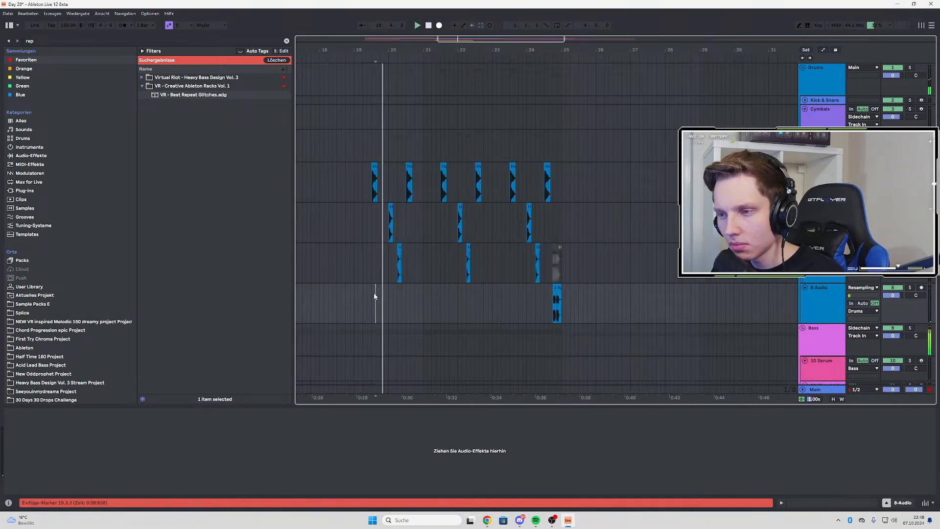
scroll(640, 300, "down", 5)
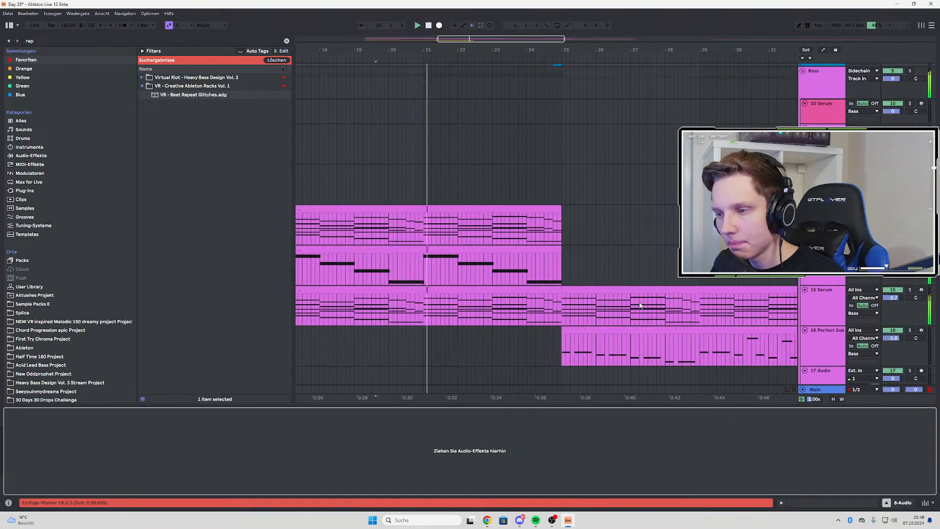
scroll(598, 300, "down", 2)
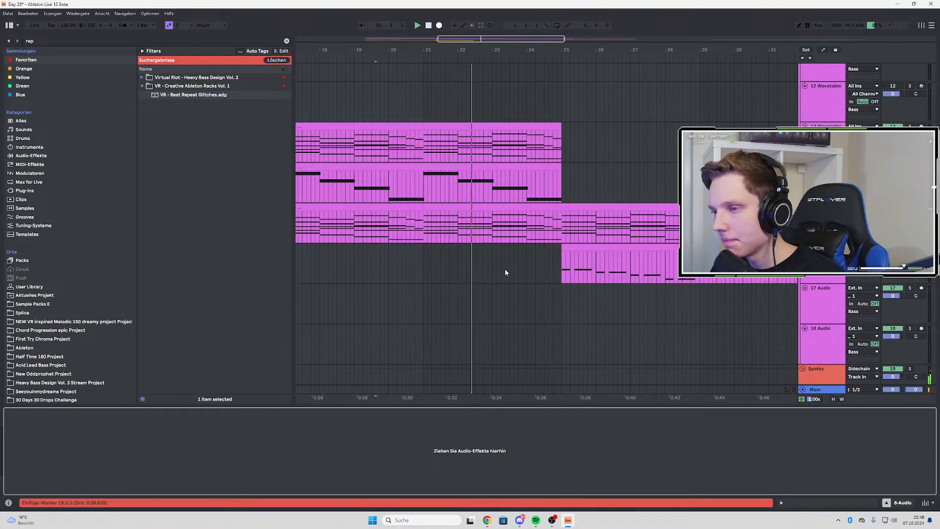
scroll(505, 269, "down", 3)
scroll(554, 273, "up", 3)
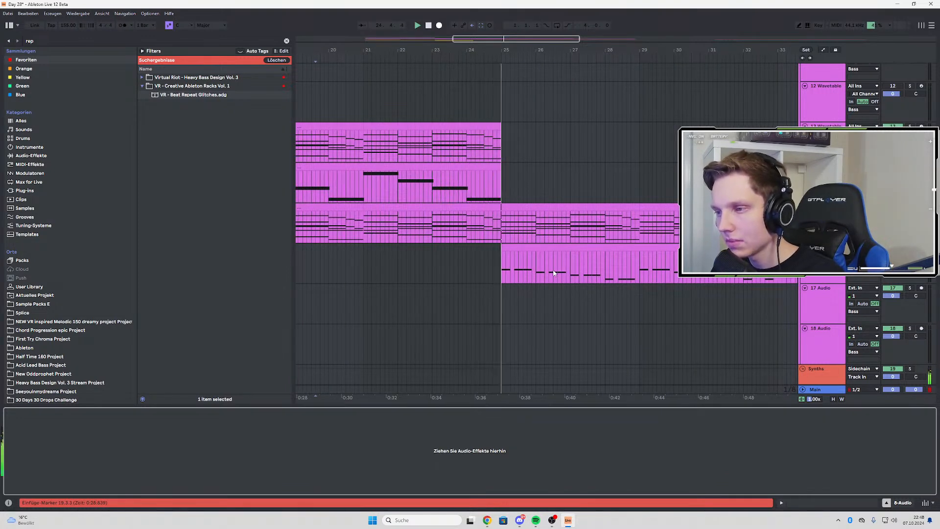
scroll(553, 269, "up", 2)
scroll(790, 323, "down", 1)
scroll(791, 323, "down", 2)
Select the empty 17-Audio track in the Bass group and search the browser for "growl"
left_click(846, 289)
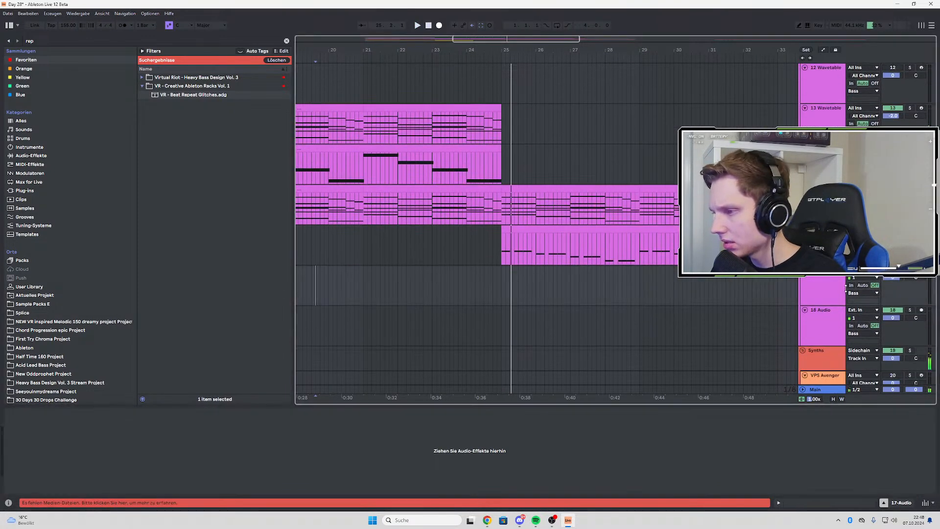
left_click(61, 41)
type("l")
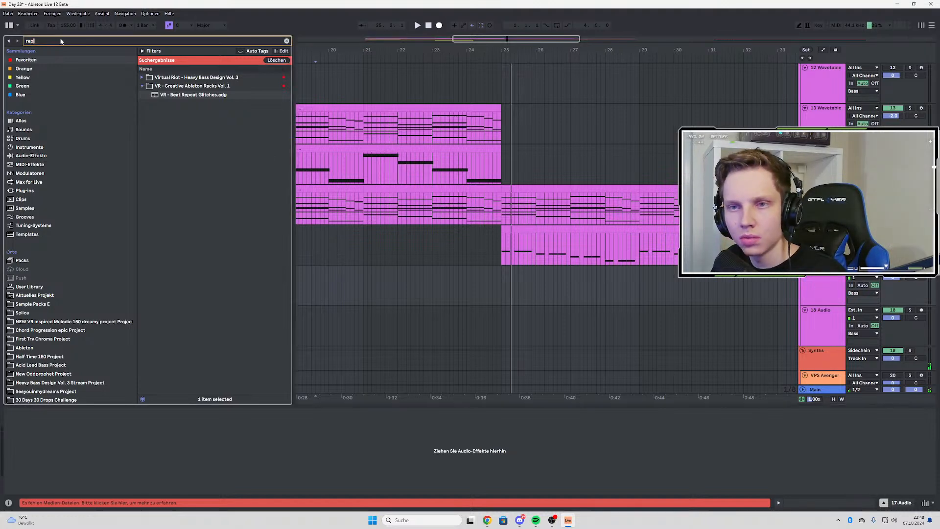
type("growl")
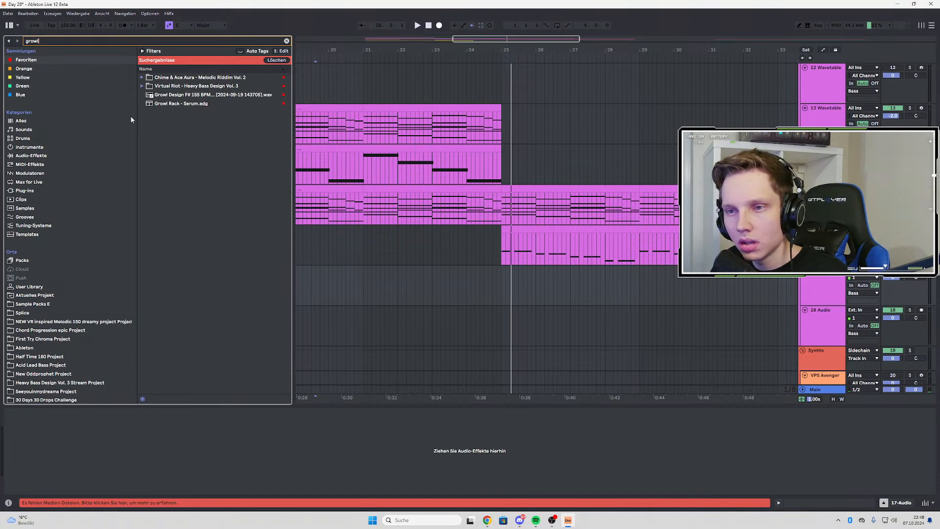
Place "Growl Design2024_08_12 18_16_40.wav" from the Ableton folder's Growl Design PP Project on the 17-Audio track just before bar 25
left_click(62, 286)
left_click(30, 347)
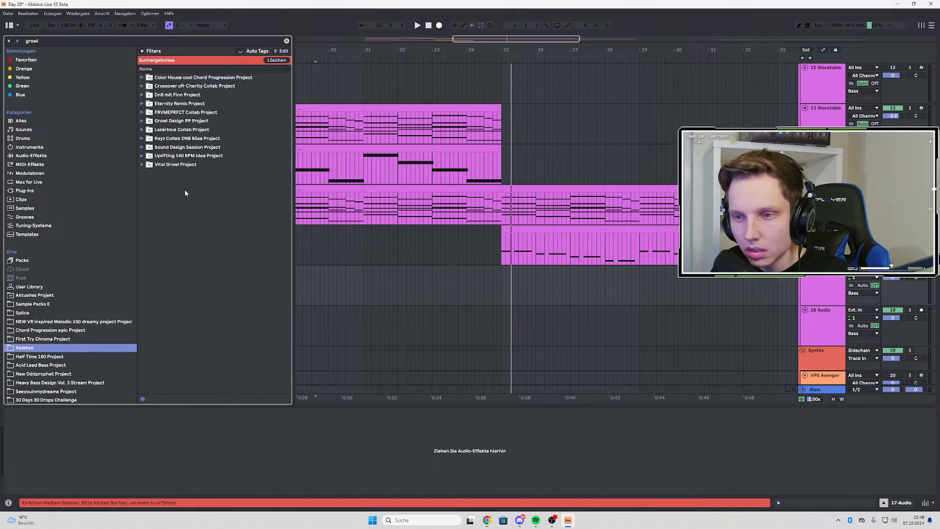
left_click(142, 121)
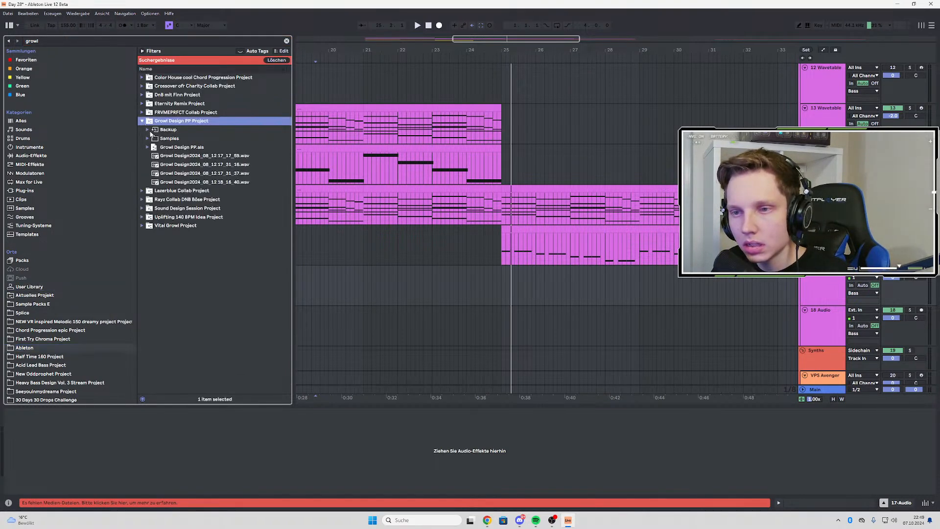
left_click(169, 181)
left_click_drag(257, 175, 450, 286)
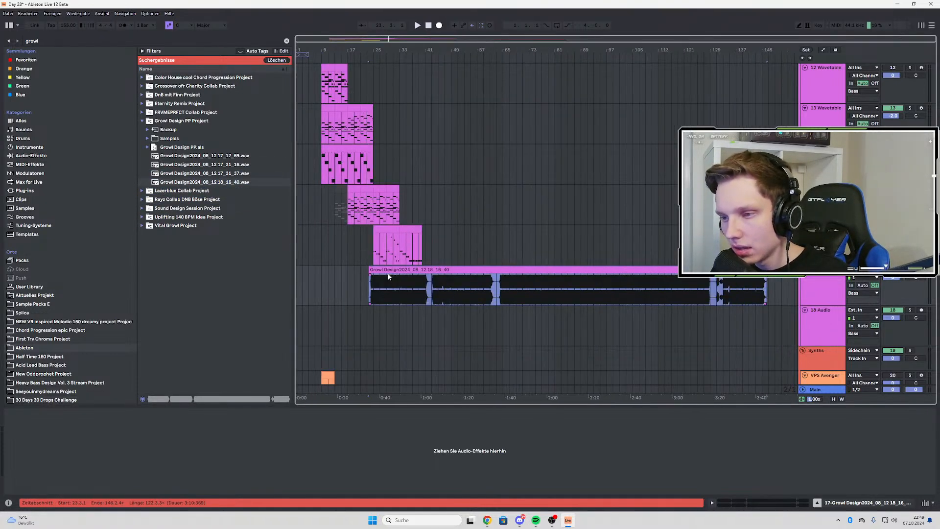
mouse_move(395, 270)
left_mouse_down()
mouse_move(320, 269)
mouse_move(392, 286)
mouse_move(482, 276)
mouse_move(528, 289)
mouse_move(512, 276)
mouse_move(390, 277)
left_mouse_up()
scroll(387, 279, "up", 5)
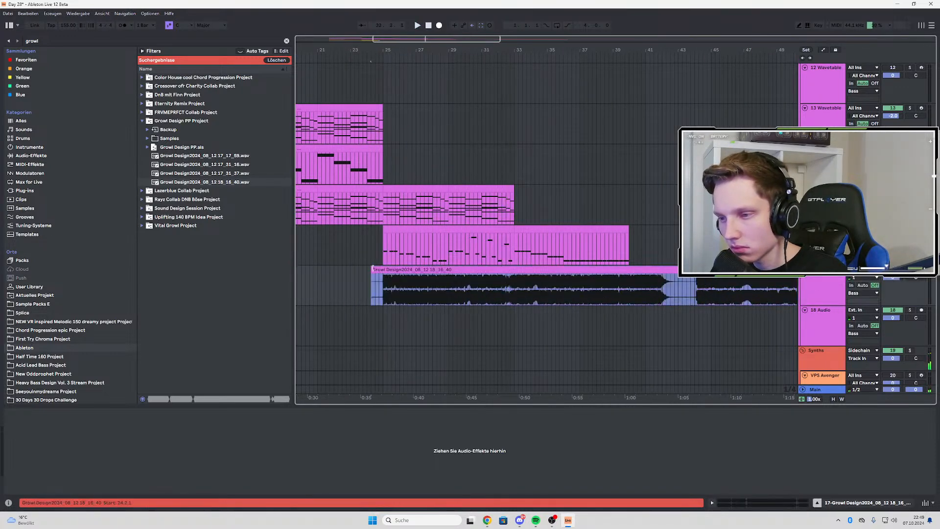
Trim the long growl recording on 17-Audio so it runs only from 24.4 to bar 26
scroll(389, 283, "down", 5)
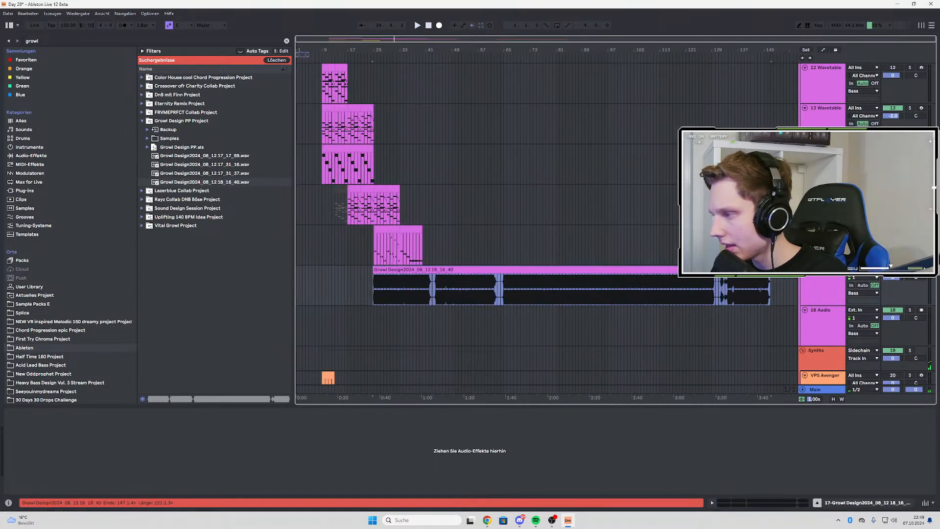
left_click_drag(769, 270, 377, 288)
scroll(380, 293, "up", 6)
scroll(590, 302, "down", 4)
scroll(593, 303, "up", 3)
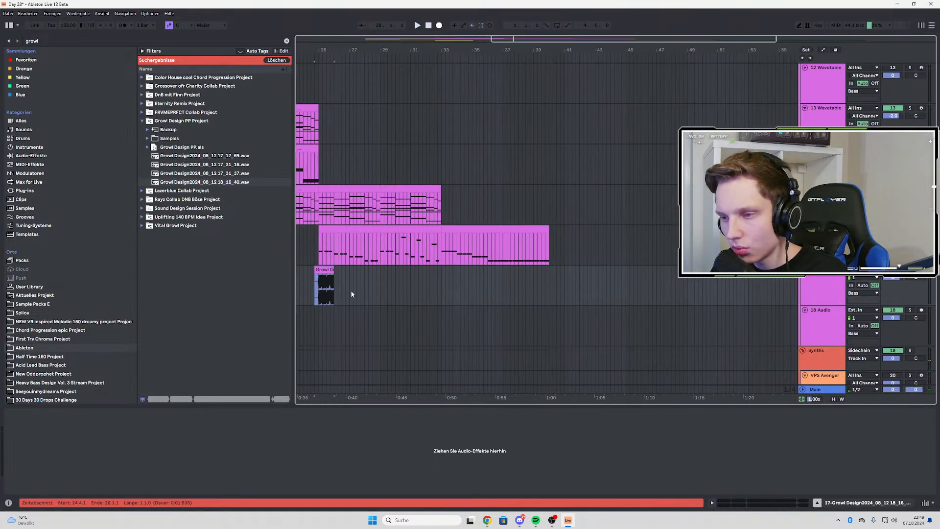
scroll(342, 291, "up", 4)
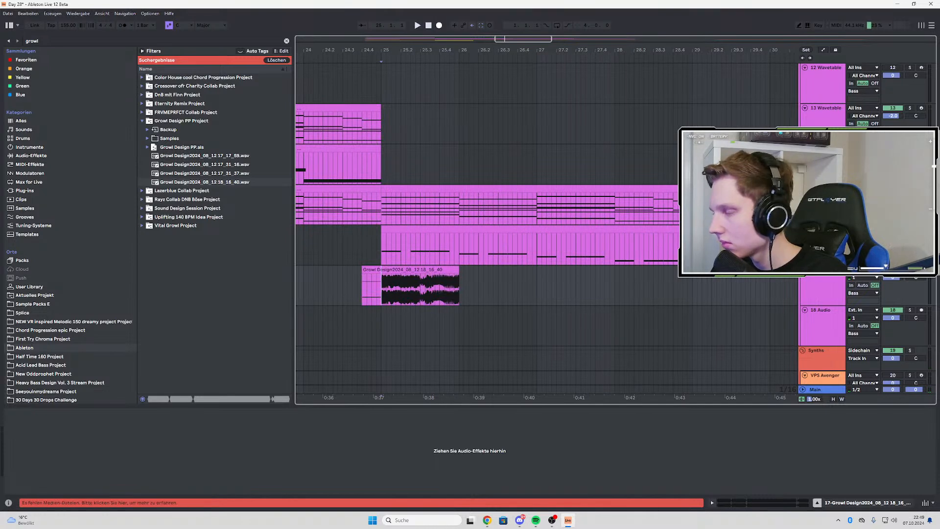
Play the growl clip and extend its end to about the middle of bar 35
key("space")
left_click_drag(460, 271, 727, 271)
scroll(398, 278, "down", 3)
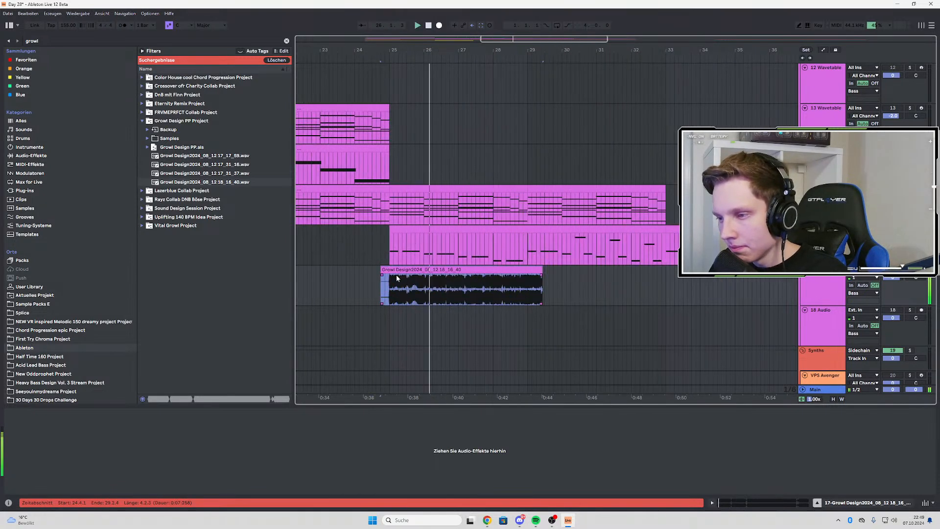
left_click_drag(542, 275, 754, 274)
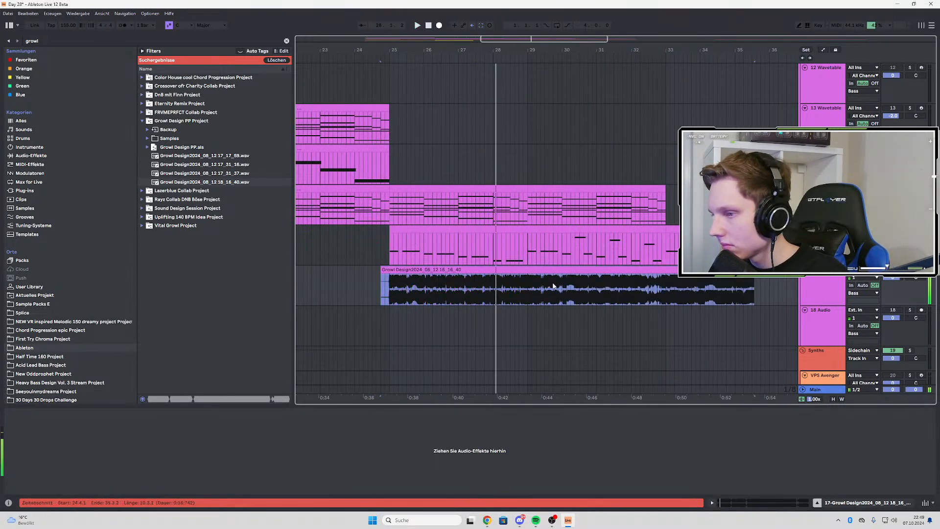
Audition the growl clip from 29.3, shift its content to a later part of the recording and replay it
left_click(553, 287)
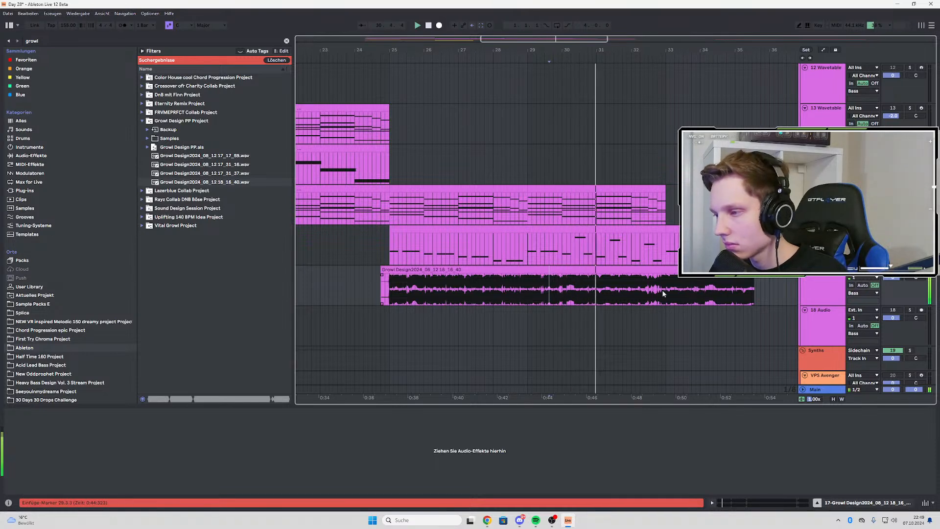
left_click_drag(664, 294, 462, 294)
key("space")
key("space")
Shift the growl clip's content further along the recording and audition it from the clip start and from 27.3
left_click_drag(662, 292, 573, 291)
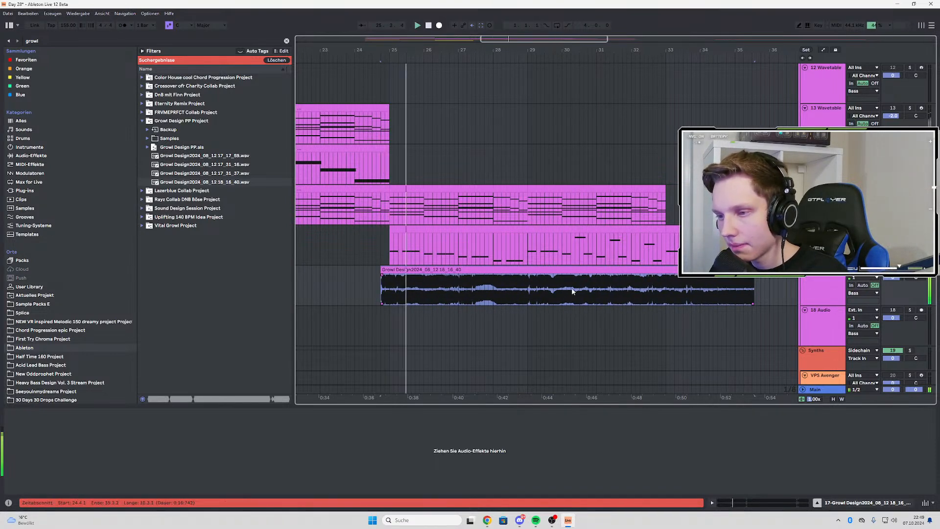
key("space")
key("space")
left_click(480, 288)
key("space")
key("space")
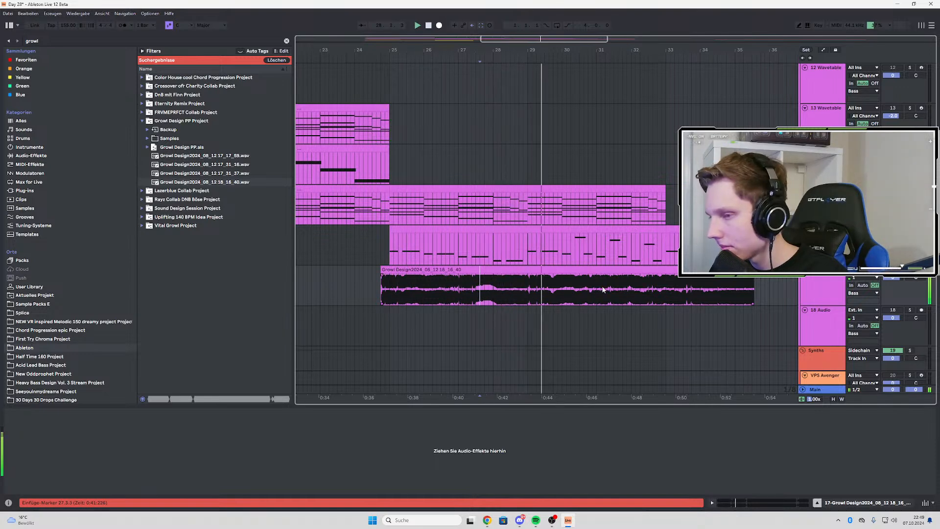
Shift the growl clip's content until the take's fading end falls near bar 33, and audition it from 28.2 and 29.4
left_click_drag(603, 289, 529, 289)
key("space")
key("space")
left_click(506, 288)
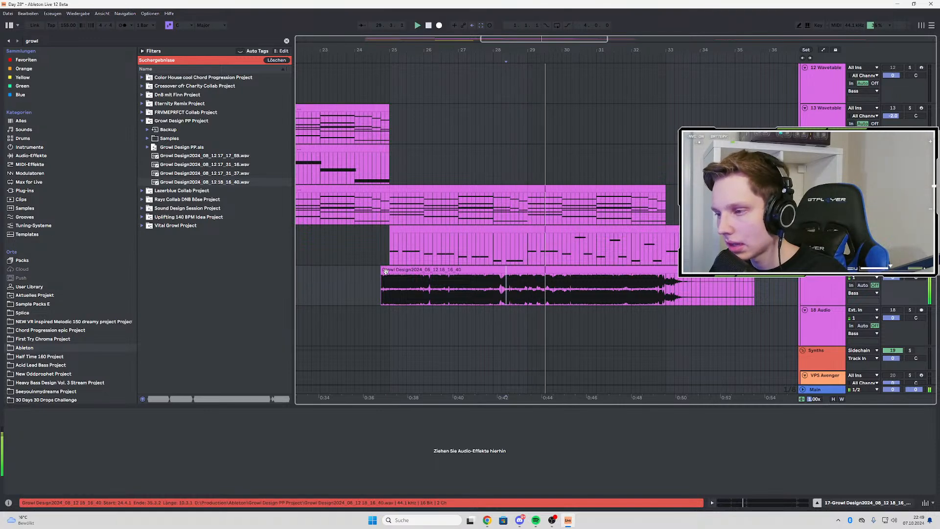
left_click(554, 284)
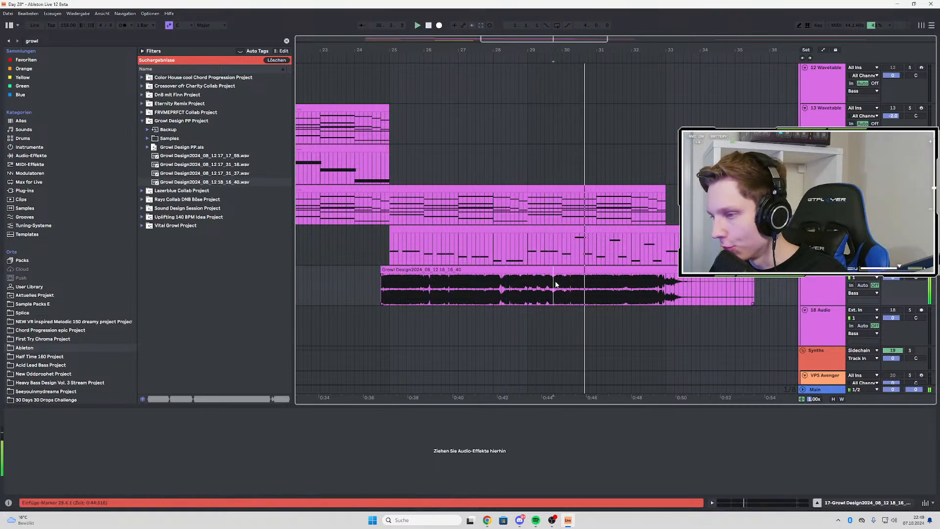
Audition the growl clip repeatedly from 29.4 and copy its half-bar section starting there to the empty area around bar 43
key("space")
key("space")
key("space")
key("space")
key("space")
key("space")
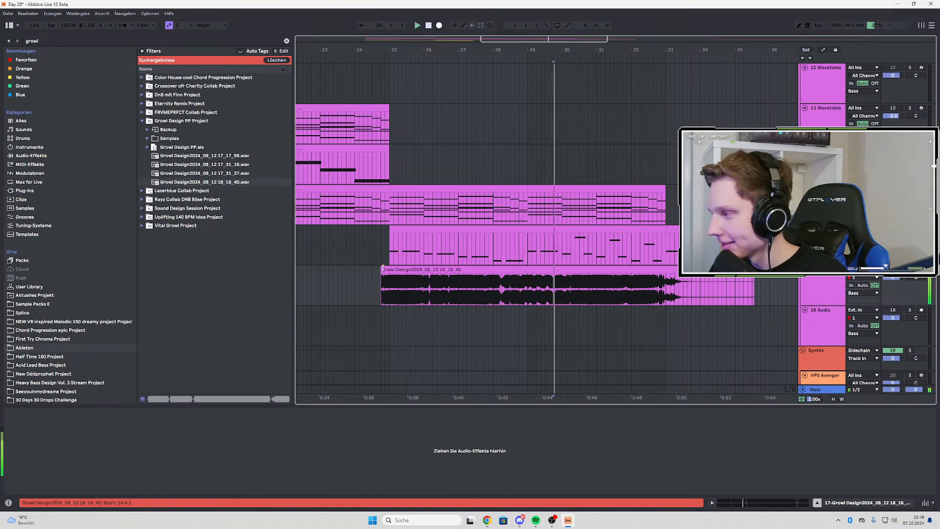
key("space")
key("space")
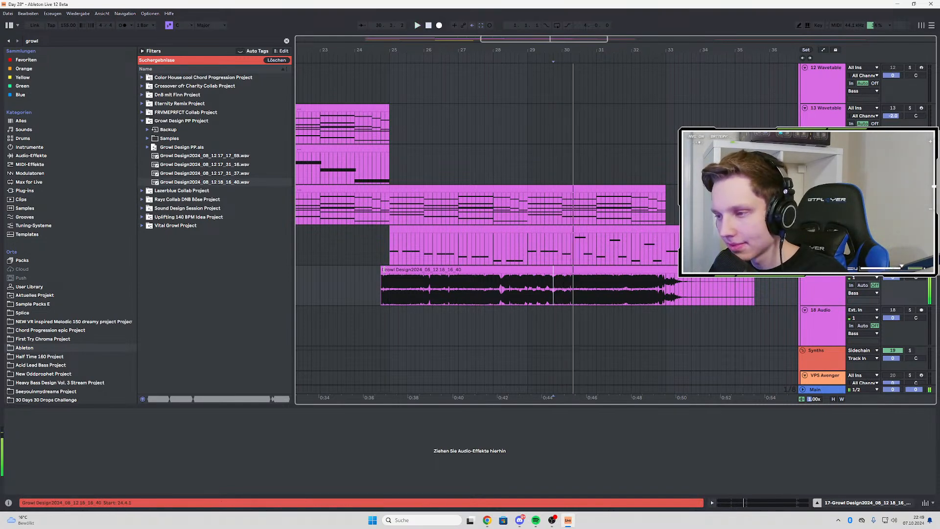
key("space")
key("space")
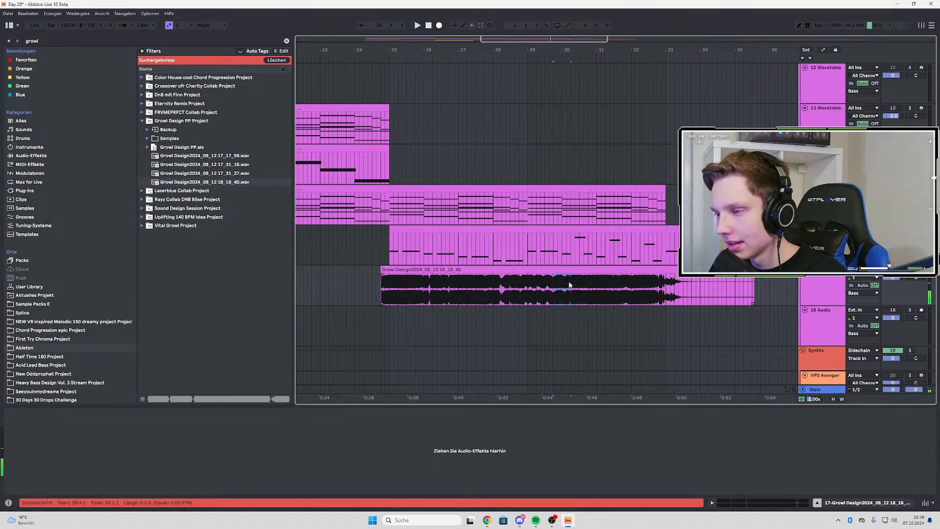
scroll(569, 285, "down", 3)
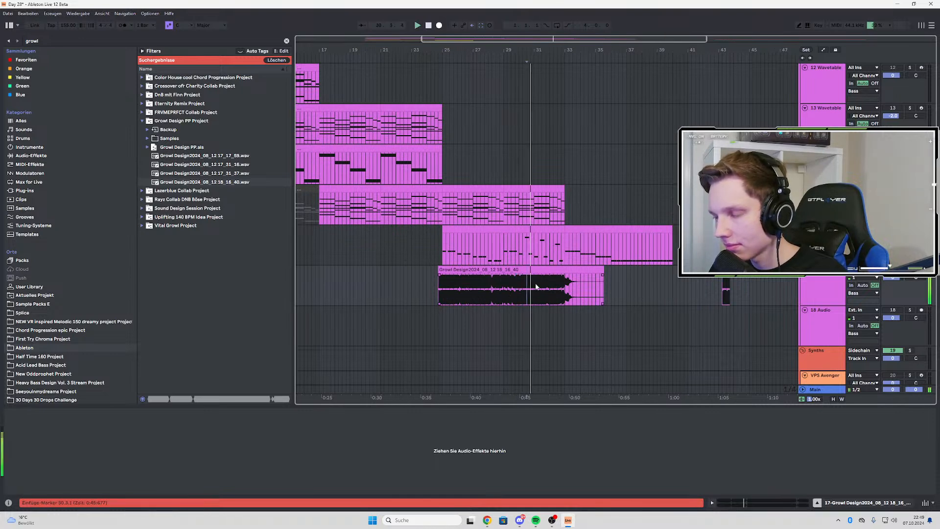
Copy the growl clip's section of about one bar starting at 31.3 and paste it at 39.4 on the same track
scroll(533, 286, "up", 3)
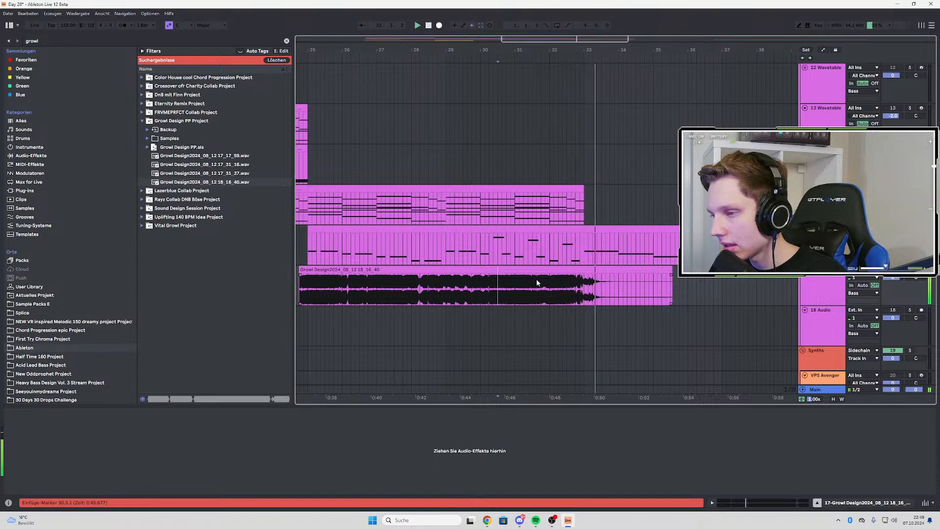
left_click(537, 282)
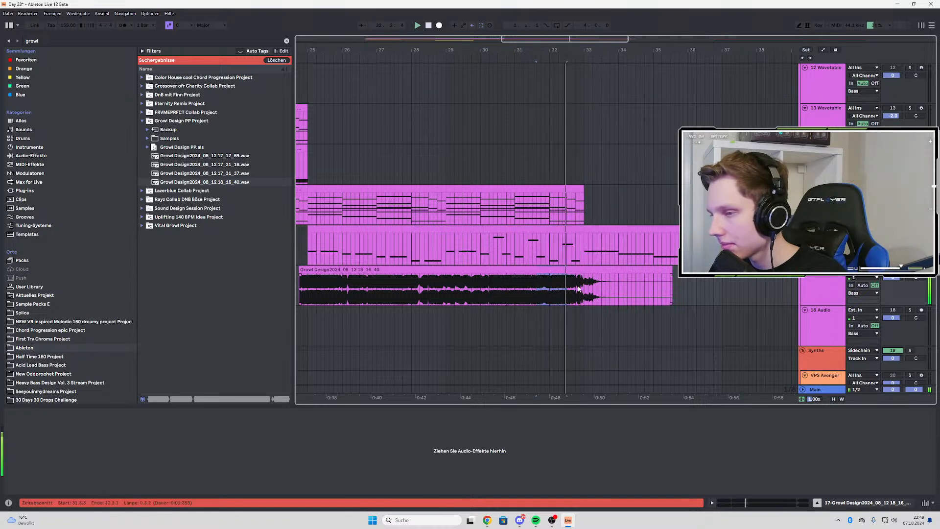
scroll(521, 292, "down", 3)
left_click(653, 296)
key("ctrl+v")
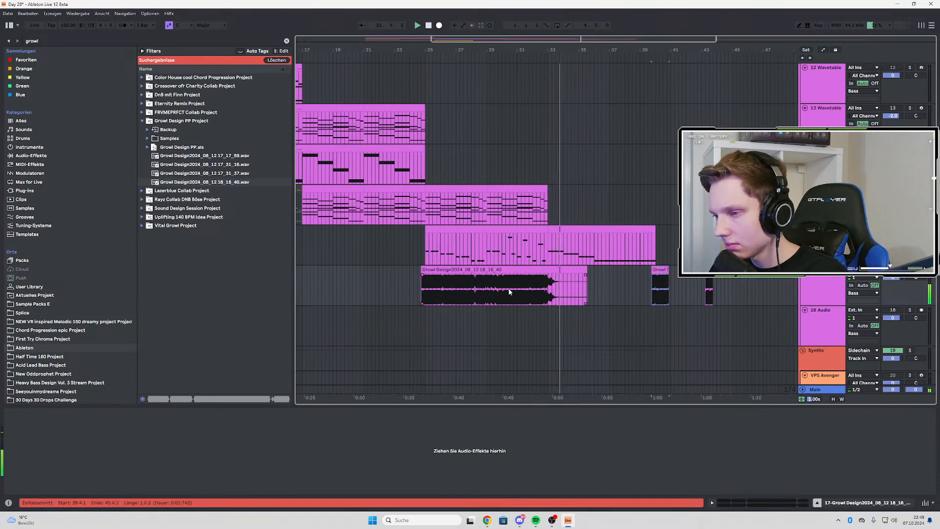
Shift the growl clip's content through other parts of the recording and audition them from 26.2, 28.4 and the clip start
left_click(509, 288)
left_click(445, 289)
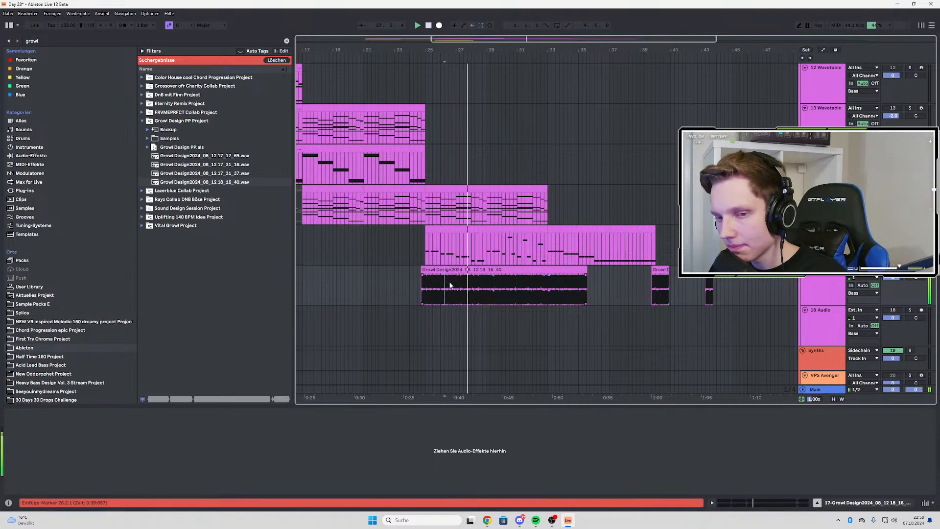
left_click(483, 289)
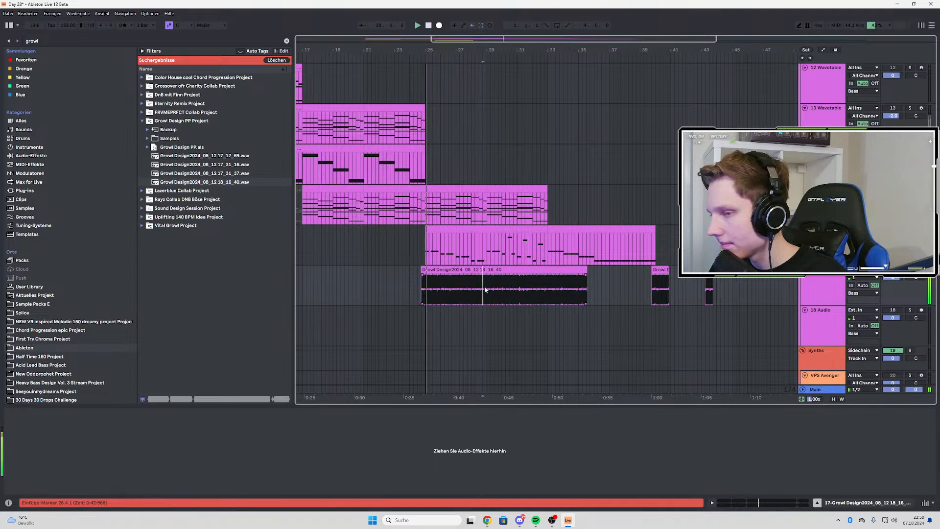
double_click(470, 291)
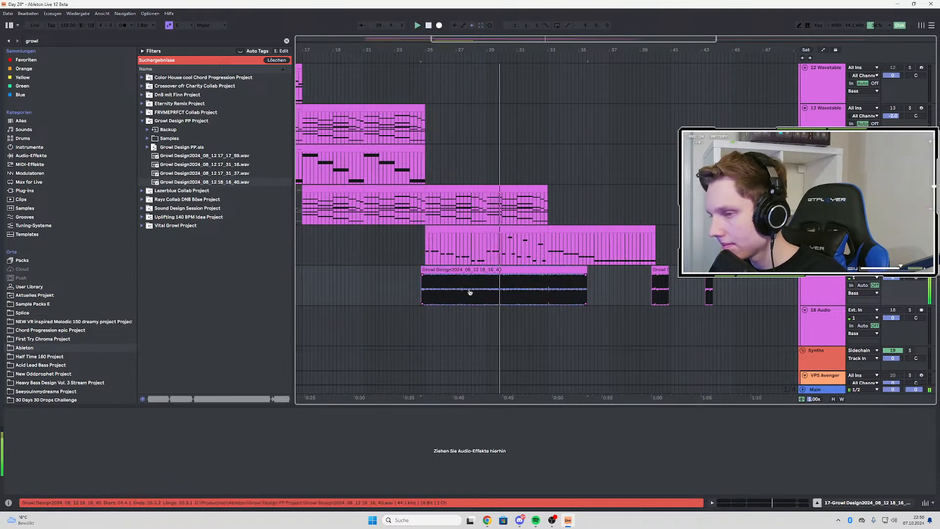
key("space")
key("space")
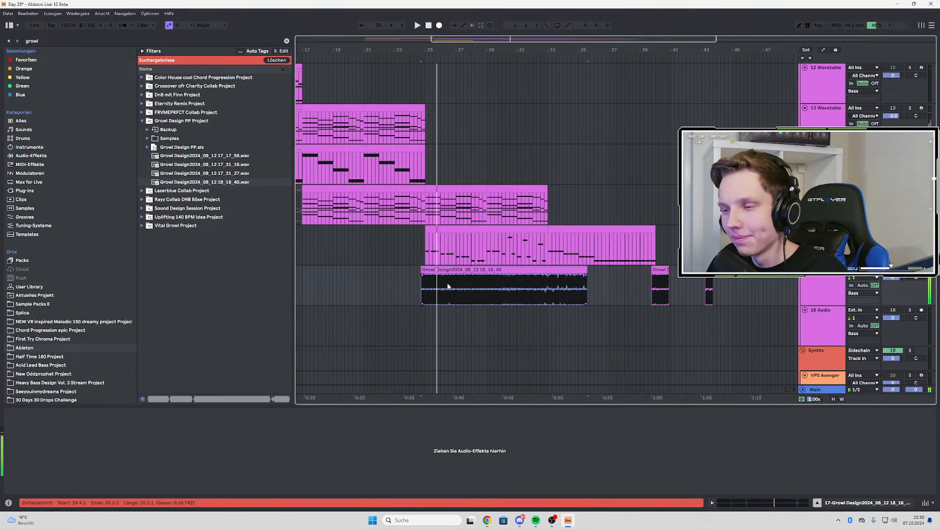
Audition the growl clip from 25.4.3 and copy its section of just over one bar there to the empty area near bar 47
key("space")
key("space")
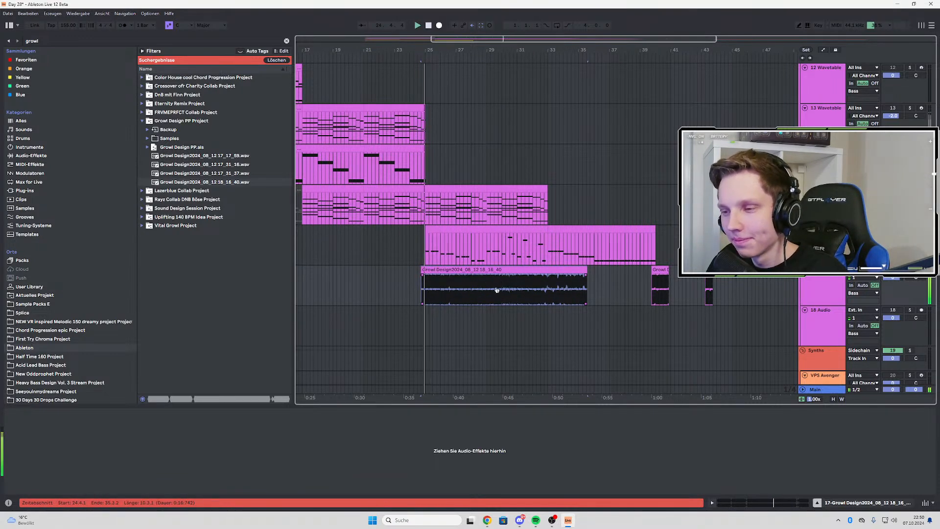
scroll(436, 280, "up", 3)
left_click(440, 284)
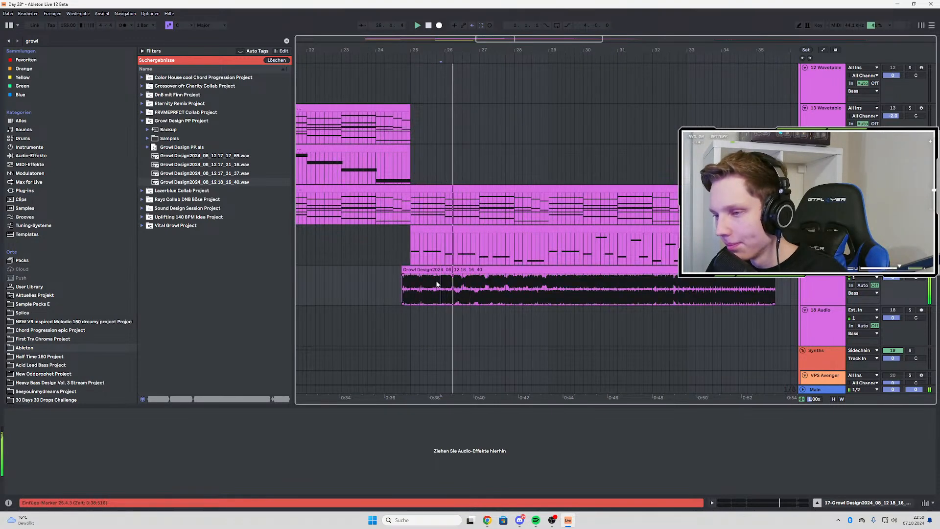
key("space")
key("space")
left_click_drag(438, 284, 498, 285)
scroll(443, 294, "down", 3)
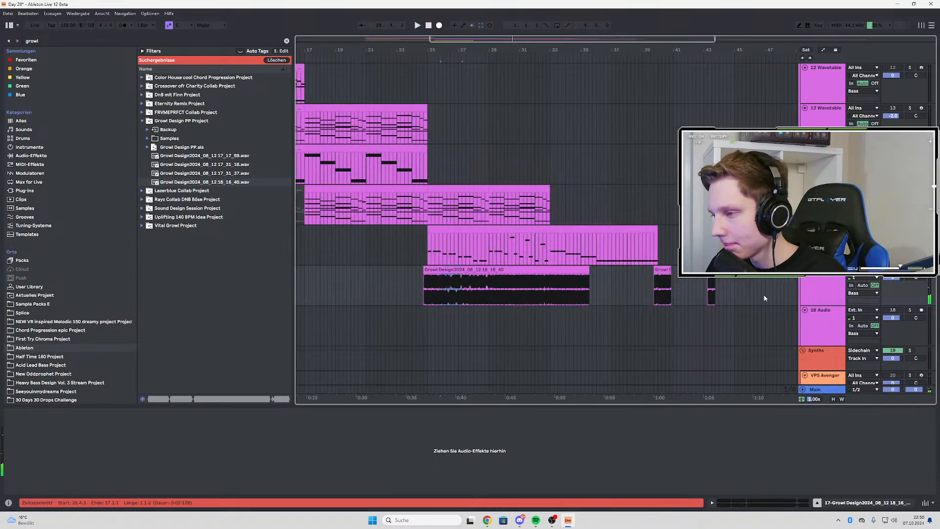
Audition the growl clip from 26.3.1 and 26.2.1
left_click(453, 289)
key("space")
scroll(463, 292, "up", 3)
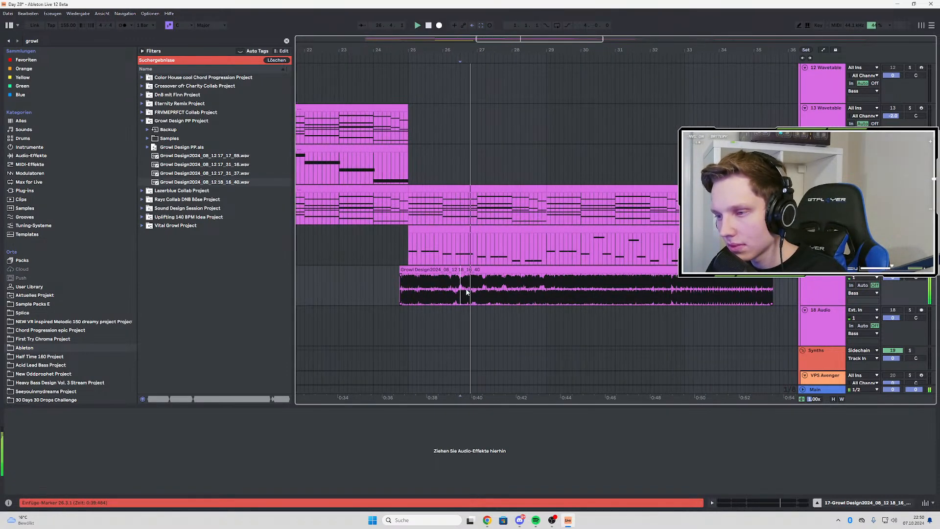
left_click(452, 286)
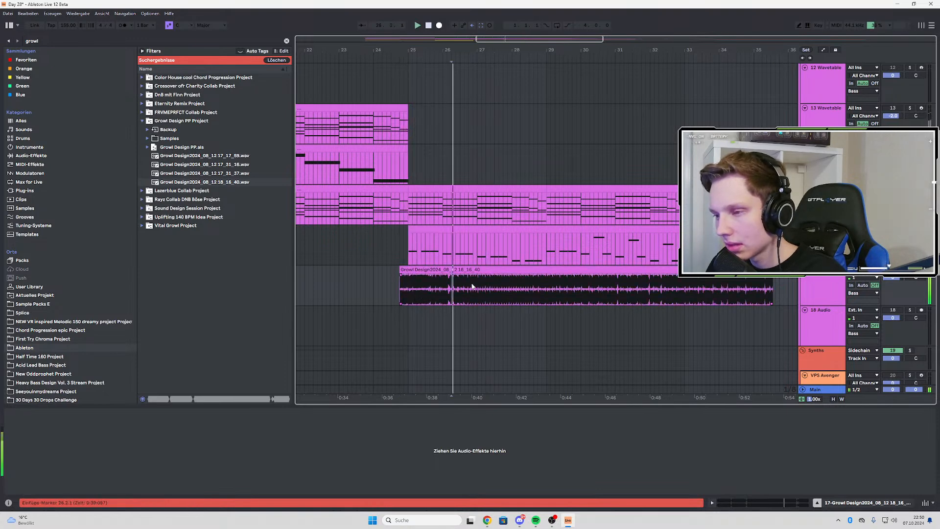
Shift the growl clip's content to a later passage with separated hits and audition it from 27.3.3 and 26.3.1
left_click_drag(636, 291, 476, 293)
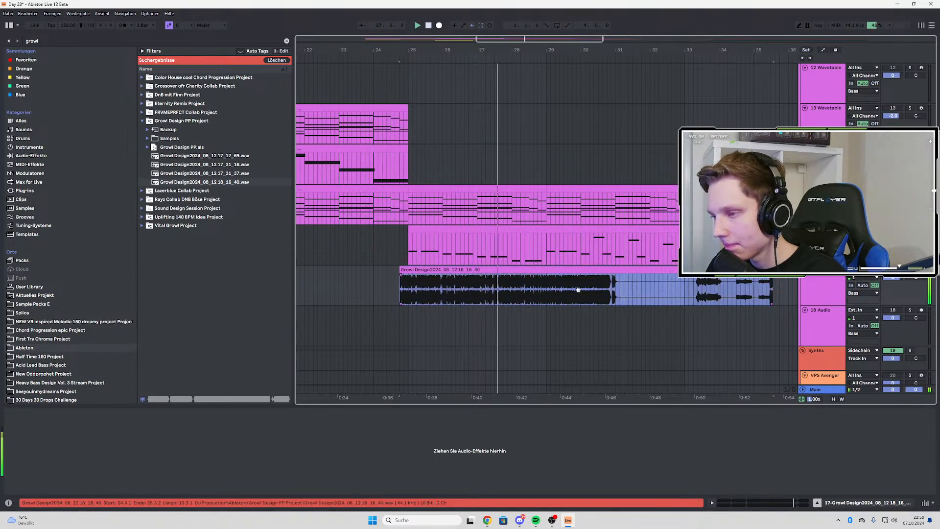
mouse_move(578, 290)
left_mouse_down()
mouse_move(403, 292)
mouse_move(480, 292)
left_mouse_up()
left_click(500, 287)
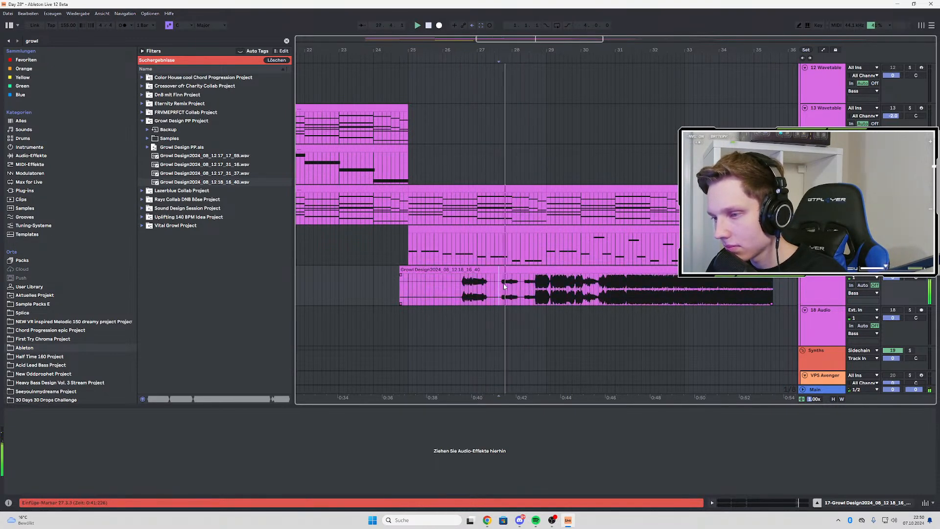
left_click(461, 283)
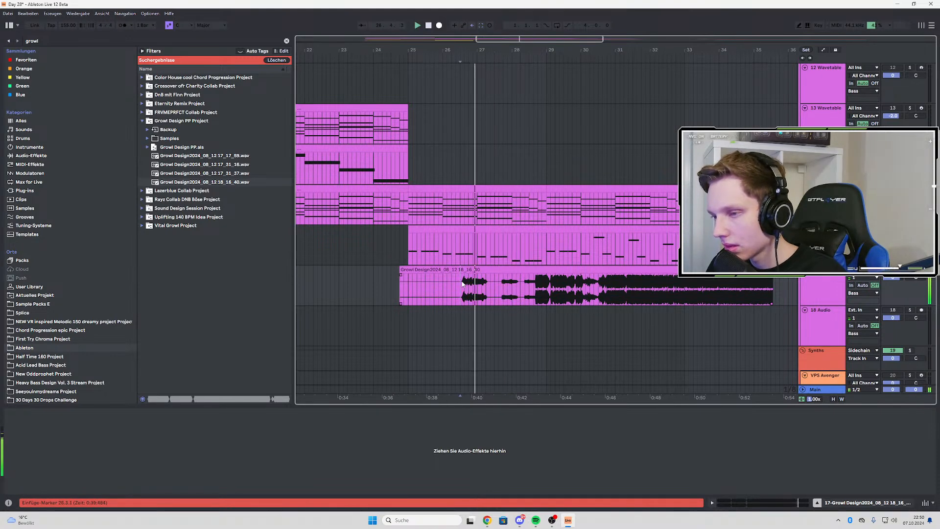
left_click(462, 283)
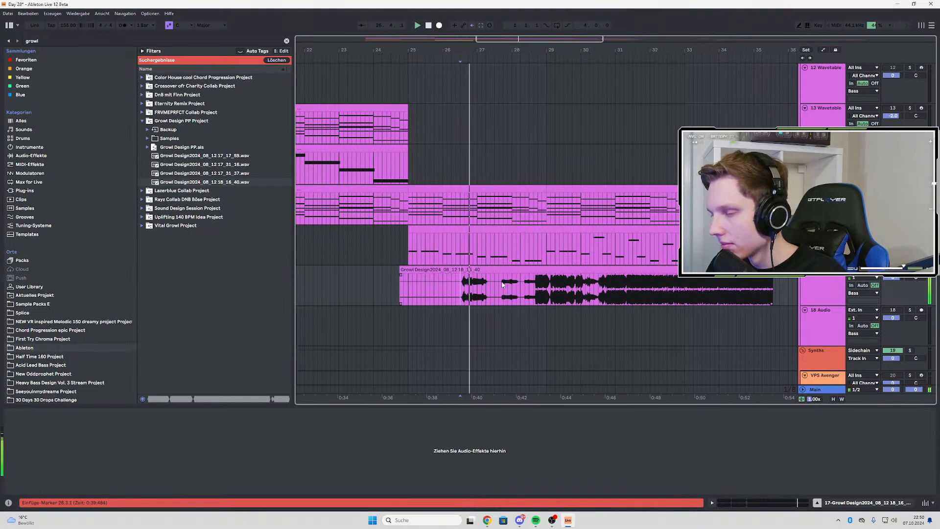
Copy the growl clip's first hit starting at 26.3.1 and paste it near bar 36, between the long clip and the first chop
left_click(468, 285)
scroll(422, 289, "down", 2)
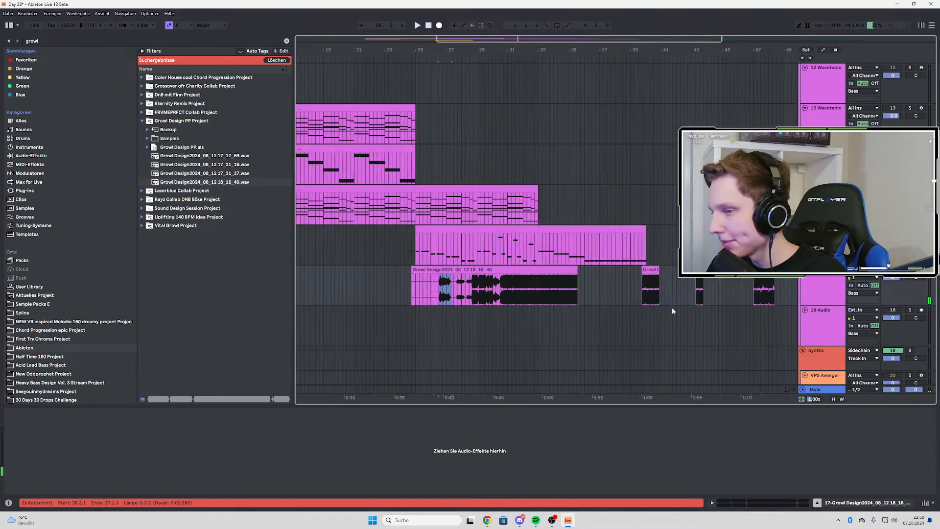
left_click(594, 286)
key("ctrl+v")
Audition the remaining hits in the growl clip from 26.3.3 through to 28.4.1
scroll(439, 285, "up", 3)
left_click(442, 284)
key("space")
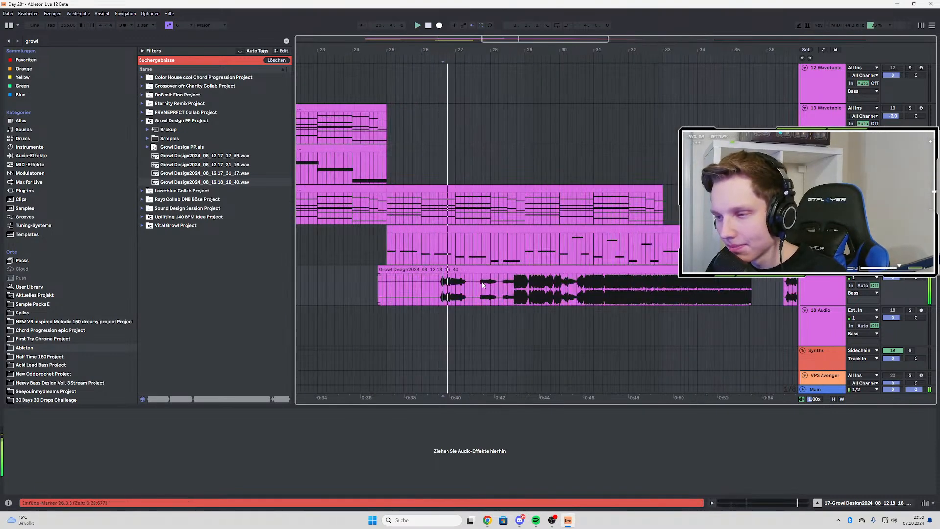
left_click(482, 284)
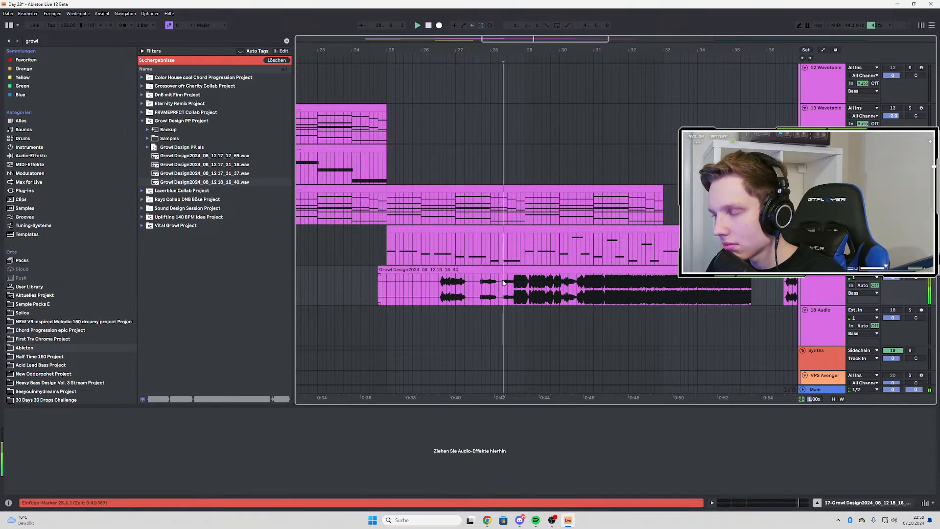
key("space")
key("space")
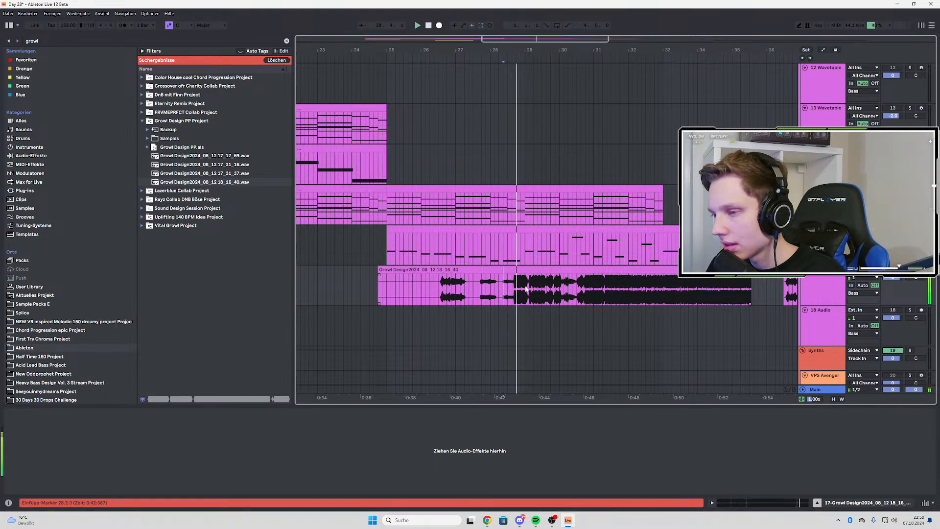
left_click(523, 288)
scroll(514, 284, "up", 5)
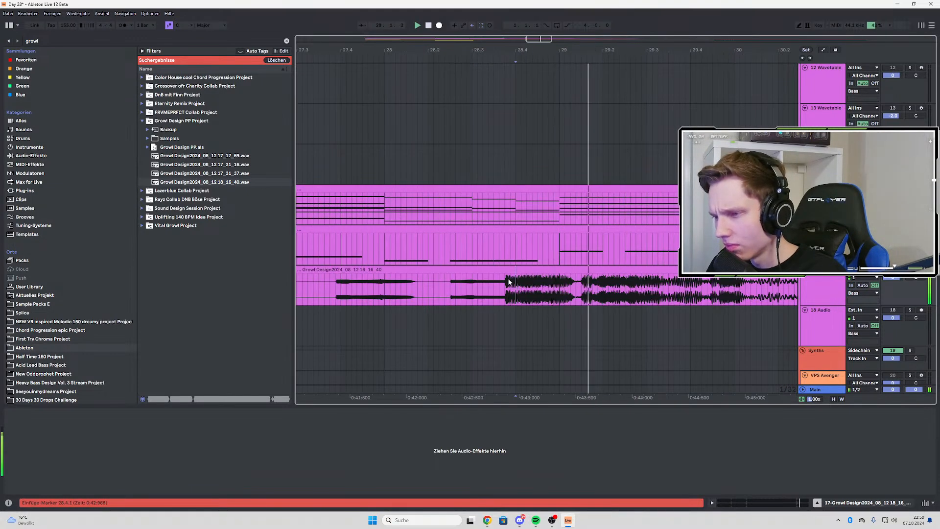
Copy the growl clip's short hit starting at 28.3.4 and paste it at 50.3.1 on the same track
scroll(509, 286, "up", 3)
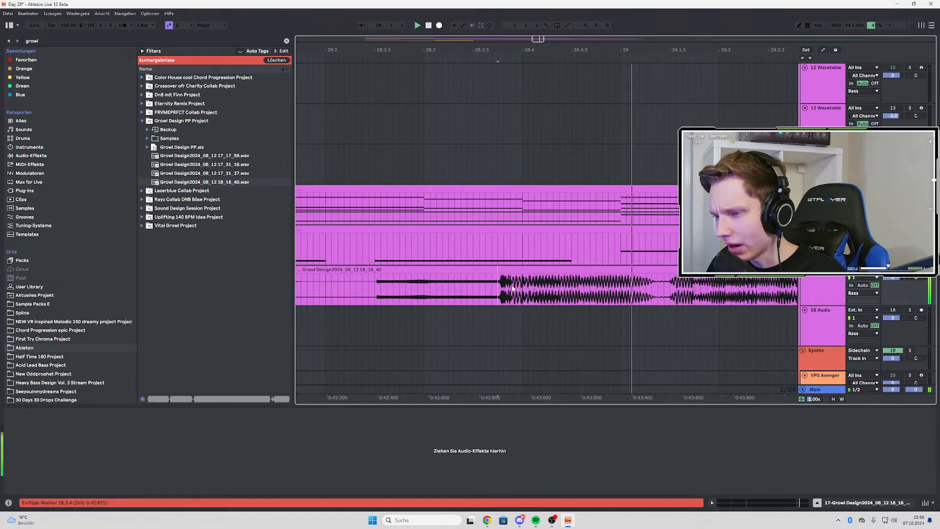
key("space")
key("space")
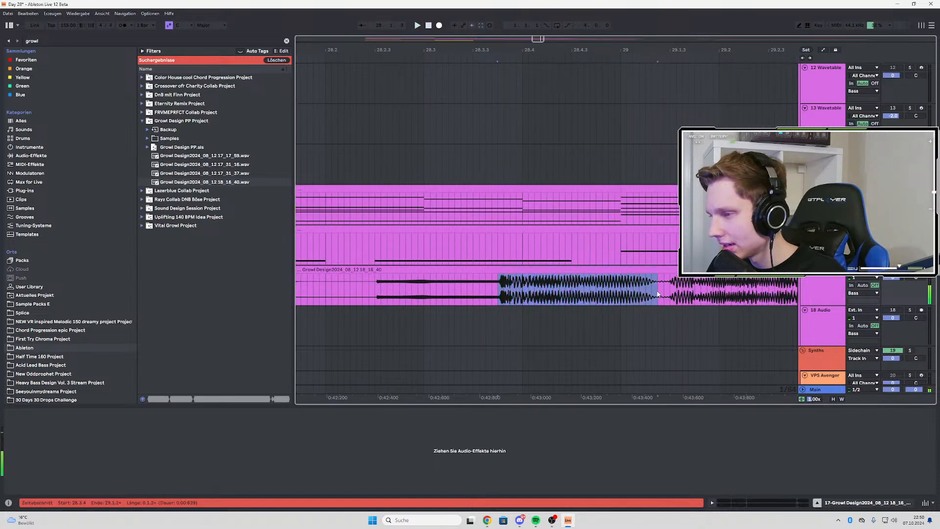
scroll(504, 293, "down", 12)
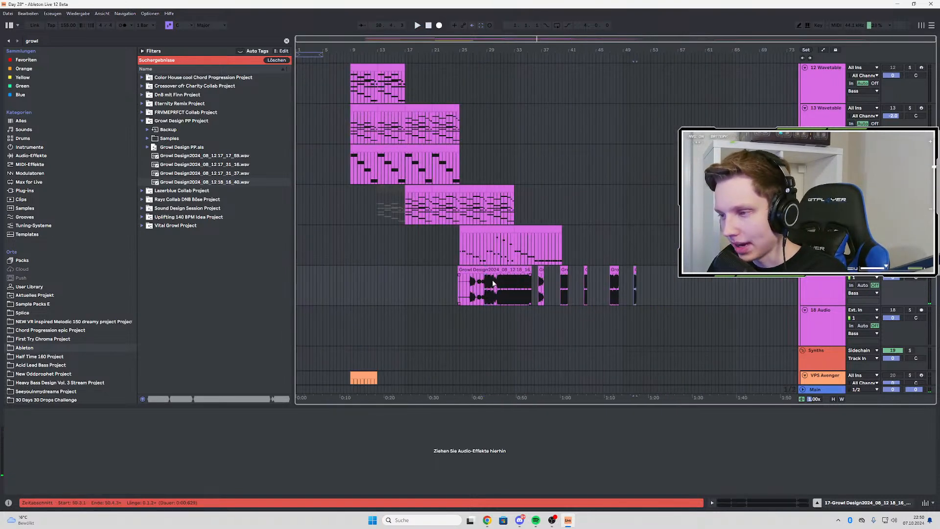
Shift the growl clip's content further into the recording and audition it from 25.2.1
scroll(493, 283, "up", 5)
scroll(444, 286, "up", 2)
scroll(533, 292, "down", 5)
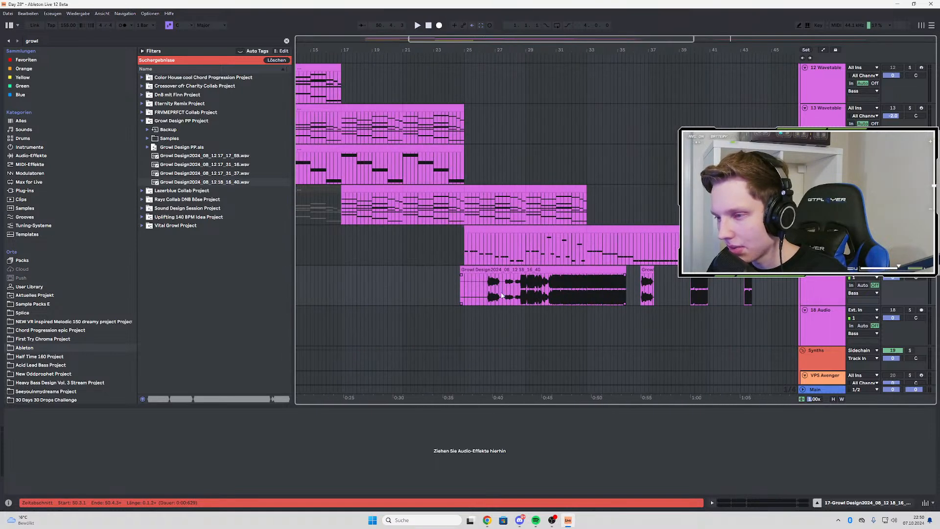
scroll(527, 285, "up", 3)
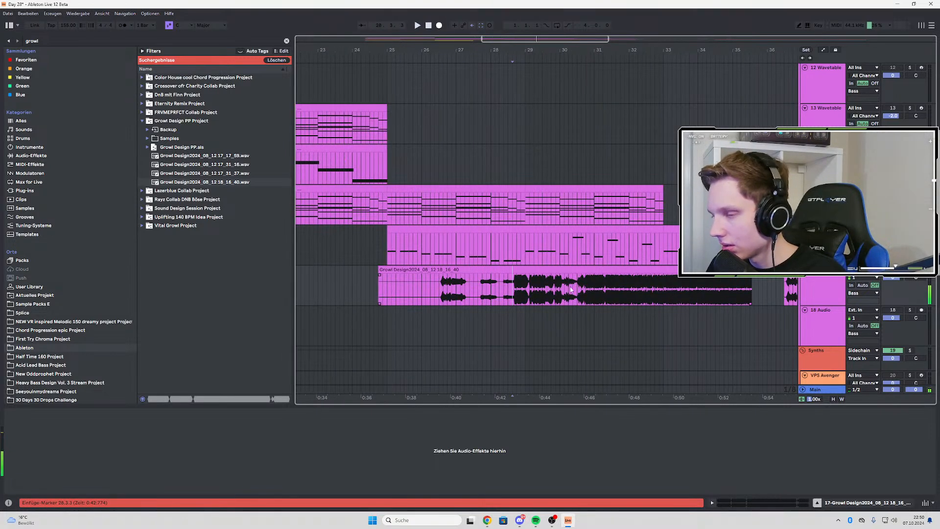
left_click_drag(582, 288, 402, 291)
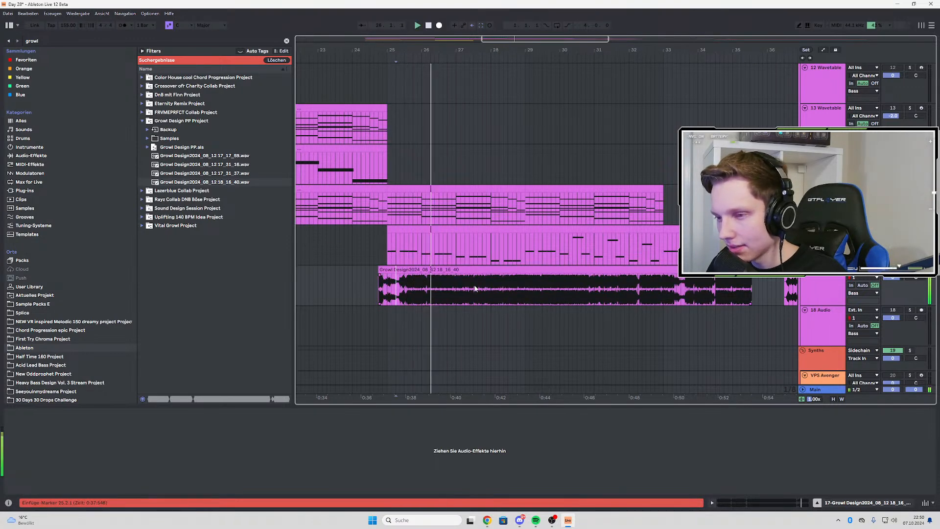
scroll(412, 287, "up", 3)
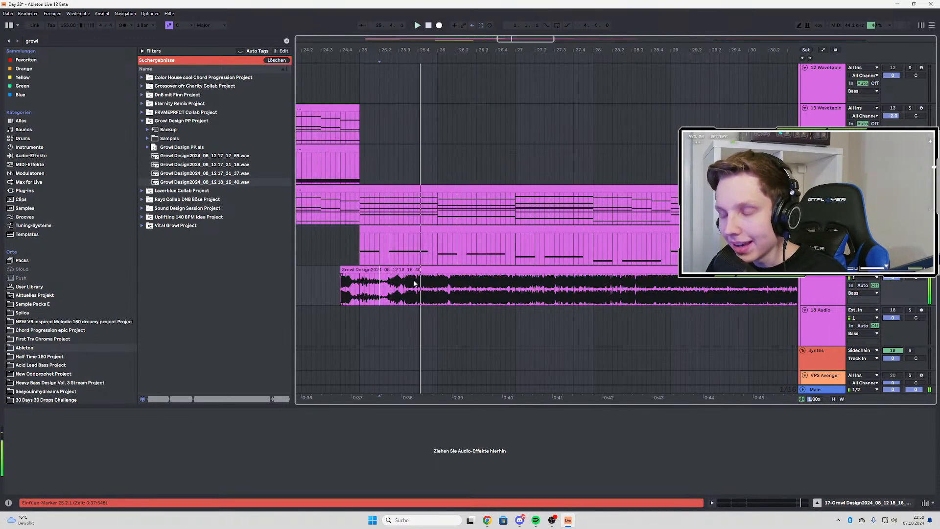
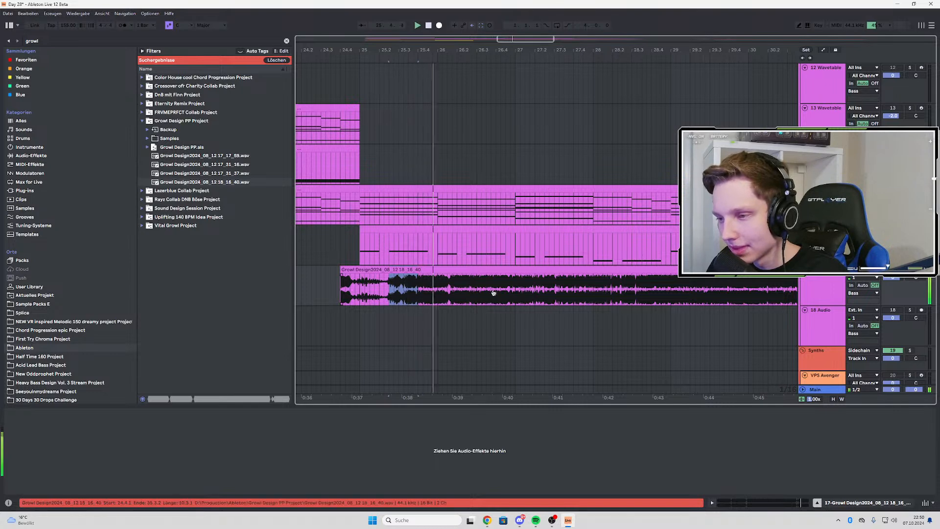
Copy the growl clip's section from 25.2.3 to 25.4.1 and paste it at 21.1.1 on the same track
left_click(394, 289)
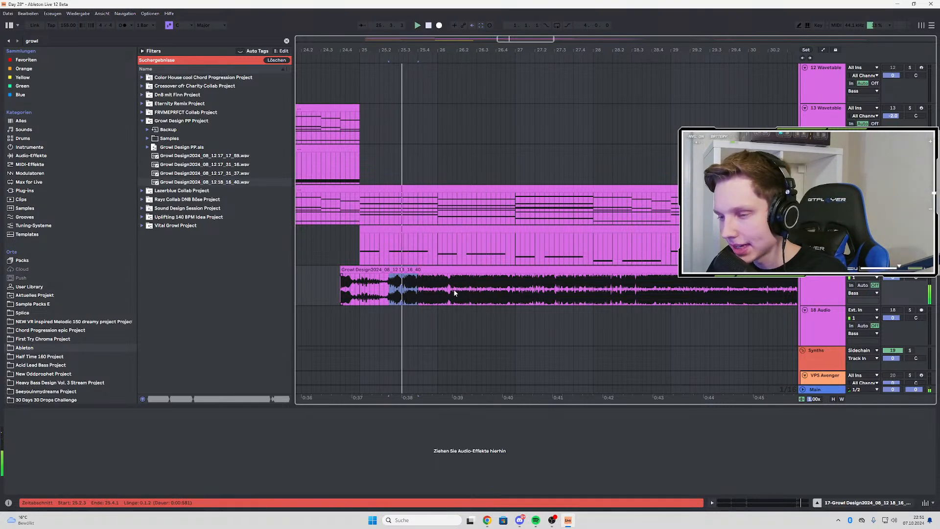
scroll(460, 291, "down", 5)
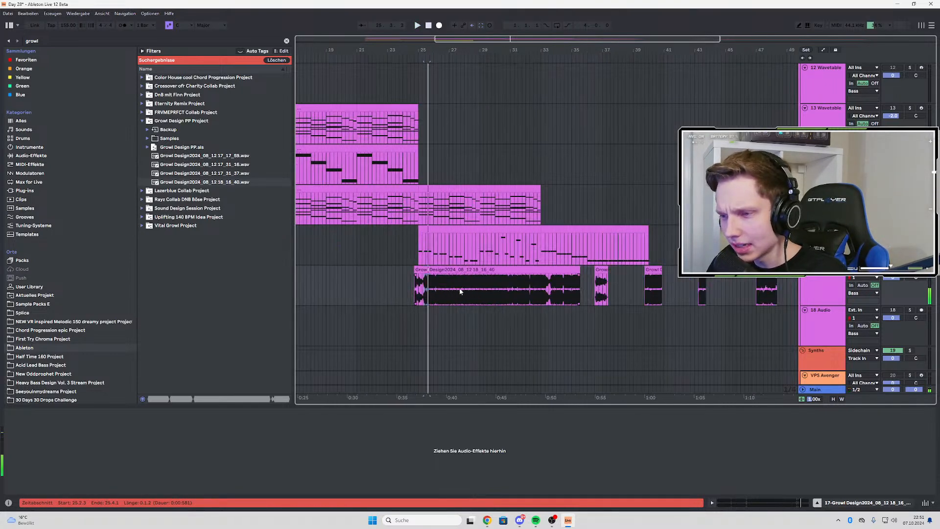
left_click(357, 281)
scroll(392, 286, "up", 3)
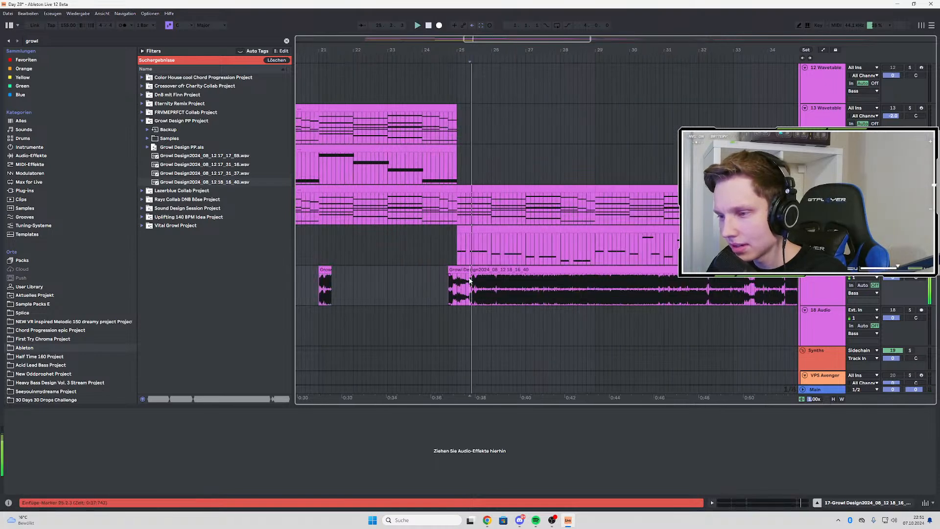
Shift the long growl clip's content further into the recording and audition it at several points up to 31.1.3
scroll(470, 280, "up", 3)
left_click(486, 289)
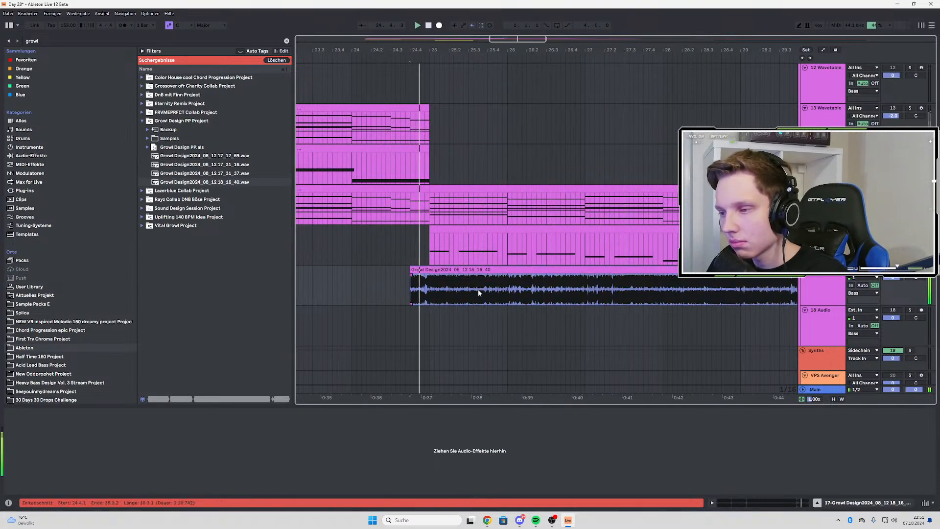
left_click(552, 290)
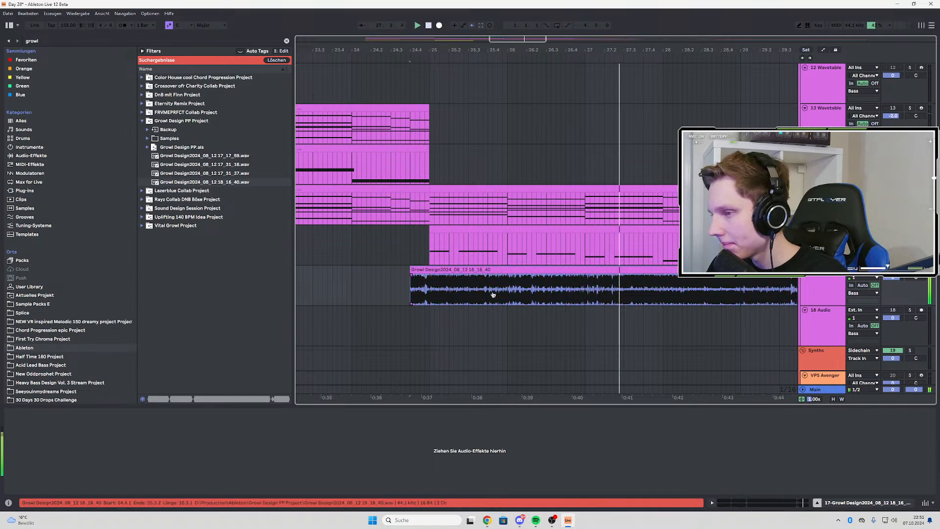
scroll(439, 289, "down", 3)
key("space")
key("space")
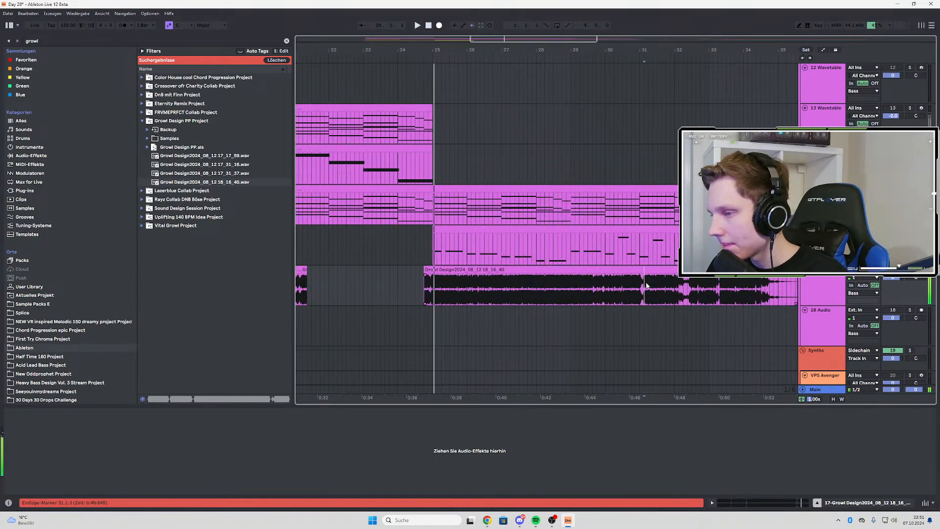
key("space")
key("space")
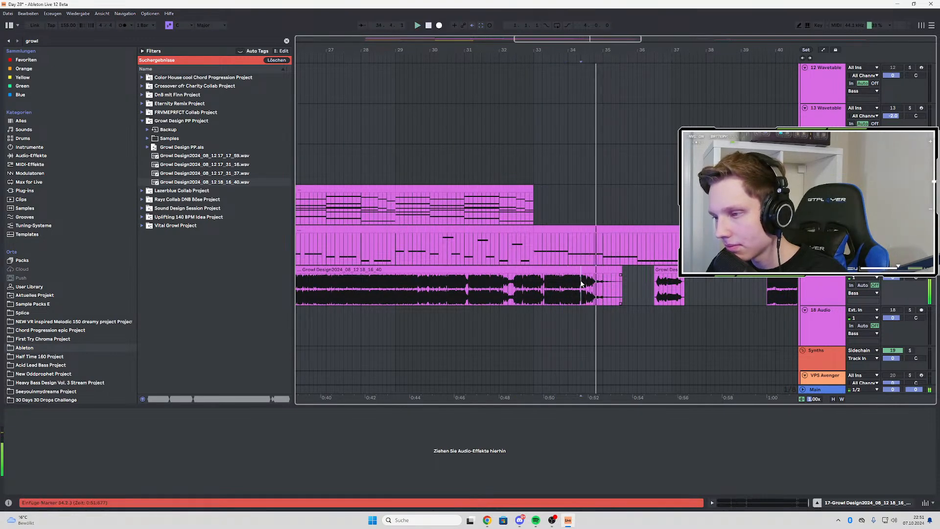
Audition the long growl clip's closing section repeatedly from 34.2.3
key("space")
key("space")
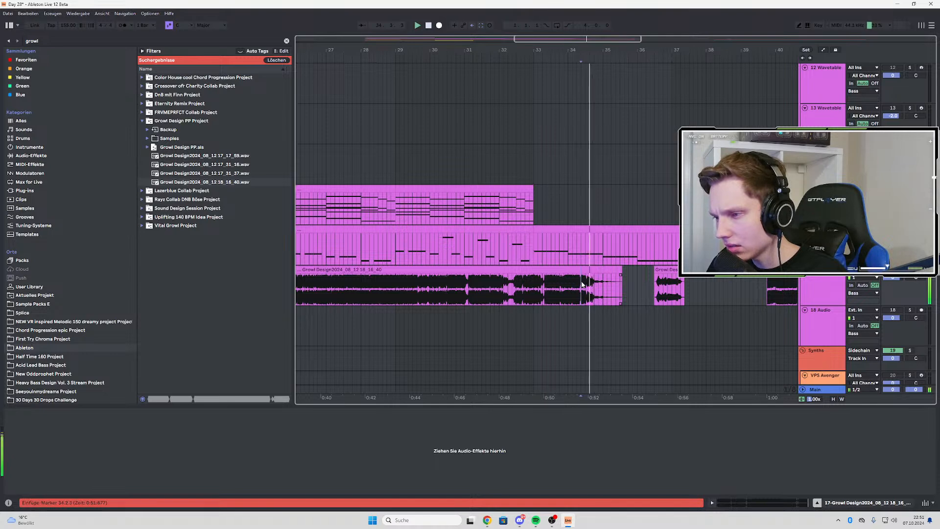
scroll(583, 285, "up", 10)
key("space")
key("space")
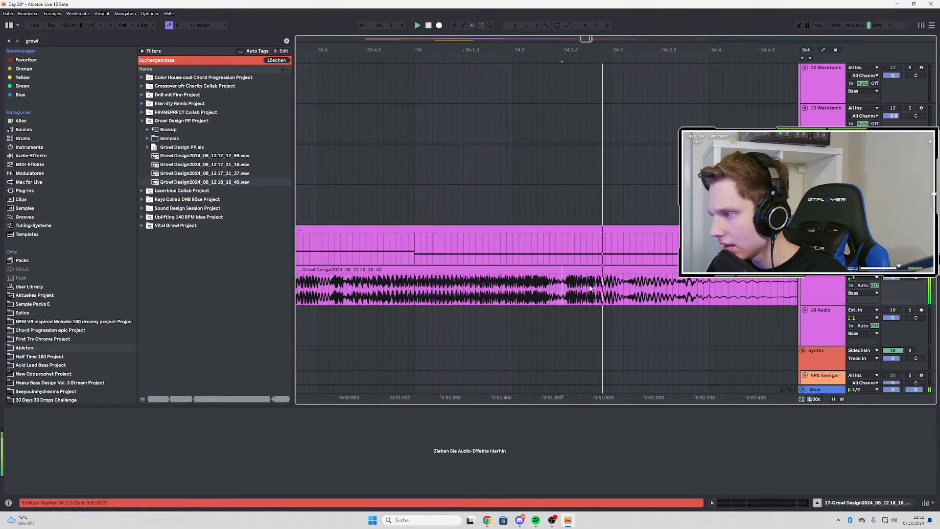
key("space")
key("space")
key("space")
key("space")
scroll(512, 290, "down", 10)
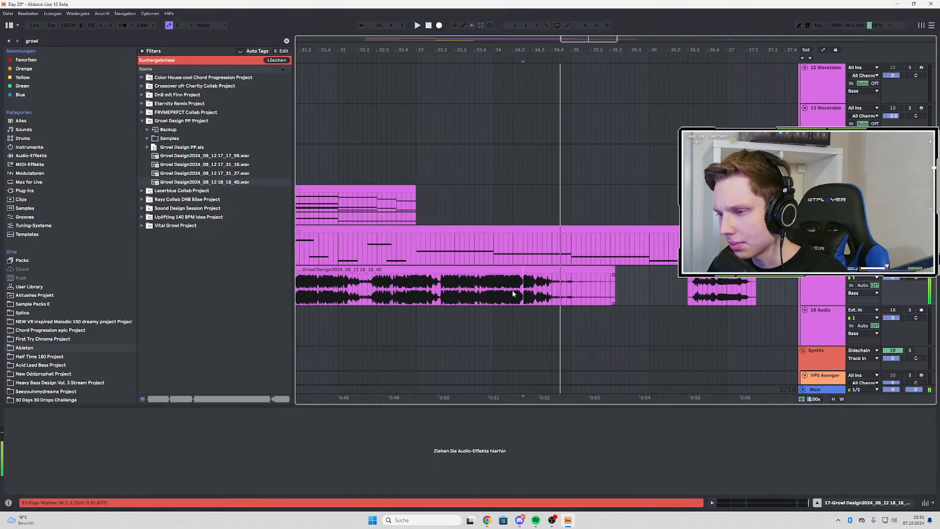
Stop playback and delete the long growl clip from the audio track
key("space")
key("space")
scroll(527, 277, "down", 10)
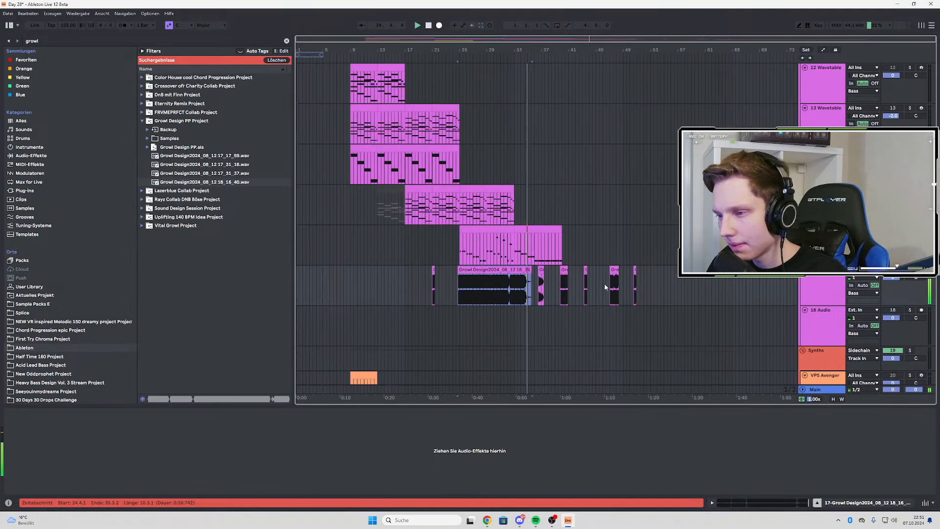
key("space")
left_click(512, 270)
key("Delete")
Extend the growl chop at bar 21 so it ends at 21.4.1, and audition it
left_click(433, 285)
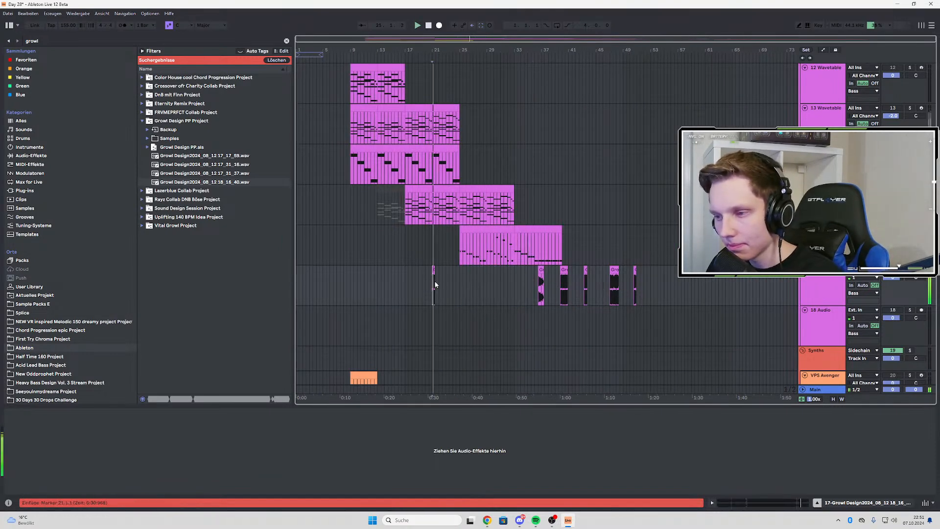
scroll(429, 283, "up", 5)
mouse_move(474, 272)
left_mouse_down()
mouse_move(497, 272)
mouse_move(488, 272)
left_mouse_up()
key("space")
scroll(489, 279, "down", 5)
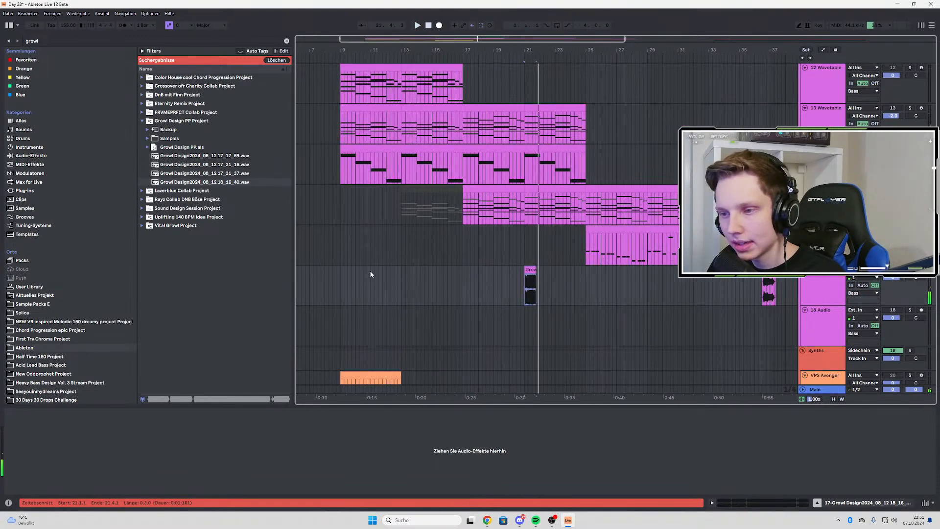
Play the arrangement from bar 9 and move the growl chop from bar 21 to 16.2.1, ending at bar 17
left_click(340, 268)
scroll(539, 280, "down", 3)
scroll(596, 280, "down", 1)
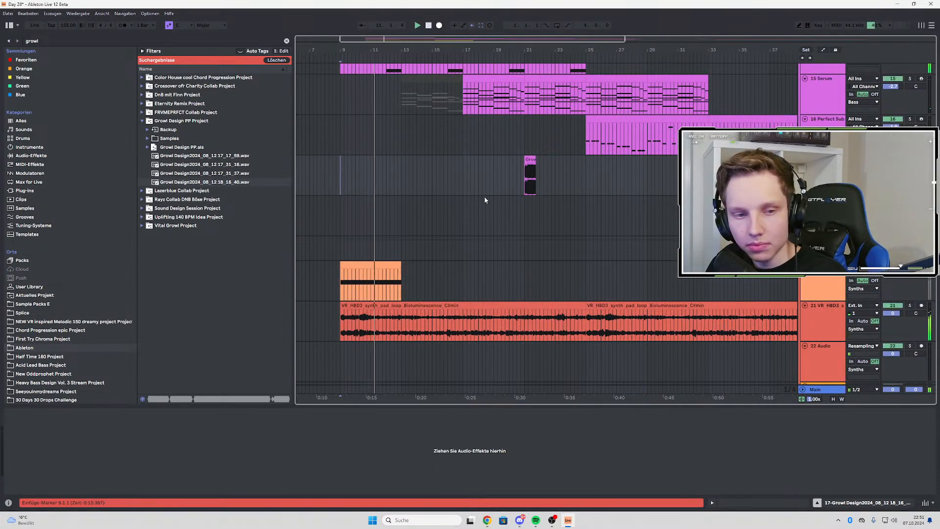
scroll(430, 213, "up", 2)
scroll(576, 250, "down", 2)
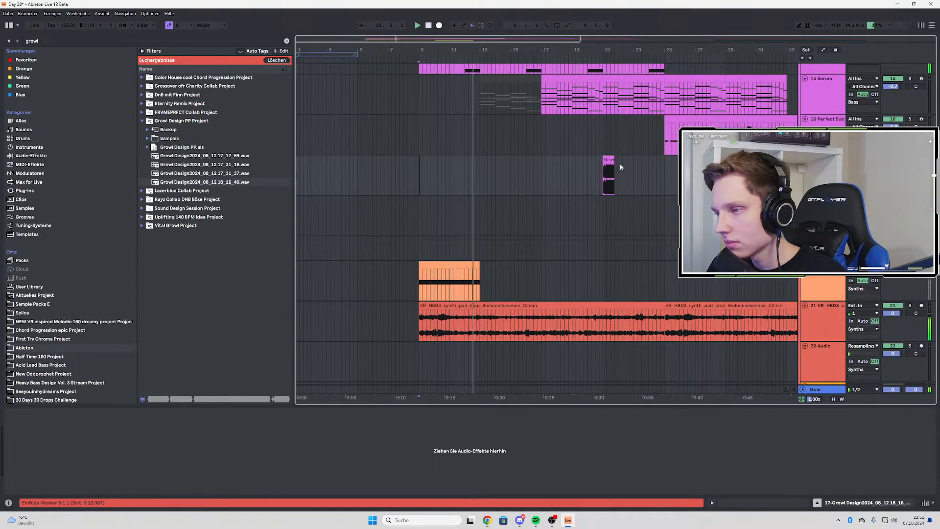
left_click_drag(611, 158, 542, 158)
scroll(543, 161, "up", 2)
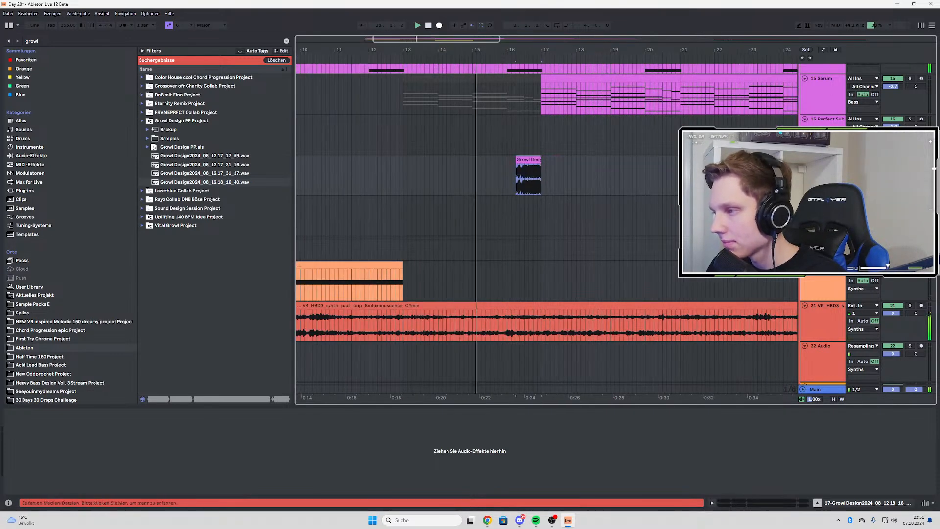
Move the growl chop at 16.2.1 down to the empty 18 Audio track at the same position
scroll(546, 223, "down", 5)
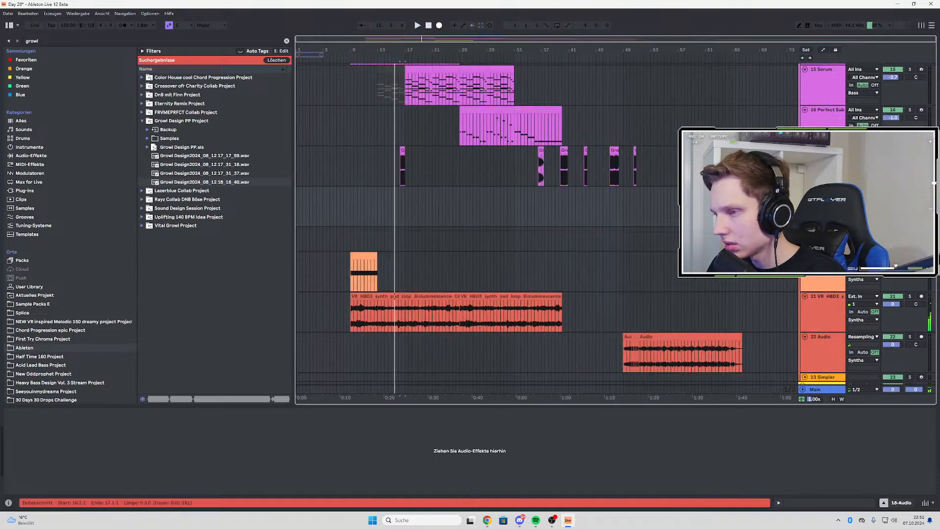
scroll(405, 207, "up", 5)
left_click_drag(433, 148, 431, 192)
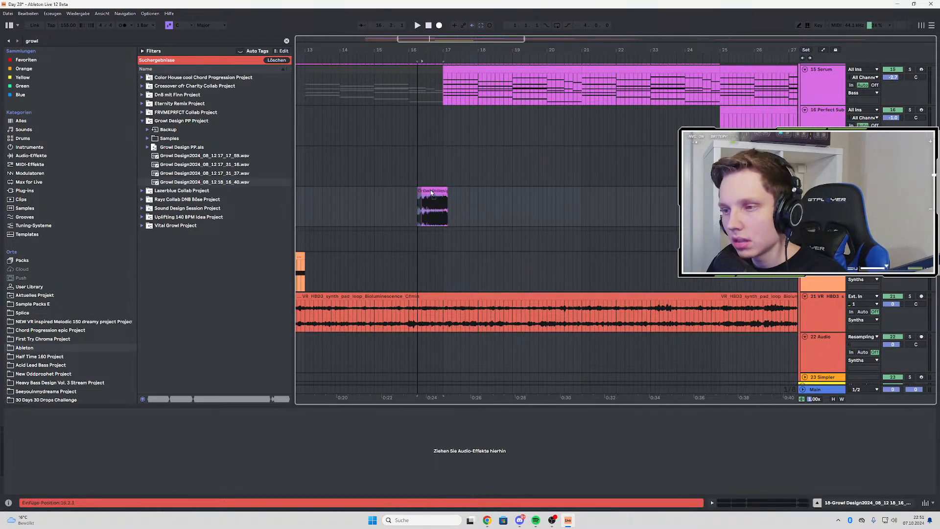
Search the favourites for an echo and load the VR Echo preset on the growl chop's new track
key("ctrl+f")
type("echo")
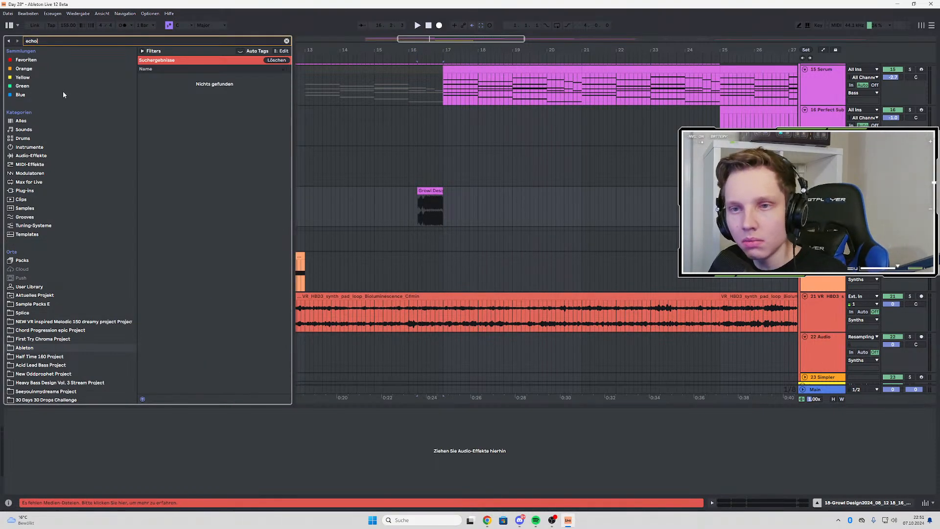
left_click(30, 63)
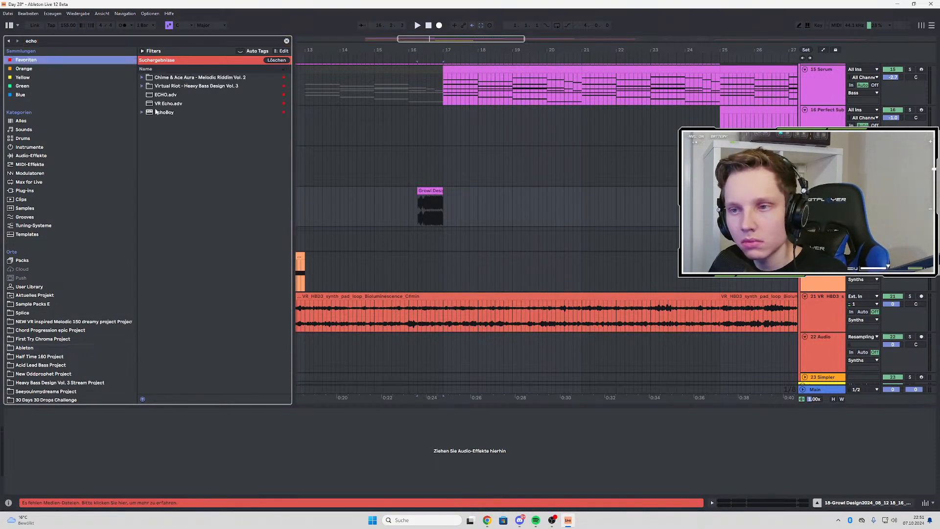
left_click_drag(166, 103, 227, 115)
left_click_drag(481, 195, 425, 207)
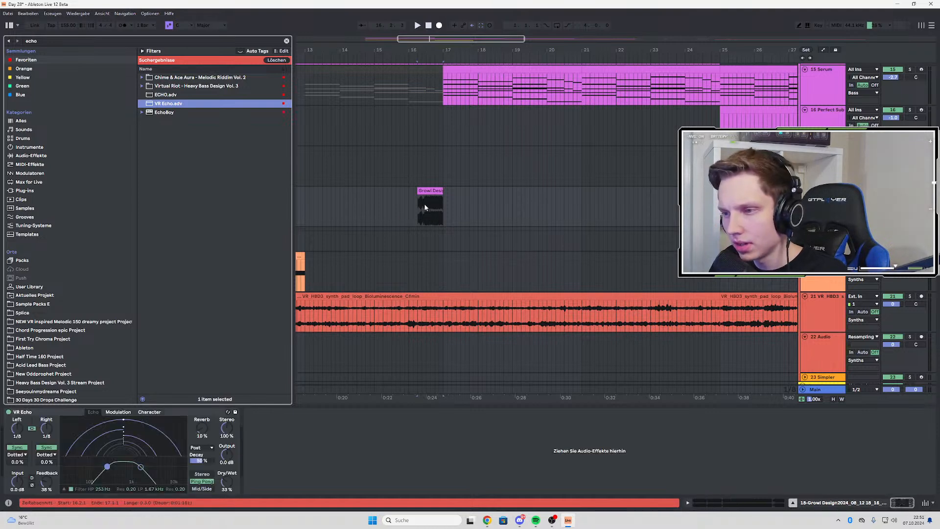
Play the growl chop from 16.2.1 and set the VR Echo's feedback to 65%
left_click(416, 204)
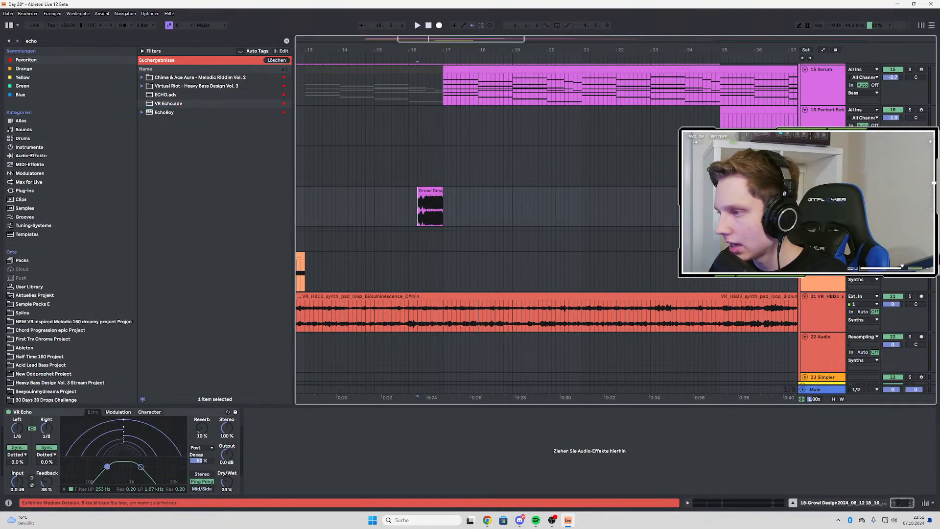
key("space")
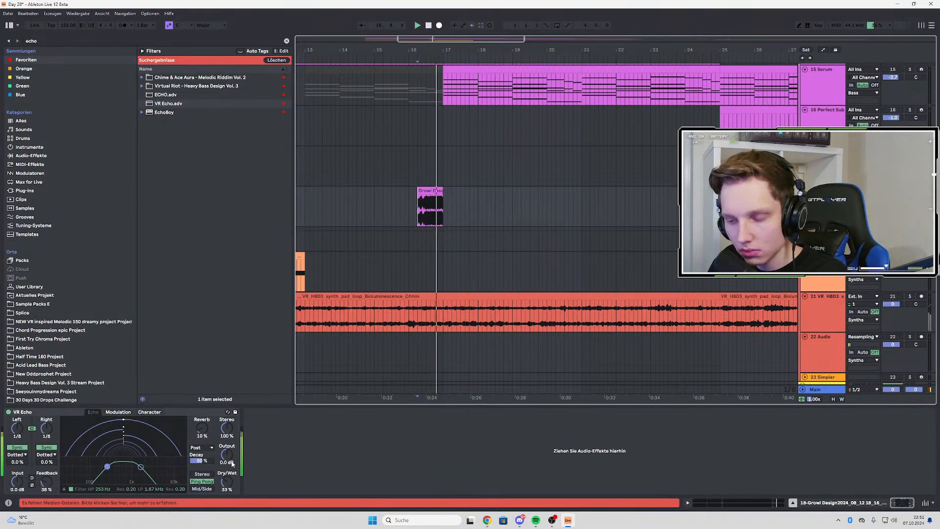
left_click_drag(48, 482, 57, 472)
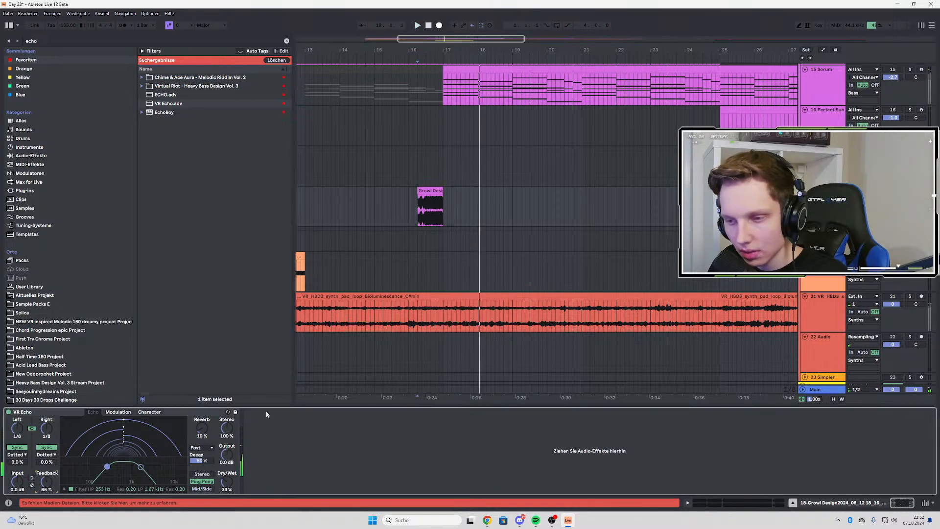
Add EQ Eight after VR Echo, with a gentle low cut around 92 Hz and a high cut at 4.54 kHz
key("ctrl+f")
type("eq")
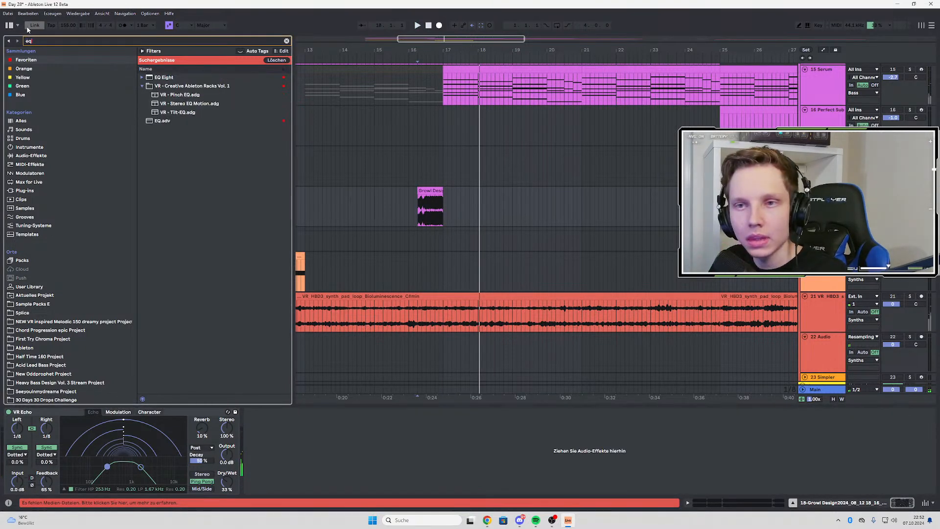
left_click(166, 79)
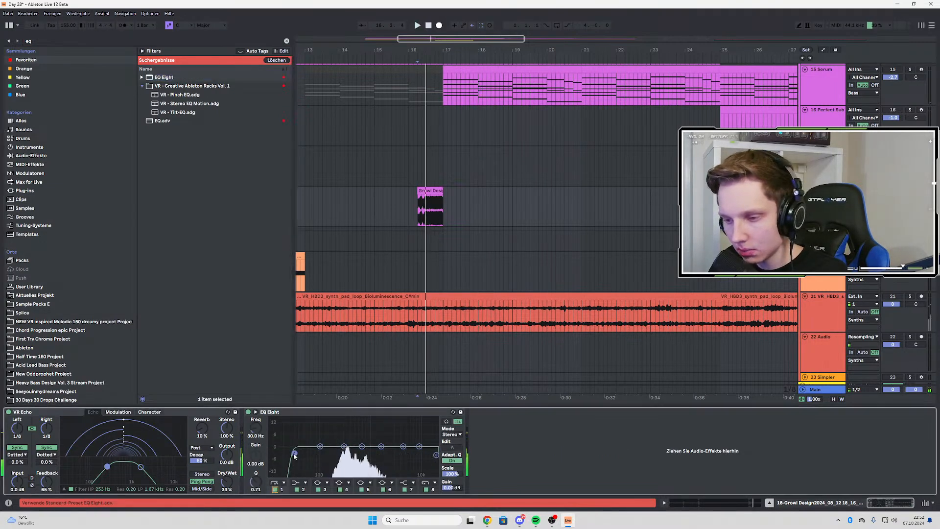
key("space")
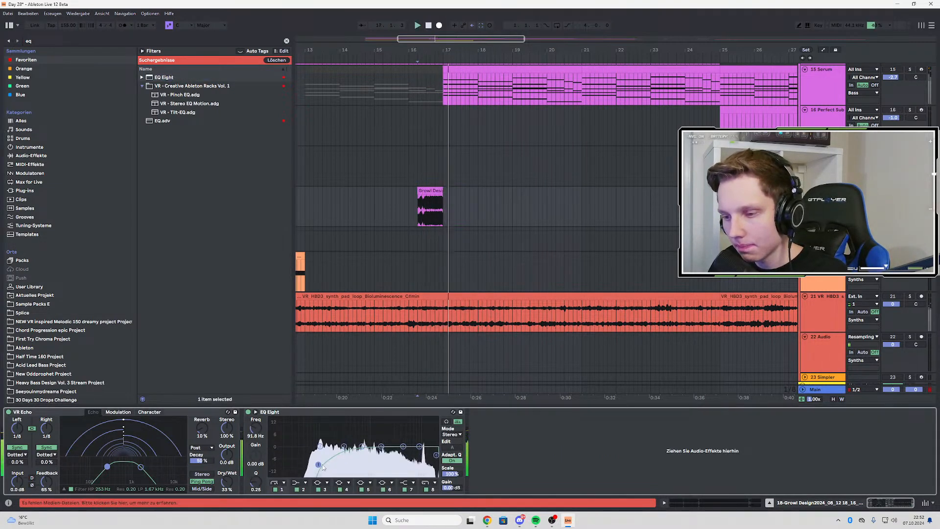
left_click_drag(317, 464, 319, 464)
left_click_drag(413, 461, 402, 462)
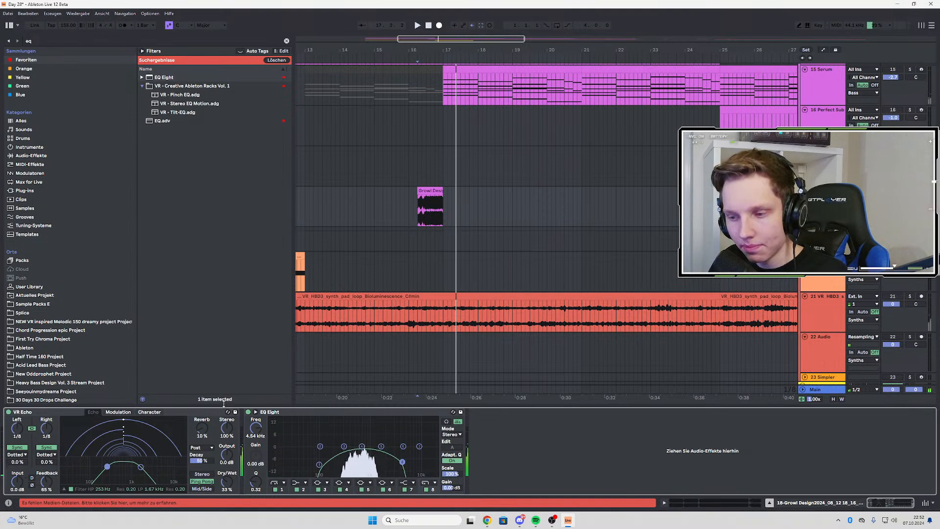
Set the VR Echo's reverb to 23% and its low-pass filter to 2.24 kHz while auditioning the chop
left_click(51, 41)
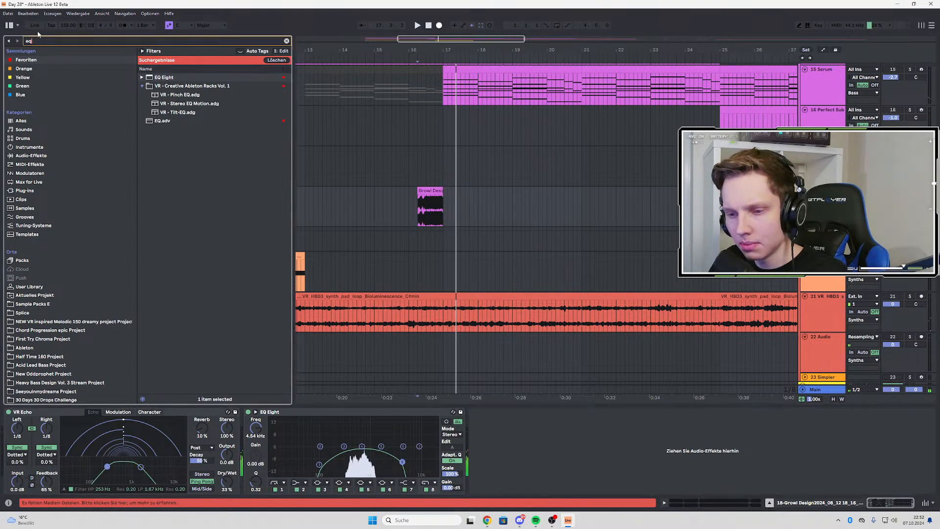
left_click(204, 417)
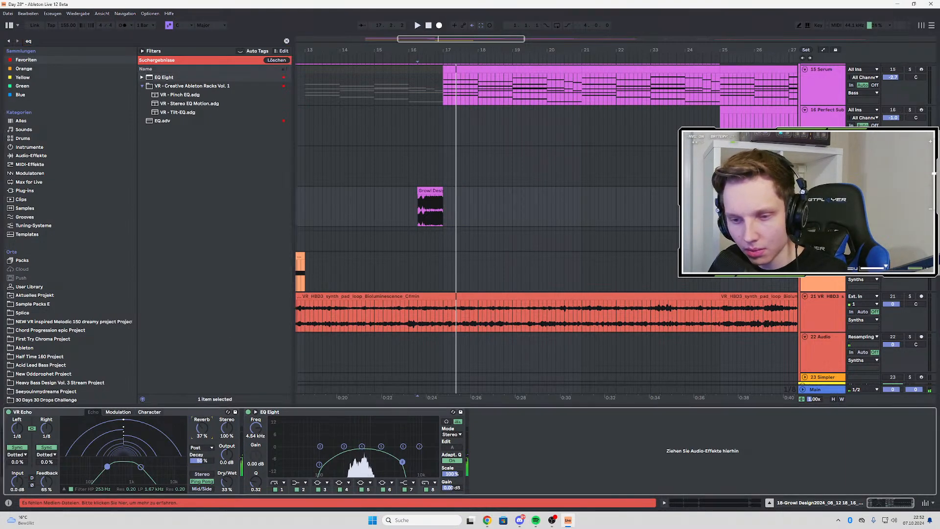
key("space")
left_click_drag(202, 428, 202, 442)
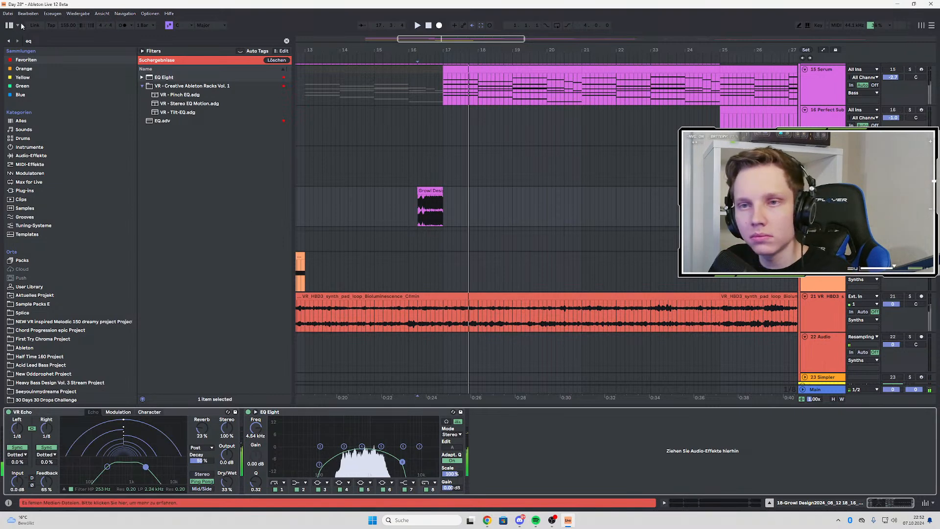
Search the favourites for "dis" and load Disperser on the growl chop's track, ahead of VR Echo
key("ctrl+f")
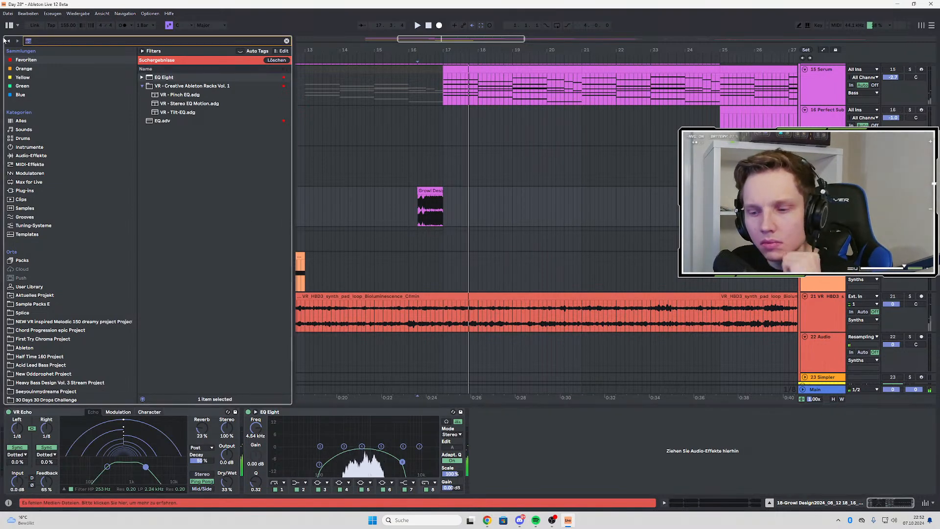
type("dis")
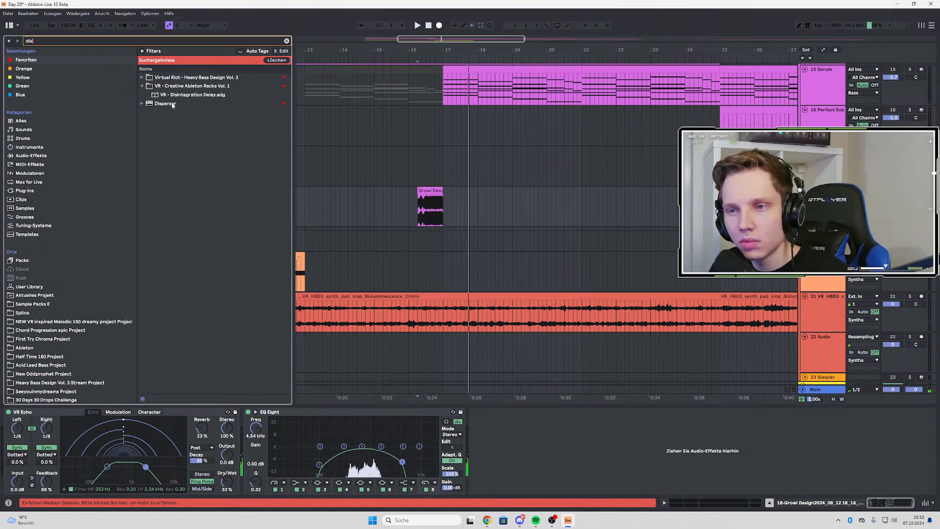
left_click(172, 105)
key("space")
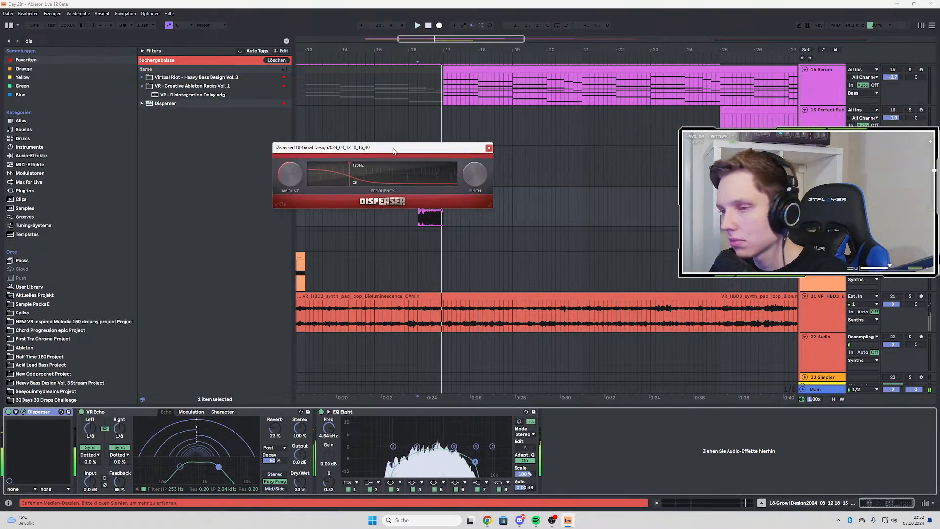
Sweep Disperser's frequency to about 805 Hz while auditioning the growl chop, and close the plug-in window
key("space")
key("space")
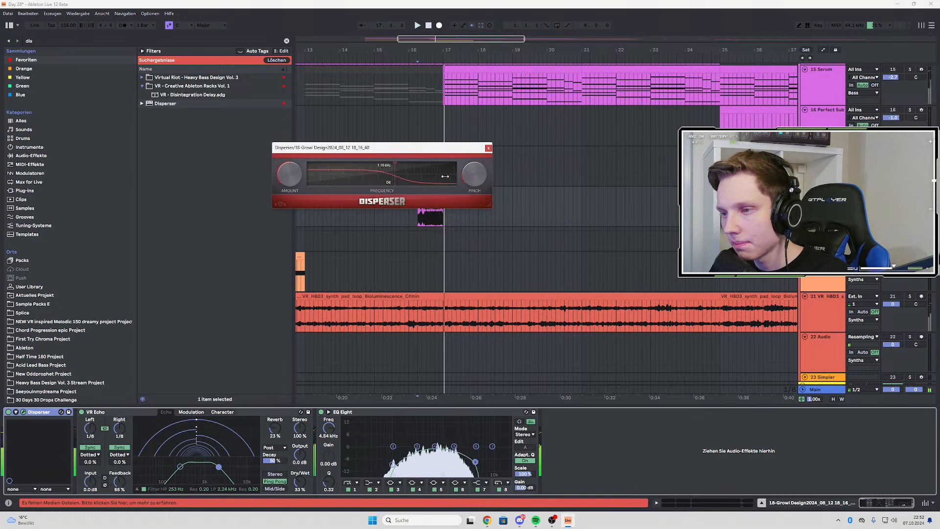
key("space")
mouse_move(382, 174)
left_mouse_down()
mouse_move(359, 170)
mouse_move(401, 165)
mouse_move(375, 166)
left_mouse_up()
key("space")
key("space")
key("space")
key("space")
key("space")
key("space")
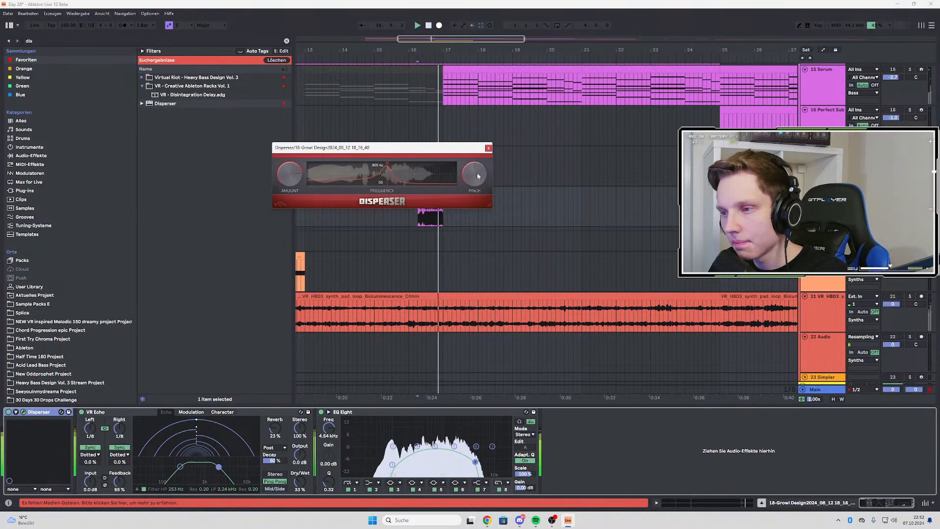
left_click(489, 148)
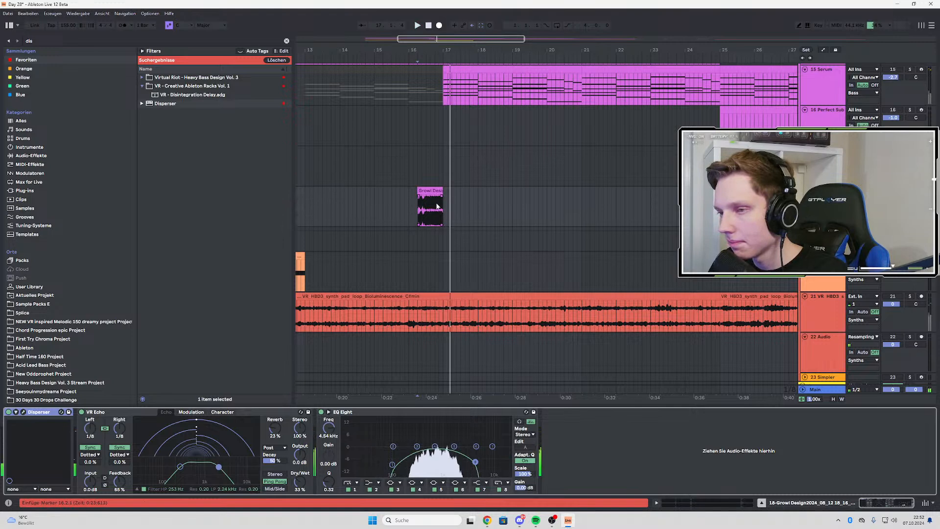
Search the favourites for "auto", load the AUTO FILTER preset after EQ Eight, and play the growl chop
left_click(52, 41)
type("a")
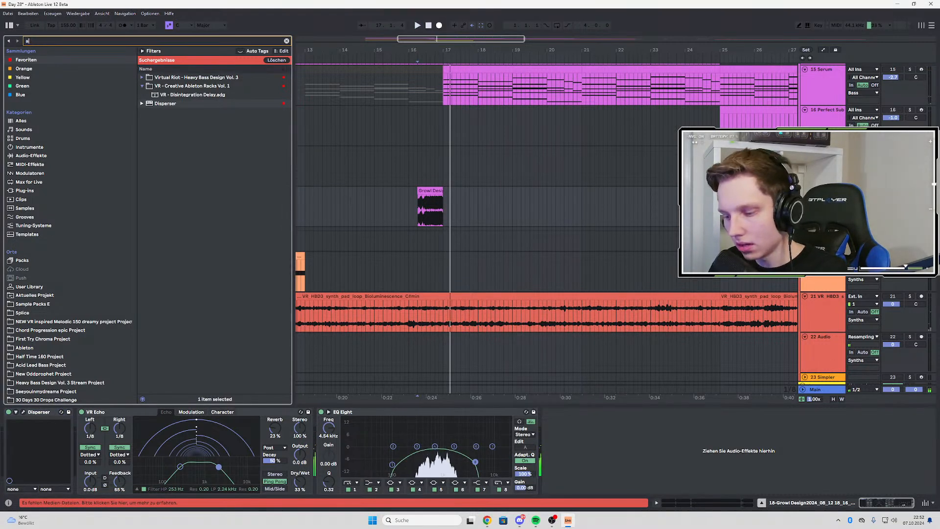
type("uto")
left_click(177, 95)
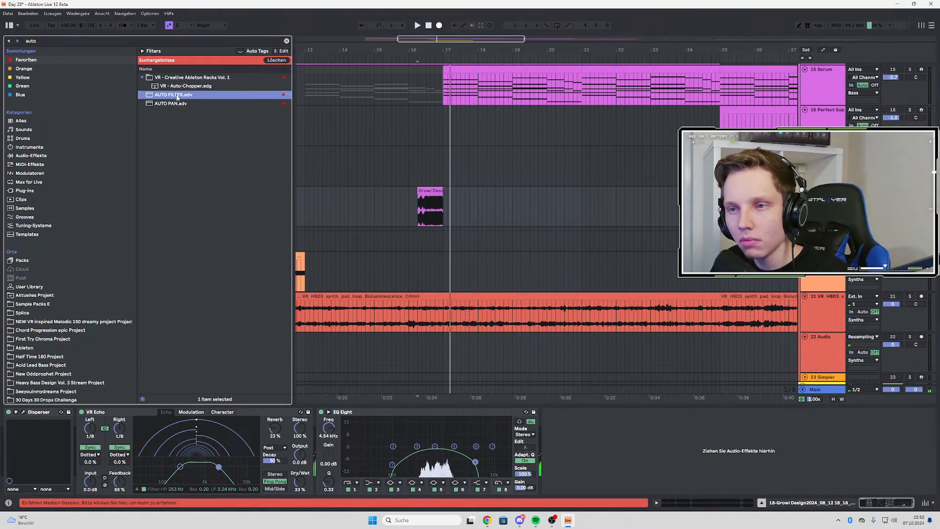
key("space")
key("space")
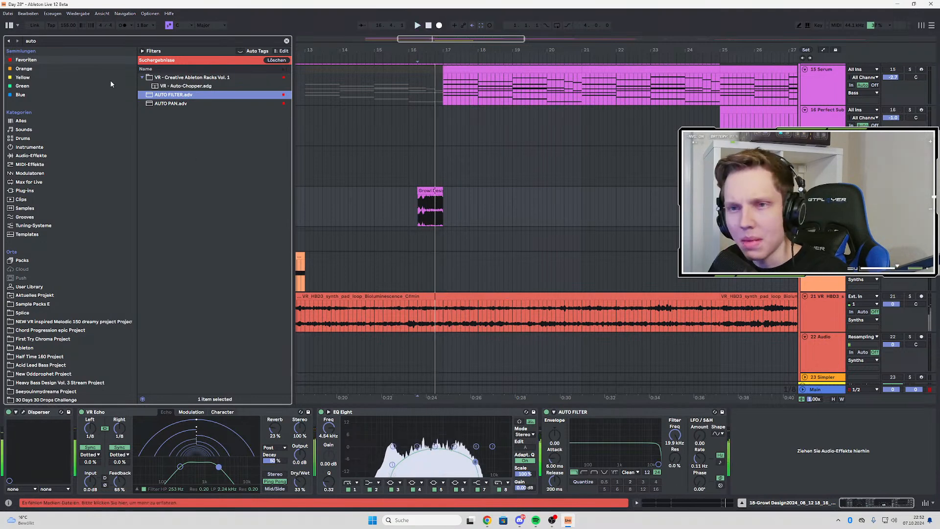
Search for "corpu" and try the VR - Double Corpus rack between EQ Eight and Auto Filter
left_click(52, 41)
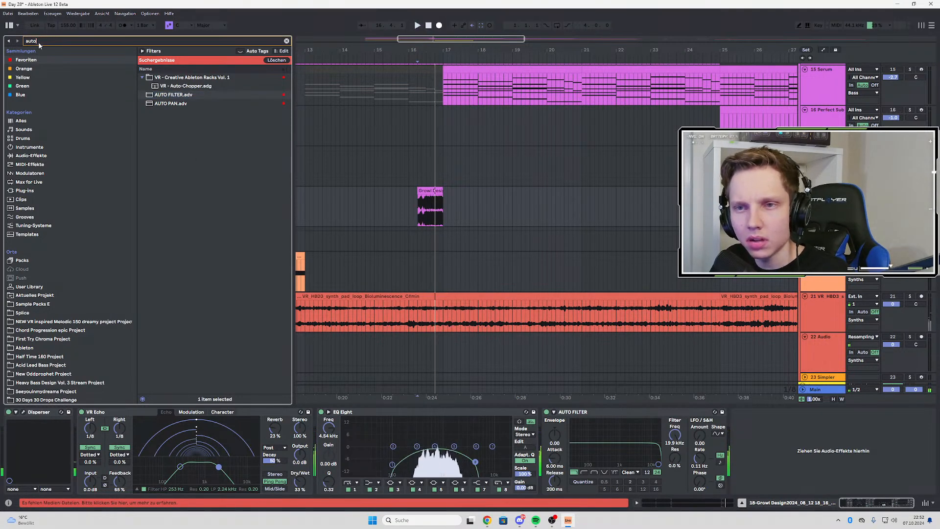
type("corpu")
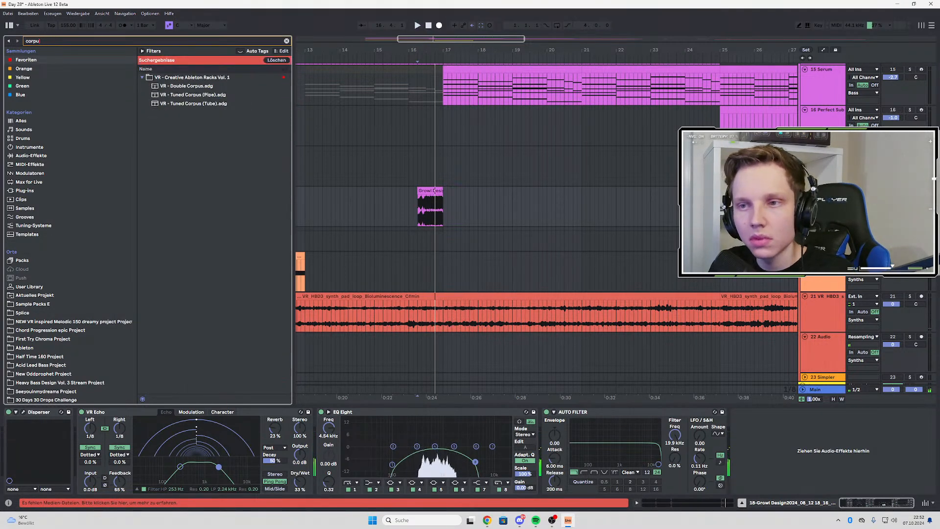
left_click(186, 87)
left_click_drag(569, 381, 543, 433)
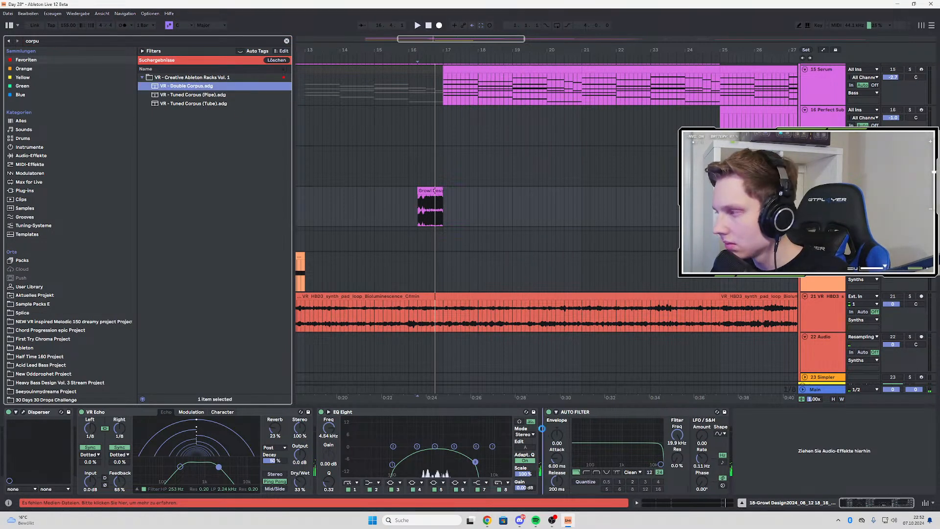
Audition the growl chop with Double Corpus's Dry/Wet at 0% and at 24%
left_click(425, 221)
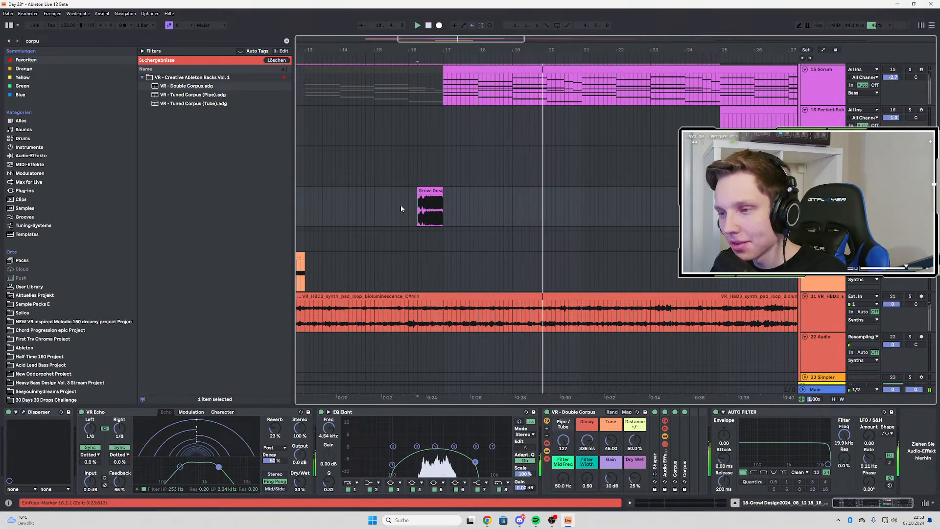
left_click_drag(635, 481, 635, 499)
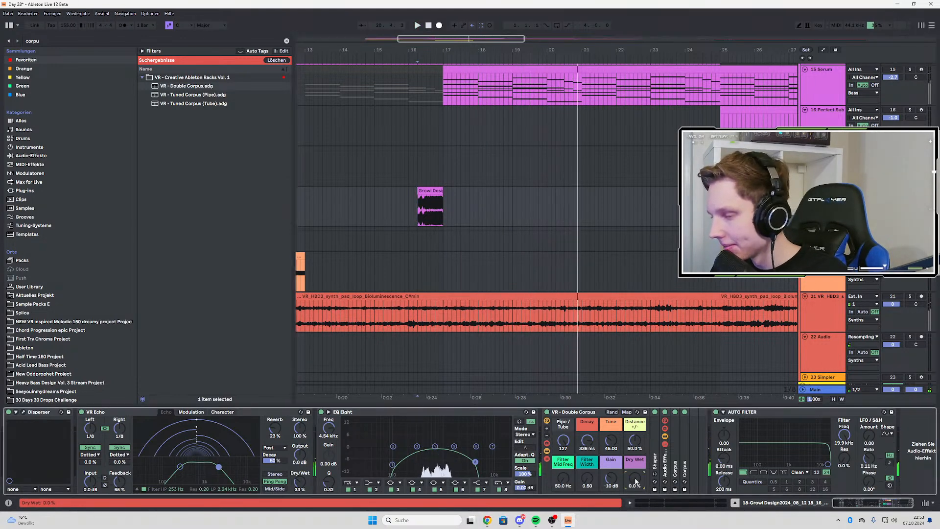
key("space")
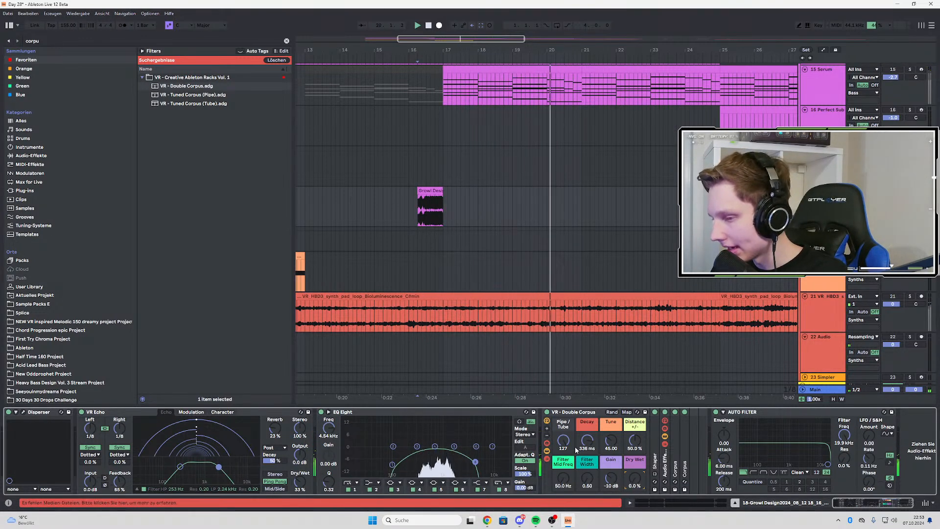
key("space")
key("space")
left_click_drag(635, 482, 635, 421)
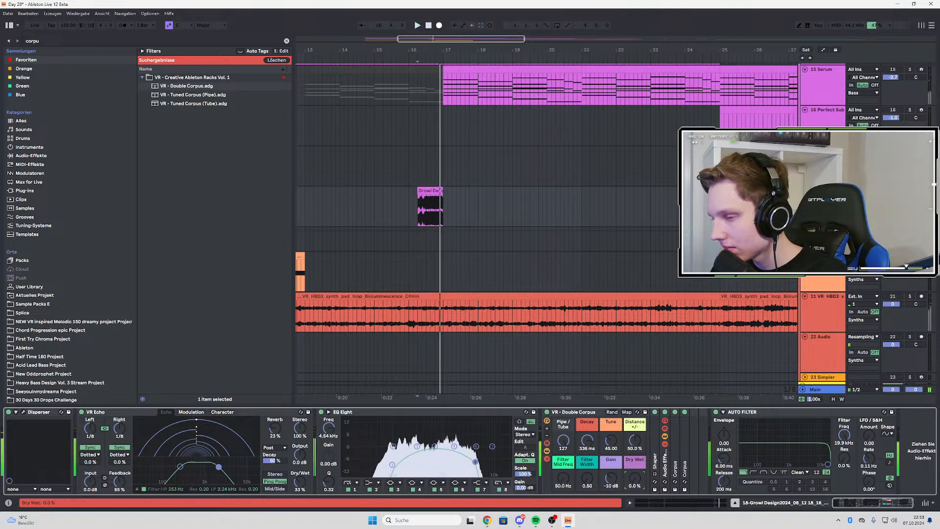
key("space")
key("space")
left_click_drag(635, 478, 635, 524)
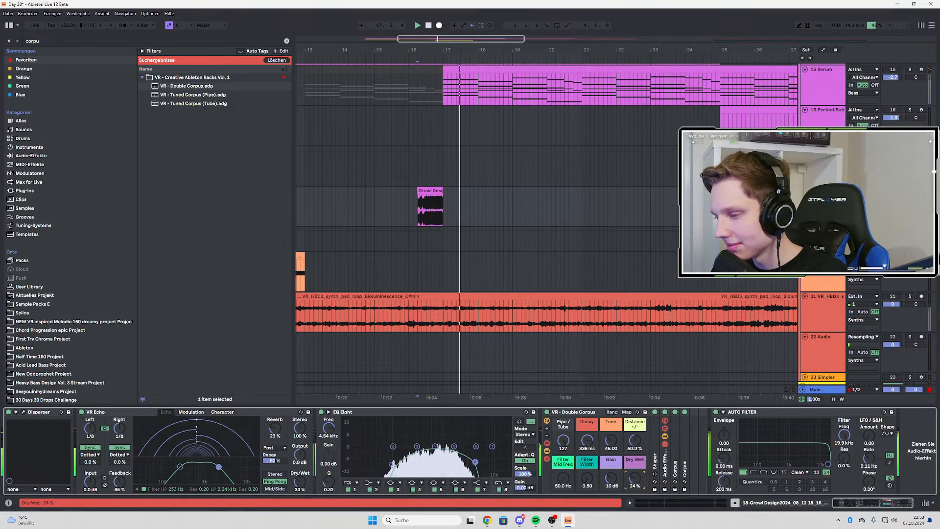
Add VR - Double Corpus to the red favourites collection and delete the rack from the growl chop's device chain
scroll(393, 293, "down", 3)
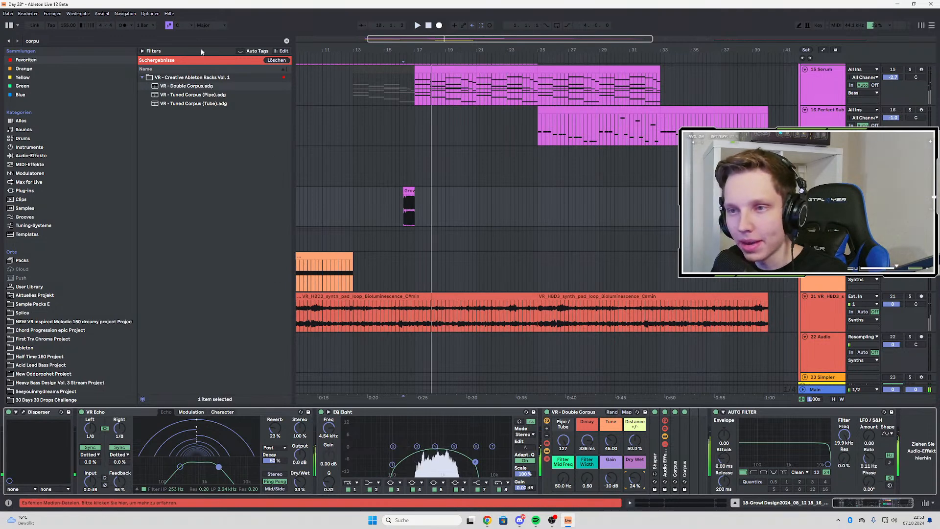
right_click(219, 87)
left_click(253, 133)
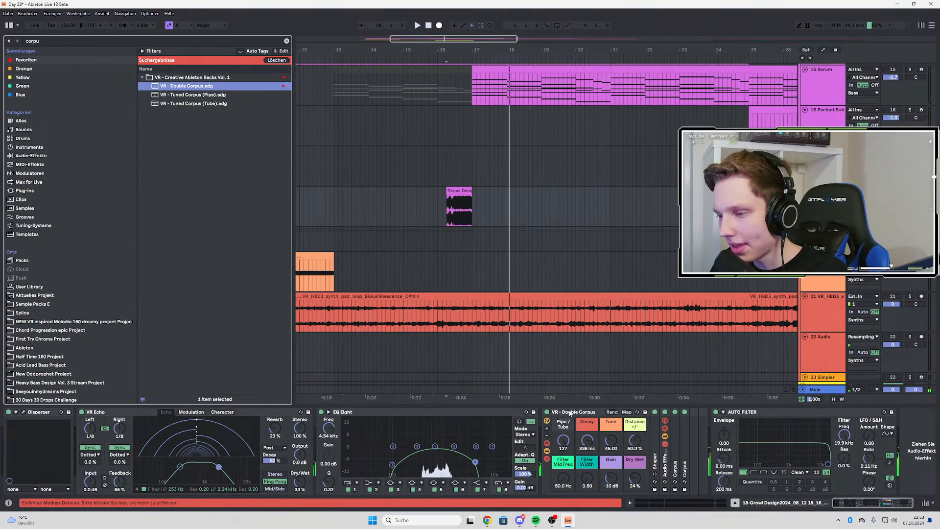
left_click(572, 416)
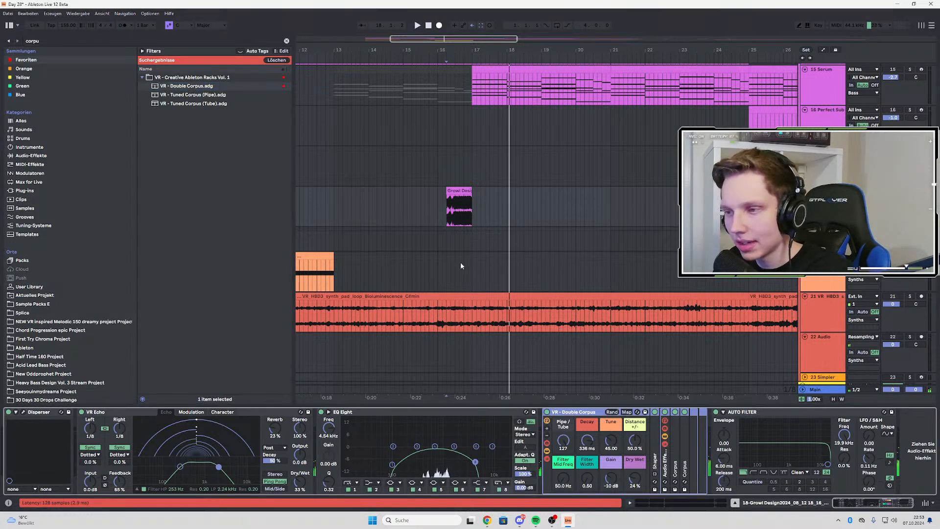
key("Delete")
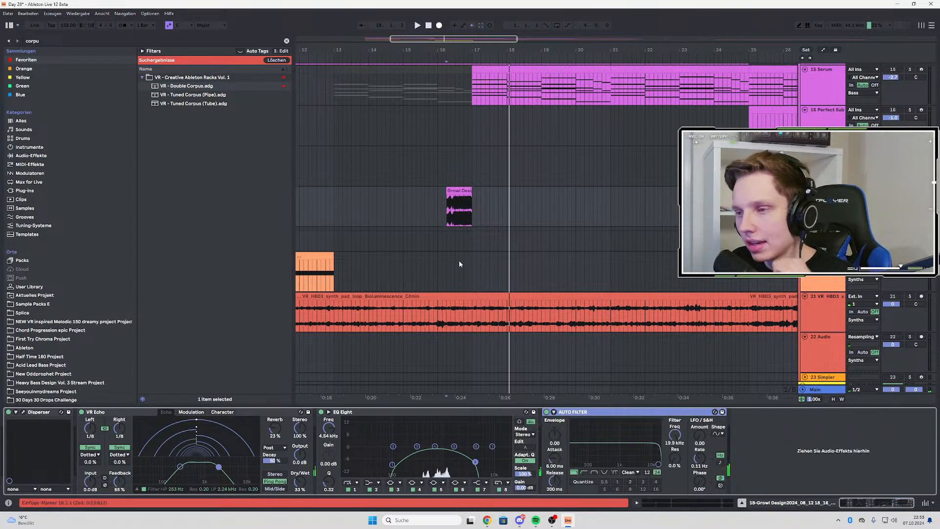
Play the growl chop and lower Auto Filter's frequency to 906 Hz
left_click(448, 217)
key("space")
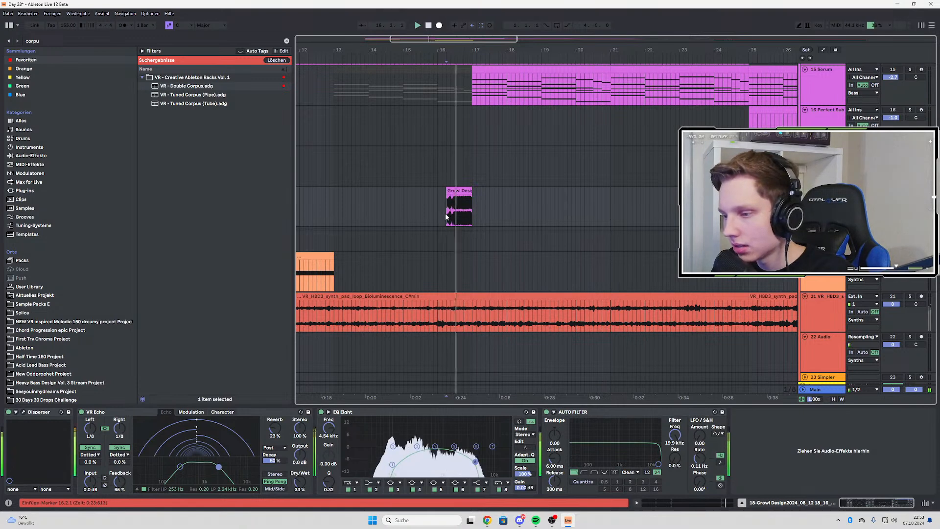
mouse_move(656, 463)
left_mouse_down()
mouse_move(589, 465)
mouse_move(620, 465)
left_mouse_up()
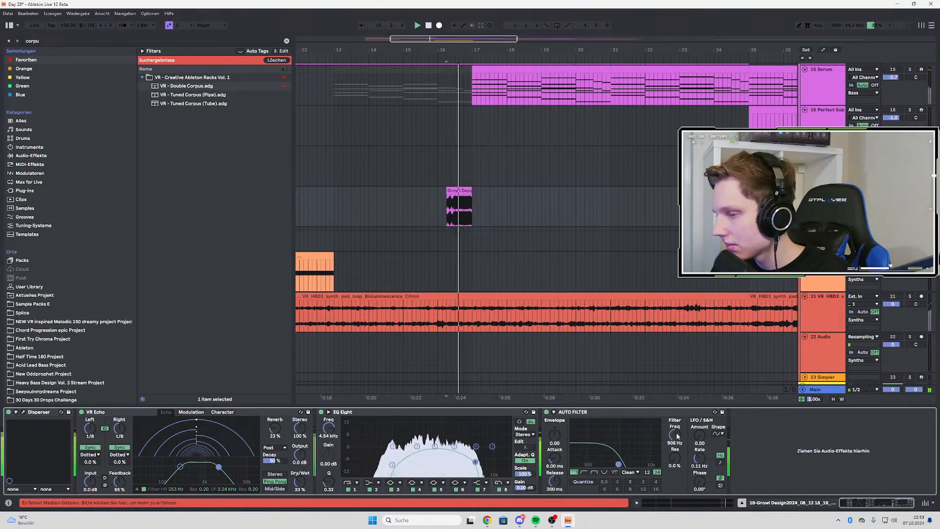
Automate Auto Filter's frequency to rise from 906 Hz at the growl chop's start to 8.02 kHz at its end, and audition it
key("a")
left_click(446, 209)
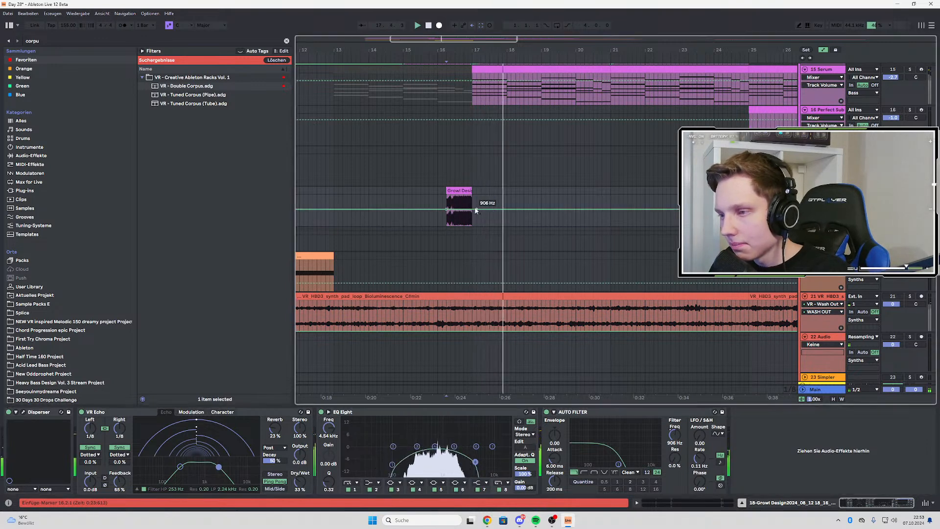
left_click_drag(473, 209, 472, 199)
key("space")
key("space")
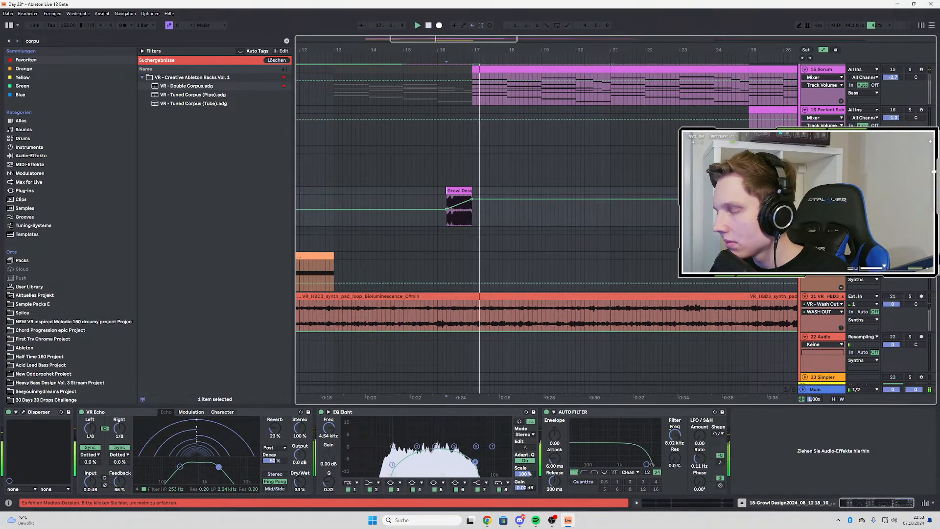
key("space")
key("space")
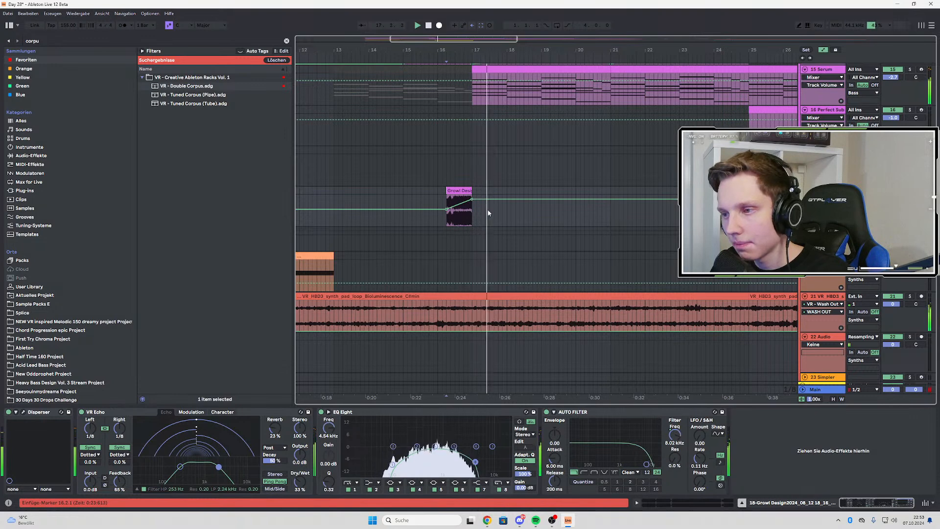
key("a")
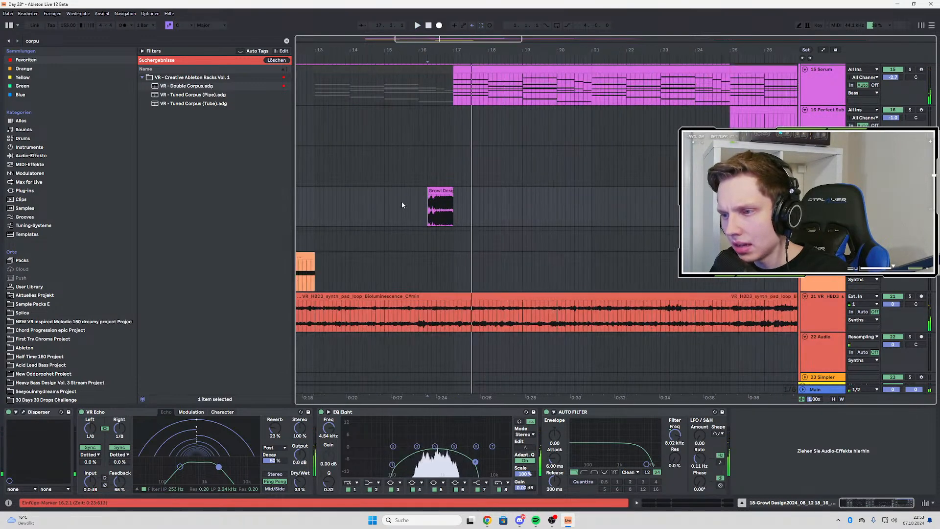
Move the growl chop later so that it starts at 16.3.3 and runs past bar 17, and audition the transition
left_click_drag(398, 205, 626, 206)
left_click_drag(437, 191, 461, 192)
left_click(365, 208)
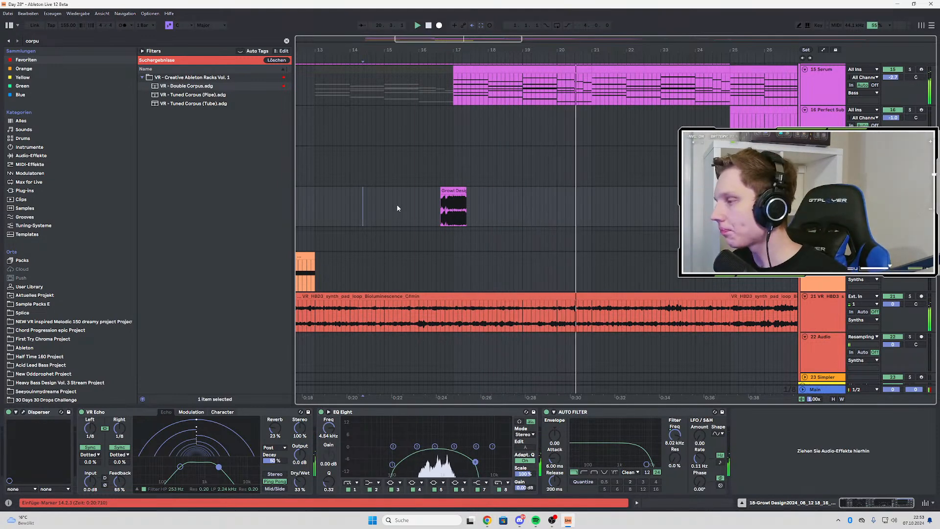
left_click(433, 204)
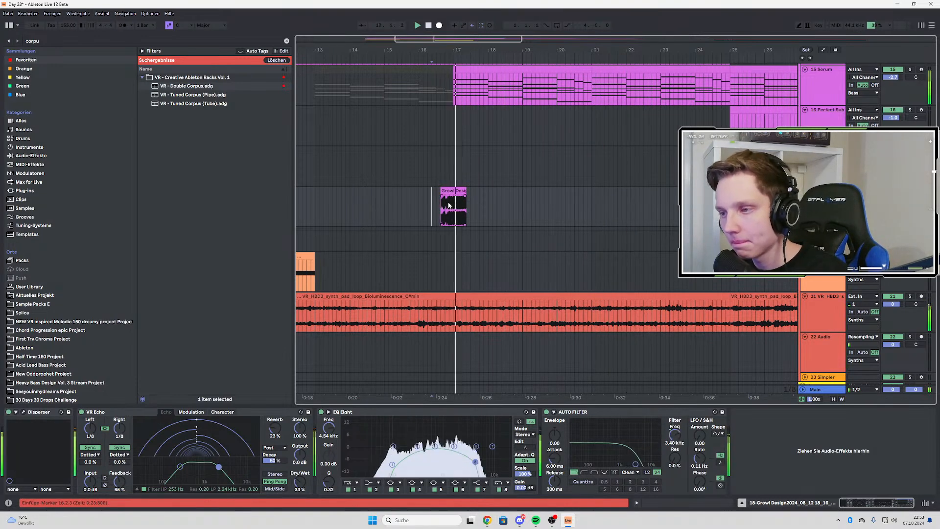
Show Auto Filter's frequency automation, move the ramp's end point to bar 17 at 19.9 kHz, and play the chop
right_click(675, 434)
left_click(691, 352)
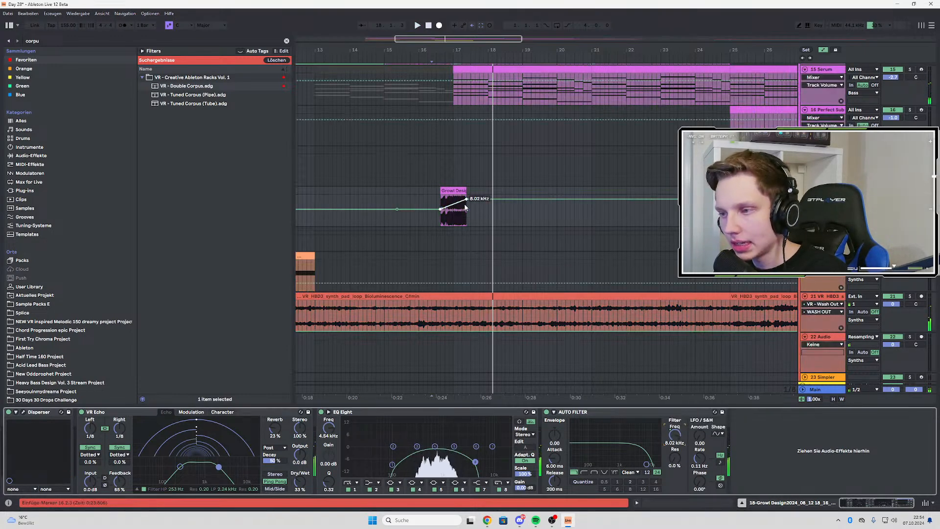
left_click_drag(465, 207, 457, 195)
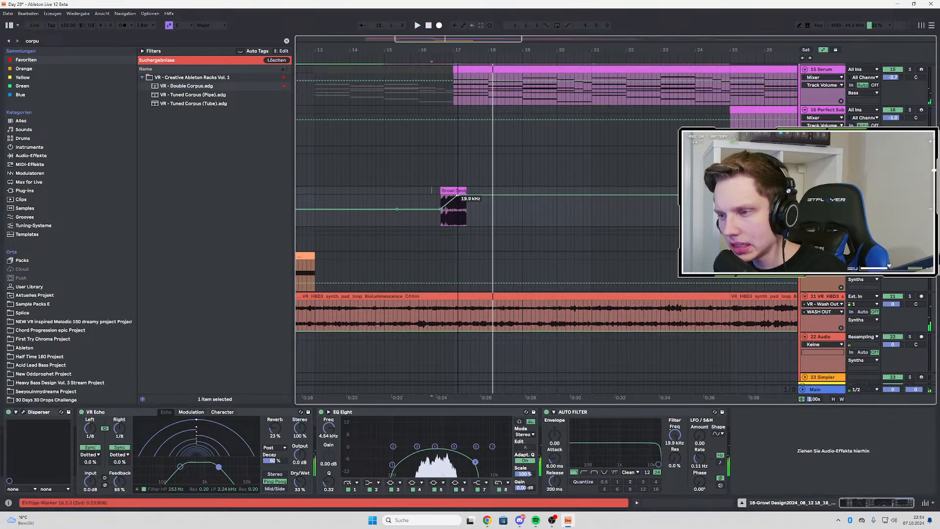
left_click(439, 201)
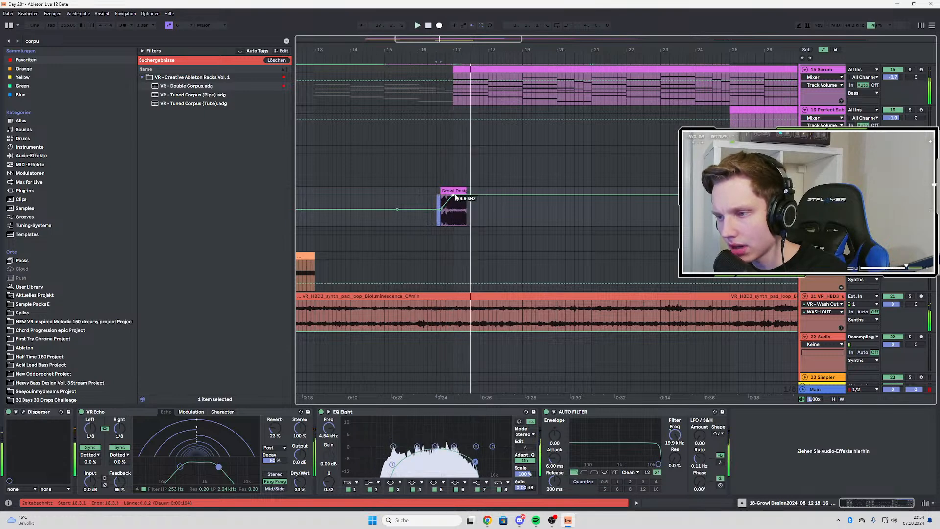
Lower the filter ramp's end point at bar 17 to about 4.8 kHz while auditioning, and hide the automation
left_click_drag(466, 196, 465, 201)
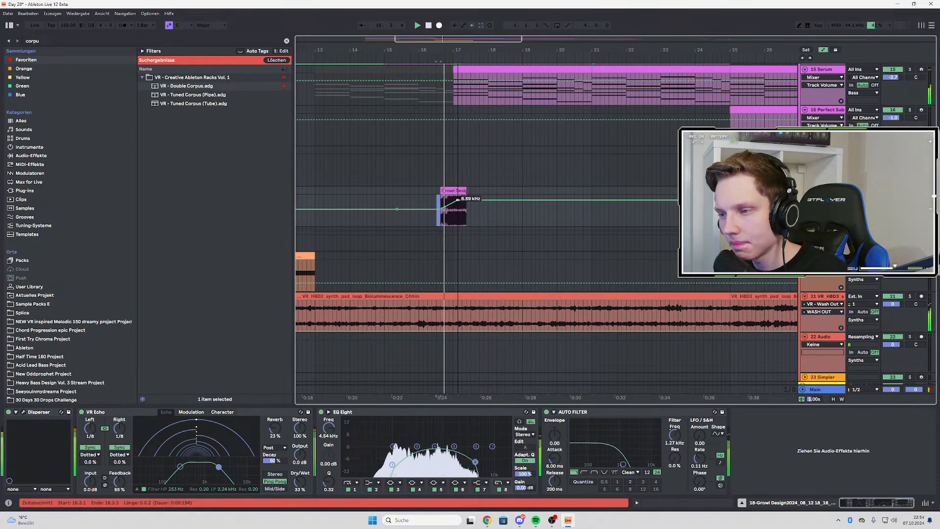
left_click_drag(453, 199, 453, 201)
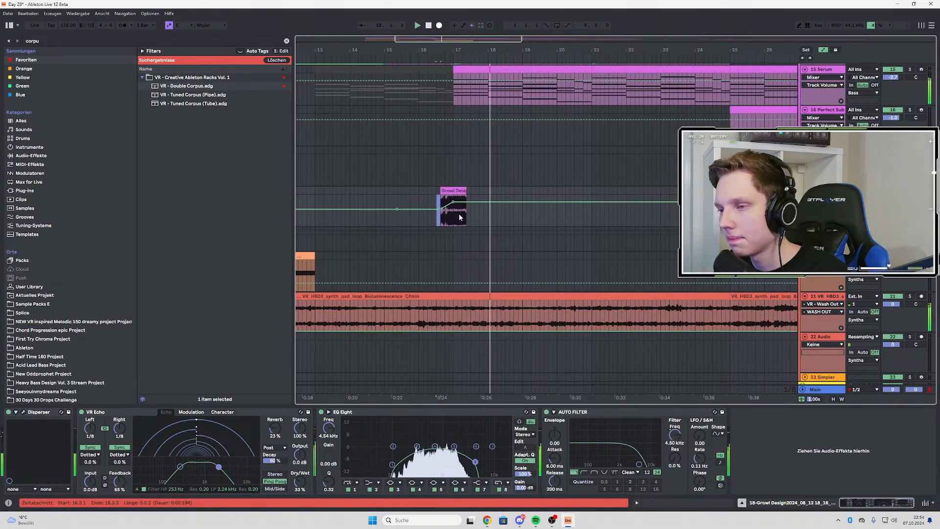
key("a")
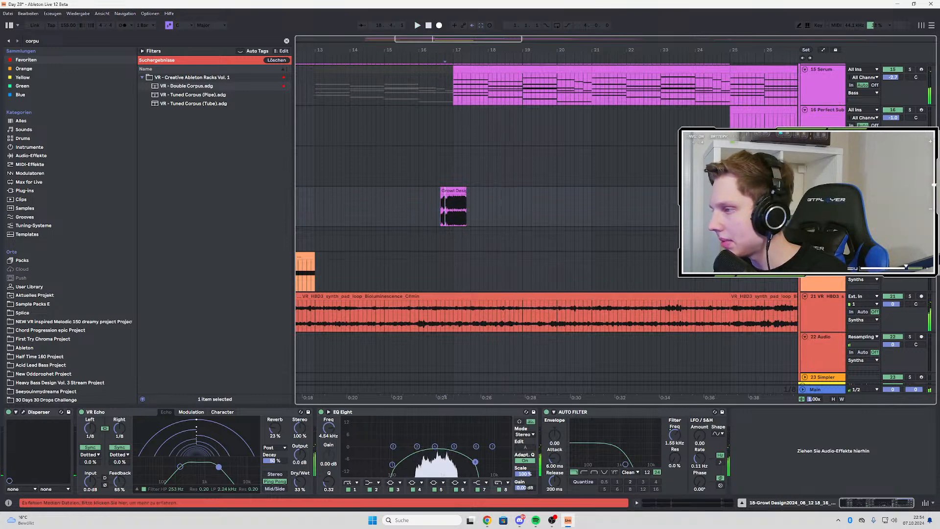
Find ShaperBox 3 by searching "shaper", add it at the end of the growl track's effect chain, and show its own saved presets
key("ctrl+f")
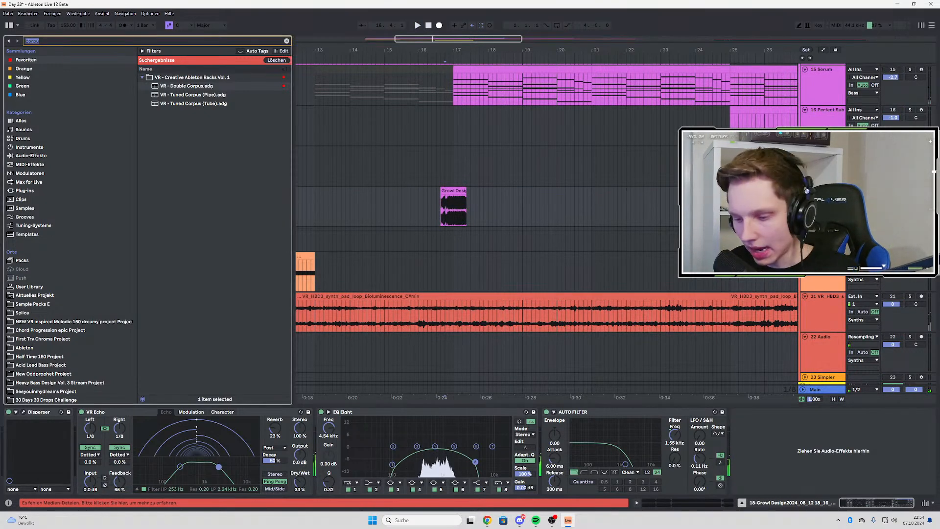
key("BackSpace")
type("shaper")
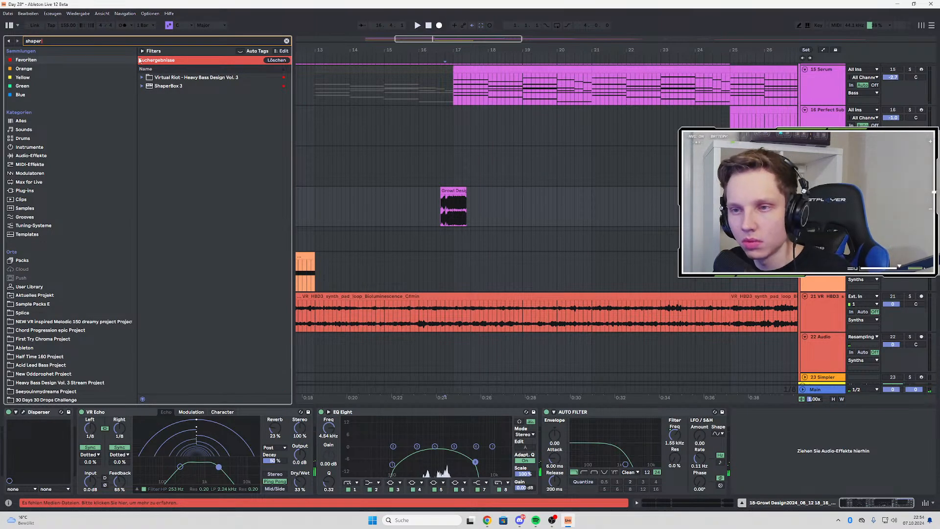
left_click(163, 87)
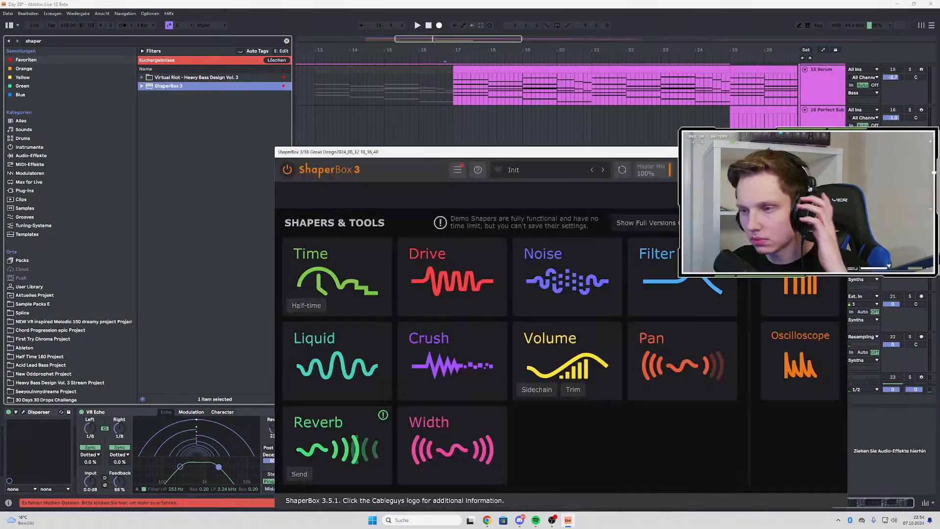
left_click_drag(539, 157, 309, 57)
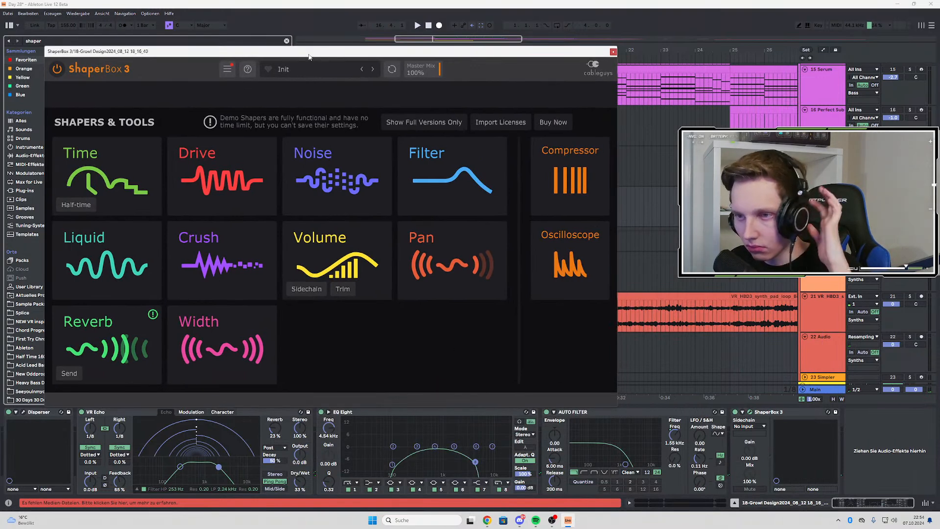
left_click(319, 73)
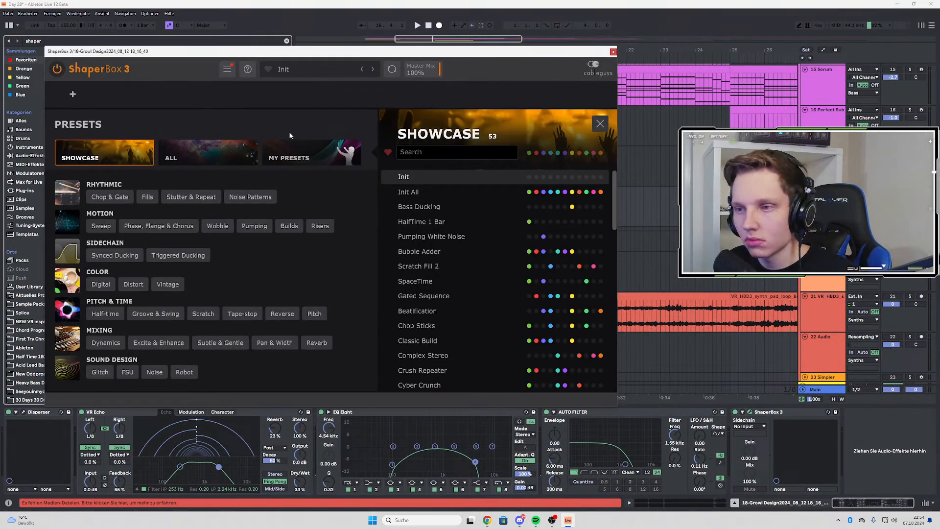
left_click(298, 153)
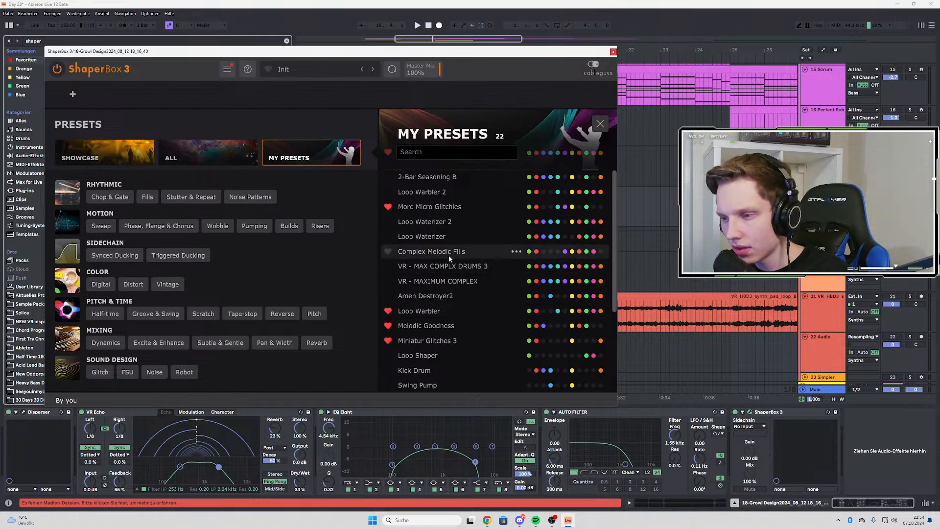
Try ShaperBox 3's More Micro Glitchies and Loop Warbler presets on the growl chop, auditioning each one
left_click(434, 207)
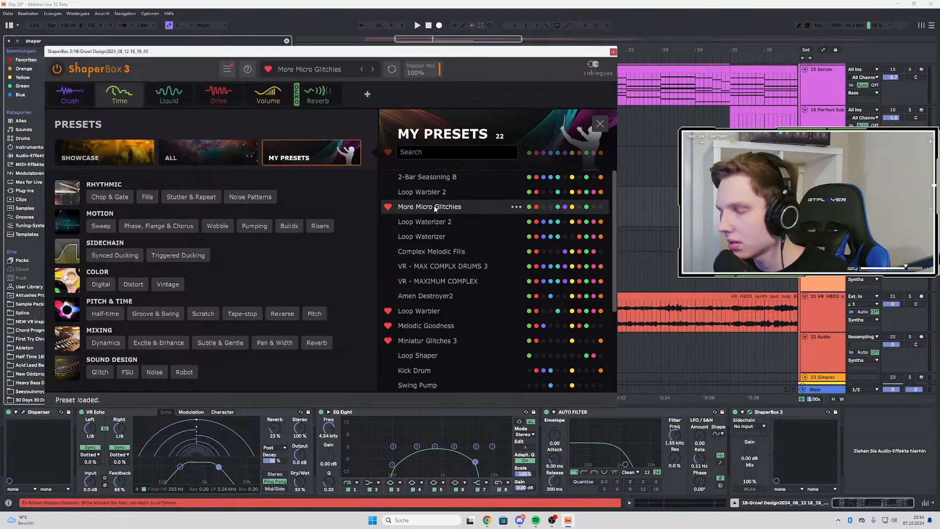
left_click_drag(371, 53, 573, 188)
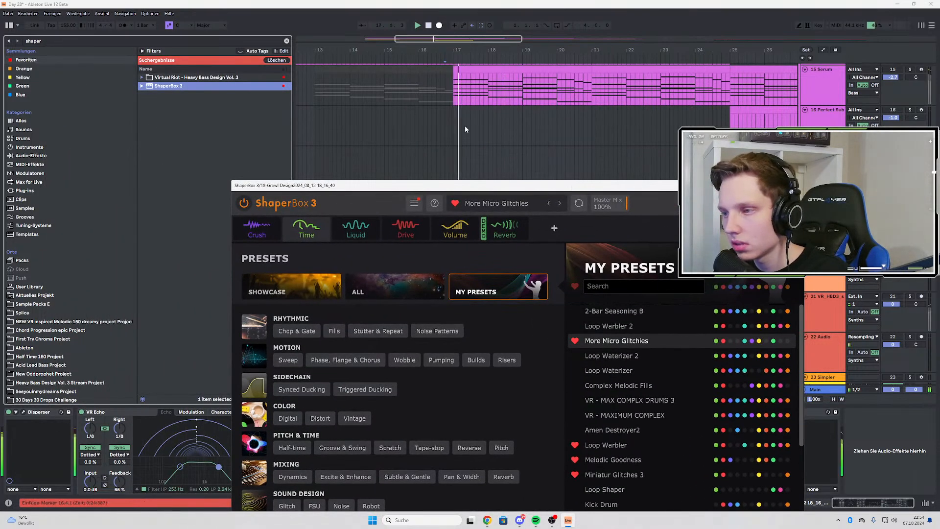
scroll(465, 129, "down", 3)
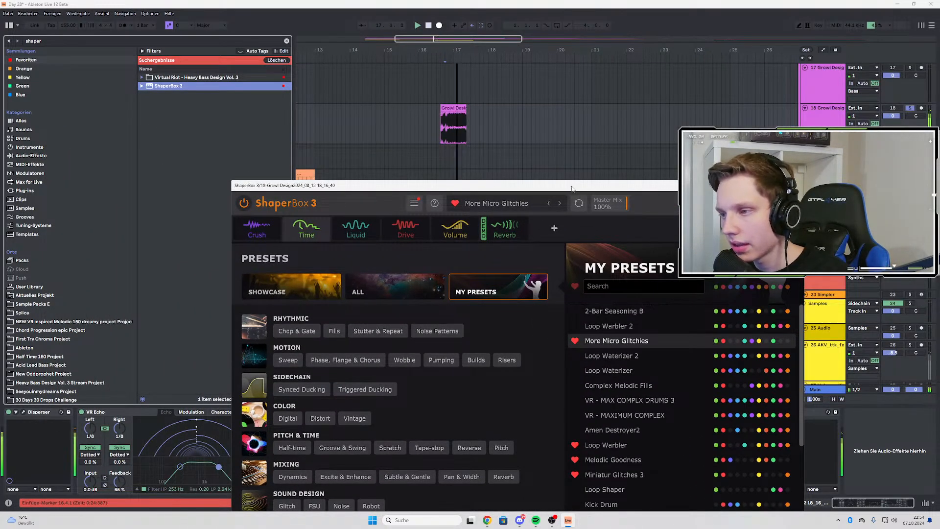
left_click_drag(572, 188, 517, 109)
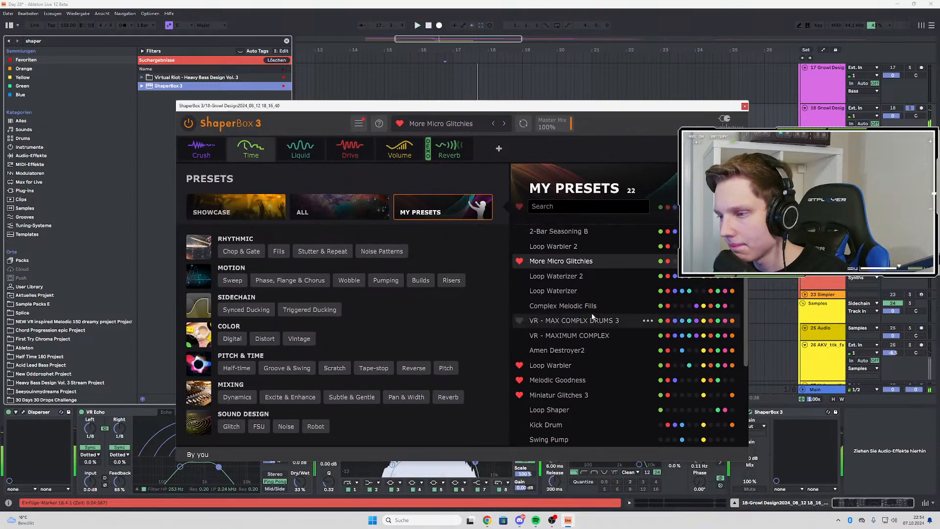
left_click(555, 366)
left_click_drag(455, 107, 459, 229)
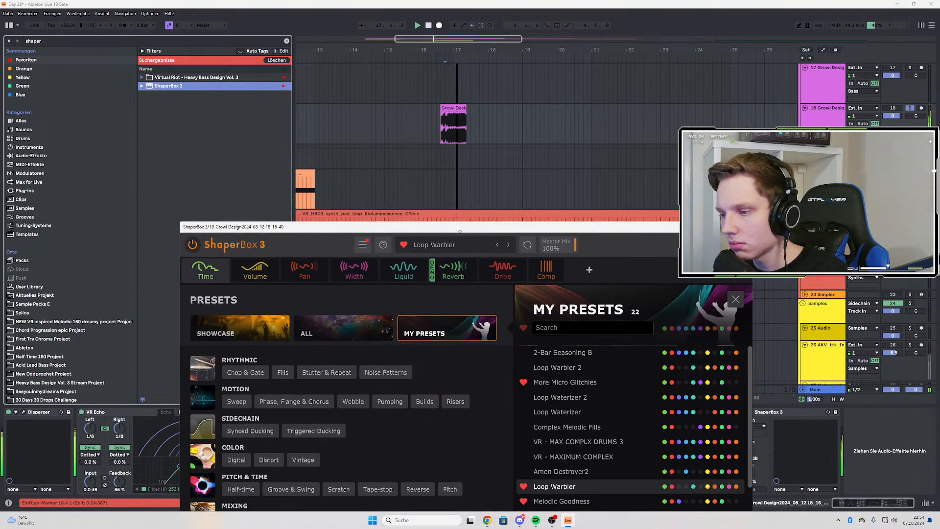
left_click_drag(573, 226, 506, 78)
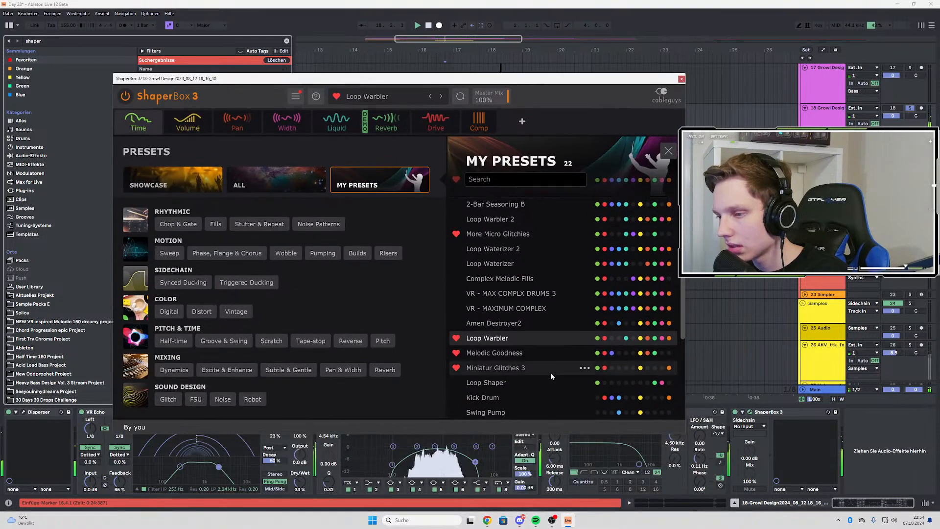
Load the Loop Shaper preset, move ShaperBox 3 between EQ Eight and Auto Filter, and audition the growl chop
left_click(510, 381)
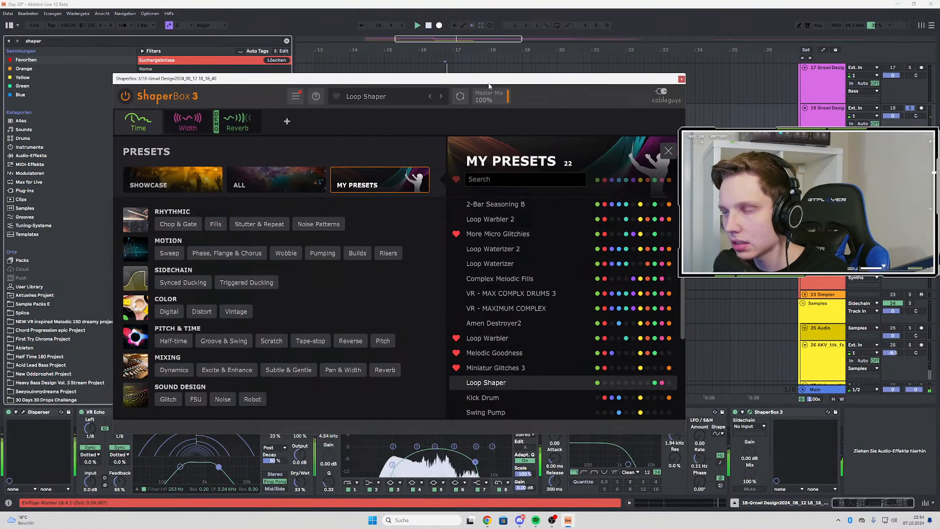
scroll(554, 237, "down", 4)
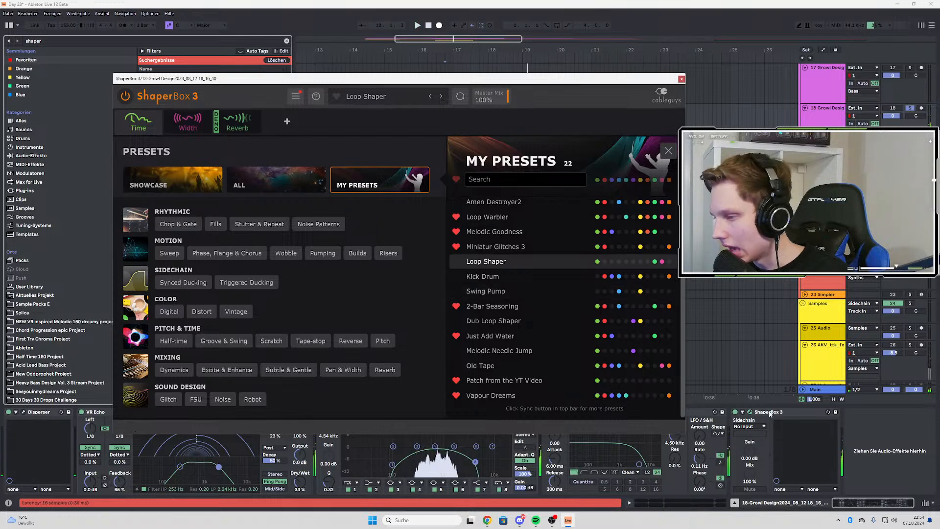
left_click(535, 448)
key("space")
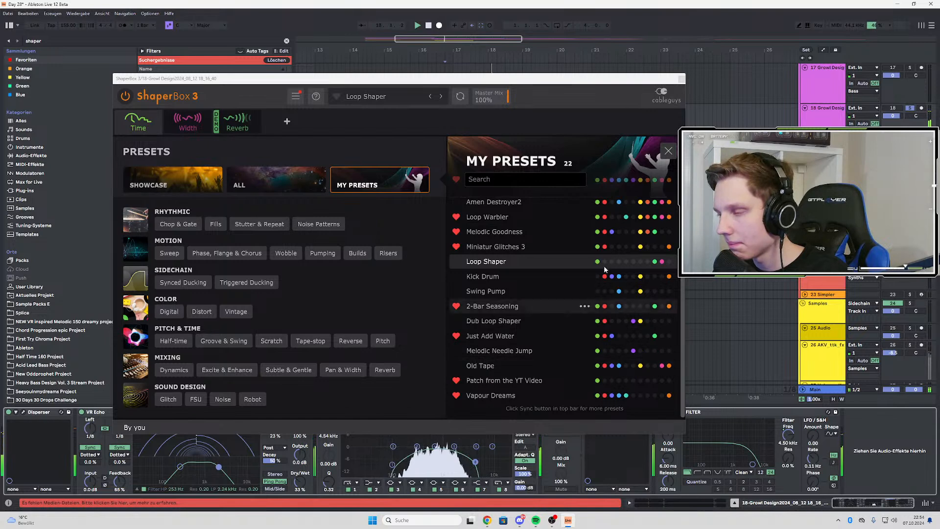
Unsolo the growl track, listen to the chop in the full mix, and close the ShaperBox 3 window
left_click(910, 108)
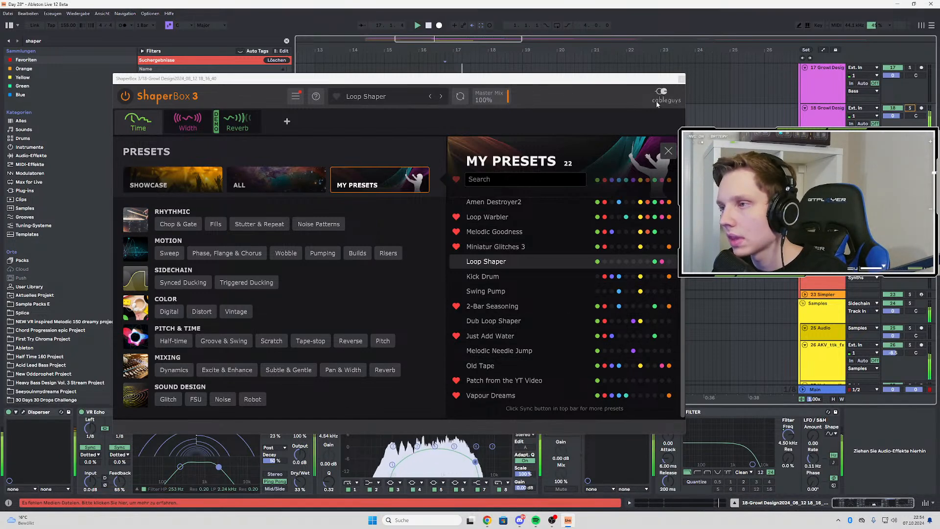
left_click_drag(612, 79, 557, 171)
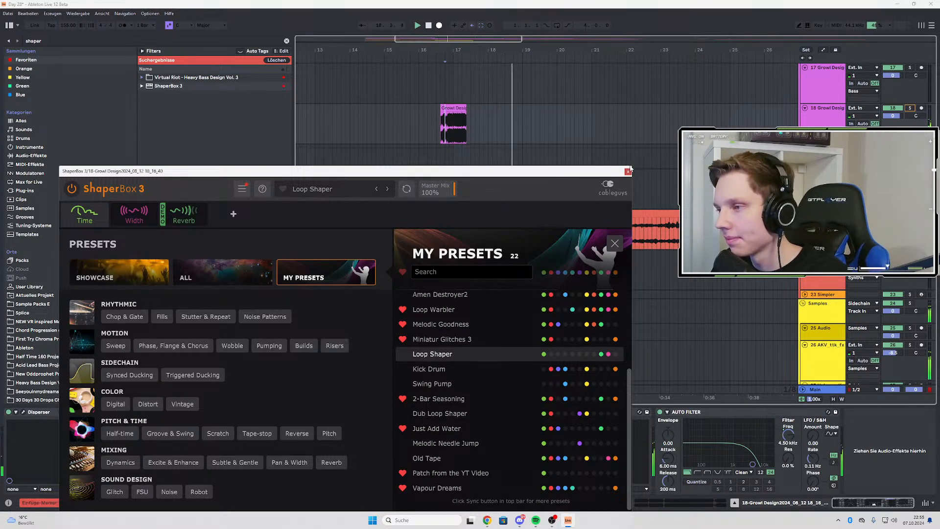
left_click(627, 171)
Insert a new audio track directly below the growl chop's track and set its input to Resampling
left_click(824, 123)
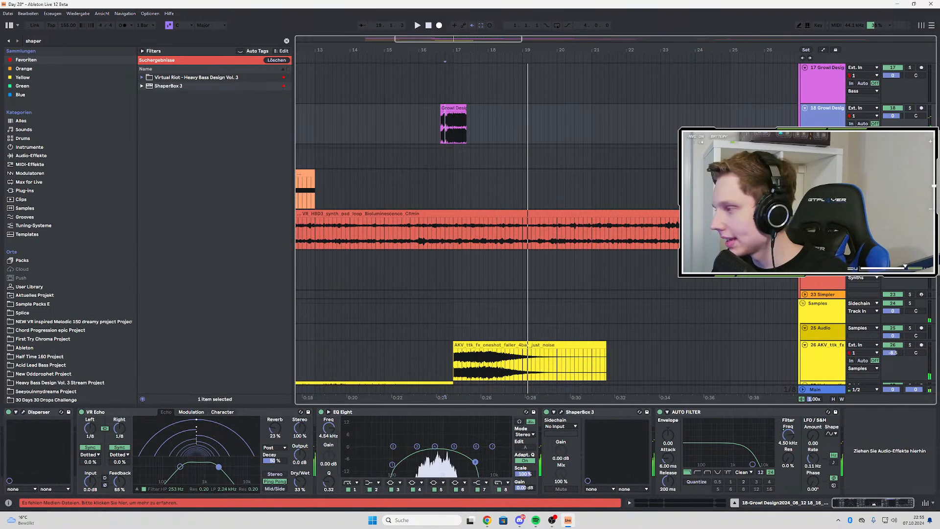
key("ctrl+t")
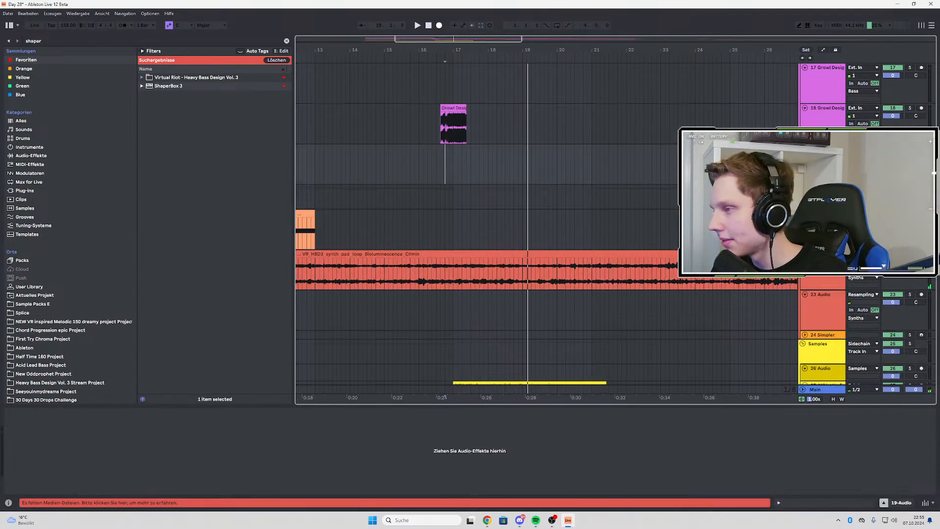
left_click(863, 149)
left_click(852, 170)
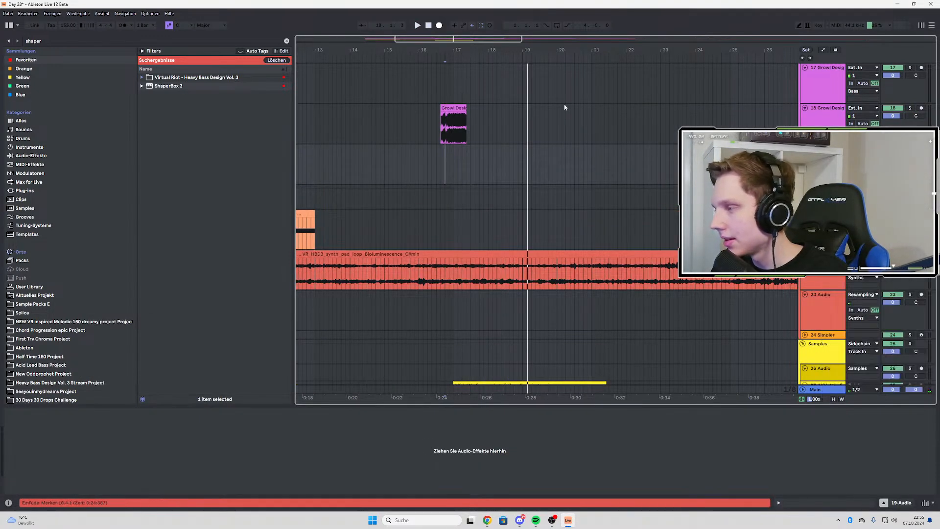
Solo the growl chop's track and record its output onto the new audio track from 16.3.1 to just past bar 22
left_click(917, 115)
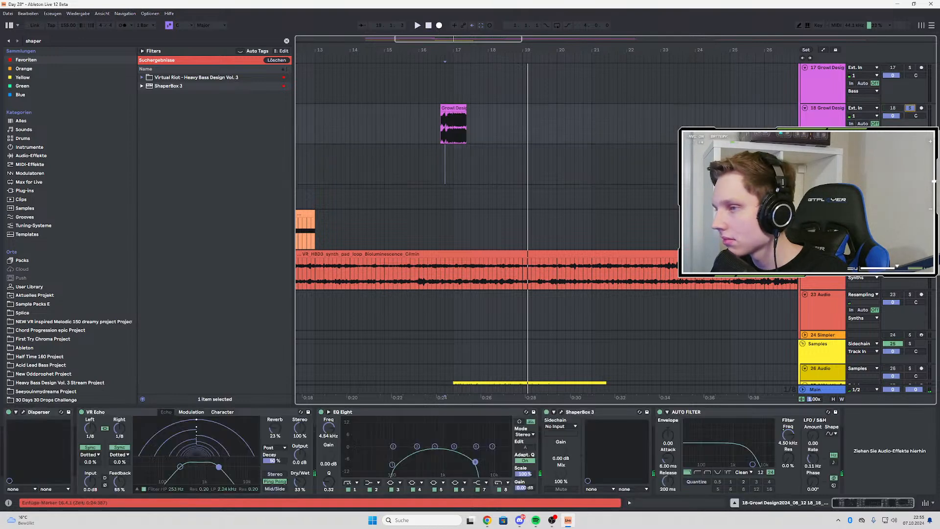
left_click(436, 150)
left_click(438, 26)
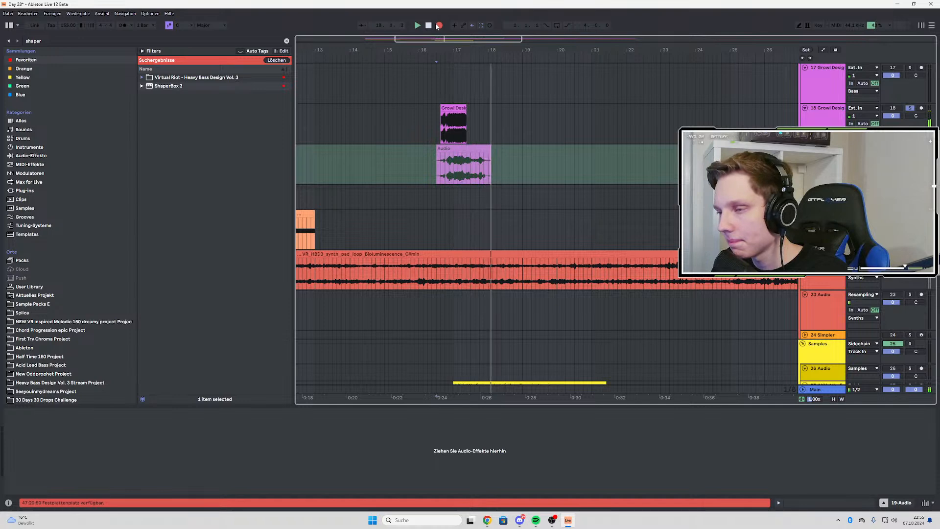
scroll(484, 160, "up", 2)
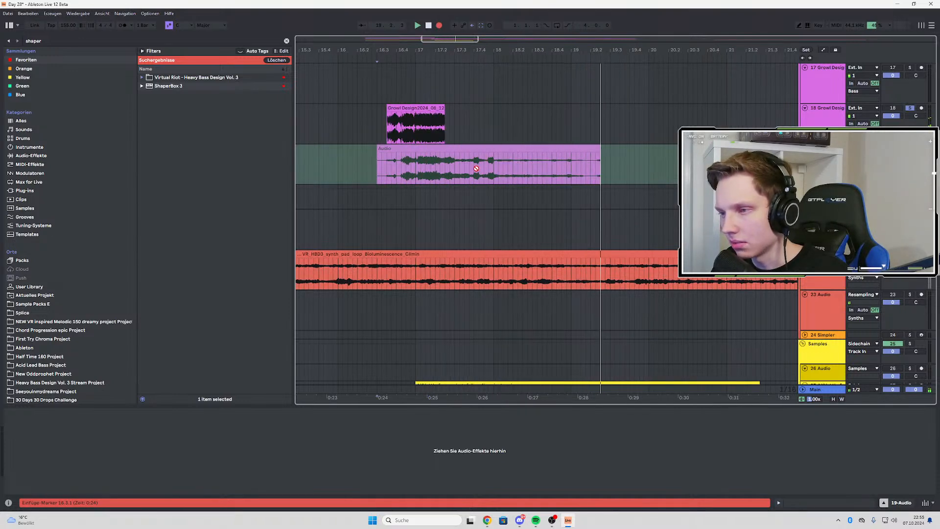
scroll(468, 168, "down", 2)
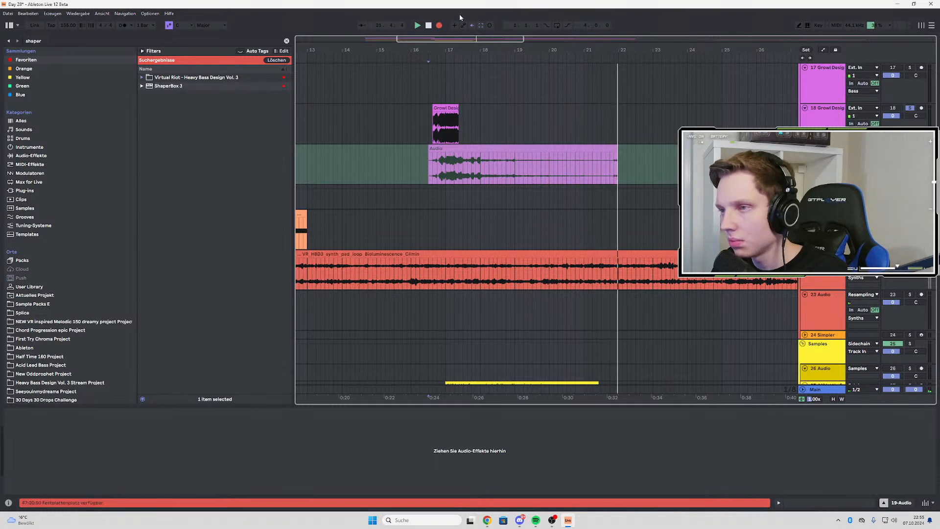
left_click(439, 25)
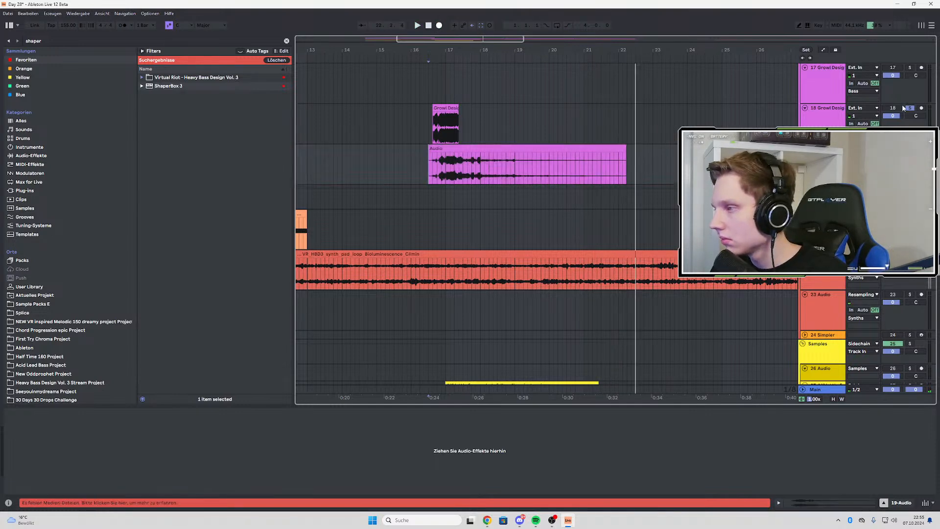
Deactivate and fold the original growl track, solo the resampled audio track, and audition the recording from 17.2.3
left_click(805, 108)
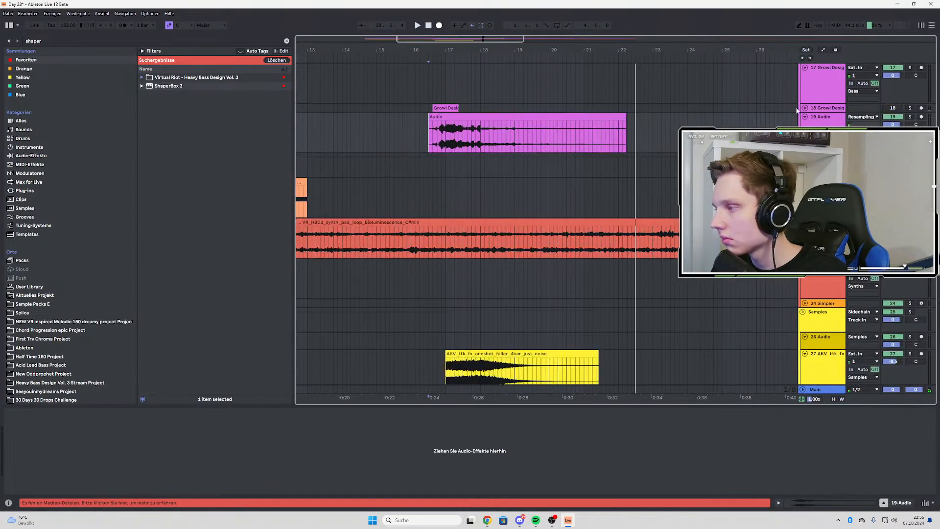
left_click(909, 118)
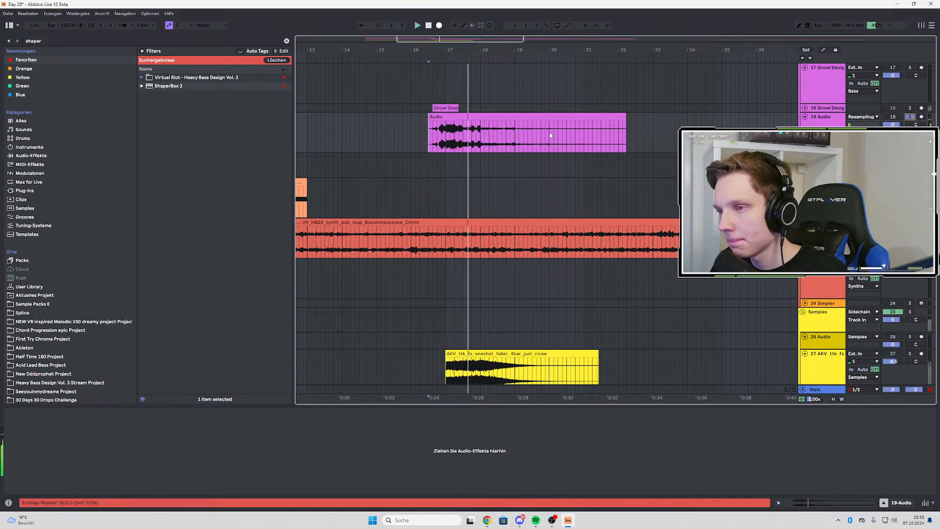
left_click(458, 132)
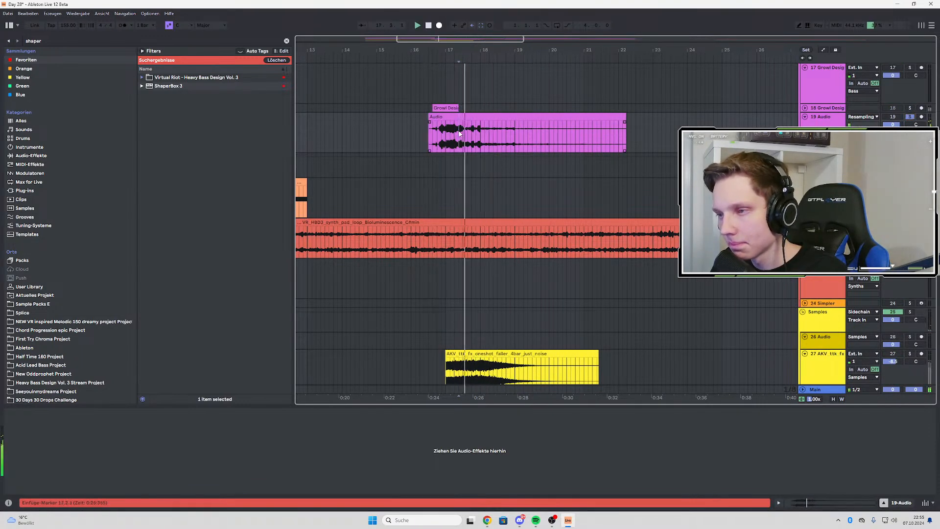
Duplicate the resampled clip's one-bar section from 17.2.3 to 18.2.3 three times in succession
scroll(459, 133, "up", 3)
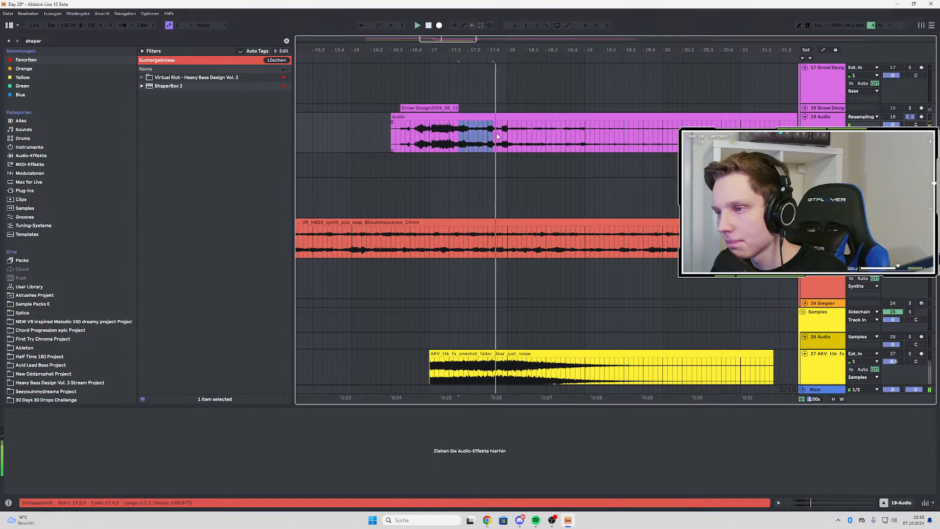
left_click_drag(507, 138, 537, 142)
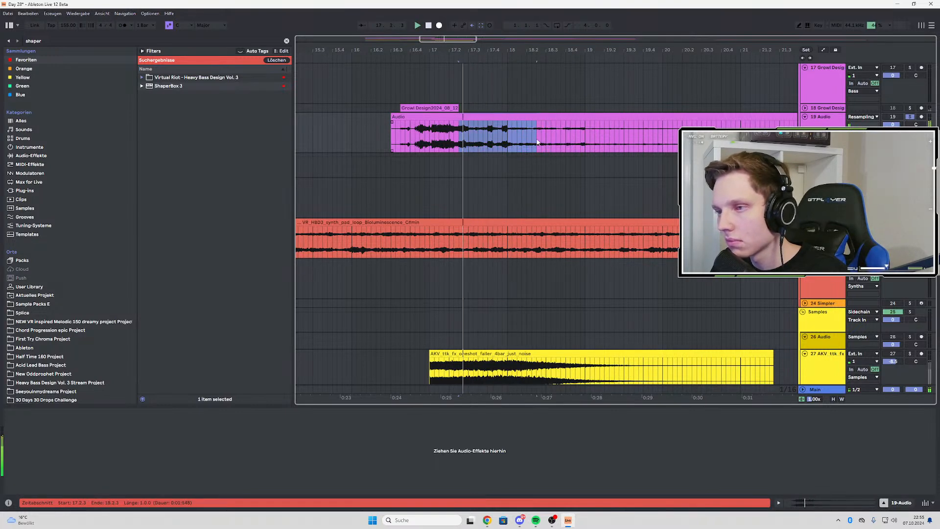
key("ctrl+d")
scroll(504, 154, "down", 3)
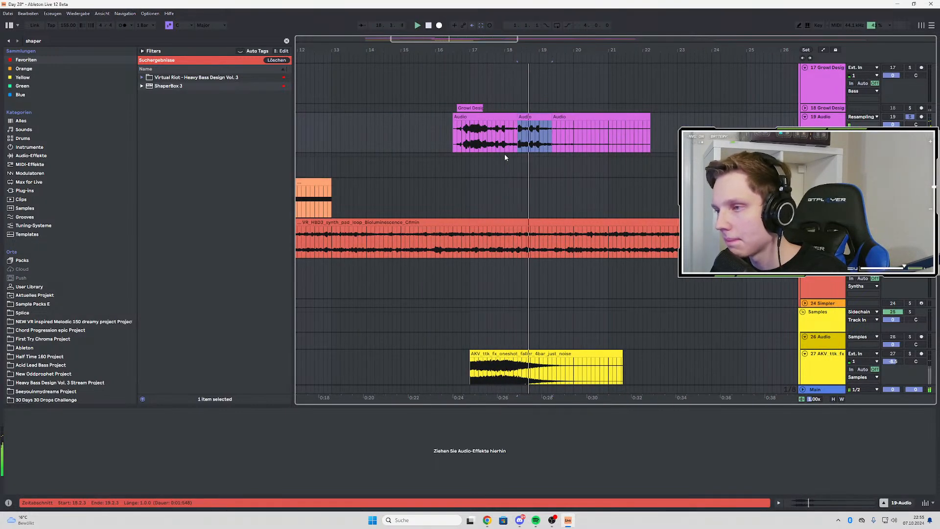
key("ctrl+d")
key("ctrl+d")
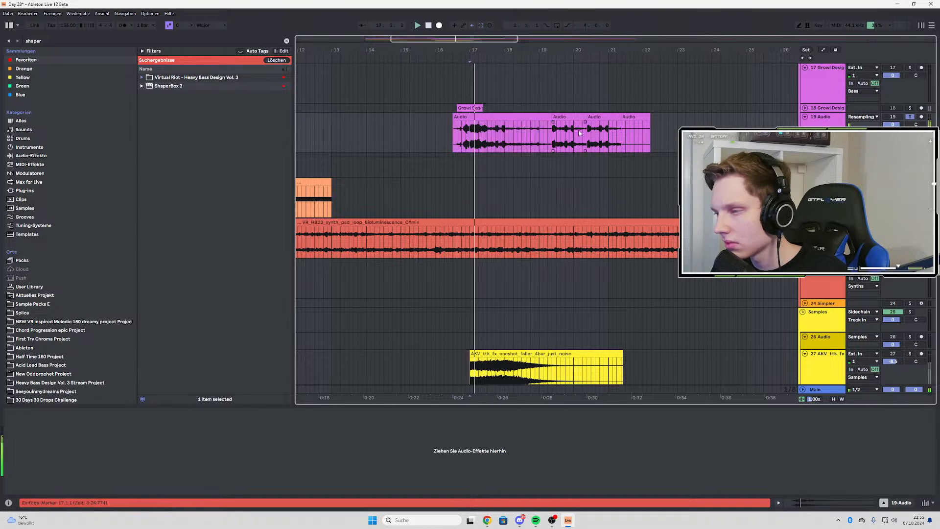
Extend the growl copy at 19.2.3 to 21.2.3, delete the leftover clip after it, and audition the track unsoloed from 16.3.1
left_click_drag(586, 117, 620, 125)
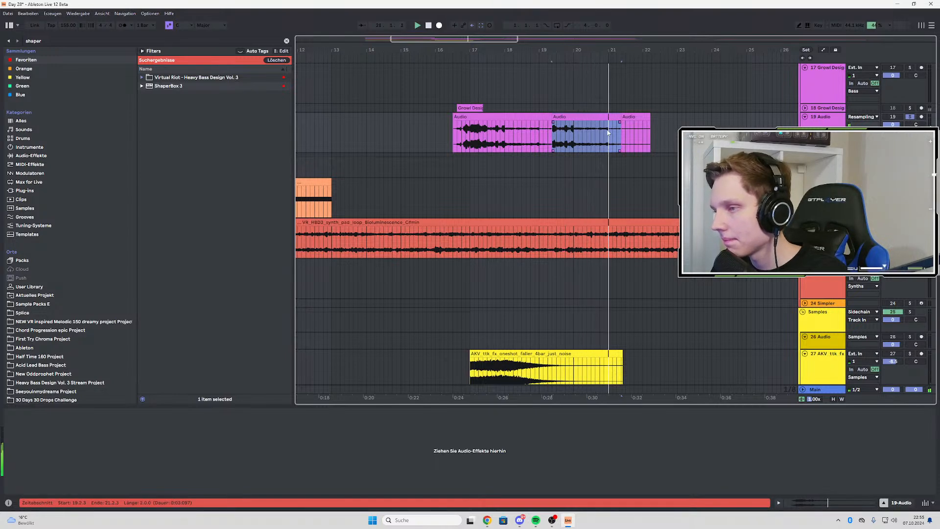
key("space")
left_click(641, 118)
key("Delete")
left_click(456, 135)
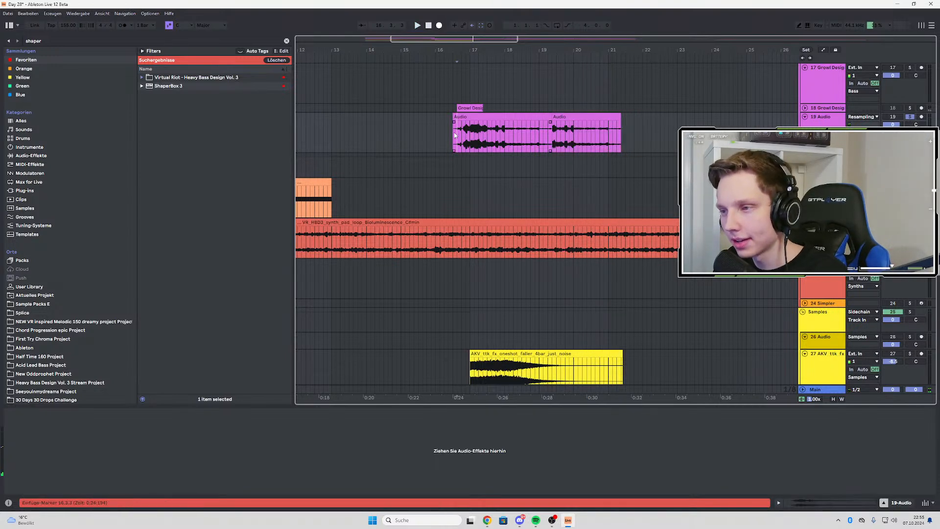
key("space")
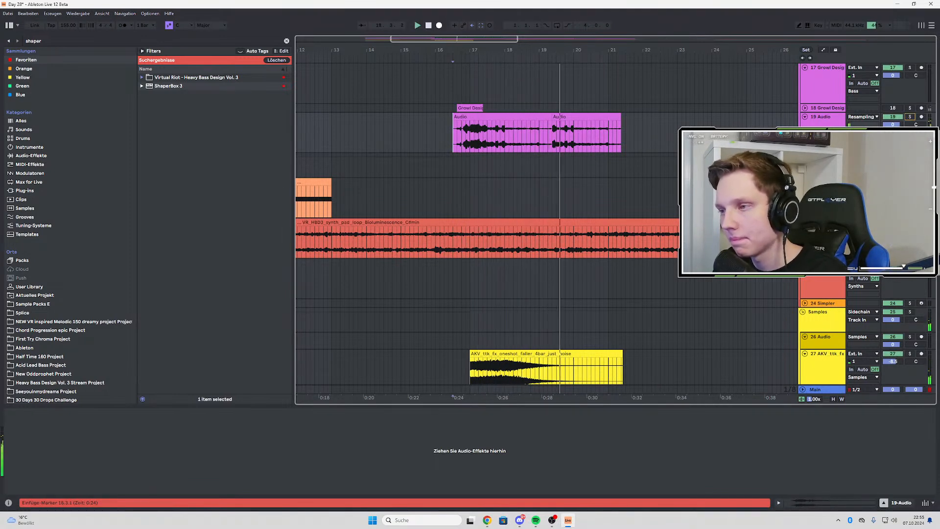
Duplicate the resampled track's two-bar clip at 19.2.3 four times in succession, extending the growl repeats to 29.2.3
left_click(581, 117)
key("ctrl+d")
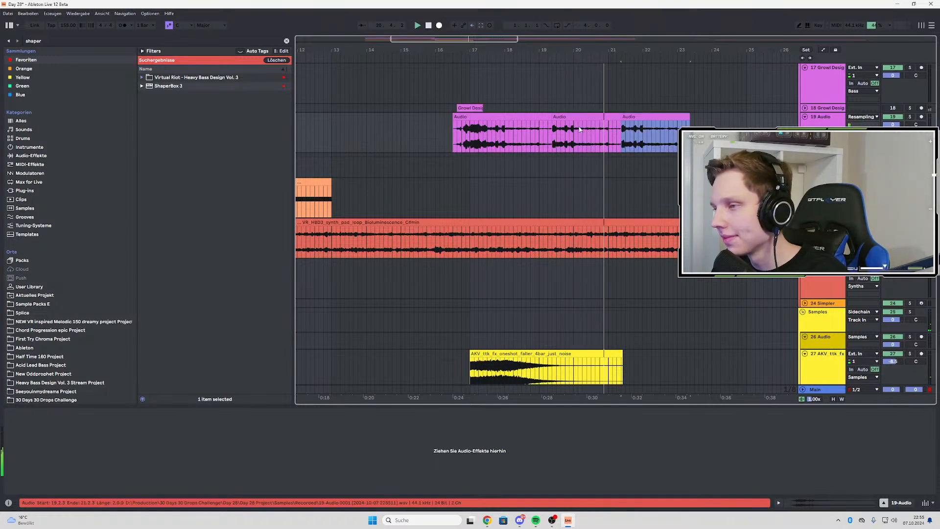
scroll(579, 129, "down", 3)
scroll(639, 154, "up", 3)
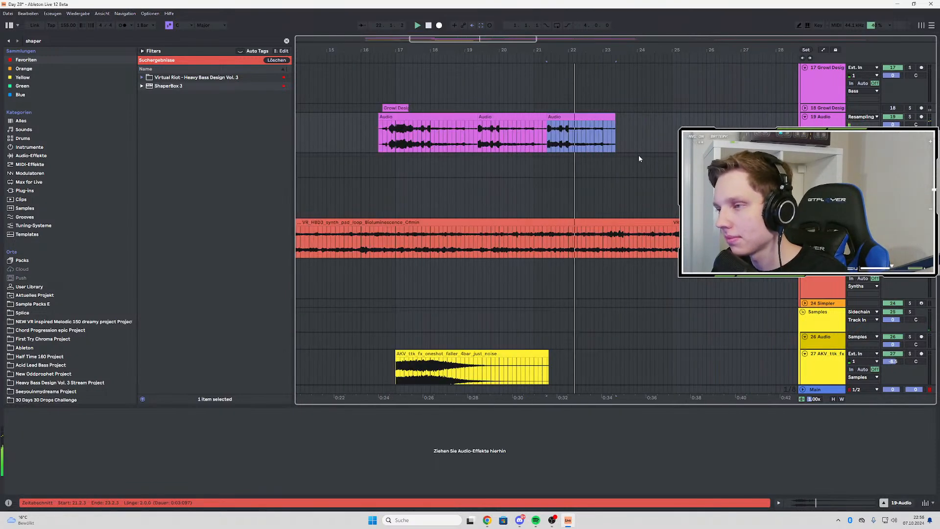
key("ctrl+d")
scroll(639, 154, "down", 3)
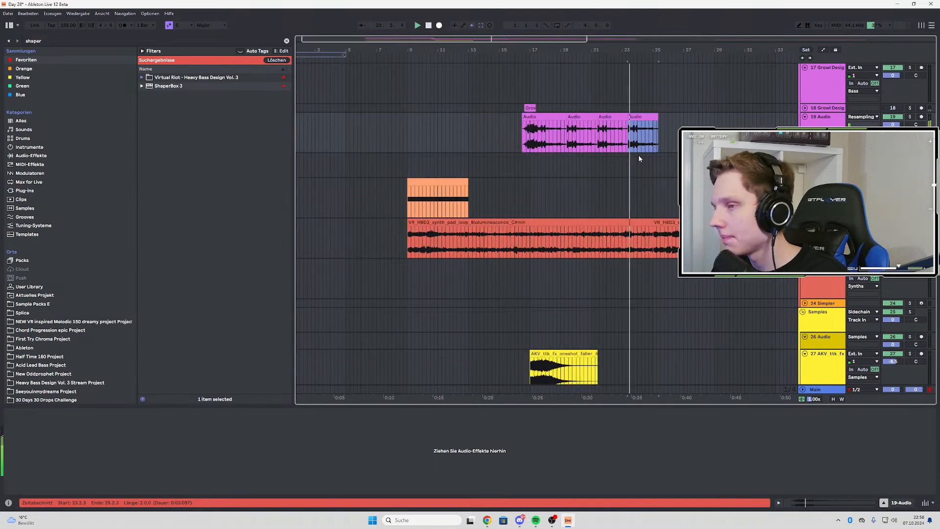
scroll(668, 172, "up", 3)
scroll(533, 176, "down", 3)
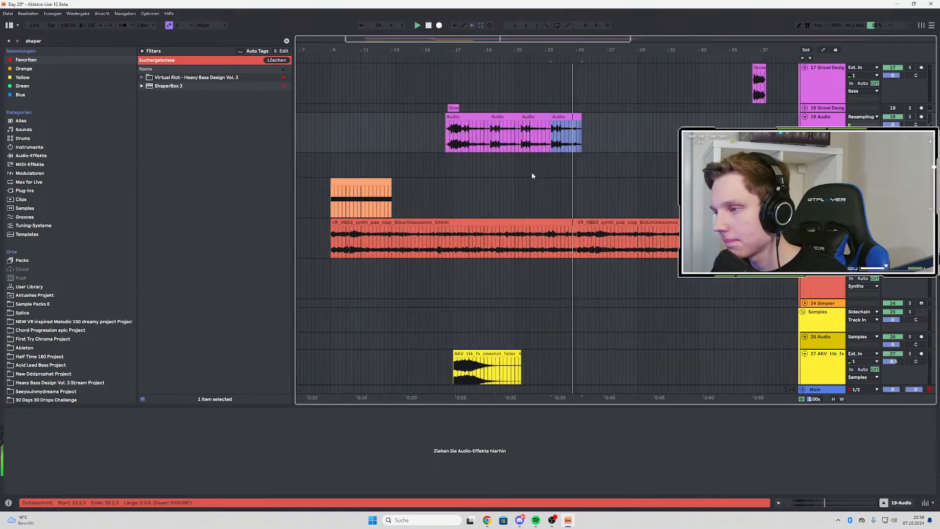
key("ctrl+d")
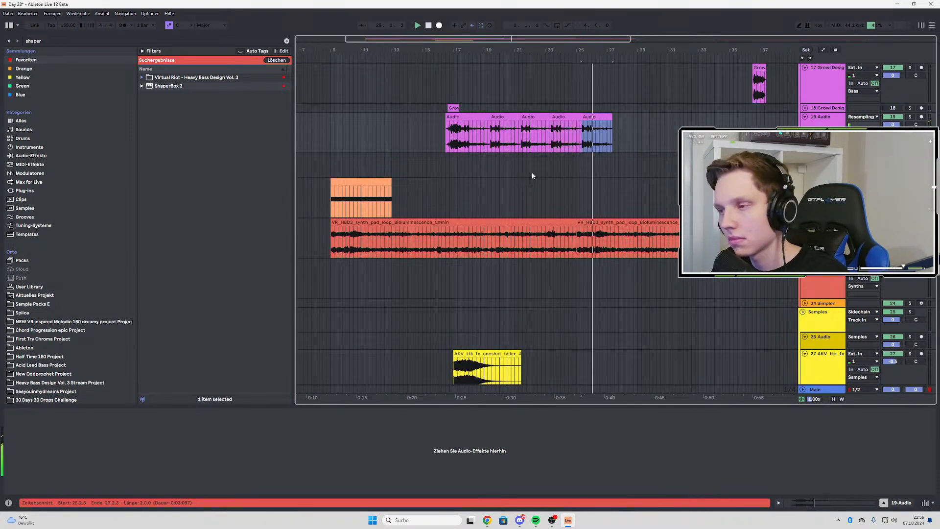
key("ctrl+d")
scroll(634, 181, "up", 3)
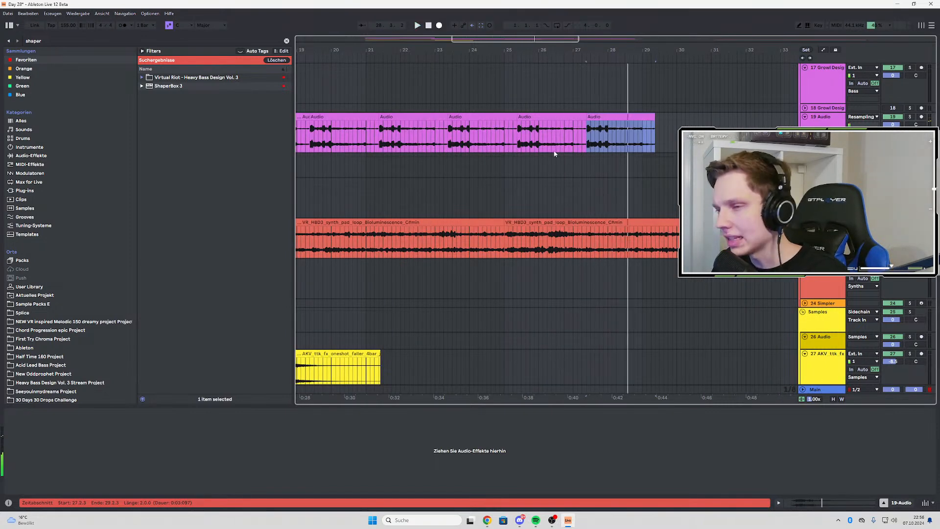
Delete the resampled growl copies from 25.1.1 onward, fade out the last clip across bar 24, and audition from 17.1.1
scroll(538, 152, "up", 5)
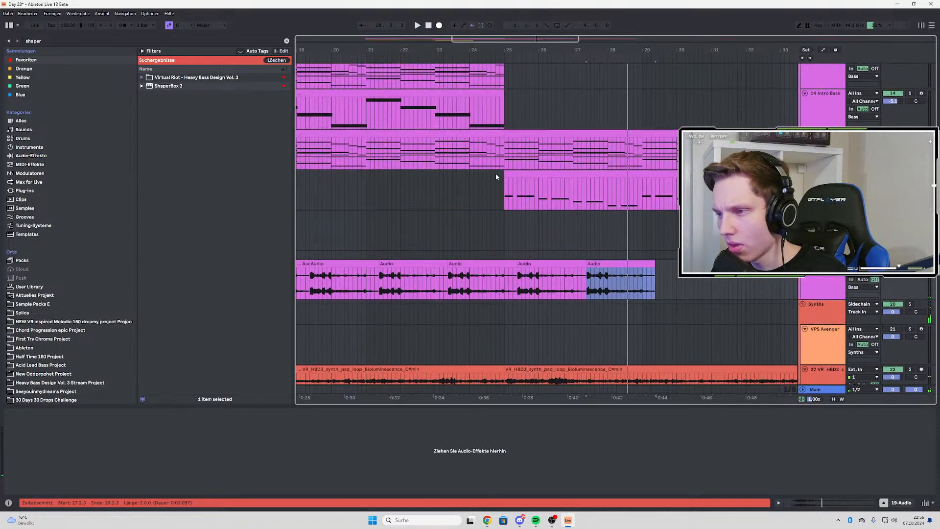
left_click(505, 294)
left_click_drag(502, 291, 712, 288)
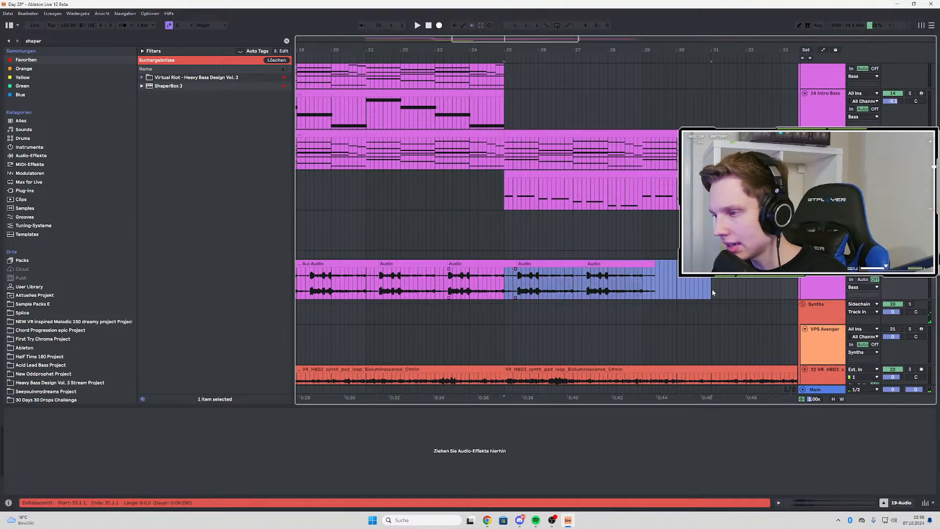
key("Delete")
left_click_drag(495, 271, 472, 271)
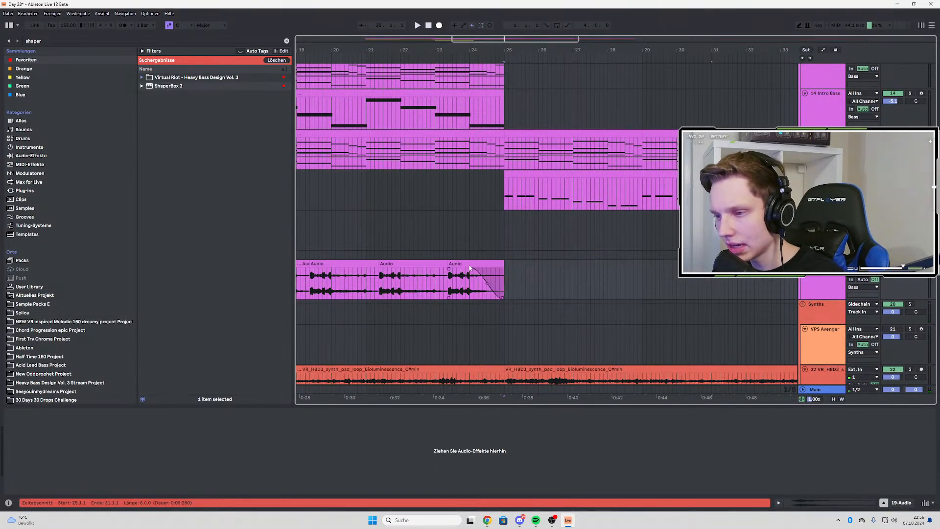
scroll(552, 281, "down", 2)
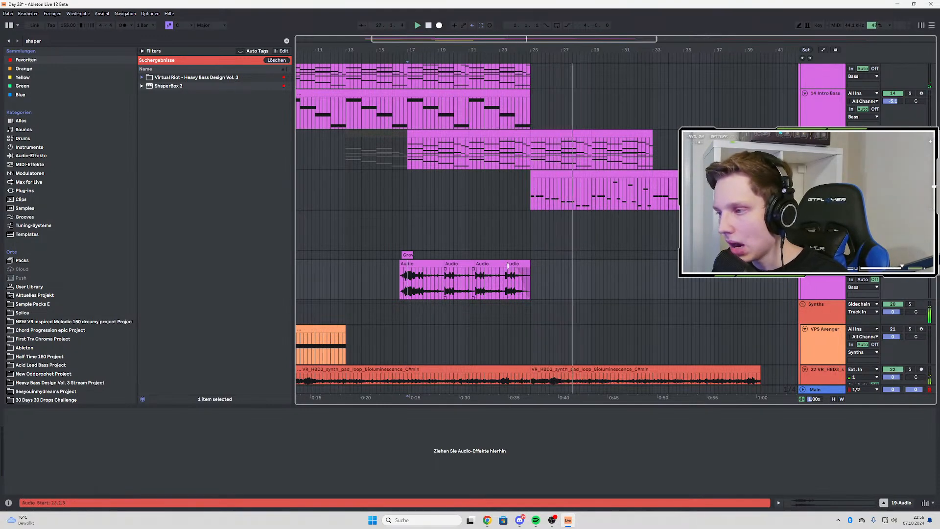
Unfold the original growl track and move the first growl clip from track 17 to 33.1.1 on it
scroll(586, 220, "right", 5)
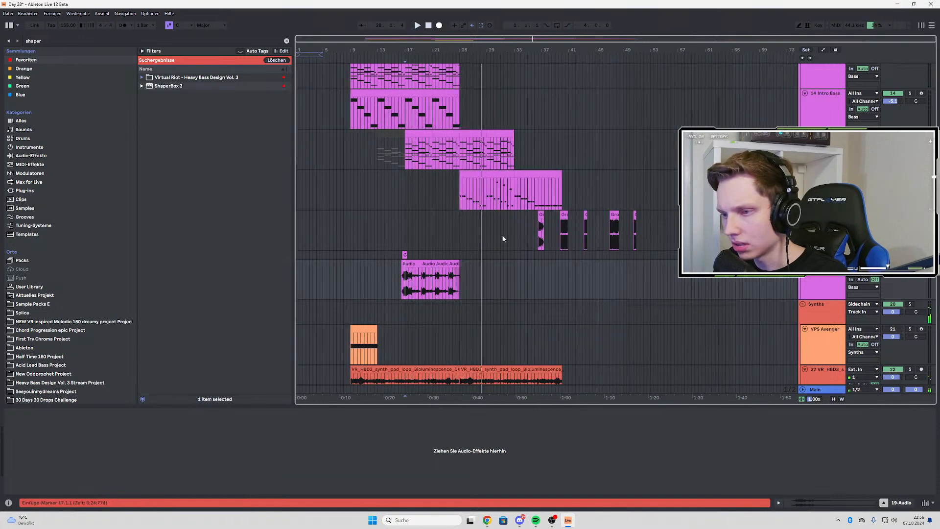
left_click(805, 254)
scroll(494, 258, "left", 6)
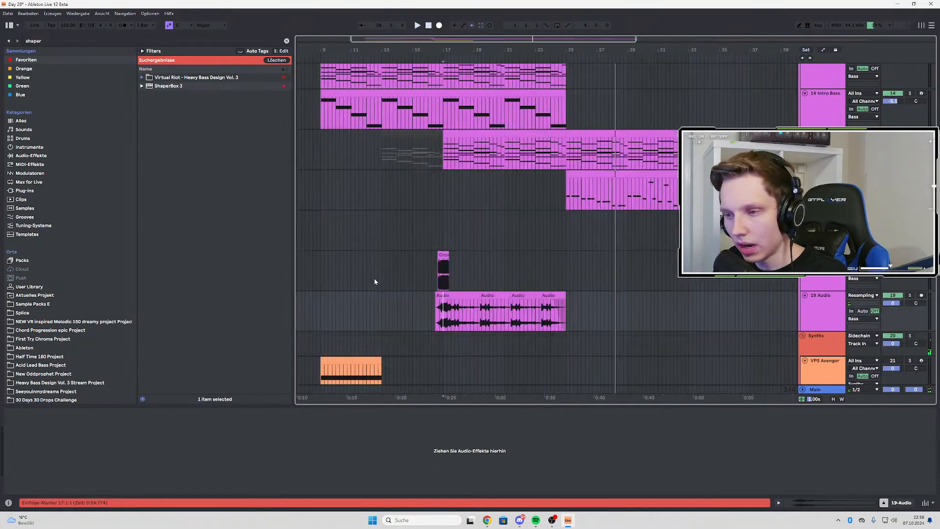
left_click(443, 254)
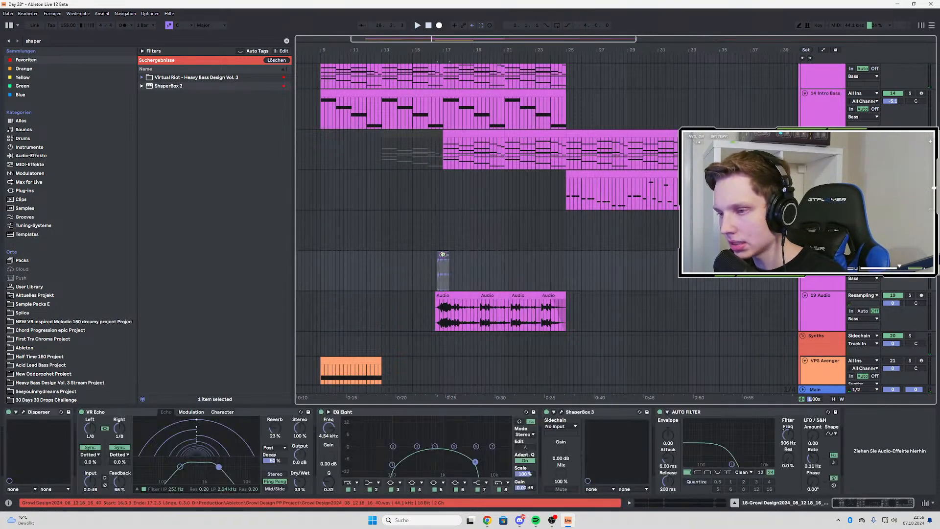
scroll(393, 272, "down", 3, "ctrl")
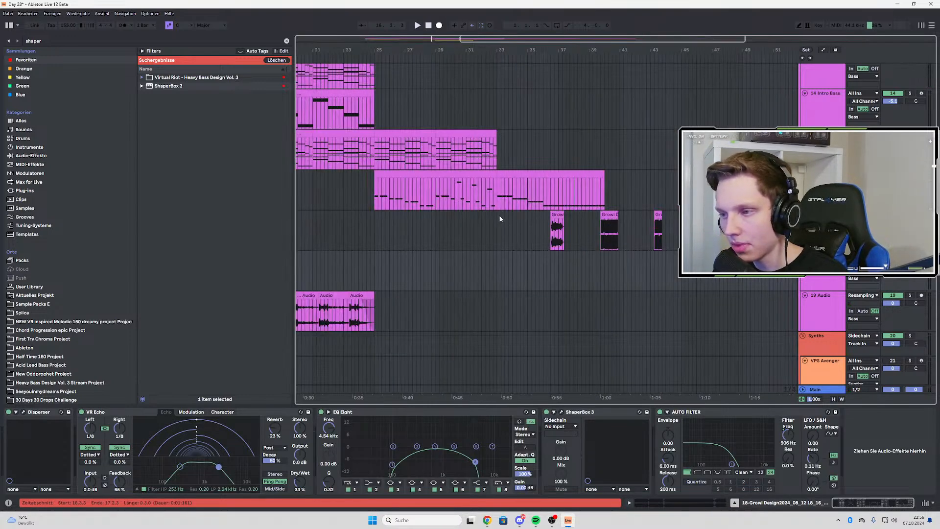
left_click(505, 264)
key("ctrl+v")
left_click_drag(501, 283, 500, 282)
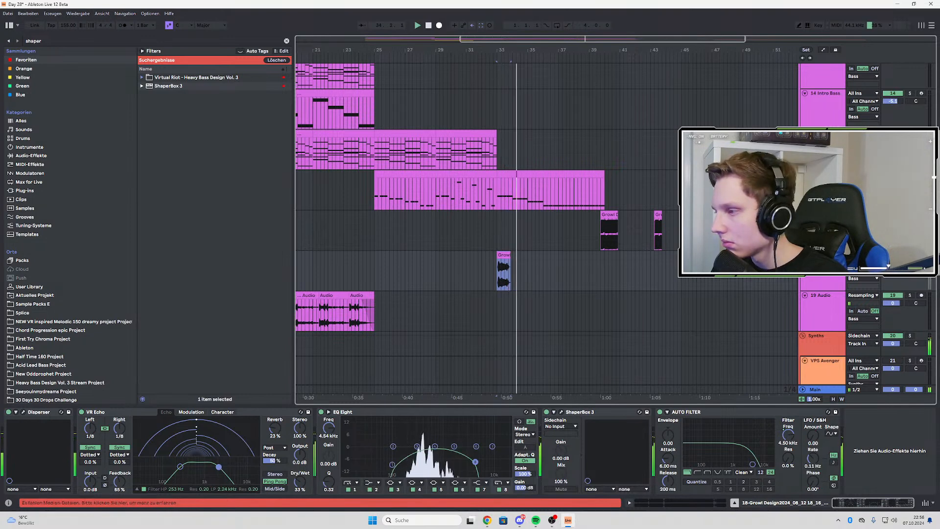
Audition the moved growl clip through the effects chain from 33.1.1
key("space")
key("space")
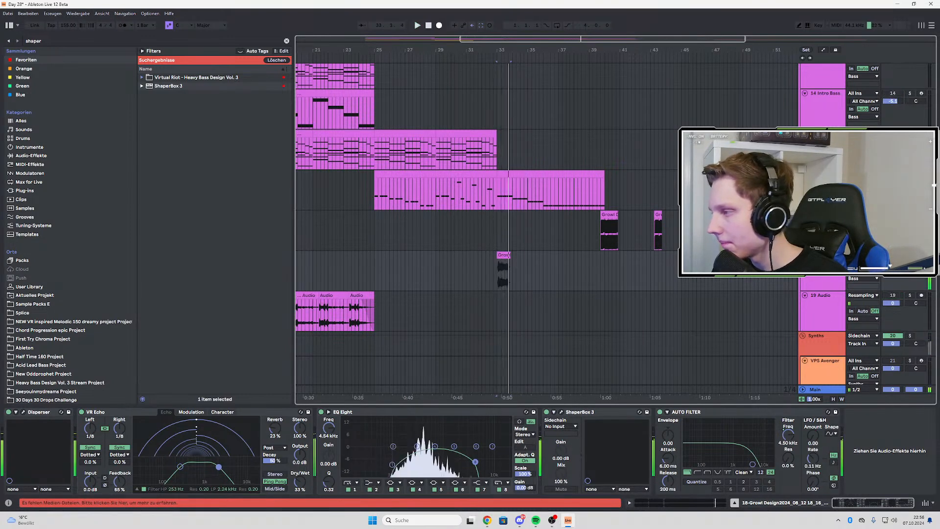
key("space")
key("space")
left_click(910, 255)
key("space")
key("space")
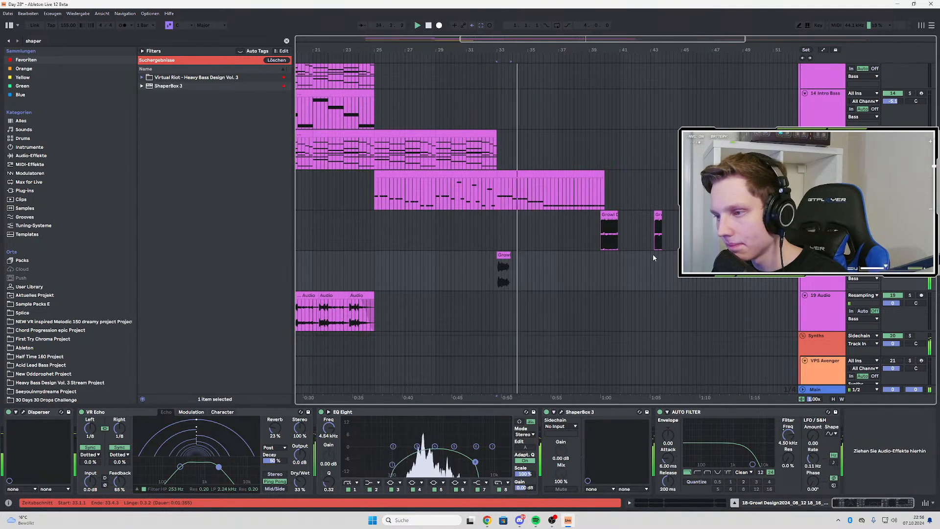
scroll(498, 280, "up", 3)
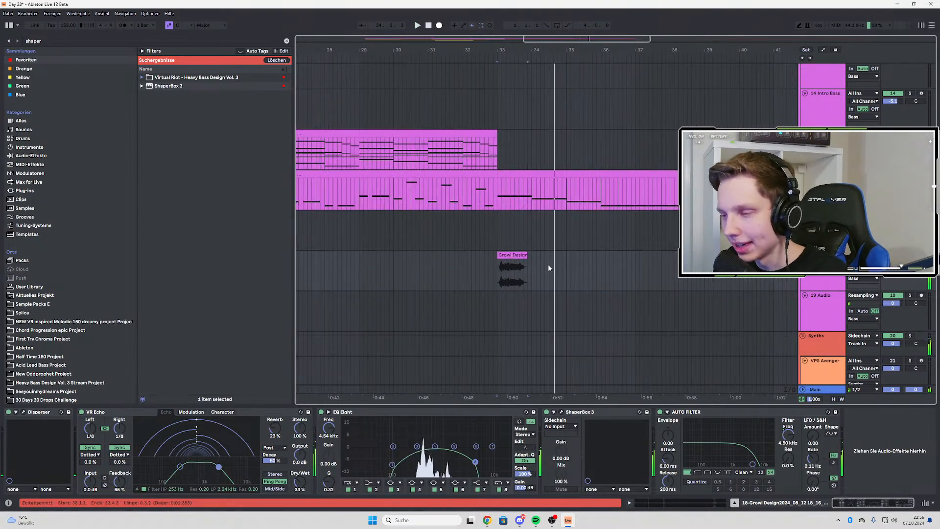
scroll(548, 264, "down", 4)
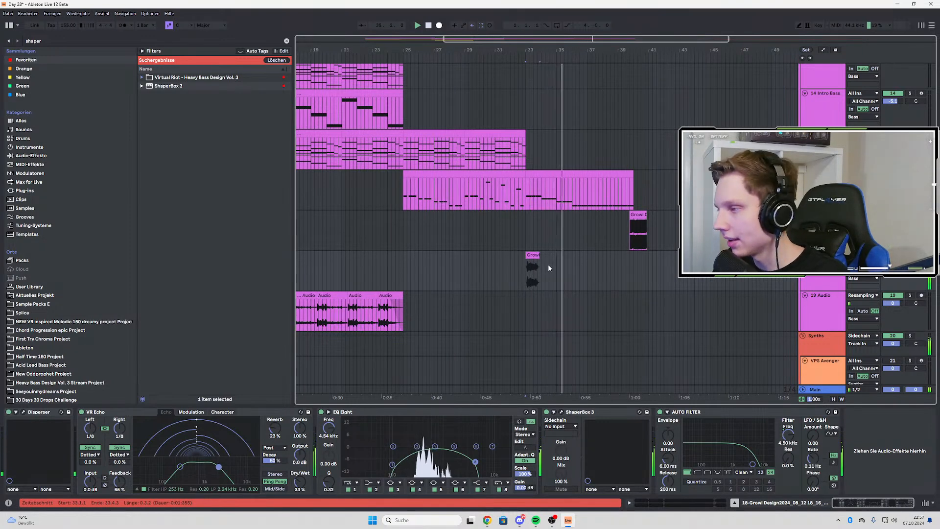
key("space")
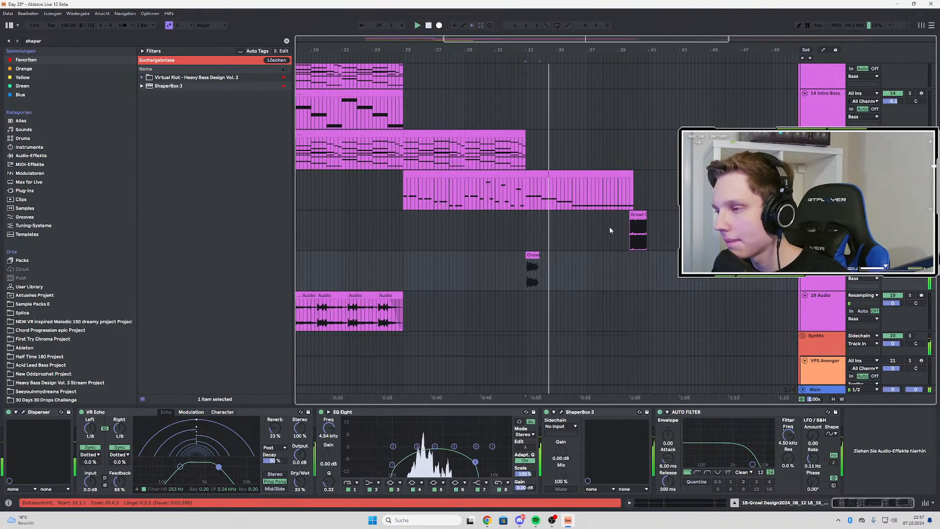
Try the next growl clip from track 17 at 36.2.1 on track 18, and return it to its original place
left_click_drag(534, 267, 584, 267)
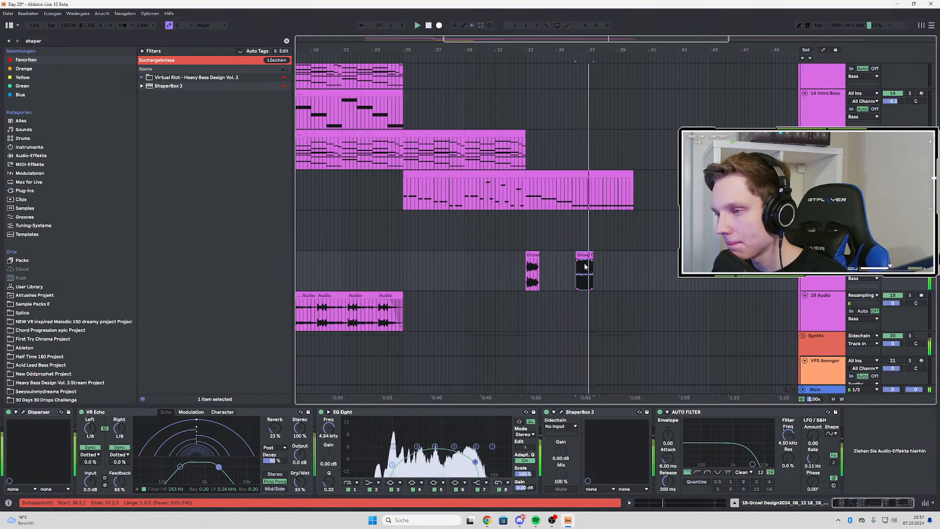
left_click_drag(583, 256, 637, 216)
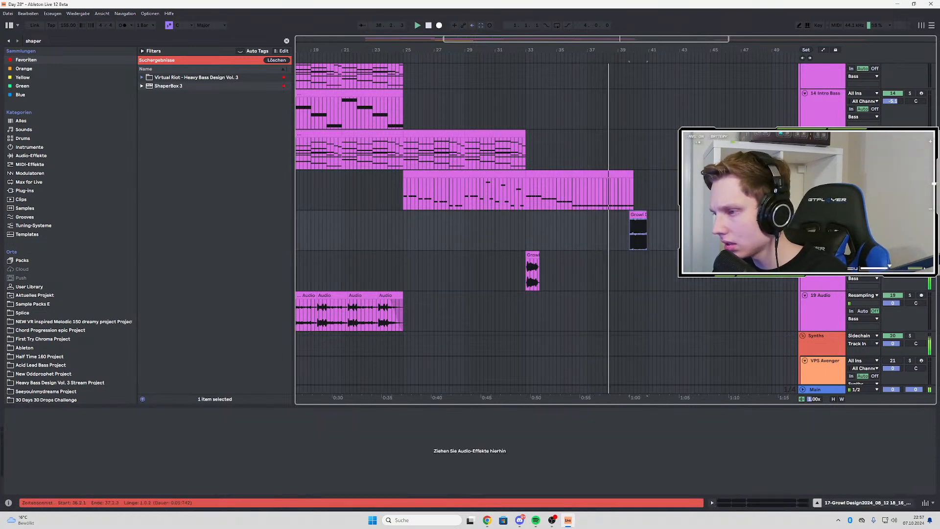
Solo track 18 and audition its growl clip from 33.1.1
left_click(523, 275)
left_click(526, 274)
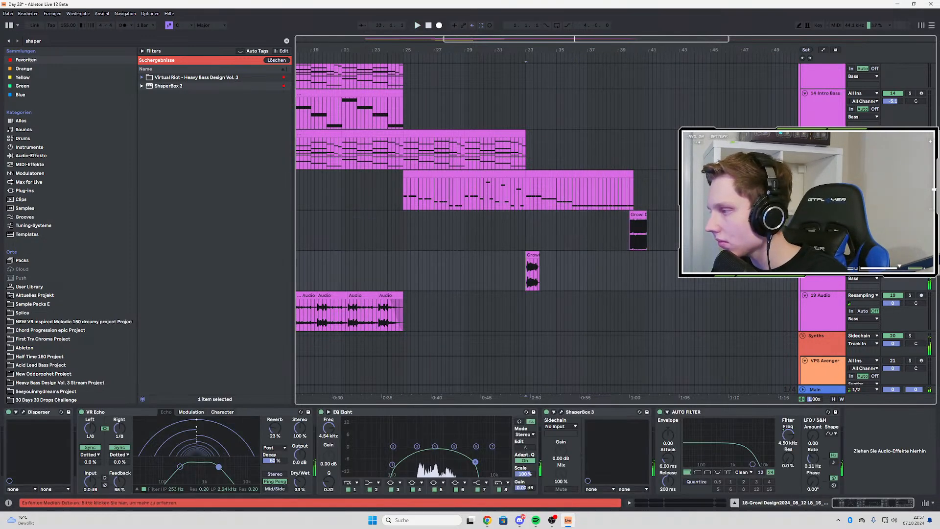
left_click(910, 254)
key("space")
Try the short growl clip from 43.2.1 on track 17 at 37.1.1 on track 18, and audition it
left_click_drag(691, 239, 684, 239)
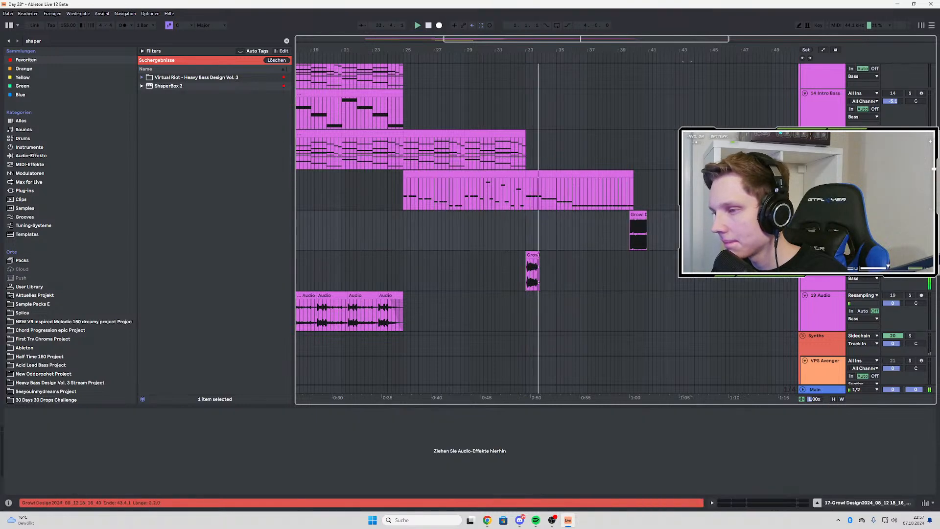
left_click(584, 260)
key("ctrl+v")
left_click(583, 267)
key("space")
key("space")
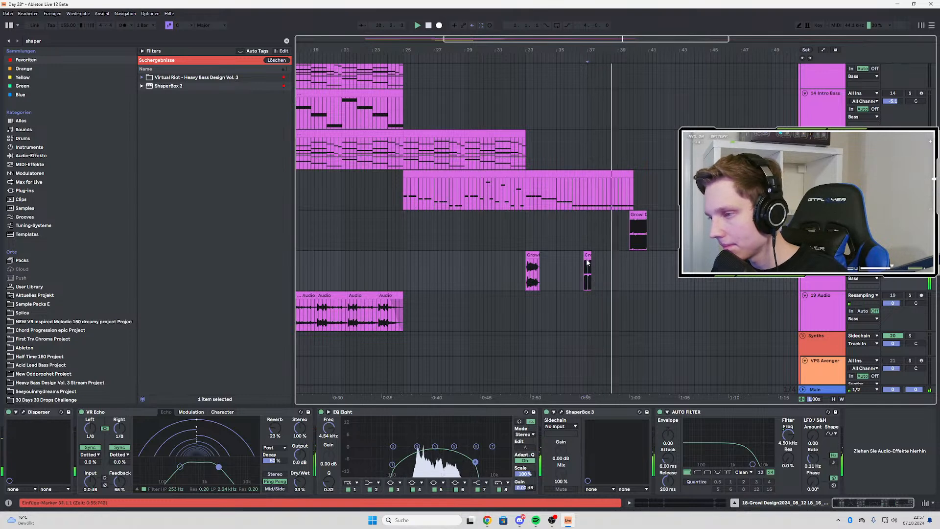
left_click(587, 267)
scroll(505, 270, "down", 3)
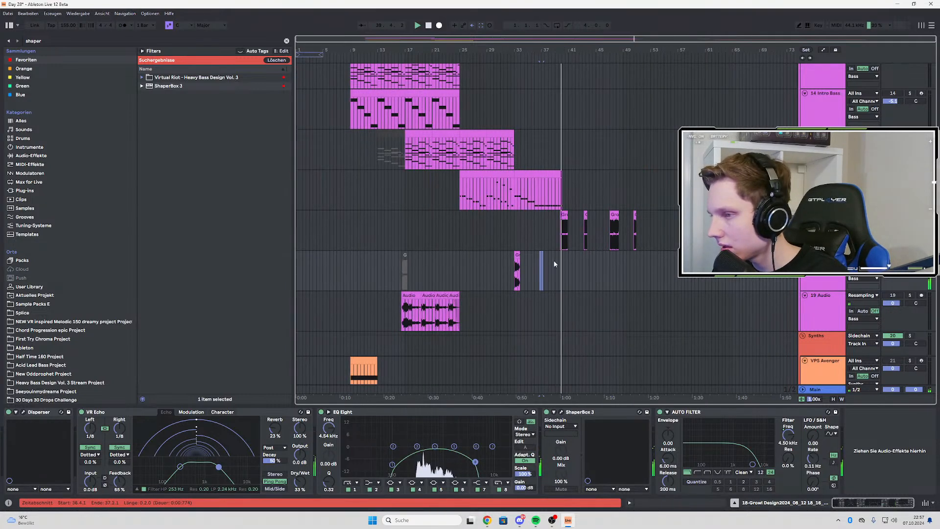
scroll(606, 245, "up", 3)
Move the short growl clip at 50.3.1 on track 17 to 36.1.1 on track 18 and audition it
left_click(681, 235)
key("space")
key("space")
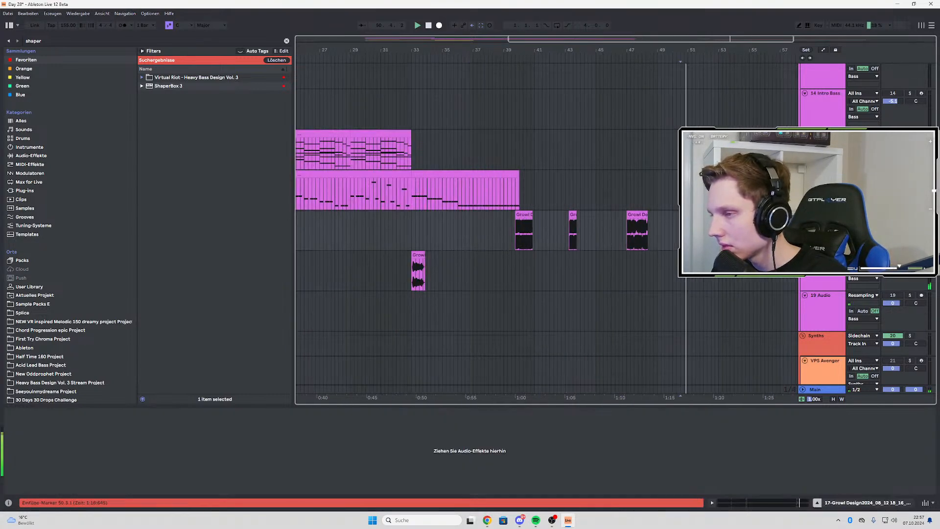
left_click(459, 274)
key("ctrl+v")
left_click(460, 275)
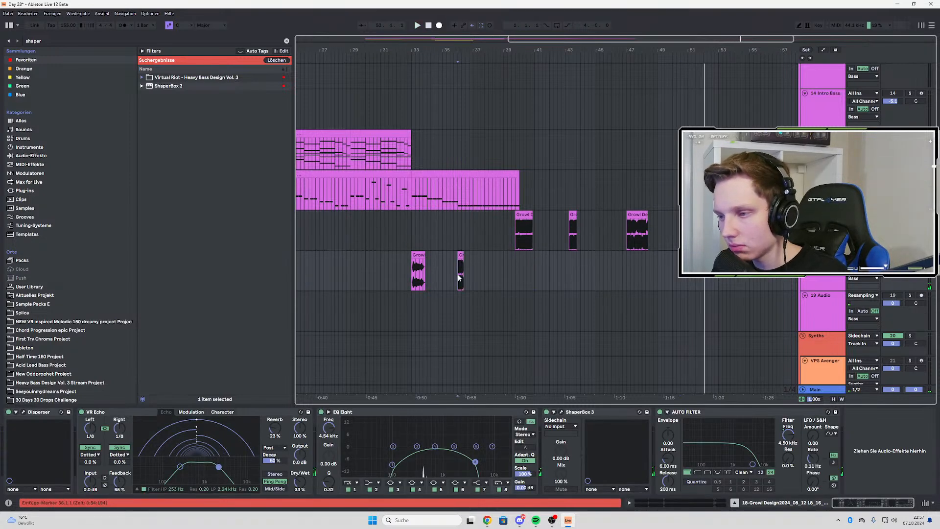
key("space")
key("space")
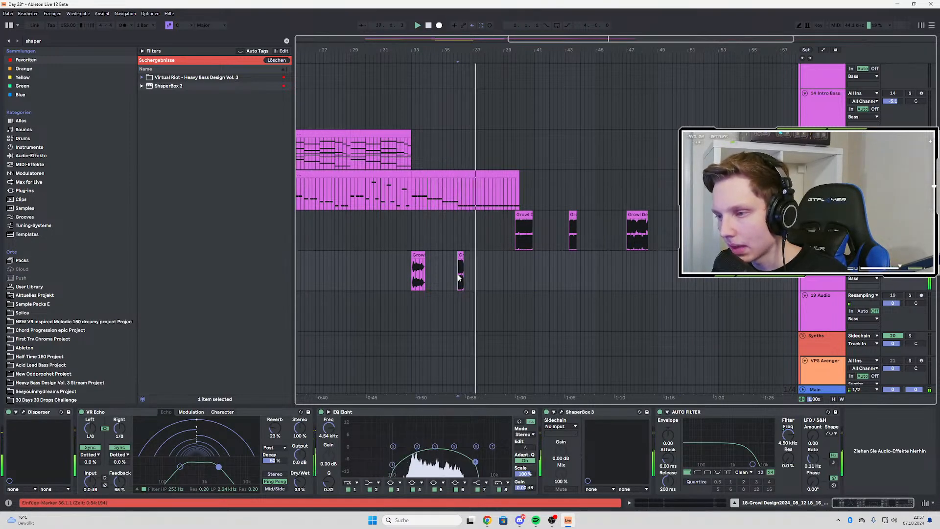
Shift the short growl clip on track 18 to the start of bar 37 and audition both growls from 33.1.1
scroll(381, 266, "up", 3)
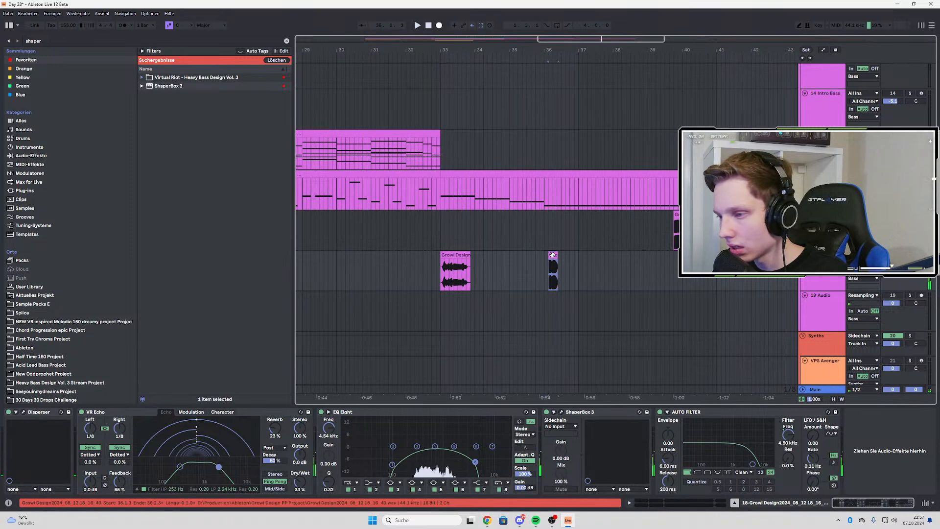
left_click_drag(554, 257, 580, 258)
left_click(437, 272)
scroll(518, 287, "down", 3)
key("space")
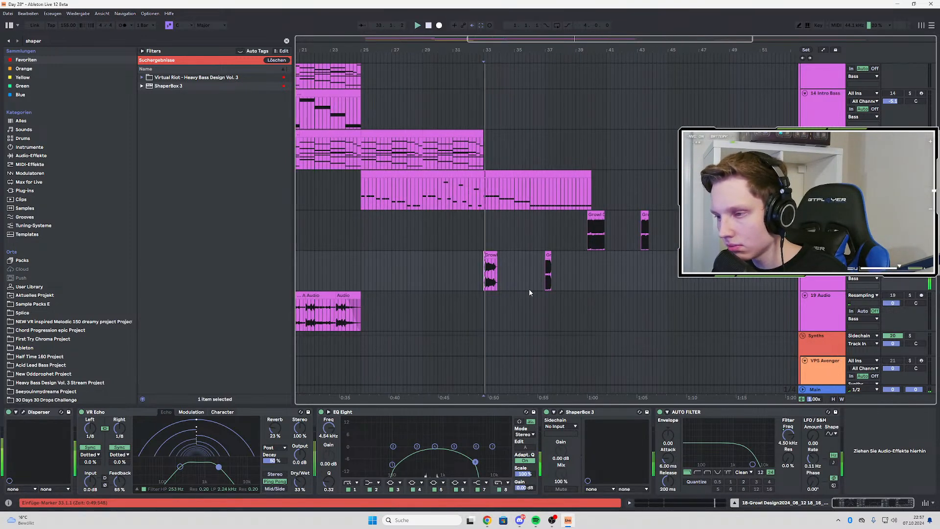
Arm the resampling track 19 and record the soloed growls from 33.1.1 to past bar 42
left_click(921, 296)
left_click(440, 26)
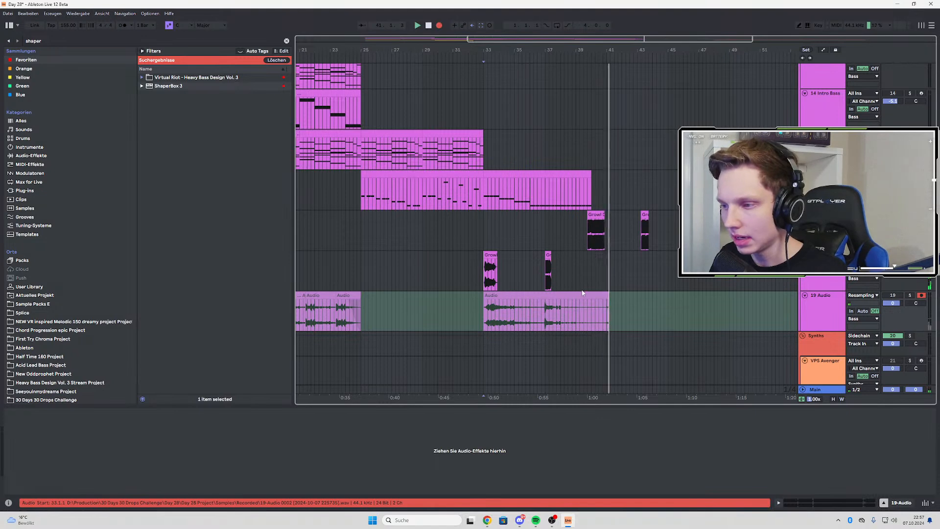
left_click(440, 25)
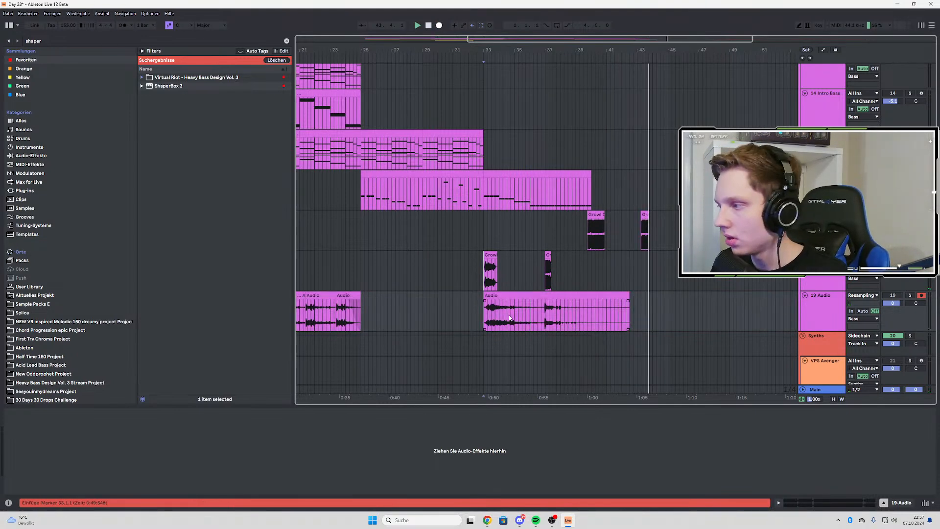
key("space")
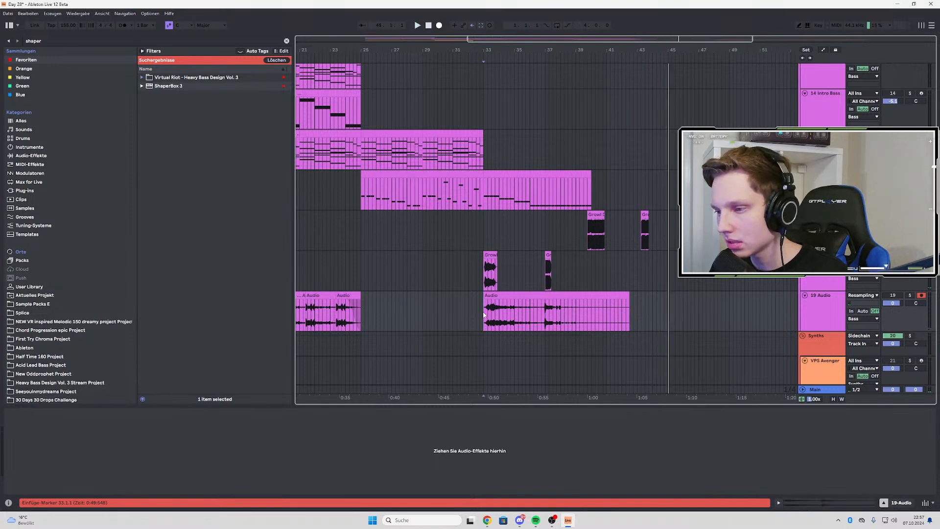
Split the resampled recording on track 19 at 37.1.1, move its second part to bar 40, and audition from 33.1.1
key("space")
left_click_drag(546, 306, 632, 308)
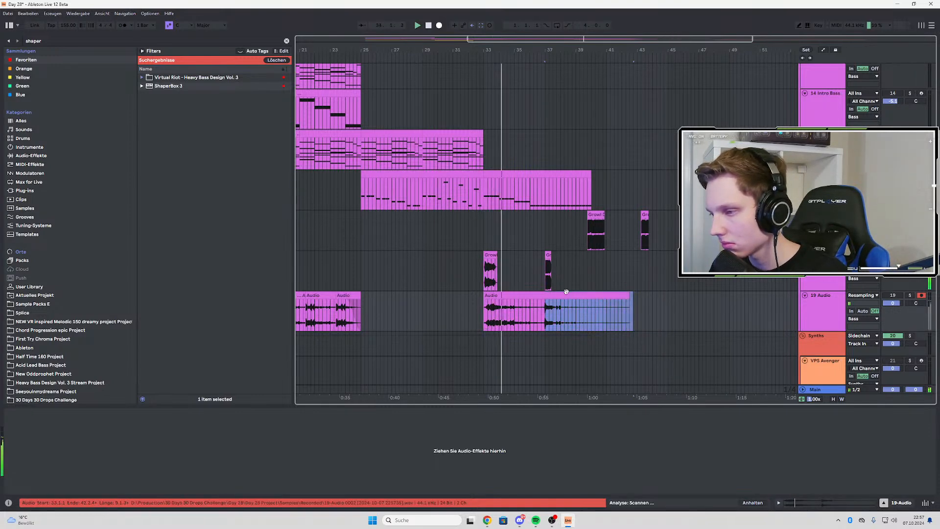
left_click_drag(564, 293, 611, 295)
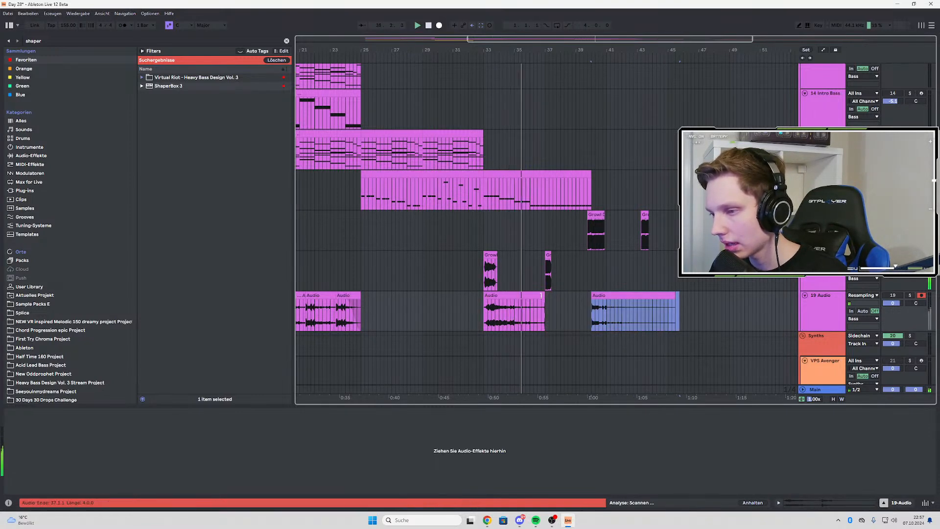
left_click_drag(537, 302, 482, 304)
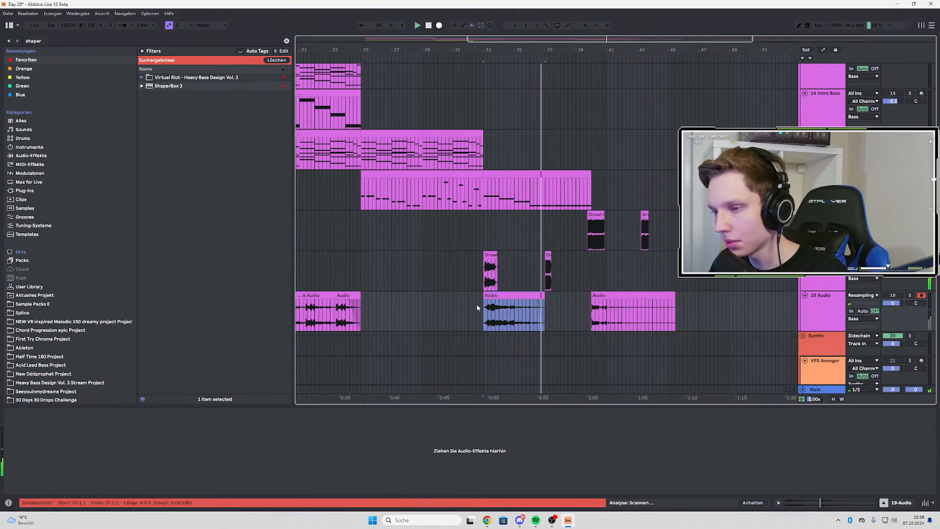
left_click(548, 256)
key("space")
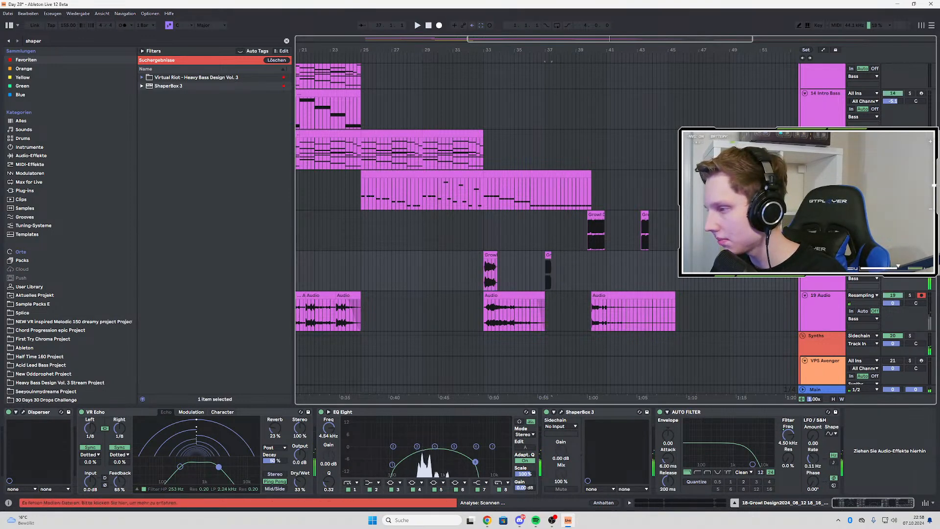
left_click(505, 316)
key("space")
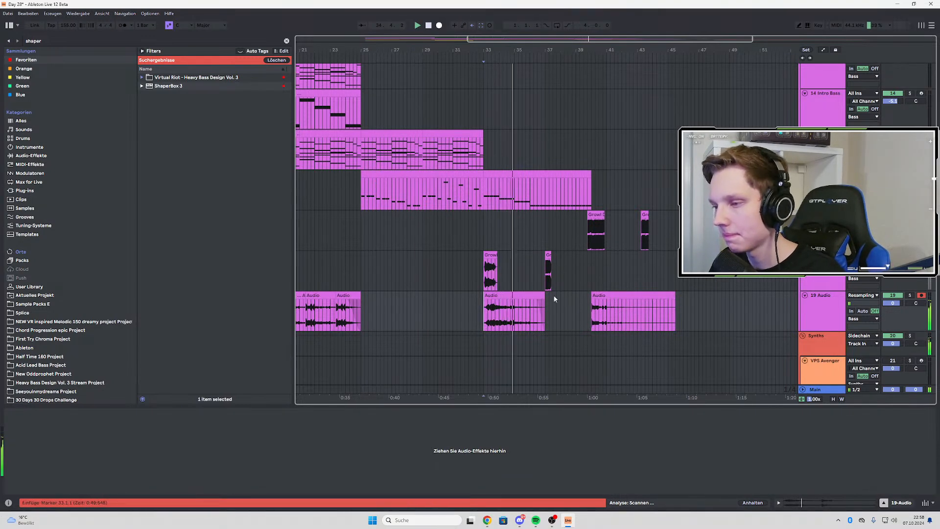
Move the second part of the recording on track 19 back to 37.1.1 and trim its end to 40.1.1
left_click_drag(660, 299, 597, 298)
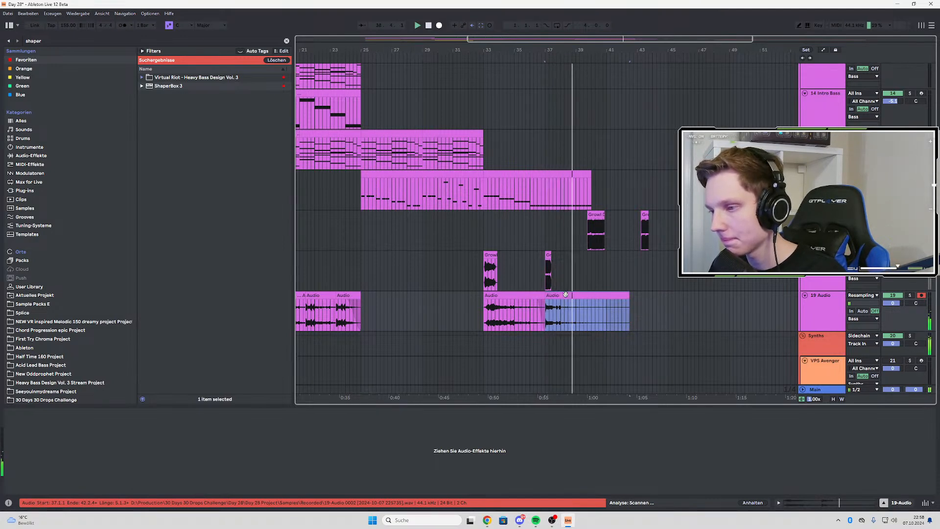
left_click(544, 312)
scroll(634, 258, "down", 2)
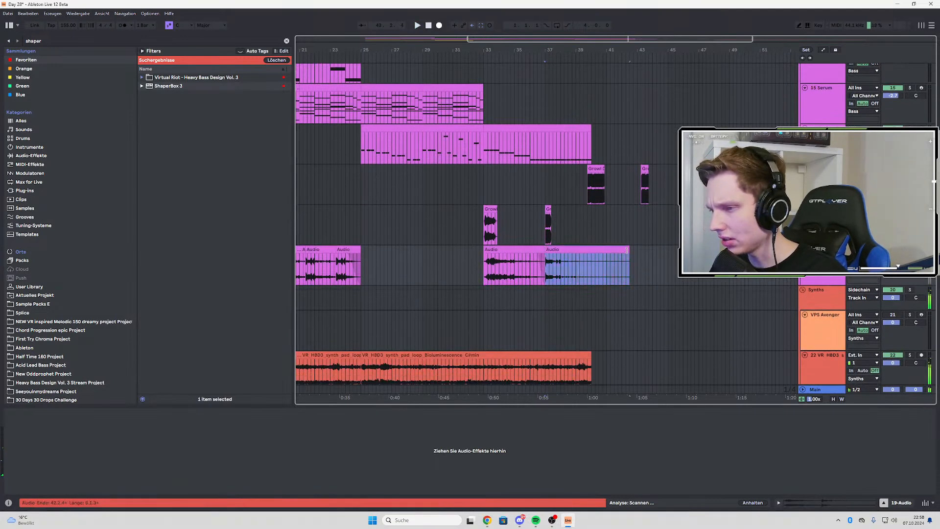
left_click_drag(626, 251, 586, 258)
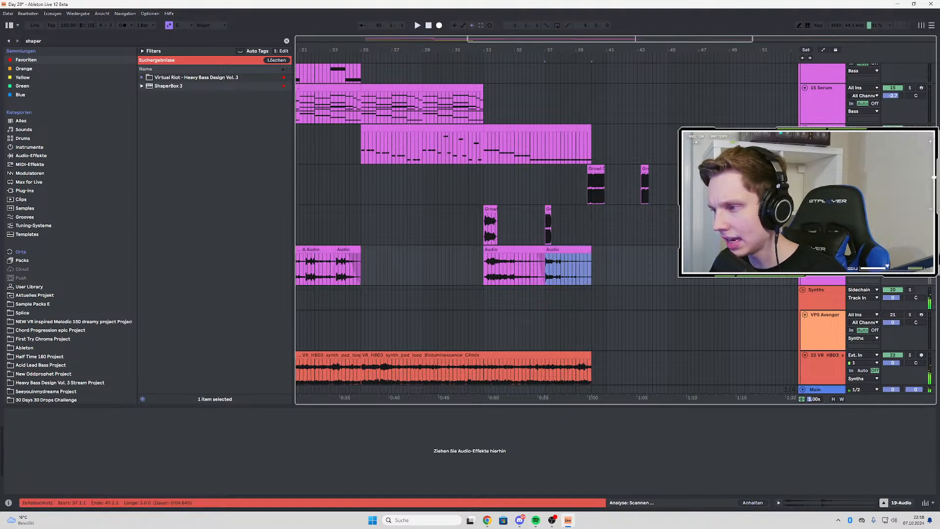
Insert a new audio track below track 19, paste a copy of the 33.1.1 growl recording there, and reverse it
left_click(498, 250)
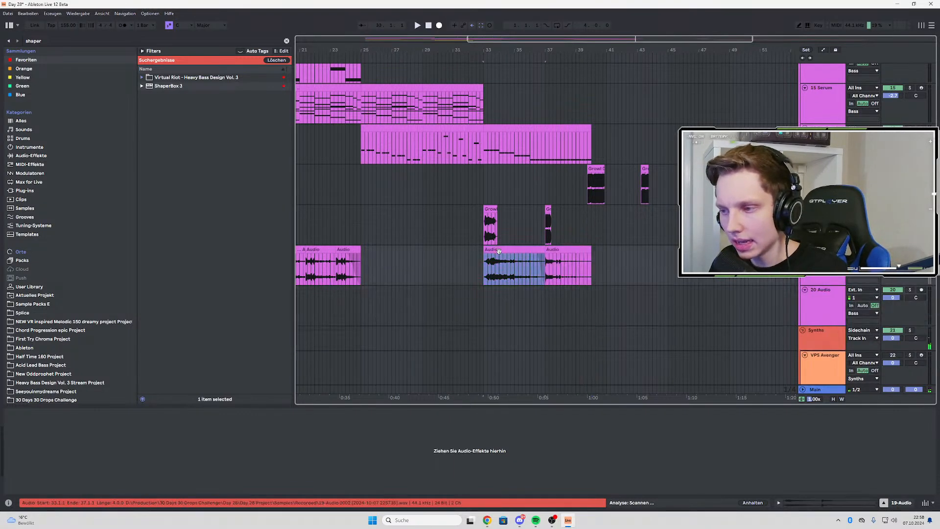
left_click(822, 262)
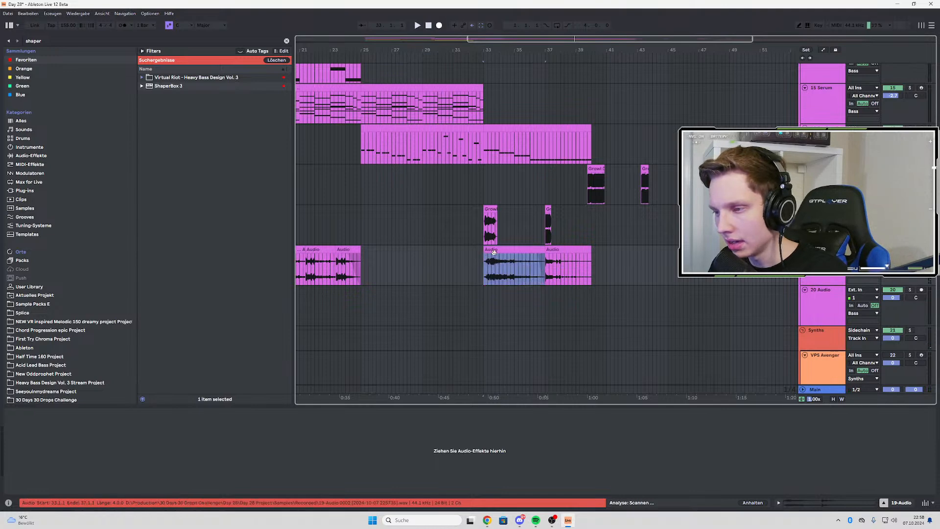
key("ctrl+v")
double_click(471, 289)
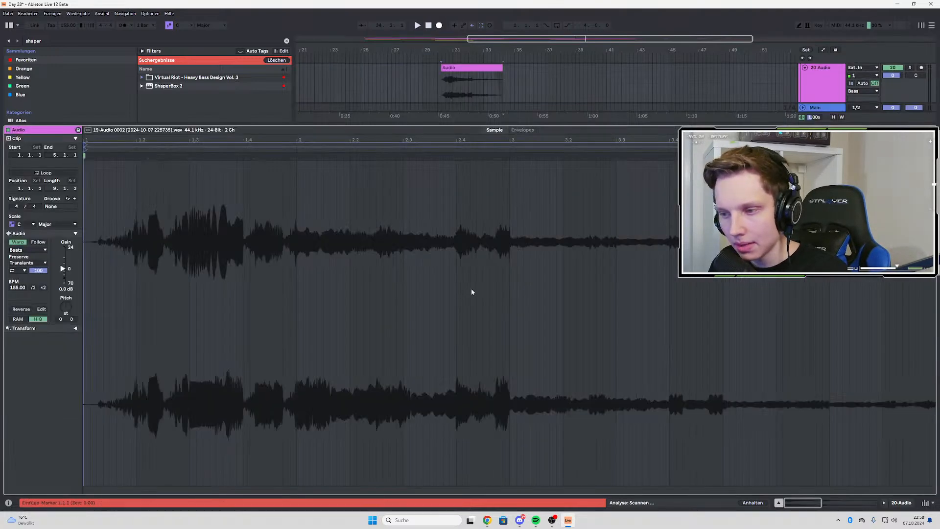
left_click(22, 310)
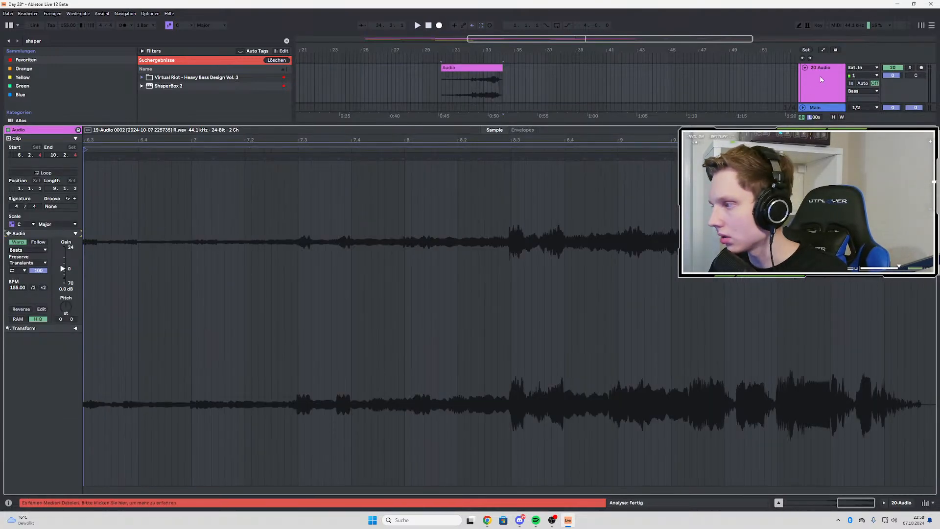
Copy the growl recording at 37.1.1 on track 19 and place it reversed on track 20 at 37.2.1
left_click(818, 81)
left_click(566, 111)
key("ctrl+c")
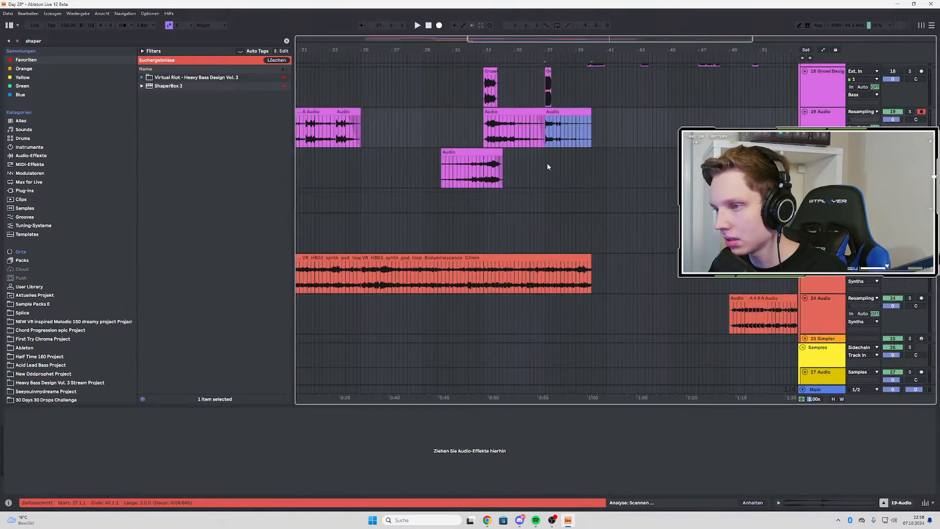
left_click(548, 165)
key("ctrl+v")
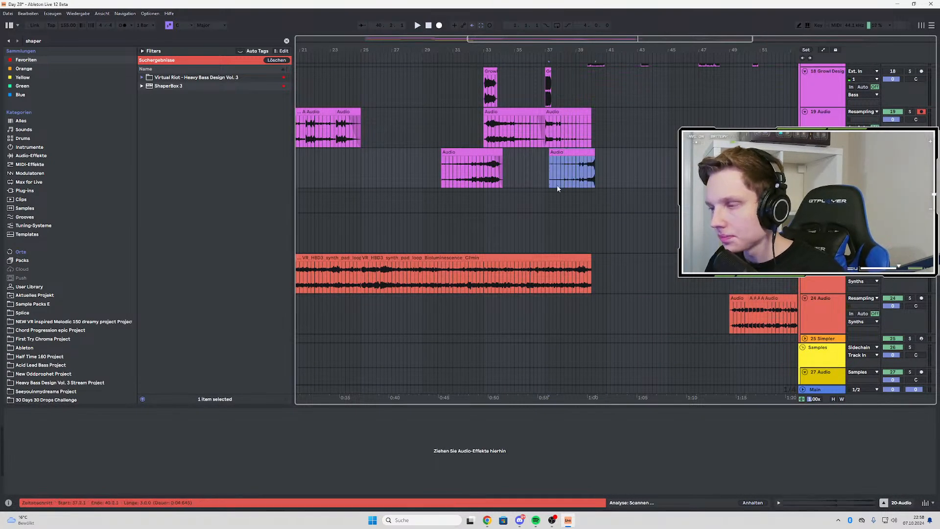
Shift the first reversed growl on track 20 to start at 29.2.1 and audition it
scroll(545, 186, "down", 3)
left_click(465, 170)
key("space")
scroll(498, 163, "up", 3)
left_click_drag(521, 154, 513, 154)
scroll(453, 169, "up", 4)
scroll(411, 195, "down", 3)
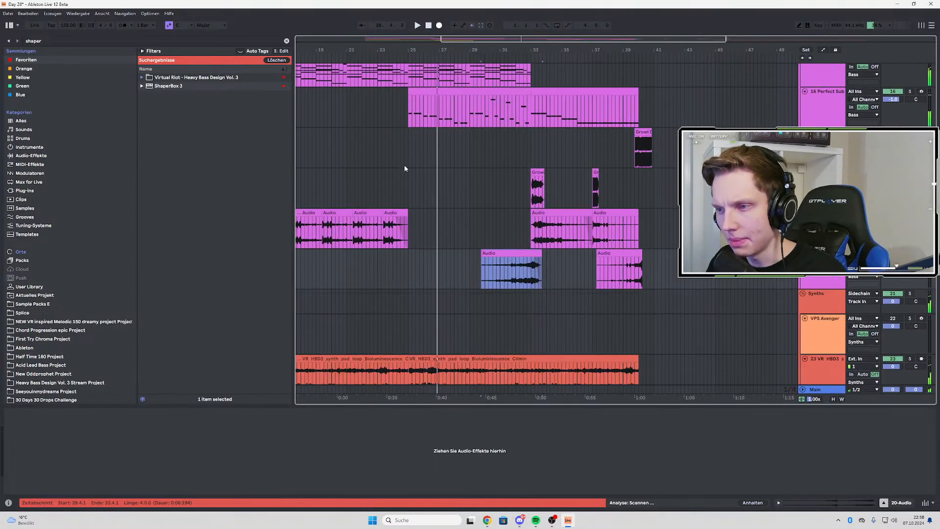
scroll(404, 196, "up", 3)
scroll(406, 225, "down", 1)
left_click_drag(520, 271, 513, 275)
key("space")
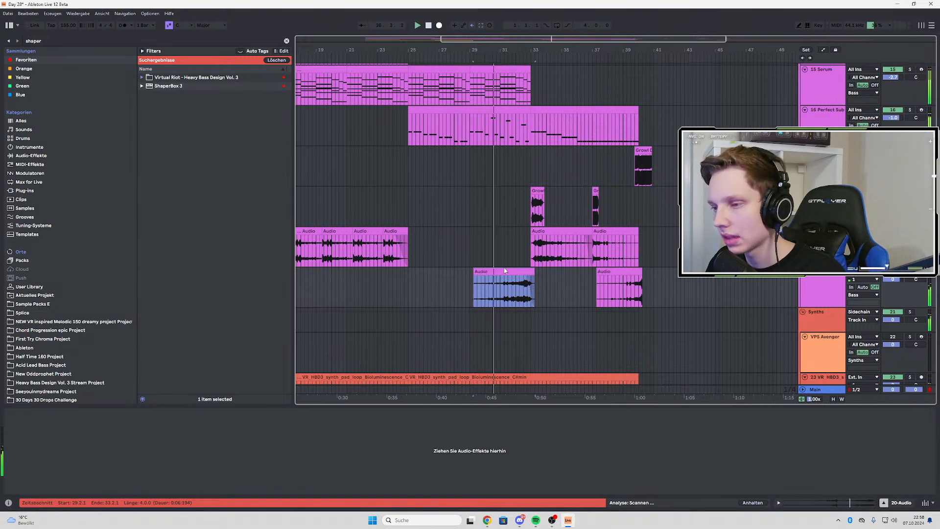
Try to trim the end of the first reversed growl on track 20 to 33.1.1
scroll(533, 277, "up", 5)
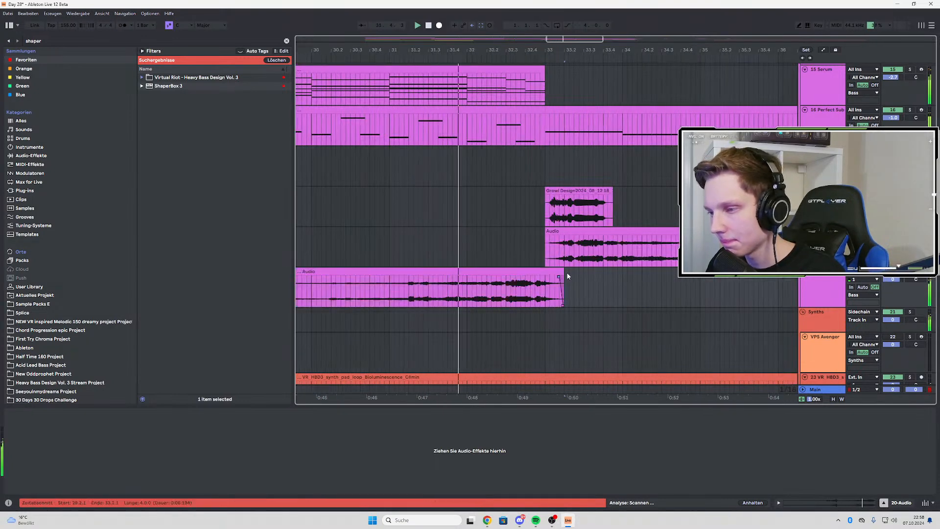
left_click_drag(563, 273, 546, 270)
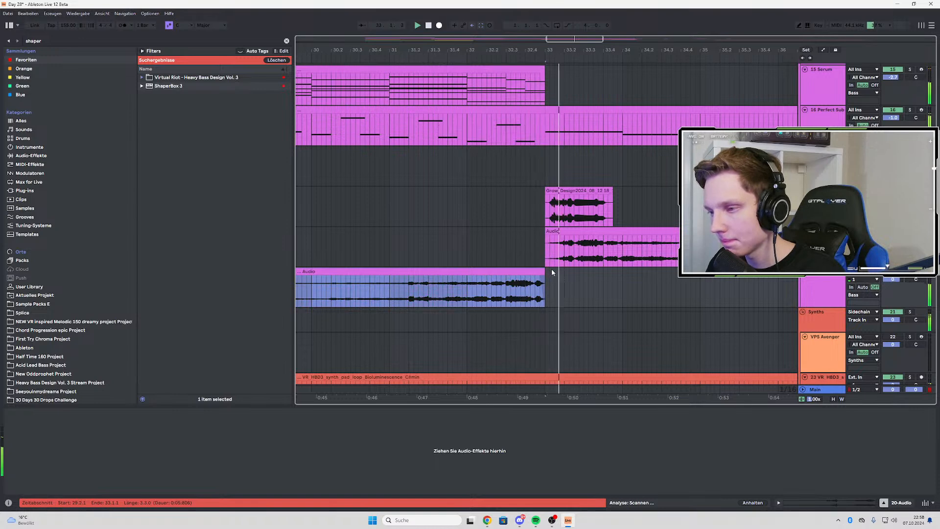
key("ctrl+z")
Audition the end of the reversed growl on track 20 from 32.3.1 into bar 33
left_click(516, 290)
key("space")
key("space")
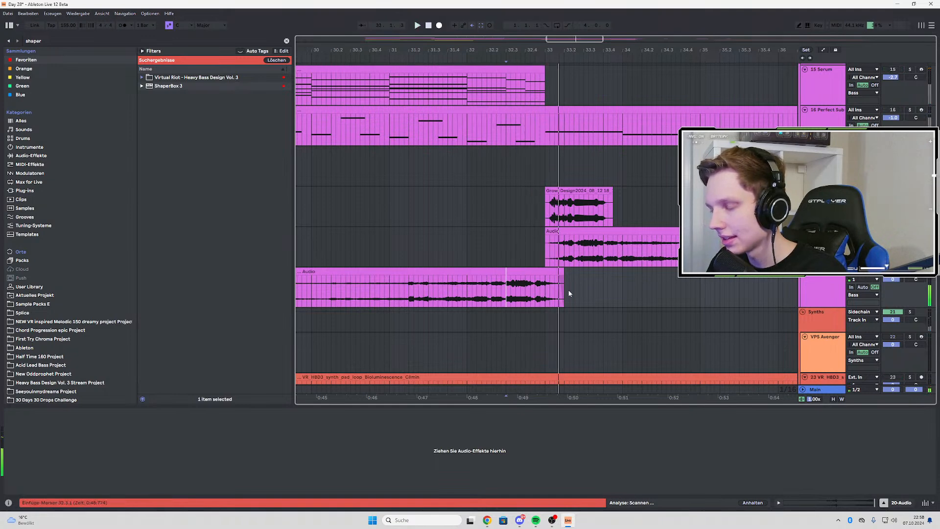
key("space")
key("space")
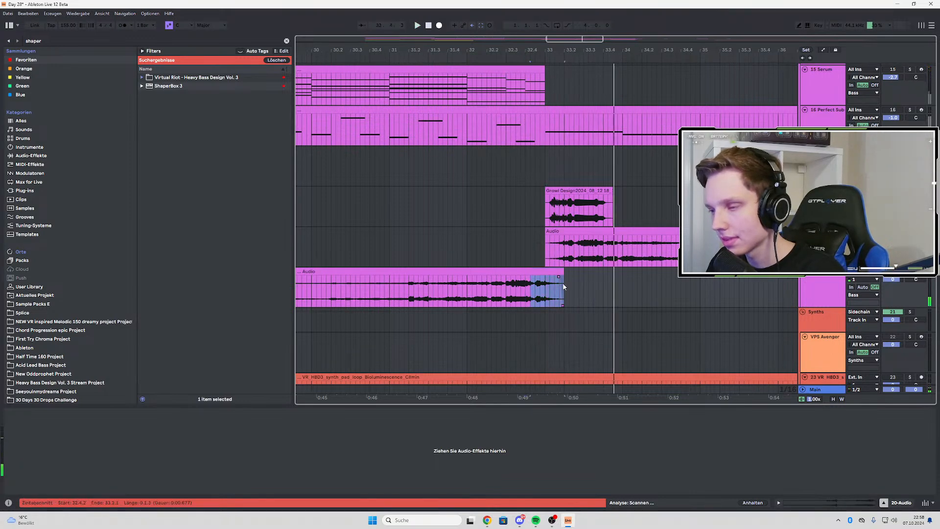
key("space")
key("space")
Copy the reversed growl's tail from 32.4.1 to 33.2.1 and place it on track 20 just before bar 25
left_click(528, 285)
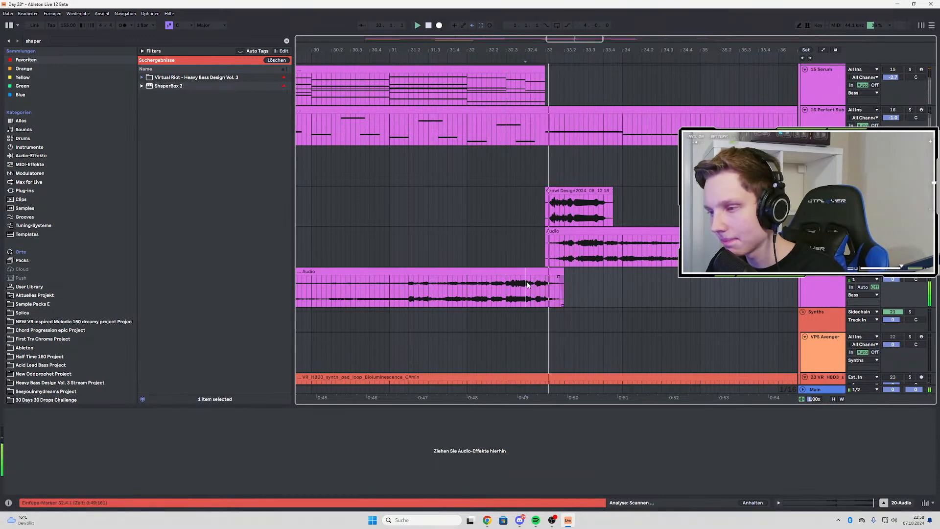
key("space")
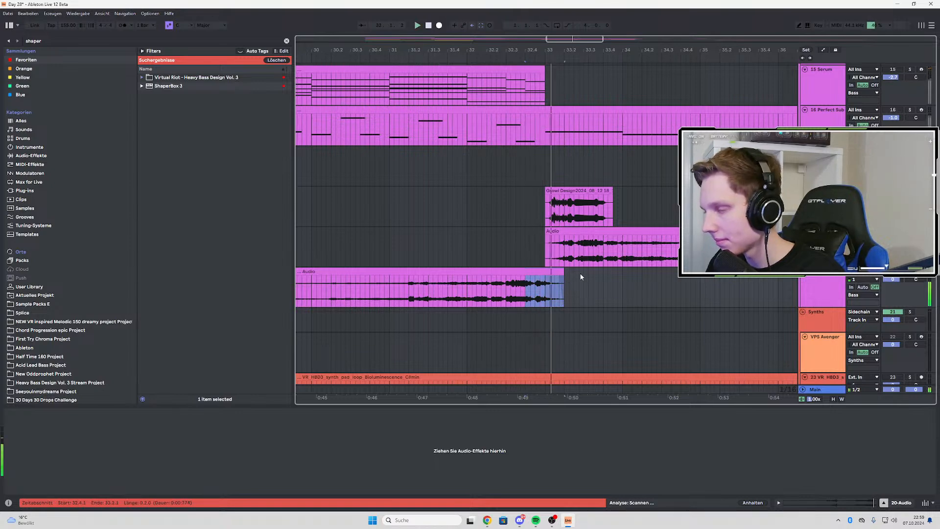
key("x")
key("x")
scroll(460, 288, "up", 4, "ctrl")
left_click(453, 279)
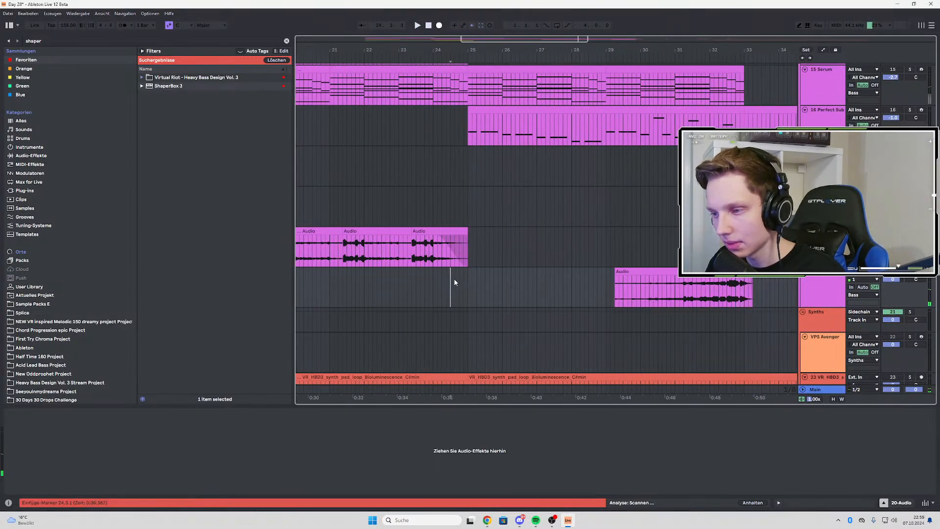
key("ctrl+v")
left_click_drag(459, 272, 489, 276)
Audition the short reversed chop leading into bar 25, playing from 24.4.1
scroll(464, 280, "up", 4, "ctrl")
left_click(445, 282)
key("space")
key("space")
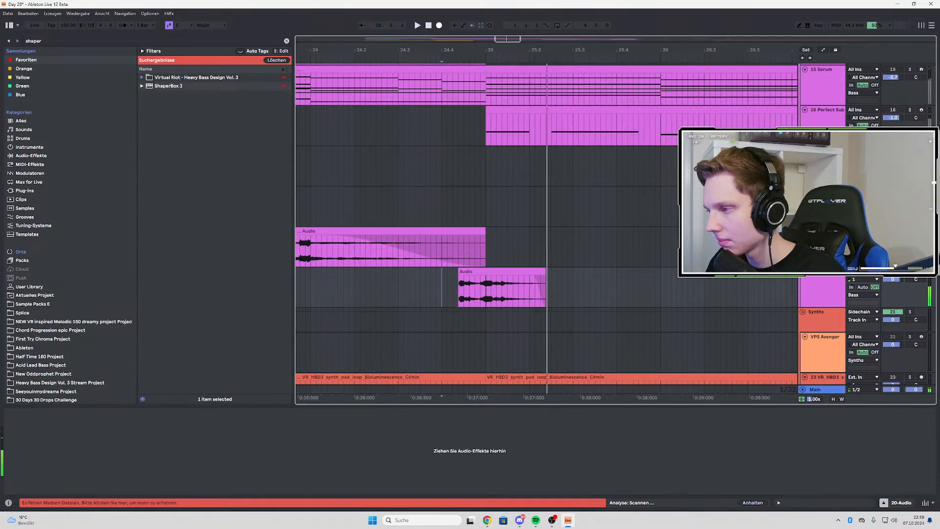
key("space")
key("space")
key("space")
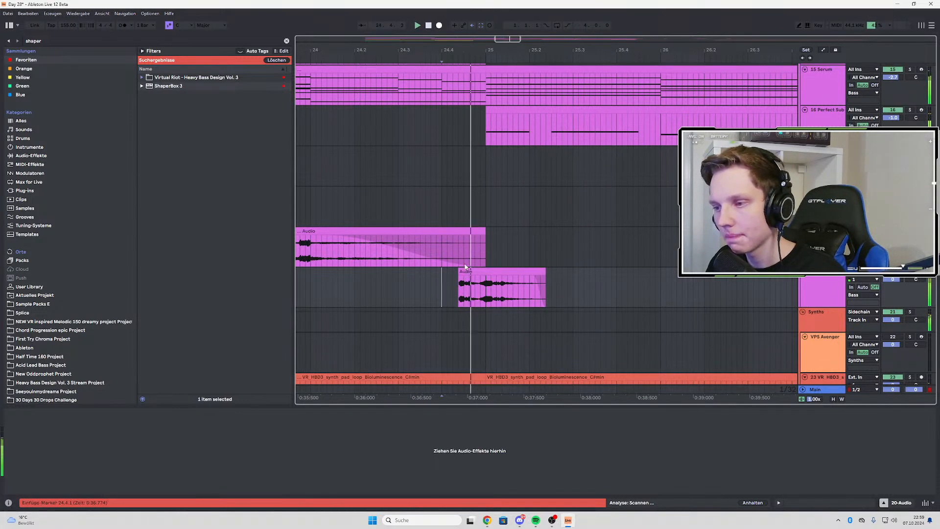
Nudge the short reversed chop on track 20 to start at 24.4.3 and audition it
scroll(466, 267, "down", 5, "ctrl")
scroll(465, 266, "up", 5, "ctrl")
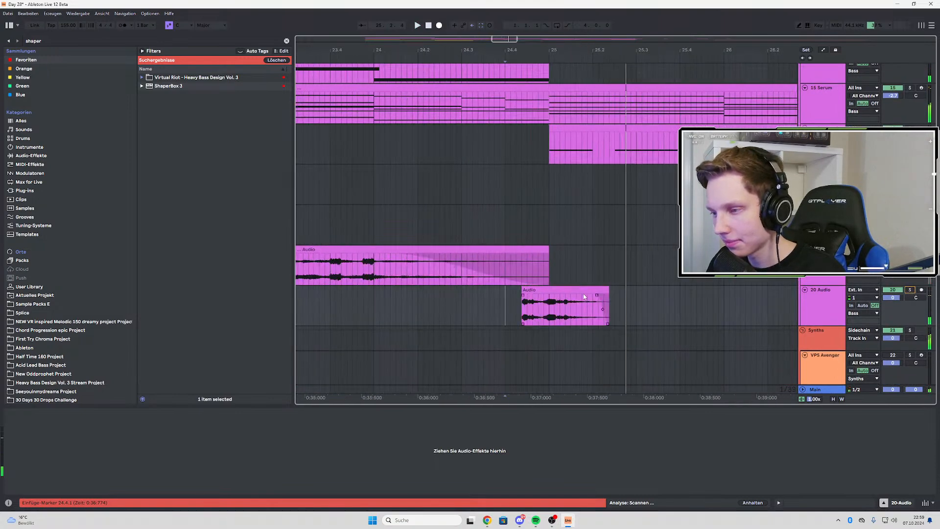
left_click_drag(565, 293, 565, 293)
left_click(511, 308)
key("space")
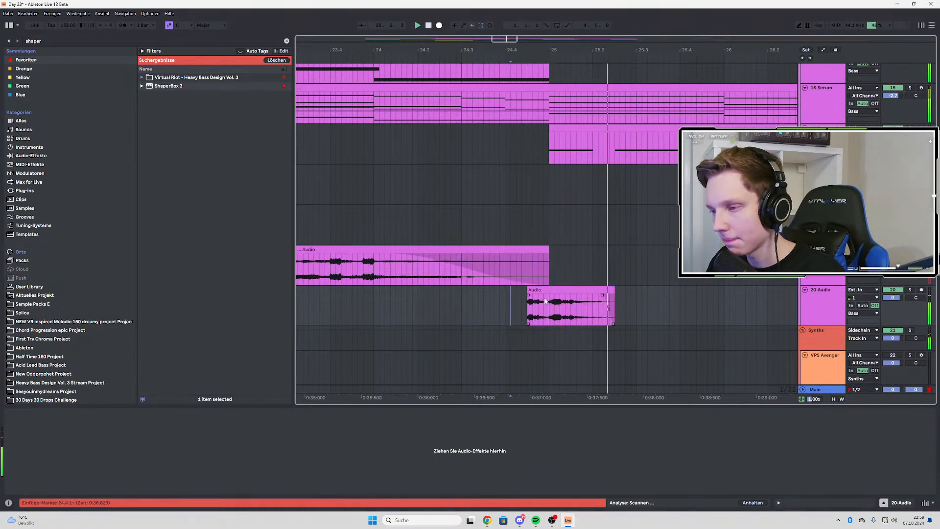
key("space")
key("space")
scroll(425, 281, "down", 6, "ctrl")
scroll(532, 297, "up", 2, "ctrl")
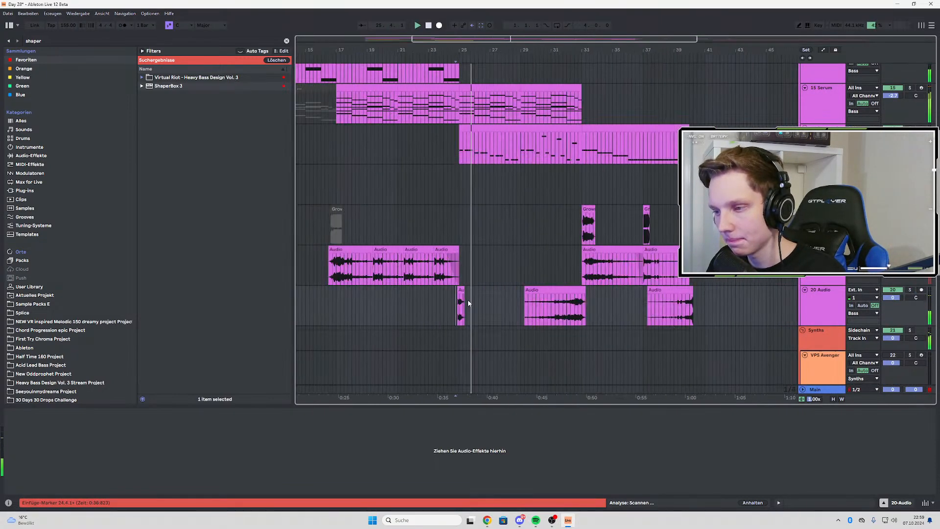
Copy the short reversed chop at 24.4.3 and paste it on track 20 at 28.4.3
scroll(464, 303, "up", 4, "ctrl")
left_click(465, 303)
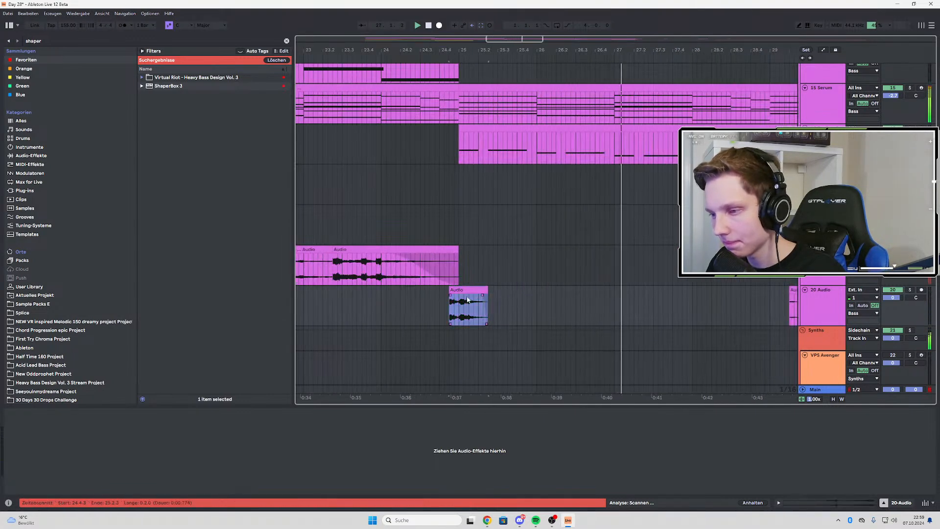
left_click(761, 301)
key("ctrl+v")
scroll(496, 299, "down", 4, "ctrl")
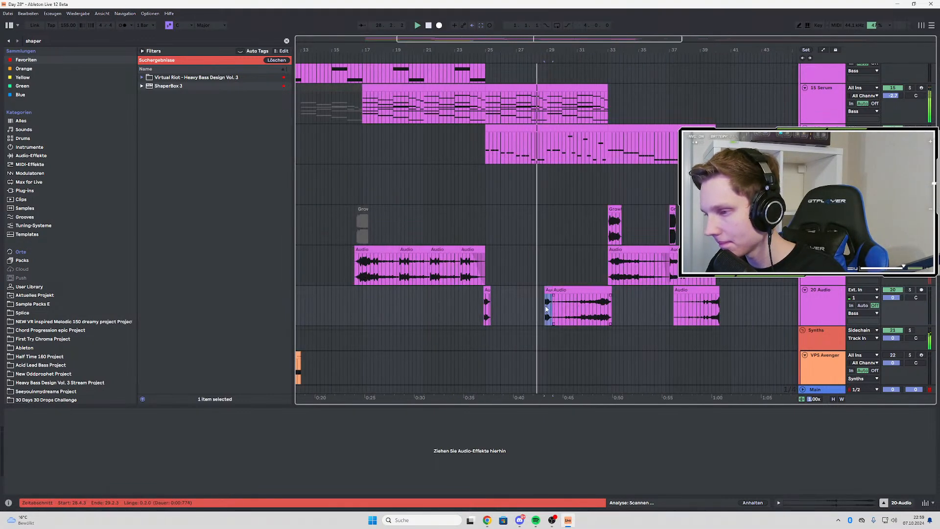
scroll(547, 310, "up", 2, "ctrl")
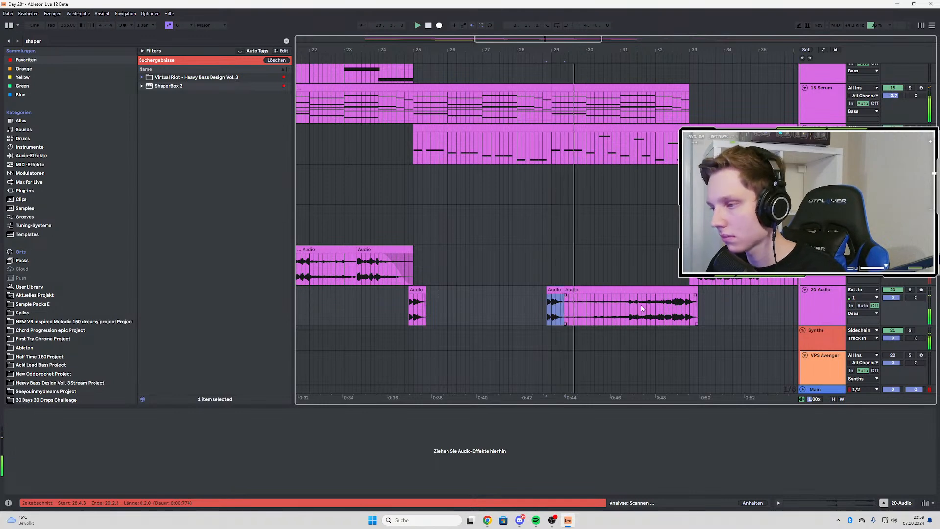
Delete the rest of the long reversed growl before bar 33 and paste the short chop at 32.4.3
scroll(674, 305, "down", 3, "ctrl")
scroll(675, 304, "up", 3, "ctrl")
left_click(633, 291)
key("Delete")
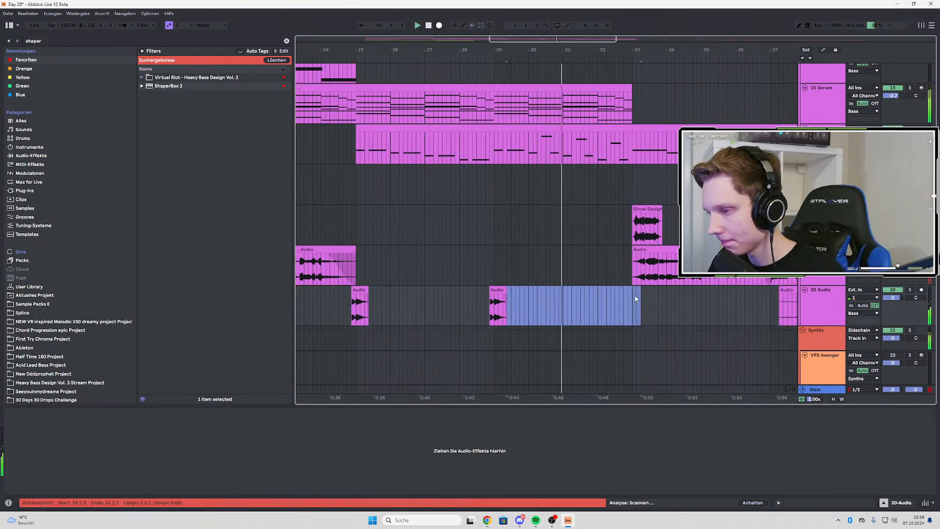
left_click(628, 298)
key("ctrl+v")
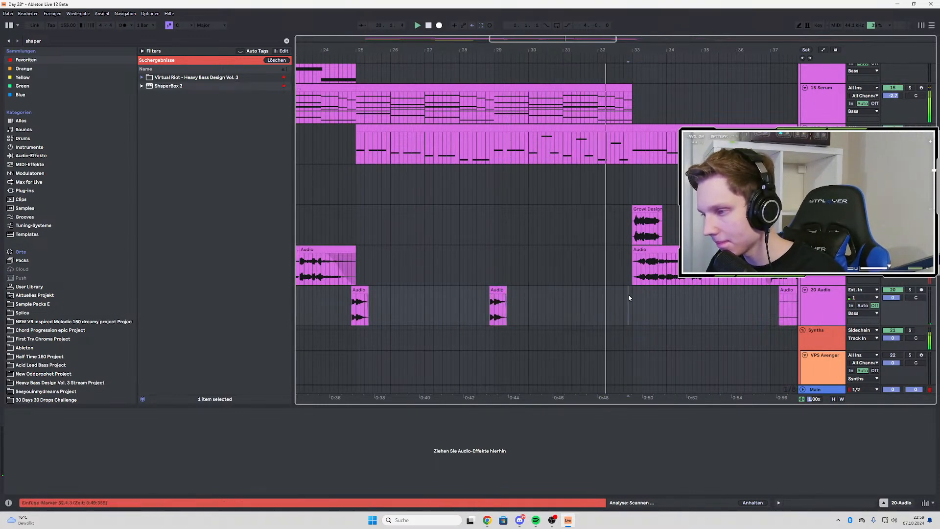
Paste the short reversed chop on track 20 at 36.4.3, over the start of the long reversed growl
scroll(648, 300, "up", 3, "ctrl")
scroll(494, 293, "down", 3, "ctrl")
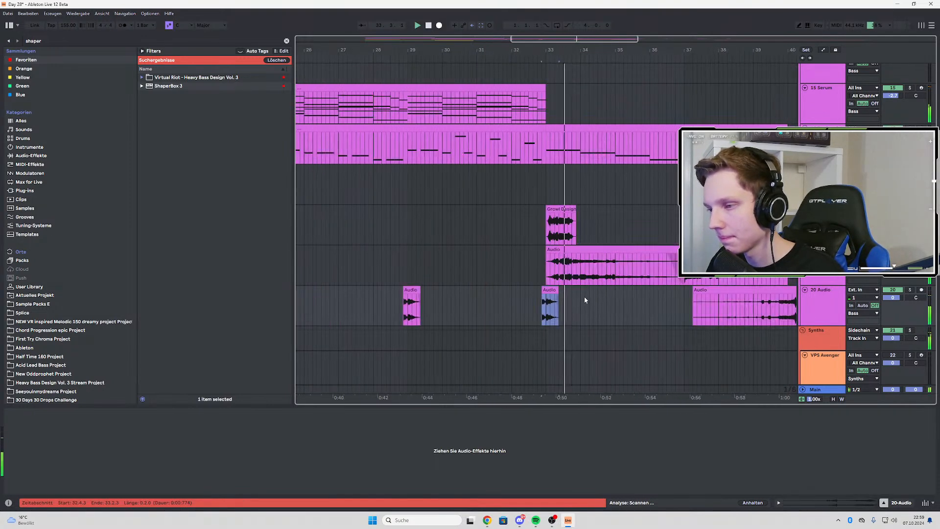
scroll(493, 292, "down", 3, "ctrl")
scroll(566, 296, "up", 3, "ctrl")
left_click(561, 297)
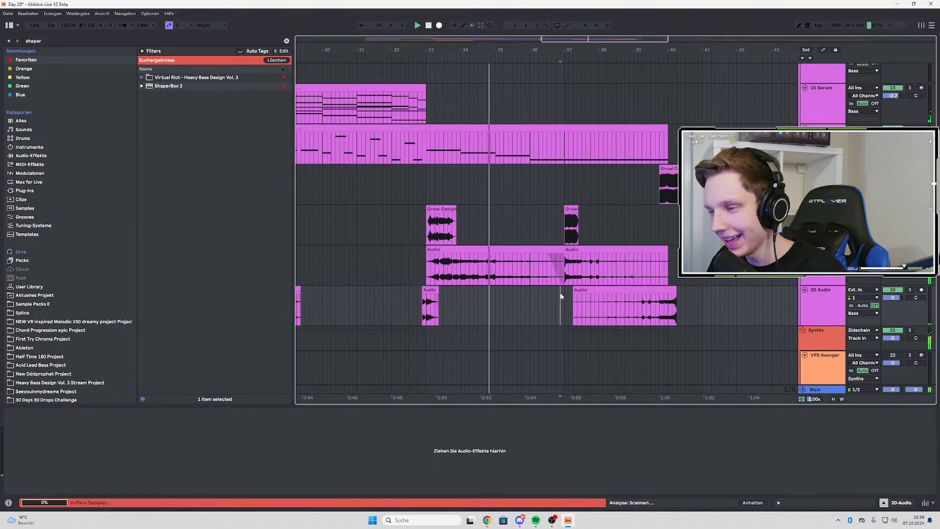
key("ctrl+v")
scroll(575, 292, "up", 3, "ctrl")
scroll(554, 294, "down", 3, "ctrl")
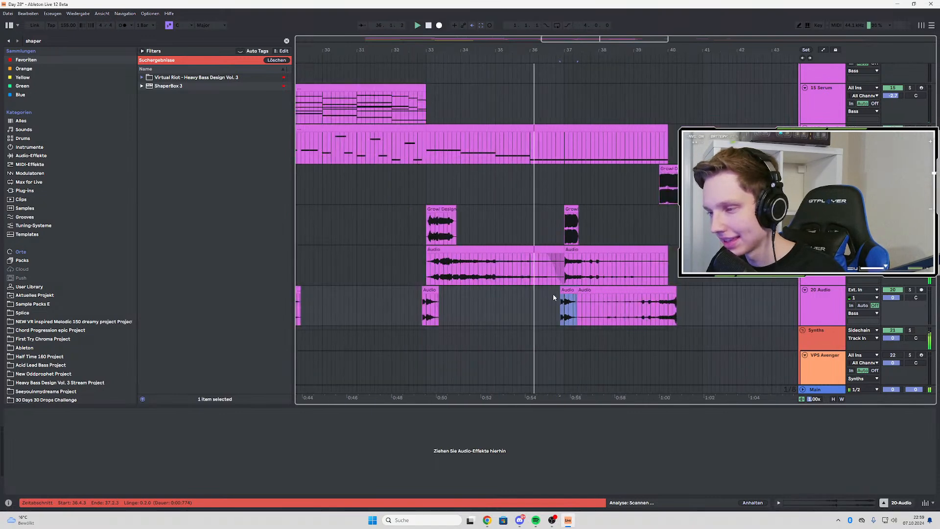
Trim the end of the long reversed growl on track 20 back to the start of bar 40
scroll(542, 293, "up", 3, "ctrl")
scroll(573, 296, "down", 3, "ctrl")
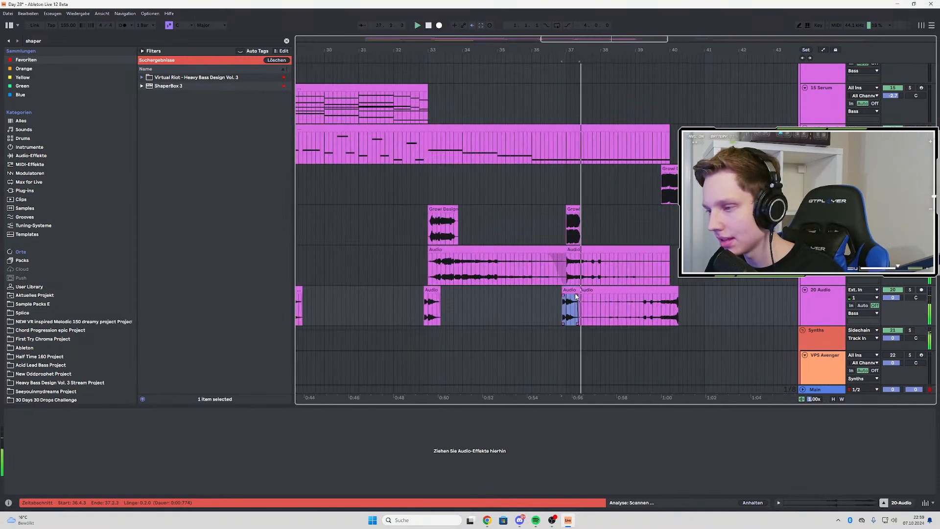
left_click(594, 298)
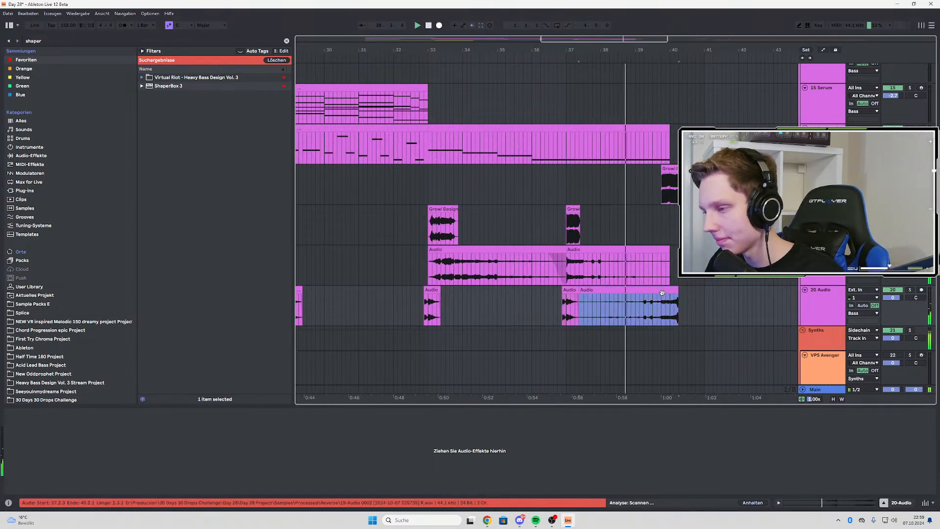
left_click_drag(678, 290, 670, 290)
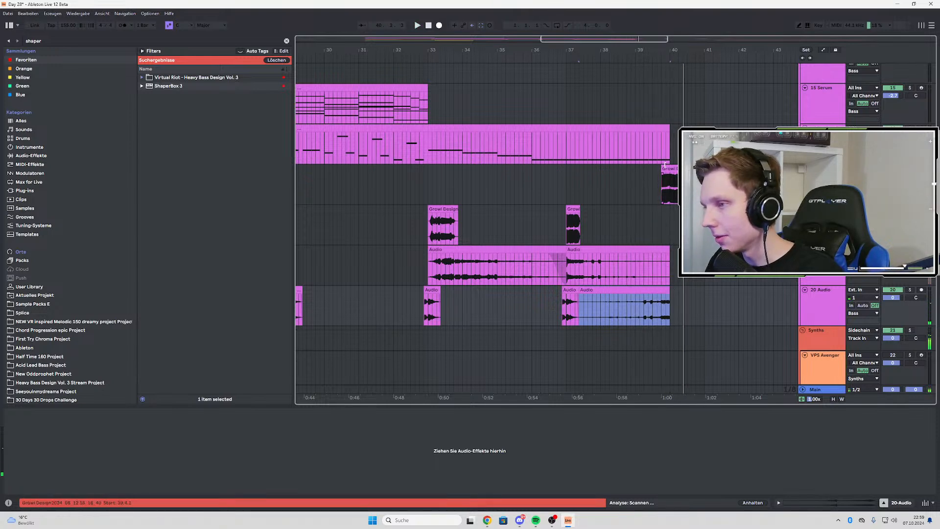
Move the growl chop on track 17 to start at bar 40 and audition the transition
left_click(674, 170)
left_click_drag(673, 170, 682, 170)
left_click(632, 175)
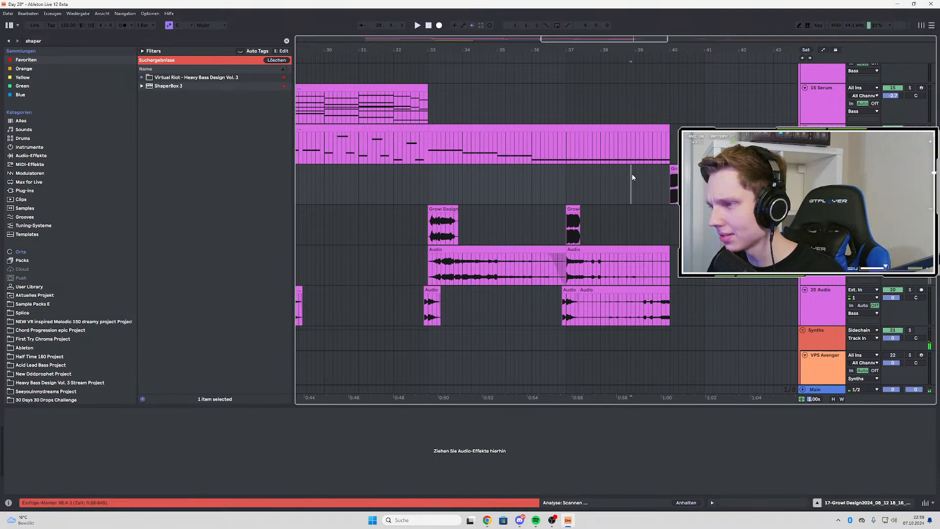
key("space")
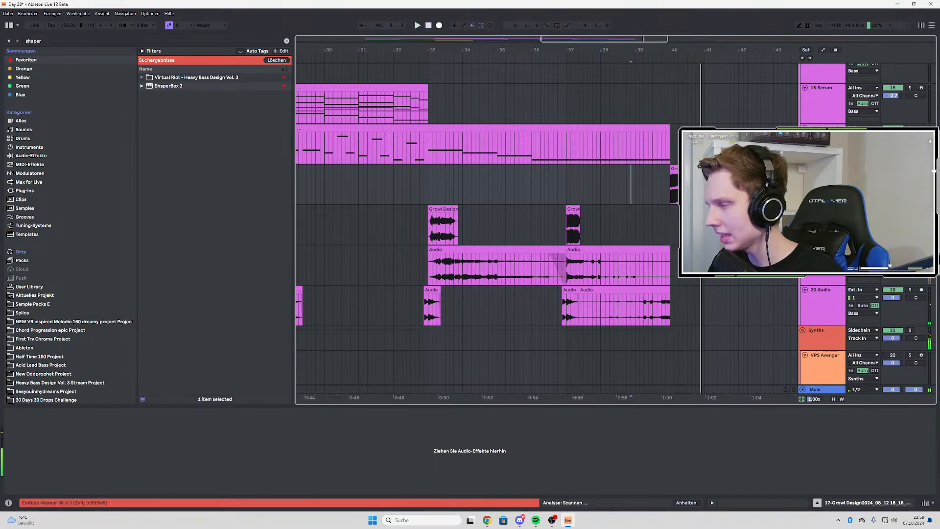
Audition the arrangement from 16.4.1, checking the growl chops leading into the section at bar 25
scroll(639, 204, "down", 3)
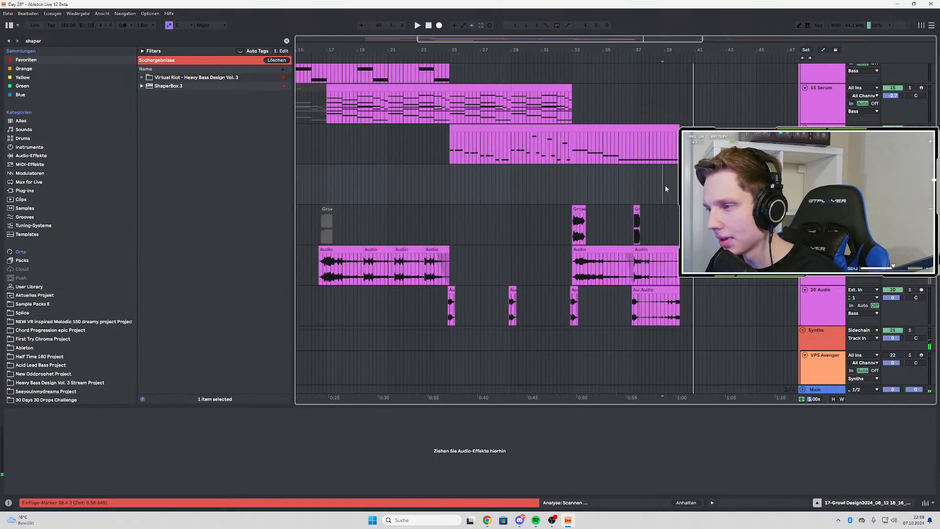
left_click(323, 228)
key("space")
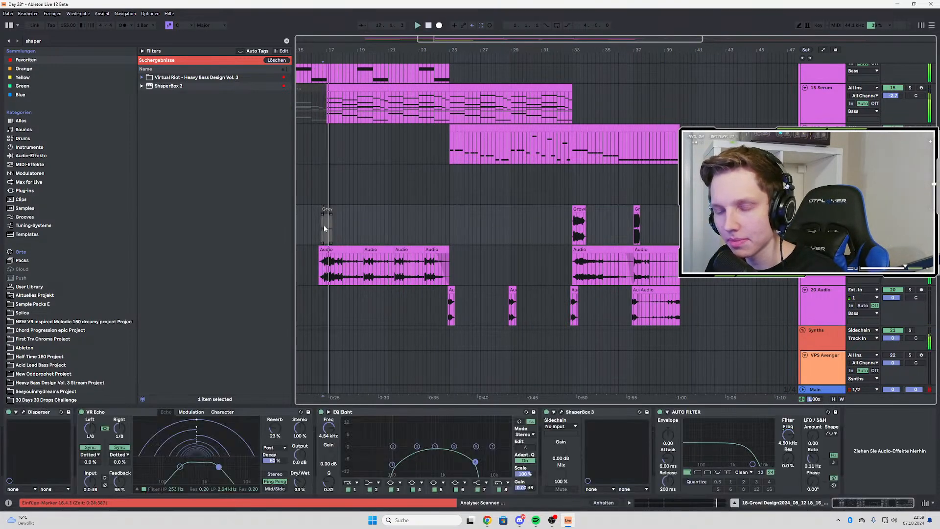
scroll(333, 228, "up", 3)
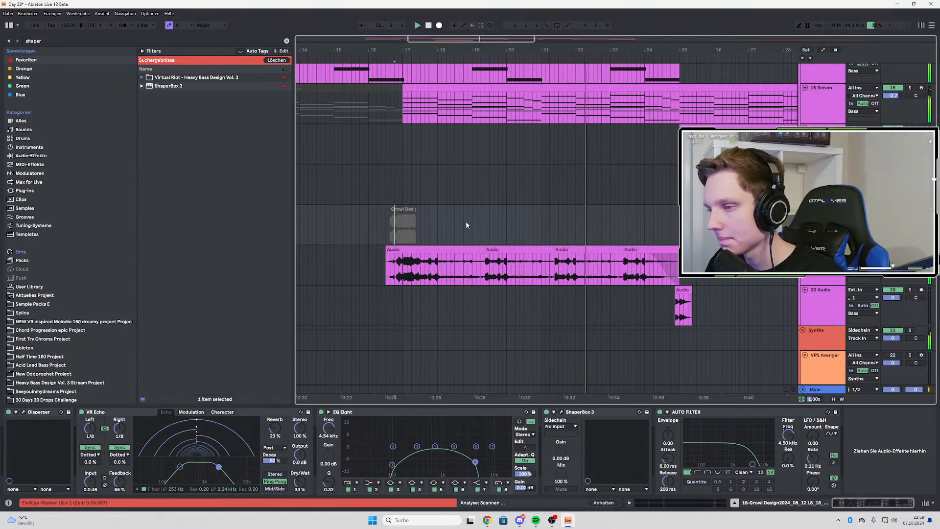
scroll(467, 225, "down", 3)
scroll(548, 261, "up", 3)
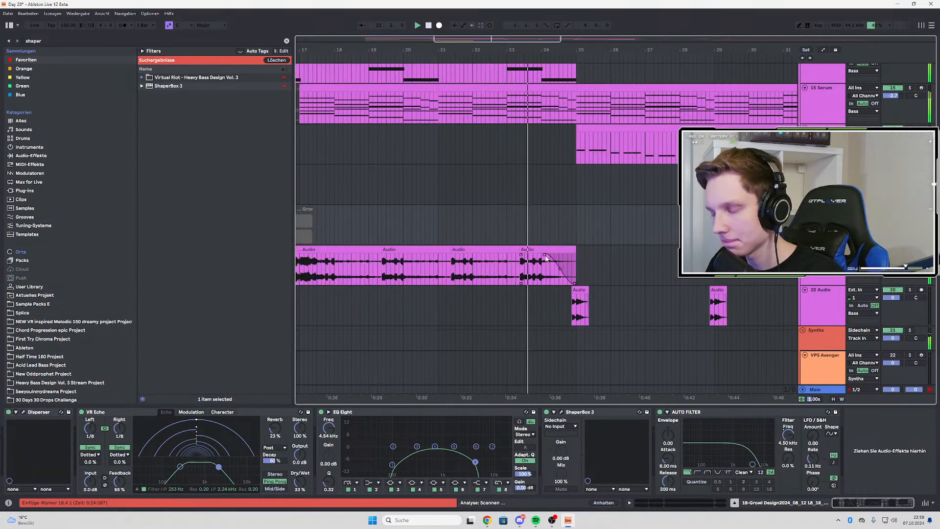
left_click(525, 247)
scroll(466, 234, "down", 3)
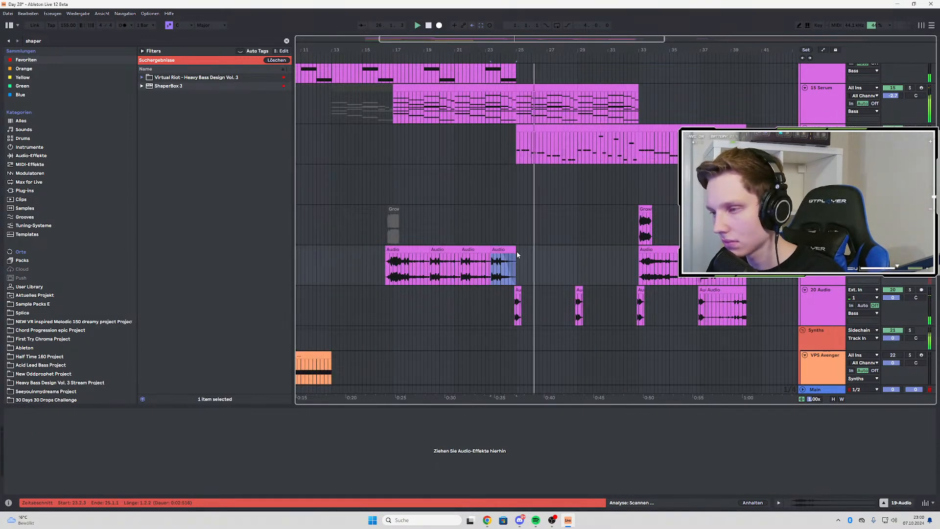
key("space")
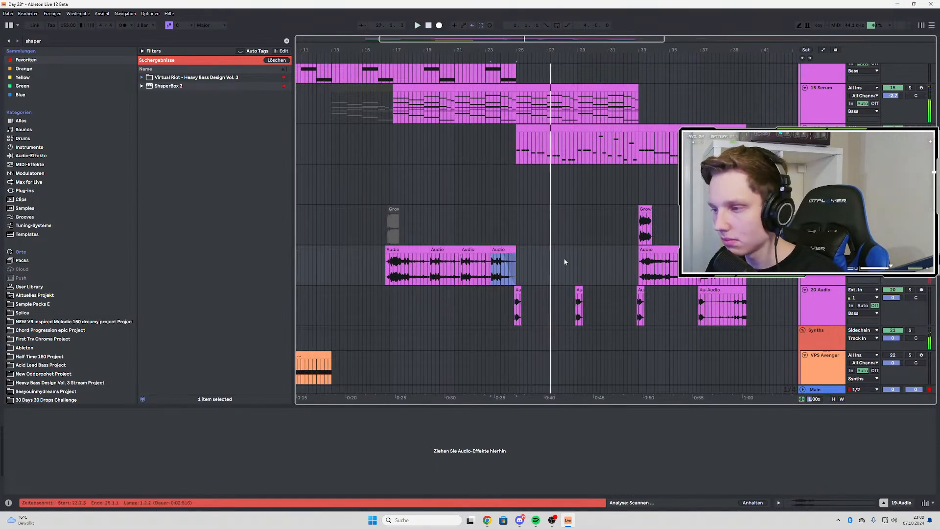
key("space")
Copy a slice of the growl audio starting at 33.4.1 on track 19 and paste it at 26.1.1
scroll(649, 258, "up", 4, "ctrl")
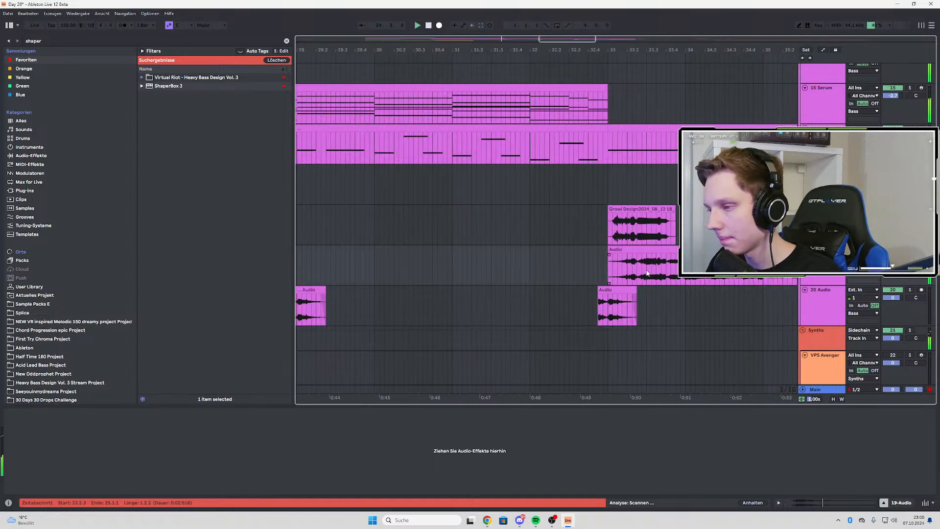
scroll(660, 259, "down", 2, "ctrl")
left_click_drag(691, 258, 589, 259)
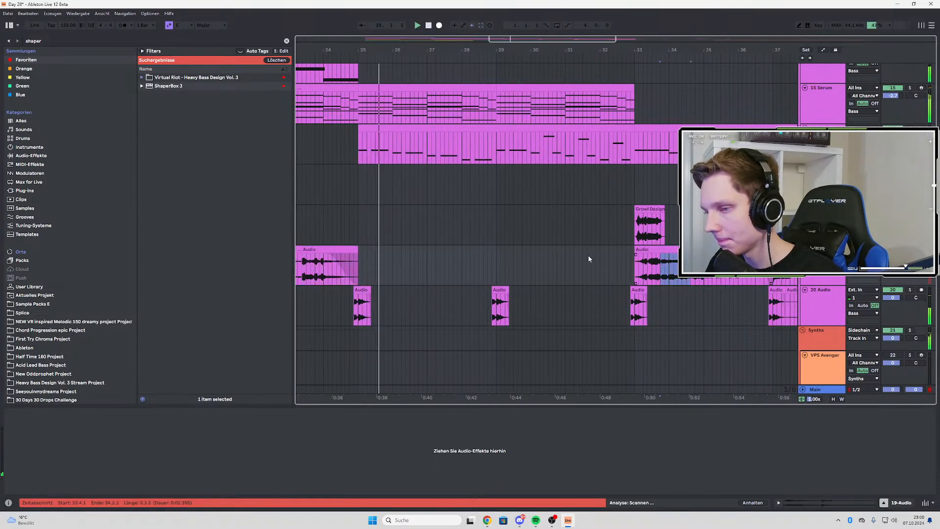
left_click(394, 262)
key("ctrl+v")
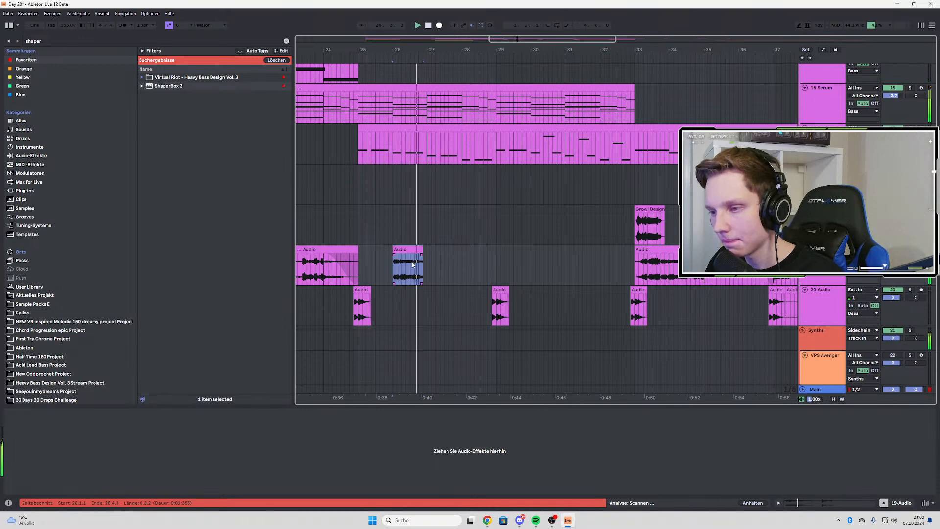
Extend the growl slice at 26.1.1 on track 19 to 27.1.1 and paste a copy at 28.1.1
key("space")
key("space")
left_click_drag(422, 250, 427, 250)
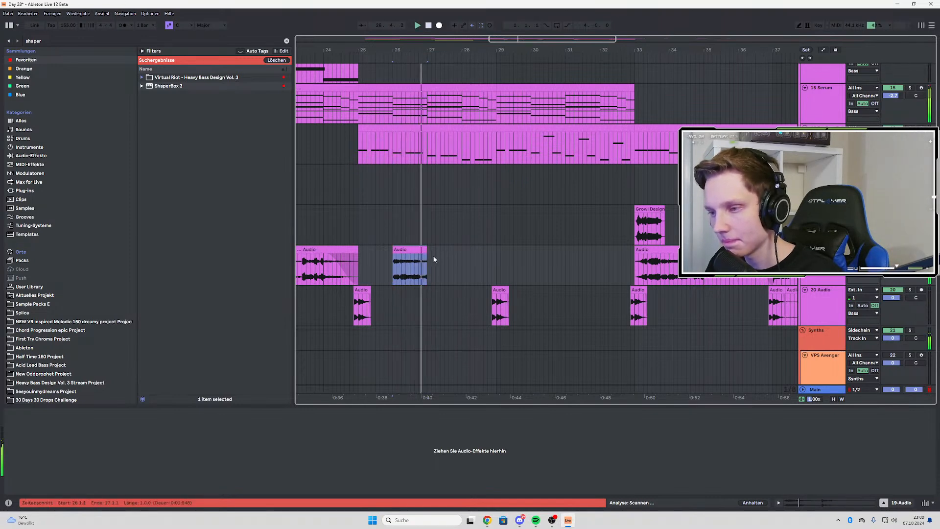
left_click(464, 251)
key("ctrl+v")
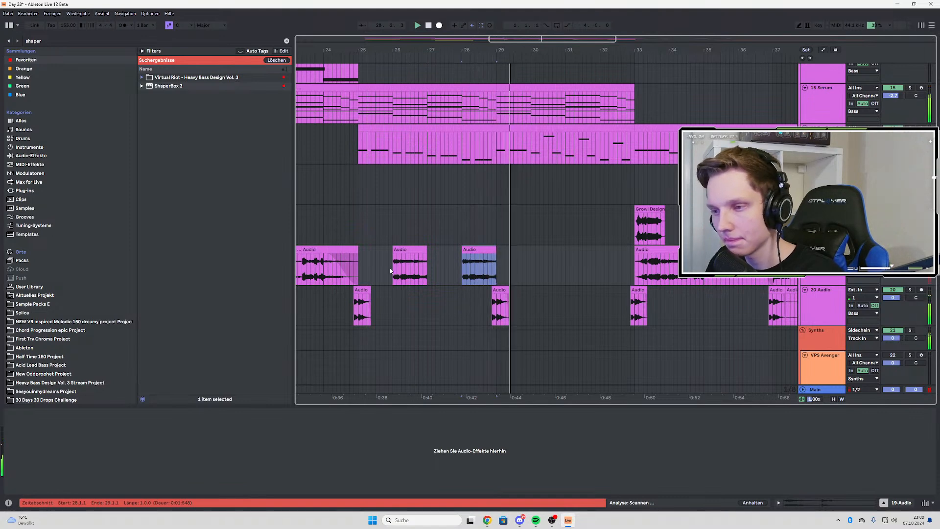
Duplicate the growl slices on track 19 toward bar 33, extending the slice at 26.1.1 to bar 28 and duplicating it
left_click_drag(360, 264, 487, 266)
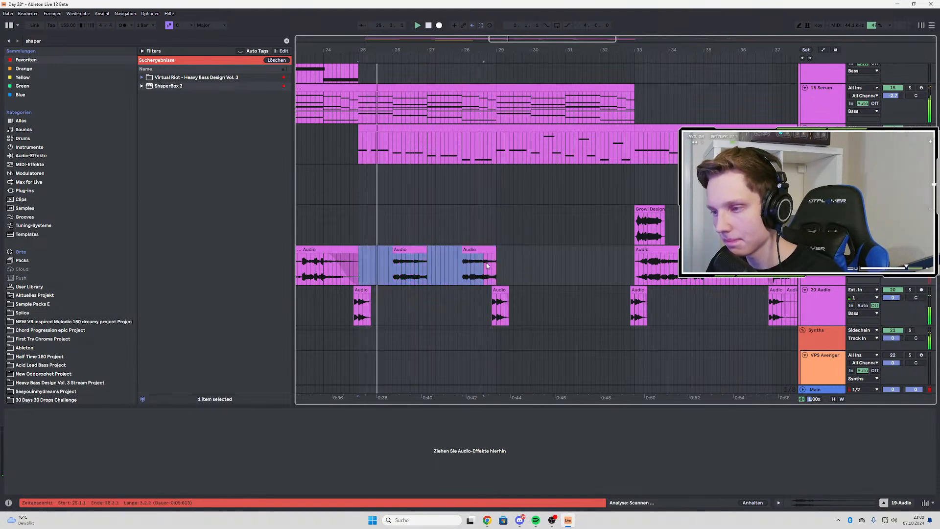
key("ctrl+d")
left_click(442, 255)
left_click_drag(426, 251, 463, 252)
key("ctrl+d")
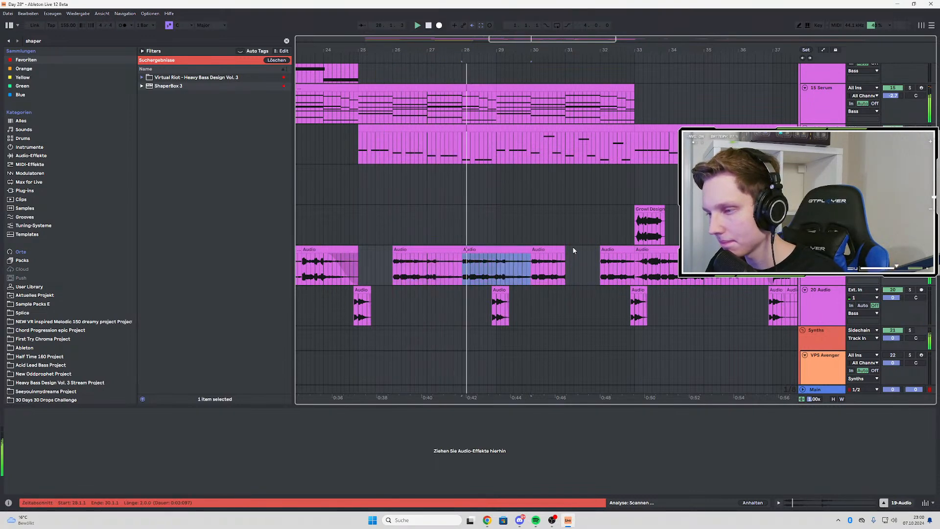
Delete the growl slices between bars 26 and 31 on track 19 and play from 33.1.3
left_click(486, 250)
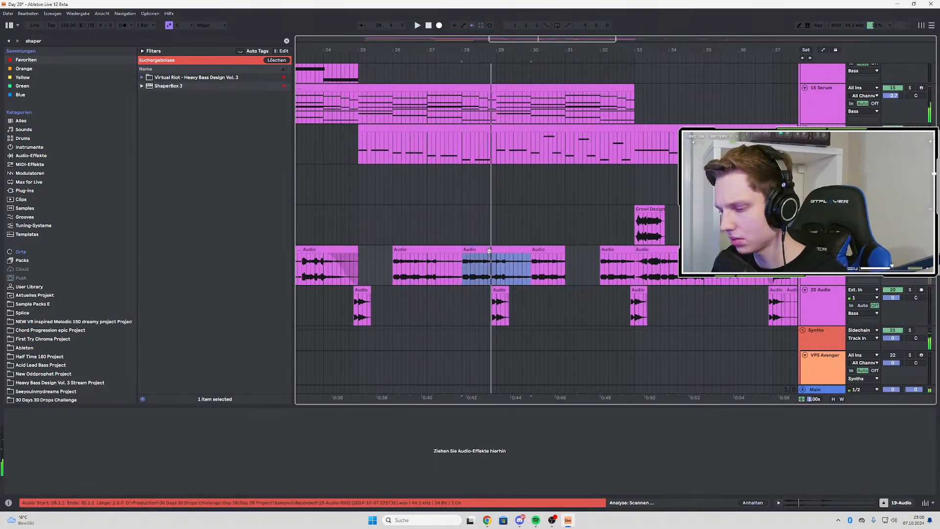
key("Delete")
left_click(426, 251)
key("Delete")
left_click(537, 251)
key("Delete")
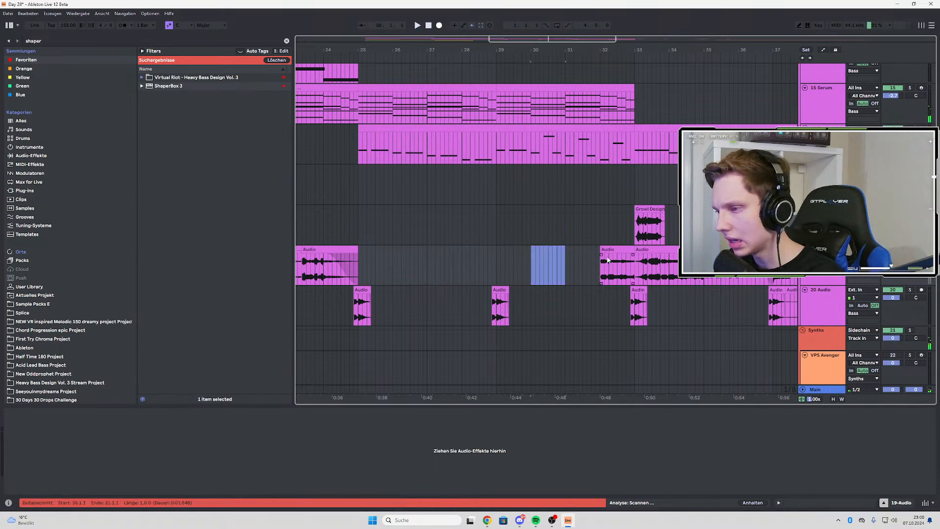
left_click(641, 266)
key("space")
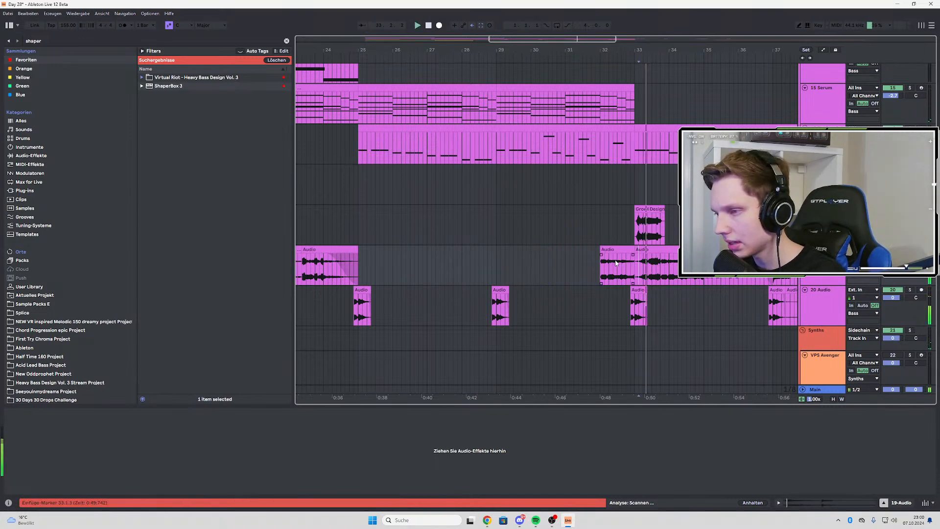
Undo the slice deletions, duplications and extension on track 19, back to the single slice pasted at 26.1.1
left_click(616, 250)
key("ctrl+z")
key("ctrl+z")
key("ctrl+z")
key("ctrl+z")
key("ctrl+z")
key("ctrl+z")
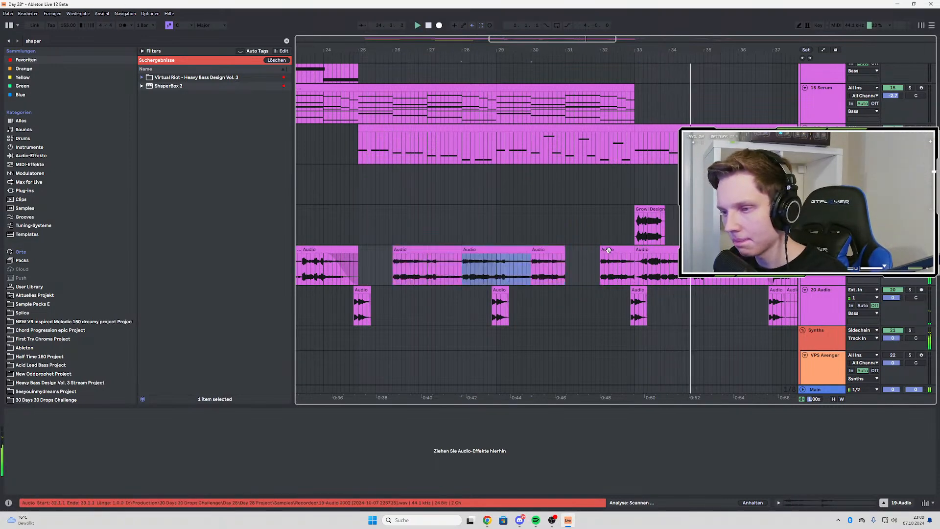
key("ctrl+z")
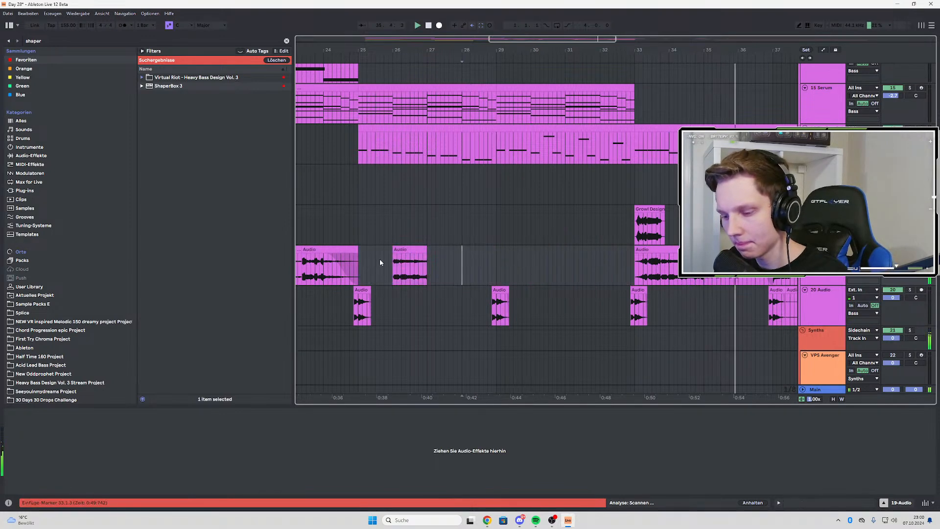
key("ctrl+z")
key("space")
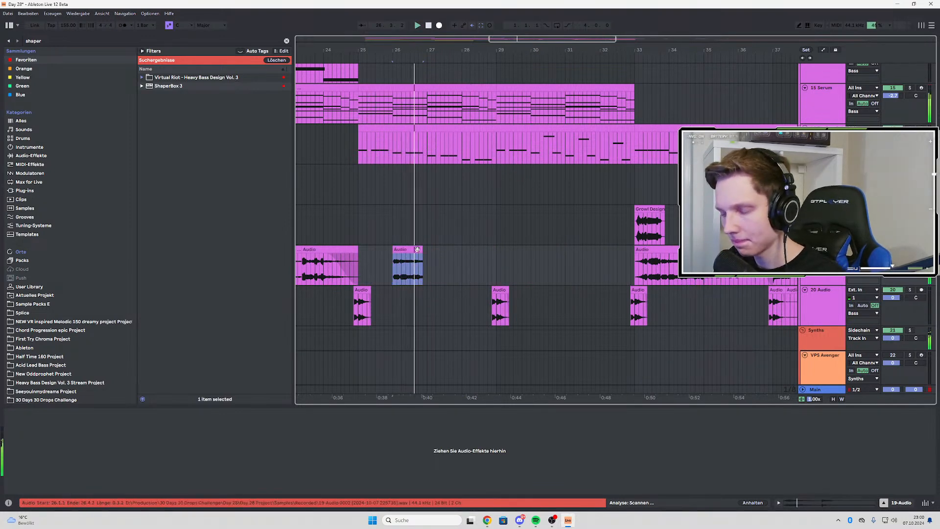
Try extending the growl slice at 26.1.1 on track 19 to bar 27, and remove it again
key("Delete")
key("ctrl+z")
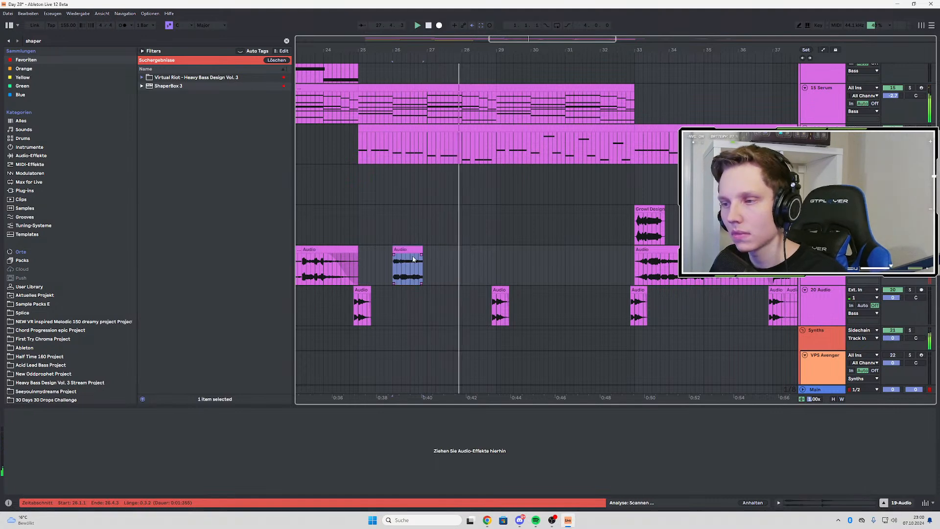
left_click_drag(421, 249, 426, 249)
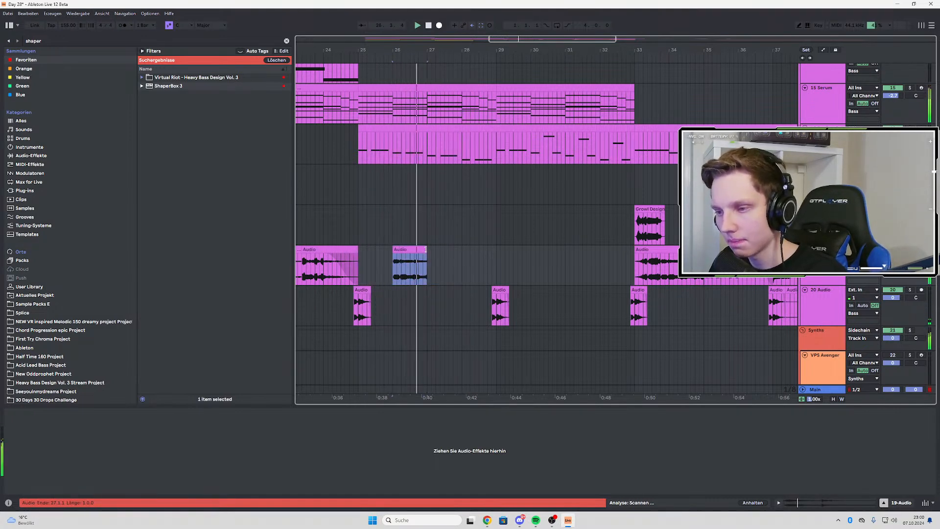
left_click(351, 251)
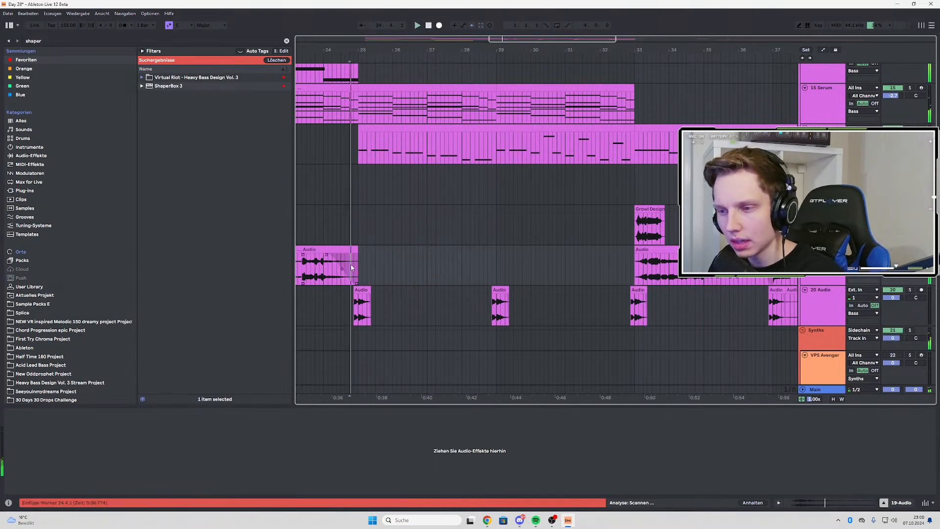
Copy the short reversed chop at 24.4.3, paste it on track 20 at 26.2.3 and audition it
left_click(365, 306)
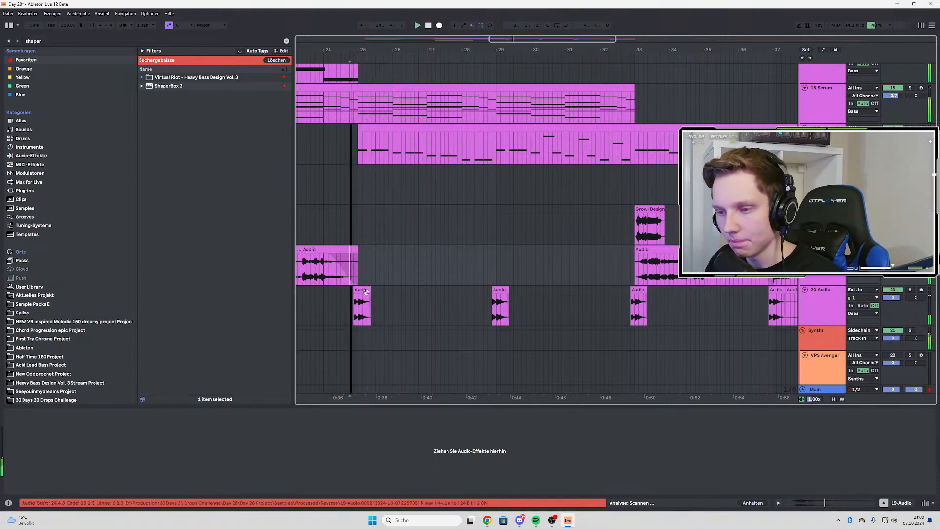
left_click(406, 297)
key("ctrl+v")
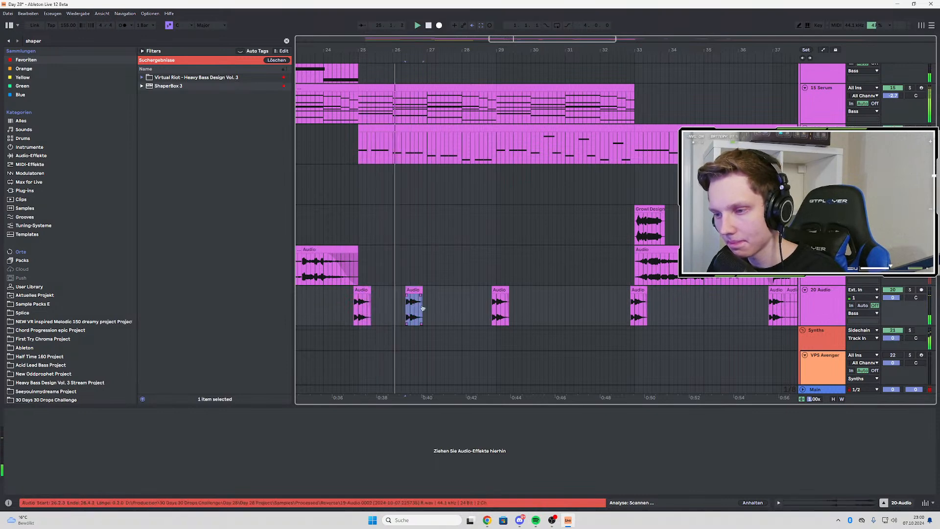
key("space")
key("space")
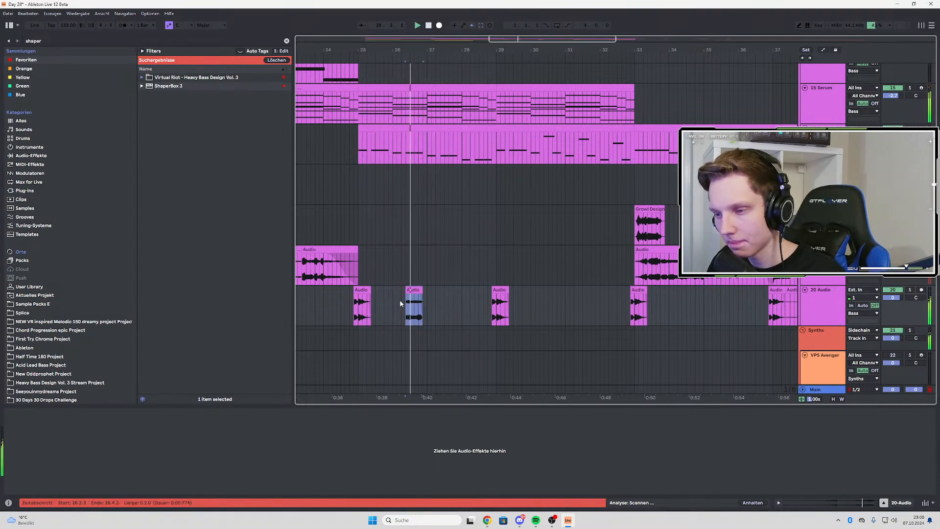
Try shifting the reversed chop at 26.2.3 on track 20 slightly, auditioning it with playback from 24.4.3
scroll(406, 301, "up", 2)
scroll(455, 304, "down", 2)
left_click(385, 309)
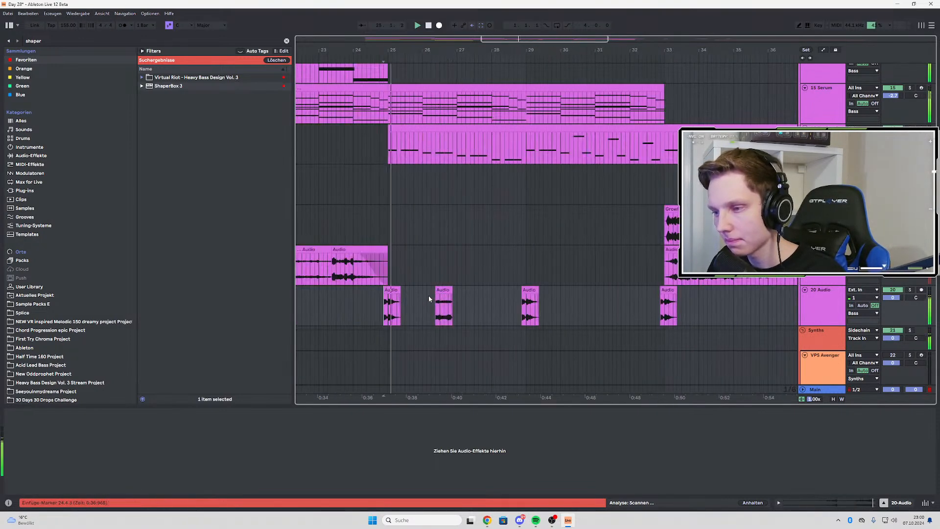
left_click_drag(441, 291, 434, 293)
key("space")
key("space")
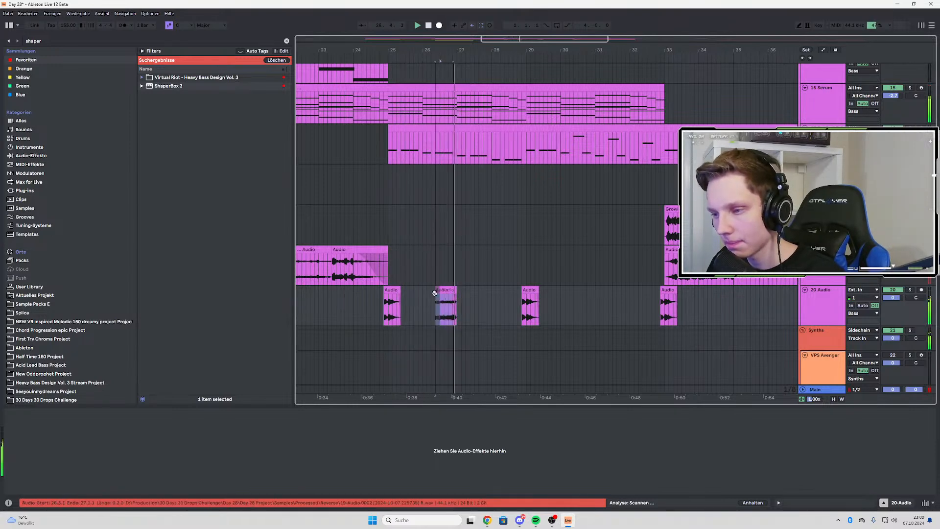
left_click(374, 311)
scroll(421, 311, "up", 3)
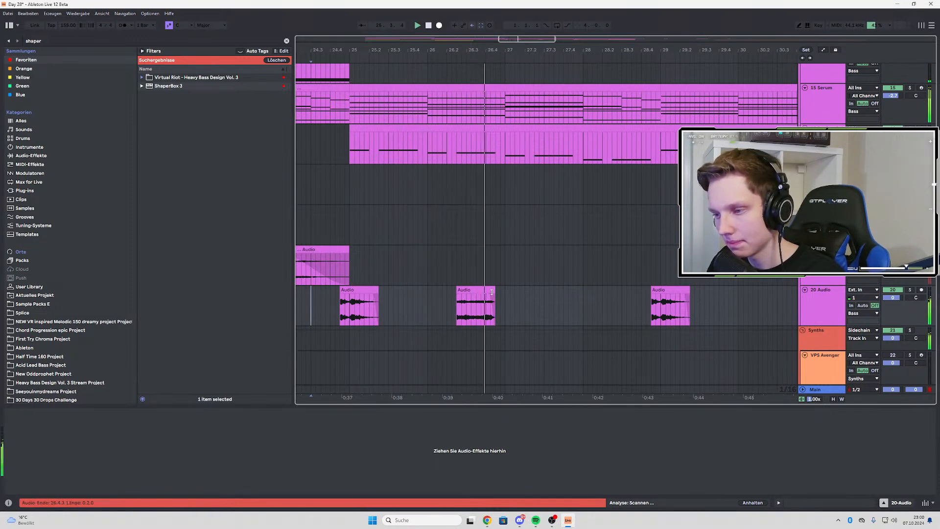
mouse_move(493, 293)
left_mouse_down()
mouse_move(503, 292)
mouse_move(493, 293)
left_mouse_up()
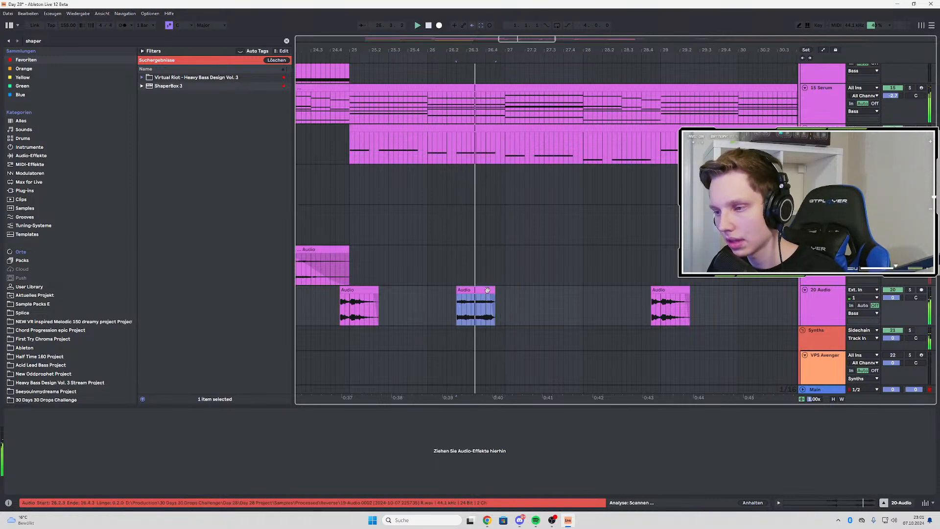
left_click(342, 313)
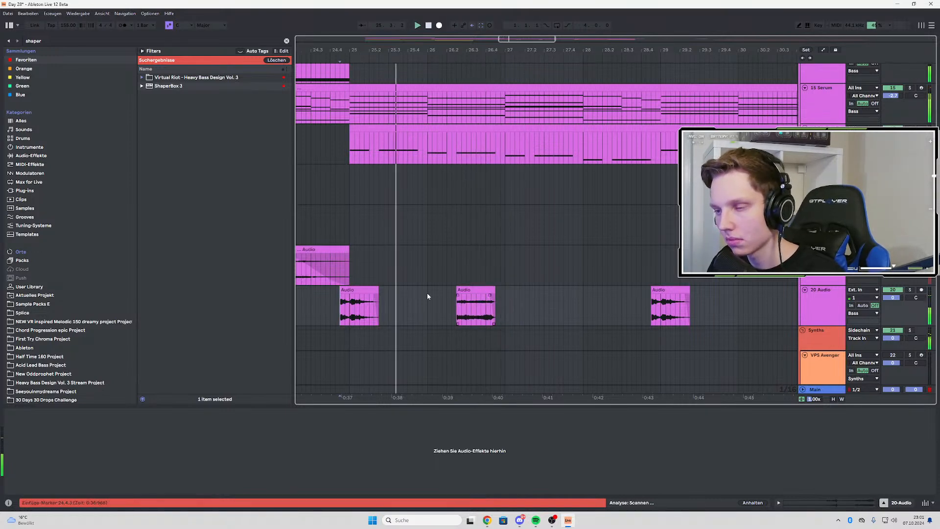
Repeat the track 20 chops from the range 24.4.3 to 28.1.1 at 28.4.3 and listen through the copy
scroll(427, 293, "down", 3)
left_click(449, 307)
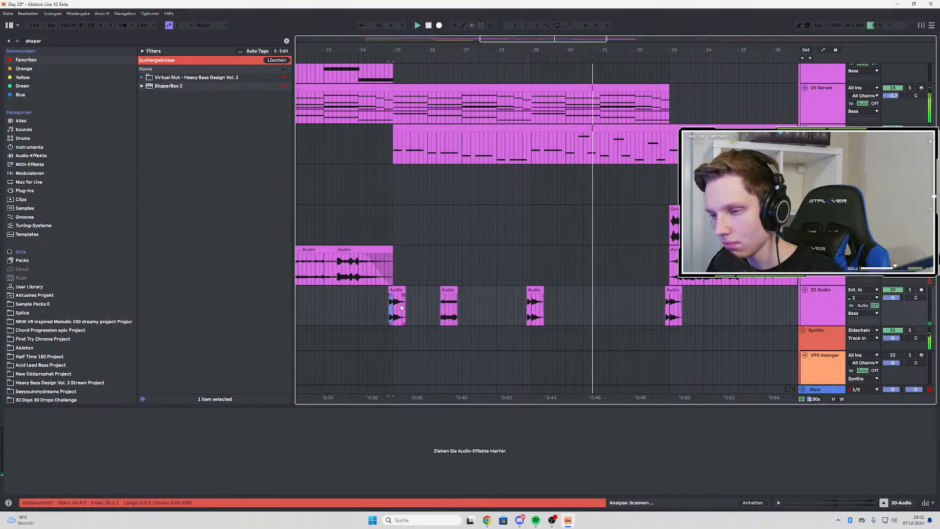
left_click_drag(389, 304, 498, 303)
key("ctrl+d")
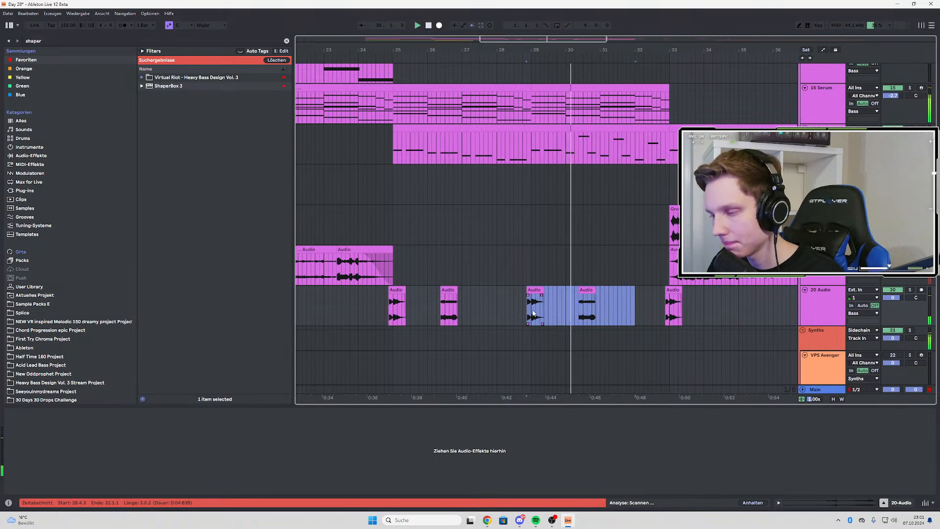
scroll(607, 311, "up", 1)
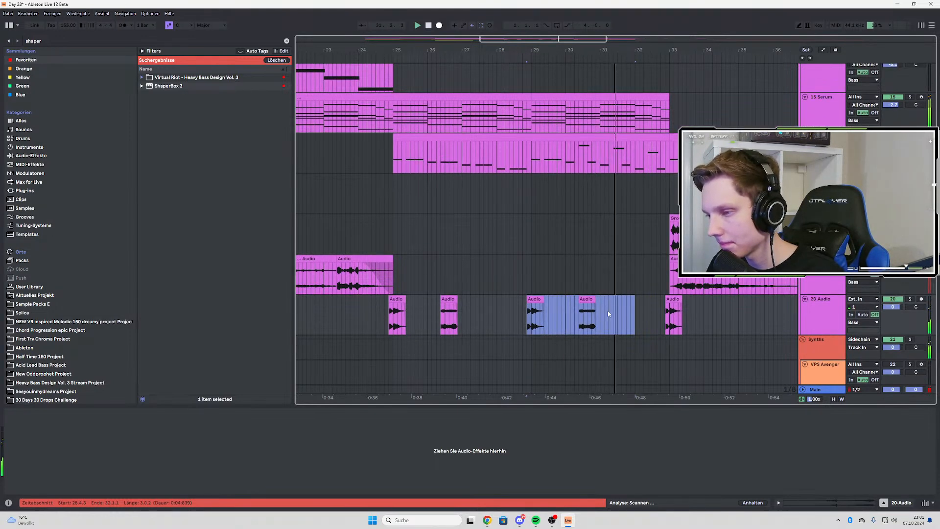
left_click(607, 311)
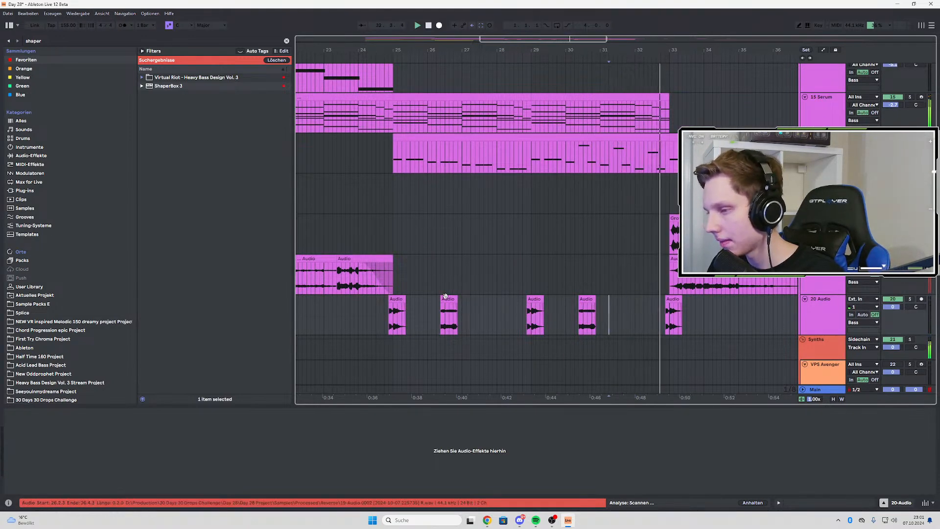
Play the arrangement from just before bar 17, look over the lower tracks, and restart playback from bar 9
scroll(448, 299, "down", 3)
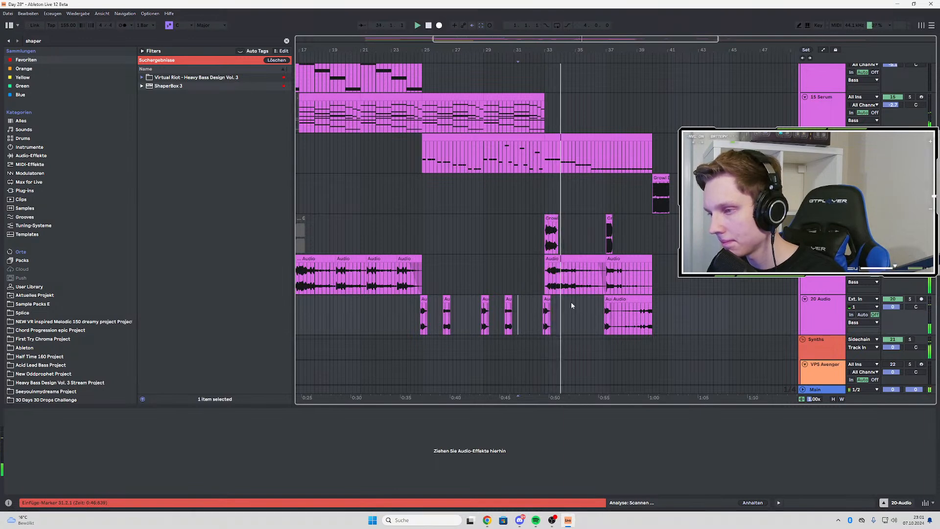
scroll(590, 300, "down", 4)
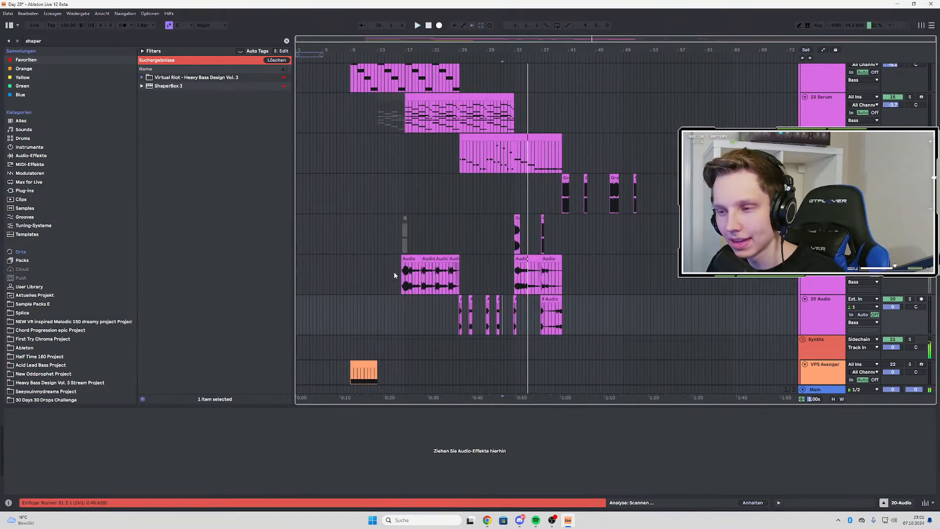
left_click(407, 279)
key("space")
scroll(402, 278, "up", 3)
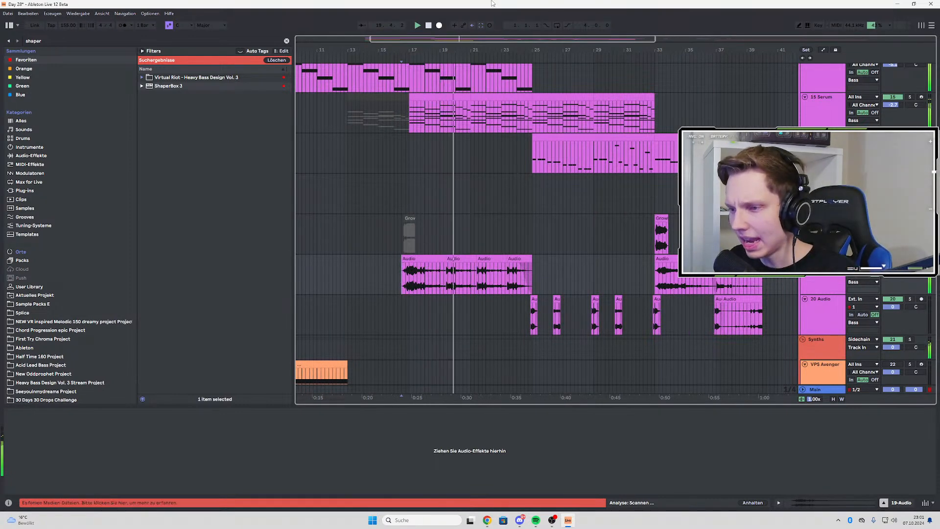
scroll(536, 245, "down", 5)
scroll(542, 247, "down", 3)
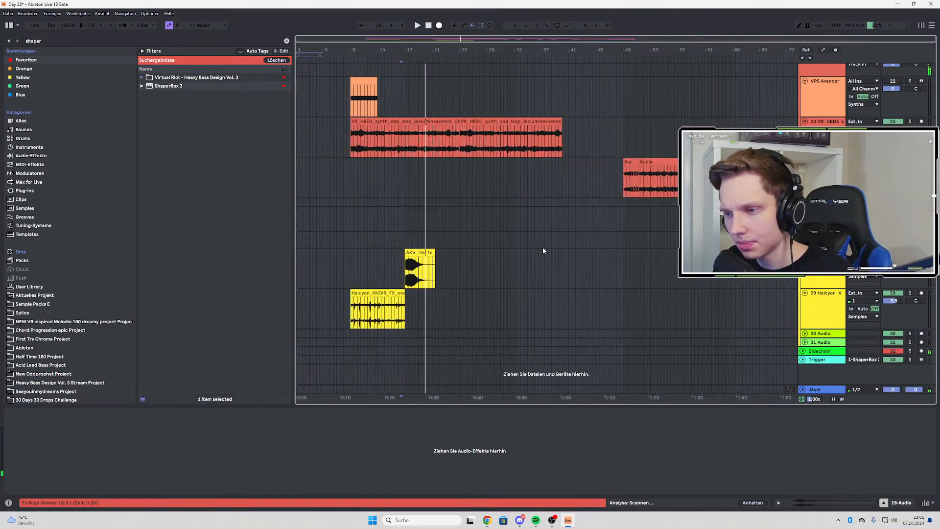
left_click(347, 274)
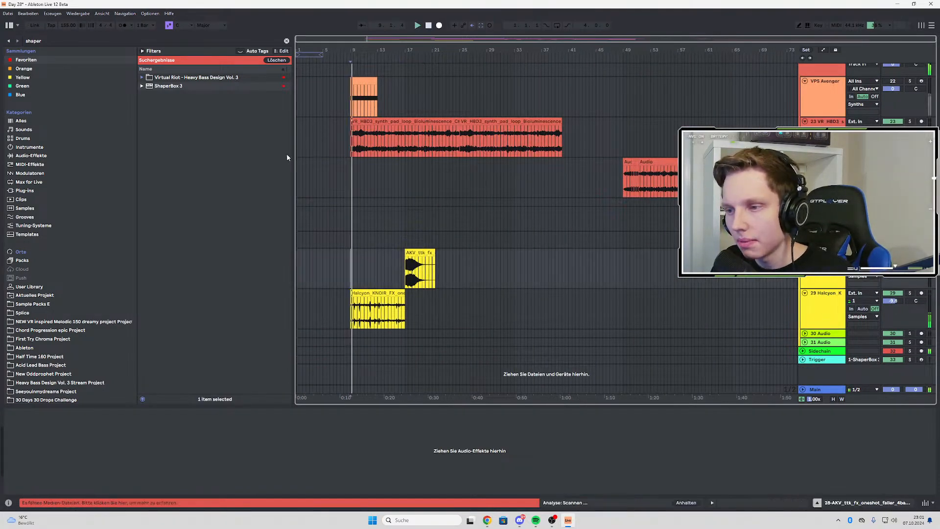
Search the Sample Packs E folder for "knoir" and audition hat one-shots from Knoir - Chronicles Of Sound
key("ctrl+f")
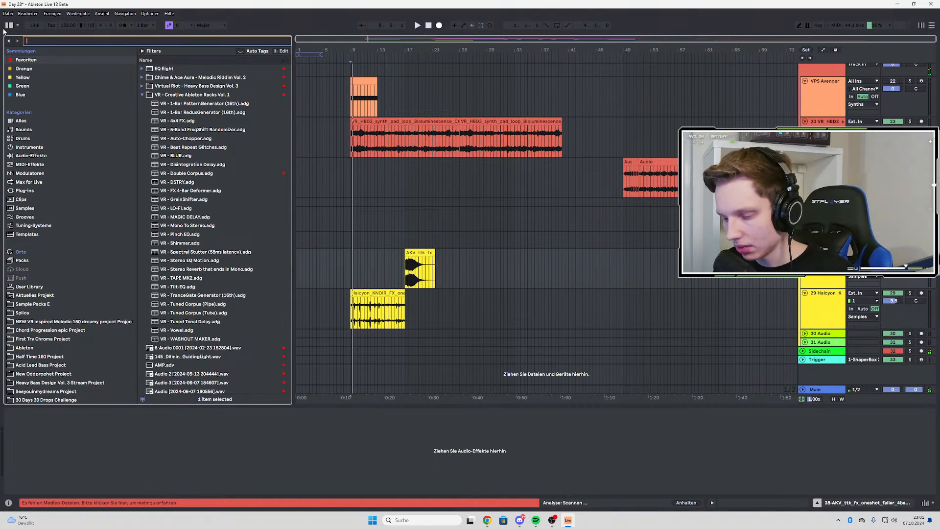
type("knoir")
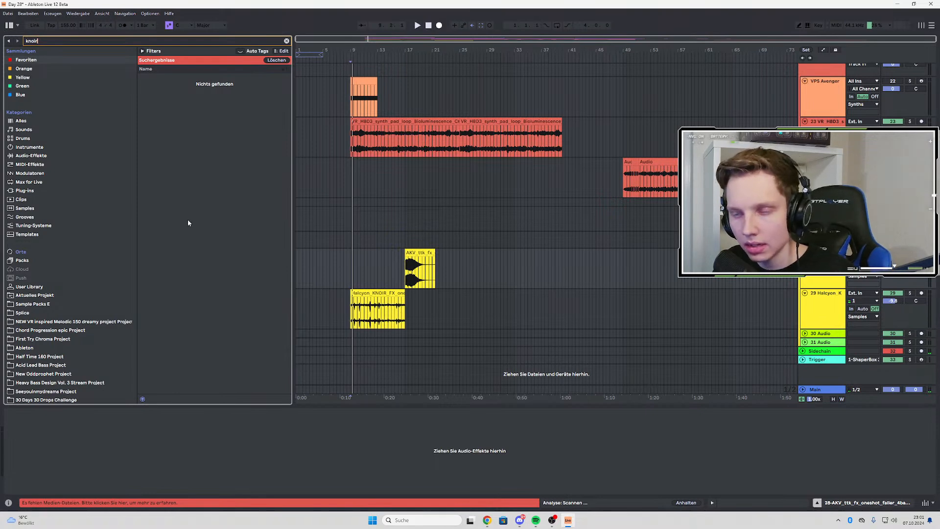
left_click(40, 305)
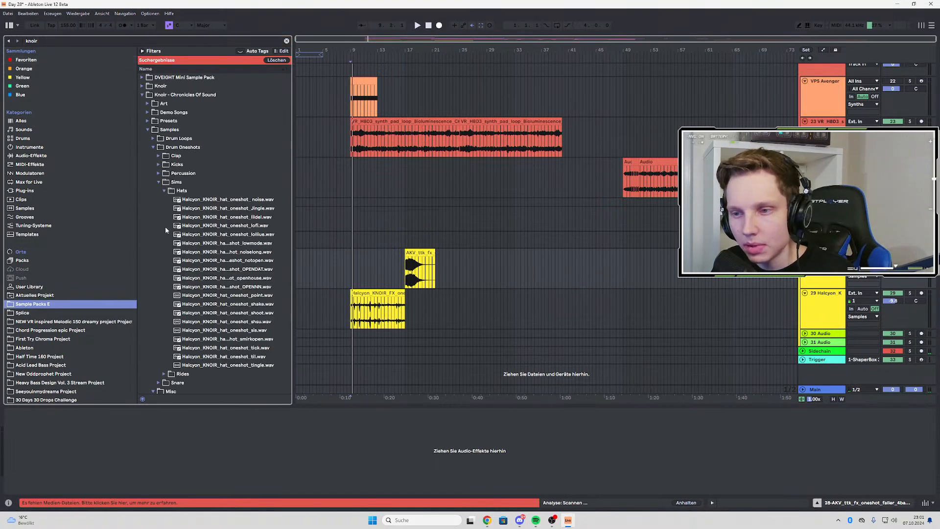
left_click(213, 223)
left_click(216, 249)
scroll(225, 313, "down", 6)
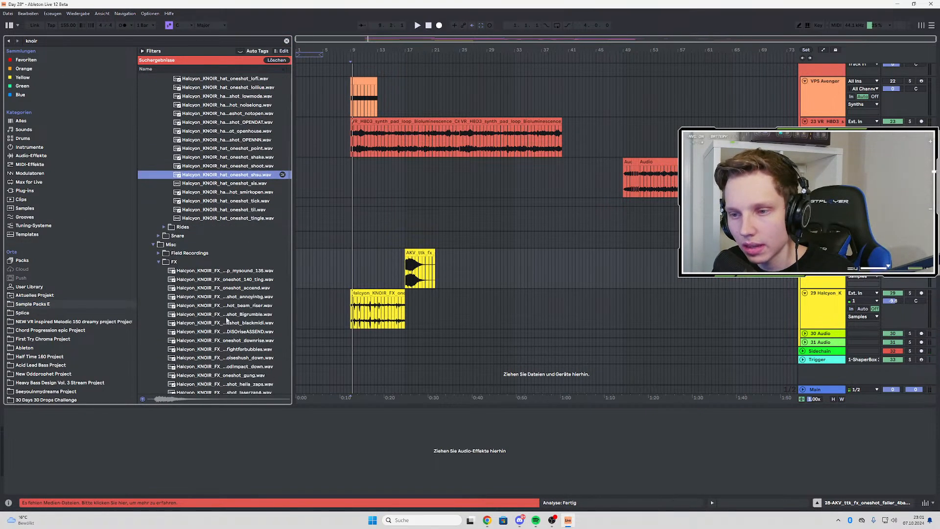
scroll(197, 195, "up", 6)
scroll(197, 214, "up", 3)
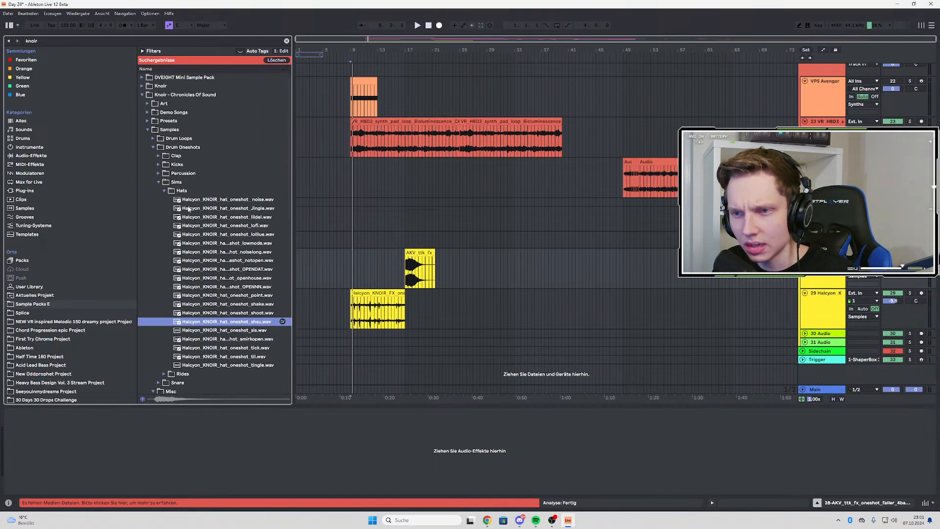
Audition several Halcyon_KNOIR percussion one-shots in the Percussion folder, including gug, metal and bady
left_click(159, 173)
left_click(229, 217)
left_click(231, 271)
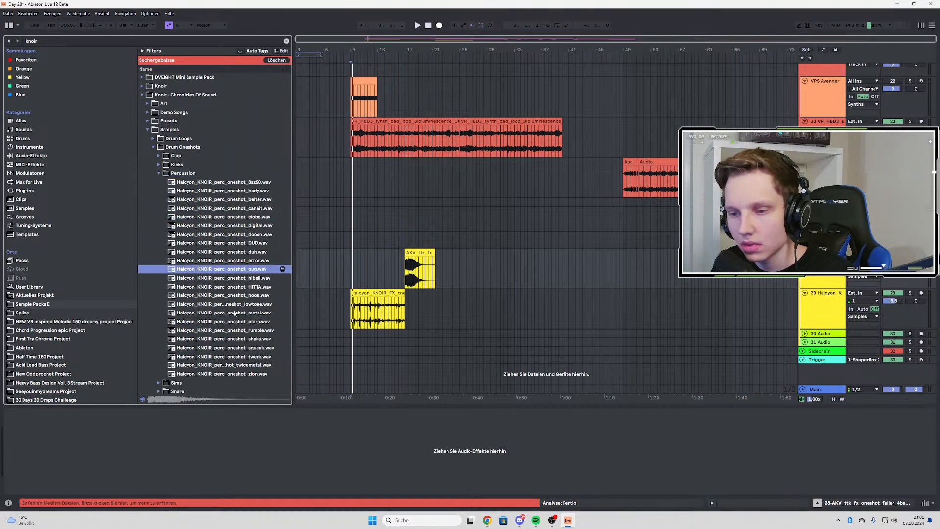
left_click(234, 313)
left_click(220, 357)
left_click(221, 287)
left_click(221, 192)
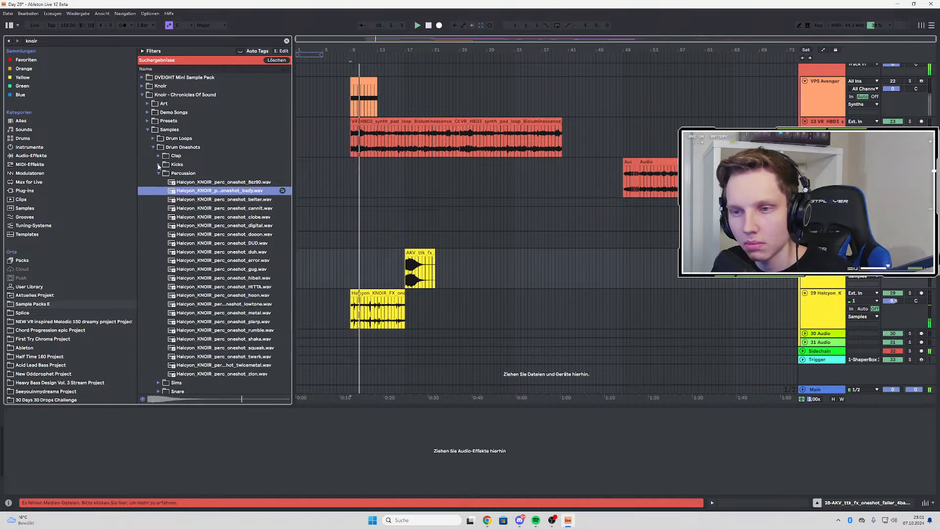
Audition the Halcyon_KNOIR loops in the Drum Loops folder, from dropoffB through to toonroll_142
left_click(152, 139)
left_click(188, 199)
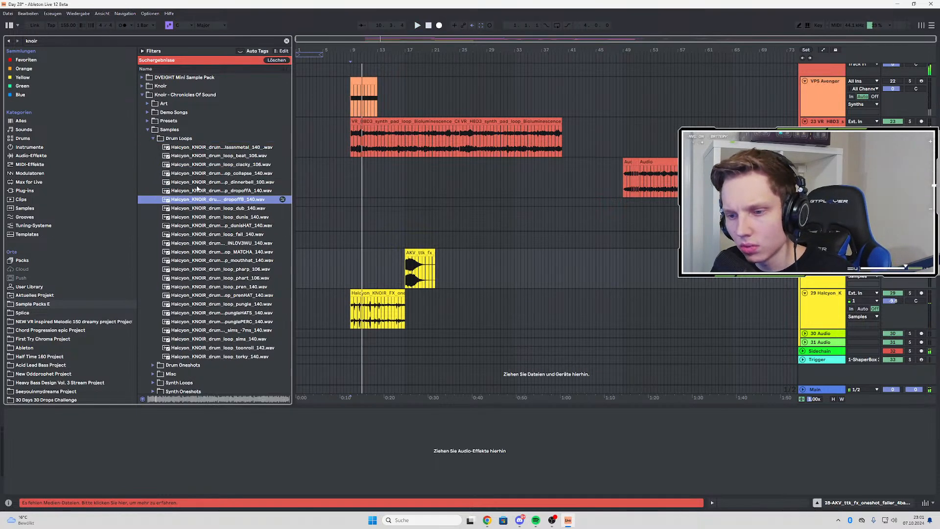
left_click(198, 184)
left_click(215, 243)
left_click(222, 261)
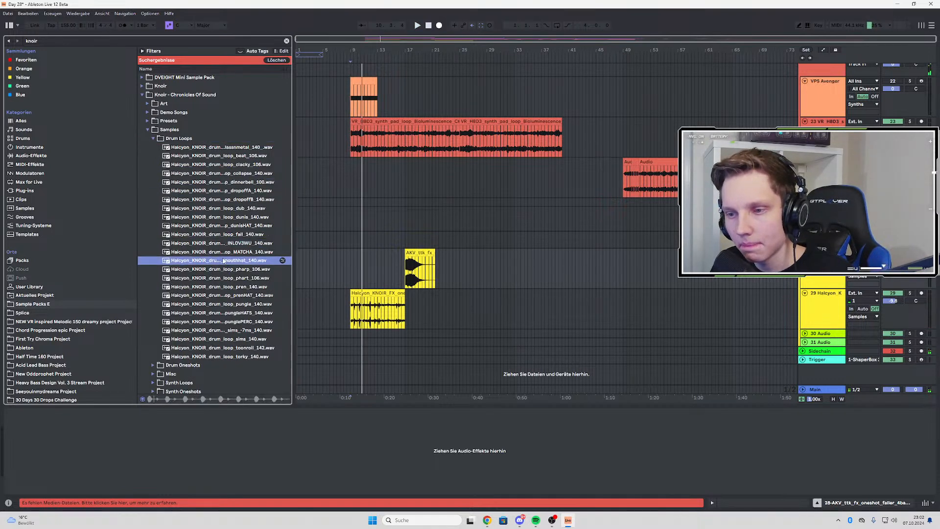
left_click(225, 243)
left_click(229, 252)
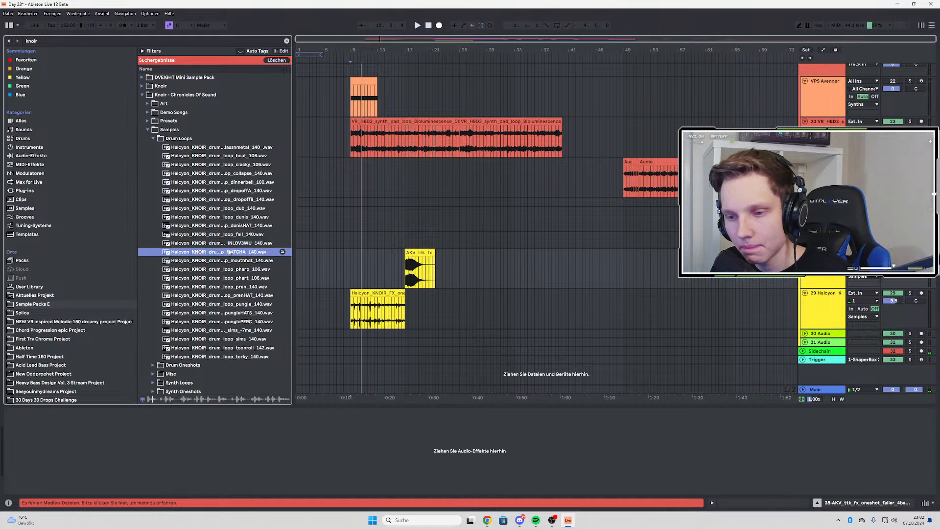
left_click(237, 297)
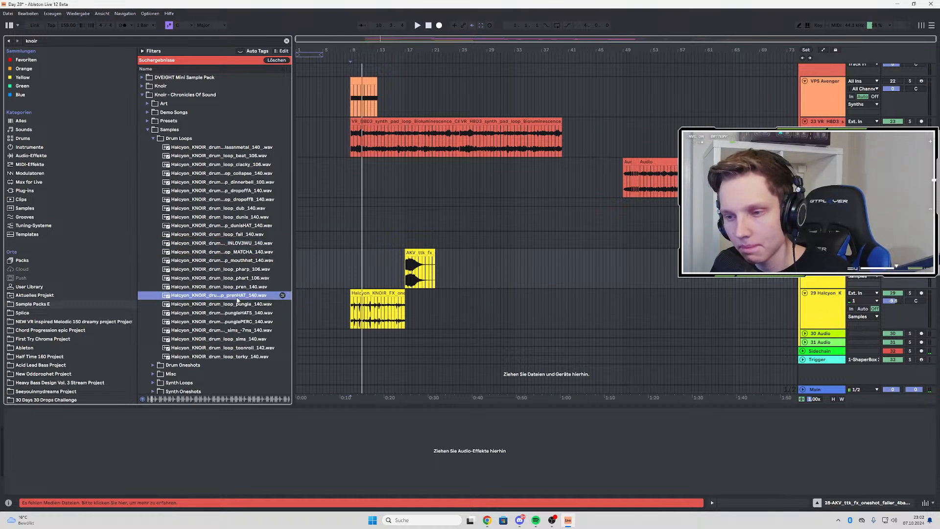
left_click(223, 287)
left_click(226, 304)
left_click(229, 321)
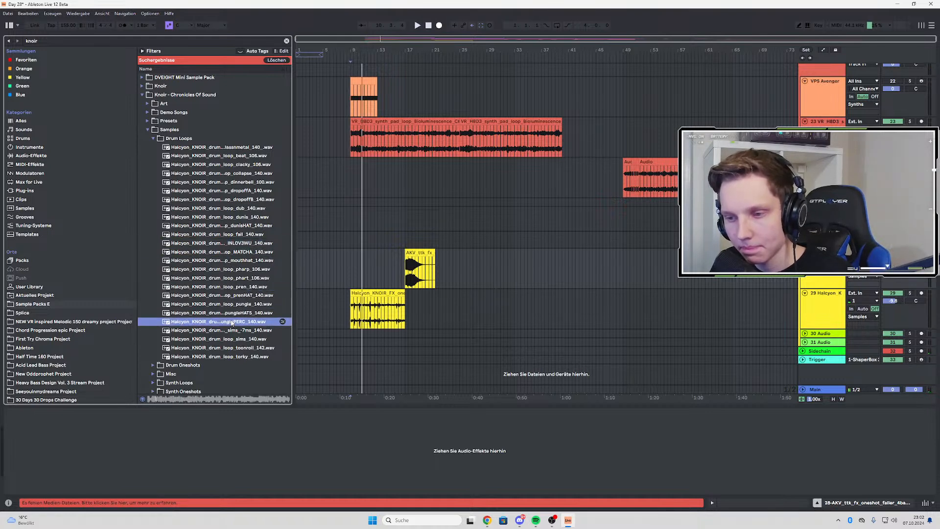
left_click(232, 331)
left_click(235, 339)
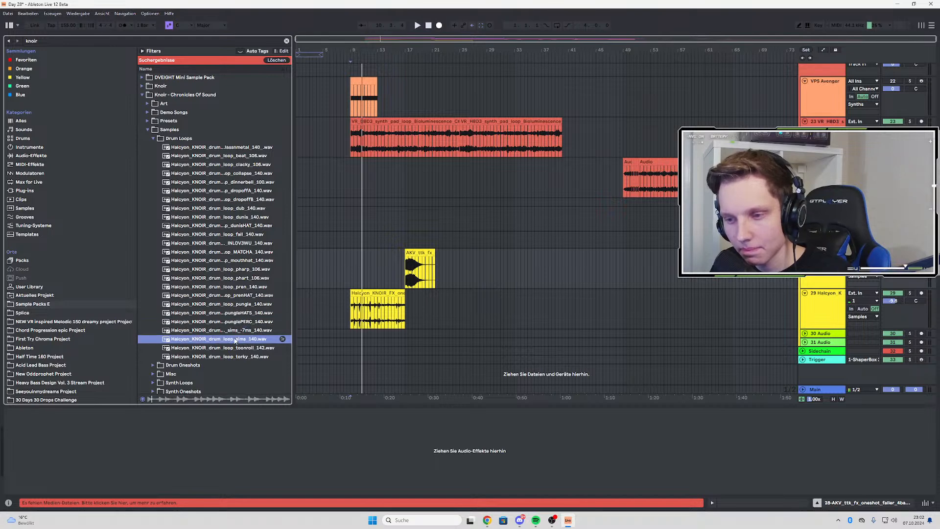
left_click(239, 356)
left_click(238, 349)
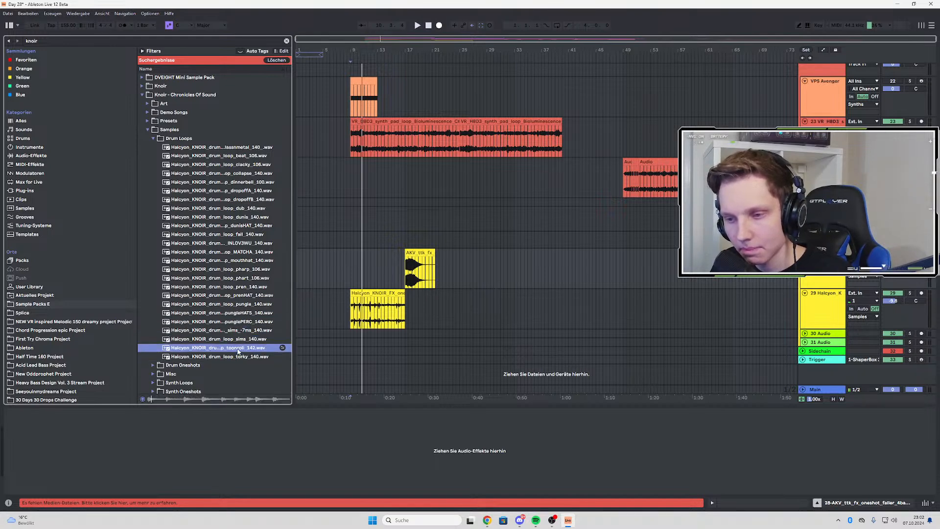
Audition the toonroll_142 drum loop together with the arrangement playing from bar 9
left_click(350, 163)
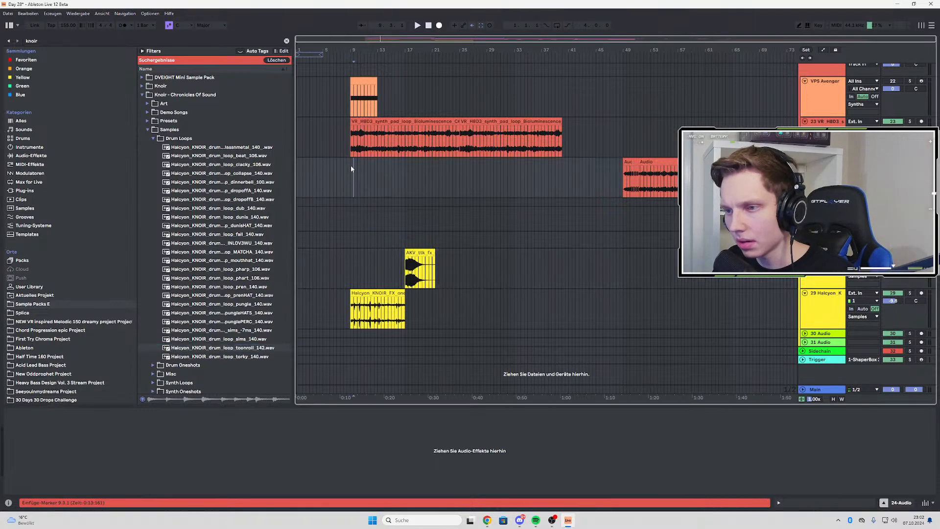
key("space")
left_click(248, 348)
scroll(360, 280, "up", 3)
scroll(355, 283, "up", 10)
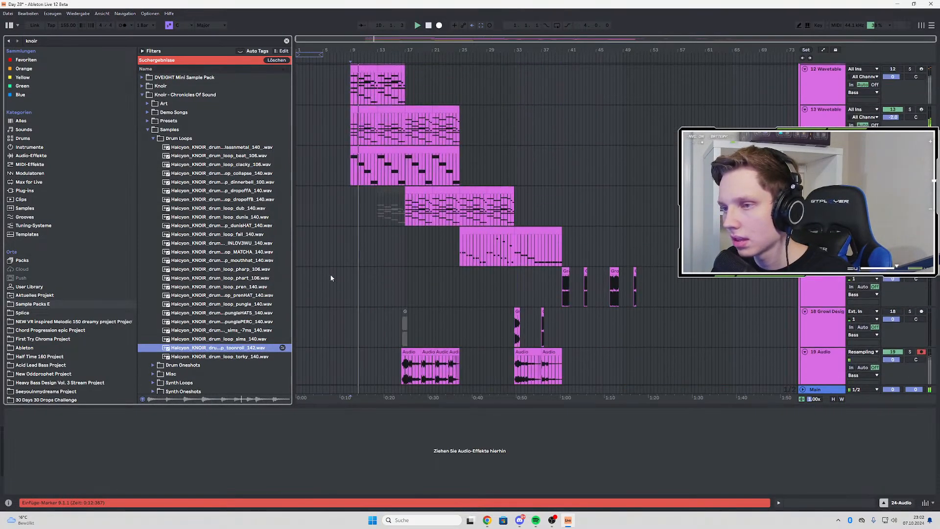
scroll(329, 280, "down", 1)
key("space")
key("space")
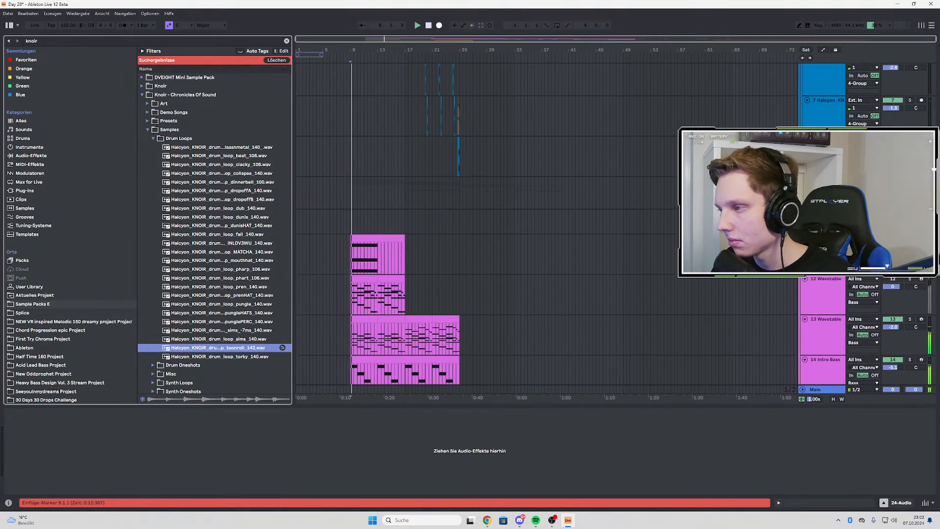
Insert an audio track below track 8 in the drums and place the toonroll_142 loop on it at bar 17
left_click(826, 155)
key("ctrl+t")
left_click_drag(236, 347, 359, 202)
scroll(337, 207, "up", 5)
left_click_drag(451, 180, 688, 181)
scroll(642, 181, "down", 4)
scroll(640, 181, "up", 4)
left_click_drag(417, 182, 421, 182)
Turn on warping for the toonroll clip, set its tempo to 142.00 BPM, and trim it to one bar
double_click(414, 181)
left_click(17, 242)
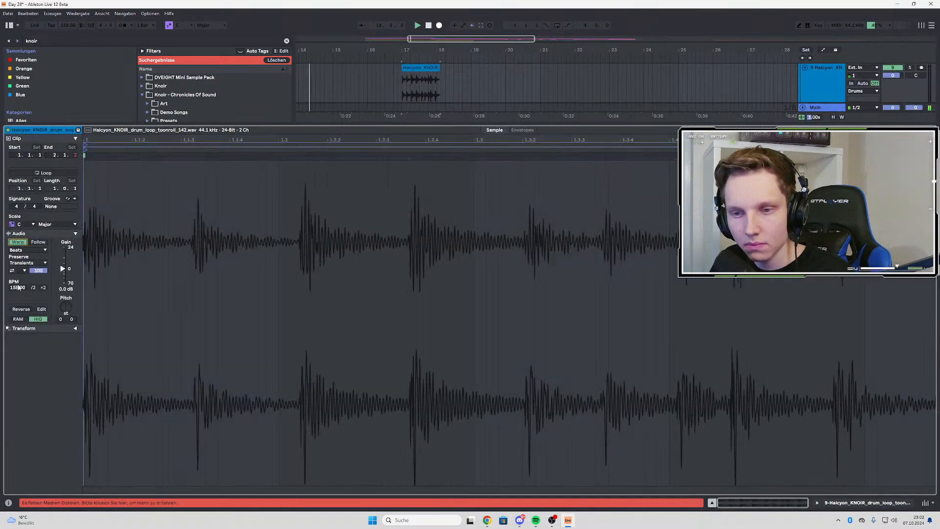
left_click_drag(18, 288, 17, 300)
left_click_drag(438, 66, 436, 67)
Duplicate the one-bar toonroll clip repeatedly on track 9 so the loop runs from bar 17 to bar 23
key("ctrl+d")
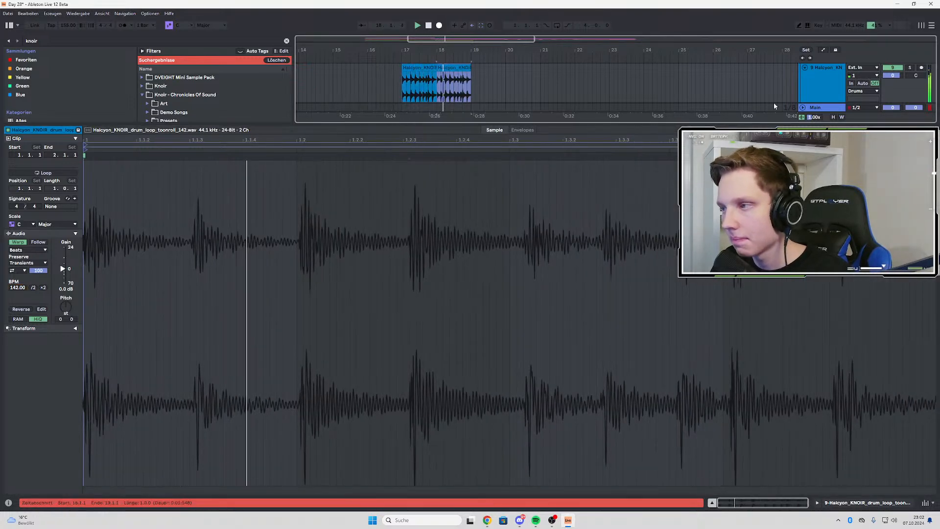
double_click(834, 96)
scroll(495, 153, "up", 2)
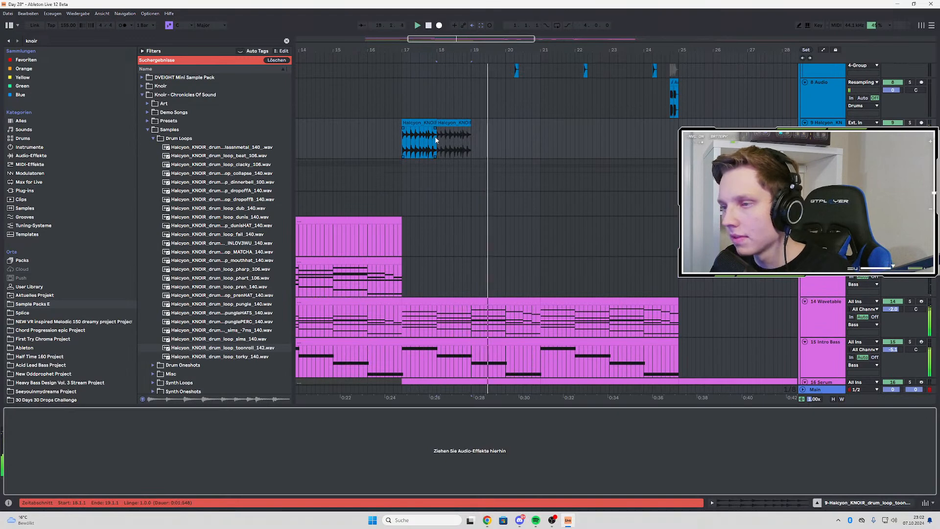
key("ctrl+d")
key("ctrl+d")
key("ctrl+d")
key("ctrl+d")
key("ctrl+d")
key("ctrl+d")
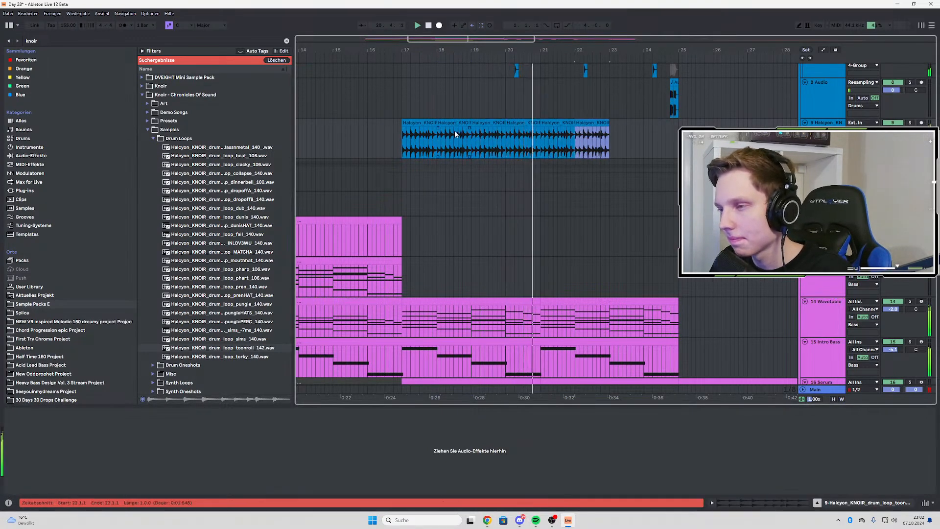
Extend the toonroll loop on track 9 to bar 25, and duplicate the eight-bar block from bar 17 so it runs to bar 33
left_click(404, 142)
left_click_drag(421, 144, 675, 143)
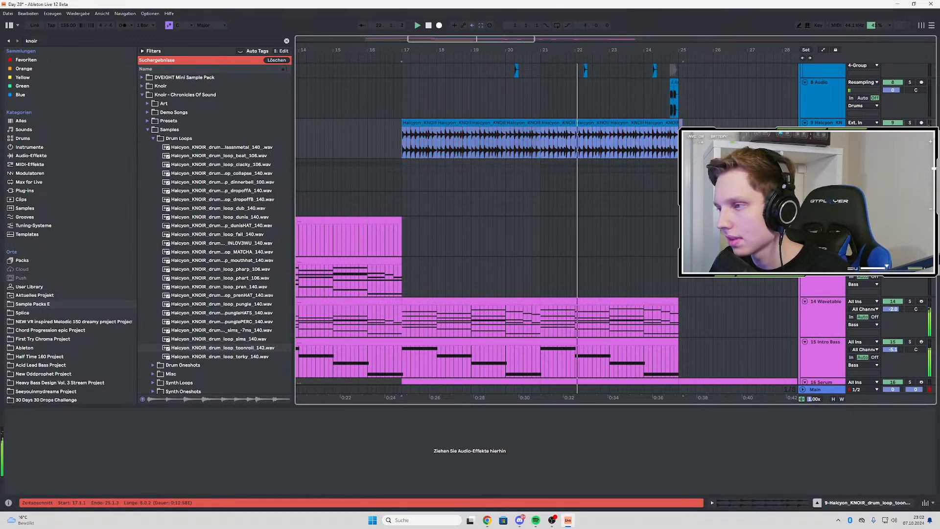
scroll(507, 142, "down", 3)
key("ctrl+d")
Delete the toonroll clips between bars 17 and 25 on track 9, keeping only the block from bar 25 to 33
left_click_drag(459, 140, 584, 142)
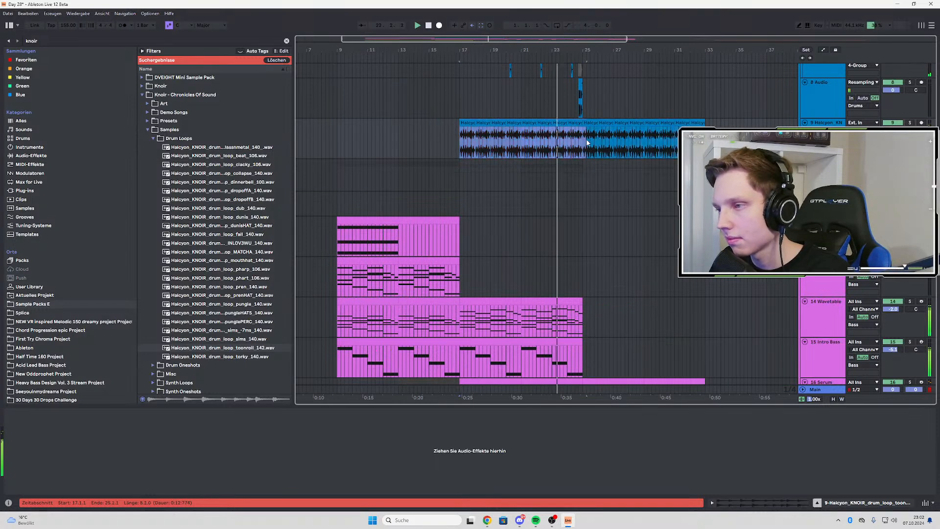
key("Delete")
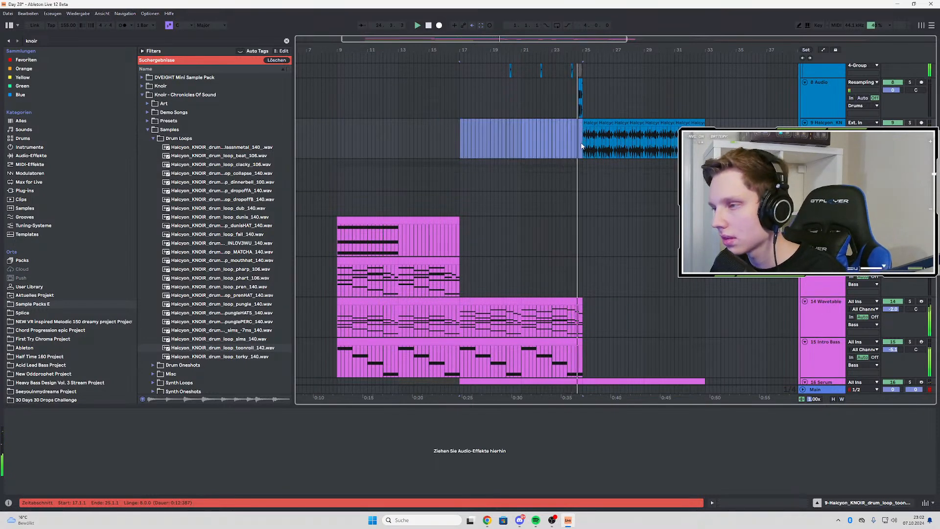
scroll(554, 149, "up", 2)
scroll(551, 150, "down", 2)
scroll(673, 149, "up", 2)
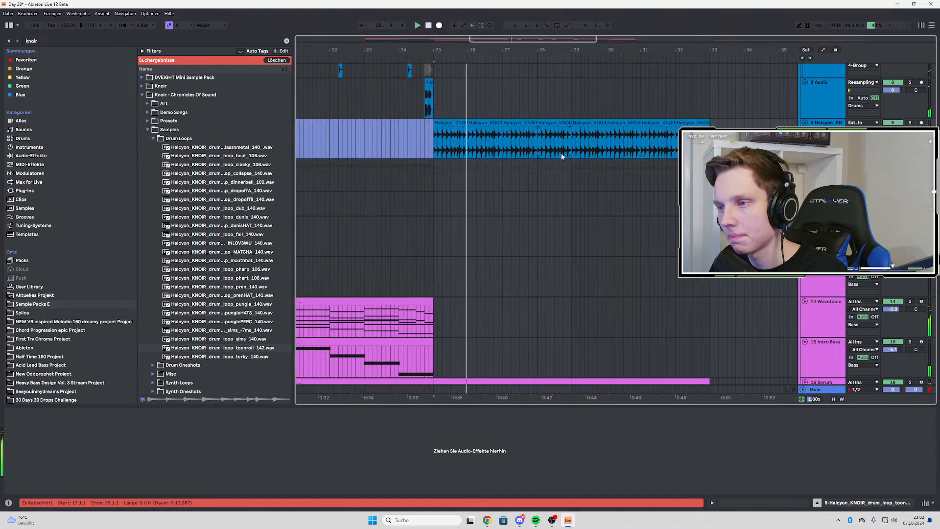
scroll(564, 157, "down", 2)
Solo track 9 and audition the toonroll drum loop from bar 25
left_click(508, 136)
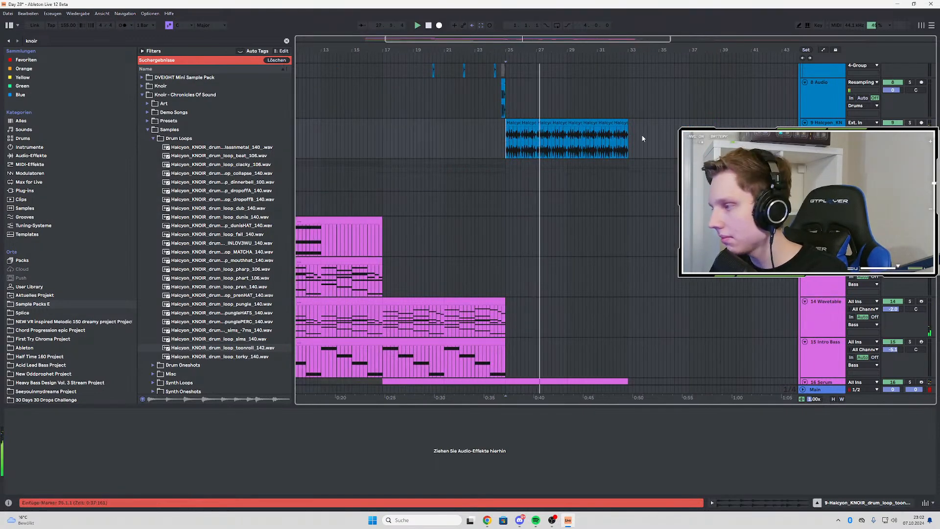
key("space")
key("space")
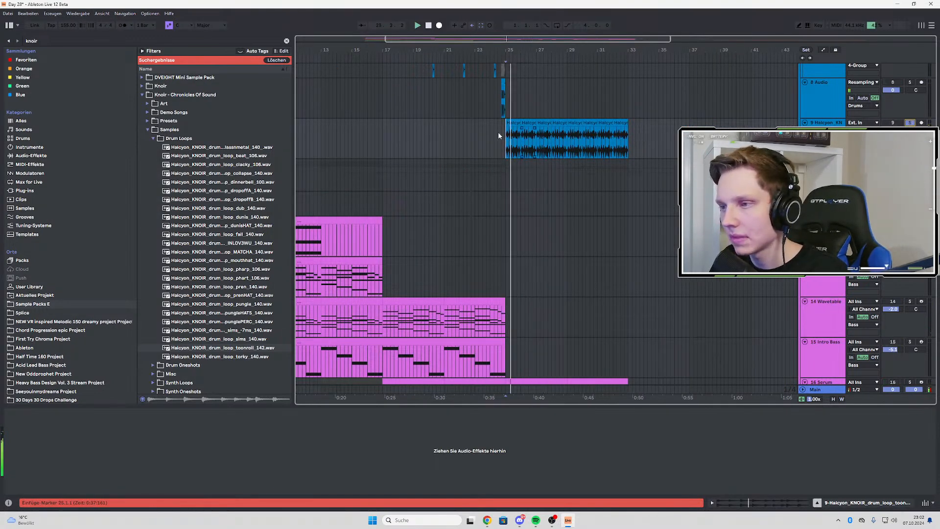
Search the browser for "shif" and load the VR - SHIFTER 2023 rack onto the drum loop track
key("ctrl+f")
type("s")
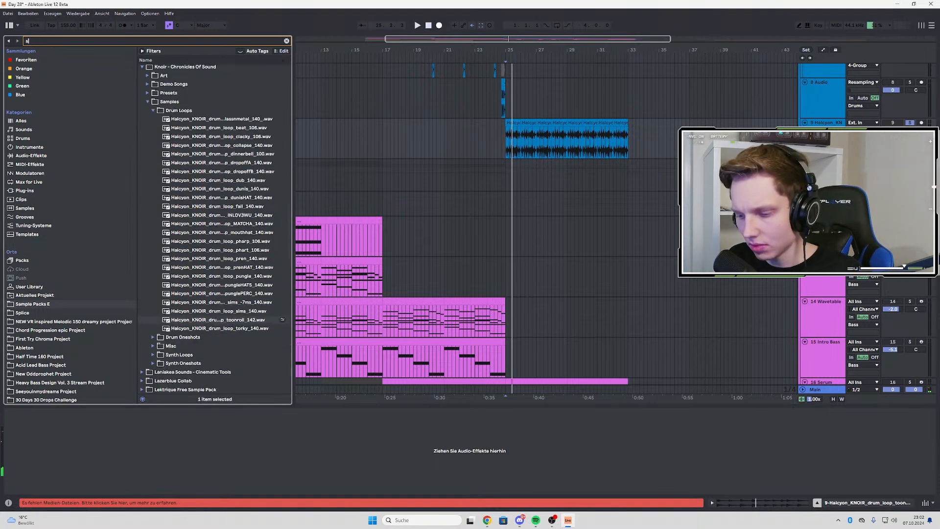
type("hif")
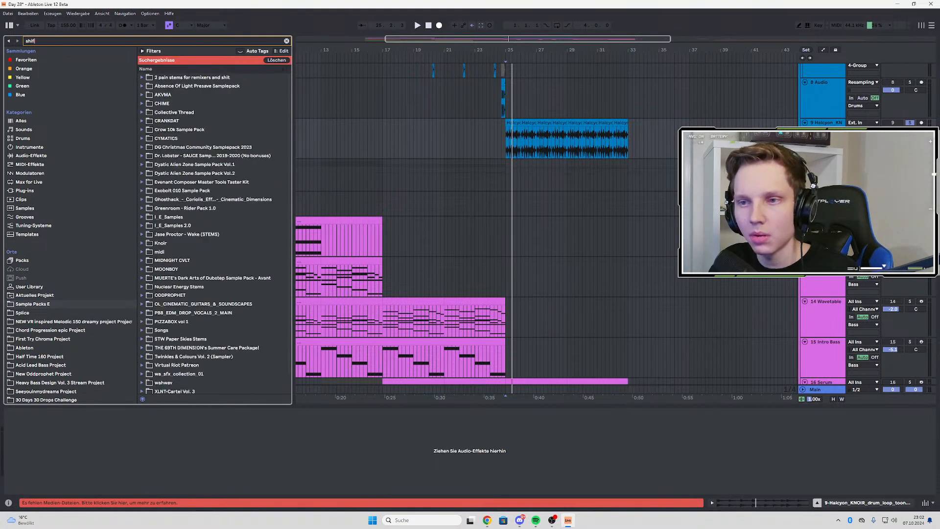
left_click(180, 122)
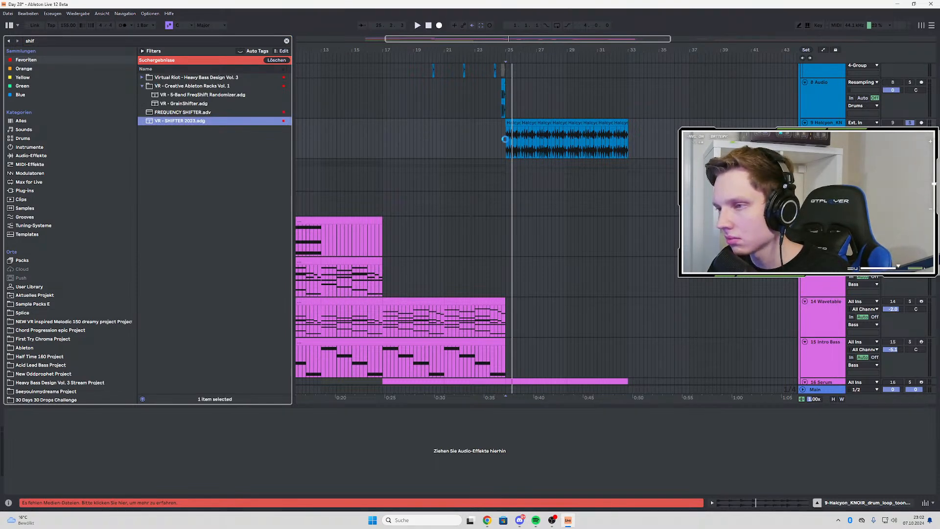
left_click_drag(505, 139, 505, 139)
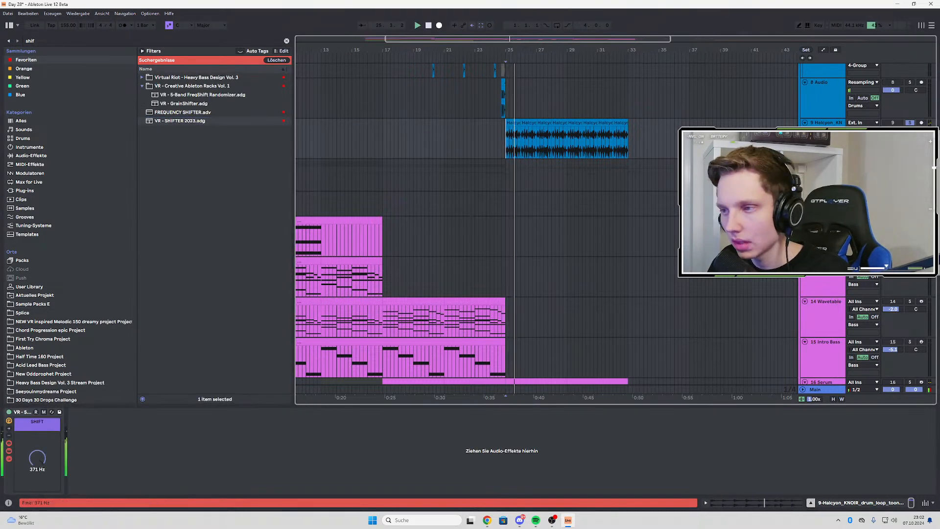
Set the shifter rack's SHIFT amount to 500 Hz while auditioning the loop, and take track 9 out of solo
left_click_drag(37, 457, 37, 443)
key("space")
key("space")
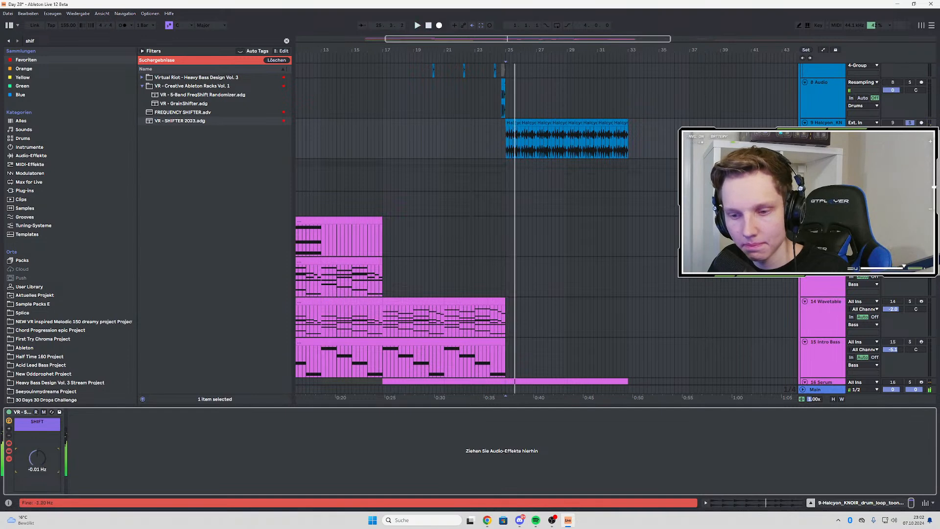
left_click(910, 123)
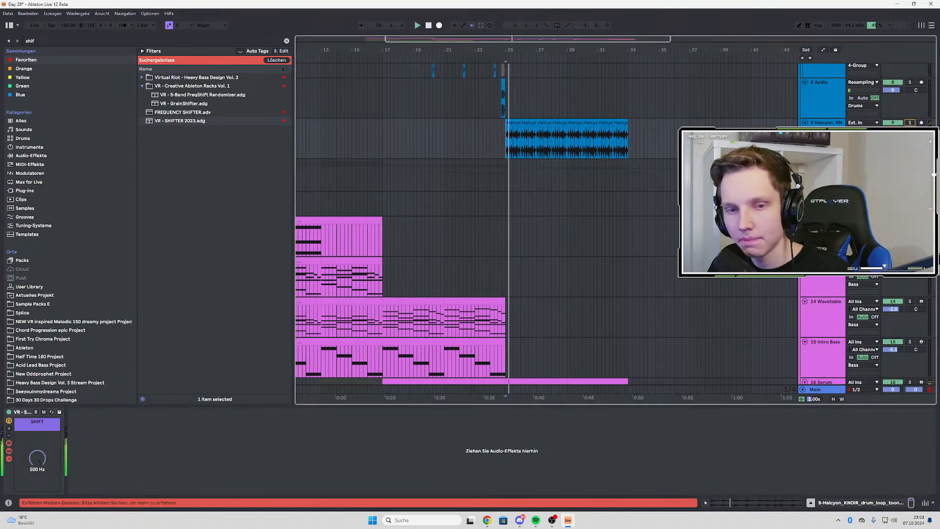
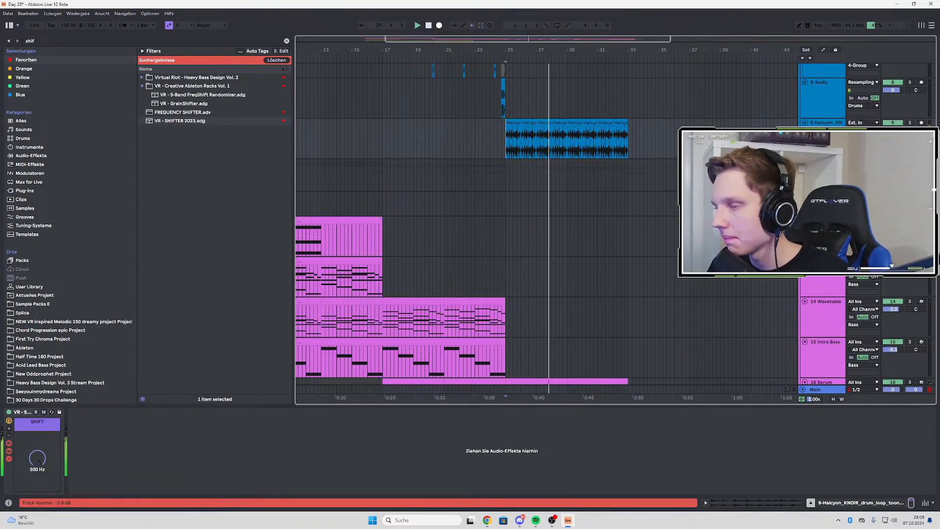
Solo the drum loop on track 9, search the browser for "eq" and load EQ Eight after the shifter rack
left_click(910, 123)
key("space")
key("space")
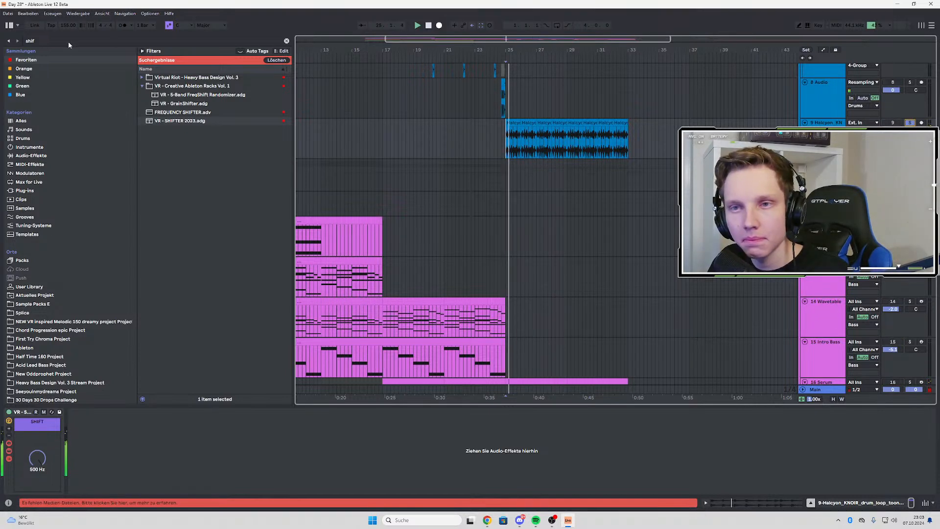
key("ctrl+f")
type("eq")
left_click(168, 78)
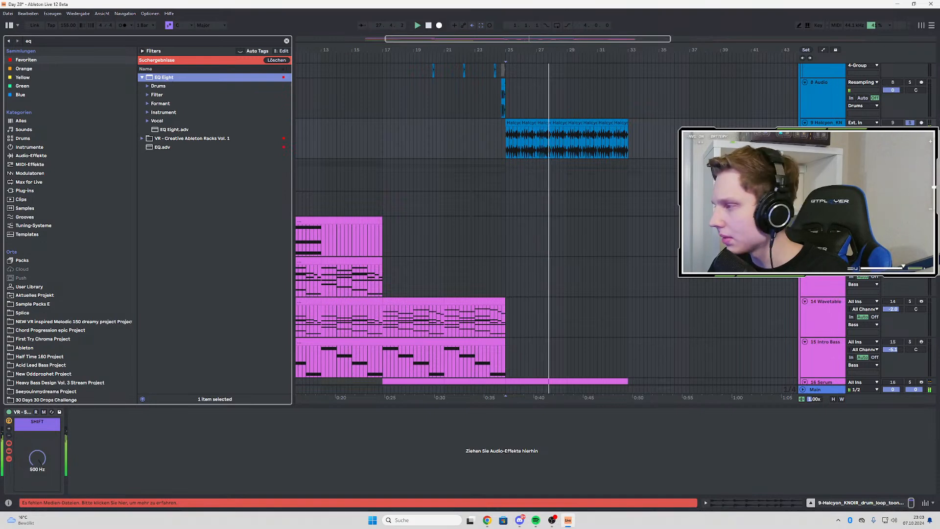
Audition the shifted drum loop from bar 25, comparing it soloed and within the full mix
left_click(506, 138)
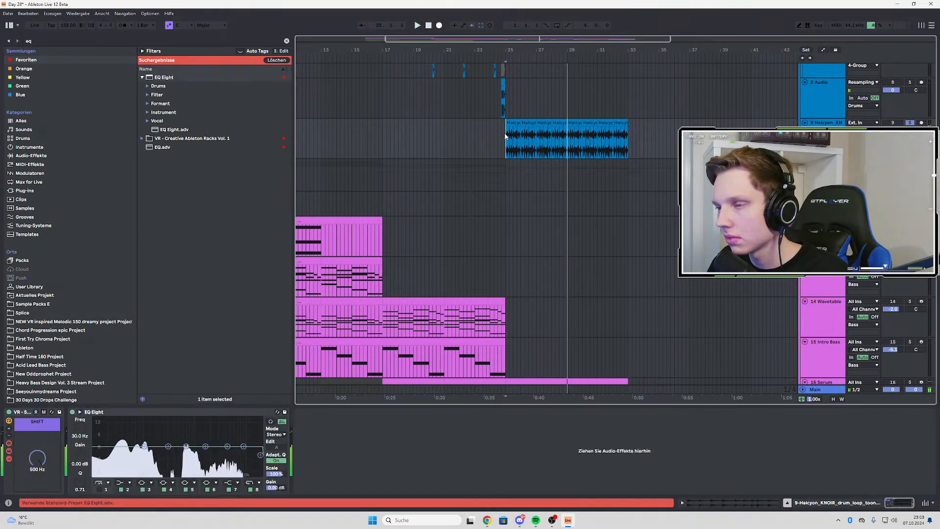
key("space")
key("space")
key("space")
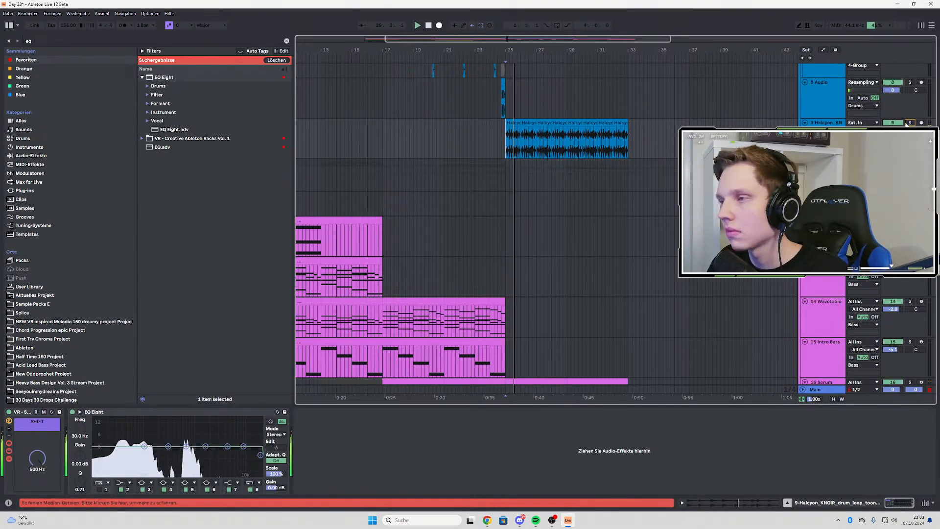
left_click(911, 123)
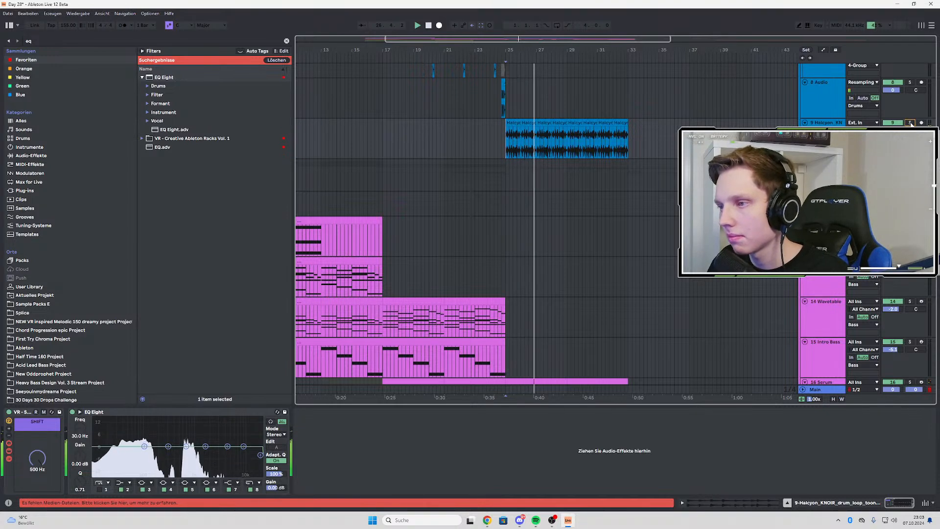
left_click(910, 123)
key("space")
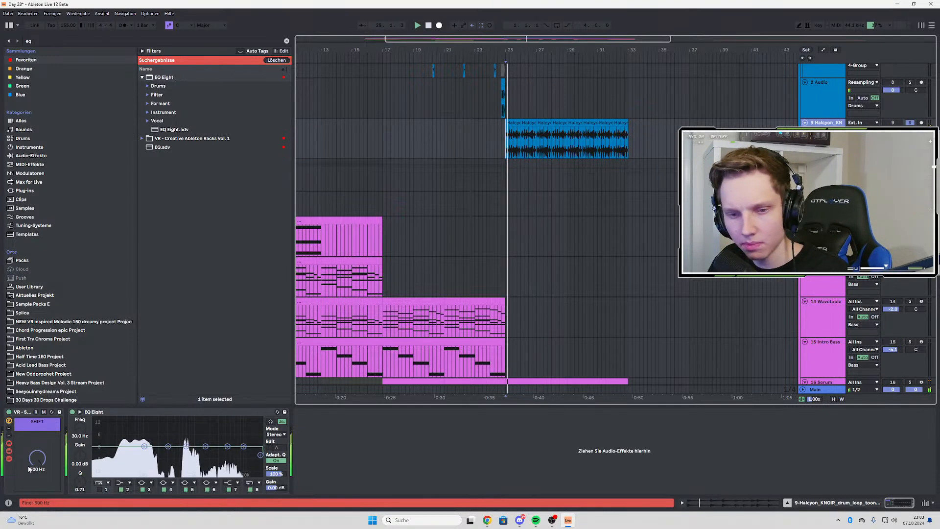
Set the shifter rack's SHIFT amount to 411 Hz while playing the drum loop
left_click_drag(38, 463, 38, 469)
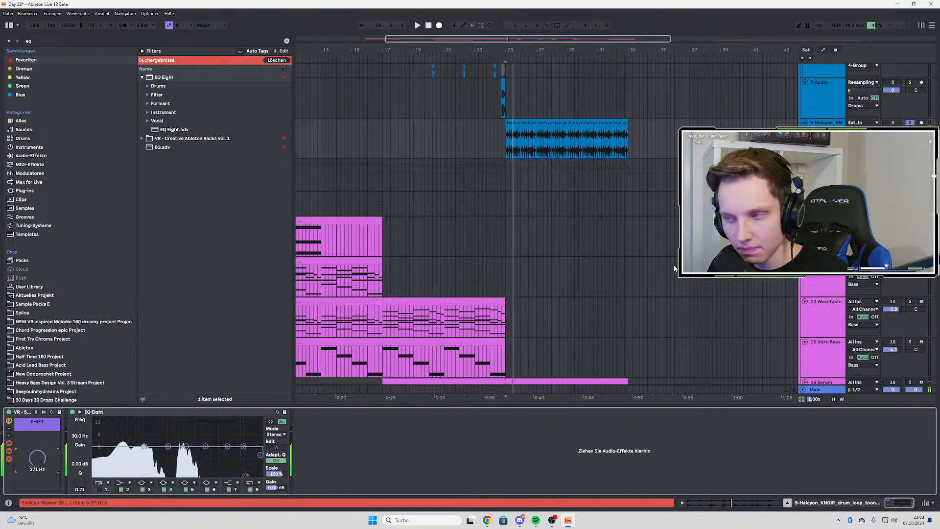
key("space")
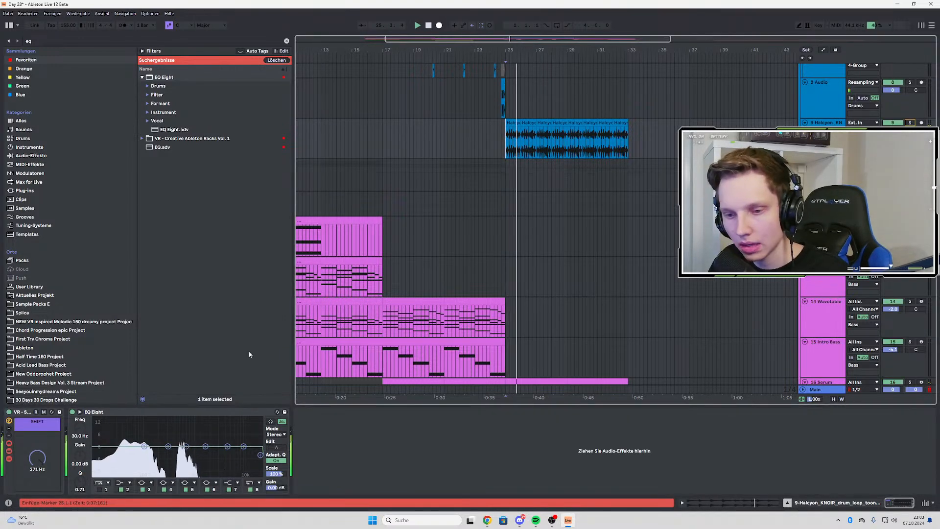
left_click(37, 458)
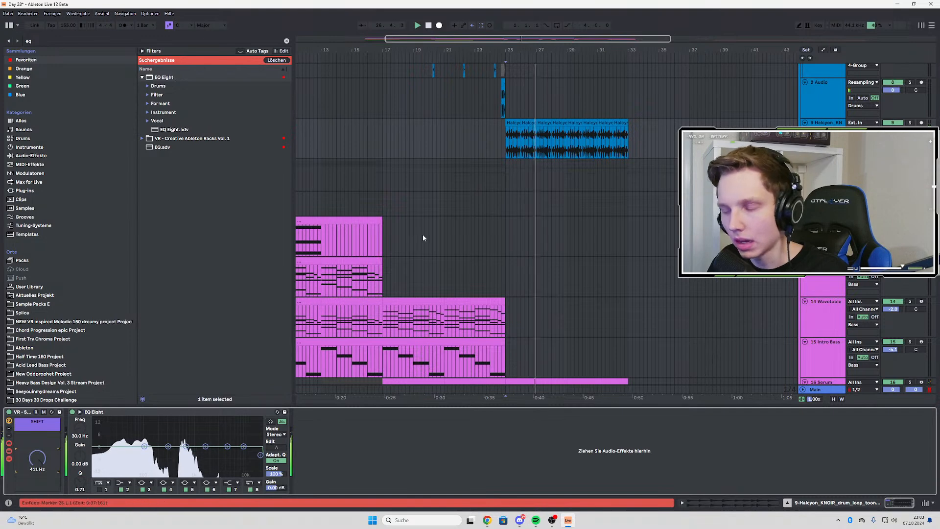
Band-limit the drum loop in EQ Eight with a band 1 low cut at 323 Hz and a band 8 high cut at 1.63 kHz
left_click(100, 490)
key("space")
key("space")
left_click_drag(118, 454, 131, 453)
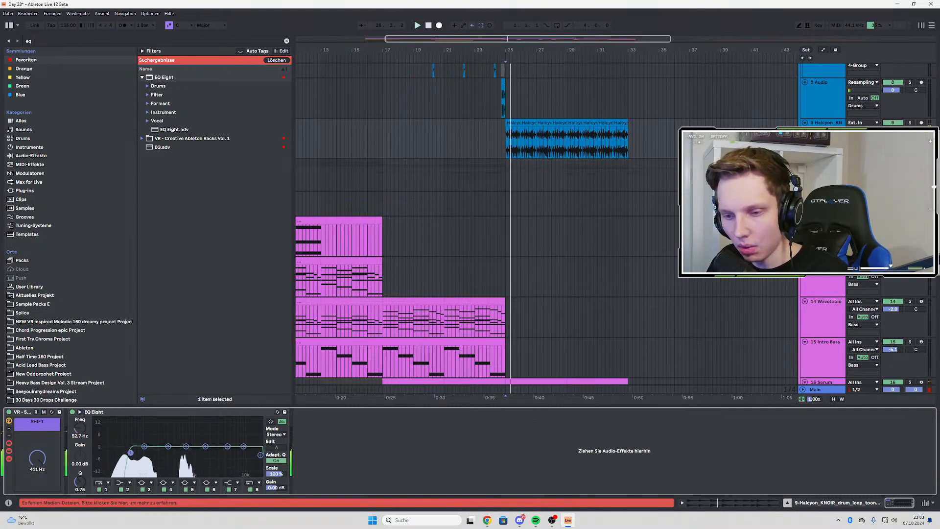
left_click(910, 123)
left_click_drag(261, 455, 227, 458)
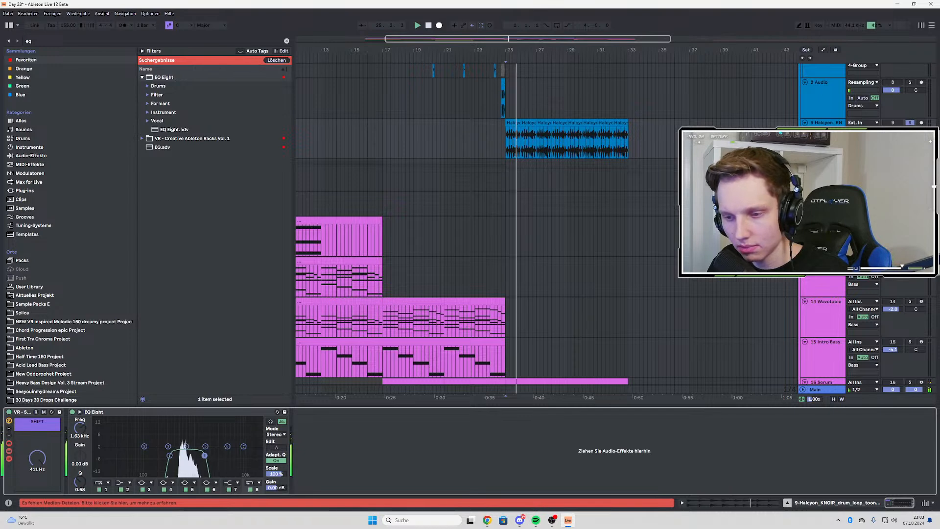
key("space")
key("space")
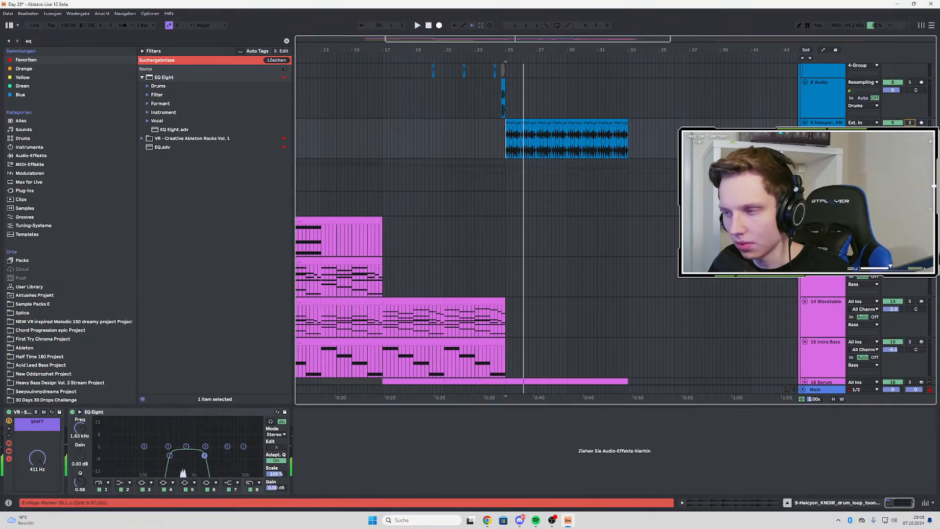
Move the Halcyon KNOIR drum loop track out of the Drums group and into the Samples group
scroll(538, 245, "down", 3)
scroll(538, 245, "up", 3)
scroll(538, 244, "down", 3)
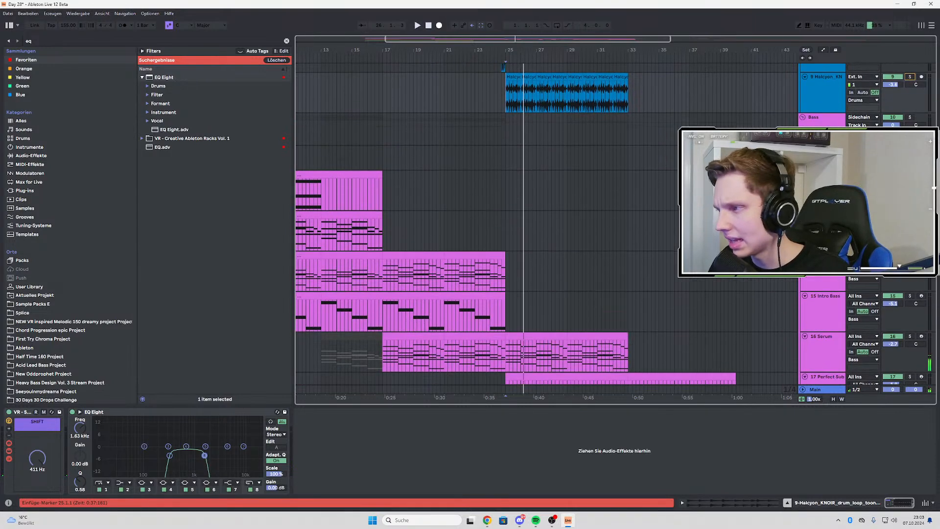
left_click_drag(827, 96, 826, 312)
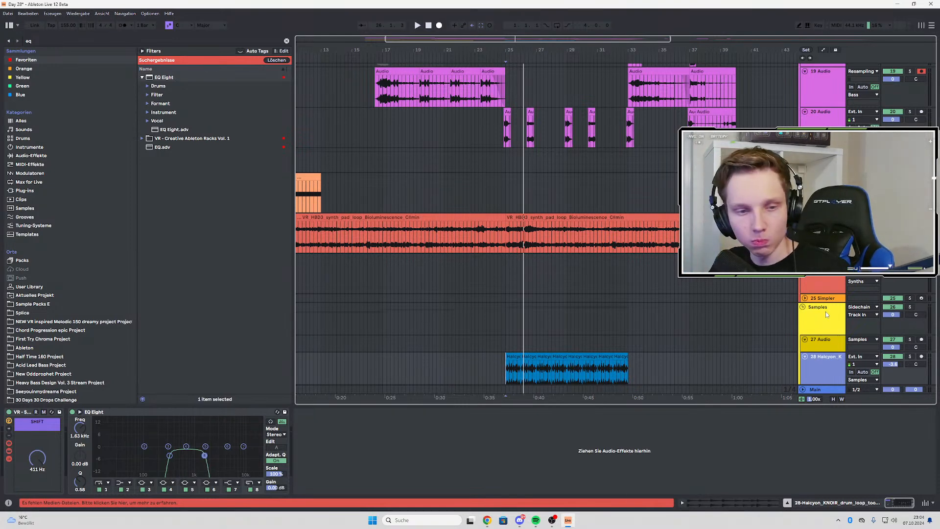
Recolor the moved drum loop track yellow to match the Samples group and apply the track color to its clips
scroll(502, 340, "down", 2)
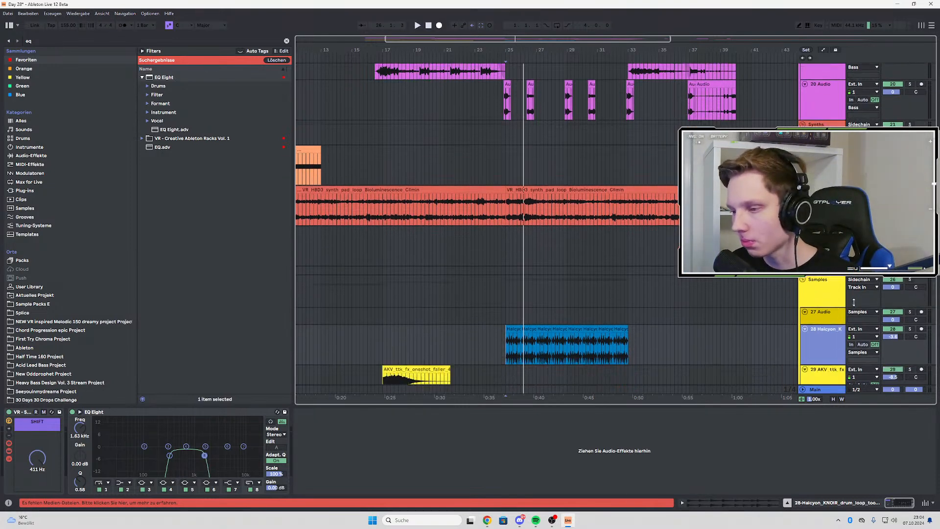
left_click(505, 333)
right_click(814, 318)
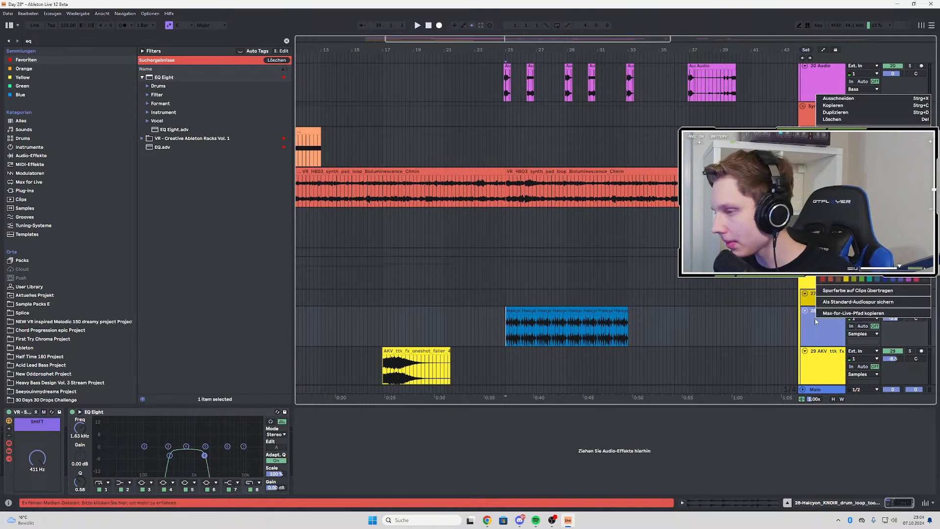
left_click(846, 247)
key("space")
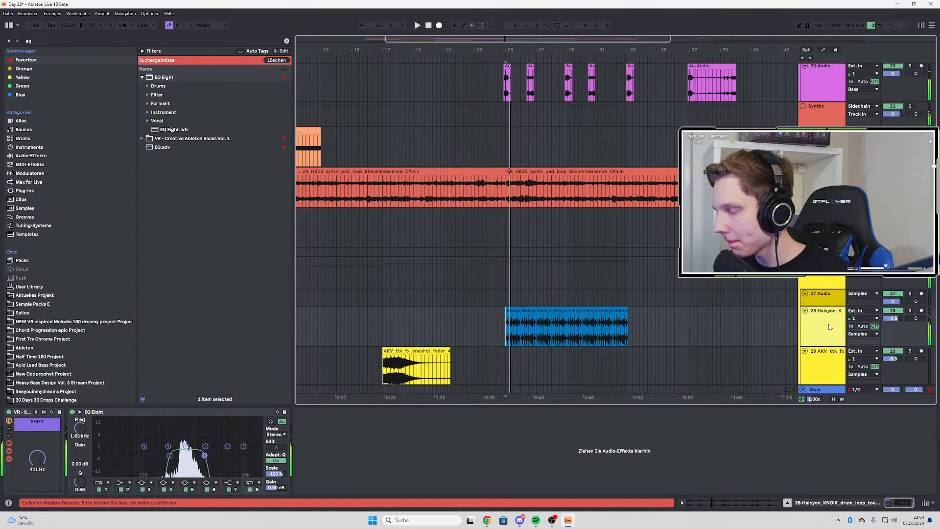
right_click(827, 324)
left_click(743, 264)
key("space")
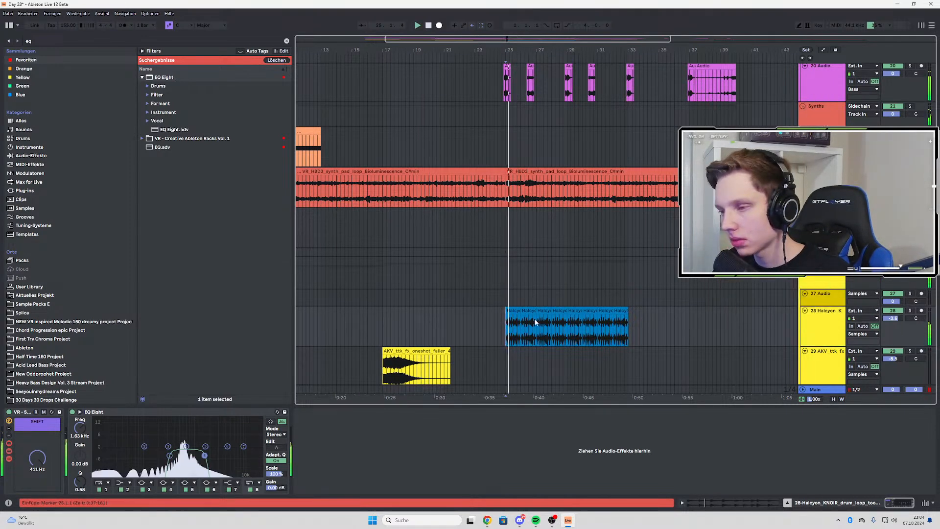
right_click(825, 311)
left_click(752, 283)
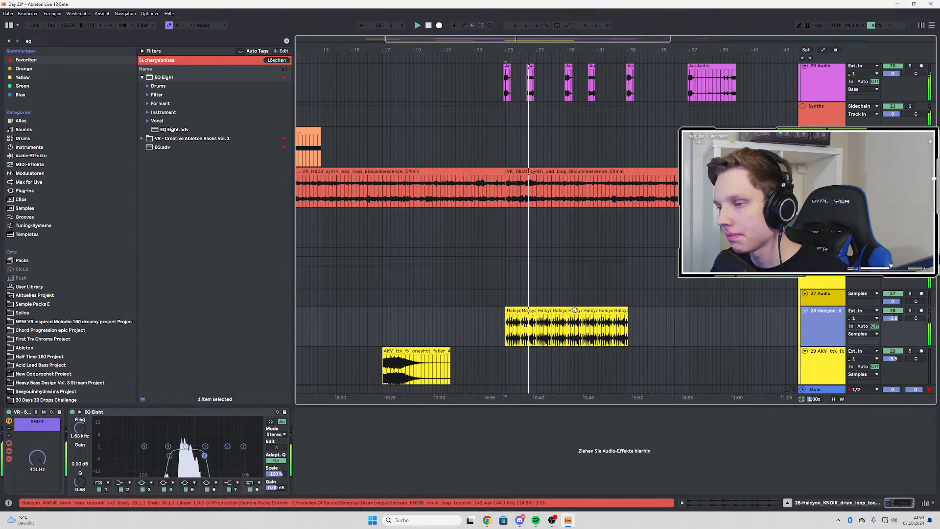
Solo the drum loop track, search the browser for "corpus" and load the VR - Double Corpus rack onto it
left_click(909, 311)
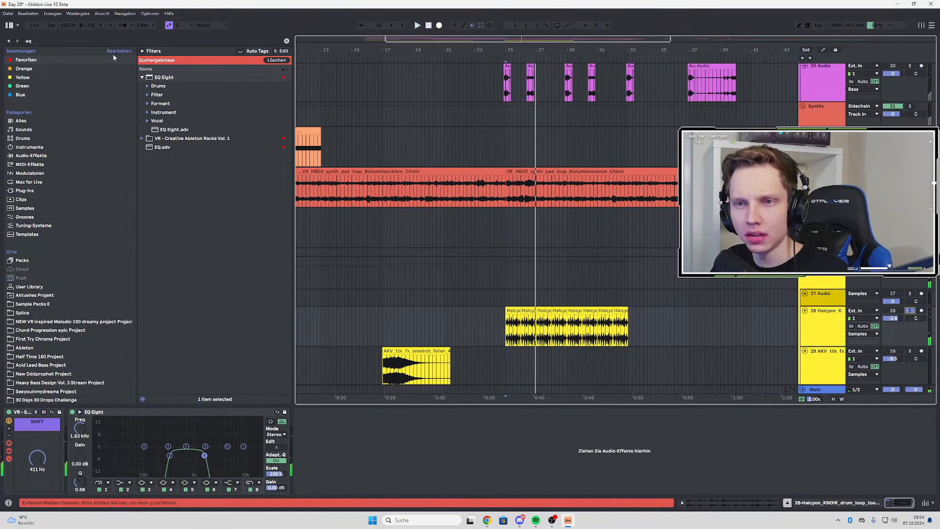
key("ctrl+f")
key("BackSpace")
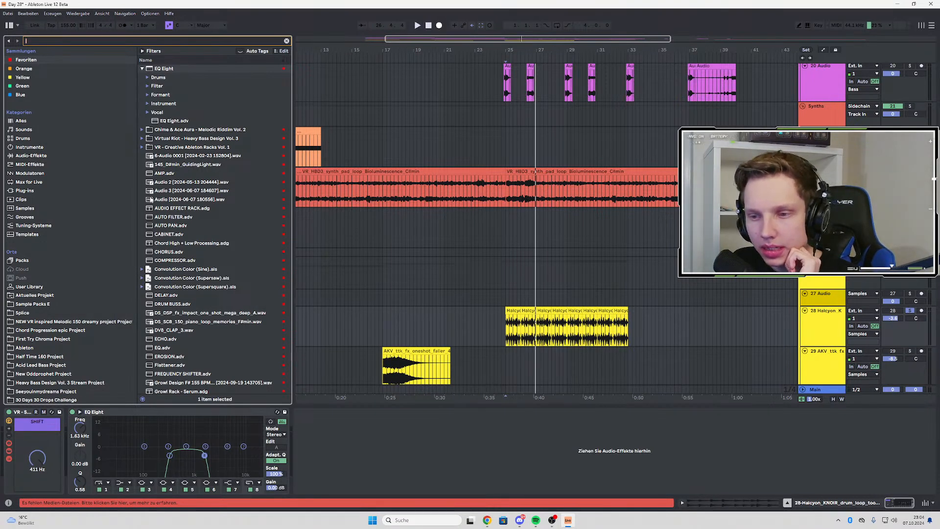
type("c")
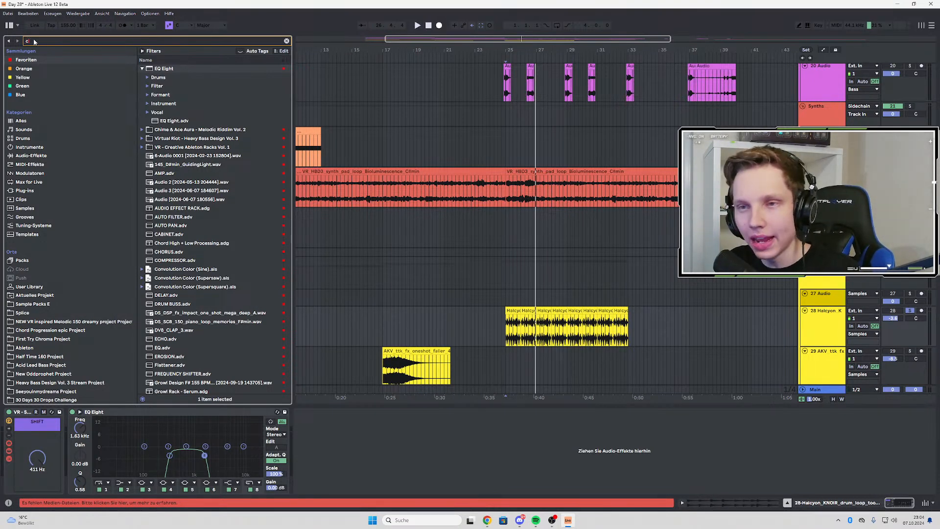
type("orp")
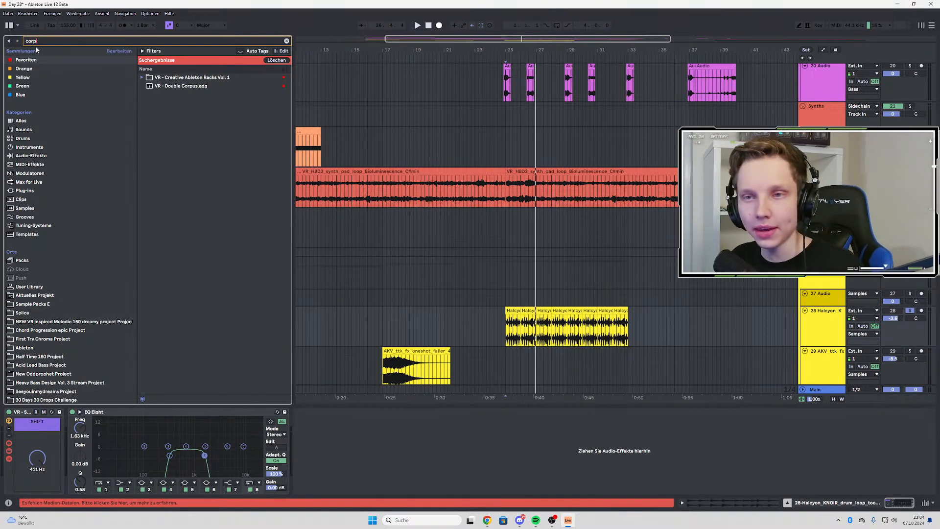
key("BackSpace")
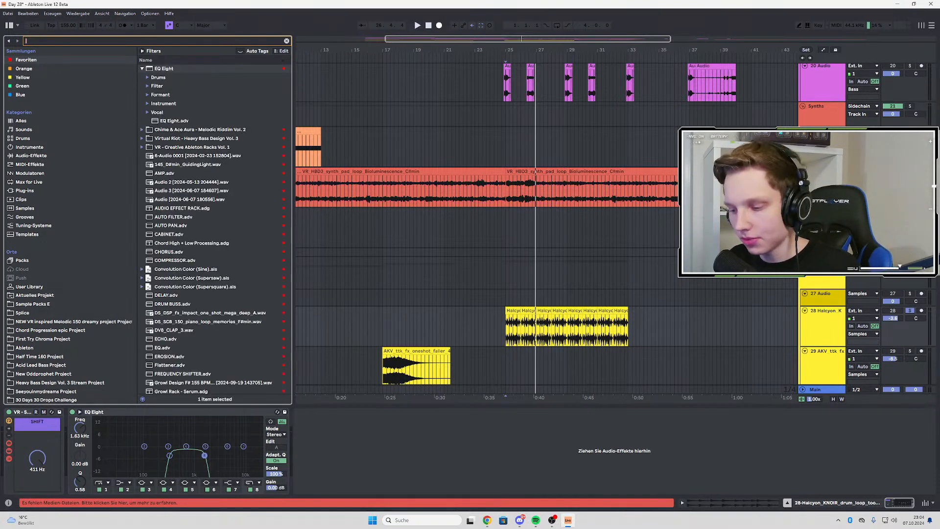
type("copru")
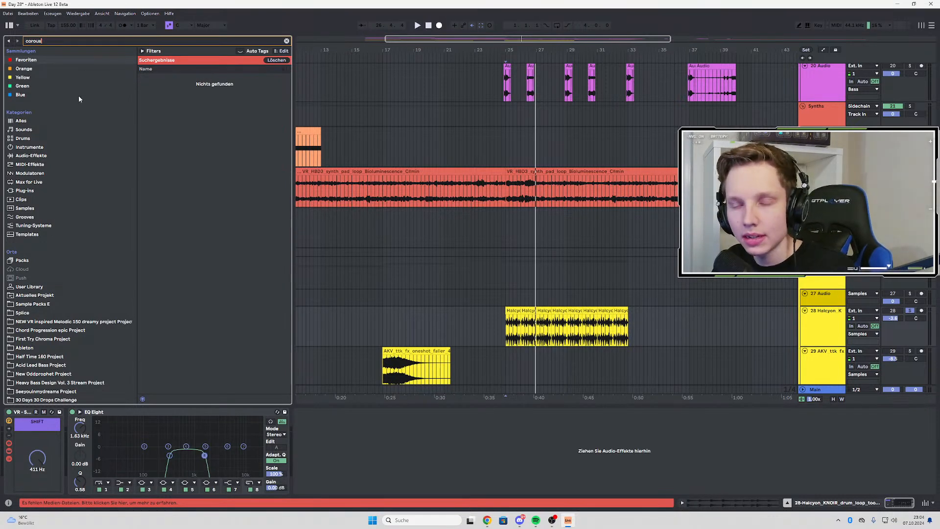
key("BackSpace")
key("BackSpace")
key("BackSpace")
type("pus")
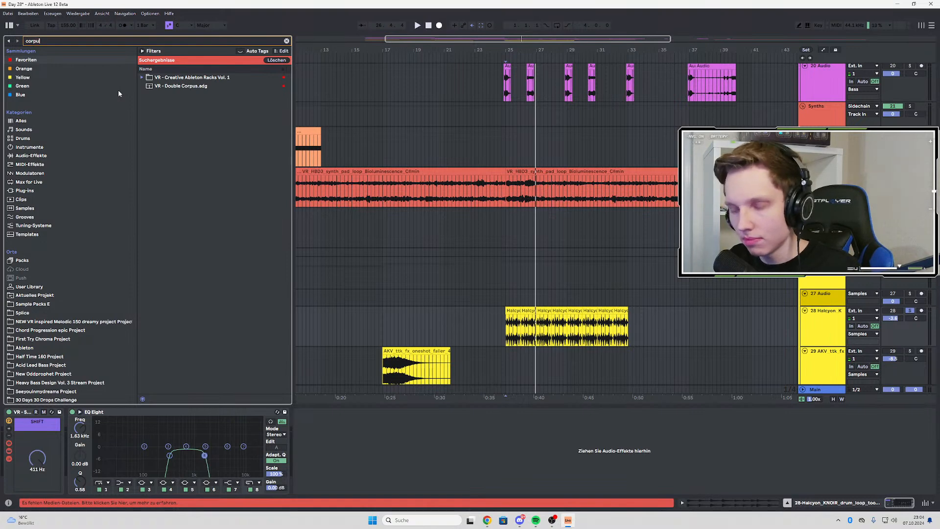
left_click(176, 88)
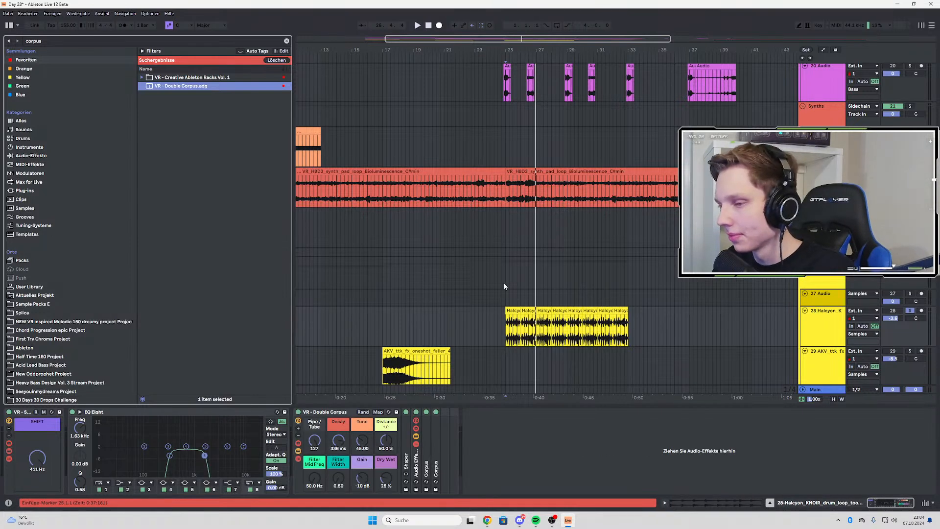
Audition the loop from bar 25 with the Double Corpus Dry/Wet at 6.3 %, and delete the rack
left_click(507, 336)
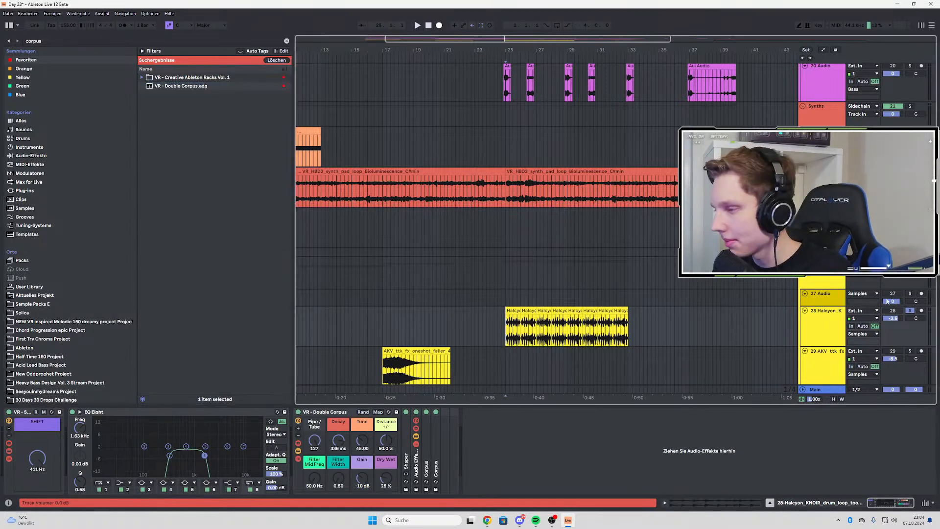
key("space")
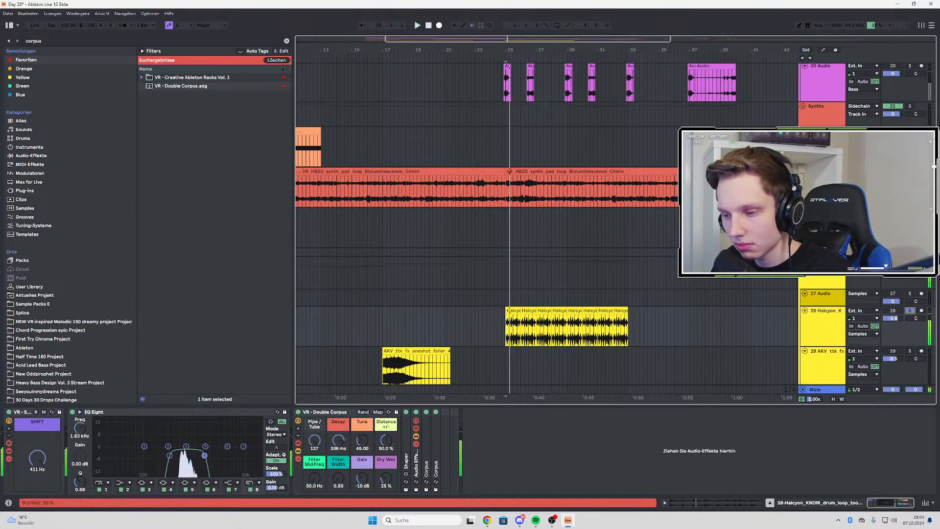
left_click_drag(386, 479, 385, 502)
key("space")
key("space")
key("space")
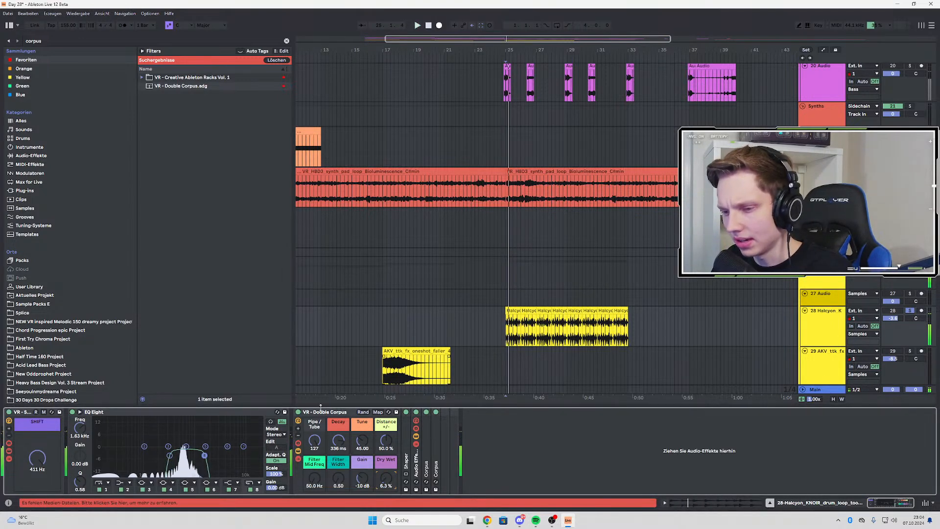
left_click(316, 413)
key("Delete")
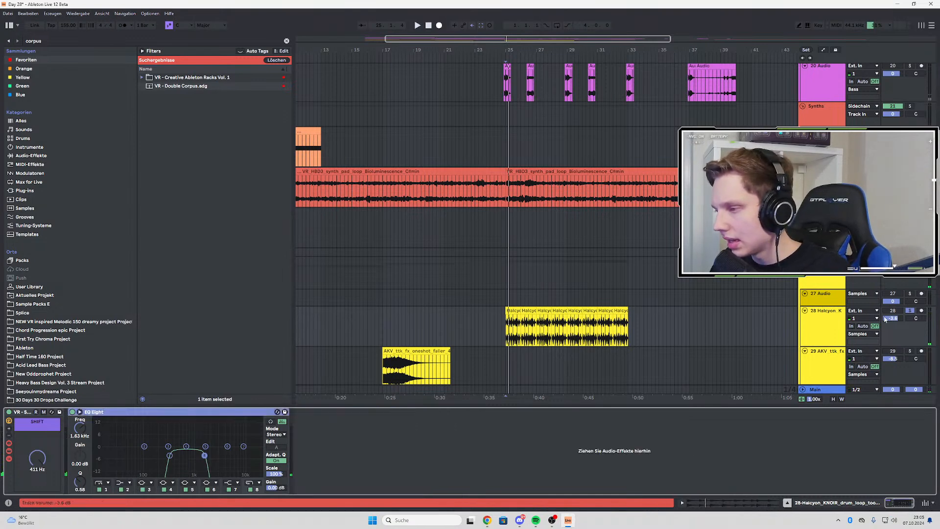
Take the drum loop out of solo and audition the full arrangement from bar 17 into the bar 25 section
key("space")
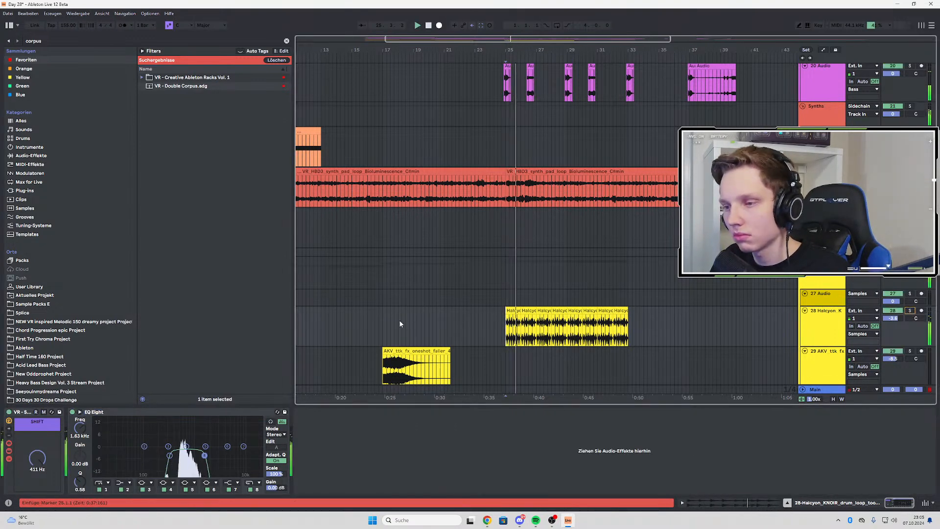
left_click(383, 319)
key("space")
key("space")
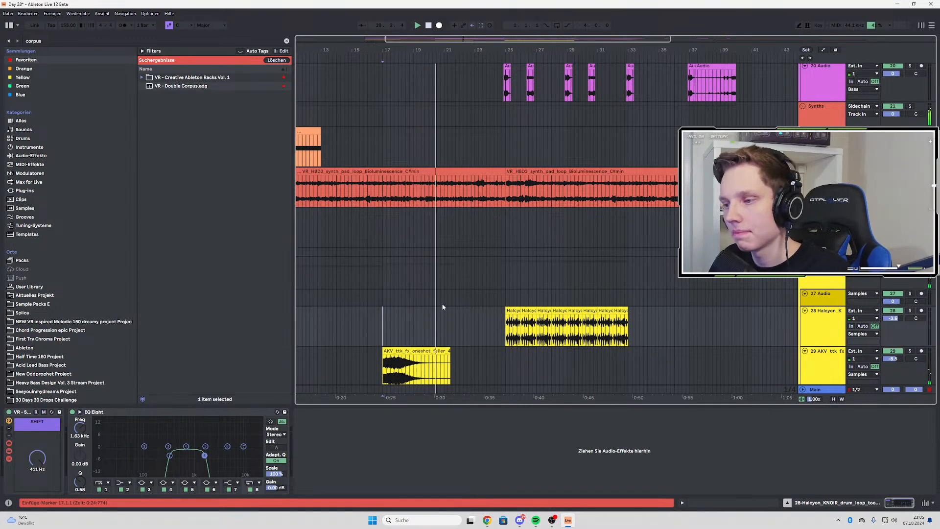
scroll(460, 293, "up", 3)
scroll(461, 293, "up", 3)
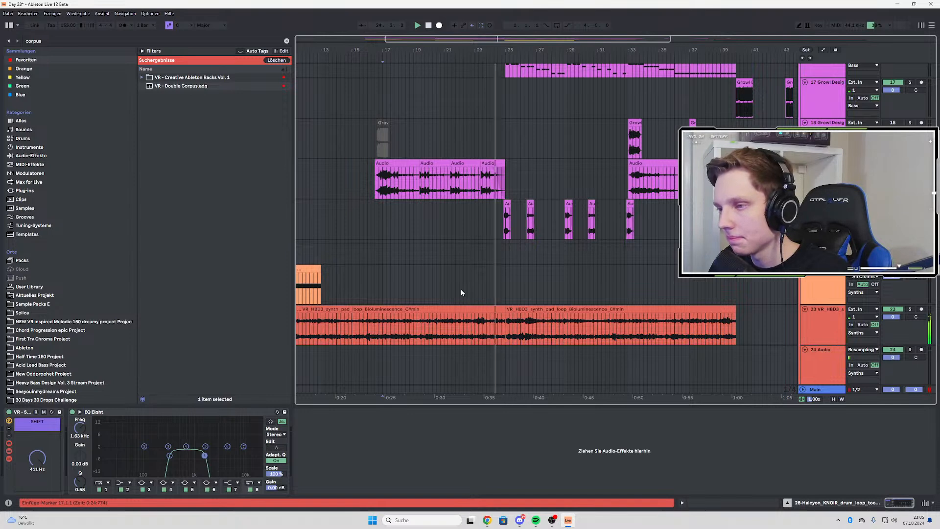
scroll(461, 292, "down", 7)
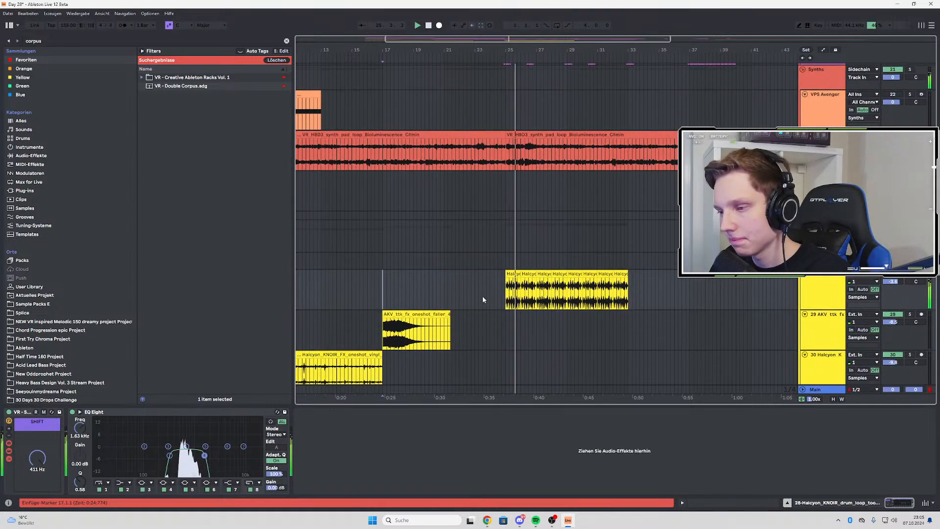
Solo the Halcyon drum loop track and audition it from bar 25
scroll(461, 292, "up", 1)
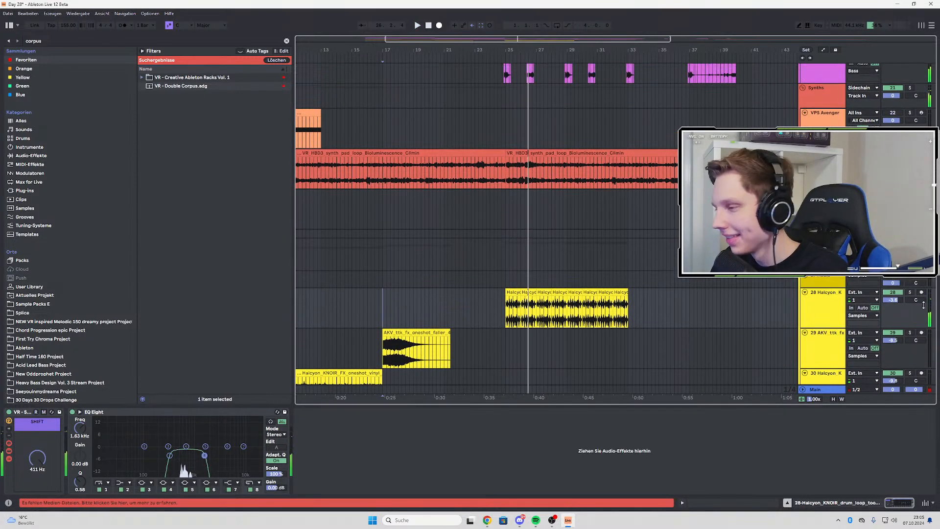
left_click(910, 293)
key("space")
left_click(495, 325)
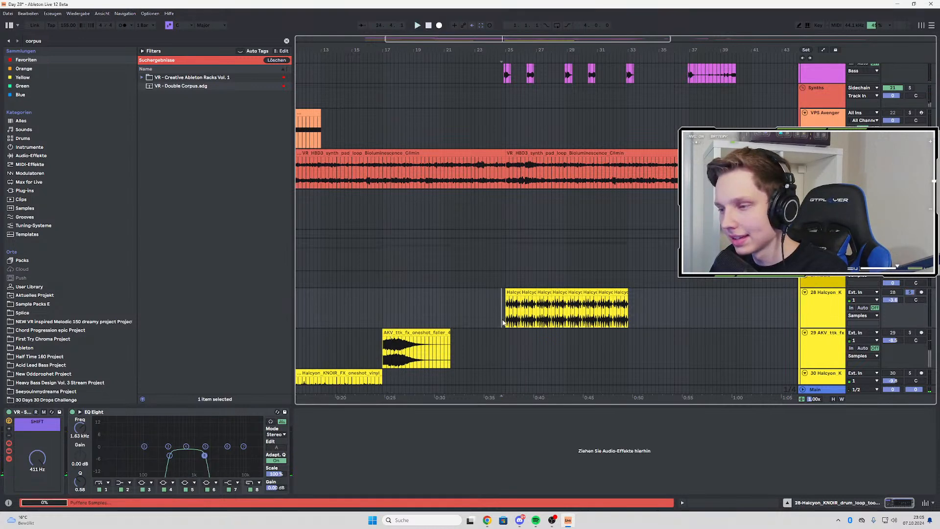
key("space")
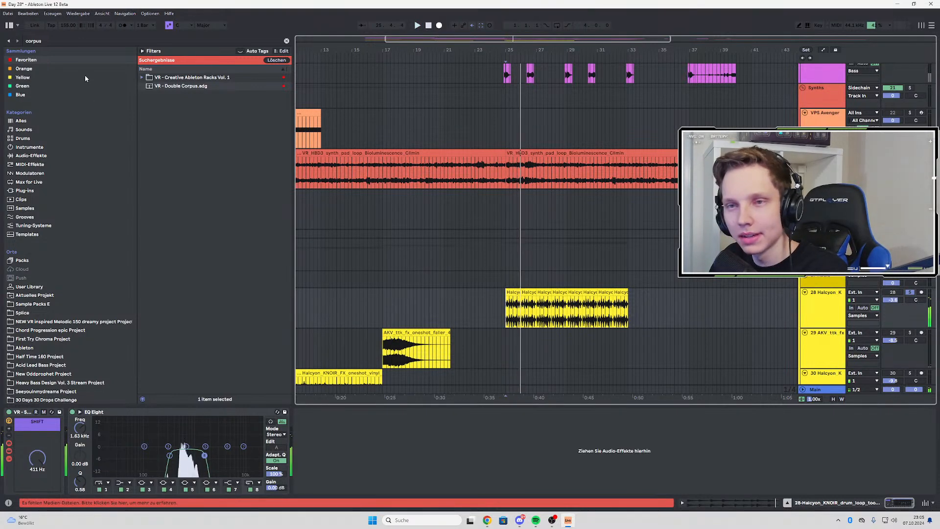
Clear the browser search and replay the soloed drum loop from bar 25
key("ctrl+f")
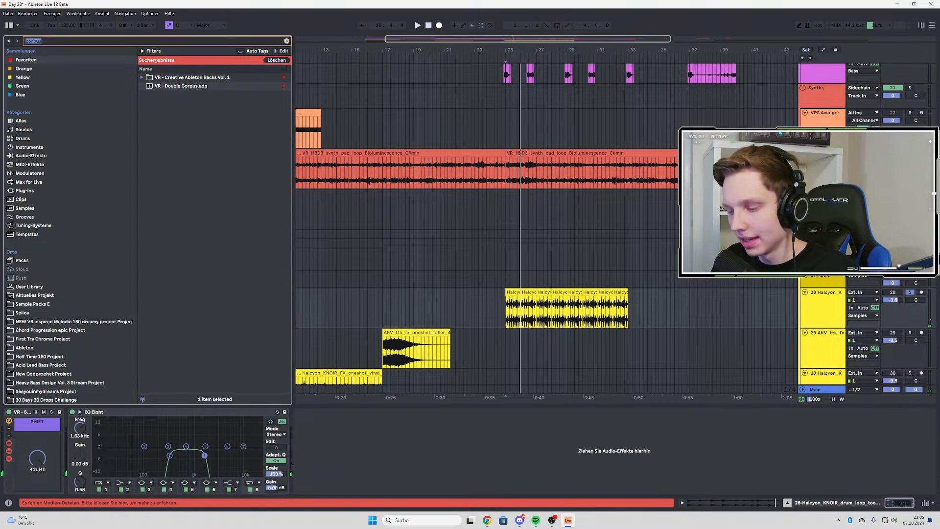
key("BackSpace")
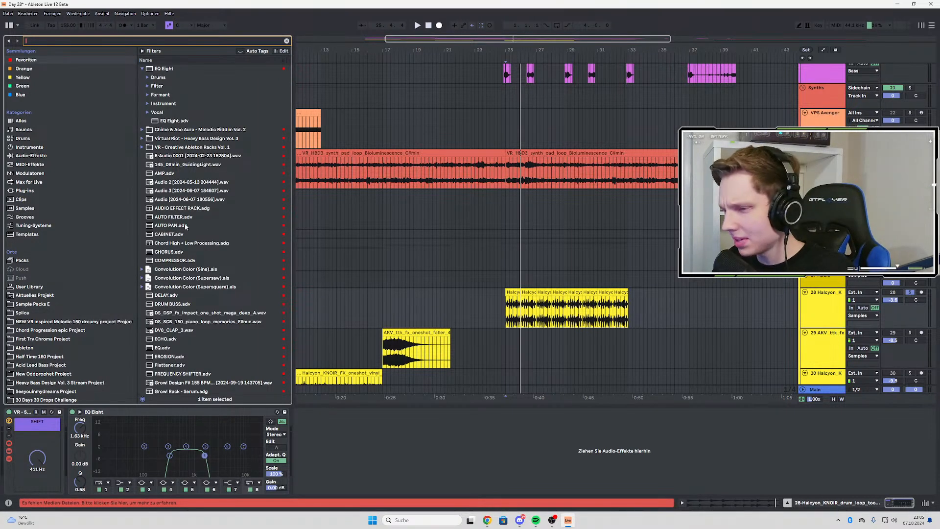
left_click(827, 300)
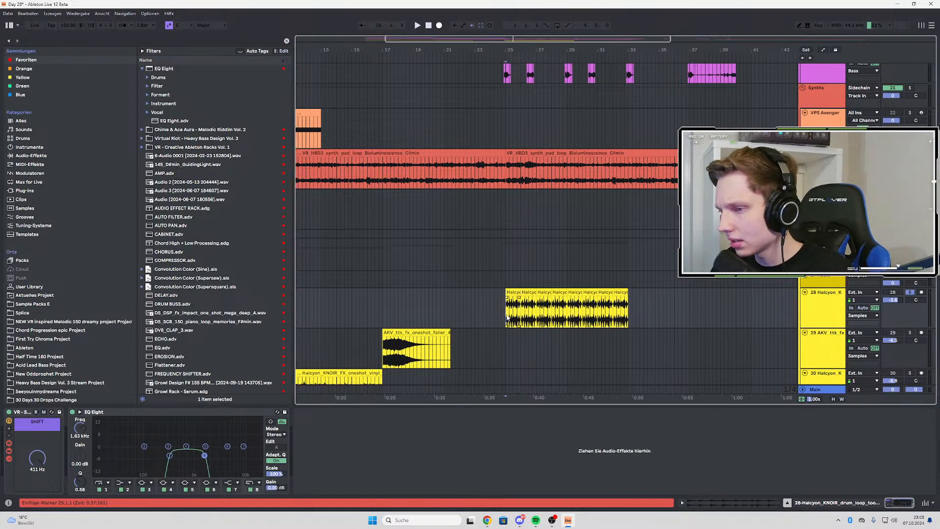
key("space")
key("space")
key("space")
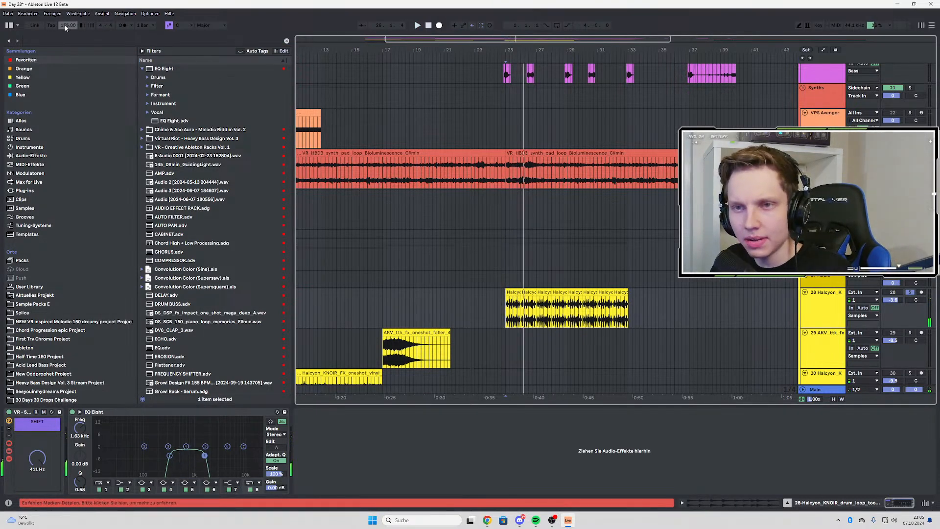
Search the browser for "ch" and load the CHORUS preset onto the drum loop track
key("ctrl+f")
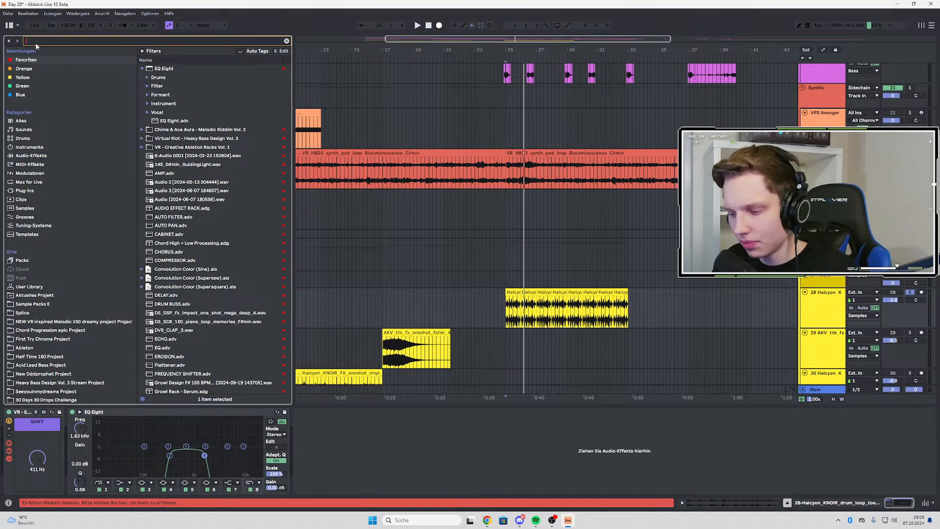
type("c")
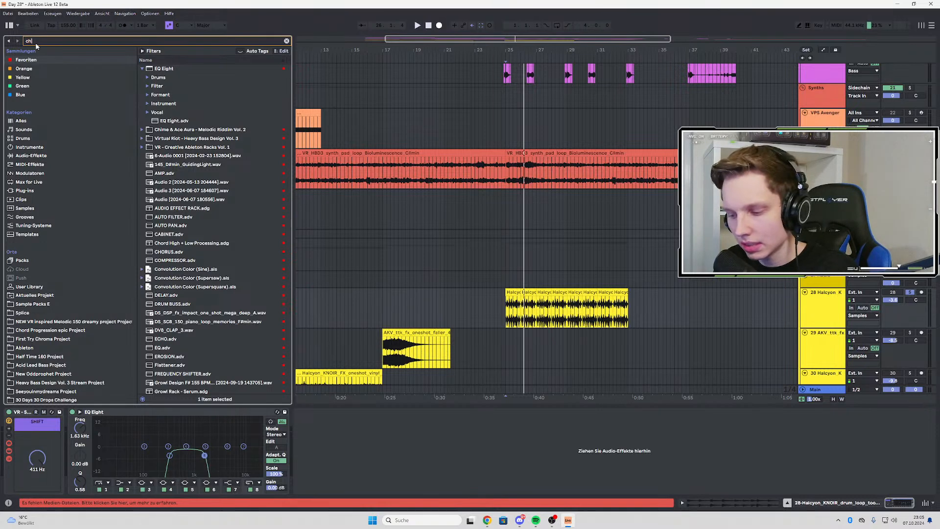
type("h")
double_click(167, 130)
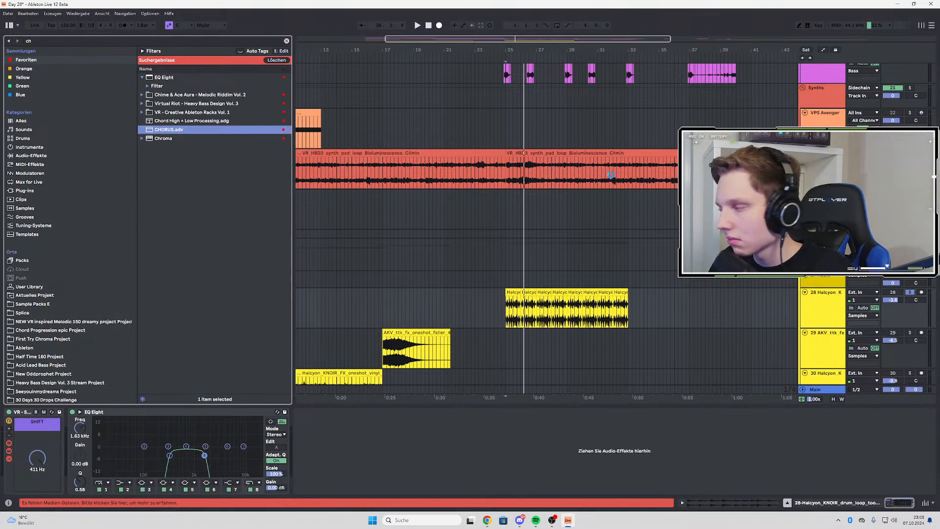
Adjust the chorus modulation to 2.60 ms amount and 4.07 Hz rate at 100 % Dry/Wet while auditioning the loop
key("space")
left_click_drag(364, 450, 399, 426)
left_click_drag(418, 480, 380, 444)
key("space")
key("space")
key("space")
key("space")
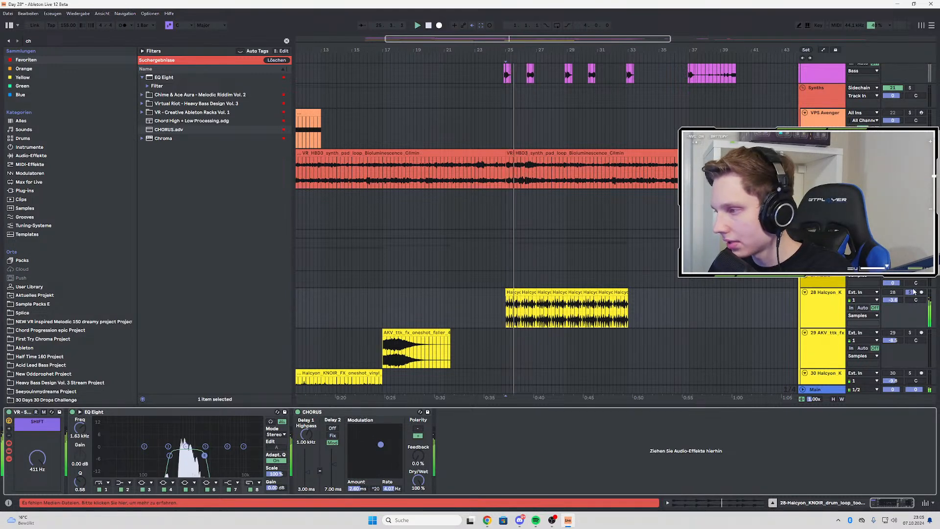
Take the drum loop out of solo and audition the chorus effect within the full arrangement
left_click(911, 294)
key("space")
key("space")
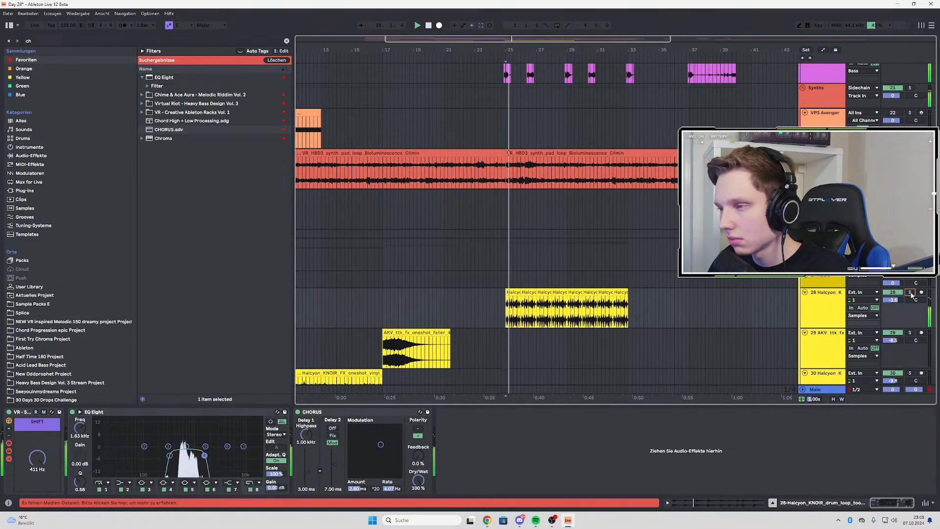
Solo the drum loop again and lower the chorus Dry/Wet to 0 % during playback
left_click(910, 293)
left_click_drag(423, 480, 422, 519)
key("space")
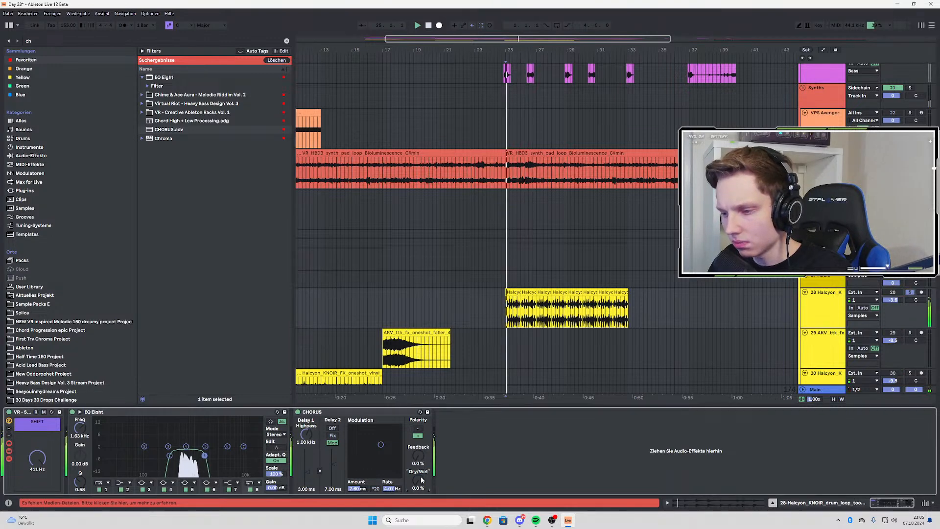
Automate the chorus Dry/Wet from 0 % at bar 25 up to about 50 % at bar 26 and back to 0 % at bar 27
key("a")
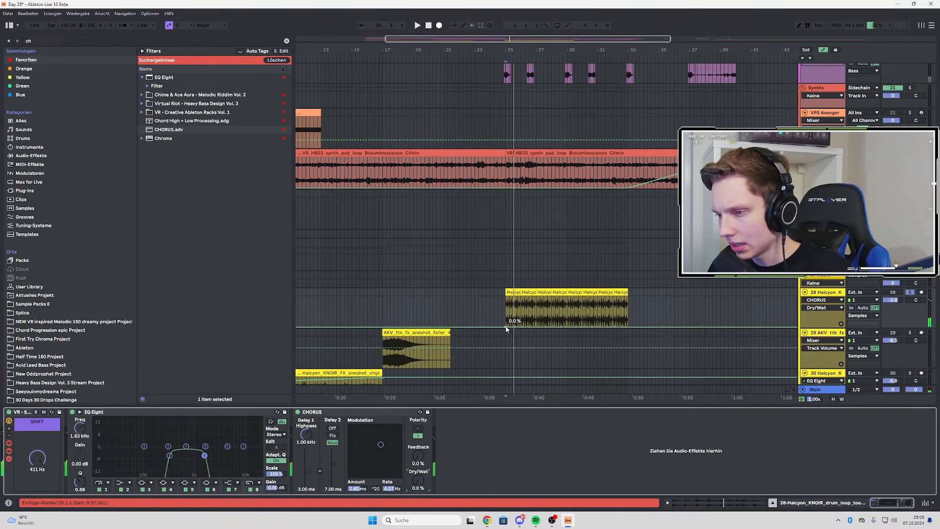
left_click(506, 327)
scroll(528, 327, "up", 2)
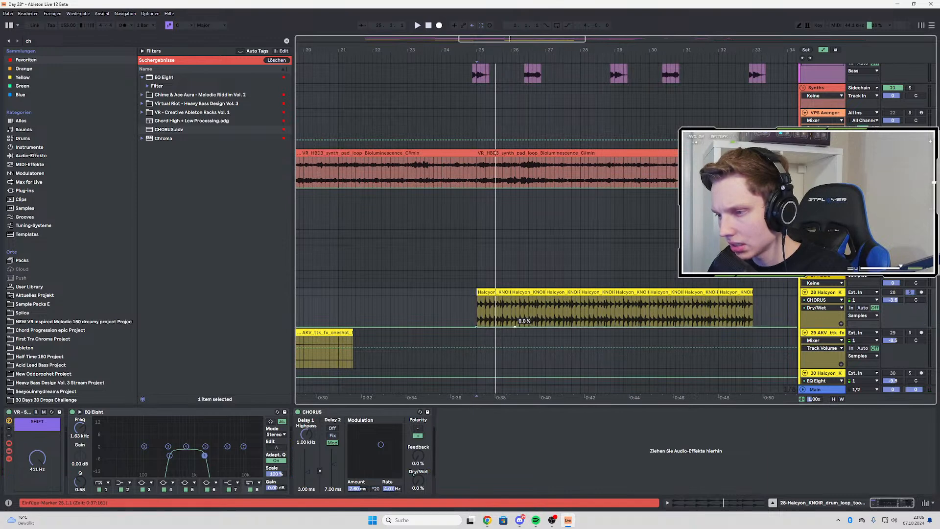
left_click_drag(515, 325, 528, 312)
left_click(572, 326)
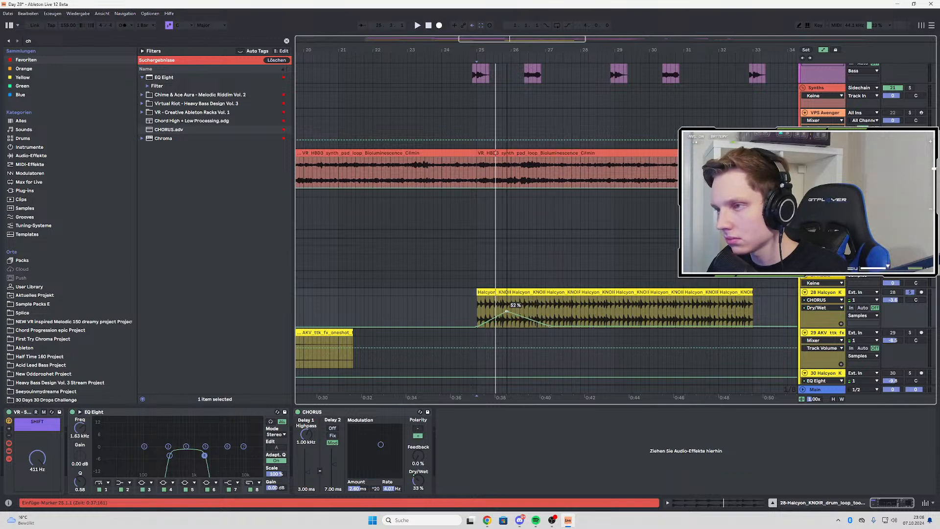
key("space")
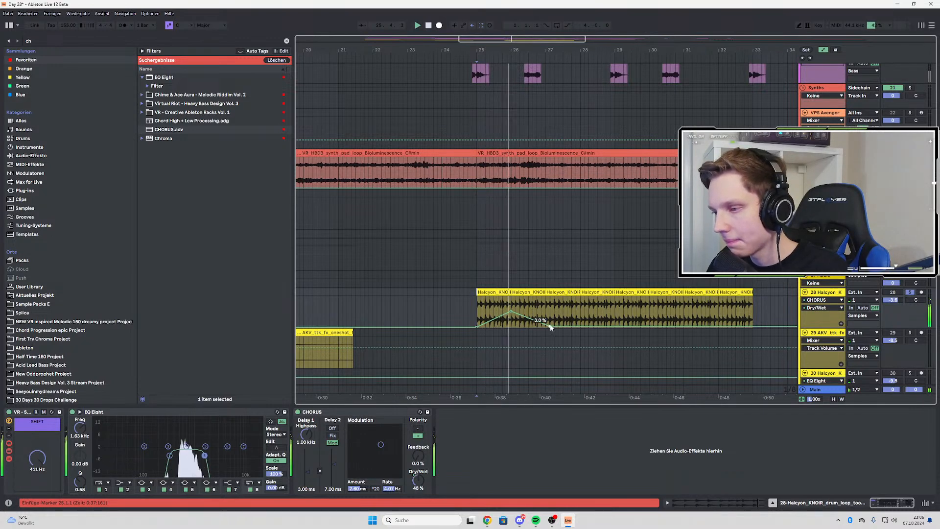
Duplicate the automated two-bar drum loop section from bar 25 three times up to bar 33, and audition it in the full arrangement
left_click(534, 315, "shift")
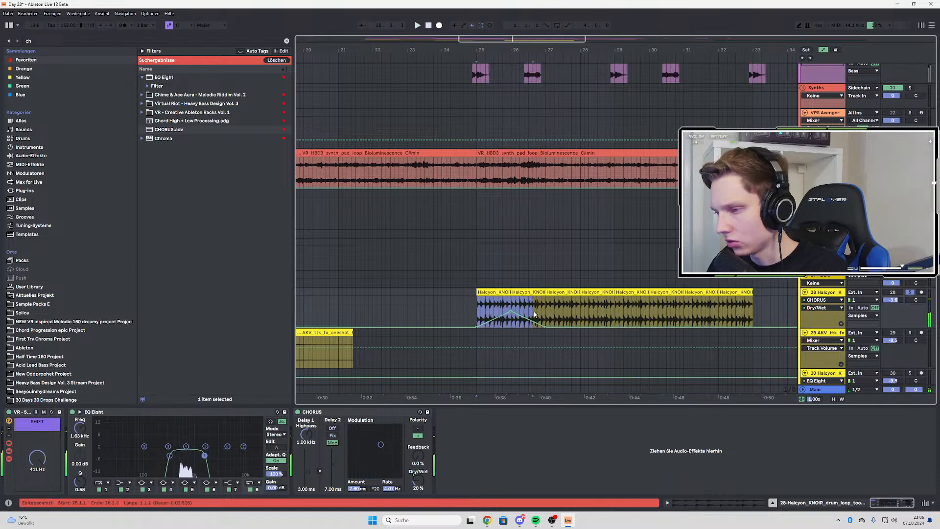
scroll(472, 316, "down", 3)
key("ctrl+d")
key("ctrl+d")
key("ctrl+d")
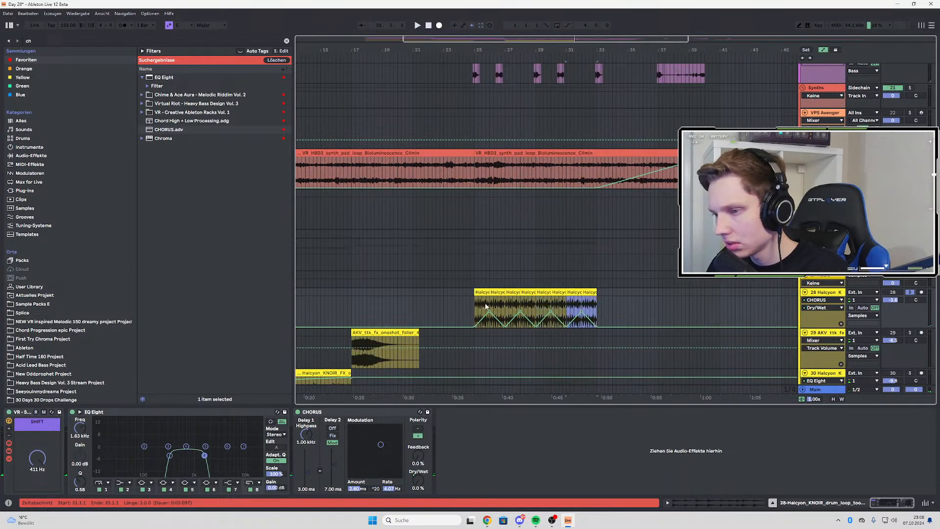
left_click(476, 305)
key("space")
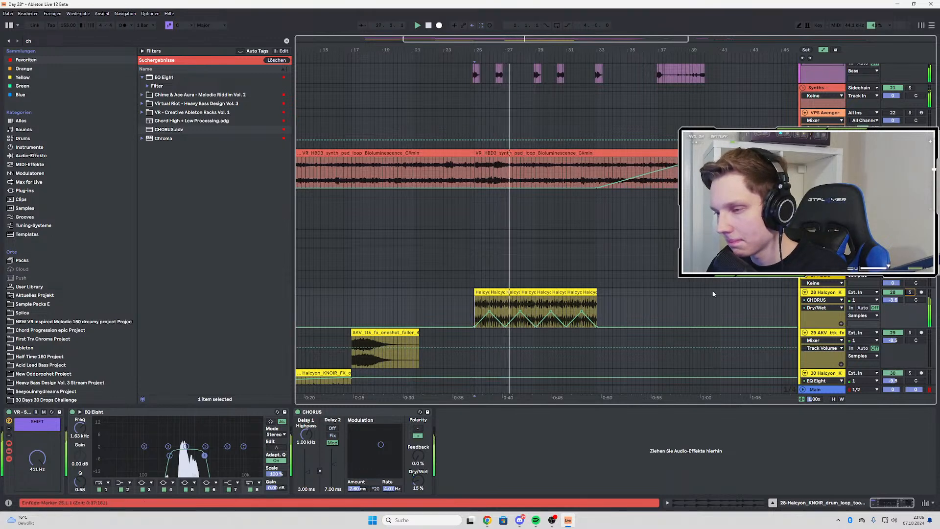
Search the browser for "eq" and add a second EQ Eight after the chorus on the drum loop track
key("ctrl+f")
type("a")
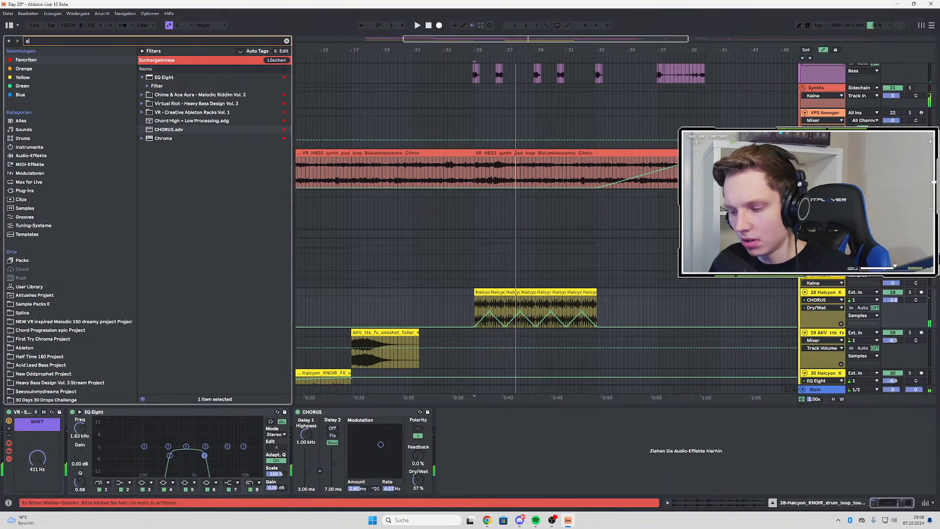
type("uto")
key("BackSpace")
key("BackSpace")
key("BackSpace")
type("eq")
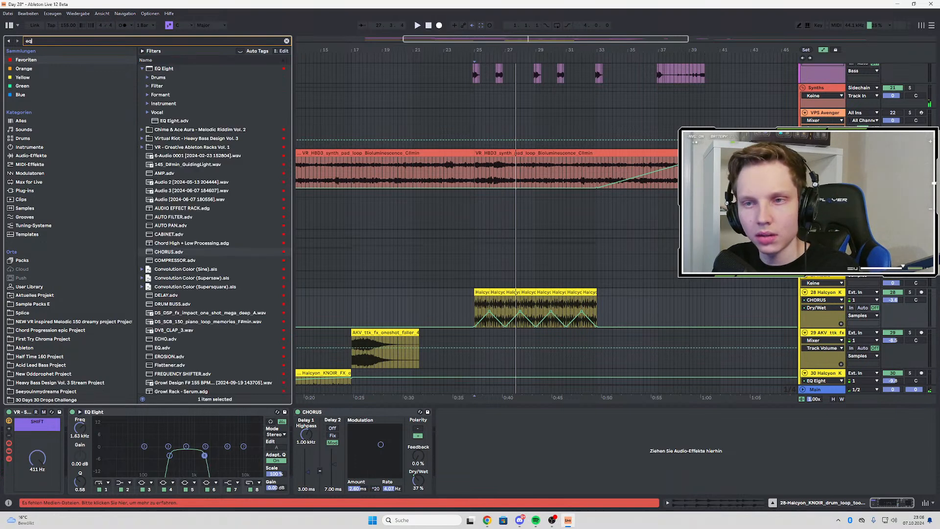
left_click(160, 76)
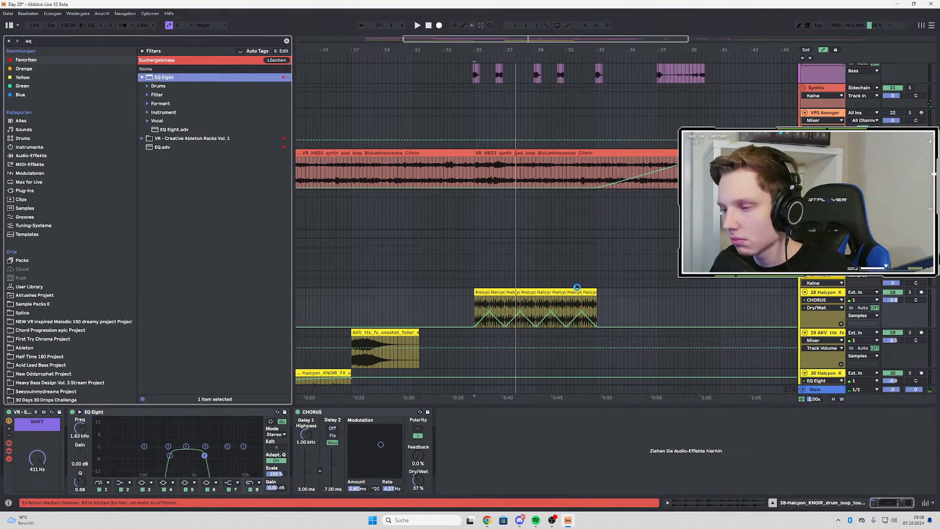
Lower the new EQ Eight's high-cut filter to 653 Hz with a Q of 0.29 while auditioning from bar 25
key("space")
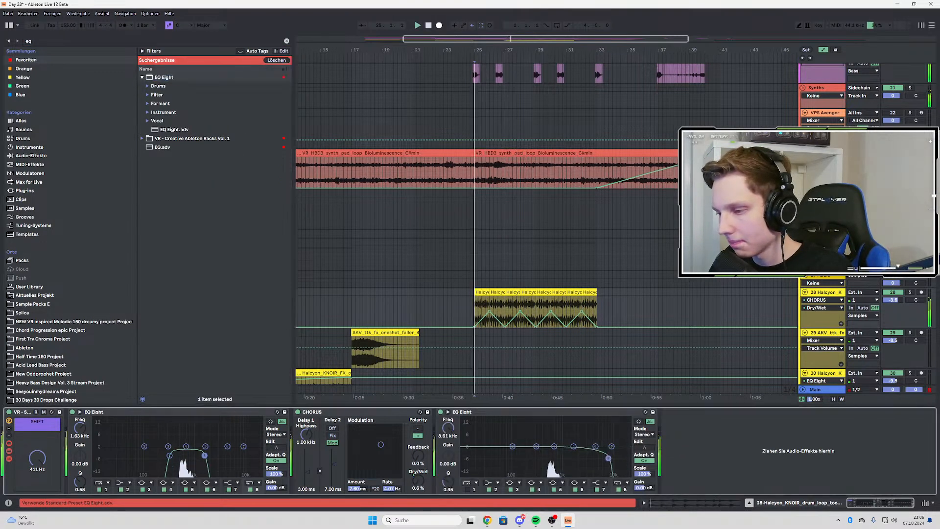
left_click_drag(627, 455, 552, 463)
key("space")
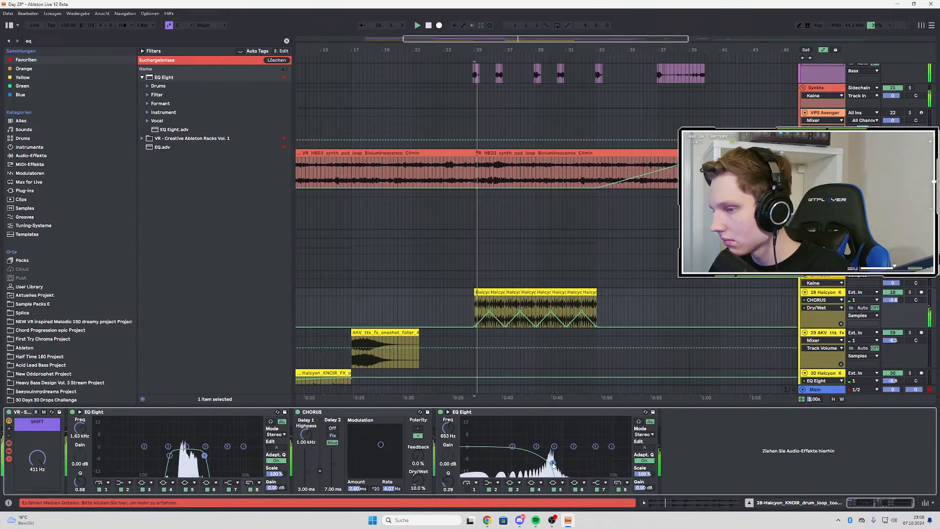
Automate the high-cut frequency from 653 Hz at bar 25 up to 1.09 kHz at bar 29 and down to 356 Hz at bar 33
left_click(448, 431)
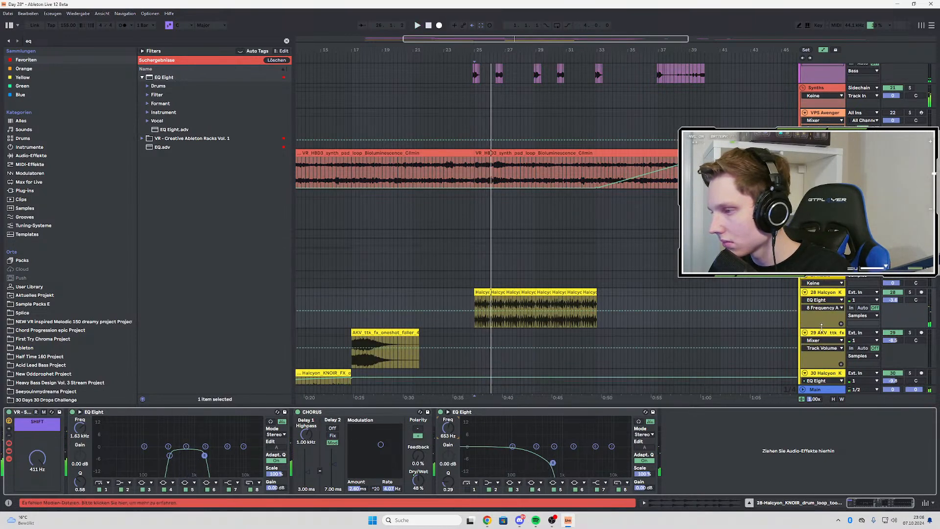
key("z")
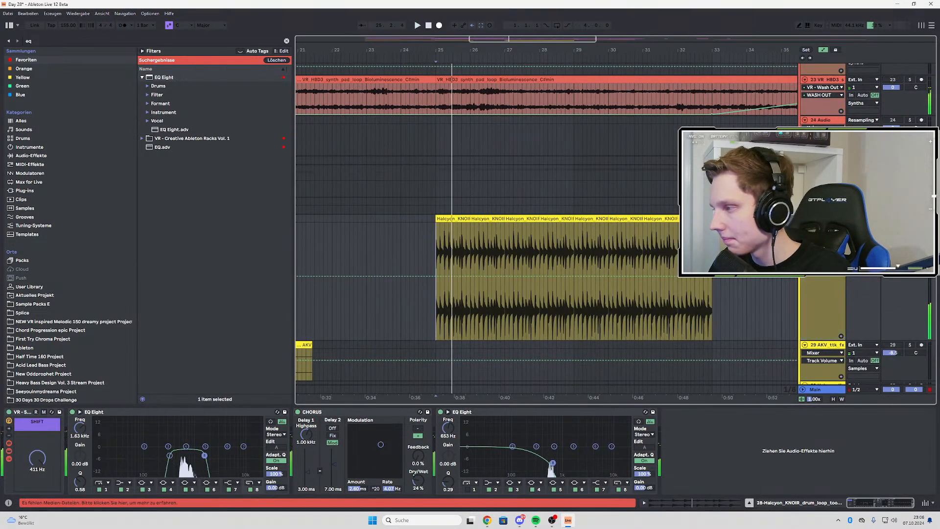
left_click(455, 263)
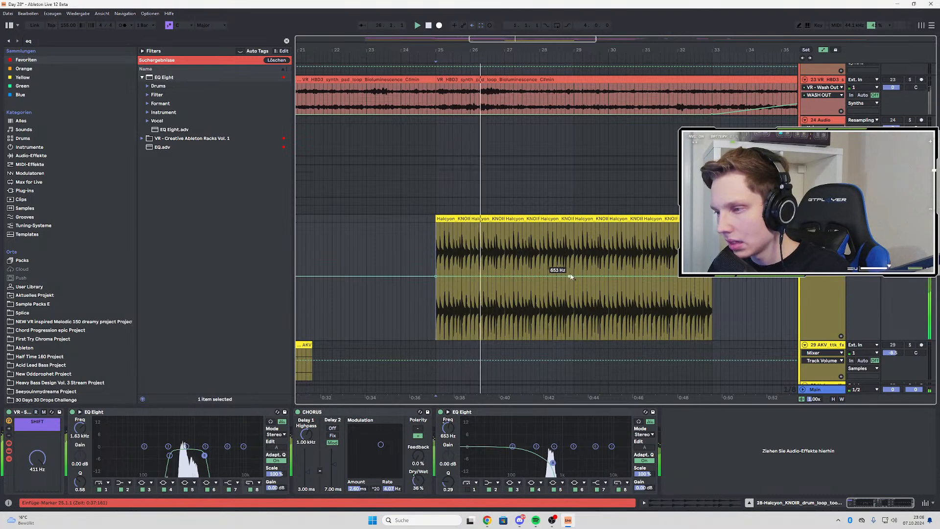
left_click_drag(561, 276, 569, 273)
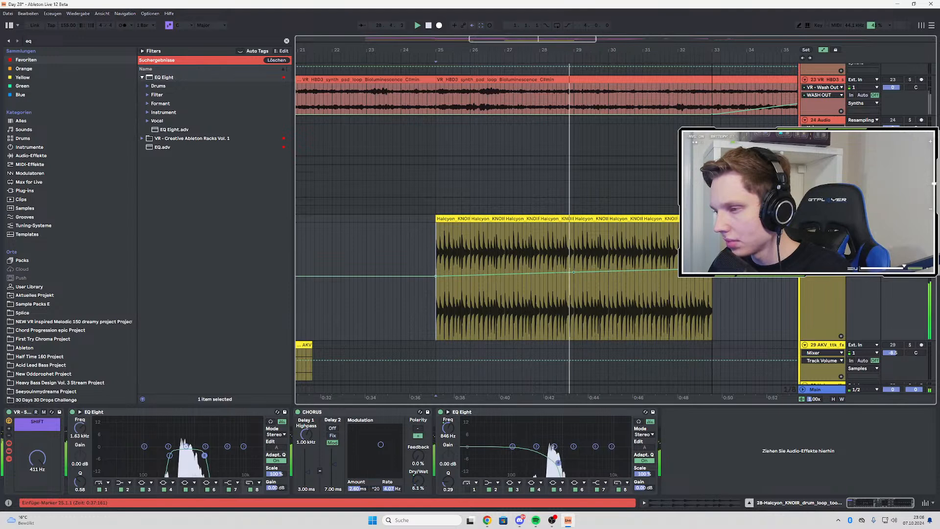
left_click_drag(574, 272, 574, 269)
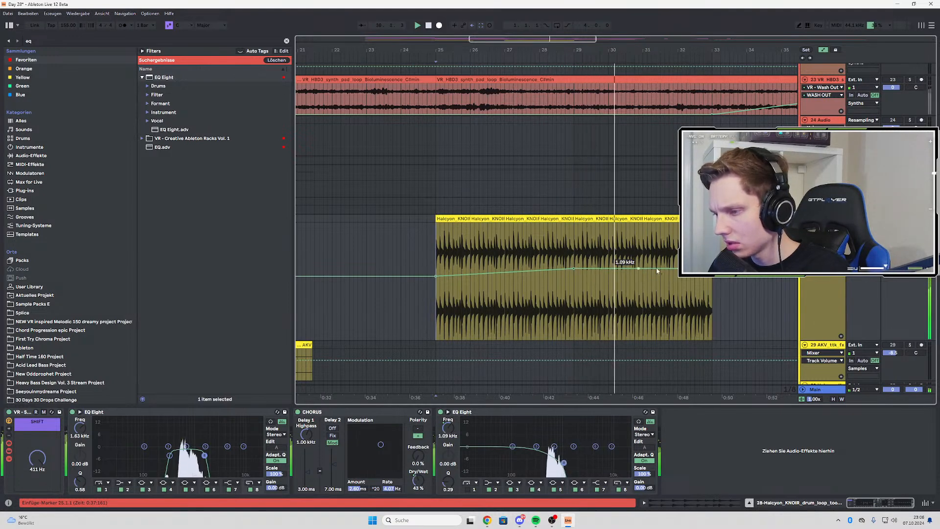
left_click_drag(714, 287, 713, 286)
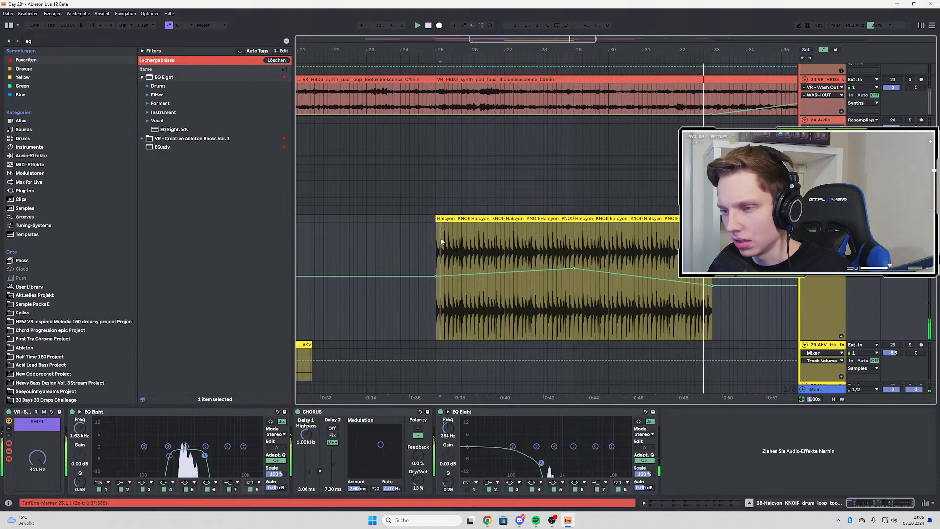
Reduce the height of the drum loop track and audition the arrangement with the filter automation from bar 25
scroll(439, 241, "down", 4)
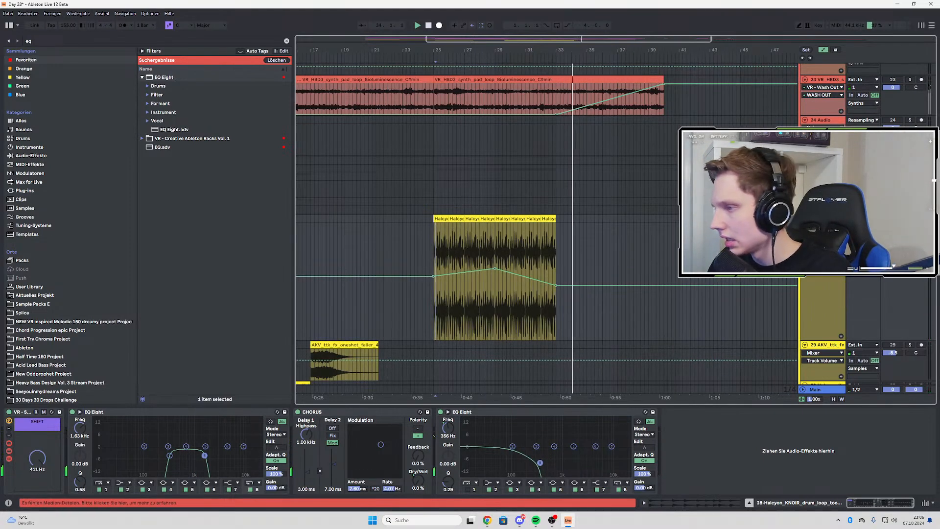
scroll(471, 265, "down", 4)
scroll(404, 250, "up", 5)
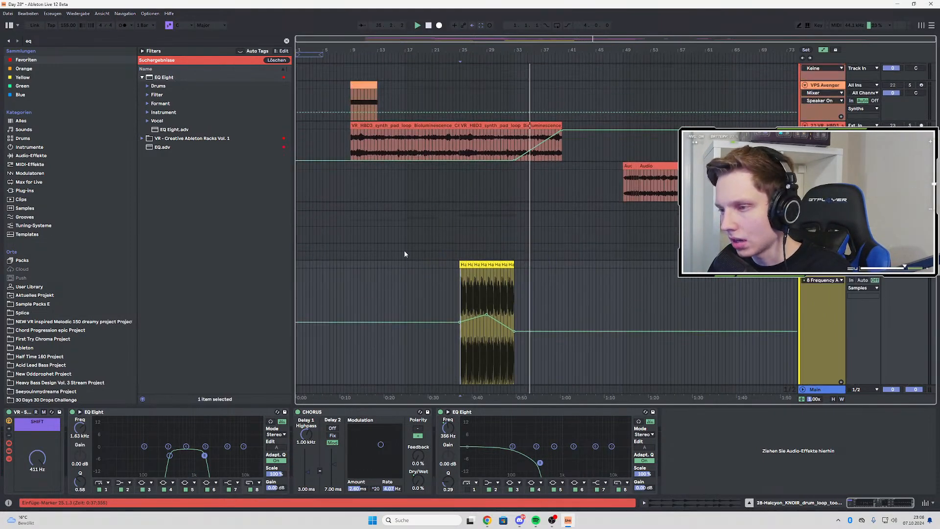
scroll(666, 288, "down", 3)
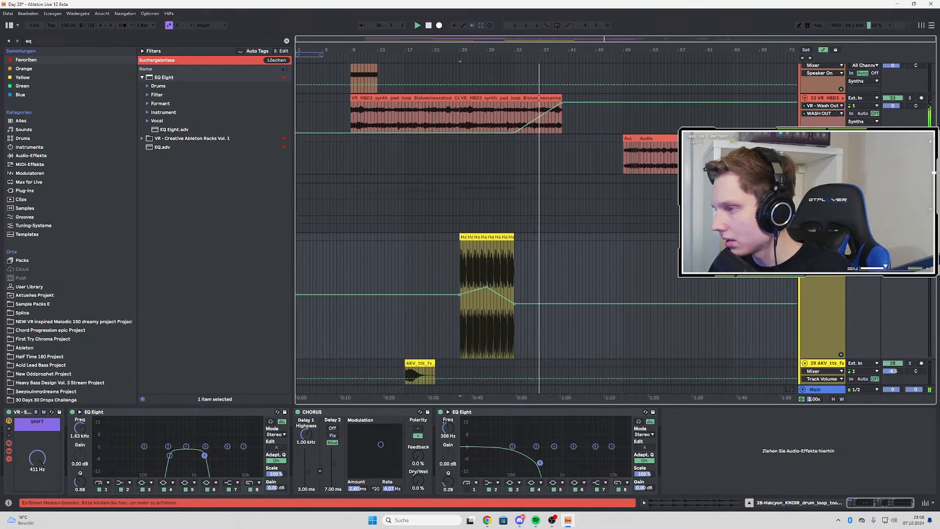
key("space")
key("space")
left_click_drag(835, 358, 824, 284)
key("space")
scroll(537, 291, "up", 1)
key("space")
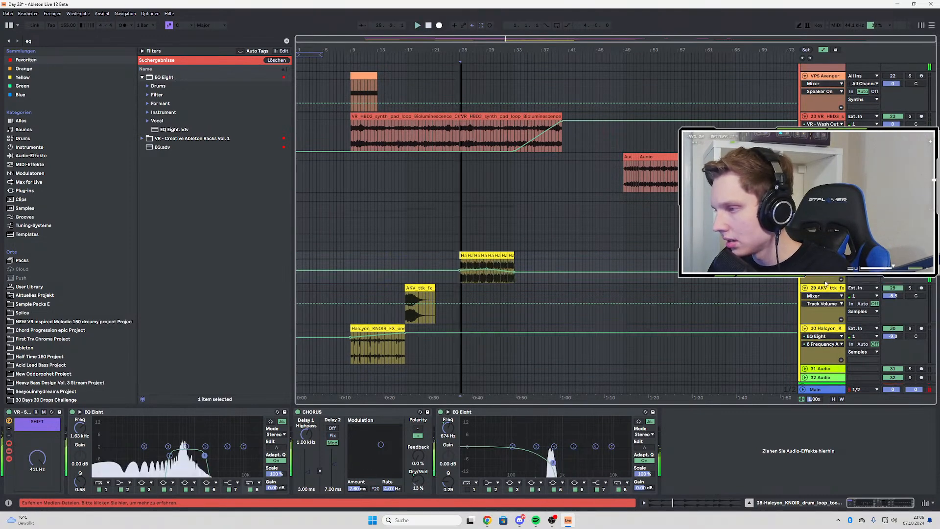
Hide the automation lanes and audition the arrangement from just before bar 9 while looking over the synth, bass and pad tracks
key("a")
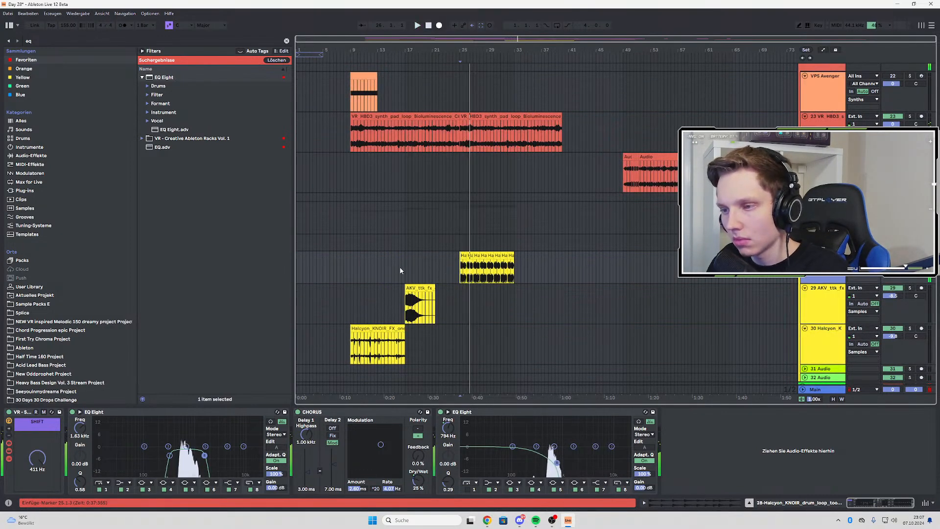
left_click(347, 259)
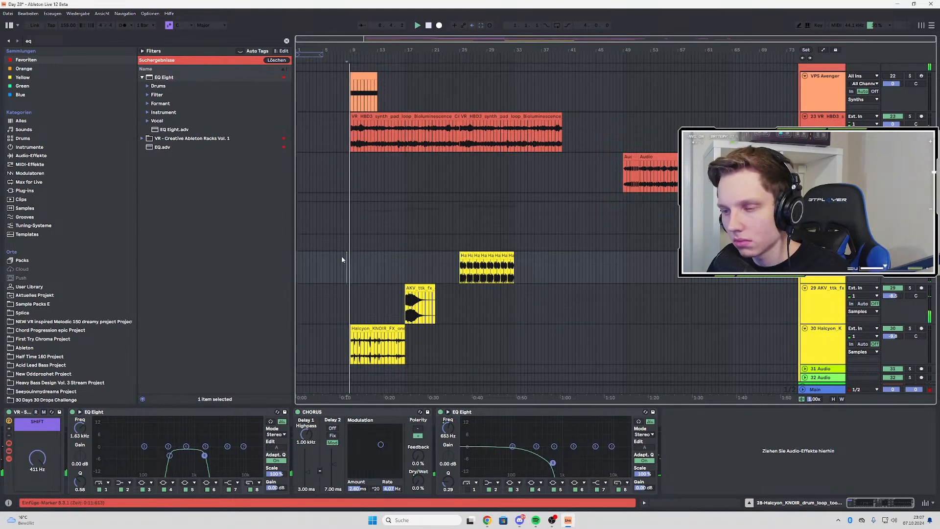
scroll(342, 261, "up", 2)
scroll(344, 273, "up", 10)
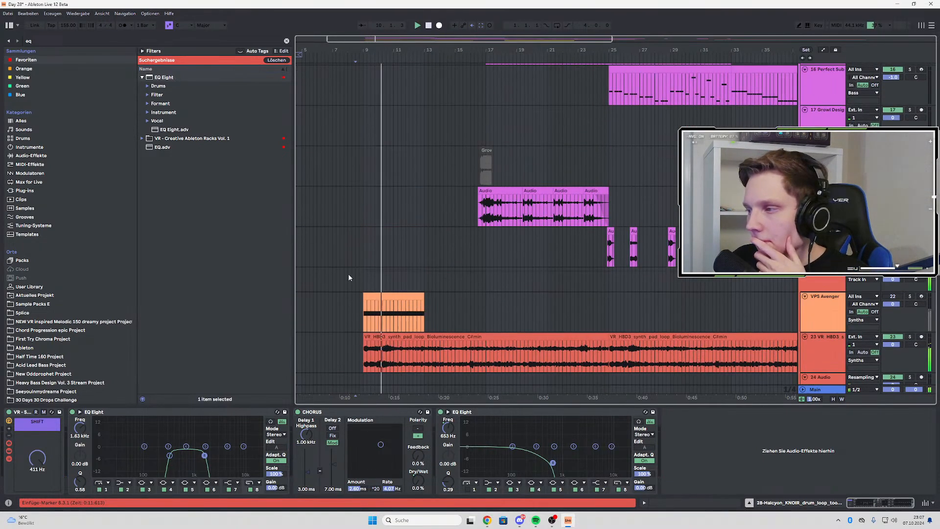
scroll(348, 275, "up", 6)
scroll(350, 265, "down", 9)
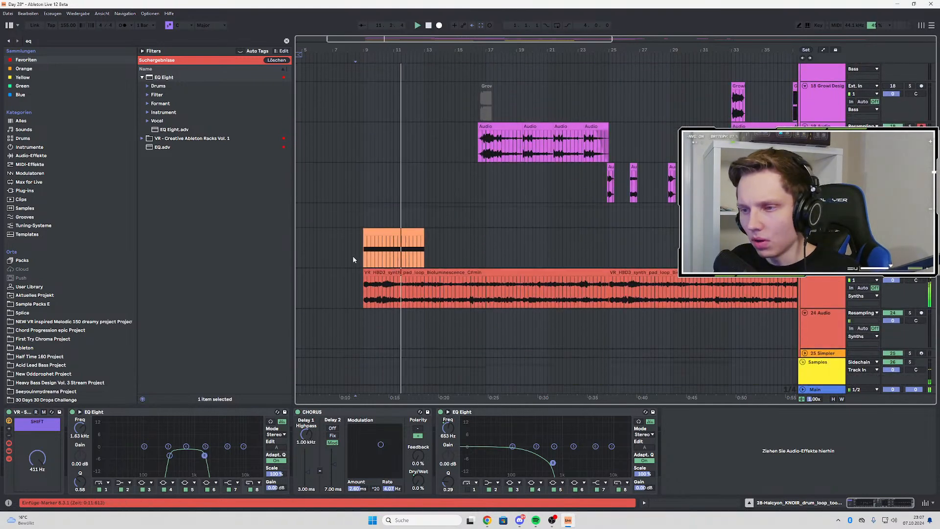
left_click(352, 260)
scroll(546, 228, "down", 1)
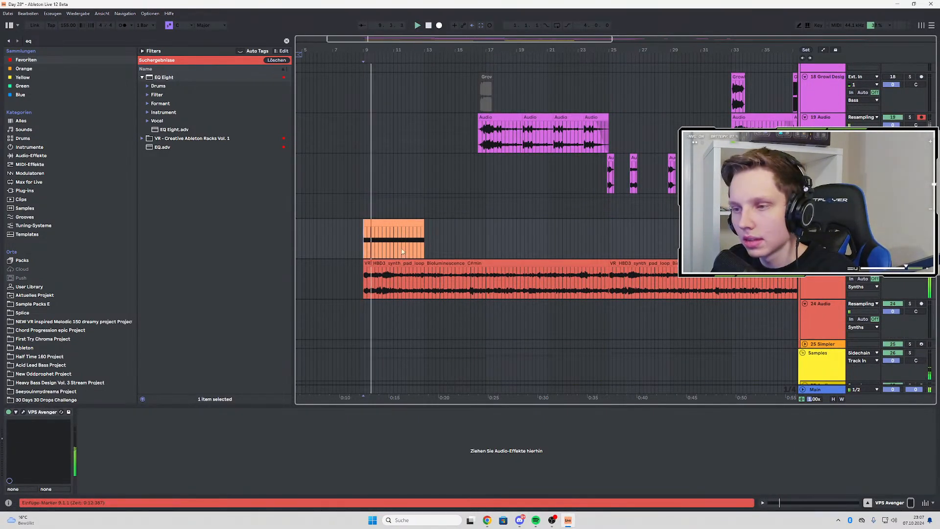
scroll(459, 234, "up", 2)
scroll(460, 235, "up", 5)
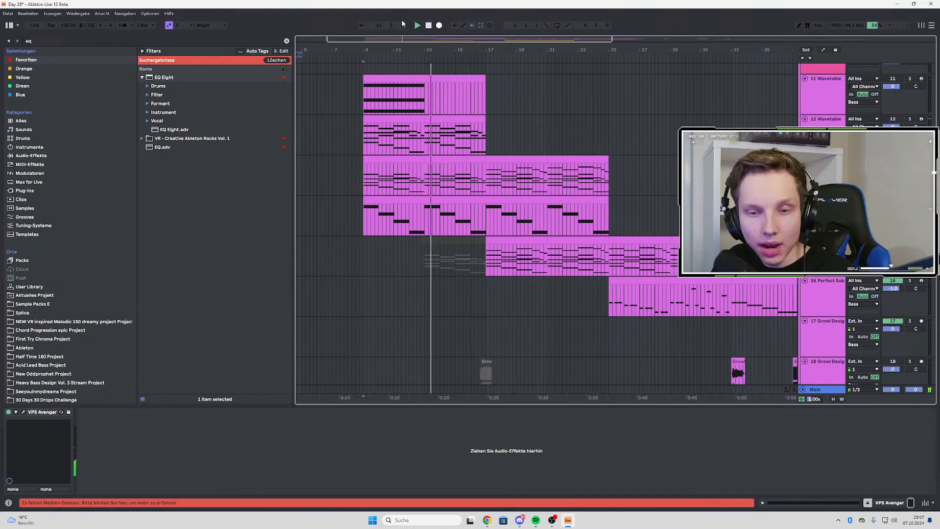
Place the insert marker at bar 9 on the Intro Bass track and audition the intro from there
left_click(424, 212)
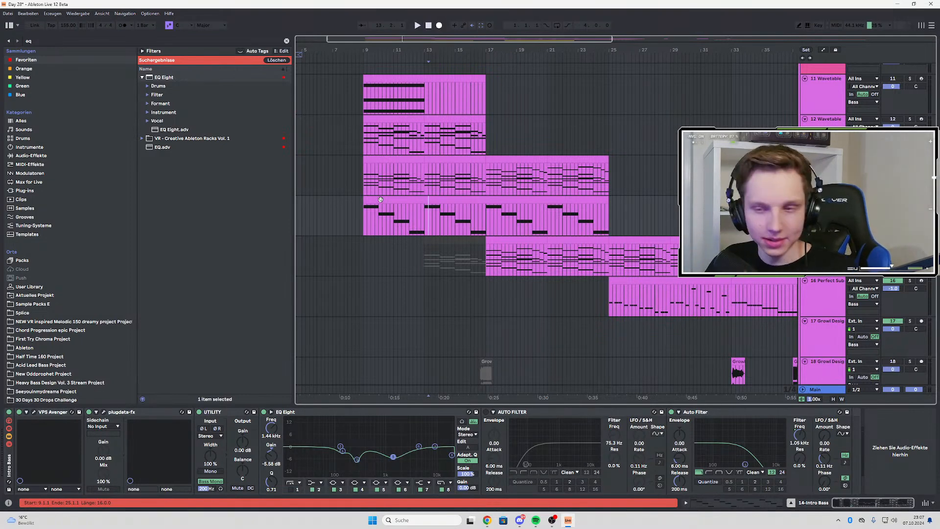
left_click(364, 225)
scroll(375, 225, "up", 5)
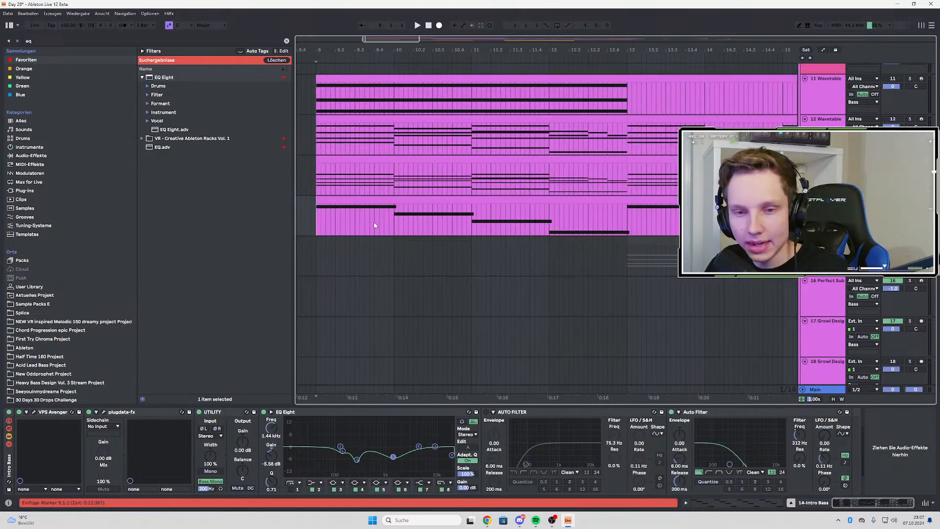
scroll(375, 225, "down", 3)
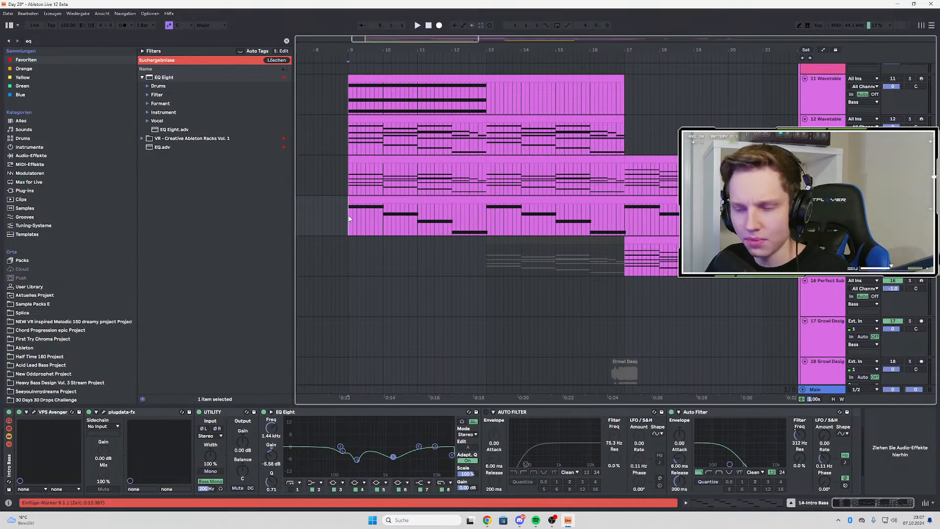
scroll(350, 219, "down", 3)
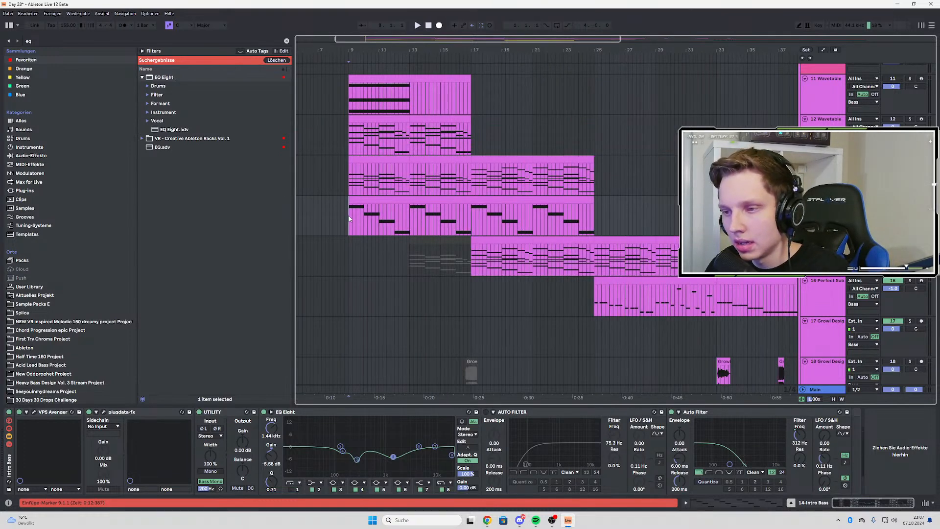
scroll(350, 219, "up", 3)
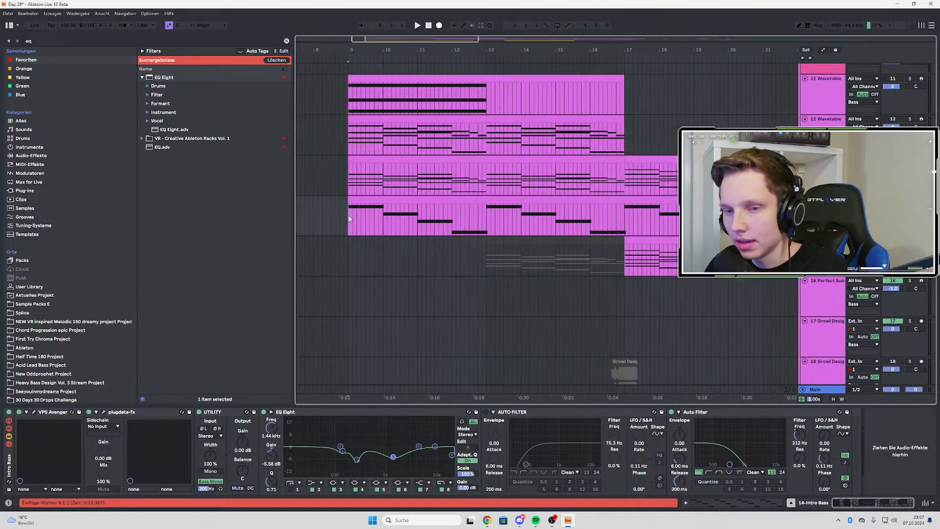
scroll(350, 219, "down", 3)
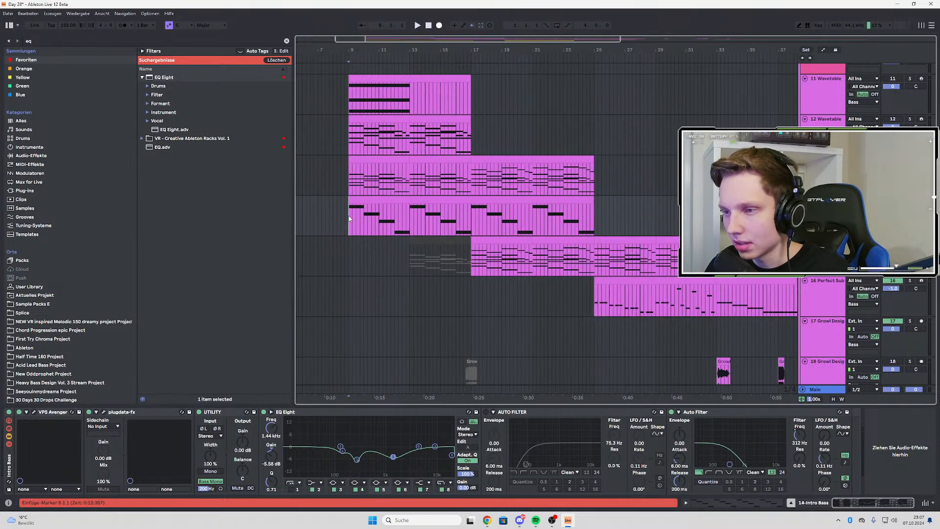
scroll(349, 219, "up", 3)
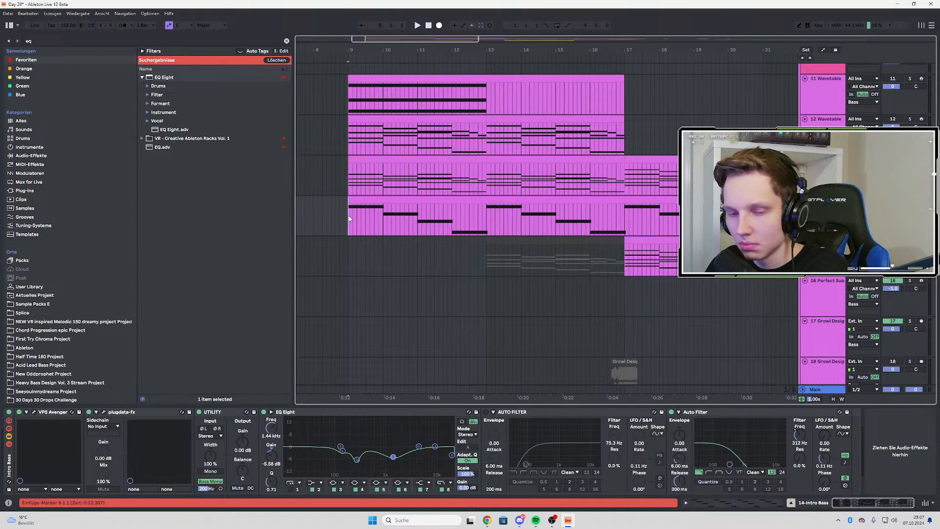
key("space")
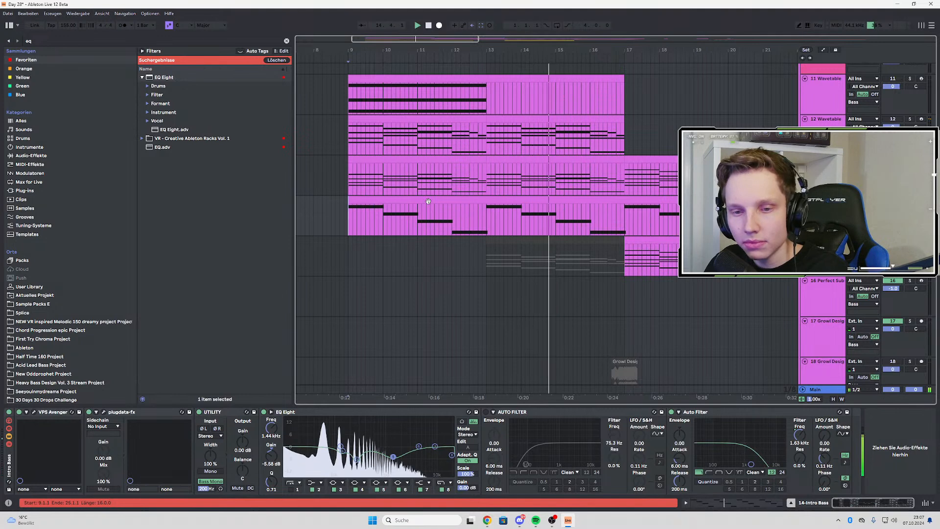
key("space")
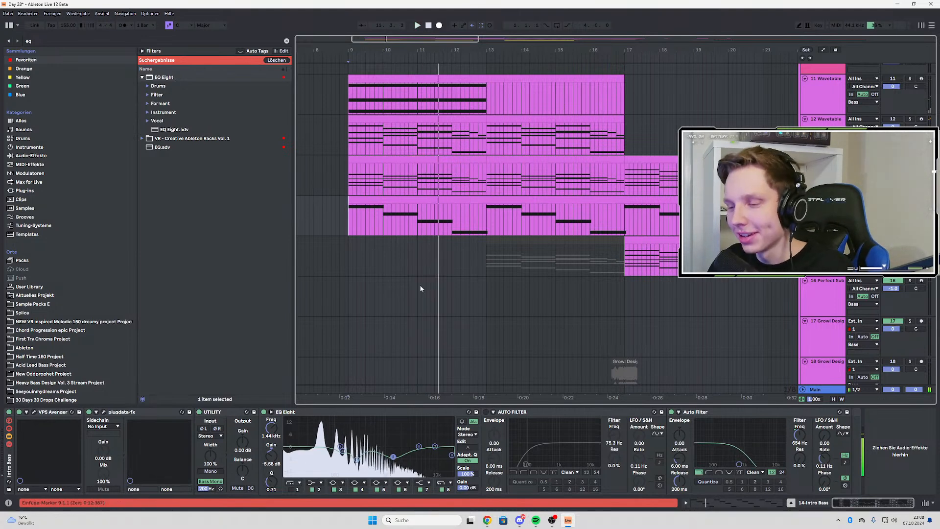
Find the Snipping Tool through Windows search and open it
left_click(414, 520)
type("s")
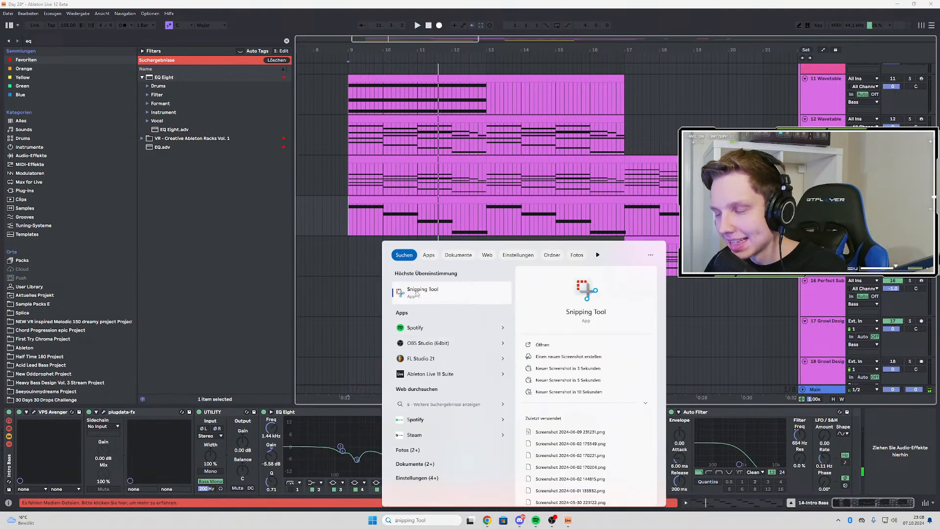
left_click(417, 294)
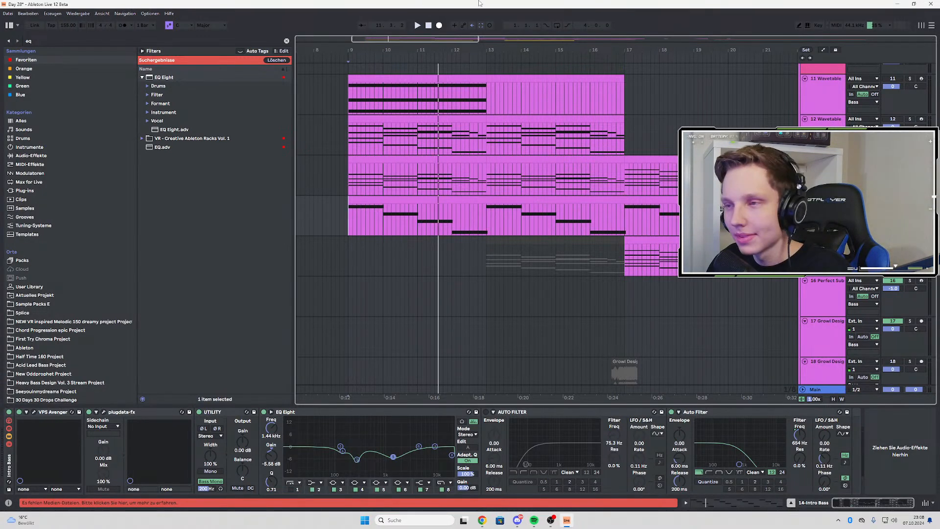
Play the arrangement from bar 9 and look over the drum, bass, growl and synth tracks during the intro
key("space")
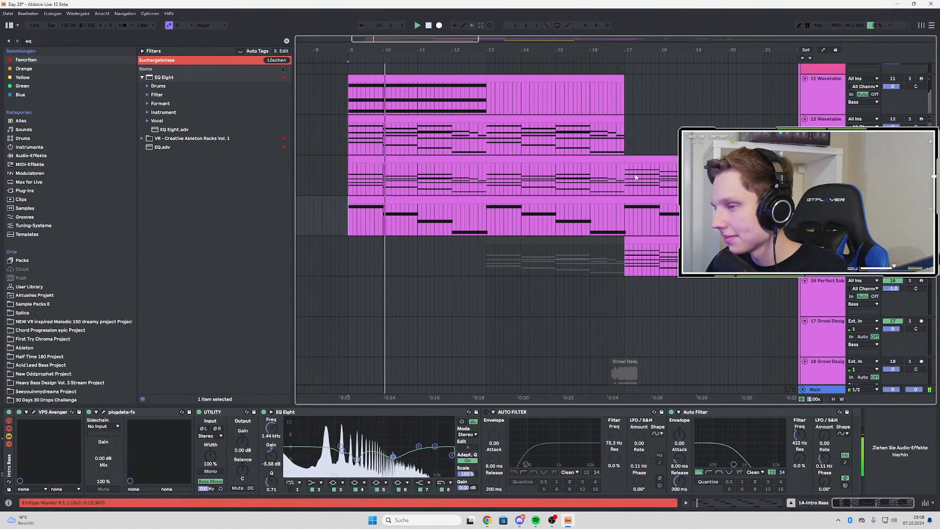
scroll(636, 177, "down", 1)
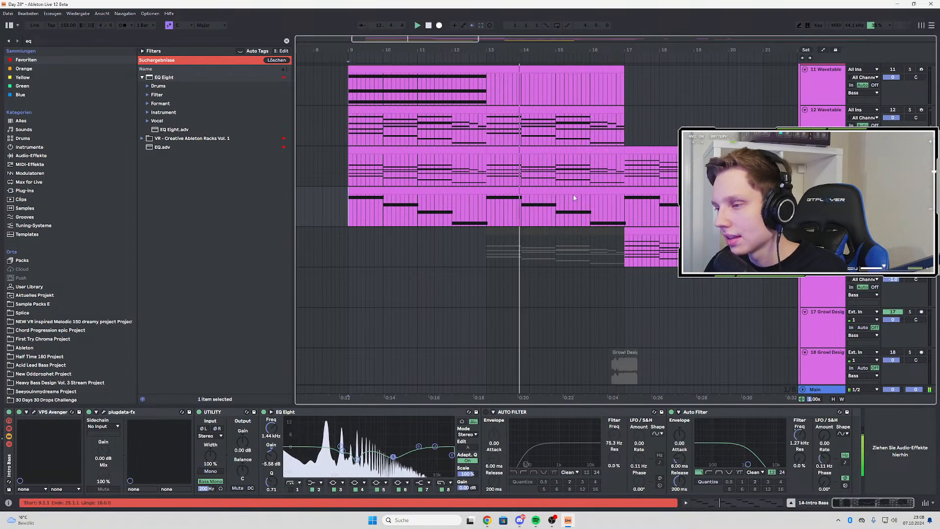
scroll(573, 193, "down", 2)
scroll(538, 213, "up", 3)
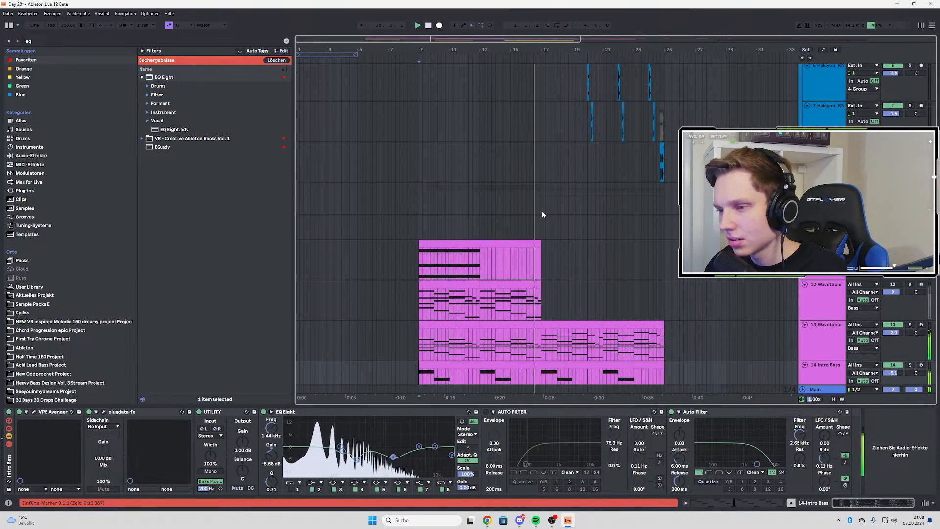
scroll(539, 215, "down", 6)
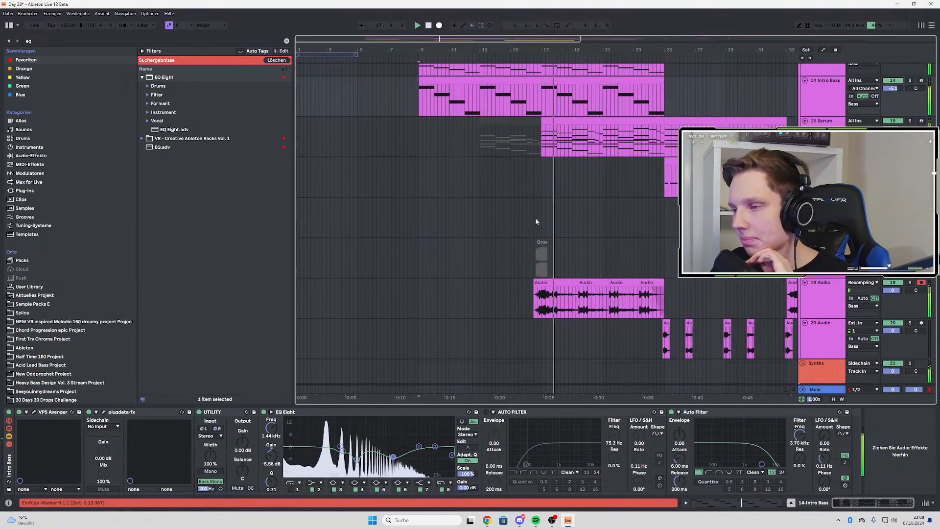
scroll(536, 221, "down", 3)
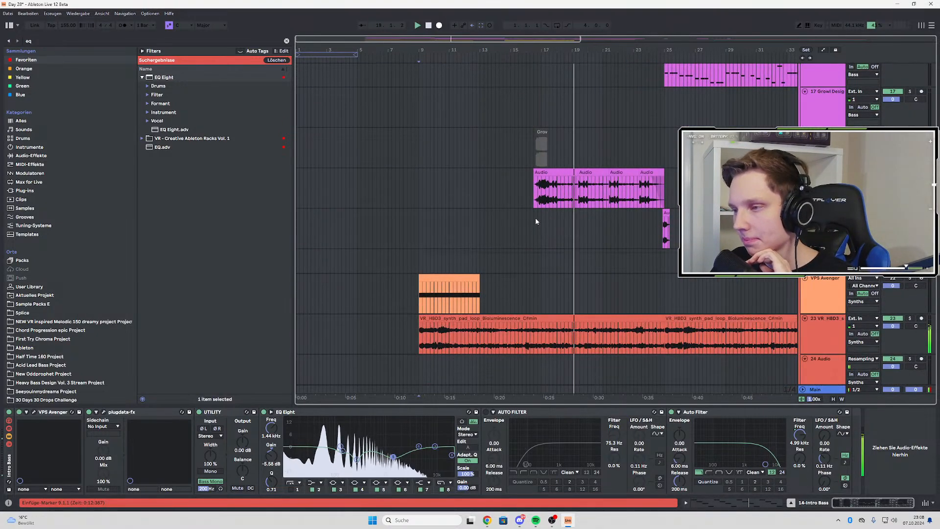
scroll(536, 221, "up", 6)
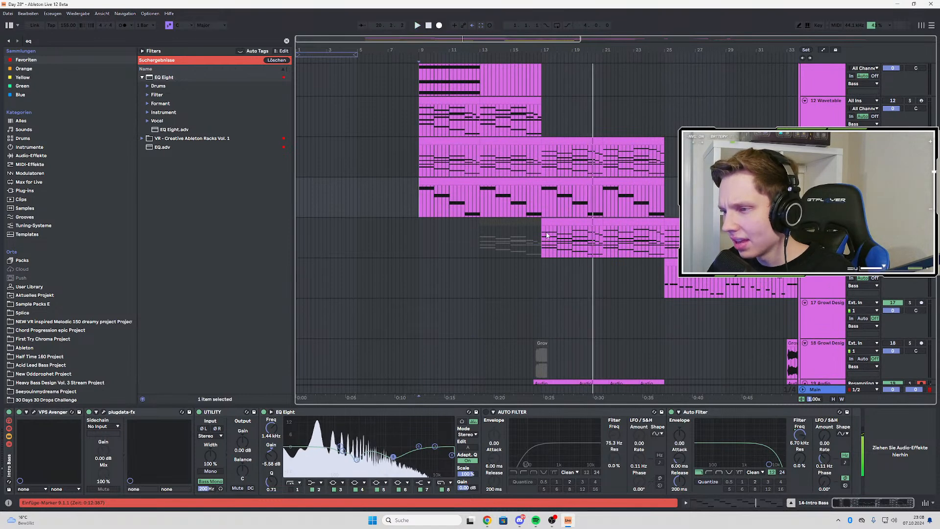
key("space")
Audition the 13 Wavetable melodic synth track from bar 17 and open both of its soothe2 plug-in windows
left_click(548, 215)
left_click(546, 158)
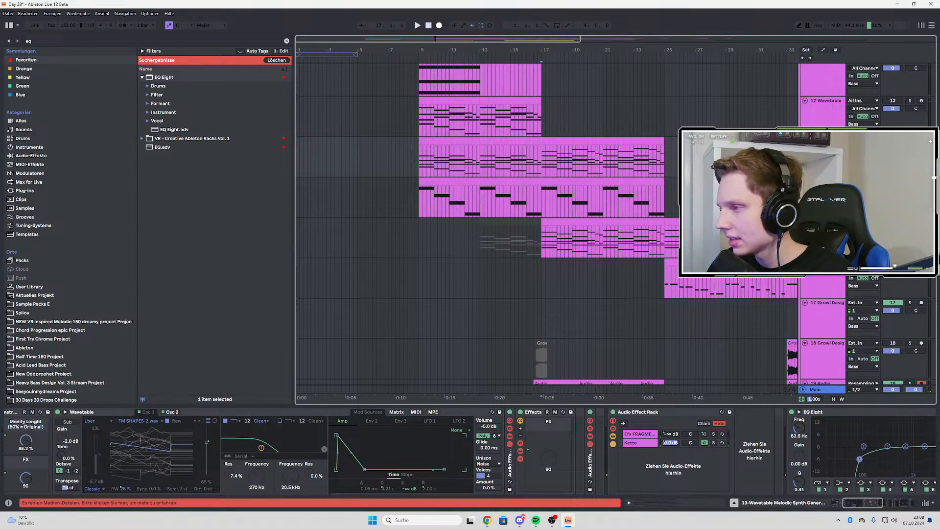
key("space")
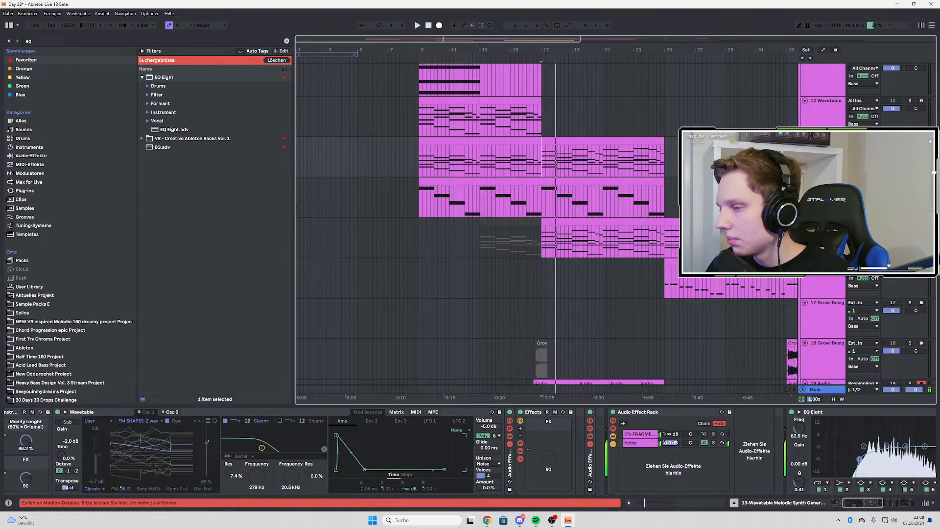
scroll(877, 489, "down", 6)
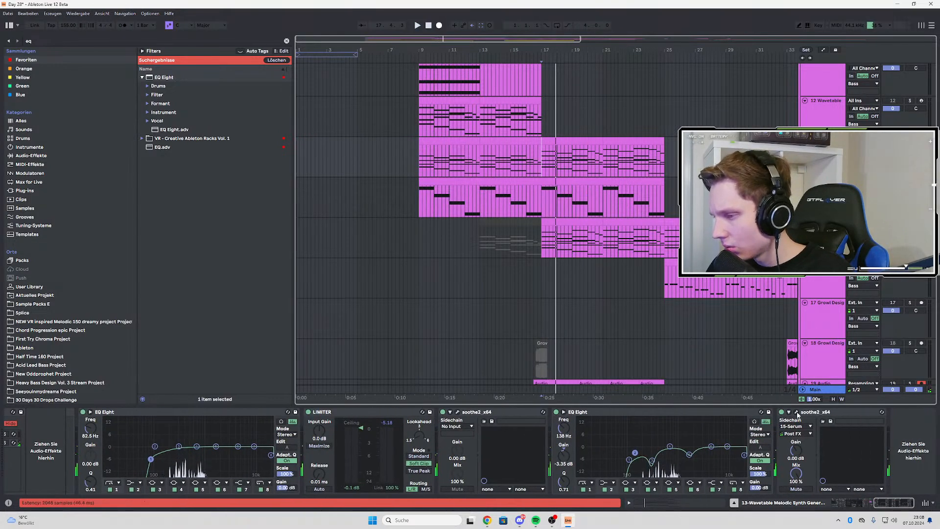
left_click(797, 412)
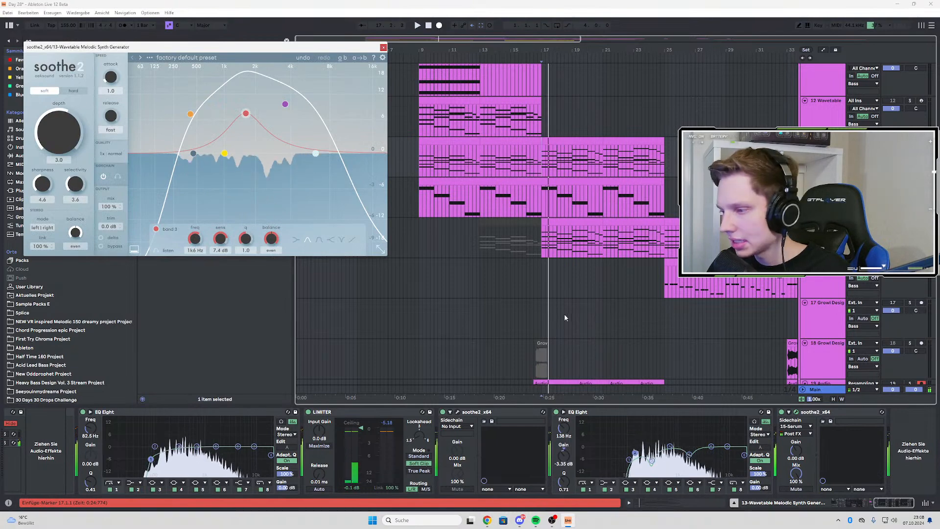
left_click(457, 412)
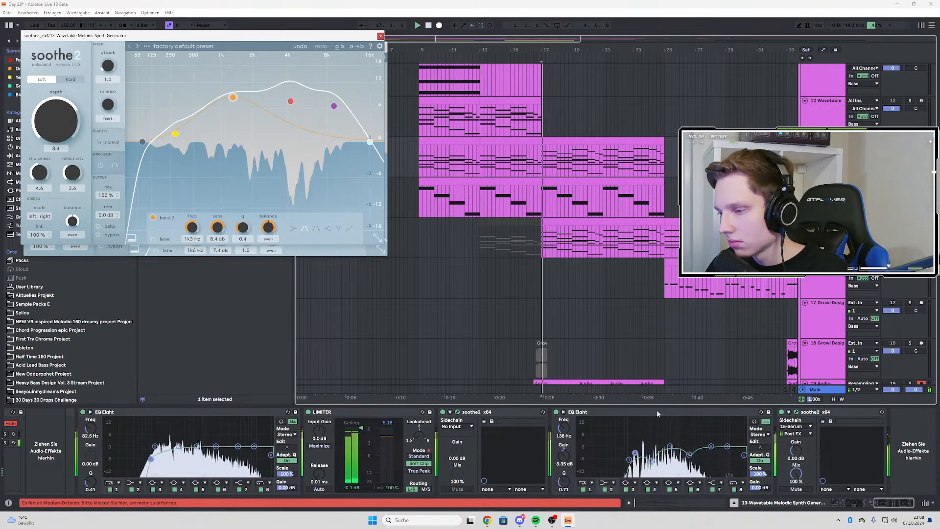
Inspect the 138 Hz and 700 Hz bands of the EQ Eight between the two soothe2 plug-ins while listening
left_click(635, 453)
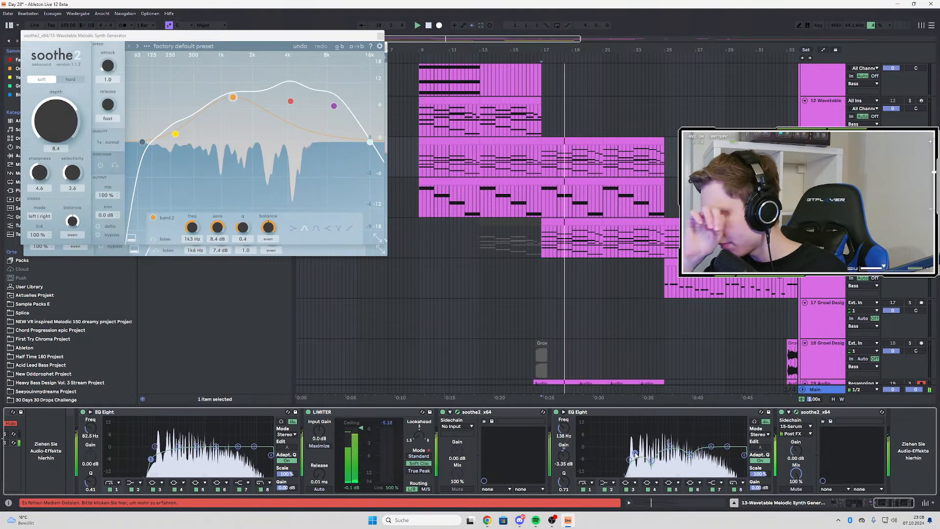
left_click(670, 448)
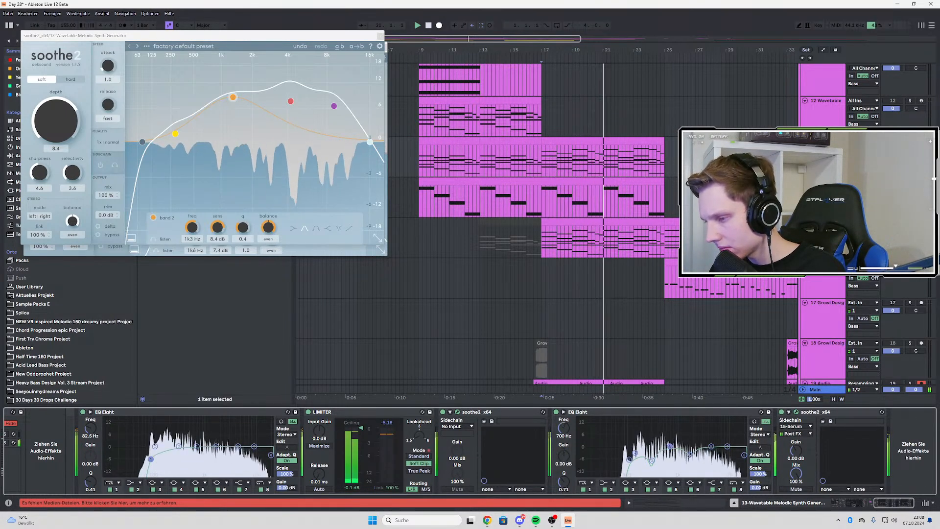
key("space")
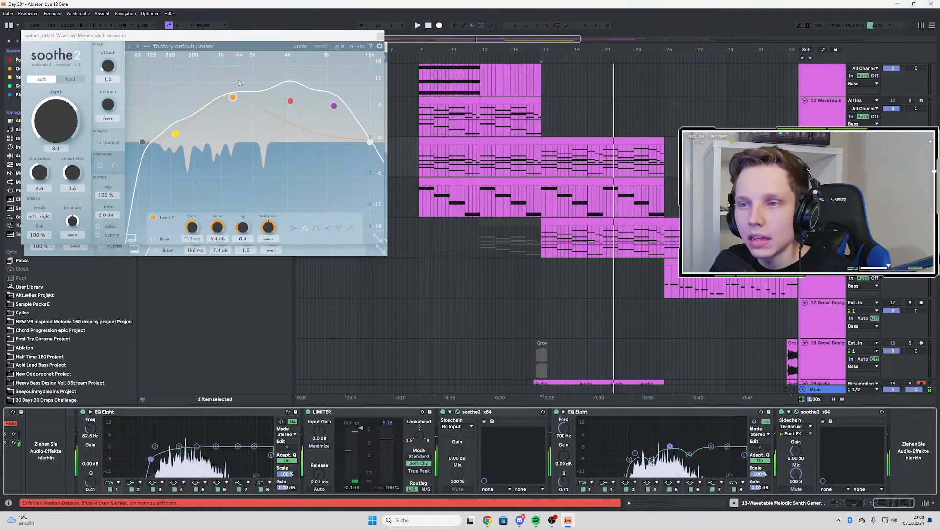
In the first soothe2, raise the red band near 4 kHz slightly and set band 1 to 293 Hz with 5.2 dB sensitivity, auditioning the result
left_click_drag(290, 102, 291, 97)
left_click_drag(174, 136, 181, 93)
key("space")
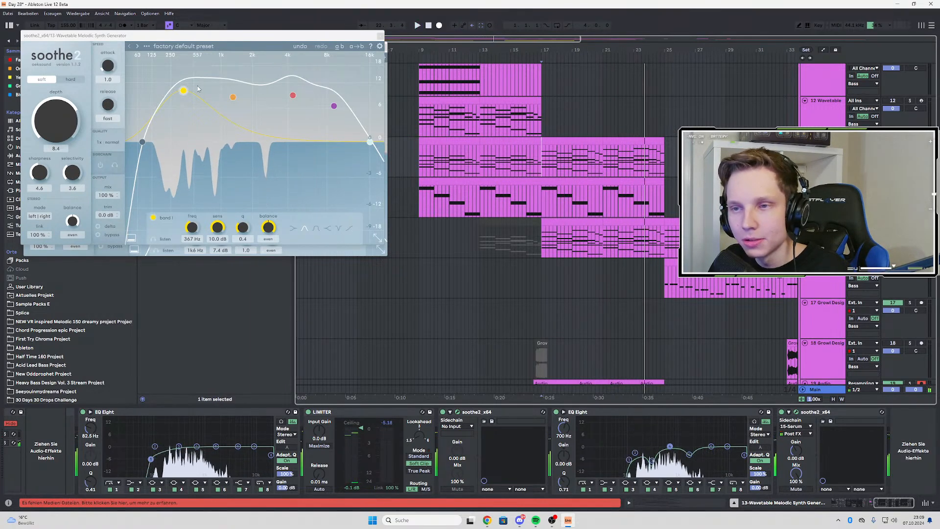
left_click_drag(183, 91, 176, 113)
key("space")
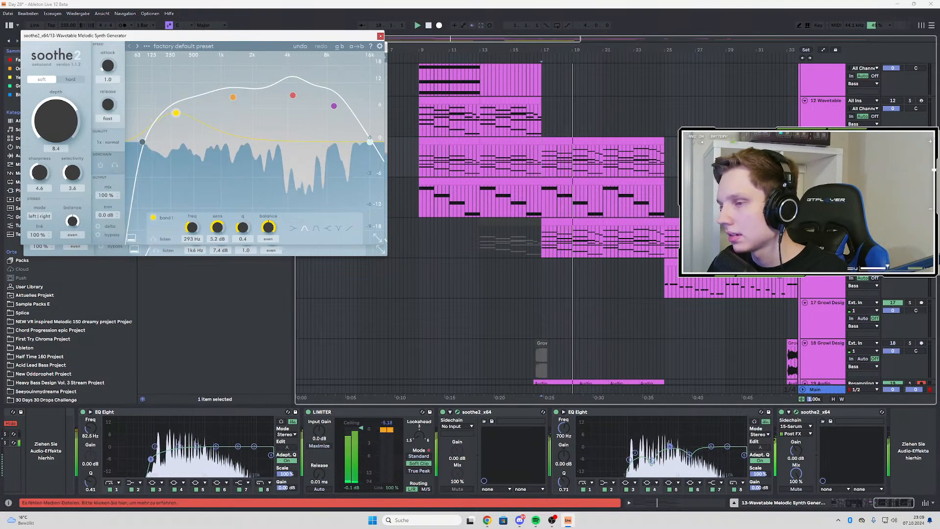
Bring up the end of the 15 Serum track's device chain and close both soothe2 windows of the Wavetable track
left_click(909, 222)
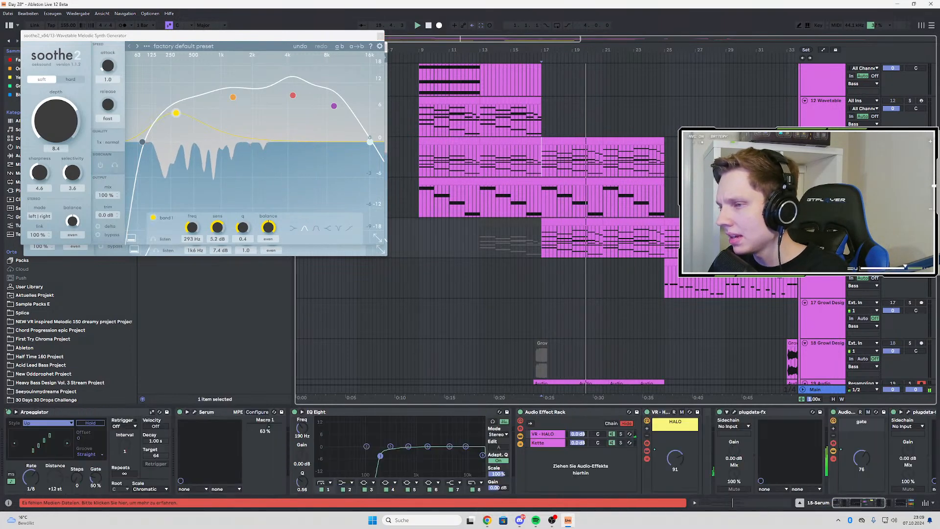
scroll(850, 451, "right", 5)
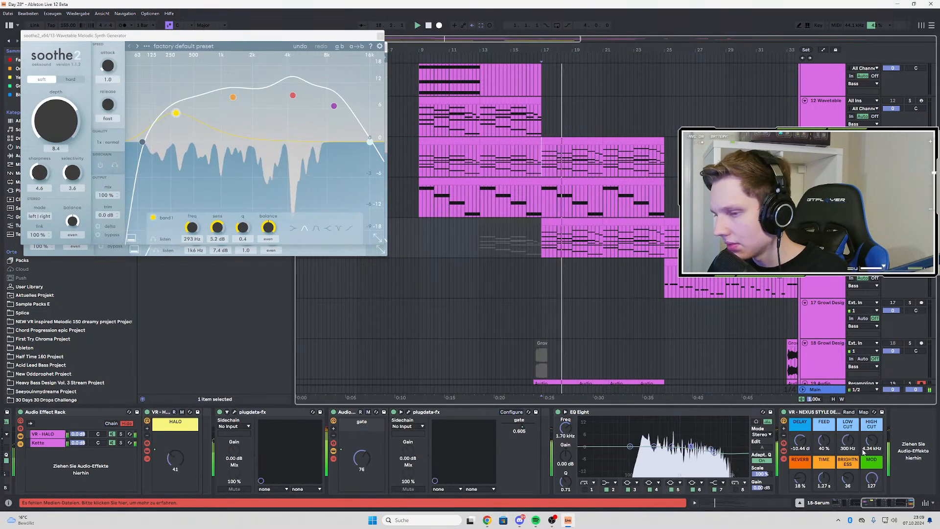
left_click(381, 36)
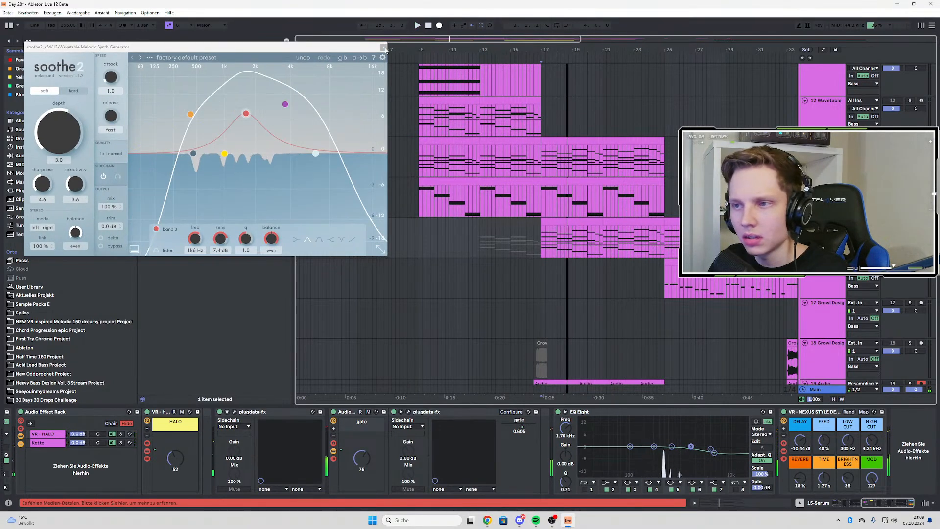
left_click(383, 48)
Search the browser for "sooth" and add soothe2 at the end of the 15 Serum track's device chain
left_click(51, 41)
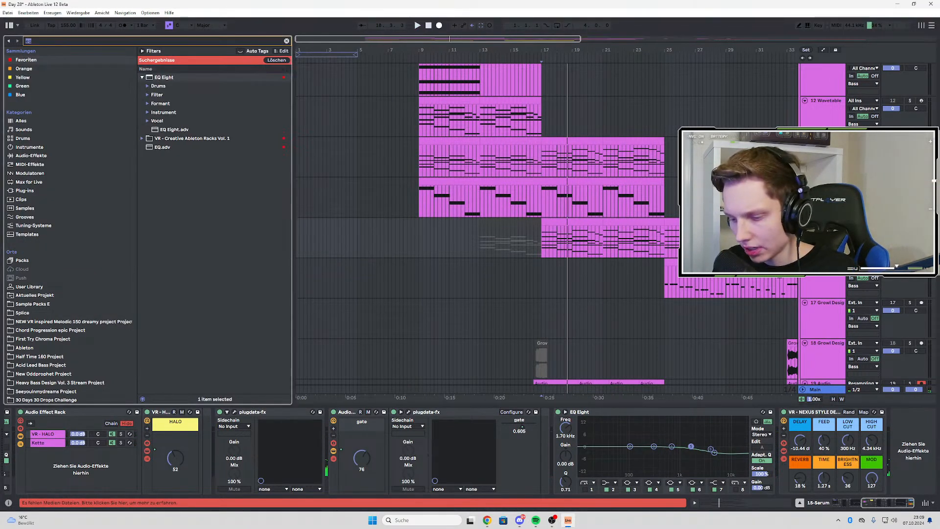
type("sooth")
left_click(161, 79)
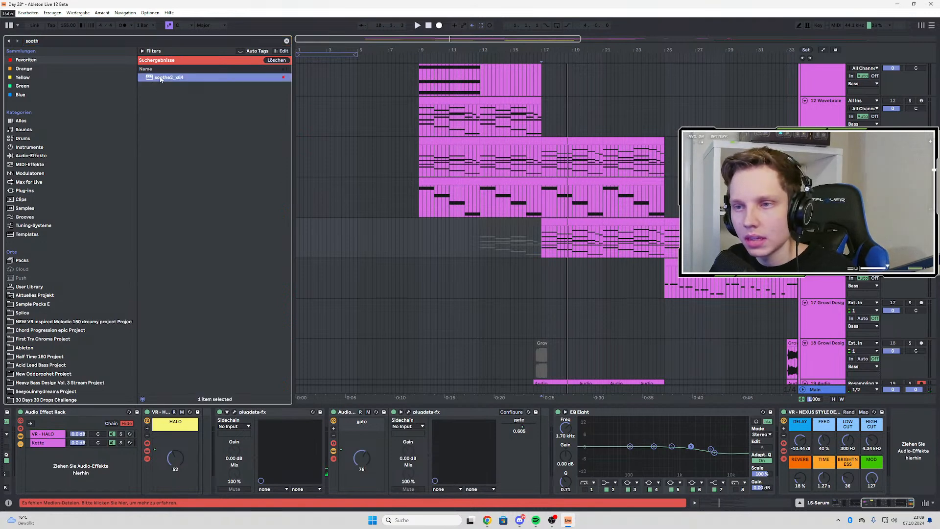
left_click_drag(759, 359, 906, 444)
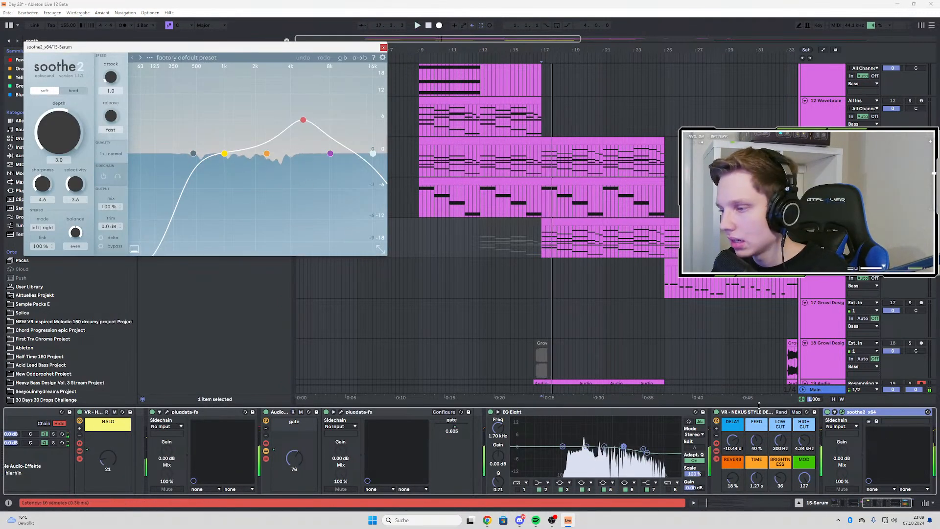
After playing the Serum part, set the new soothe2's low cut to 181 Hz and band 1 to 533 Hz with 6.5 dB sensitivity
left_click(588, 448)
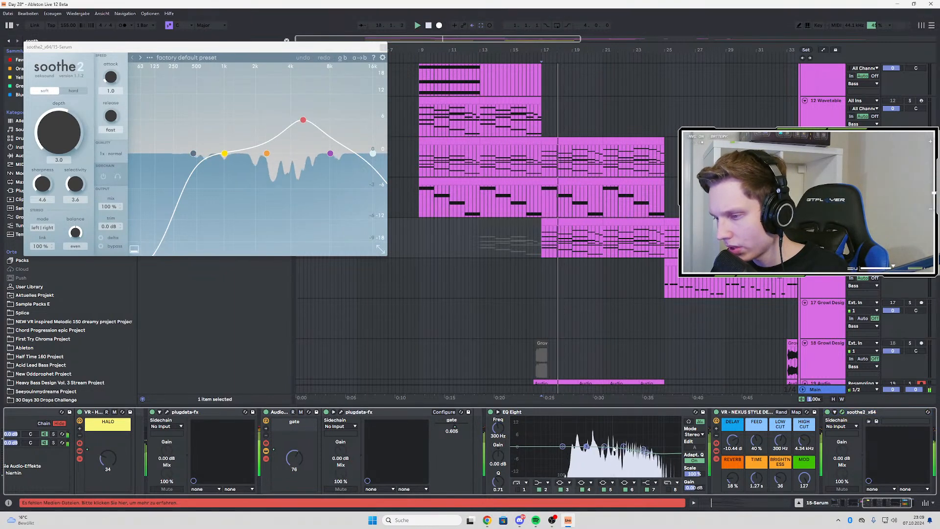
key("space")
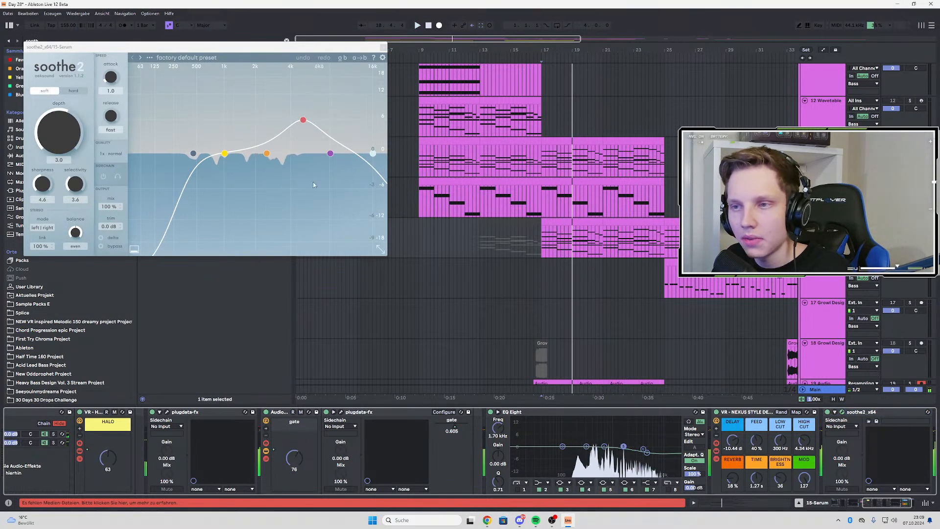
left_click_drag(194, 156, 165, 155)
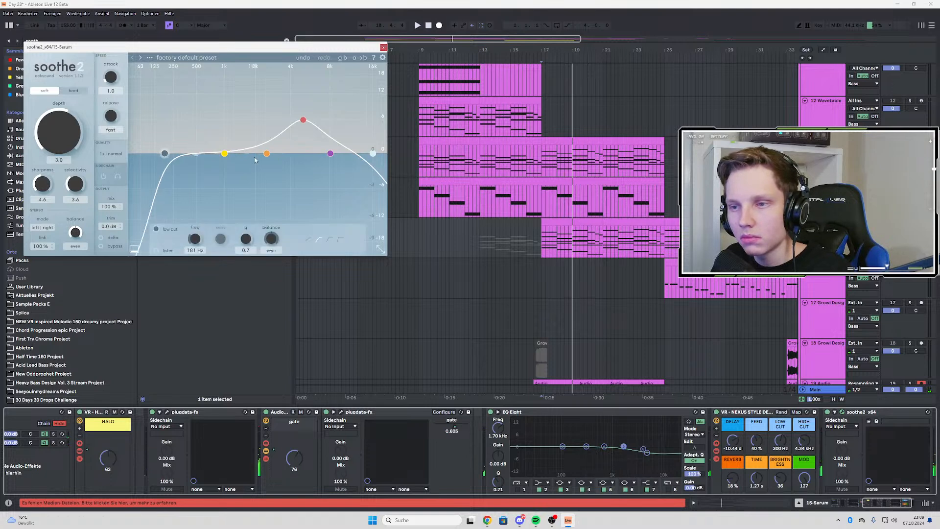
left_click_drag(209, 117, 189, 114)
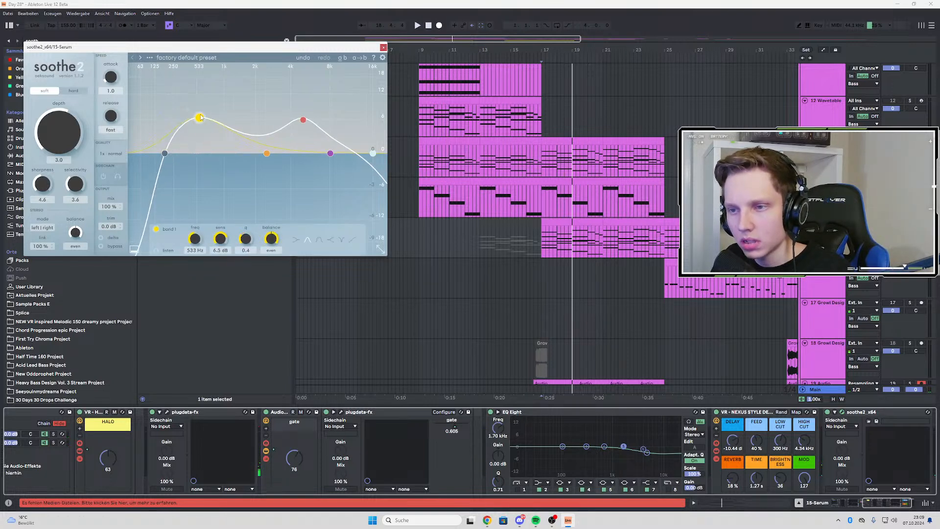
During playback, set soothe2 band 2 to about 1.6 kHz with 5.8 dB sensitivity and band 4 to 2.9 kHz with 5.0 dB
left_click_drag(265, 147, 262, 118)
key("space")
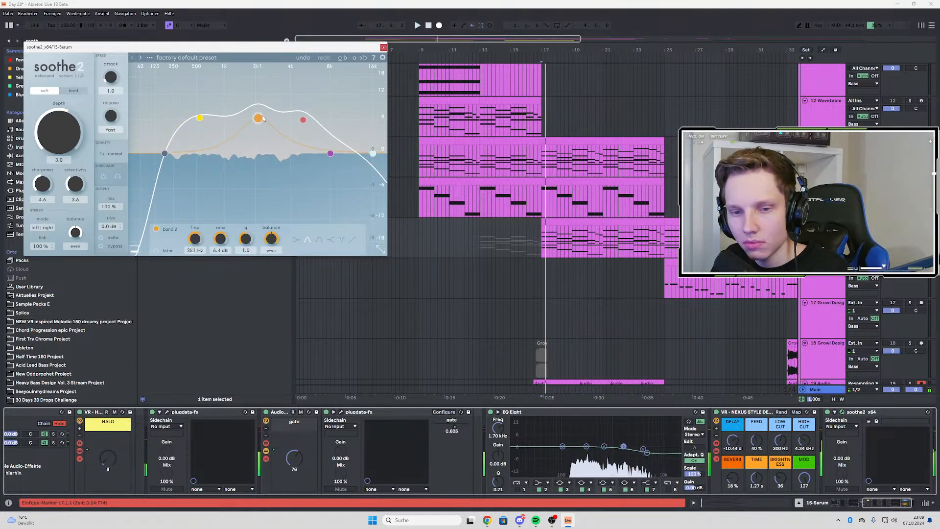
left_click_drag(263, 119, 253, 122)
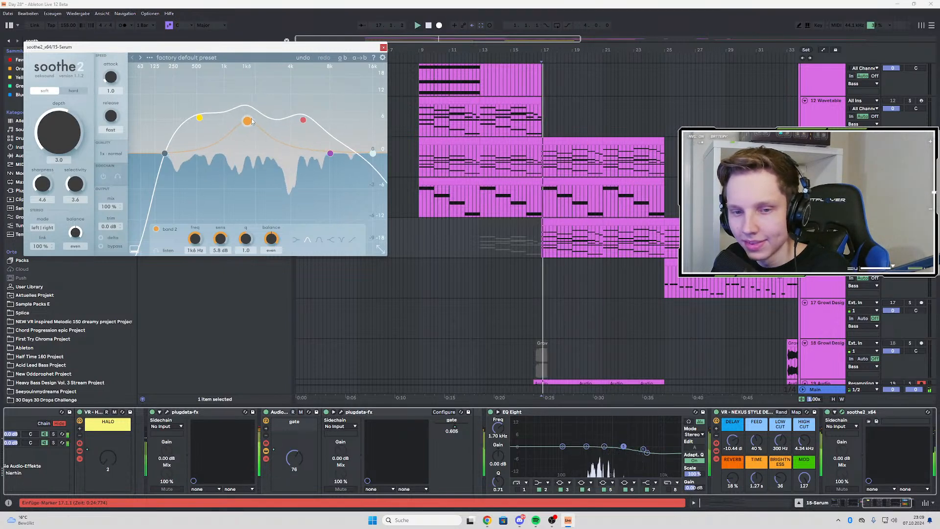
left_click_drag(330, 154, 246, 120)
scroll(245, 115, "down", 4)
left_click_drag(303, 120, 275, 125)
Play the arrangement from bar 17, close the soothe2 window and look over the bass and audio tracks through the drop
left_click(542, 59)
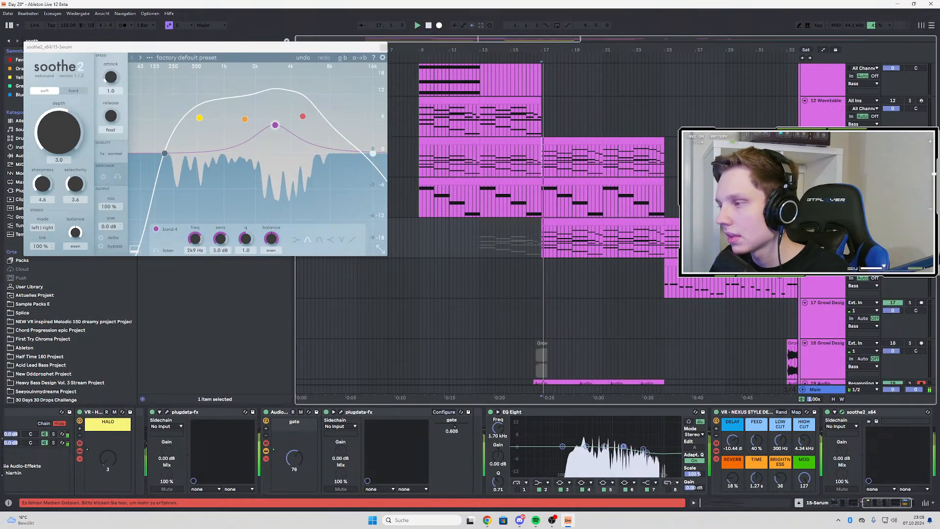
scroll(633, 224, "down", 3)
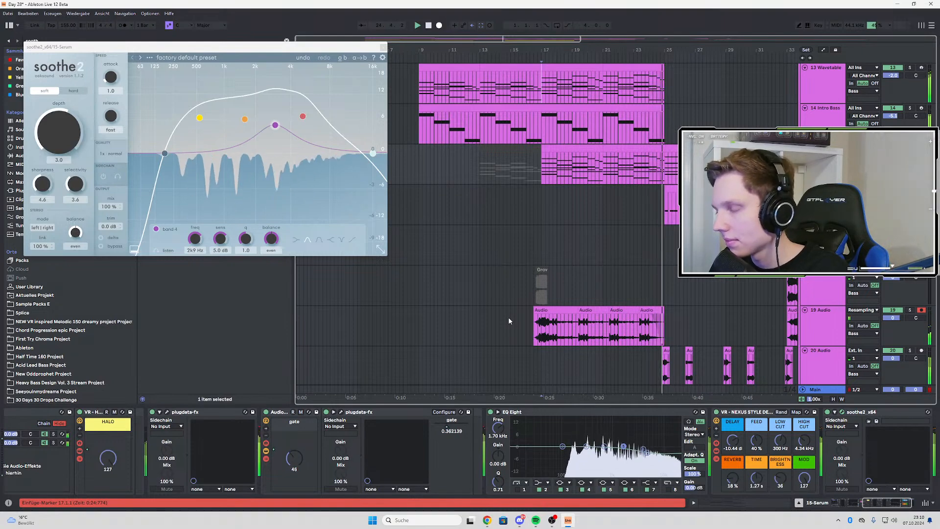
left_click(383, 47)
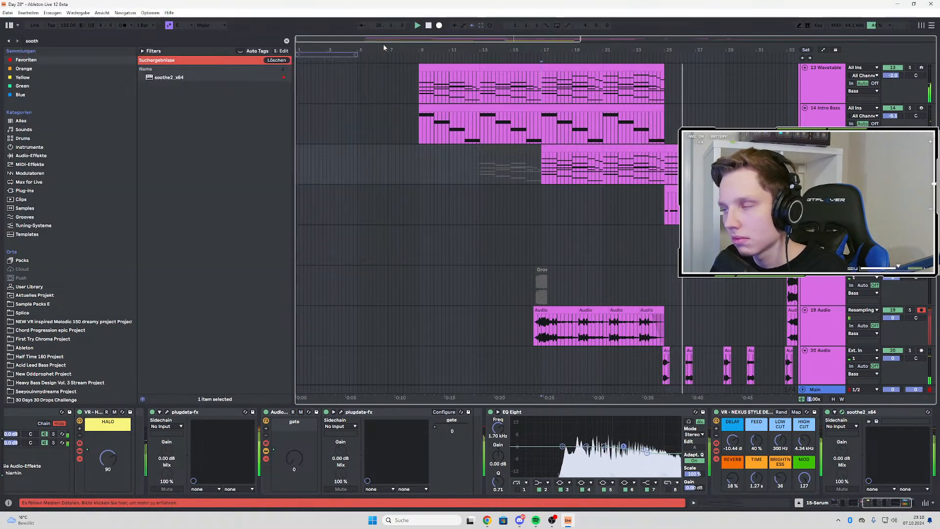
scroll(482, 206, "down", 3)
scroll(495, 248, "up", 3)
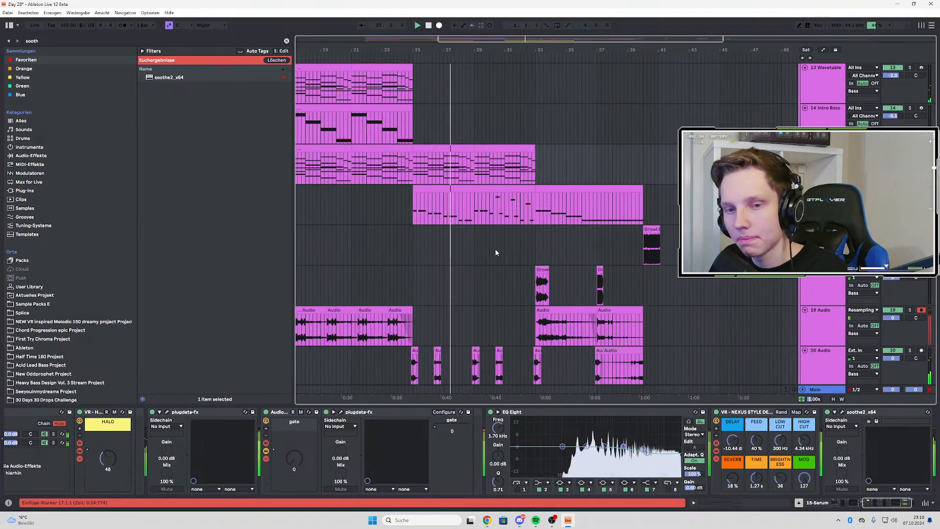
scroll(495, 249, "down", 2)
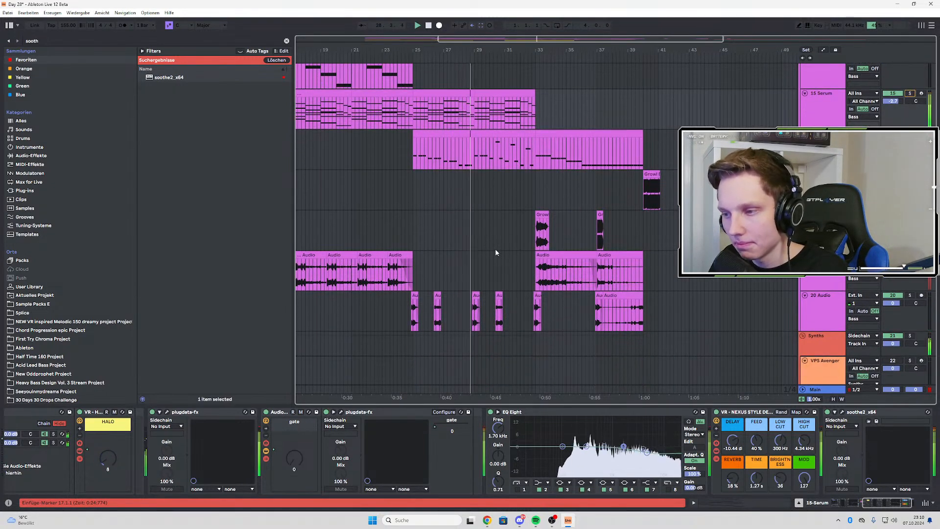
scroll(495, 250, "up", 5)
left_click(50, 42)
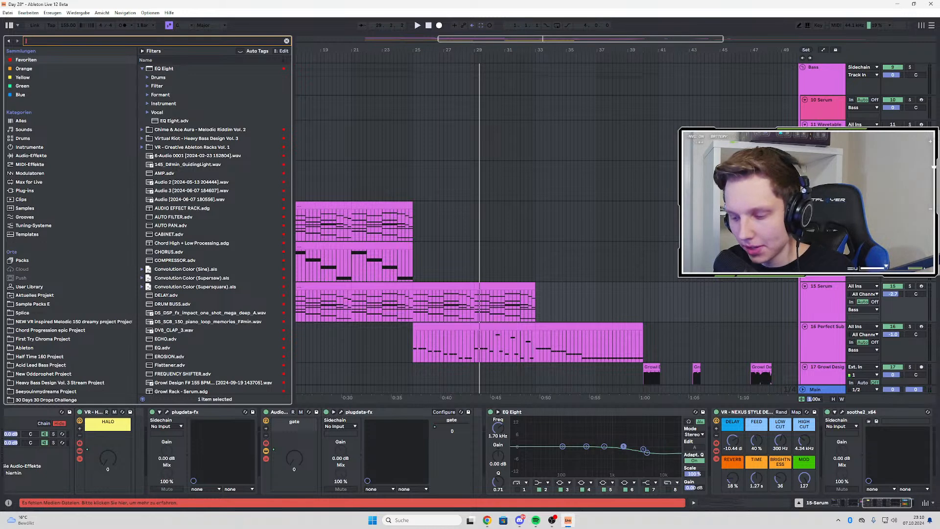
type("mds")
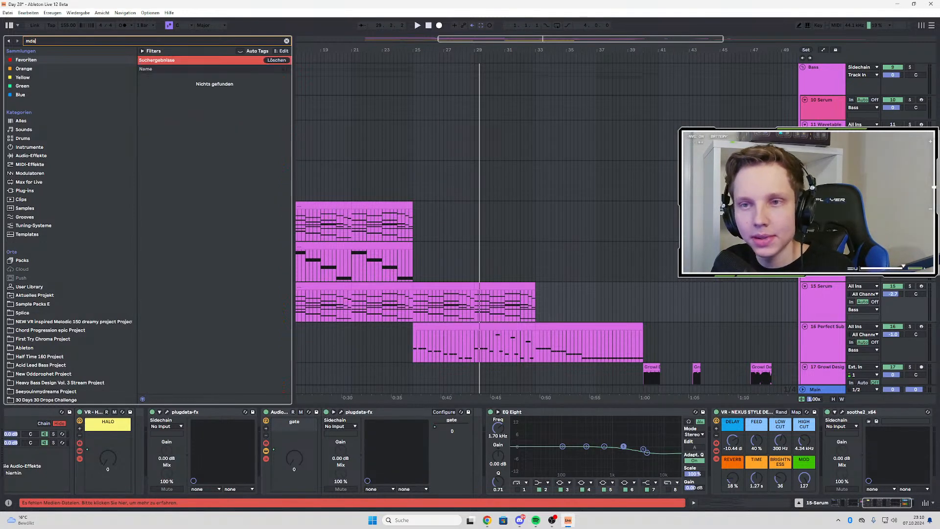
key("BackSpace")
key("BackSpace")
key("BackSpace")
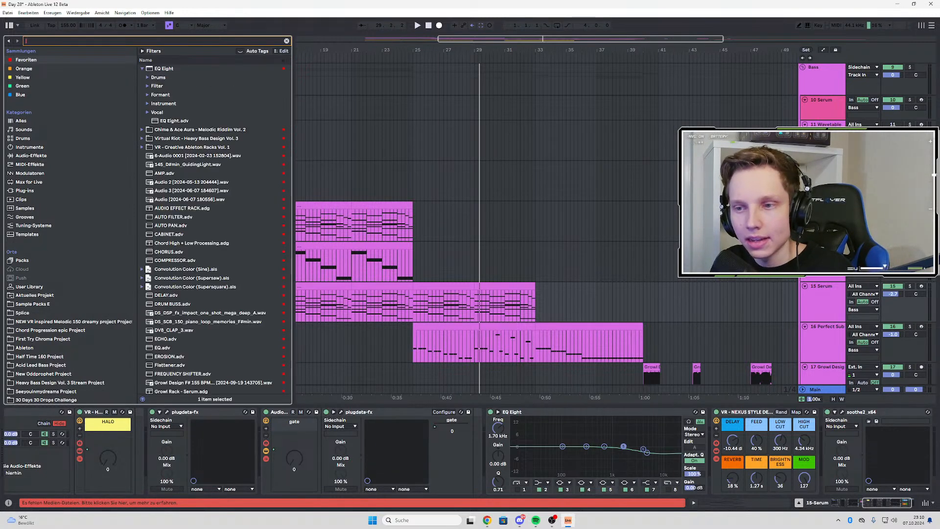
Search Sample Packs E for "movie" and expand the WAVS folder of MOVIE_DIALOGUE_Vol4
type("mo")
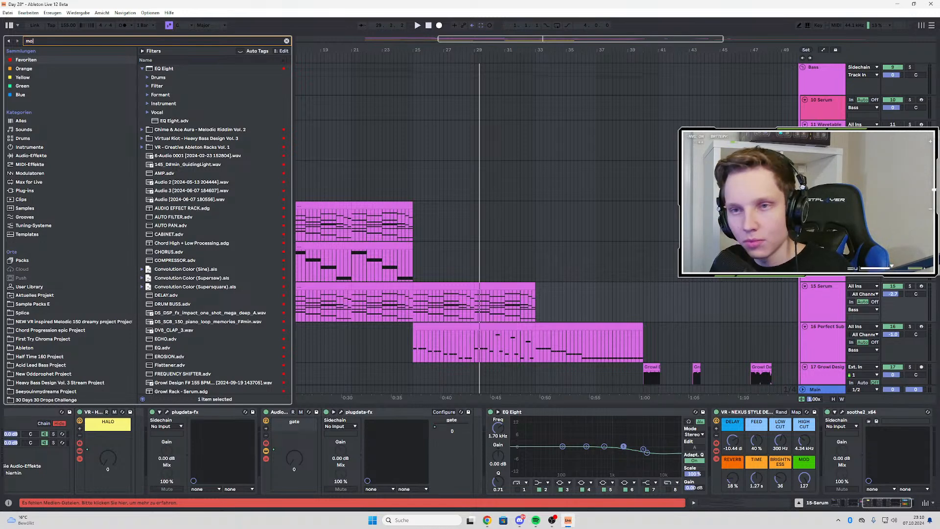
type("vie")
left_click(17, 286)
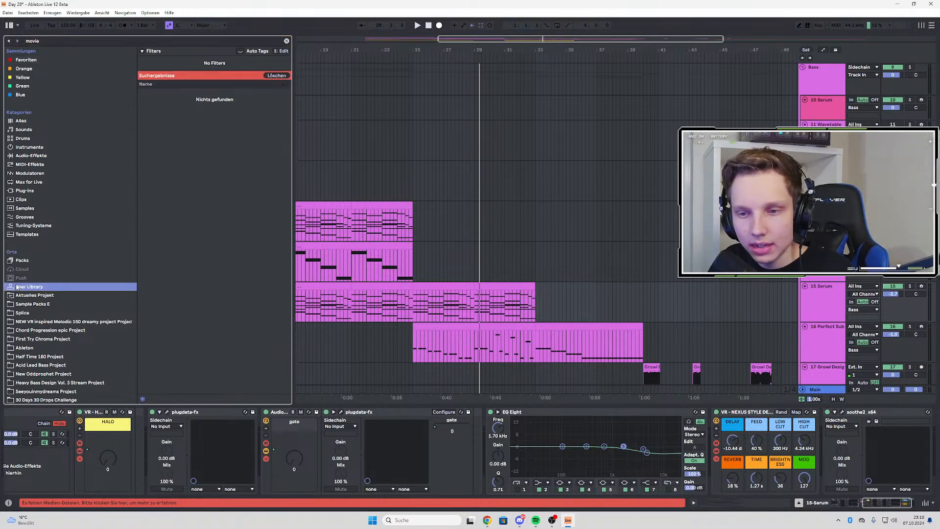
left_click(25, 303)
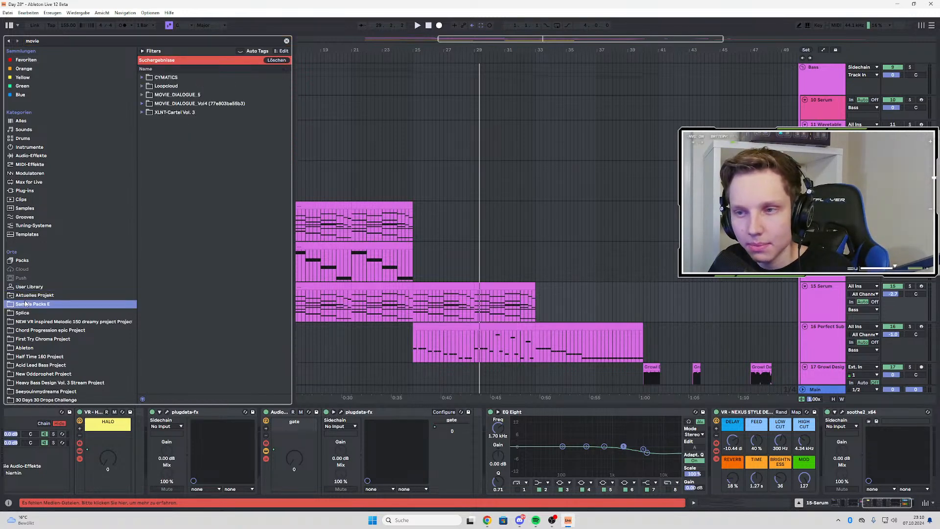
left_click(143, 103)
left_click(147, 112)
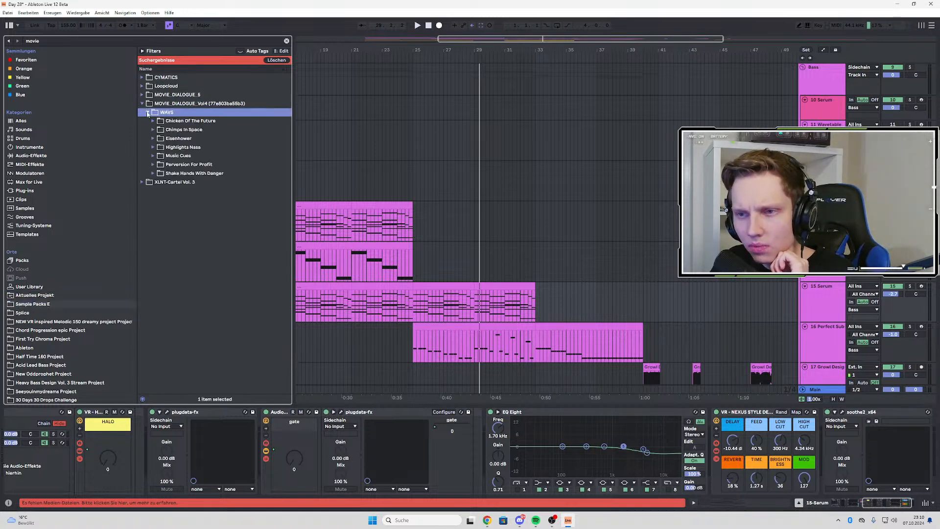
Audition MD4_WartimeGains.wav and MD4_AllImportantStep.wav from the dialogue folders, comparing them with the arrangement playback
left_click(153, 121)
left_click(211, 130)
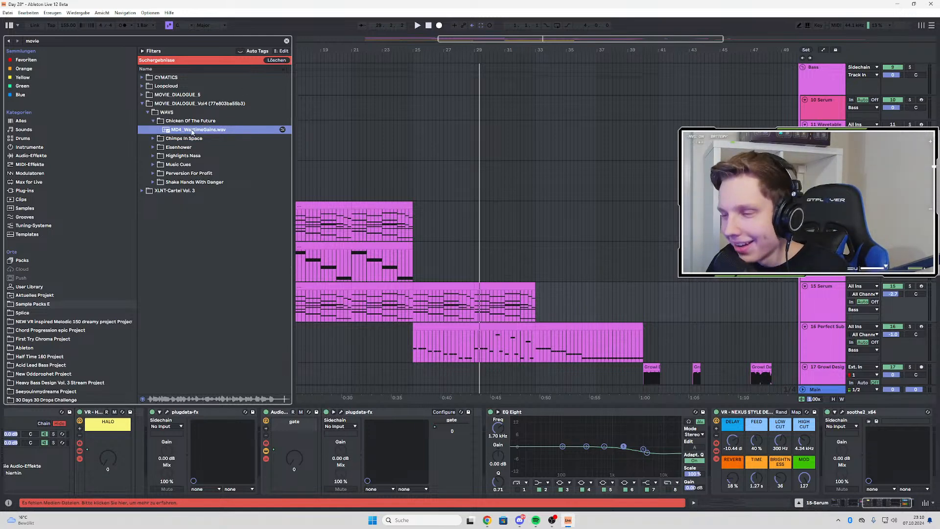
key("space")
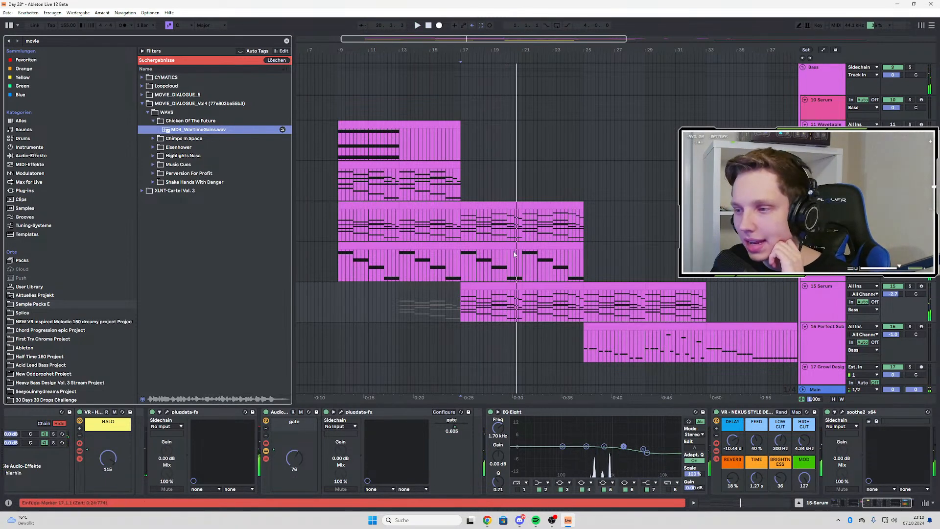
left_click(153, 139)
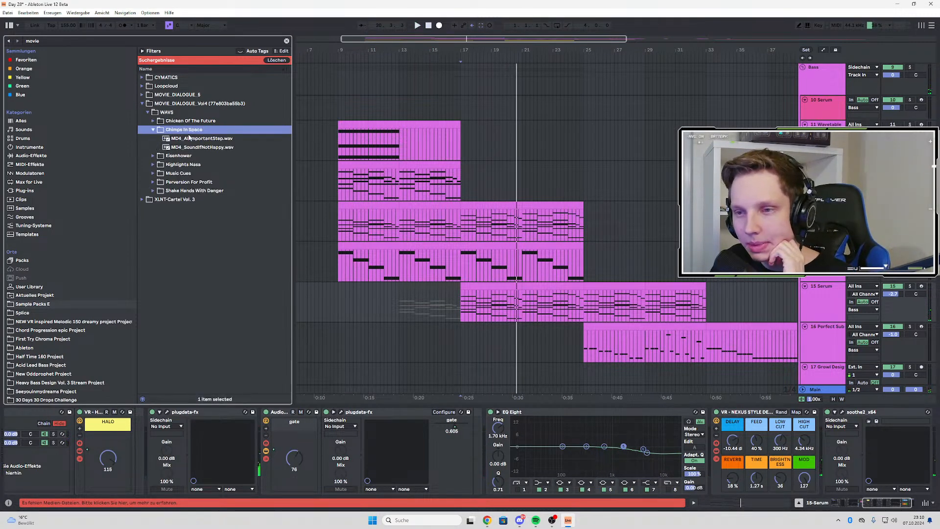
left_click(186, 138)
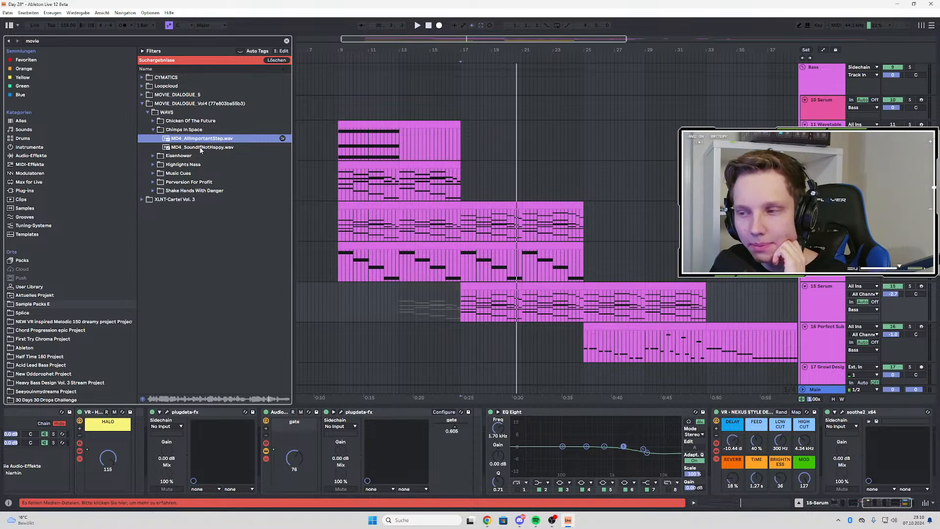
key("space")
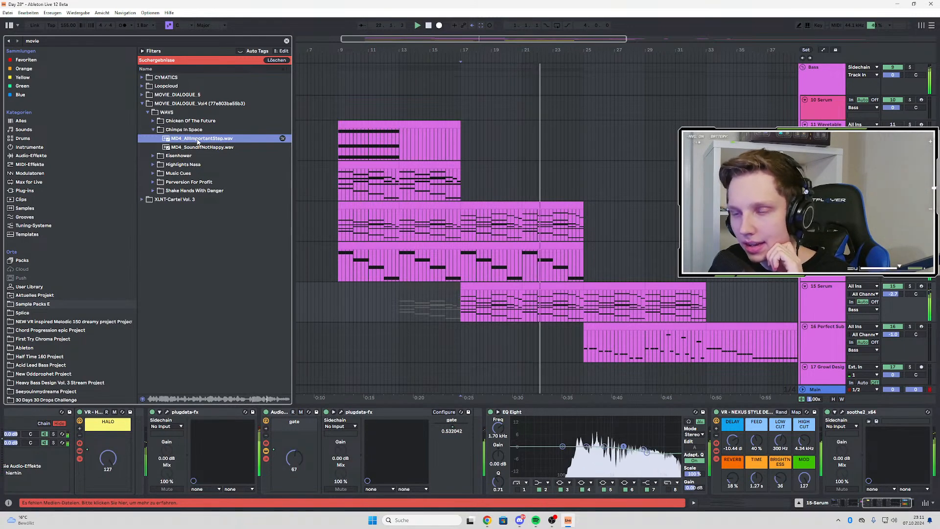
Insert an audio track below the 30 Halcyon track and place MD4_AllImportantStep.wav on it at bar 17
scroll(591, 179, "down", 10)
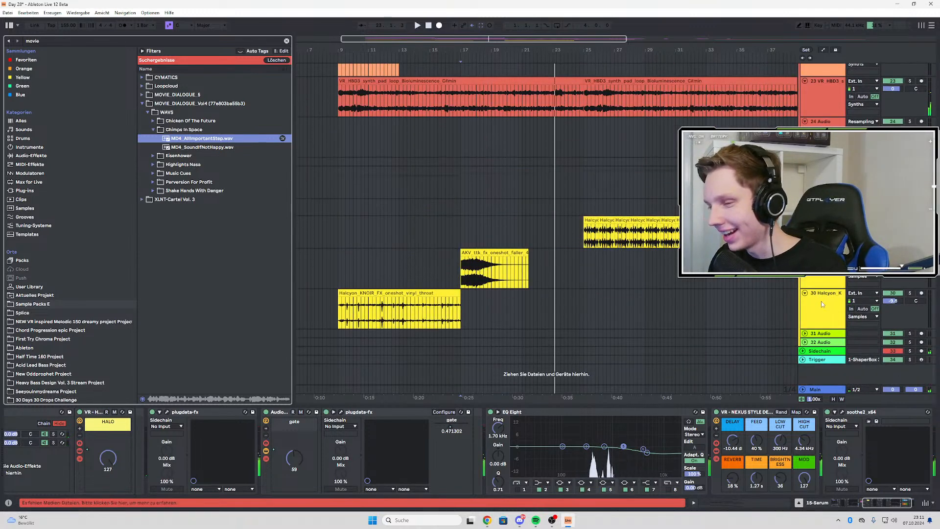
left_click(822, 300)
key("ctrl+t")
left_click_drag(212, 139, 463, 343)
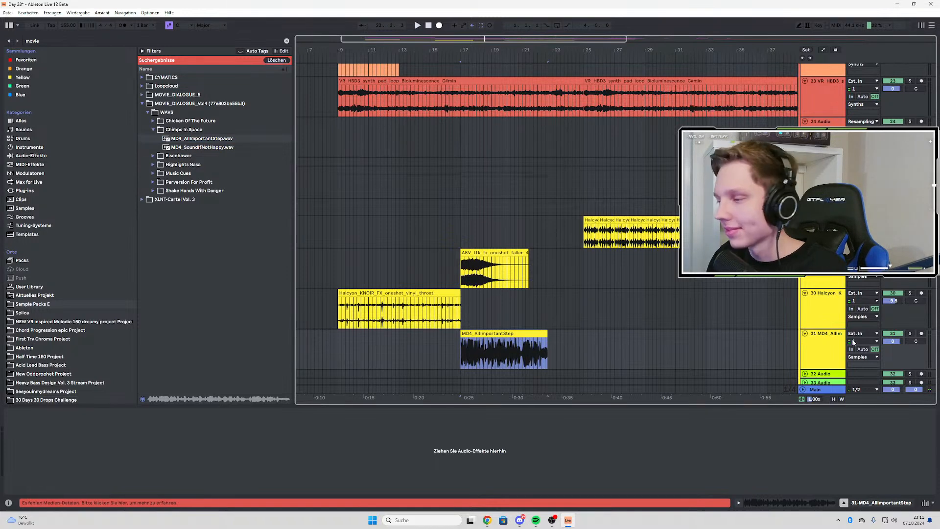
Audition the MD4_AllImportantStep clip from bar 17 with its track soloed
left_click(509, 350)
key("space")
scroll(571, 294, "down", 2)
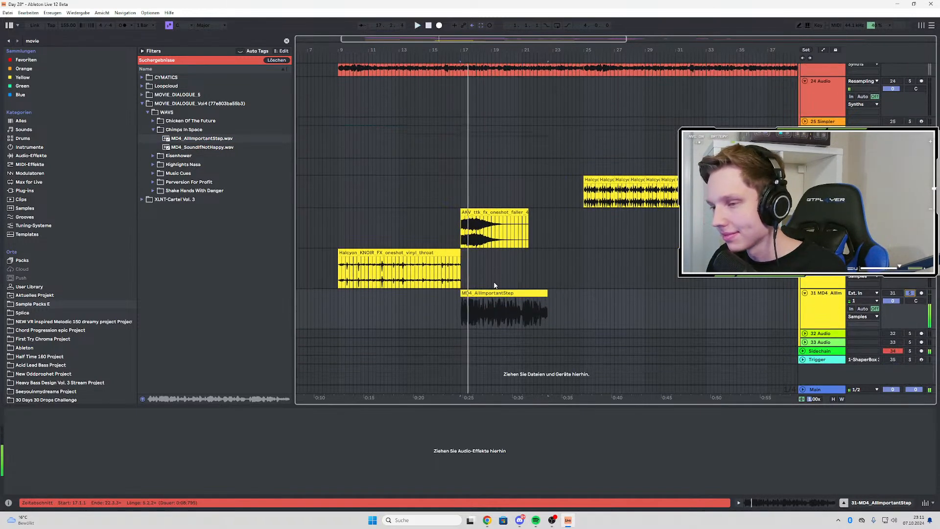
Search the audio effects for "reduce" and load the Reduce Ambience preset onto the 31 MD4 dialogue track
key("ctrl+f")
type("reduce")
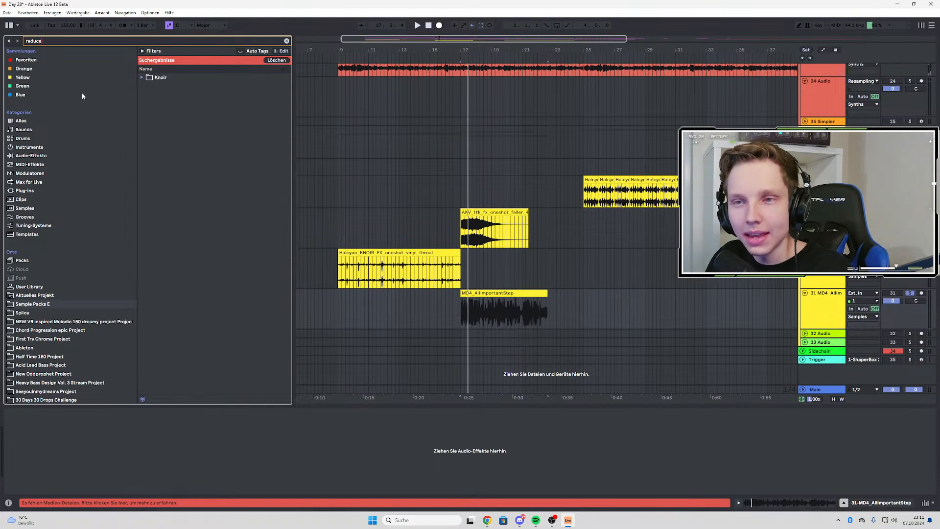
left_click(44, 61)
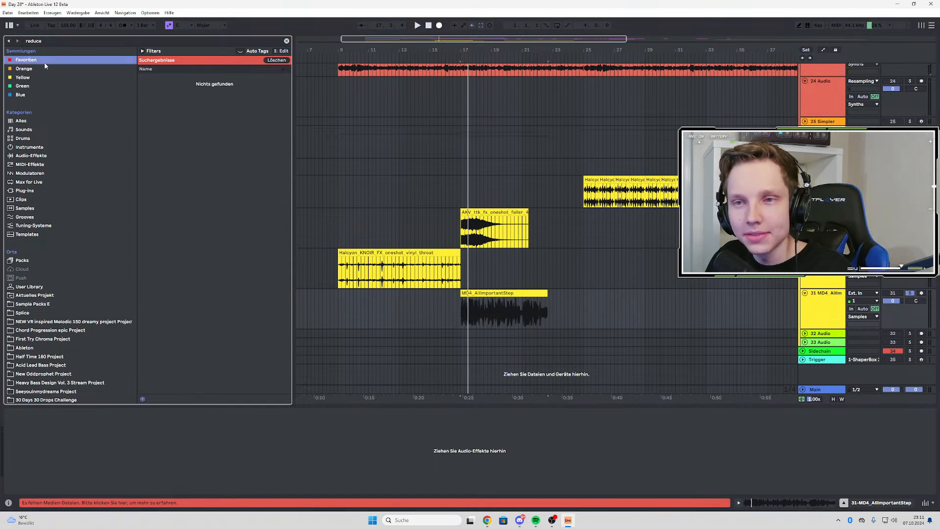
left_click(27, 155)
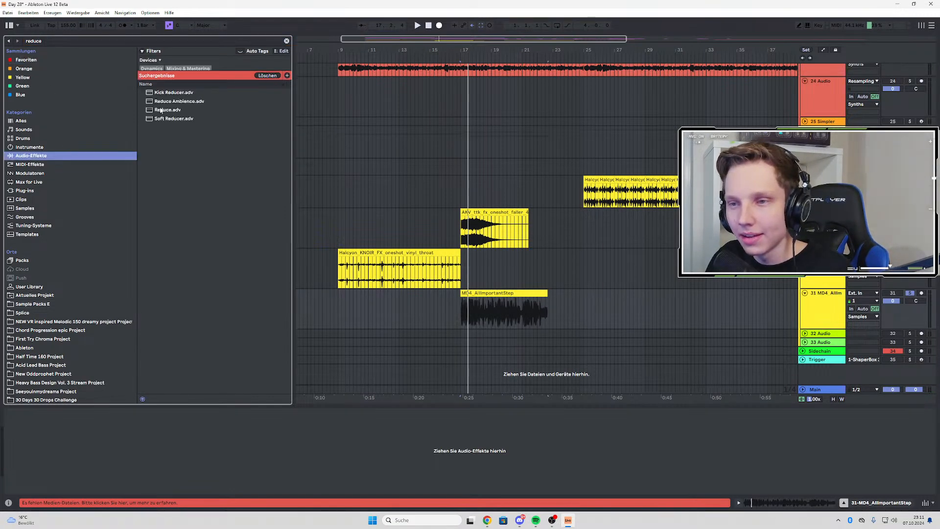
left_click(179, 101)
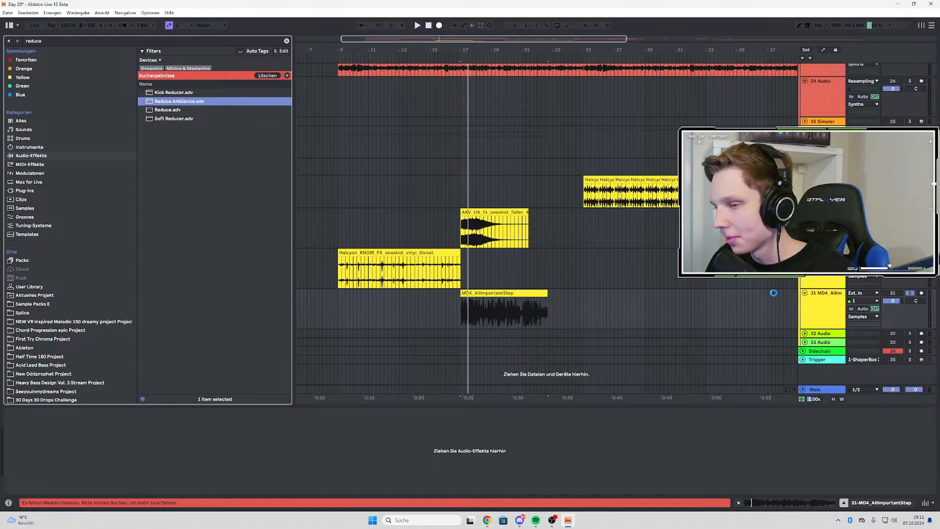
key("Return")
Audition the MD4_AllImportantStep clip from bar 17 with Reduce Ambience active and inspect its waveform up close
left_click(459, 310)
left_click(462, 314)
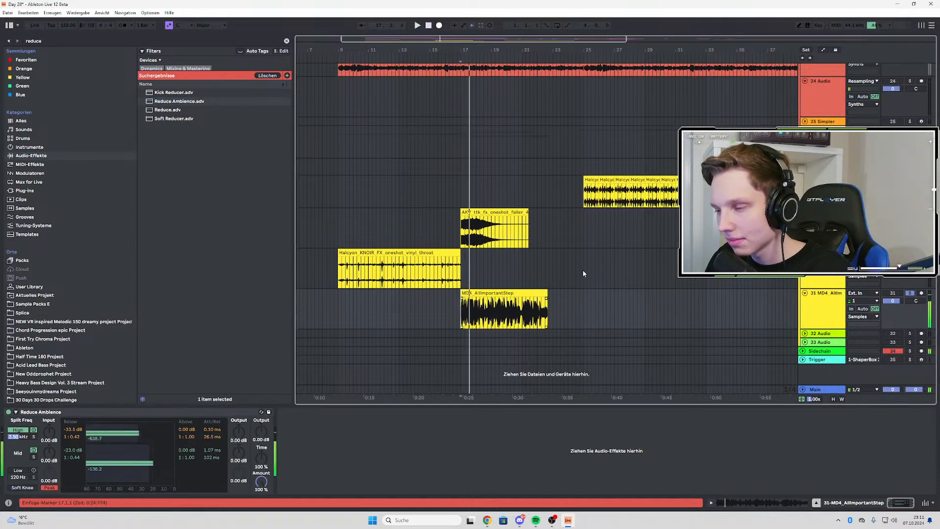
key("space")
key("space")
scroll(496, 300, "up", 2)
scroll(579, 306, "down", 3)
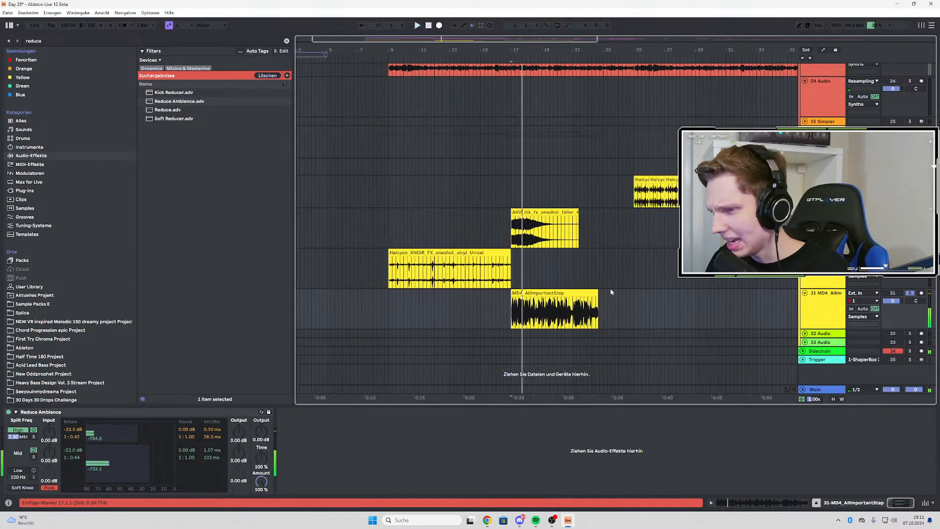
scroll(536, 318, "up", 8)
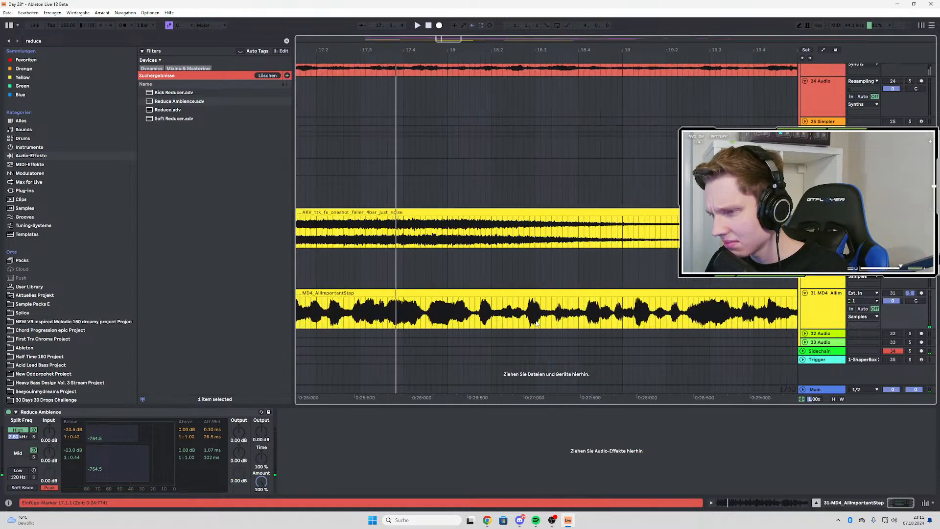
scroll(537, 324, "down", 8)
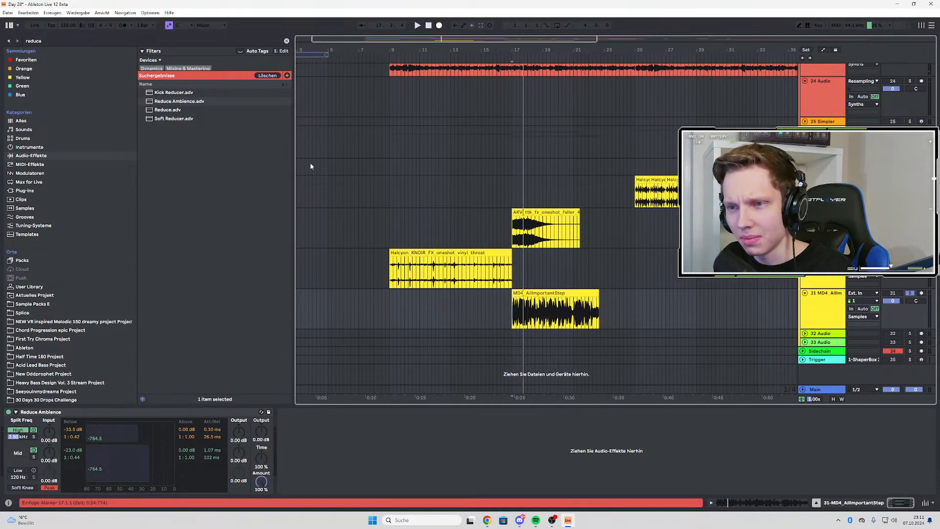
scroll(535, 314, "up", 3)
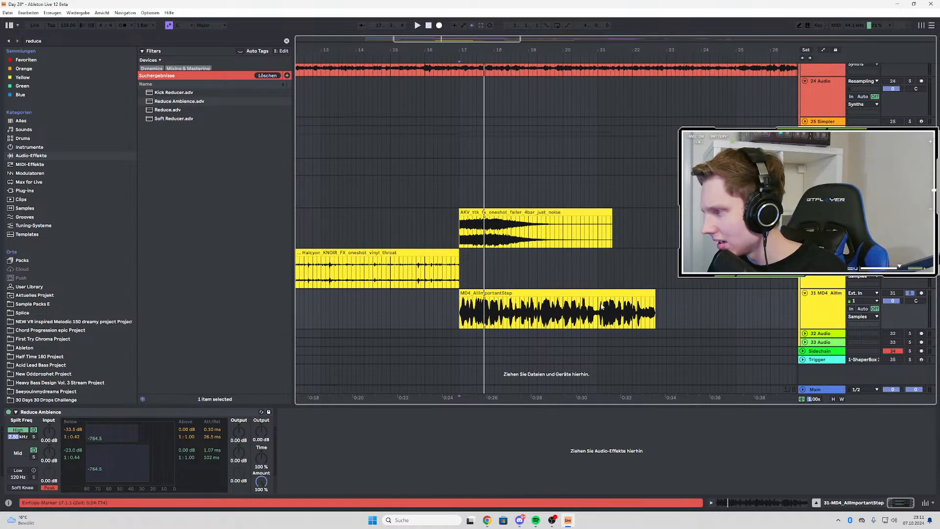
scroll(479, 310, "down", 3)
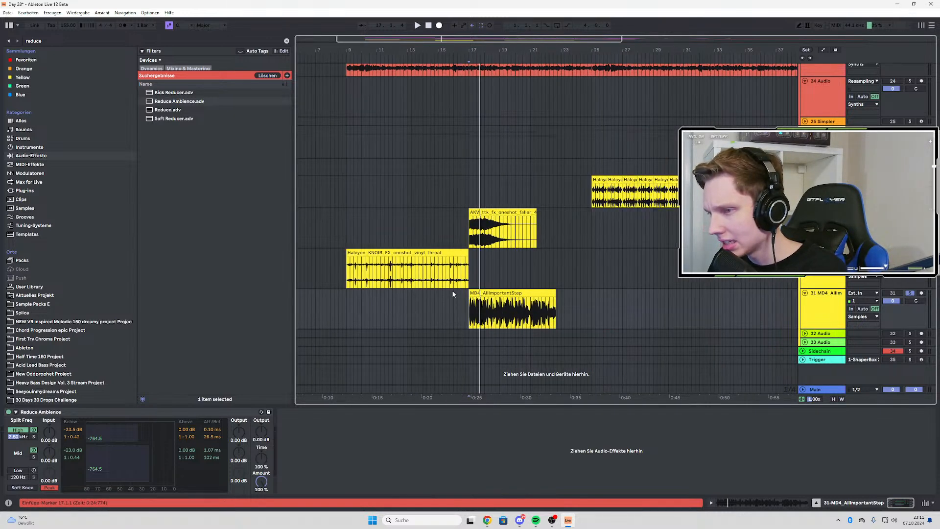
Insert an empty audio track directly below the 31 MD4 dialogue track
left_click(824, 309)
left_click(825, 280)
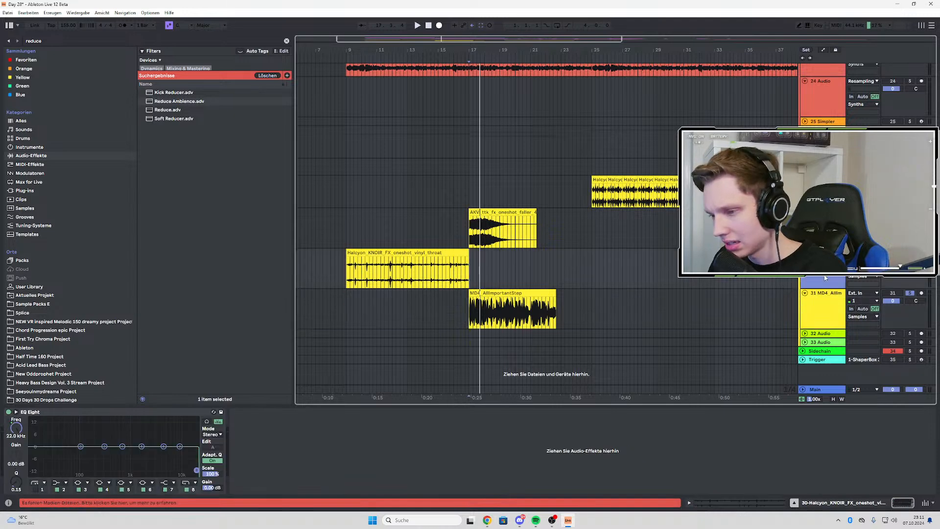
left_click(824, 307)
key("ctrl+t")
Reveal the dialogue clip's source file in the browser and place Halcyon_KNOIR_drum_loop_pungle_140 on the new track at bar 17
left_click(495, 296)
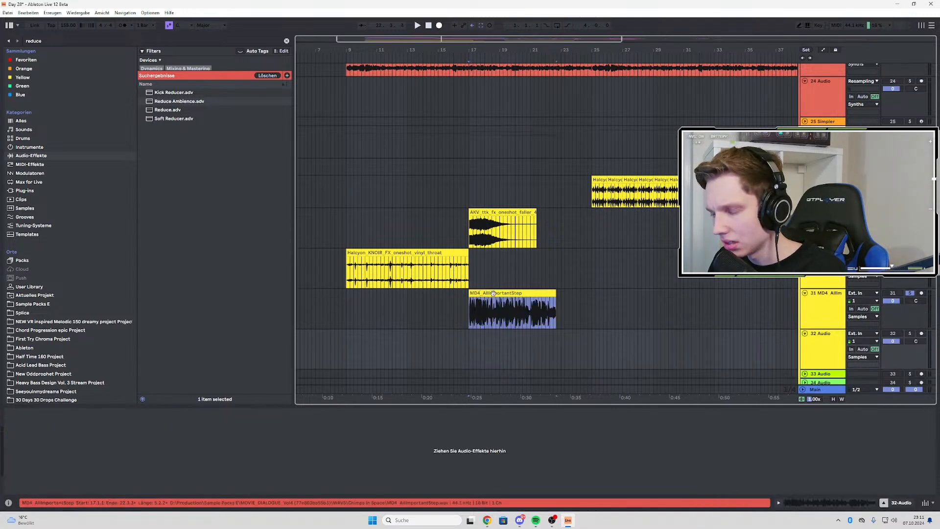
right_click(494, 295)
left_click(500, 135)
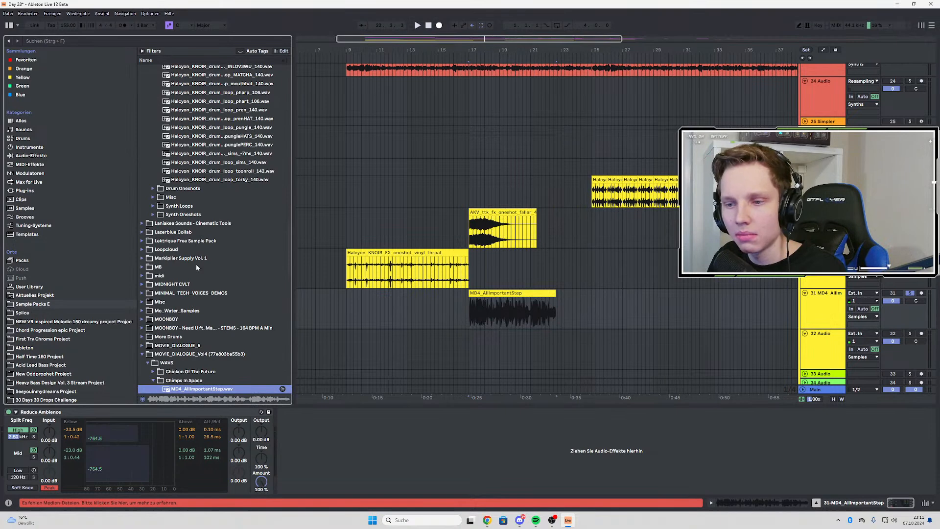
left_click(213, 127)
left_click_drag(213, 128, 469, 351)
scroll(492, 353, "up", 3)
scroll(541, 356, "down", 2)
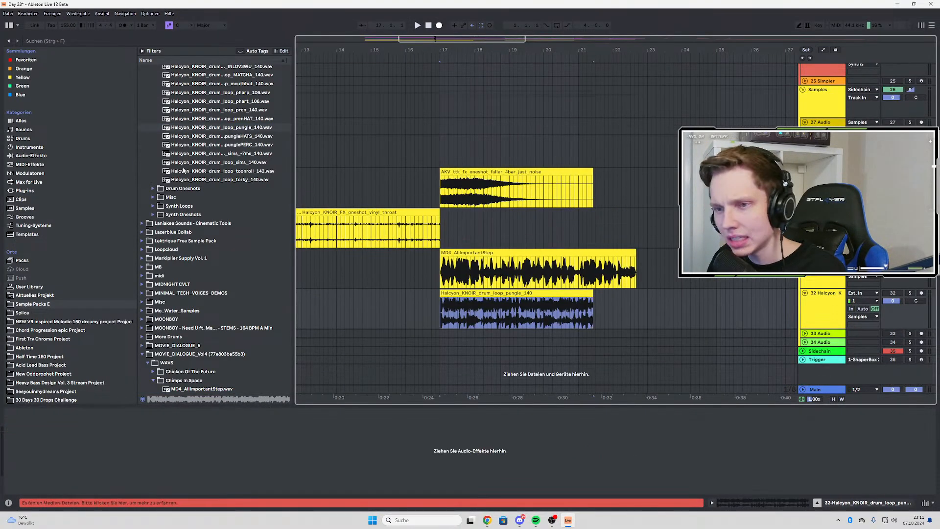
Place MD4_AllImportantStep.wav just before bar 17 on track 32 and MD4_SoundIfNotHappy.wav over it at bar 17
scroll(205, 318, "down", 2)
left_click(202, 334)
left_click_drag(202, 336, 436, 300)
left_click_drag(202, 342, 441, 311)
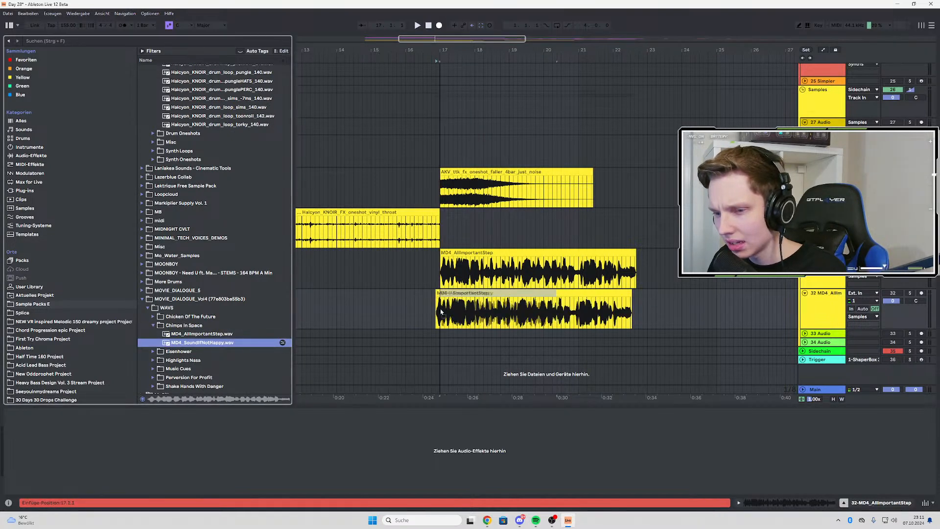
Expand Loopcloud's DM_DTXD3_Full folder down to TxD3_BRASS_HITS and place the TxD3_G#_Brass_Hit sample on track 32 within bar 17
left_click(141, 195)
left_click(167, 217)
left_click(148, 217)
left_click(153, 226)
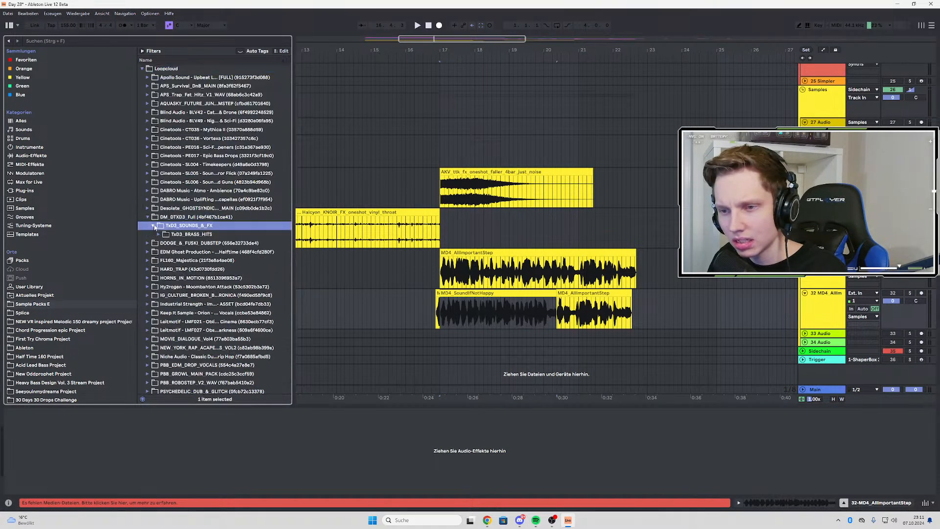
left_click(169, 234)
left_click(158, 235)
left_click(175, 244)
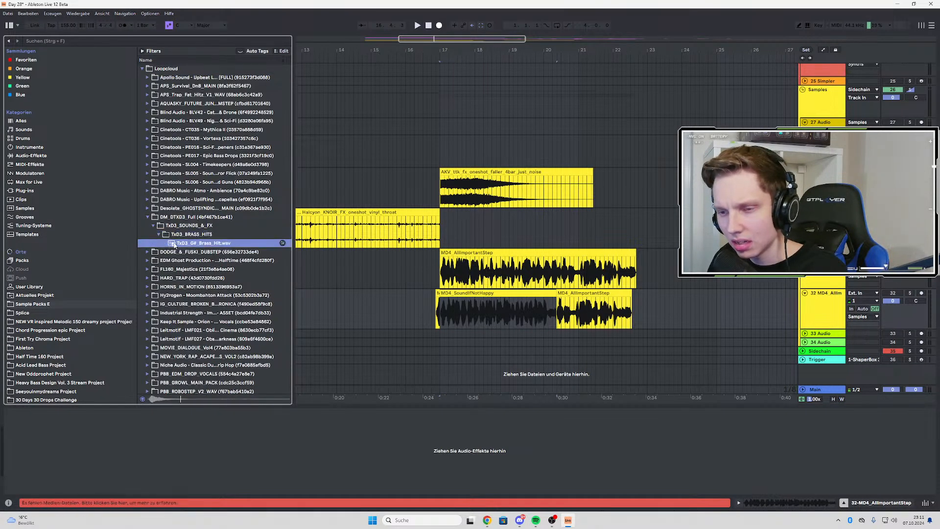
left_click_drag(175, 245, 474, 319)
Compare the waveforms of the brass hit and the dialogue clips on tracks 31 and 32 up close
scroll(477, 318, "up", 6)
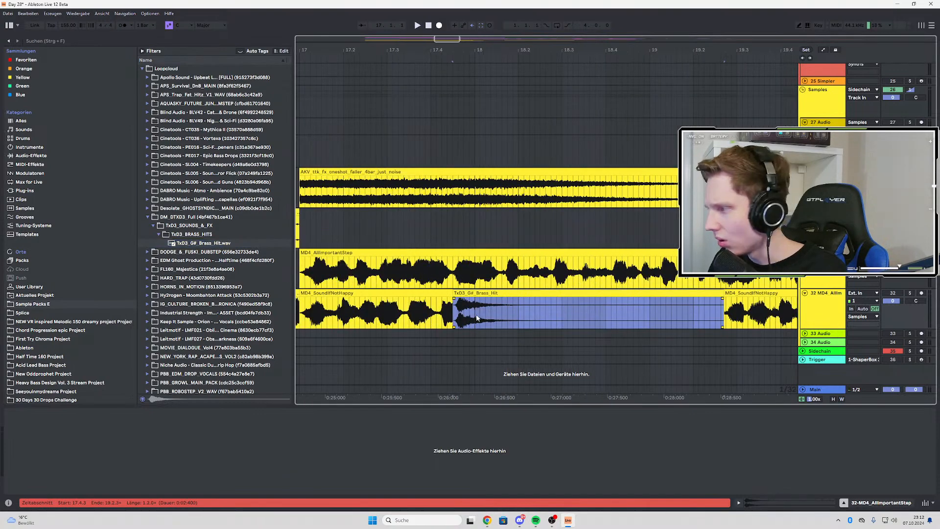
scroll(475, 318, "down", 5)
scroll(469, 317, "up", 3)
scroll(408, 311, "up", 2)
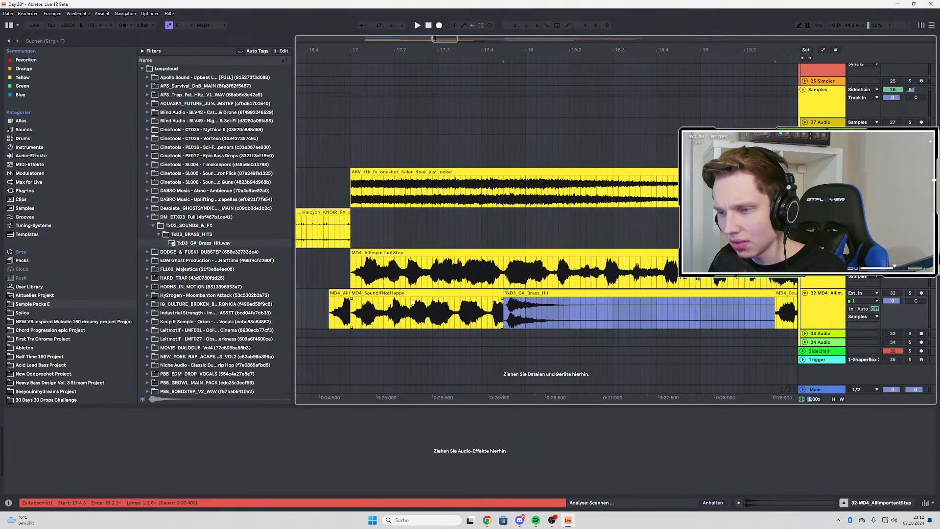
scroll(490, 319, "up", 2)
left_click(460, 305)
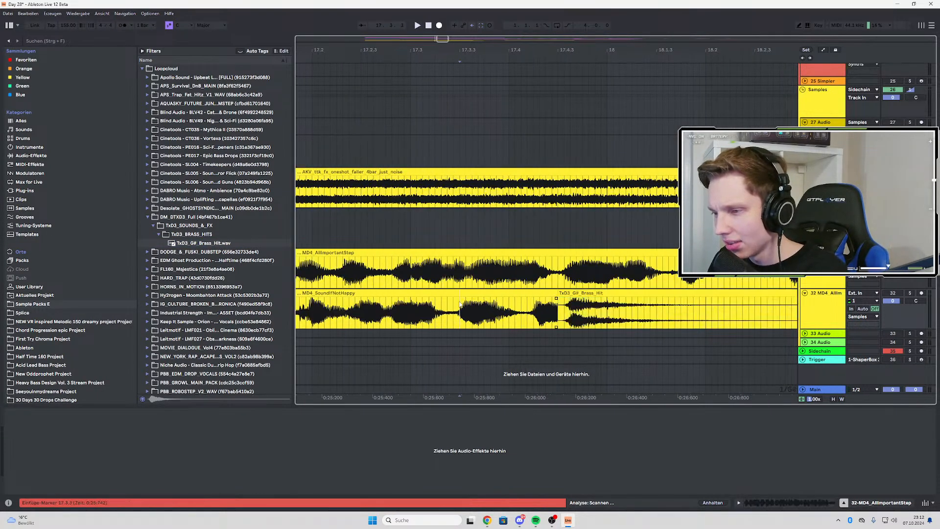
scroll(570, 304, "down", 5)
Delete the brass hit and all the test dialogue clips from track 32
left_click(504, 295)
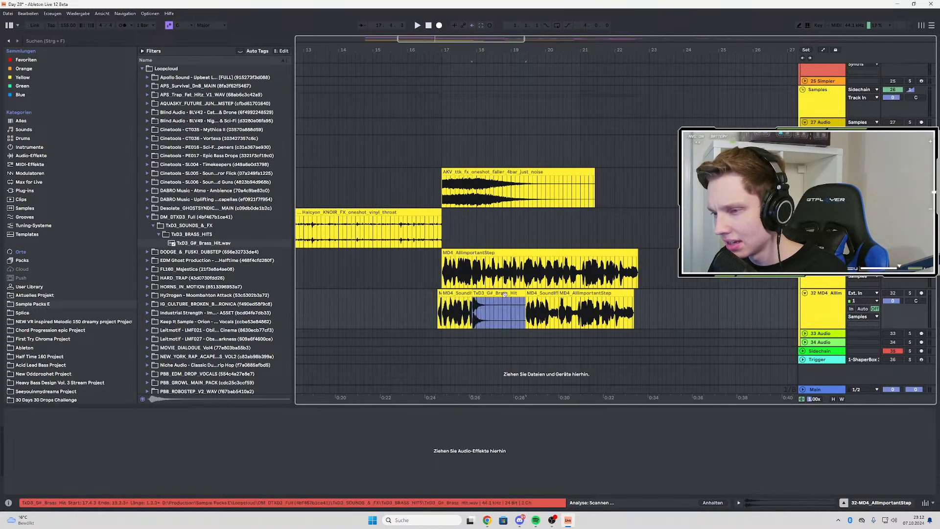
key("Delete")
left_click(542, 294)
key("Delete")
left_click(578, 295)
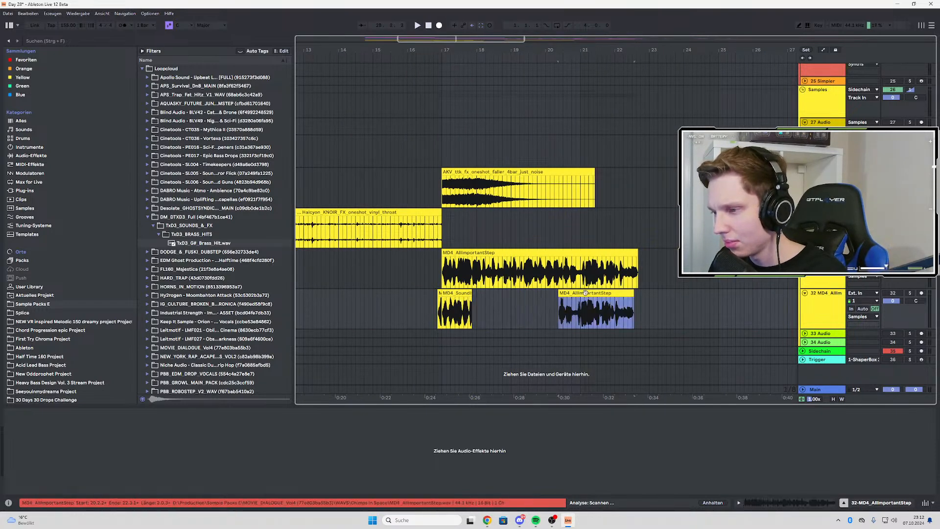
key("Delete")
left_click(448, 296)
key("Delete")
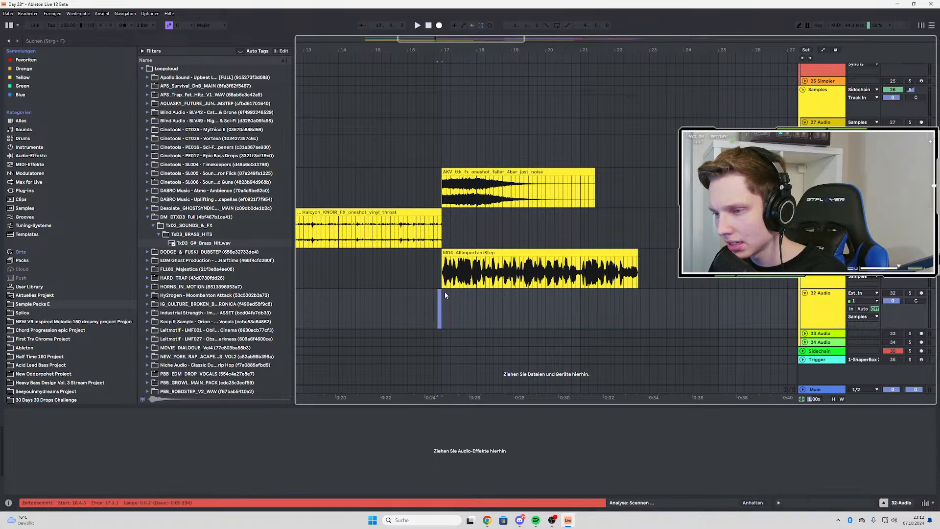
Reveal the MD4_AllImportantStep clip's source file in the browser, open its folder in Explorer, and widen the name column
right_click(461, 259)
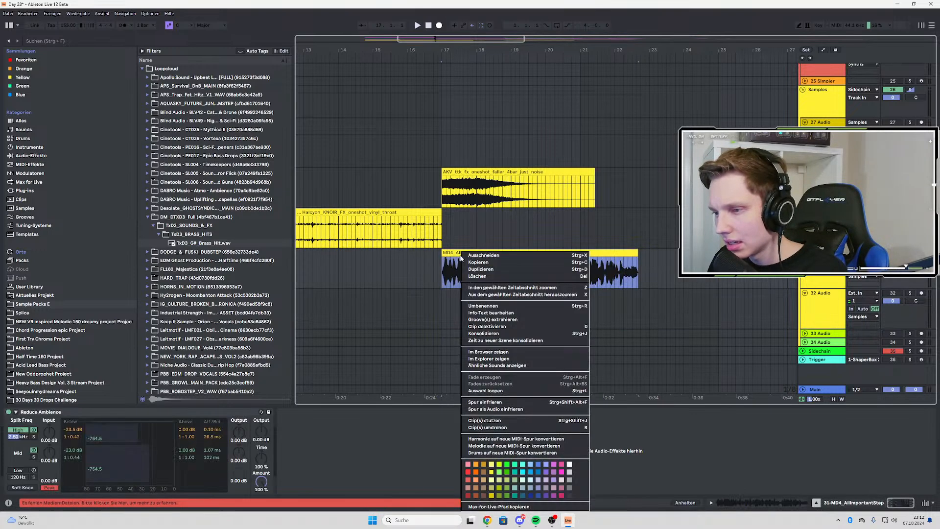
left_click(489, 352)
scroll(235, 353, "down", 2)
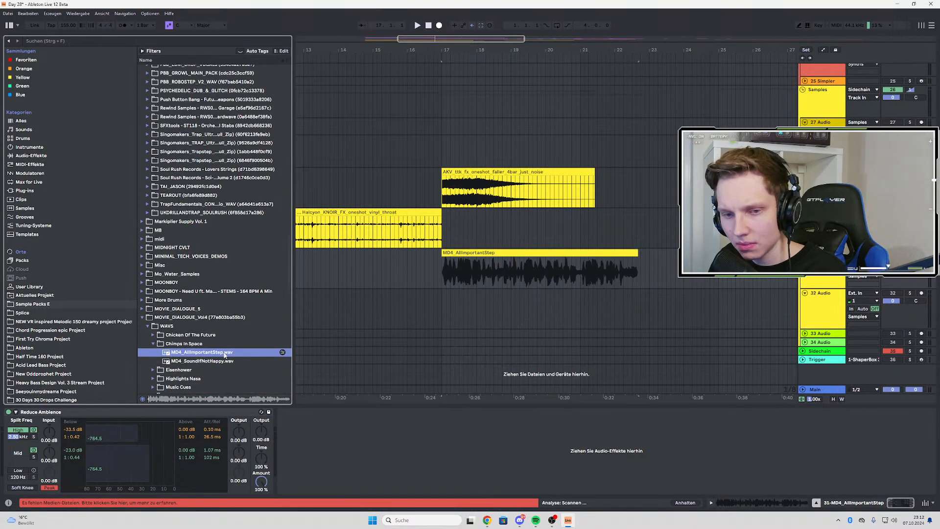
right_click(224, 354)
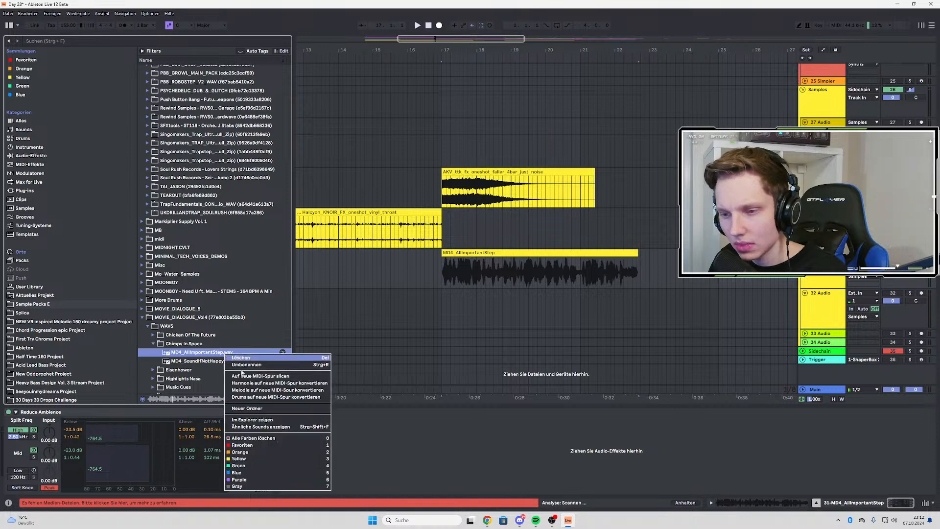
left_click(272, 417)
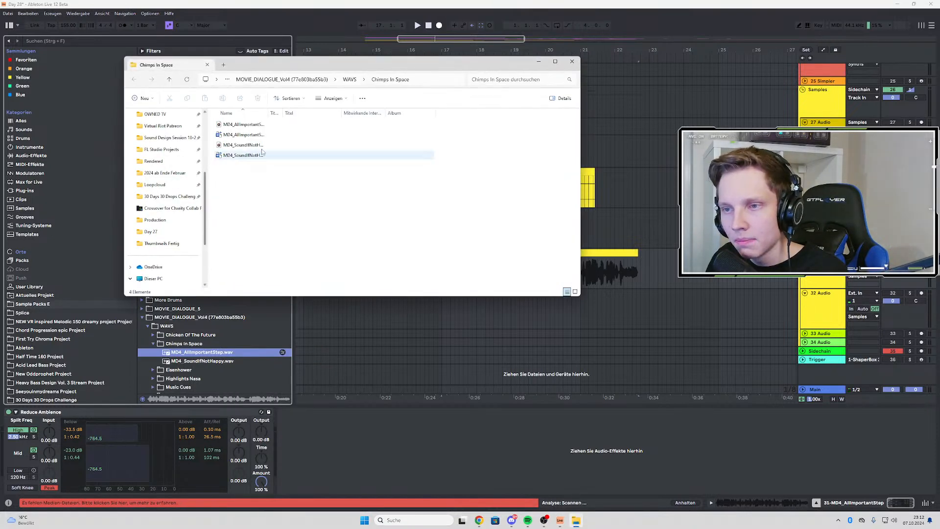
left_click_drag(270, 114, 393, 113)
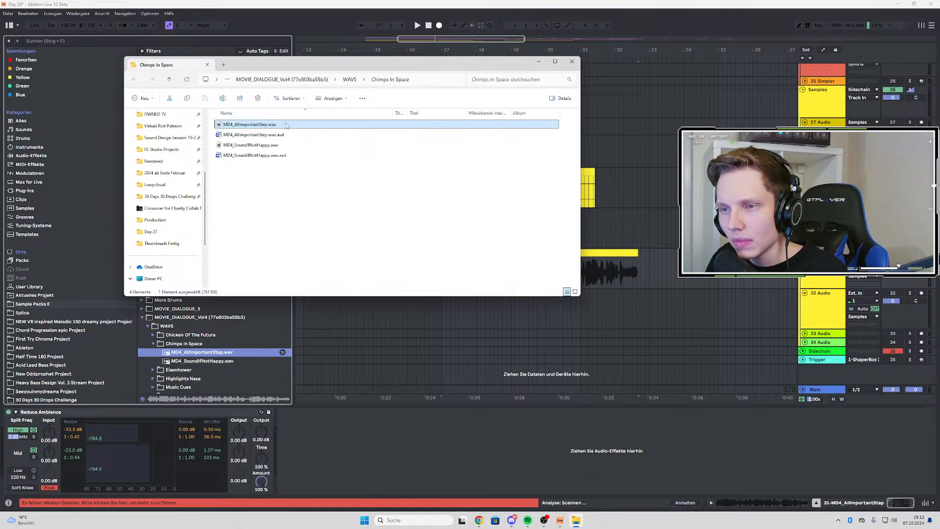
Examine the file details in the MD4_AllImportantStep.wav properties, close the Explorer windows, and play the arrangement from bar 17
right_click(288, 126)
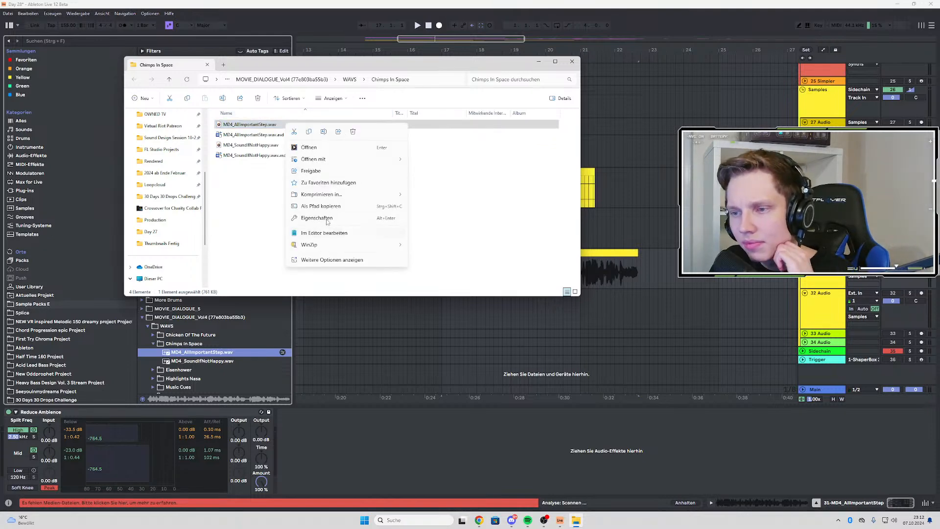
left_click(328, 219)
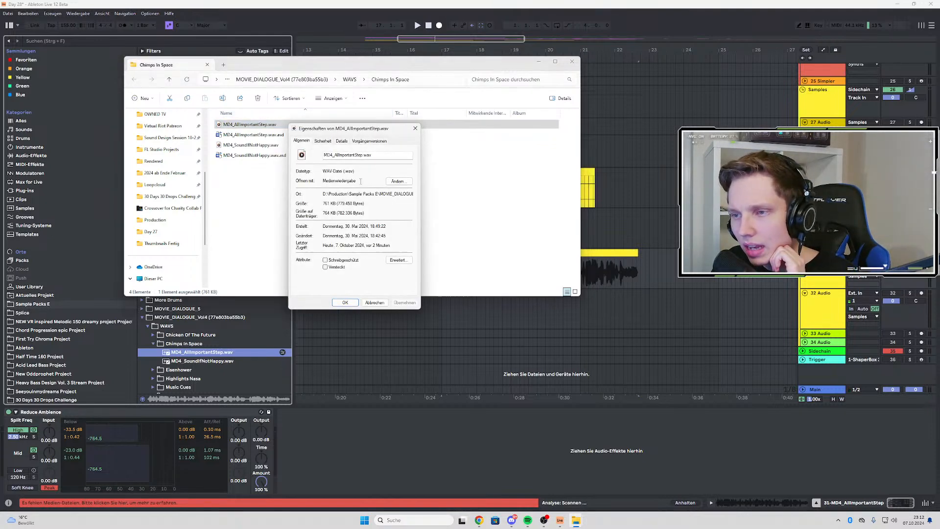
left_click(342, 141)
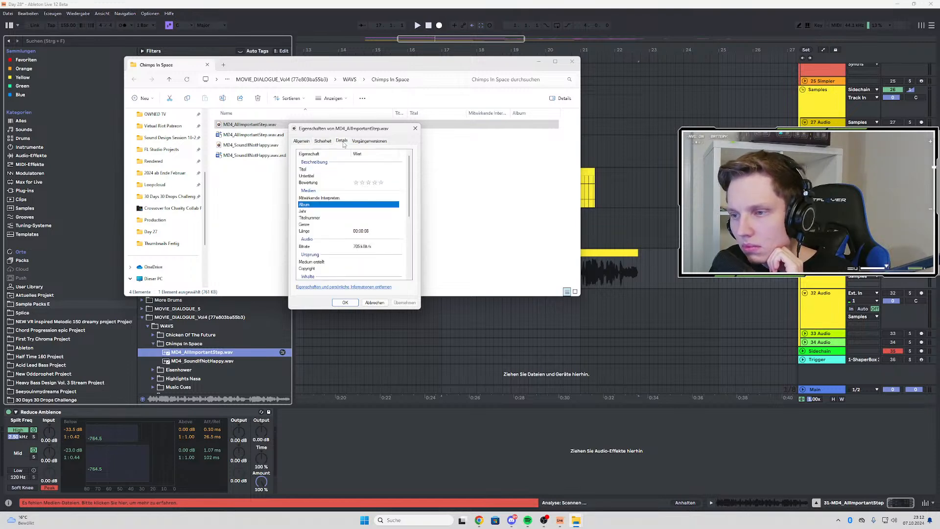
scroll(360, 189, "down", 5)
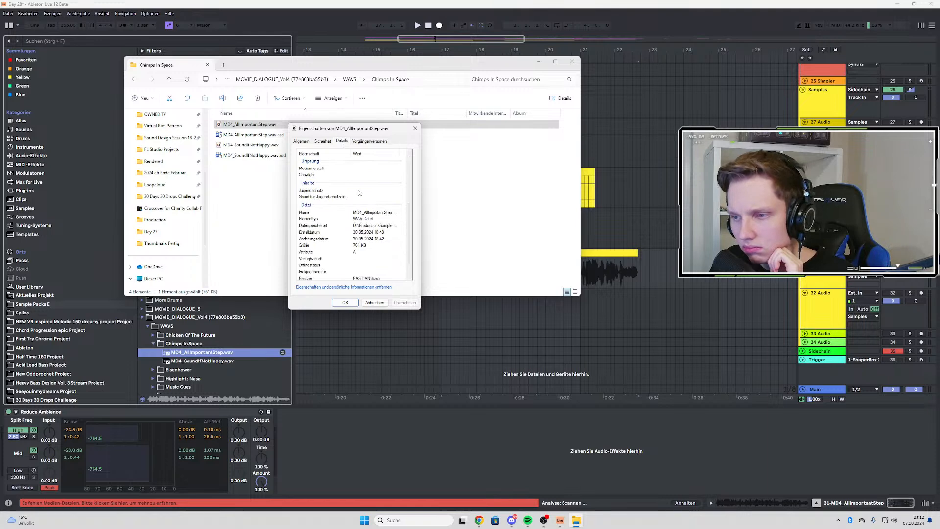
scroll(360, 193, "down", 2)
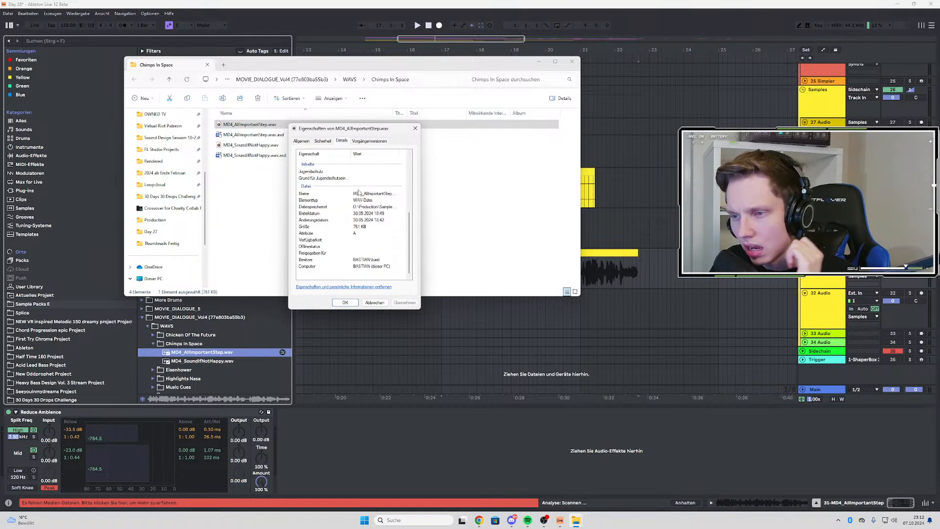
left_click(371, 142)
left_click(415, 128)
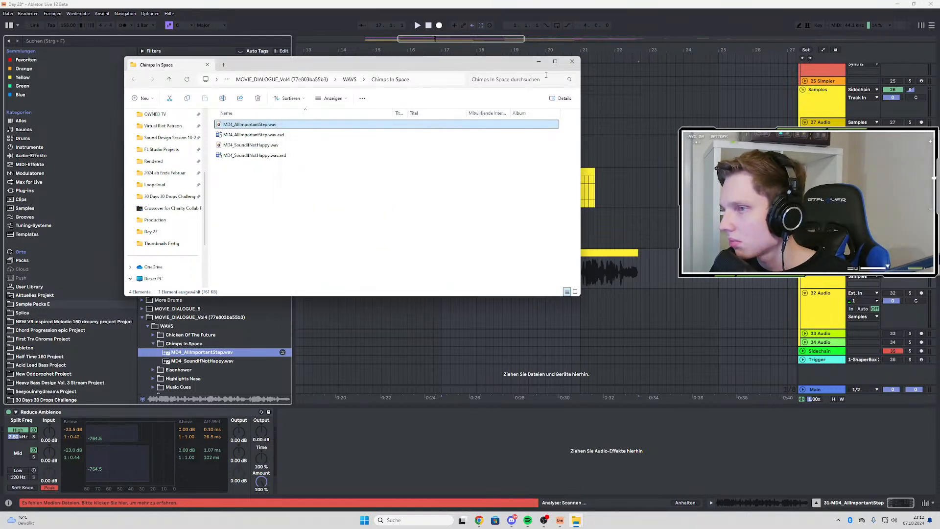
left_click(572, 62)
key("space")
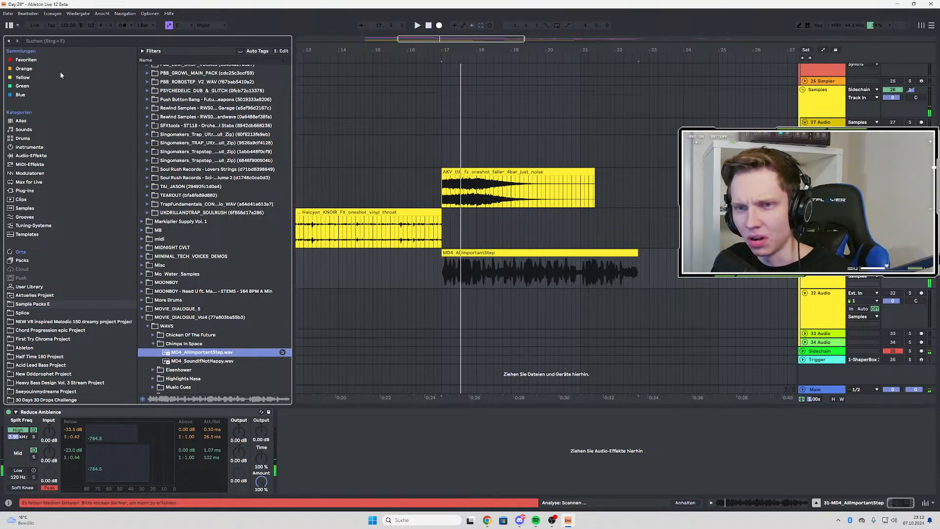
Try Ozone Imager 2 from the User Library on the MD4_AllImportantStep track, audition it, and remove the device
left_click(48, 41)
type("ozone")
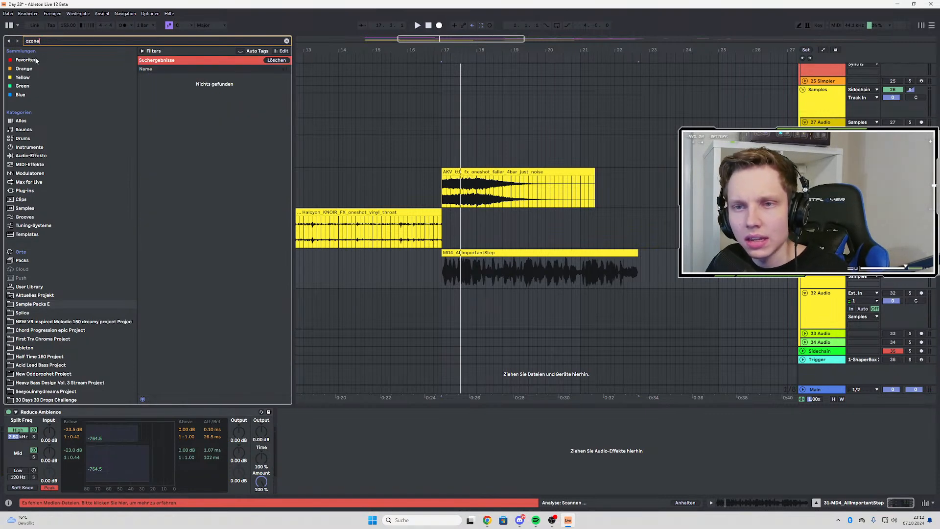
left_click(23, 287)
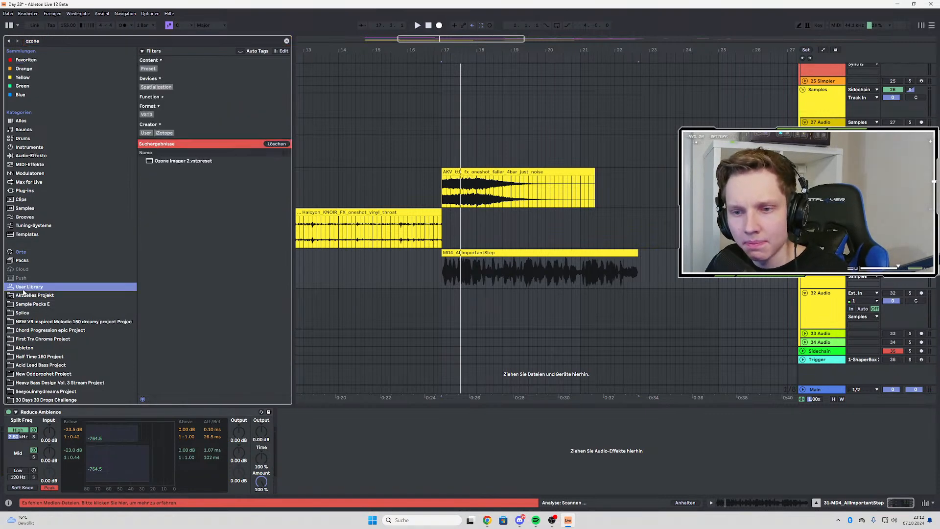
left_click(172, 160)
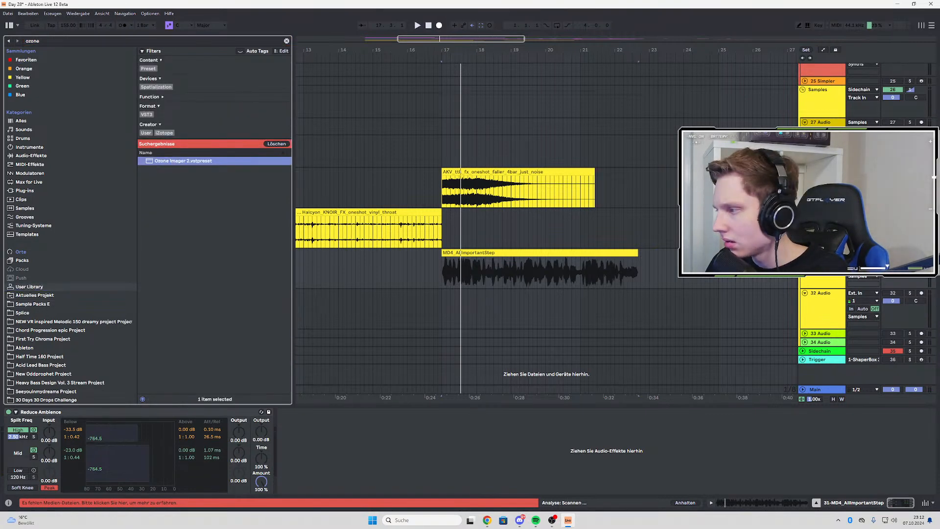
key("space")
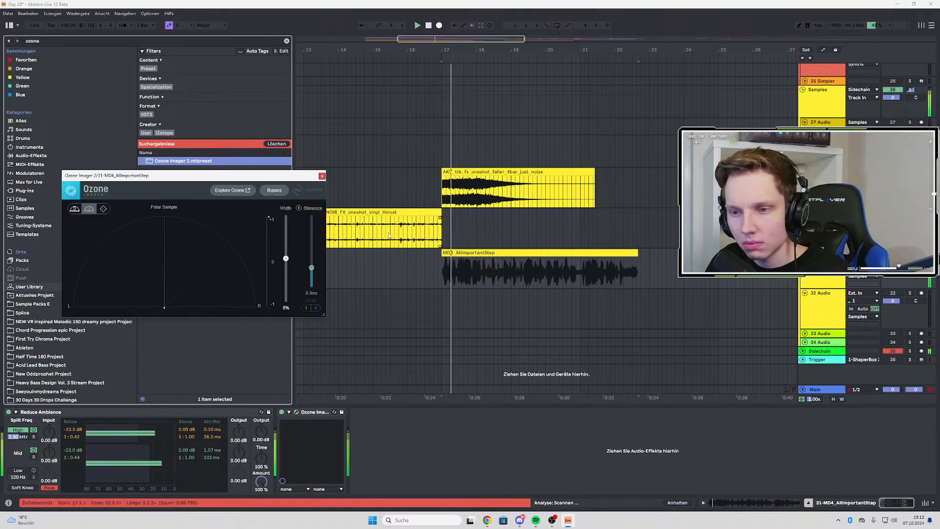
key("space")
key("space")
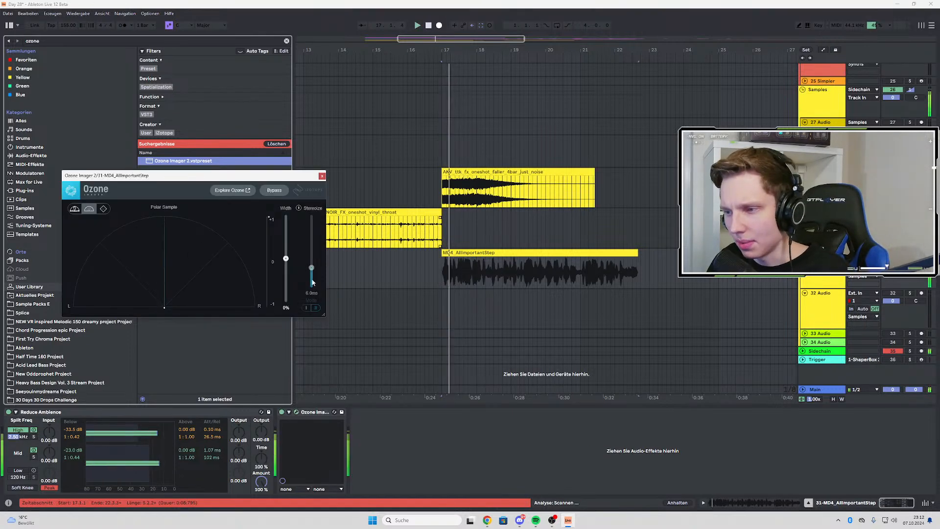
key("space")
left_click(314, 411)
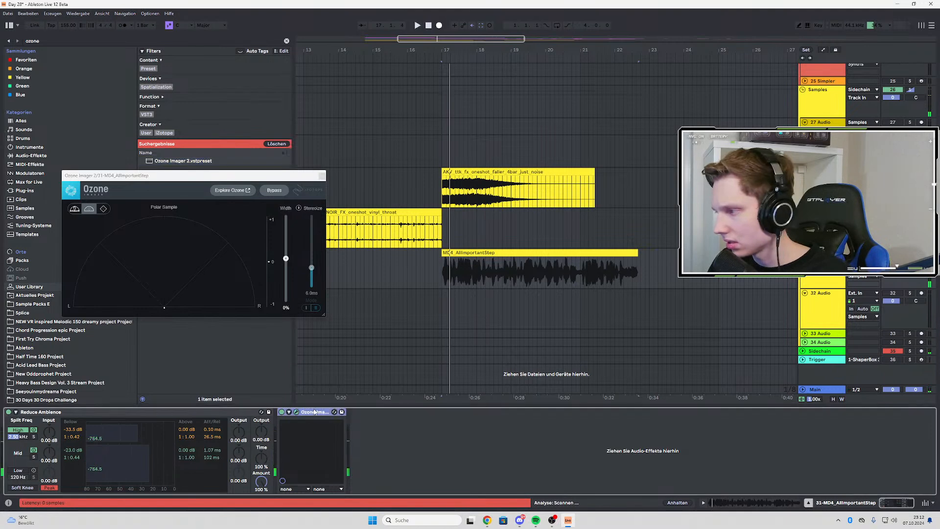
key("Delete")
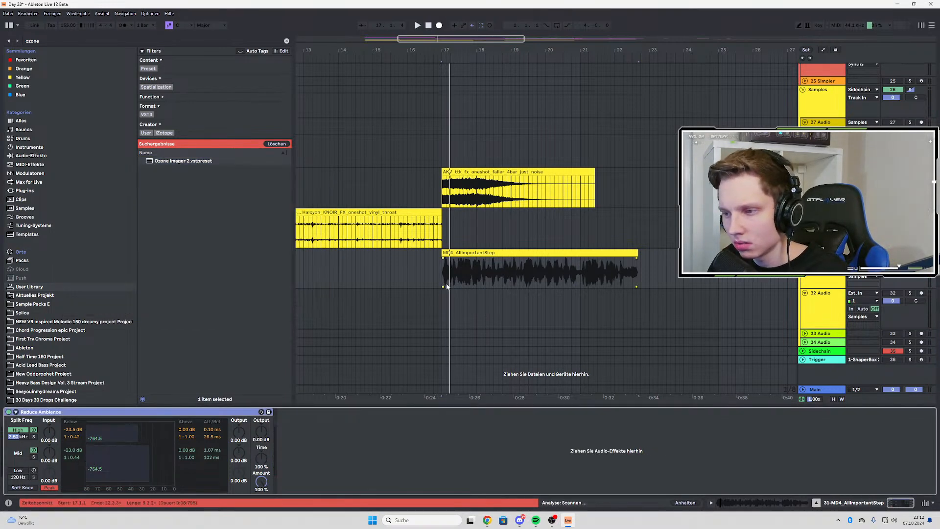
Listen repeatedly to the MD4_AllImportantStep dialogue from bar 17 through the Reduce Ambience device
key("space")
key("space")
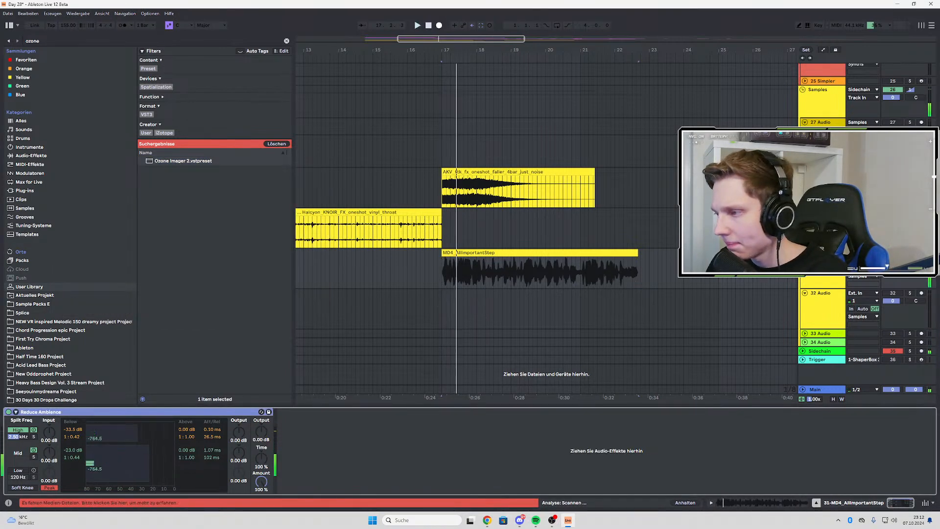
key("space")
key("space")
key("space")
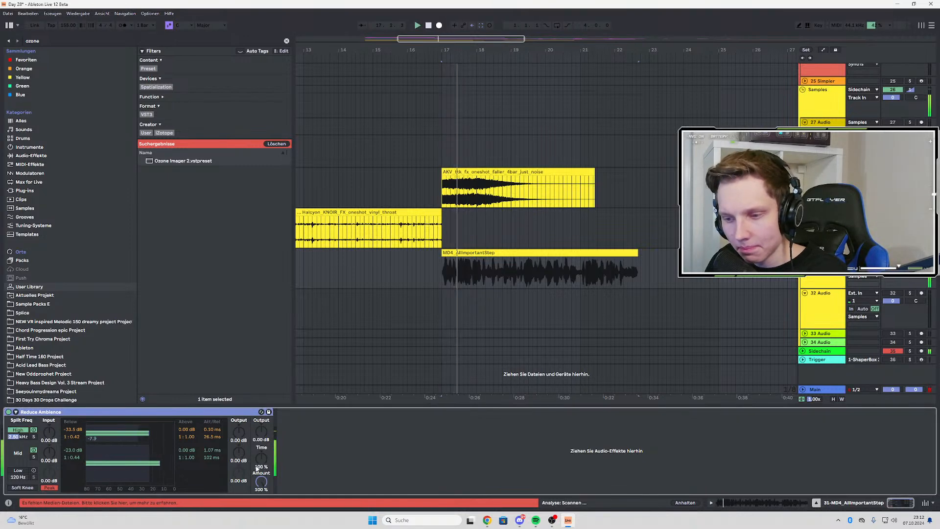
left_click(260, 480)
key("space")
key("space")
key("space")
key("space")
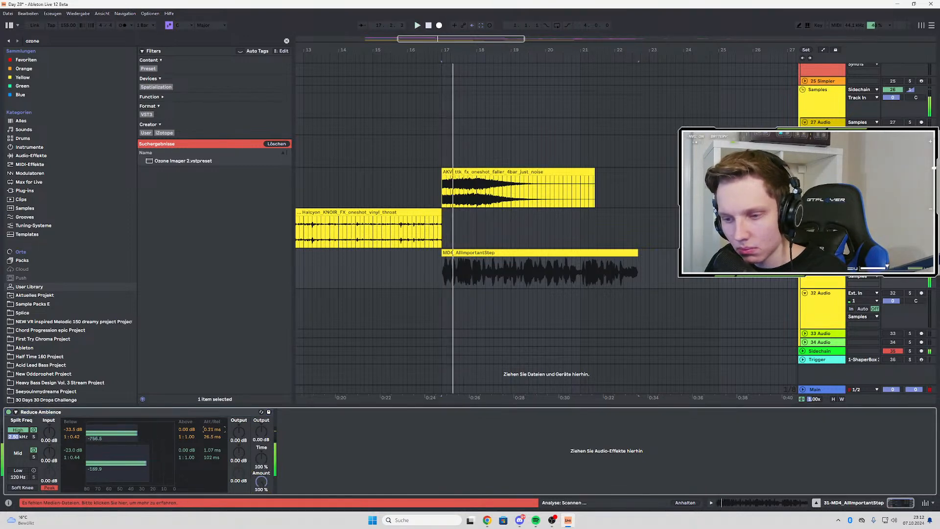
Set Reduce Ambience's attack to 5.00 s for the high band and 0.10 ms for the mid band
key("space")
key("space")
left_click_drag(212, 430, 212, 343)
left_click_drag(211, 450, 211, 362)
key("space")
key("space")
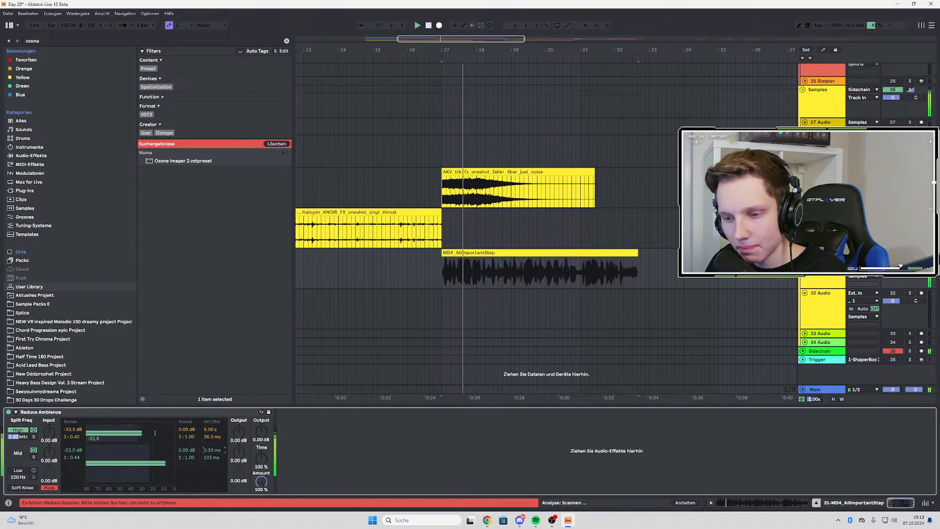
Set Reduce Ambience's release to 200 ms for the mid band and 0.10 ms for the high band
left_click_drag(211, 457, 212, 510)
key("space")
key("space")
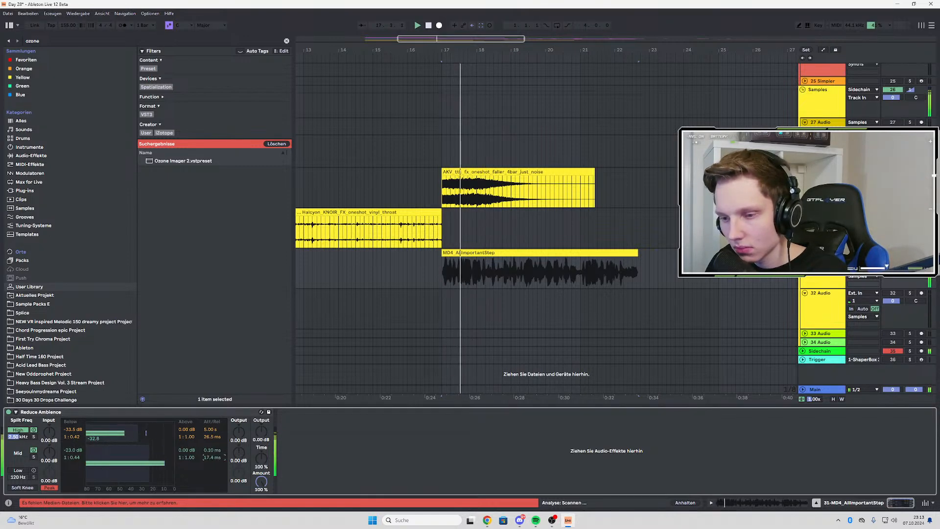
left_click_drag(211, 437, 211, 353)
key("space")
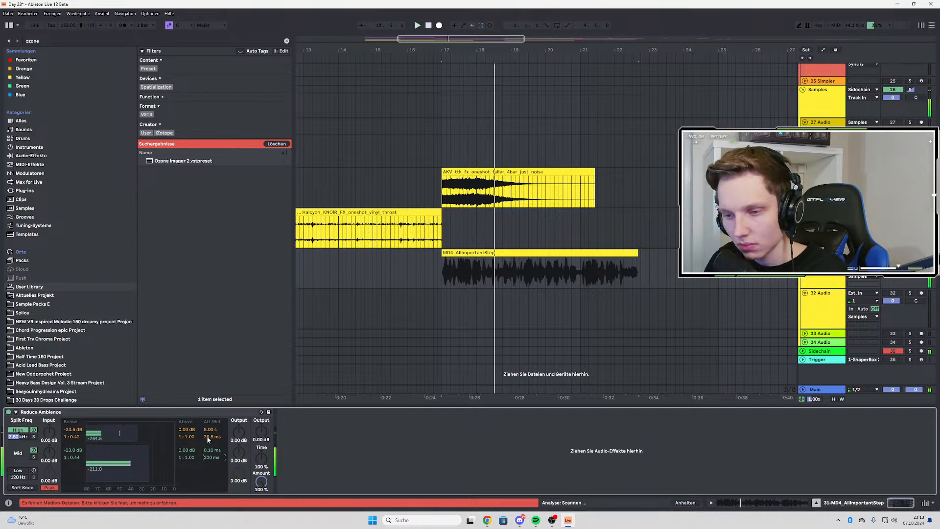
key("space")
left_click_drag(211, 436, 211, 519)
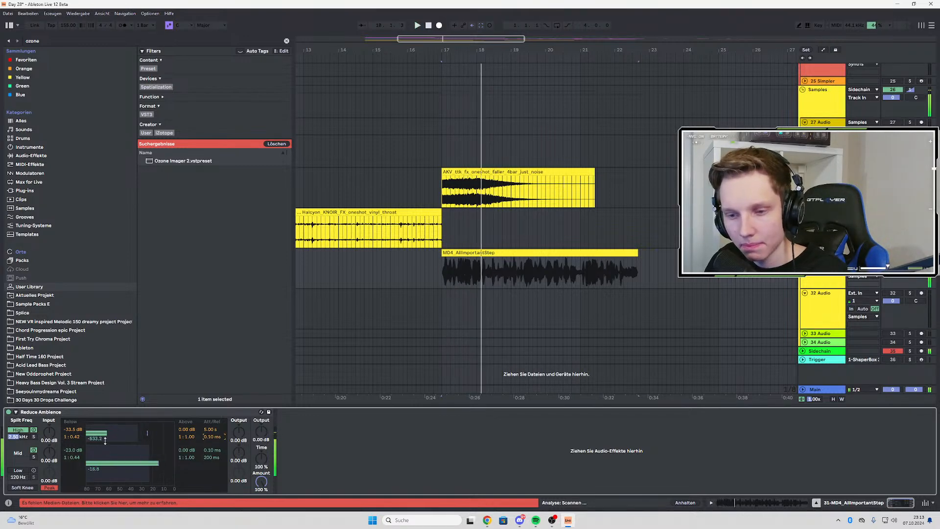
Set Reduce Ambience's below threshold to 0.00 dB for the high band and -80.0 dB for the mid band, checking the sound in playback
key("space")
key("space")
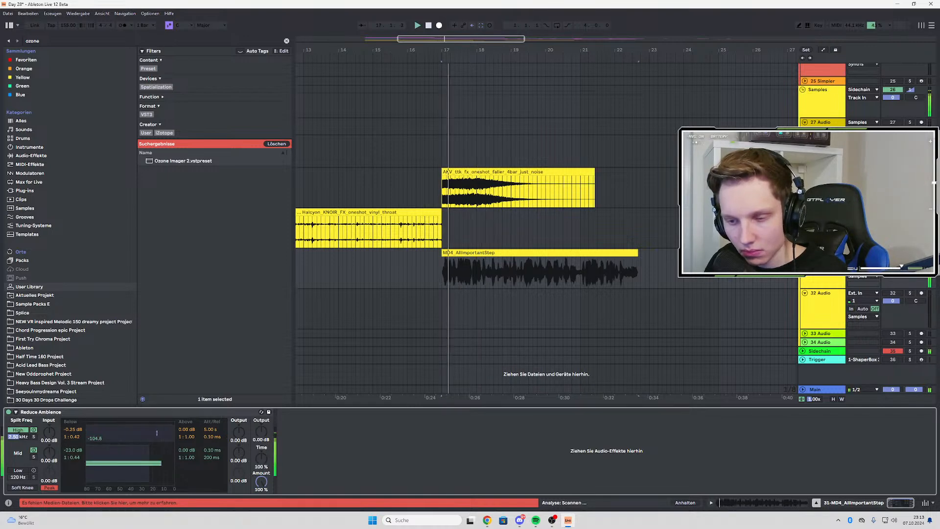
left_click_drag(72, 429, 72, 494)
left_click_drag(72, 430, 72, 370)
key("space")
key("space")
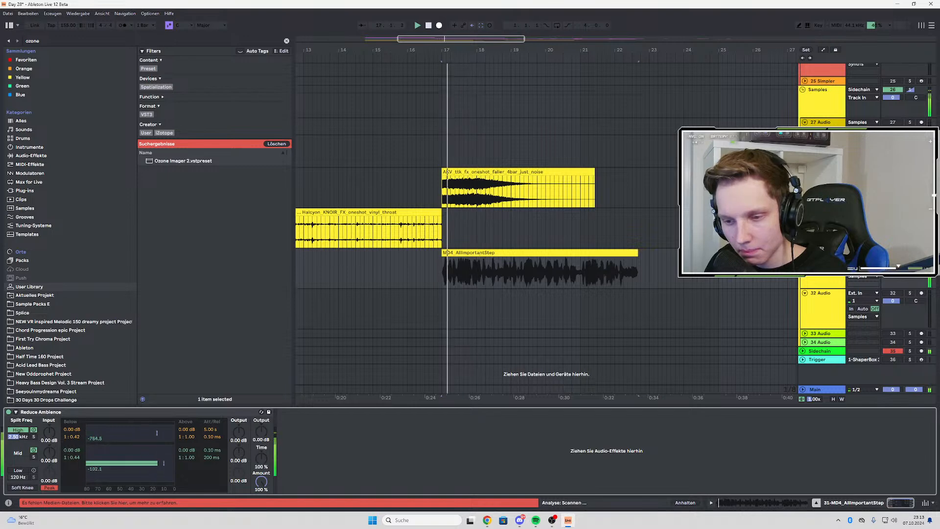
left_click_drag(72, 449, 72, 502)
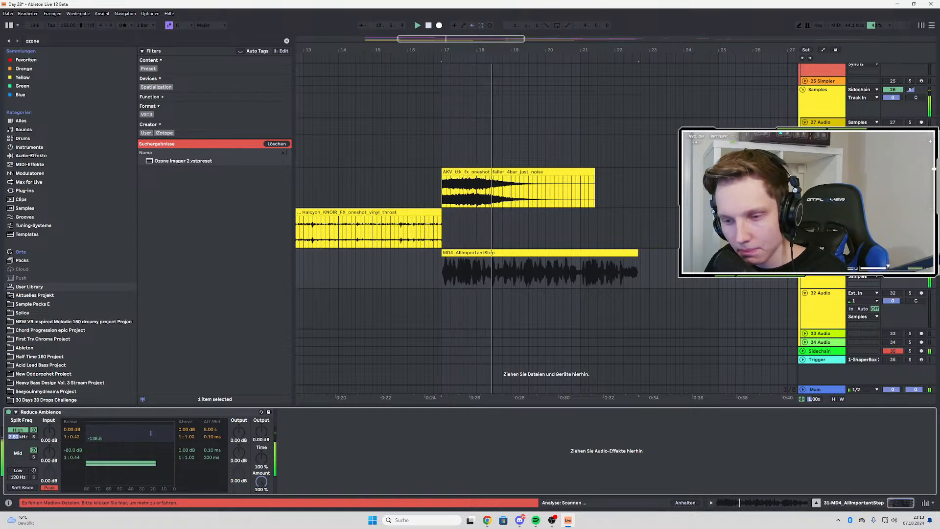
key("space")
key("space")
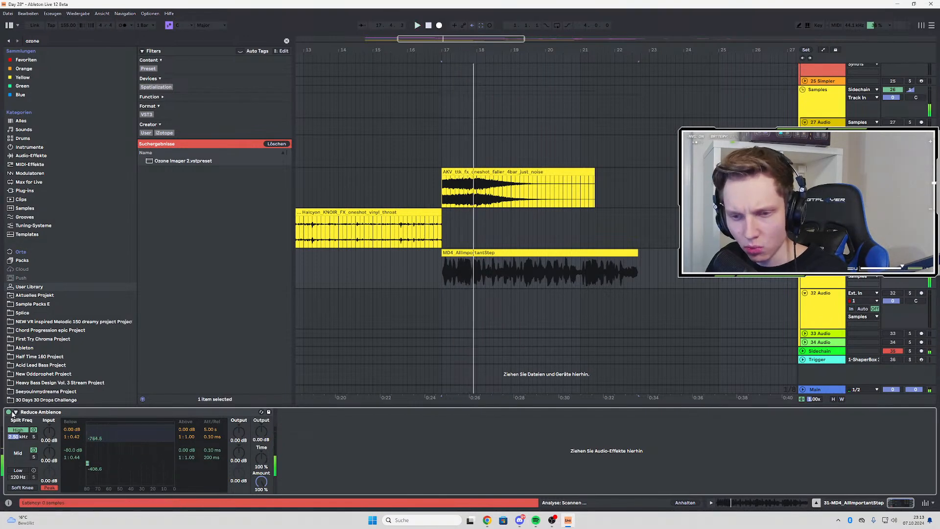
key("space")
key("space")
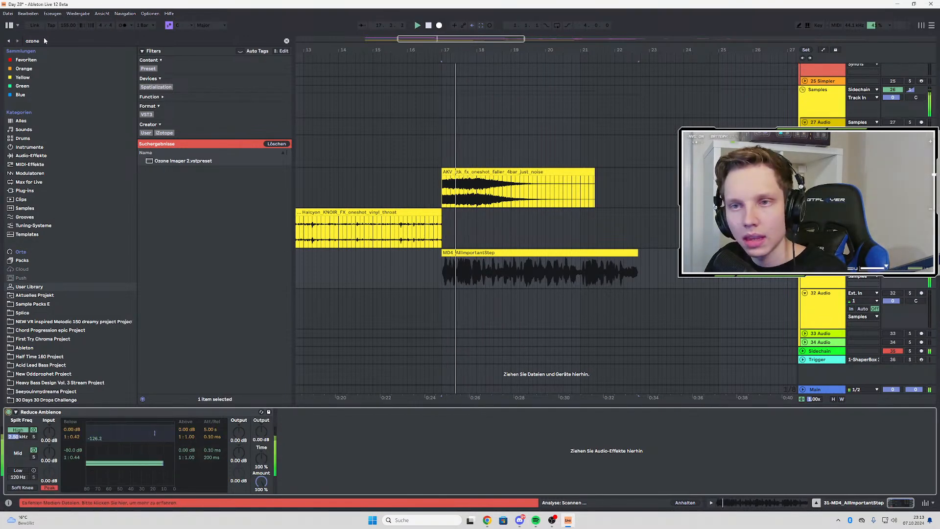
Add EQ Eight after Reduce Ambience and enable its first band as a low cut at 72.6 Hz with a Q of 0.38
key("ctrl+f")
key("BackSpace")
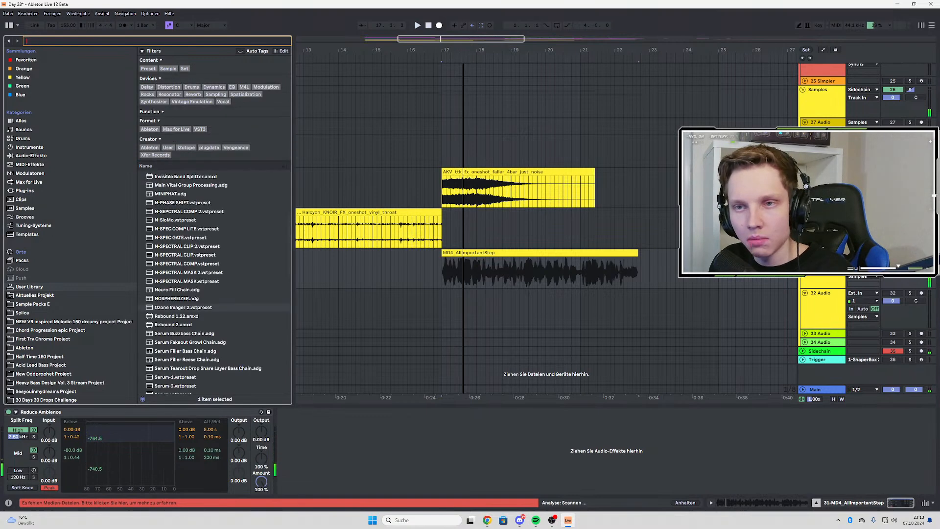
type("eq")
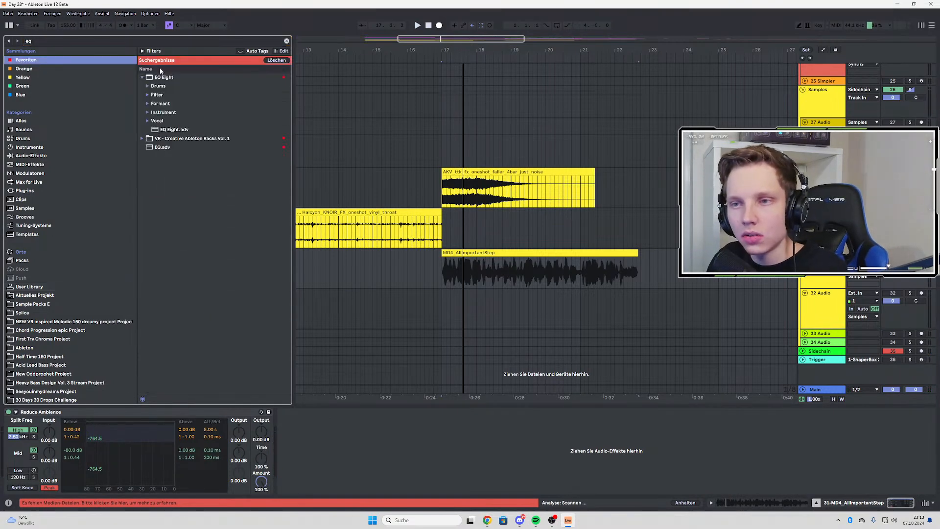
left_click(157, 77)
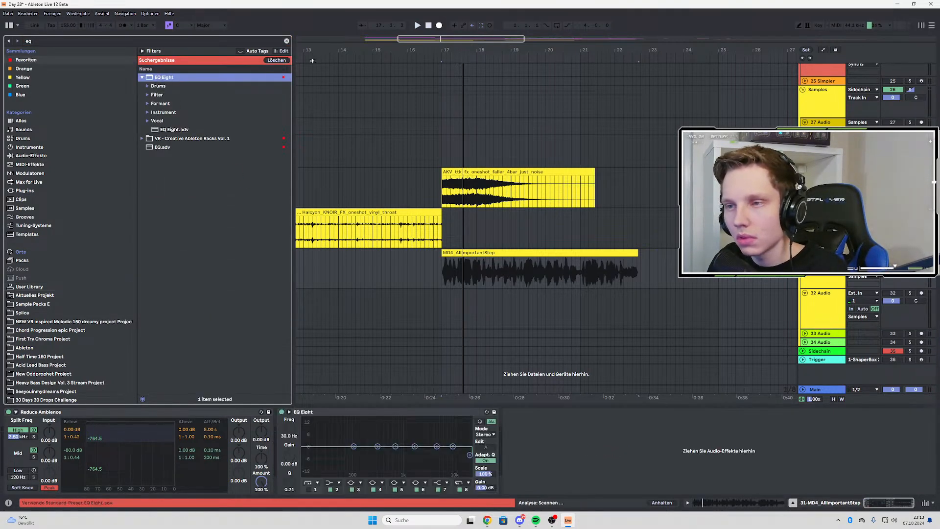
left_click(142, 78)
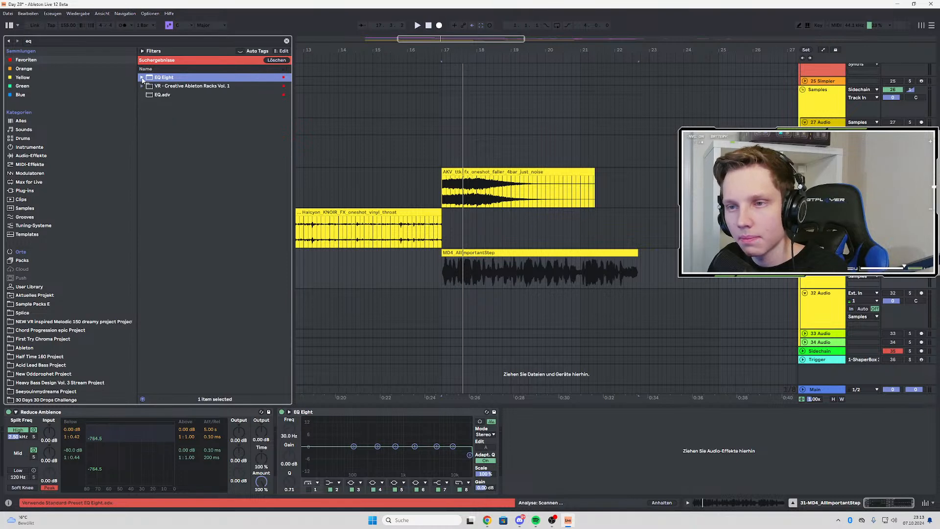
left_click(308, 490)
left_click_drag(327, 453, 347, 461)
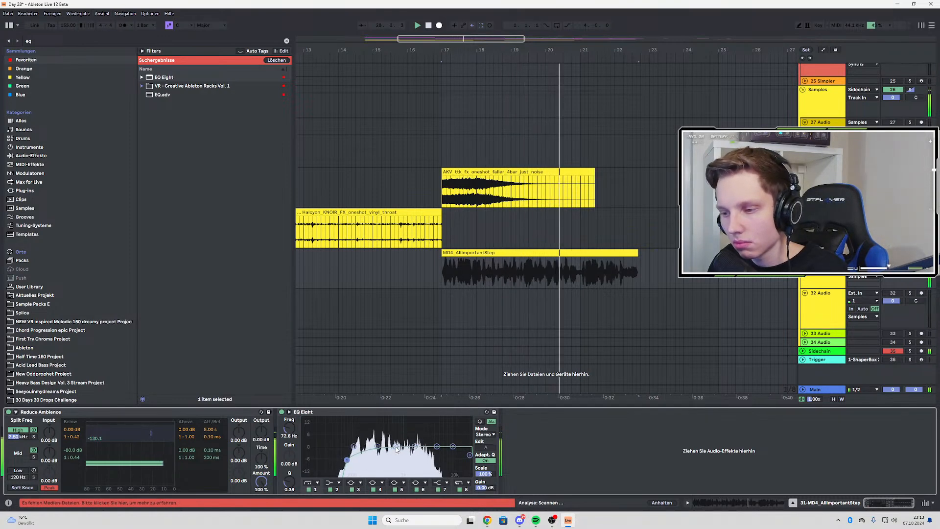
Save the current Live Set
left_click(8, 13)
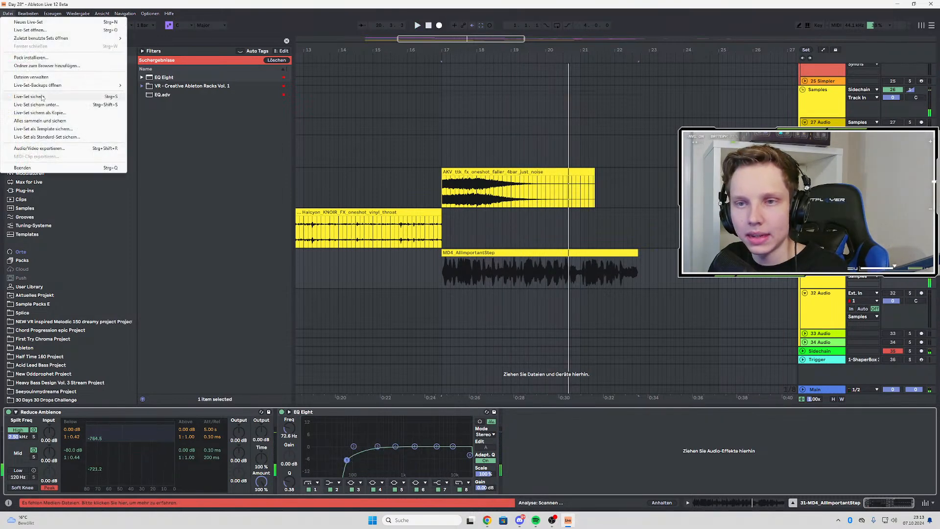
left_click(43, 97)
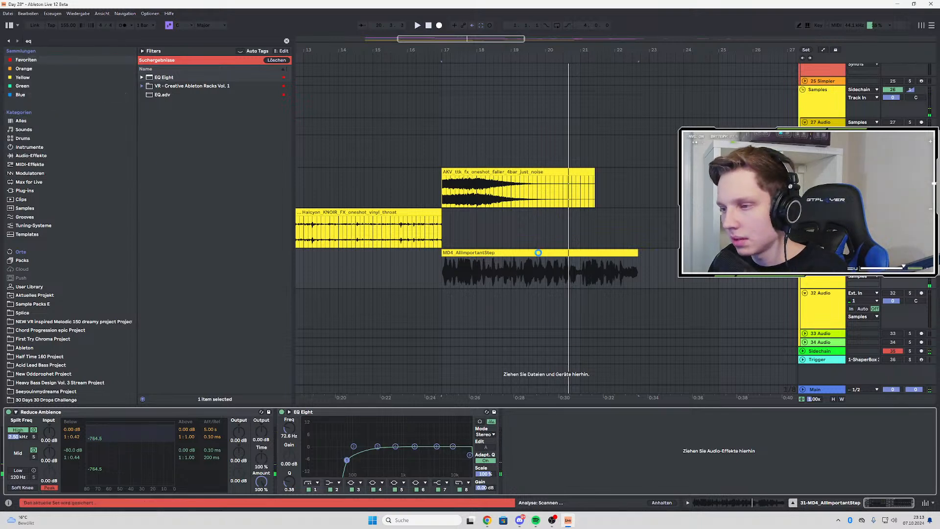
right_click(519, 257)
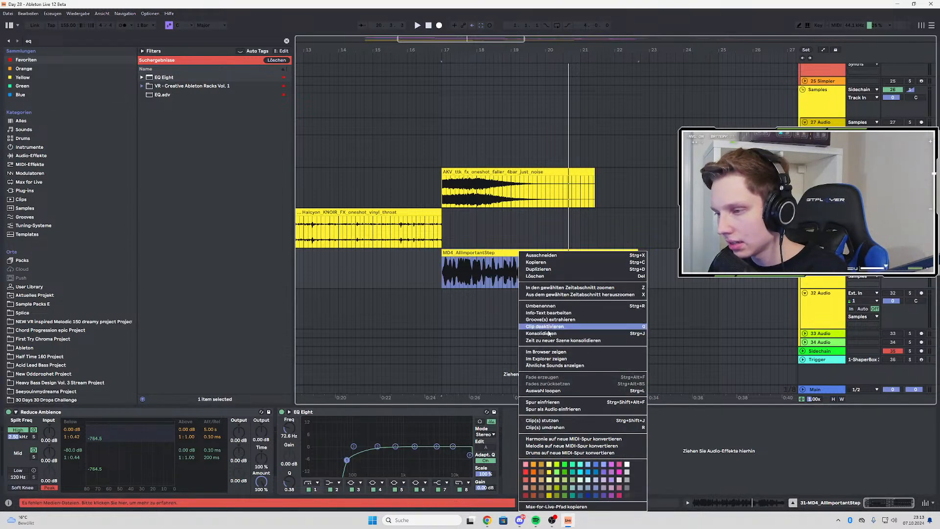
left_click(481, 312)
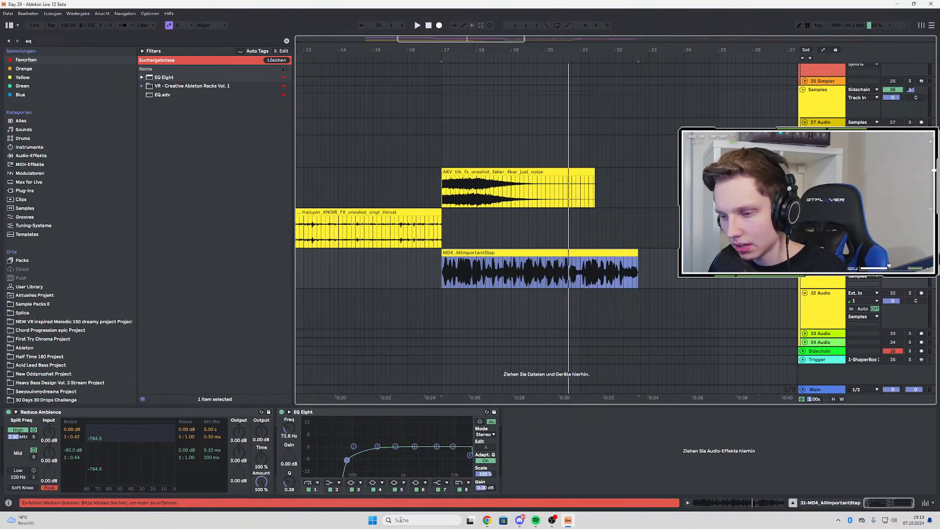
Switch to FL Studio and start a new project
left_click(400, 520)
left_click(422, 294)
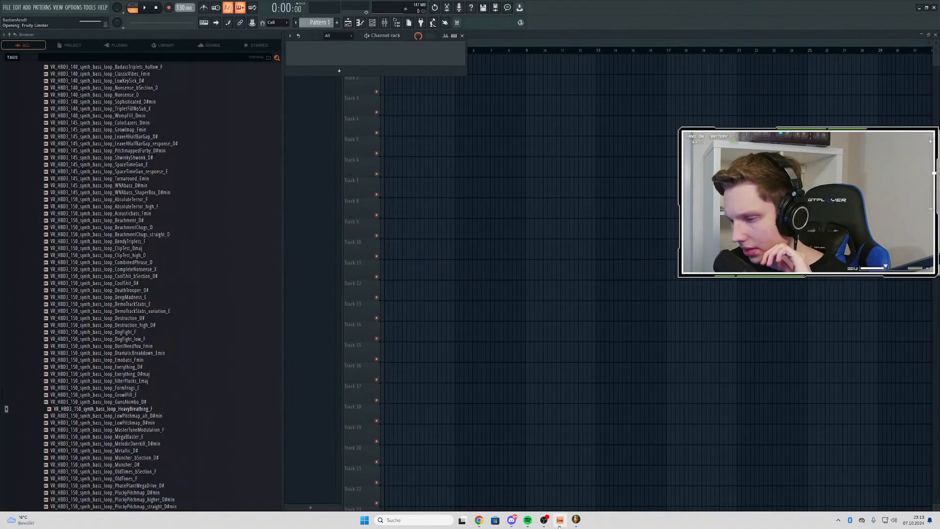
left_click(560, 521)
left_click(560, 521)
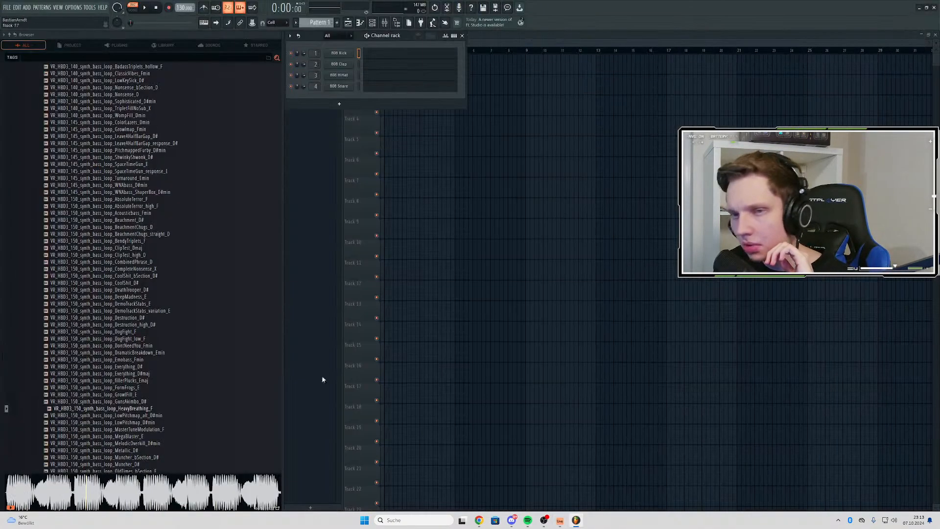
left_click(7, 8)
left_click(229, 75)
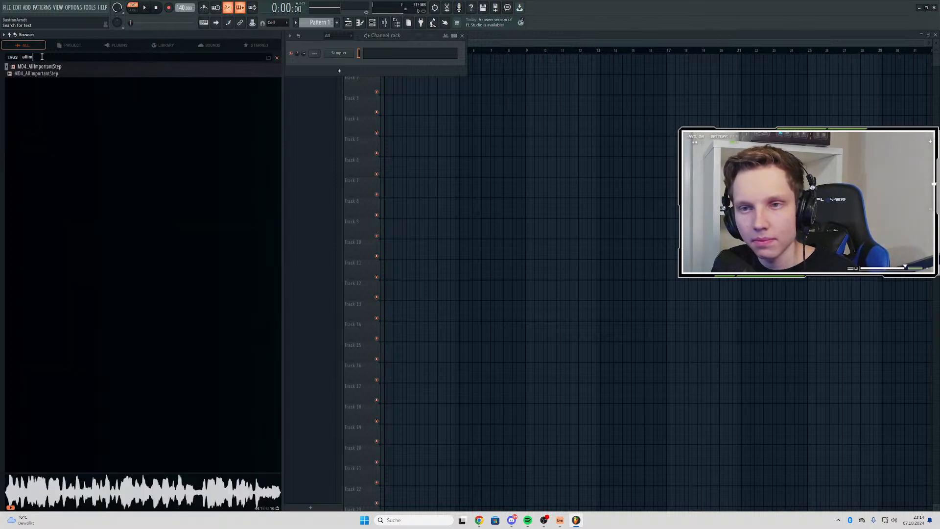
Find MD4_AllImportantStep by searching for allim, audition it on playlist Track 5 at bar 5, and remove the clip
left_click(54, 70)
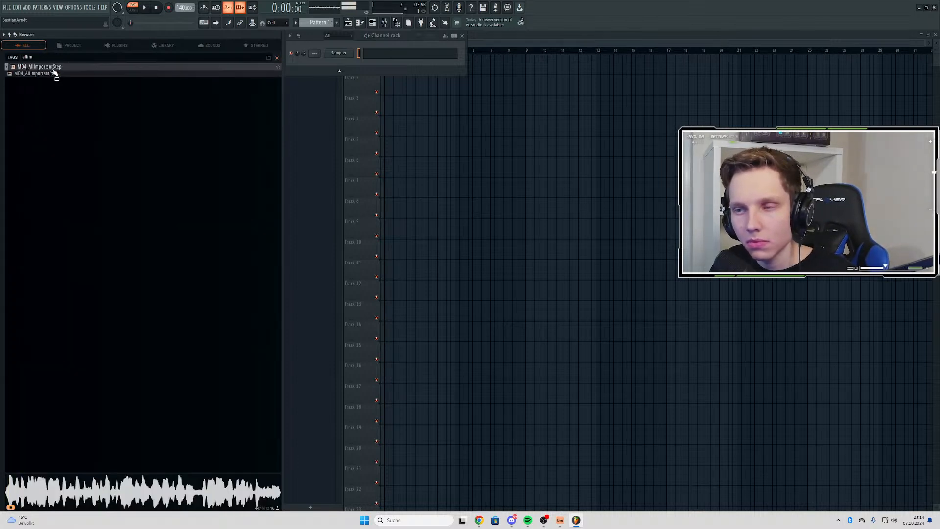
left_click_drag(54, 72, 458, 146)
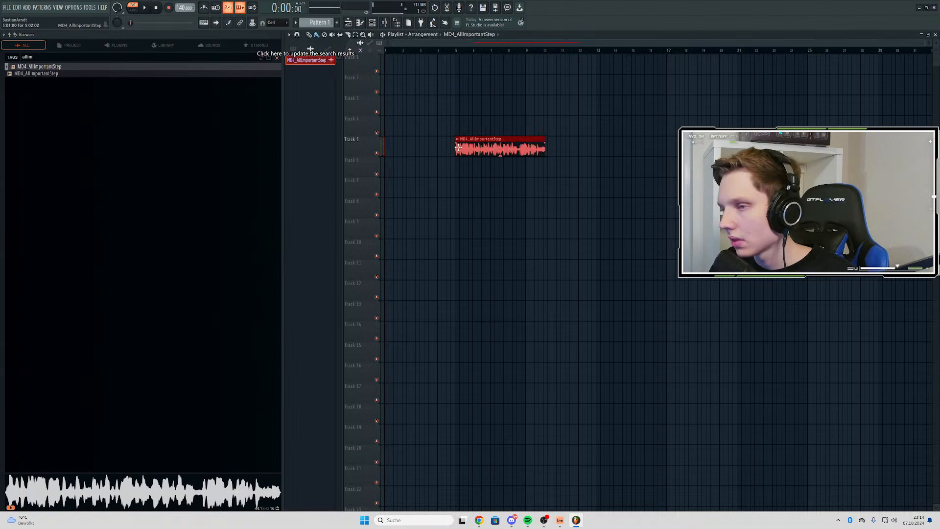
left_click(452, 48)
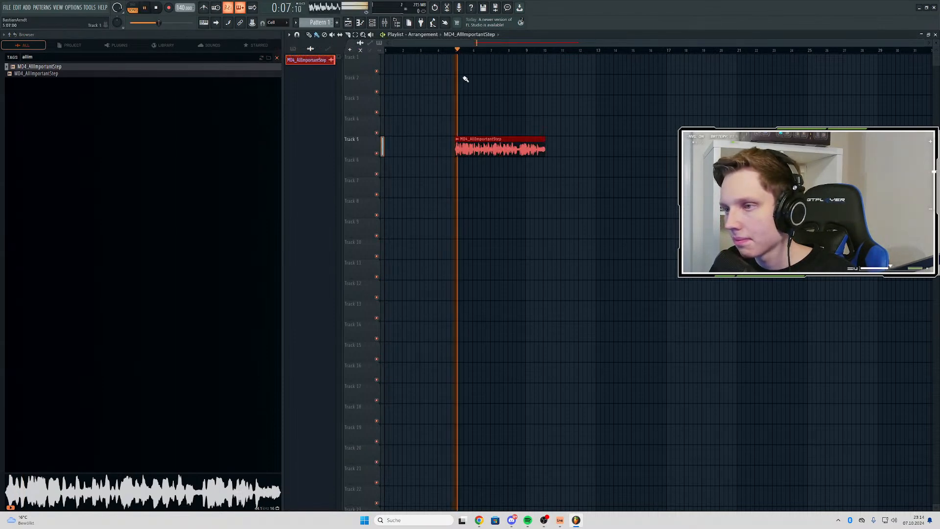
right_click(473, 139)
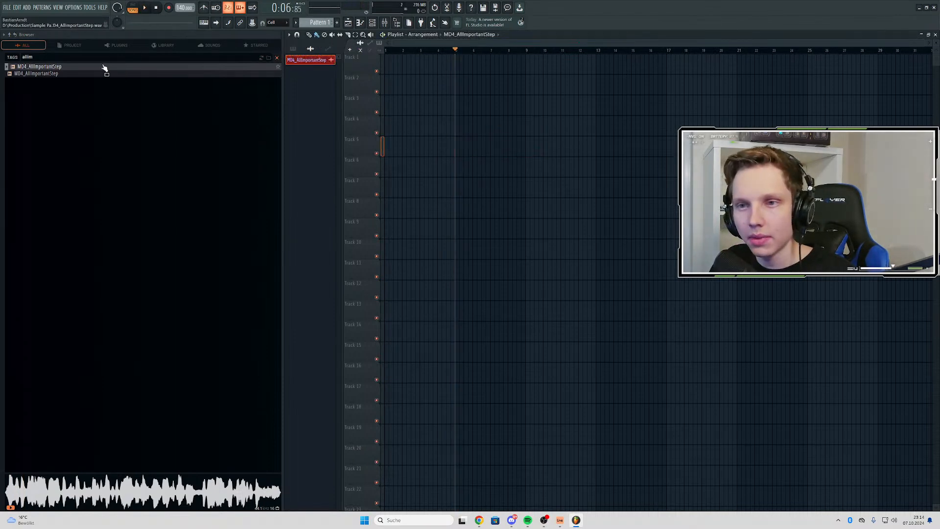
Place MD4_AllImportantStep on playlist Track 4 at bar 5 and extract its bass, instruments and vocals stems
left_click_drag(105, 68, 460, 131)
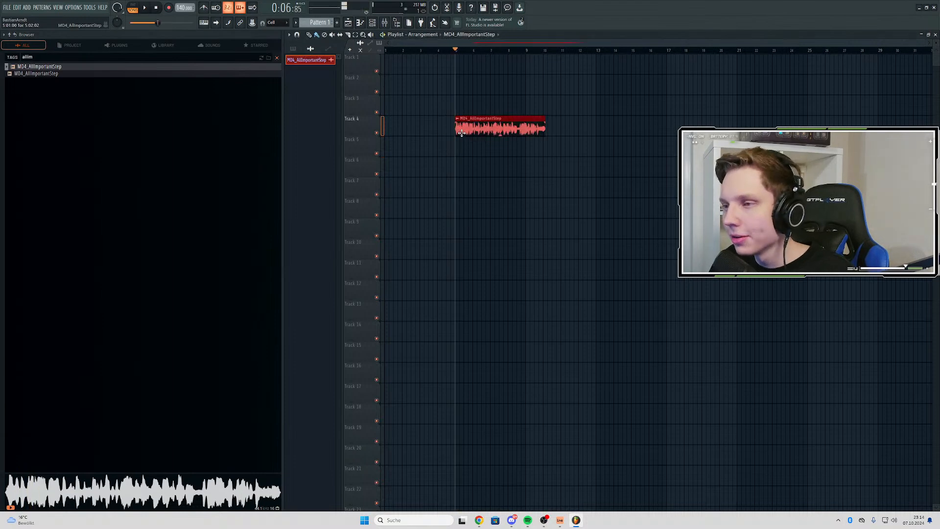
scroll(459, 129, "up", 2)
left_click(471, 119)
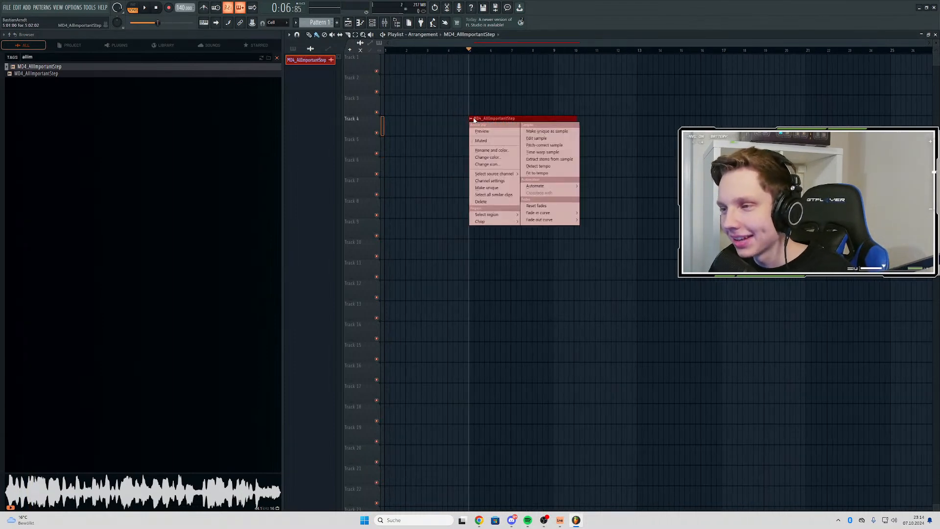
left_click(545, 160)
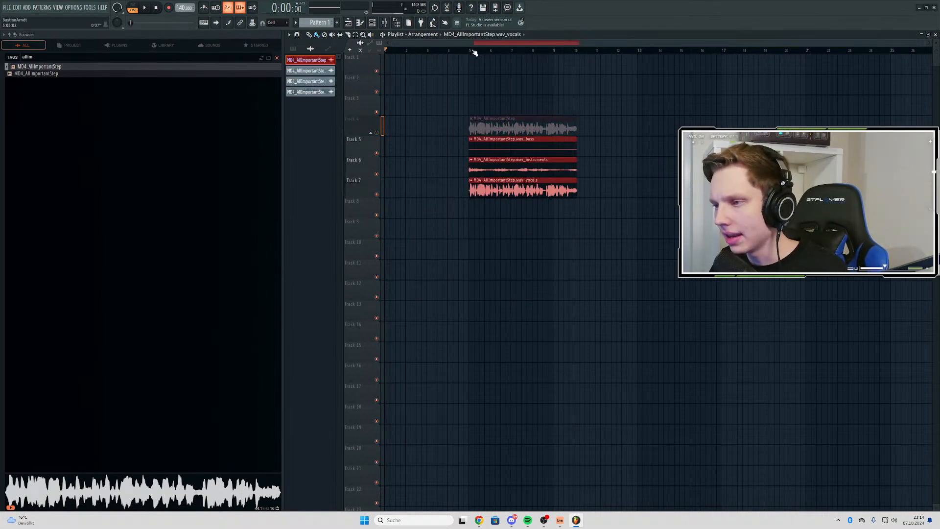
Solo the instruments stem on Track 6 and play it from bar 5
scroll(474, 52, "up", 2)
right_click(380, 174)
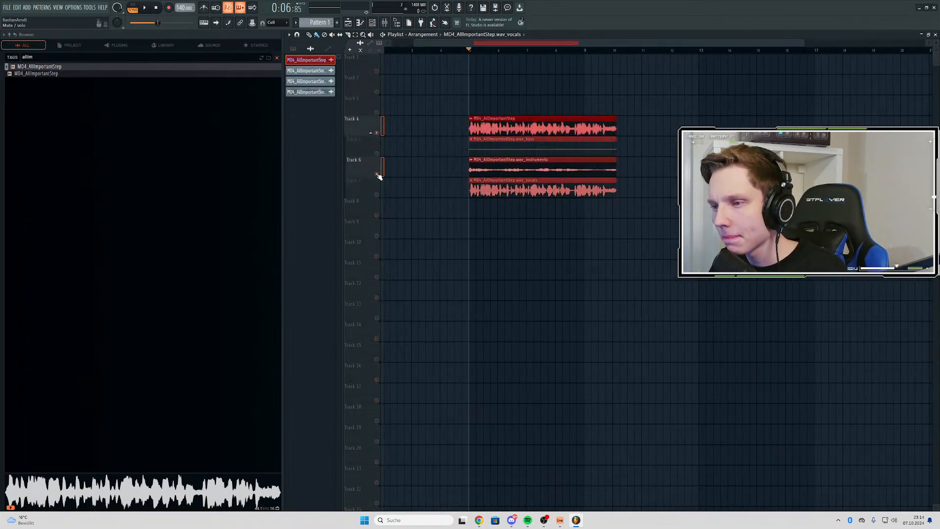
key("space")
key("space")
right_click(379, 175)
right_click(380, 175)
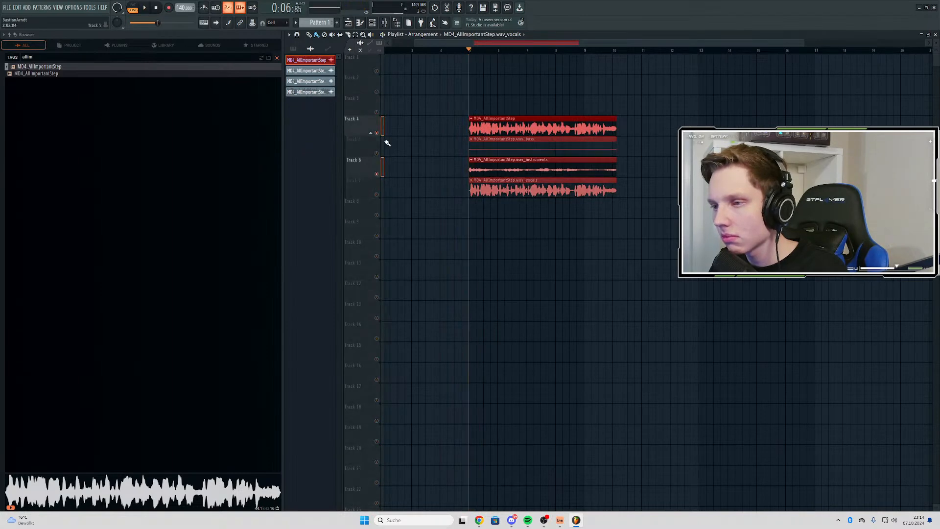
right_click(379, 175)
left_click(381, 138)
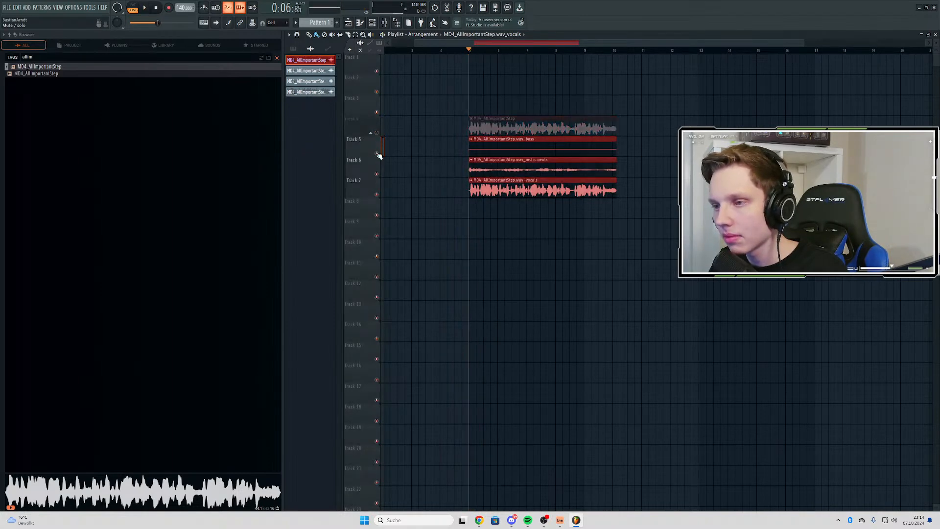
right_click(380, 174)
key("space")
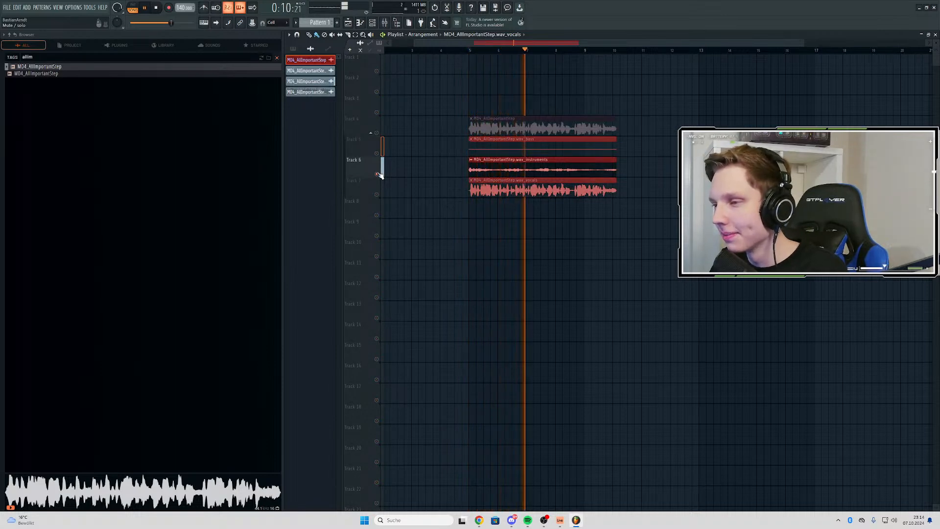
scroll(520, 165, "up", 2)
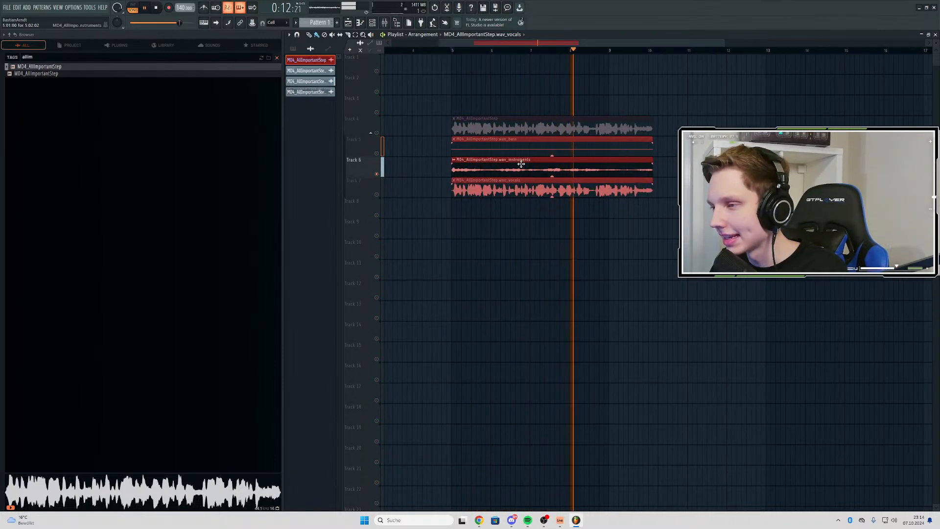
key("space")
Compare the vocals stem on Track 7 with the instruments stem on Track 6 by soloing and playing them alternately
right_click(378, 194)
key("space")
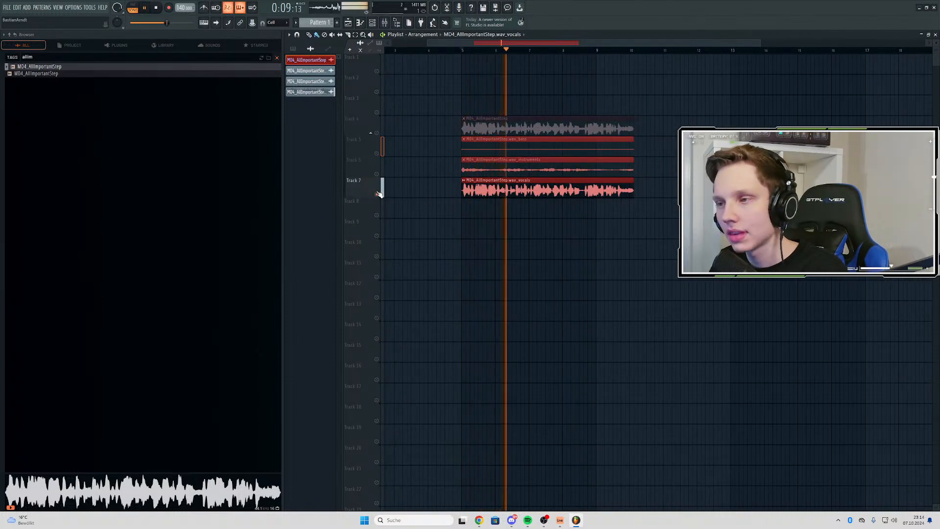
key("space")
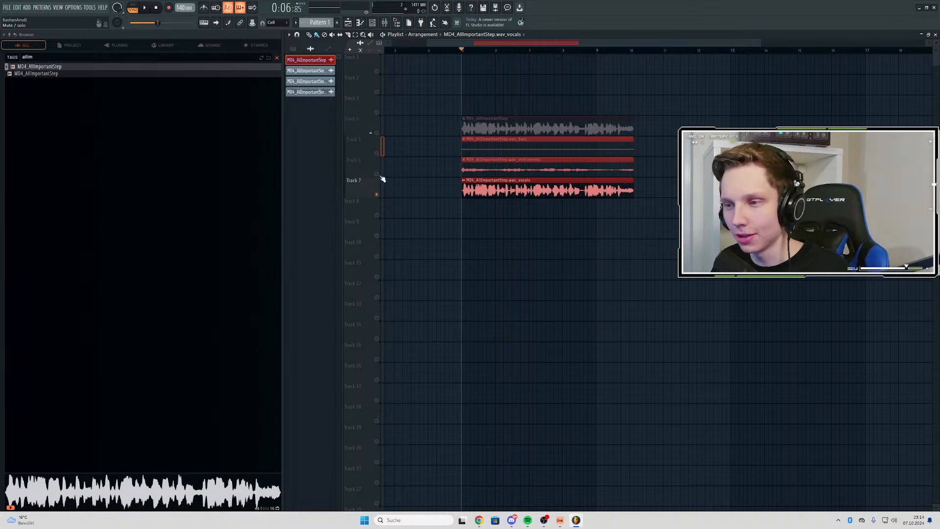
right_click(378, 174)
key("space")
key("space")
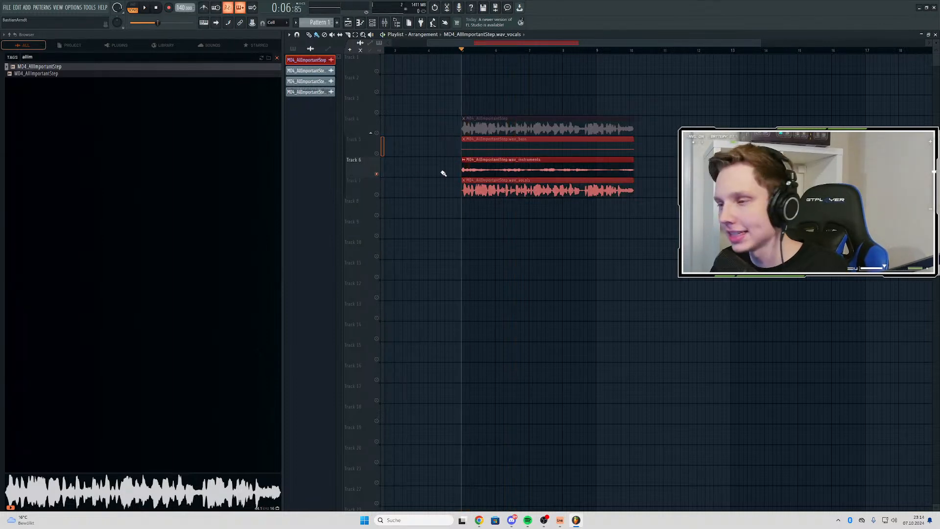
key("space")
key("space")
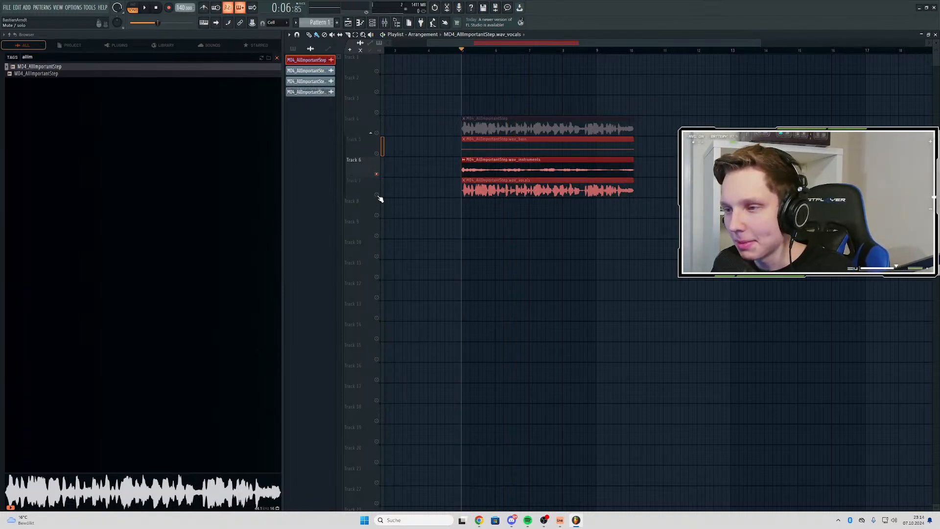
right_click(377, 195)
key("space")
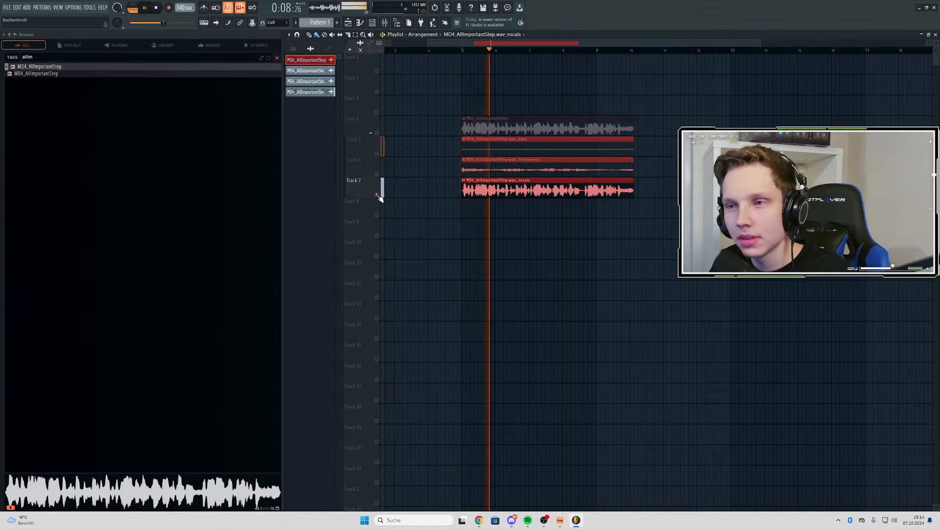
key("space")
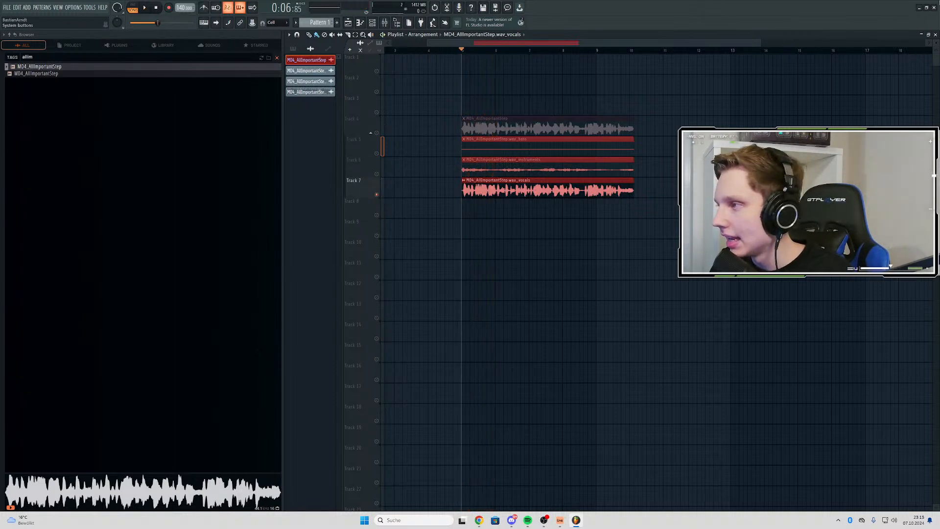
Close FL Studio without saving the project and keep the extracted stem files
left_click(934, 8)
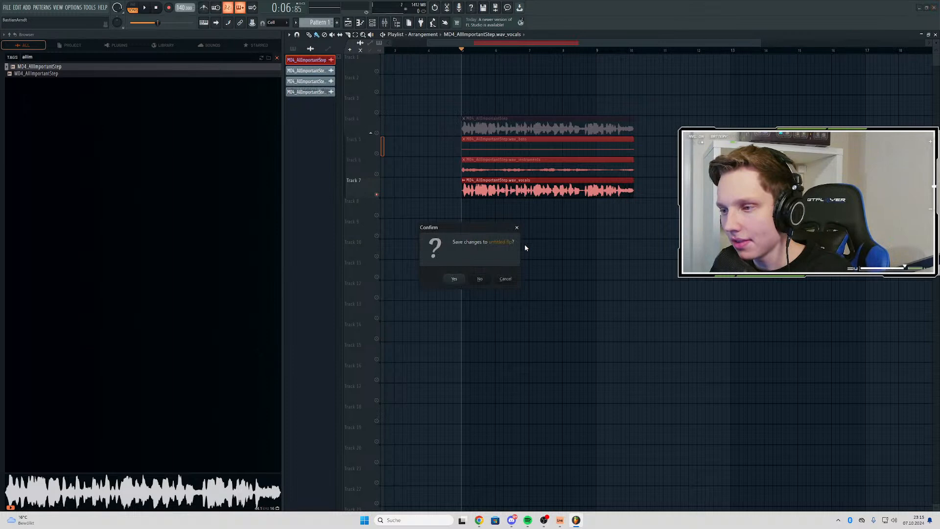
left_click(480, 279)
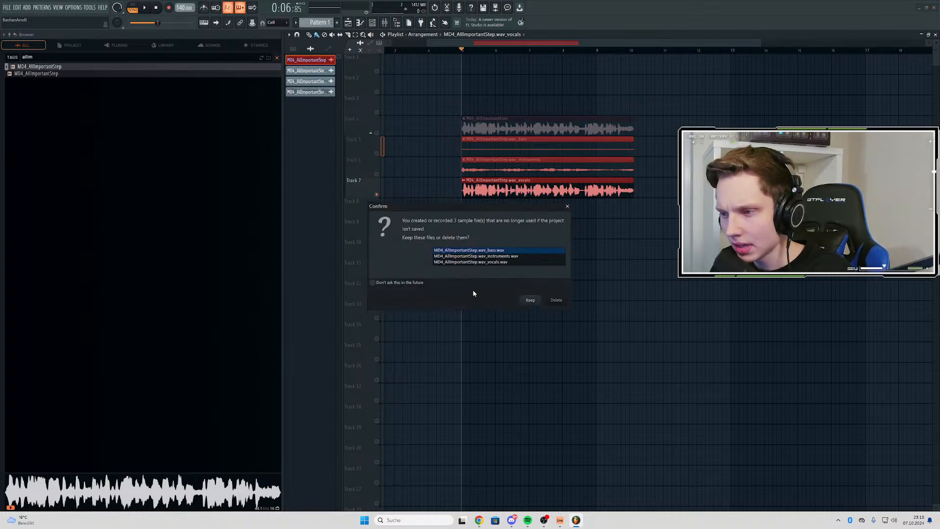
left_click(530, 301)
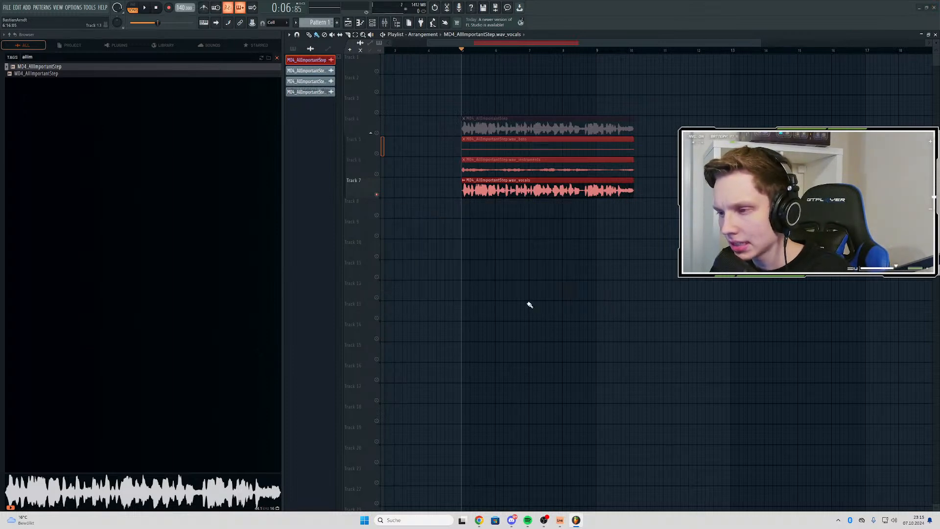
Switch to File Explorer and open the Rendered folder that holds the extracted MD4_AllImportantStep stems
left_click(446, 518)
type("explorer")
left_click(421, 296)
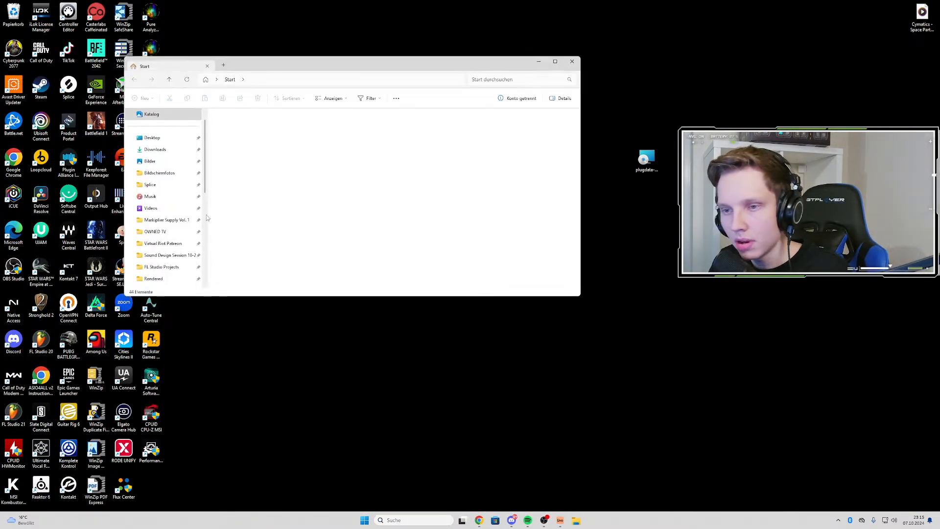
scroll(177, 164, "up", 1)
scroll(256, 190, "down", 3)
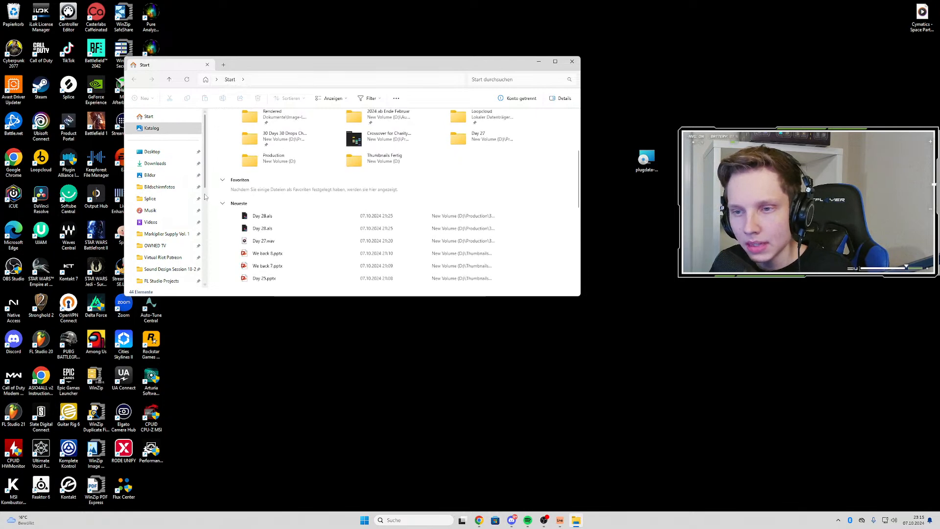
scroll(172, 228, "down", 1)
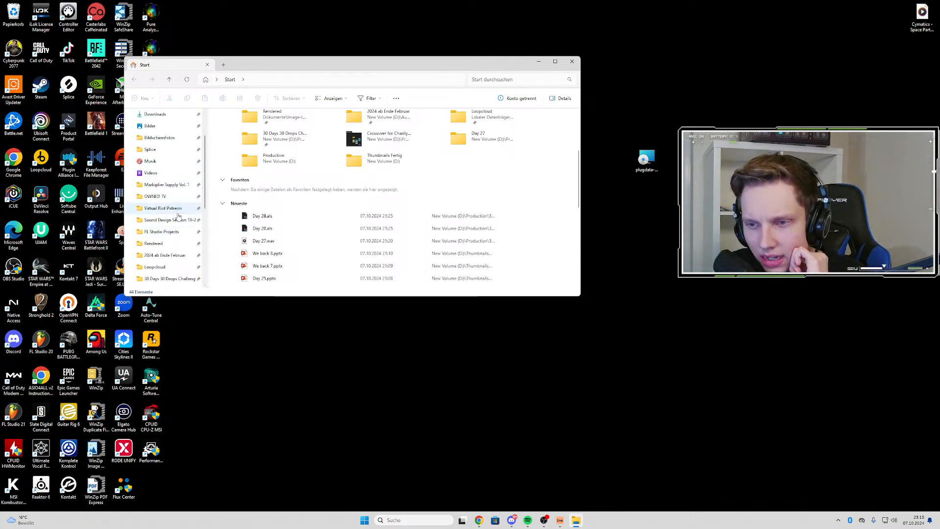
left_click(168, 234)
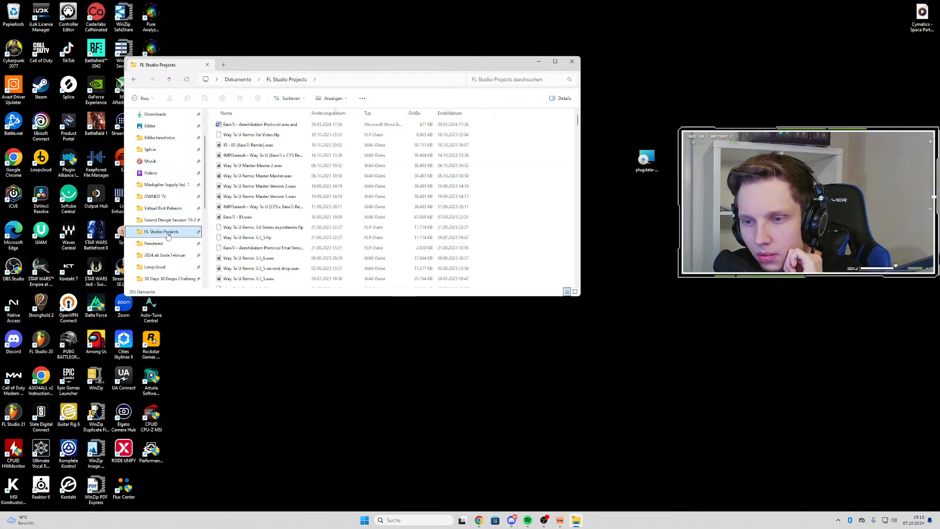
left_click(155, 243)
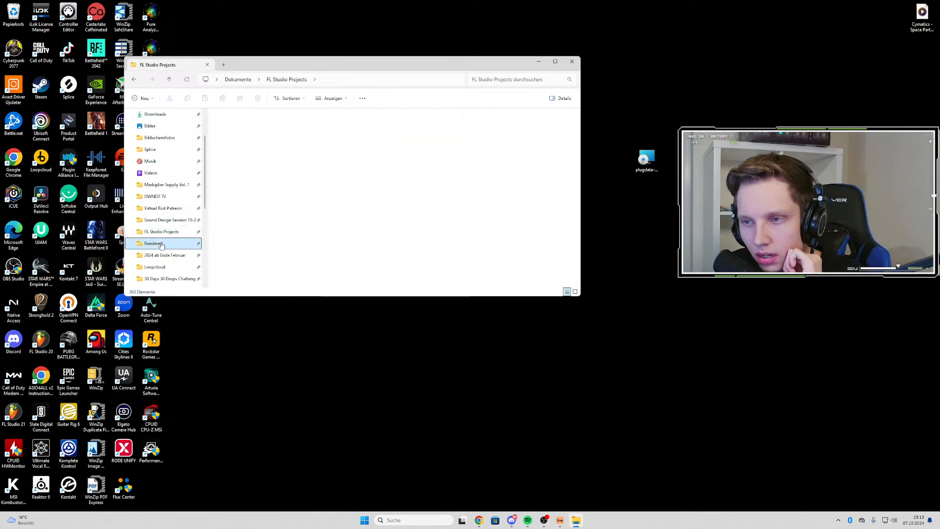
Switch to Ableton Live and replace the dialogue clip at bar 17 with the MD4_AllImportantStep.wav_vocals file from the Rendered folder
left_click(559, 521)
left_click(577, 522)
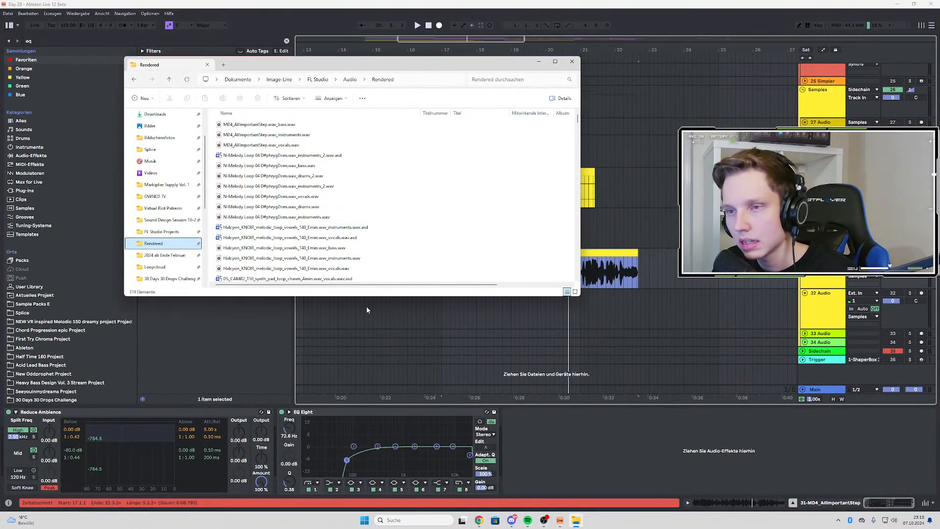
left_click_drag(275, 136, 471, 253)
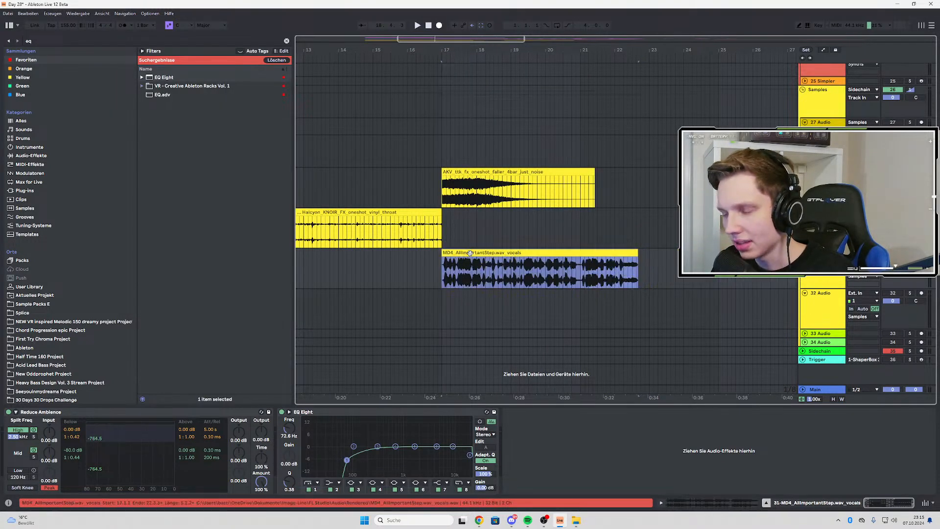
Play the vocals clip from bar 17 and turn off the Reduce Ambience device
scroll(445, 268, "up", 5)
scroll(449, 262, "down", 5)
key("space")
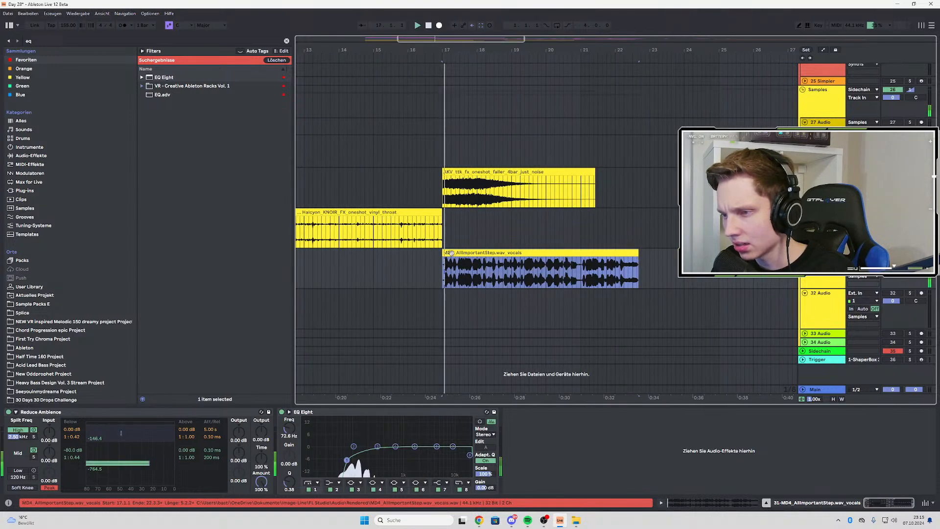
left_click(9, 412)
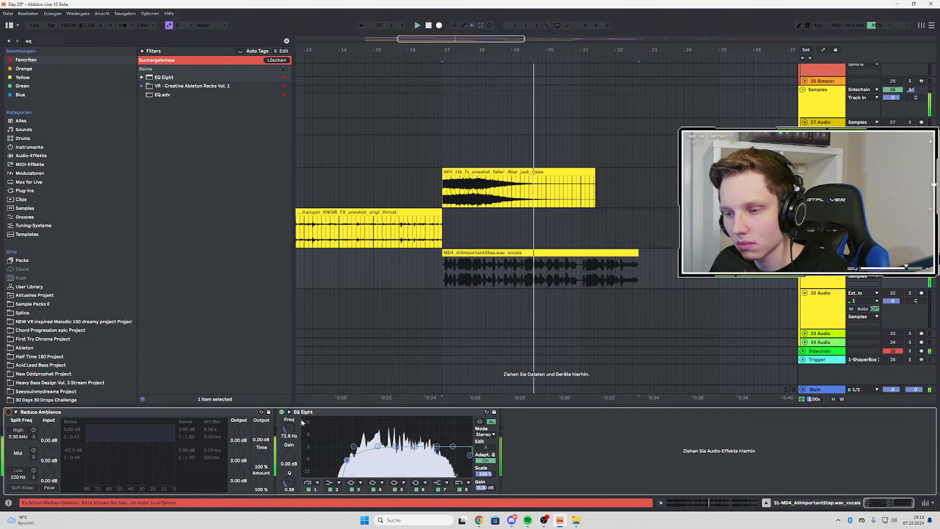
Find the N-SPEC GATE preset by searching the User Library for gate and add it after EQ Eight on the vocals track
left_click(29, 40)
type("gate")
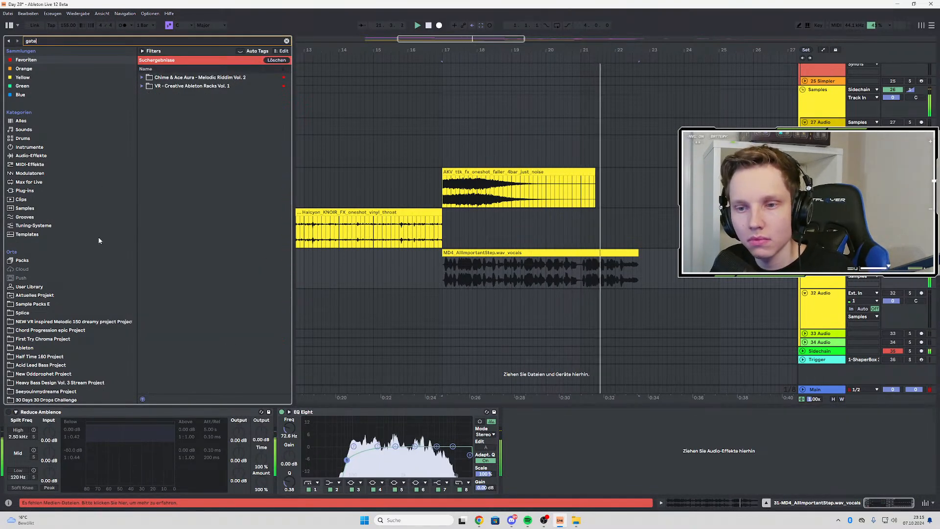
left_click(36, 279)
left_click(36, 286)
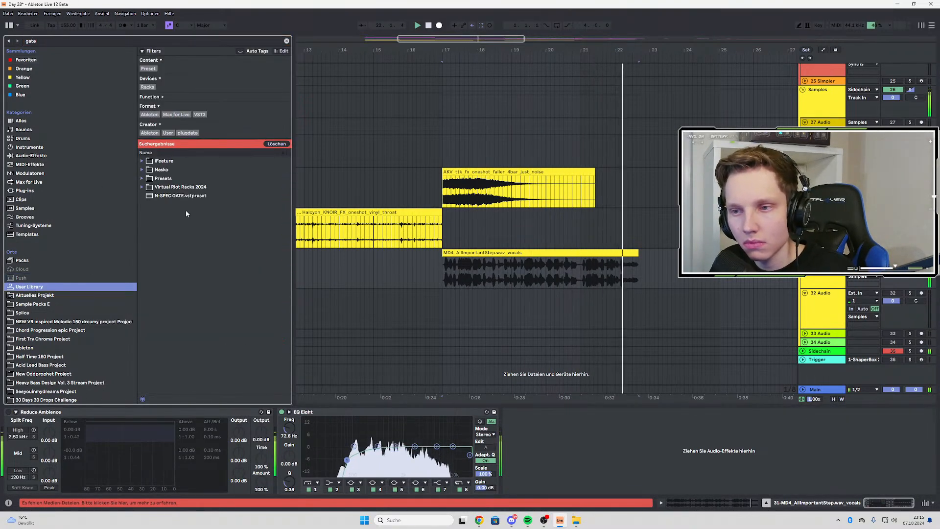
left_click(160, 196)
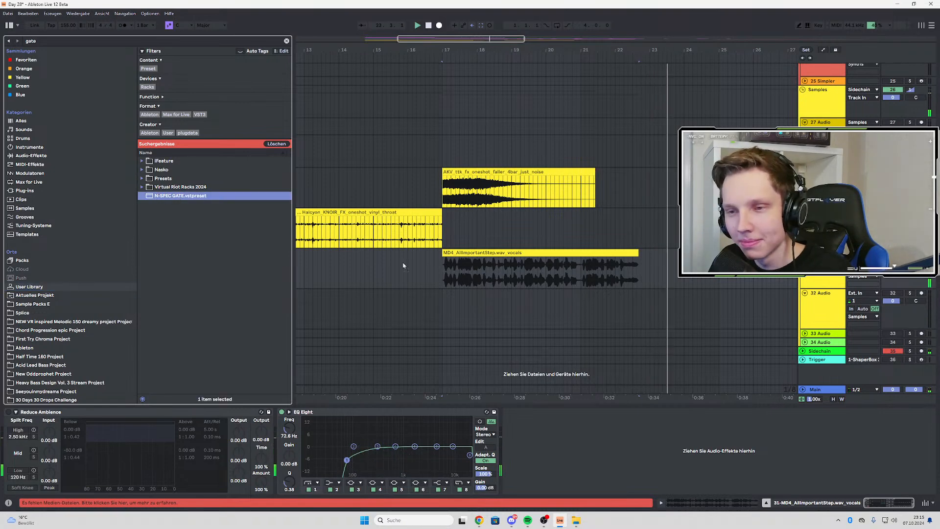
left_click_drag(404, 266, 549, 422)
left_click(449, 253)
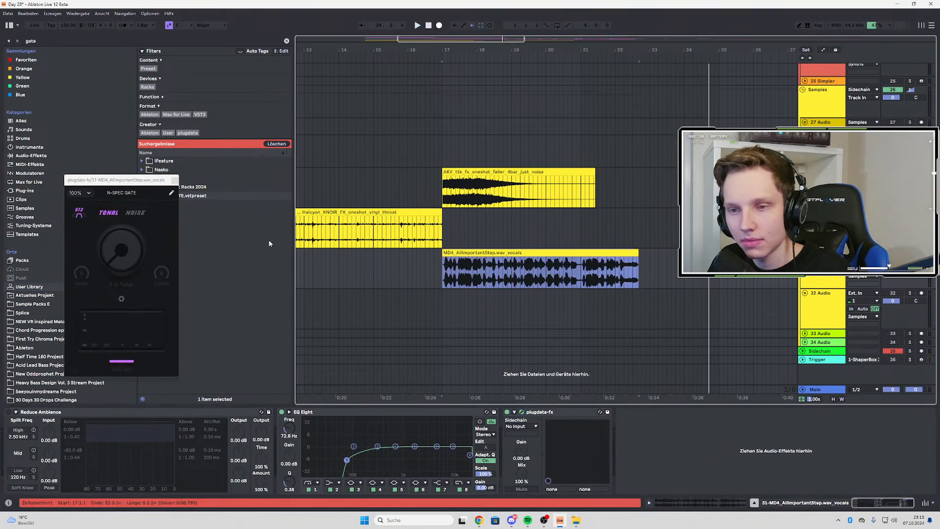
Set the N-SPEC GATE's size to 1024 and raise its main Tonal amount while playing the vocals clip
key("space")
key("space")
left_click(77, 213)
left_click_drag(124, 250, 126, 239)
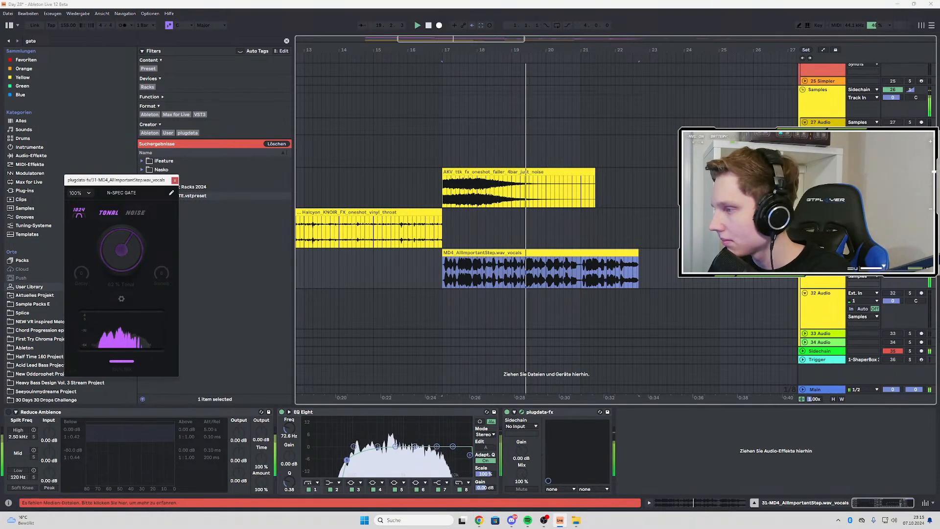
Unsolo the vocals track to hear it in the full mix from bar 17, and close the N-SPEC GATE window
left_click(910, 253)
key("space")
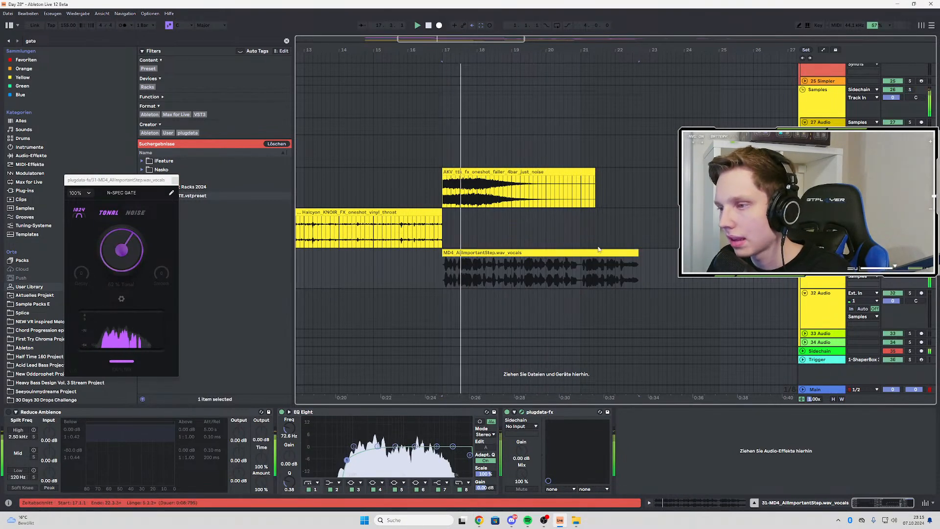
left_click(632, 253)
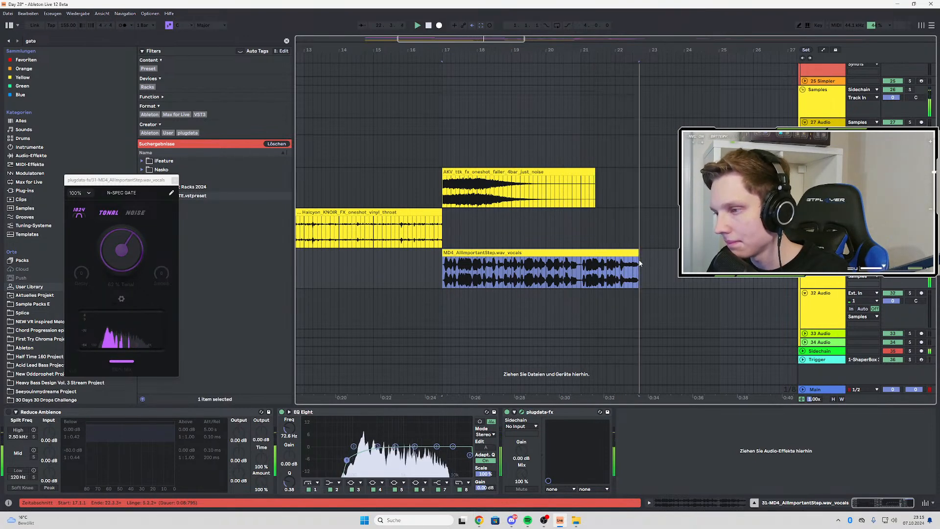
left_click(175, 180)
key("space")
key("space")
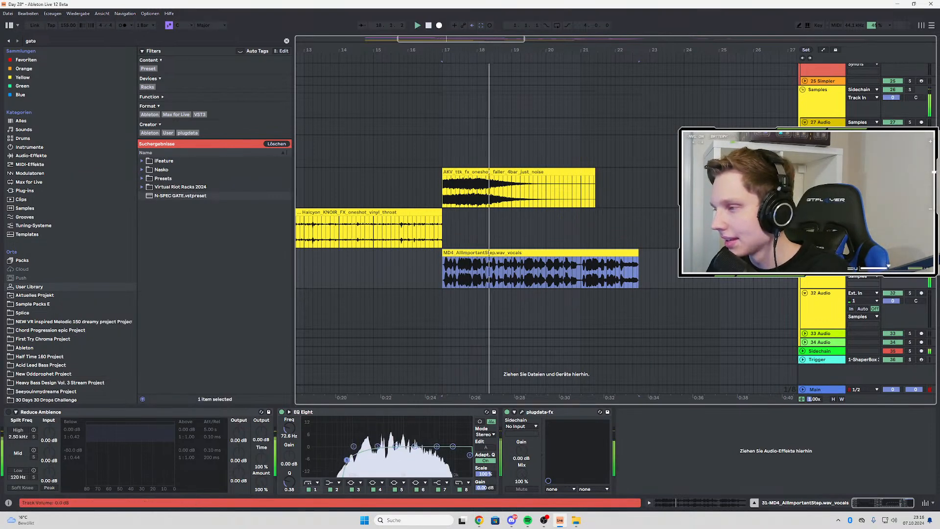
Solo the vocals track again and play its clip from bar 17
left_click(892, 252)
left_click(910, 252)
key("space")
key("space")
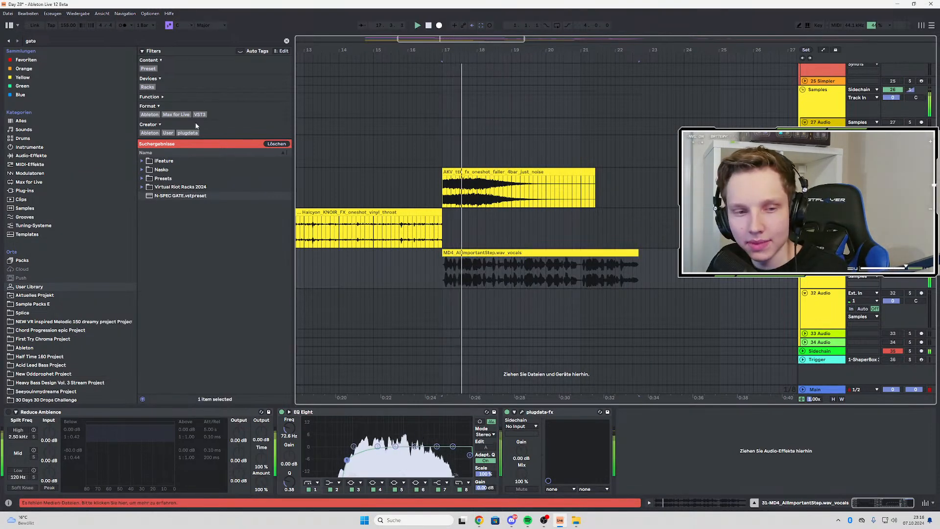
Find the N-SPEC COMP LITE preset by searching the User Library for comp, add it after the N-SPEC GATE, and play the vocals clip
key("space")
left_click(45, 41)
type("comp")
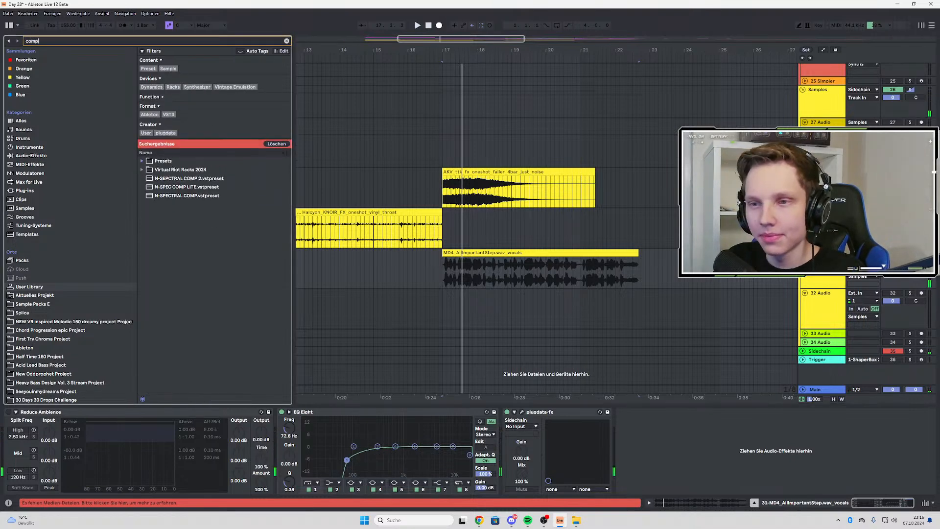
left_click(197, 186)
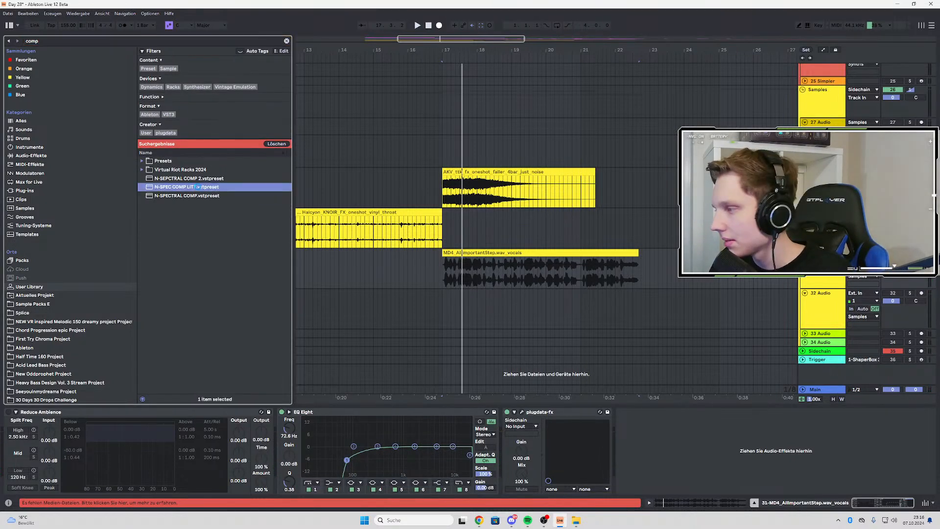
double_click(197, 186)
key("space")
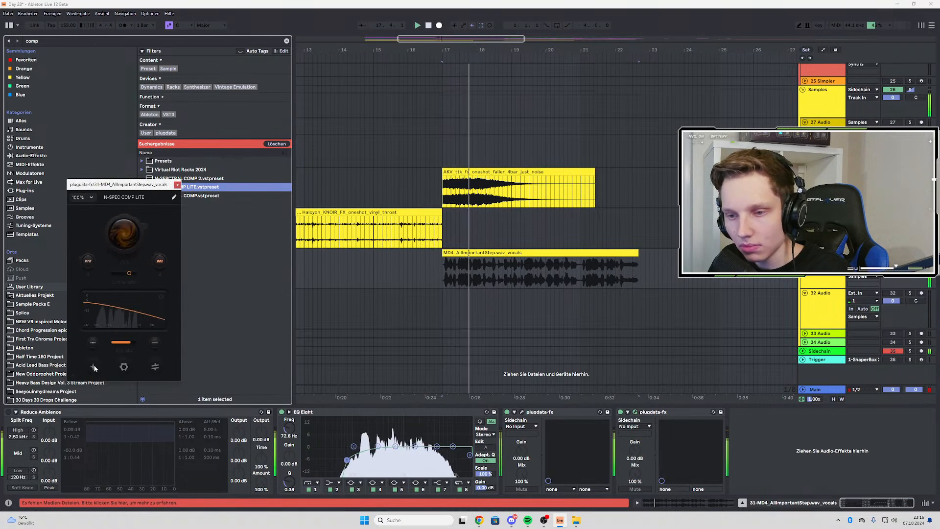
left_click(654, 226)
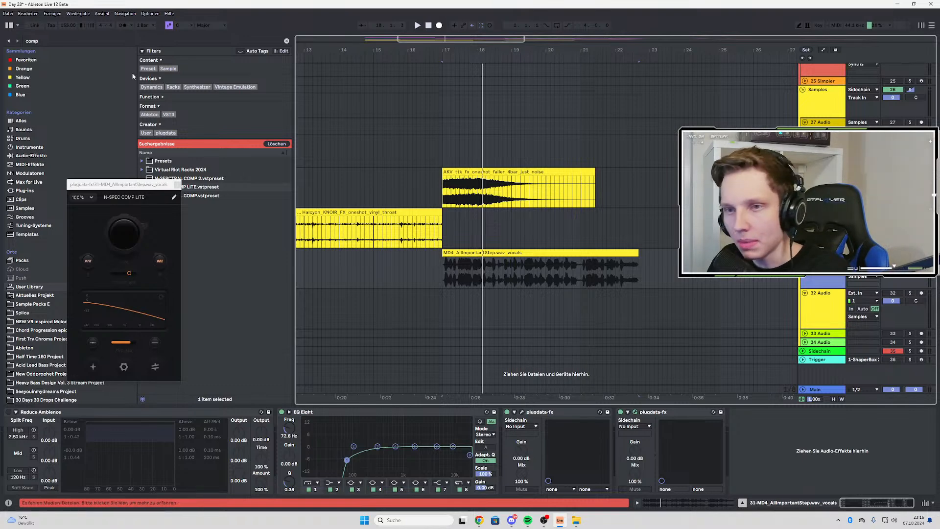
Select the N-SPEC GATE and N-SPEC COMP LITE devices in turn while listening to the vocals clip from bar 17
left_click(563, 412)
key("space")
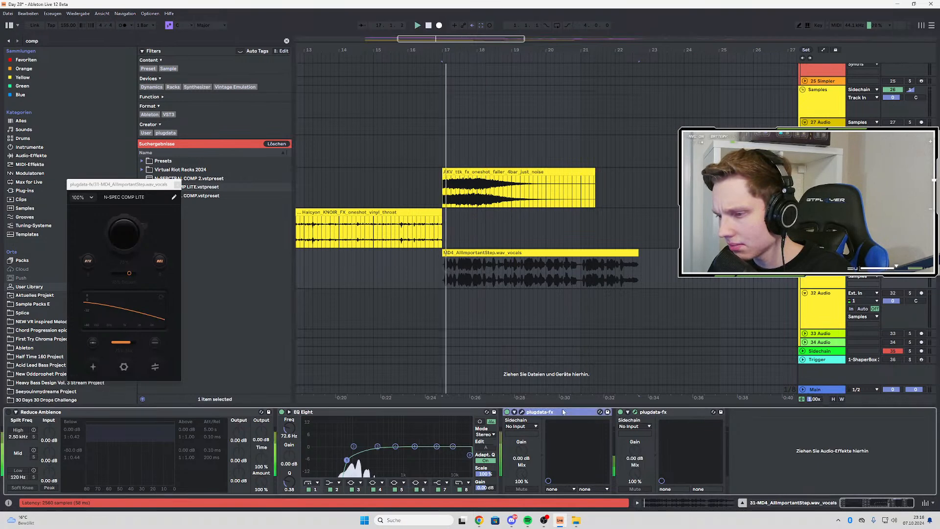
left_click(659, 413)
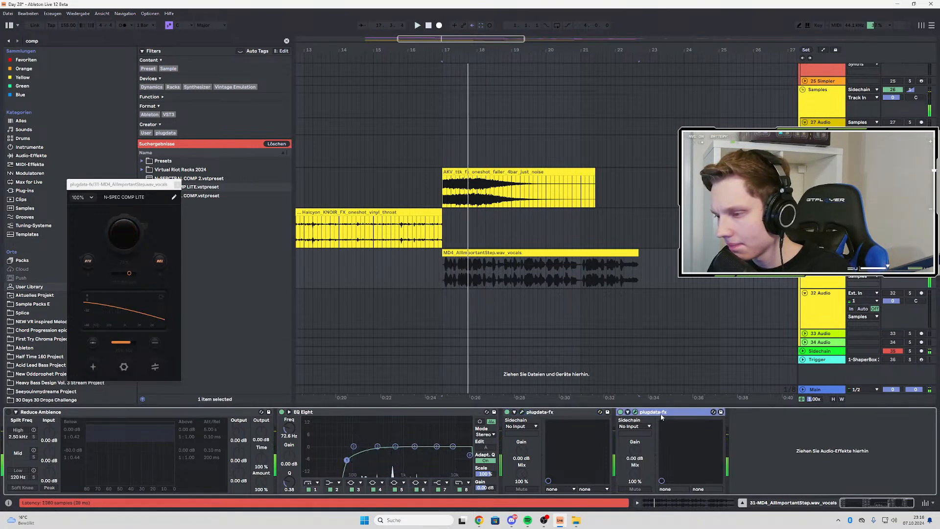
key("space")
key("space")
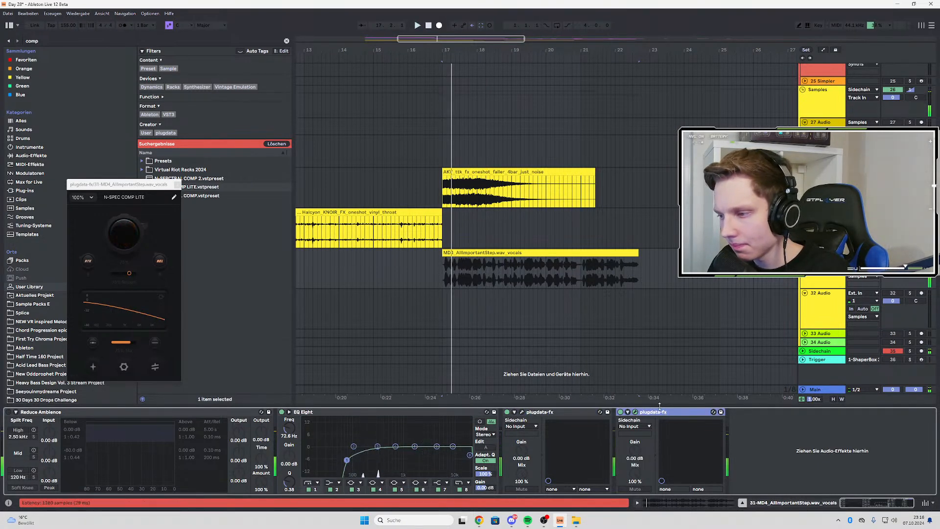
Search the User Library for shift, insert VR - SHIFTER 2023 between the N-SPEC GATE and N-SPEC COMP LITE, and set its Shift to -500 Hz
left_click(48, 41)
type("vr")
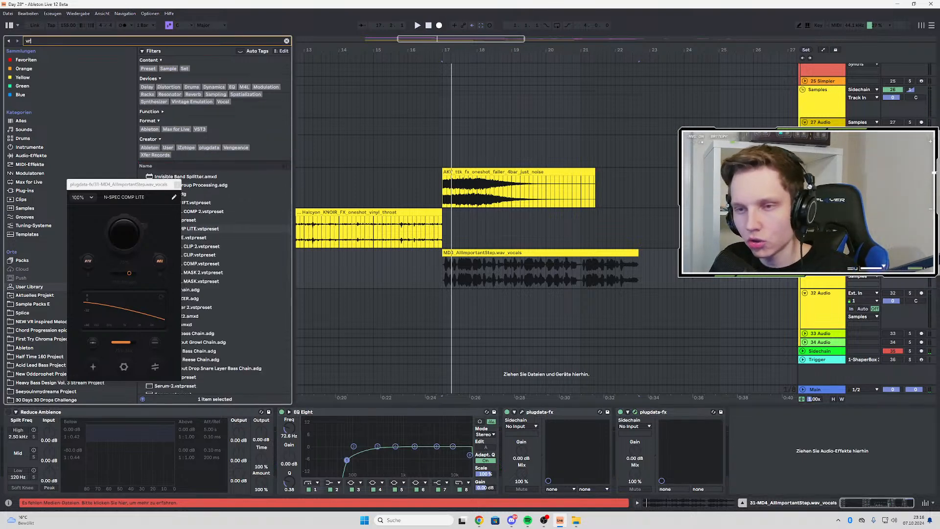
left_click(173, 185)
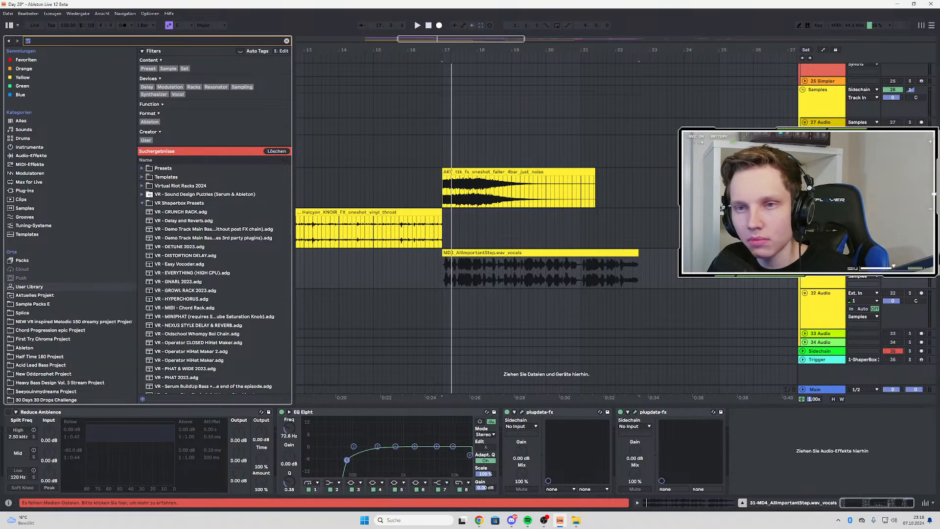
type("shift")
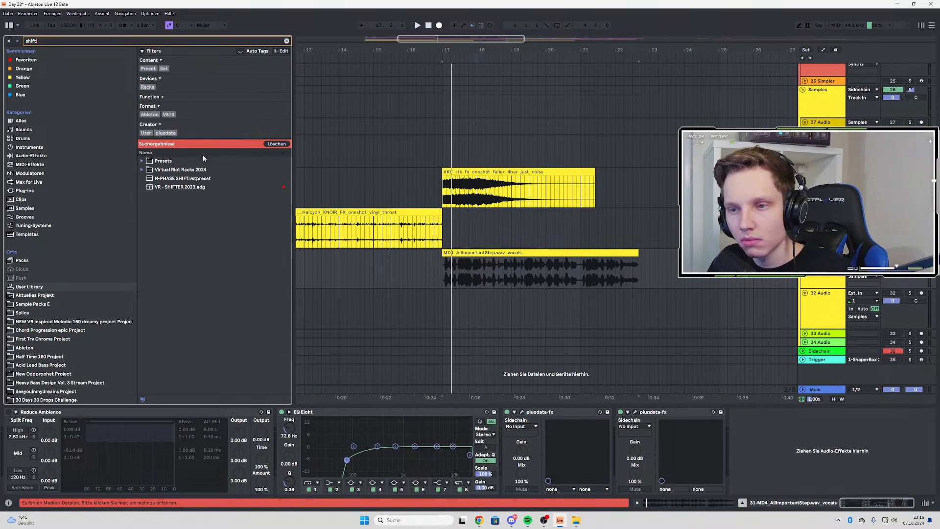
left_click(185, 187)
left_click_drag(676, 419, 630, 416)
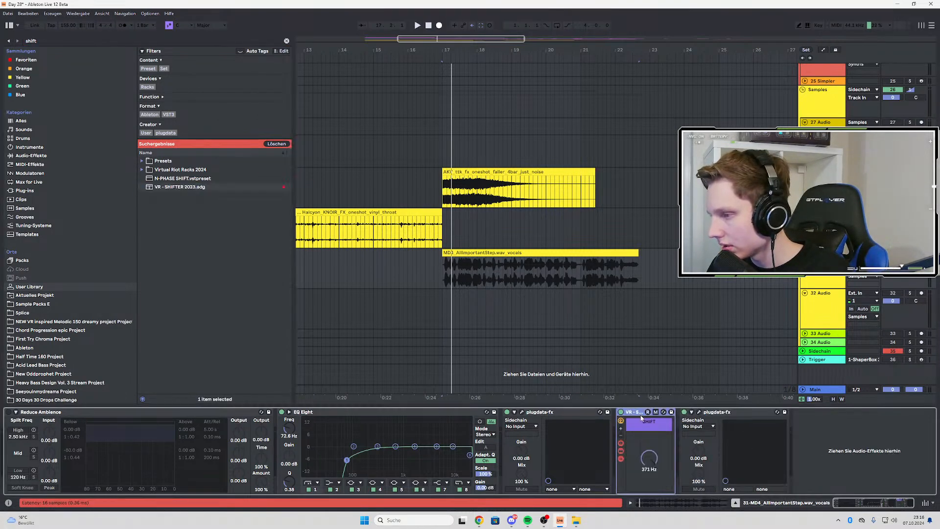
left_click(699, 412)
left_click(699, 413)
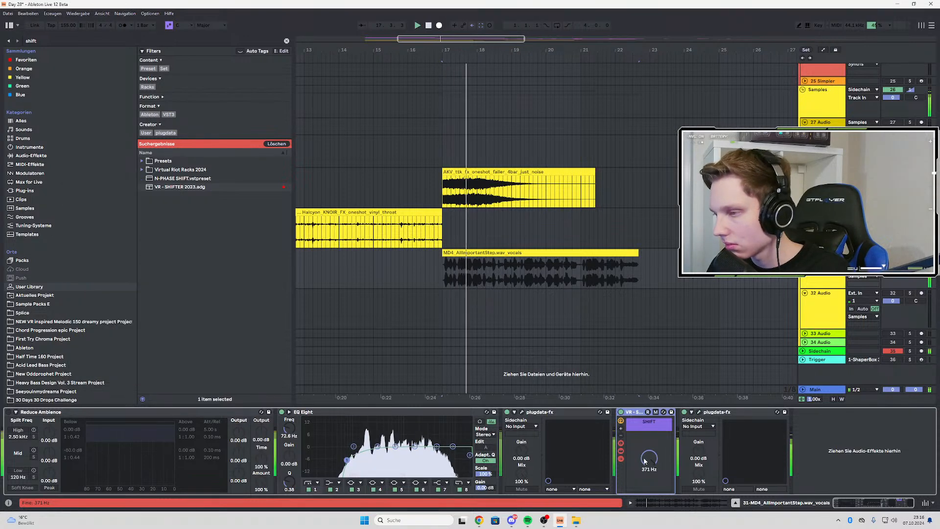
Group VR - SHIFTER into an Audio Effect Rack, add an empty second chain, and solo the shifter chain
left_click(633, 414)
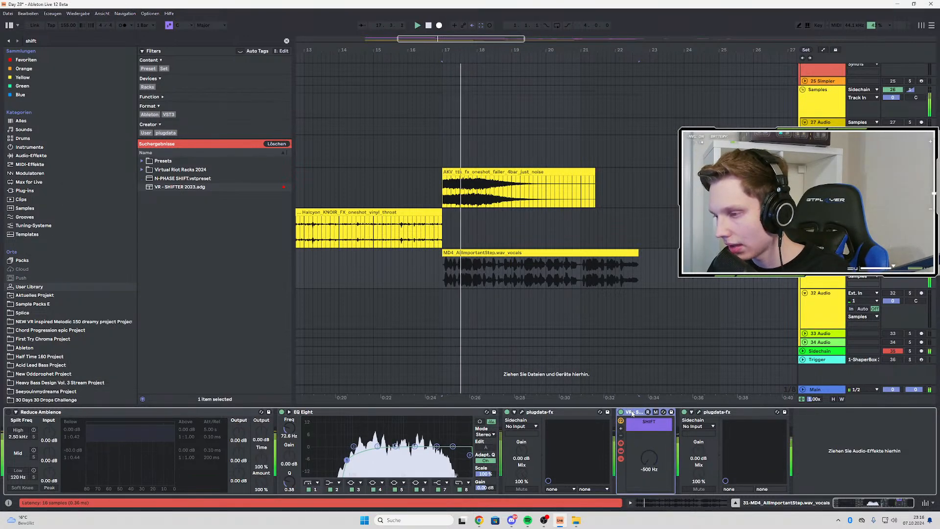
key("ctrl+g")
left_click(621, 444)
right_click(656, 450)
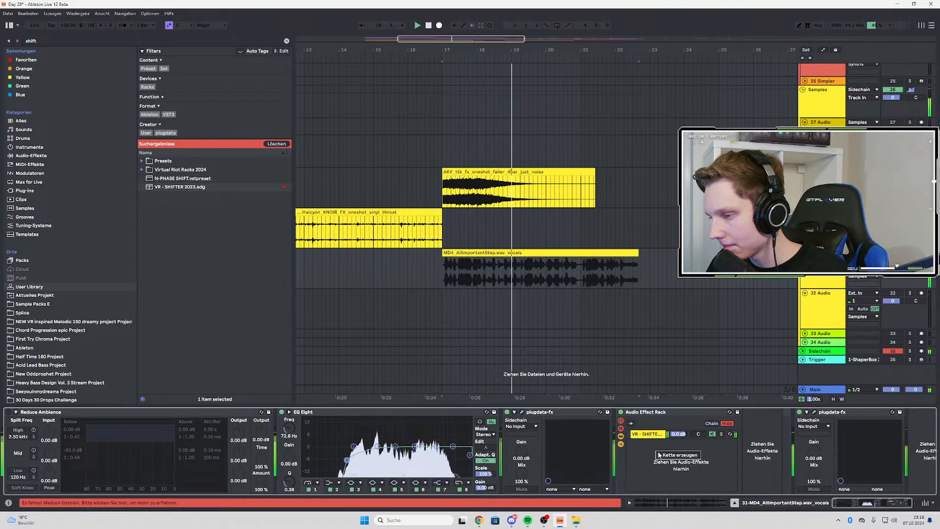
left_click(666, 455)
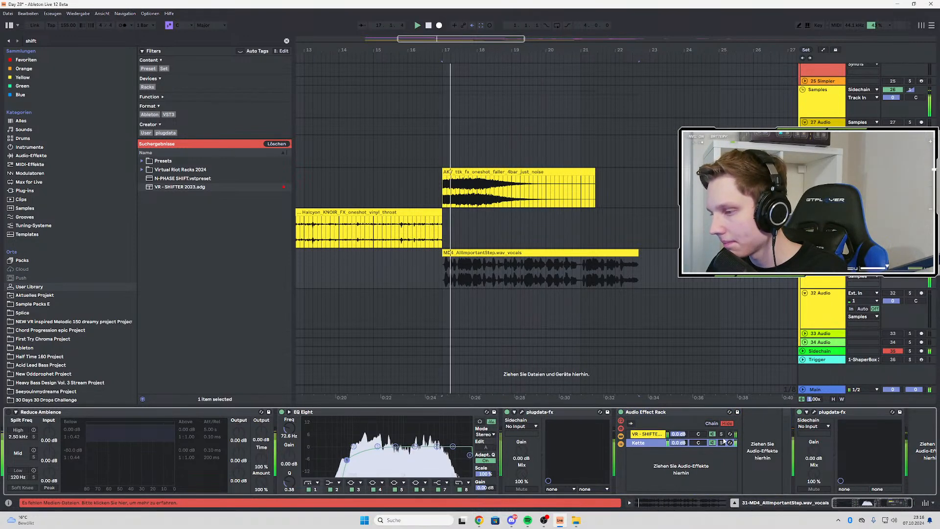
left_click(701, 434)
Find Bitspeek by searching the plug-ins for bits, add it after the shifter in its rack chain, and adjust its Pitch during playback
key("ctrl+f")
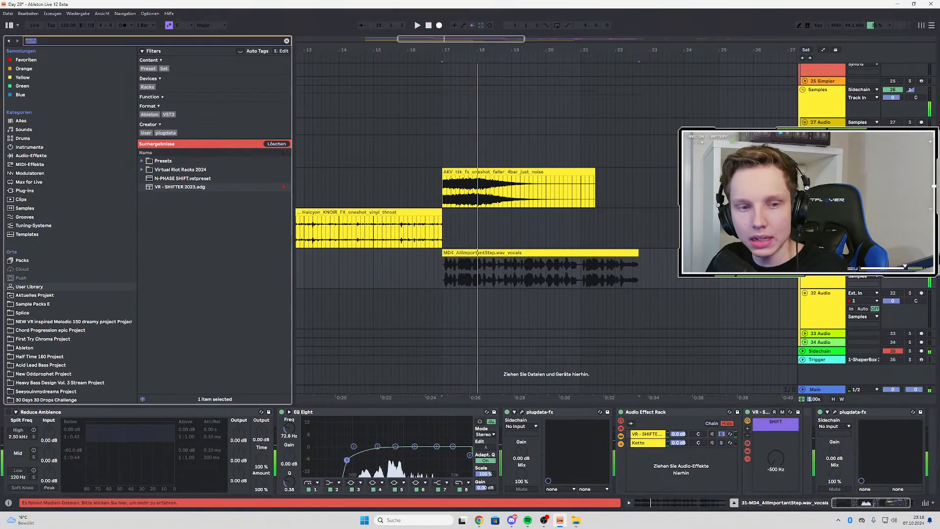
type("bits")
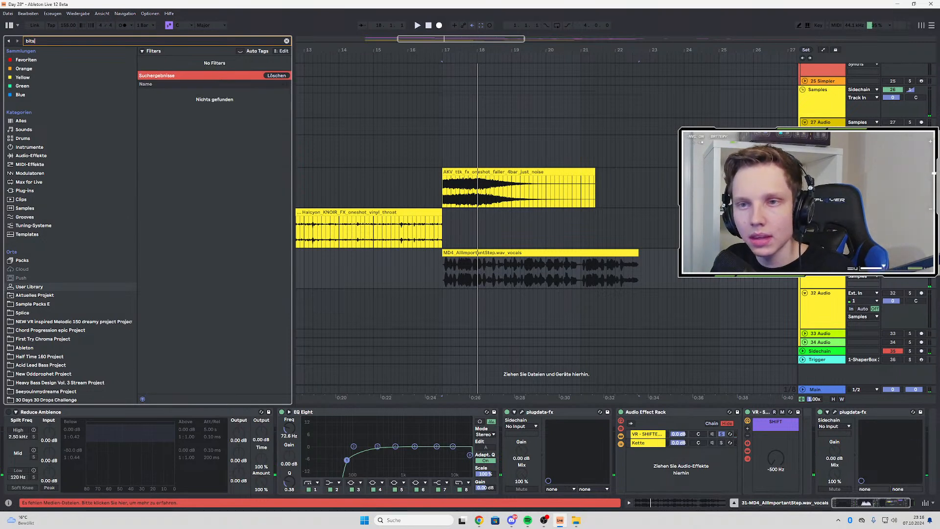
left_click(24, 60)
left_click(24, 191)
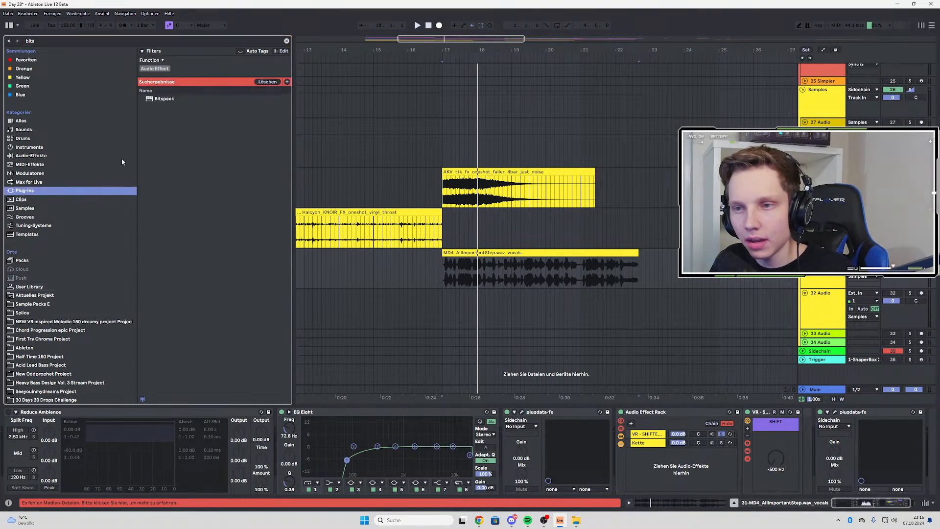
left_click_drag(164, 99, 294, 161)
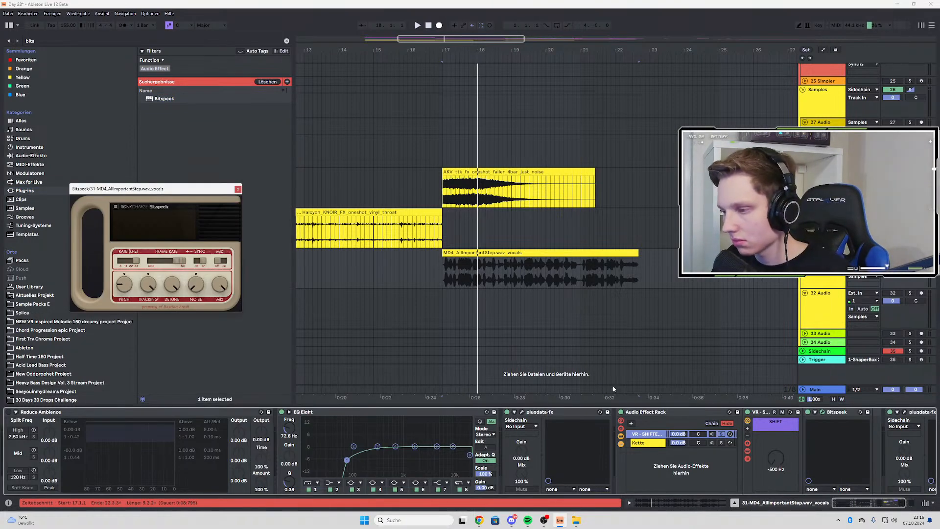
key("space")
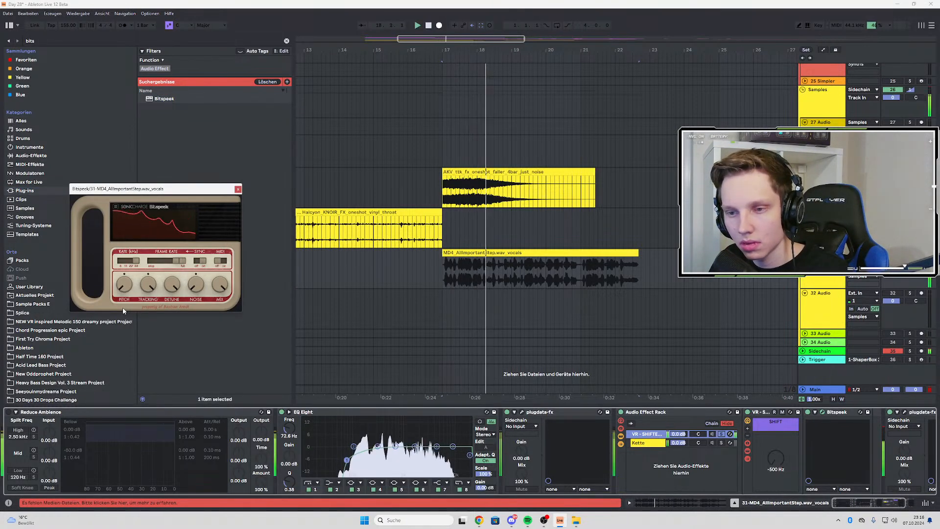
left_click_drag(125, 284, 126, 269)
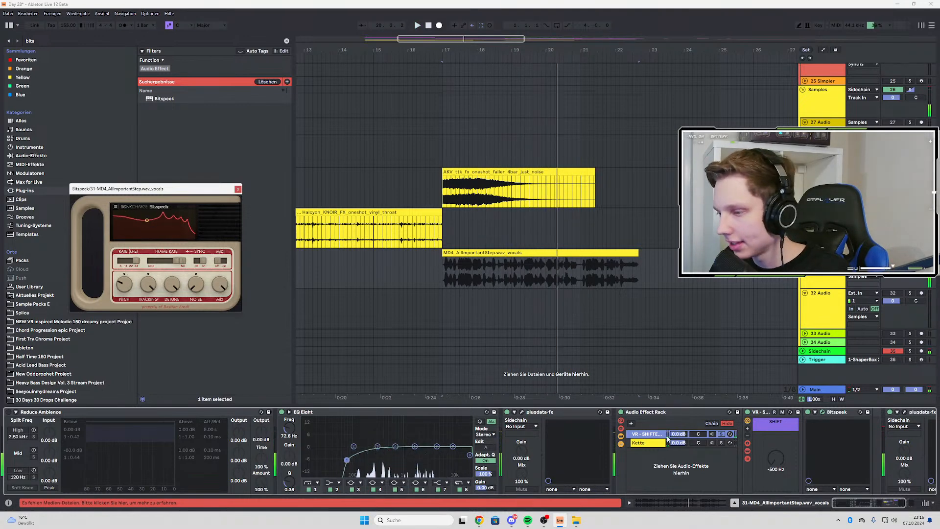
Move Bitspeek behind N-SPEC COMP LITE at the end of the vocals track, unsolo the shifter chain, and replay the clip
left_click_drag(860, 503, 870, 503)
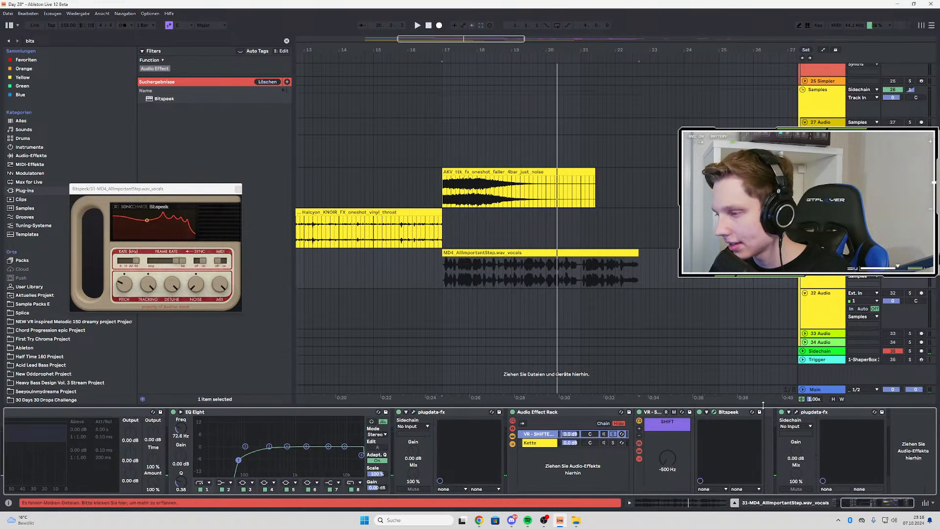
left_click(731, 414)
key("space")
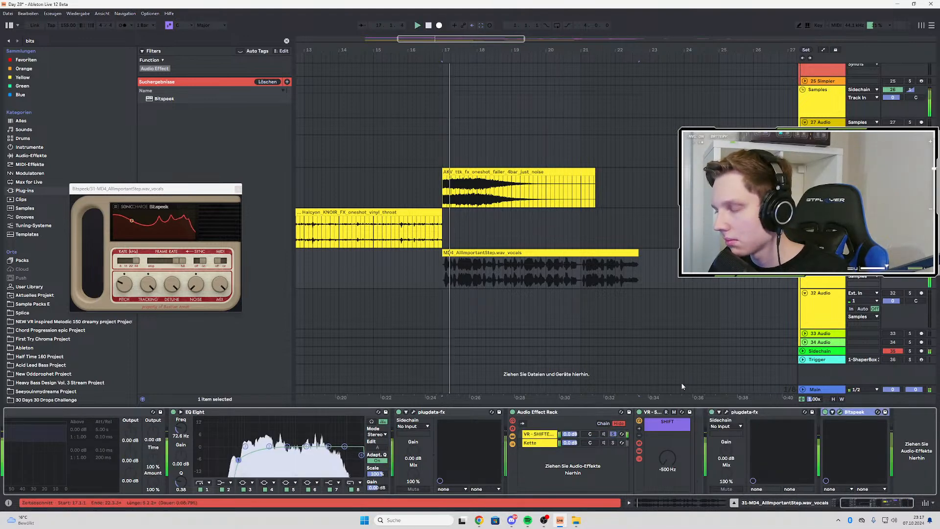
left_click(614, 434)
key("space")
key("space")
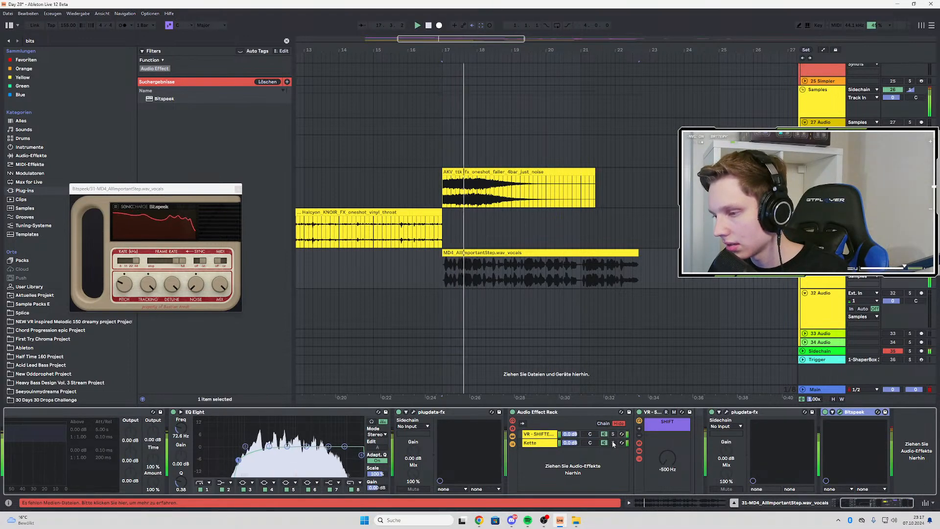
Solo the empty rack chain for a listen, move Bitspeek back after the shifter in its chain, and unsolo the empty chain
left_click(613, 443)
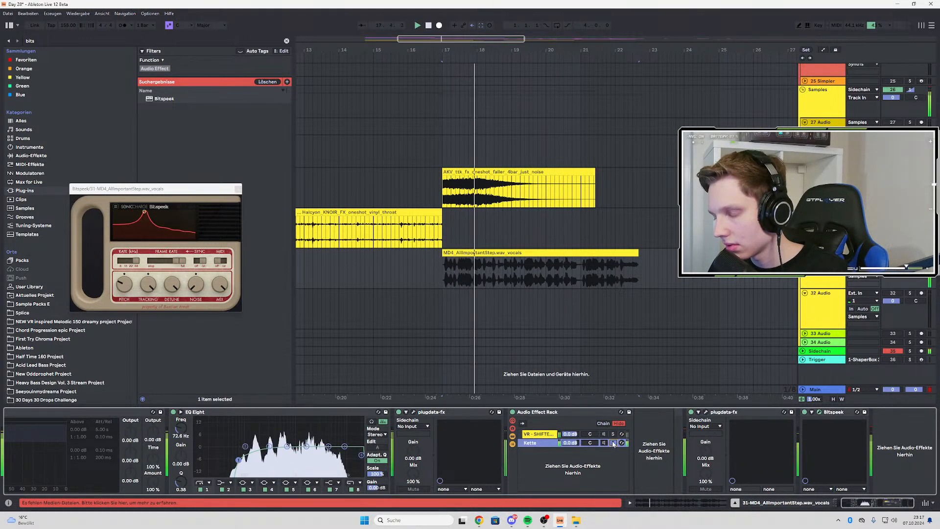
left_click(813, 414)
key("Delete")
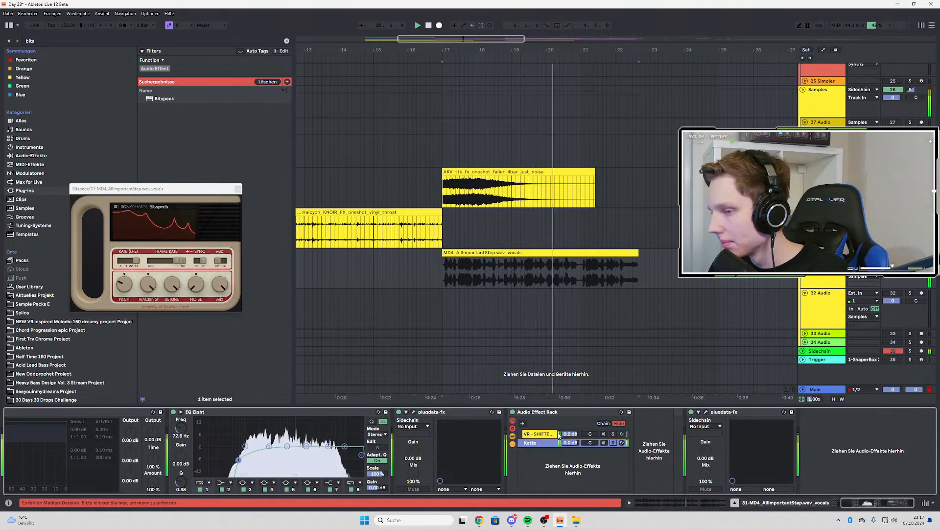
left_click(614, 434)
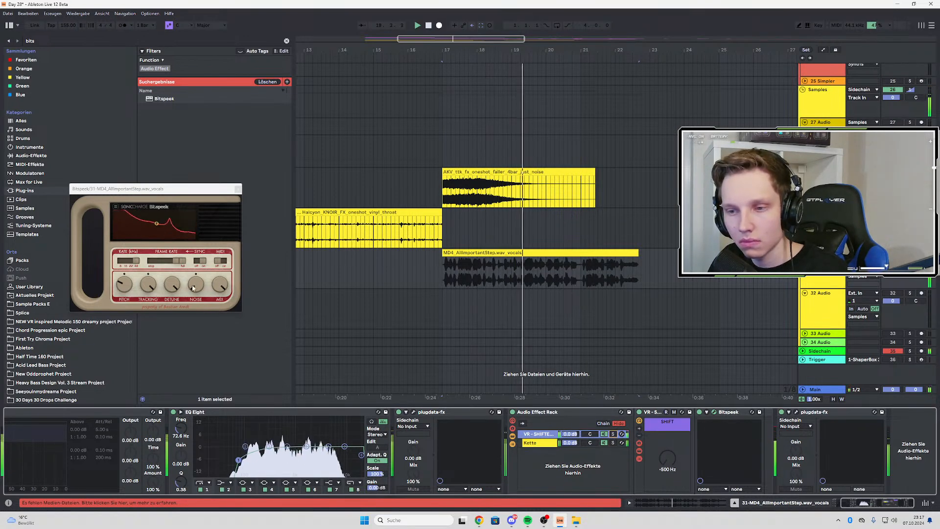
Try out Bitspeek's Tracking control and replay the vocals clip from bar 17
left_click(152, 286)
key("space")
key("space")
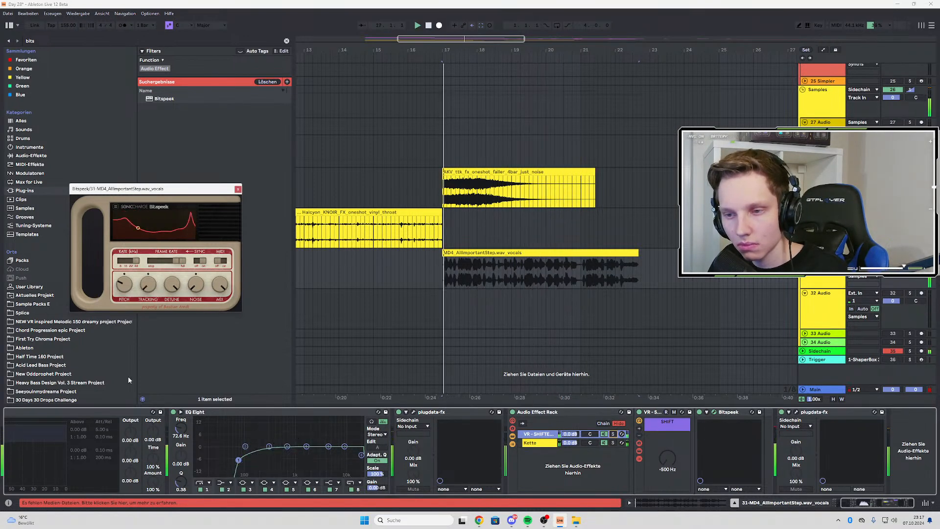
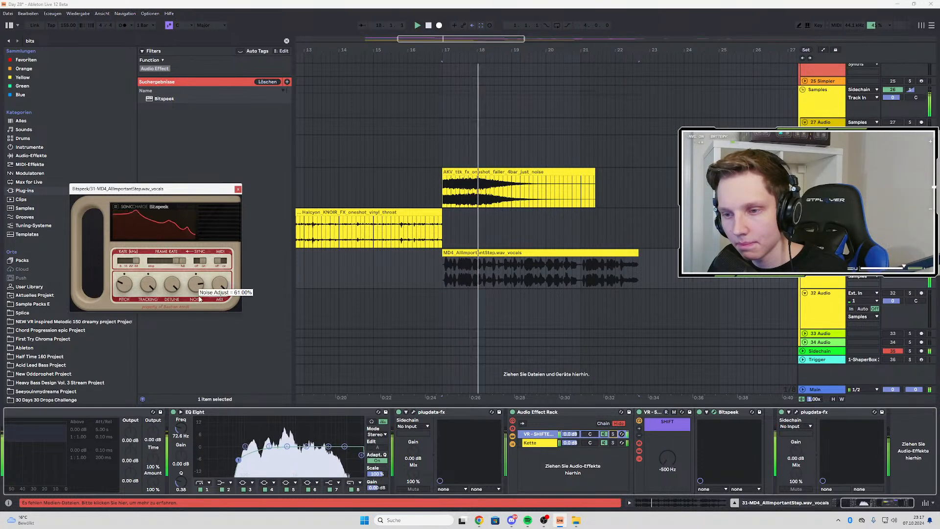
Adjust Bitspeek's noise amount and play the MD4_AllImportantStep vocals clip from its start at bar 17
mouse_move(199, 299)
left_mouse_down()
mouse_move(196, 333)
mouse_move(196, 286)
left_mouse_up()
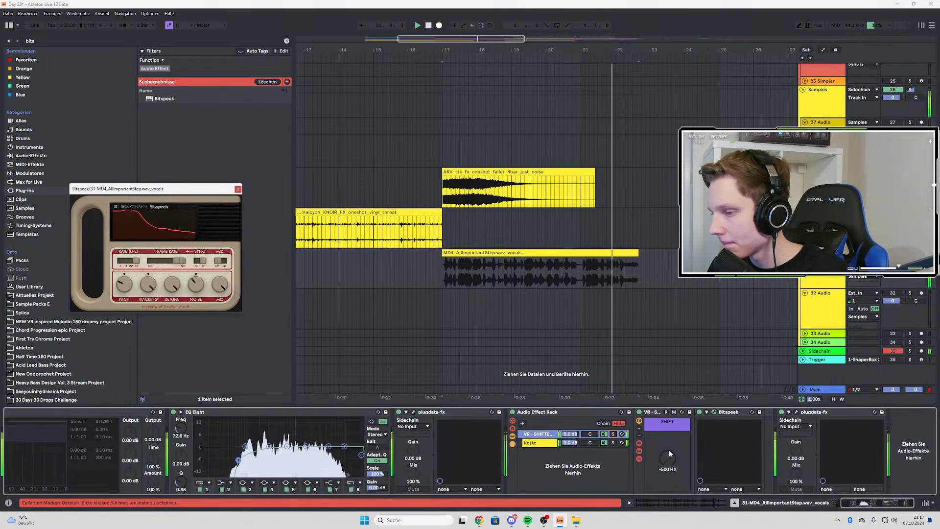
left_click(454, 253)
key("space")
left_click(443, 274)
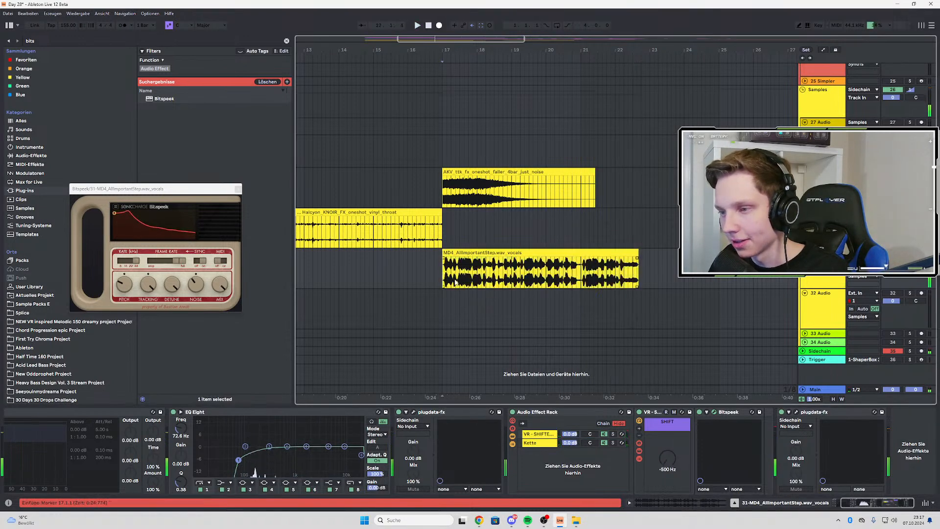
key("space")
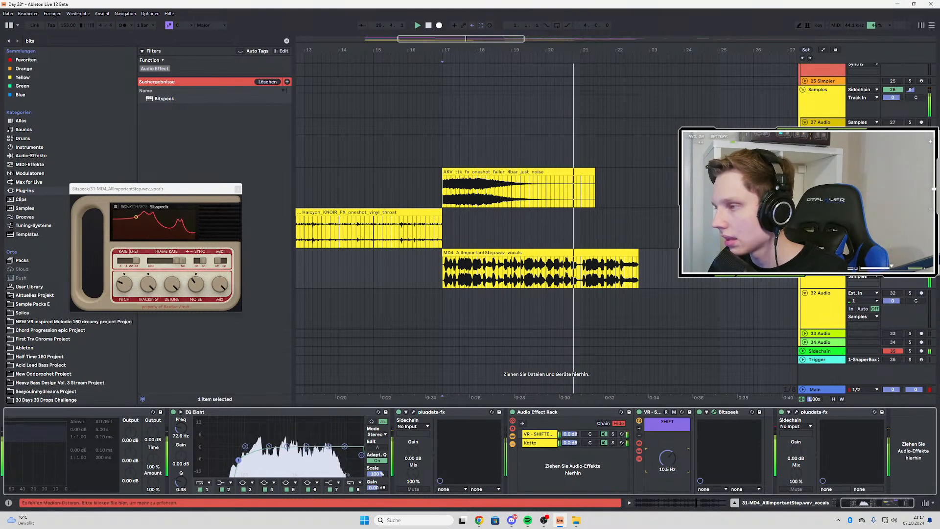
Audition the vocals again and reset the SHIFT frequency to -500 Hz
key("space")
key("space")
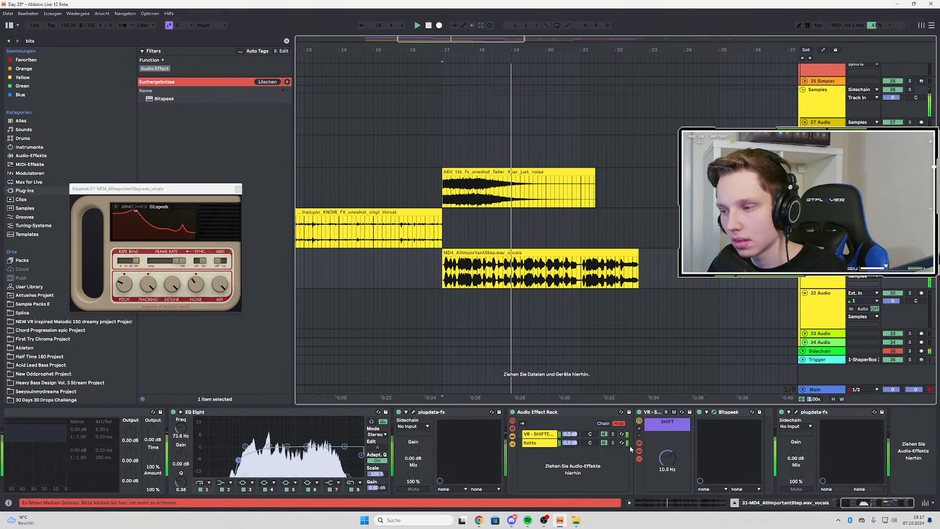
double_click(666, 460)
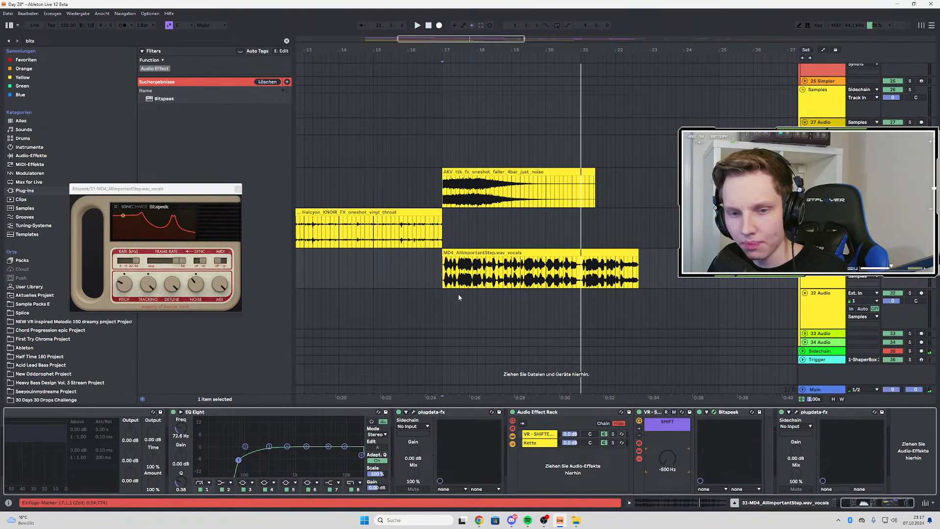
Listen to the opening of the vocals clip and select the whole clip
scroll(489, 288, "down", 3)
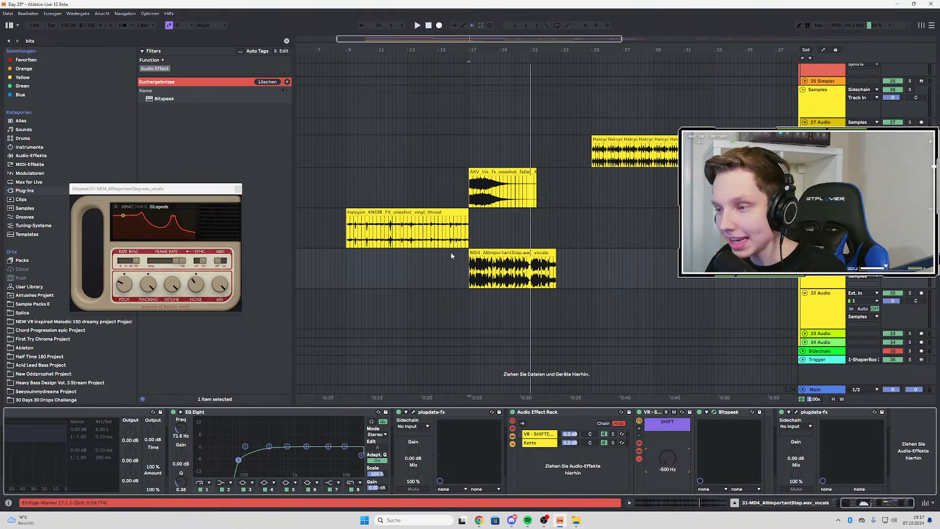
left_click(473, 261)
key("space")
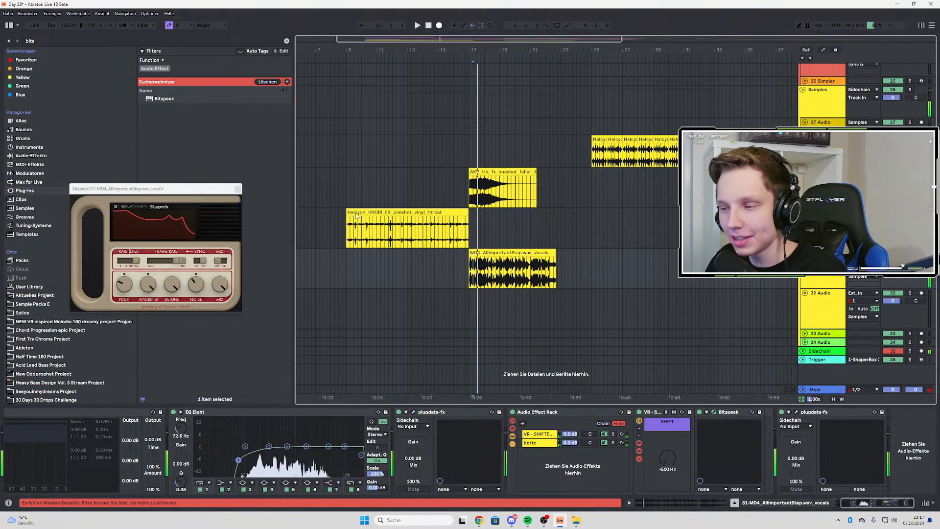
right_click(493, 256)
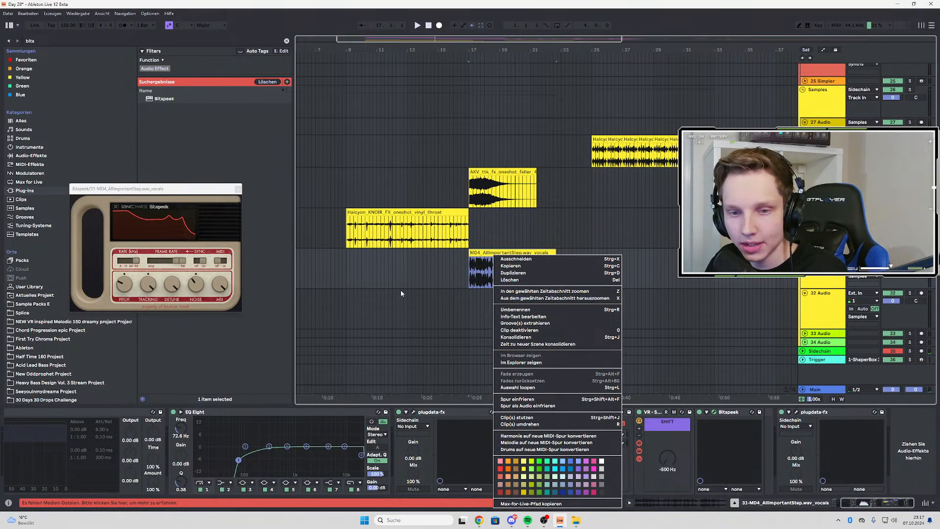
left_click(469, 274)
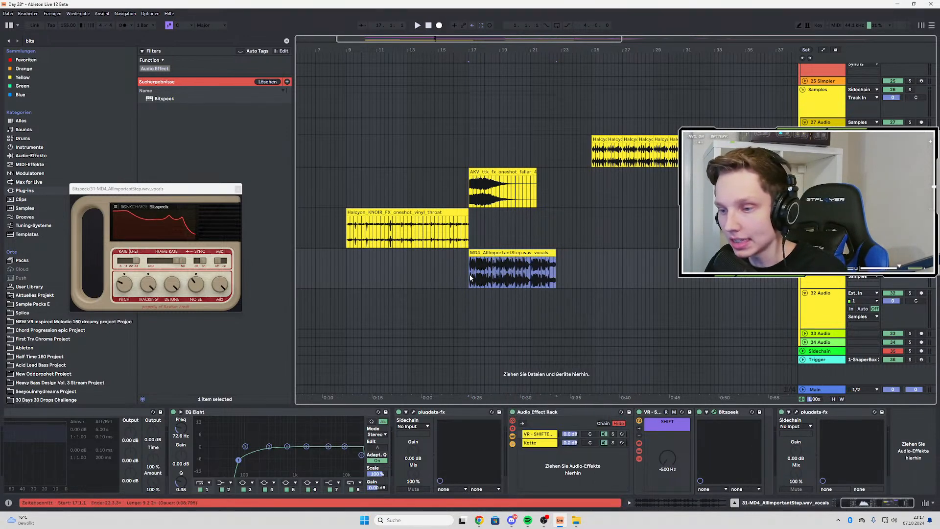
Delete the Reduce Ambience device from the start of the vocals track's effect chain
left_click_drag(870, 504, 814, 503)
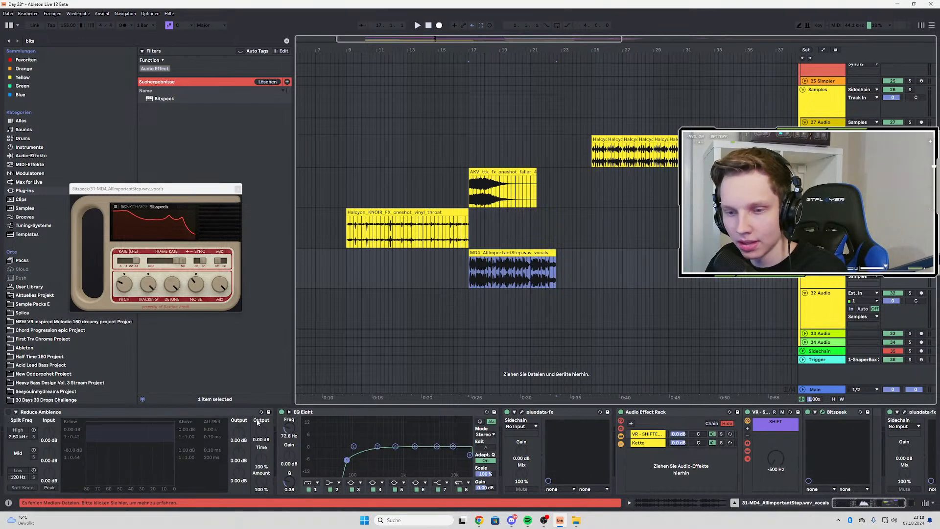
left_click(221, 413)
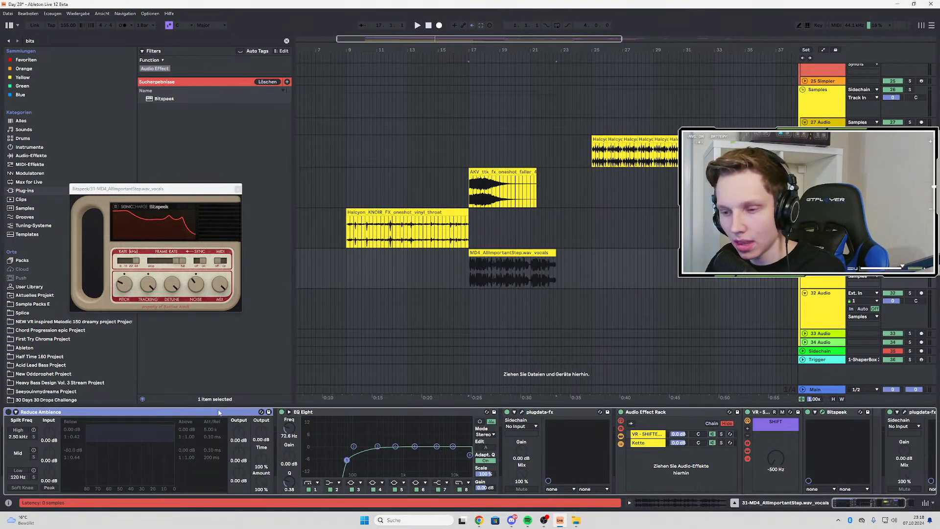
key("Delete")
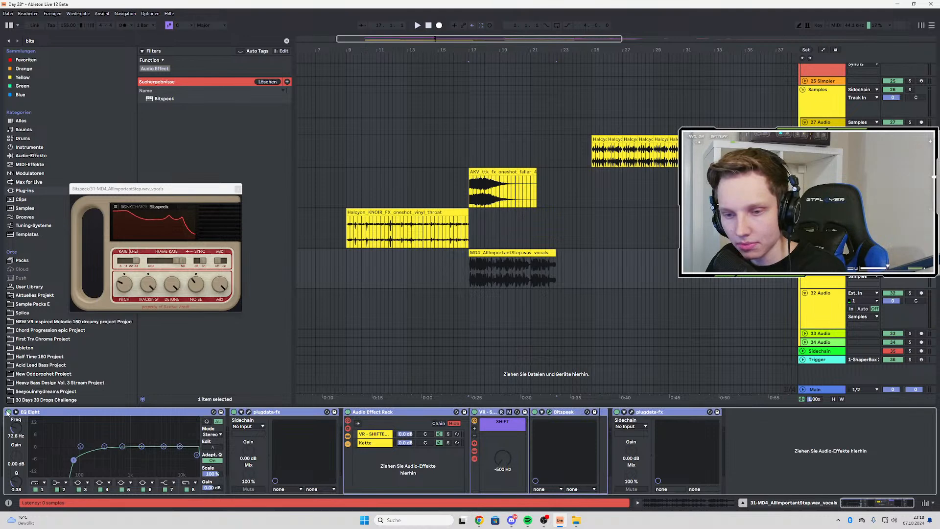
Play the vocals from bar 17 with all remaining effects bypassed and again with only EQ Eight re-enabled
left_click(474, 275)
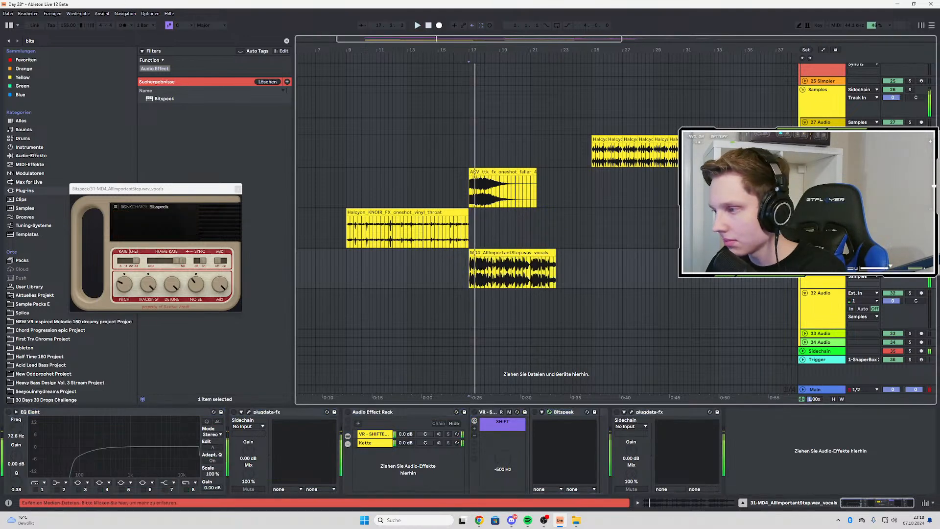
key("space")
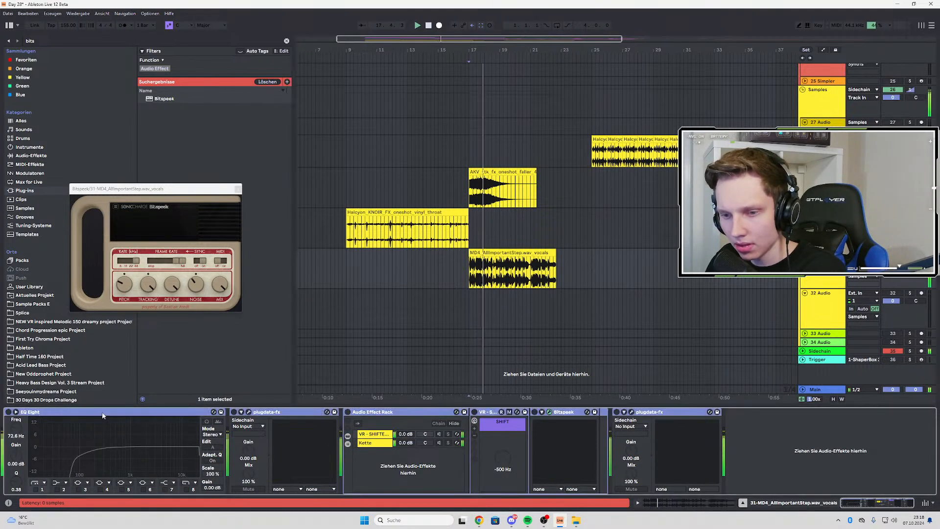
left_click(6, 414)
key("space")
key("space")
Re-enable the first plugdata-fx device and check its N-SPEC GATE window during playback
left_click(235, 412)
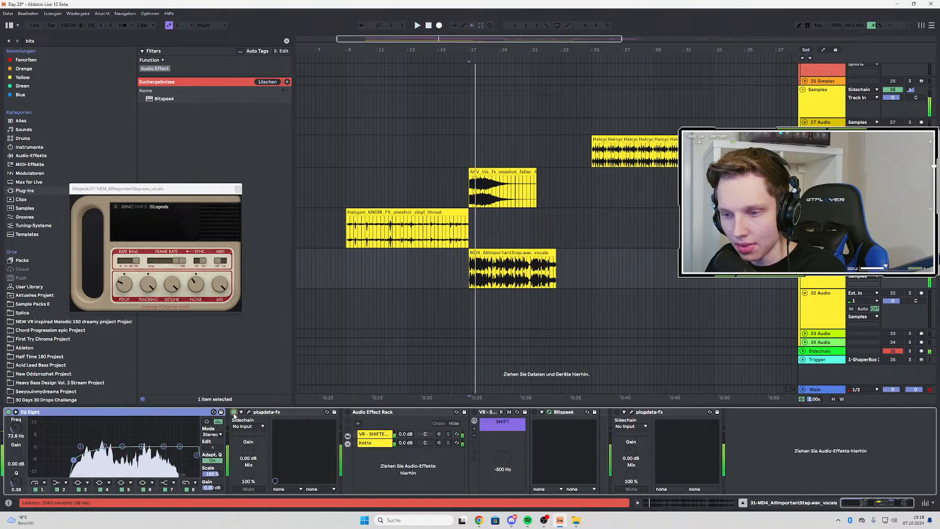
left_click(249, 413)
left_click_drag(163, 179, 323, 130)
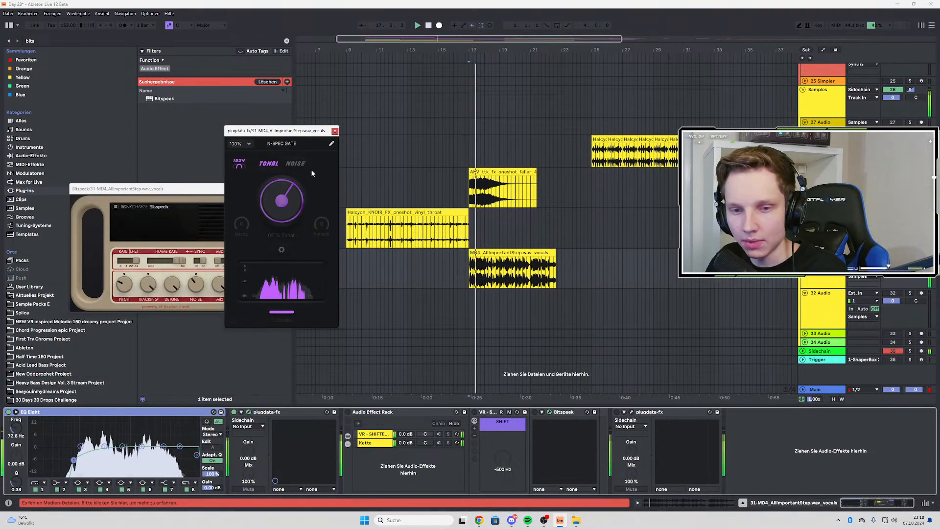
left_click(335, 131)
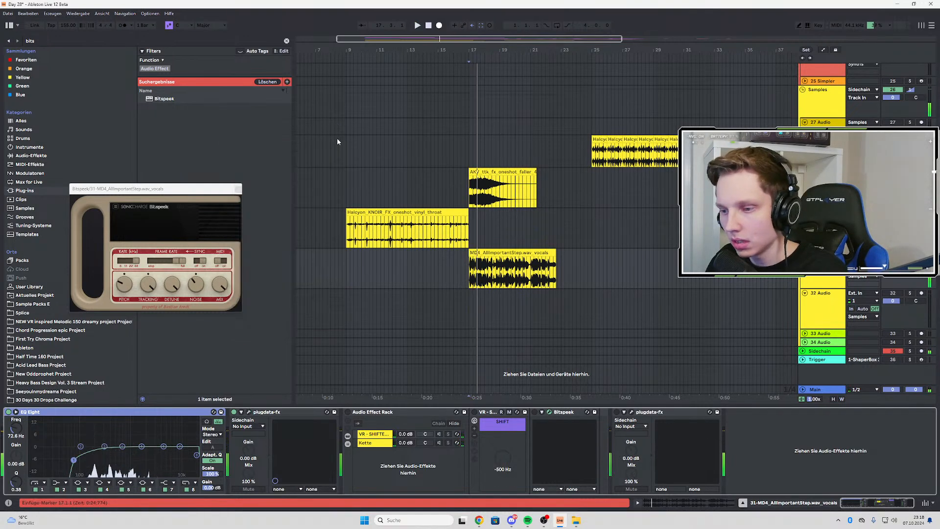
Re-enable the Audio Effect Rack and audition its VR - SHIFTER chain in solo
left_click(348, 413)
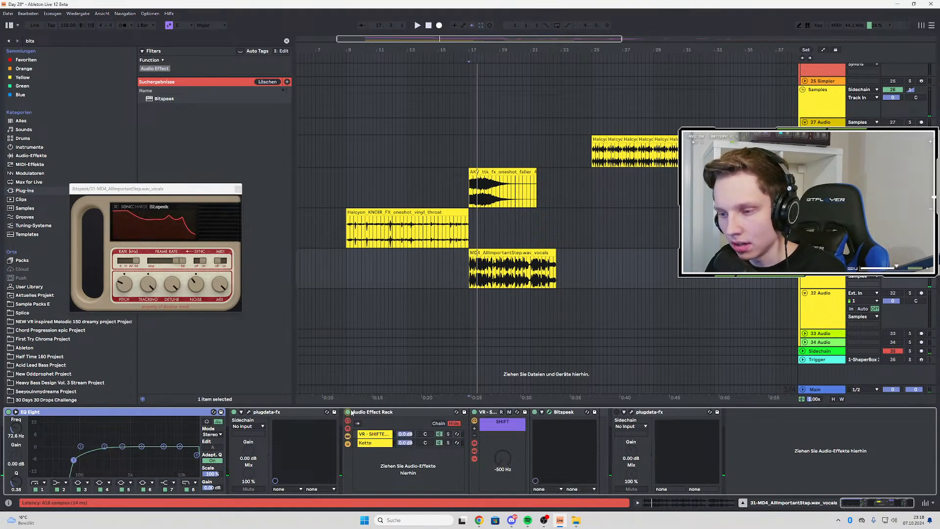
left_click(449, 434)
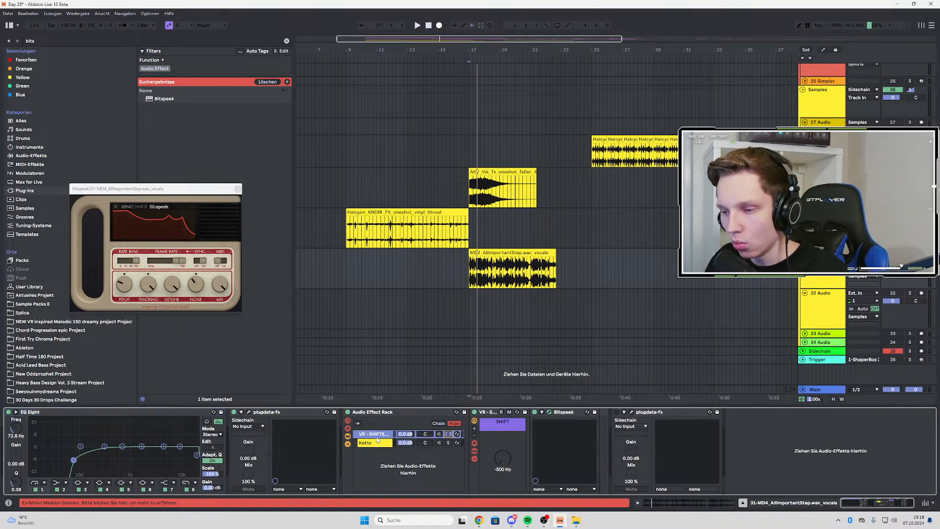
key("space")
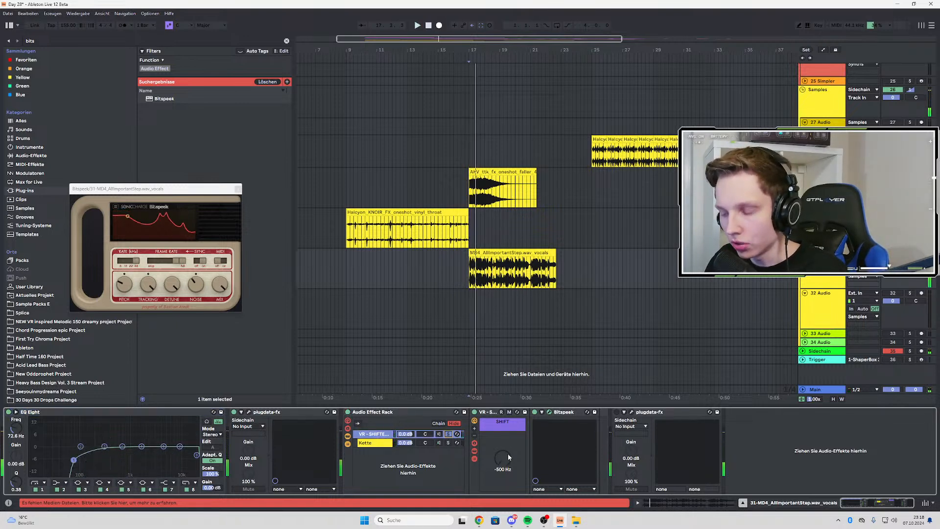
Sweep the SHIFT frequency during playback with Bitspeek closed and bypassed, ending at -500 Hz
left_click_drag(507, 455, 507, 426)
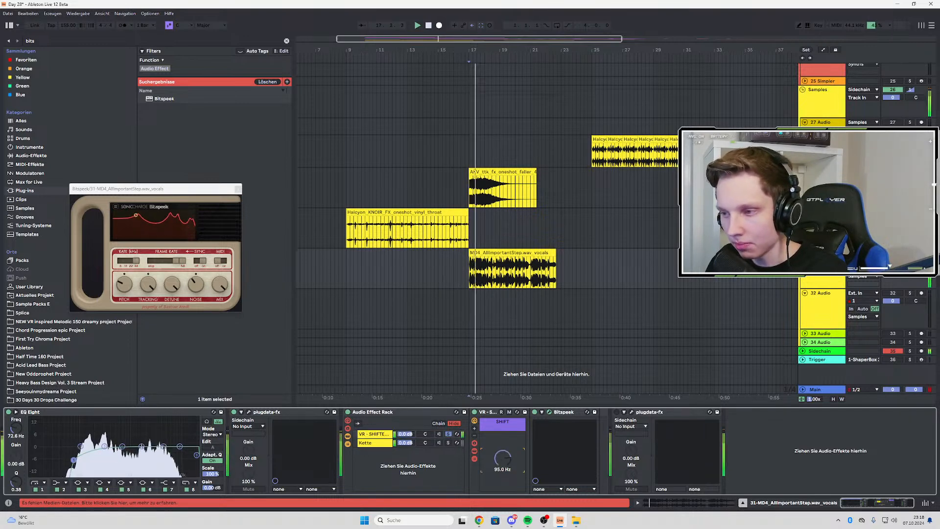
left_click(549, 412)
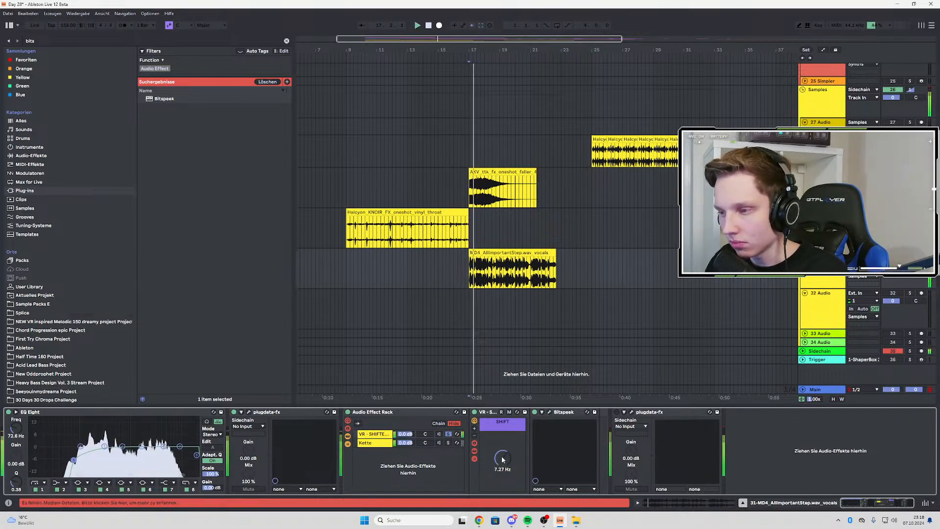
left_click(535, 412)
key("space")
key("space")
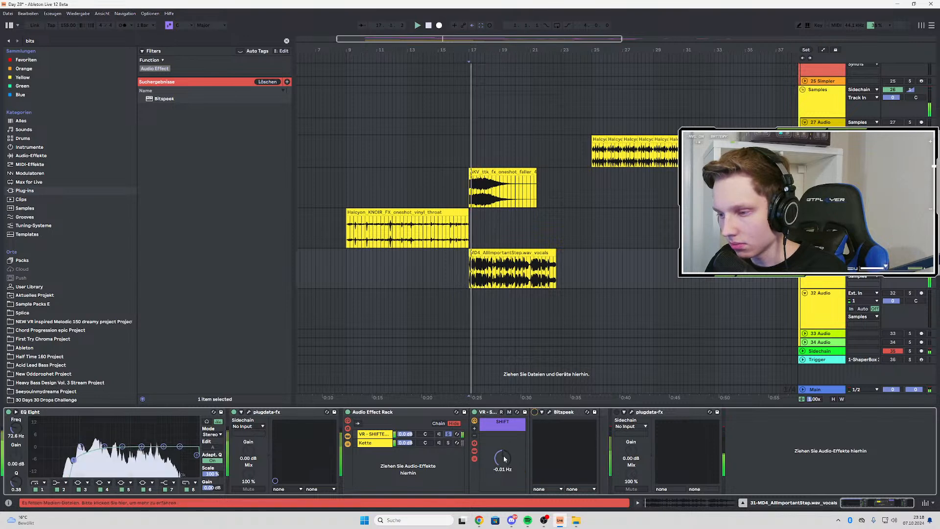
mouse_move(504, 457)
left_mouse_down()
mouse_move(503, 421)
mouse_move(504, 470)
left_mouse_up()
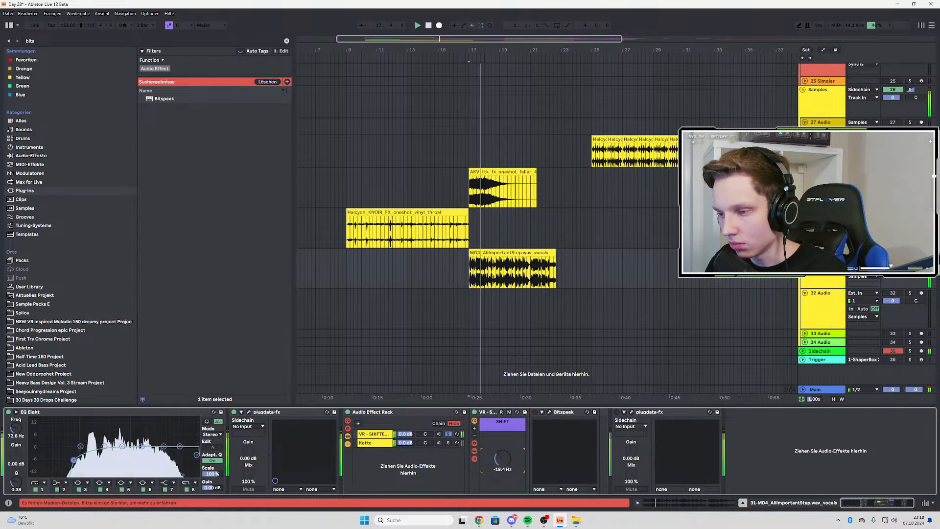
Re-enable Bitspeek, reopen its window and play the vocals through it
left_click(535, 413)
left_click(548, 413)
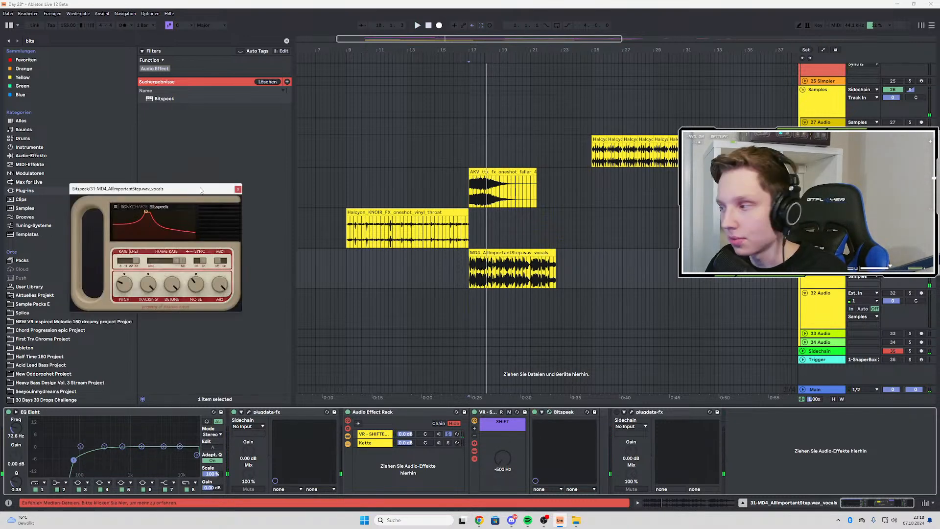
left_click_drag(201, 190, 287, 167)
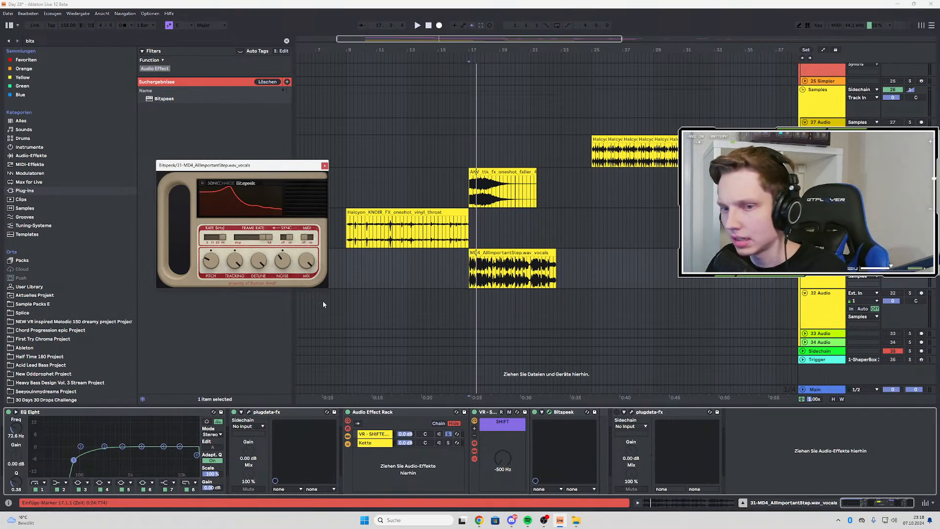
key("space")
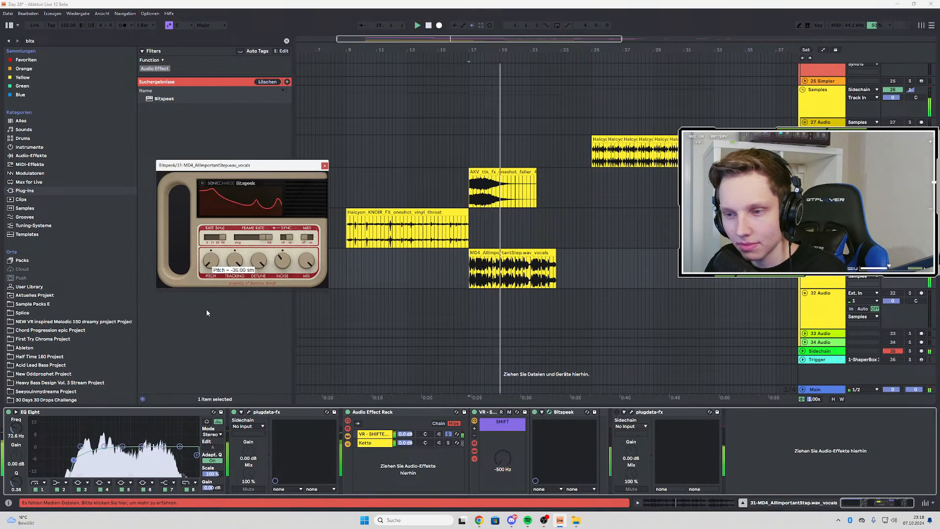
Take the VR - SHIFTER chain out of solo and set its SHIFT frequency to 67 Hz while auditioning
left_click_drag(503, 458, 502, 412)
left_click(448, 434)
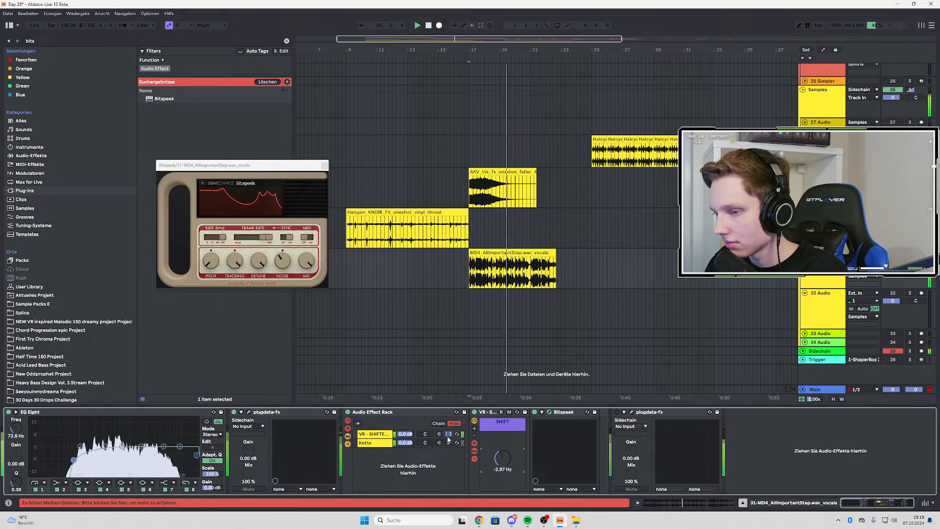
key("space")
key("space")
left_click_drag(502, 459, 503, 453)
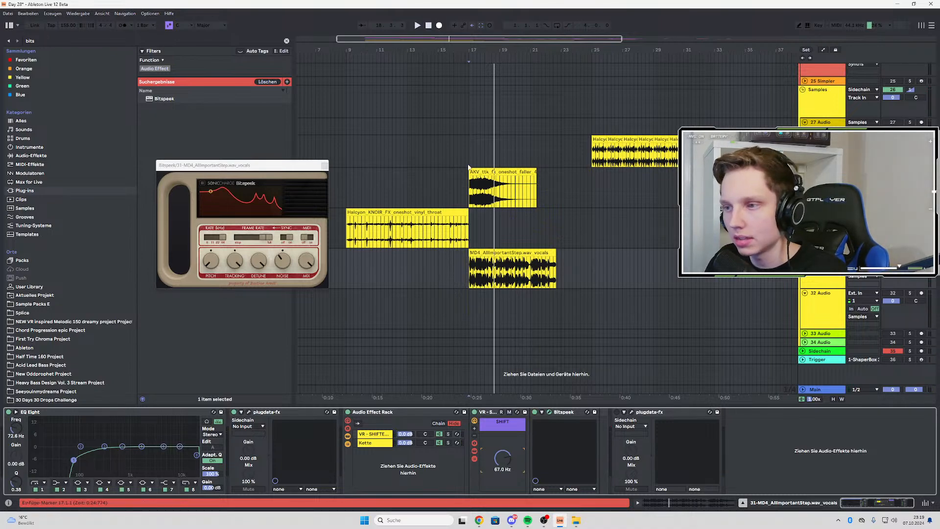
Look over the other tracks, play the vocals from bar 17 and close the Bitspeek window
scroll(474, 139, "up", 10)
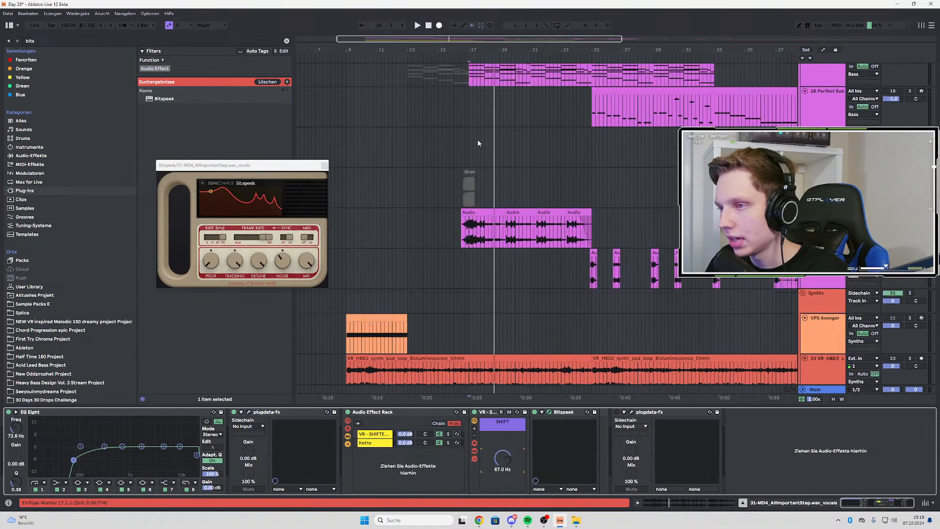
scroll(478, 142, "up", 5)
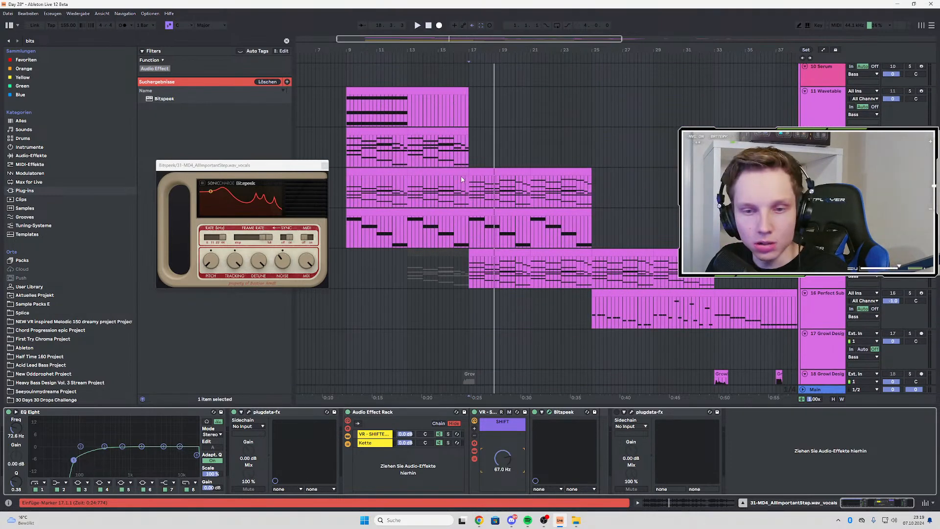
scroll(446, 167, "down", 15)
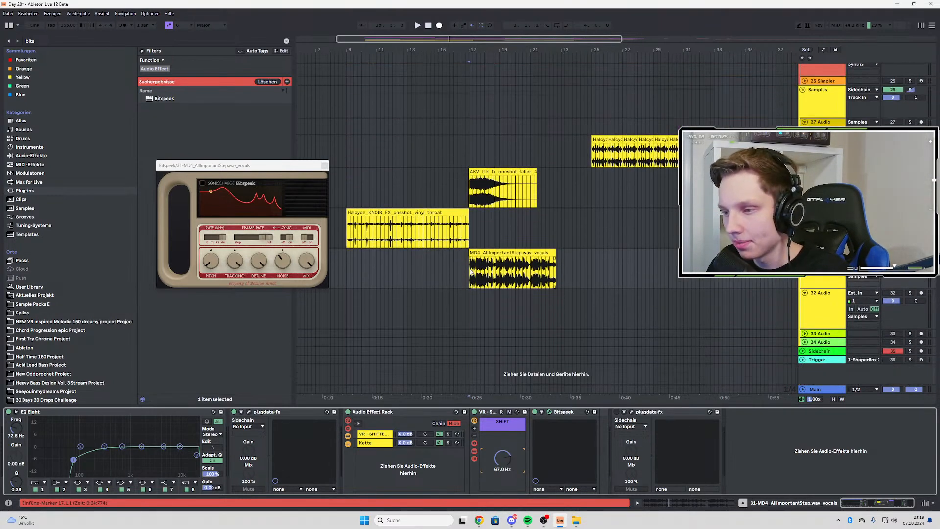
left_click(471, 272)
key("space")
left_click(324, 166)
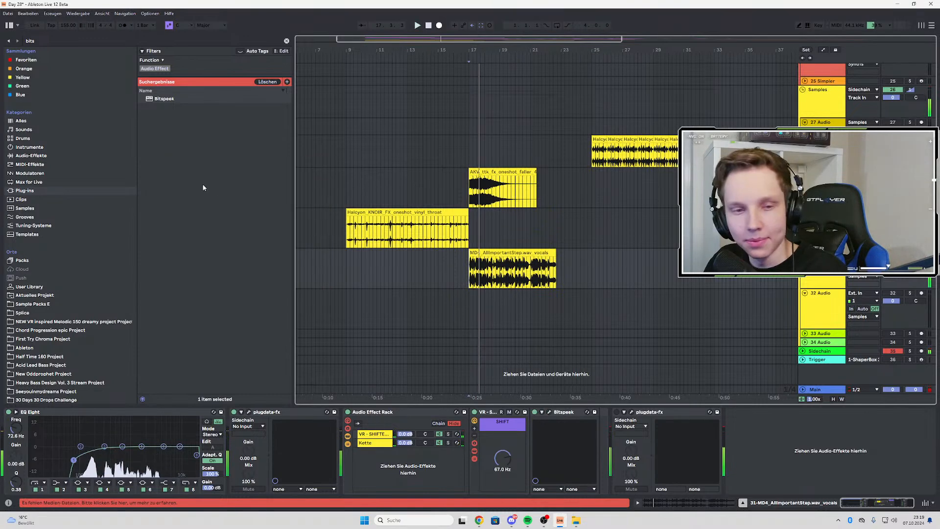
Search the favourites for a limiter and add LIMITER.adv to the end of the vocals track's effect chain
left_click(34, 39)
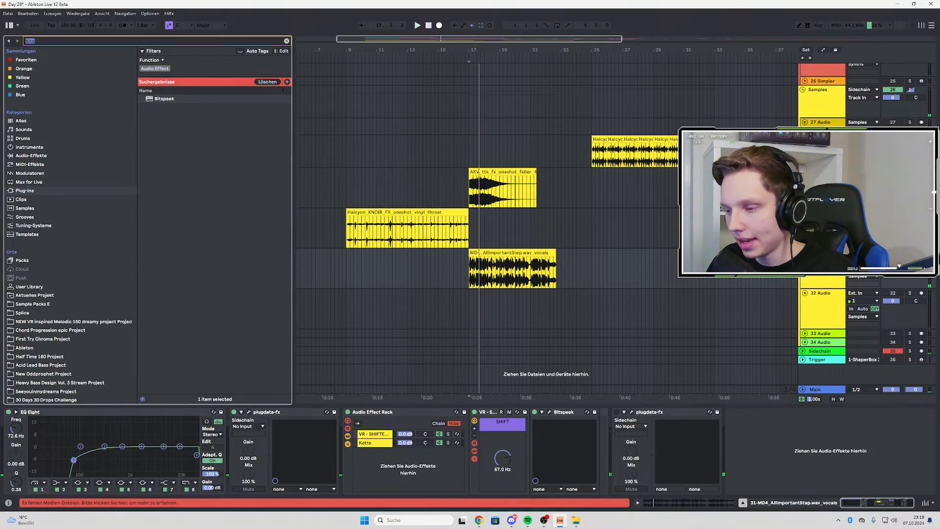
key("BackSpace")
type("limi")
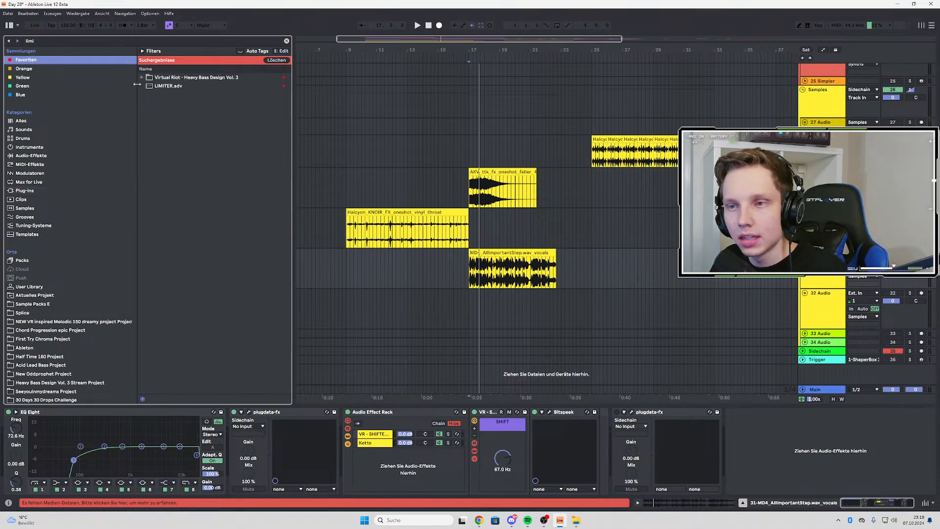
left_click(171, 86)
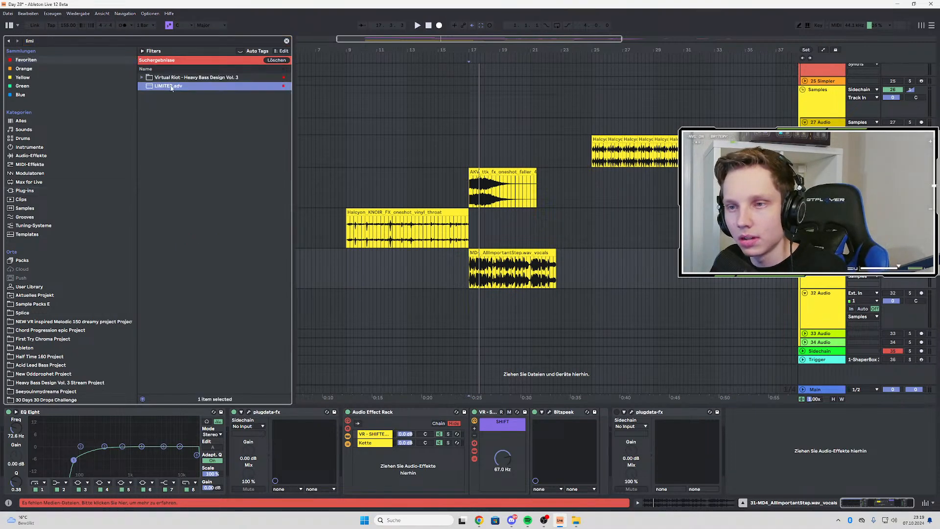
left_click_drag(630, 393, 612, 448)
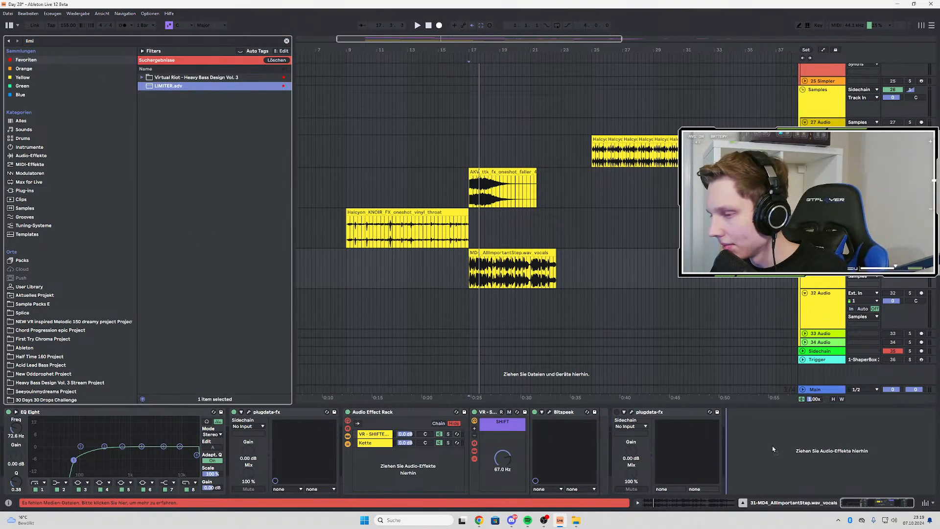
Open the second plugdata-fx compressor window and set the SHIFT frequency to 55.4 Hz while playing the vocals
left_click_drag(593, 415, 620, 406)
left_click(627, 414)
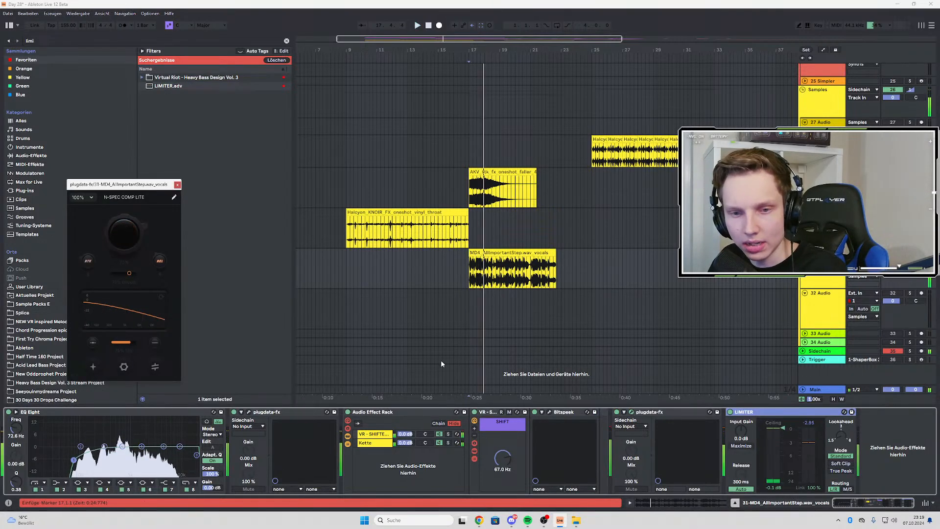
key("space")
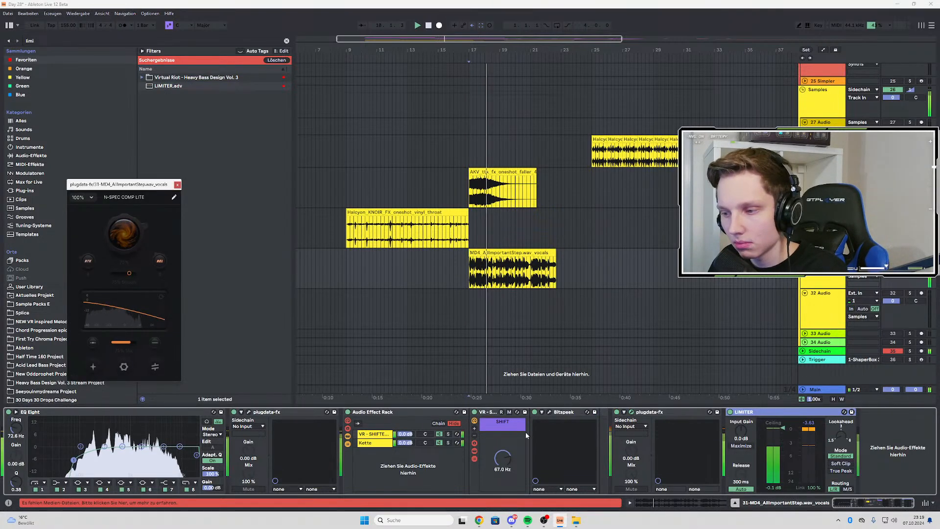
mouse_move(502, 458)
left_mouse_down()
mouse_move(503, 514)
mouse_move(502, 459)
left_mouse_up()
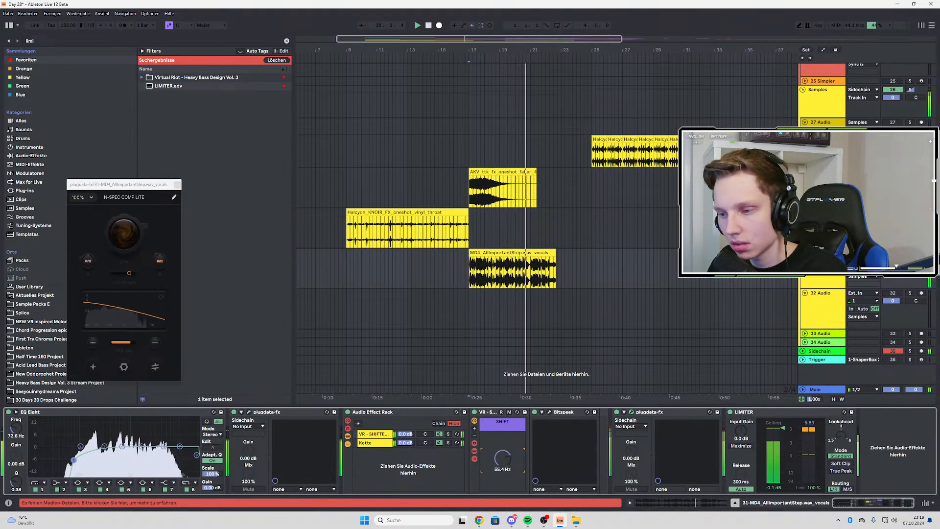
key("space")
key("space")
Open the Bitspeek window, raise its Tracking from 0% and replay the vocals
left_click(549, 412)
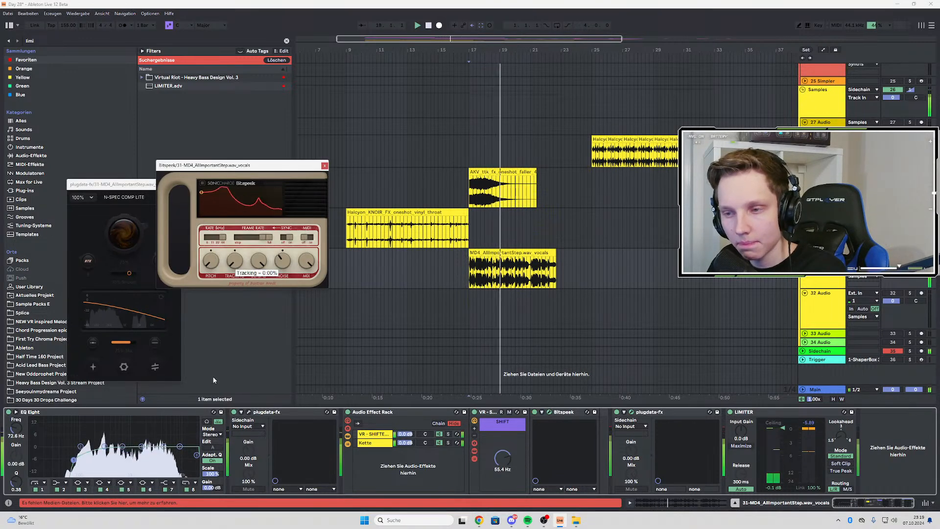
left_click_drag(213, 380, 241, 306)
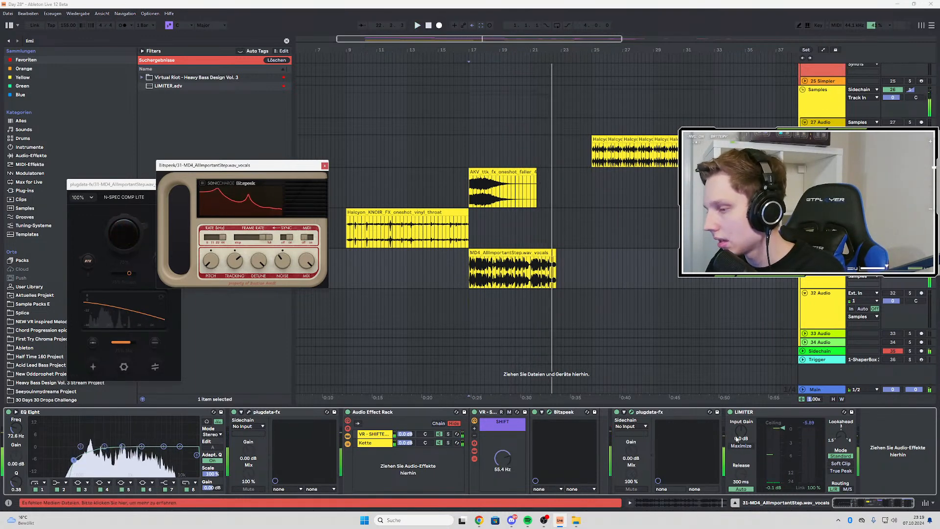
key("space")
key("space")
Set the limiter to Soft Clip with a -1.6 dB ceiling and a manual 0.01 ms release, replaying the vocals
left_click(745, 488)
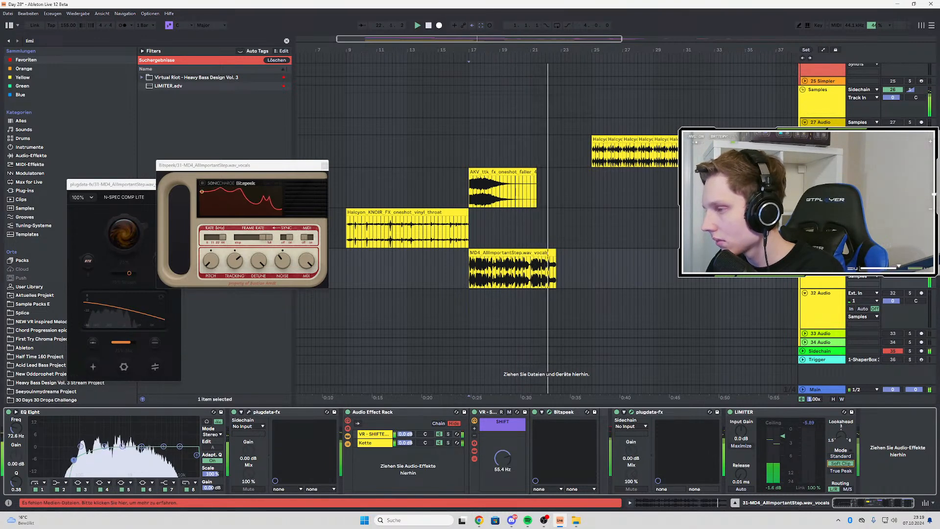
left_click(841, 463)
key("space")
key("space")
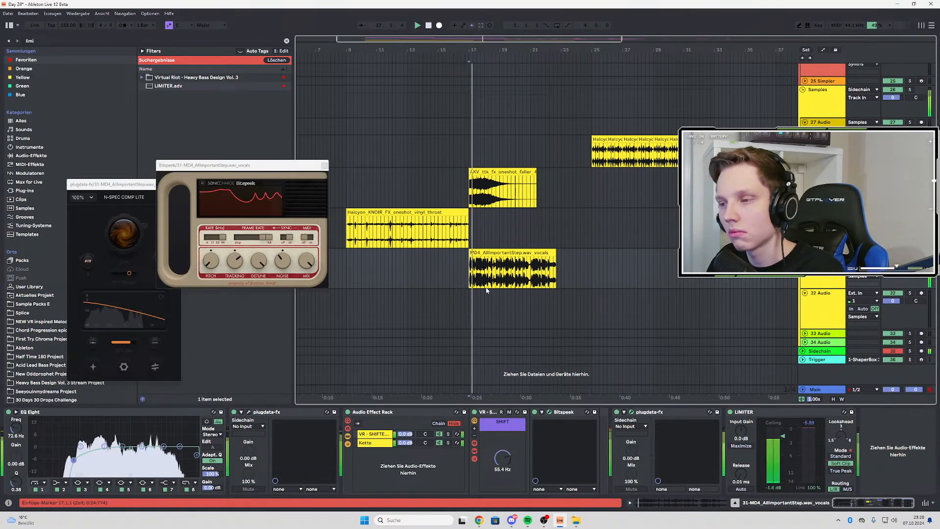
Close the Bitspeek and compressor windows and solo the VR - SHIFTER chain in the rack
left_click(324, 166)
left_click(177, 184)
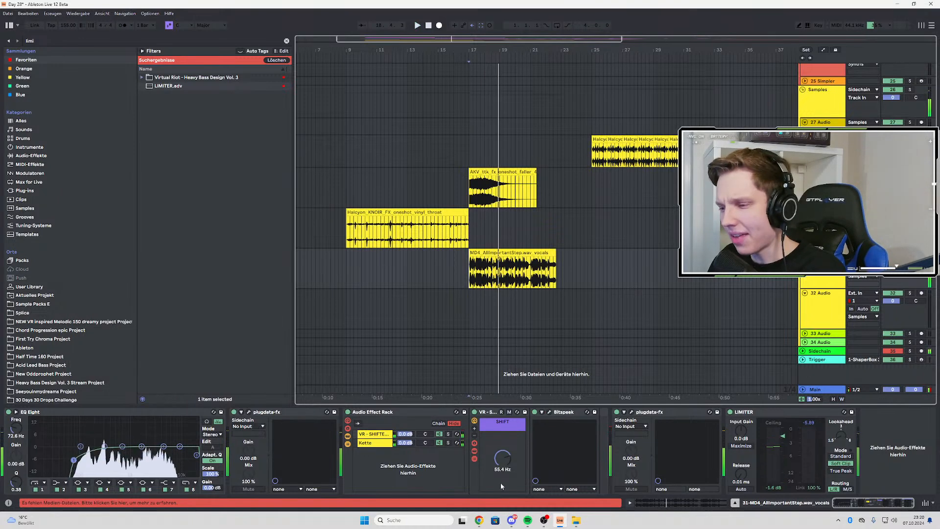
left_click(447, 435)
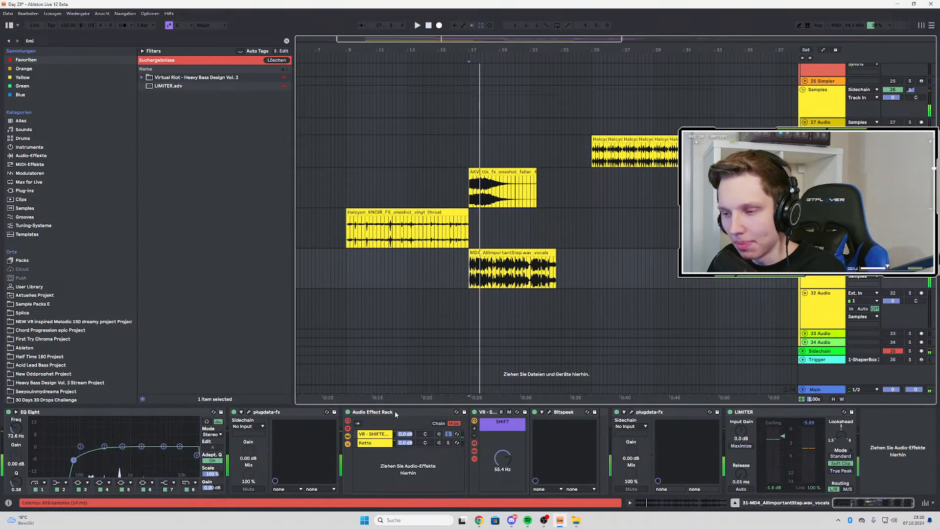
Move the Audio Effect Rack ahead of the first plugdata-fx, directly after EQ Eight
left_click(273, 414)
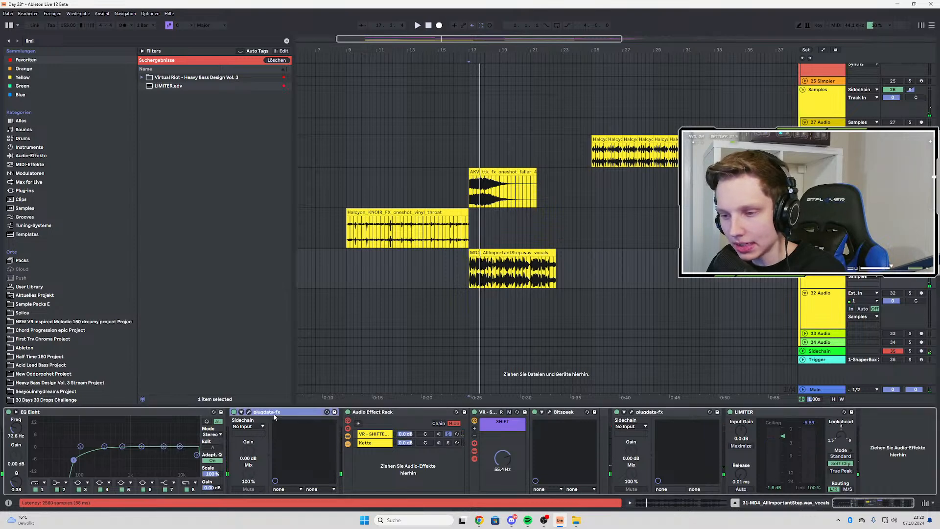
left_click(417, 412)
left_click_drag(418, 413, 235, 436)
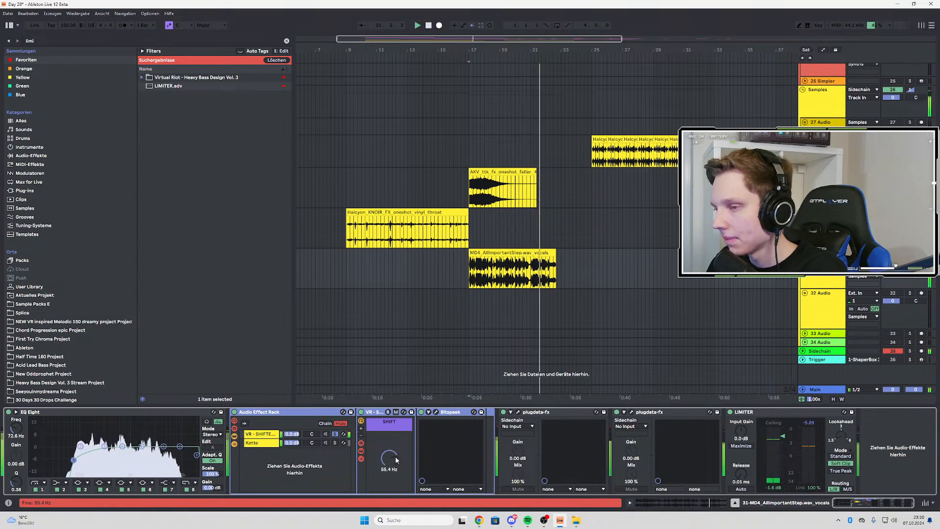
Play the vocals from bar 17, toggle the track's solo and take the VR - SHIFTER chain out of solo
scroll(473, 291, "up", 3)
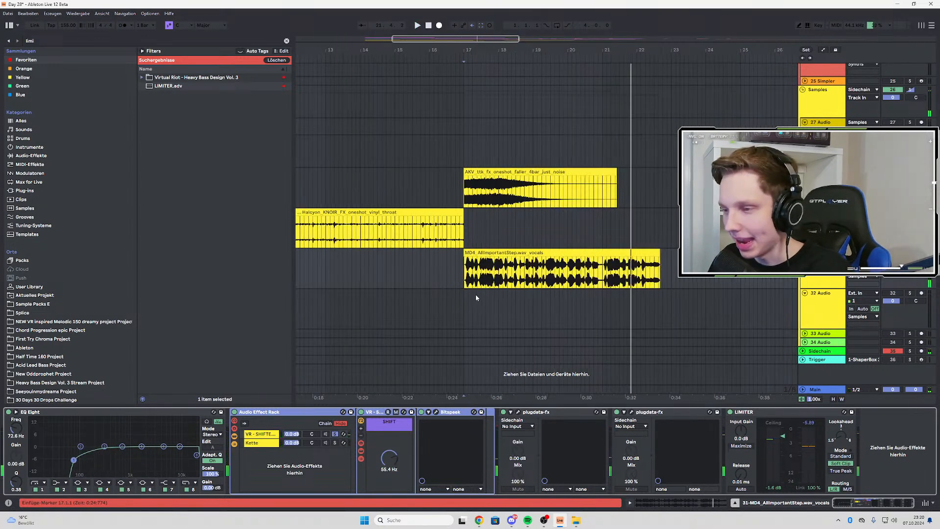
key("space")
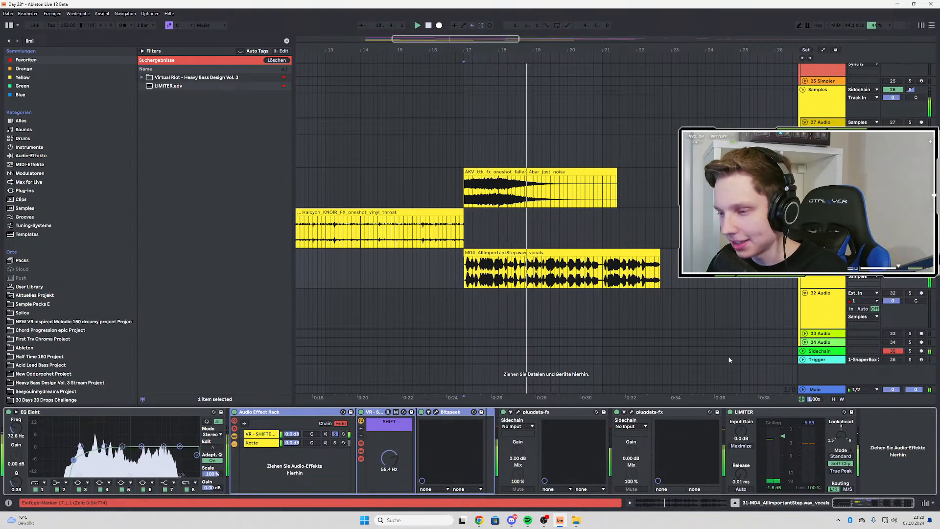
left_click(910, 253)
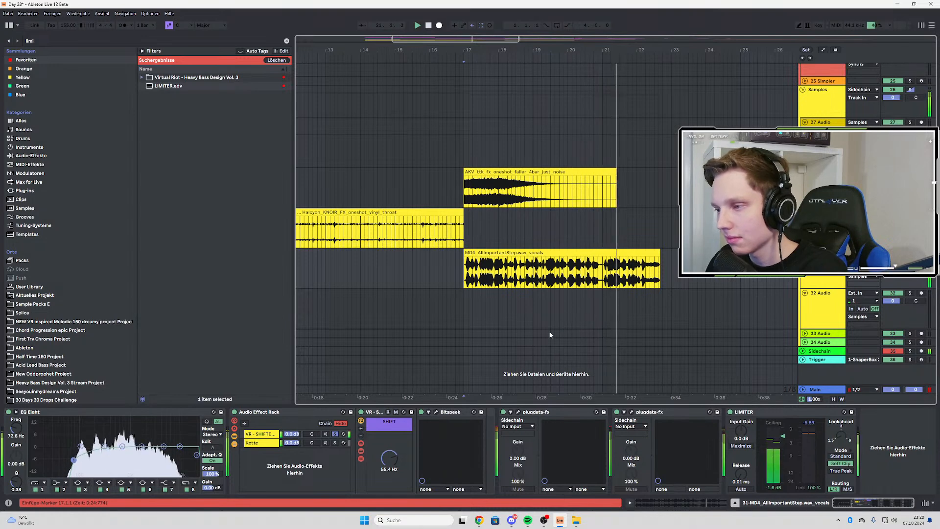
left_click(335, 434)
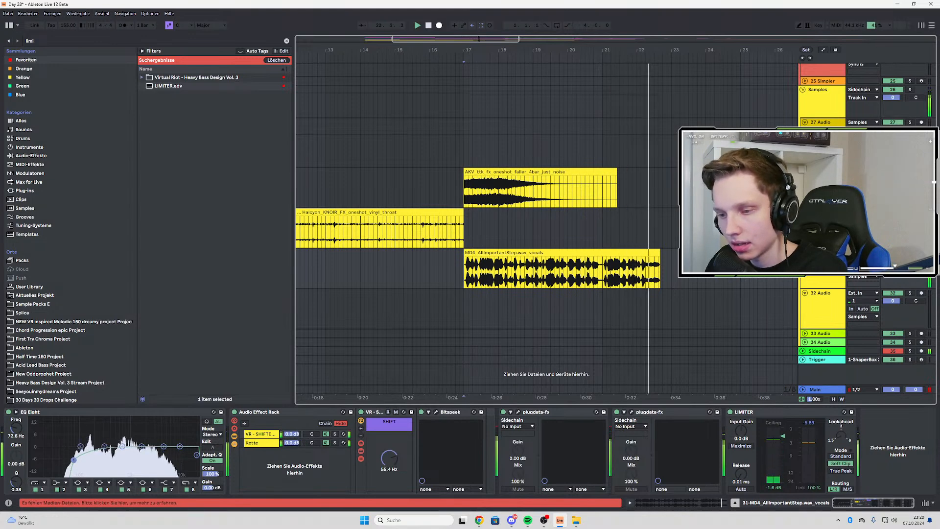
Balance the rack chains during playback, setting VR - SHIFTER to 3.5 dB and Kette to -1.8 dB
mouse_move(293, 443)
left_mouse_down()
mouse_move(292, 422)
mouse_move(292, 445)
mouse_move(293, 438)
left_mouse_up()
left_click(292, 434)
key("space")
key("space")
left_click(292, 443)
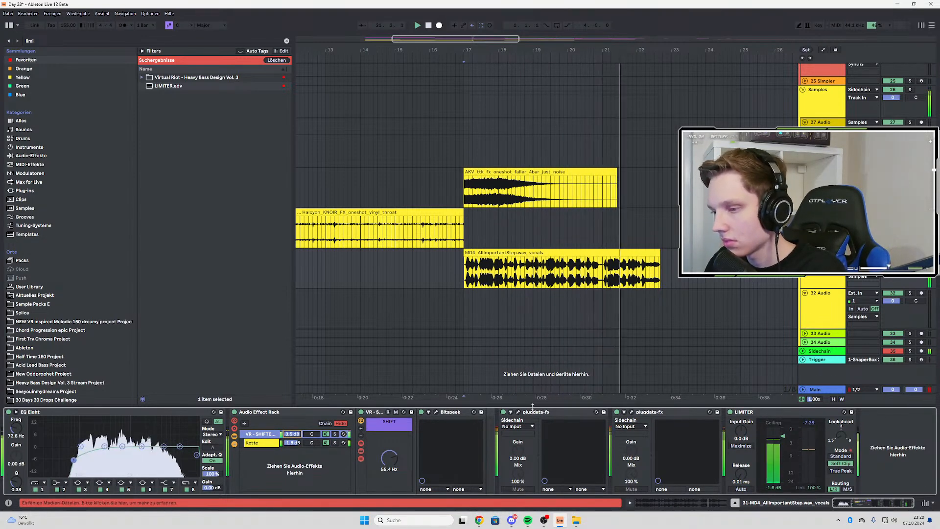
Open the N-SPEC COMP LITE window of the last plugdata-fx and audition the vocals with the track's solo toggled
left_click(631, 411)
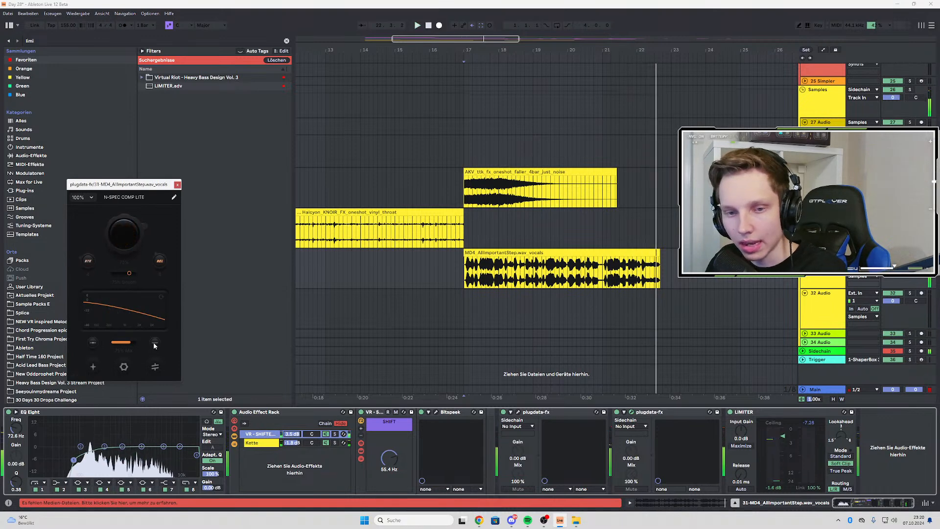
key("space")
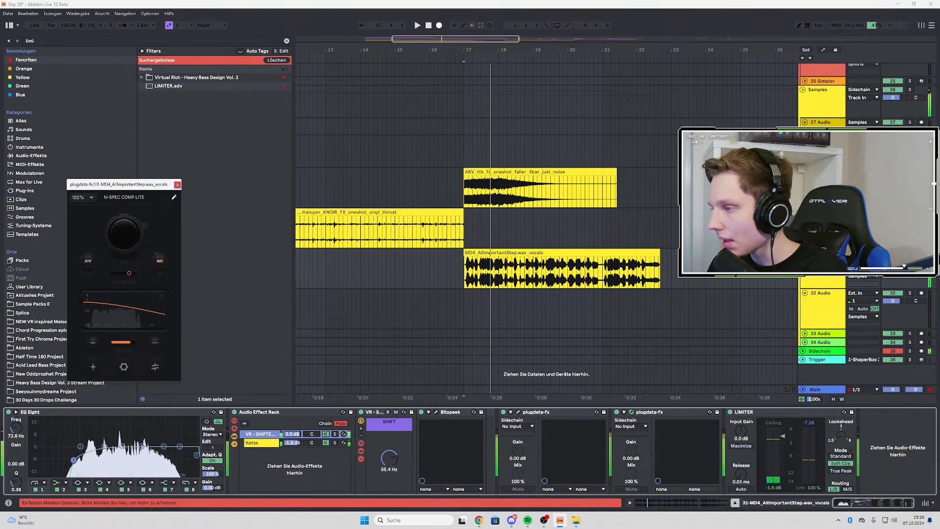
left_click(910, 252)
key("space")
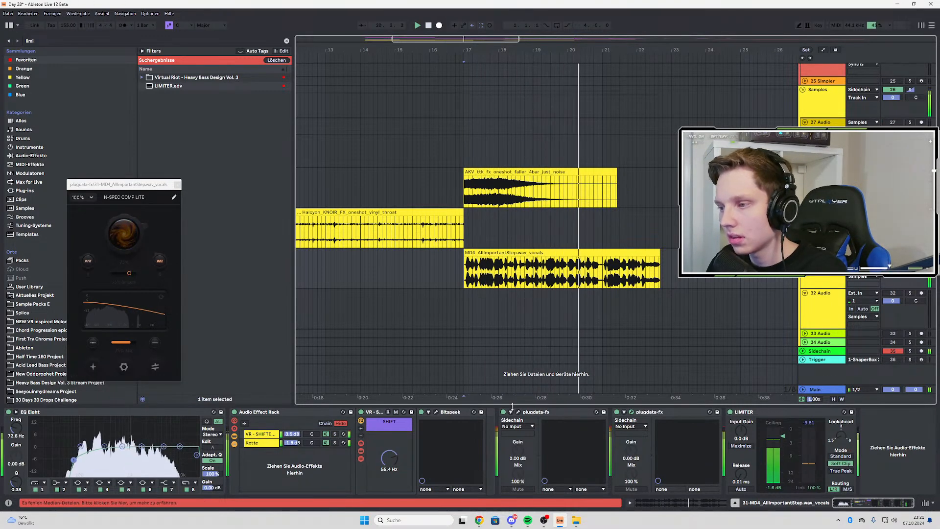
key("space")
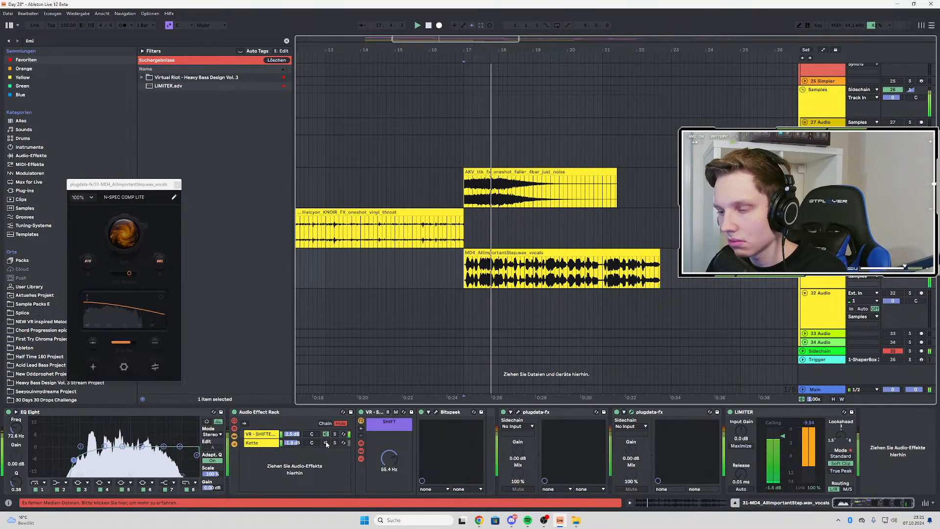
Compare the Kette and VR - SHIFTER chains by toggling them, and set the VR - SHIFTER volume to 0.0 dB
left_click(326, 443)
left_click(327, 435)
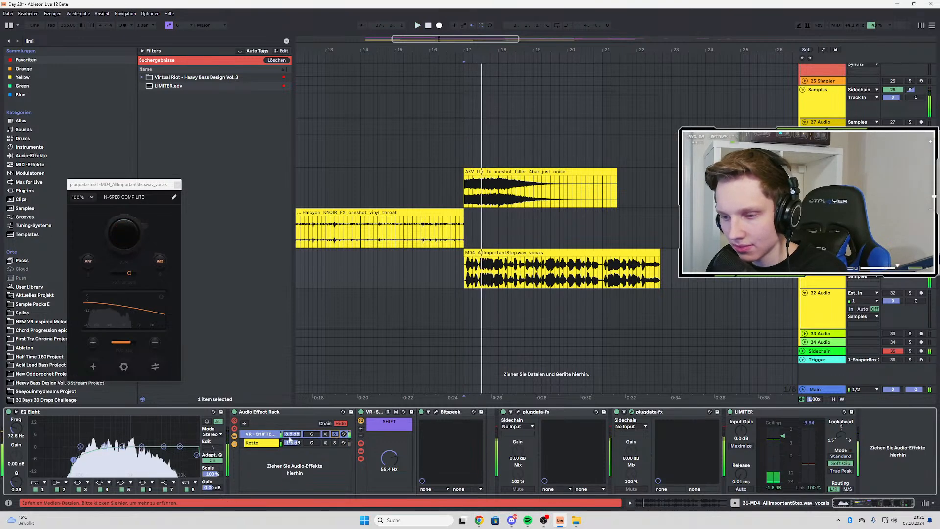
Reopen Bitspeek, try its Sample Rate sync on and off while replaying, and lower its Frame Rate
left_click(436, 412)
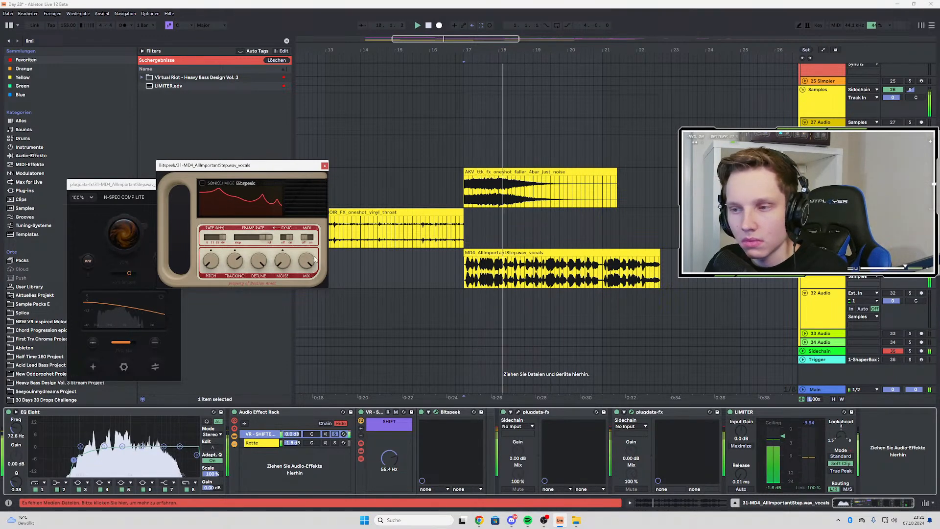
left_click(309, 238)
key("space")
key("space")
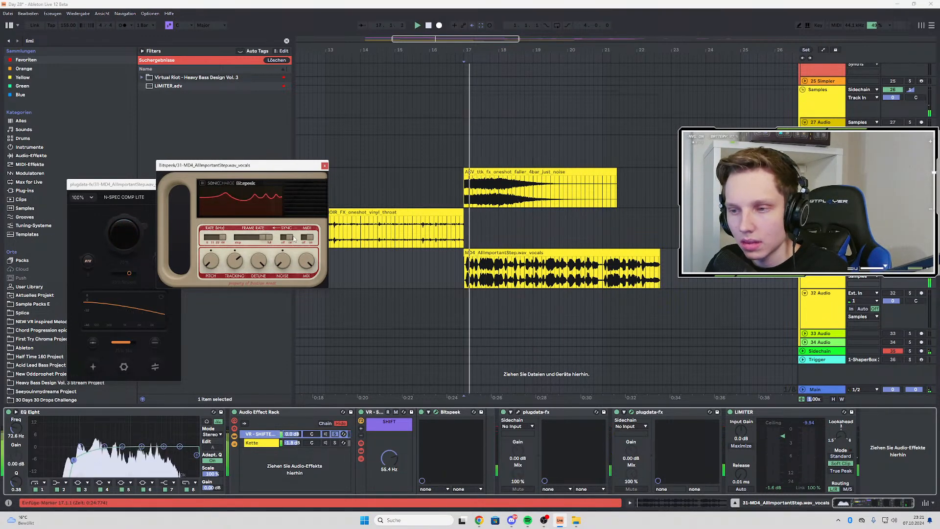
key("space")
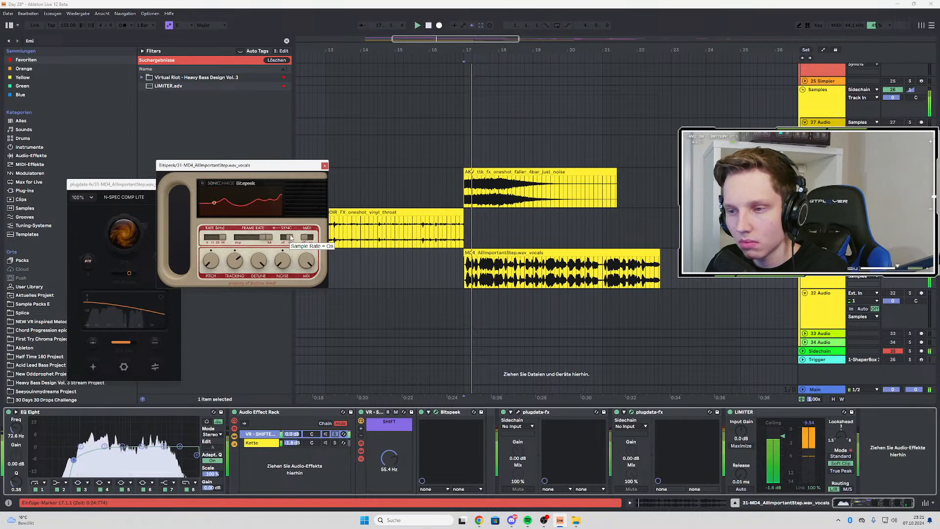
left_click(285, 239)
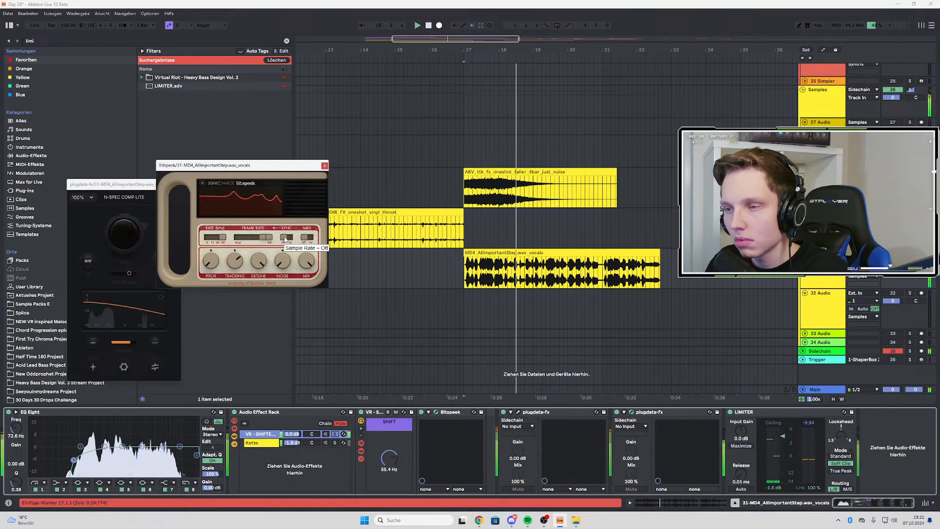
key("space")
key("space")
mouse_move(266, 238)
left_mouse_down()
mouse_move(246, 239)
mouse_move(256, 239)
left_mouse_up()
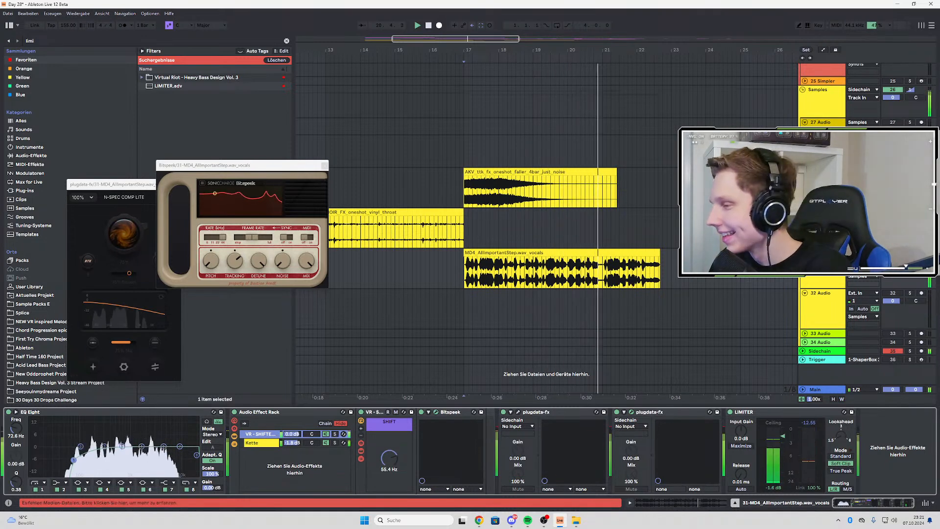
Toggle the vocals track's solo and replay the processed vocals from bar 17
left_click(910, 253)
key("space")
key("space")
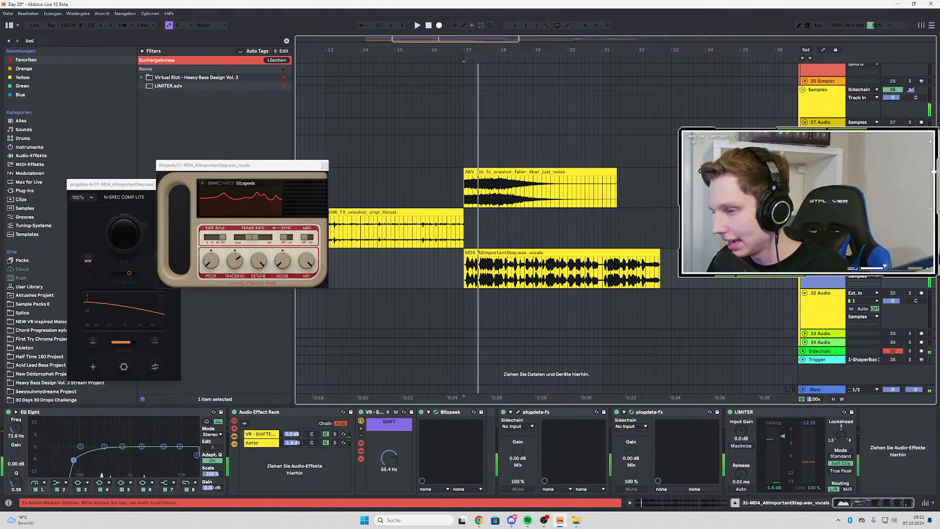
Add an audio track next to the vocals, set the input of 32 Audio to Resampling and arm it
left_click(813, 289)
left_click(863, 294)
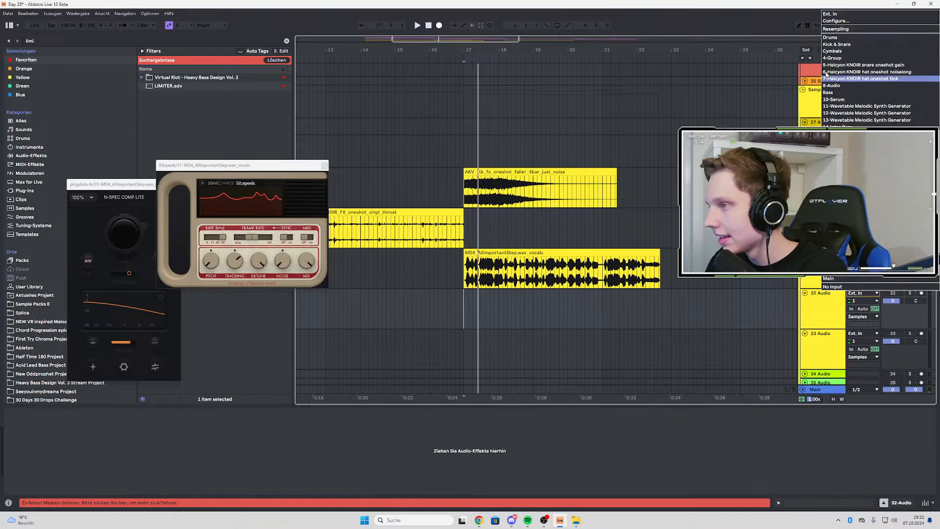
left_click(843, 31)
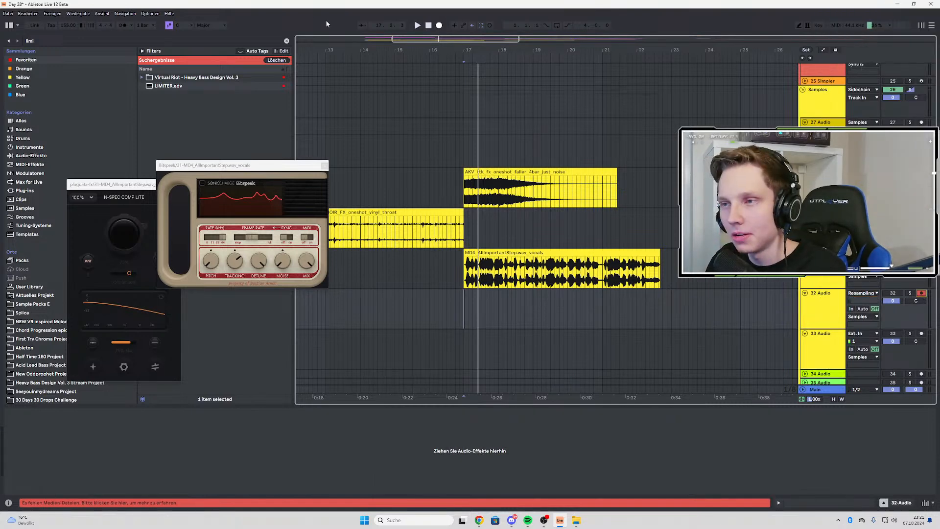
Record the processed vocals onto 32 Audio from bar 17 until past the end of the vocals clip
left_click(440, 26)
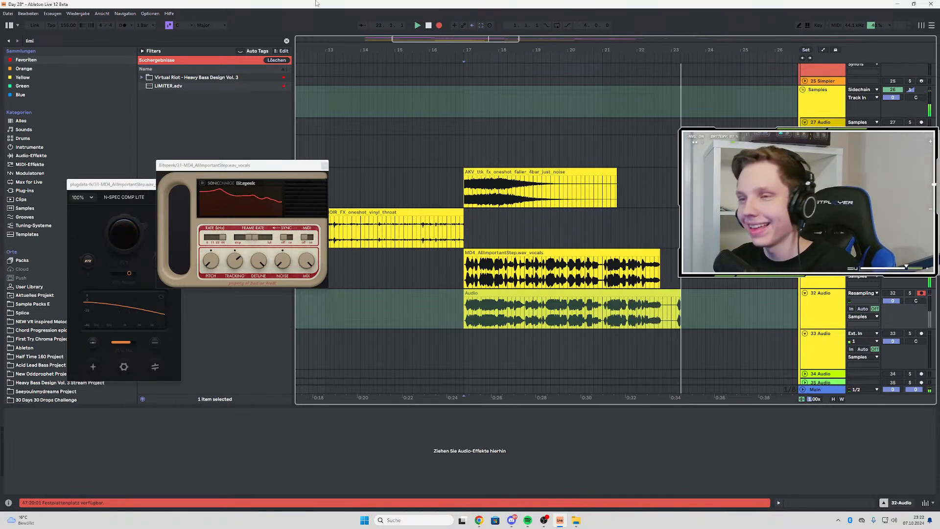
left_click(439, 25)
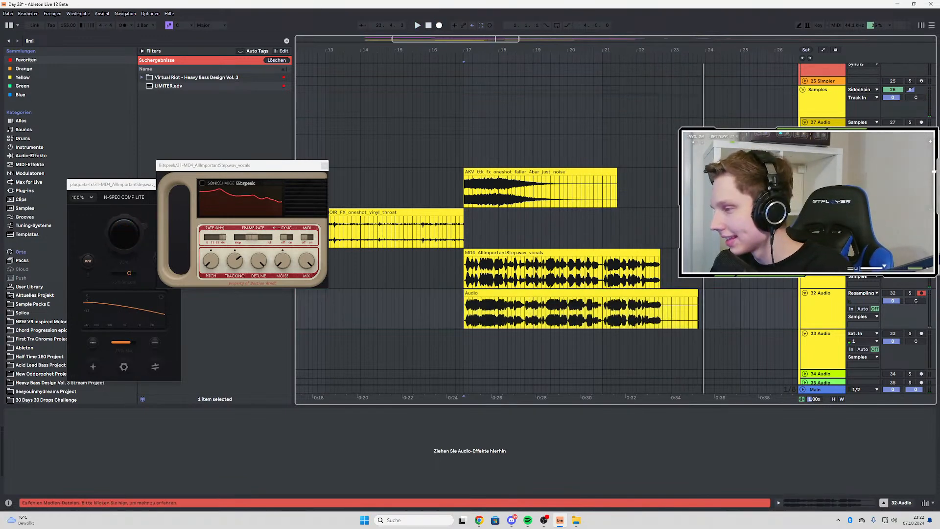
Play the recorded vocals from bar 17 and close the Bitspeek and plugdata-fx windows
key("space")
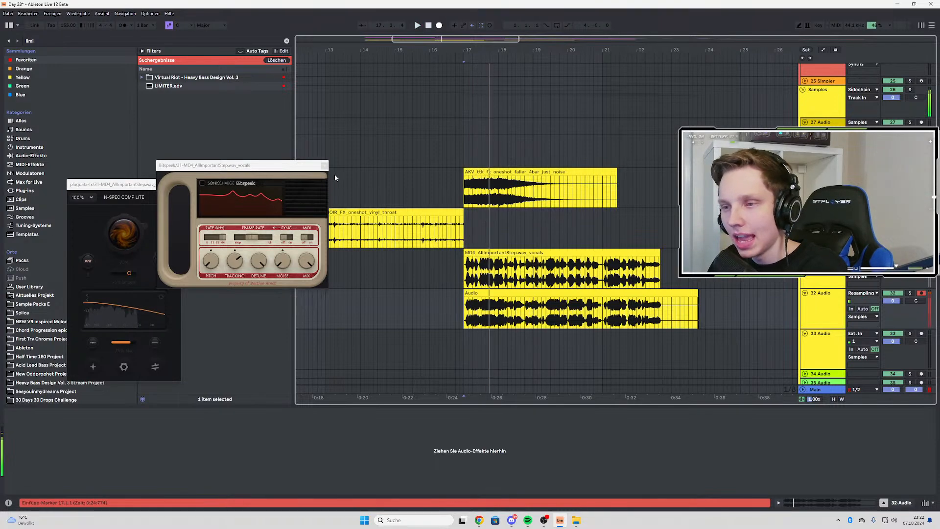
left_click(325, 166)
left_click(178, 184)
Play the full arrangement from bar 17 and check the bass, synth and sample tracks alongside the resampled vocals
scroll(524, 222, "up", 2)
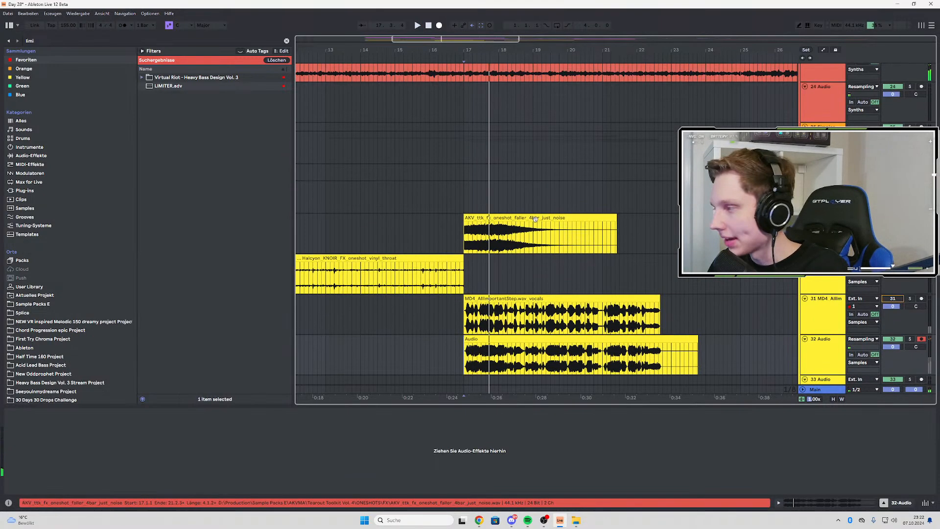
scroll(539, 219, "up", 12)
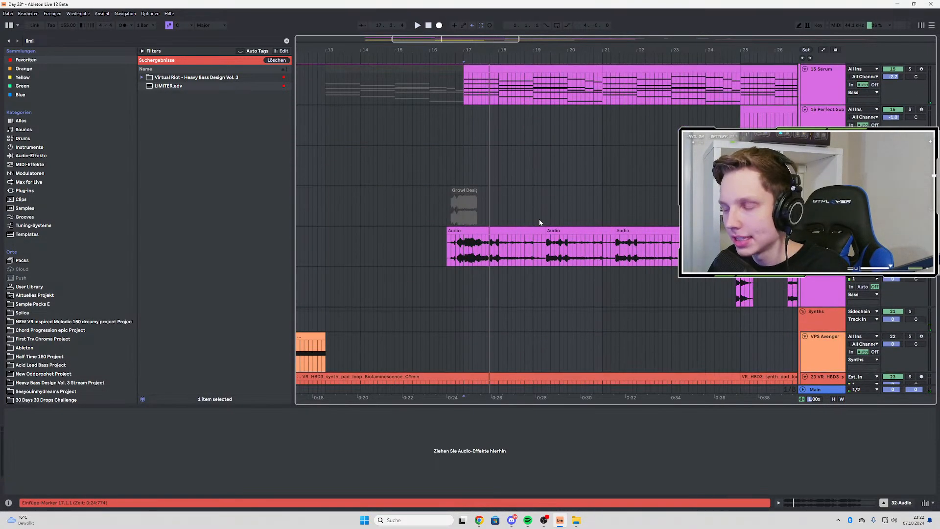
scroll(524, 234, "up", 5)
left_click(465, 122)
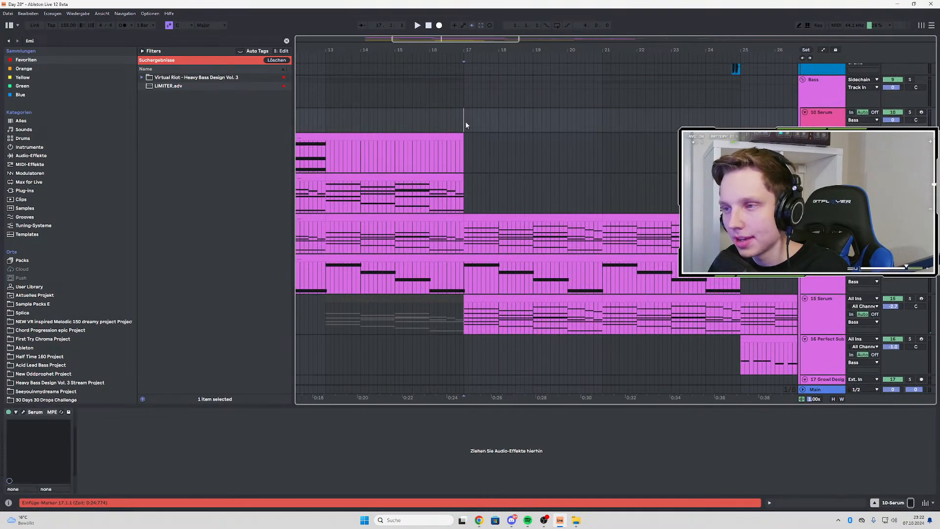
scroll(469, 191, "down", 15)
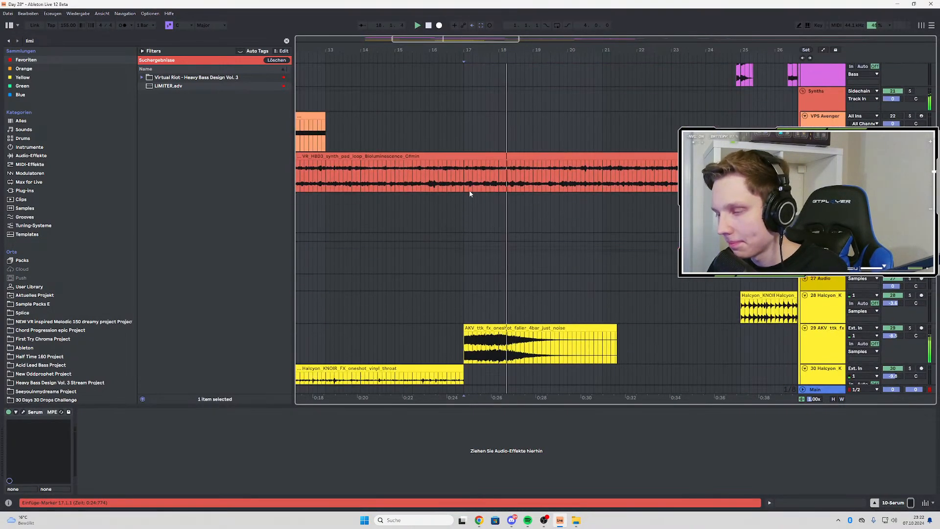
scroll(469, 194, "down", 3)
scroll(616, 214, "up", 9)
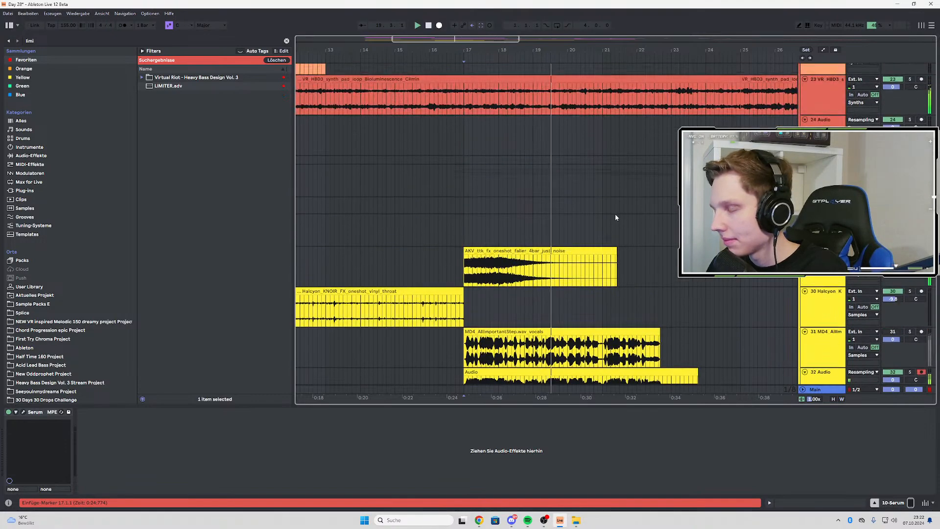
scroll(456, 303, "up", 6)
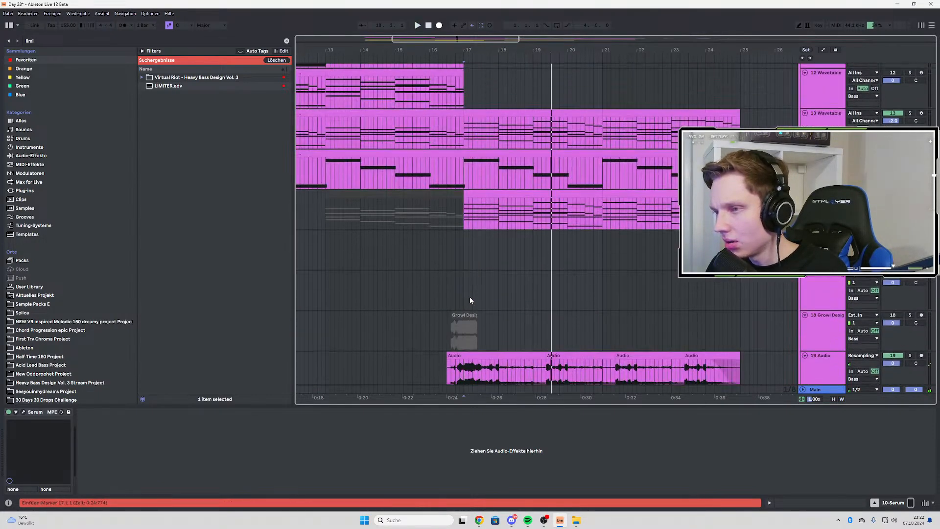
Audition the Intro Bass and Serum chord tracks from bar 17, toggling their solo one after the other
left_click(465, 164)
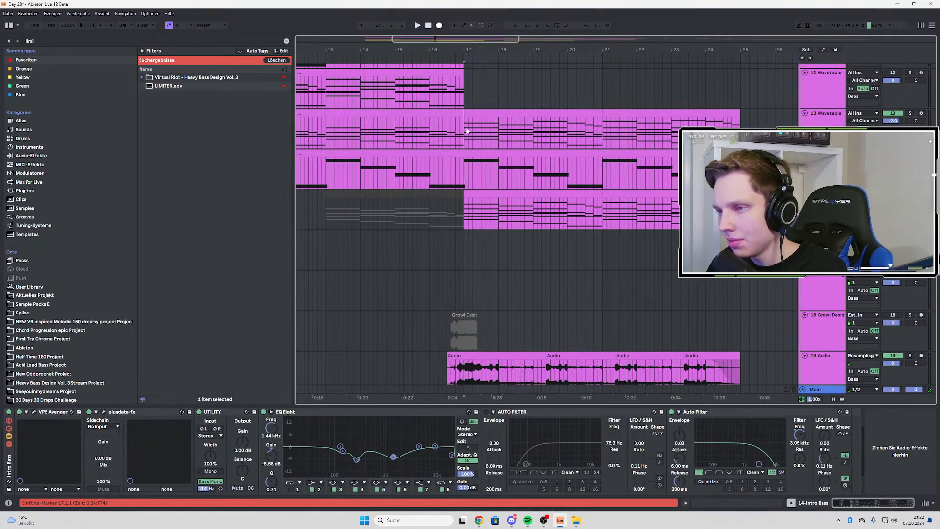
left_click(467, 130)
key("space")
key("space")
left_click(910, 153)
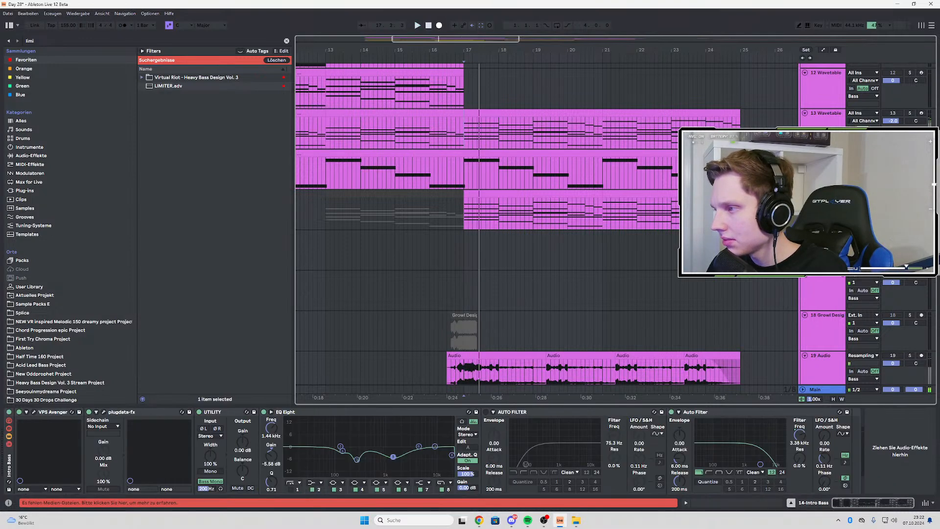
key("space")
key("space")
left_click(910, 194)
key("space")
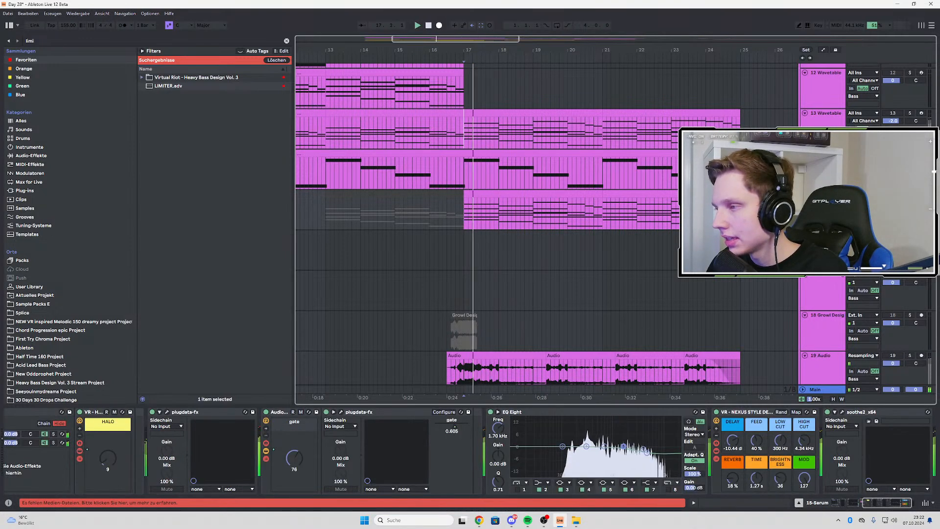
key("space")
left_click(909, 193)
Group the 13 Wavetable, Intro Bass and 15 Serum tracks together
left_click(826, 117)
left_click(826, 154, "shift")
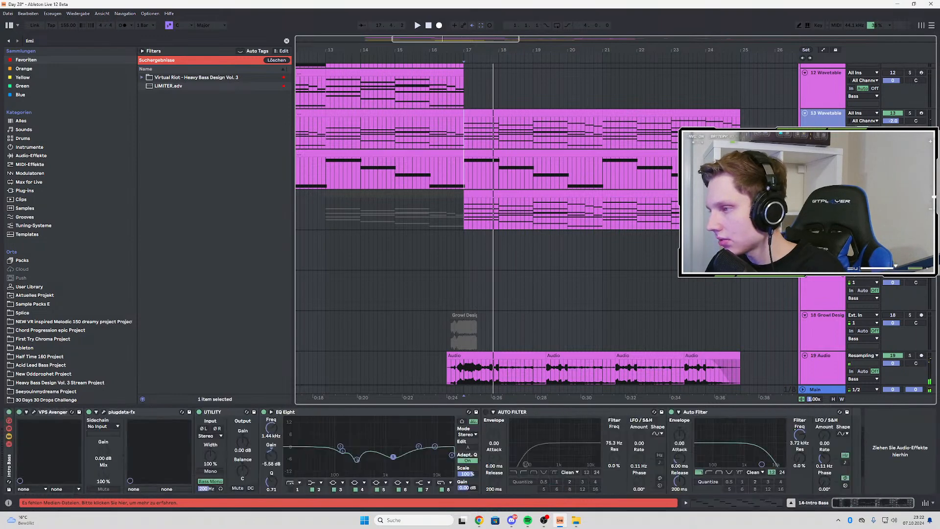
key("ctrl+g")
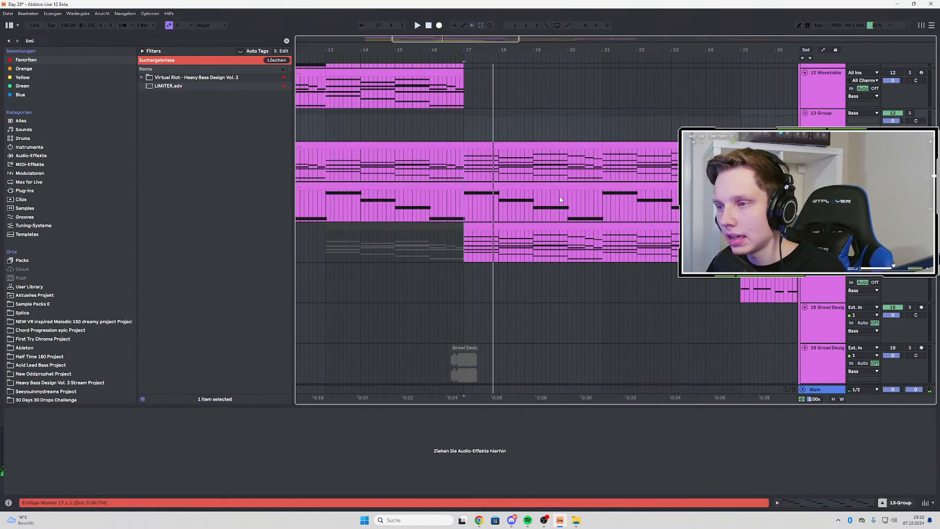
Search the browser for "sooth" and add soothe2_x64 to the 13 Group track
scroll(562, 201, "down", 7)
left_click_drag(39, 42, 24, 34)
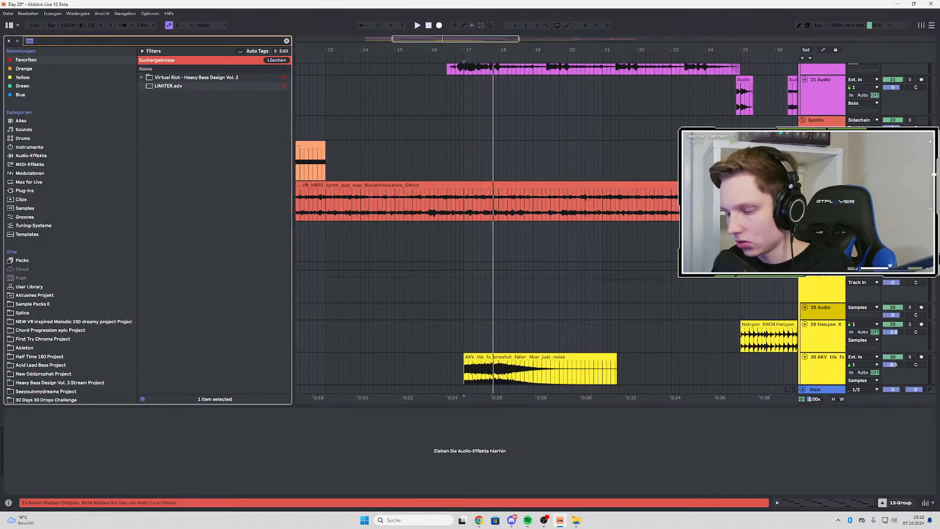
type("sooth")
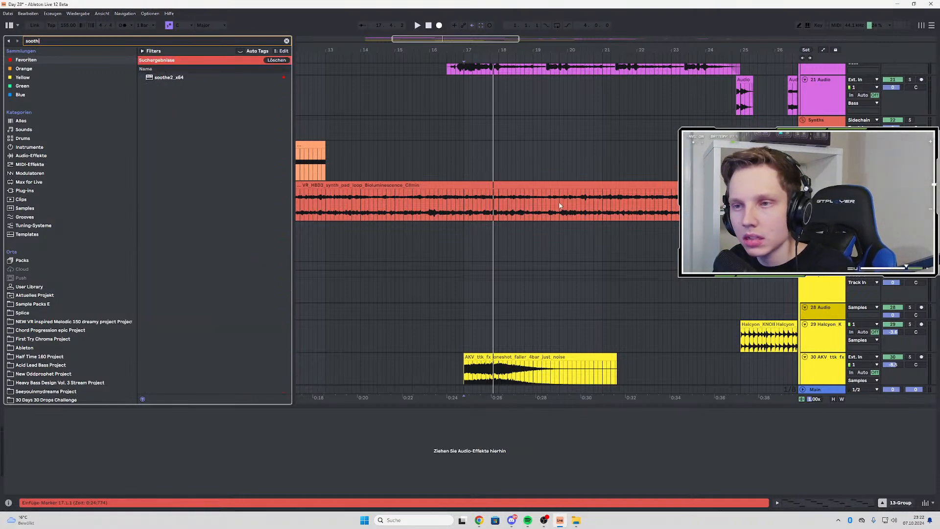
scroll(560, 206, "up", 7)
left_click(153, 78)
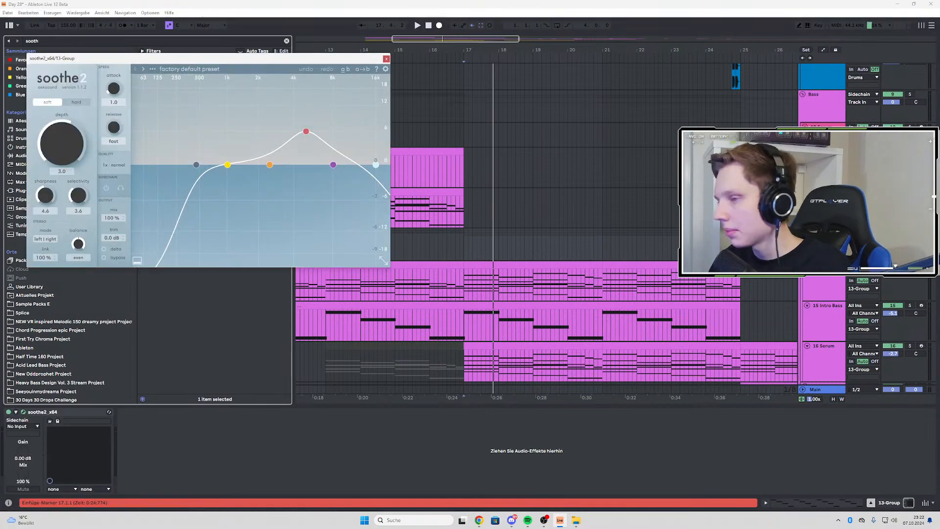
Set the sidechain input of soothe2 to 33-Audio and switch on the plugin's sidechain mode
scroll(546, 224, "down", 2)
scroll(547, 224, "down", 10)
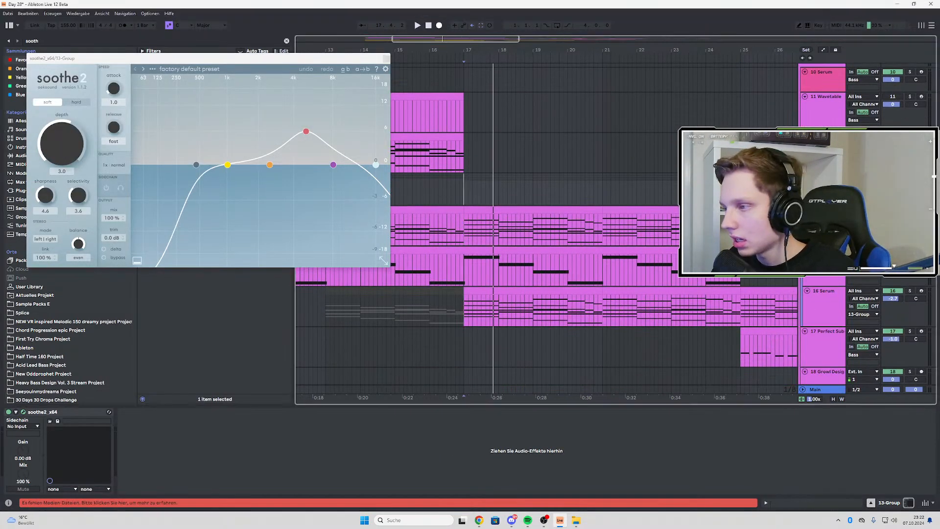
scroll(841, 295, "down", 2)
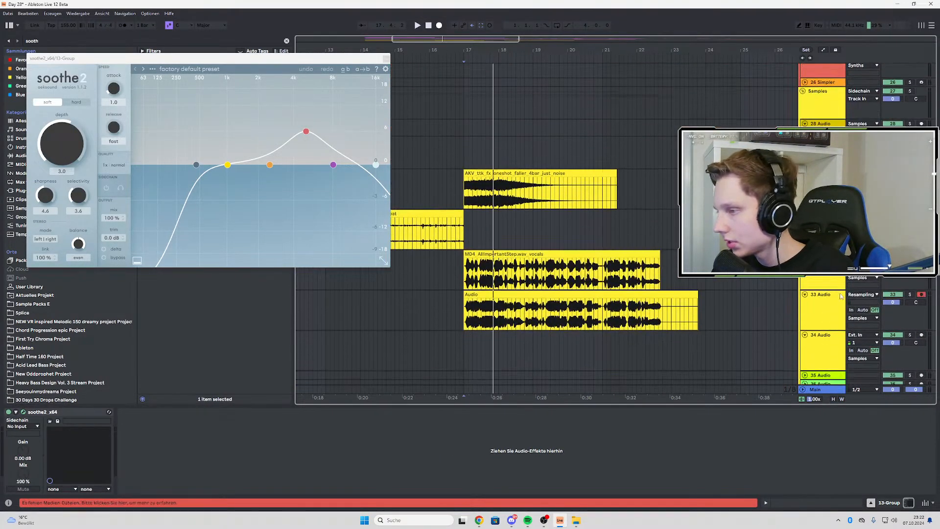
scroll(546, 223, "up", 5)
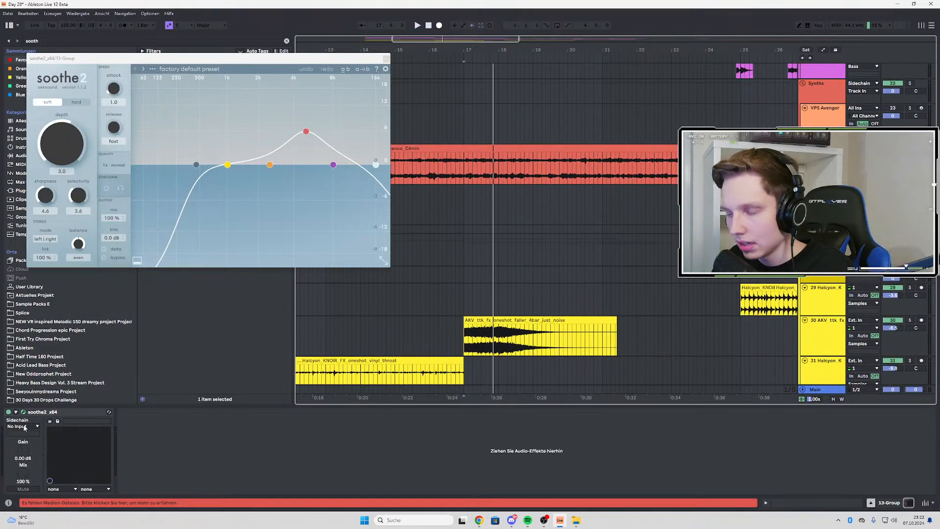
scroll(628, 250, "down", 6)
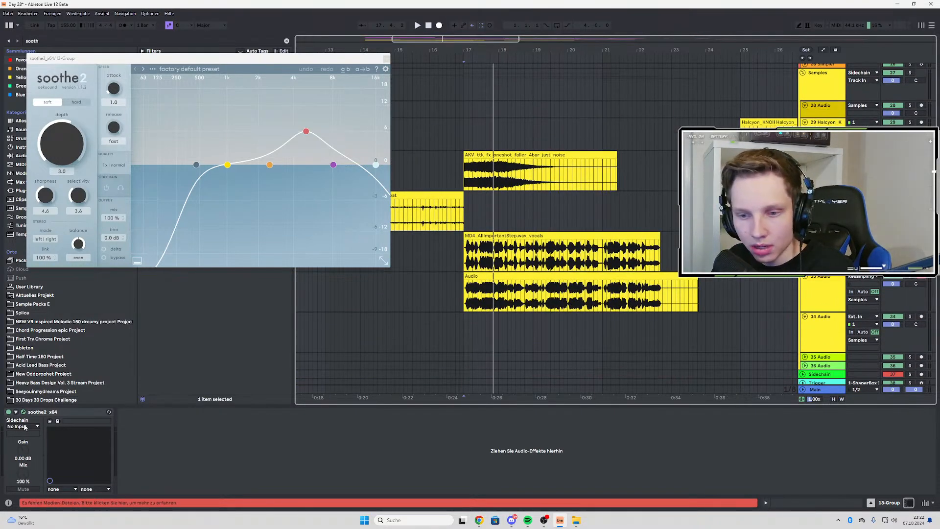
left_click(25, 428)
left_click(23, 380)
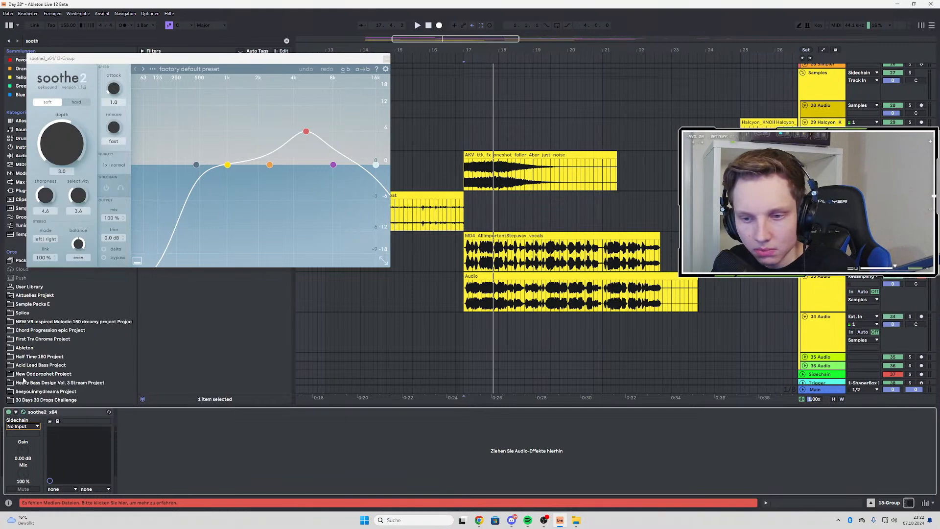
scroll(634, 196, "up", 15)
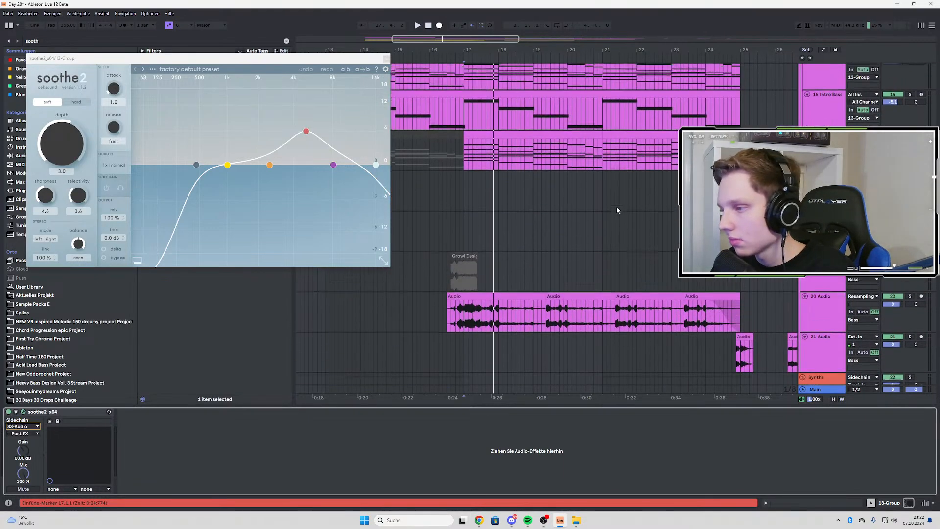
scroll(617, 209, "up", 5)
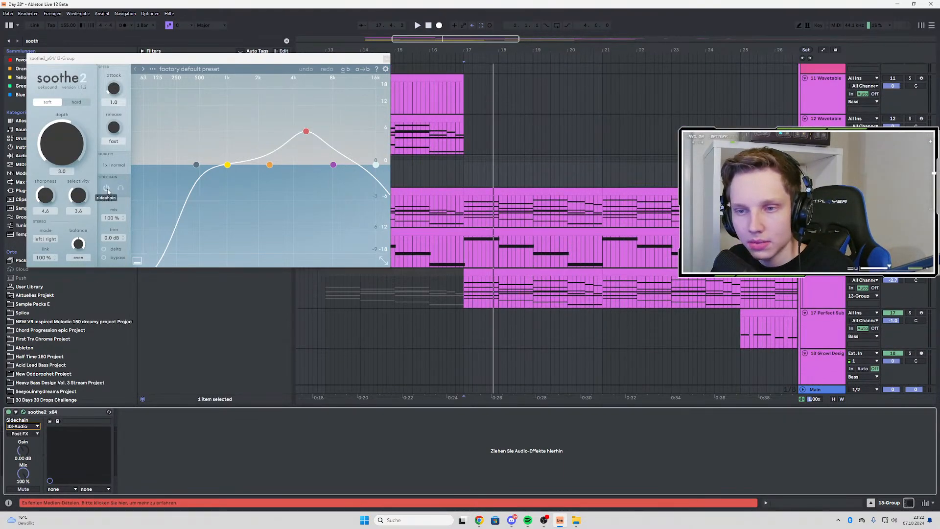
Add EQ Eight to the resampled 33 Audio track and enable its first band as a low cut
scroll(656, 196, "down", 15)
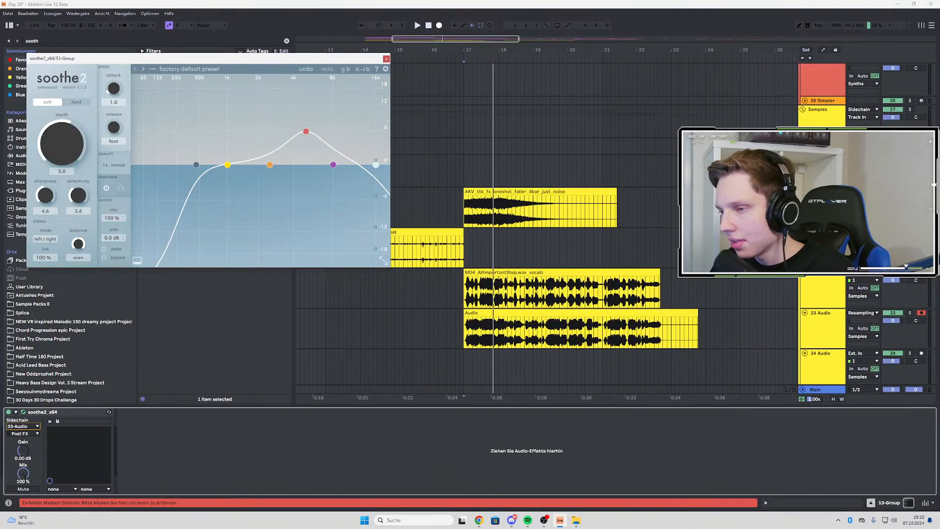
left_click(826, 323)
left_click(386, 59)
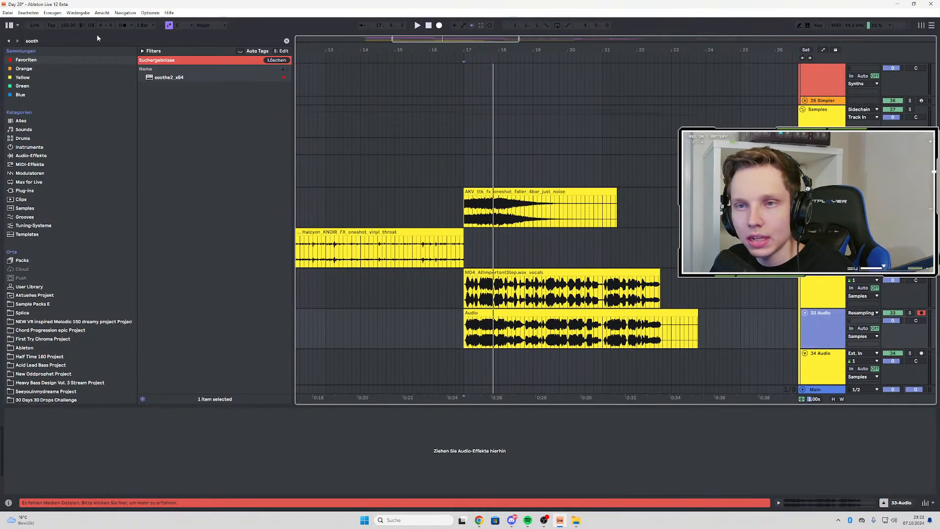
key("ctrl+f")
left_click(165, 78)
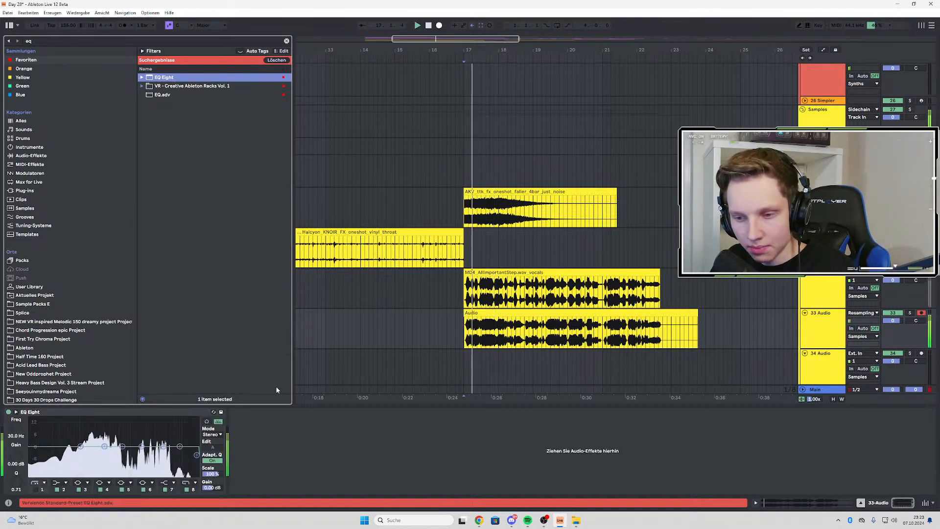
left_click(36, 493)
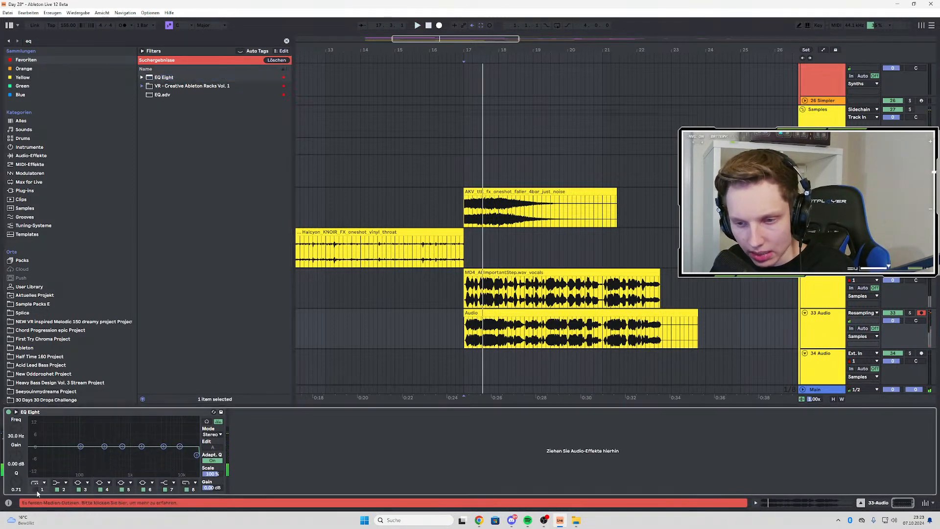
left_click_drag(56, 456, 70, 455)
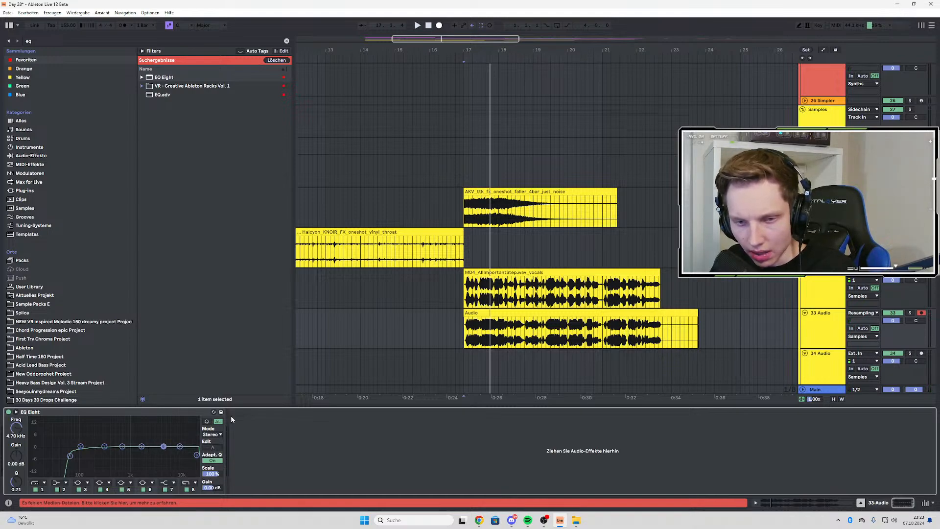
Reopen soothe2 on 13 Group and raise its mid and high bands during playback, including 1k5 Hz at 9.1 dB and 4k4 Hz at 7.3 dB
scroll(451, 291, "up", 15)
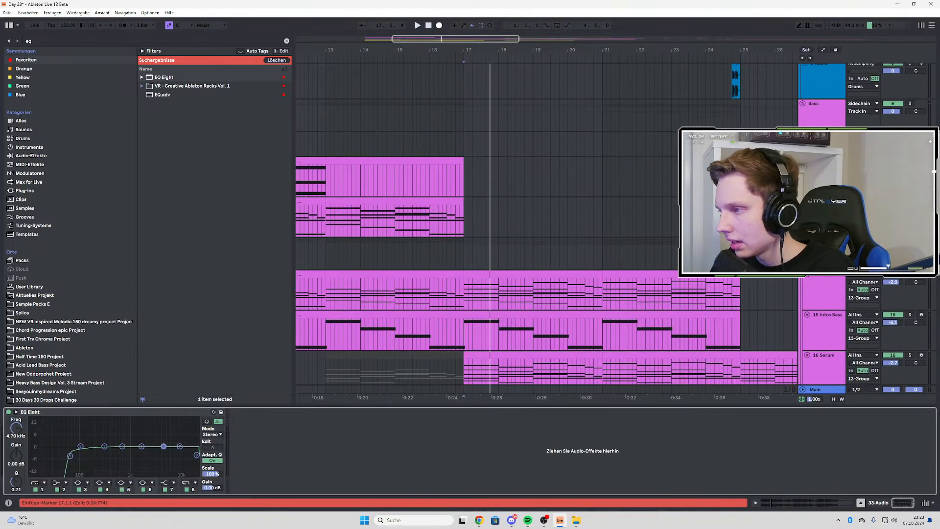
left_click(463, 253)
left_click(23, 411)
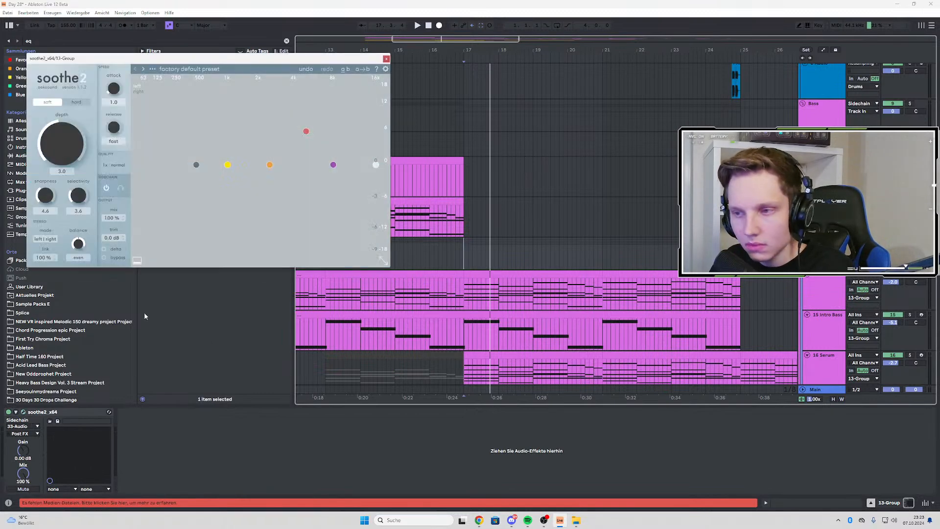
key("space")
left_click_drag(220, 170, 203, 157)
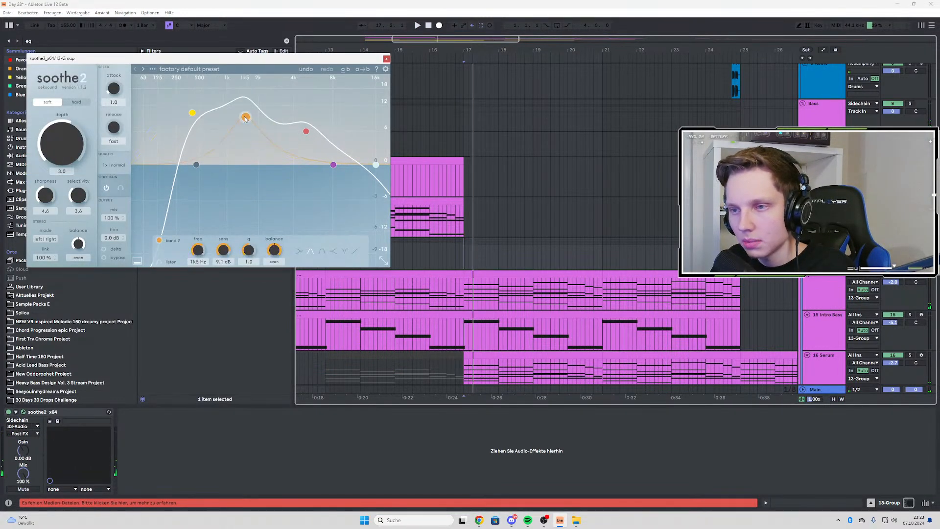
left_click_drag(306, 131, 310, 124)
left_click_drag(335, 166, 301, 125)
Switch soothe2 to hard mode with a depth of 7.1, replay from bar 17 and close its window
left_click_drag(61, 167, 96, 99)
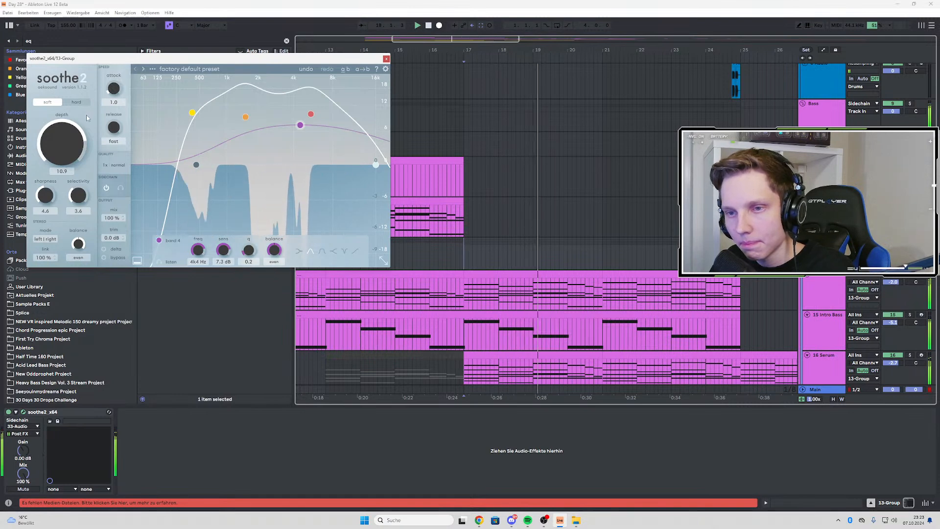
left_click(79, 104)
left_click_drag(64, 125, 56, 139)
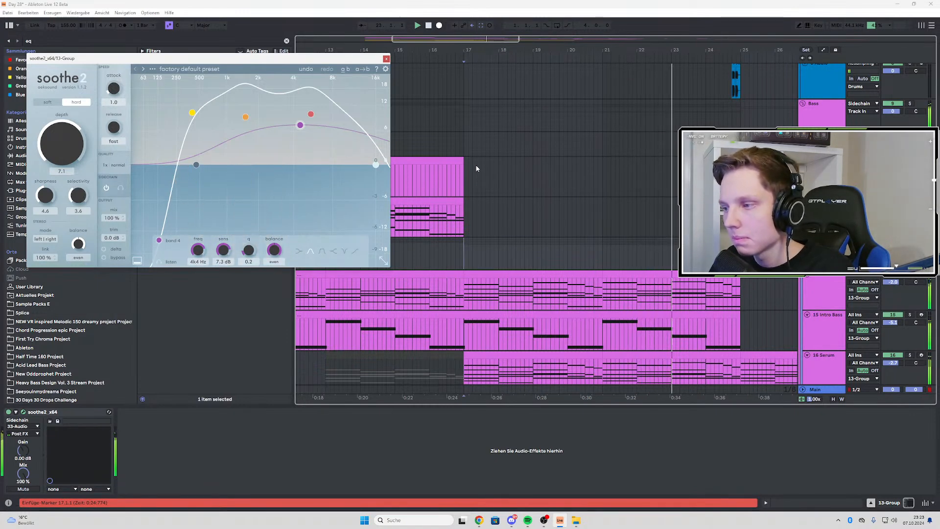
key("space")
key("space")
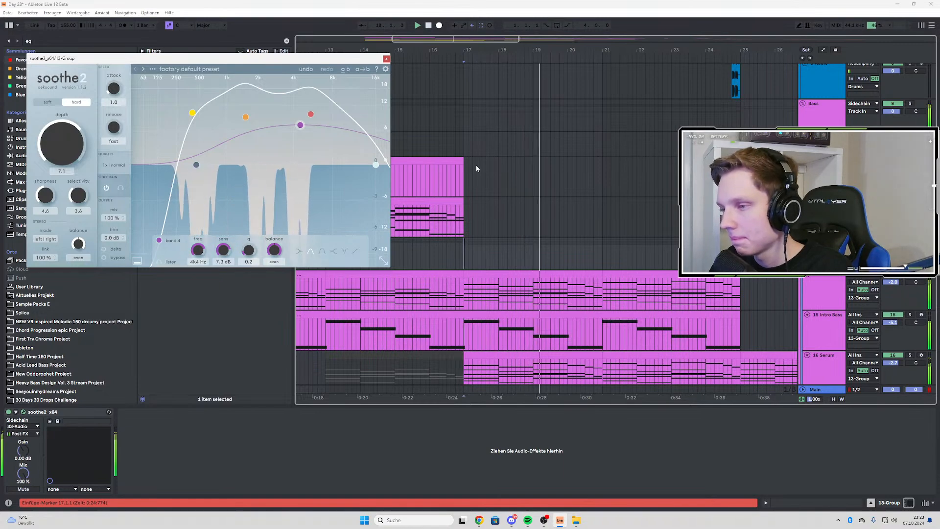
left_click(386, 59)
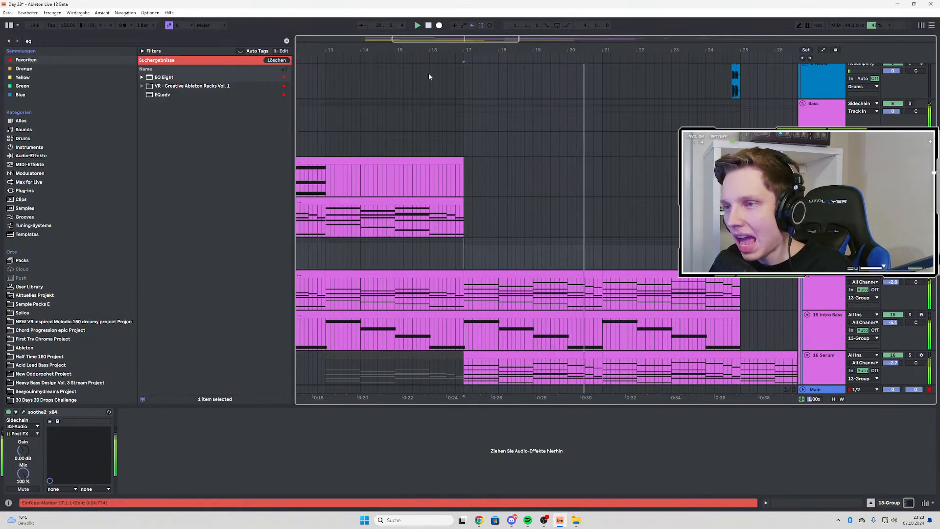
Stop playback and select the MD4_AllImportantStep vocals track at bar 17 to show its effect chain
scroll(533, 127, "down", 15)
key("space")
left_click(466, 232)
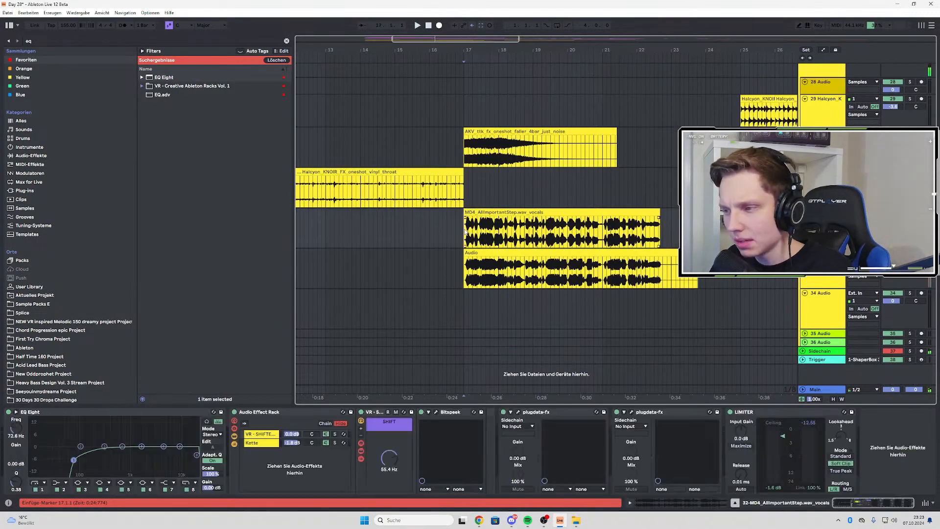
Play the arrangement from bar 17 with the resampled audio and select the MD4_AllImportantStep vocals clip
left_click(910, 253)
key("space")
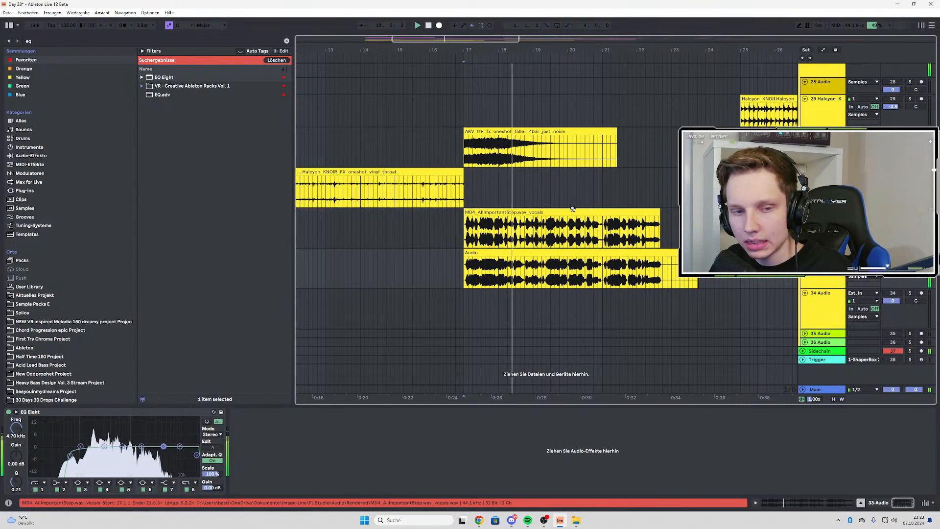
right_click(536, 210)
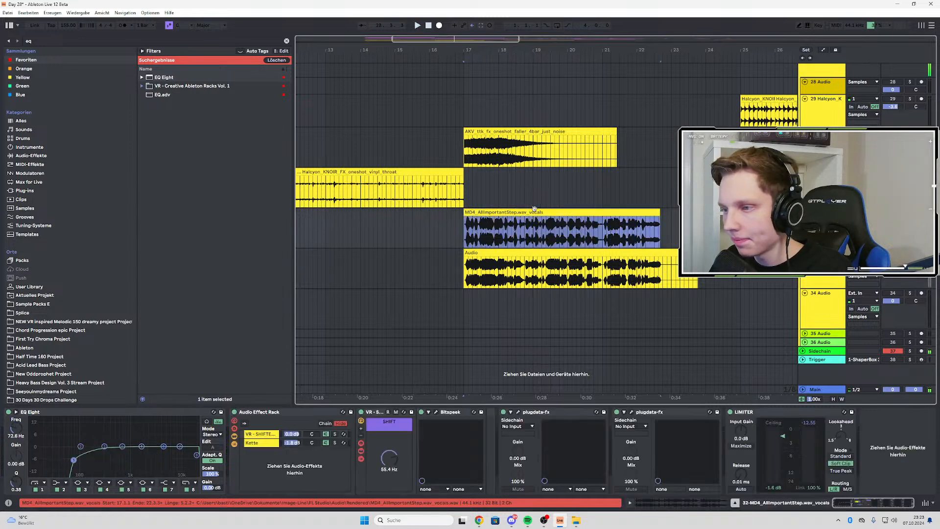
left_click(506, 227)
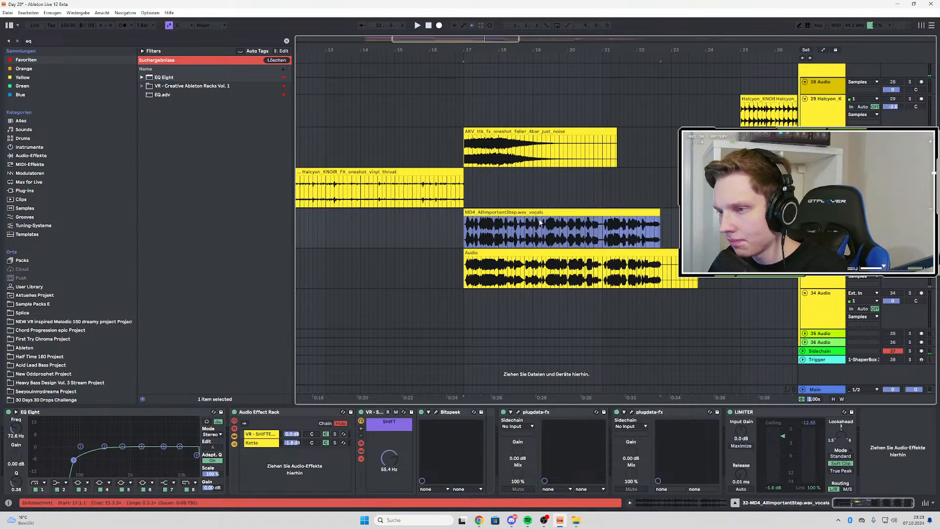
scroll(571, 223, "down", 3)
Search the browser for "alli", show MD4_AllImportantStep.wav in its Chimps In Space folder and preview the neighbouring MD4_SoundIfNotHappy.wav
key("ctrl+f")
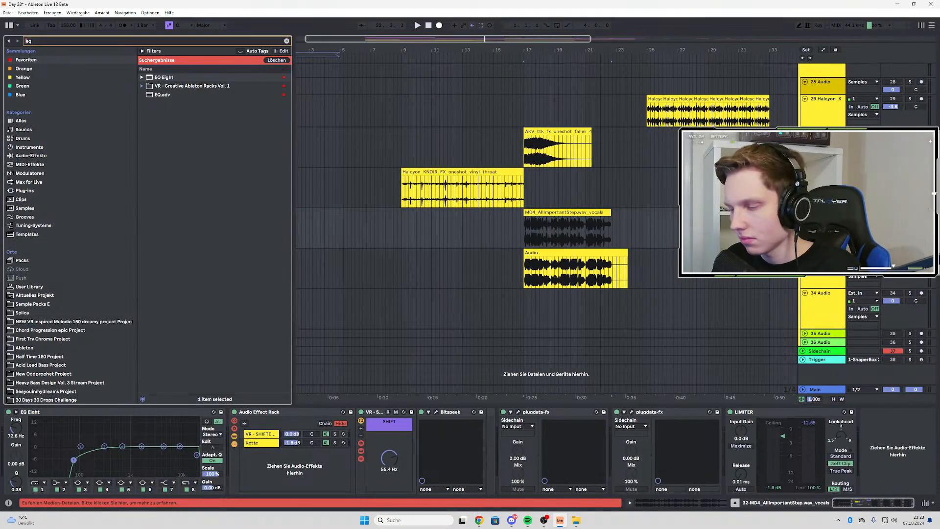
key("BackSpace")
type("alli")
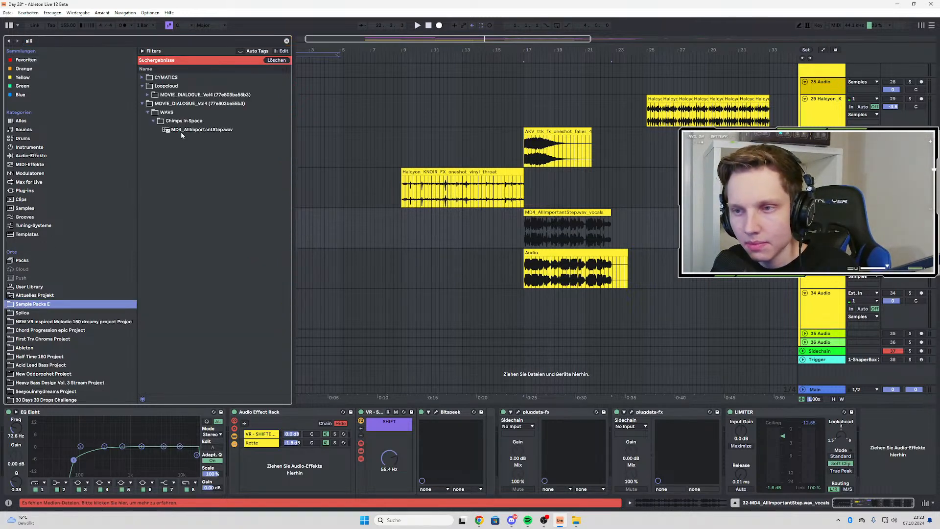
left_click(181, 132)
left_click(287, 42)
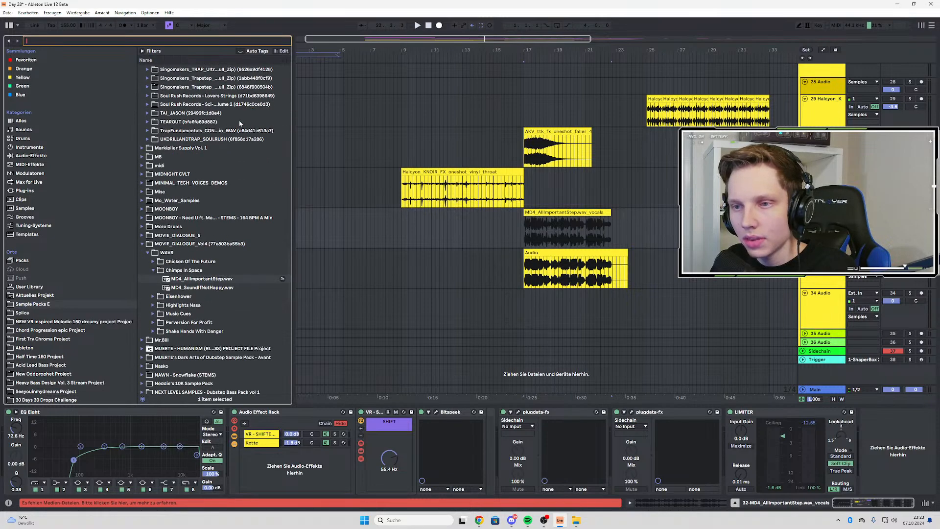
left_click(208, 140)
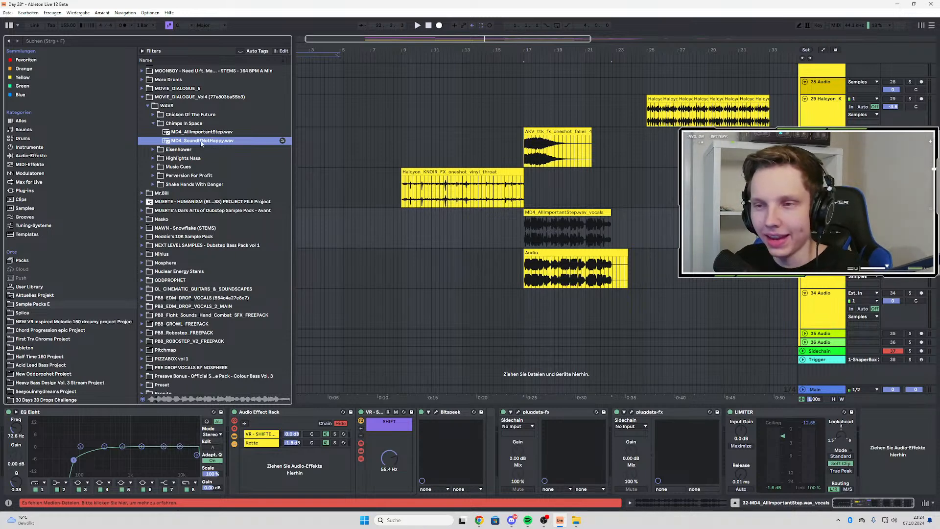
Preview MD4_YoureNotAlone.wav in the Eisenhower folder and the first four samples in Highlights Nasa, through MD4_OnePercent.wav
left_click(155, 150)
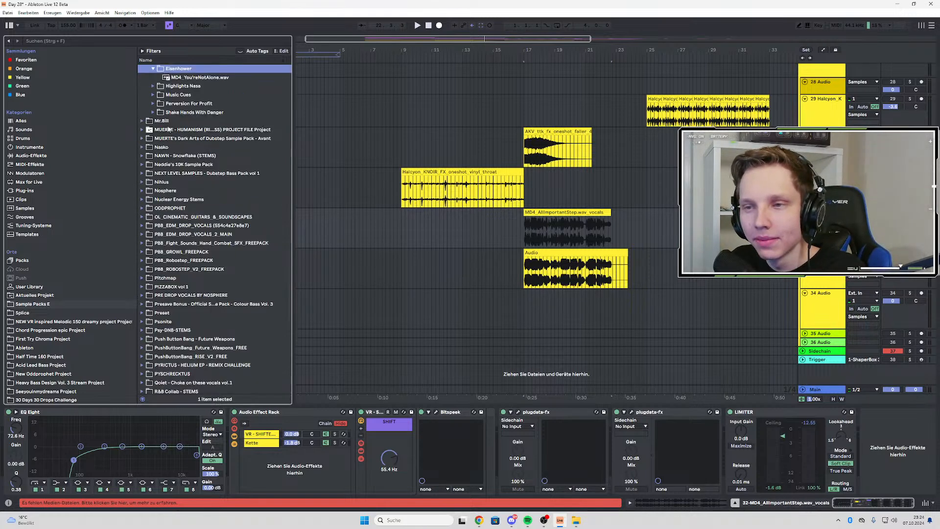
left_click(189, 79)
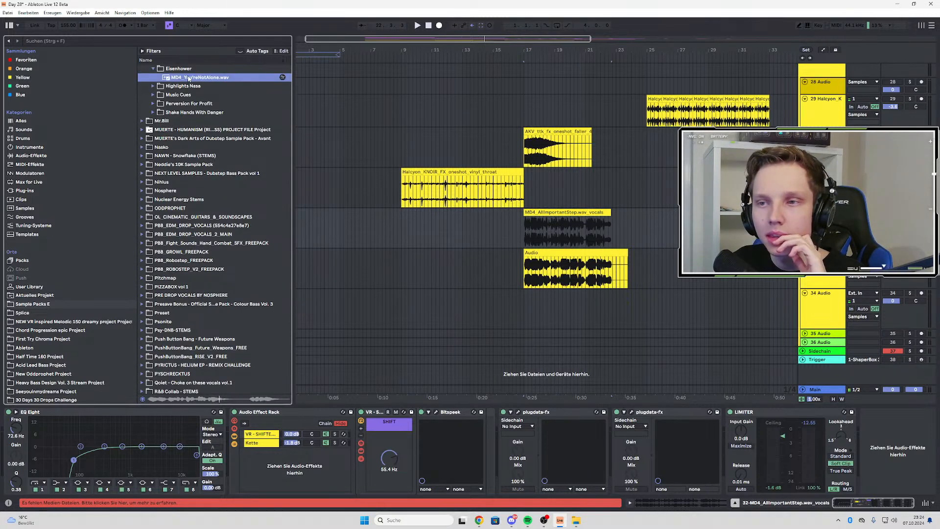
left_click(160, 88)
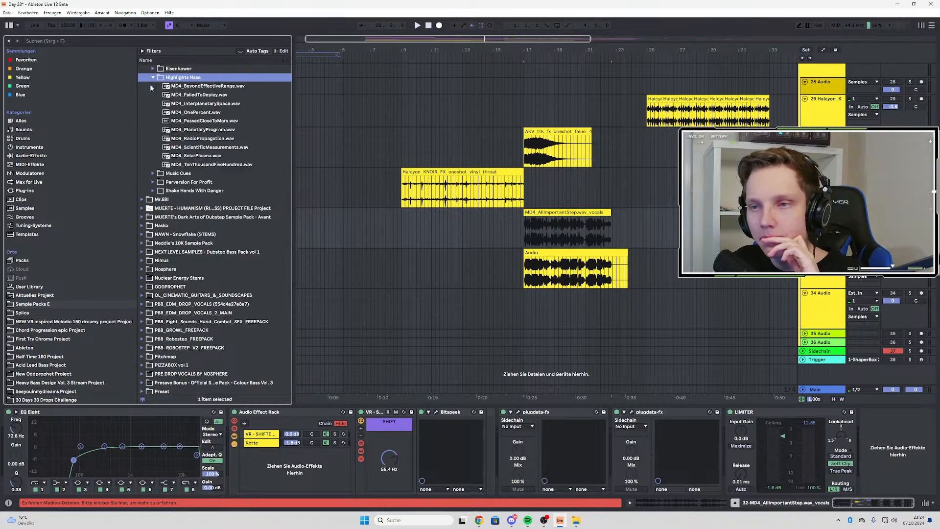
left_click(175, 87)
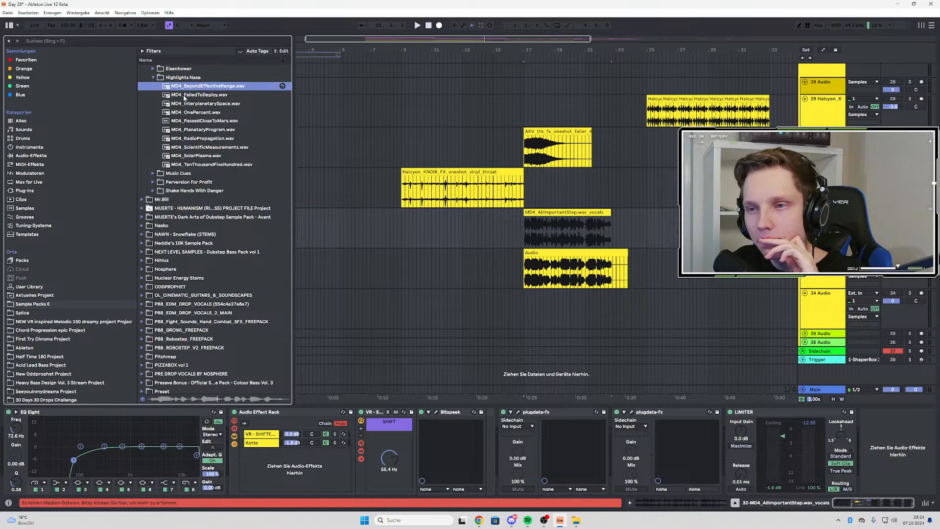
left_click(184, 96)
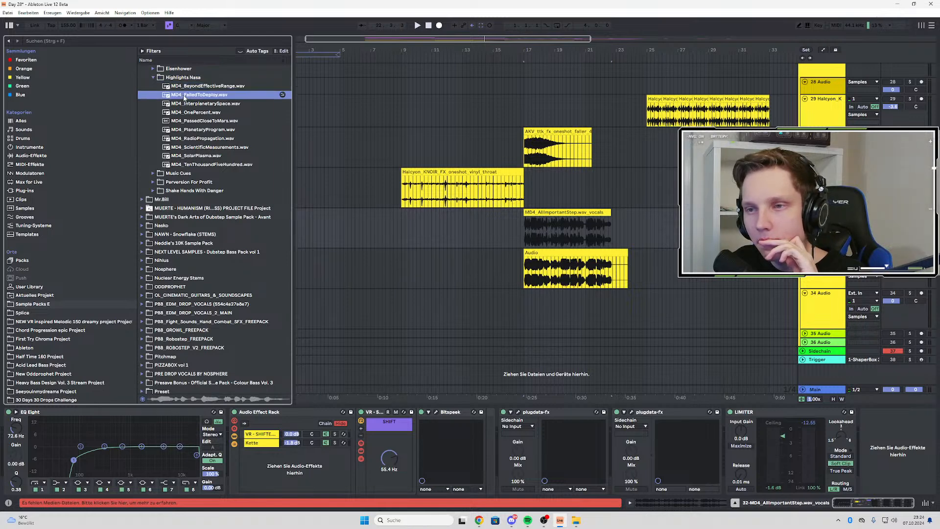
left_click(189, 106)
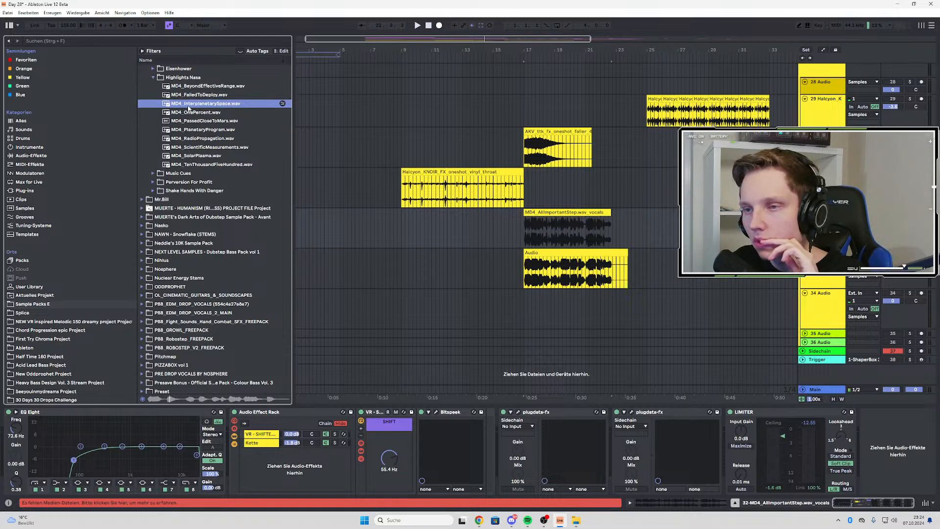
left_click(188, 113)
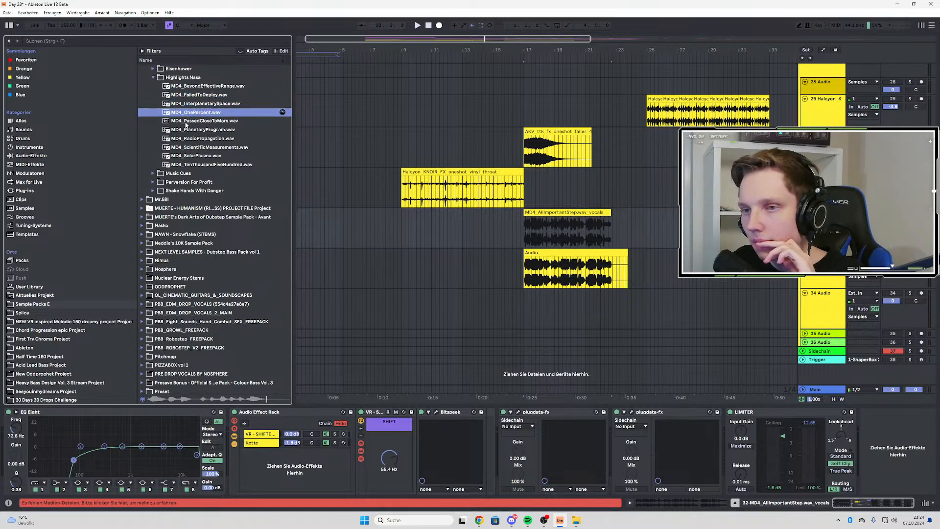
Preview the remaining Highlights Nasa samples from MD4_PassedCloseToMars.wav to MD4_TenThousandFiveHundred.wav
left_click(186, 122)
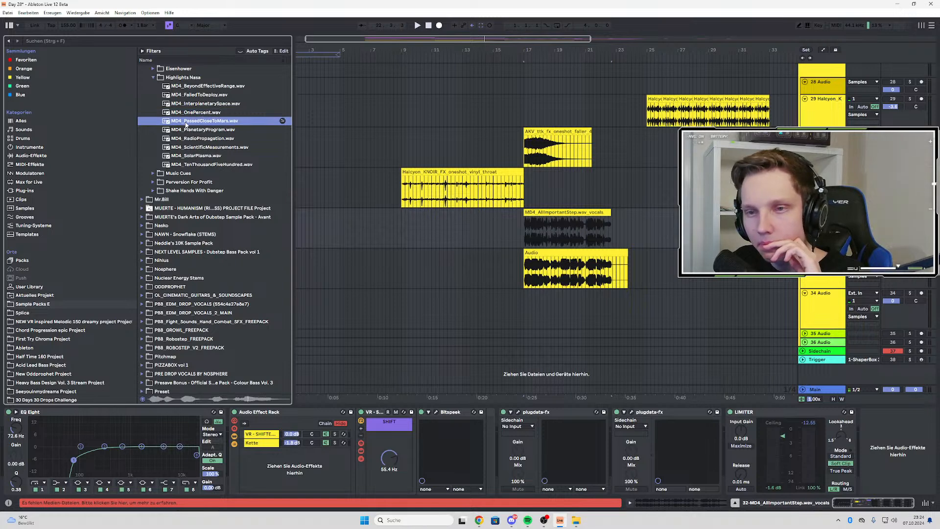
left_click(194, 139)
left_click(195, 131)
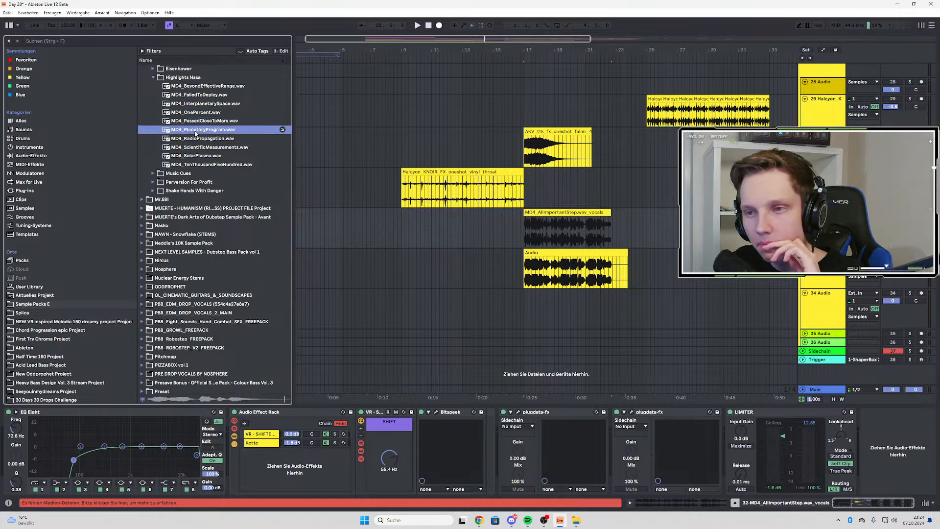
left_click(192, 148)
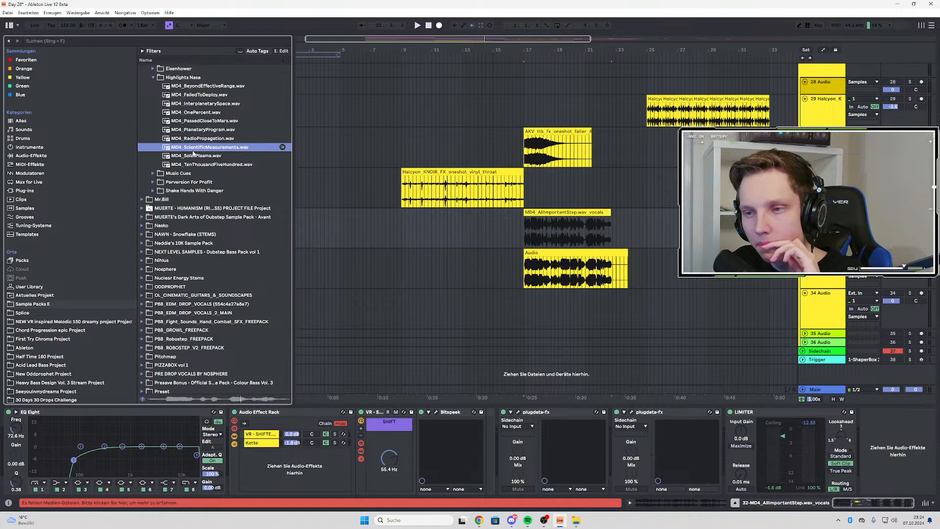
left_click(195, 156)
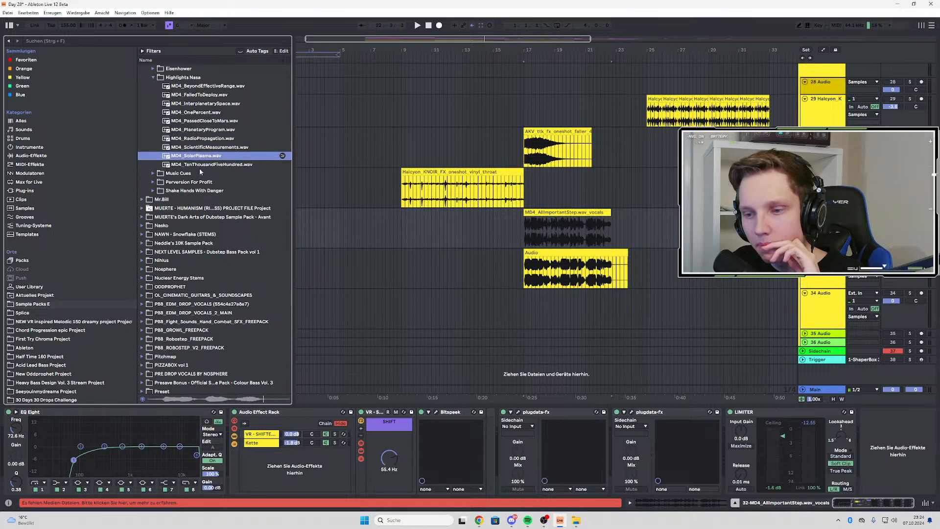
left_click(204, 165)
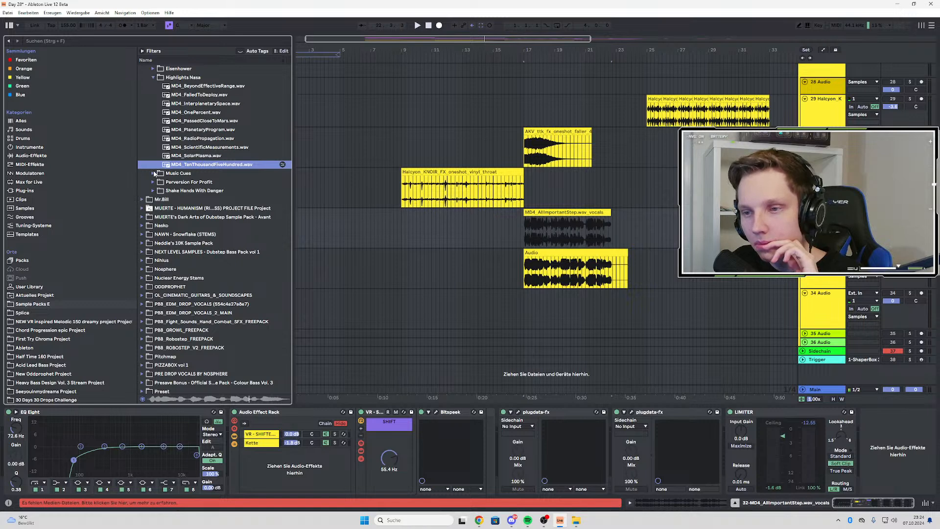
Preview MD4_Fanfare.wav and MD4_MusicJimmy.wav in the Music Cues folder
left_click(153, 174)
left_click(179, 95)
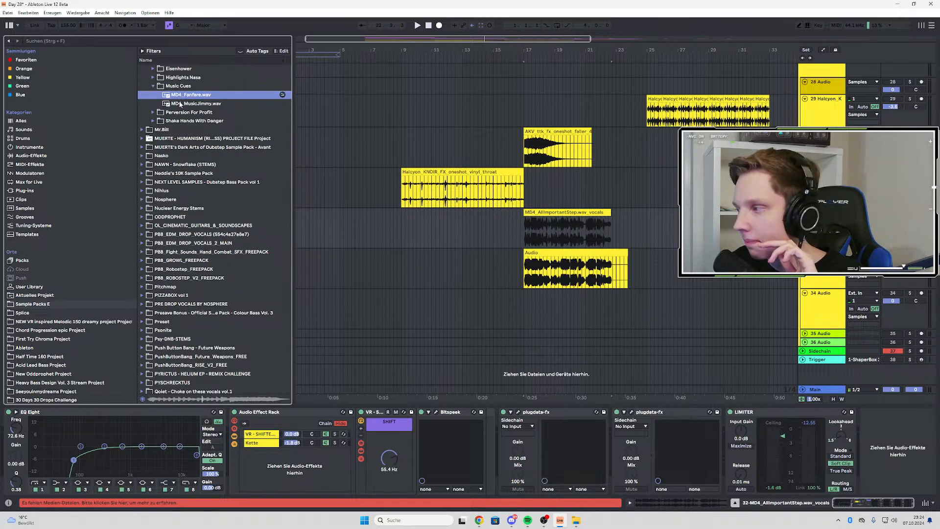
left_click(180, 104)
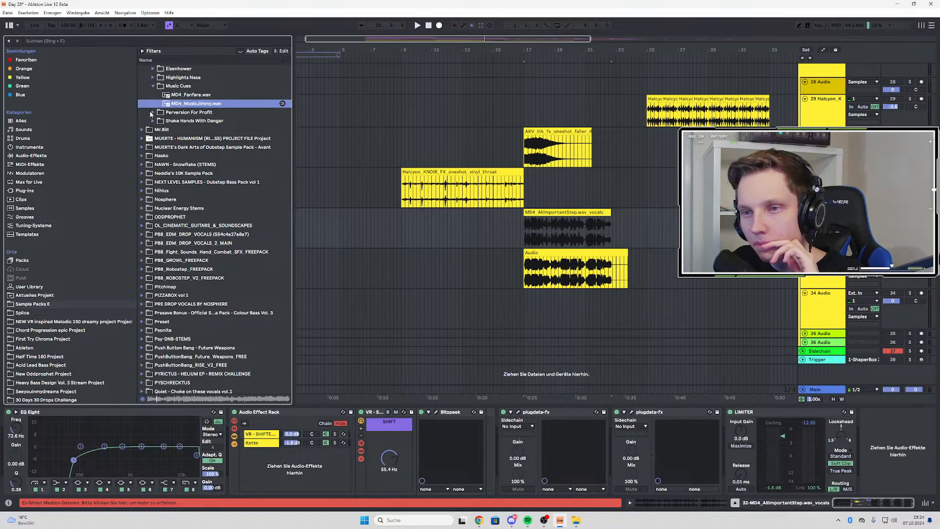
Preview the samples in the Perversion For Profit folder from MD4_AbnormalSex.wav to MD4_Overthrow.wav
left_click(153, 113)
left_click(167, 105)
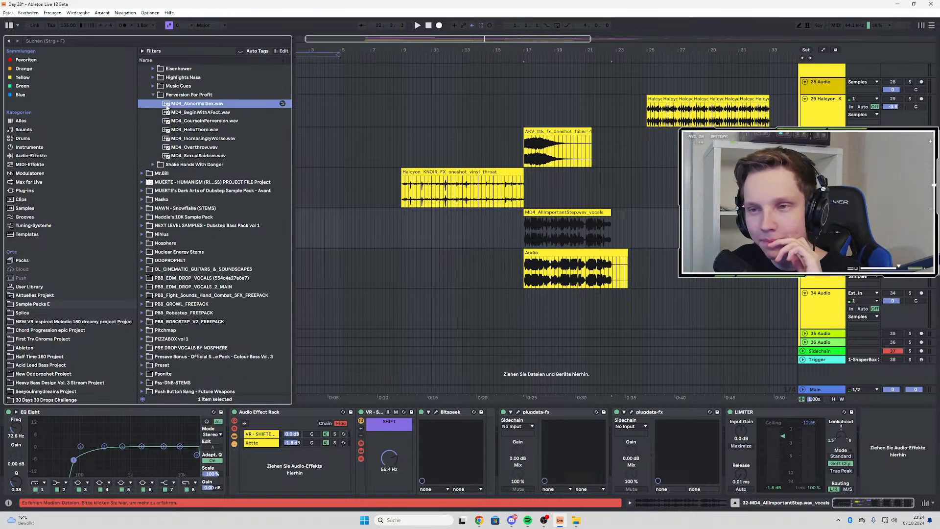
left_click(172, 113)
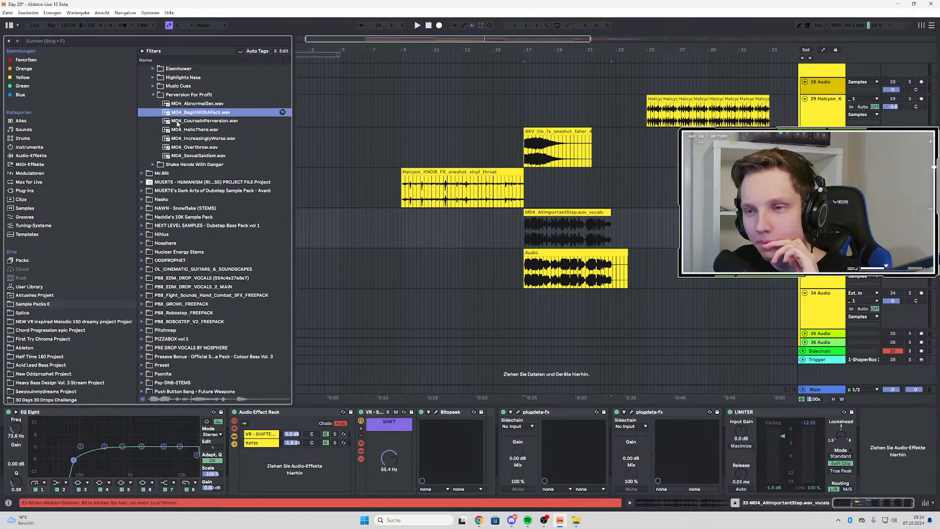
left_click(179, 121)
left_click(182, 130)
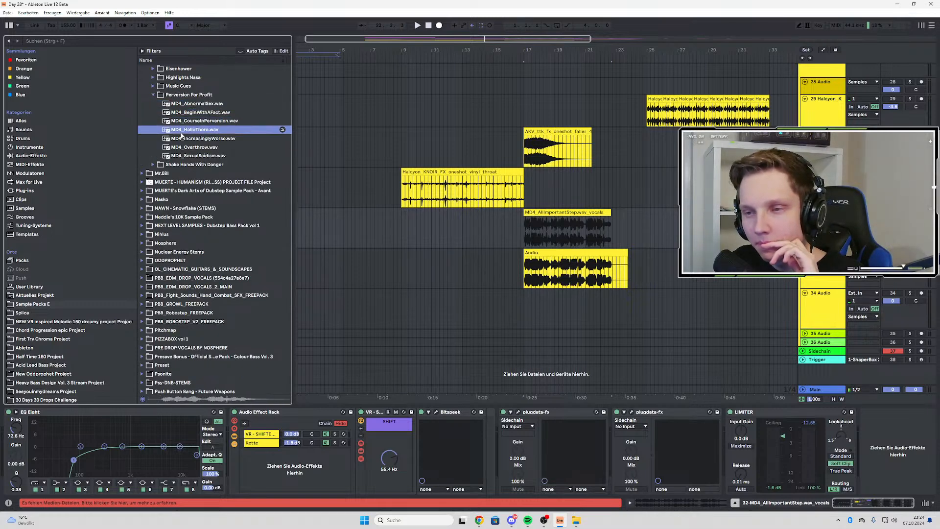
left_click(182, 140)
left_click(185, 148)
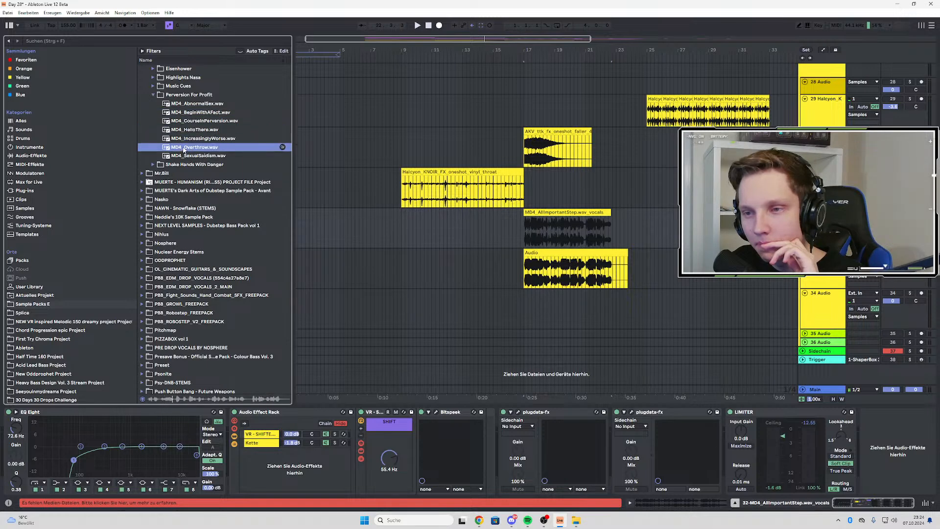
Preview MD4_JustThisOneTime.wav in the Shake Hands With Danger folder and place it on the vocals track at 24.2.1
left_click(153, 165)
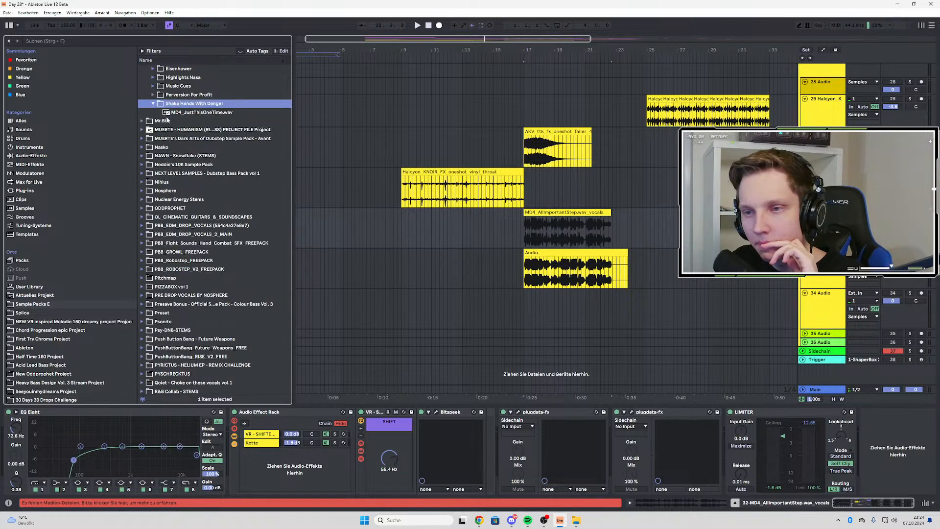
left_click(175, 113)
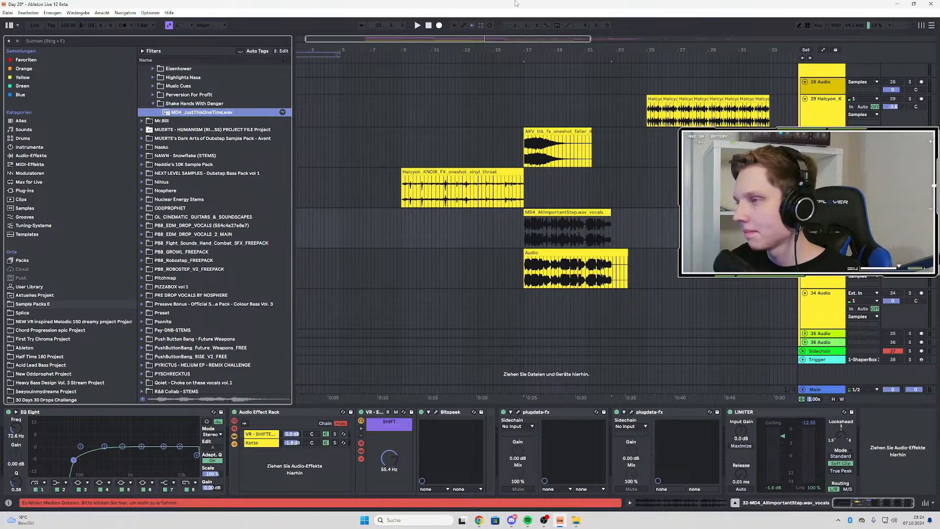
key("space")
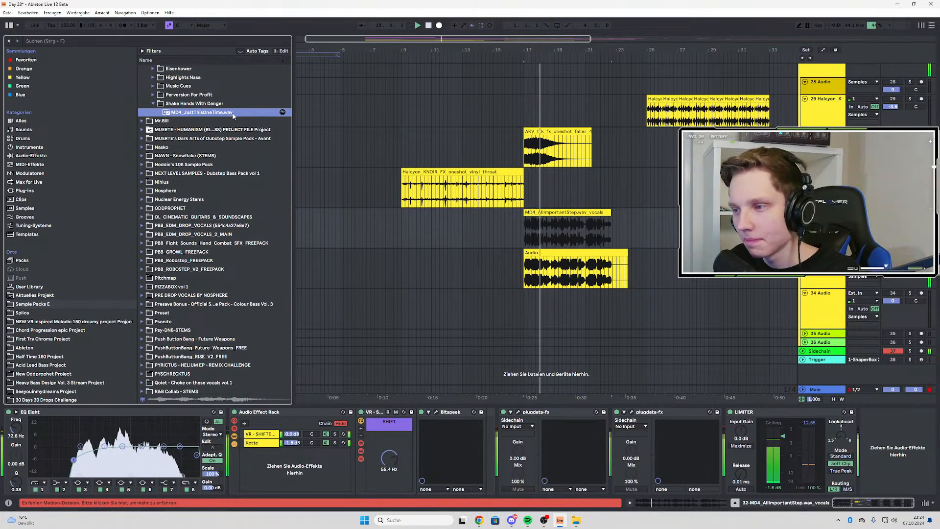
left_click_drag(233, 116, 644, 231)
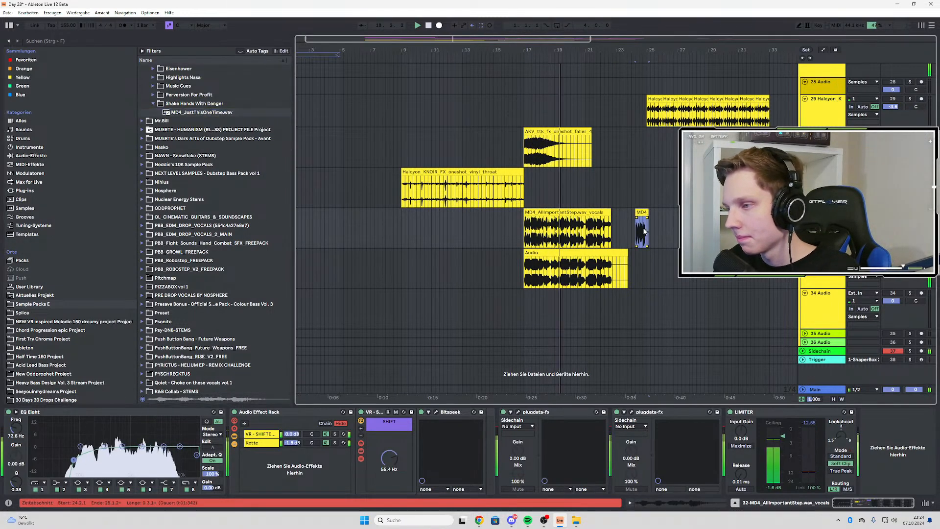
Play the MD4_JustThisOneTime clip from its start to hear it through the vocals track's effect chain
scroll(644, 231, "up", 3, "ctrl")
left_click(627, 232)
key("space")
key("space")
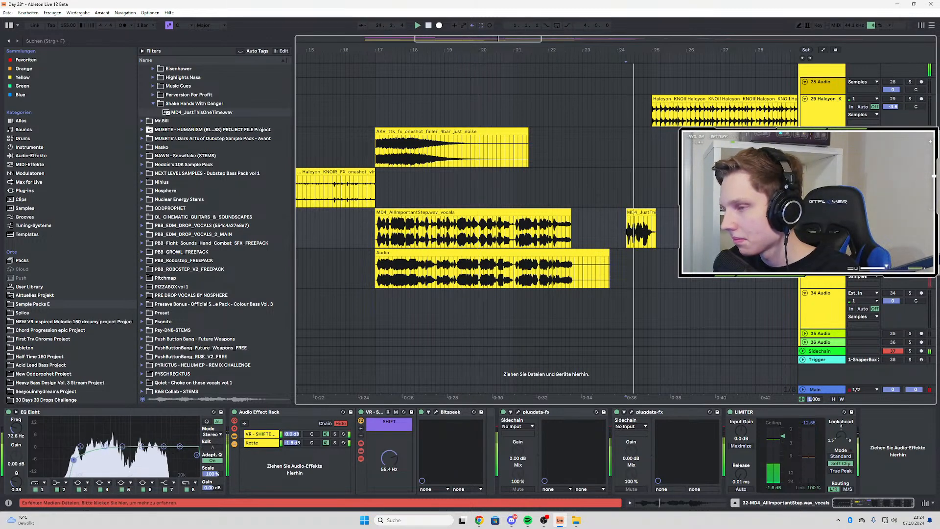
key("s")
key("space")
key("space")
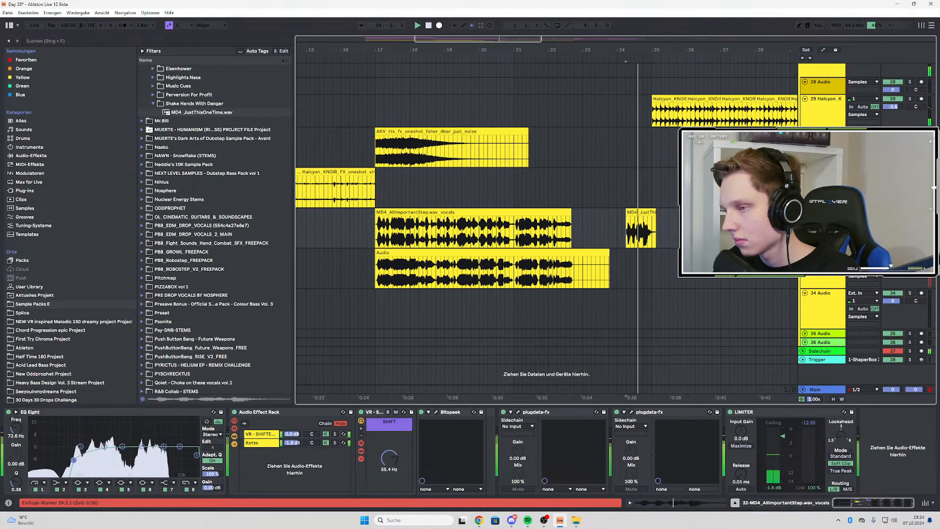
Record the processed MD4_JustThisOneTime clip onto the 33 Audio track from 24.2.1, stop recording and play it back
left_click(627, 266)
key("space")
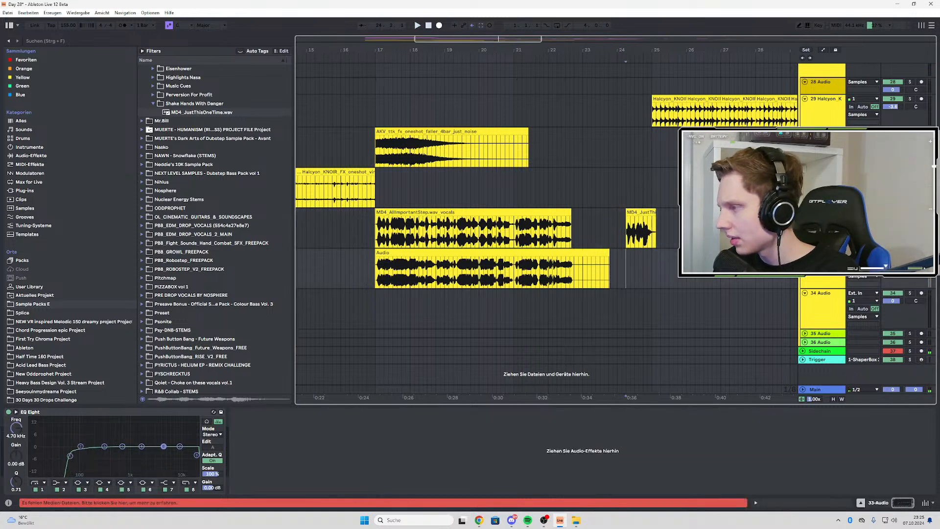
left_click(910, 212)
left_click(439, 25)
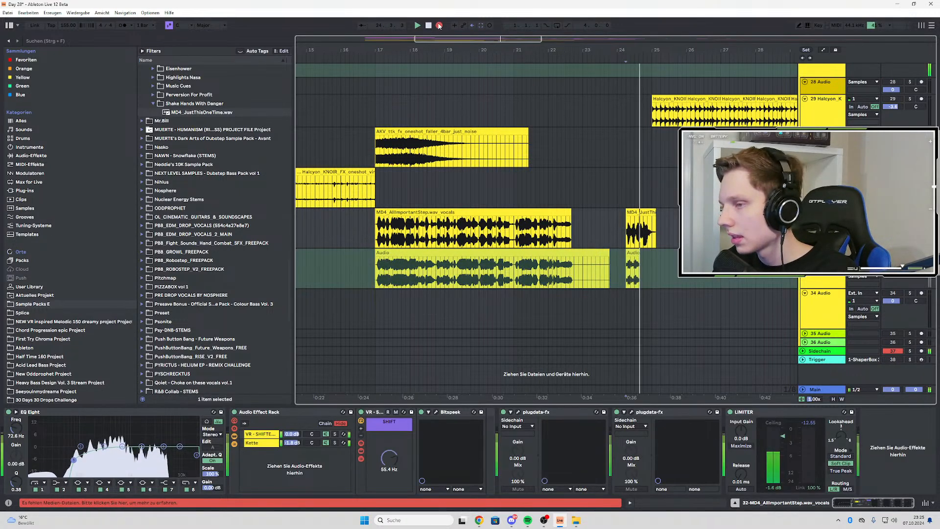
key("space")
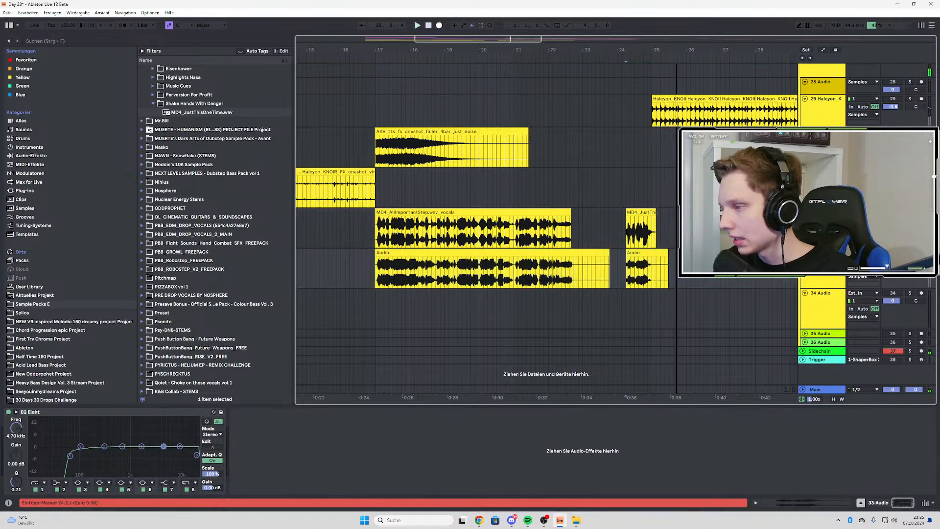
key("space")
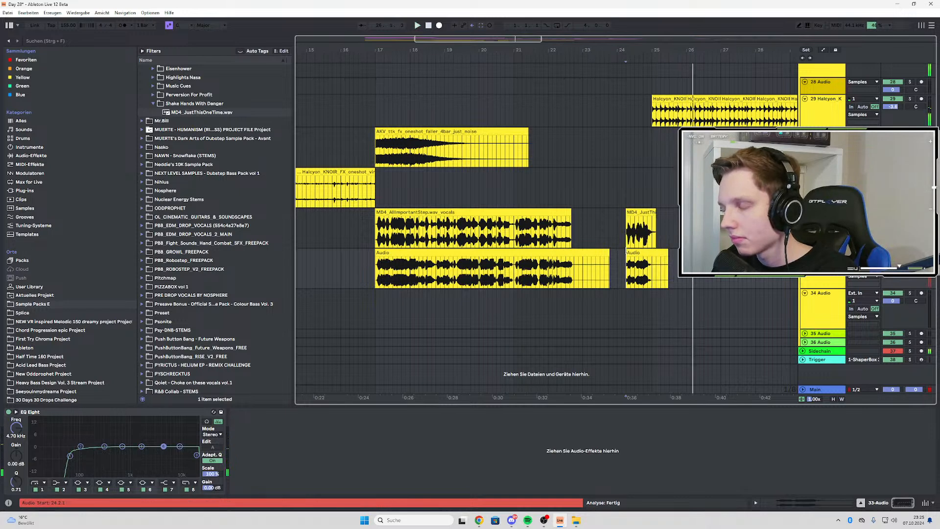
Remove the tail of the recorded MD4_JustThisOneTime clip on the 33 Audio track from bar 25 onward
key("space")
key("space")
left_click_drag(639, 272, 655, 272)
key("ctrl+d")
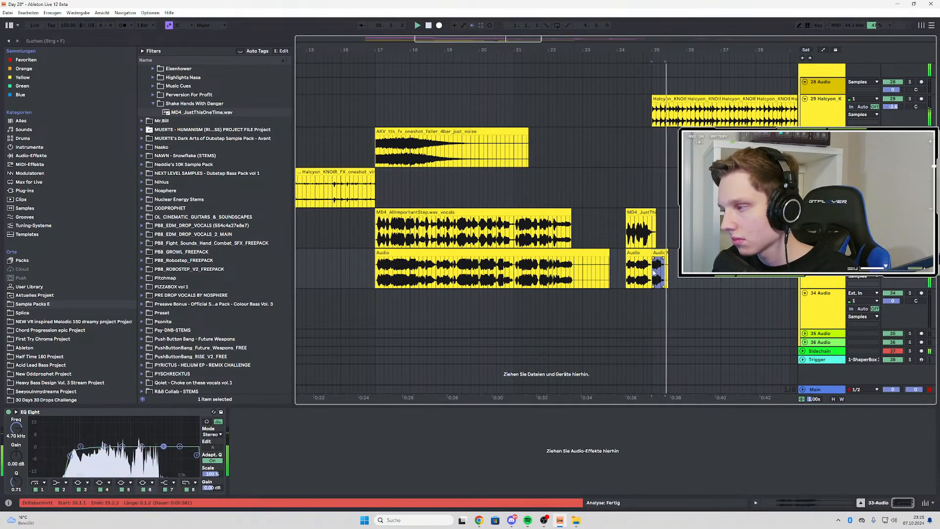
key("space")
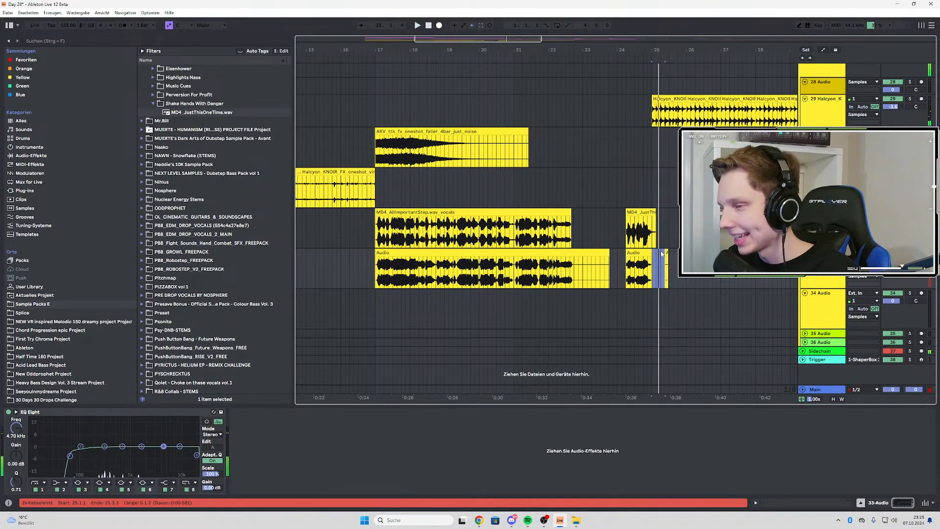
key("Delete")
mouse_move(652, 252)
left_mouse_down()
mouse_move(669, 252)
mouse_move(655, 255)
left_mouse_up()
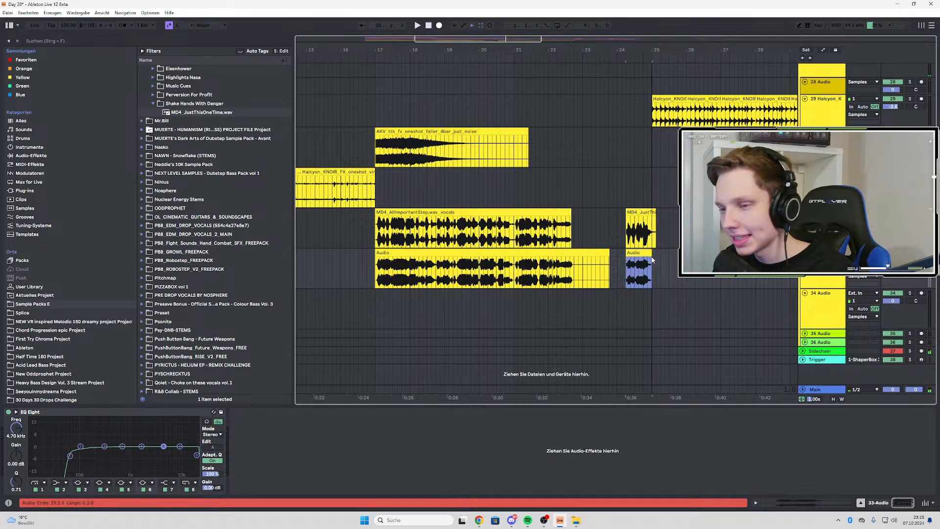
Play the recorded vocals from bar 17 and move both recorded clips on the 33 Audio track to bar 37
left_click(377, 269)
key("space")
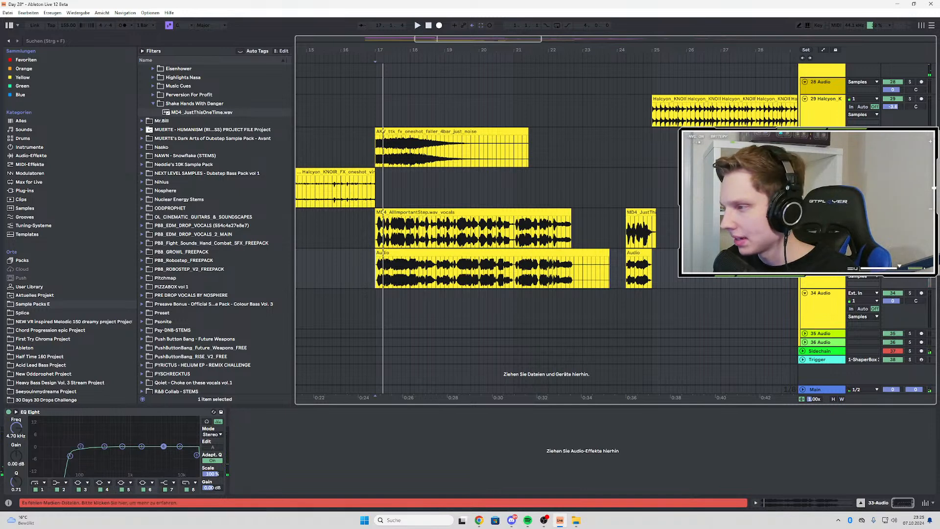
scroll(440, 257, "down", 3)
left_click_drag(414, 272, 644, 267)
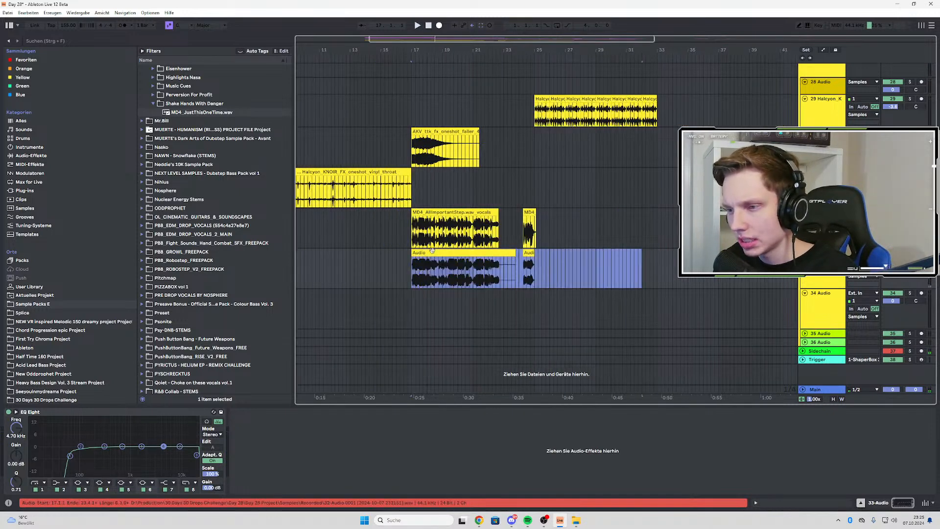
left_click_drag(433, 252, 739, 252)
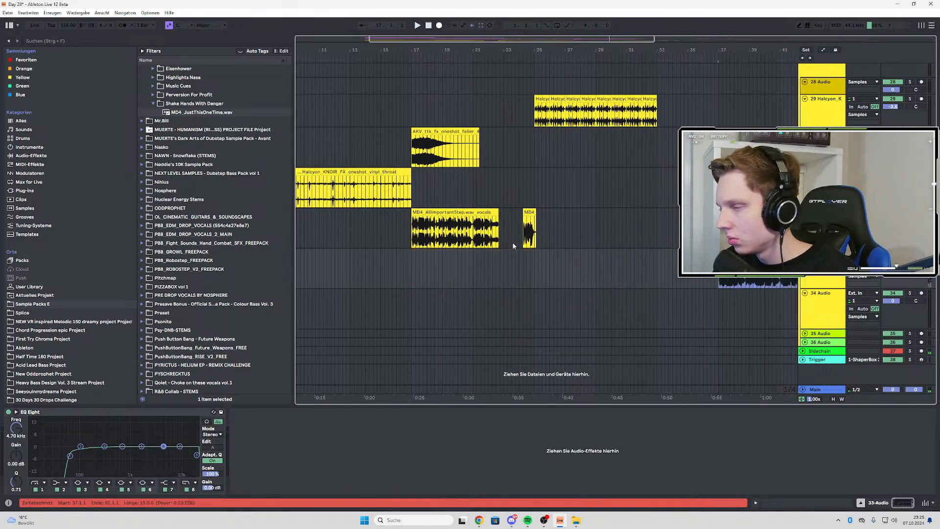
Lower the VR-SHIFTER chain's volume in the vocals track's Audio Effect Rack to about -6 dB while playing the vocals
left_click(412, 233)
key("space")
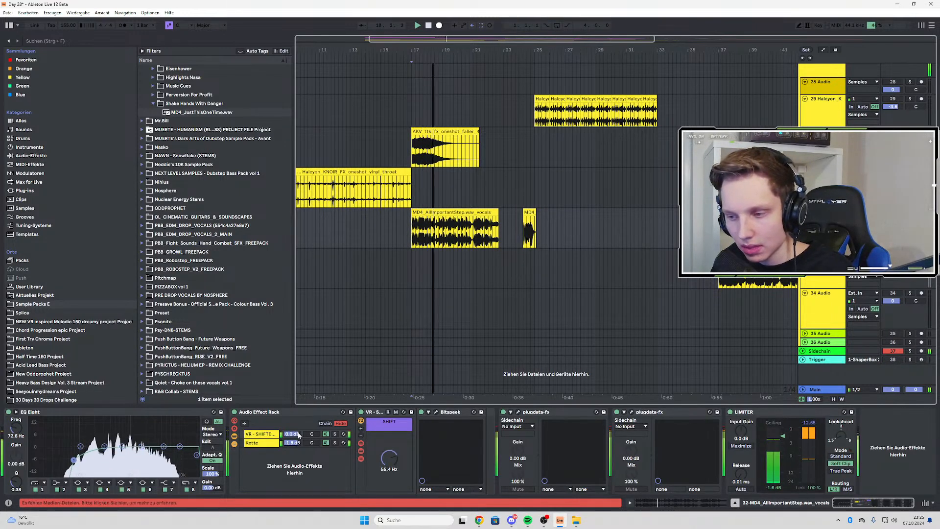
left_click_drag(292, 434, 292, 470)
key("space")
key("space")
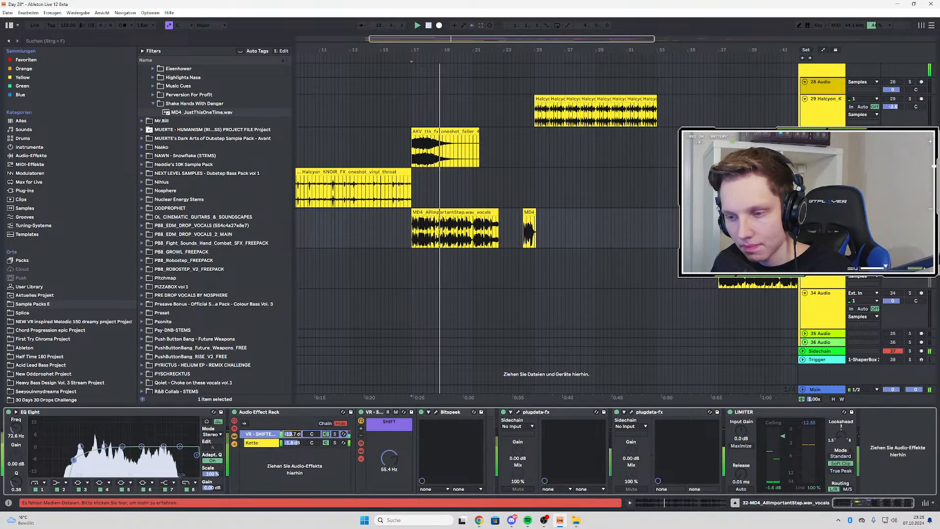
key("space")
key("space")
left_click_drag(292, 470, 291, 442)
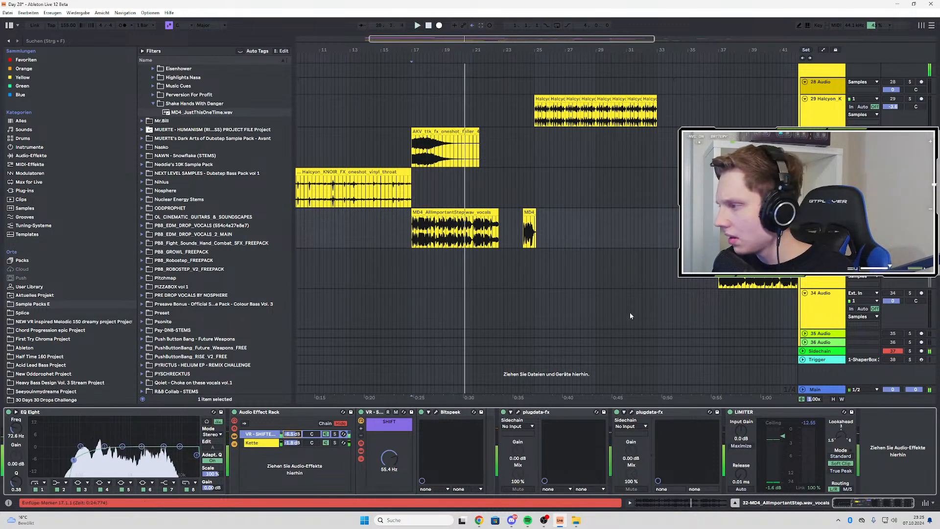
Record both processed vocals onto the 33 Audio track from 17.1.1 past the end of MD4_JustThisOneTime and play the recording back
left_click(439, 26)
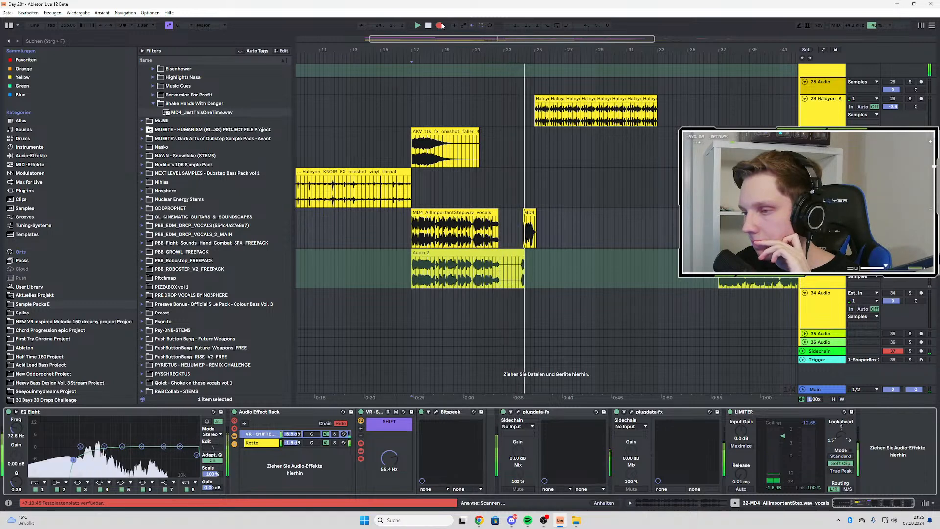
left_click(440, 26)
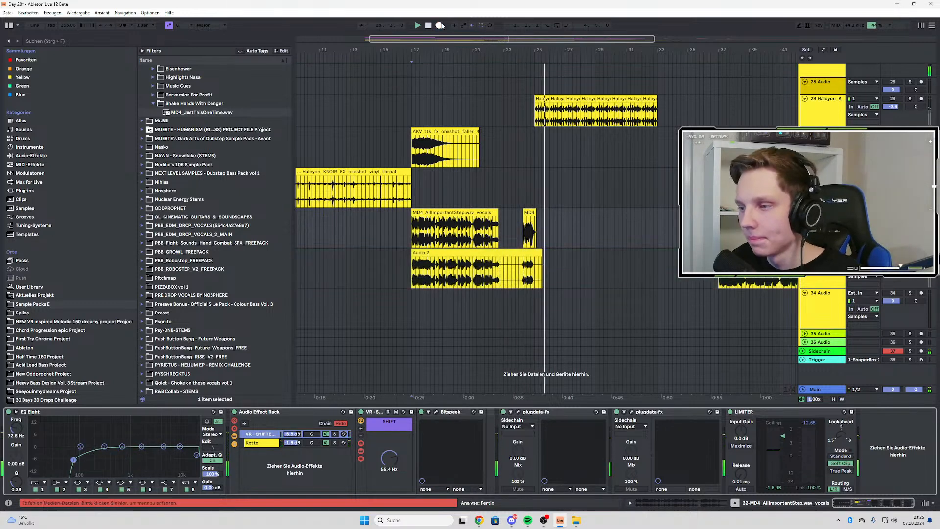
left_click(422, 201)
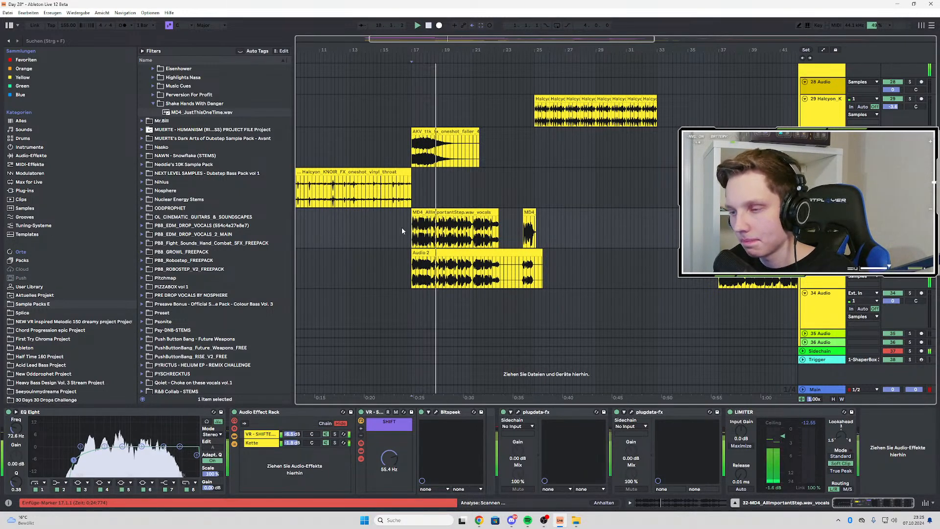
scroll(419, 234, "up", 3)
scroll(468, 255, "down", 3)
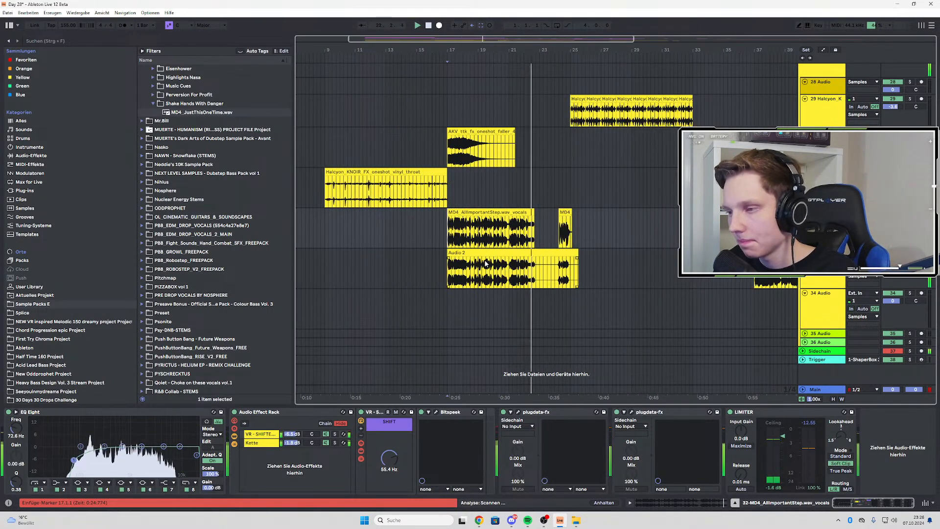
Split the new recording on the 33 Audio track near bar 22 and cut out the gap between the two vocals
scroll(535, 276, "up", 3)
scroll(535, 276, "up", 3)
left_click(535, 276)
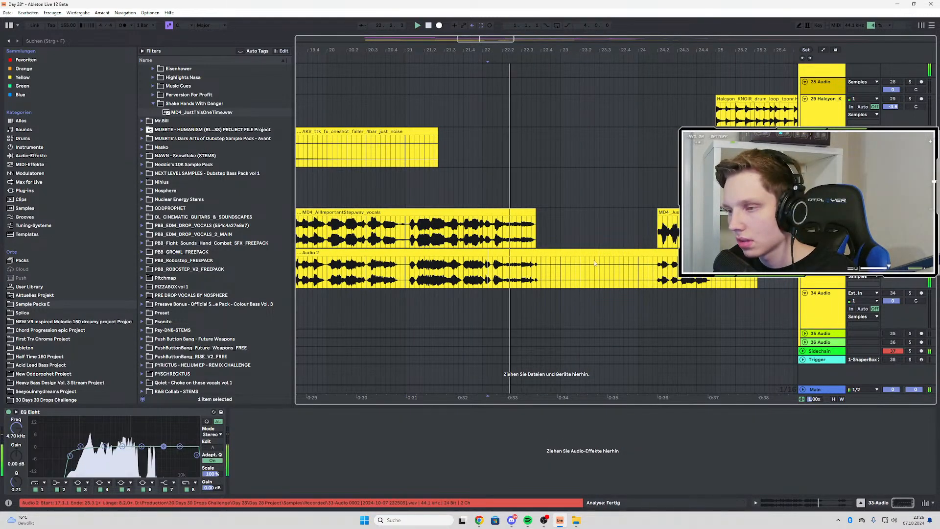
mouse_move(503, 267)
left_mouse_down()
mouse_move(543, 268)
mouse_move(489, 255)
left_mouse_up()
key("ctrl+e")
scroll(508, 259, "up", 3)
scroll(425, 267, "down", 5)
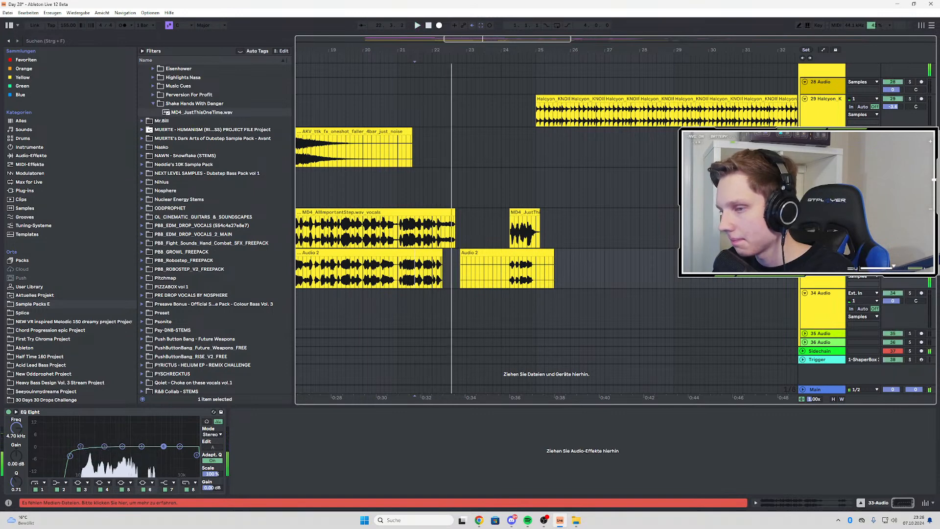
Play the trimmed recording from the end of the first vocal through the MD4_JustThisOneTime part to check both cuts
key("s")
key("space")
key("space")
scroll(421, 264, "up", 5)
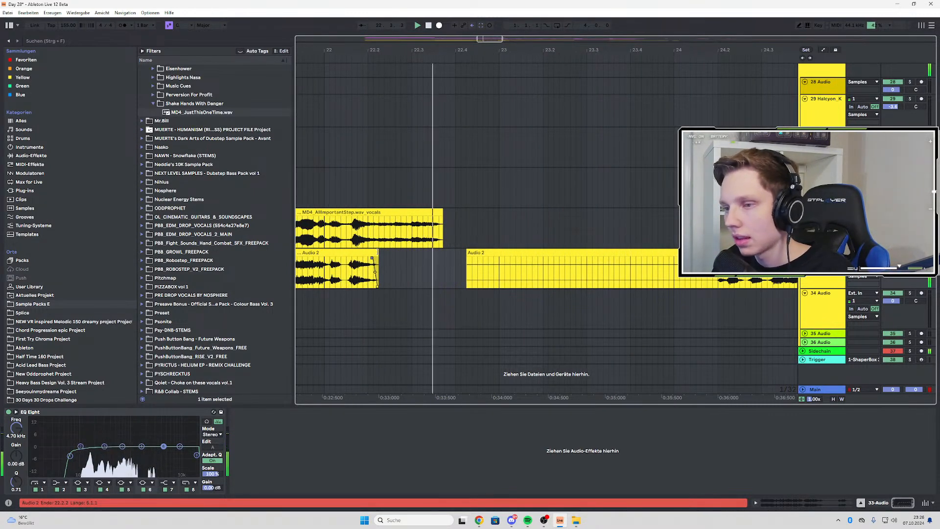
scroll(530, 246, "down", 3)
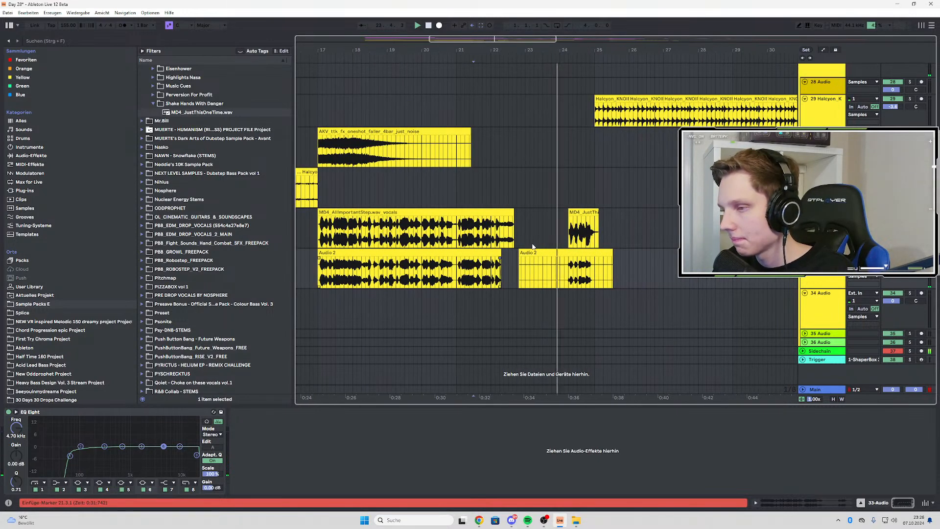
scroll(531, 247, "down", 2)
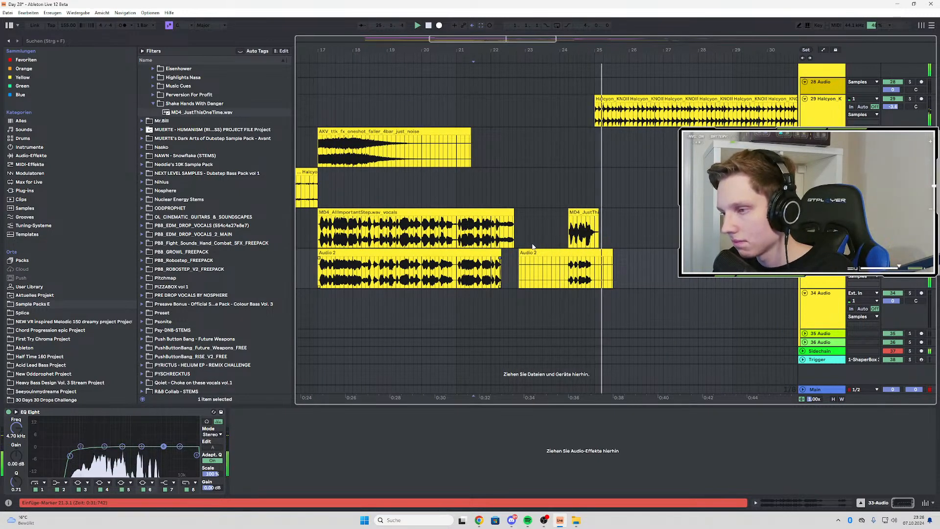
scroll(534, 247, "up", 3)
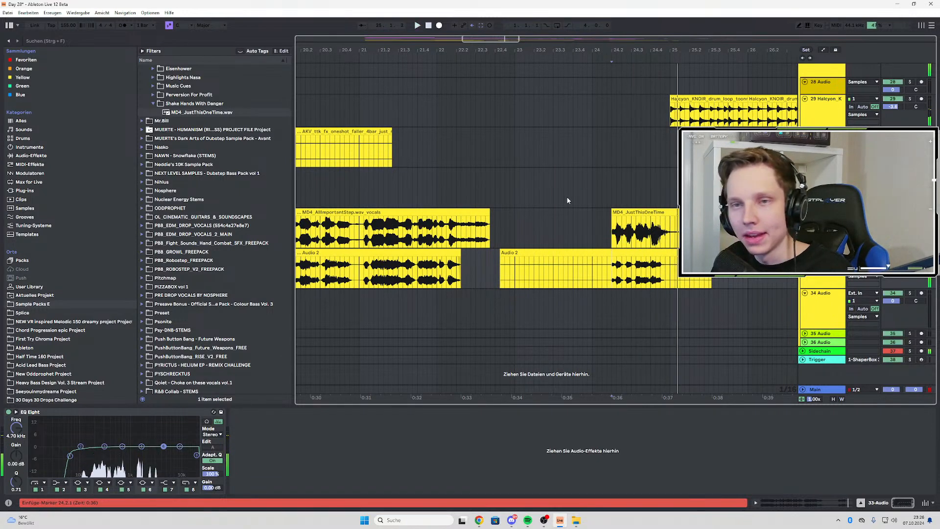
scroll(567, 201, "down", 3)
Search the favourites for "echo" and add the VR Echo.adv preset to the 33 Audio track after EQ Eight
key("ctrl+f")
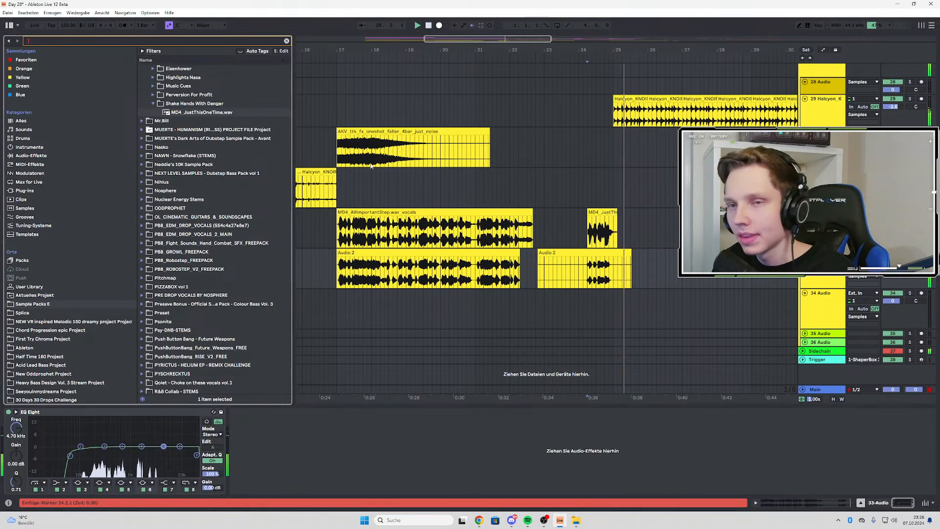
left_click(616, 230)
left_click(68, 41)
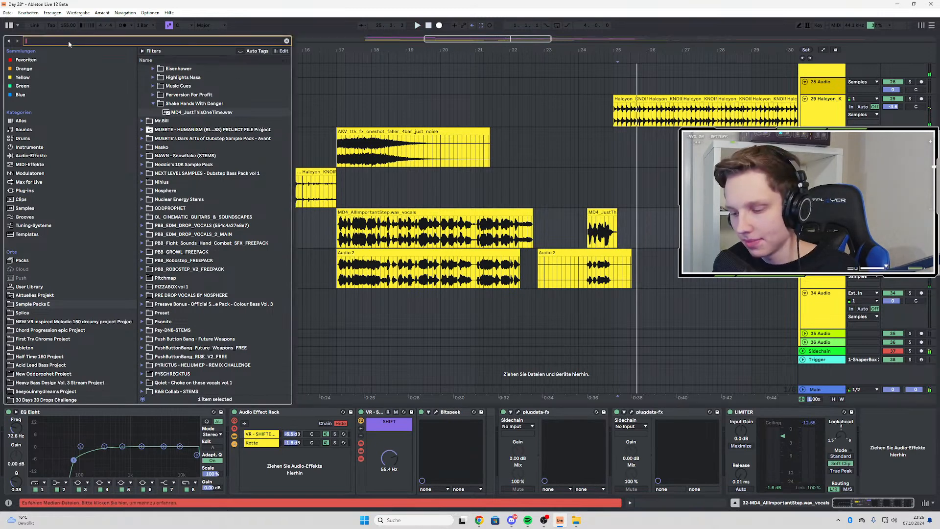
type("echo")
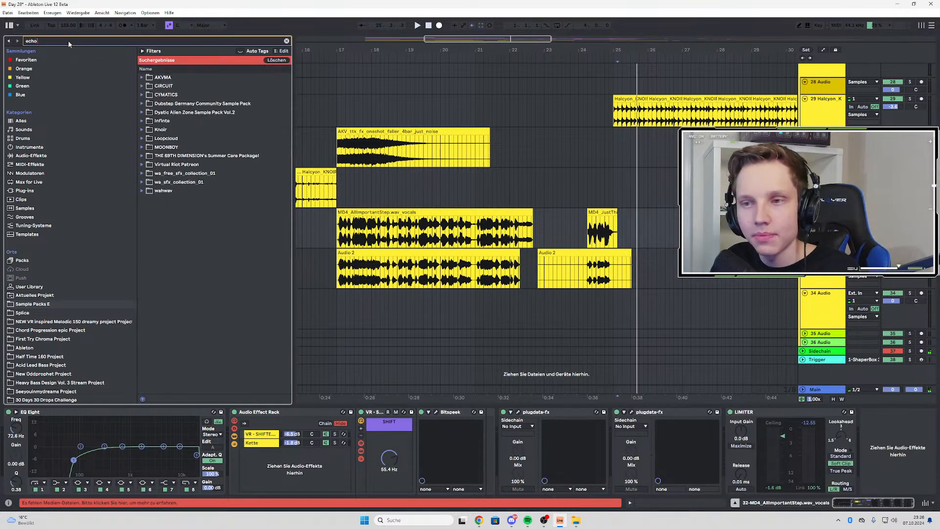
left_click(169, 104)
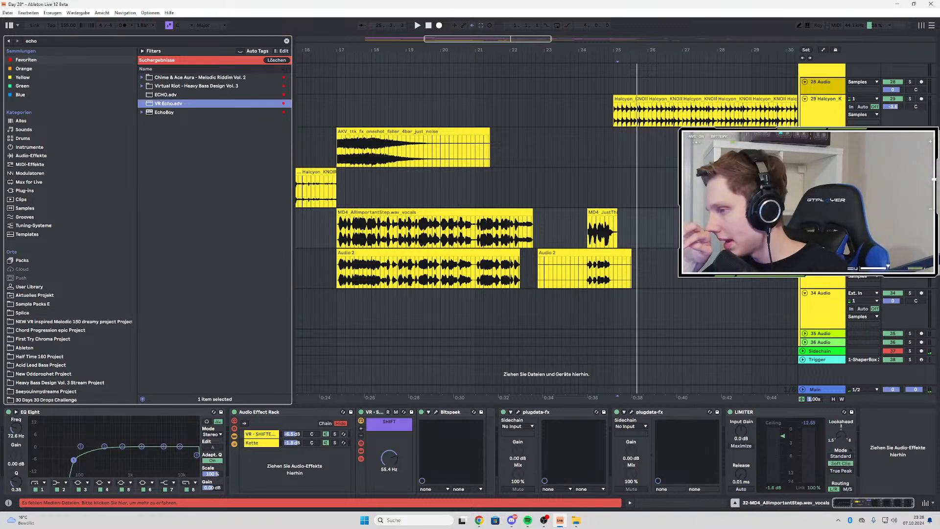
left_click_drag(169, 104, 821, 264)
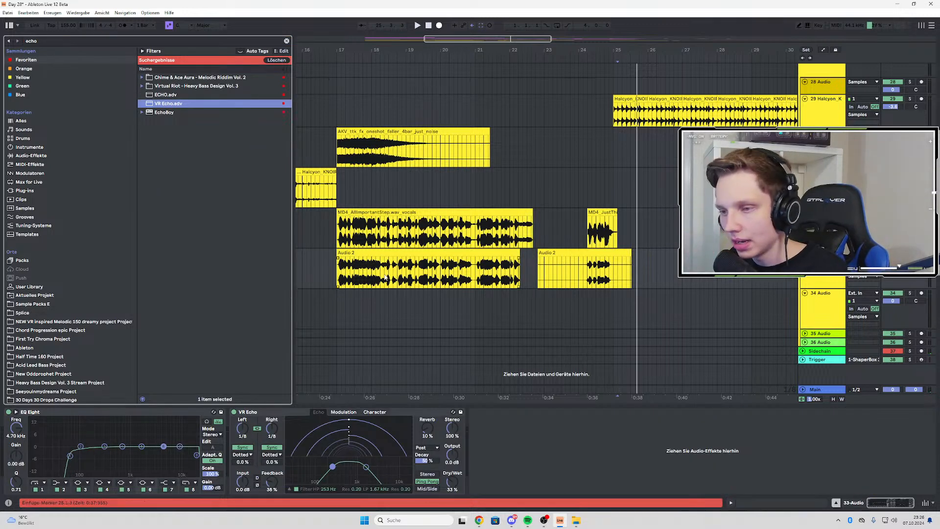
Play the recorded vocals through VR Echo from bars 17 and 21 and set its Dry/Wet to 0 %
left_click(338, 277)
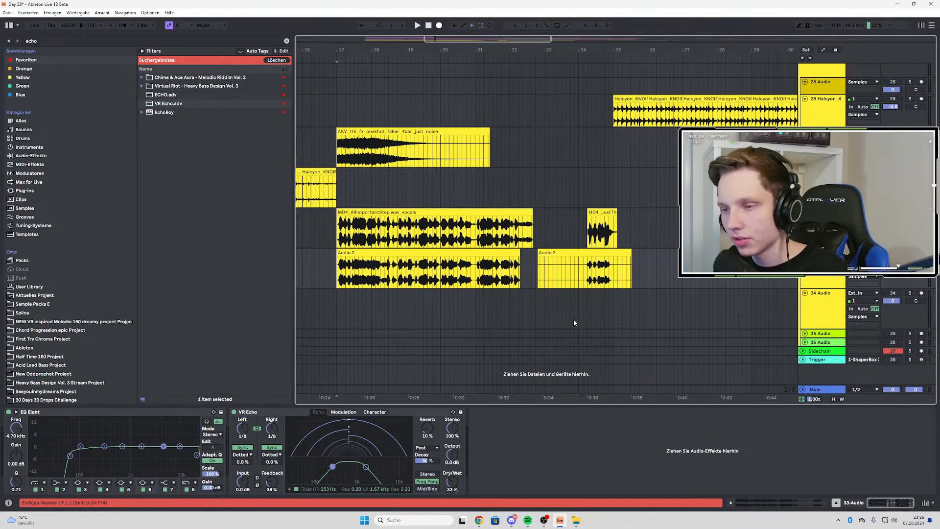
key("space")
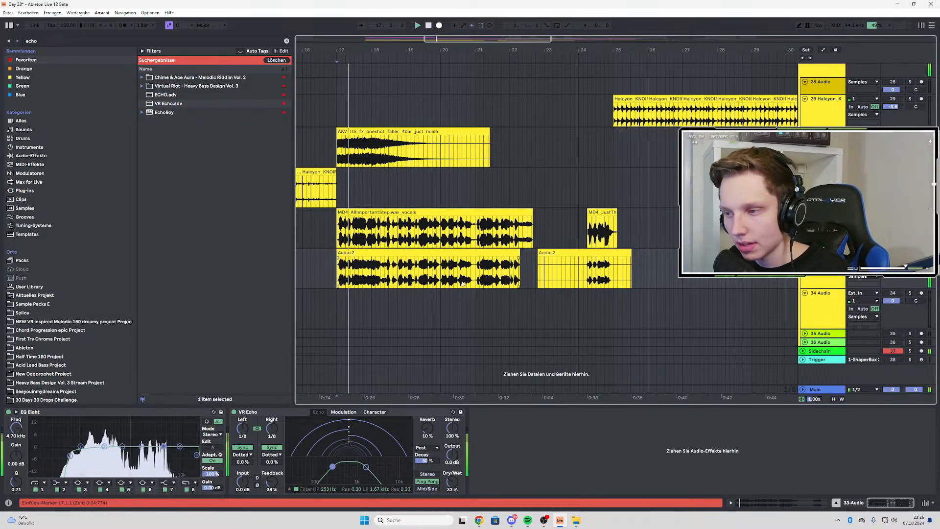
left_click(487, 269)
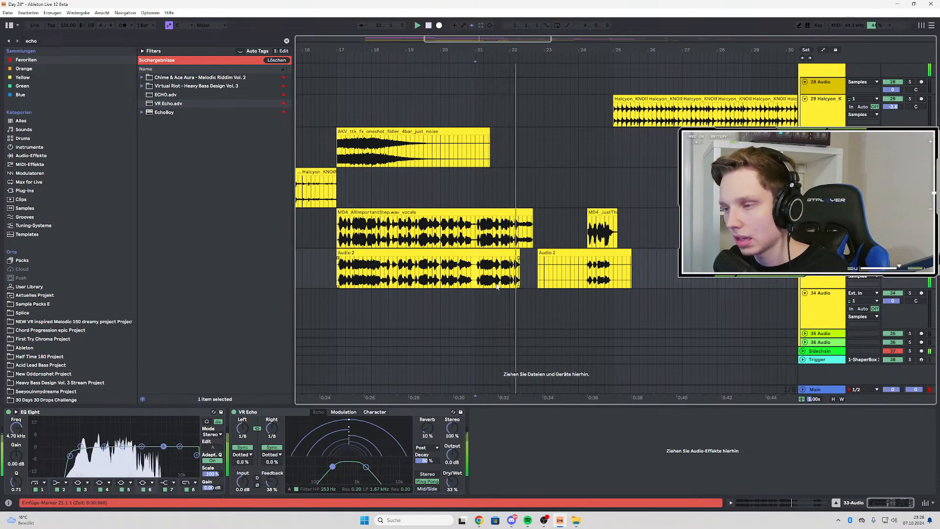
left_click_drag(454, 481, 454, 519)
Automate VR Echo's Dry/Wet to rise from 0 % to 36 % at the end of the first vocal and raise Feedback to 46 %
key("a")
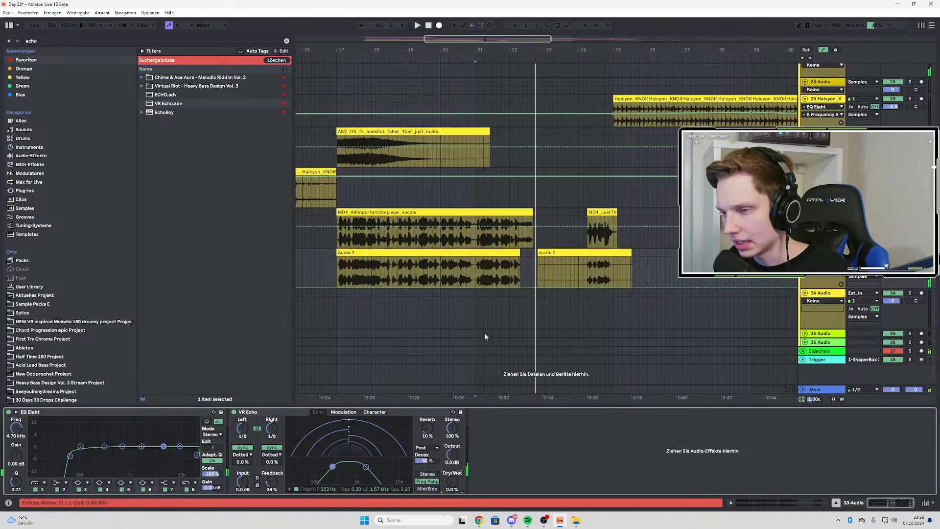
left_click(479, 288)
key("space")
left_click_drag(522, 287, 523, 277)
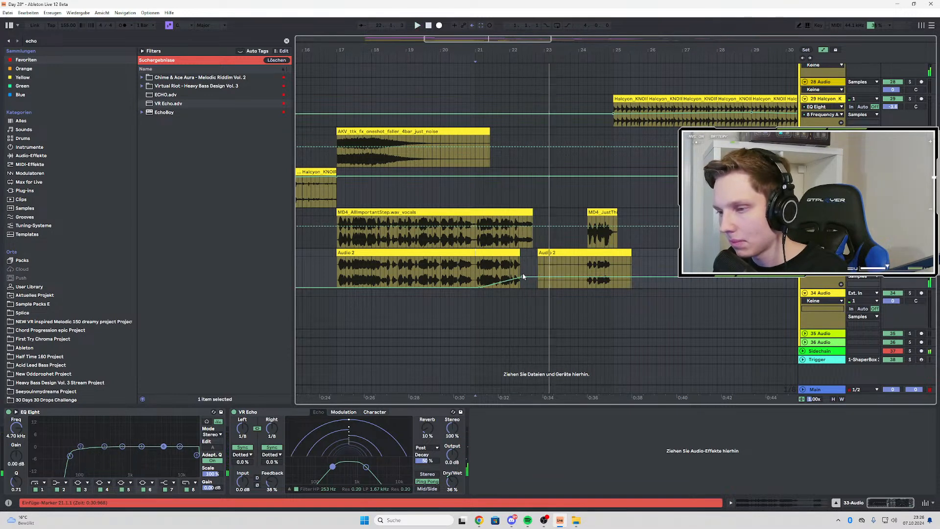
left_click_drag(272, 482, 272, 478)
key("space")
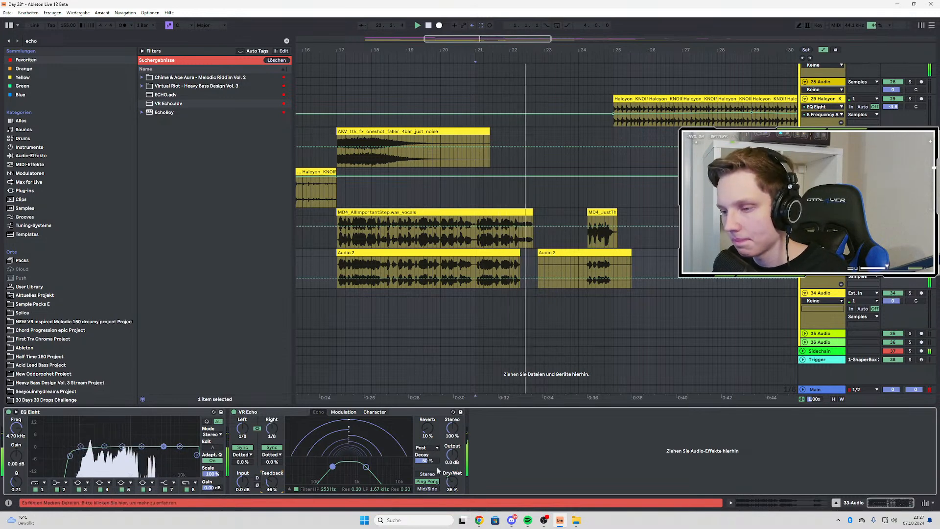
Extend VR Echo's Dry/Wet automation with a drop to 0 % before the MD4_JustThisOneTime part and a rise to 43 % over it
right_click(453, 482)
left_click(471, 400)
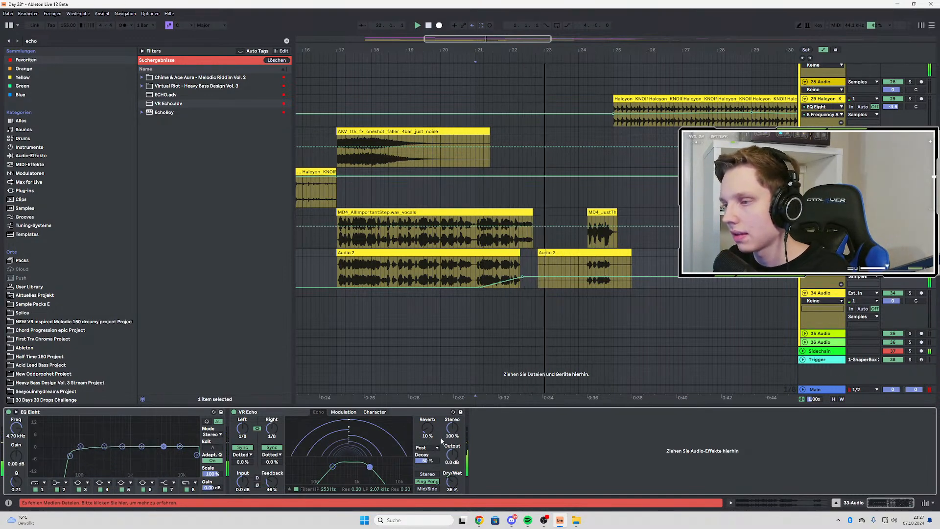
mouse_move(587, 277)
left_mouse_down()
mouse_move(588, 288)
mouse_move(606, 261)
mouse_move(601, 272)
left_mouse_up()
left_click(588, 270)
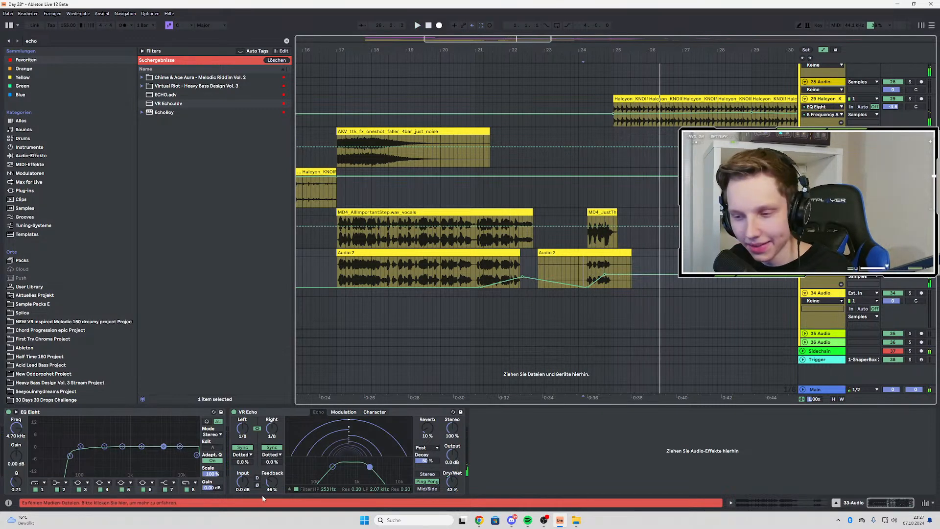
Automate VR Echo's Feedback to rise from 46 % to 63 % over the MD4_JustThisOneTime part and play it back
left_click(272, 482)
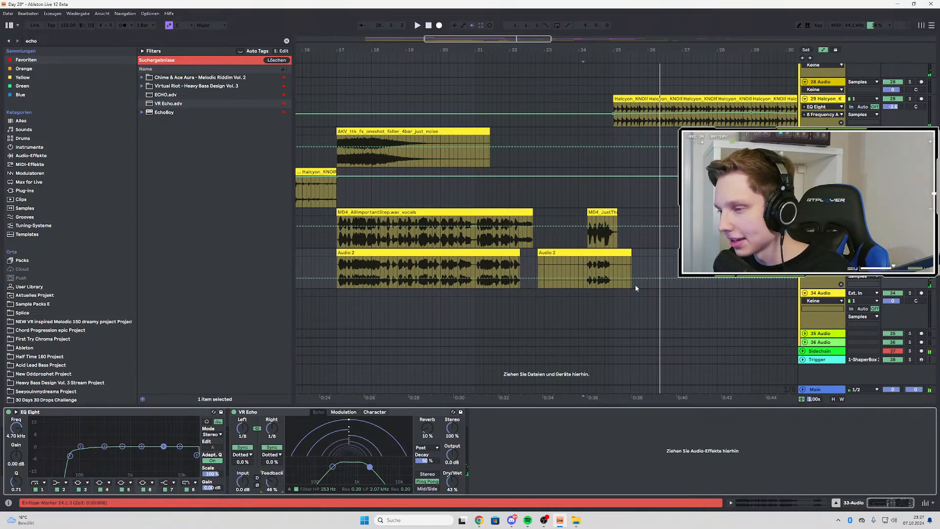
left_click(597, 279)
left_click_drag(610, 278, 613, 269)
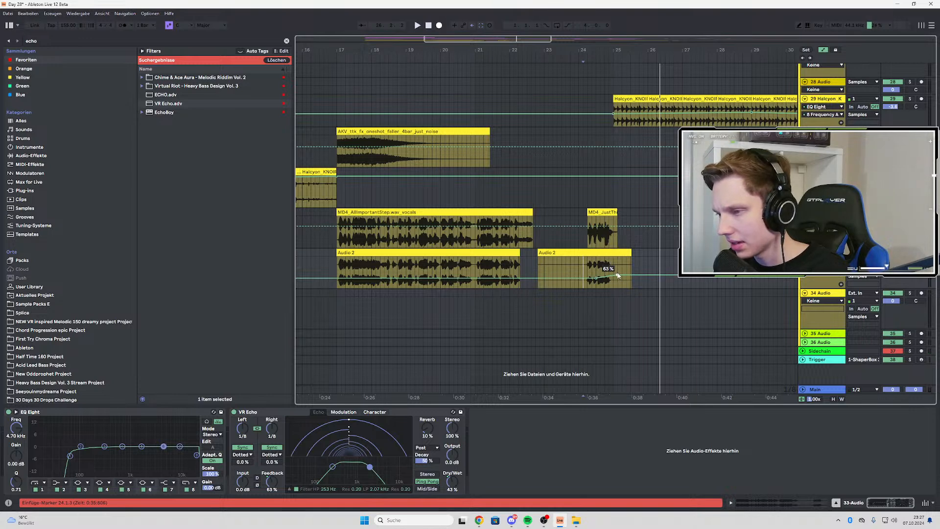
left_click(592, 267)
key("space")
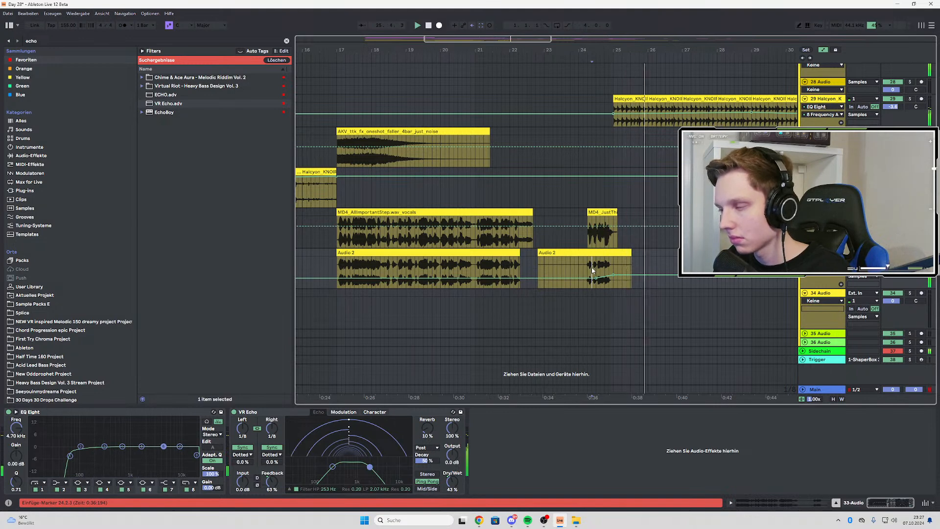
Hide the automation lanes and play the arrangement from bar 9
scroll(592, 270, "down", 3)
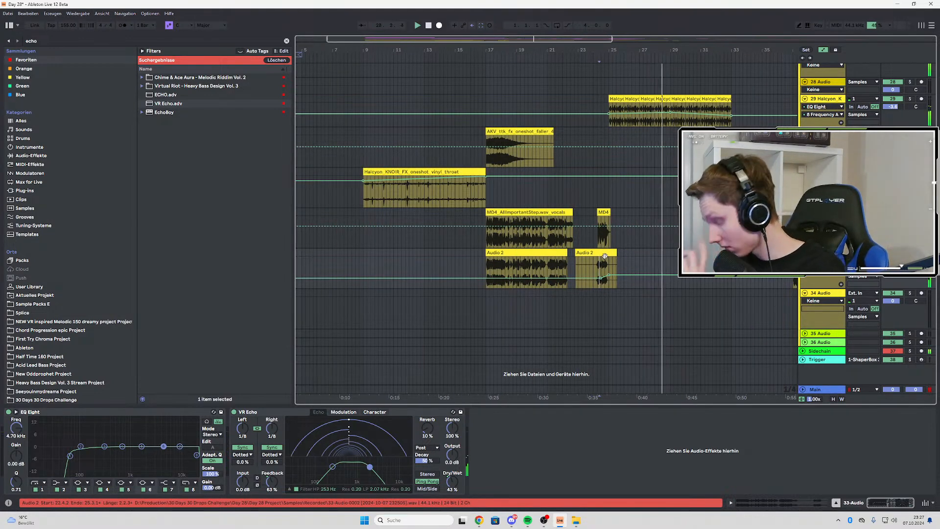
scroll(541, 162, "down", 4)
key("a")
scroll(435, 196, "up", 2)
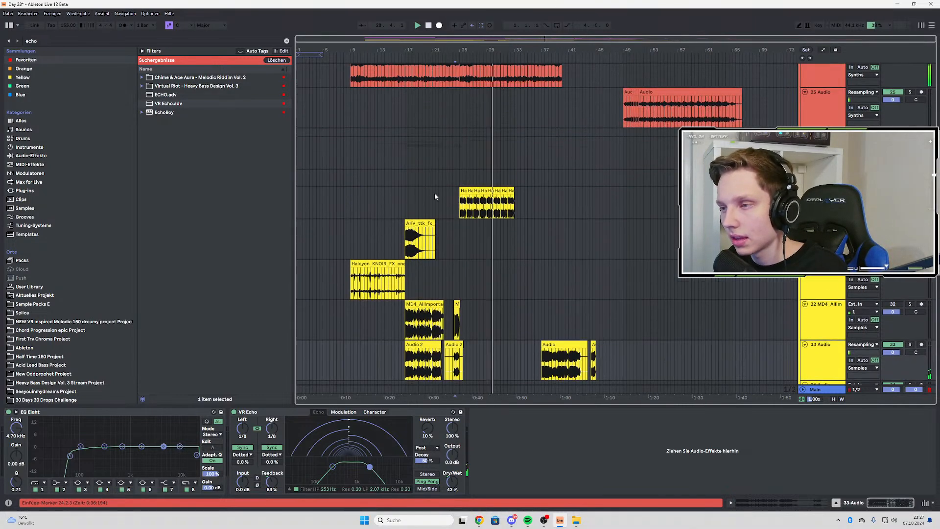
scroll(435, 196, "up", 4)
scroll(351, 282, "up", 3)
left_click(352, 282)
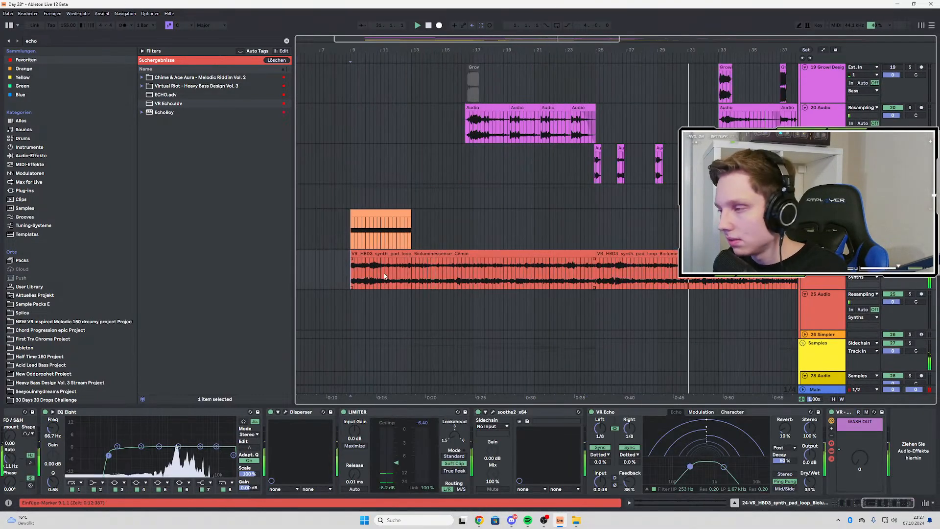
Play the arrangement from the first Halcyon snare hit at bar 19 and review the drum tracks
scroll(569, 275, "up", 10)
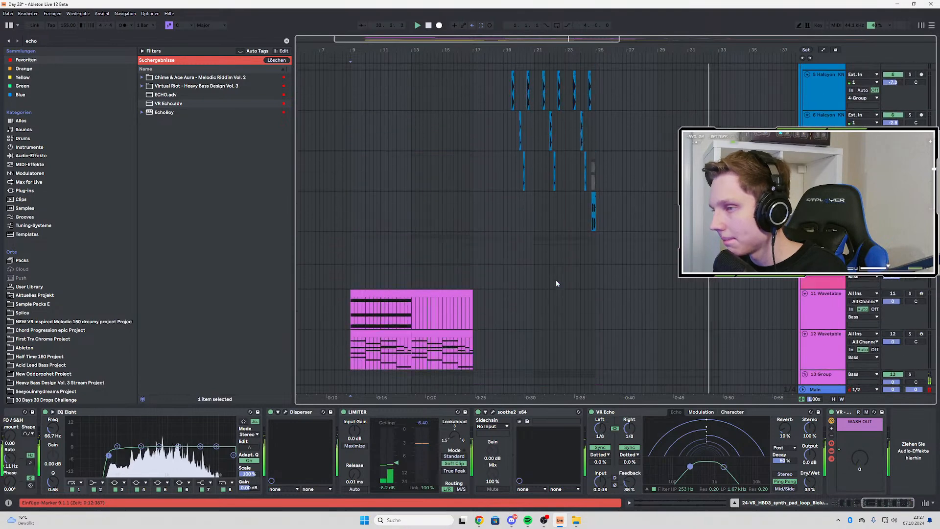
scroll(556, 283, "up", 5)
left_click(511, 196)
scroll(511, 204, "up", 3)
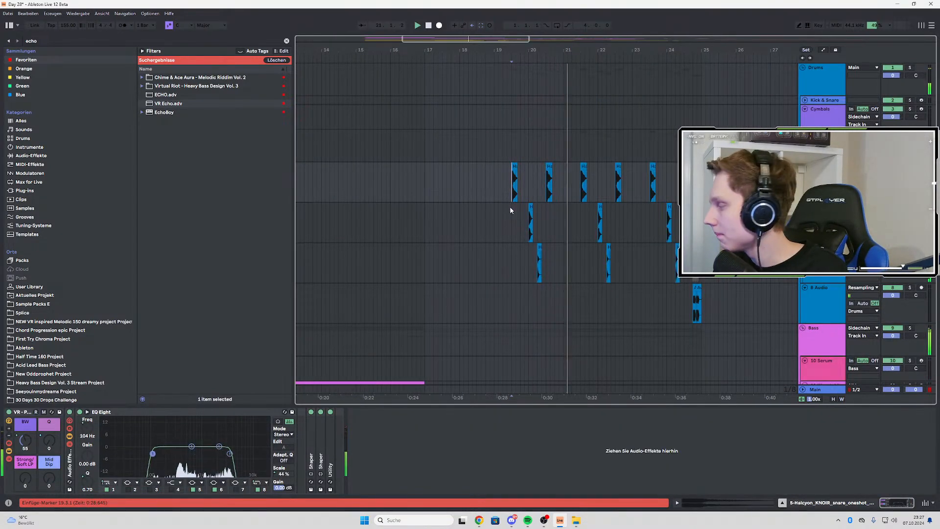
scroll(510, 207, "down", 3)
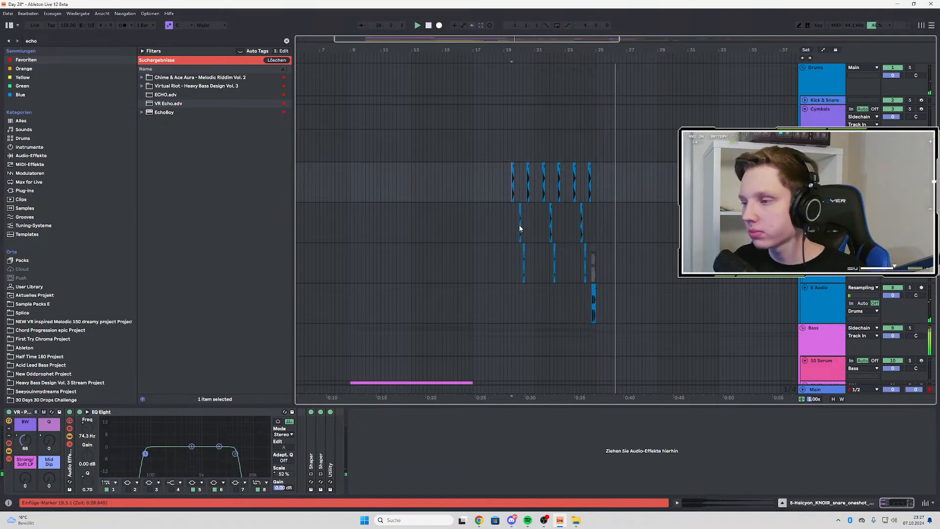
scroll(539, 222, "down", 2)
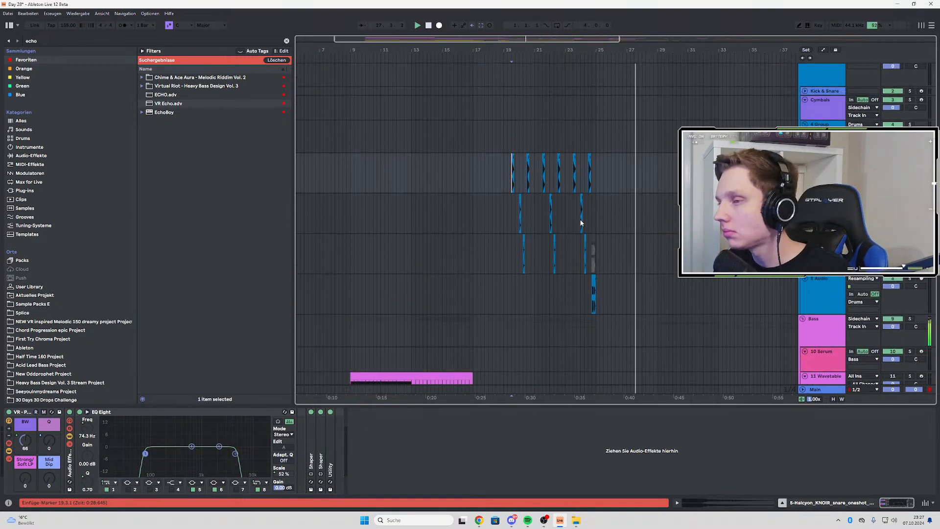
scroll(587, 223, "down", 5)
scroll(568, 218, "down", 3)
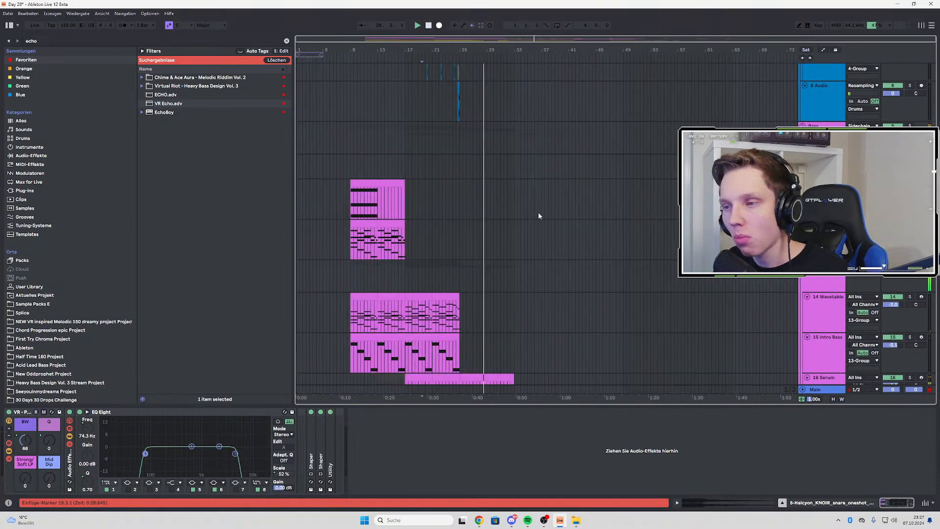
Play the track from just before bar 9 through the drop, examining the bass, synth and sample tracks
left_click(352, 162)
scroll(347, 181, "up", 5)
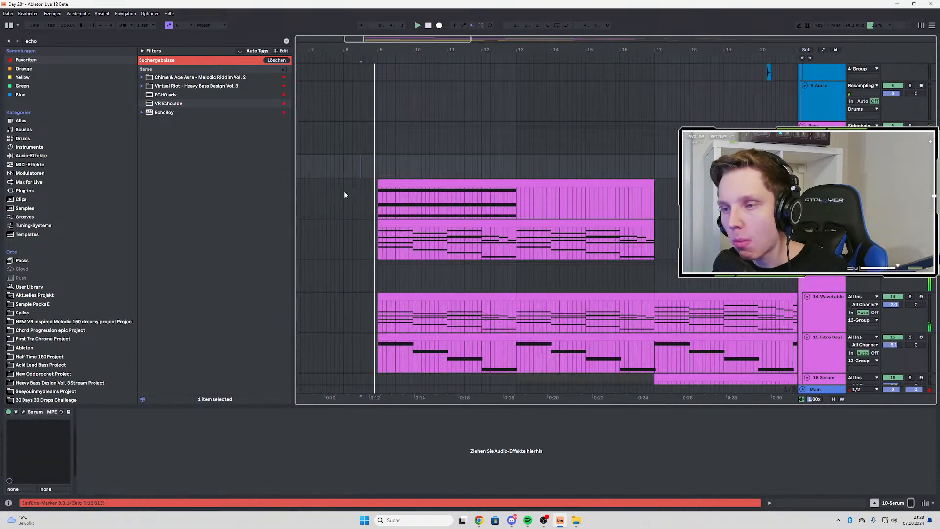
scroll(352, 201, "down", 4)
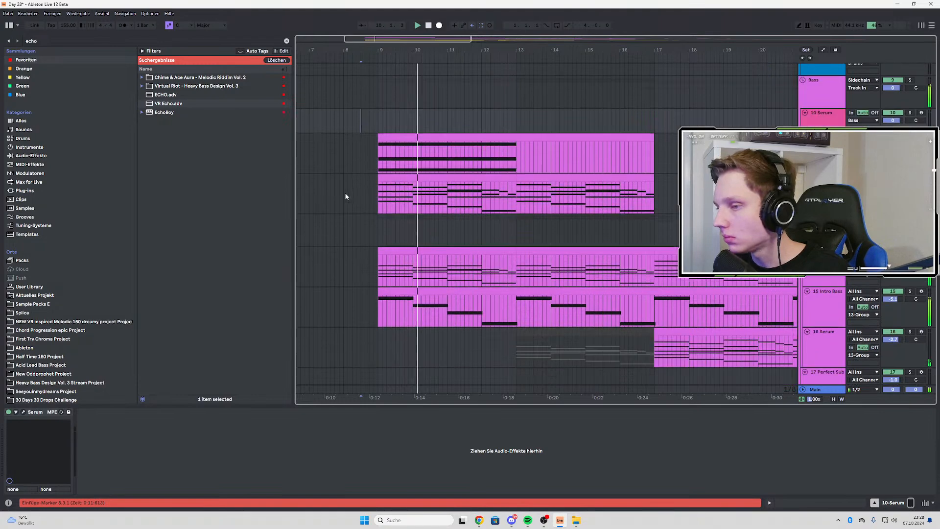
scroll(367, 208, "down", 10)
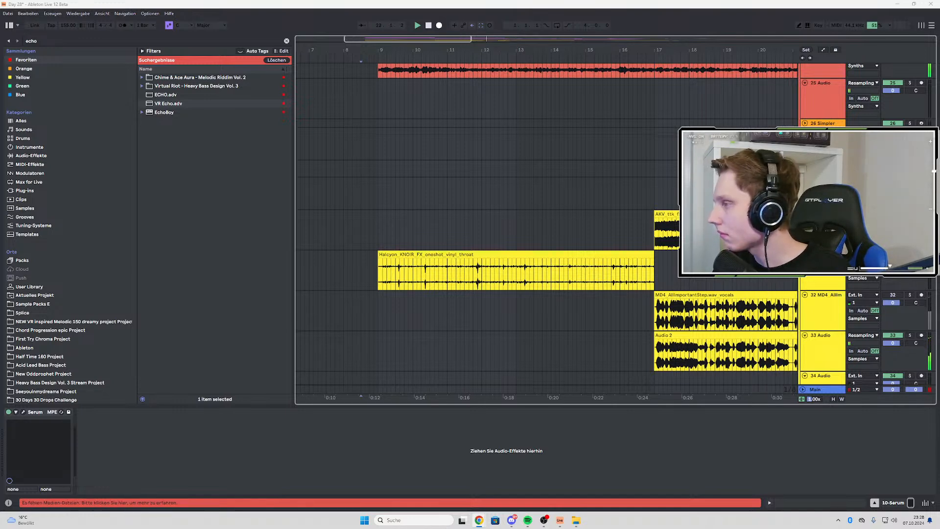
scroll(538, 236, "down", 4)
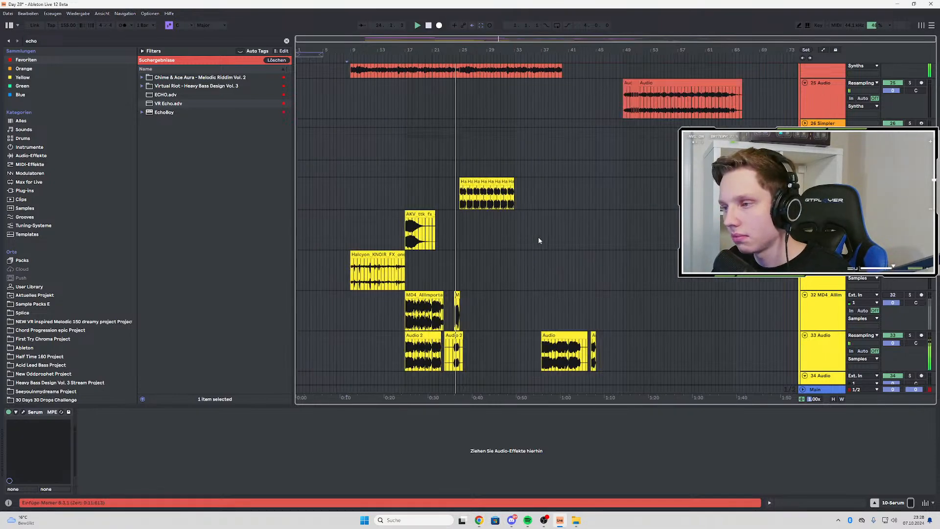
scroll(450, 243, "up", 2)
scroll(508, 259, "down", 2)
scroll(507, 258, "up", 2)
scroll(506, 261, "up", 10)
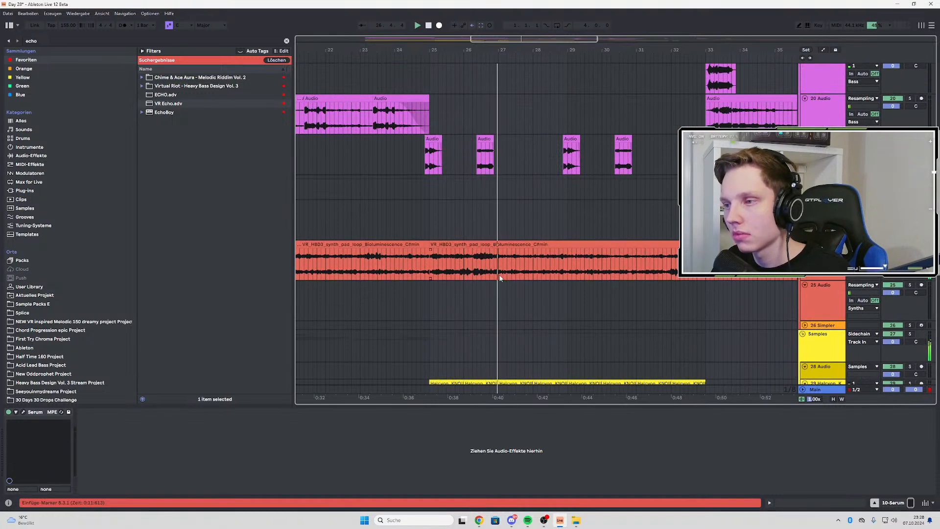
scroll(500, 278, "up", 2)
scroll(499, 284, "down", 3)
scroll(519, 209, "up", 1)
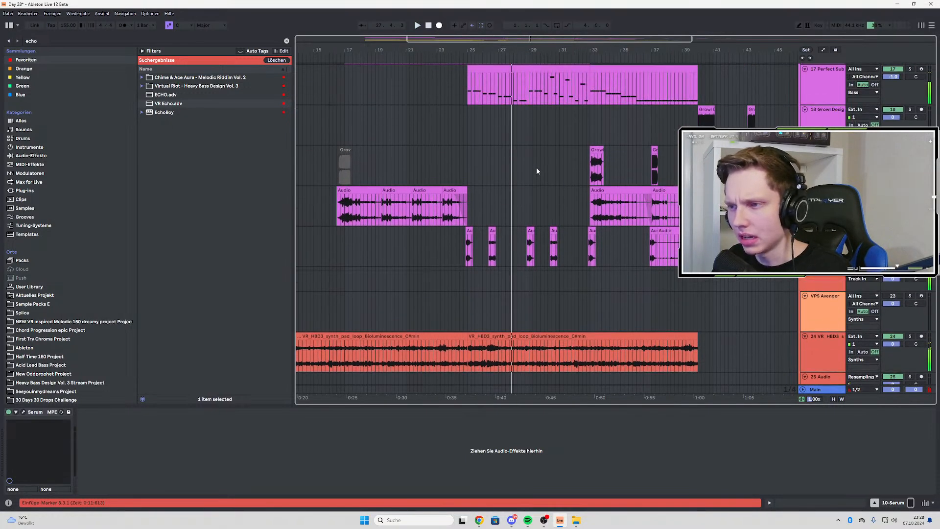
Mark the empty bars 25 to 33 on the 19 Growl Design track and play from bar 25
left_click(469, 156)
left_click(567, 150, "shift")
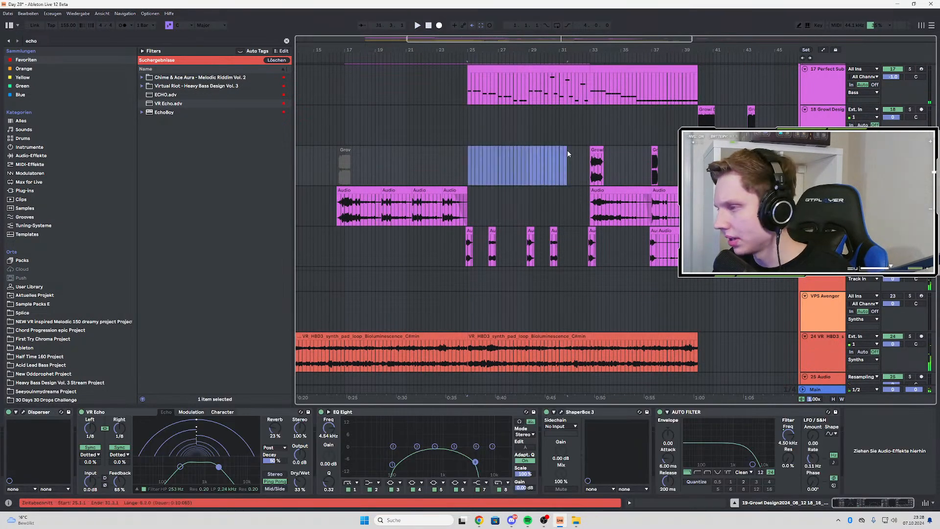
scroll(578, 161, "up", 1)
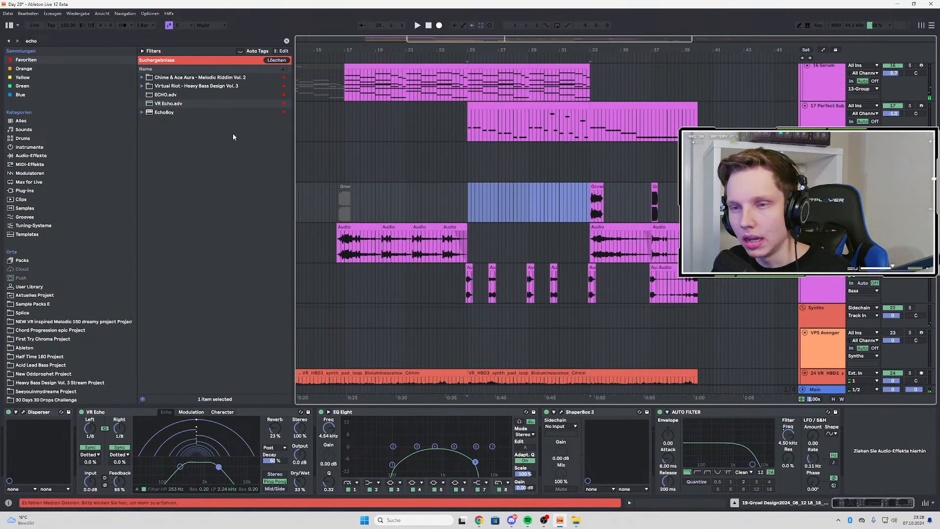
left_click(54, 42)
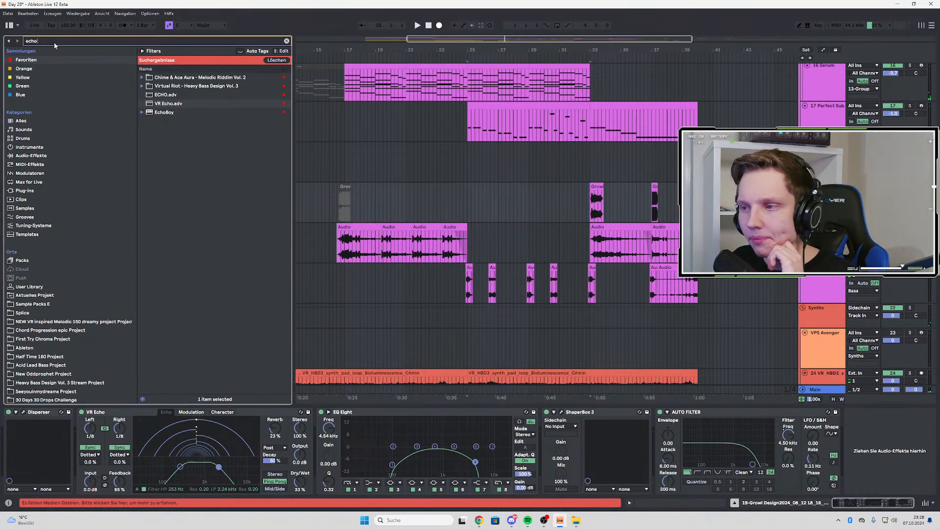
left_click(469, 192)
scroll(469, 192, "up", 2)
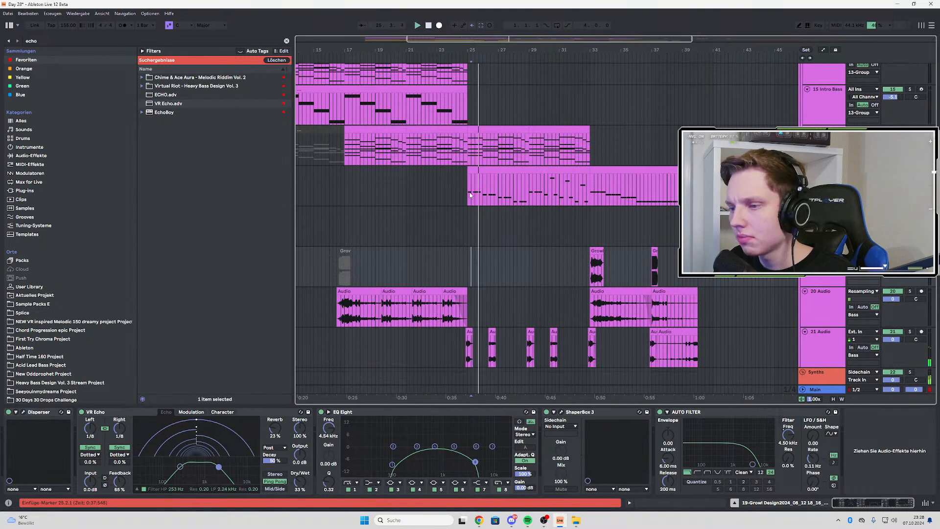
scroll(471, 201, "down", 10)
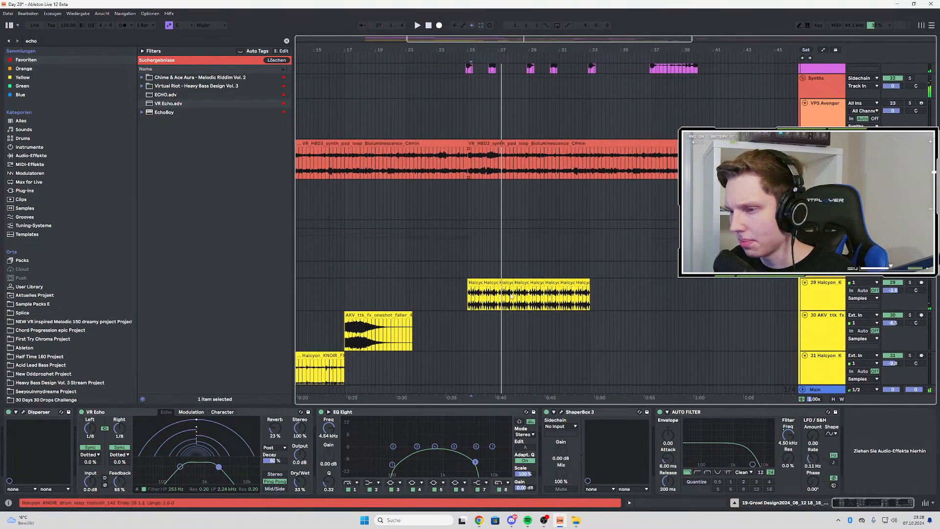
Listen to the 29 Halcyon drum loop track soloed near bar 25, then turn its solo off
left_click(913, 285)
key("space")
key("space")
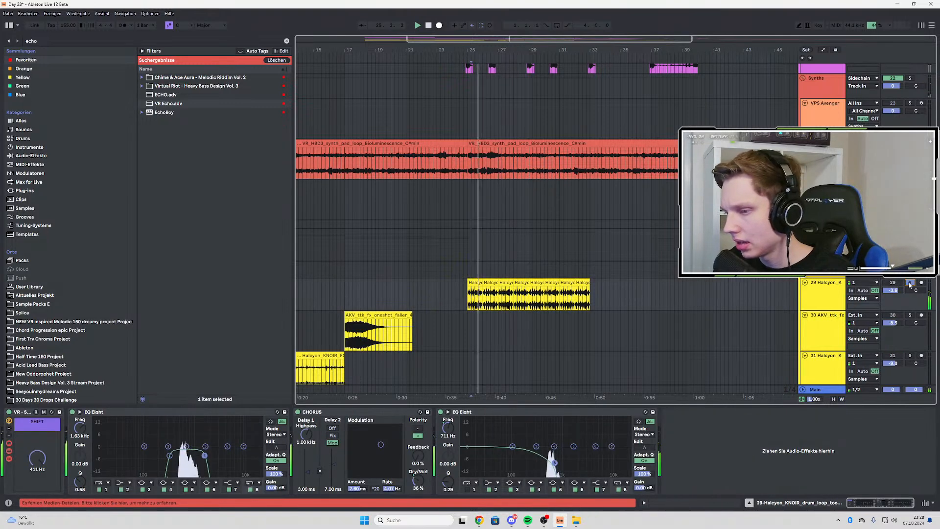
scroll(647, 255, "up", 2)
scroll(647, 255, "up", 3)
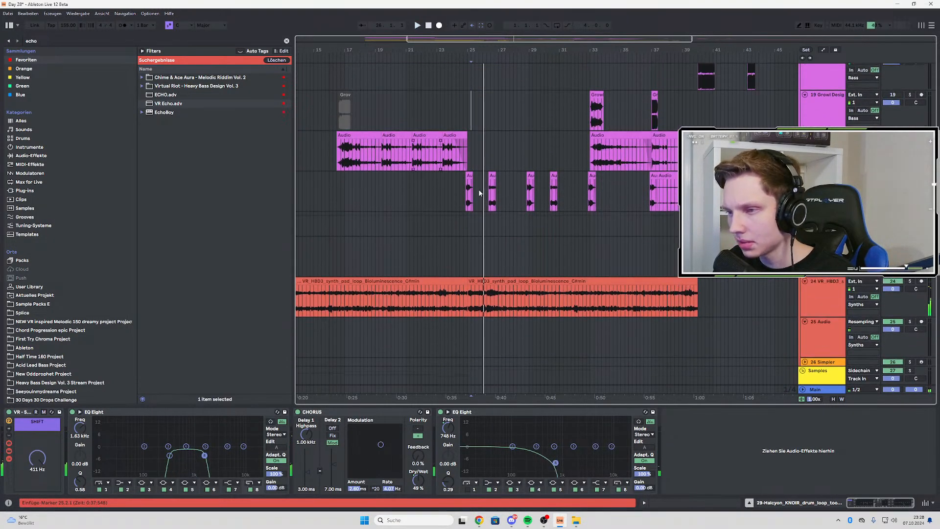
Listen to the 21 Audio and 17 Perfect Sub tracks soloed one after the other from bar 25
left_click(601, 208)
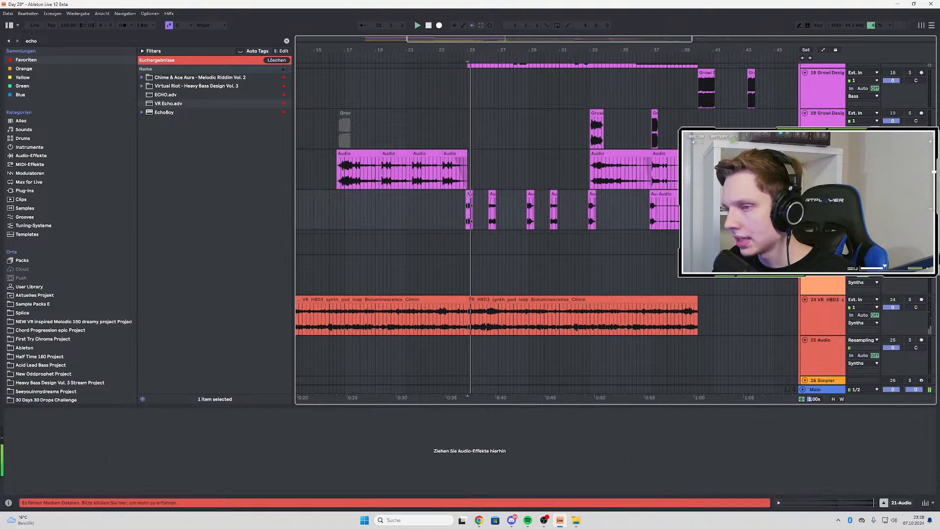
scroll(544, 230, "up", 3)
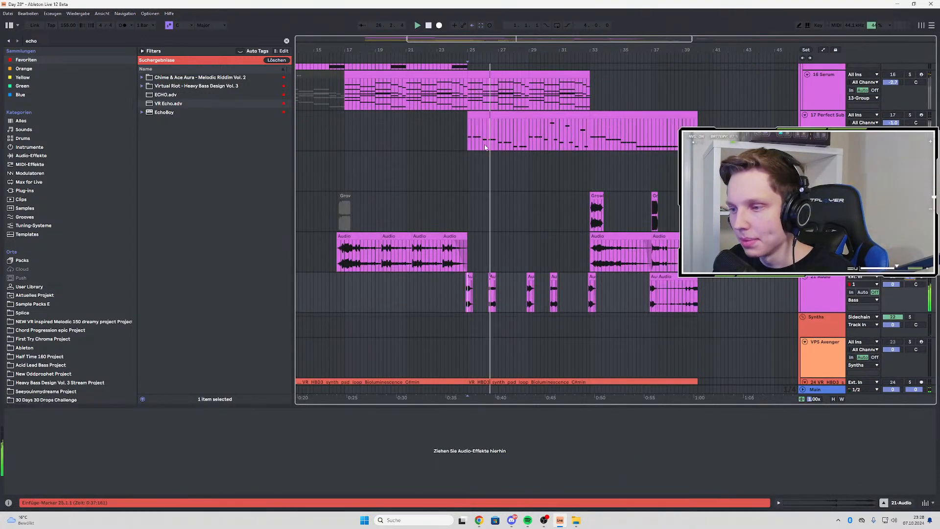
scroll(479, 159, "up", 2)
left_click(826, 116)
key("space")
left_click(910, 115)
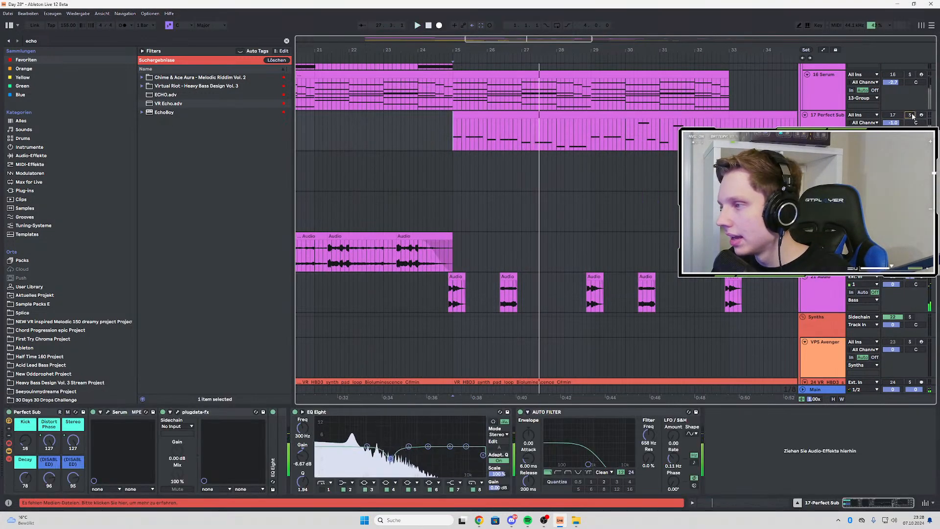
key("space")
left_click(910, 115)
Show the 16 Serum track's device chain and play from bar 25 to check its sound
scroll(910, 115, "up", 1)
scroll(827, 166, "up", 2)
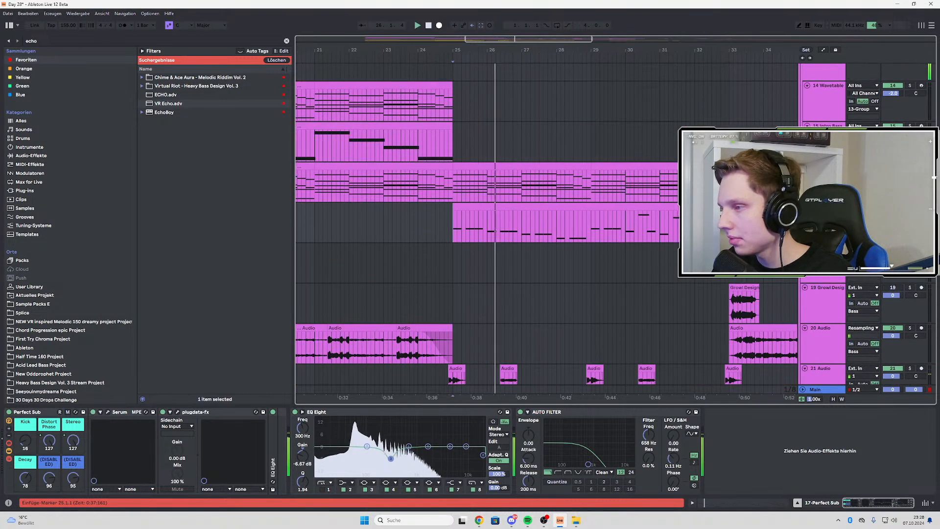
left_click(827, 167)
key("space")
key("space")
key("space")
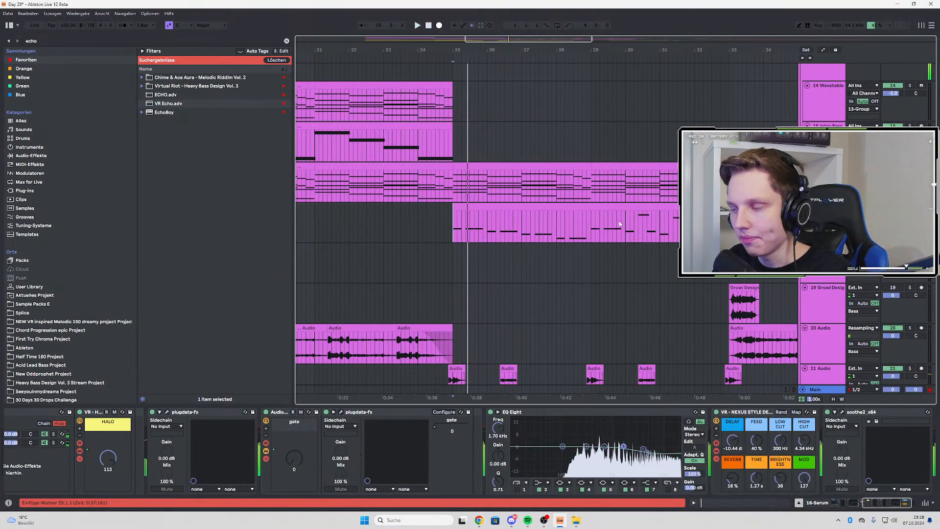
key("space")
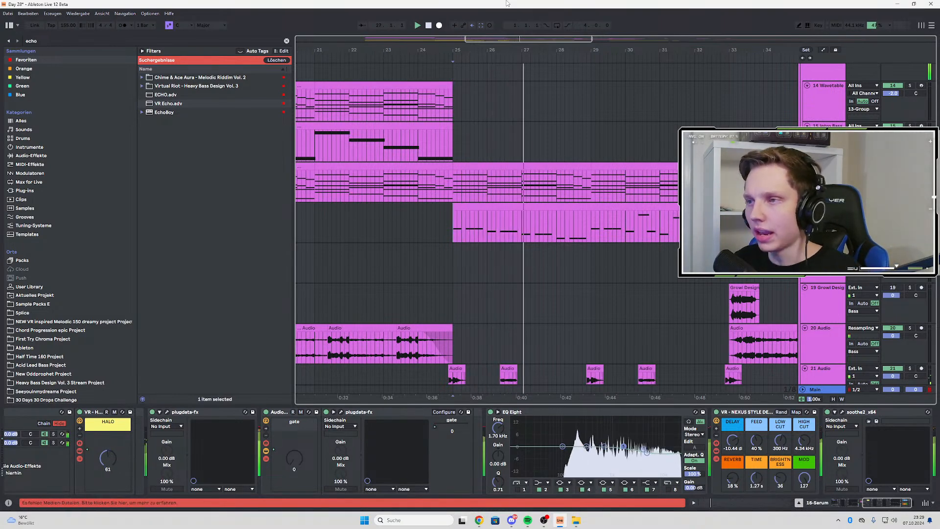
Insert a new audio track directly below the 8 Audio drum track
scroll(532, 207, "up", 10)
scroll(531, 208, "up", 2)
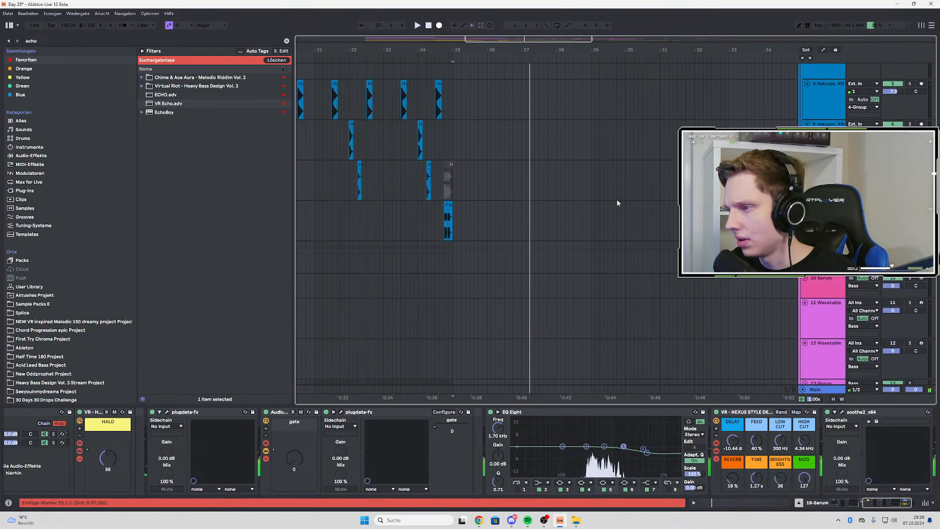
left_click(454, 221)
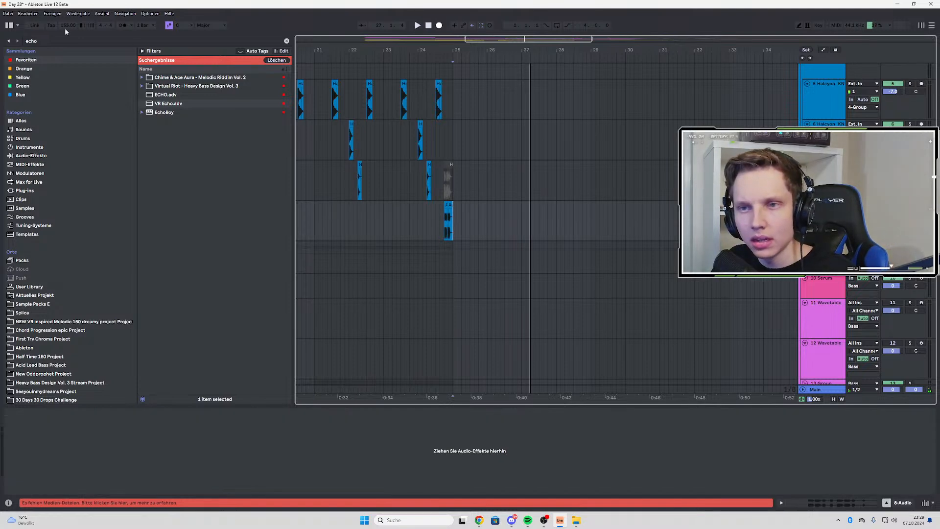
key("Down")
Search Sample Packs E for "dvei" and open the Drums folder of the DVEIGHT Mini Sample Pack
left_click(48, 40)
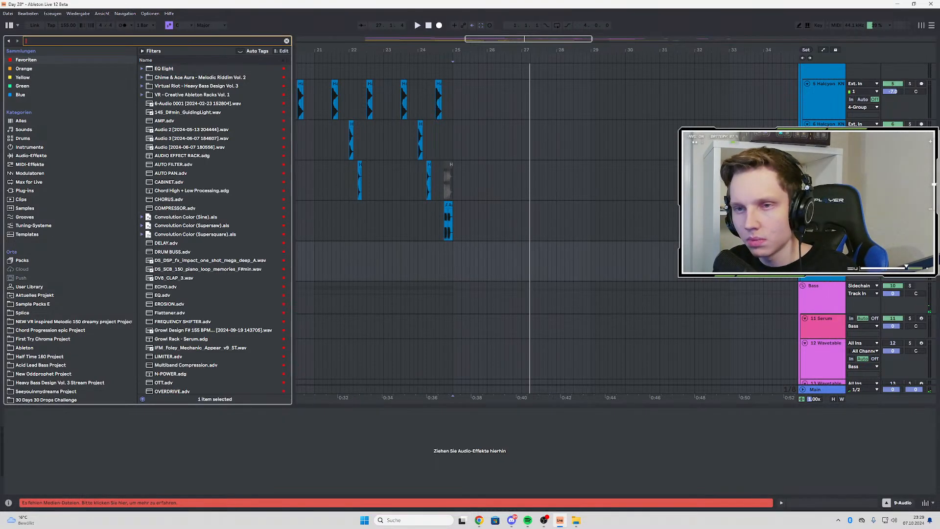
type("dvei")
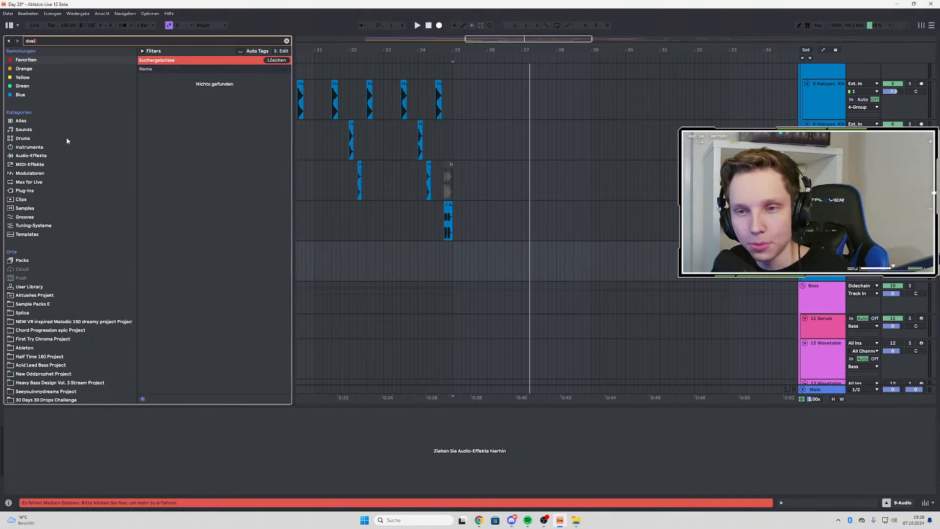
left_click(56, 156)
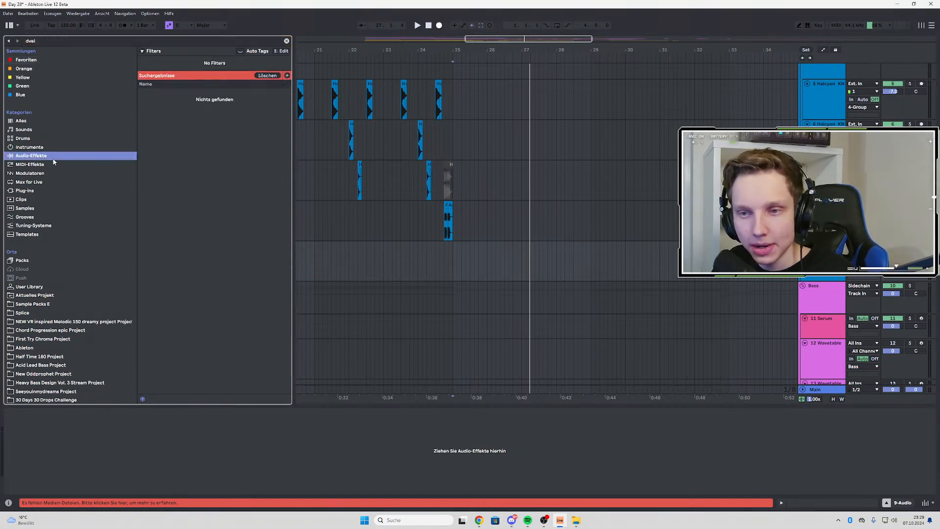
left_click(29, 288)
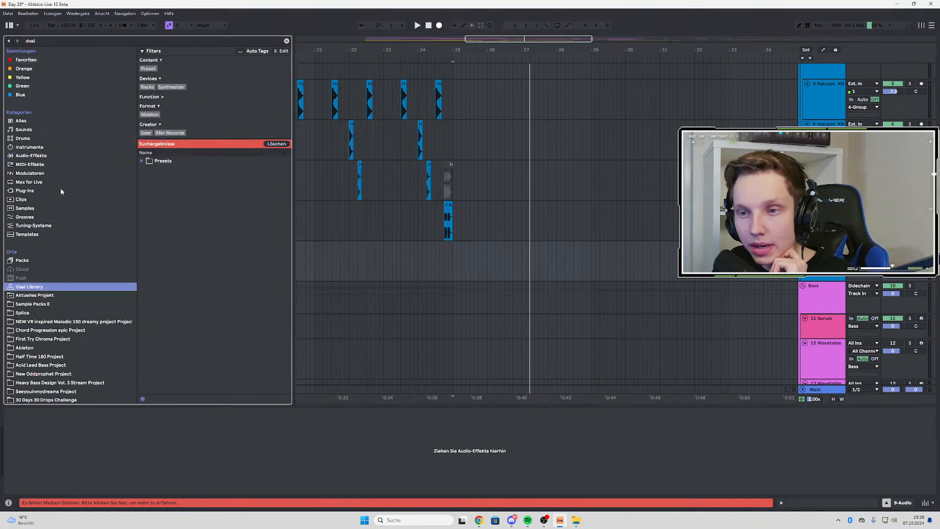
left_click(40, 304)
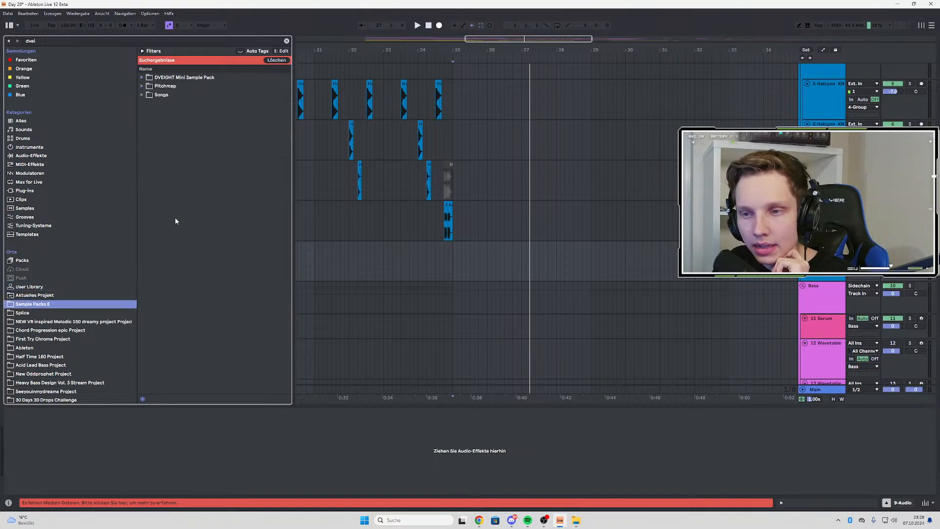
left_click(142, 78)
left_click(148, 94)
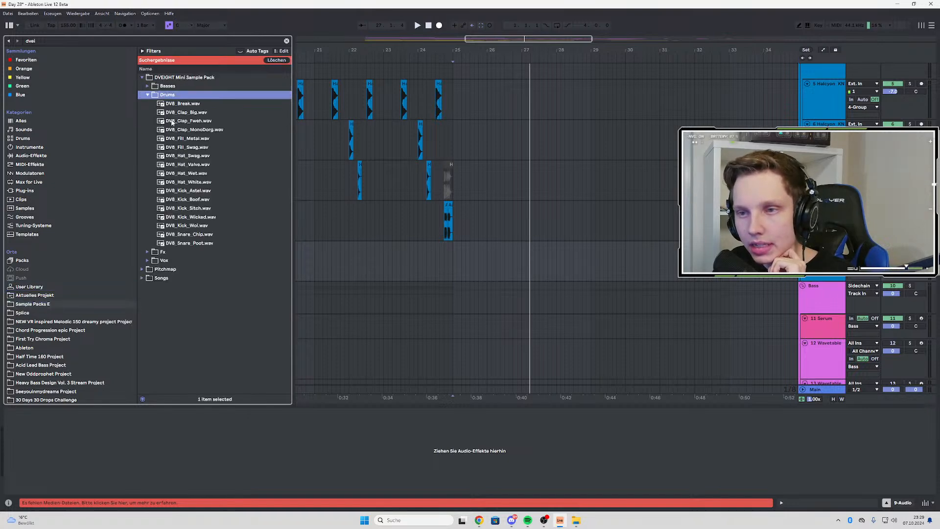
Preview the clap, kick, hat, fill, snare and break samples in the DVEIGHT Drums folder
left_click(194, 129)
left_click(189, 200)
left_click(196, 219)
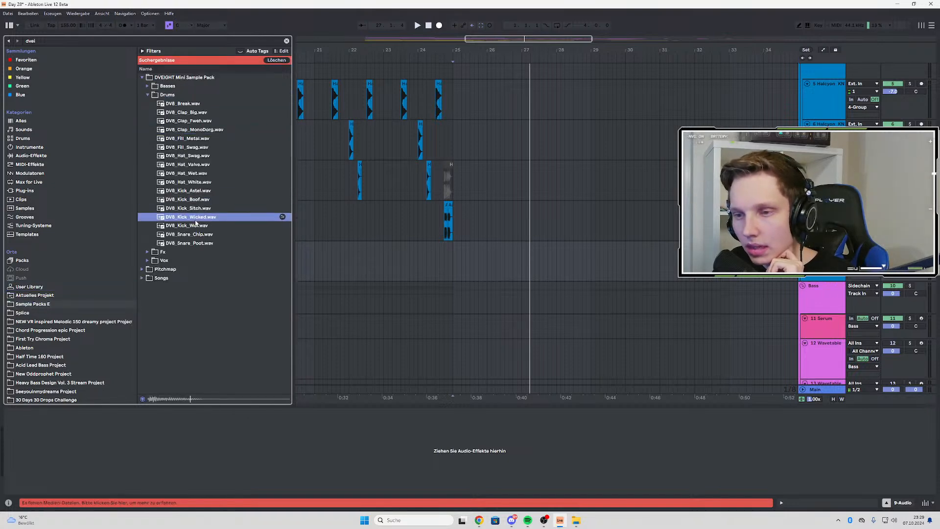
left_click(207, 190)
left_click(204, 155)
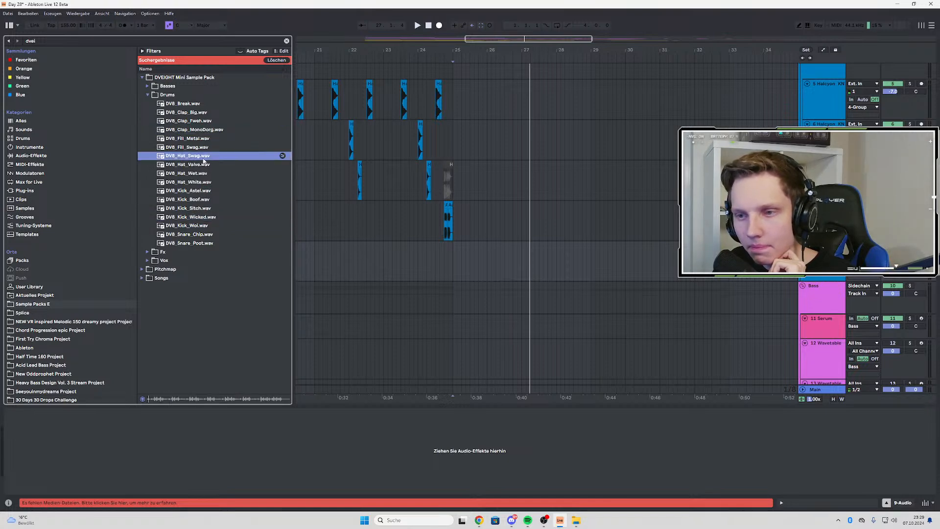
left_click(203, 138)
left_click(205, 173)
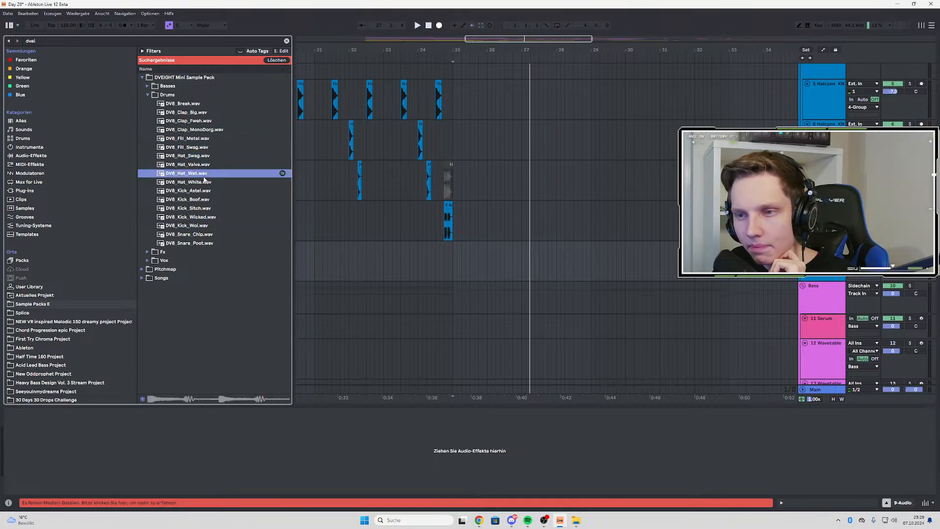
left_click(196, 235)
left_click(202, 243)
left_click(207, 208)
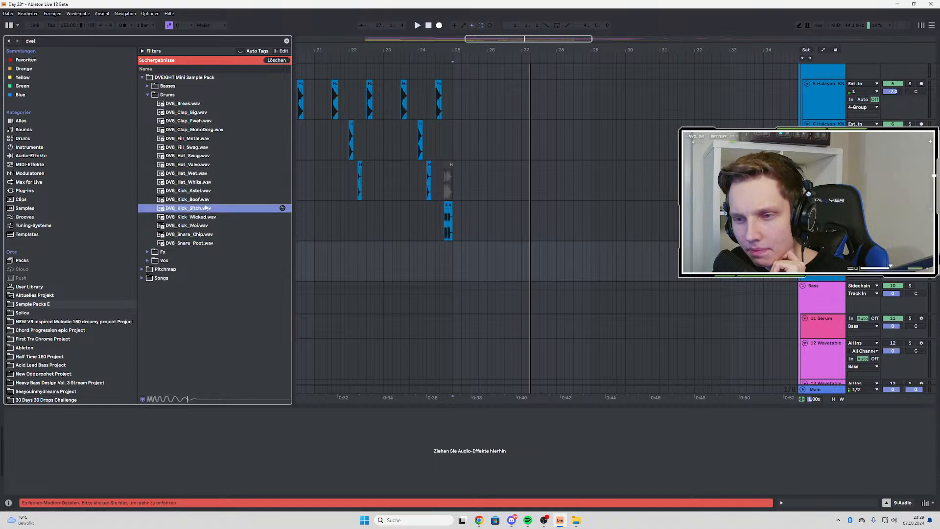
left_click(210, 191)
left_click(202, 174)
left_click(201, 139)
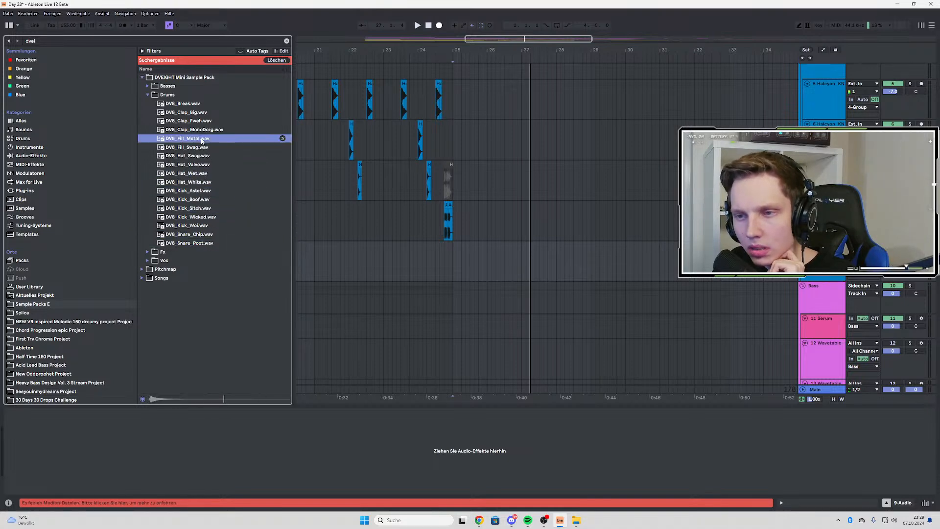
left_click(204, 130)
left_click(201, 122)
left_click(198, 113)
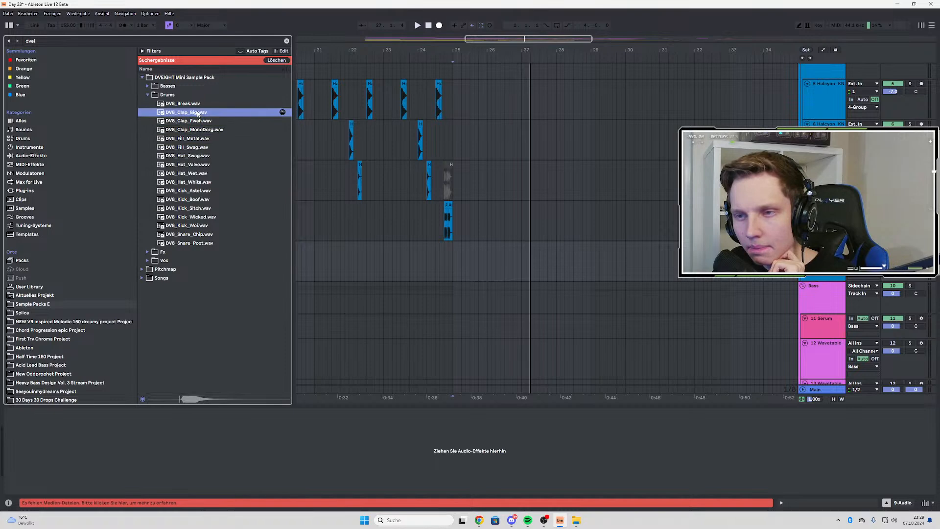
left_click(196, 104)
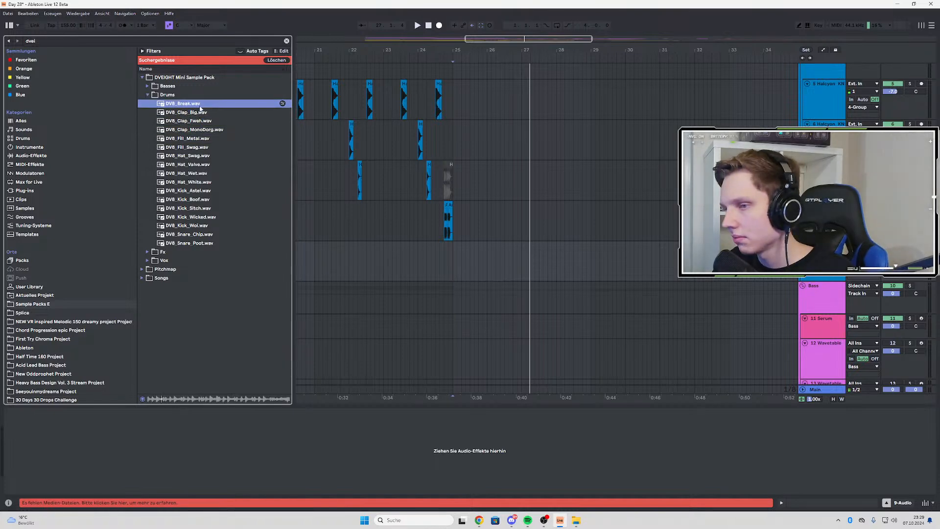
Place DV8_Break.wav on the new audio track at bar 25, turn on warping and set its tempo to 140 BPM
left_click_drag(200, 109, 467, 245)
double_click(462, 246)
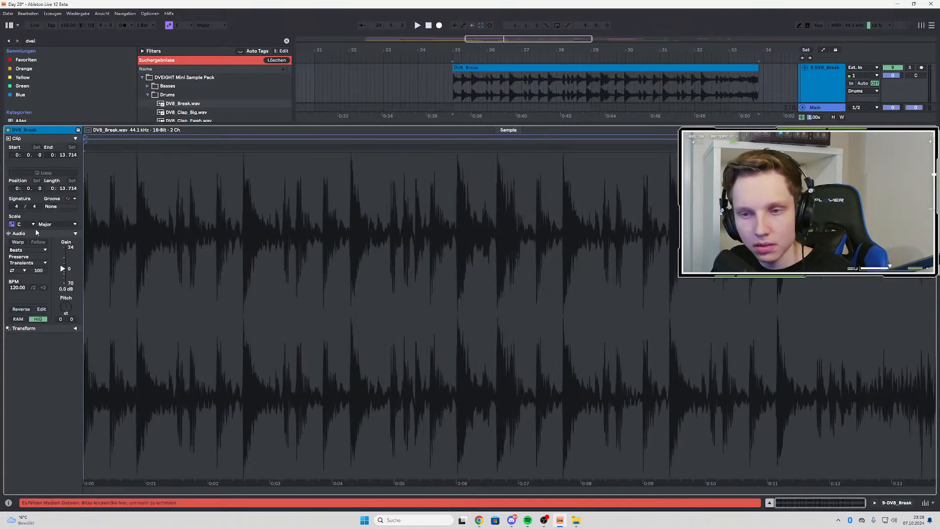
left_click(18, 242)
left_click_drag(18, 288, 18, 303)
key("space")
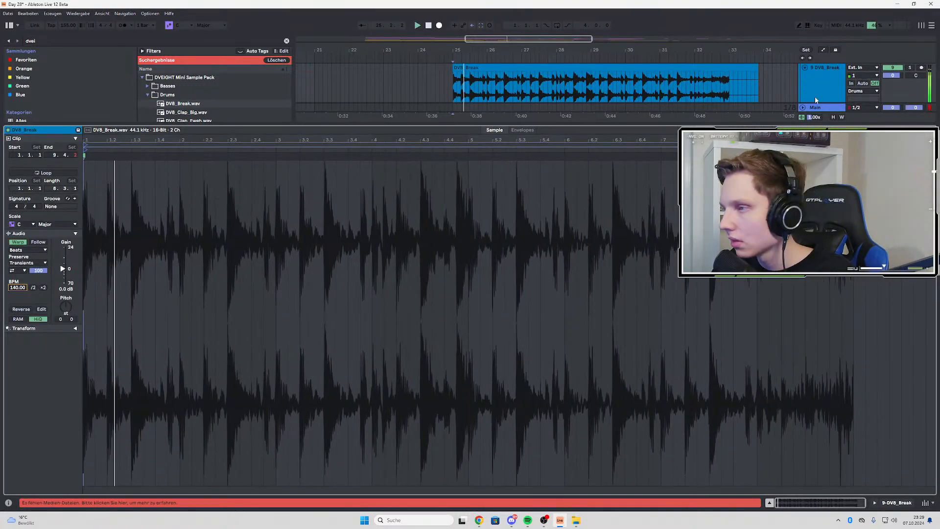
Trim the DV8_Break clip to end at bar 33 and insert another audio track directly below it
left_click(825, 84)
scroll(673, 123, "up", 3)
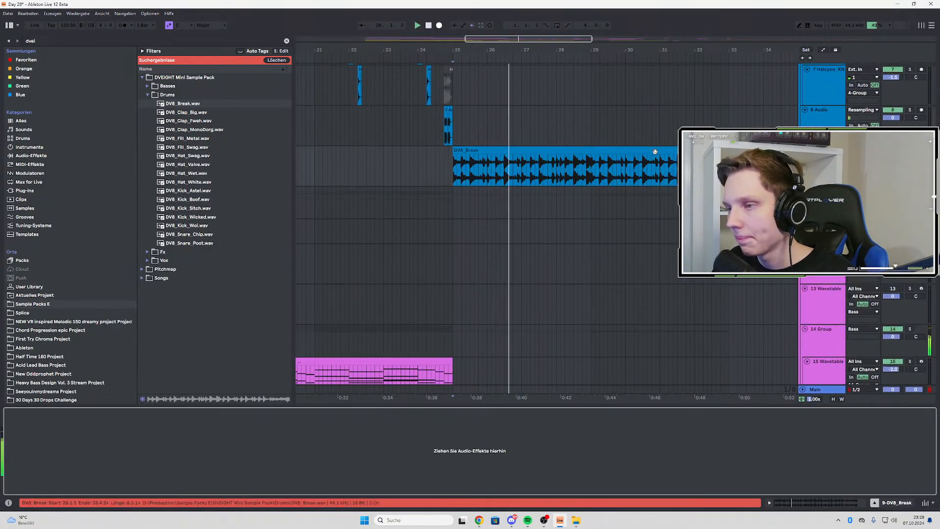
left_click_drag(757, 150, 729, 151)
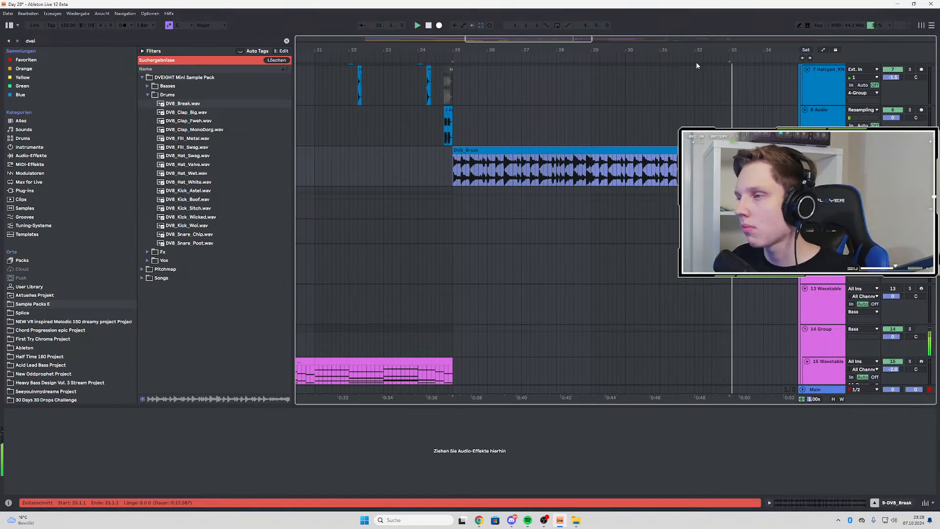
left_click_drag(705, 150, 706, 151)
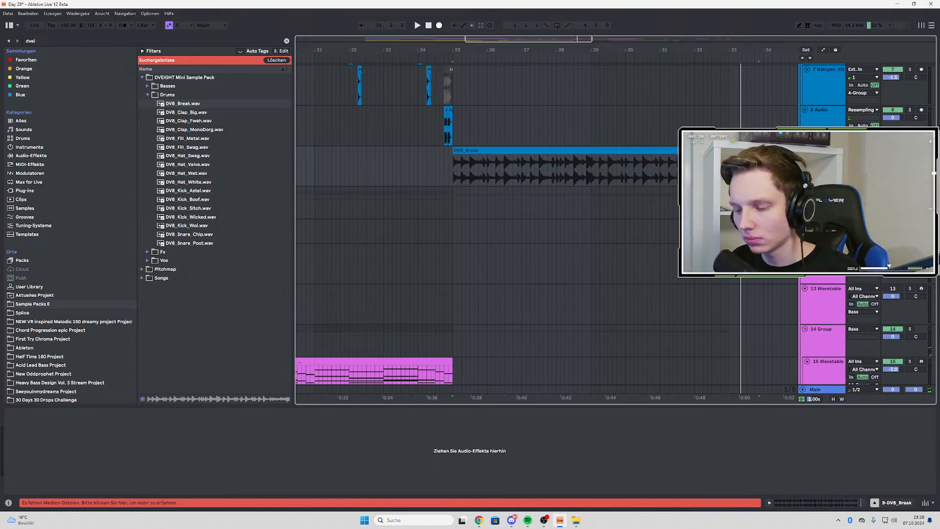
mouse_move(730, 150)
left_mouse_down()
mouse_move(759, 150)
mouse_move(730, 150)
left_mouse_up()
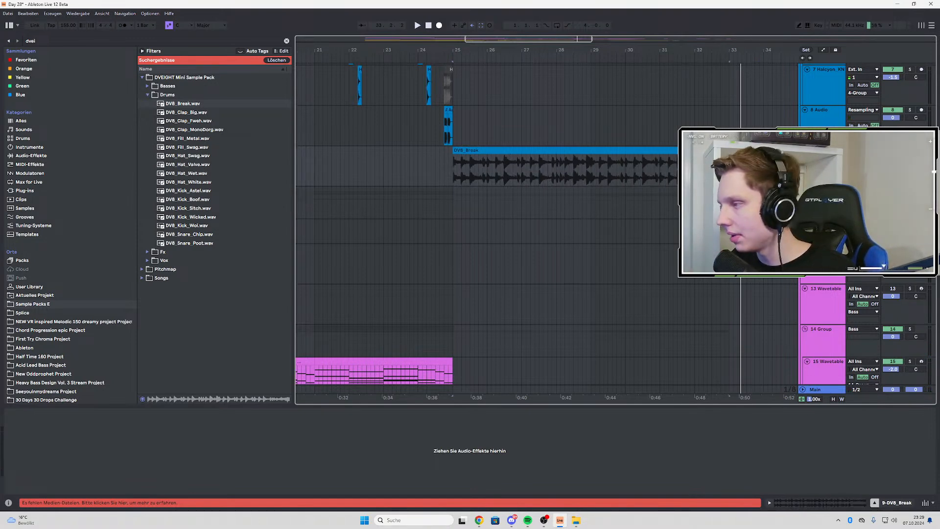
key("ctrl+t")
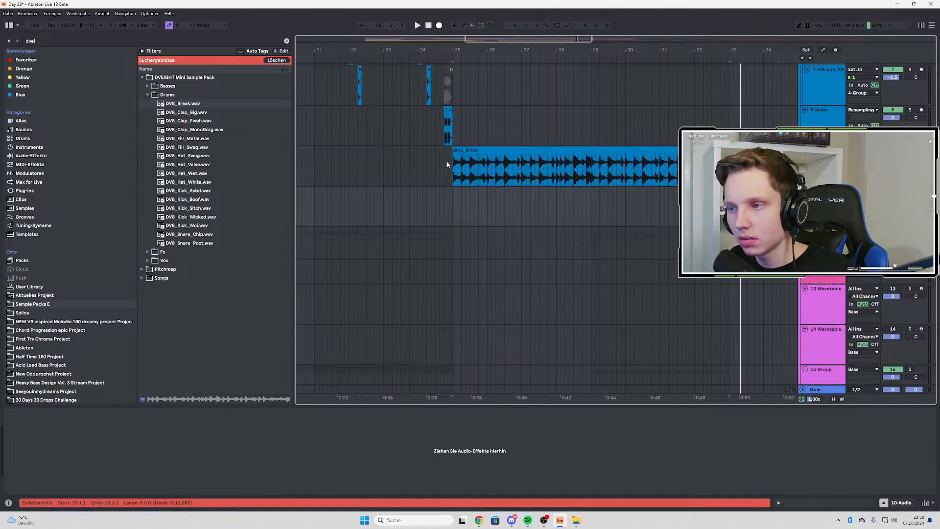
Search the browser for "thorn" and save the Live Set
left_click(457, 171)
key("ctrl+f")
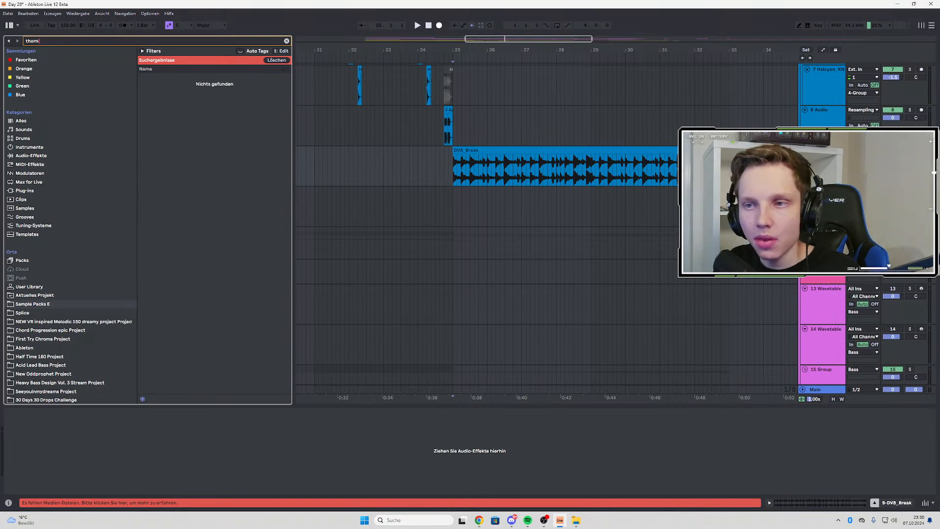
left_click(8, 13)
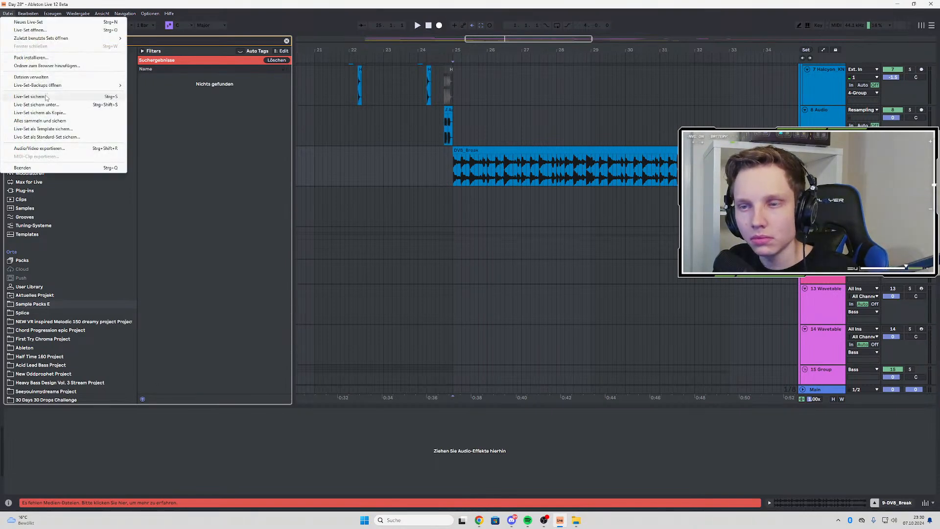
left_click(46, 97)
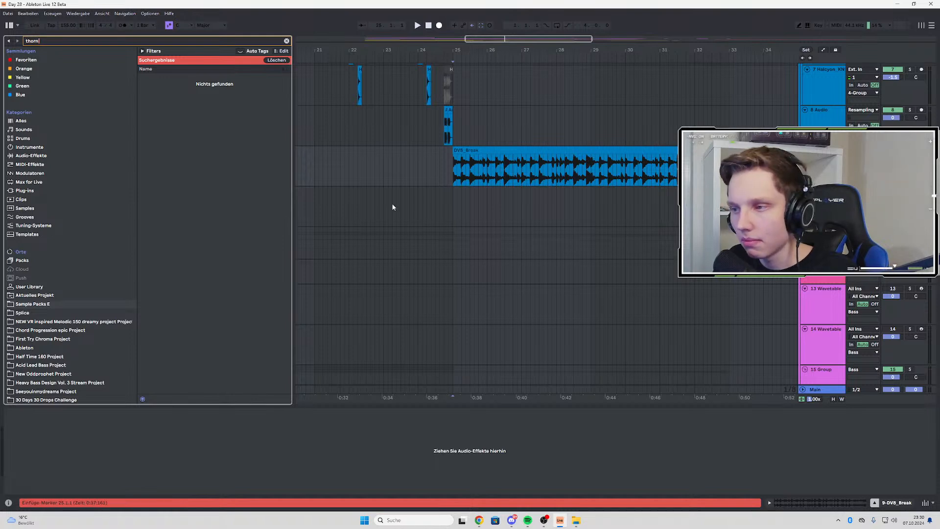
Add the IFEA - Thorn DEV device from the User Library's "thorn" results to the DV8_Break track
left_click(454, 186)
left_click(24, 61)
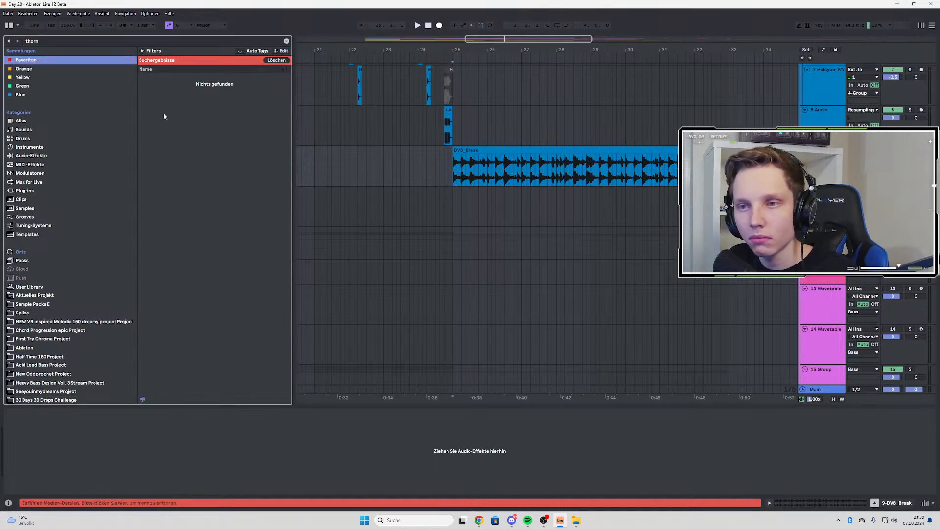
left_click(36, 286)
left_click(142, 136)
left_click(146, 146)
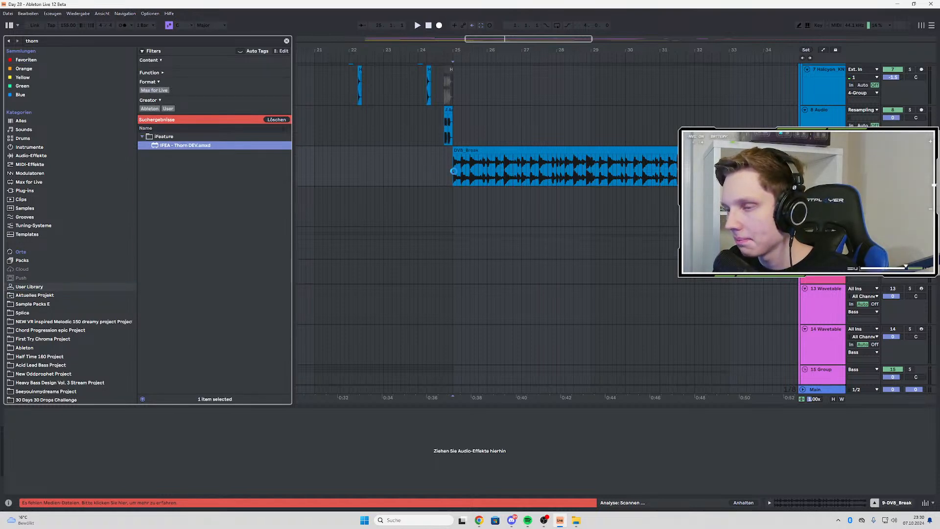
left_click_drag(454, 171, 455, 174)
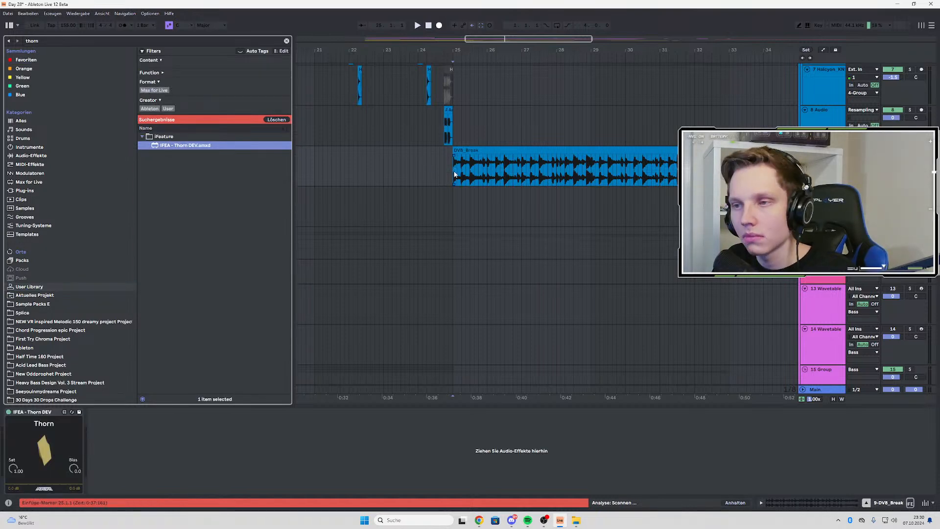
Play the break from bar 25 through Thorn and set the device's Sat to 3.54
left_click(451, 198)
key("space")
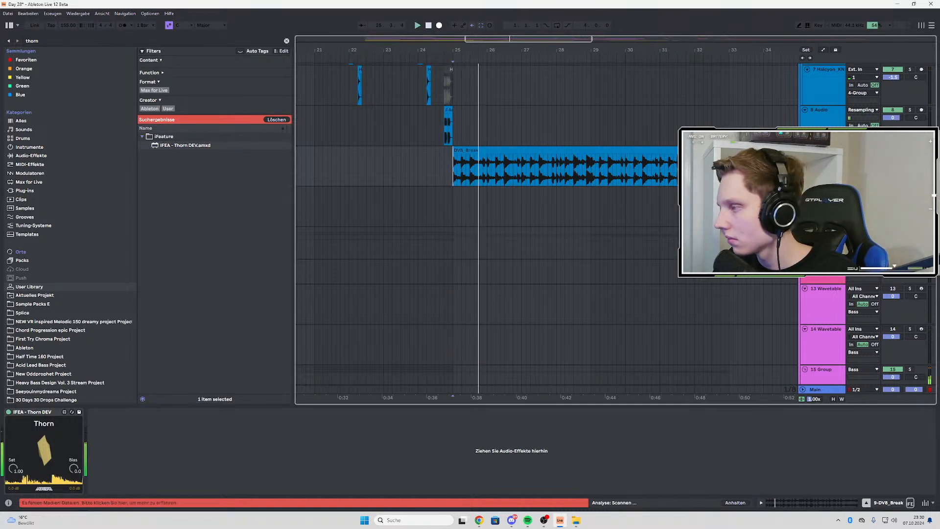
key("space")
left_click(44, 449)
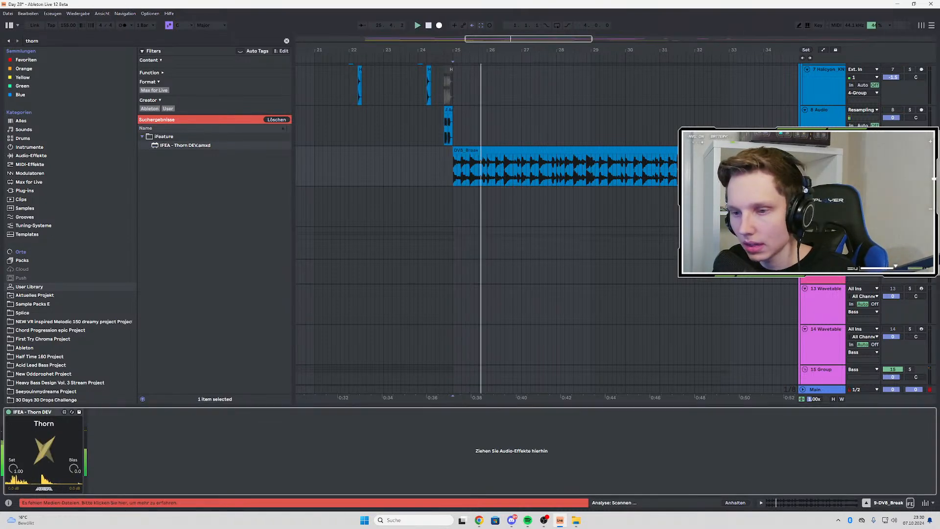
left_click(909, 150)
key("space")
key("space")
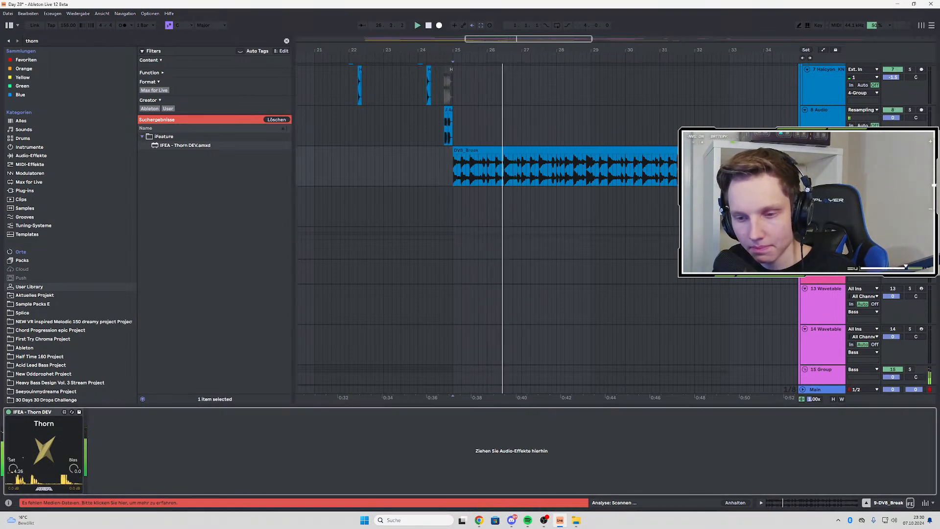
left_click_drag(6, 472, 6, 463)
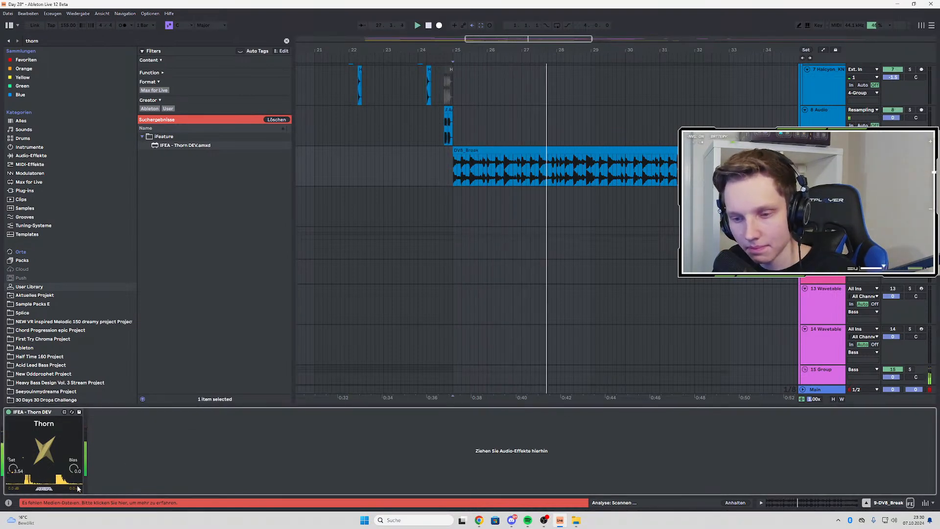
key("space")
key("space")
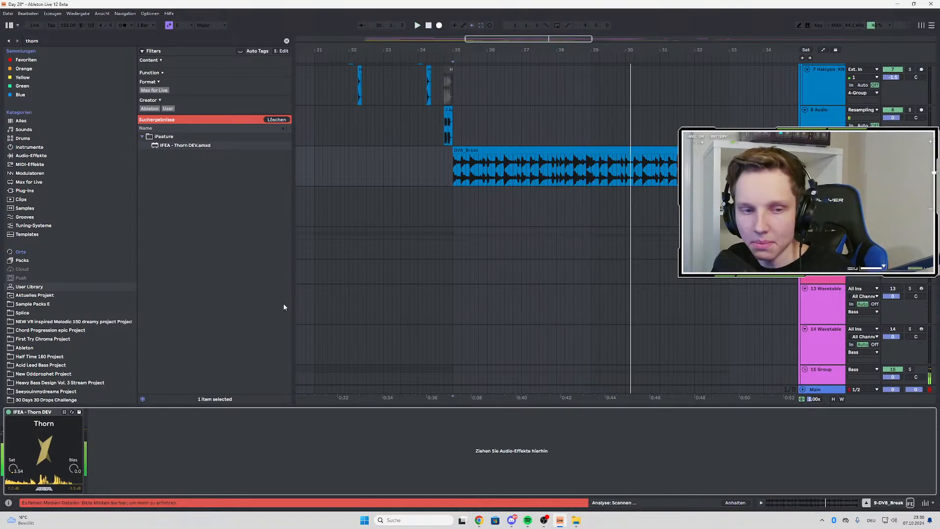
Delete the DV8_Break clip and remove the Thorn device from its track
left_click(453, 168)
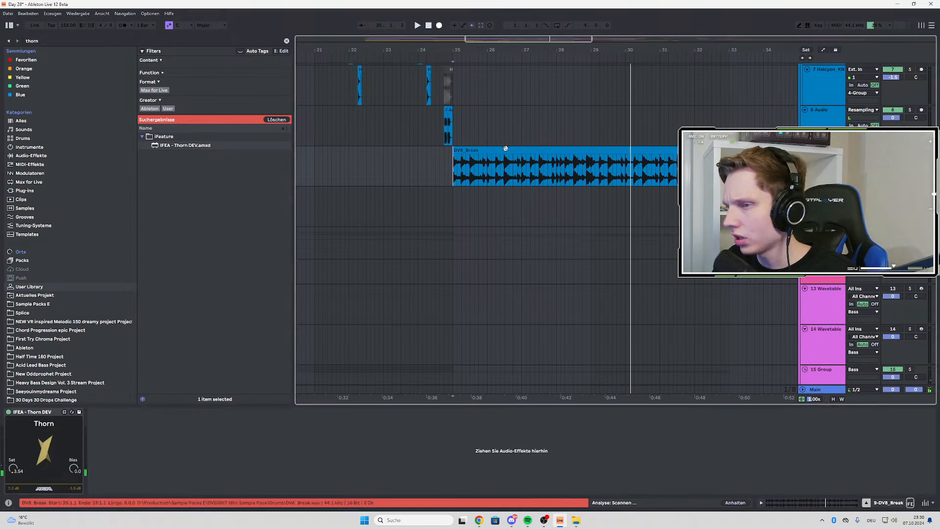
left_click(497, 160)
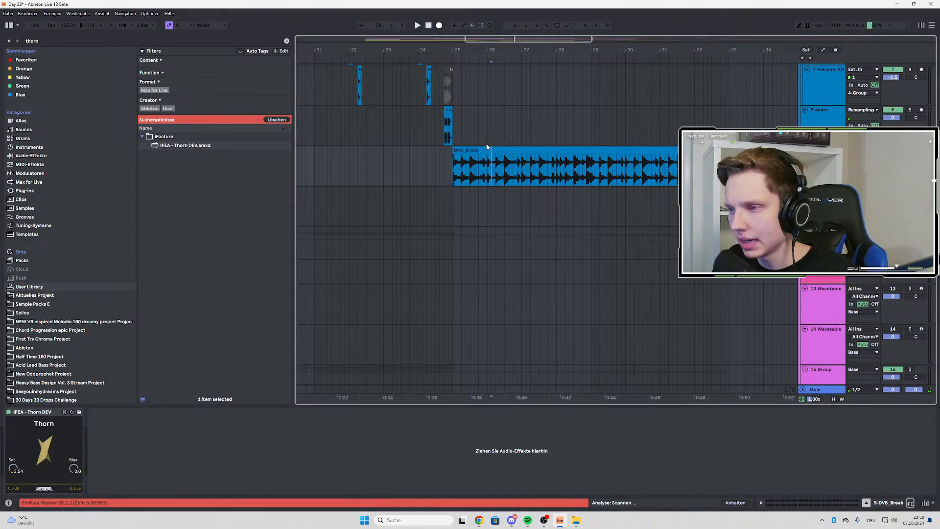
left_click(488, 149)
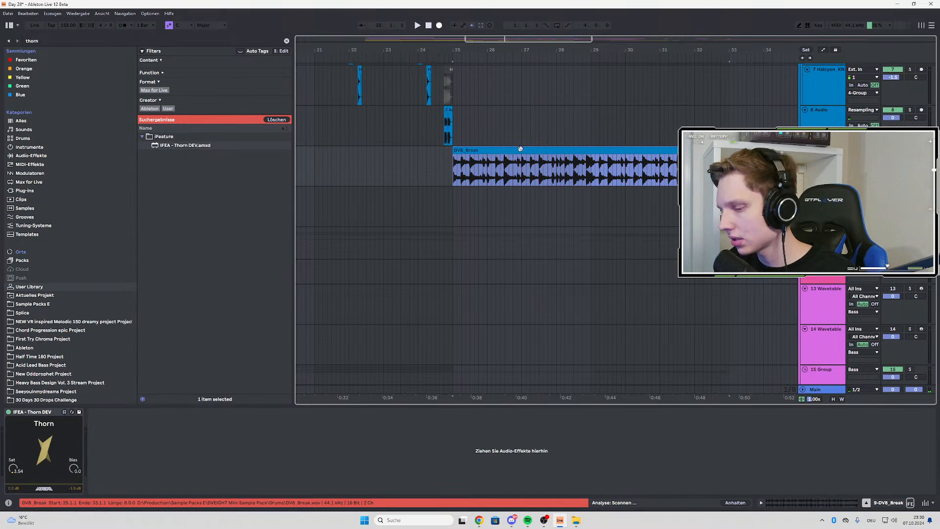
key("Delete")
left_click(35, 419)
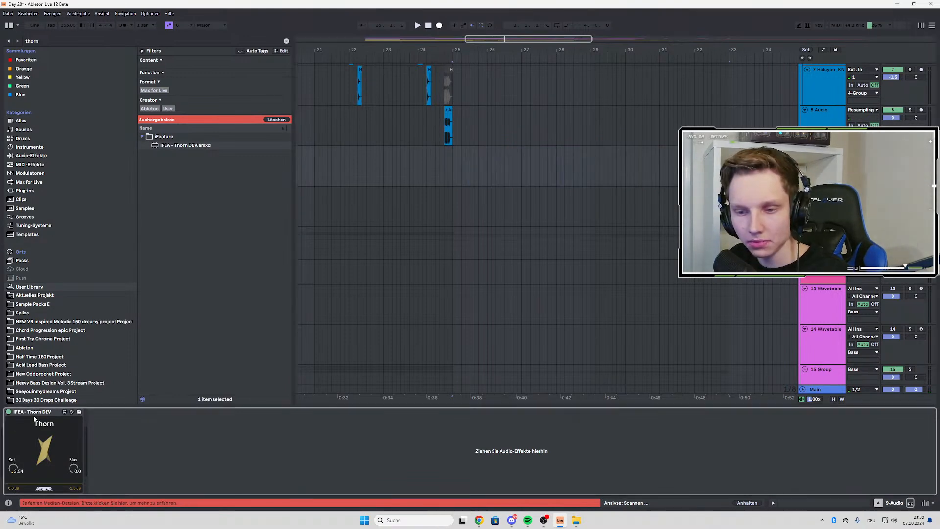
left_click(36, 414)
key("Delete")
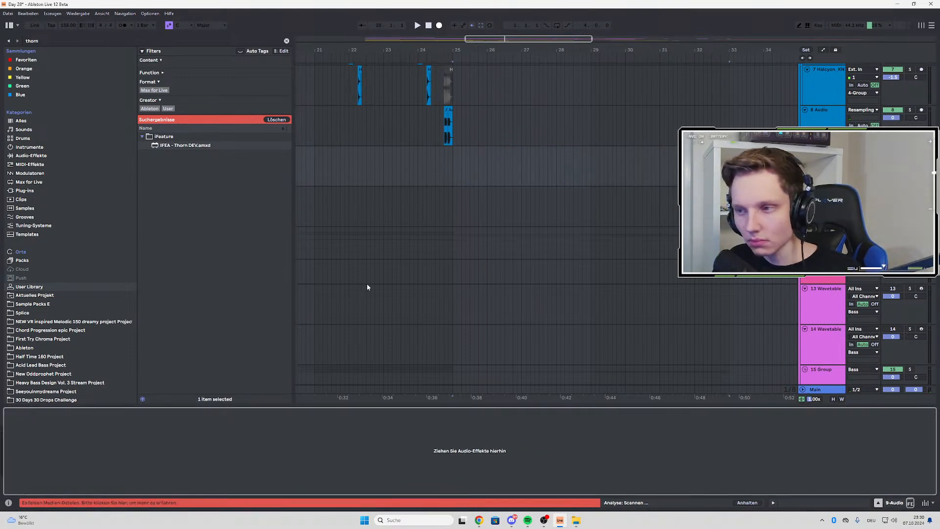
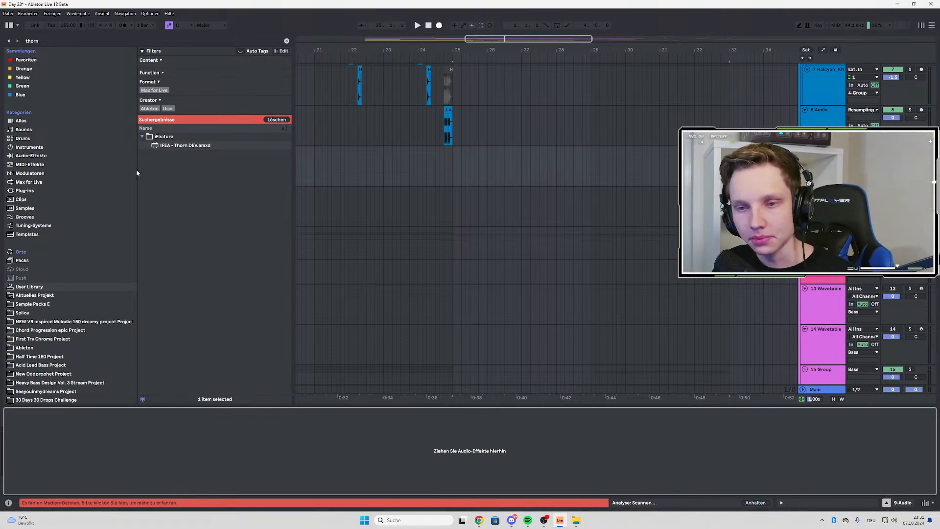
Search Sample Packs E for "knoir" and open the Drum Loops folder inside Knoir - Chronicles Of Sound > Samples
left_click(286, 41)
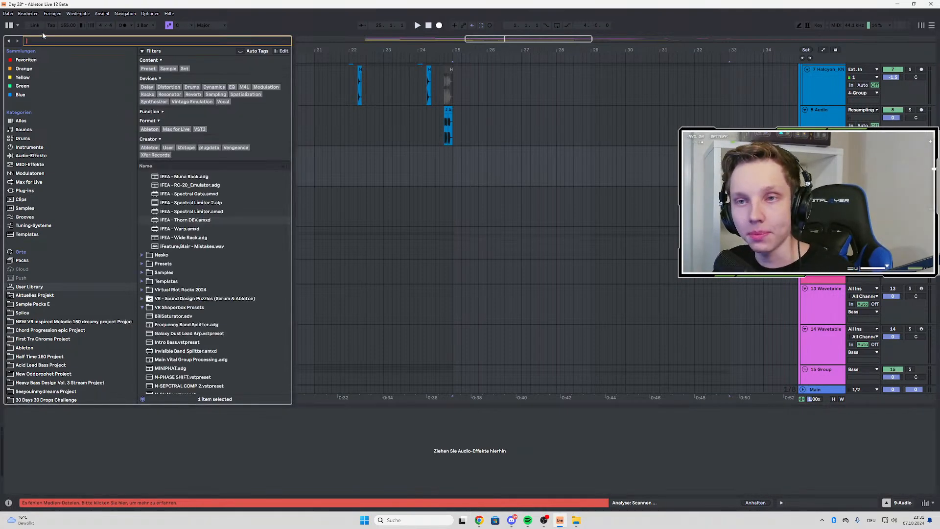
type("knoir")
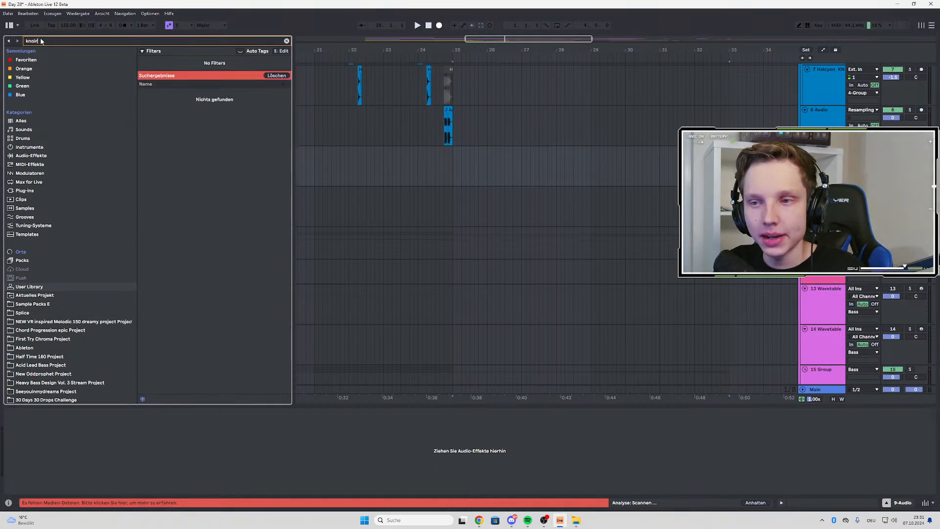
left_click(22, 304)
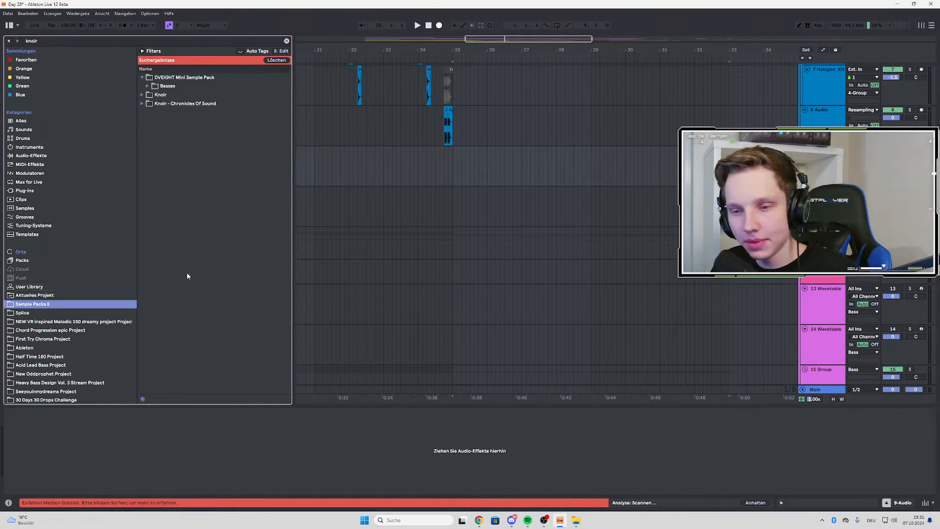
left_click(142, 95)
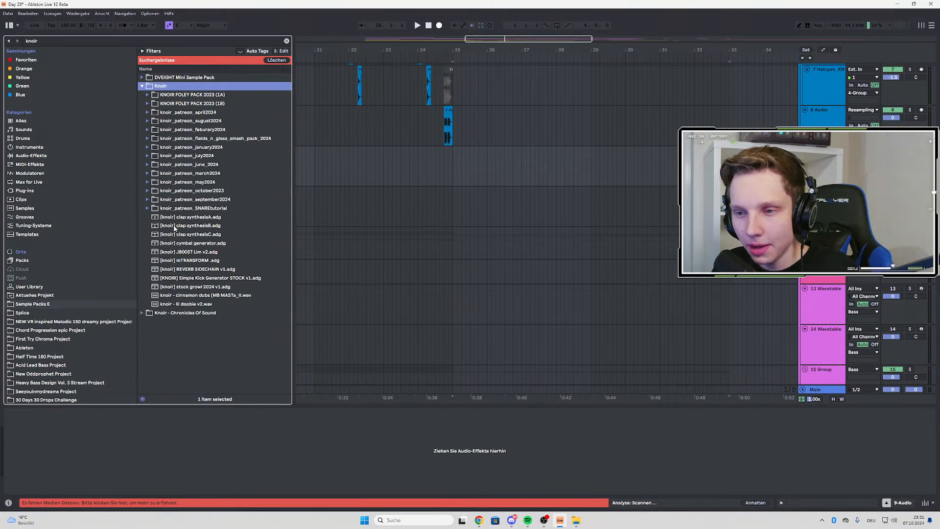
left_click(142, 86)
left_click(142, 95)
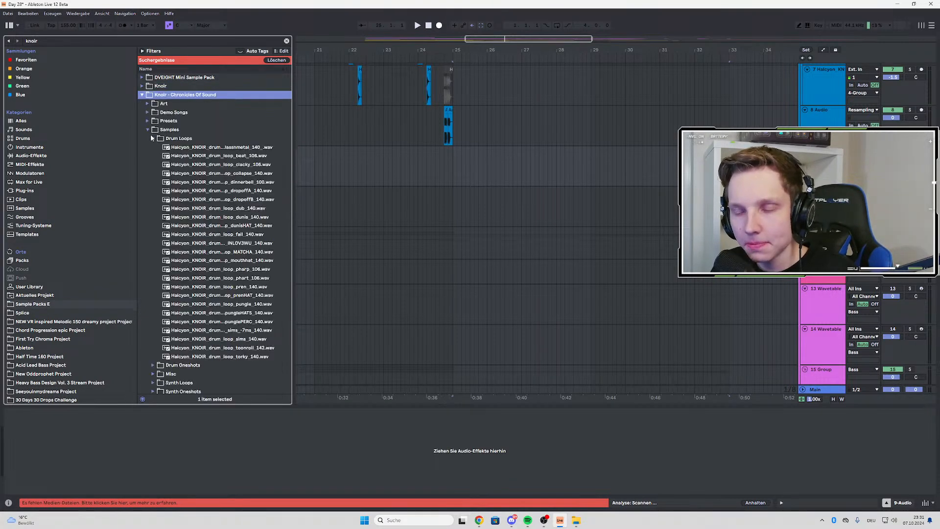
left_click(152, 138)
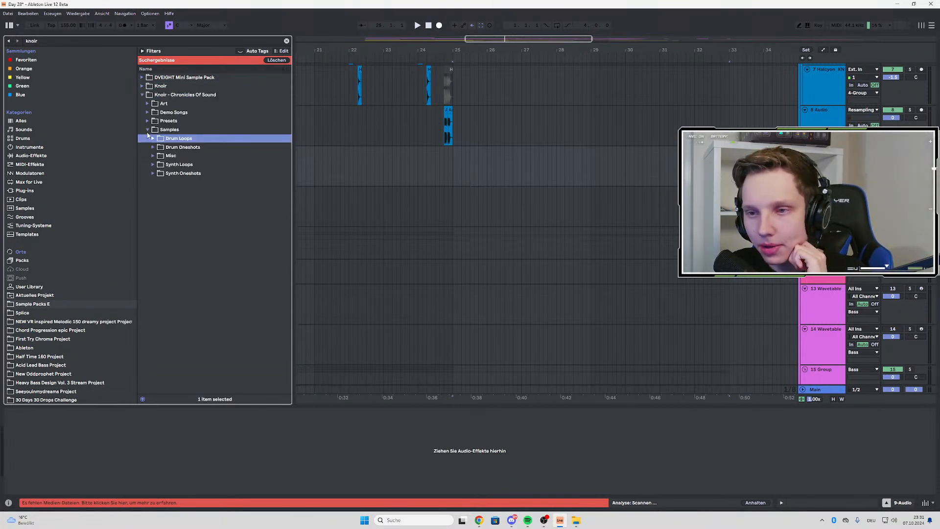
left_click(152, 140)
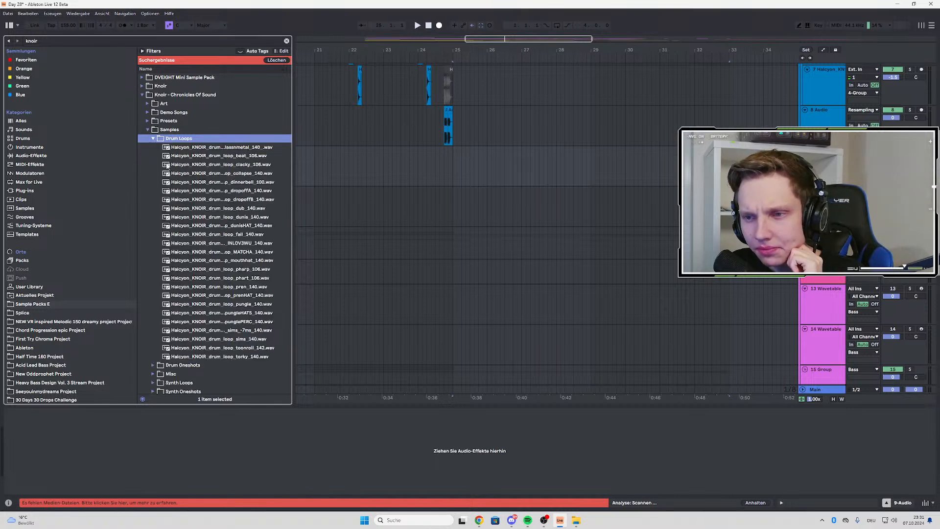
Audition some drum loops and place Halcyon_KNOIR_drum_loop_clacky_106.wav on the empty drum track at bar 25
left_click(171, 165)
left_click(215, 210)
left_click(218, 165)
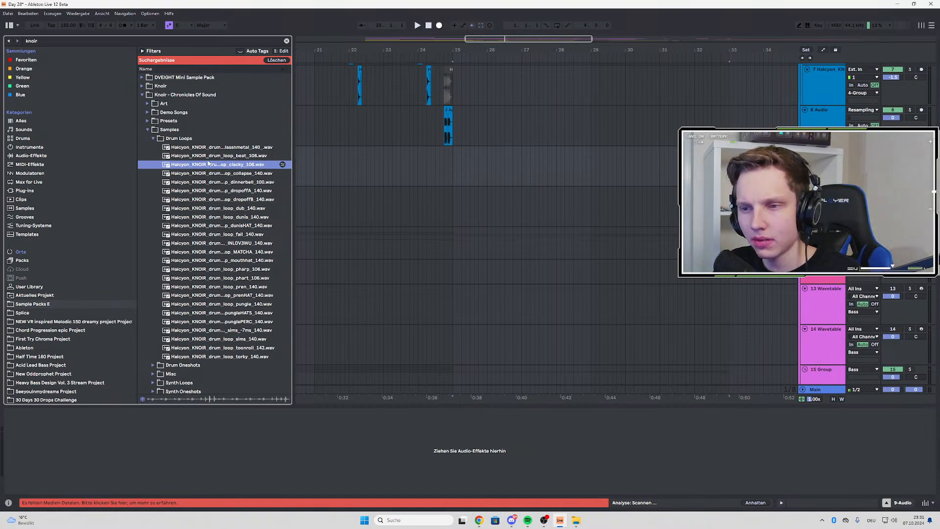
left_click_drag(208, 163, 457, 159)
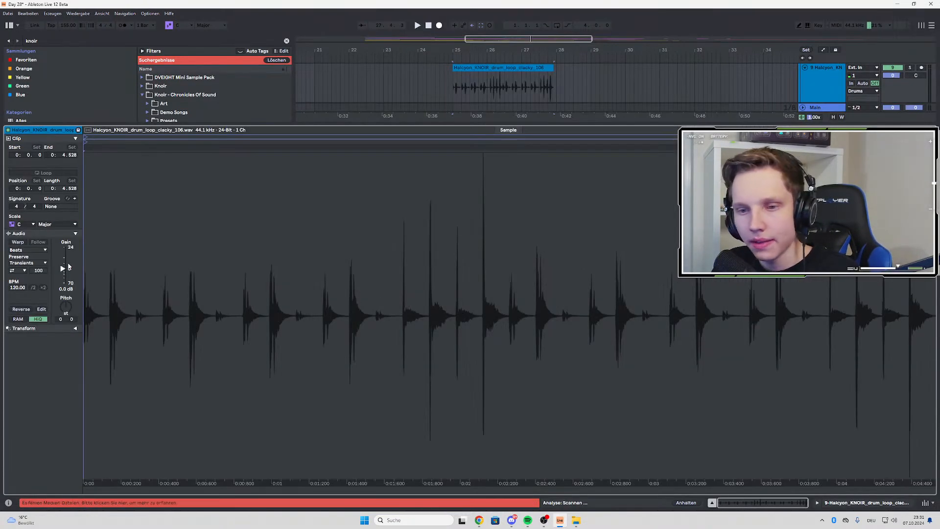
Turn on Warp for the clacky loop clip, set its BPM to 106, and play it from bar 25
left_click(17, 242)
key("space")
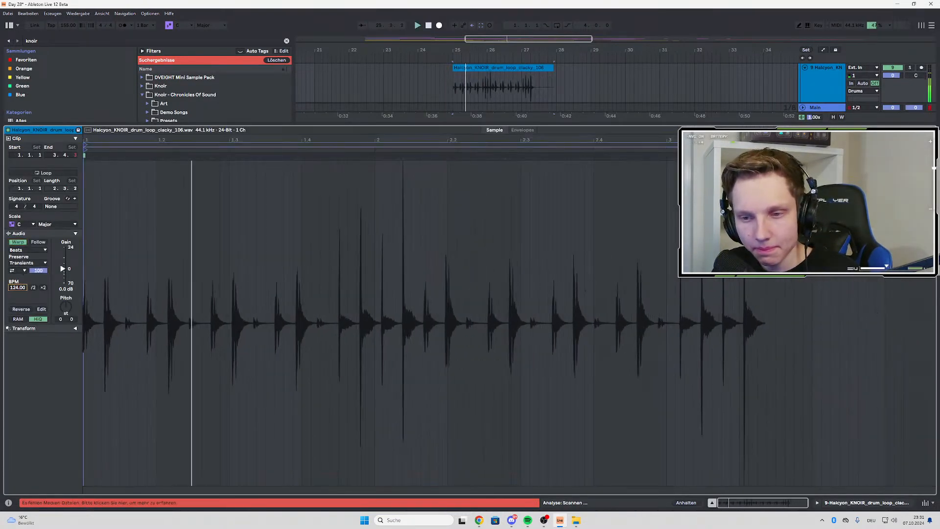
left_click_drag(18, 288, 18, 297)
double_click(811, 84)
key("space")
key("space")
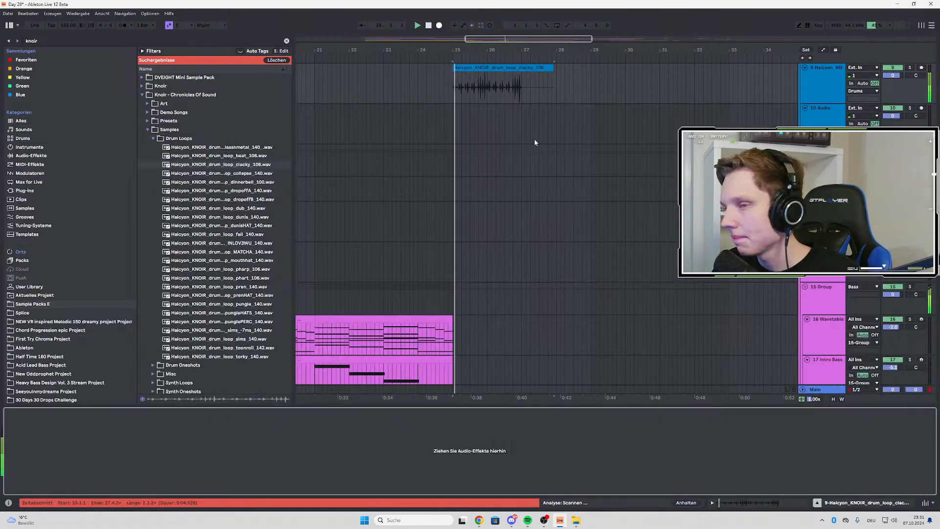
Examine the clacky loop's hits up close and compare them with the snare and drum clips before bar 25
scroll(534, 140, "up", 1)
left_click(552, 123)
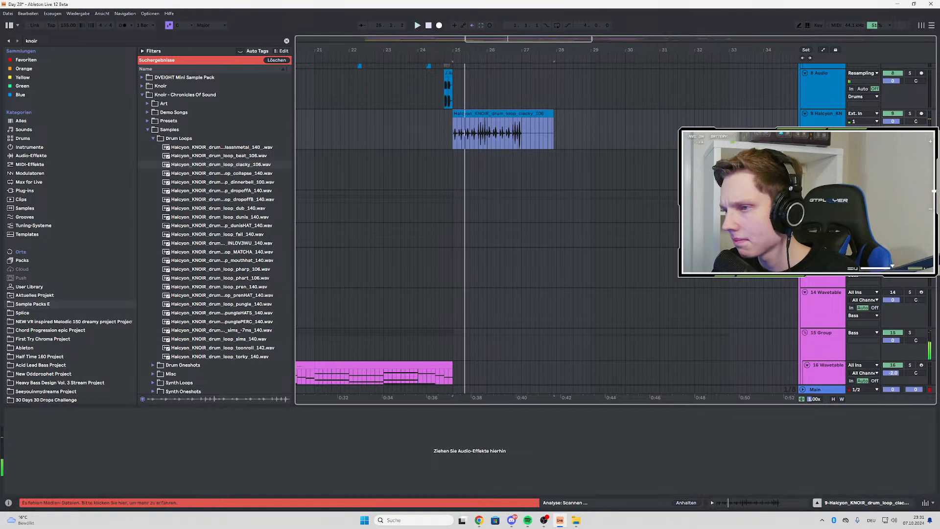
scroll(442, 163, "up", 1)
scroll(459, 170, "up", 5)
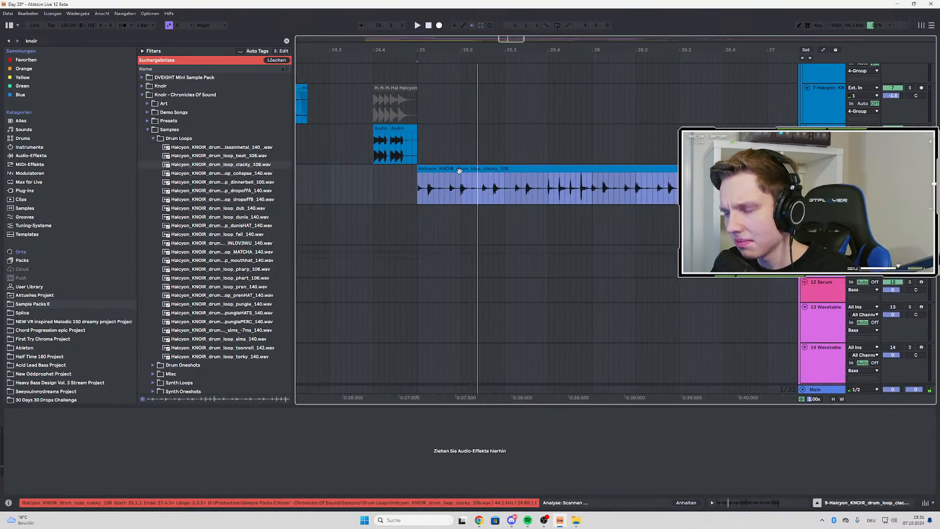
scroll(459, 170, "down", 5)
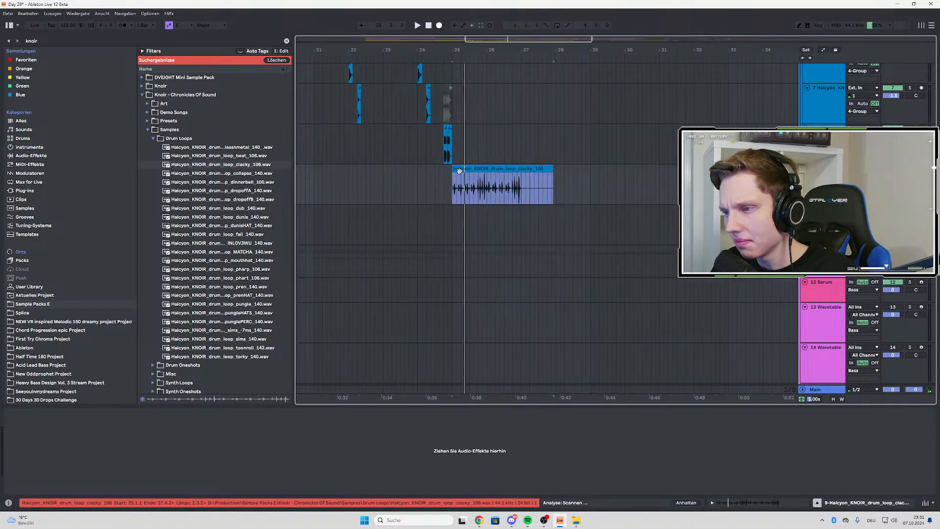
left_click_drag(218, 216, 251, 217)
left_click(250, 149)
left_click_drag(249, 164, 422, 190)
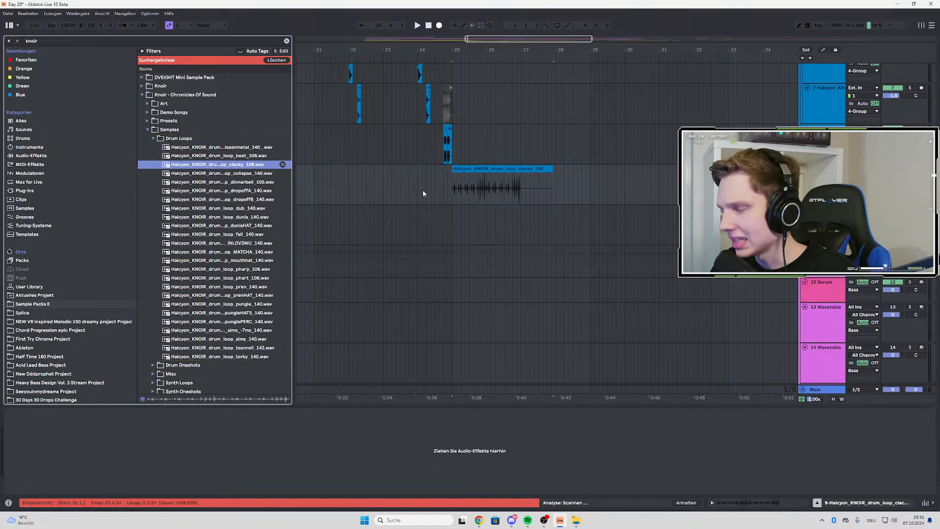
scroll(498, 204, "up", 5)
scroll(521, 210, "up", 5)
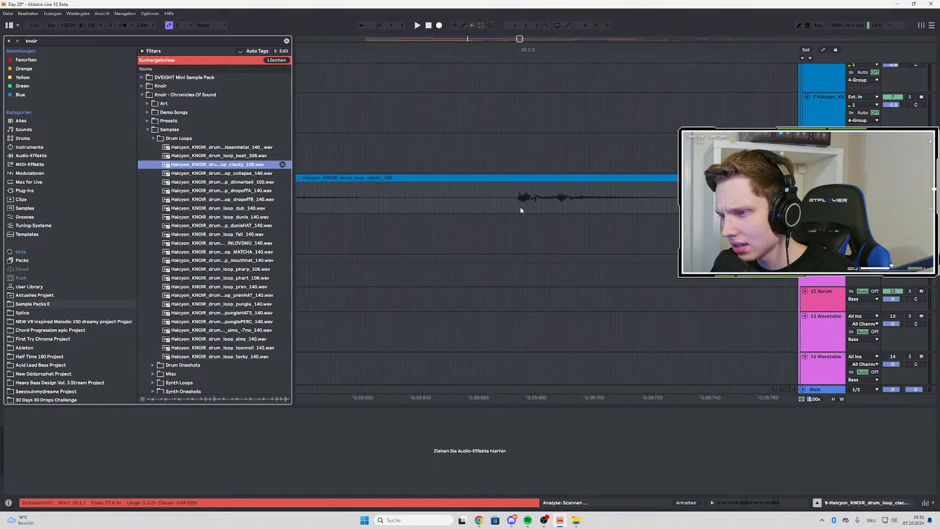
scroll(521, 210, "down", 10)
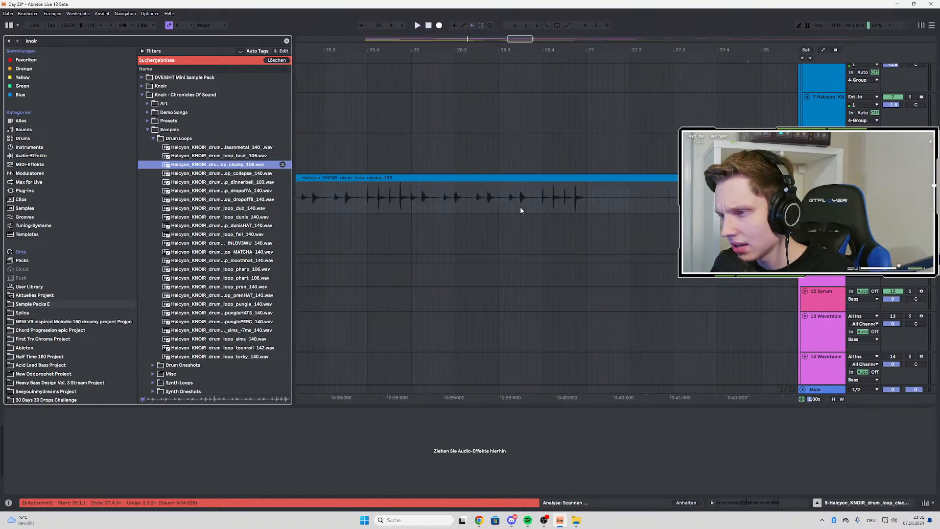
scroll(436, 147, "up", 2)
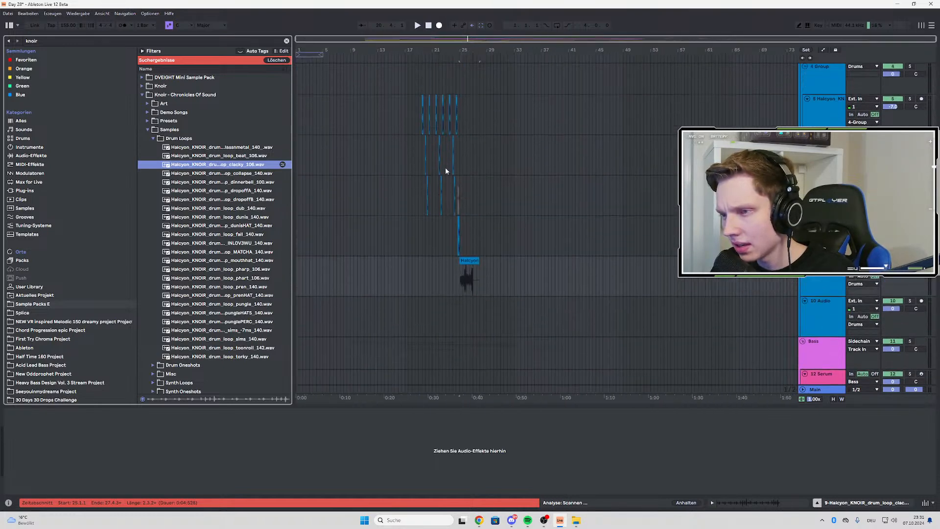
scroll(445, 167, "up", 8)
scroll(390, 201, "up", 5)
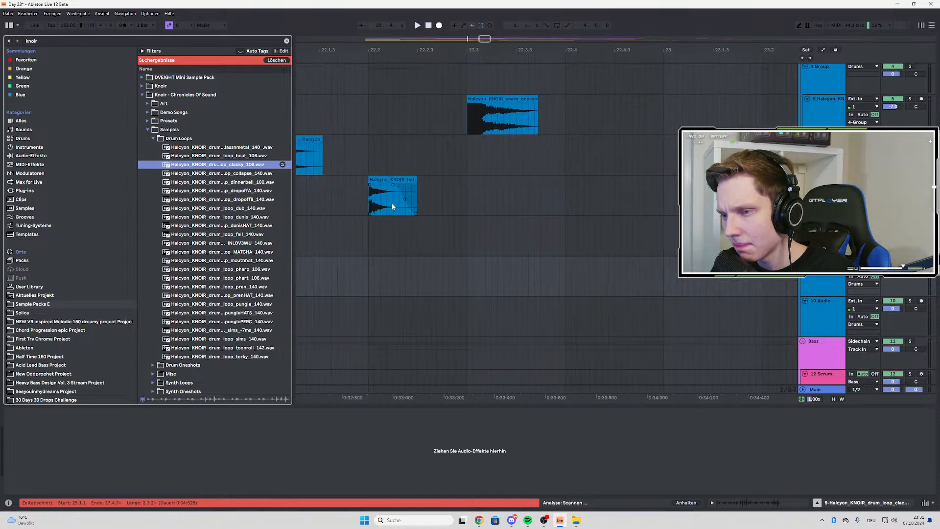
scroll(393, 206, "down", 5)
Audition the dunis, pren, pungle and pungleHATS drum loops in the browser
left_click(217, 217)
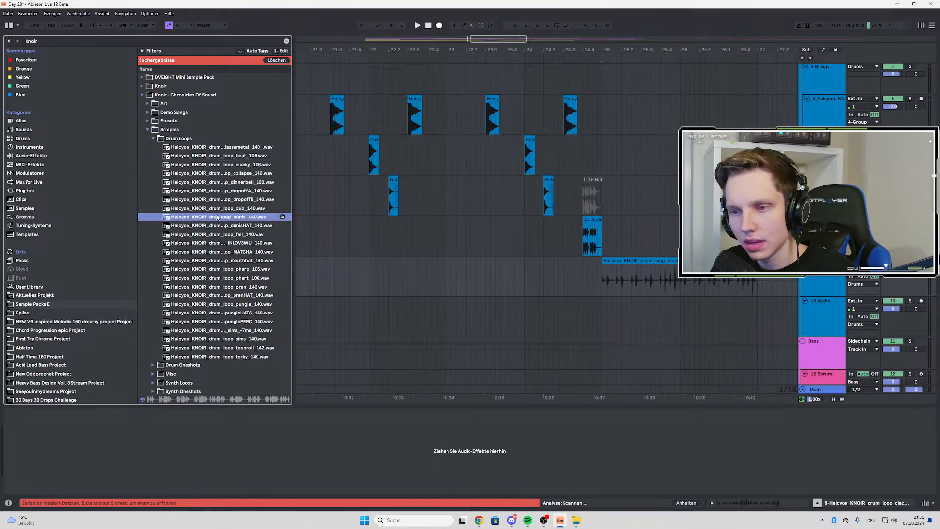
scroll(578, 221, "down", 3)
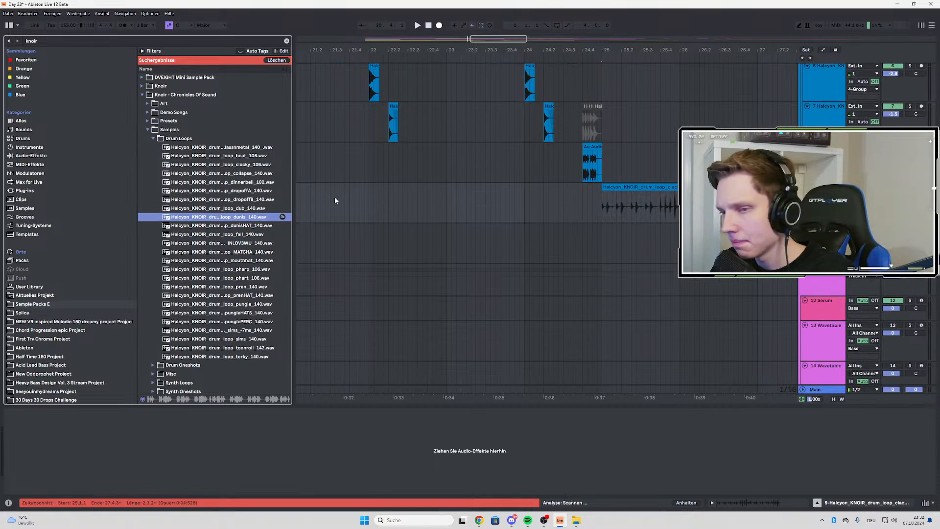
left_click_drag(234, 219, 206, 219)
left_click(223, 261)
left_click(200, 291)
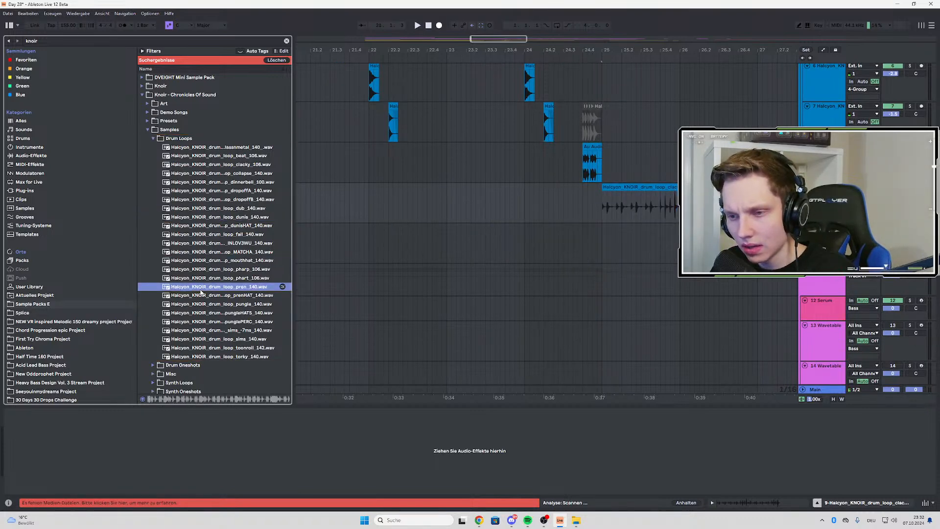
left_click(203, 304)
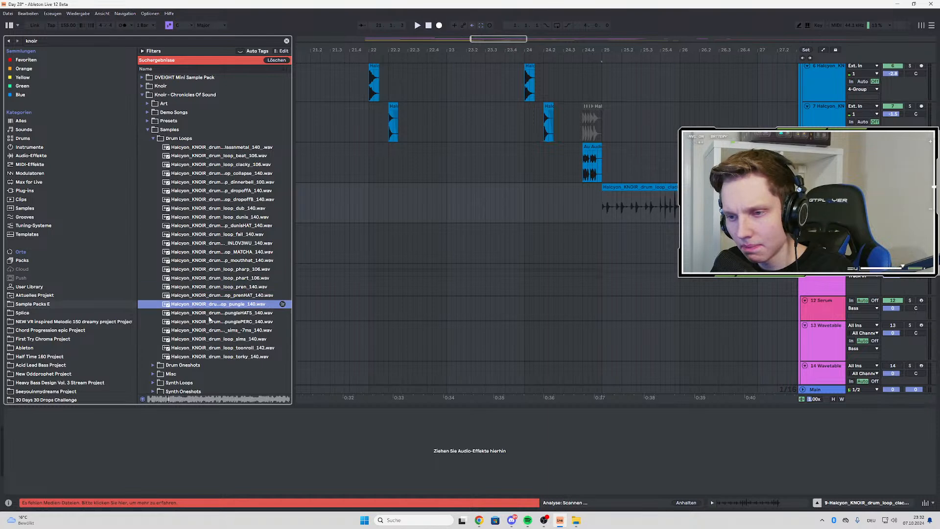
key("Down")
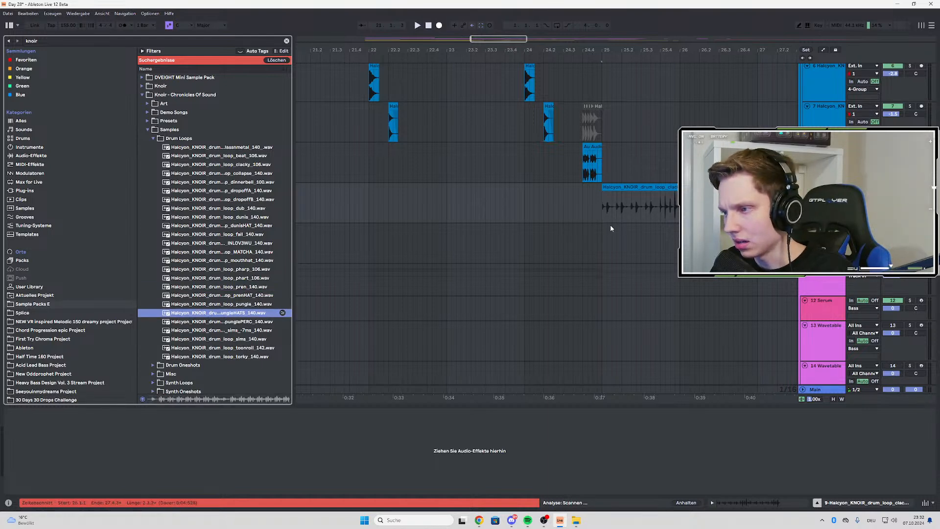
Play the clacky loop from bar 25 and check its warp settings in the clip view
left_click(599, 216)
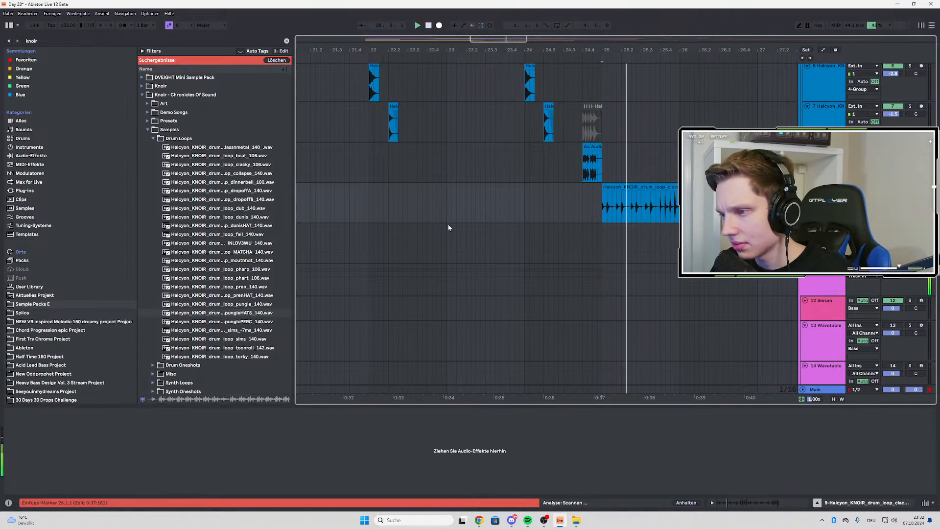
scroll(442, 226, "down", 2)
scroll(495, 229, "up", 1)
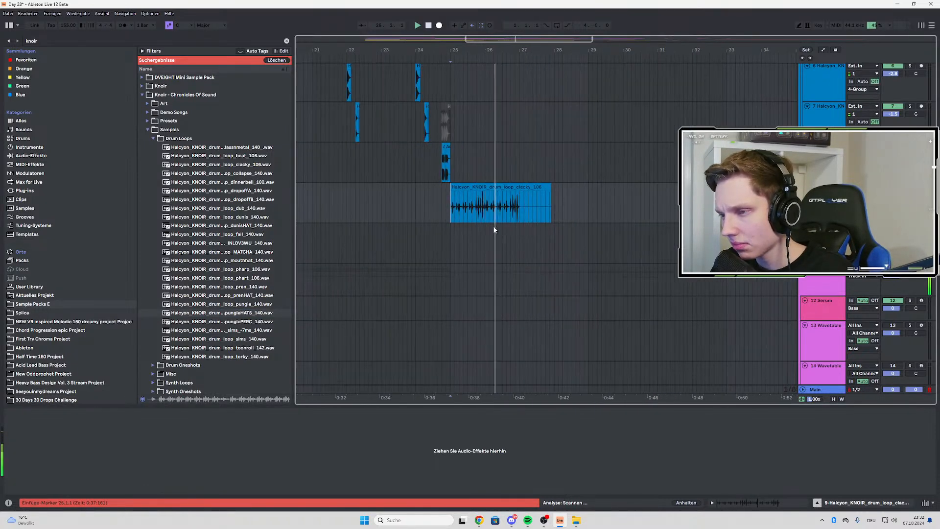
double_click(542, 190)
key("space")
key("space")
double_click(831, 83)
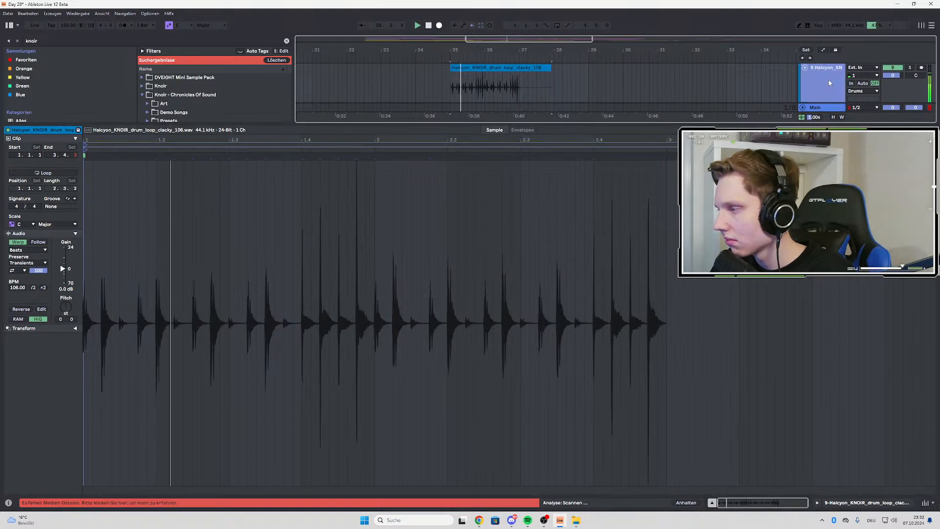
Replay the clacky loop once more and delete its clip from bar 25
key("space")
key("space")
key("space")
scroll(639, 143, "up", 1)
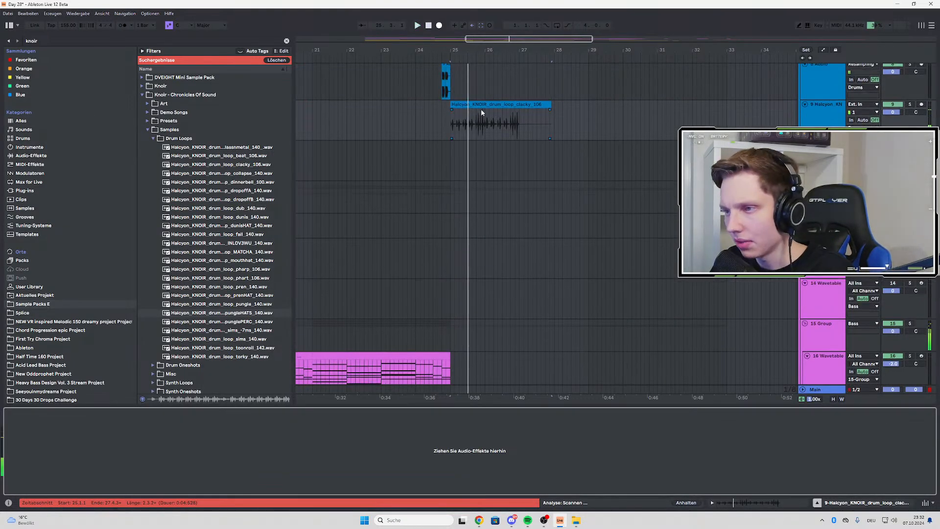
left_click(475, 105)
key("Delete")
Audition the drum loops from pren through torky in the Drum Loops folder
left_click(240, 287)
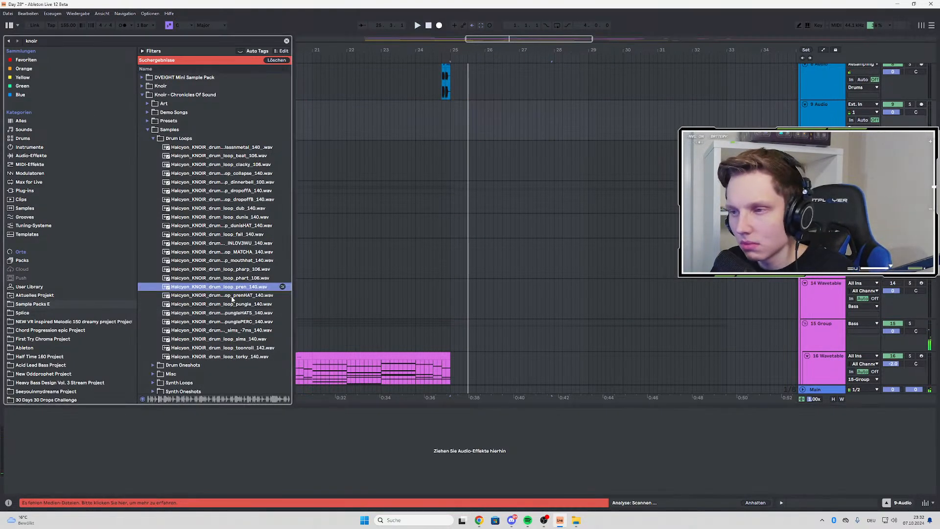
key("Down")
key("Down")
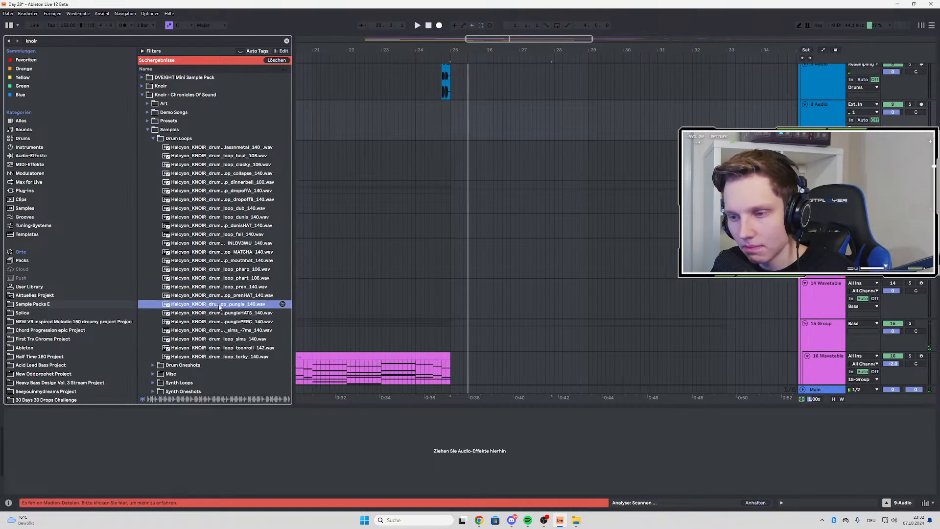
left_click(209, 324)
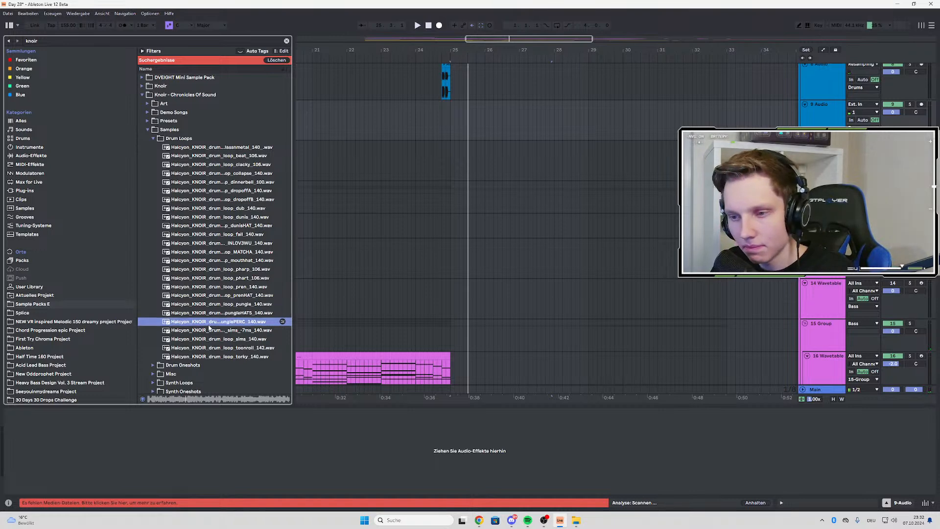
left_click(205, 340)
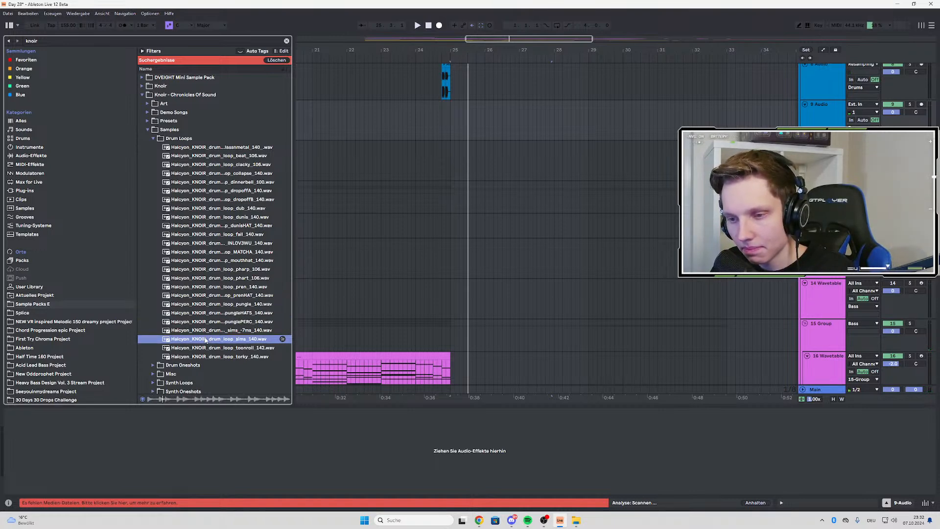
left_click(202, 348)
left_click(213, 356)
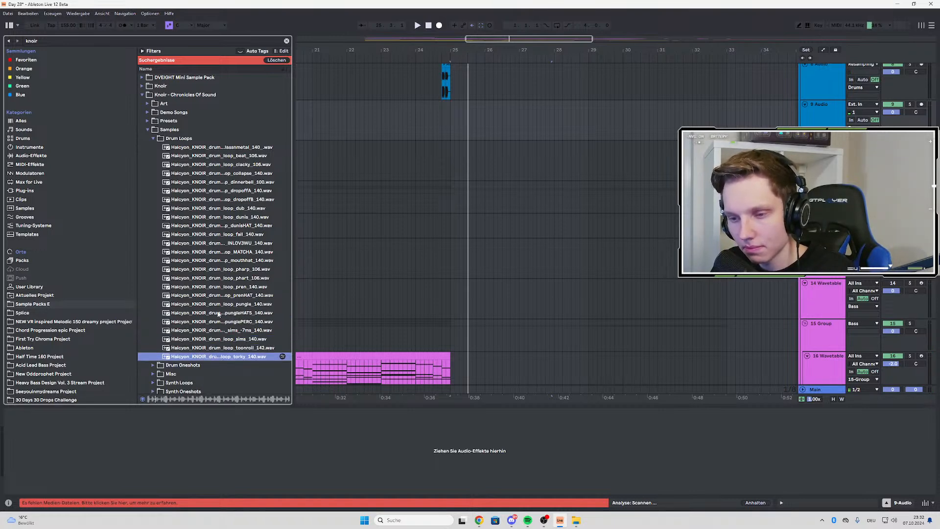
Place Halcyon_KNOIR_drum_loop_torky_140.wav on the empty drum track at bar 25, set its clip BPM to 140, and play it
left_click_drag(226, 361, 451, 117)
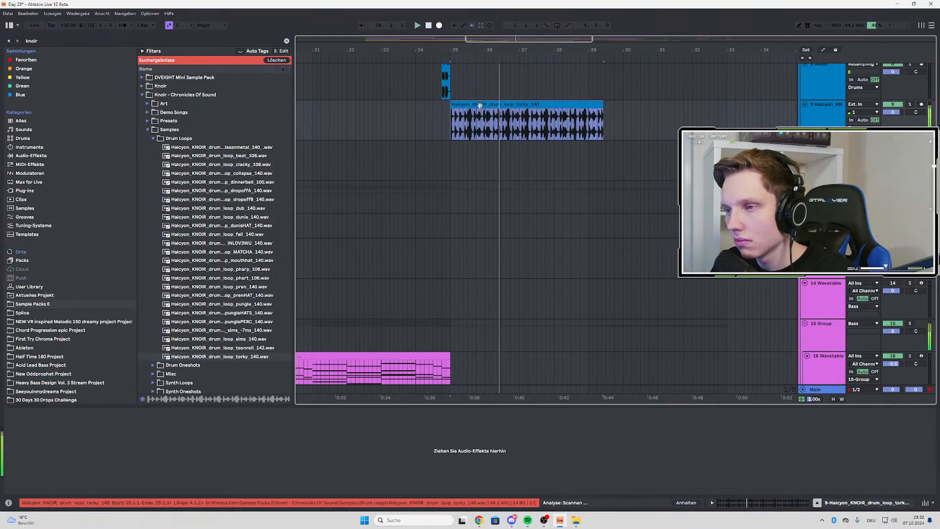
double_click(451, 117)
key("space")
left_click_drag(18, 287, 18, 302)
double_click(832, 81)
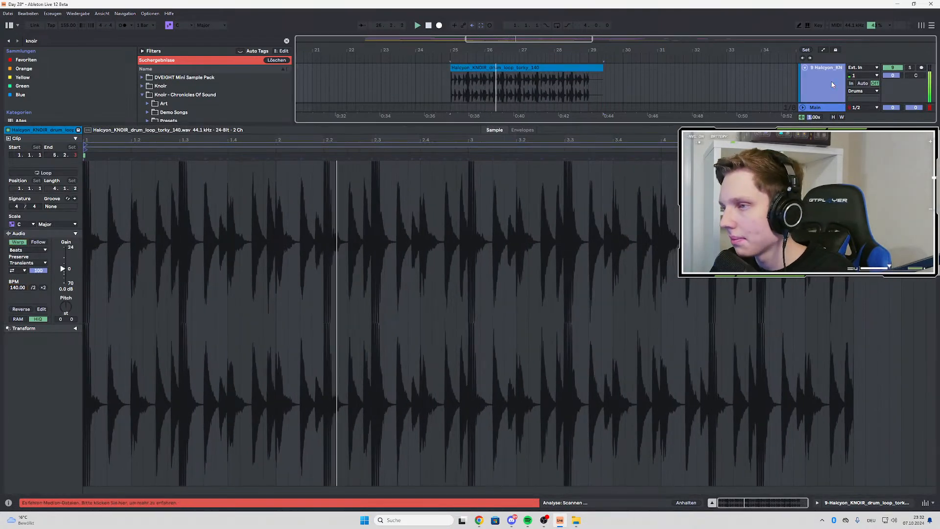
Trim the torky drum loop clip to end at bar 29 and duplicate it twice to fill bars 25 to 37
scroll(622, 129, "up", 1)
left_click_drag(602, 113, 593, 112)
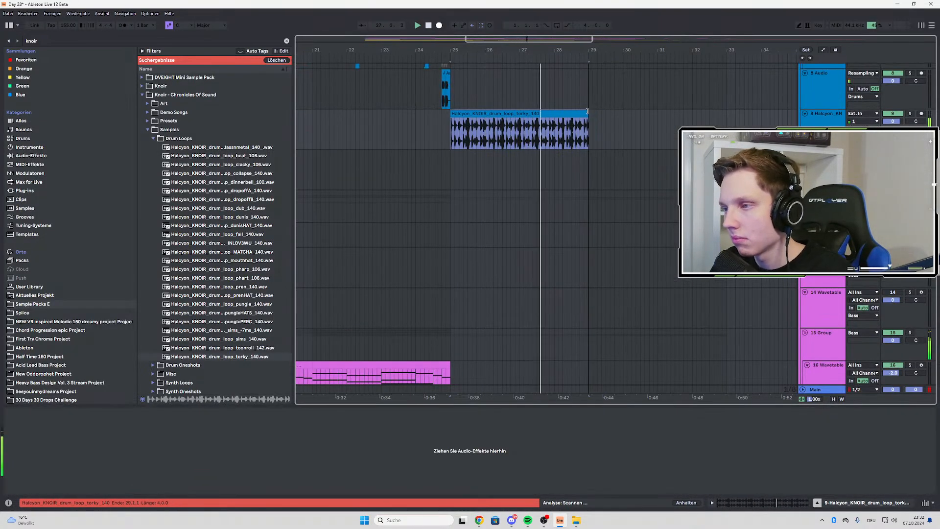
left_click(555, 113)
key("ctrl+d")
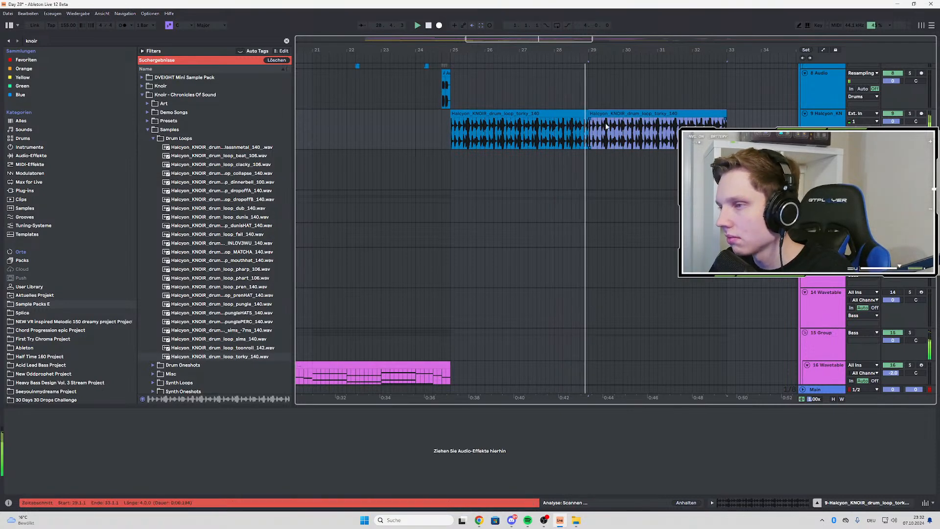
scroll(606, 126, "up", 4)
scroll(528, 141, "down", 6)
scroll(528, 140, "up", 3)
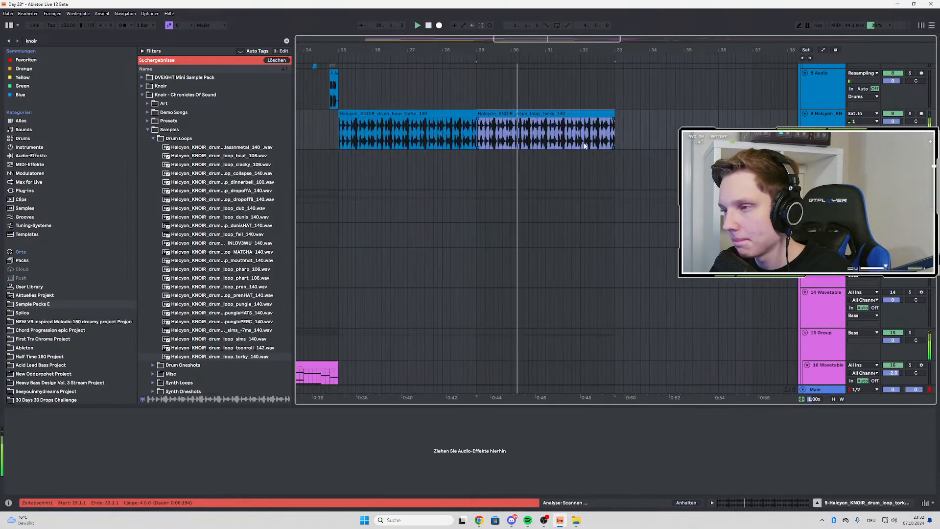
key("ctrl+d")
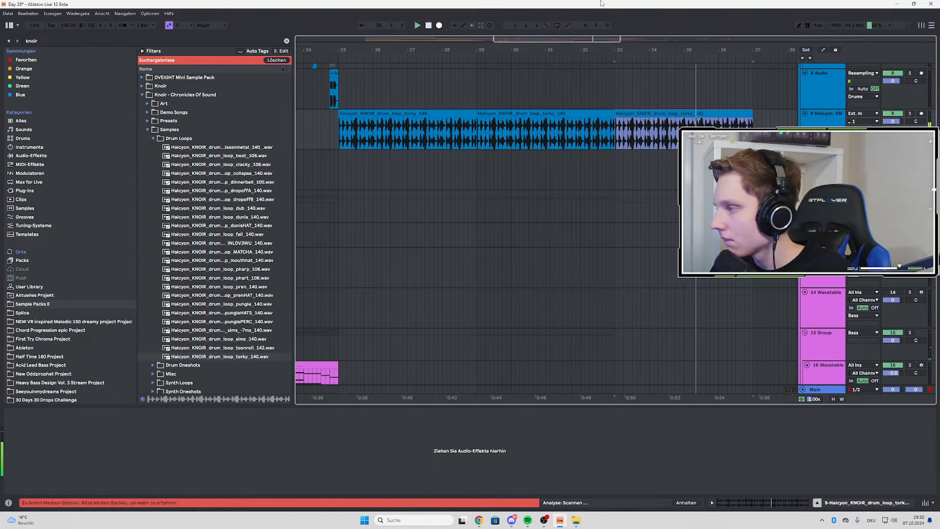
Play the extended drum loop and move the audio clips at bar 37 on track 35-Audio further along the timeline
key("space")
key("space")
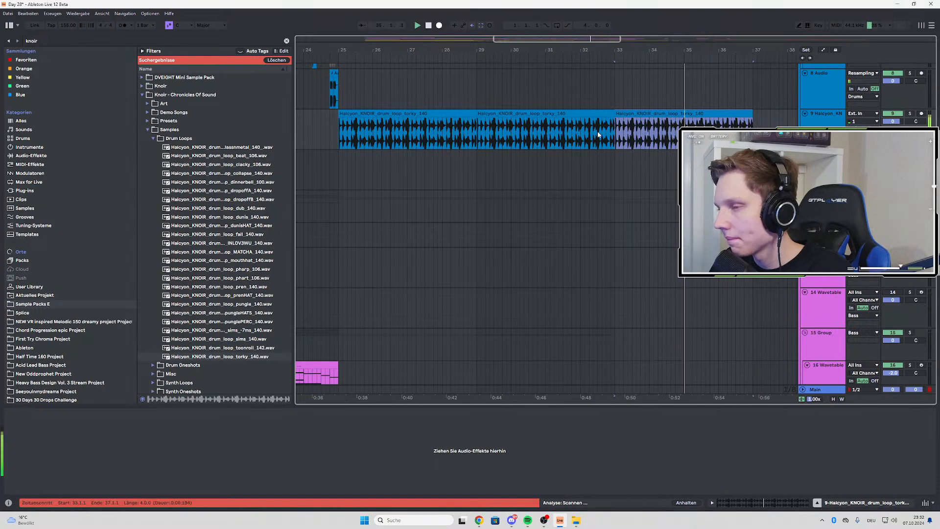
scroll(597, 131, "down", 3)
scroll(598, 131, "down", 5)
scroll(656, 163, "up", 8)
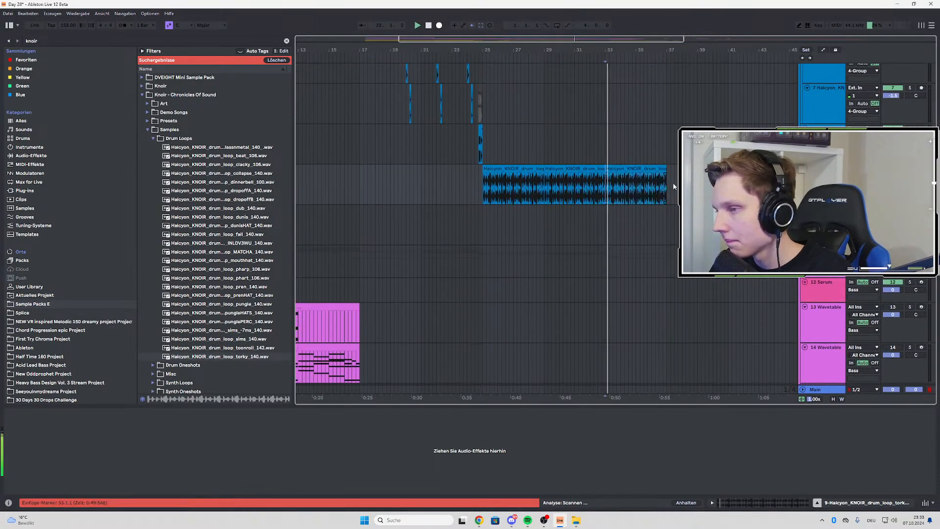
scroll(656, 166, "up", 3)
scroll(652, 186, "down", 8)
scroll(653, 185, "down", 10)
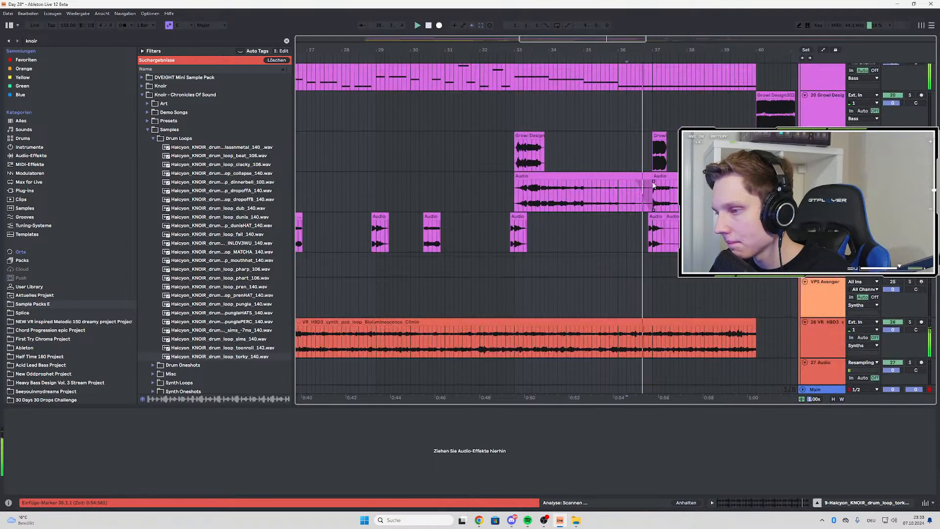
scroll(655, 219, "down", 3)
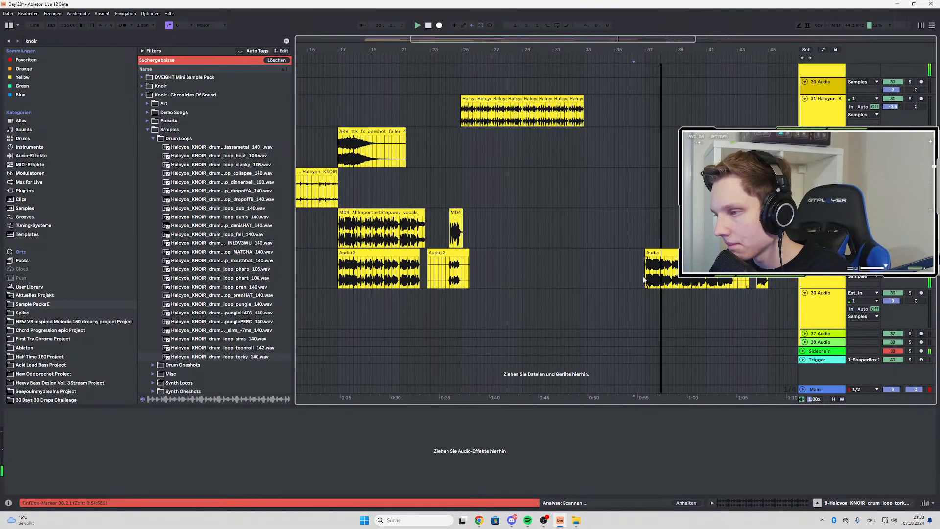
left_click(656, 253)
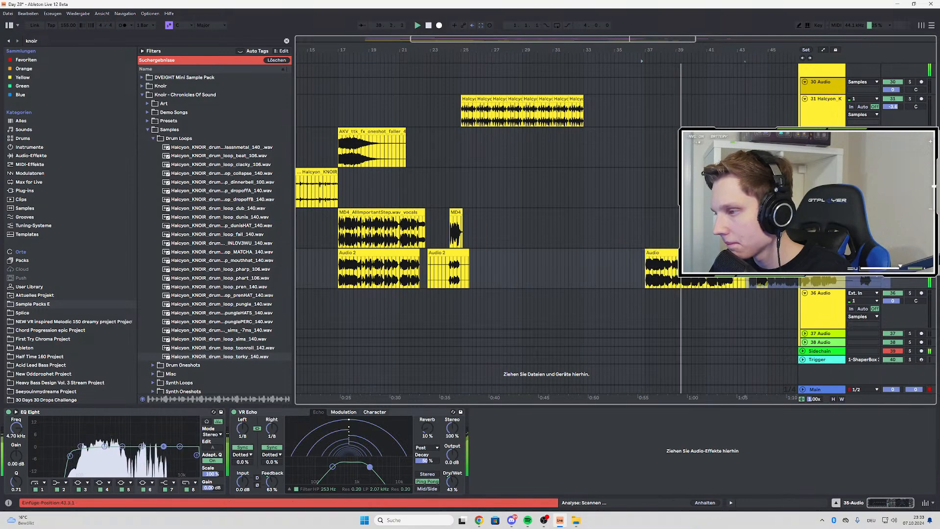
Play from bar 33 and shorten the third torky loop clip so it ends at bar 34
scroll(613, 222, "up", 7)
scroll(623, 236, "up", 4)
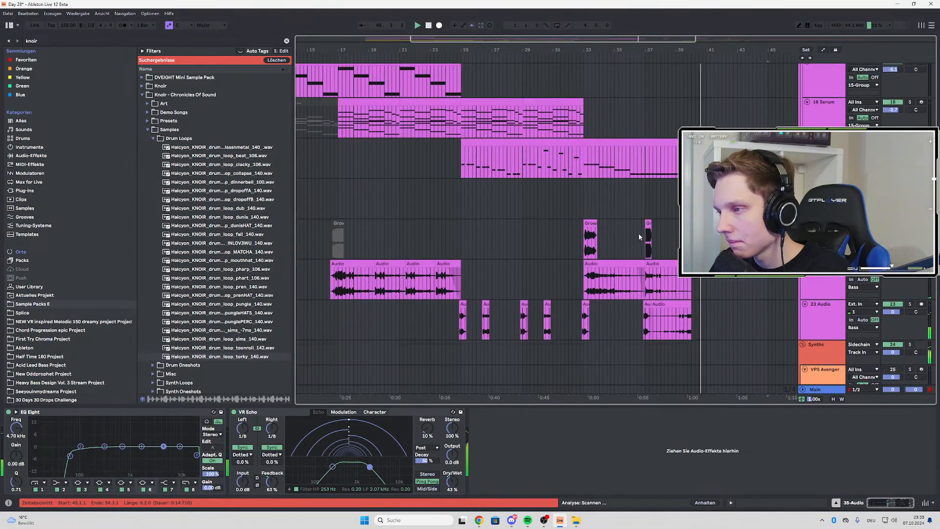
left_click(581, 189)
scroll(602, 204, "up", 6)
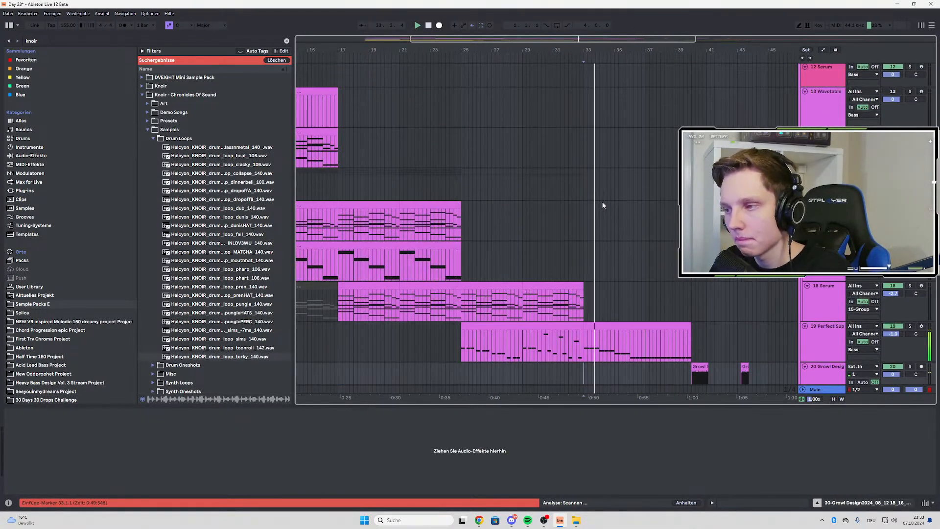
scroll(603, 205, "up", 5)
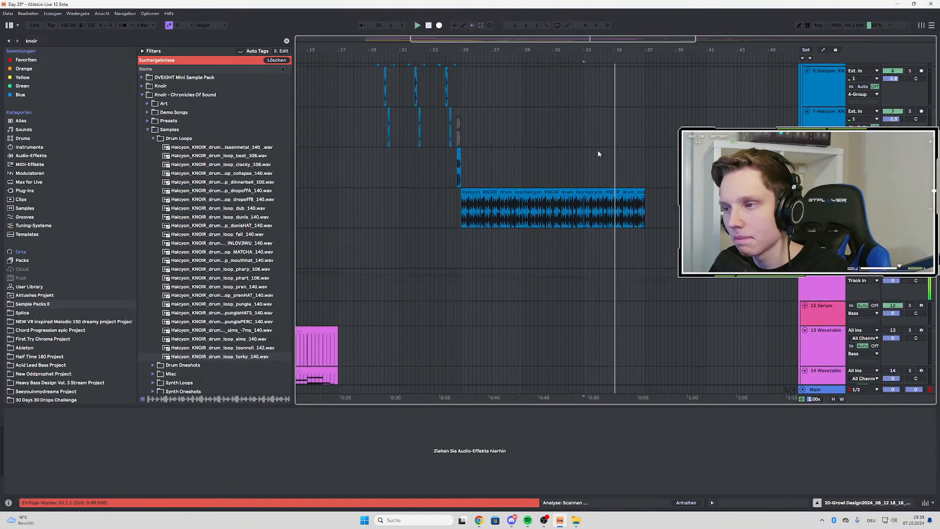
scroll(617, 201, "up", 5)
left_click(427, 209)
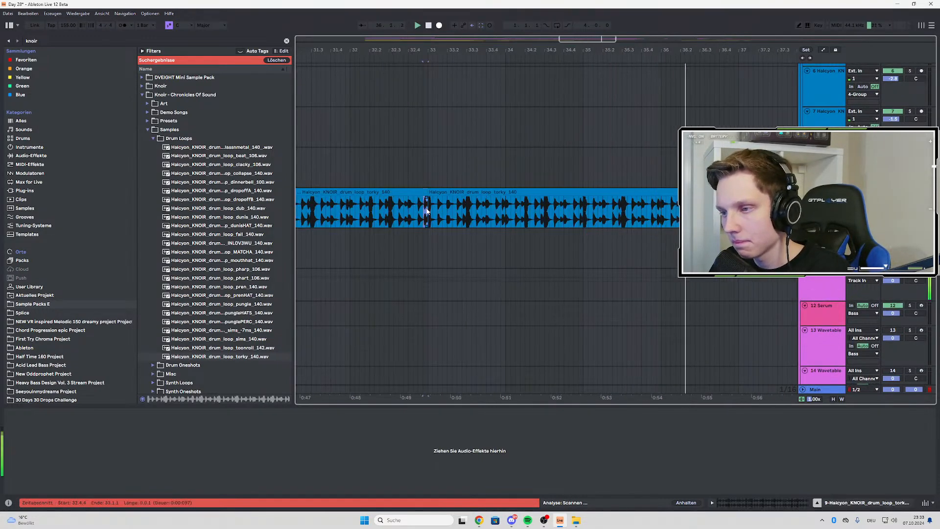
left_click_drag(686, 216, 510, 216)
key("space")
key("space")
key("space")
key("space")
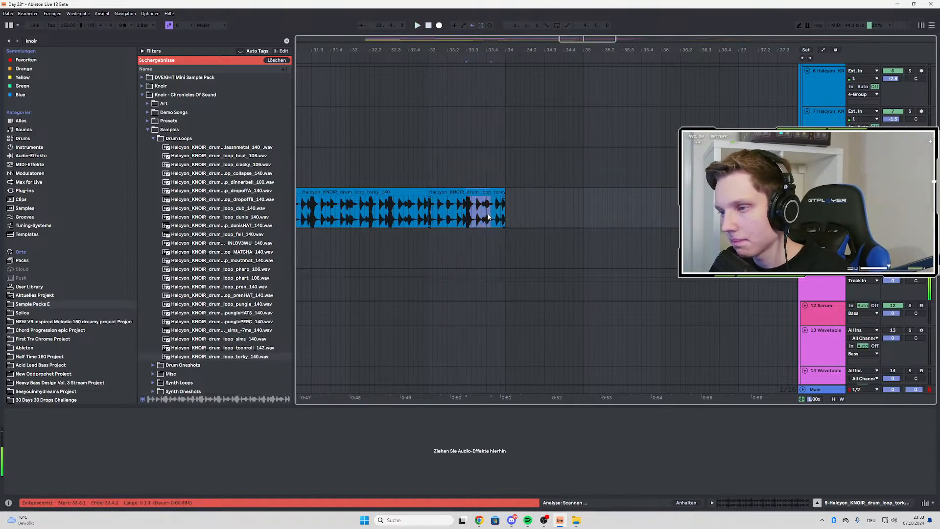
Repeat the one-beat slice of the torky loop from 33.3 up to bar 37, trimming the last copy to end at 37.1.3
key("ctrl+d")
key("ctrl+d")
key("ctrl+d")
key("ctrl+d")
key("ctrl+d")
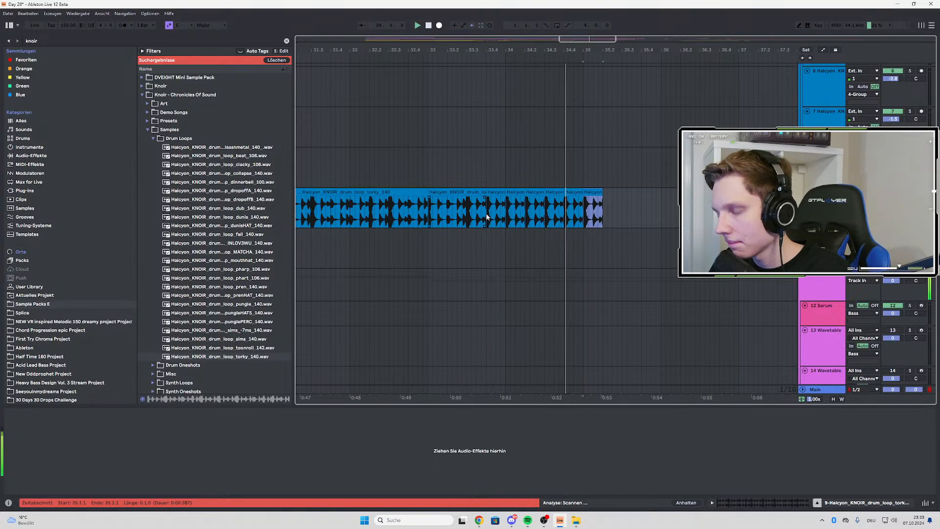
key("ctrl+d")
scroll(488, 217, "down", 3)
key("ctrl+d")
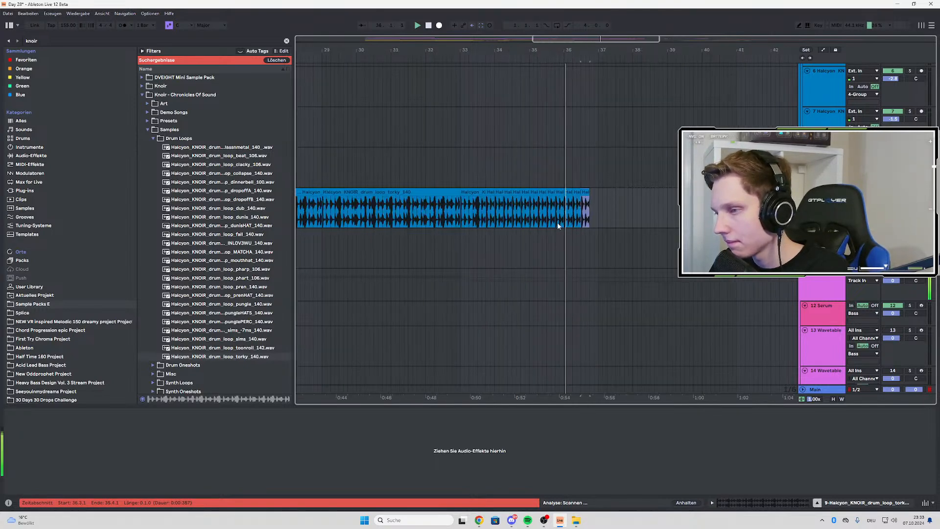
scroll(587, 225, "up", 2)
key("ctrl+d")
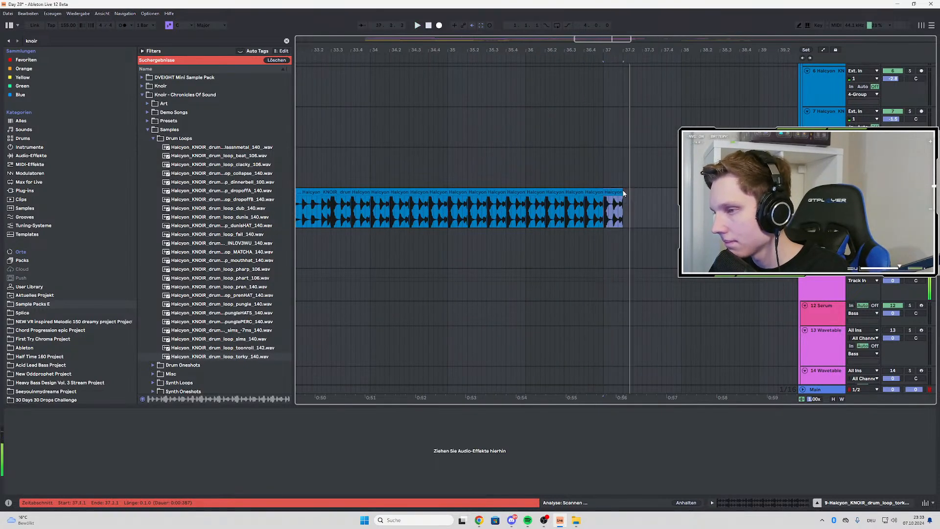
left_click_drag(623, 192, 612, 189)
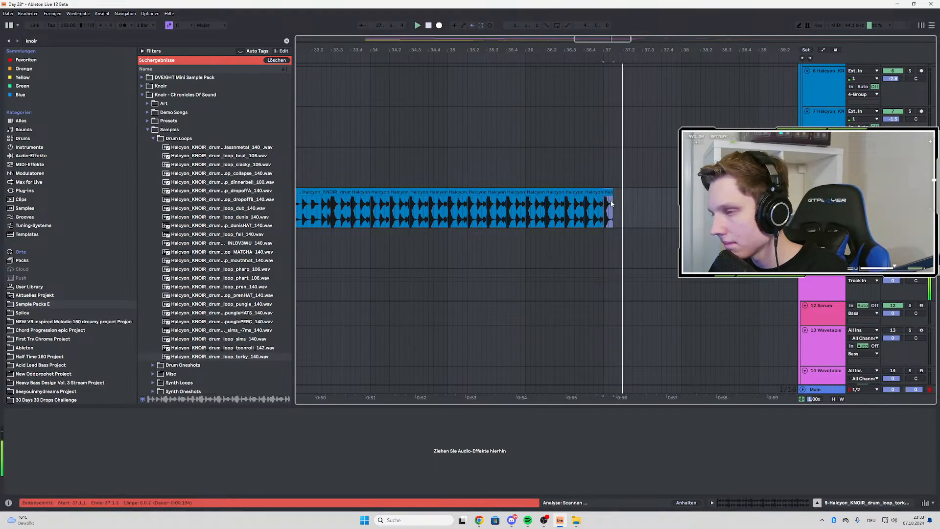
Play the drop from bar 33 and from bar 25, checking the new drums against the bass and synth tracks
scroll(617, 196, "down", 10)
scroll(555, 194, "up", 2)
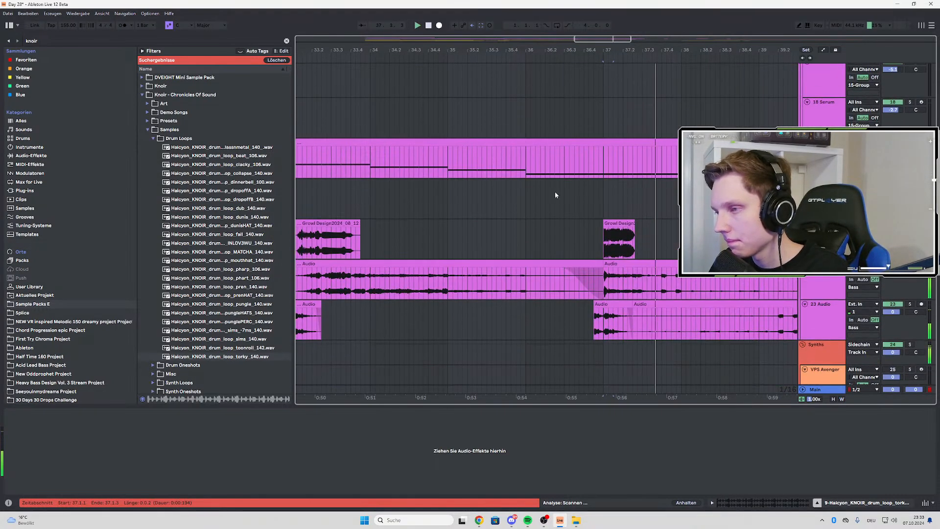
scroll(556, 194, "down", 4)
scroll(555, 194, "up", 8)
scroll(556, 195, "up", 4)
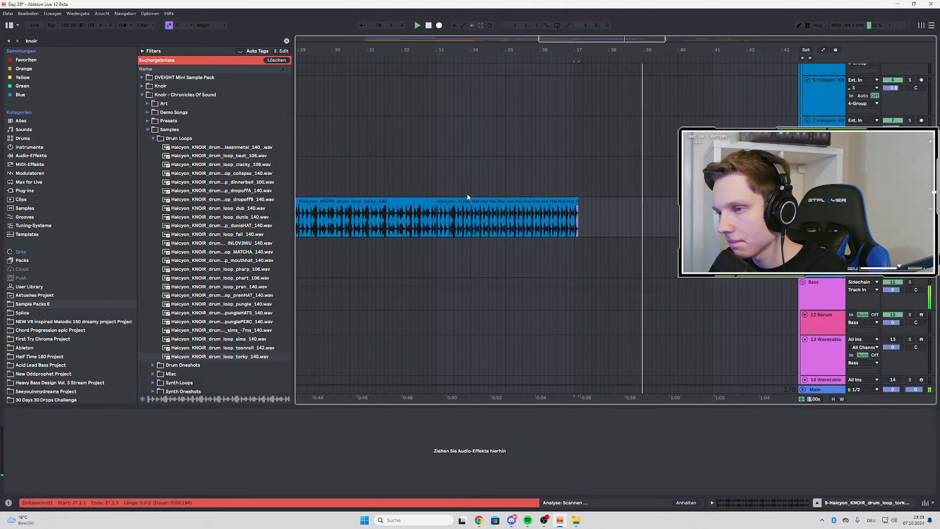
left_click(437, 215)
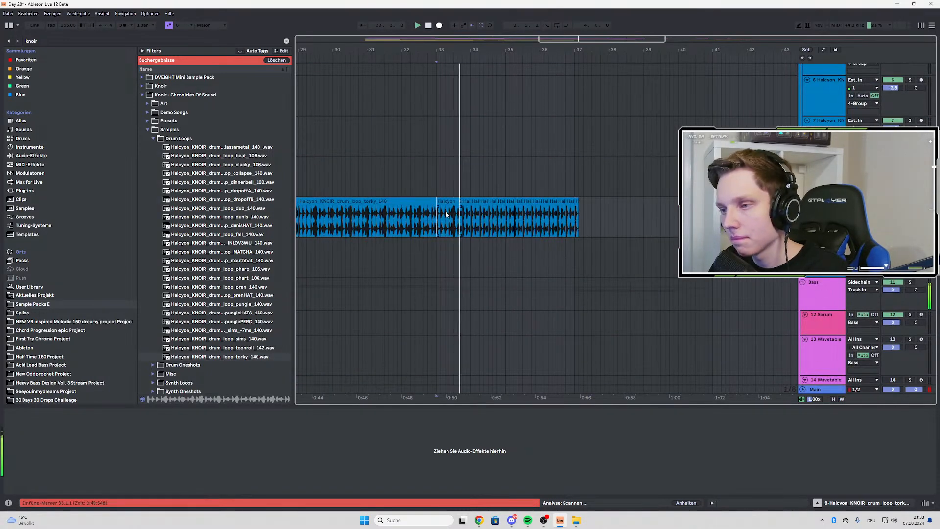
scroll(428, 224, "up", 3)
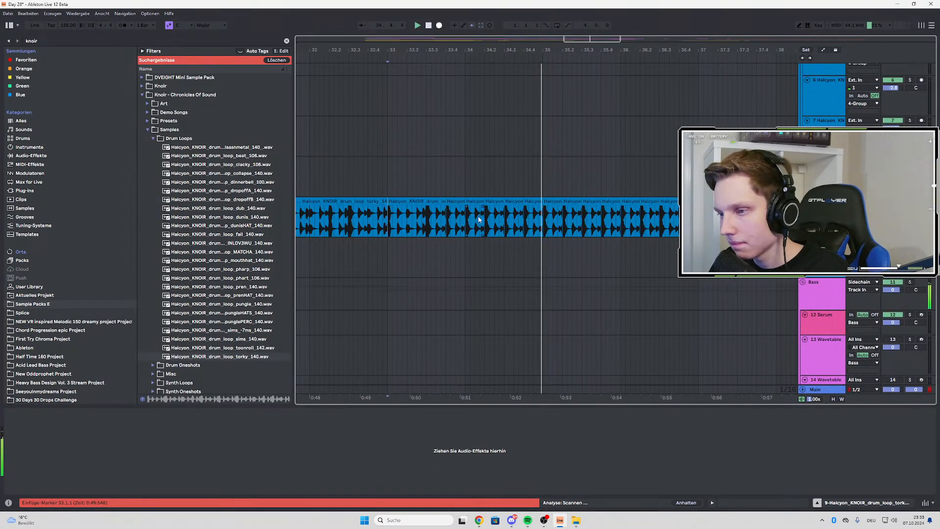
scroll(477, 220, "down", 7)
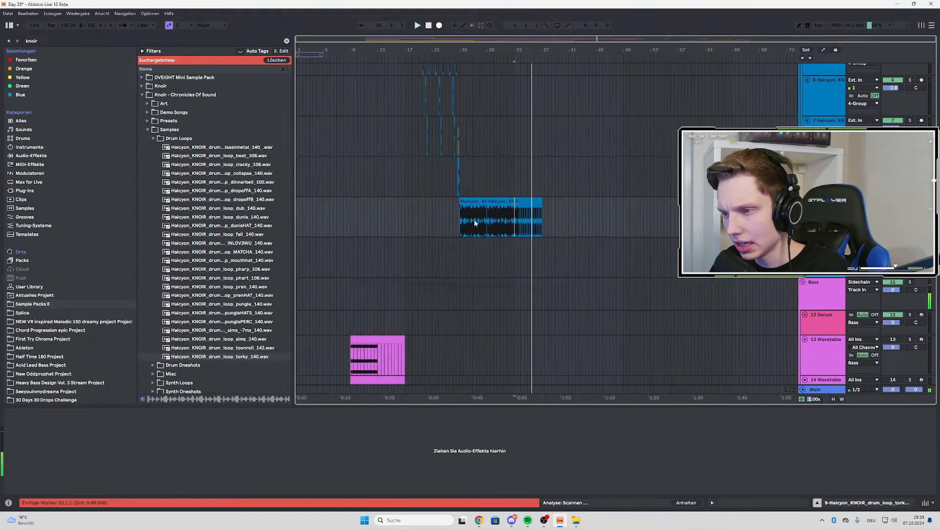
scroll(516, 203, "down", 10)
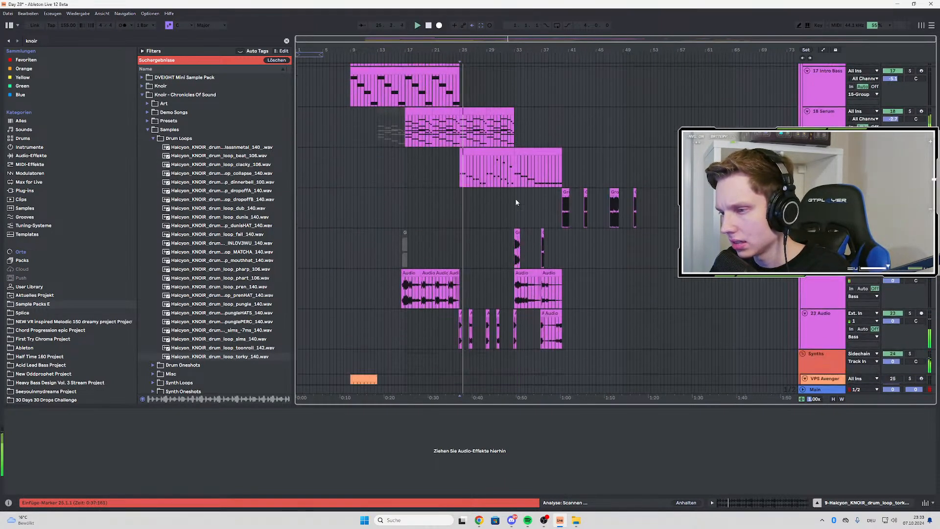
scroll(513, 229, "down", 3)
scroll(514, 229, "up", 2)
scroll(514, 229, "down", 3)
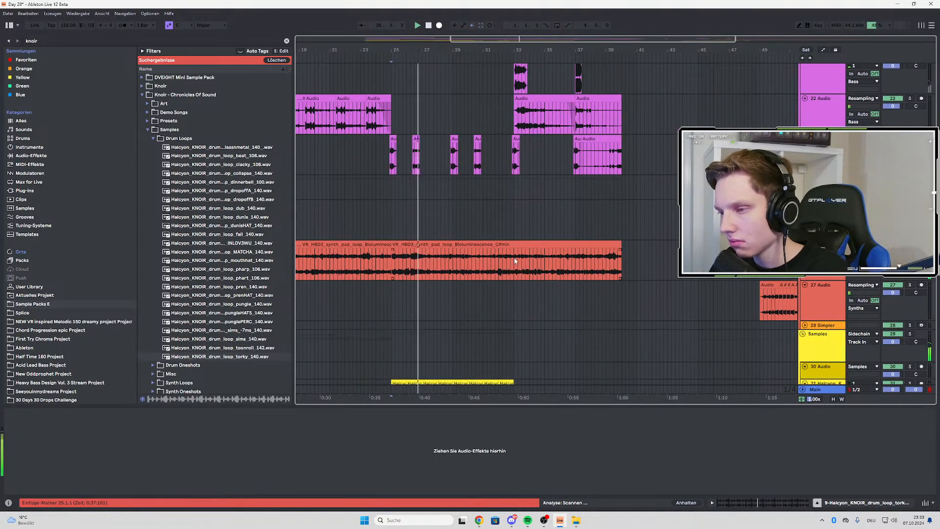
Find the AUTO PAN.adv preset among the favourites and load it onto the VR_HBD3 synth pad loop track
left_click(515, 261)
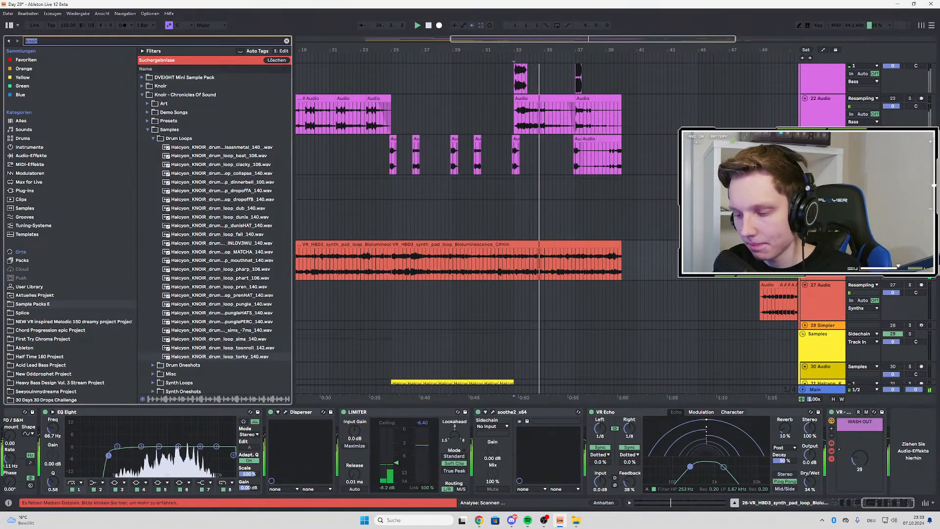
key("ctrl+f")
type("aut")
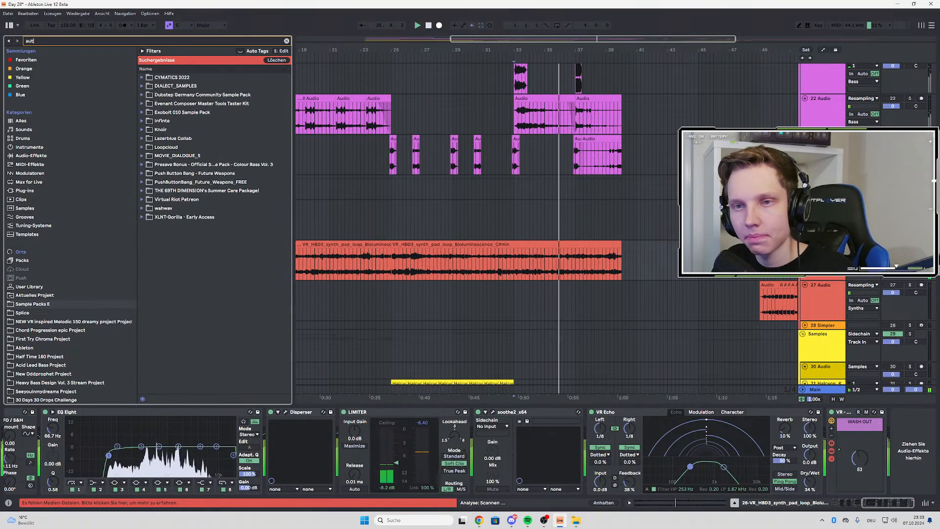
left_click(44, 61)
double_click(186, 95)
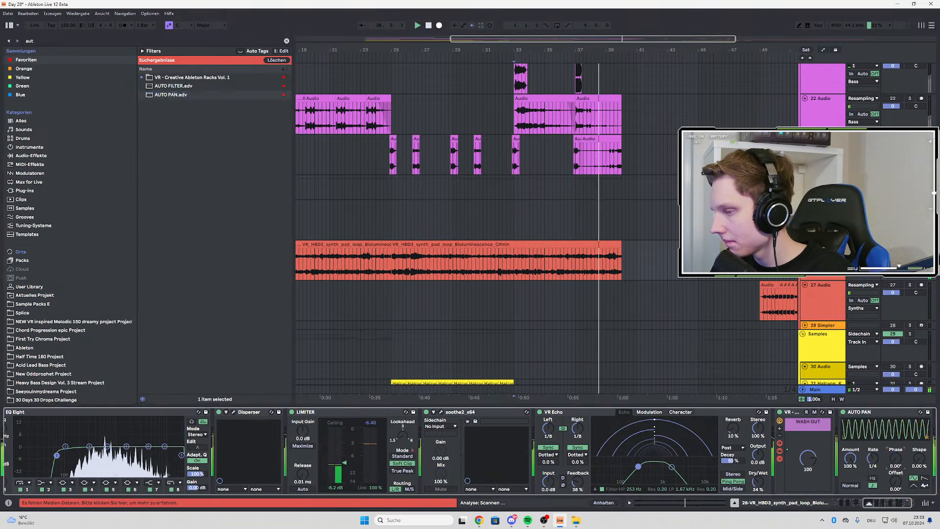
Switch the Auto Pan to a sawtooth waveform at a 1/16 rate and listen to it from bar 33
left_click(925, 478)
key("space")
key("space")
left_click_drag(872, 459, 872, 443)
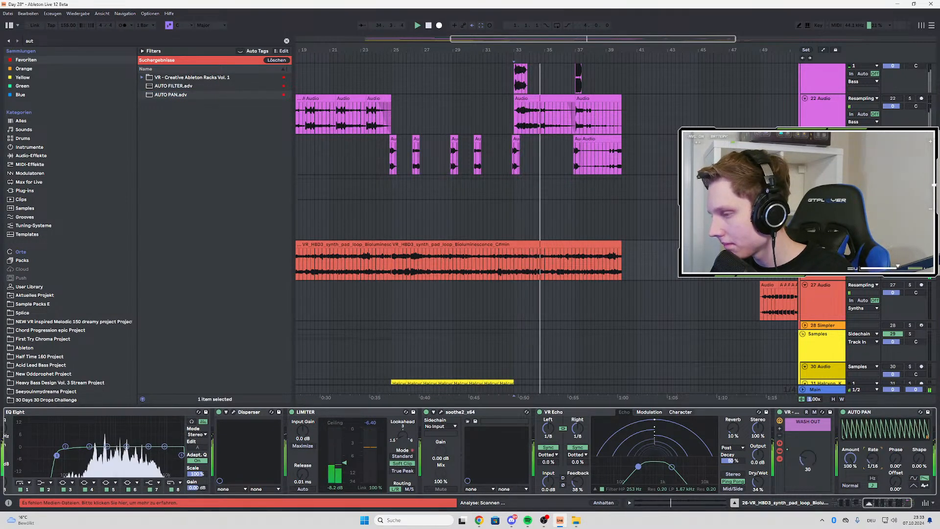
left_click(919, 459)
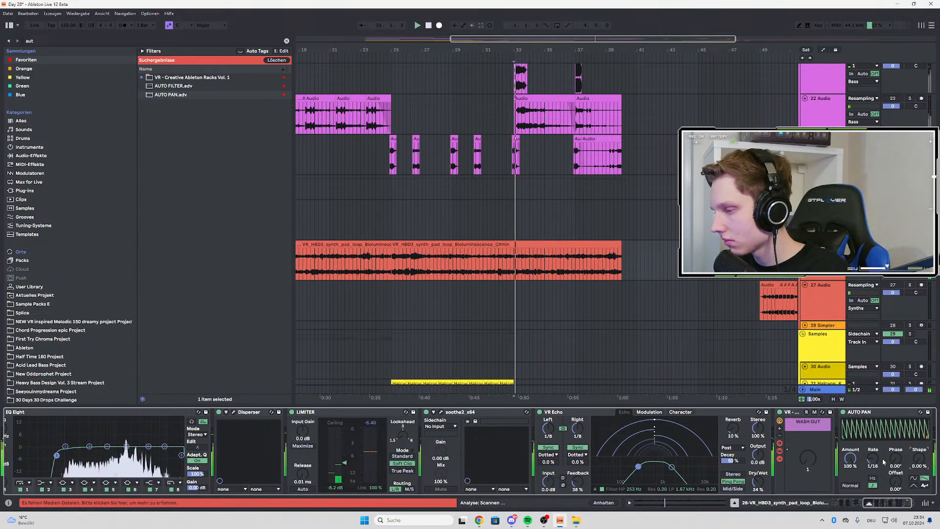
Set the Auto Pan amount to 0% and draw an automation ramp that raises it from bar 37 to bar 40
left_click_drag(861, 467, 861, 493)
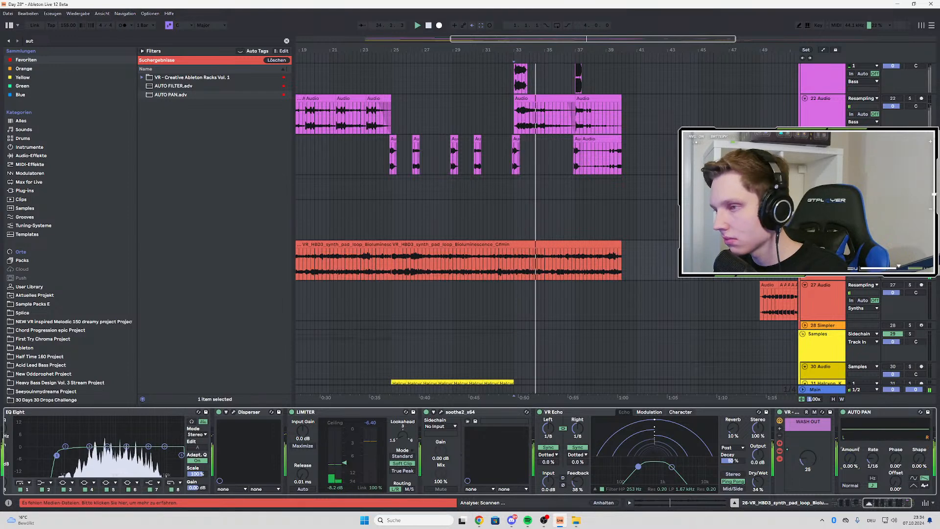
key("a")
mouse_move(852, 458)
left_mouse_down()
mouse_move(851, 440)
mouse_move(851, 460)
left_mouse_up()
scroll(638, 265, "up", 3)
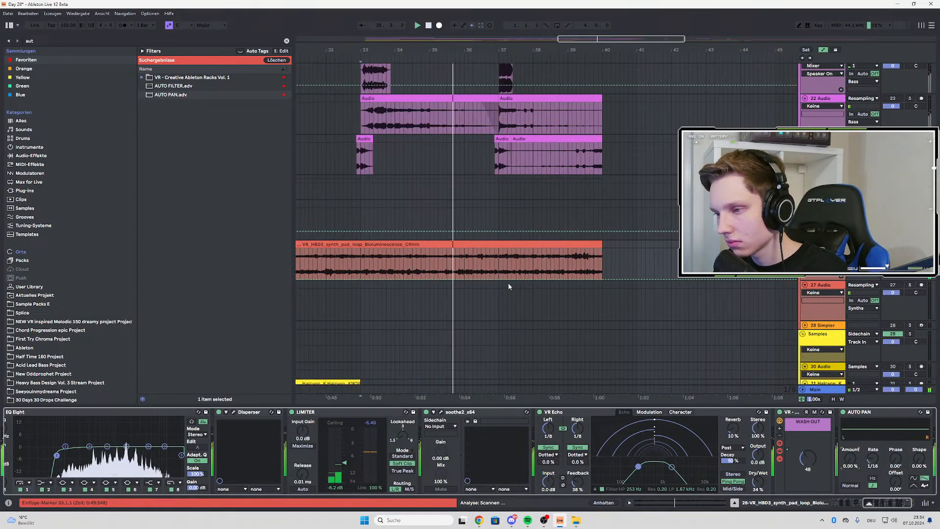
left_click_drag(499, 280, 604, 251)
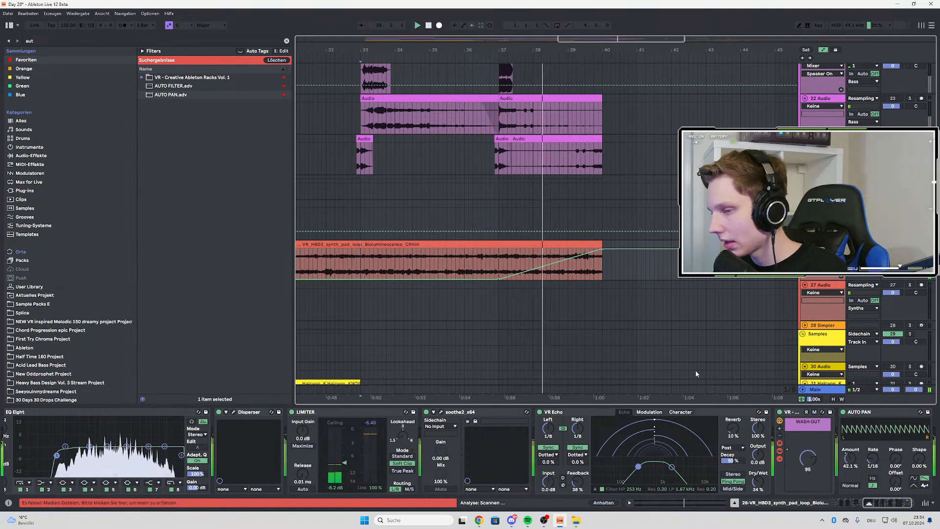
Move the start of the Auto Pan amount ramp to bar 36 and play it from bars 33 and 36
mouse_move(499, 281)
left_mouse_down()
mouse_move(451, 280)
mouse_move(464, 280)
left_mouse_up()
key("space")
key("space")
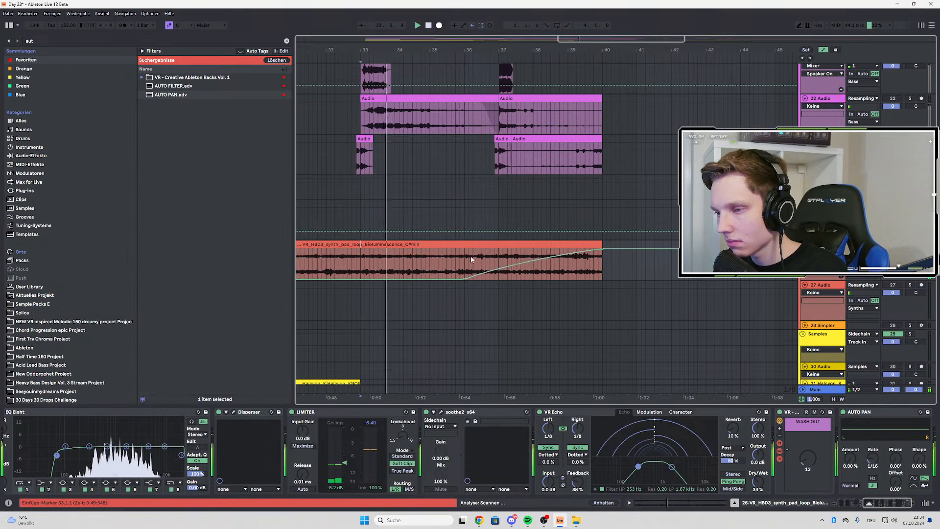
left_click(464, 257)
key("space")
key("space")
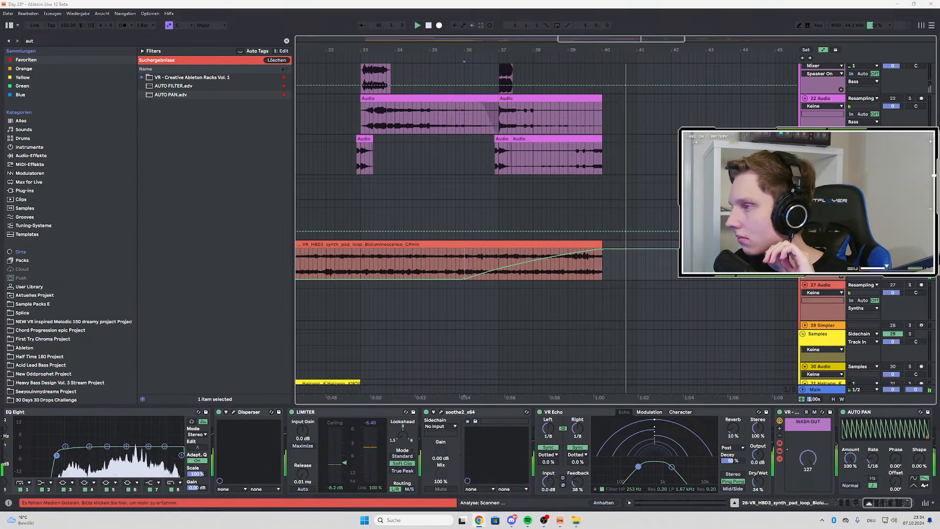
Load the AUTO FILTER.adv preset onto the synth pad loop track and show its filter frequency automation
key("space")
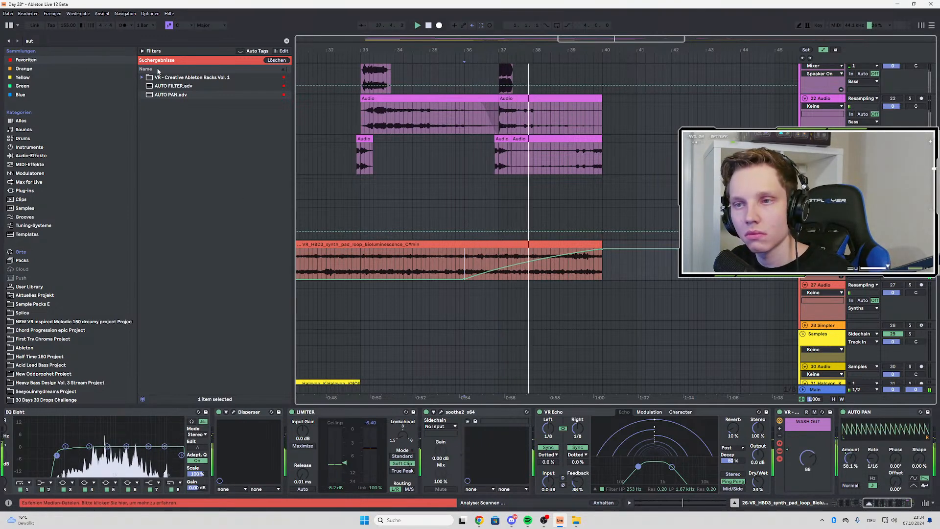
left_click(174, 86)
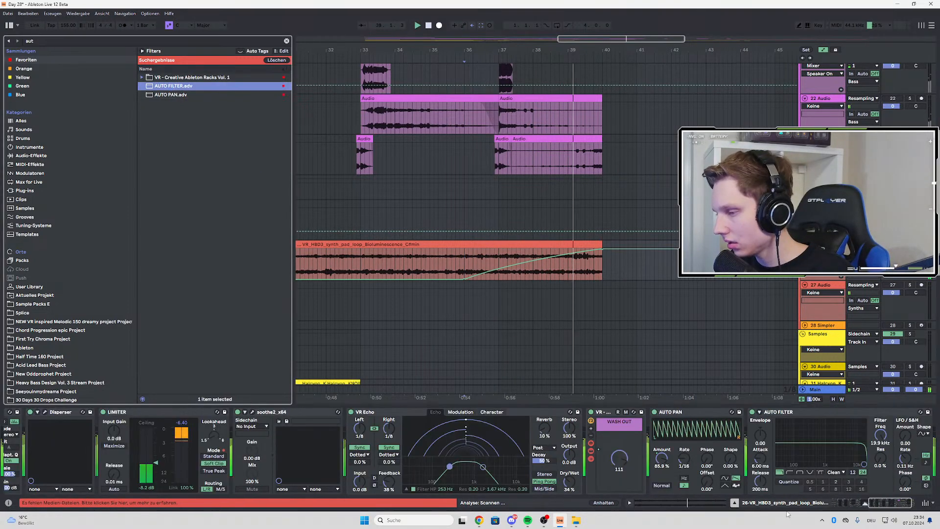
key("space")
key("space")
left_click(880, 437)
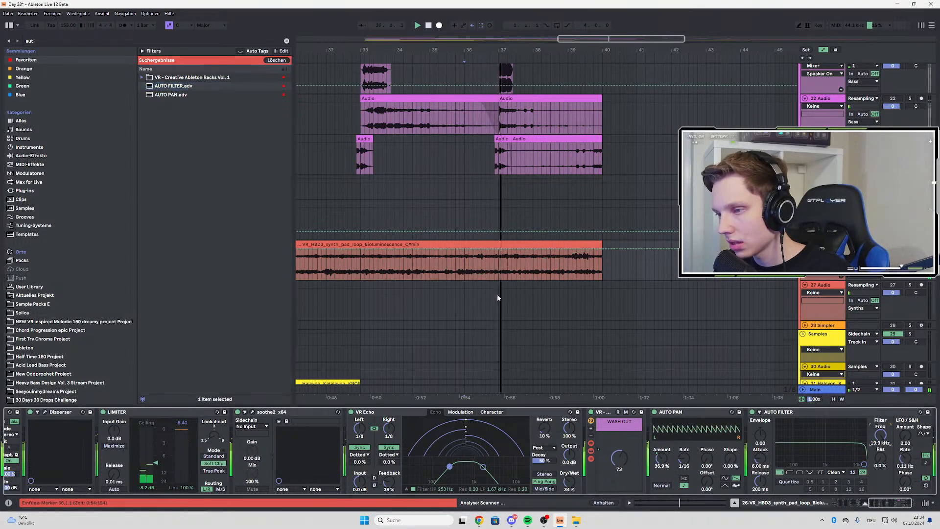
Draw a filter frequency automation ramp on the pad that falls from 19.9 kHz at bar 37 to about 2.48 kHz at bar 40
left_click(499, 250)
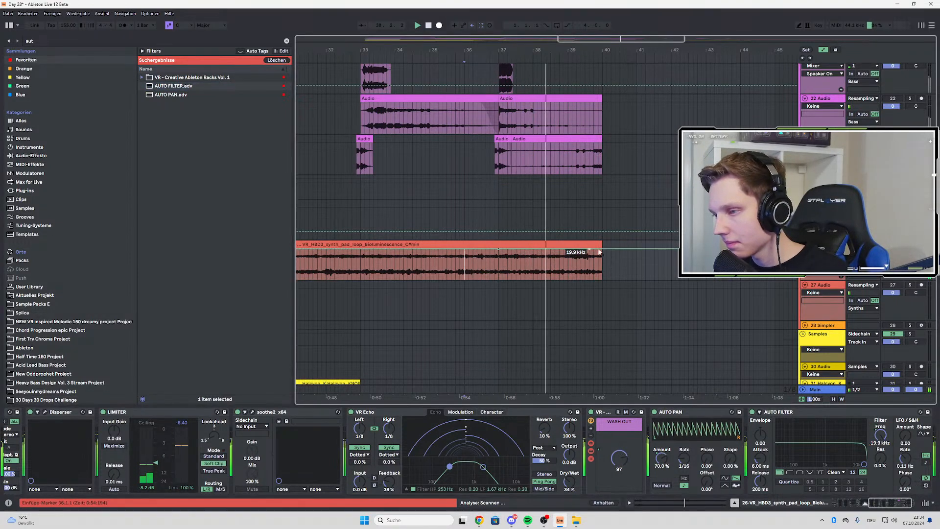
key("space")
key("space")
left_click_drag(602, 249, 602, 256)
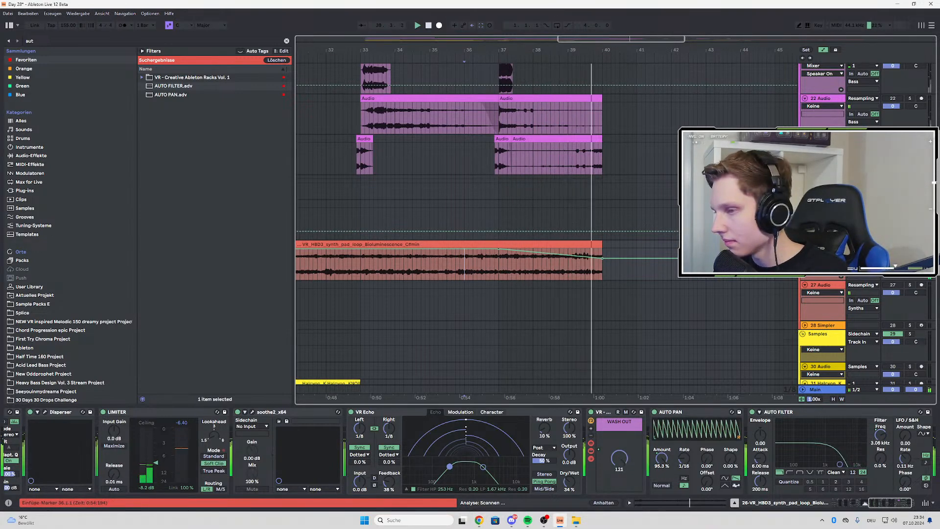
Unsolo the pad track and play the build-up with all tracks from bar 36
left_click(910, 244)
key("space")
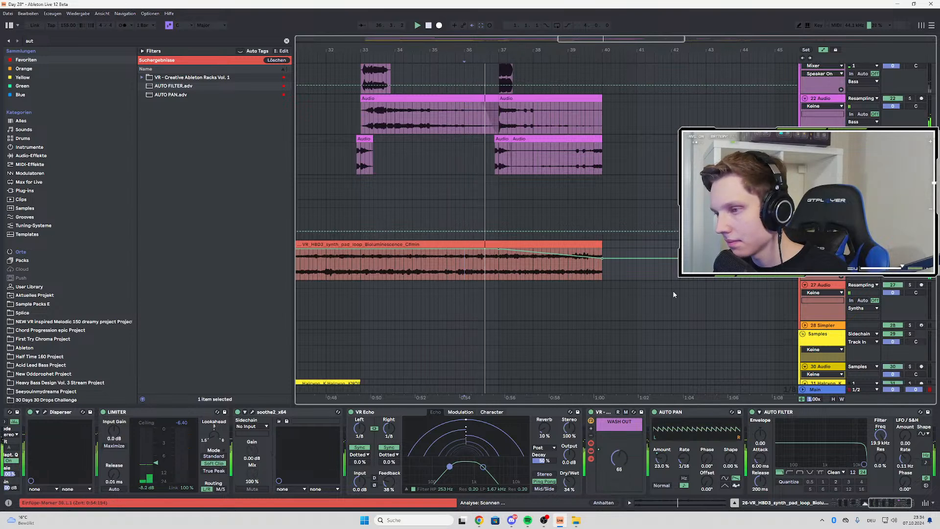
scroll(661, 313, "down", 3)
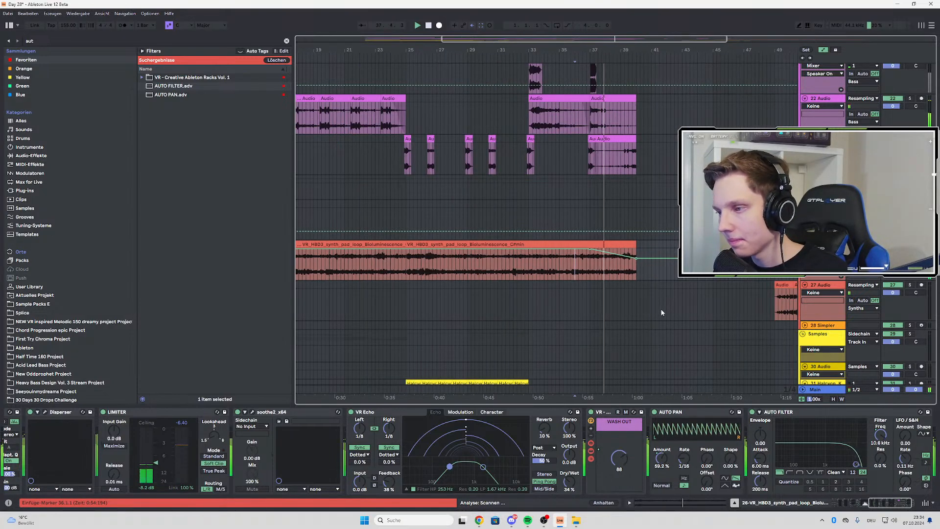
scroll(607, 315, "up", 3)
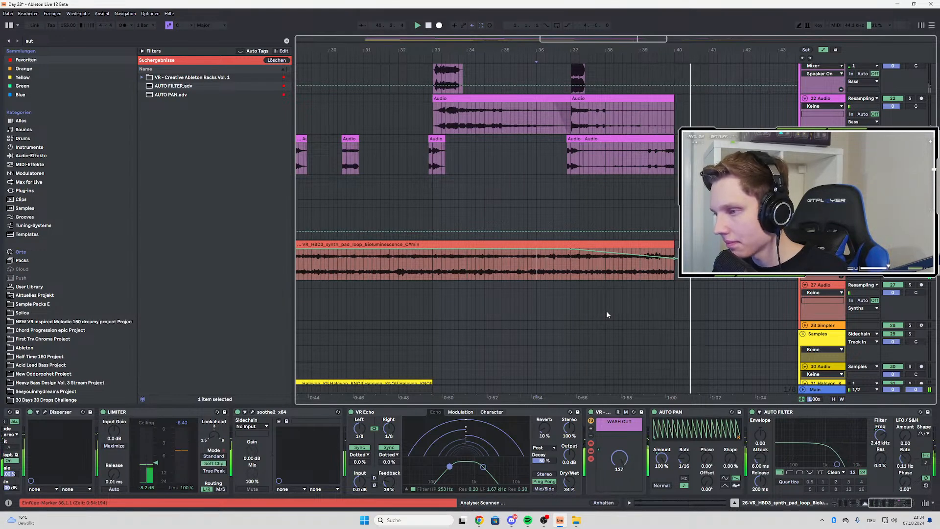
scroll(607, 315, "down", 3)
Hide the automation and play the drop from bar 25 while looking over its drum, bass and sample tracks
left_click(528, 265)
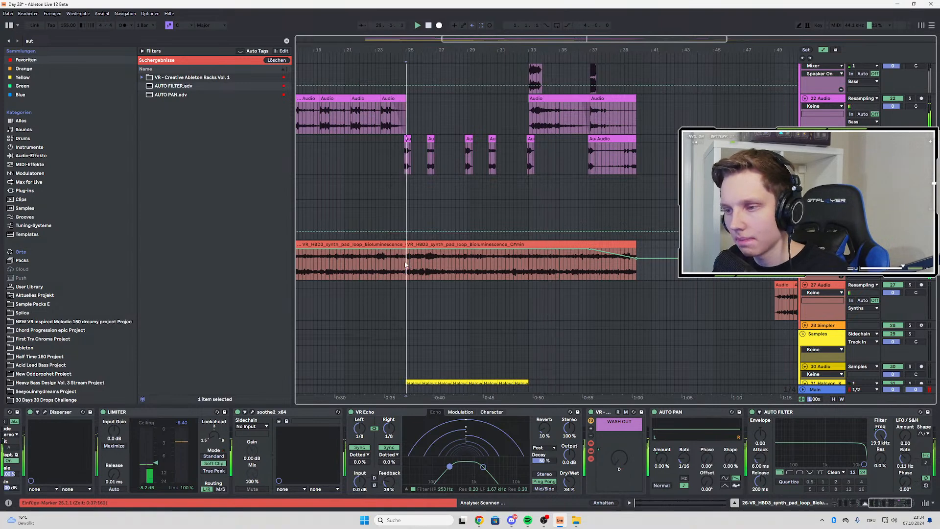
scroll(515, 284, "down", 3)
key("a")
scroll(449, 275, "up", 6)
scroll(540, 292, "up", 1)
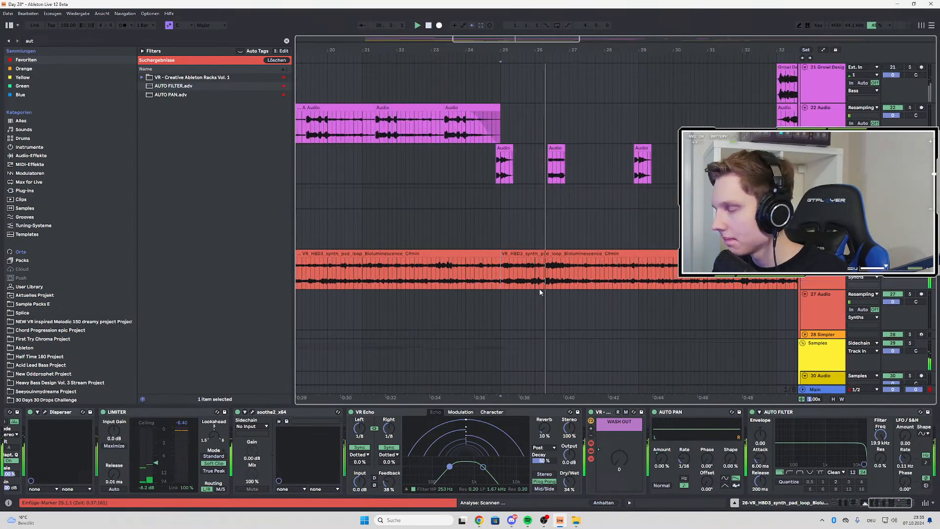
scroll(539, 288, "up", 8)
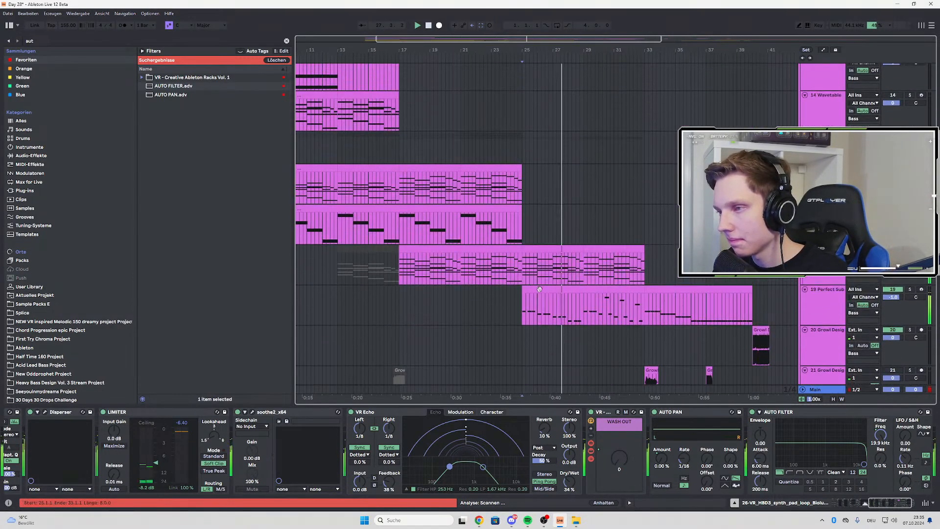
scroll(539, 288, "up", 5)
scroll(533, 226, "up", 8)
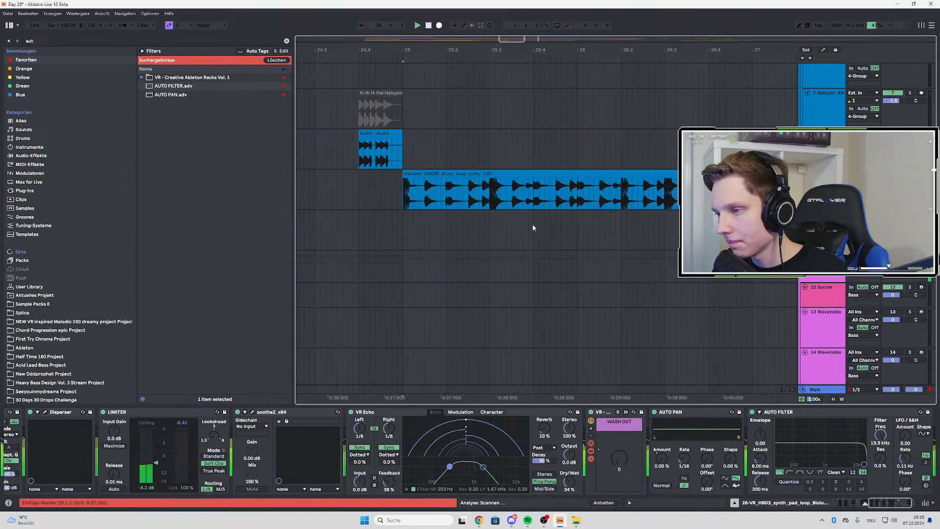
scroll(533, 224, "up", 2)
scroll(485, 201, "down", 5)
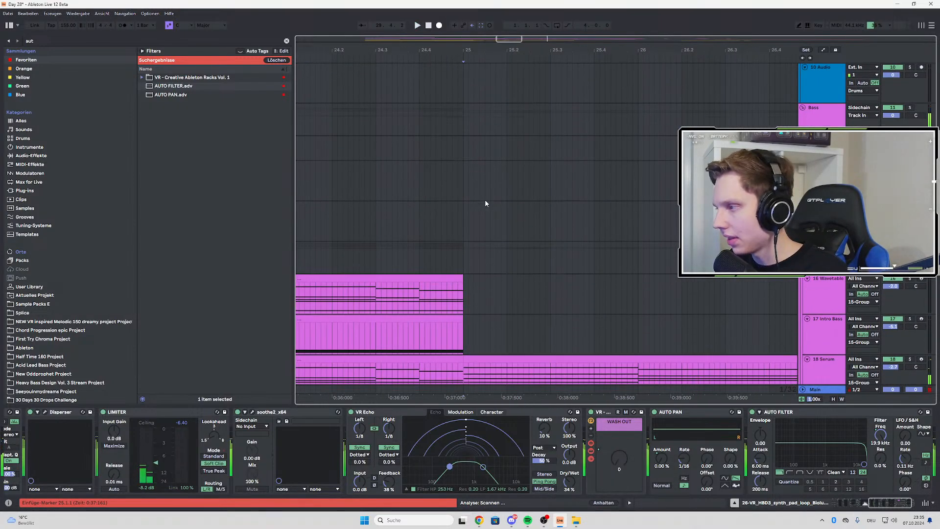
scroll(486, 218, "down", 5)
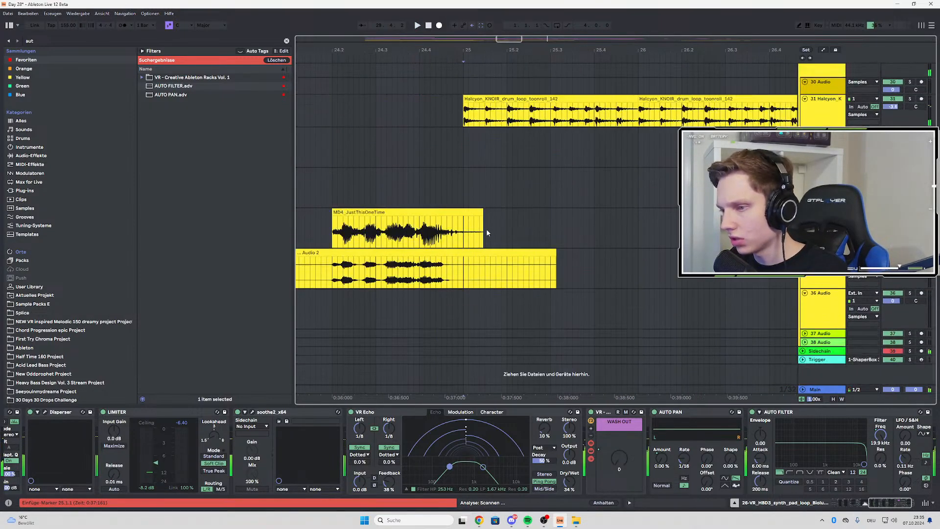
Unfold the Sidechain and Trigger tracks at the end of the track list
left_click(804, 351)
scroll(501, 298, "down", 2)
key("space")
left_click(802, 360)
scroll(494, 309, "down", 2)
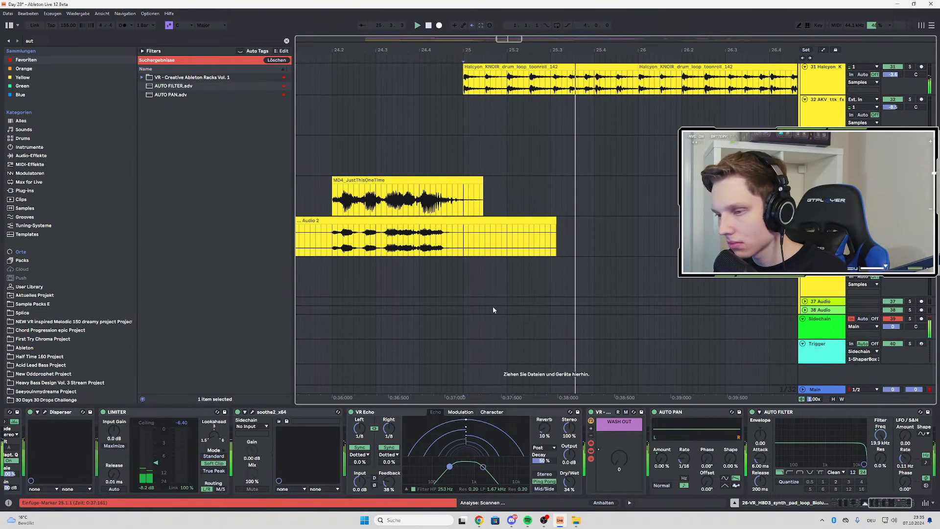
Create a two-beat MIDI clip on the Trigger track at bar 25 and add a C3 note at its start
left_click(462, 351)
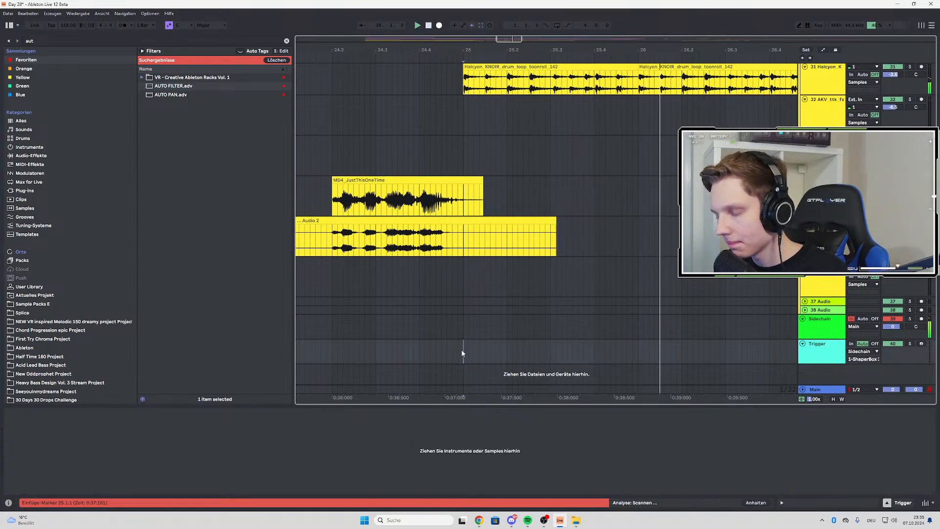
left_click_drag(461, 352, 551, 353)
right_click(544, 349)
left_click(579, 222)
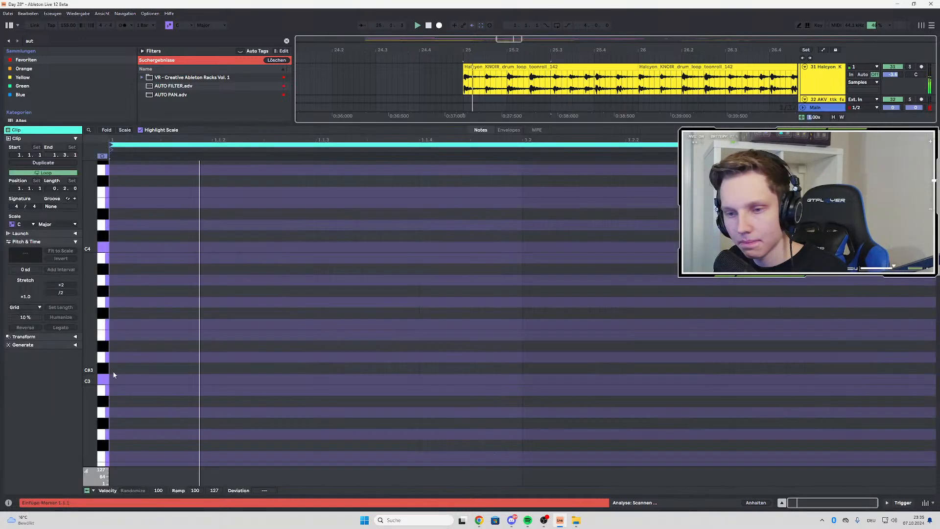
double_click(119, 381)
double_click(826, 99)
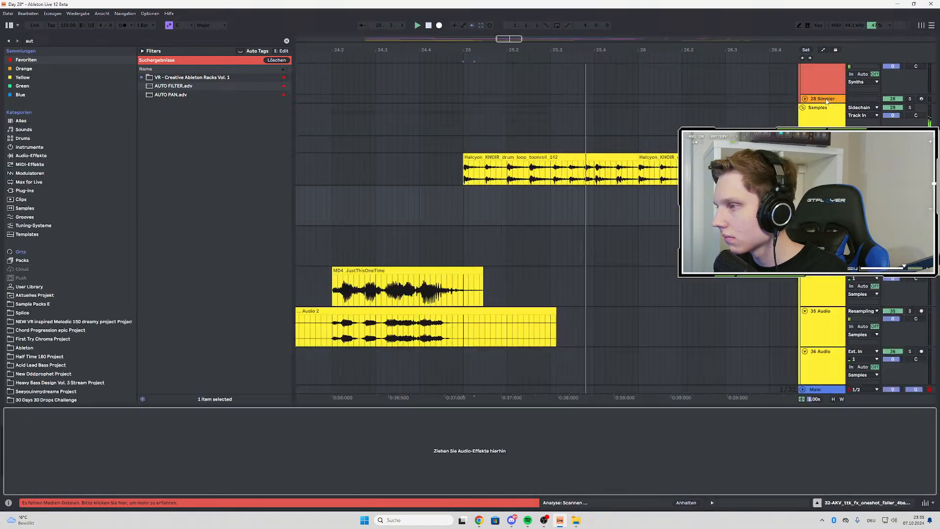
Duplicate the trigger clip up to bar 26 and place one-beat copies on beats 2 and 3 of bar 26
scroll(578, 350, "down", 3)
key("ctrl+d")
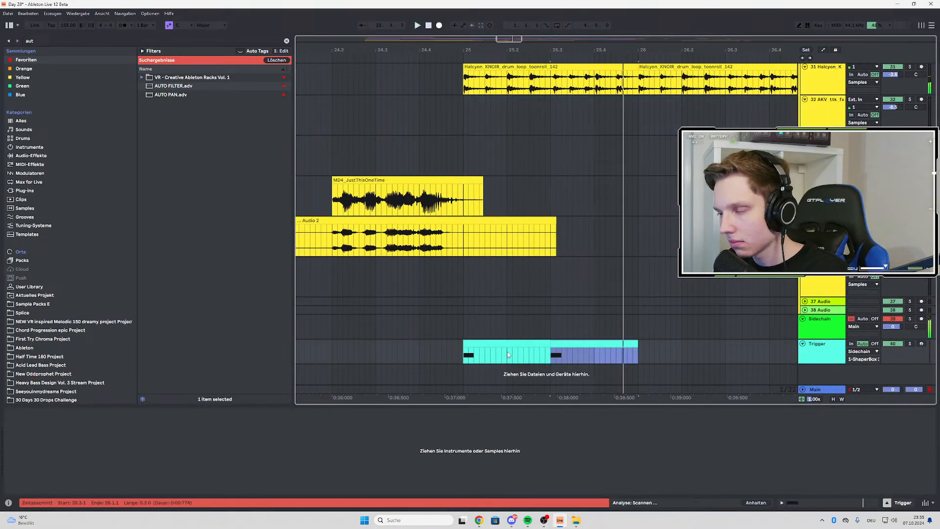
key("ctrl+d")
left_click_drag(656, 343, 696, 348)
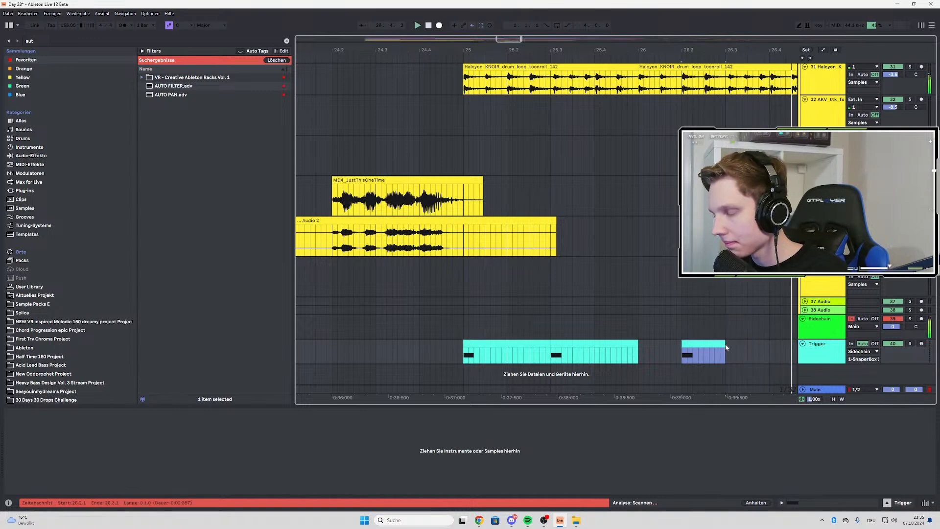
key("ctrl+d")
scroll(551, 350, "down", 5)
key("space")
key("space")
Duplicate the two-bar trigger pattern from bar 25 so it repeats up to bar 33
left_click_drag(533, 356, 596, 356)
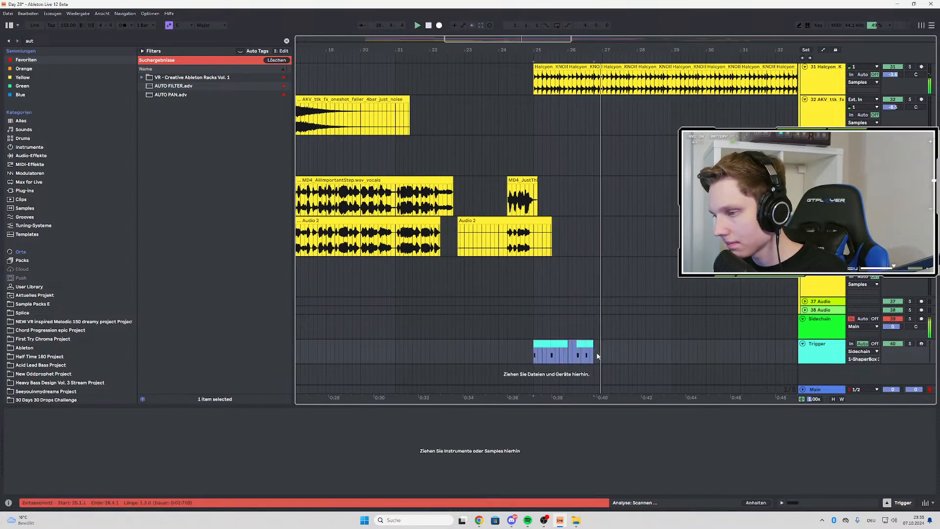
key("ctrl+d")
key("ctrl+d")
scroll(661, 353, "down", 3)
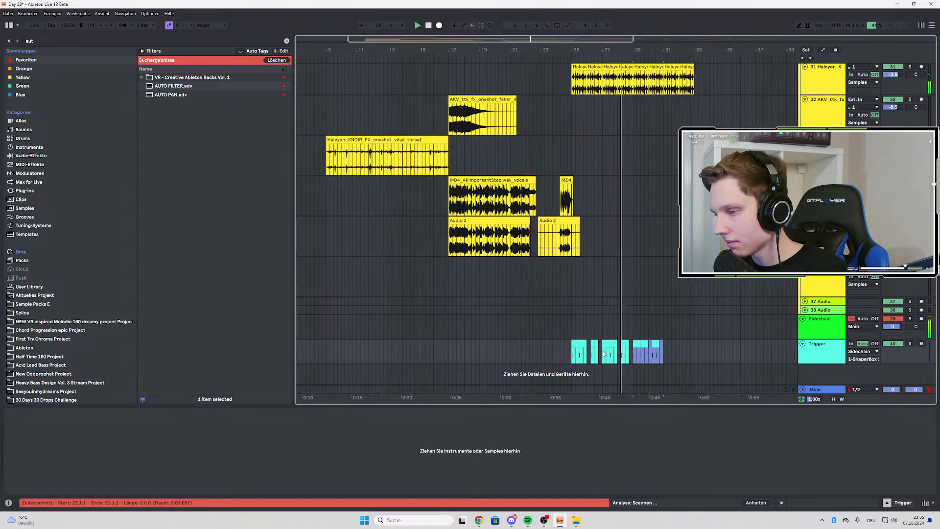
key("ctrl+d")
scroll(723, 351, "up", 3)
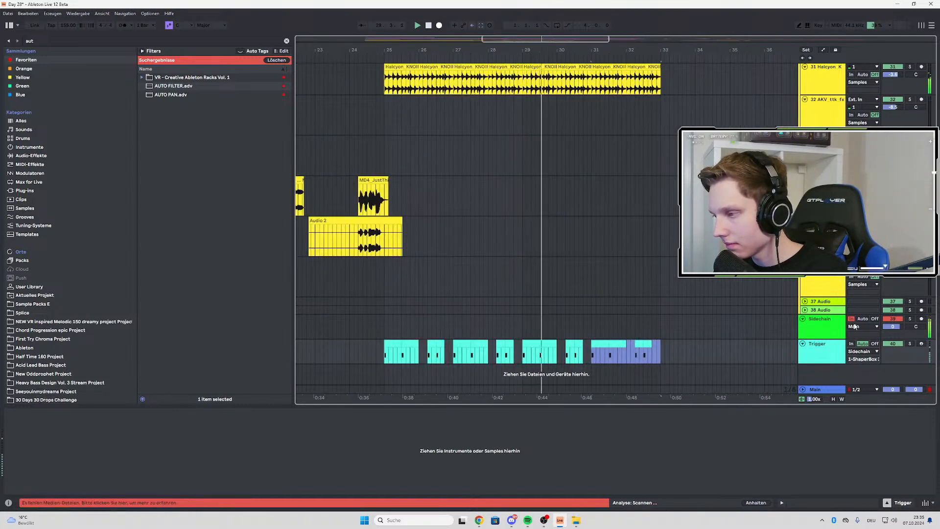
Open ShaperBox 3 on the Sidechain track and reshape its volume curve so the volume recovers earlier after each trigger
left_click(635, 325)
left_click(23, 413)
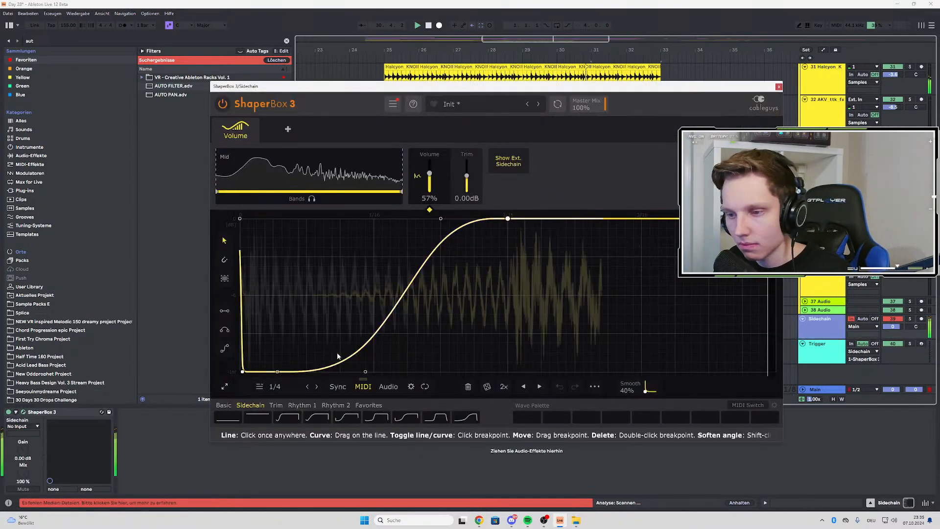
left_click_drag(508, 219, 401, 220)
key("space")
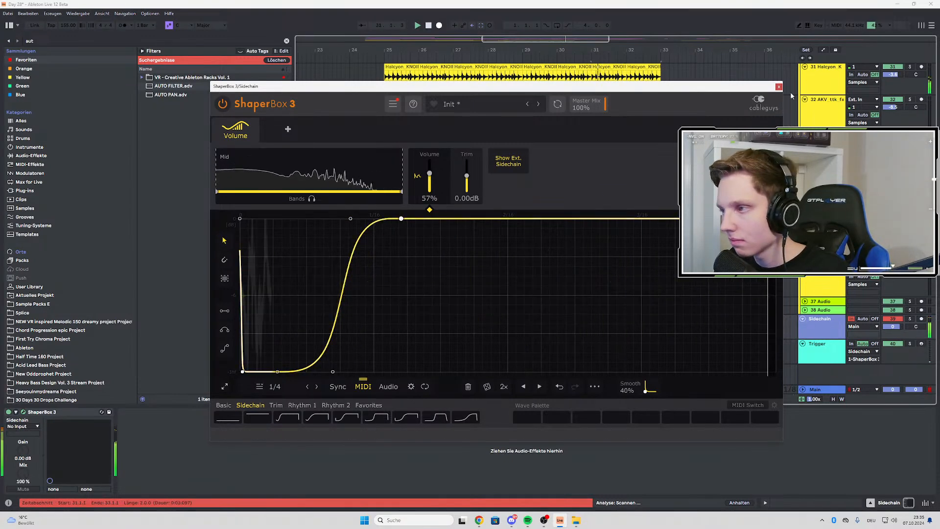
left_click_drag(332, 372, 325, 372)
key("space")
key("space")
left_click_drag(351, 218, 396, 219)
left_click(779, 87)
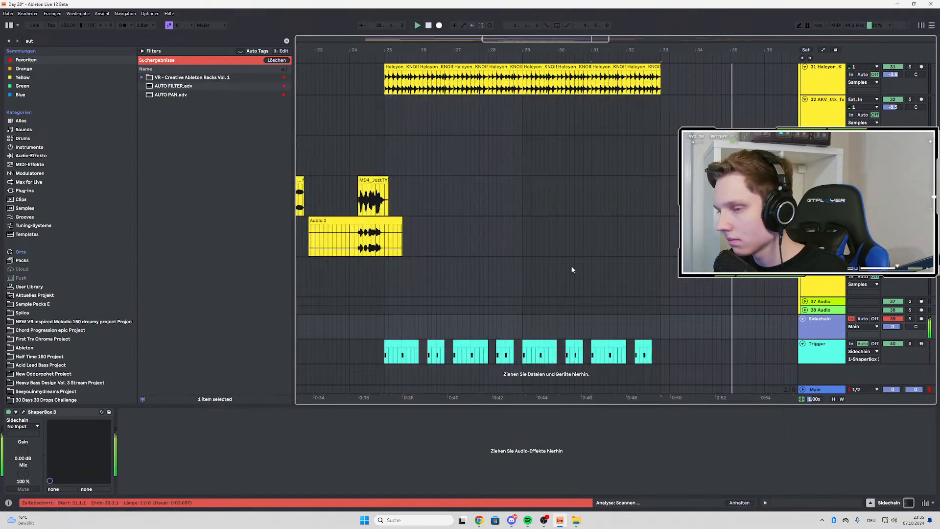
Play the drop from bar 24.4 and check the new sidechain against the pad and bass tracks
left_click(377, 319)
scroll(370, 333, "up", 3, "ctrl")
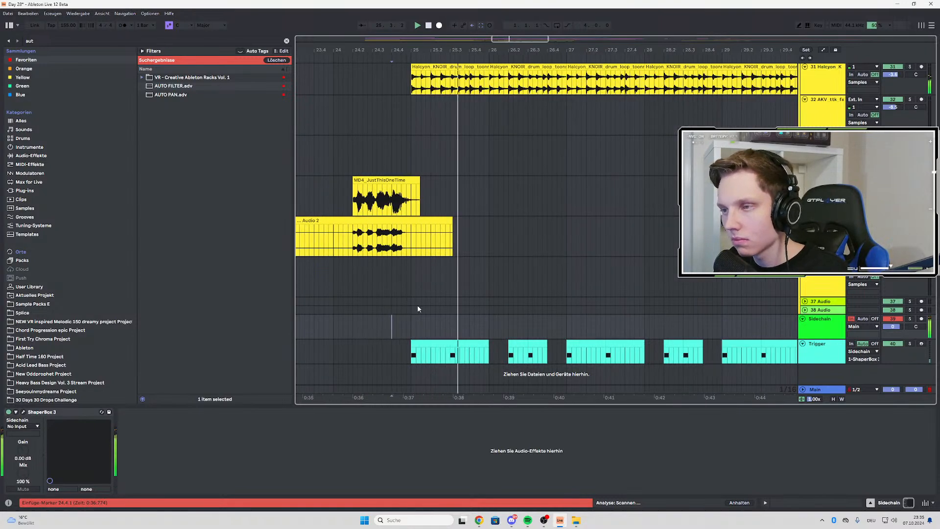
scroll(376, 169, "up", 8)
scroll(405, 192, "down", 4, "ctrl")
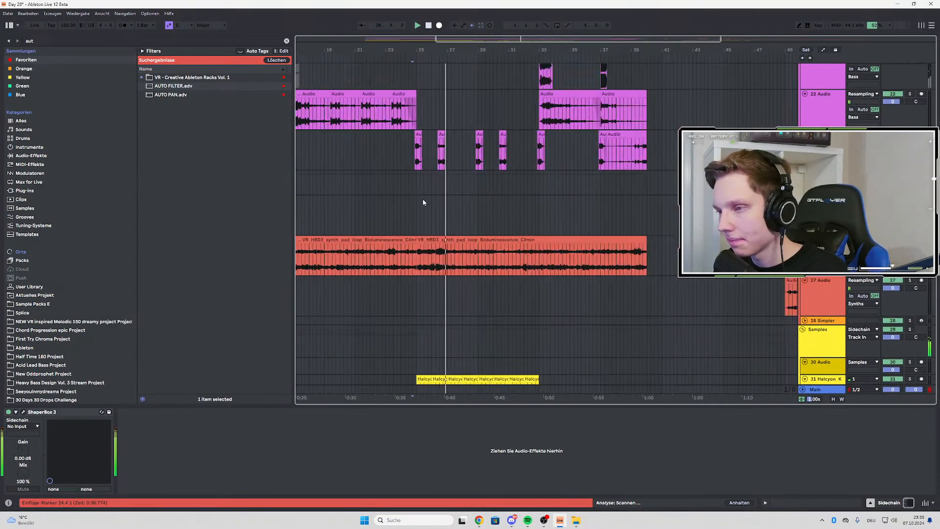
scroll(423, 202, "up", 3)
scroll(424, 205, "up", 3, "ctrl")
scroll(489, 206, "up", 5)
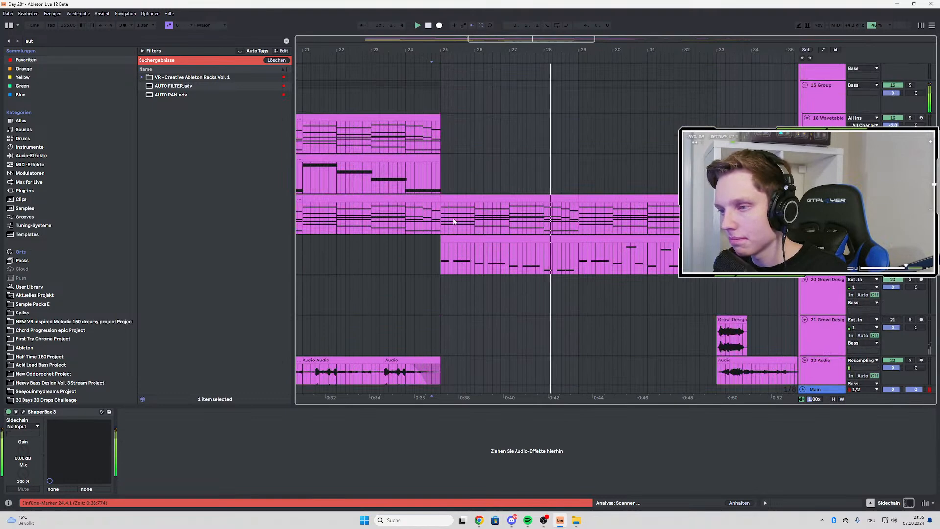
Solo the 15 Group and play the 18 Serum track from bar 25 with its Arpeggiator in view
left_click(453, 222)
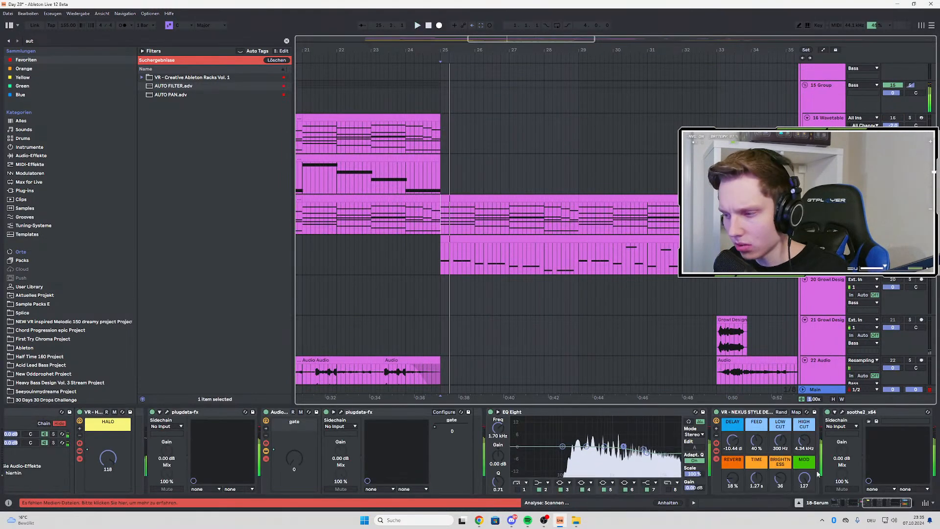
scroll(818, 474, "up", 5)
key("space")
key("space")
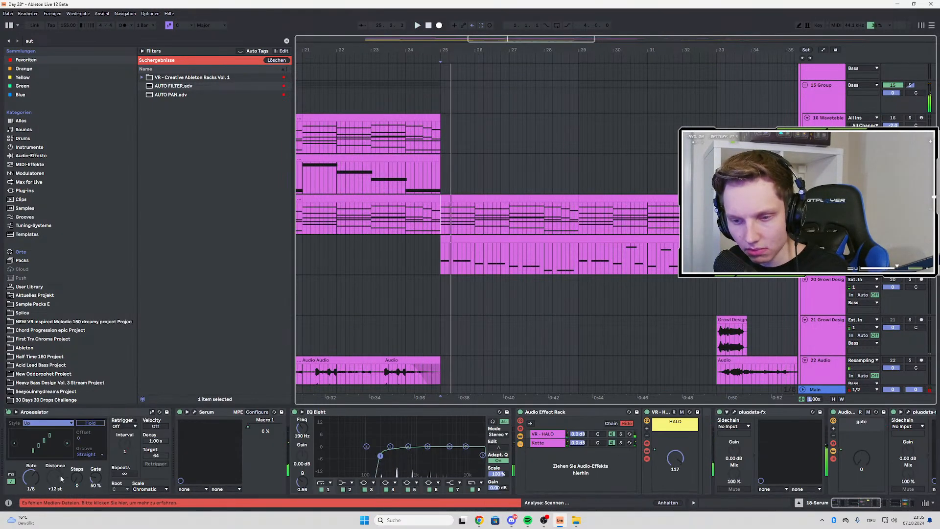
key("space")
key("space")
Automate the Serum track's Arpeggiator steps from 0 to 1 at bar 25, unsolo the group and play the drop
key("a")
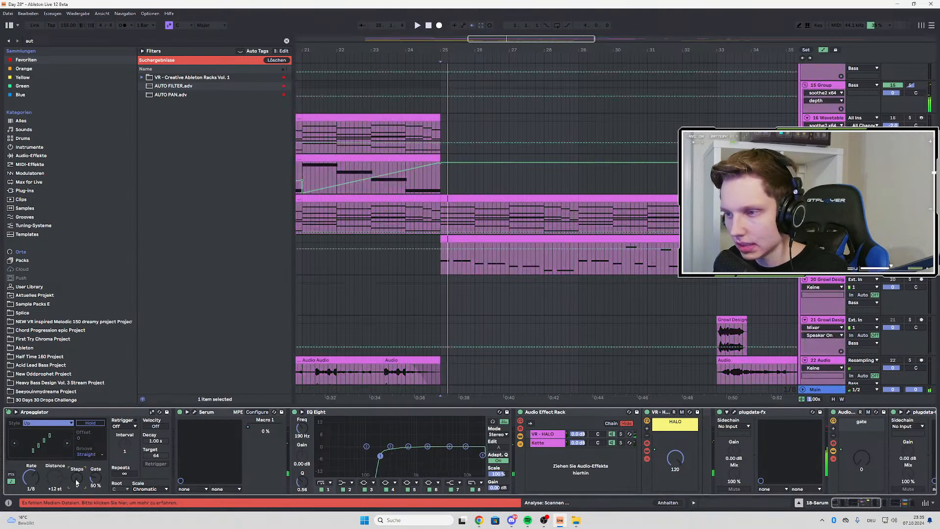
left_click(448, 232)
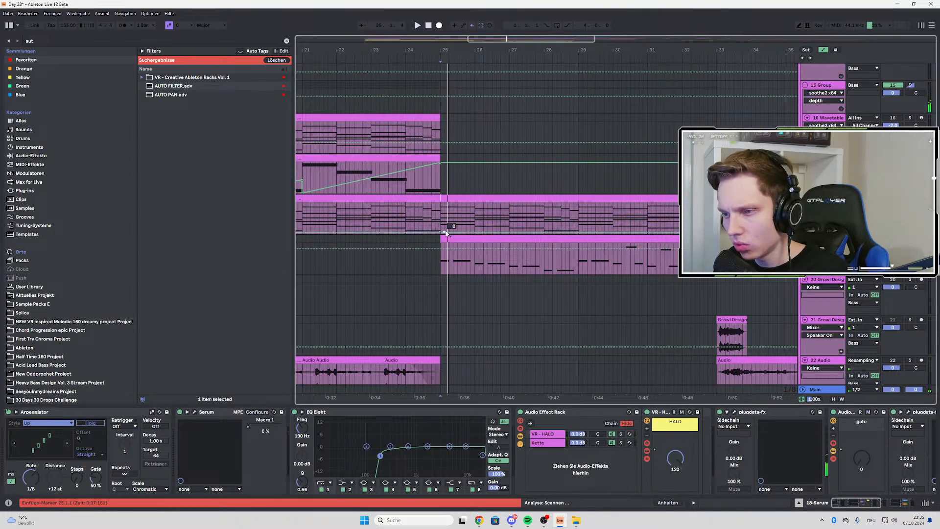
key("space")
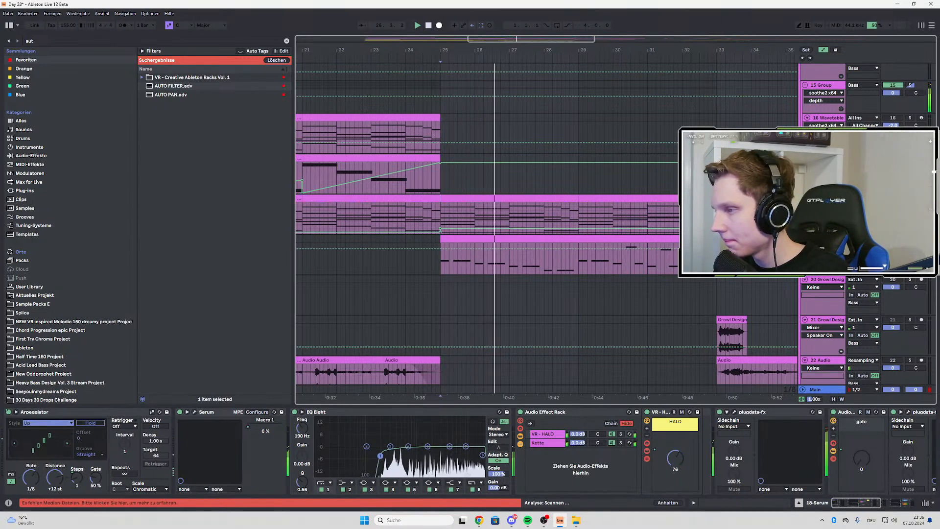
key("s")
key("space")
key("space")
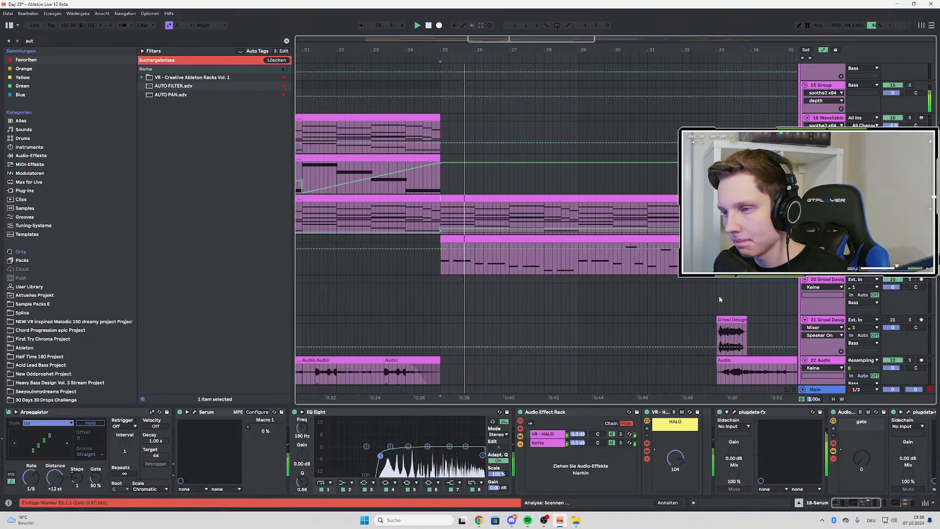
Move the 18 Serum track's Arpeggiator steps change from bar 25 to bar 29 and play the drop from bar 27
scroll(581, 266, "left", 5)
left_click(475, 217)
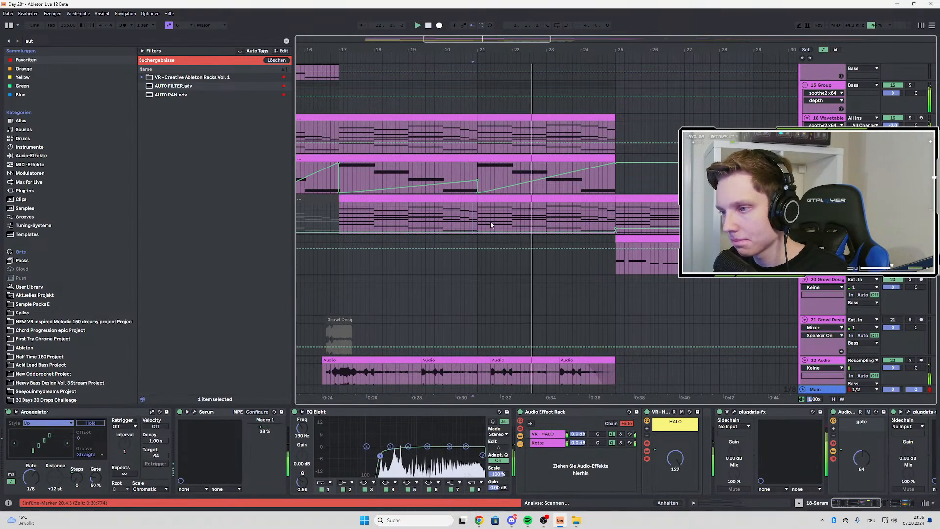
scroll(490, 222, "right", 4)
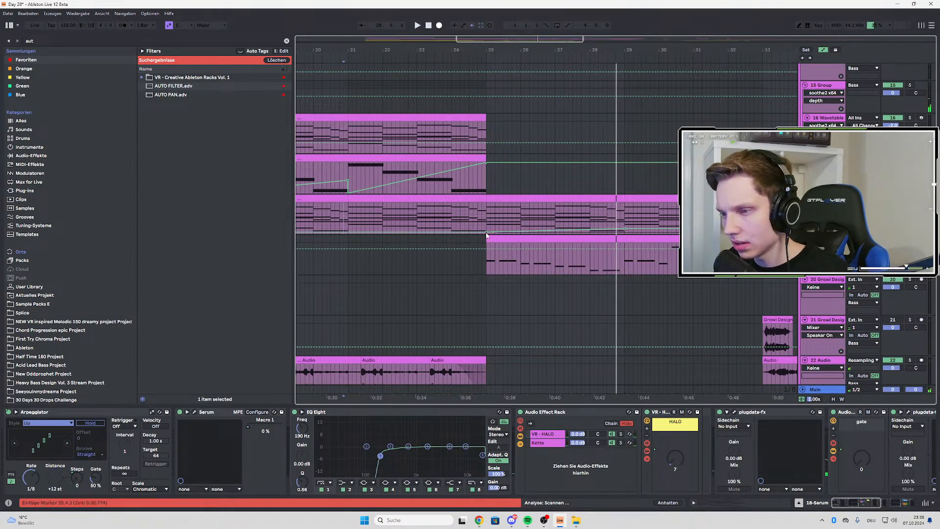
key("space")
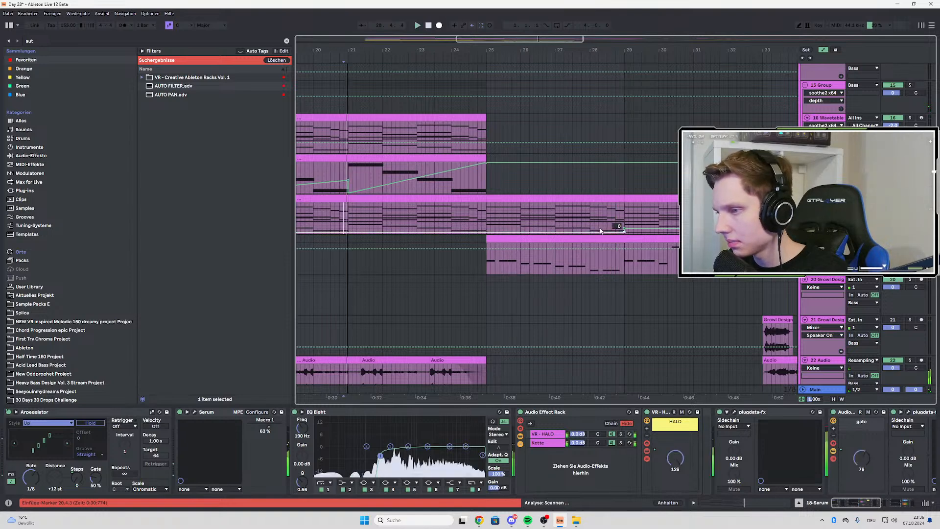
left_click(572, 219)
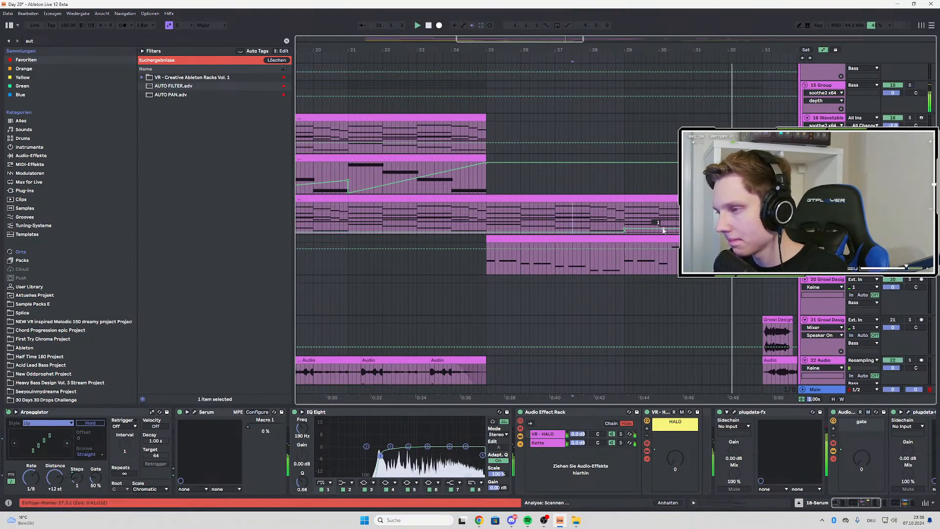
Set the 18 Serum track's volume to -2.0 while playing the transition into the drop
scroll(661, 231, "up", 3)
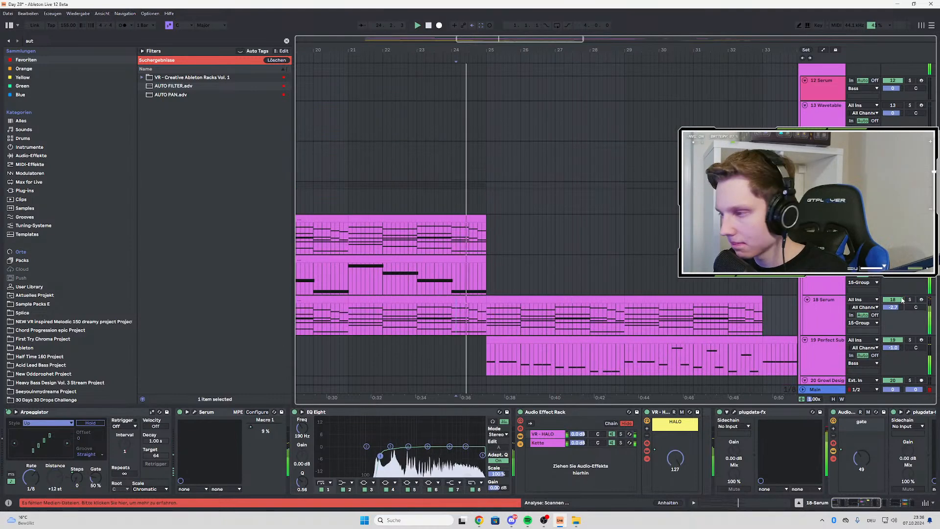
left_click_drag(895, 308, 895, 304)
scroll(629, 298, "down", 3)
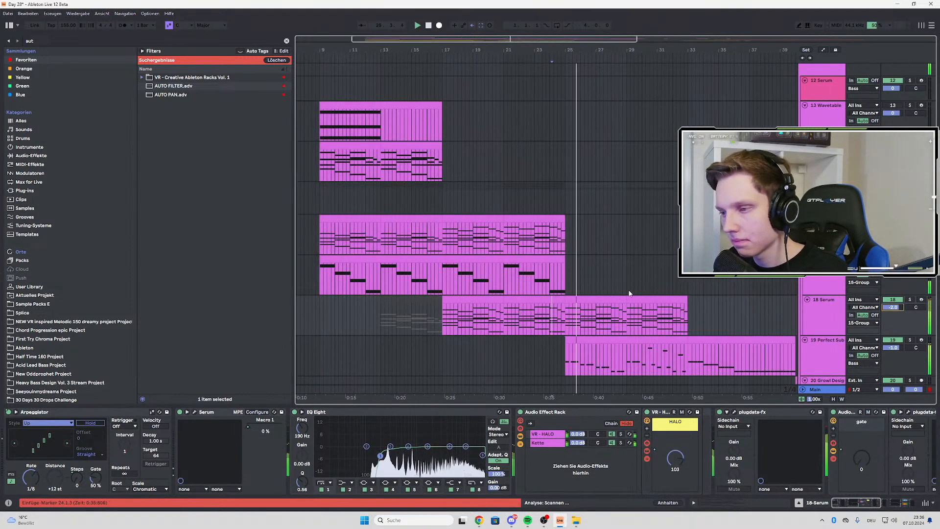
Play the arrangement from bar 9 through the build-up and look over the bass and audio clips
scroll(627, 299, "down", 1)
scroll(624, 303, "down", 3)
scroll(392, 266, "up", 4)
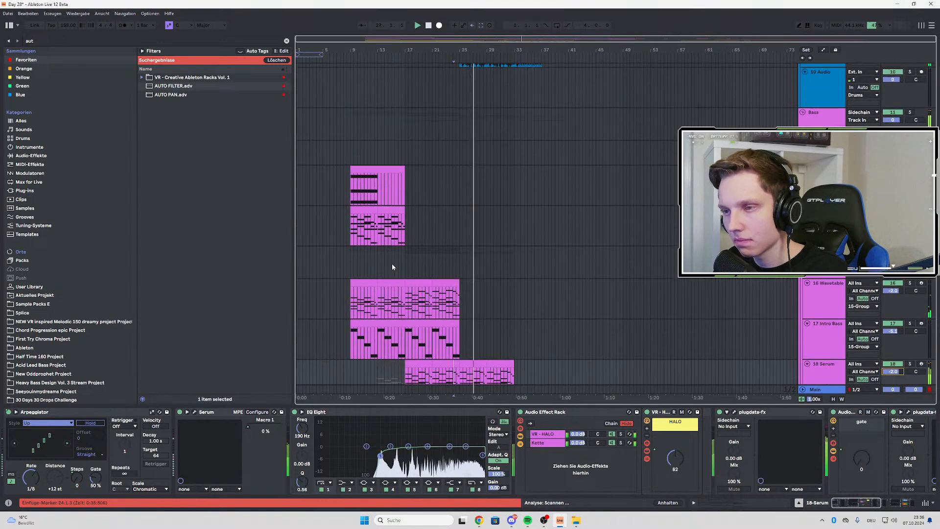
scroll(347, 290, "up", 3)
left_click(346, 290)
scroll(377, 274, "down", 5)
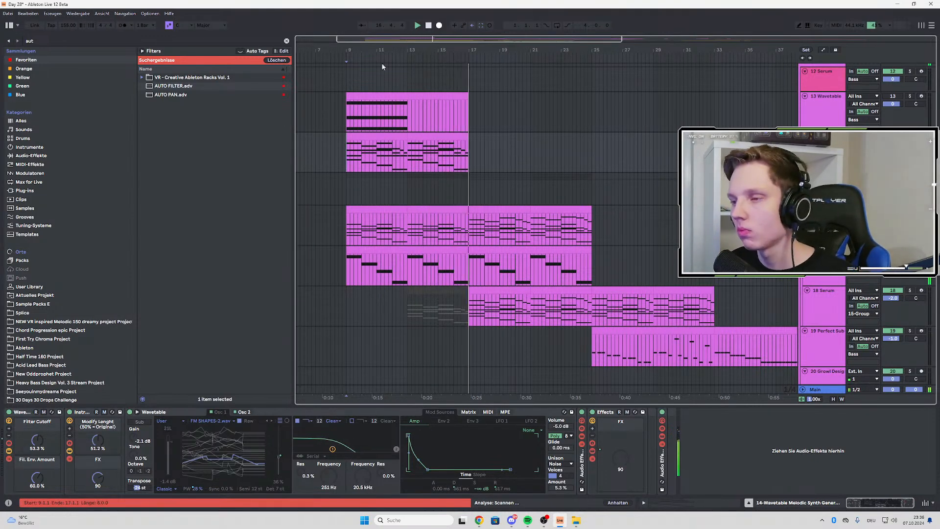
scroll(455, 124, "down", 5)
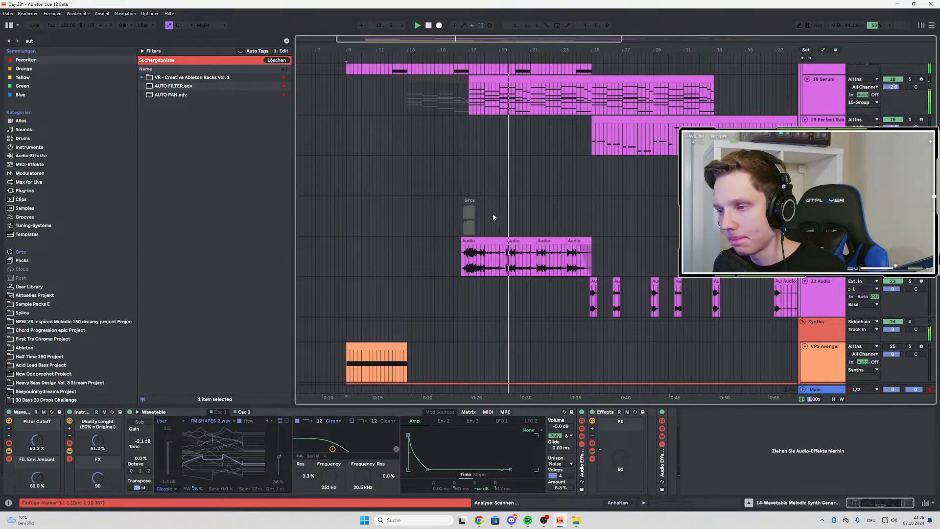
scroll(494, 215, "up", 3)
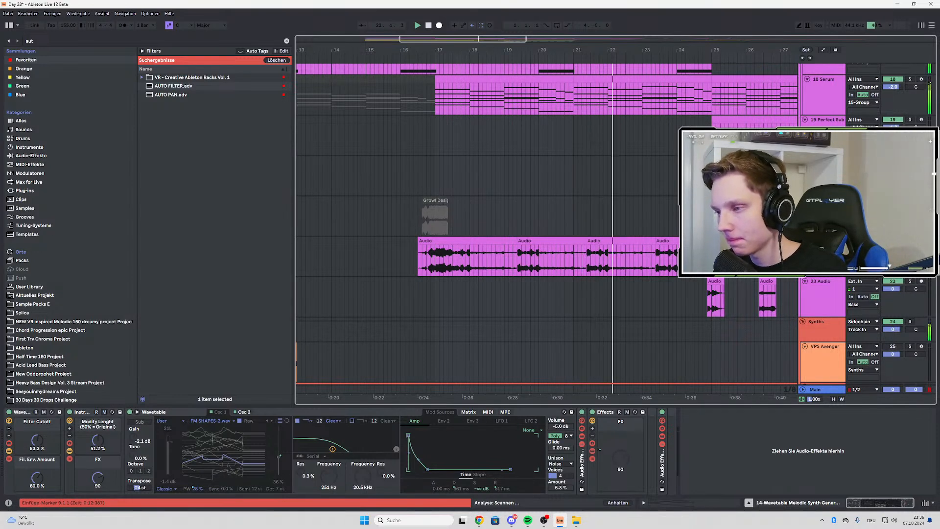
Solo the 22 Audio track, insert EQ Eight in M/S mode and boost the side highs from 2.11 kHz by 5.83 dB
left_click(657, 260)
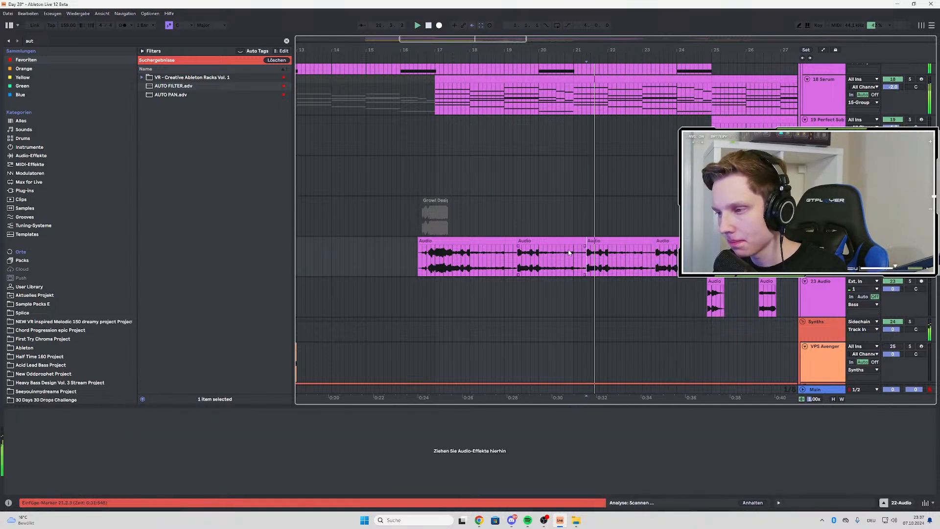
left_click(520, 260)
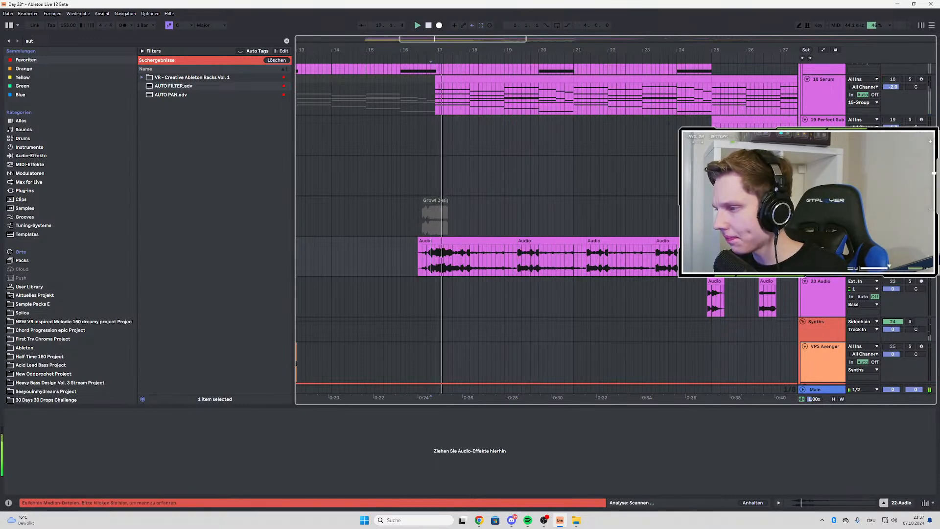
key("ctrl+f")
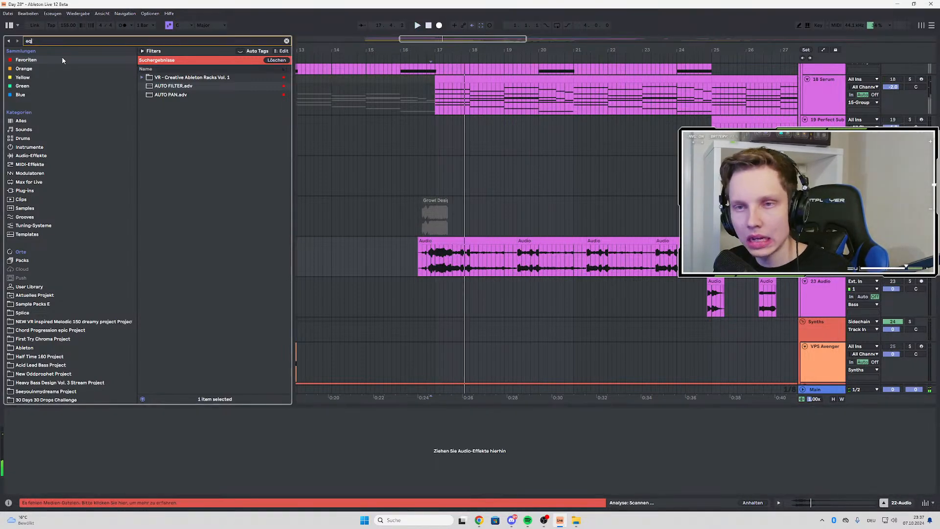
left_click(187, 78)
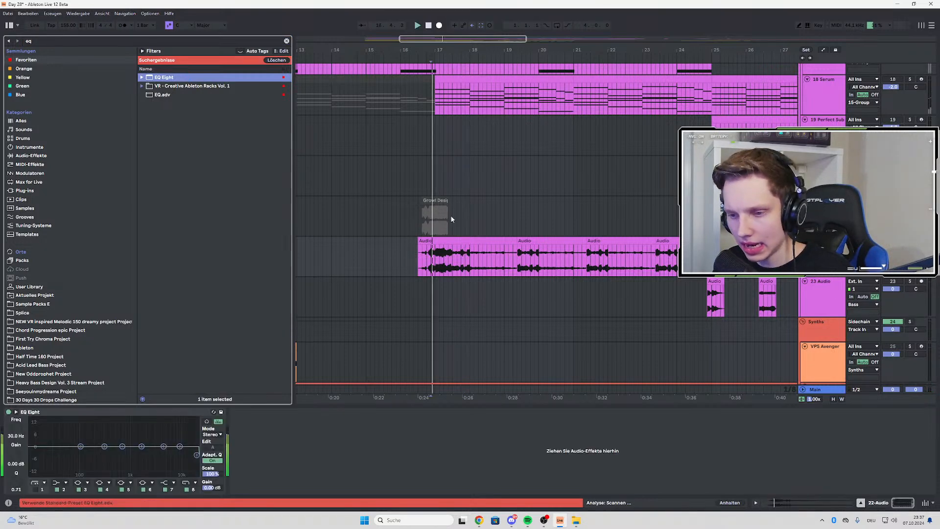
left_click(212, 434)
left_click(215, 456)
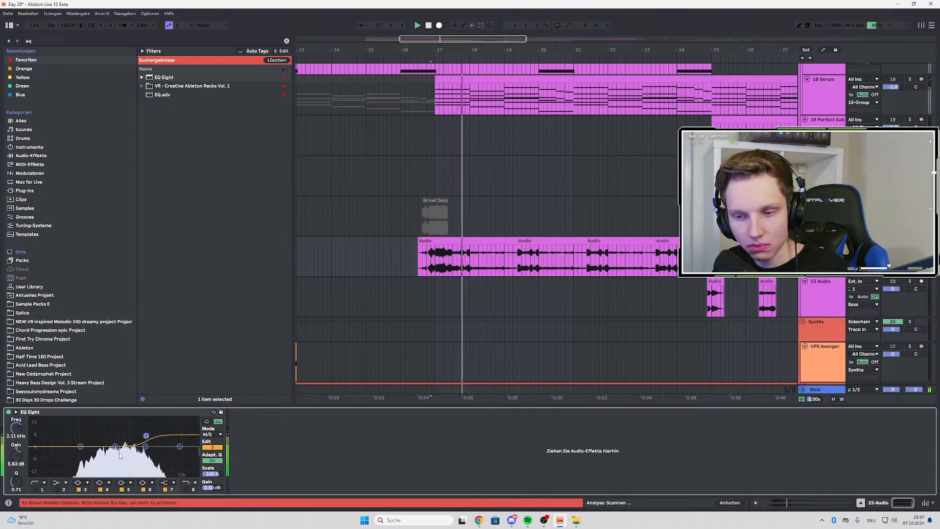
Cut the mids at 639 Hz by 1.61 dB, boost the sides at 653 Hz by 4.09 dB, and unsolo the 22 Audio track
left_click_drag(115, 446, 121, 449)
key("space")
key("space")
left_click(212, 447)
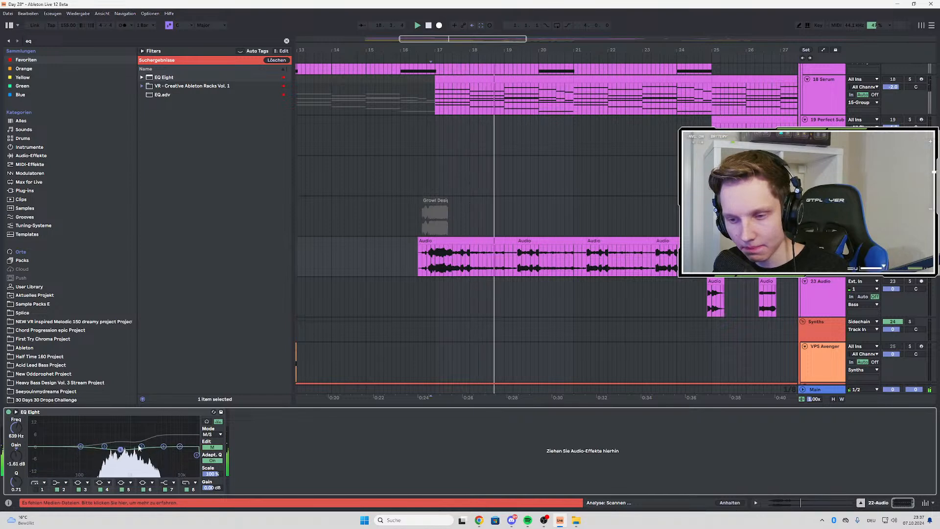
key("space")
key("space")
left_click(212, 447)
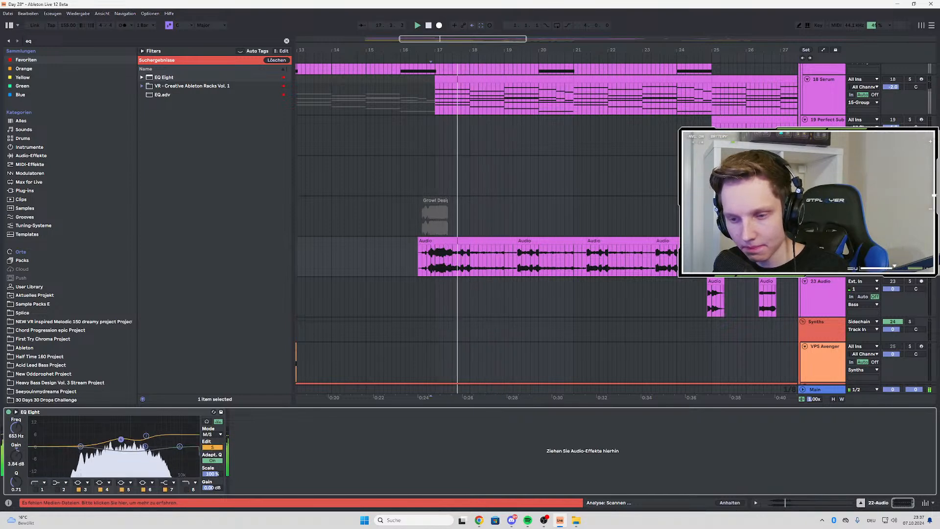
left_click_drag(121, 439, 121, 439)
left_click(909, 241)
key("space")
key("space")
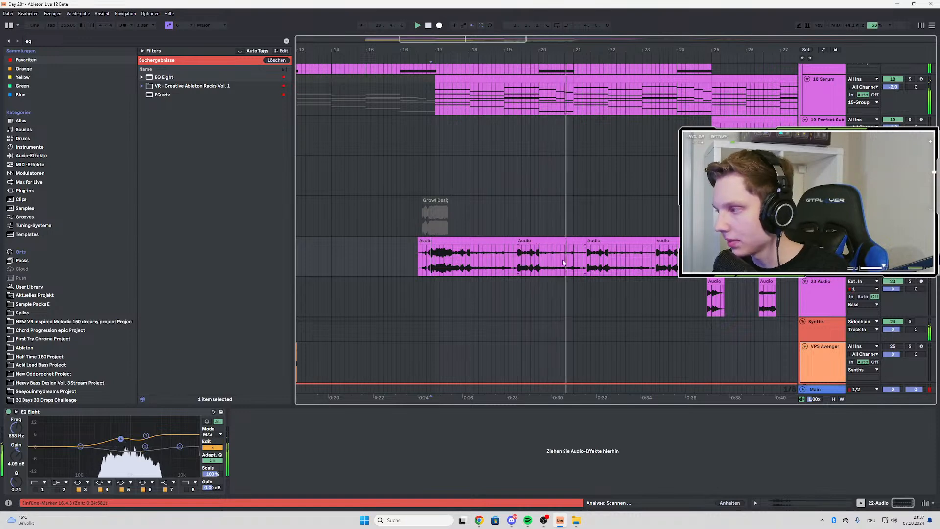
Listen through the build-up and the drop to about bar 35, reviewing the drum, bass and synth clips
scroll(669, 259, "up", 3)
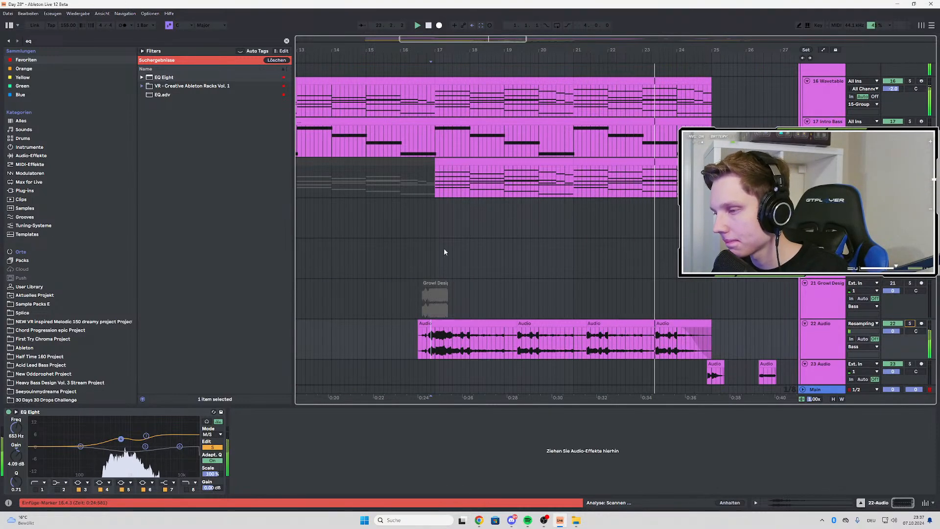
scroll(444, 248, "down", 3)
scroll(554, 261, "down", 3)
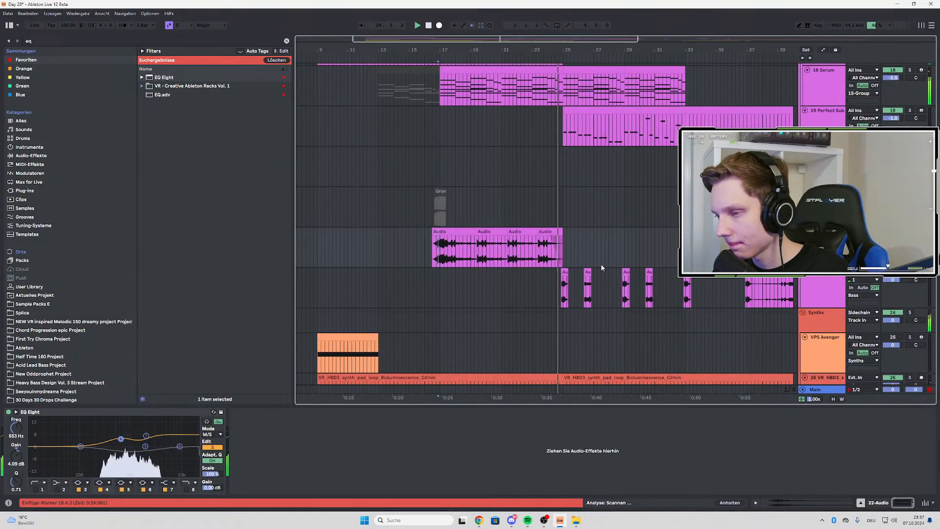
scroll(601, 268, "up", 3)
scroll(539, 263, "up", 10)
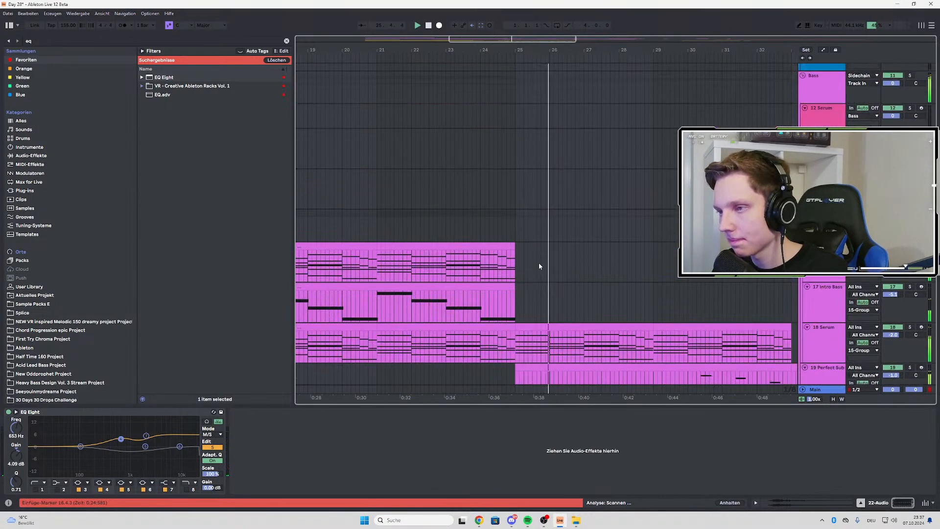
scroll(474, 252, "down", 3)
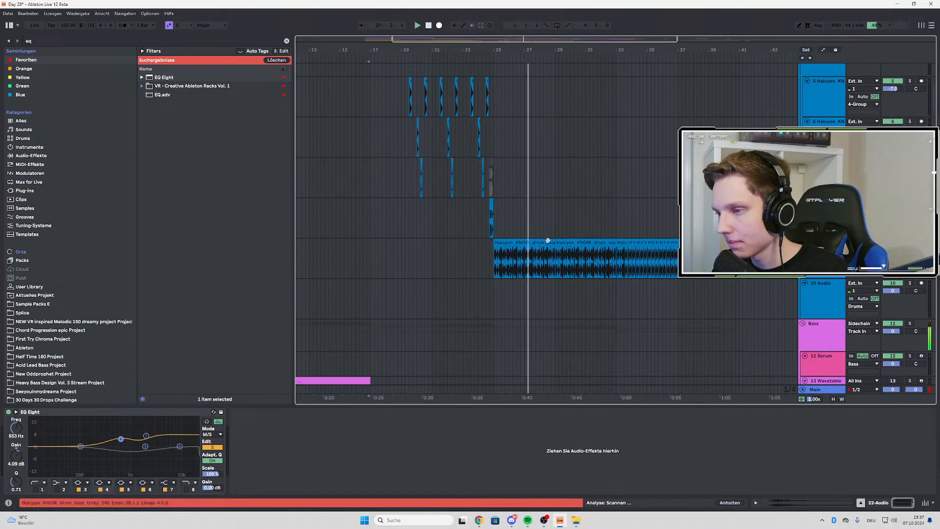
scroll(490, 254, "down", 2)
scroll(504, 205, "down", 6)
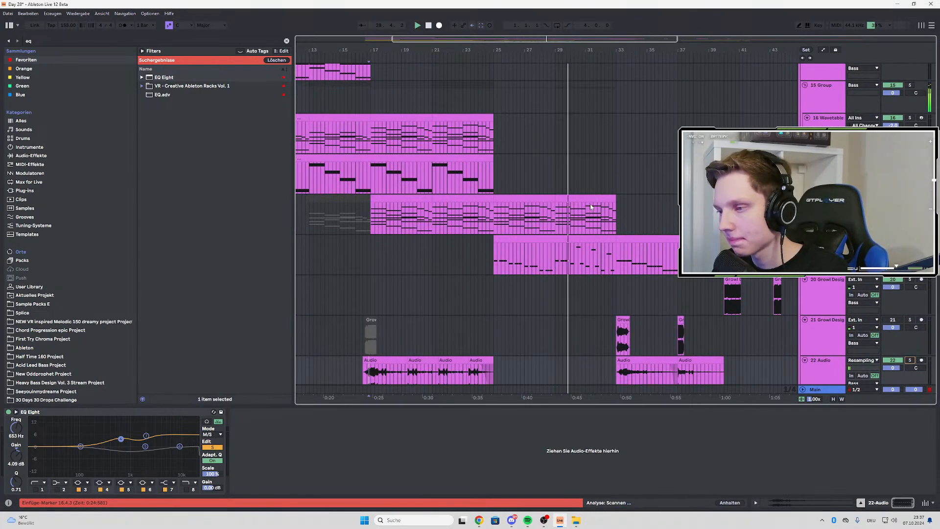
scroll(591, 207, "up", 3)
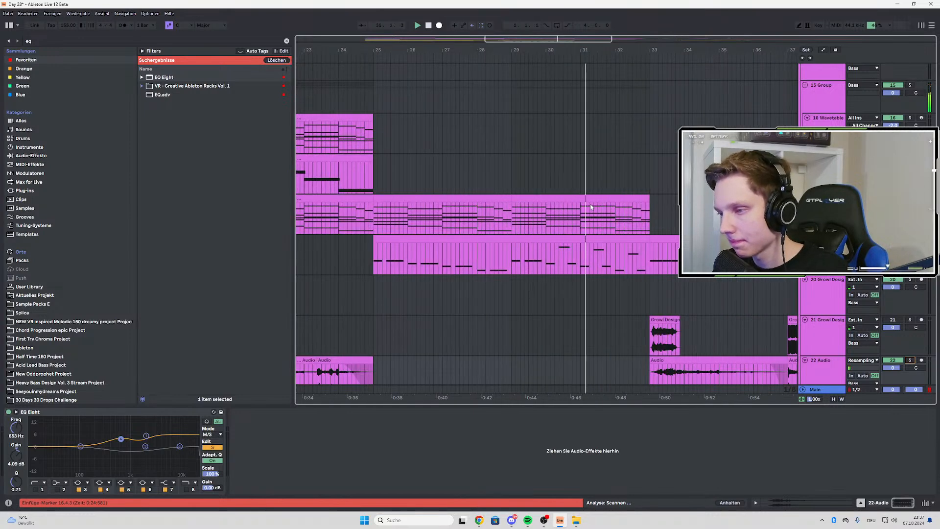
scroll(591, 207, "down", 2)
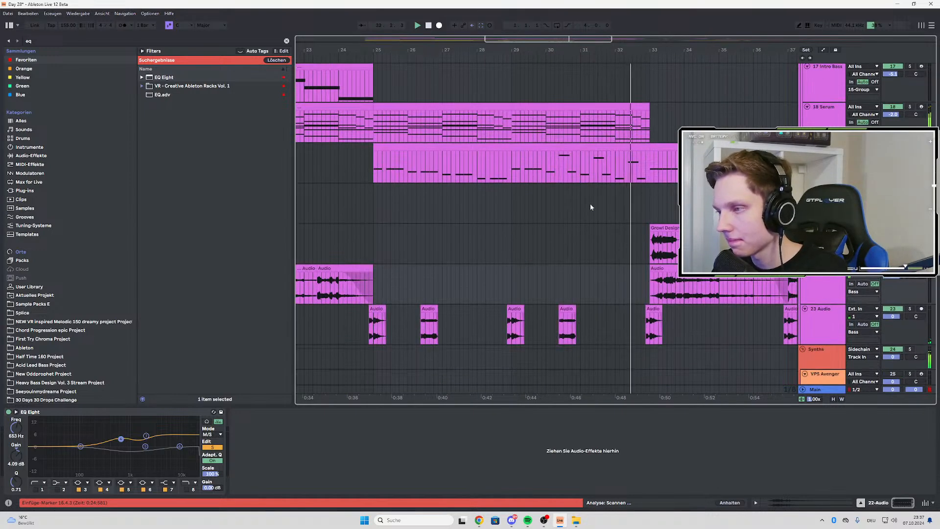
scroll(591, 207, "down", 1)
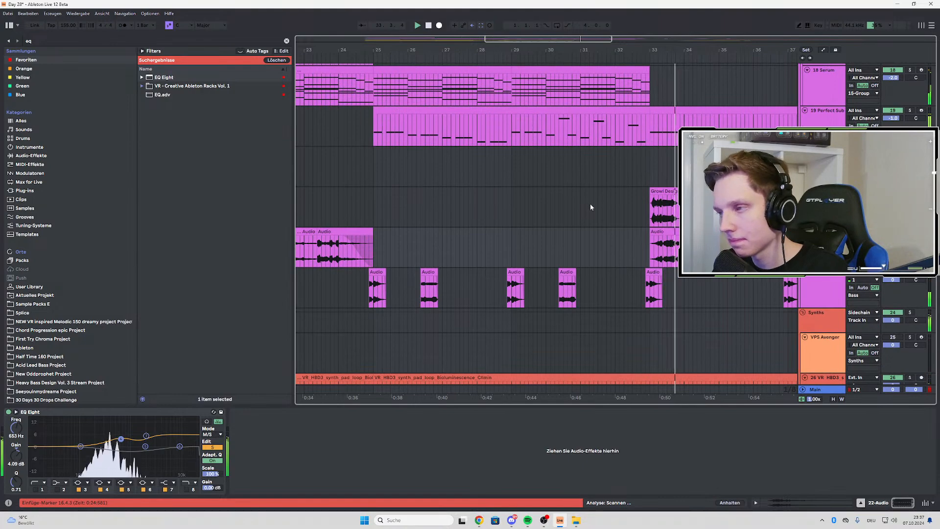
scroll(590, 207, "right", 4)
scroll(619, 197, "down", 3)
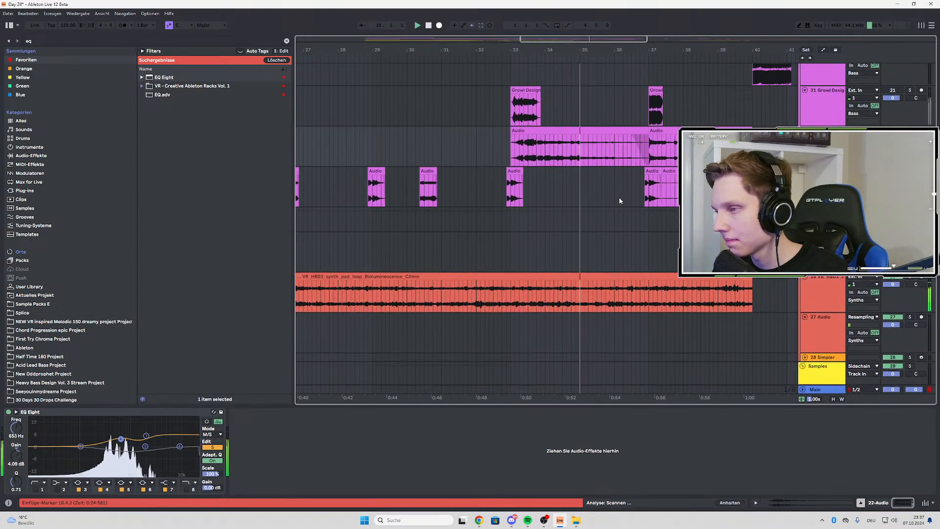
scroll(668, 188, "down", 2)
scroll(654, 192, "up", 2)
scroll(477, 181, "down", 3)
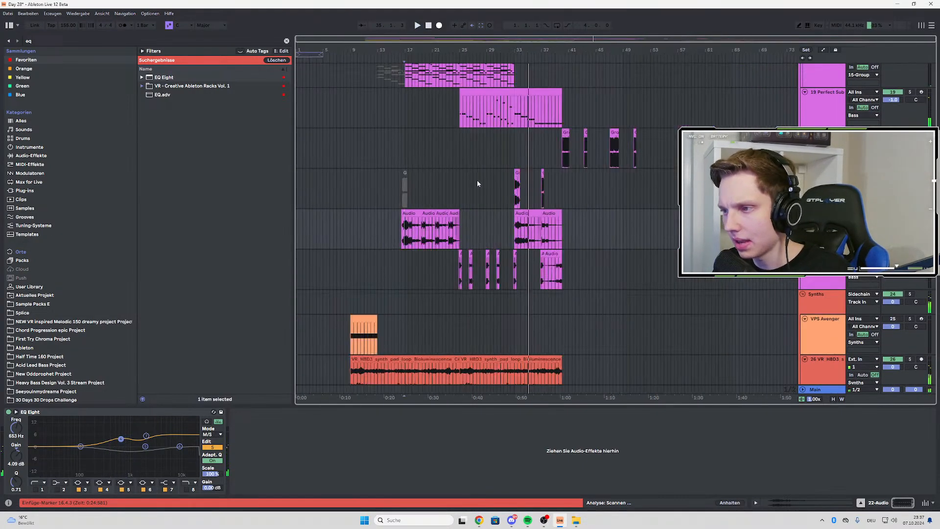
Play the arrangement from bar 9 into the drop again and look over the bass, sample and sidechain tracks
scroll(526, 165, "up", 1)
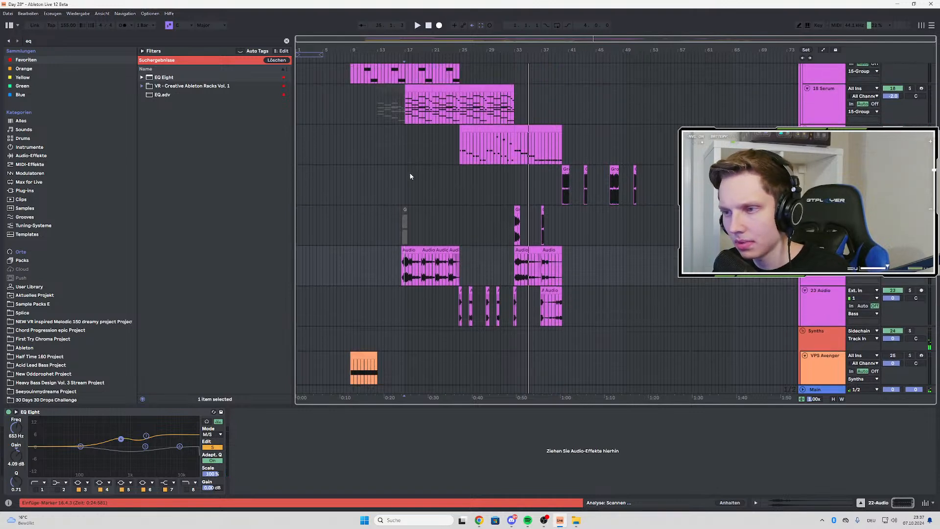
scroll(411, 176, "up", 3)
left_click(448, 175)
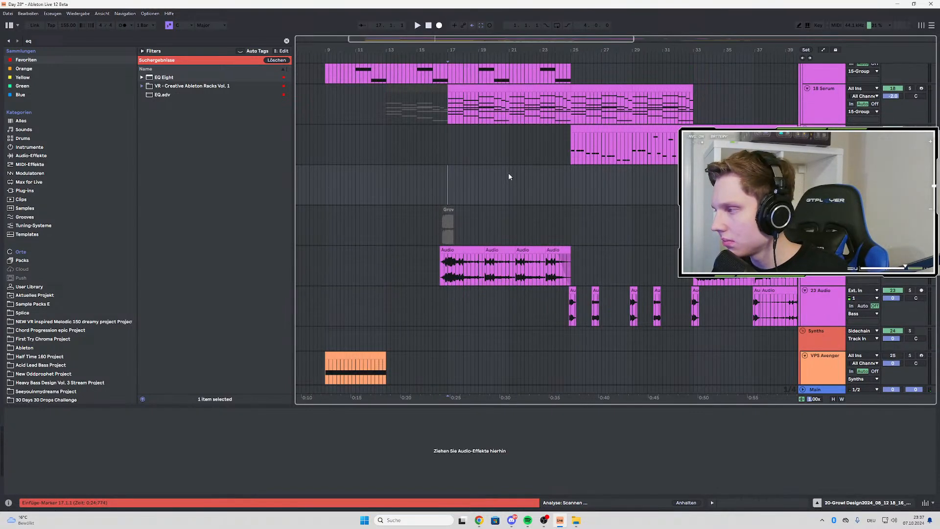
scroll(371, 174, "down", 3)
scroll(371, 173, "up", 3)
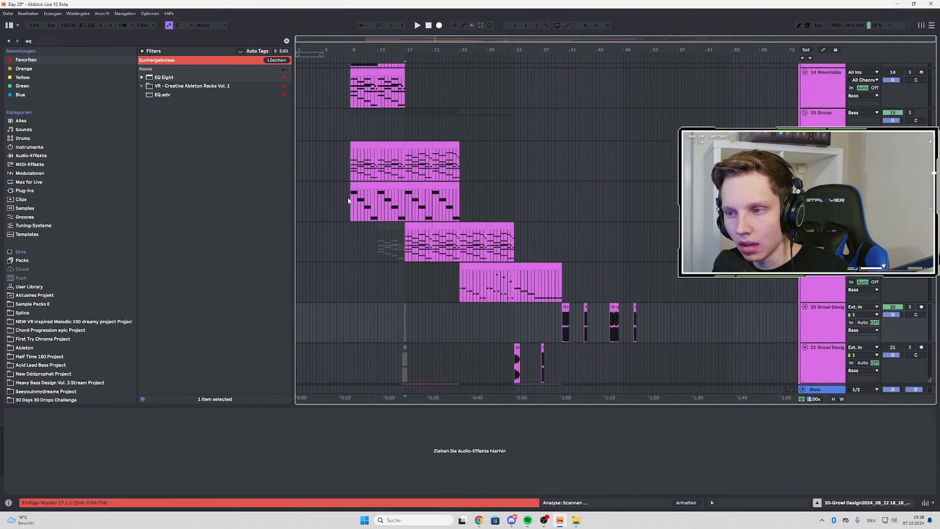
left_click(350, 201)
key("space")
scroll(352, 197, "up", 2)
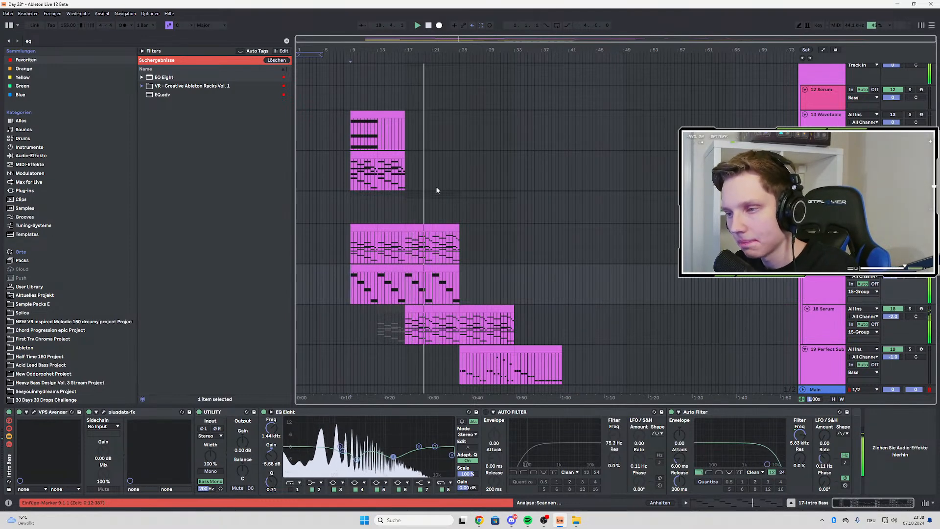
scroll(437, 190, "down", 2)
left_click(664, 217)
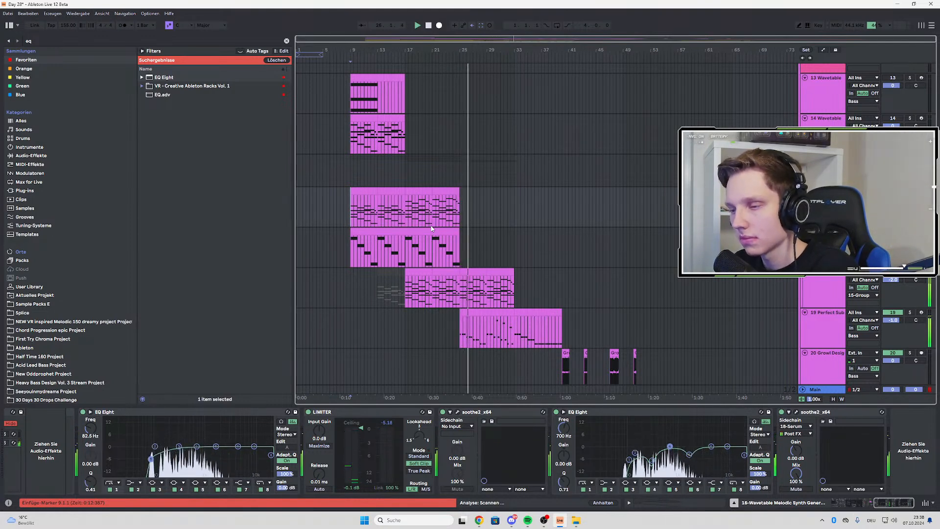
scroll(431, 228, "down", 8)
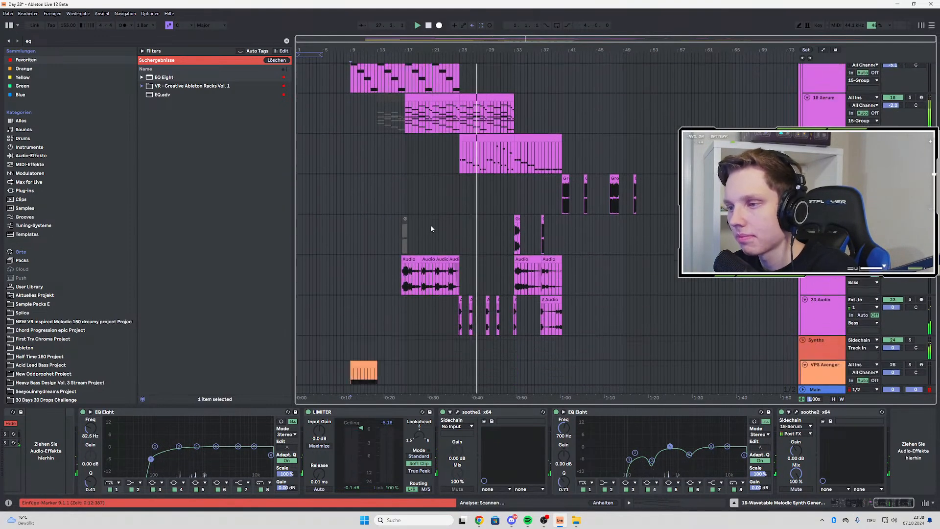
scroll(441, 211, "down", 1)
left_click(456, 186)
scroll(457, 185, "down", 10)
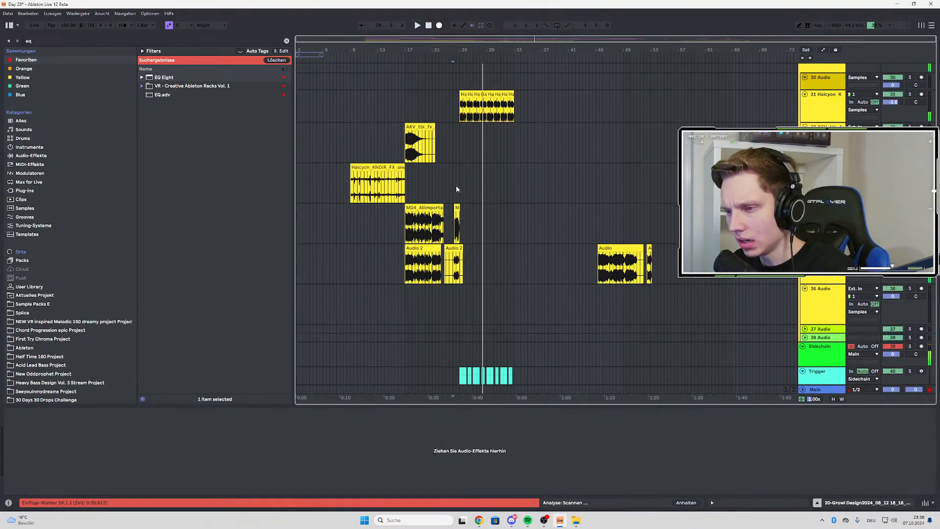
Stop the playback and insert a new audio track directly below the 36 Audio track in the Samples group
scroll(456, 185, "down", 1)
scroll(502, 168, "up", 3)
key("space")
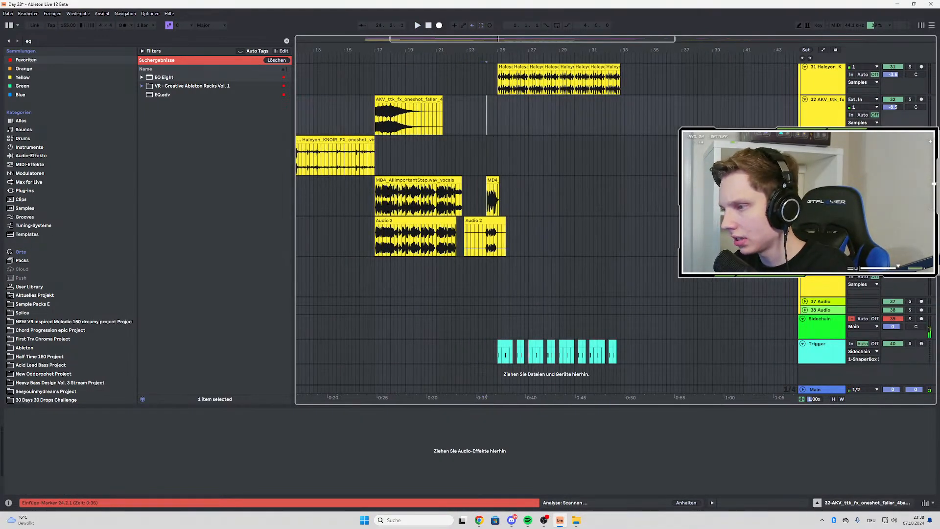
left_click(490, 133)
key("Down")
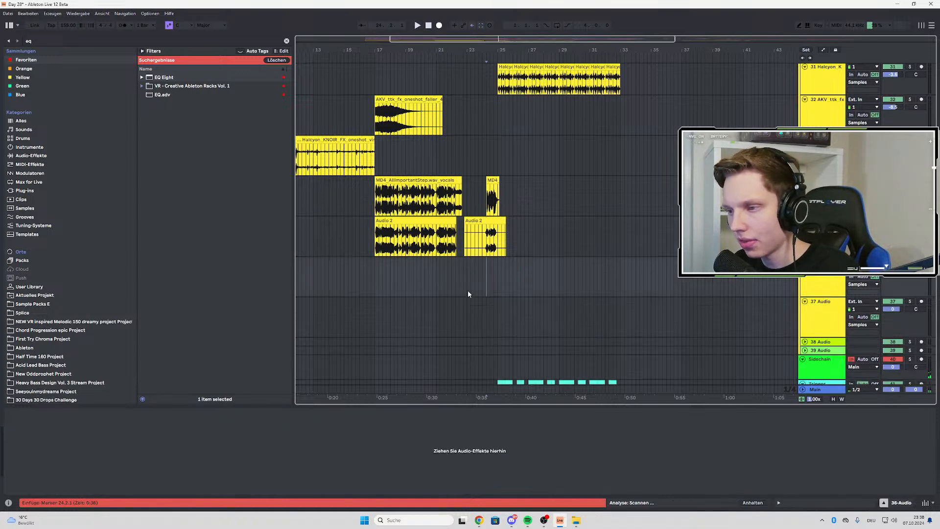
scroll(432, 176, "up", 2)
left_click(432, 191)
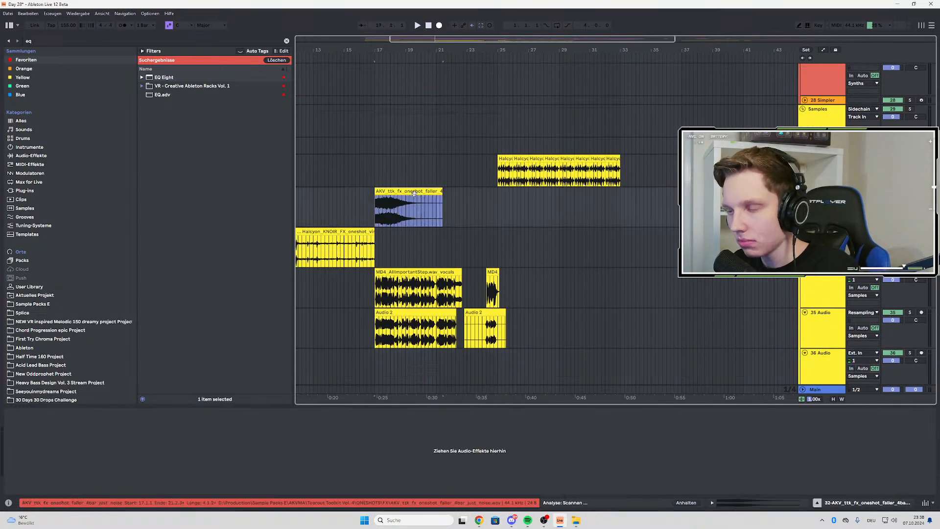
right_click(432, 191)
key("Escape")
scroll(431, 191, "down", 3)
scroll(427, 210, "up", 3)
scroll(427, 209, "down", 1)
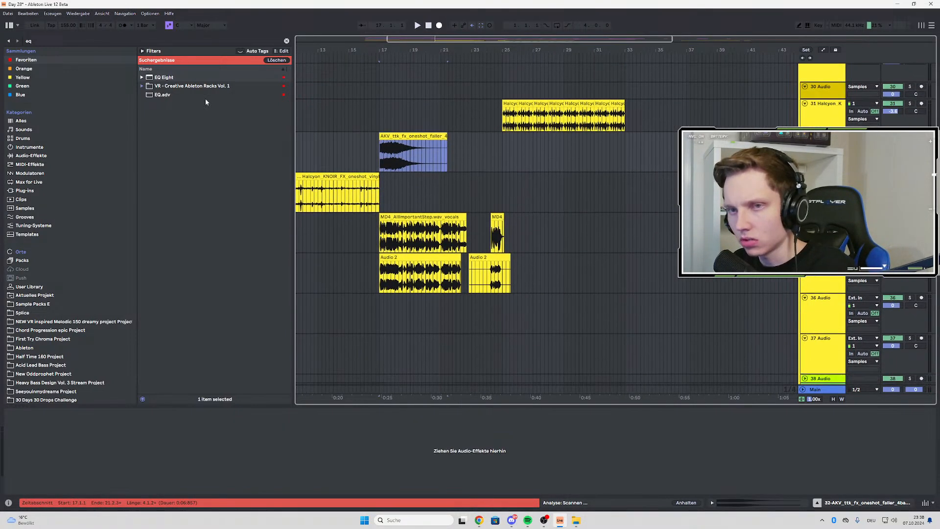
Search Sample Packs E for "basic" and audition wafx_sweep_basic.wav in the sweeps & drones folder of wa_sfx_collection_01
left_click(31, 41)
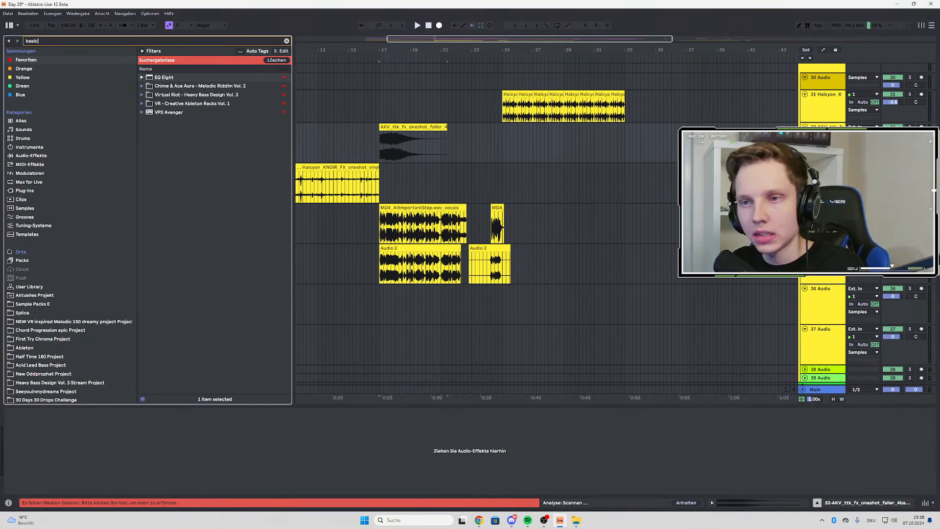
left_click(32, 305)
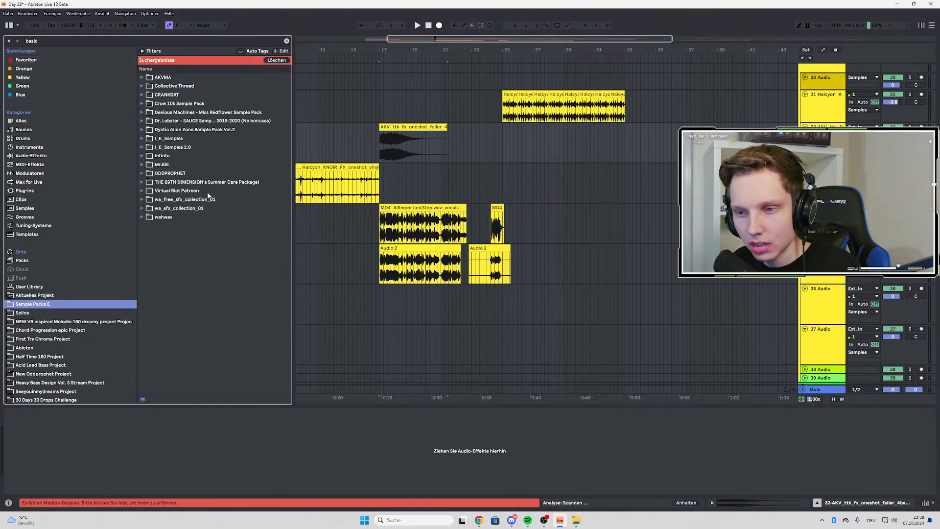
left_click(142, 208)
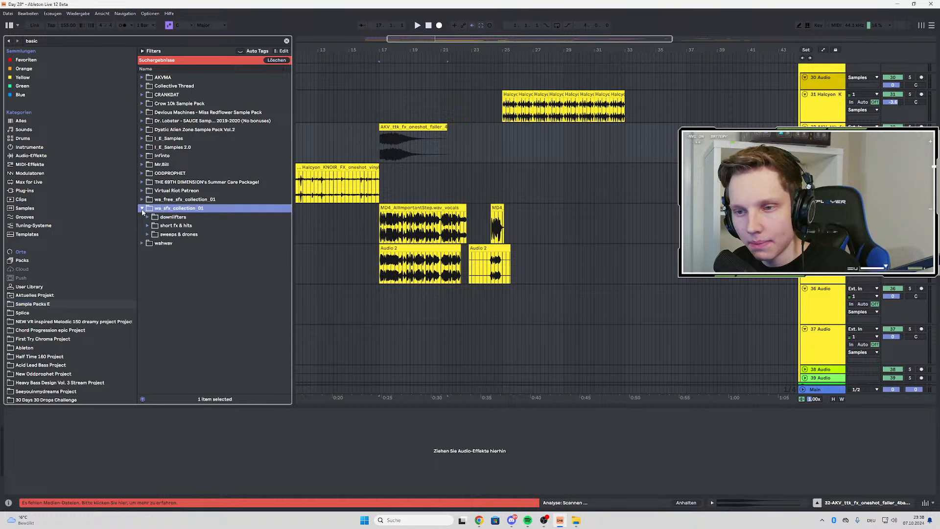
left_click(147, 235)
left_click(155, 243)
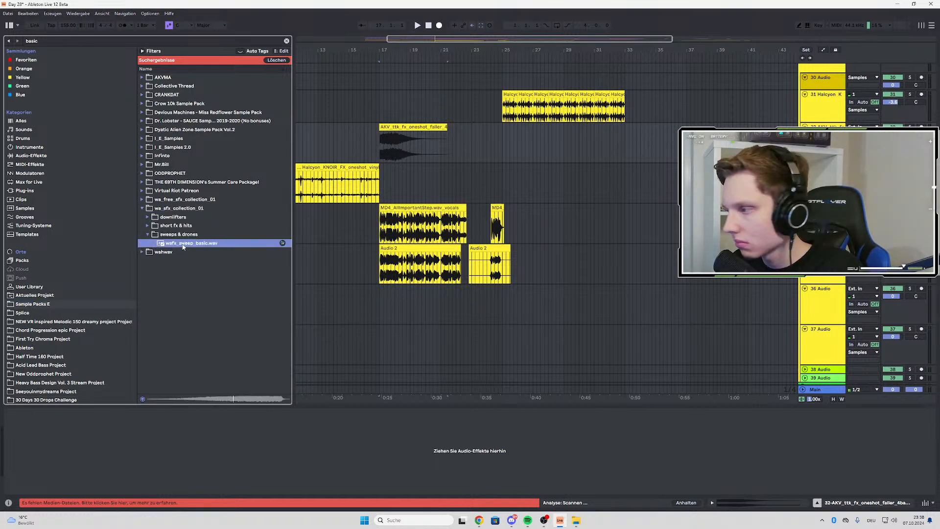
Place wafx_sweep_basic on the 36 Audio track, align its end with the drop at bar 25, and play it
left_click_drag(183, 246, 427, 316)
left_click_drag(502, 312, 501, 312)
scroll(491, 311, "up", 5)
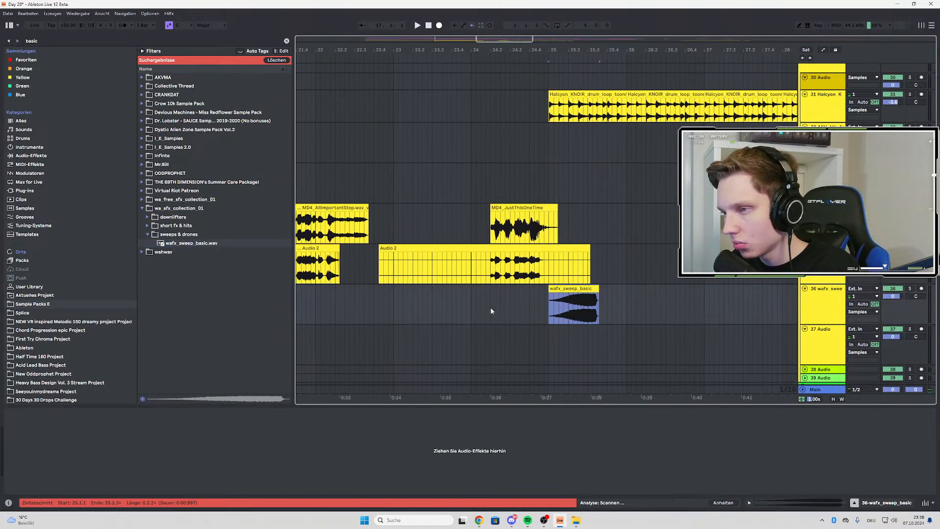
left_click_drag(583, 290, 524, 292)
scroll(555, 301, "up", 5)
scroll(547, 290, "up", 8)
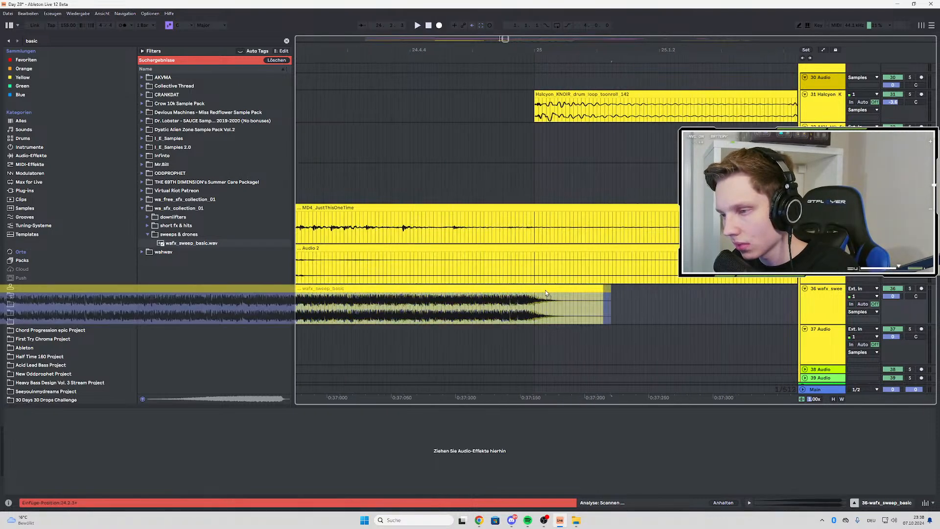
scroll(528, 296, "down", 10)
left_click(481, 306)
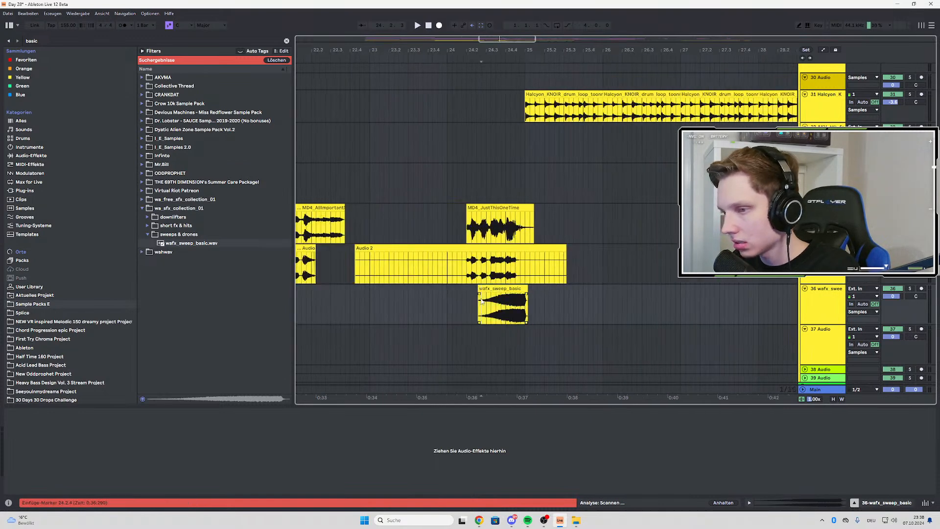
key("space")
Insert EQ Eight on the 36 wafx_sweep_basic track, enable a low cut, and cut 344 Hz by 4.59 dB
left_click(53, 41)
type("eq")
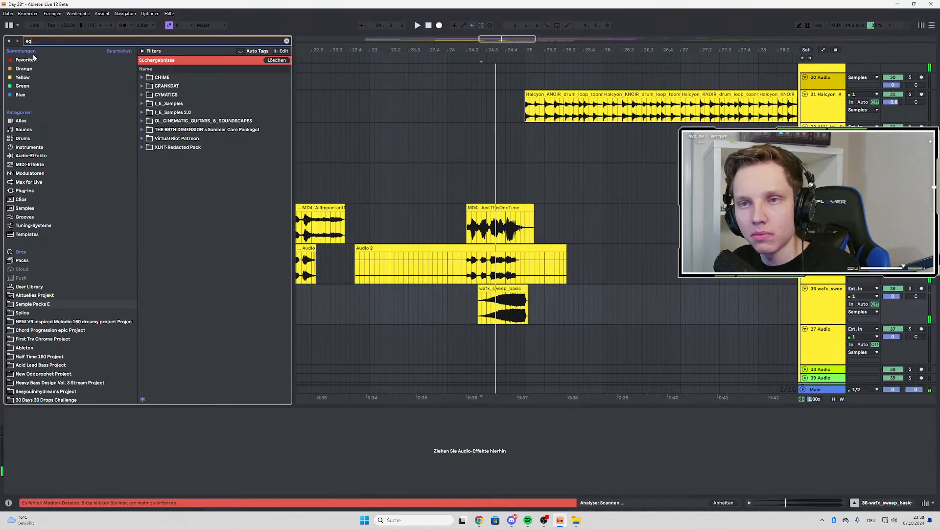
left_click(66, 62)
left_click(187, 86)
left_click_drag(175, 78, 633, 232)
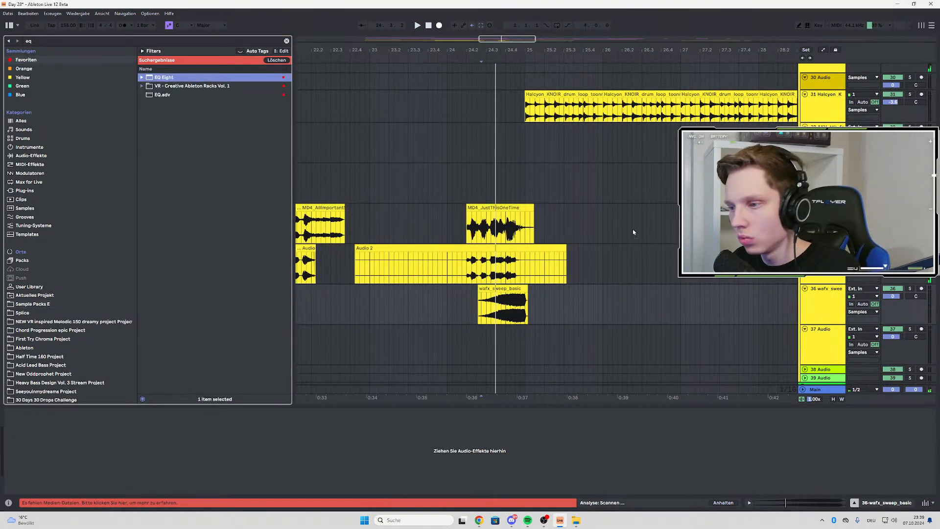
left_click_drag(492, 304, 492, 303)
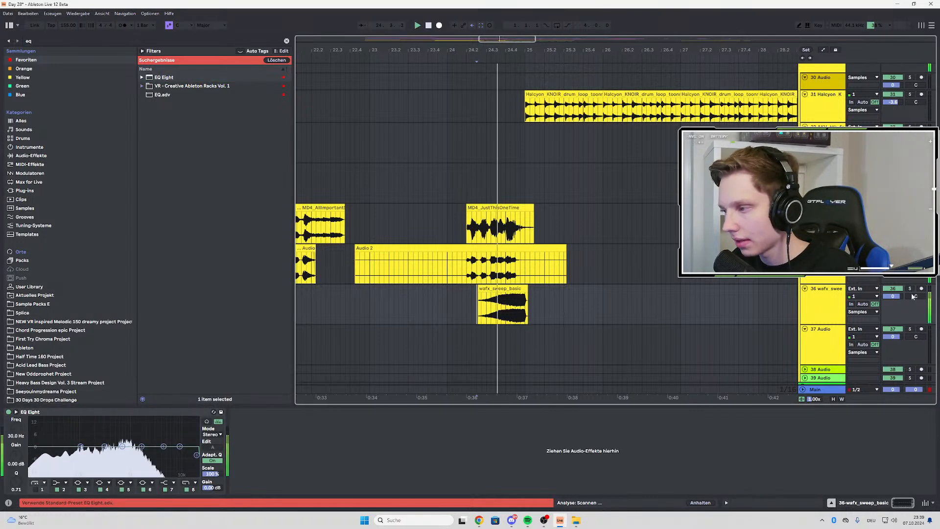
left_click(34, 490)
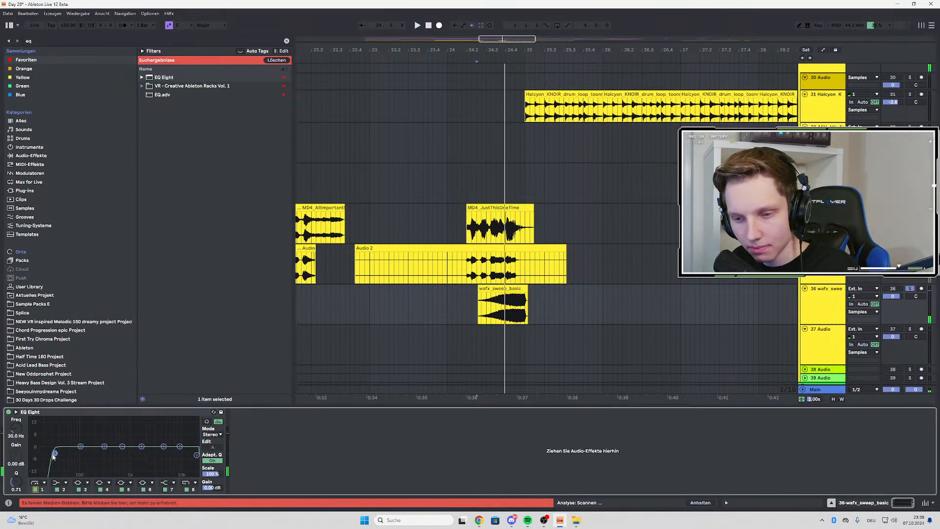
left_click_drag(105, 447, 107, 455)
Lower the 36 wafx_sweep_basic track's volume to about -8 dB while playing the transition into bar 25
key("space")
mouse_move(893, 296)
left_mouse_down()
mouse_move(894, 313)
mouse_move(893, 286)
left_mouse_up()
key("space")
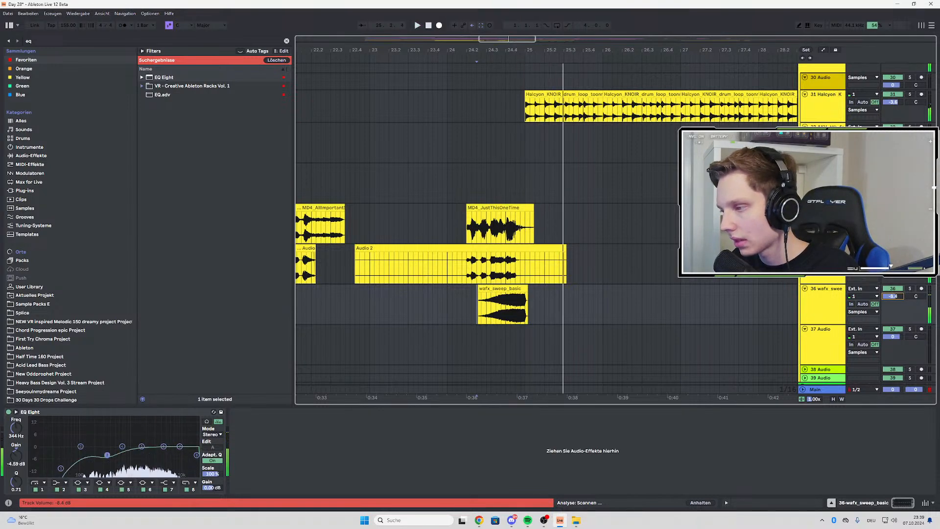
key("space")
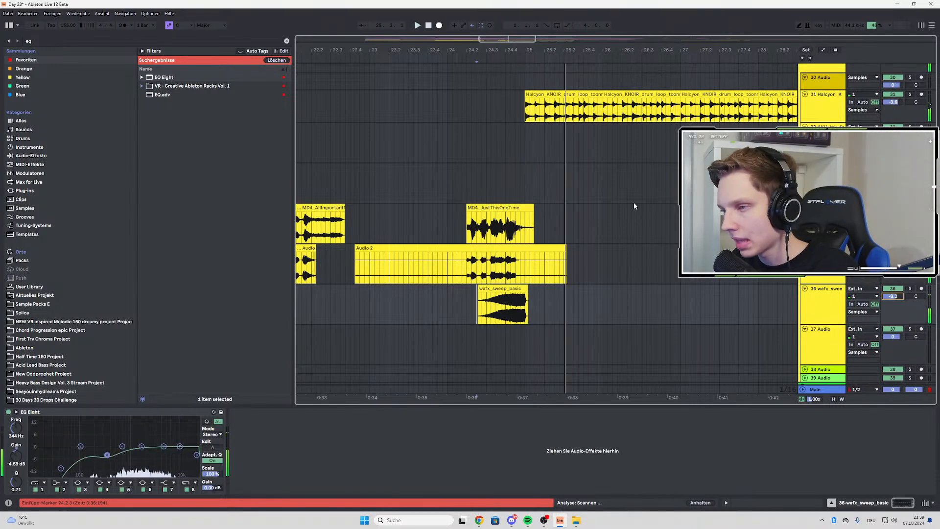
Search Sample Packs E for "crash" and audition the KNOIR crashsplash A, B and C samples in the knoir_patreon_april2024 folder
scroll(533, 172, "up", 5)
scroll(534, 172, "up", 15)
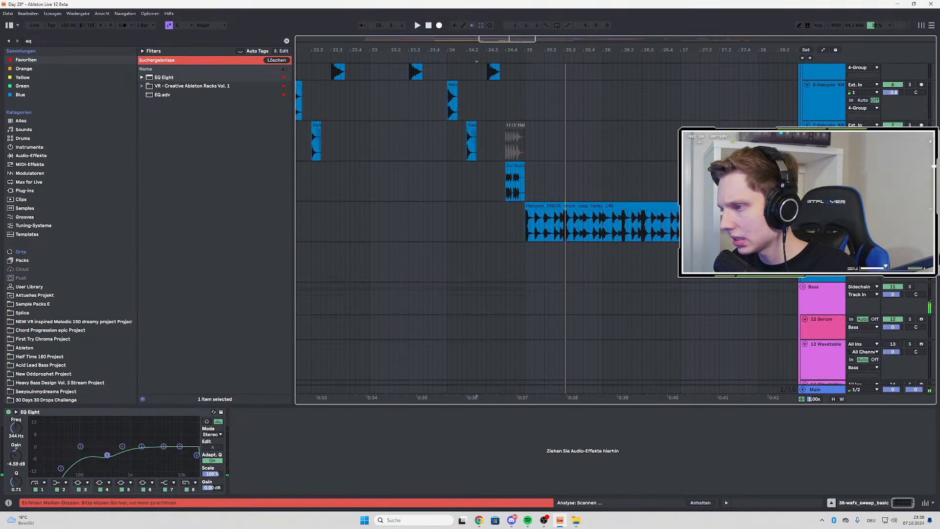
left_click(826, 206)
left_click(39, 39)
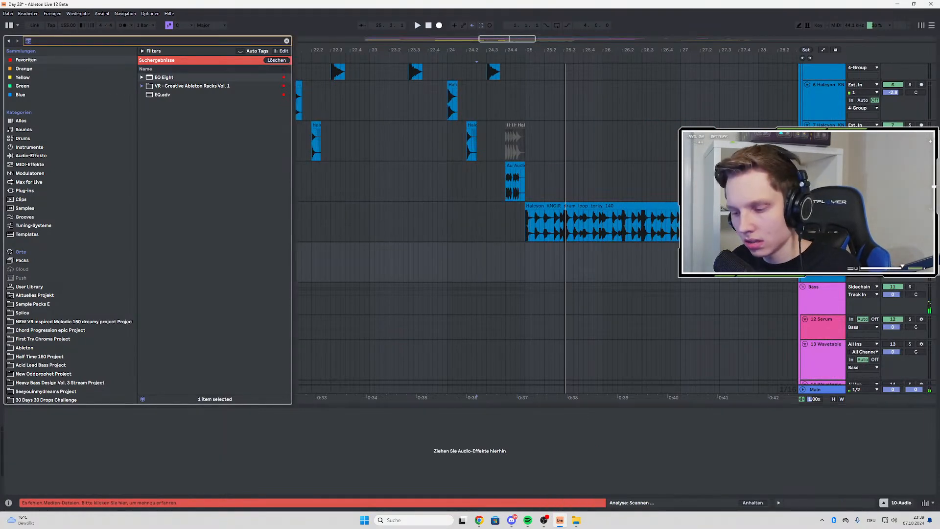
type("crash")
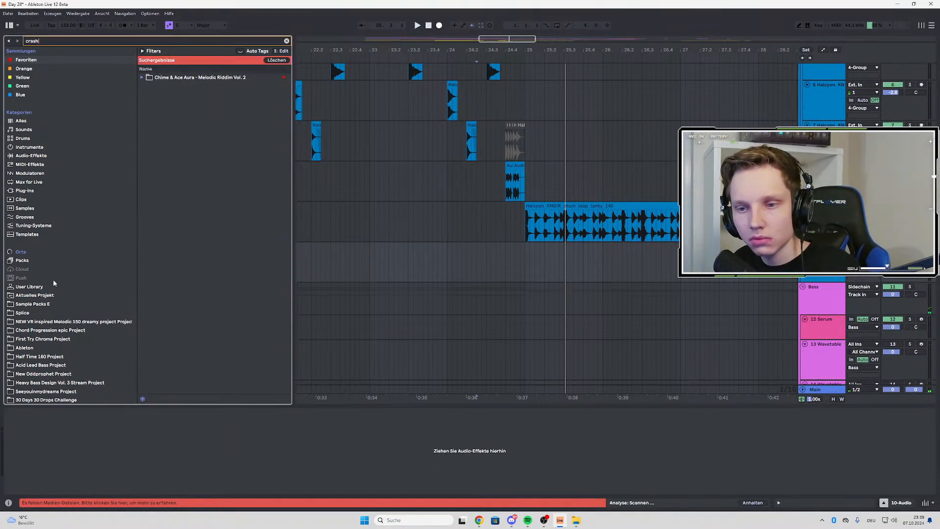
left_click(49, 303)
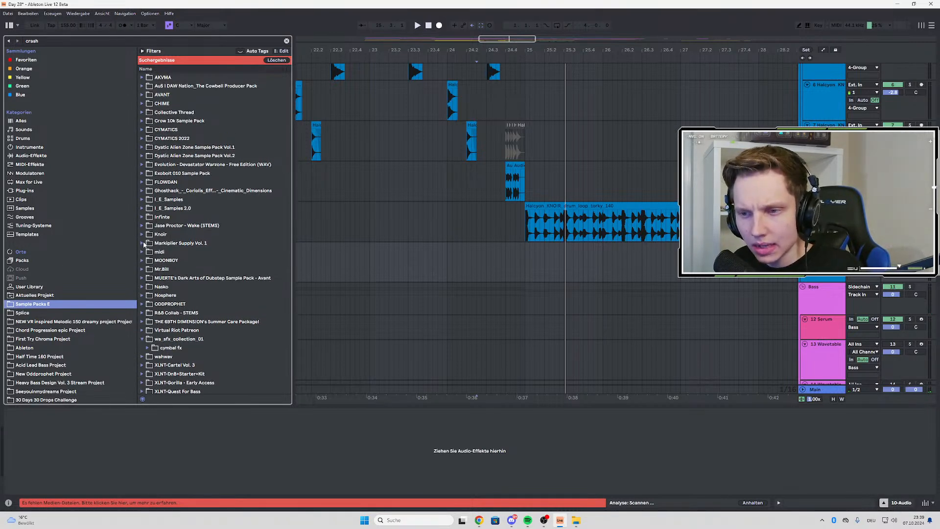
left_click(142, 235)
left_click(147, 242)
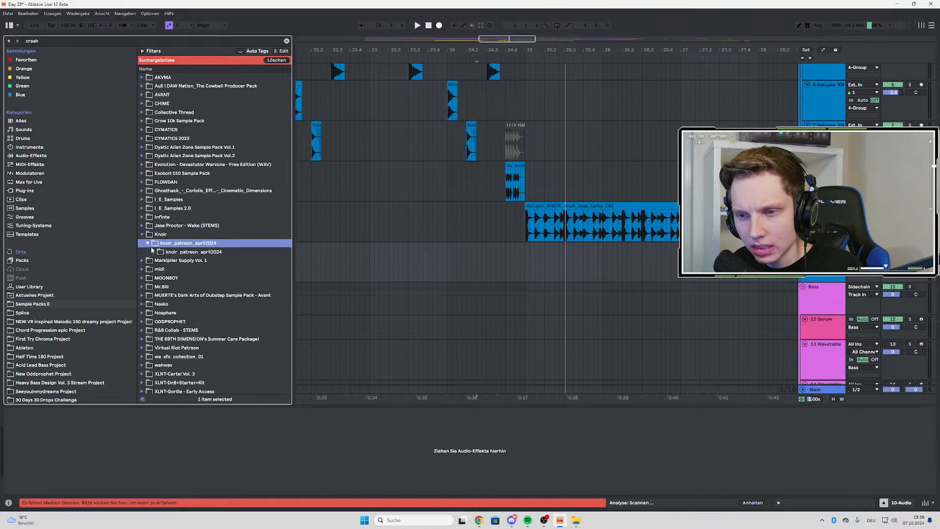
left_click(153, 252)
left_click(198, 270)
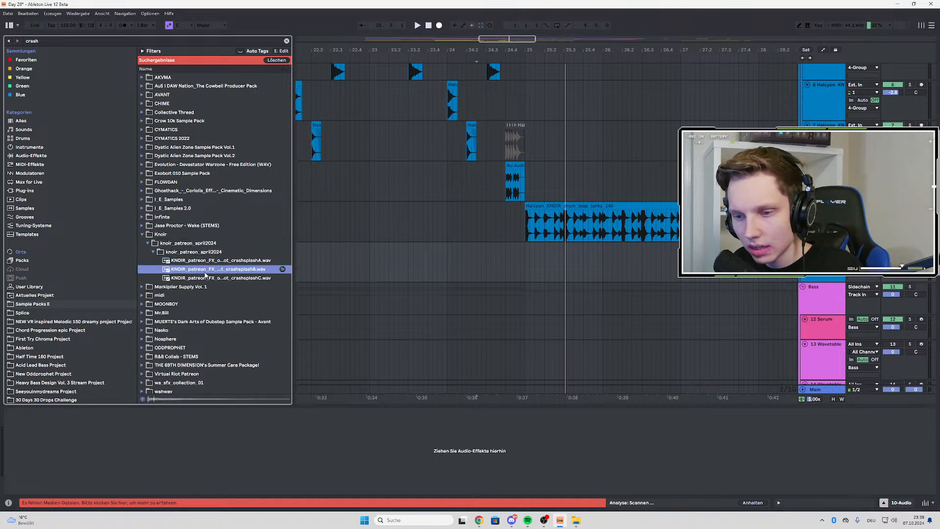
left_click(215, 279)
left_click(224, 263)
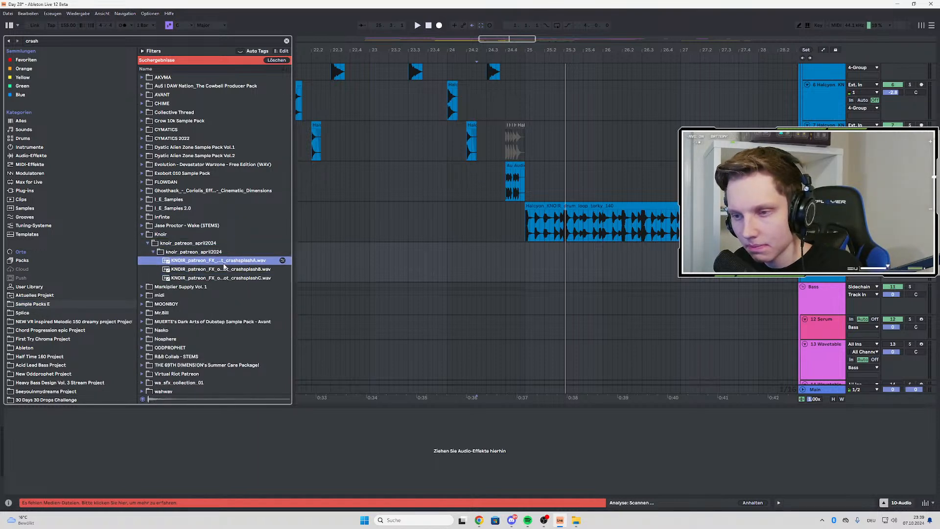
Place KNOIR crashsplashA on the 10 Audio track at bar 25 and play from just before the drop
left_click_drag(224, 264, 538, 251)
left_click(503, 256)
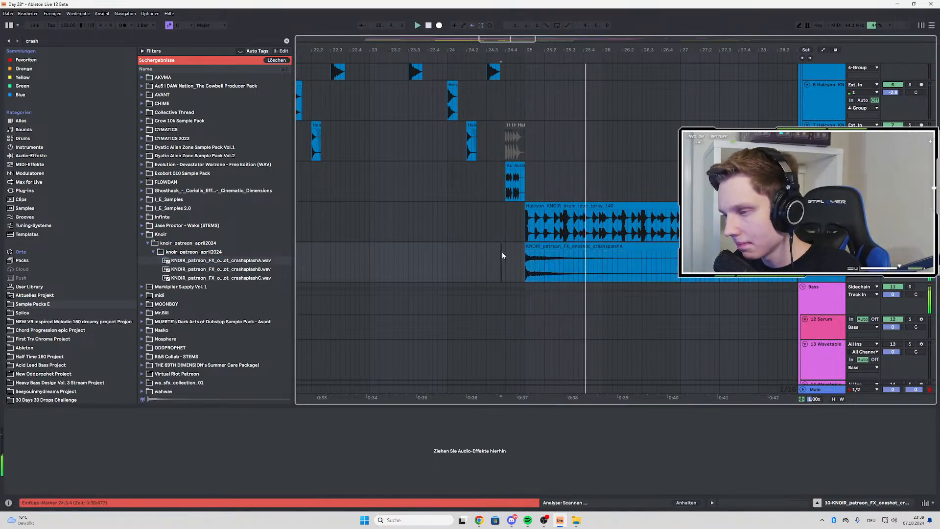
key("space")
key("space")
Shorten the crashsplashA clip to end at bar 29, give it a long fade-out, and check it during playback
scroll(427, 250, "down", 3)
left_click_drag(669, 249, 517, 261)
scroll(432, 250, "down", 3)
scroll(391, 244, "down", 6)
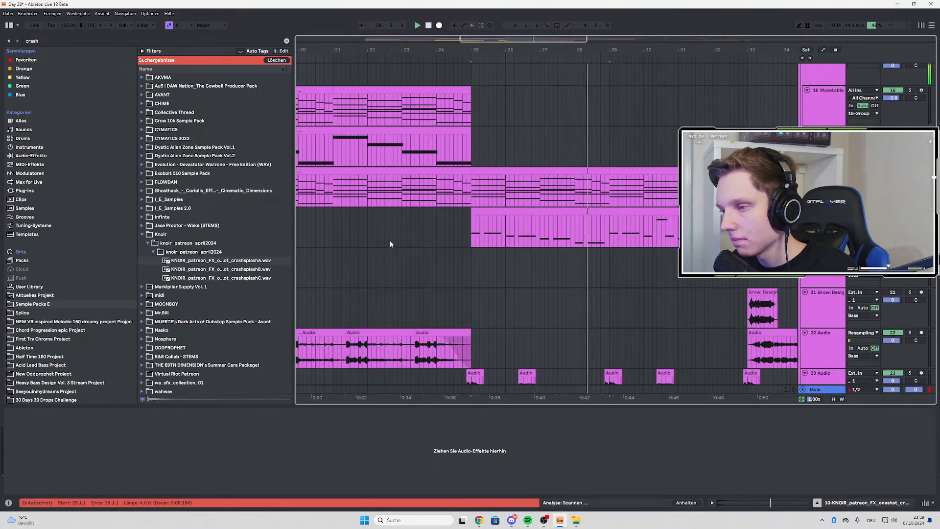
scroll(500, 213, "up", 6)
scroll(515, 161, "up", 2)
key("space")
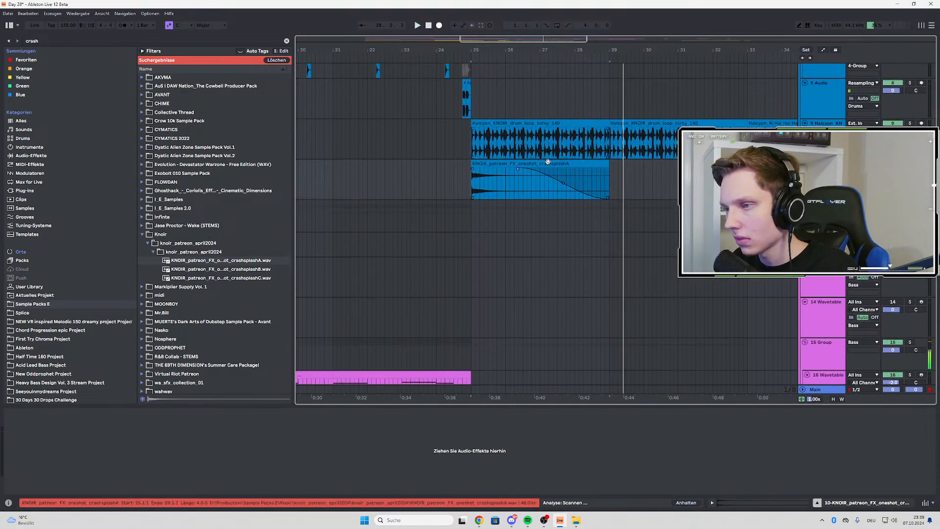
Duplicate the crashsplashA clip to bar 29 and play the drop from bar 25
left_click(547, 162)
key("ctrl+d")
left_click(469, 183)
key("space")
scroll(467, 185, "down", 6)
scroll(467, 183, "down", 5)
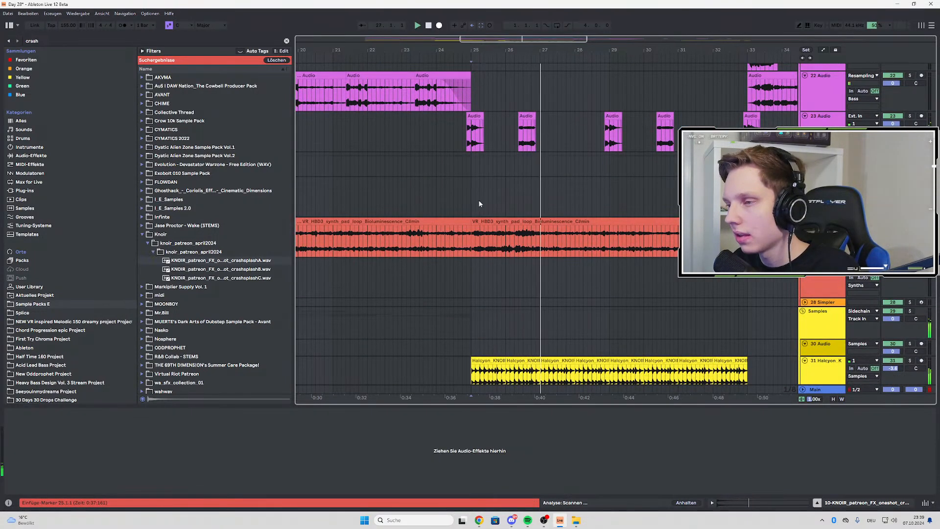
scroll(536, 162, "up", 3)
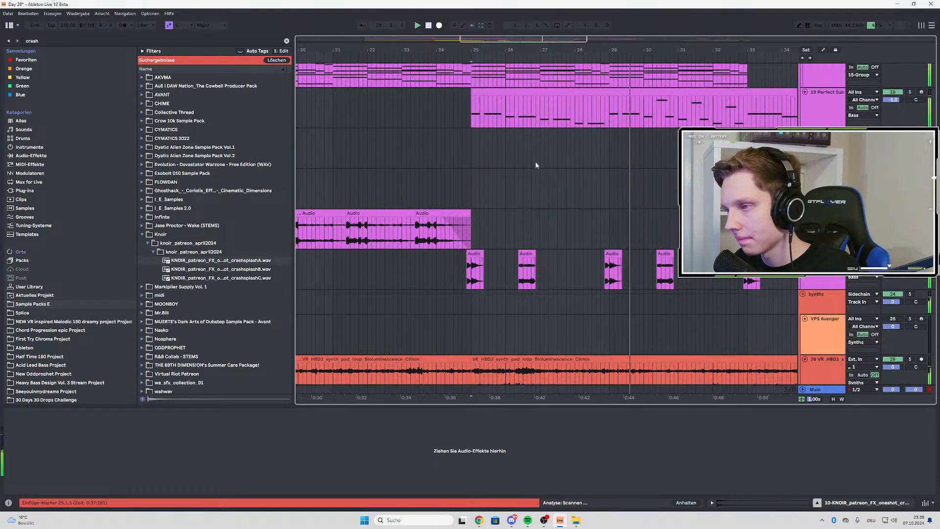
scroll(554, 158, "up", 2)
scroll(554, 158, "up", 8)
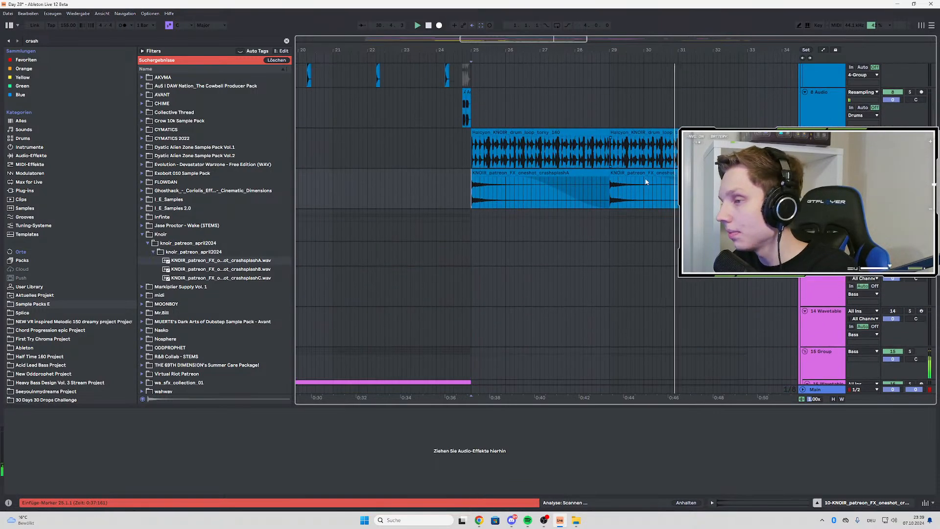
Add another crashsplashA copy at bar 33 and listen through the second half of the drop
scroll(469, 189, "down", 3)
left_click(570, 182)
key("ctrl+d")
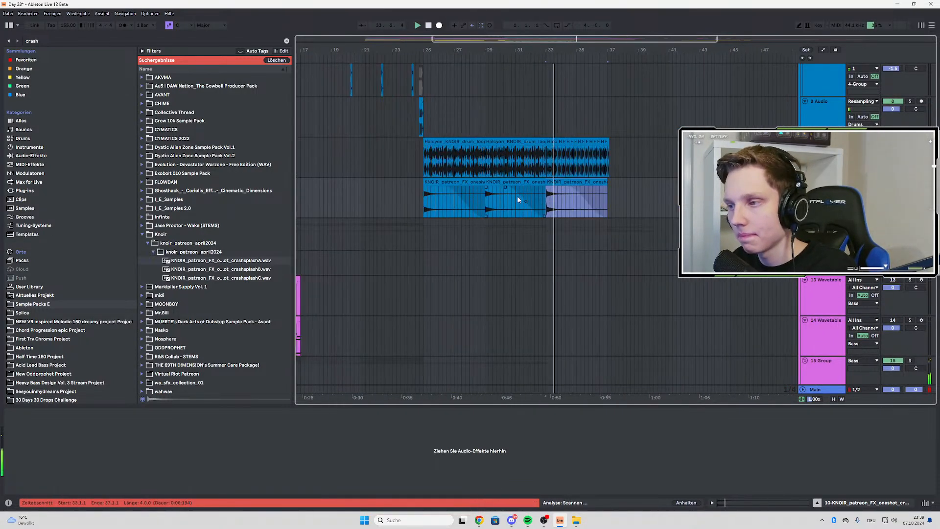
scroll(509, 191, "down", 3)
scroll(493, 179, "down", 5)
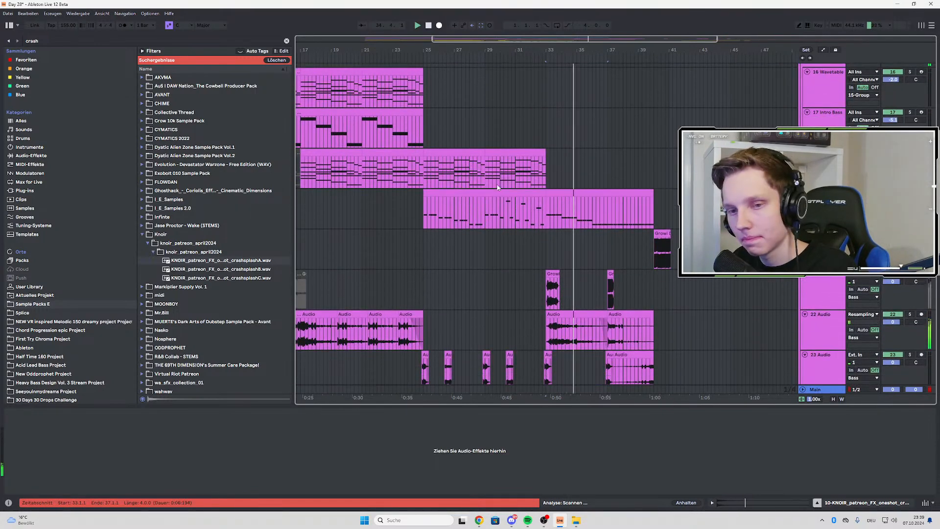
scroll(513, 195, "down", 3)
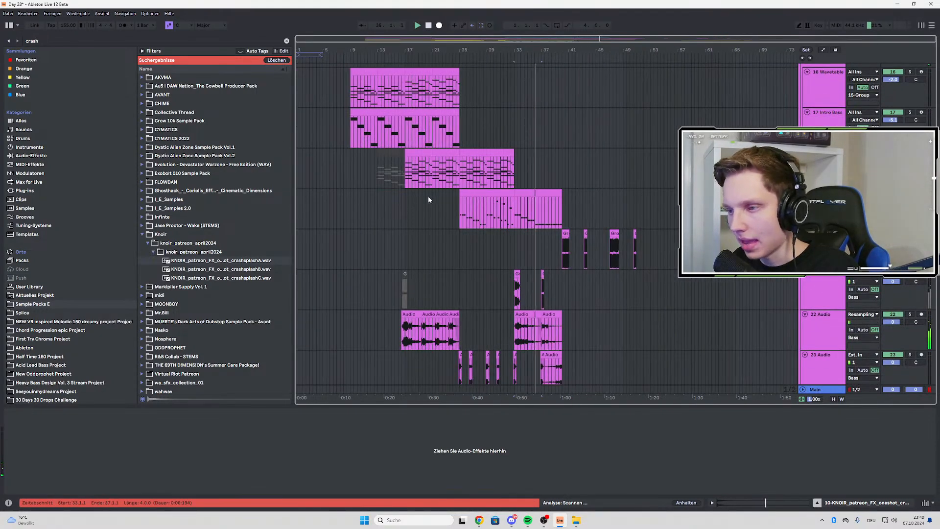
key("space")
Copy the first Trigger track clip from bar 25 to bar 33 and play the section that follows it
scroll(456, 186, "down", 12)
scroll(507, 345, "up", 5)
left_click(522, 344)
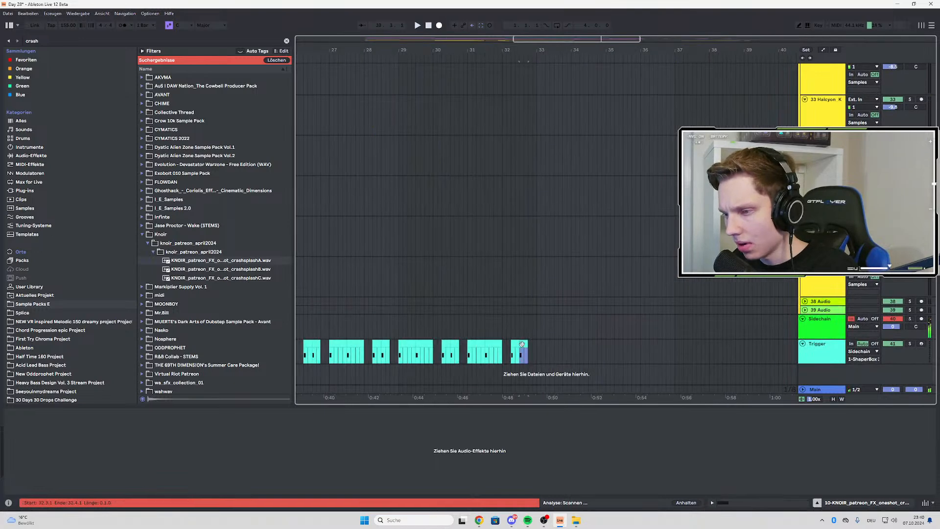
left_click(537, 345)
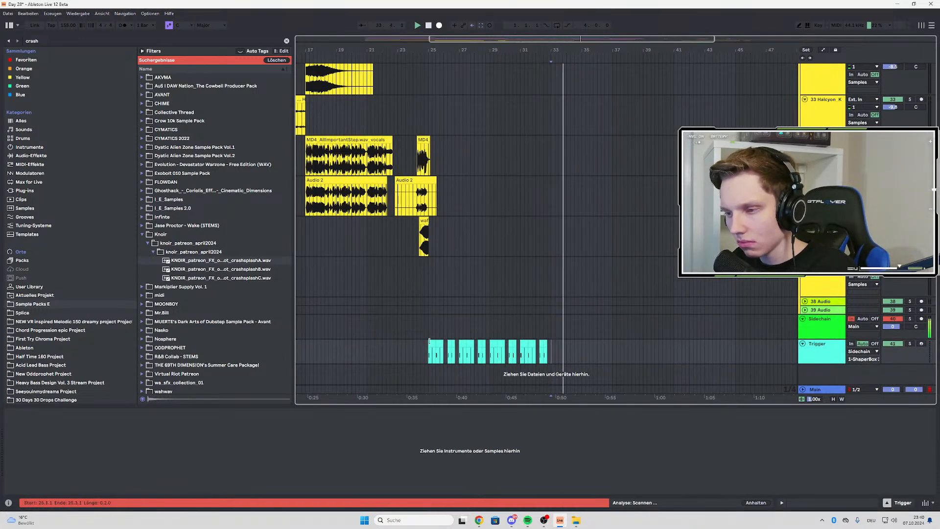
left_click_drag(428, 356, 442, 357)
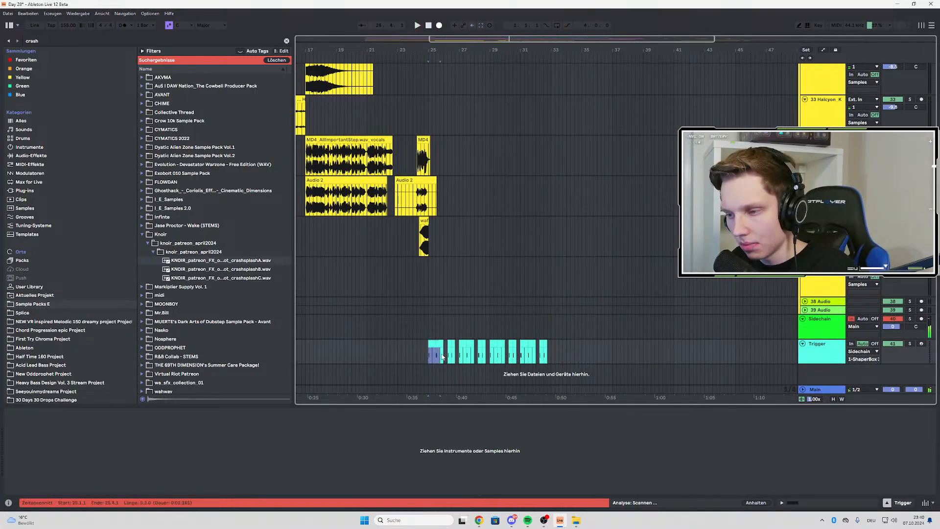
left_click(551, 344)
key("ctrl+v")
scroll(560, 345, "up", 5)
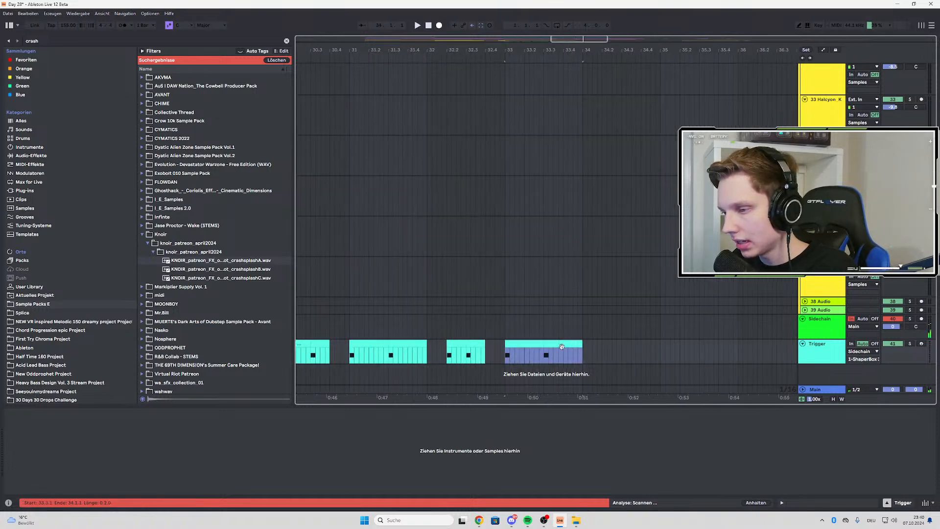
key("space")
left_click(625, 331)
key("space")
key("space")
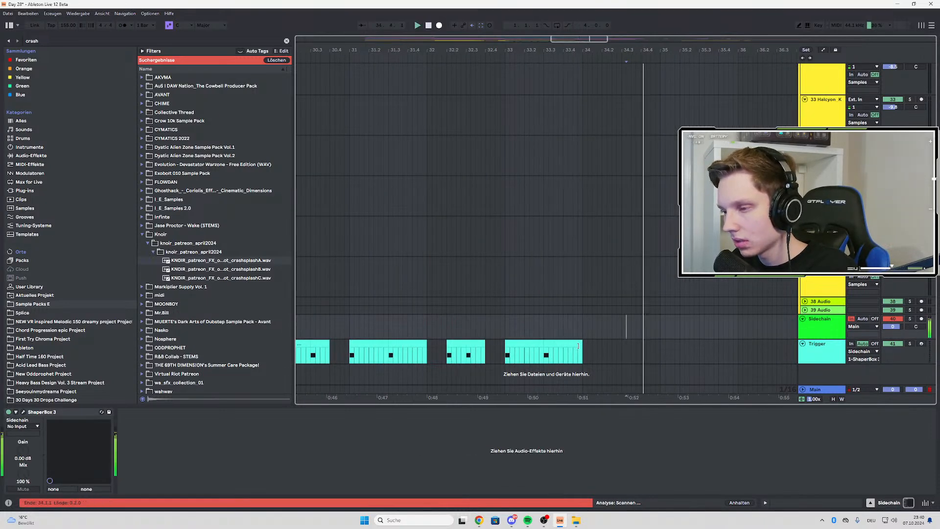
Select a one-beat section of the bar 33 trigger clip and duplicate it repeatedly through the first beat of bar 37
left_click_drag(582, 344, 563, 343)
key("space")
key("space")
key("ctrl+d")
key("ctrl+d")
scroll(534, 341, "down", 5)
key("ctrl+d")
key("ctrl+d")
key("ctrl+d")
key("ctrl+d")
key("ctrl+d")
key("ctrl+d")
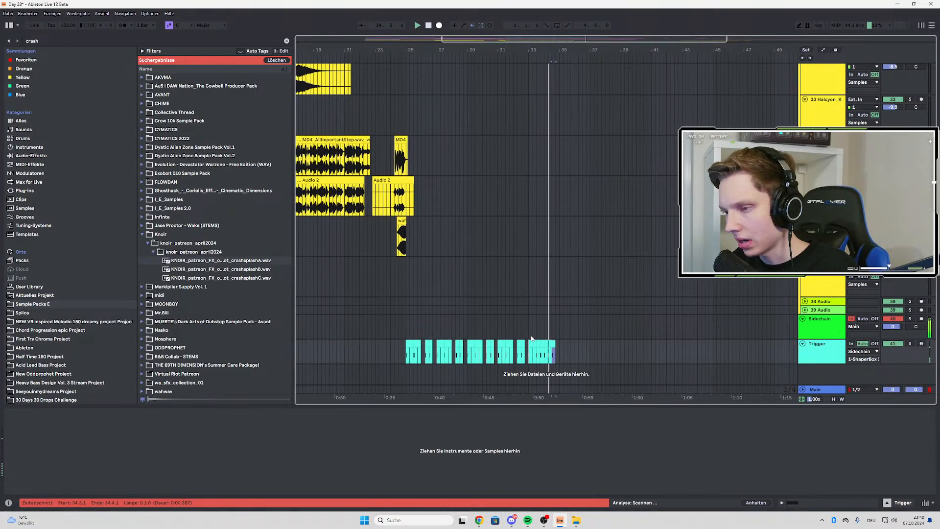
key("ctrl+d")
key("ctrl+d")
key("ctrl+d")
scroll(574, 328, "up", 4)
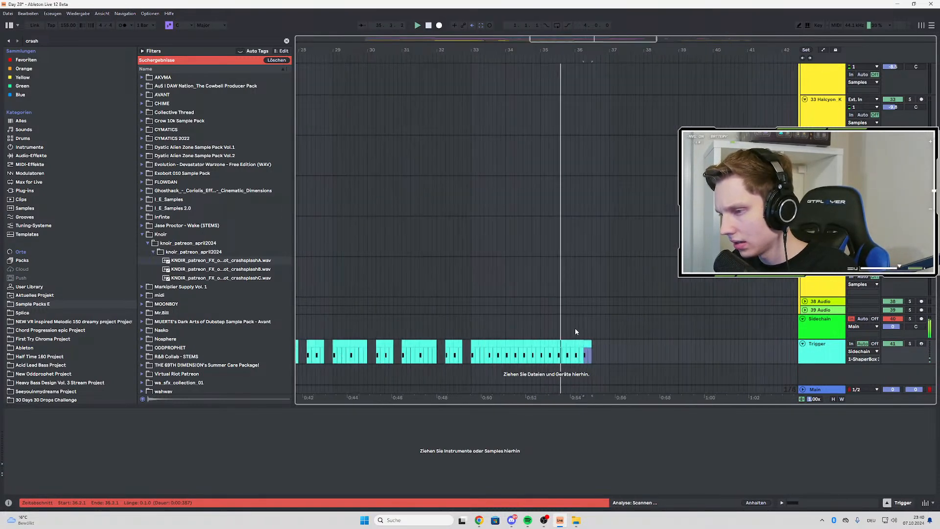
key("ctrl+d")
key("ctrl+d")
key("ctrl+d")
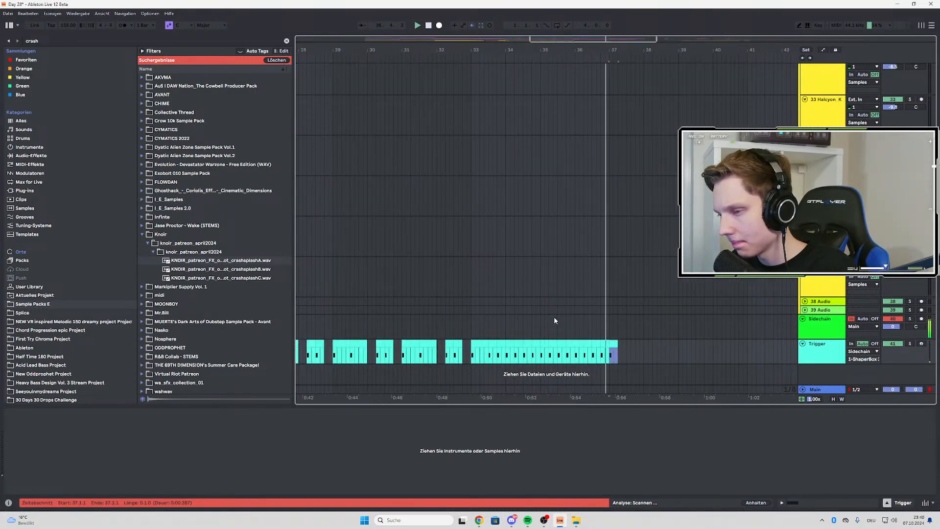
Review the bass, growl and synth tracks around bar 37 in playback, and listen from bar 41
scroll(606, 342, "down", 3)
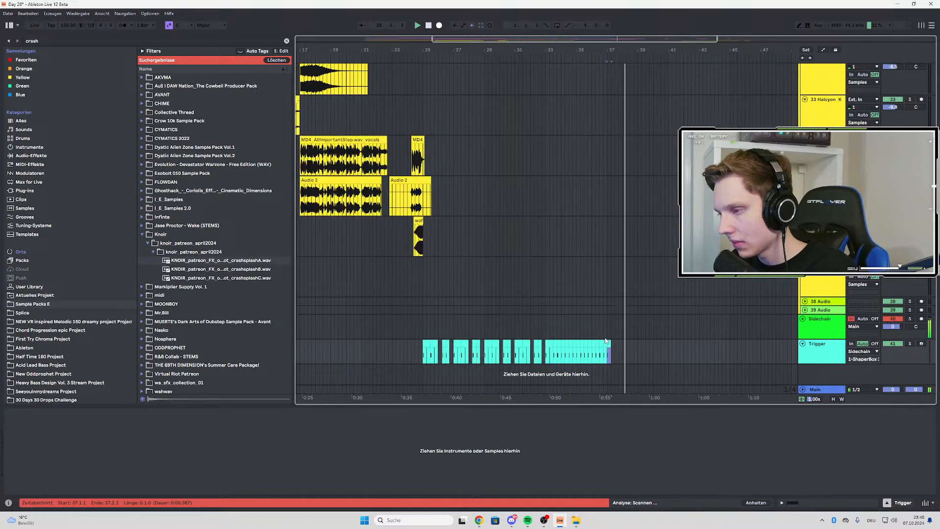
scroll(605, 244, "up", 10)
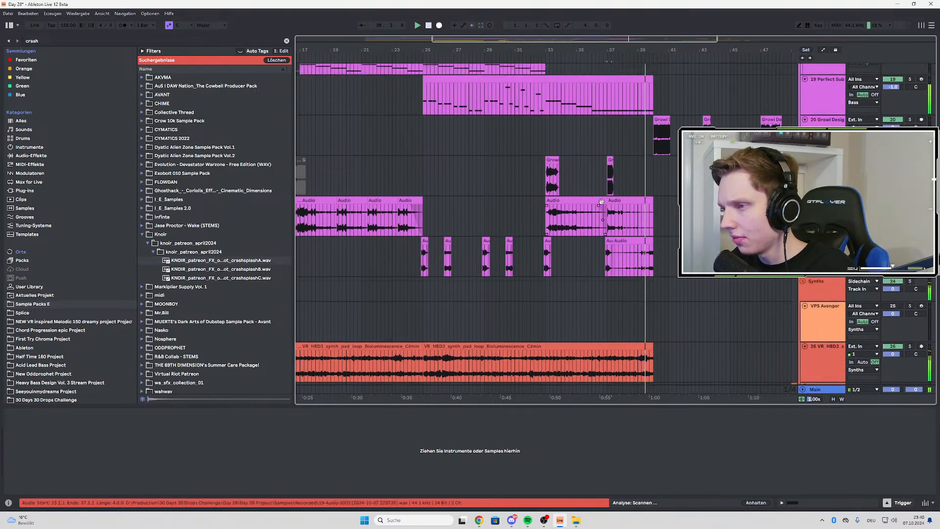
scroll(617, 167, "up", 3)
scroll(616, 166, "down", 3)
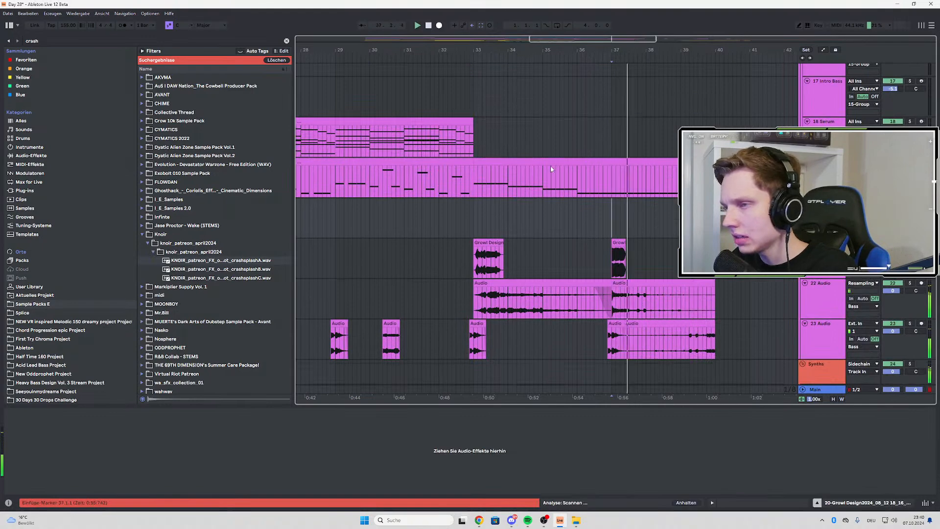
scroll(545, 179, "up", 5)
scroll(544, 176, "up", 4)
scroll(548, 175, "down", 5)
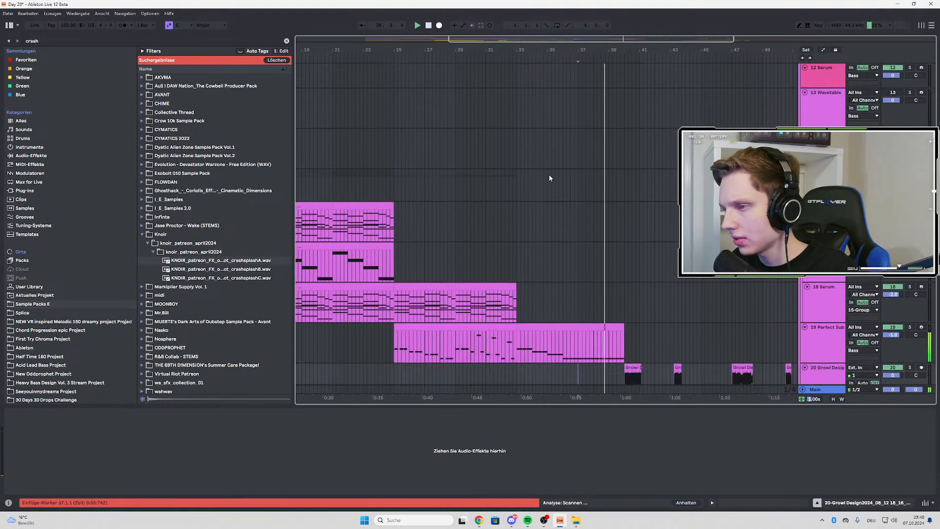
key("space")
key("space")
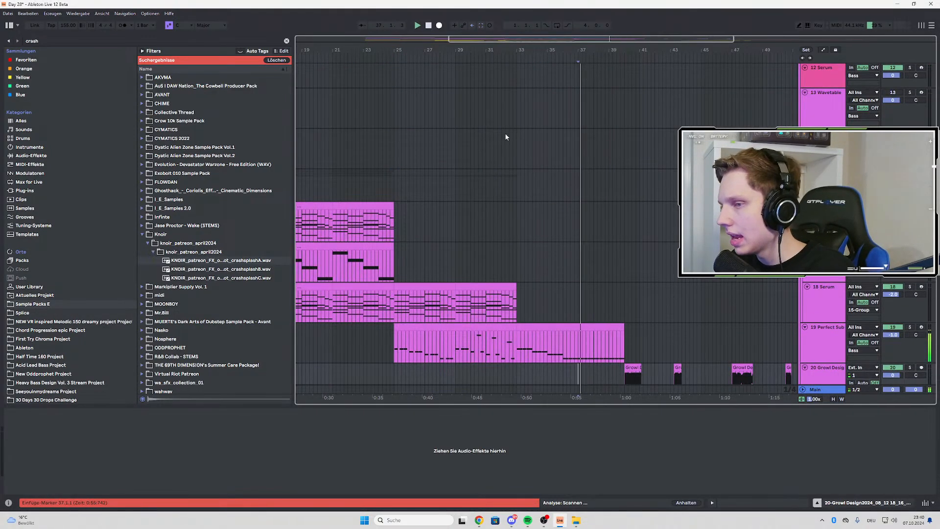
scroll(506, 137, "down", 5)
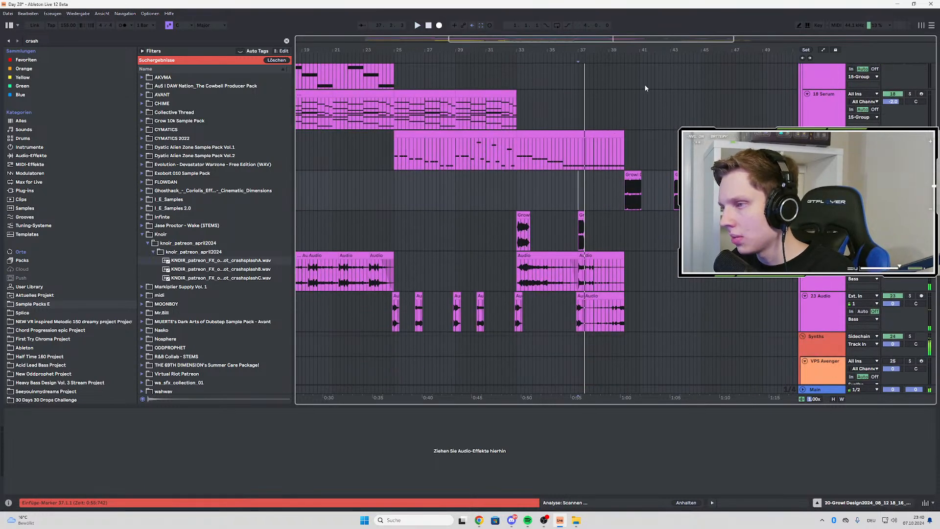
left_click(639, 93)
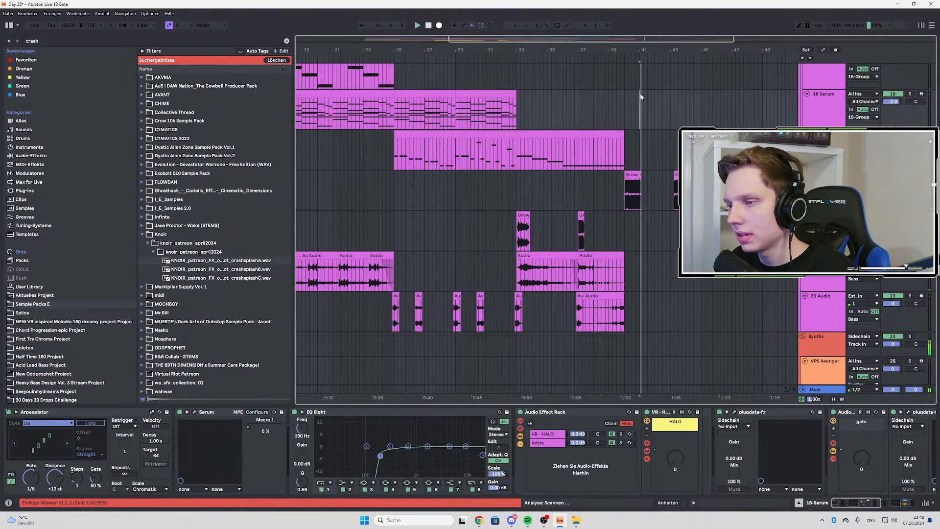
Play the drop from bar 25 and look over the bass and drum tracks across the arrangement
left_click(394, 147)
key("space")
key("space")
scroll(378, 169, "up", 2)
scroll(378, 169, "down", 1)
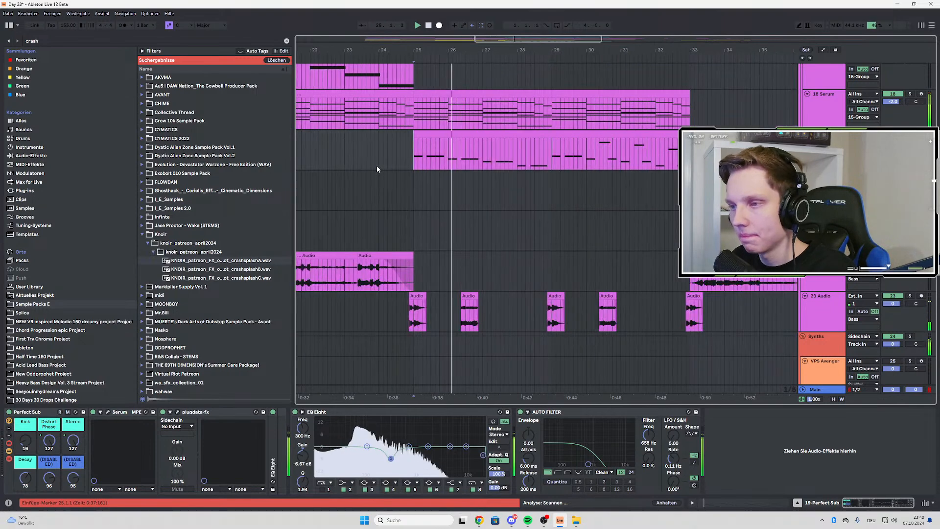
scroll(416, 178, "down", 2)
scroll(474, 188, "down", 3)
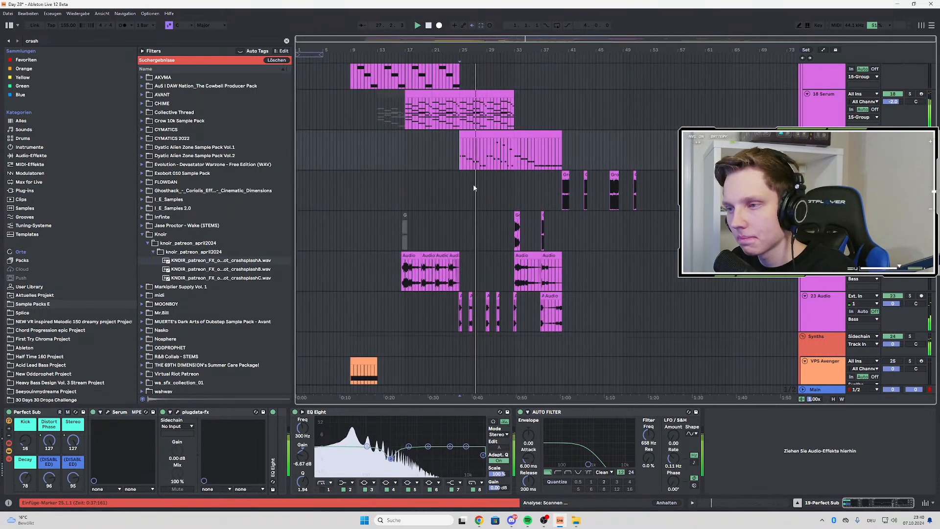
scroll(474, 188, "up", 3)
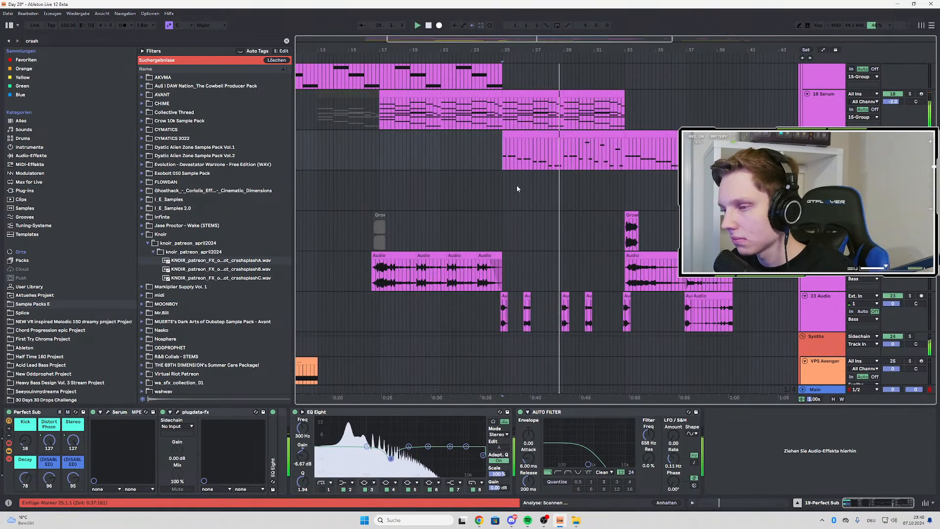
scroll(398, 168, "up", 2)
scroll(506, 187, "down", 3)
scroll(418, 175, "up", 2)
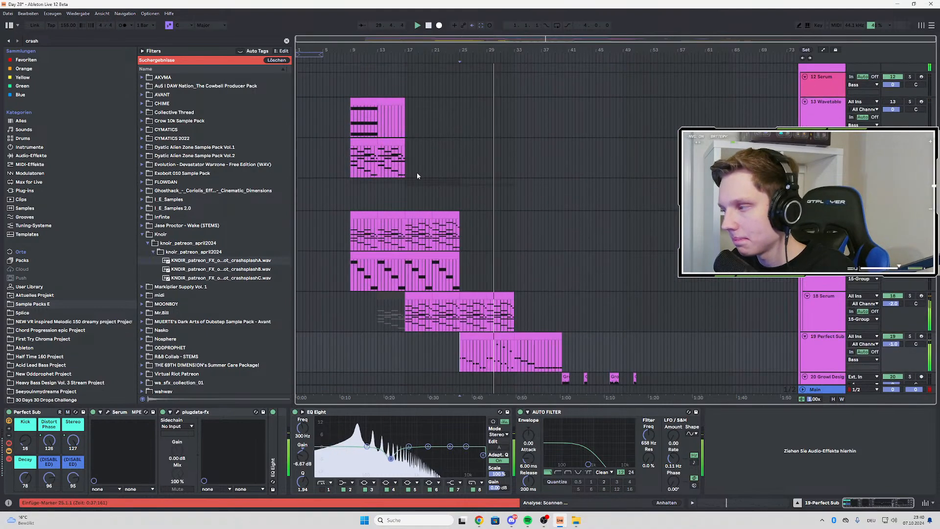
scroll(417, 175, "up", 3)
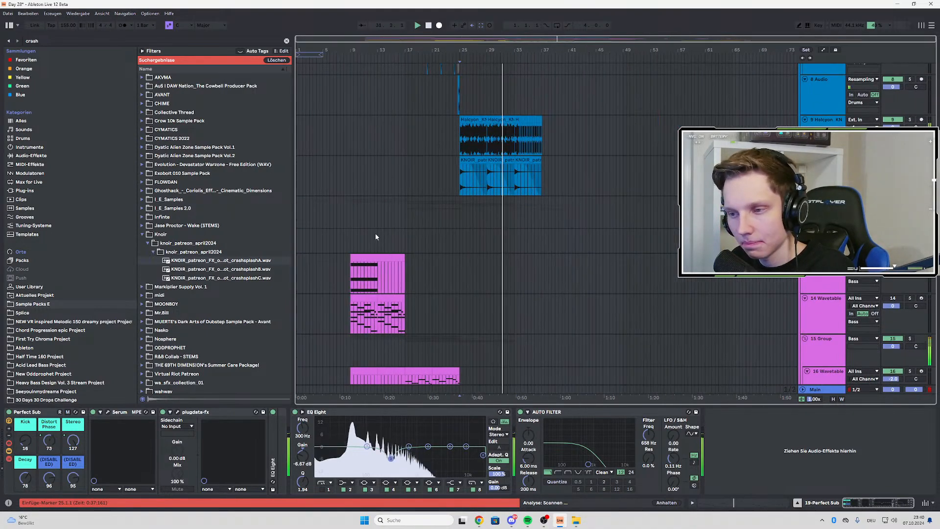
scroll(375, 235, "up", 3)
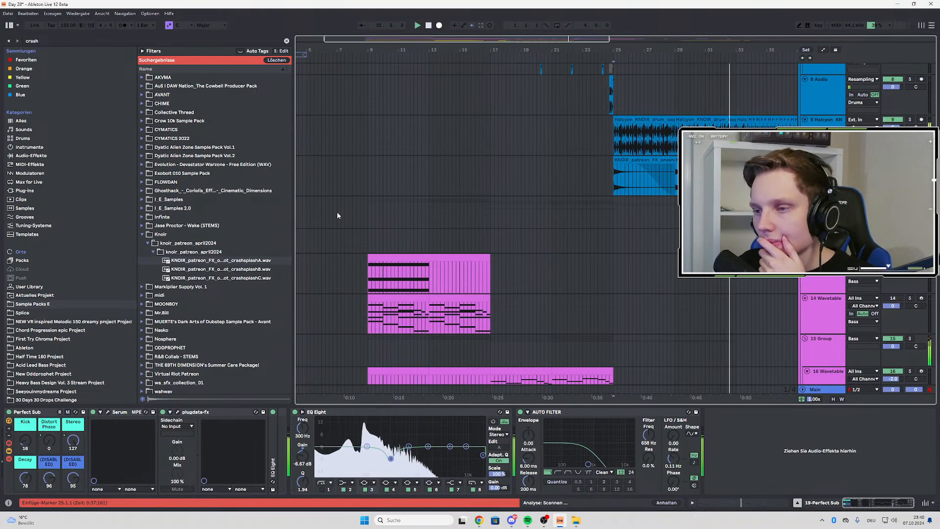
Audition the 13 Wavetable track, the 14 Wavetable track and the whole Bass group in solo from bar 9
left_click(367, 280)
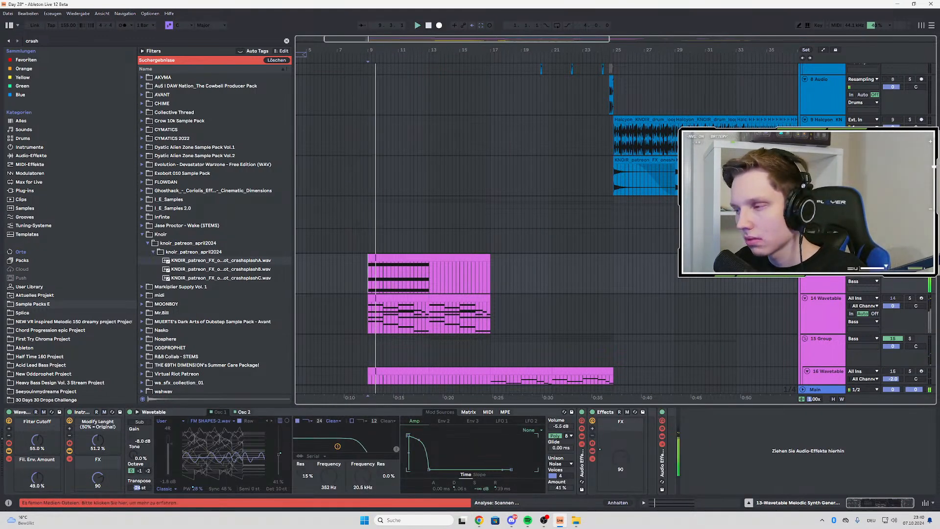
scroll(659, 230, "down", 3)
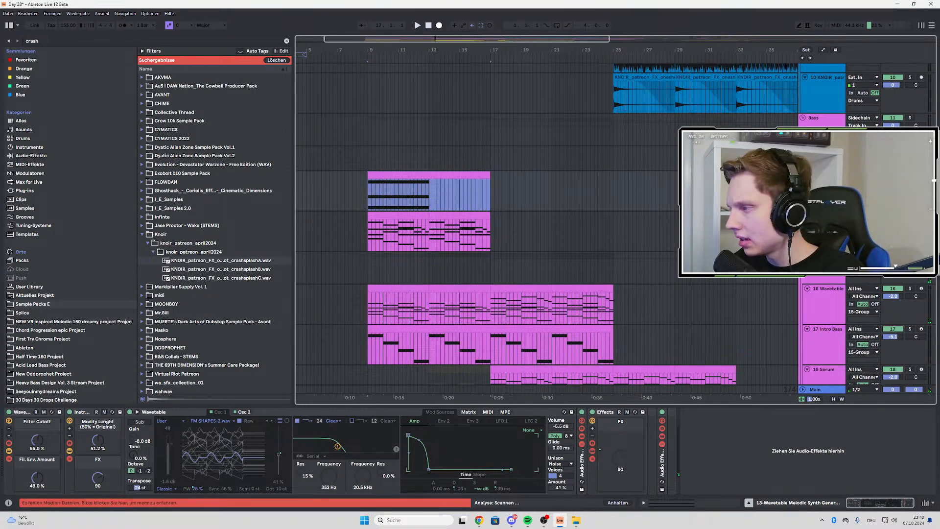
left_click(910, 215)
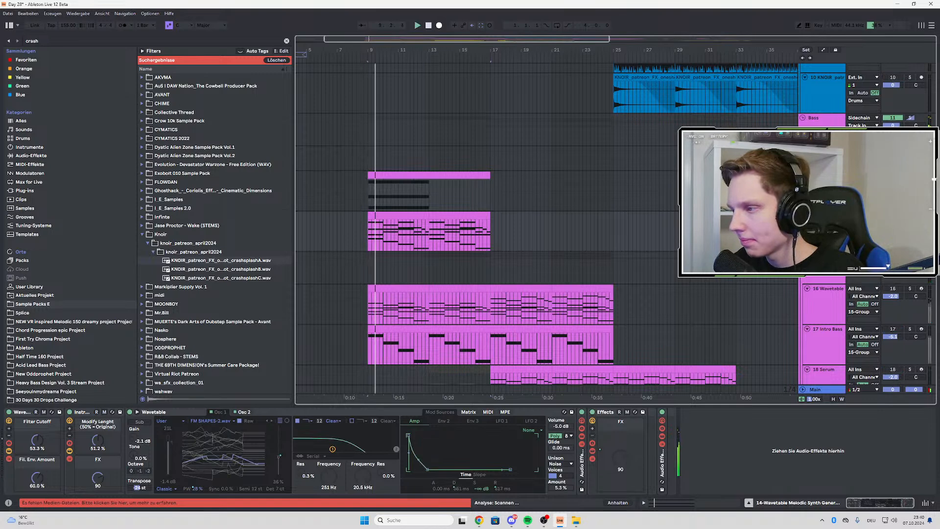
left_click(910, 118)
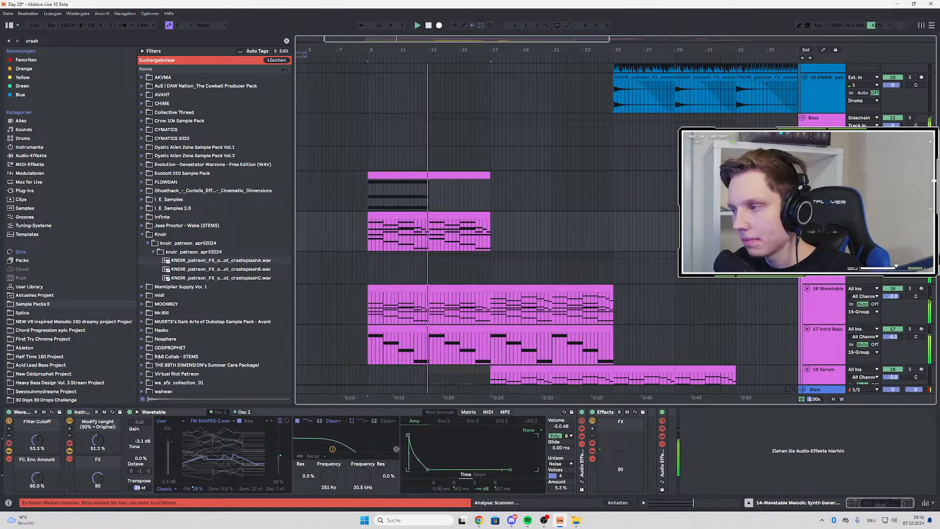
scroll(572, 195, "down", 3)
scroll(572, 196, "down", 7)
key("space")
key("space")
scroll(572, 195, "down", 10)
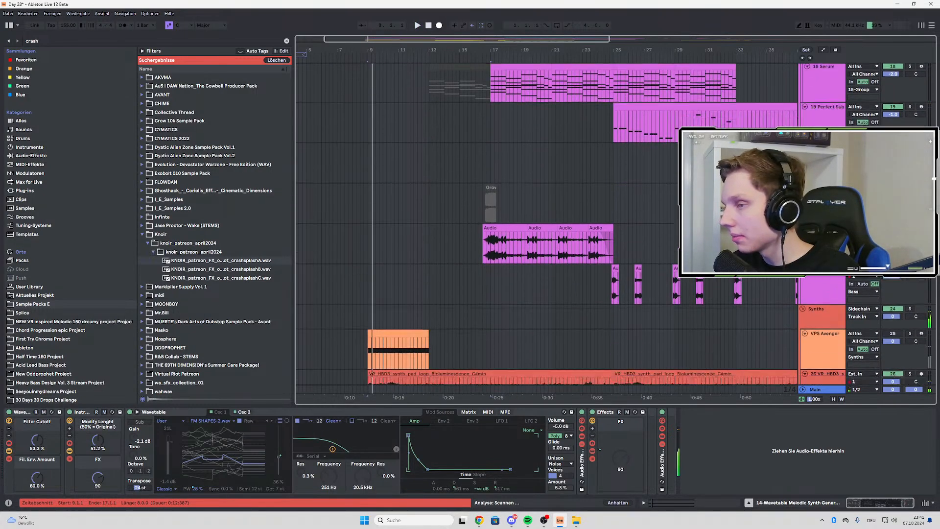
scroll(370, 294, "up", 10)
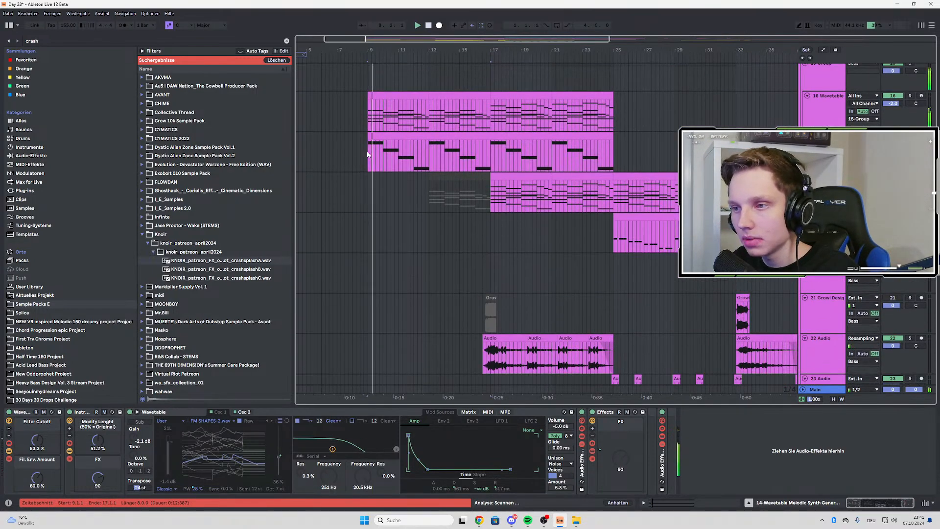
Listen to the 17 Intro Bass track from bar 9 and the 18 Serum track from bar 25
left_click(369, 155)
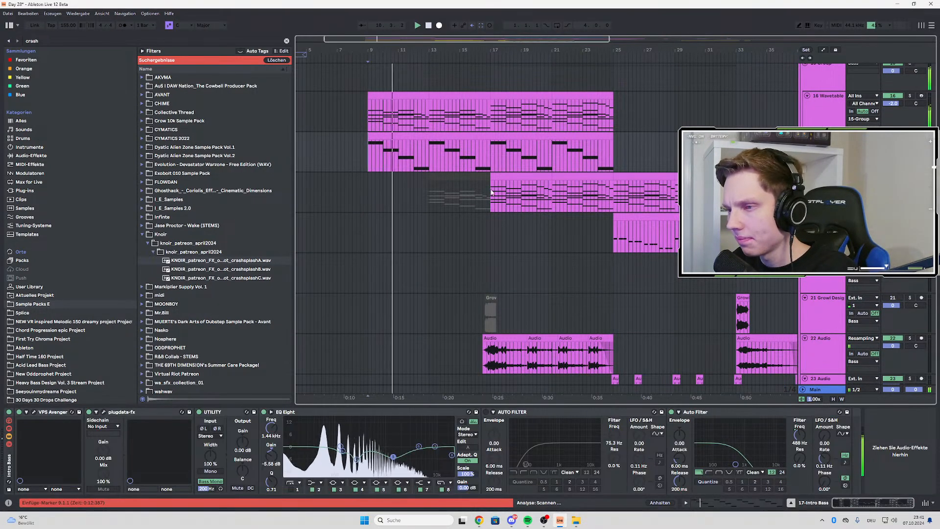
key("space")
left_click(624, 221)
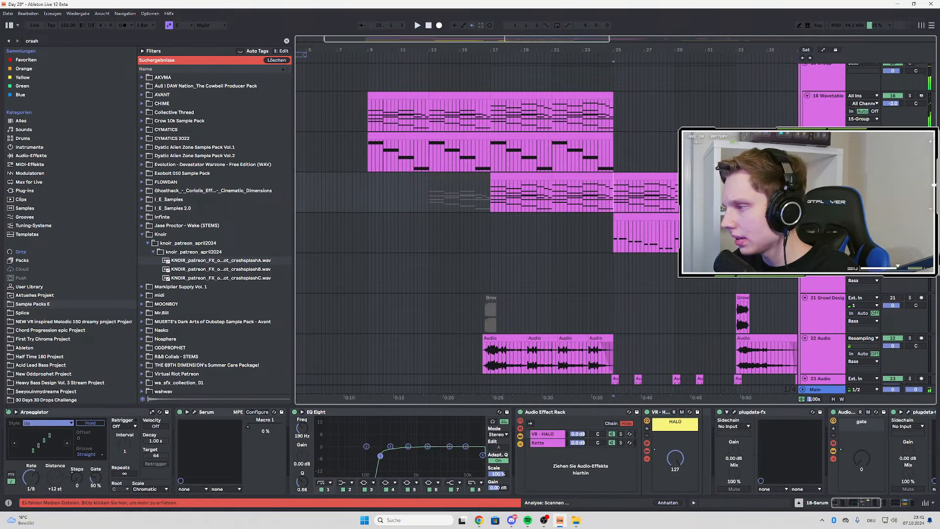
key("space")
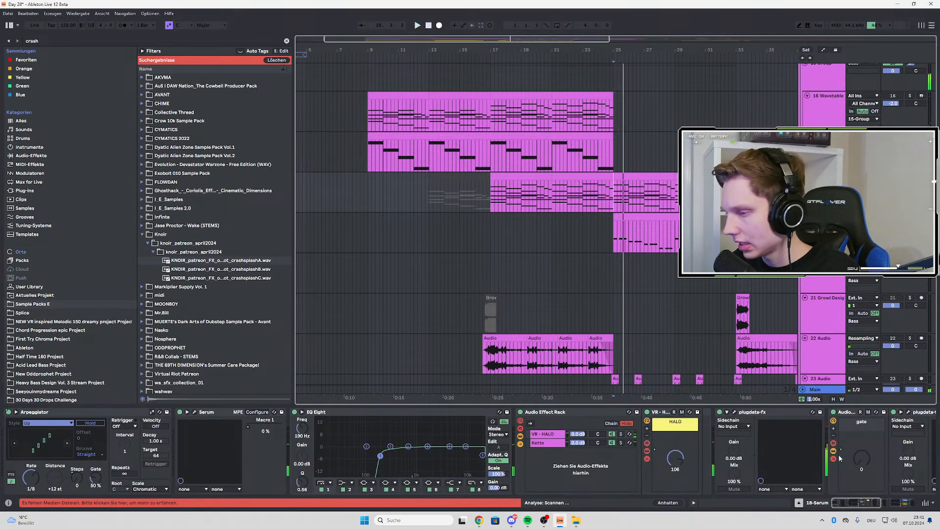
mouse_move(839, 503)
left_mouse_down()
mouse_move(852, 501)
mouse_move(840, 503)
left_mouse_up()
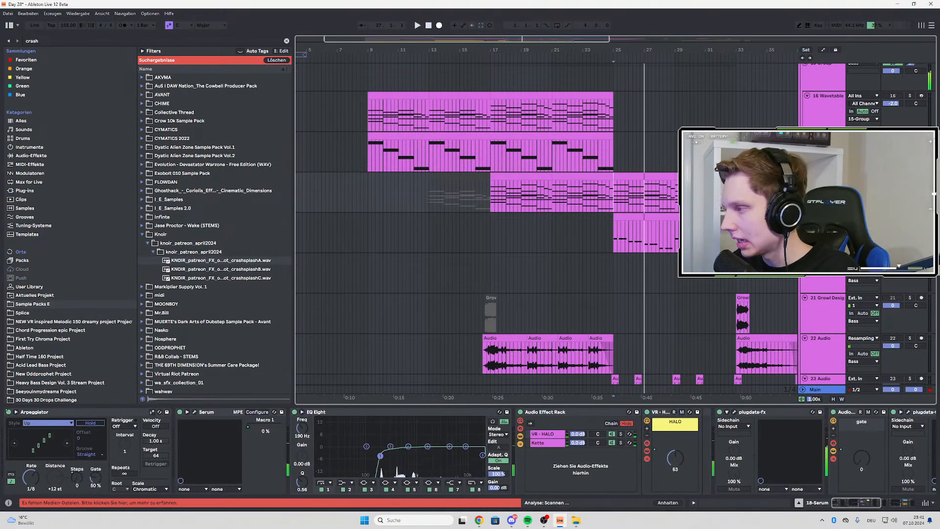
Play the 19 Perfect Sub track from bar 25 and open its Serum synth to examine the patch
scroll(546, 221, "up", 5)
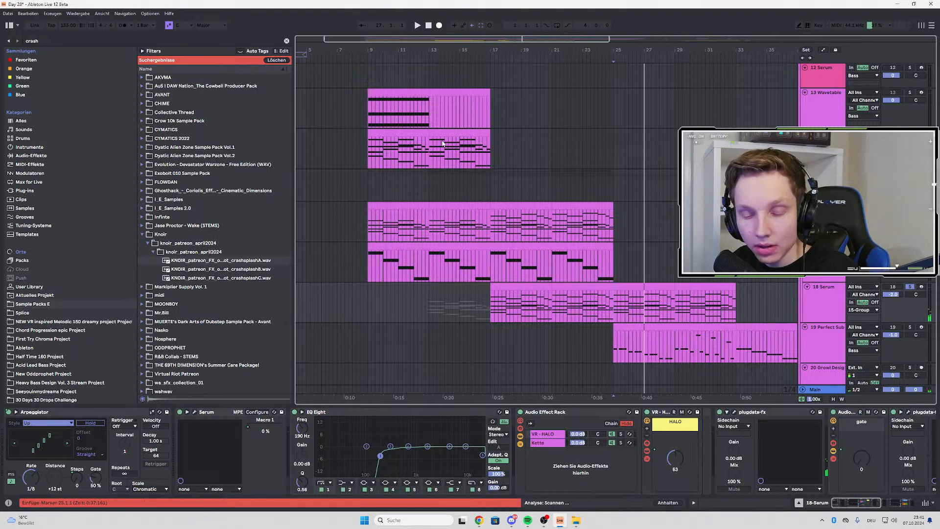
scroll(443, 145, "down", 5)
scroll(495, 173, "down", 4)
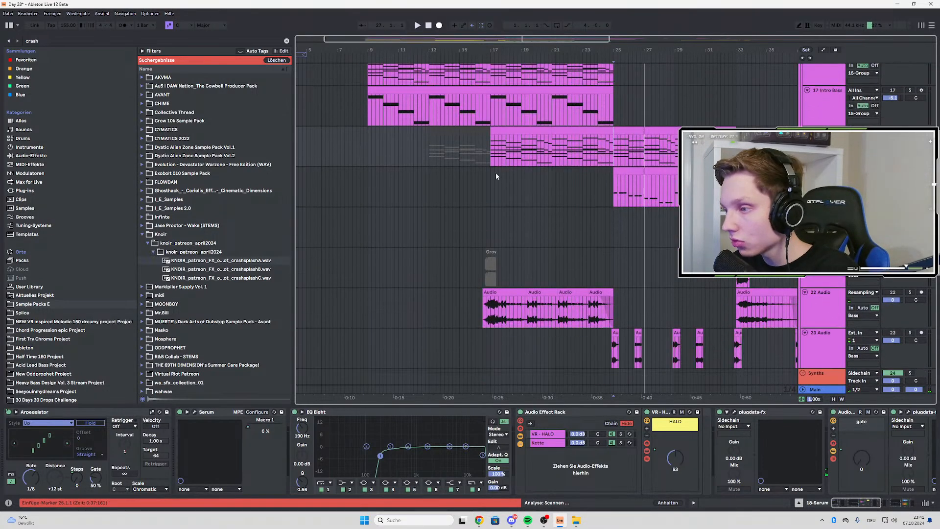
left_click(614, 177)
key("space")
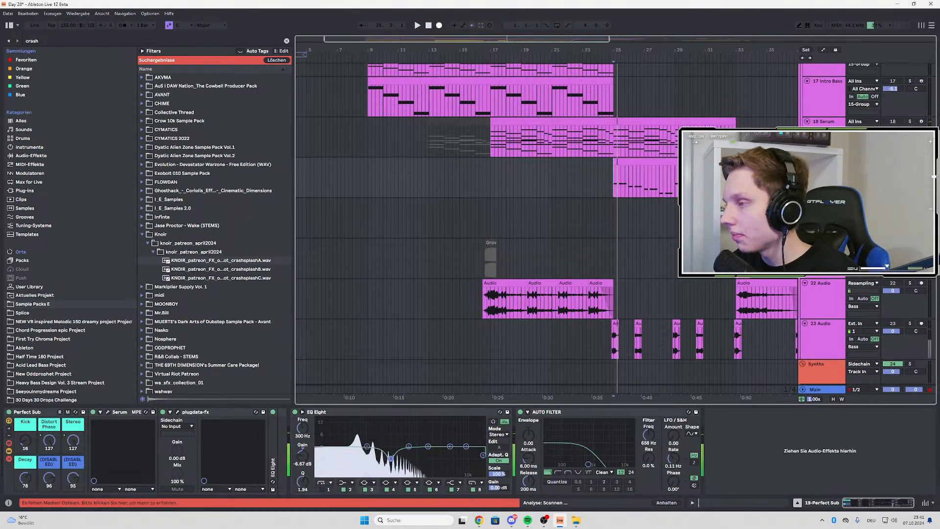
left_click(108, 411)
left_click_drag(244, 38, 334, 71)
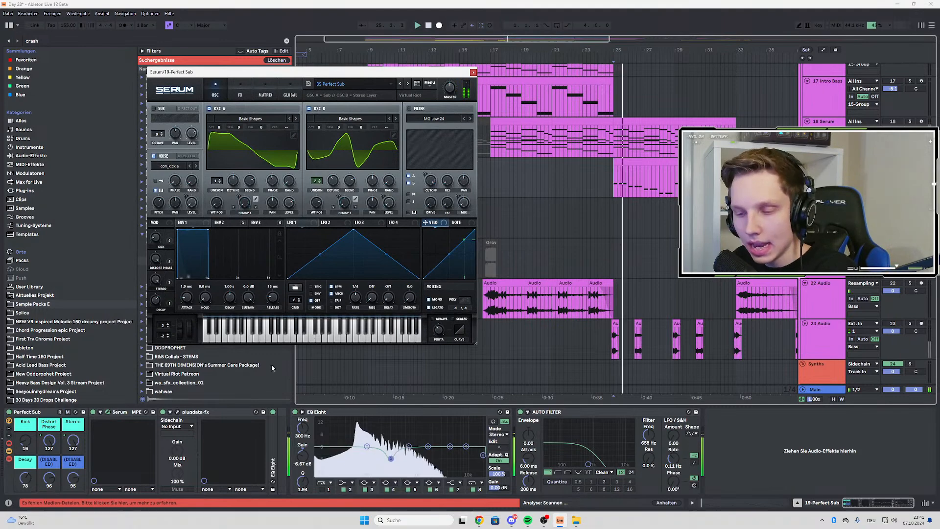
Examine the N-SPEC COMP LITE compressor in plugdata-fx on the 19 Perfect Sub track while playing the sub from bar 25
left_click(473, 73)
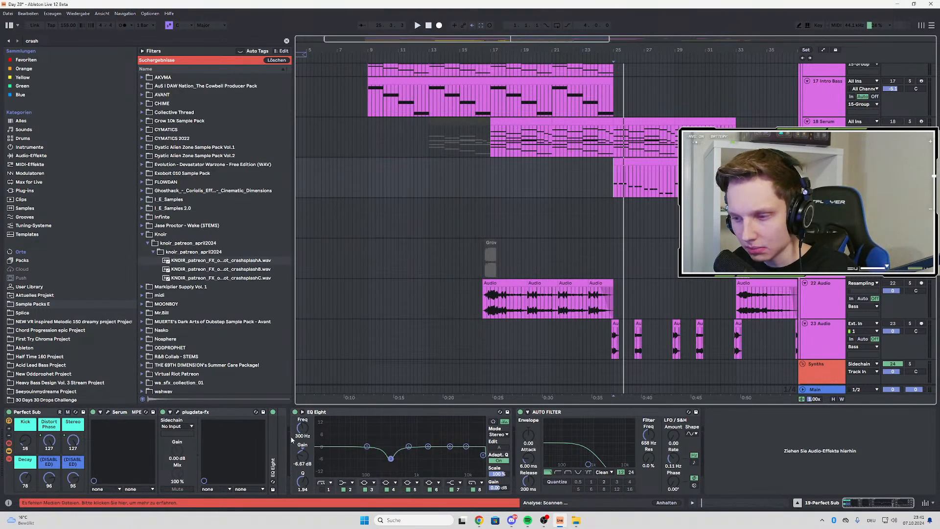
left_click(178, 412)
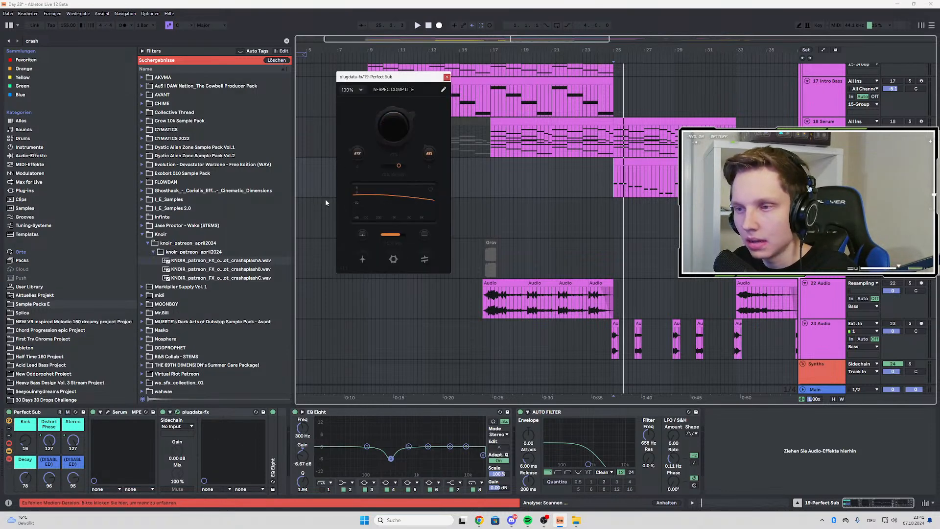
key("space")
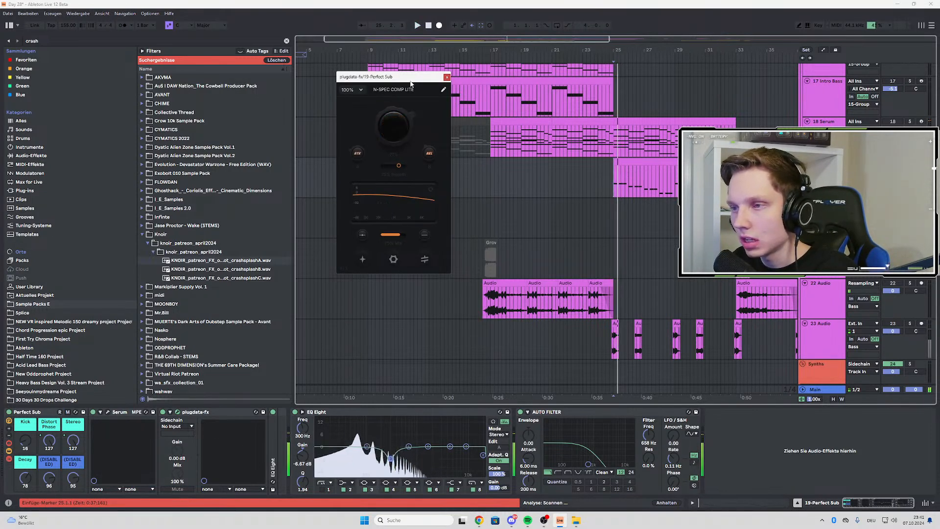
left_click_drag(406, 79, 355, 125)
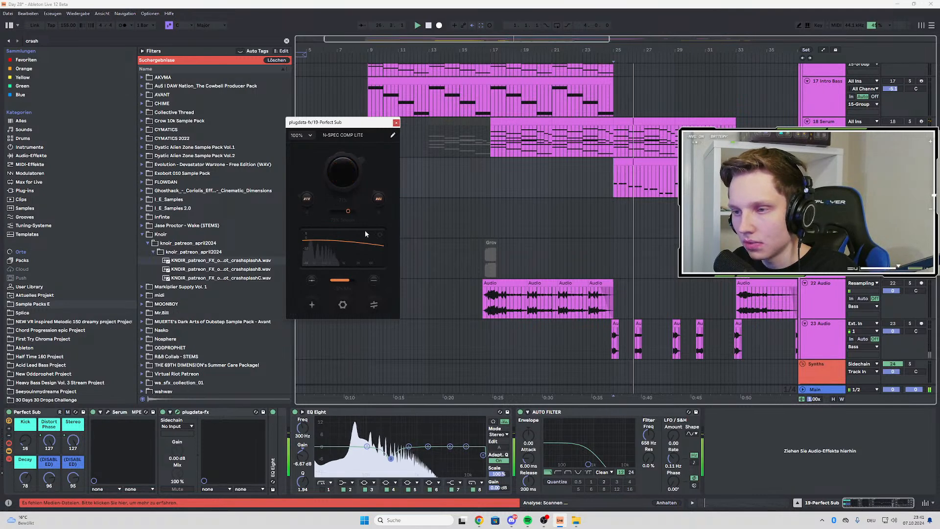
key("space")
key("space")
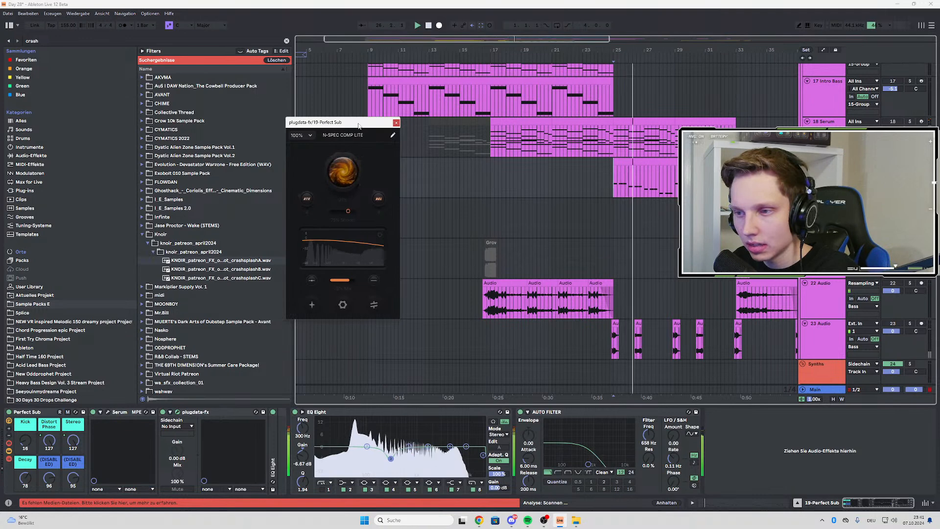
left_click_drag(339, 180, 411, 224)
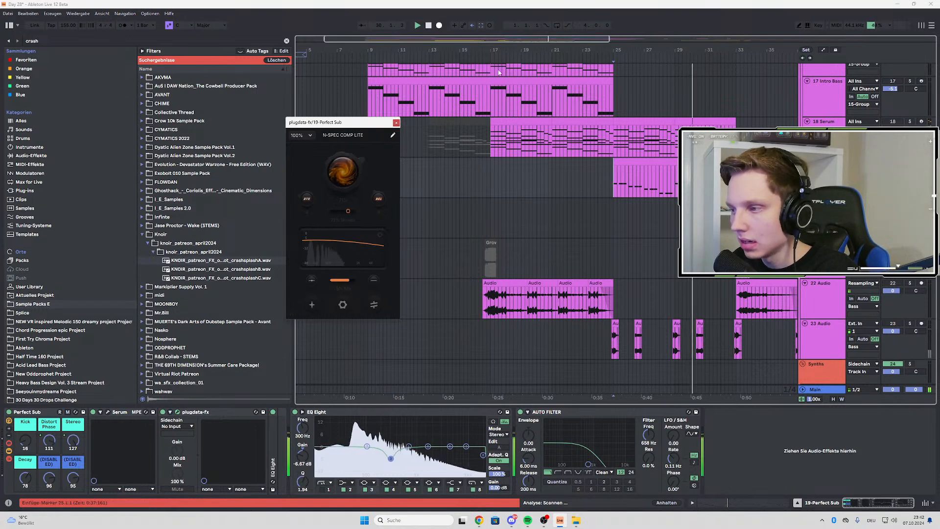
left_click(551, 19)
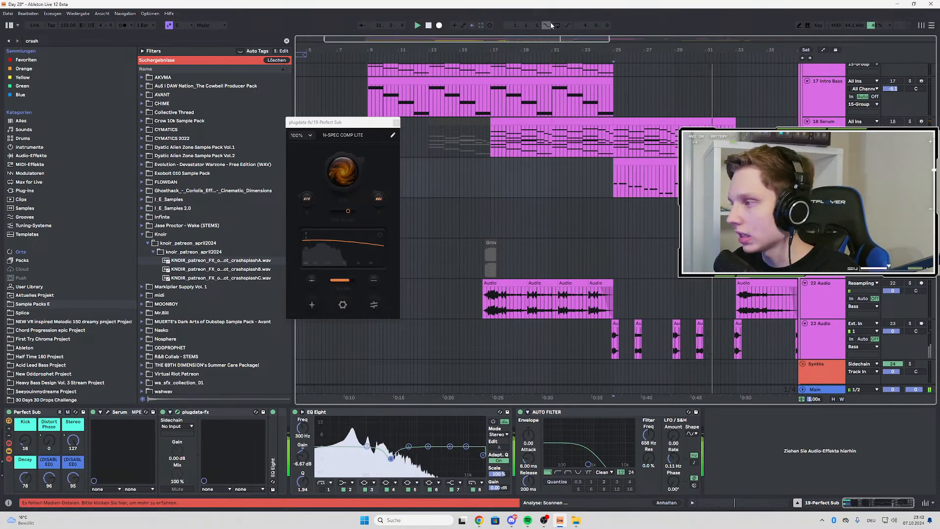
left_click(397, 123)
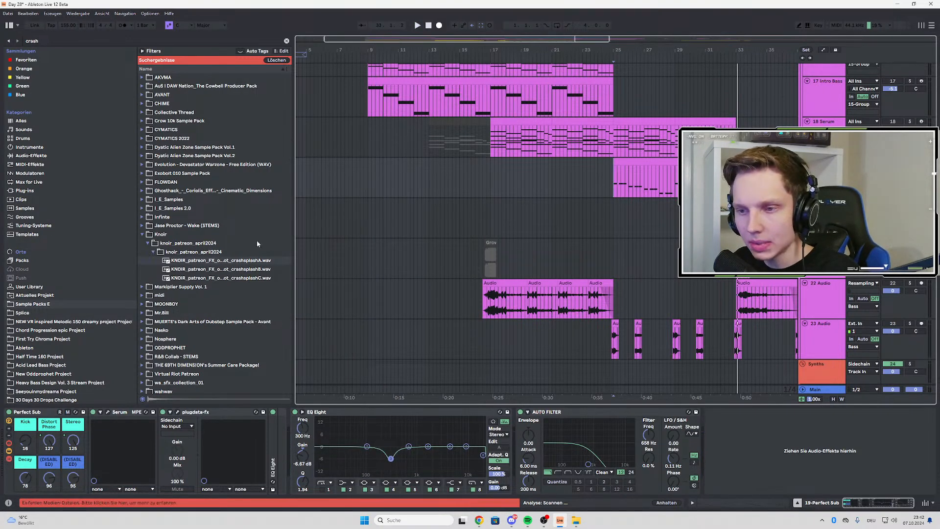
left_click(177, 414)
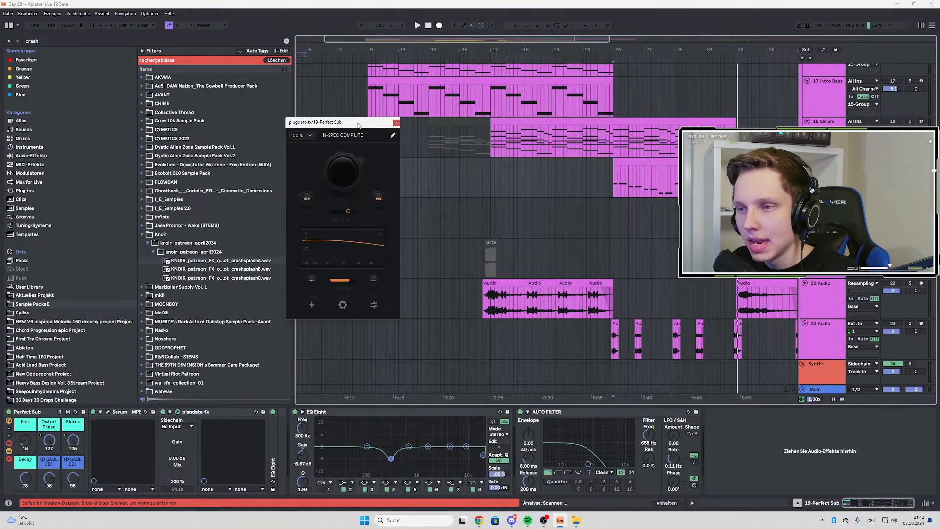
left_click_drag(358, 126, 382, 167)
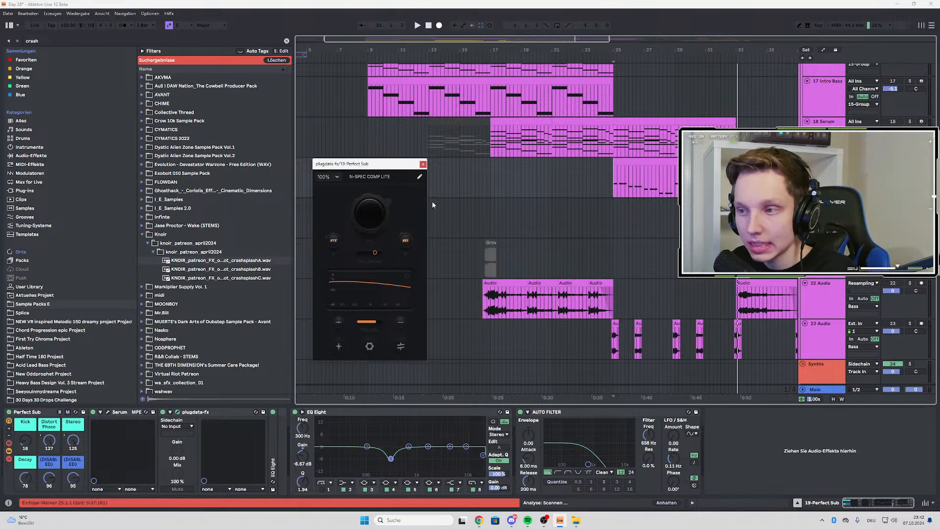
left_click(423, 164)
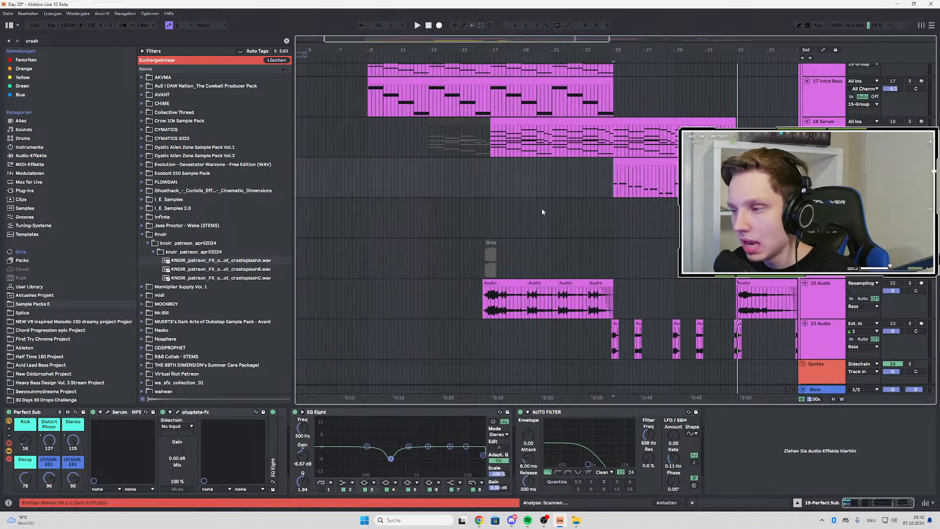
Listen to the MD4_AllImportantStep vocal sample from bar 17 with its effect chain in view
scroll(542, 211, "down", 12)
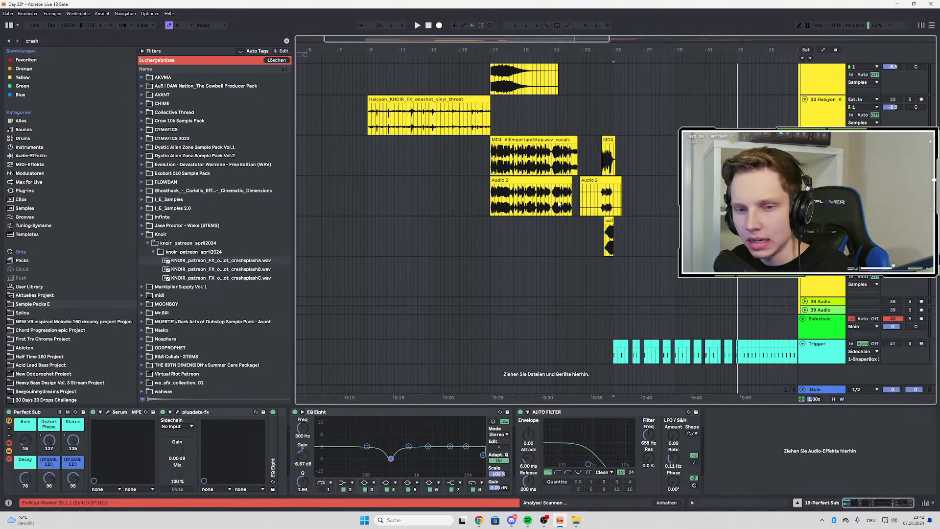
scroll(504, 209, "down", 3)
left_click(405, 156)
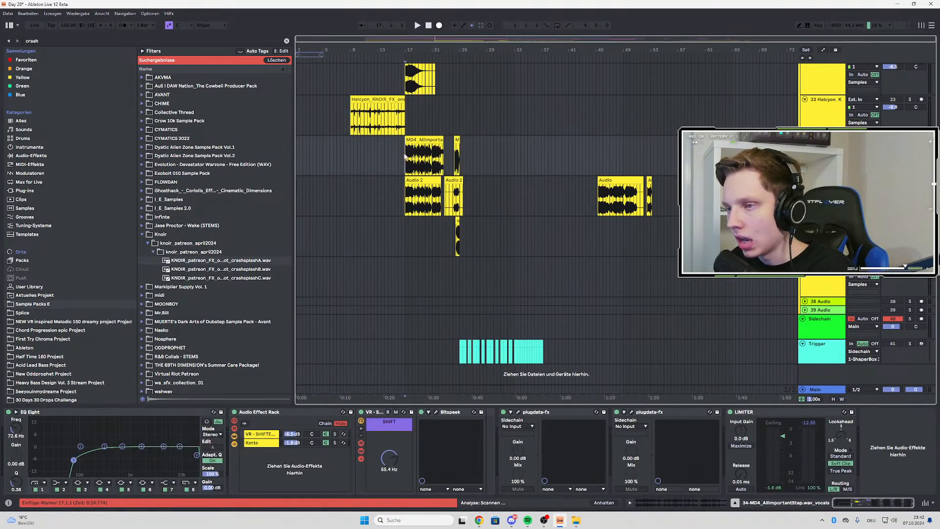
scroll(405, 157, "up", 2)
scroll(379, 192, "up", 3)
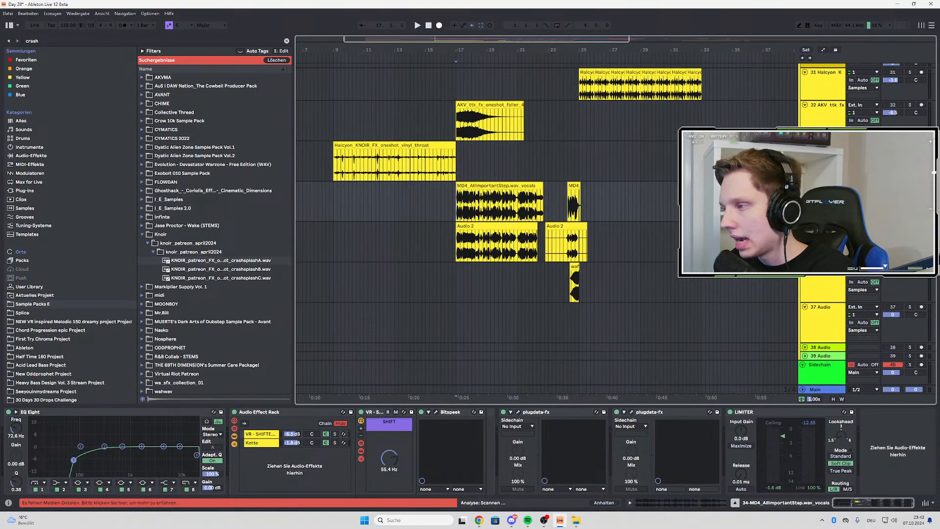
key("space")
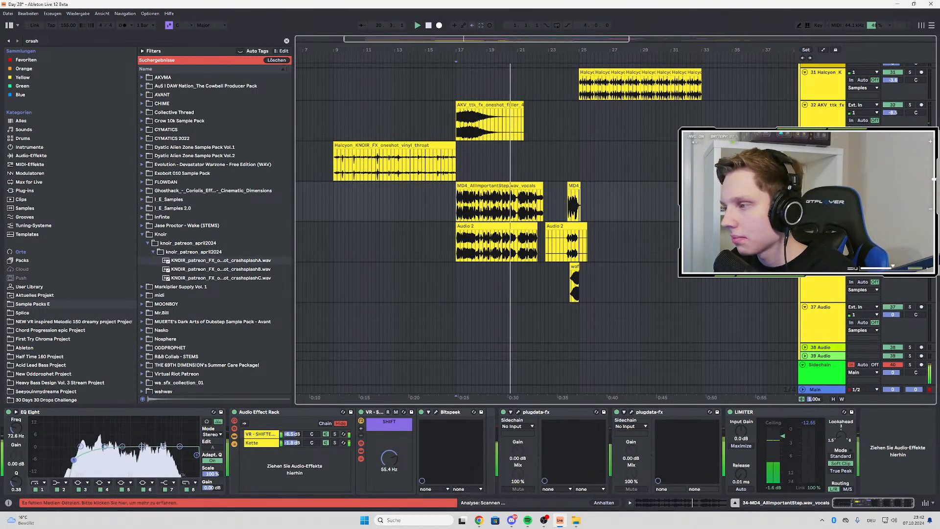
Examine the EQ Eight and VR Echo on the Audio 2 vocal track and listen to its clip from bar 24
left_click(522, 234)
scroll(521, 234, "up", 4)
scroll(522, 234, "down", 3)
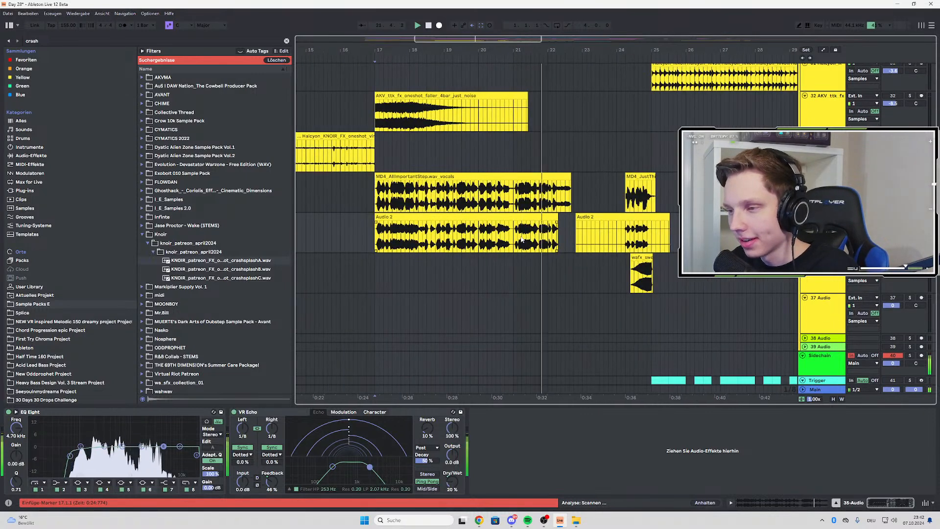
left_click(629, 229)
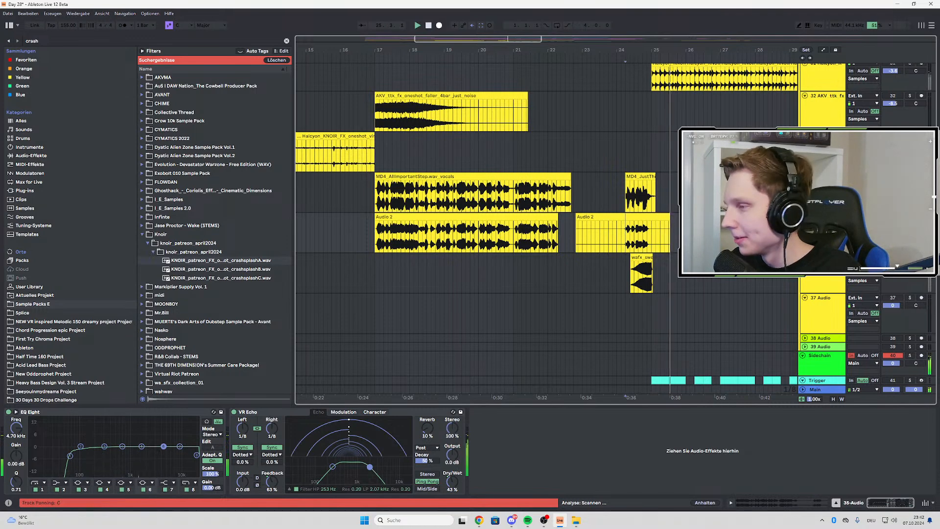
key("space")
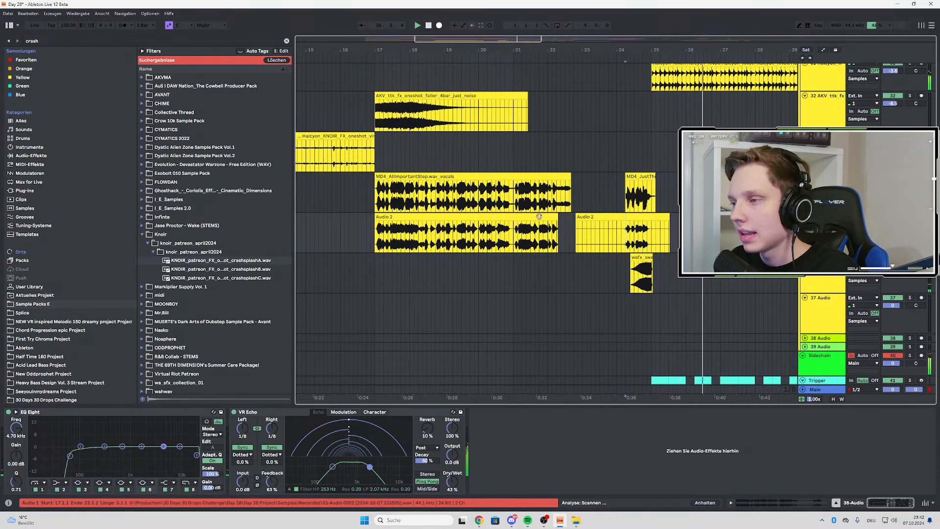
Audition the resampled bass clips on the 22 Audio and 23 Audio tracks in solo around the bar 25 drop
scroll(539, 216, "down", 3)
scroll(535, 217, "up", 8)
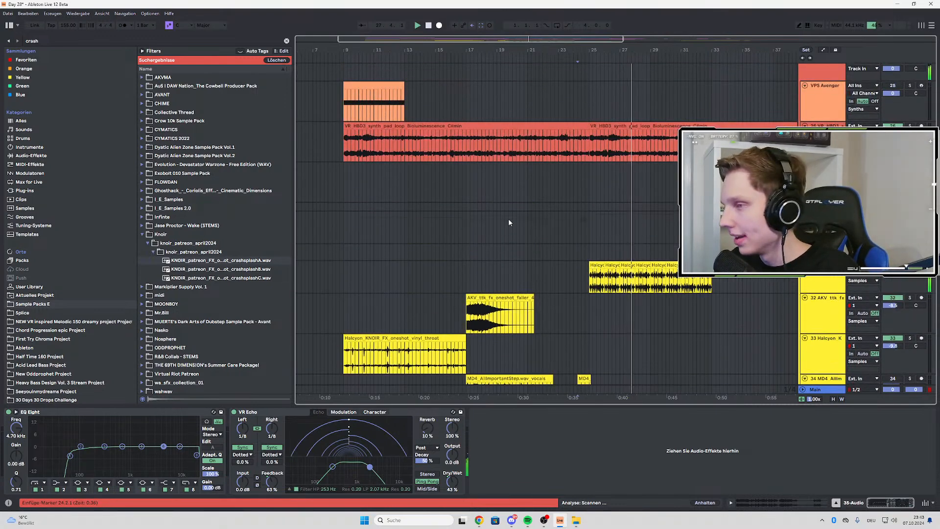
scroll(508, 218, "up", 3)
scroll(509, 221, "up", 2)
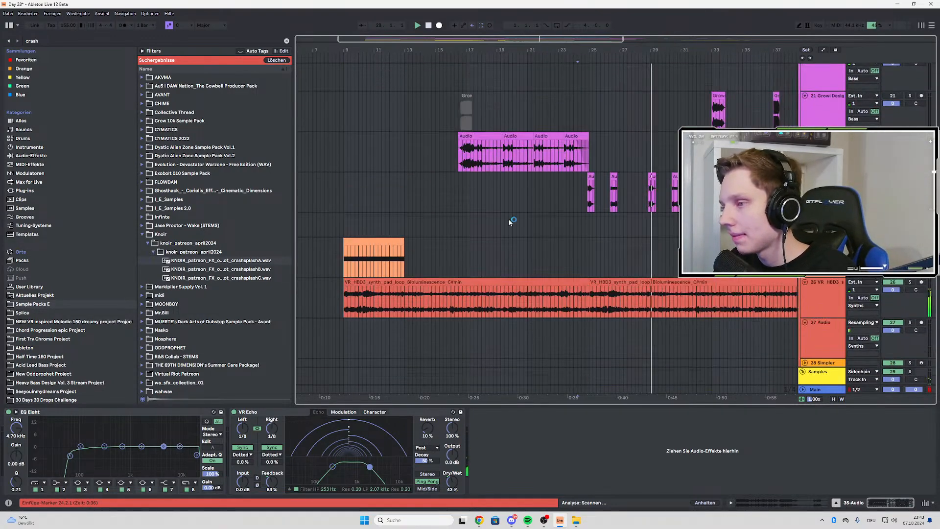
scroll(640, 195, "up", 3)
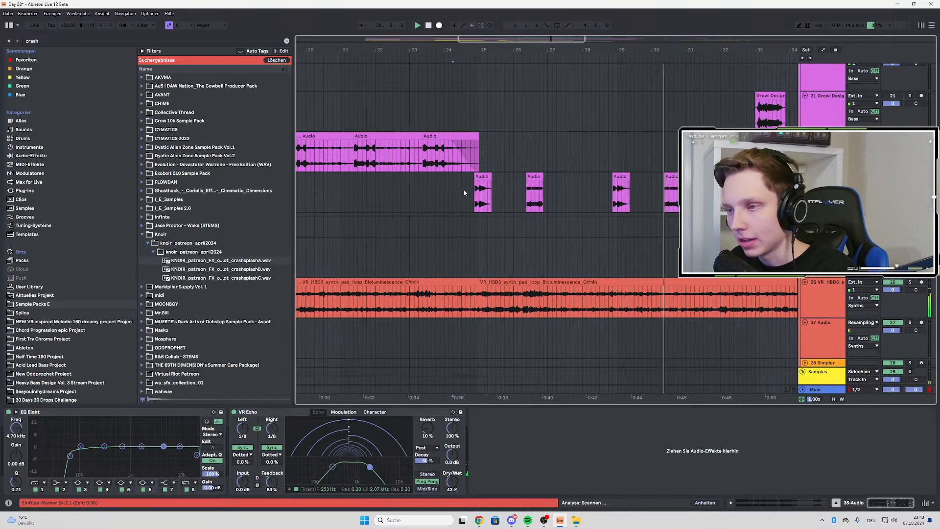
left_click(421, 154)
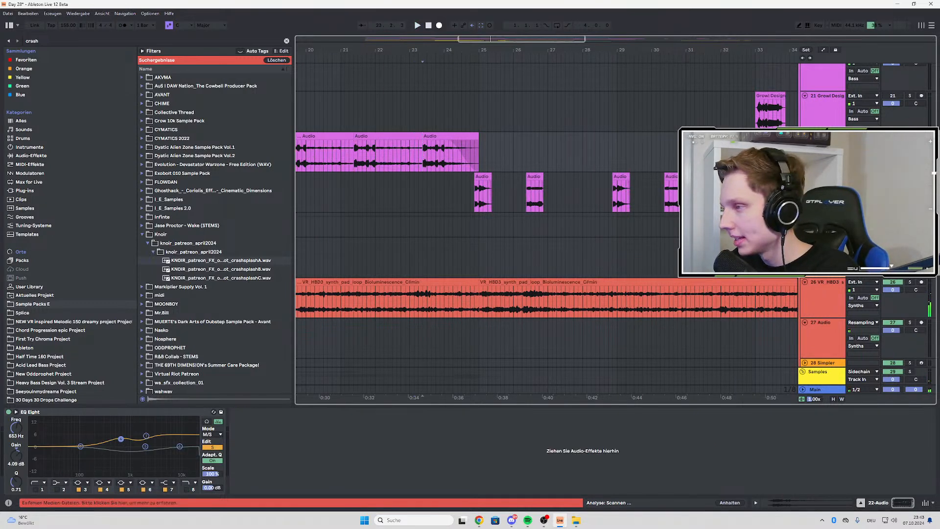
key("space")
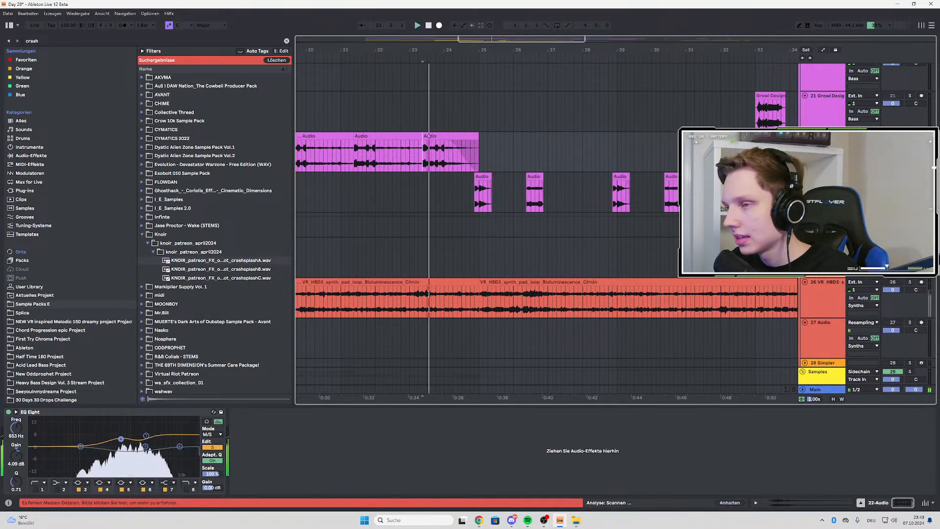
left_click(482, 187)
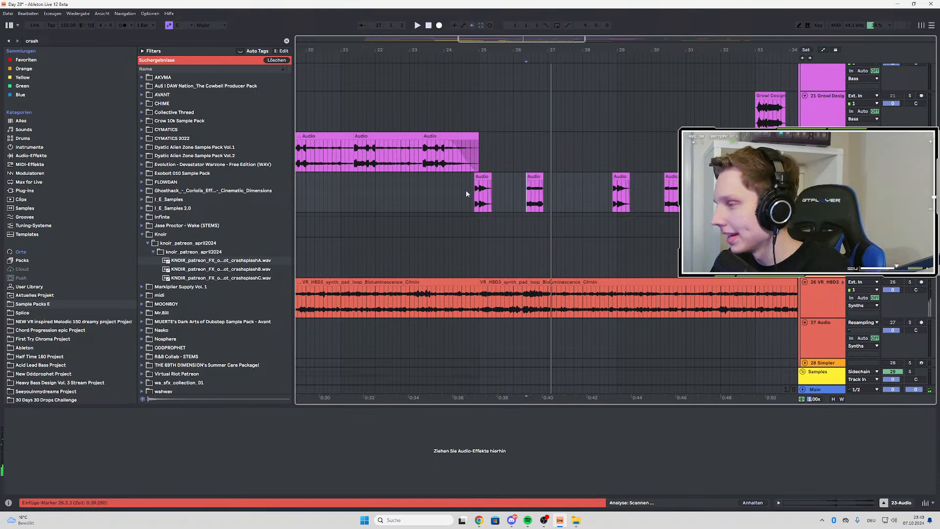
Look over the Bass group's tracks across the arrangement, from the resampled audio clips up to the intro basses at bar 9
scroll(466, 190, "down", 3)
scroll(466, 193, "up", 3)
scroll(510, 247, "down", 3)
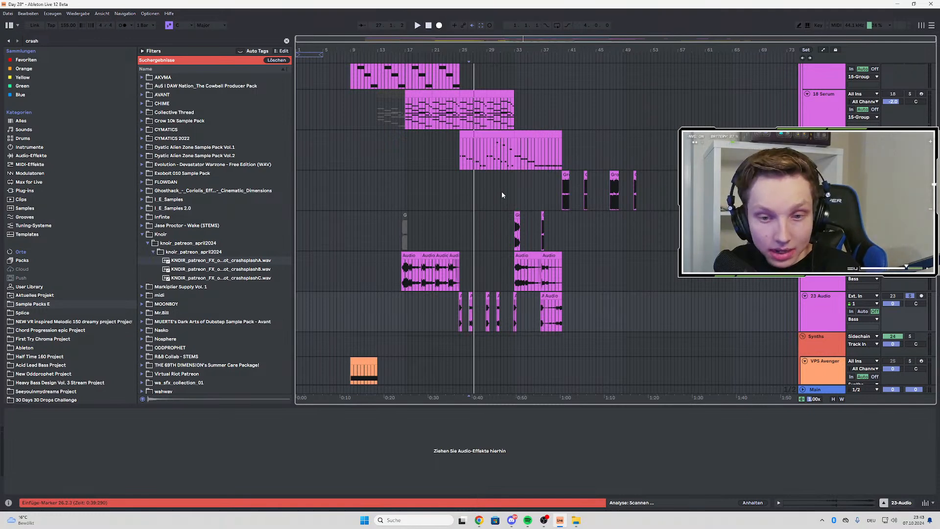
scroll(437, 176, "up", 2)
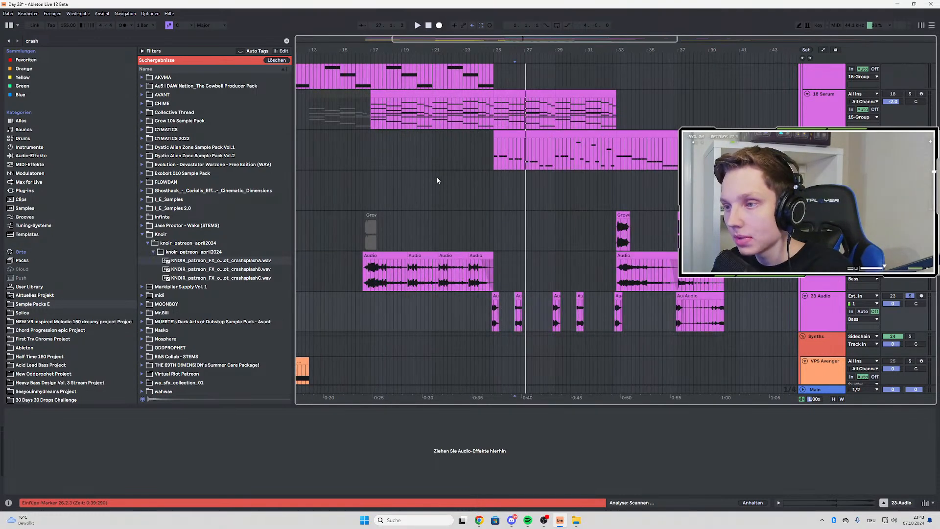
scroll(421, 184, "down", 2)
scroll(392, 196, "up", 3)
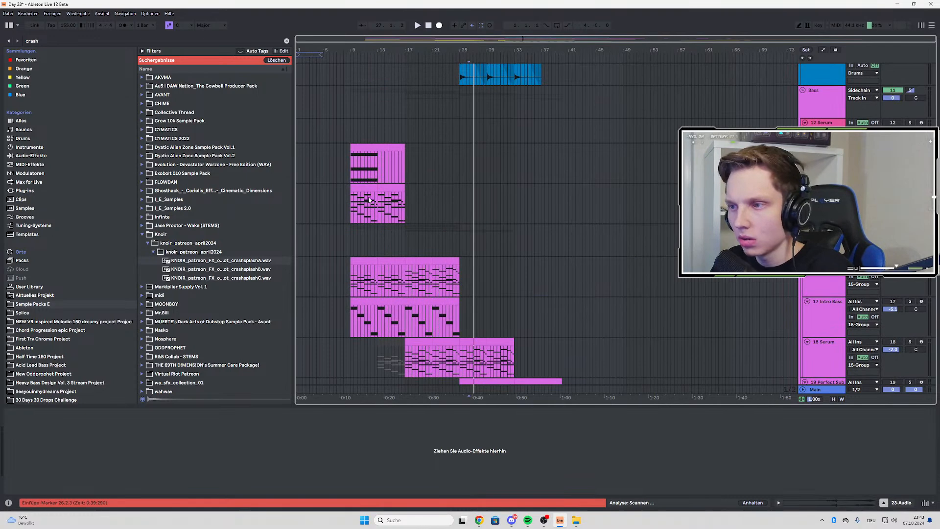
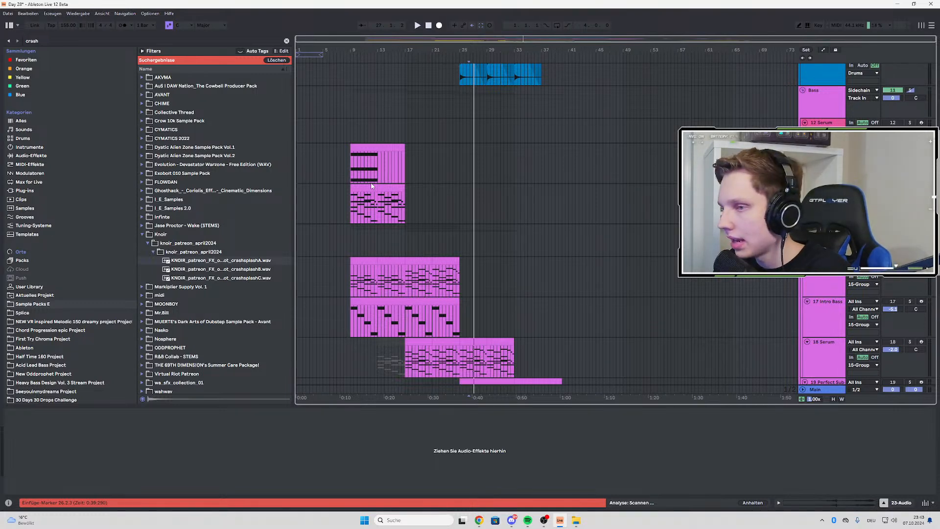
Look over the Bass group's tracks down to the Synths clips, and start playback briefly from bar 17
left_click(356, 188)
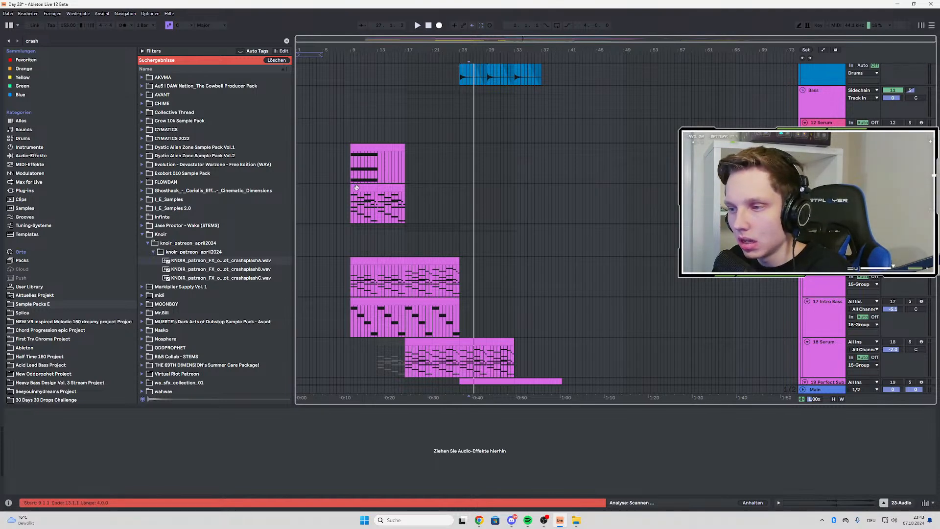
scroll(418, 161, "down", 6)
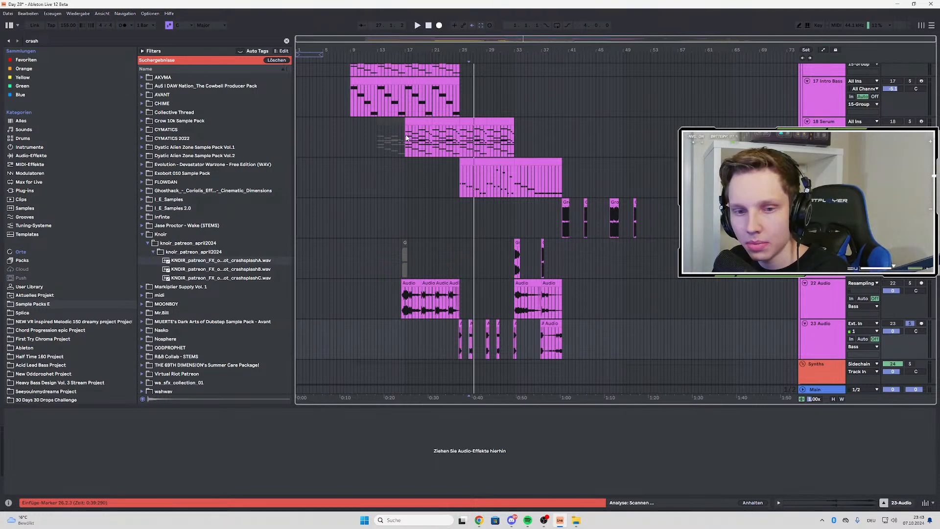
scroll(407, 142, "down", 3)
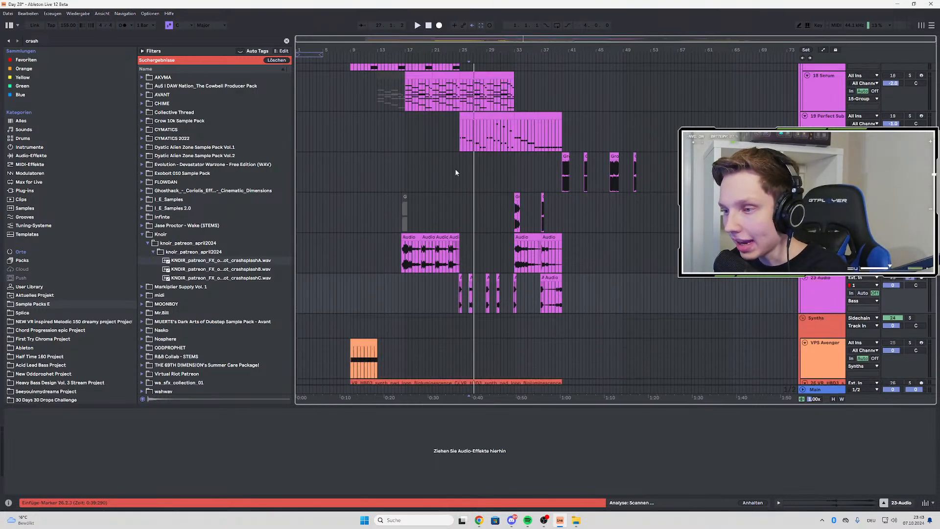
left_click(404, 131)
key("space")
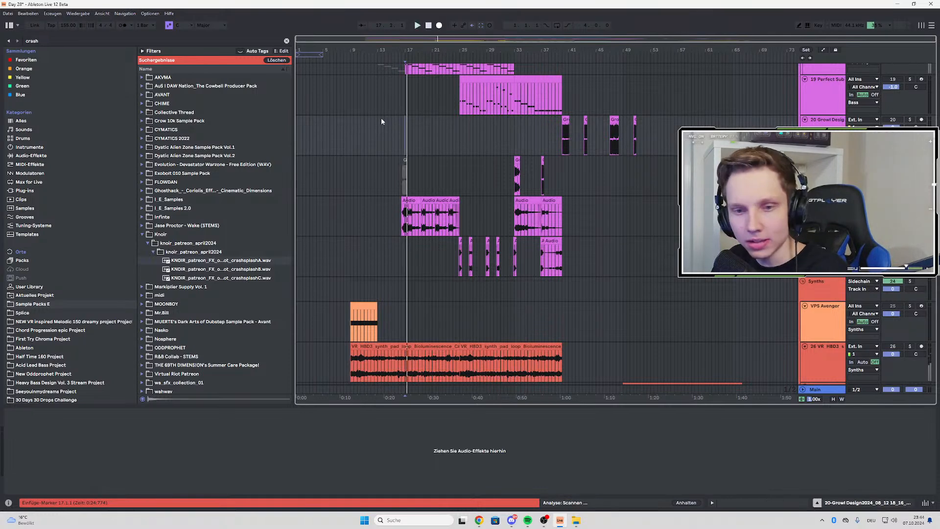
scroll(406, 108, "down", 2)
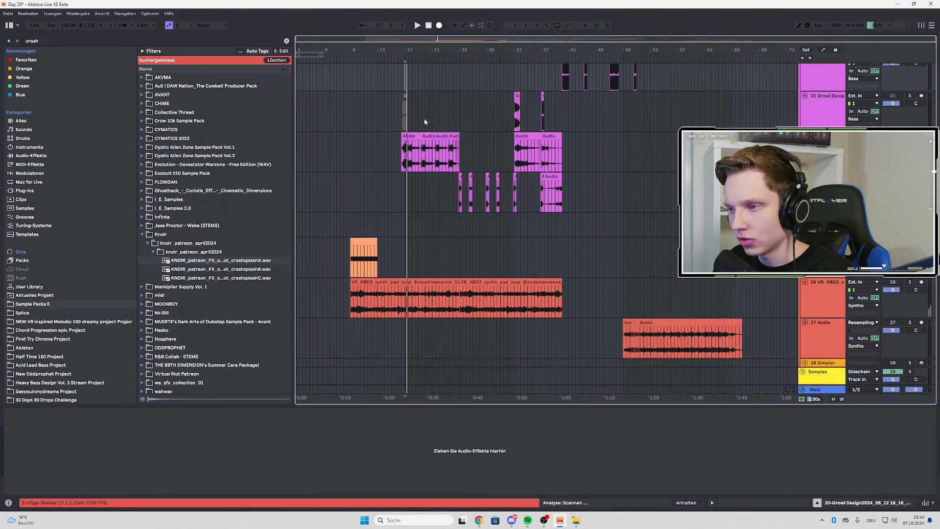
scroll(605, 125, "up", 4)
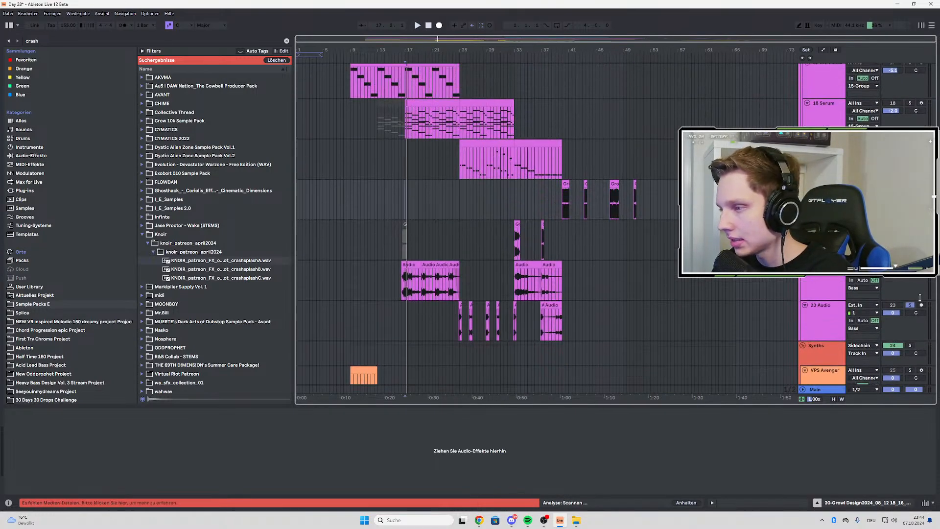
Insert a MIDI track below 23 Audio and load Phase Plant from the favourites onto it
left_click(809, 319)
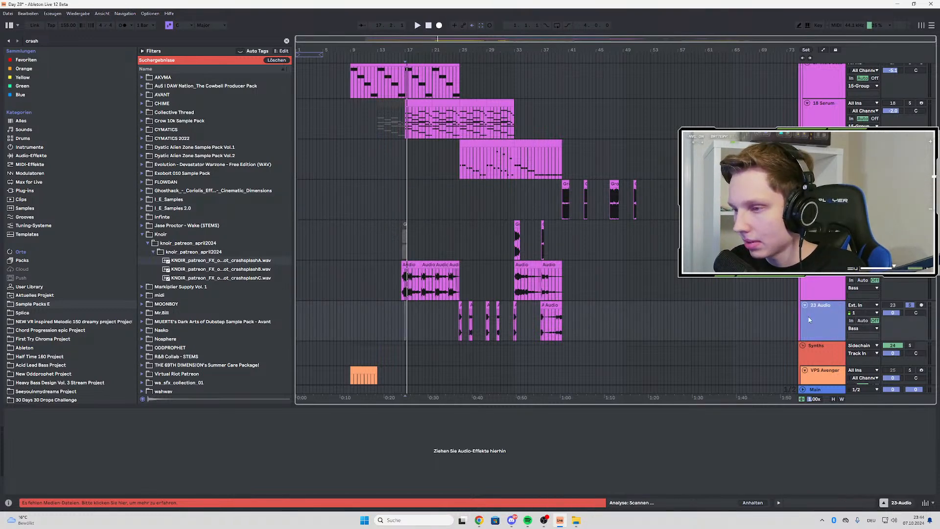
key("ctrl+shift+t")
key("ctrl+f")
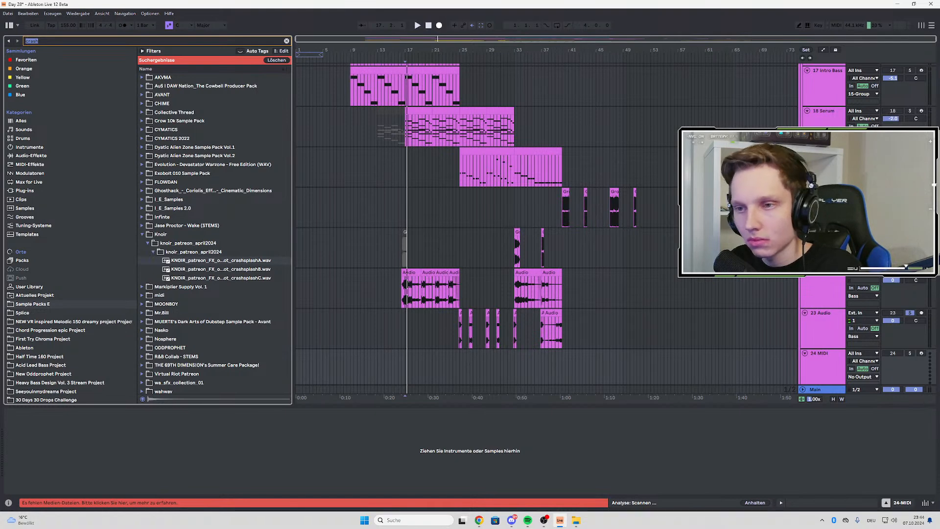
type("phase")
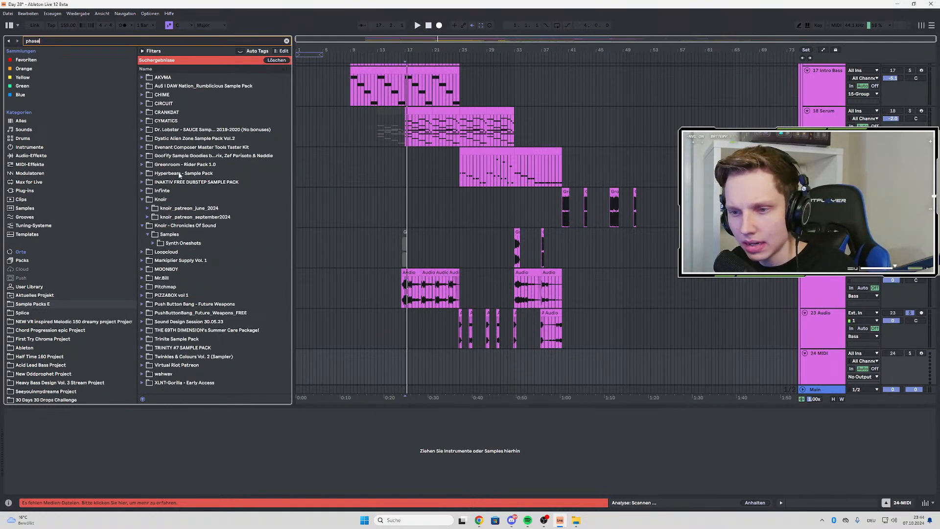
left_click(20, 61)
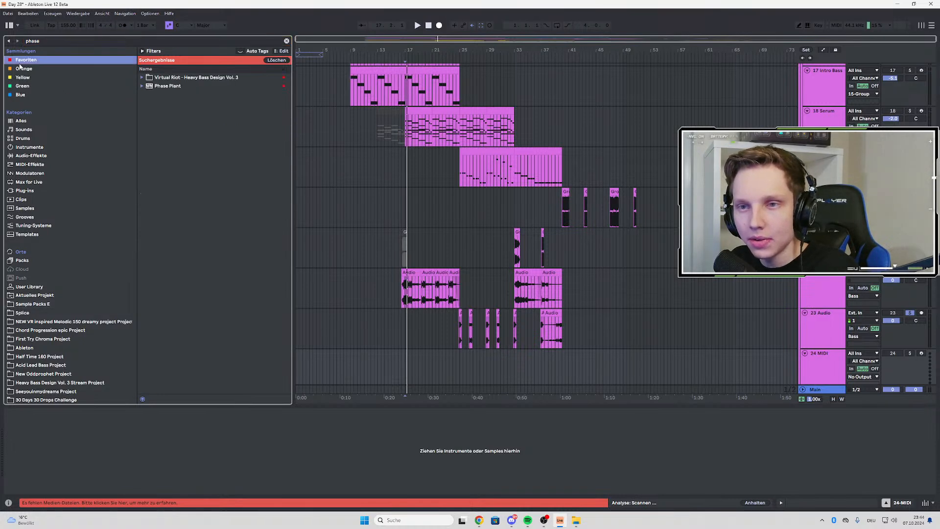
left_click(184, 88)
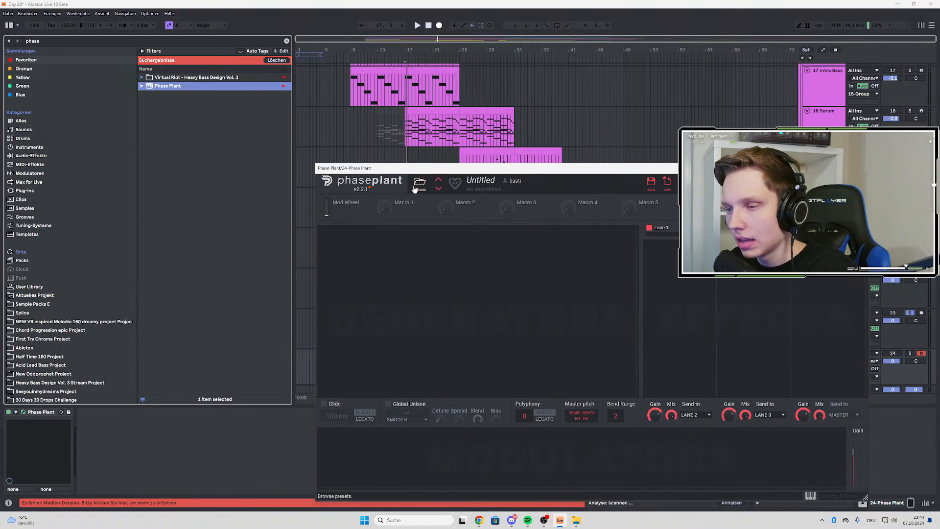
Browse Phase Plant's user presets and preset folders, and close the plug-in without loading one
left_click(419, 184)
left_click(334, 224)
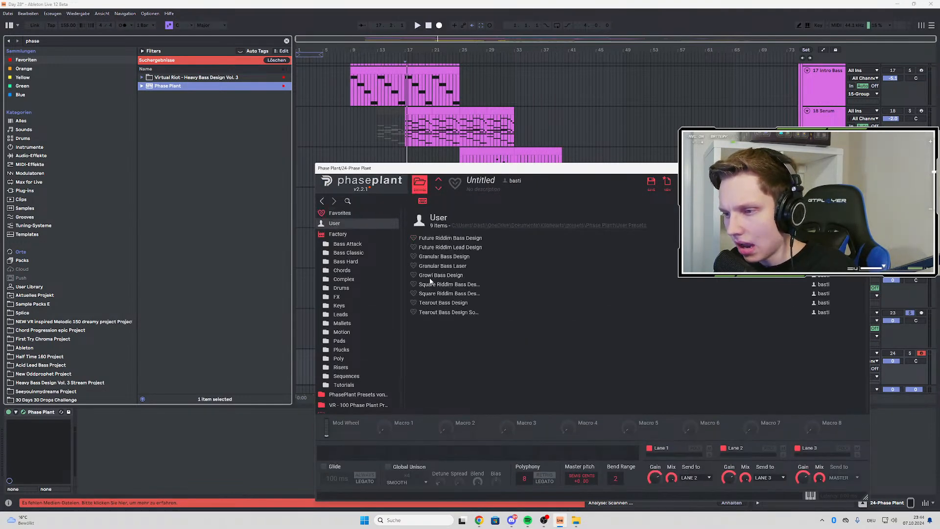
scroll(351, 280, "down", 1)
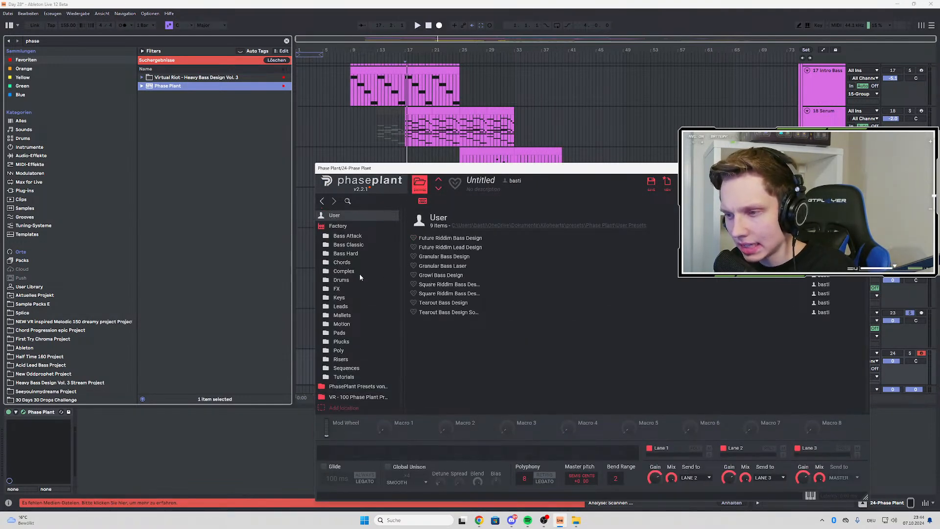
left_click(863, 168)
Save the Live Set
left_click(57, 42)
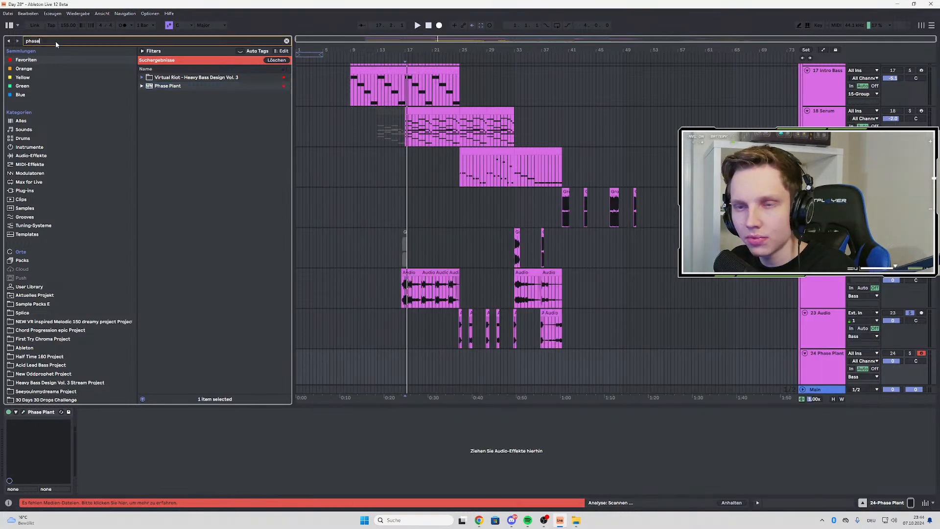
left_click(7, 13)
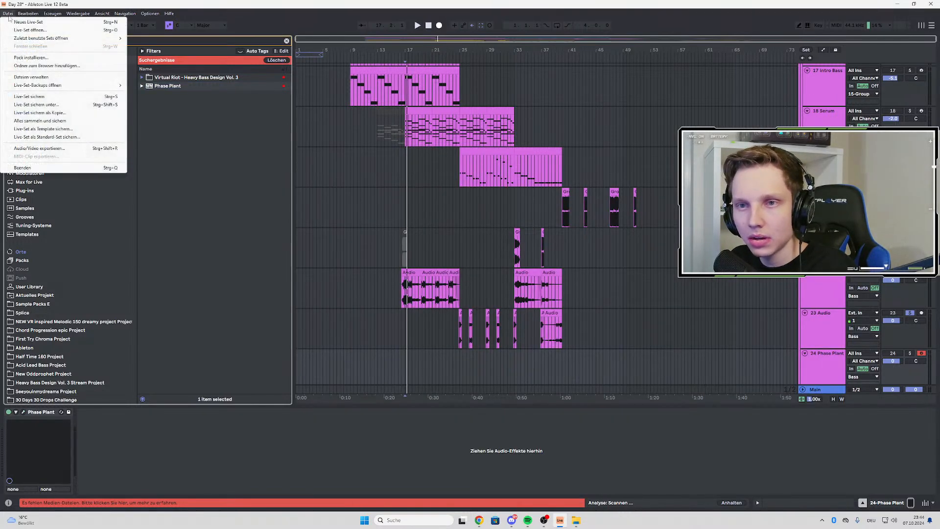
left_click(29, 96)
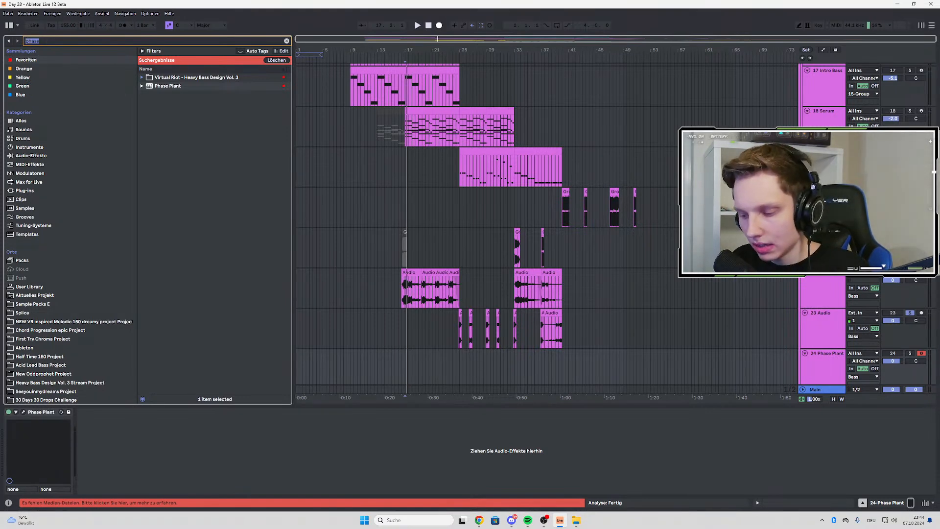
Search the Ableton folder for "sound" and expand Sound Design Session 27.05.als down to its Bass group's tracks
type("ab")
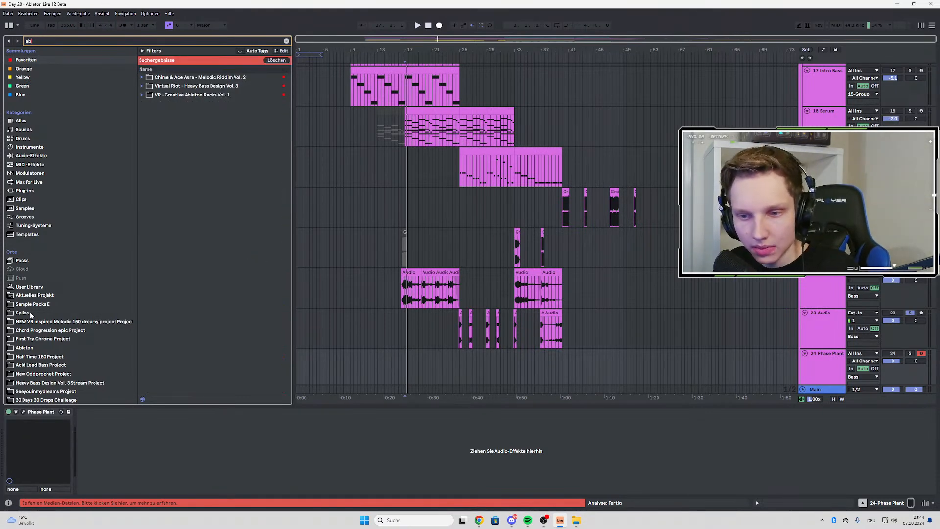
left_click(22, 348)
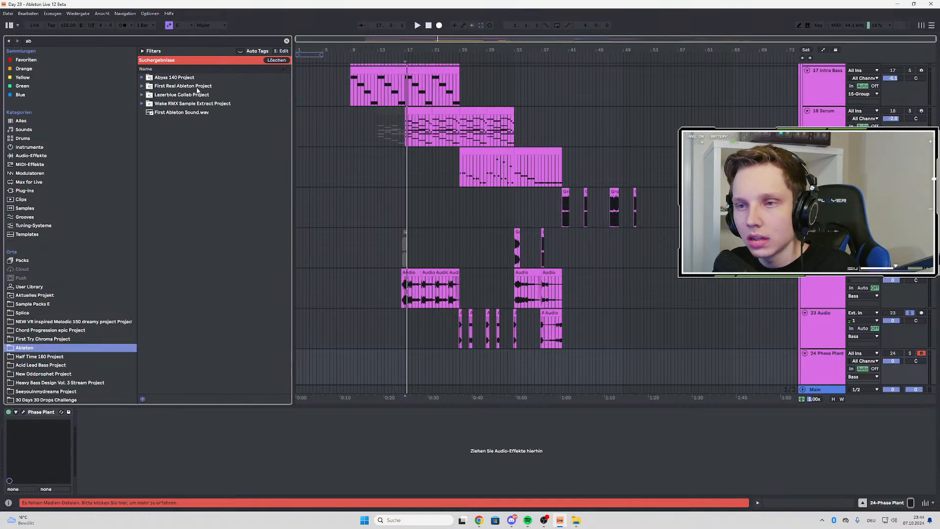
left_click(287, 41)
type("sound")
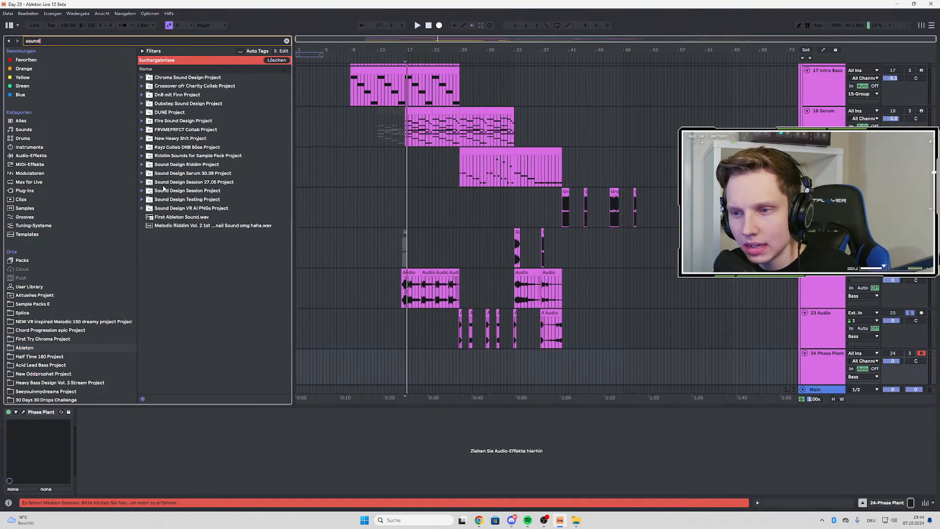
left_click(142, 183)
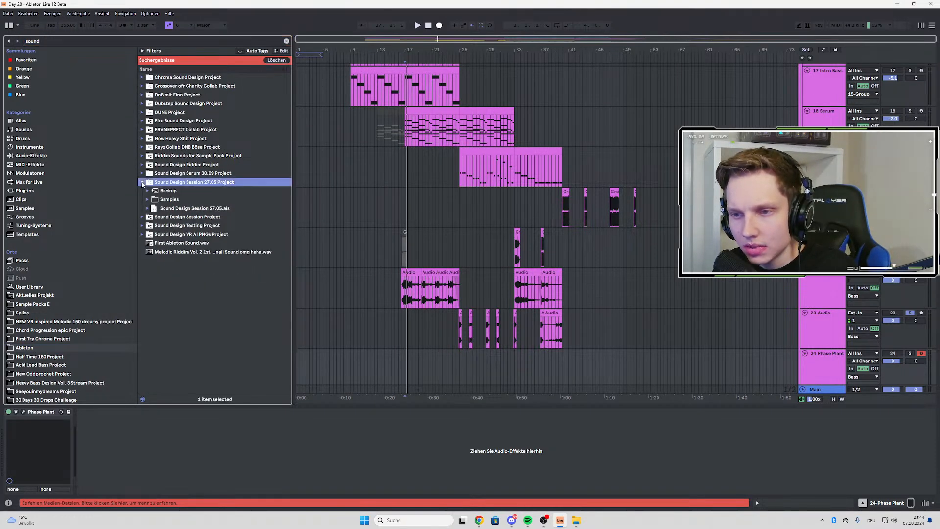
left_click(147, 208)
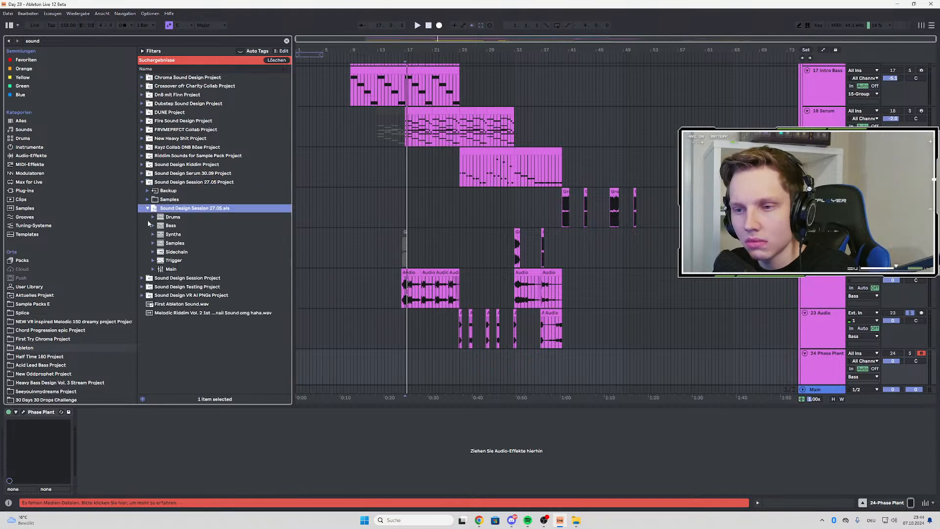
left_click(153, 226)
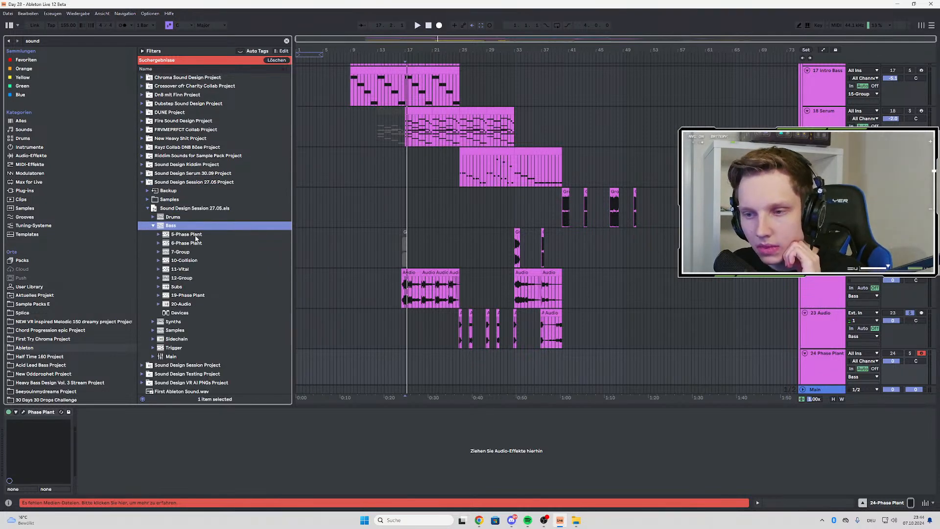
Import the 5-Phase Plant, 6-Phase Plant and 19-Phase Plant tracks together below the 23 Audio track
left_click(196, 242)
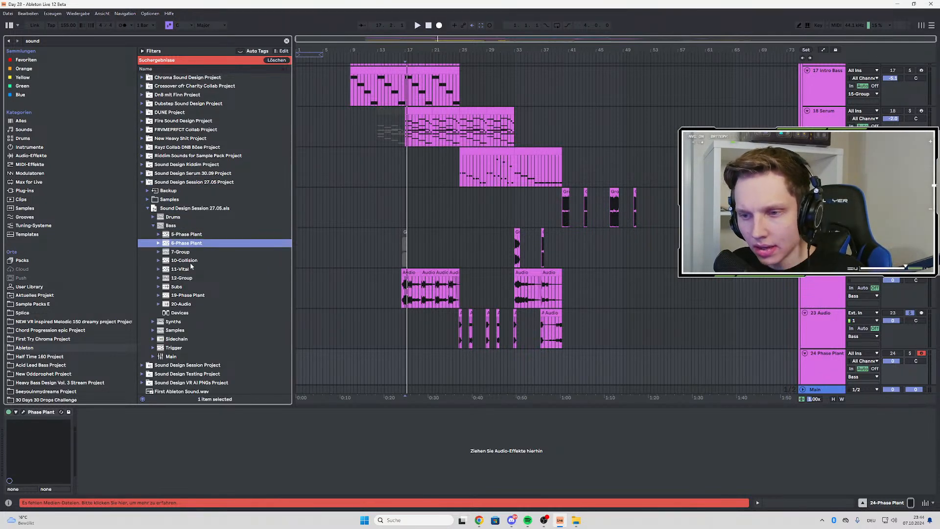
left_click(195, 234, "ctrl")
left_click(201, 295, "ctrl")
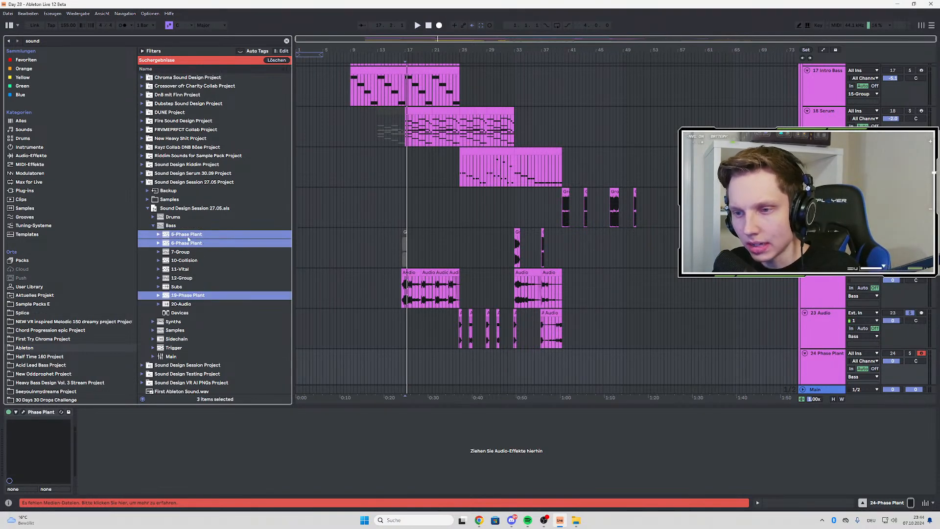
left_click_drag(188, 239, 779, 347)
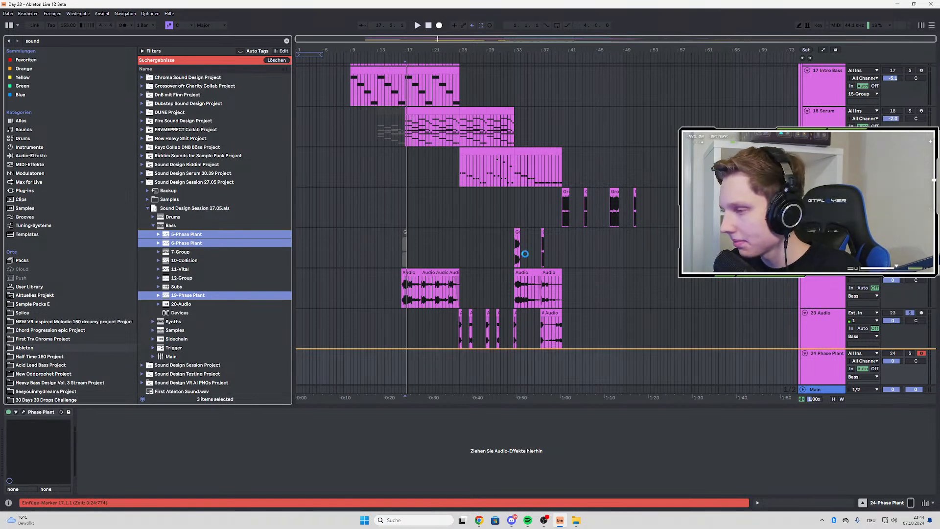
scroll(406, 232, "down", 2)
scroll(349, 185, "up", 3)
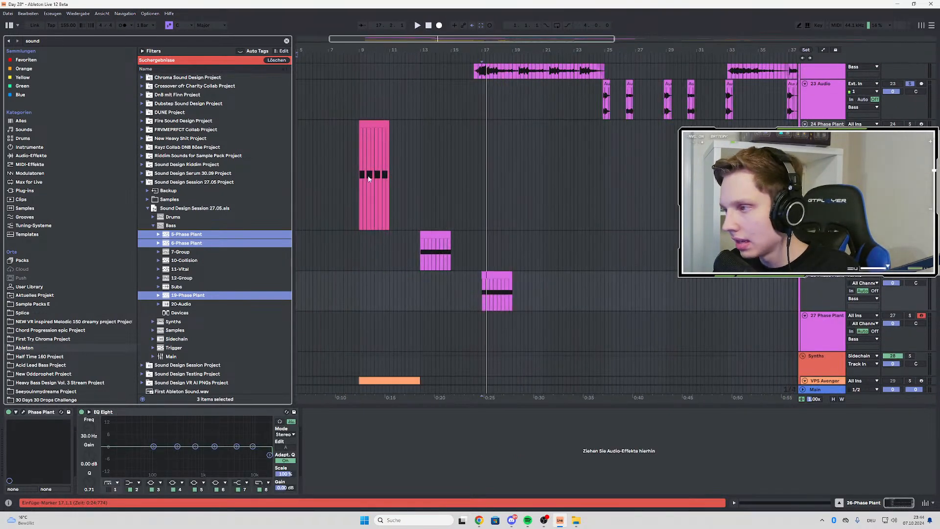
Listen to the imported Phase Plant clip at bar 13 and open its Phase Plant instrument
left_click(369, 179)
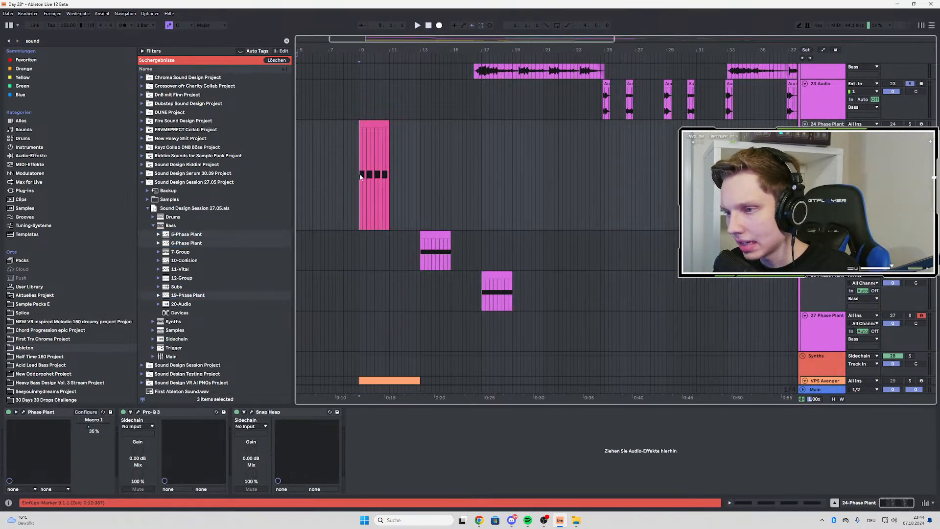
left_click(423, 249)
key("space")
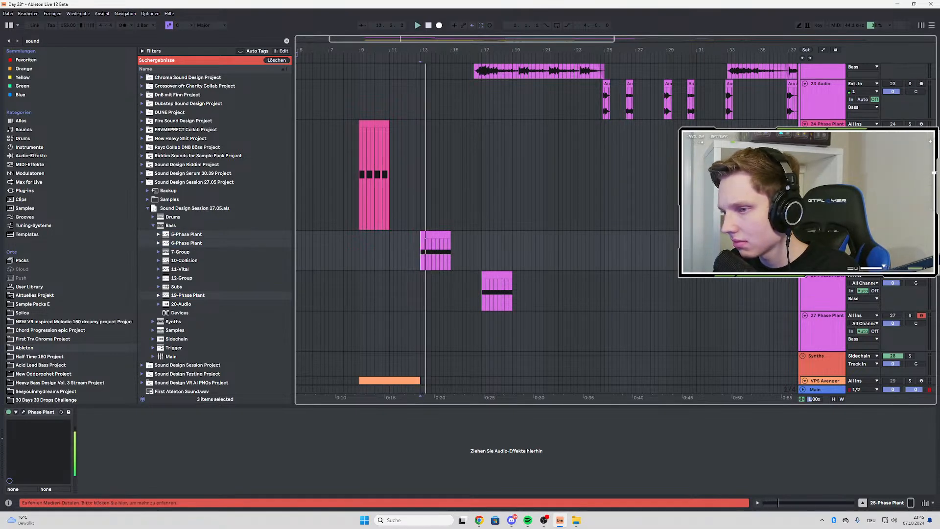
key("space")
left_click(23, 412)
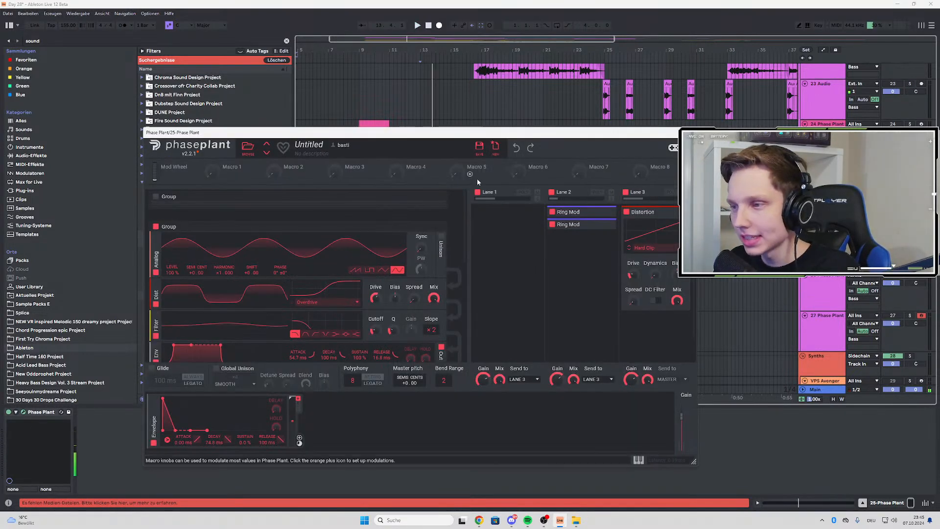
Replay the bar 13 bass several times with its Phase Plant patch in view, moving the plug-in window higher
key("space")
key("space")
key("space")
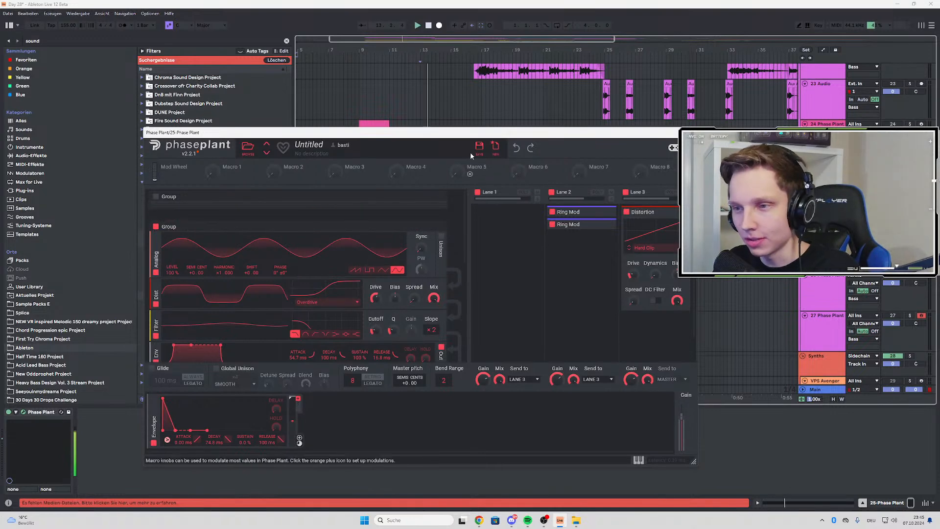
key("space")
left_click_drag(415, 133, 414, 101)
key("space")
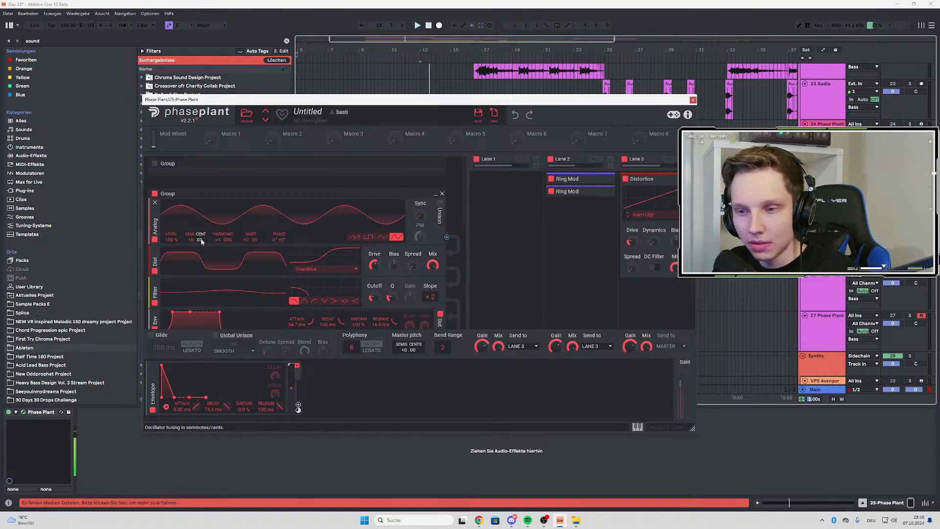
key("space")
key("space")
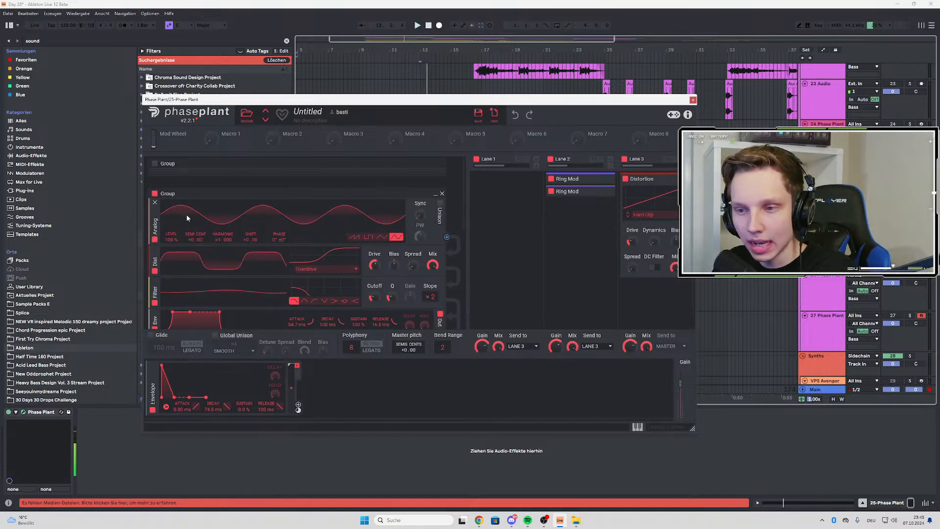
Compare the bar 13 bass with Phase Plant's noise generator group switched off and back on during playback
scroll(201, 217, "down", 6)
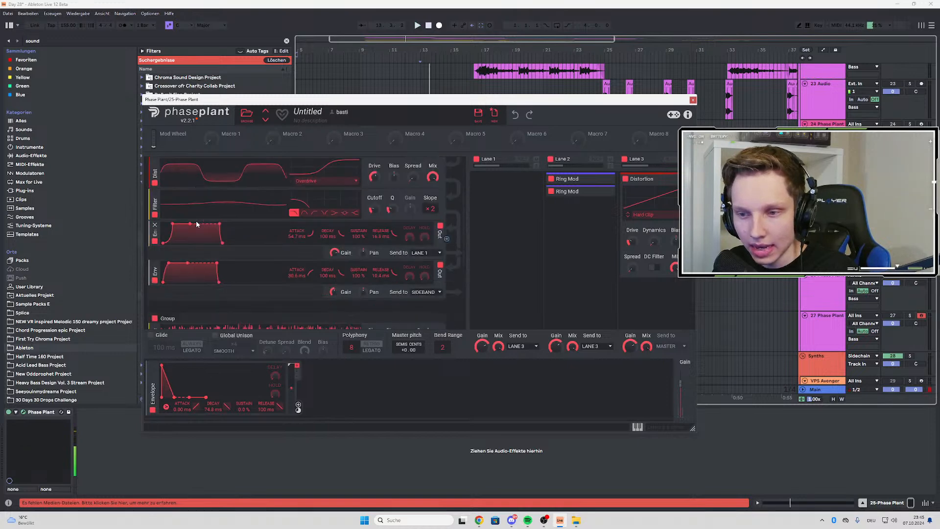
left_click(154, 208)
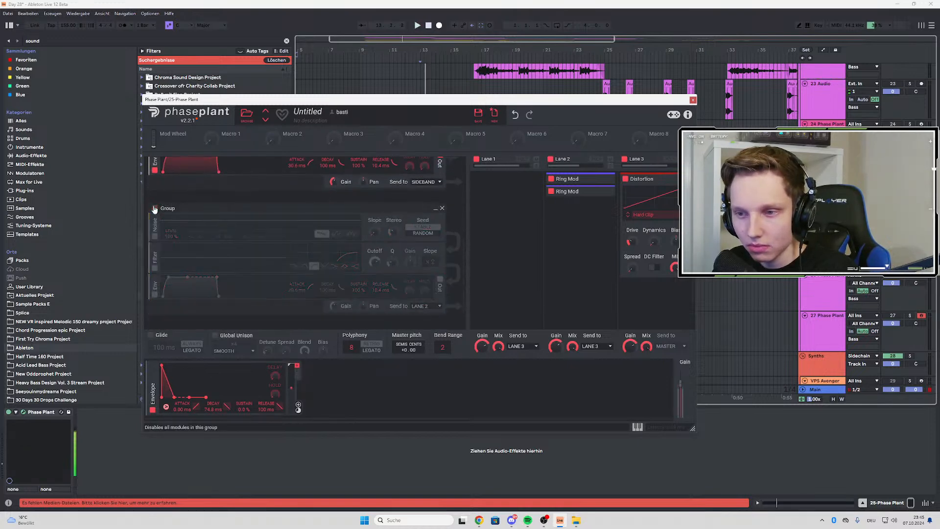
left_click(155, 209)
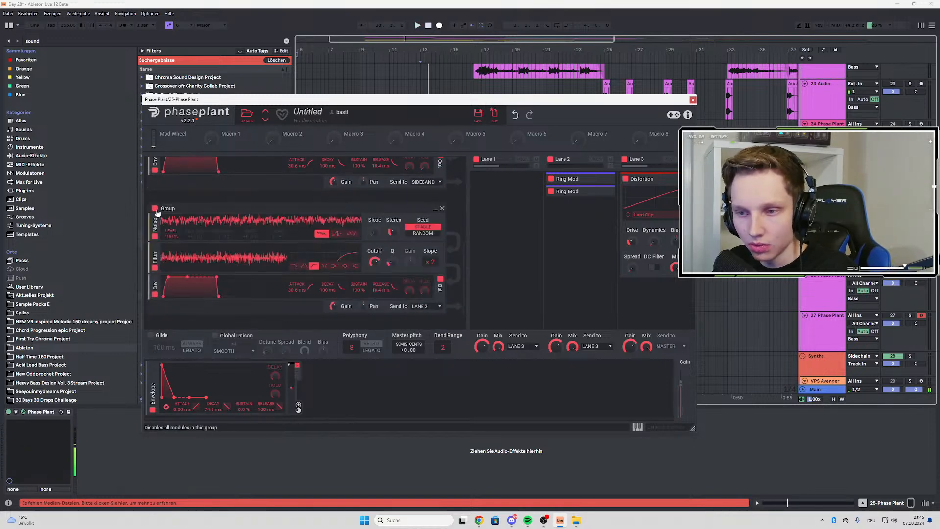
Compare the bar 13 bass with Phase Plant's analog oscillator group switched off and back on during playback
scroll(151, 201, "up", 3)
left_click(155, 194)
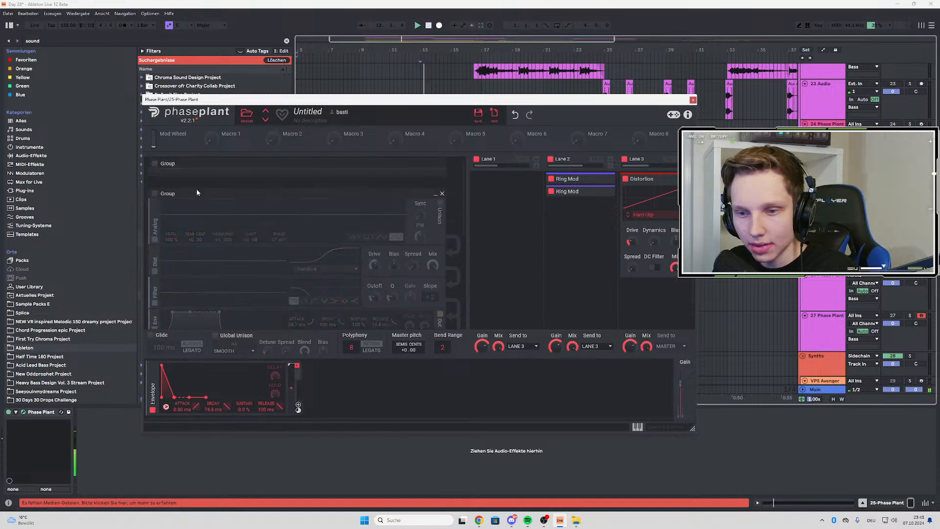
scroll(196, 189, "down", 2)
scroll(164, 186, "up", 1)
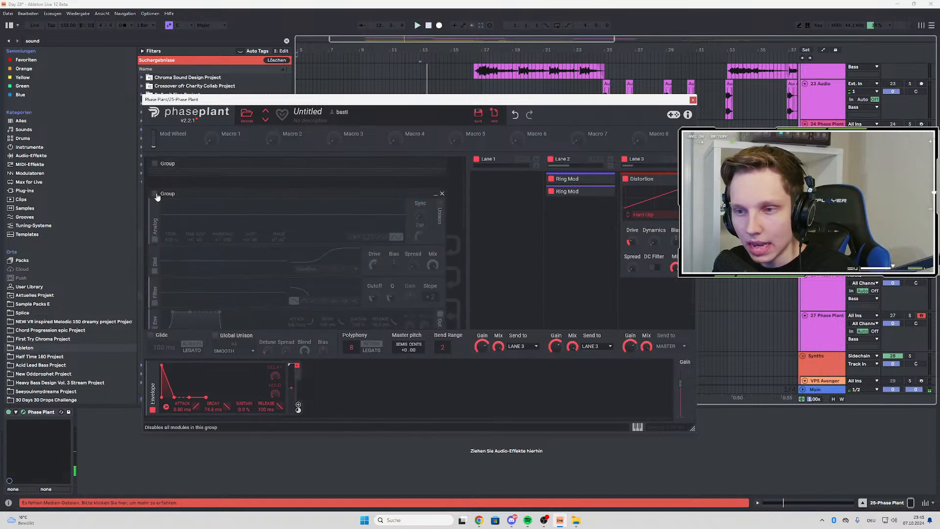
left_click(155, 194)
Examine the analog and noise groups' distortion, filter and envelope modules and where each envelope output is sent
scroll(234, 197, "down", 4)
scroll(348, 223, "down", 2)
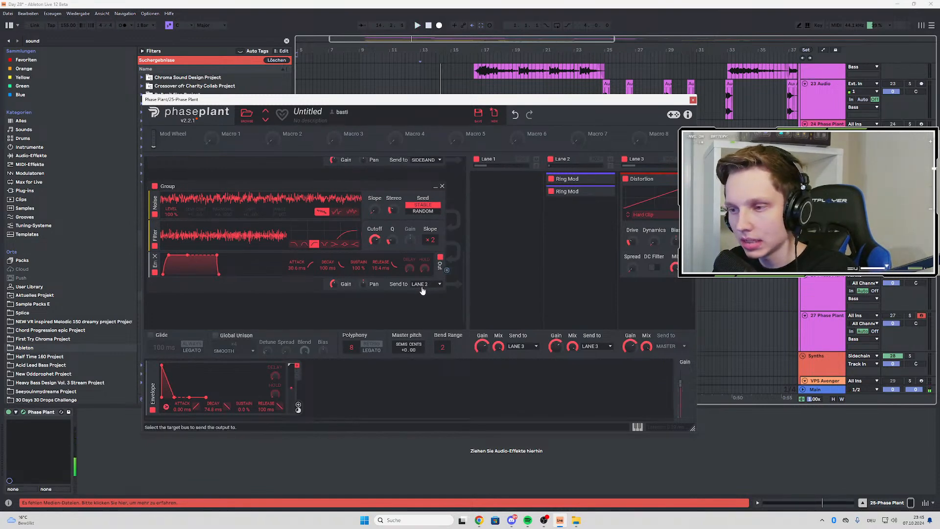
scroll(380, 239, "up", 4)
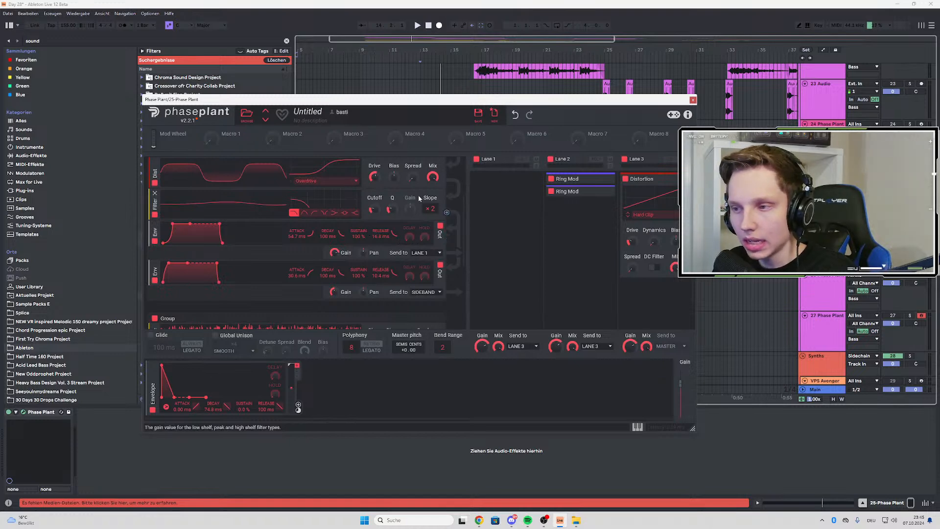
scroll(423, 183, "up", 3)
scroll(423, 183, "down", 3)
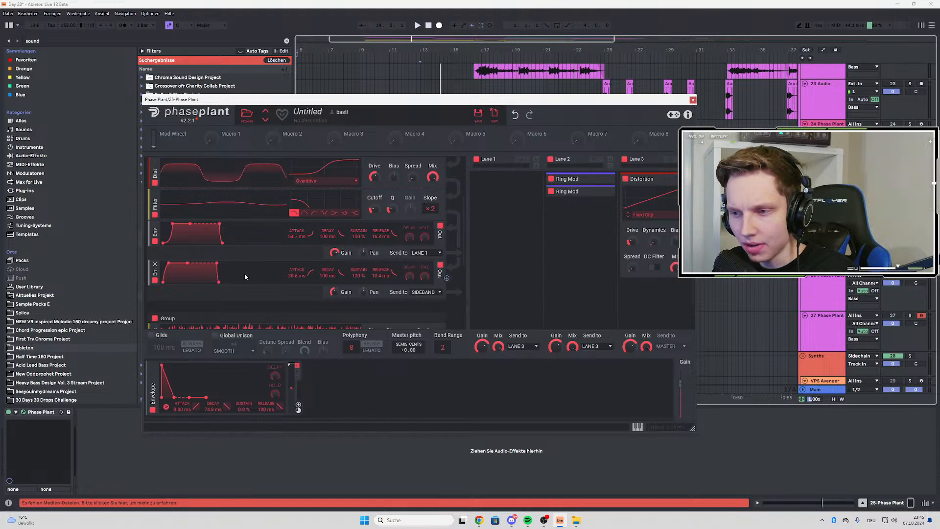
scroll(247, 242, "down", 2)
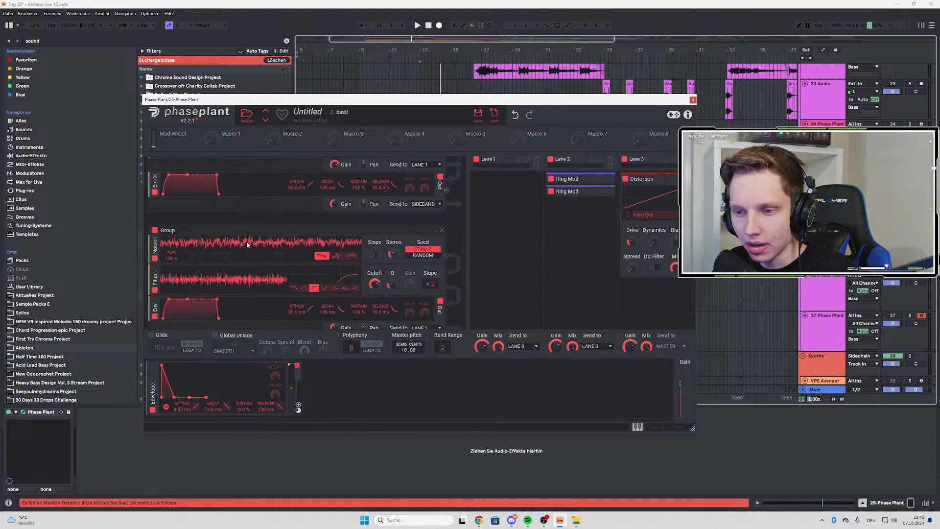
scroll(294, 241, "up", 1)
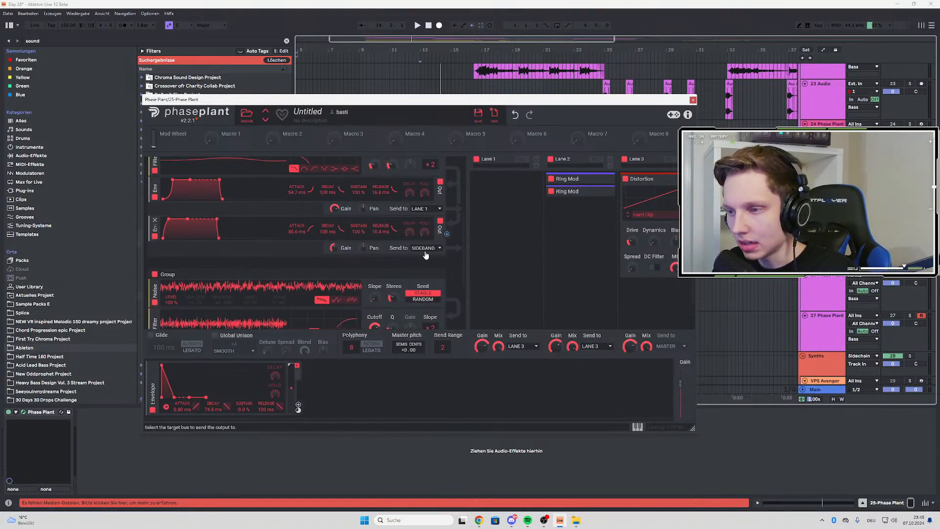
scroll(439, 246, "down", 3)
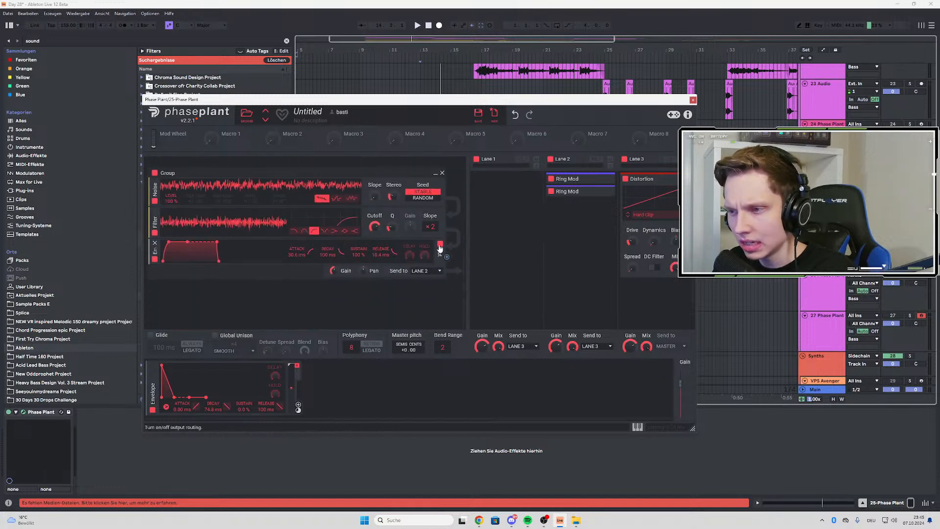
scroll(439, 248, "up", 2)
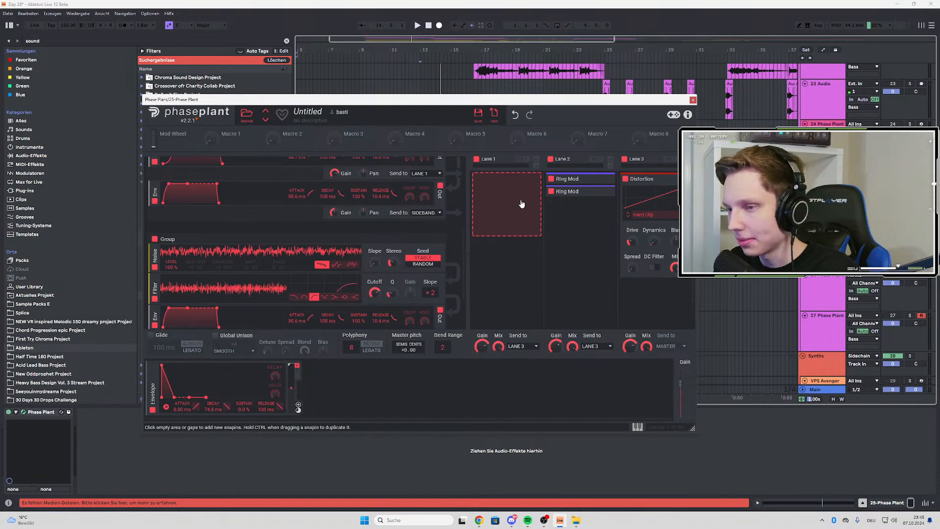
Expand the first Ring Mod in Lane 2 and review its modulator source against the generator groups feeding it
left_click(605, 181)
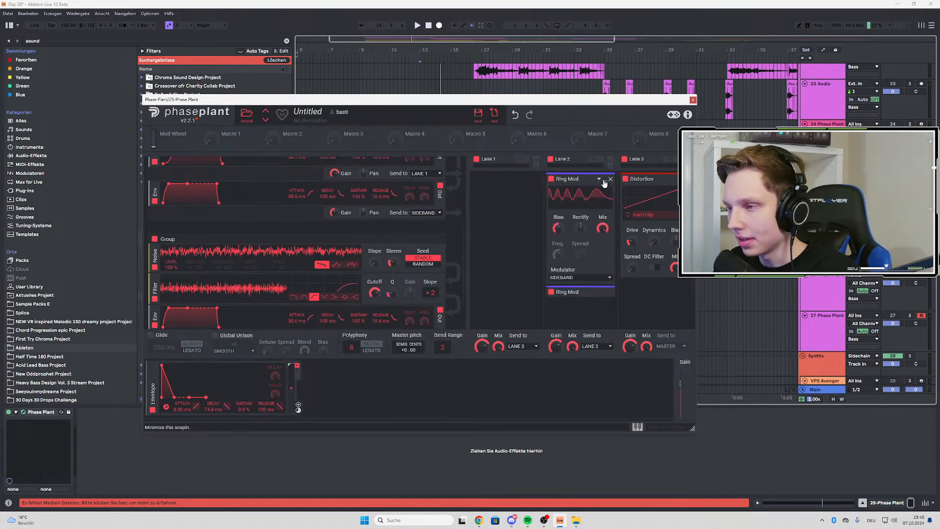
scroll(588, 218, "down", 2)
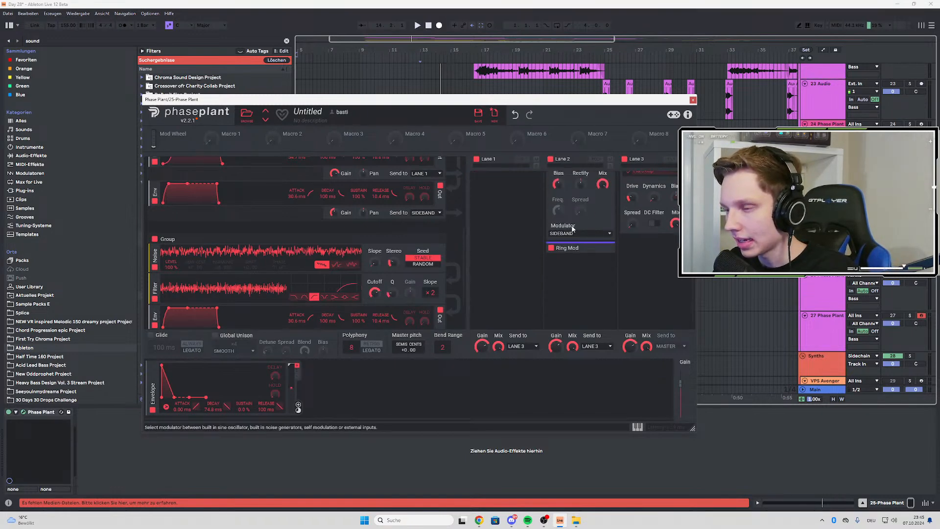
scroll(568, 232, "up", 1)
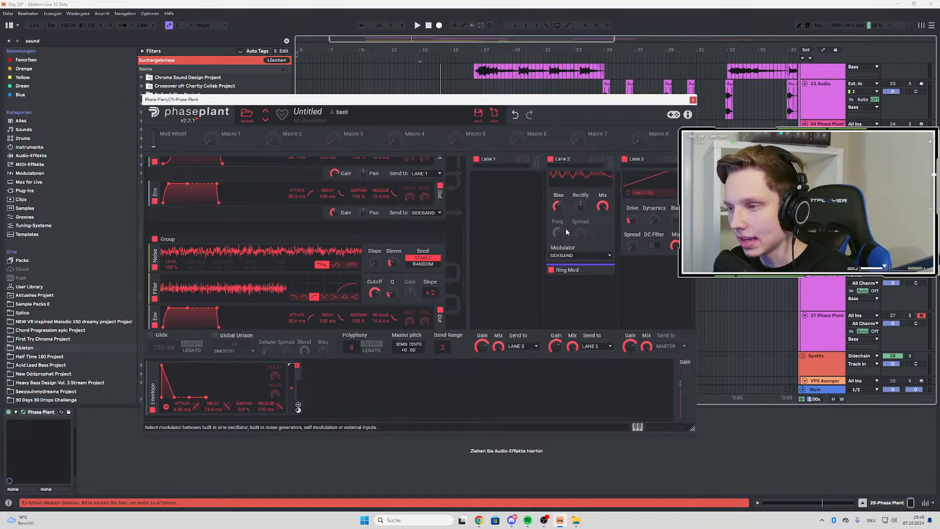
scroll(567, 230, "up", 1)
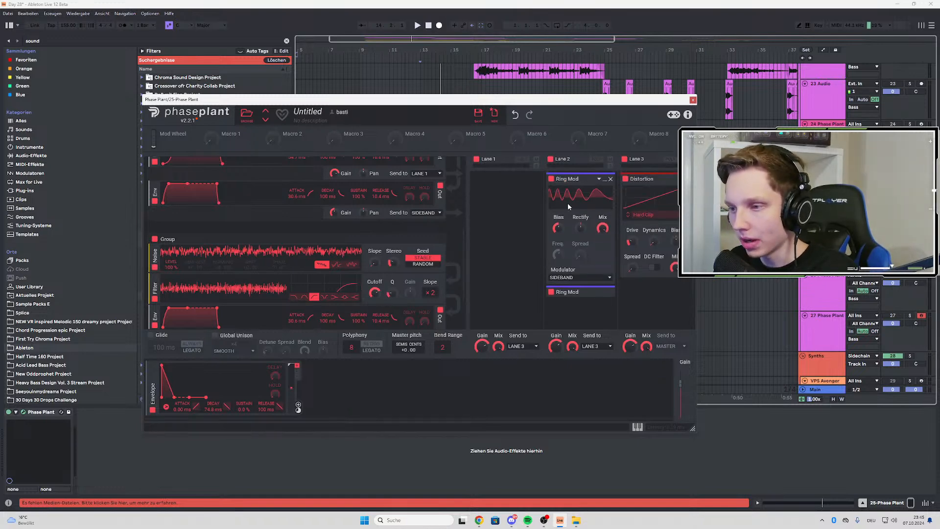
scroll(423, 242, "down", 1)
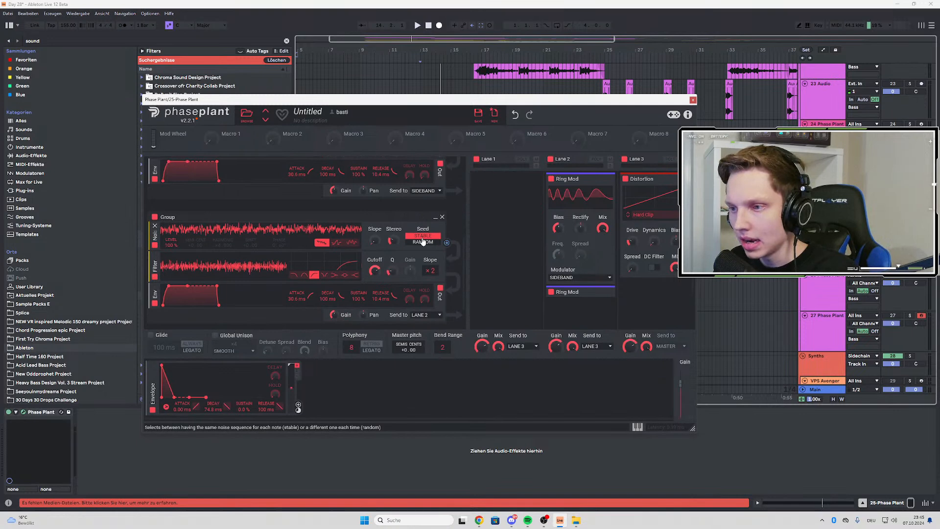
scroll(412, 228, "down", 5)
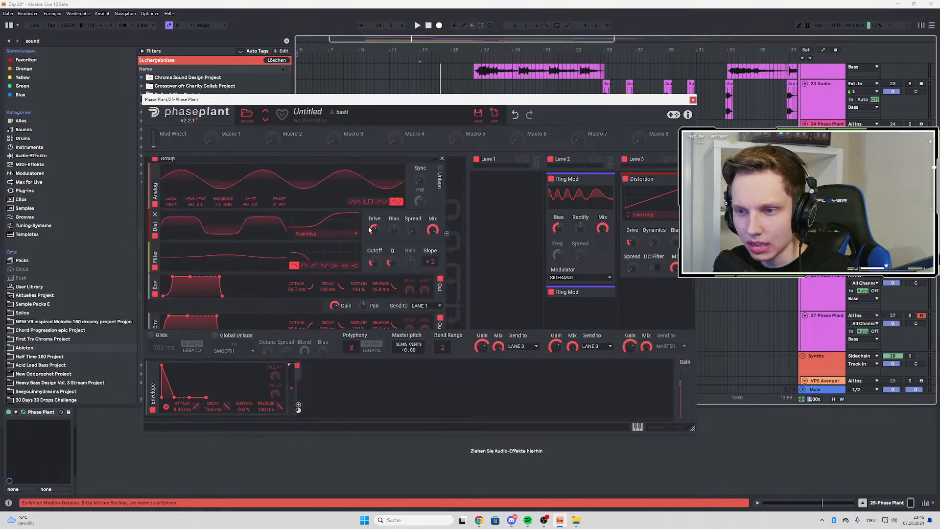
scroll(331, 227, "down", 3)
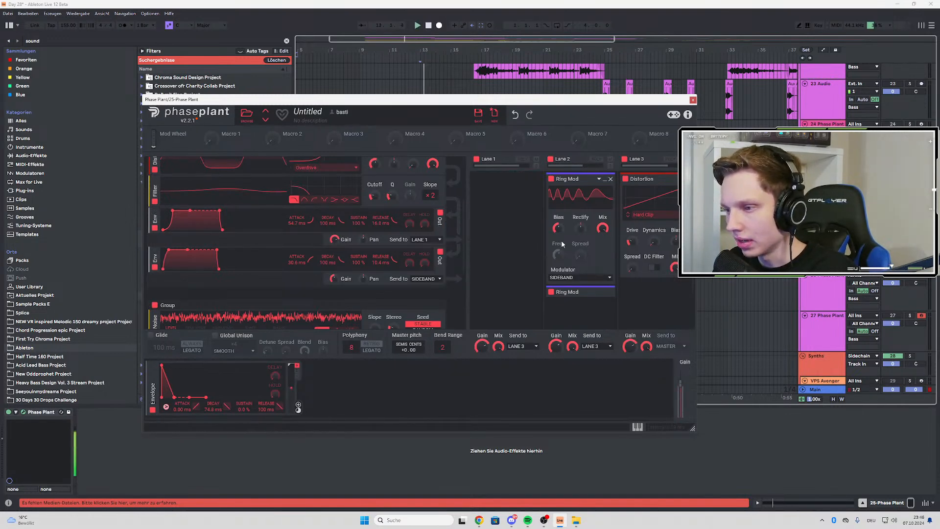
Compare the bass with the first Ring Mod in Lane 2 bypassed and switched back on during playback
left_click(552, 180)
key("space")
left_click(552, 180)
key("space")
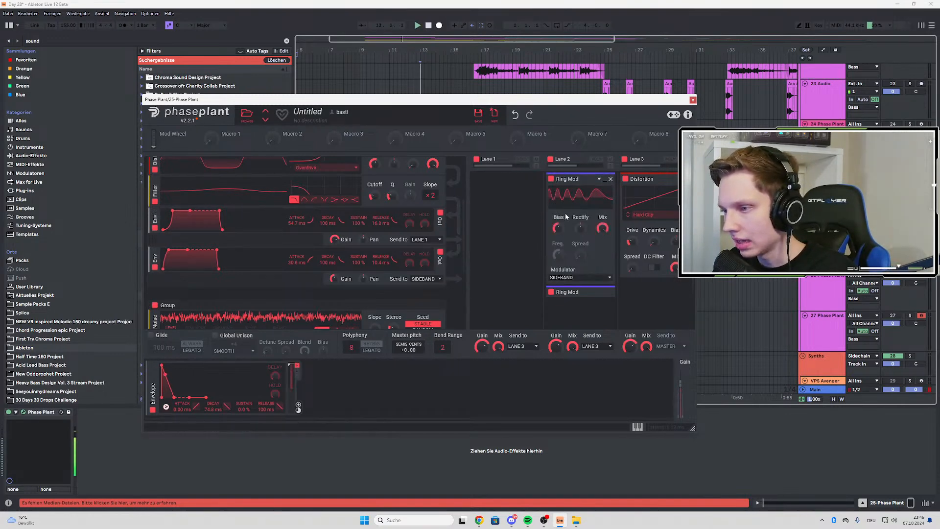
Audition the first Ring Mod with its Mix turned down, then restore the Mix to 100%
key("space")
left_click_drag(602, 229, 602, 294)
key("space")
key("space")
left_click_drag(603, 229, 603, 186)
key("space")
key("space")
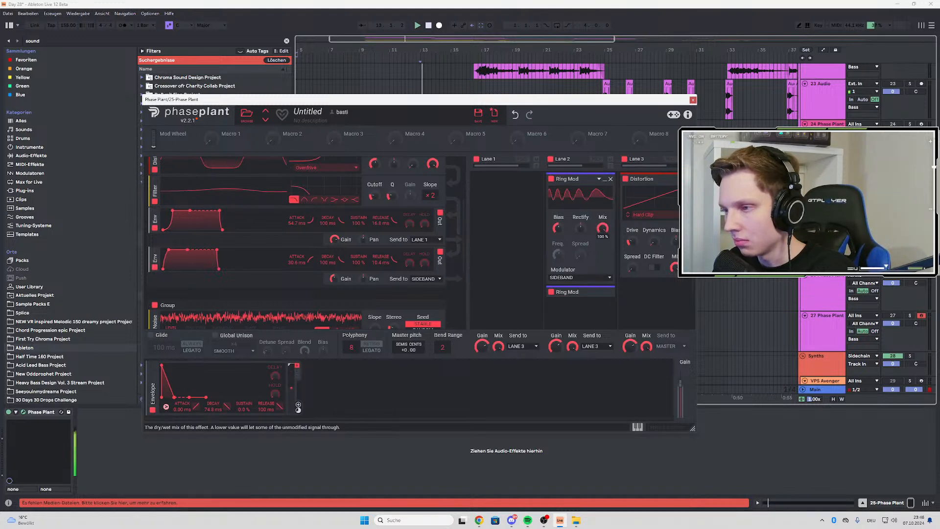
Turn the first Ring Mod's Bias down and try its Rectify in the positive and negative directions during playback
left_click_drag(580, 228, 580, 191)
left_click_drag(557, 228, 557, 260)
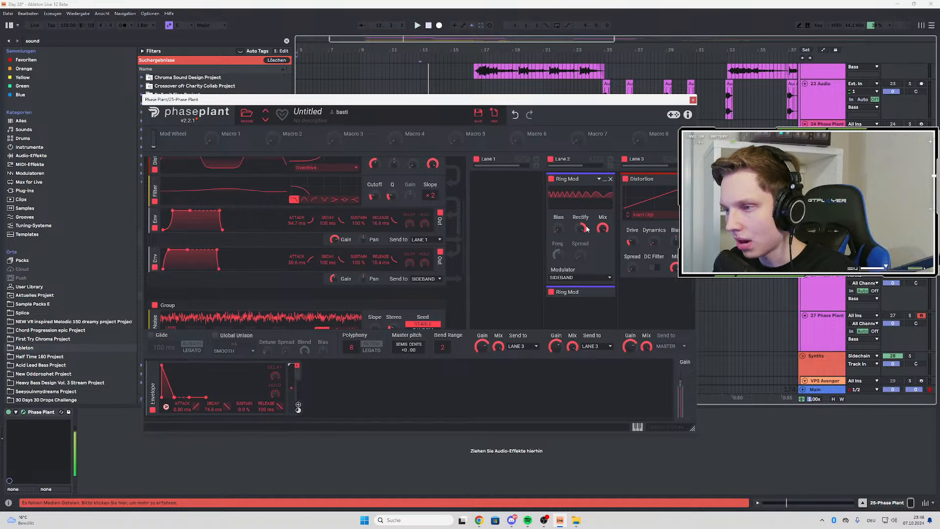
left_click_drag(580, 227, 580, 289)
key("space")
key("space")
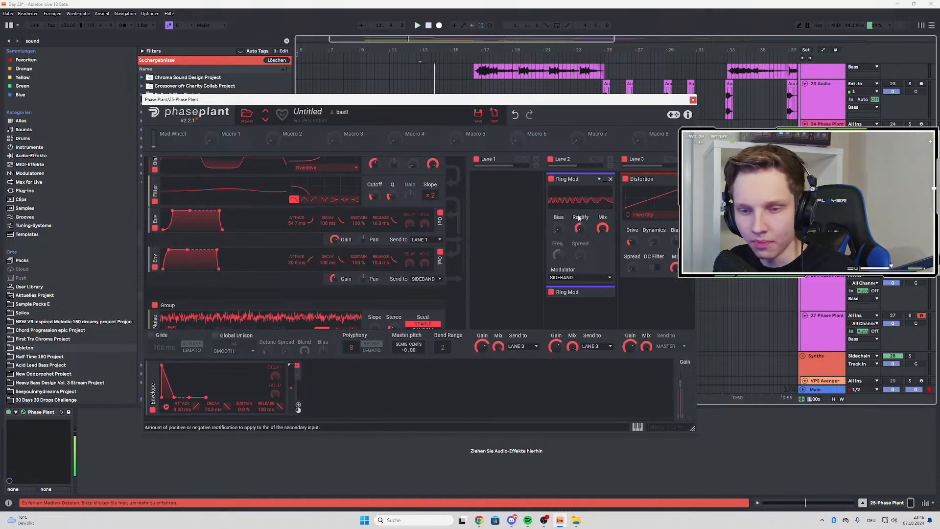
Review the generator groups again and expand the second Ring Mod in Lane 2 to examine its settings
scroll(430, 191, "down", 3)
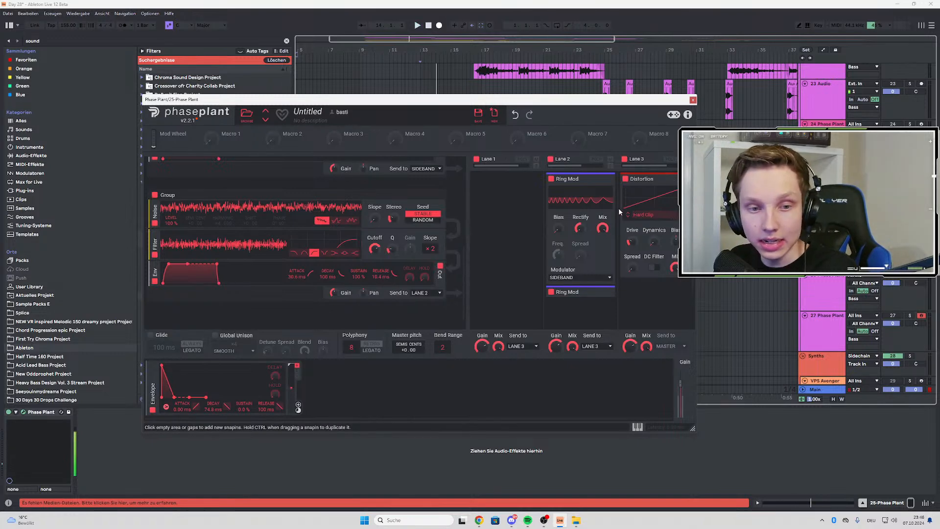
scroll(196, 229, "up", 5)
scroll(180, 228, "up", 1)
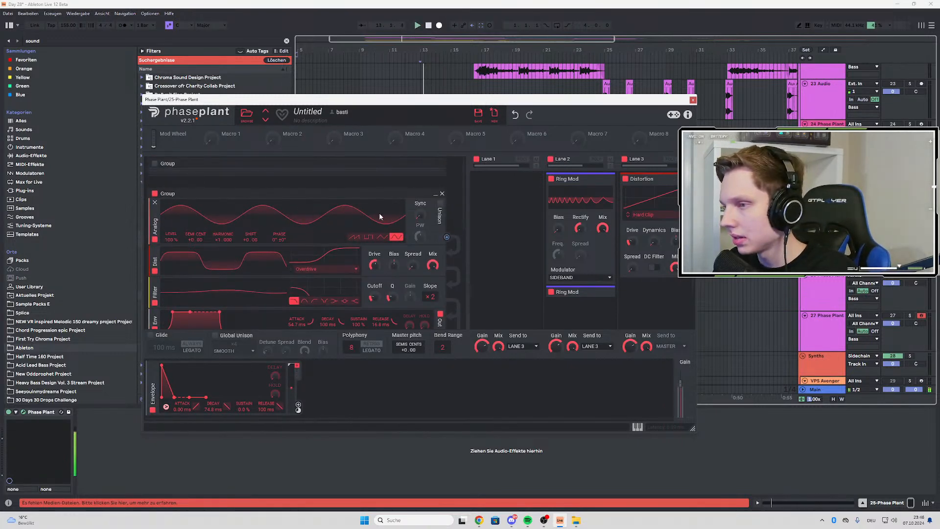
scroll(617, 220, "down", 3)
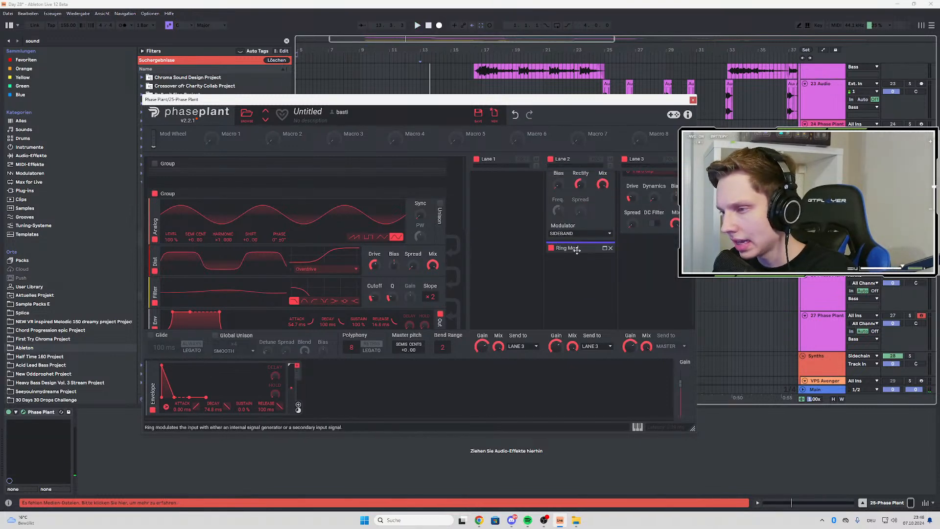
left_click(604, 250)
scroll(593, 239, "down", 5)
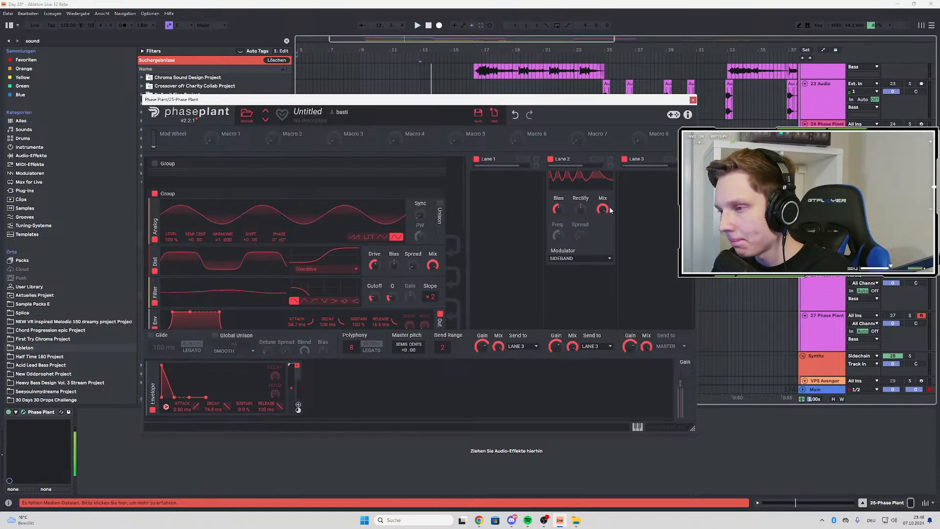
scroll(579, 209, "up", 2)
scroll(579, 209, "up", 4)
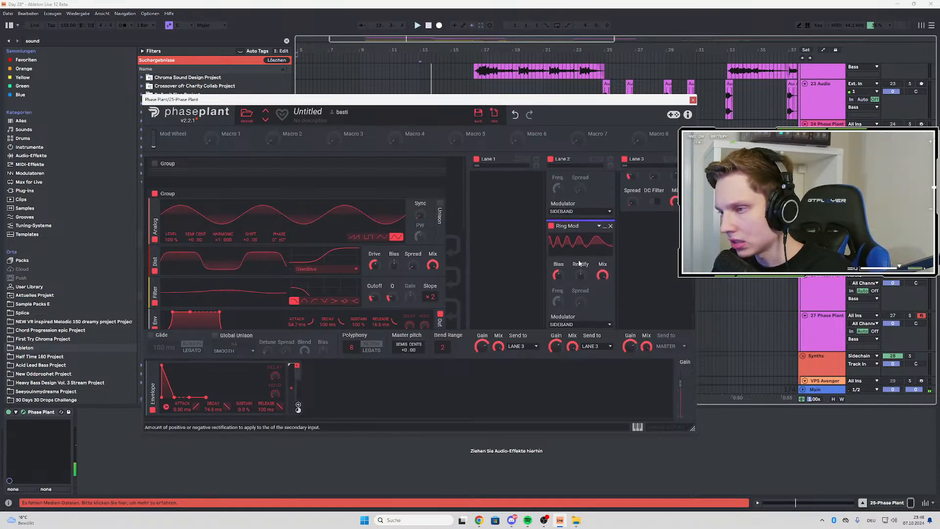
key("space")
scroll(579, 216, "up", 5)
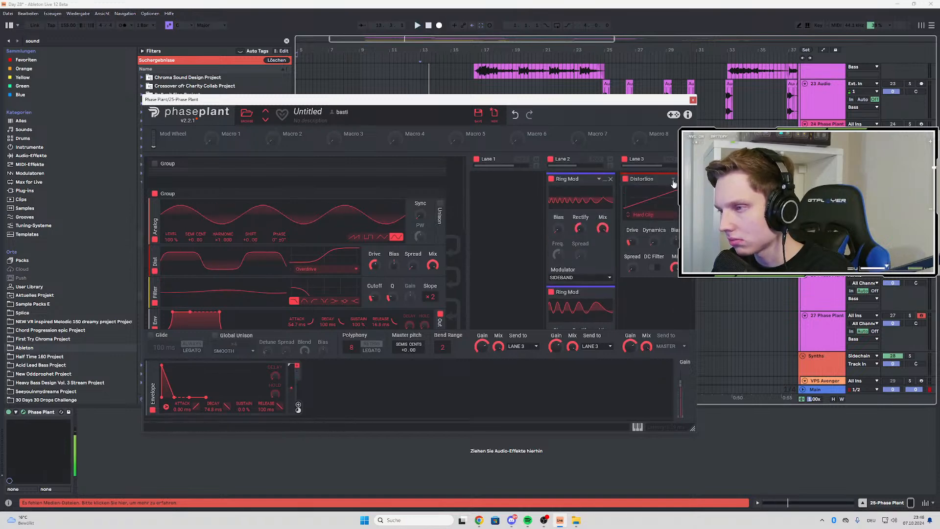
Close the Phase Plant window and listen to the imported bass clip at bar 9
left_click(693, 100)
key("space")
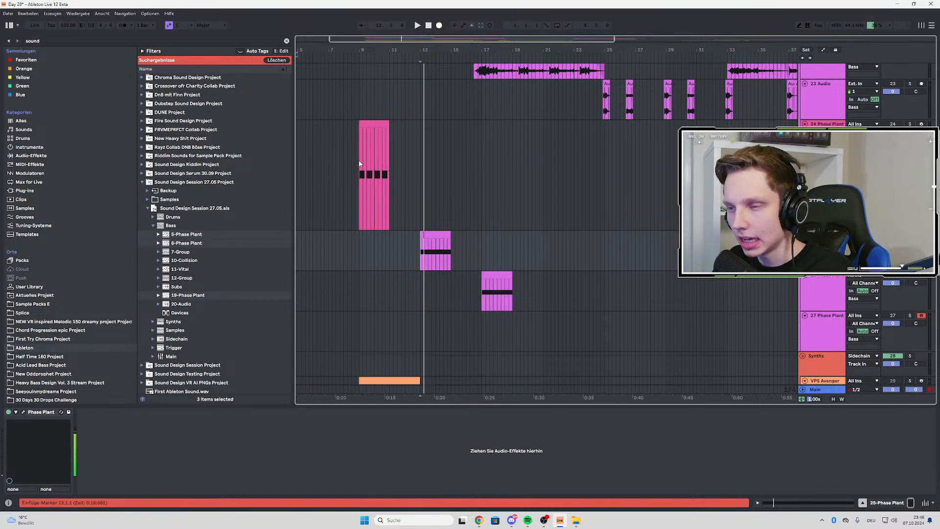
left_click(359, 161)
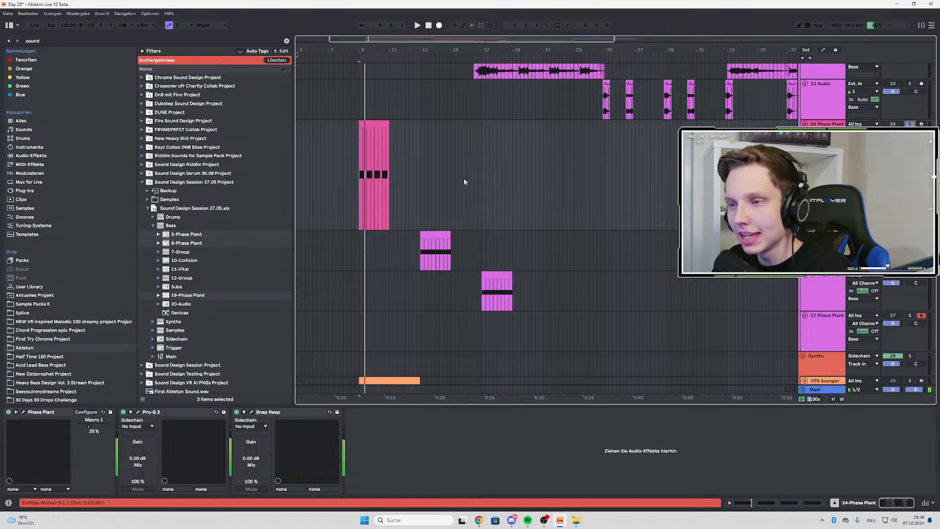
key("space")
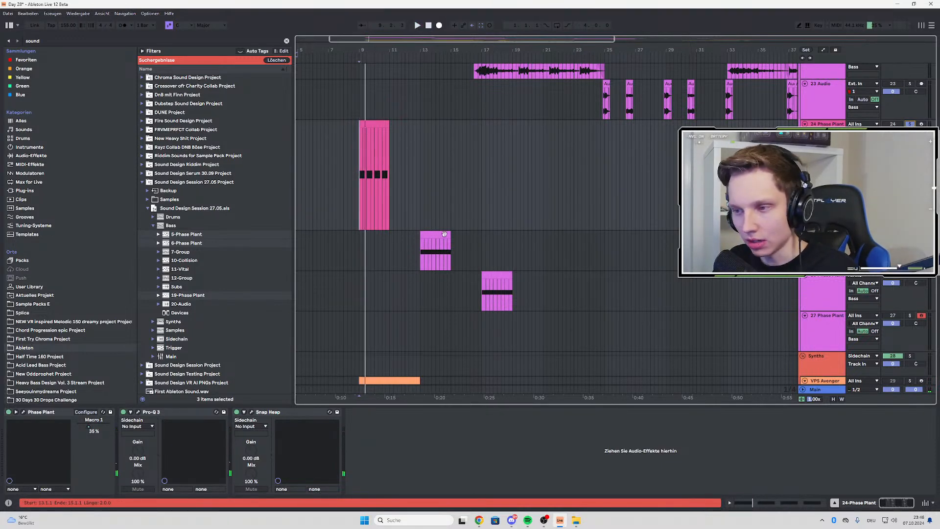
Reopen the Phase Plant instrument of the bar 13 bass and move its window down to uncover the arrangement
key("Down")
left_click(24, 412)
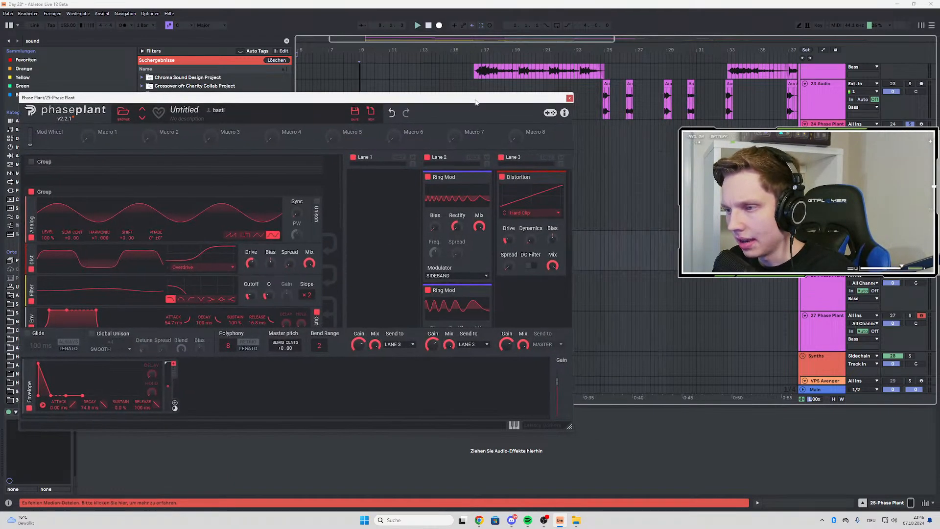
left_click_drag(476, 100, 451, 251)
Close the Phase Plant window and delete the three imported Phase Plant tracks plus the empty Phase Plant track below them
left_click(824, 191)
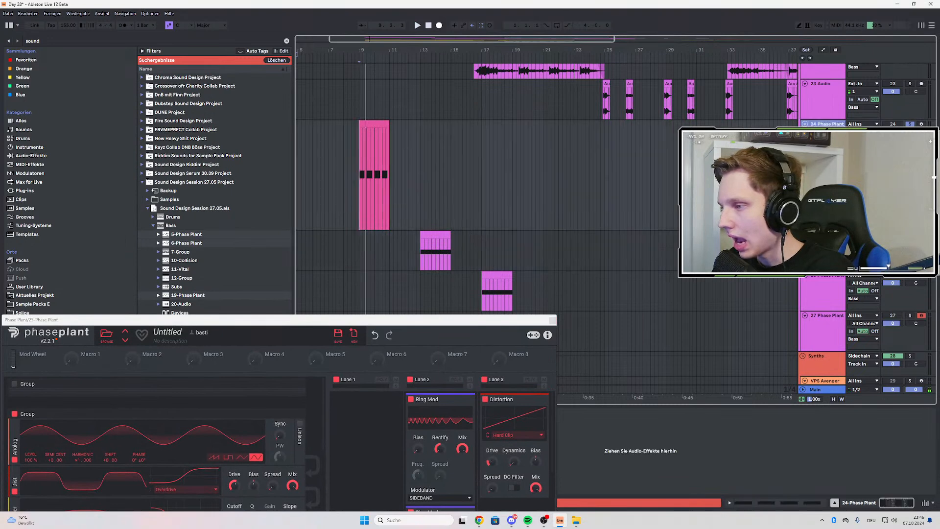
left_click(823, 240, "shift")
left_click(821, 293)
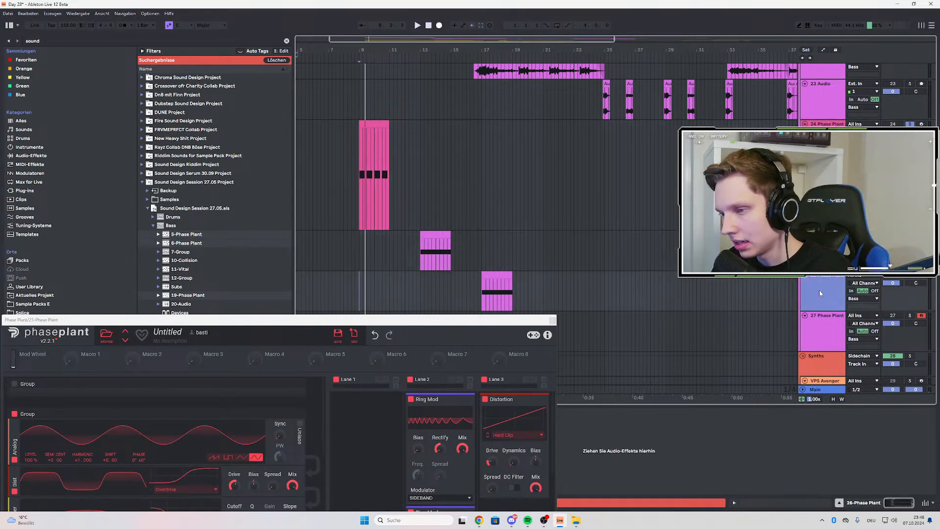
scroll(628, 212, "down", 2)
left_click(823, 223, "shift")
left_click(823, 181, "shift")
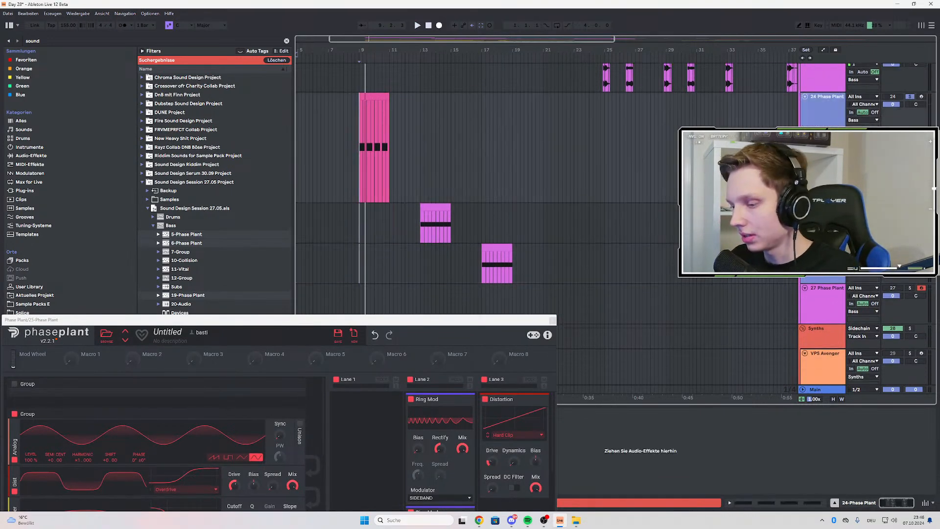
left_click(553, 320)
key("Delete")
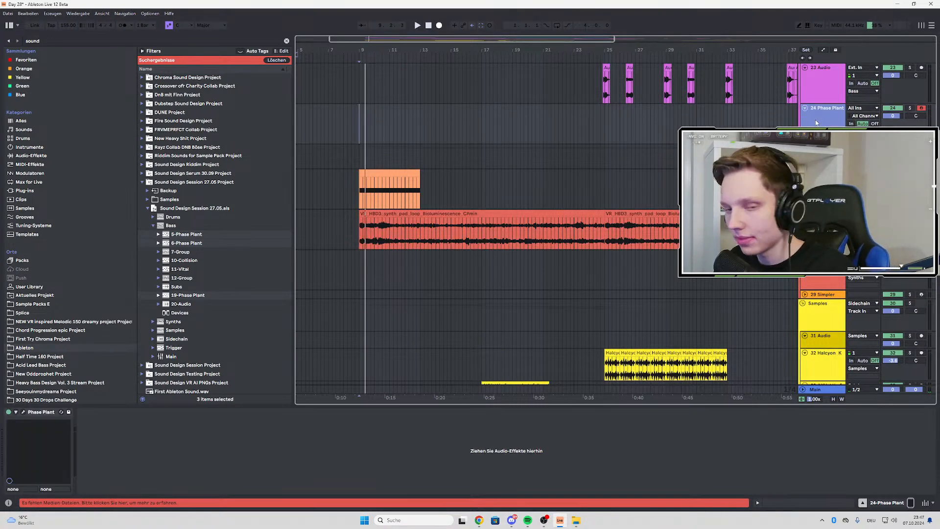
key("Delete")
scroll(514, 163, "up", 5)
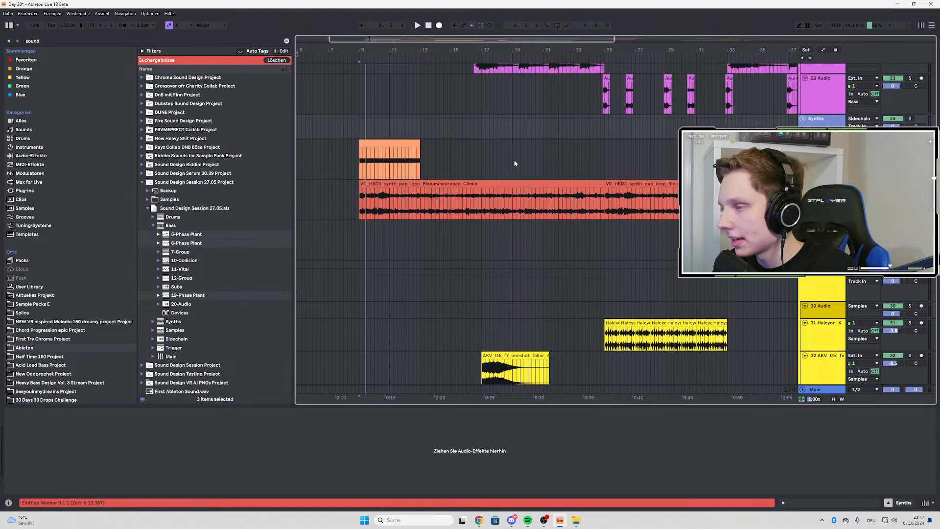
Look over the bass group's MIDI and audio tracks across the arrangement, from the intro bass to the synth group
scroll(628, 235, "up", 8)
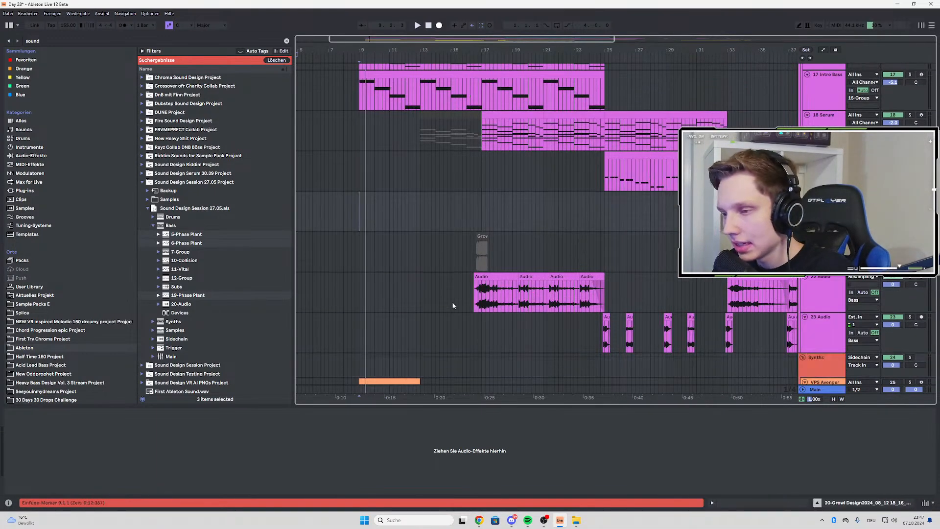
left_click(474, 300)
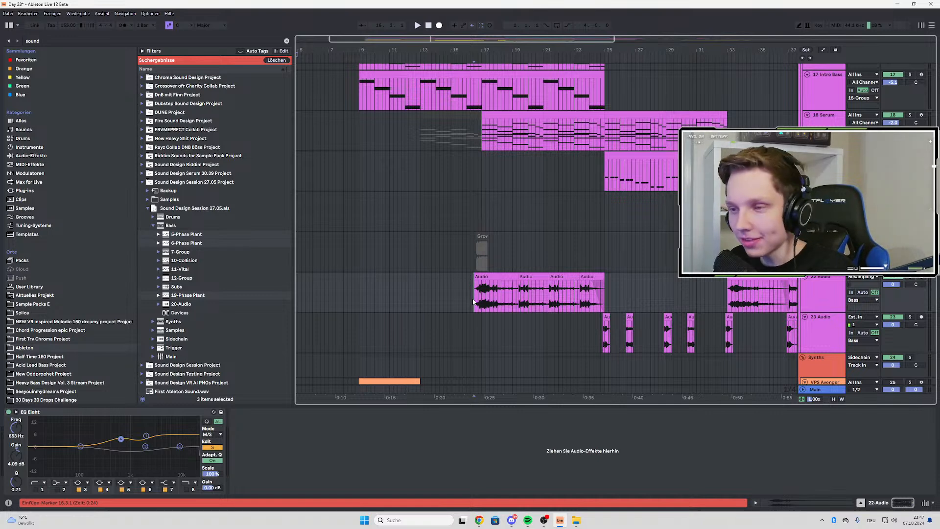
key("minus")
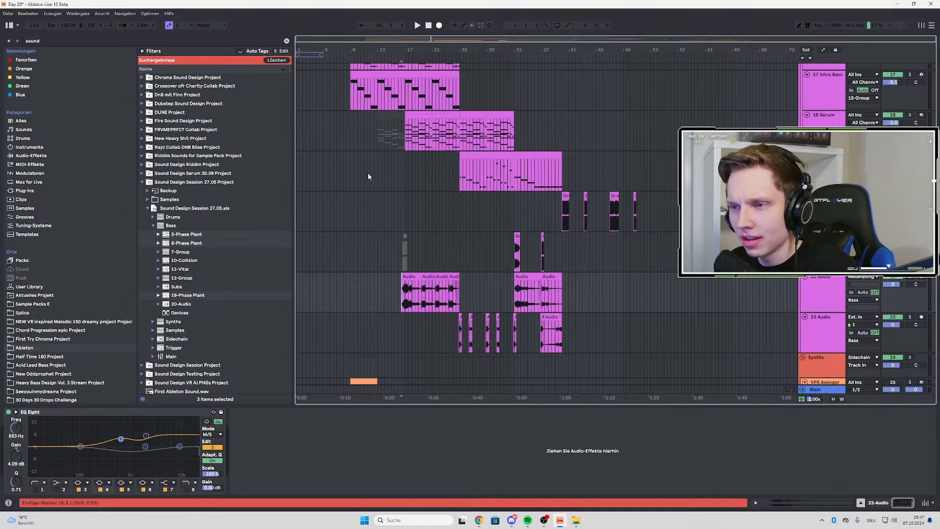
left_click(353, 199)
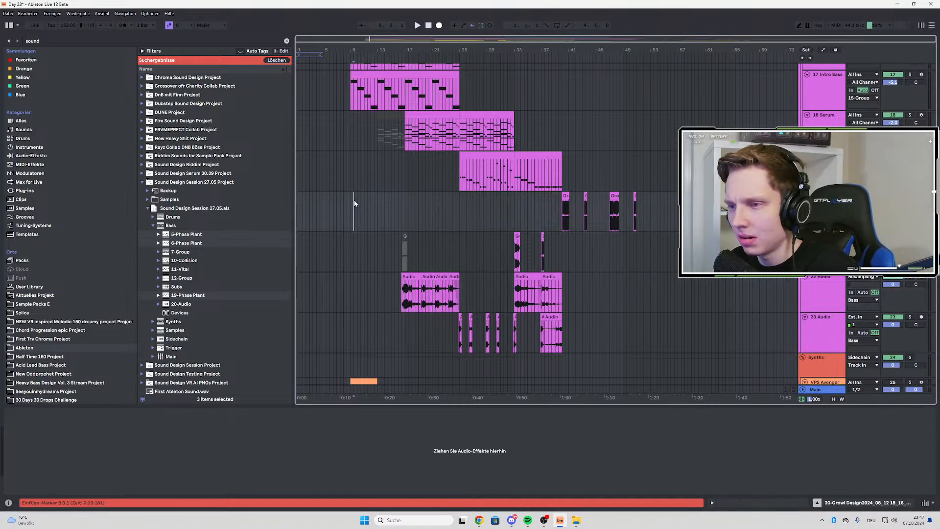
scroll(344, 166, "up", 2)
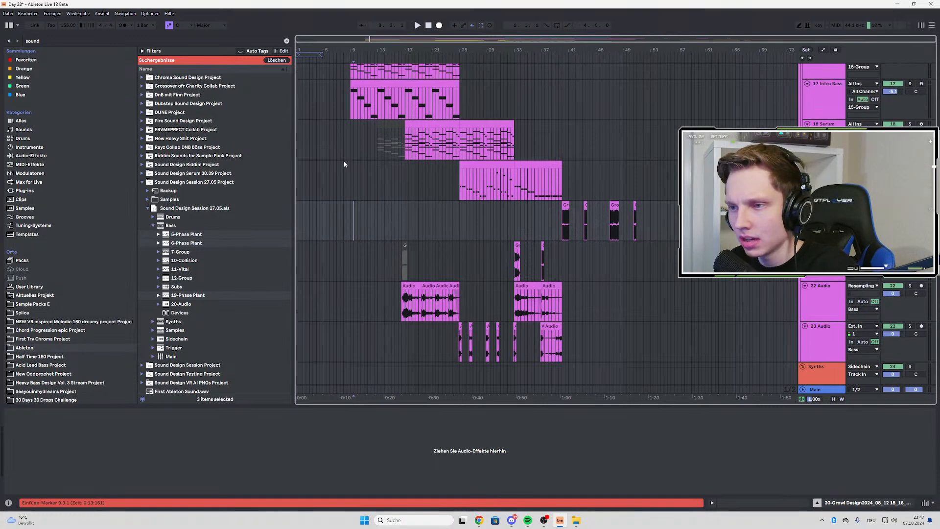
scroll(396, 166, "down", 10)
scroll(395, 165, "up", 7)
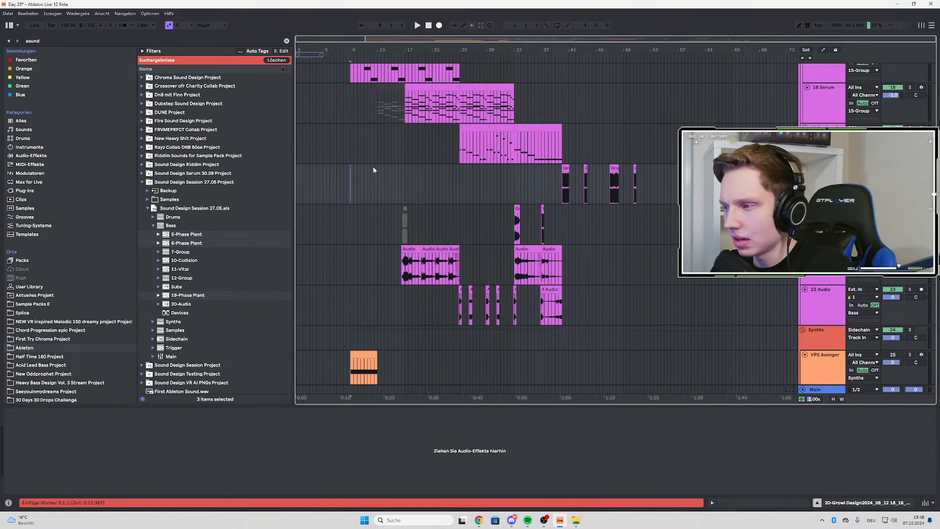
scroll(368, 207, "up", 5)
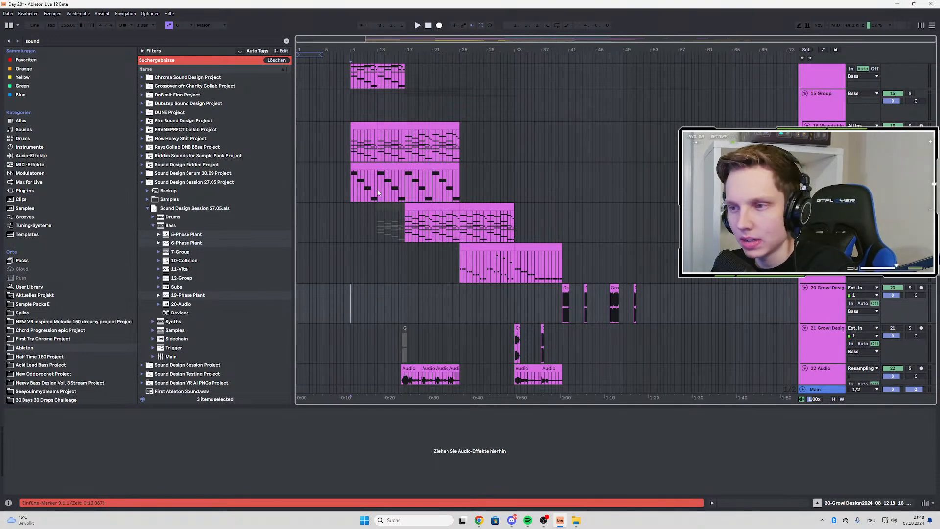
Insert a new MIDI track below the 23 Audio track and clear the browser search
scroll(317, 205, "down", 7)
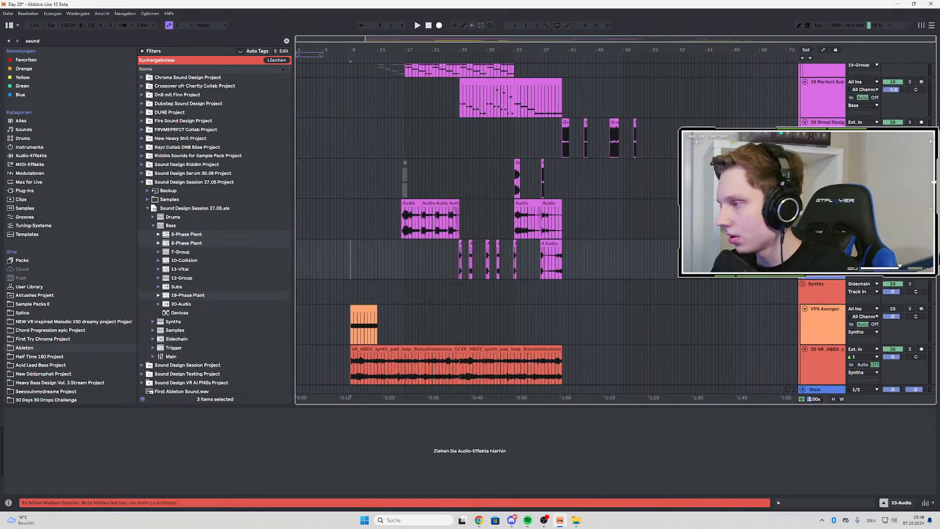
key("ctrl+shift+t")
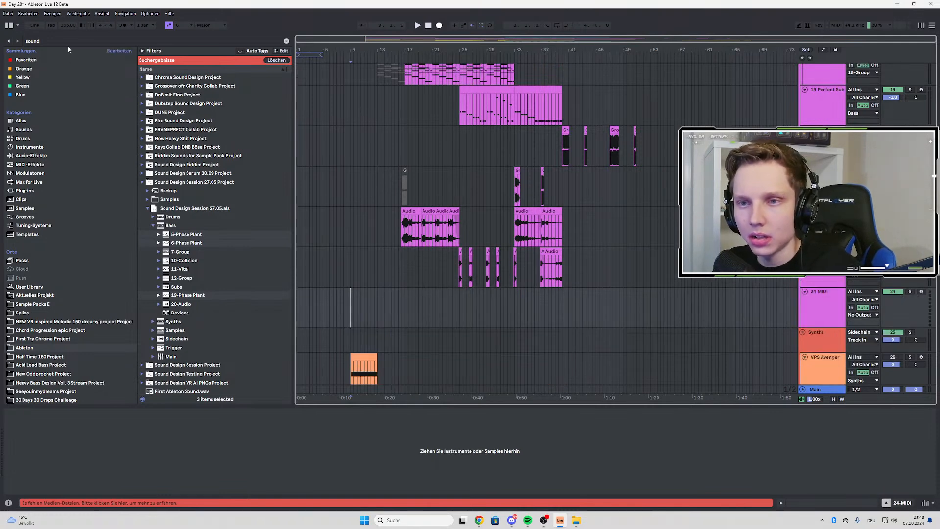
key("ctrl+f")
type("serum")
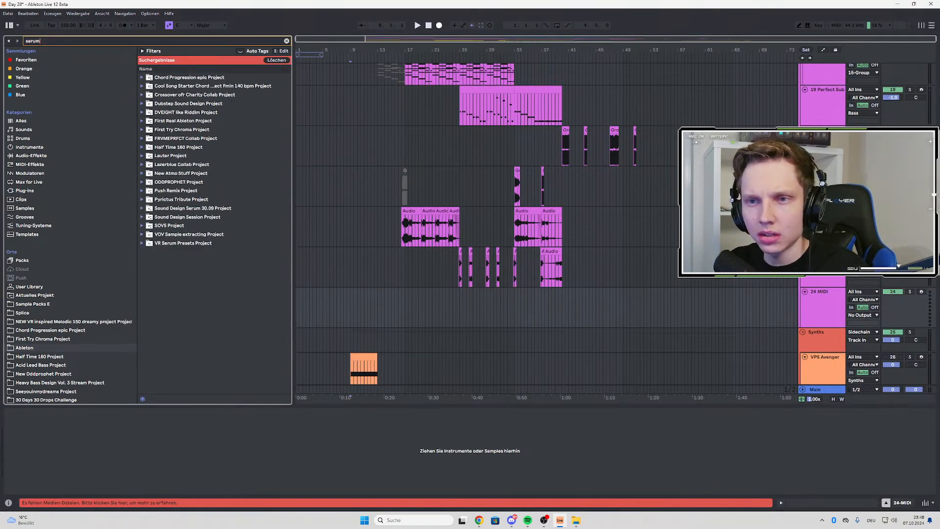
key("BackSpace")
key("BackSpace")
key("BackSpace")
key("BackSpace")
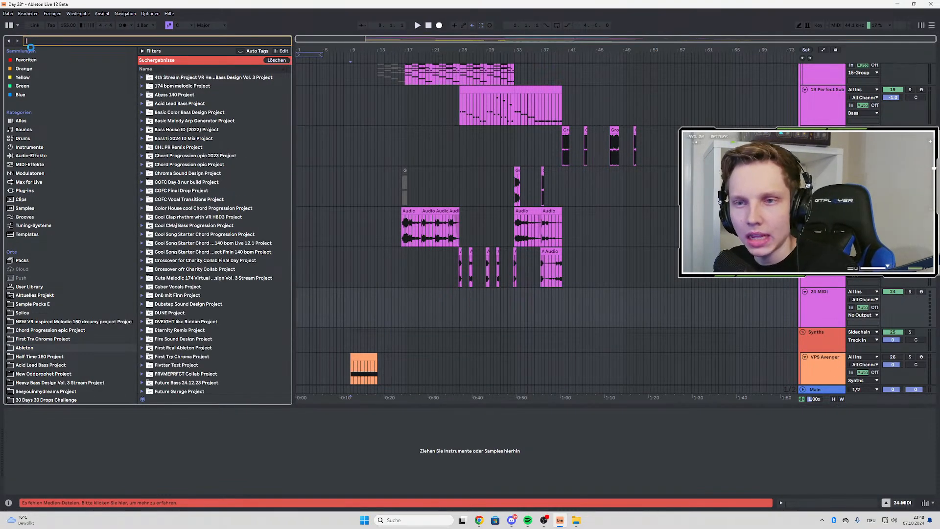
Search the Favoriten collection for "seru" and load Serum onto the new MIDI track
left_click(43, 61)
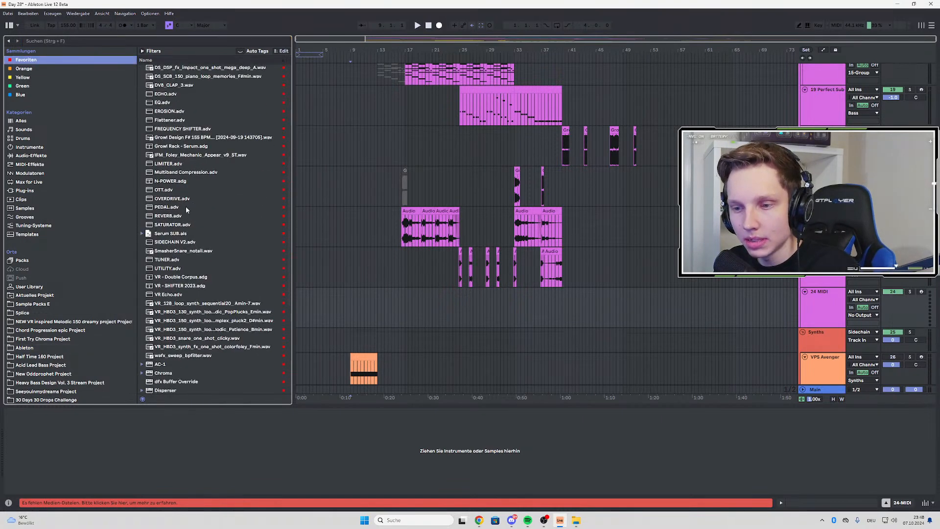
key("ctrl+f")
type("seru")
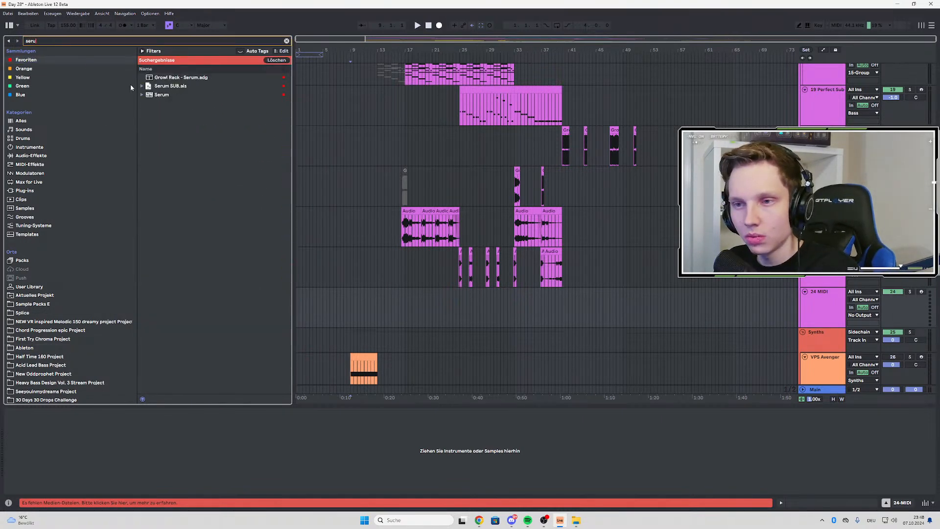
left_click(161, 96)
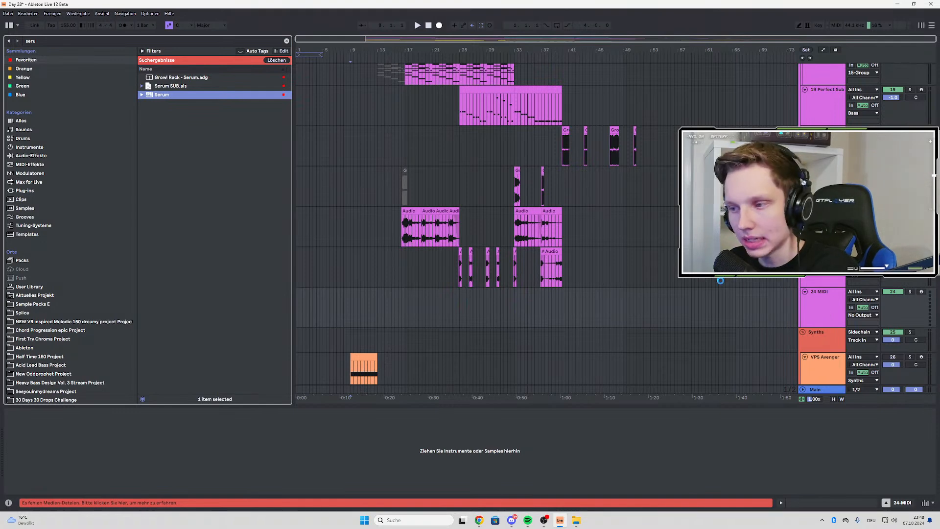
left_click_drag(206, 237, 289, 186)
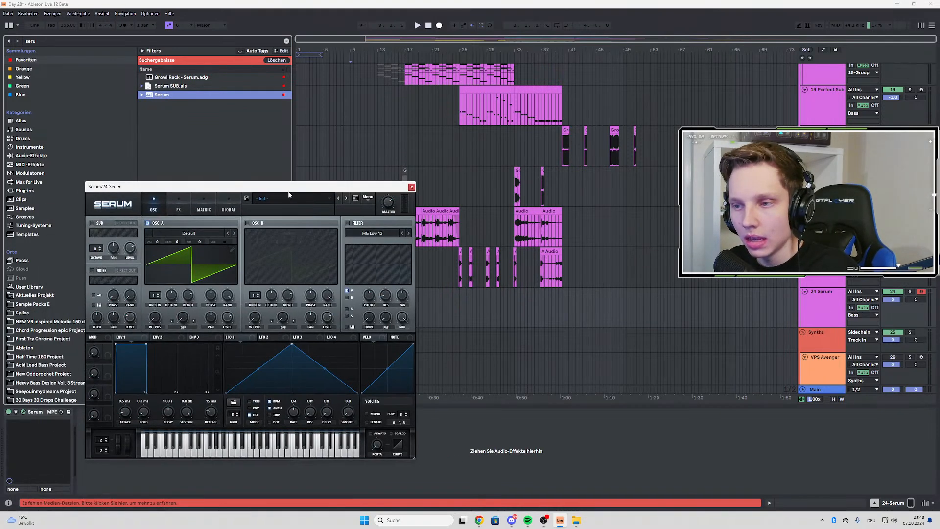
Load the Mr Bill Sub preset from Serum's User presets and move the plug-in window clear of the new track
left_click(293, 198)
mouse_move(323, 240)
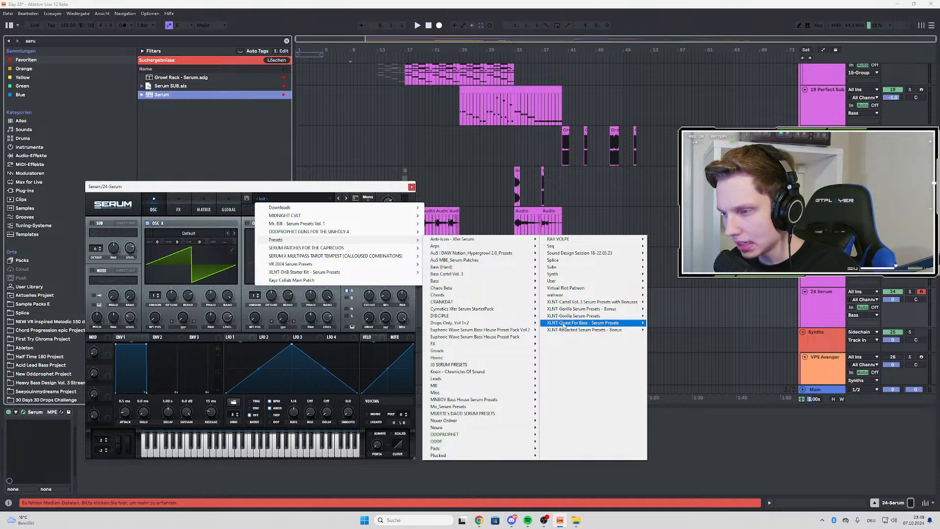
mouse_move(550, 283)
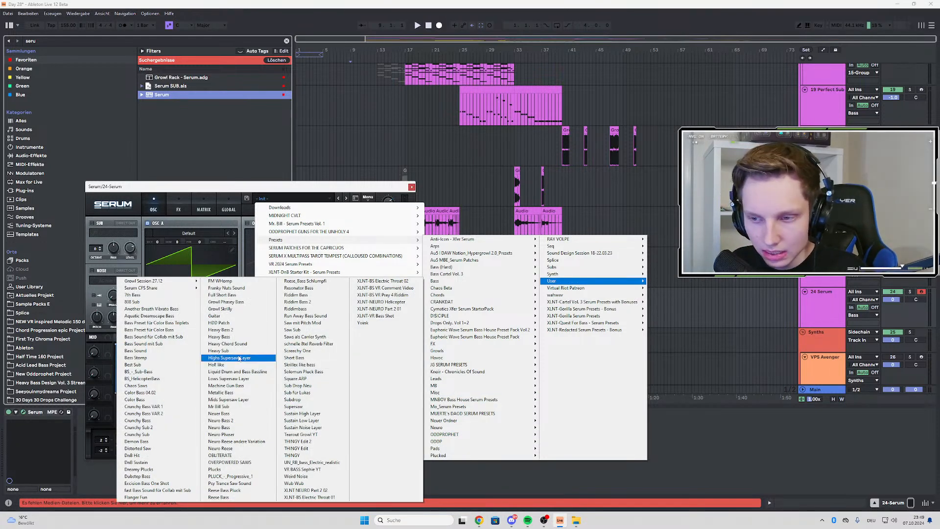
left_click(230, 407)
left_click_drag(235, 187, 202, 126)
Create an empty MIDI clip from 16.3.1 to 23.1.1 on the Serum track and draw a full-length F#0 note in it
left_click_drag(391, 310, 430, 300)
right_click(430, 300)
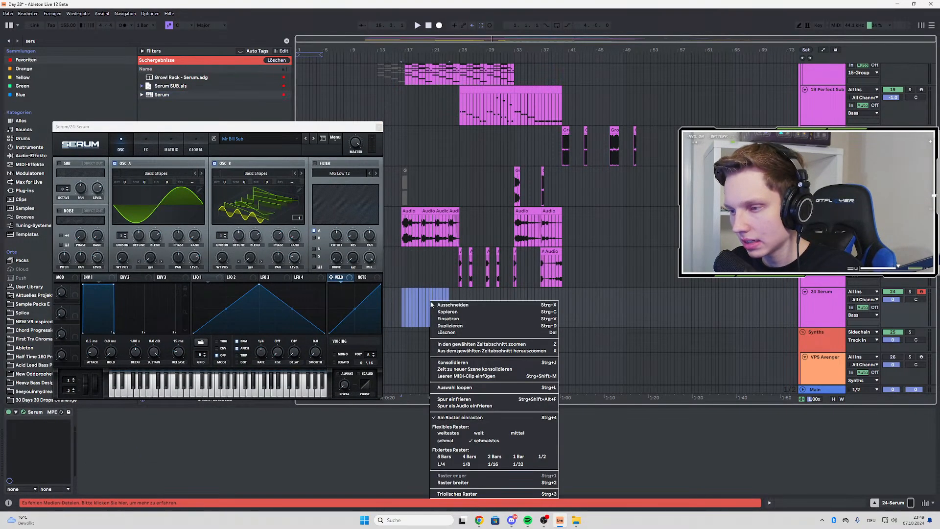
left_click(452, 377)
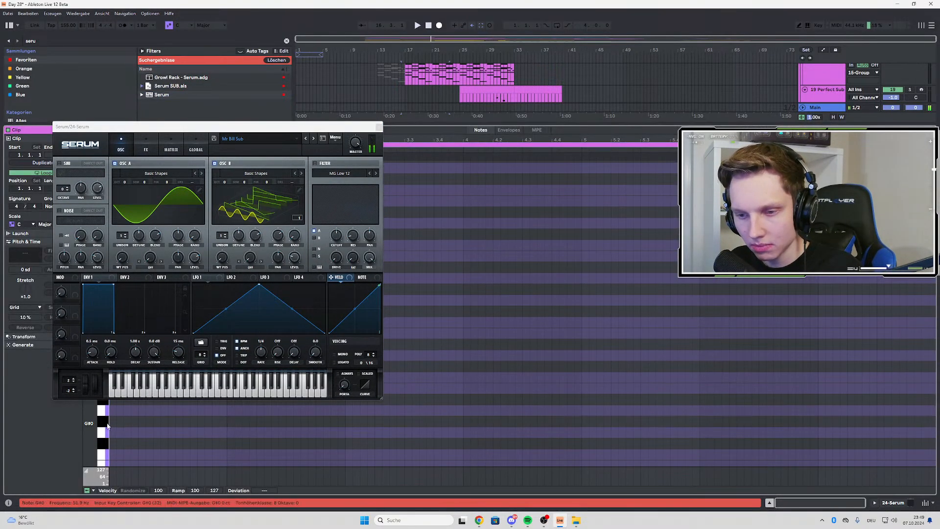
left_click(116, 439)
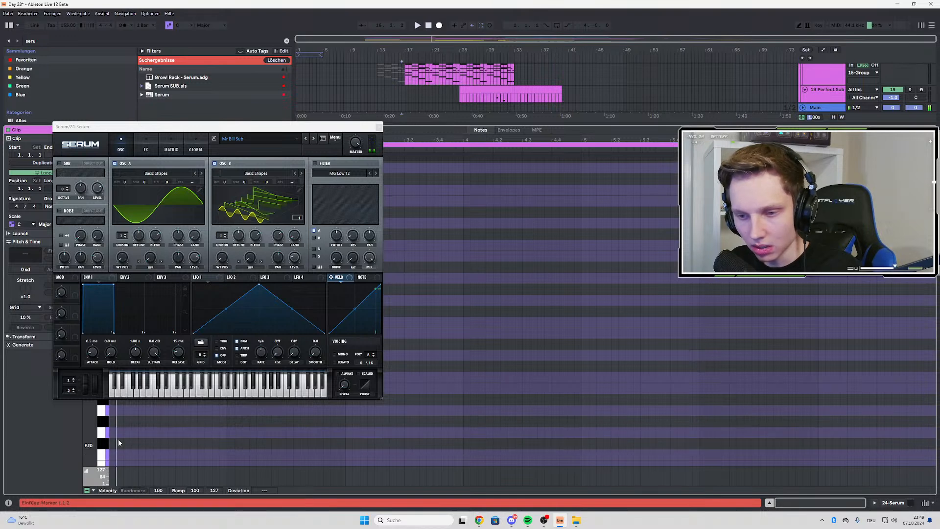
left_click_drag(116, 446, 884, 441)
key("space")
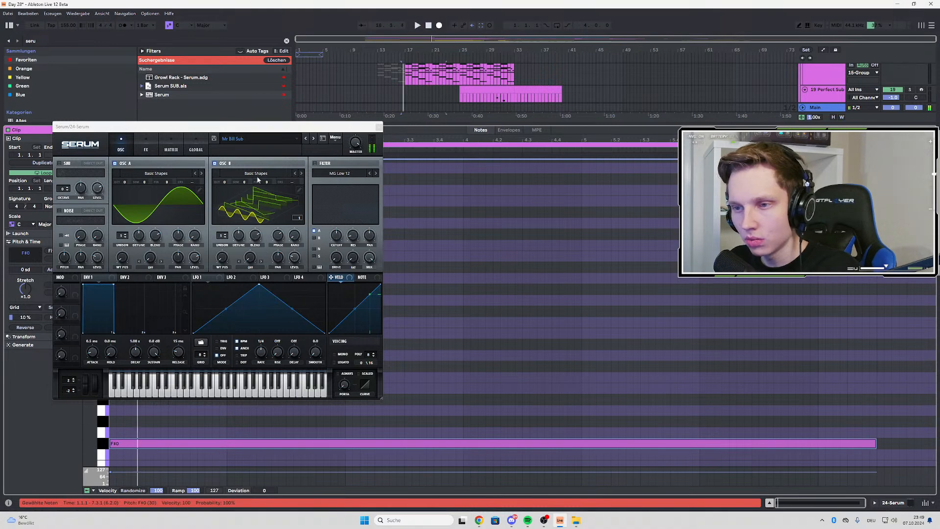
Solo the Serum track, show oscillator B's wavetable as a flat 2D waveform and listen to the note
left_click(258, 174)
left_click(635, 4)
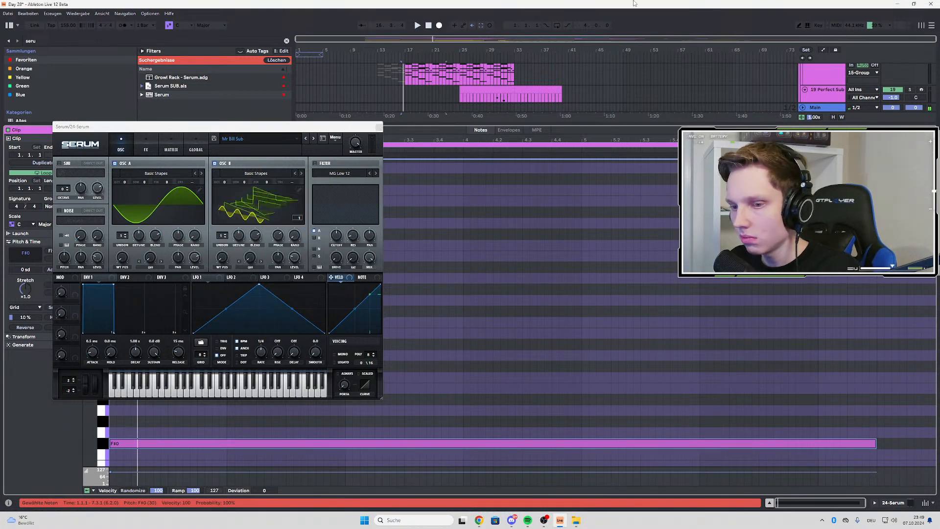
double_click(820, 90)
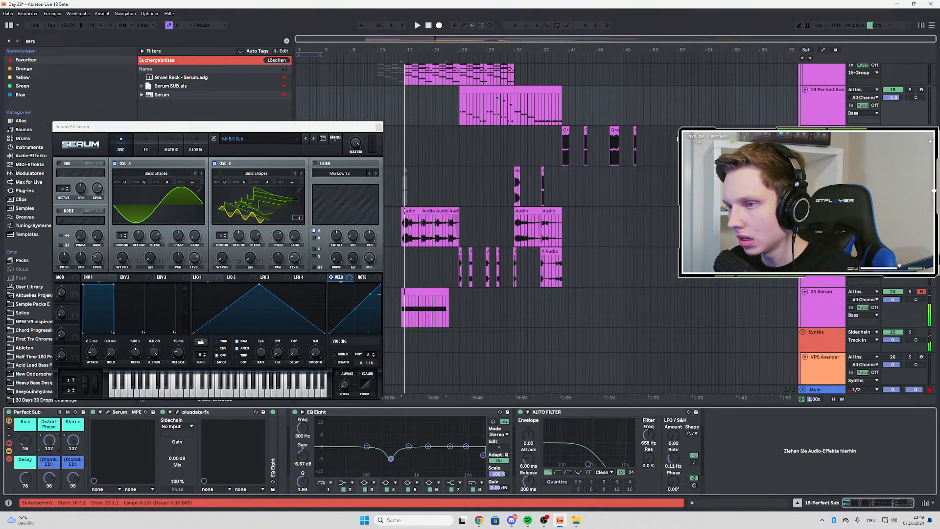
left_click(910, 292)
left_click(252, 198)
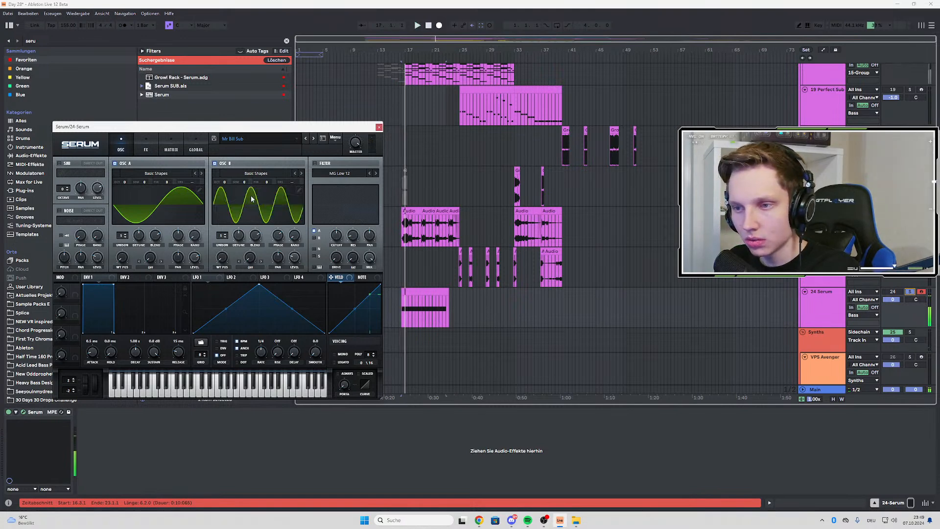
key("space")
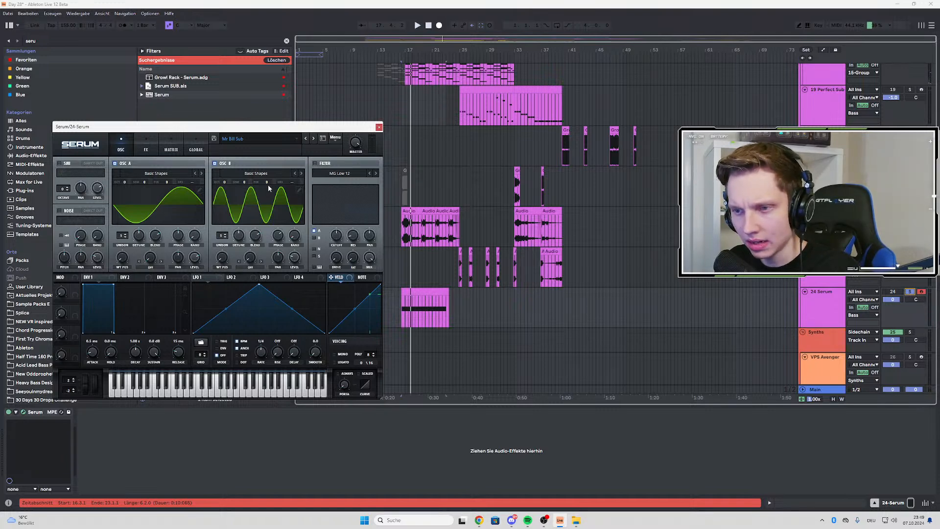
key("space")
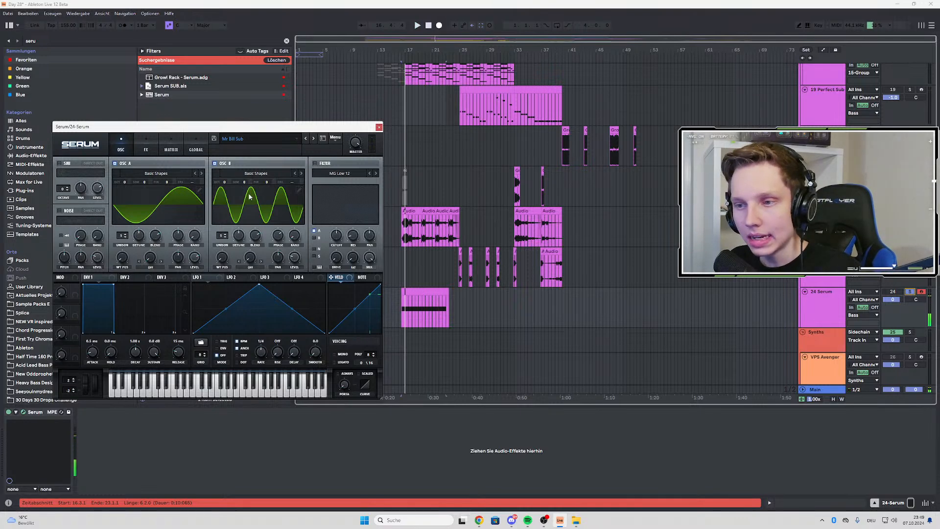
Search the plug-ins for "mo", add MOscilloscope to the Serum track and place its window beside Serum
left_click_drag(283, 128, 296, 117)
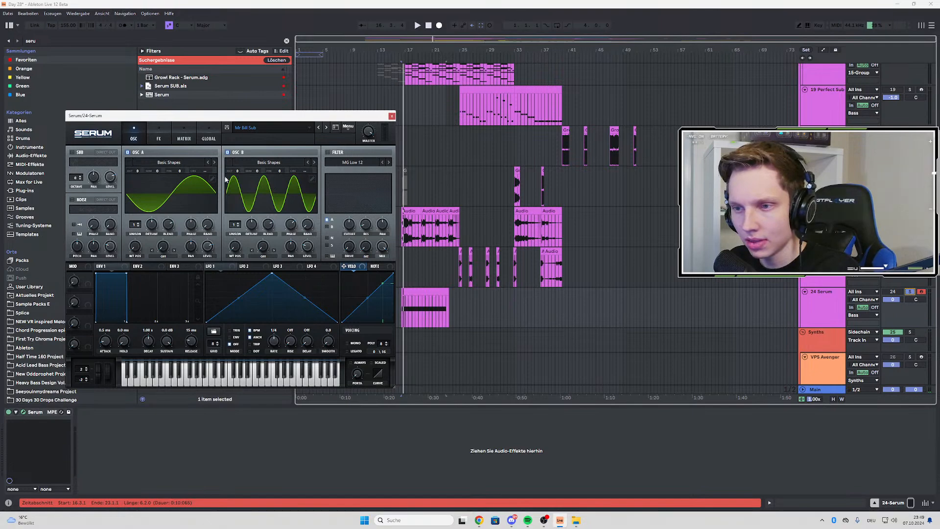
left_click_drag(286, 120, 308, 130)
key("ctrl+f")
type("mo")
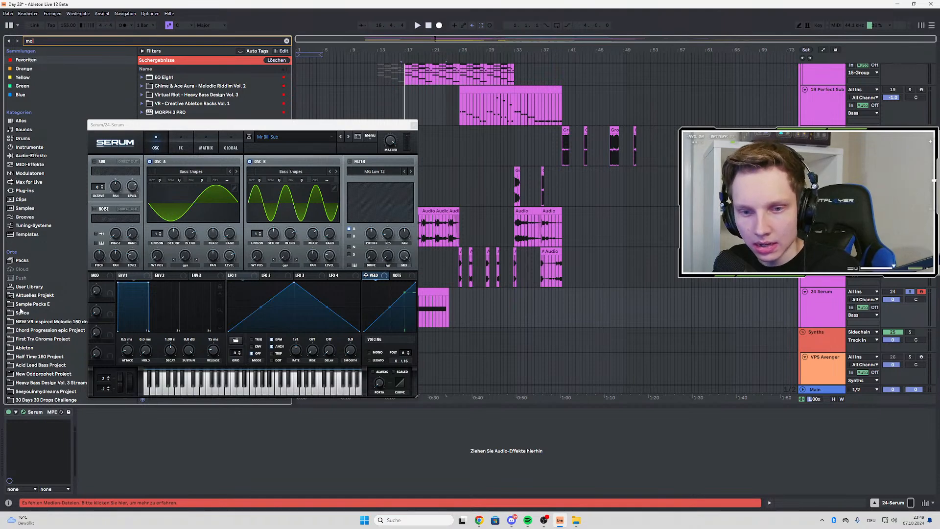
left_click(27, 190)
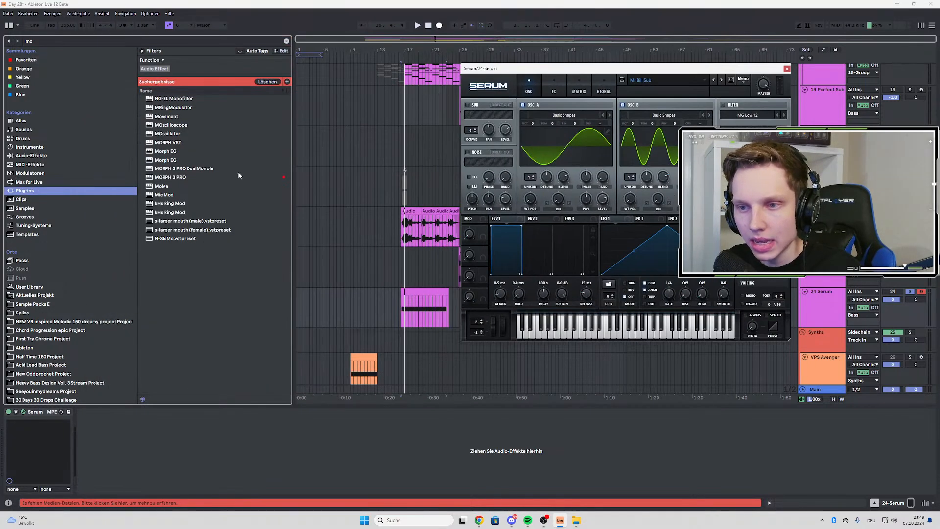
double_click(178, 126)
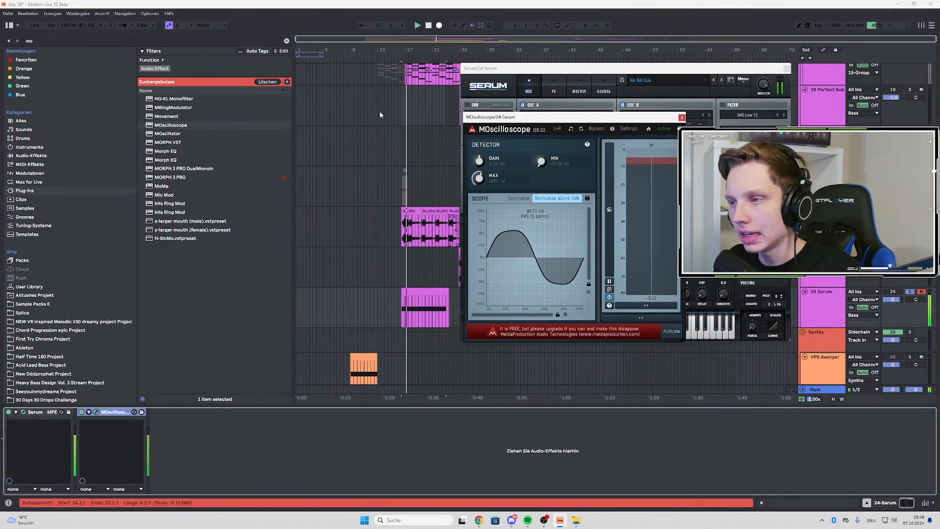
left_click_drag(514, 117, 233, 117)
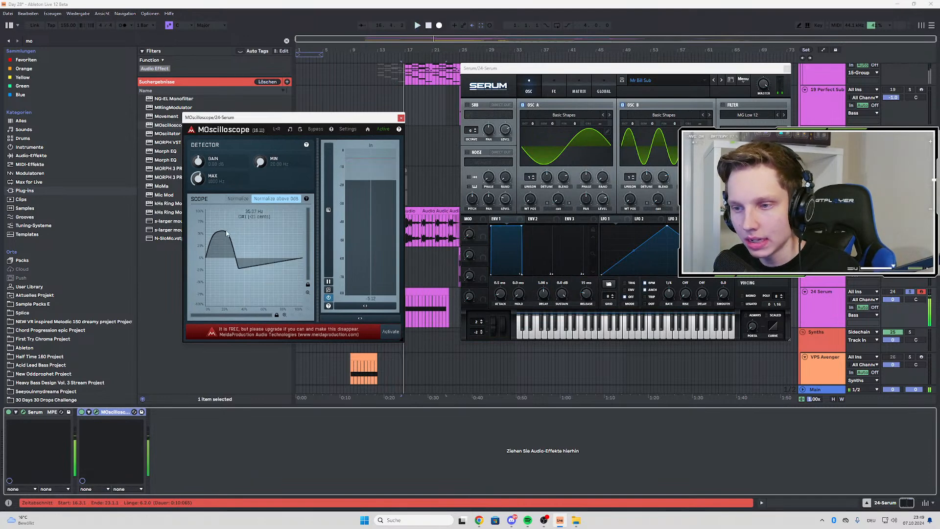
Switch oscillator B off and on again to compare the waveforms in MOscilloscope
left_click(629, 106)
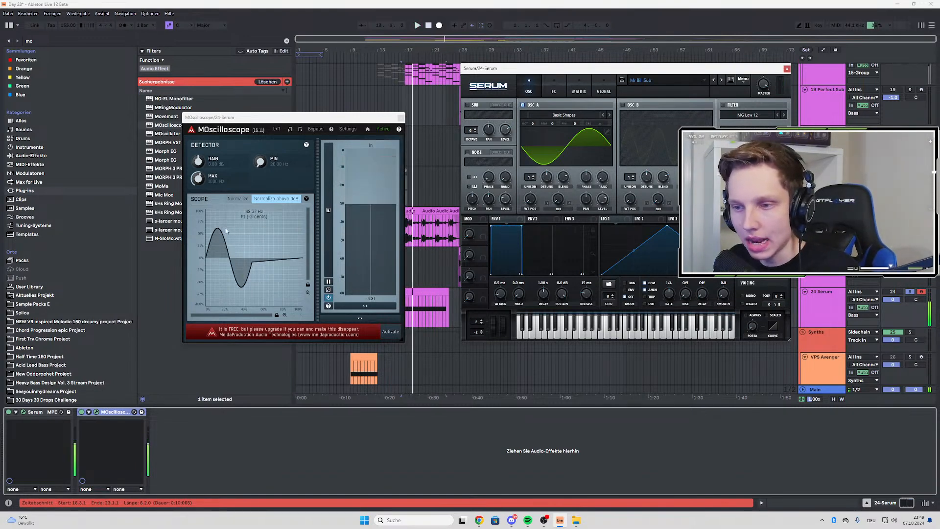
left_click(623, 104)
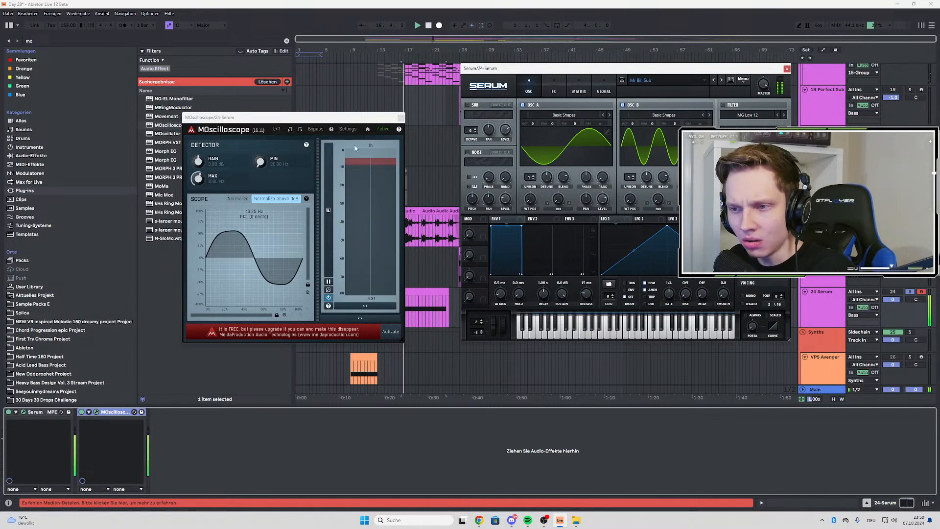
Load the VR 2024 Serum presets BS Annihilation Sub and BS Perfect Sub in turn and compare their waveforms in MOscilloscope
left_click(665, 78)
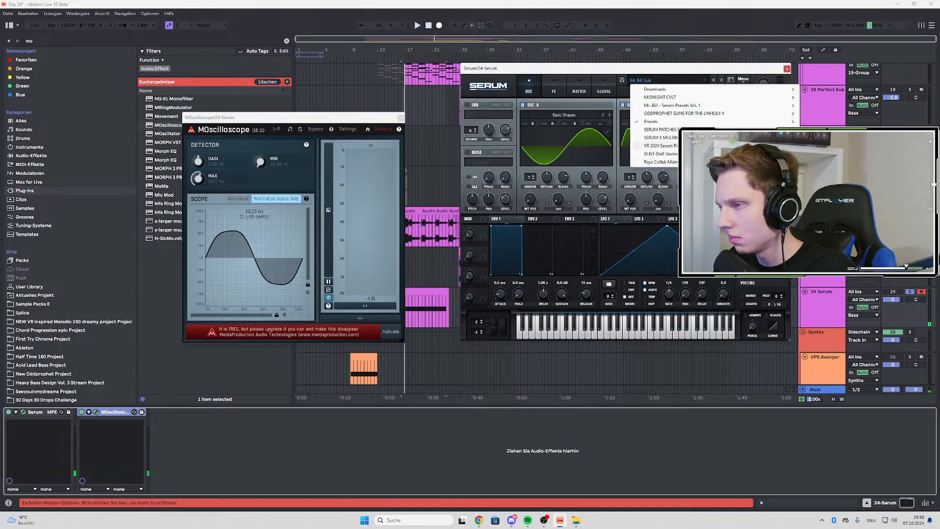
mouse_move(636, 146)
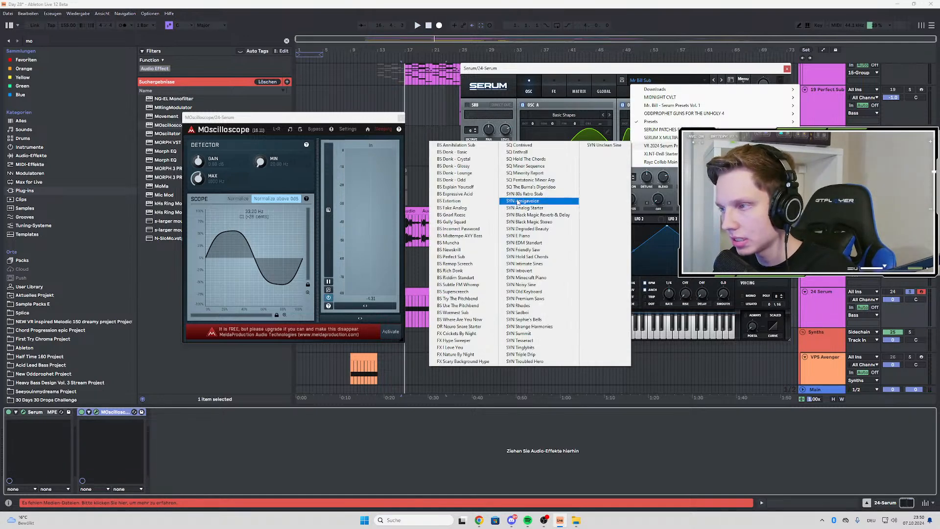
left_click(454, 145)
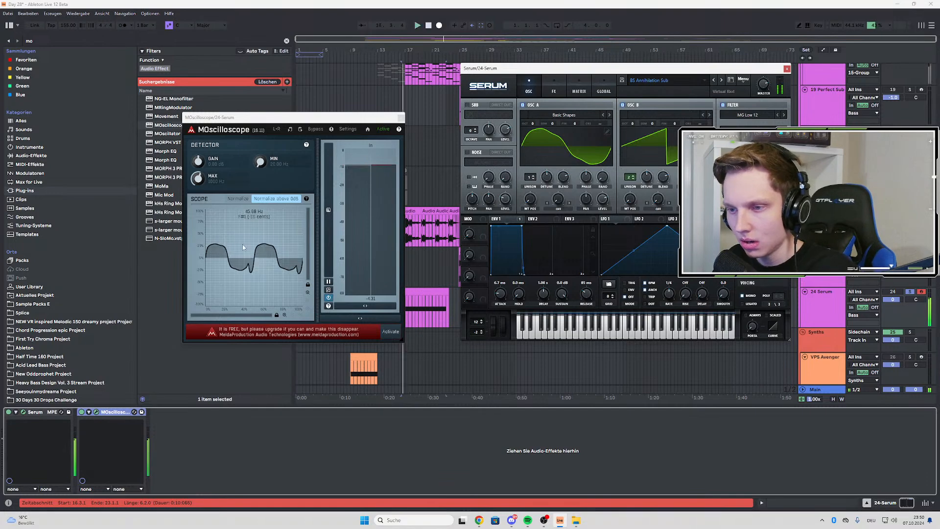
left_click(656, 80)
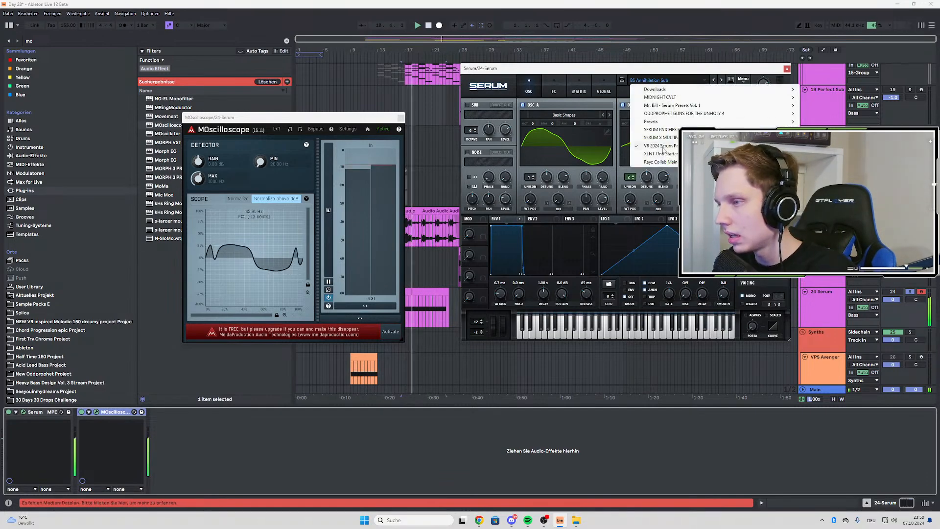
mouse_move(662, 145)
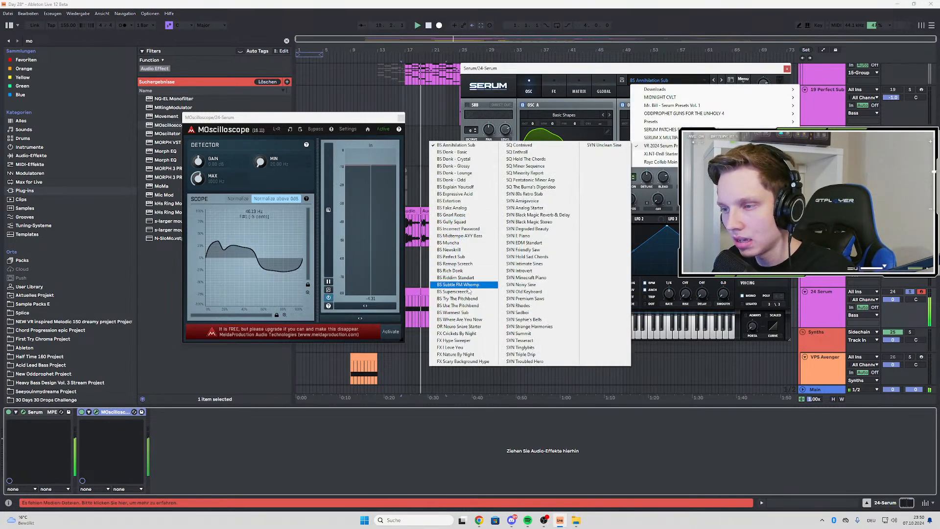
left_click(458, 257)
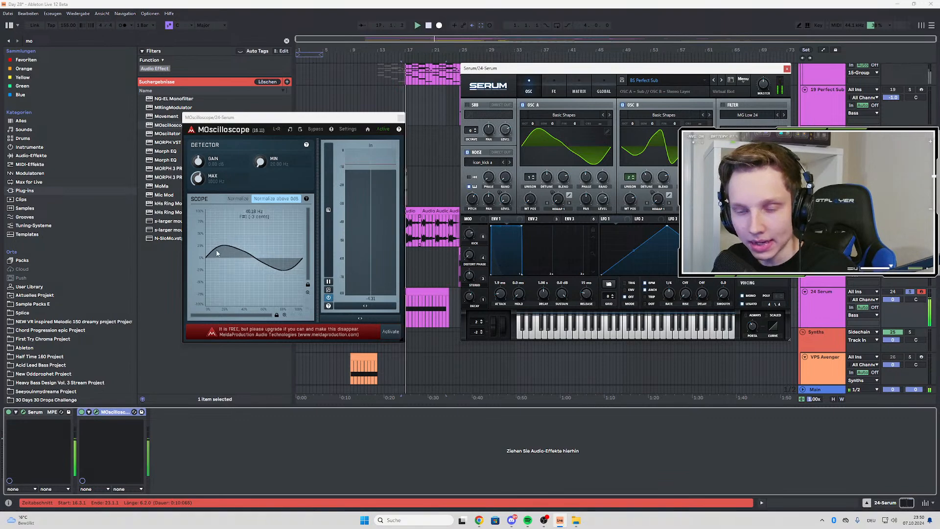
Load the BS Warmest Sub preset from the VR 2024 Serum presets and examine its waveform in MOscilloscope
left_click(663, 80)
mouse_move(658, 145)
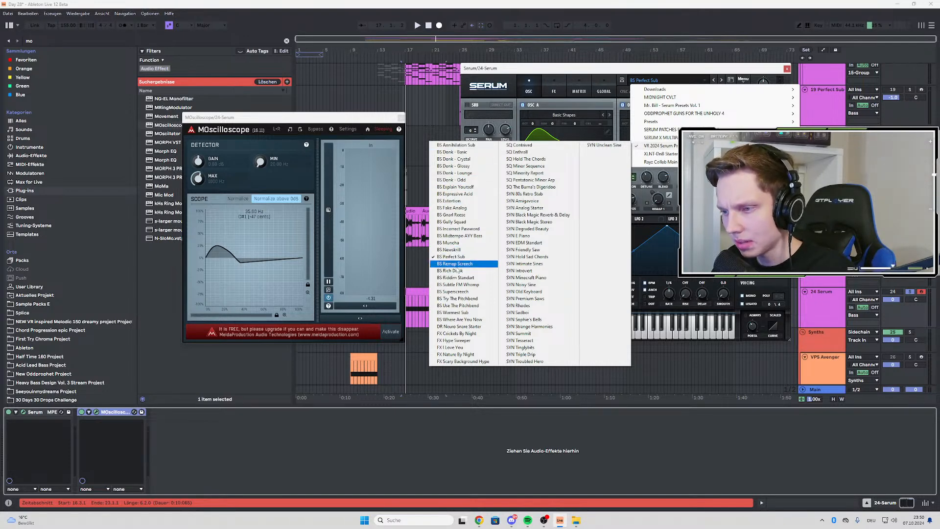
left_click(467, 313)
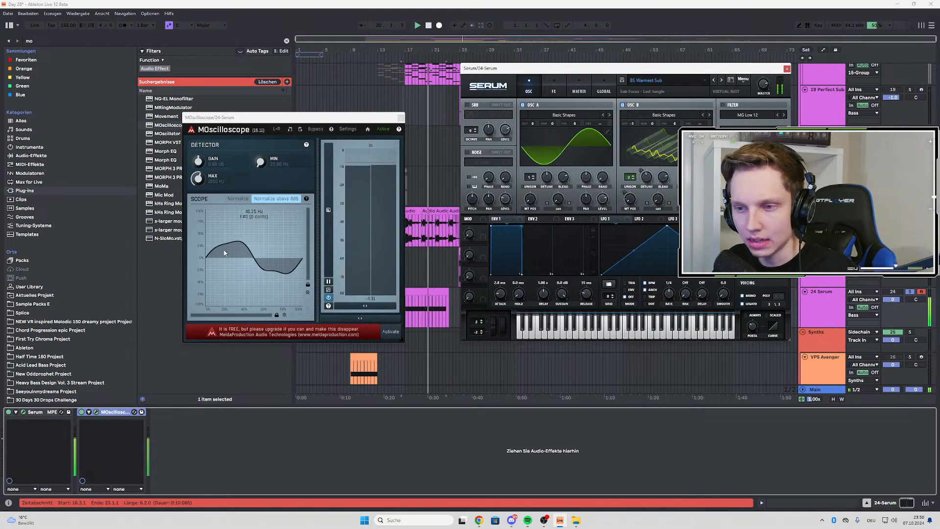
left_click(652, 80)
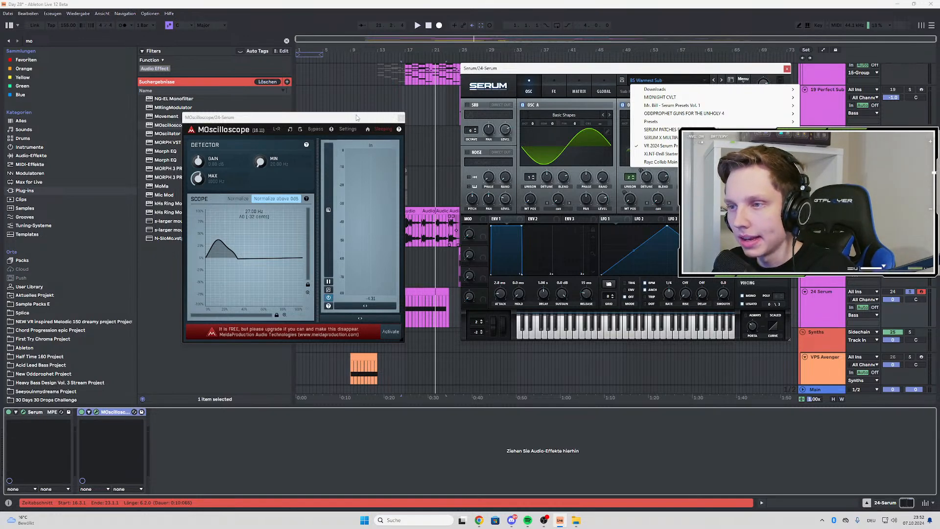
Close the Serum and MOscilloscope windows, delete the 24 Serum track and select the 23 Audio track
left_click_drag(356, 117, 349, 138)
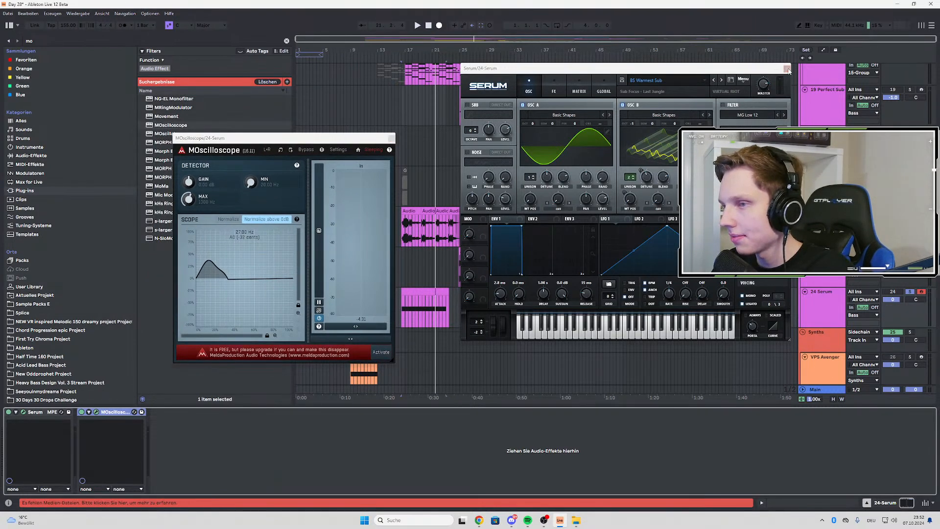
left_click(787, 69)
left_click(390, 137)
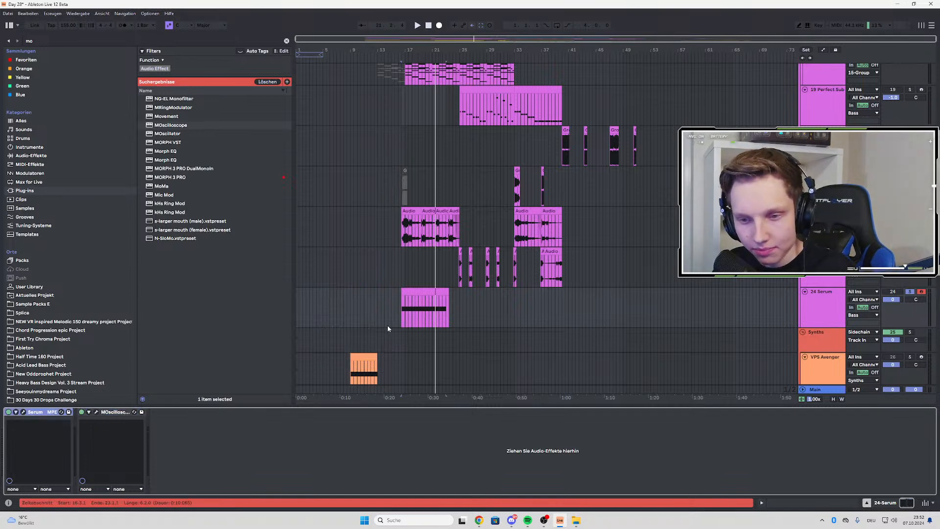
scroll(388, 328, "down", 3)
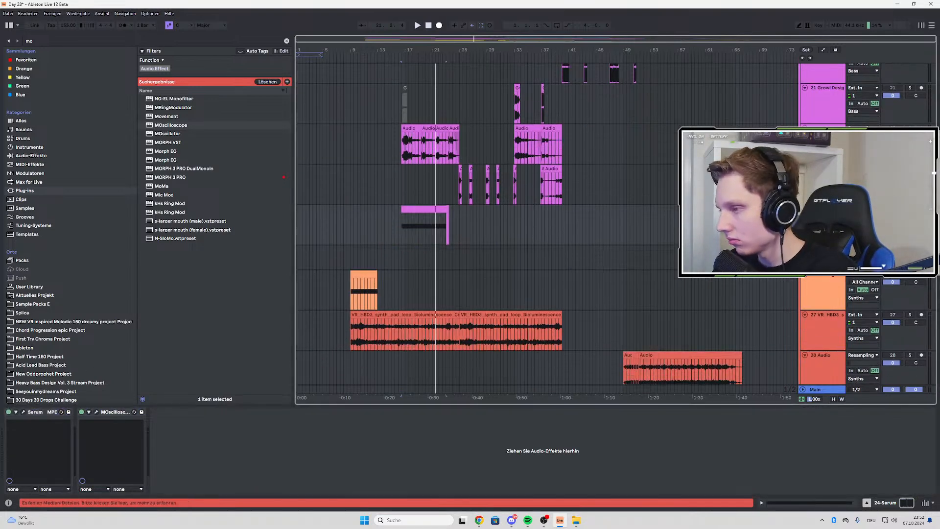
key("Delete")
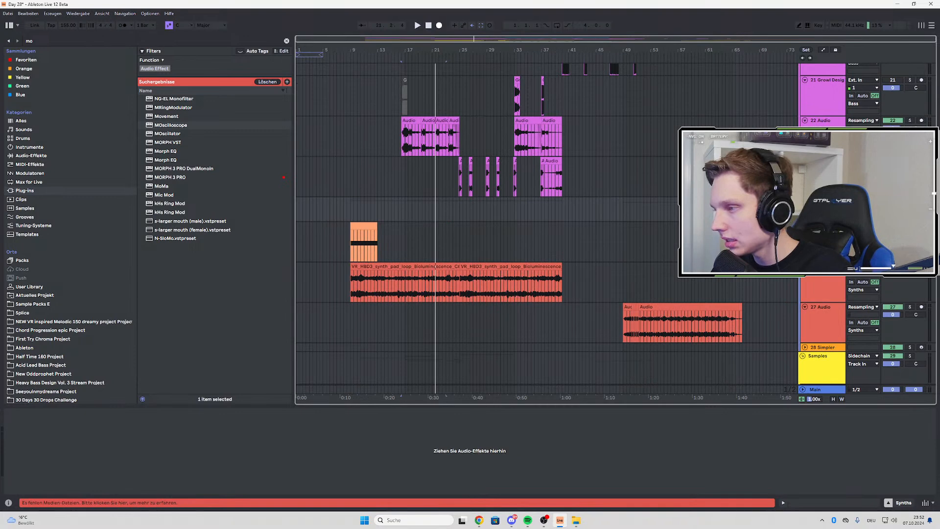
left_click(823, 161)
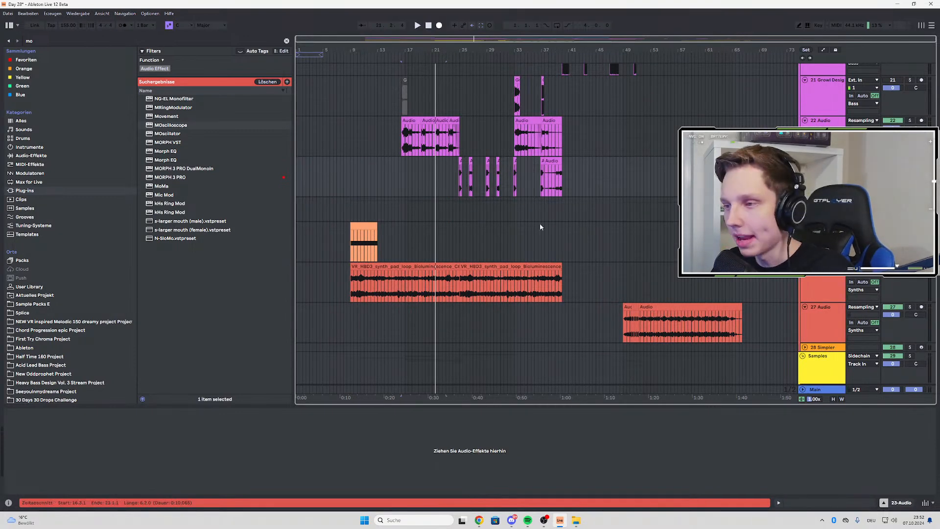
Review the bass tracks in the arrangement and start playback just before the bass clips at bar 9
scroll(540, 227, "up", 2)
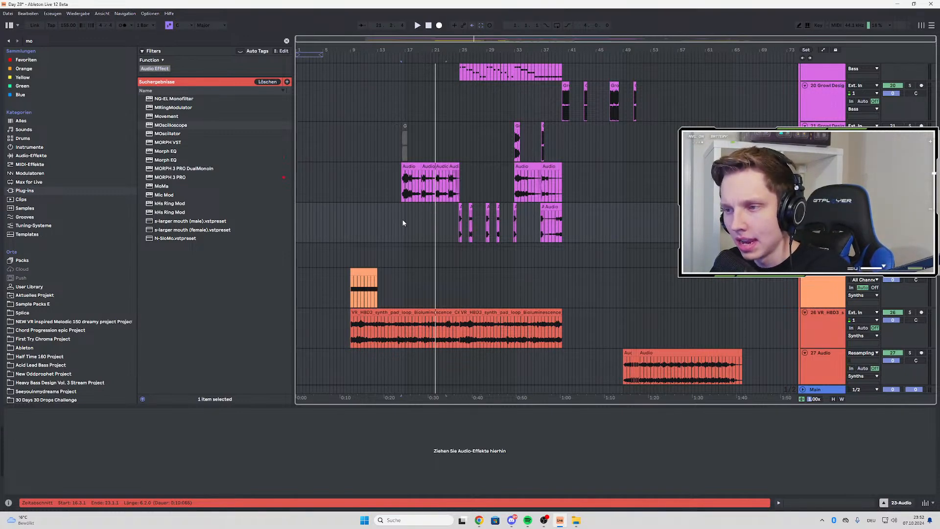
scroll(403, 222, "up", 4)
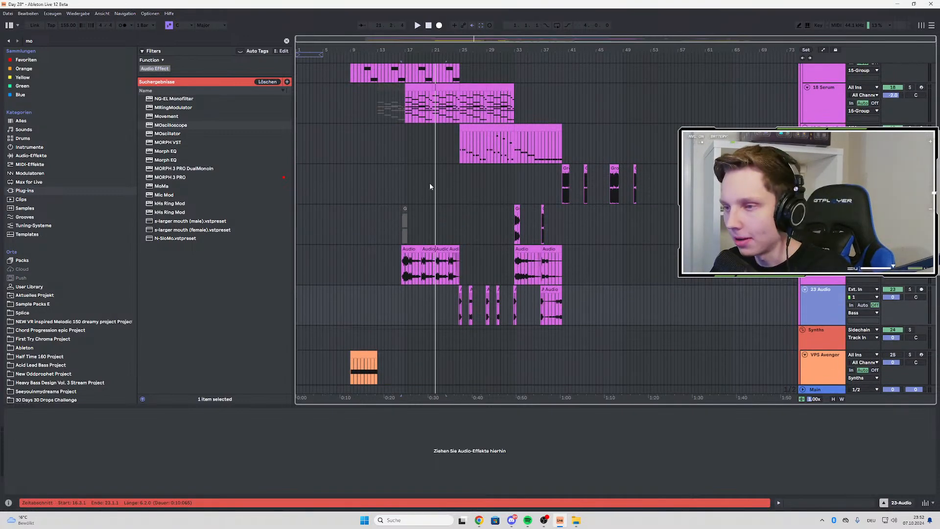
scroll(412, 181, "up", 3)
scroll(397, 187, "up", 3, "ctrl")
scroll(402, 221, "up", 3)
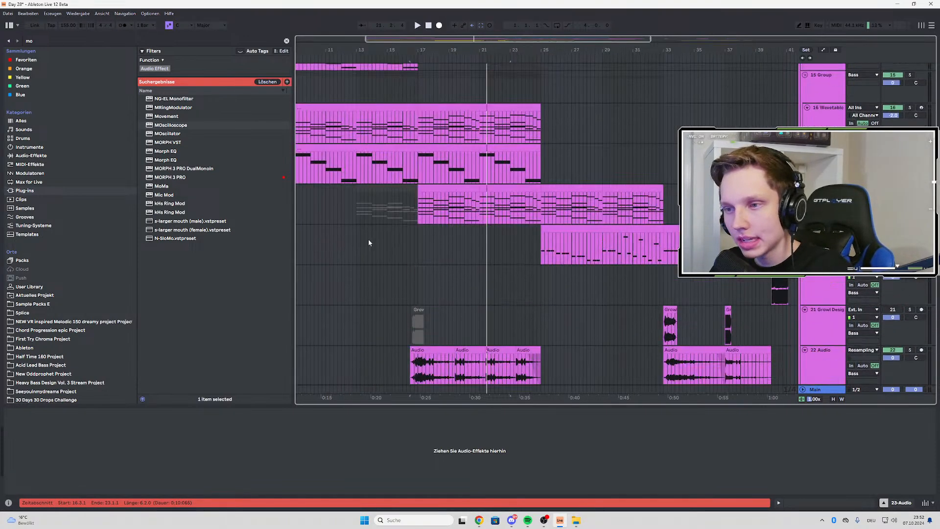
scroll(557, 223, "up", 3)
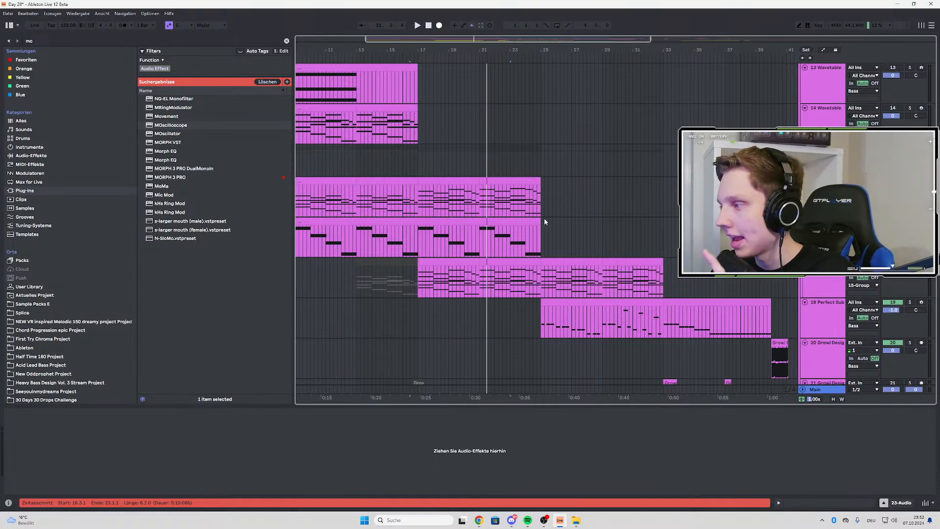
scroll(545, 221, "down", 4)
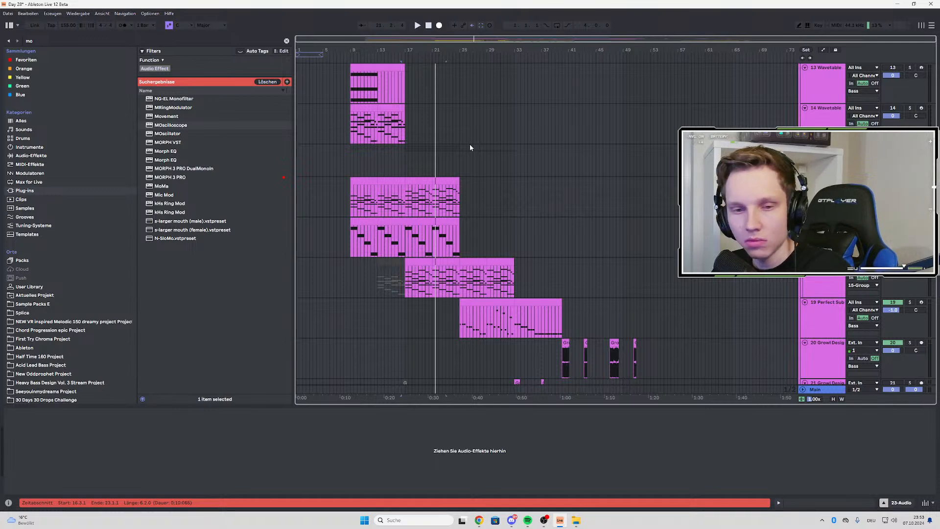
scroll(470, 147, "up", 3)
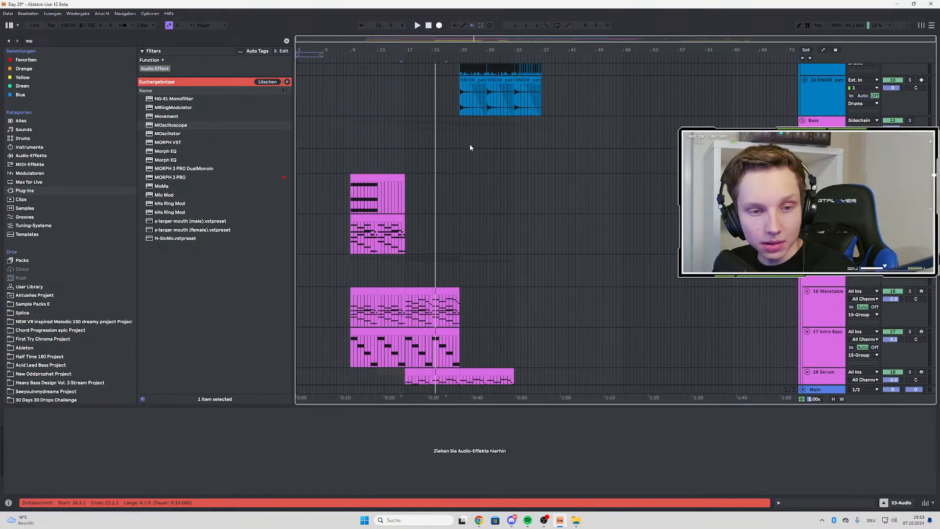
left_click(348, 133)
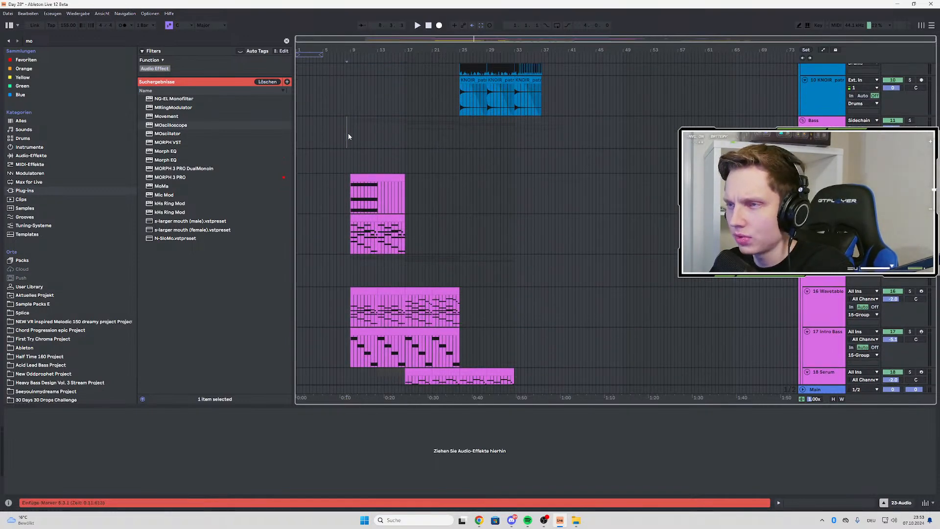
key("space")
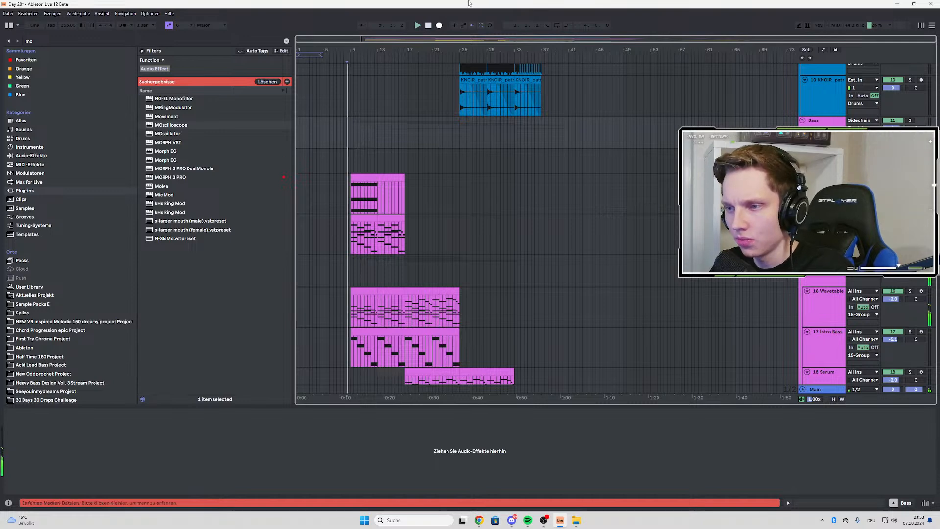